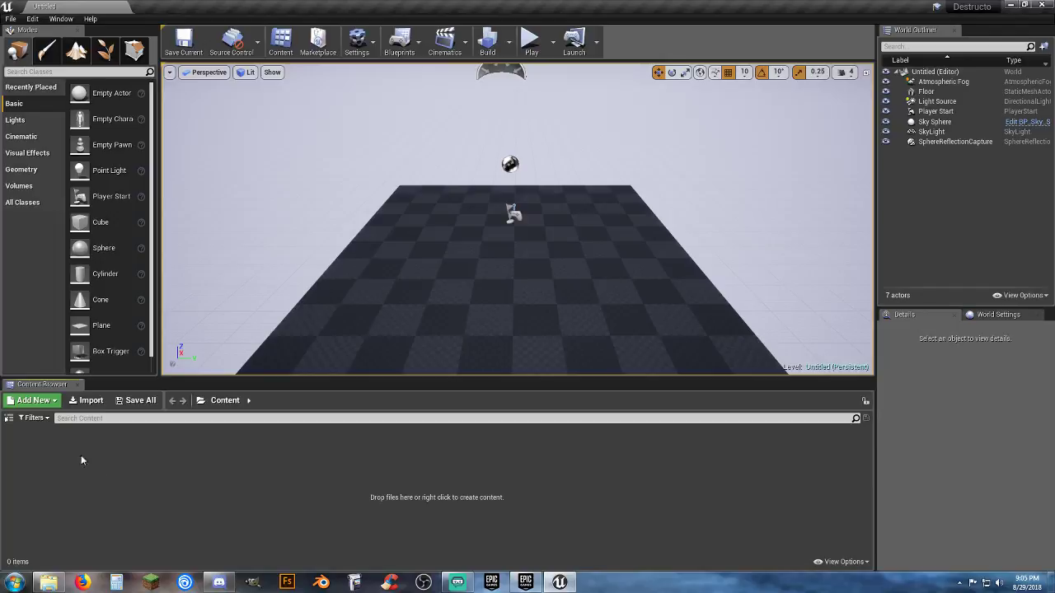
Show the content folder tree and add the First Person blueprint feature pack to the project
click(8, 419)
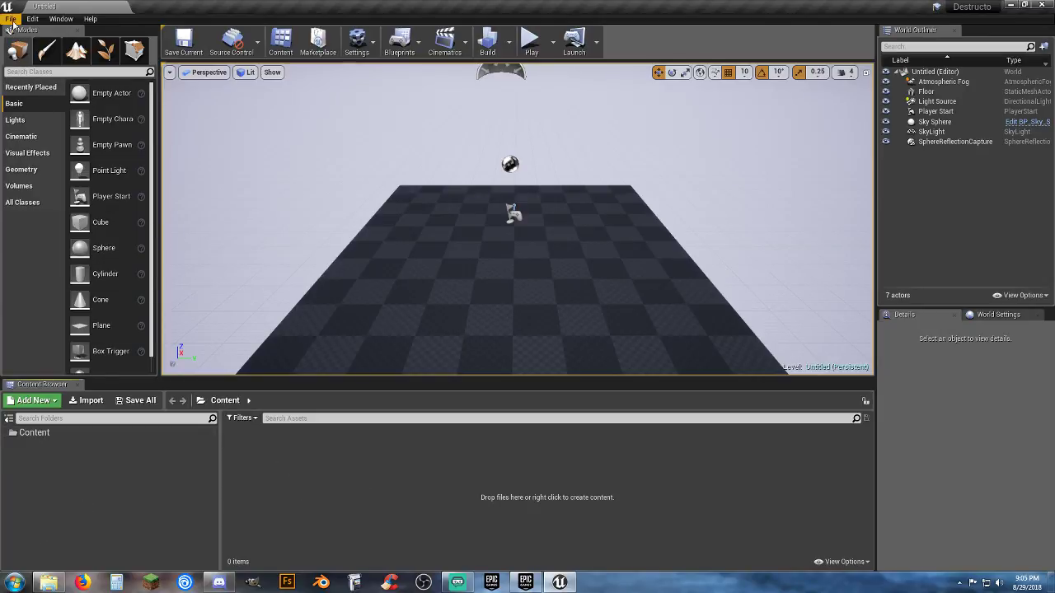
click(33, 400)
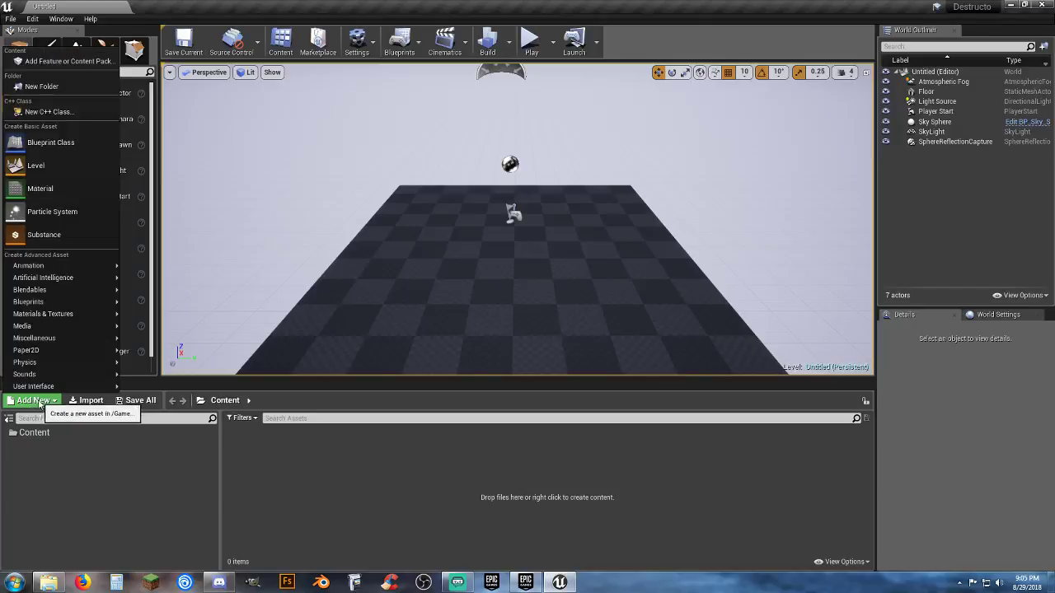
click(71, 62)
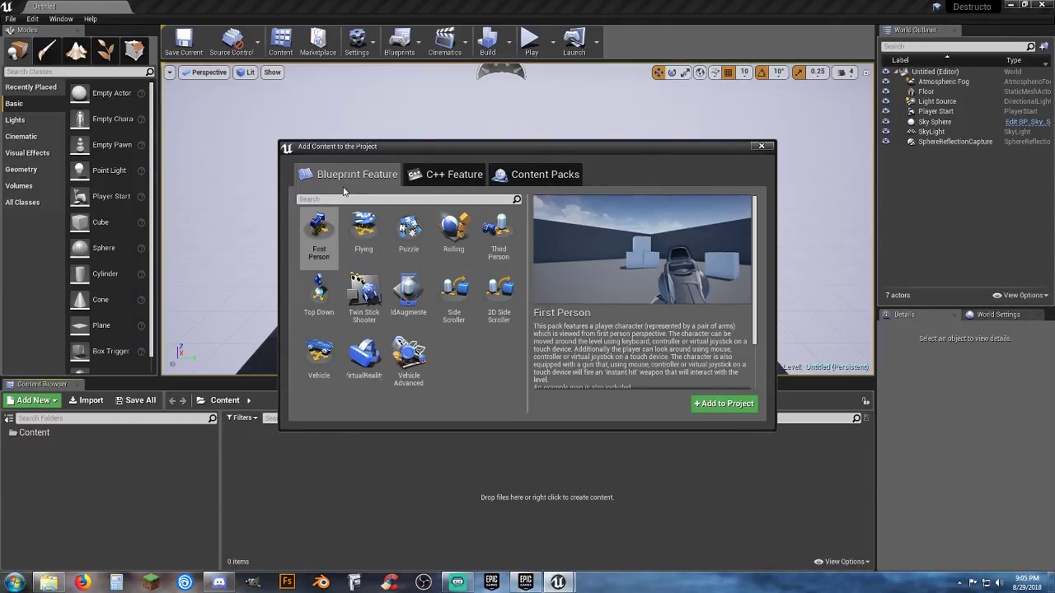
click(500, 238)
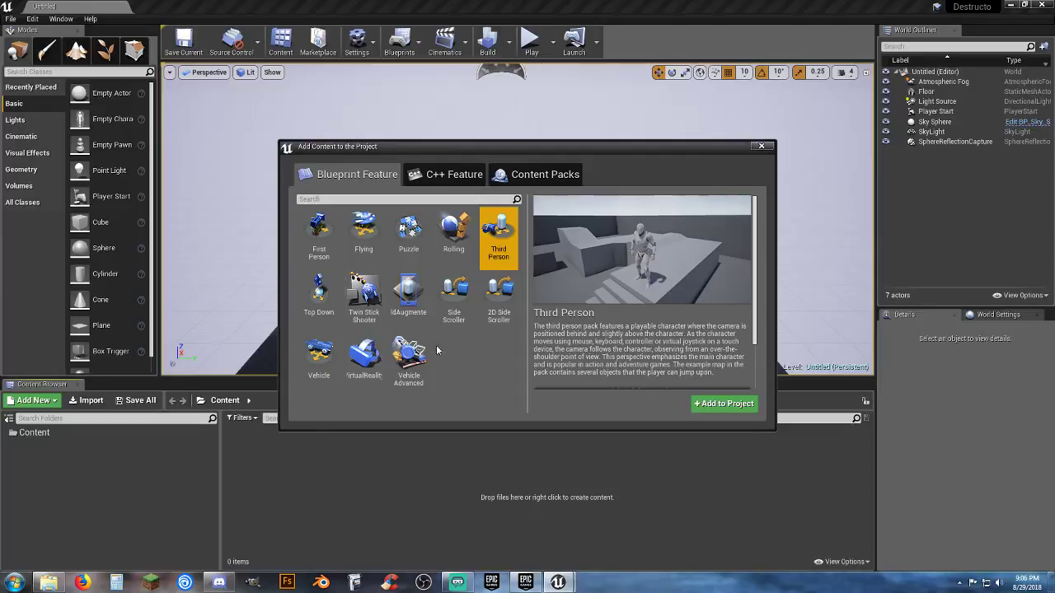
click(332, 237)
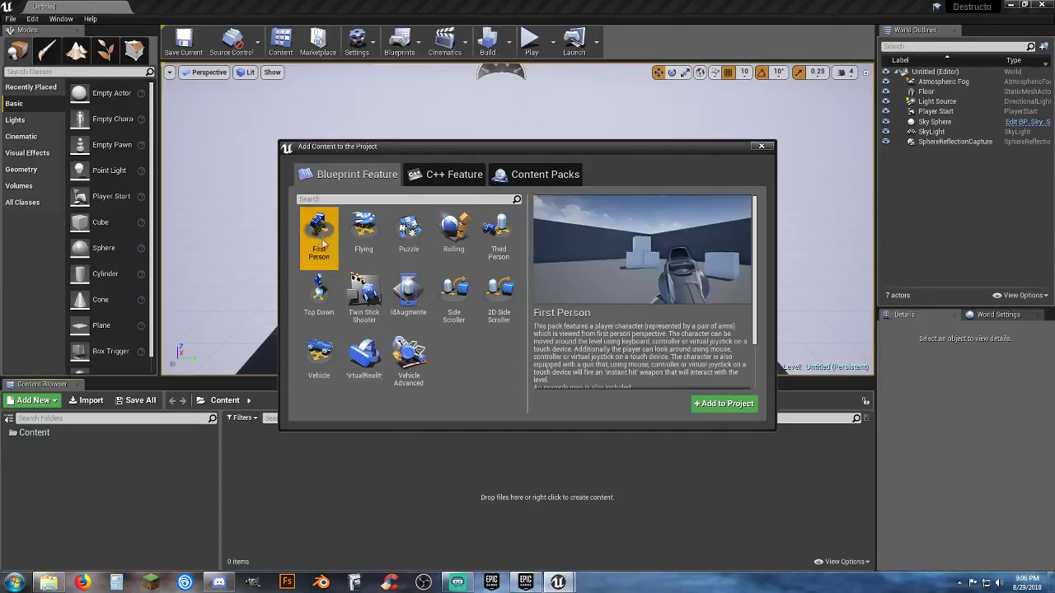
click(707, 405)
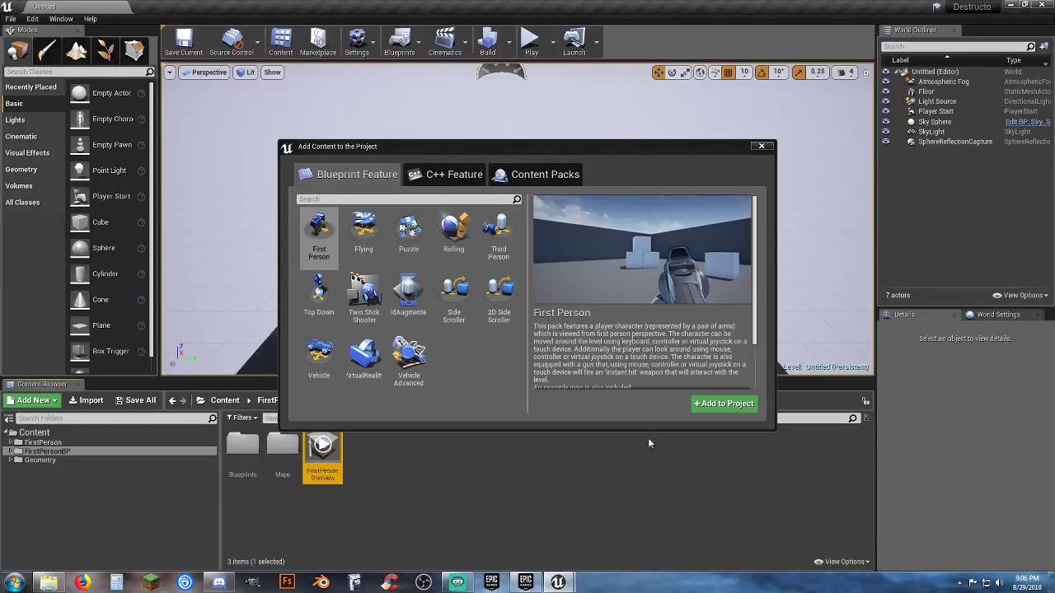
Add the Starter Content pack to the project and close the content-adding dialog
click(543, 173)
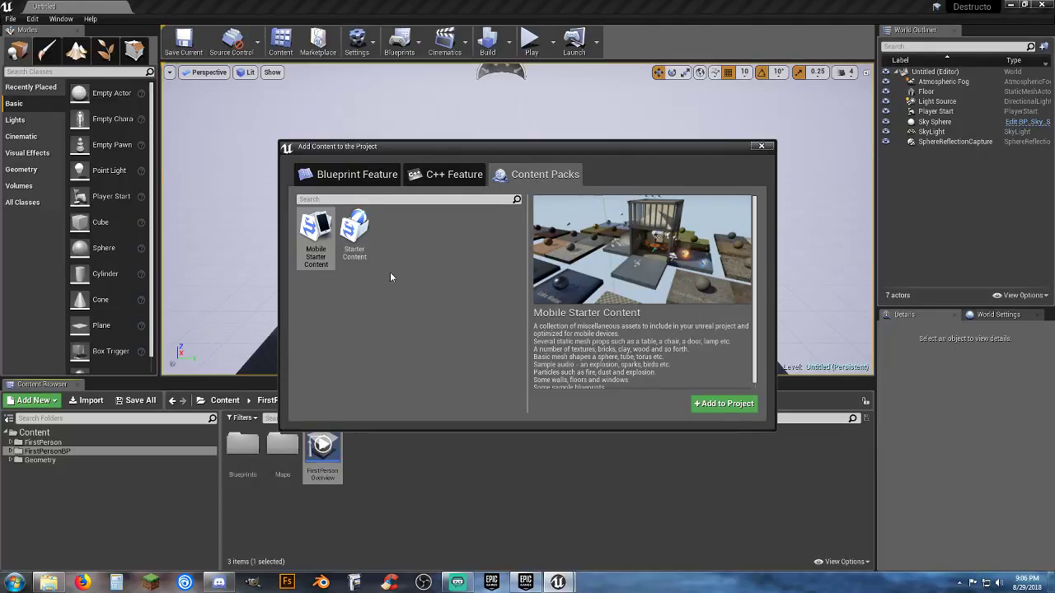
click(355, 237)
click(718, 404)
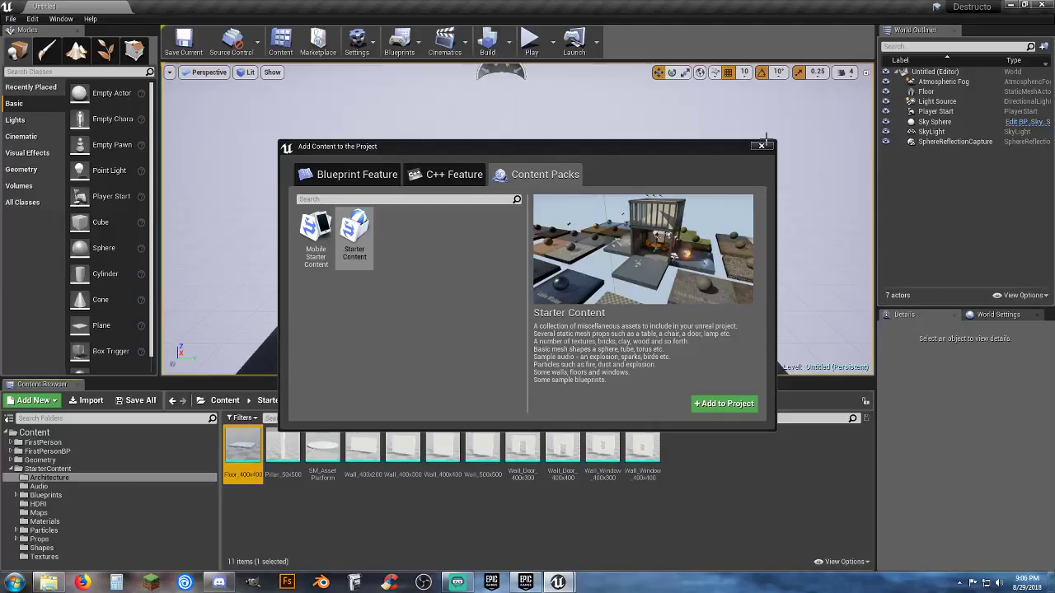
click(762, 146)
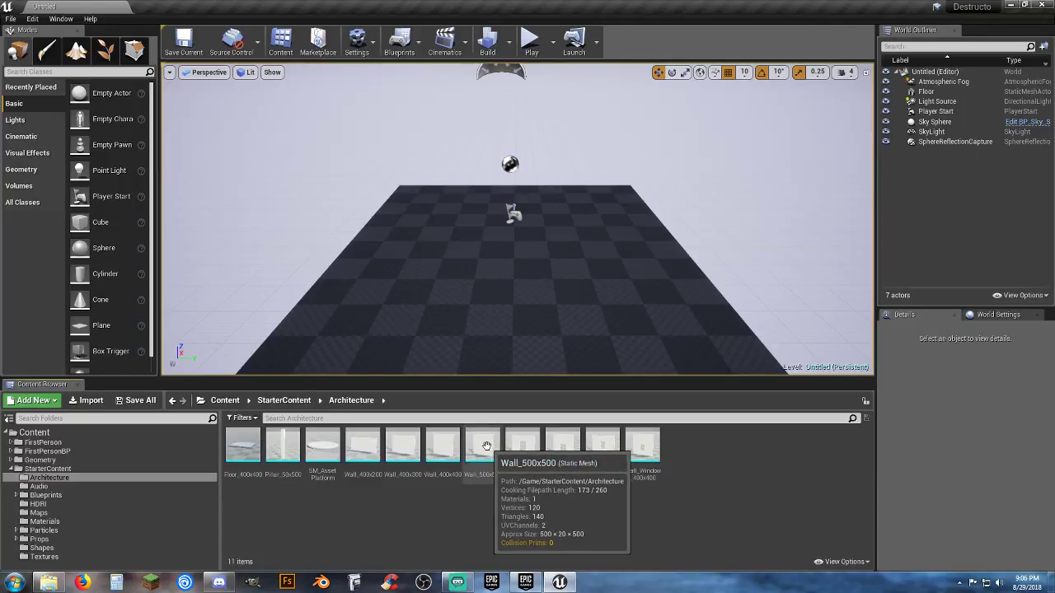
Place the Wall_500x500 mesh from the StarterContent Architecture folder on the floor and set its X location to 0
drag(487, 446, 473, 247)
click(672, 73)
click(658, 72)
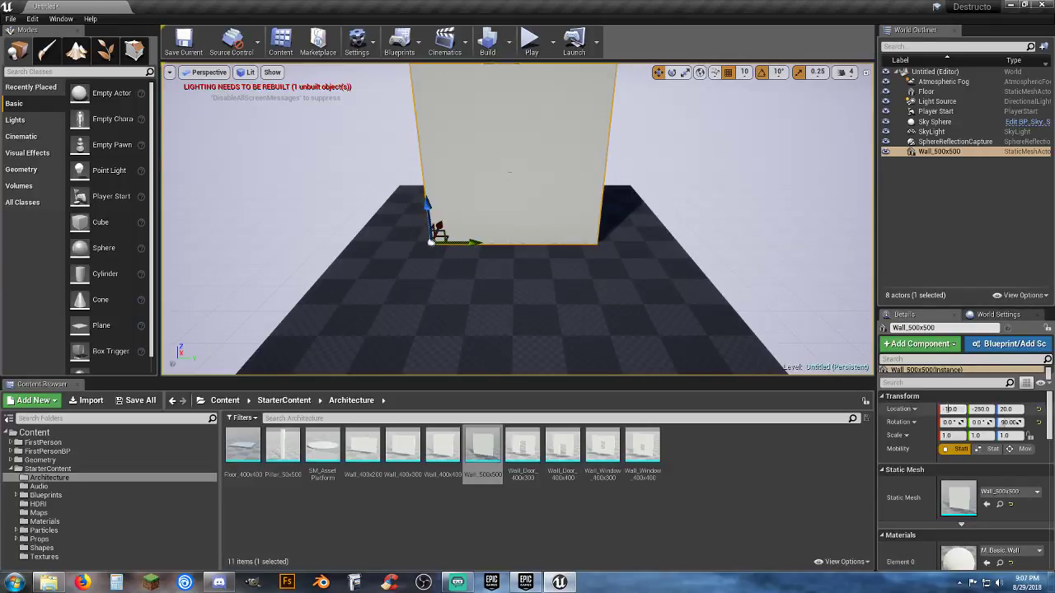
click(961, 410)
text(0)
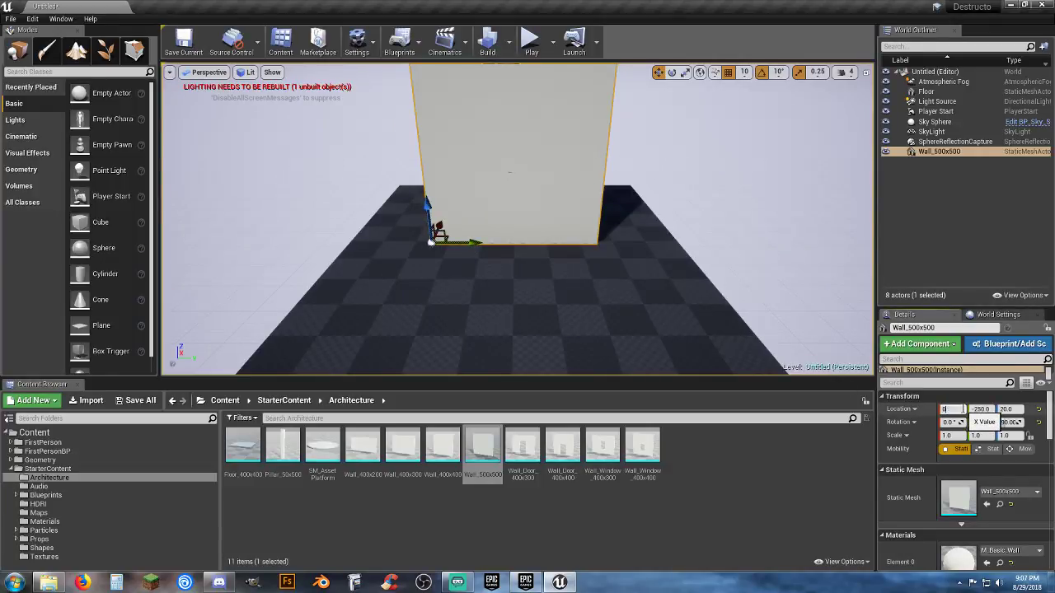
key(Tab)
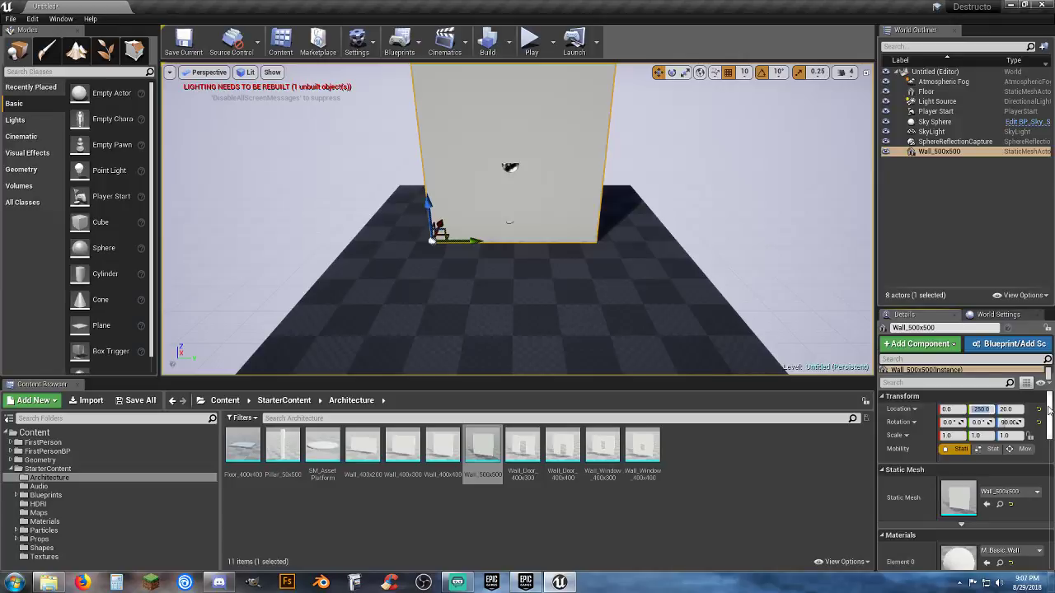
click(967, 254)
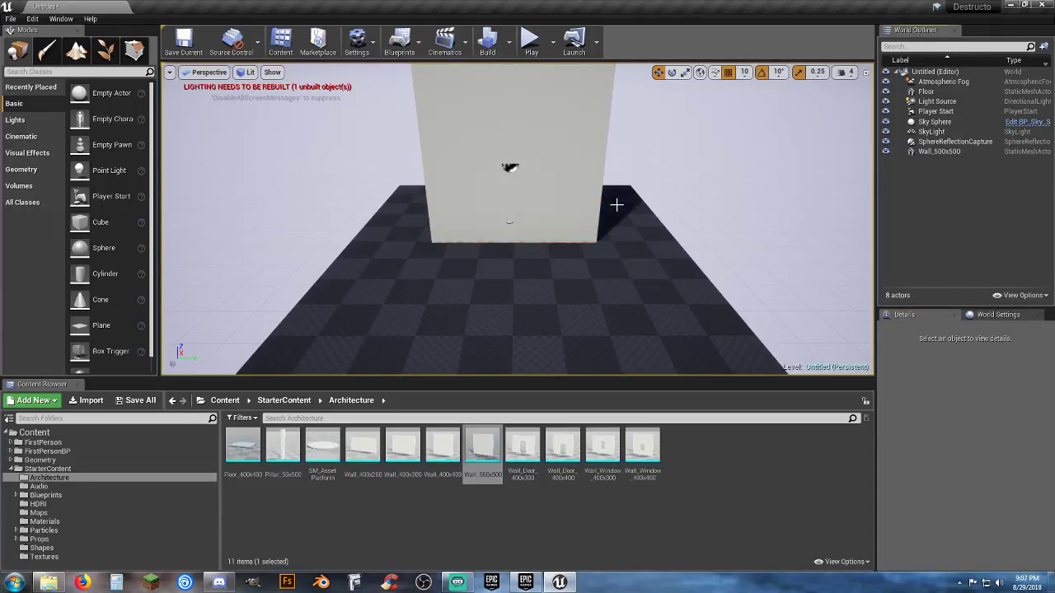
Move the Player Start away from the front of the wall along X to about -310
click(939, 111)
key(f)
right_drag(640, 224, 544, 223)
drag(624, 242, 482, 243)
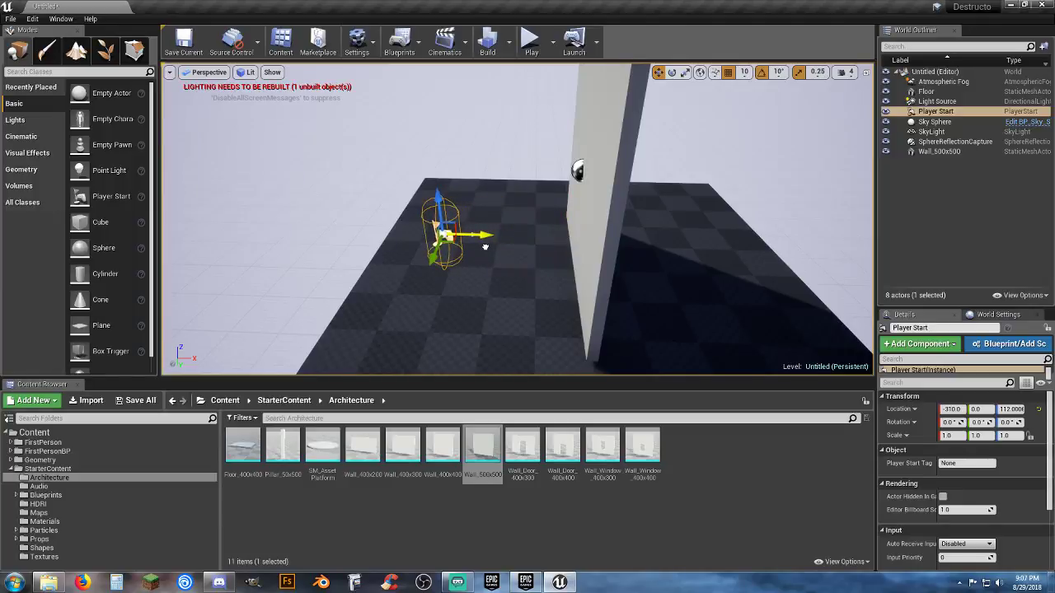
Play-test the level with the default pawn in front of the wall and stop the session
click(531, 39)
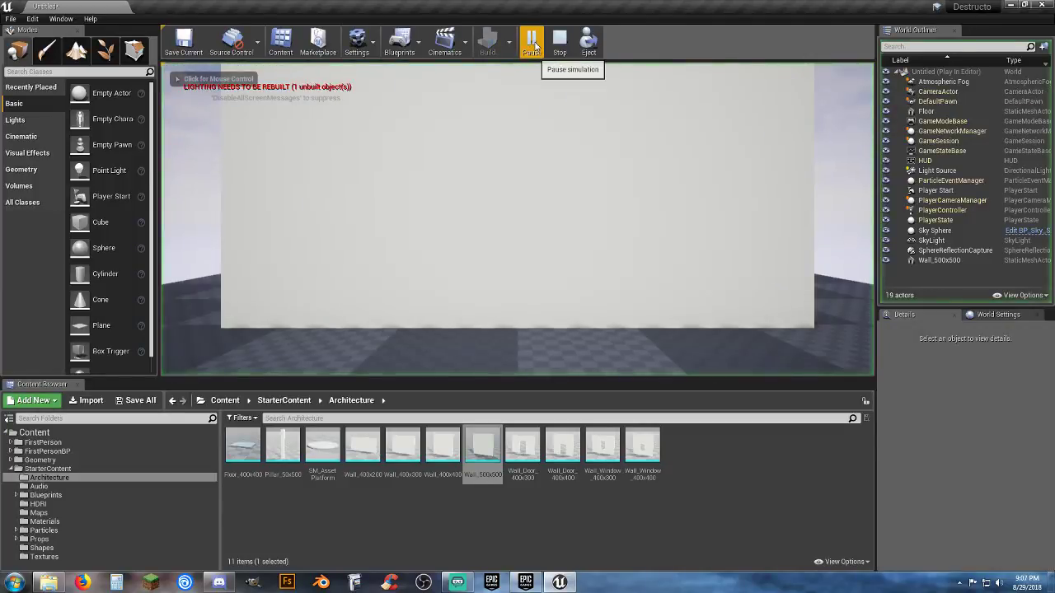
click(595, 254)
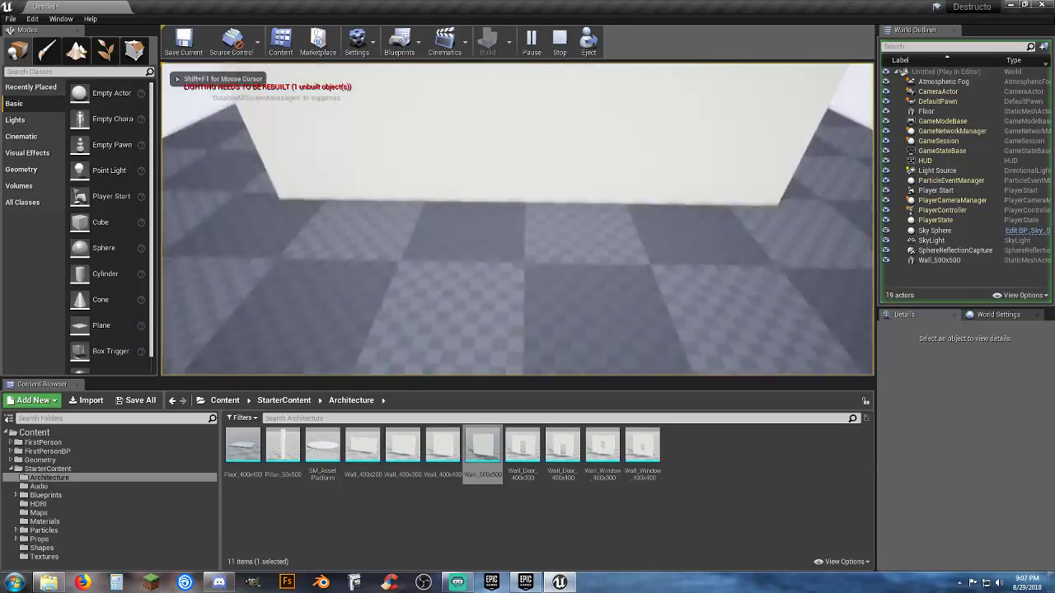
key(Escape)
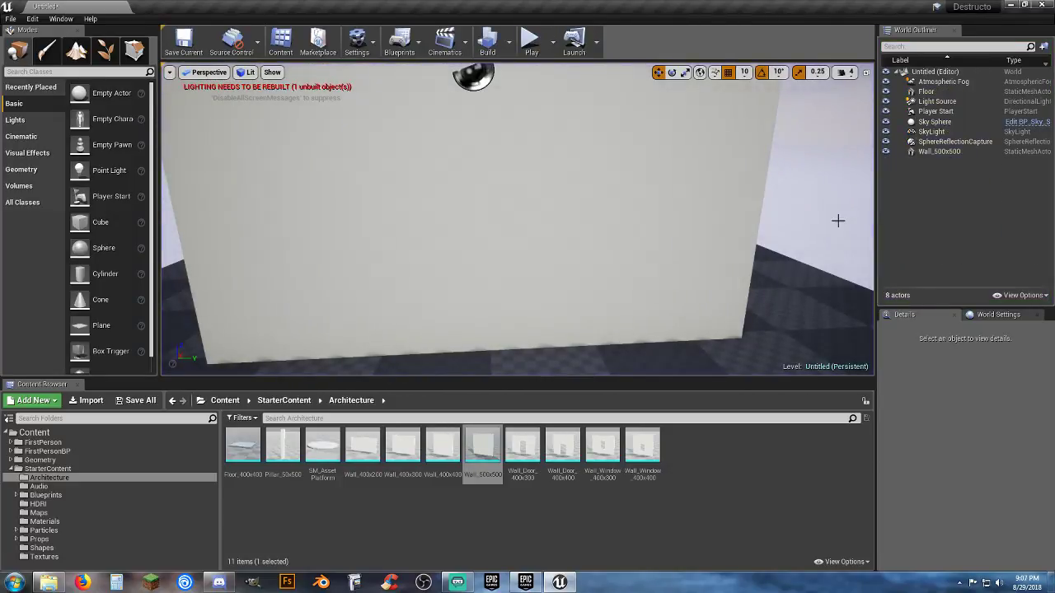
Set the untitled level's GameMode Override to FirstPersonGameMode in its world settings
click(998, 314)
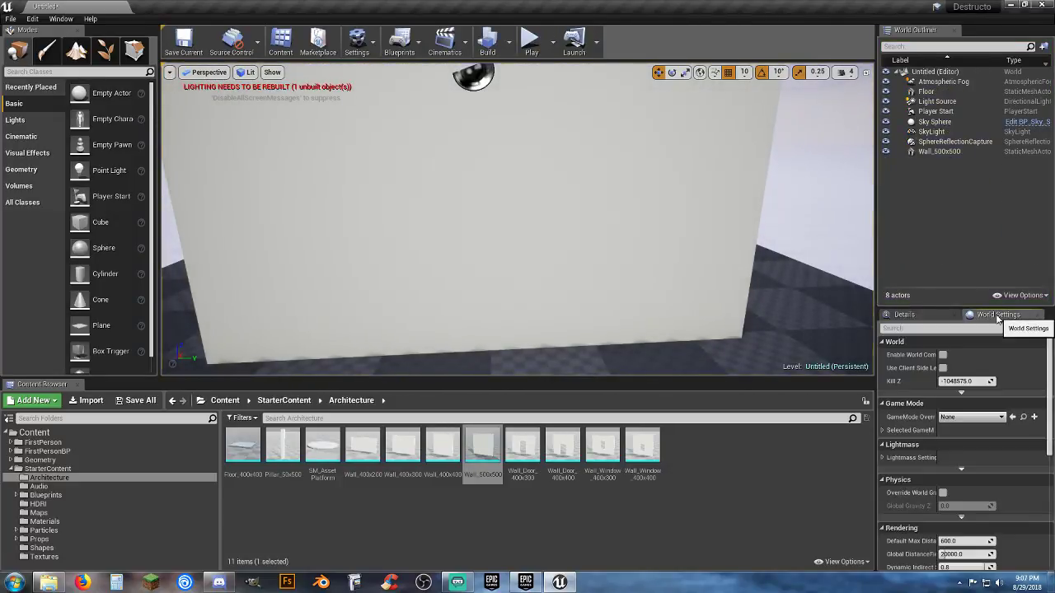
click(971, 417)
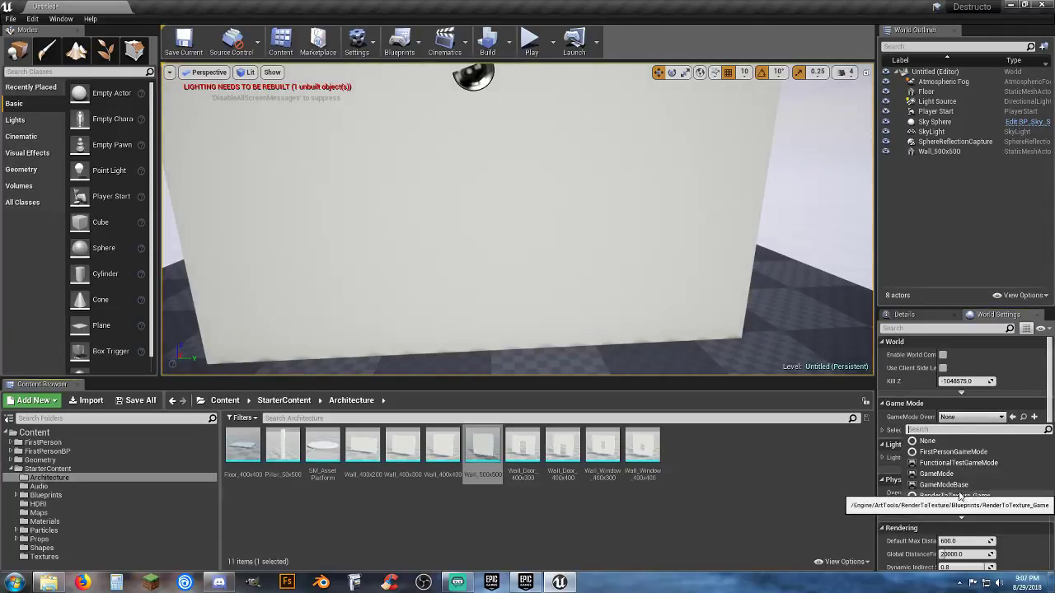
click(967, 459)
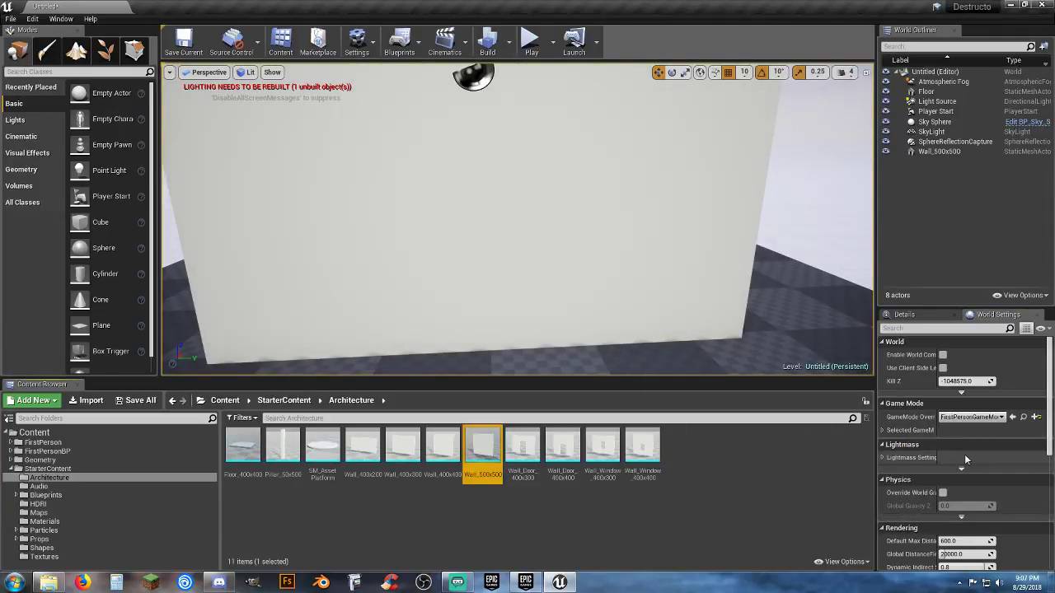
click(144, 407)
click(631, 395)
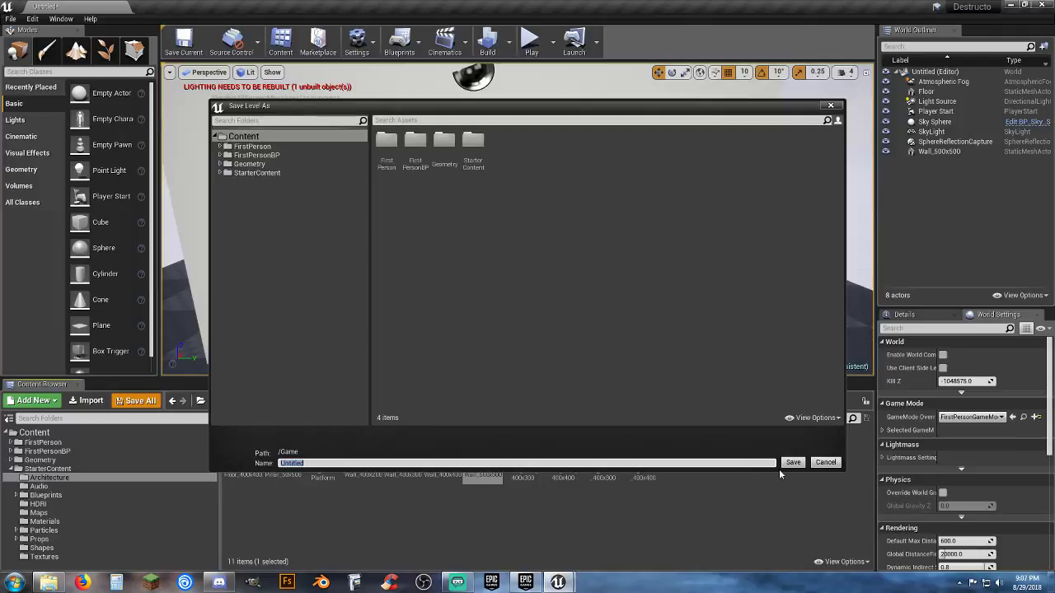
click(825, 462)
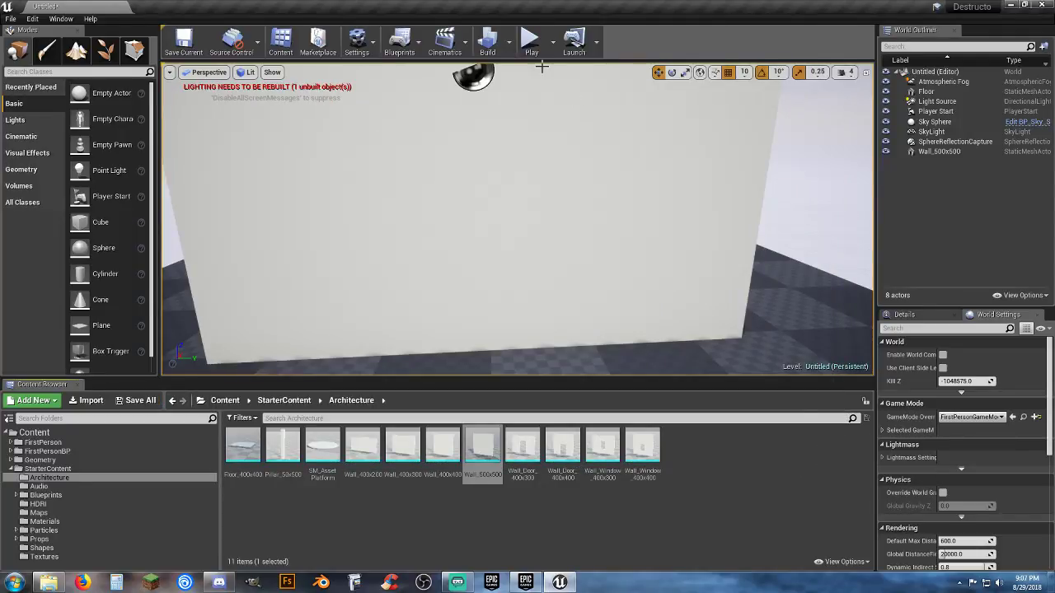
Play-test the wall level with the first-person character, walk around the wall, and end the session
click(531, 39)
click(538, 198)
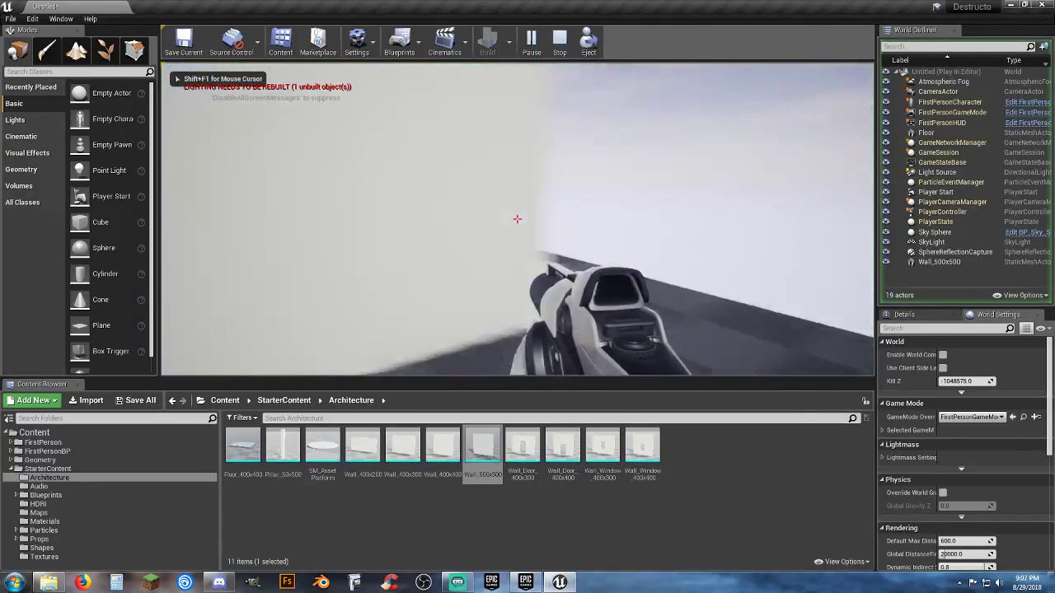
key(w)
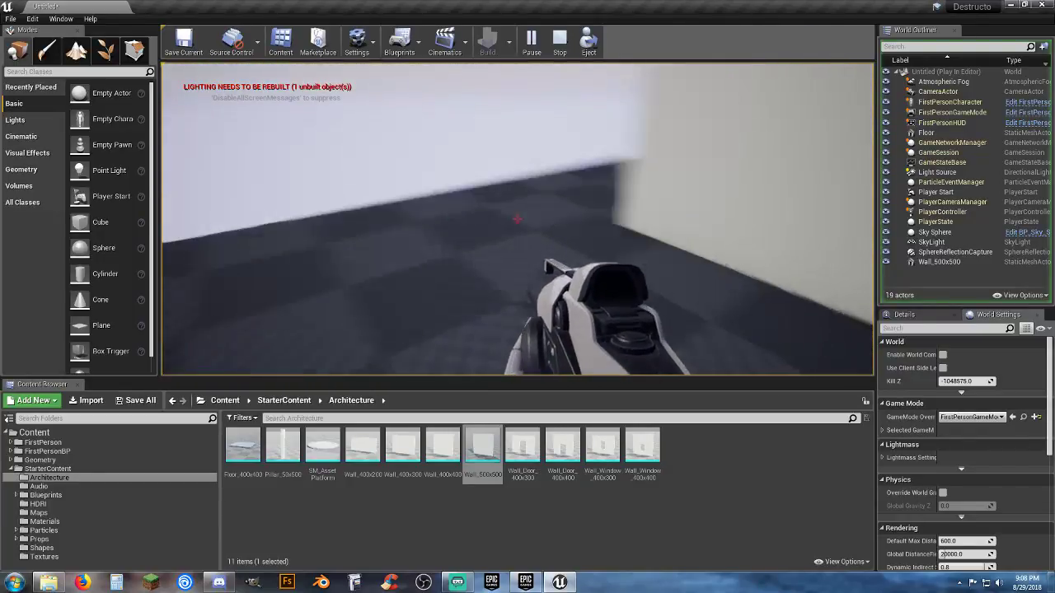
key(Escape)
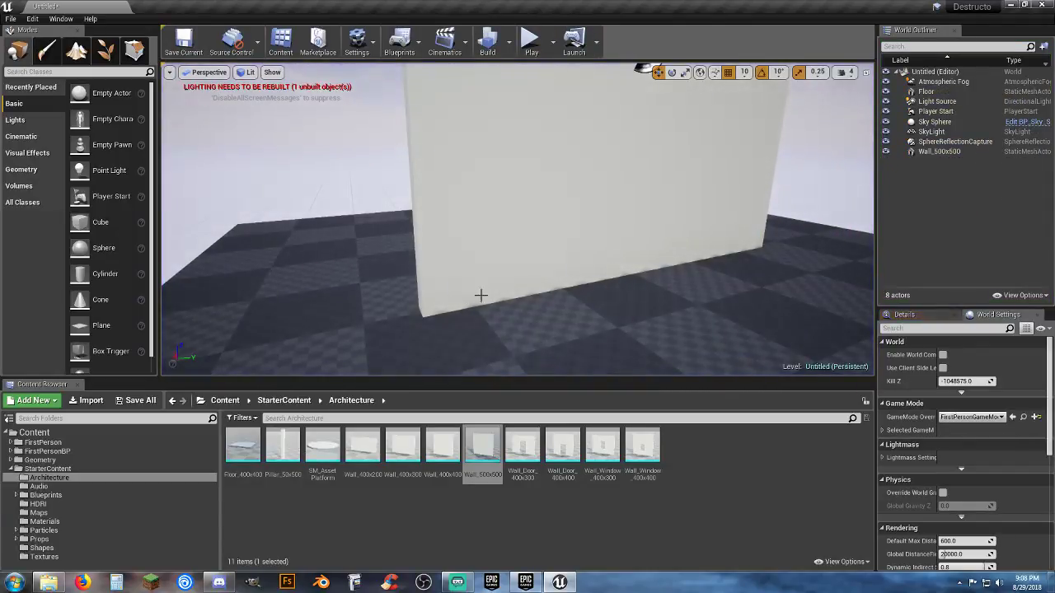
Open the FirstPersonExampleMap level from the Maps folder of FirstPersonBP
click(34, 477)
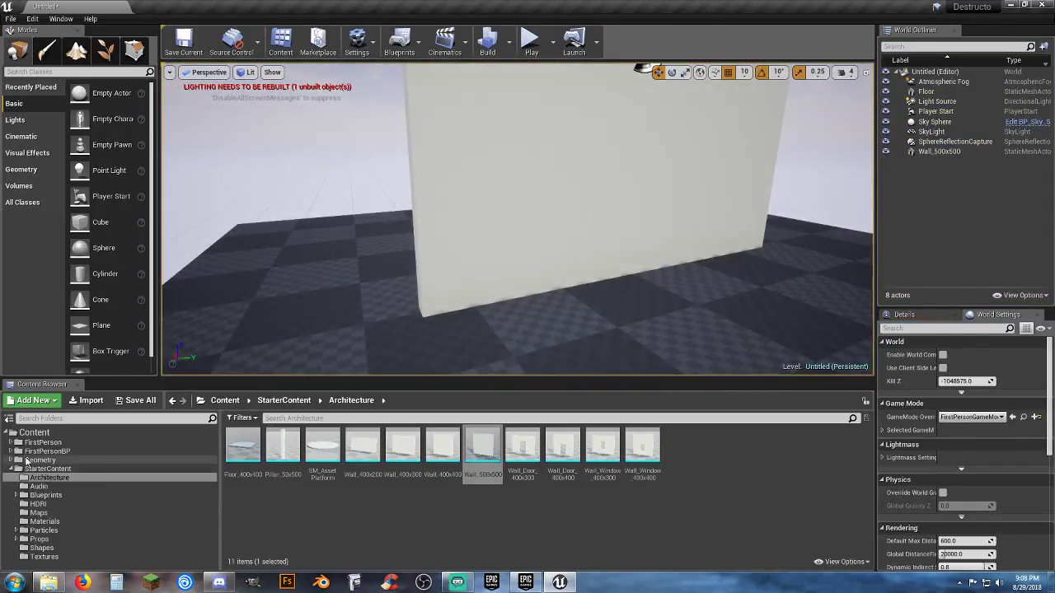
click(11, 453)
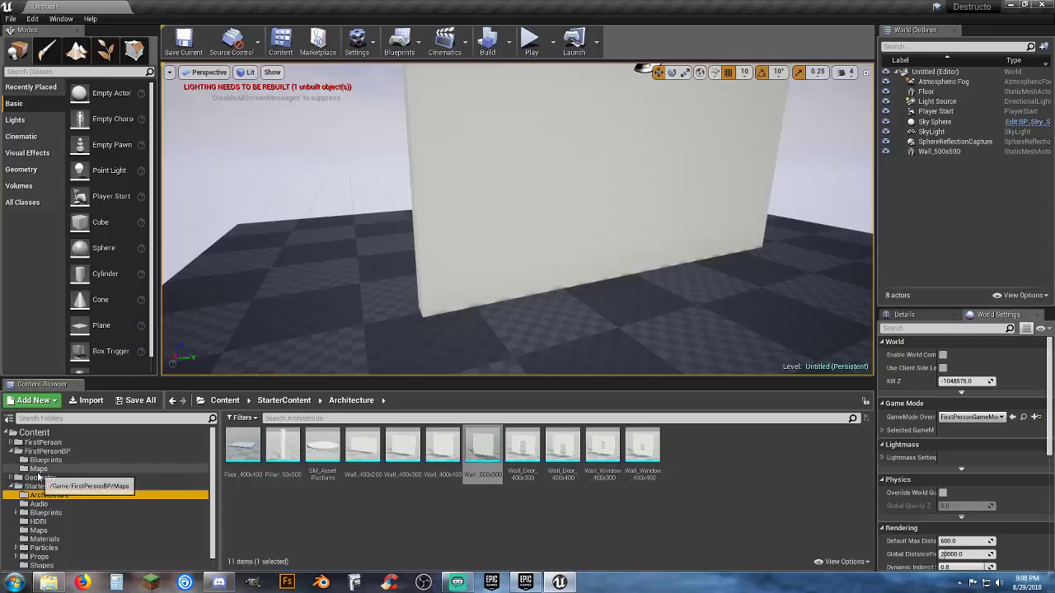
click(39, 469)
click(242, 446)
double_click(241, 446)
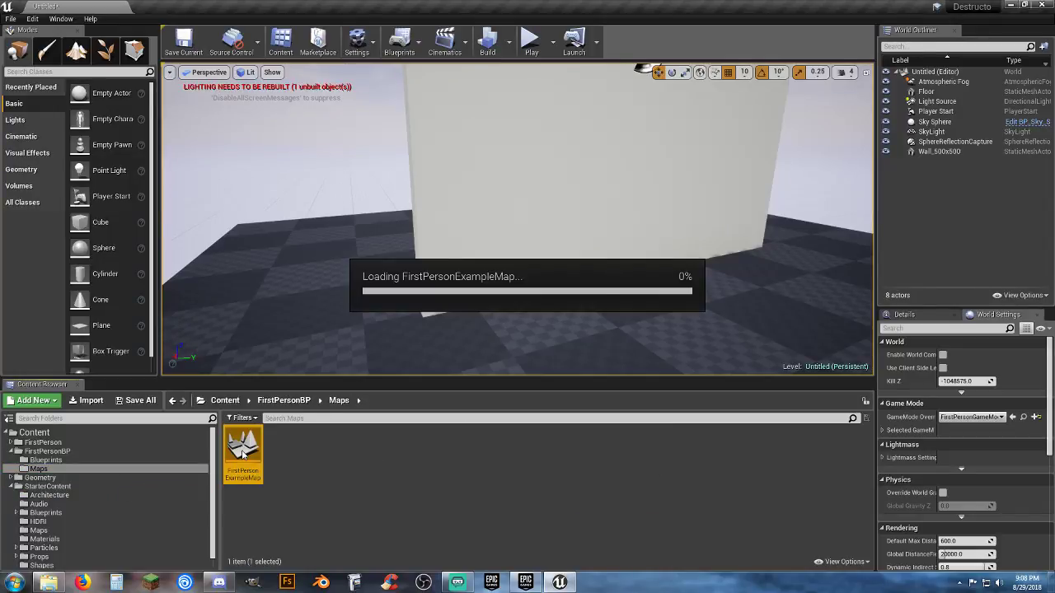
click(641, 395)
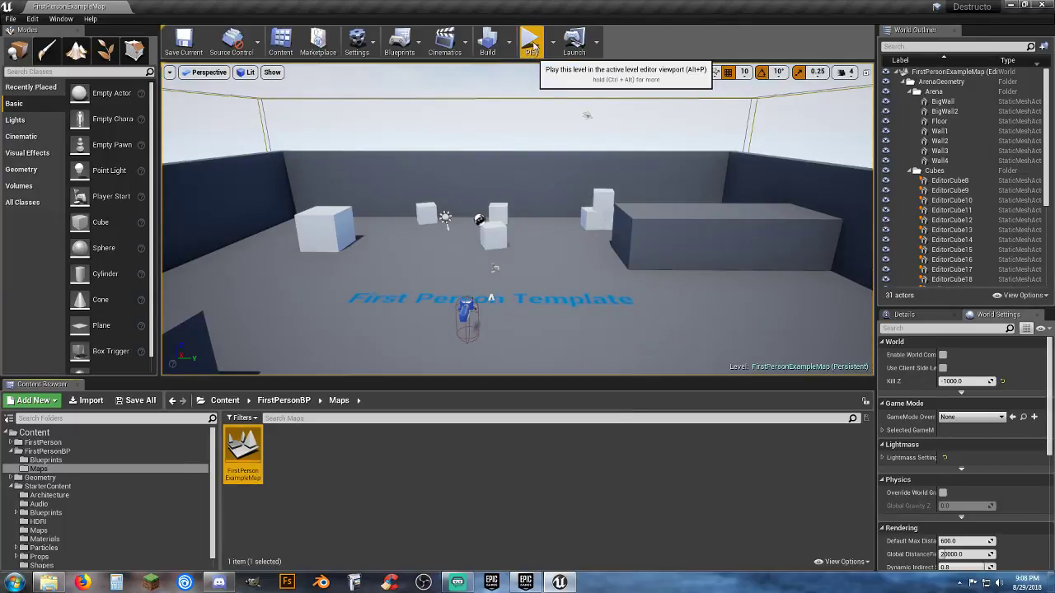
Set the example map's GameMode Override to FirstPersonGameMode and expand the selected game mode's class settings
click(983, 417)
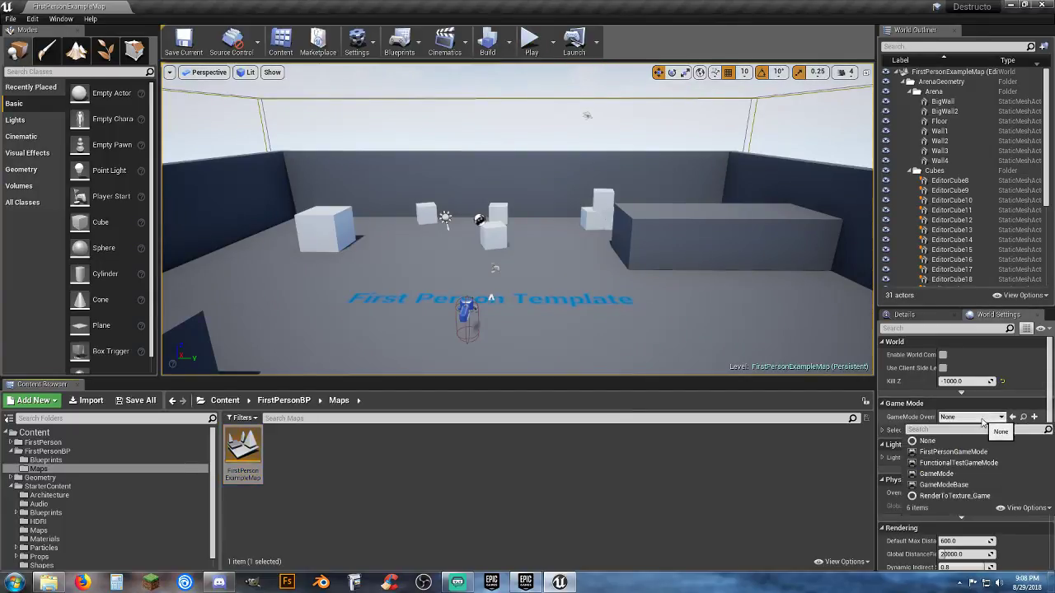
click(963, 457)
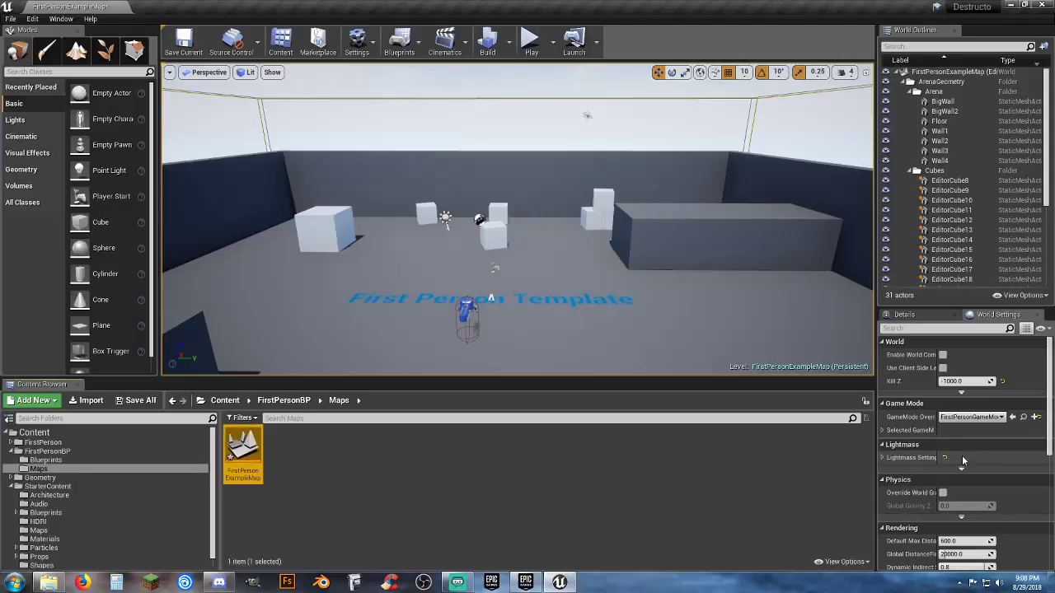
click(883, 432)
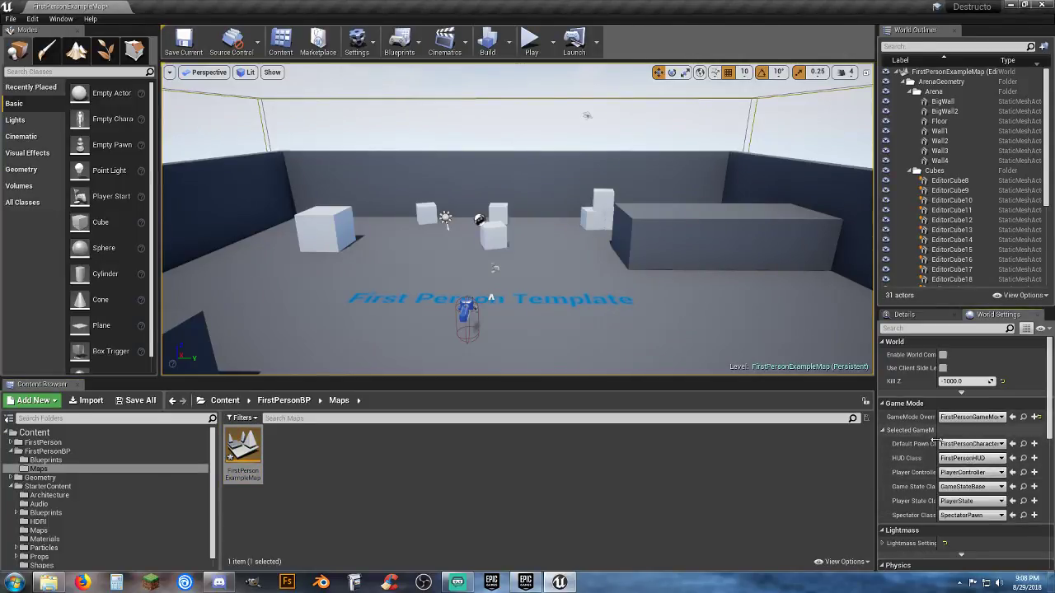
Play-test the example map with the first-person character, look around the arena, and end the session
click(531, 39)
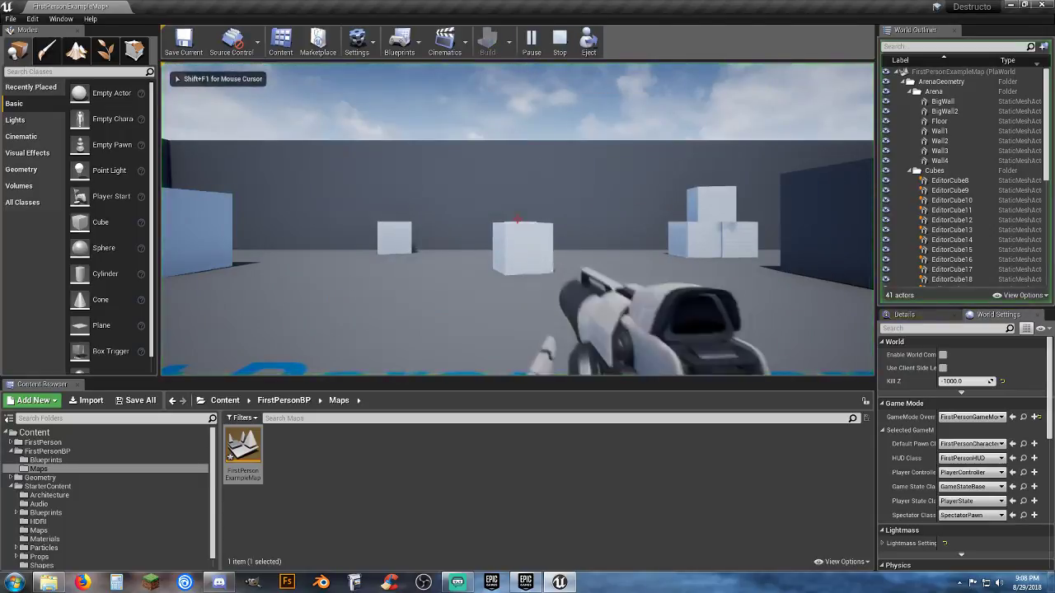
click(528, 70)
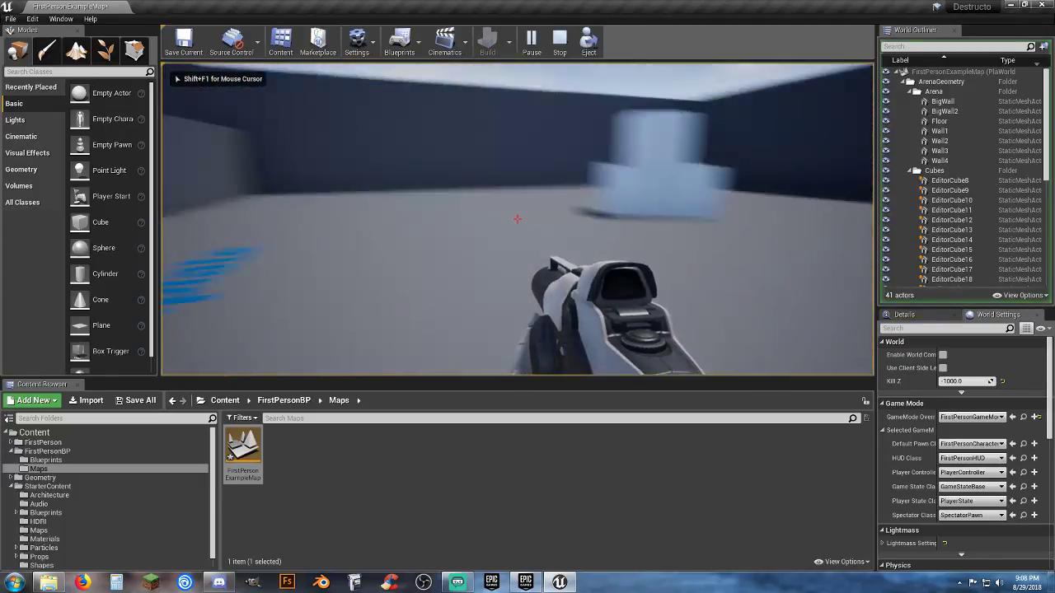
click(517, 219)
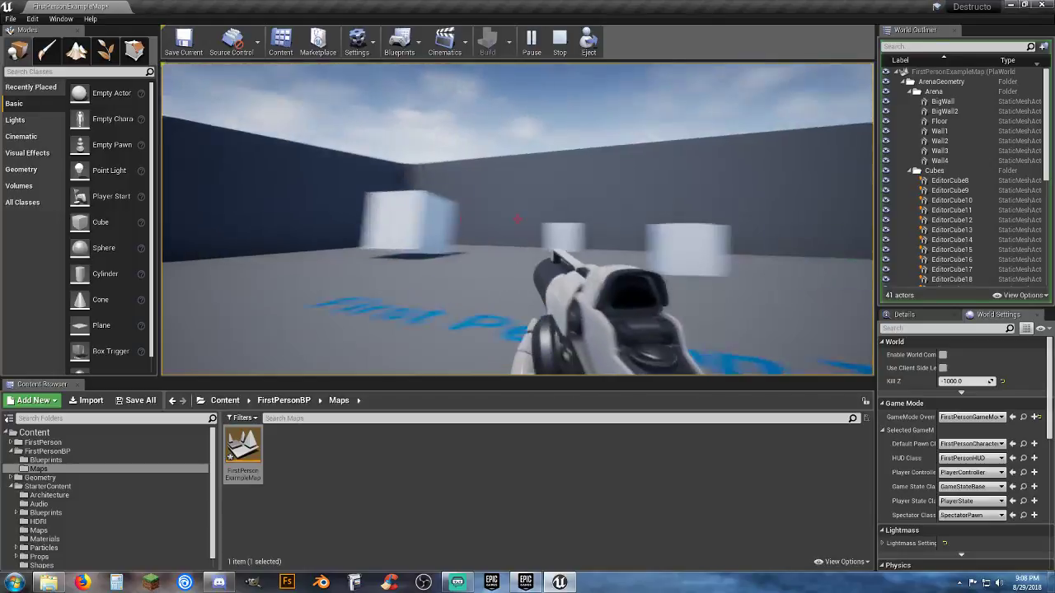
key(Escape)
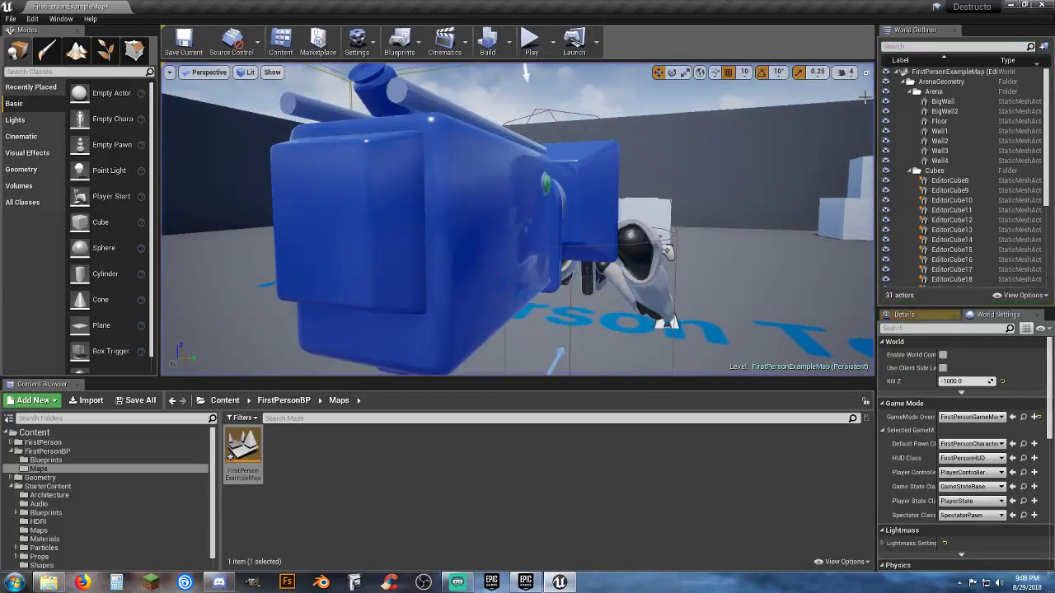
Save all modified content, including the FirstPersonExampleMap level
right_drag(717, 258, 462, 248)
key(d)
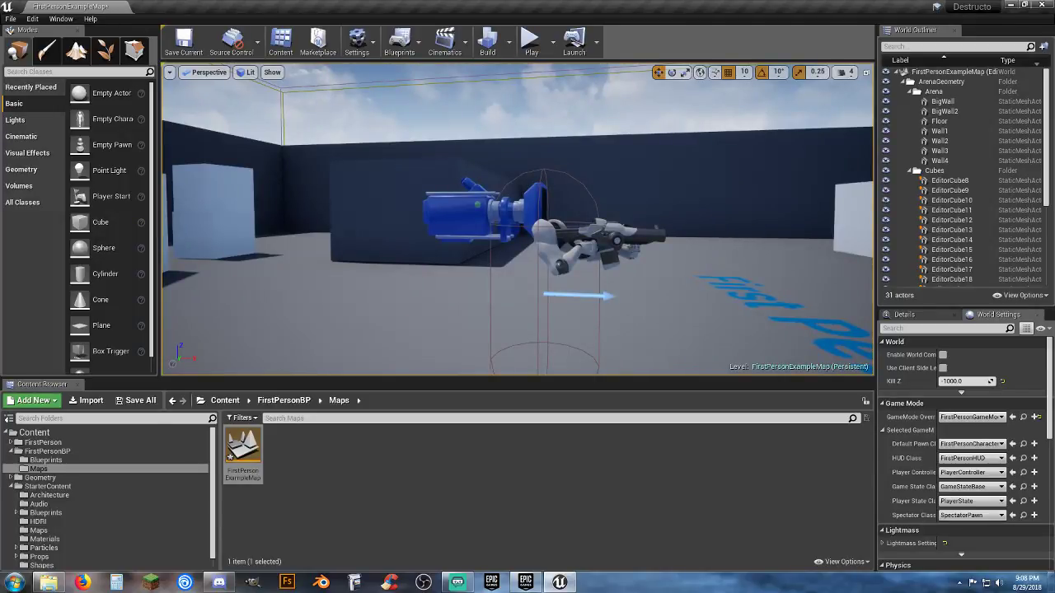
click(137, 400)
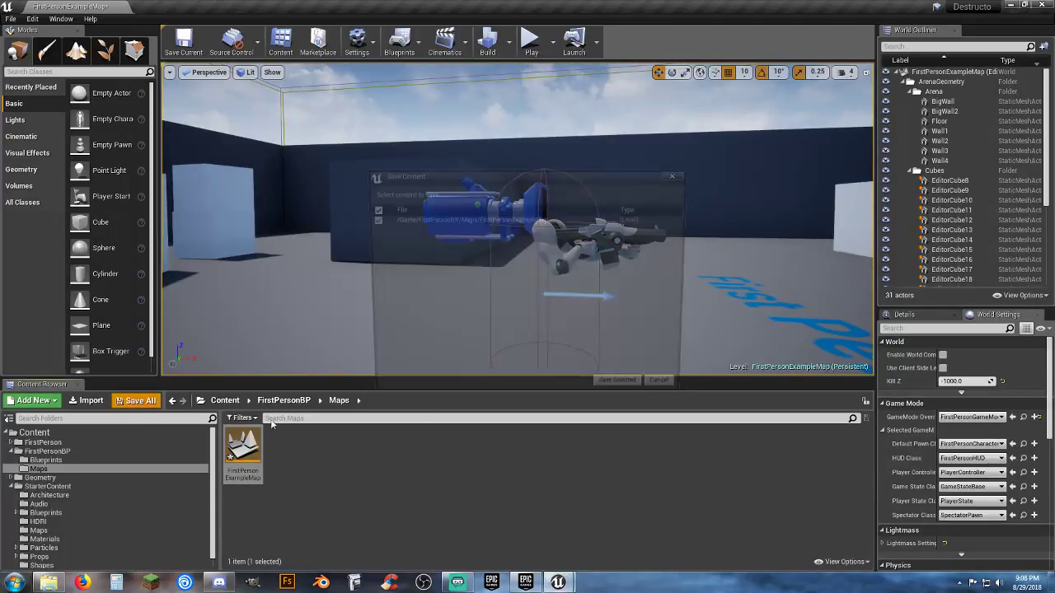
click(624, 390)
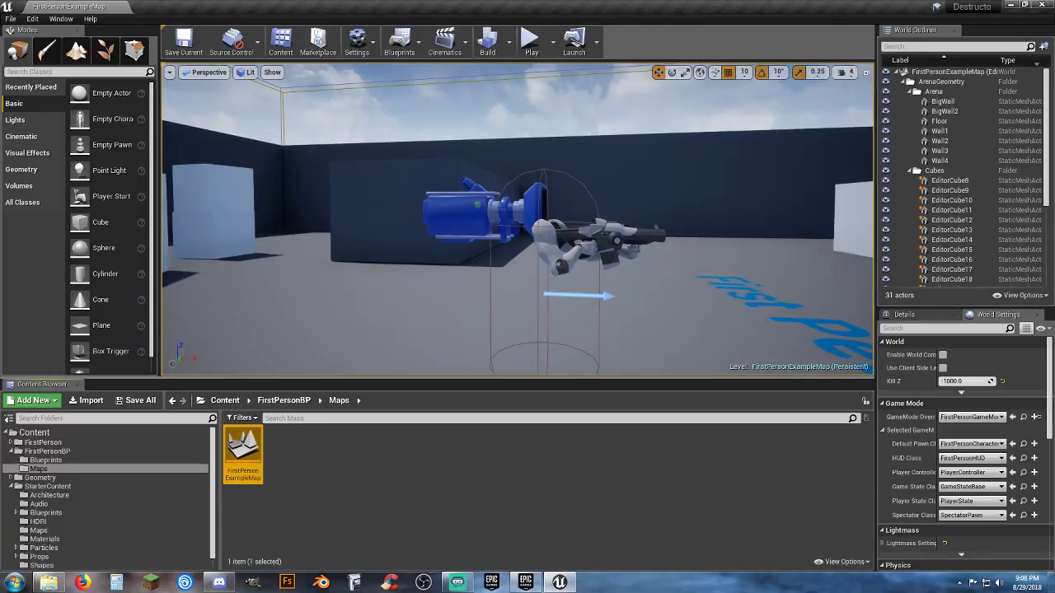
Examine the arena from several angles, including the first-person character, the white cubes and the template text on the floor
mouse_move(600, 272)
right_down()
mouse_move(666, 323)
mouse_move(700, 318)
mouse_move(699, 284)
mouse_move(590, 289)
right_up()
key(s)
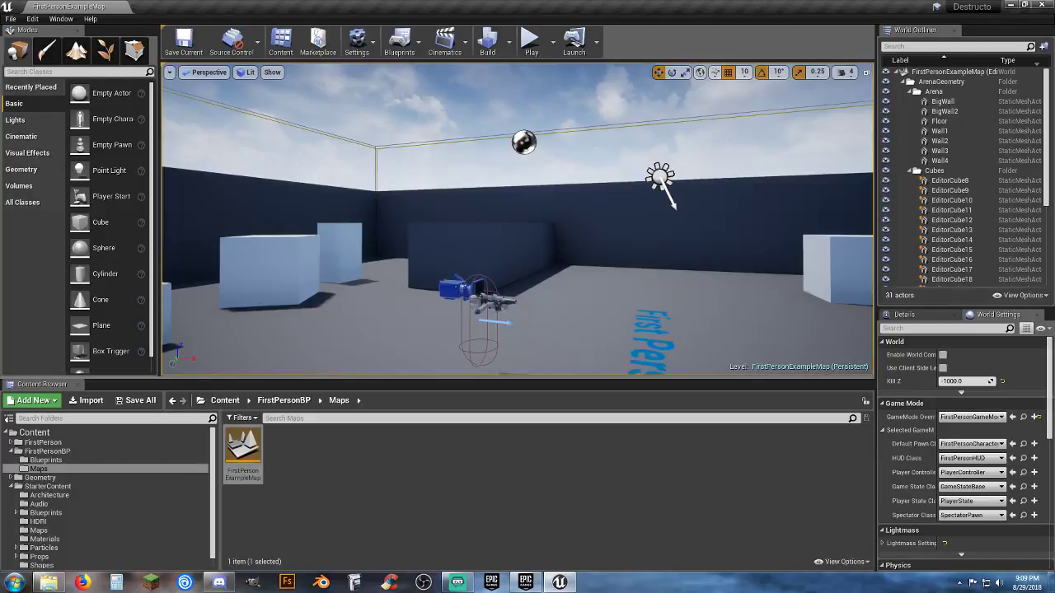
key(s)
right_drag(589, 289, 342, 356)
key(w)
key(w)
key(s)
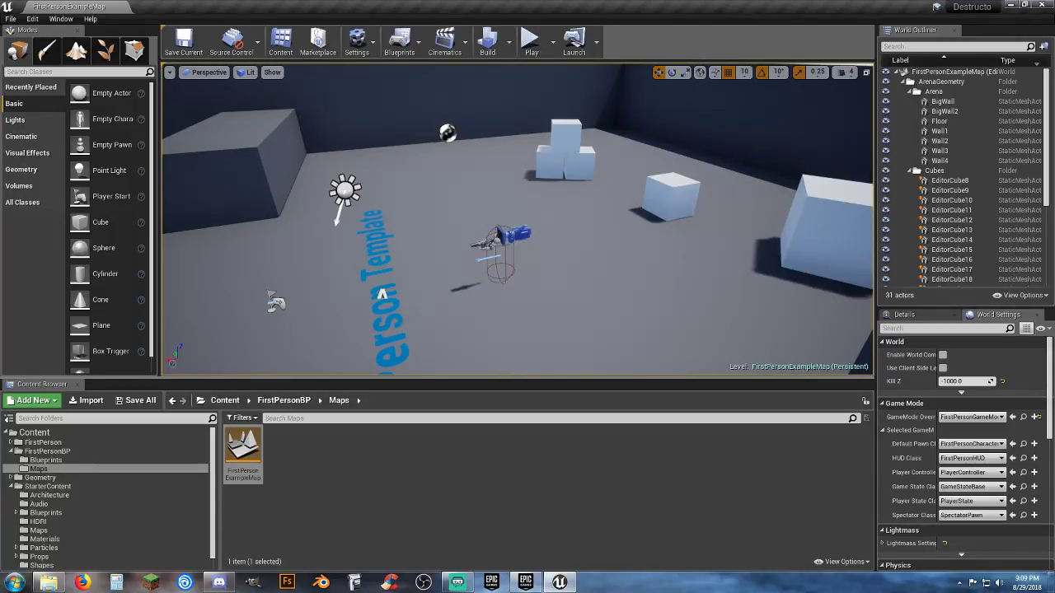
right_drag(822, 267, 762, 269)
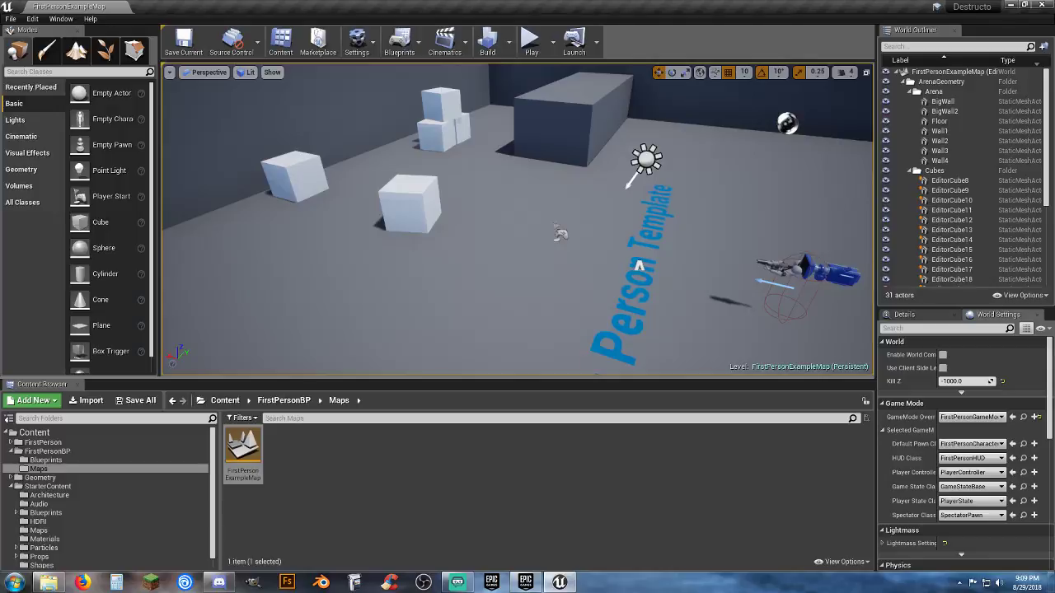
right_drag(517, 219, 470, 186)
right_drag(536, 275, 491, 293)
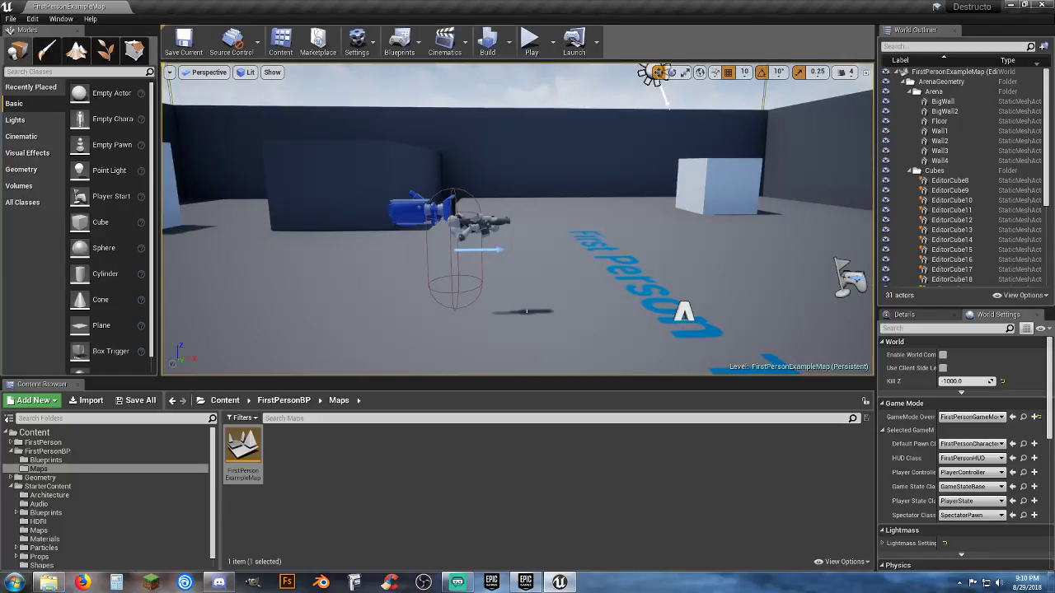
key(s)
right_drag(557, 288, 643, 290)
key(w)
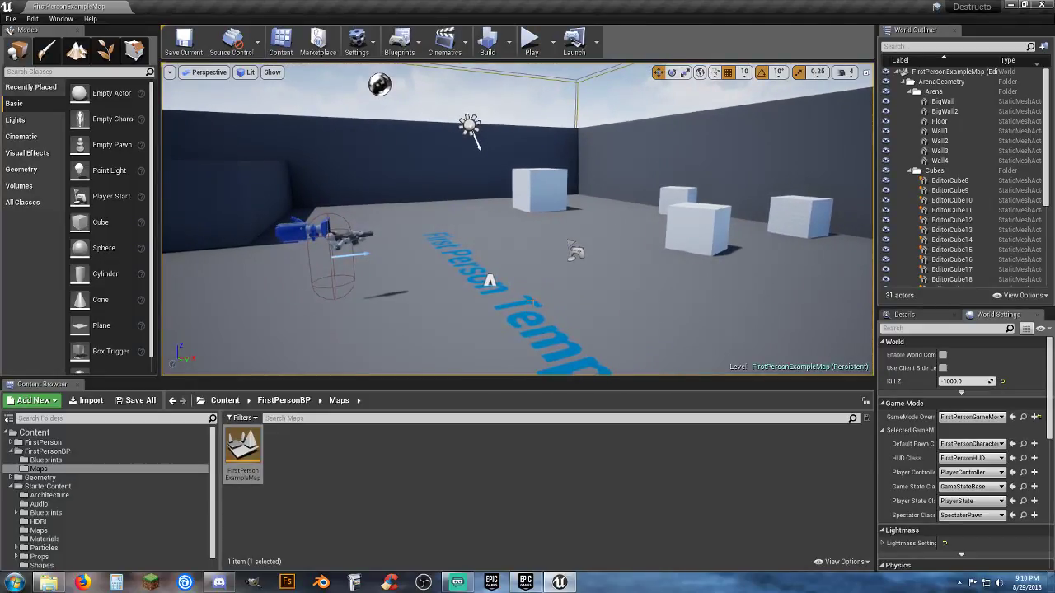
Select the white cube EditorCube11, show its details, and locate its 1M_Cube static mesh in the project content
click(687, 225)
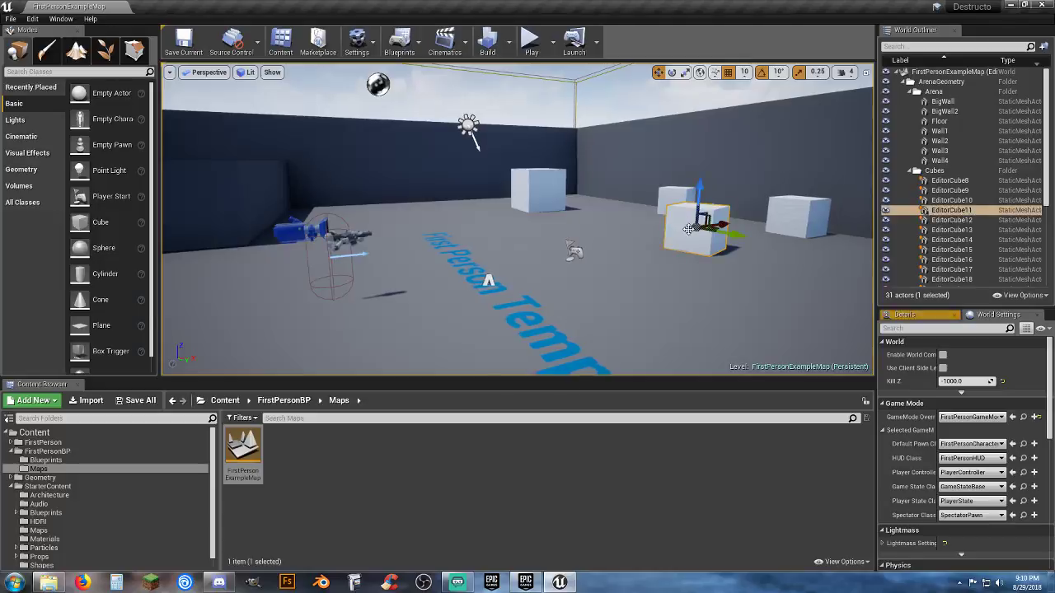
right_drag(688, 229, 731, 236)
key(w)
key(s)
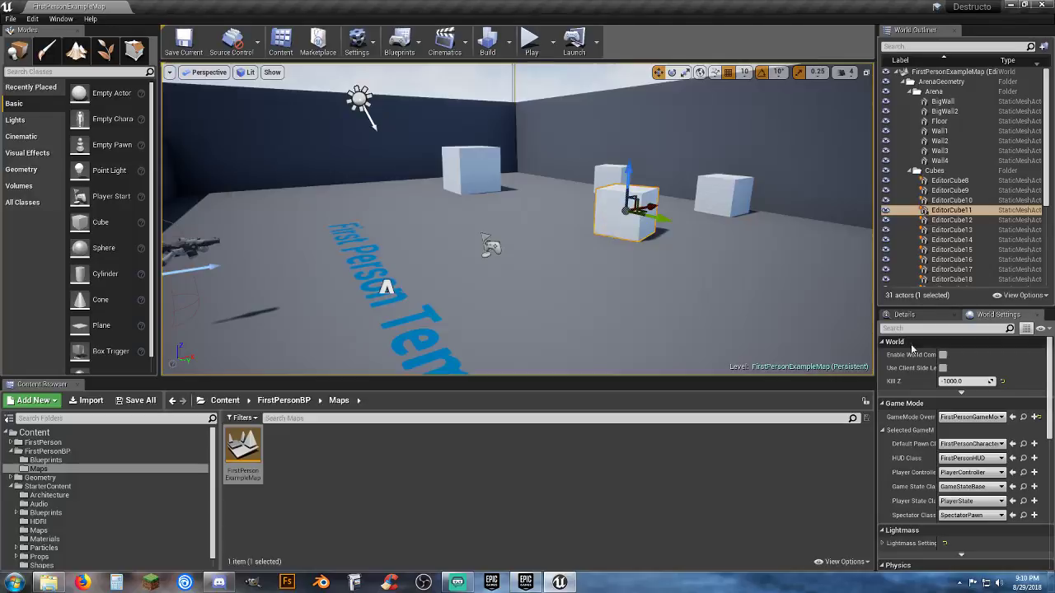
click(906, 316)
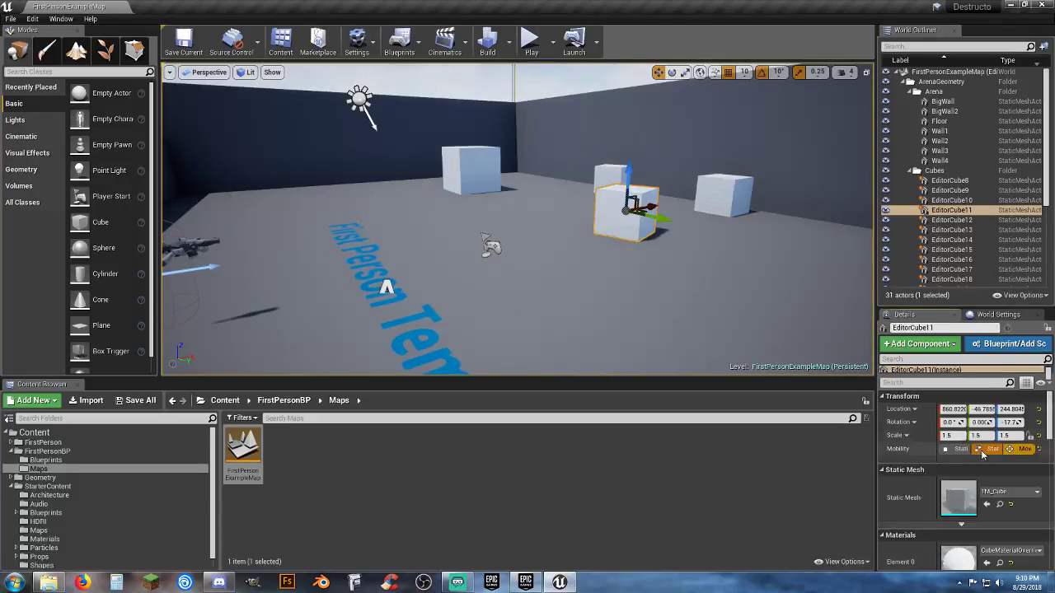
click(999, 505)
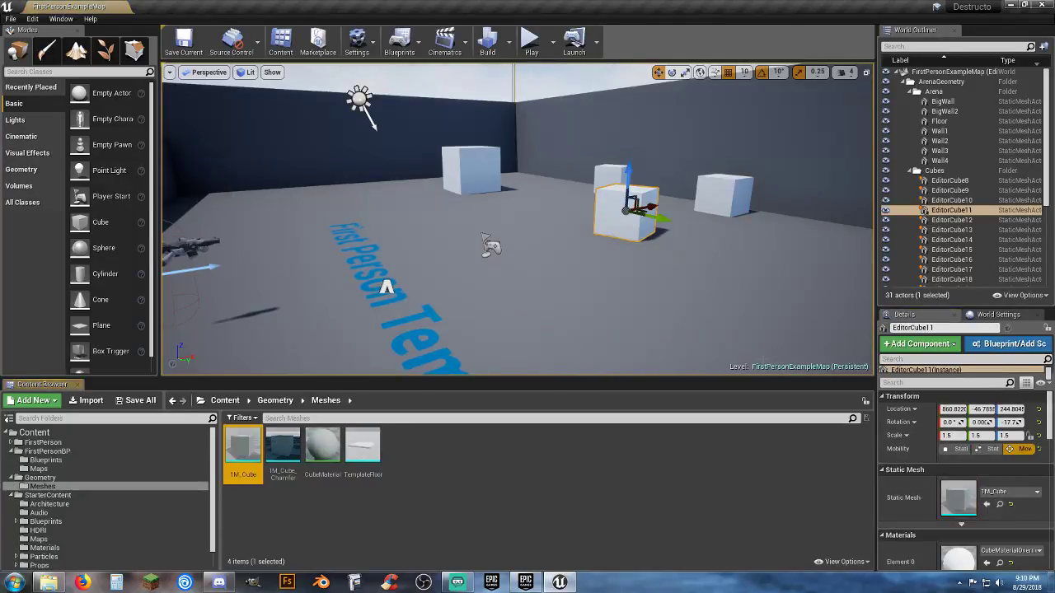
Check the actions offered for the selected cube actor and for the 1M_Cube static mesh asset
right_click(606, 206)
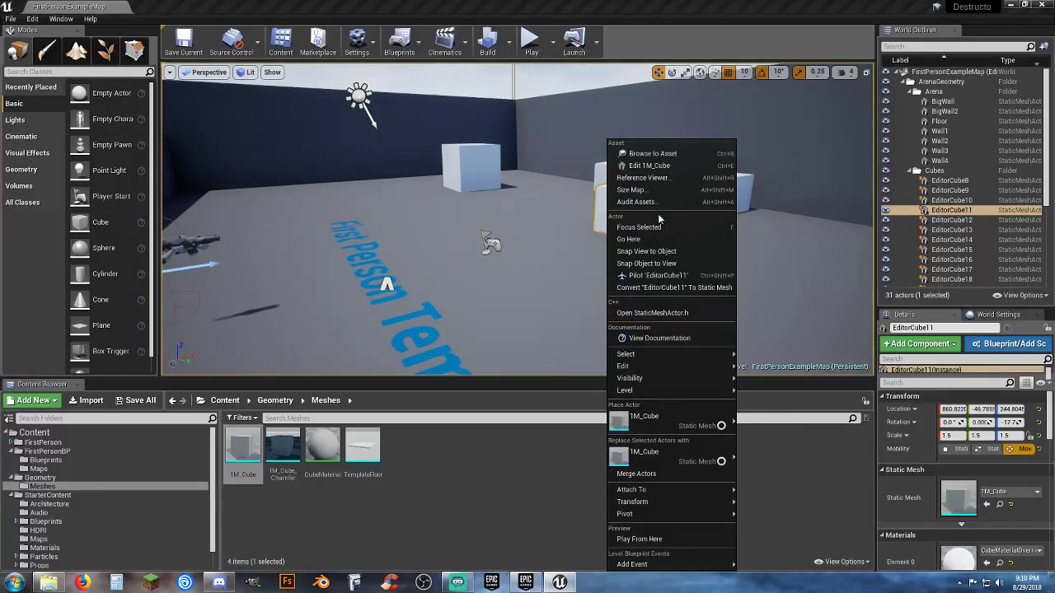
click(488, 477)
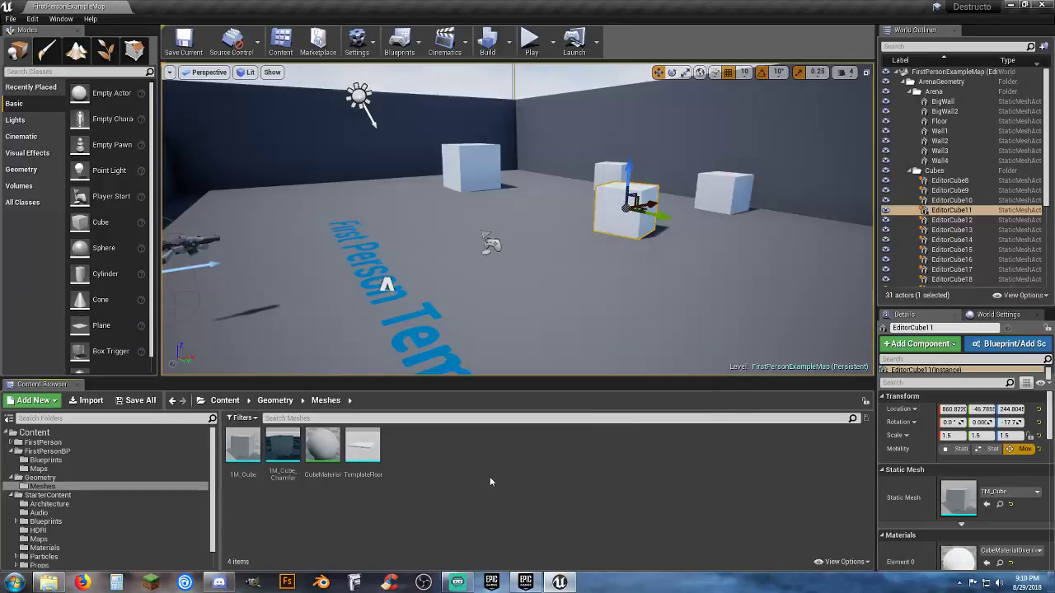
right_click(245, 458)
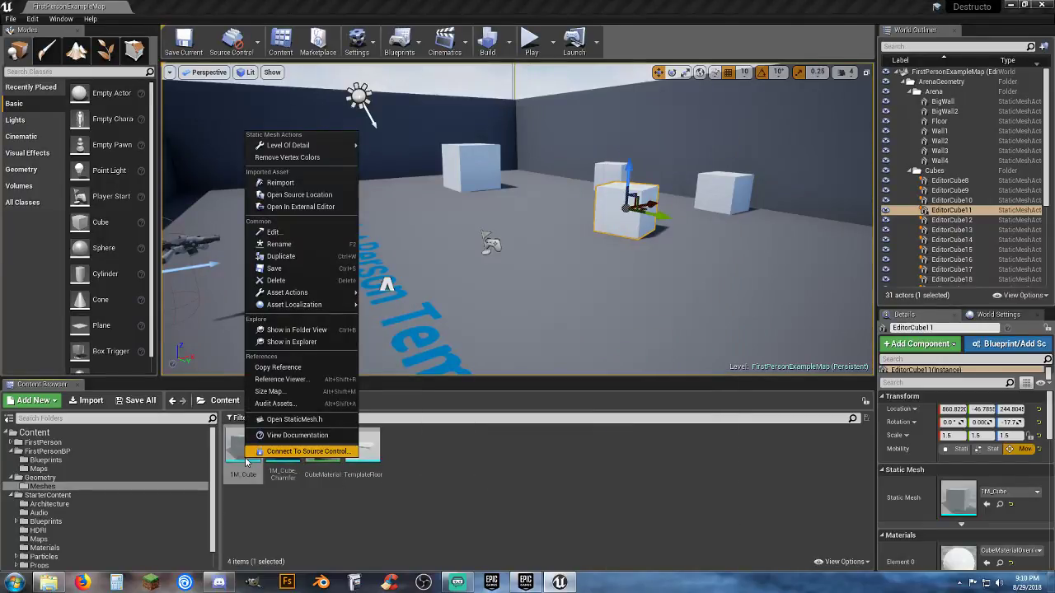
mouse_move(297, 145)
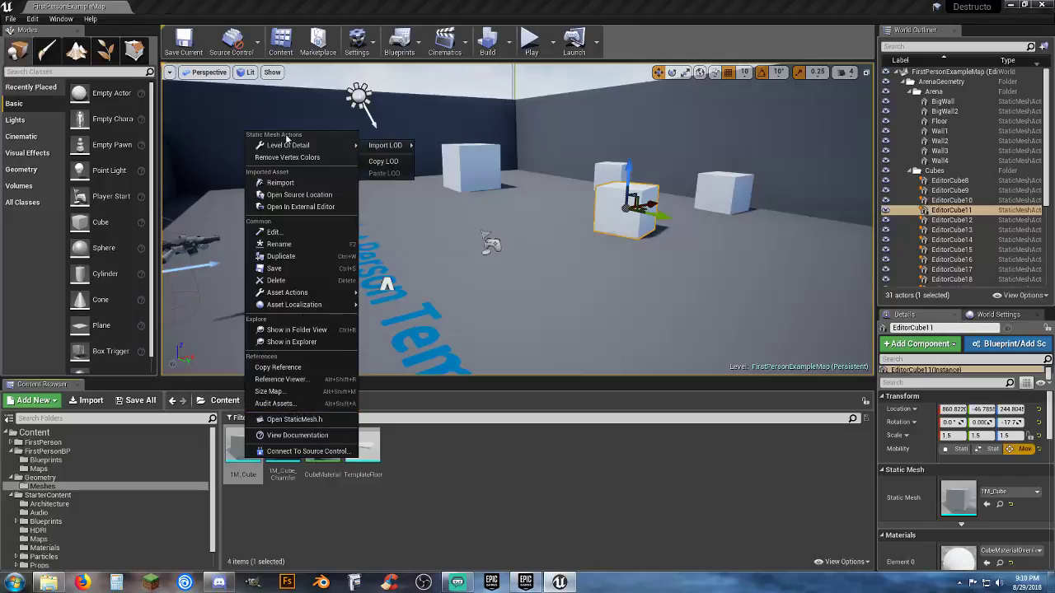
click(476, 440)
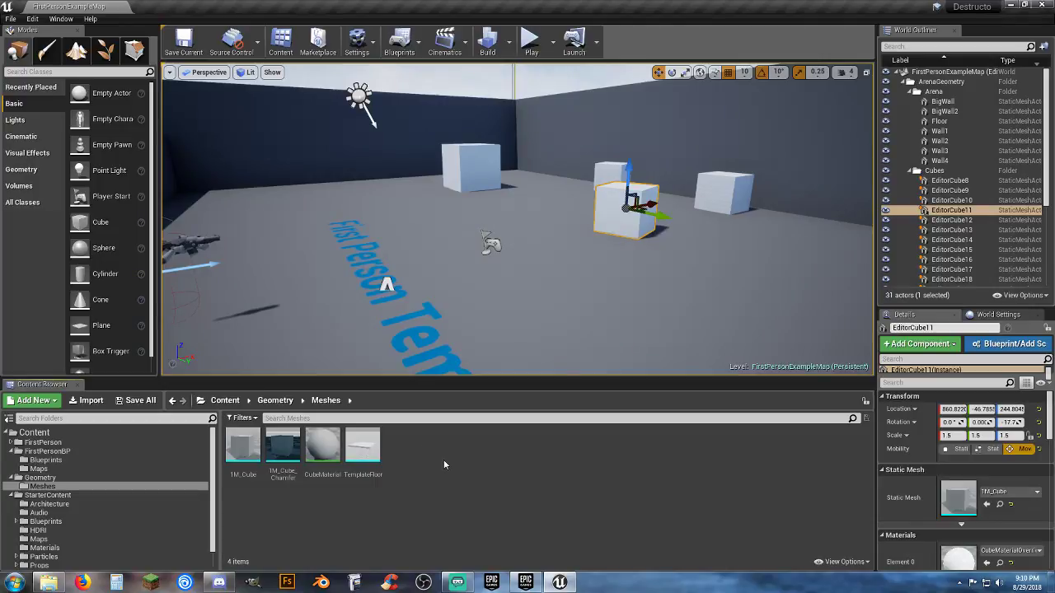
Enable the Apex Destruction plugin, restart the editor to apply it, and close the plugin list
click(33, 19)
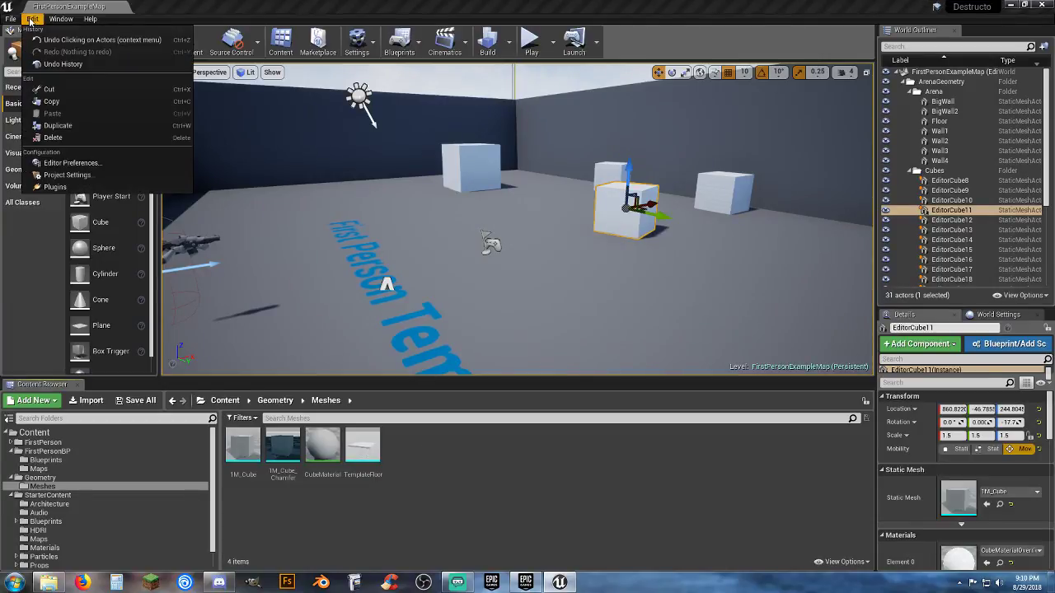
click(55, 188)
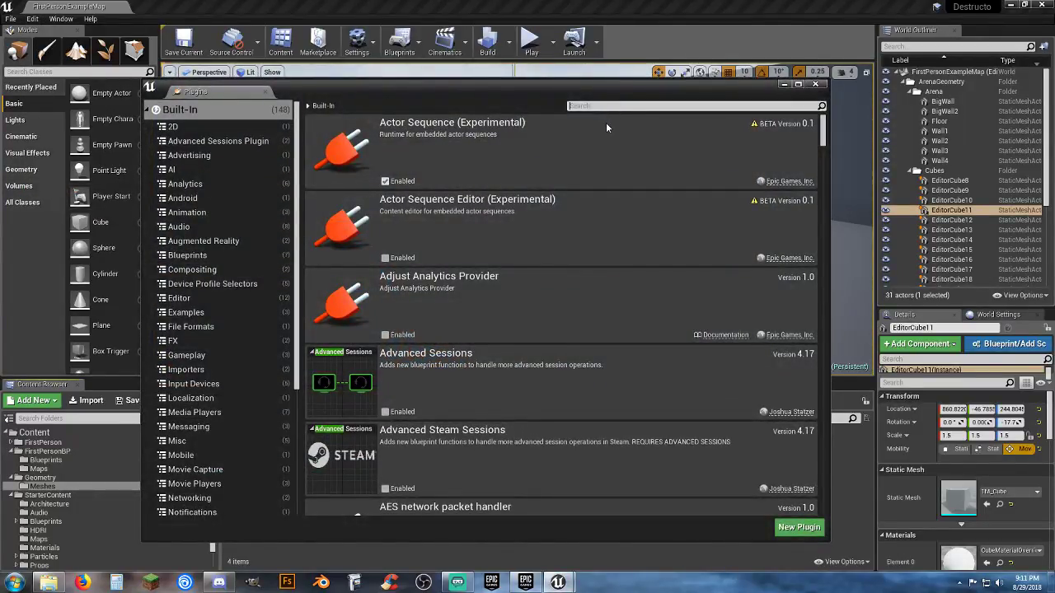
text(a)
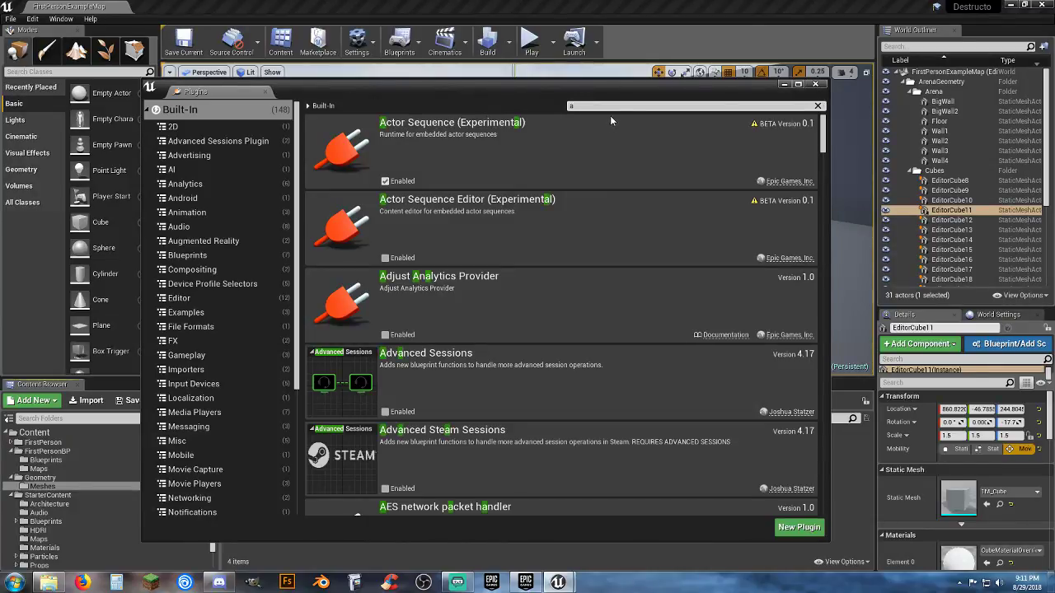
text(pe)
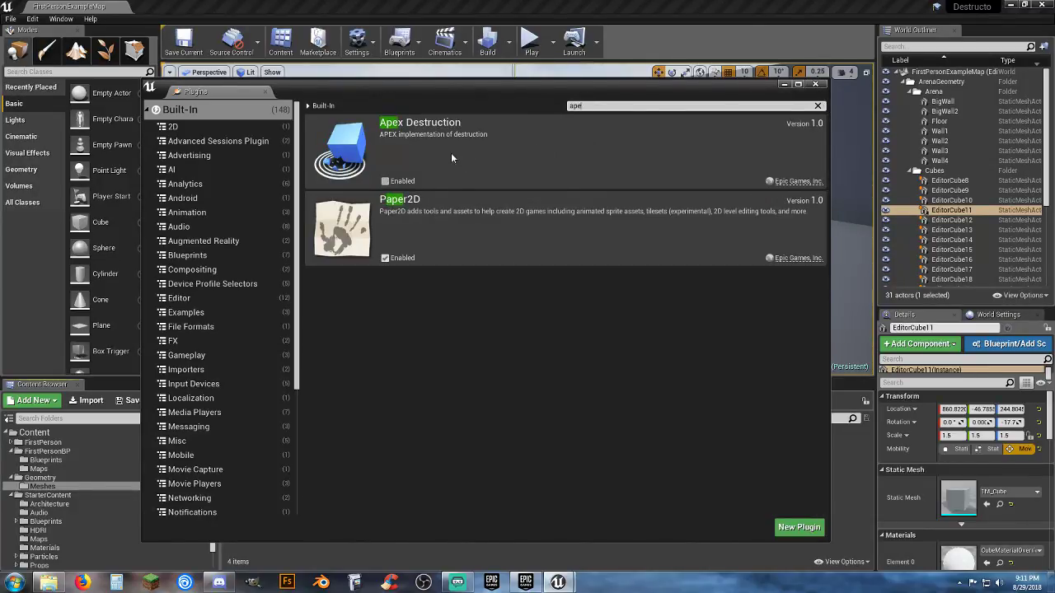
click(449, 158)
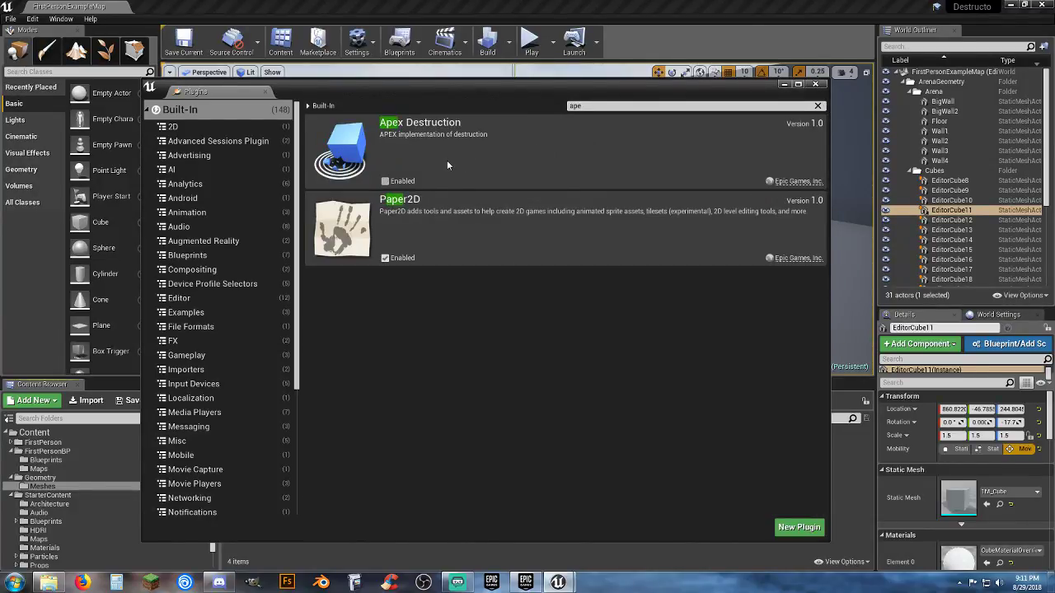
click(385, 181)
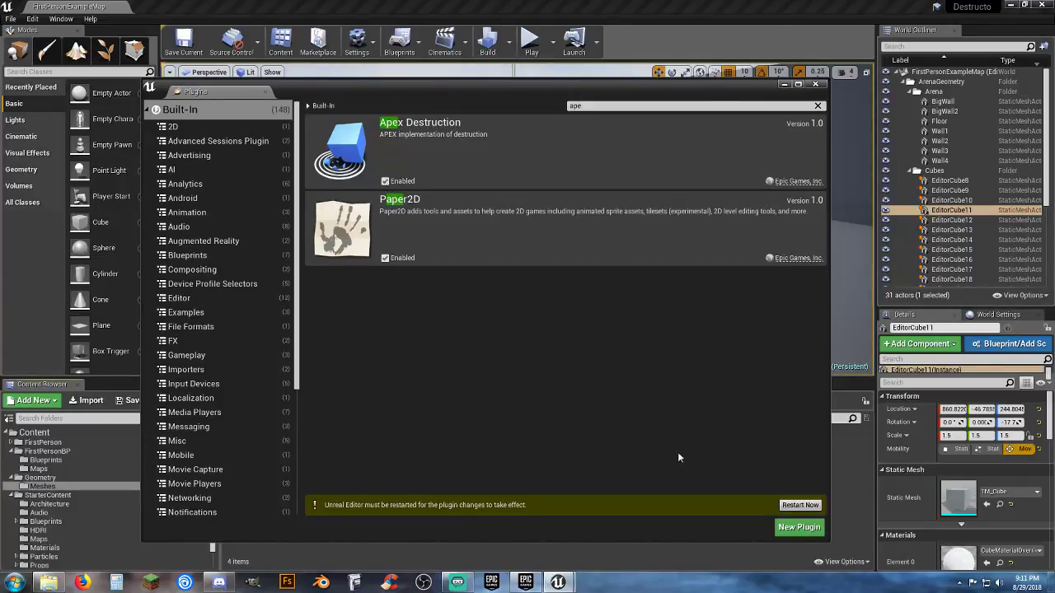
click(798, 506)
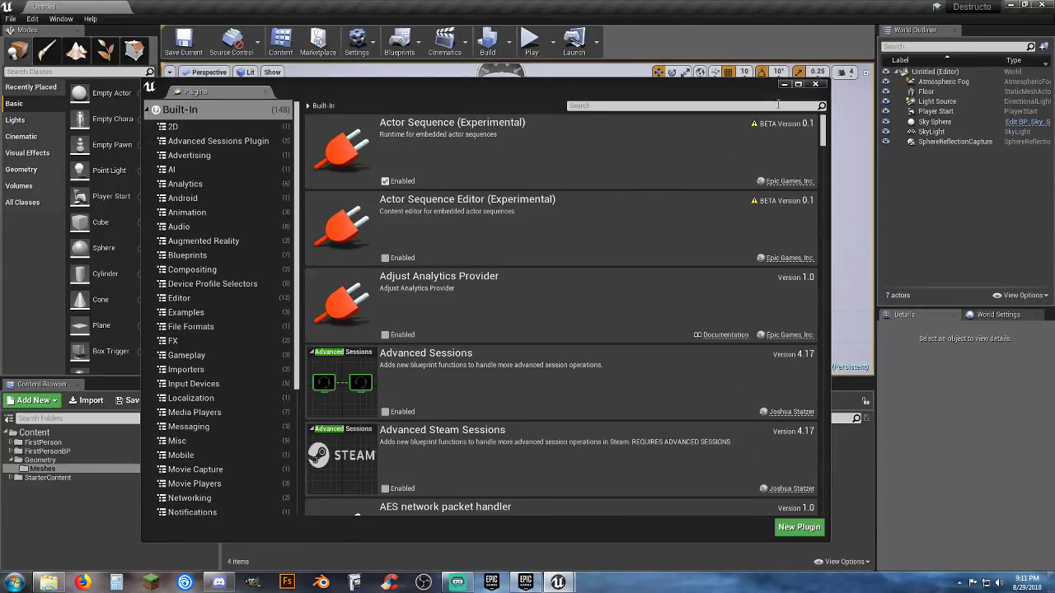
click(816, 85)
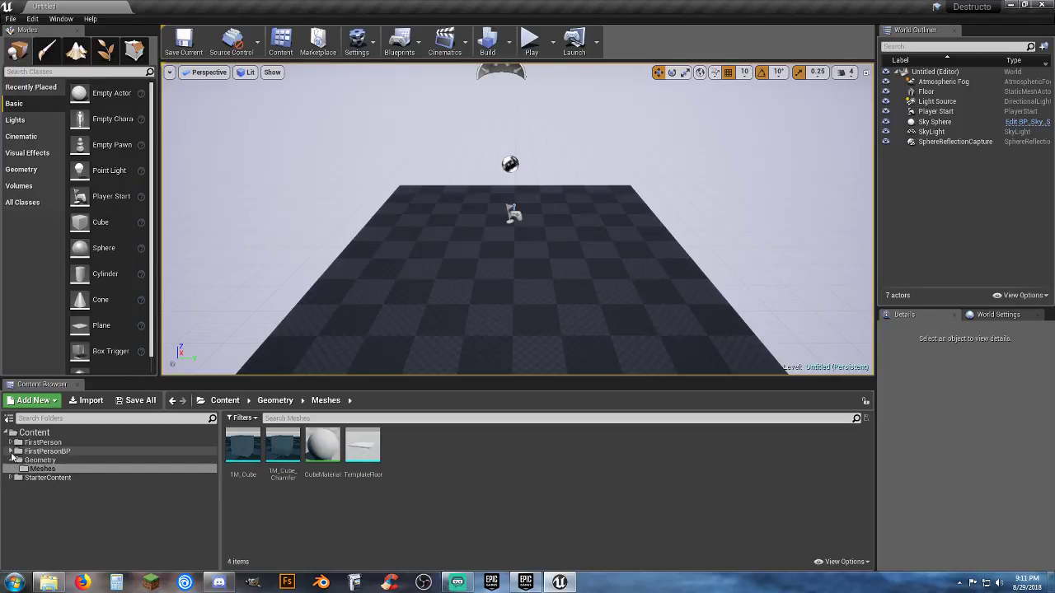
Reopen the FirstPersonExampleMap level from the Maps folder of FirstPersonBP
click(10, 451)
click(37, 469)
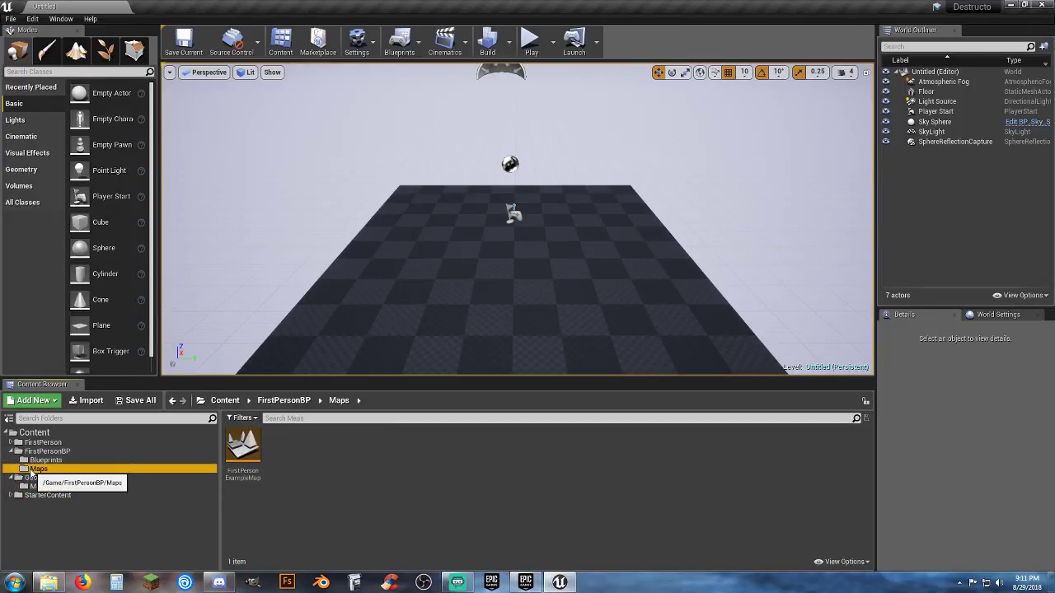
double_click(243, 451)
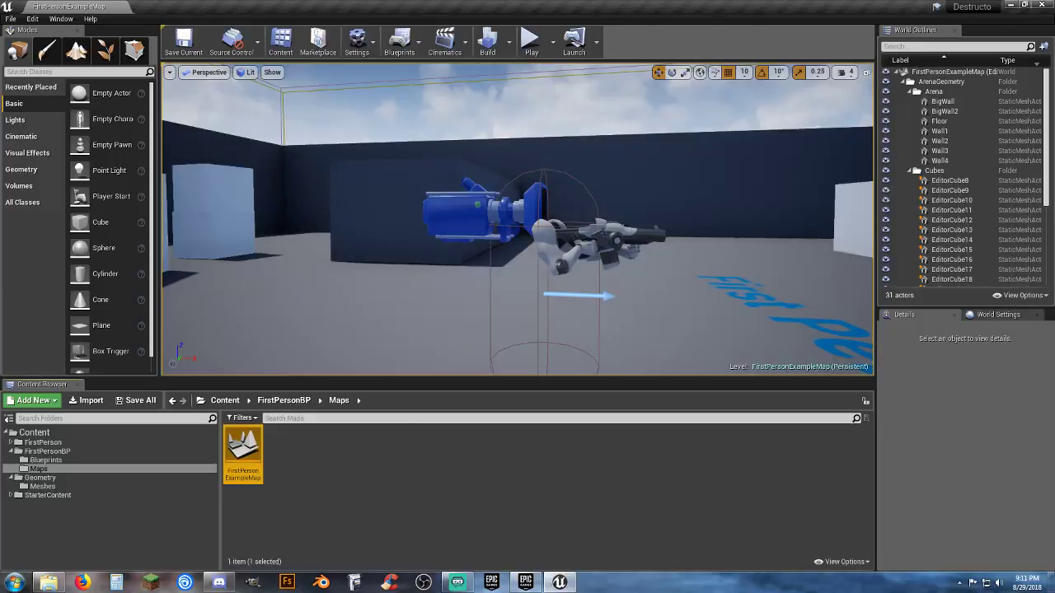
Play-test the reopened level briefly, strafing with the first-person character, and end the session
click(530, 39)
key(a)
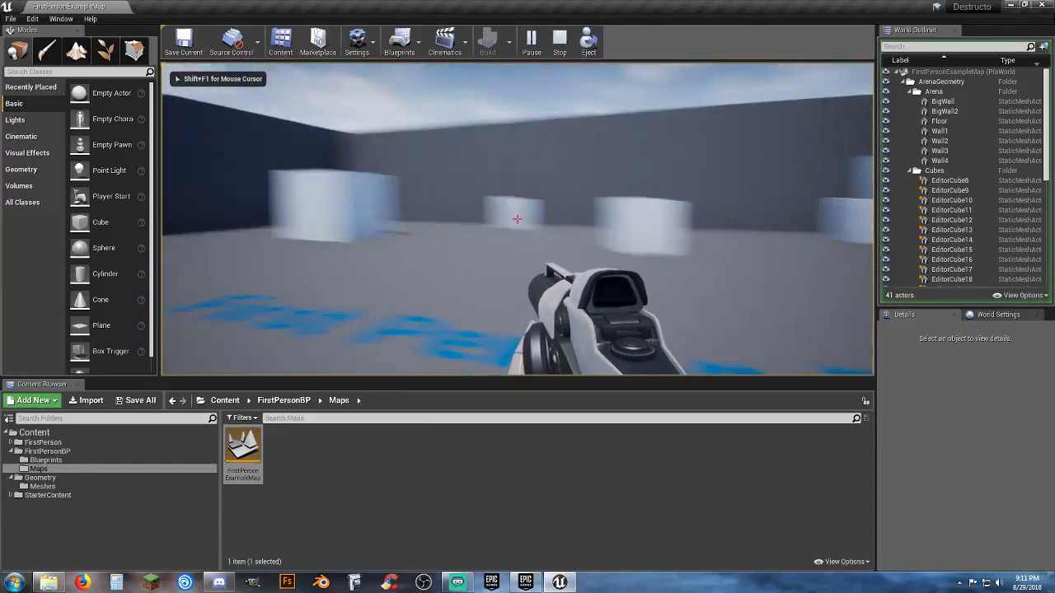
key(Escape)
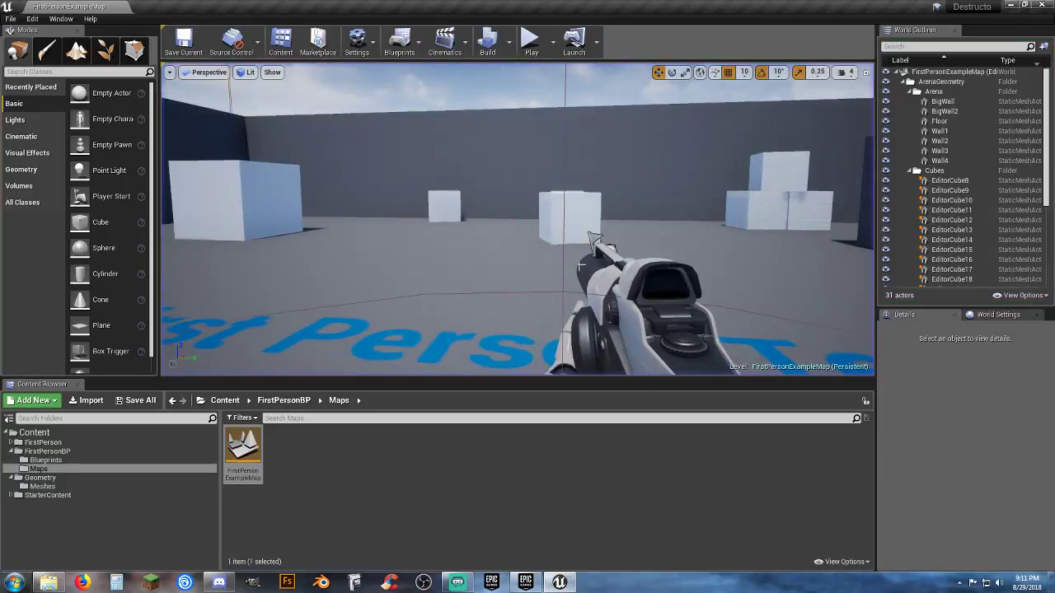
Open the FirstPersonCharacter blueprint from the Blueprints folder of FirstPersonBP
click(38, 460)
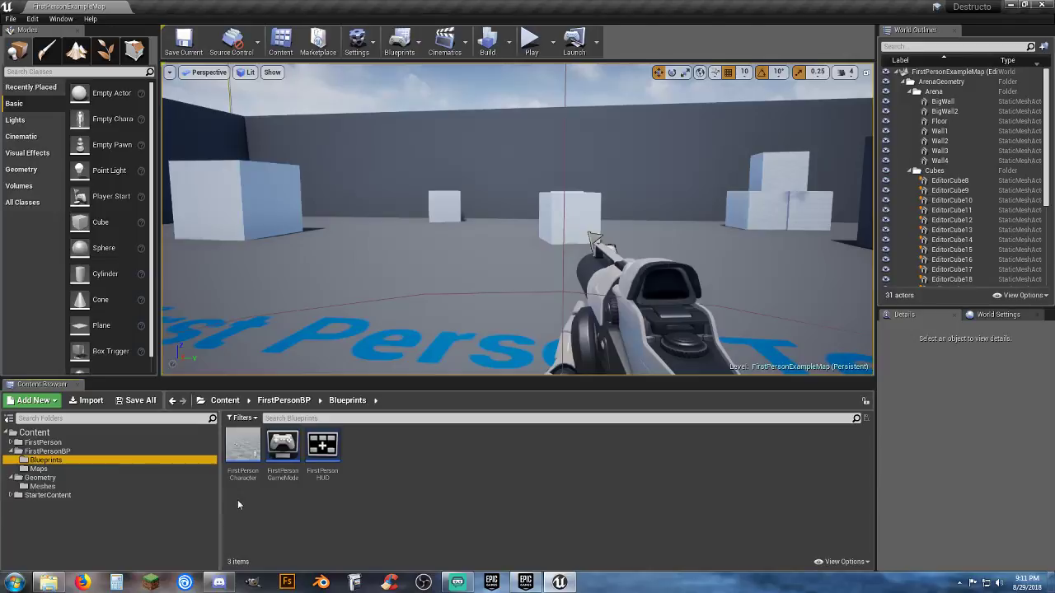
double_click(242, 477)
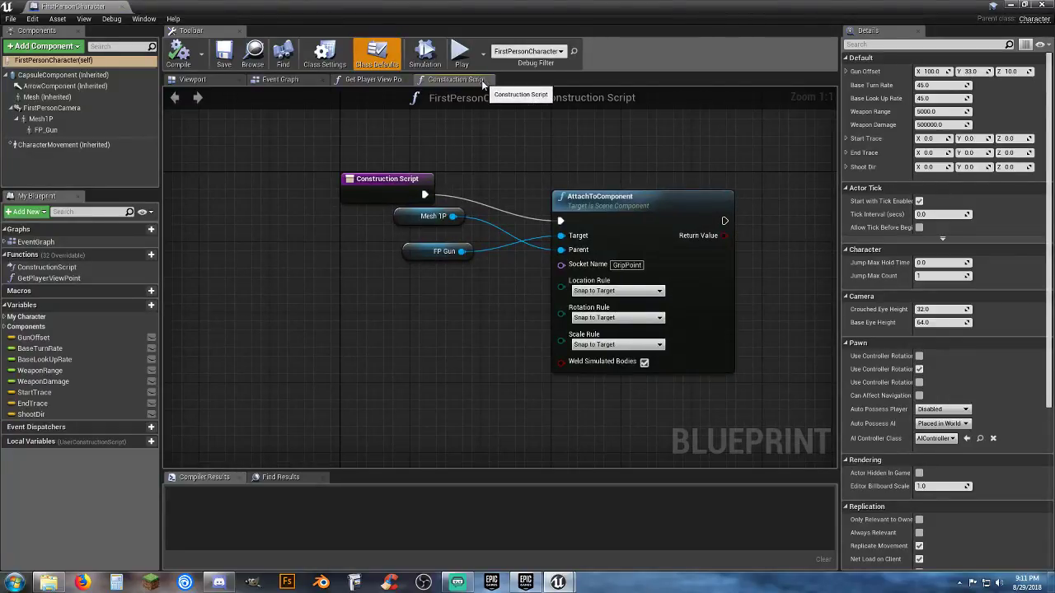
Close the Get Player View Point graph and add an Event BeginPlay node in empty space below the character's existing event graph groups
click(404, 80)
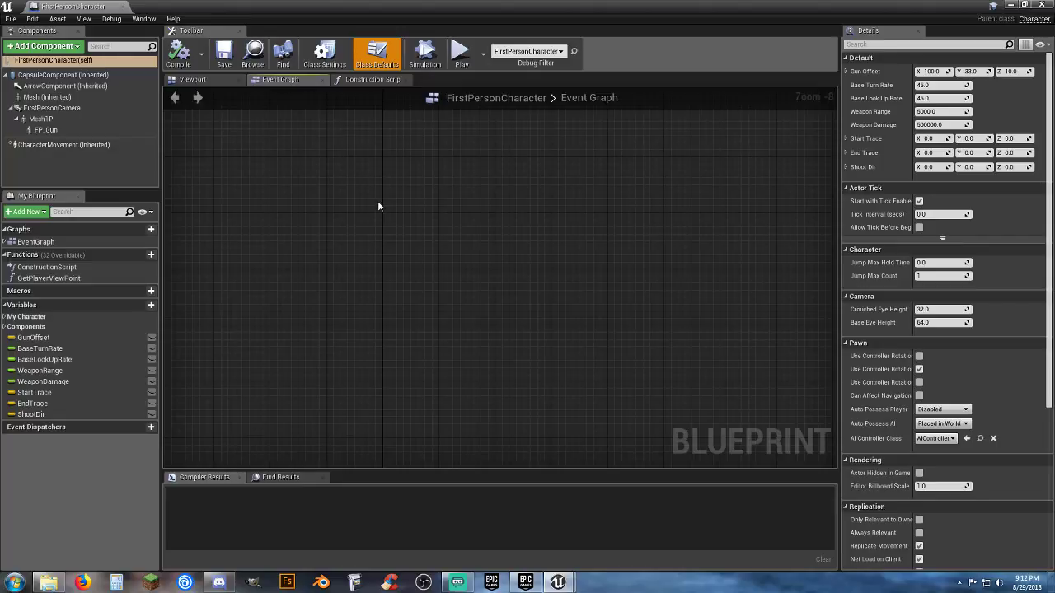
scroll(407, 228, down, 3)
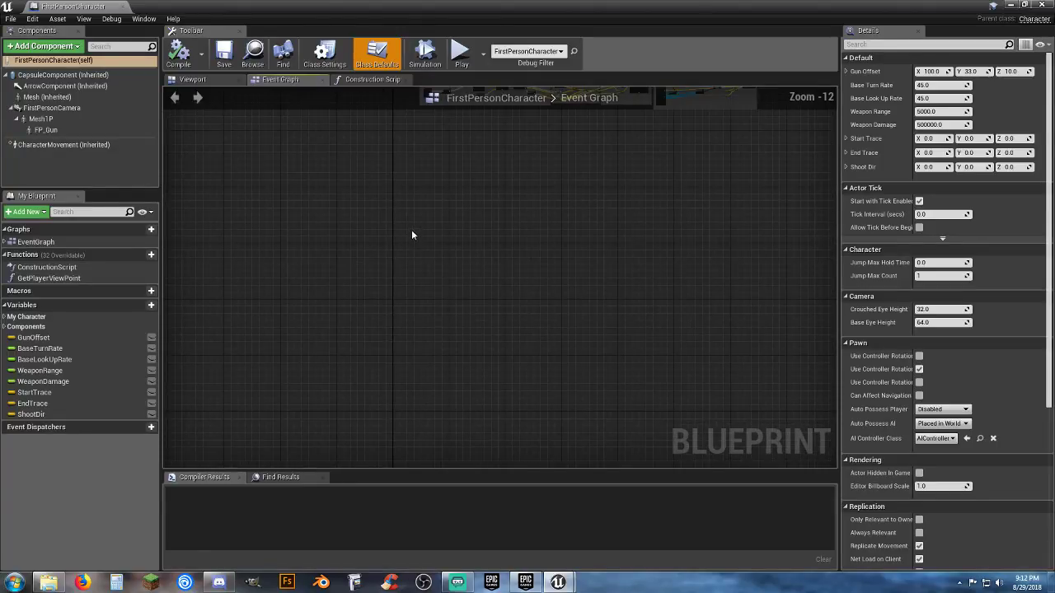
scroll(412, 229, down, 1)
right_drag(426, 229, 410, 451)
scroll(412, 371, up, 7)
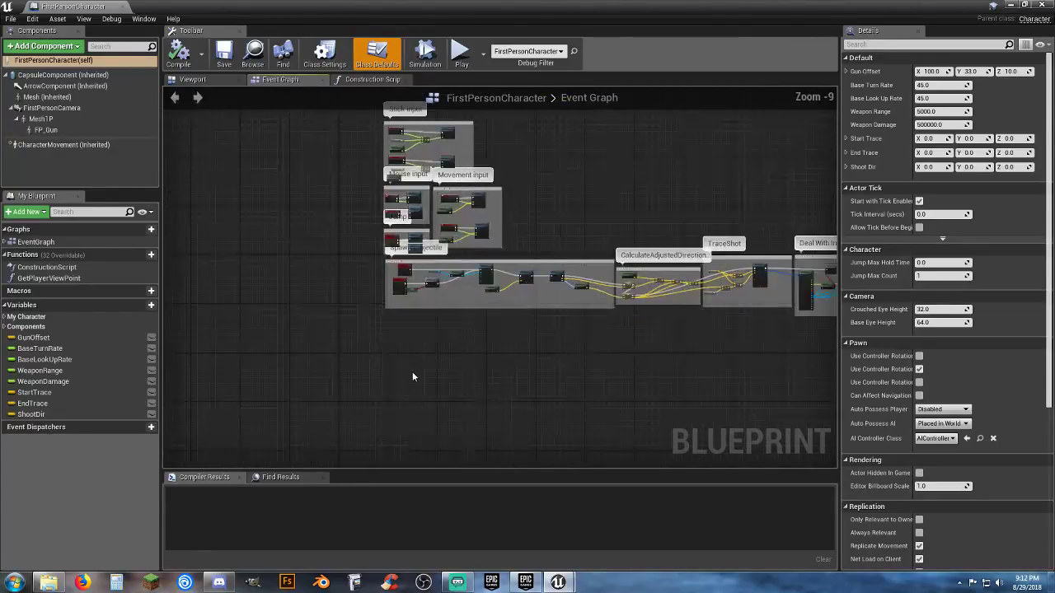
right_drag(470, 354, 533, 307)
scroll(392, 301, up, 5)
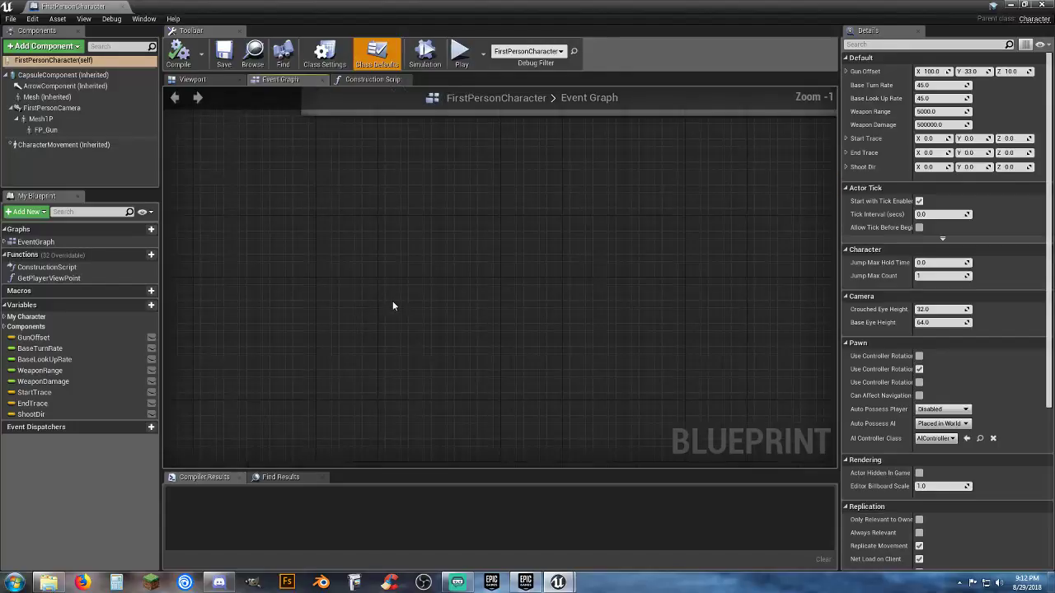
right_drag(339, 176, 379, 285)
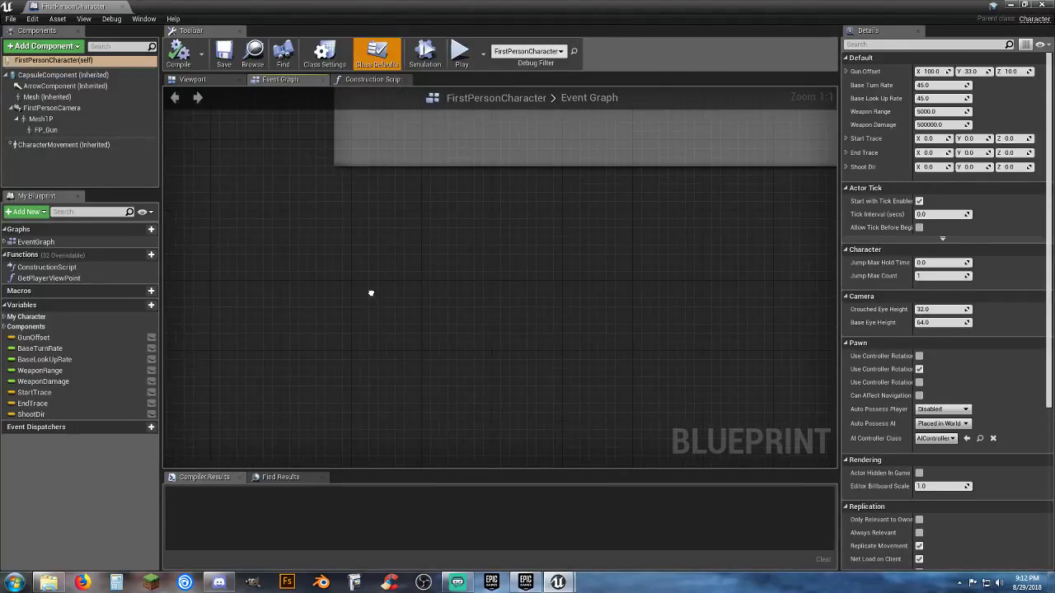
right_click(375, 297)
text(event)
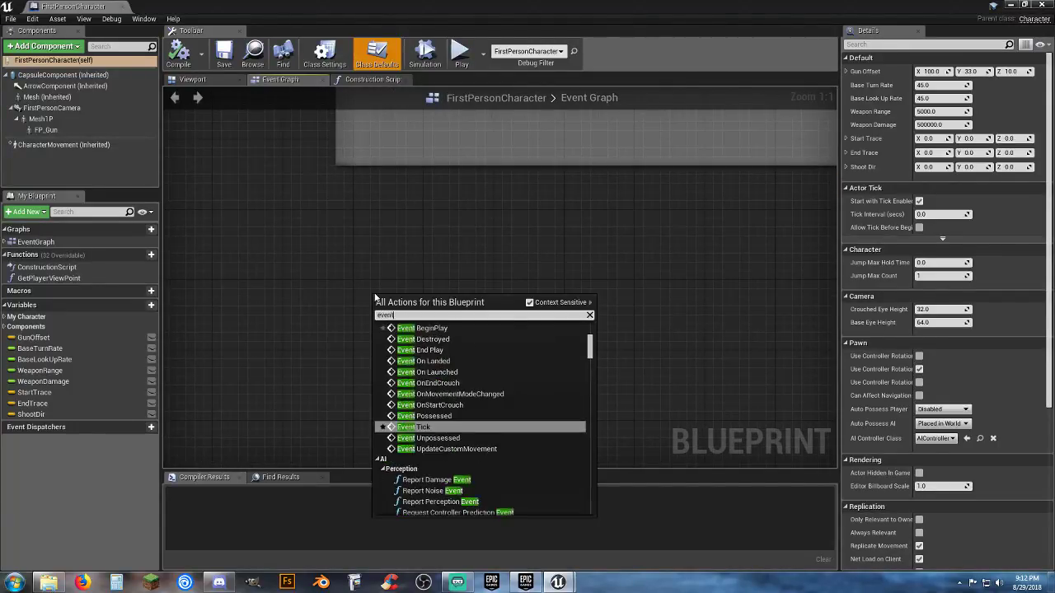
text( begin)
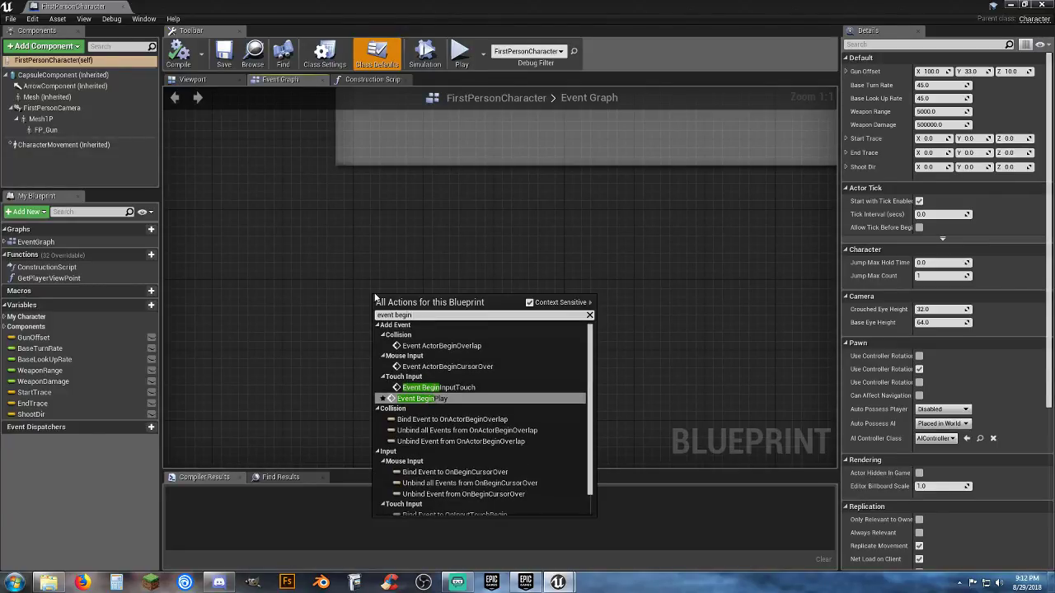
key(Return)
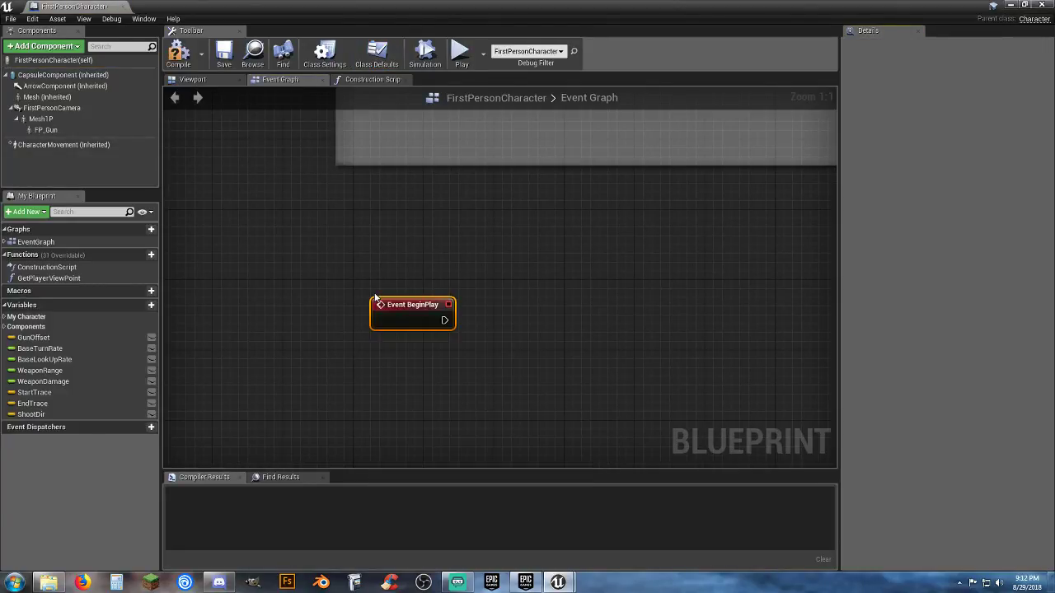
drag(390, 304, 373, 287)
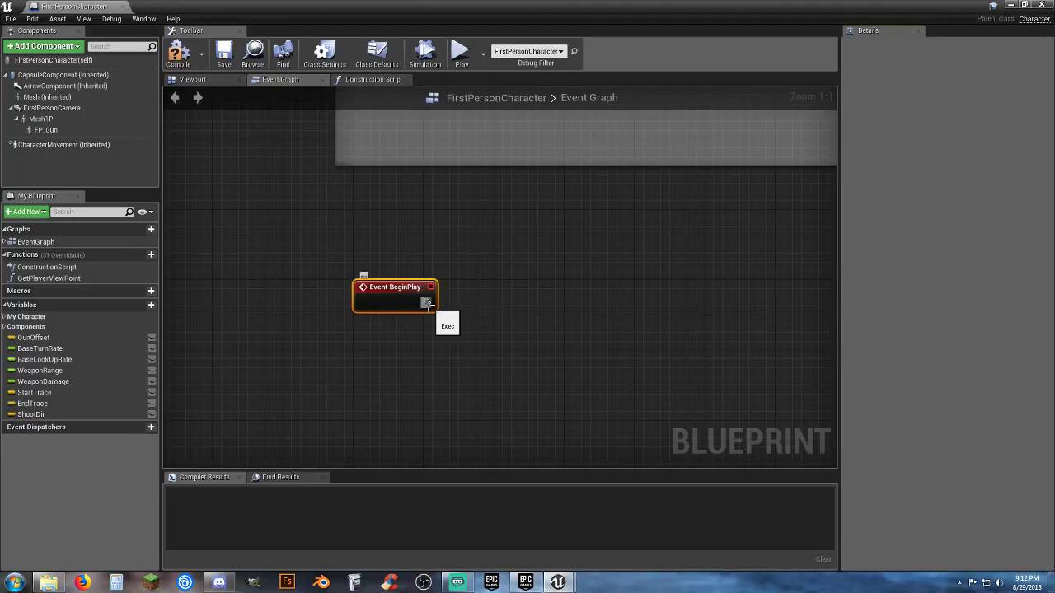
Add a Set Input Mode Game Only node executed from Event BeginPlay and align it beside the event
drag(427, 305, 492, 301)
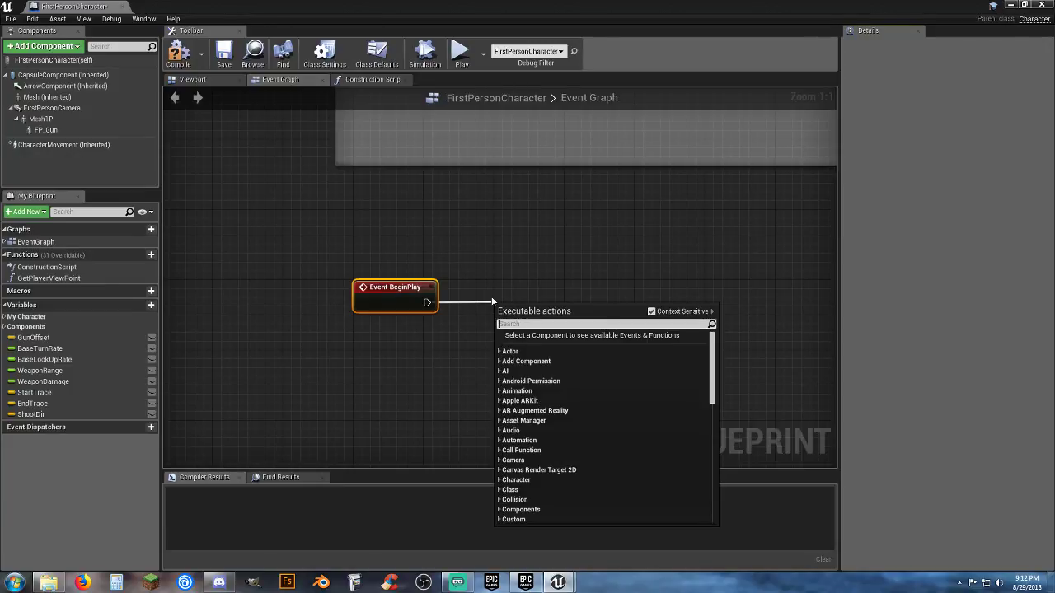
text(setinput)
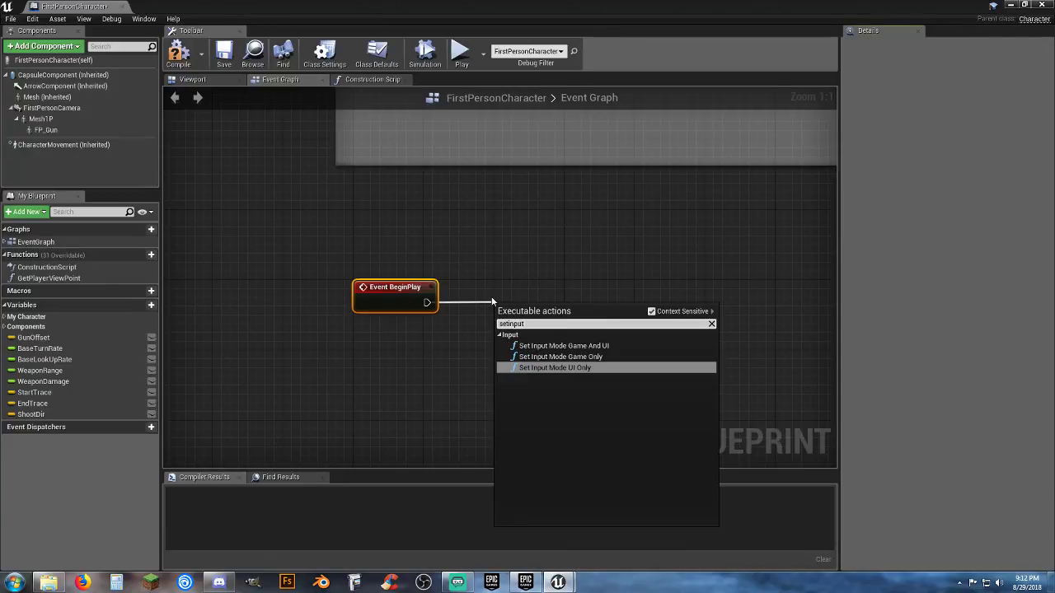
click(560, 356)
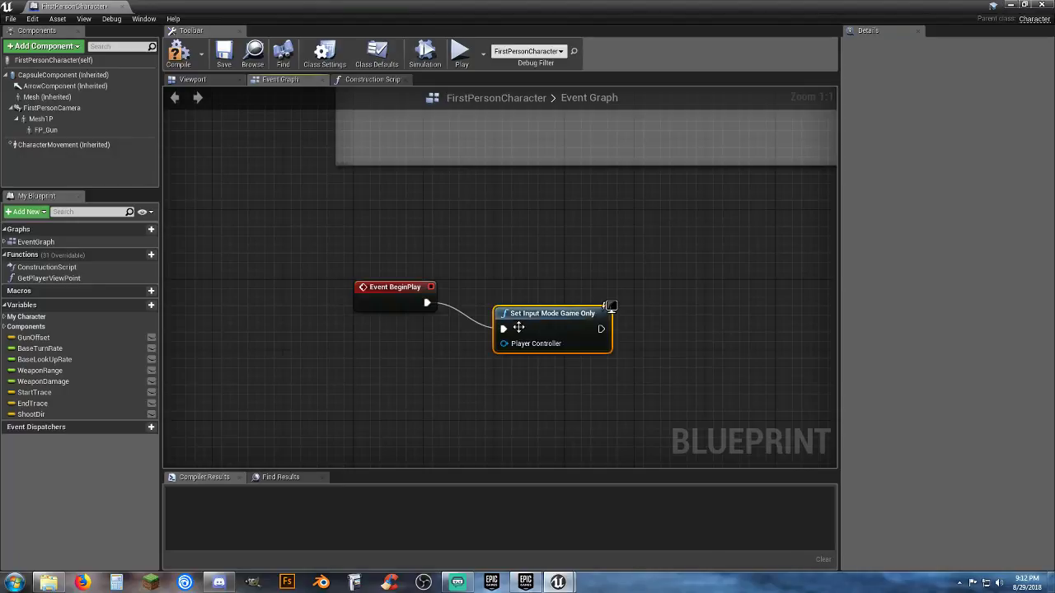
drag(533, 315, 569, 288)
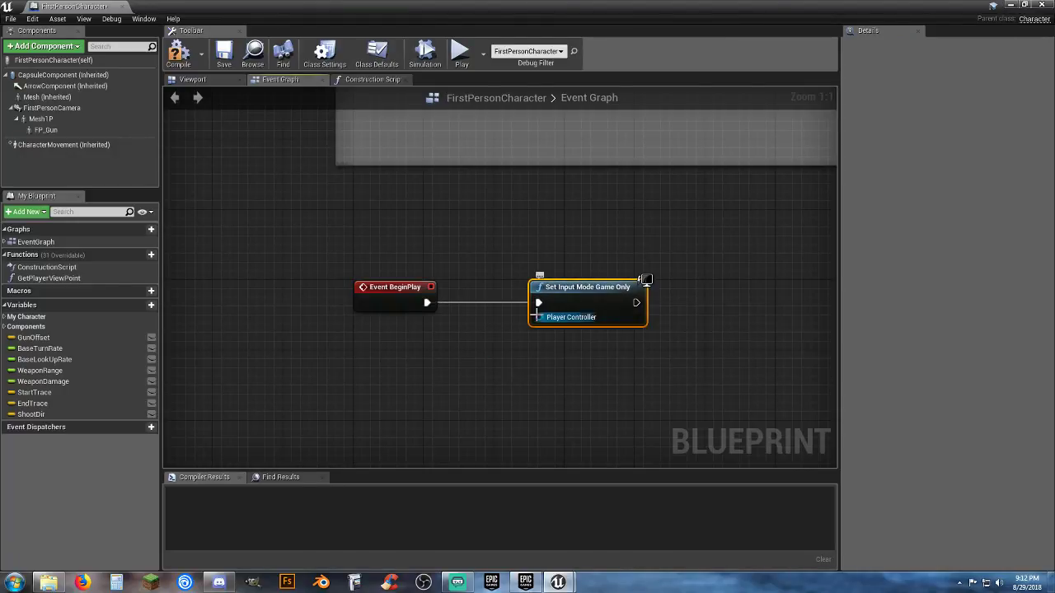
Feed the Player Controller input of Set Input Mode Game Only with a Get Player Controller node placed below Event BeginPlay
drag(539, 320, 475, 347)
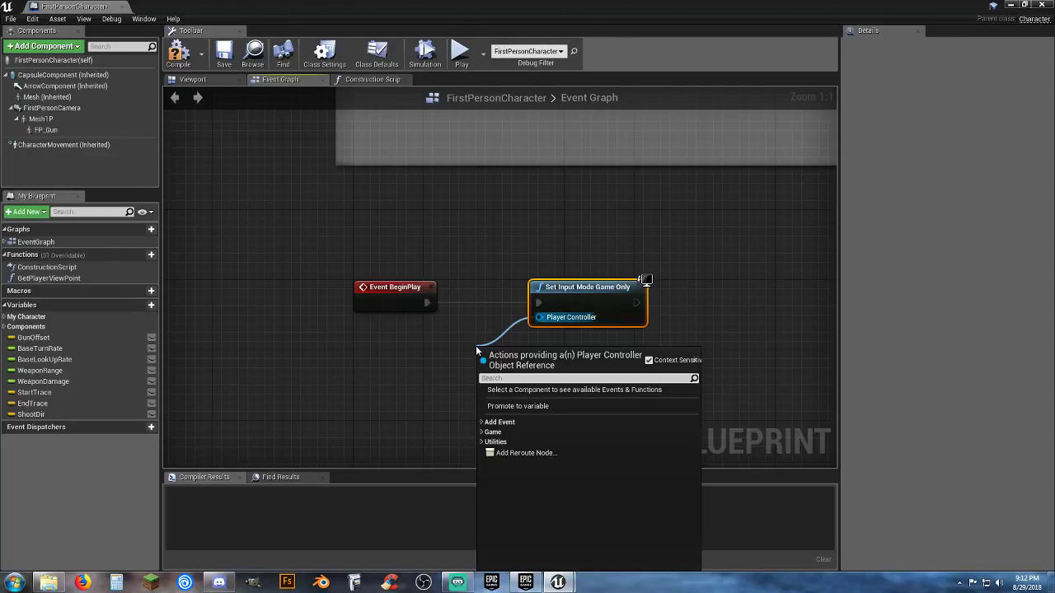
text(get player controller)
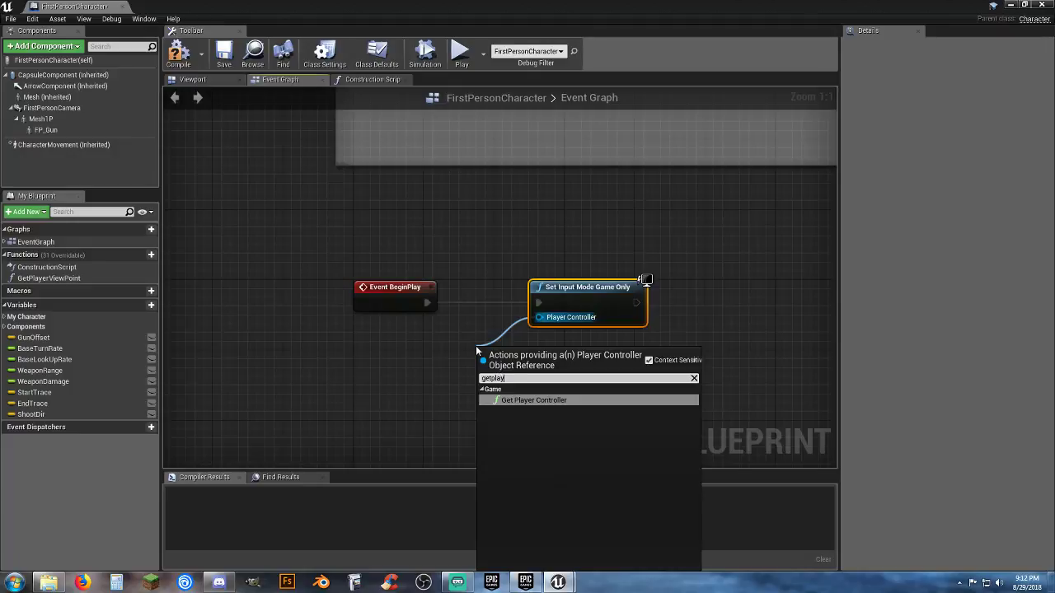
key(Return)
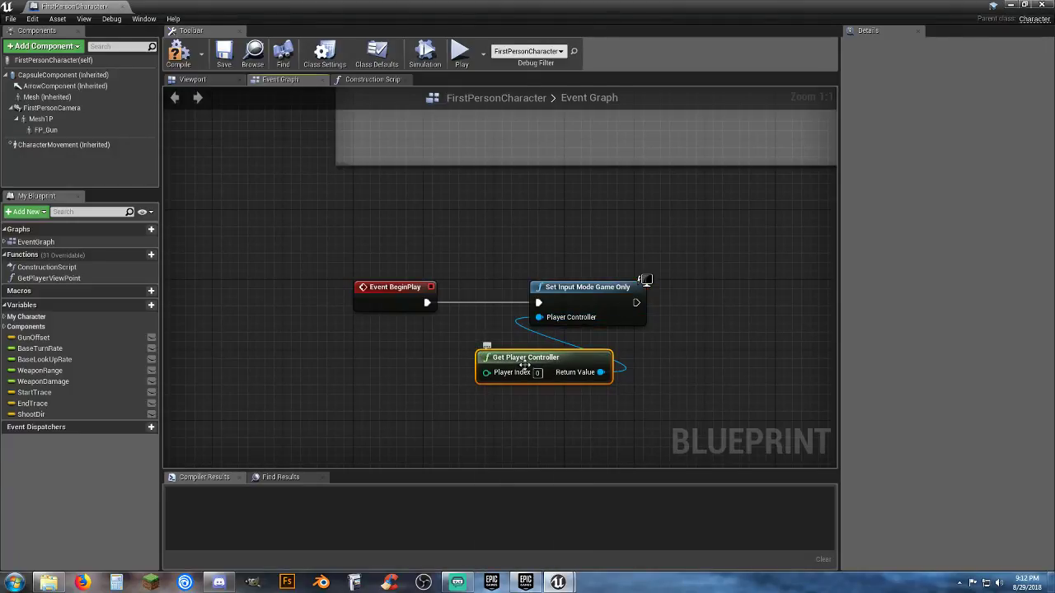
drag(526, 365, 403, 365)
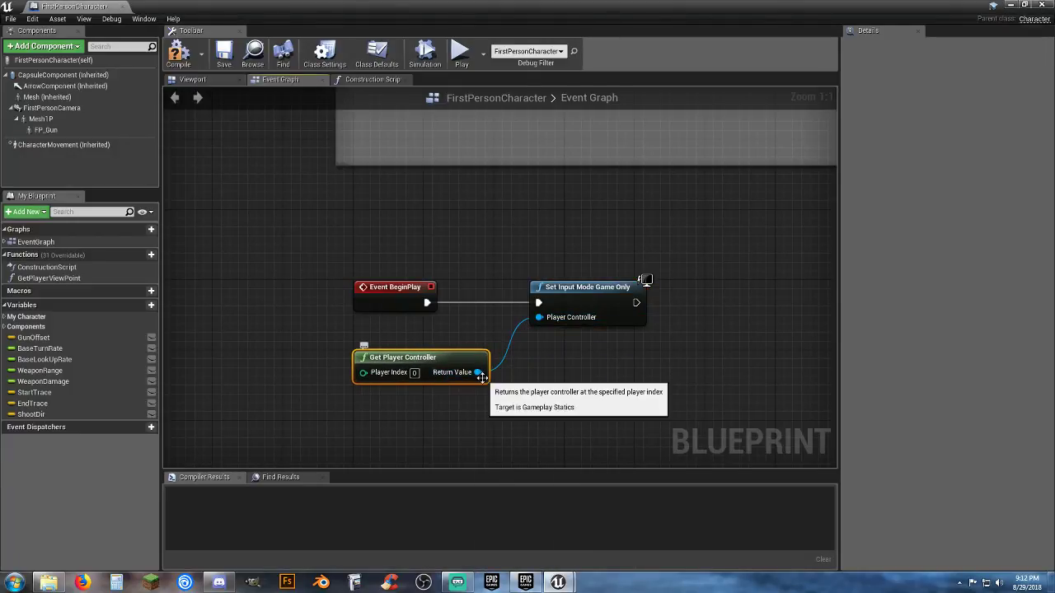
Chain an unchecked Set Show Mouse Cursor node targeting the player controller after Set Input Mode Game Only, and compile and close the blueprint
drag(481, 374, 679, 347)
text(s)
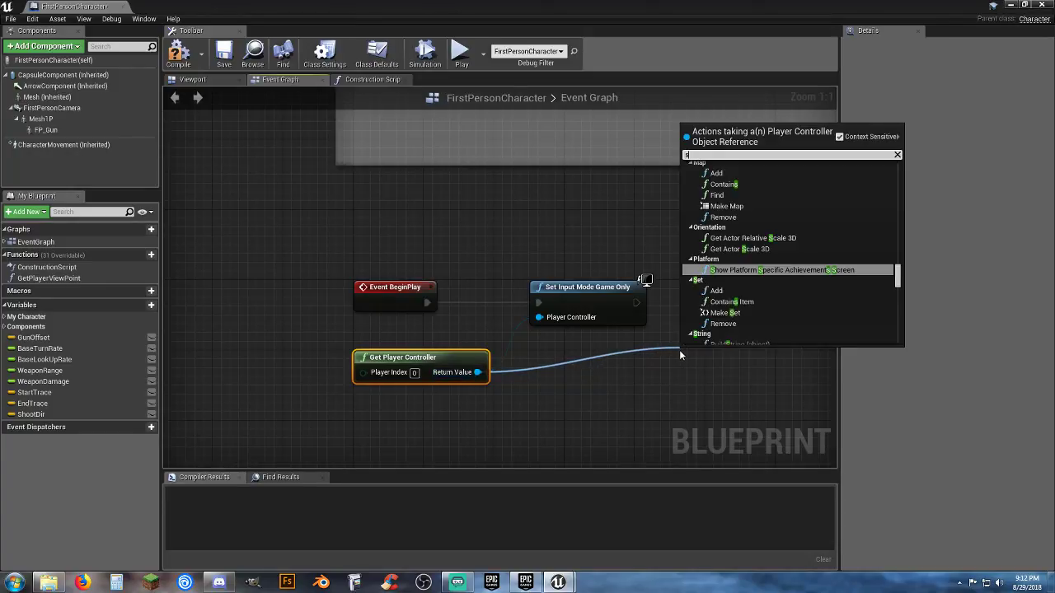
text(etsh)
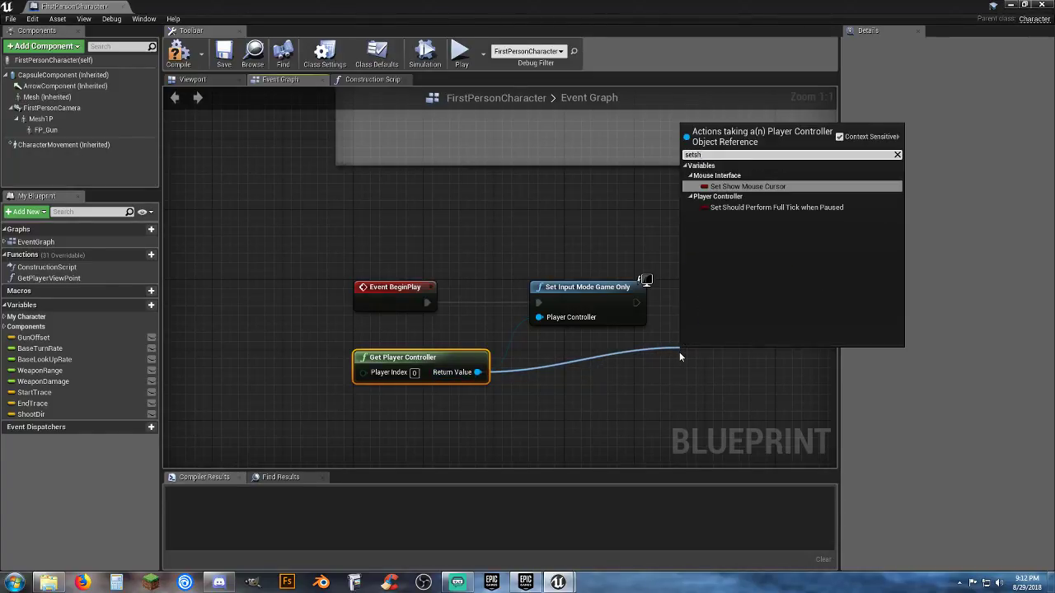
click(742, 186)
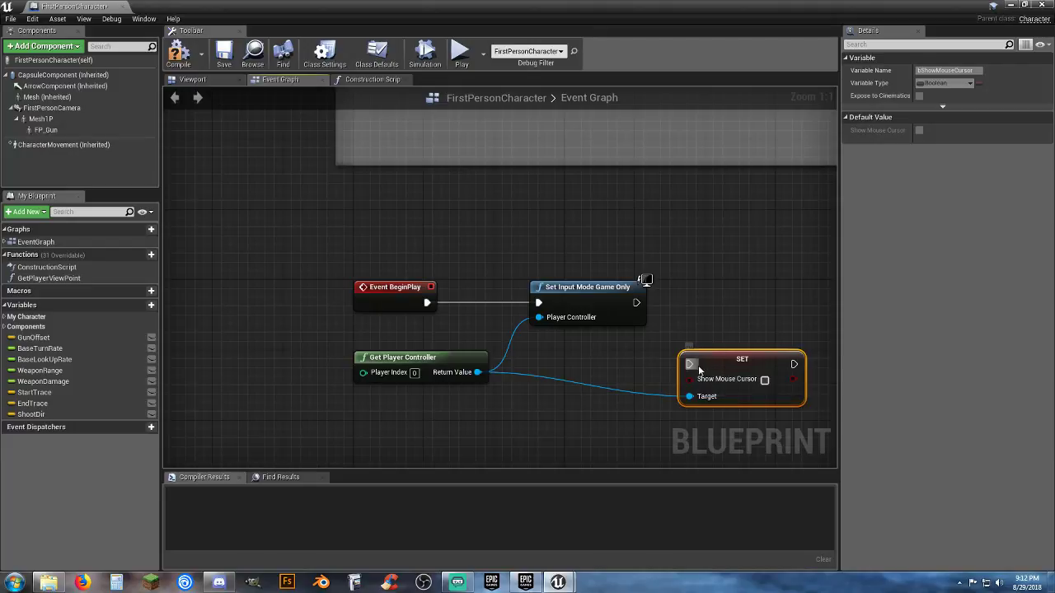
drag(697, 368, 636, 303)
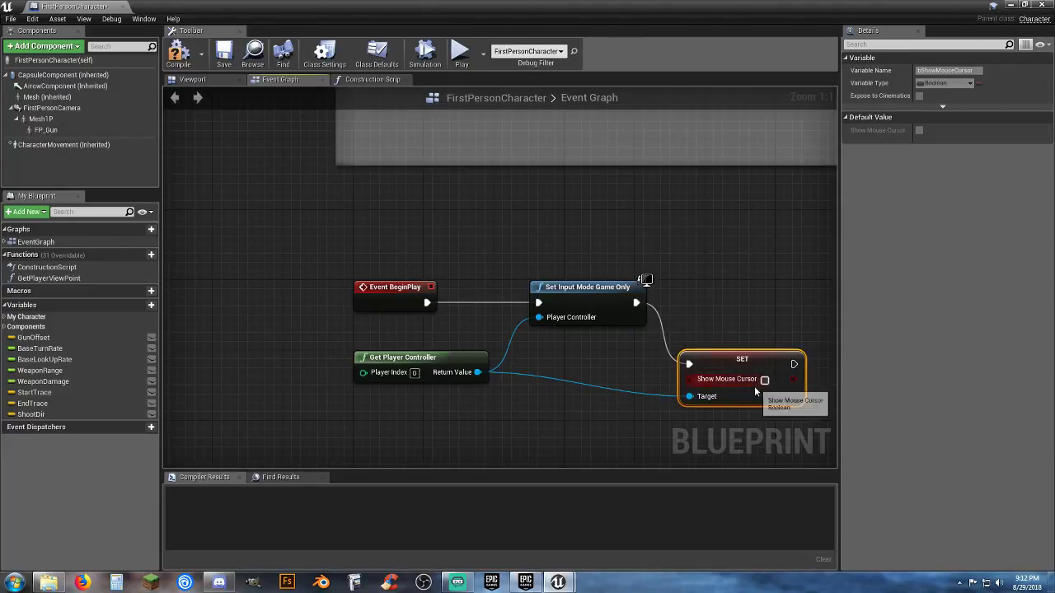
drag(717, 363, 717, 301)
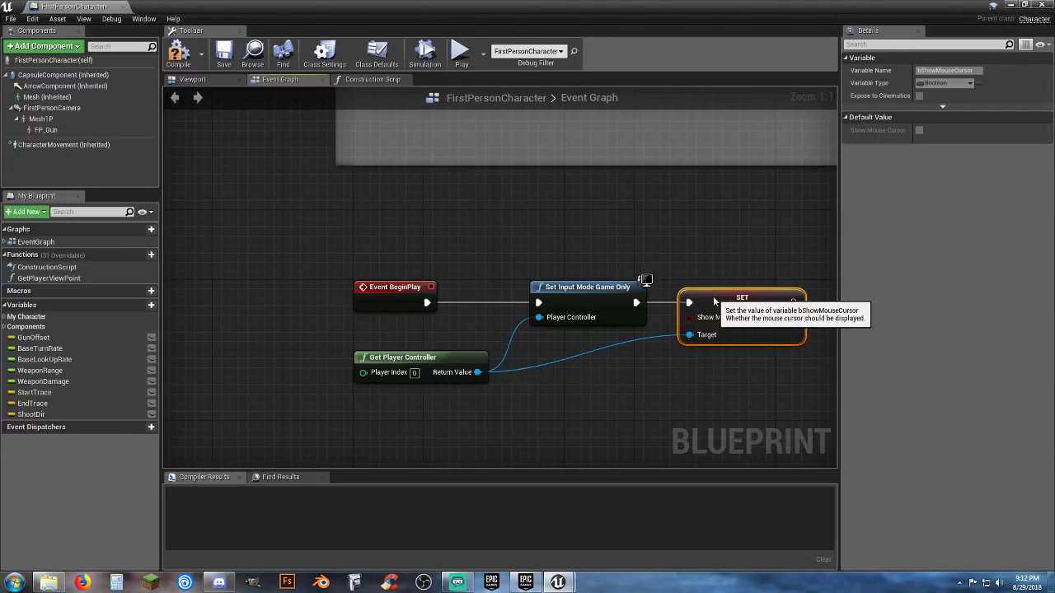
click(178, 56)
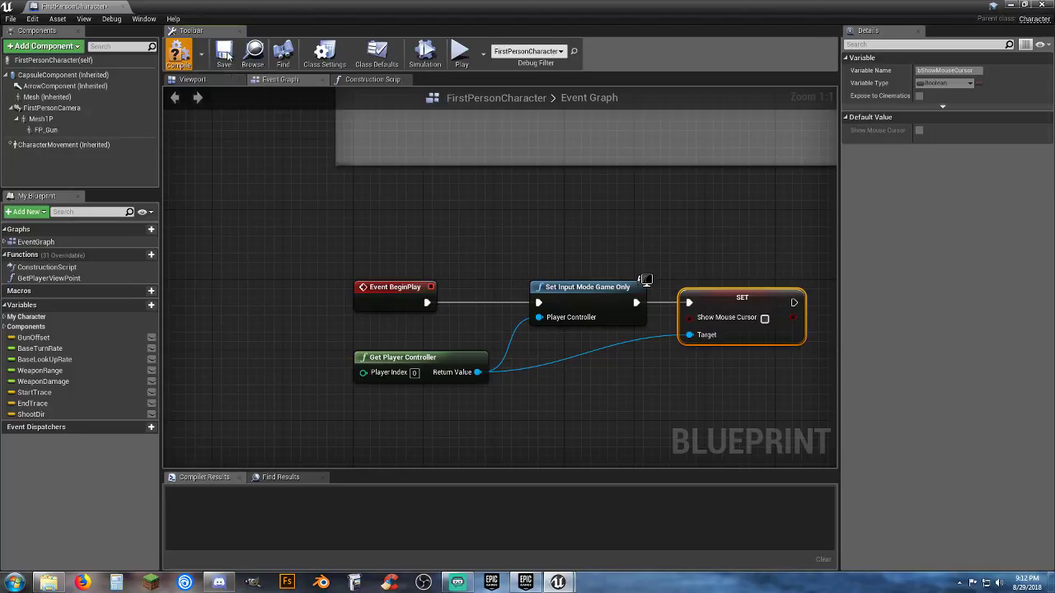
click(123, 7)
Play-test the level by walking forward and shooting at the cubes, and end the session
click(532, 48)
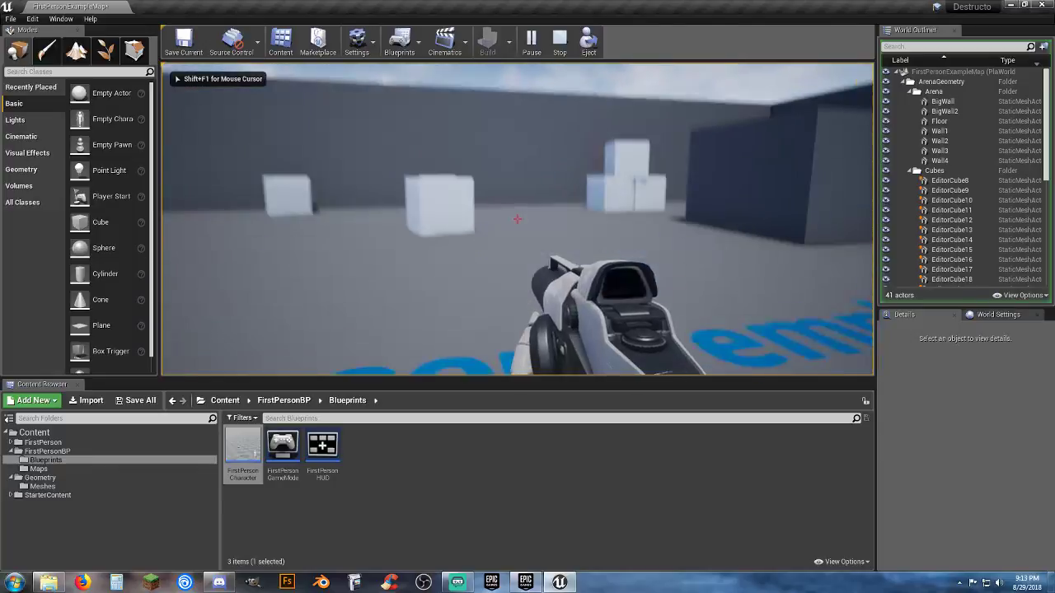
key(w)
click(518, 219)
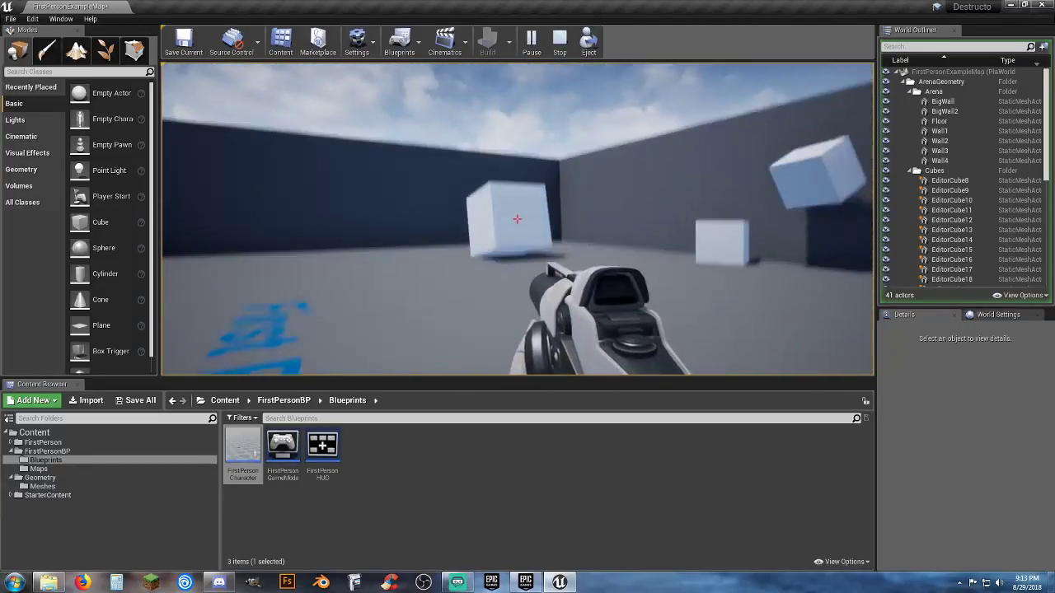
key(Escape)
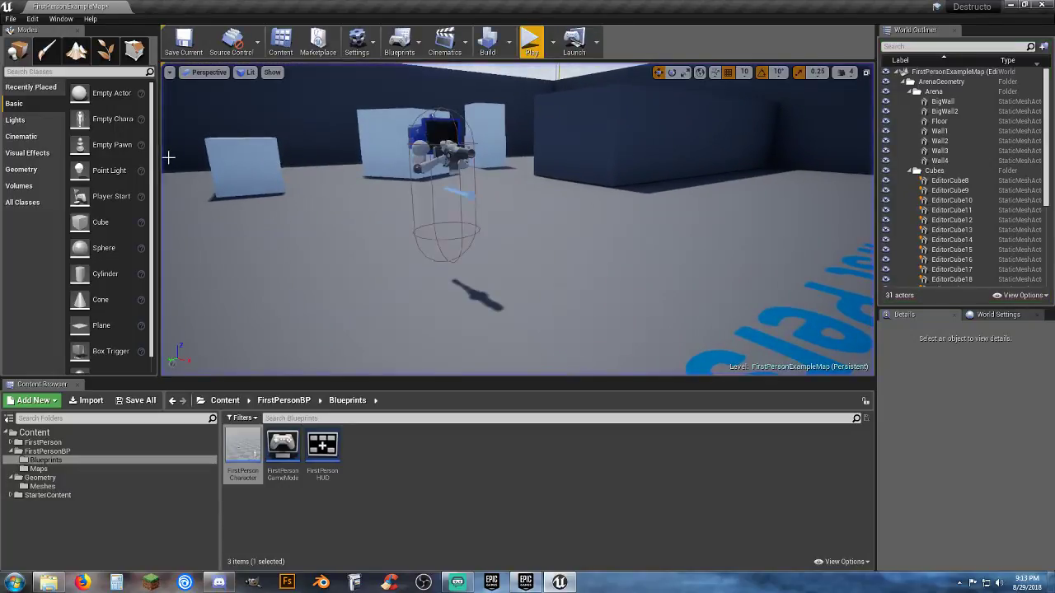
Locate the 1M_Cube static mesh used by a cube in the level and create a destructible mesh from it
right_drag(591, 287, 788, 246)
click(501, 301)
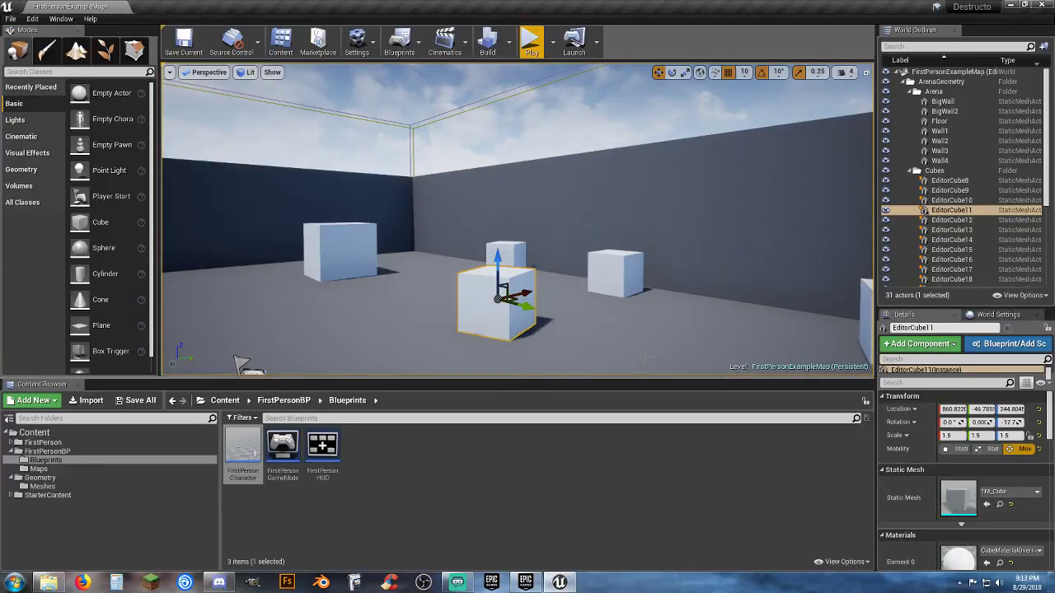
click(1000, 505)
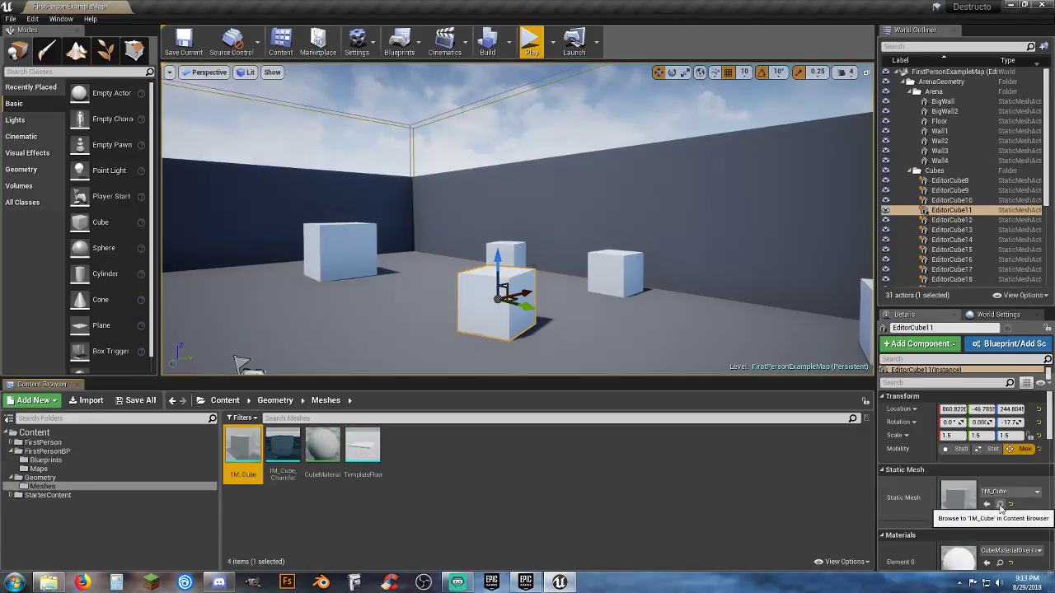
right_click(242, 478)
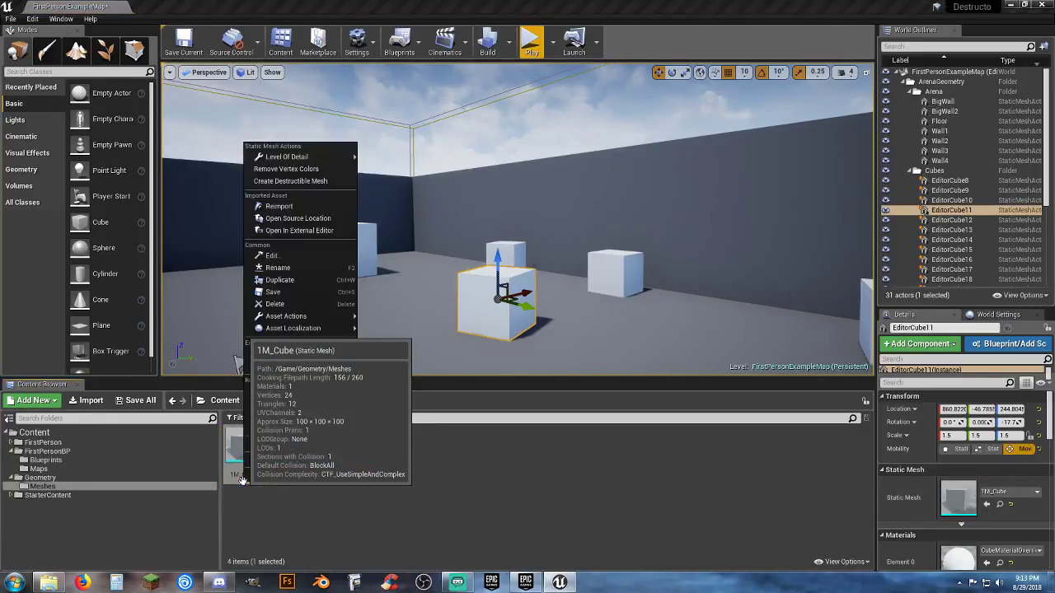
click(305, 183)
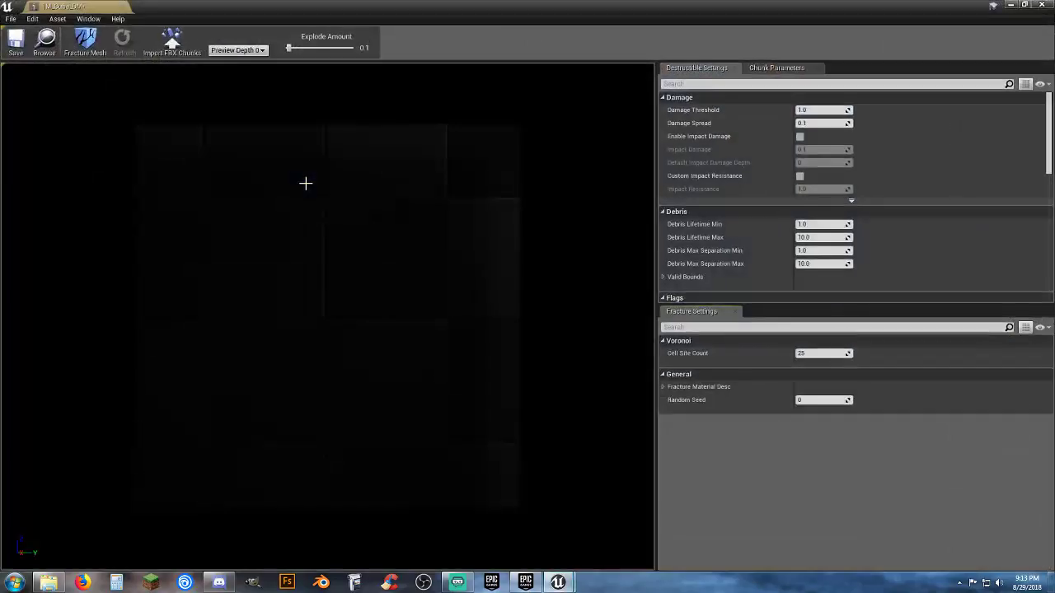
Set the destructible cube's Explode Amount to 0.0 and save the mesh
right_drag(421, 255, 391, 272)
drag(417, 255, 420, 255)
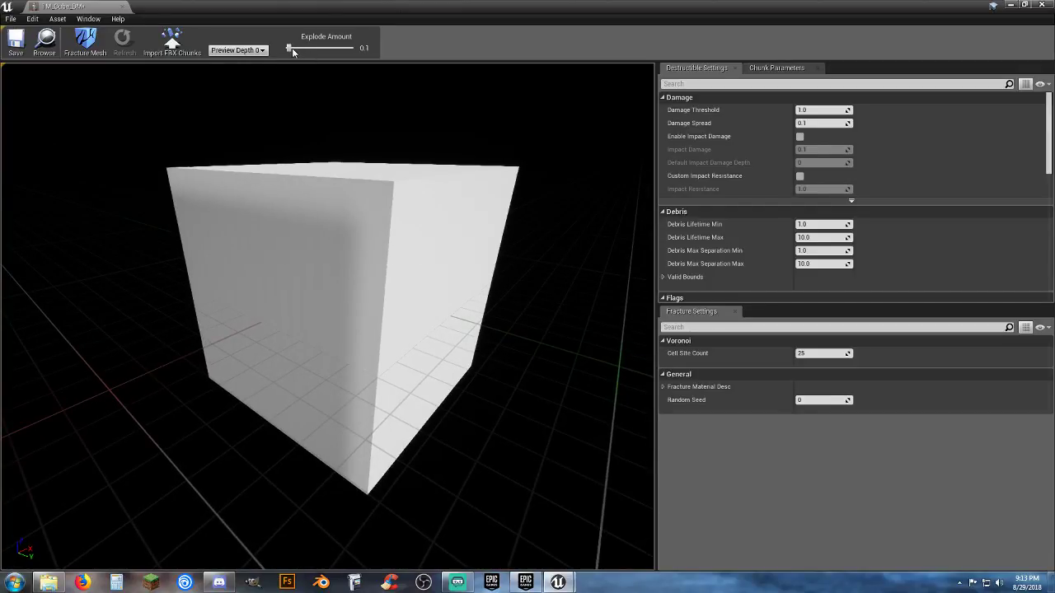
mouse_move(292, 48)
mouse_down()
mouse_move(321, 48)
mouse_move(288, 48)
mouse_up()
click(20, 51)
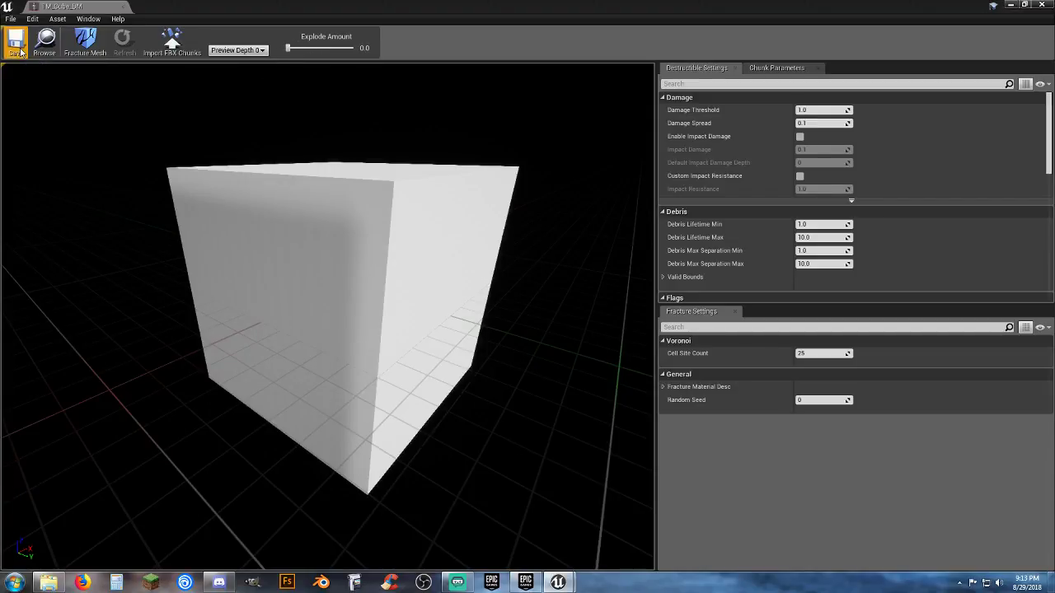
Fracture the destructible cube with a Cell Site Count of 25 and check the pieces with the Explode Amount preview
click(89, 46)
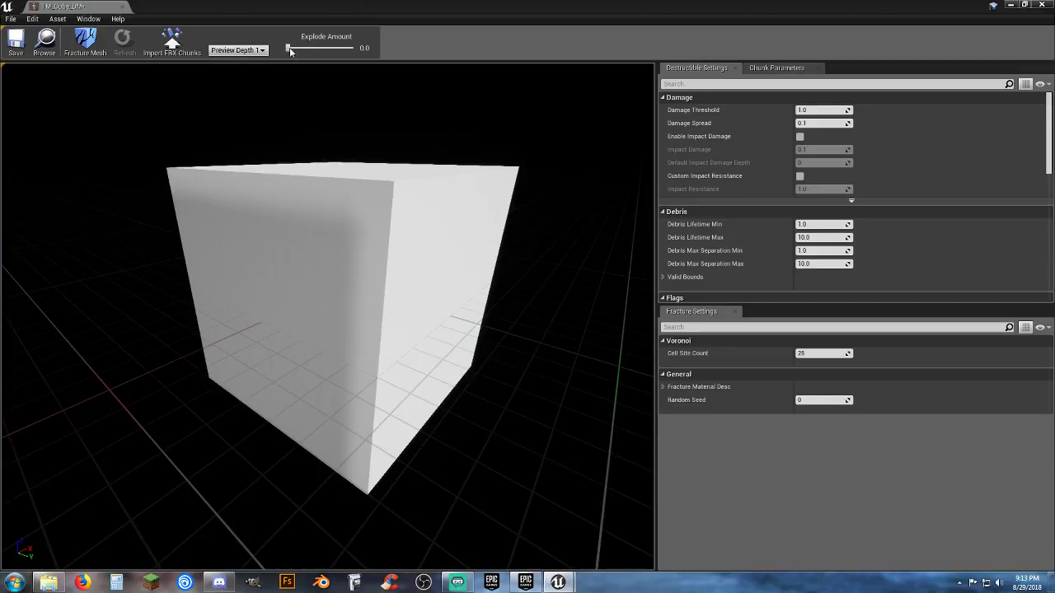
mouse_move(289, 47)
mouse_down()
mouse_move(367, 53)
mouse_move(292, 50)
mouse_move(279, 61)
mouse_up()
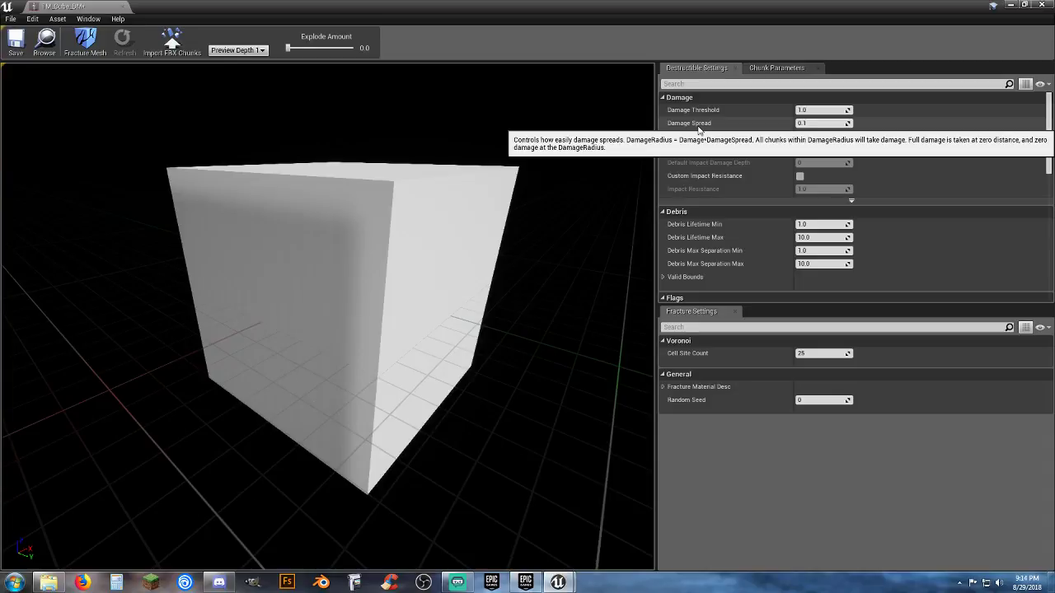
Set the destructible cube's Damage Spread to 1.0 and enable impact damage
click(813, 122)
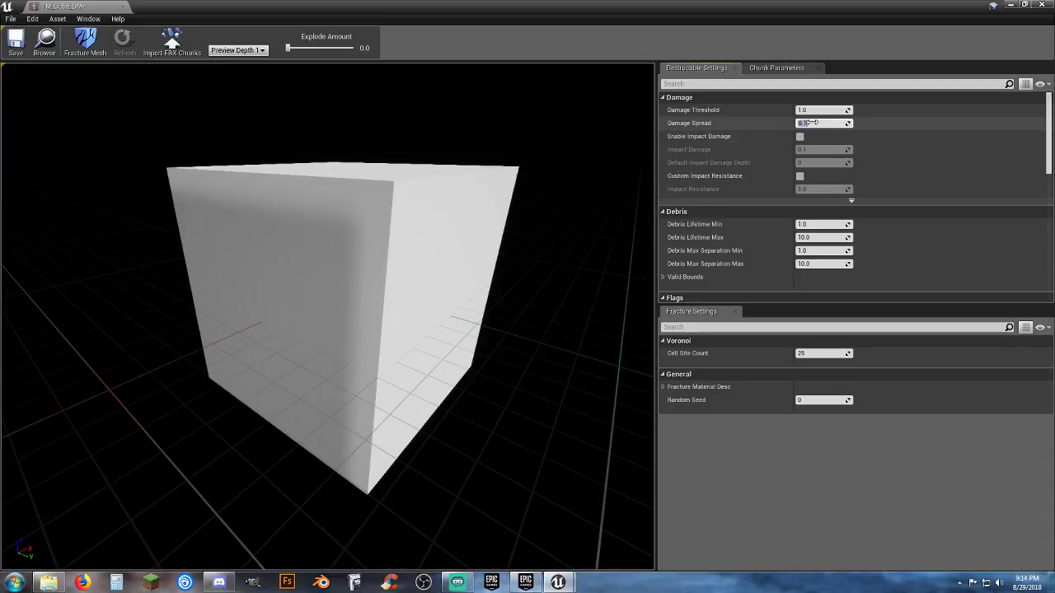
text(1)
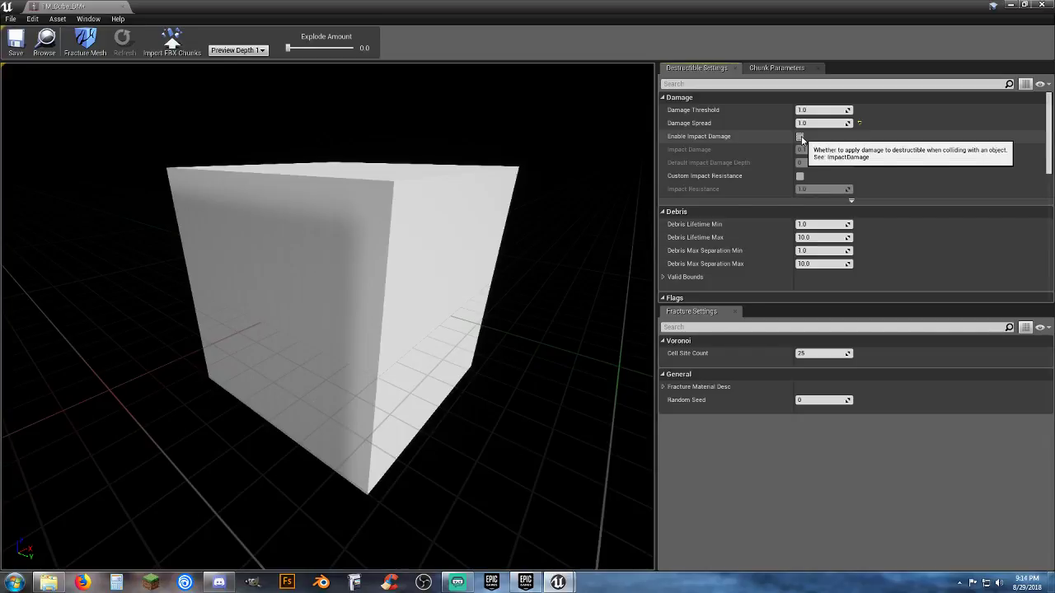
click(800, 137)
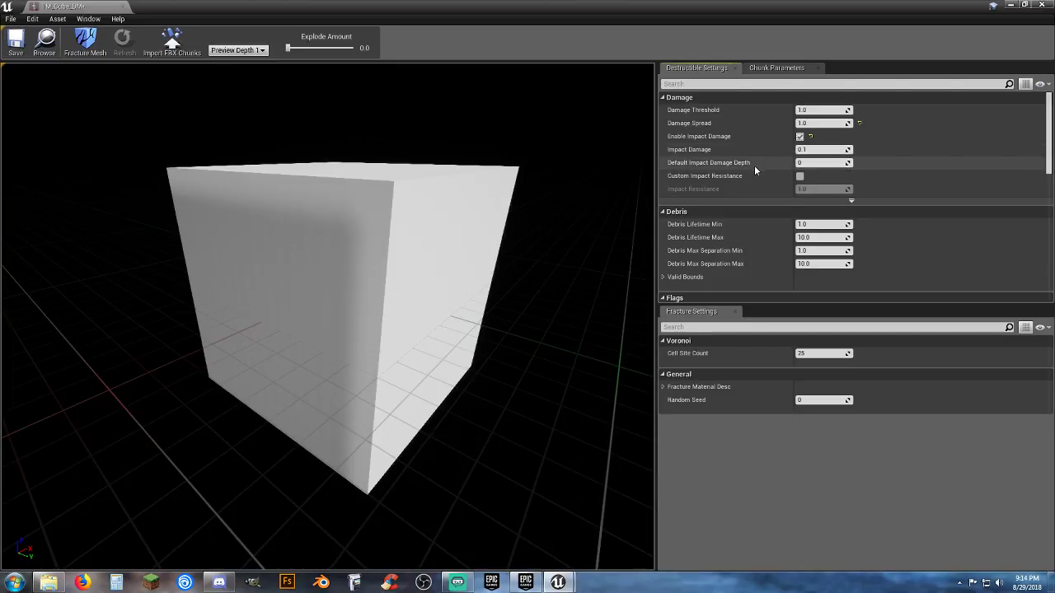
Look over the debris settings including Valid Bounds, and enable the Accumulate Damage flag
scroll(753, 174, down, 1)
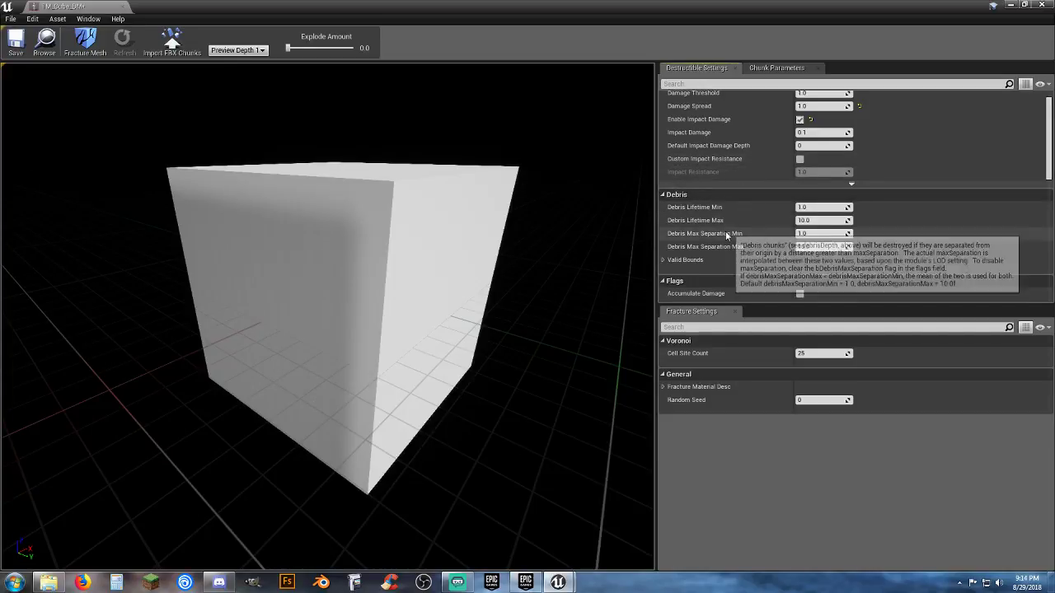
click(663, 260)
scroll(709, 245, down, 2)
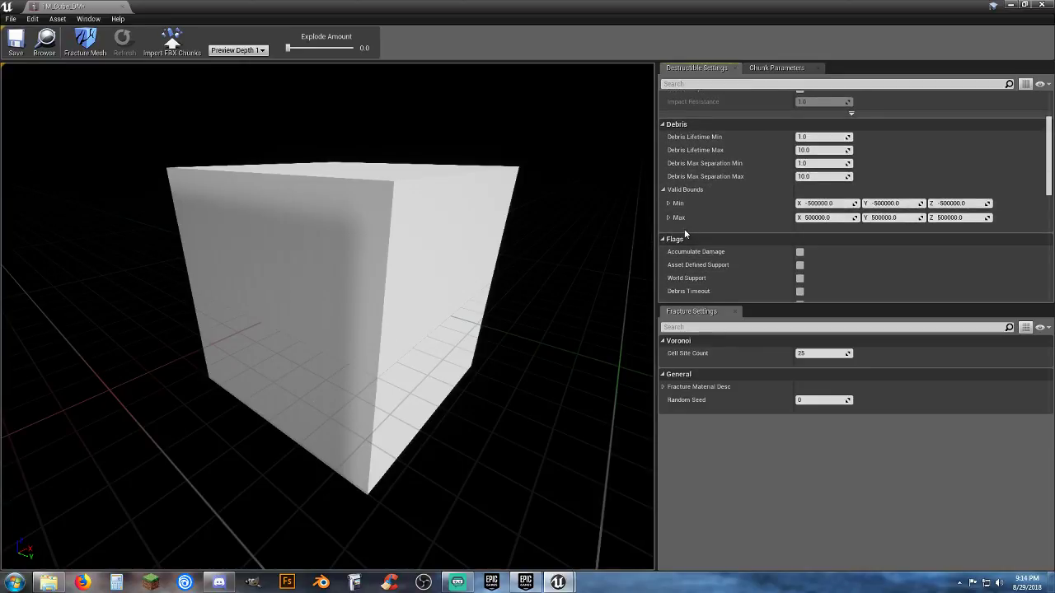
click(664, 189)
scroll(713, 216, down, 1)
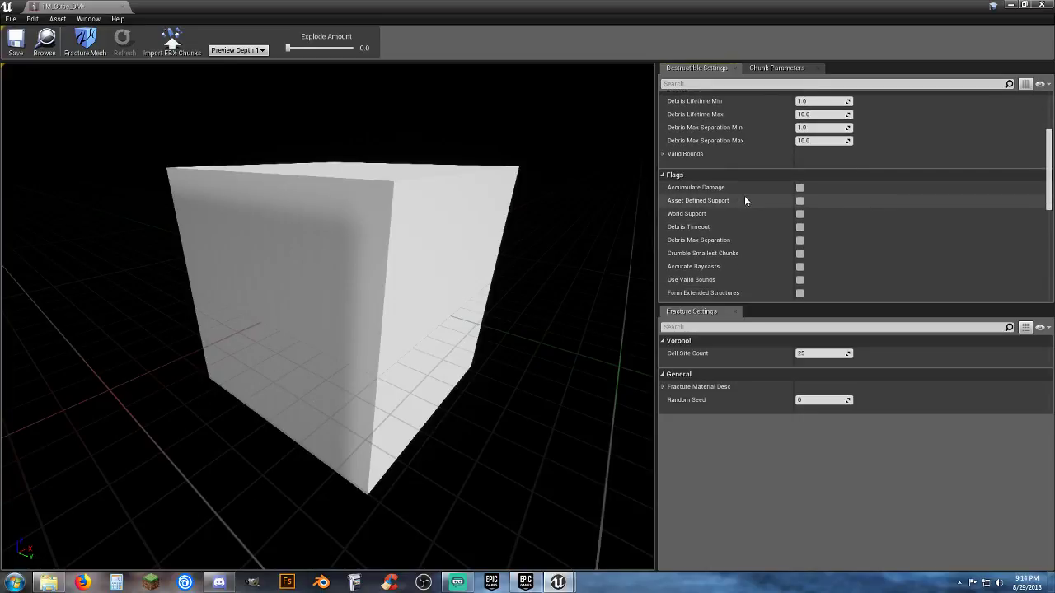
click(799, 189)
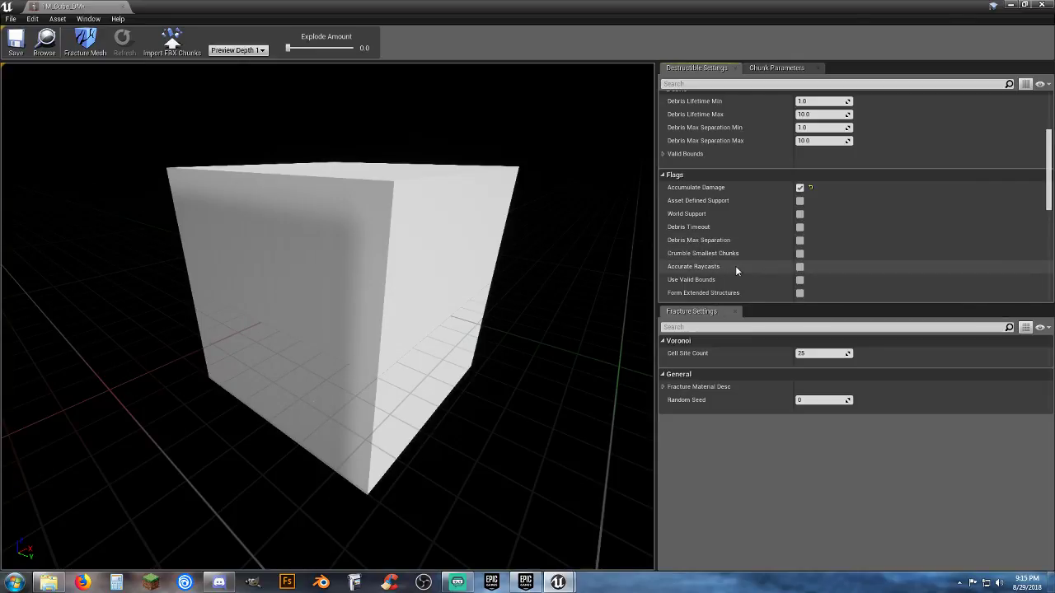
Enable debris in the destructible mesh's hierarchy depth settings and save the mesh
scroll(736, 268, down, 2)
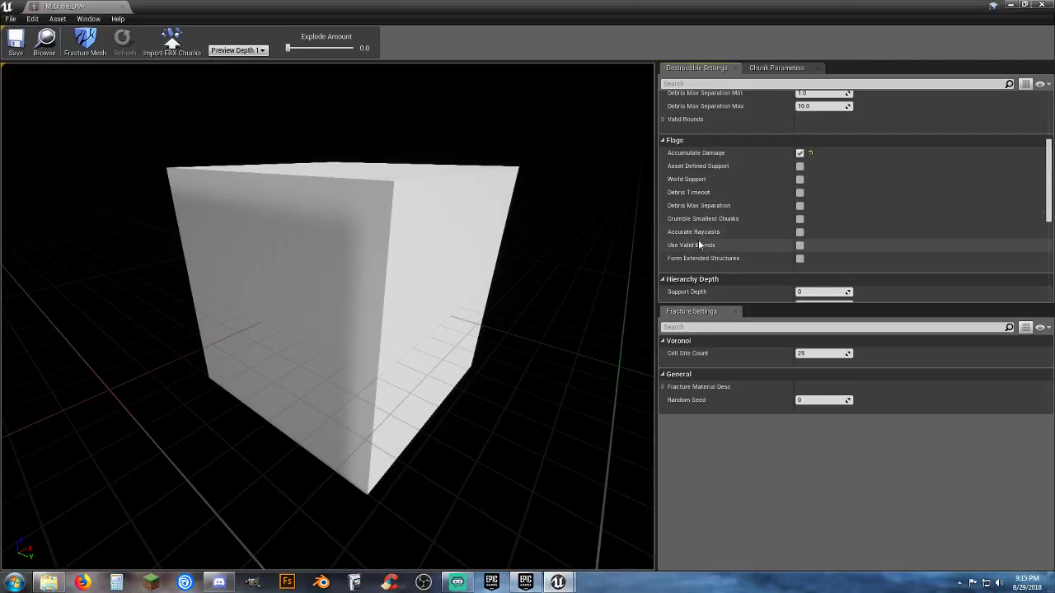
scroll(710, 284, down, 5)
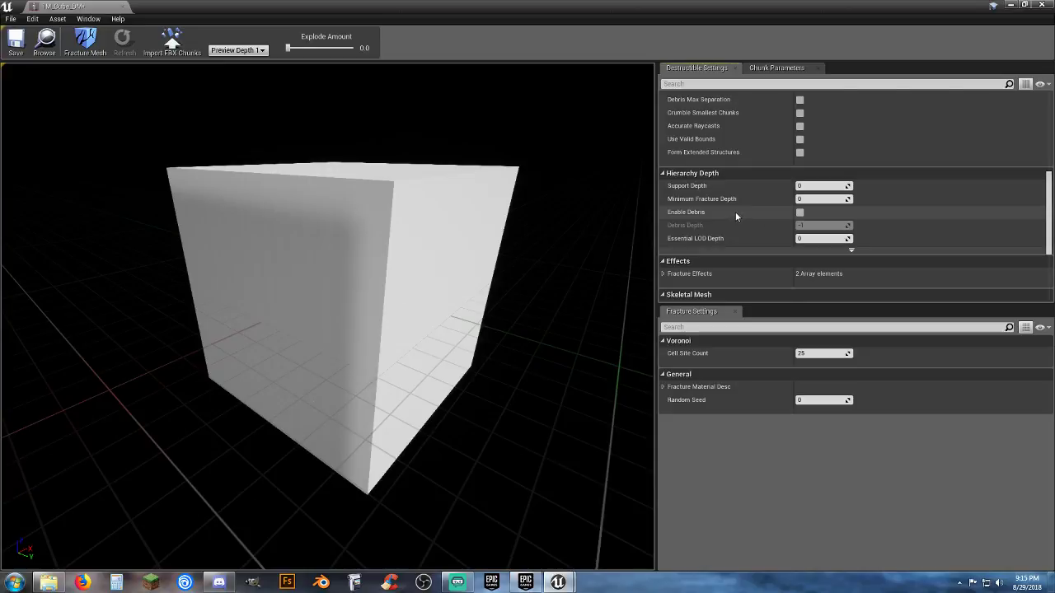
click(800, 212)
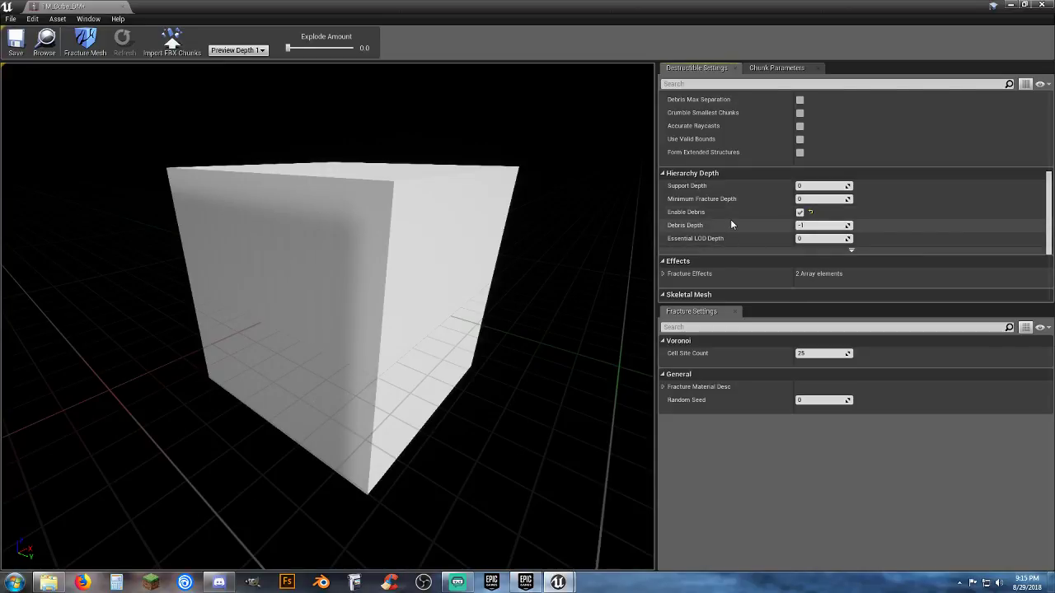
scroll(731, 218, down, 1)
scroll(732, 218, down, 1)
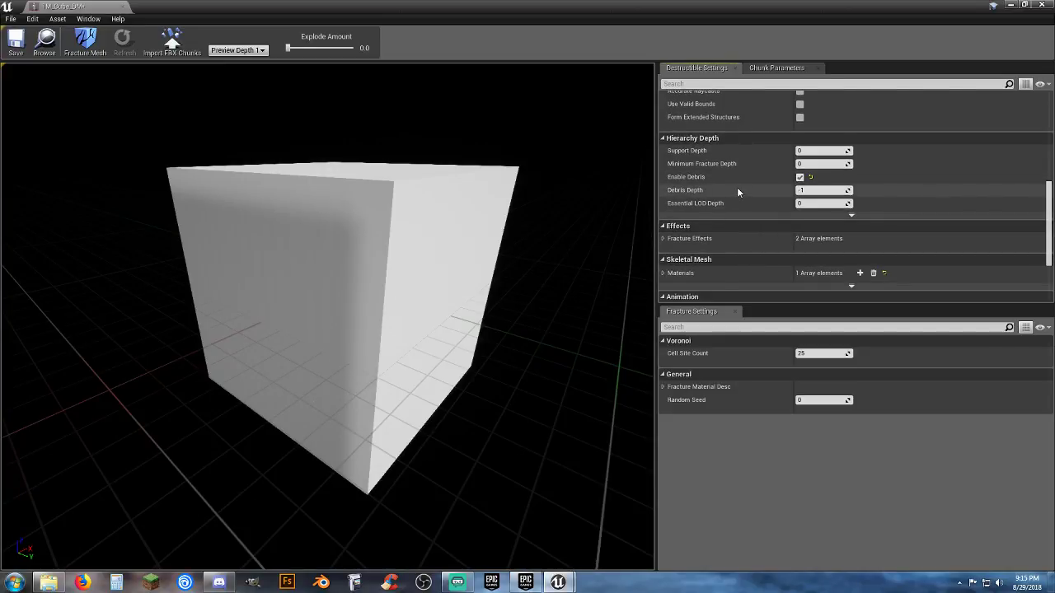
scroll(737, 187, down, 2)
scroll(738, 190, down, 2)
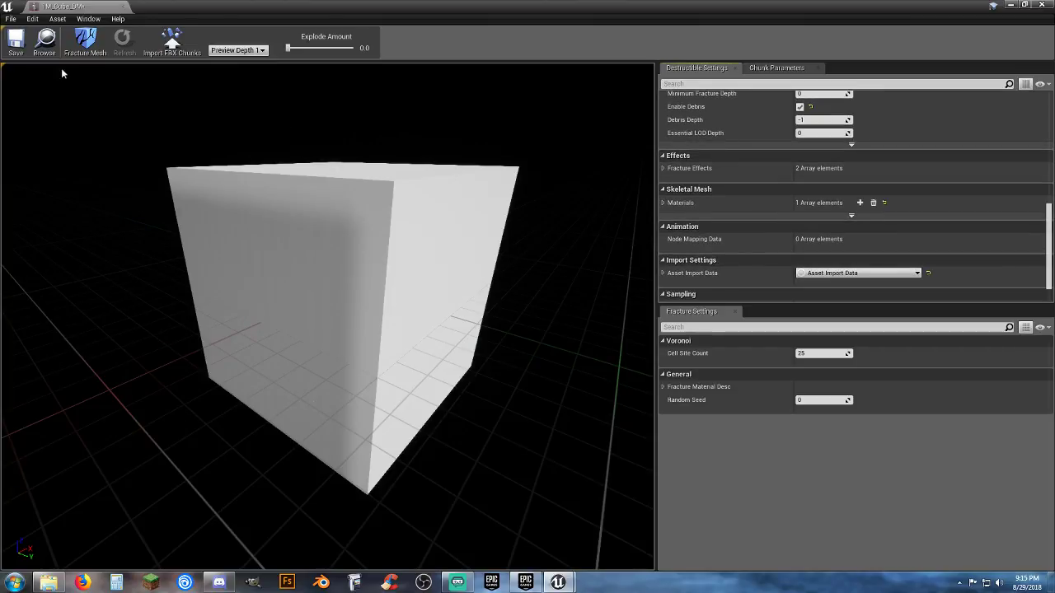
click(16, 43)
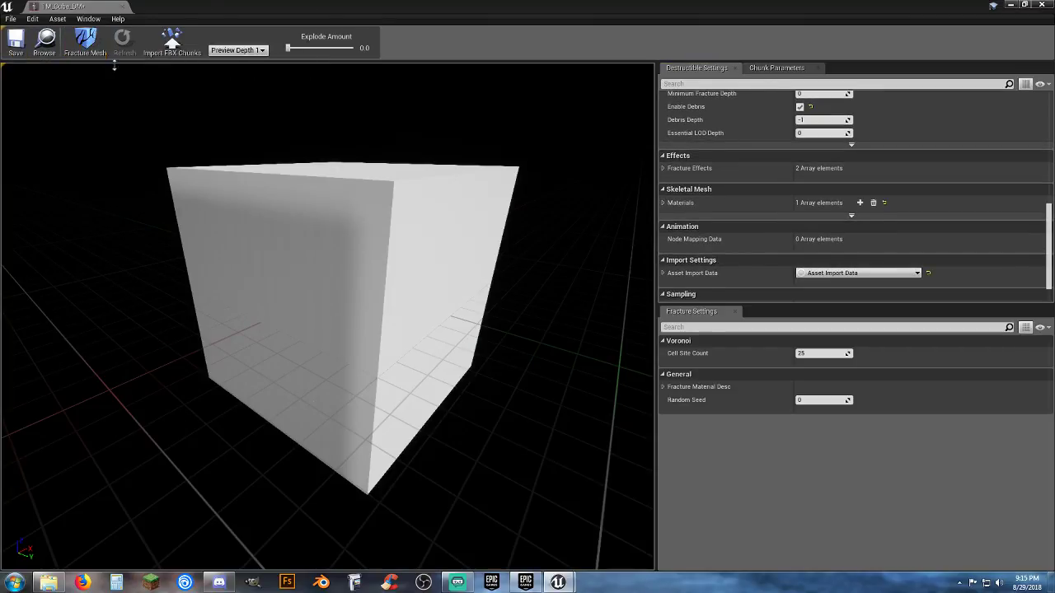
mouse_move(288, 47)
mouse_down()
mouse_move(298, 47)
mouse_move(287, 48)
mouse_up()
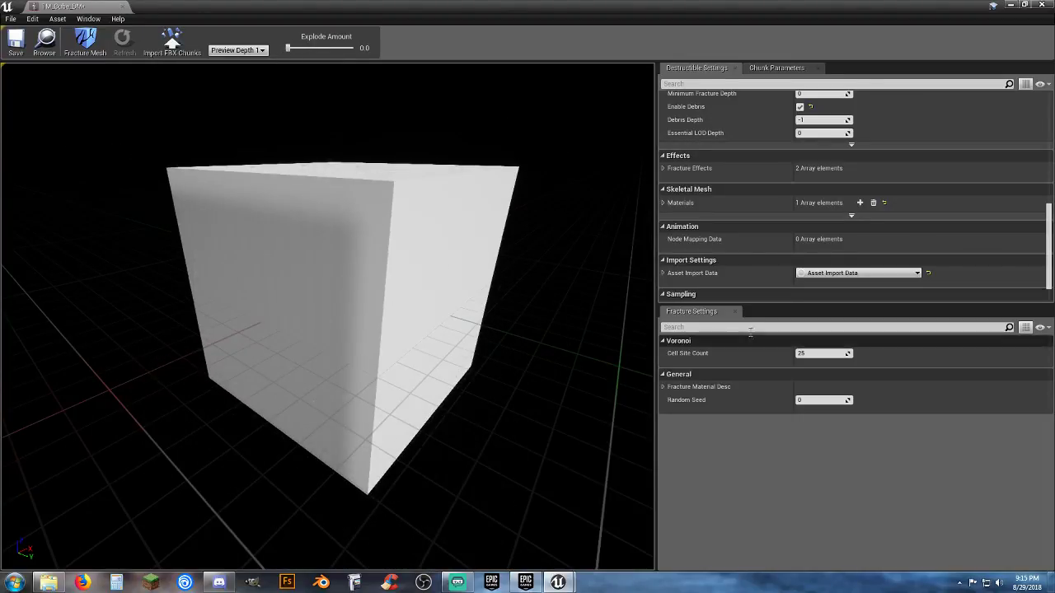
Set the fracture Random Seed to 15 and save the destructible mesh
click(807, 400)
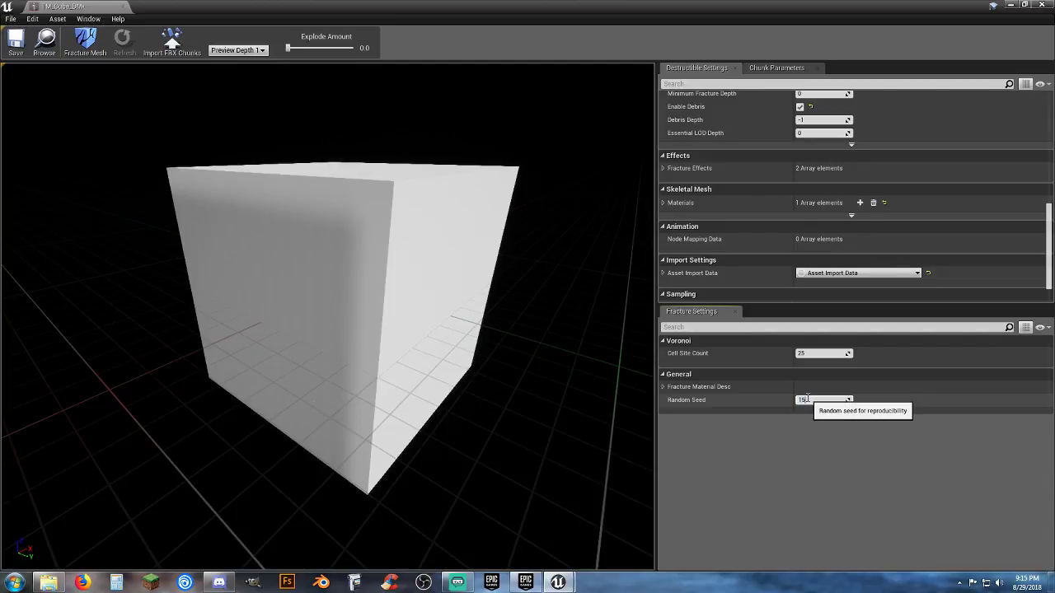
key(Return)
click(16, 42)
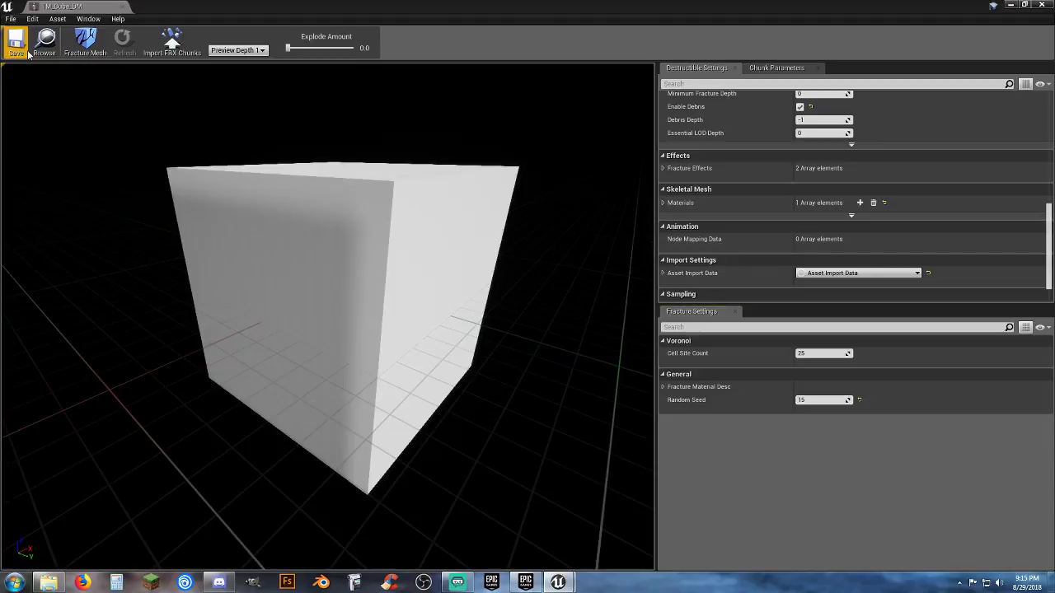
mouse_move(285, 49)
mouse_down()
mouse_move(310, 47)
mouse_move(272, 49)
mouse_up()
Dock the 1M_Cube_DM mesh editor alongside the level editor and return to the FirstPersonExampleMap level
drag(78, 9, 211, 12)
click(101, 8)
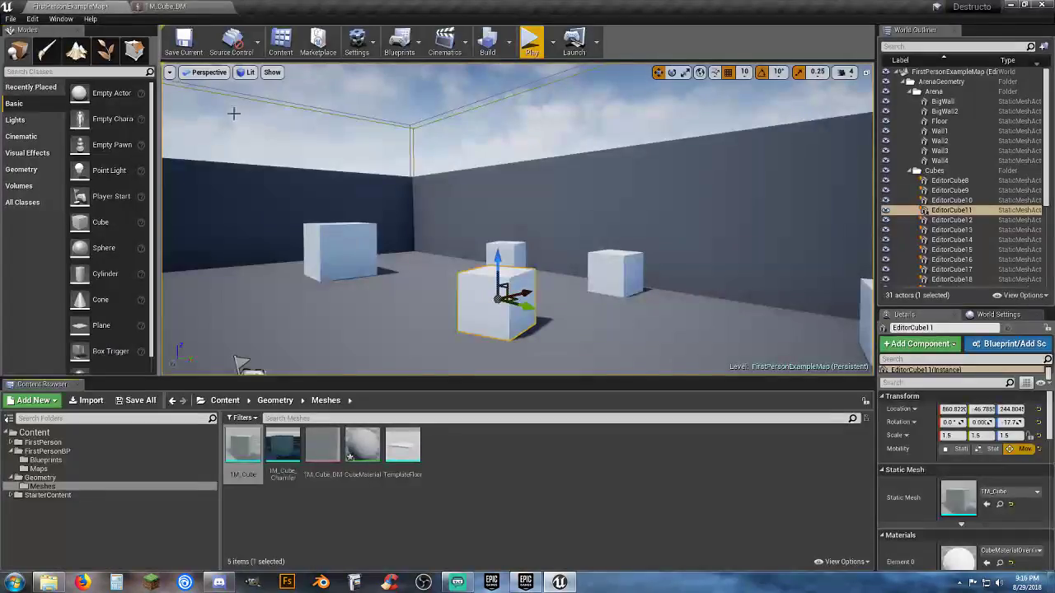
click(530, 512)
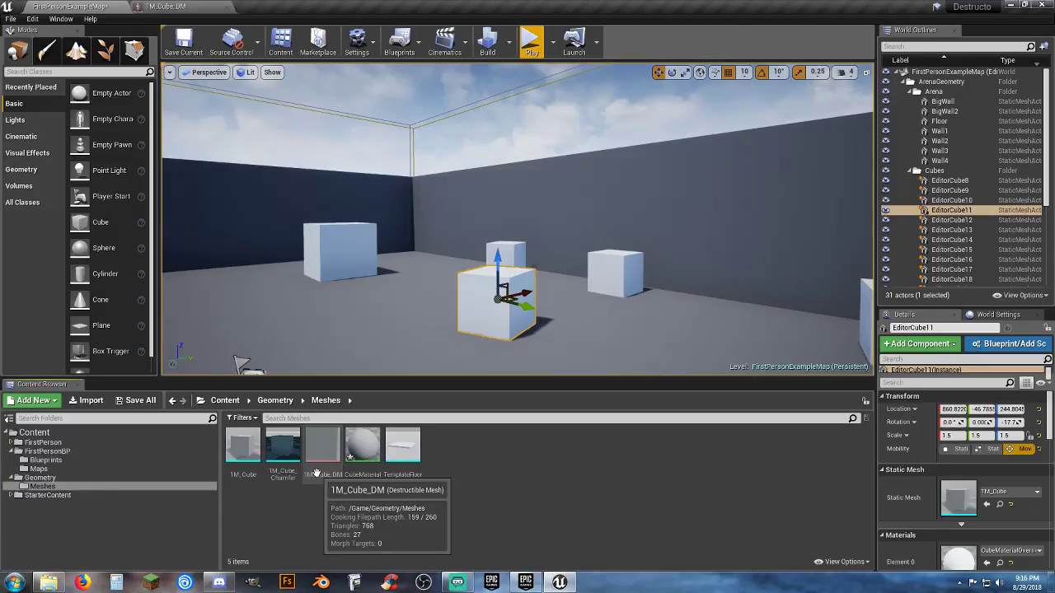
Place 1M_Cube_DM in the level and position it above the nearest cube at location 860, -50, 370
drag(315, 472, 618, 338)
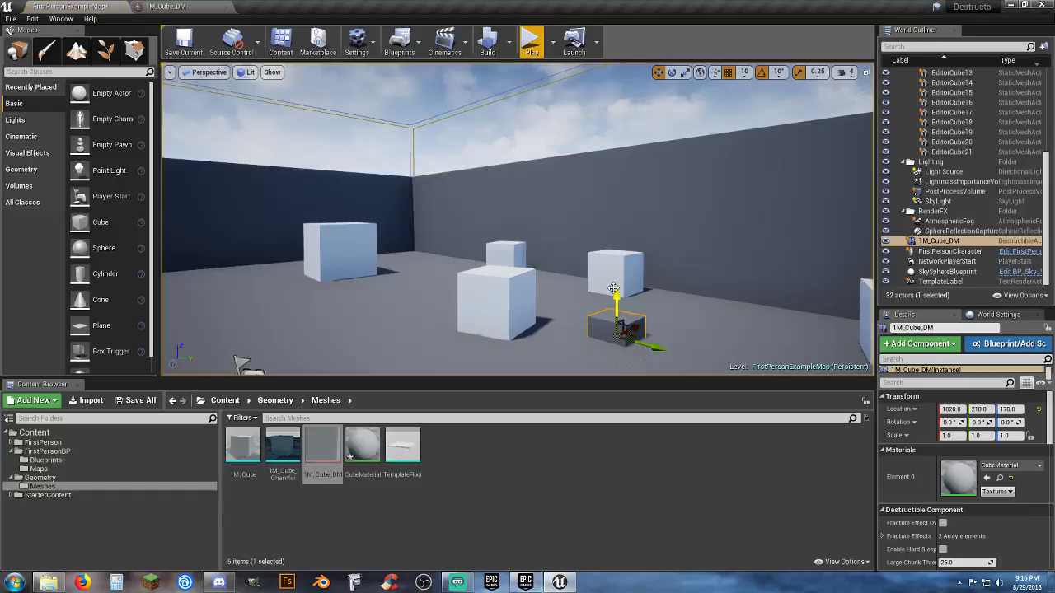
drag(618, 297, 614, 219)
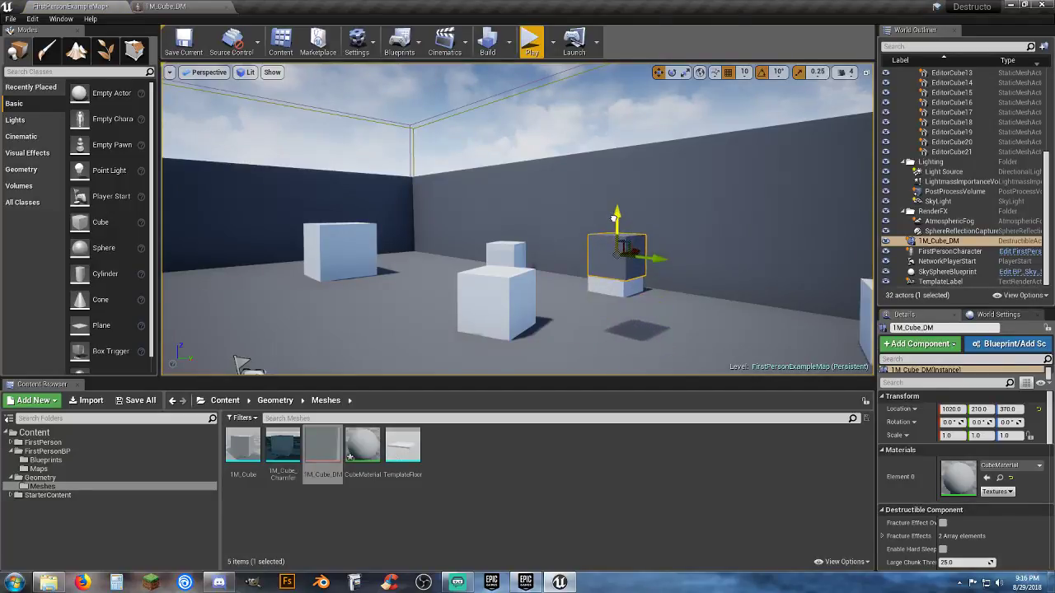
drag(657, 258, 534, 253)
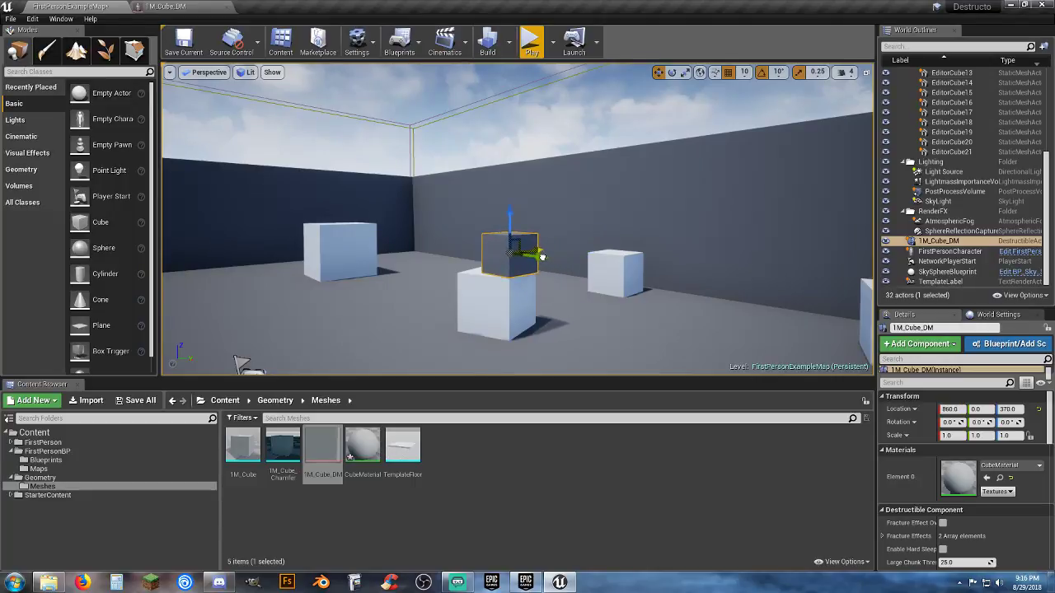
right_drag(535, 253, 582, 261)
key(a)
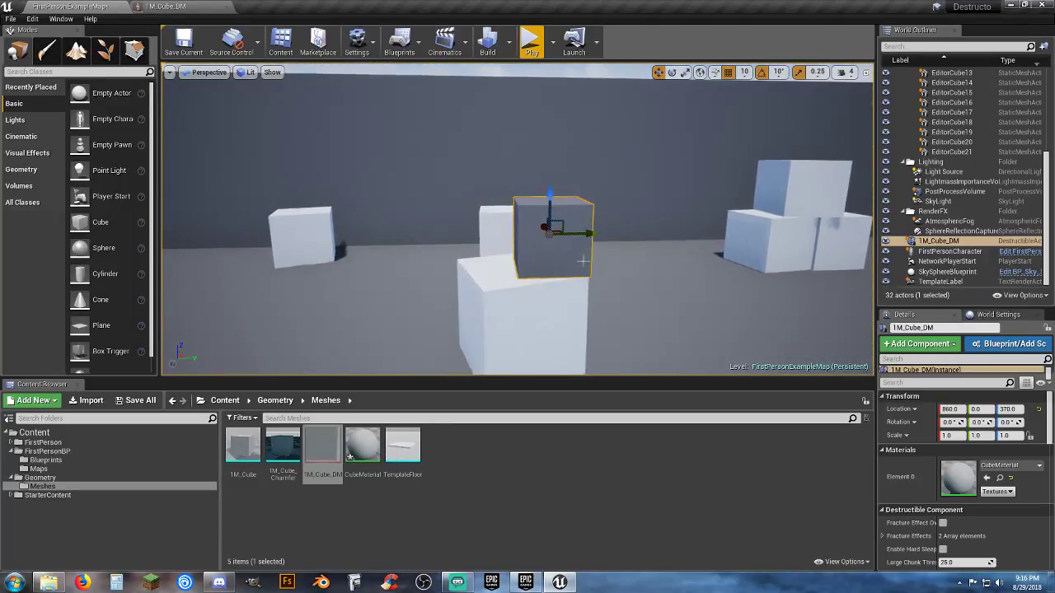
drag(585, 233, 550, 231)
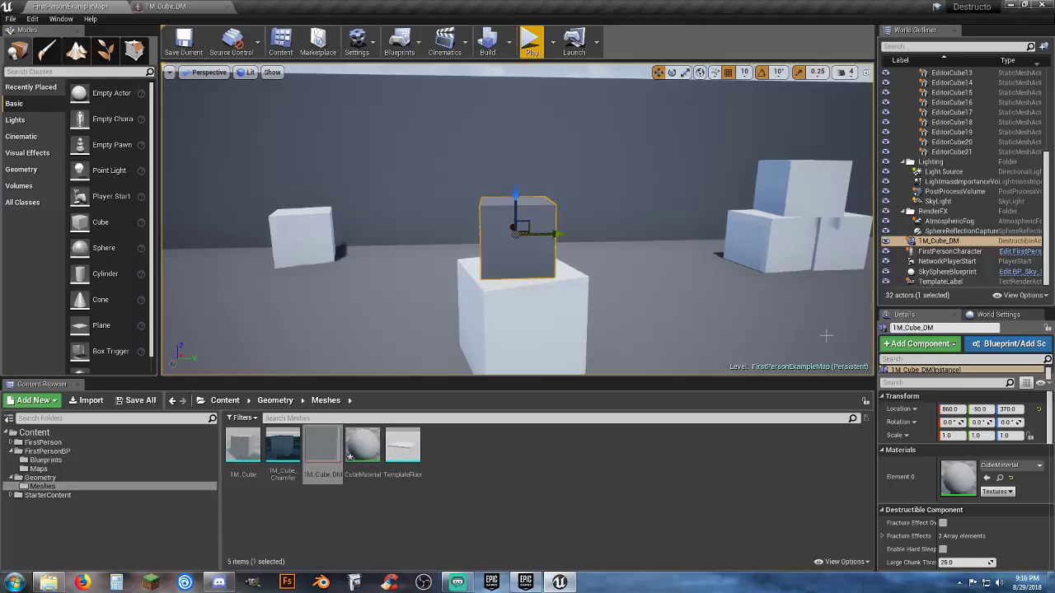
Enable Simulate Physics on the placed 1M_Cube_DM actor
scroll(910, 492, down, 3)
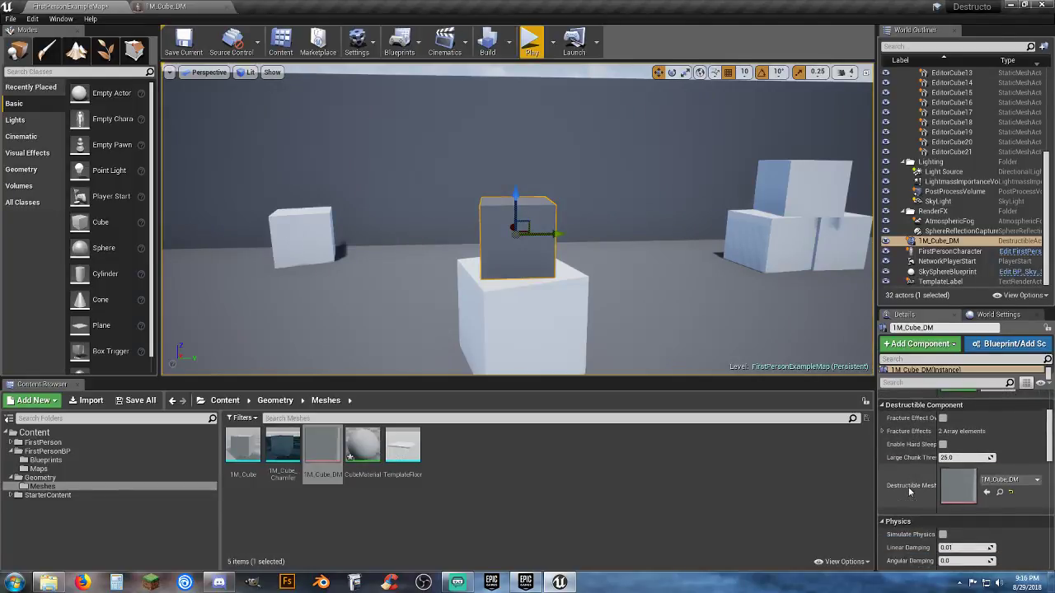
scroll(910, 491, down, 1)
scroll(910, 487, down, 1)
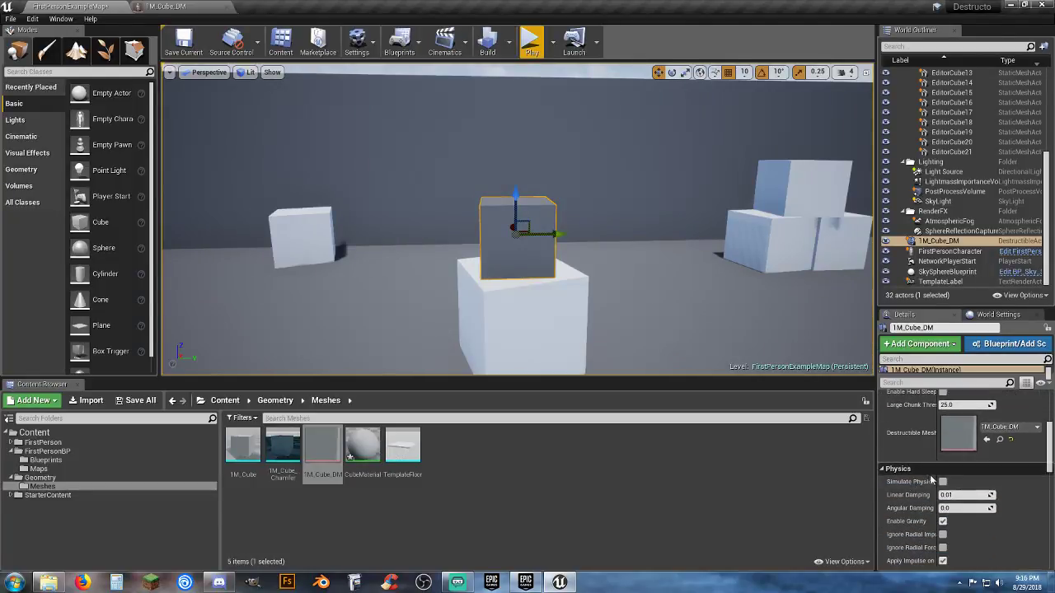
click(943, 482)
Review the 1M_Cube_DM actor's physics, collision, lighting, rendering, actor and destructible component settings
scroll(910, 495, down, 2)
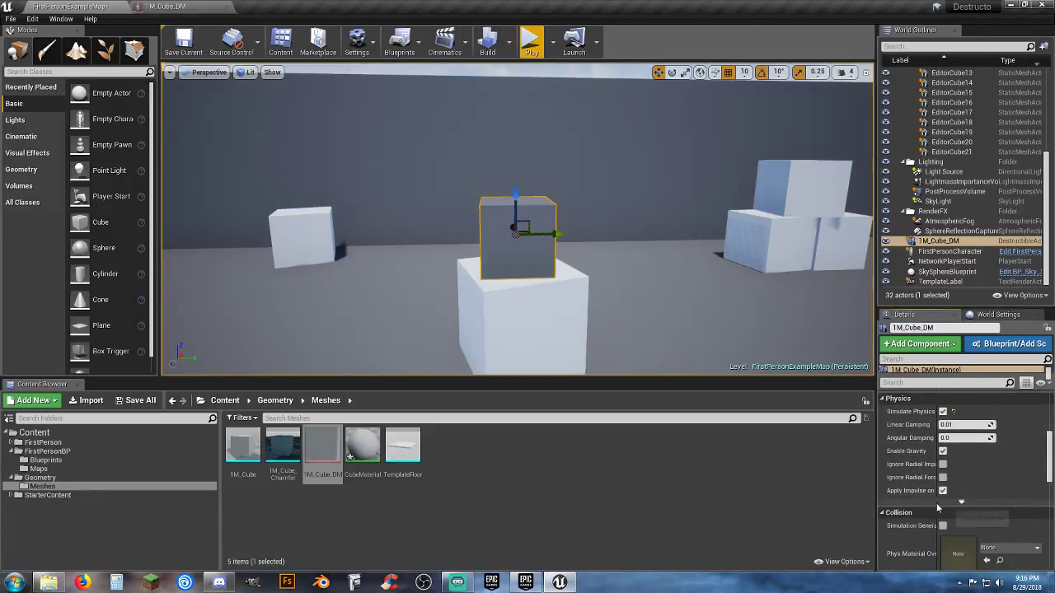
scroll(918, 463, down, 2)
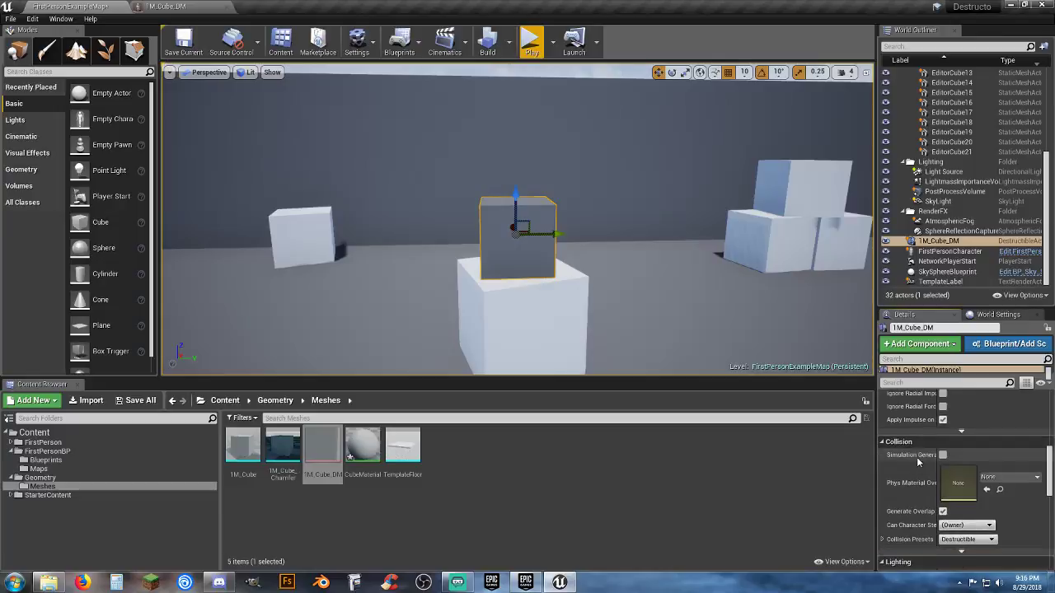
scroll(918, 462, up, 2)
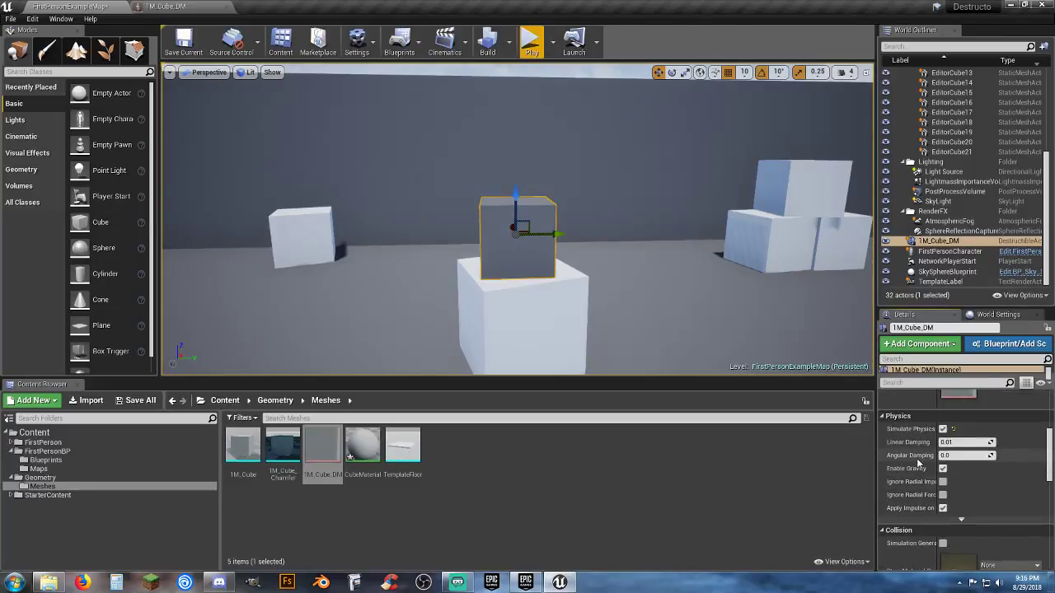
scroll(919, 486, down, 4)
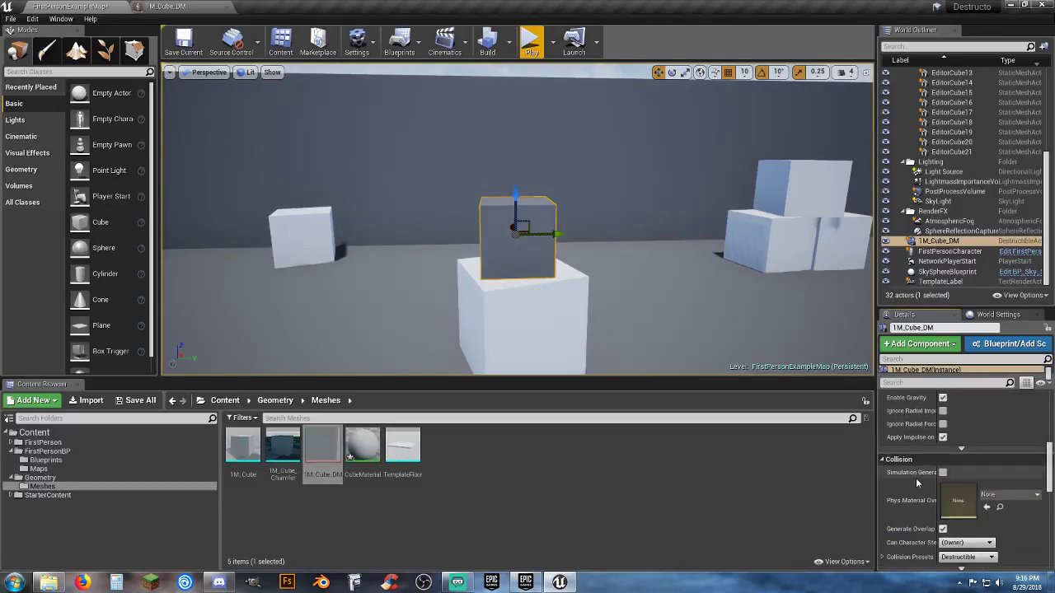
scroll(914, 484, down, 4)
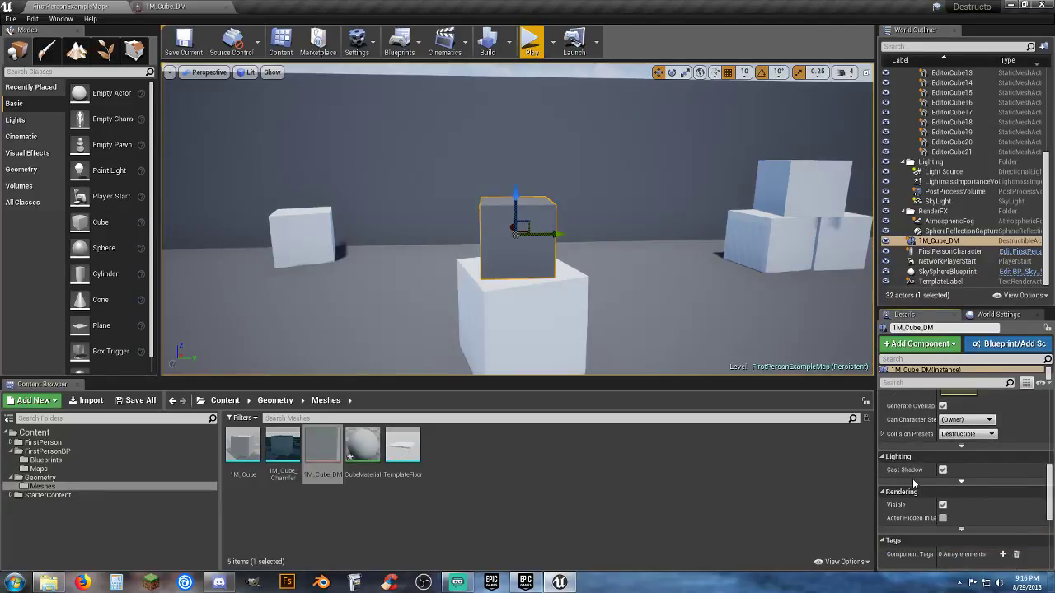
scroll(914, 486, down, 2)
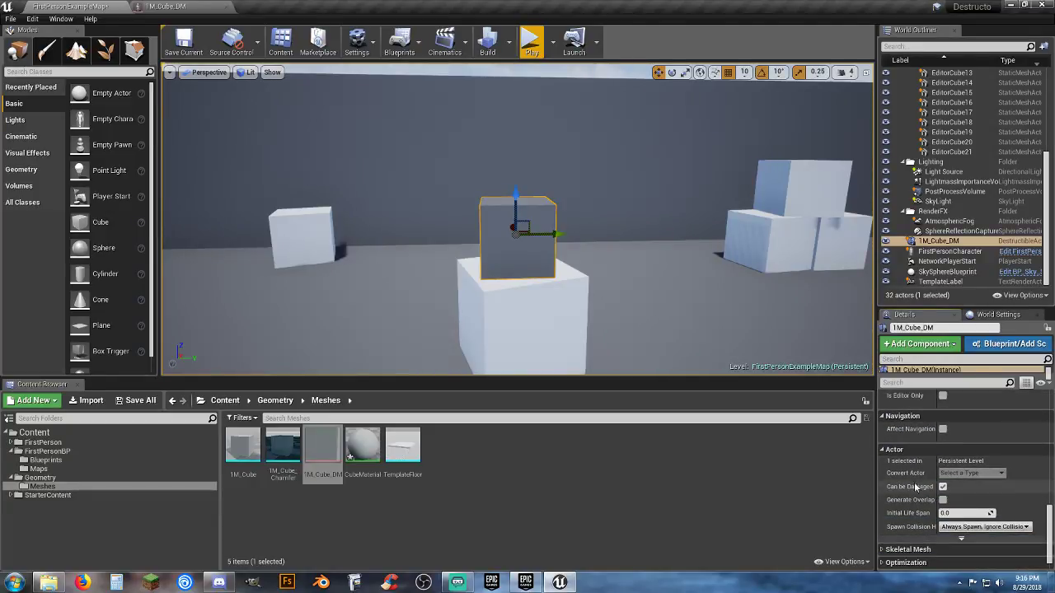
scroll(914, 494, down, 1)
scroll(913, 503, up, 8)
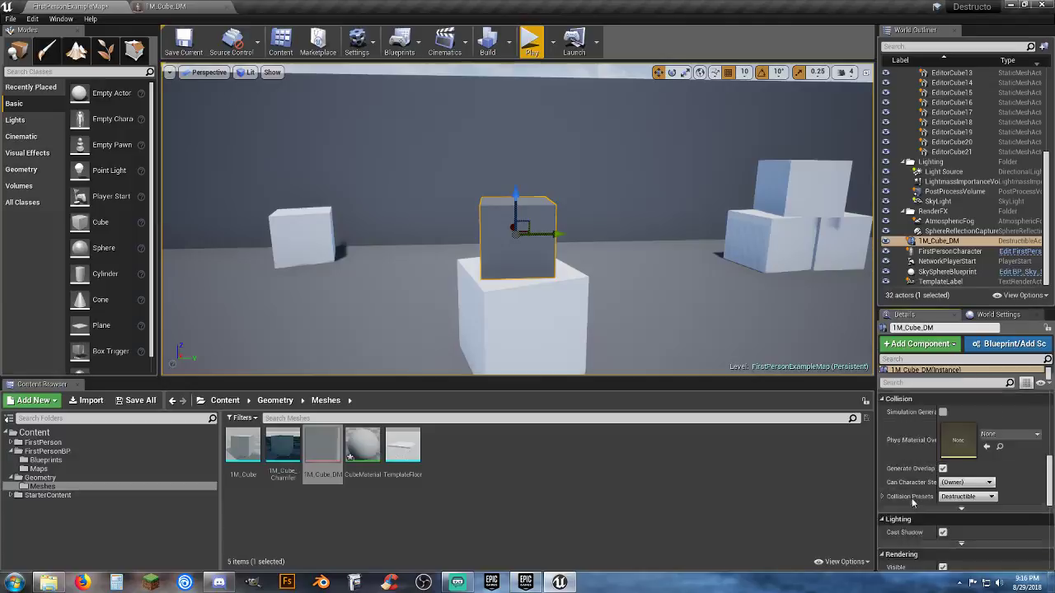
scroll(913, 504, up, 2)
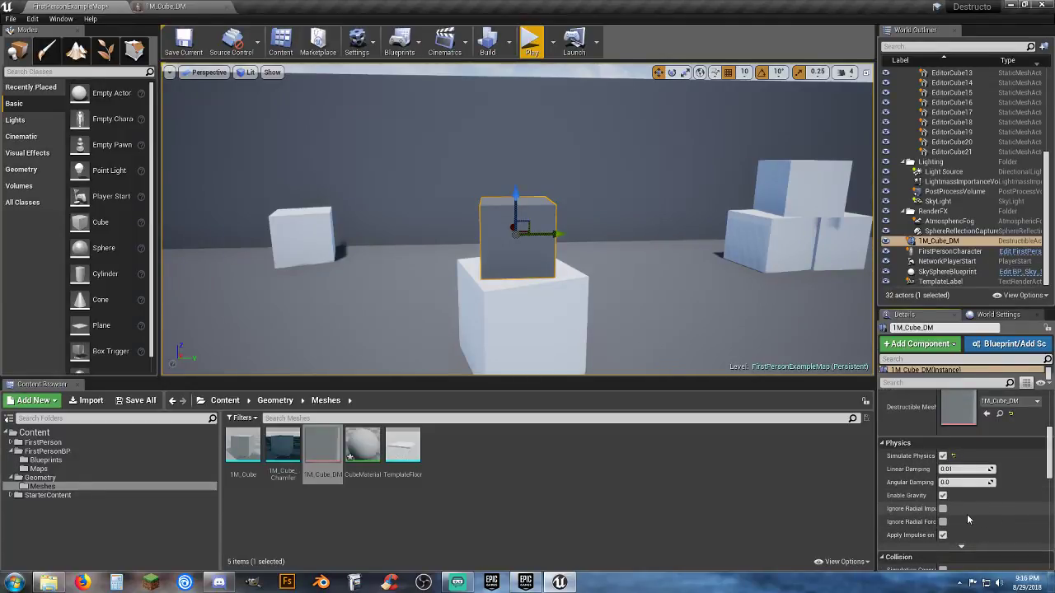
scroll(968, 519, up, 5)
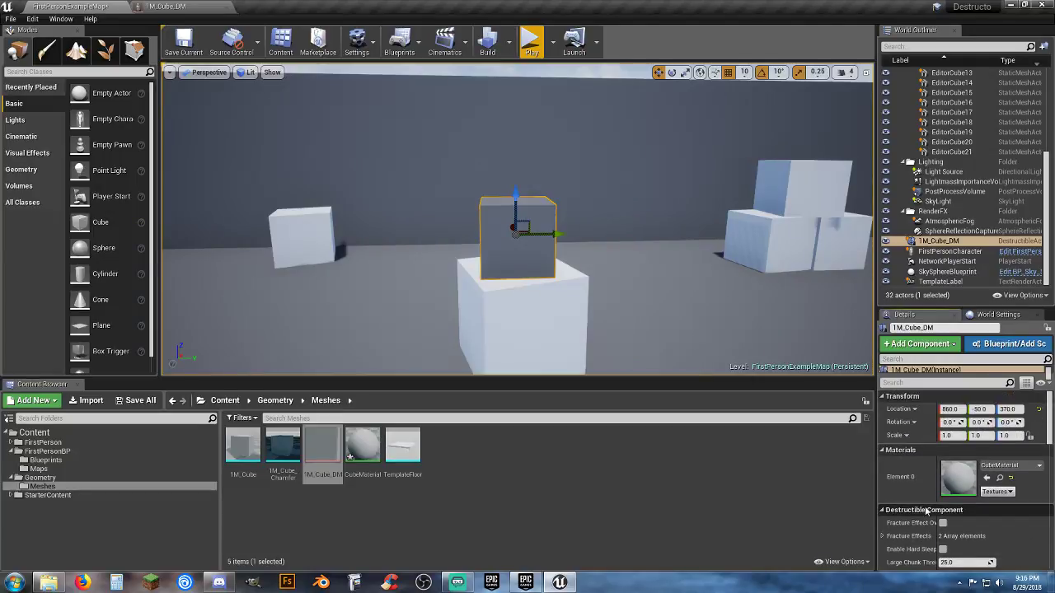
scroll(926, 512, down, 2)
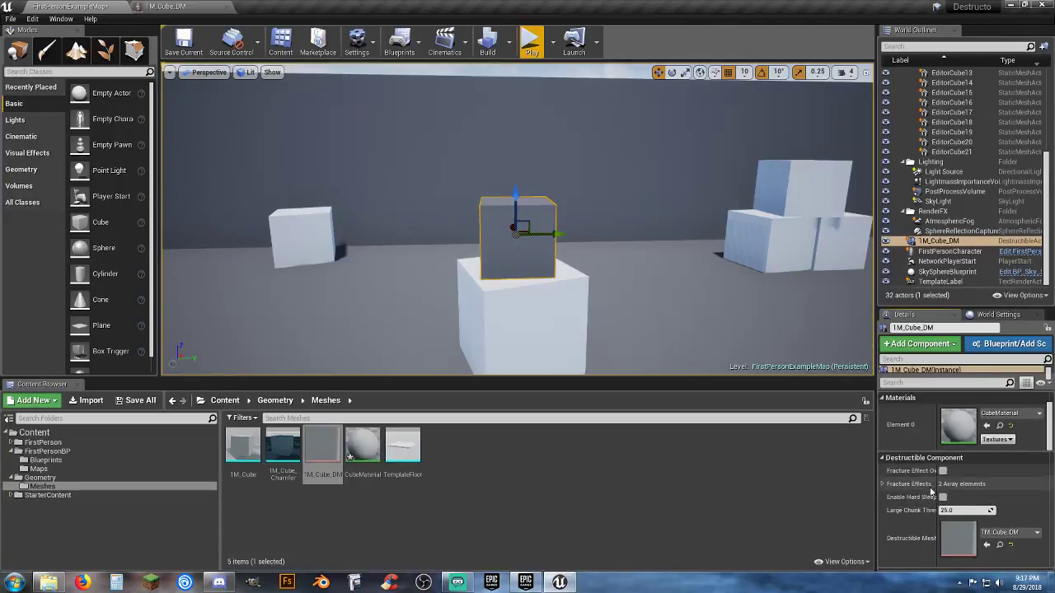
Play-test the level by walking towards the destructible cube and shooting it, and stop the session
scroll(917, 527, down, 2)
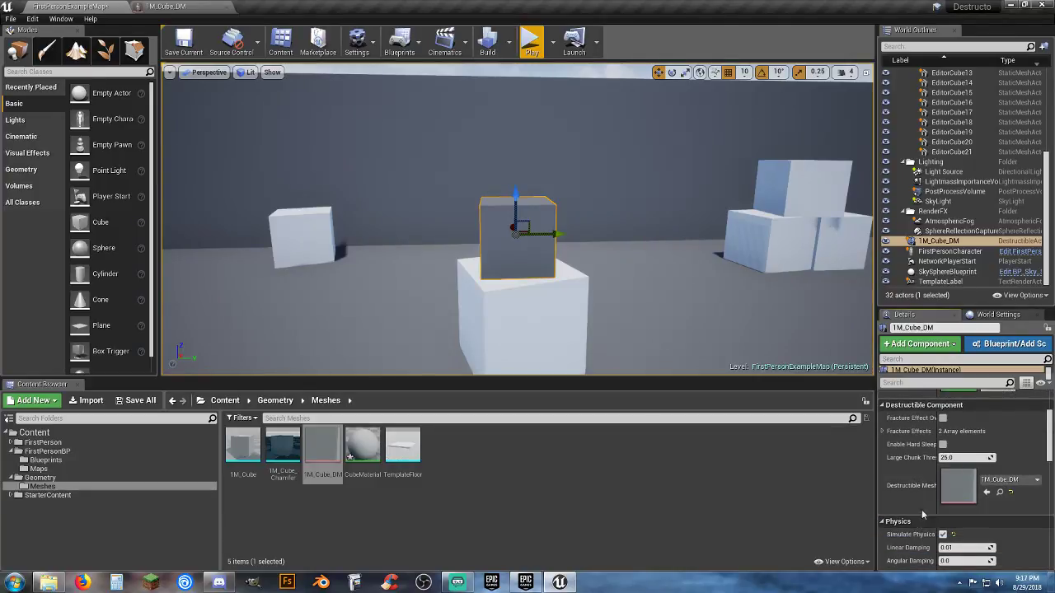
scroll(923, 504, down, 1)
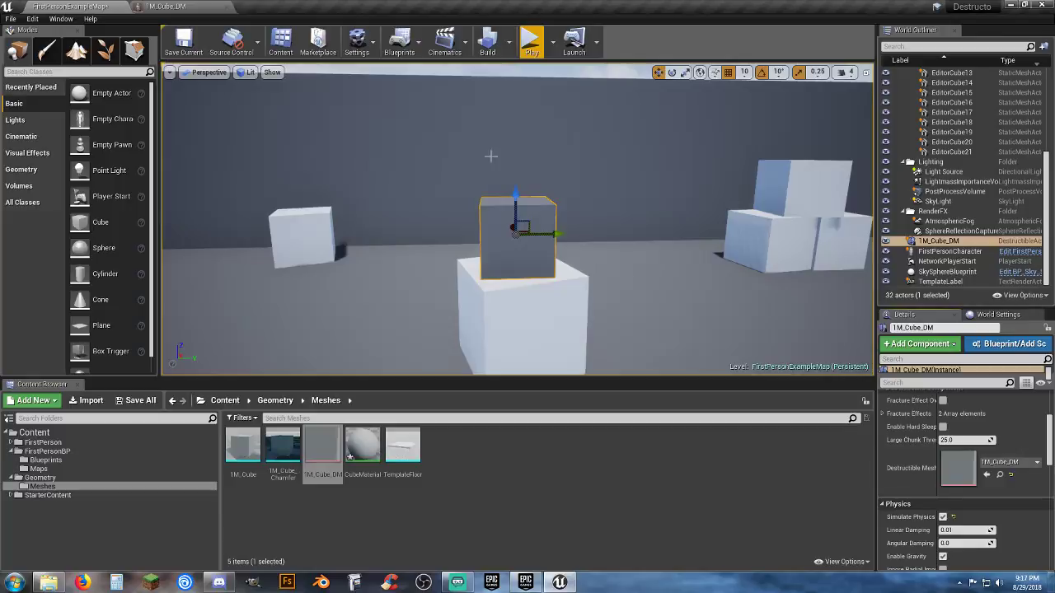
click(532, 41)
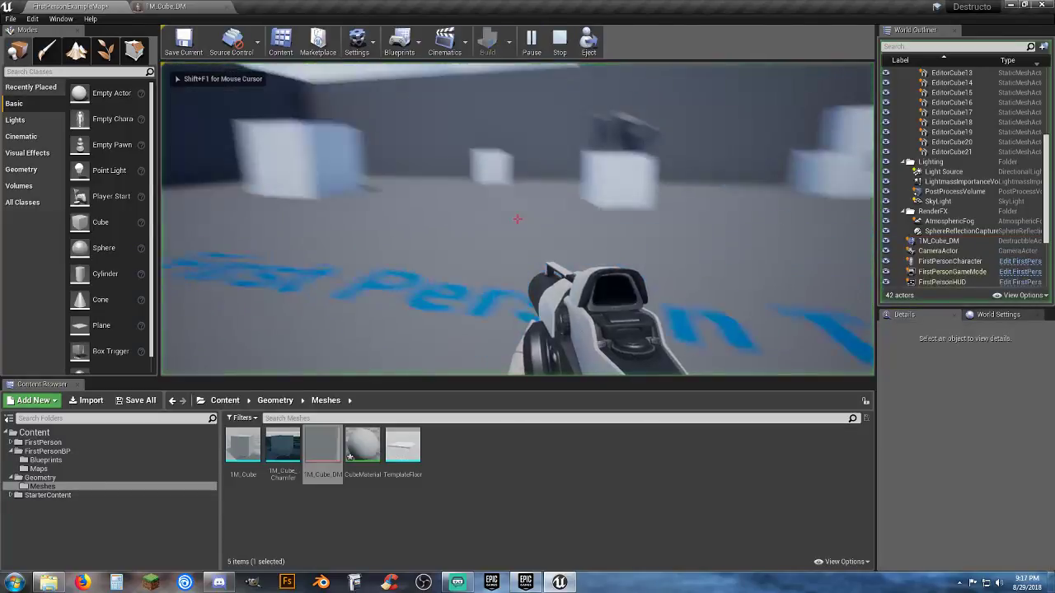
key(w)
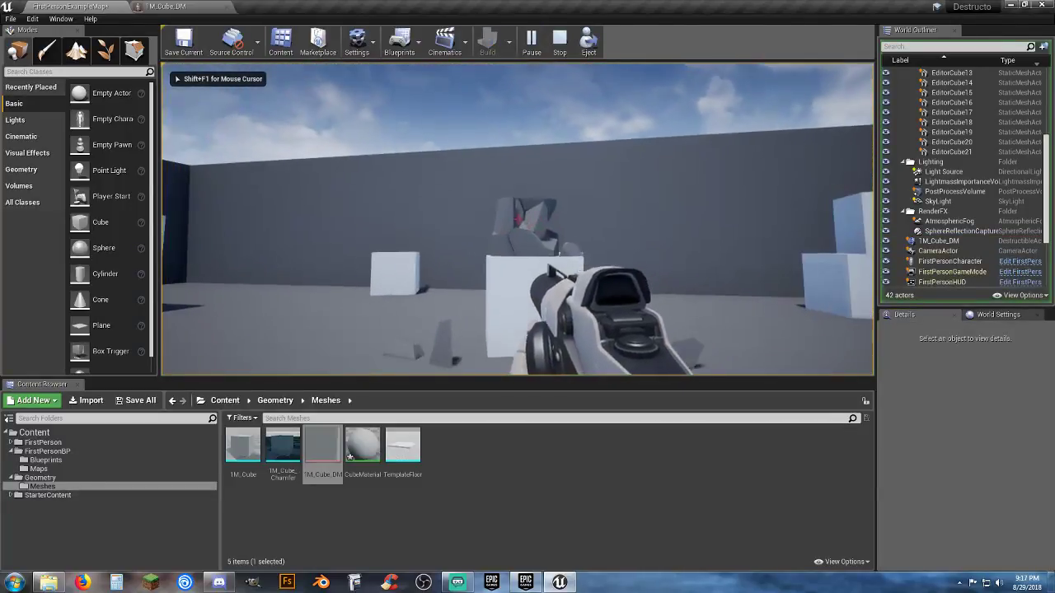
click(518, 220)
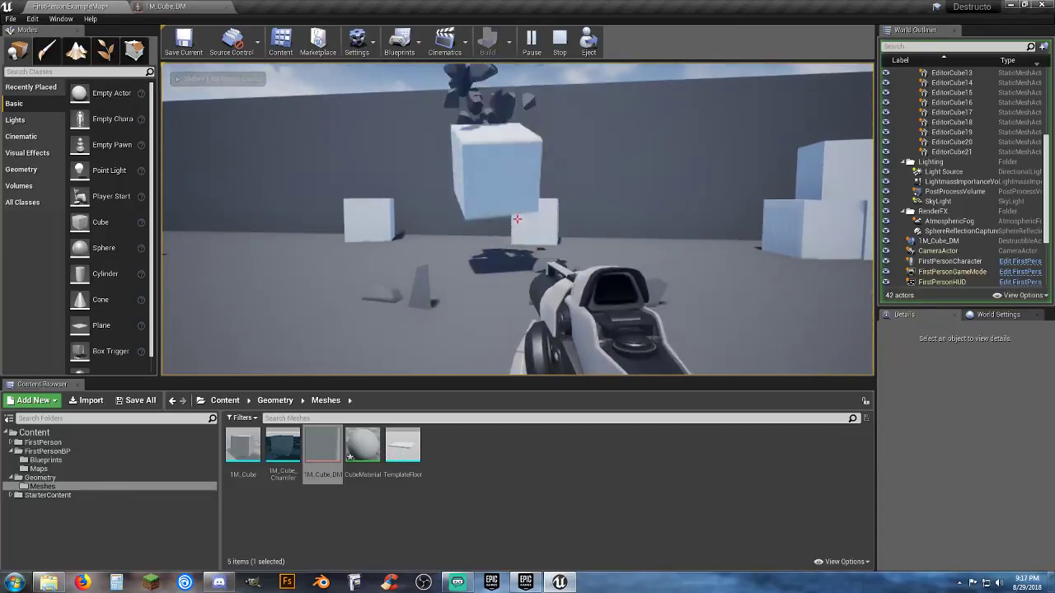
key(s)
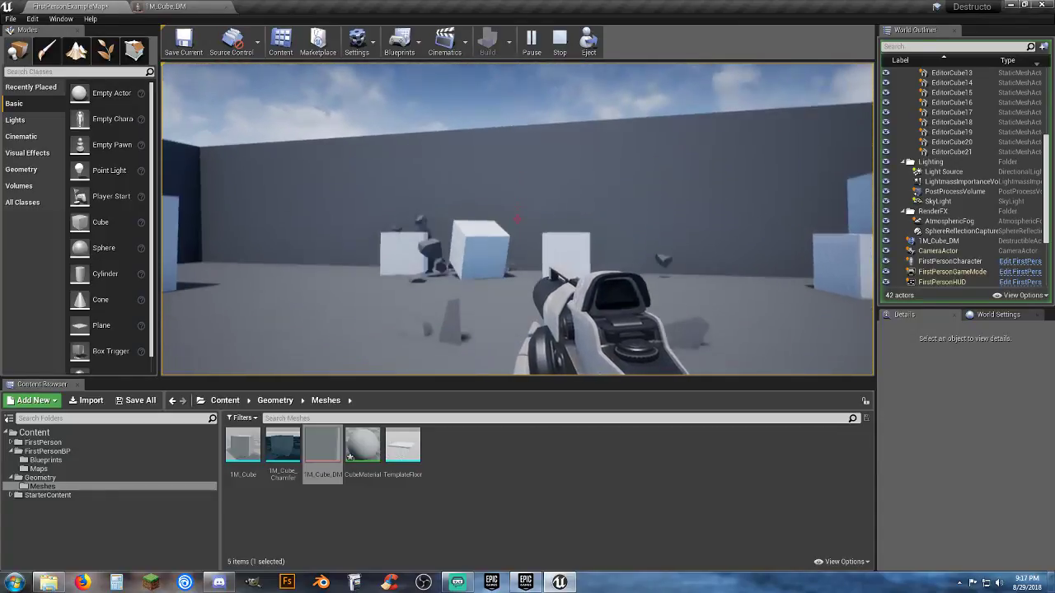
key(Escape)
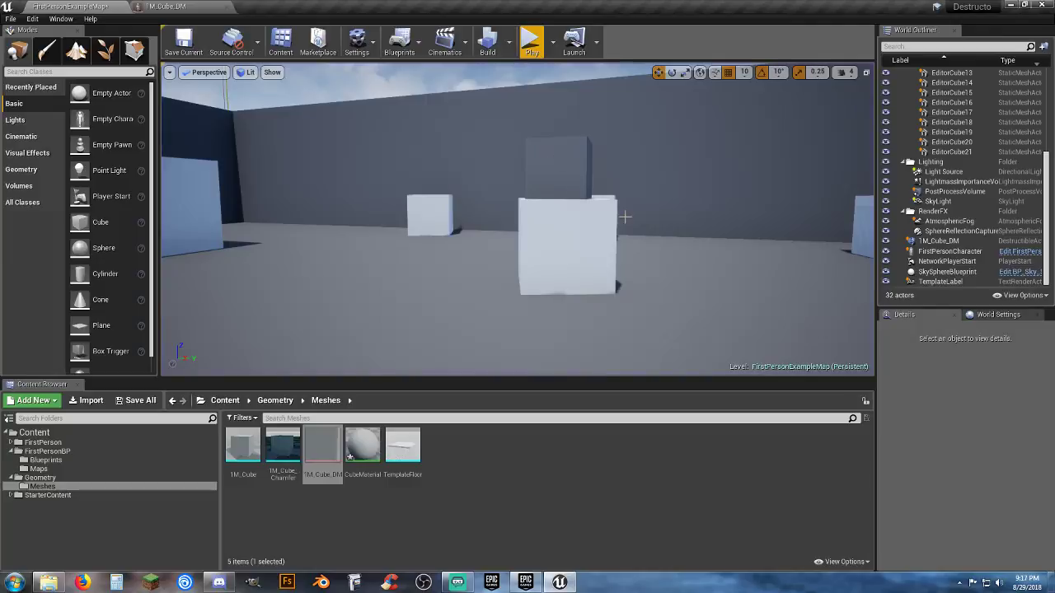
Turn off Start Awake in the 1M_Cube_DM actor's advanced physics settings and briefly play-test the level
click(582, 194)
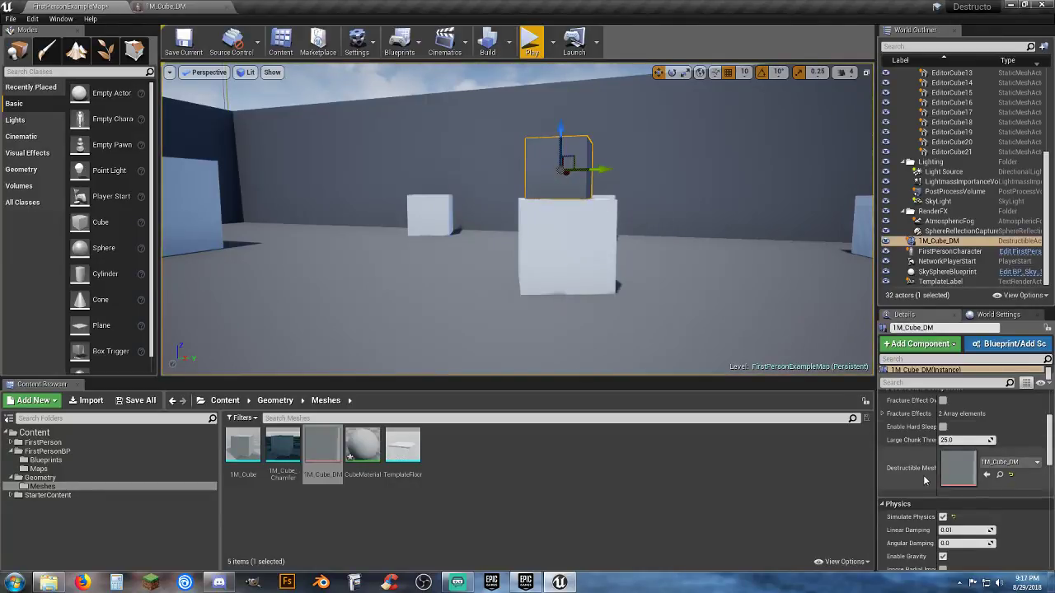
scroll(923, 482, down, 2)
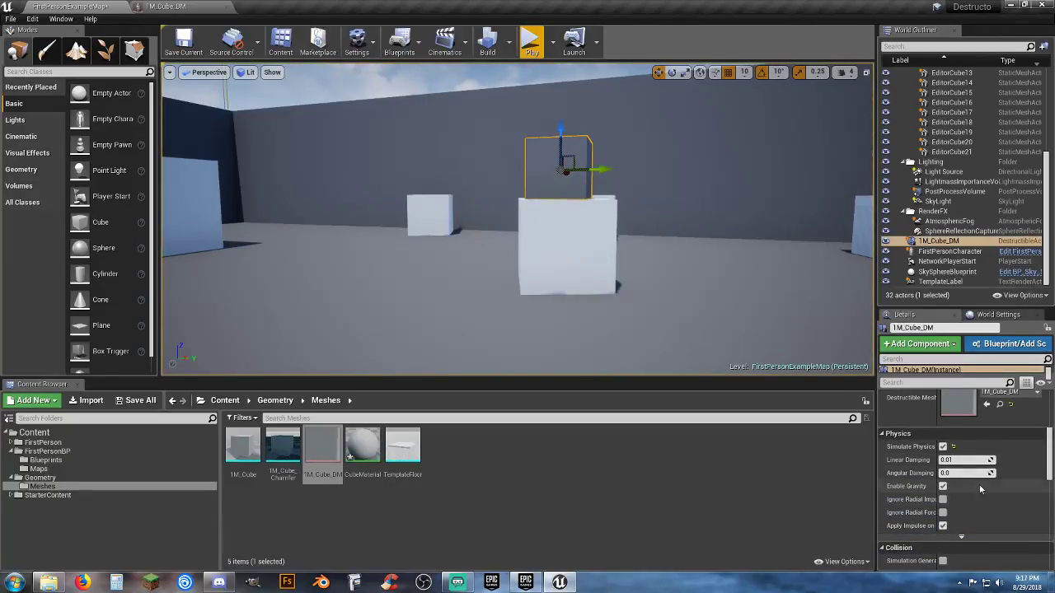
click(962, 536)
scroll(952, 487, down, 3)
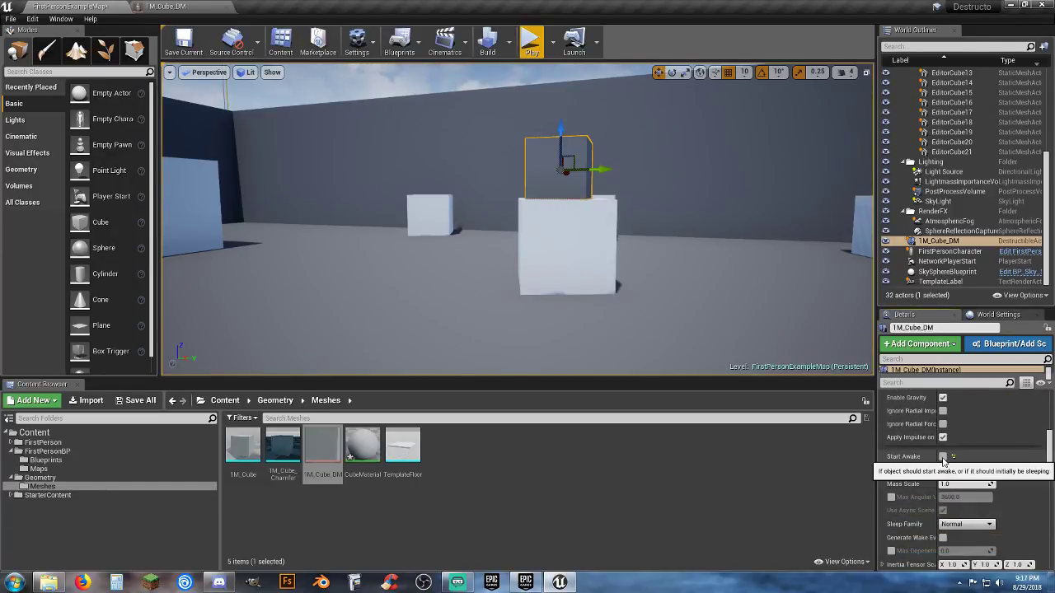
click(532, 41)
key(Escape)
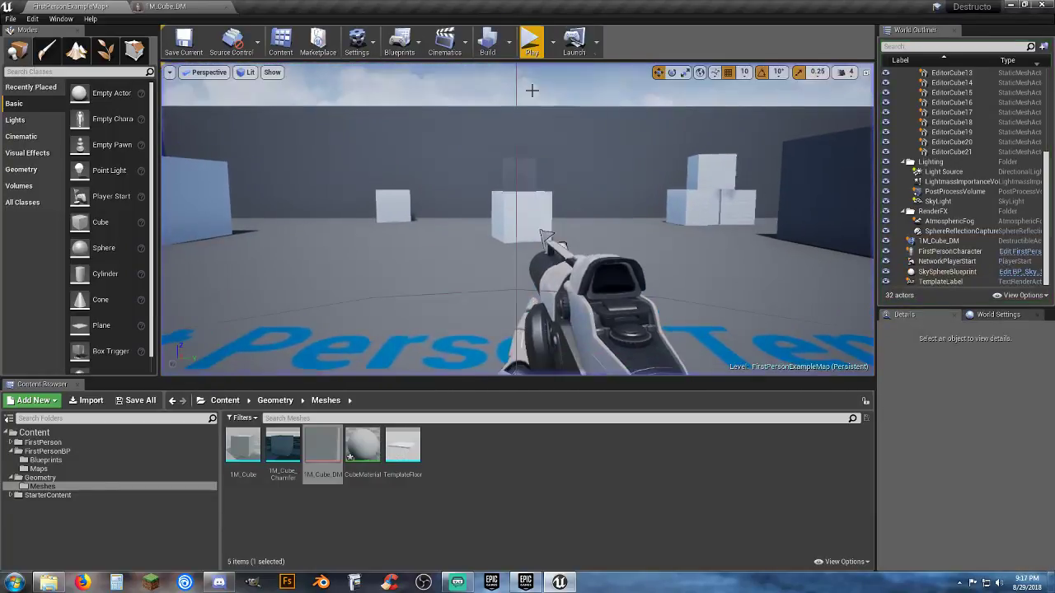
Check the World Settings, and review the 1M_Cube_DM actor's physics options and collision settings
click(989, 315)
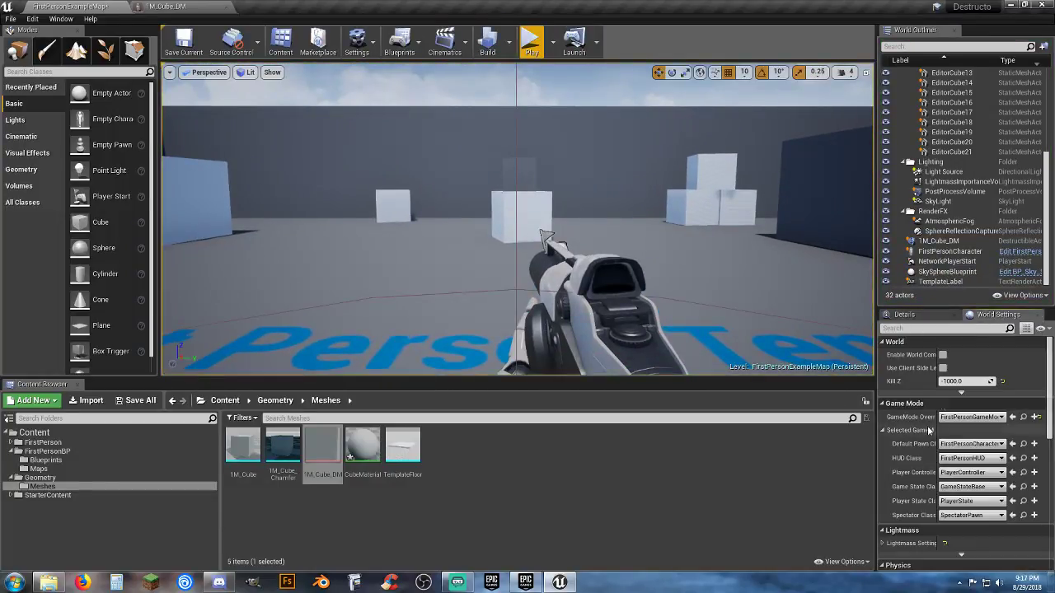
click(917, 317)
click(524, 173)
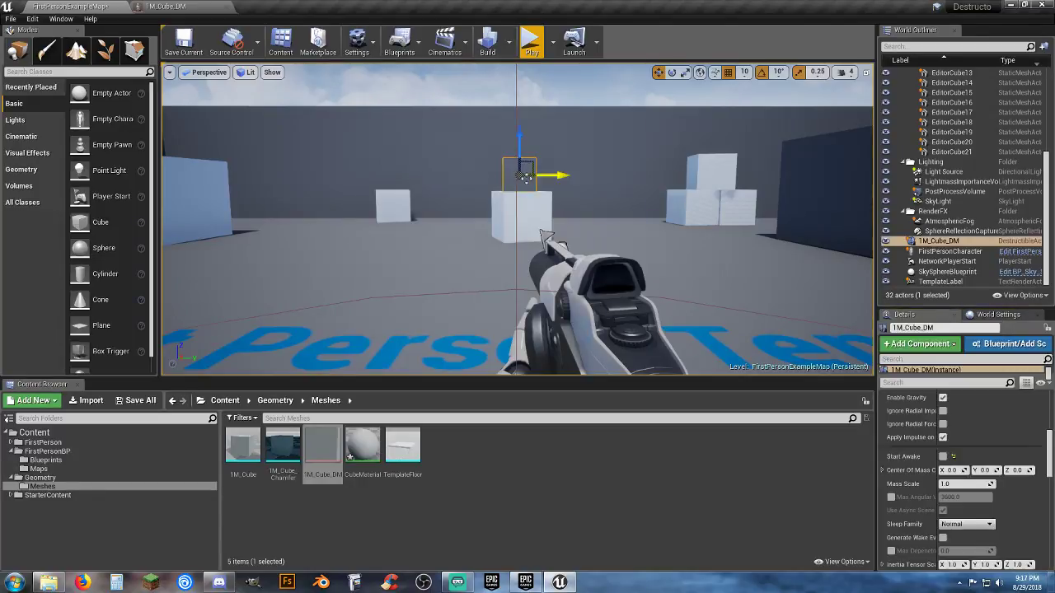
scroll(914, 445, up, 1)
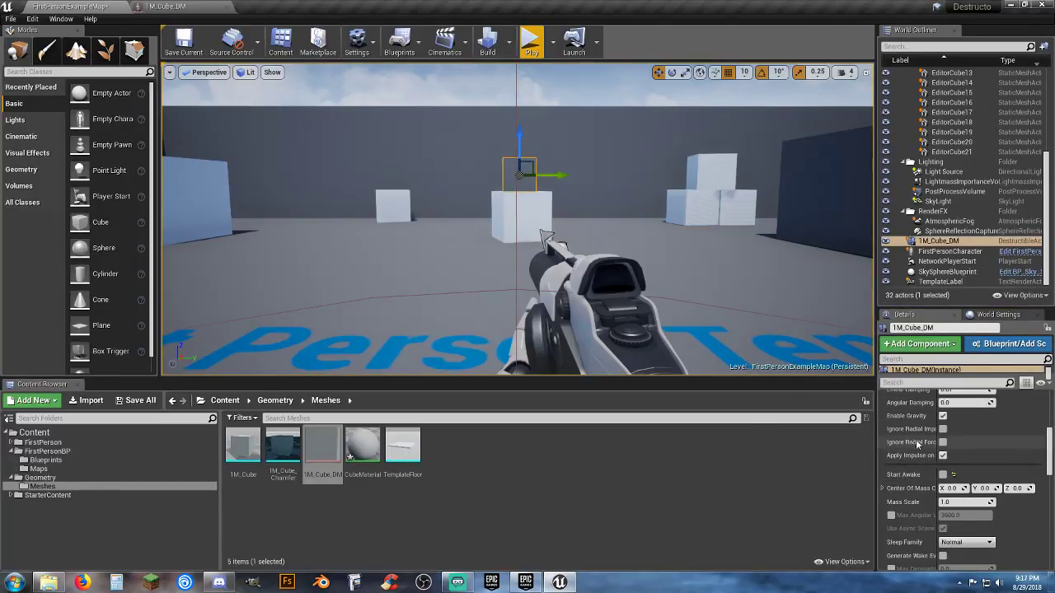
scroll(918, 444, up, 1)
scroll(923, 441, up, 1)
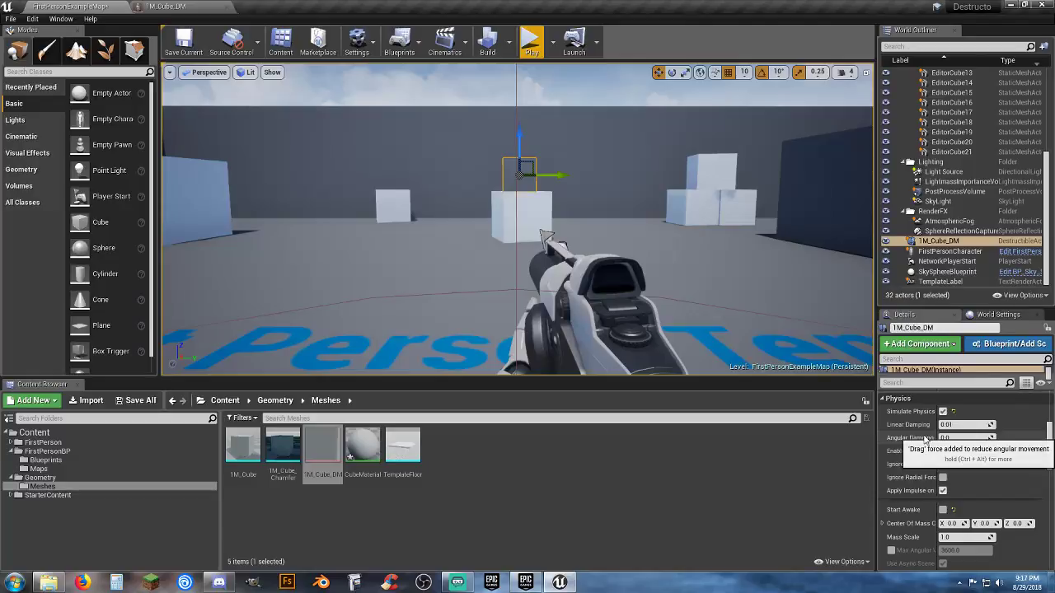
scroll(924, 443, down, 1)
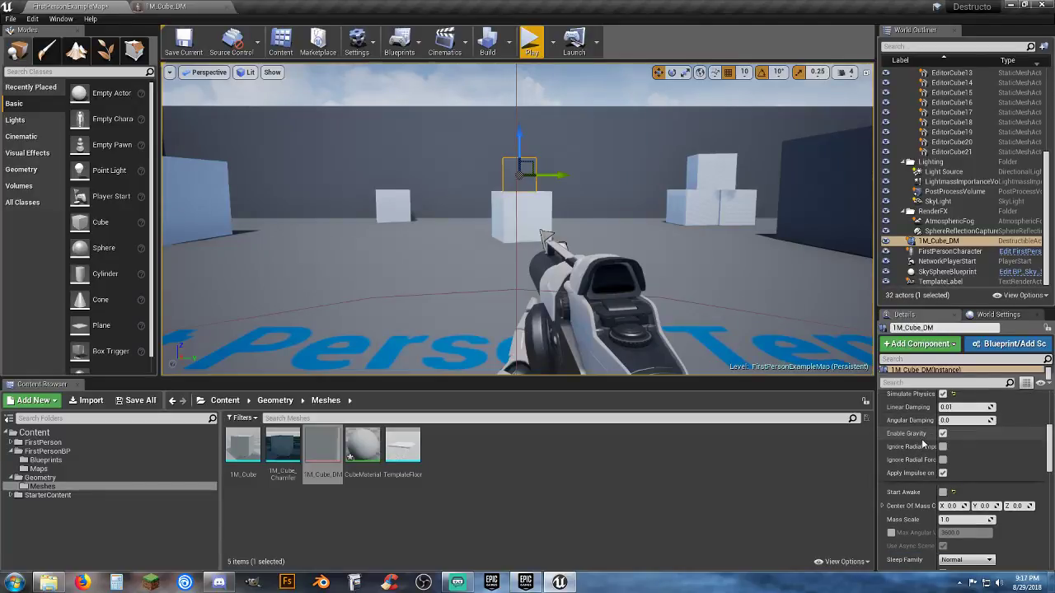
scroll(930, 443, down, 4)
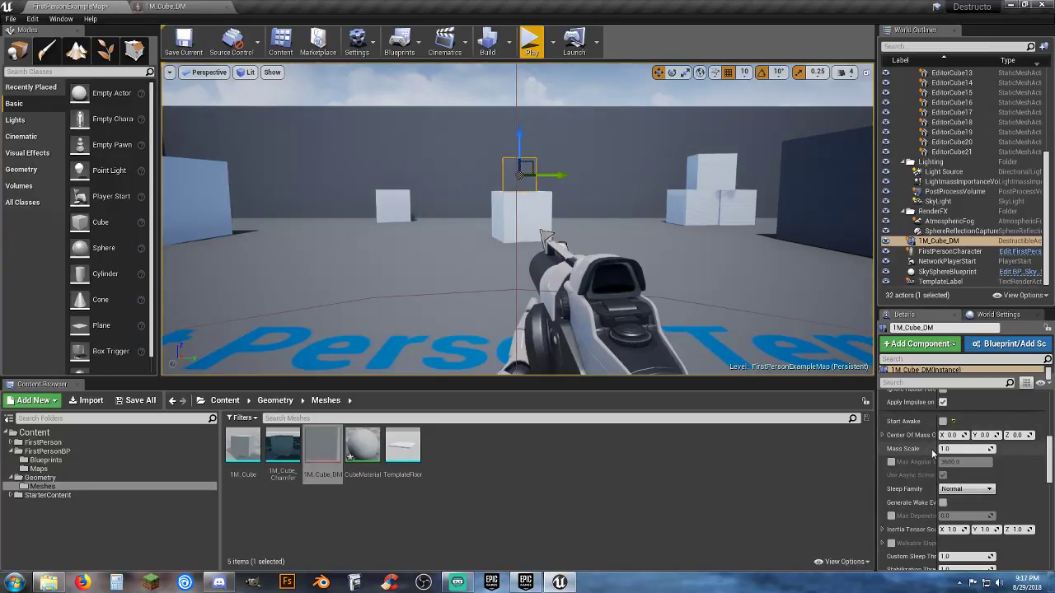
scroll(932, 453, down, 8)
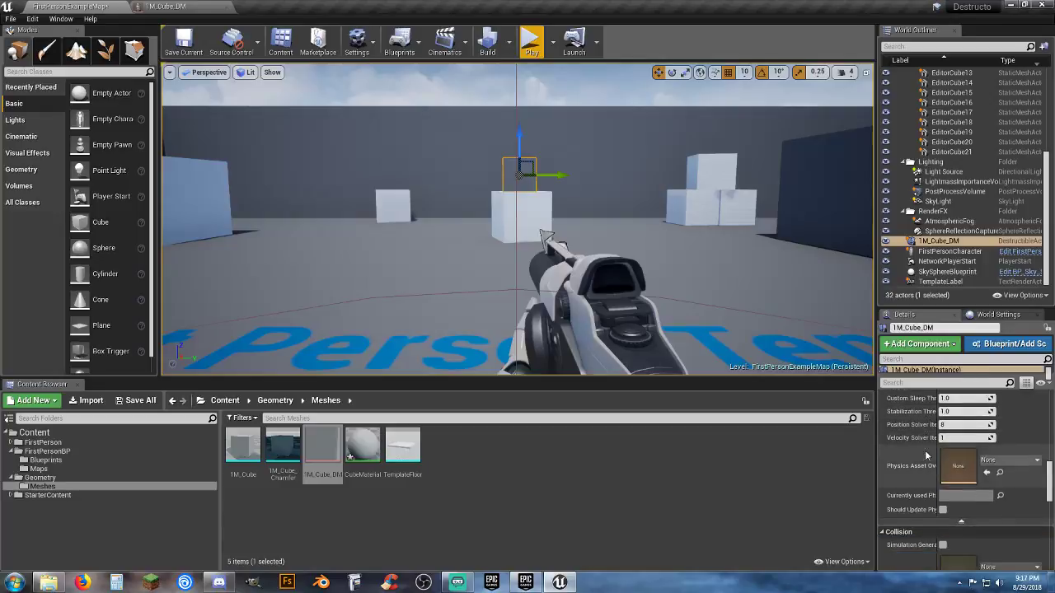
scroll(926, 455, down, 4)
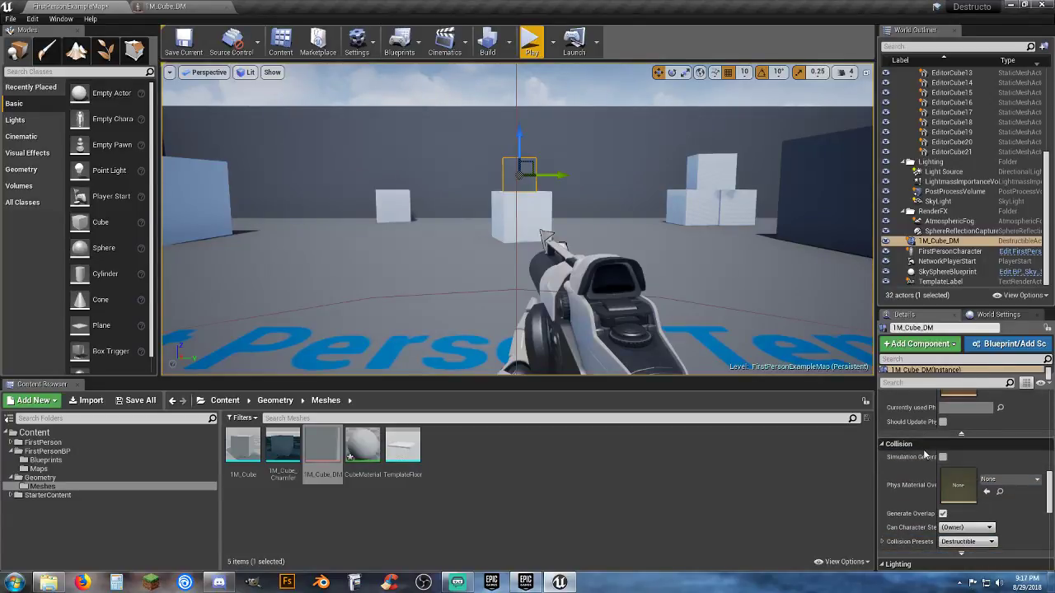
Play the level and shoot the stacked cubes from the starting spot, ending the session after the shots
click(532, 41)
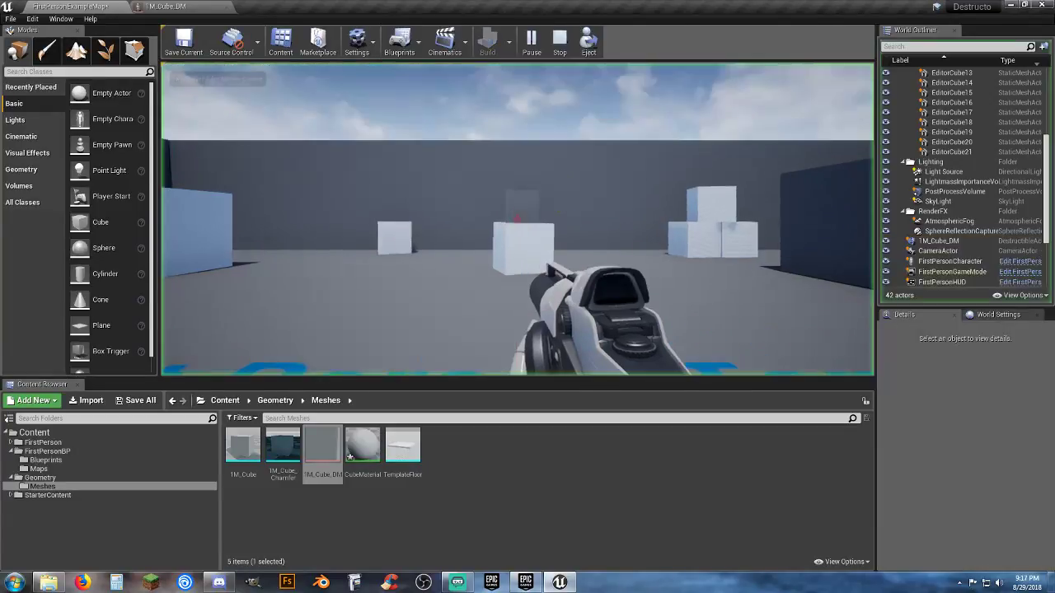
click(518, 219)
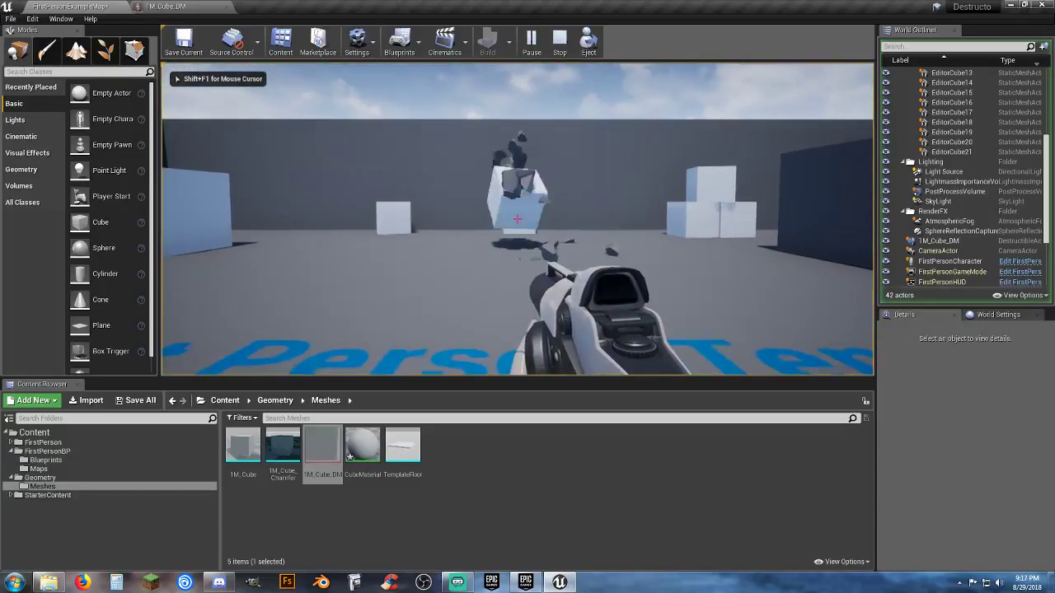
click(518, 220)
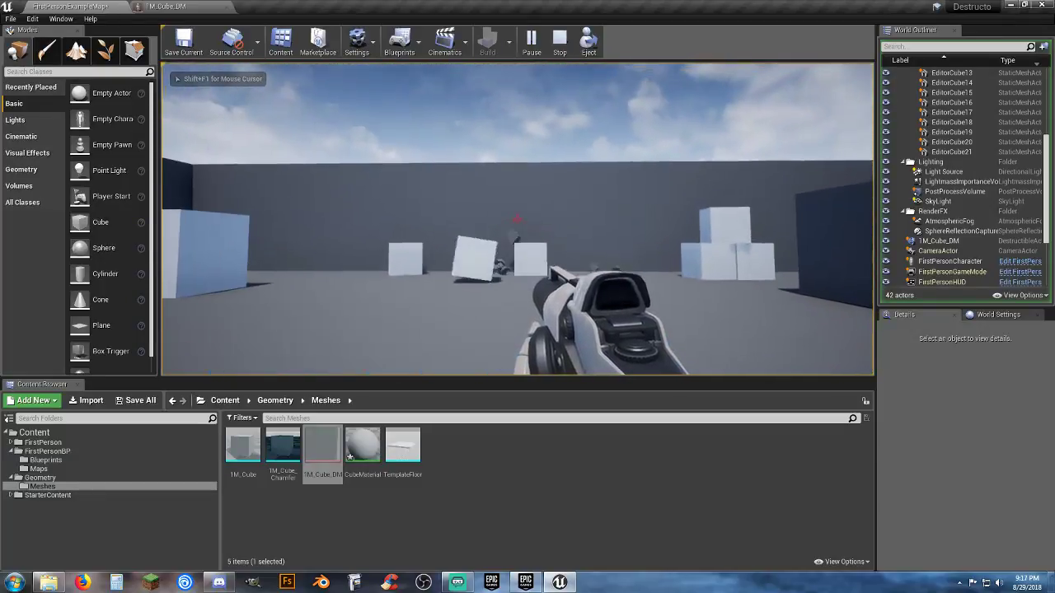
key(Escape)
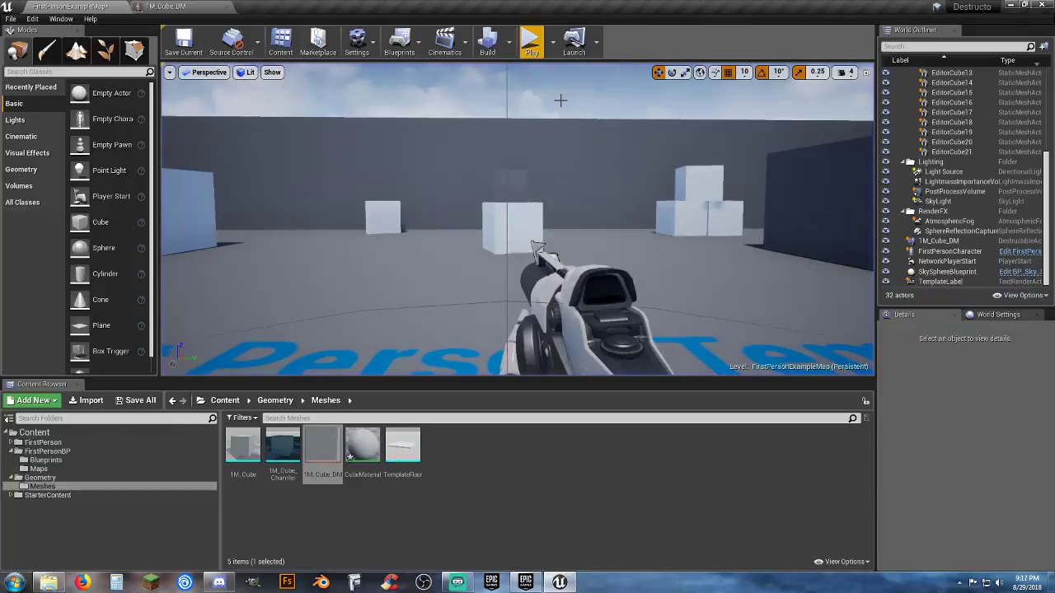
Run the level again, approach and shoot the destructible cube, inspect the scattered chunks, and end play
click(515, 180)
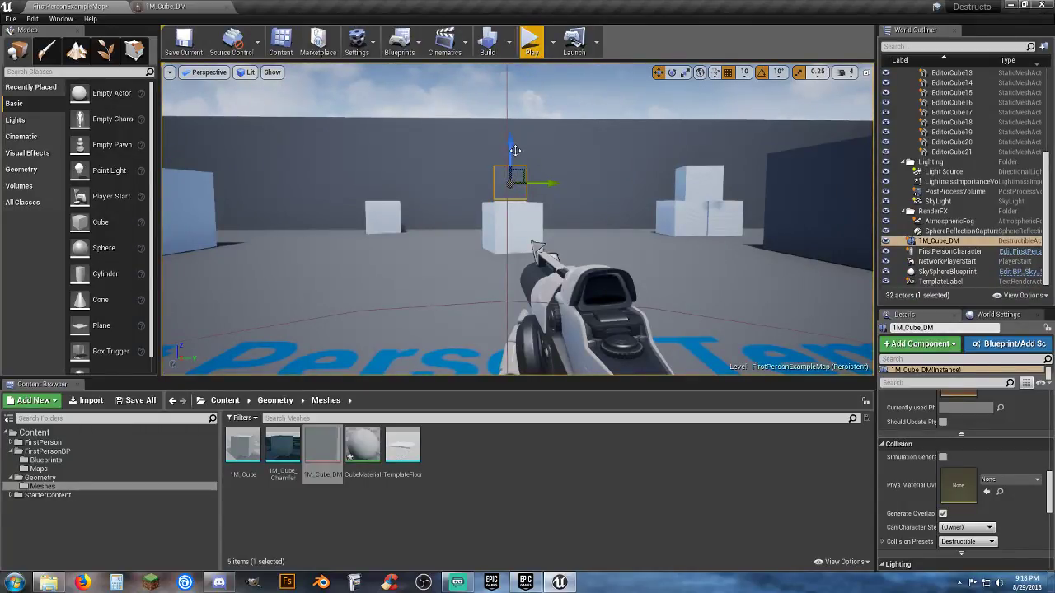
click(528, 39)
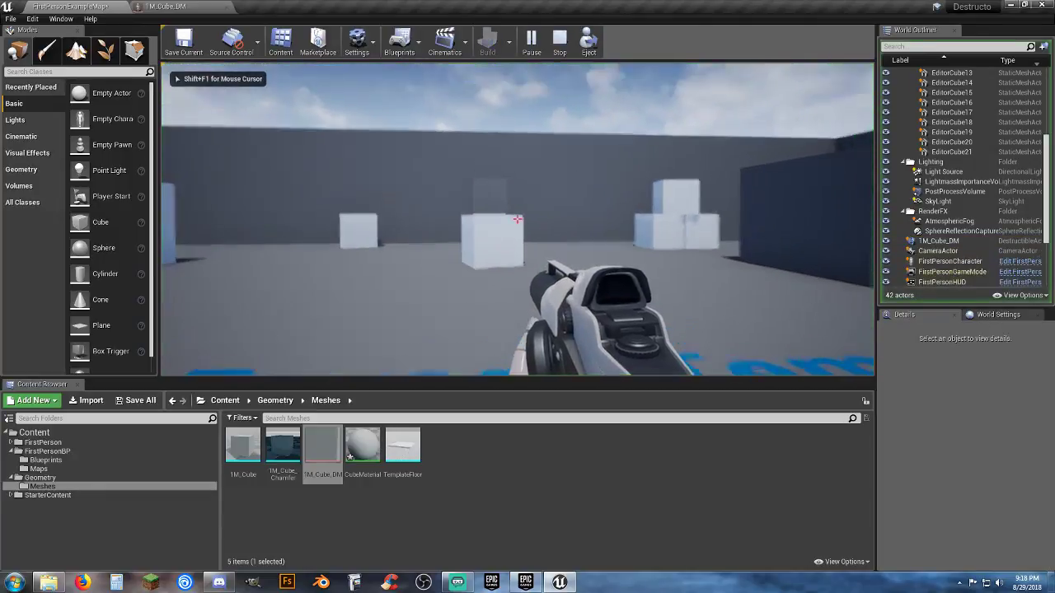
key(w)
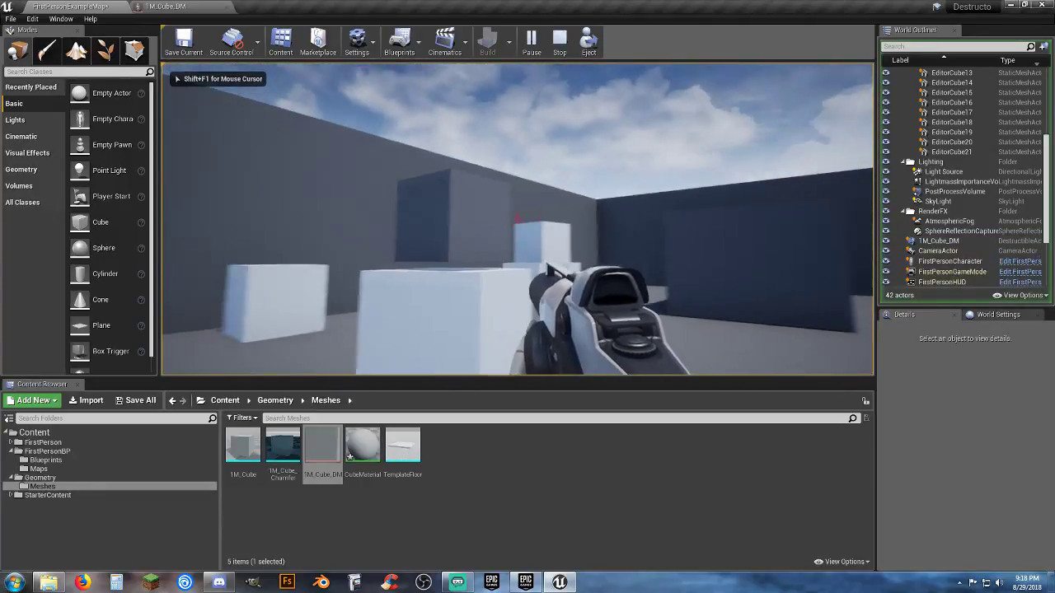
key(s)
click(518, 220)
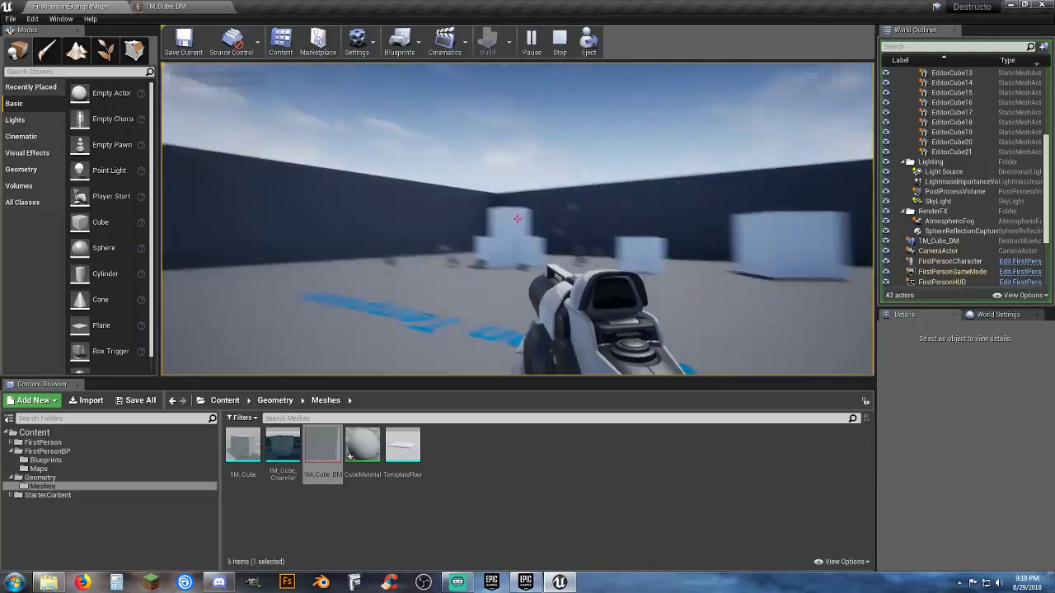
key(w)
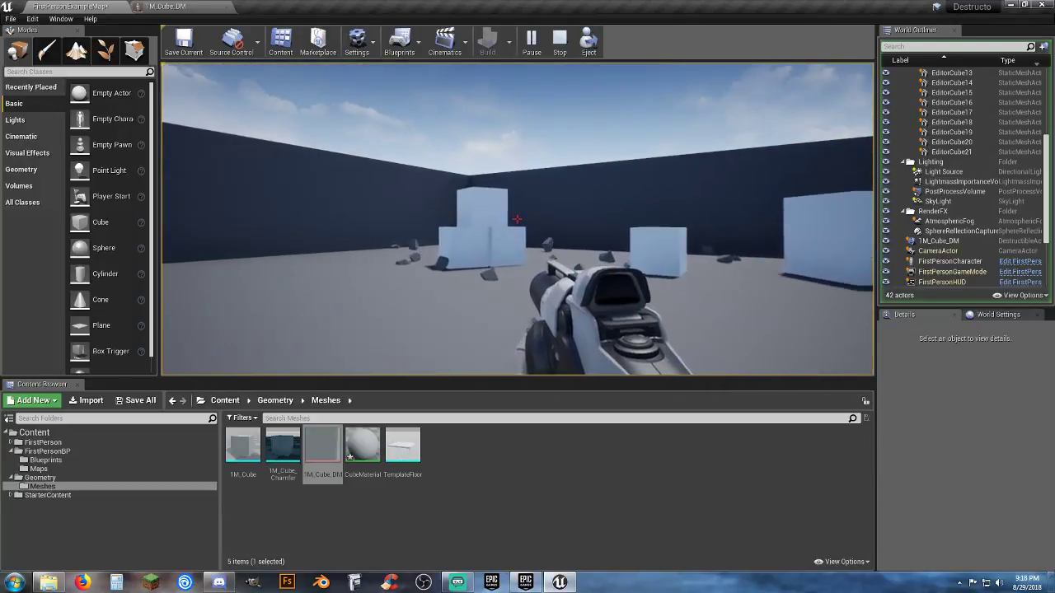
key(s)
key(Escape)
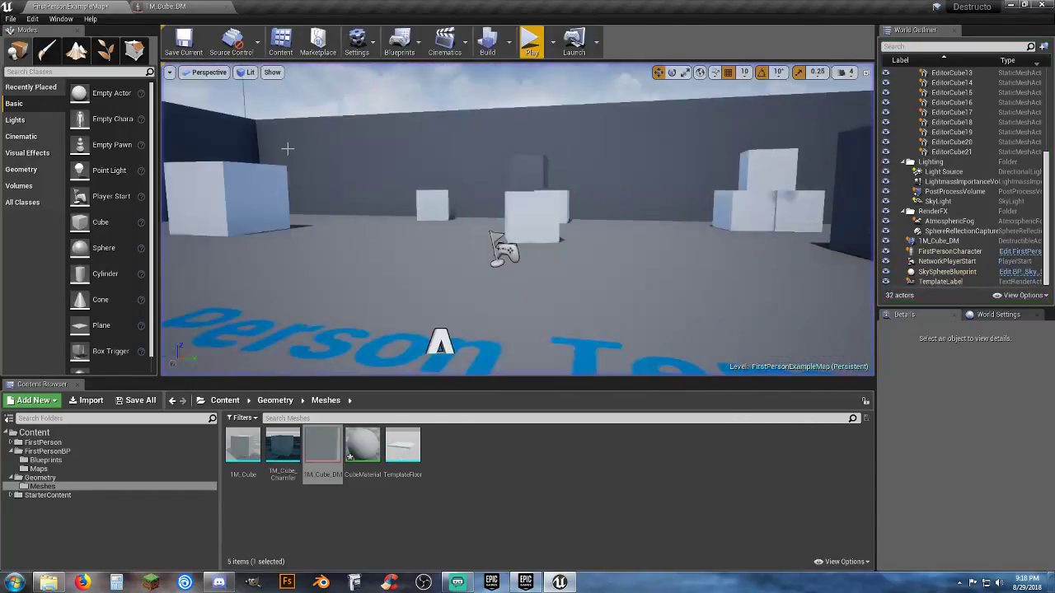
Turn off position grid snapping and lower 1M_Cube_DM until it rests on the white cube beneath it
right_drag(564, 228, 565, 264)
key(w)
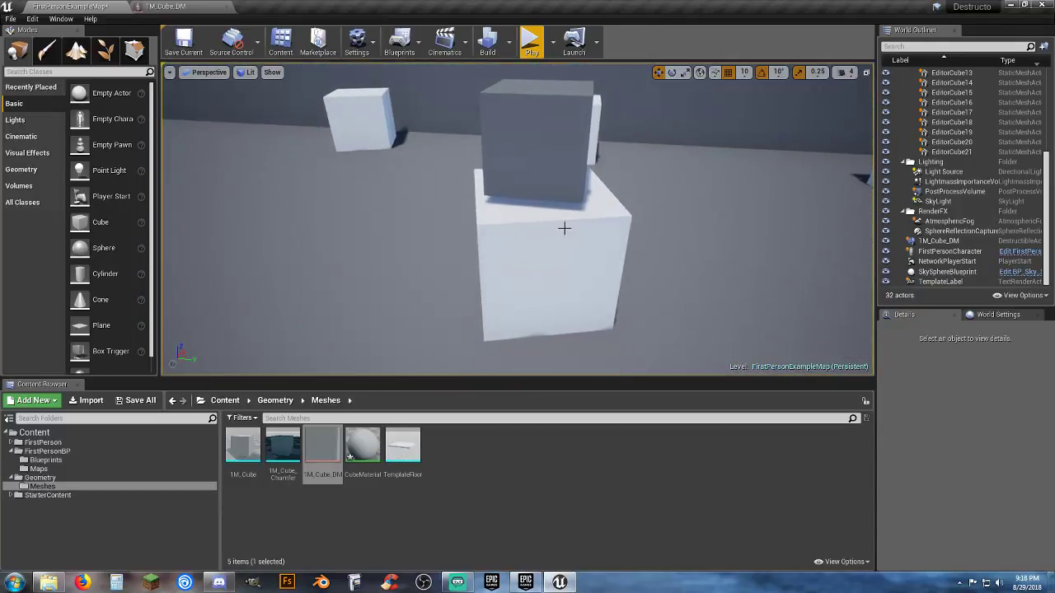
click(537, 149)
mouse_move(537, 148)
right_down()
mouse_move(537, 186)
mouse_move(552, 188)
mouse_move(552, 151)
right_up()
key(w)
key(s)
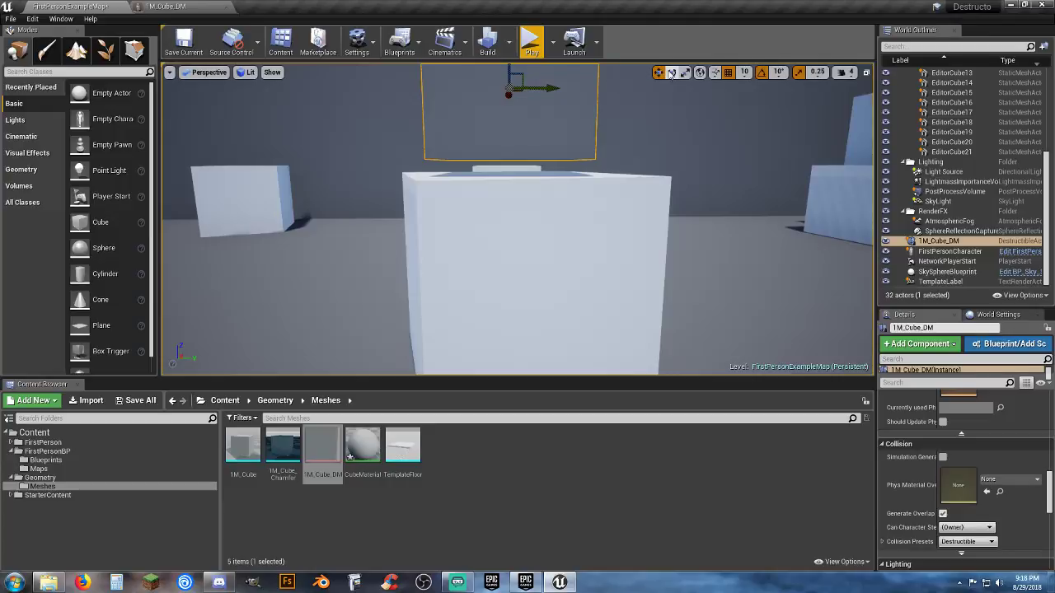
click(728, 73)
right_drag(665, 124, 667, 110)
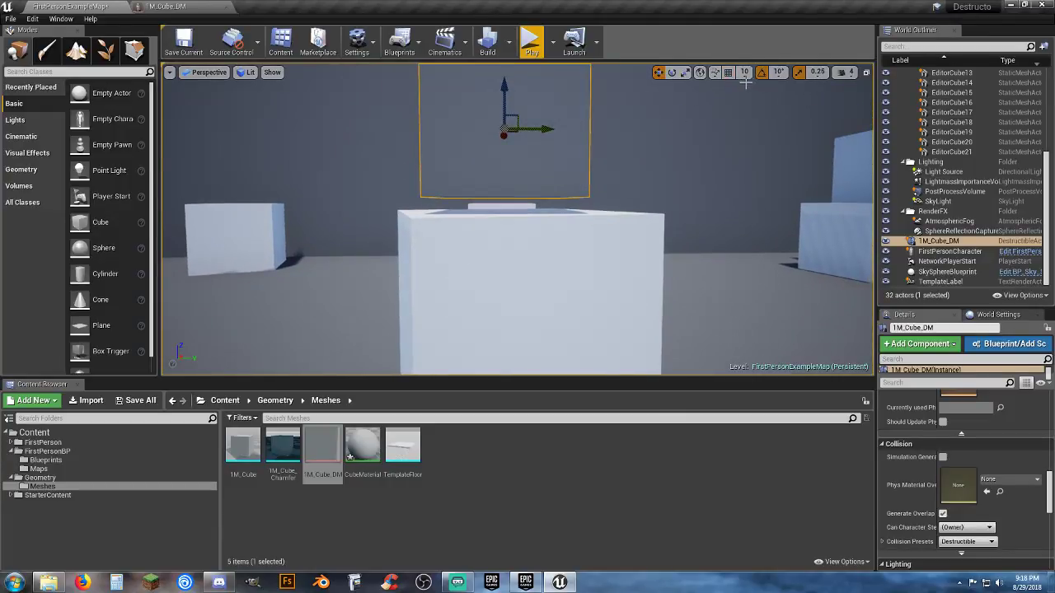
drag(510, 90, 508, 94)
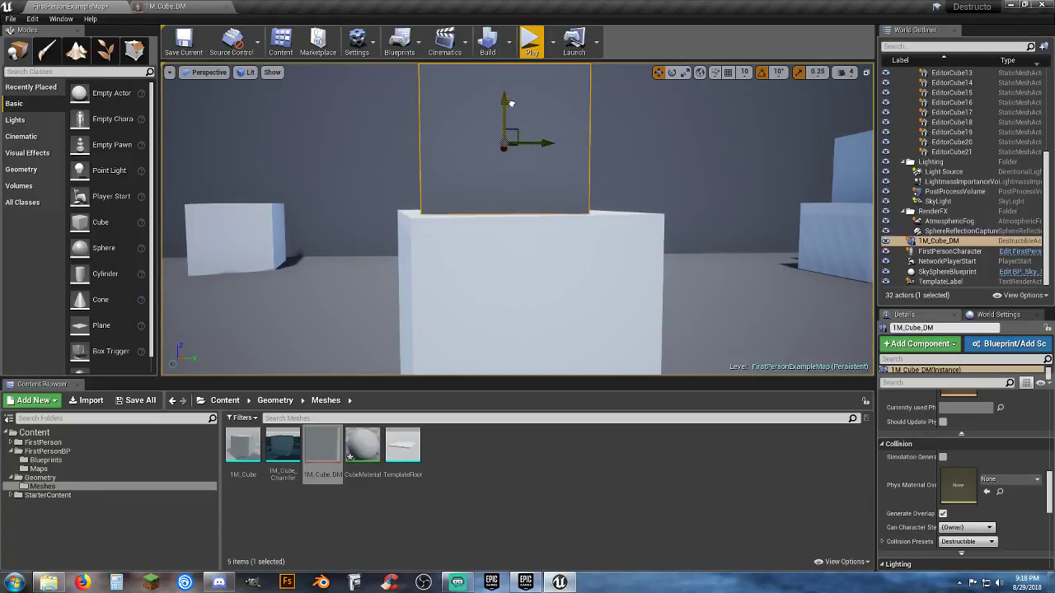
Play-test the lowered cube briefly, and reselect 1M_Cube_DM to inspect how it sits on the cube below
click(532, 41)
key(Escape)
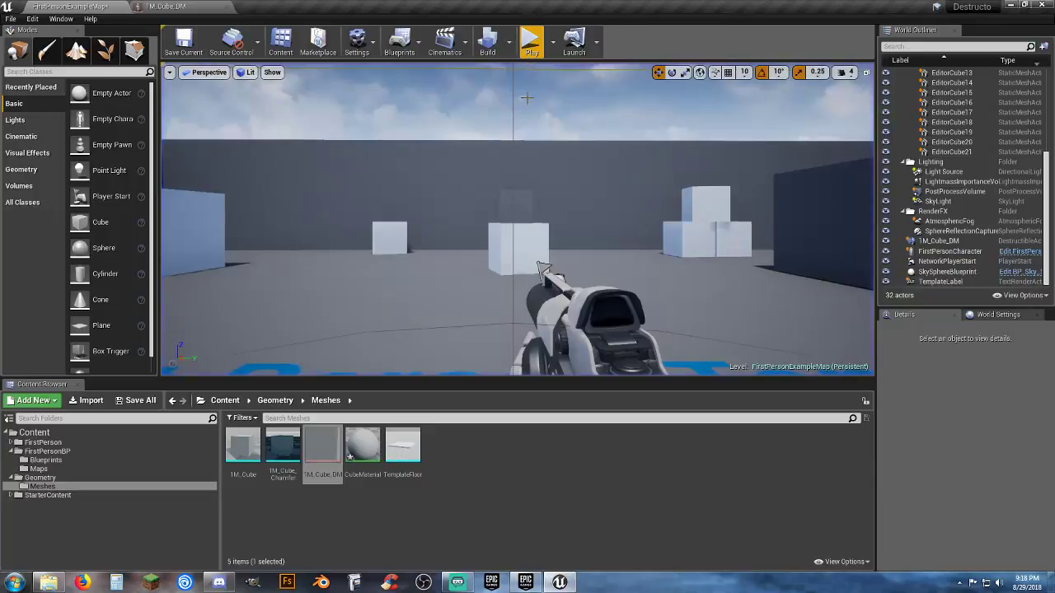
click(530, 200)
key(w)
right_drag(537, 192, 520, 188)
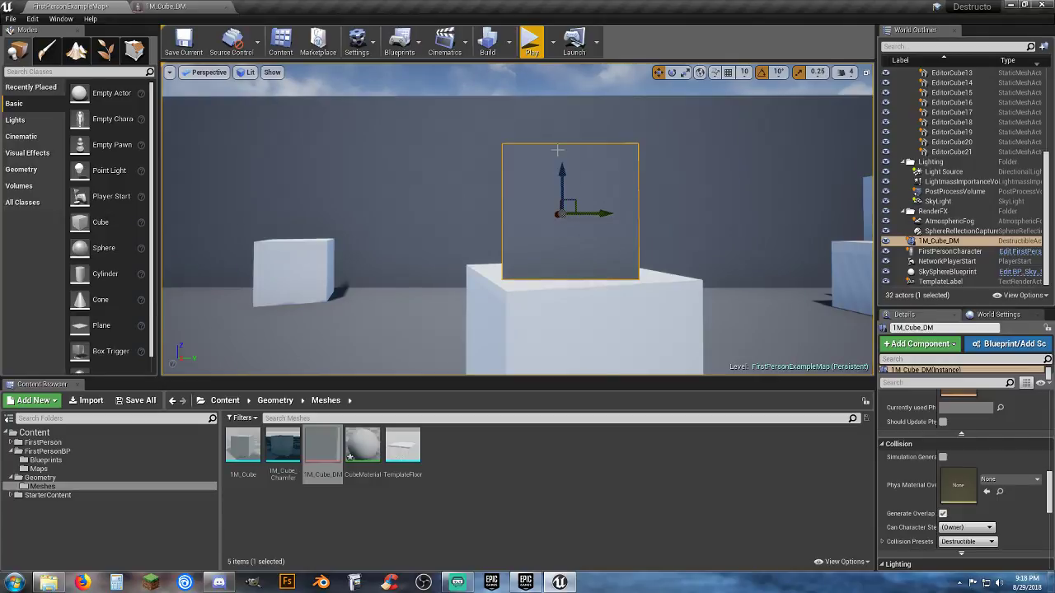
Play the level briefly twice from the starting spot to check how 1M_Cube_DM behaves on the white cube, ending each session
click(532, 41)
key(Escape)
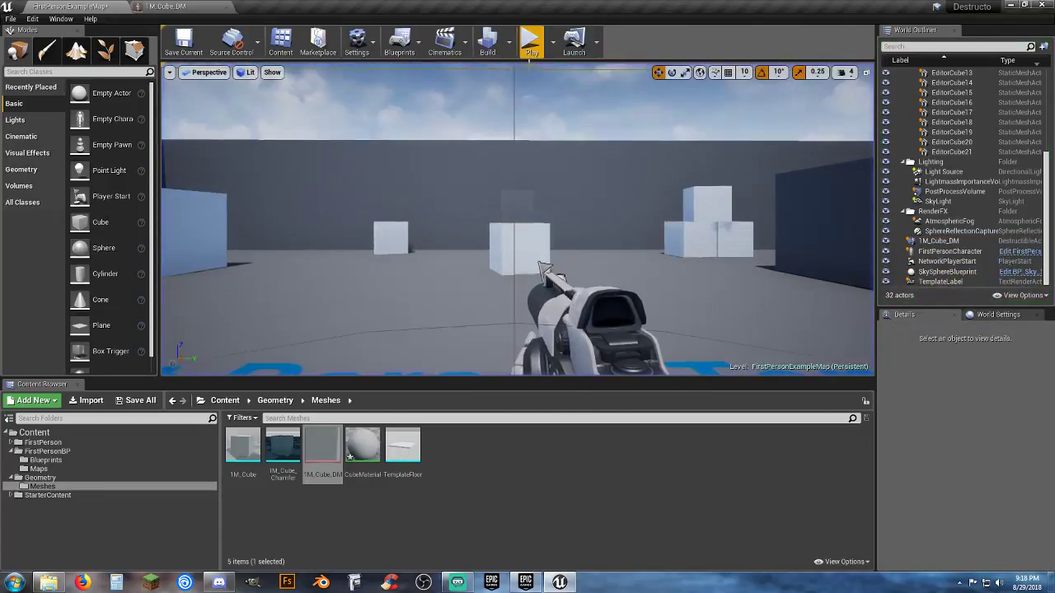
click(516, 192)
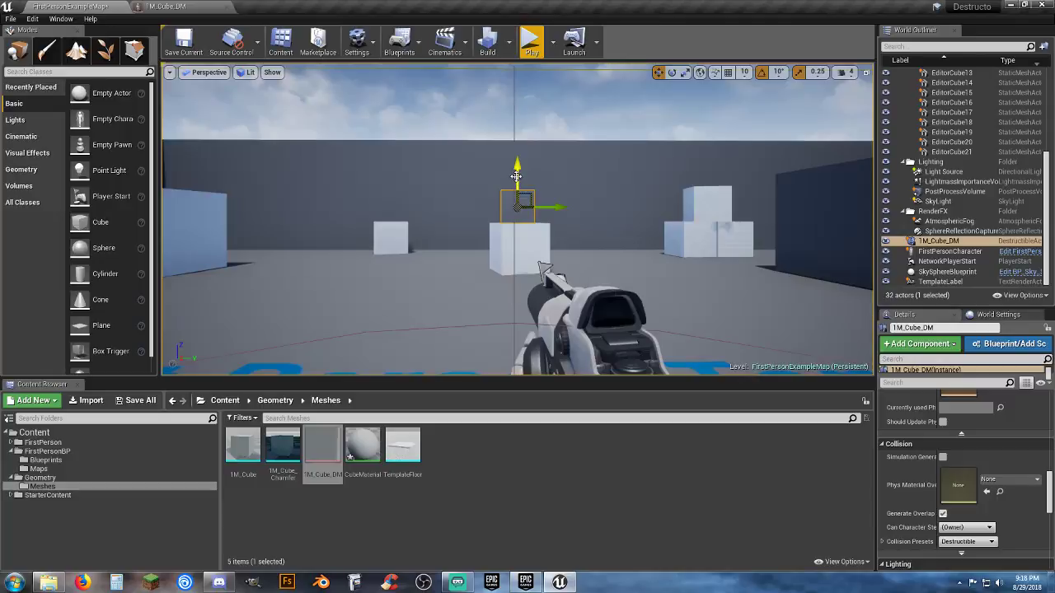
click(531, 42)
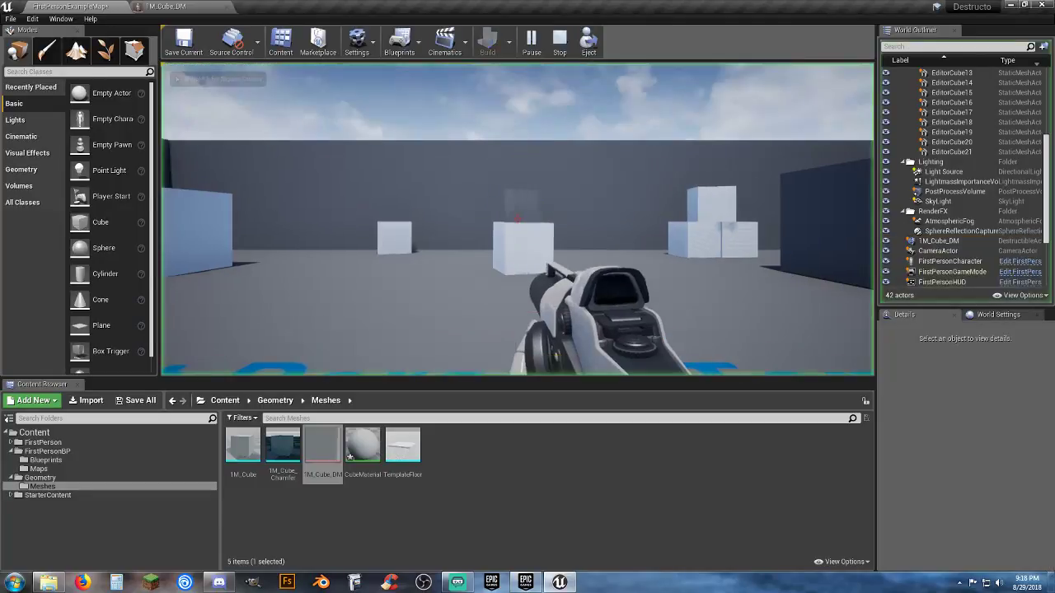
key(Escape)
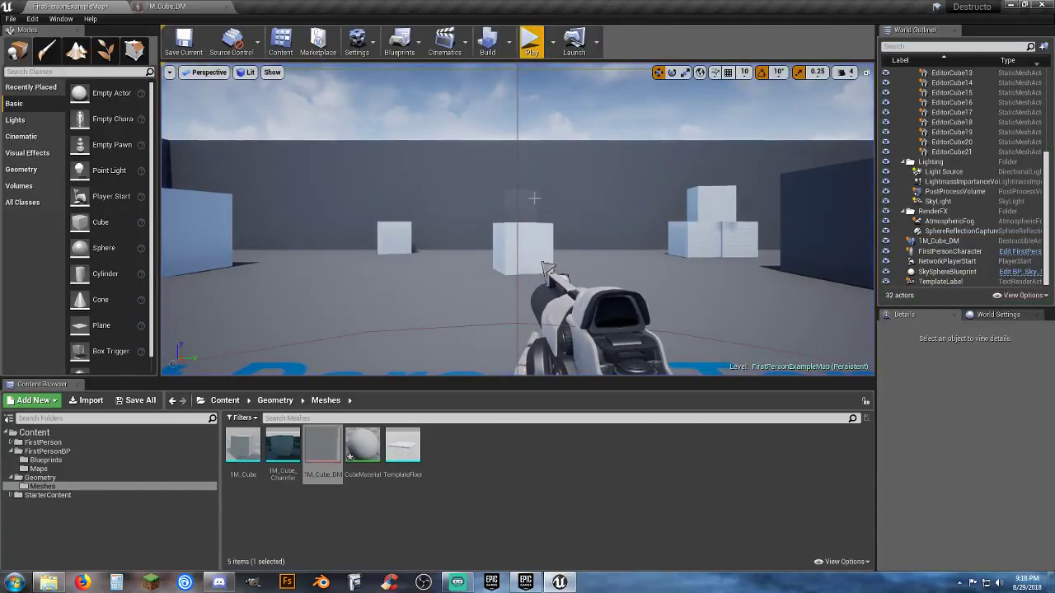
Move 1M_Cube_DM sideways off the white cube into open air, and play-test the level by shooting
click(528, 210)
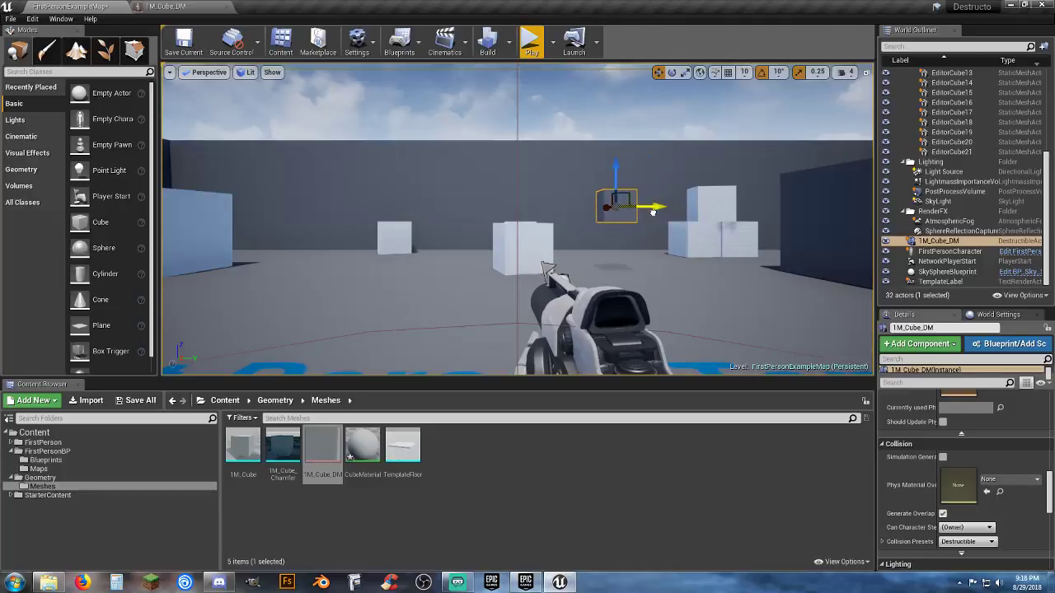
click(532, 41)
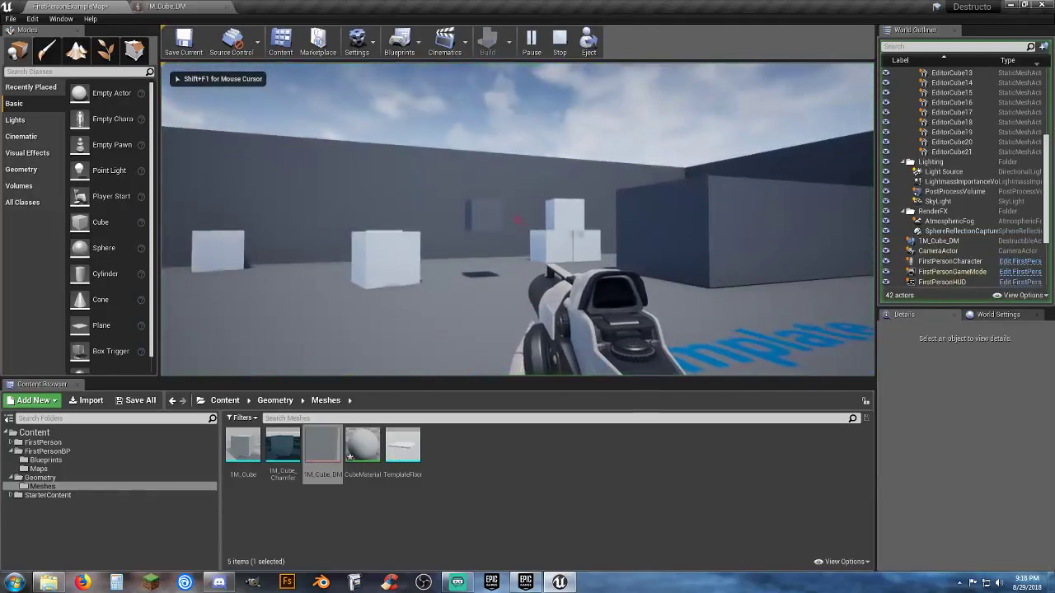
click(518, 219)
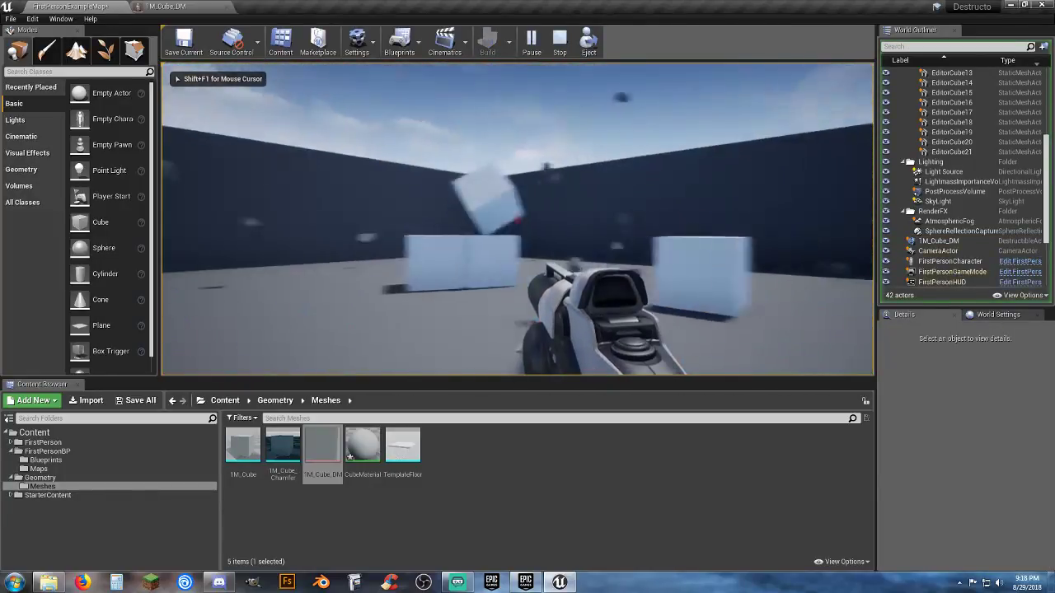
key(Escape)
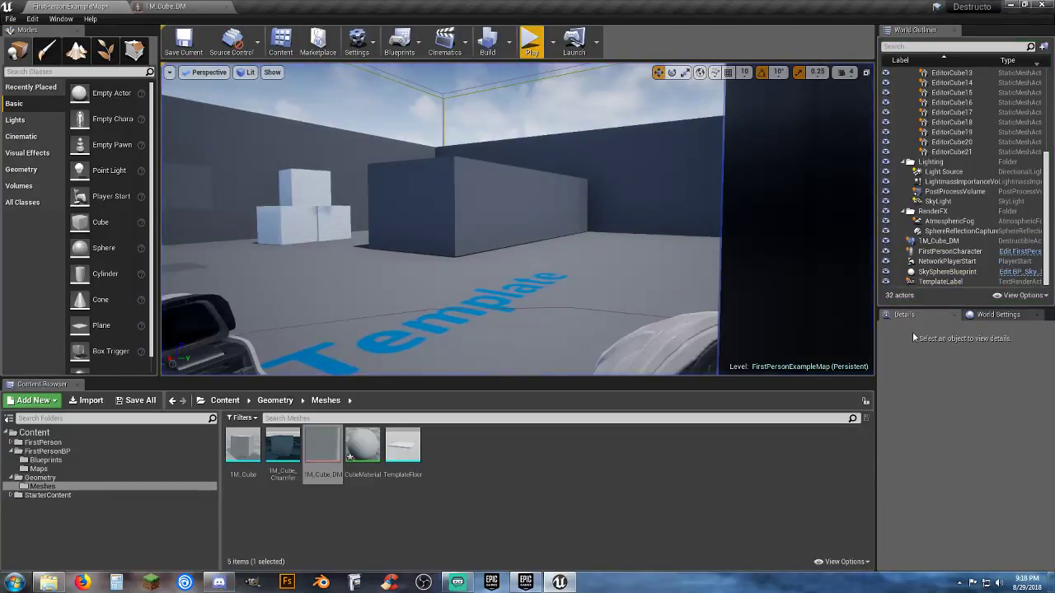
Select the floating 1M_Cube_DM and look through its collision, lighting, rendering and physics properties
right_drag(380, 206, 571, 289)
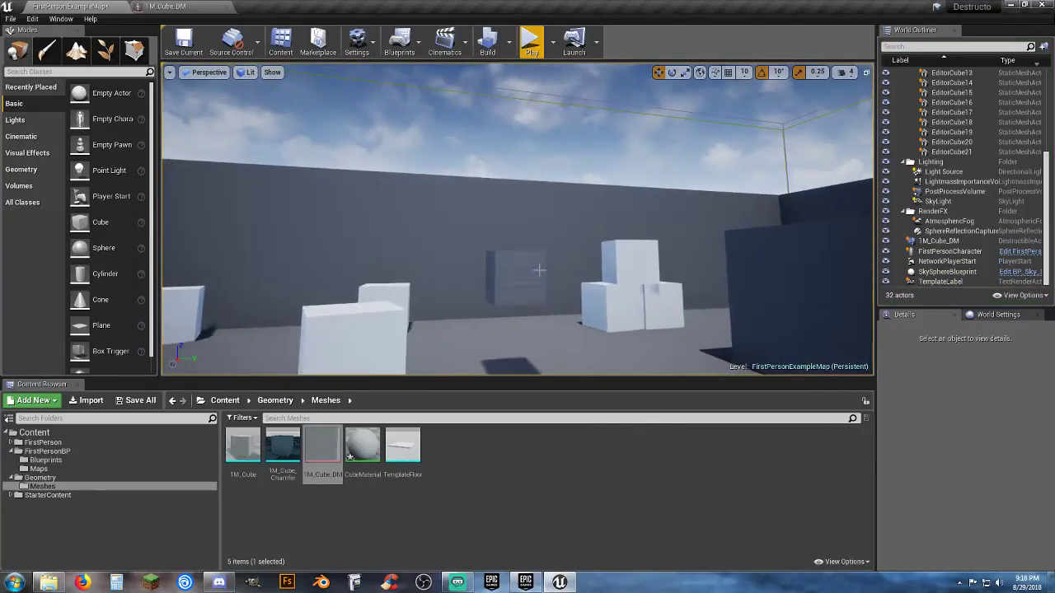
click(513, 272)
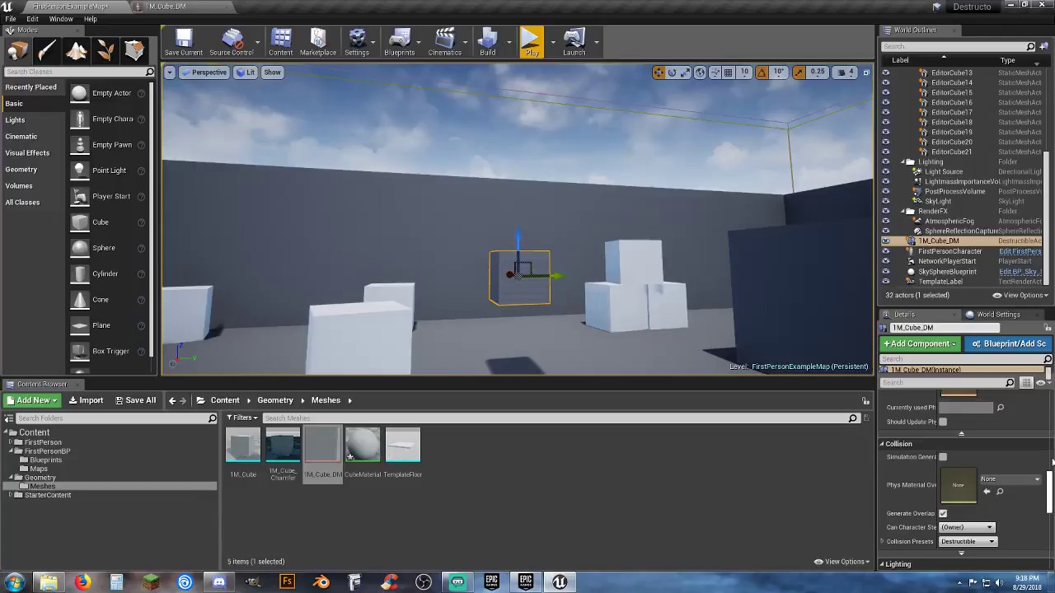
scroll(921, 485, down, 3)
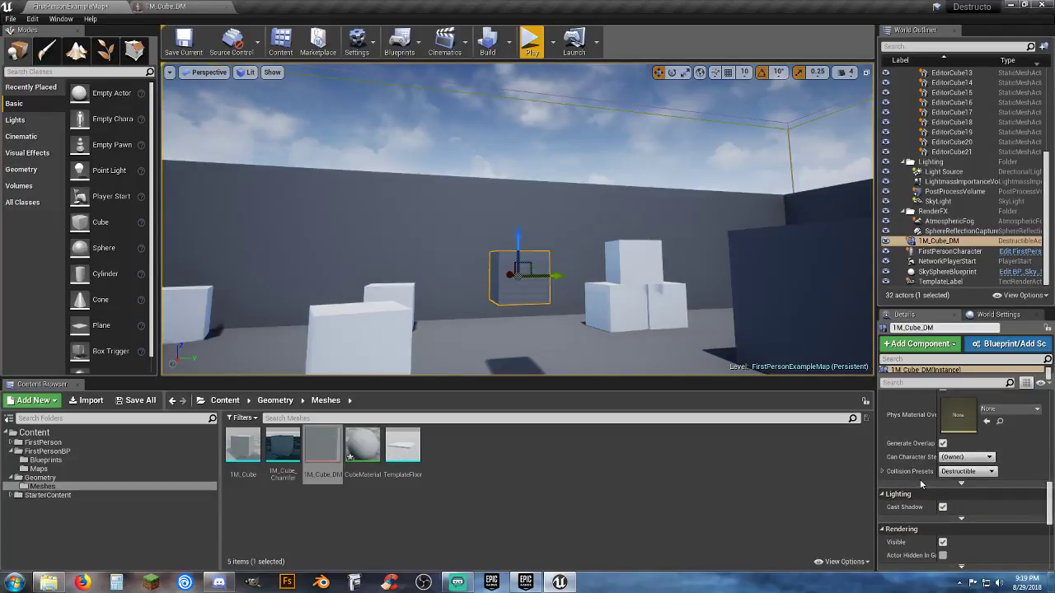
scroll(921, 485, down, 3)
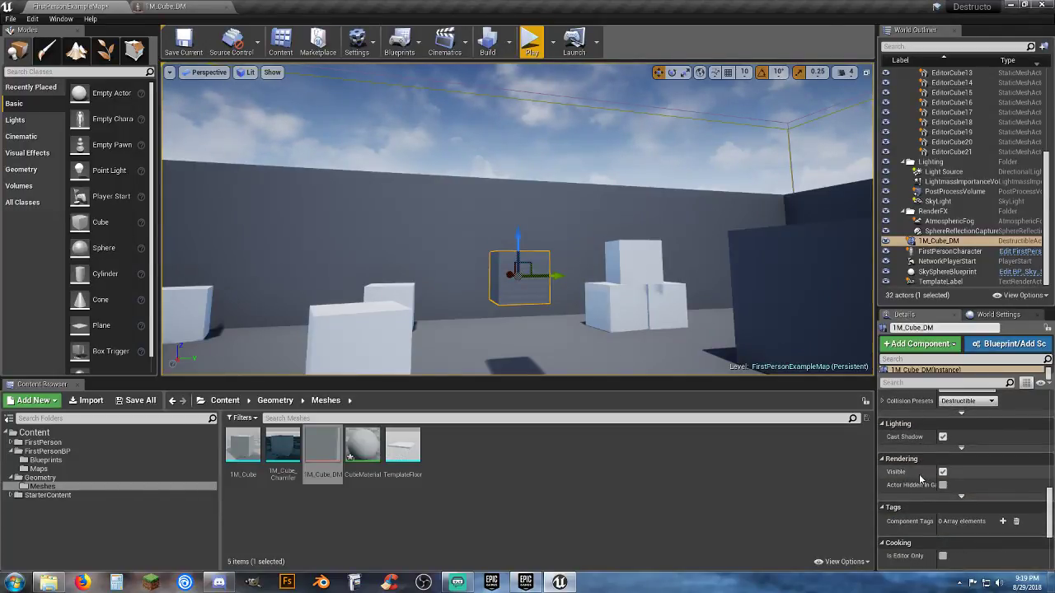
scroll(922, 479, down, 5)
scroll(922, 476, up, 10)
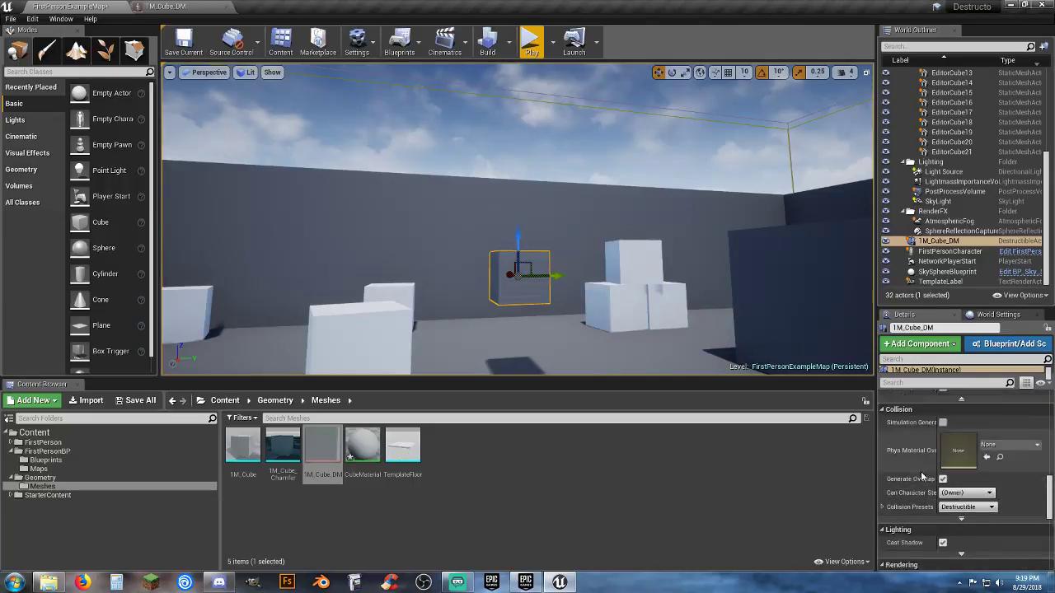
scroll(922, 476, up, 2)
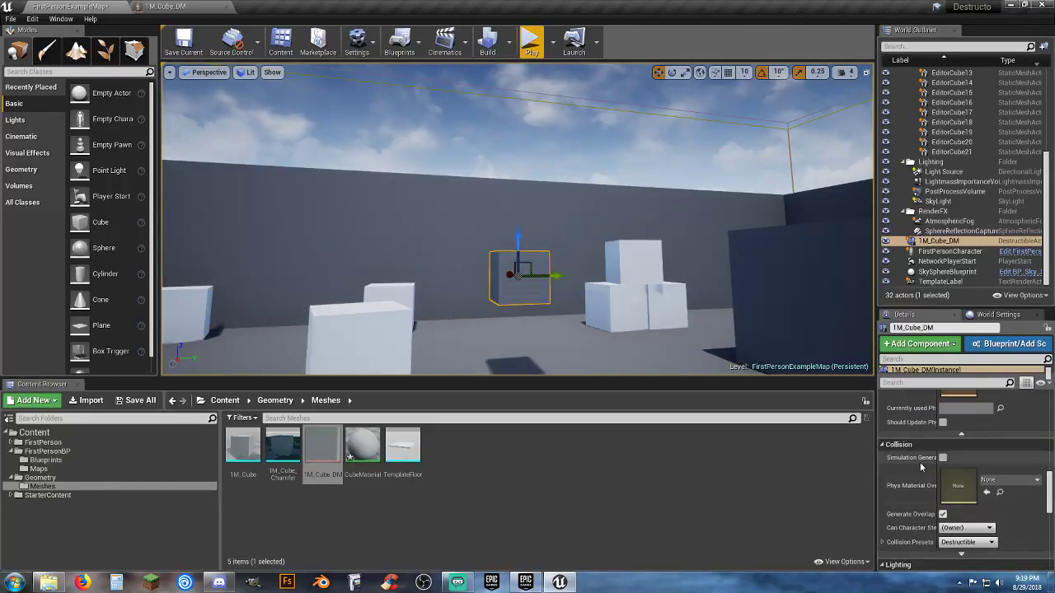
scroll(921, 467, up, 5)
scroll(920, 465, up, 10)
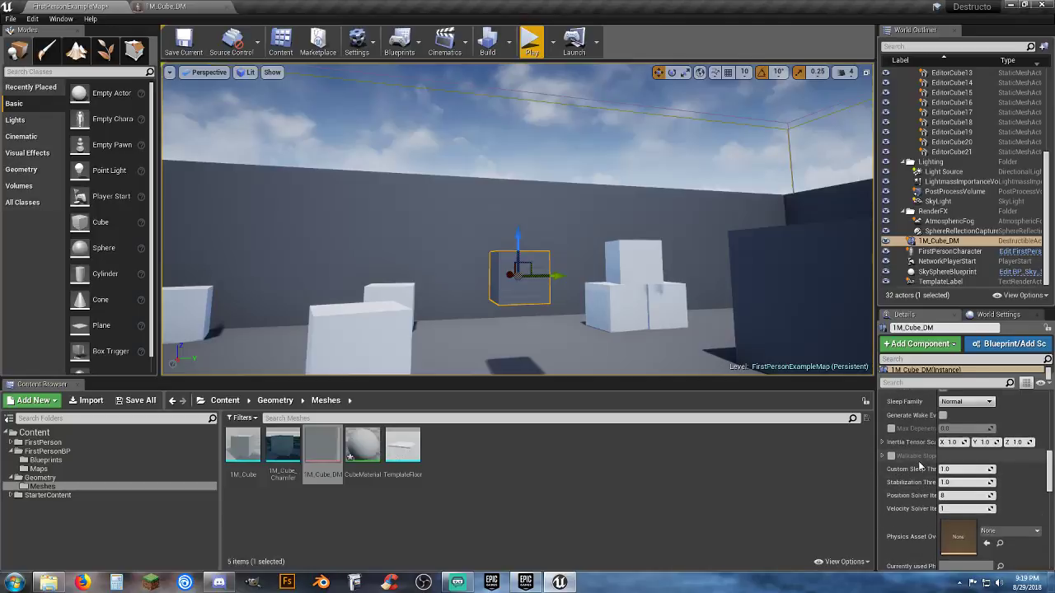
scroll(921, 464, up, 2)
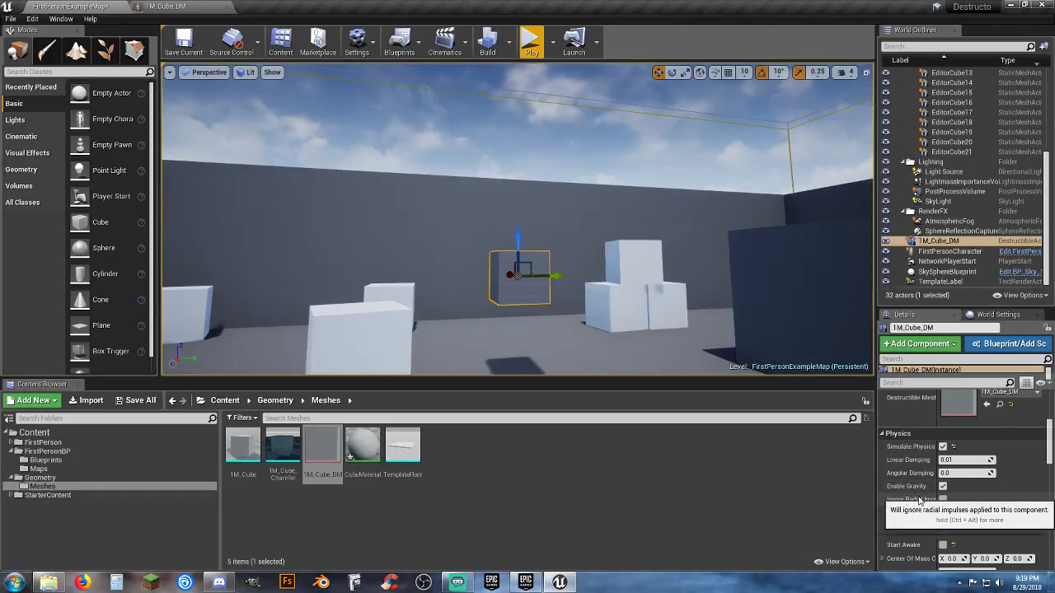
Widen the property name column for 1M_Cube_DM and review its settings from Physics through Actor, including sleep and solver values
scroll(917, 494, down, 1)
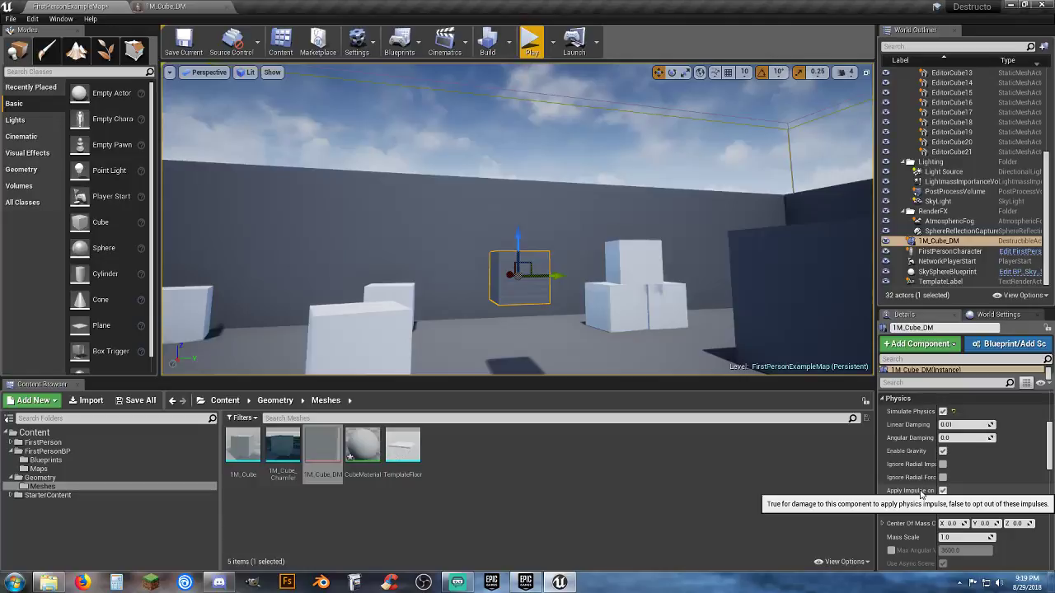
drag(938, 470, 946, 466)
scroll(929, 477, down, 3)
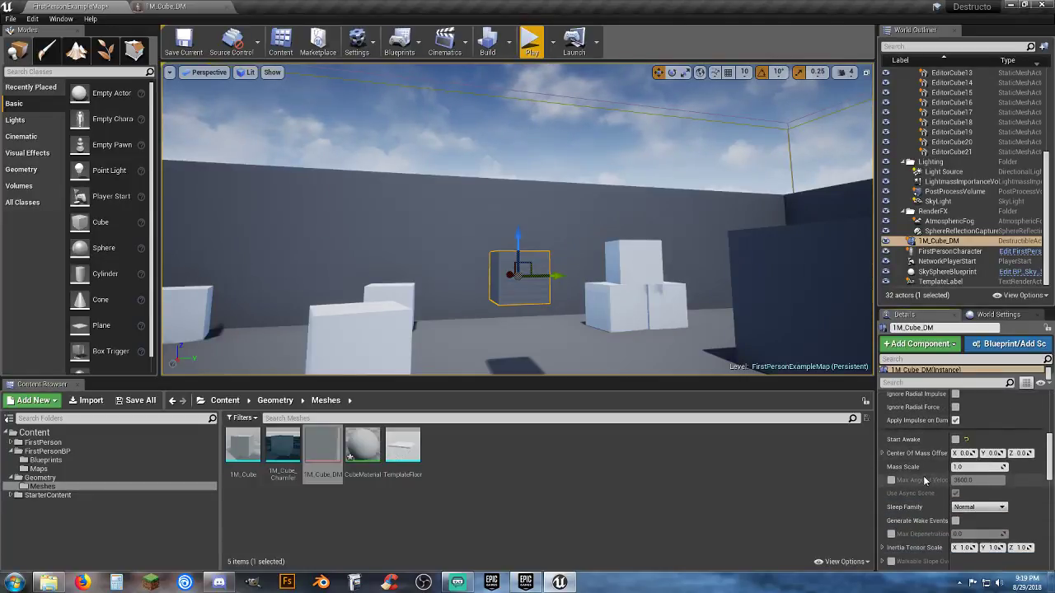
scroll(925, 481, down, 1)
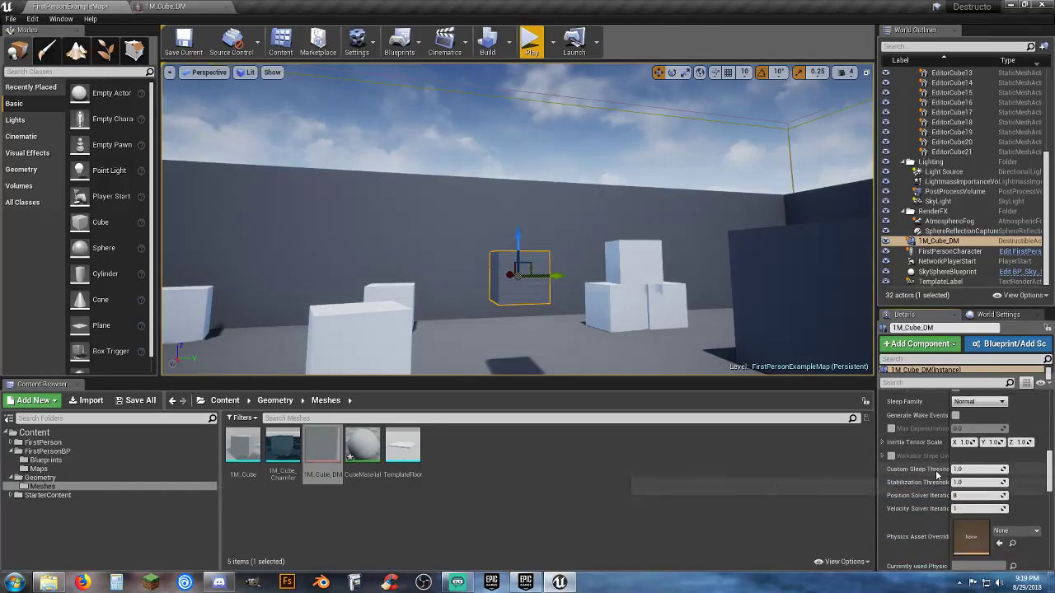
scroll(937, 473, down, 3)
scroll(938, 474, down, 1)
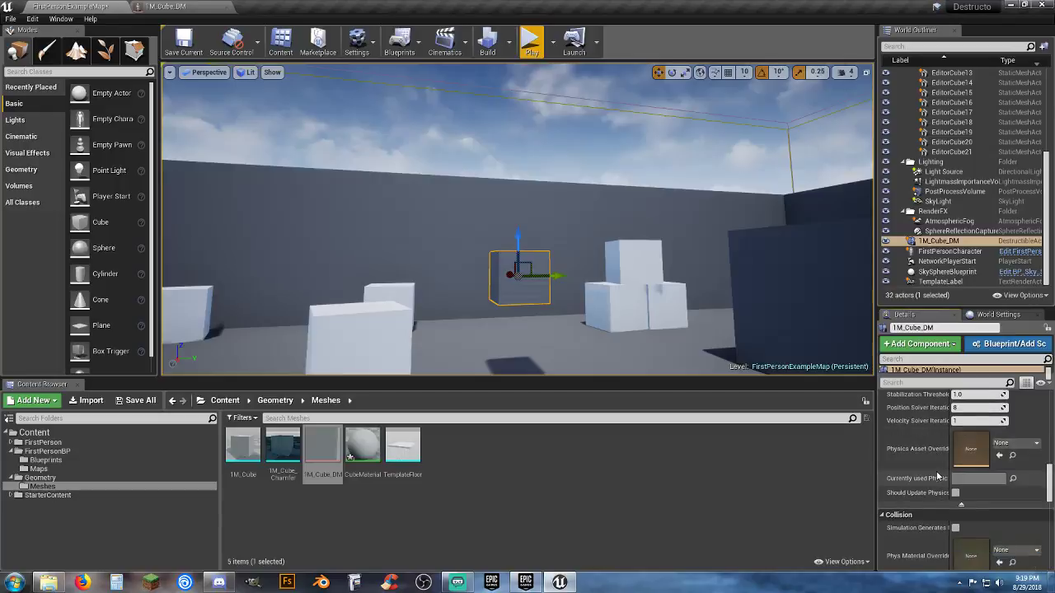
scroll(932, 476, down, 5)
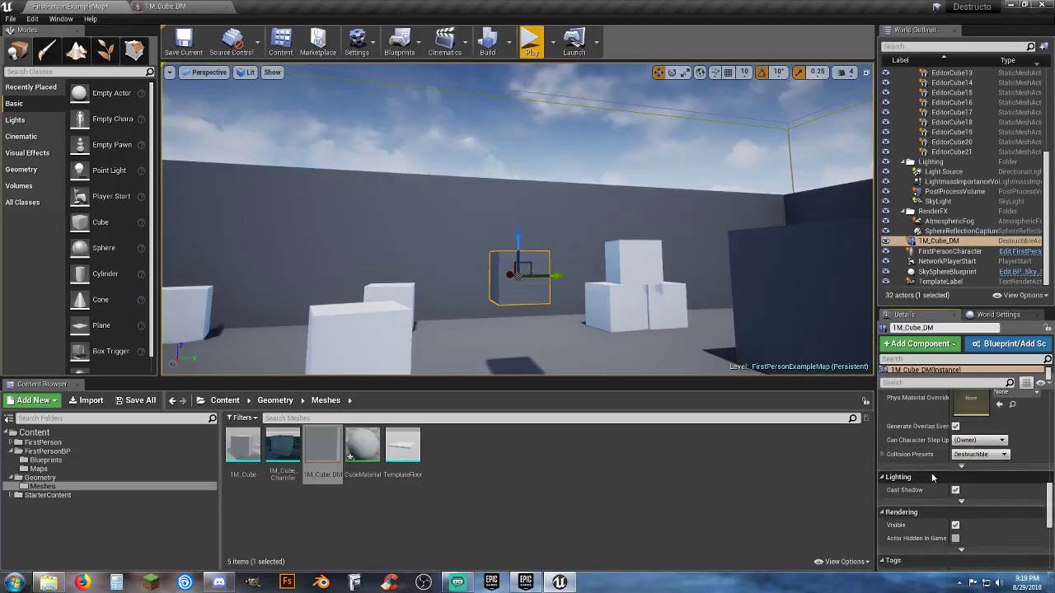
scroll(931, 476, down, 5)
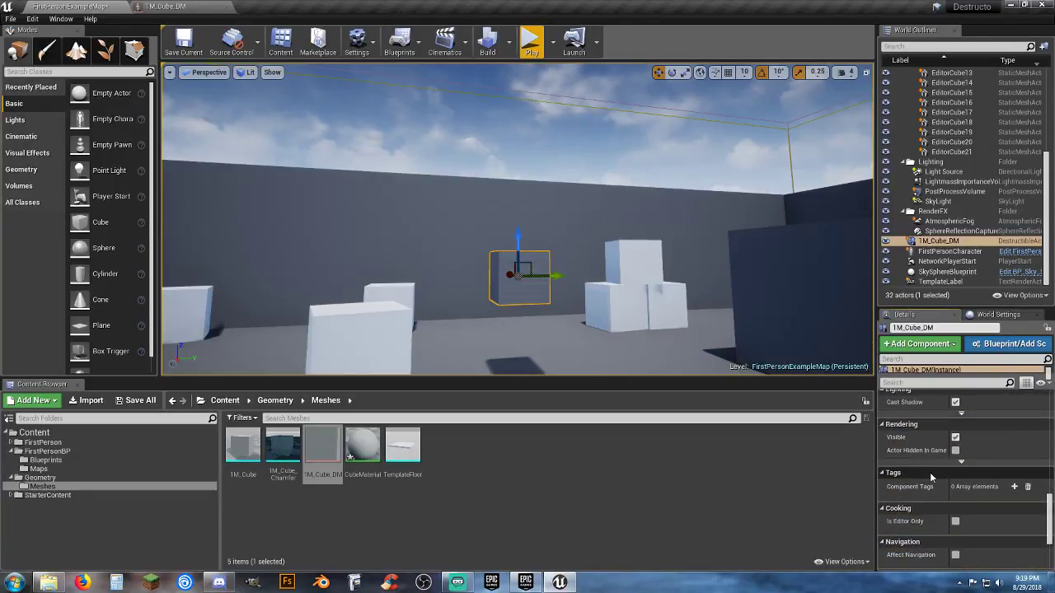
scroll(929, 477, down, 1)
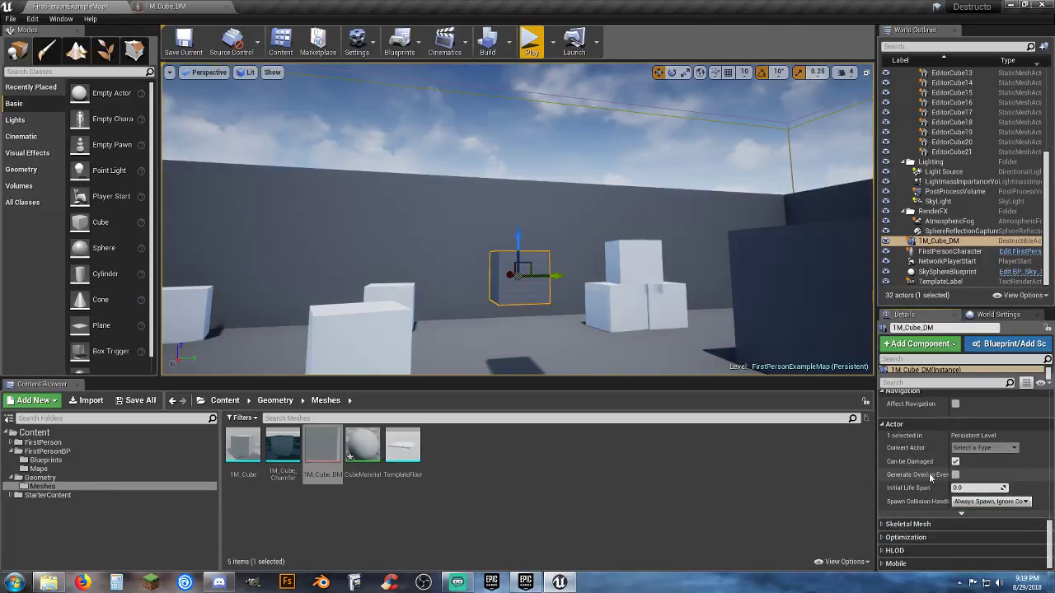
scroll(931, 475, up, 4)
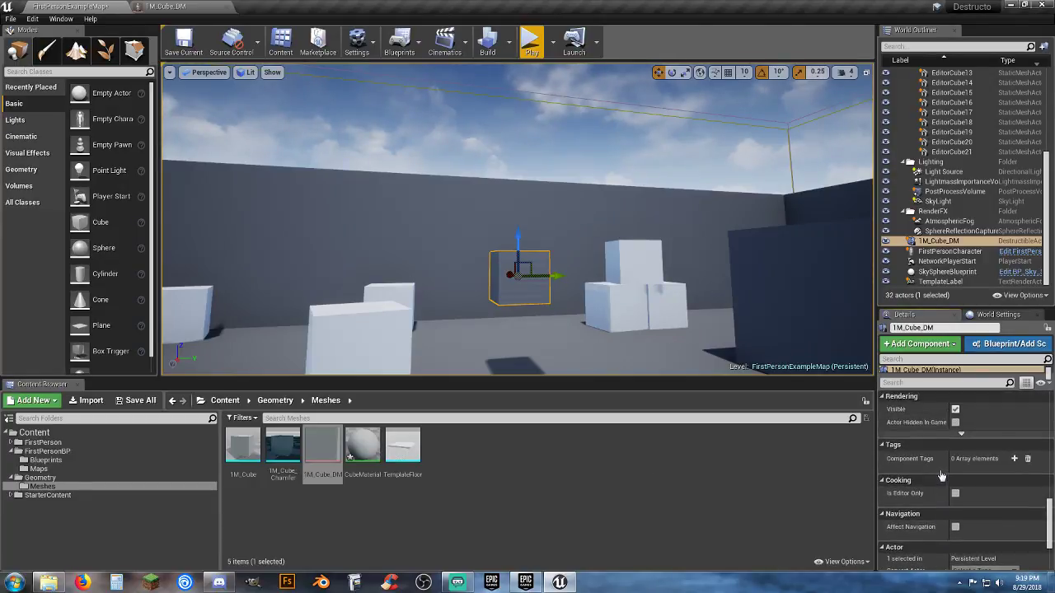
scroll(942, 476, up, 1)
scroll(942, 477, up, 6)
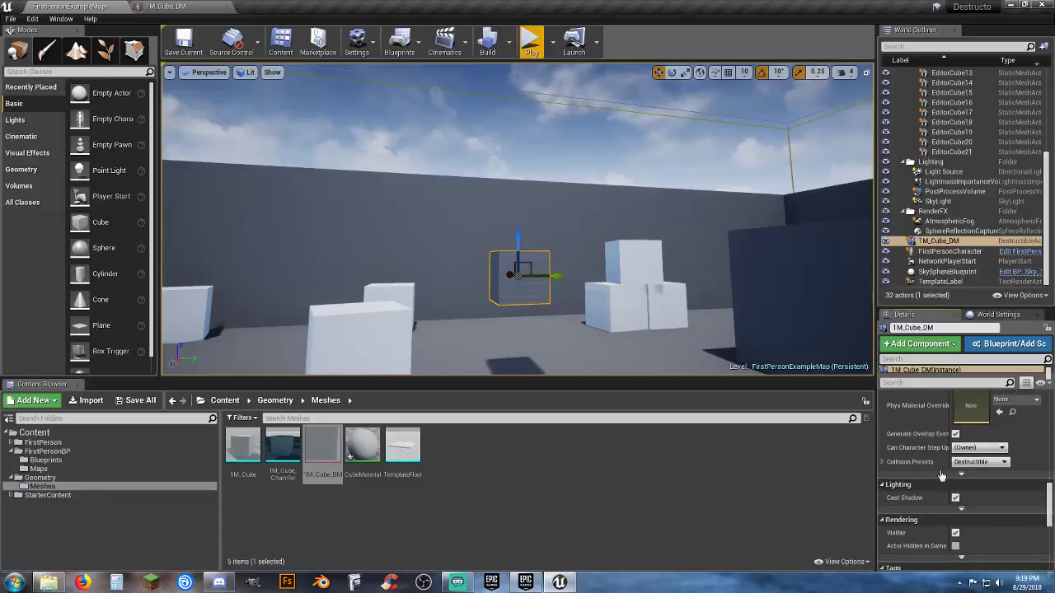
scroll(940, 475, up, 1)
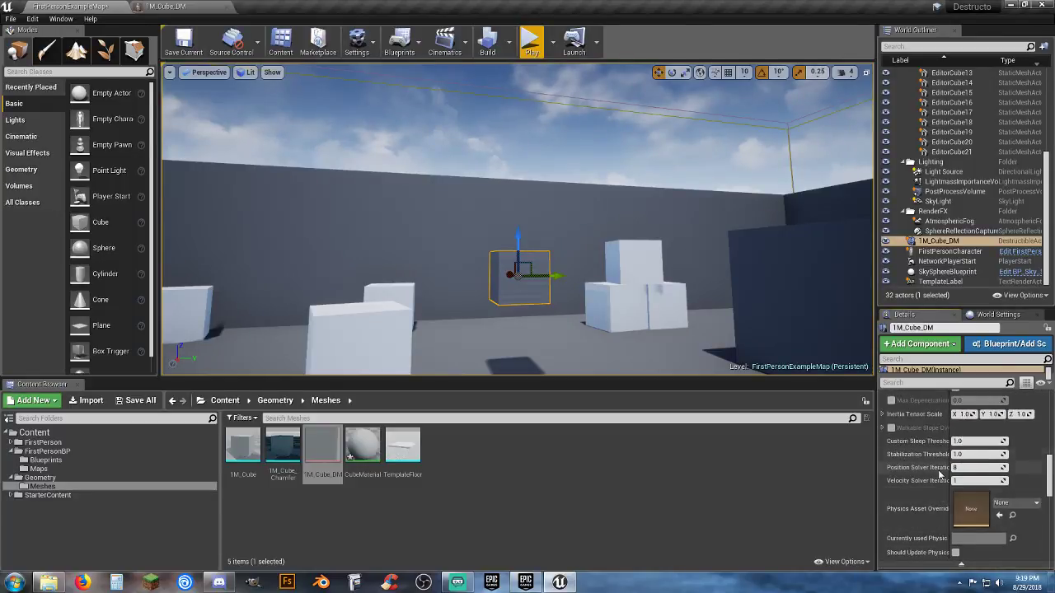
Lower 1M_Cube_DM until it rests on the floor, and save FirstPersonExampleMap and CubeMaterial
drag(517, 234, 527, 300)
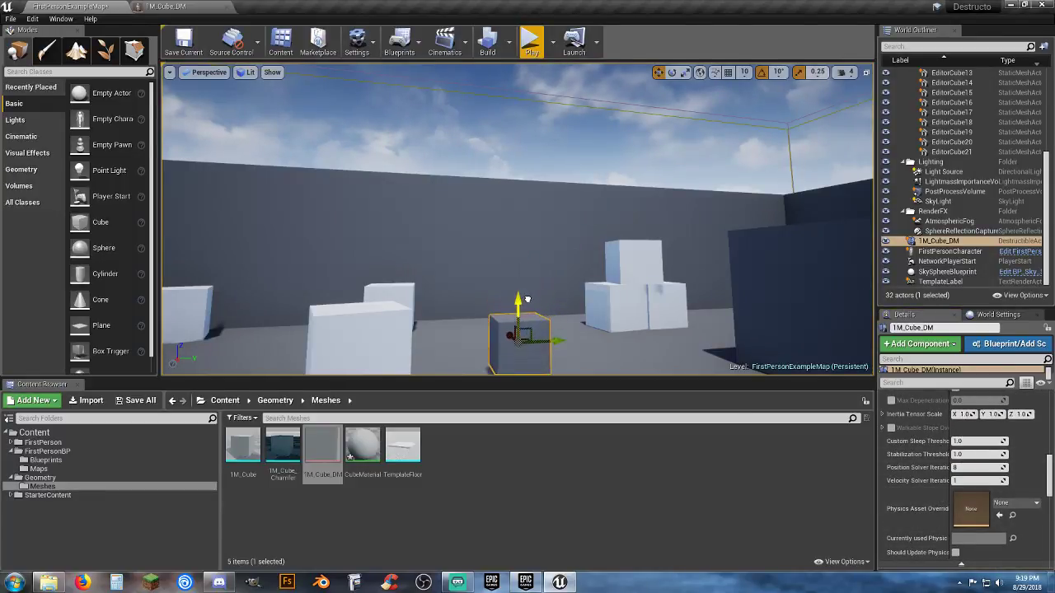
key(f)
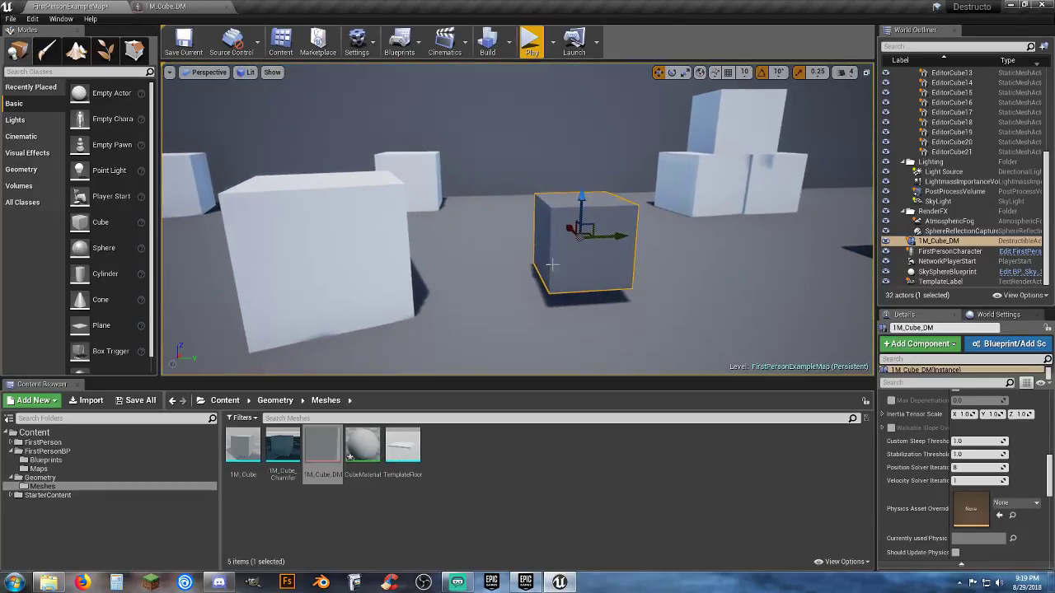
drag(583, 202, 586, 215)
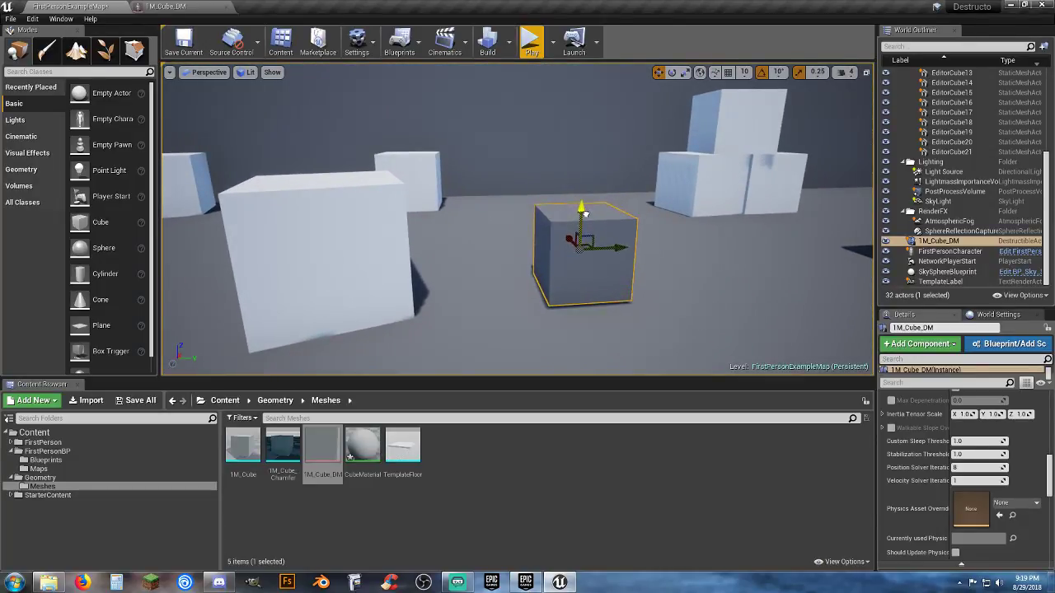
click(140, 401)
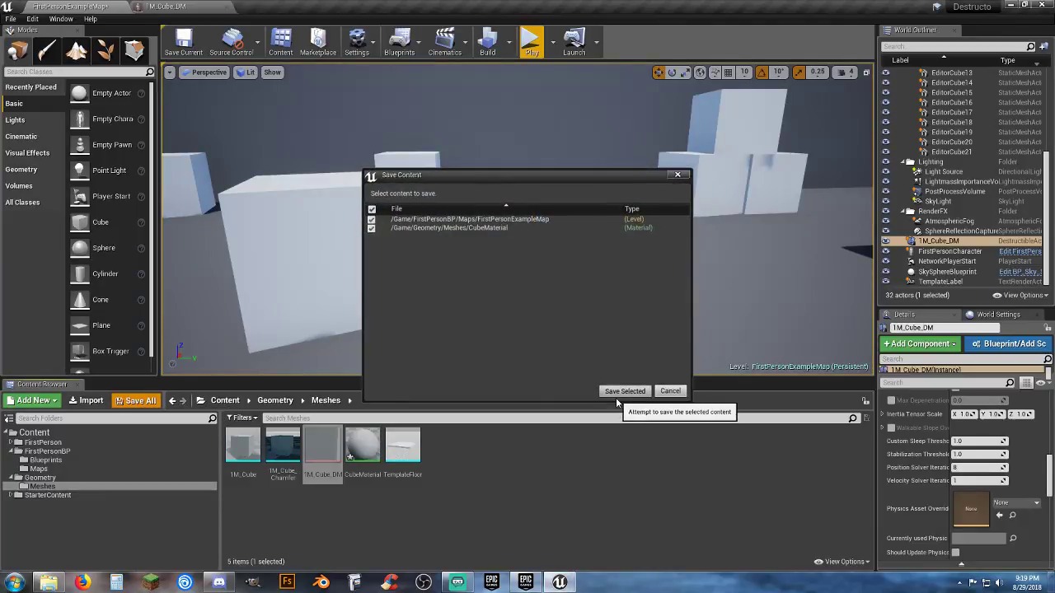
click(615, 394)
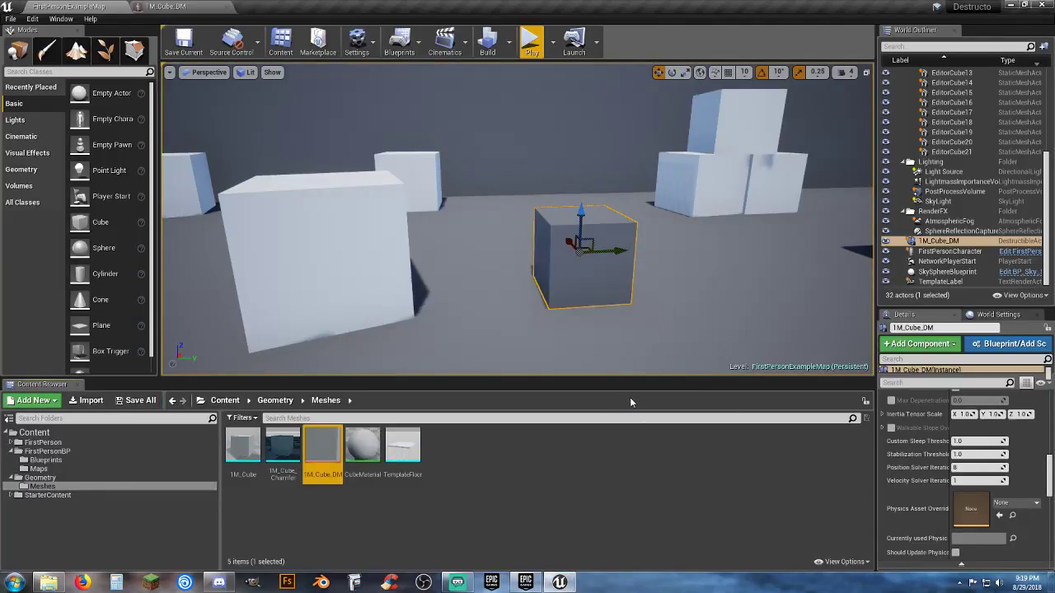
Play the level, shoot the white cubes and the destructible cube on the floor while approaching, and end the session
click(530, 40)
click(517, 219)
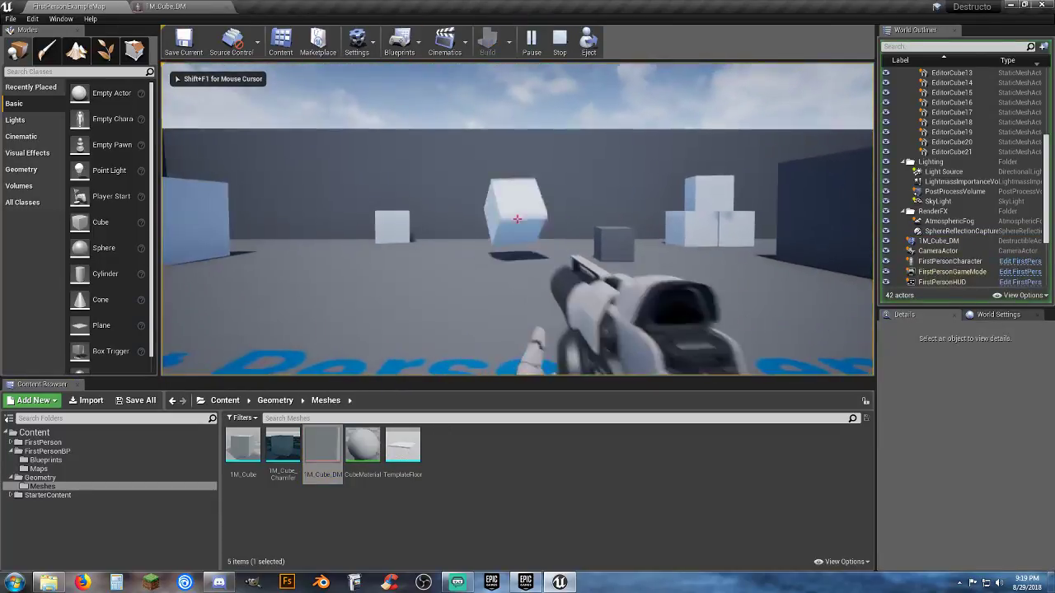
click(517, 219)
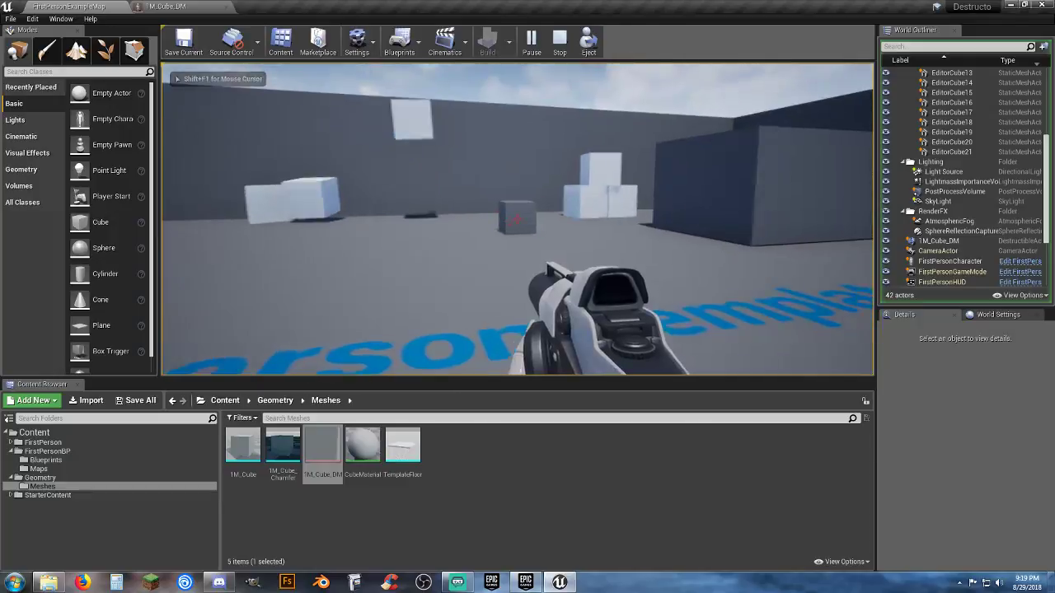
key(w)
click(516, 219)
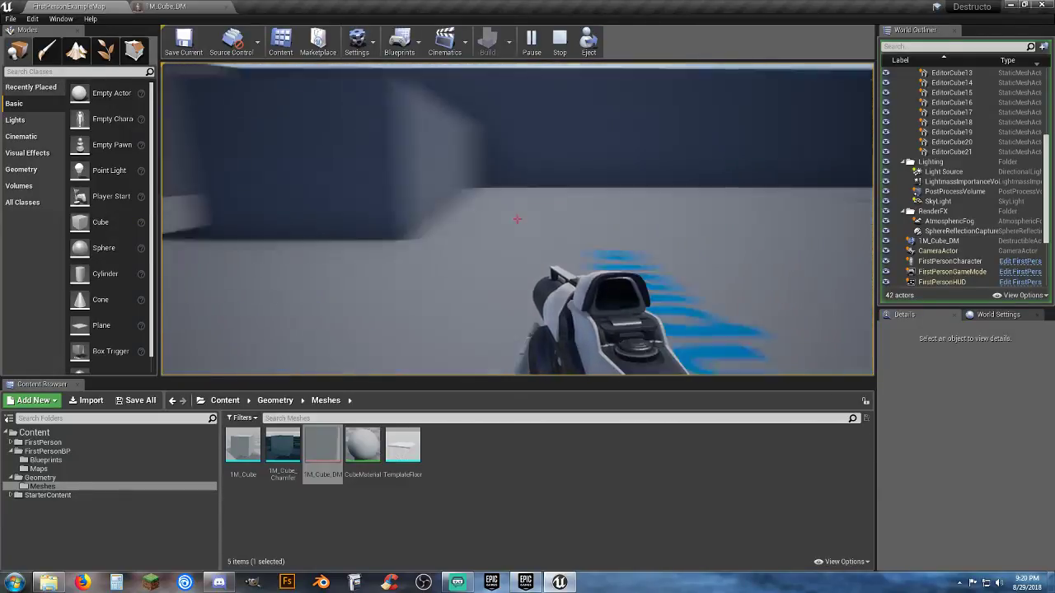
key(Escape)
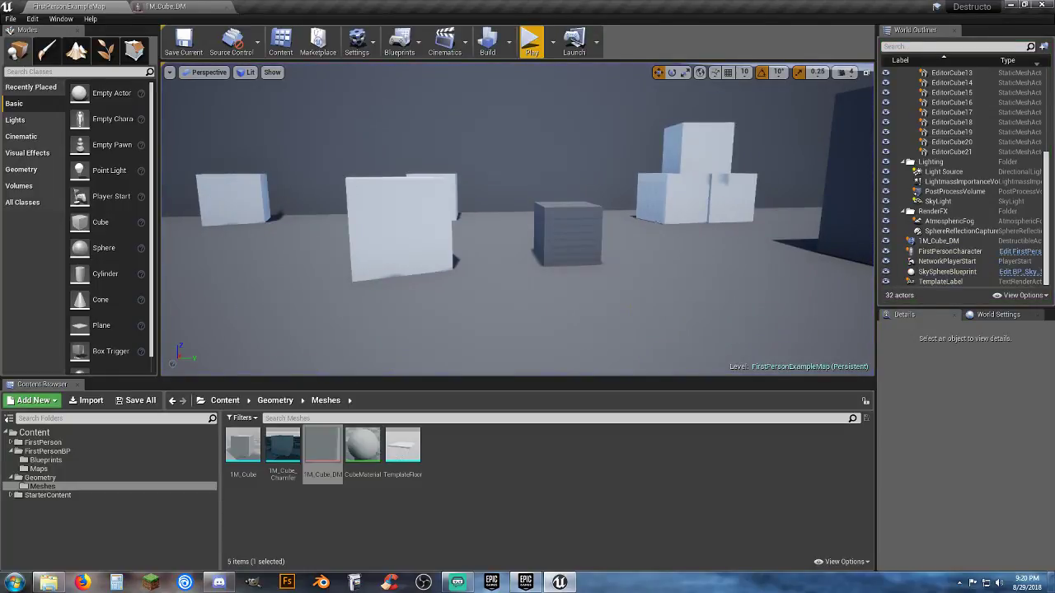
Review the destructible settings and chunk parameters of 1M_Cube_DM, set its Impact Damage to 1.0 and save the asset
click(586, 241)
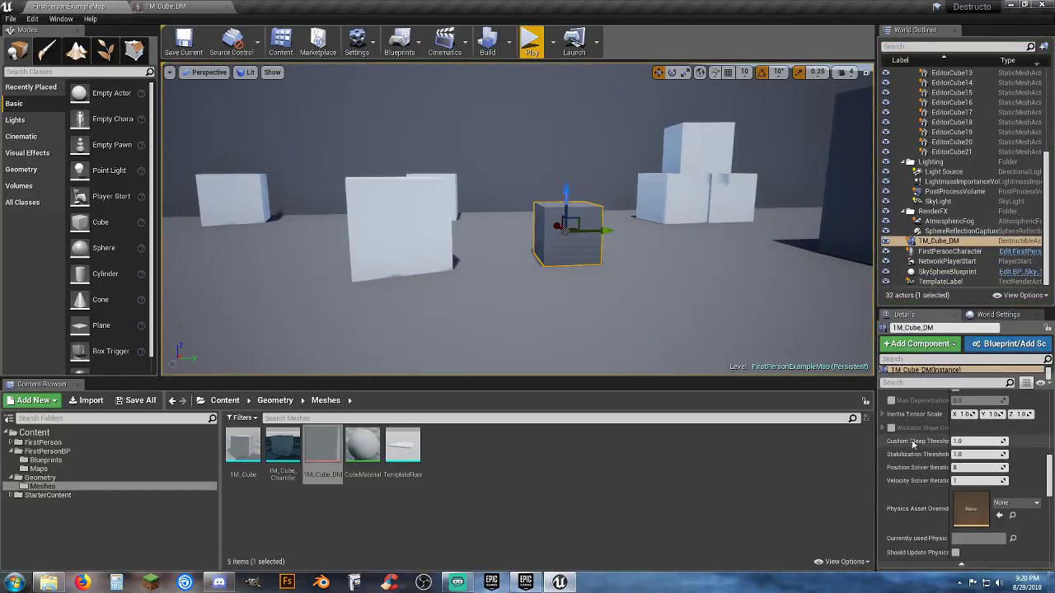
click(195, 6)
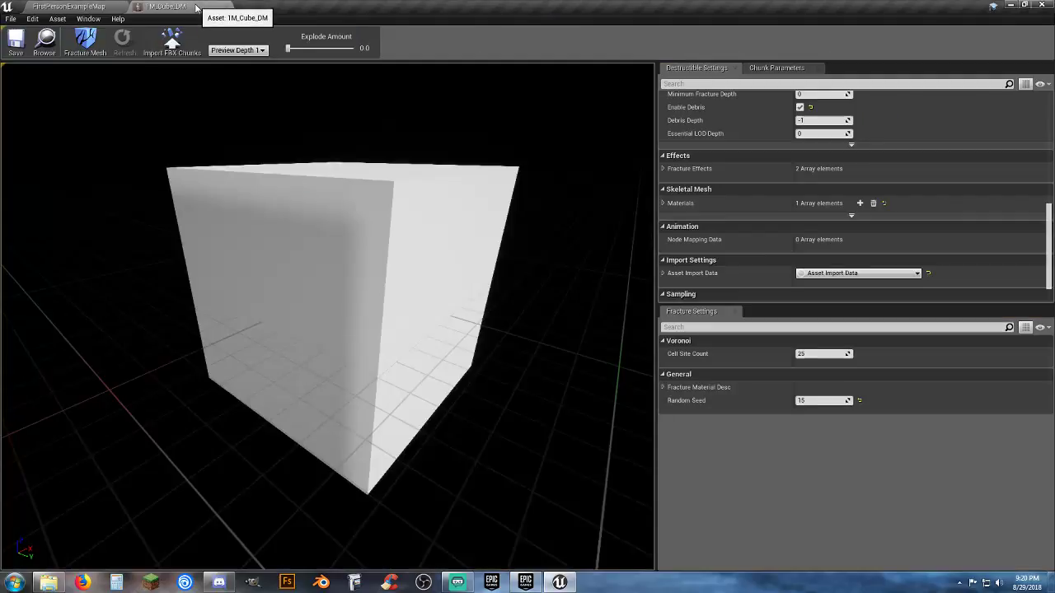
scroll(739, 244, up, 6)
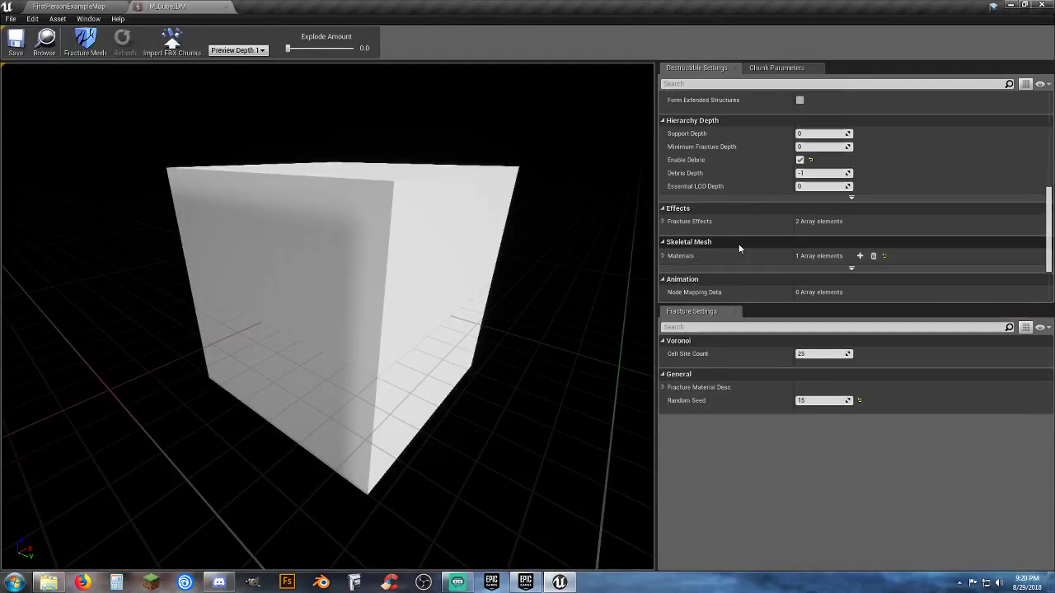
scroll(738, 243, up, 4)
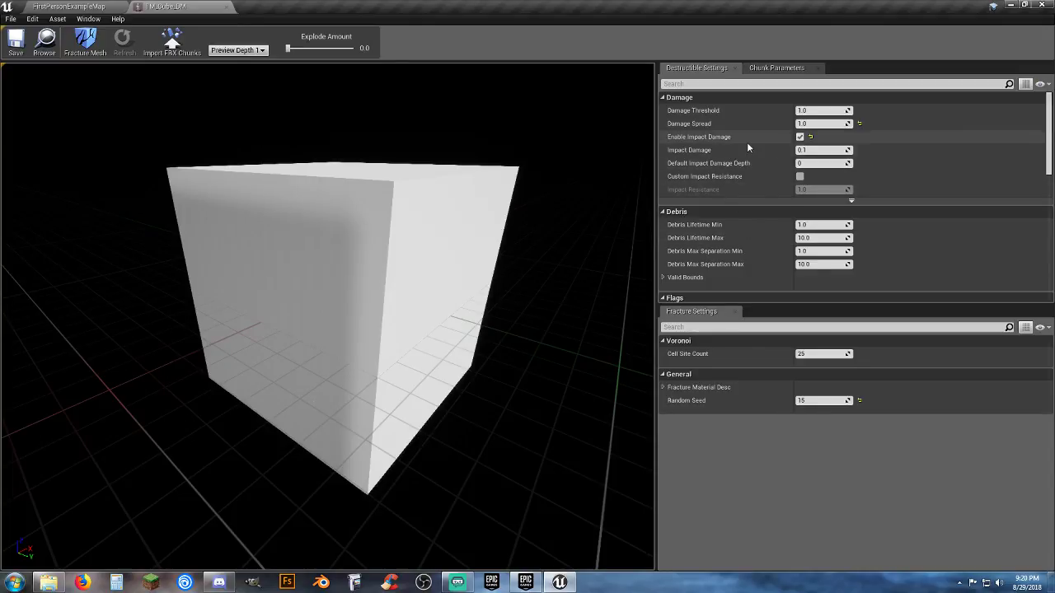
click(776, 69)
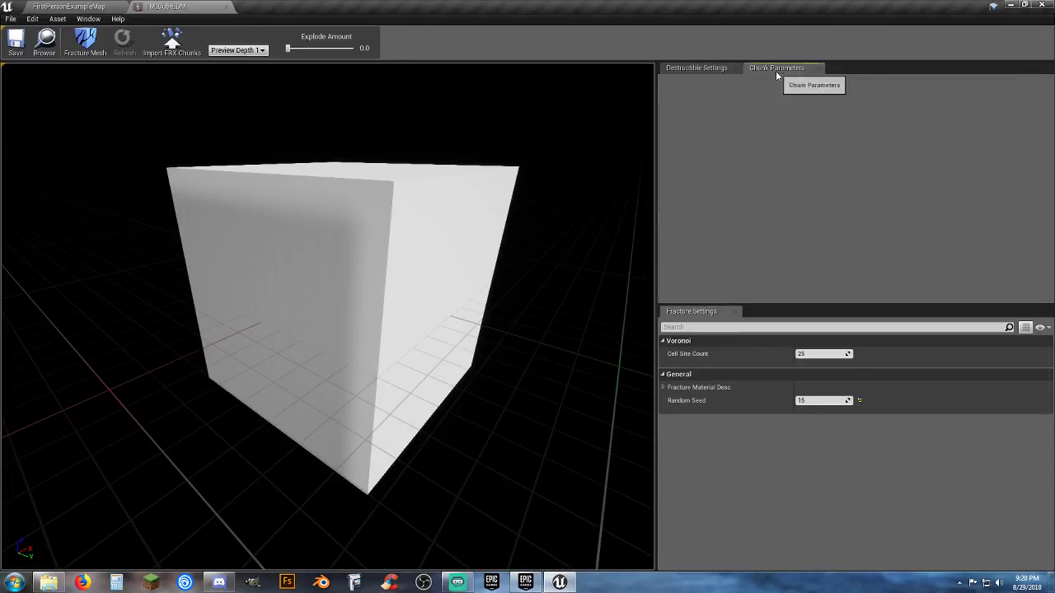
click(711, 69)
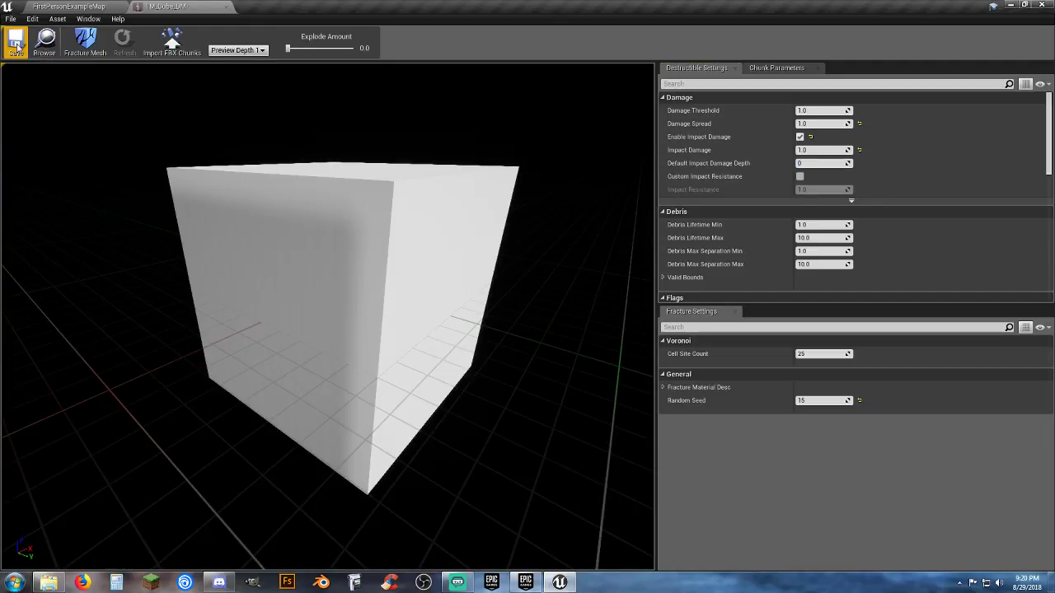
Play FirstPersonExampleMap, shoot at the destructible cube to test the new impact damage, and end the session
click(69, 8)
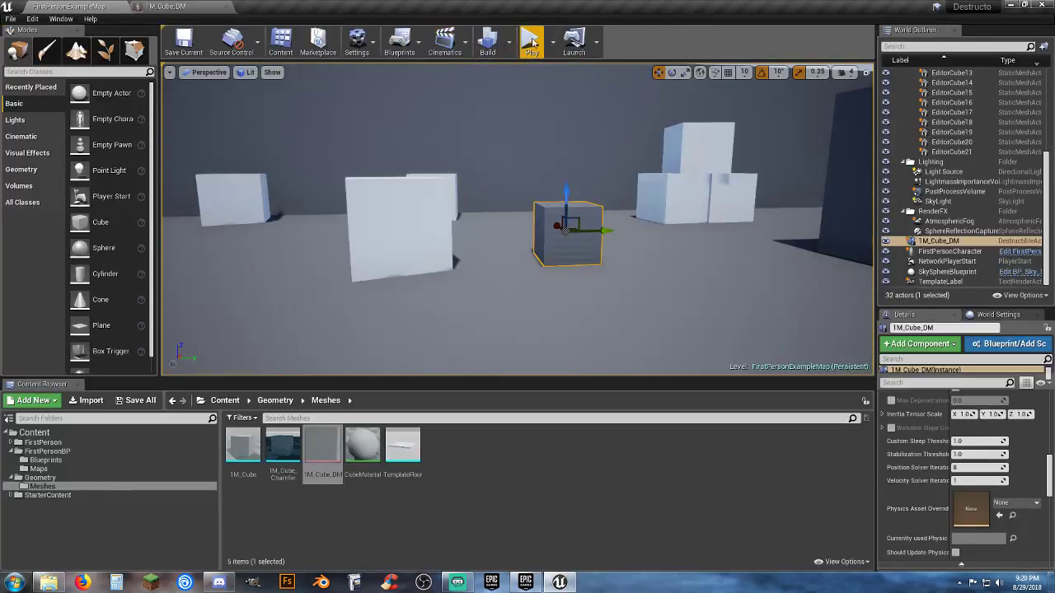
click(532, 40)
click(517, 219)
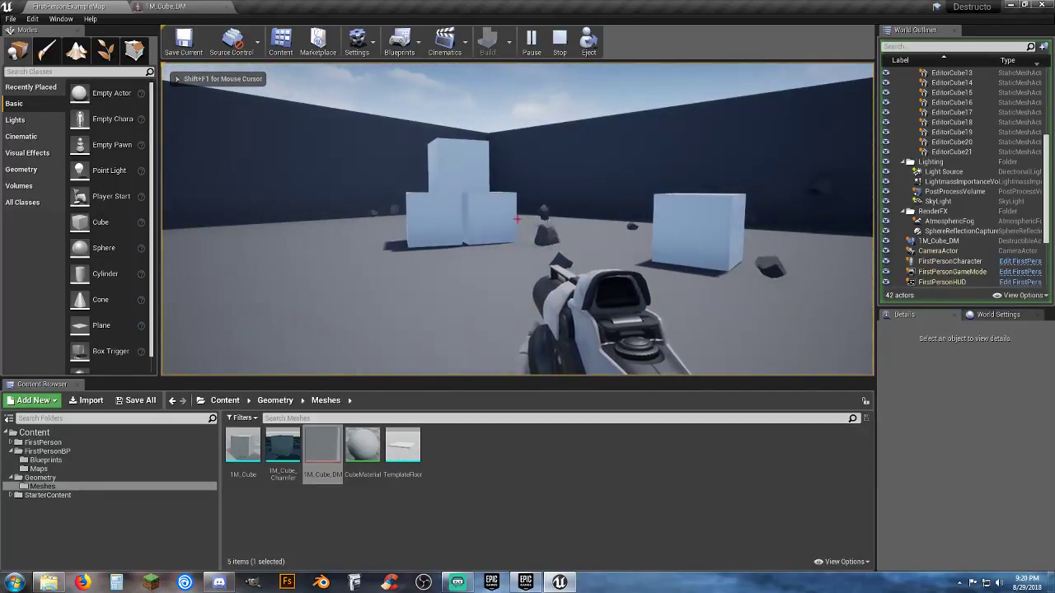
key(Escape)
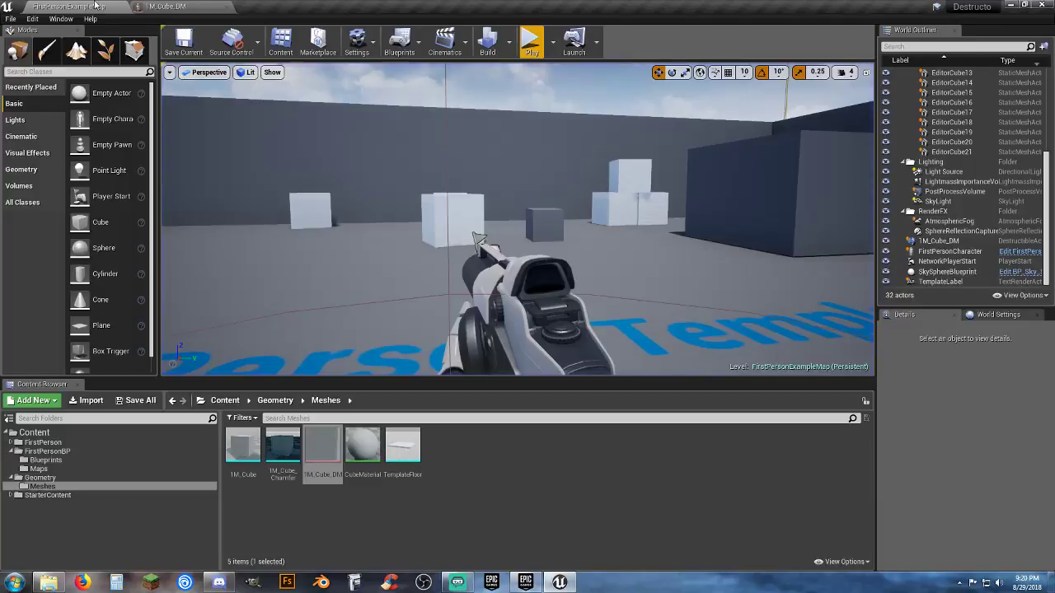
Set the Damage Threshold of 1M_Cube_DM to 10, save the asset and return to the level
click(181, 6)
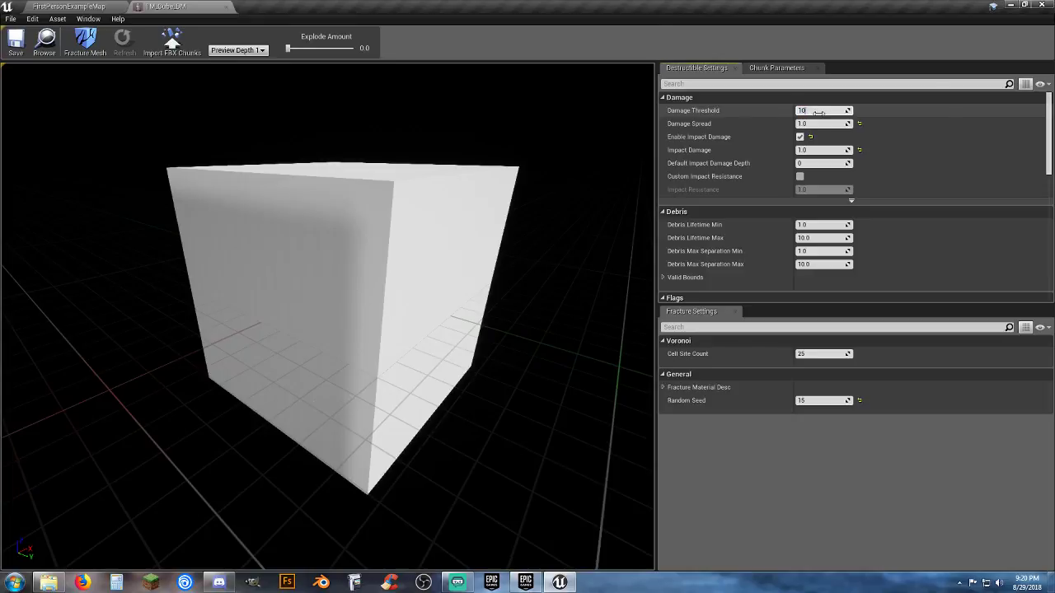
click(18, 43)
click(76, 8)
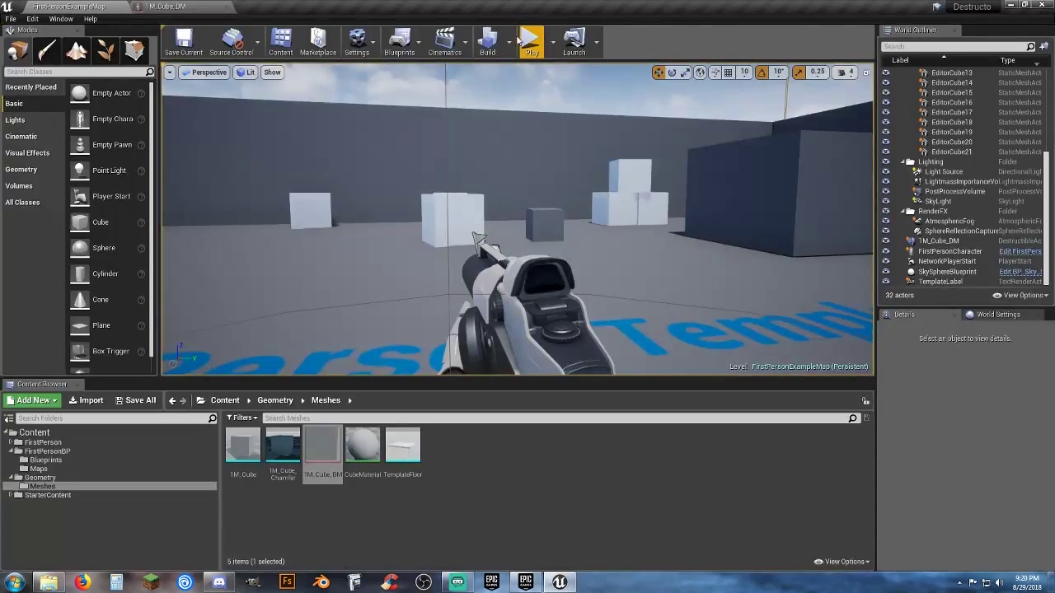
Play the level, shoot the destructible cube from a distance, walk forward to shoot a white cube, and end the session
click(525, 42)
click(517, 220)
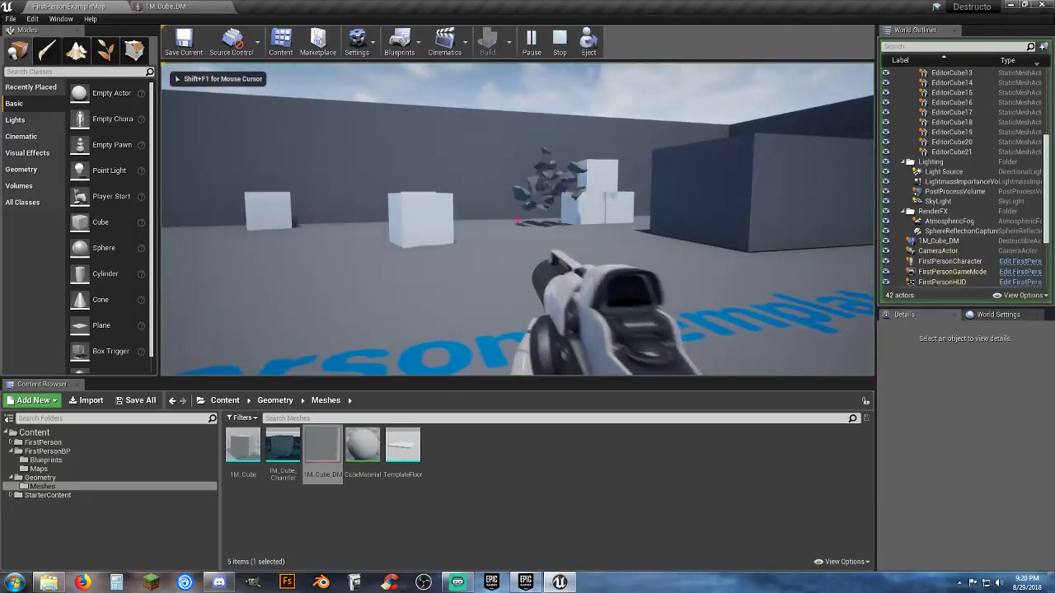
key(w)
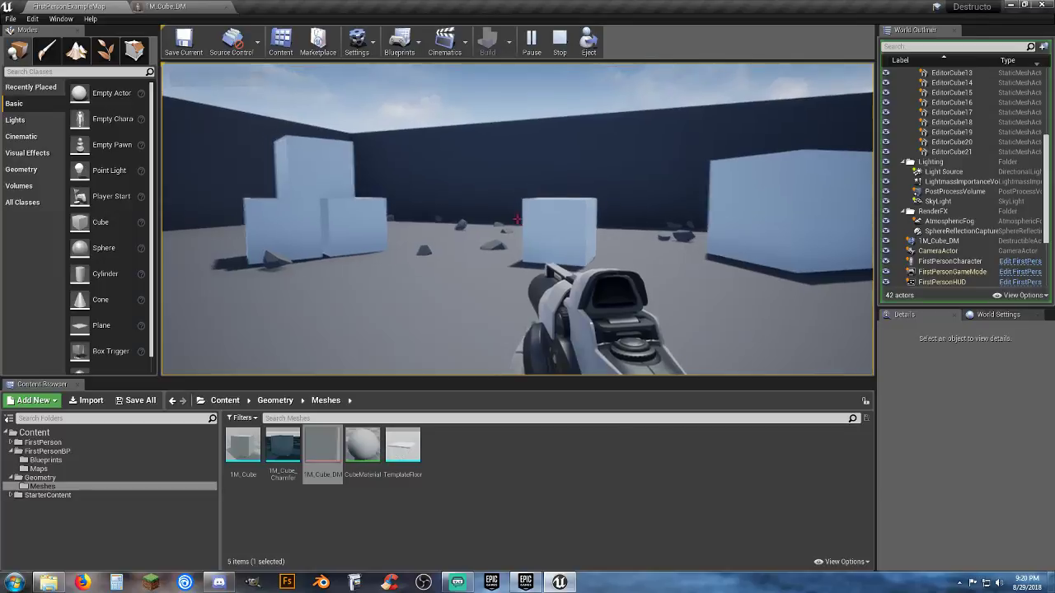
click(517, 220)
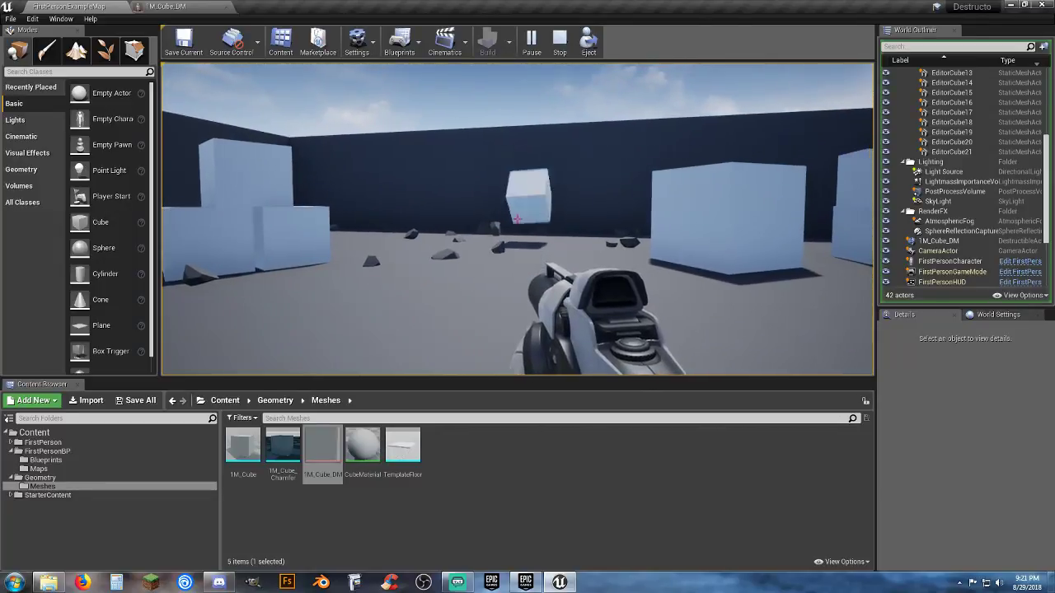
key(Escape)
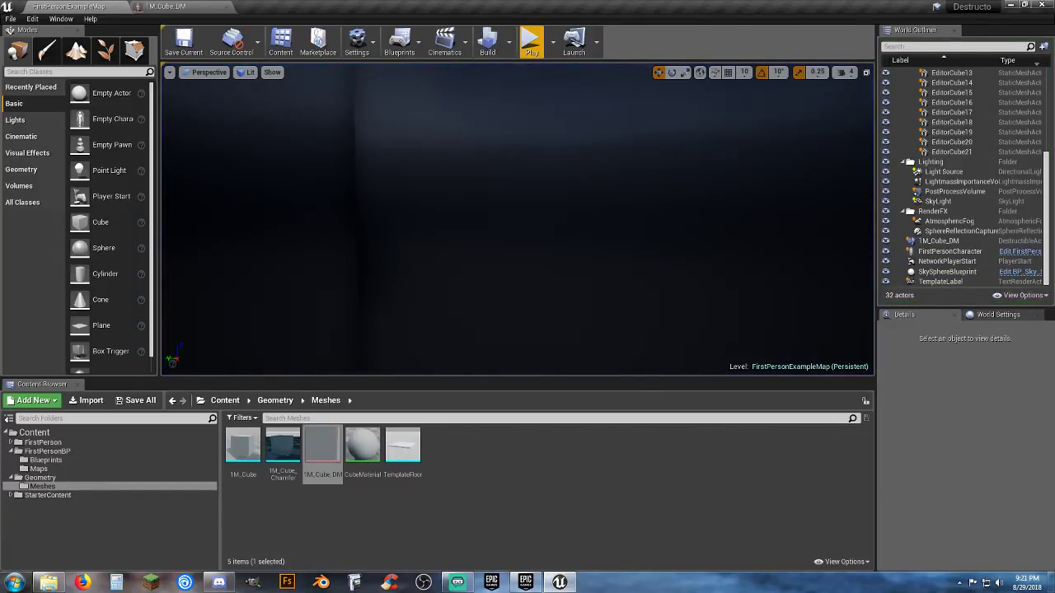
Face an open area of the level and open the Architecture folder of StarterContent
right_drag(646, 197, 569, 237)
key(w)
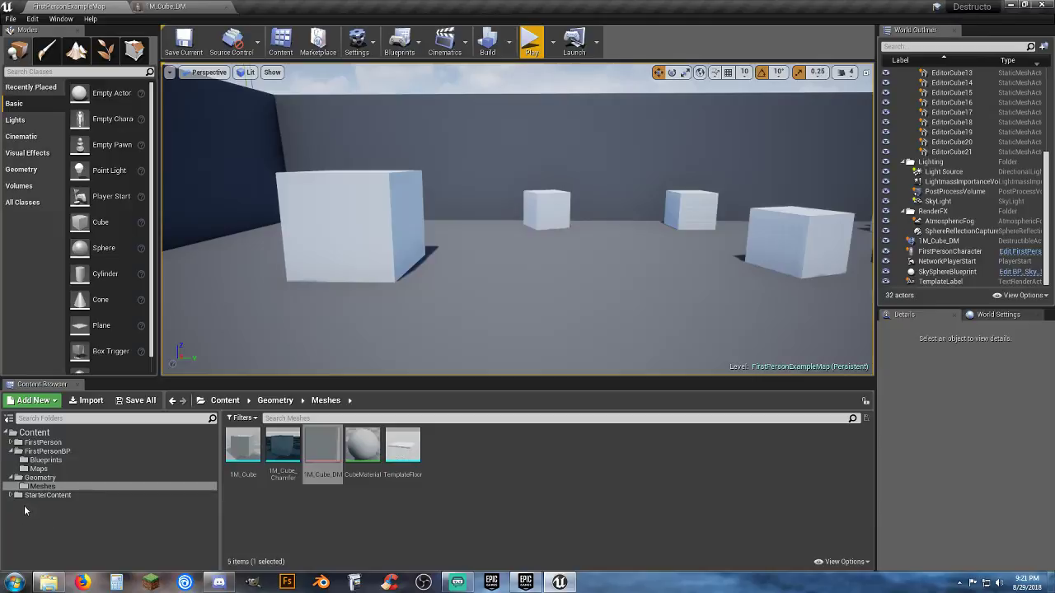
click(10, 495)
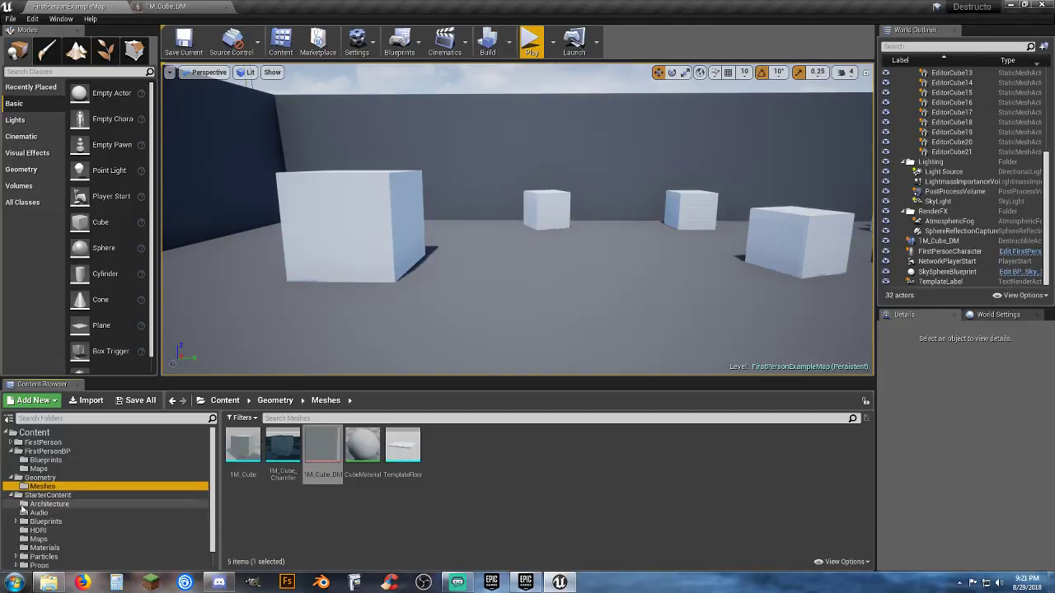
click(49, 504)
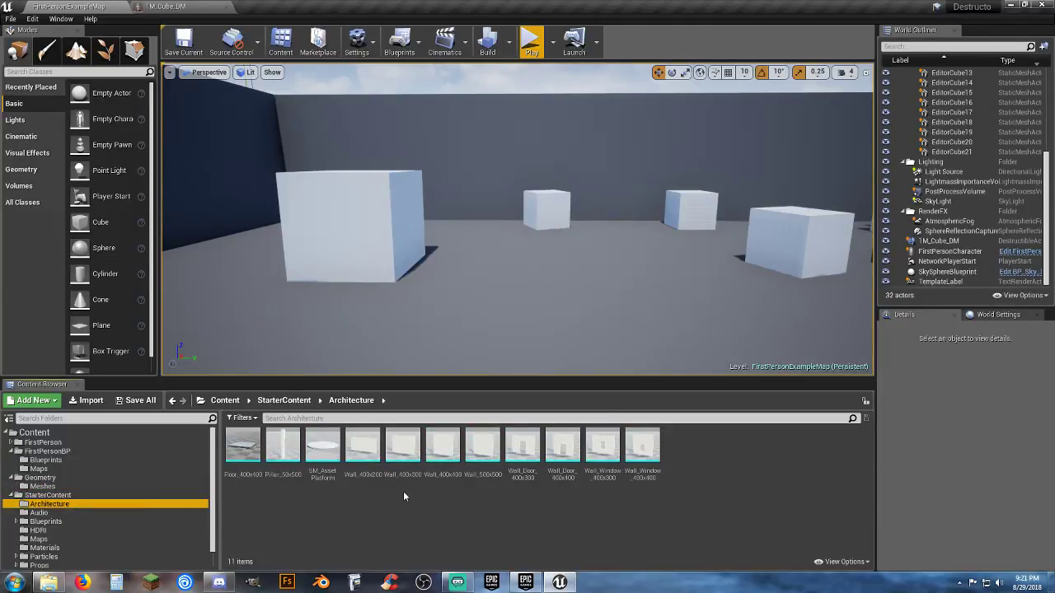
Place Wall_500x500 on the open floor of the level, view it from its broad side, and delete it
drag(483, 449, 509, 307)
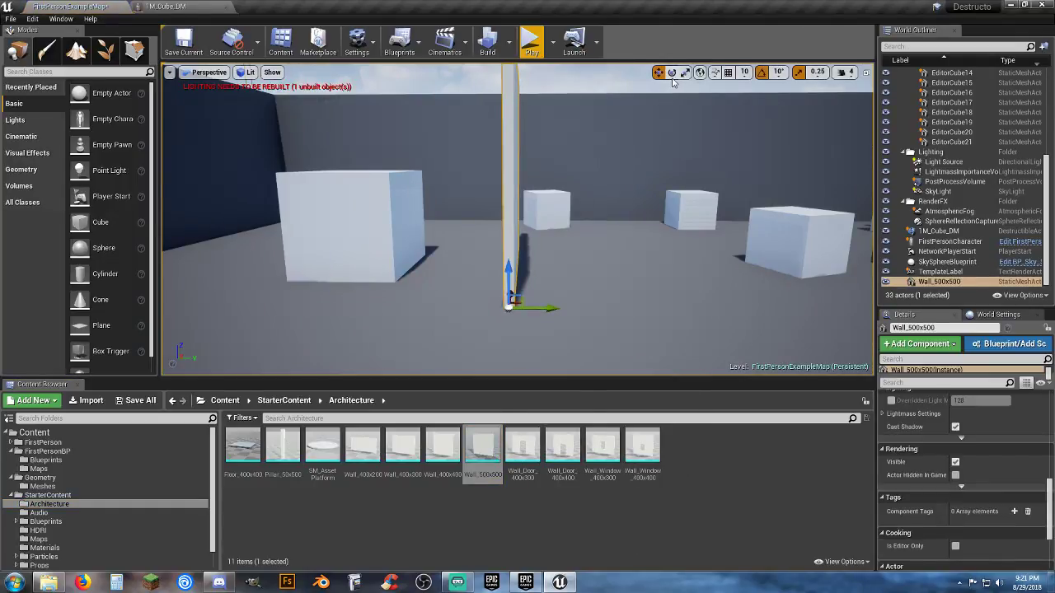
key(d)
right_drag(647, 140, 503, 148)
right_drag(634, 186, 635, 120)
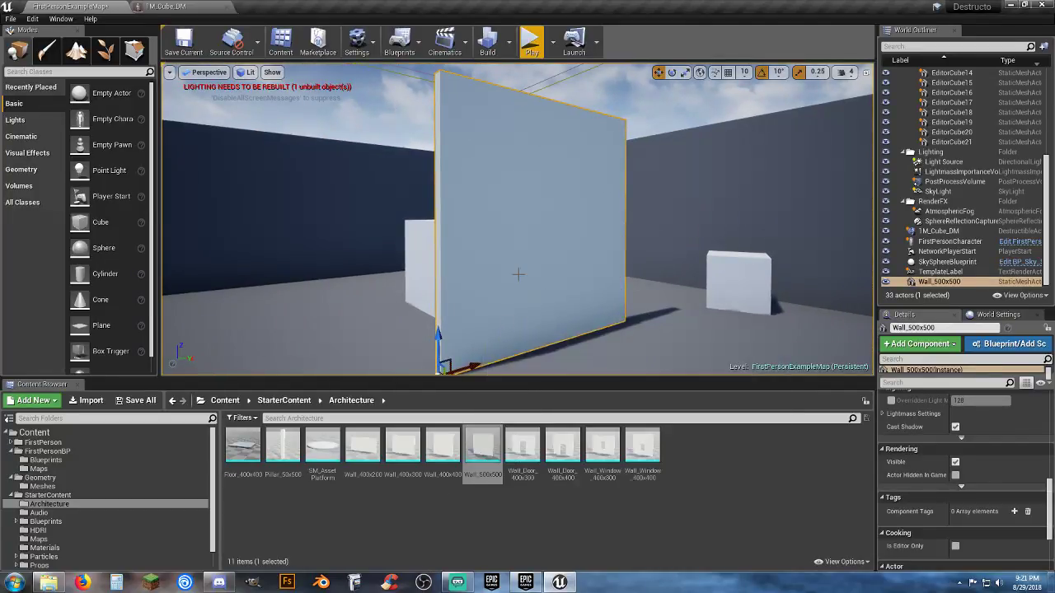
key(Delete)
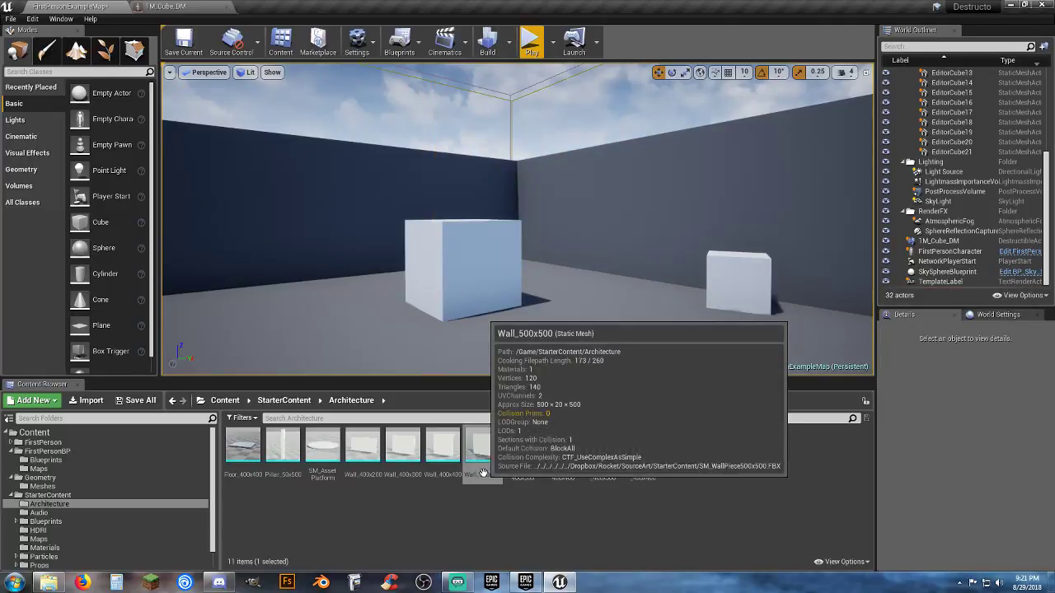
Create a destructible mesh from the Wall_500x500 asset and enable impact damage for it
right_click(499, 476)
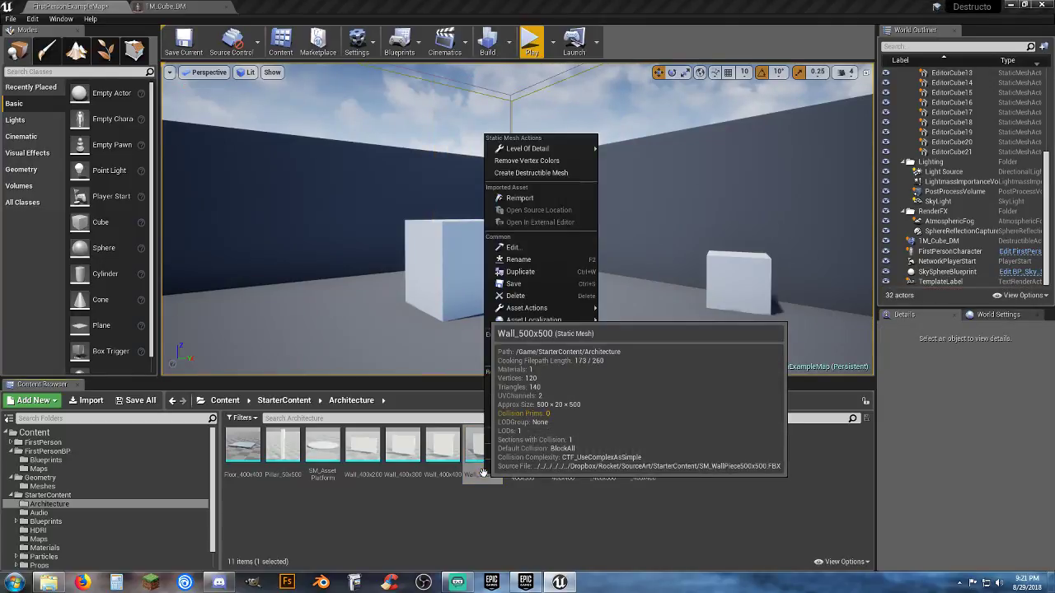
click(540, 172)
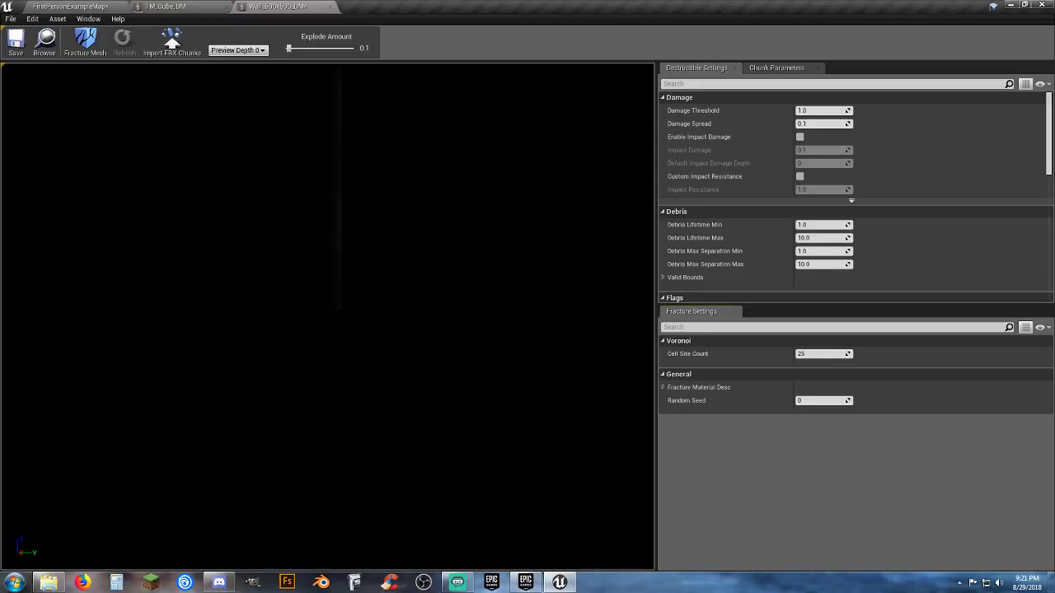
right_drag(329, 316, 198, 280)
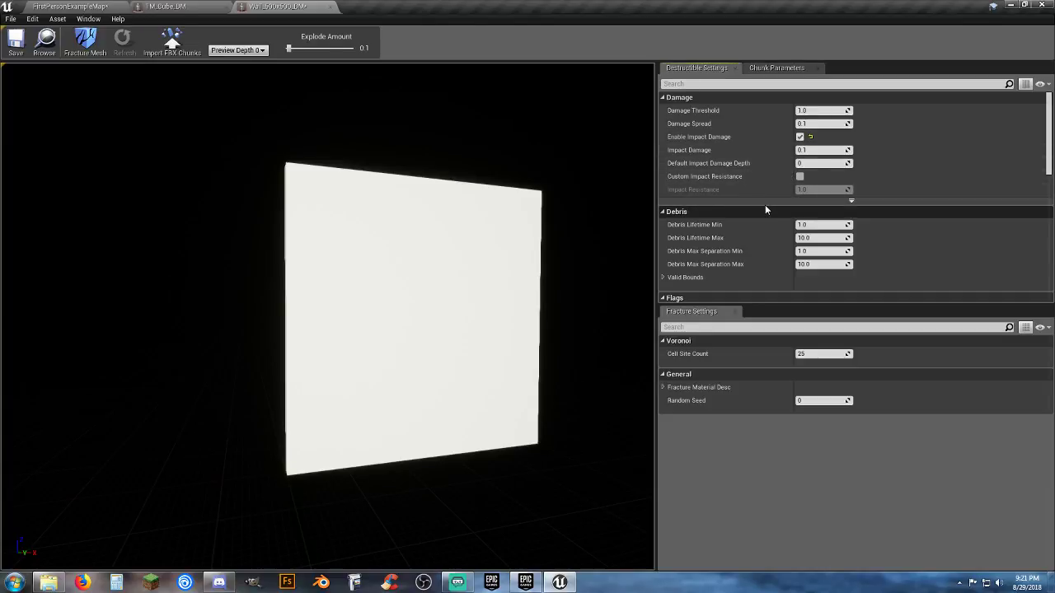
Look through the wall's advanced damage and debris settings, and enable Accumulate Damage in its flags
click(851, 201)
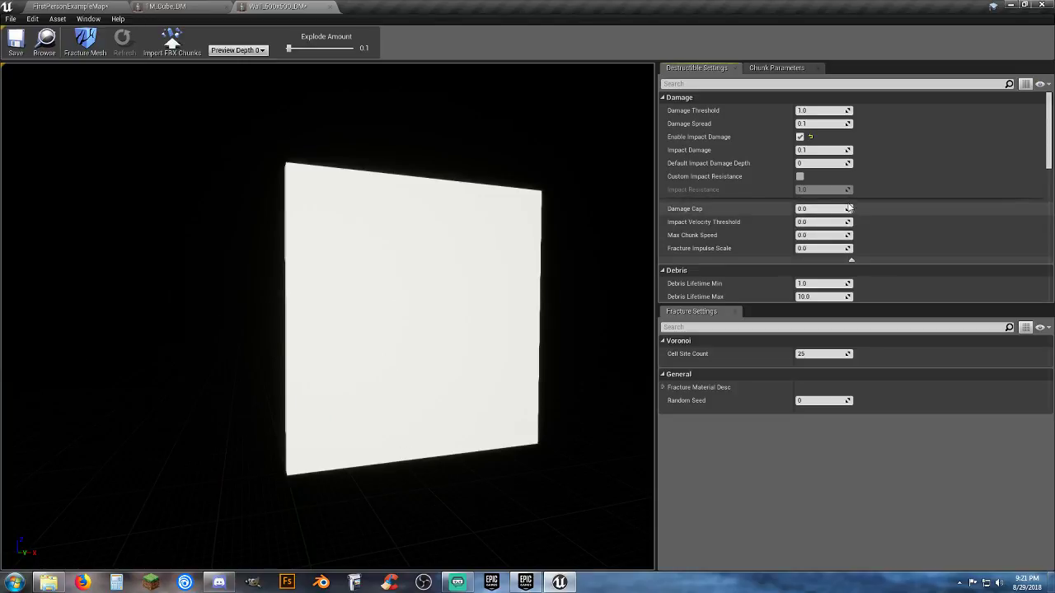
click(851, 264)
scroll(762, 221, down, 3)
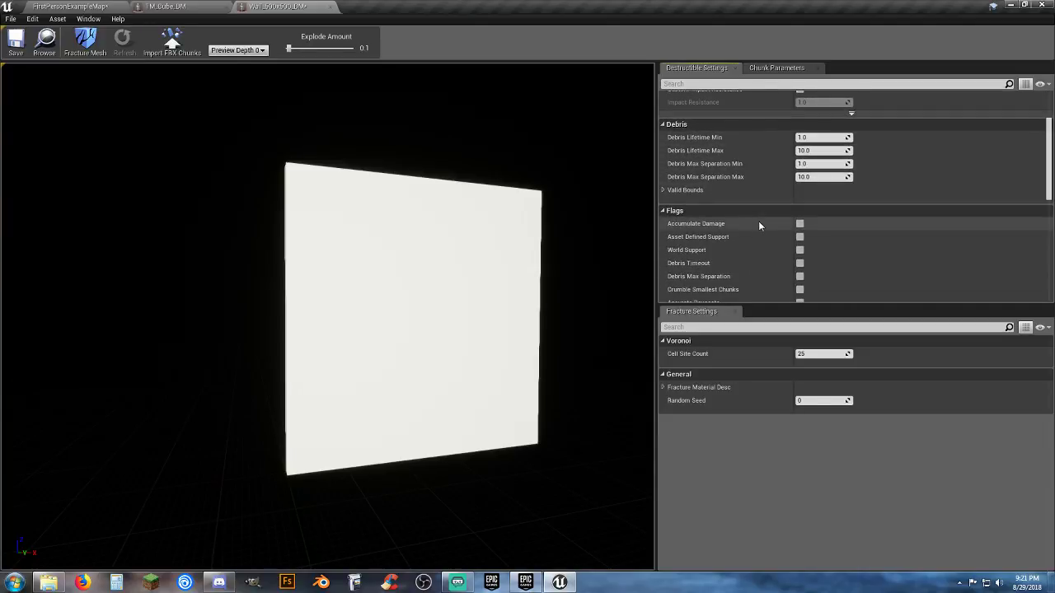
scroll(757, 221, down, 2)
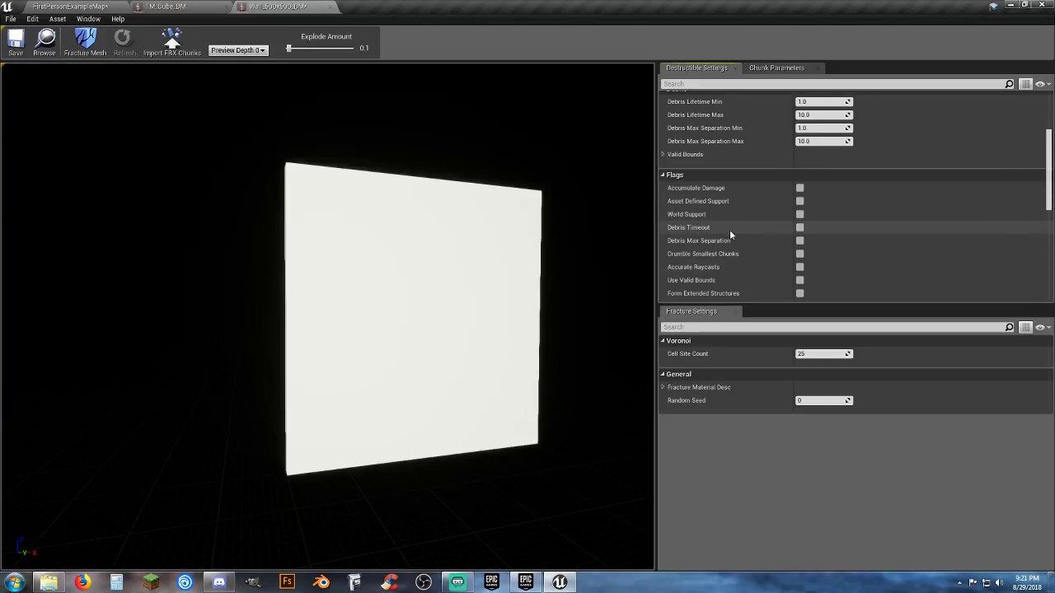
click(800, 188)
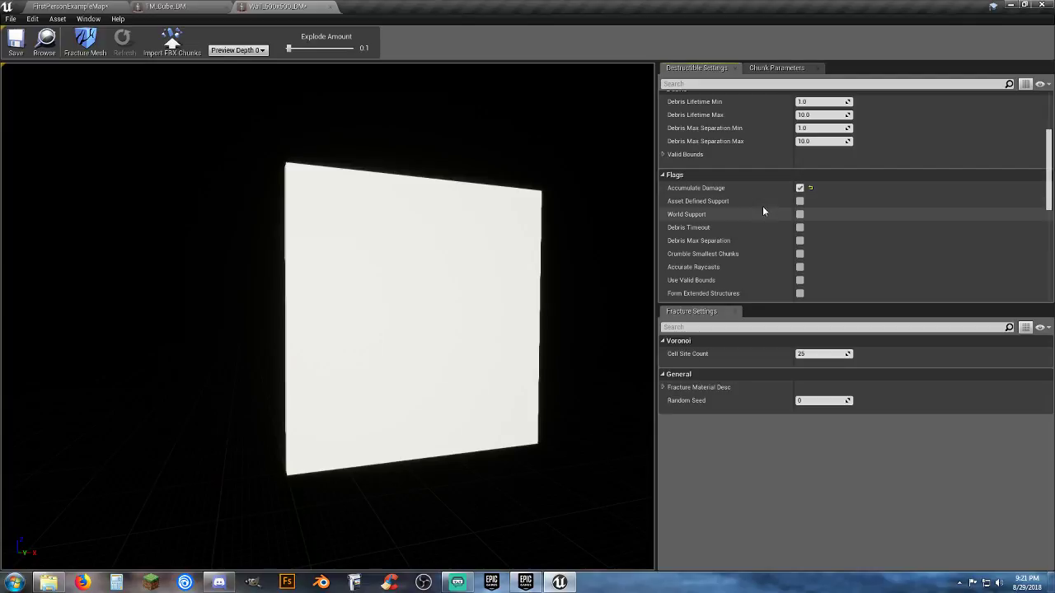
Set the wall's Voronoi Cell Site Count to 10 and Random Seed to 11 while reviewing its flags and hierarchy depth
scroll(760, 216, down, 7)
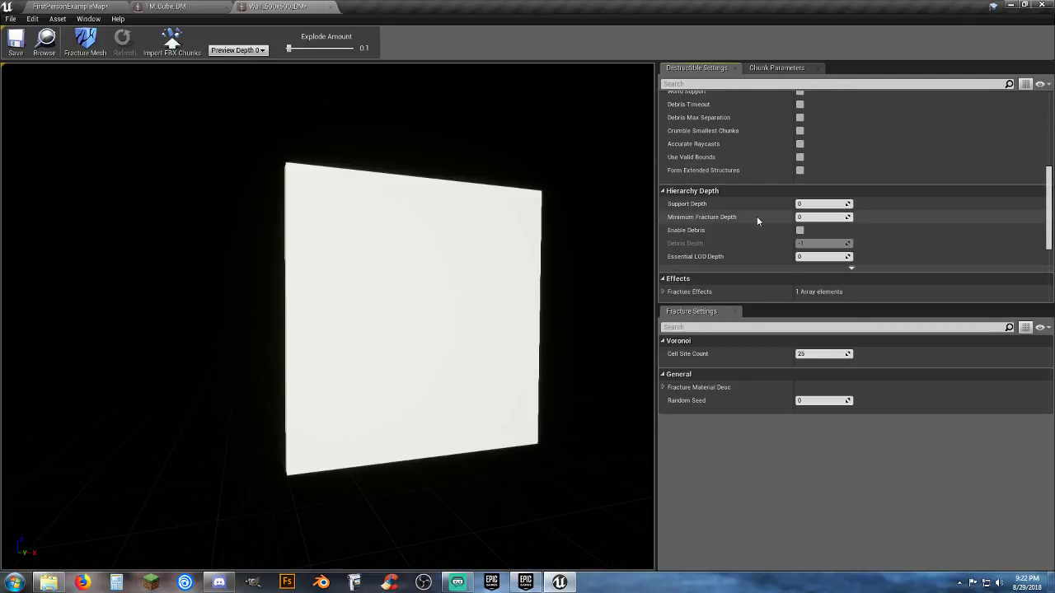
scroll(757, 220, down, 1)
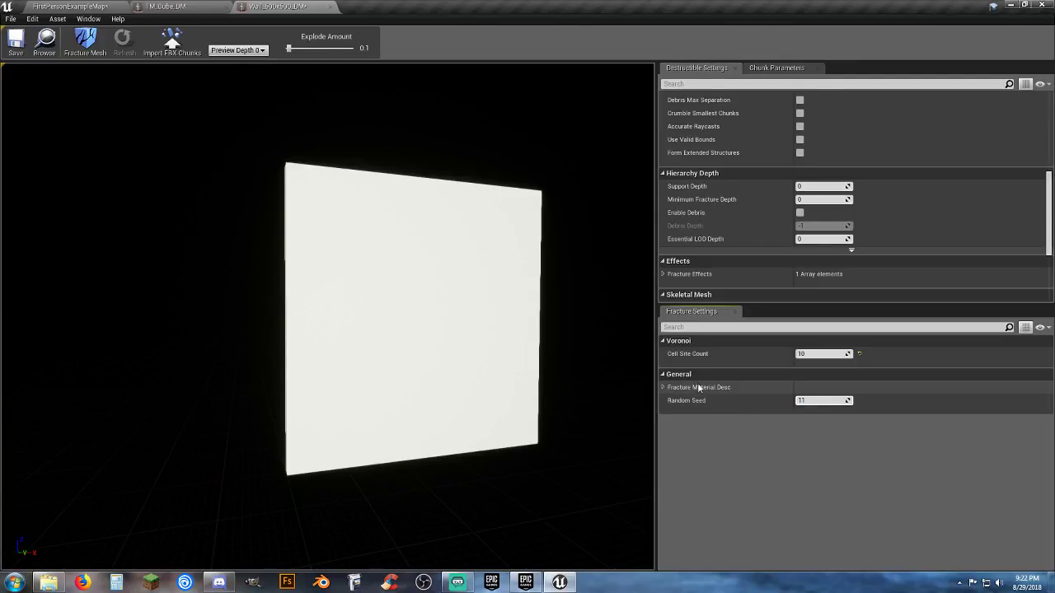
scroll(734, 268, down, 5)
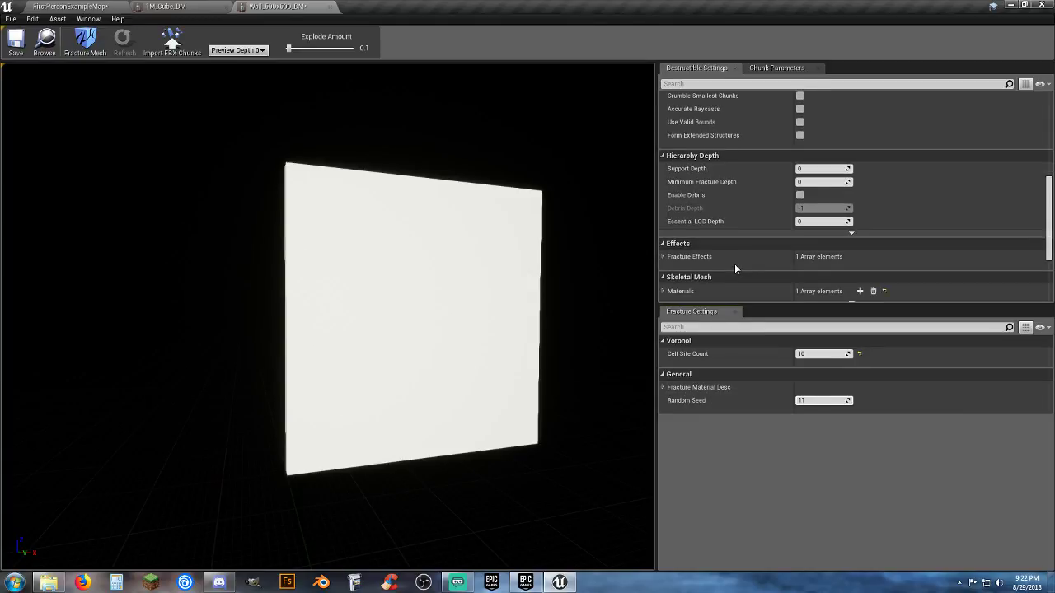
scroll(733, 263, up, 8)
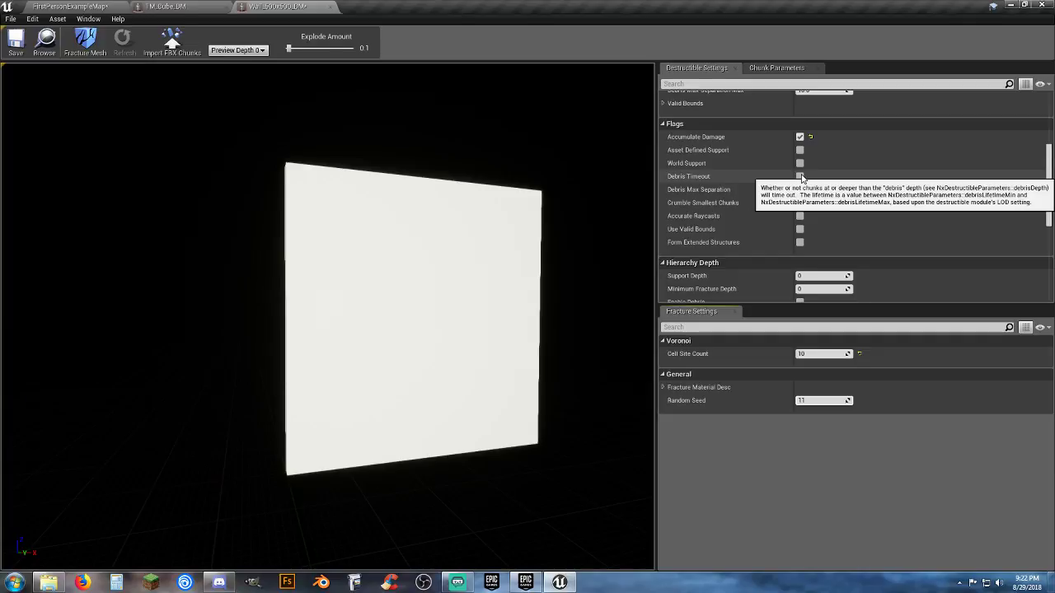
scroll(750, 206, down, 4)
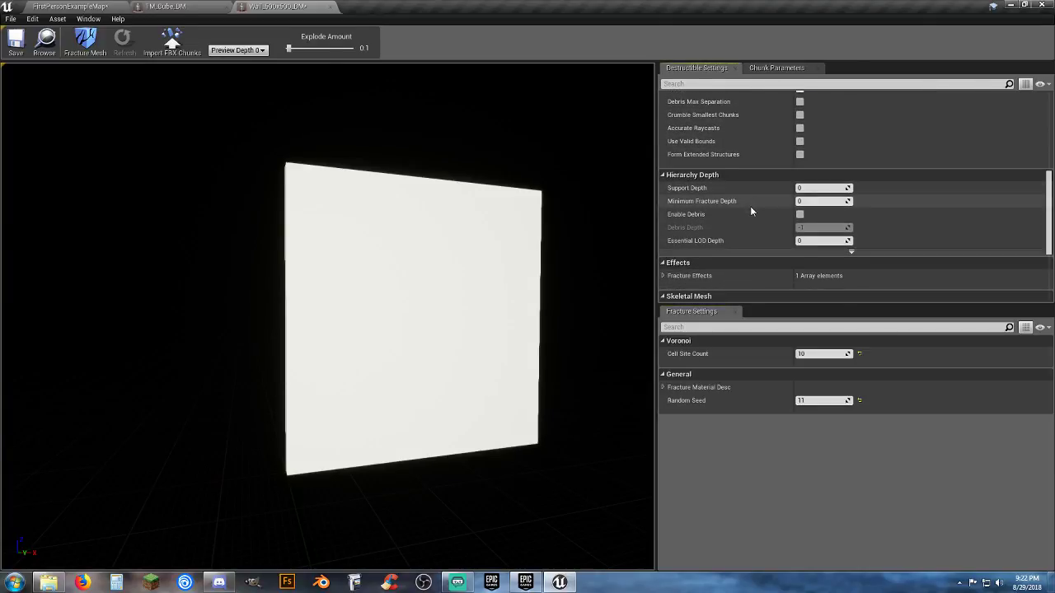
Close the 1M_Cube_DM asset and fracture the destructible wall mesh
click(227, 7)
click(173, 6)
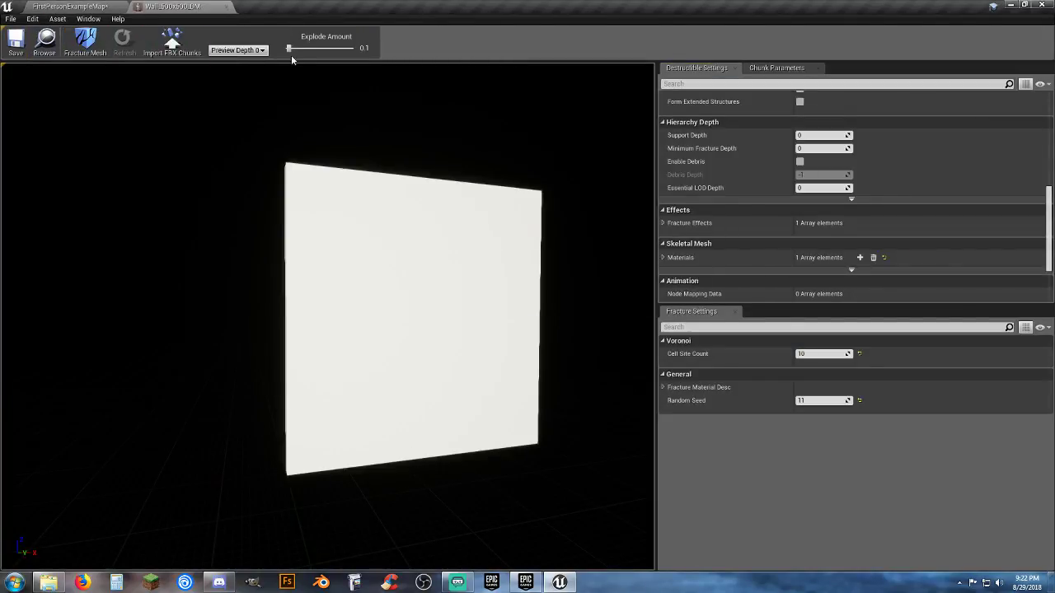
click(90, 50)
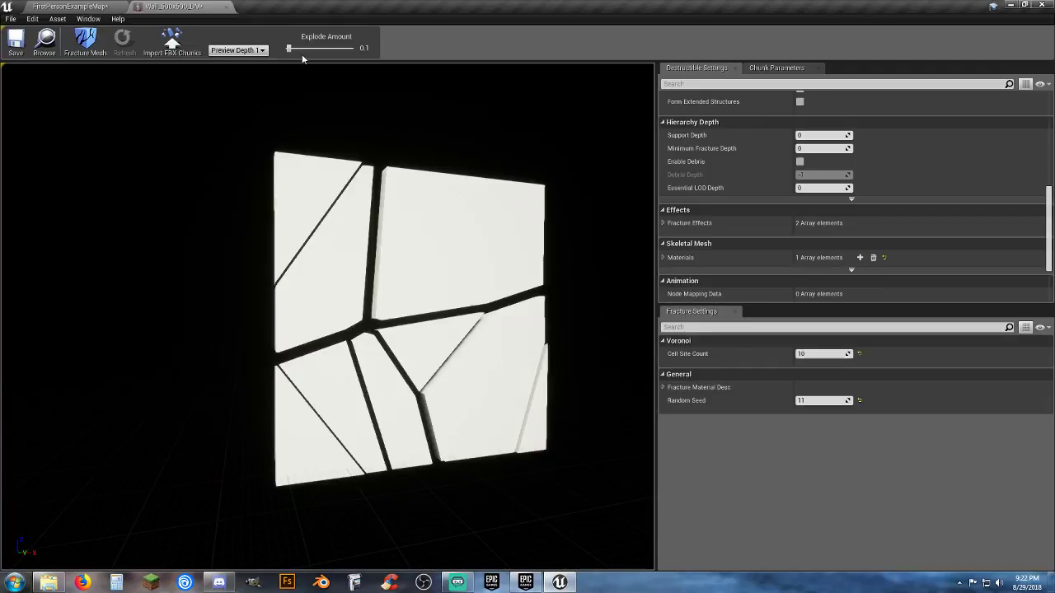
Preview the fractured wall at an Explode Amount of 0.4, with Cell Site Count and Random Seed set to 25
mouse_move(288, 48)
mouse_down()
mouse_move(320, 49)
mouse_move(291, 55)
mouse_up()
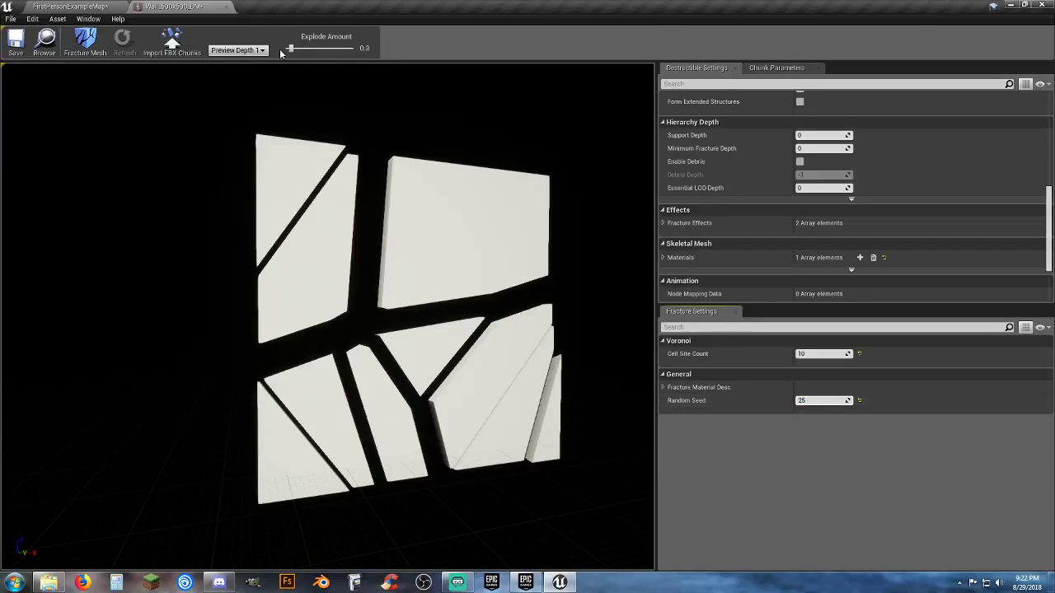
mouse_move(289, 50)
mouse_down()
mouse_move(278, 48)
mouse_move(291, 48)
mouse_up()
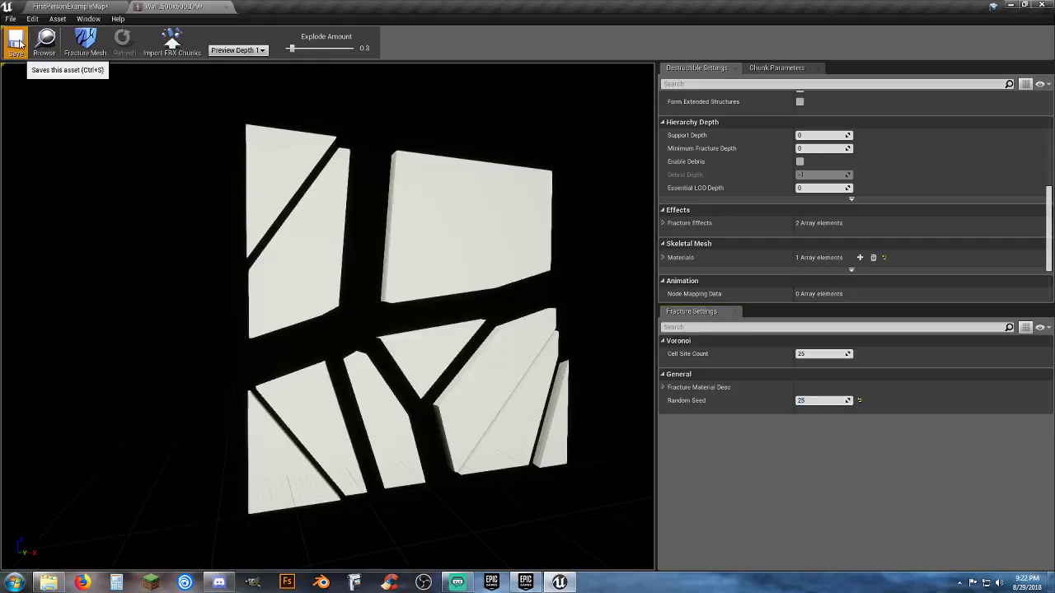
mouse_move(293, 51)
mouse_down()
mouse_move(283, 51)
mouse_move(309, 50)
mouse_move(295, 51)
mouse_up()
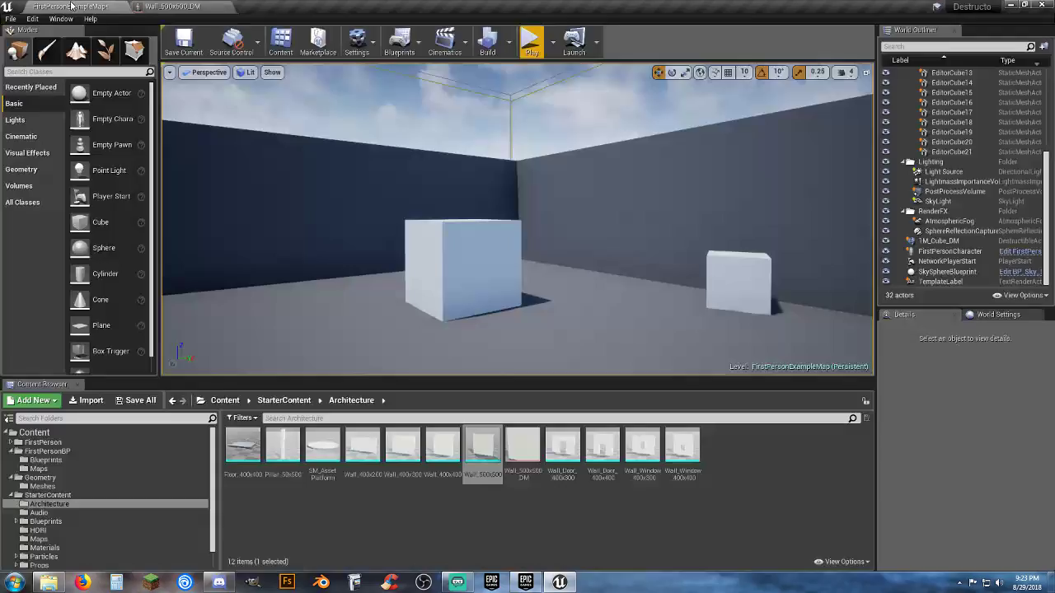
Place the Wall_500x500_DM asset on the open floor of FirstPersonExampleMap, beside the large white cube
click(78, 6)
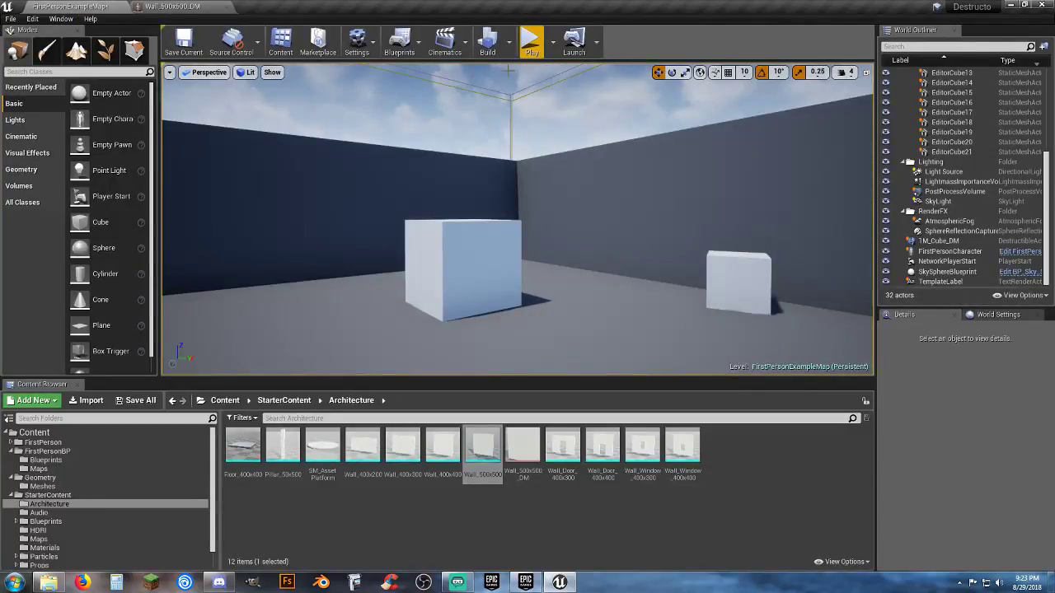
right_drag(509, 71, 418, 72)
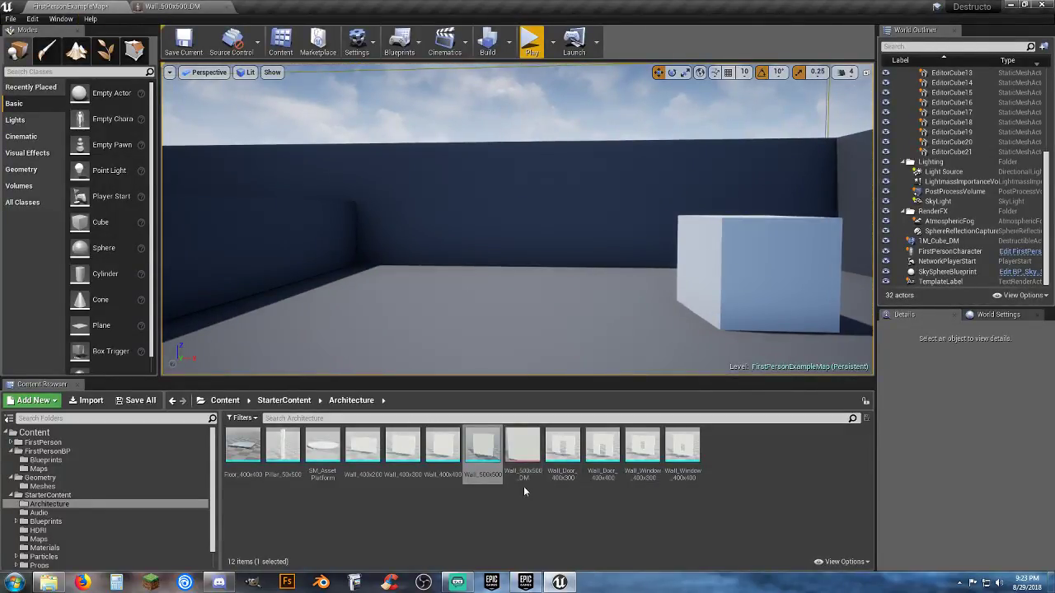
drag(524, 449, 457, 297)
Play the level, approach the destructible wall and inspect its edge up close
click(532, 41)
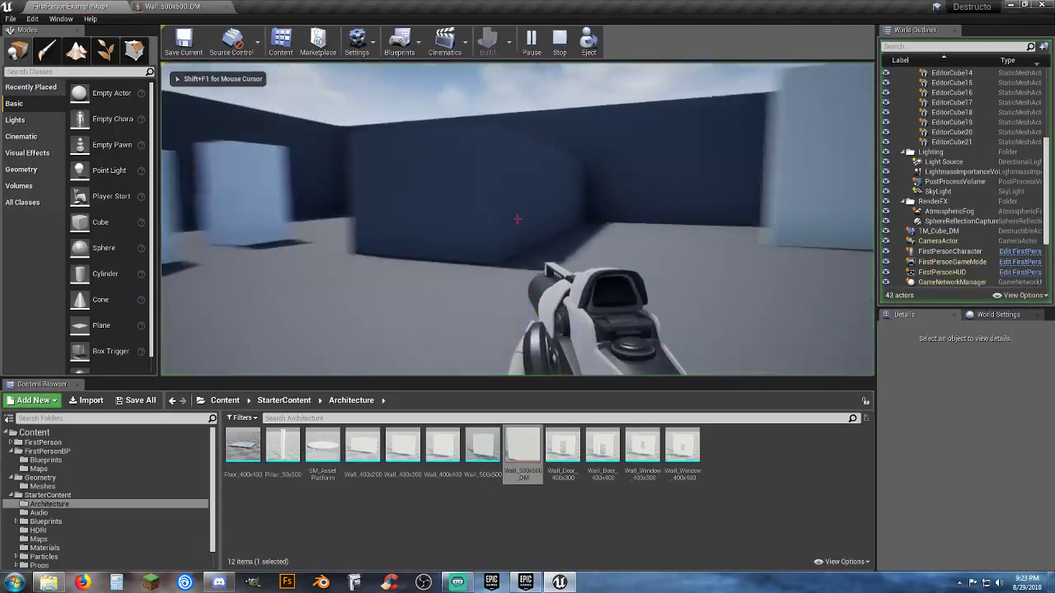
click(518, 220)
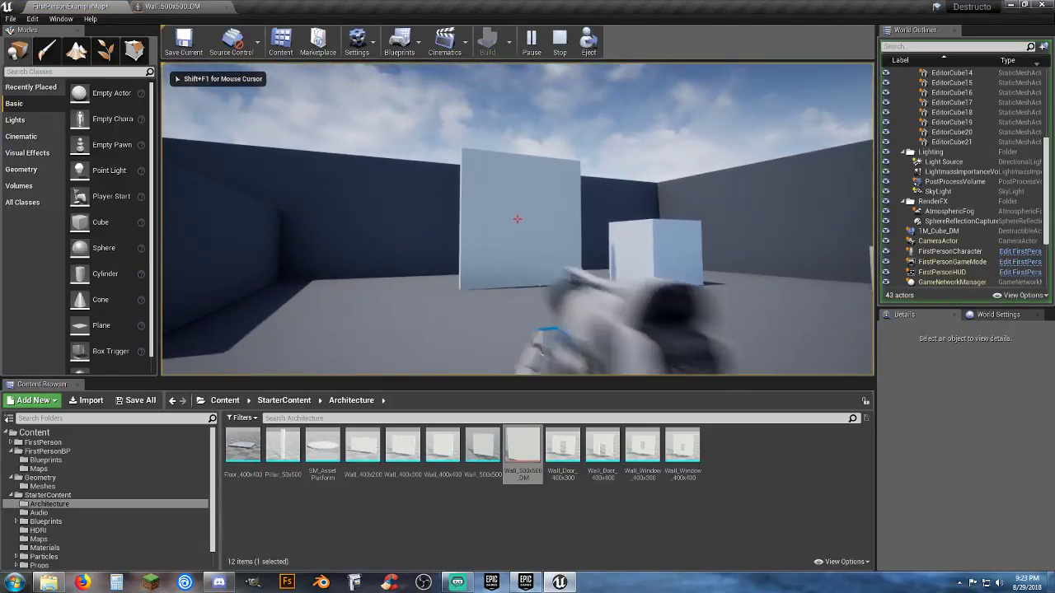
key(w)
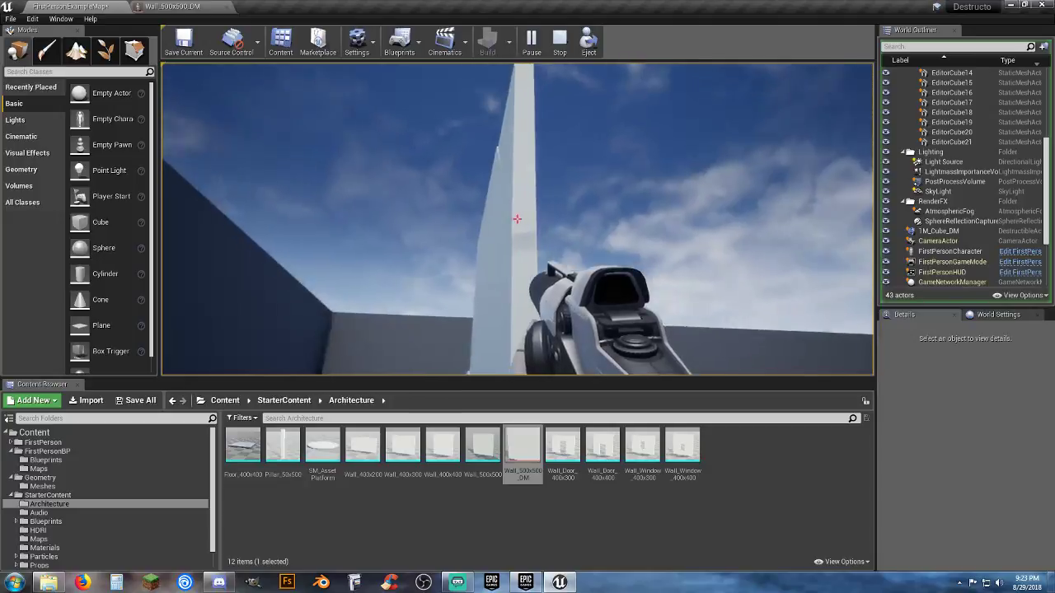
key(d)
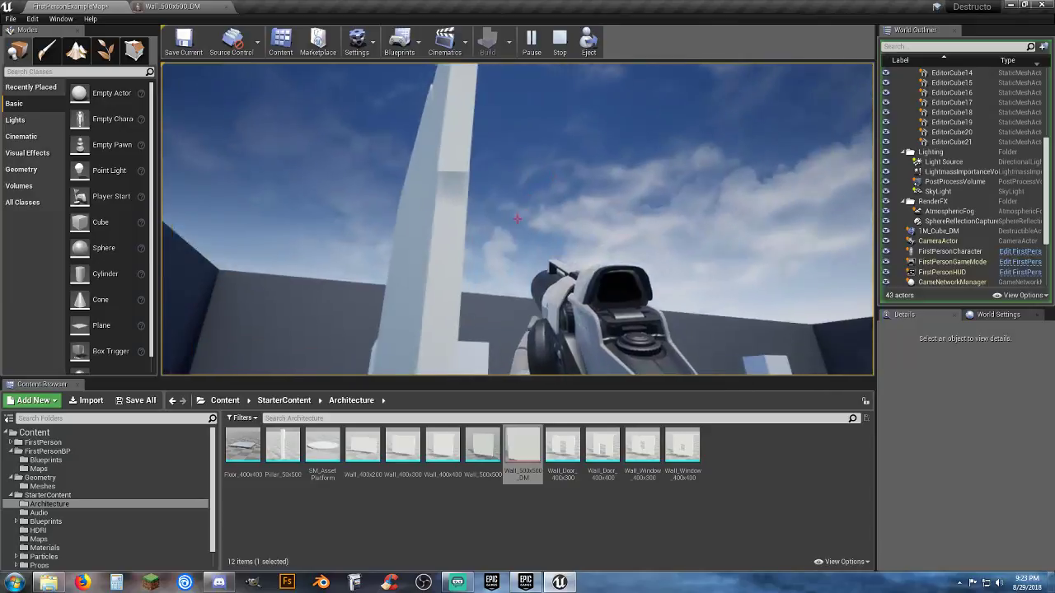
key(Escape)
Enable Simulate Physics and disable Start Awake for the placed destructible wall
click(445, 284)
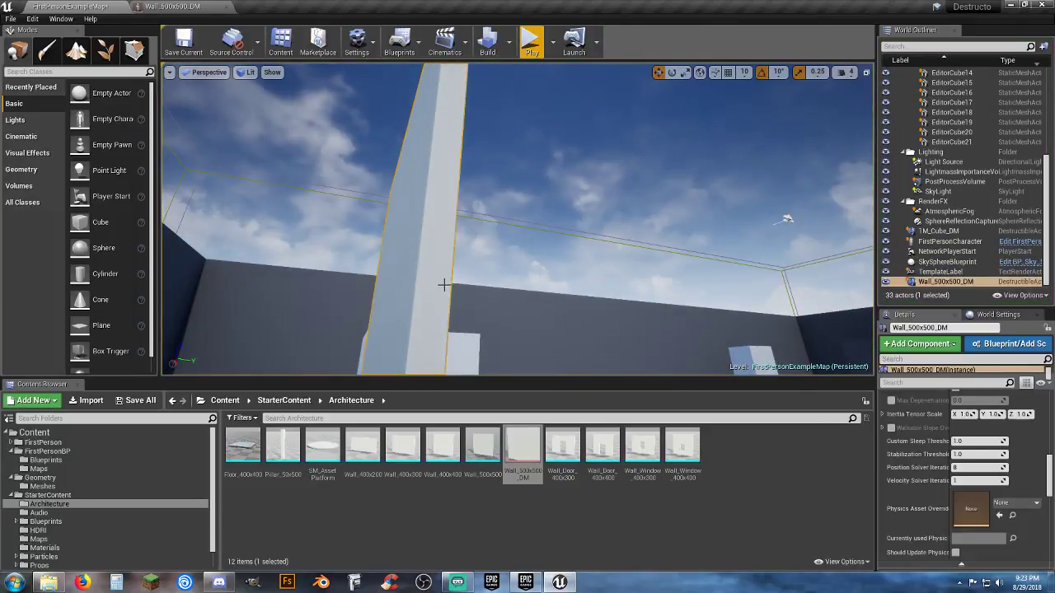
scroll(948, 474, up, 10)
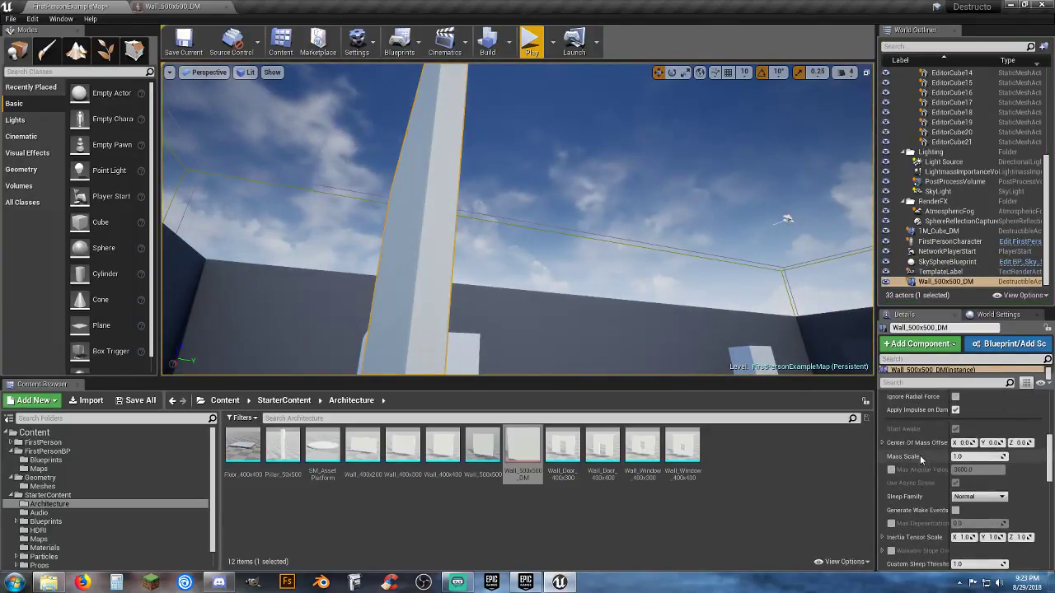
scroll(922, 458, up, 10)
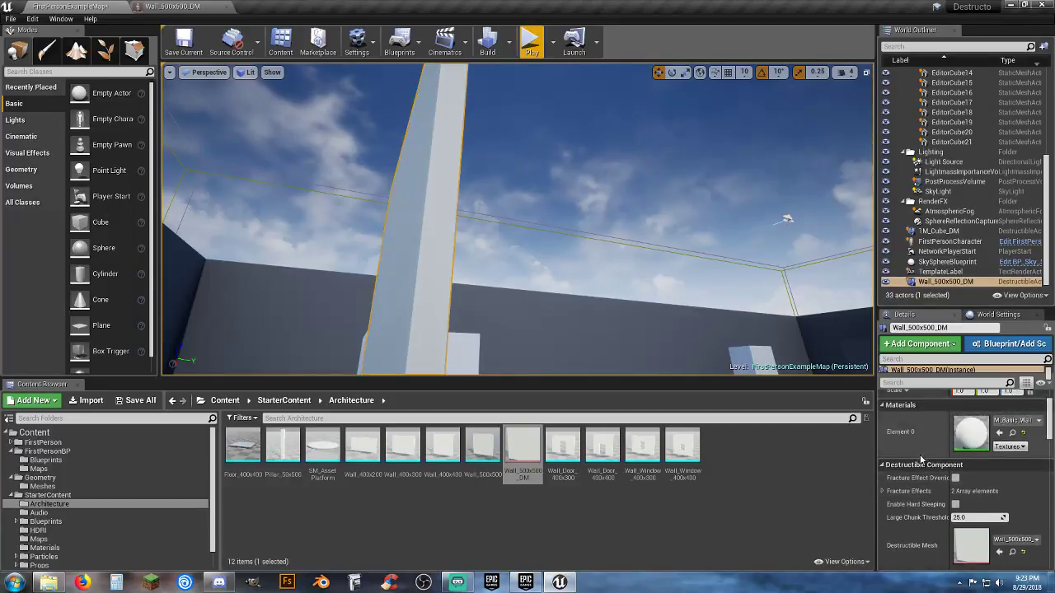
scroll(915, 458, down, 3)
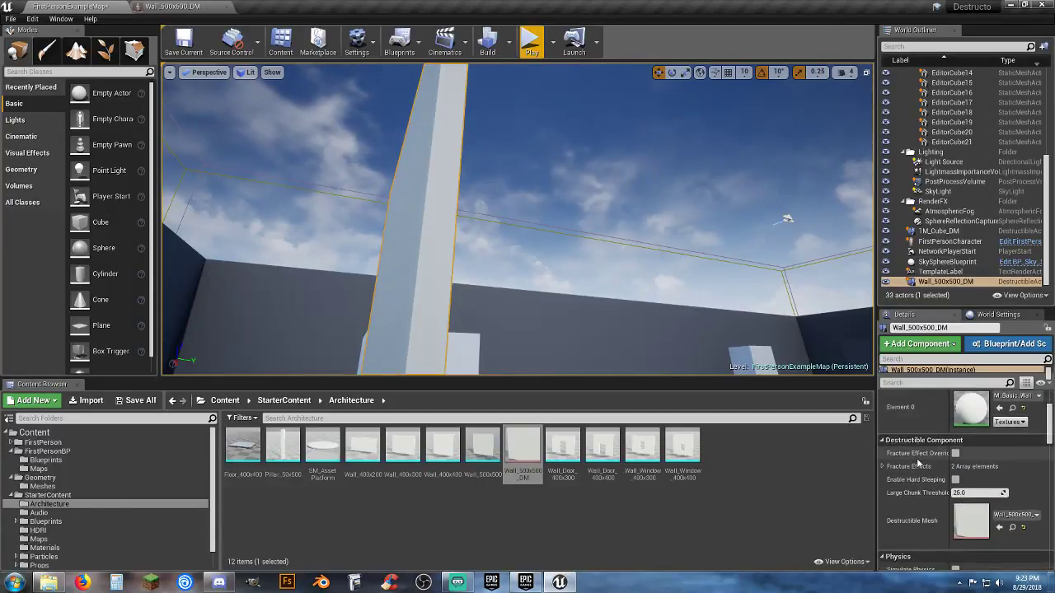
scroll(916, 458, down, 4)
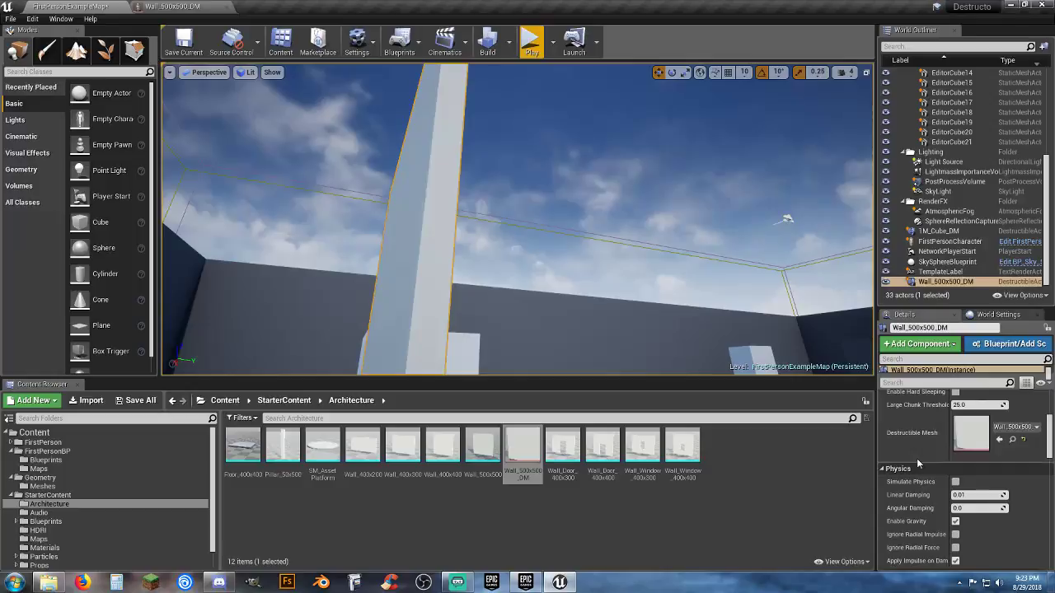
click(955, 481)
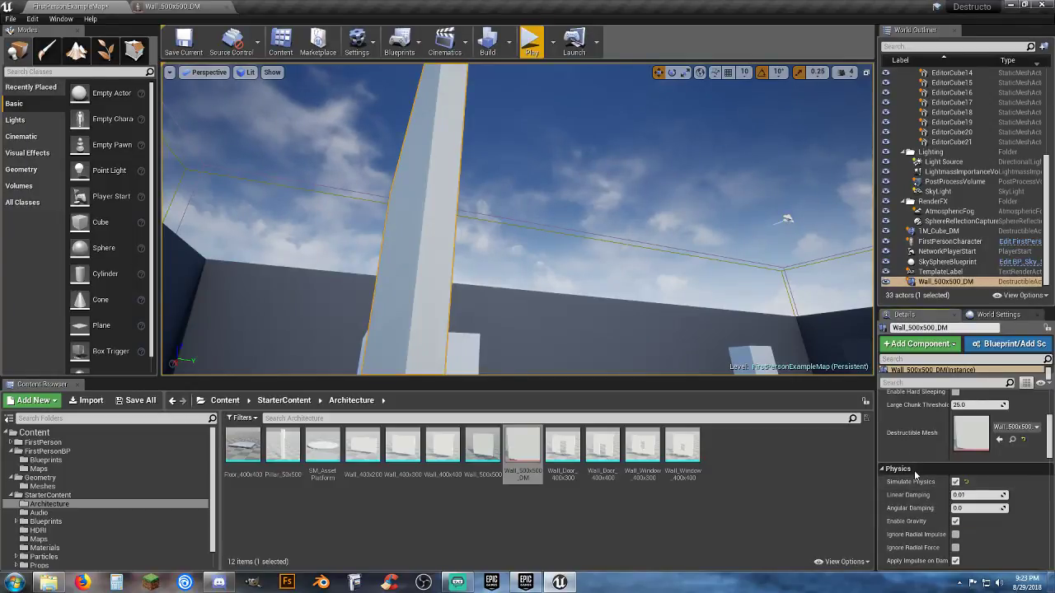
scroll(913, 498, down, 4)
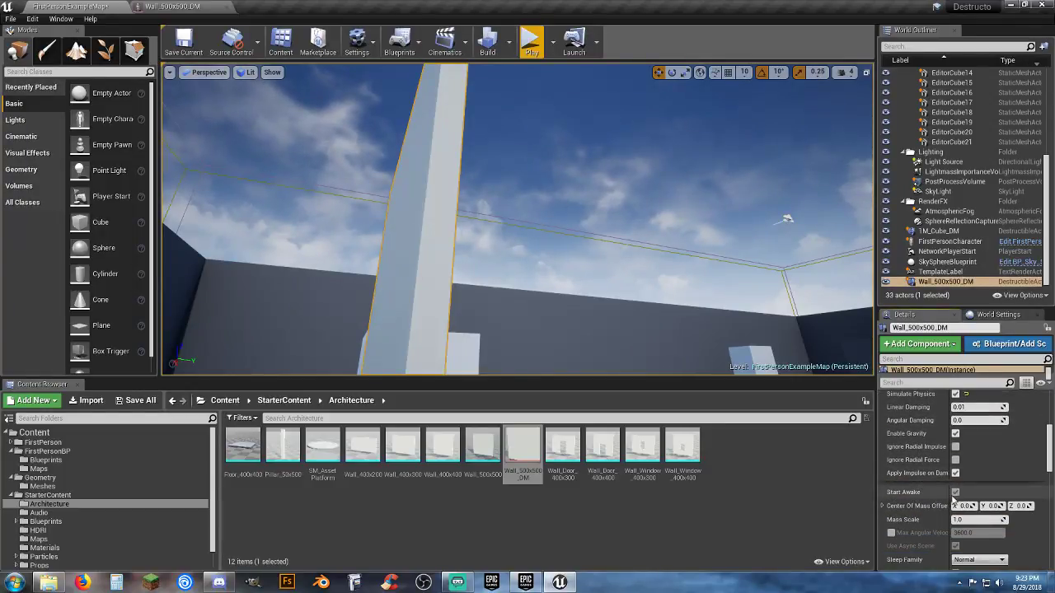
click(955, 493)
scroll(934, 487, down, 2)
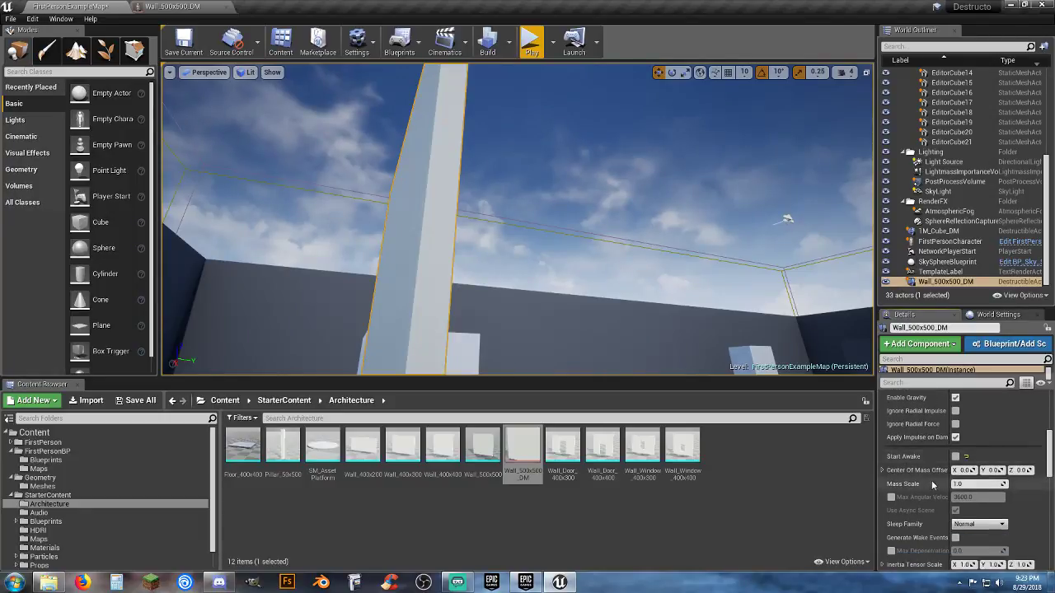
Play-test the level by shooting the destructible wall and checking how its pieces scatter
click(531, 42)
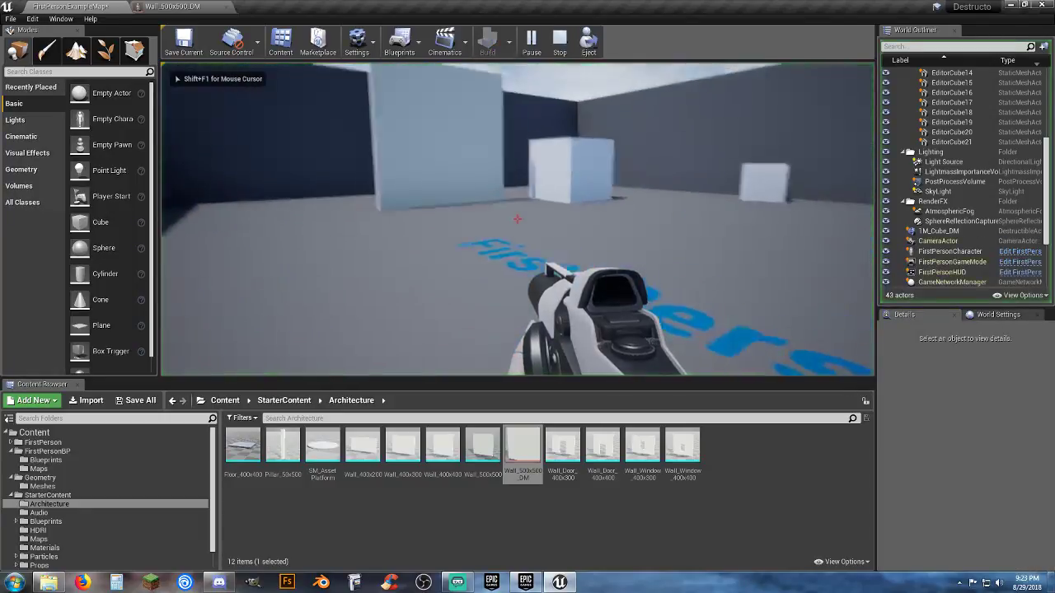
click(518, 219)
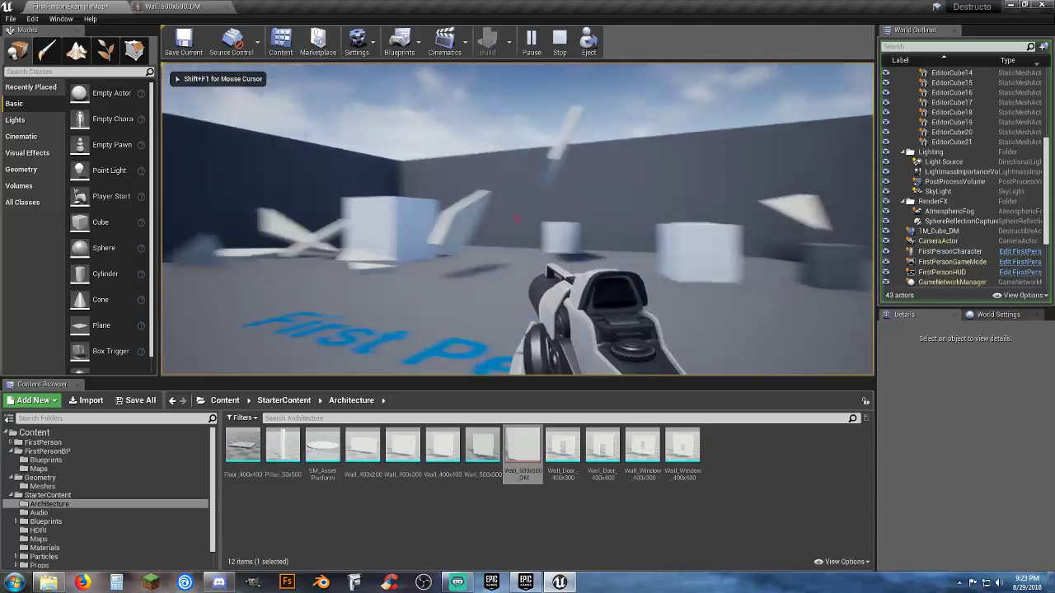
click(517, 218)
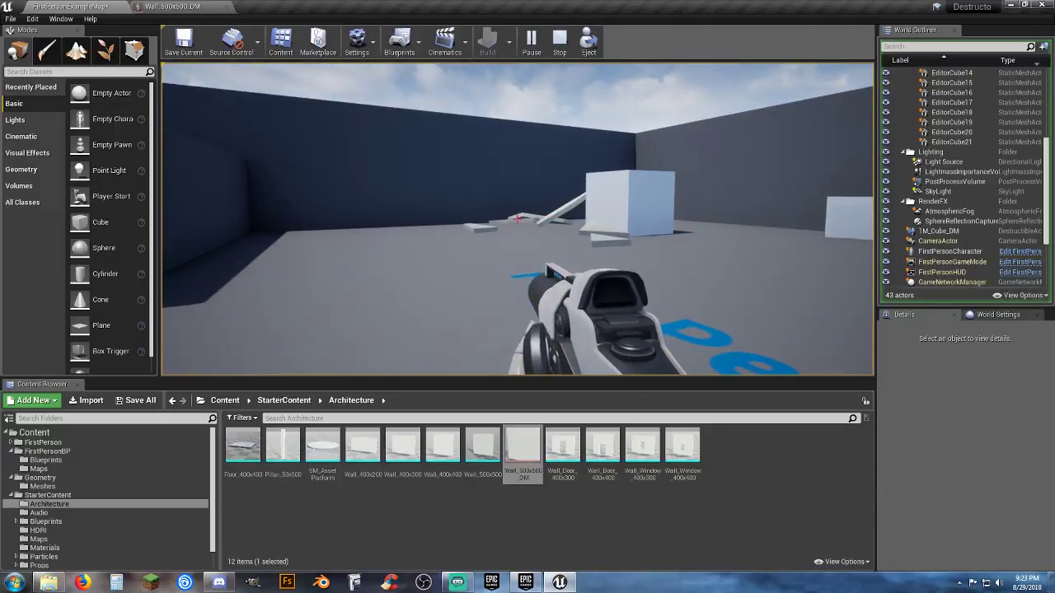
key(Escape)
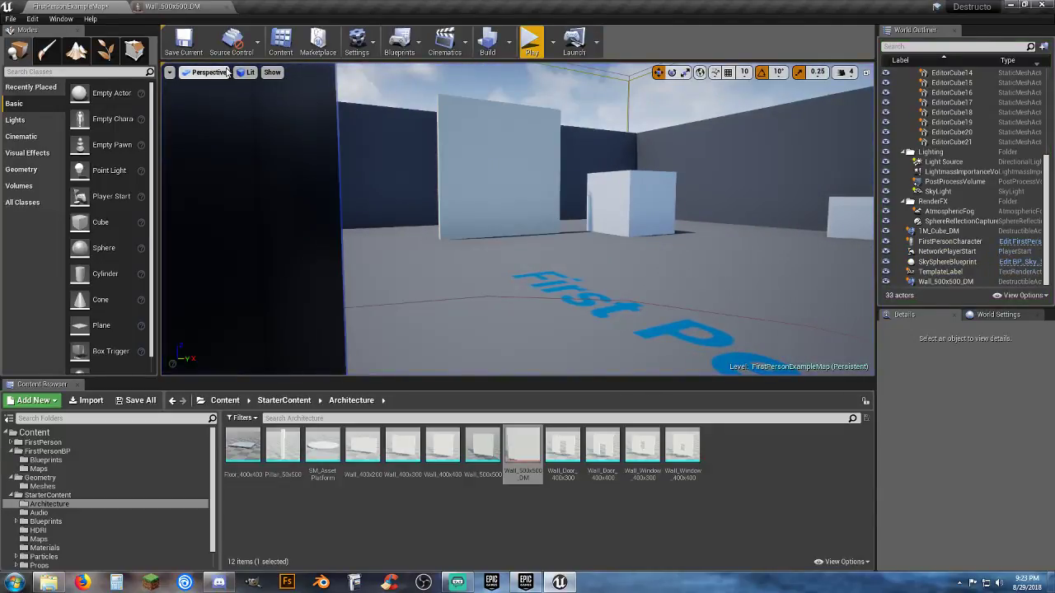
Play-test the level again, walking up to the destructible wall and shooting the destructible cube to compare their debris
key(w)
mouse_move(548, 241)
right_down()
mouse_move(548, 216)
mouse_move(528, 227)
mouse_move(547, 242)
right_up()
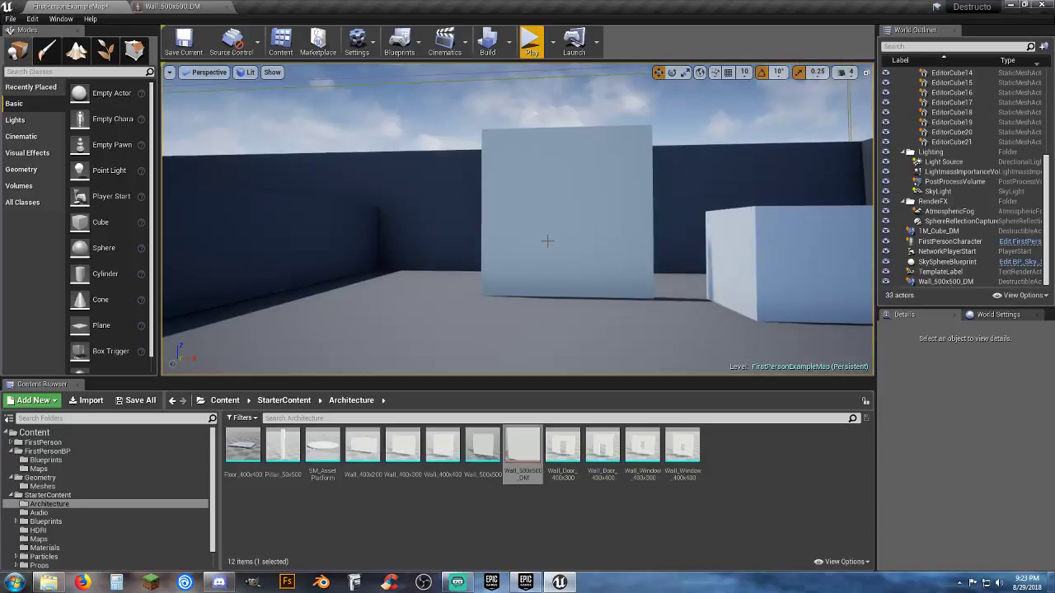
click(528, 42)
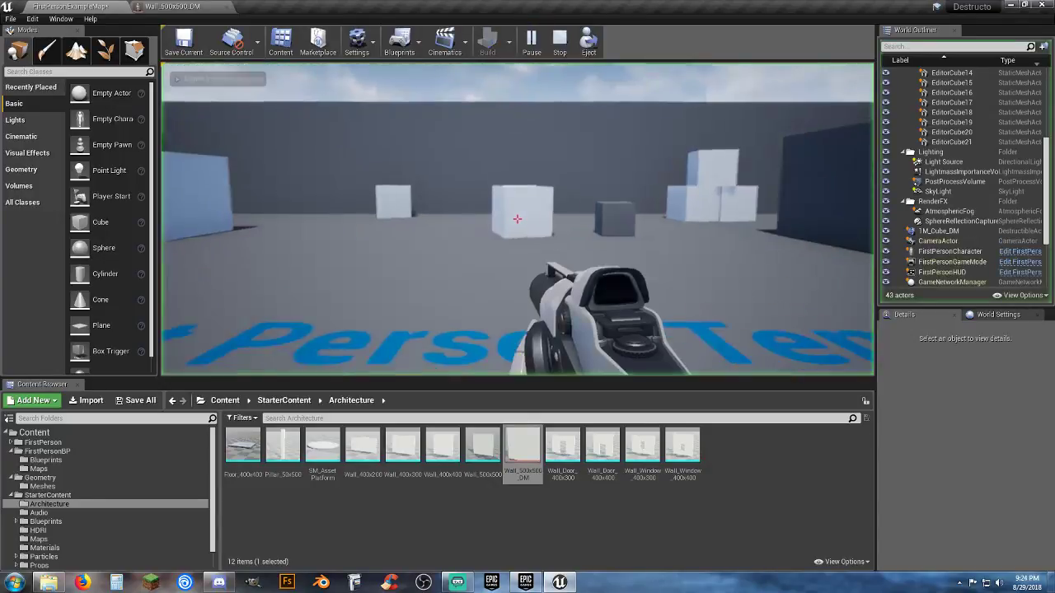
key(w)
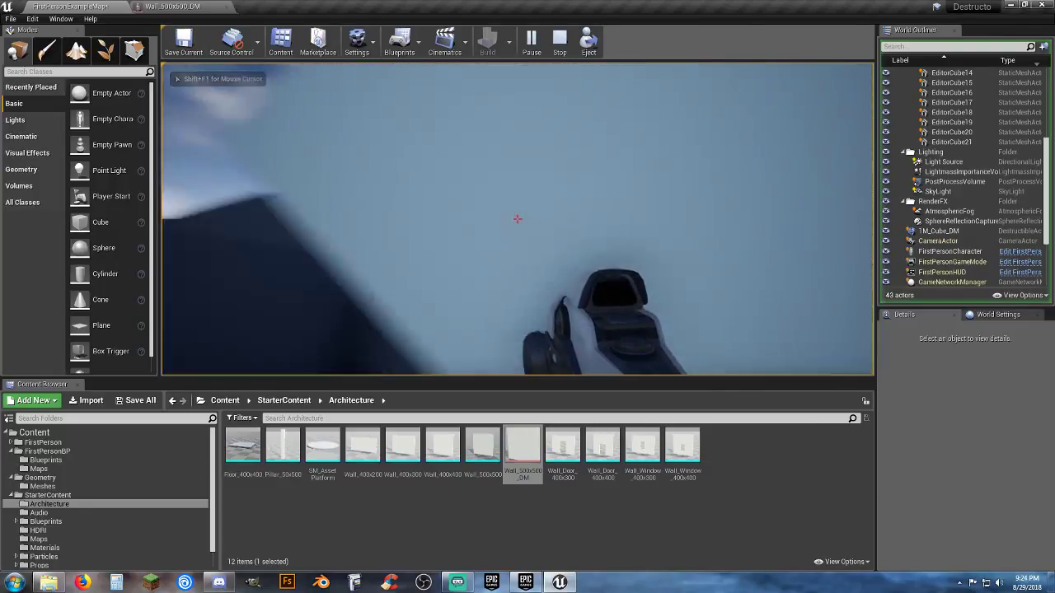
key(s)
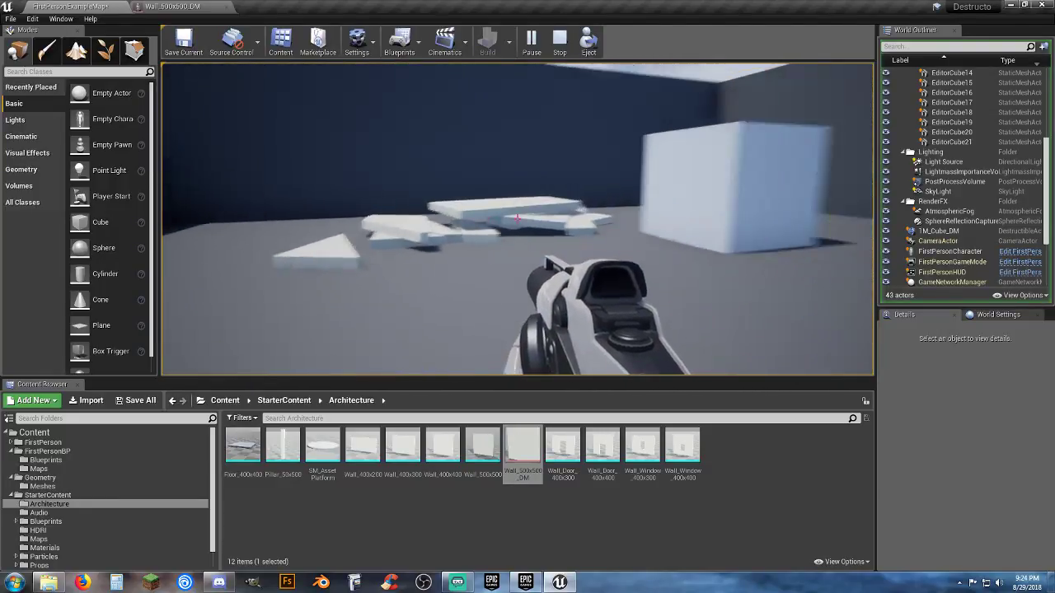
key(w)
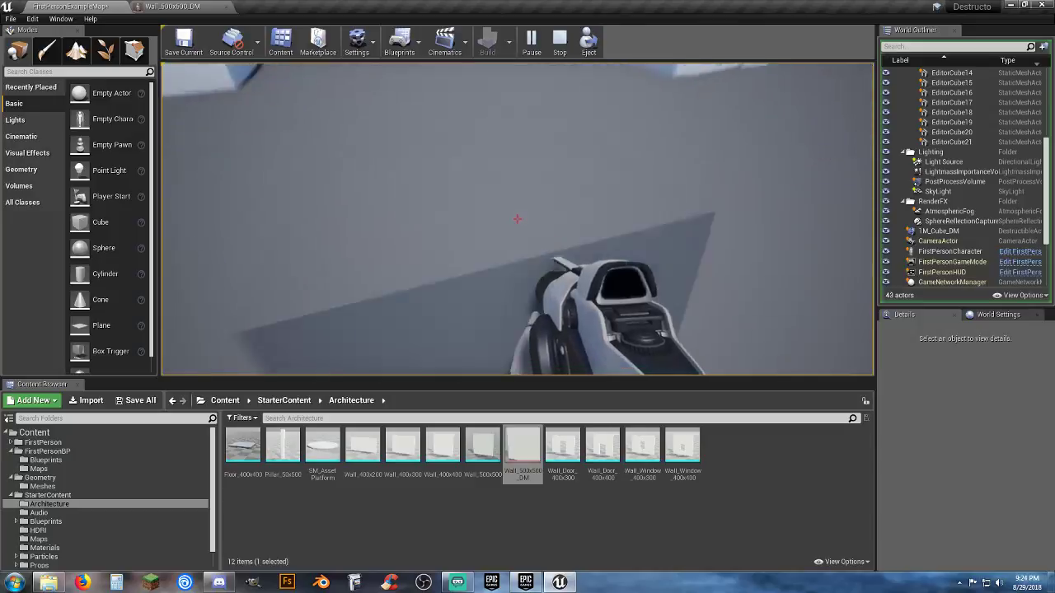
click(517, 218)
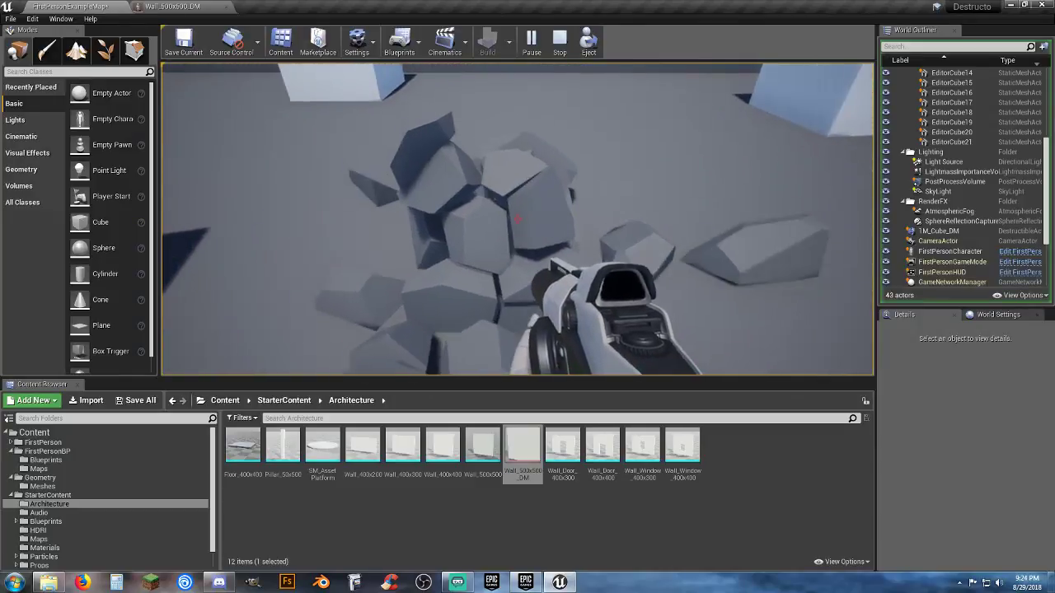
key(s)
key(a)
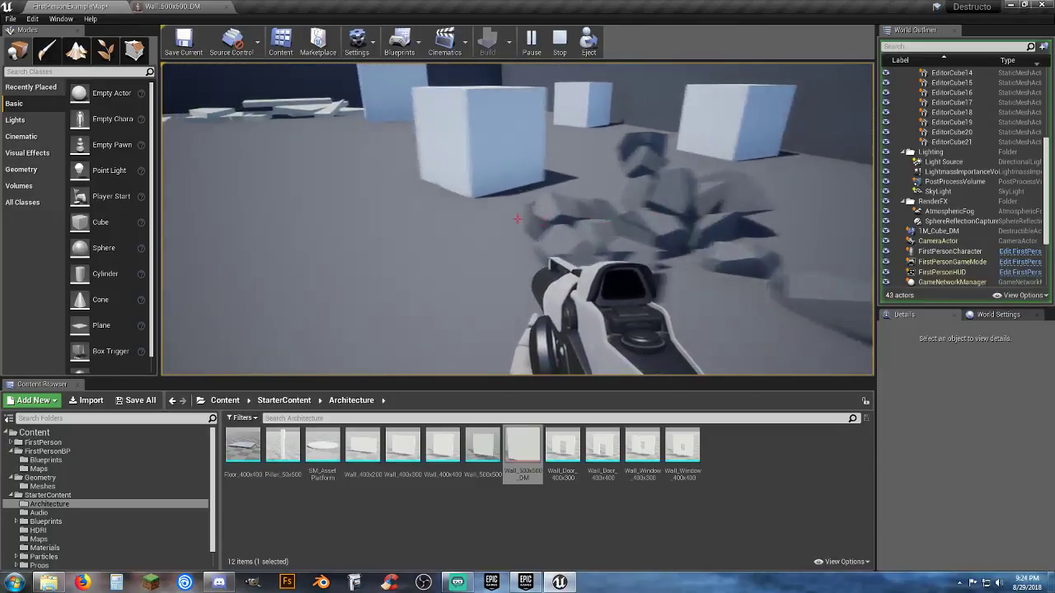
key(s)
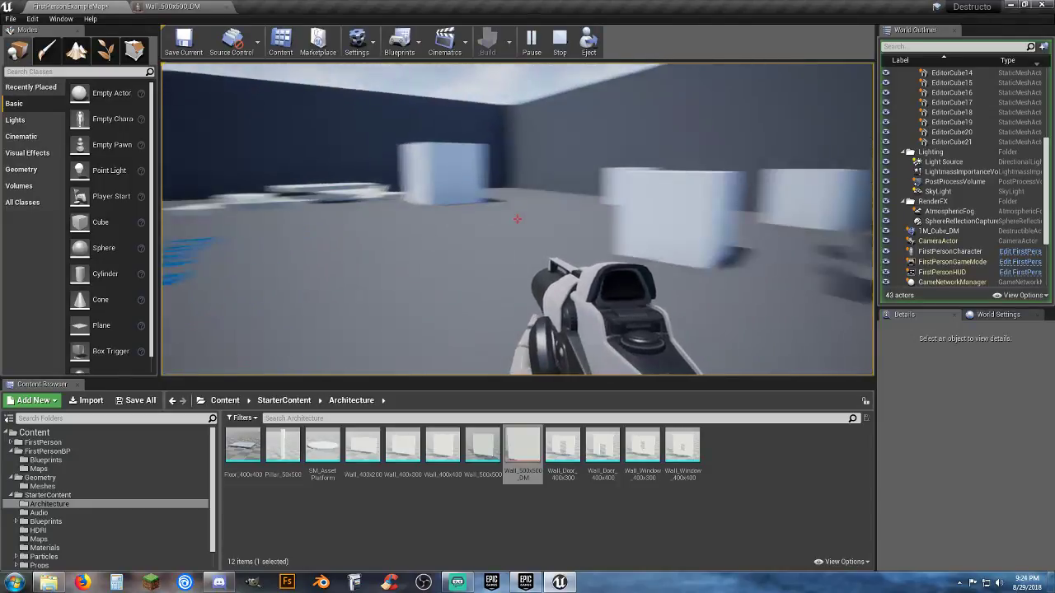
key(w)
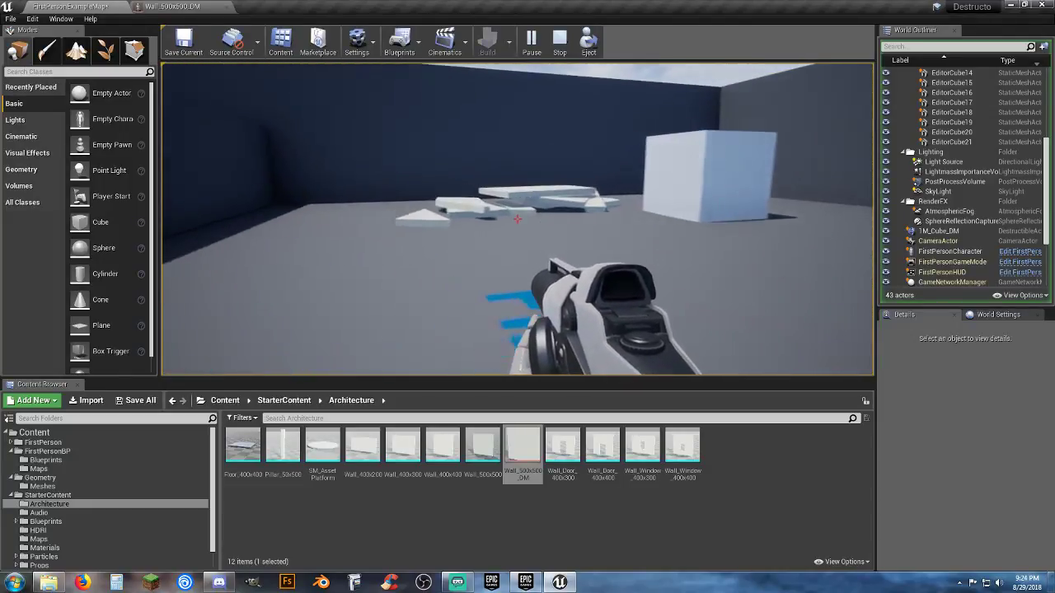
key(Escape)
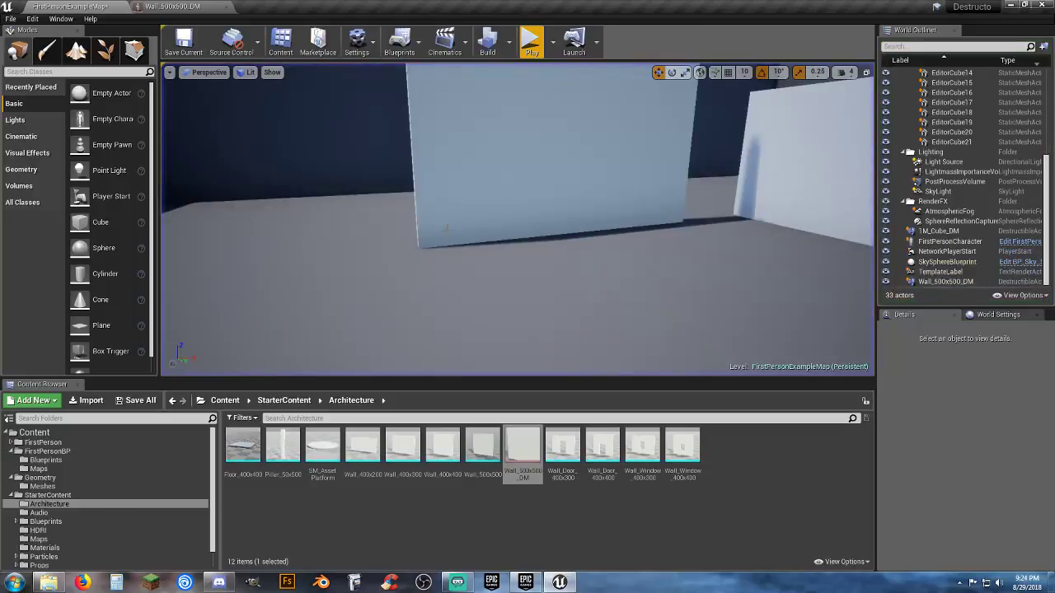
Review the Wall_500x500_DM asset's flags, damage and debris settings, and return to the level
click(178, 5)
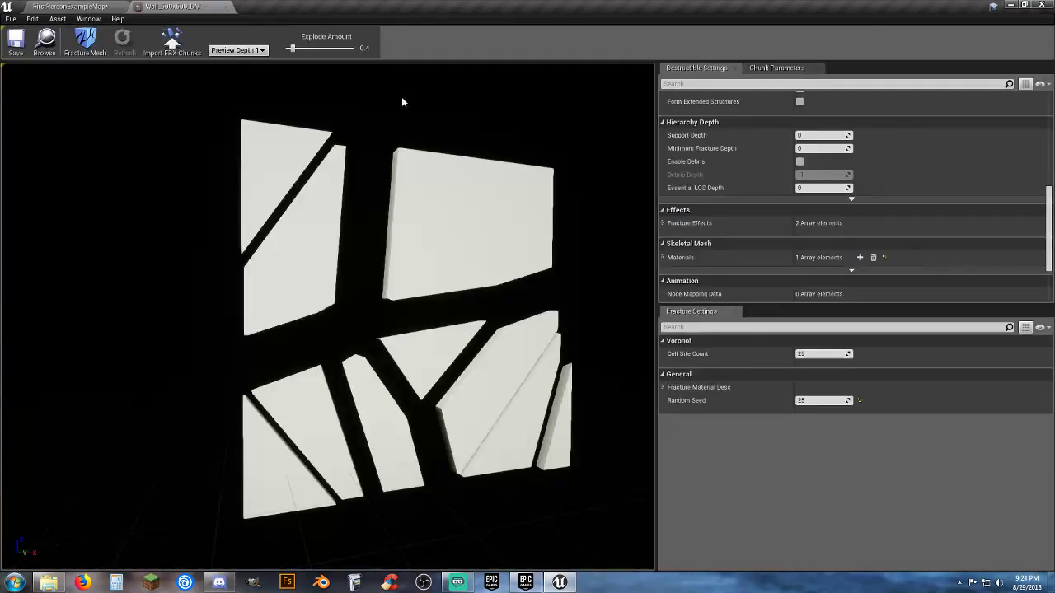
scroll(735, 287, up, 6)
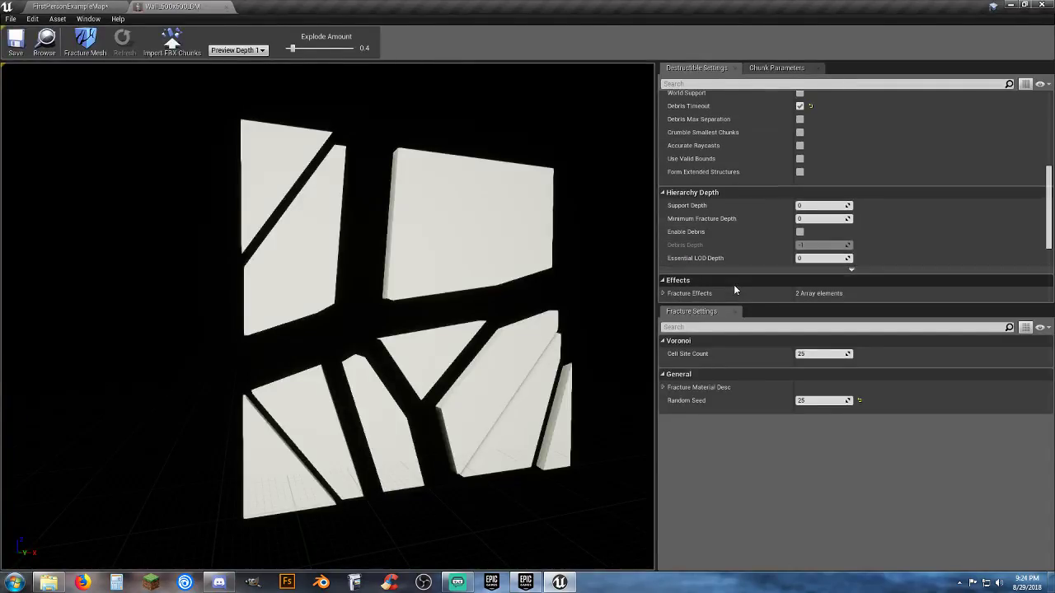
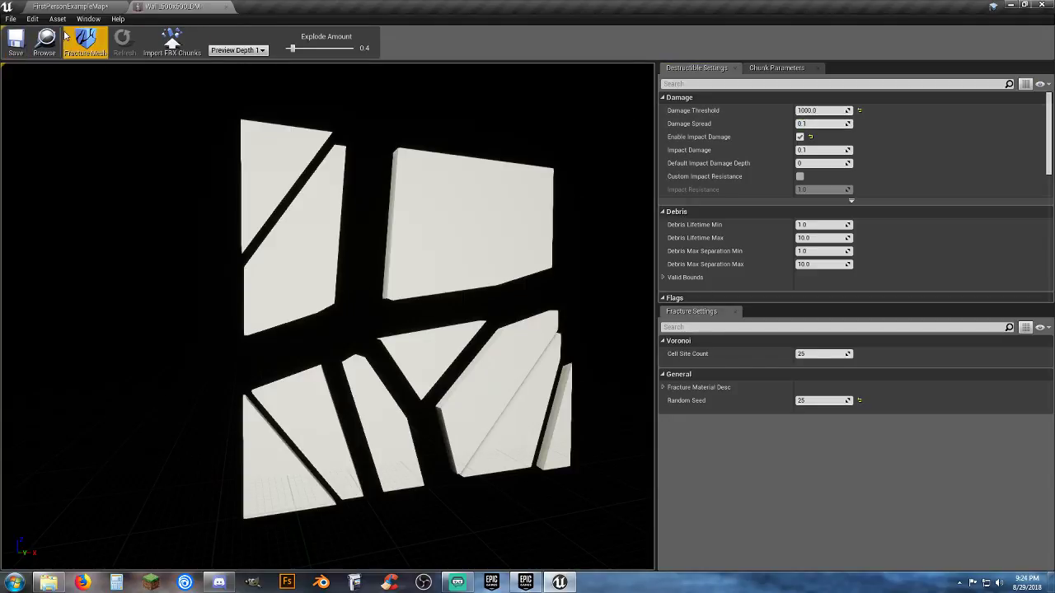
click(77, 7)
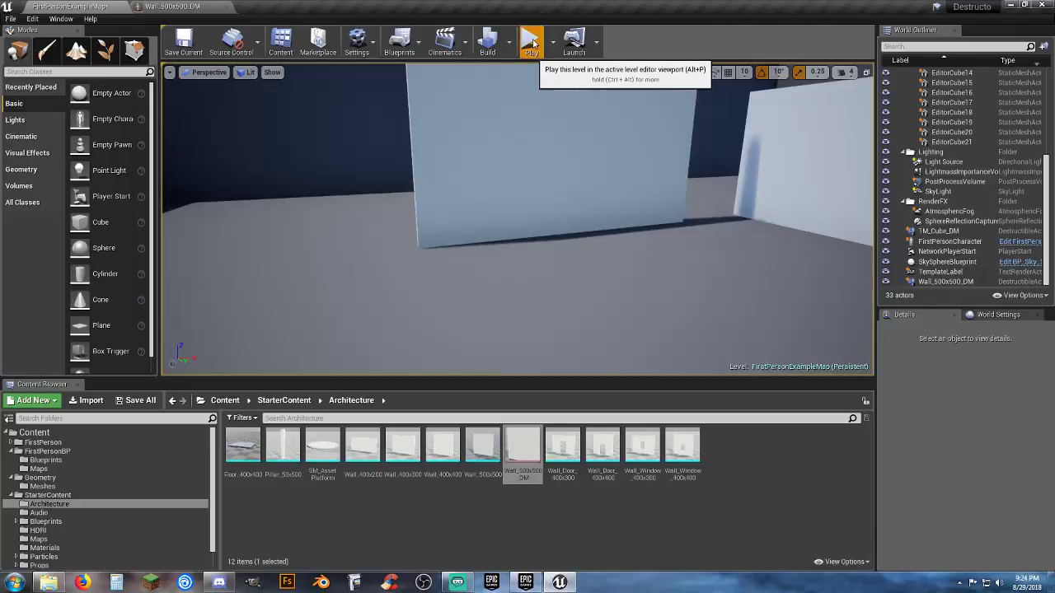
Play-test the level by shooting the destructible wall and walking towards its fallen pieces
click(533, 43)
click(518, 220)
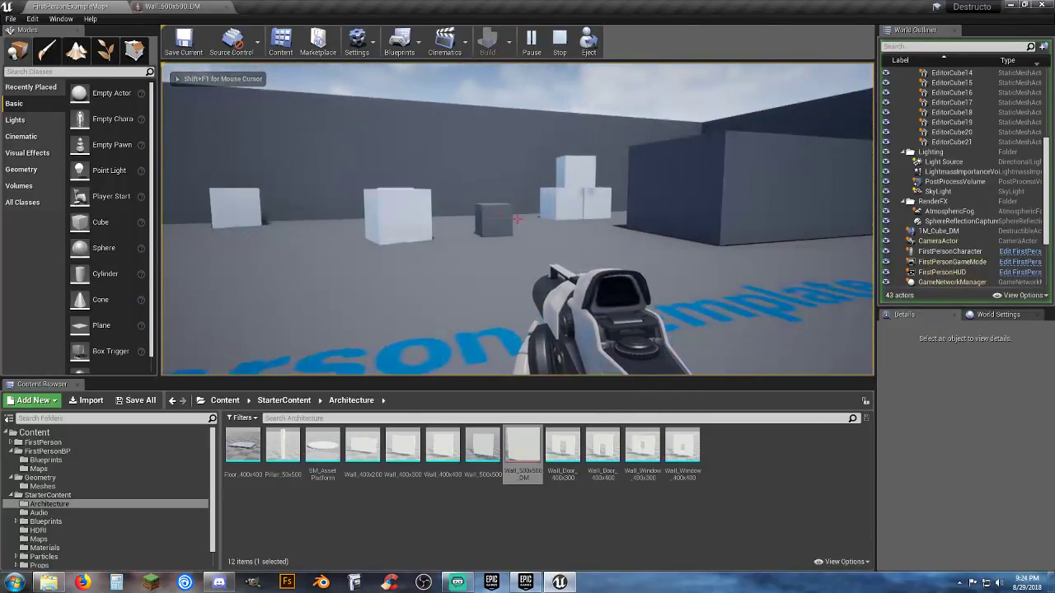
click(518, 219)
key(w)
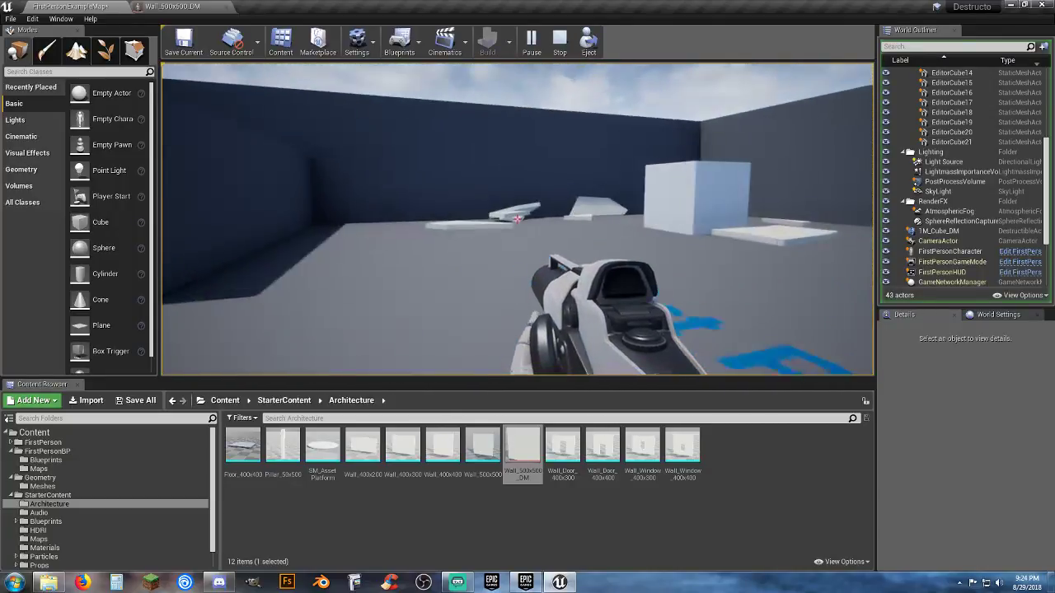
key(Escape)
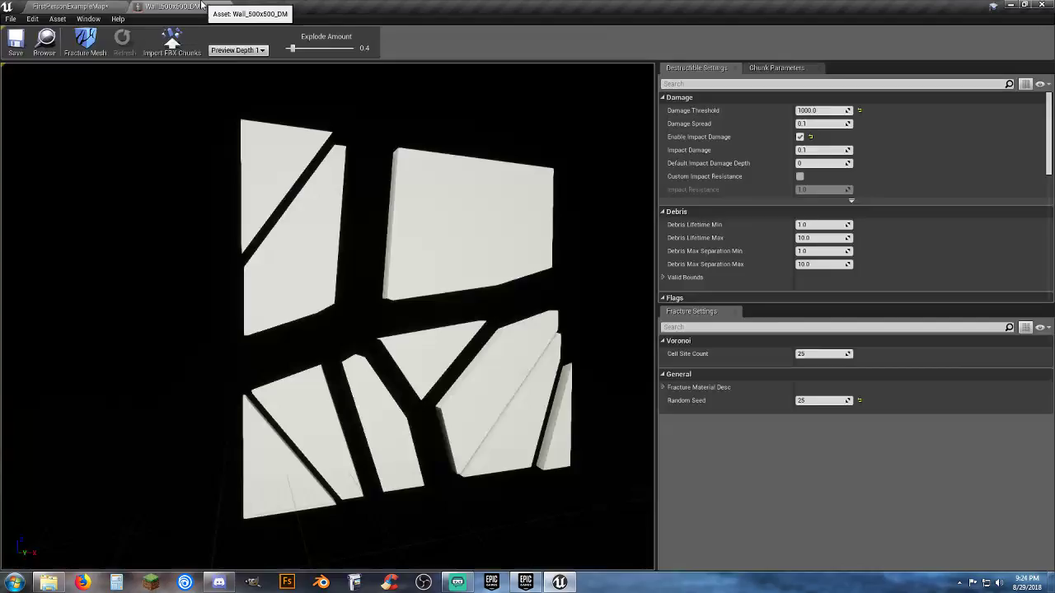
Set the Wall_500x500_DM asset's Damage Spread to 1.0 and Impact Damage to 1000.0, and save the asset
click(191, 6)
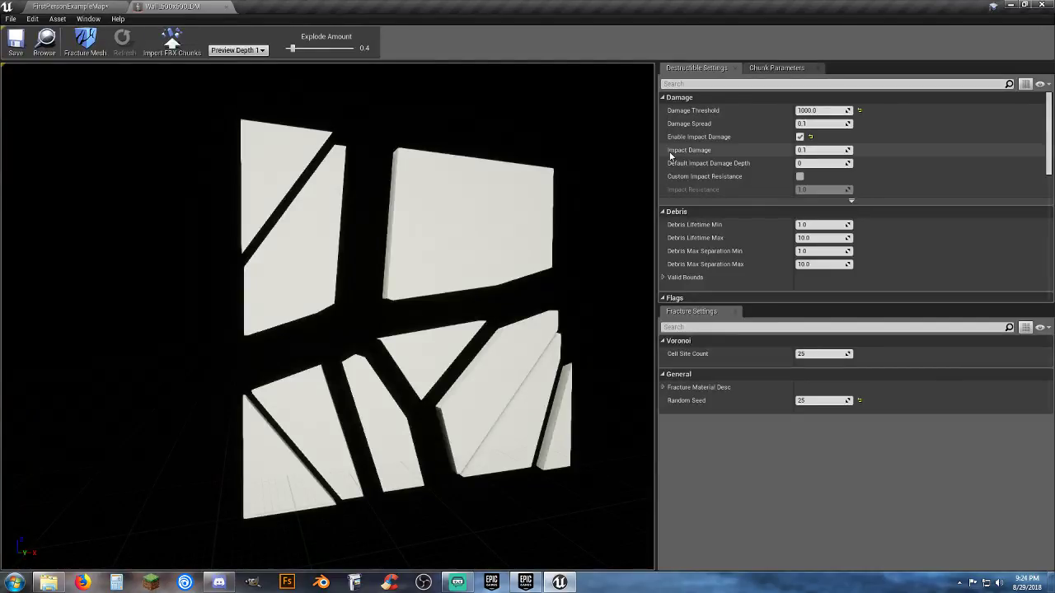
click(814, 123)
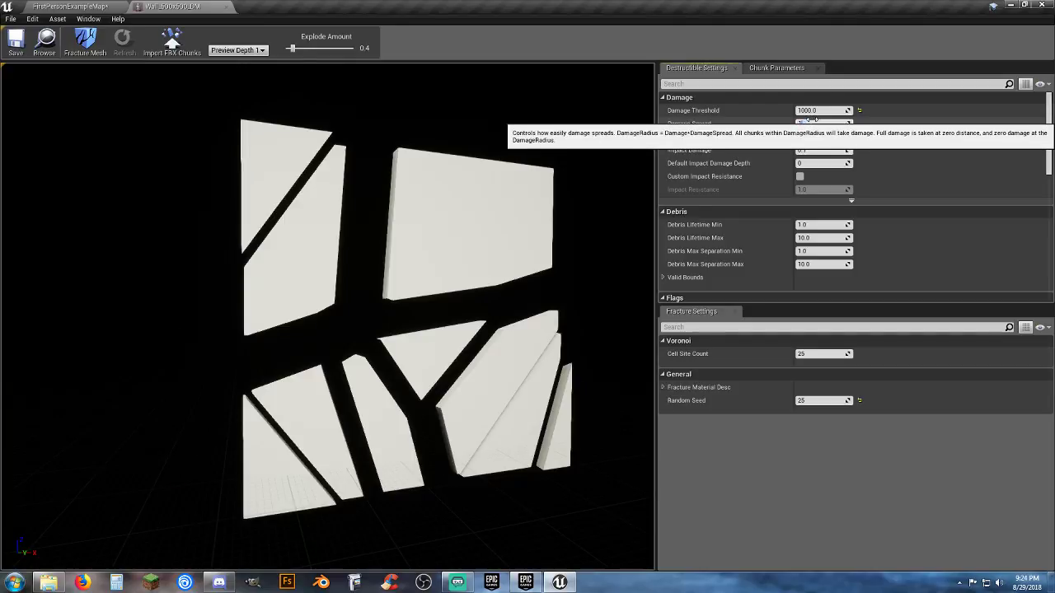
text(1)
key(Return)
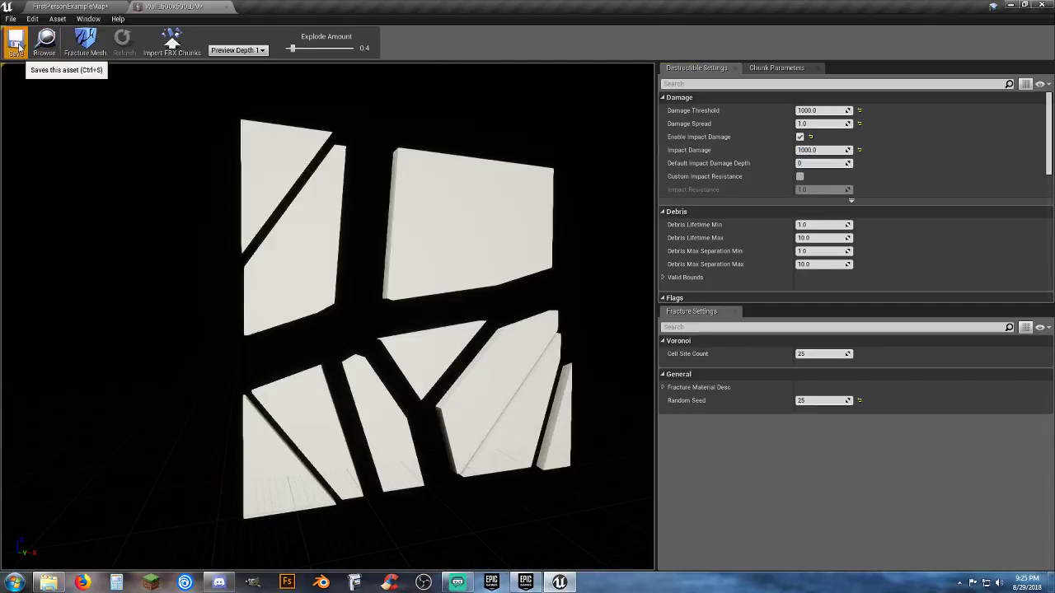
Return to the level and play-test the new damage settings by firing several shots at the destructible wall
click(91, 12)
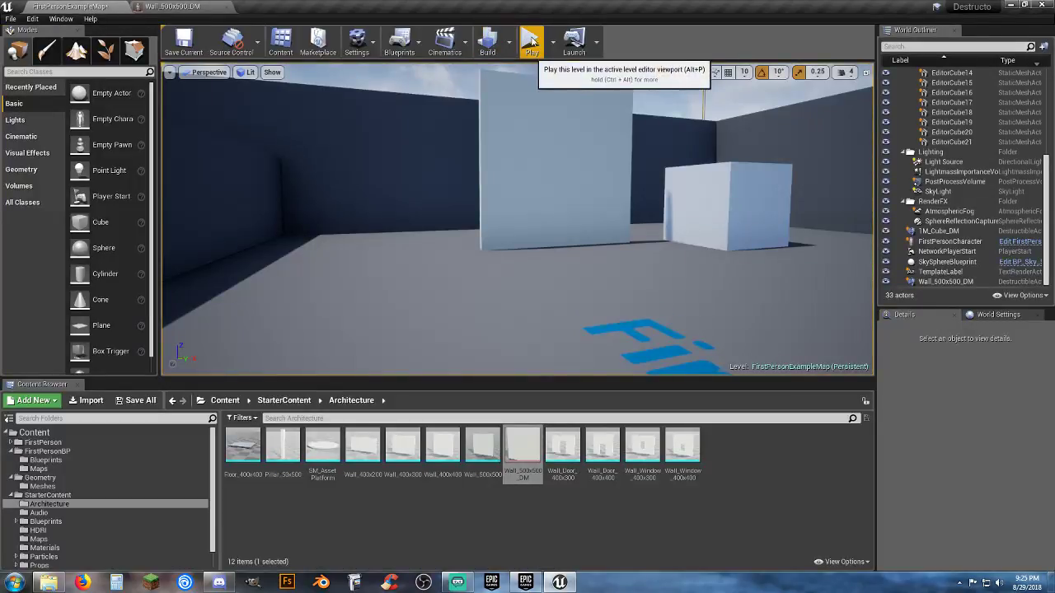
click(532, 39)
click(518, 220)
click(517, 219)
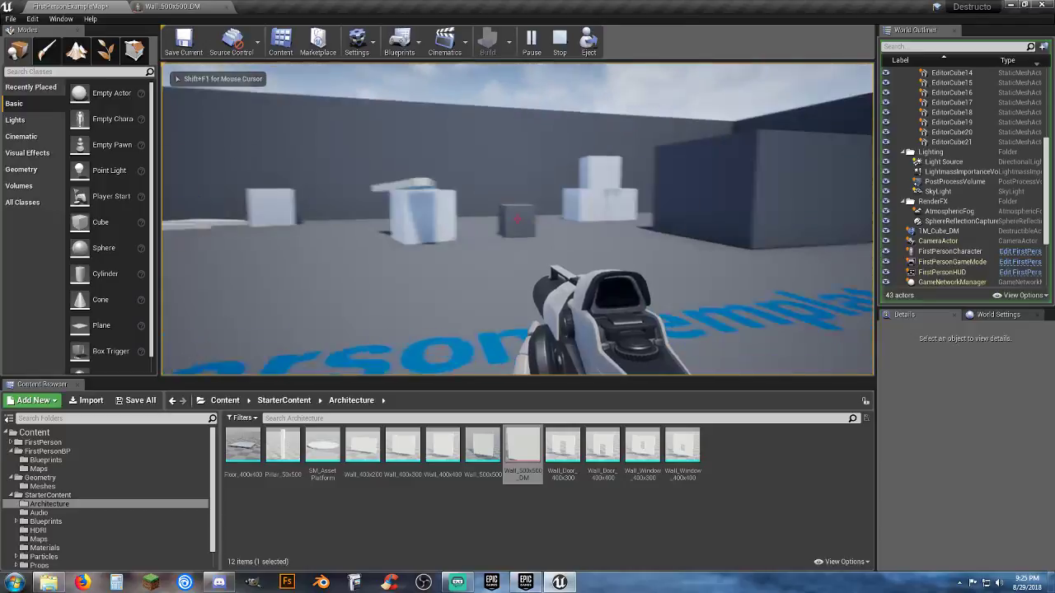
click(518, 219)
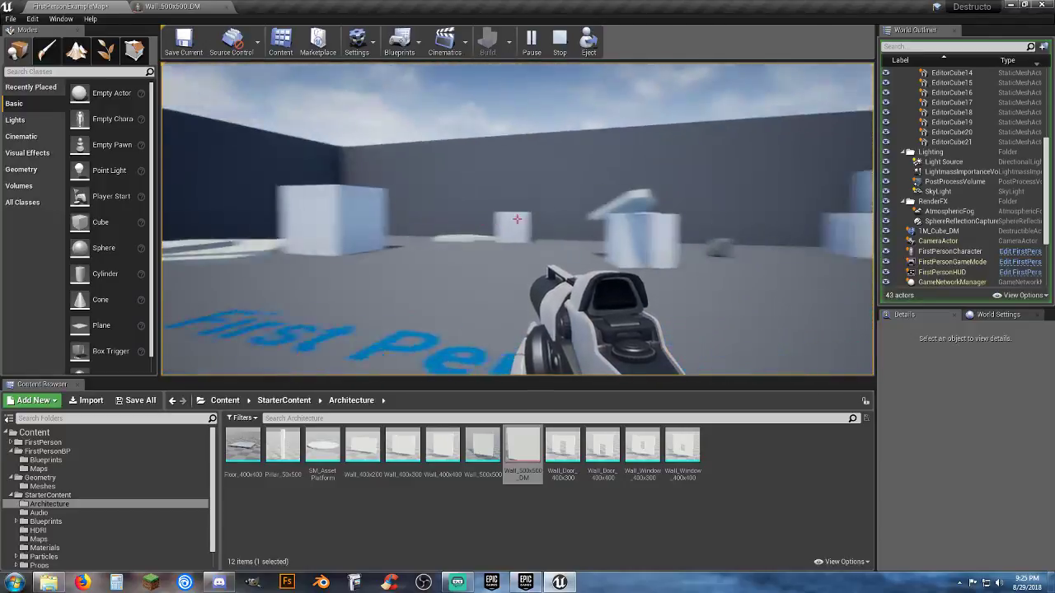
key(Escape)
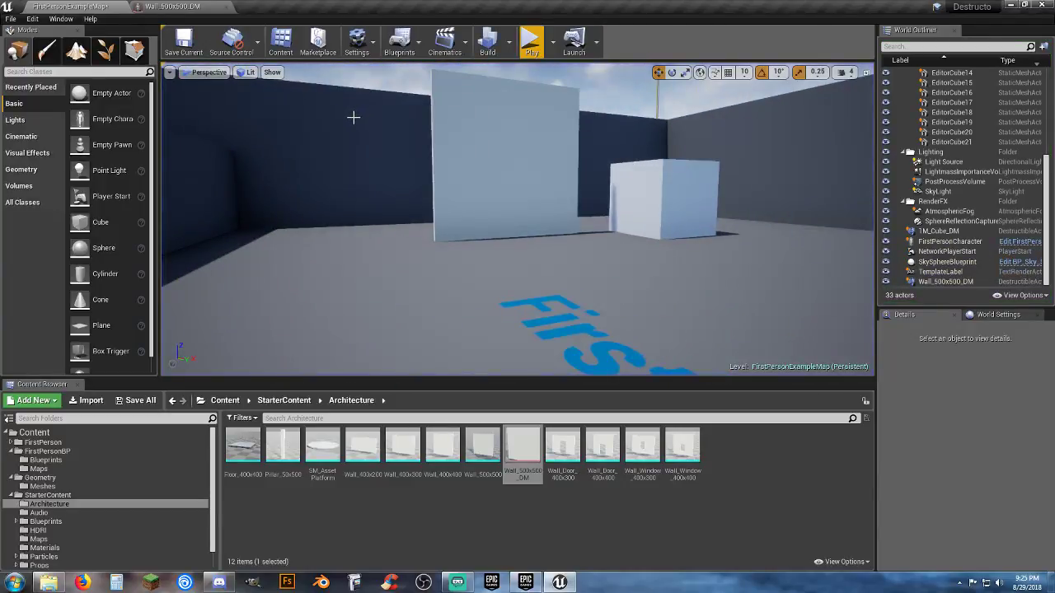
Examine the Wall_500x500_DM asset's damage, debris, flags, hierarchy depth and fracture effects settings
click(173, 8)
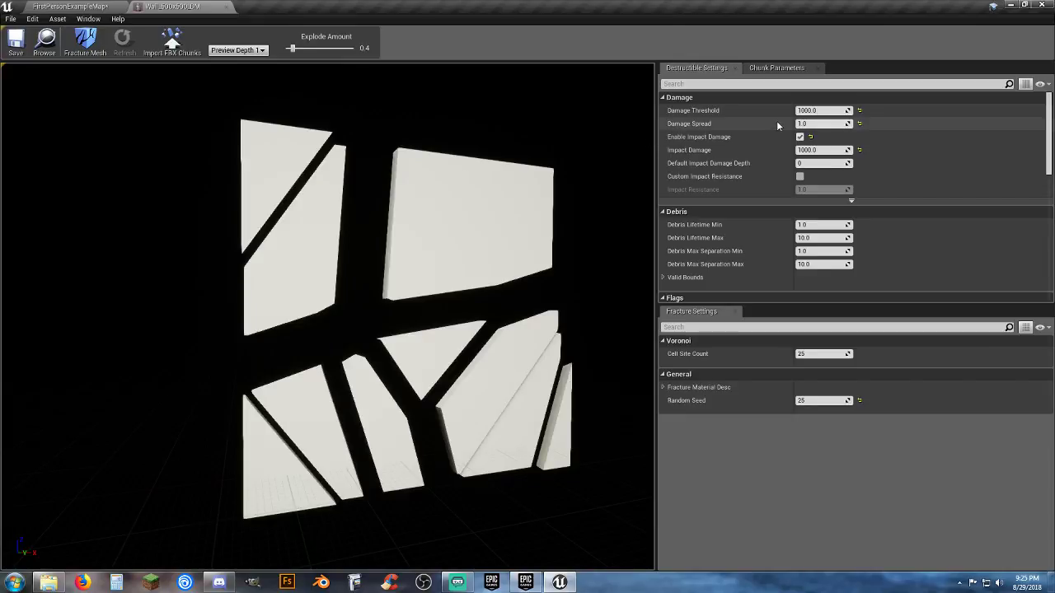
scroll(762, 156, down, 1)
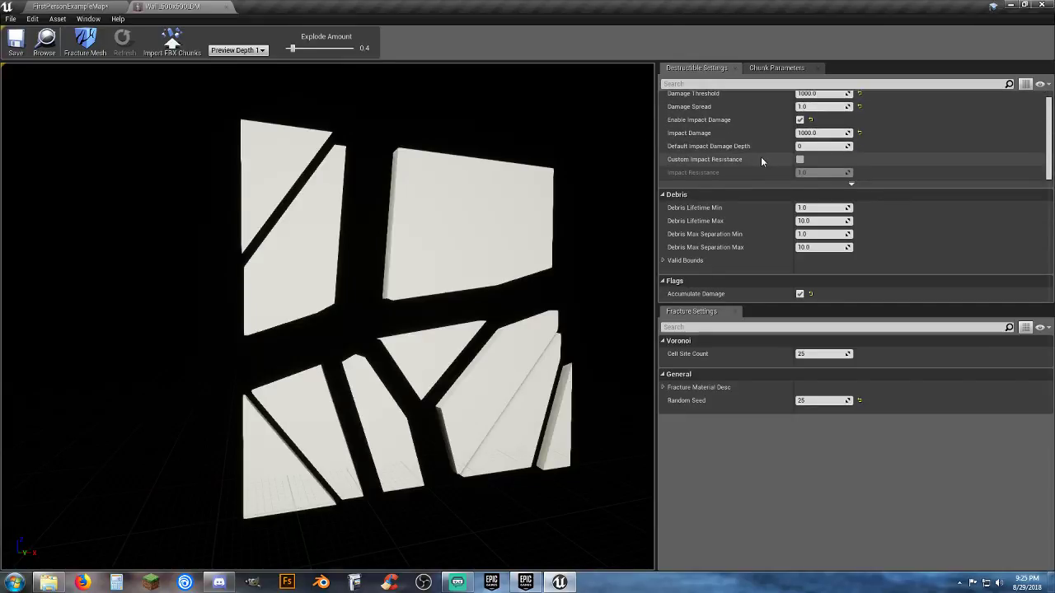
scroll(719, 155, down, 3)
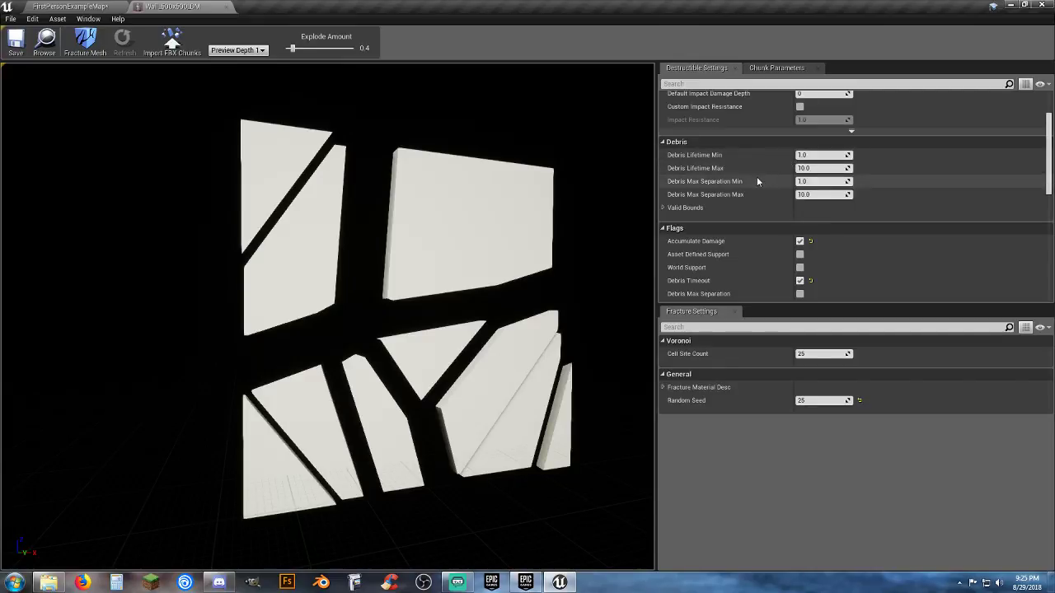
scroll(756, 176, down, 1)
scroll(759, 188, down, 1)
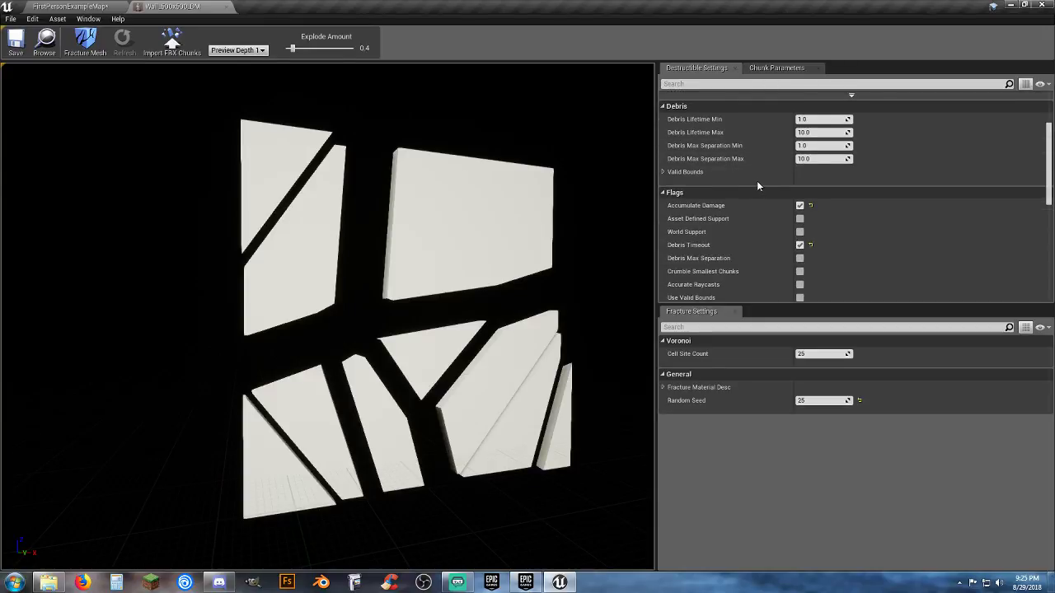
scroll(757, 185, down, 2)
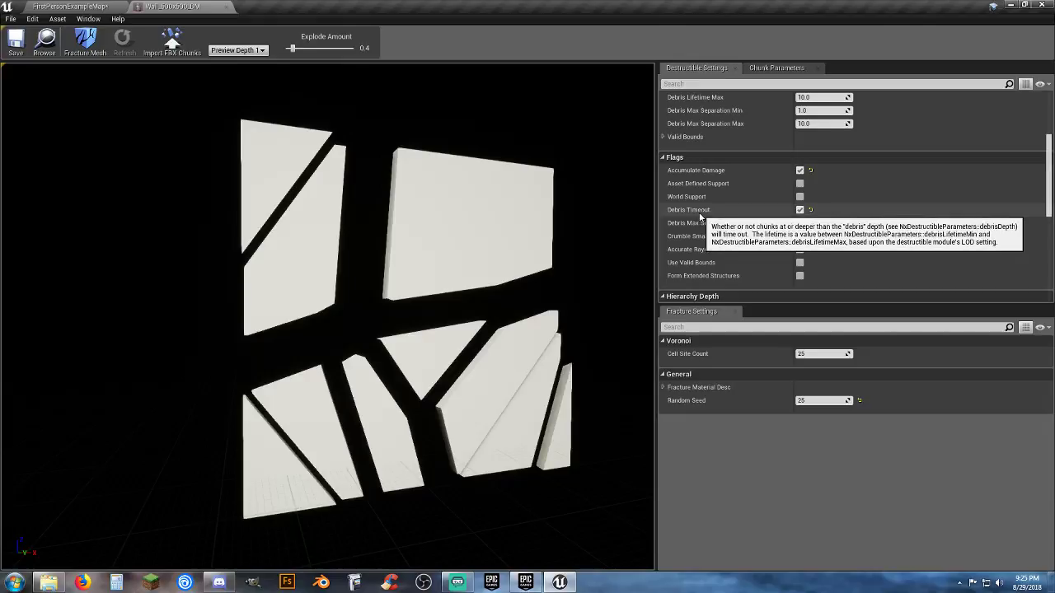
scroll(710, 208, up, 4)
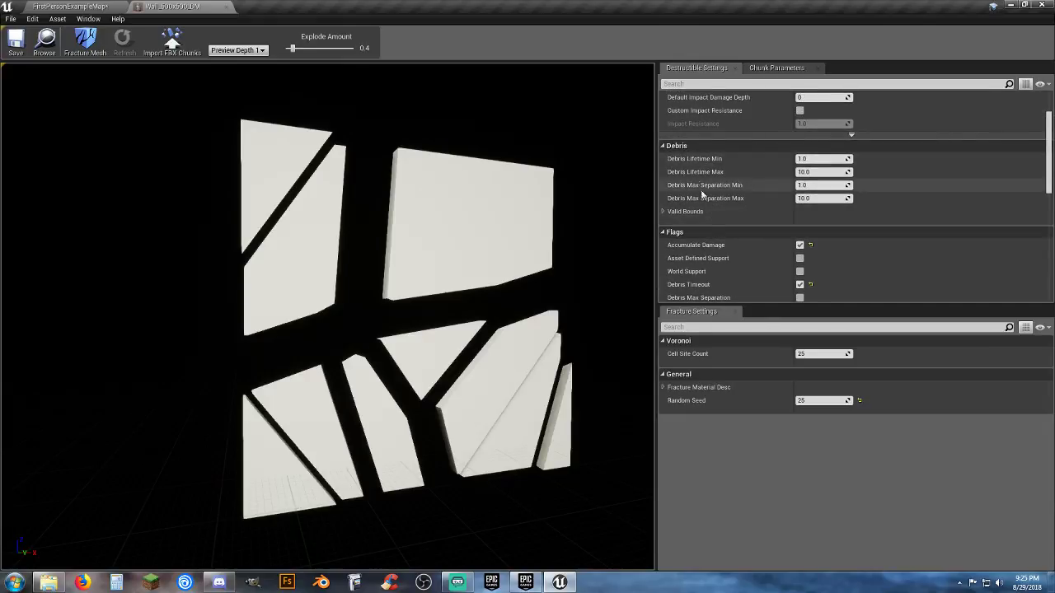
scroll(727, 177, down, 4)
scroll(727, 176, down, 1)
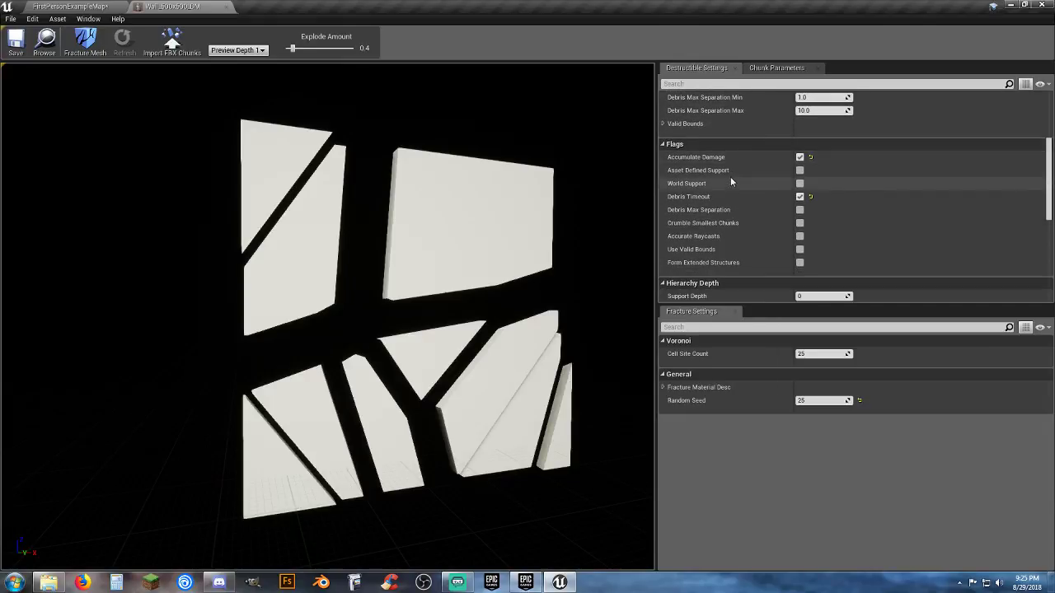
scroll(731, 180, down, 6)
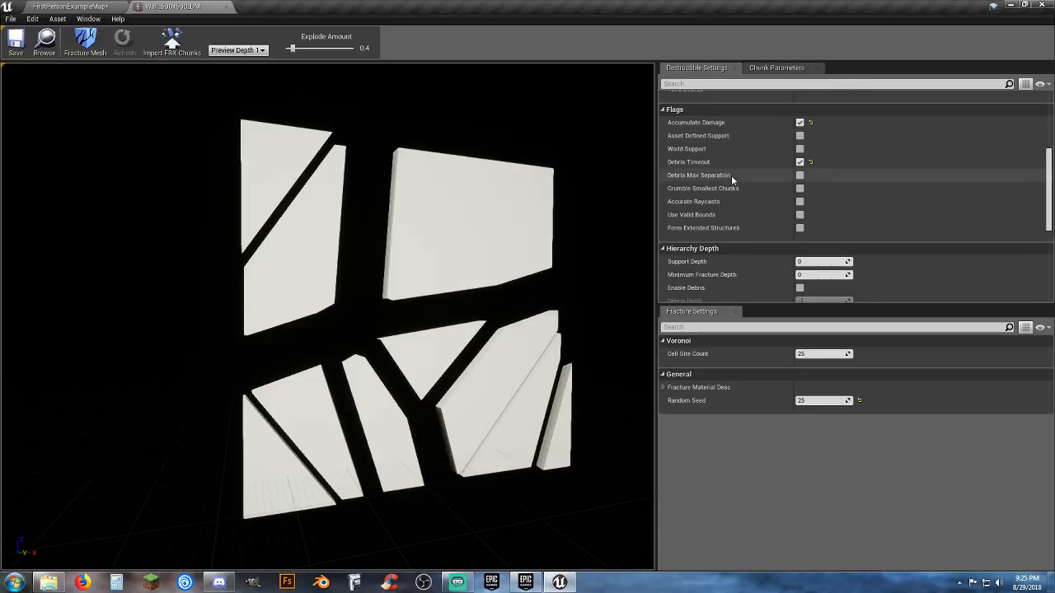
scroll(731, 178, down, 1)
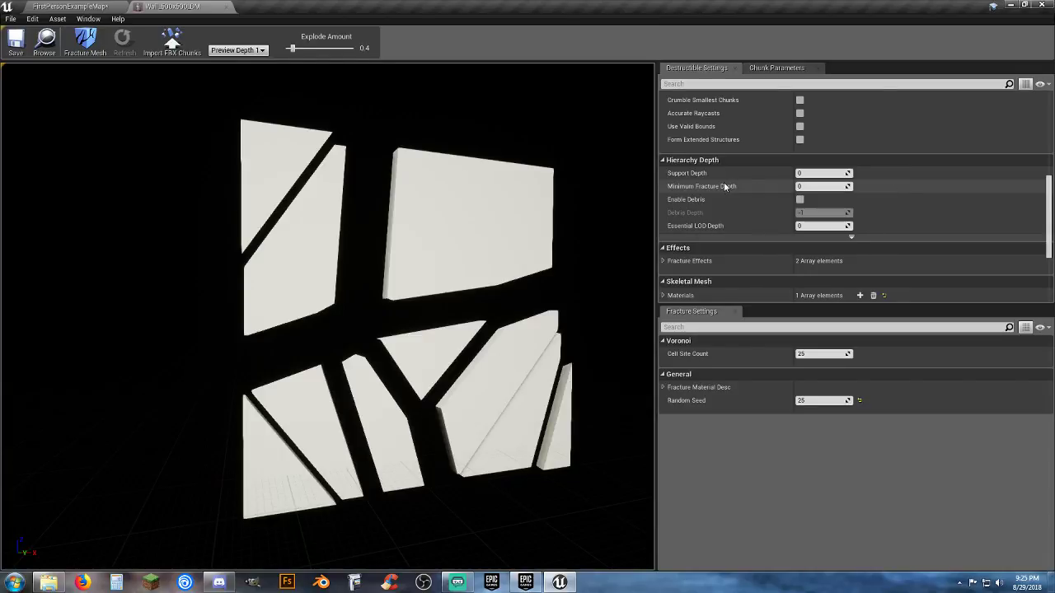
scroll(725, 192, down, 3)
scroll(722, 194, down, 3)
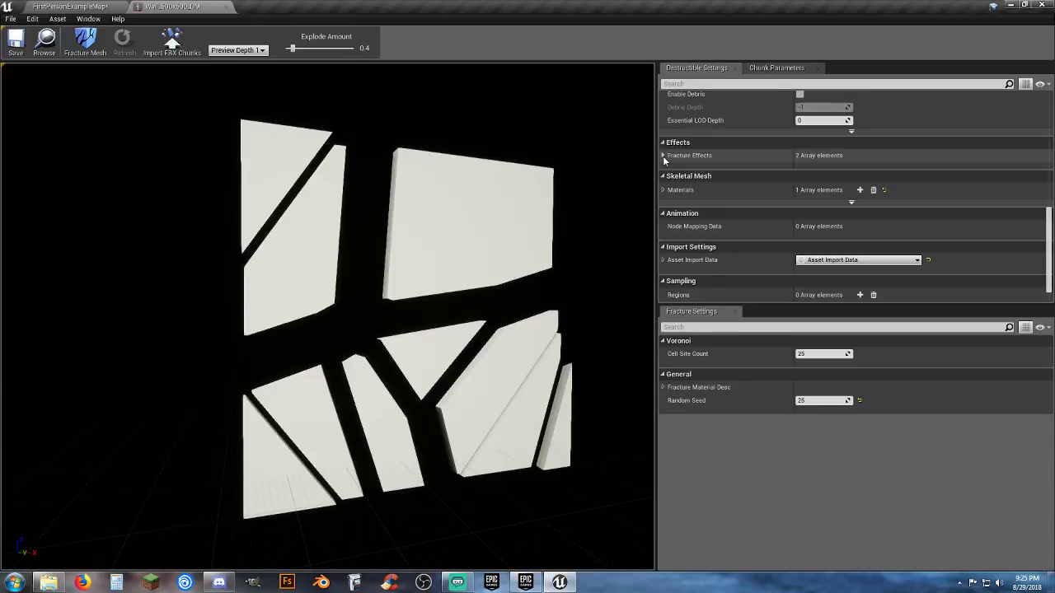
click(662, 156)
click(663, 156)
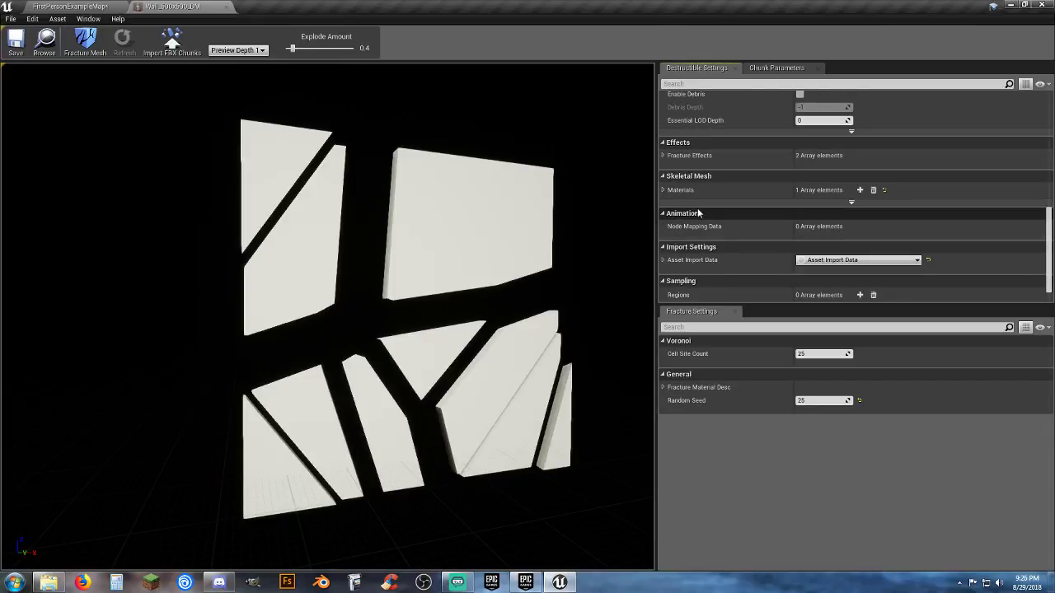
Set the wall's fracture Random Seed to 10 and Cell Site Count to 10, and return to the level
scroll(707, 214, down, 1)
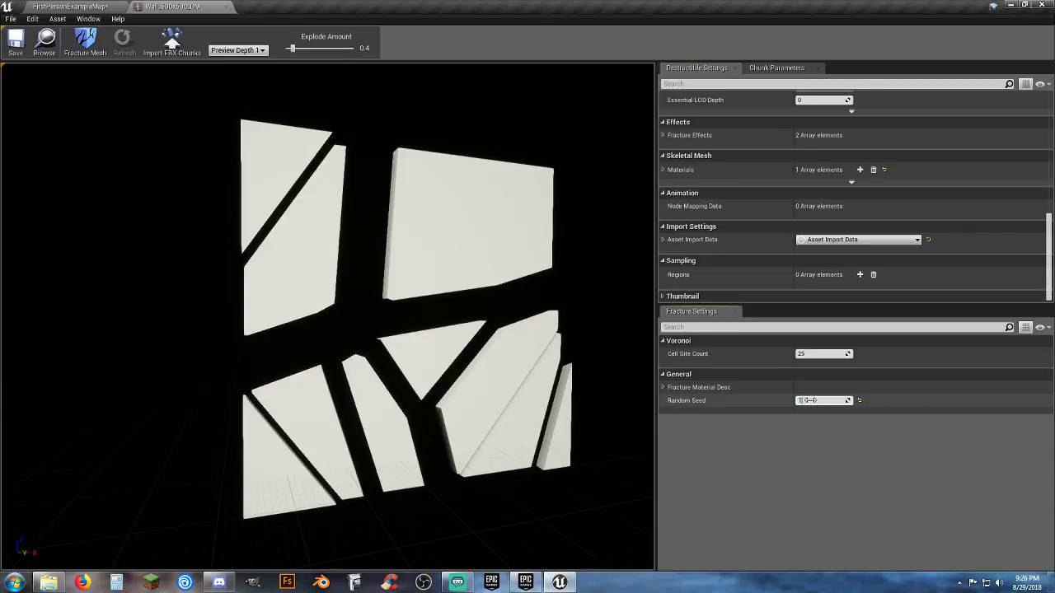
click(811, 354)
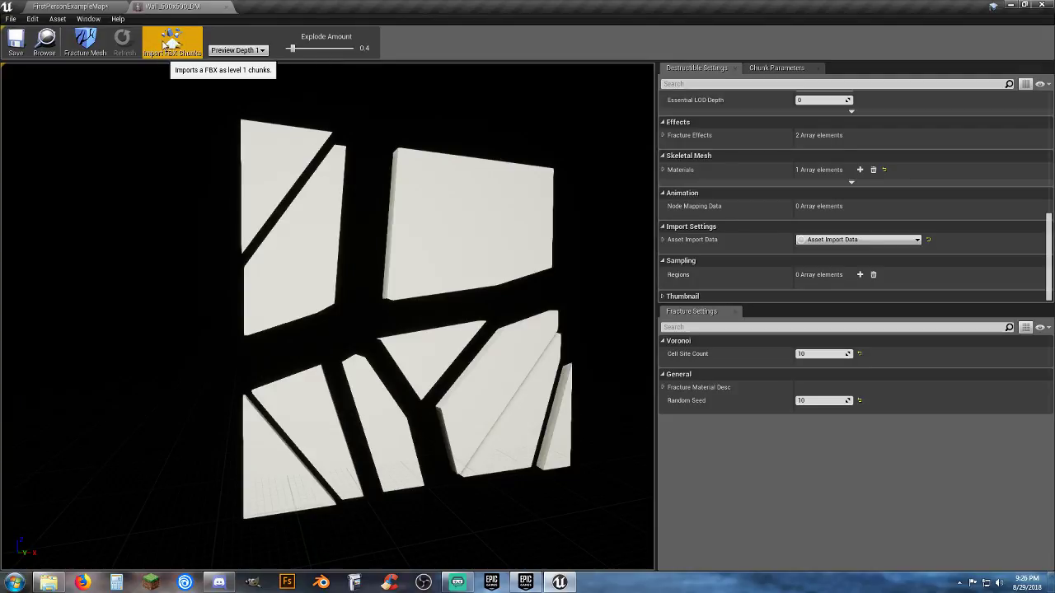
click(86, 6)
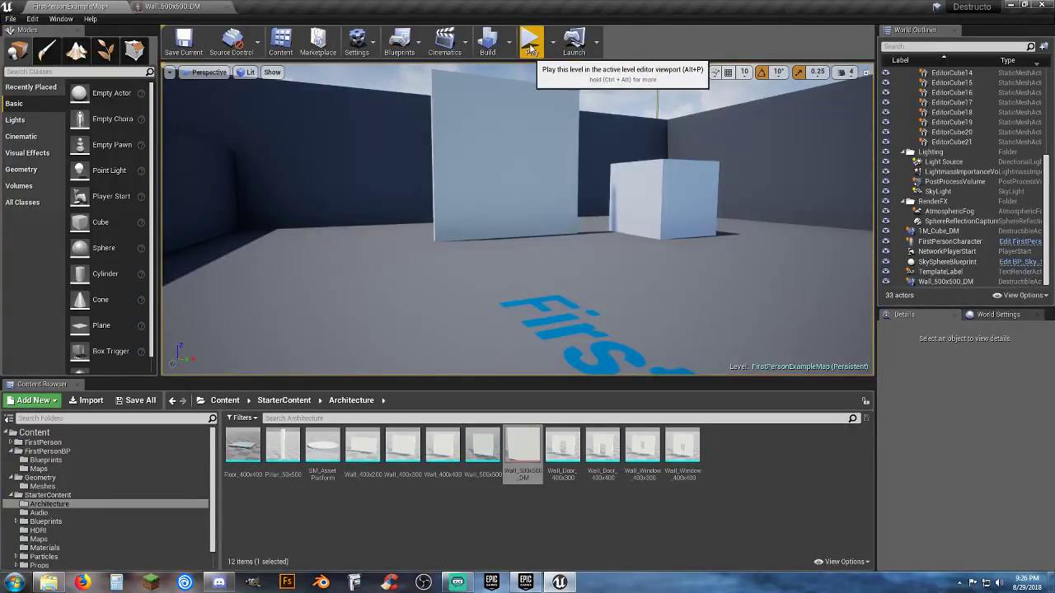
Play-test shooting the destructible wall, and save the modified FirstPersonExampleMap level and M_Basic_Wall material
click(531, 48)
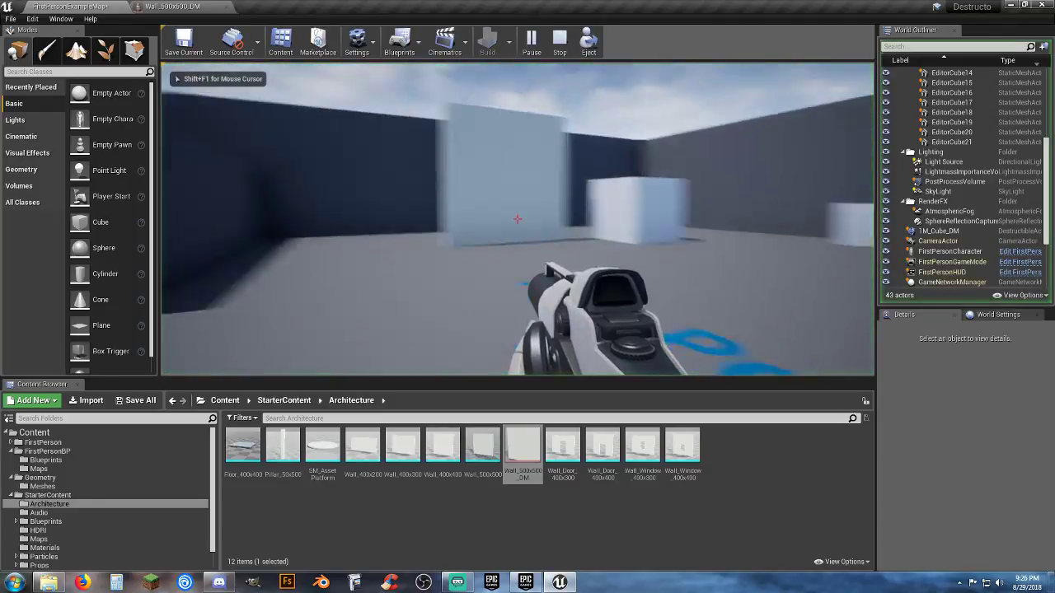
click(518, 220)
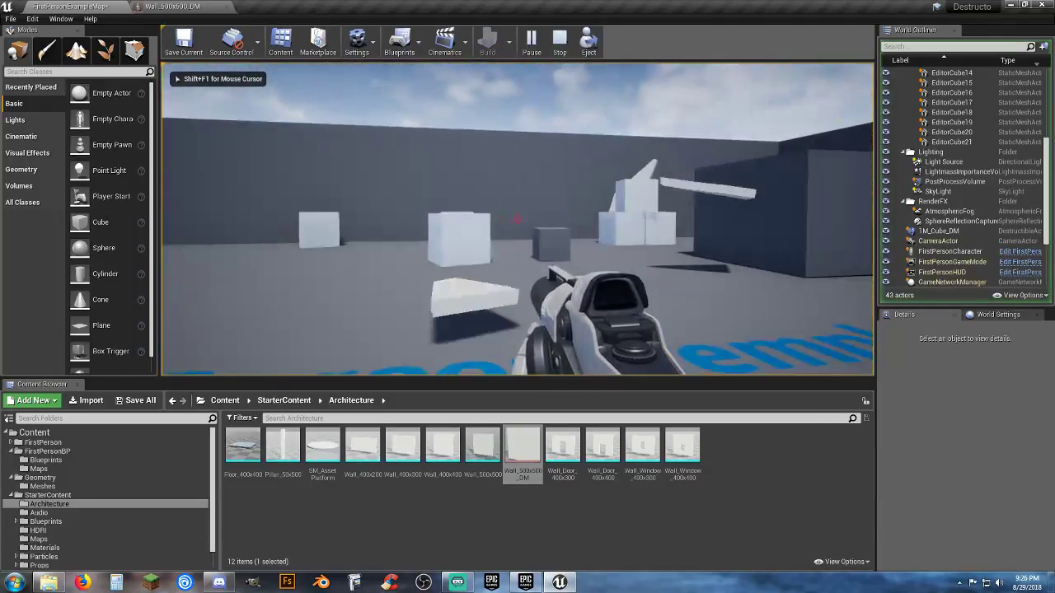
key(Escape)
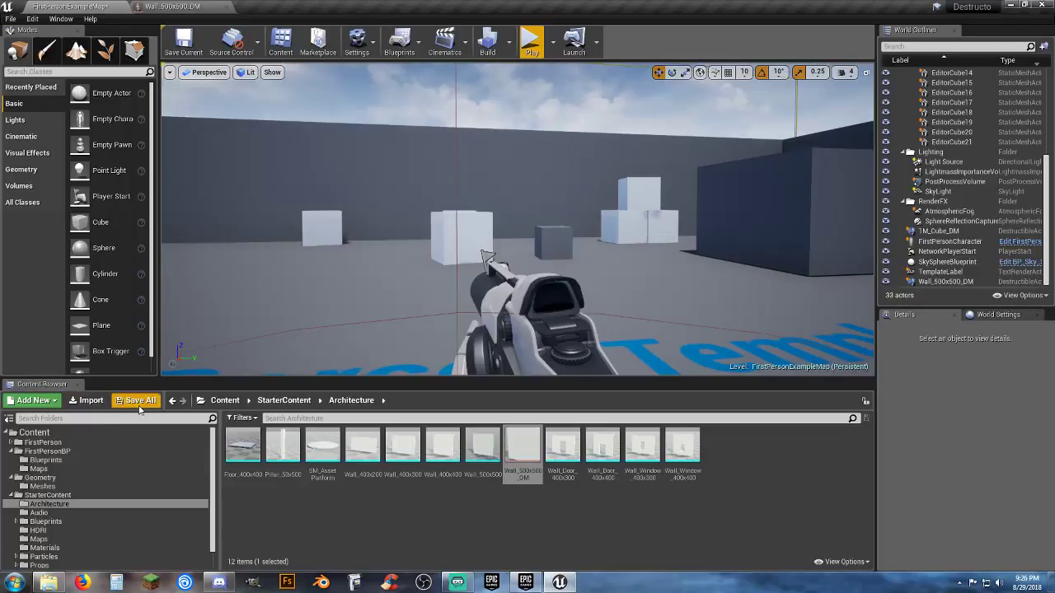
click(139, 402)
click(626, 393)
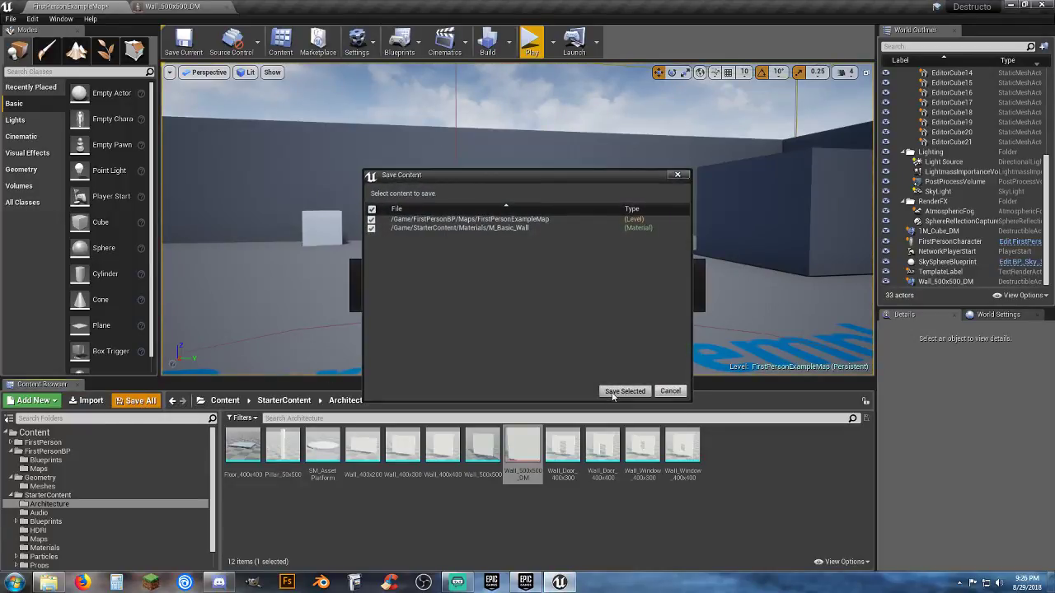
Play-test the saved level, walking up to shoot the destructible wall and the dark destructible cube
click(530, 52)
key(w)
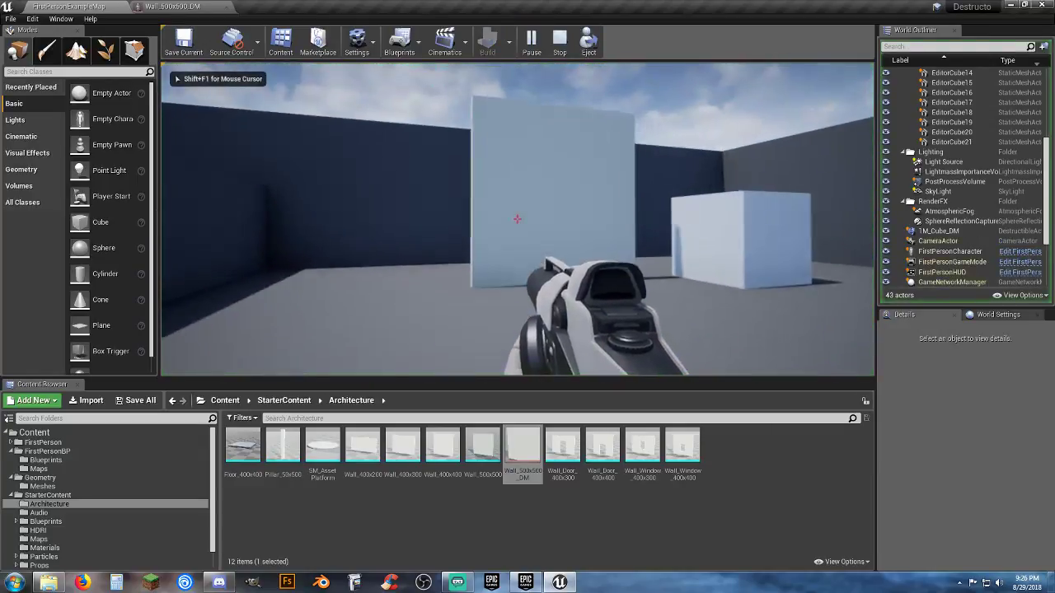
click(518, 219)
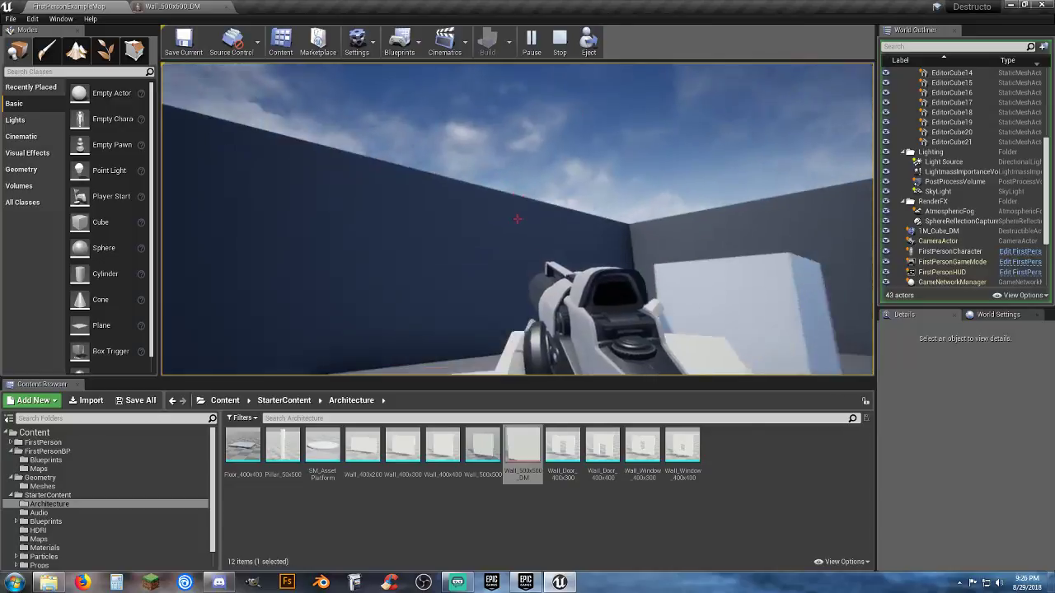
key(w)
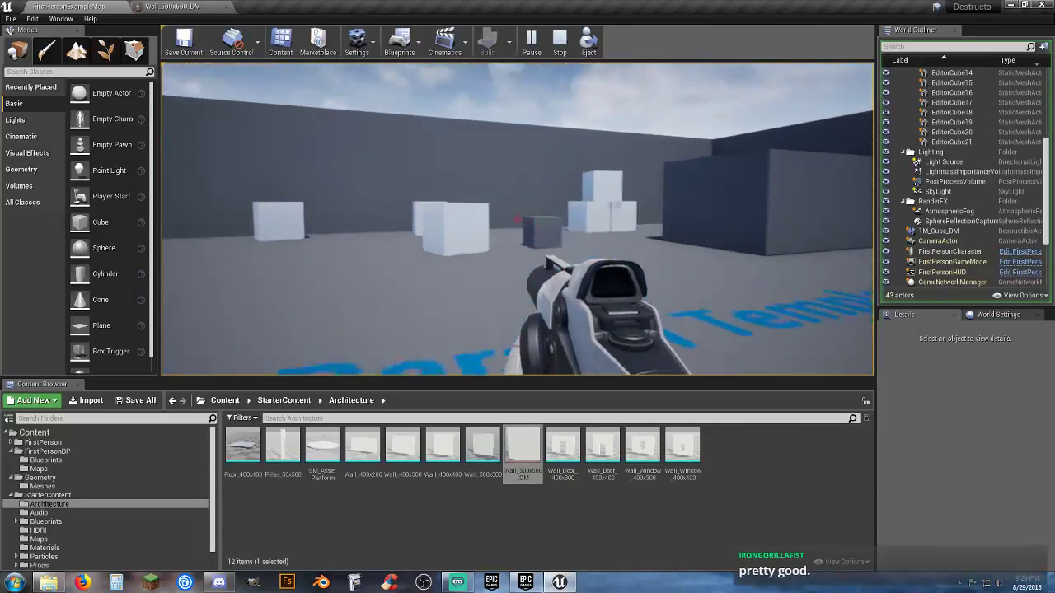
click(518, 218)
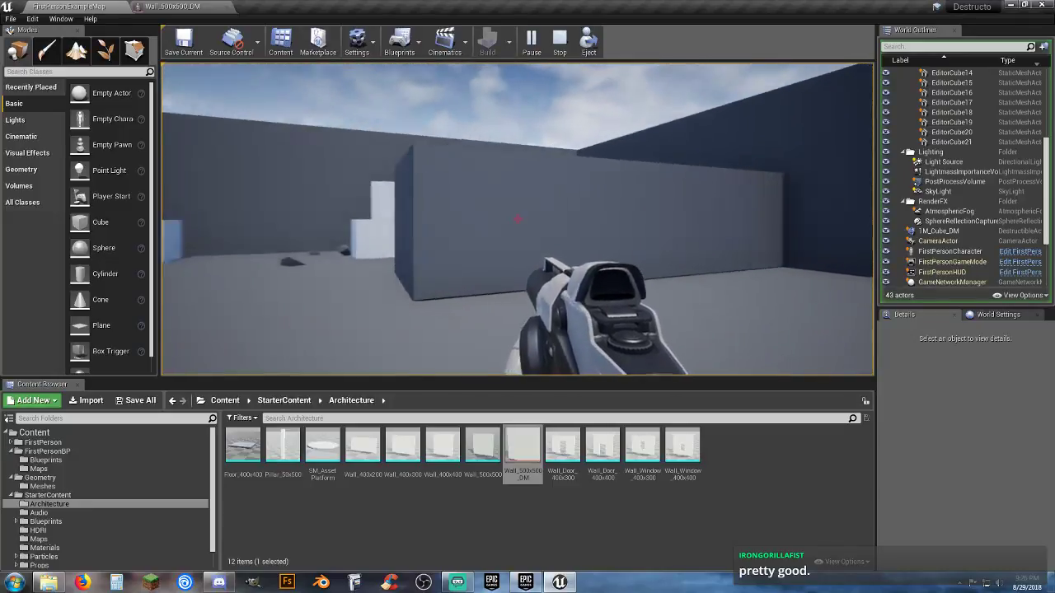
key(Escape)
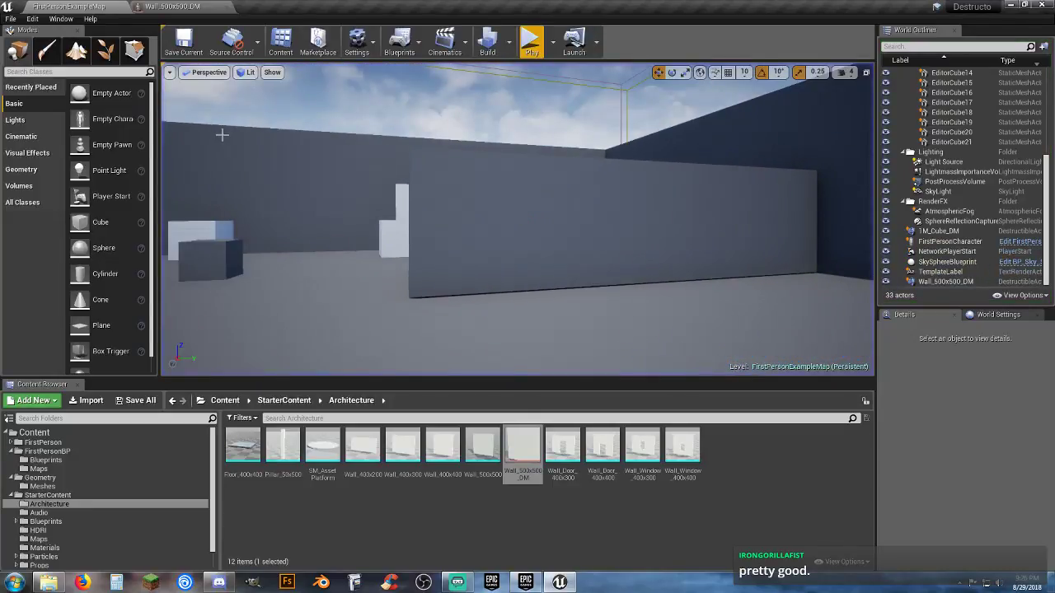
Move the dark destructible cube 1M_Cube_DM across the floor into the open space among the white cubes
click(531, 194)
drag(567, 213, 346, 365)
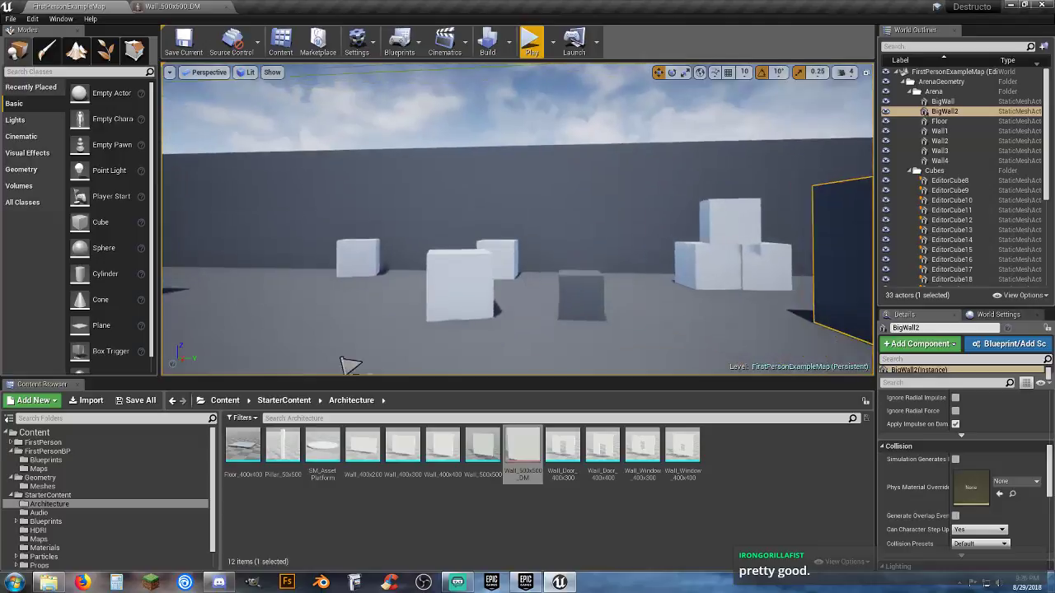
click(587, 293)
right_drag(636, 268, 567, 278)
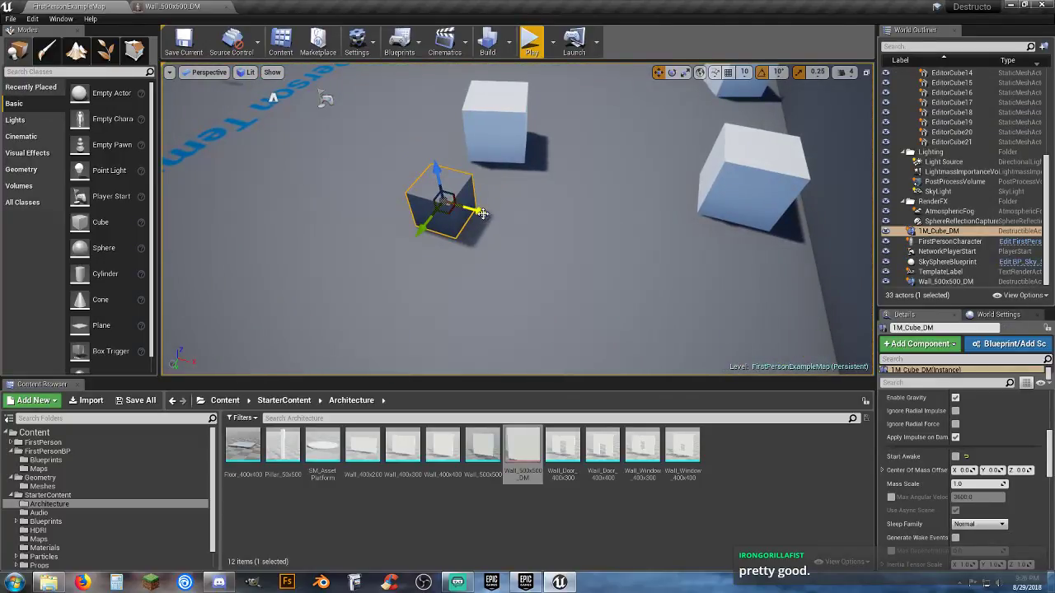
drag(482, 213, 610, 232)
right_drag(611, 233, 723, 203)
Scale the destructible cube into a long, tall wall and raise it to stand on the floor
click(684, 72)
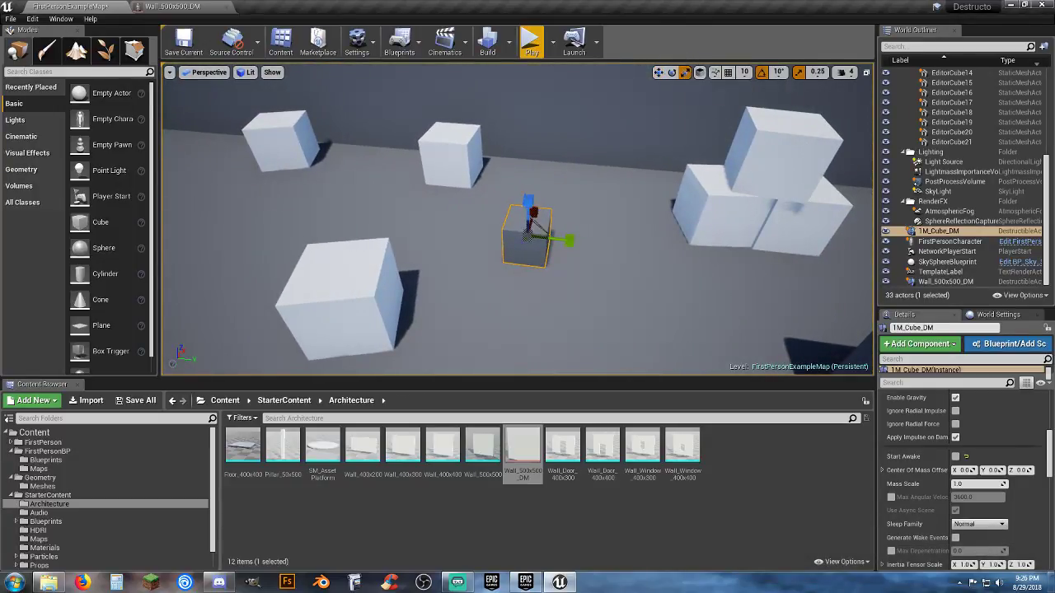
drag(569, 243, 672, 252)
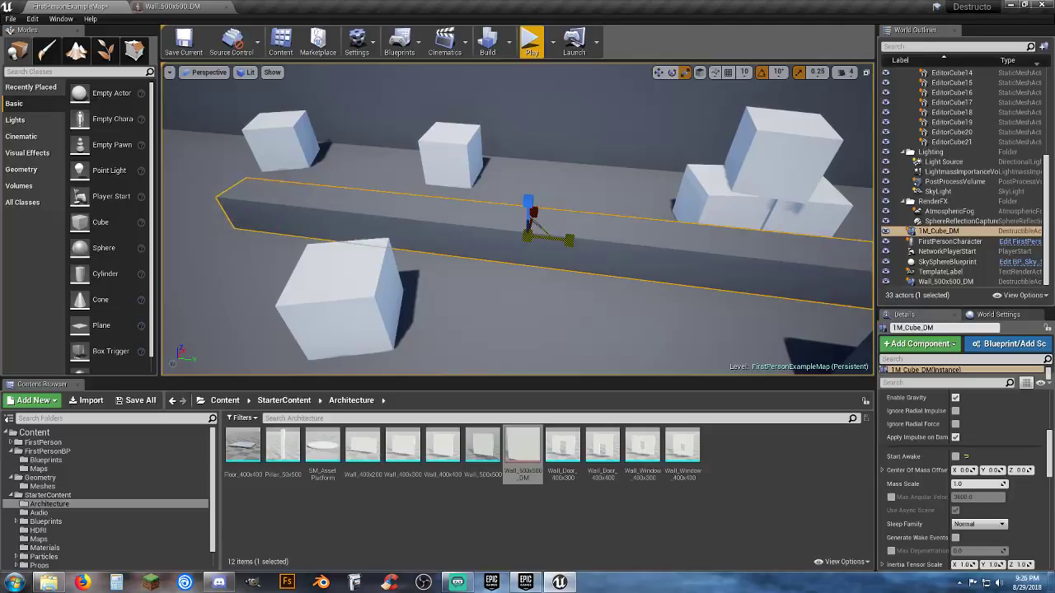
right_drag(547, 254, 375, 282)
drag(600, 256, 557, 198)
right_drag(557, 198, 618, 174)
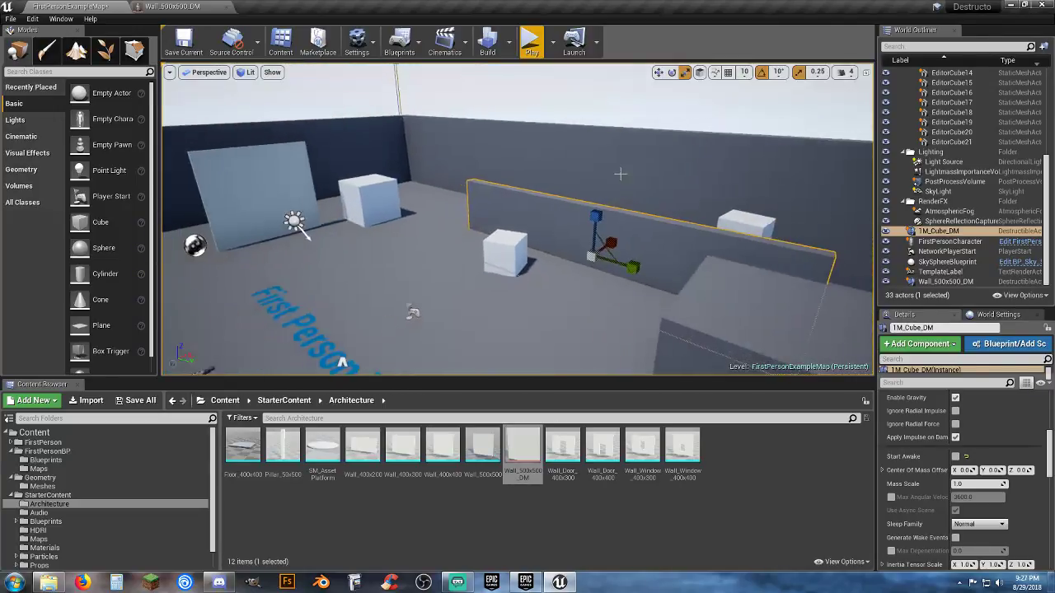
click(659, 75)
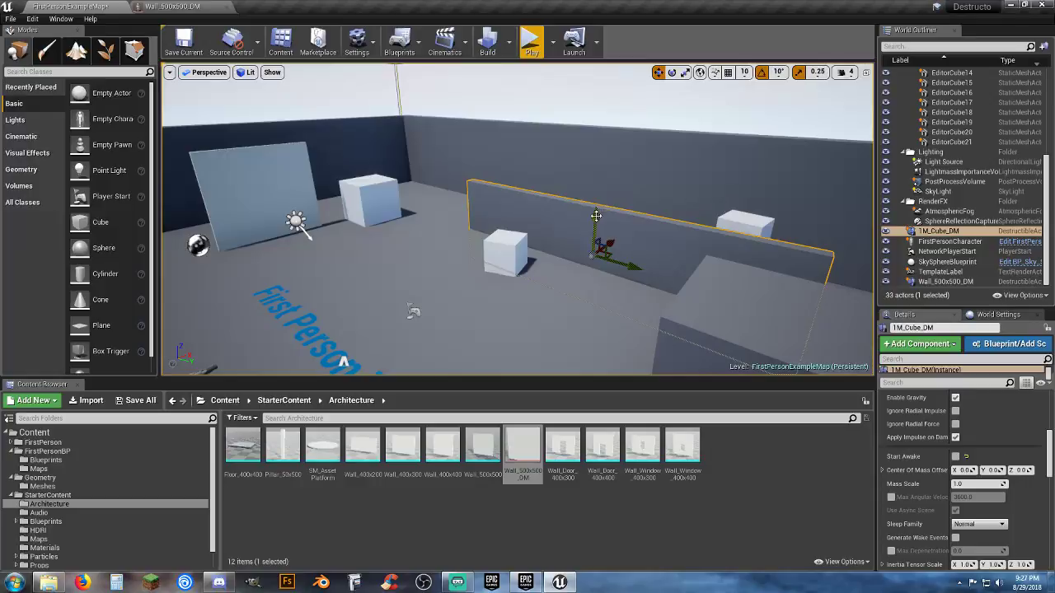
drag(596, 216, 590, 176)
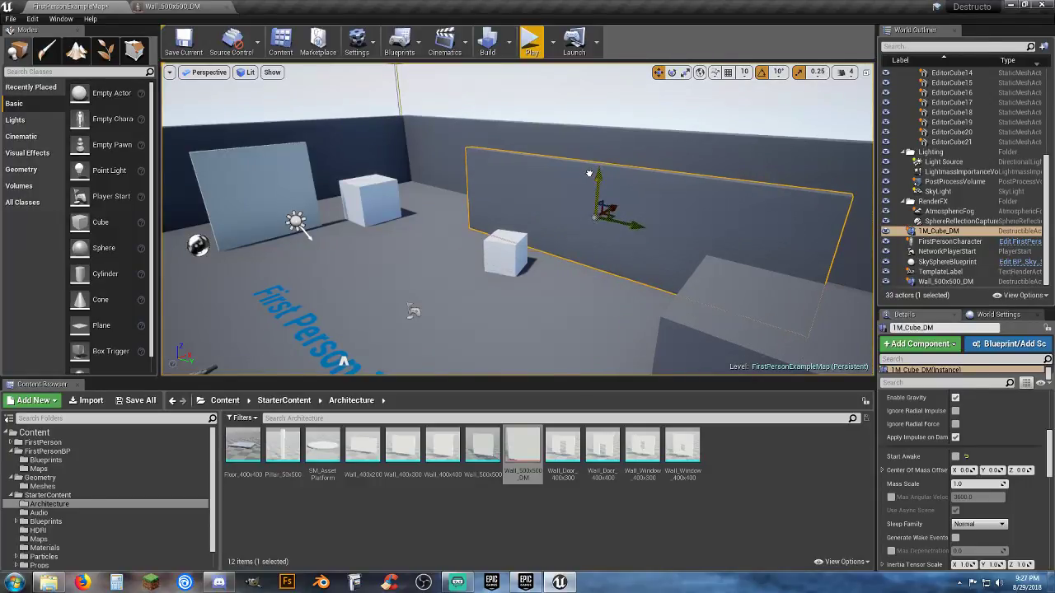
Play-test the level, shooting the stretched cube wall and walking among its fractured pieces
click(530, 38)
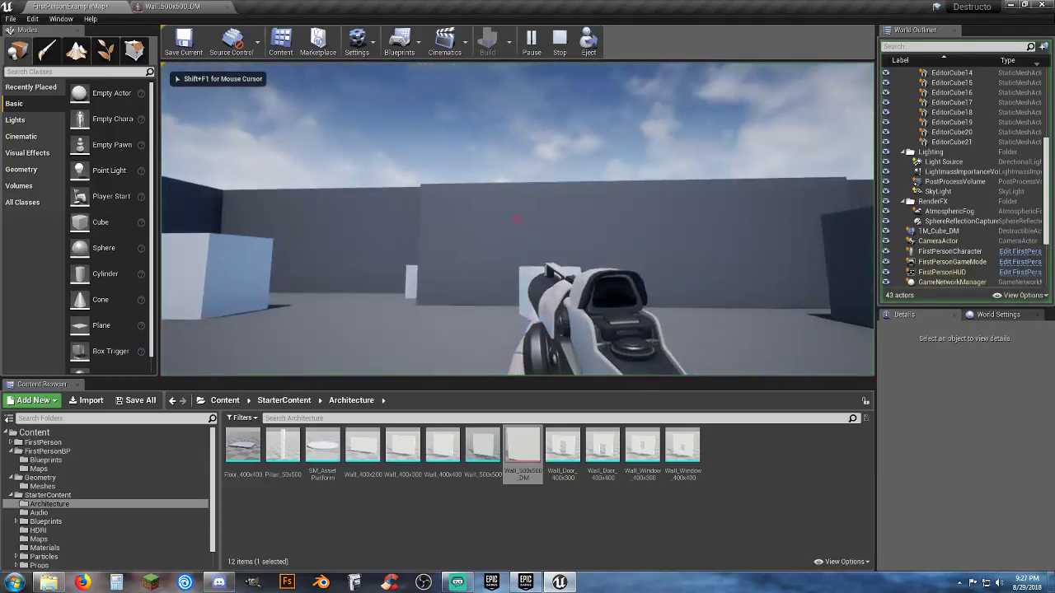
key(w)
click(518, 219)
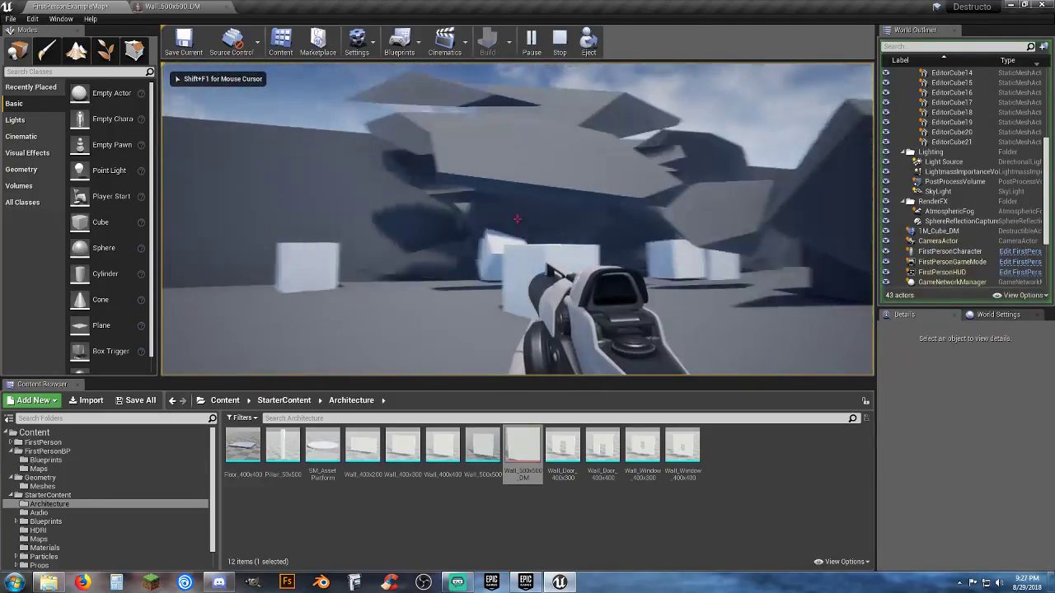
key(d)
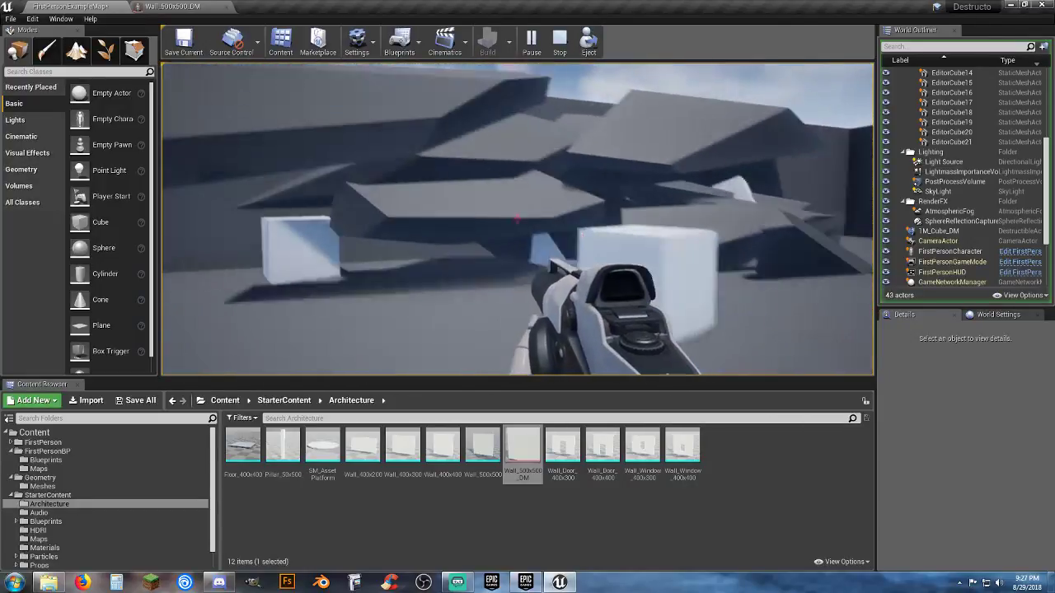
key(w)
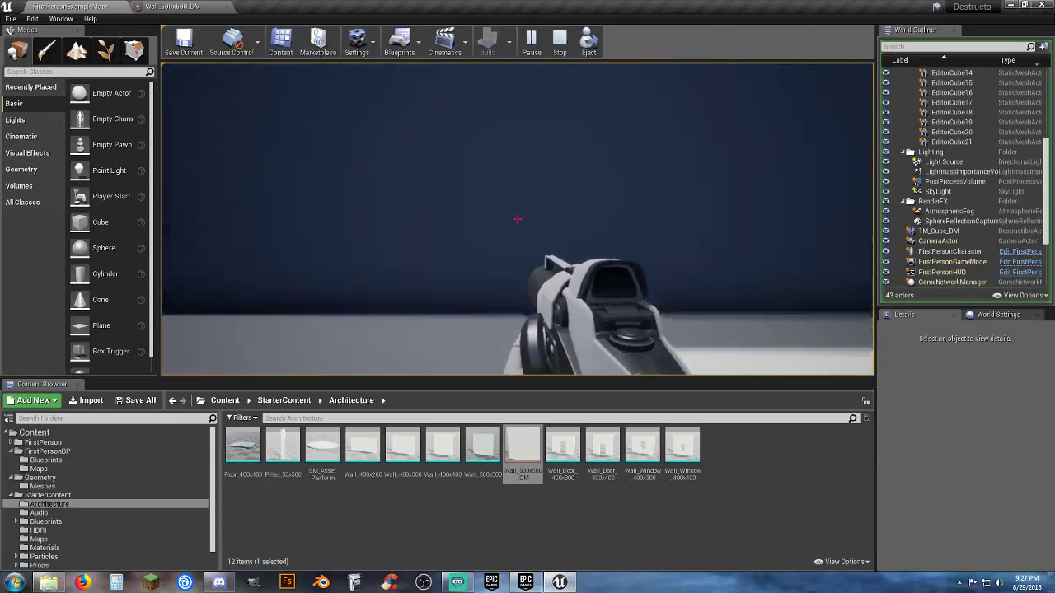
key(s)
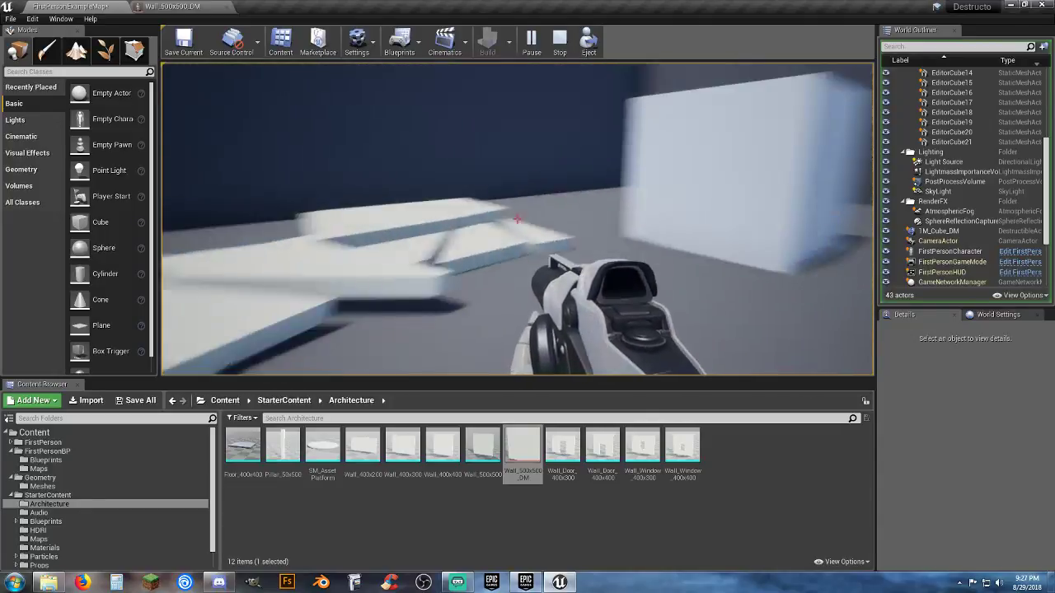
key(Escape)
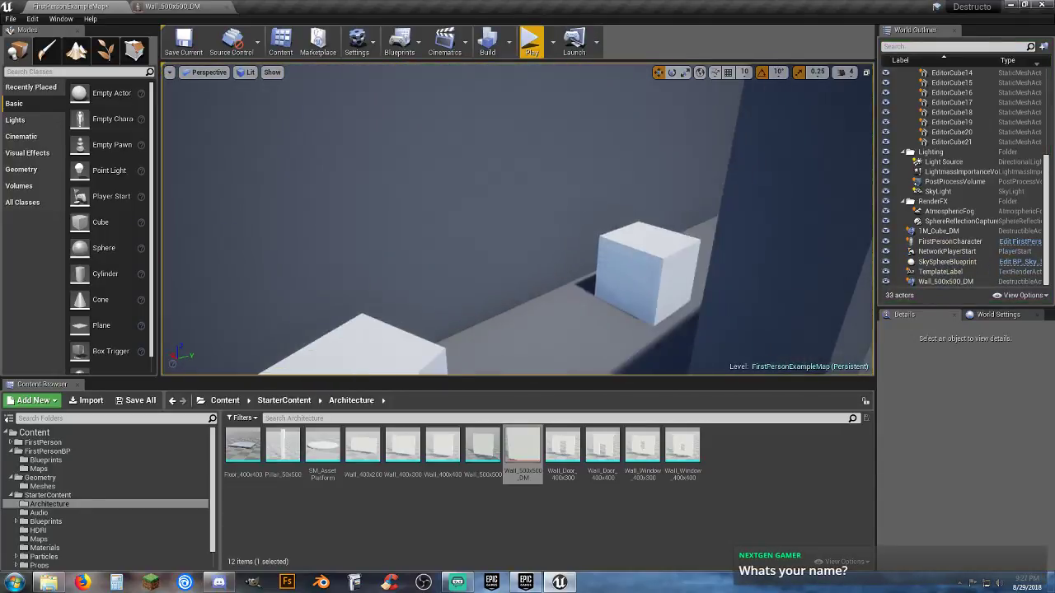
Select the stretched cube wall and inspect it from the side and front
right_drag(476, 242, 618, 246)
click(475, 242)
right_drag(476, 242, 504, 199)
key(a)
key(d)
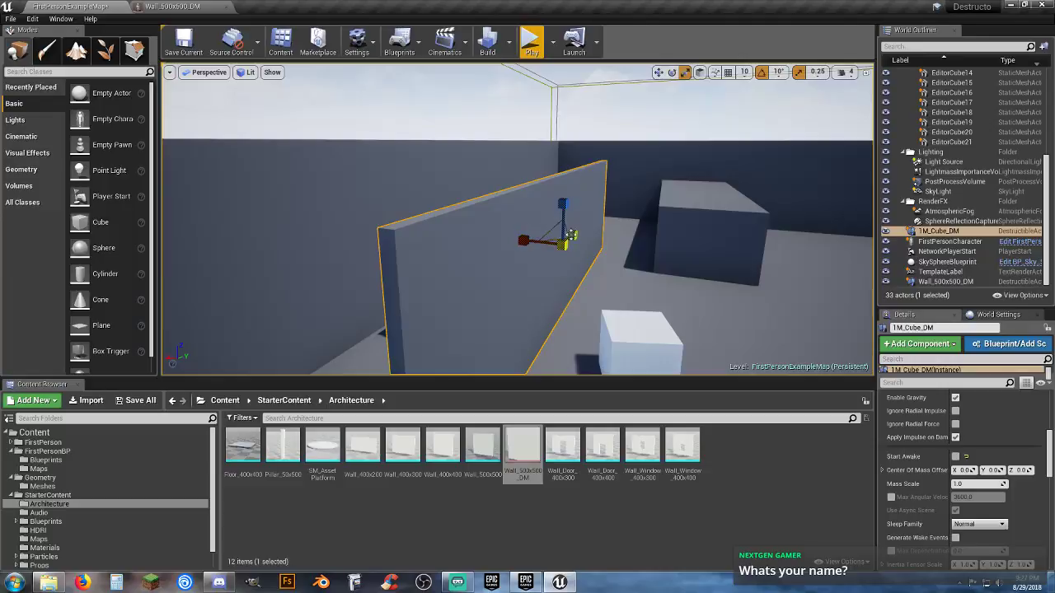
key(d)
right_drag(570, 235, 454, 237)
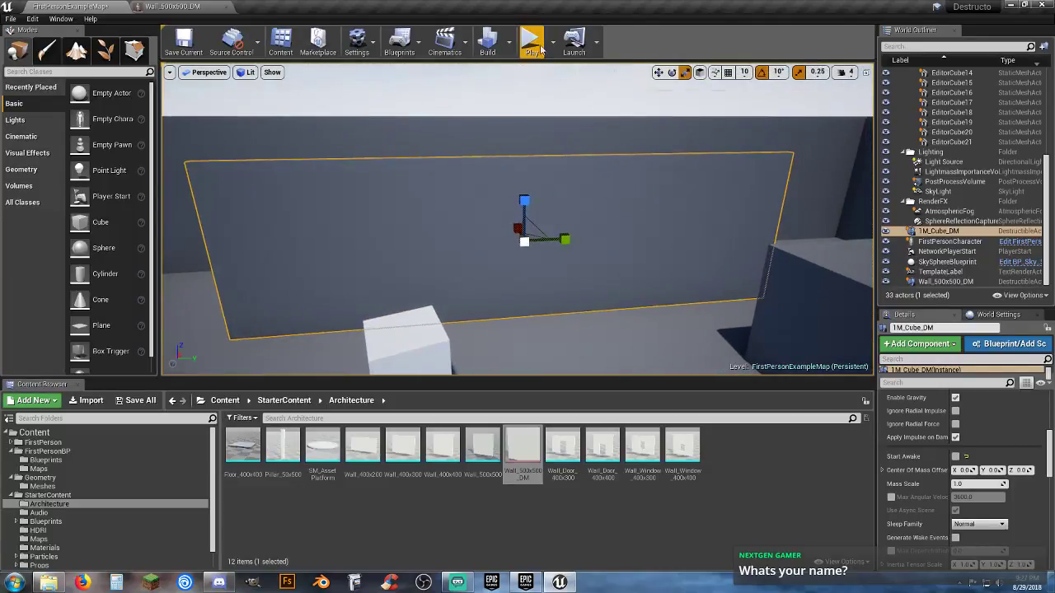
Play-test the level again, walking around the broken cube wall and shooting its remaining chunks
click(533, 41)
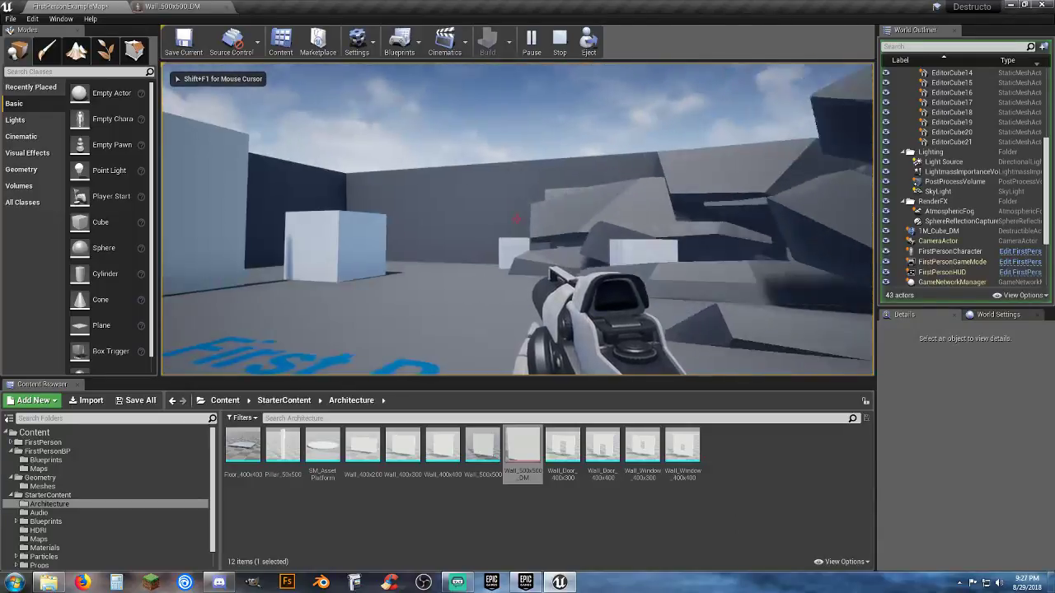
key(w)
key(w)
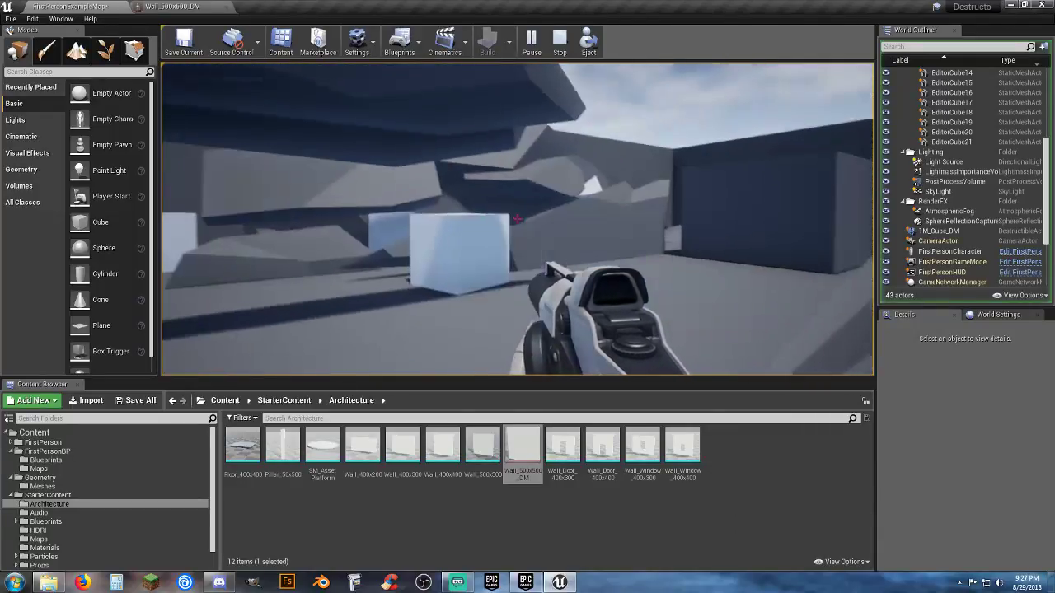
key(w)
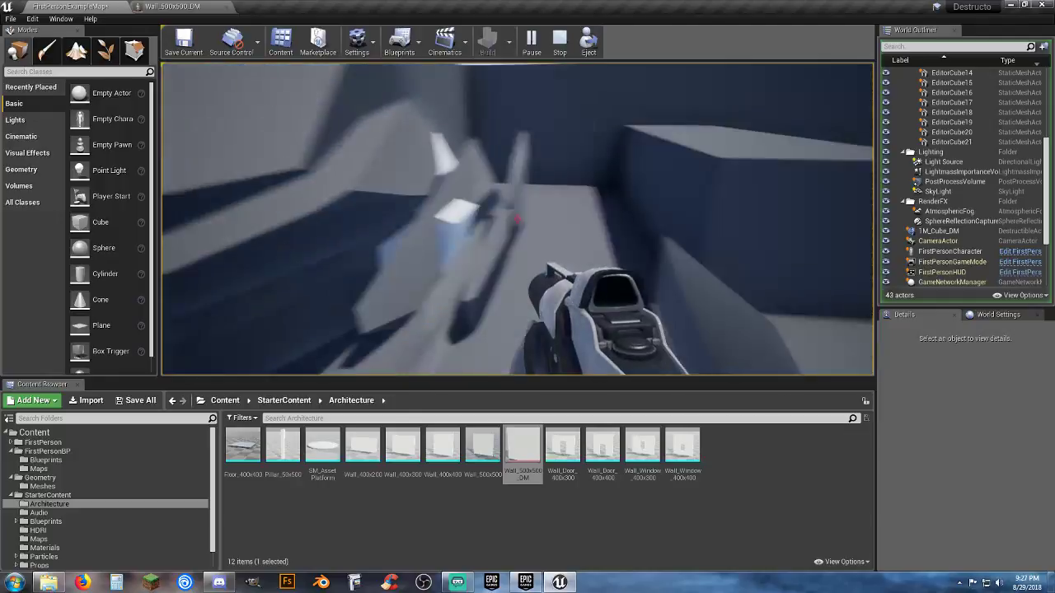
key(w)
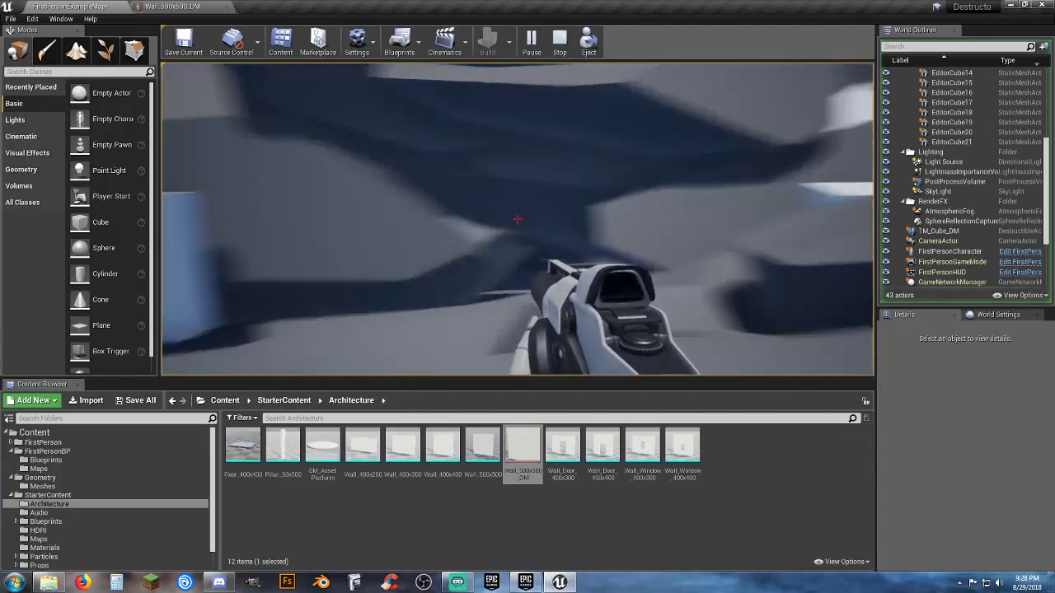
key(w)
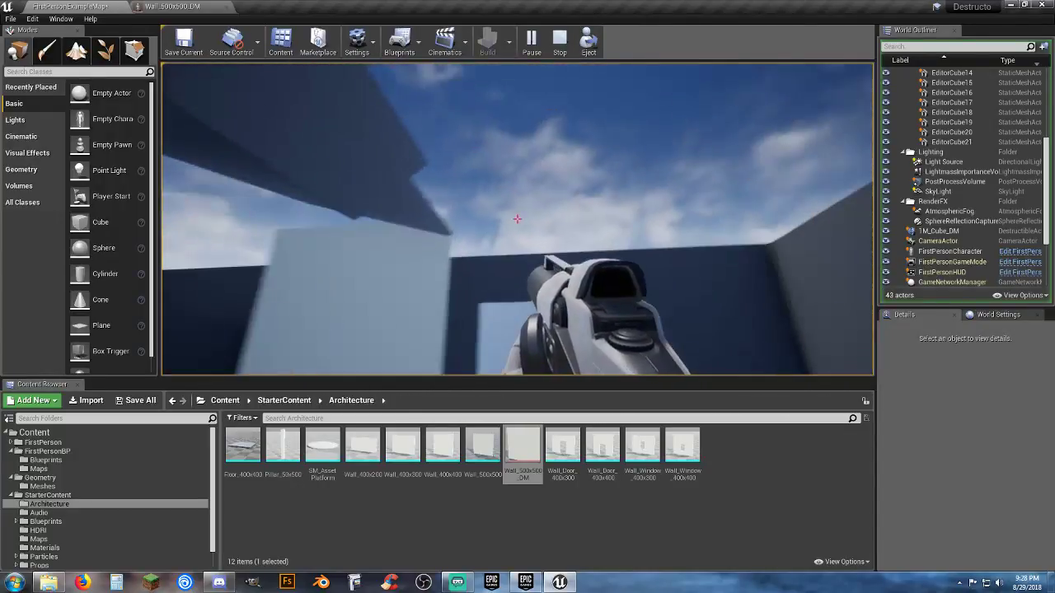
key(w)
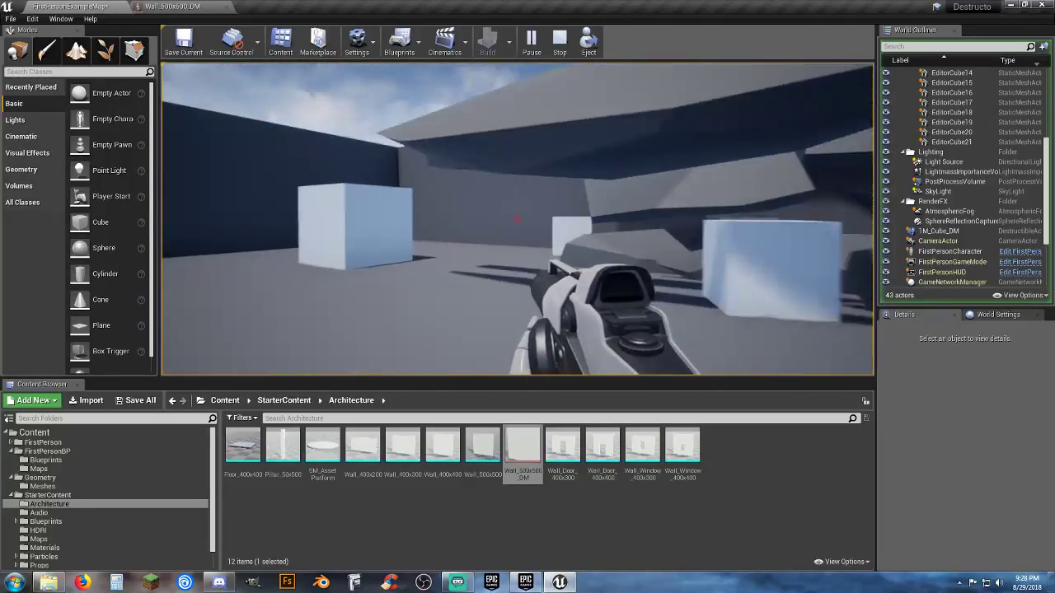
key(s)
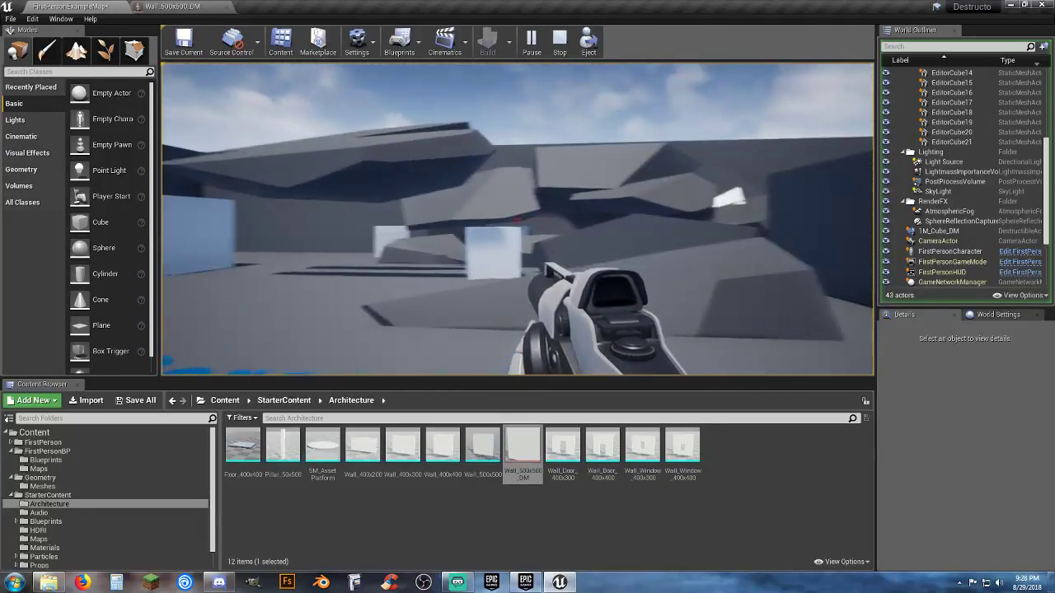
click(518, 220)
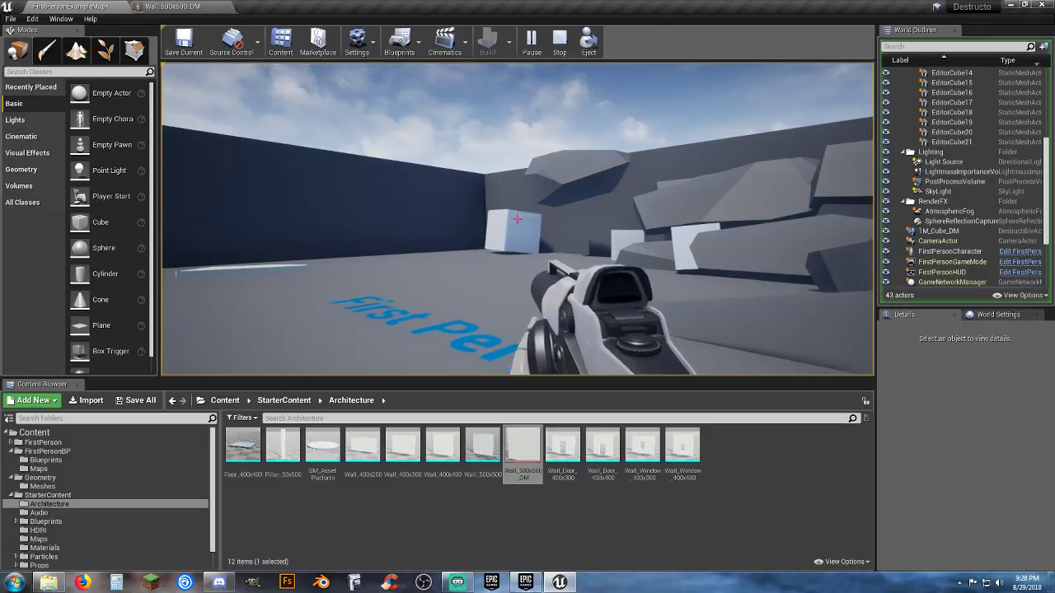
key(w)
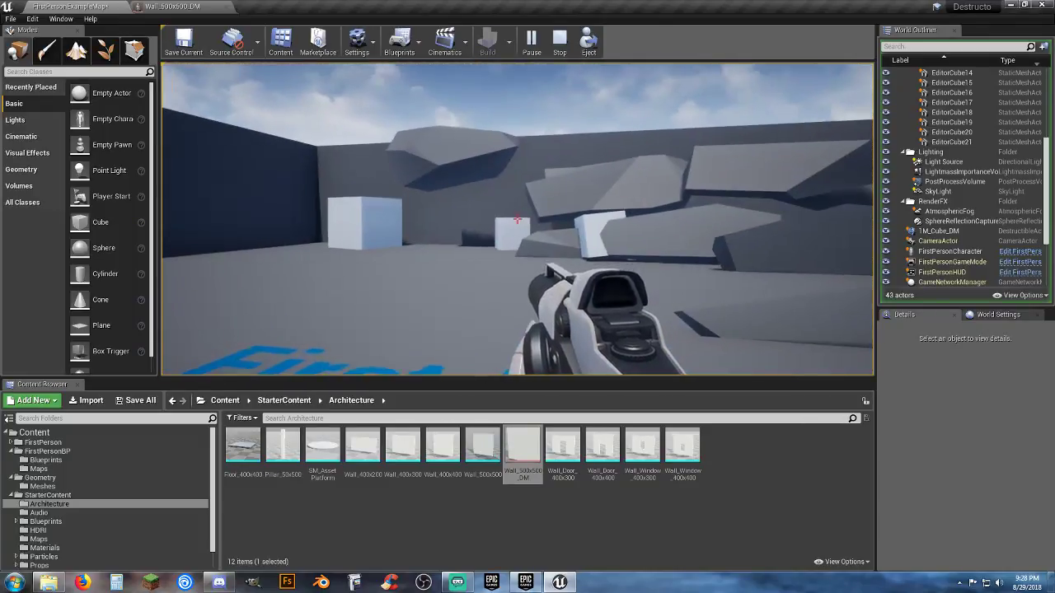
key(w)
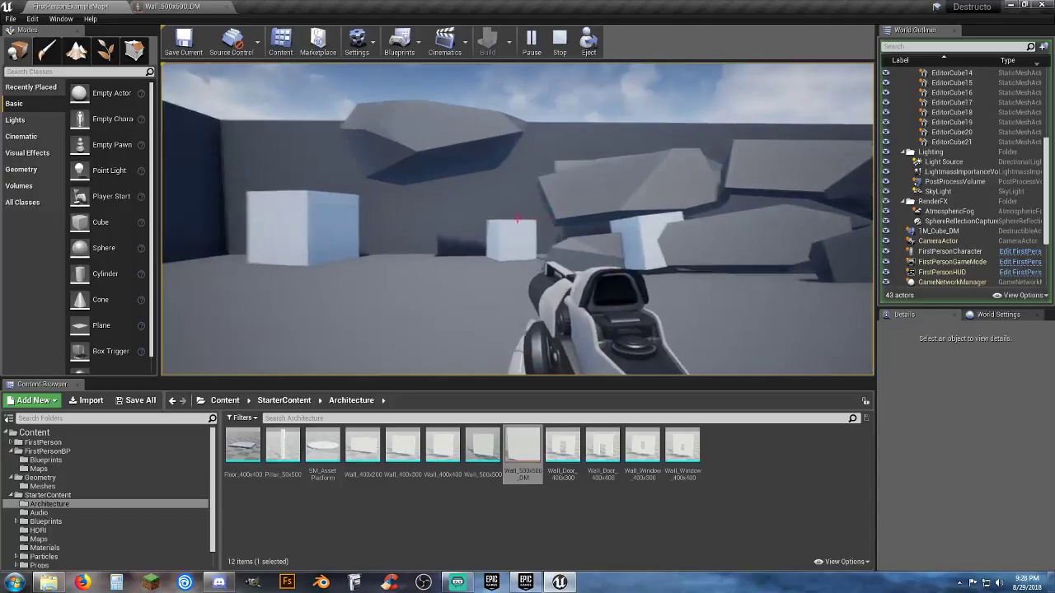
click(517, 220)
key(s)
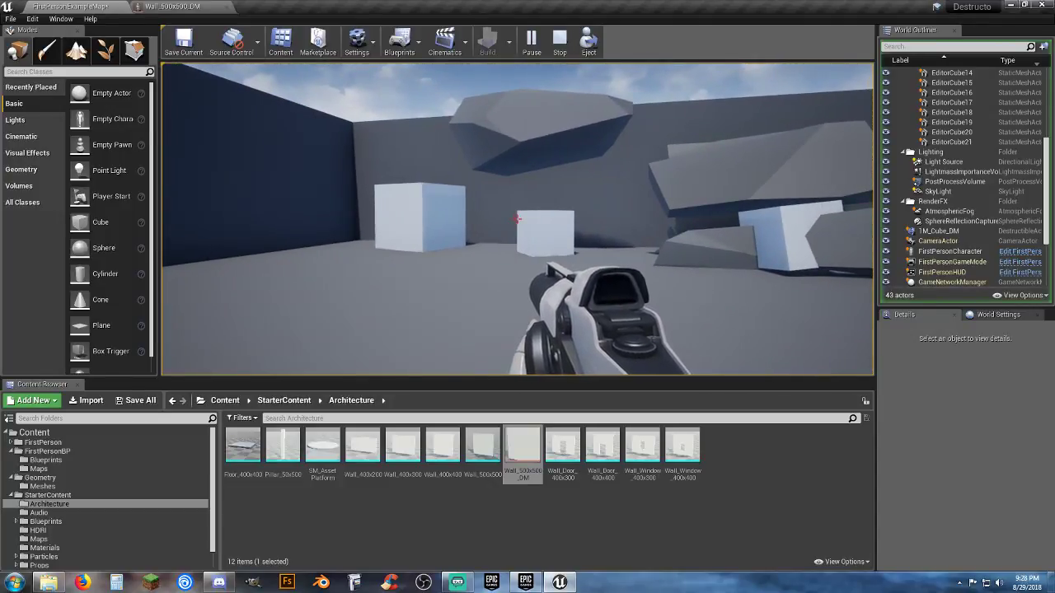
key(Escape)
Delete the stretched destructible cube 1M_Cube_DM from the level
click(677, 185)
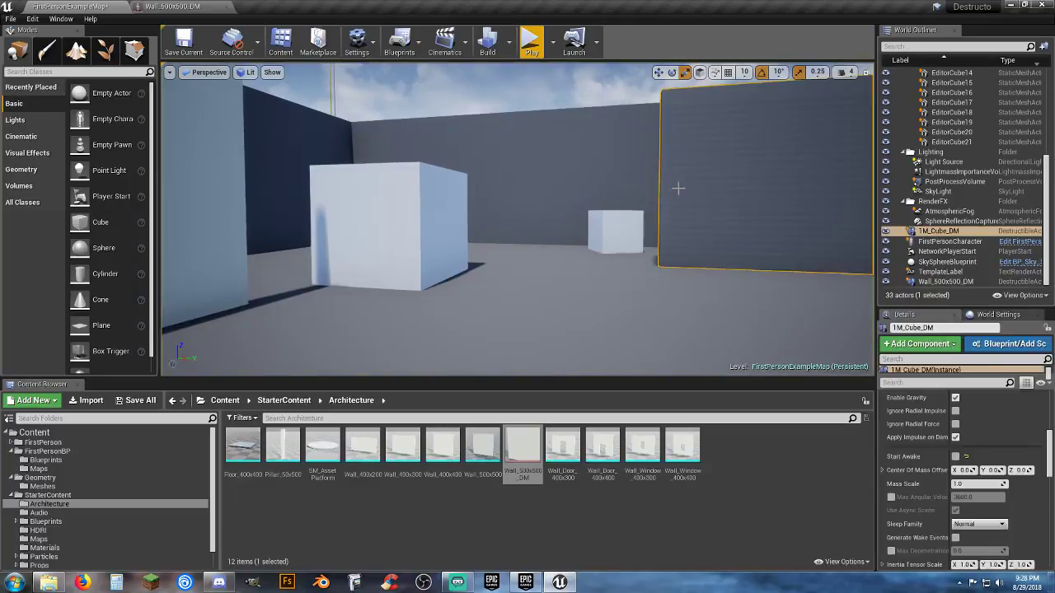
key(Delete)
Rotate the destructible wall Wall_500x500_DM so it lies flat on the floor
right_drag(636, 186, 517, 195)
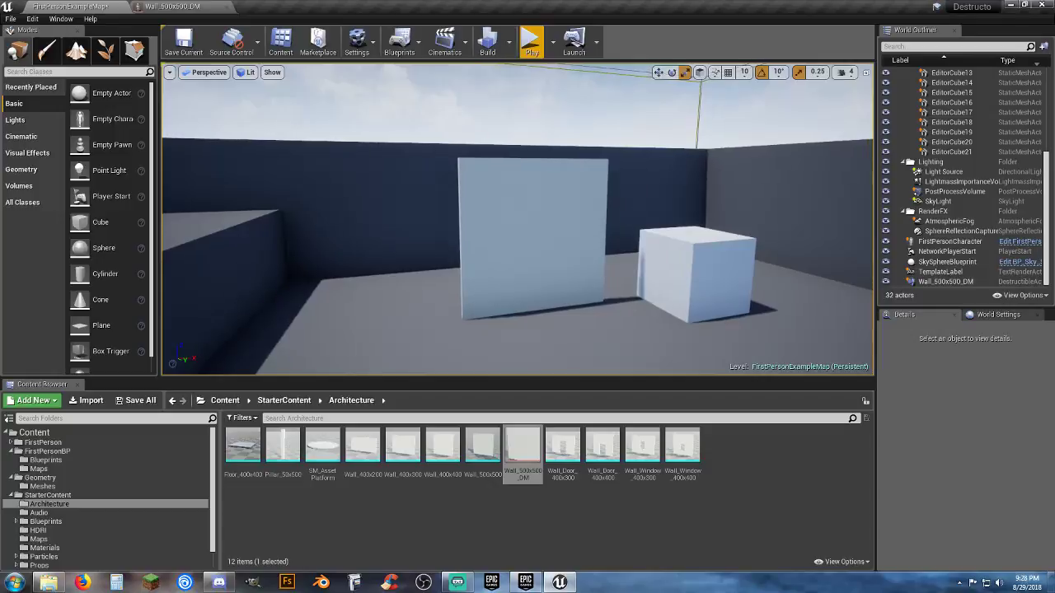
right_drag(608, 180, 553, 298)
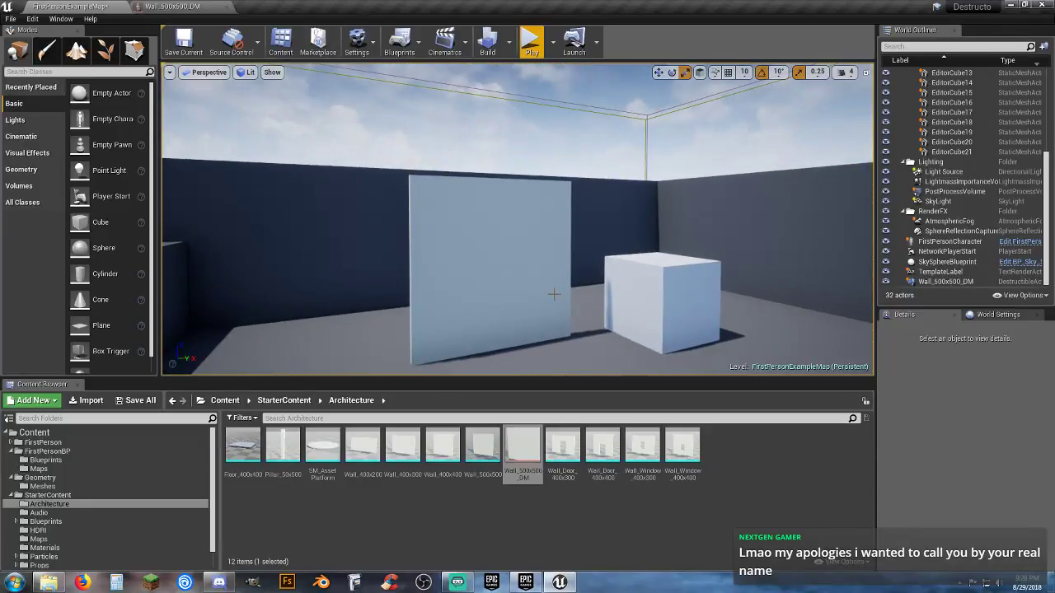
click(535, 290)
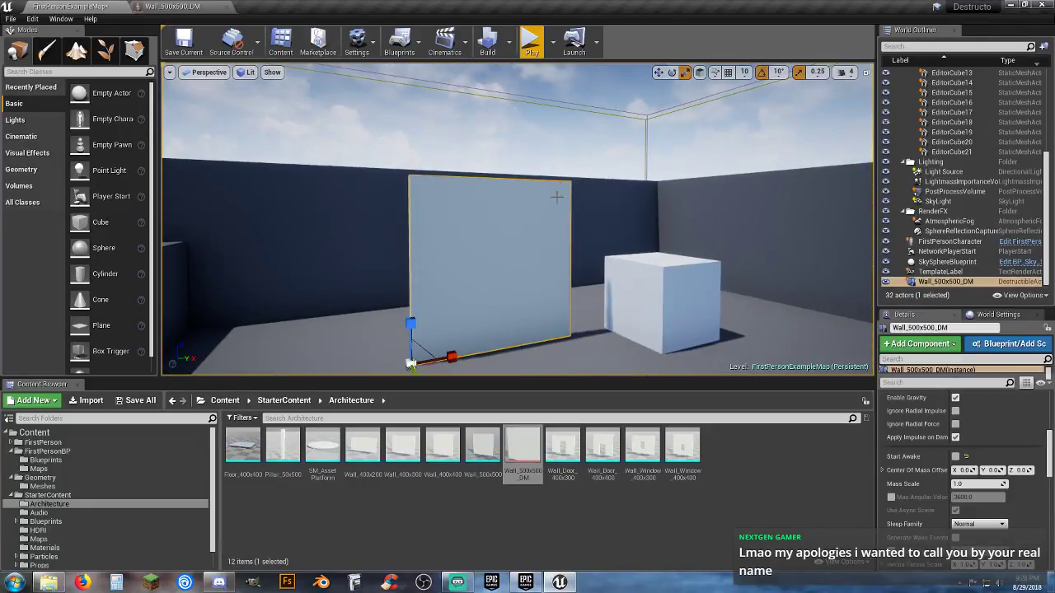
click(672, 71)
right_drag(579, 165, 580, 210)
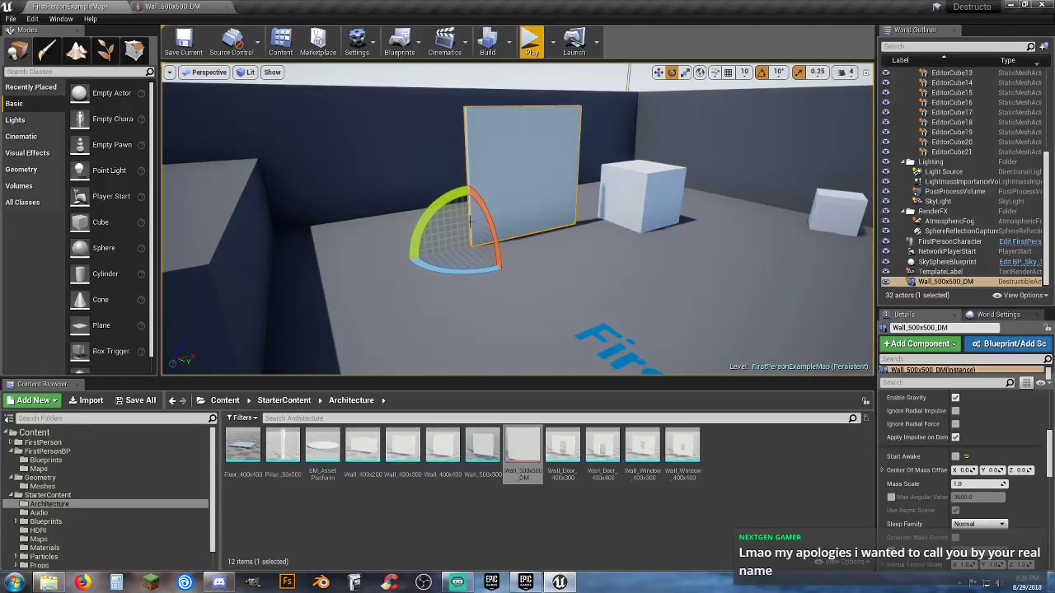
mouse_move(470, 221)
mouse_down()
mouse_move(467, 188)
mouse_move(464, 228)
mouse_up()
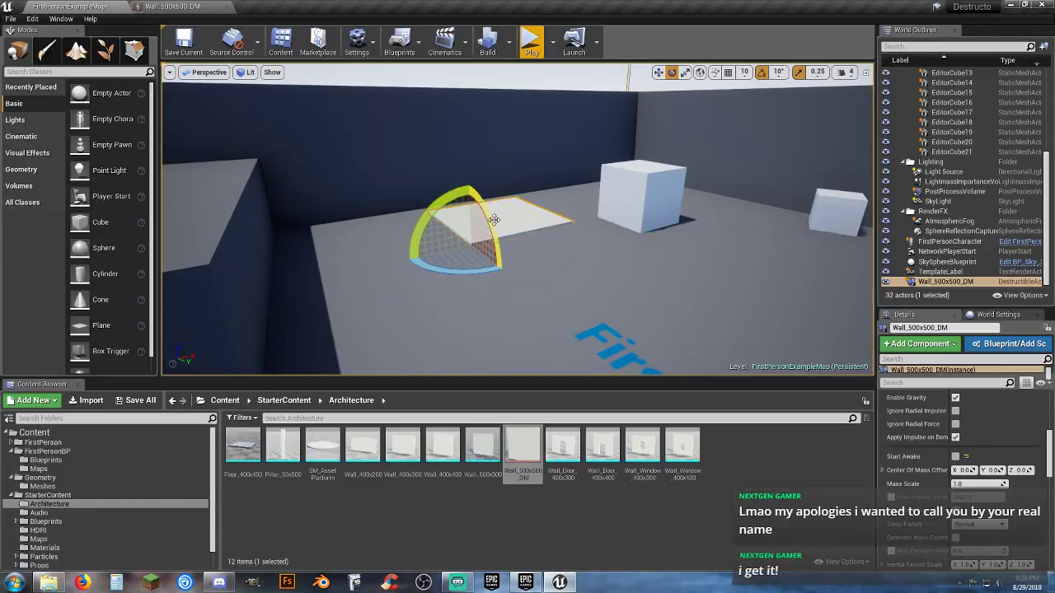
Lift the flat Wall_500x500_DM off the floor and move it over the large cube
click(658, 72)
drag(469, 205, 466, 134)
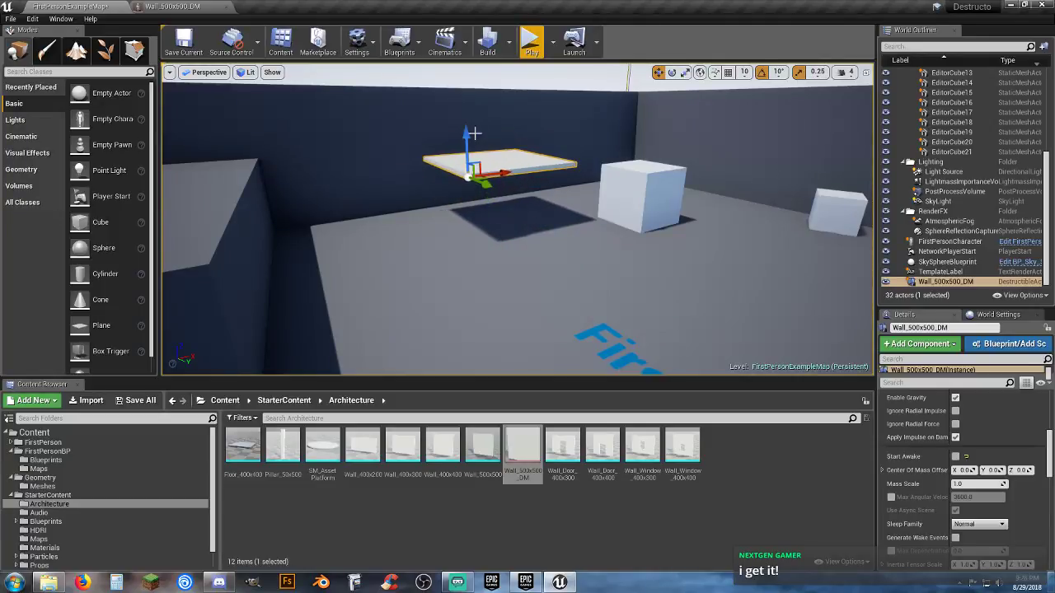
drag(507, 169, 669, 193)
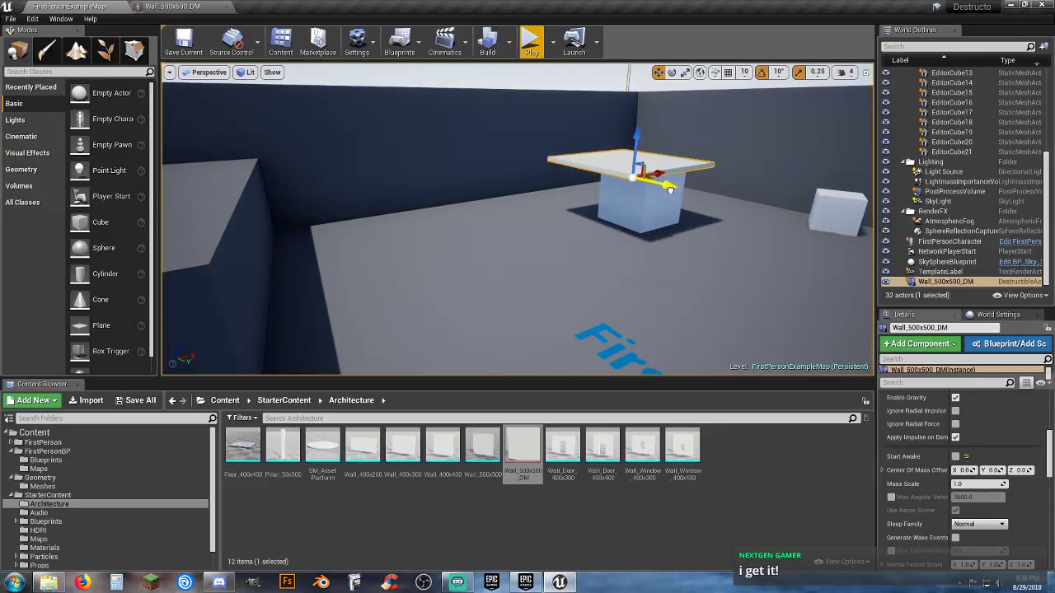
key(w)
right_drag(670, 193, 593, 194)
key(d)
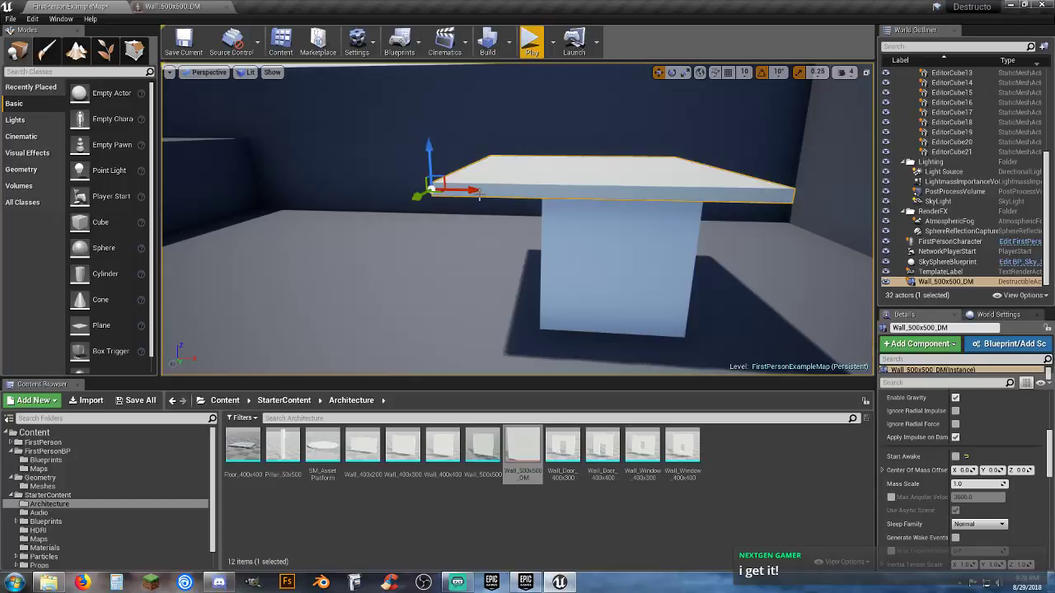
drag(476, 194, 506, 194)
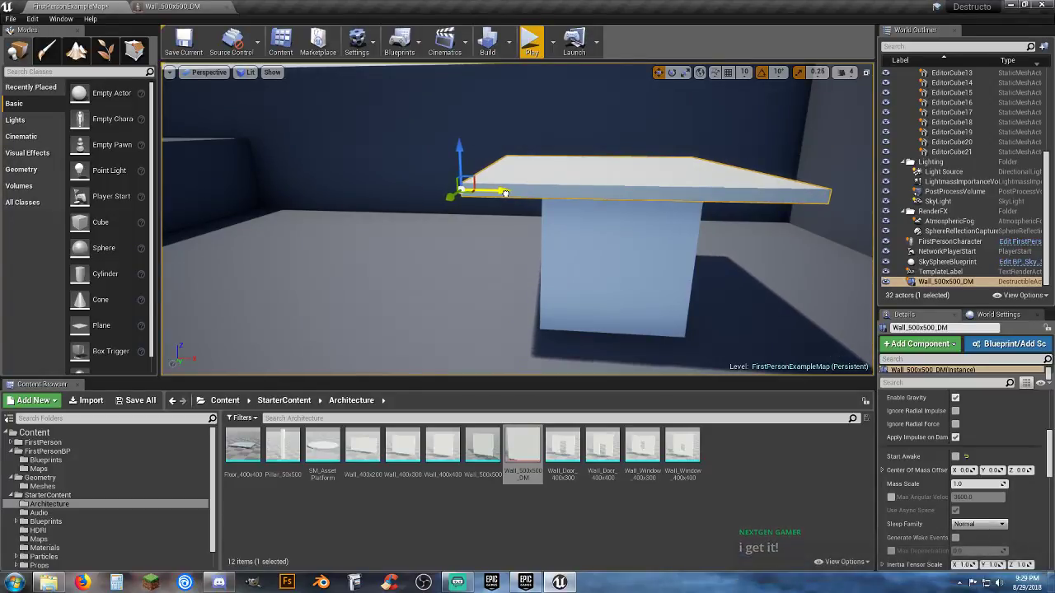
Fine-tune the height of the flat wall so it sits just above the cube's top face
key(w)
key(a)
mouse_move(506, 194)
right_down()
mouse_move(503, 214)
mouse_move(474, 195)
mouse_move(510, 184)
right_up()
drag(544, 142, 544, 136)
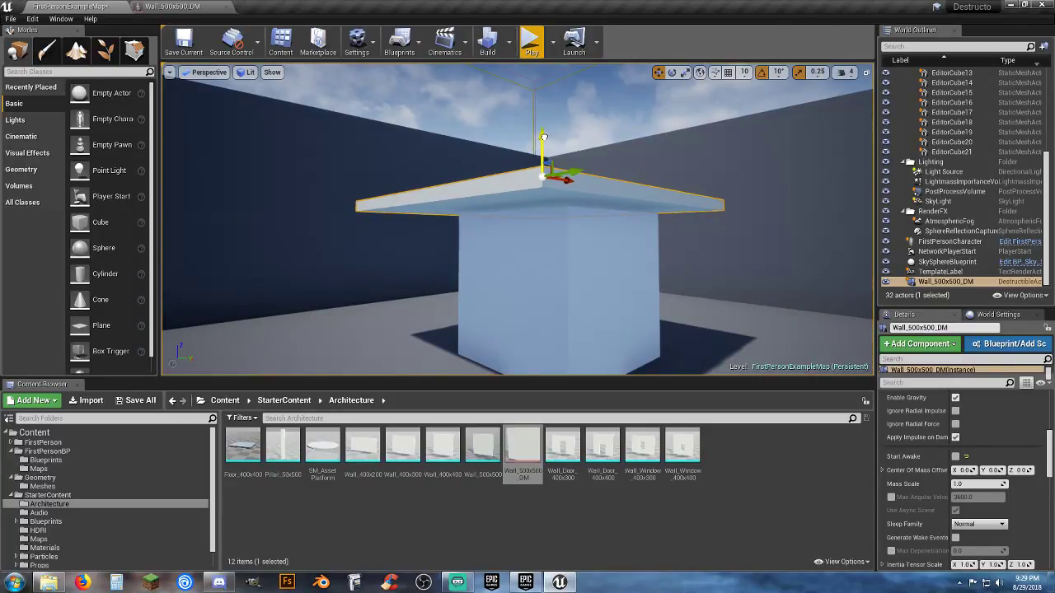
right_drag(544, 138, 535, 158)
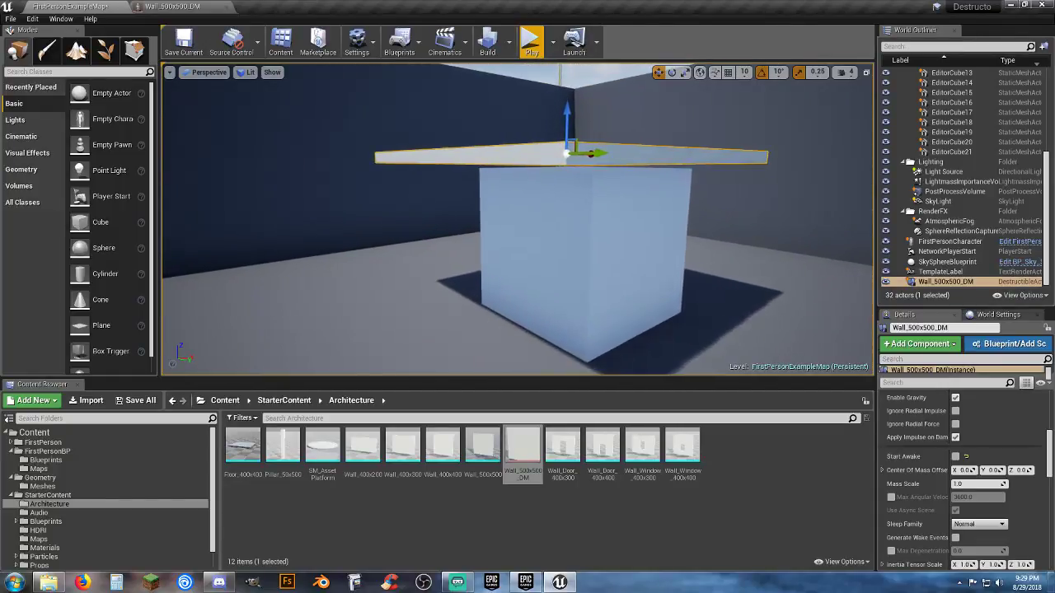
drag(568, 115, 569, 118)
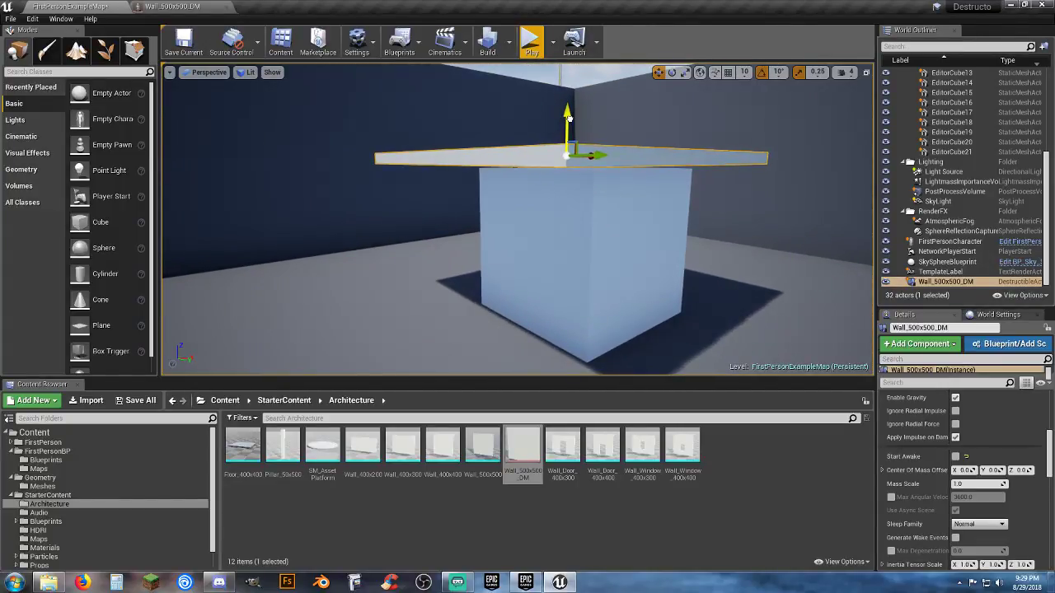
Play-test the level, shooting the flat wall over the cube and the surrounding cubes, and end the session
click(532, 41)
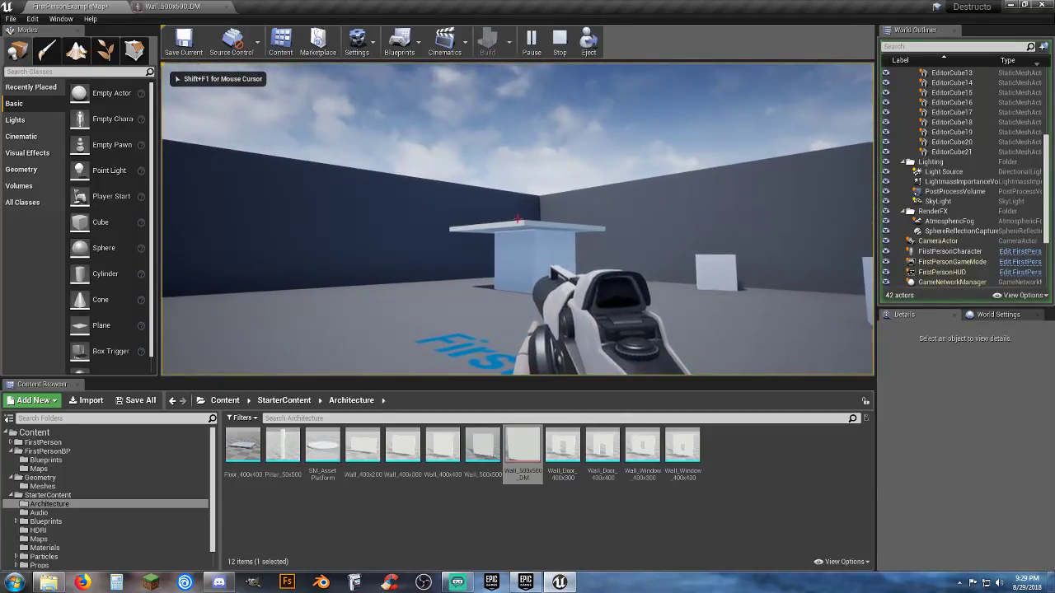
click(518, 219)
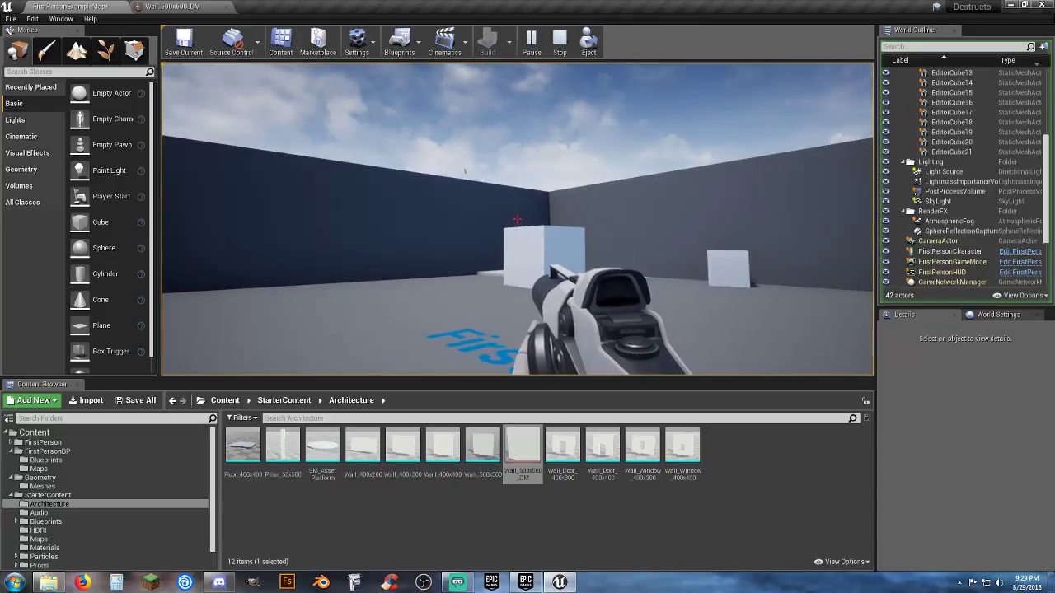
key(w)
key(w)
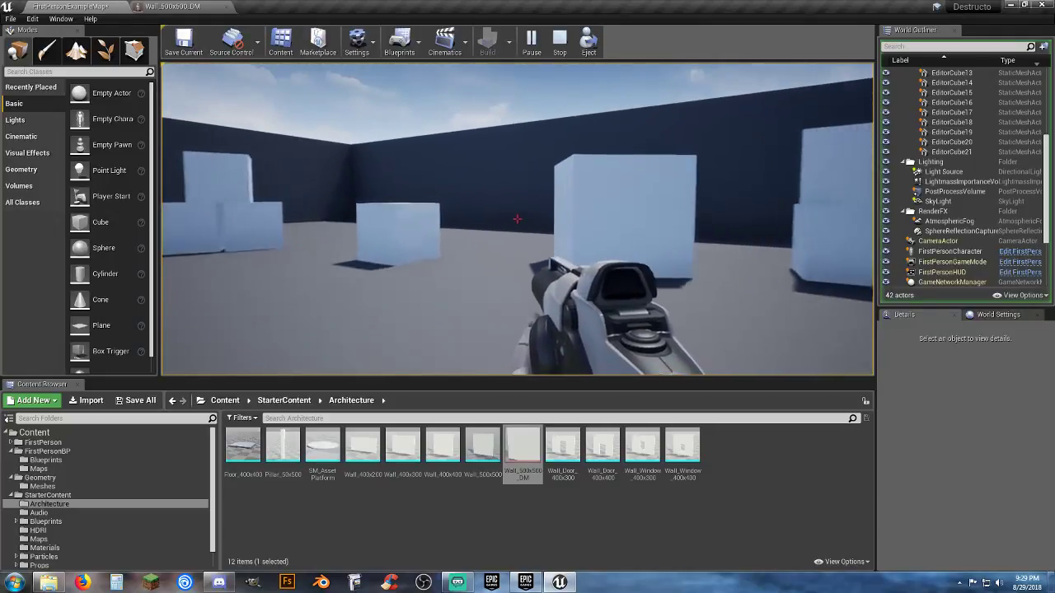
click(517, 219)
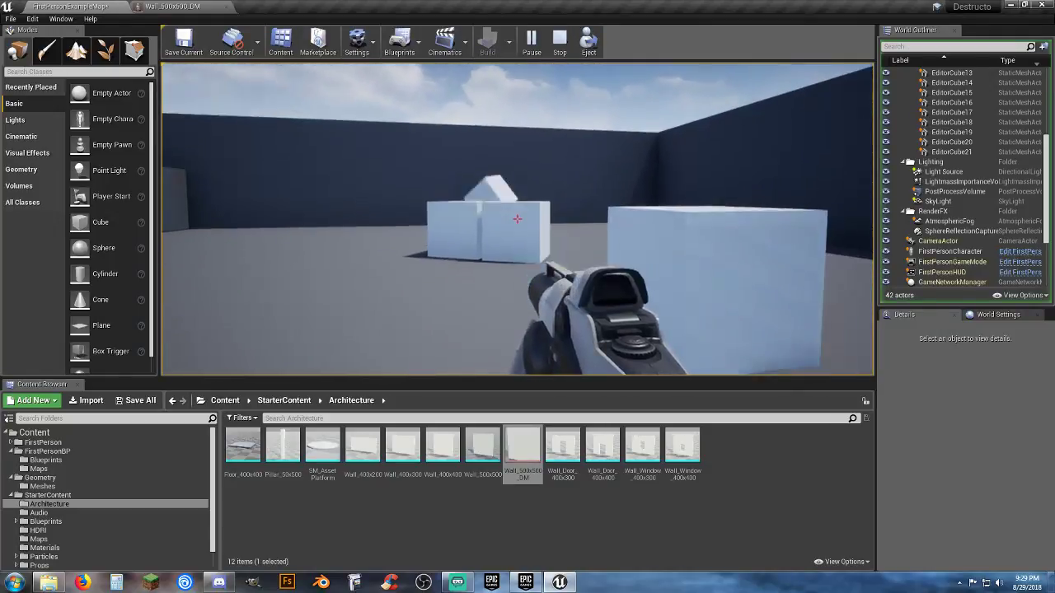
click(517, 219)
click(517, 219)
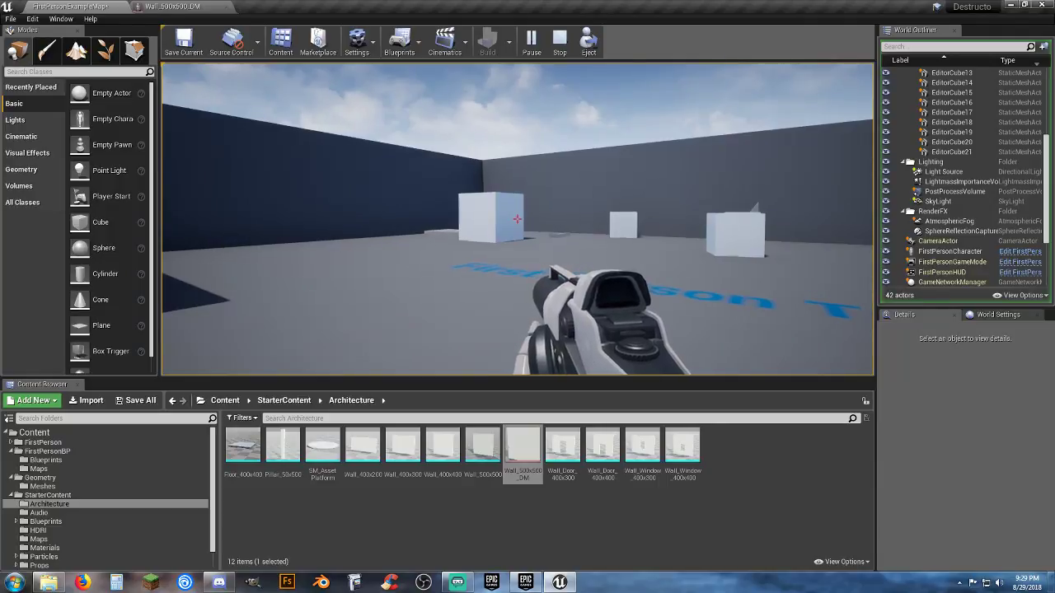
key(Escape)
click(759, 468)
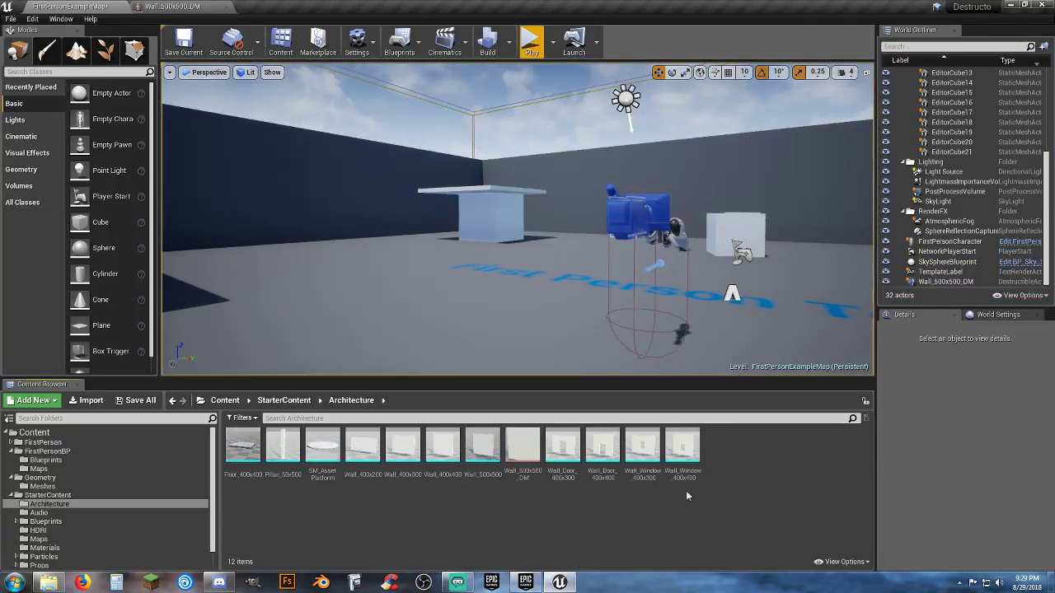
Try out the plain Pillar_50x500 mesh on the open floor beside the covered cube, and delete it
right_drag(517, 247, 437, 247)
key(w)
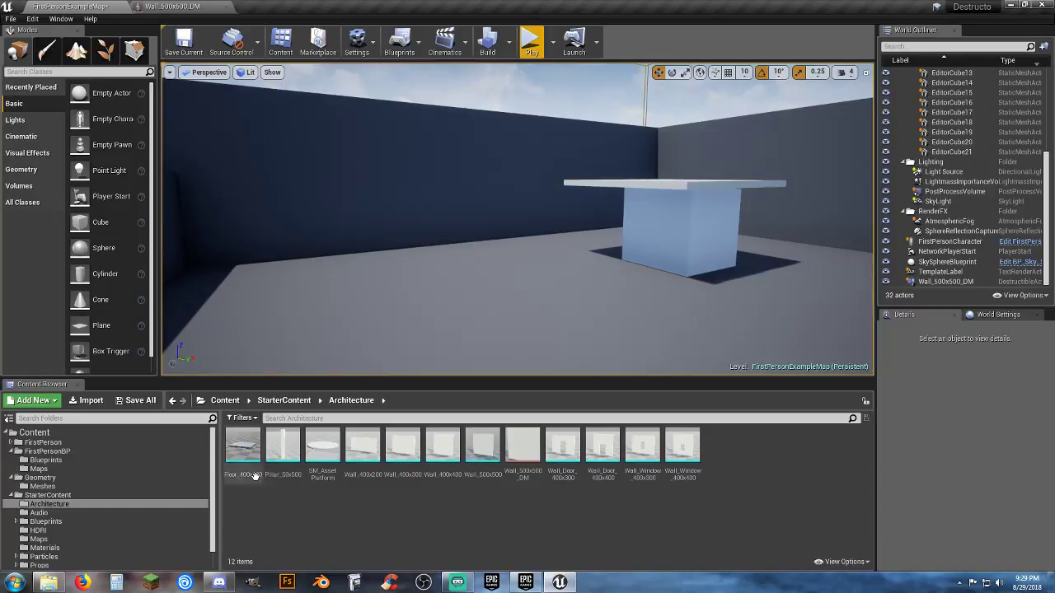
drag(283, 445, 389, 294)
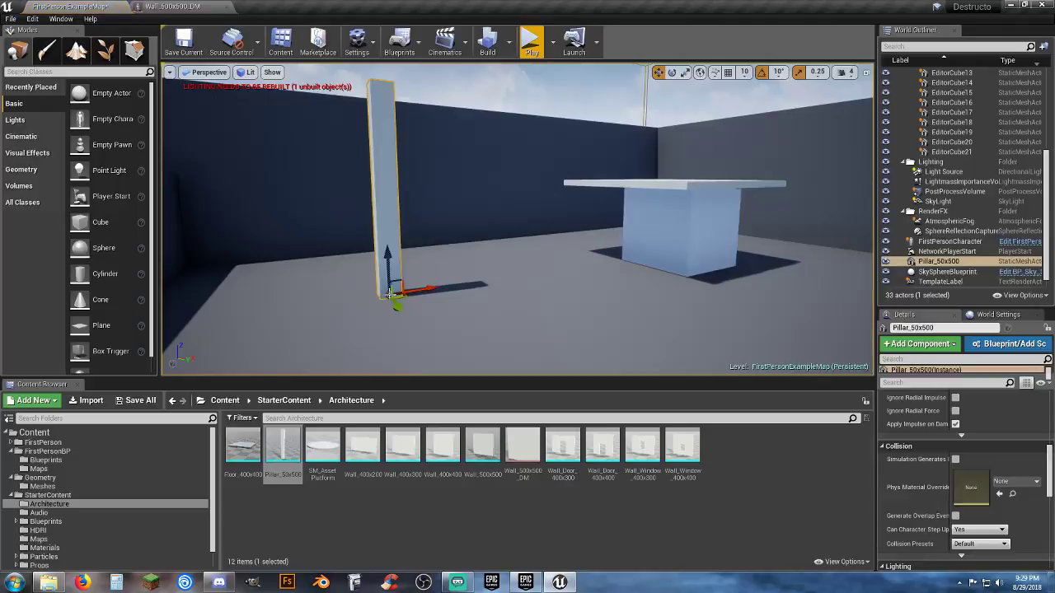
key(f)
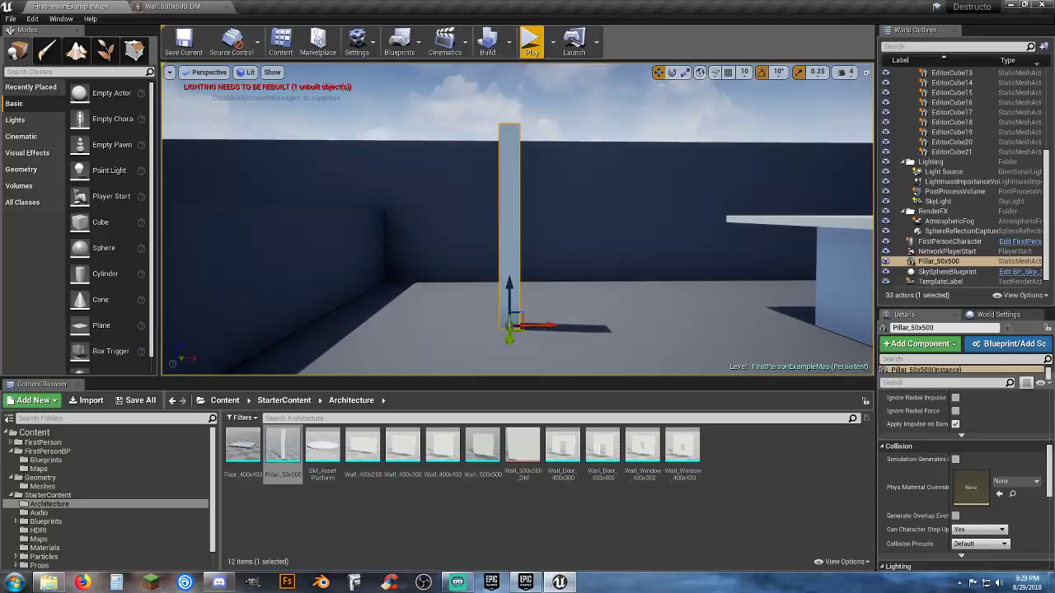
right_drag(518, 219, 559, 224)
key(w)
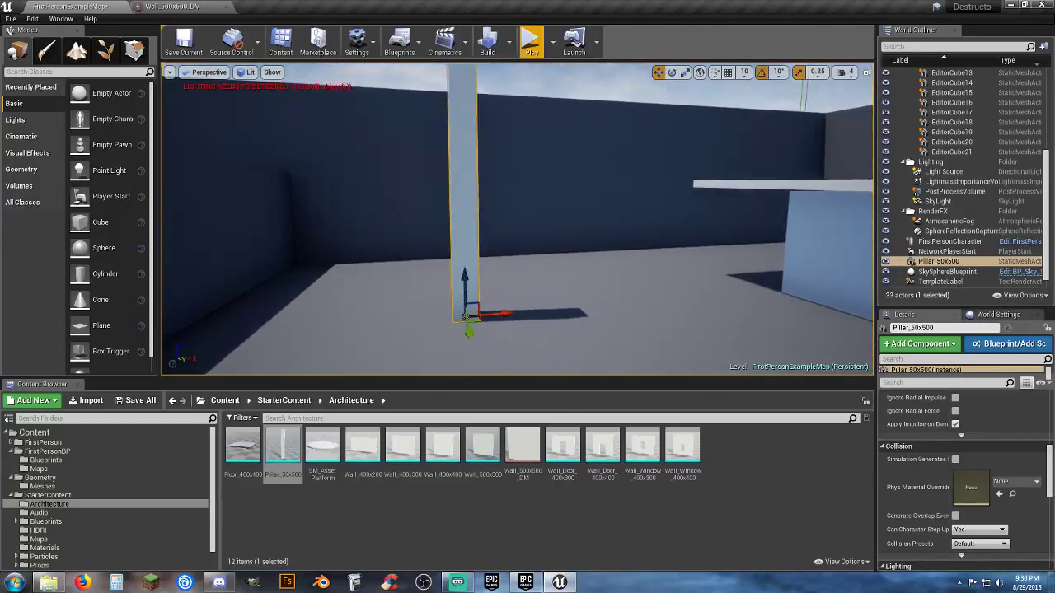
mouse_move(486, 279)
right_down()
mouse_move(477, 262)
mouse_move(482, 214)
mouse_move(486, 272)
right_up()
key(s)
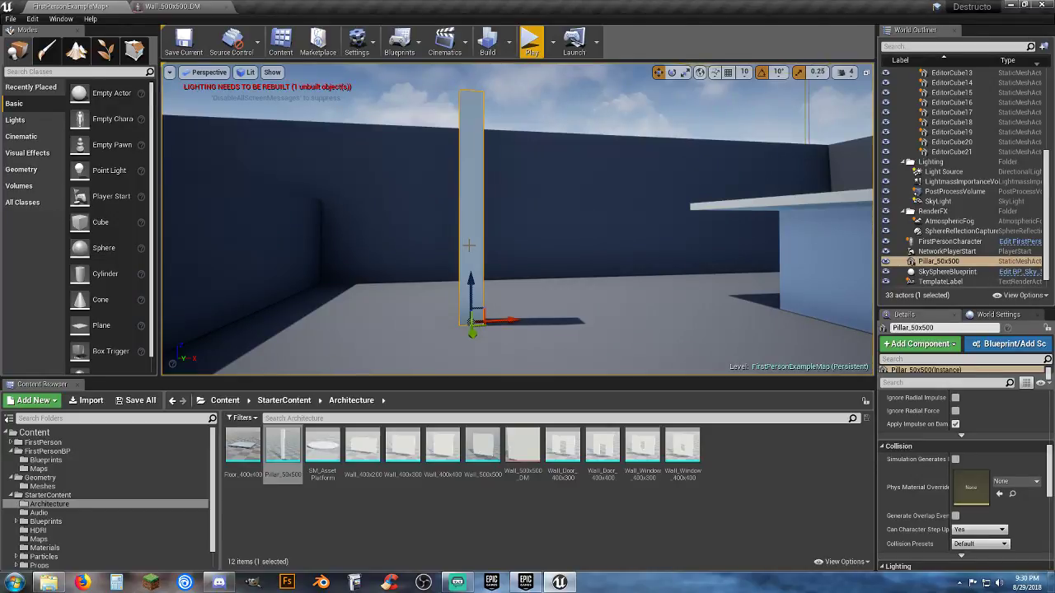
key(Delete)
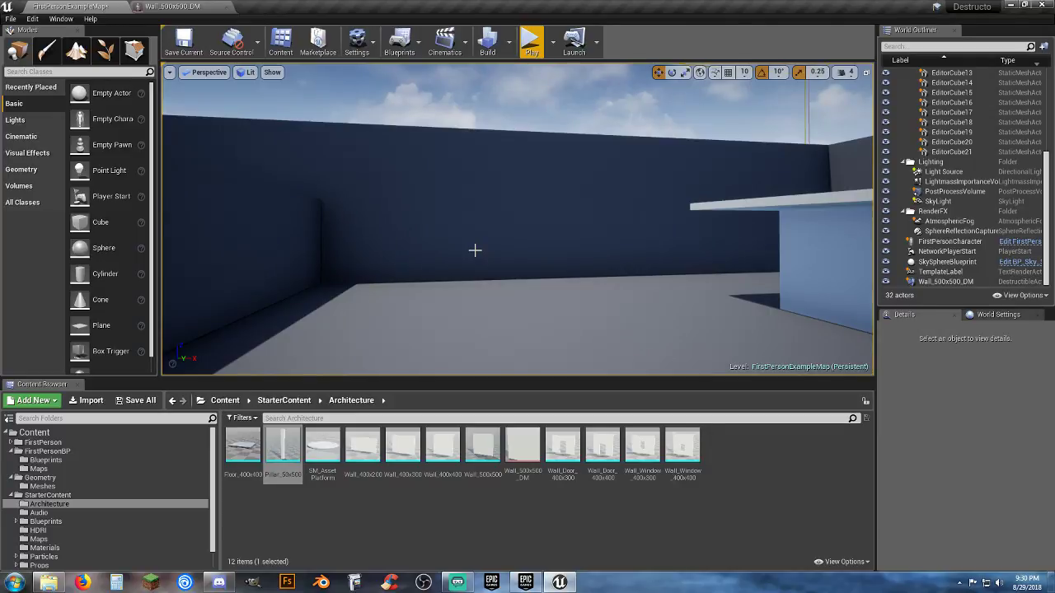
Create a destructible mesh from the Pillar_50x500 asset and look it over in the mesh editor
right_click(283, 450)
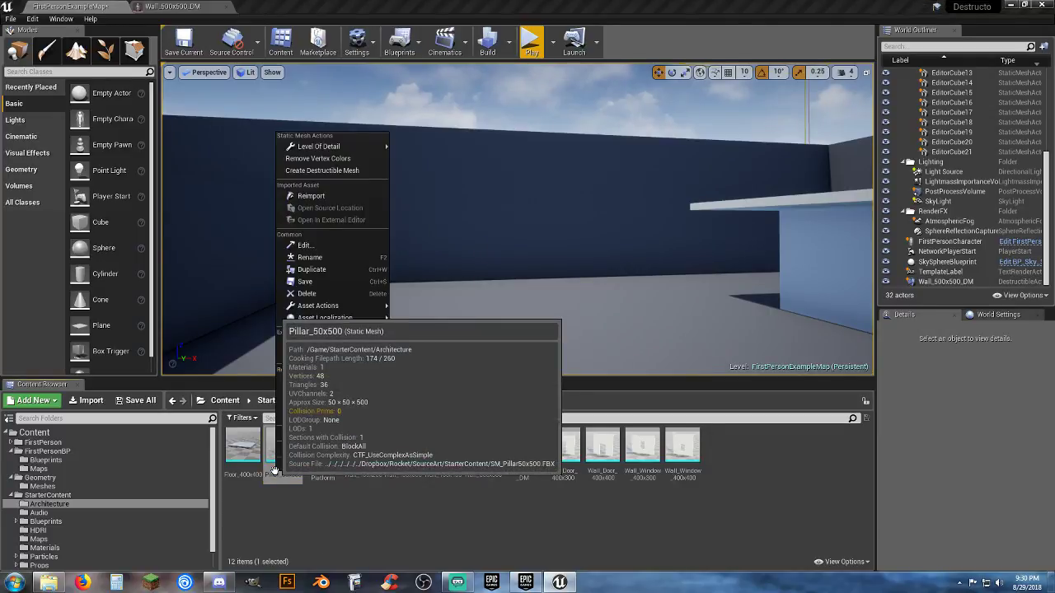
click(340, 171)
drag(349, 182, 354, 183)
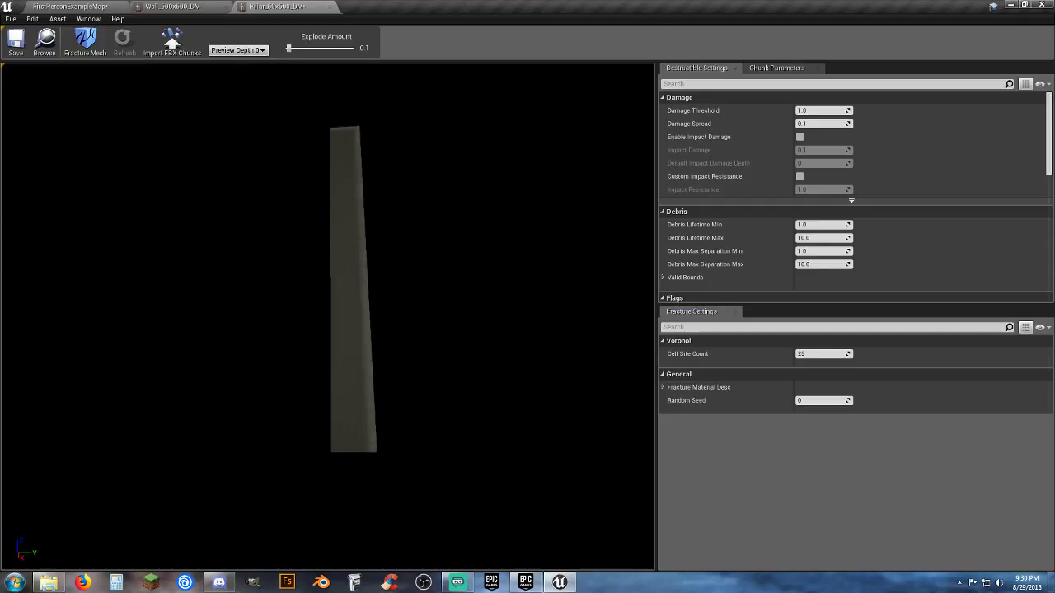
mouse_move(355, 183)
right_down()
mouse_move(348, 175)
mouse_move(336, 239)
mouse_move(345, 183)
right_up()
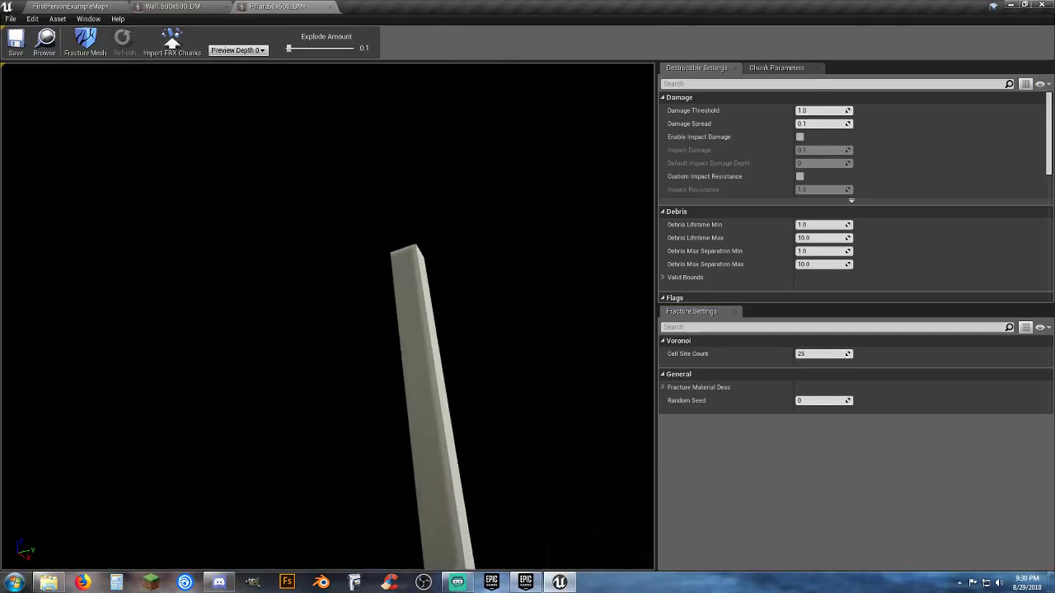
drag(371, 189, 403, 197)
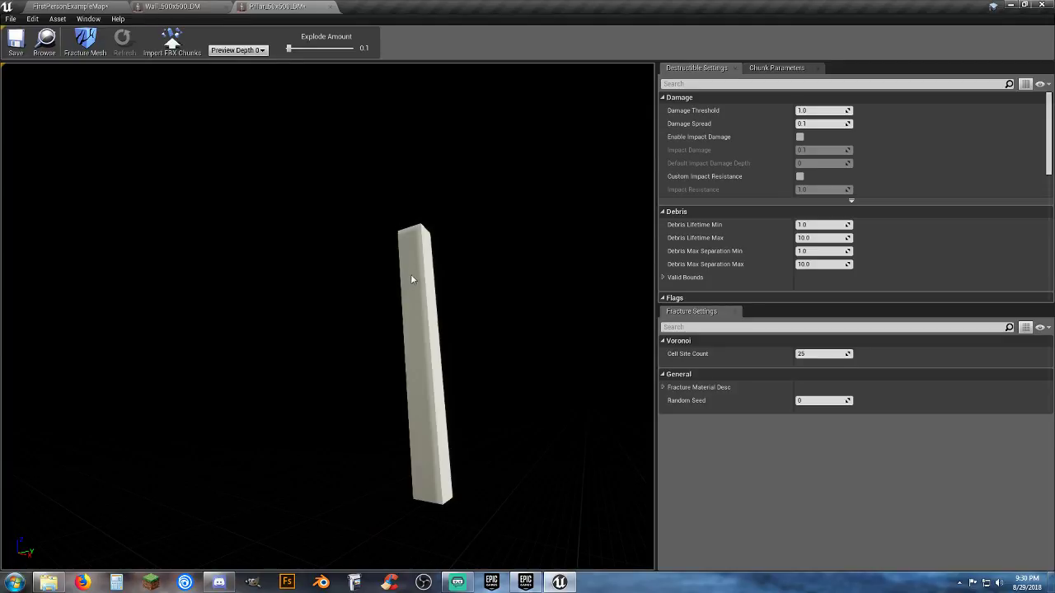
Set the pillar's fracture random seed to 5 and fracture the mesh
click(802, 402)
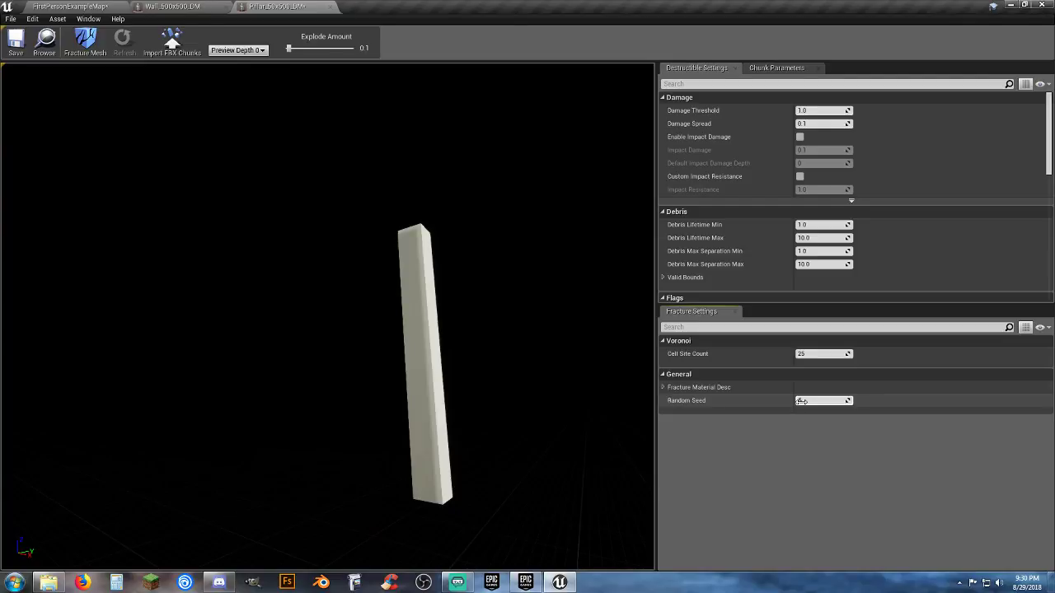
text(5)
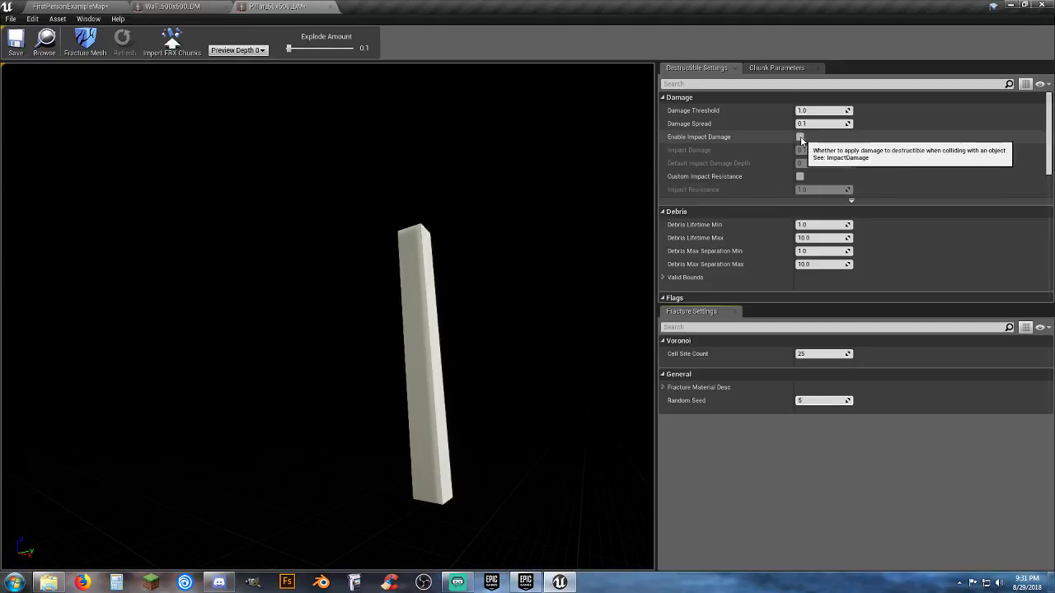
scroll(742, 195, down, 1)
scroll(742, 194, down, 3)
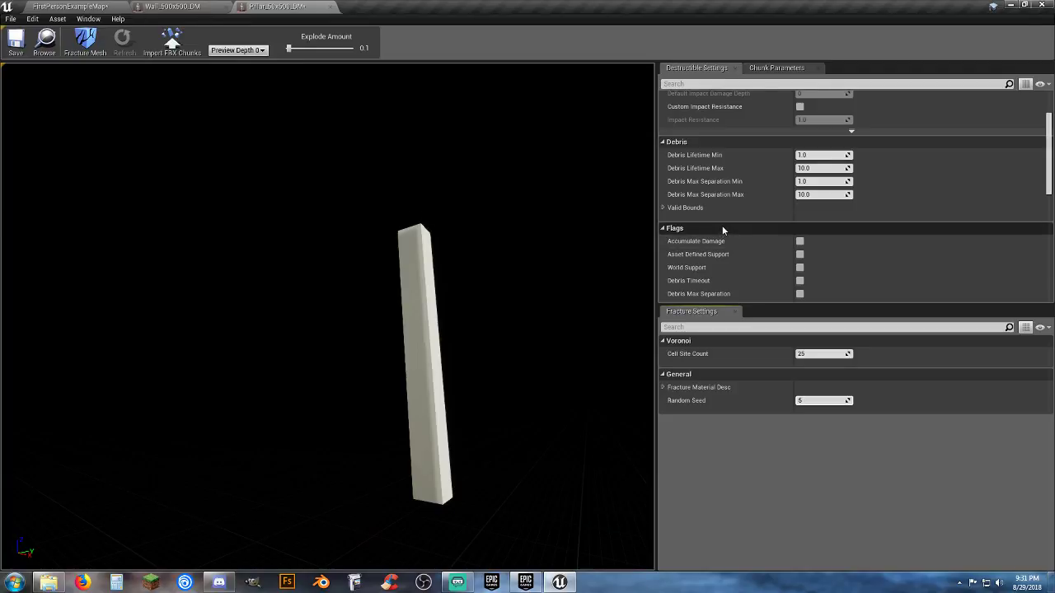
scroll(722, 226, down, 5)
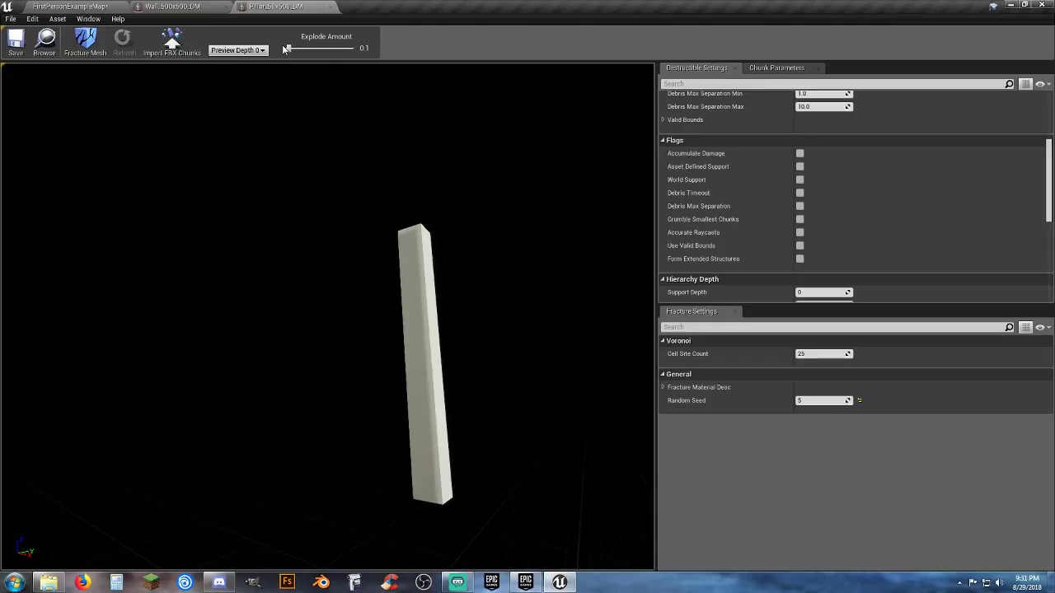
click(93, 40)
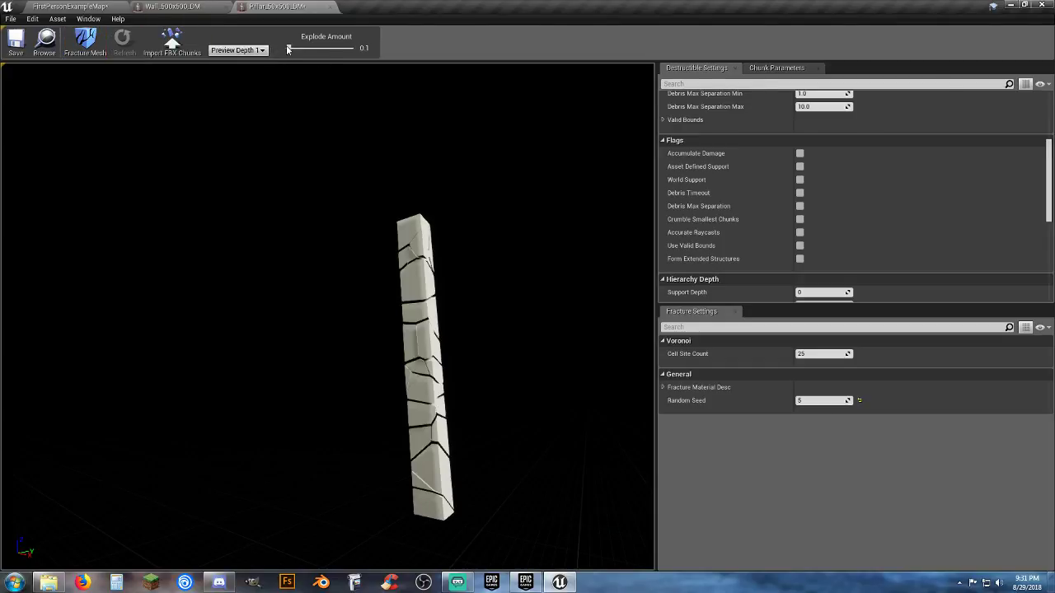
Preview the pillar's chunks, reset the explode amount to 0.0, and save it, closing the Wall_500x500_DM editor
drag(289, 48, 289, 48)
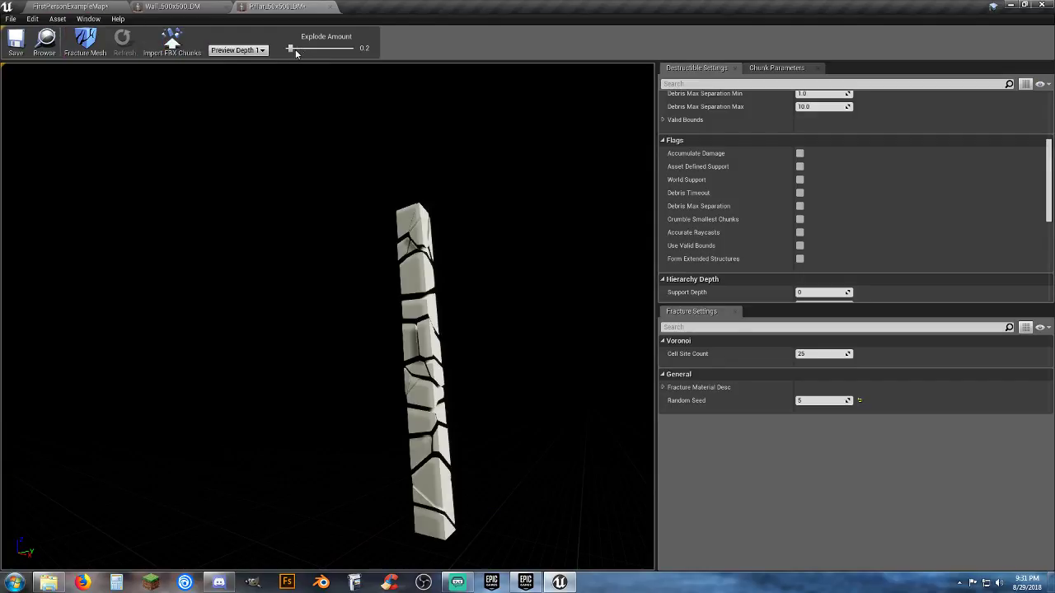
drag(291, 50, 282, 49)
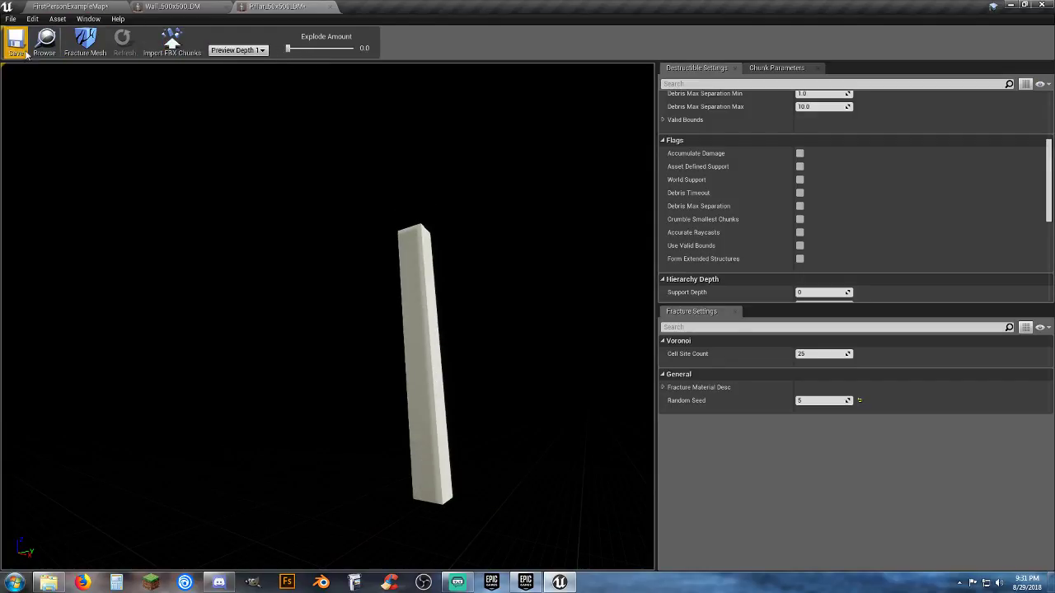
click(222, 6)
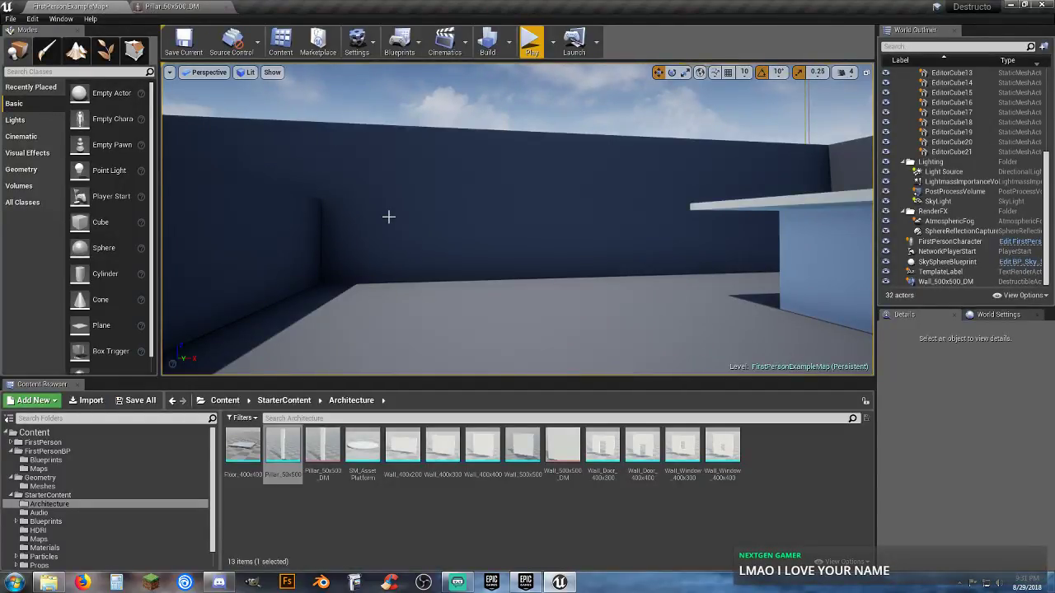
Place the destructible pillar Pillar_50x500_DM upright on the open floor beside the covered cube
right_drag(412, 225, 357, 378)
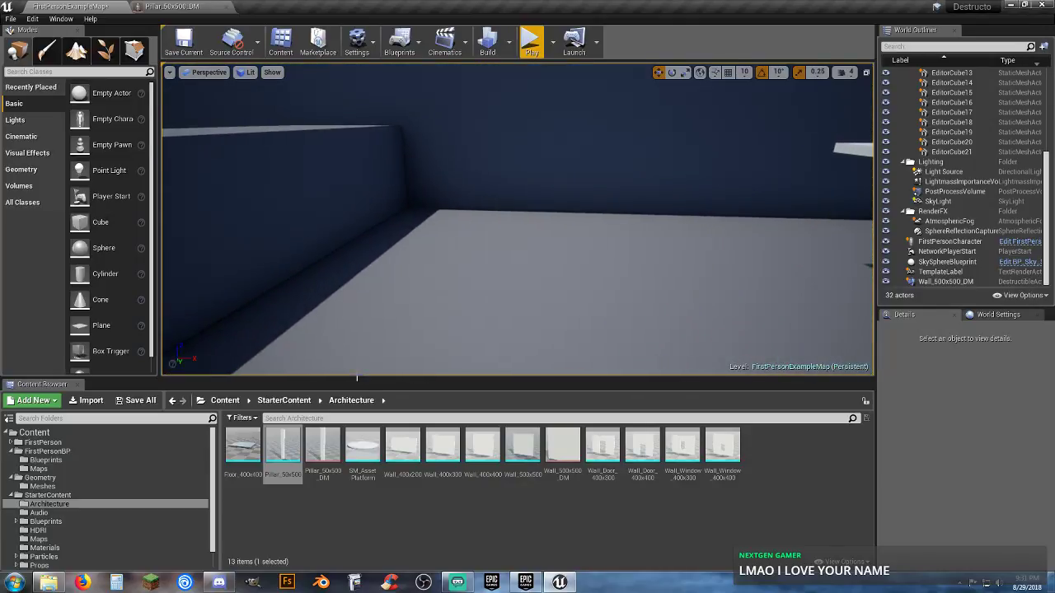
drag(323, 450, 537, 256)
right_drag(537, 256, 577, 210)
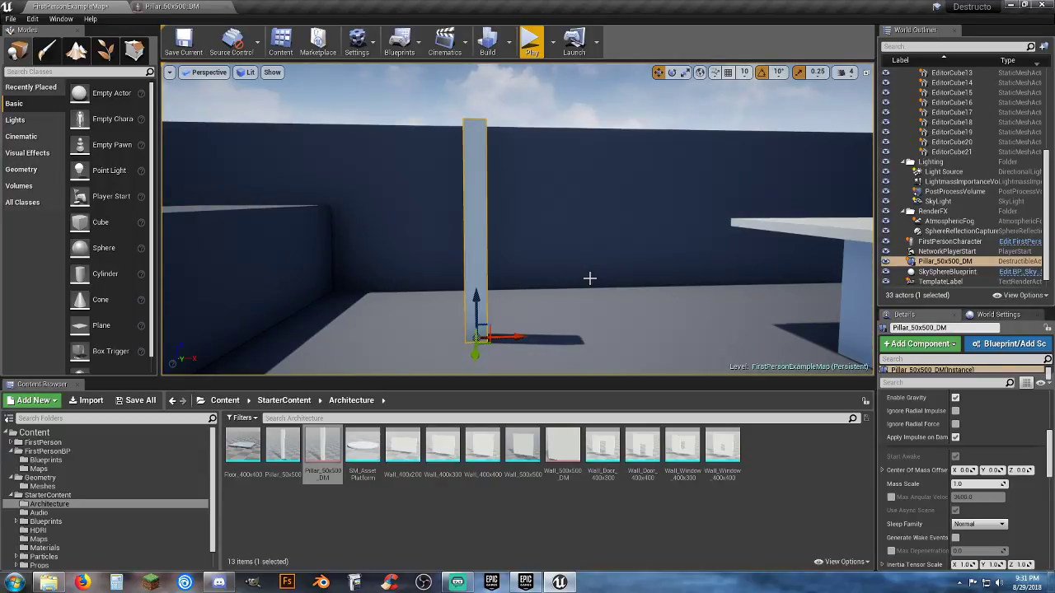
right_drag(569, 281, 556, 277)
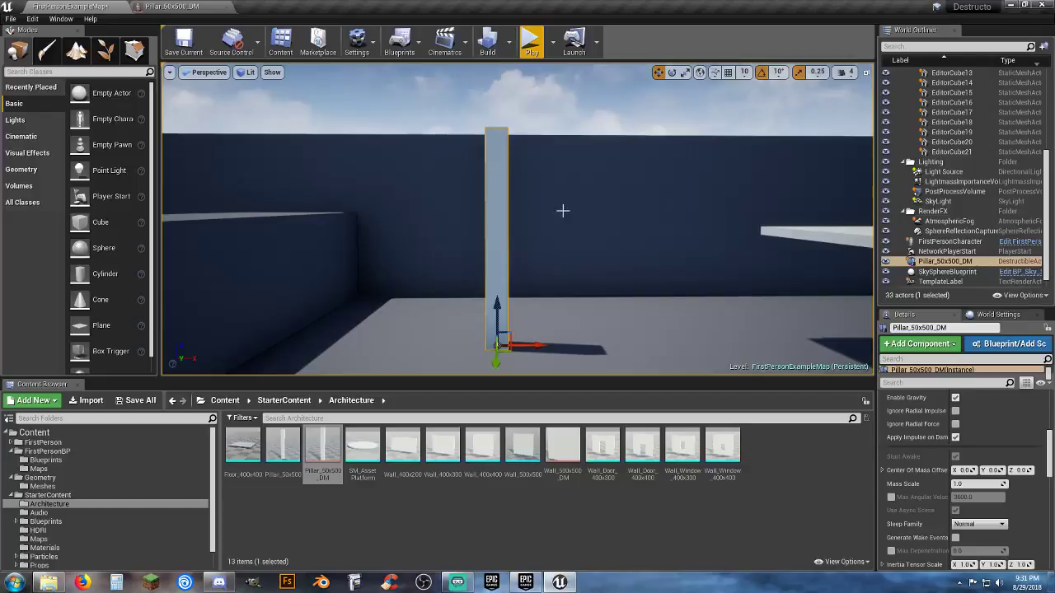
Review the placed pillar's physics and collision settings
scroll(903, 476, down, 3)
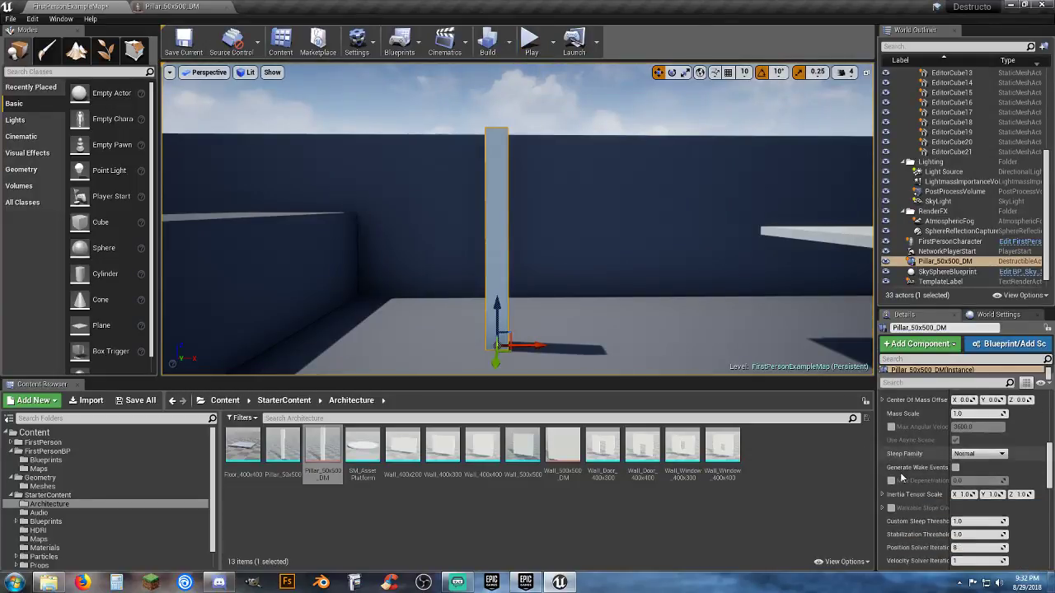
scroll(902, 477, down, 5)
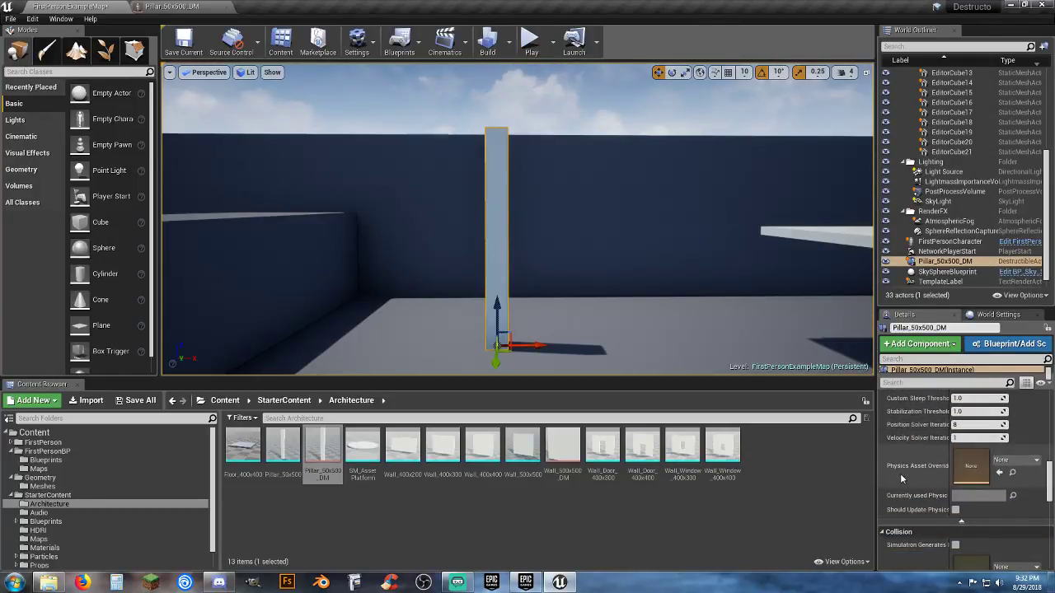
scroll(901, 478, down, 7)
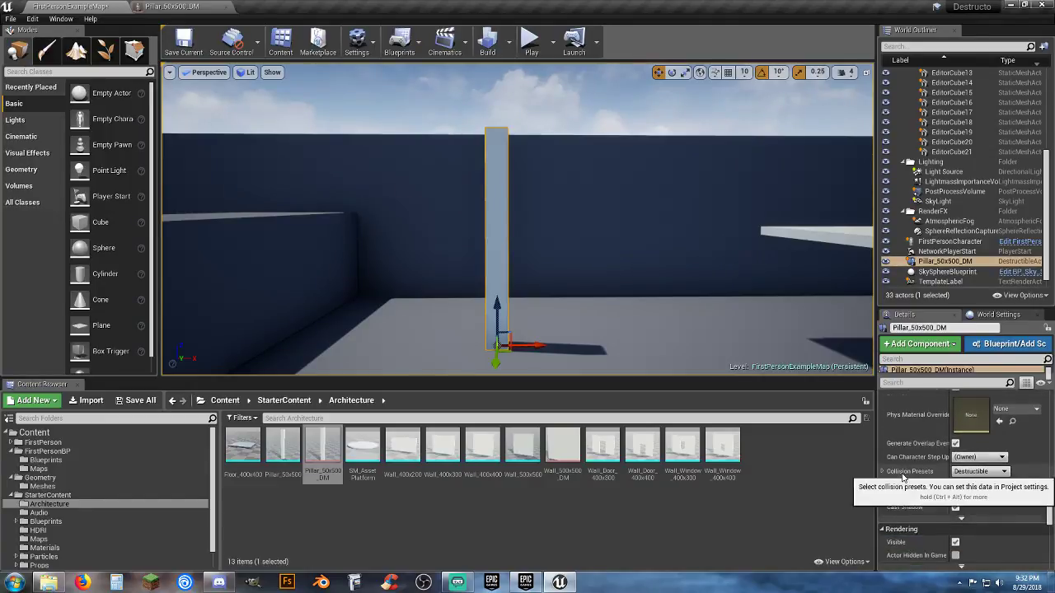
Enable Simulate Physics and turn off Start Awake in the physics settings of the Pillar_50x500_DM actor
scroll(904, 478, down, 7)
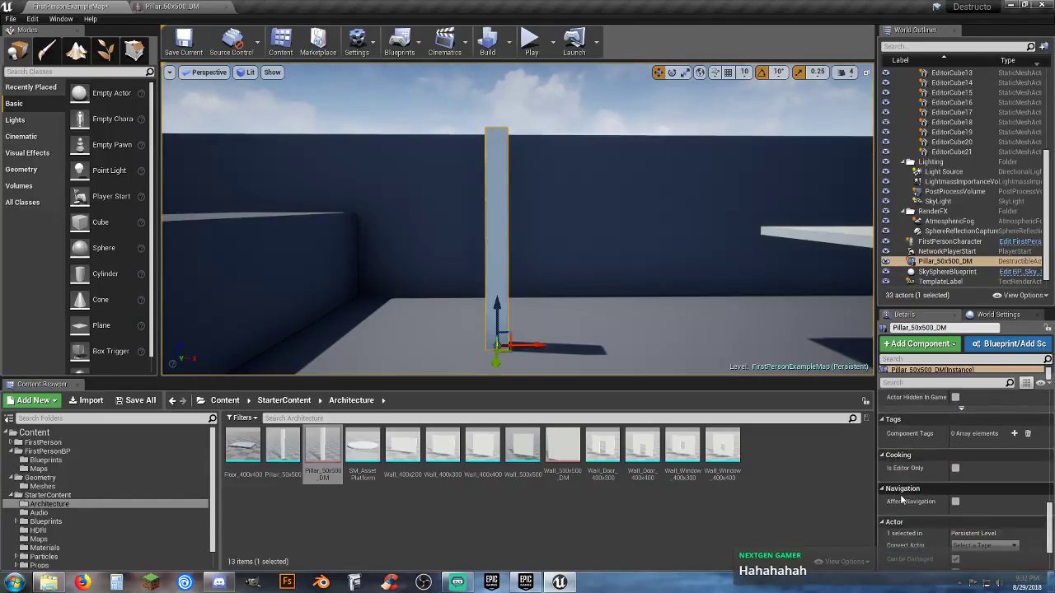
scroll(906, 490, up, 6)
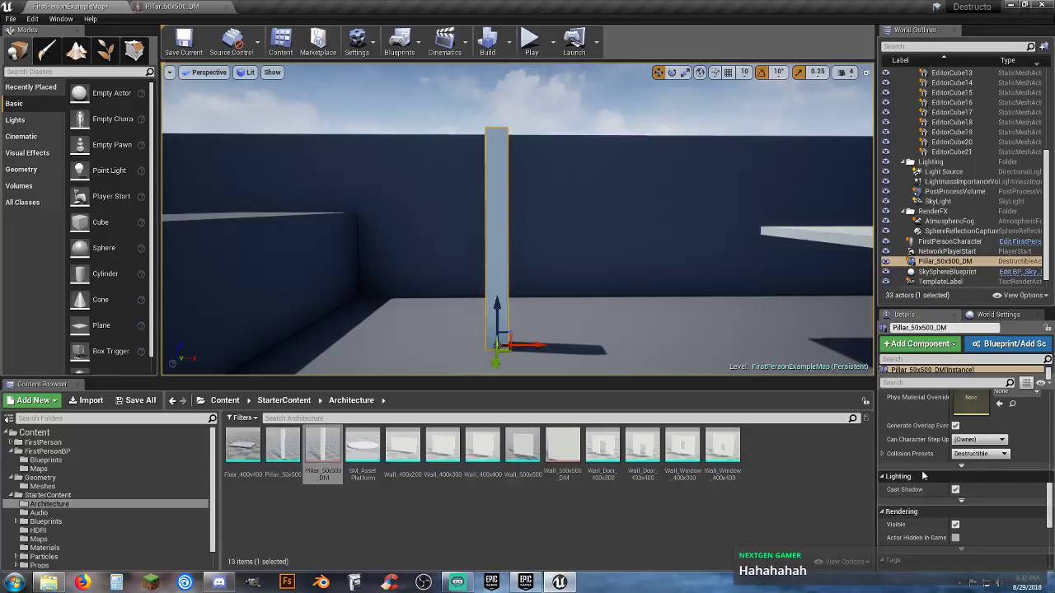
scroll(921, 464, up, 3)
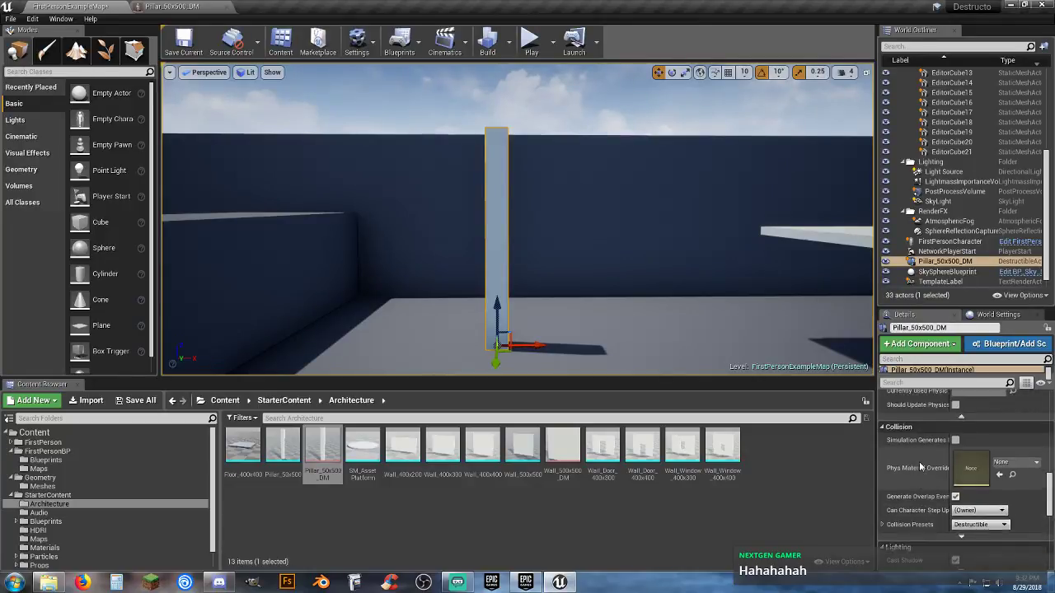
scroll(921, 468, up, 1)
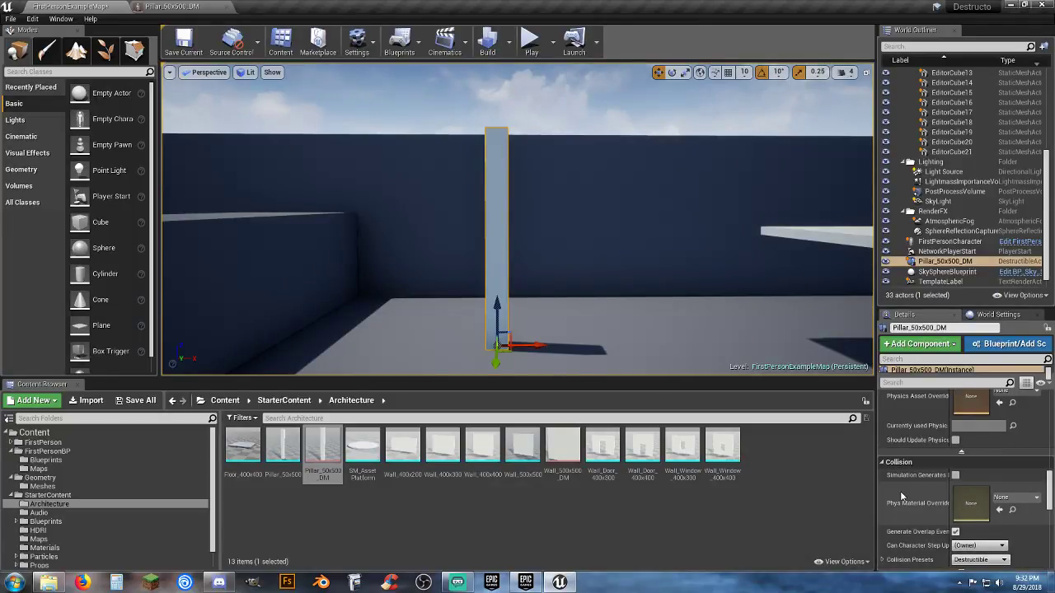
scroll(902, 495, down, 5)
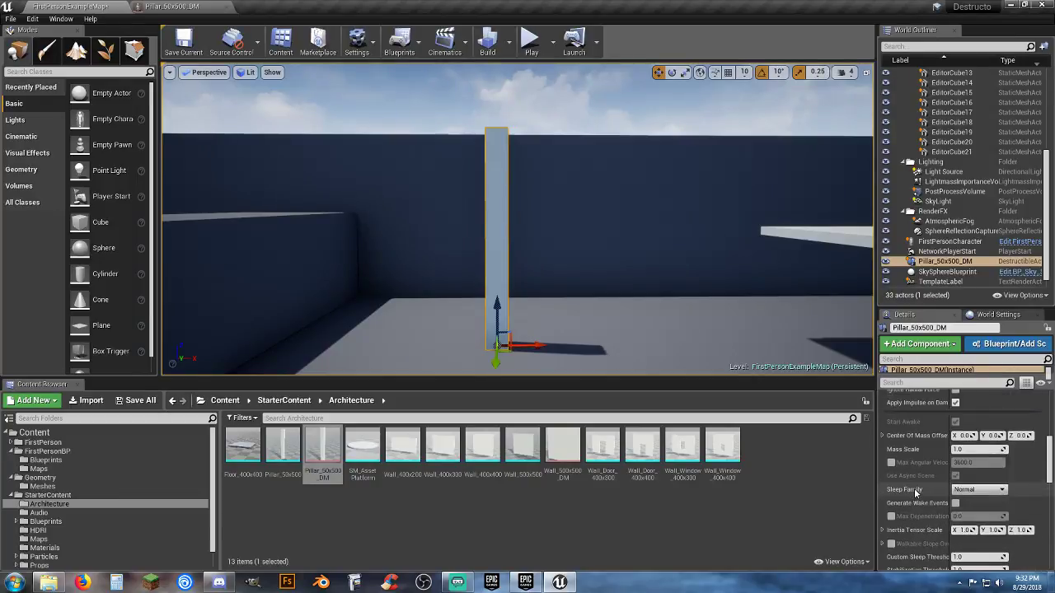
scroll(915, 492, up, 4)
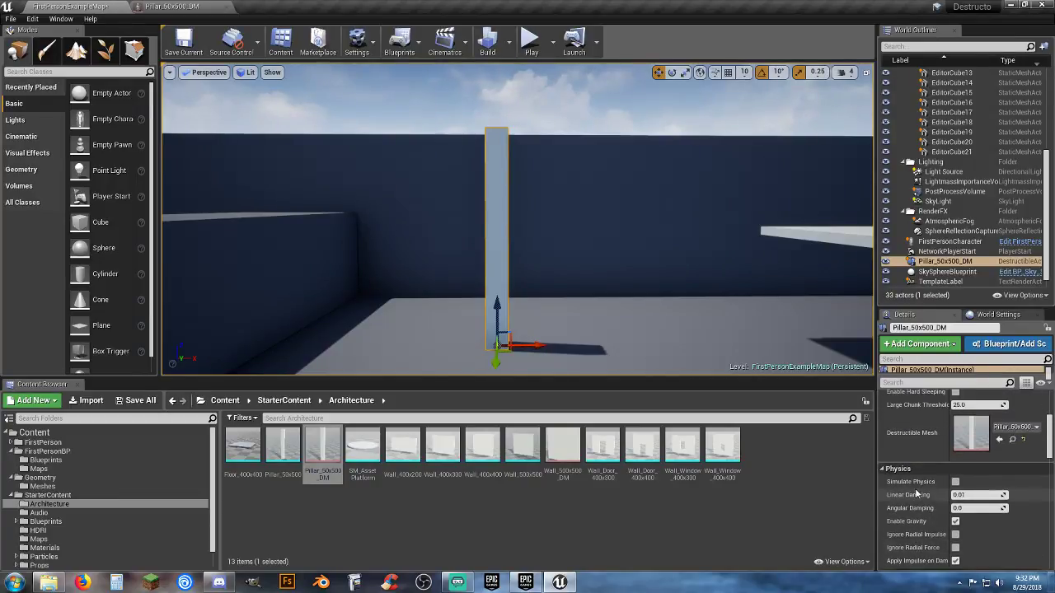
click(955, 481)
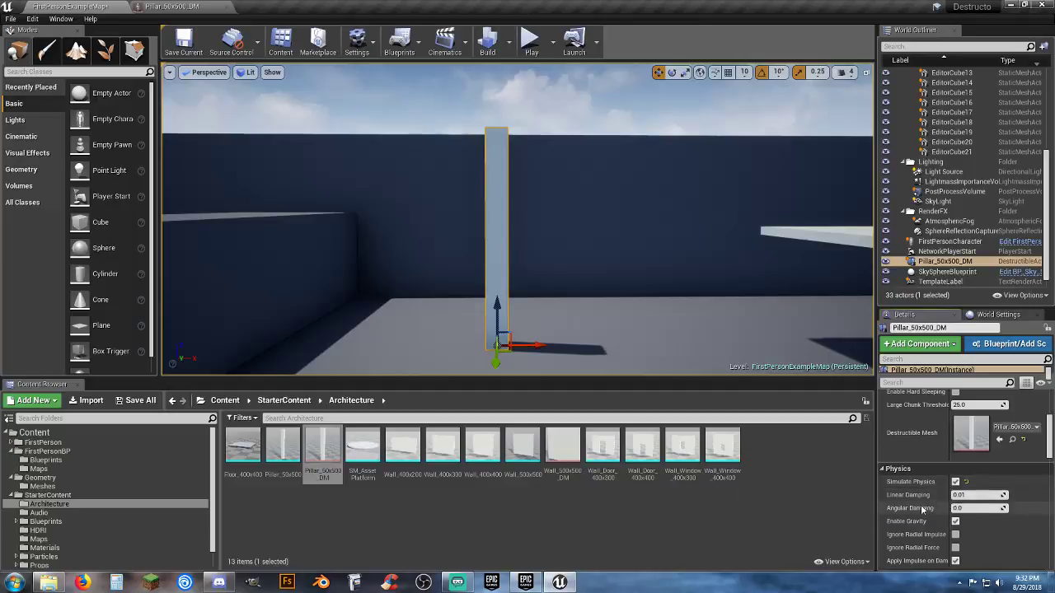
scroll(923, 525, down, 1)
scroll(920, 523, down, 1)
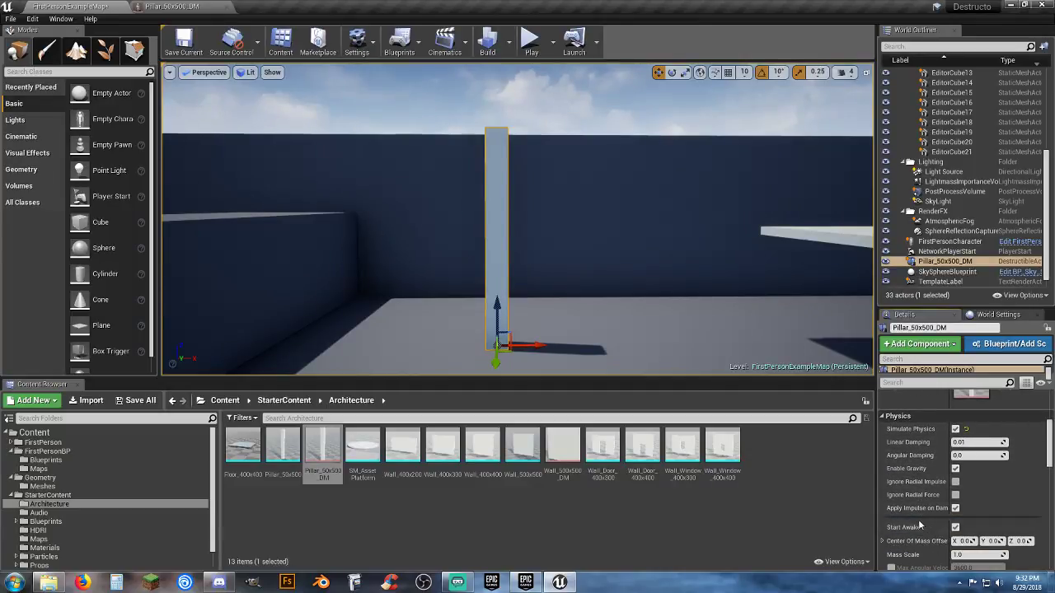
click(953, 526)
Play-test the level by shooting the destructible pillar, and end the play session
click(532, 41)
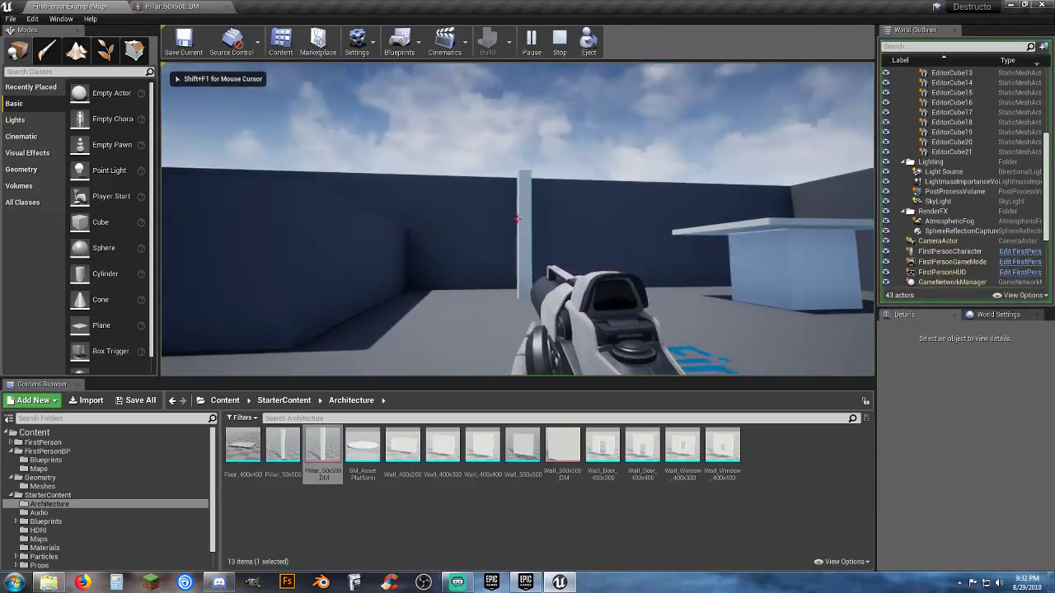
click(517, 220)
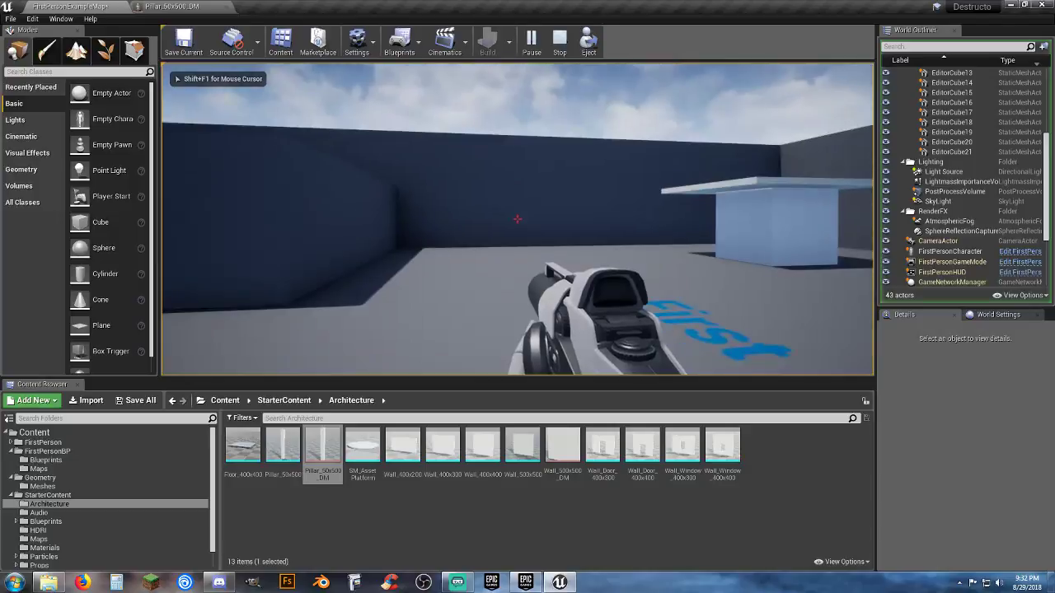
key(Escape)
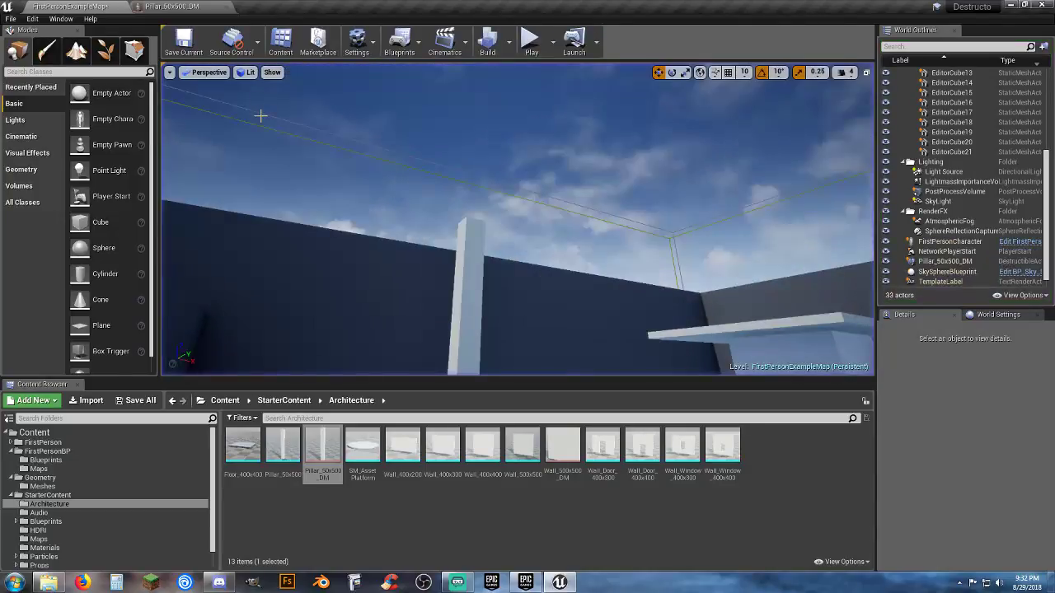
Run the level again, shoot the slab on top of the large block and the pillar, and stop playing
right_drag(519, 252, 509, 250)
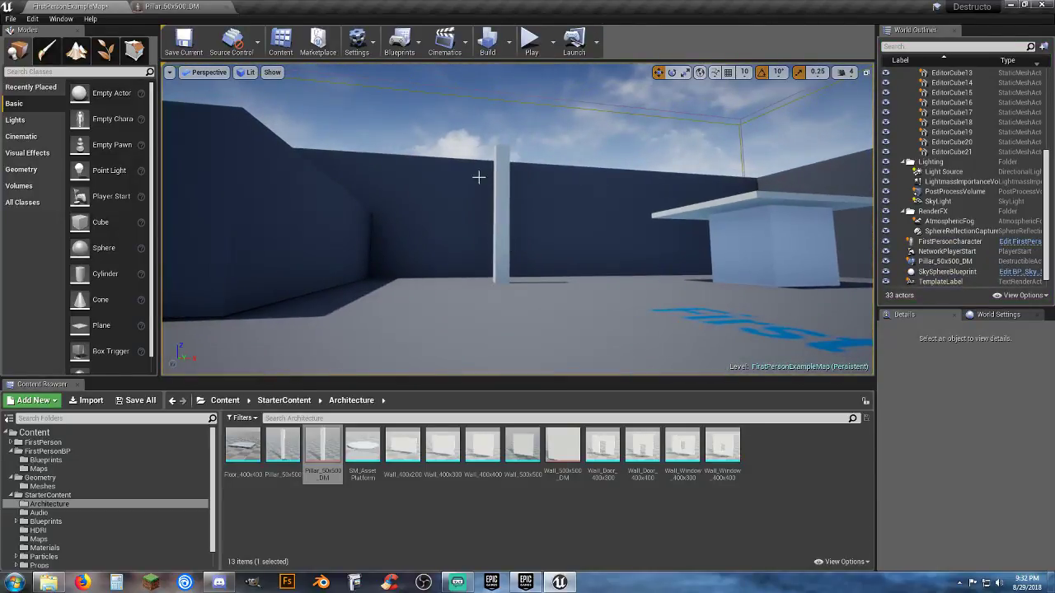
click(530, 39)
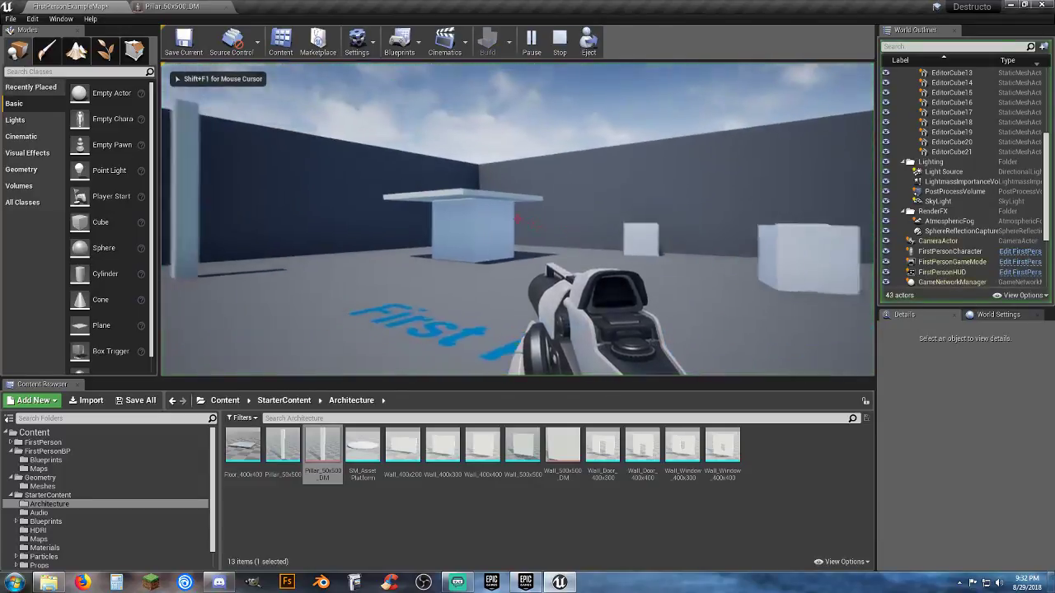
click(517, 219)
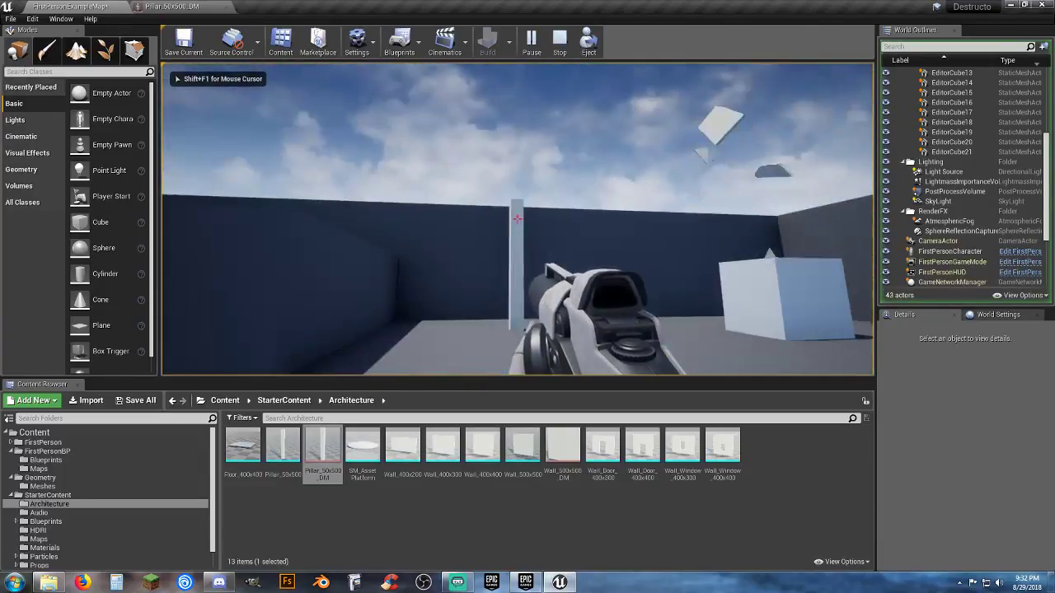
click(518, 218)
key(shift+F1)
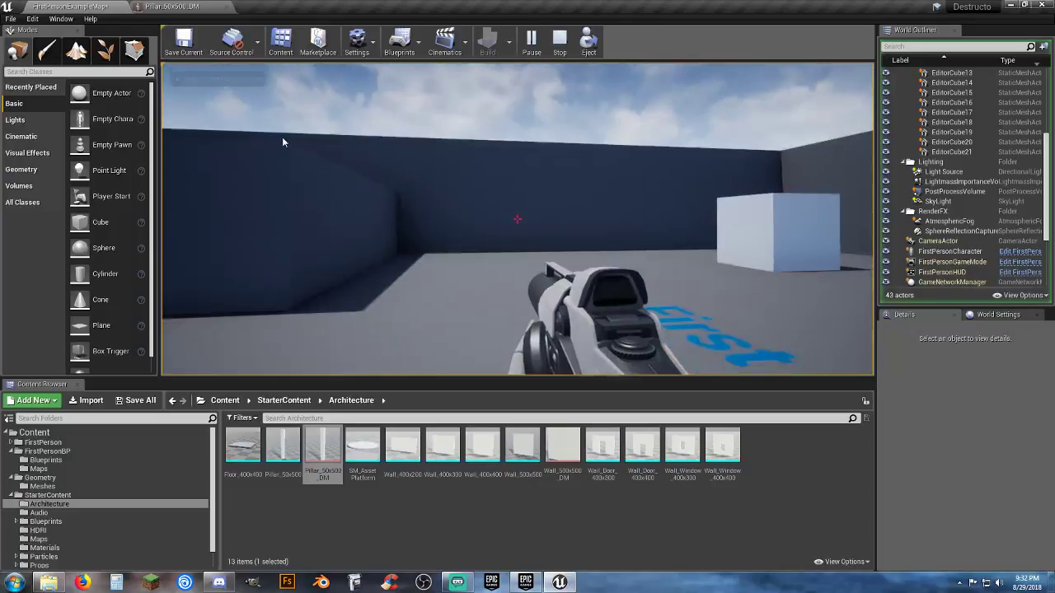
key(Escape)
Open the Pillar_50x500_DM destructible mesh and enable its Accumulate Damage flag
click(173, 7)
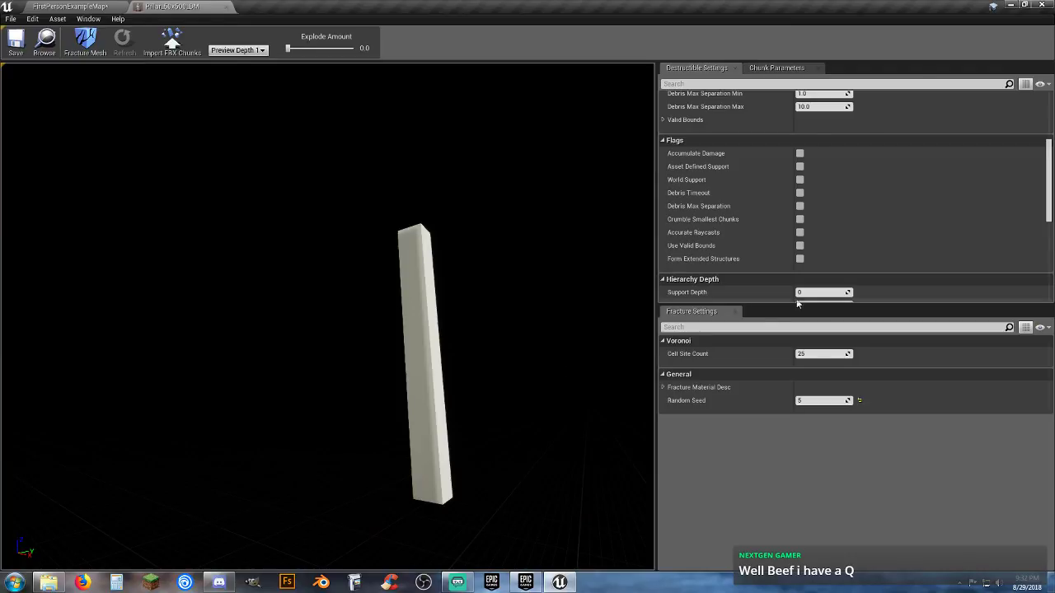
scroll(732, 244, up, 3)
scroll(732, 245, up, 3)
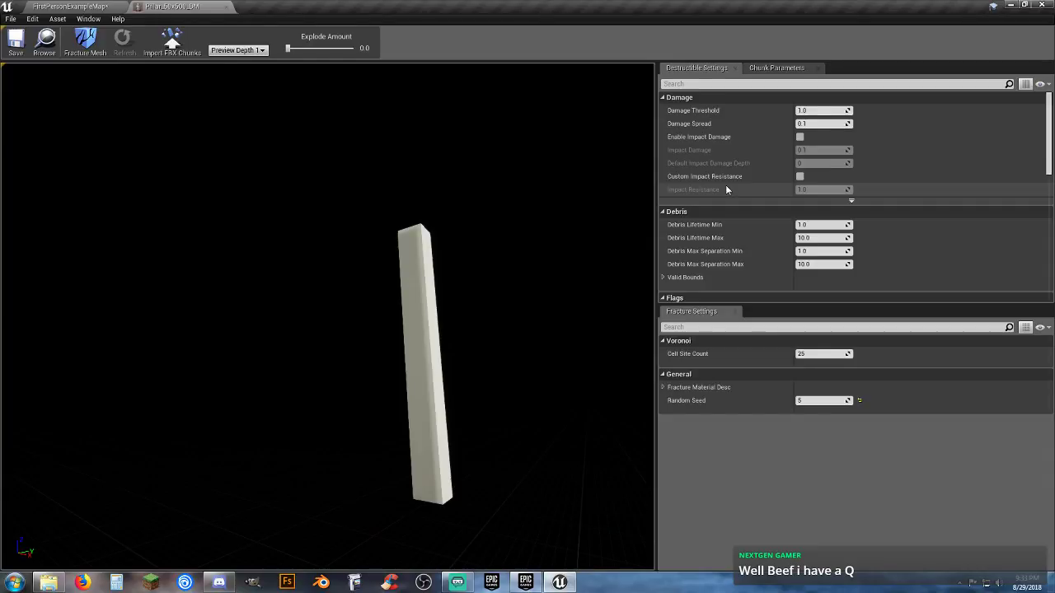
scroll(726, 190, down, 2)
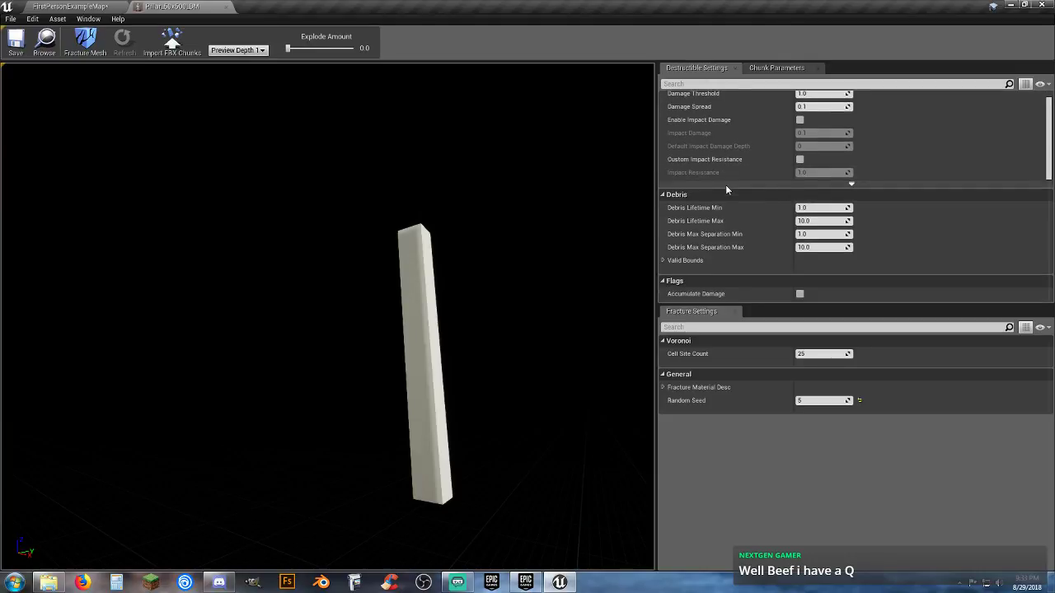
scroll(725, 184, down, 2)
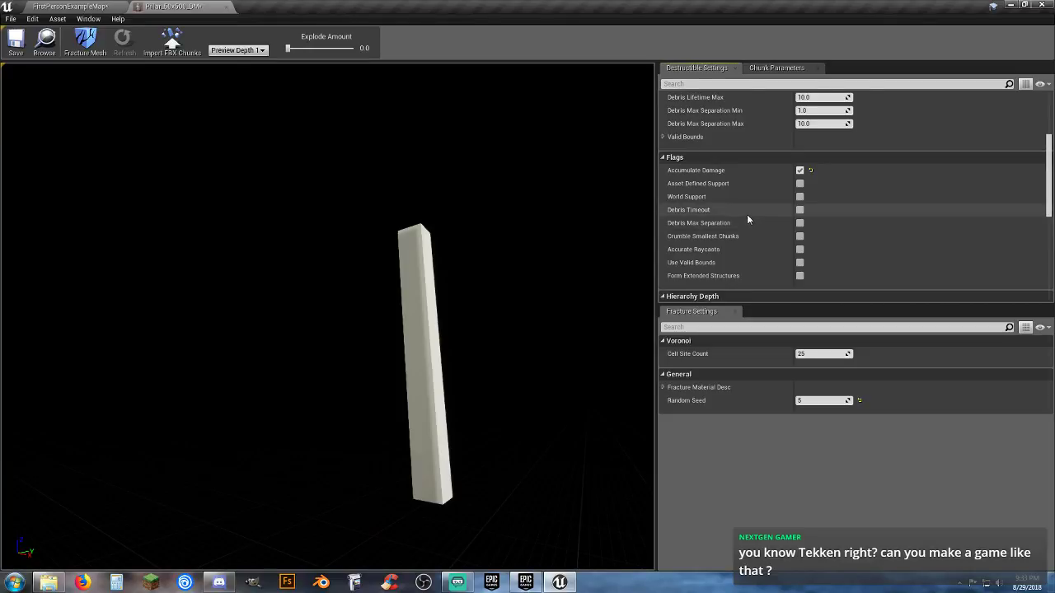
Enable debris in the hierarchy depth settings of the pillar's destructible mesh
scroll(745, 218, down, 2)
scroll(742, 222, down, 1)
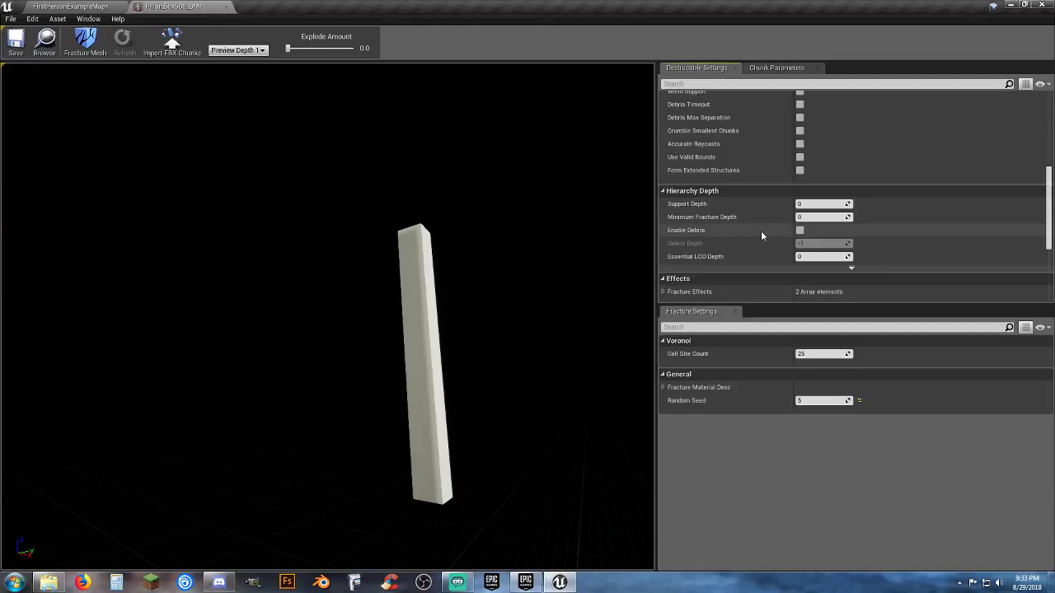
scroll(733, 219, down, 3)
scroll(731, 218, down, 3)
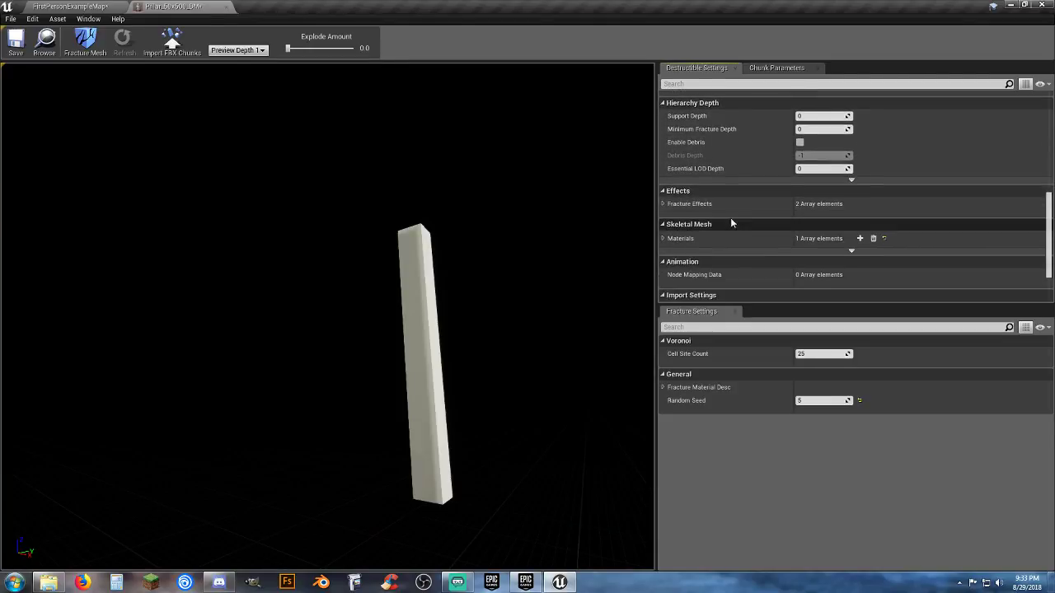
scroll(731, 218, up, 2)
scroll(732, 217, up, 3)
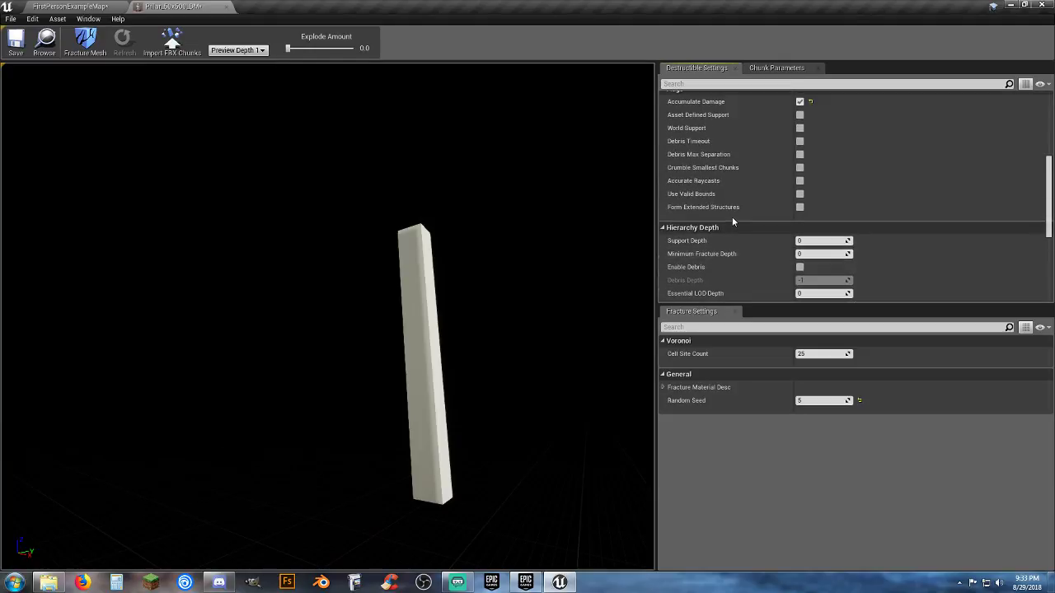
click(800, 267)
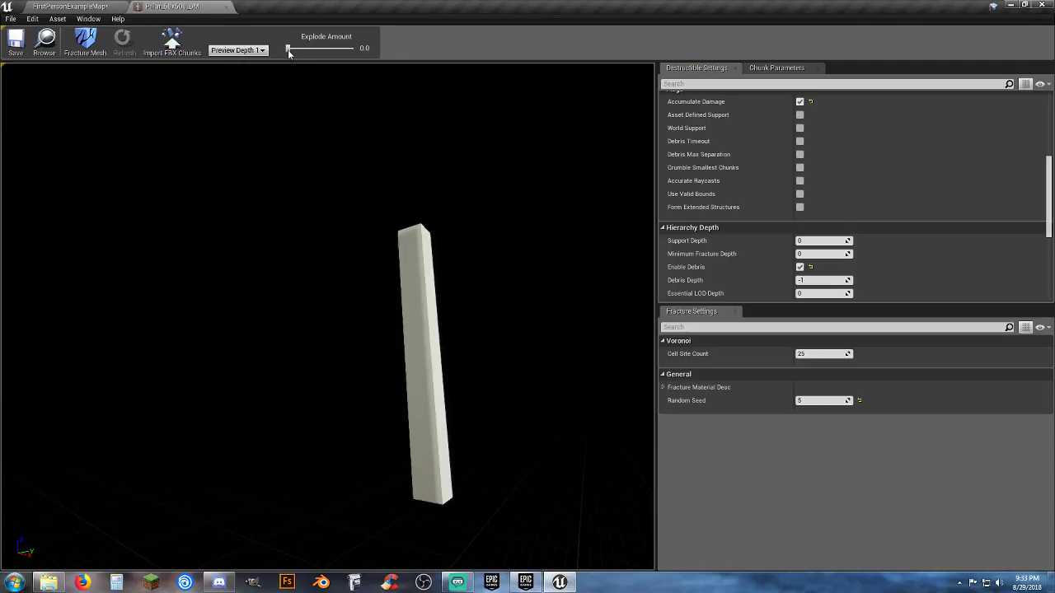
drag(287, 50, 293, 49)
Return to the FirstPersonExampleMap level, play-test the pillar with the changed destructible settings, and stop
click(70, 6)
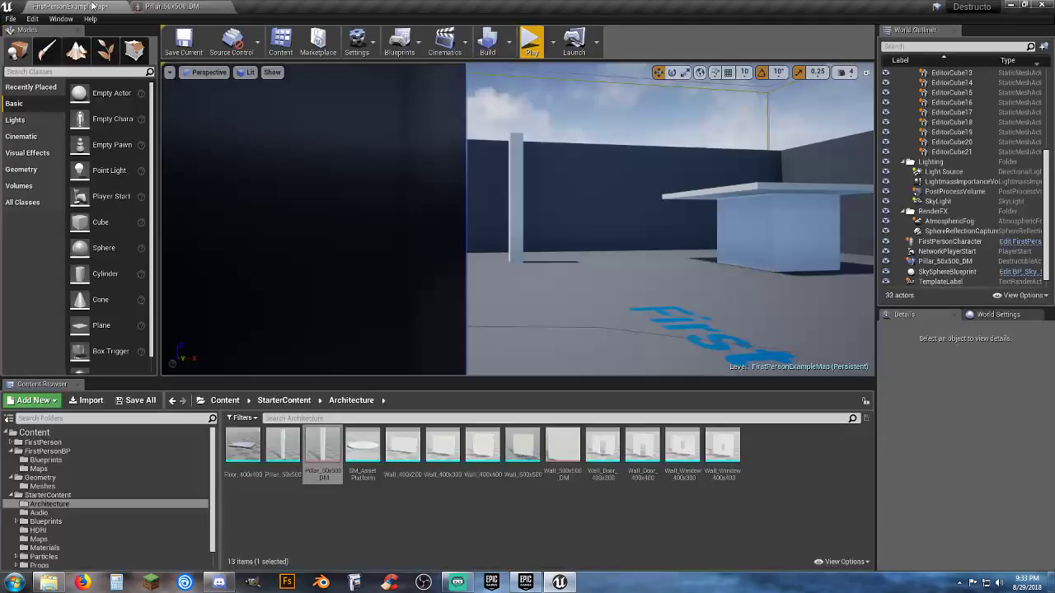
click(531, 41)
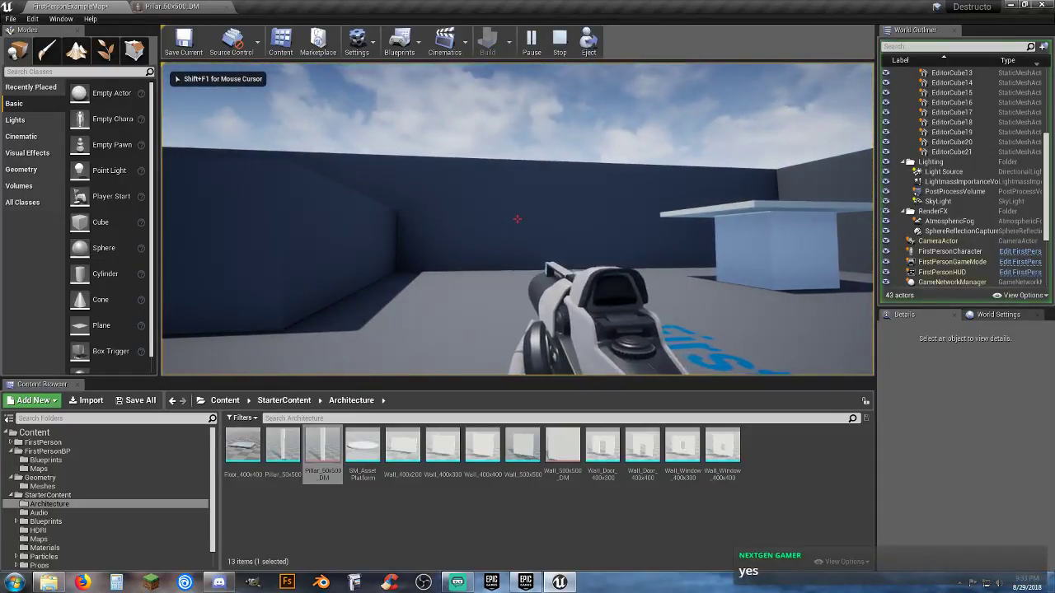
key(Escape)
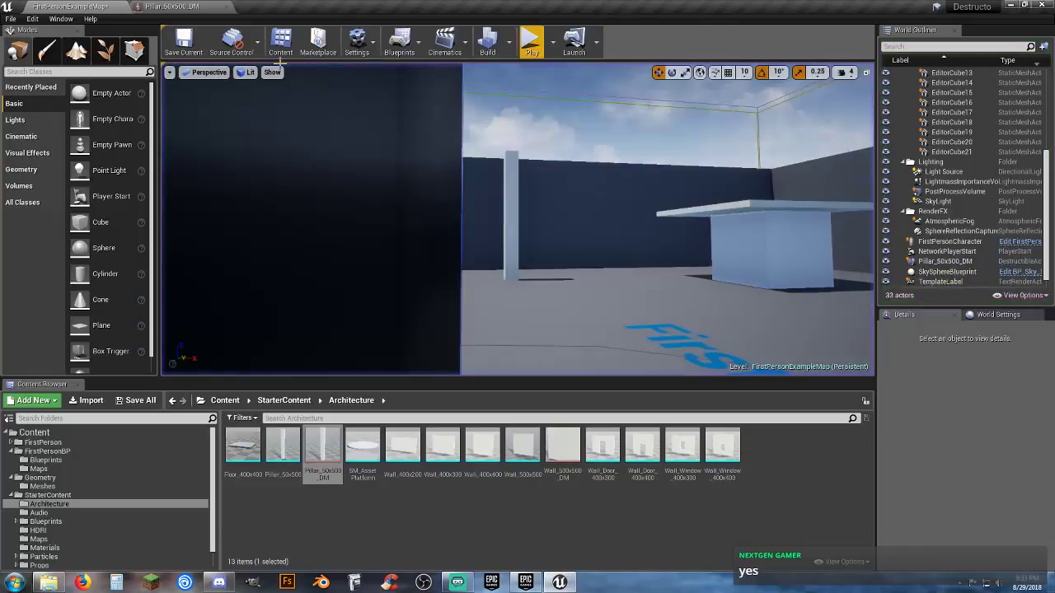
Select the Pillar_50x500_DM actor in the level and nudge it slightly along its vertical axis
key(w)
mouse_move(490, 196)
right_down()
mouse_move(488, 173)
mouse_move(489, 196)
right_up()
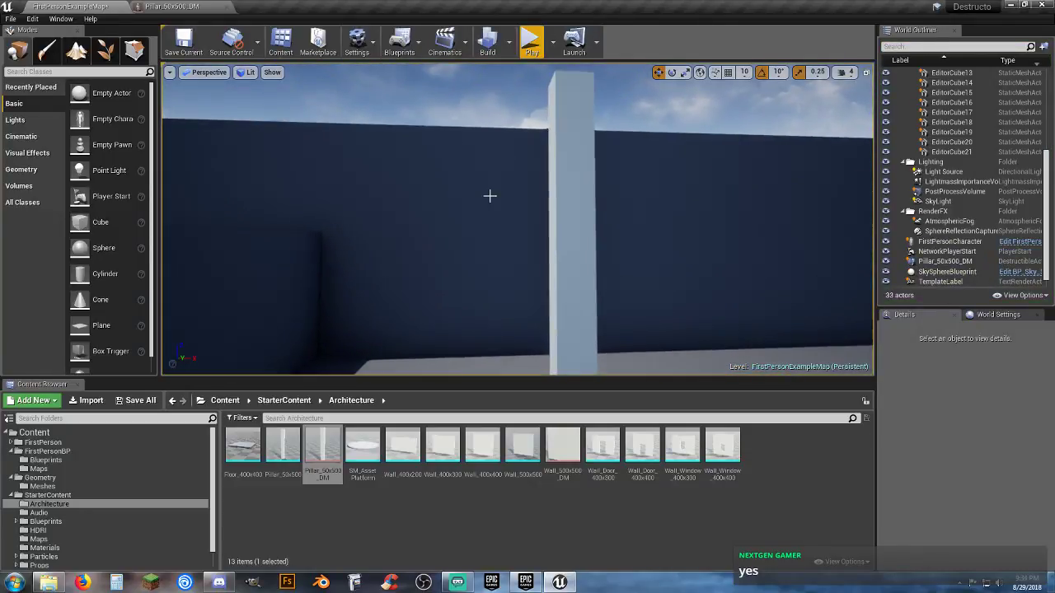
click(572, 249)
right_drag(572, 250, 577, 290)
key(s)
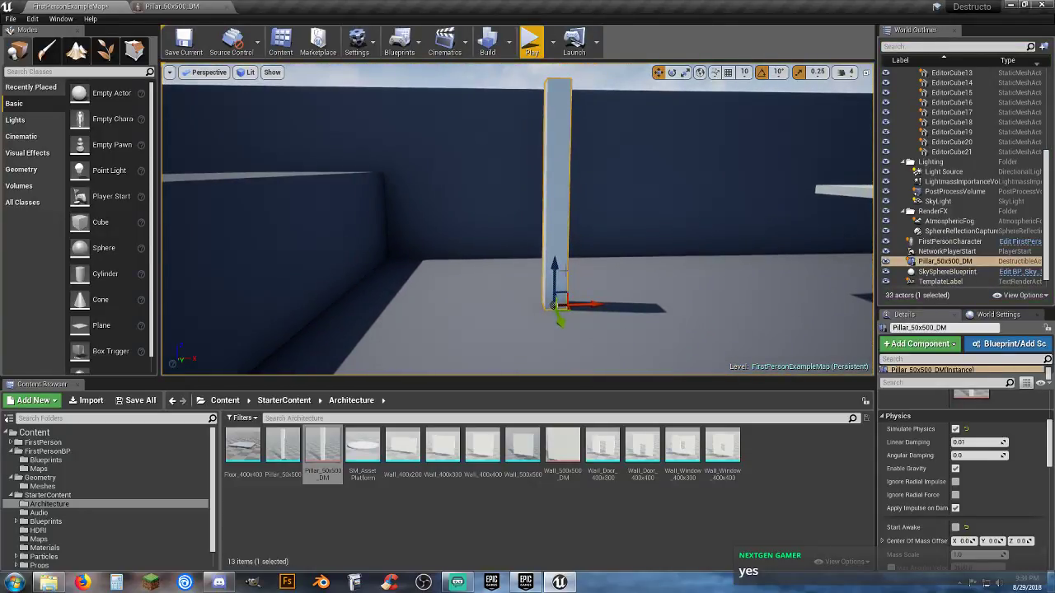
drag(554, 264, 553, 266)
Play-test the level, walk up to the destructible pillar, shoot it repeatedly as it moves around, and stop the session
click(531, 39)
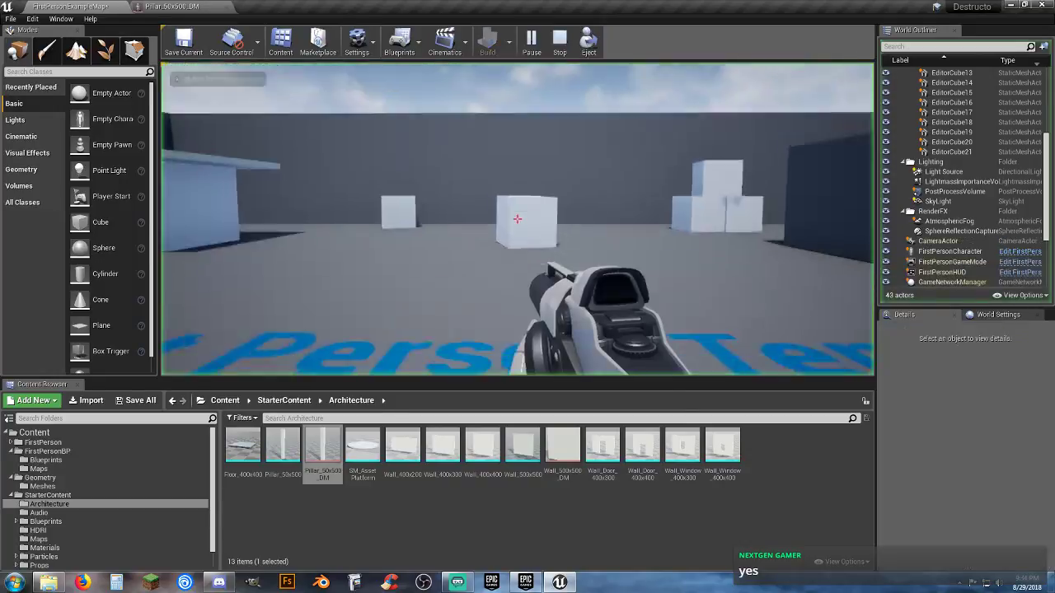
key(w)
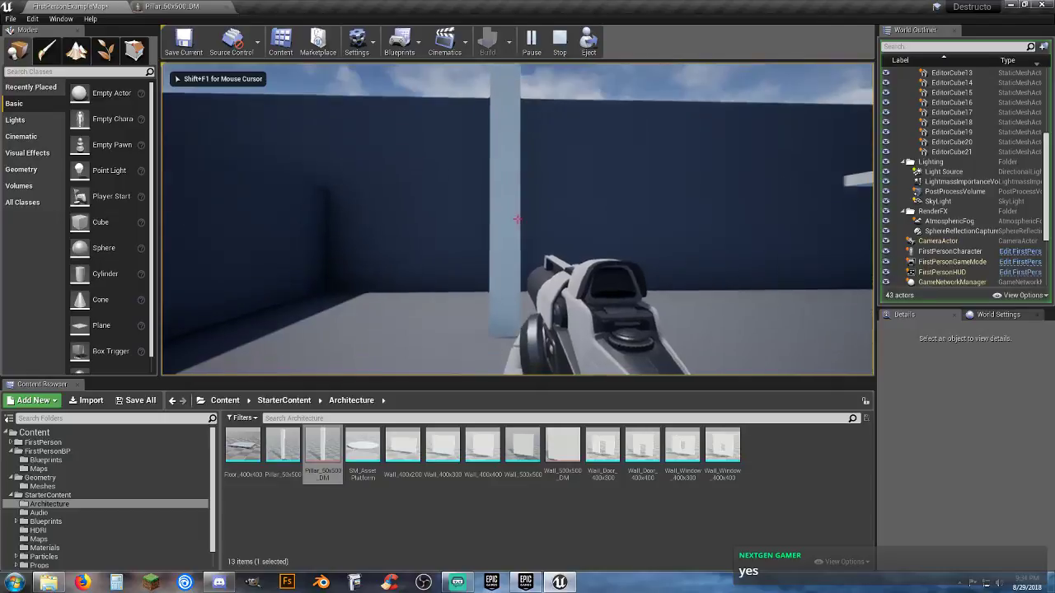
key(s)
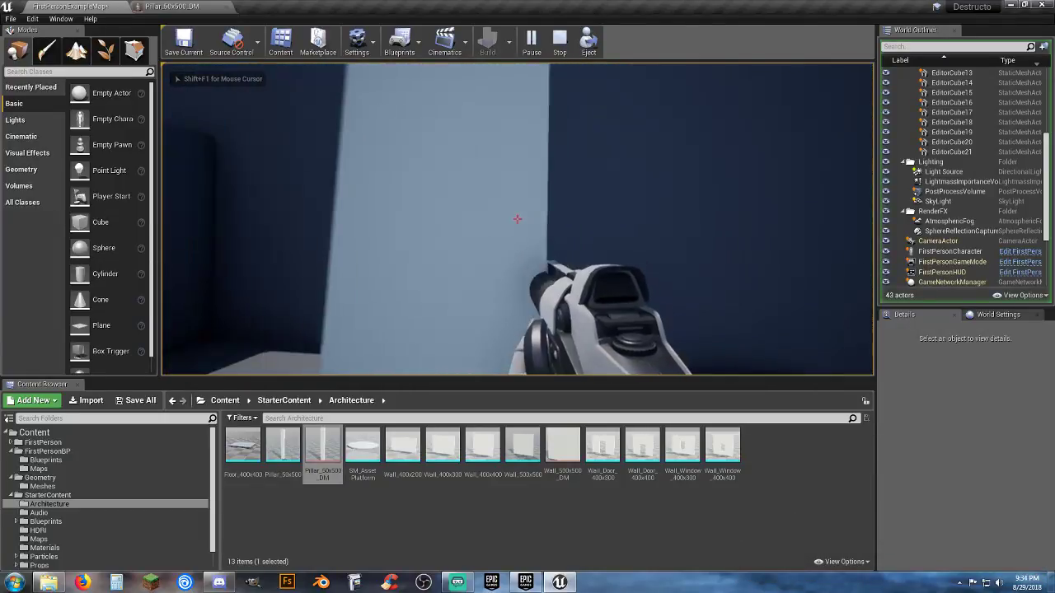
click(518, 219)
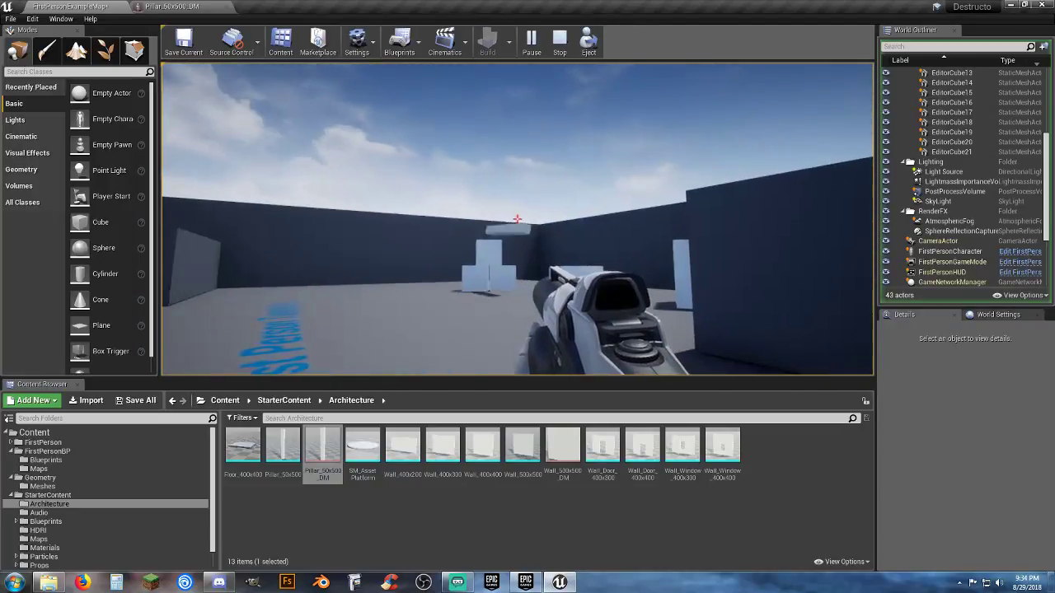
key(w)
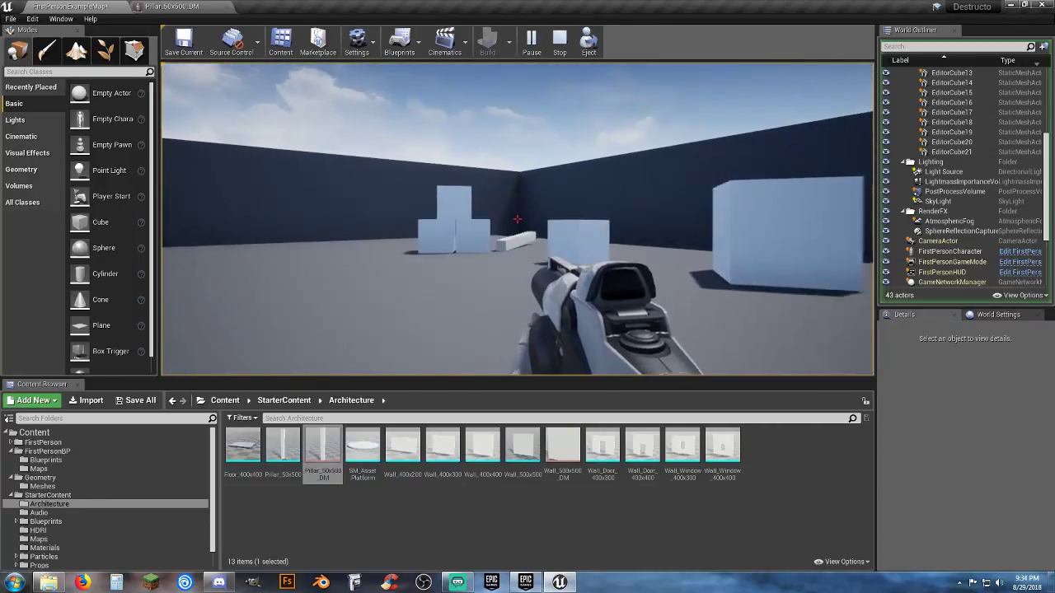
key(a)
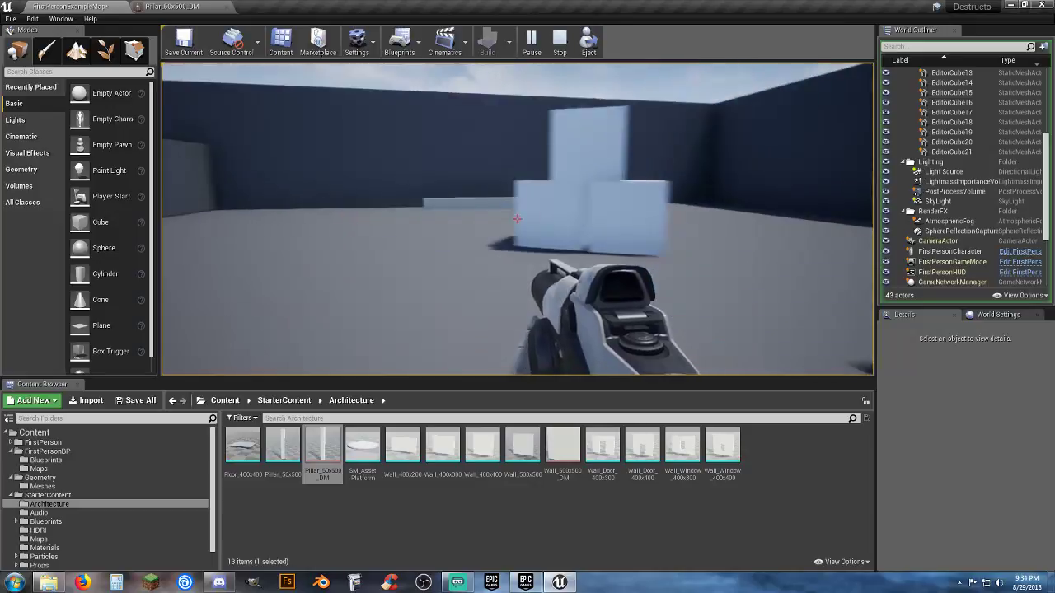
click(518, 219)
key(w)
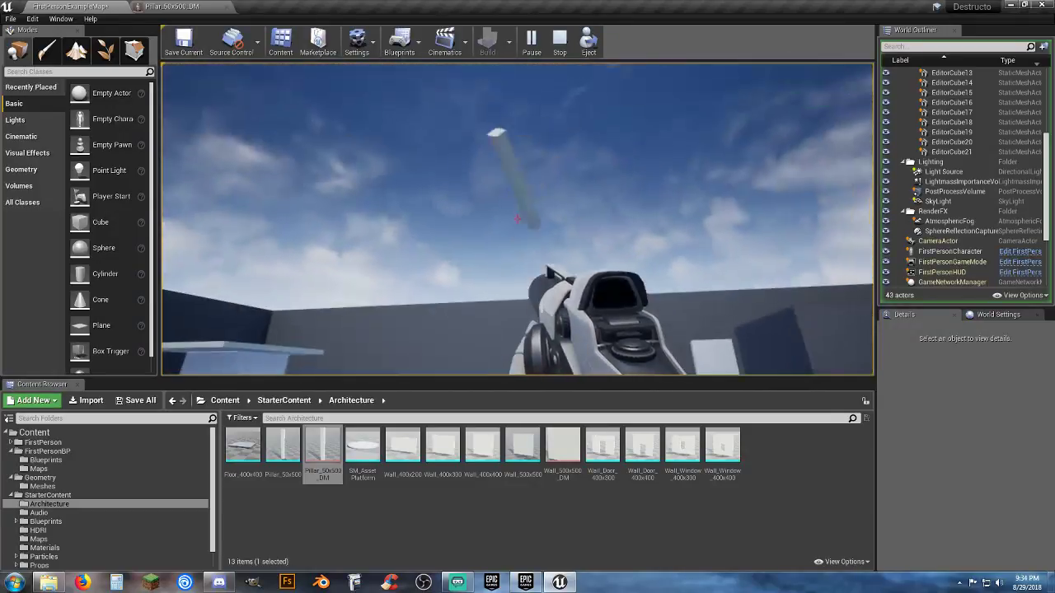
click(518, 220)
click(517, 219)
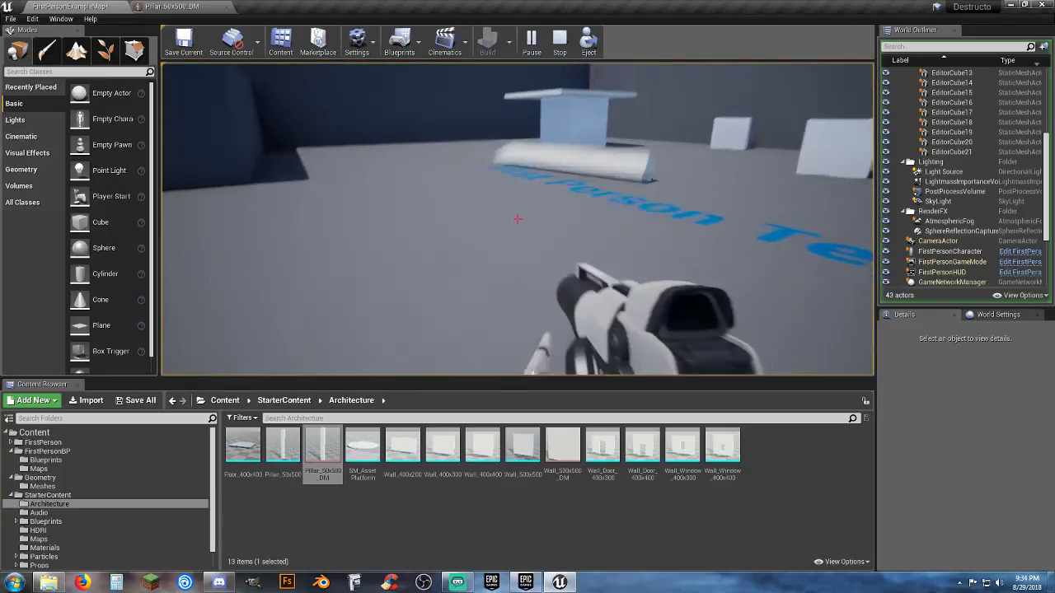
click(517, 219)
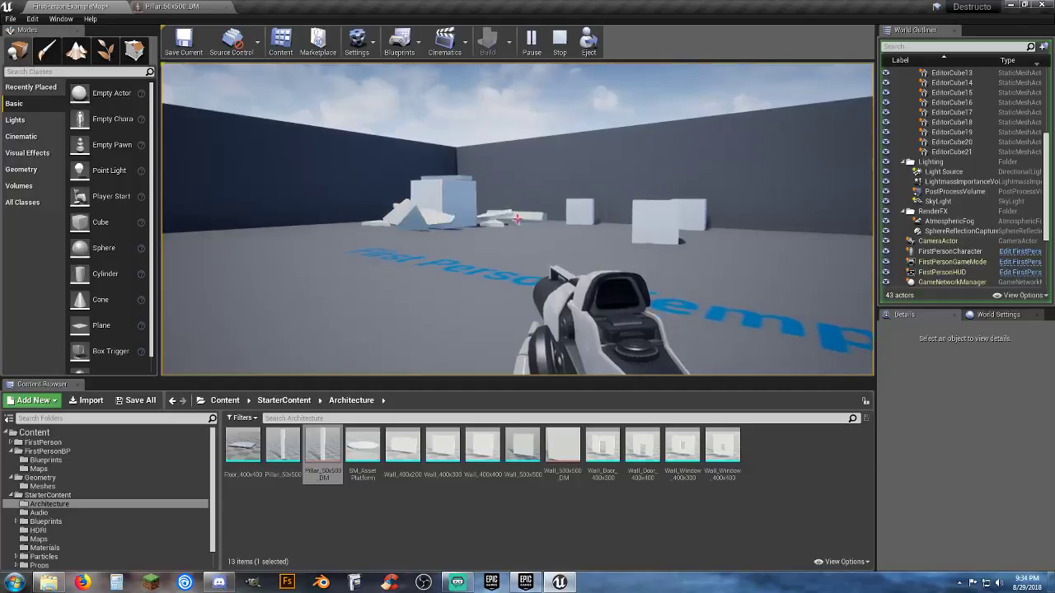
click(518, 220)
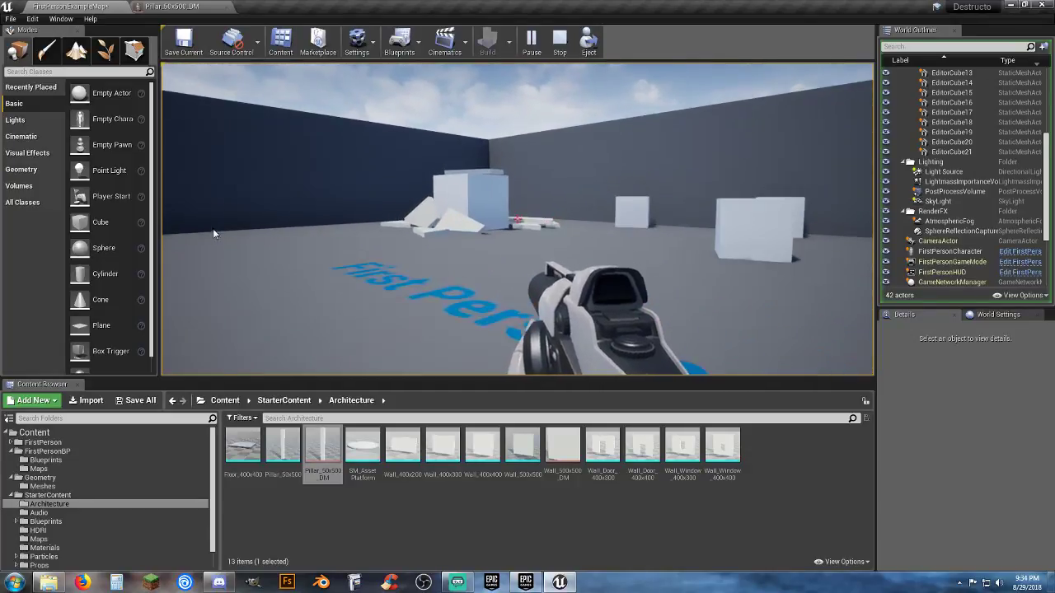
key(Escape)
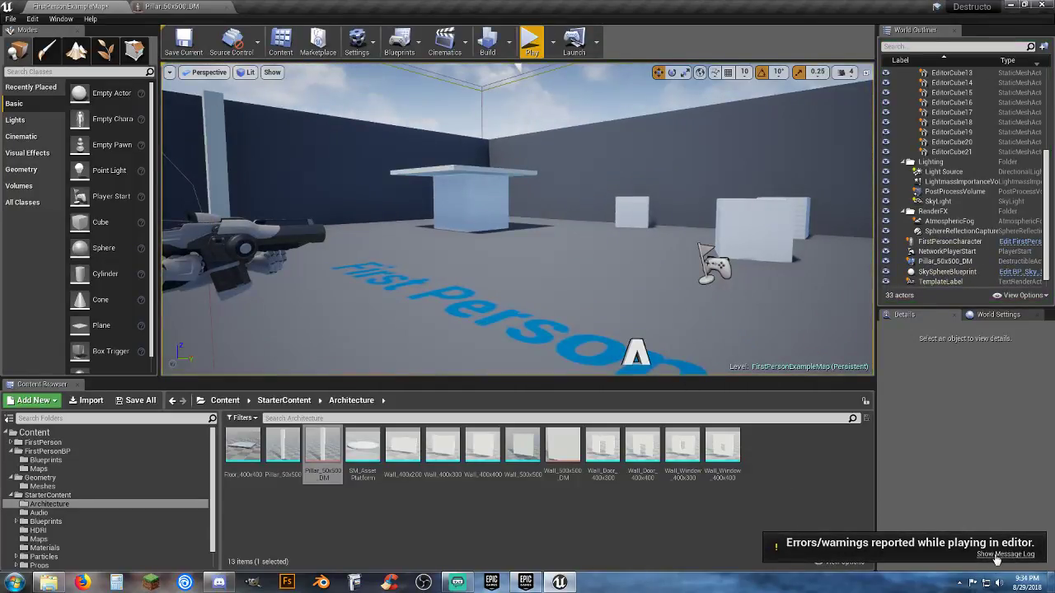
Read the full play-in-editor warning about the pillar in the message log, and close the log
click(1005, 554)
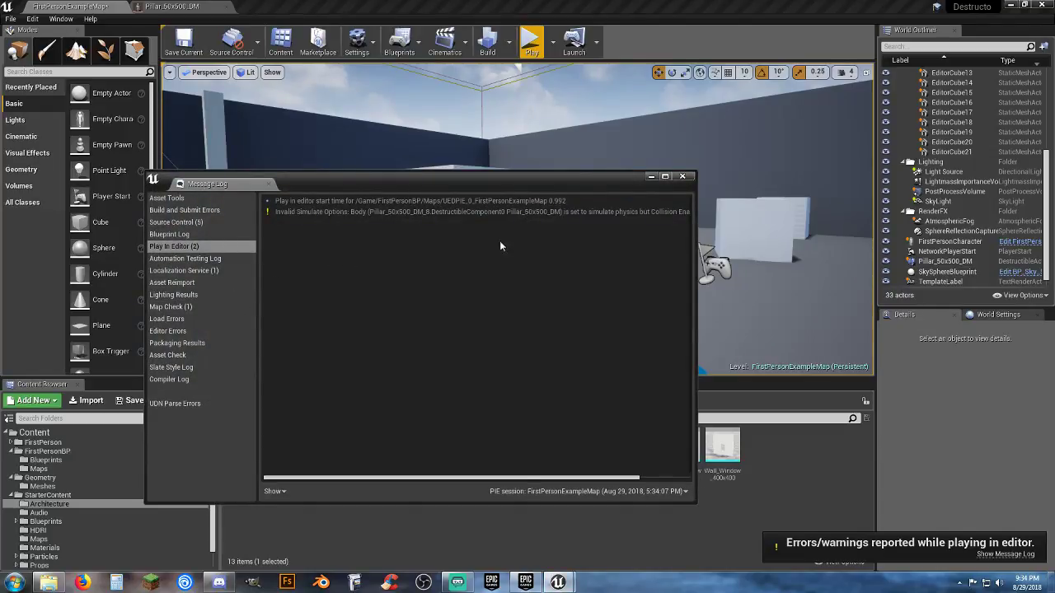
drag(442, 477, 492, 478)
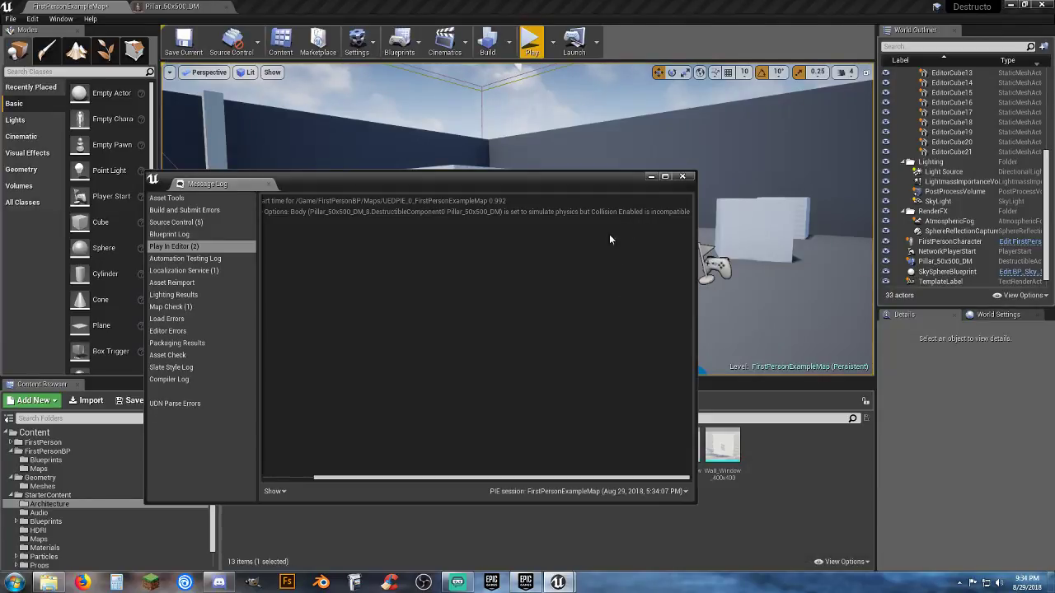
click(682, 176)
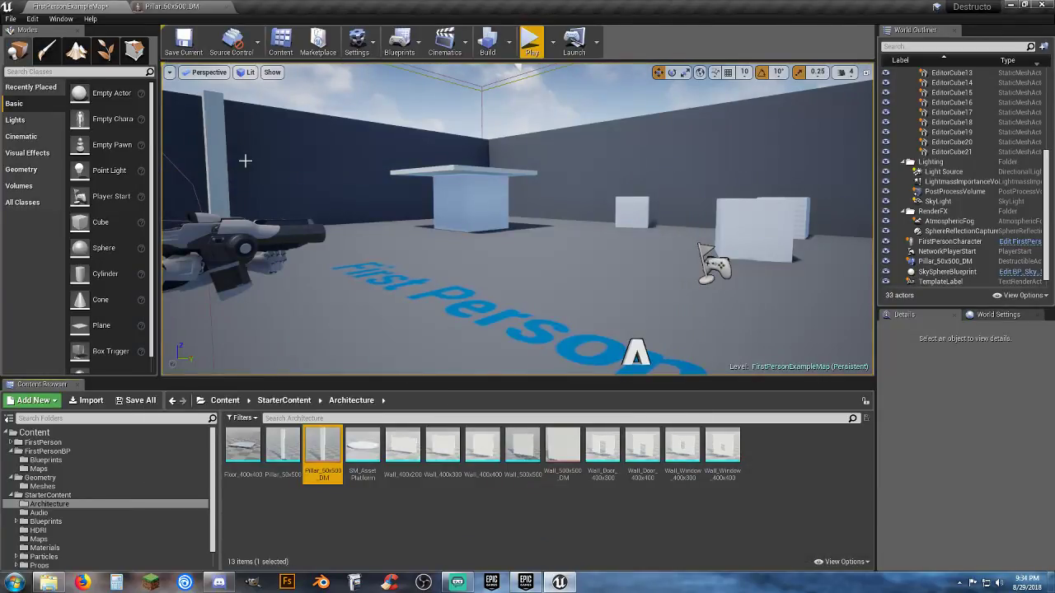
Select the Pillar_50x500_DM actor and examine its physics, collision, rendering and destructible component properties
click(216, 160)
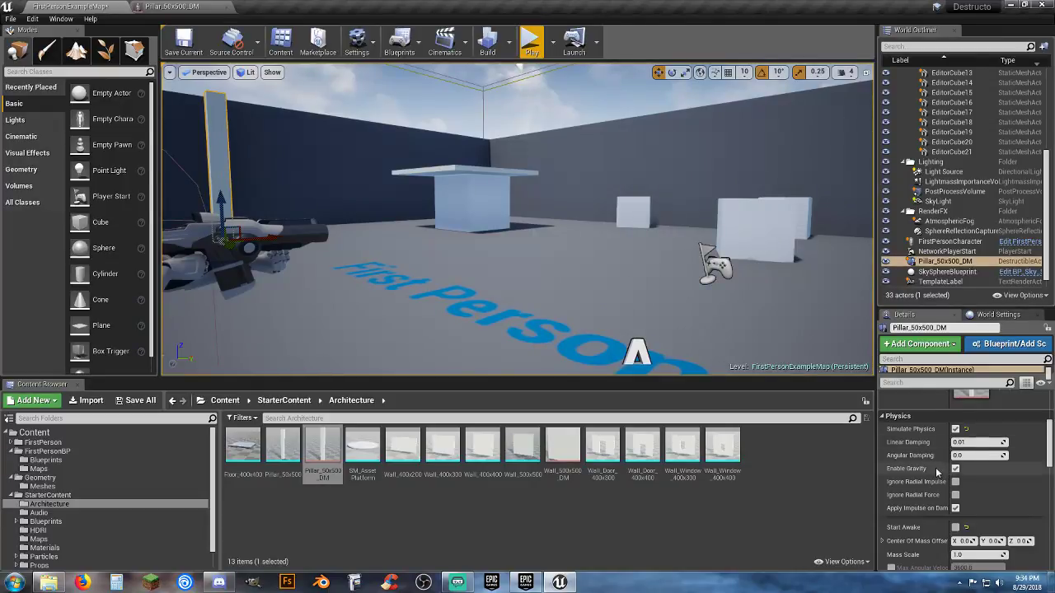
scroll(927, 470, down, 2)
scroll(926, 470, down, 8)
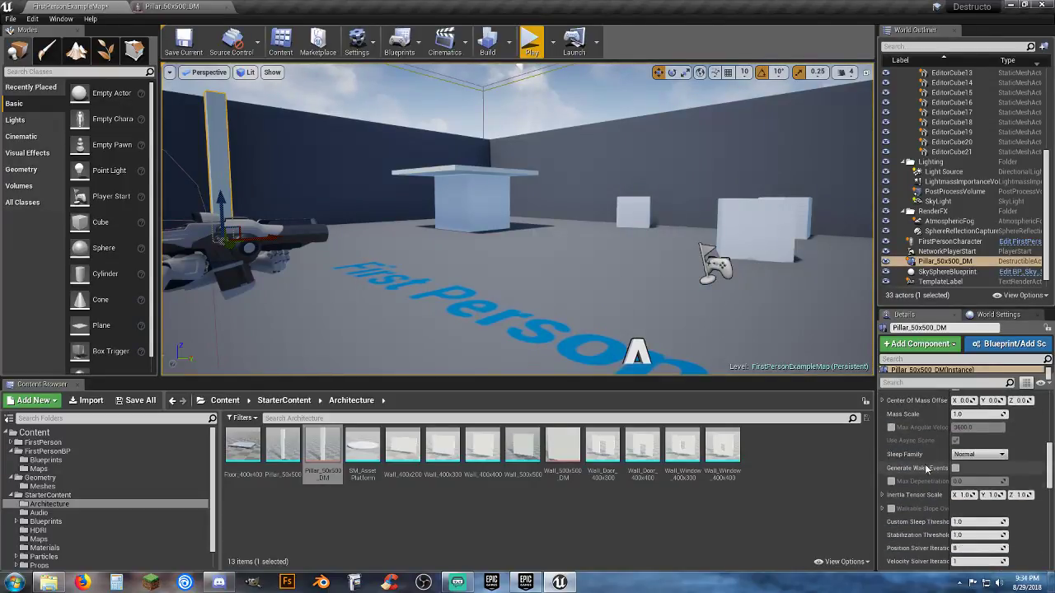
scroll(931, 472, down, 3)
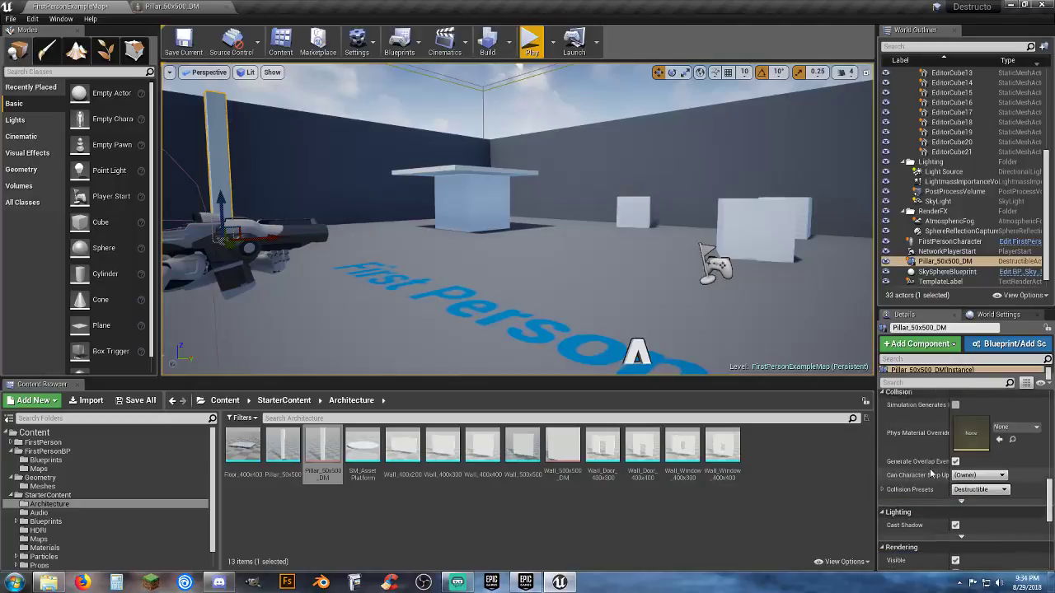
scroll(927, 472, up, 7)
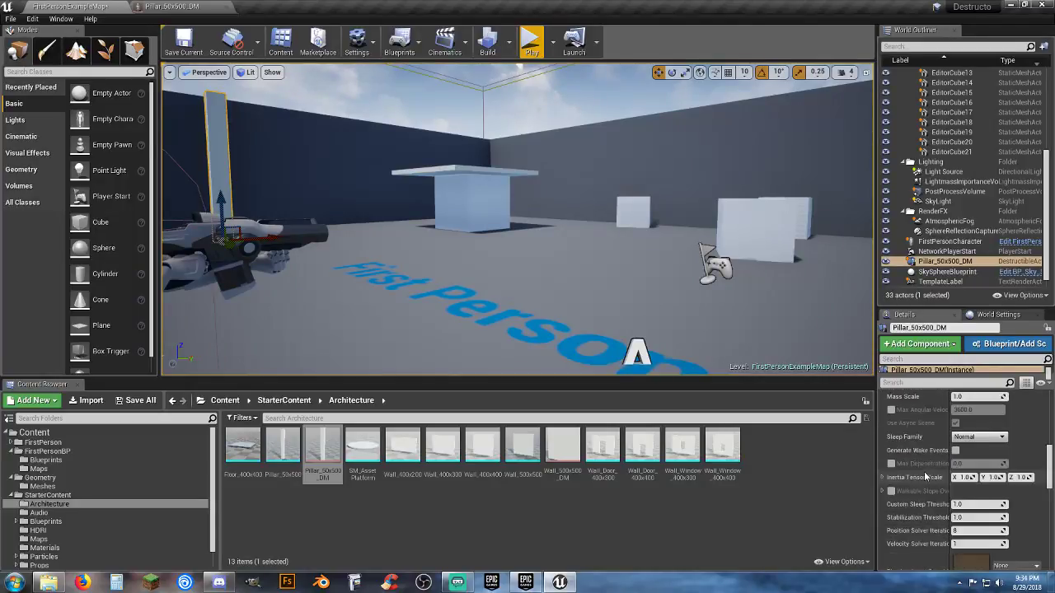
scroll(923, 483, down, 10)
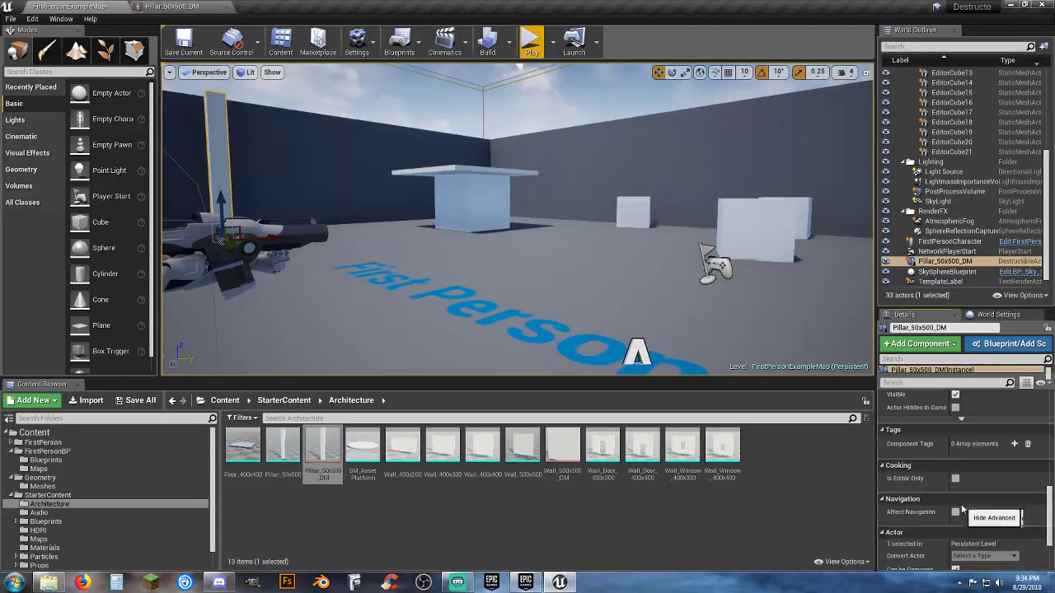
scroll(926, 486, up, 2)
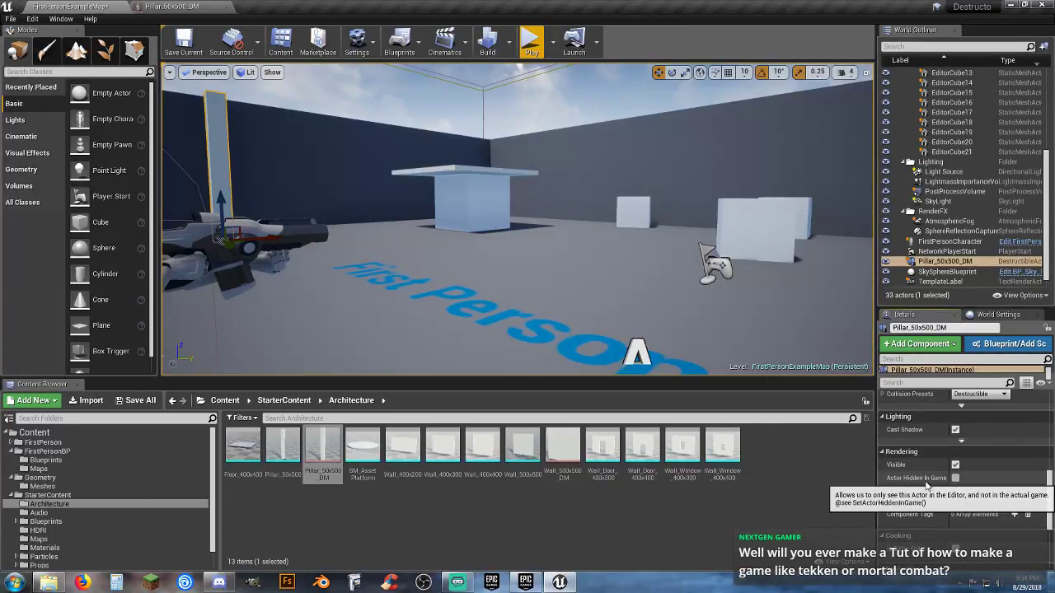
scroll(925, 486, up, 4)
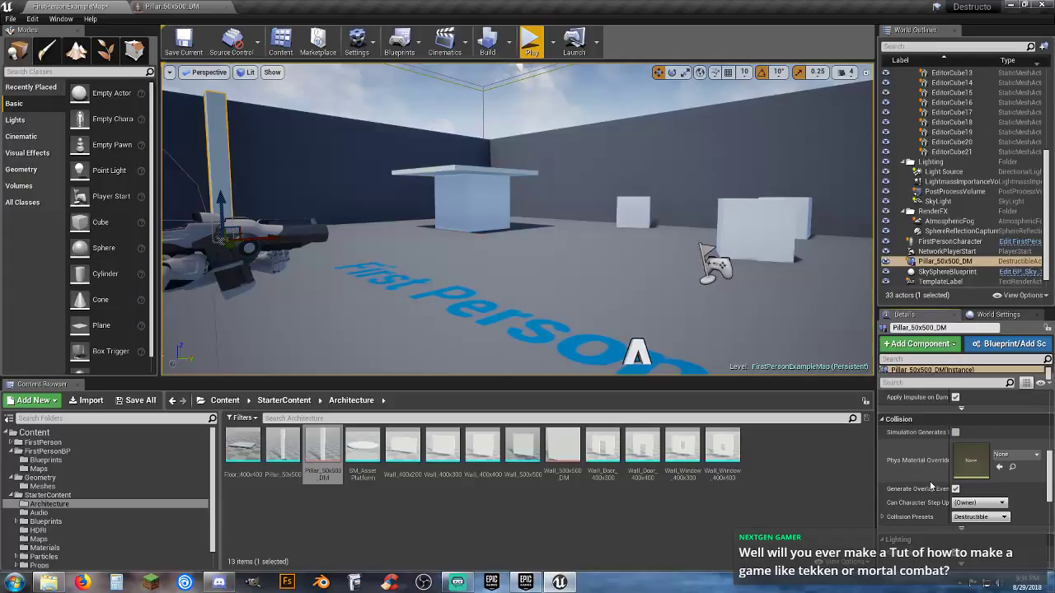
scroll(930, 485, up, 6)
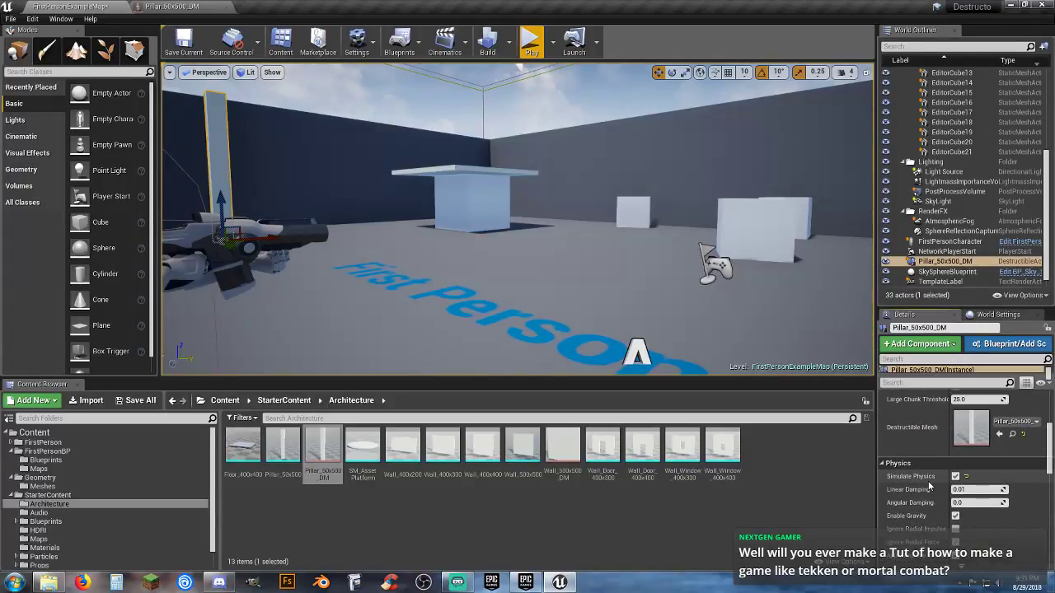
scroll(927, 480, up, 3)
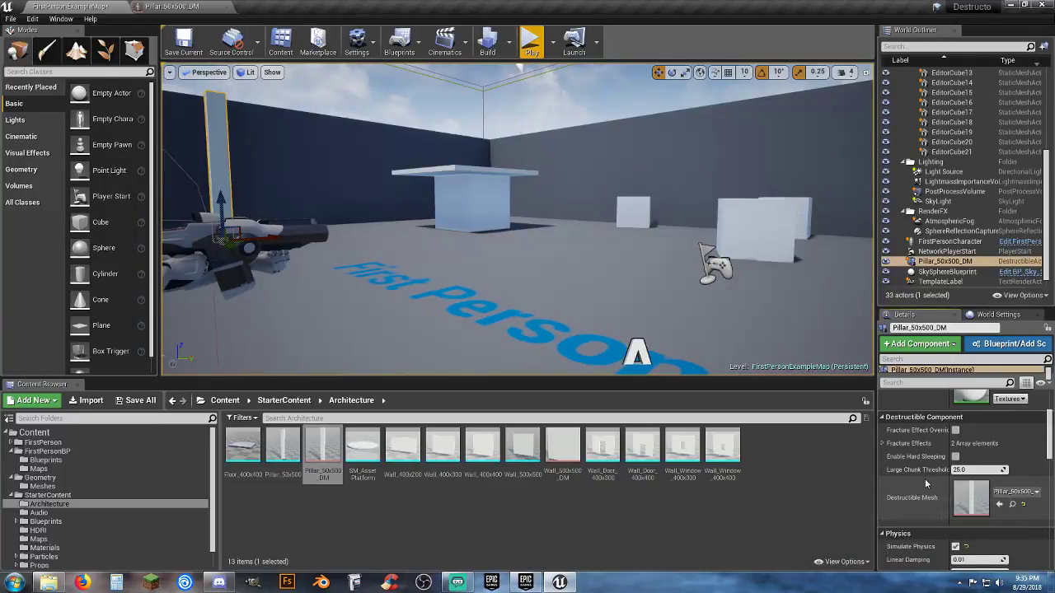
scroll(925, 478, up, 4)
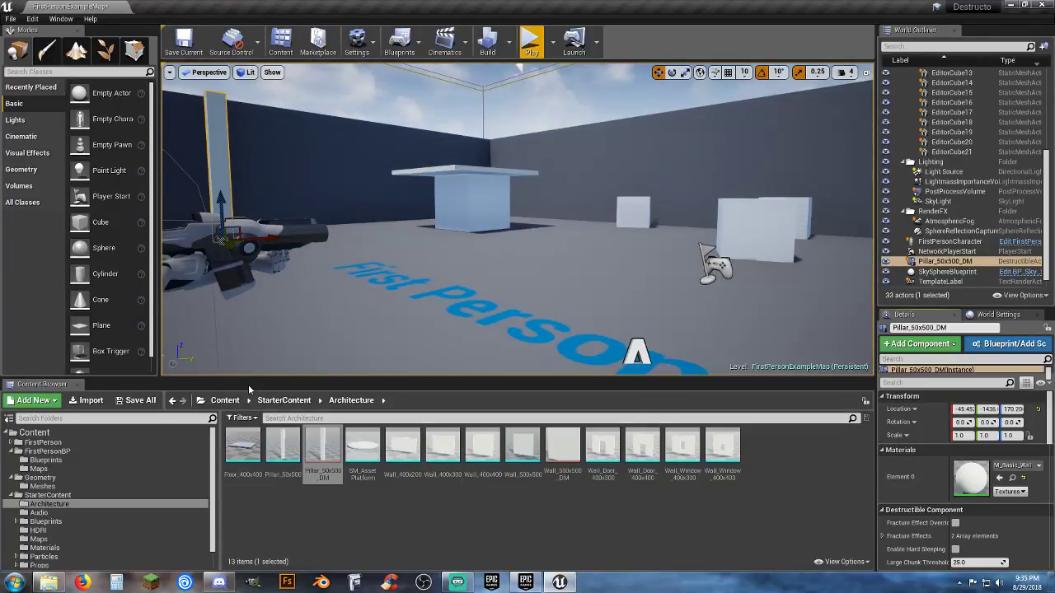
Save the modified FirstPersonExampleMap level, collapse the expanded asset folders, and show the root Content folder
click(136, 400)
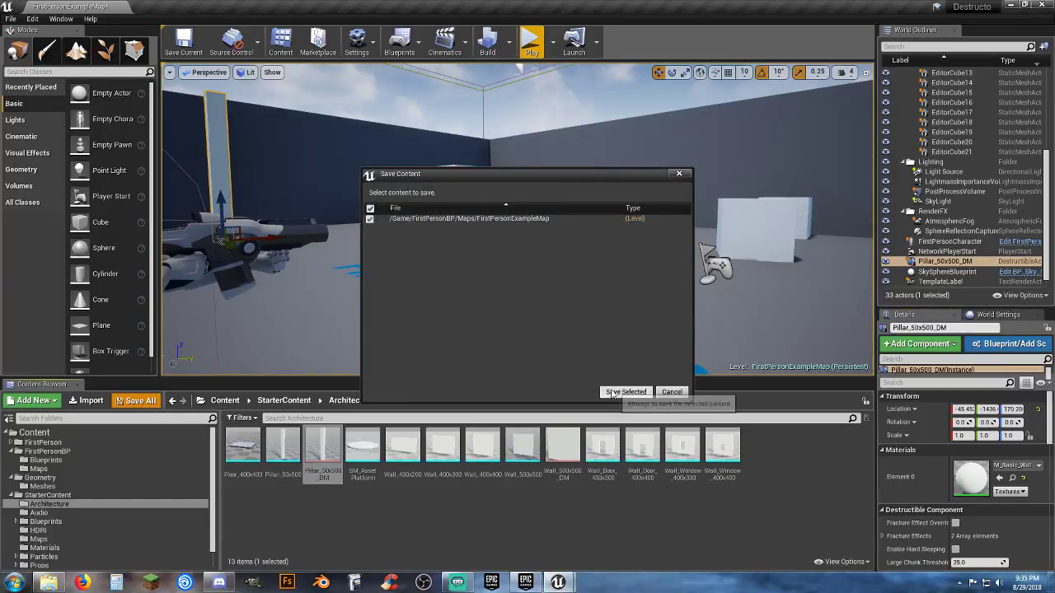
click(626, 393)
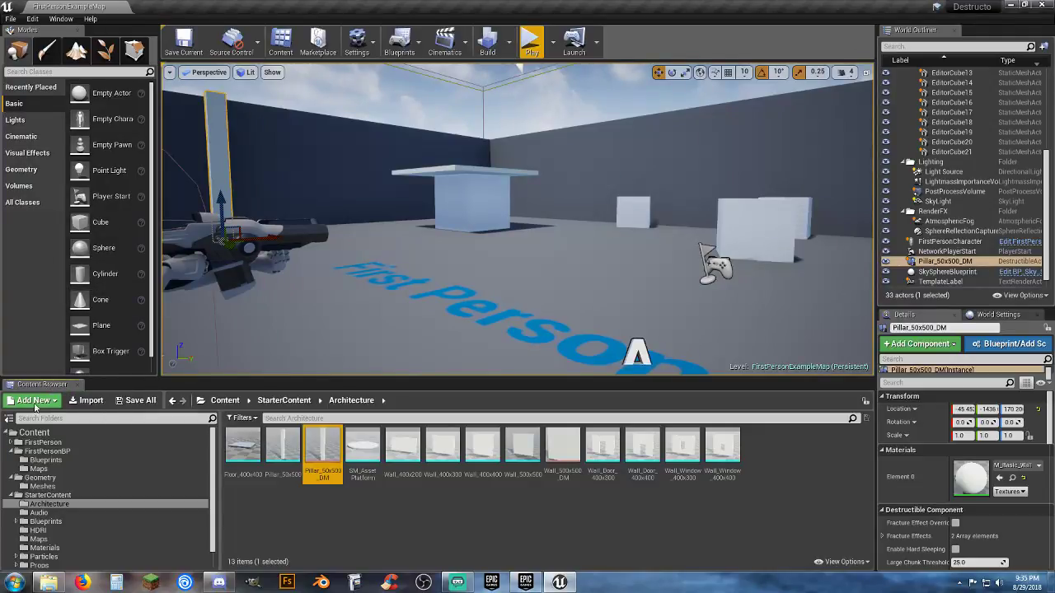
click(13, 496)
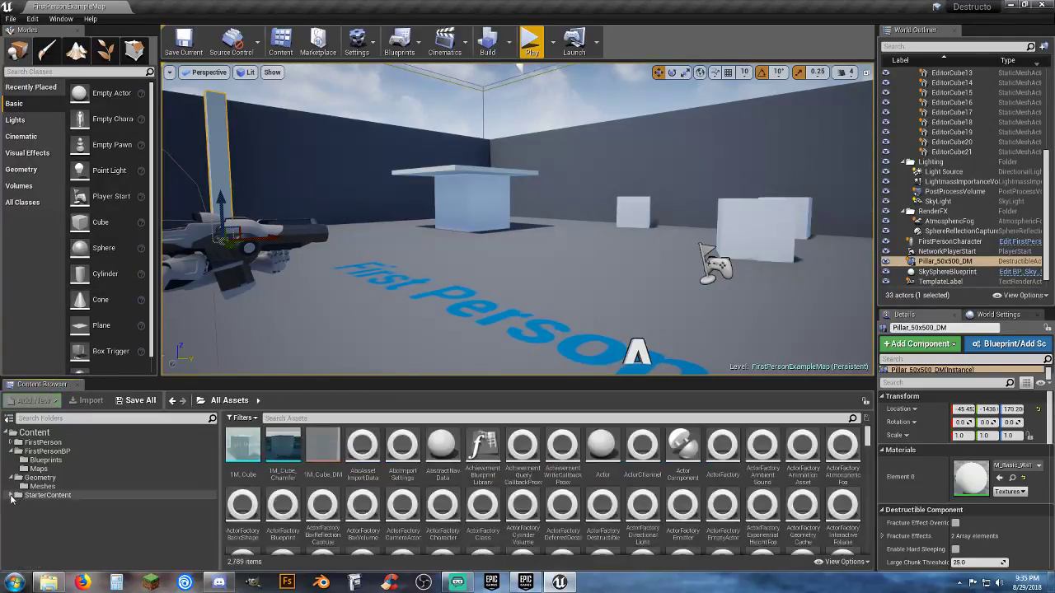
click(12, 451)
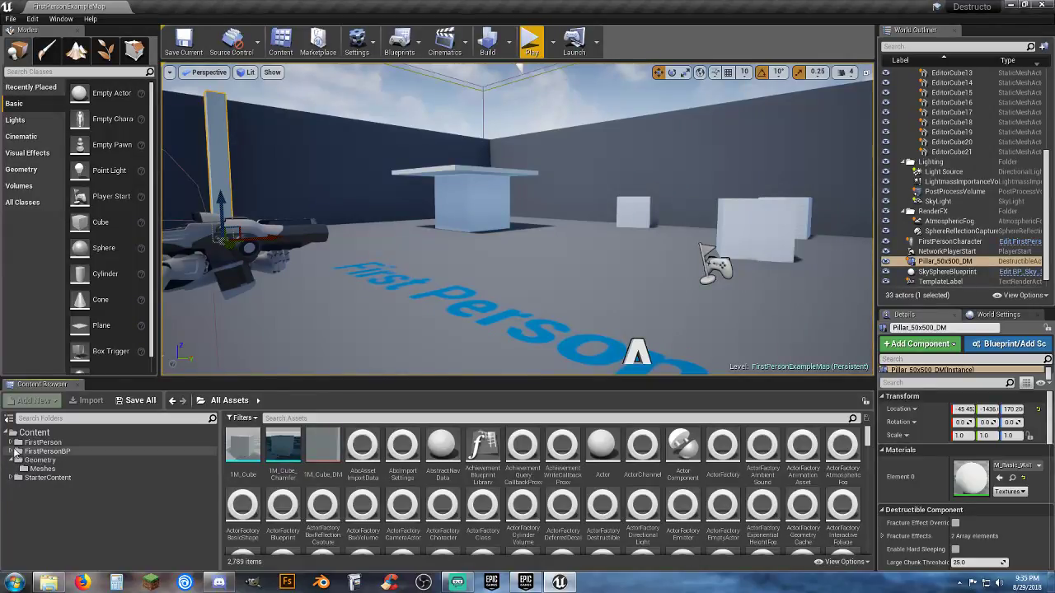
click(13, 460)
click(36, 434)
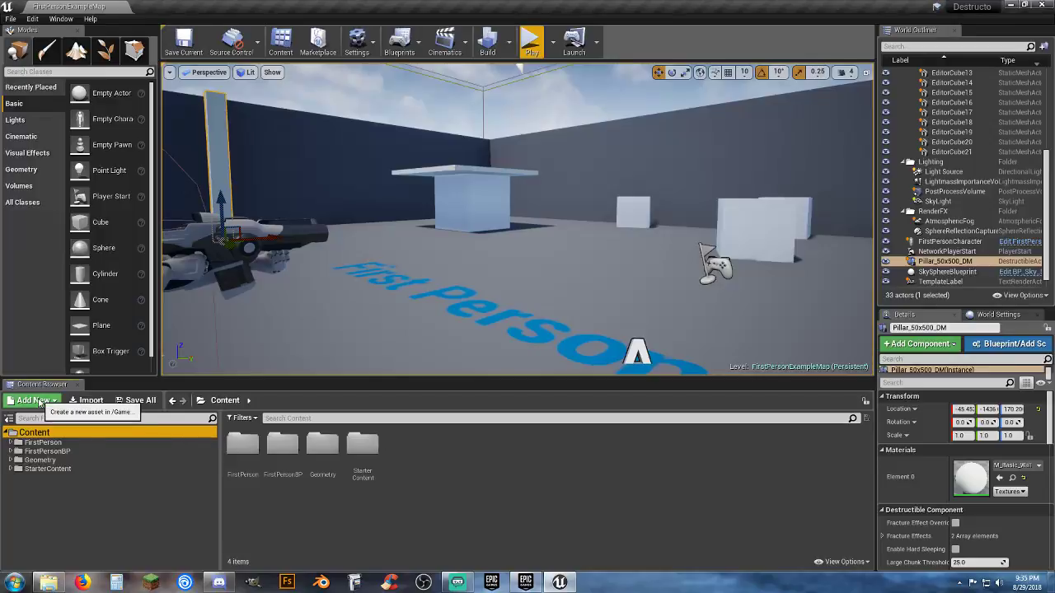
Add the Side Scroller Blueprint feature pack to the project
click(39, 402)
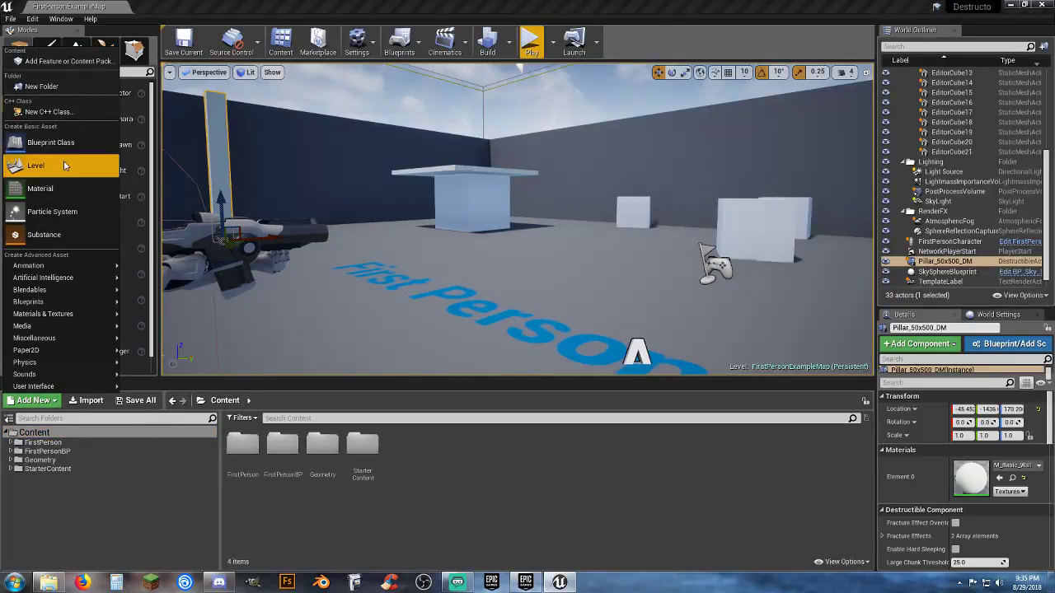
click(79, 63)
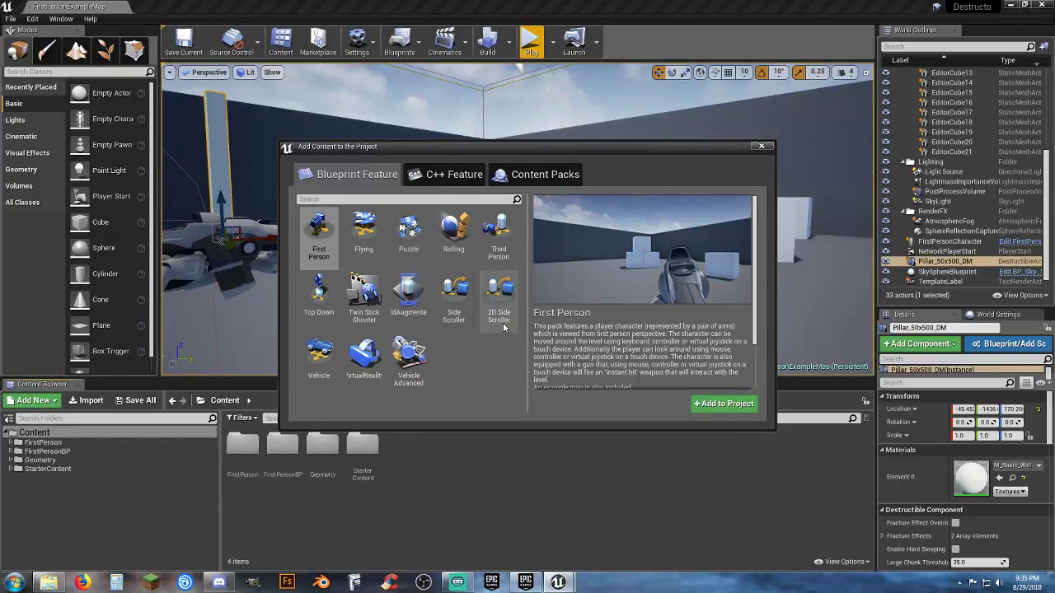
click(451, 322)
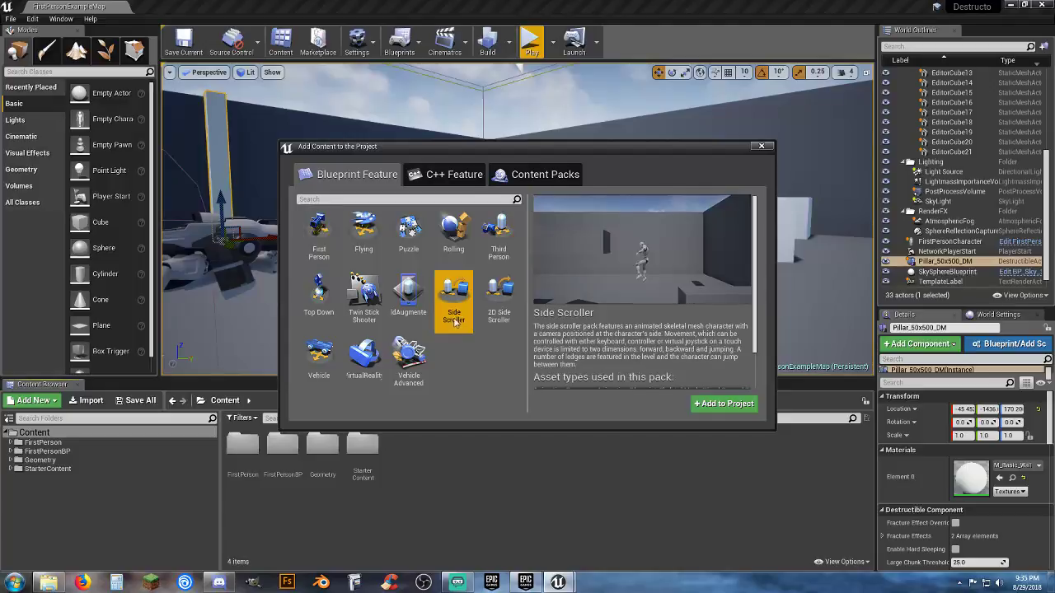
click(498, 324)
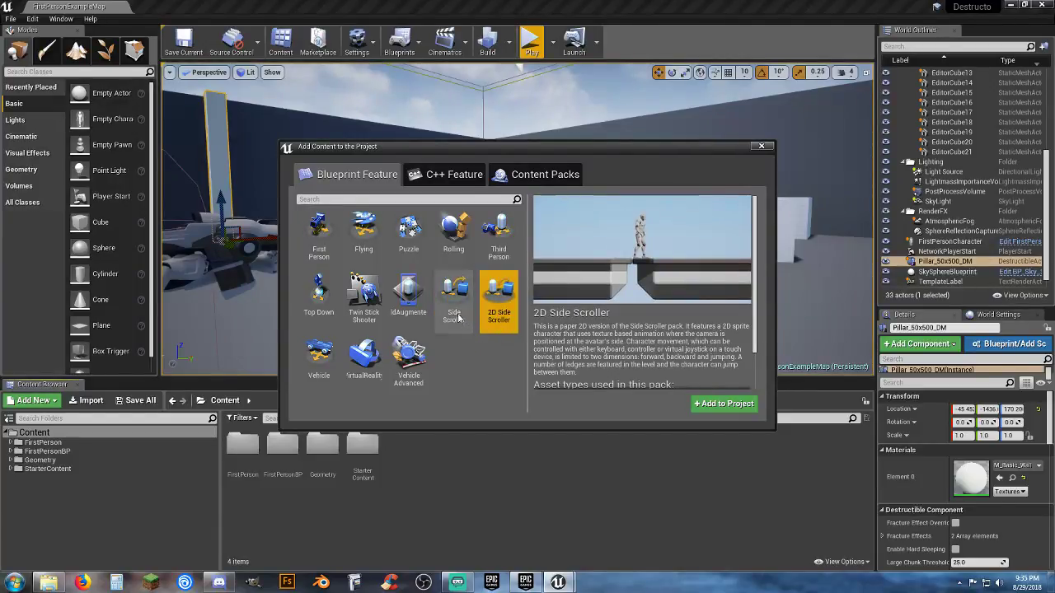
click(461, 319)
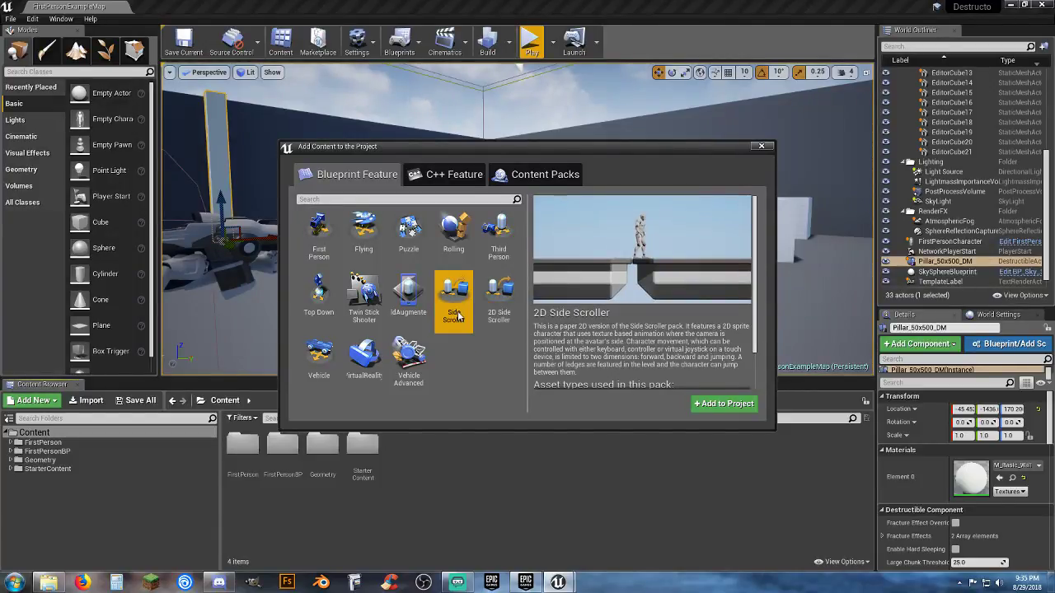
click(719, 406)
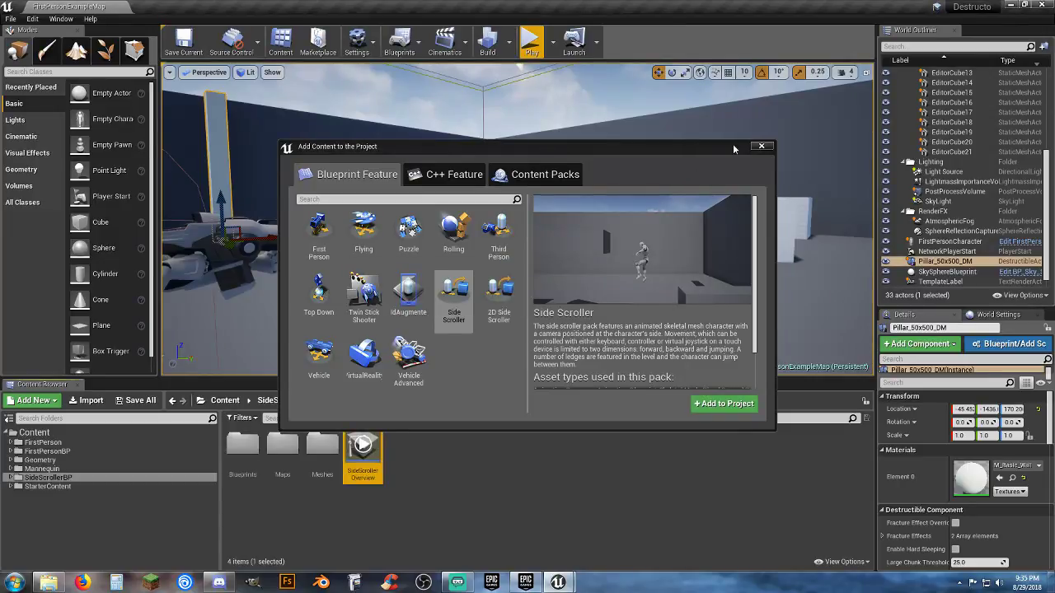
Close the add-content dialog and open SideScrollerExampleMap from the SideScrollerBP Maps folder
click(761, 145)
click(272, 544)
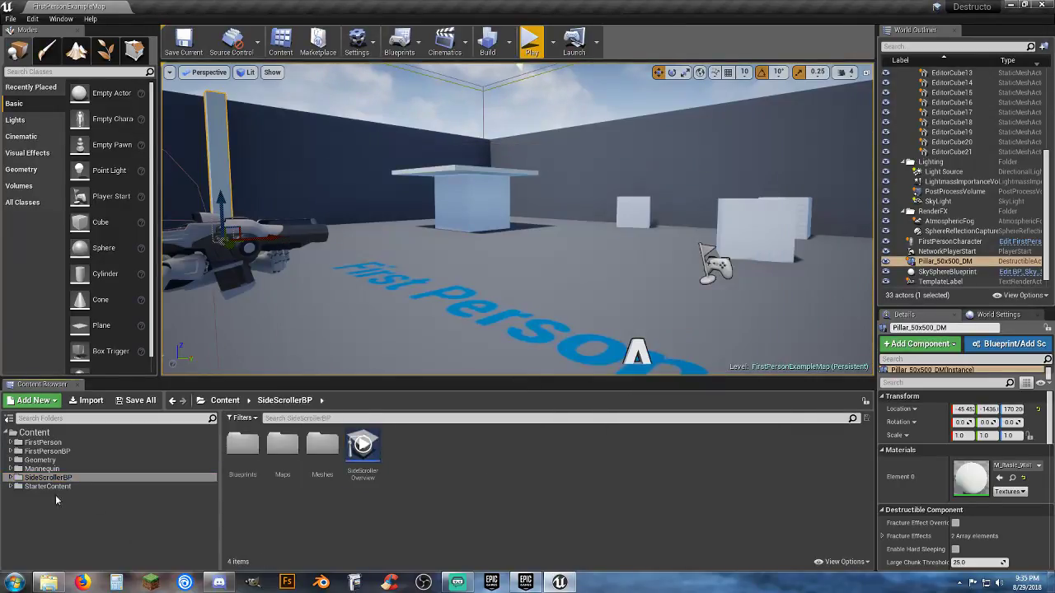
click(11, 478)
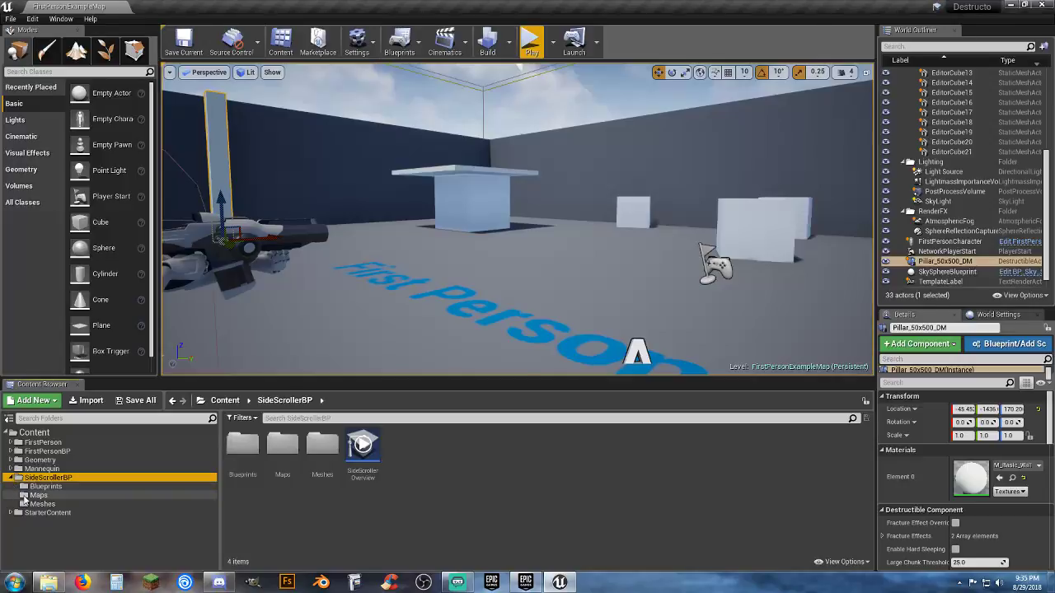
click(38, 496)
double_click(254, 478)
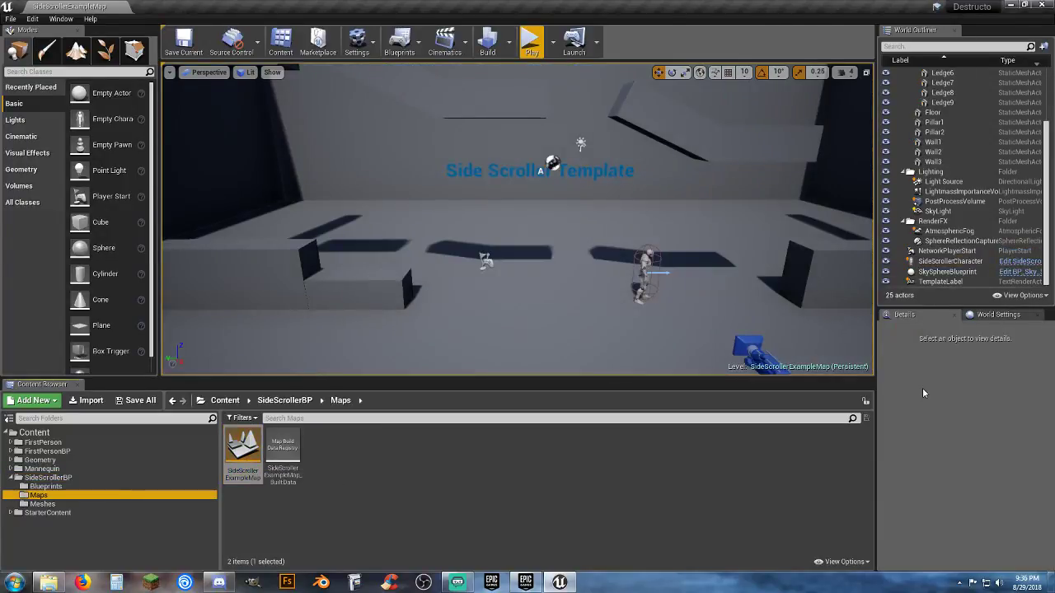
Set the level's GameMode Override to SideScrollerGameMode in the world settings
click(996, 315)
click(968, 416)
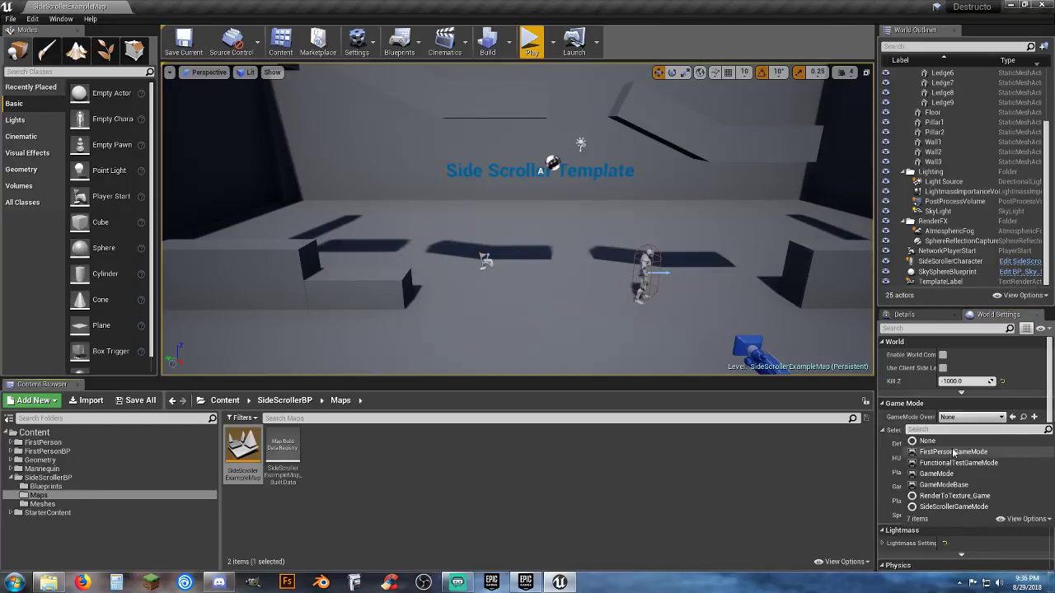
click(952, 506)
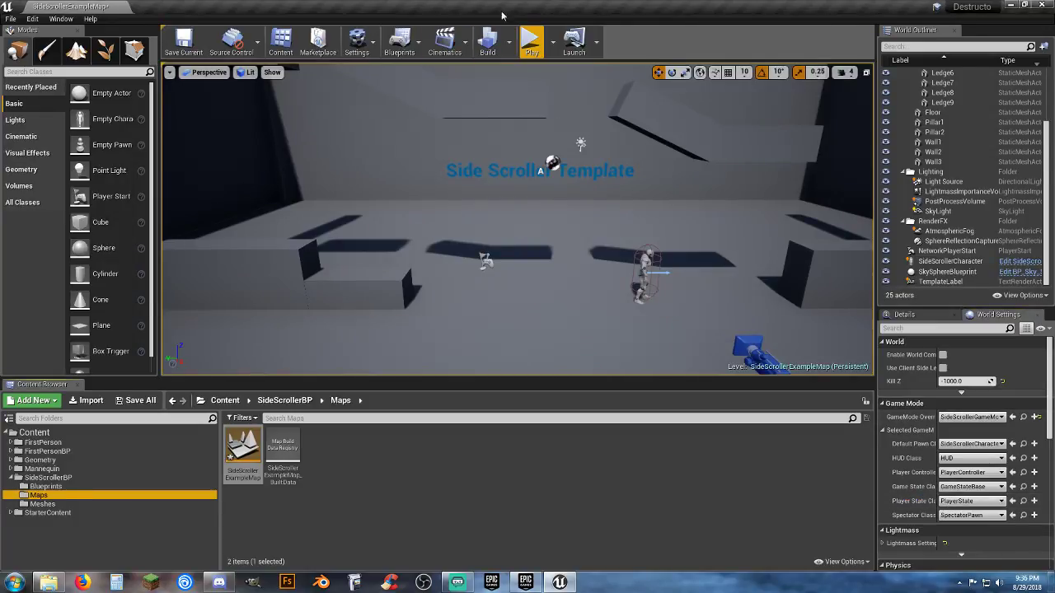
Play the side scroller level in the editor and test the character's running and jumping across the ledges
click(527, 40)
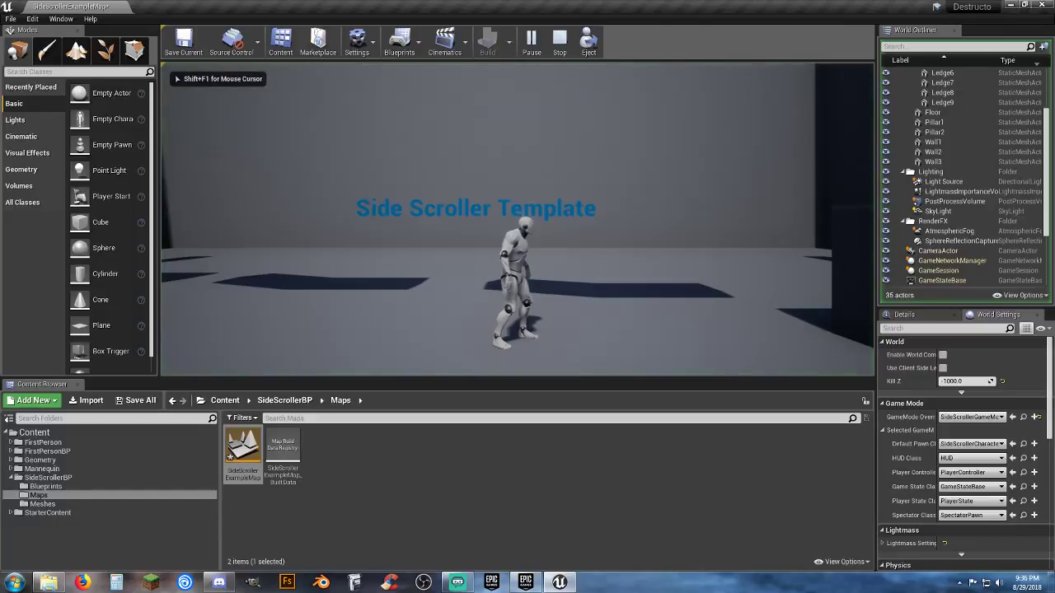
key(space)
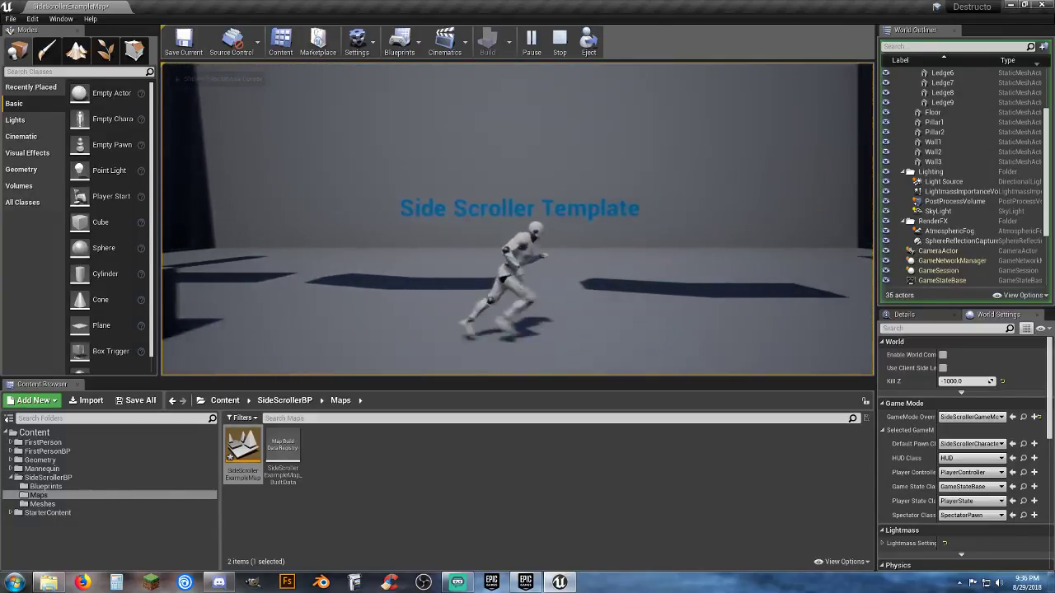
key(a)
key(d)
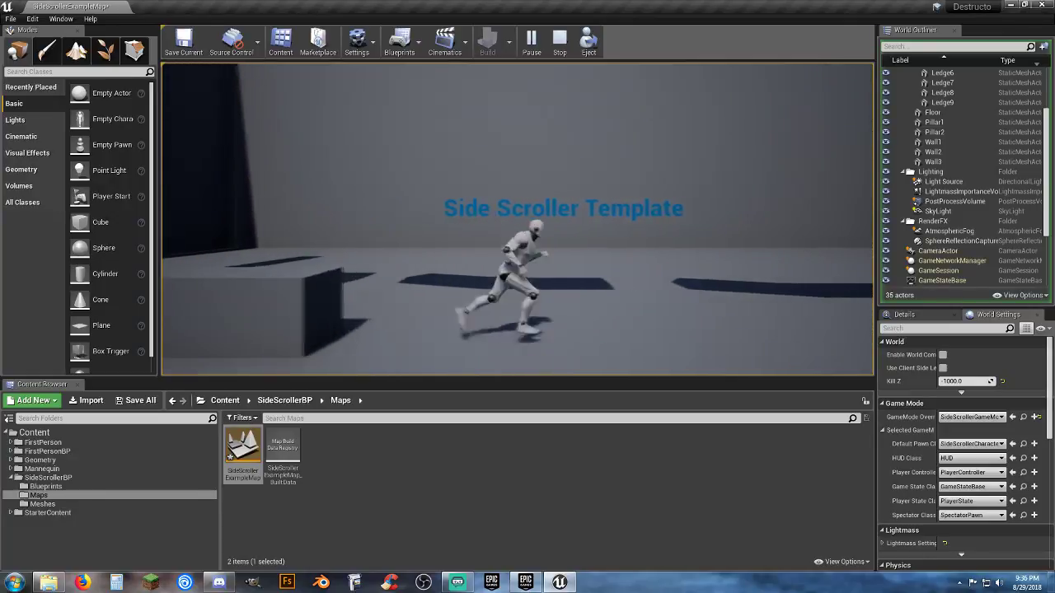
key(a)
key(d)
key(a)
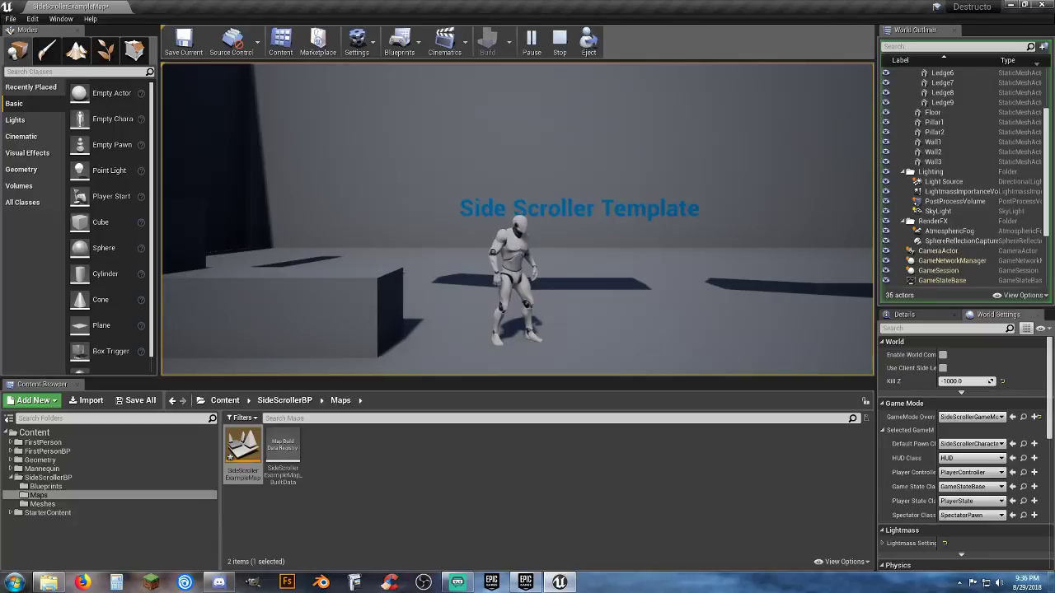
key(d)
key(space)
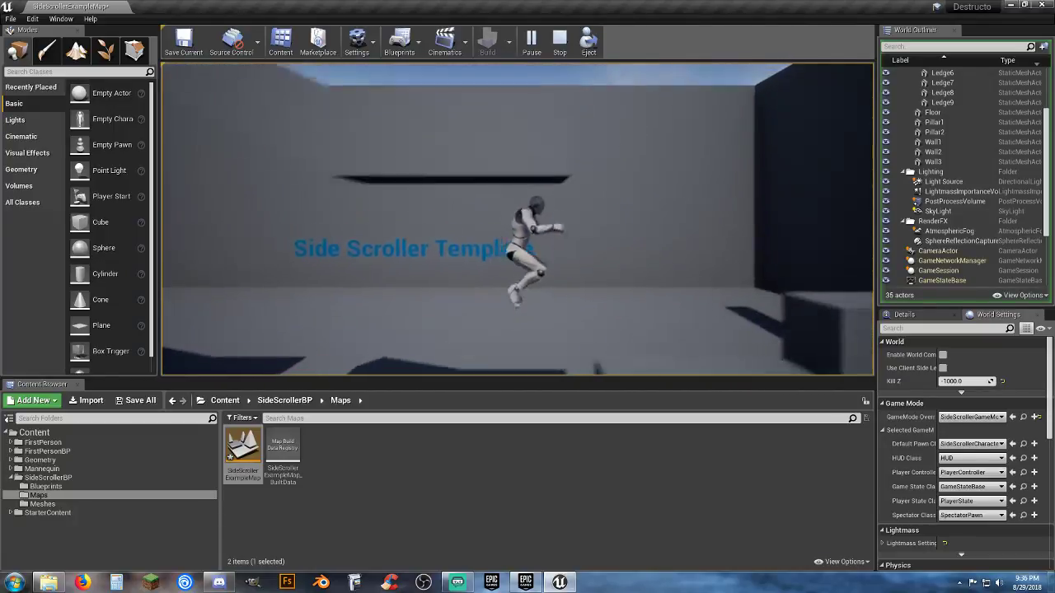
key(space)
key(a)
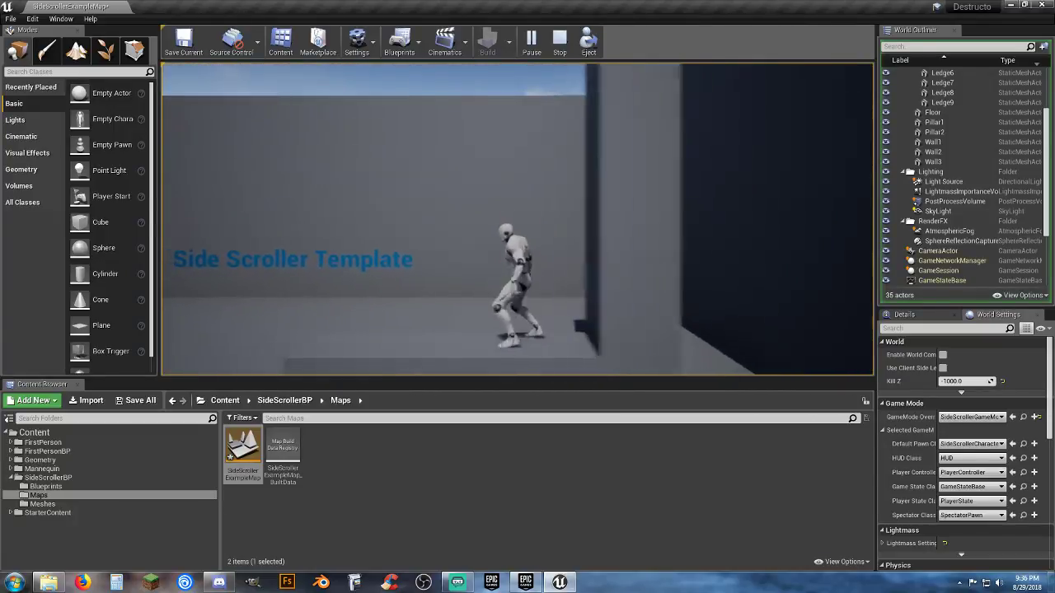
key(space)
key(space)
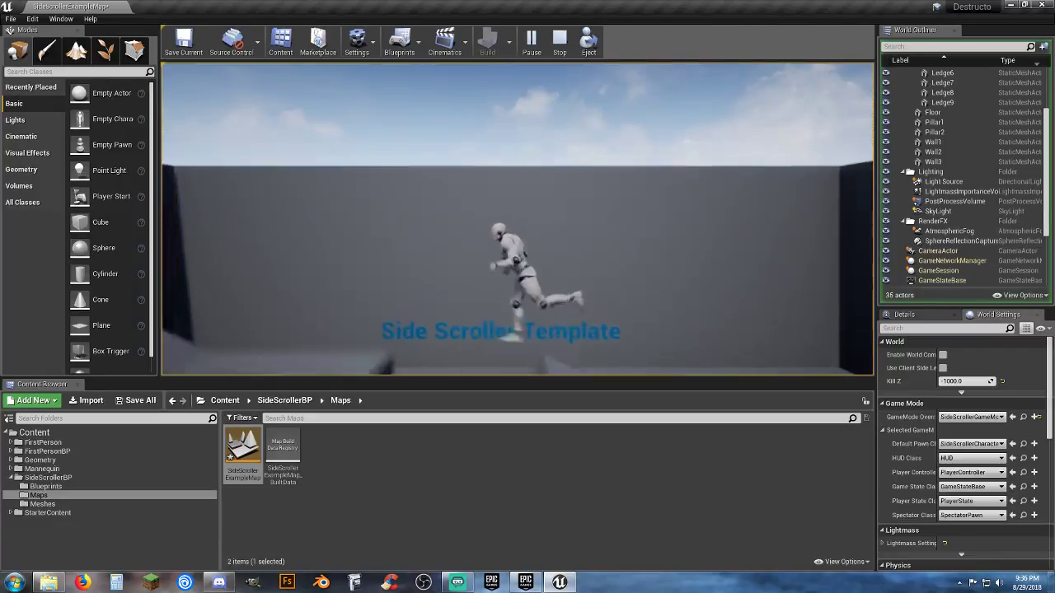
key(space)
key(space)
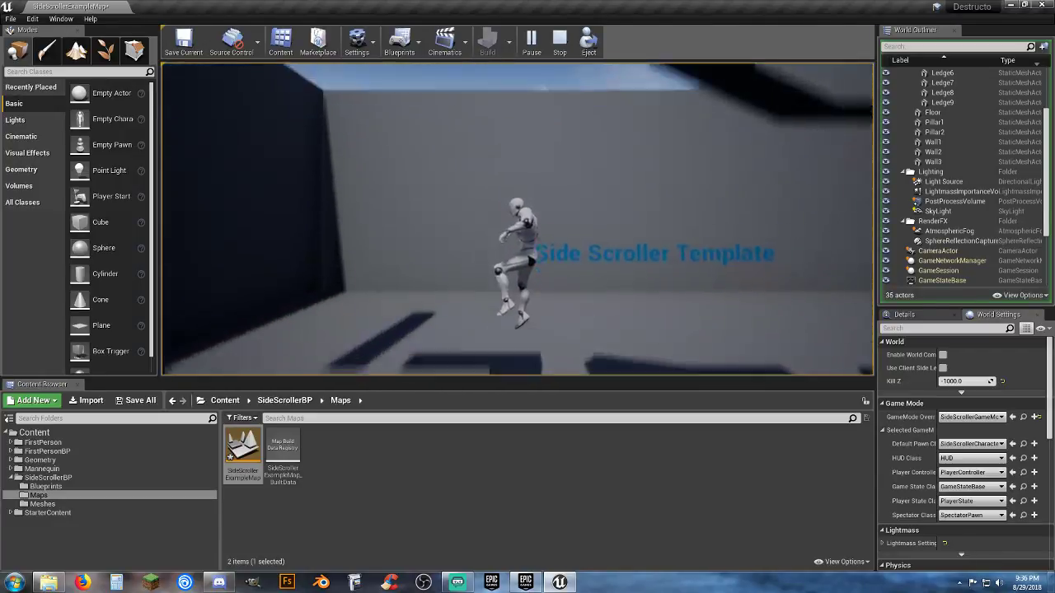
Run the character back and forth along the floor between the blocks, with occasional jumps, to examine its movement
key(d)
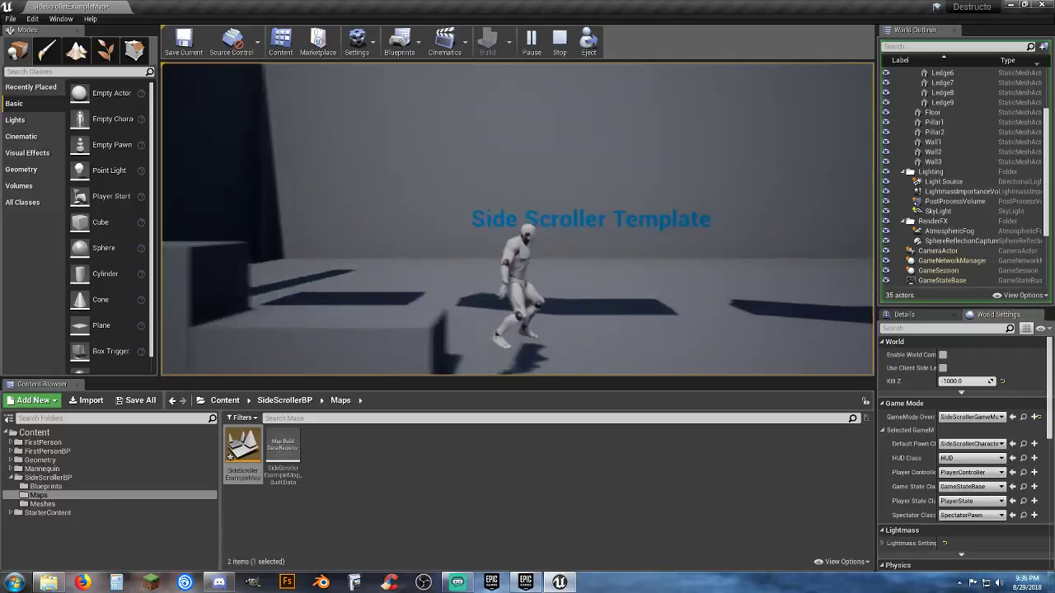
key(a)
key(d)
key(a)
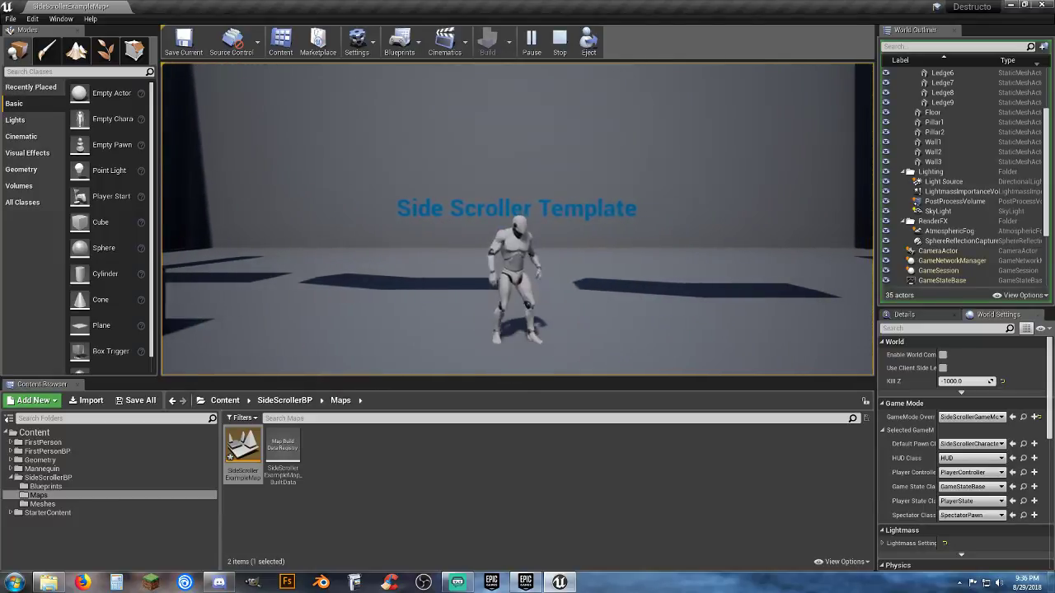
key(d)
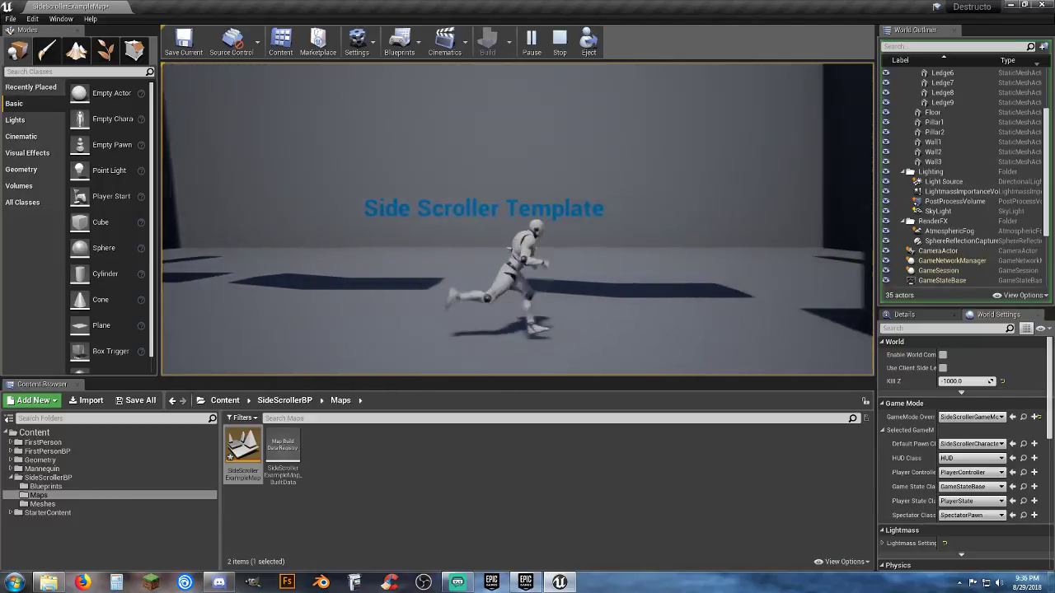
key(d)
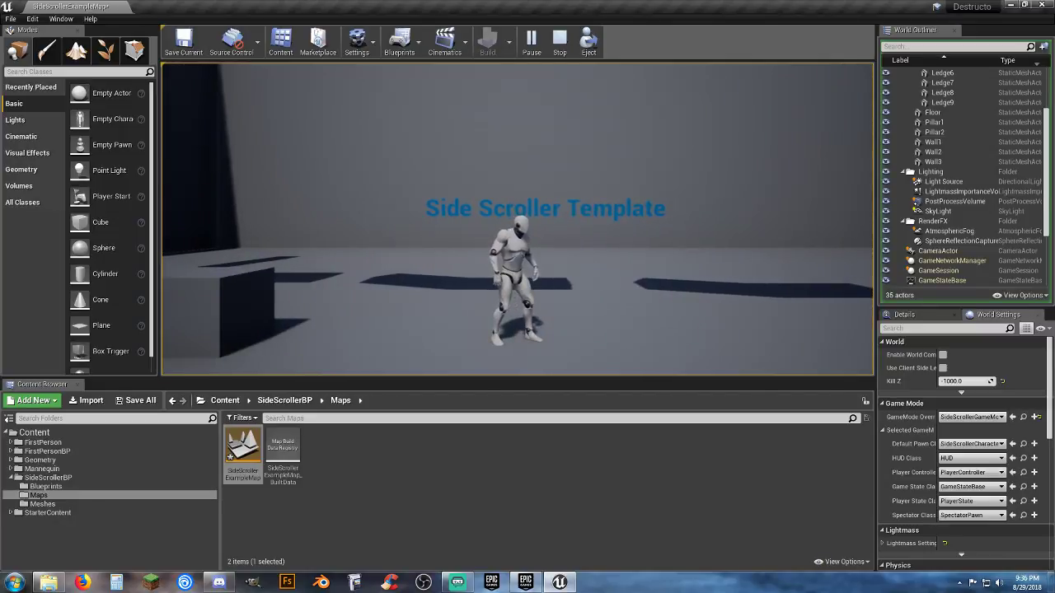
key(space)
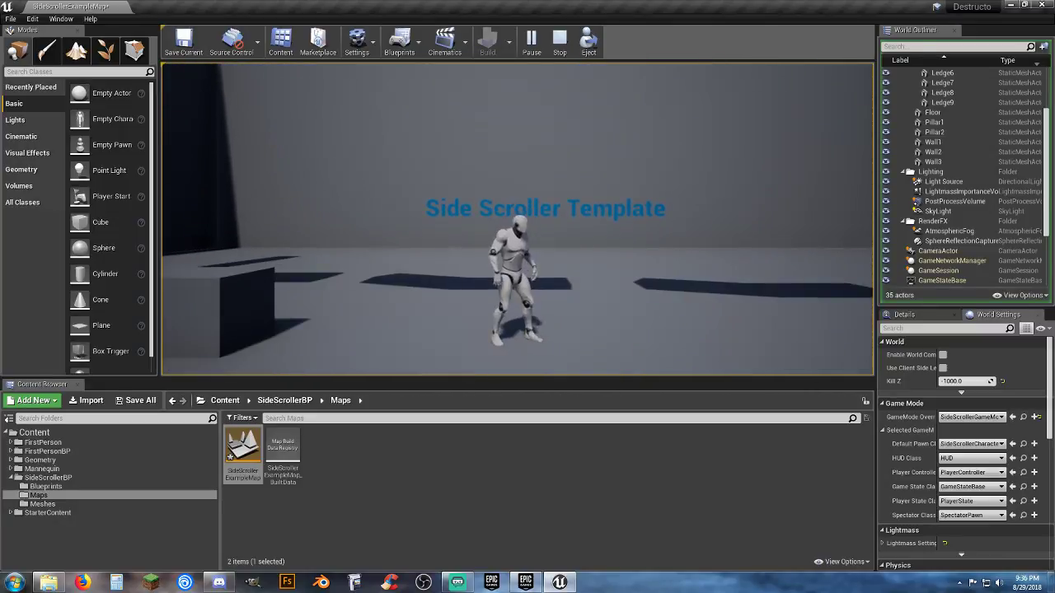
key(space)
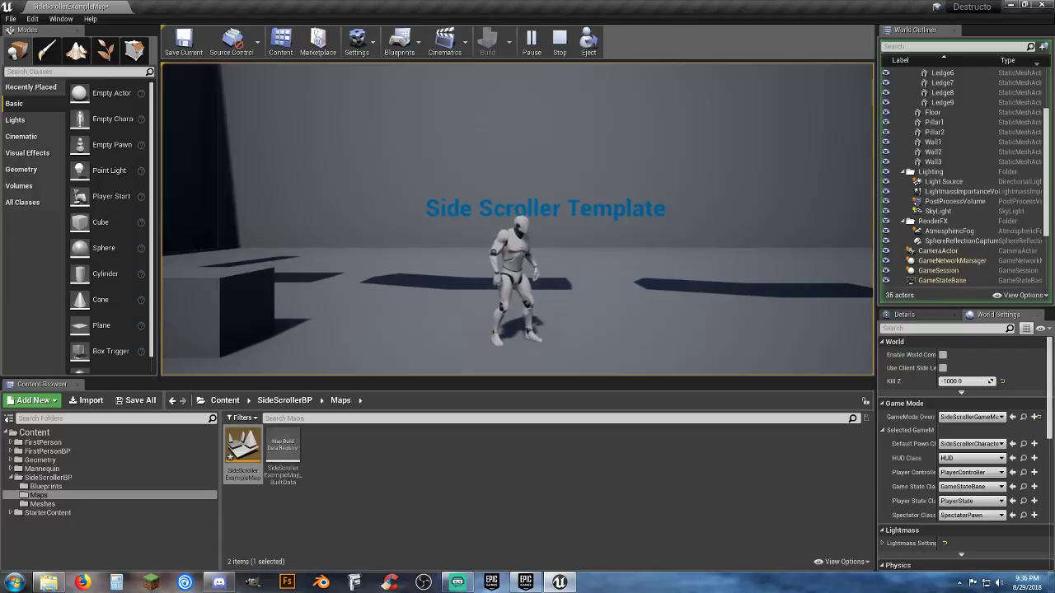
key(d)
key(a)
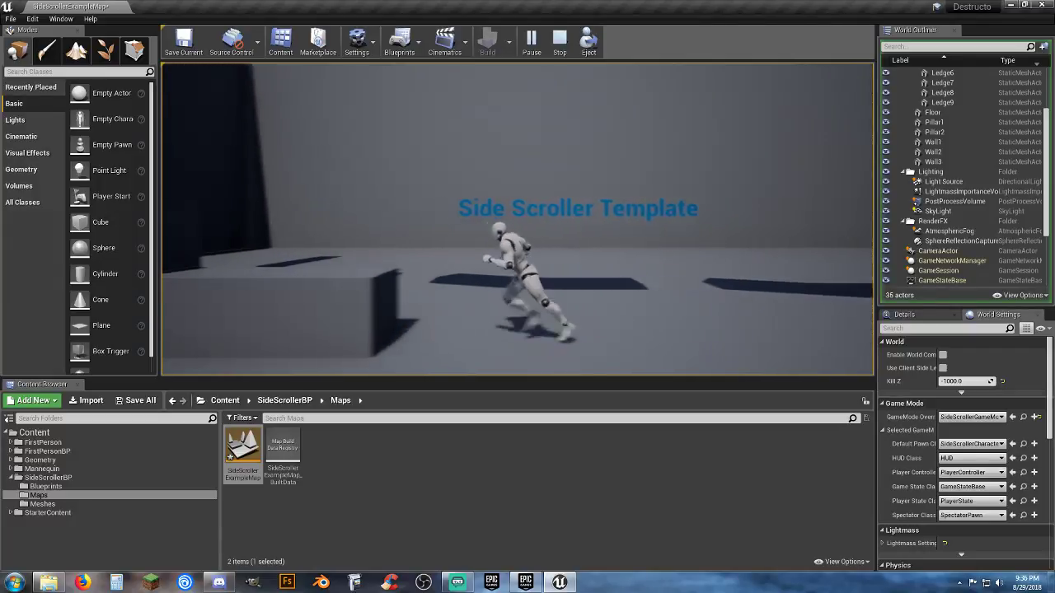
key(d)
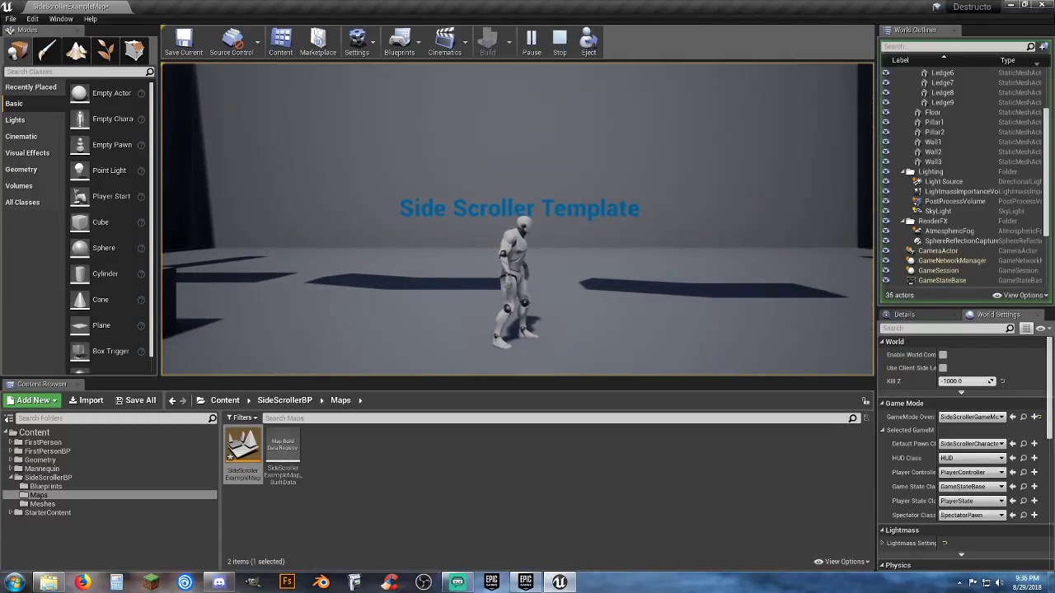
key(d)
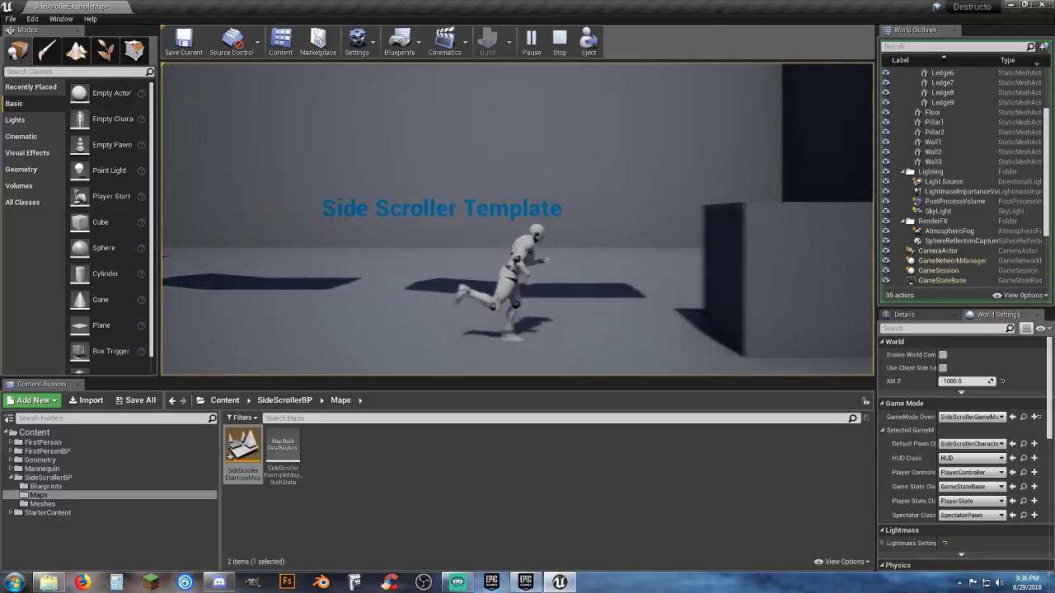
key(space)
key(a)
key(space)
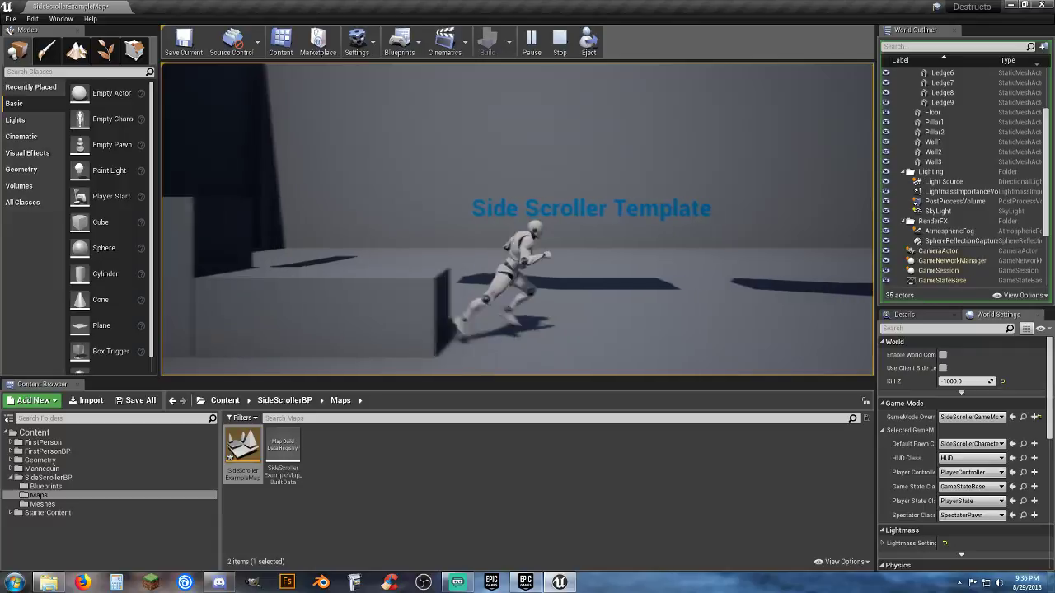
key(d)
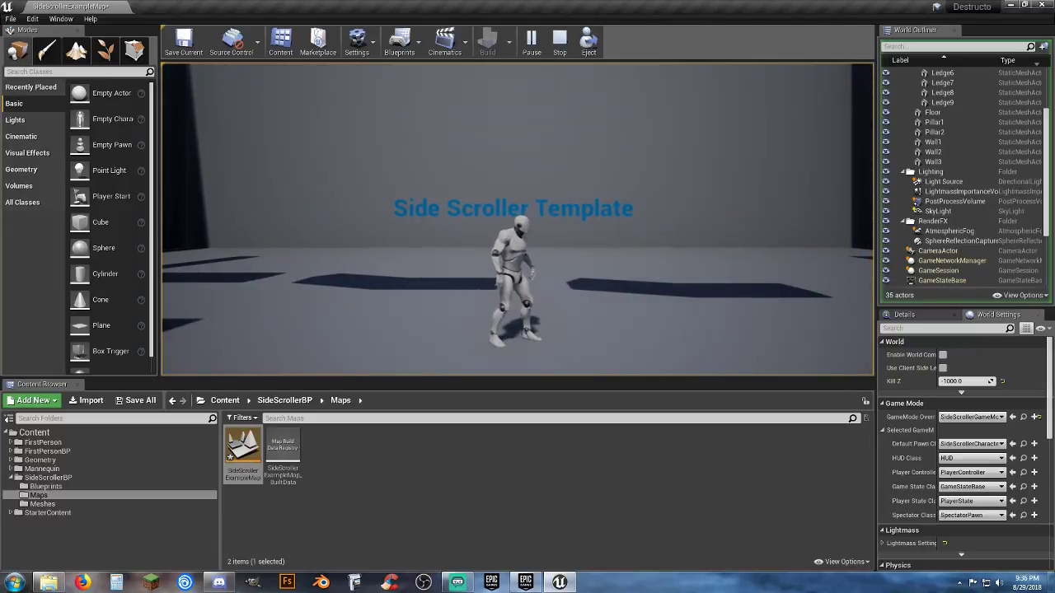
key(a)
key(d)
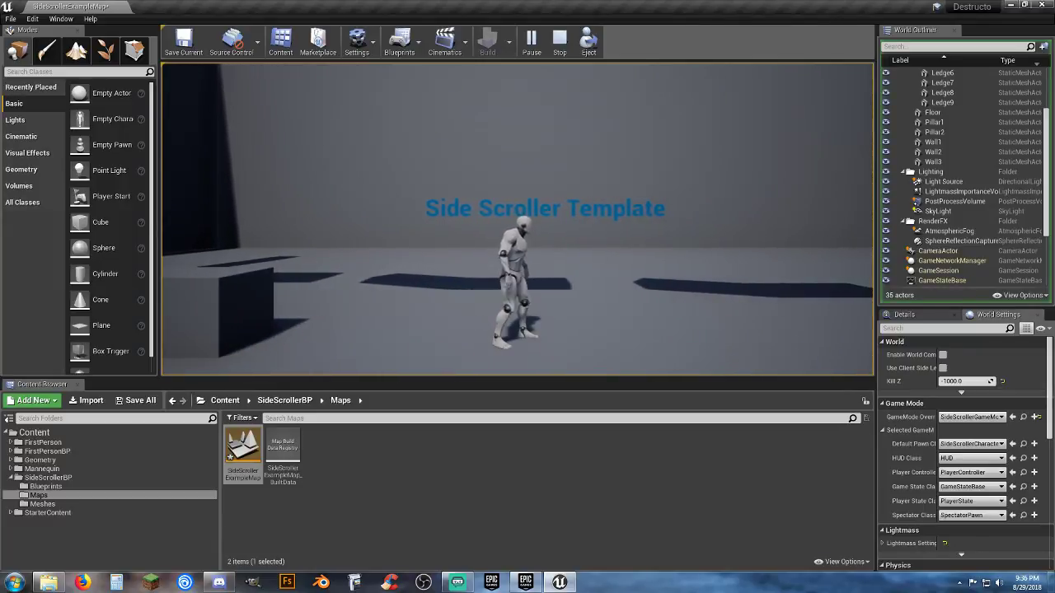
key(d)
key(a)
key(d)
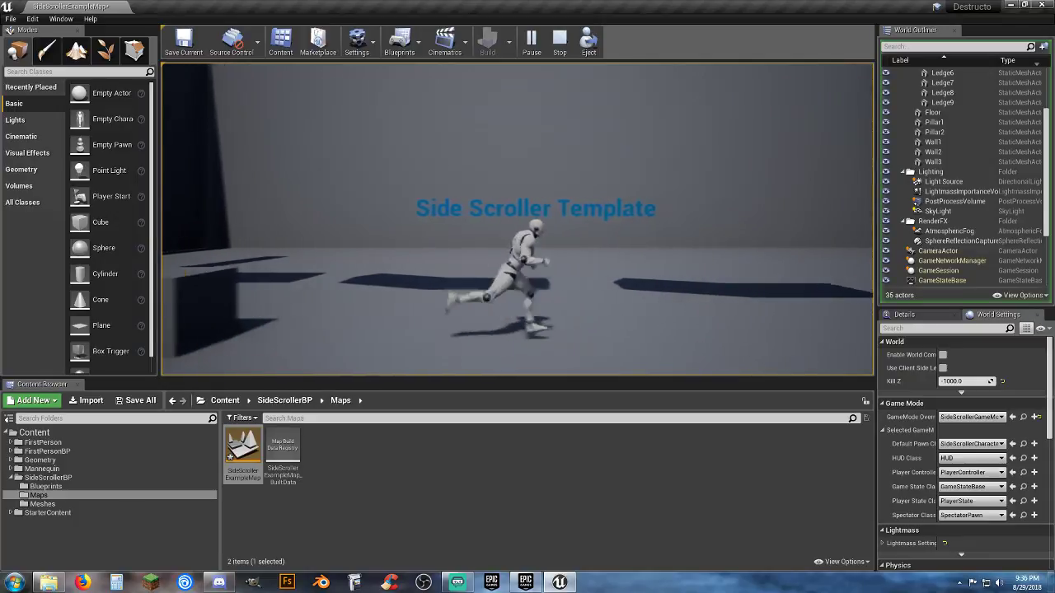
key(a)
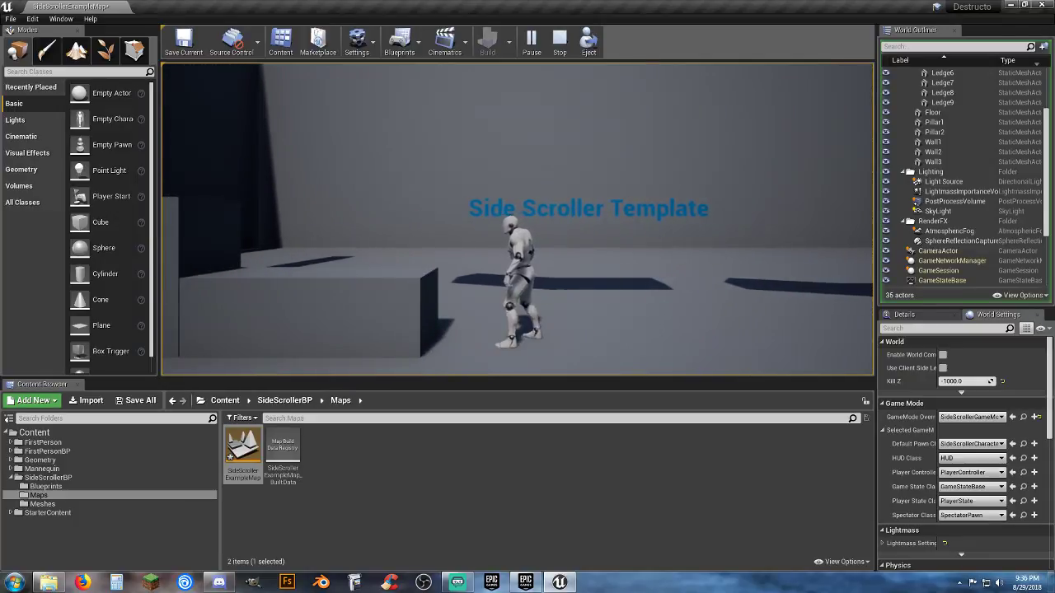
key(d)
key(a)
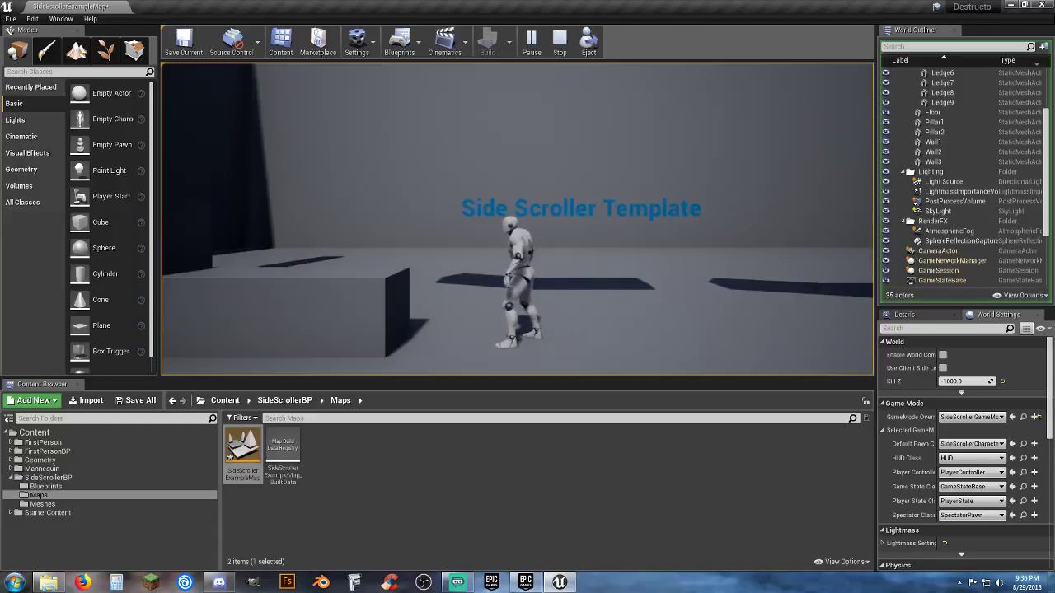
key(d)
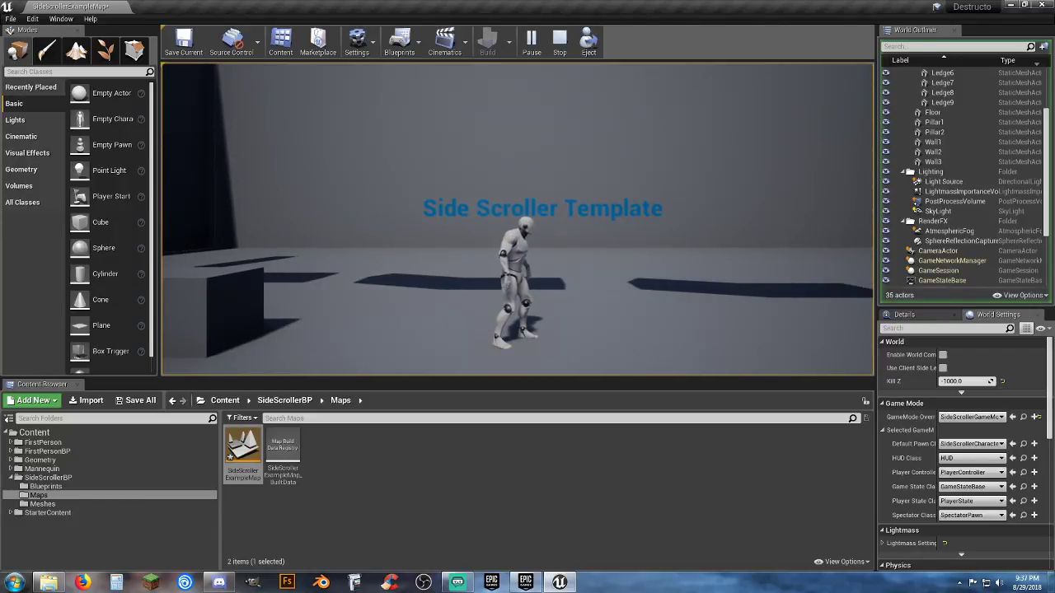
End the play session and save all modified content
key(Escape)
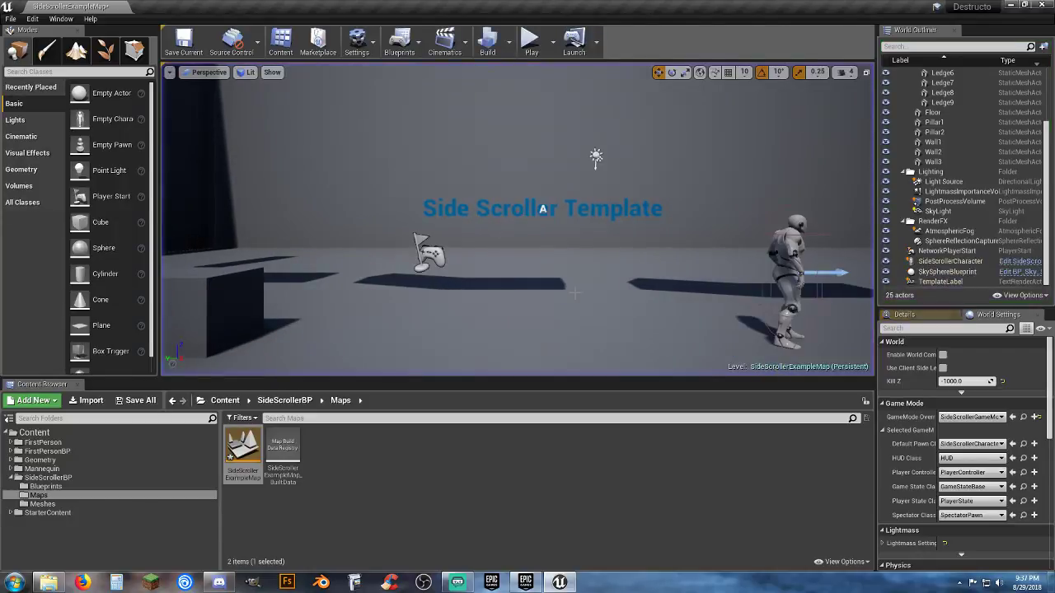
click(136, 401)
click(626, 392)
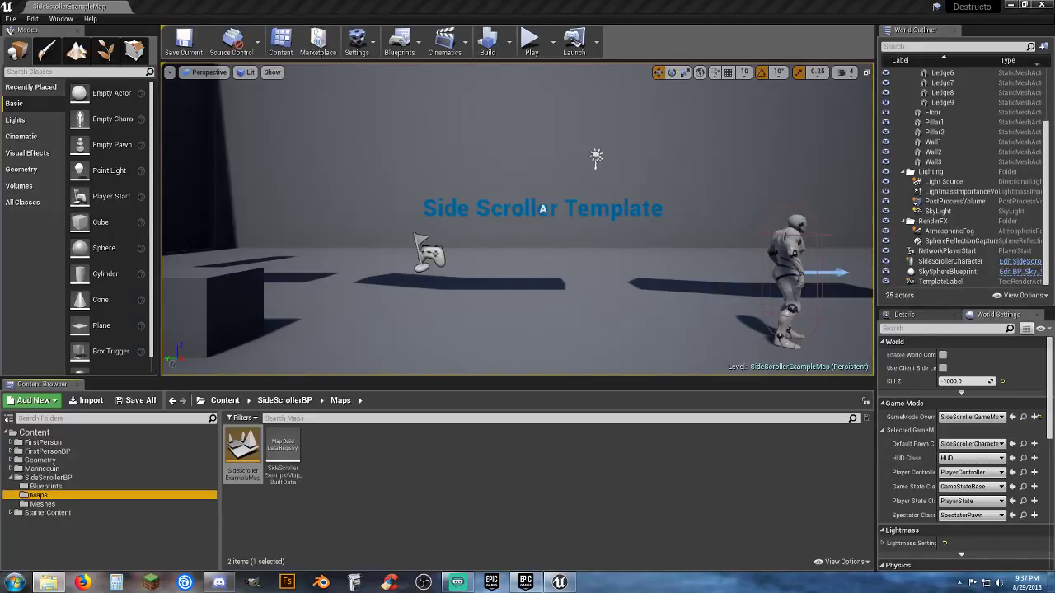
Create a folder named Animations in the root Content folder and open it
click(35, 433)
right_click(515, 455)
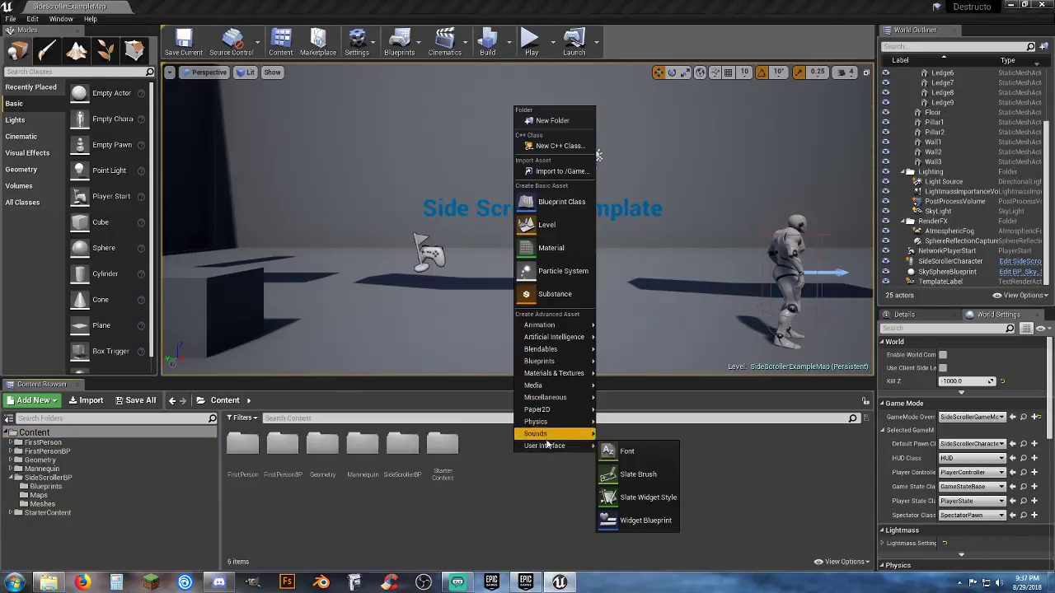
click(576, 123)
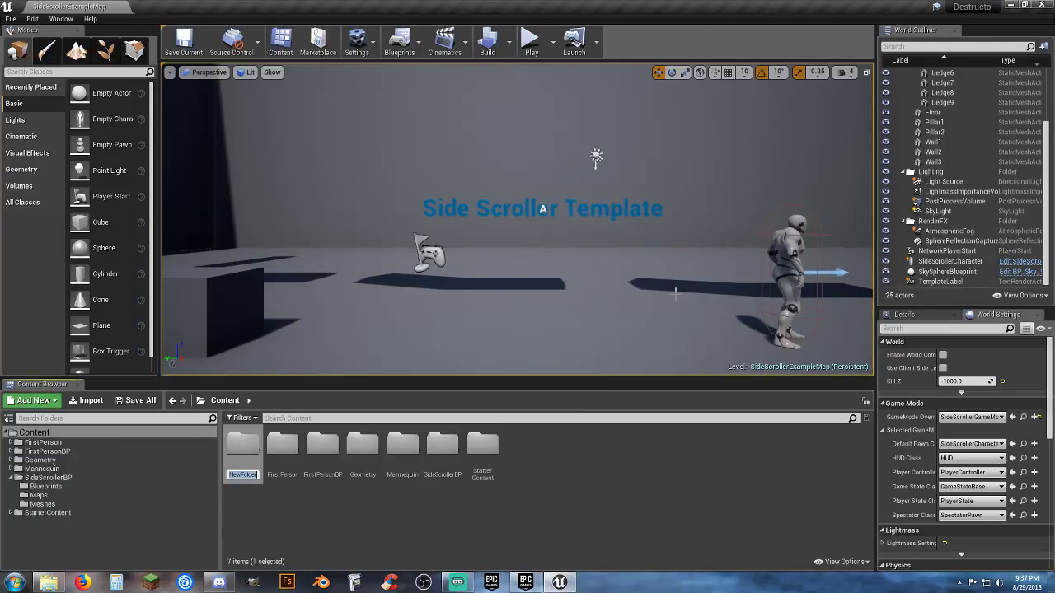
text(Animations)
key(Return)
key(Return)
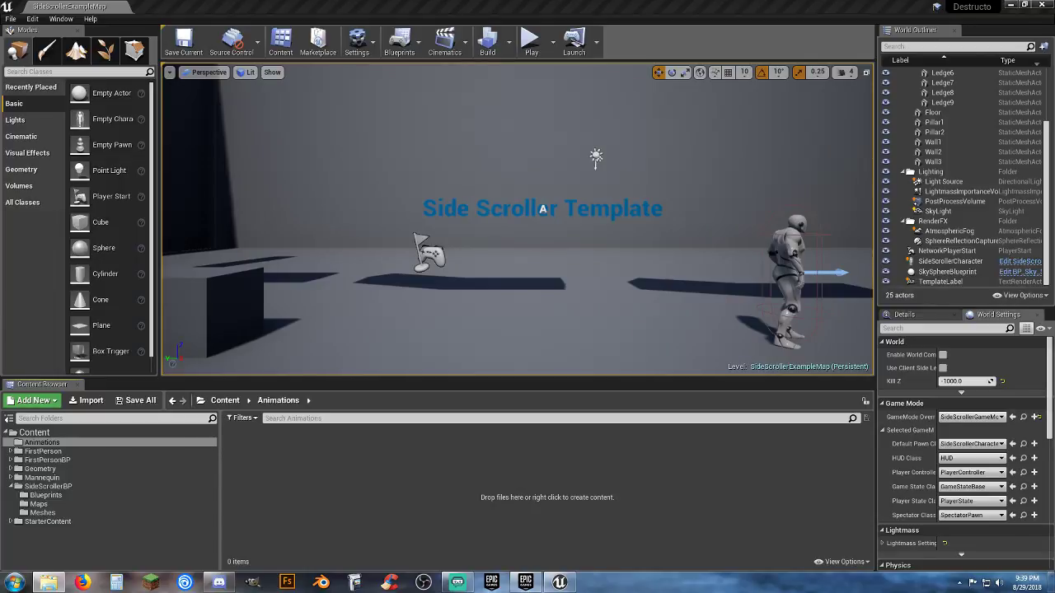
Import the standing one-handed and two-handed magic attack, spell-casting and idle animations into the Animations folder
drag(0, 248, 0, 218)
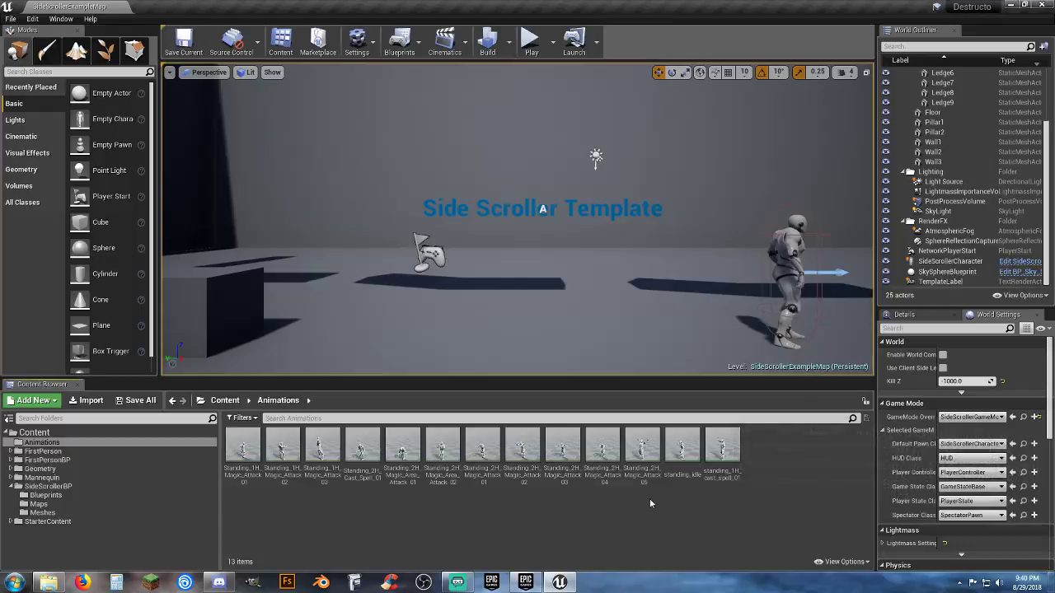
Preview the Standing_1H_Magic_Attack_03 animation in the animation editor and close it
double_click(323, 448)
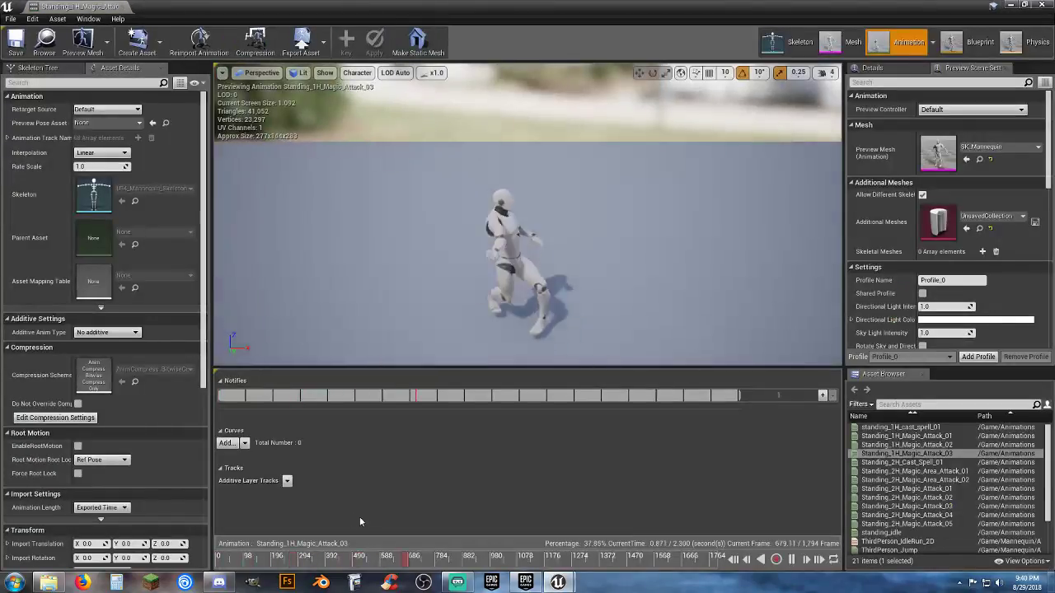
click(127, 8)
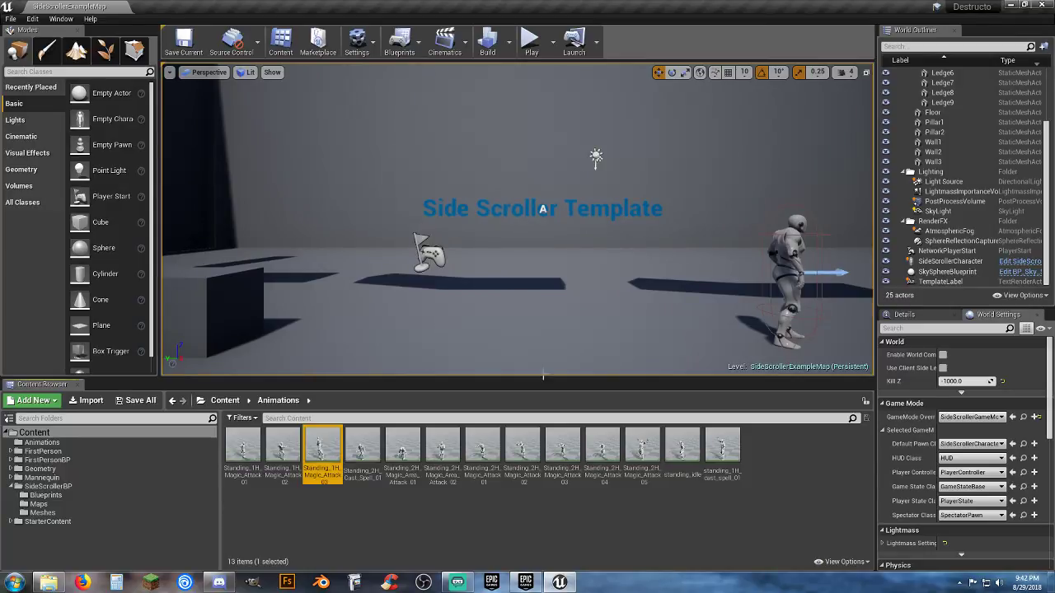
Play-test the level briefly, running the character in both directions, and end the session
click(530, 39)
key(a)
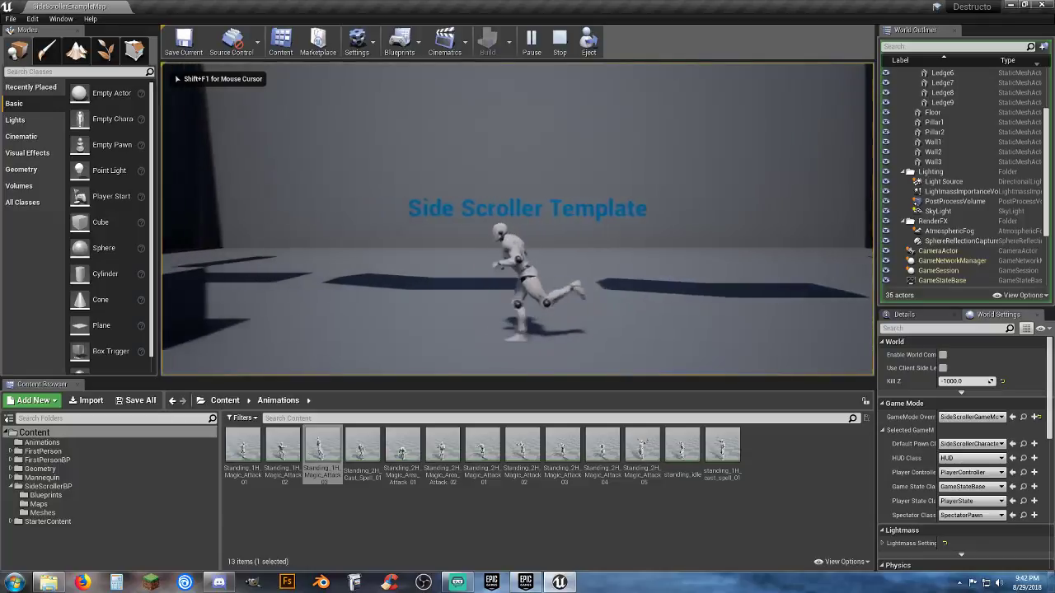
key(d)
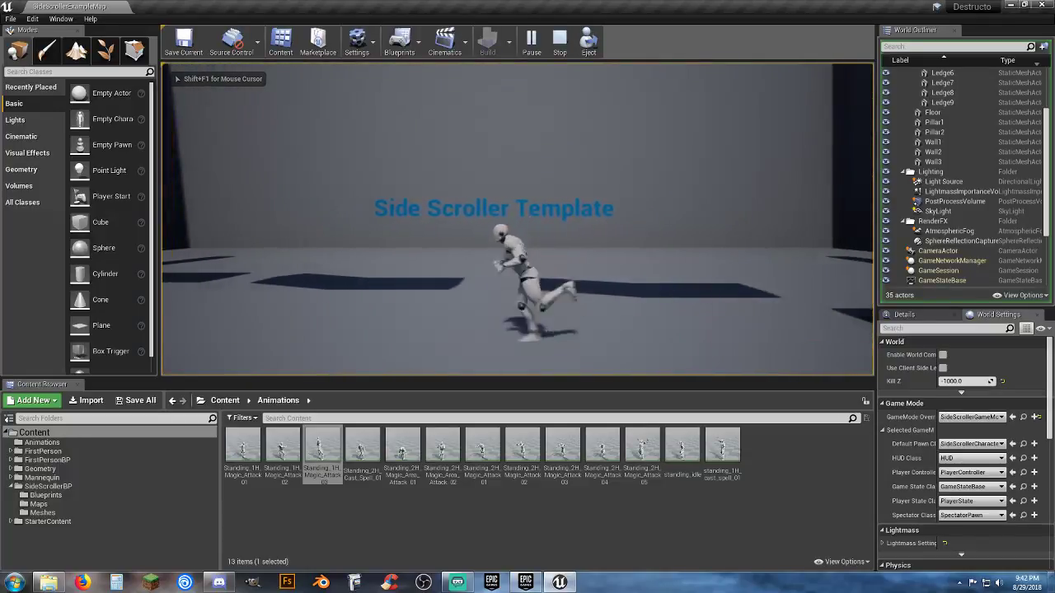
key(Escape)
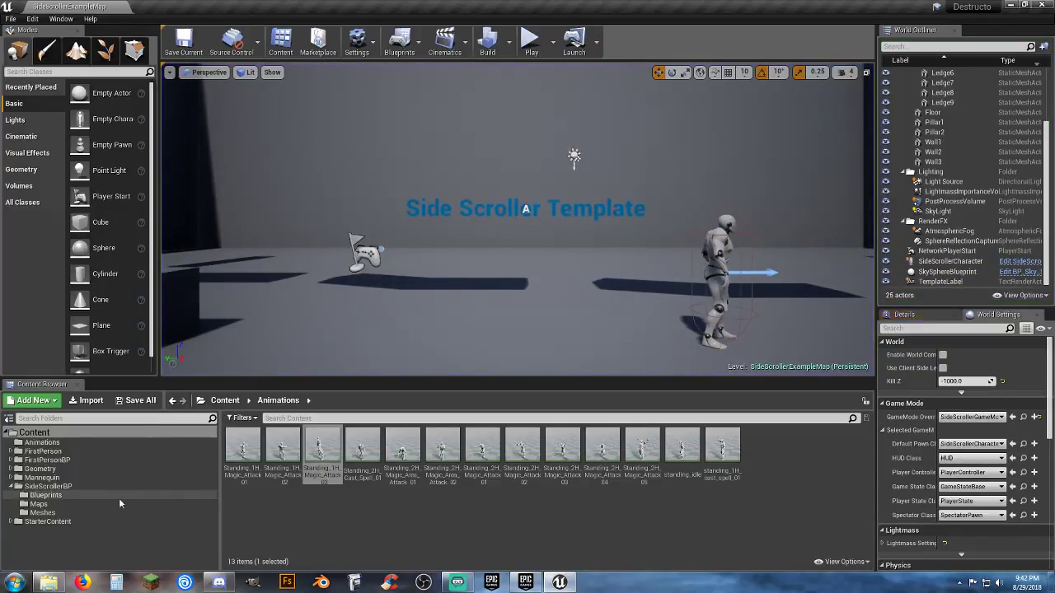
Open the SideScrollerCharacter blueprint from SideScrollerBP/Blueprints and add an Event BeginPlay node beside the Movement input group
click(76, 499)
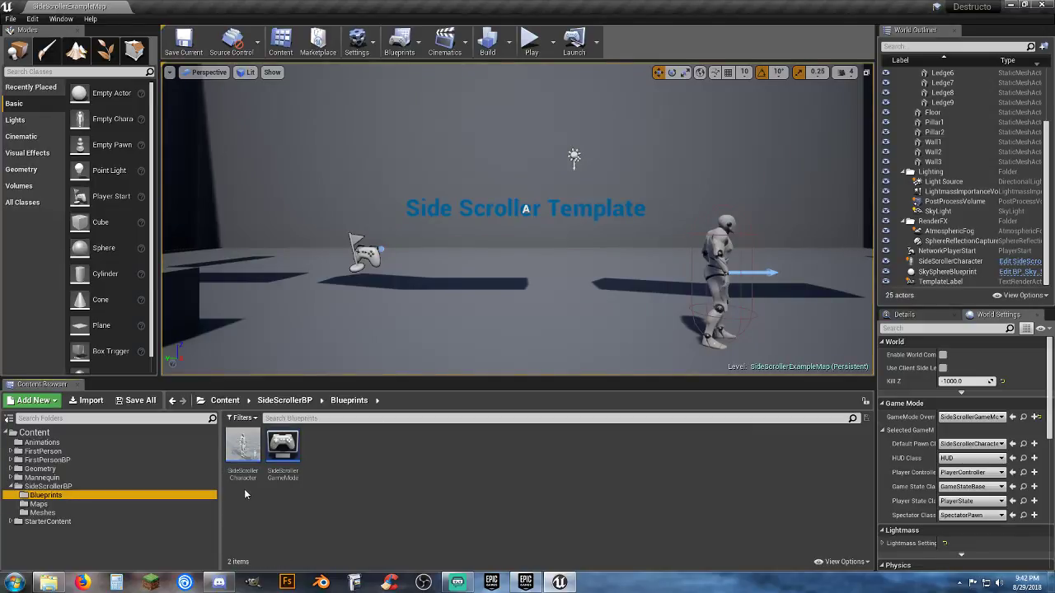
double_click(243, 483)
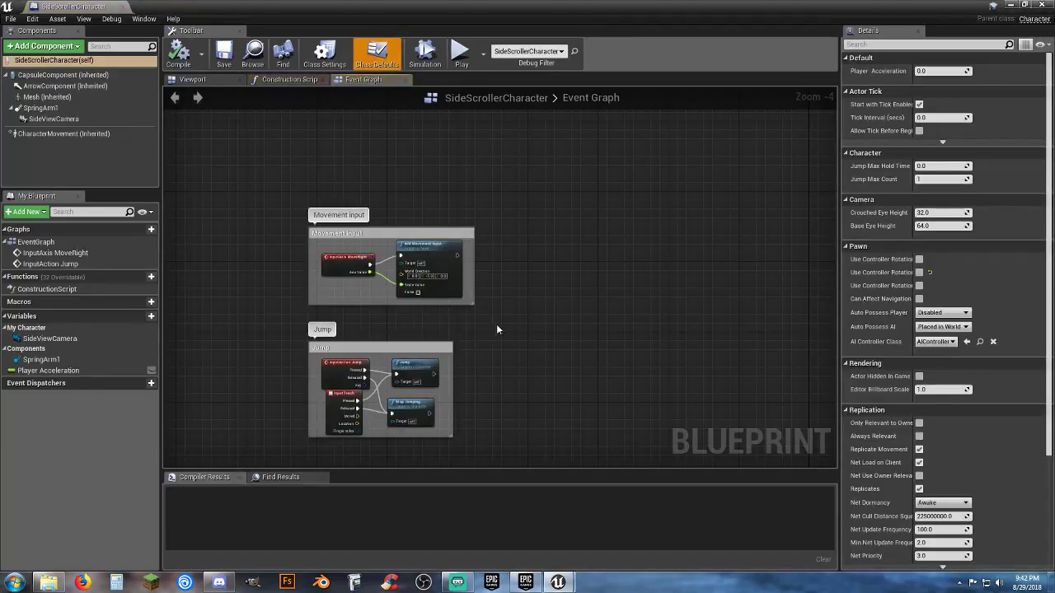
right_click(579, 258)
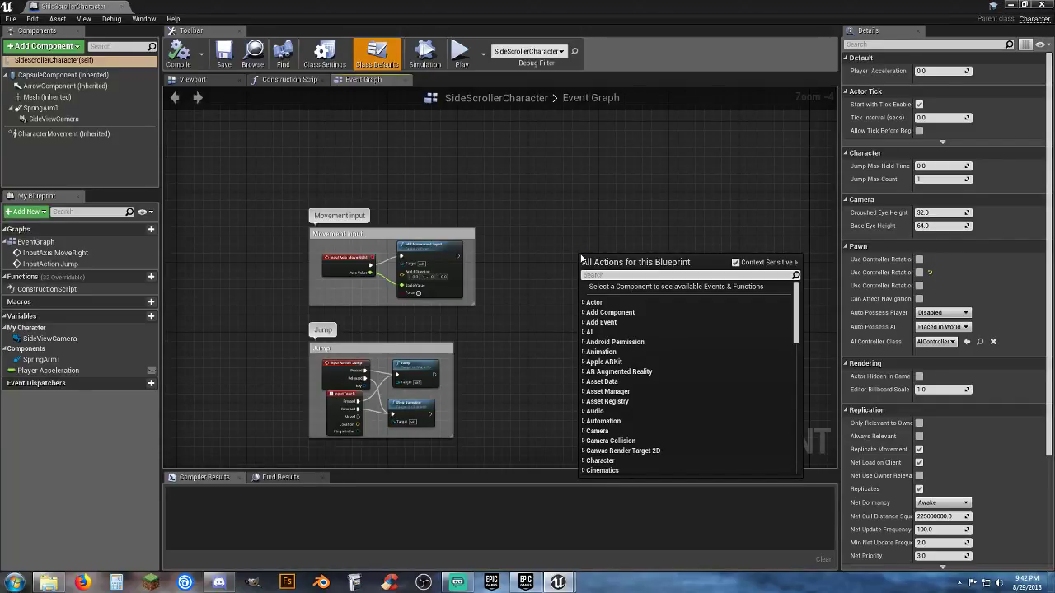
text(eventbe)
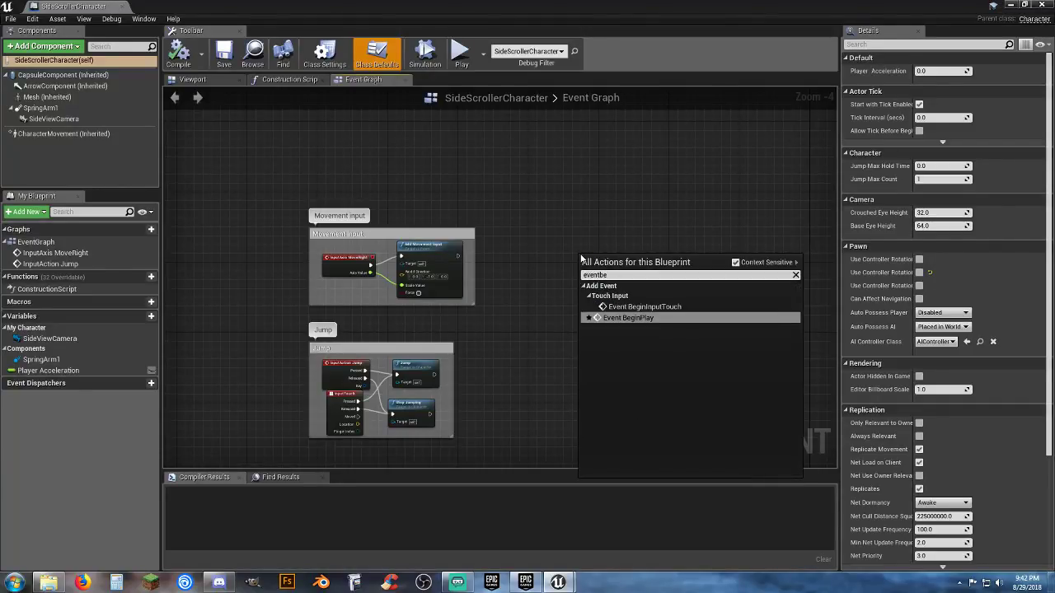
key(Return)
scroll(581, 258, up, 4)
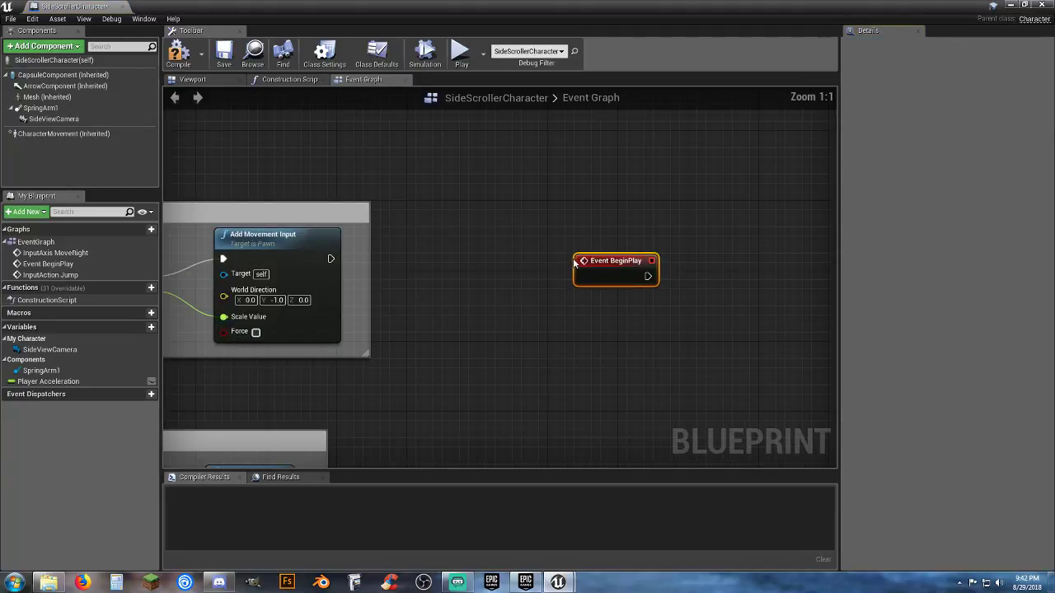
drag(605, 263, 508, 211)
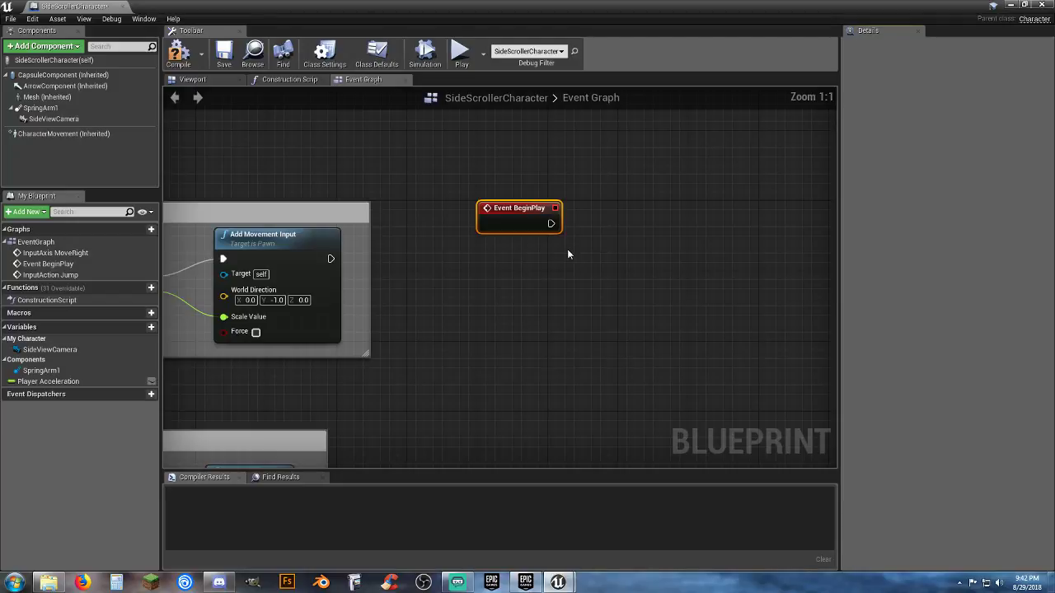
right_drag(563, 247, 465, 232)
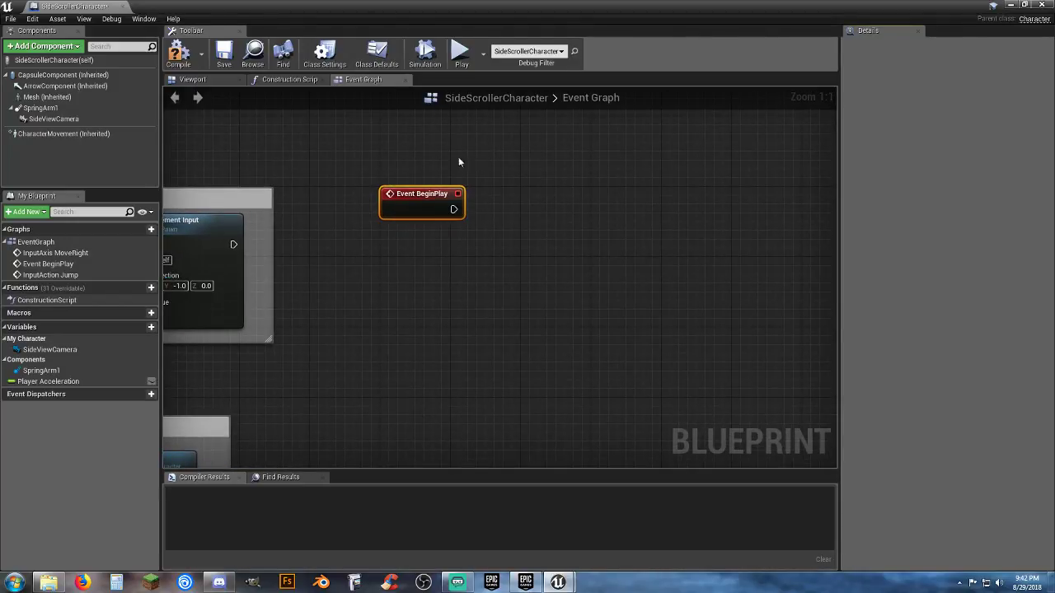
Dock the SideScrollerCharacter editor beside the level's tab and play-test the level to check when the game takes mouse control
drag(73, 8, 199, 8)
click(104, 5)
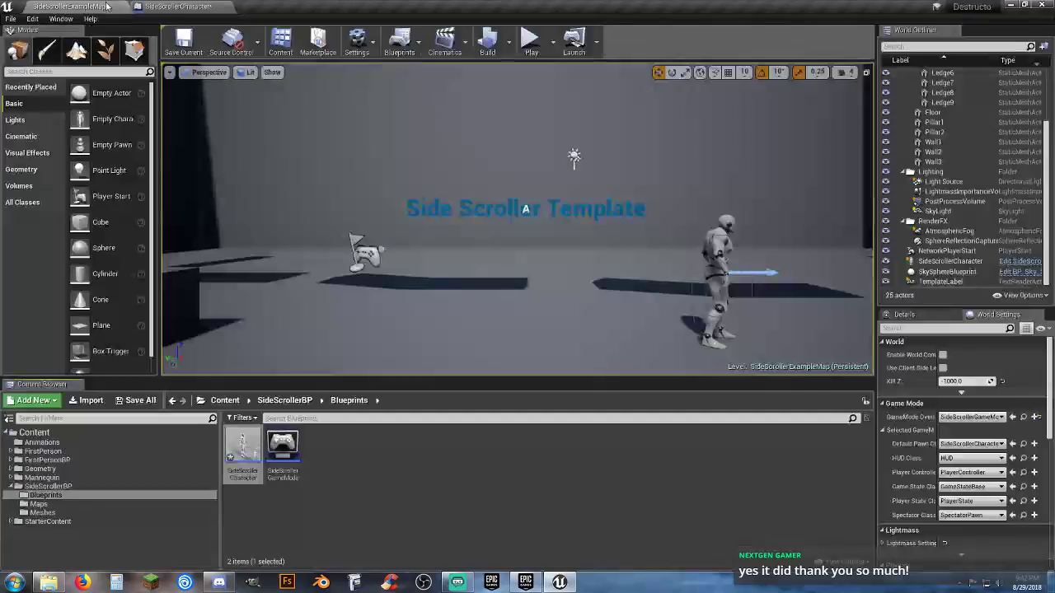
click(552, 42)
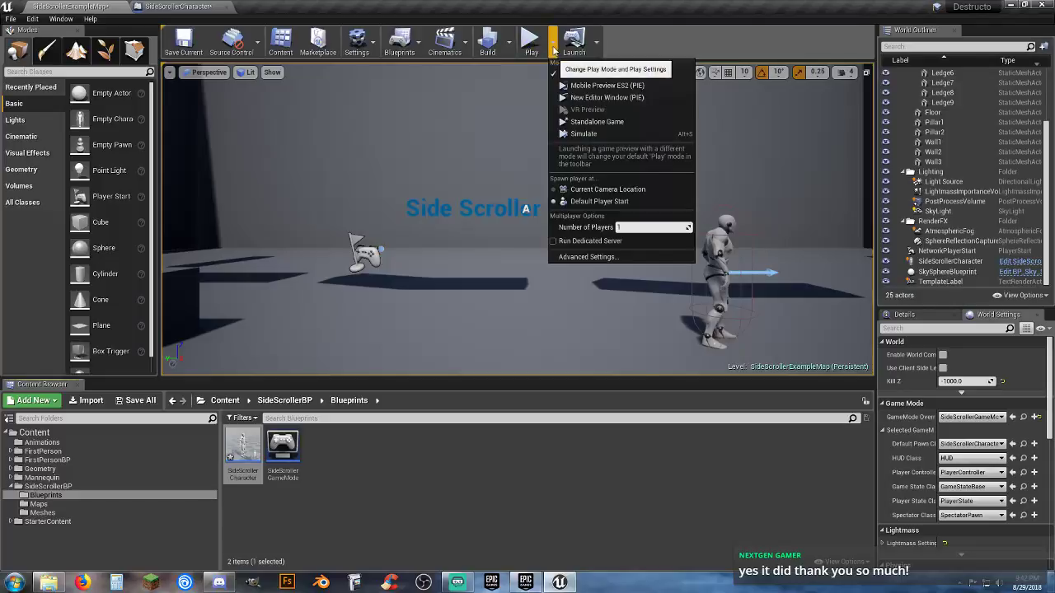
click(566, 448)
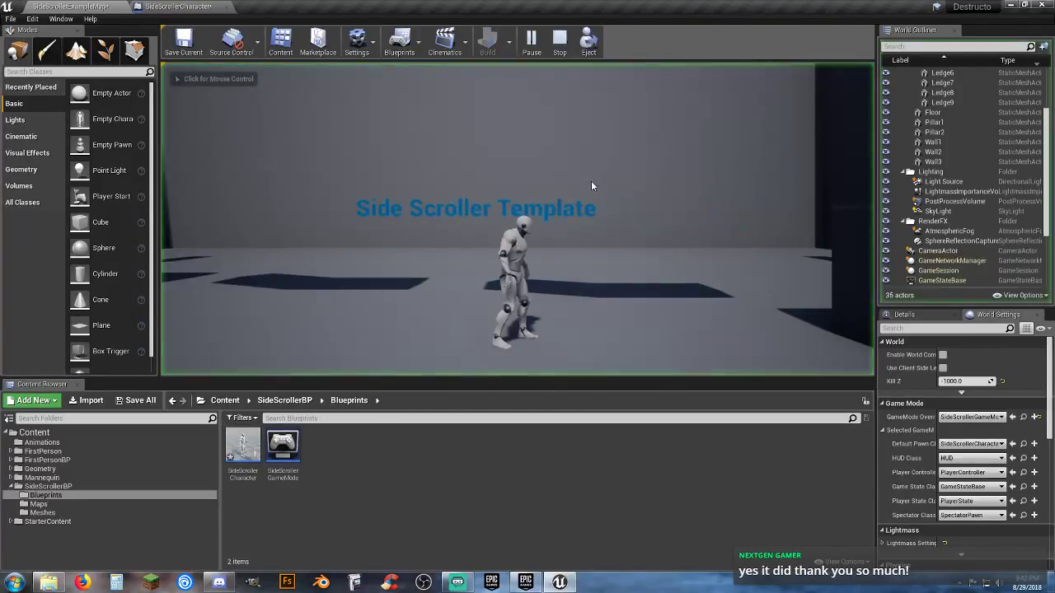
click(584, 234)
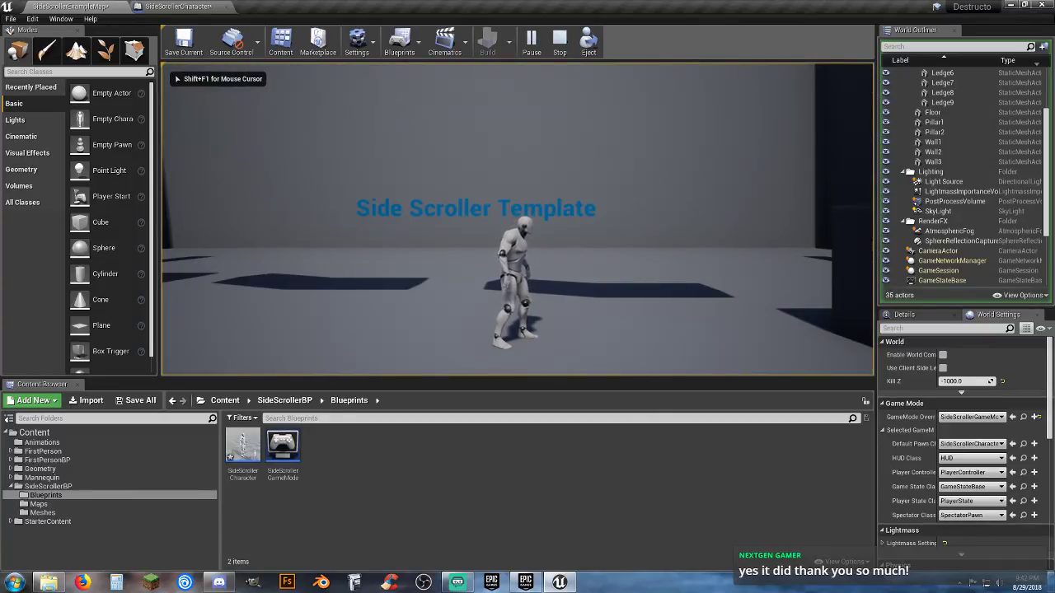
key(d)
key(shift+F1)
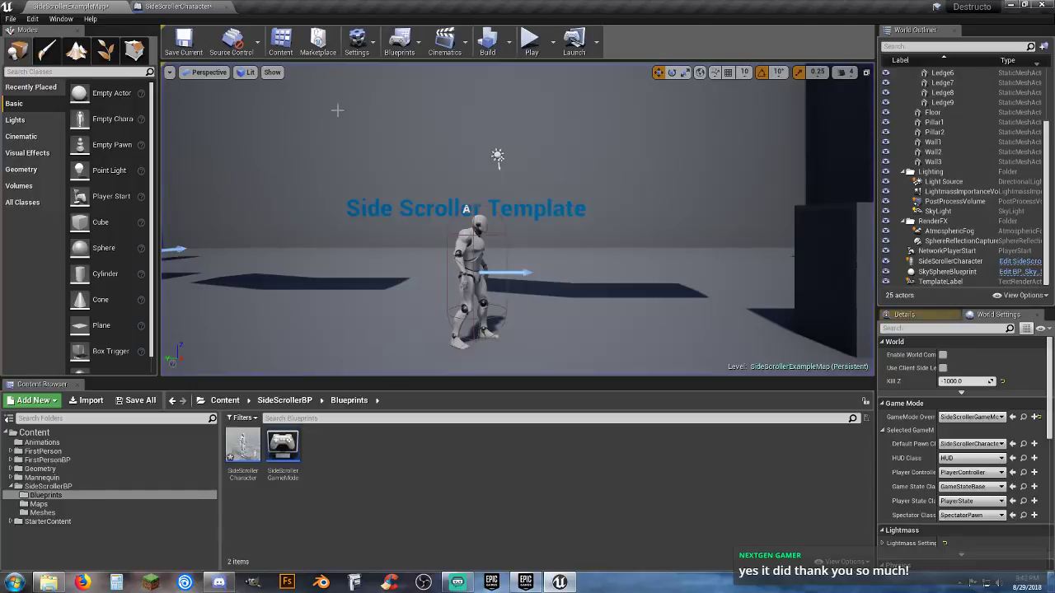
Return to the SideScrollerCharacter event graph and connect a Set Input Mode Game Only node to Event BeginPlay
click(186, 7)
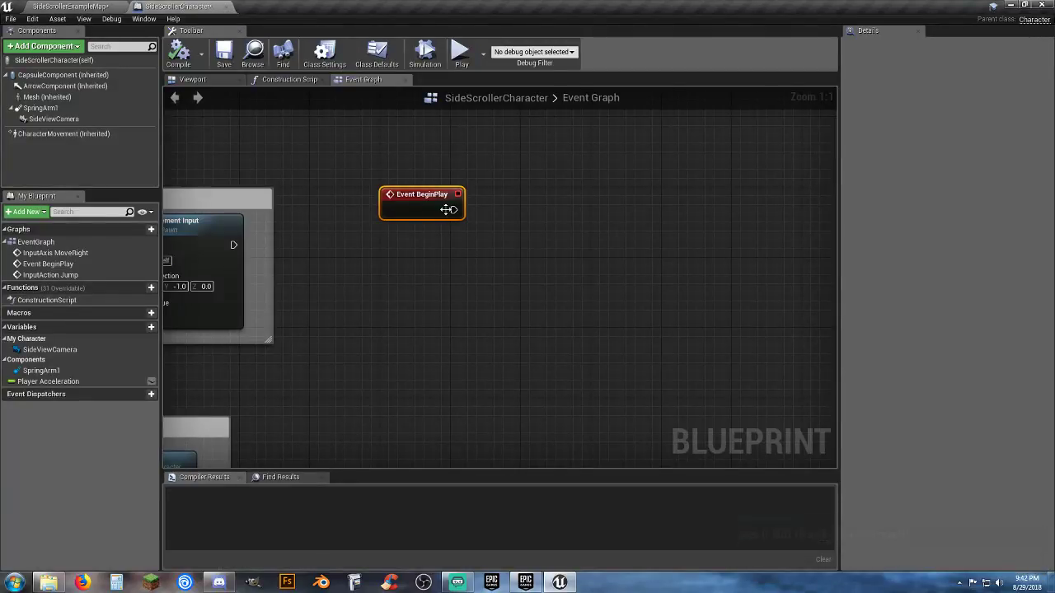
drag(453, 210, 531, 211)
text(setinput)
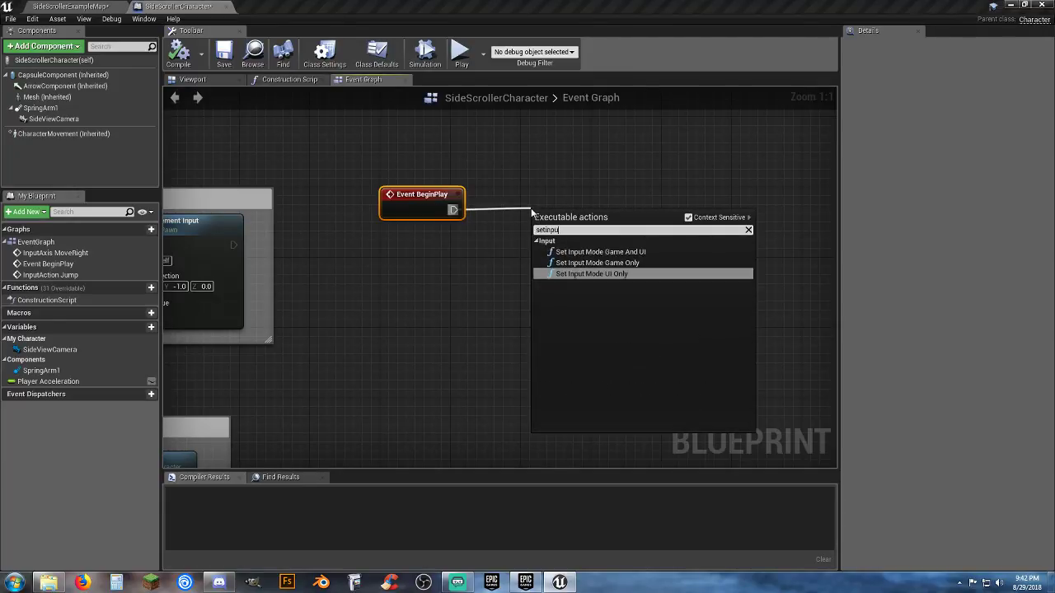
click(597, 262)
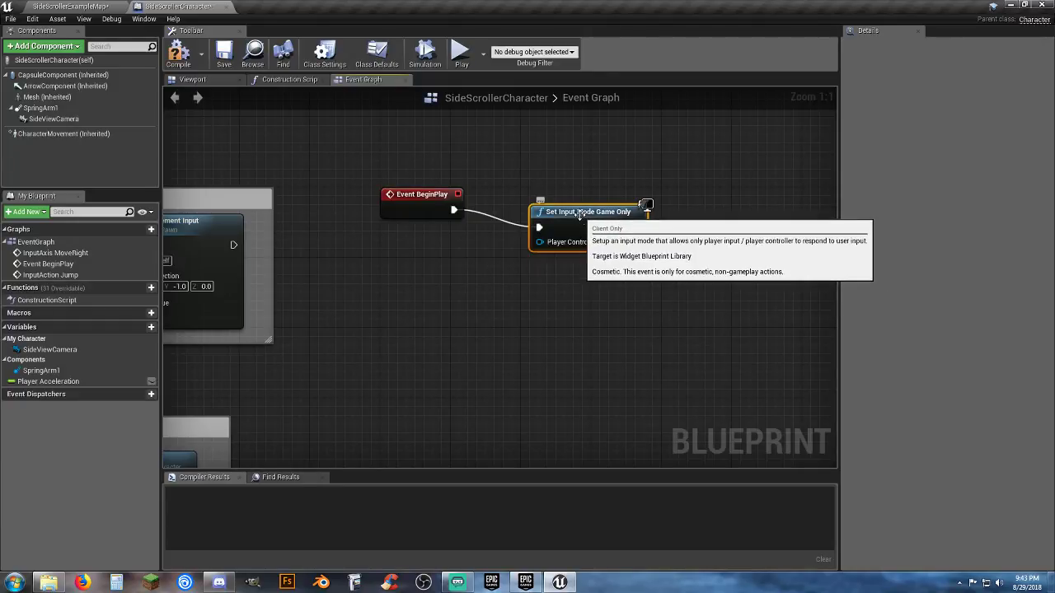
Feed the Player Controller input of Set Input Mode Game Only from a Get Player Controller node placed below Event BeginPlay
drag(564, 227, 506, 241)
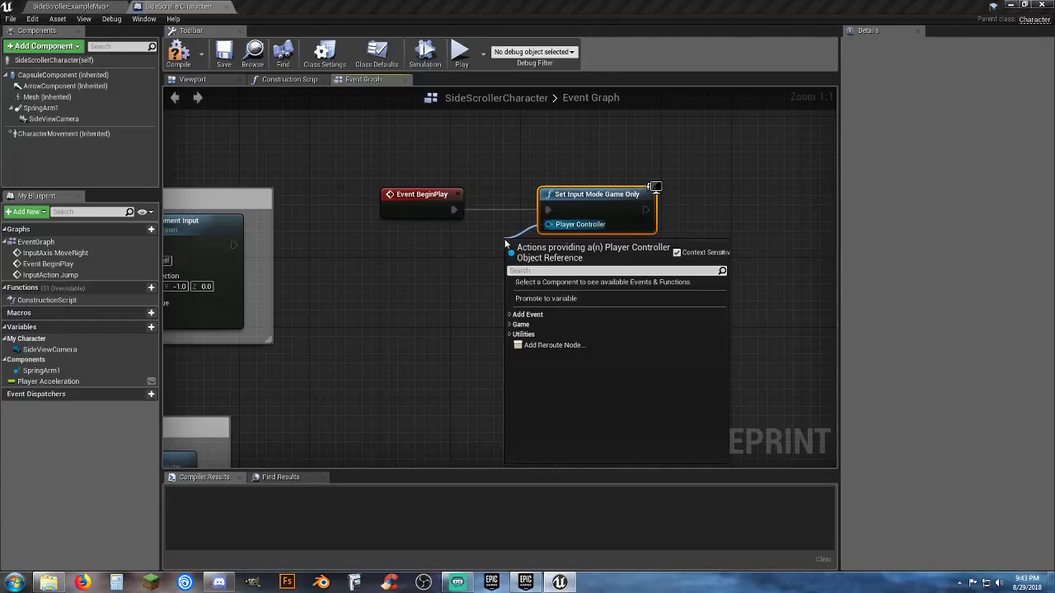
text(getpl)
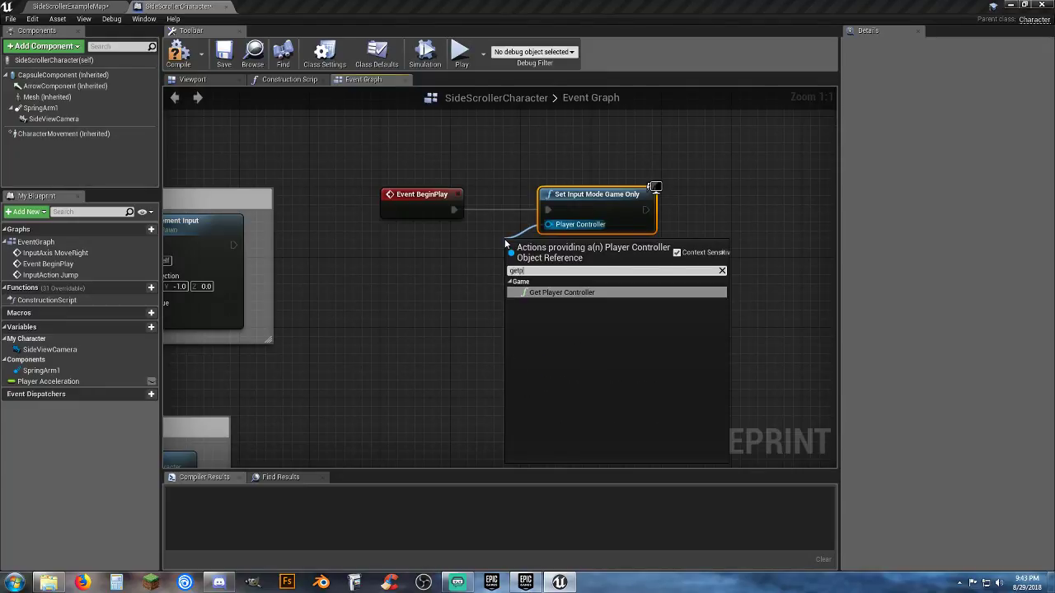
text(ay)
key(Return)
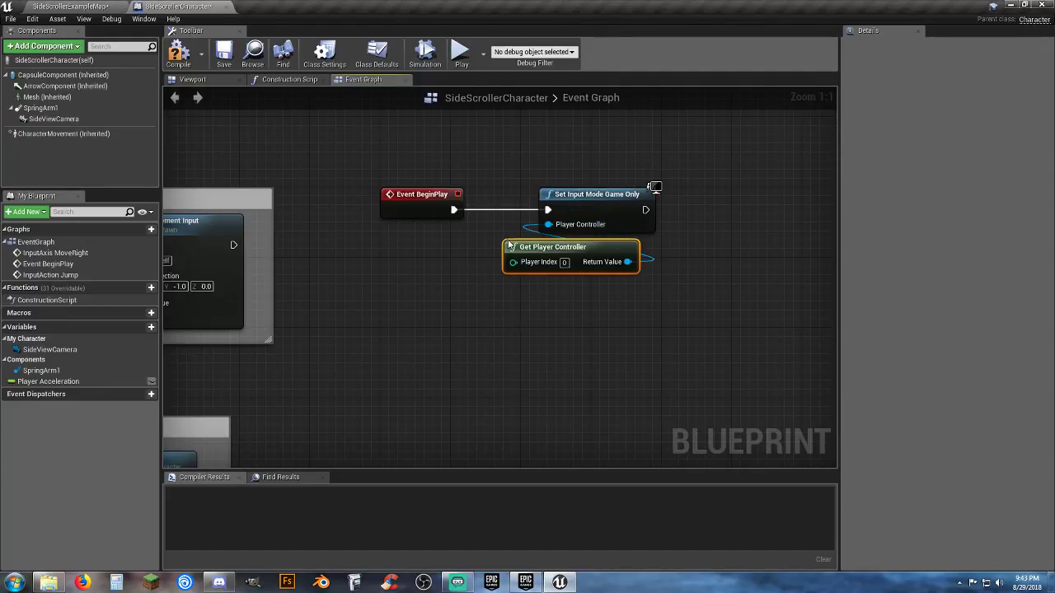
drag(534, 247, 410, 264)
click(694, 305)
right_drag(673, 312, 511, 313)
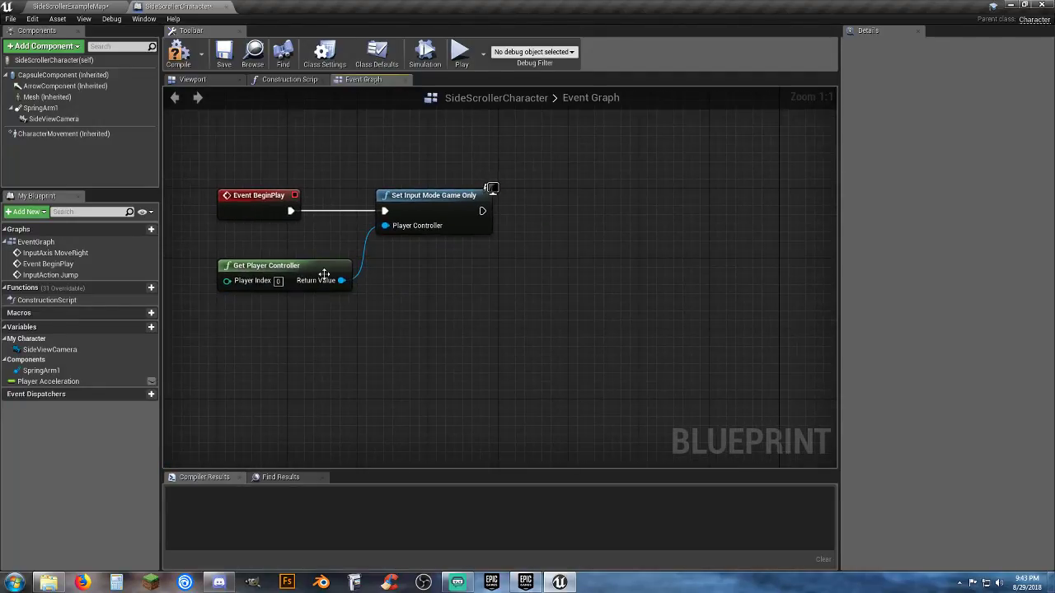
Add a Set Show Mouse Cursor node targeting the player controller, left unchecked, and wire it after Set Input Mode Game Only
drag(341, 280, 560, 241)
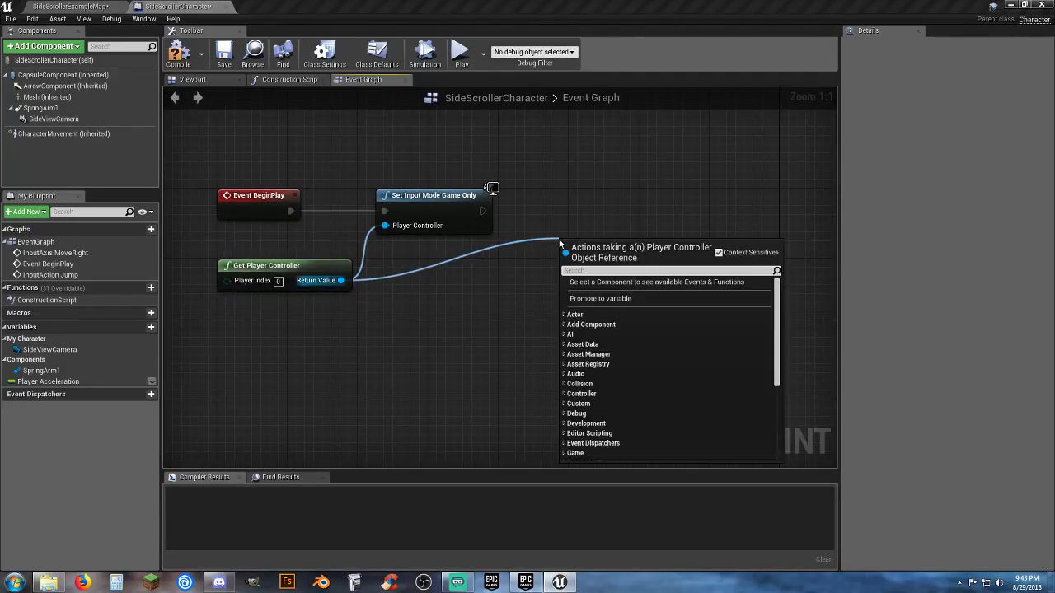
text(setsh)
click(632, 302)
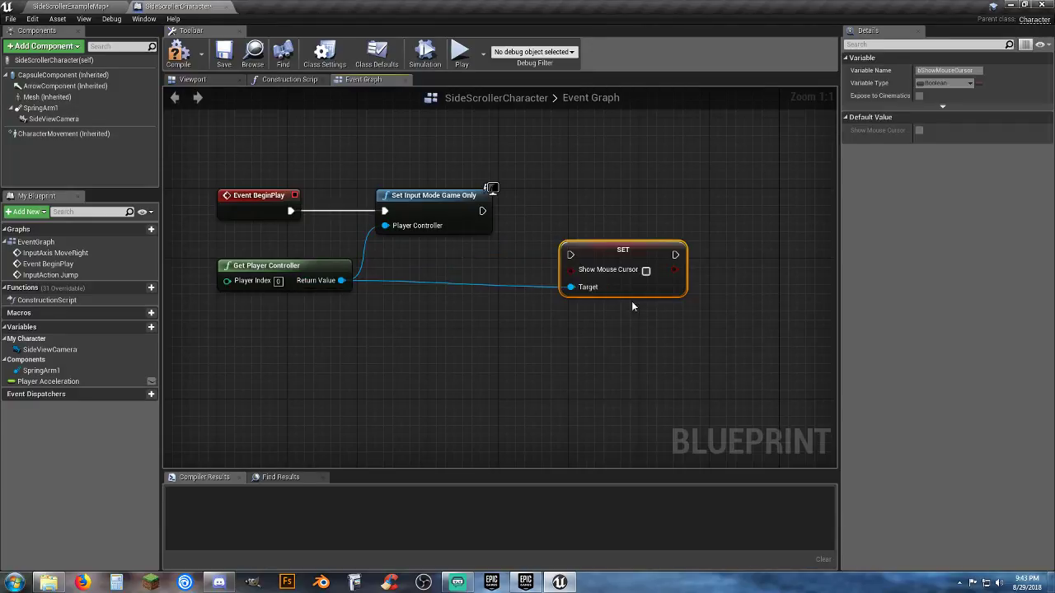
drag(570, 255, 482, 211)
drag(594, 246, 549, 203)
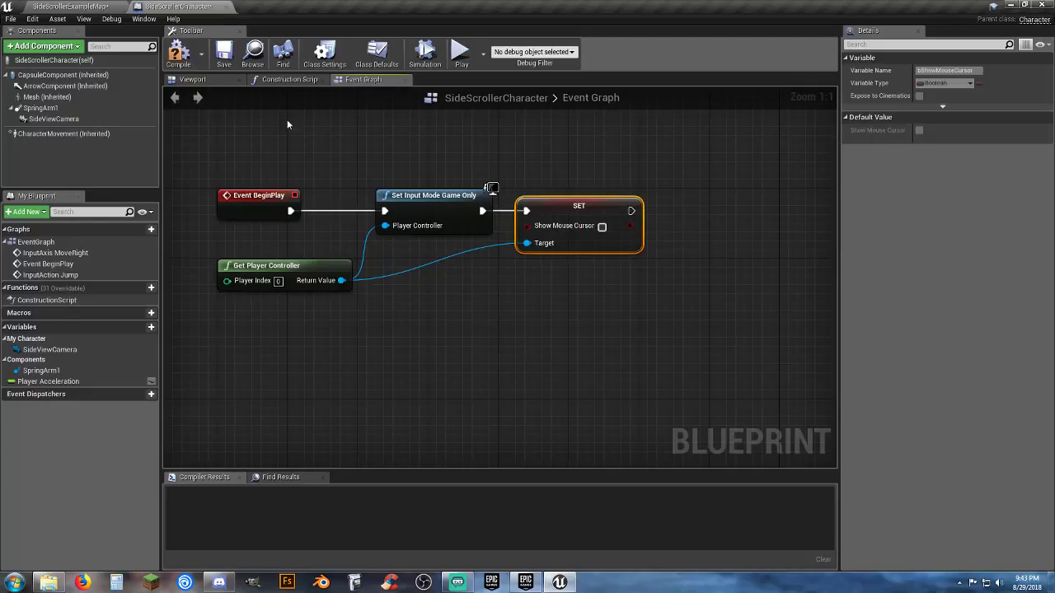
Compile and save the SideScrollerCharacter blueprint and close its editor
click(181, 55)
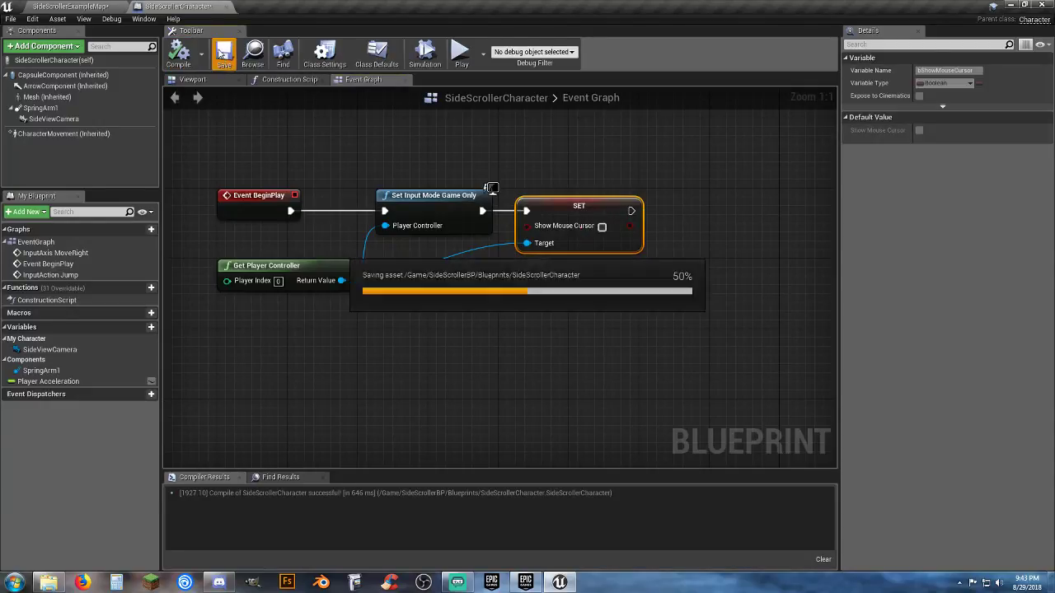
click(227, 7)
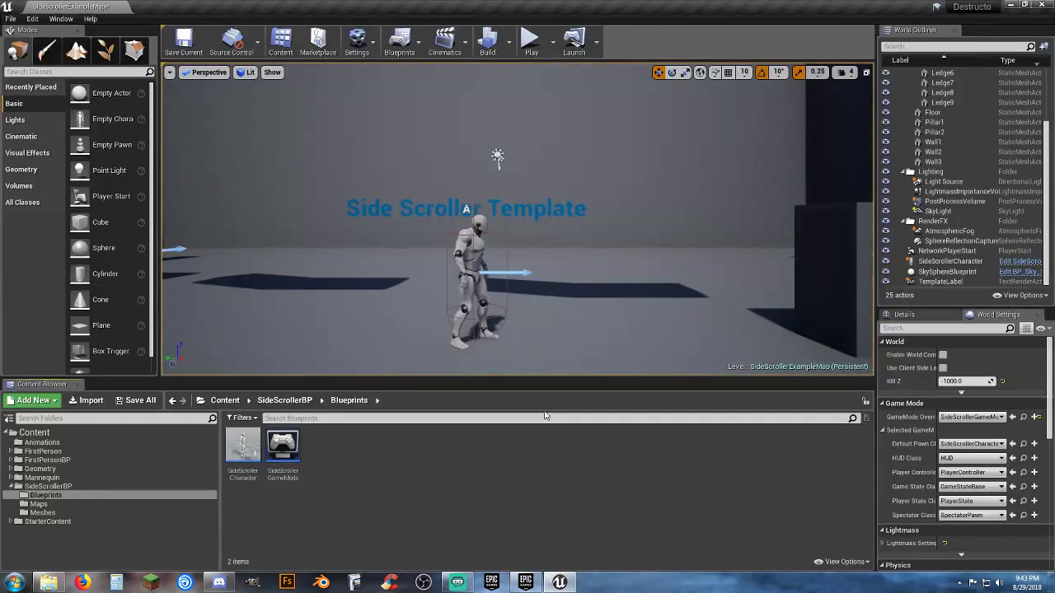
Play the level and run and jump the character back and forth without first giving the game mouse control
click(532, 40)
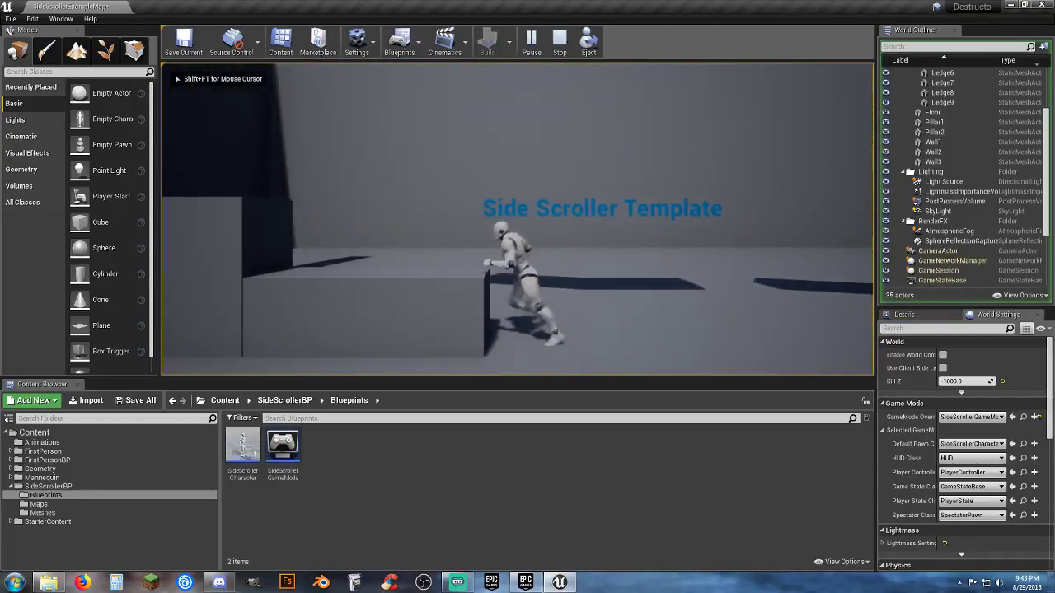
key(d)
key(a)
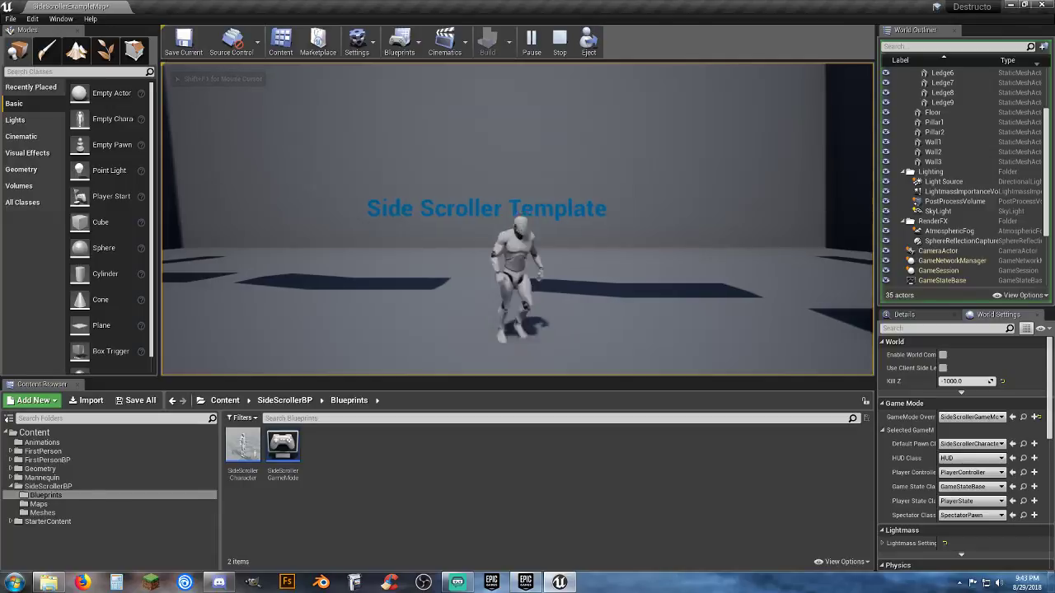
key(d)
key(space)
key(a)
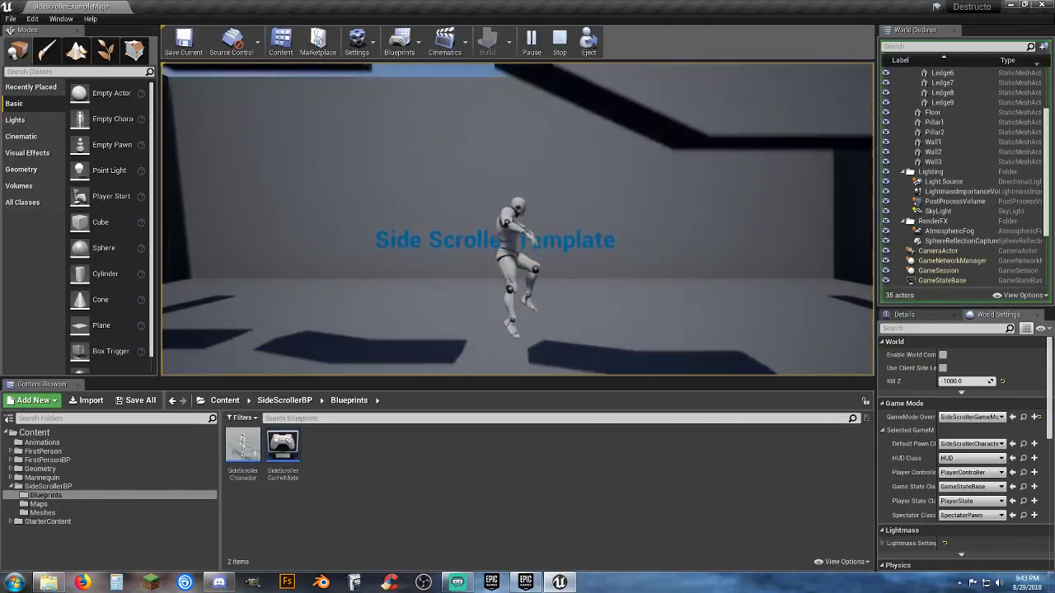
key(d)
key(space)
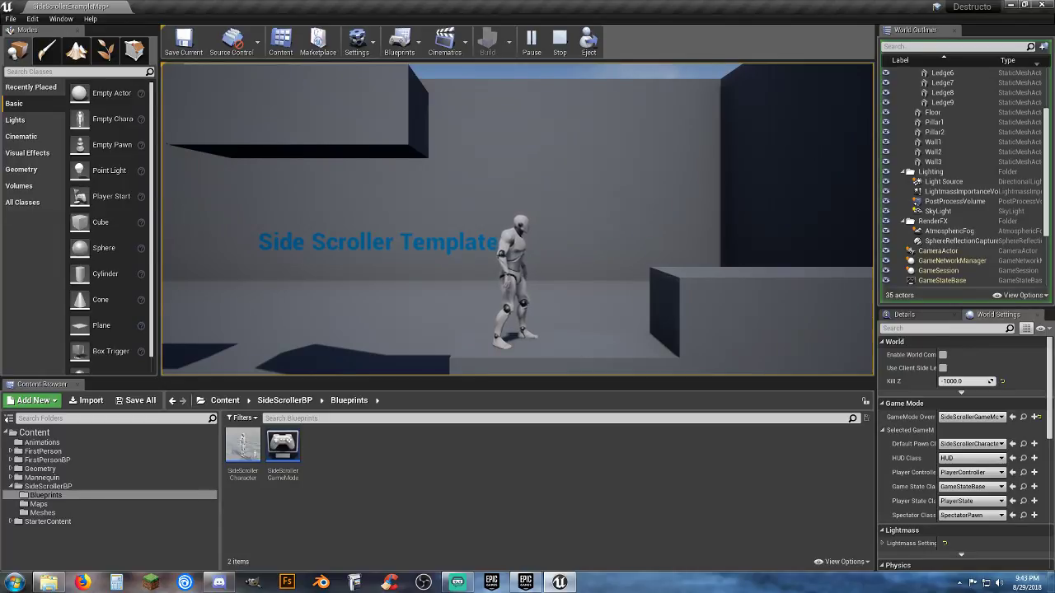
key(a)
key(space)
key(a)
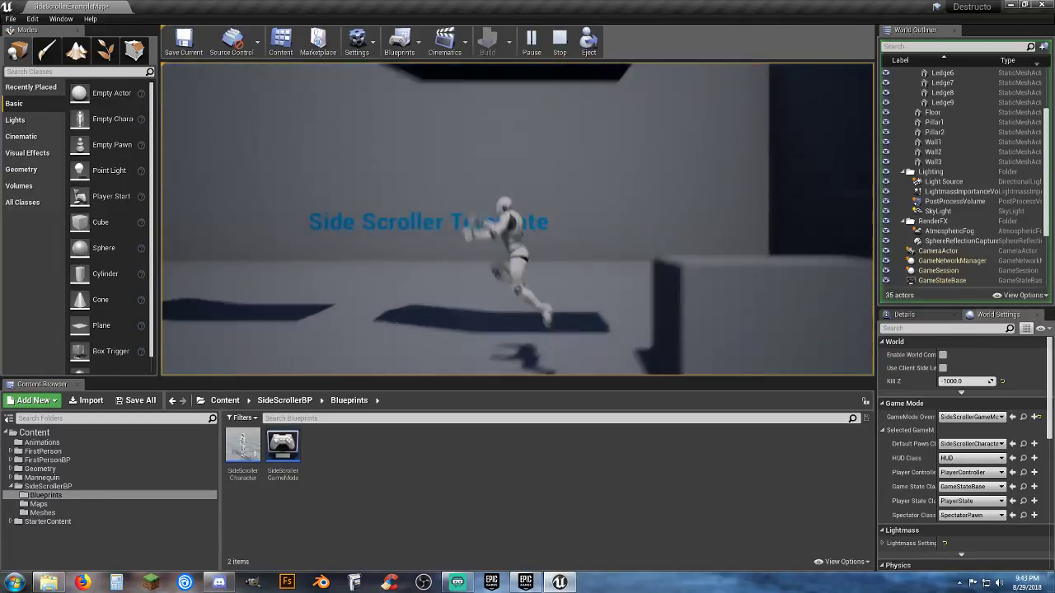
key(d)
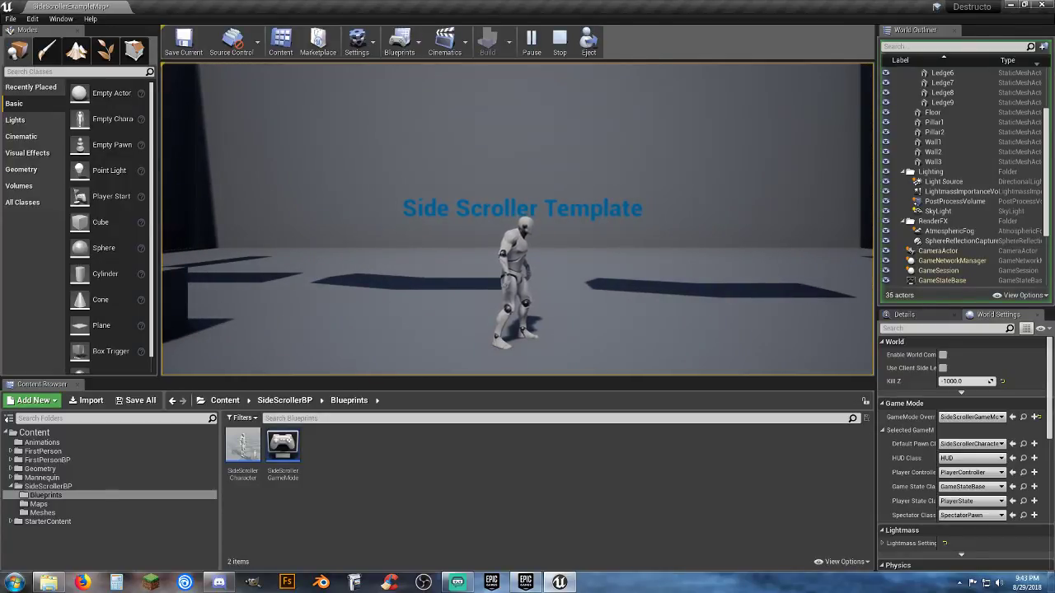
Exit play mode and add a keyboard 1 event node below Get Player Controller in the SideScrollerCharacter blueprint's event graph
key(Escape)
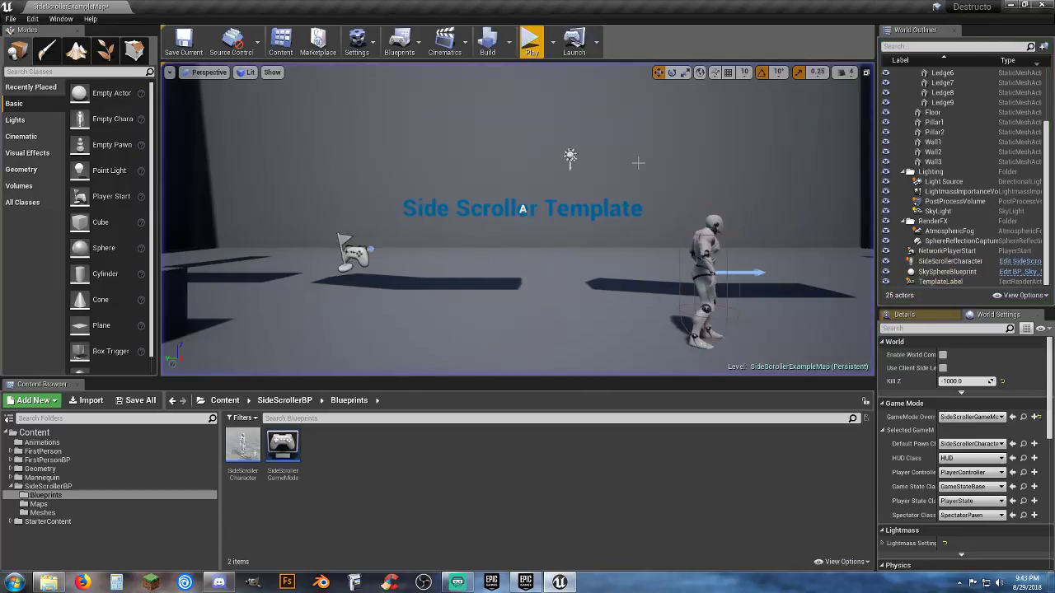
double_click(242, 450)
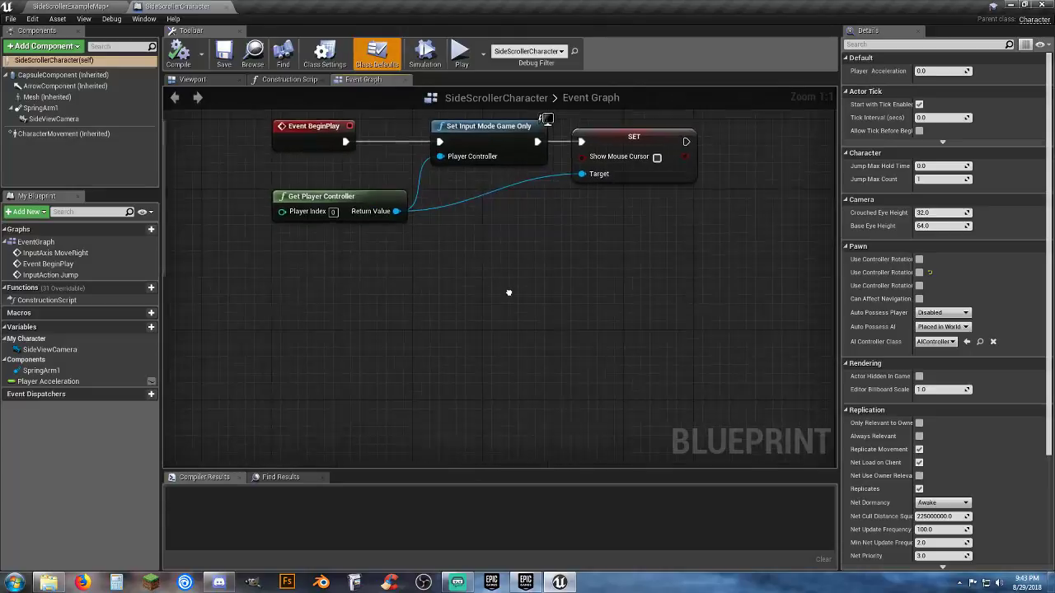
right_click(321, 328)
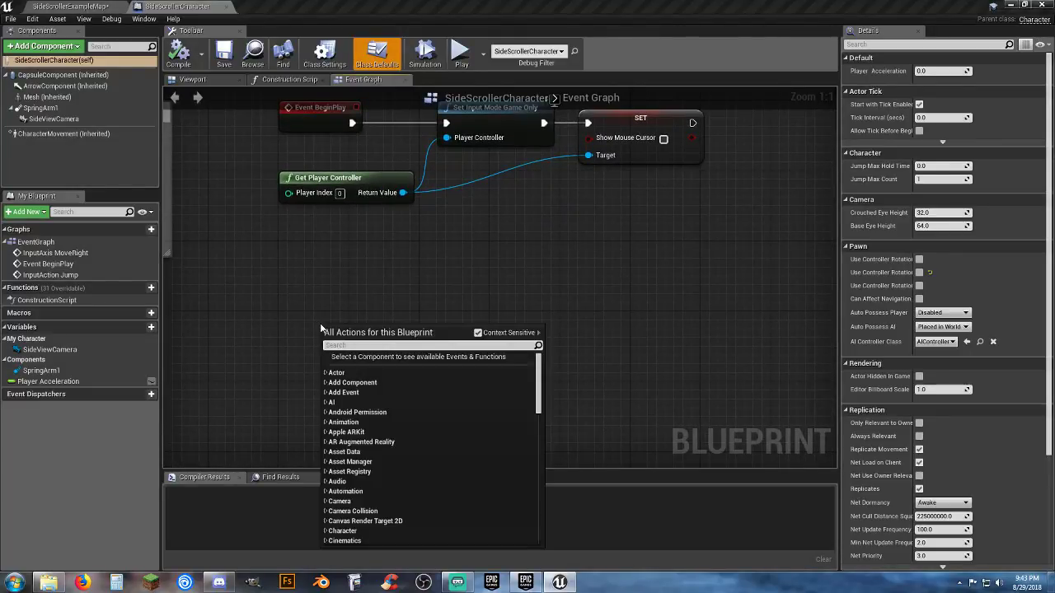
text(keyboar)
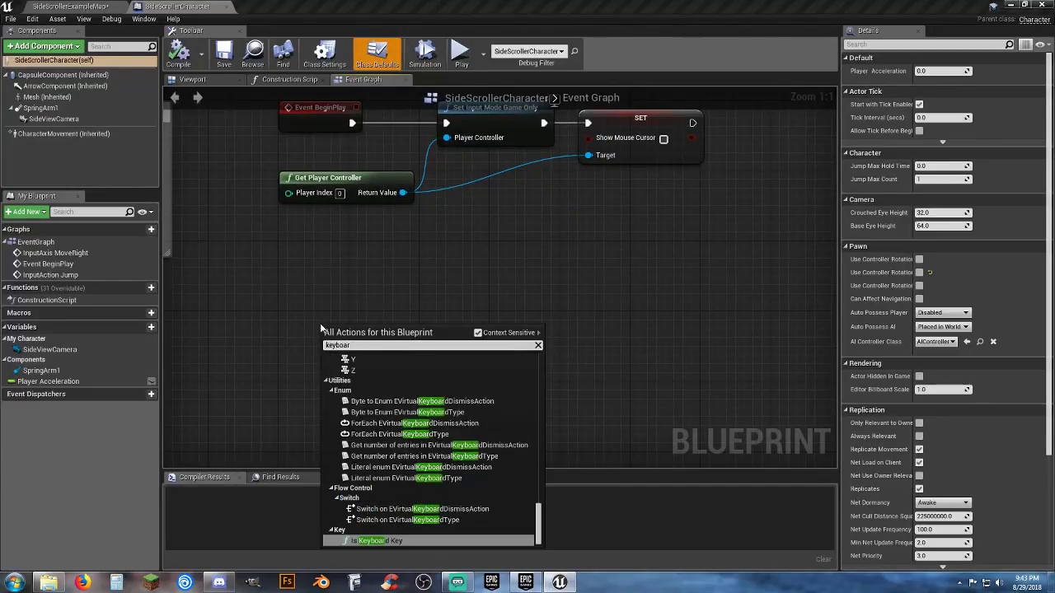
text(d)
scroll(388, 445, up, 3)
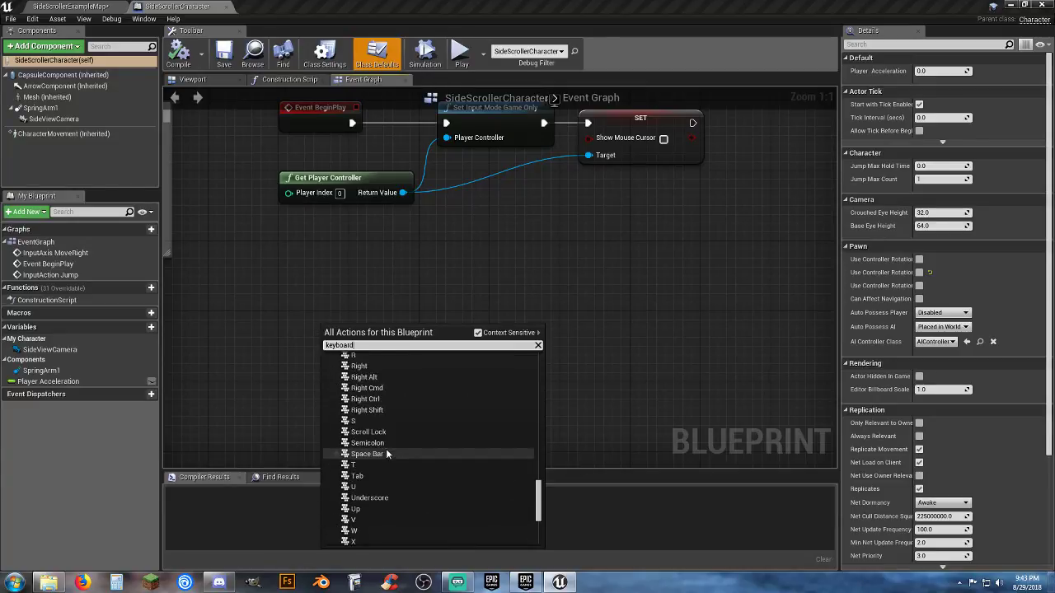
scroll(386, 453, up, 5)
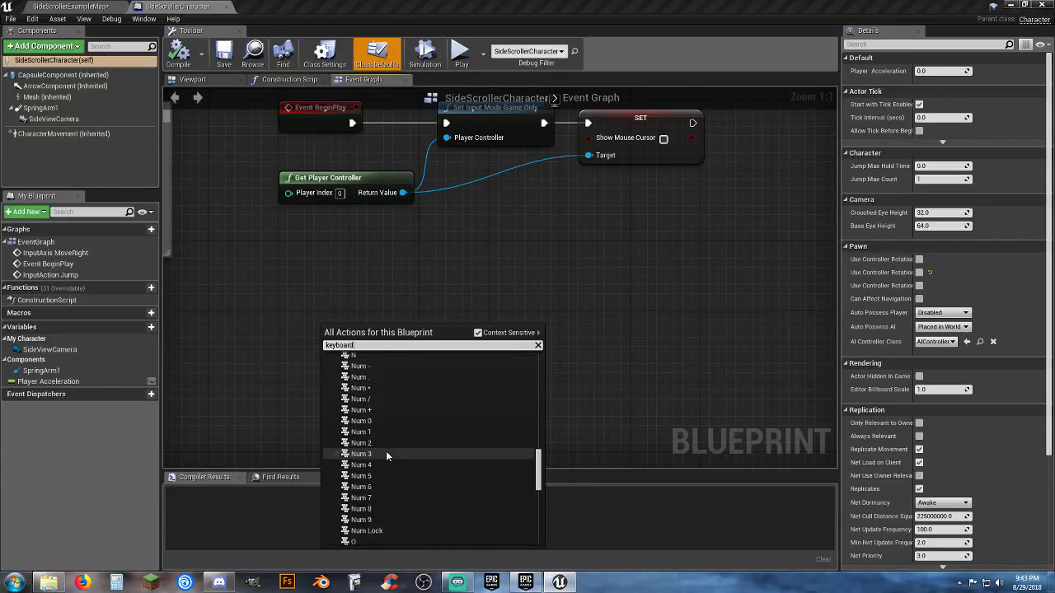
scroll(386, 451, up, 10)
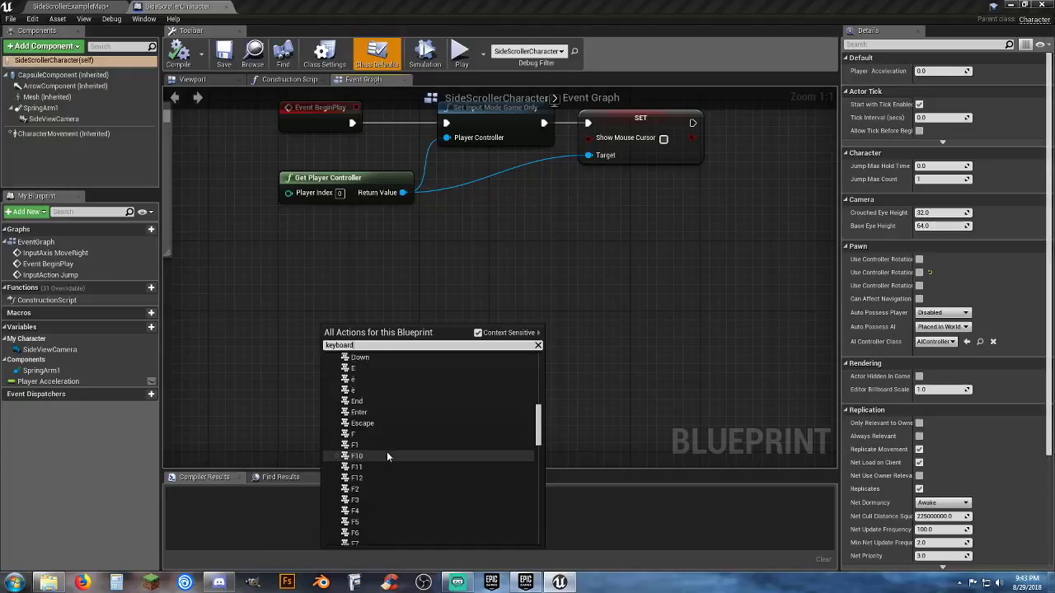
scroll(387, 451, up, 10)
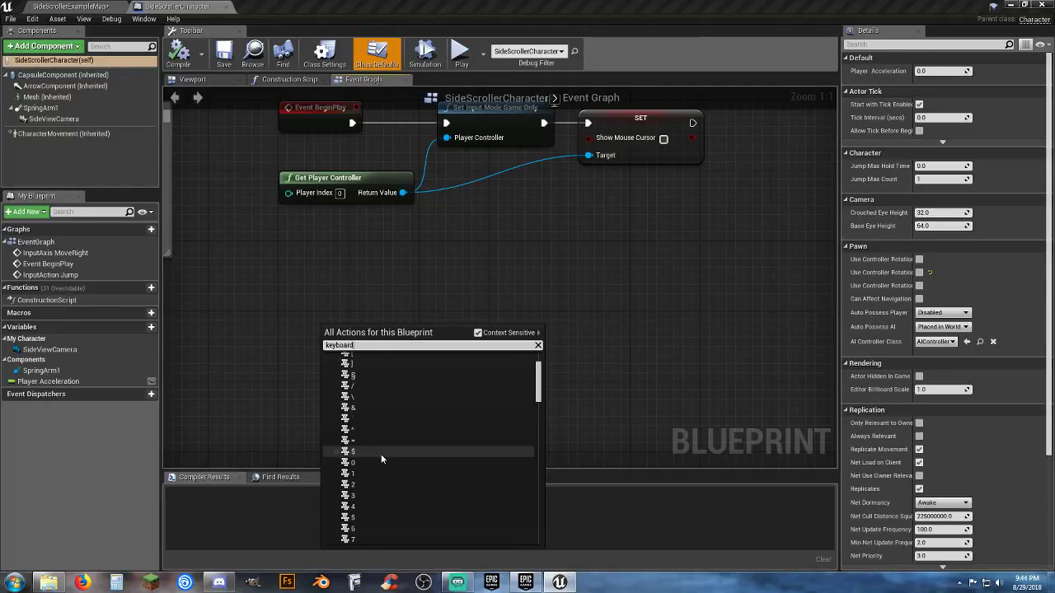
click(364, 473)
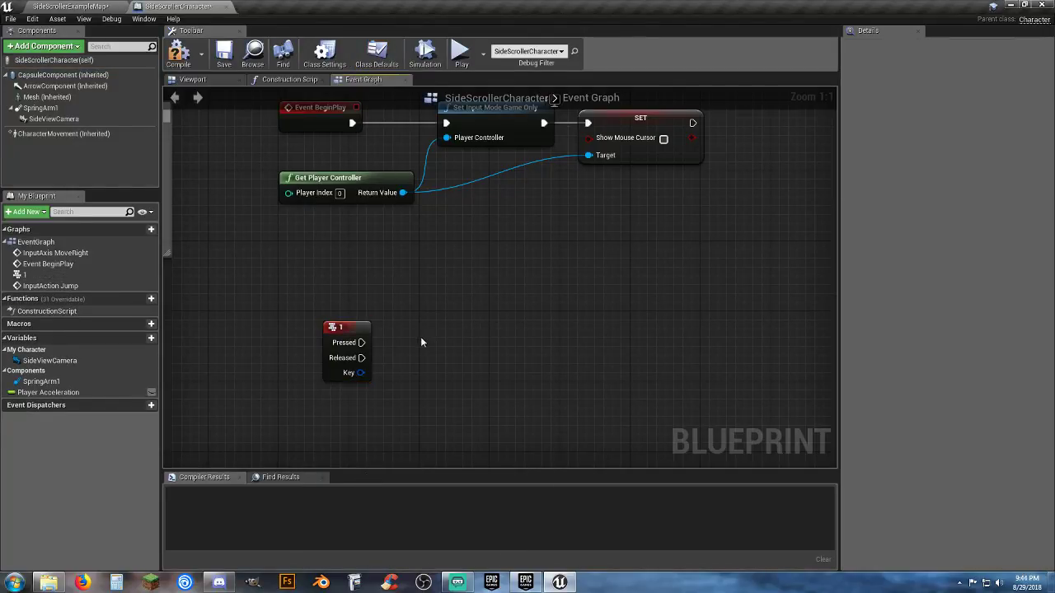
drag(346, 338, 301, 328)
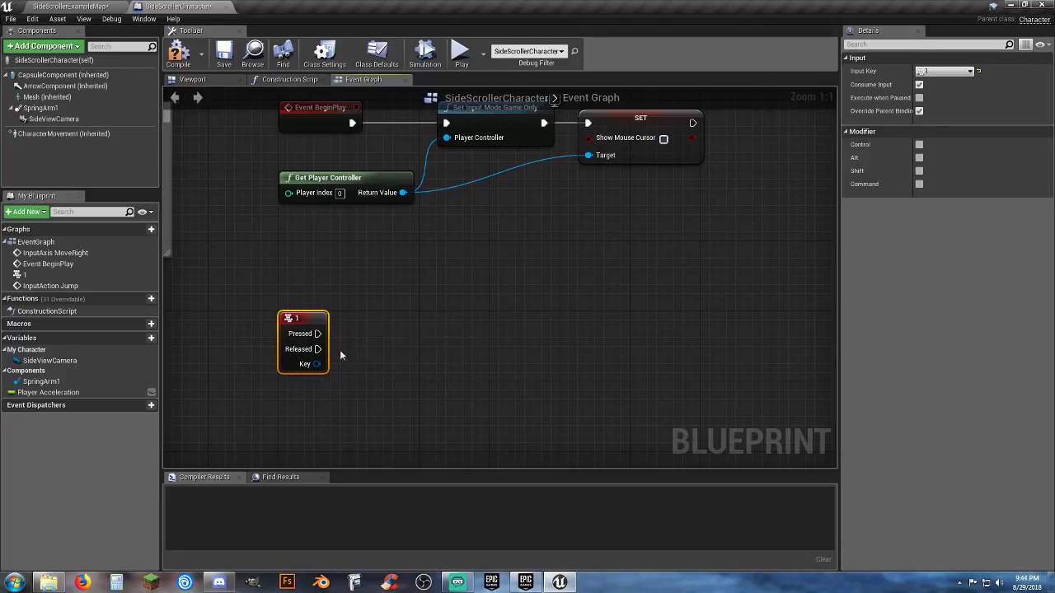
right_drag(401, 393, 379, 344)
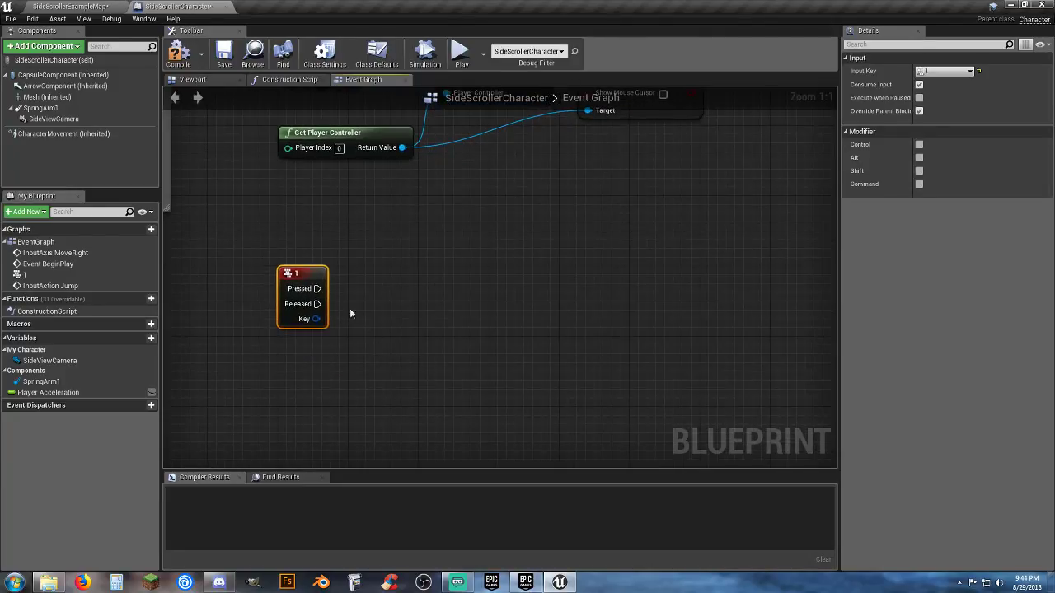
Preview the Standing_2H_Cast_Spell_01 animation from the level's Animations folder and select the Standing_2H_Magic_Attack_05 asset
click(76, 6)
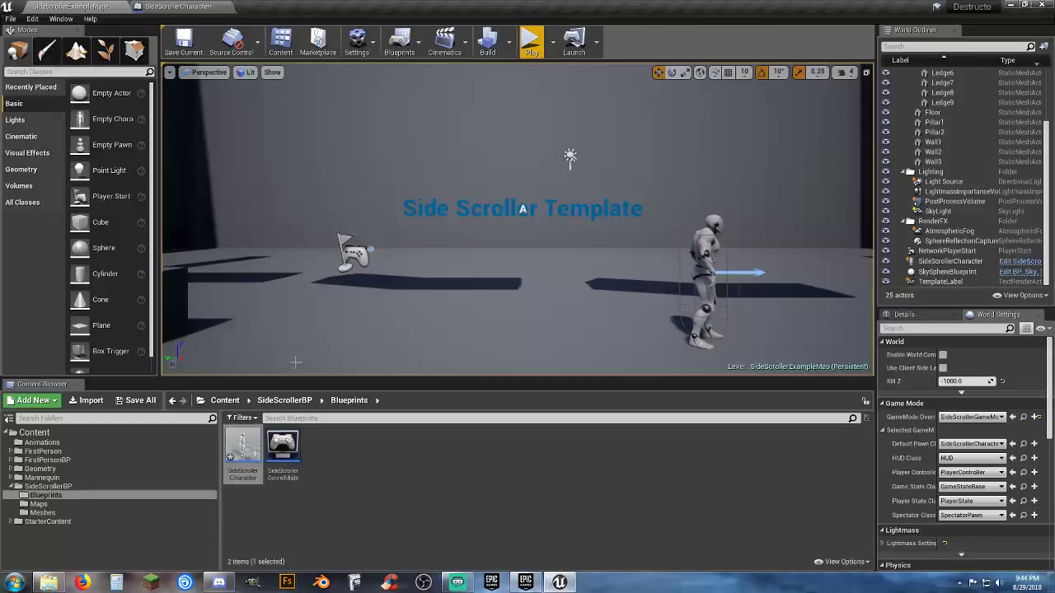
click(67, 443)
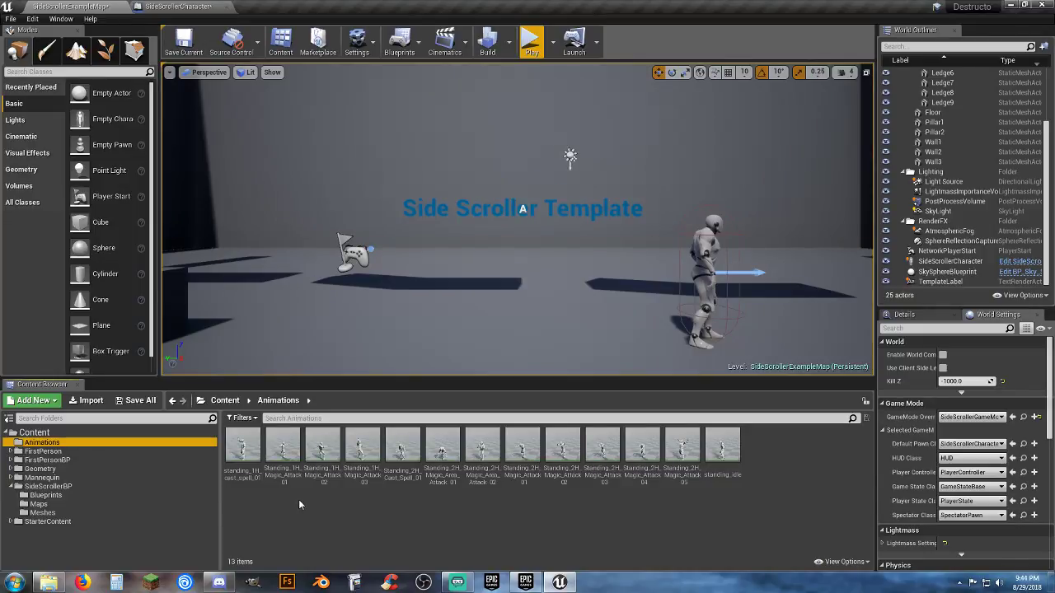
double_click(403, 462)
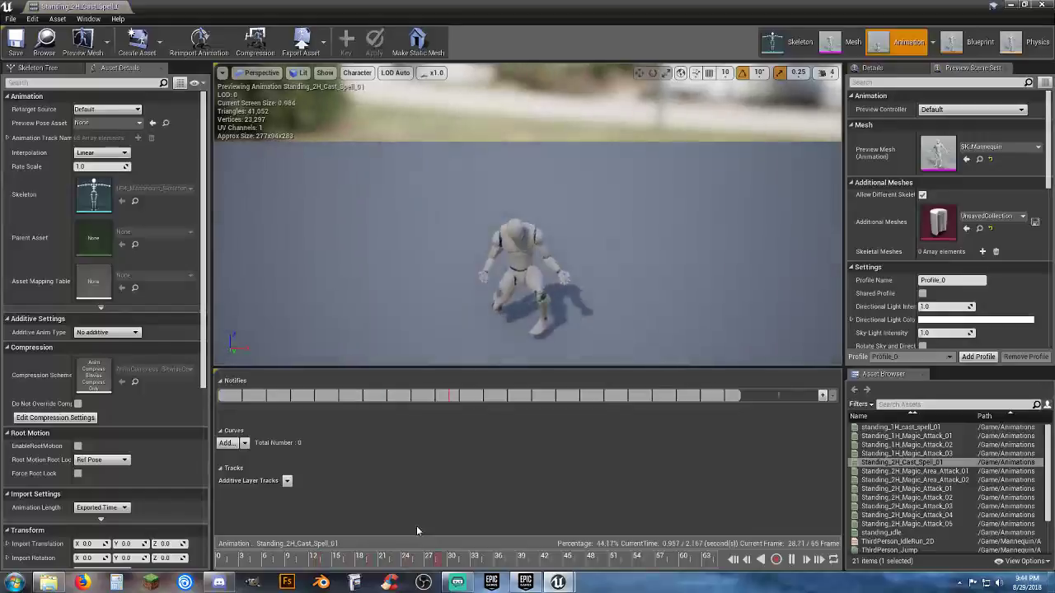
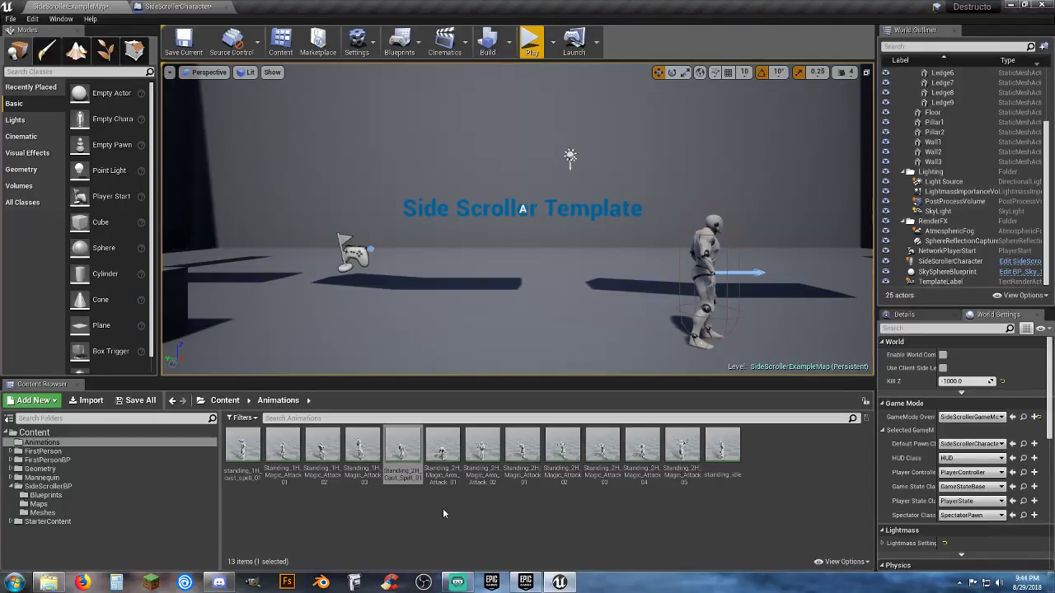
click(682, 450)
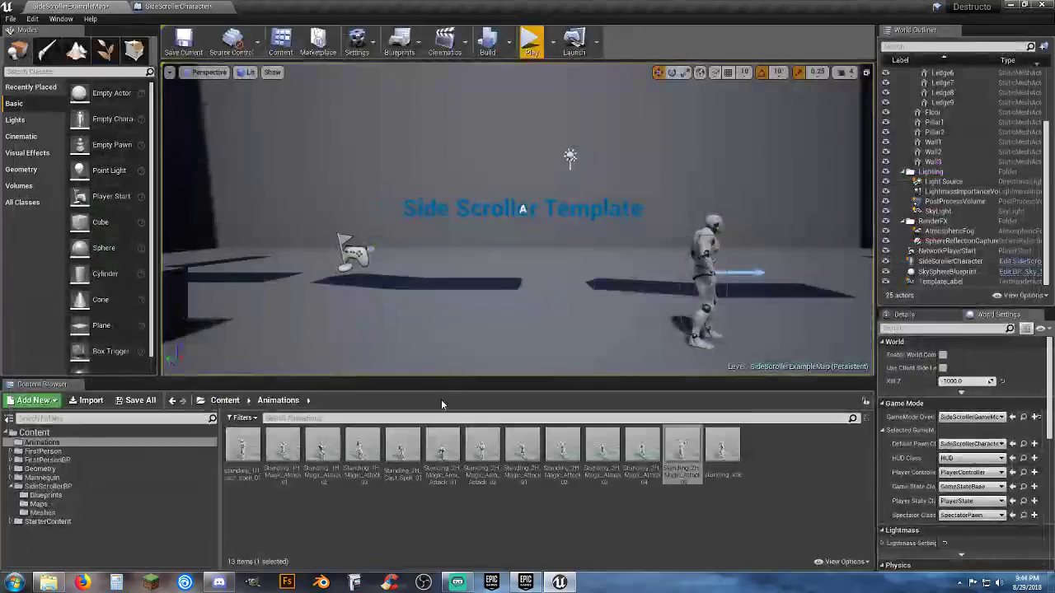
click(683, 482)
Return to the SideScrollerCharacter blueprint and add a Play Animation (Mesh) node from the Pressed output of the 1 key event
click(195, 9)
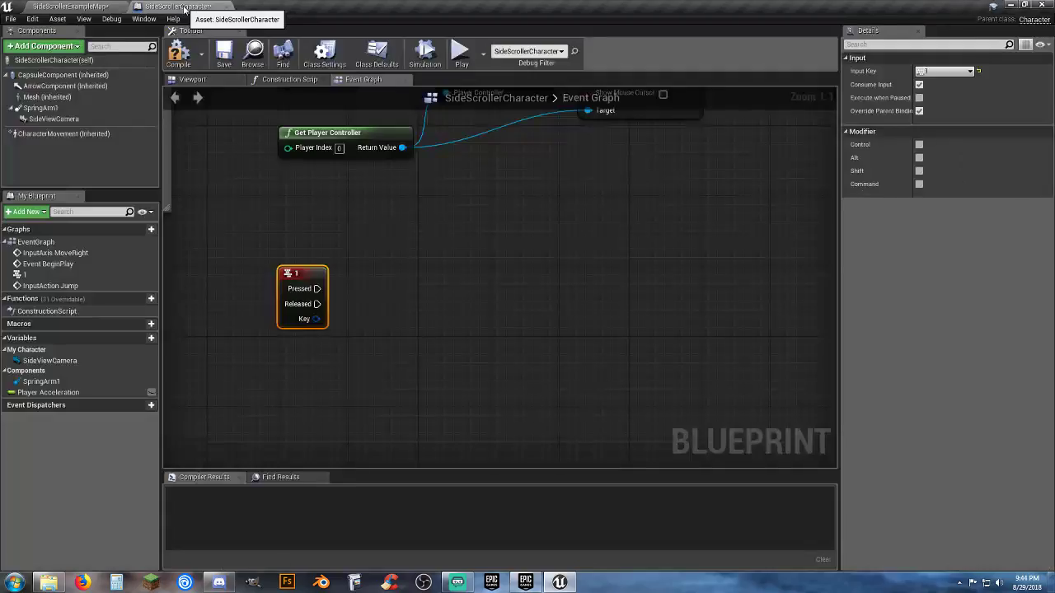
drag(318, 288, 416, 292)
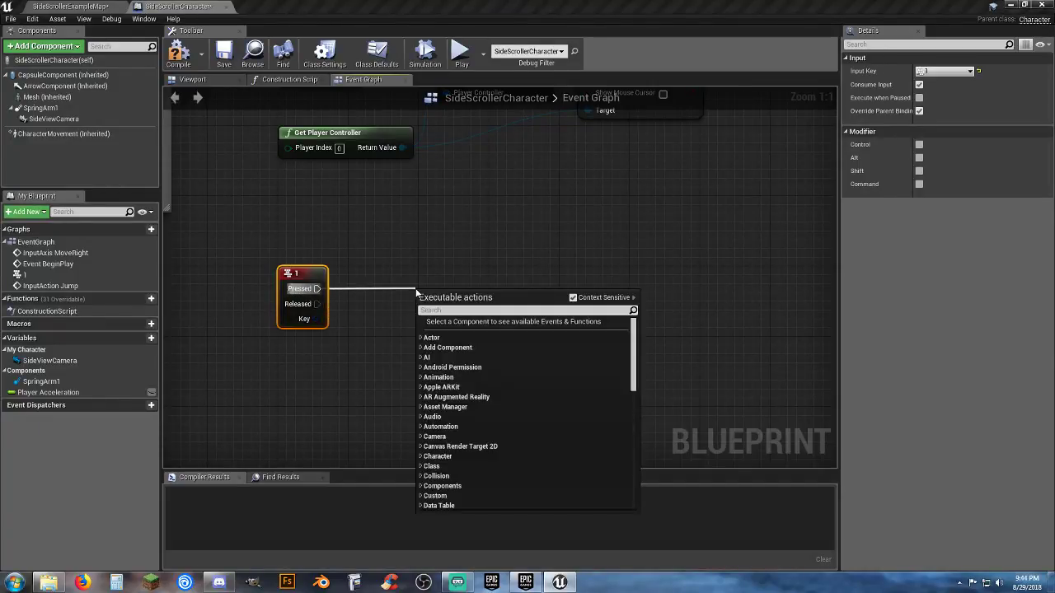
text(play)
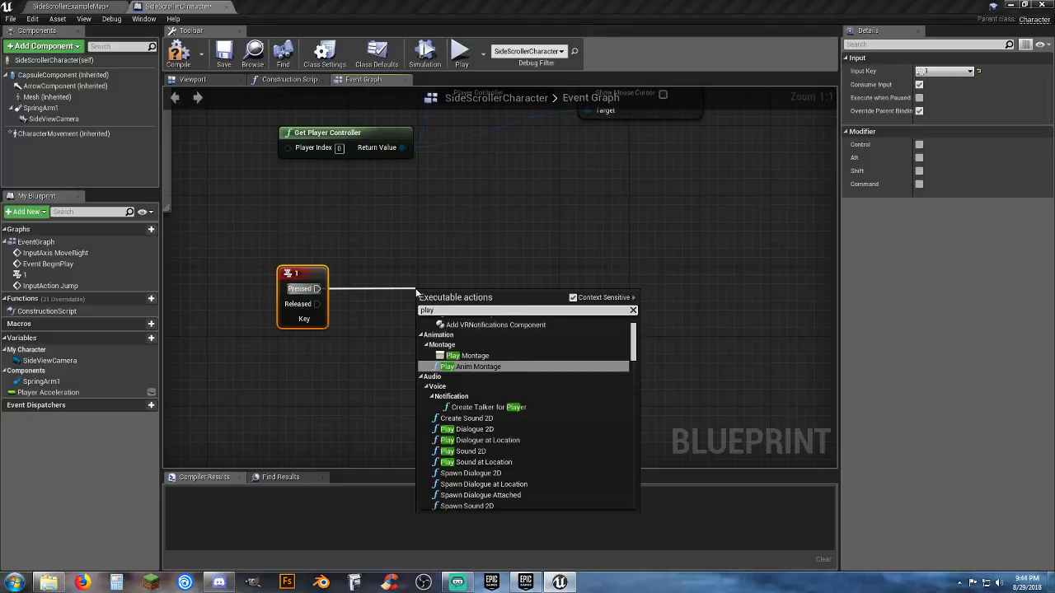
text(anim)
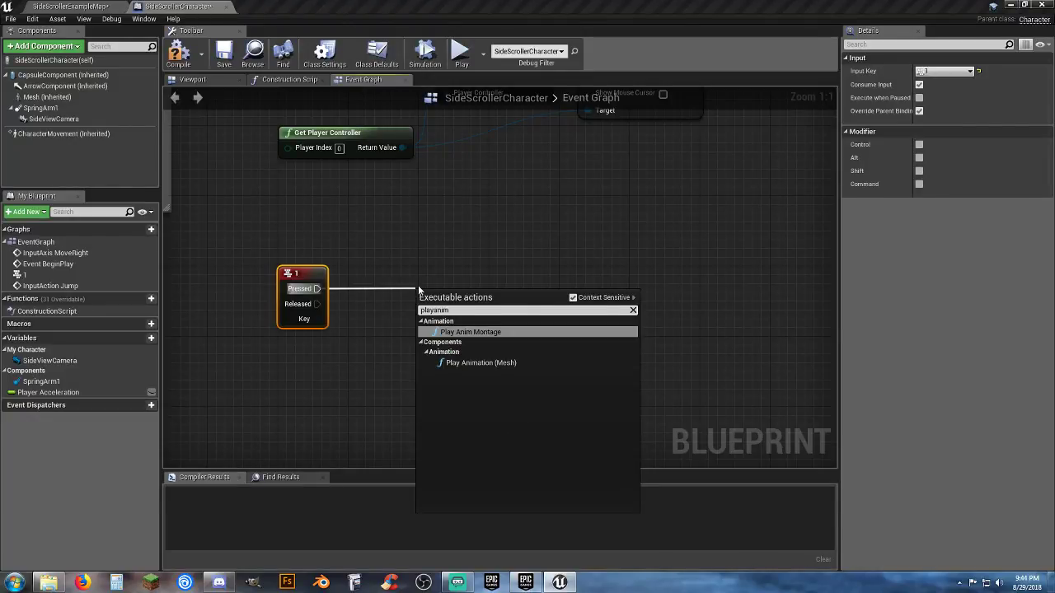
click(492, 363)
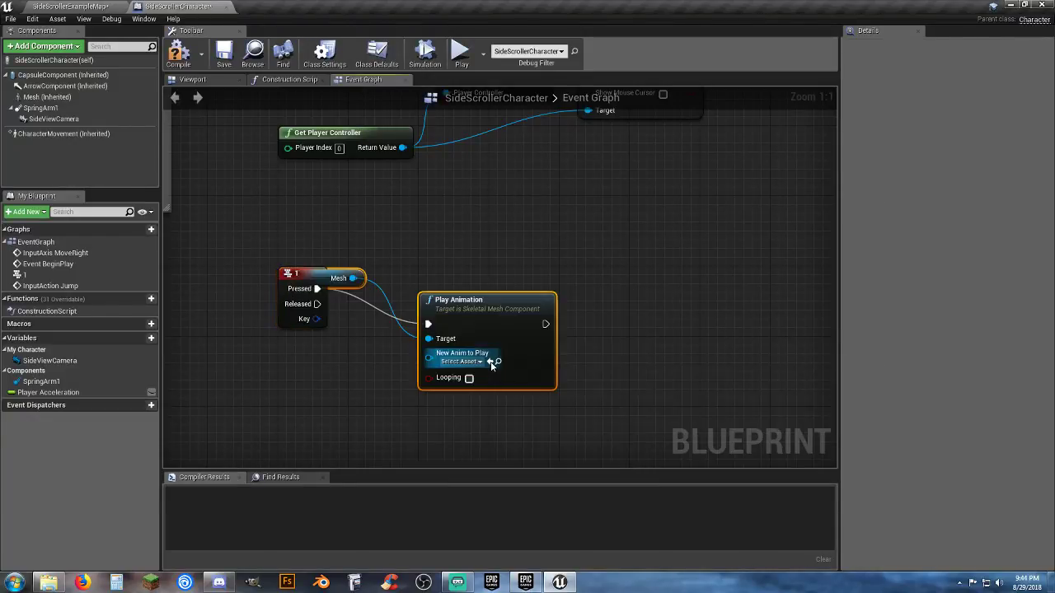
Align Play Animation beside the 1 key event with Mesh below the event, and assign Standing_2H_Magic_Attack_05 as New Anim to Play
drag(458, 309, 413, 275)
click(347, 335)
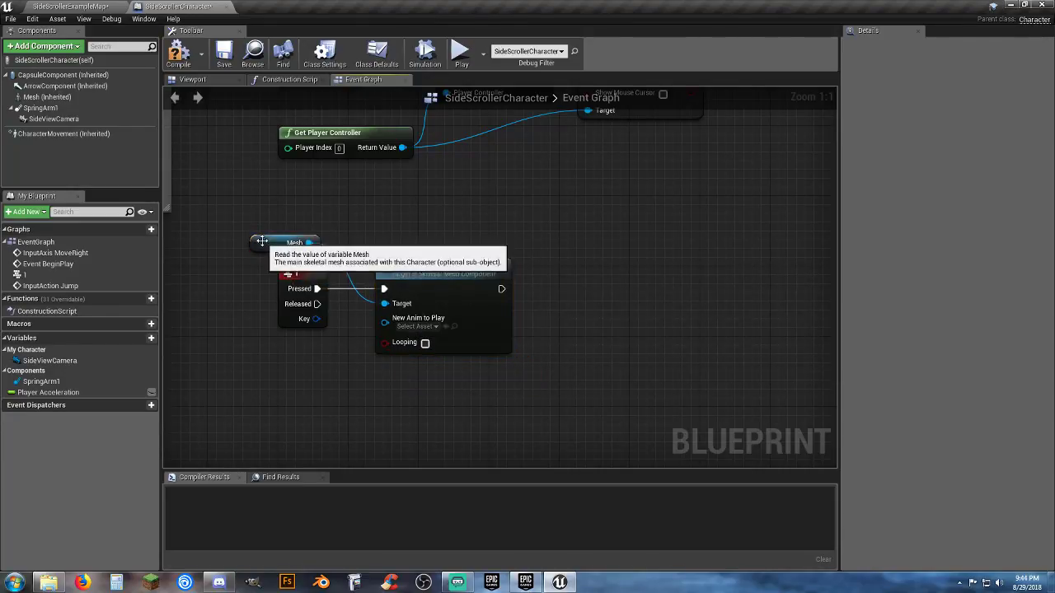
drag(261, 244, 298, 356)
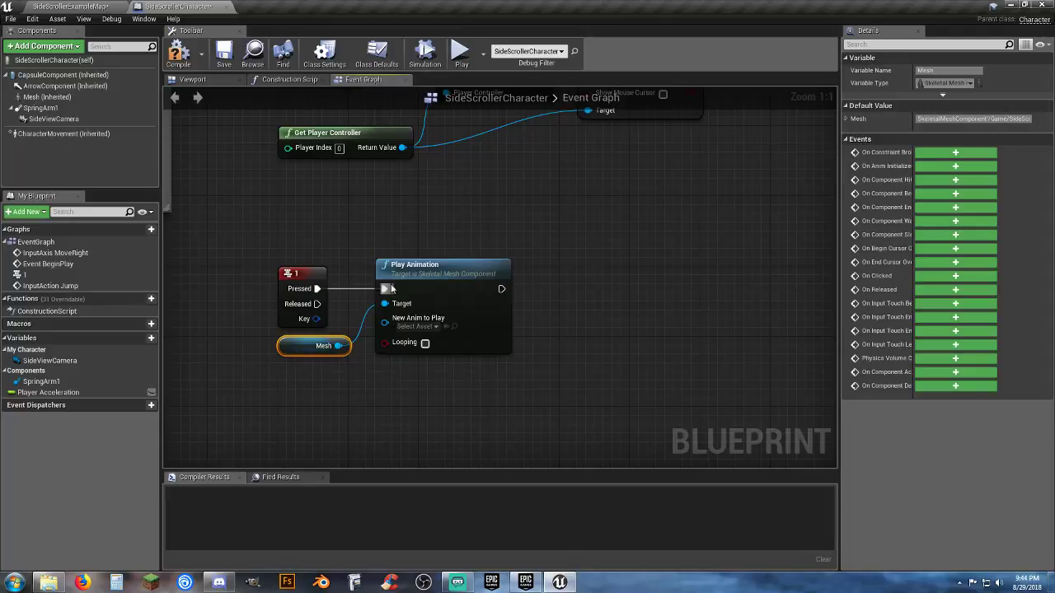
drag(415, 337, 431, 336)
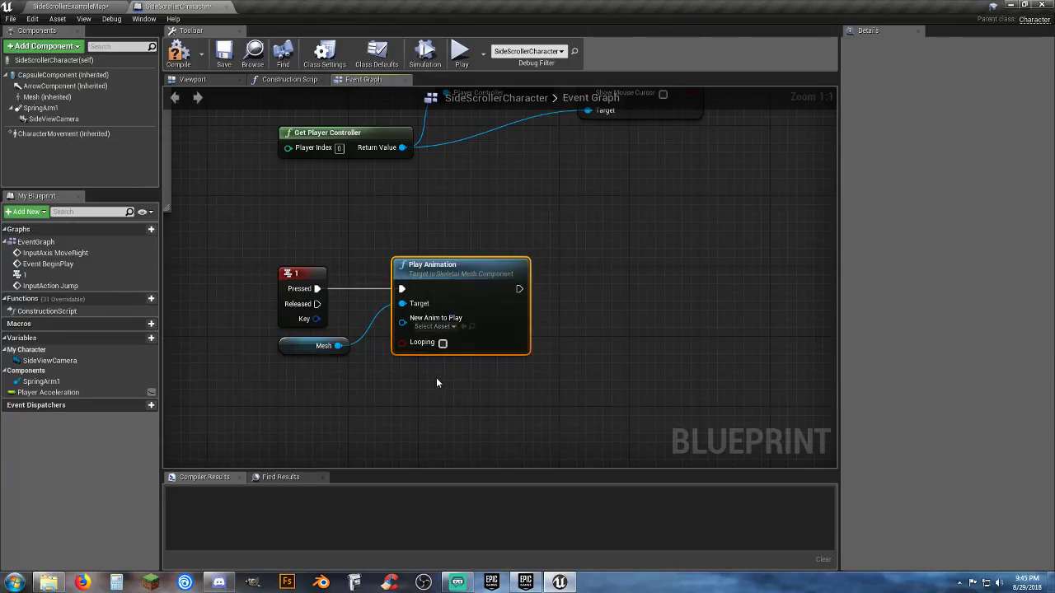
click(464, 378)
right_drag(464, 377, 440, 282)
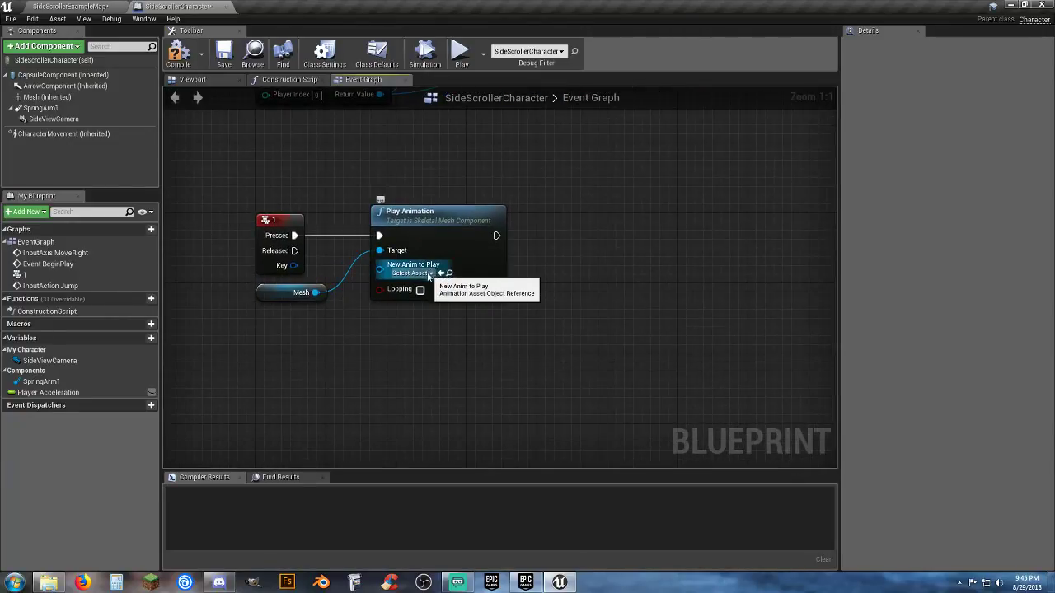
click(442, 272)
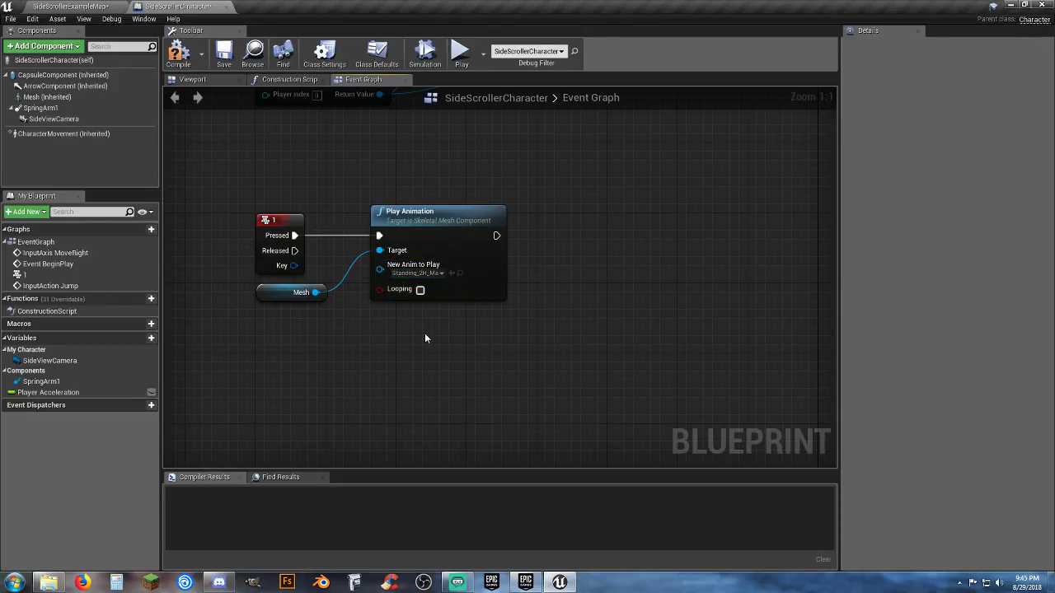
Add a Delay node in line after Play Animation, with its duration set to the Standing_2H_Magic_Attack_05 sequence length, 3.53333
click(70, 7)
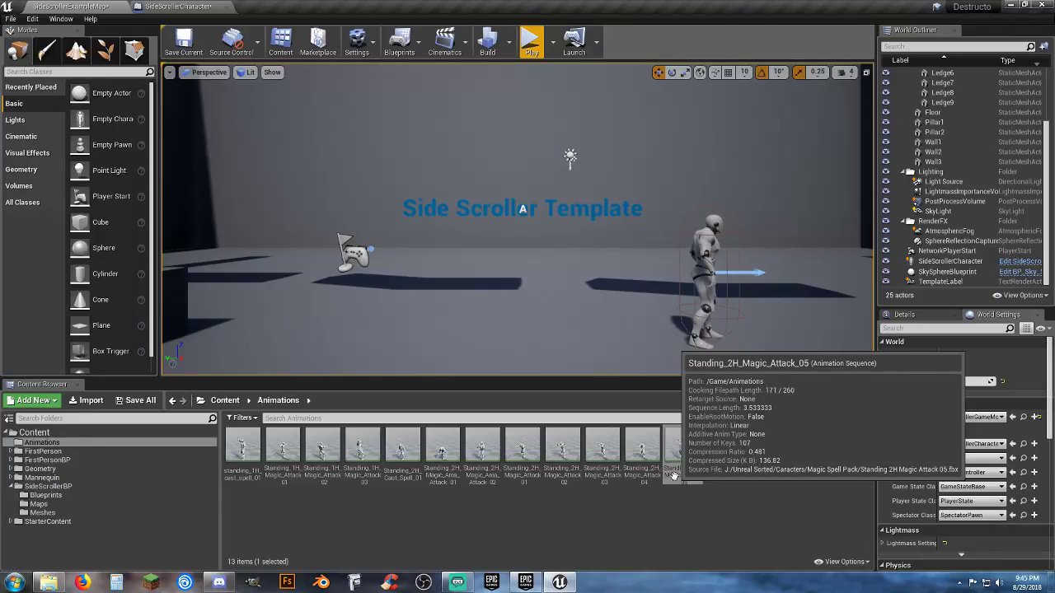
click(177, 5)
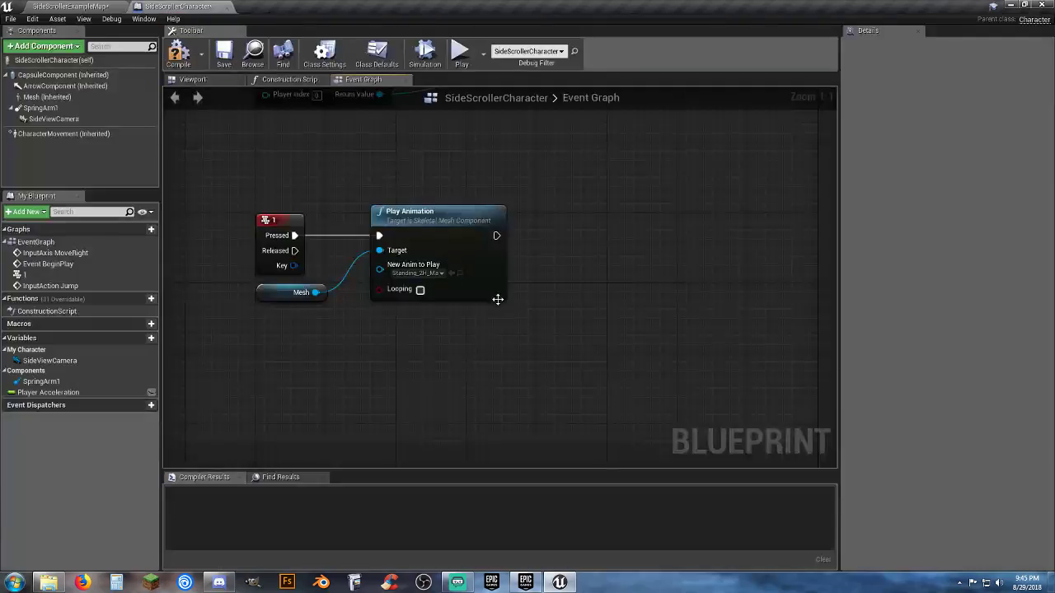
drag(496, 237, 536, 238)
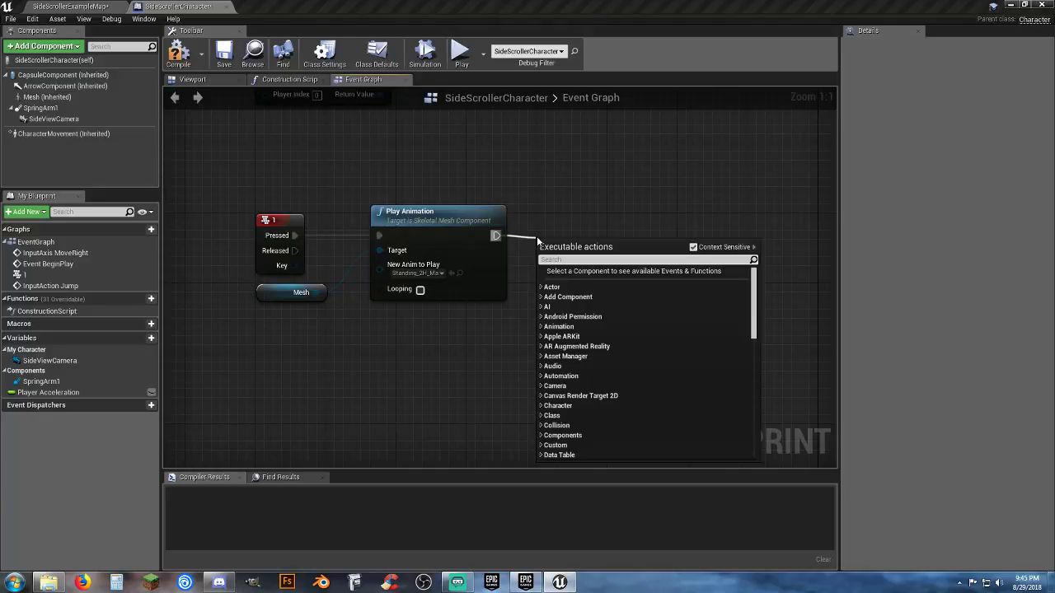
text(delay)
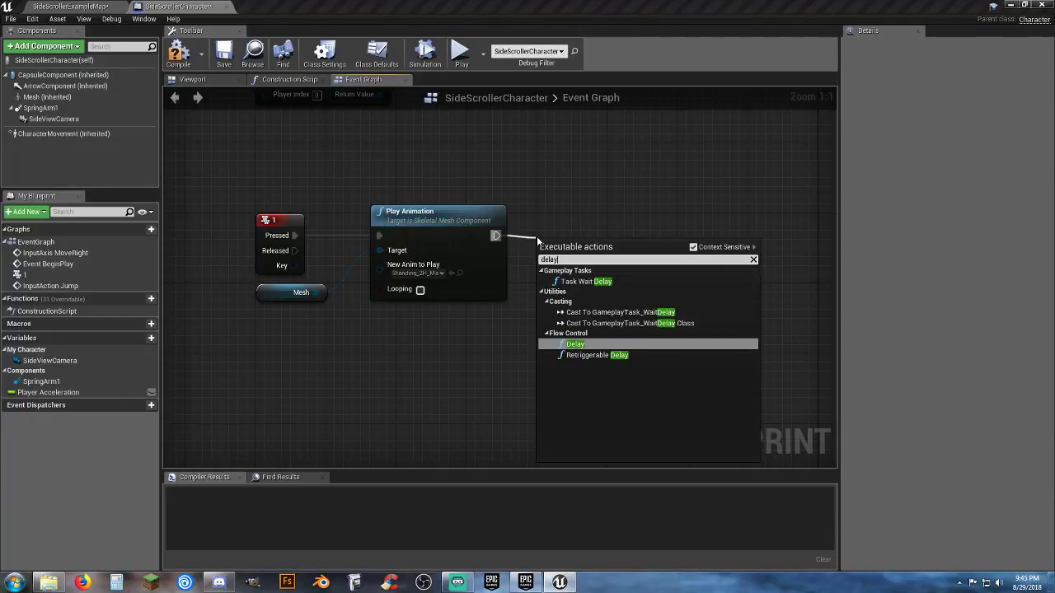
click(575, 343)
click(590, 277)
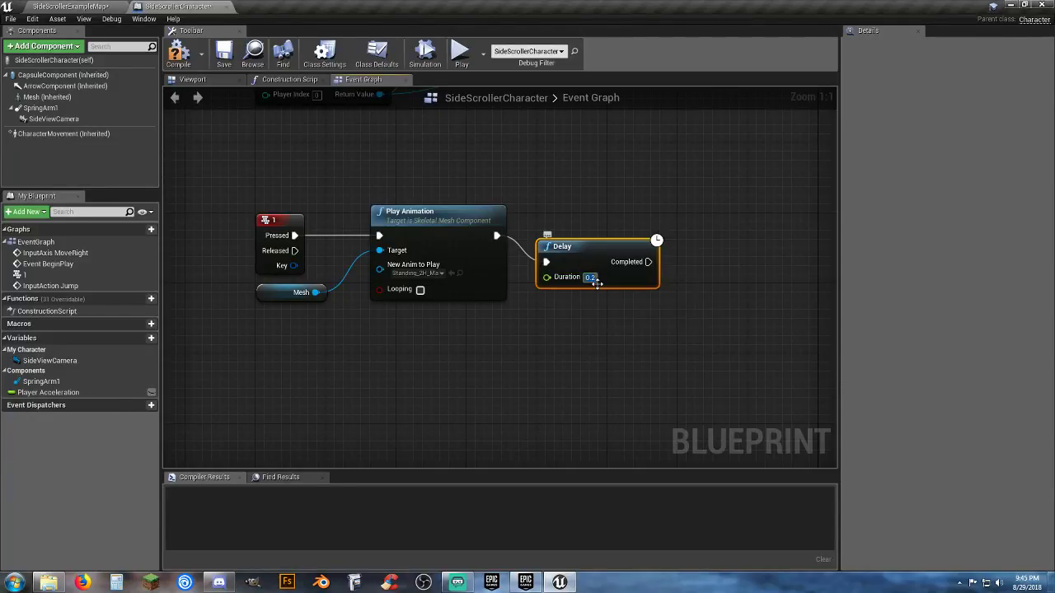
text(3.5333)
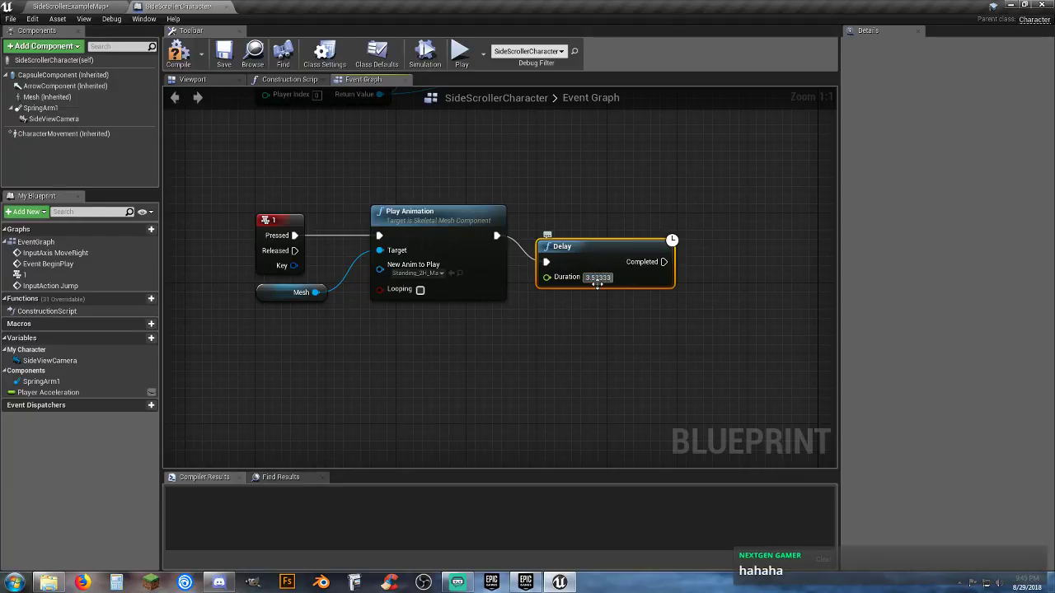
drag(600, 251, 591, 225)
click(600, 296)
right_drag(600, 296, 554, 267)
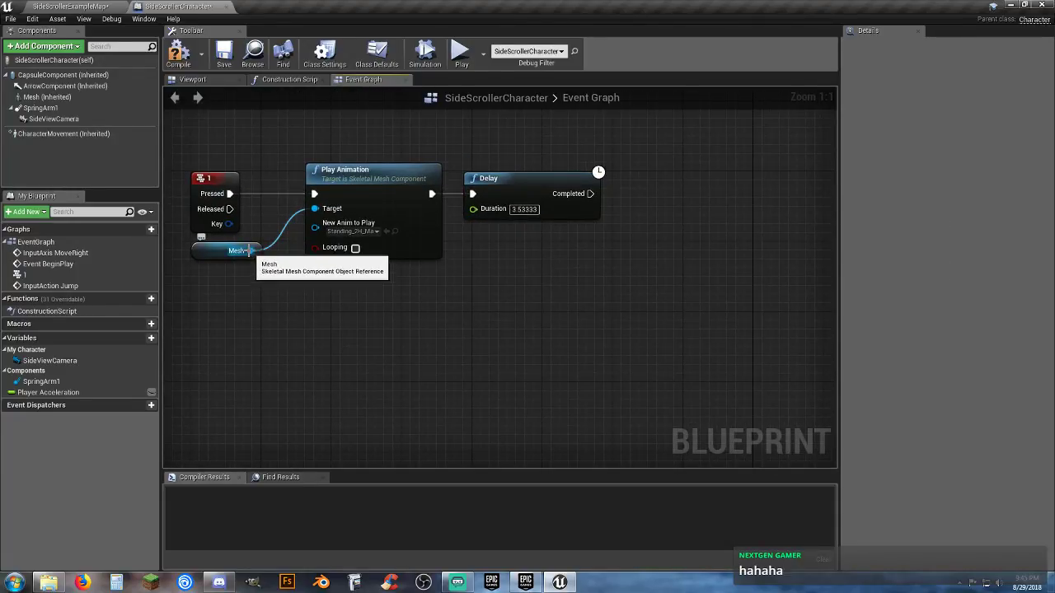
Add a Set Anim Instance Class node targeting Mesh, connected to the Delay's Completed output and aligned beside it
drag(249, 252, 542, 247)
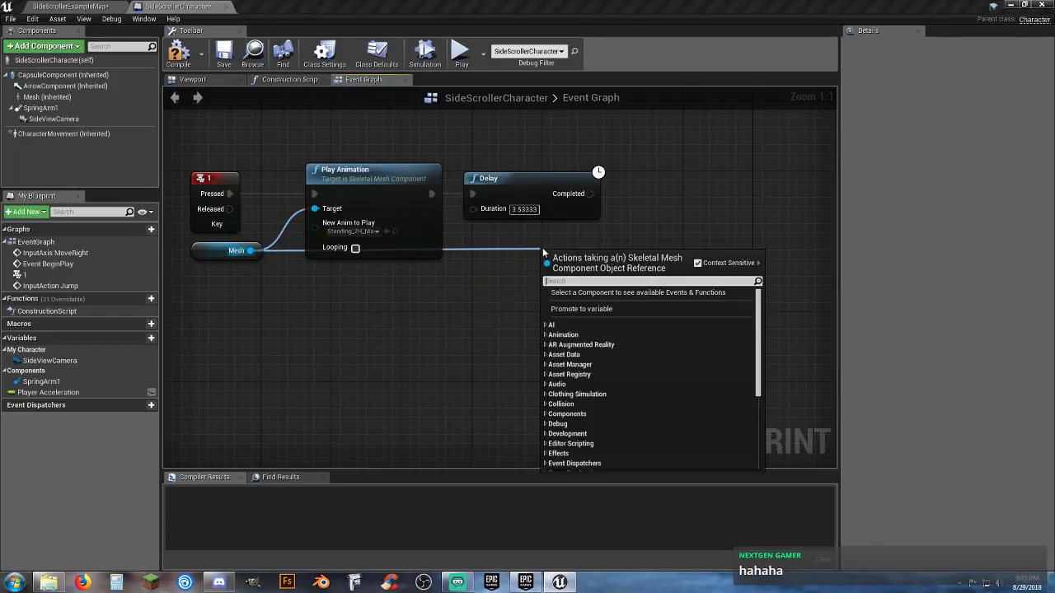
text(animinst)
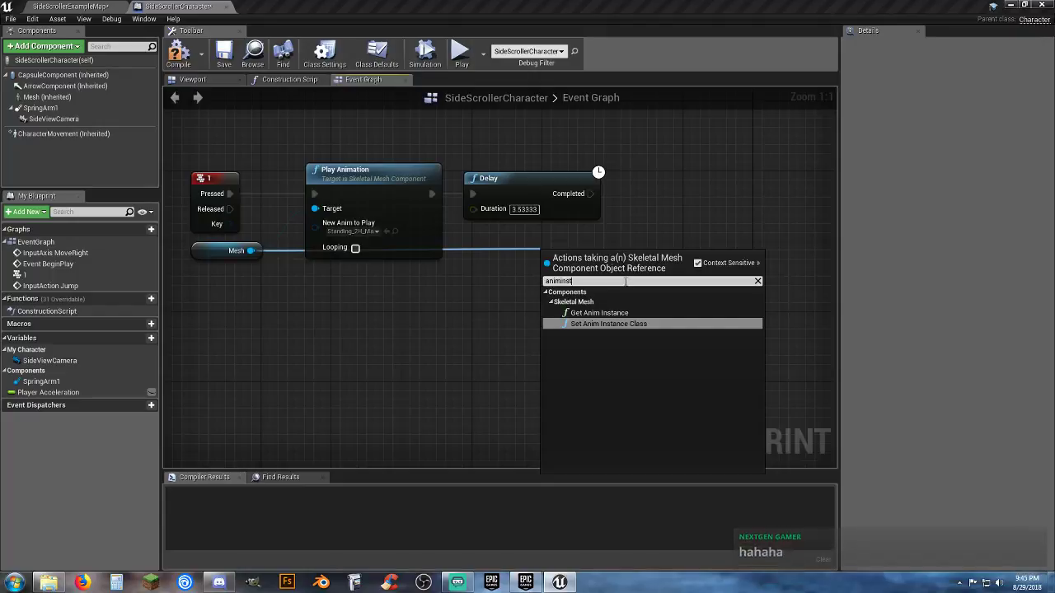
key(Return)
drag(662, 267, 694, 186)
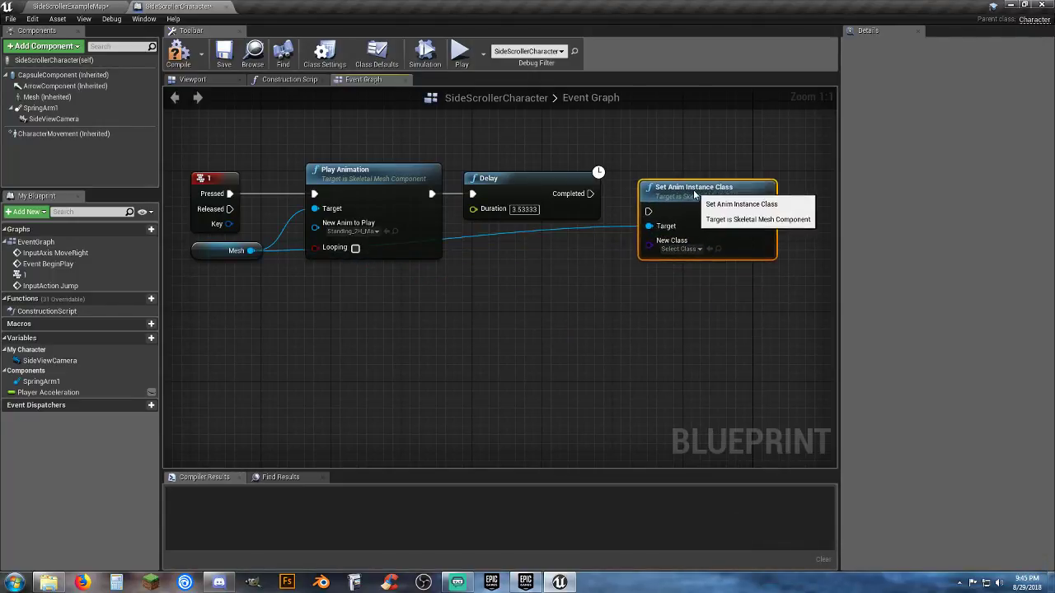
drag(597, 195, 661, 180)
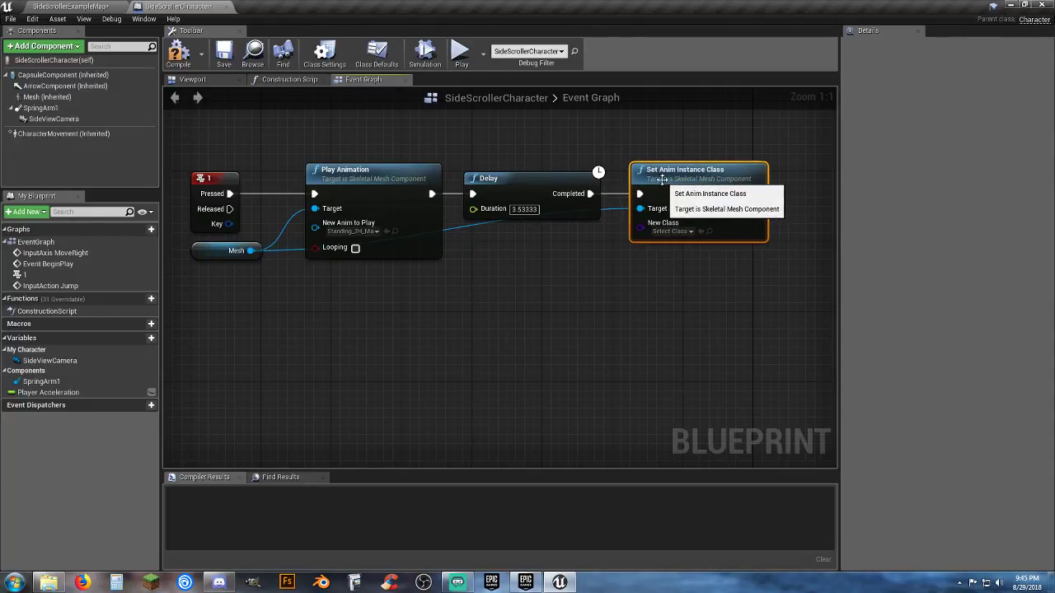
click(684, 234)
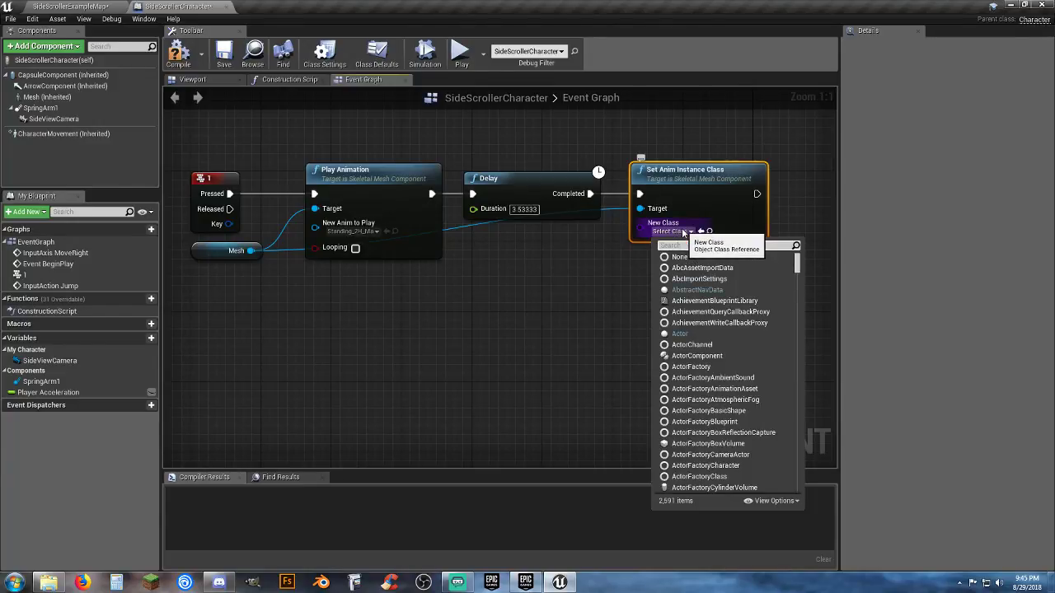
text(side)
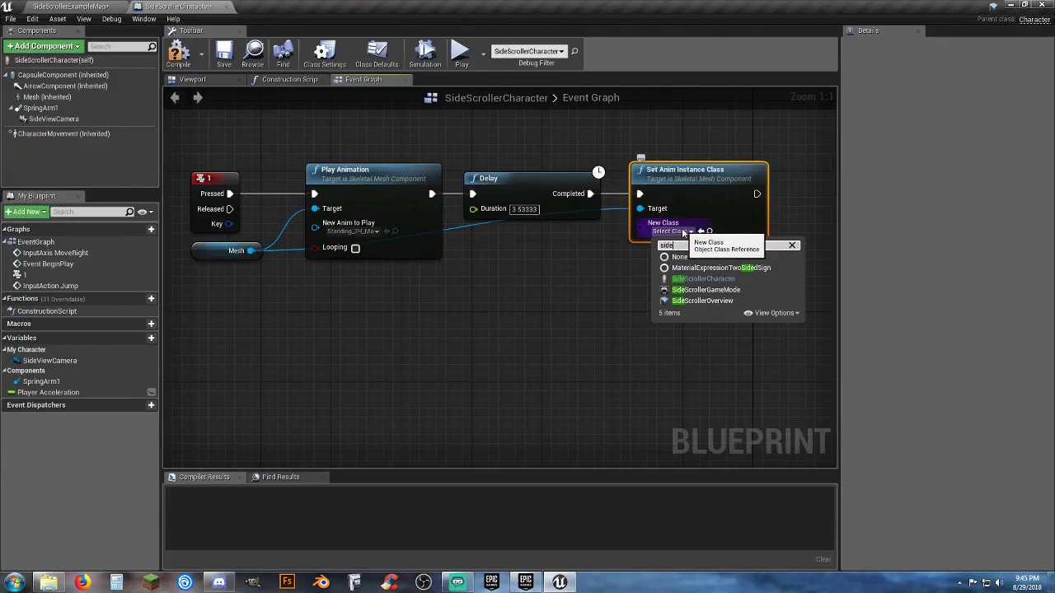
click(574, 336)
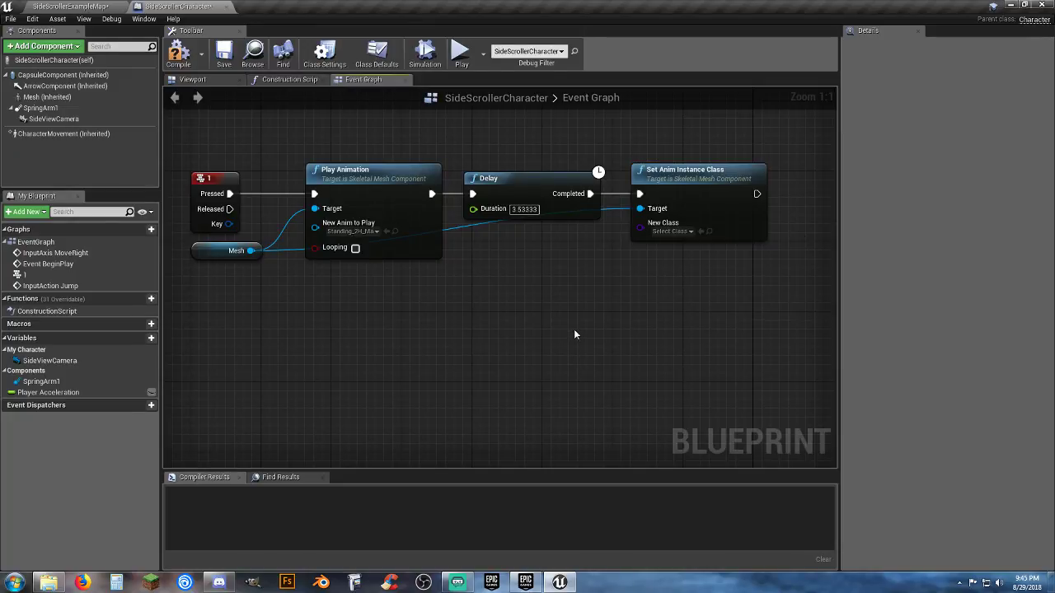
Check the Mesh component's Anim Class, set New Class on Set Anim Instance Class to ThirdPerson_AnimBP, and compile and save the blueprint
click(47, 97)
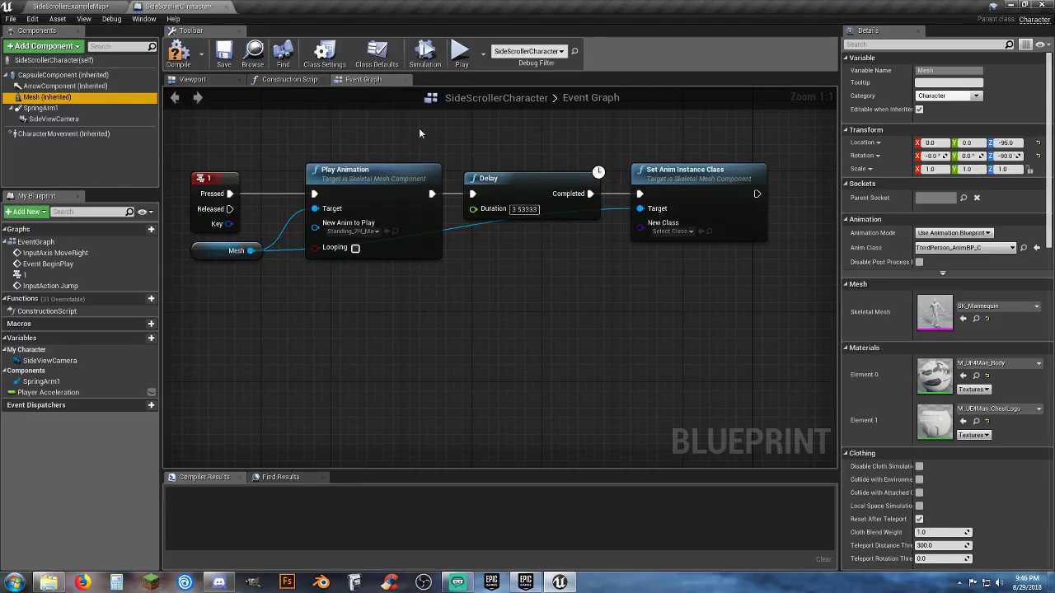
click(680, 234)
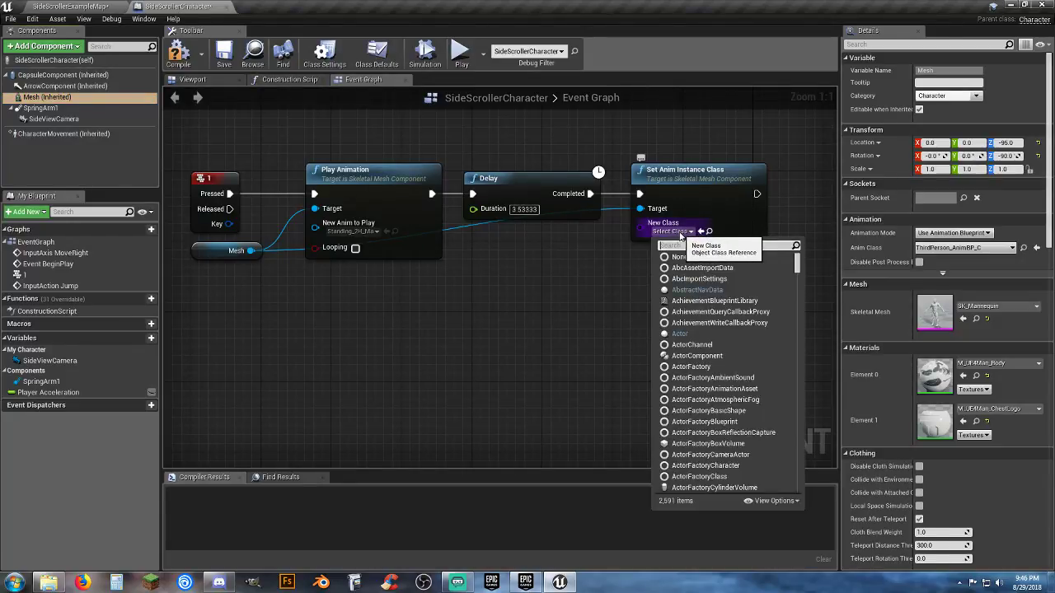
text(third)
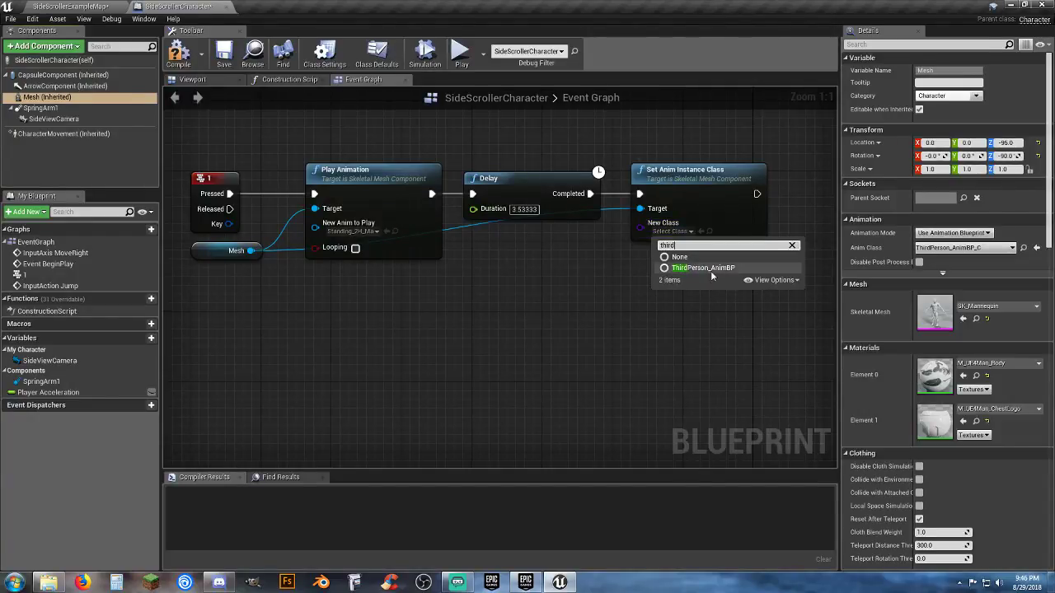
click(705, 268)
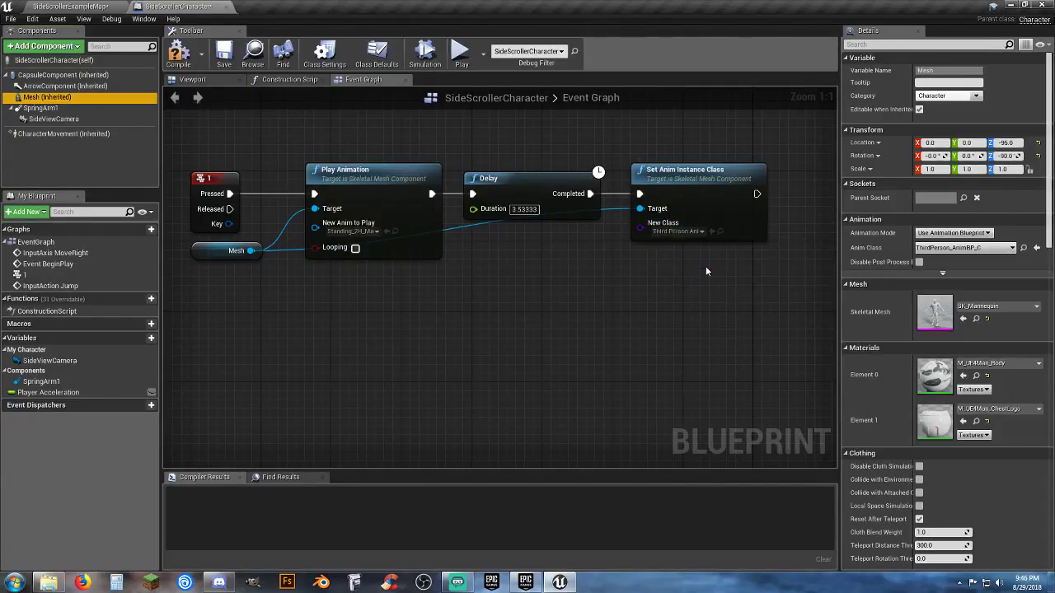
click(178, 55)
click(223, 60)
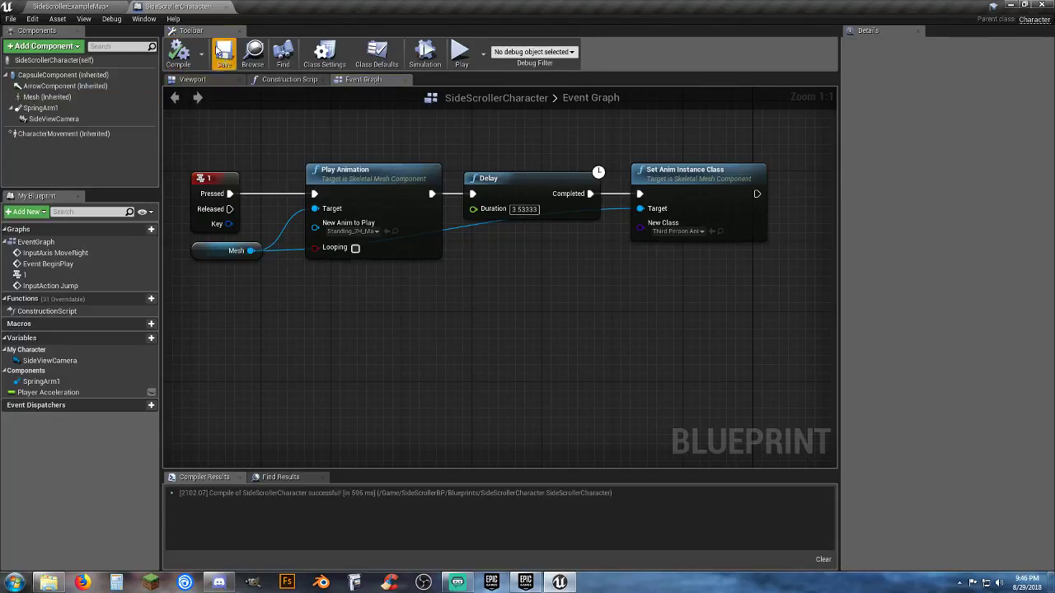
Play-test running and the magic attack in the SideScrollerExampleMap level, and preview the standing_idle animation after stopping
click(91, 6)
click(525, 48)
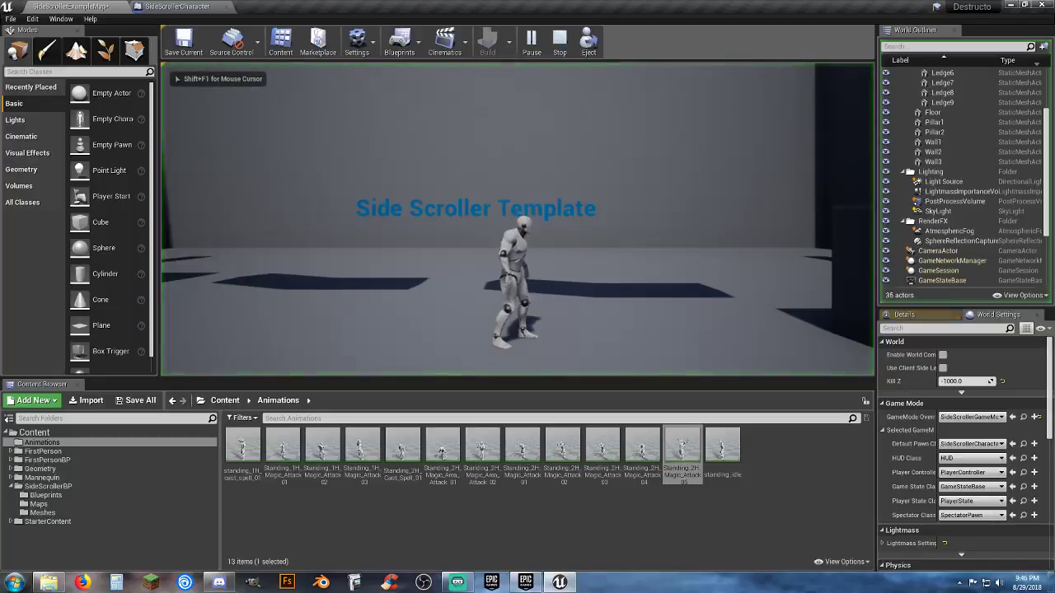
key(d)
key(f)
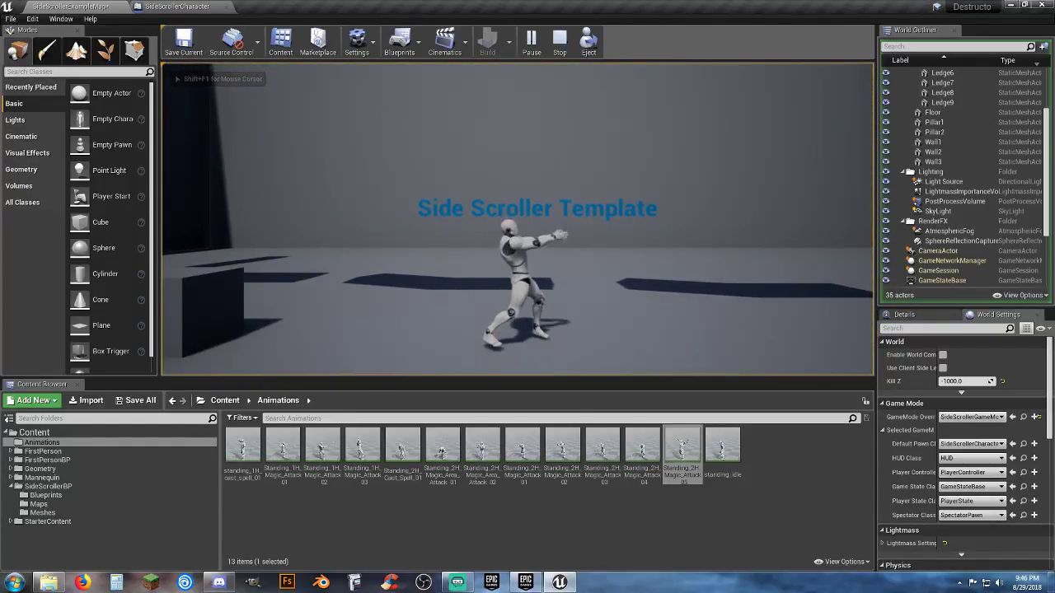
key(d)
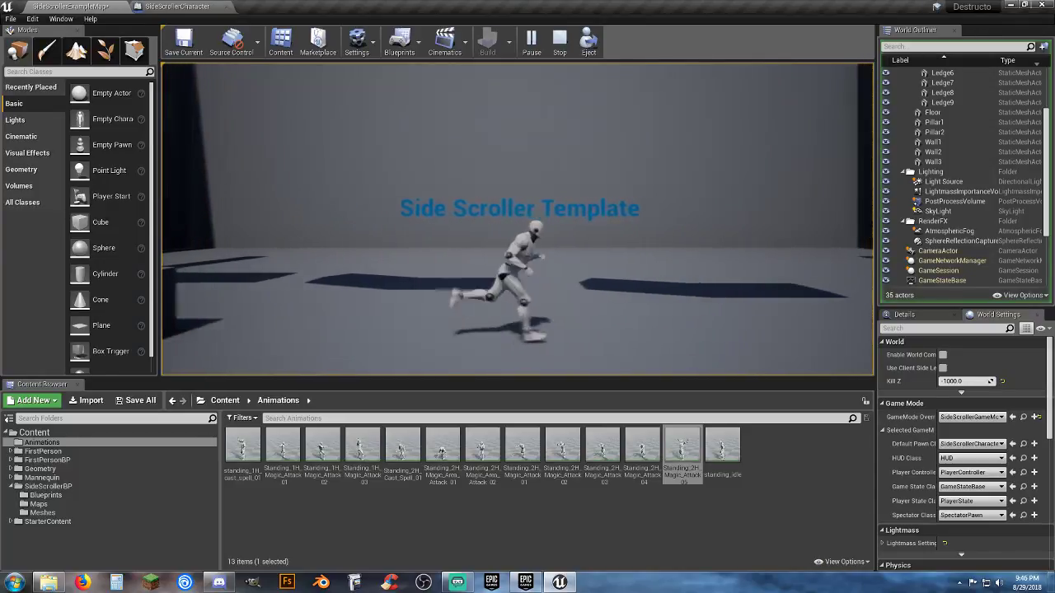
key(Escape)
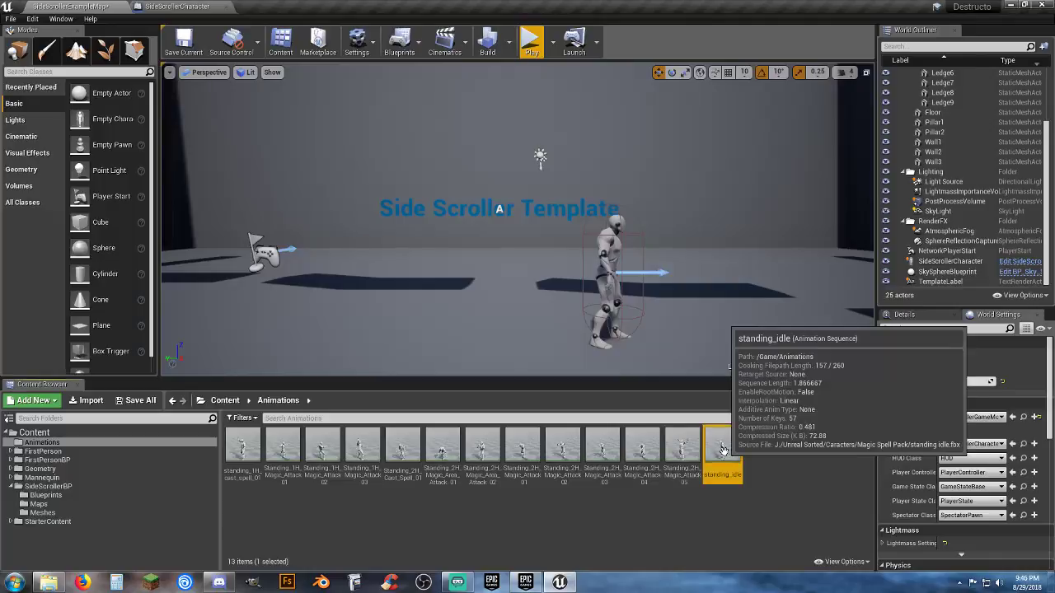
double_click(722, 445)
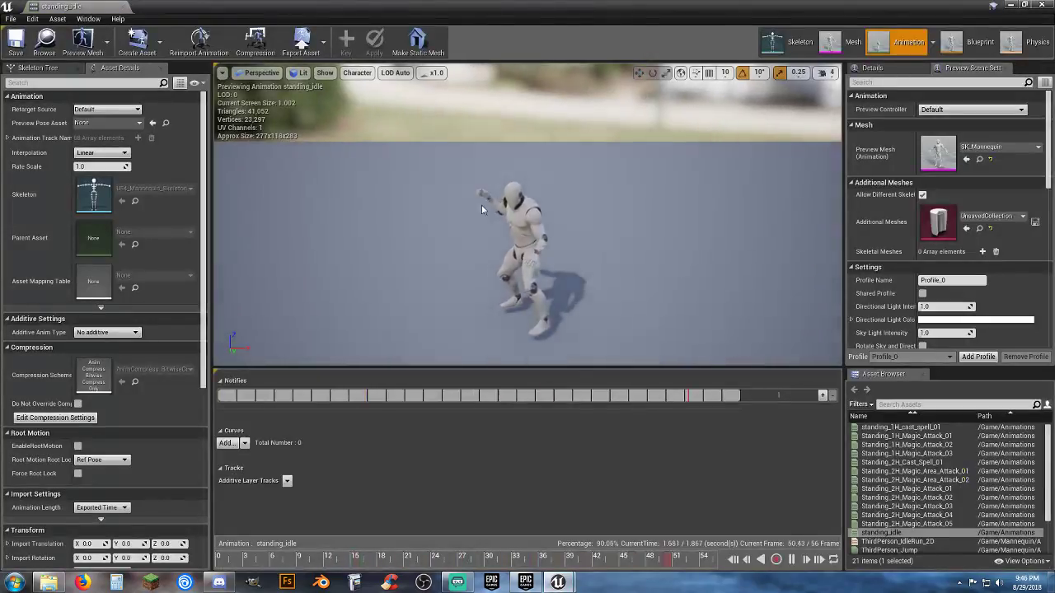
click(123, 7)
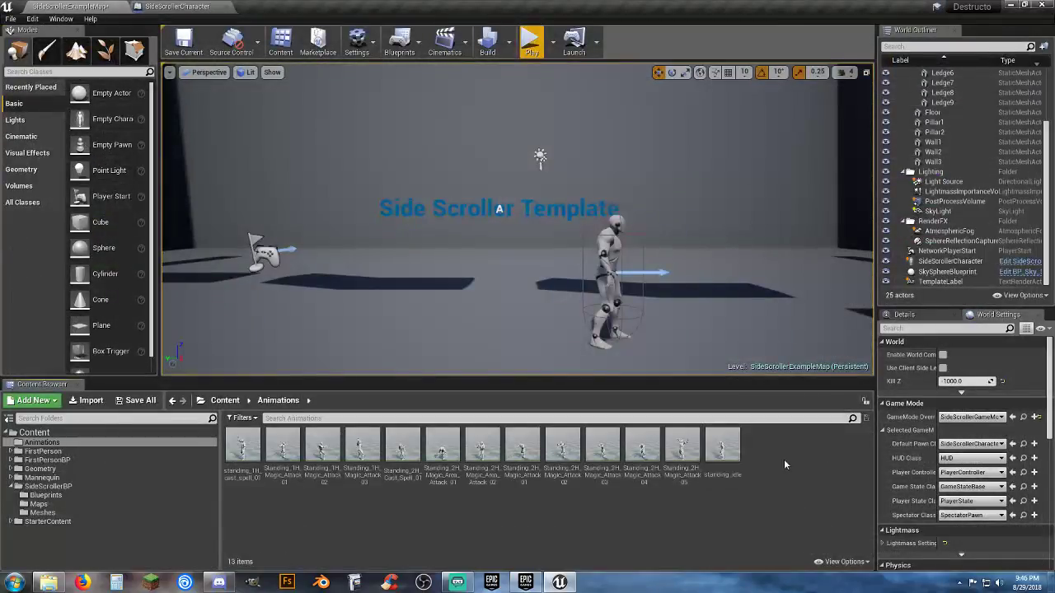
Play the level again, moving the character back and forth while the magic attack animation plays, and stop the session
click(531, 41)
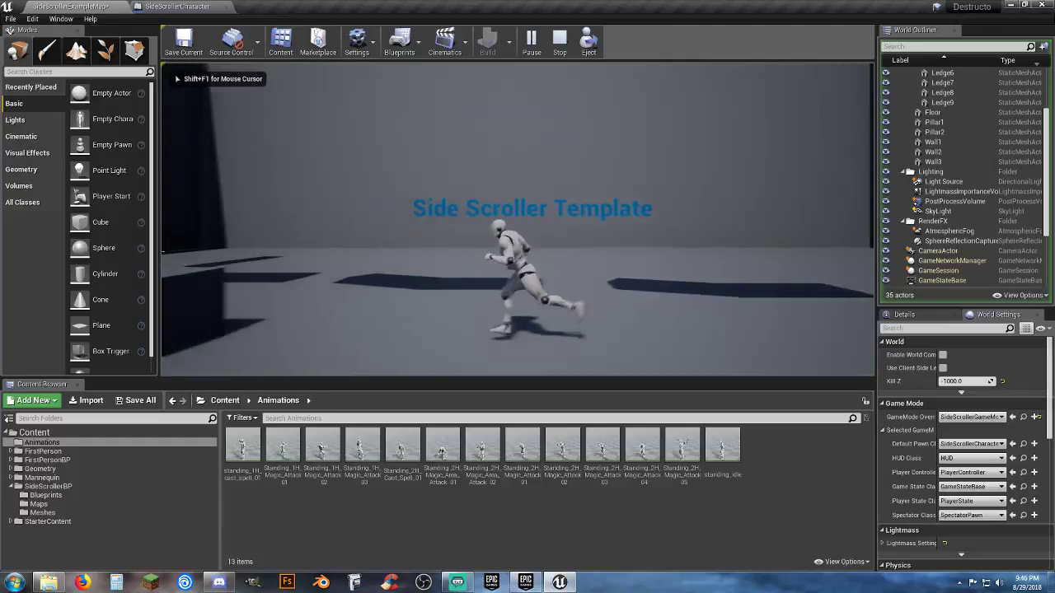
key(d)
key(d)
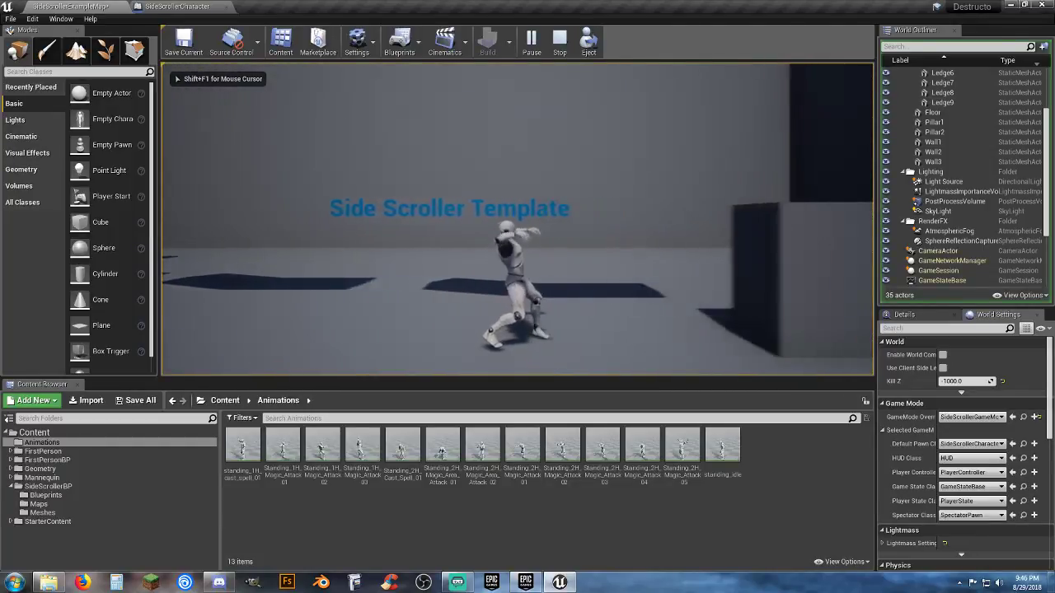
key(a)
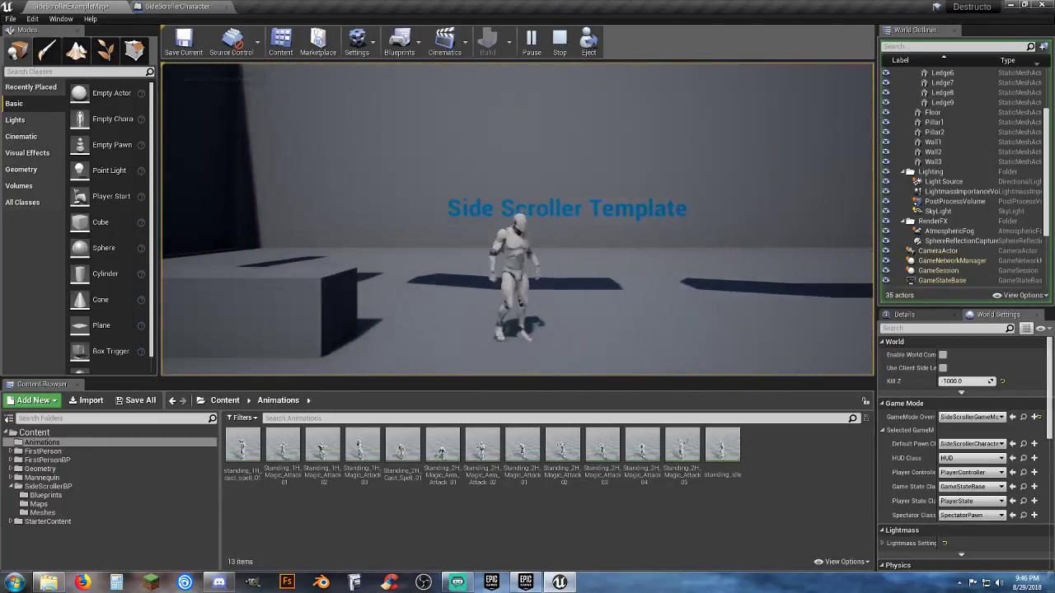
key(d)
key(a)
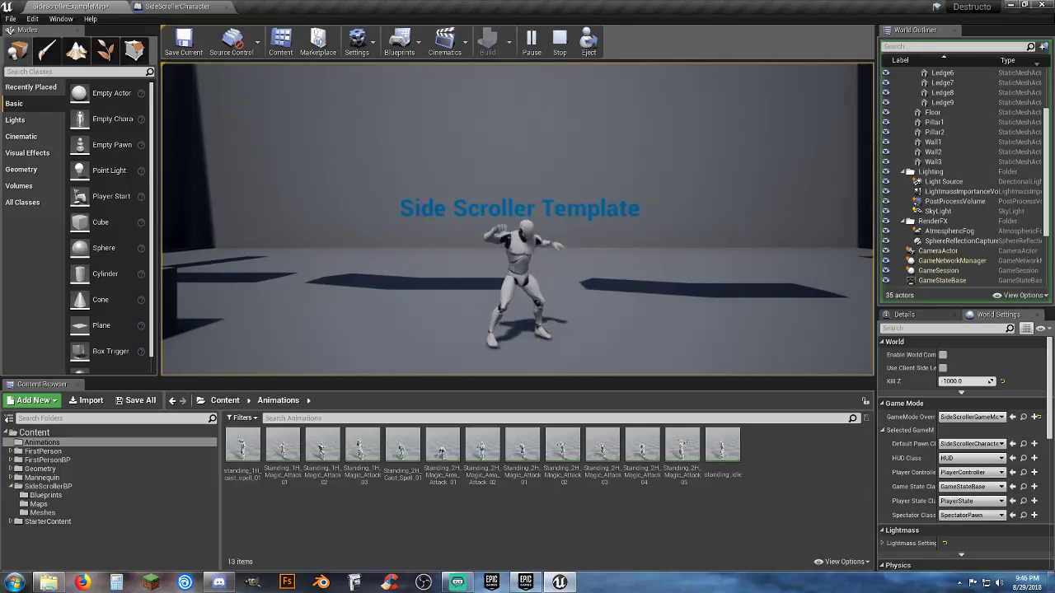
key(d)
key(a)
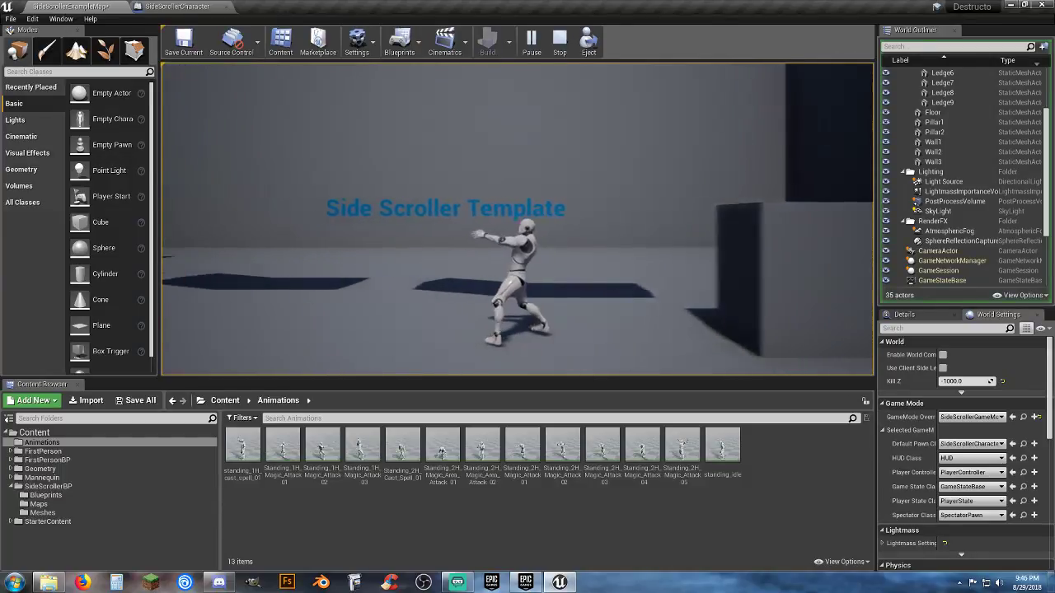
key(d)
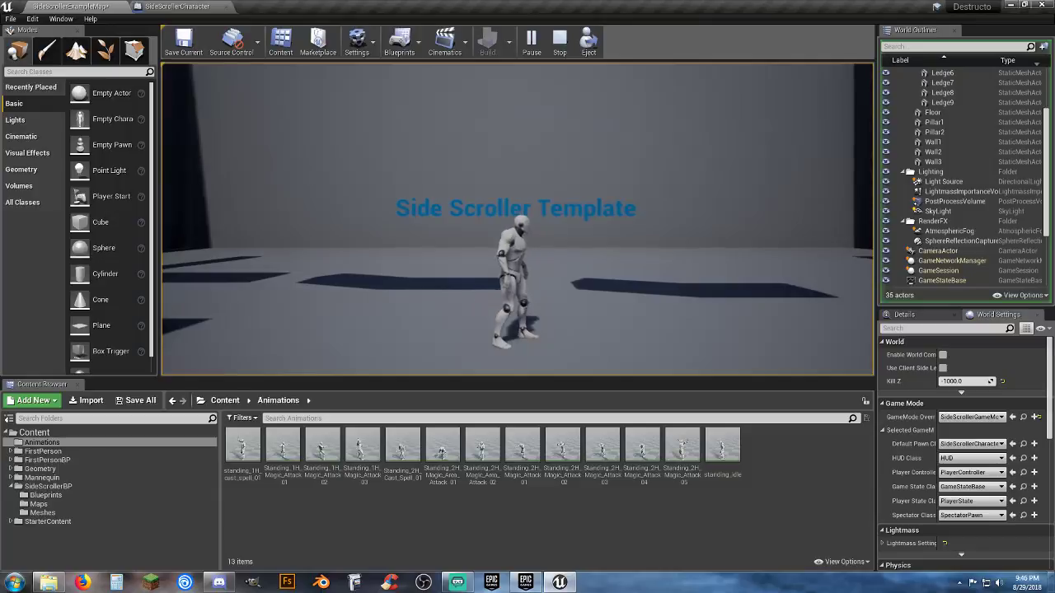
key(Escape)
Return to the SideScrollerCharacter blueprint and add a Character Movement reference directly below the Mesh node
click(177, 6)
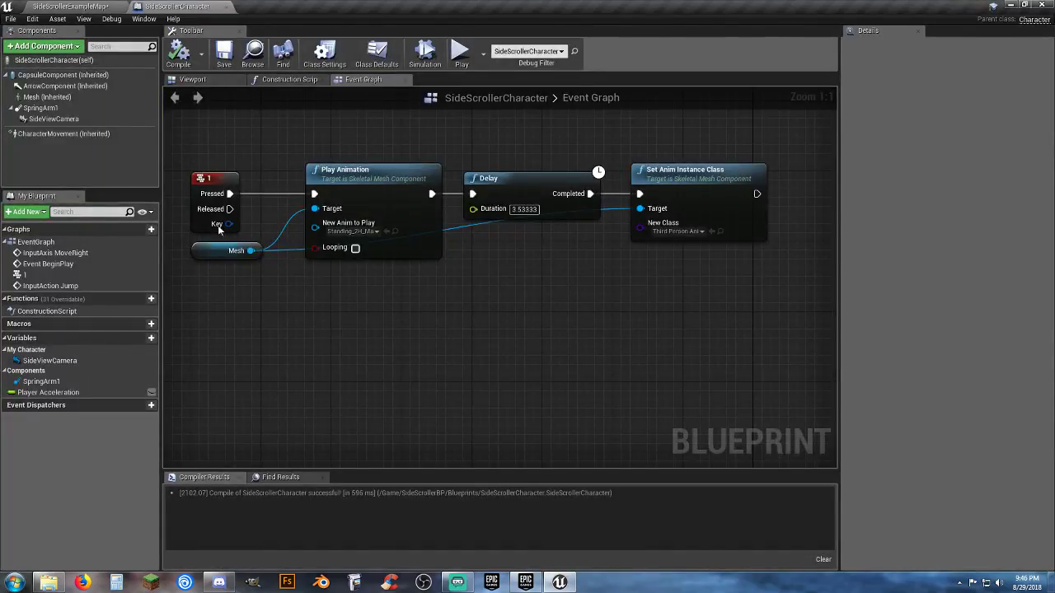
click(56, 134)
drag(56, 135, 219, 291)
right_drag(218, 290, 379, 285)
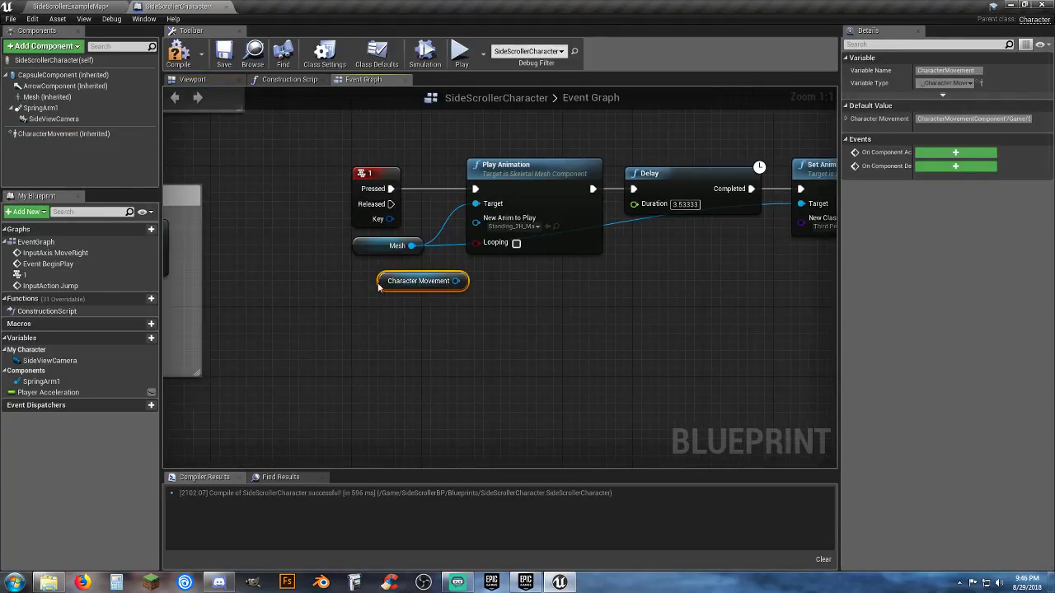
drag(383, 283, 356, 274)
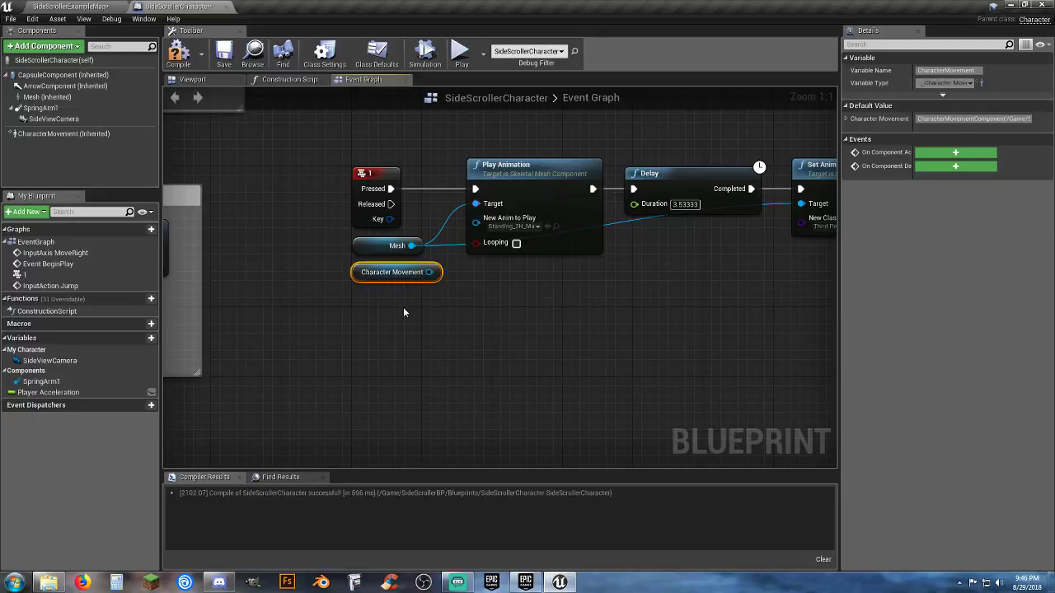
click(455, 313)
right_drag(455, 312, 362, 303)
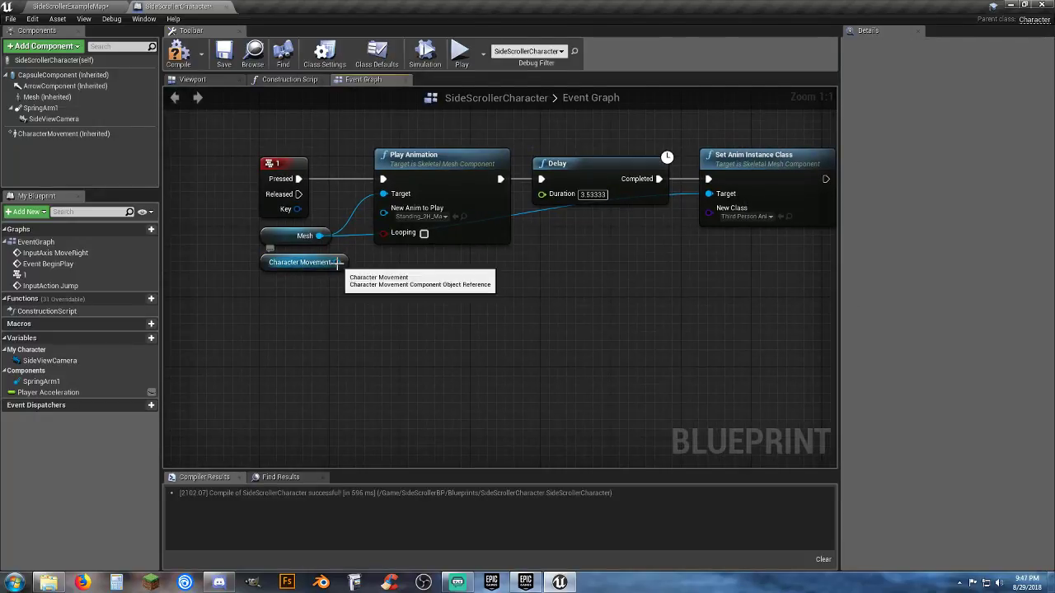
Add Deactivate and Activate nodes that both target Character Movement, placed side by side below the animation chain
drag(336, 262, 429, 295)
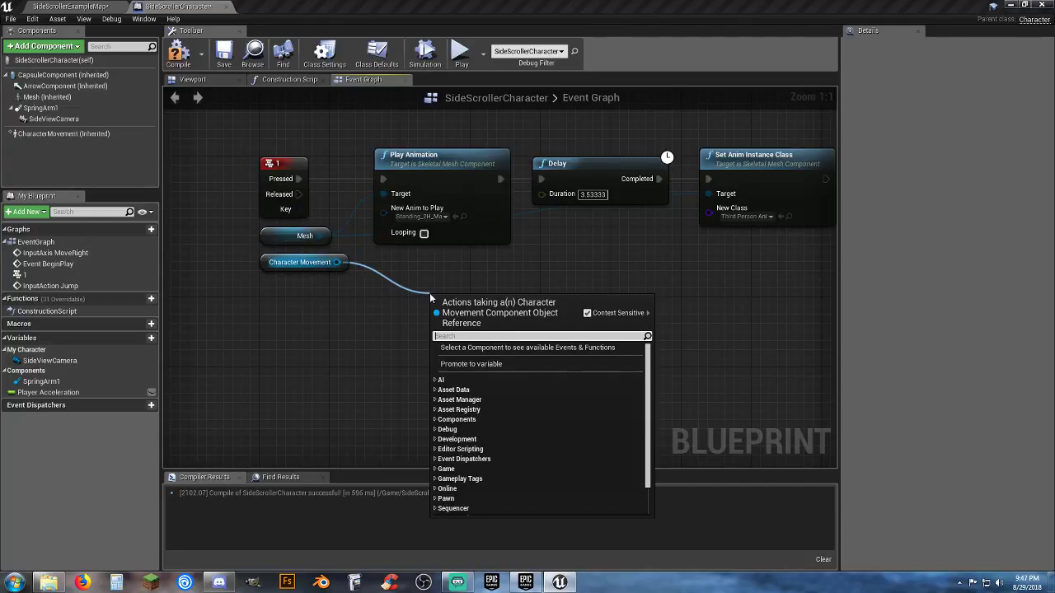
text(deac)
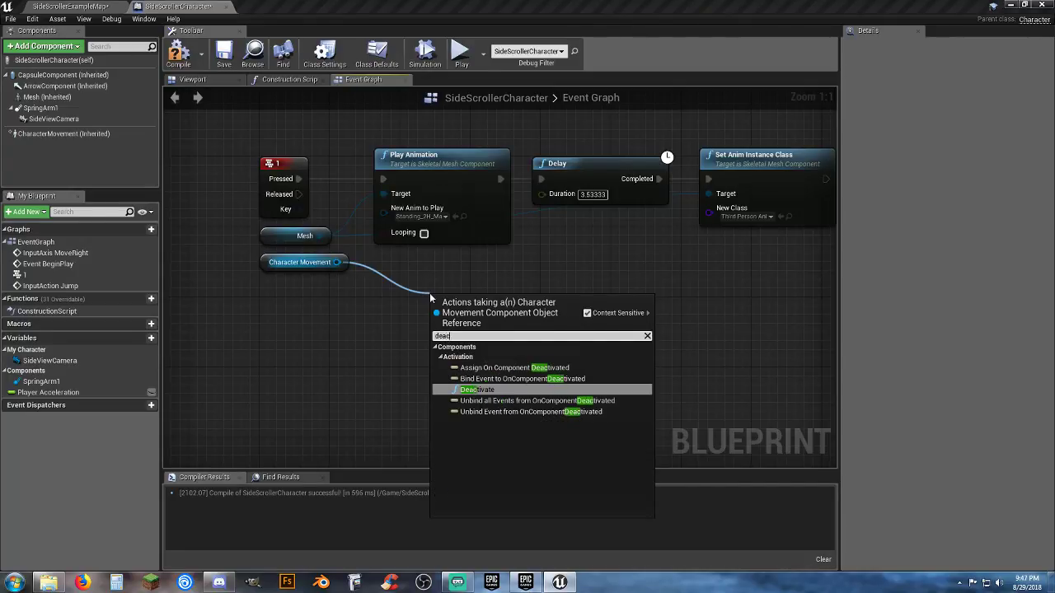
click(486, 392)
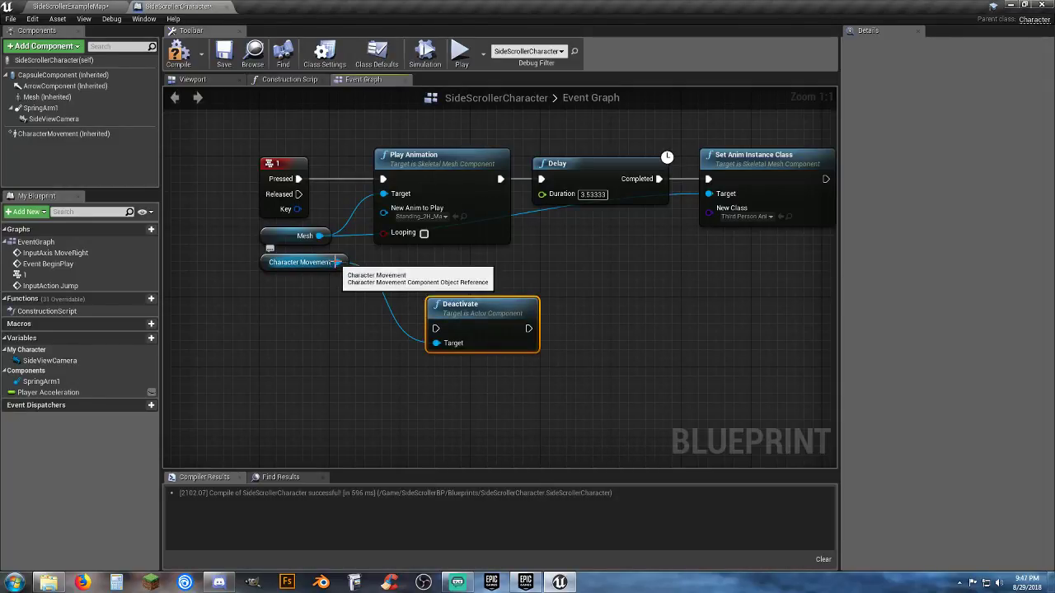
drag(338, 262, 601, 304)
text(acti)
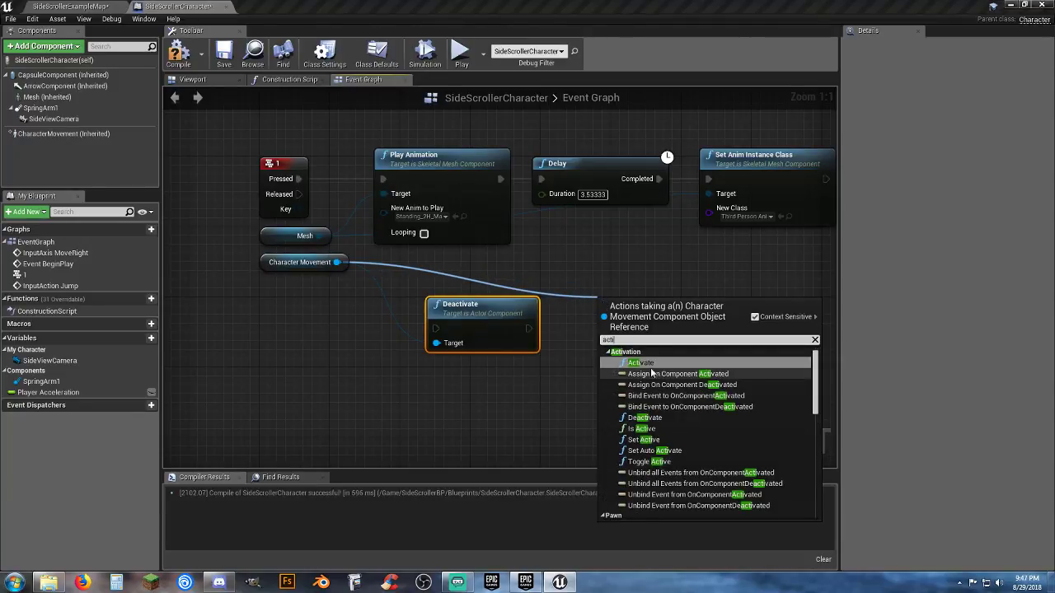
click(640, 362)
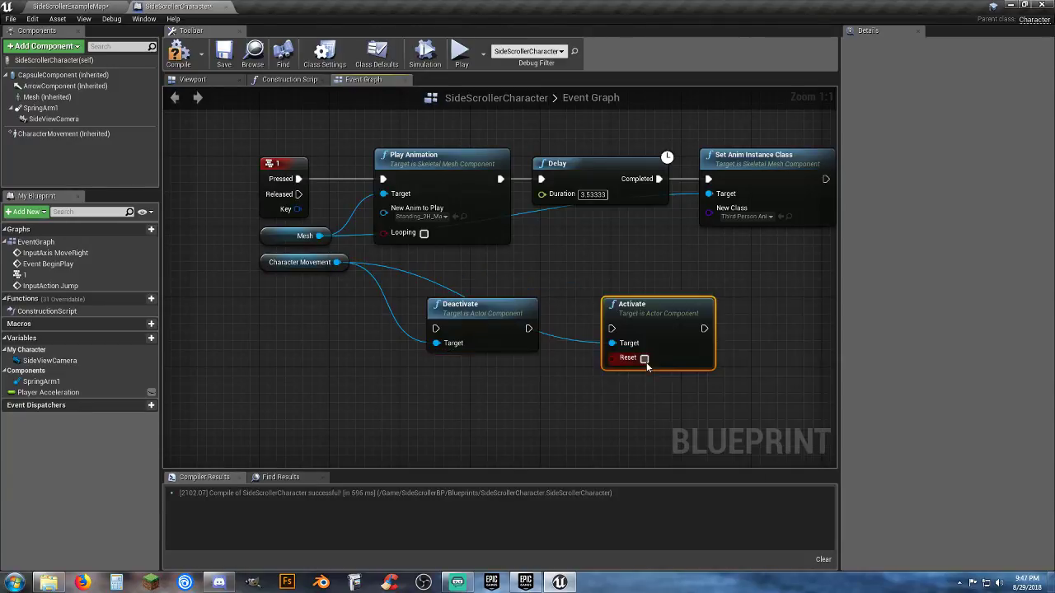
Move the animation chain aside and wire the Deactivate node between the 1 key's Pressed output and Play Animation
right_drag(501, 279, 505, 261)
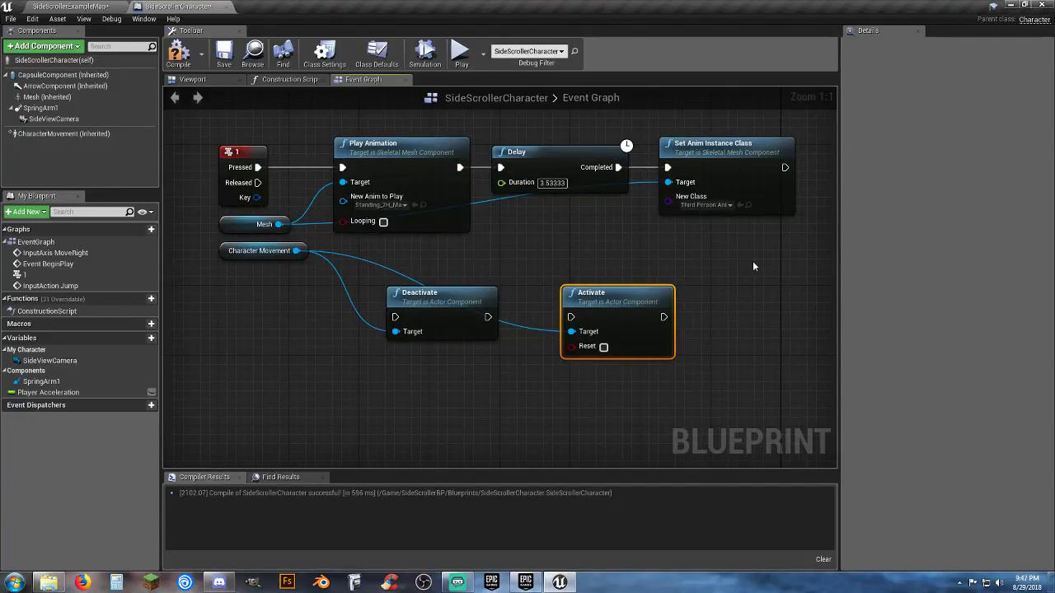
drag(753, 262, 573, 143)
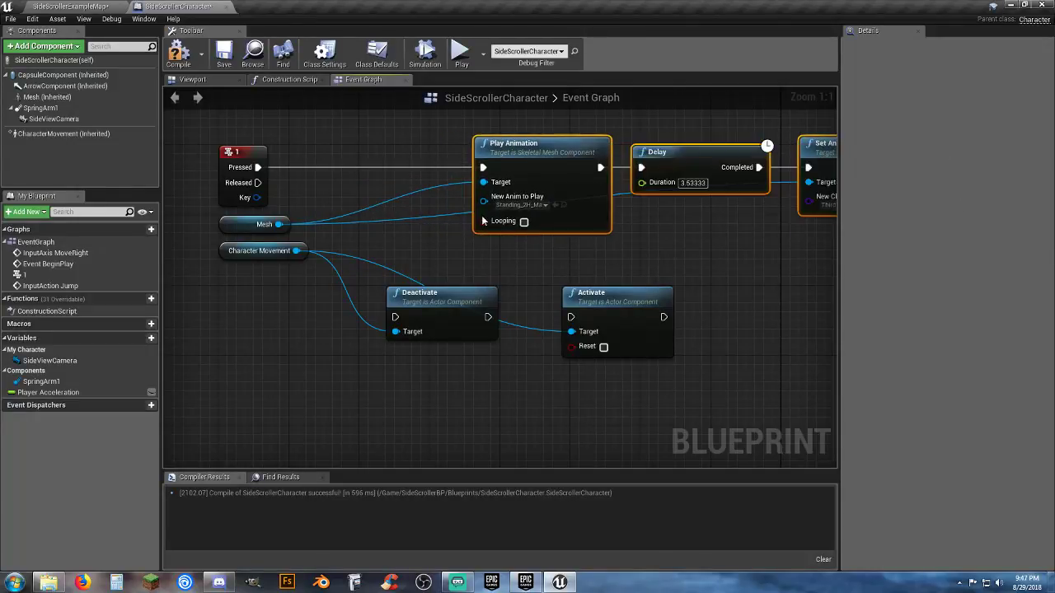
click(410, 257)
drag(258, 168, 357, 159)
drag(421, 167, 485, 170)
Place the Activate node after Set Anim Instance Class, connect their execution pins, and compile and save the SideScrollerCharacter blueprint
right_drag(706, 240, 462, 262)
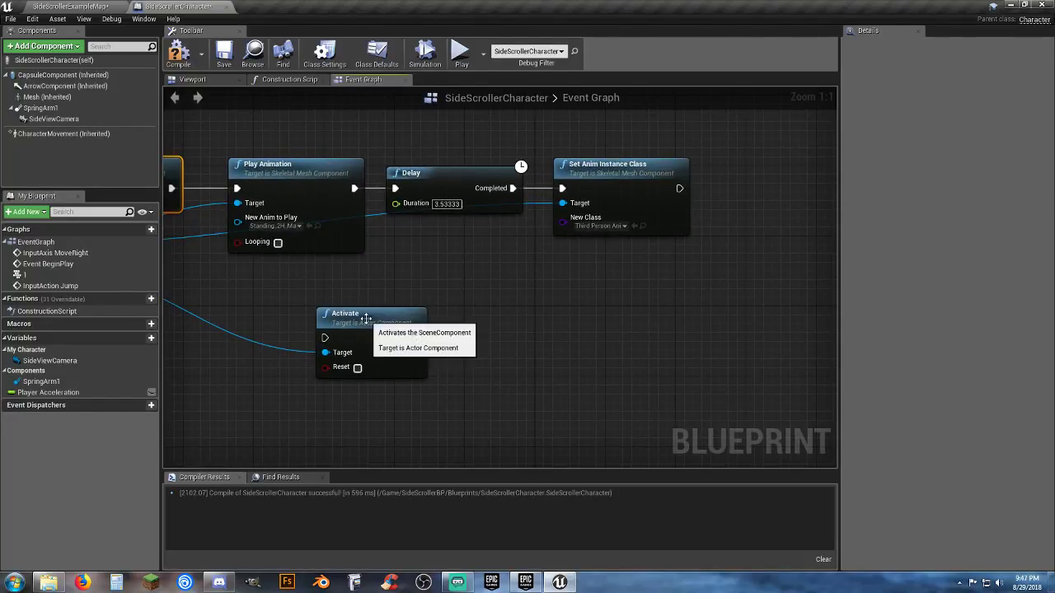
drag(371, 319, 765, 168)
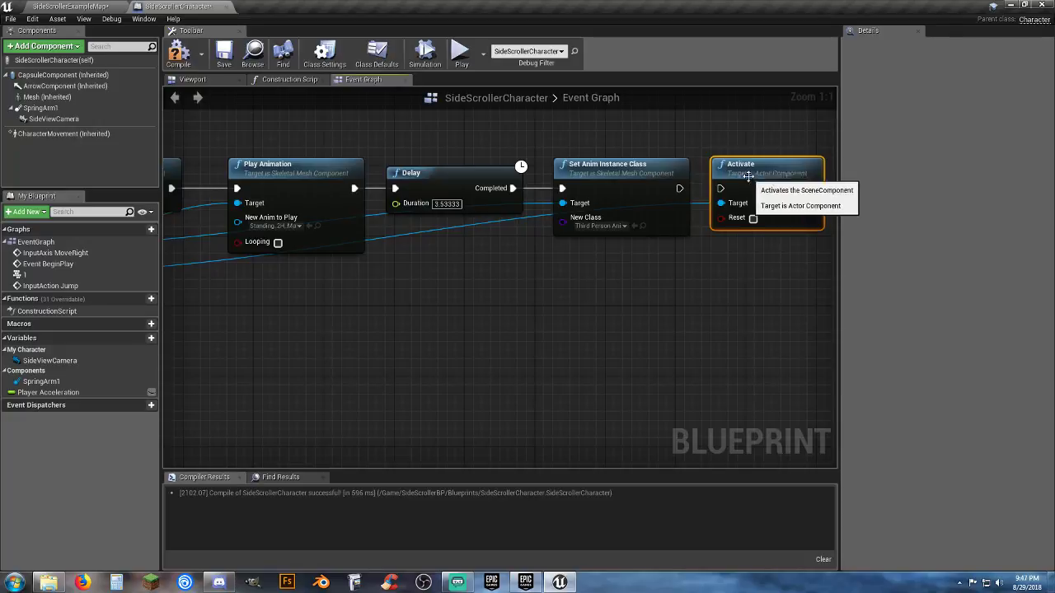
drag(680, 188, 722, 190)
click(466, 252)
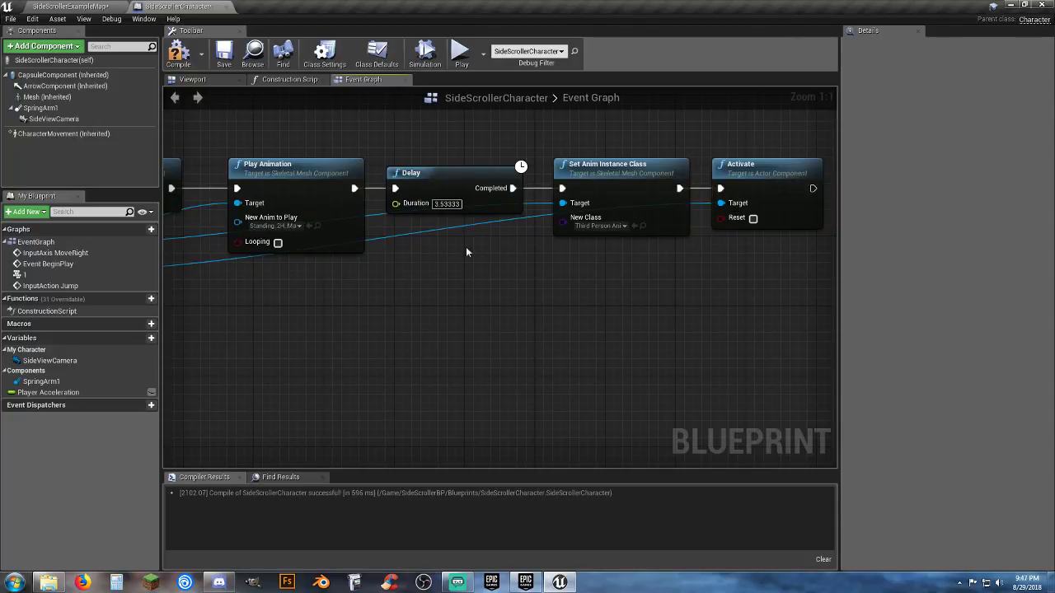
click(178, 55)
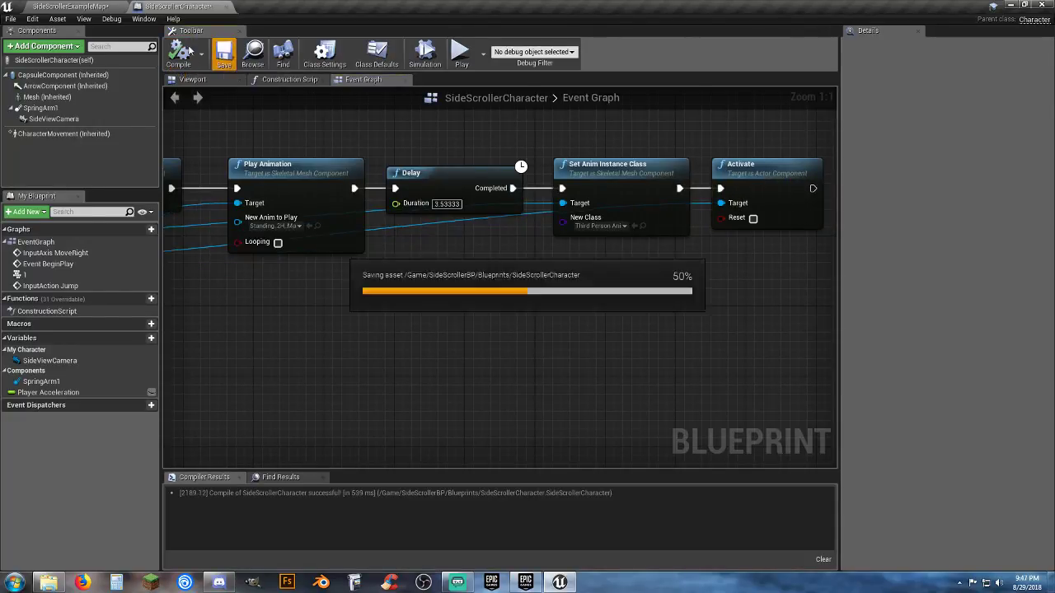
Play-test SideScrollerExampleMap, running both ways, jumping and trying to move during the magic attack, and stop the session
click(105, 8)
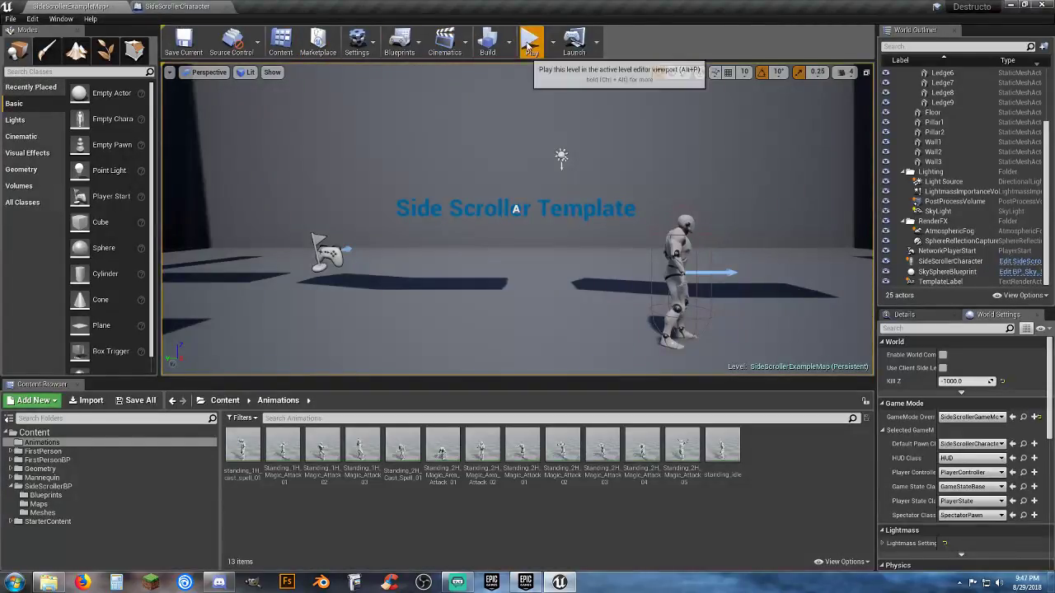
click(528, 43)
key(a)
key(d)
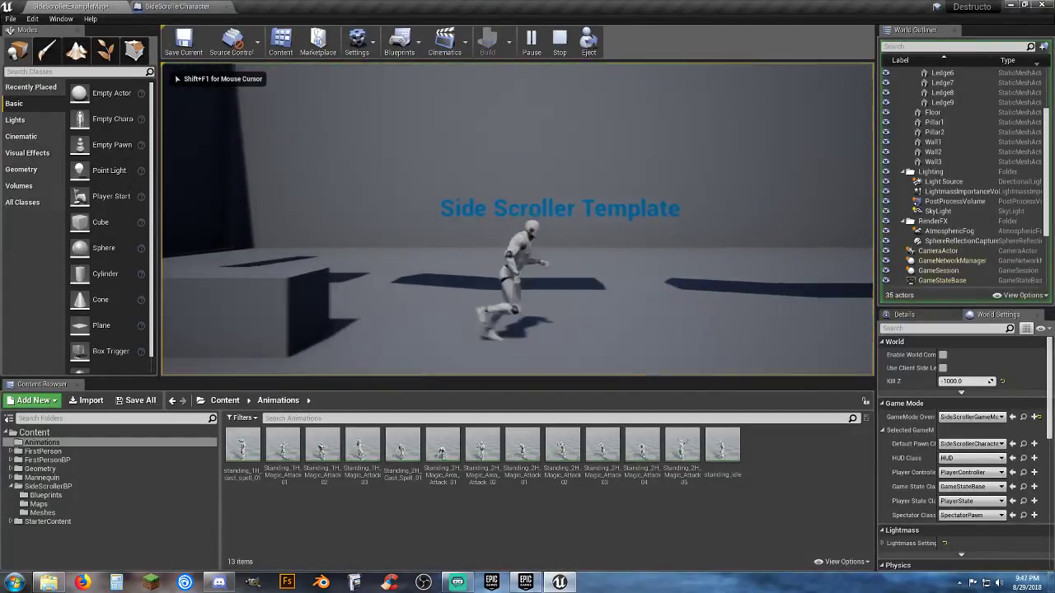
key(e)
key(e)
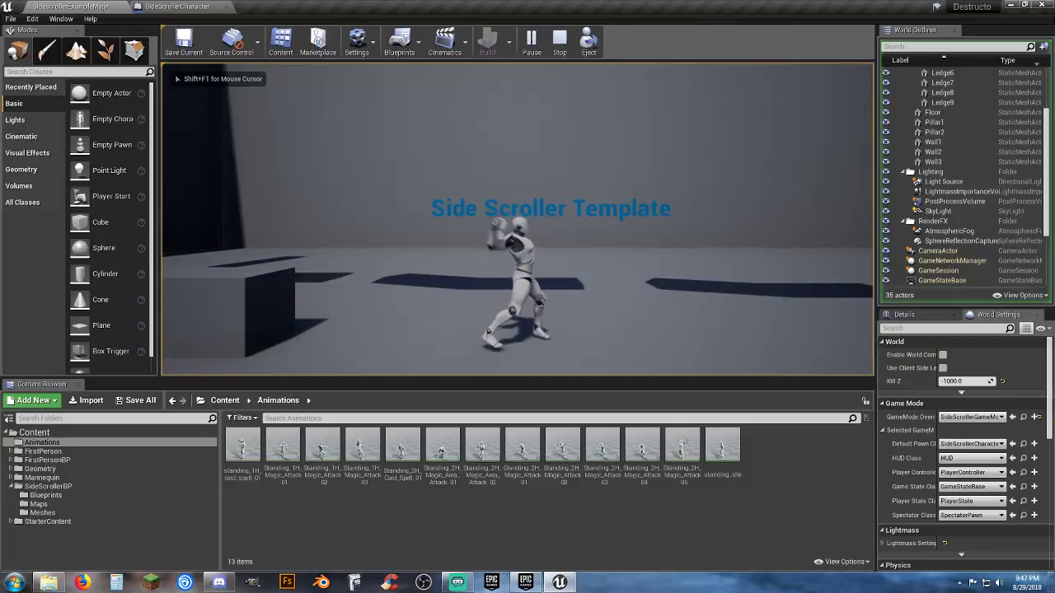
key(d)
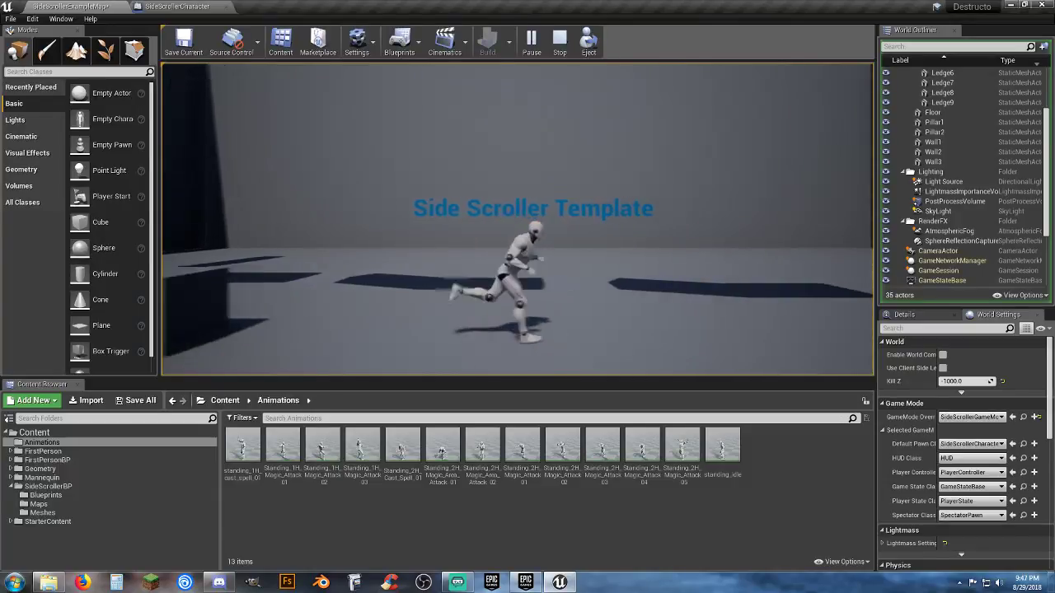
key(a)
key(e)
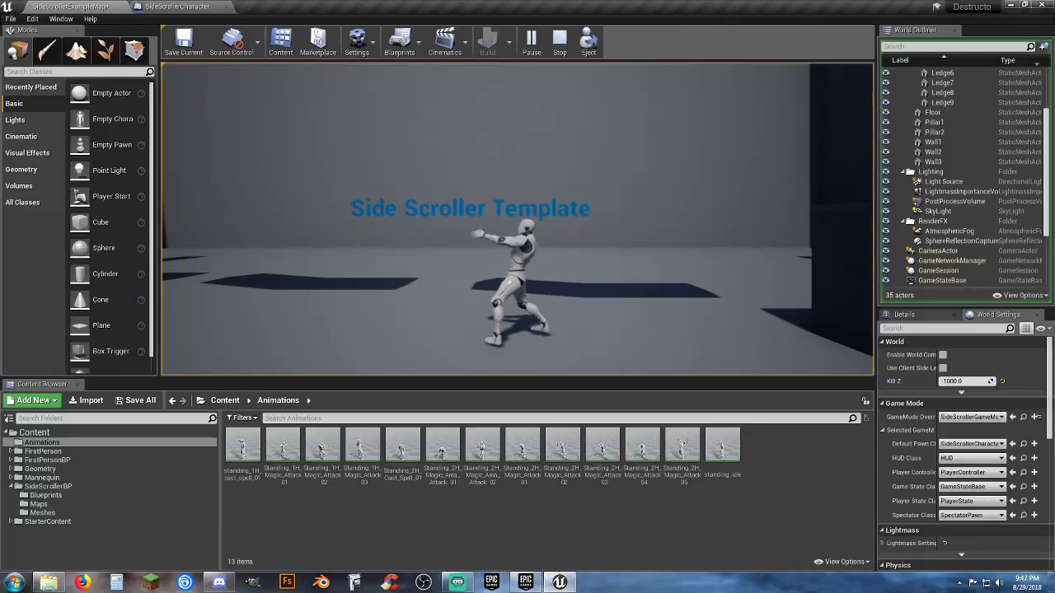
key(d)
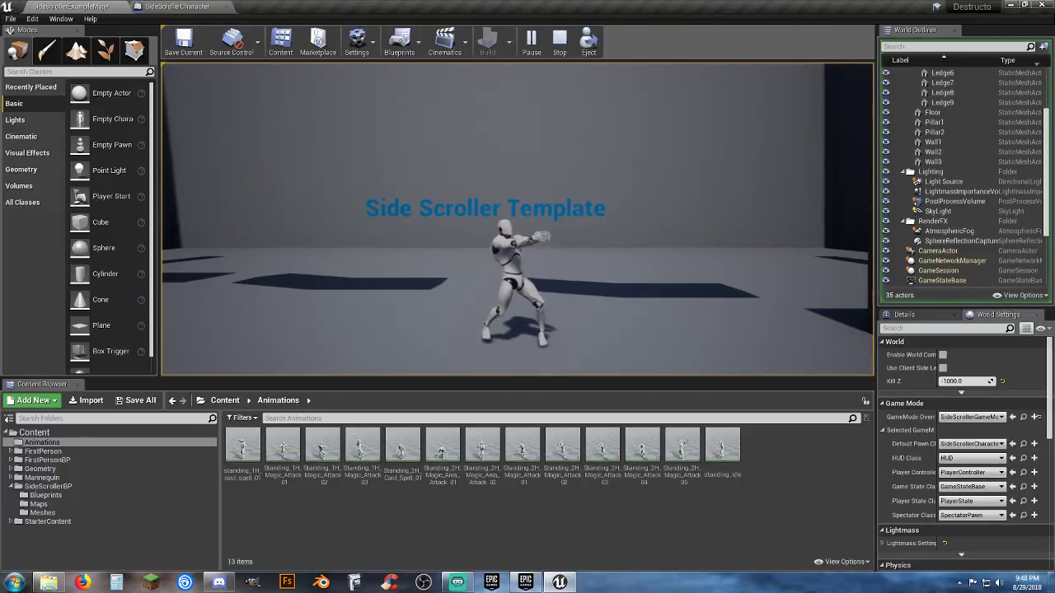
key(a)
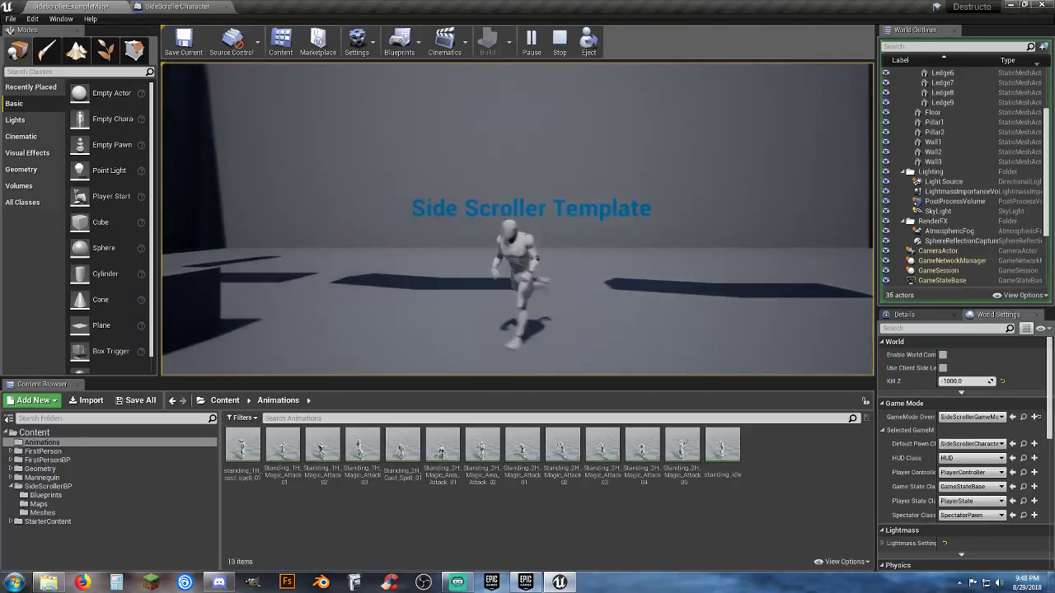
key(d)
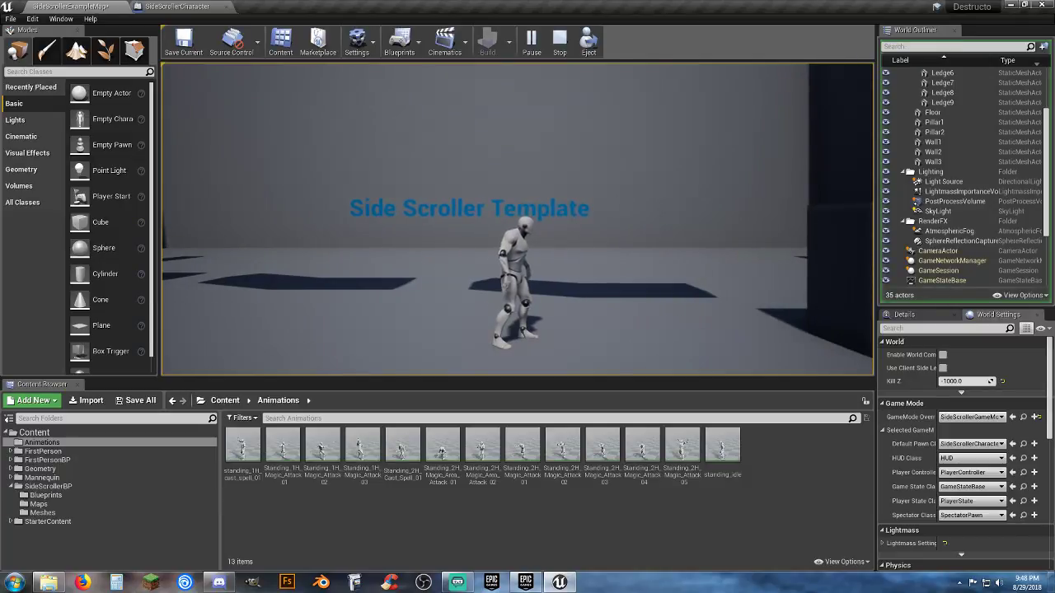
key(a)
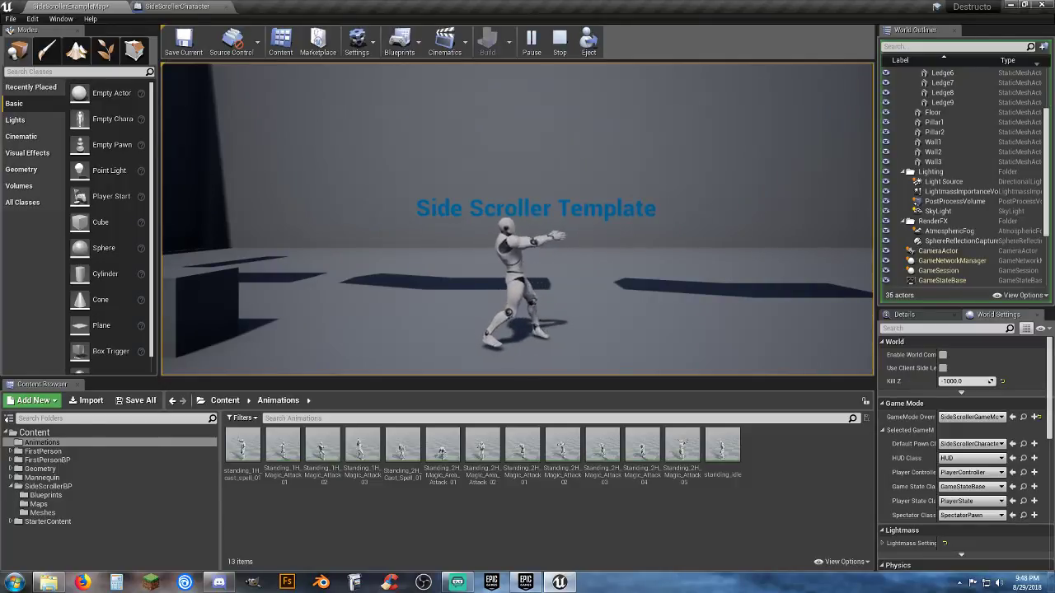
key(a)
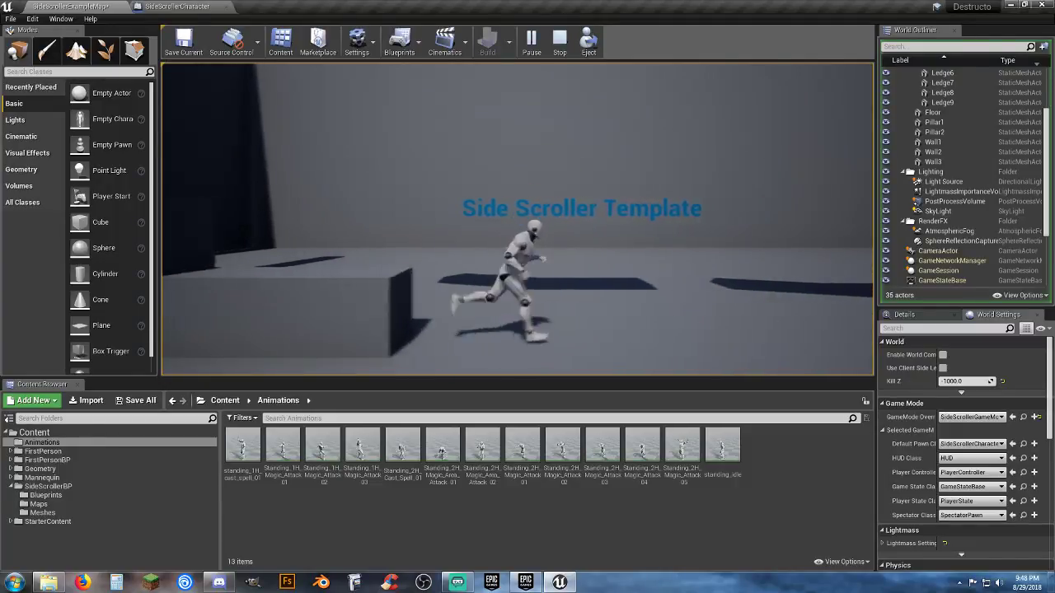
key(d)
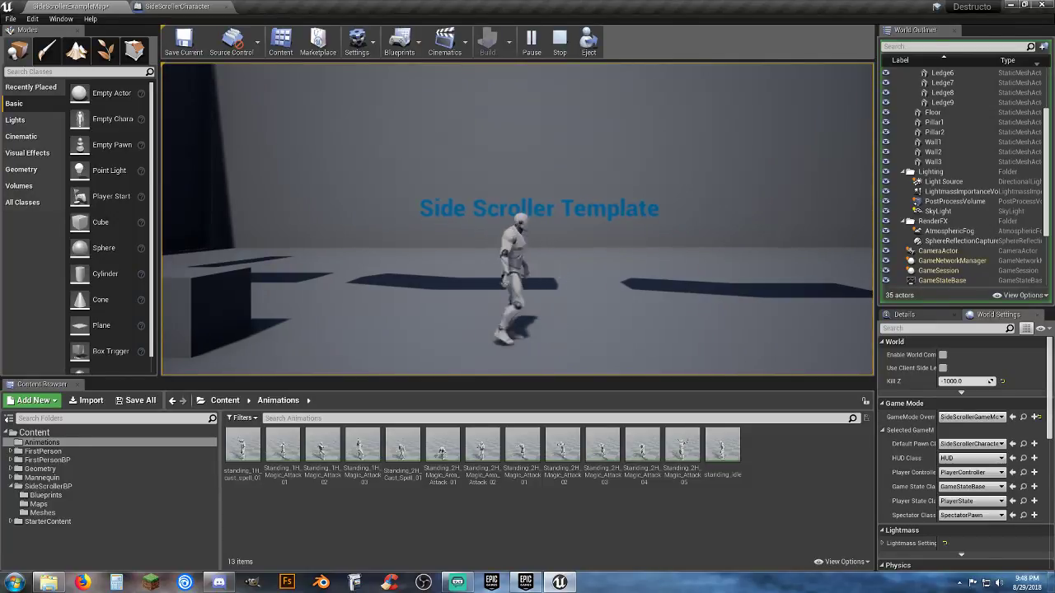
key(d)
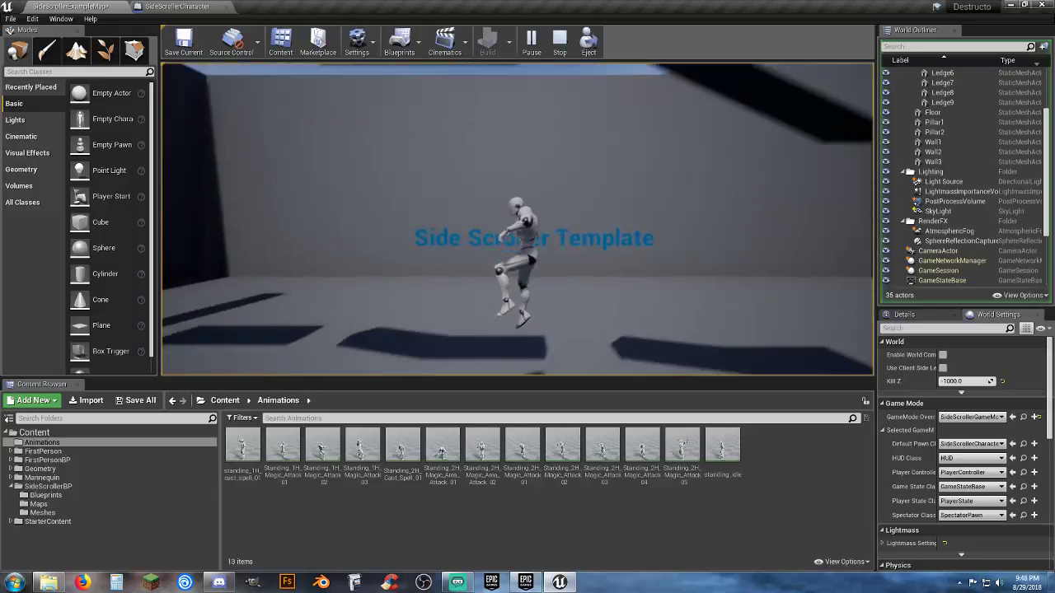
key(d)
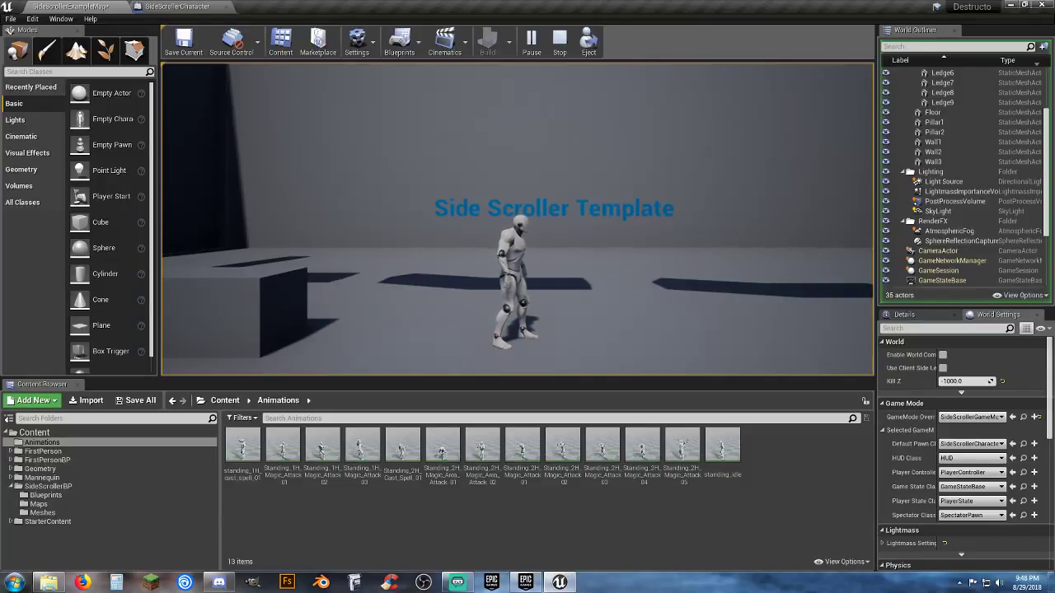
key(Escape)
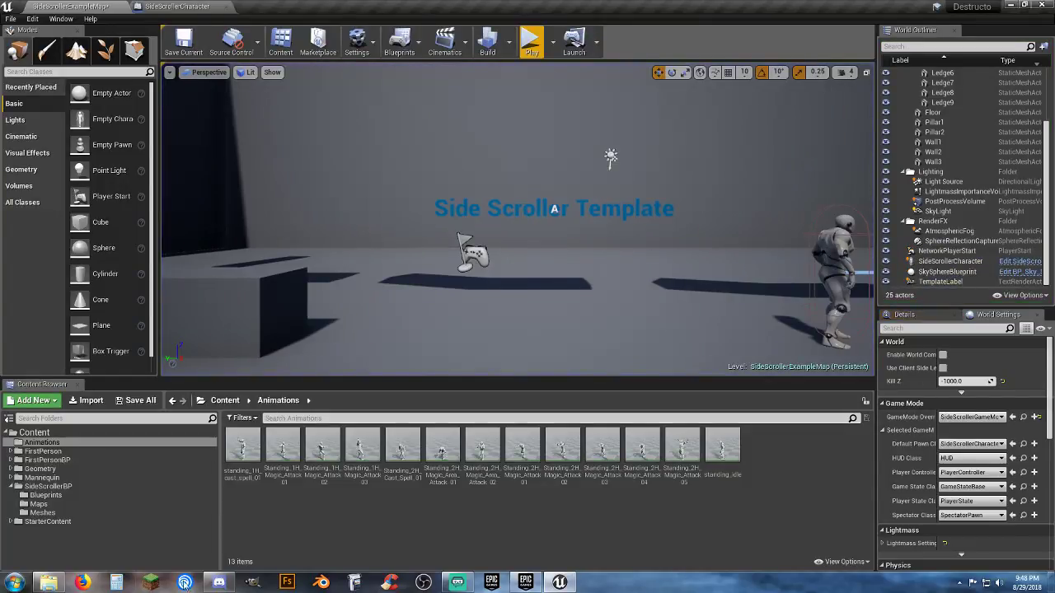
Open the StarterContent Particles folder in the project content and select the P_Fire particle system
click(17, 522)
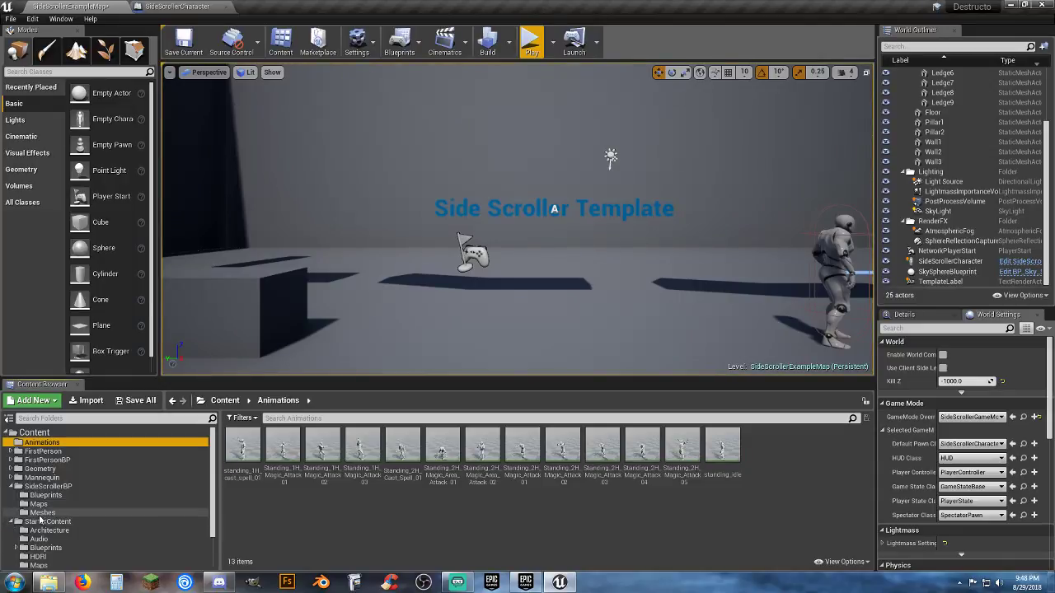
scroll(50, 519, down, 3)
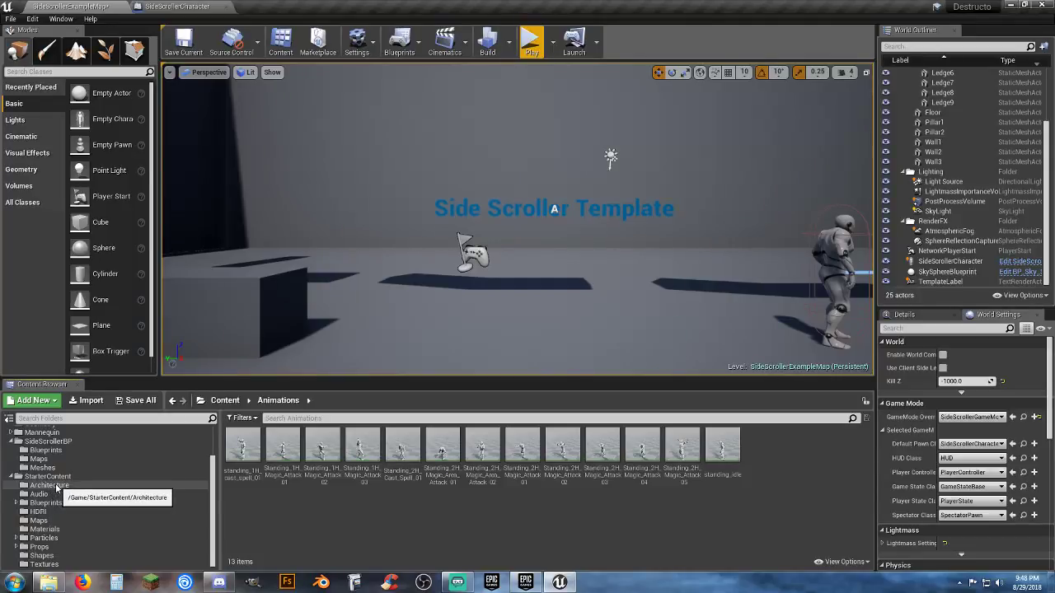
click(42, 538)
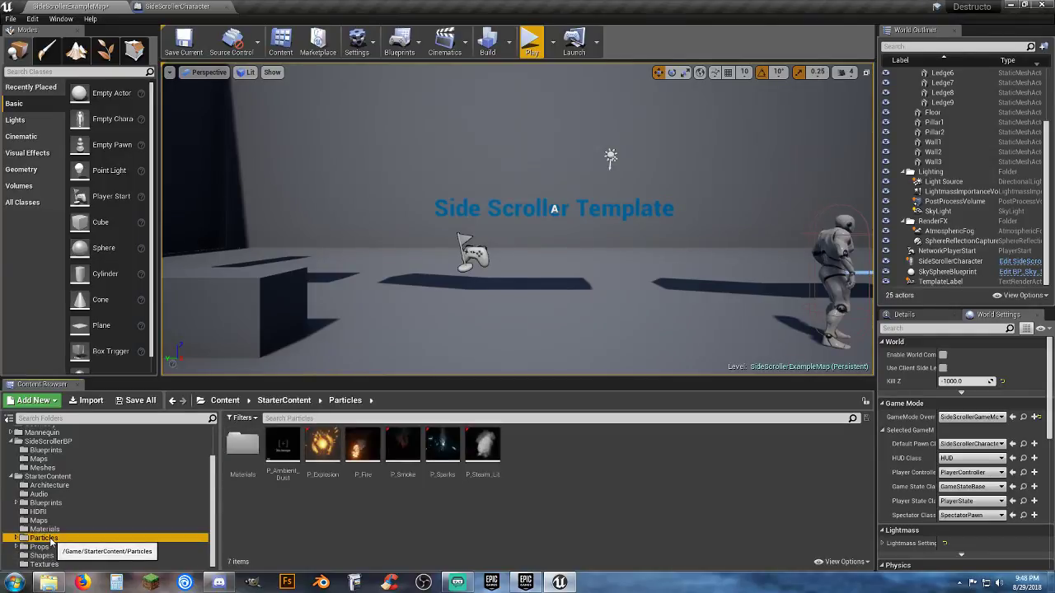
click(352, 466)
click(323, 458)
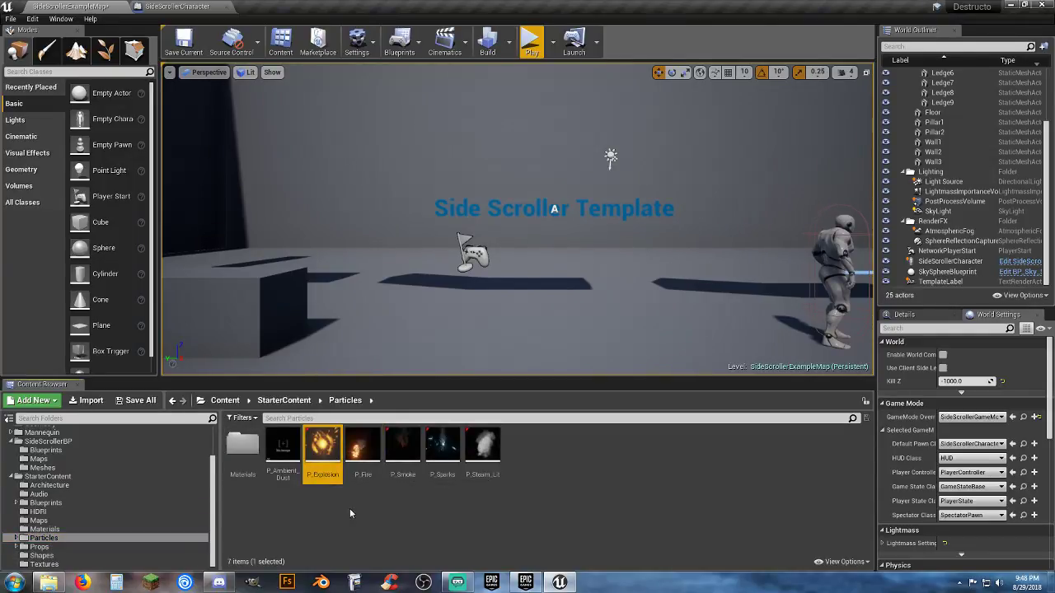
click(362, 452)
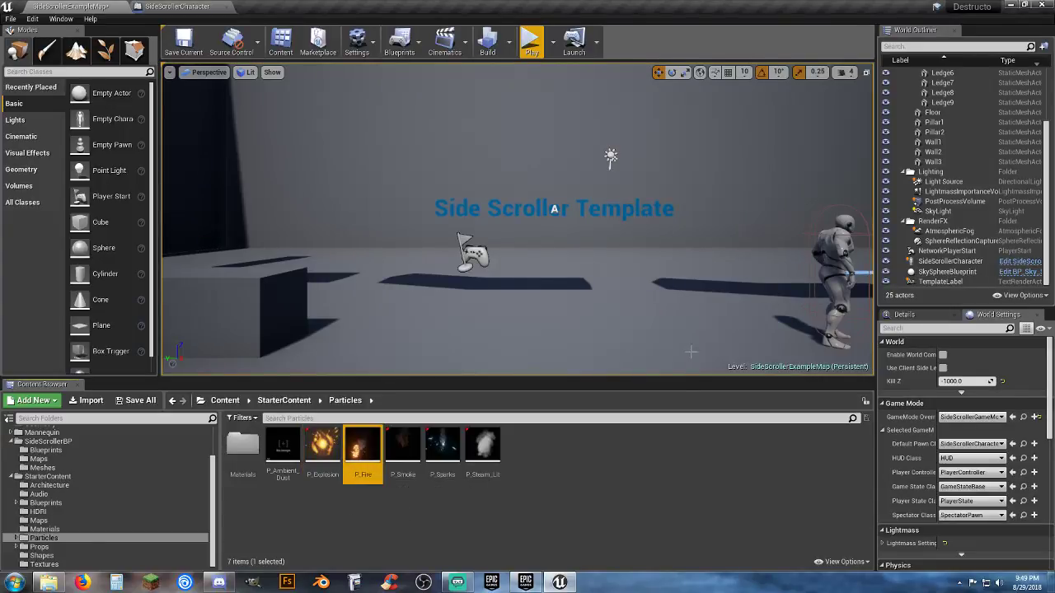
Return to the SideScrollerCharacter blueprint and add a P_Fire particle system component under the Mesh
click(177, 7)
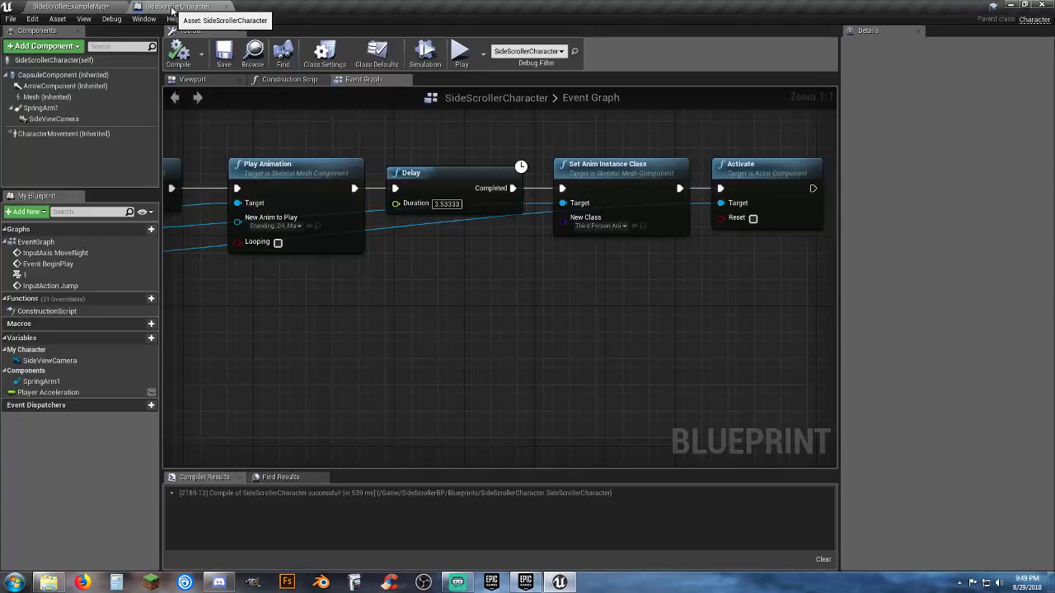
right_drag(463, 322, 712, 312)
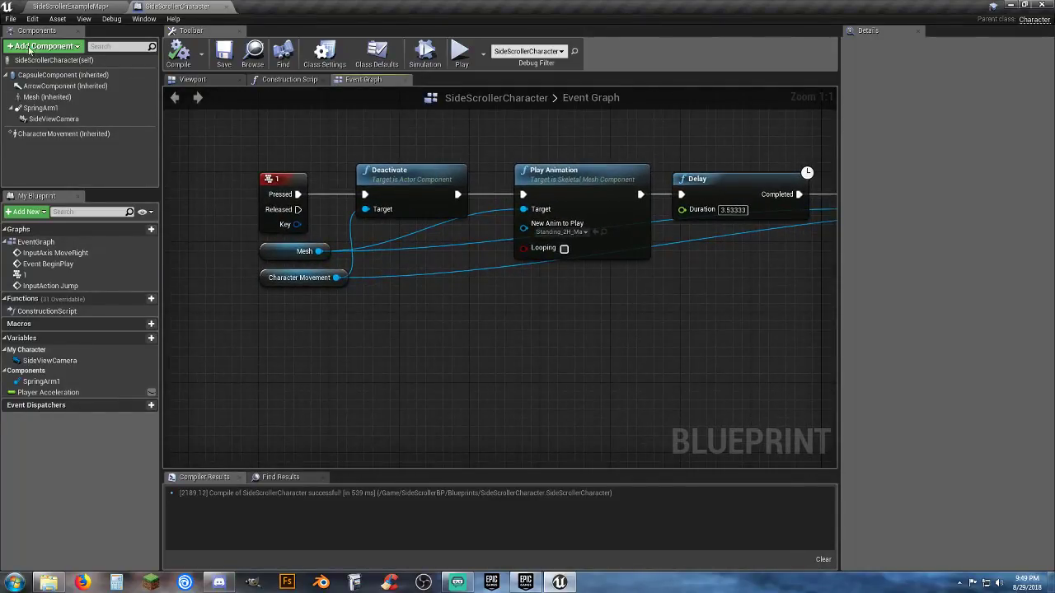
click(85, 8)
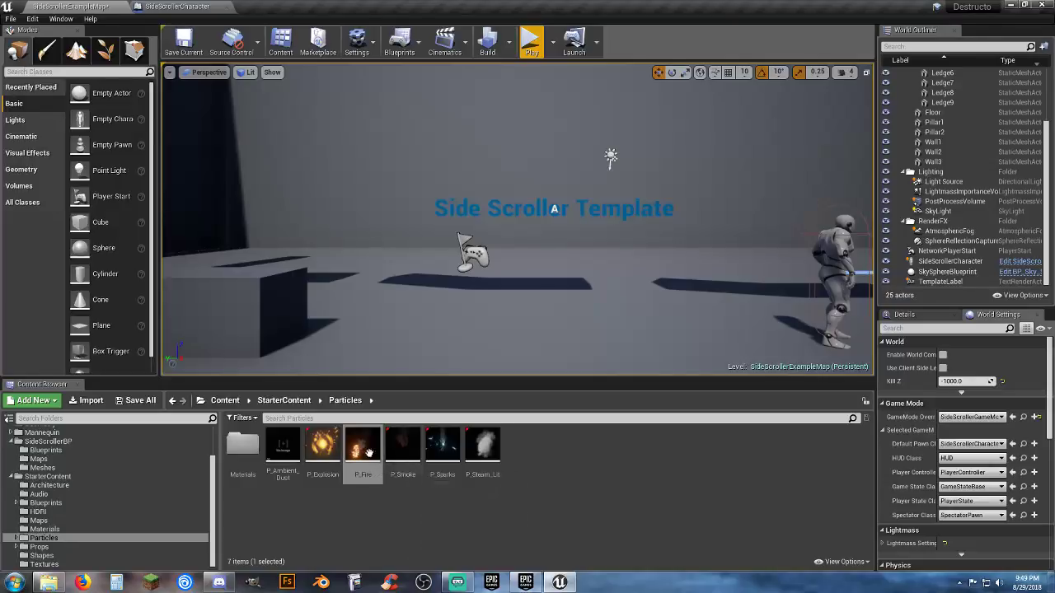
click(178, 7)
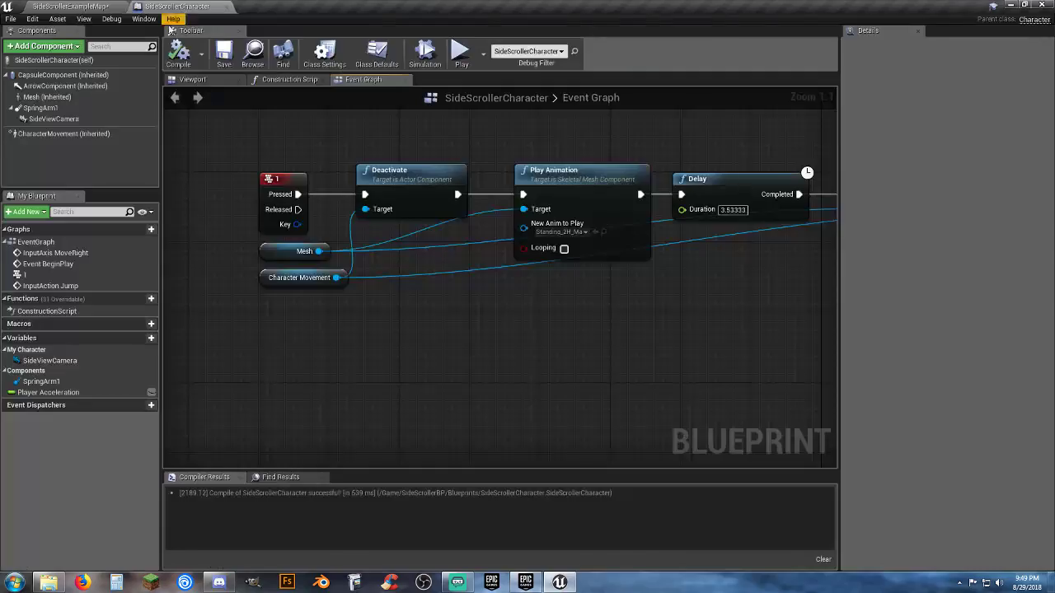
click(37, 98)
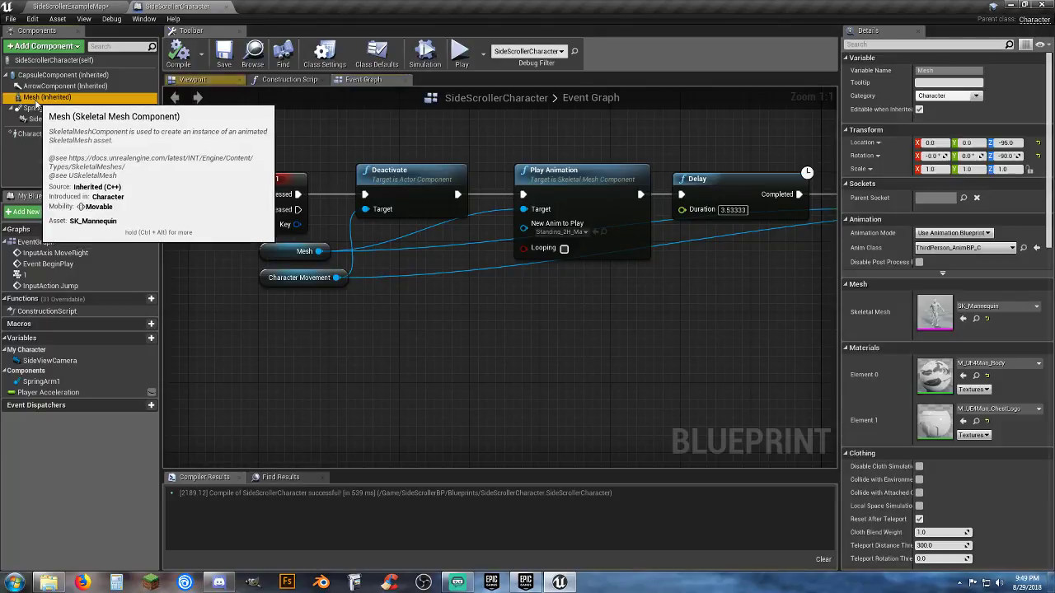
click(58, 47)
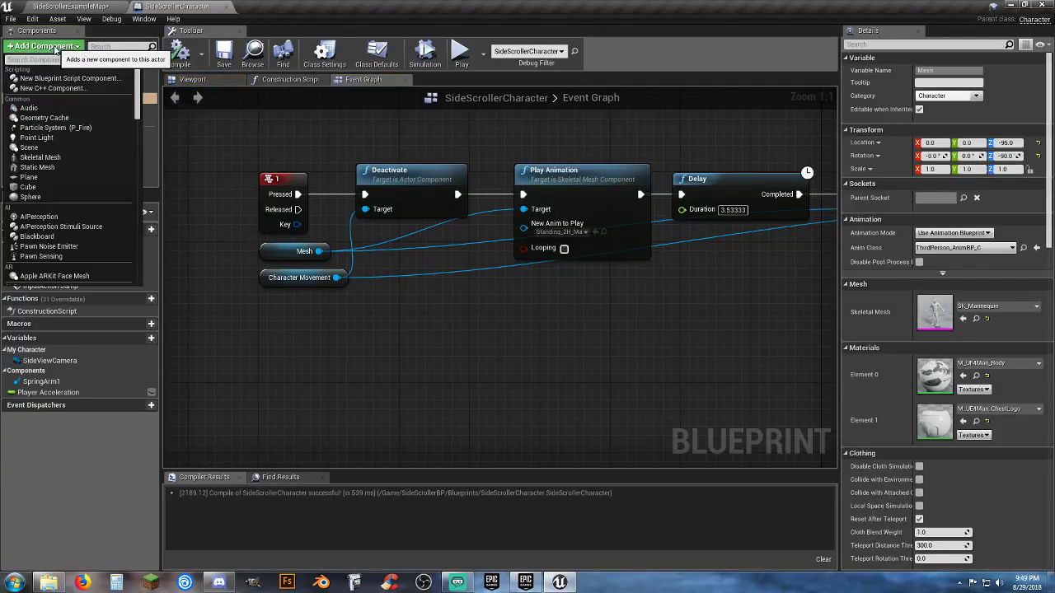
click(71, 127)
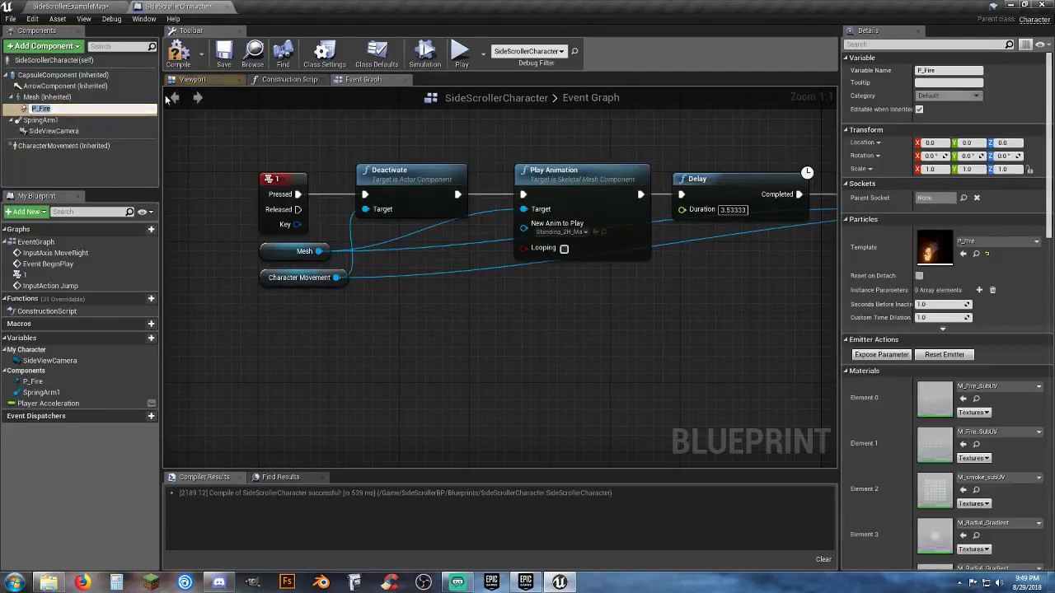
Examine the P_Fire effect around the character in the blueprint's viewport and the bones offered for its Parent Socket
click(191, 81)
right_drag(323, 304, 330, 371)
key(s)
right_drag(398, 327, 371, 256)
key(w)
key(s)
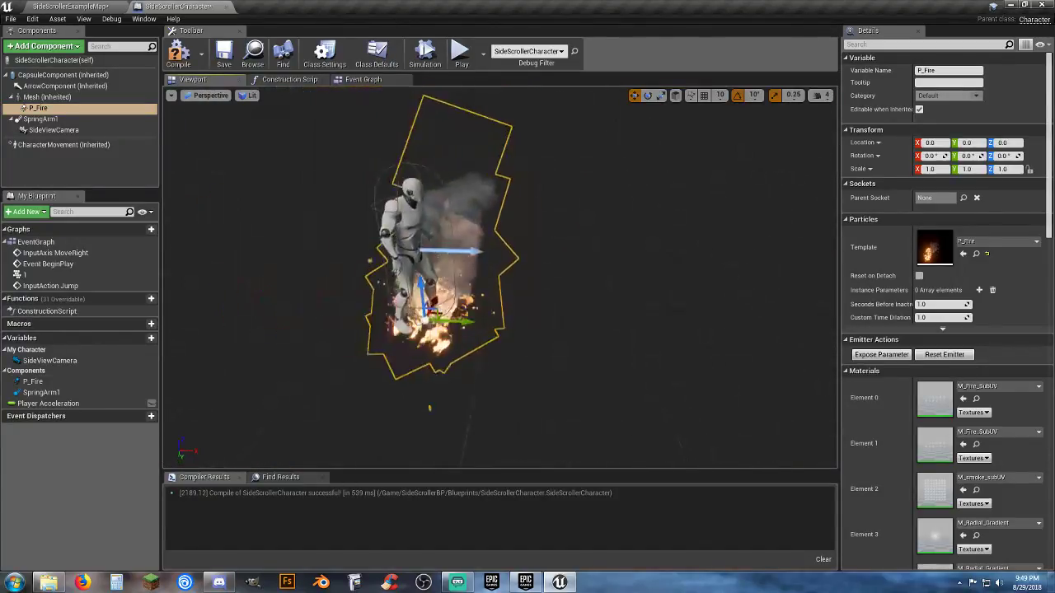
click(964, 199)
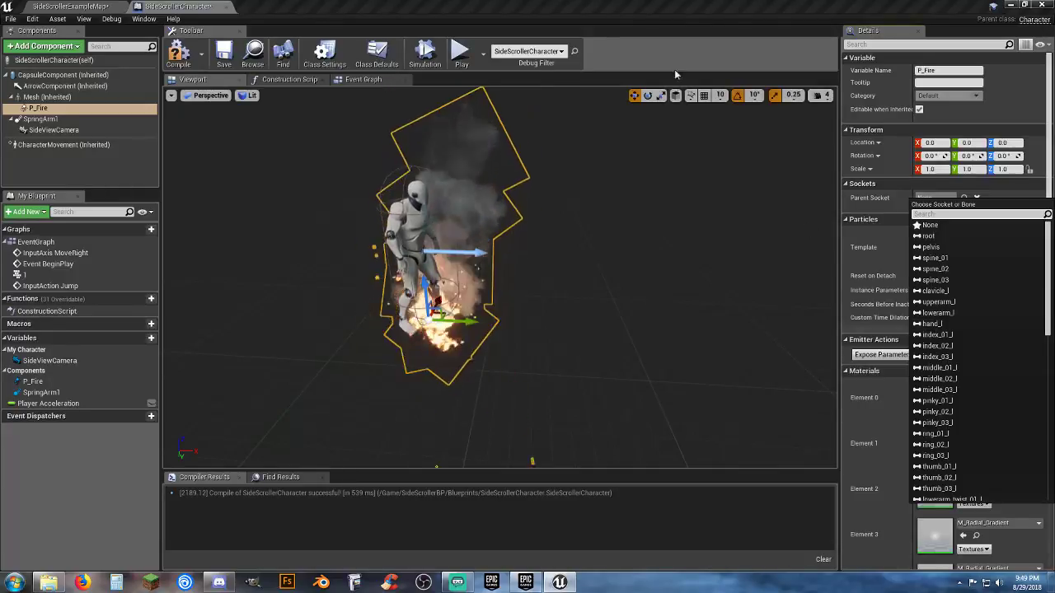
click(640, 60)
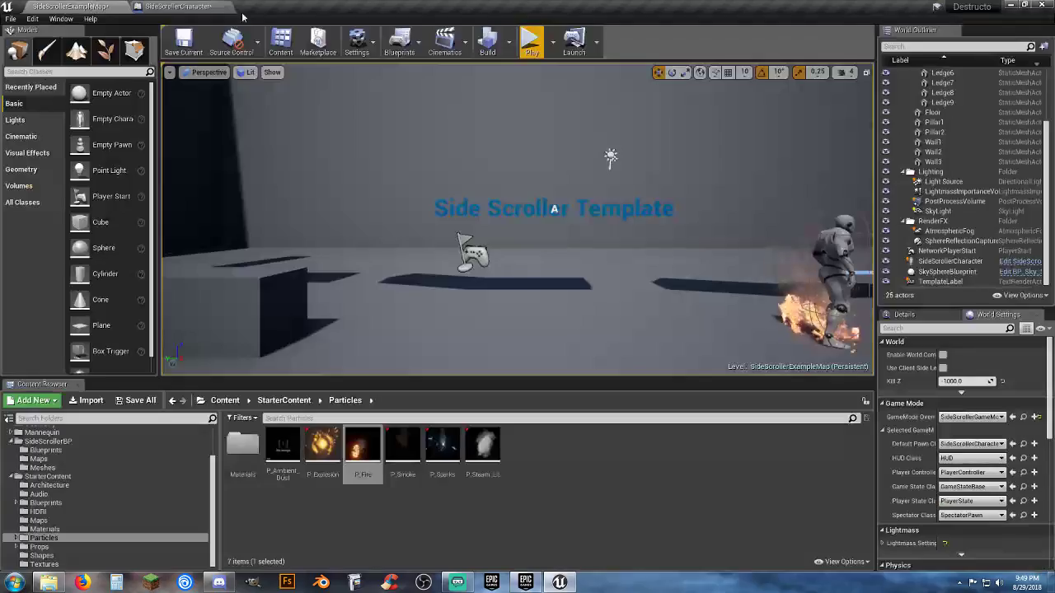
Play-test SideScrollerExampleMap to see how the P_Fire effect behaves during the magic attack, and stop the session
click(71, 6)
click(531, 41)
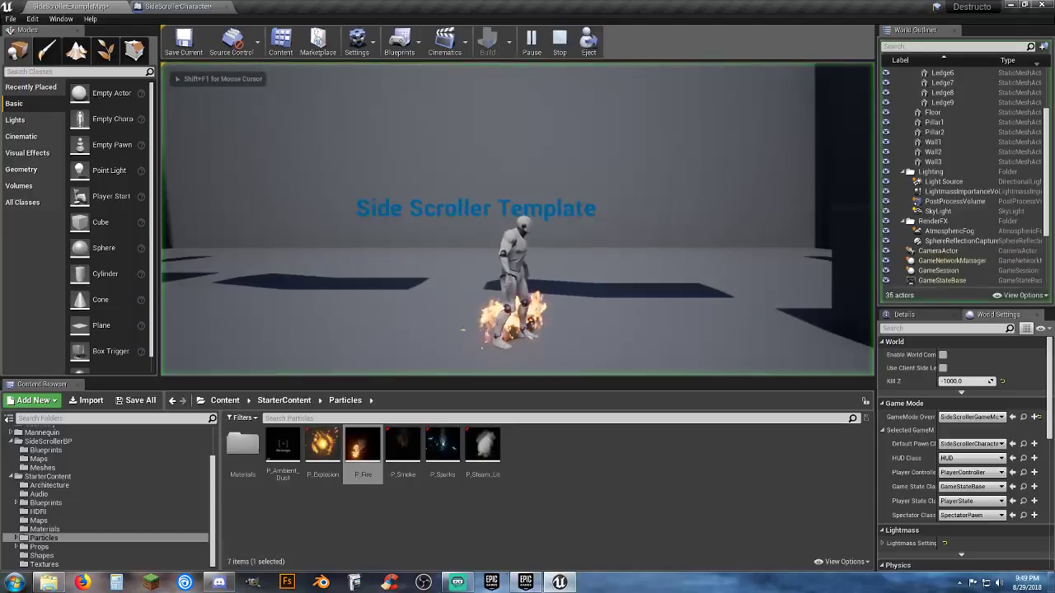
key(d)
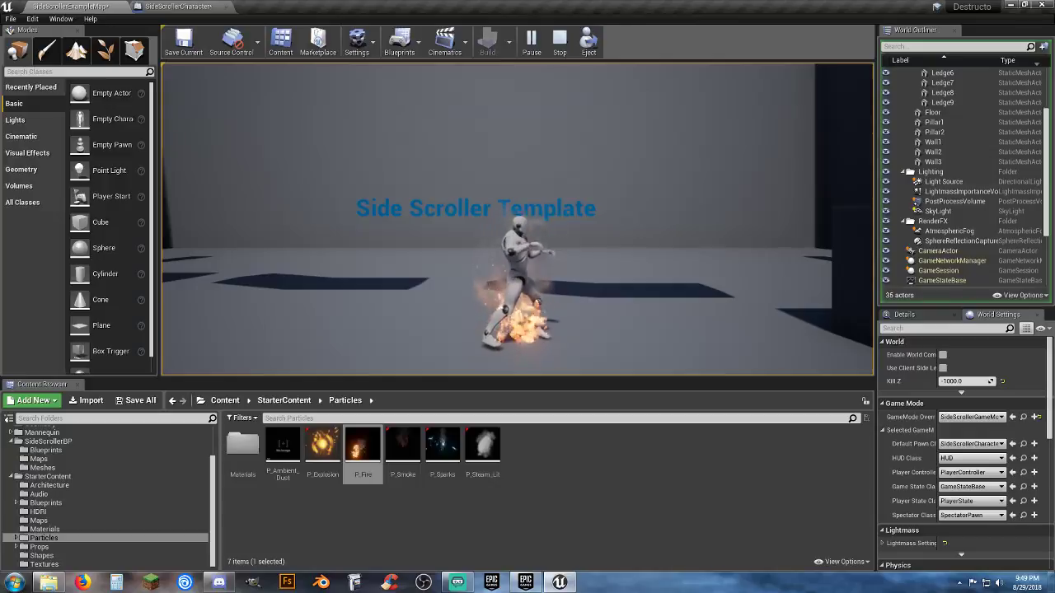
key(Escape)
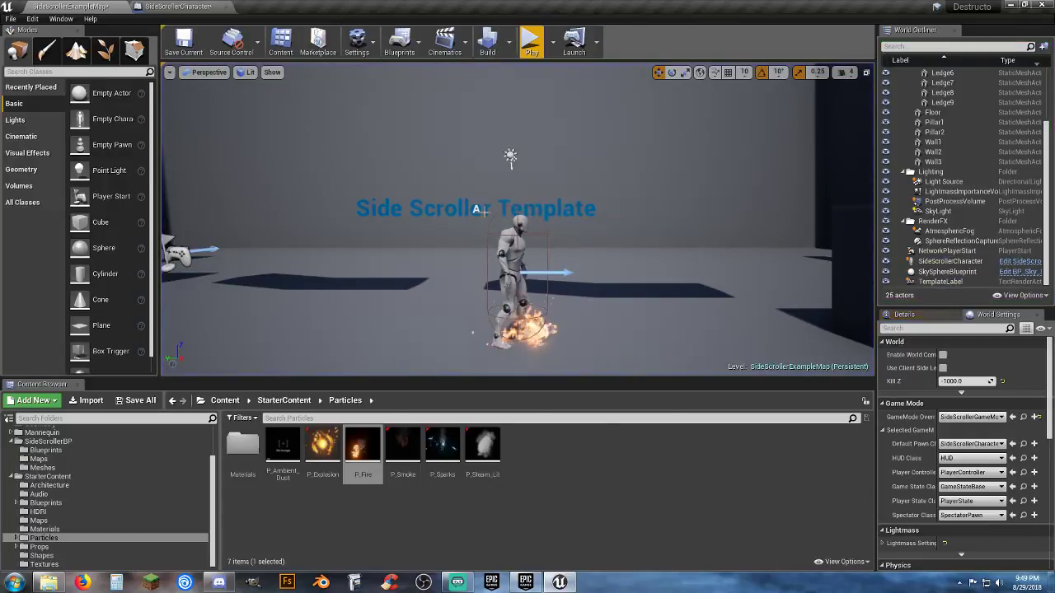
Return to the SideScrollerCharacter blueprint and set the P_Fire component's Parent Socket to hand_l
click(188, 10)
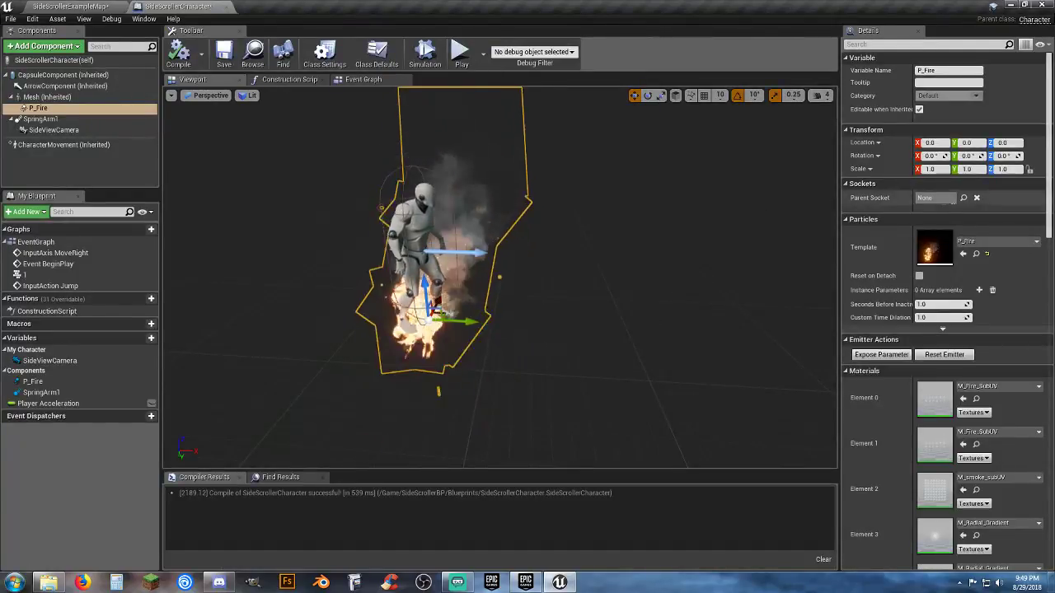
click(963, 197)
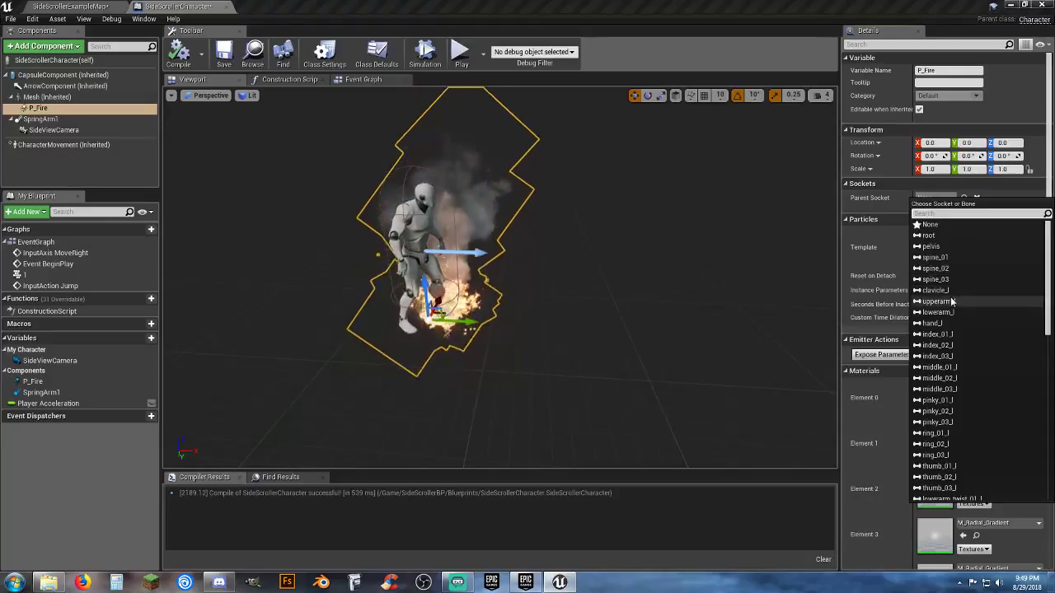
click(940, 324)
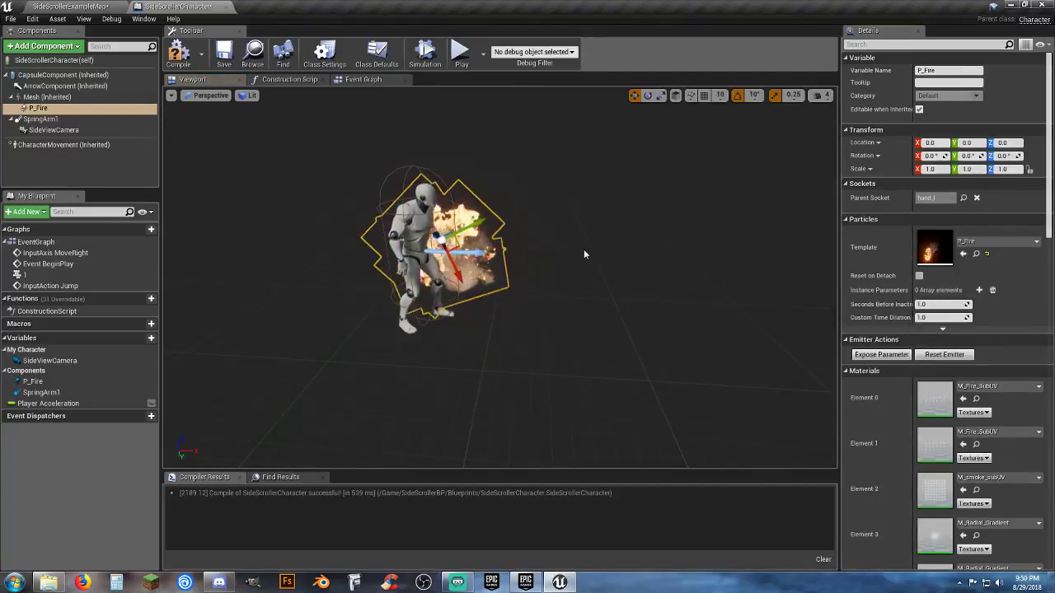
Scale the P_Fire component down to 0.2 on the X, Y and Z axes
click(937, 169)
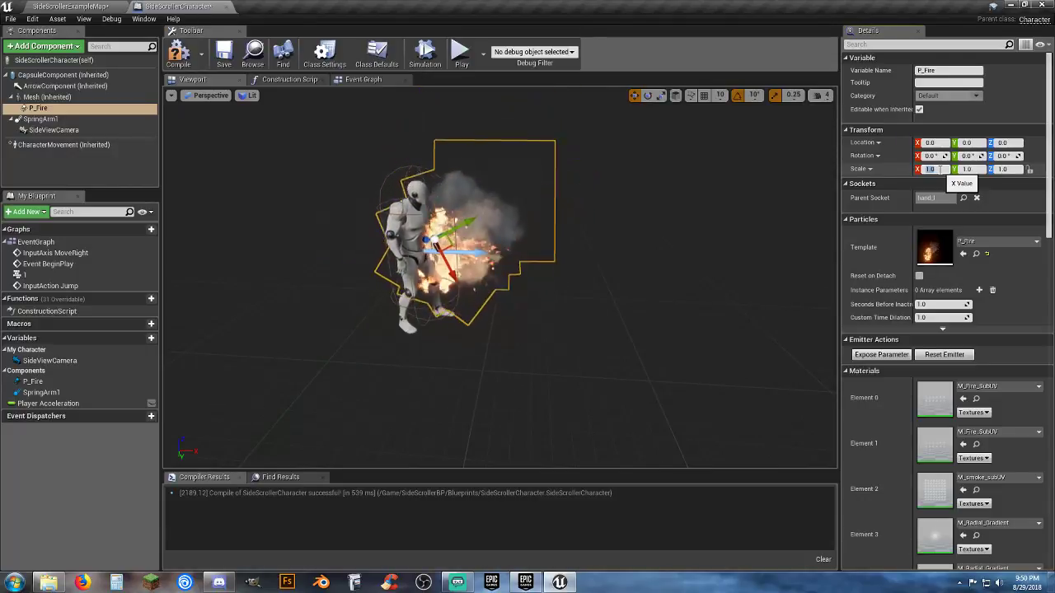
text(0.2)
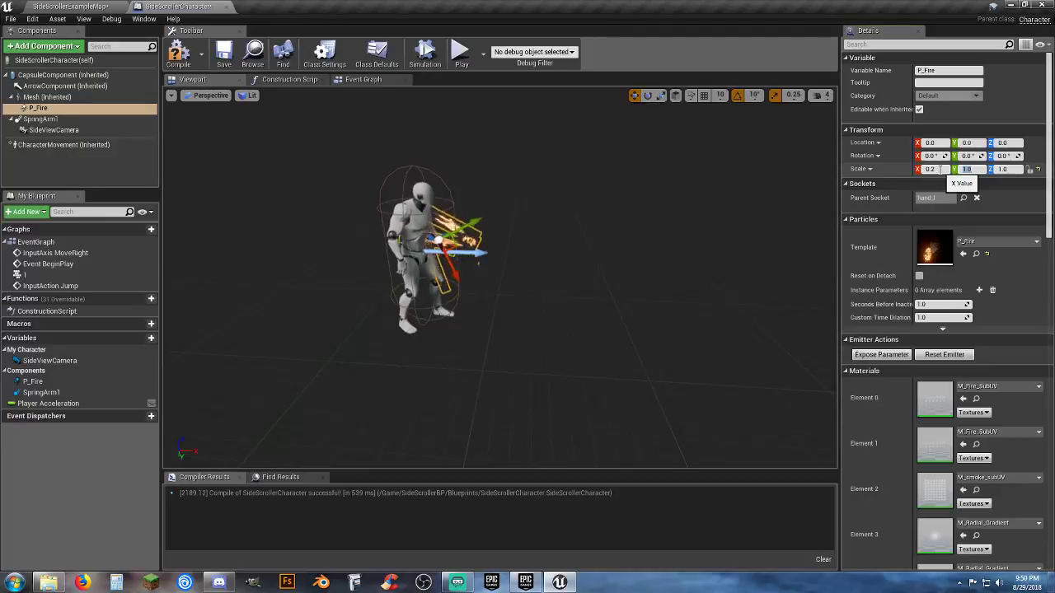
text(0.2)
key(Tab)
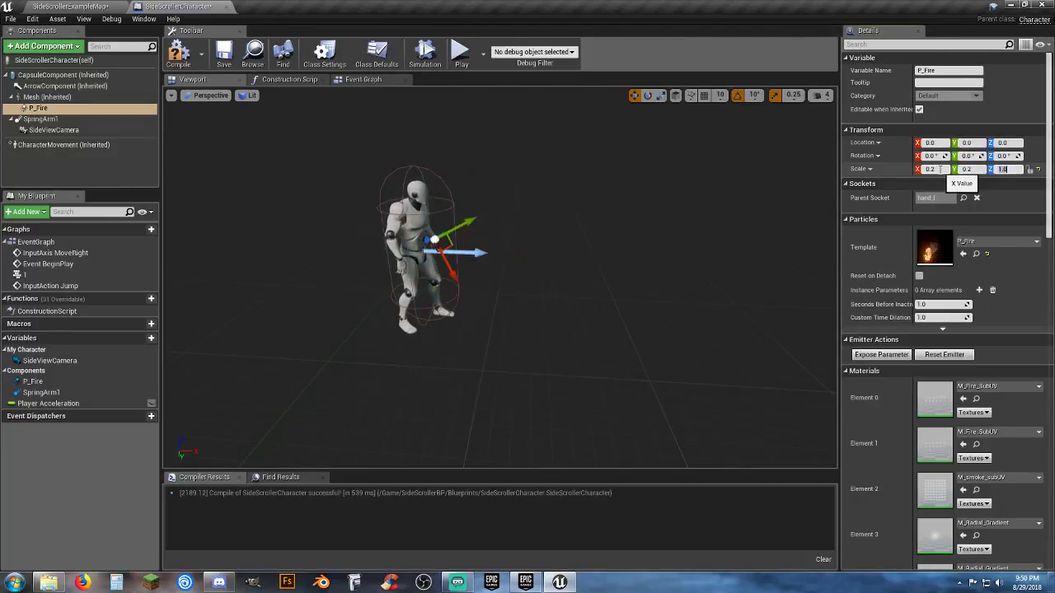
text(0.2)
key(Return)
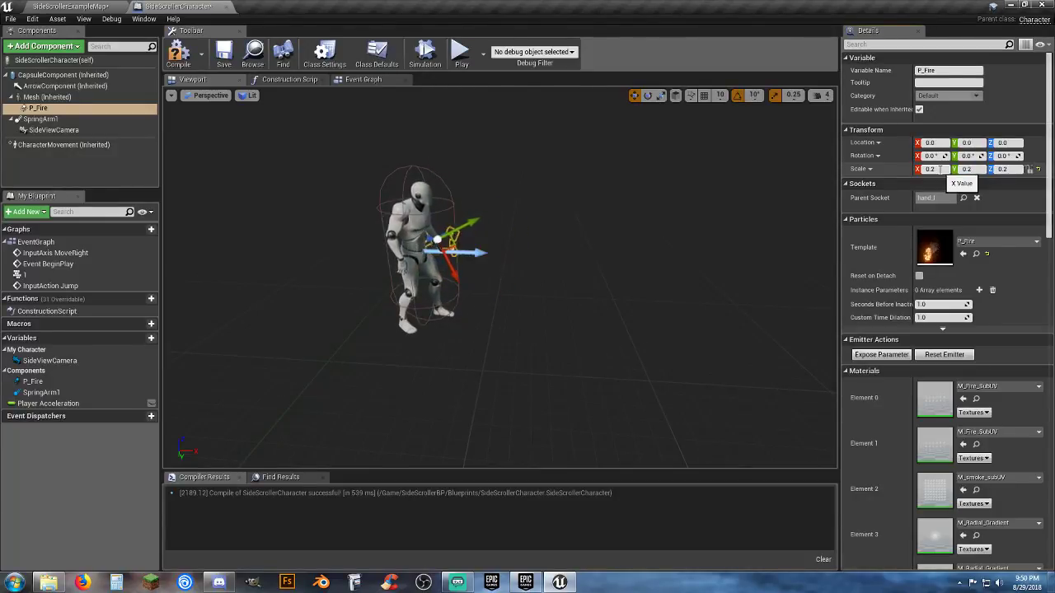
Move P_Fire along its Z axis to about -49.2 with realtime rendering paused, and compile and save the blueprint
click(170, 98)
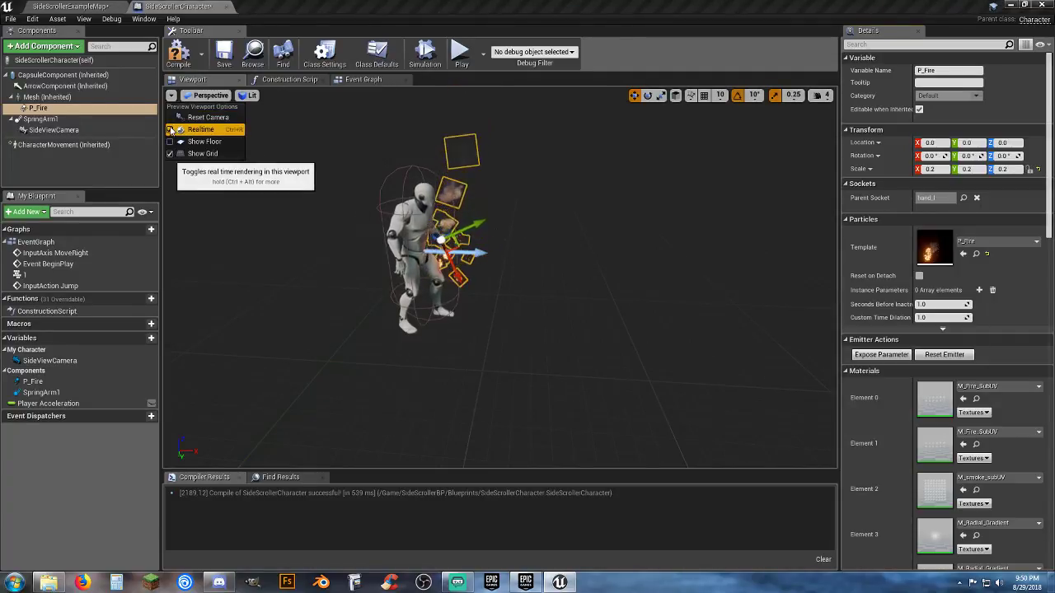
mouse_move(415, 242)
right_down()
mouse_move(437, 284)
mouse_move(392, 243)
mouse_move(404, 243)
right_up()
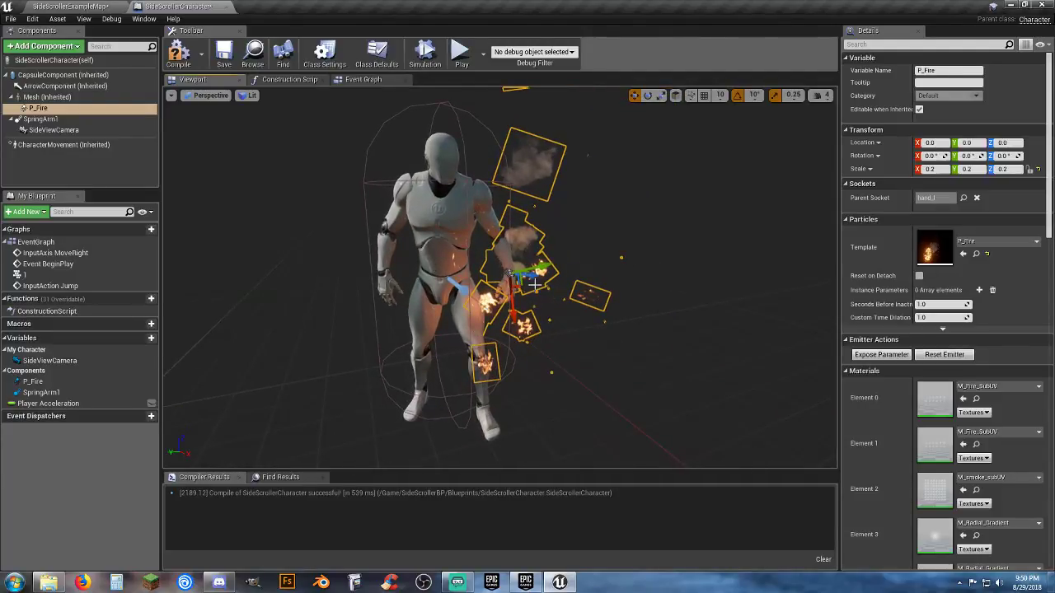
drag(530, 277, 475, 274)
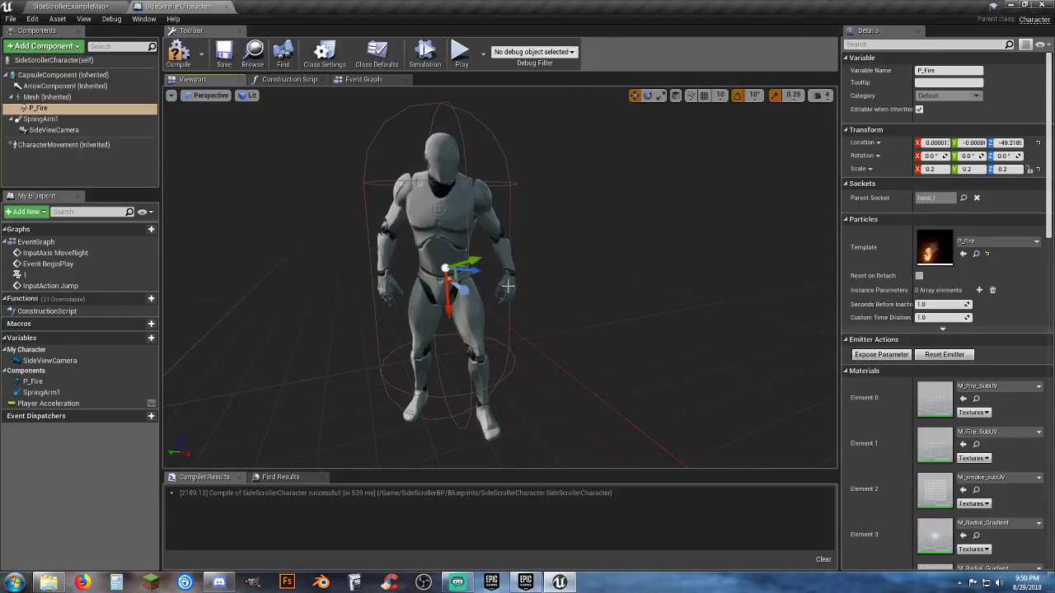
click(171, 96)
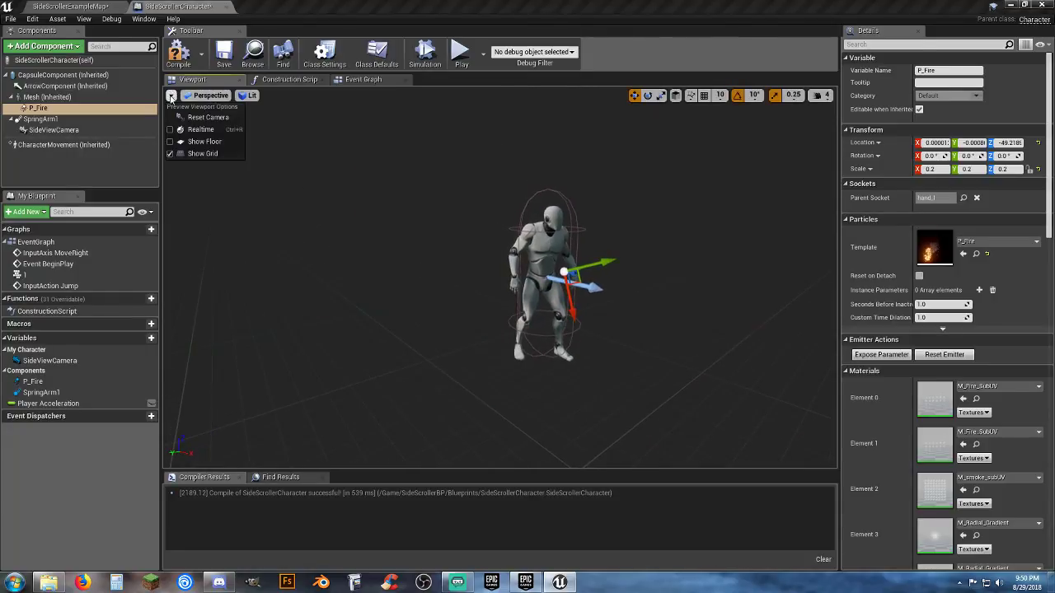
click(177, 132)
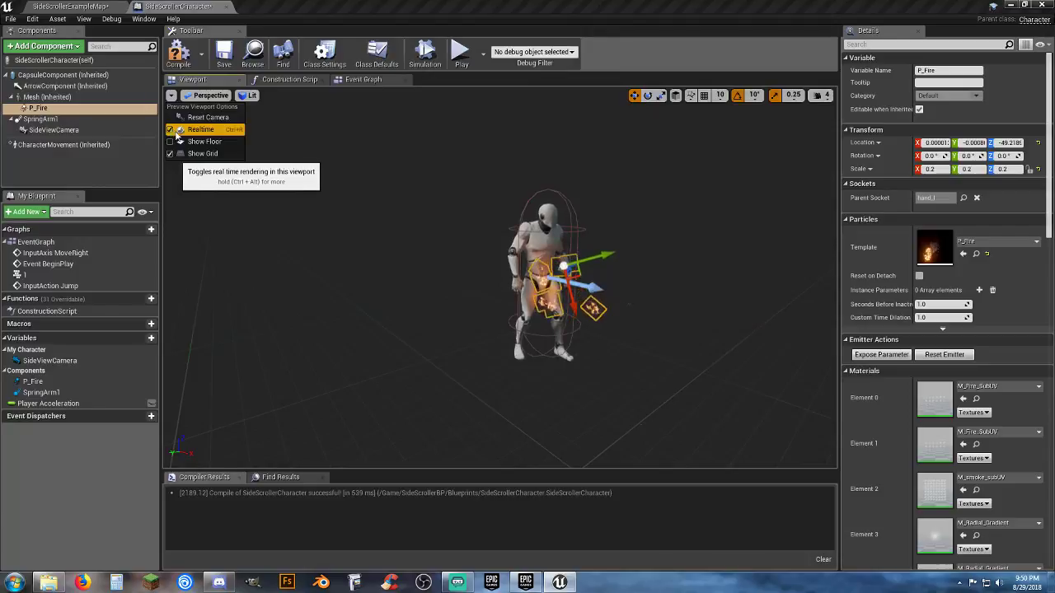
click(179, 61)
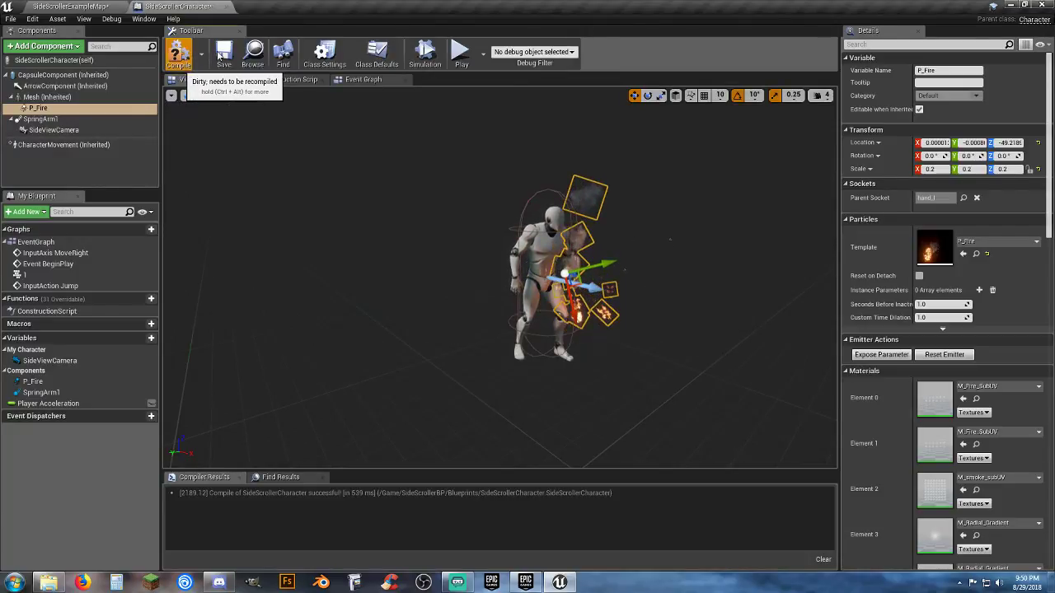
Play-test SideScrollerExampleMap to check the scaled-down fire's position beside the character, and stop the session
click(99, 6)
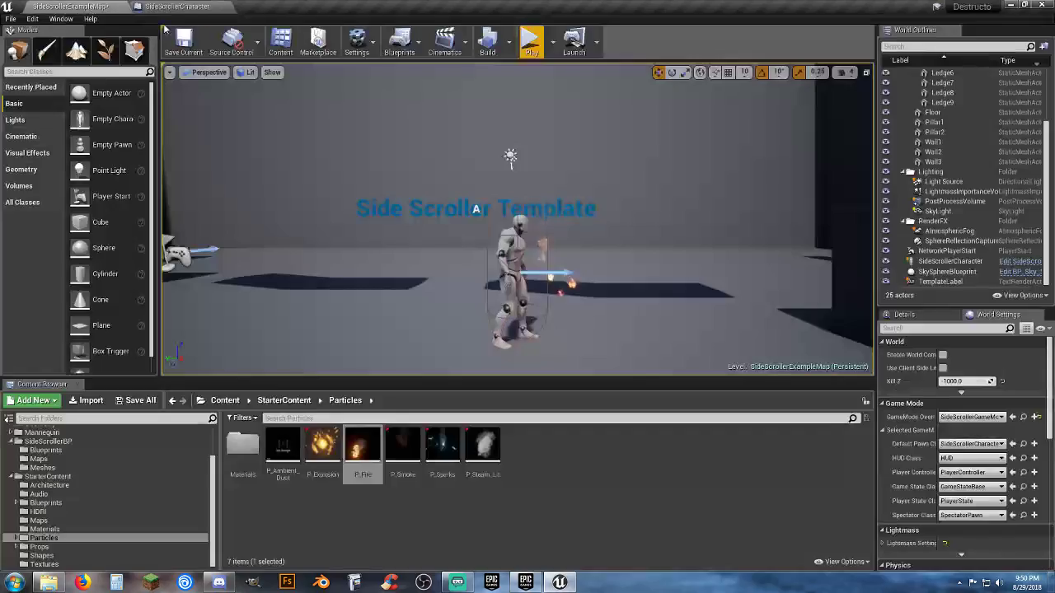
click(532, 42)
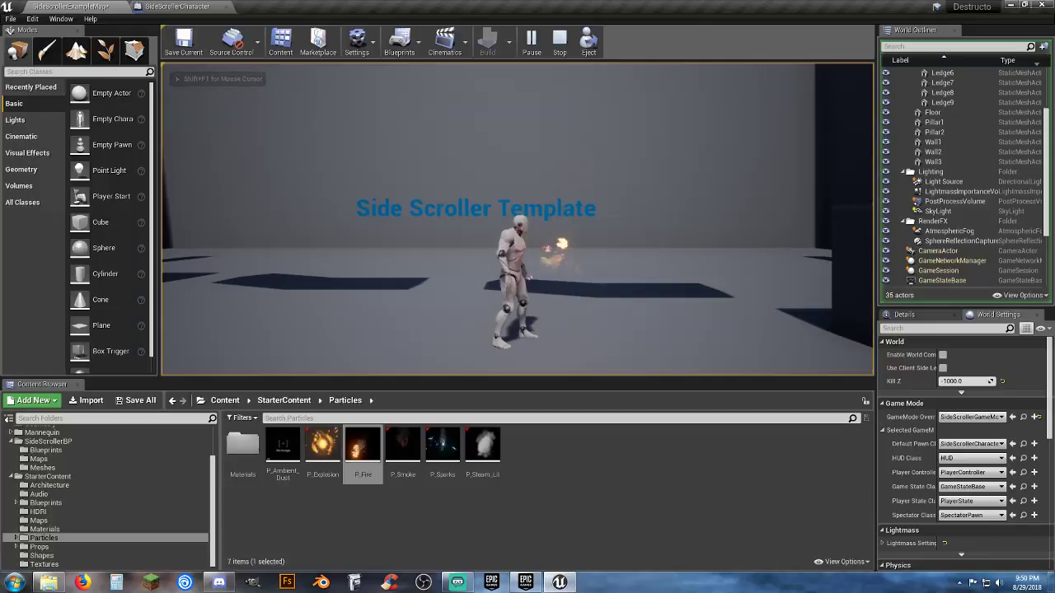
key(Escape)
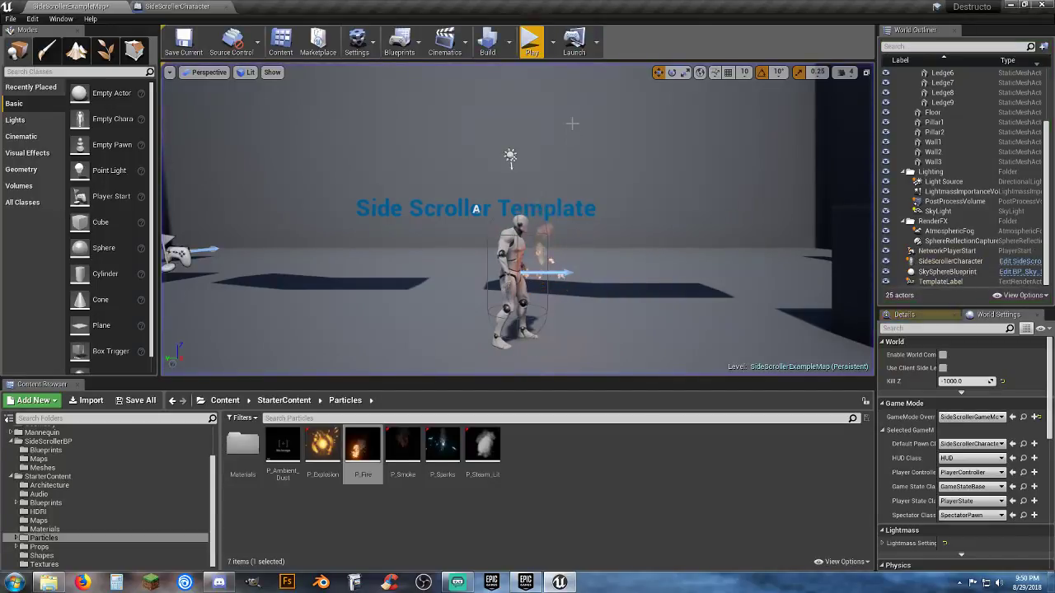
In the SideScrollerCharacter blueprint, pause realtime rendering and move P_Fire to the left hand, at about Y -1.5 and Z 2.3
click(177, 6)
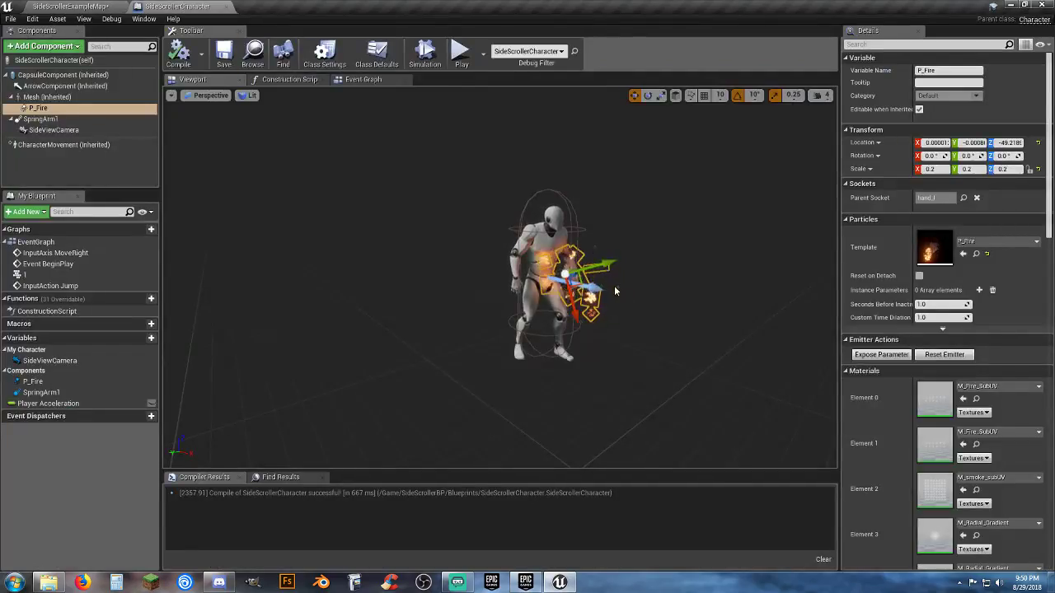
right_drag(643, 284, 484, 282)
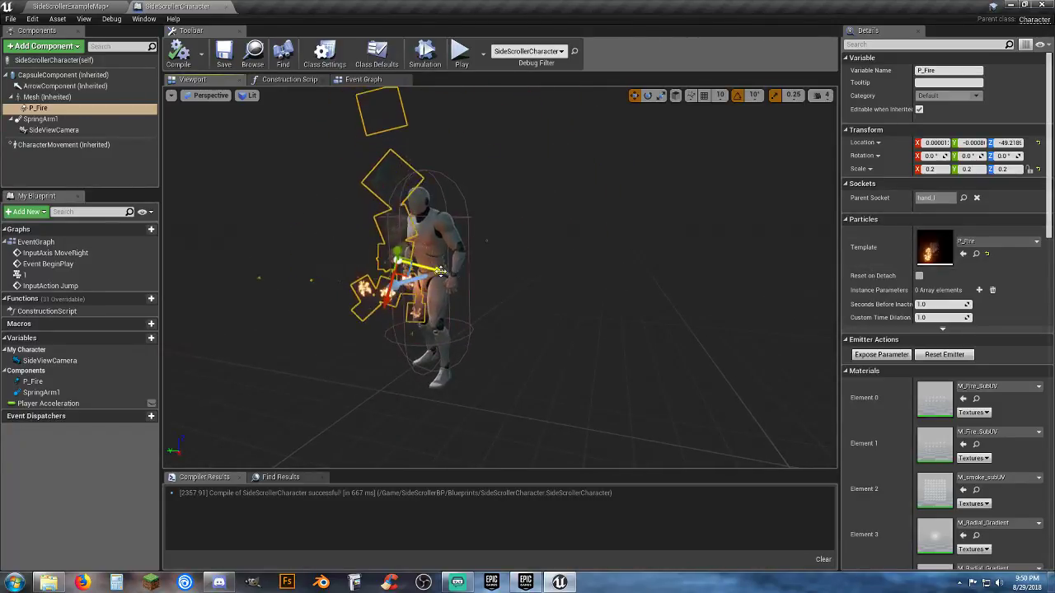
drag(418, 268, 473, 282)
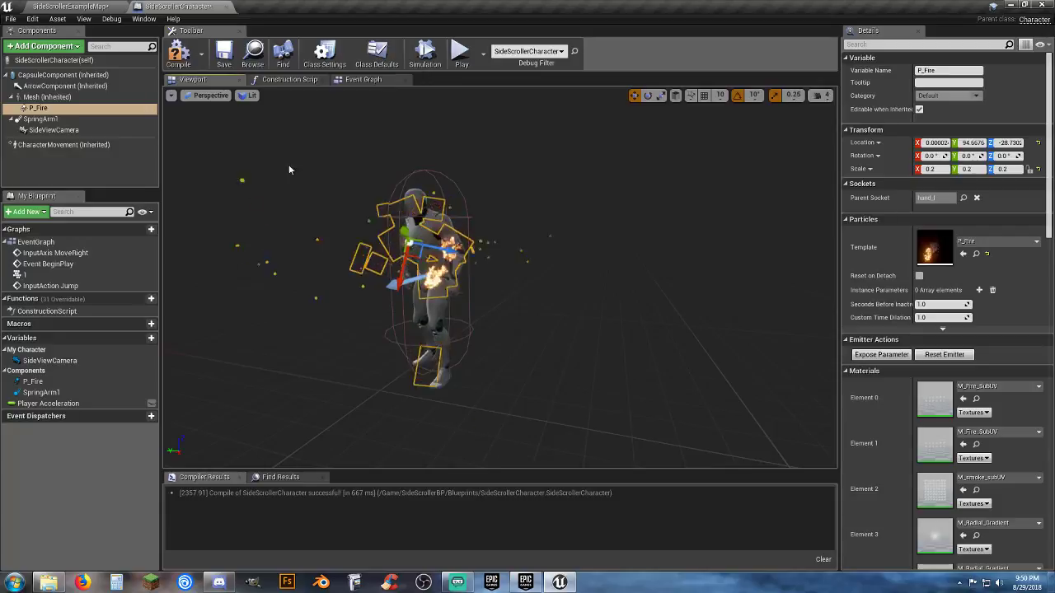
click(171, 95)
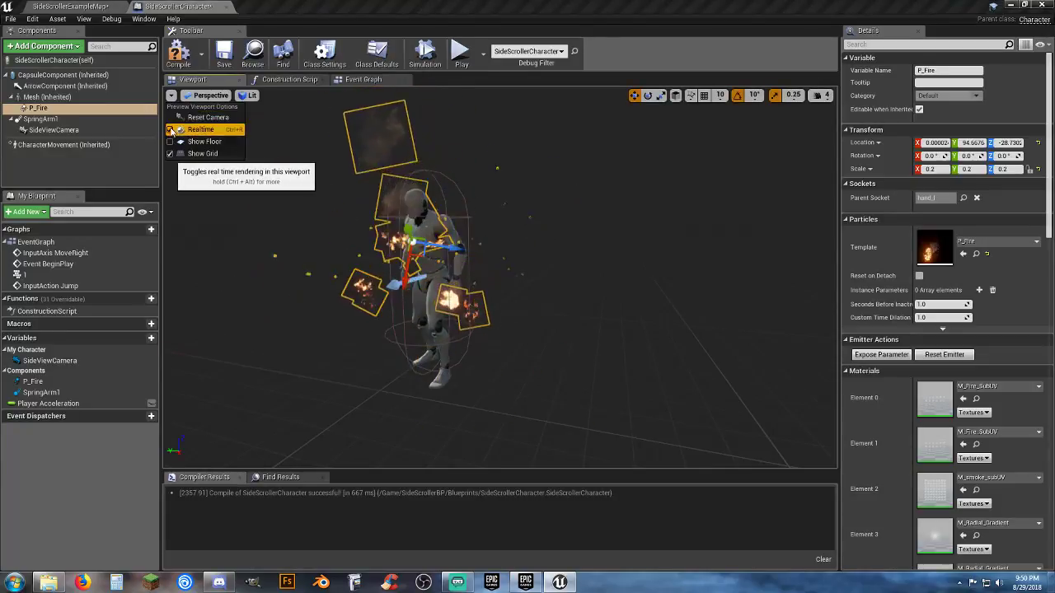
click(173, 130)
middle_drag(458, 249, 415, 249)
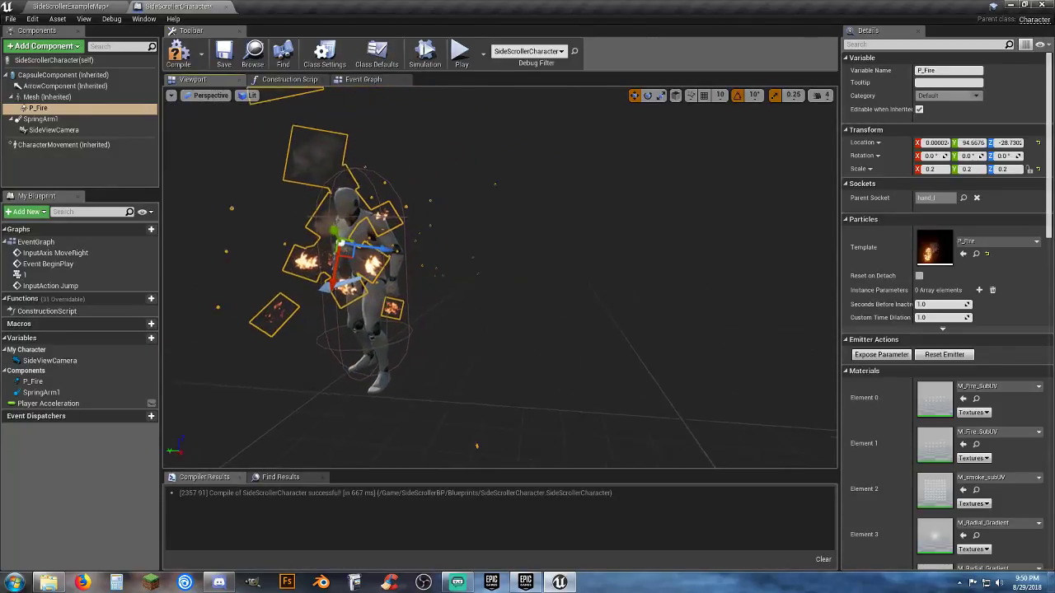
drag(400, 249, 411, 252)
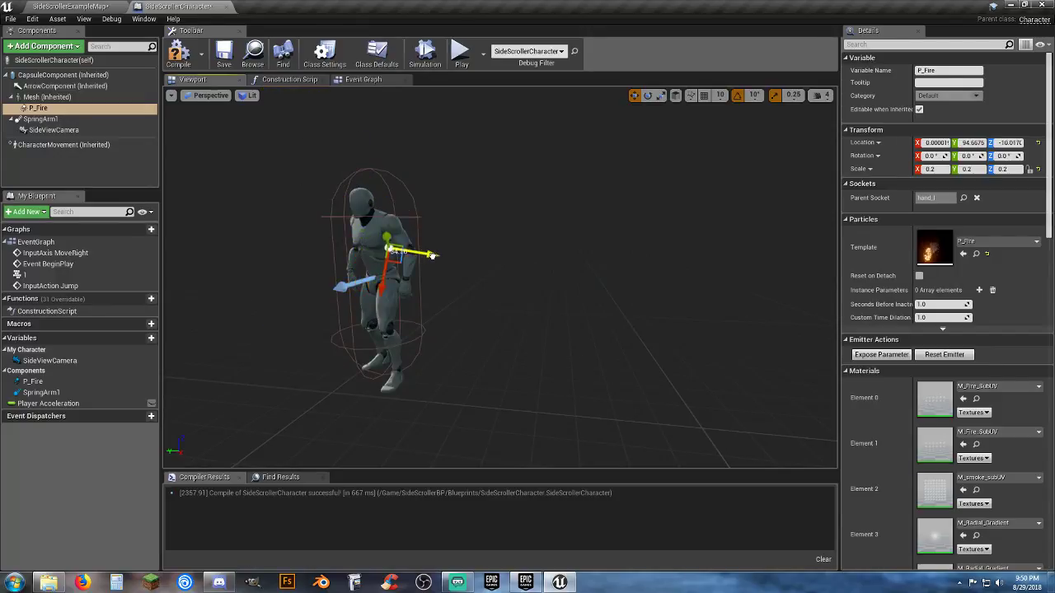
right_drag(454, 272, 651, 272)
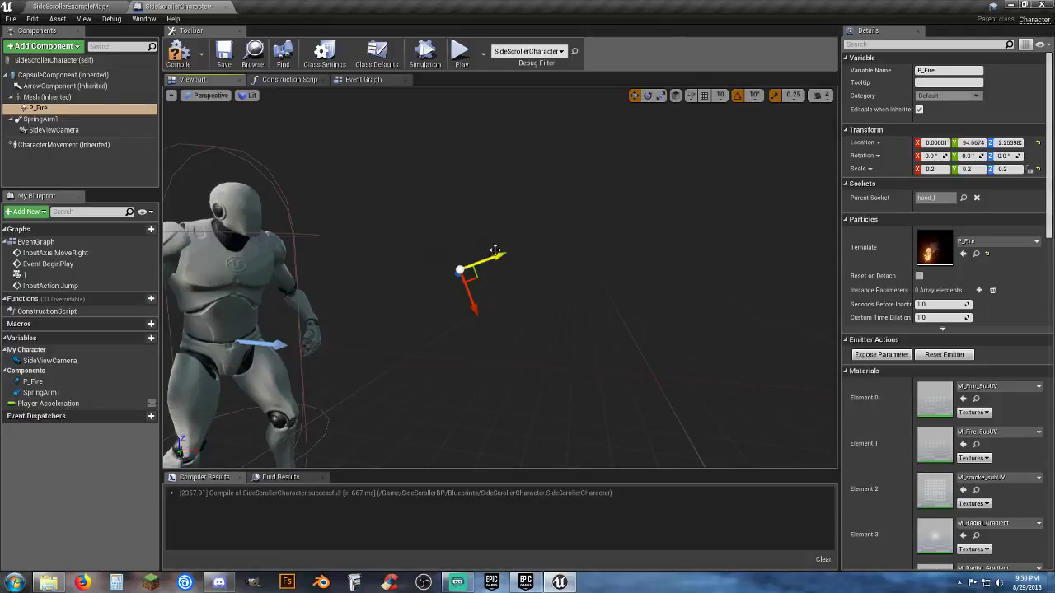
drag(495, 258, 366, 321)
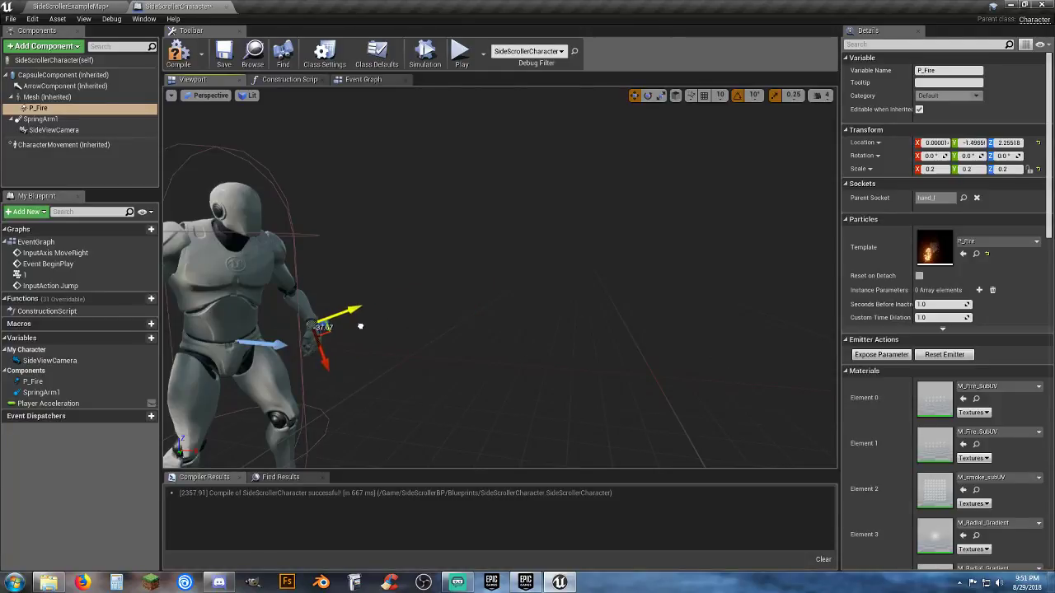
Fine-tune P_Fire's position on the left hand to about X 9.9, Y -3.0 and Z -0.5, checking it from several angles
right_drag(364, 324, 198, 325)
key(w)
right_drag(395, 365, 396, 365)
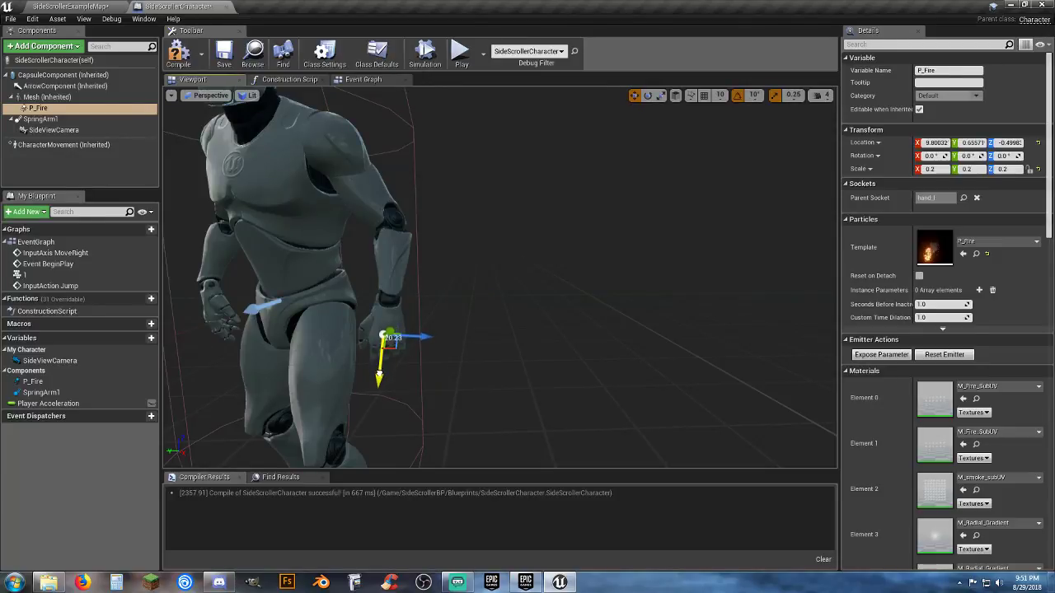
key(s)
right_drag(380, 375, 551, 375)
key(w)
key(w)
right_drag(452, 338, 419, 328)
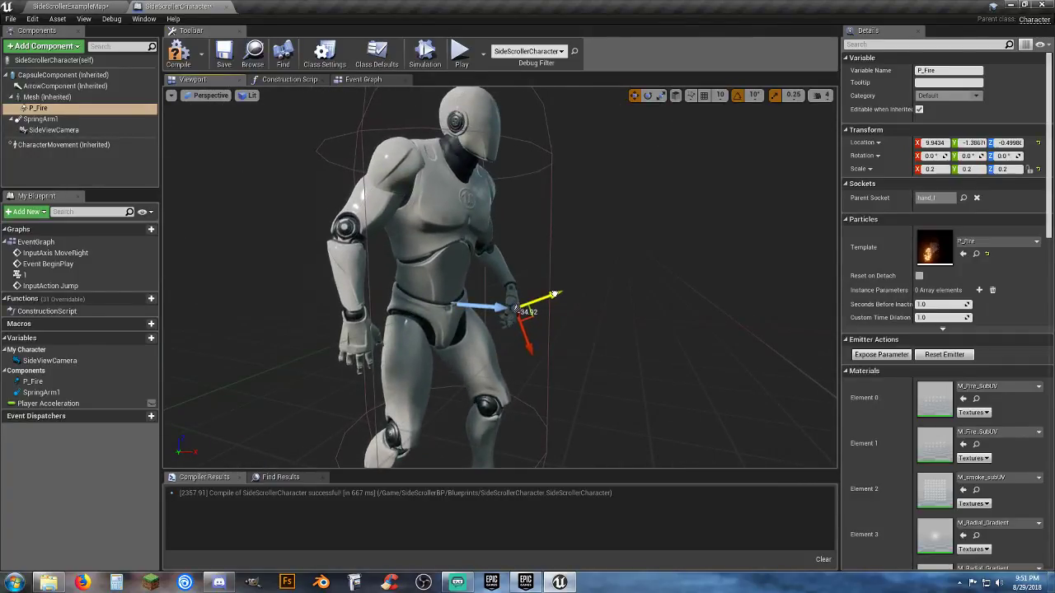
Turn realtime rendering back on in the blueprint's viewport, and compile and save SideScrollerCharacter
click(171, 96)
click(199, 130)
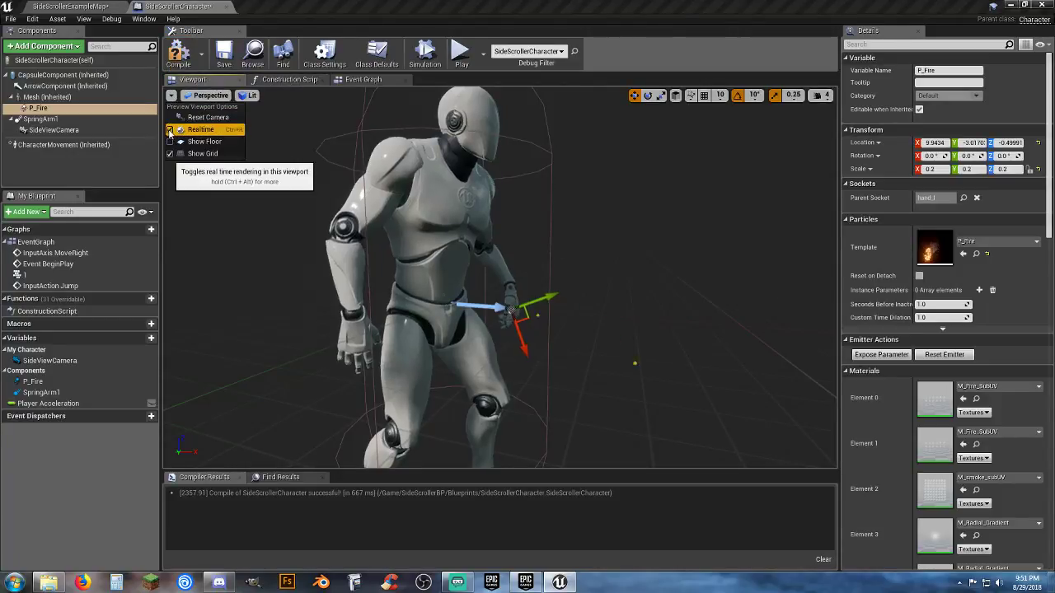
click(178, 53)
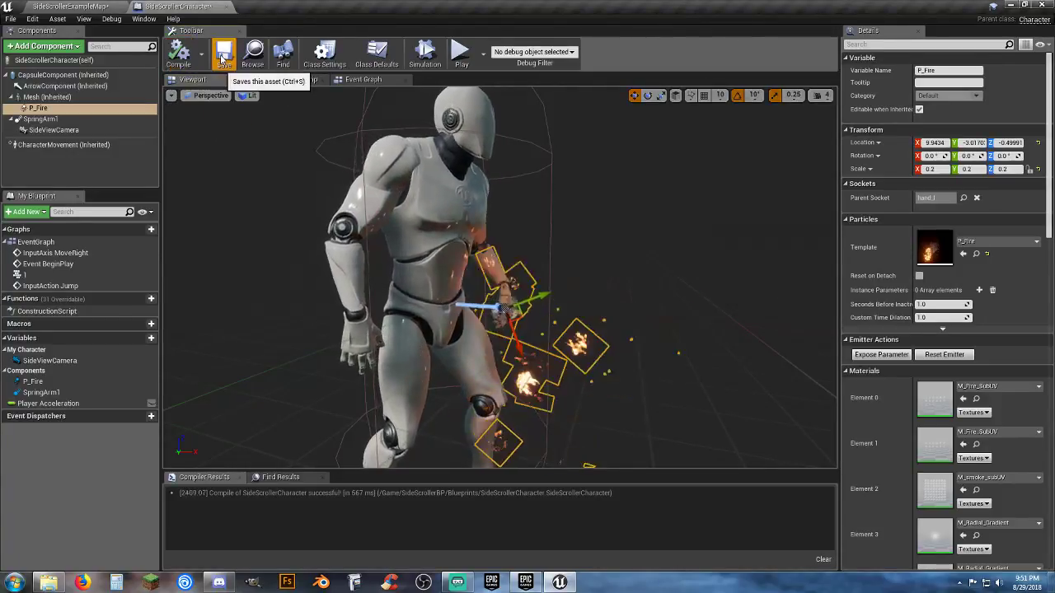
Play-test SideScrollerExampleMap with the magic attack to check that the fire follows the left hand, and stop the session
click(119, 6)
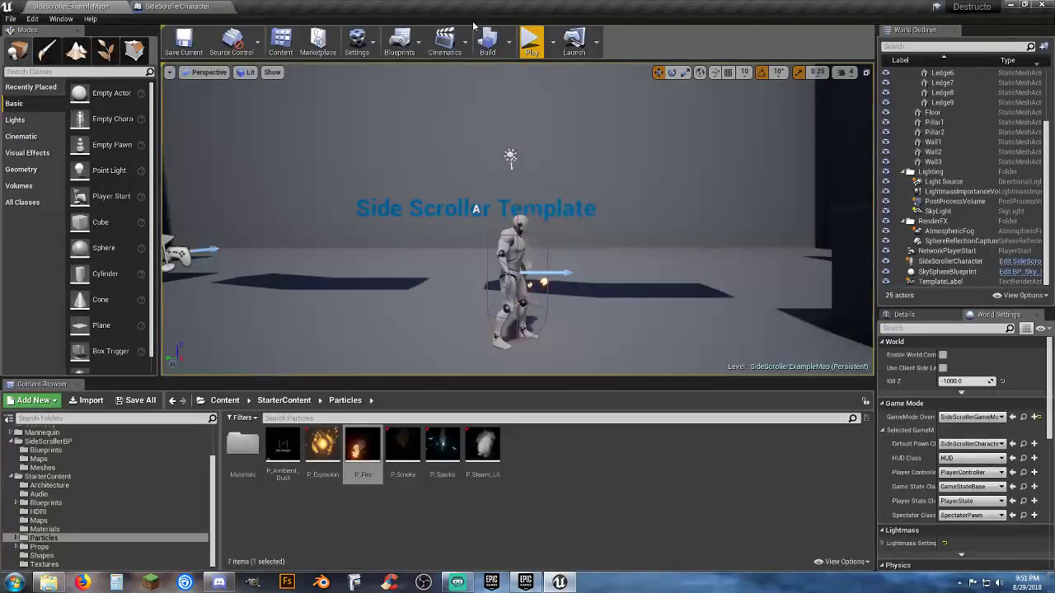
click(526, 39)
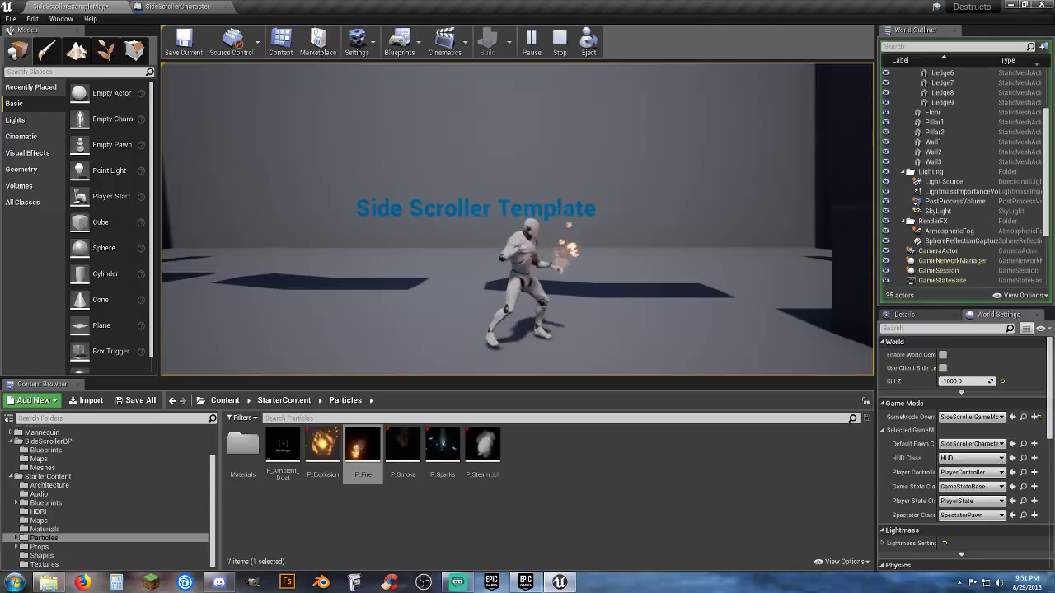
key(Escape)
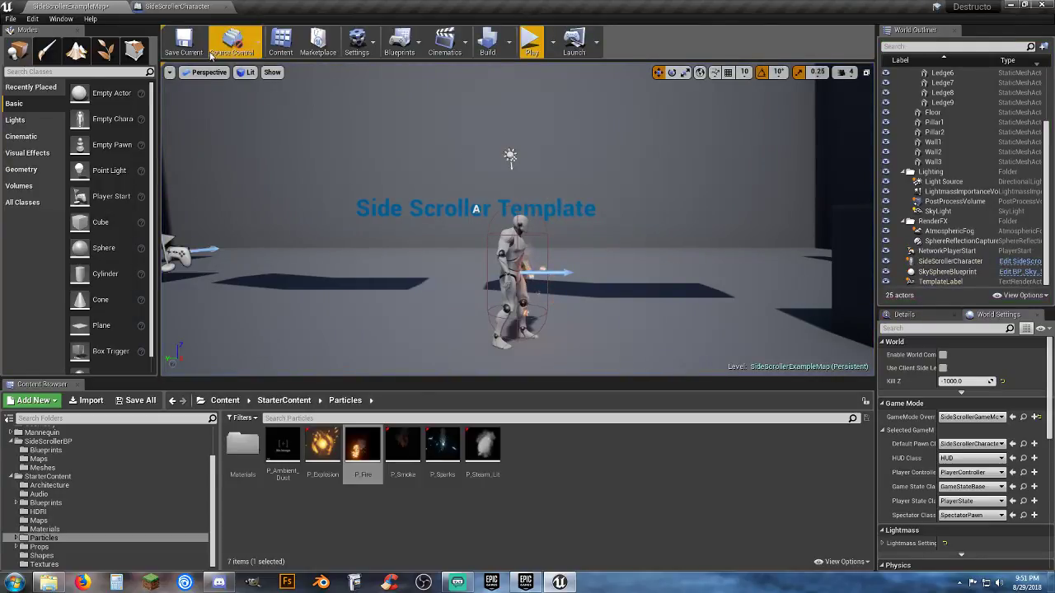
In the SideScrollerCharacter blueprint, add a second P_Fire particle system component under Mesh
click(175, 9)
scroll(423, 298, down, 5)
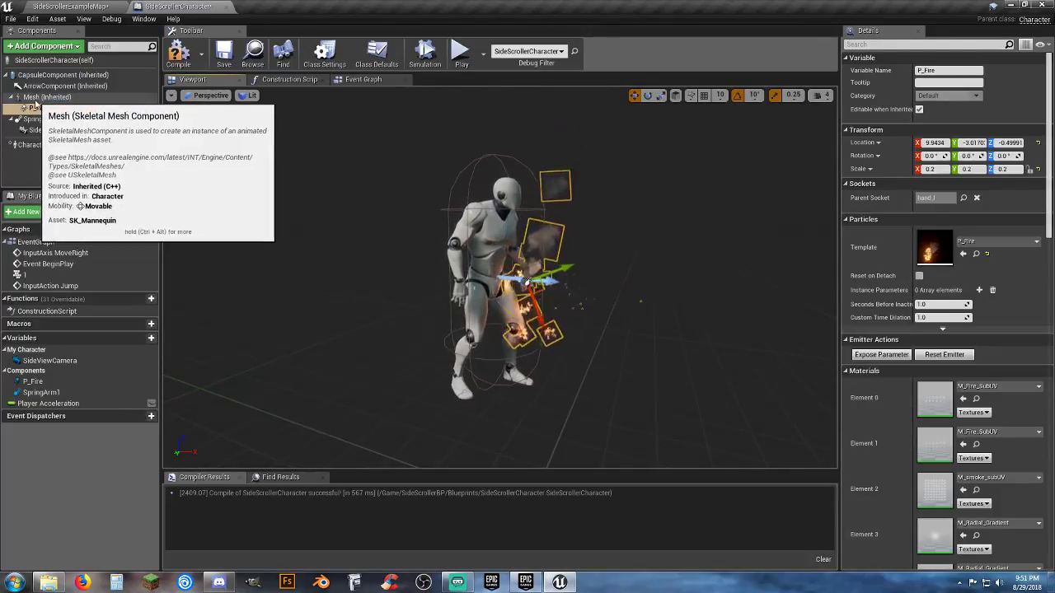
click(38, 99)
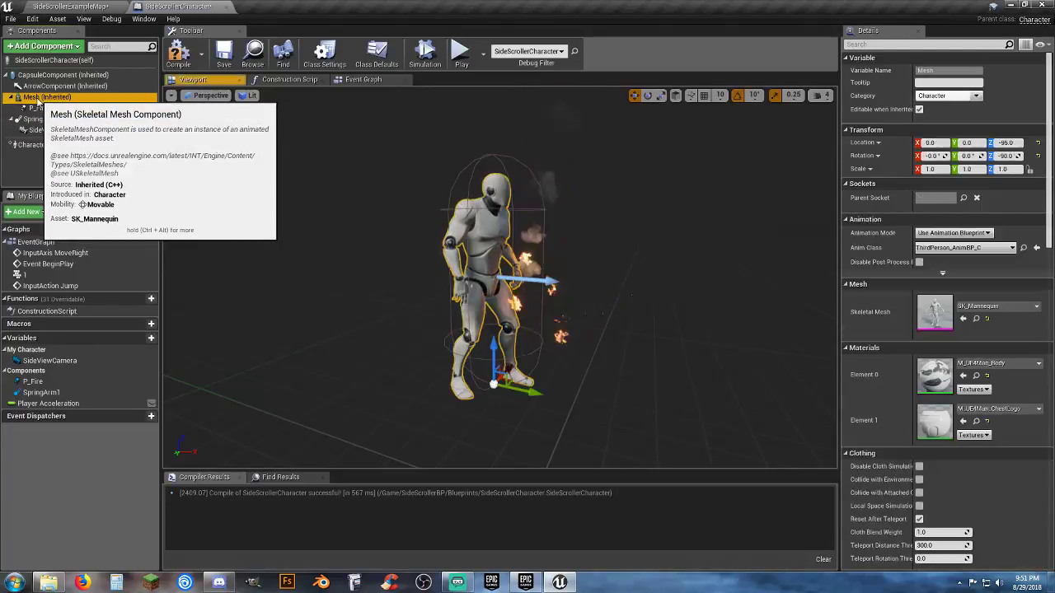
right_click(38, 100)
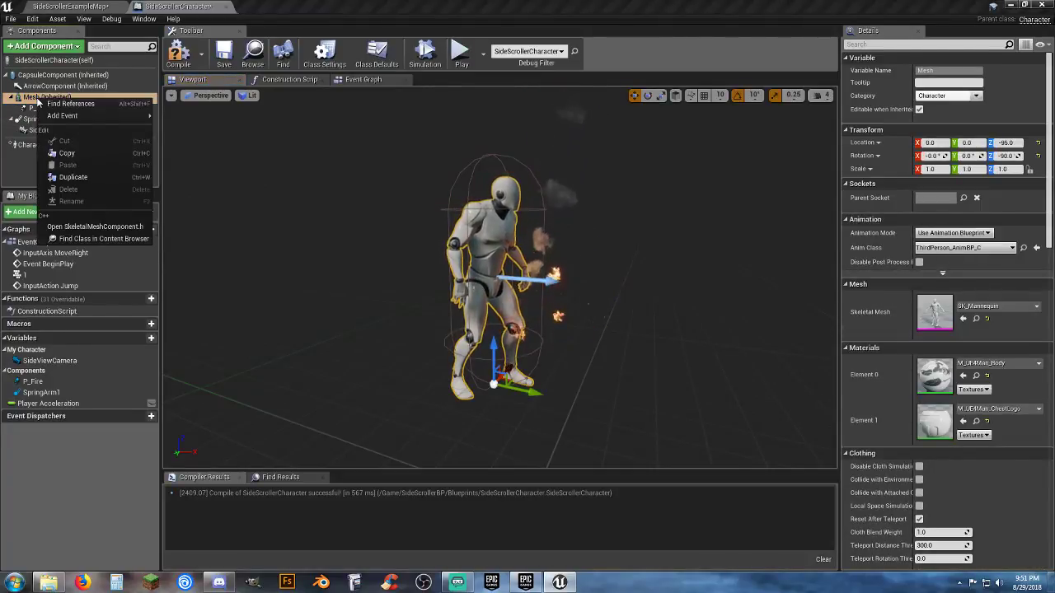
click(45, 46)
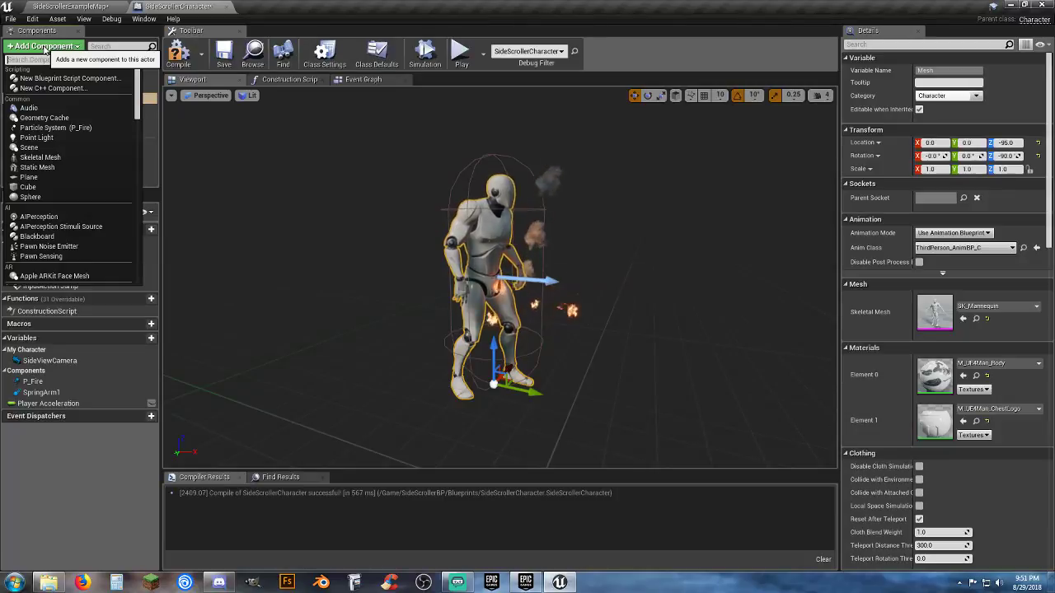
click(59, 129)
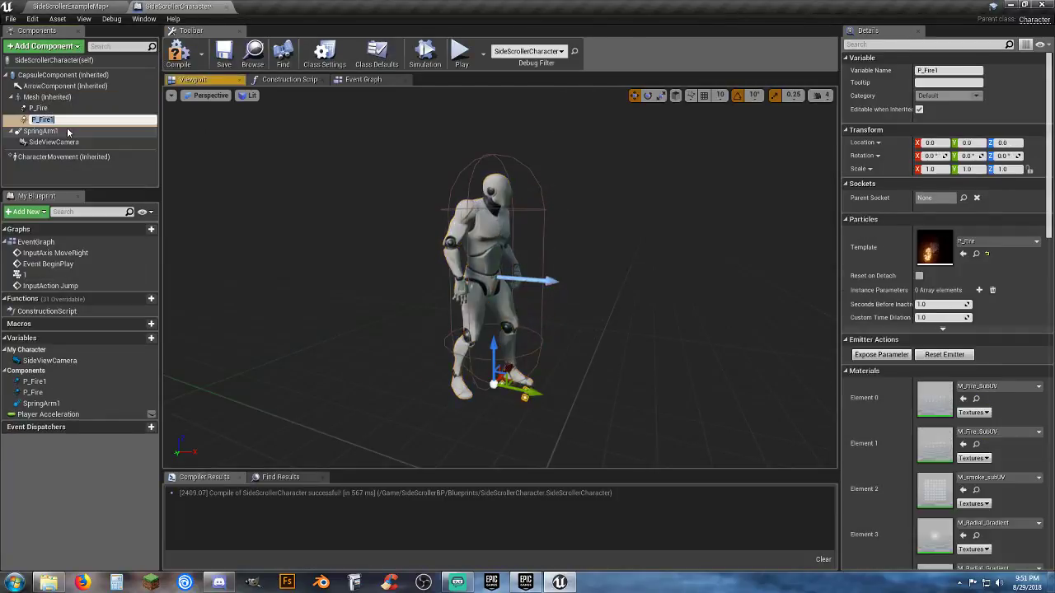
Attach P_Fire1 to the right hand by setting its parent socket to hand_r, and scale it to 0.2 on all axes
click(936, 198)
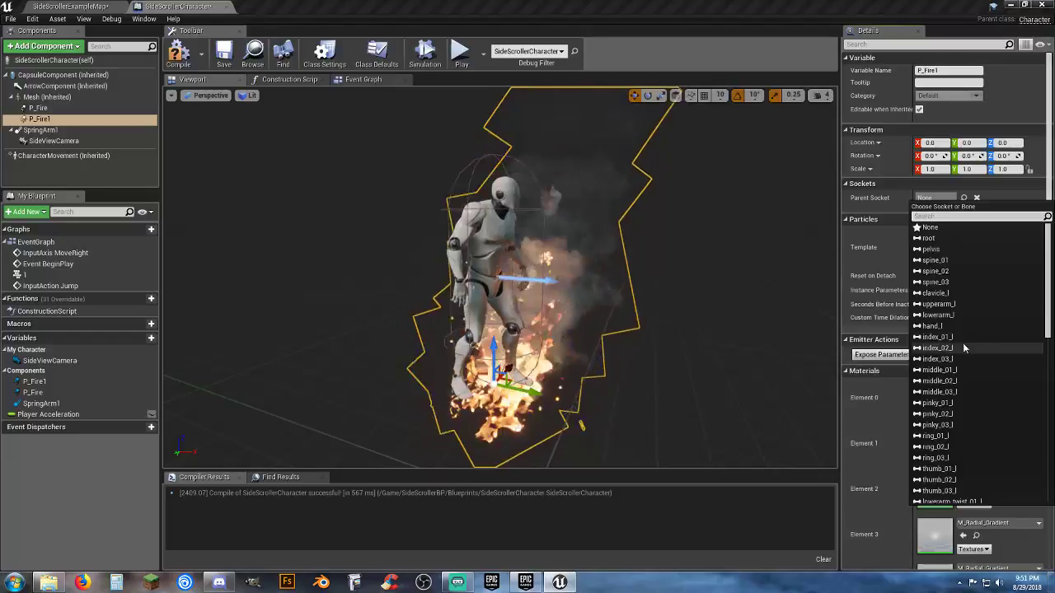
scroll(956, 347, down, 4)
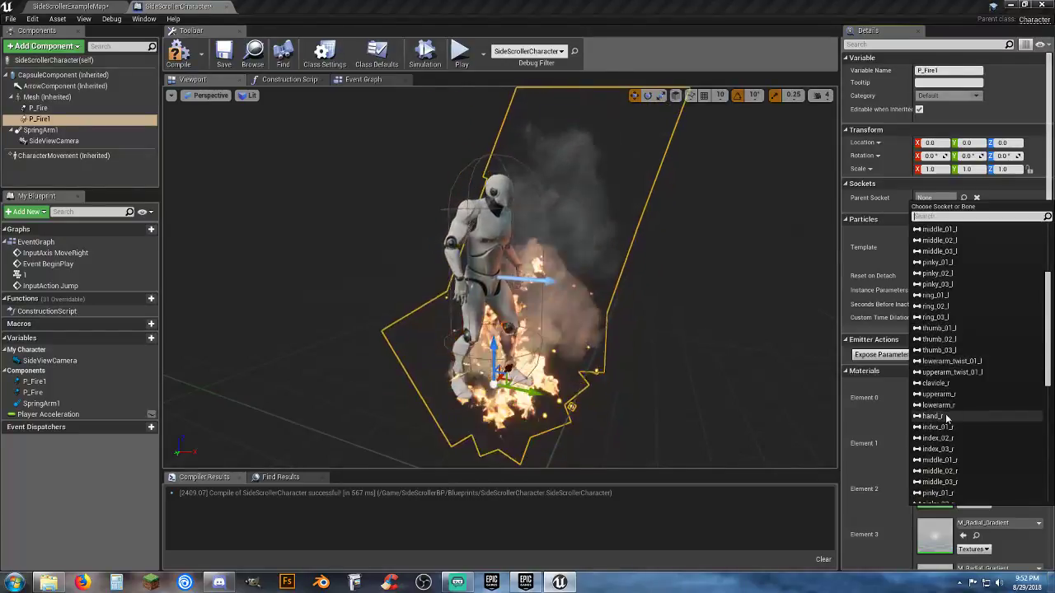
click(934, 416)
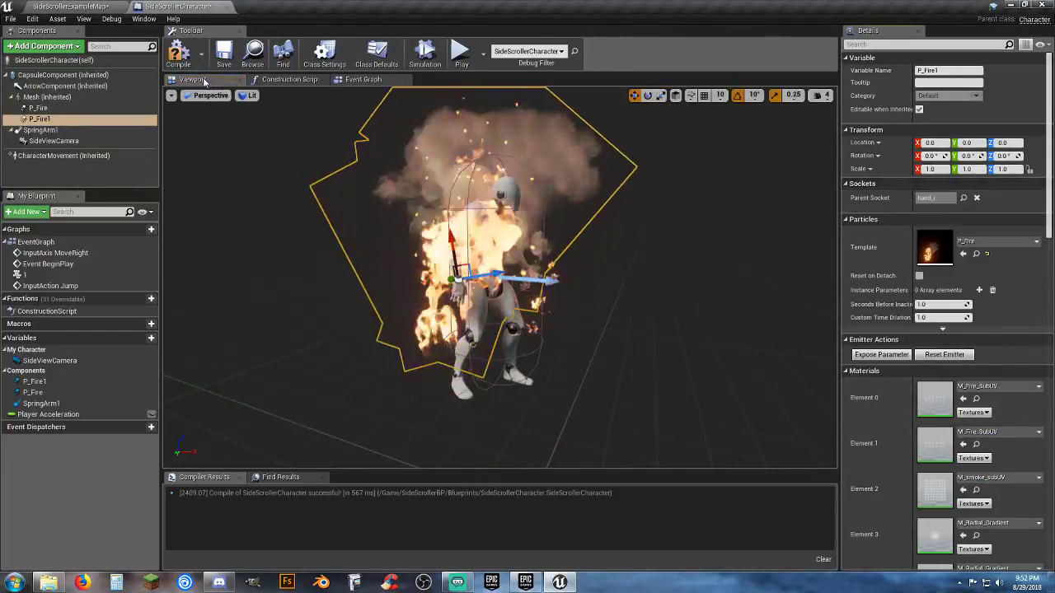
click(37, 108)
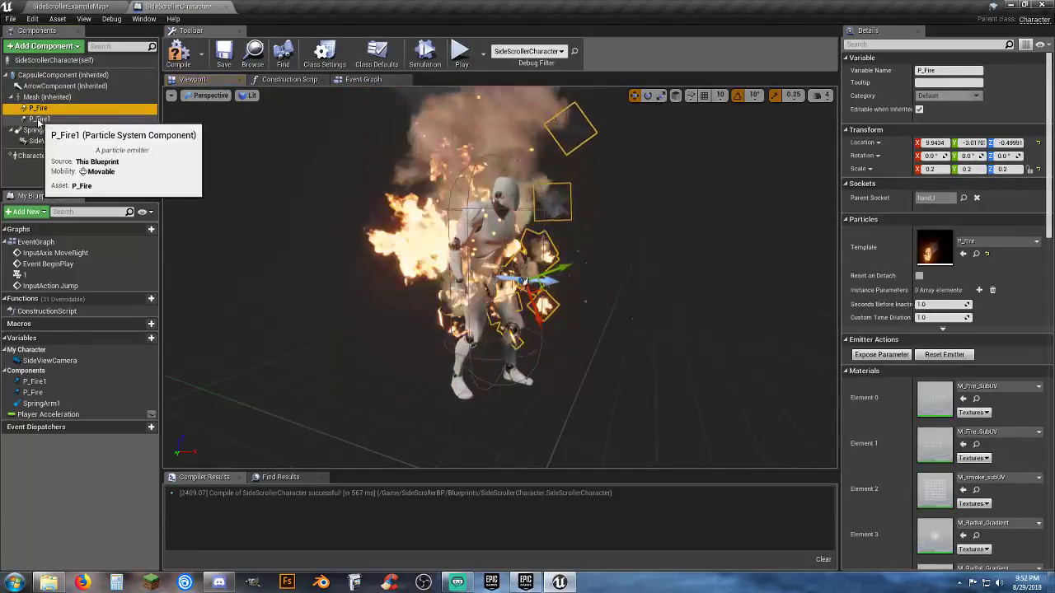
click(39, 119)
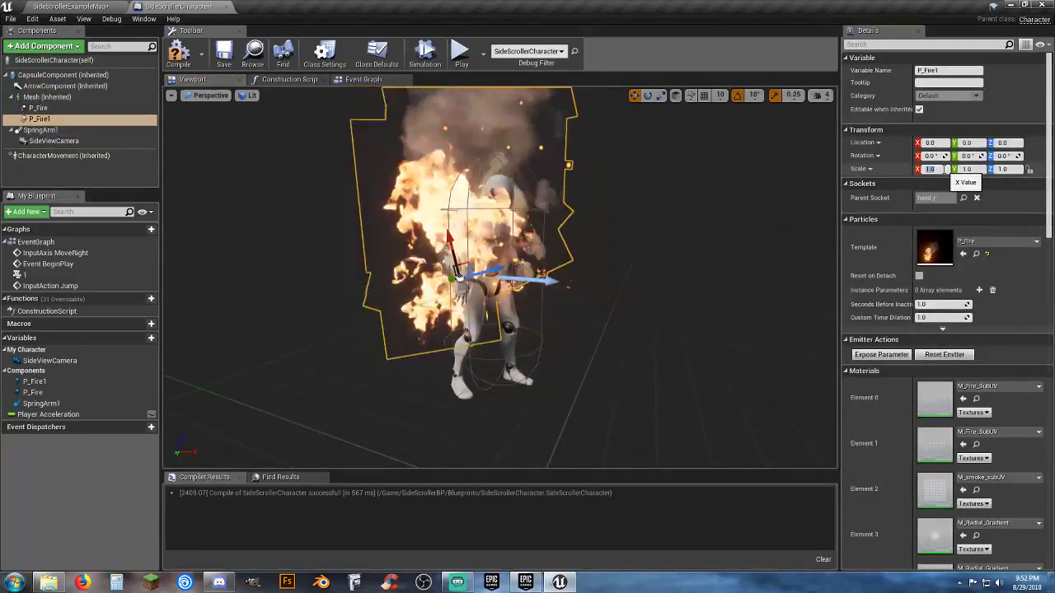
text(0.2)
key(Tab)
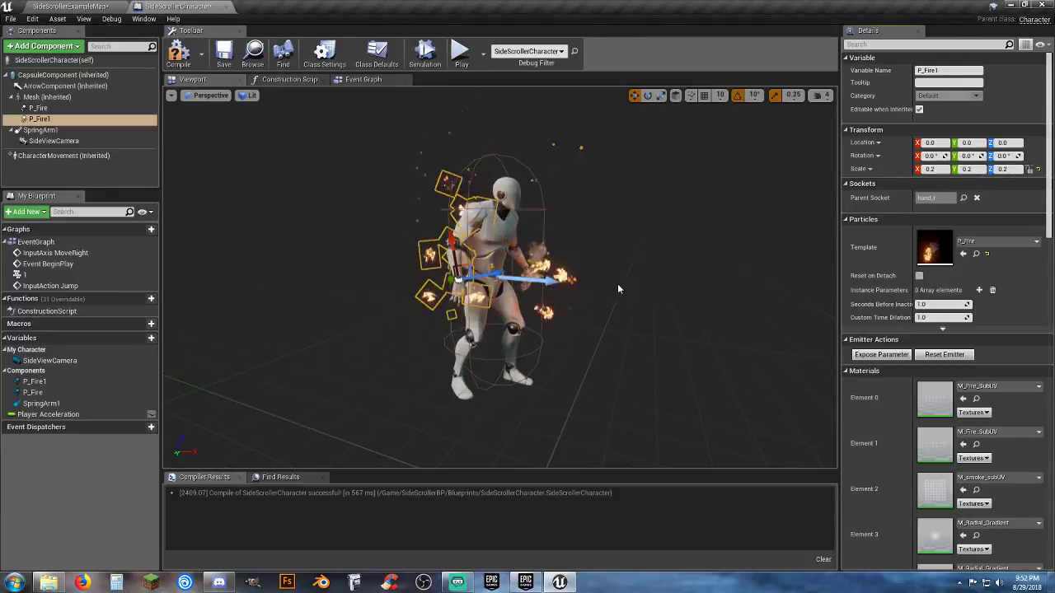
With realtime rendering paused, move P_Fire1 into the right hand at about X -11.1, and turn realtime rendering back on
right_drag(616, 283, 616, 283)
key(w)
click(171, 95)
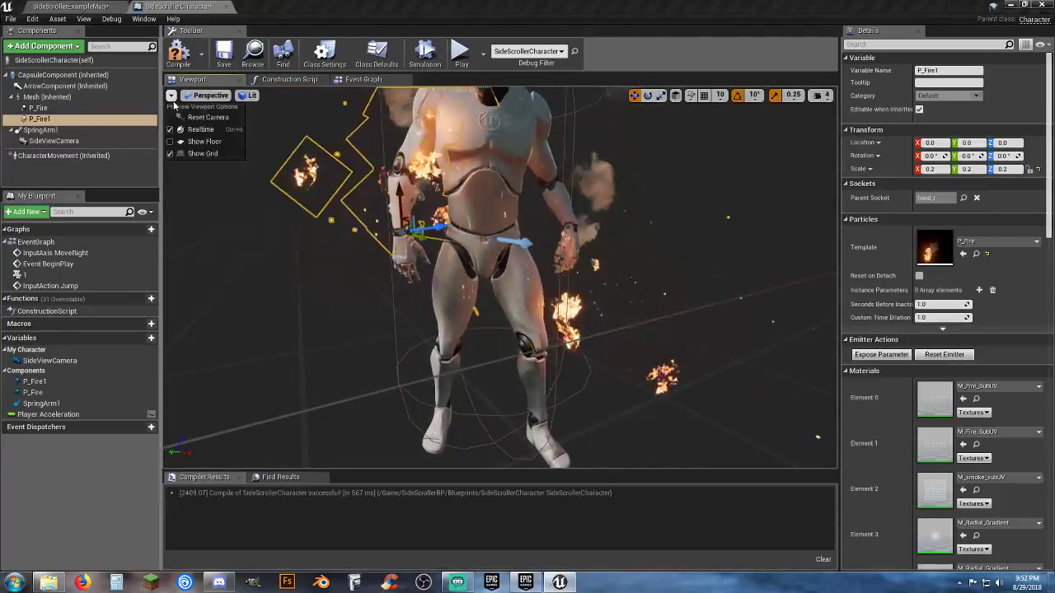
click(200, 129)
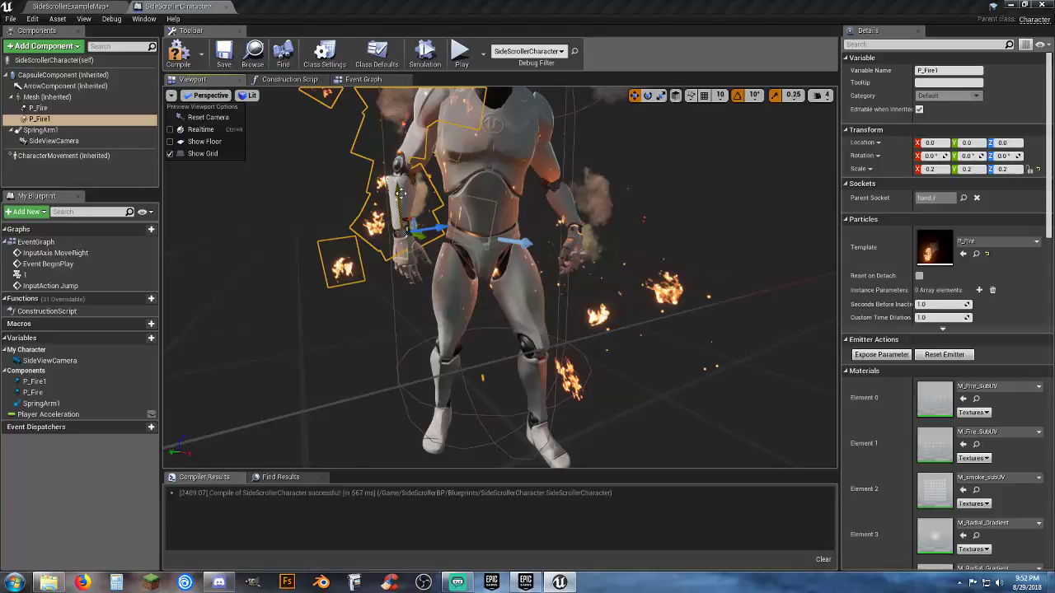
drag(400, 193, 400, 201)
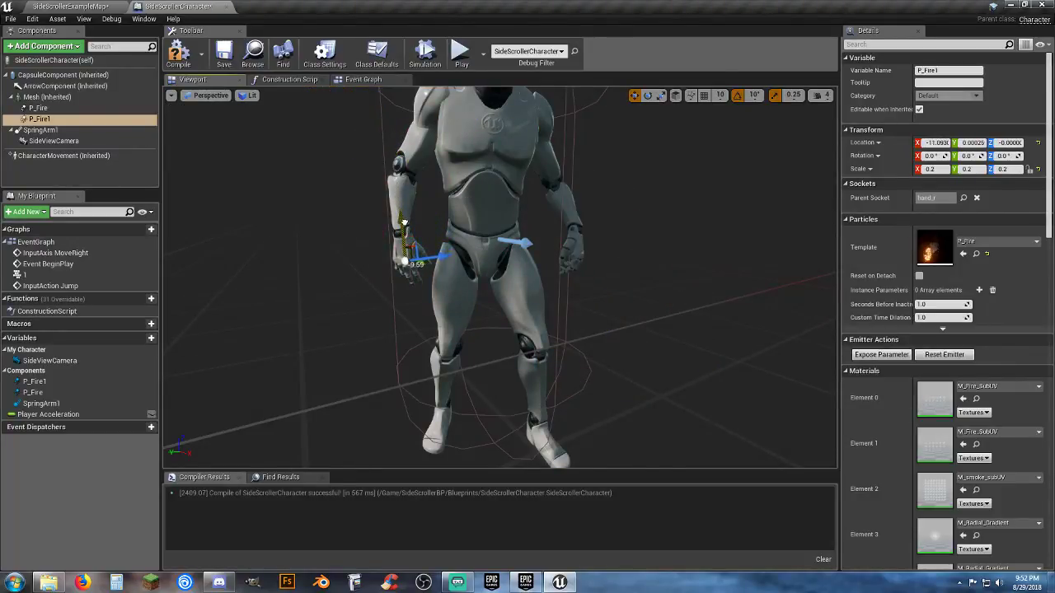
right_drag(429, 239, 430, 239)
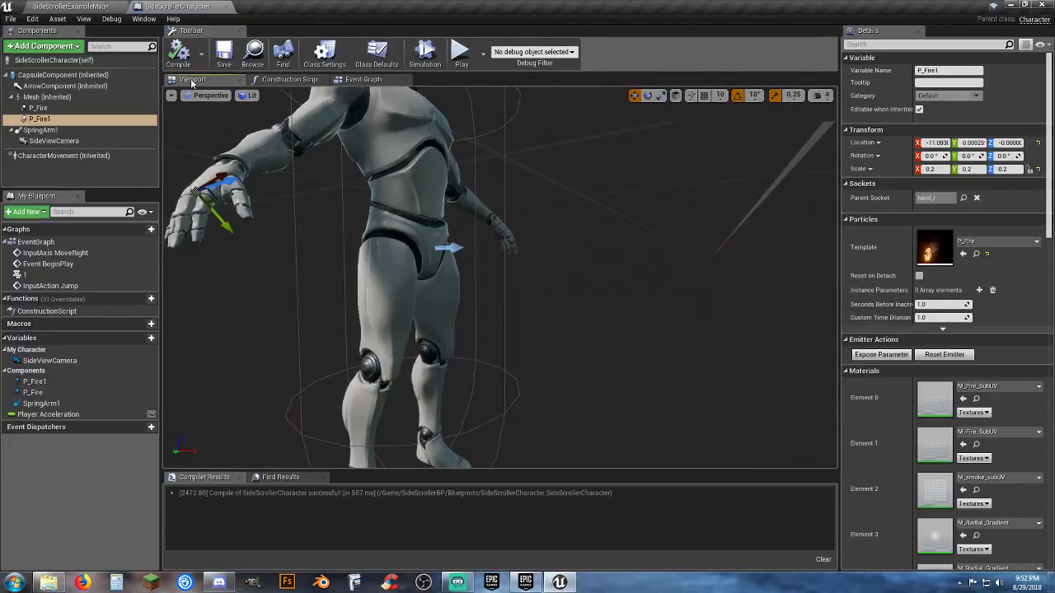
click(171, 95)
click(171, 129)
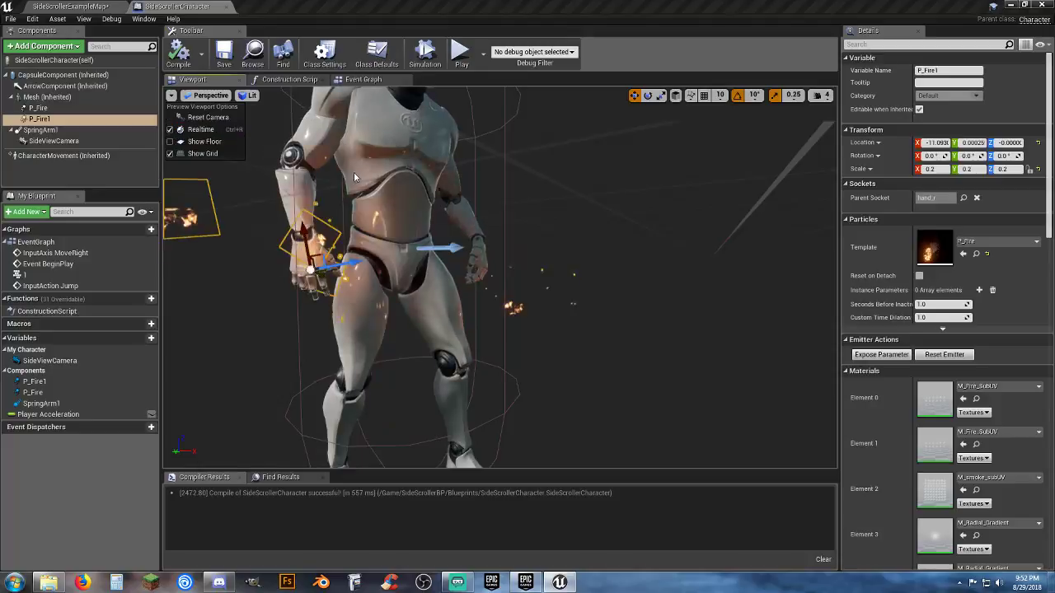
Play-test SideScrollerExampleMap to check the fire on both hands, and stop the session
click(72, 6)
click(531, 42)
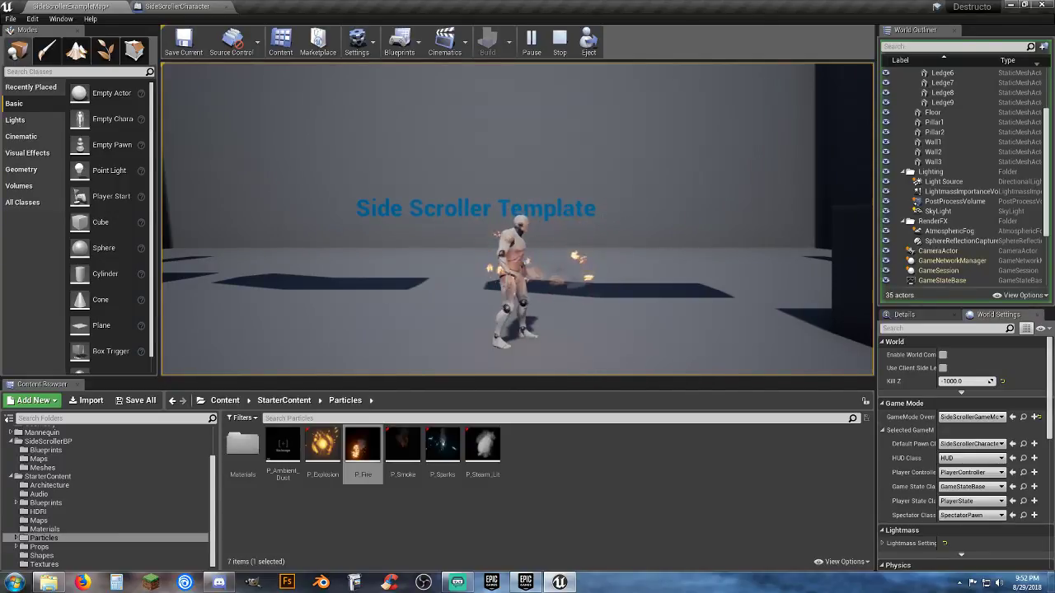
key(Escape)
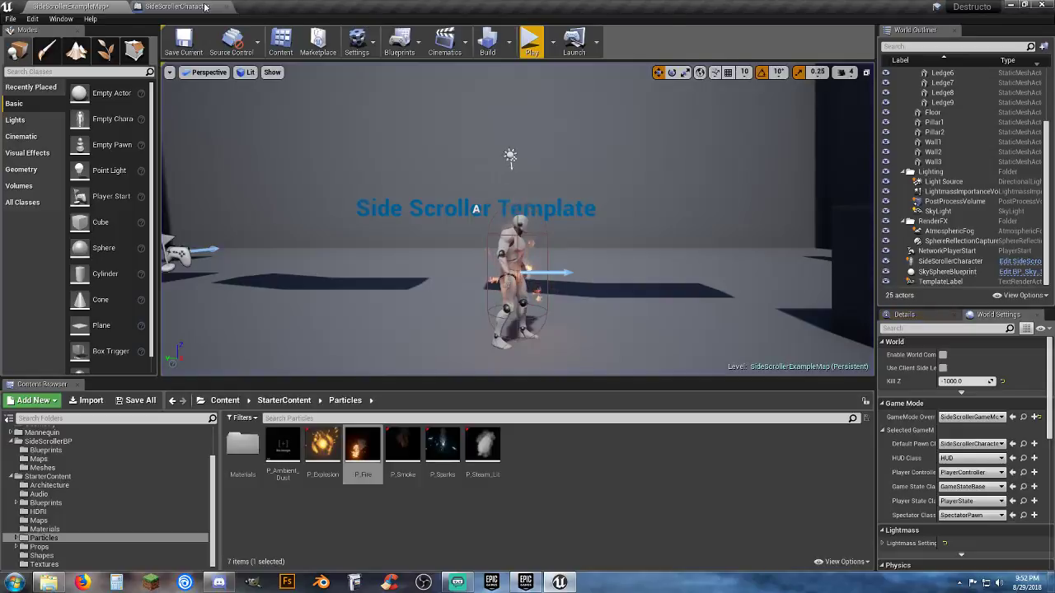
In SideScrollerCharacter's Event Graph, shift the Delay, Set Anim Instance Class and Activate nodes away from Play Animation to make room between them
click(177, 6)
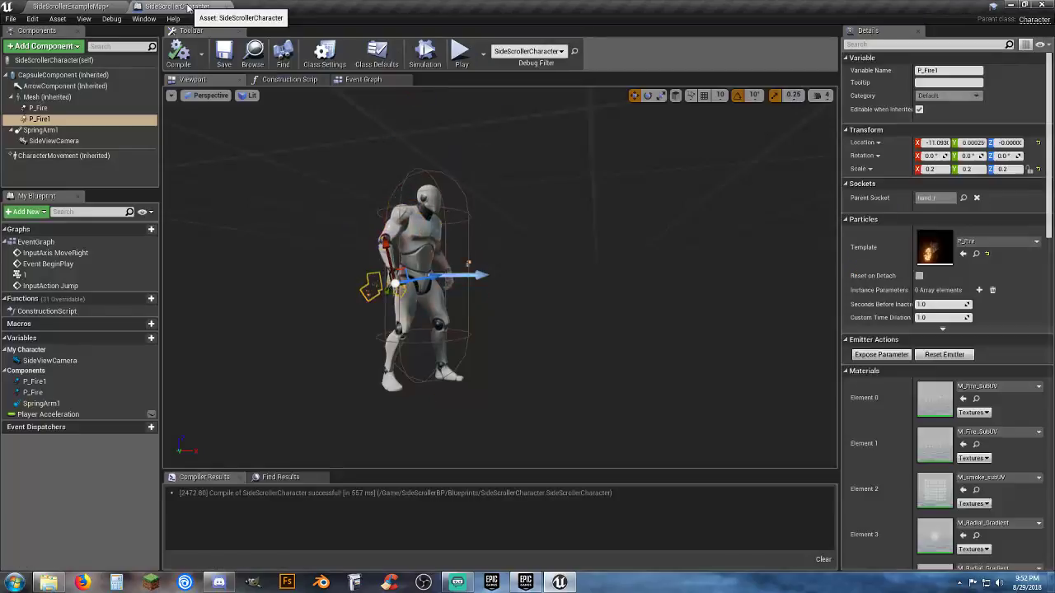
click(364, 79)
right_drag(458, 228, 471, 280)
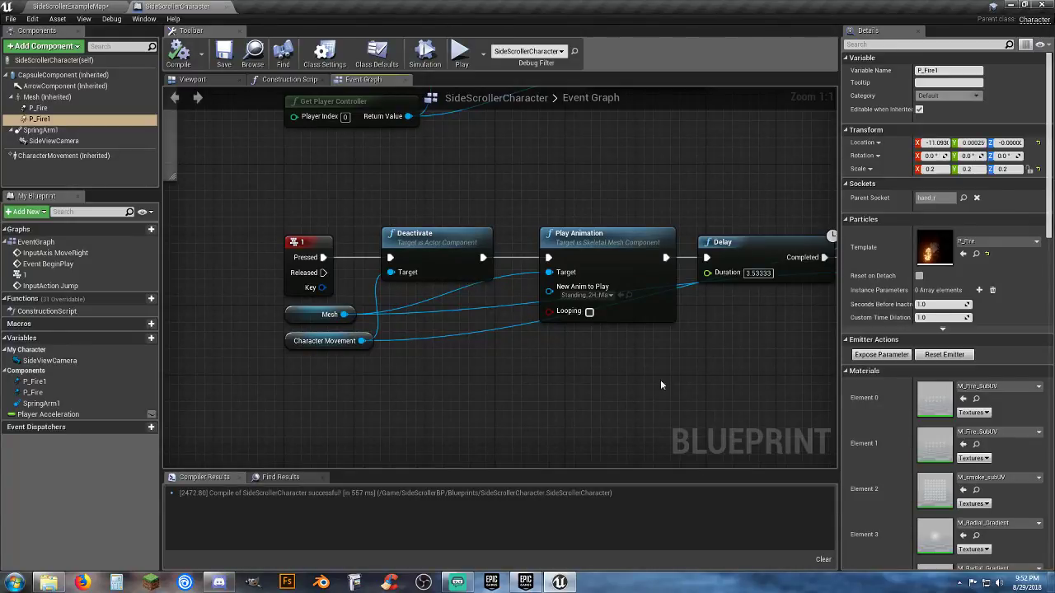
right_drag(741, 261, 538, 259)
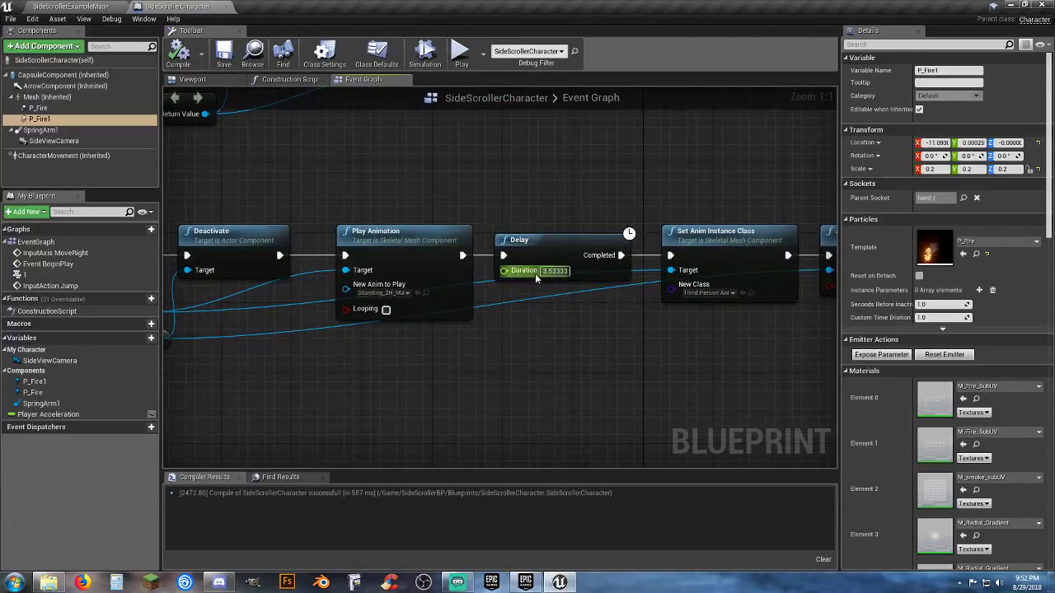
right_drag(616, 319, 548, 331)
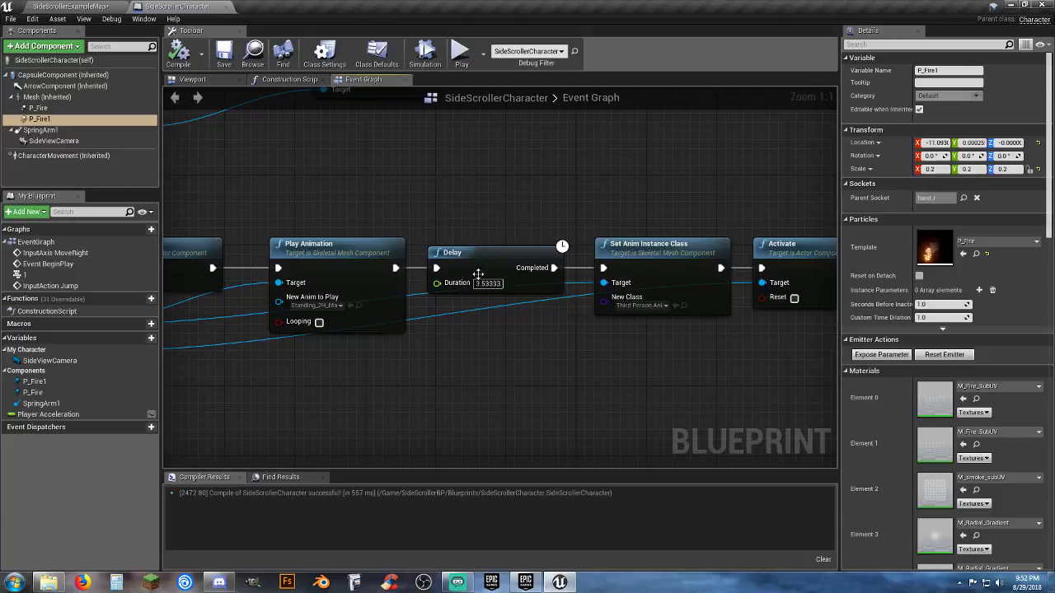
right_drag(729, 352, 624, 330)
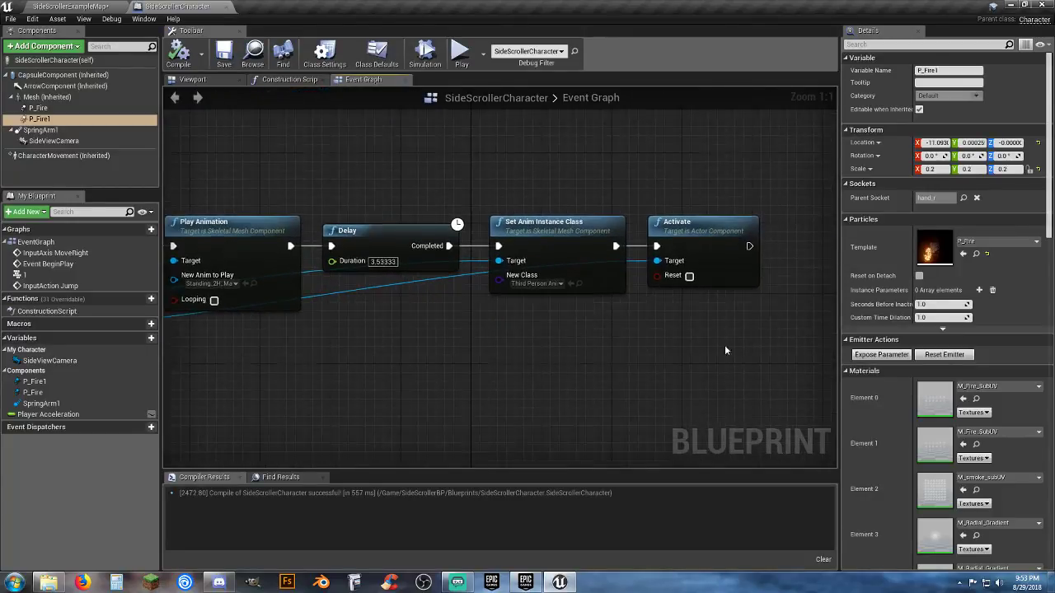
drag(727, 345, 523, 234)
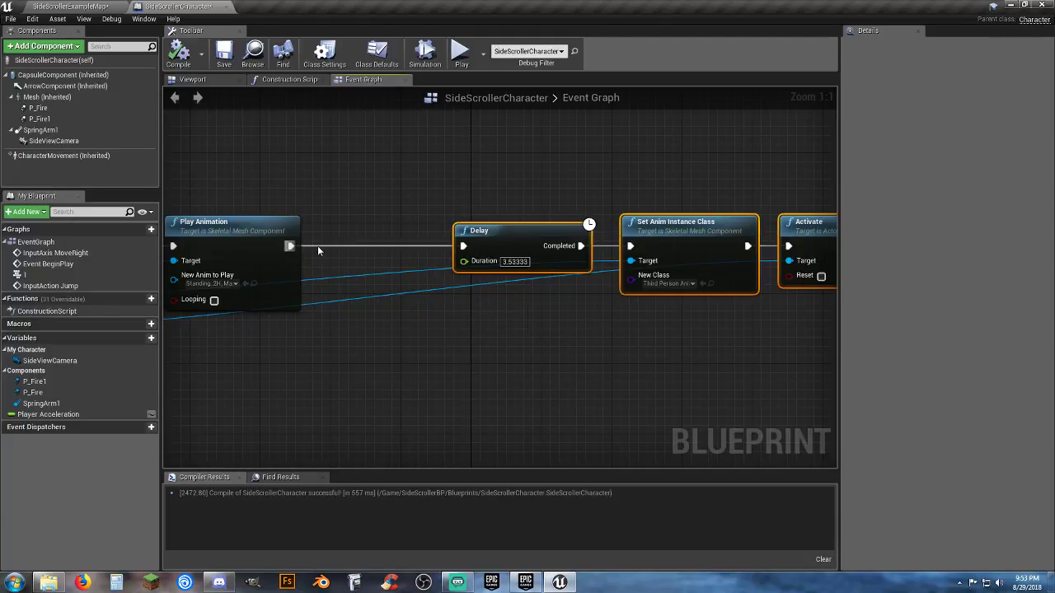
Insert a Sequence node between Play Animation and Delay in the 1 key's chain
drag(290, 245, 333, 245)
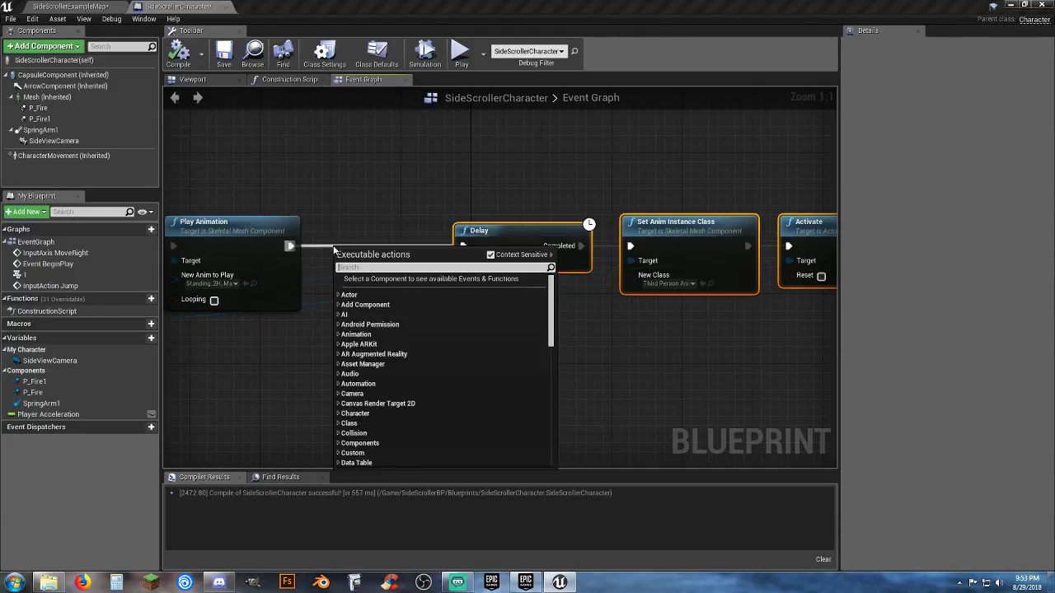
text(seq)
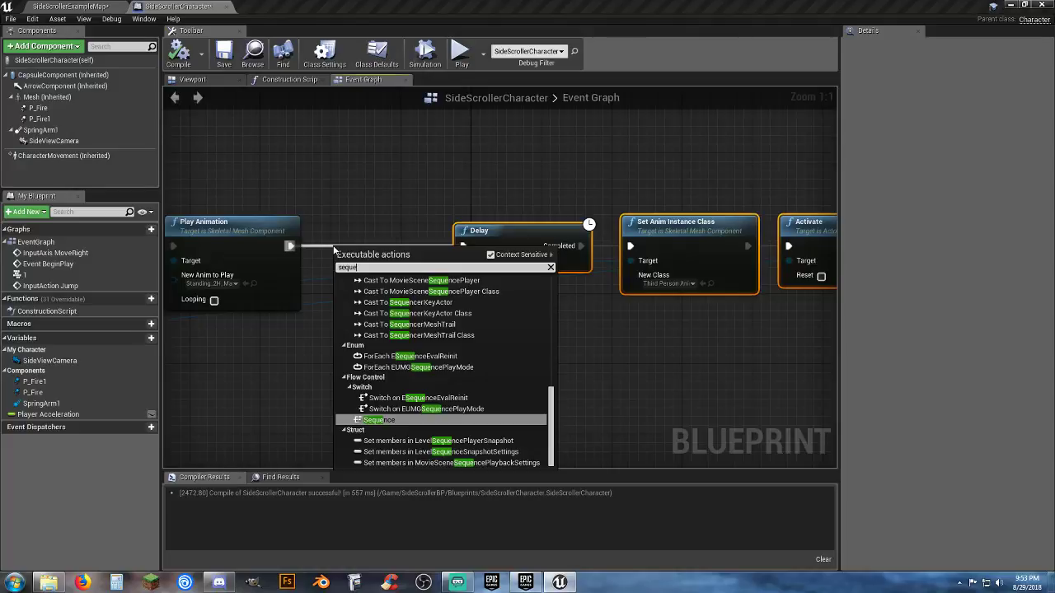
text(ue)
click(379, 420)
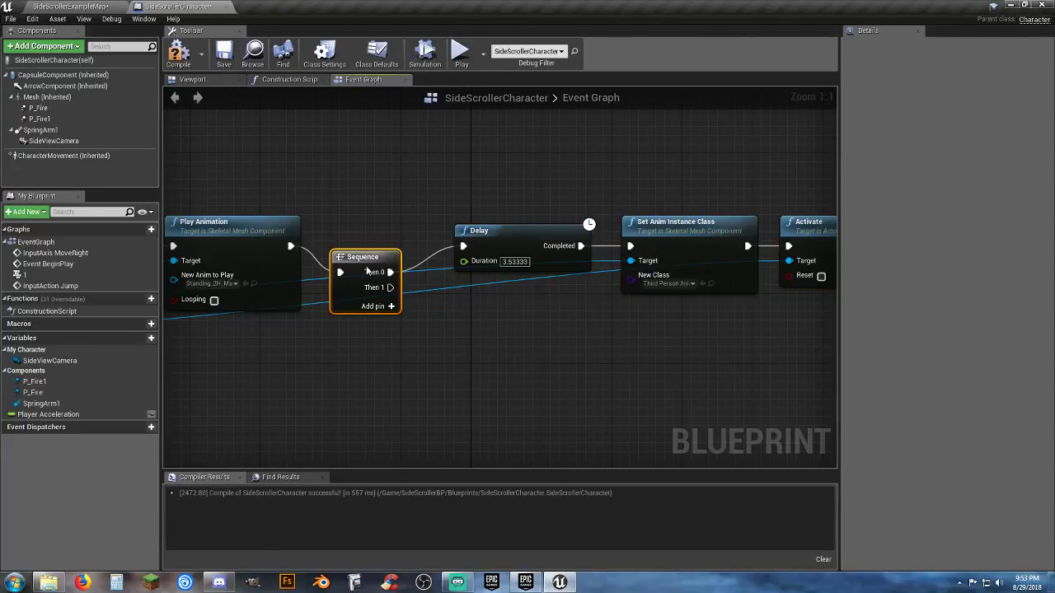
Line up the Sequence node with its neighbours, and add a Delay node on its Then 1 output, placed beneath the existing Delay
drag(368, 264, 468, 341)
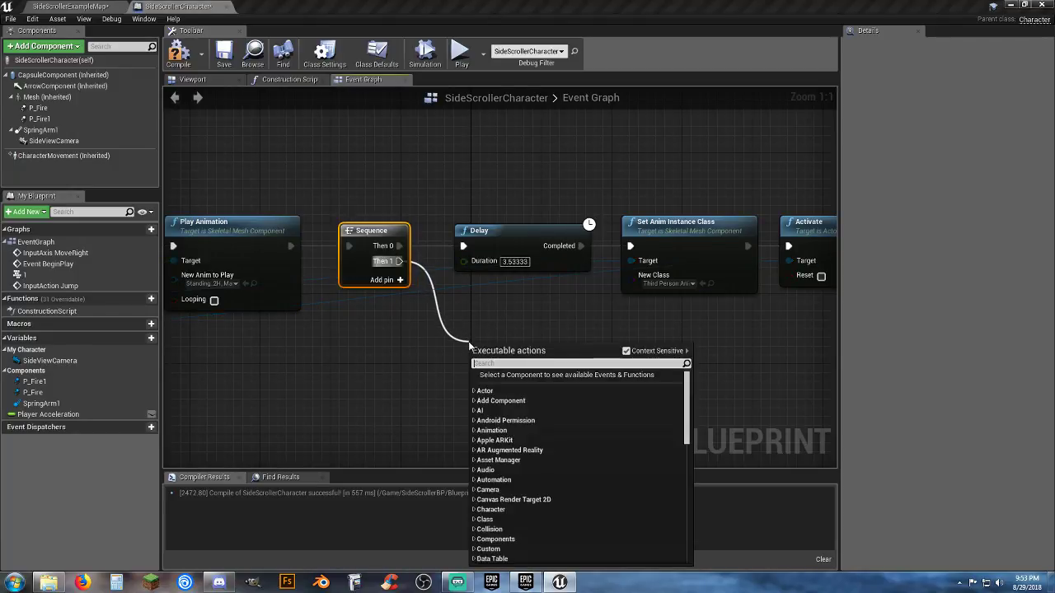
text(delay)
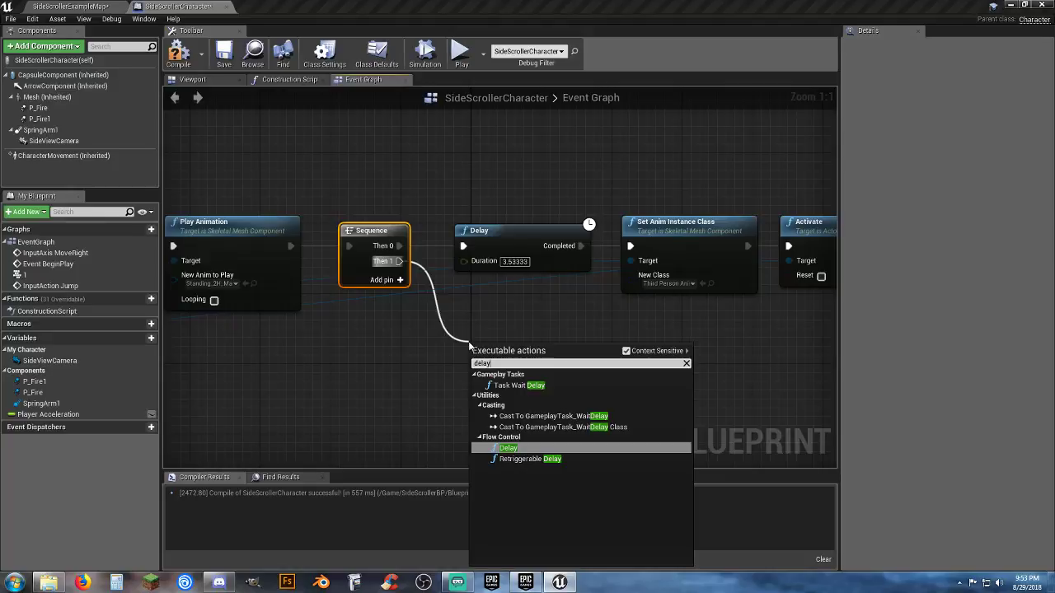
click(521, 449)
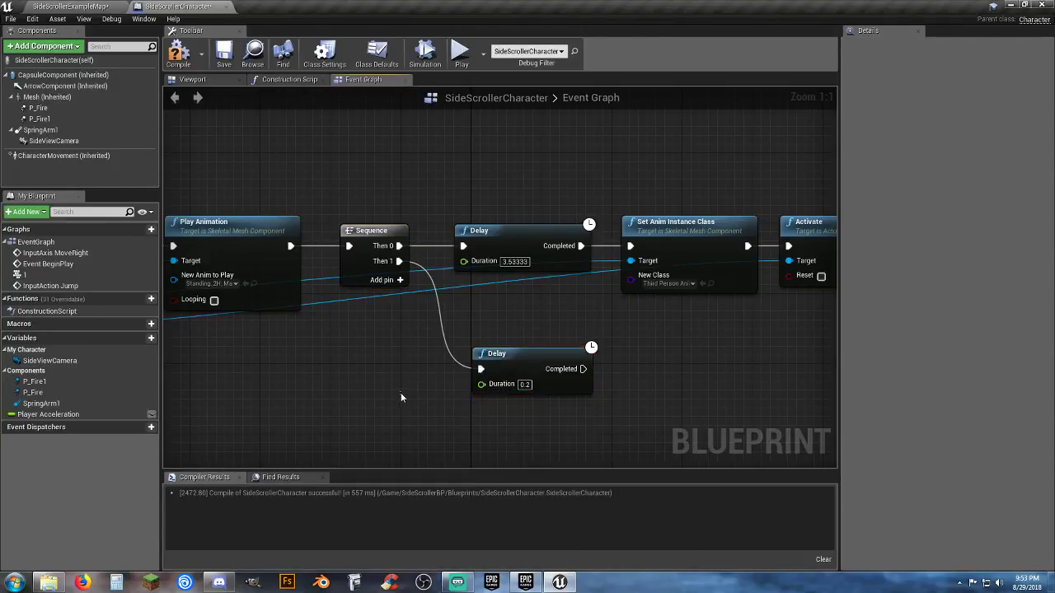
drag(506, 353, 488, 353)
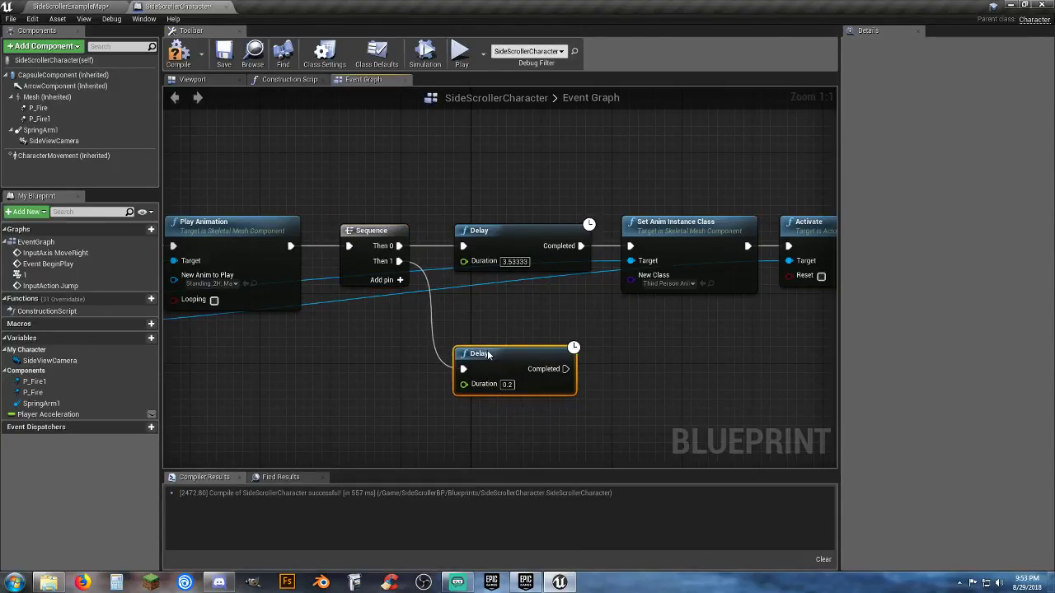
Turn off the Visible rendering option on both the P_Fire and P_Fire1 components
click(78, 110)
scroll(905, 293, down, 1)
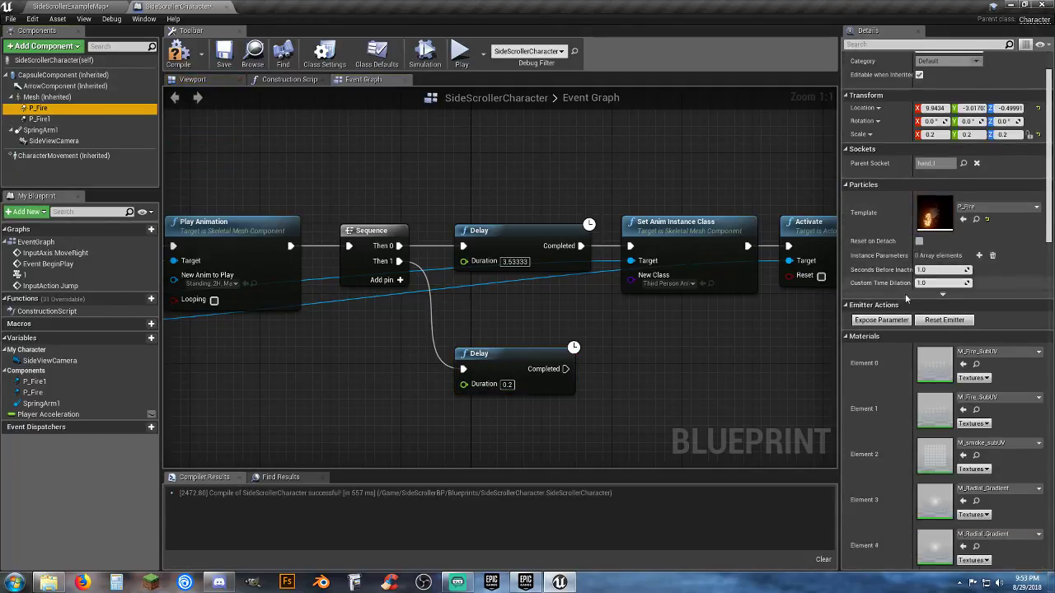
scroll(905, 293, down, 10)
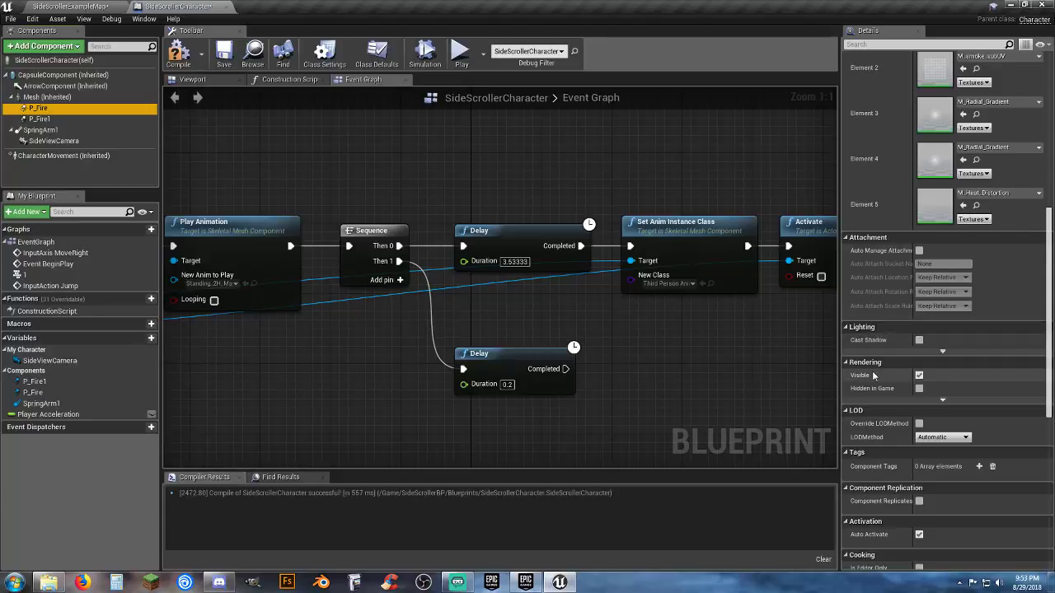
click(919, 375)
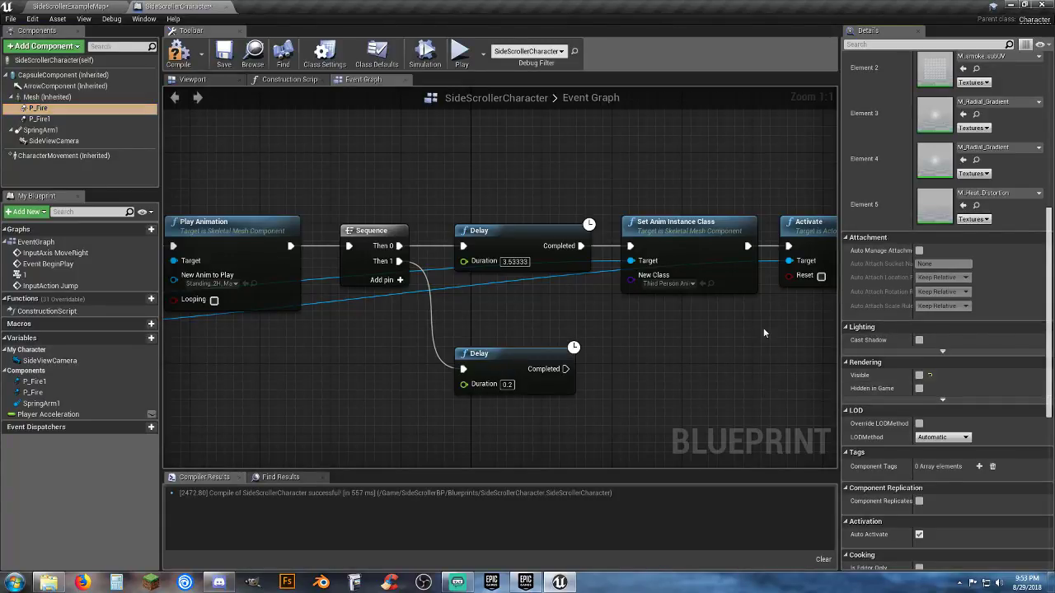
click(68, 121)
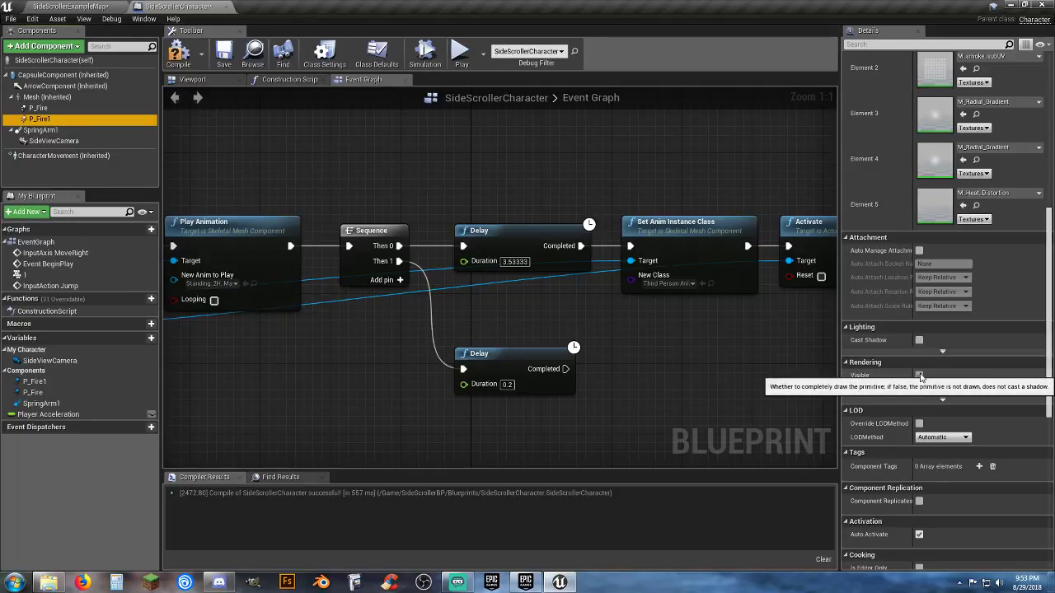
click(919, 375)
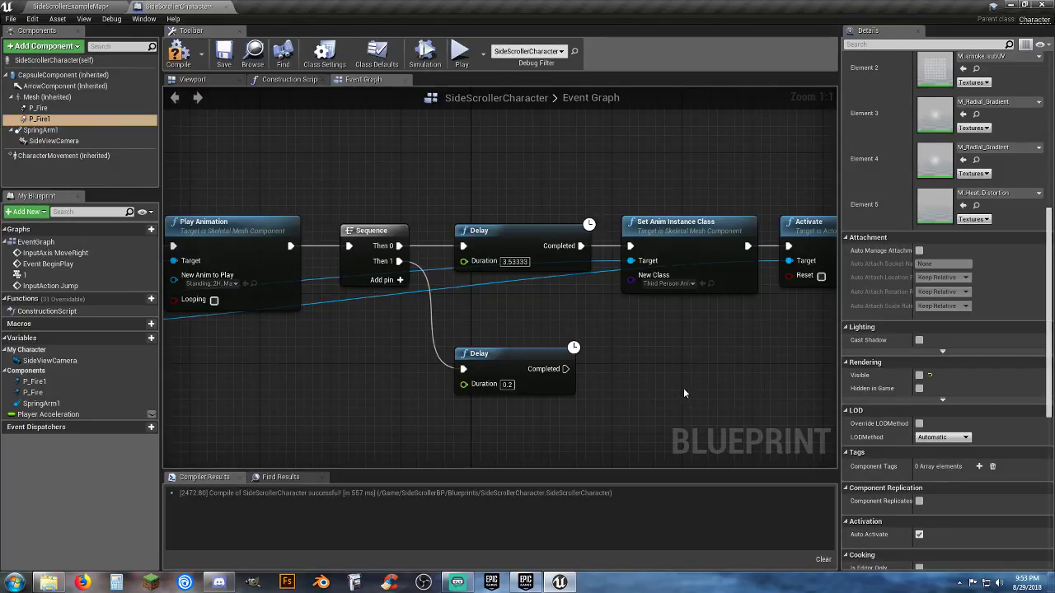
Add reference nodes for P_Fire and P_Fire1 to the Event Graph, stacked beneath the Delay on the Sequence's Then 1 output
right_drag(453, 388, 411, 296)
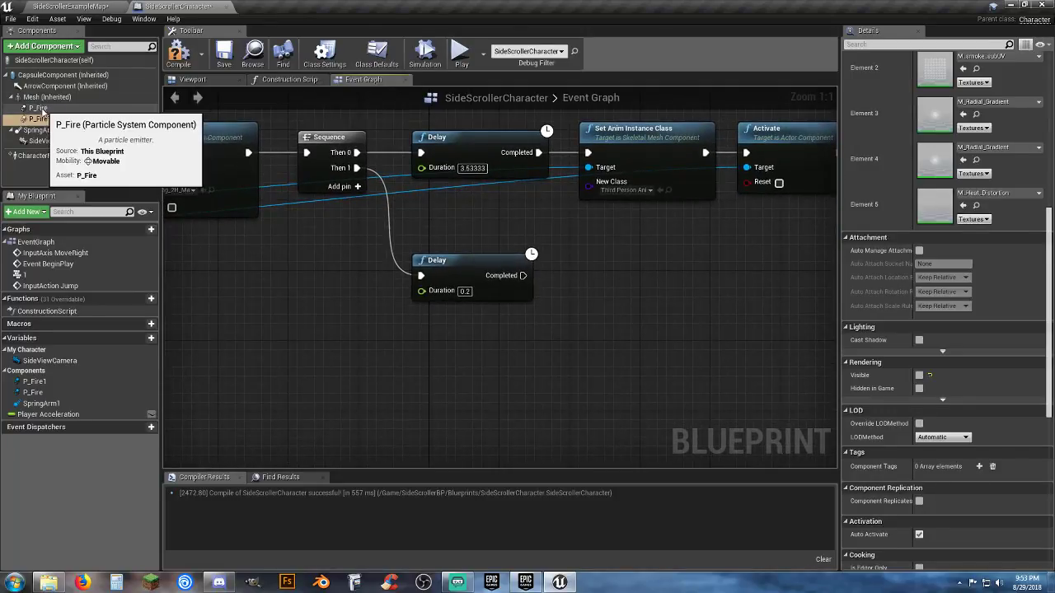
drag(37, 108, 318, 253)
drag(469, 315, 465, 325)
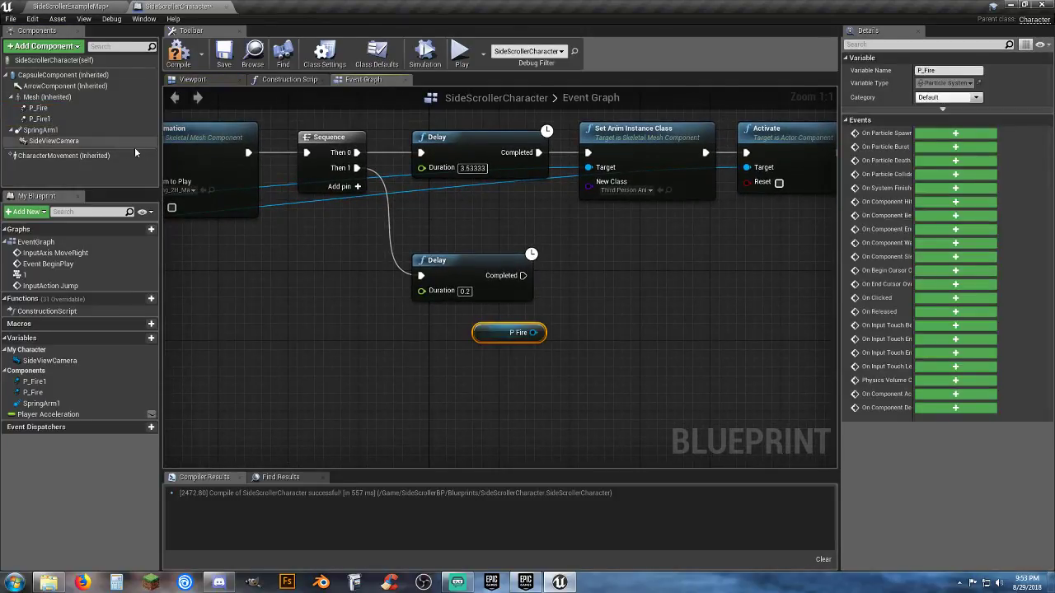
drag(39, 118, 269, 254)
mouse_move(476, 353)
mouse_down()
mouse_move(489, 356)
mouse_move(483, 361)
mouse_up()
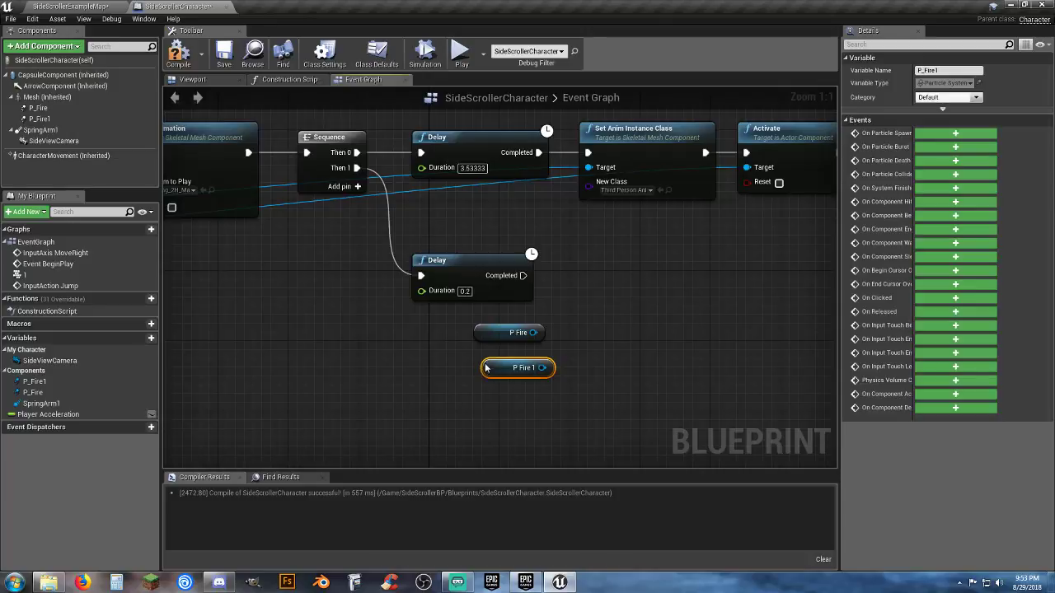
drag(487, 367, 484, 328)
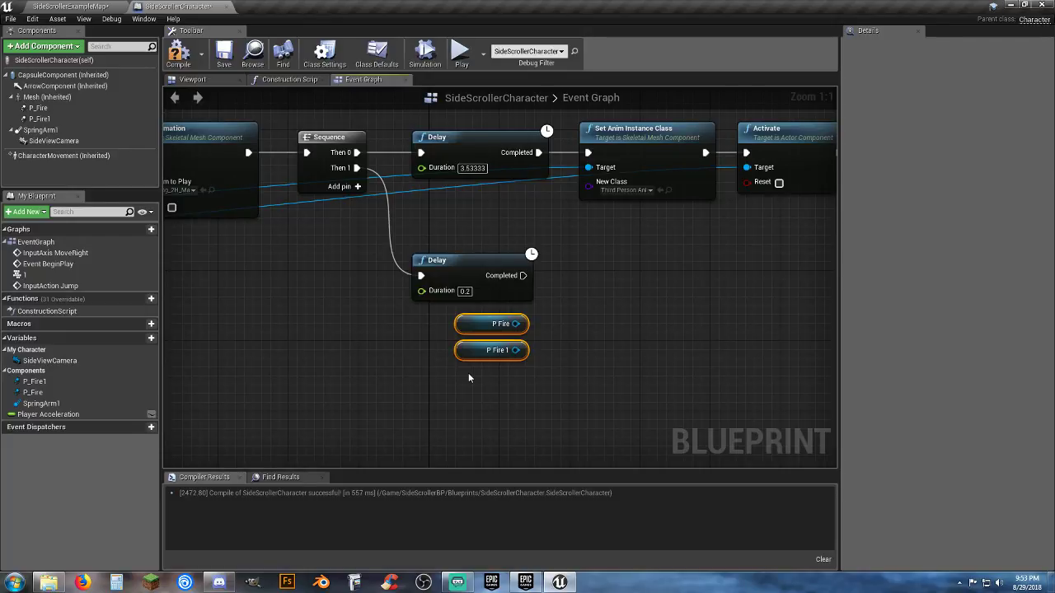
right_drag(468, 378, 493, 382)
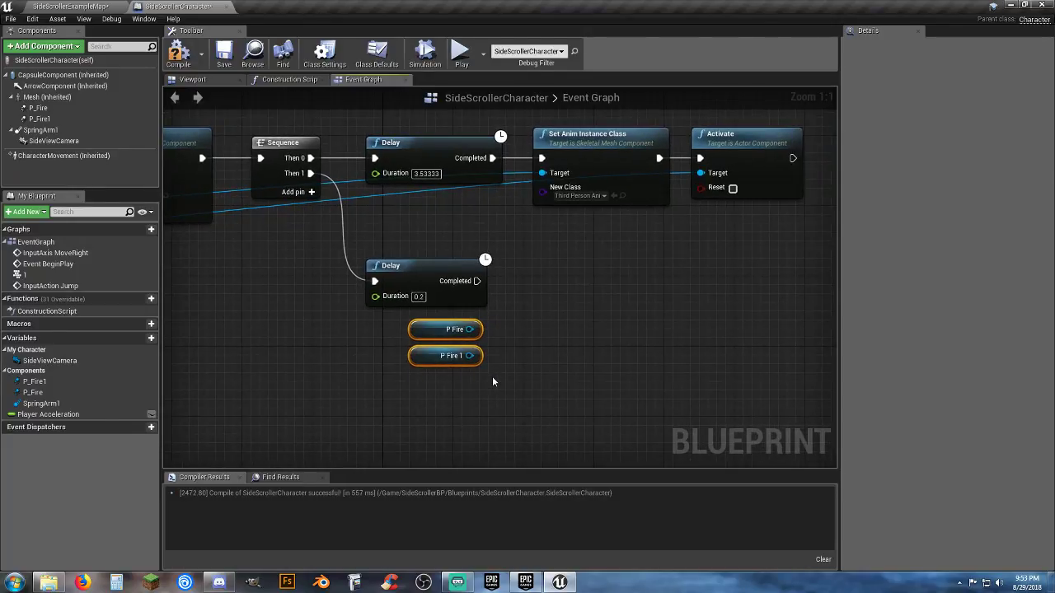
click(493, 381)
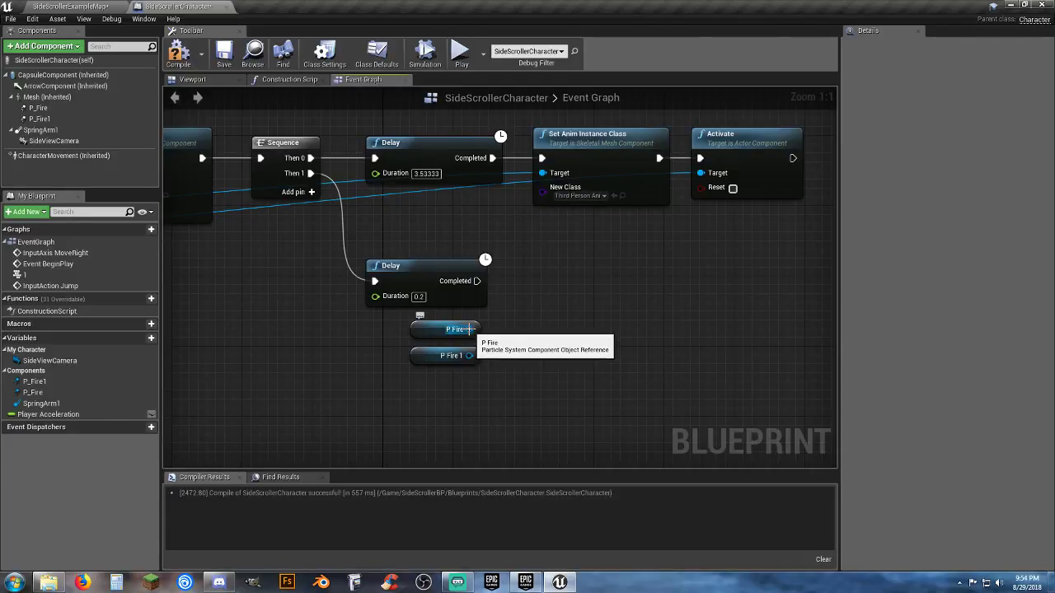
Add a Set Visibility node after the Then 1 Delay with New Visibility enabled, targeting both P Fire and P Fire 1
drag(469, 330, 556, 288)
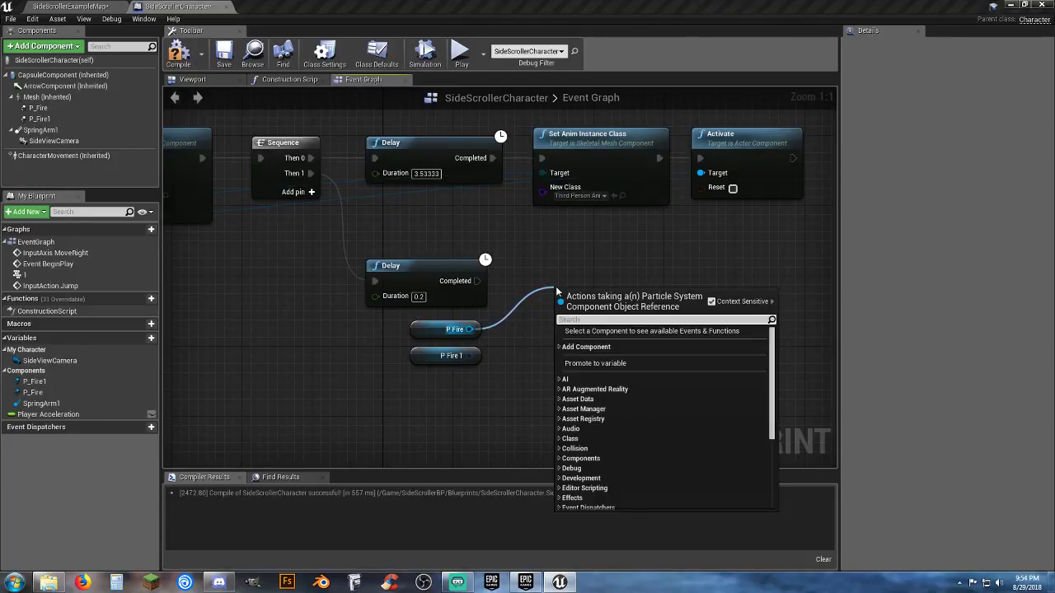
text(setvis)
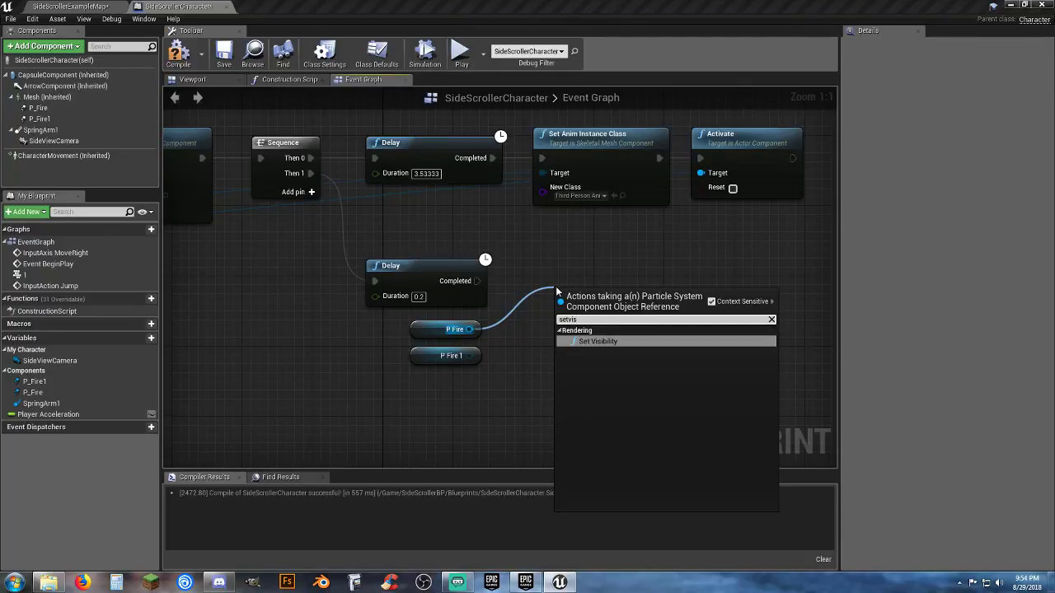
click(614, 341)
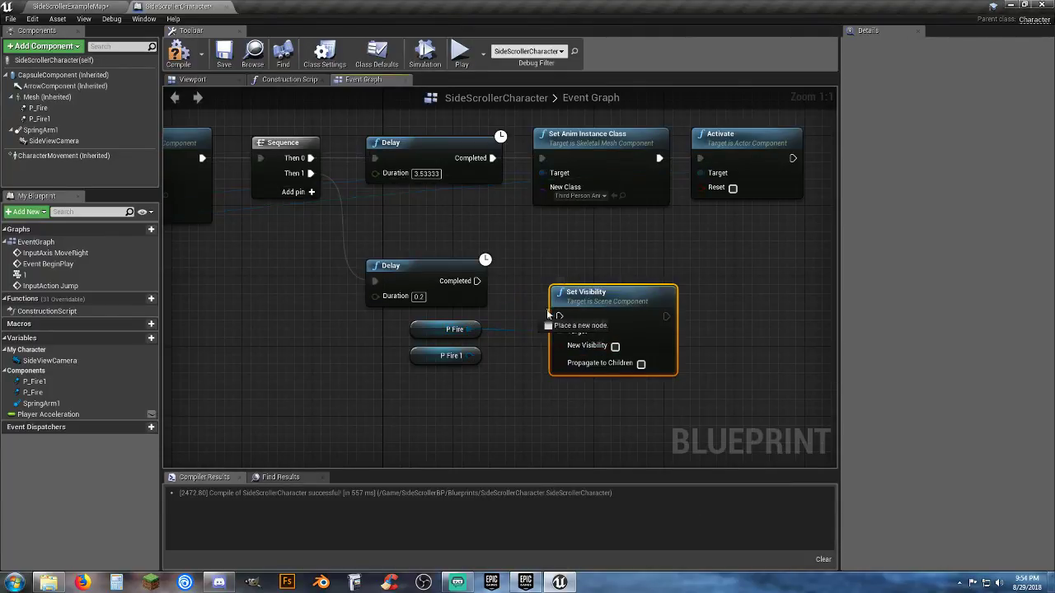
drag(606, 333, 589, 298)
click(597, 310)
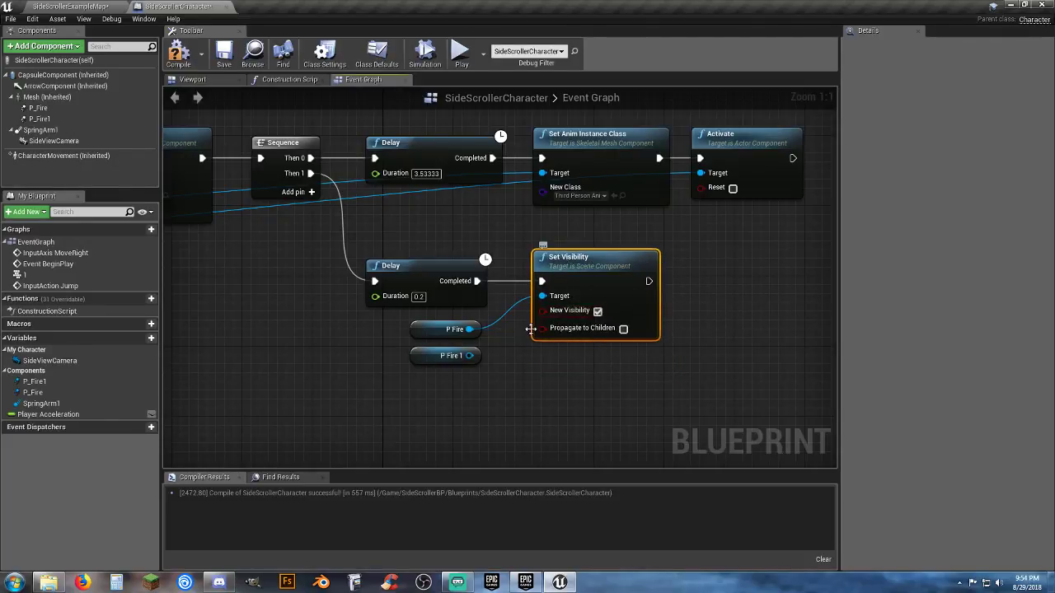
drag(469, 355, 541, 296)
right_drag(570, 367, 484, 344)
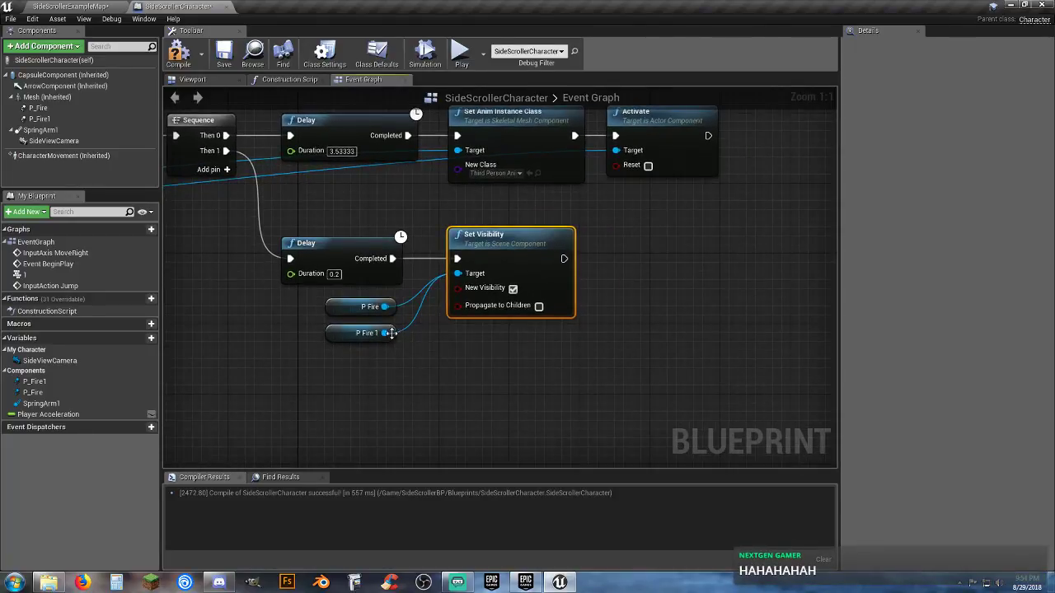
Set the Then 1 Delay's duration to 1 and chain a second Set Visibility node for P Fire after the first, leaving space between them
drag(384, 307, 658, 297)
text(setvi)
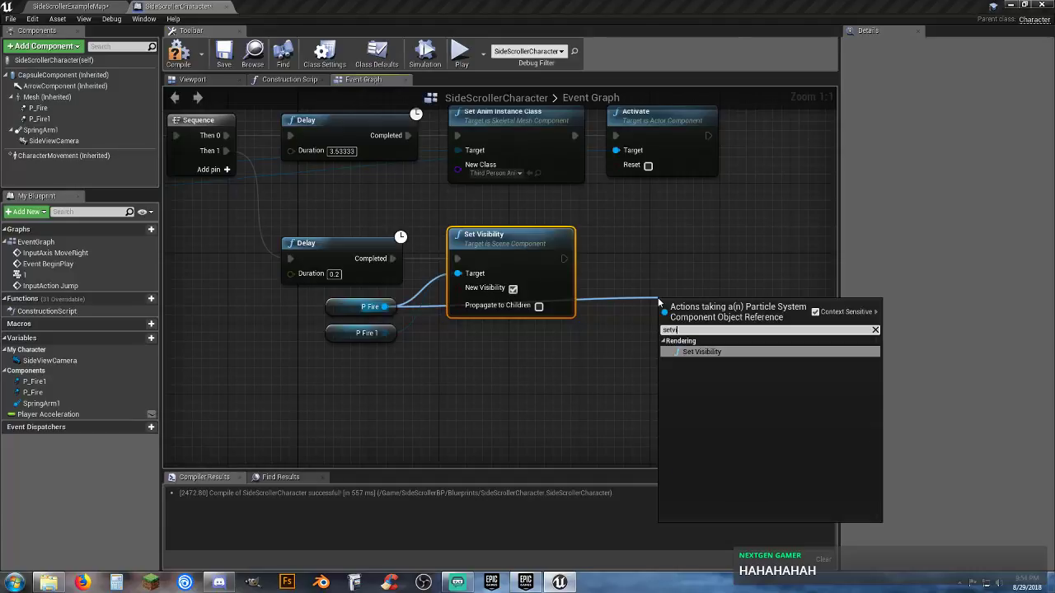
click(707, 352)
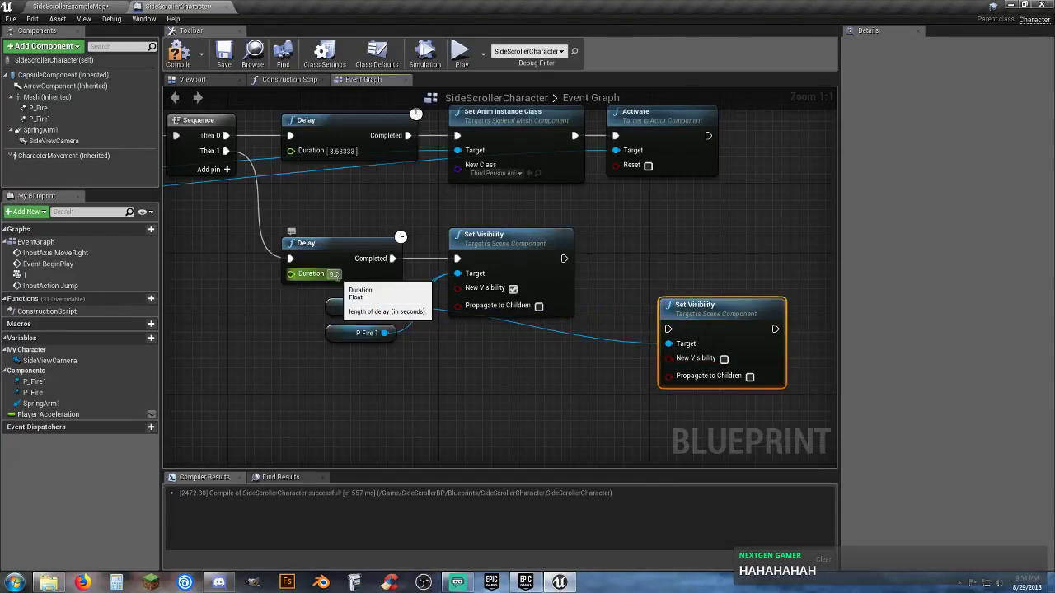
text(1)
key(Return)
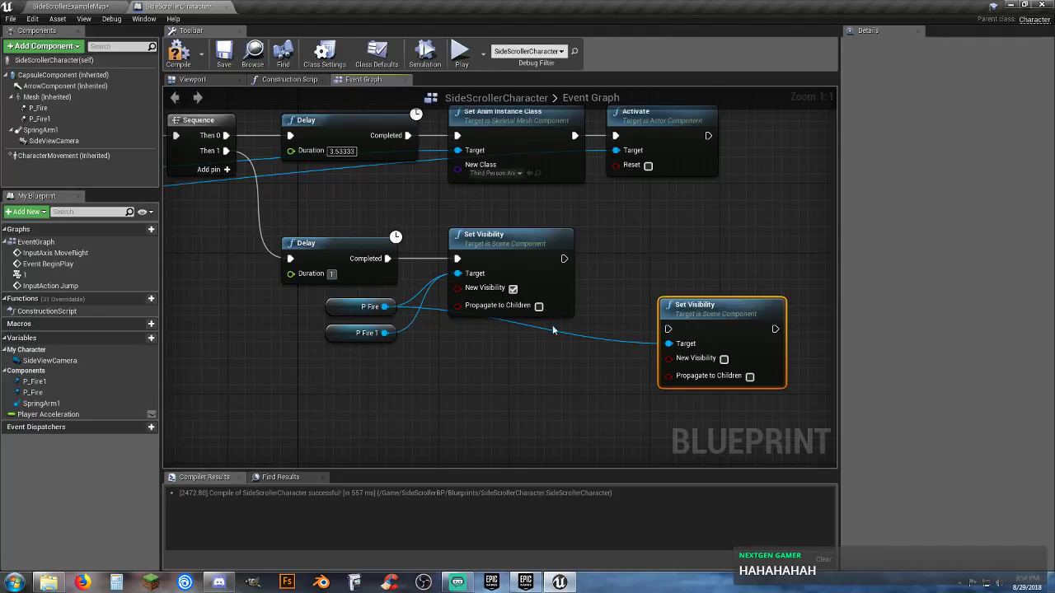
drag(669, 329, 564, 259)
drag(702, 315, 803, 248)
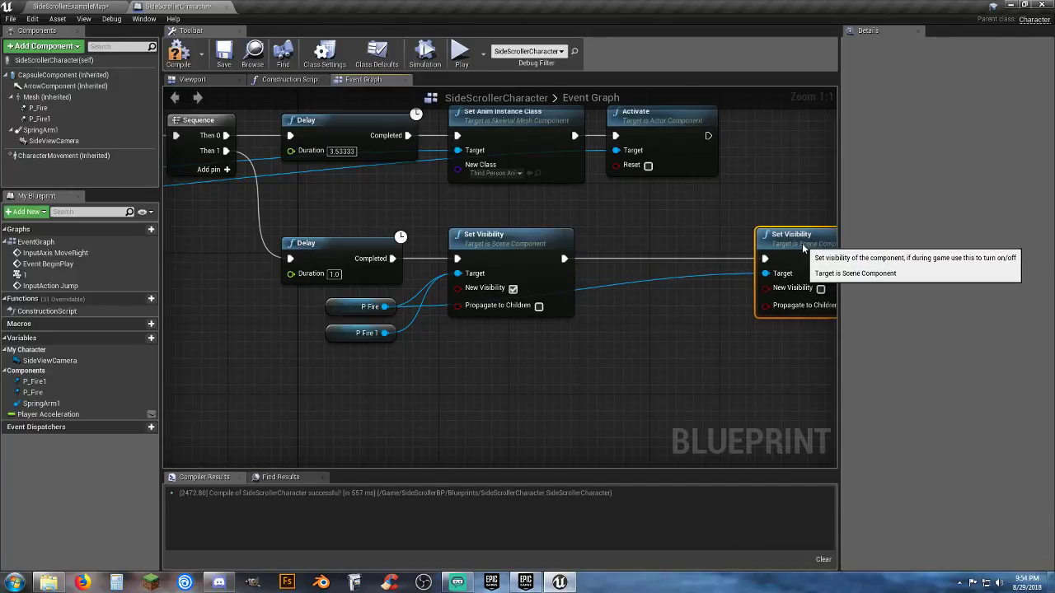
Insert a Delay node with a duration of 2 between the two Set Visibility nodes, aligned with them
drag(564, 258, 611, 257)
text(delay)
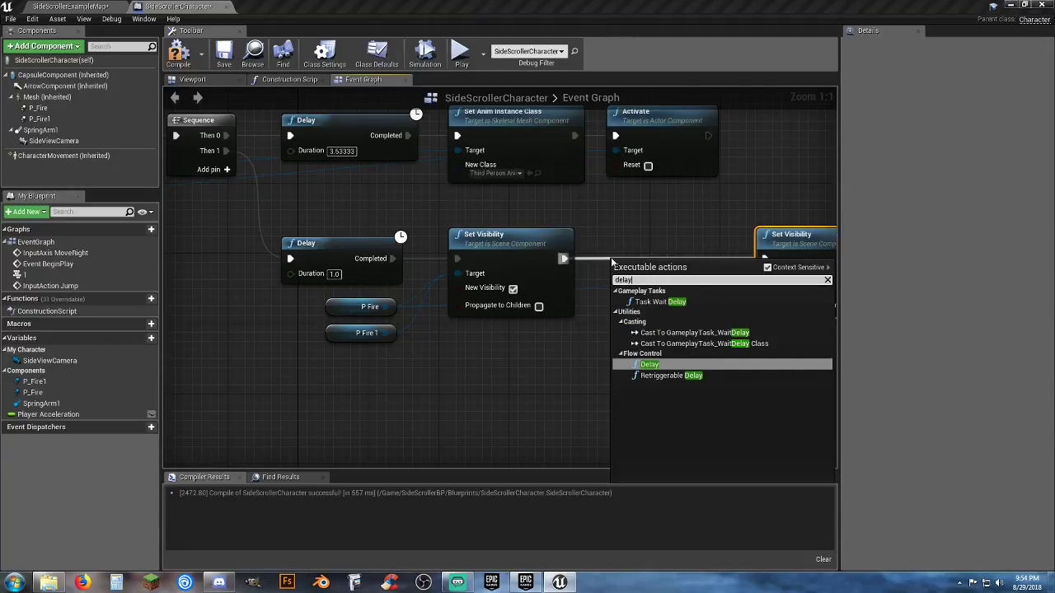
click(650, 365)
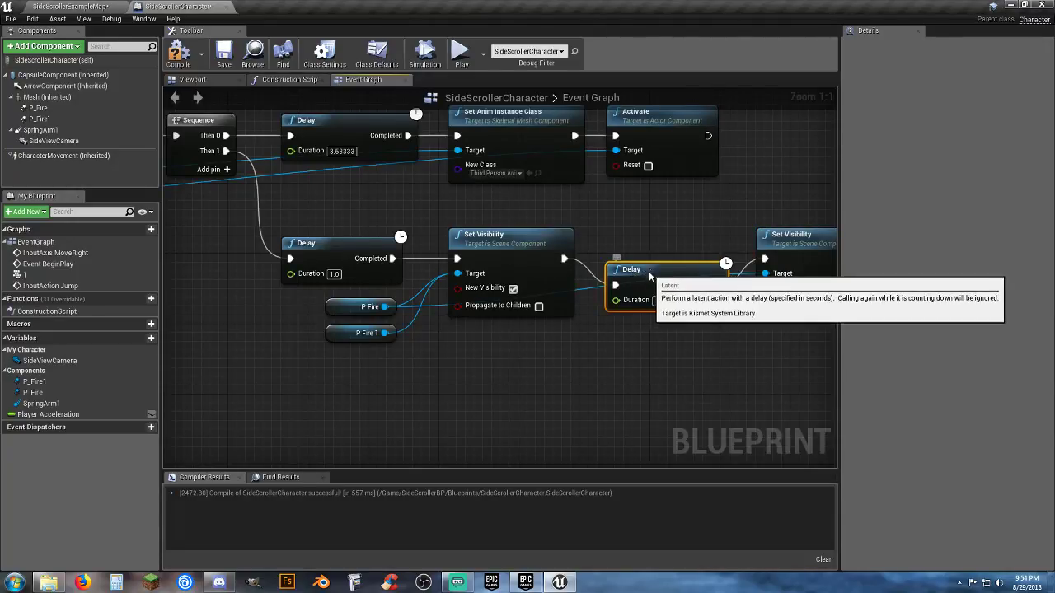
drag(649, 273, 649, 246)
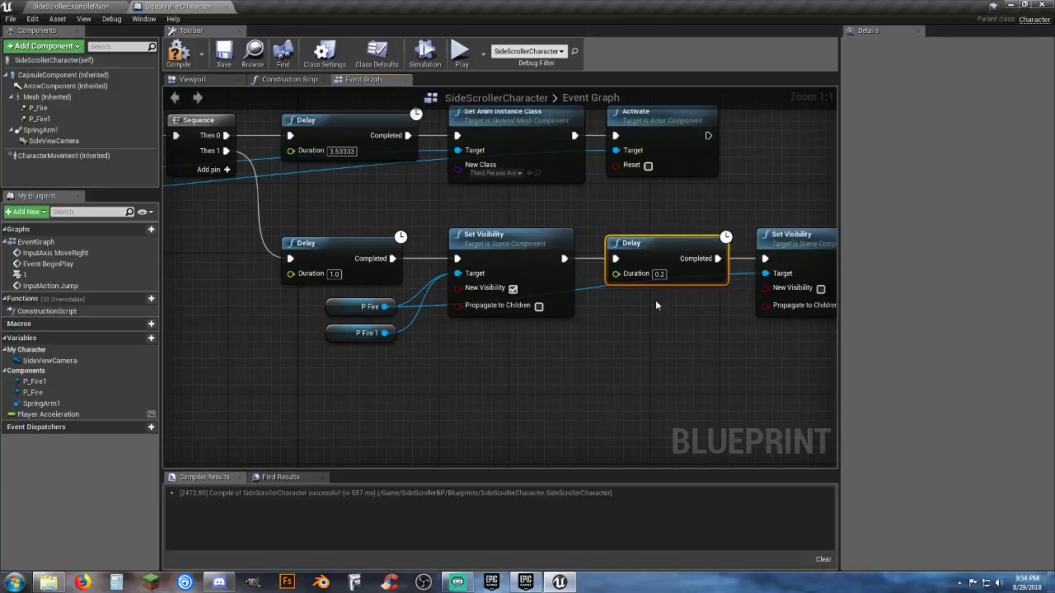
click(663, 278)
text(2)
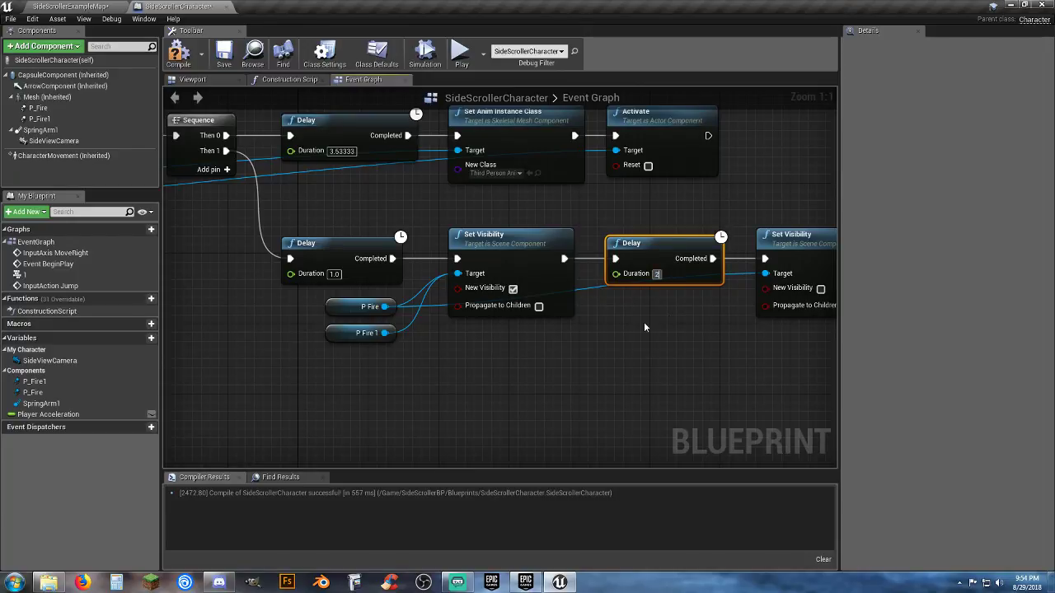
click(644, 327)
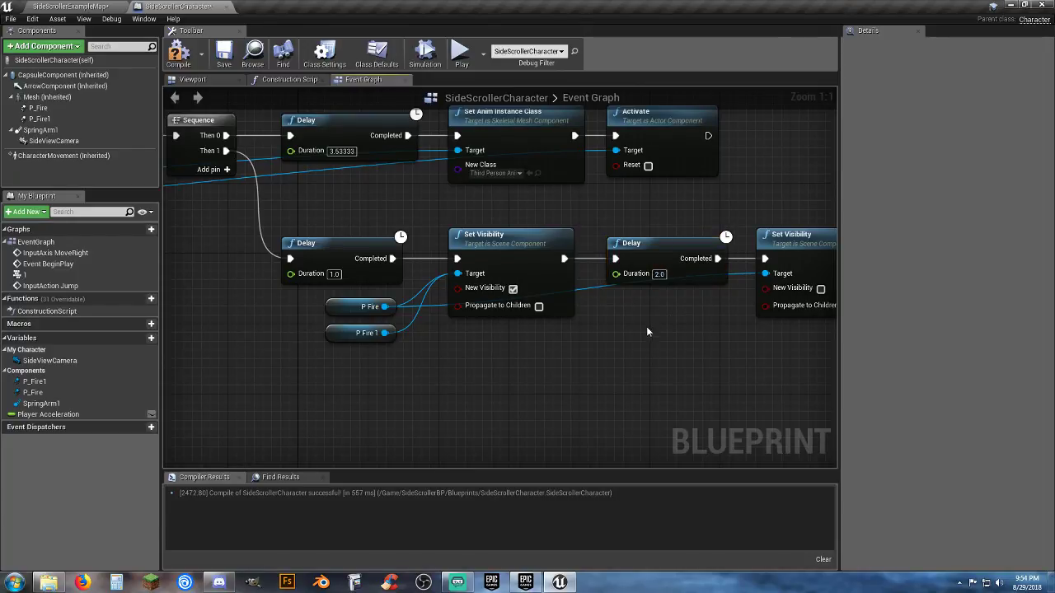
Connect P Fire 1 to the second Set Visibility node's Target as well, and compile the blueprint
right_drag(646, 340, 602, 330)
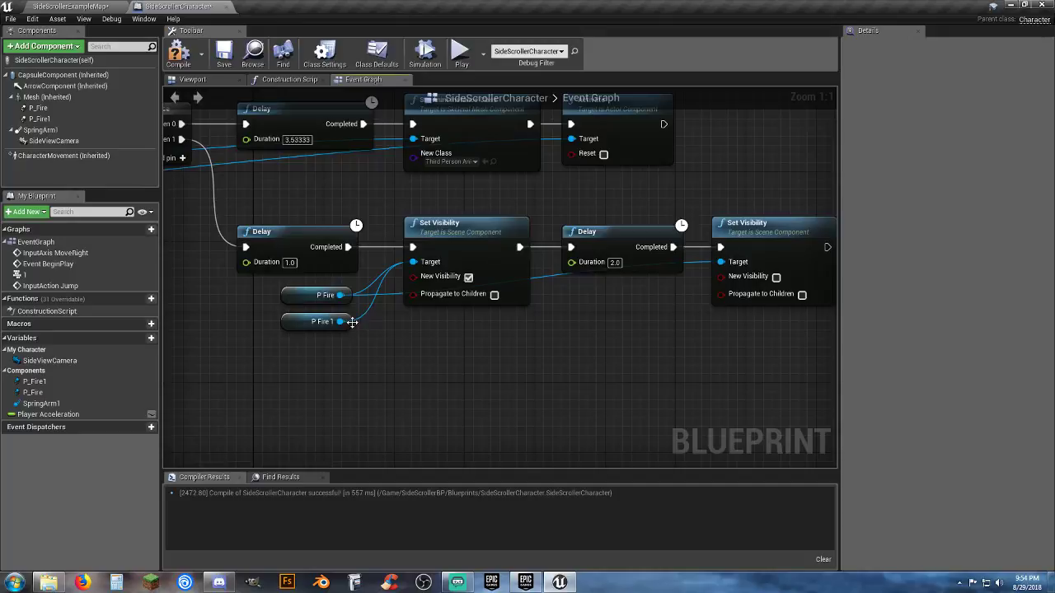
drag(347, 322, 724, 264)
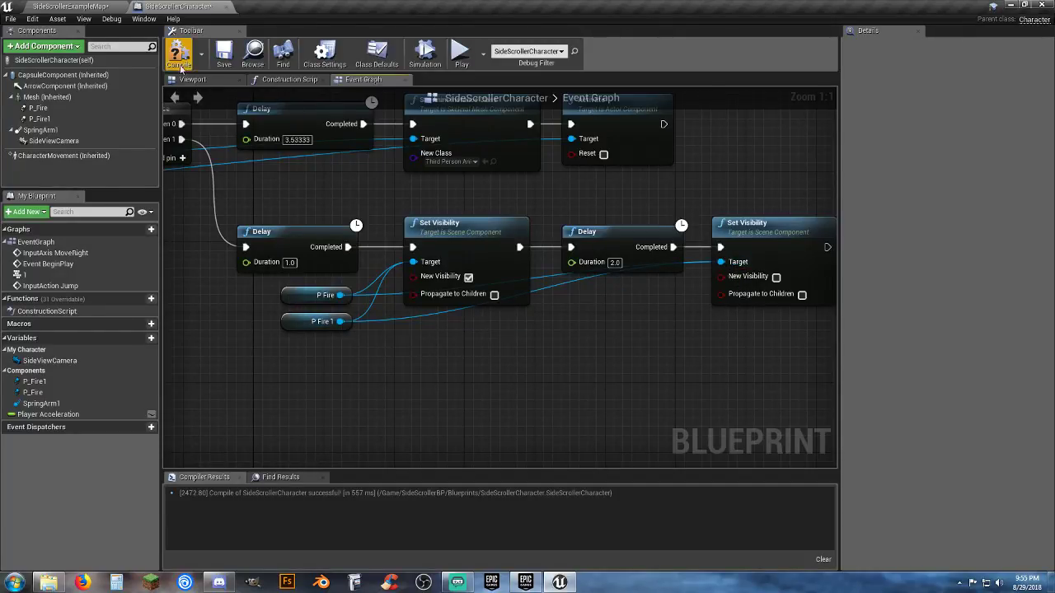
click(179, 65)
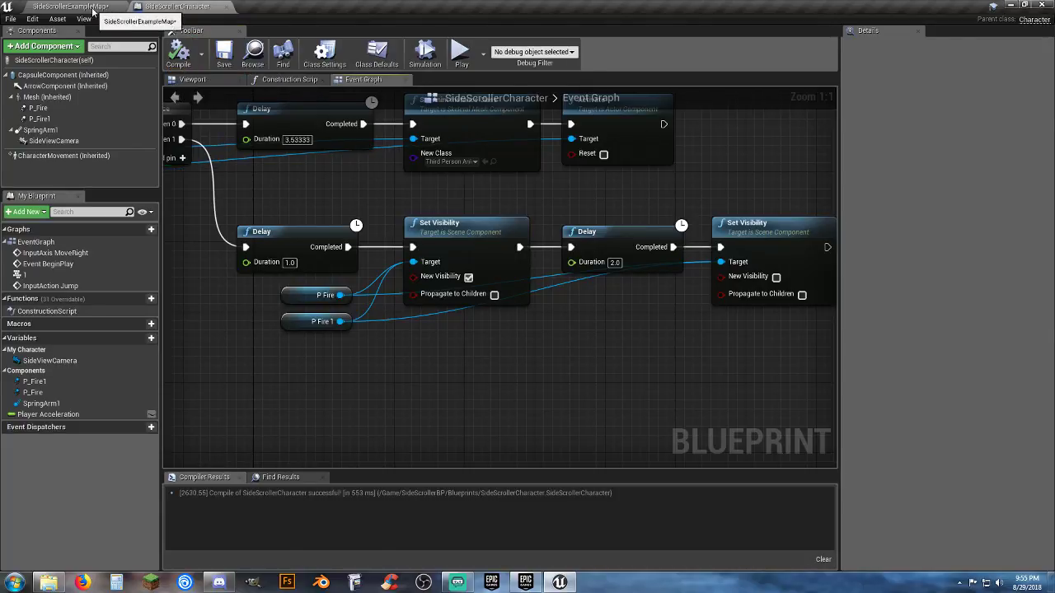
Play-test SideScrollerExampleMap to check the timing of the fire during the magic attack, and stop the session
click(70, 7)
click(531, 41)
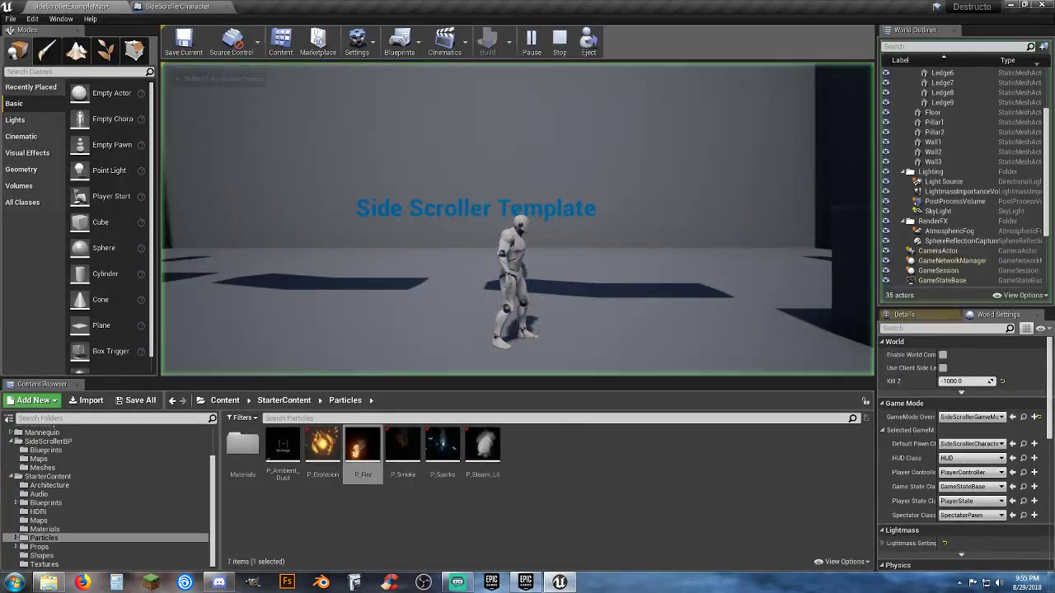
key(a)
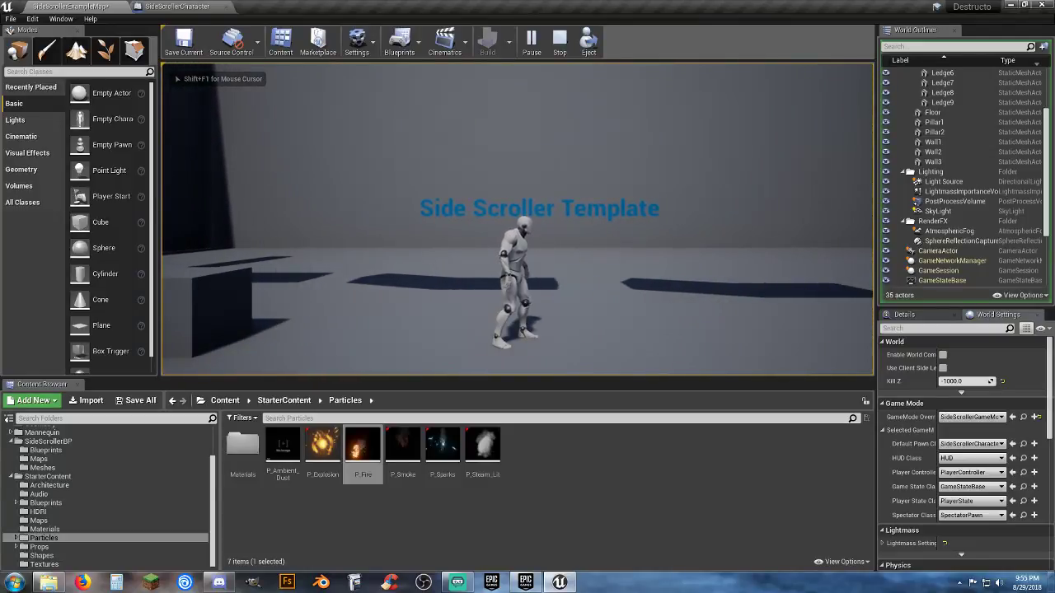
key(f)
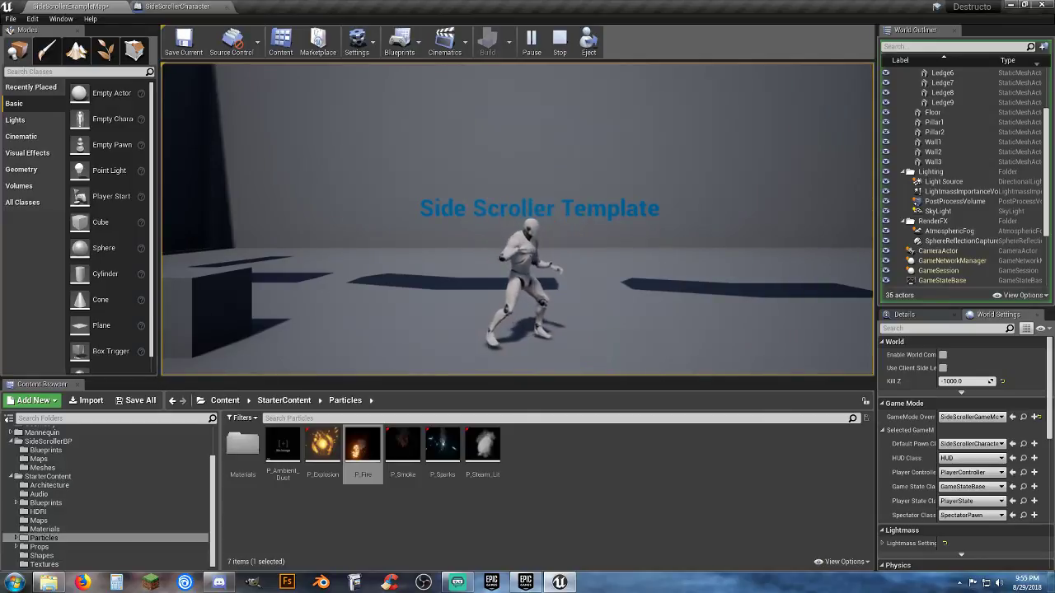
key(f)
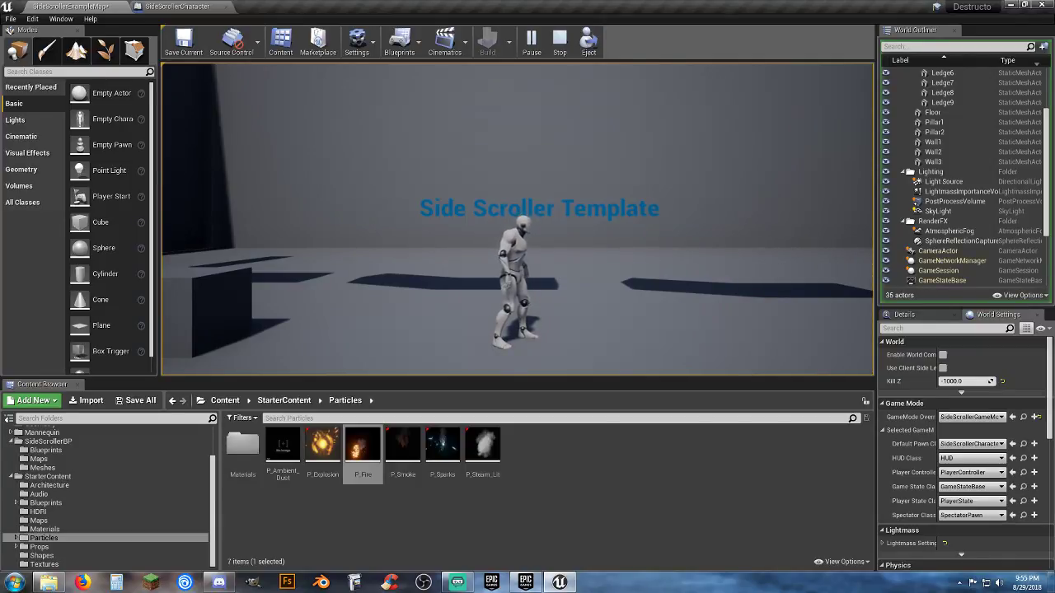
key(Escape)
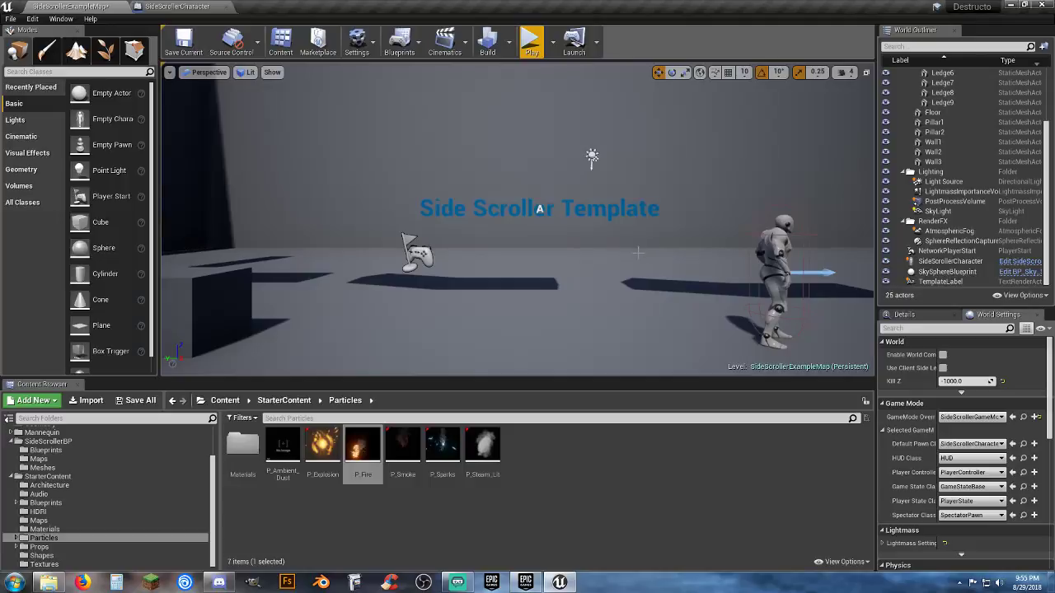
Examine the SideScrollerCharacter placed in the level, framing it from a slightly raised viewpoint
mouse_move(639, 253)
right_down()
mouse_move(606, 253)
mouse_move(639, 253)
right_up()
key(d)
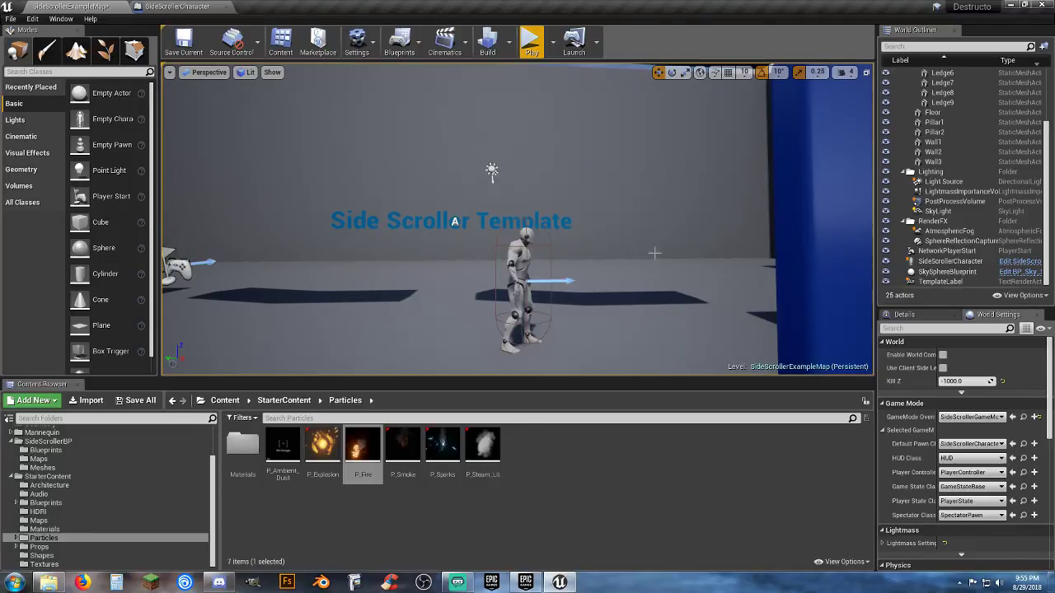
right_drag(654, 253, 752, 255)
key(s)
key(a)
key(s)
key(s)
key(a)
key(w)
right_drag(606, 233, 605, 218)
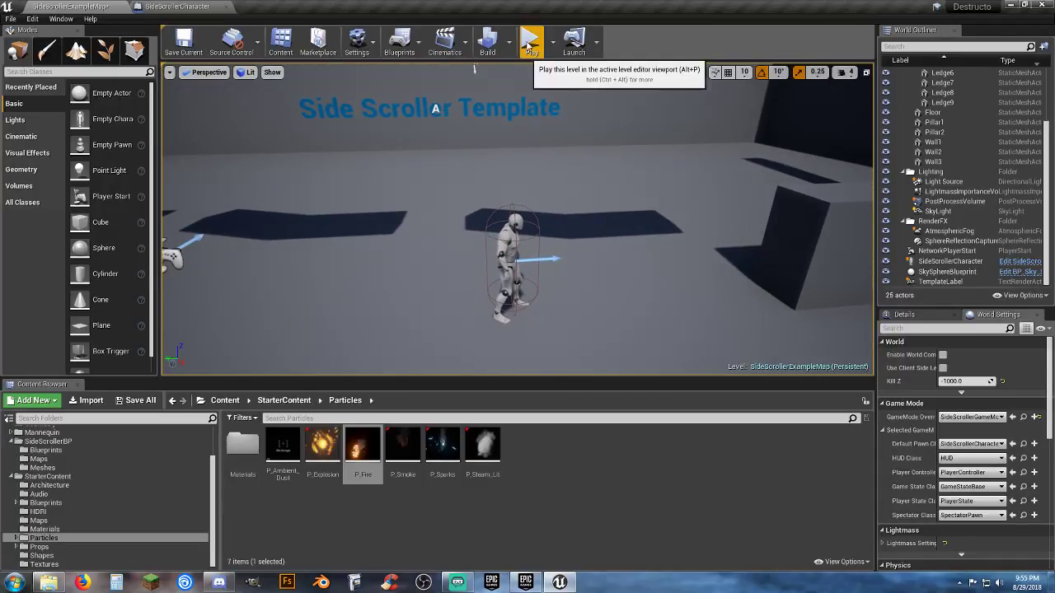
Play-test SideScrollerExampleMap by running the character across the level, and stop the session
click(531, 46)
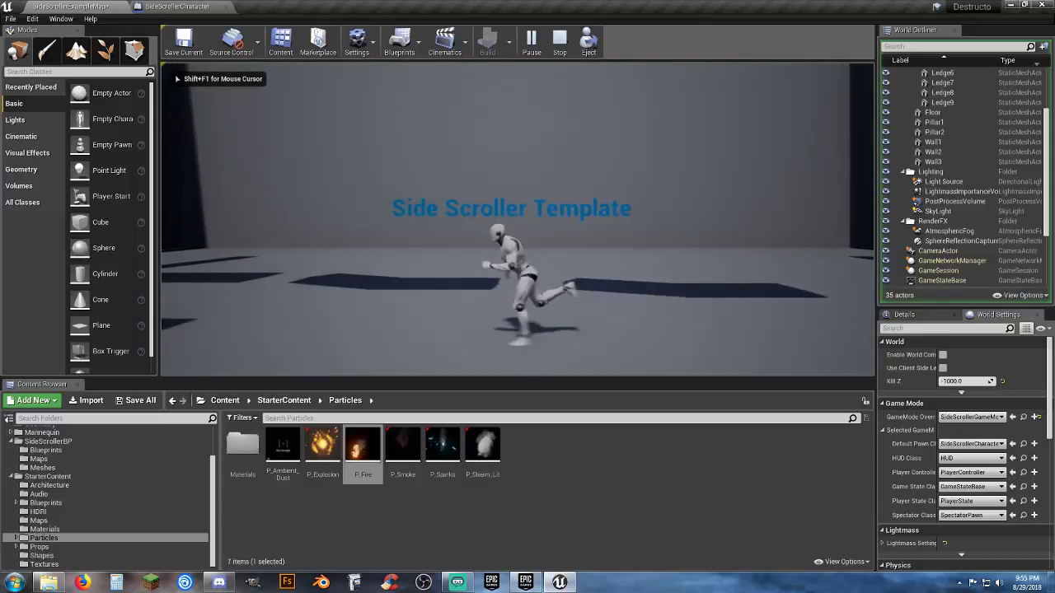
key(d)
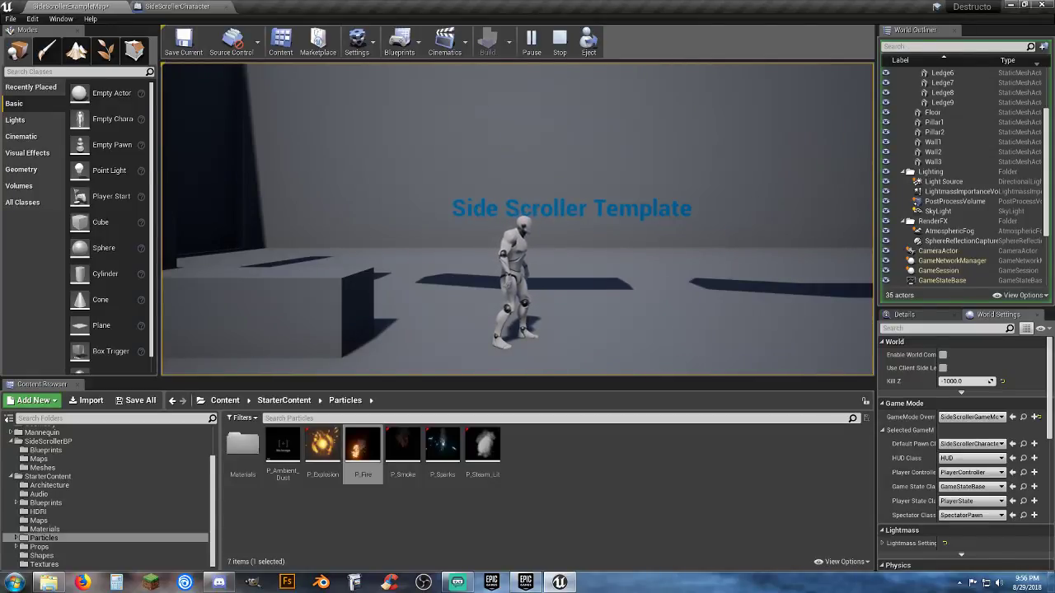
key(Escape)
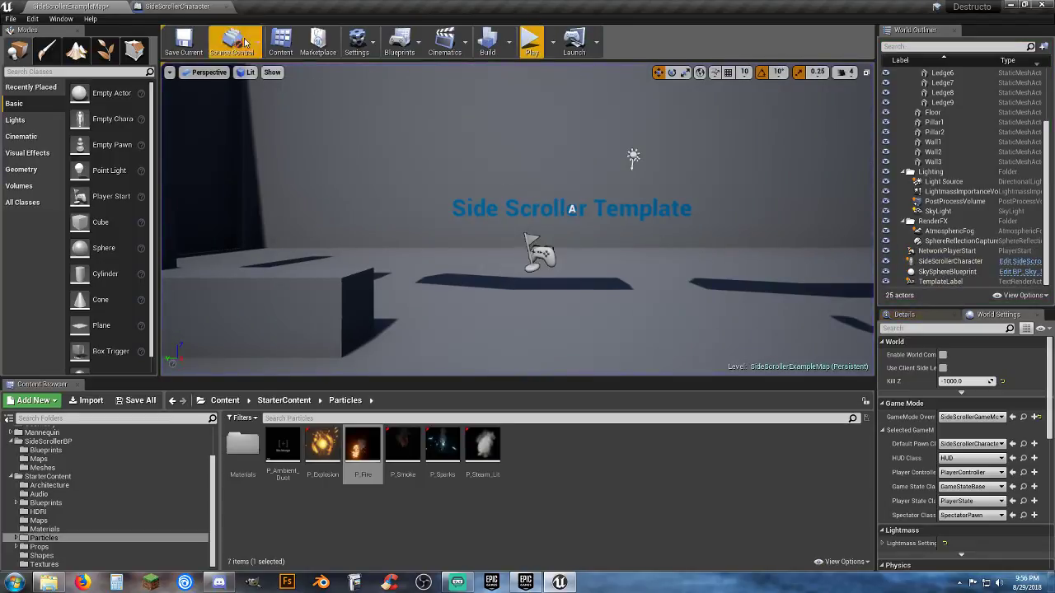
Add a Scene component to the SideScrollerCharacter blueprint and name it Projectile Spawner
click(192, 10)
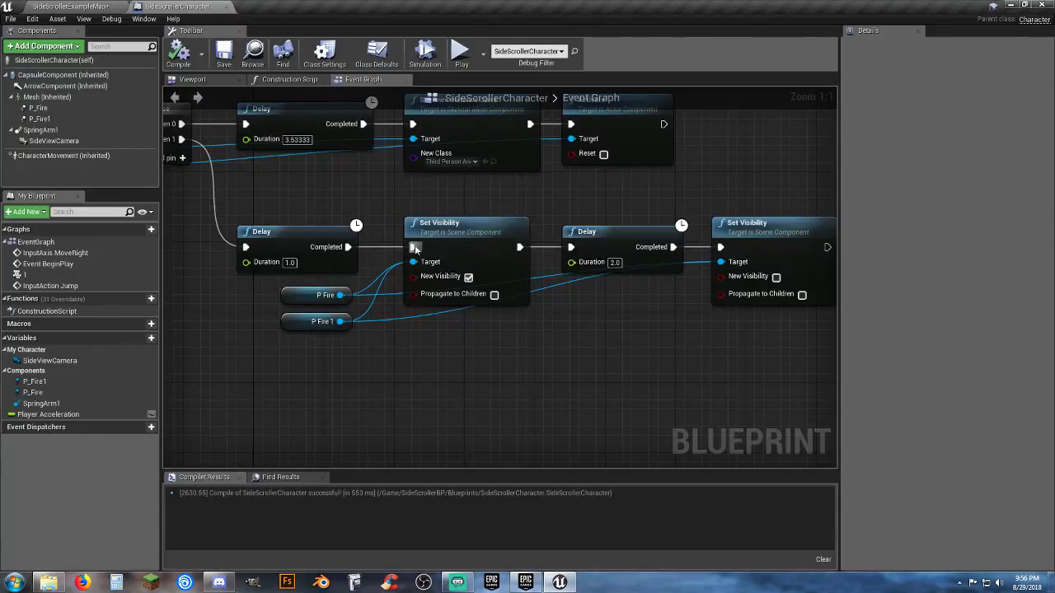
click(193, 80)
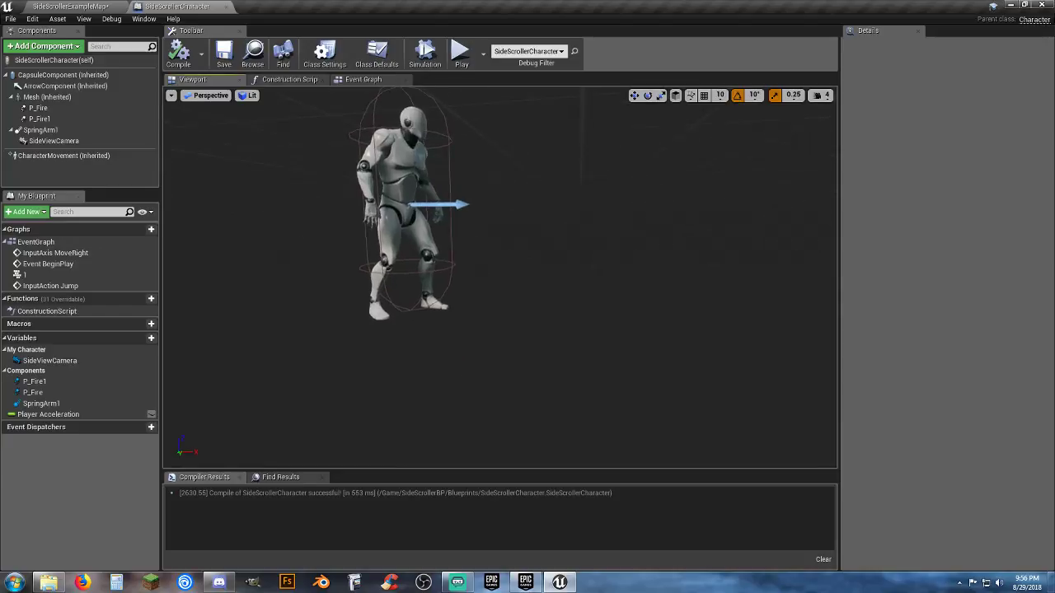
right_drag(499, 278, 478, 308)
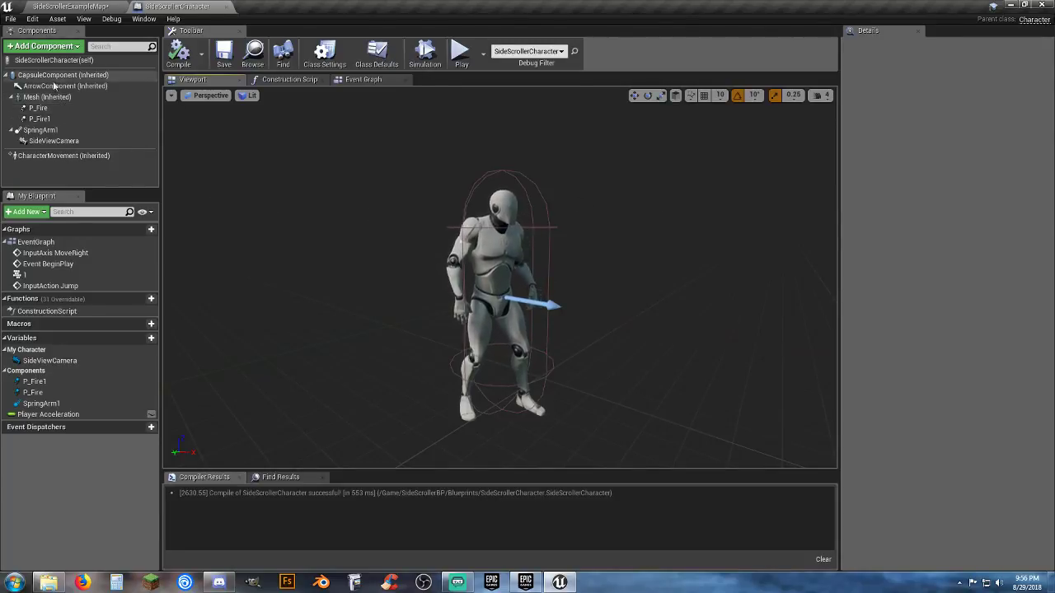
click(57, 48)
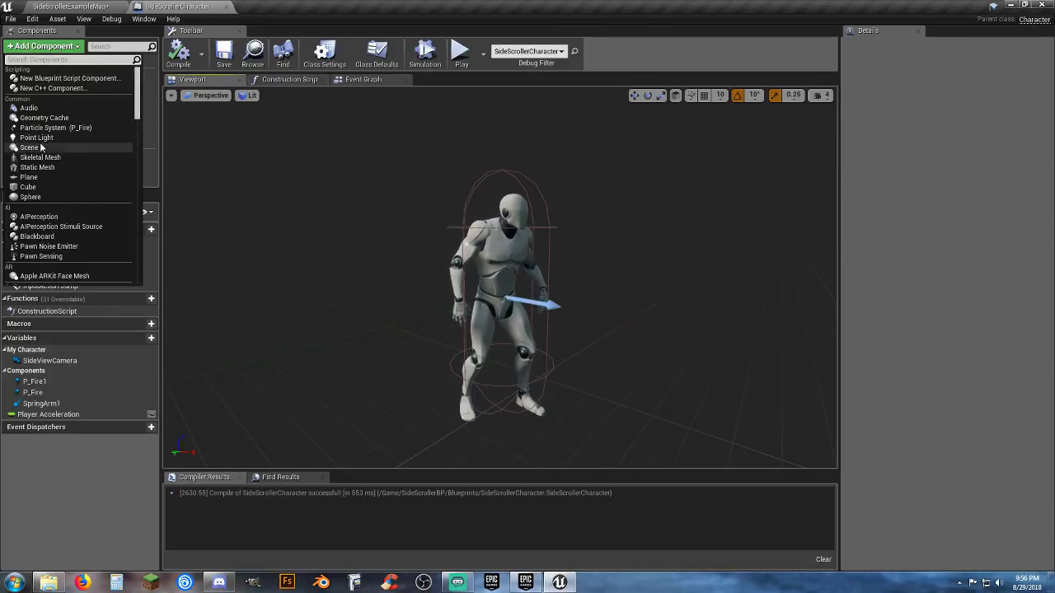
click(83, 147)
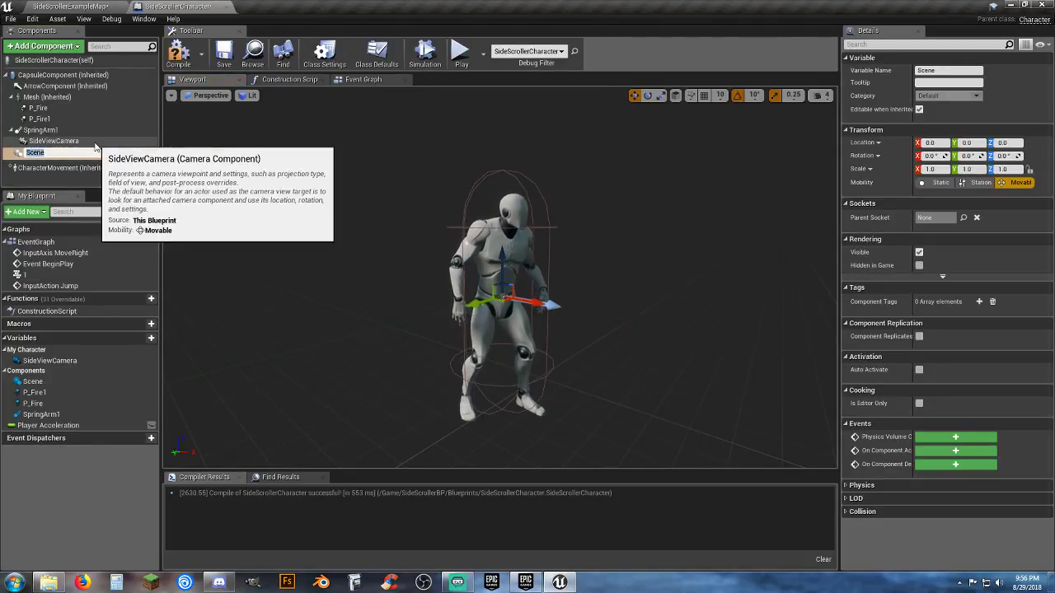
text(Proj)
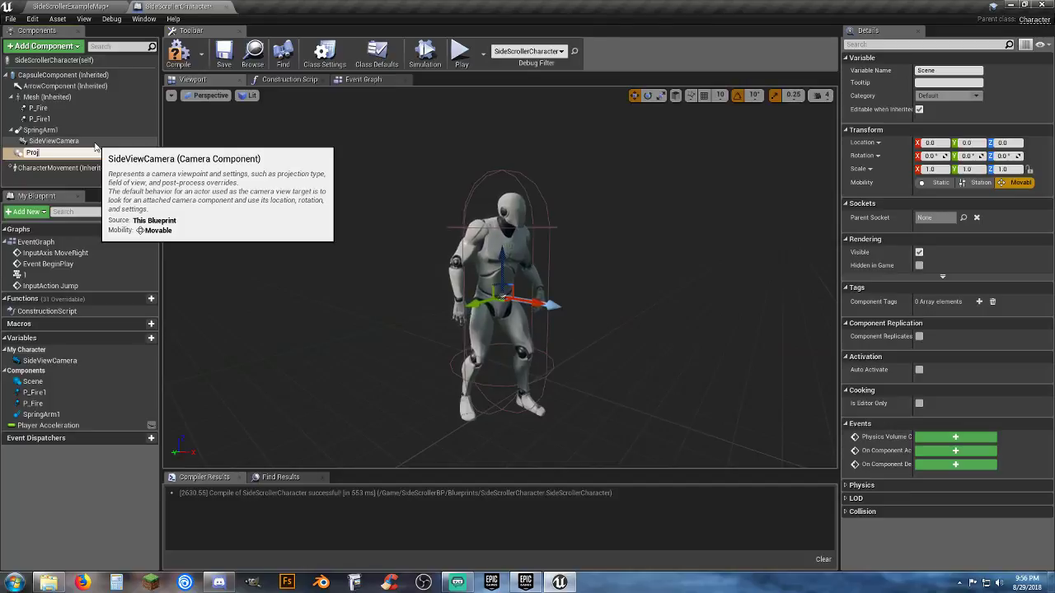
text(ectile Spa)
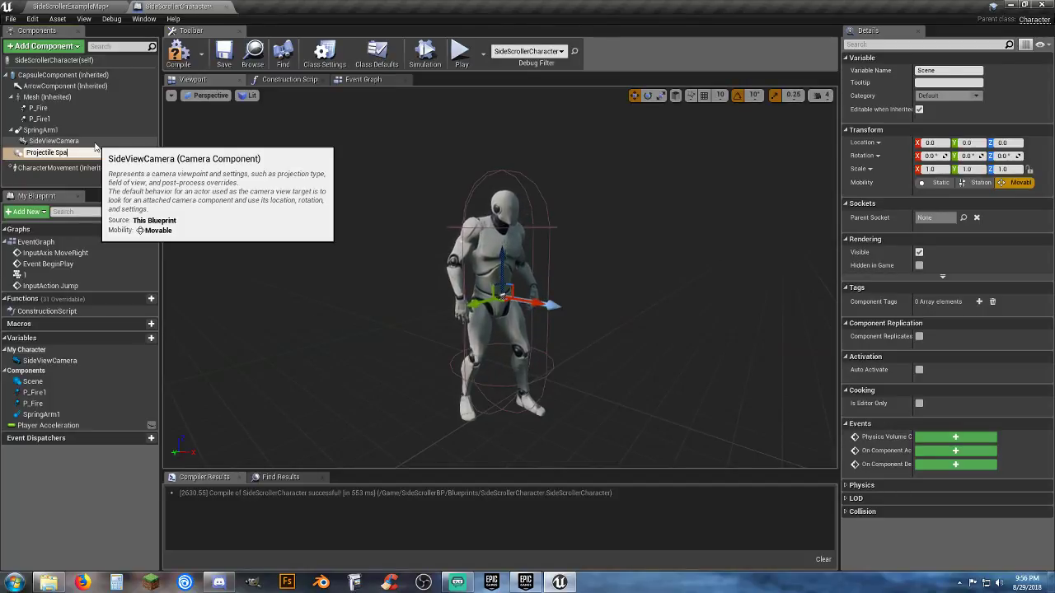
text(wner)
key(Return)
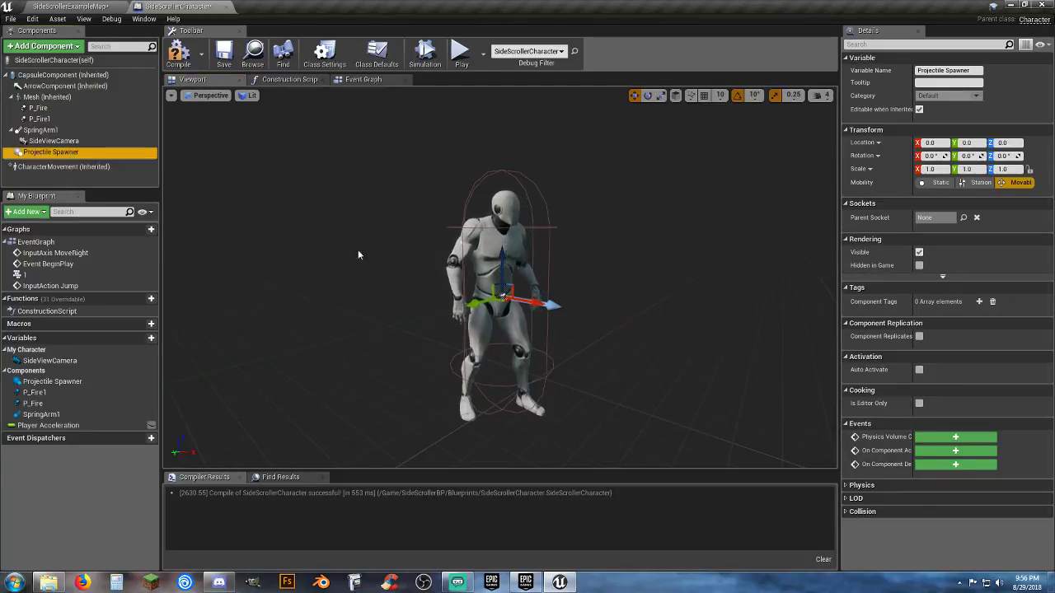
Move the Projectile Spawner in front of the character to about X 78 and Z 28, and compile the blueprint
mouse_move(421, 262)
right_down()
mouse_move(462, 263)
mouse_move(420, 262)
right_up()
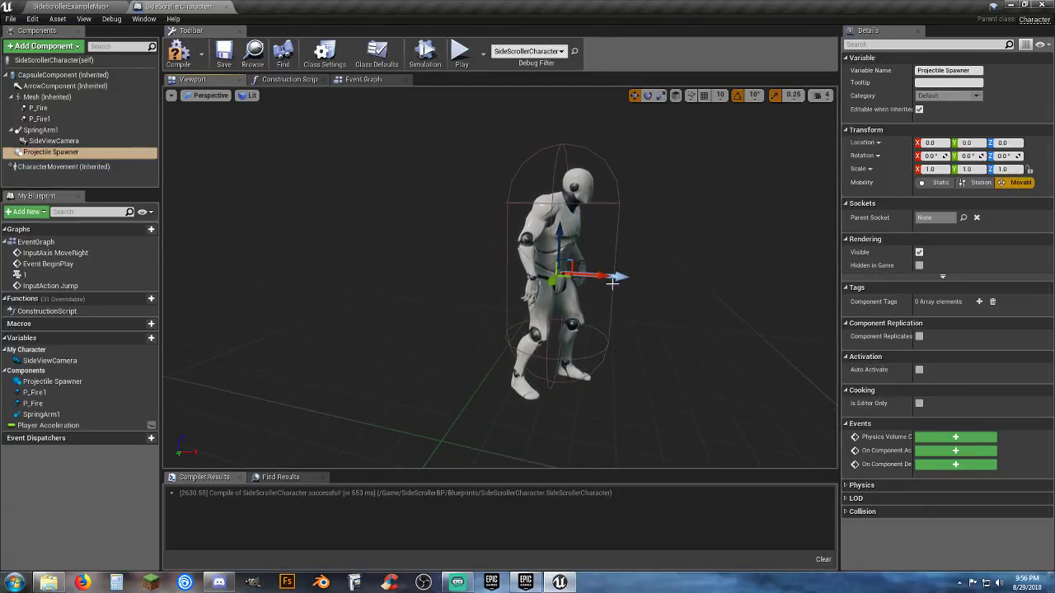
drag(620, 276, 721, 281)
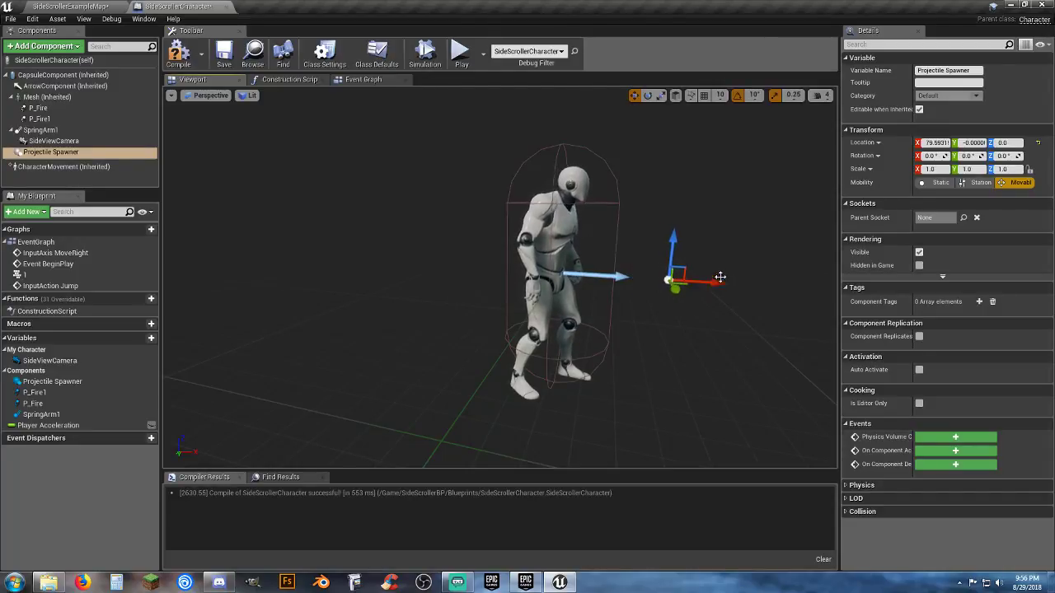
drag(674, 237, 674, 200)
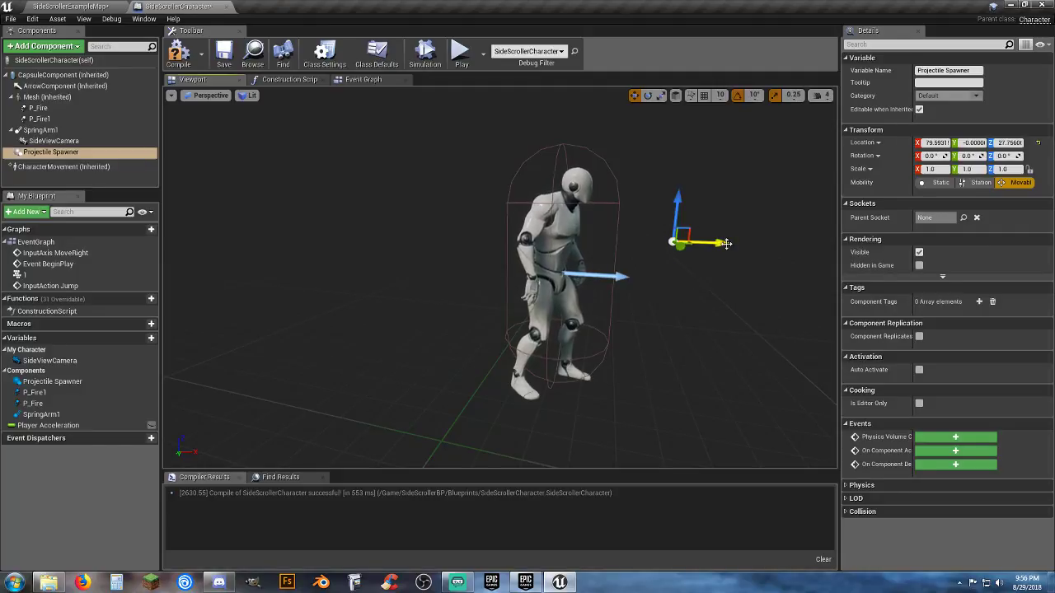
drag(723, 243, 723, 242)
right_click(723, 300)
key(d)
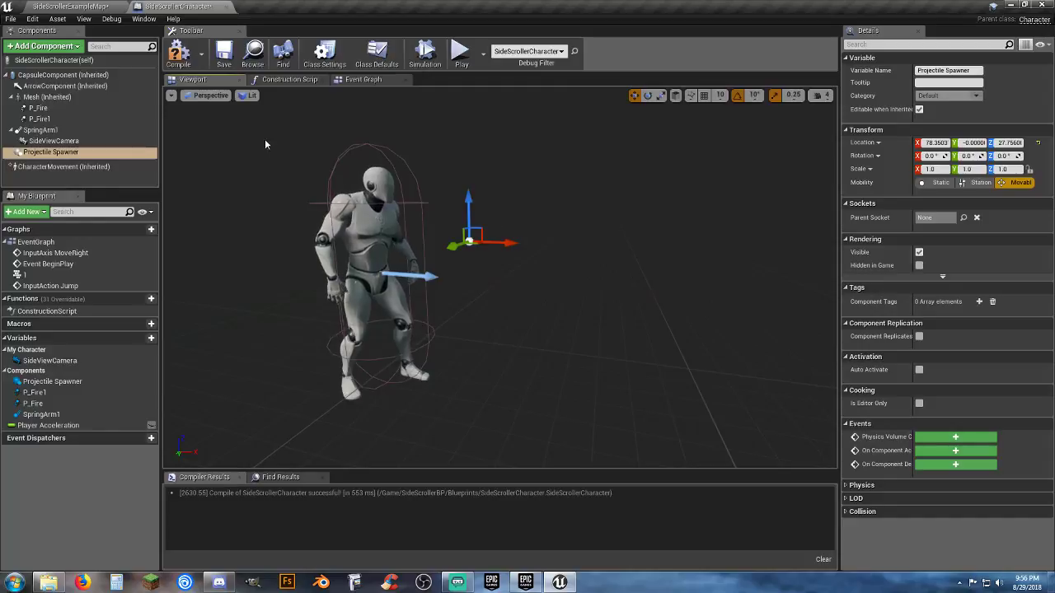
click(212, 56)
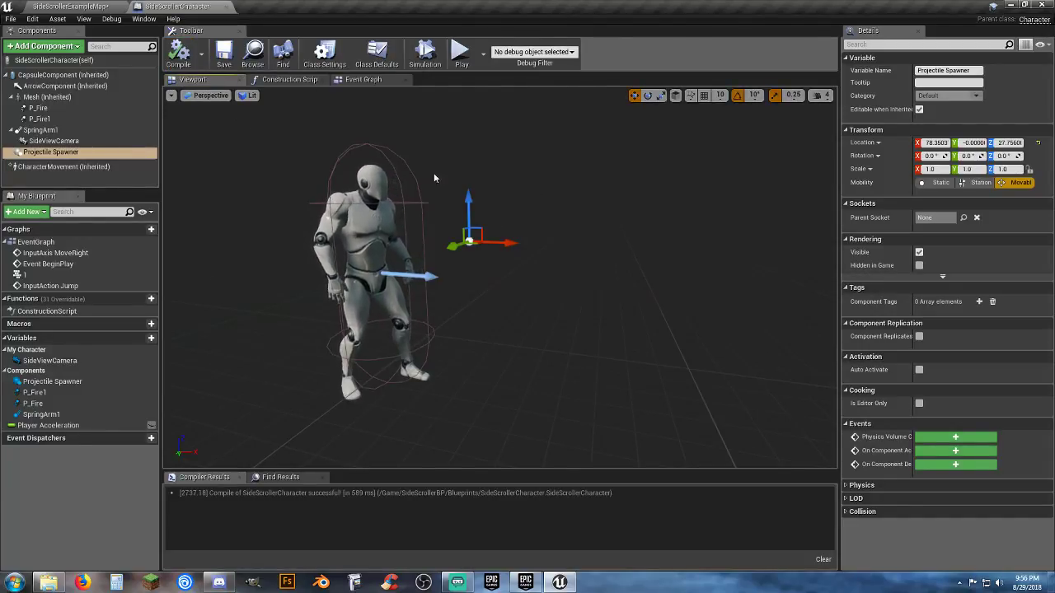
Set the inherited Mesh component's Animation Mode to Use Animation Asset
click(47, 97)
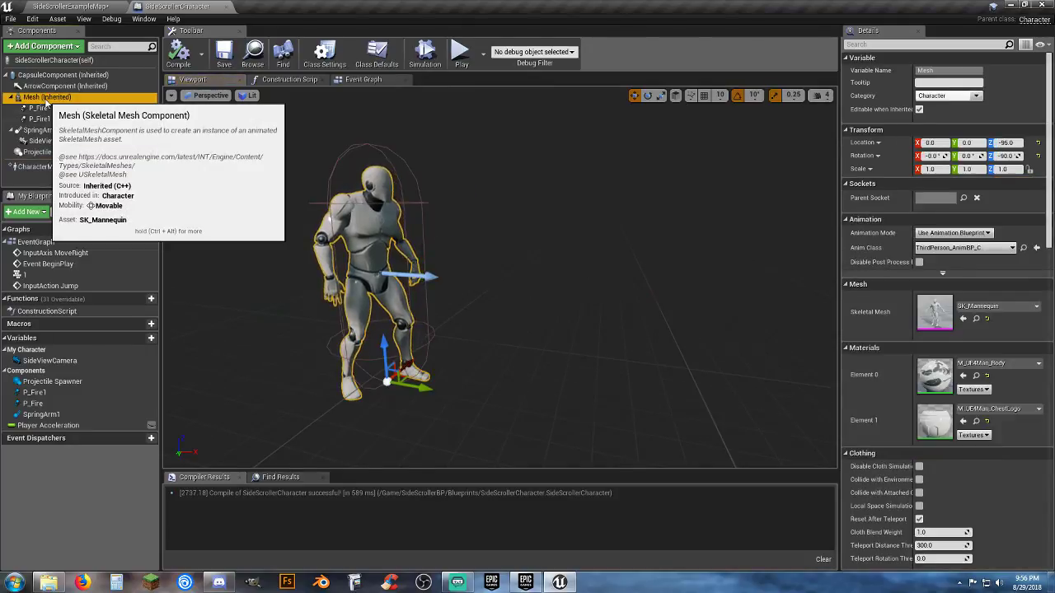
click(69, 153)
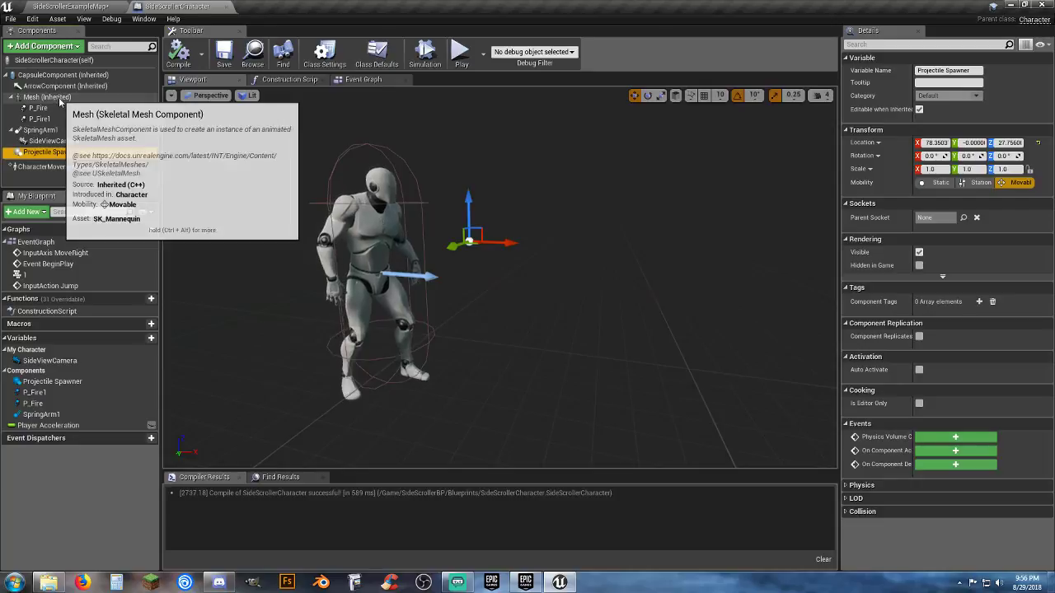
click(59, 99)
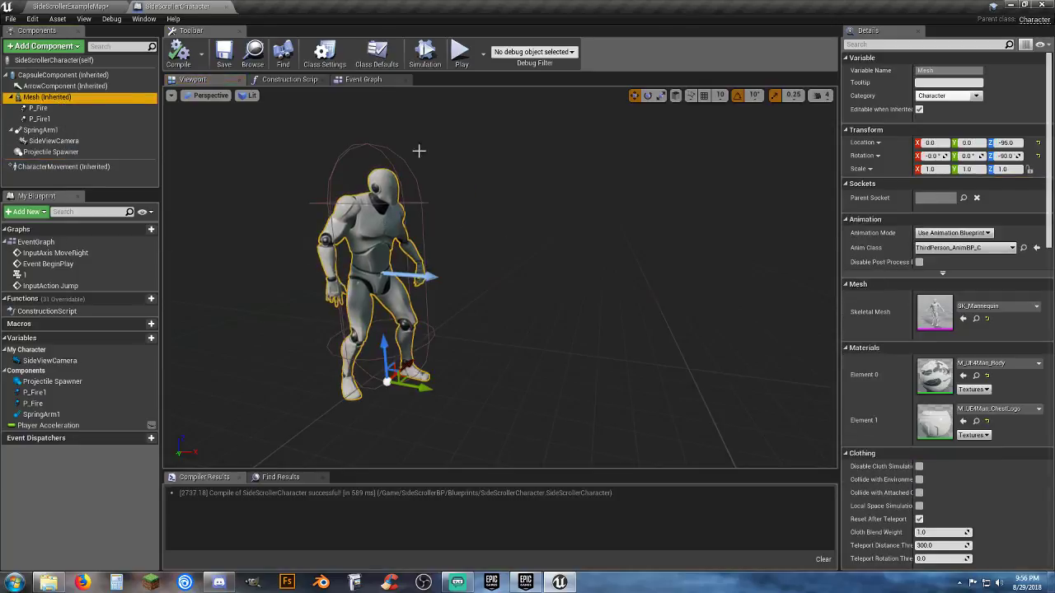
click(992, 235)
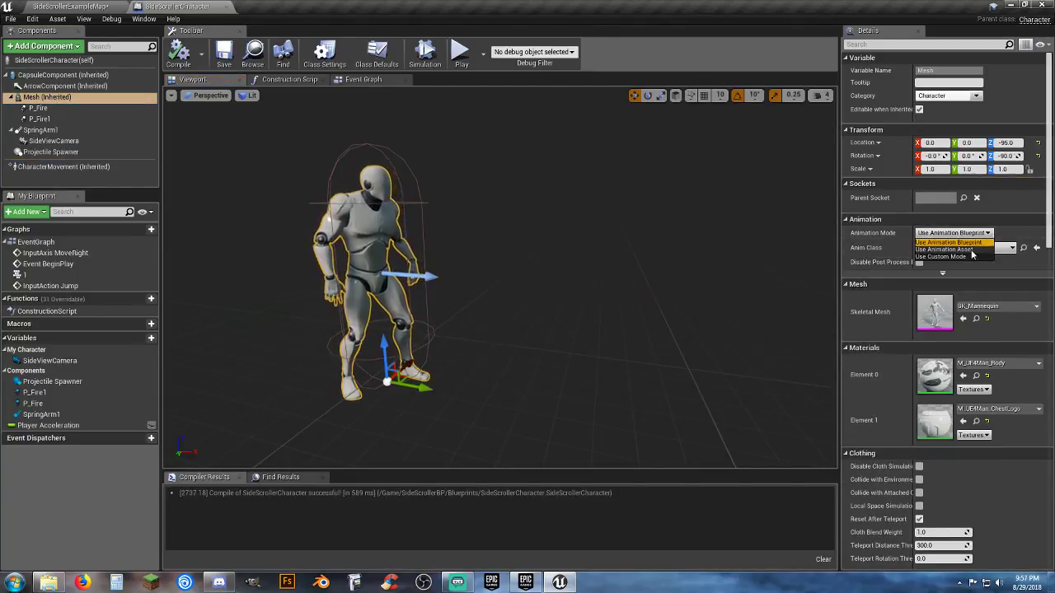
click(973, 250)
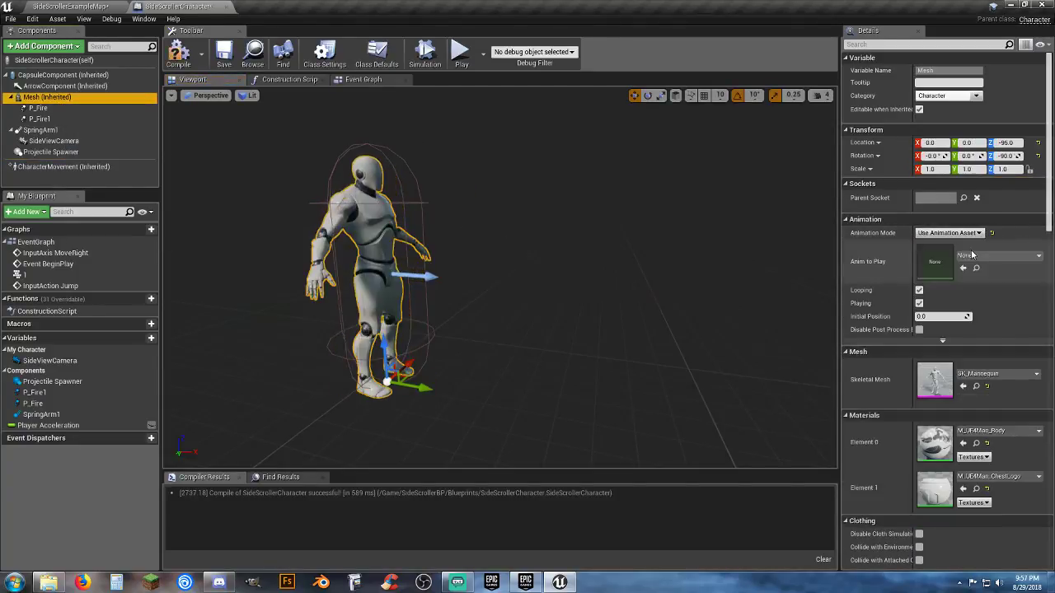
Search the Mesh's Anim to Play assets for "idle" and assign ThirdPersonIdle
click(1035, 256)
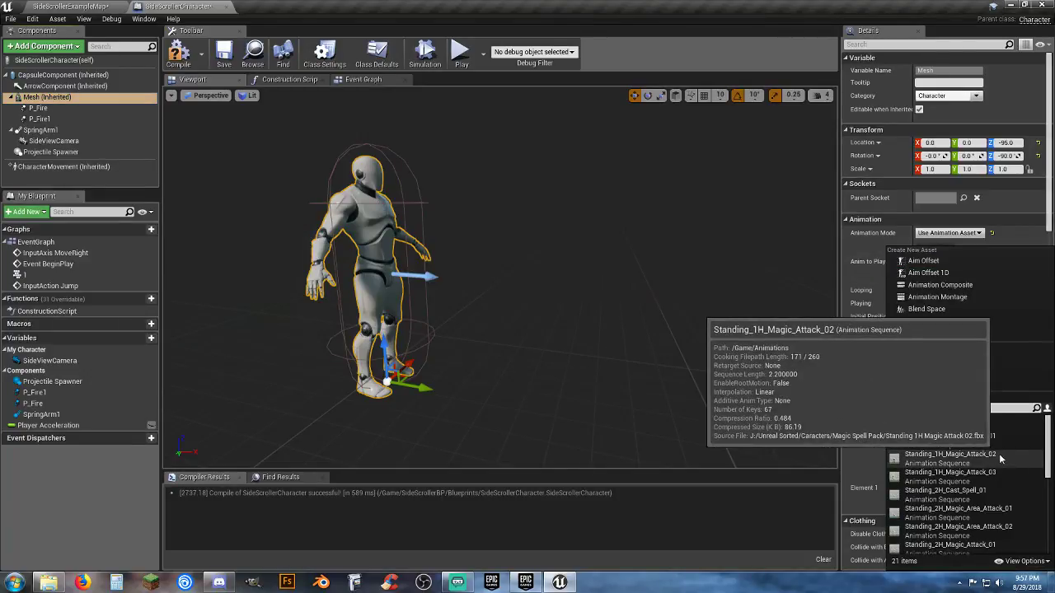
scroll(983, 459, down, 5)
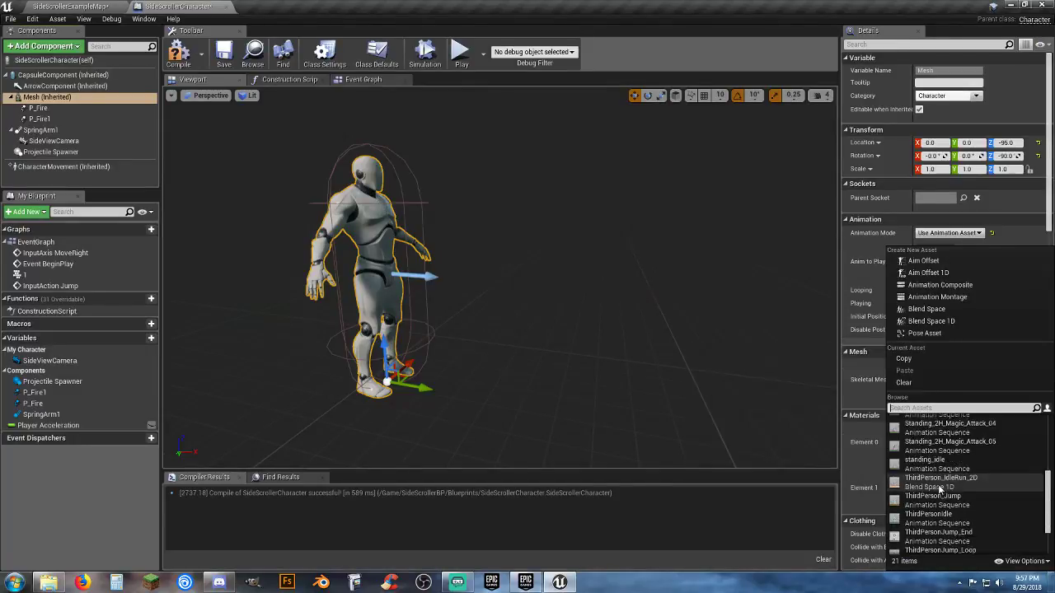
scroll(939, 490, down, 3)
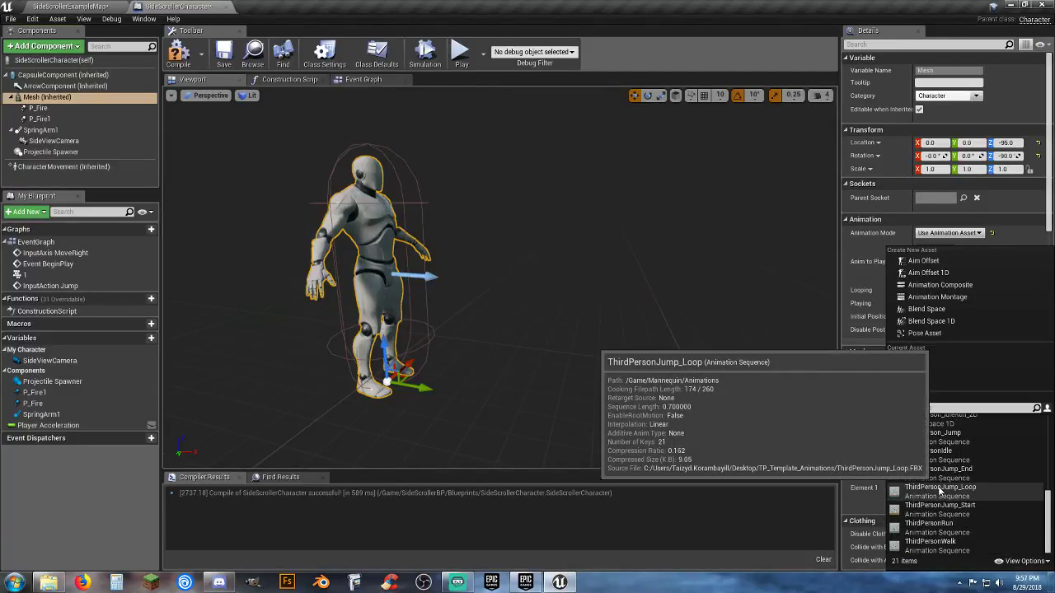
scroll(945, 488, up, 1)
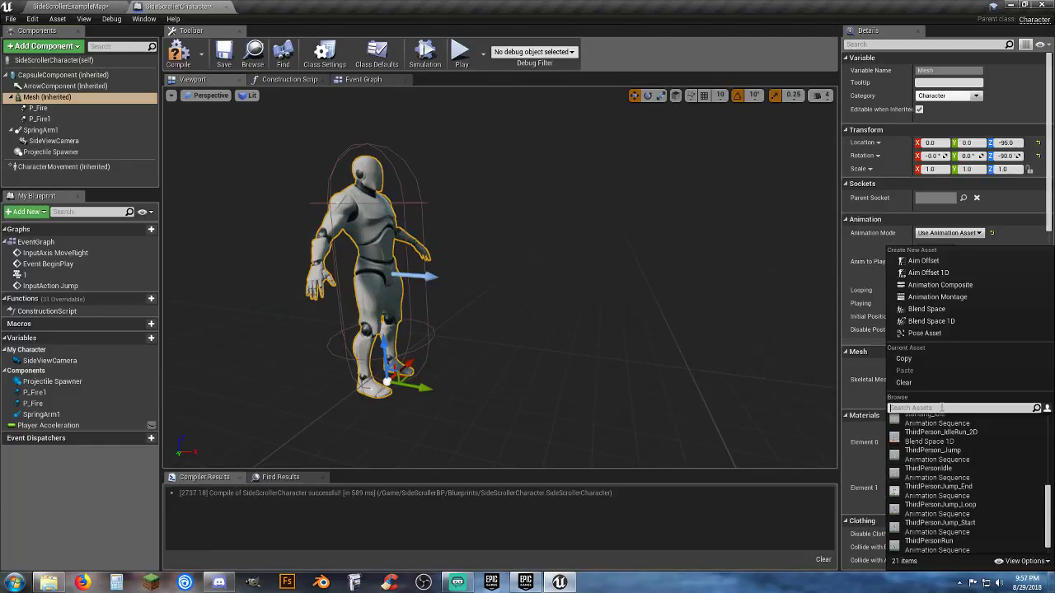
text(idle)
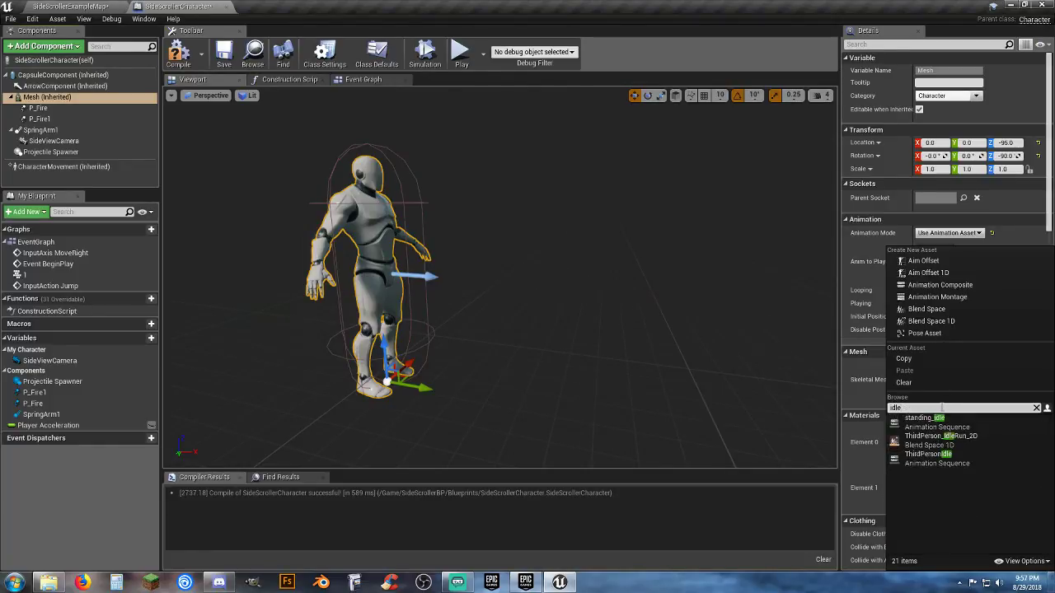
click(928, 460)
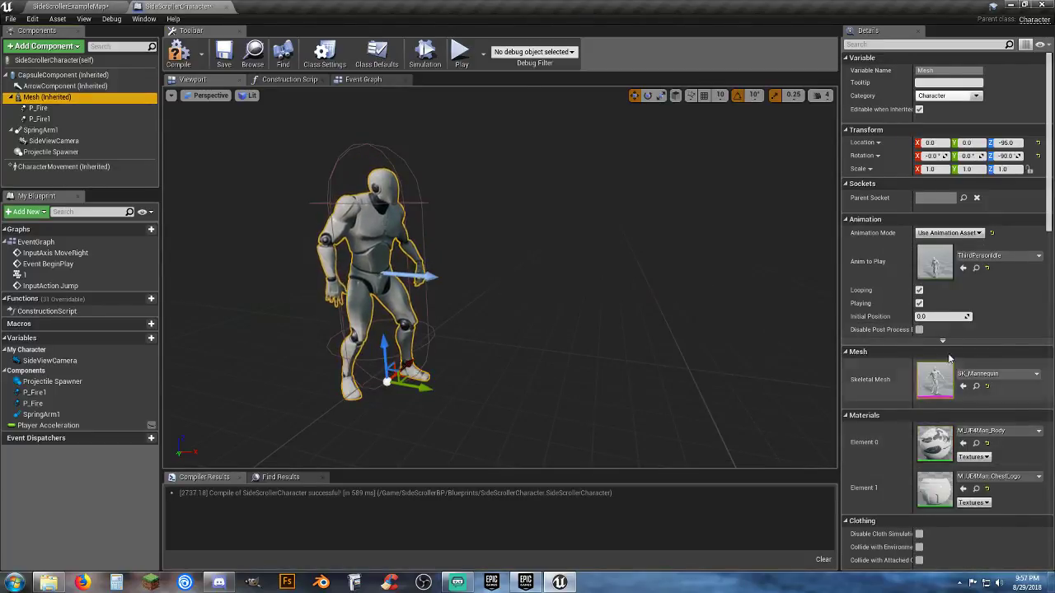
Set the Mesh's Anim to Play to the Standing_2H_Magic_Attack animation and select the Projectile Spawner in the character preview
click(999, 256)
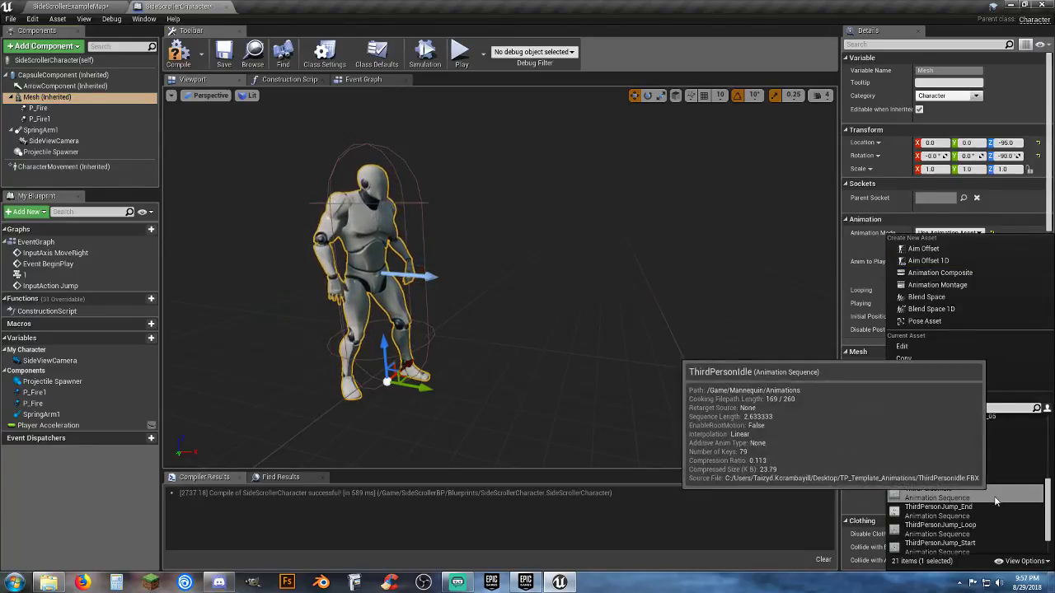
scroll(994, 494, up, 2)
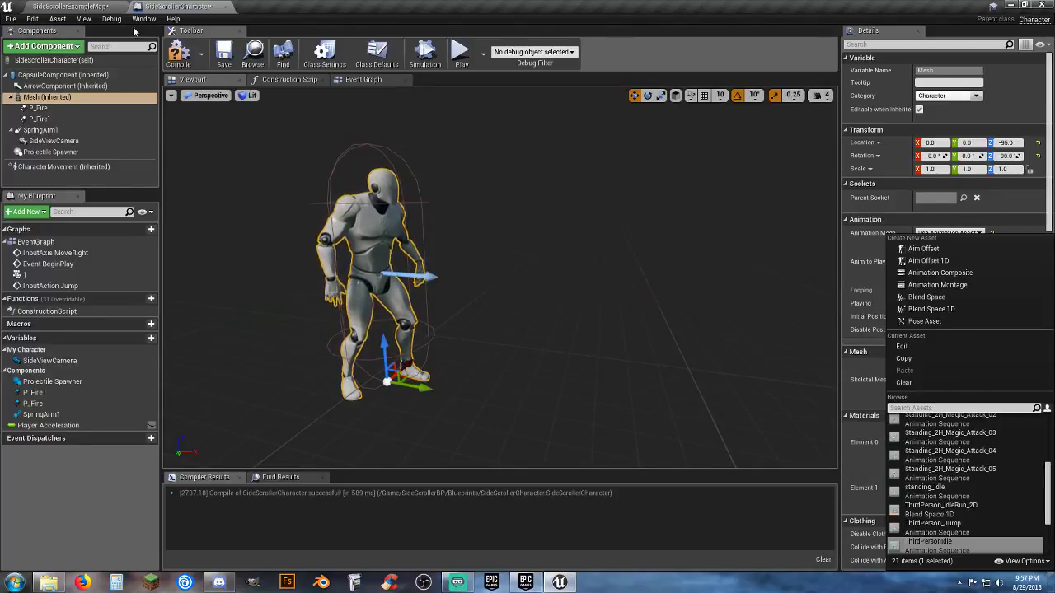
click(362, 79)
click(363, 80)
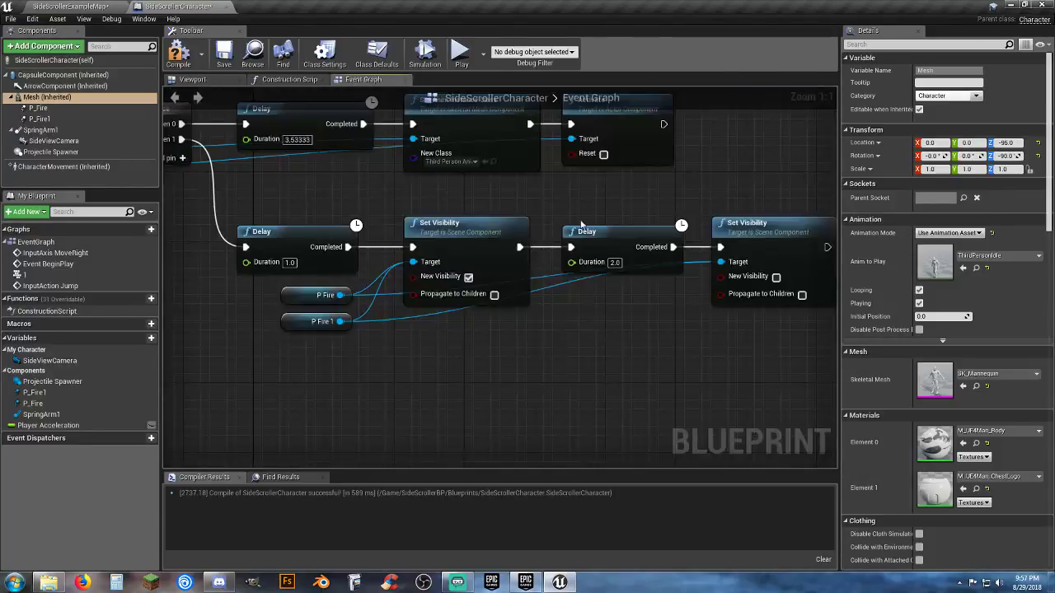
right_drag(341, 196, 579, 256)
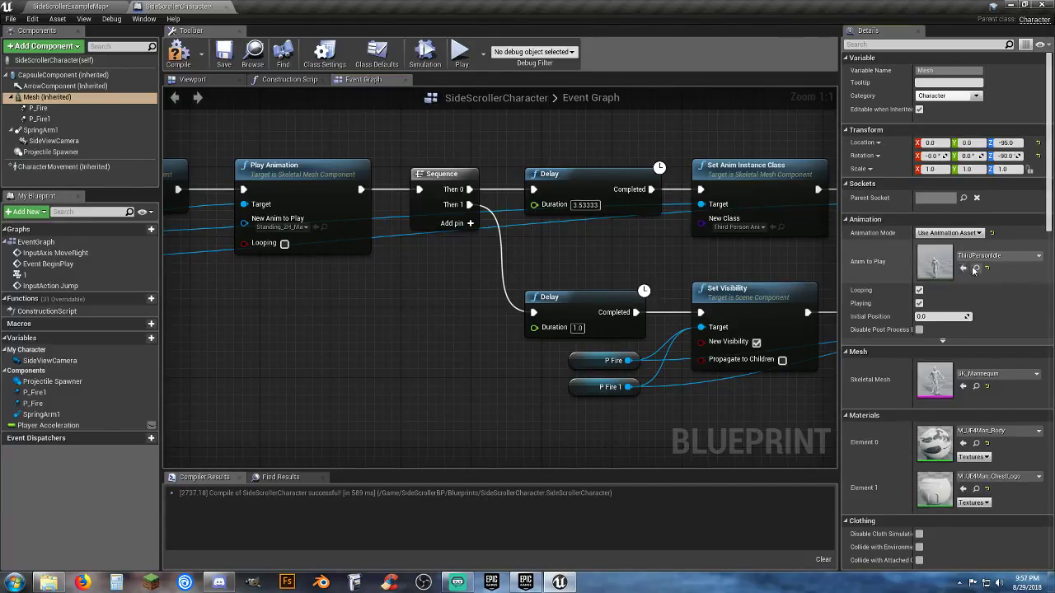
click(1019, 257)
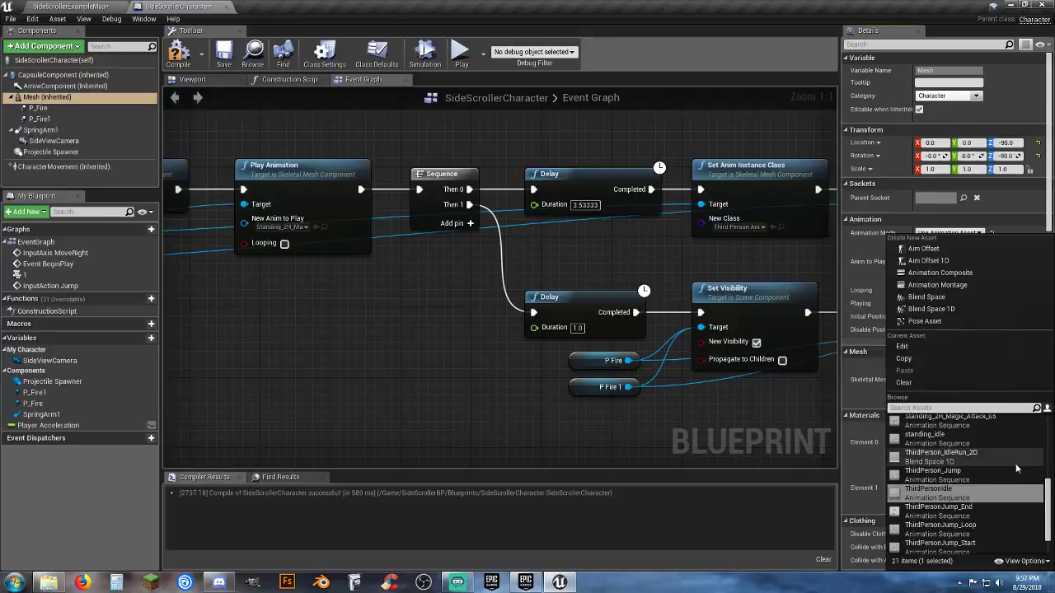
scroll(1009, 470, up, 3)
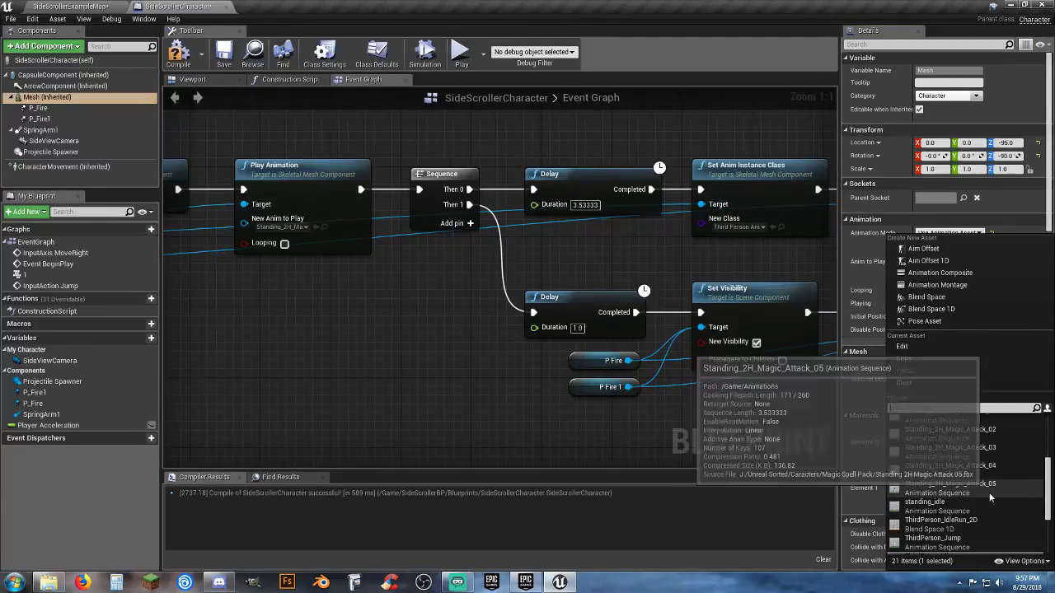
click(1007, 471)
click(193, 79)
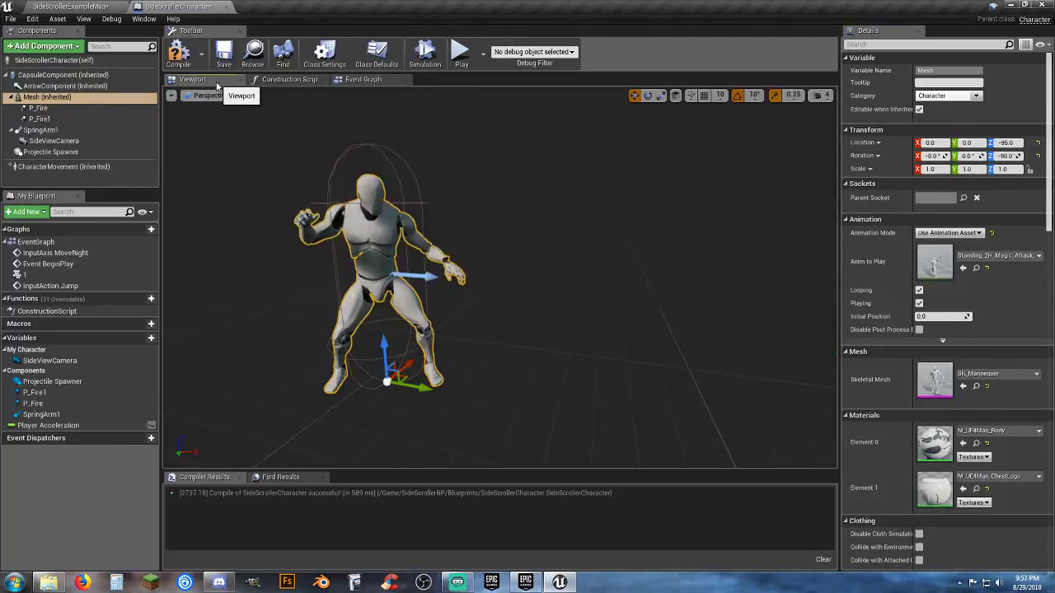
click(66, 154)
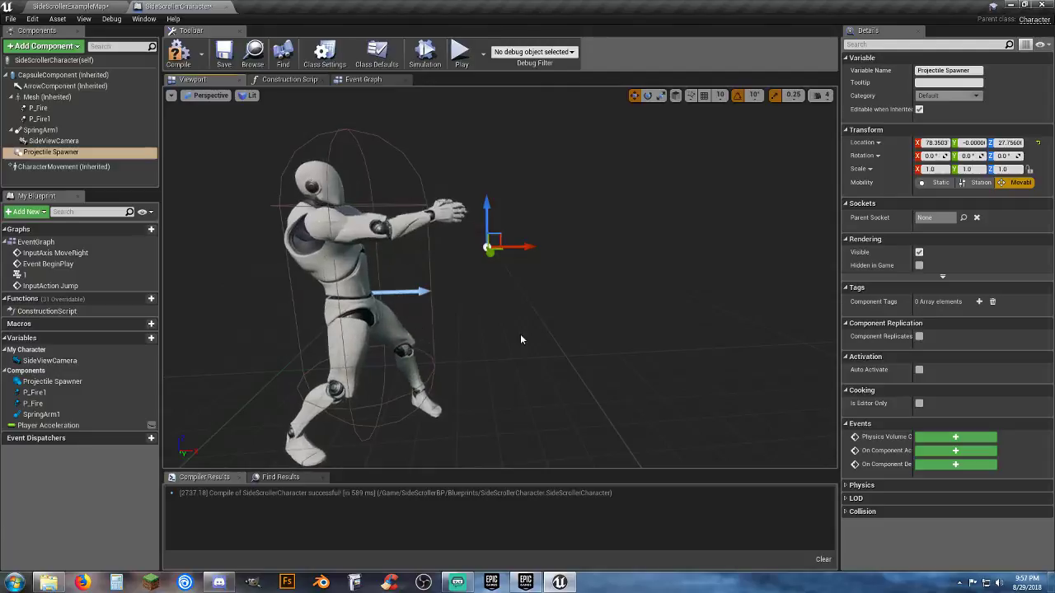
Move the Projectile Spawner to about X 68 and Z 44 at the character's outstretched hands, and compile and save the blueprint
drag(486, 207, 488, 192)
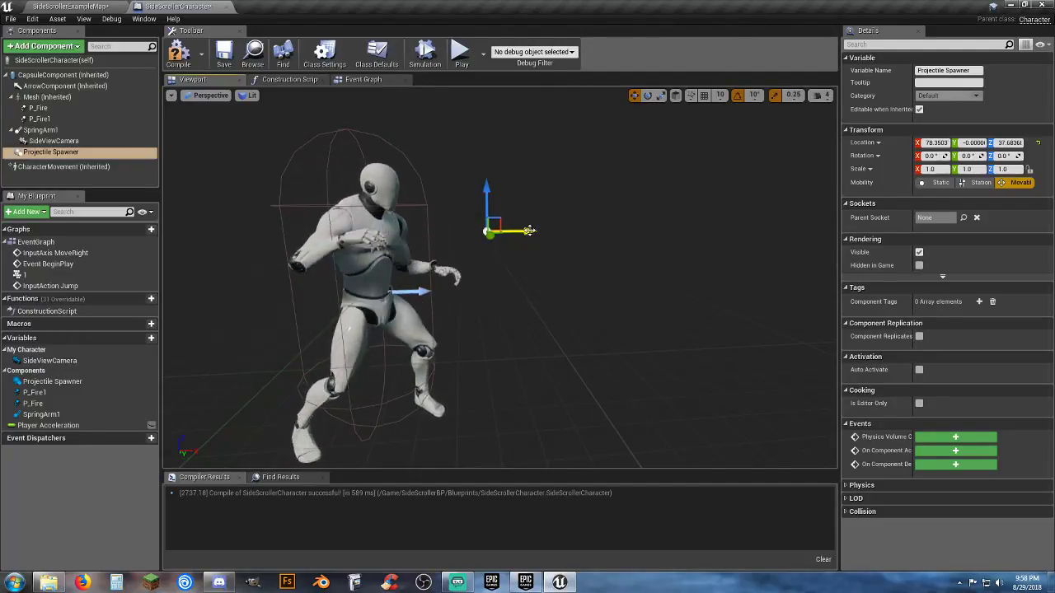
drag(533, 231, 515, 229)
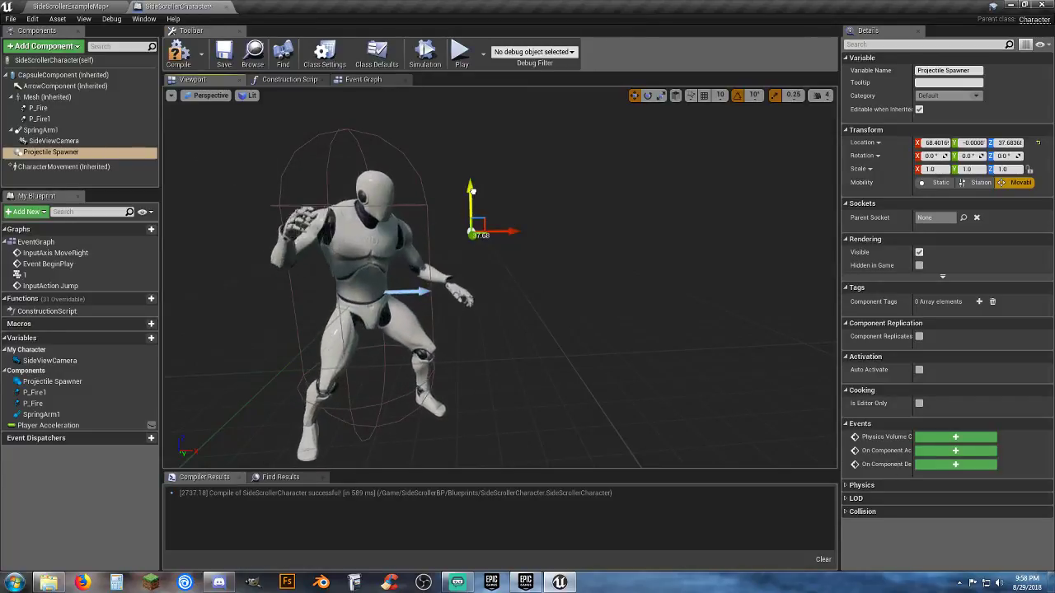
drag(469, 197, 469, 186)
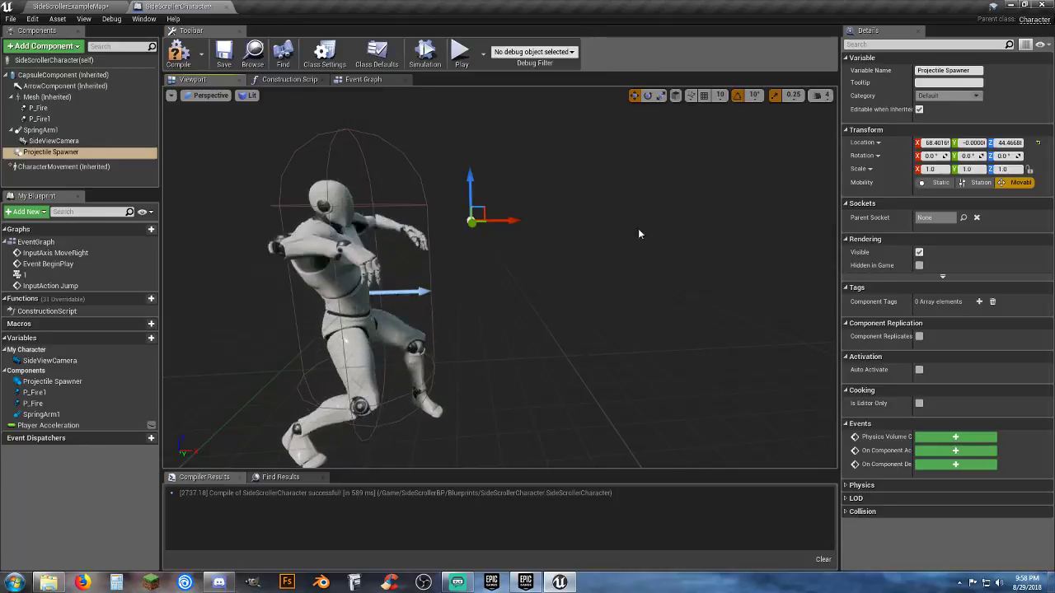
click(206, 55)
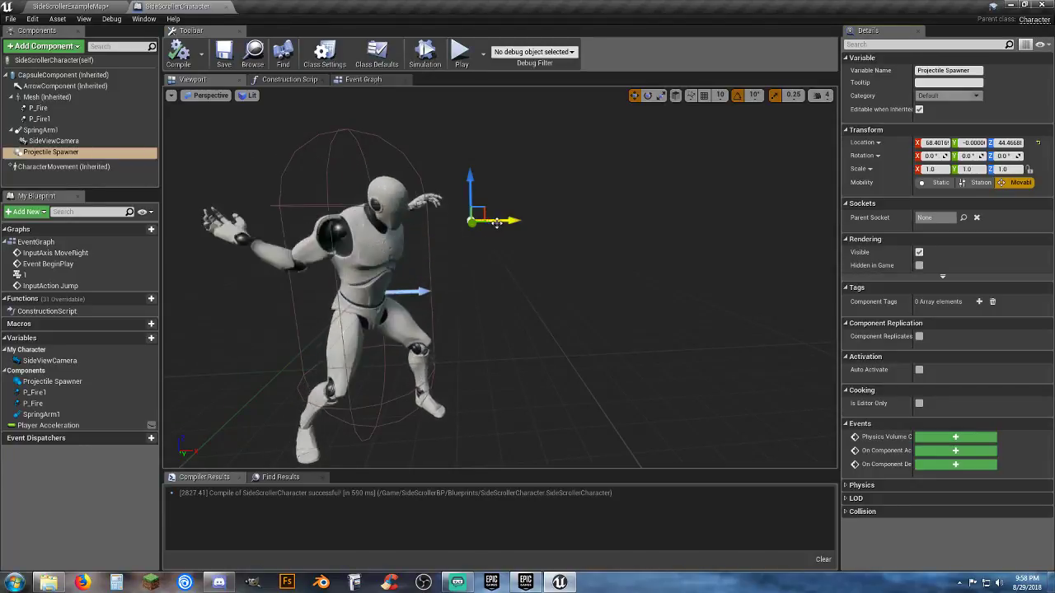
click(51, 152)
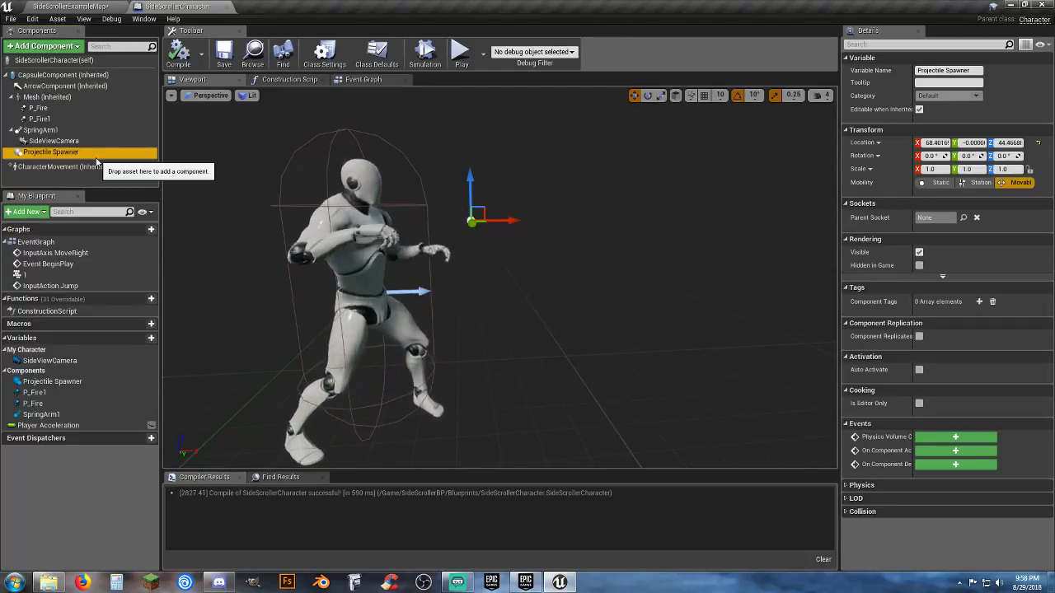
click(223, 53)
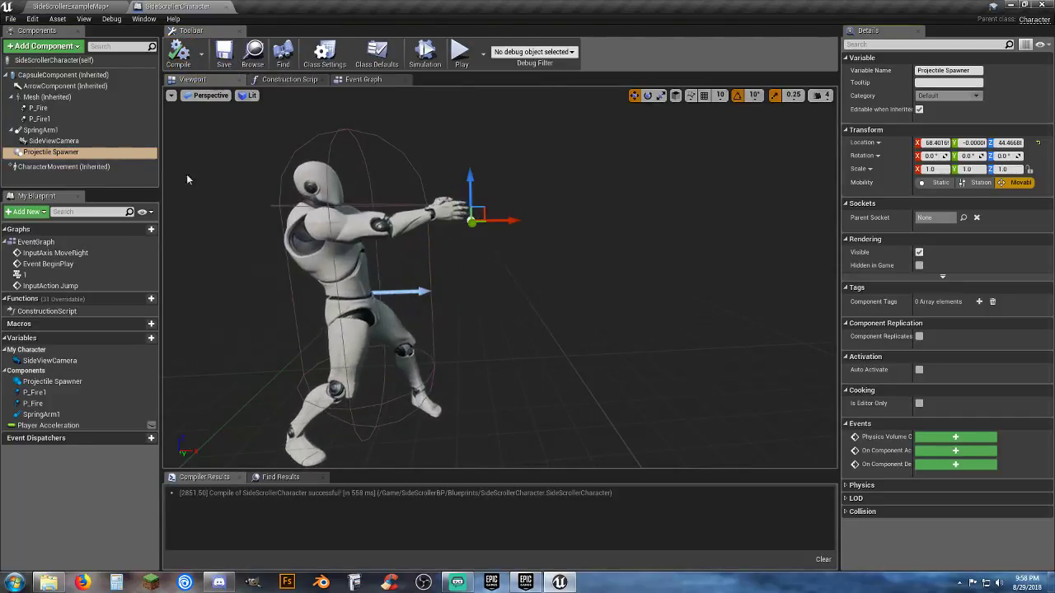
Open the Animation Mode choices for the inherited Mesh component
click(46, 98)
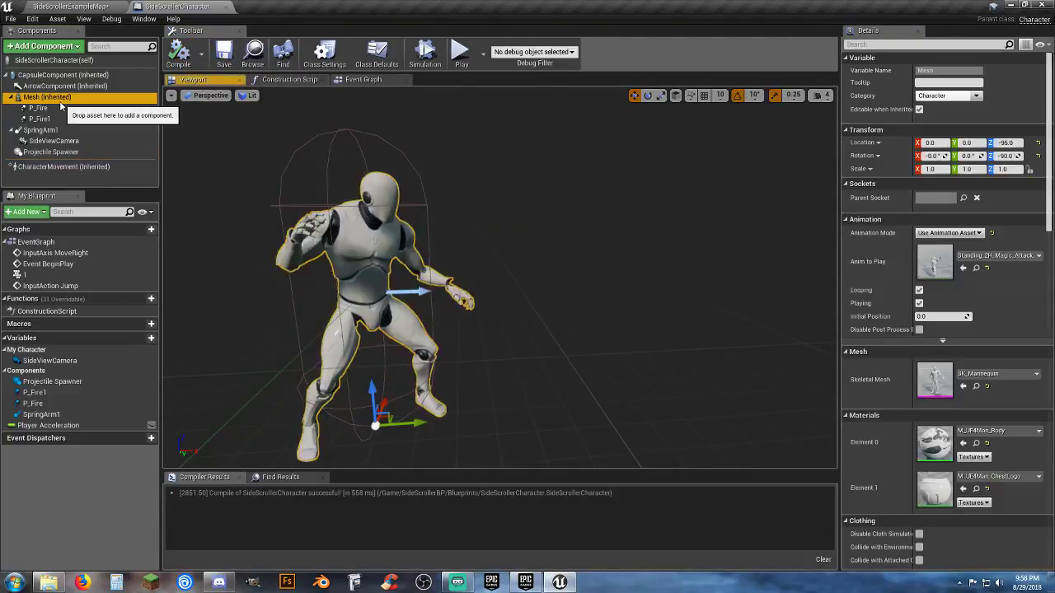
click(948, 233)
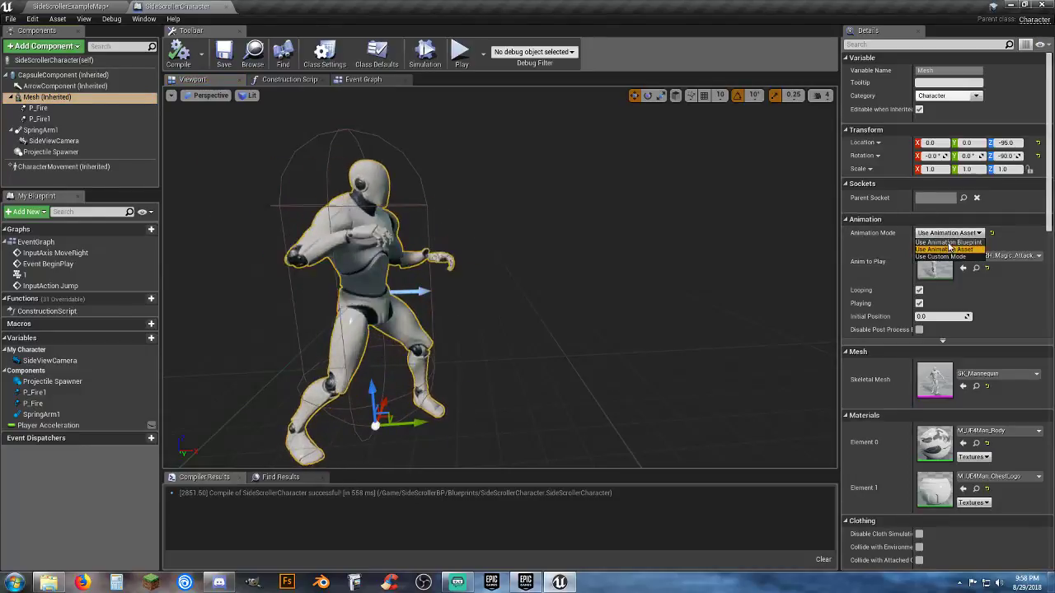
Set the character mesh's Animation Mode to Use Animation Blueprint and save the character blueprint
click(948, 242)
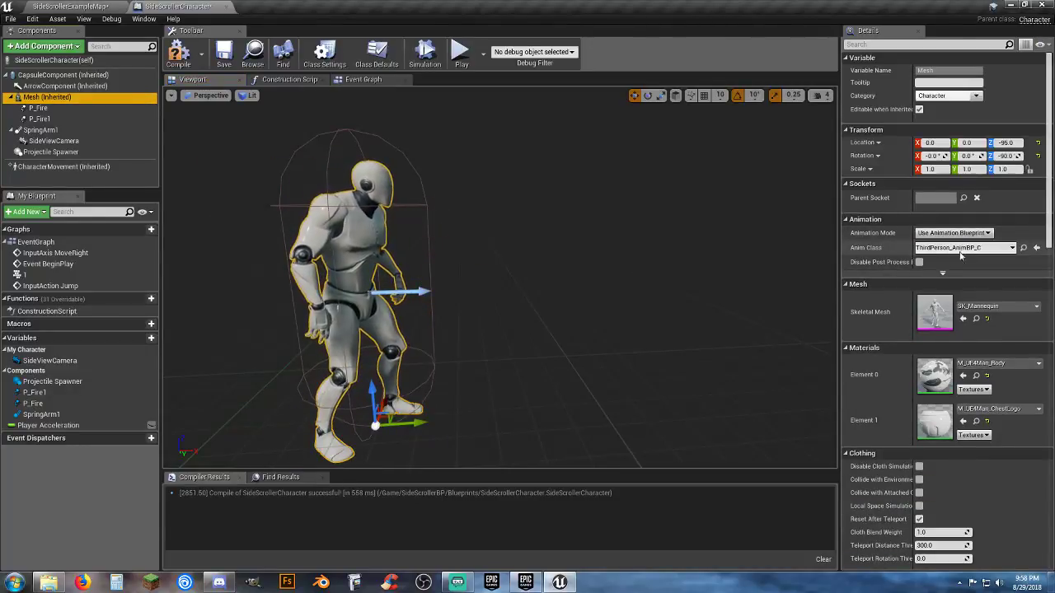
click(224, 63)
Play-test the SideScrollerExampleMap level by running the character in both directions, and end the play session
click(101, 9)
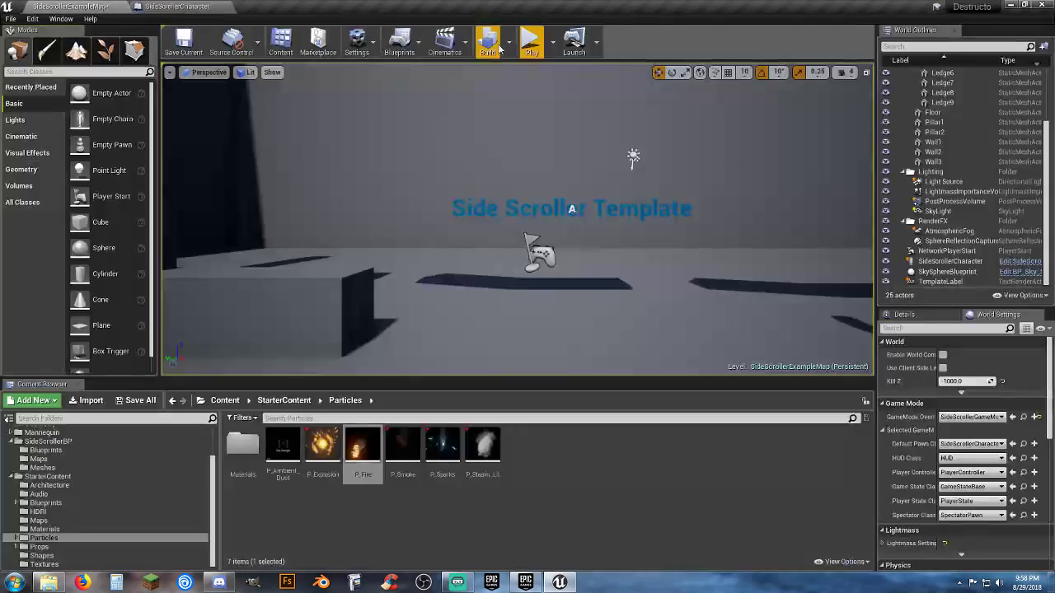
click(531, 43)
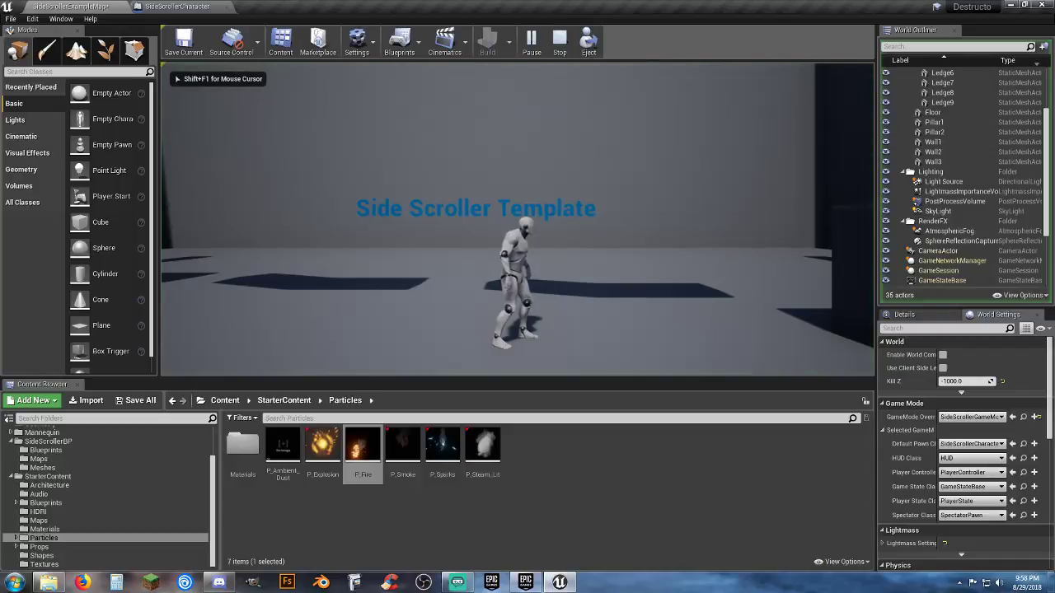
key(a)
key(d)
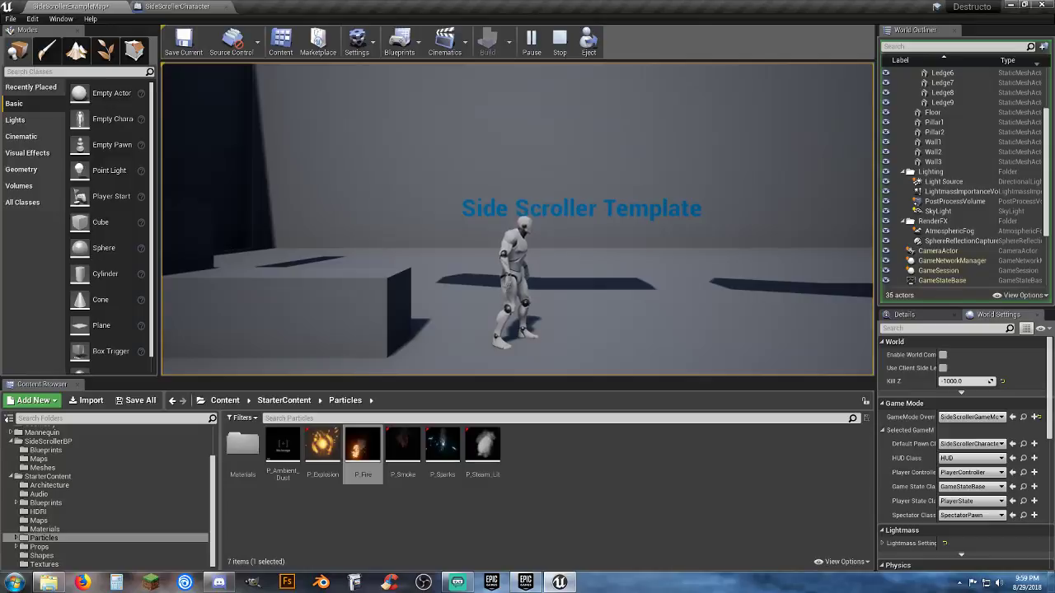
key(Escape)
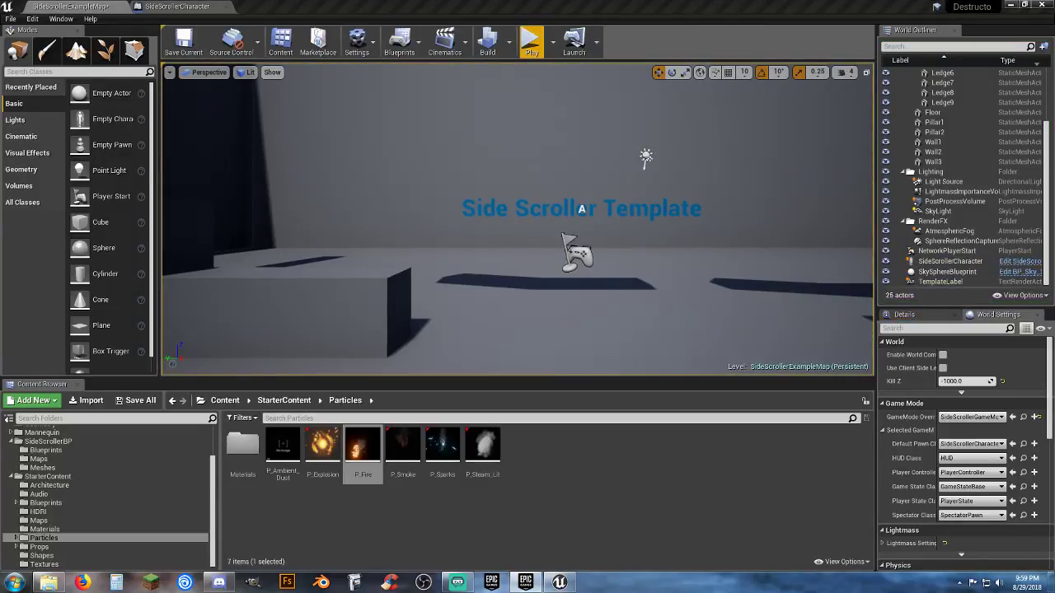
Switch to the Epic Games Launcher's library and browse down to the Vault, cancelling the editor's pending autosave
drag(0, 127, 633, 104)
scroll(700, 352, down, 1)
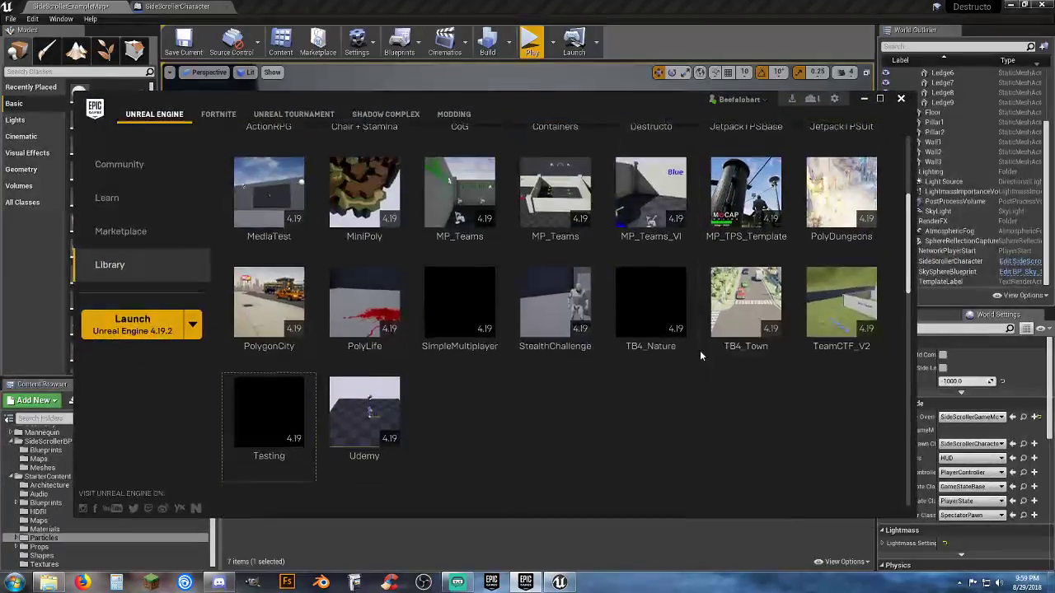
scroll(676, 361, down, 5)
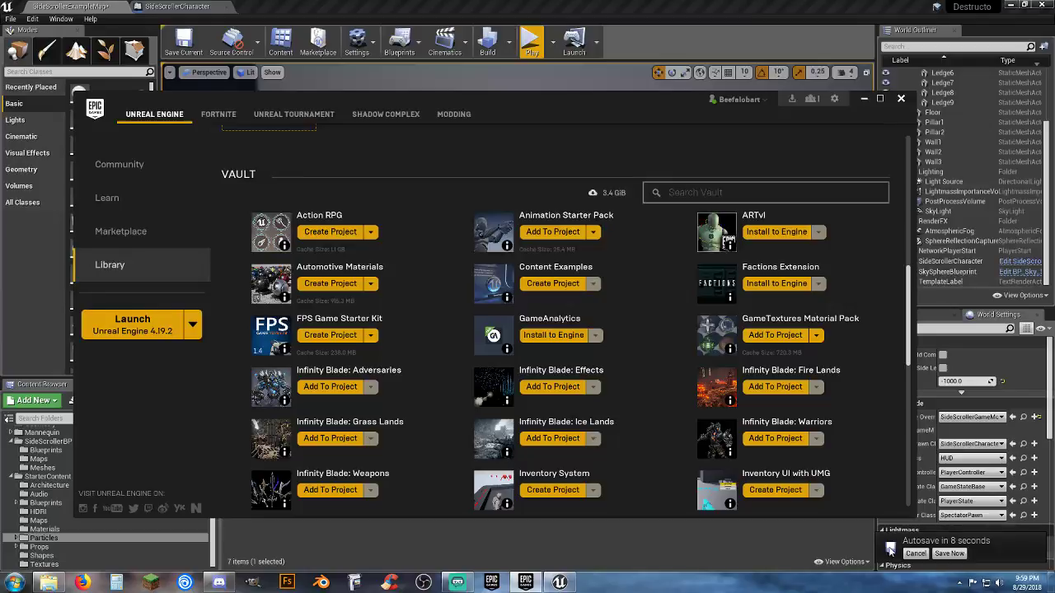
click(914, 555)
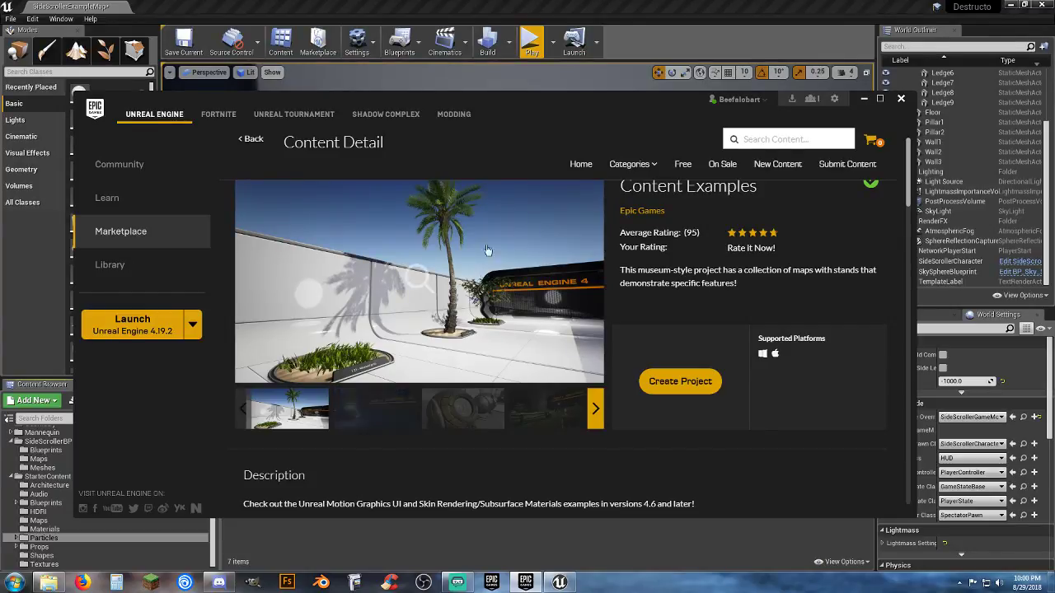
View the second, third and fourth preview images of the Content Examples project and return to the library
click(382, 421)
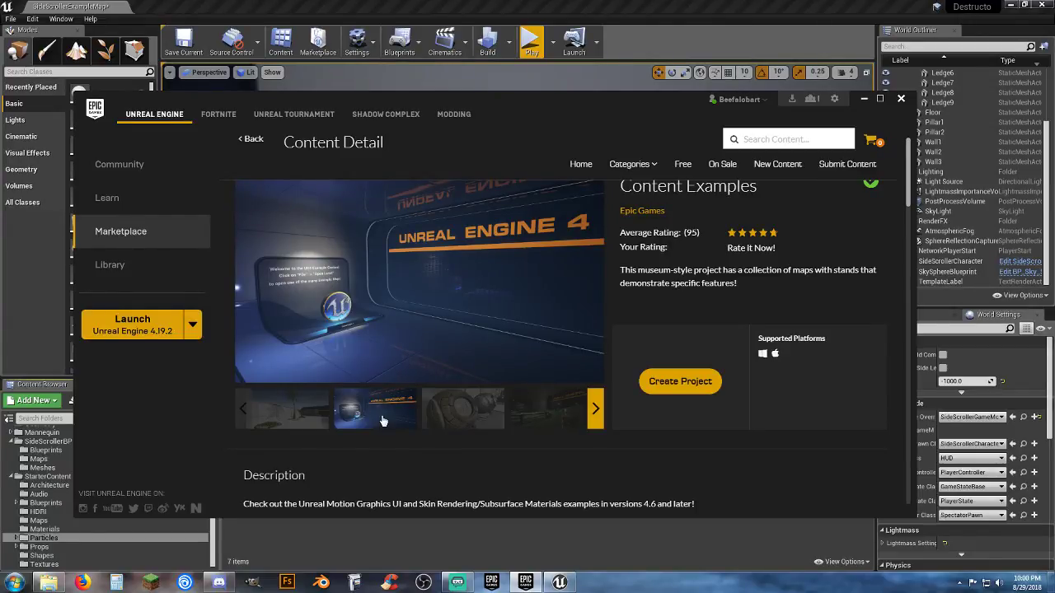
click(440, 417)
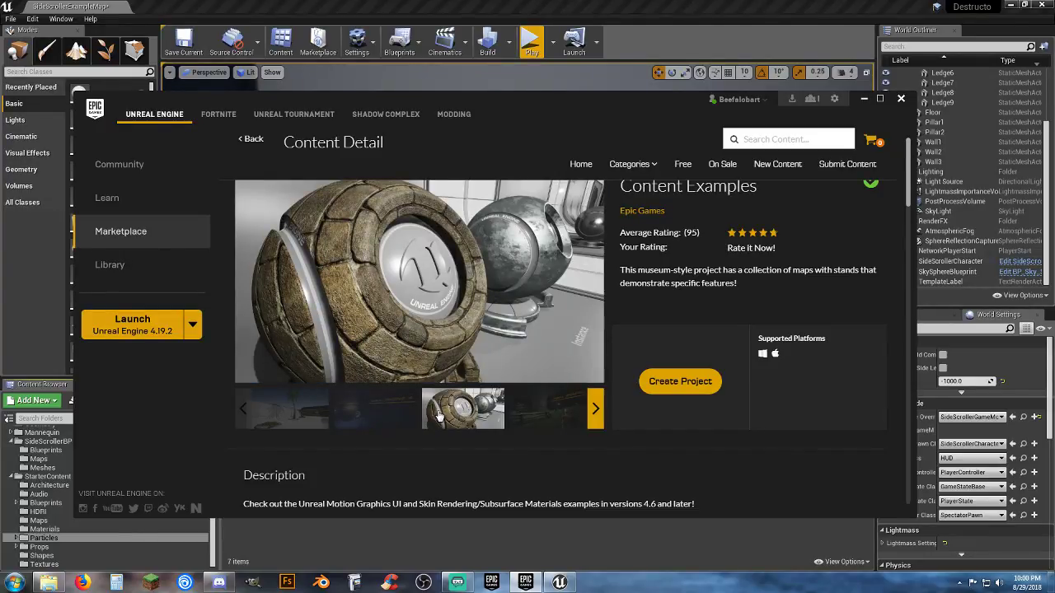
click(544, 422)
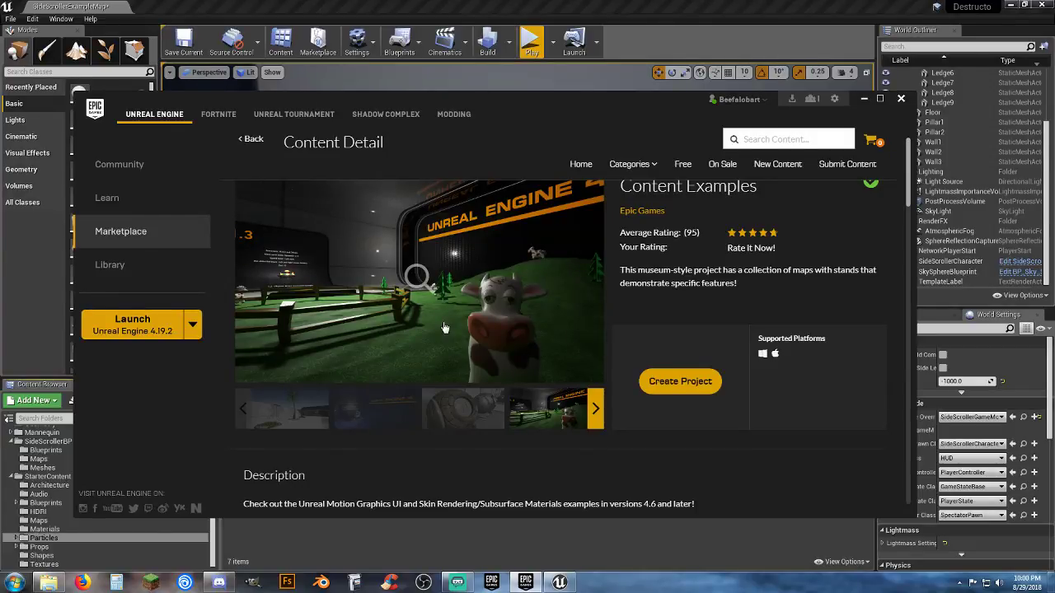
click(139, 277)
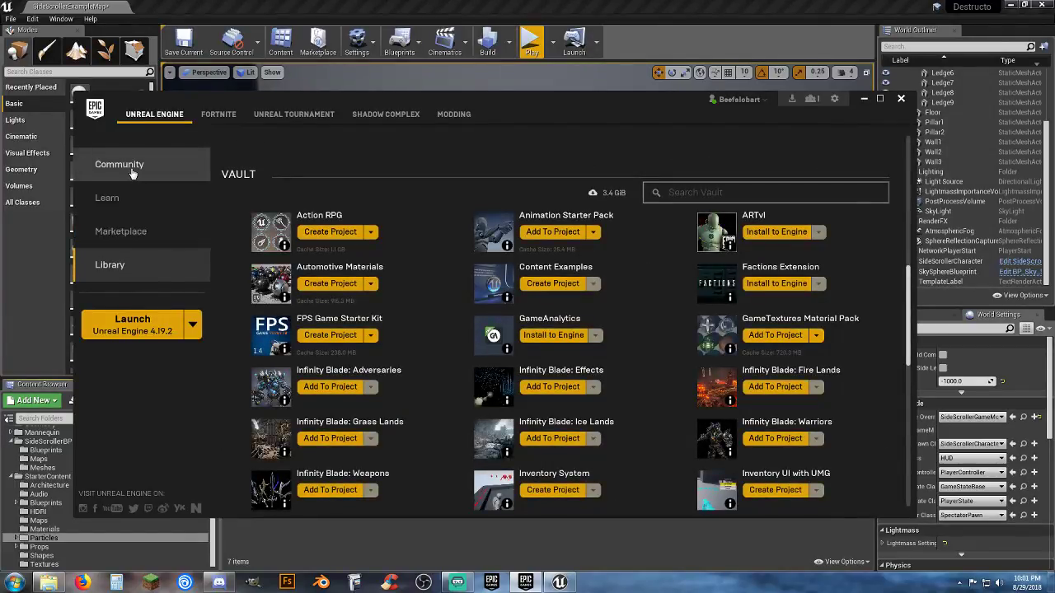
Open the Learn section and examine the first row of Engine Feature Samples, from Digital Human to Virtual Studio
click(129, 211)
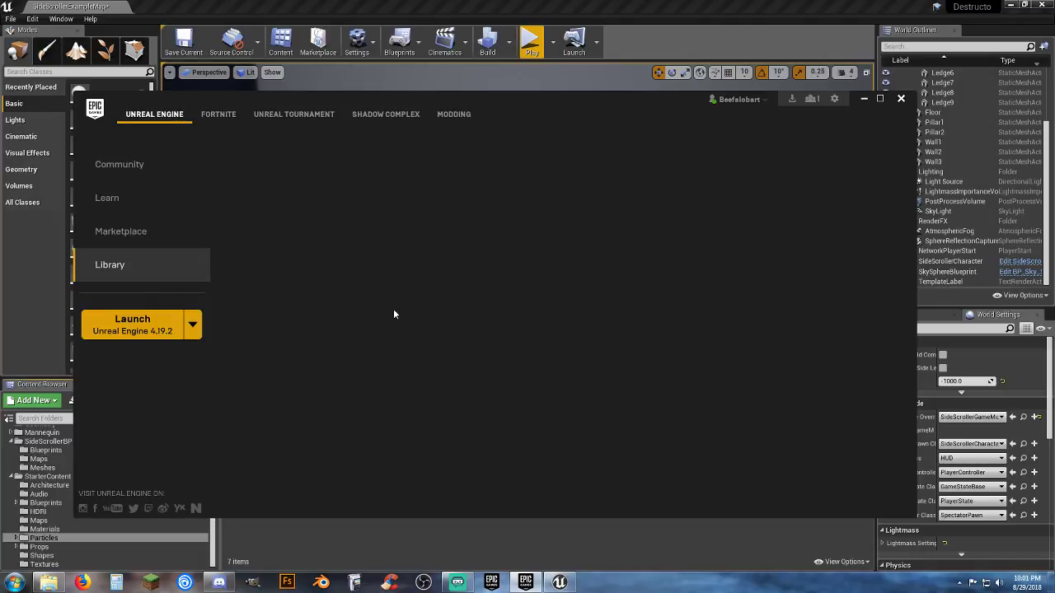
click(159, 211)
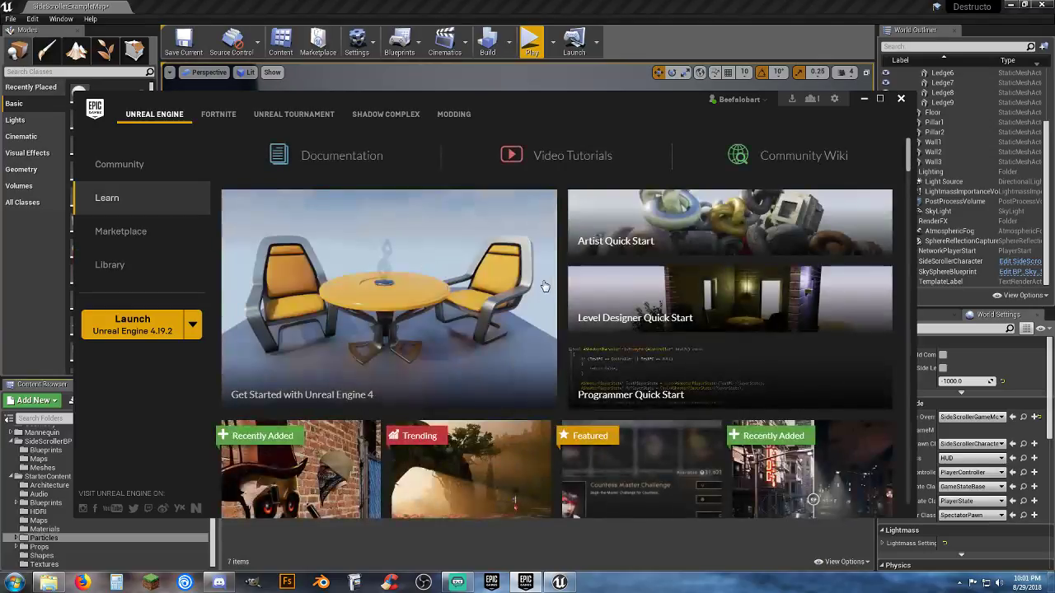
scroll(538, 289, down, 1)
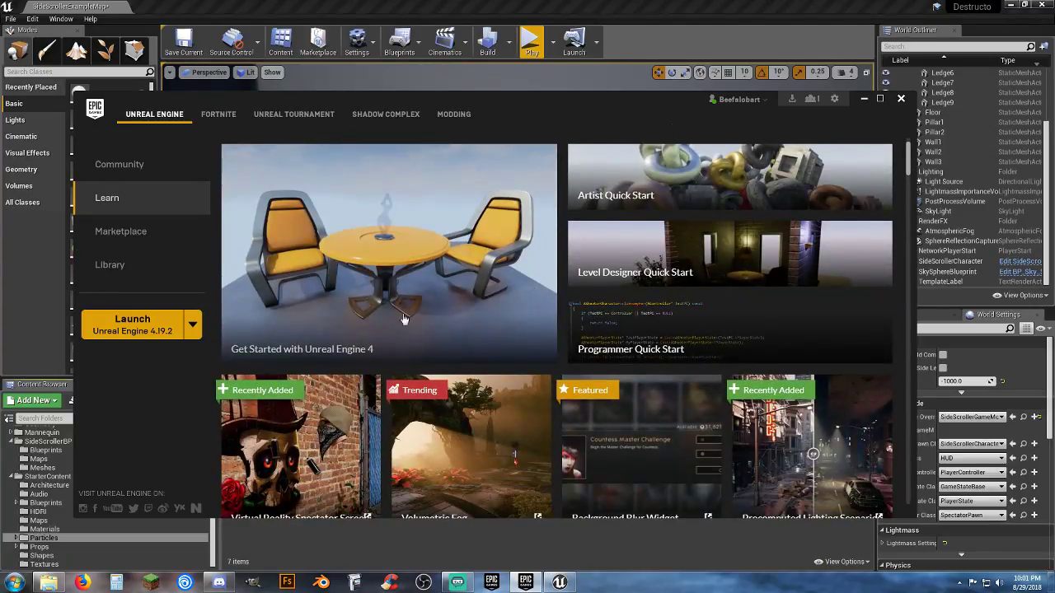
scroll(512, 357, down, 1)
scroll(511, 352, down, 4)
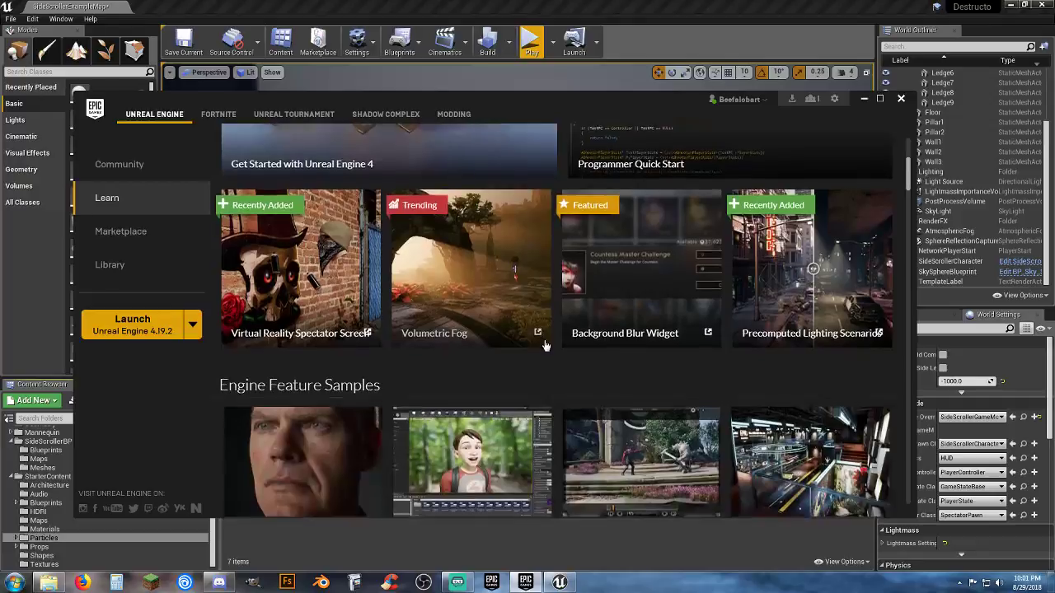
scroll(548, 350, down, 2)
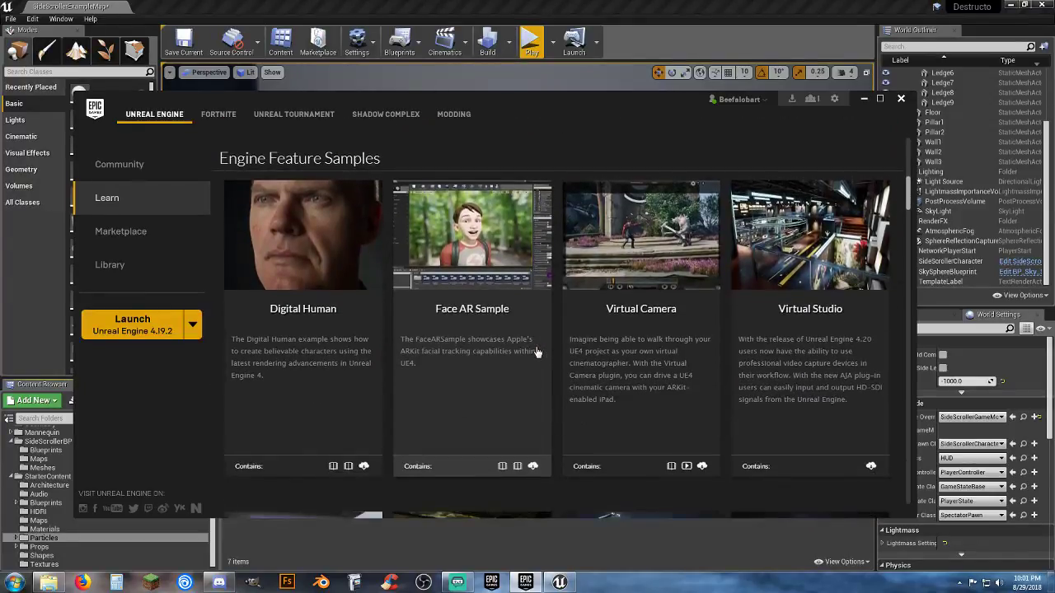
scroll(537, 350, down, 1)
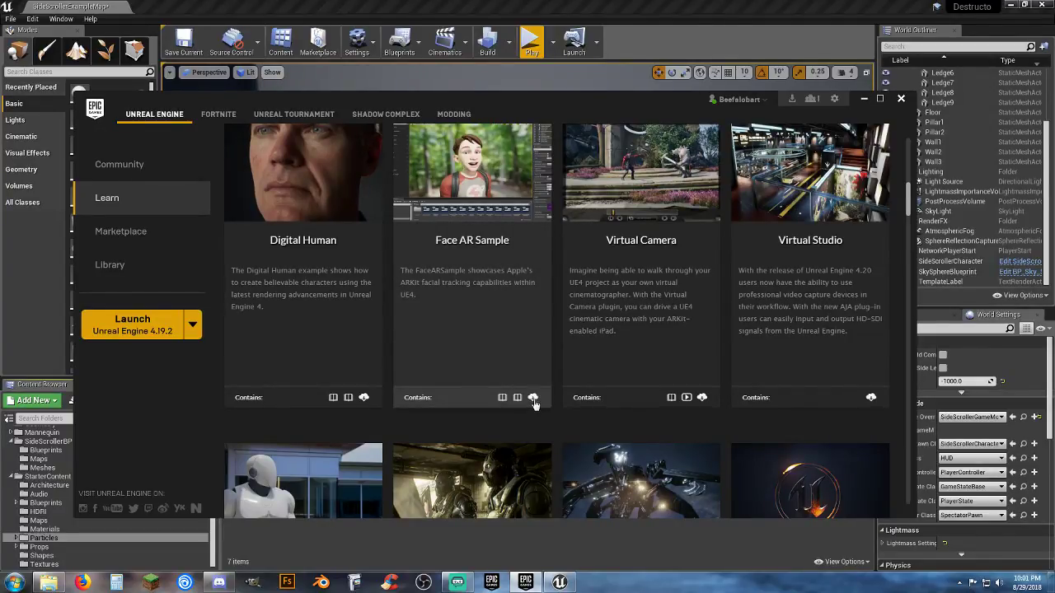
scroll(550, 385, up, 1)
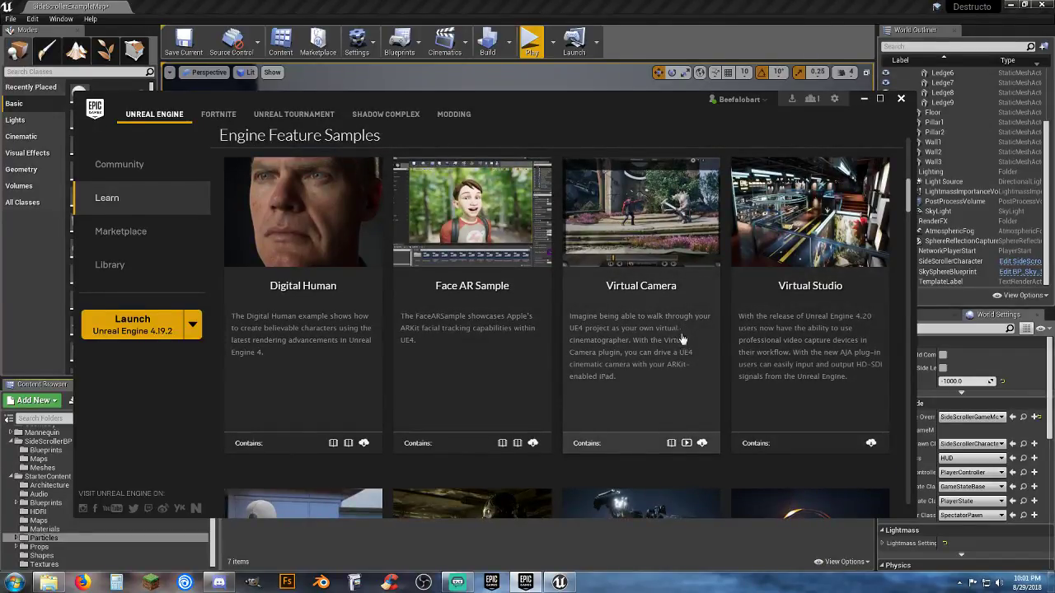
scroll(692, 344, down, 1)
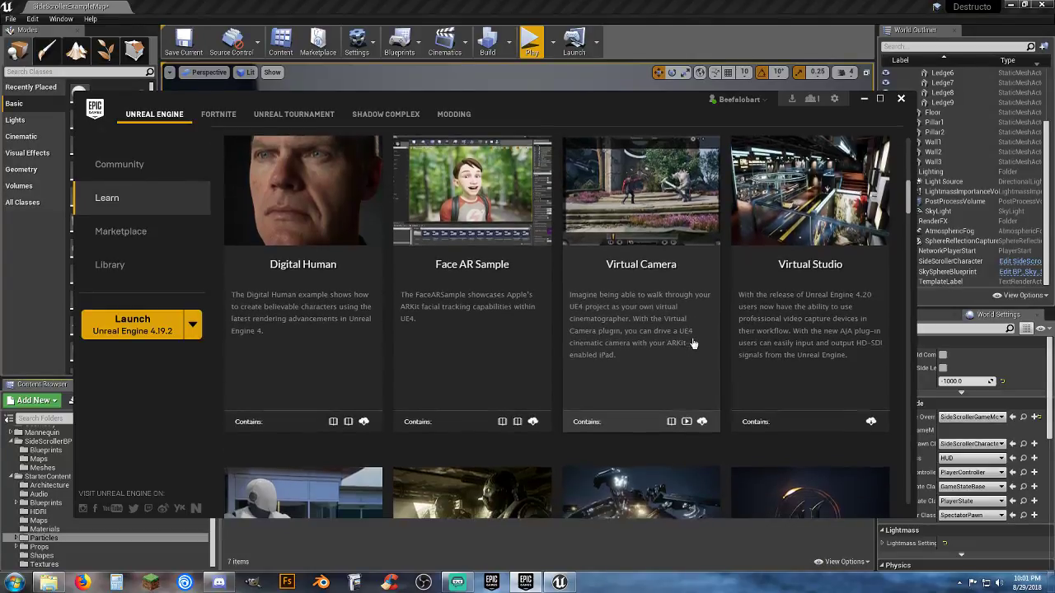
scroll(691, 342, up, 2)
scroll(685, 403, down, 4)
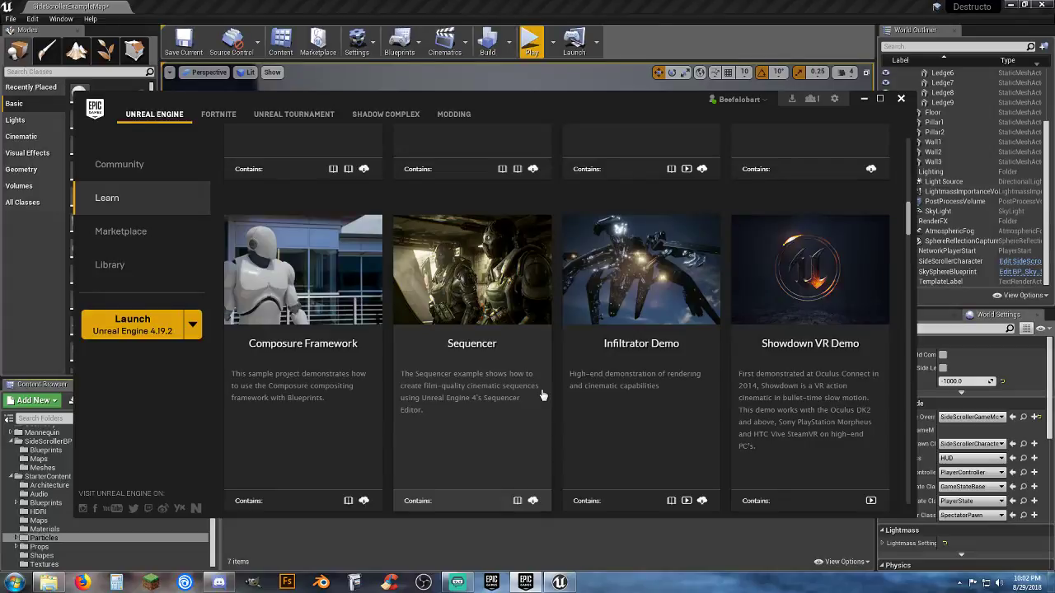
Examine the remaining Engine Feature Samples, from Composure Framework down to Blueprints and Realistic Rendering
scroll(538, 386, down, 5)
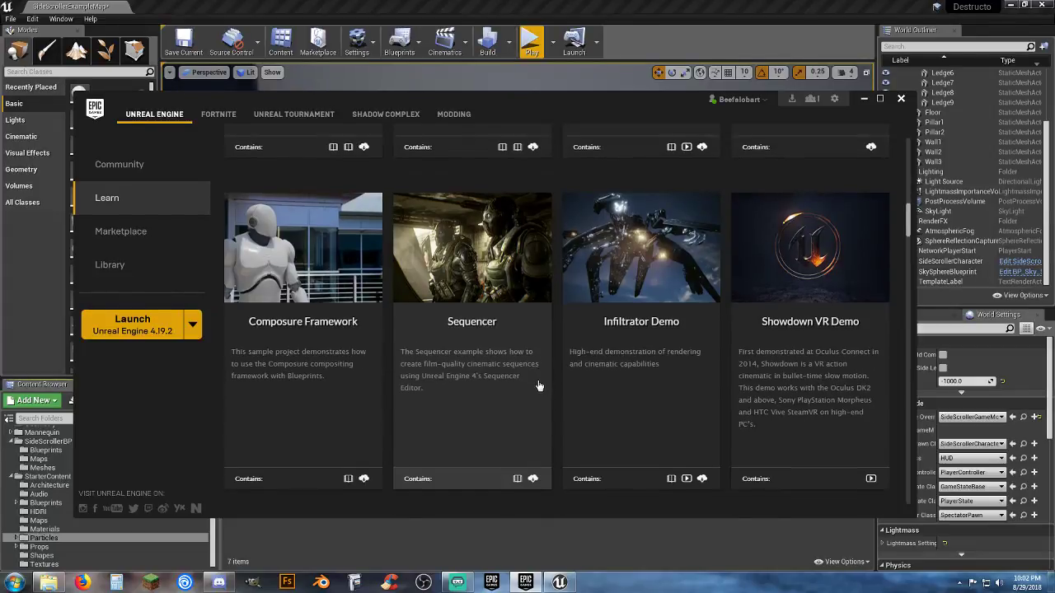
scroll(540, 385, down, 2)
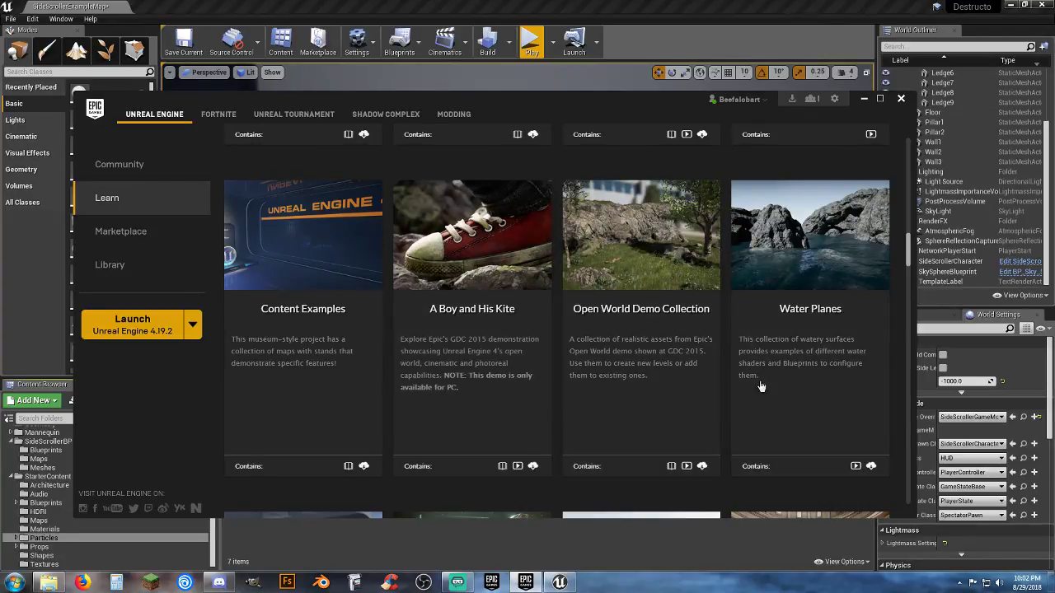
scroll(809, 410, down, 1)
scroll(741, 307, down, 1)
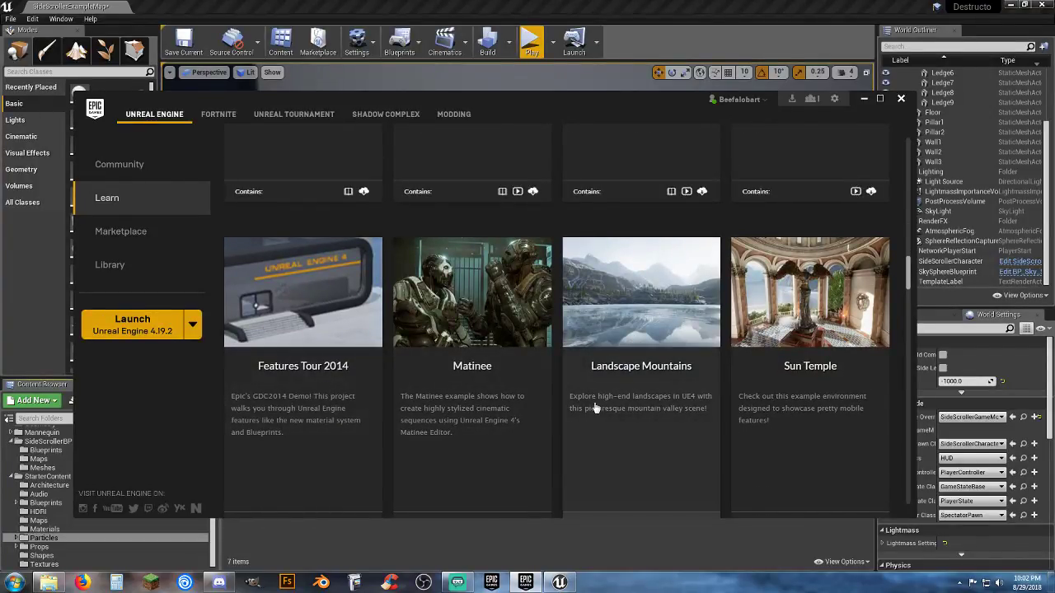
scroll(614, 412, down, 1)
scroll(550, 385, down, 1)
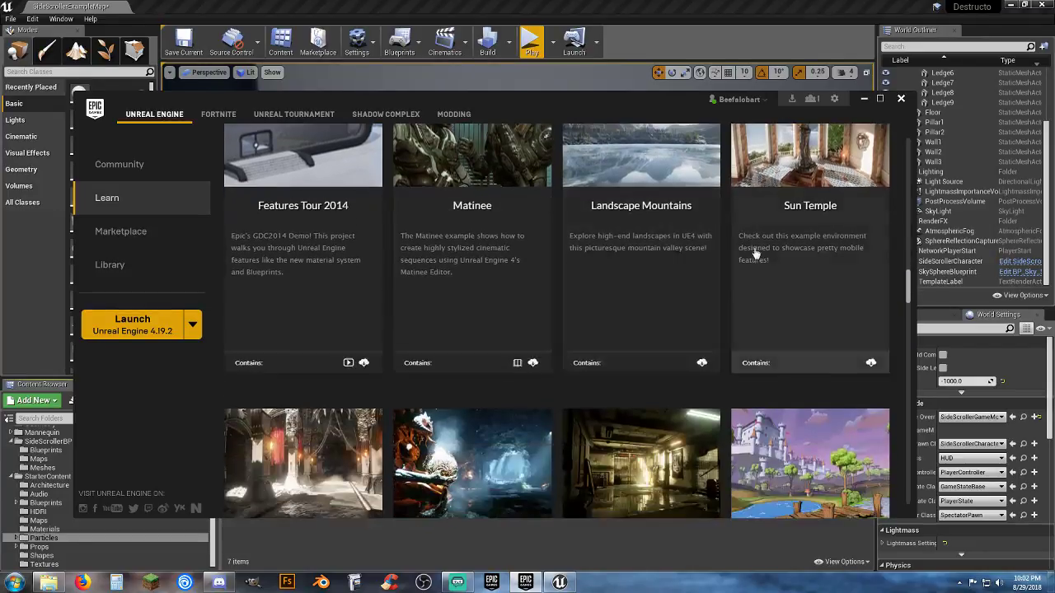
scroll(586, 344, down, 1)
scroll(564, 360, down, 1)
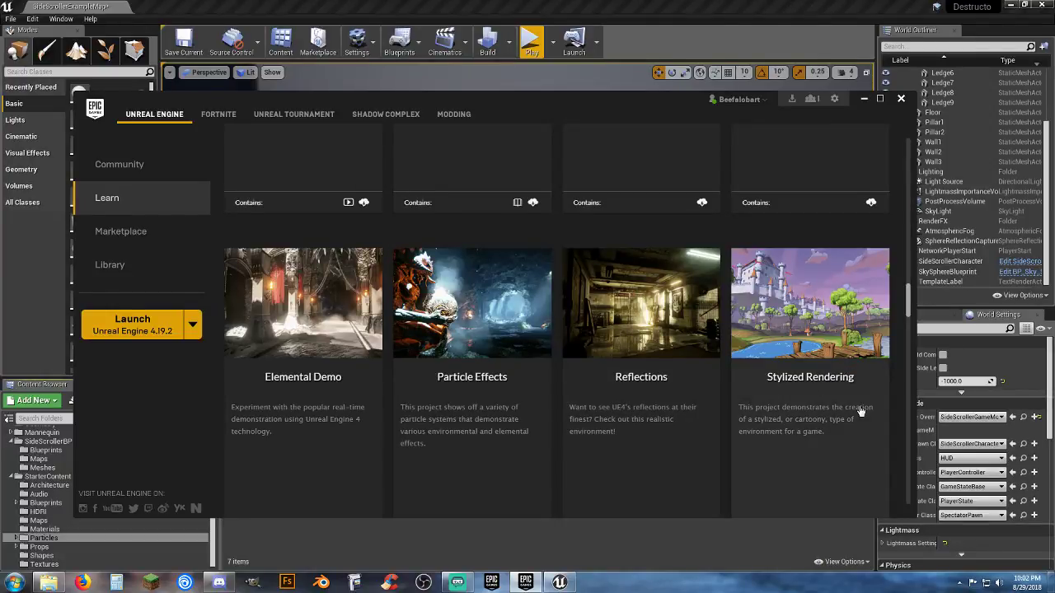
scroll(865, 407, down, 1)
scroll(866, 407, down, 1)
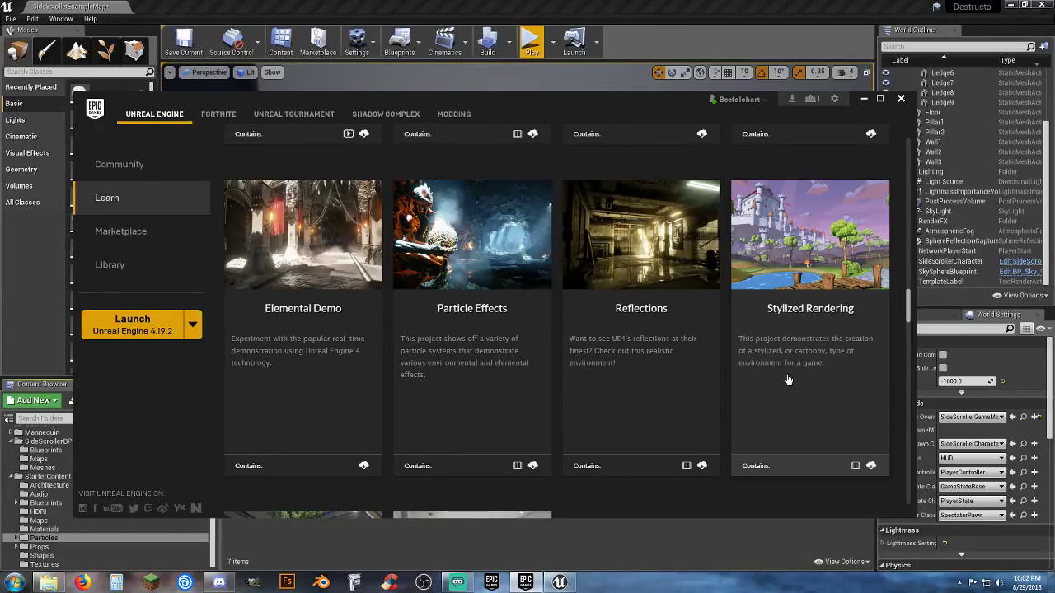
scroll(690, 349, down, 3)
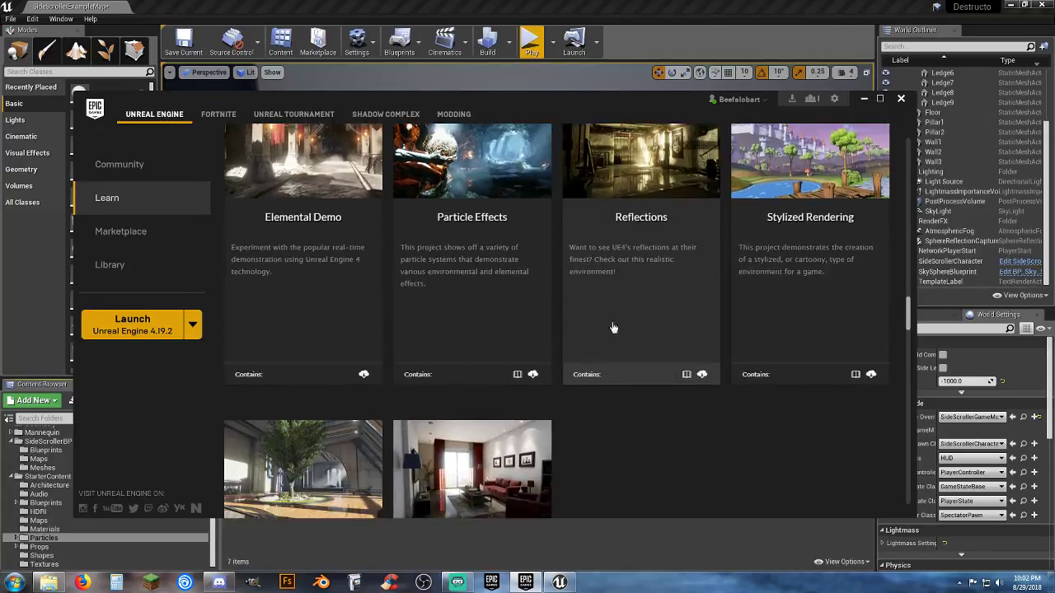
scroll(581, 324, down, 1)
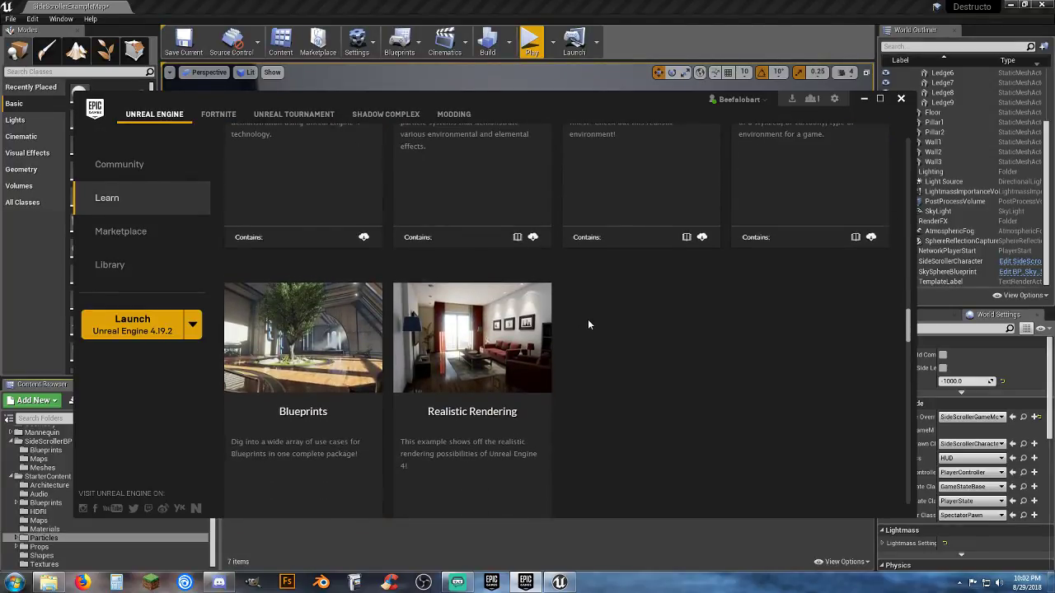
scroll(588, 324, down, 1)
scroll(589, 318, down, 1)
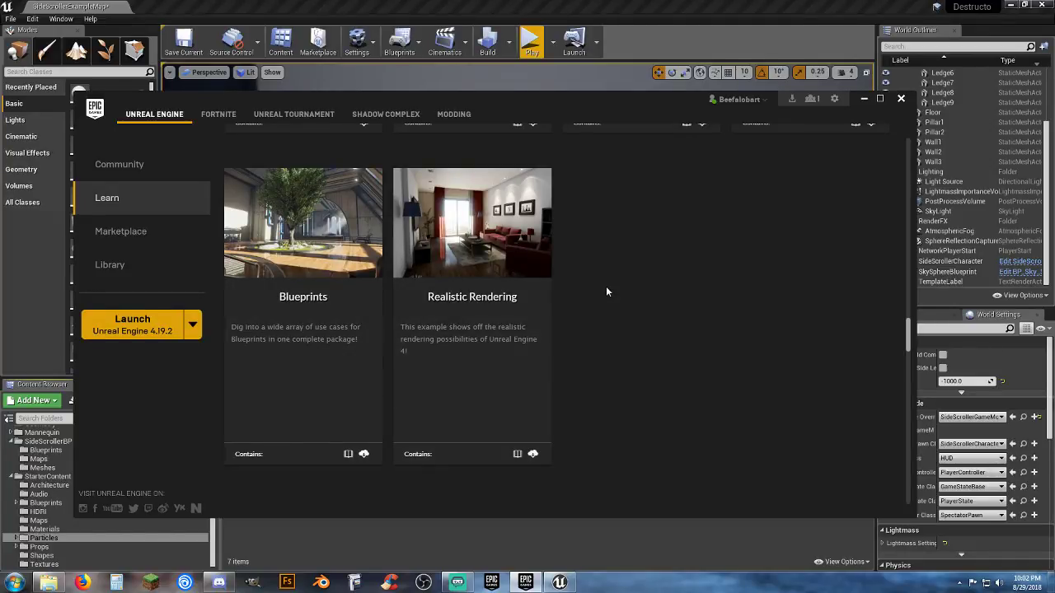
Open the Marketplace and look through its featured products and category list, returning to the start of the page
click(172, 234)
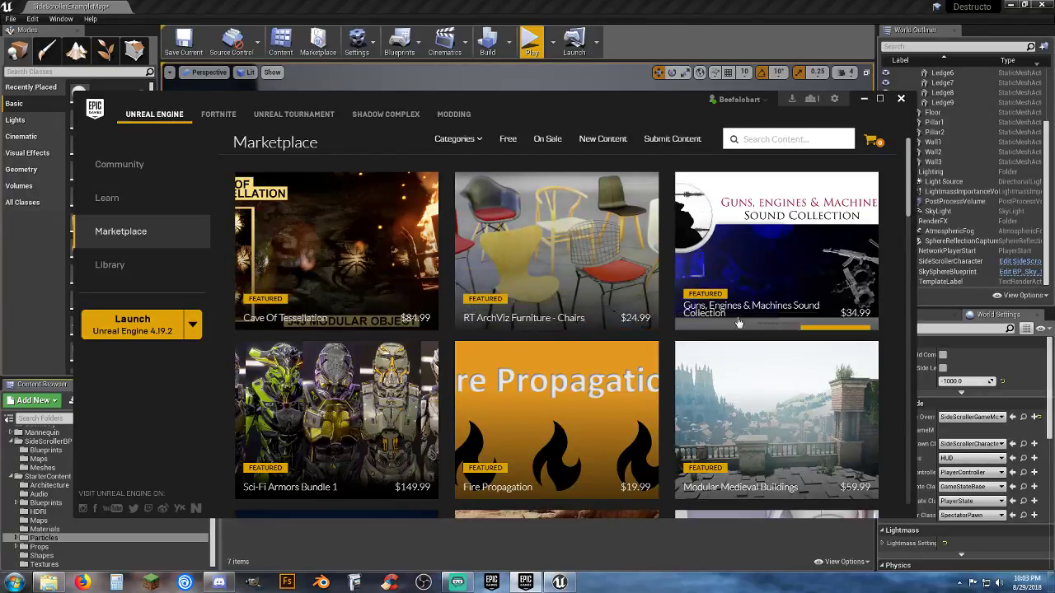
mouse_move(738, 322)
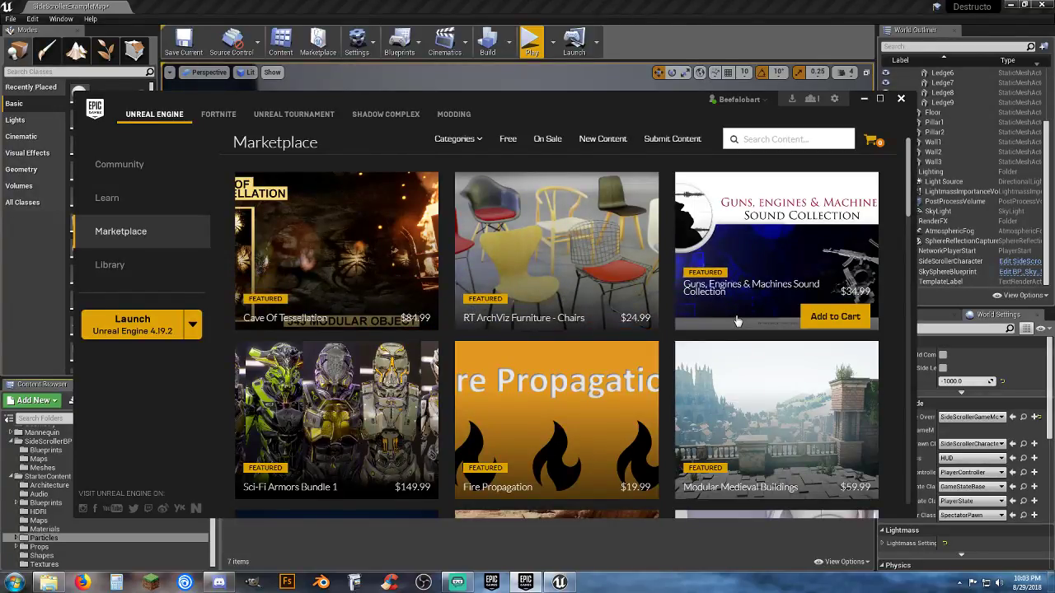
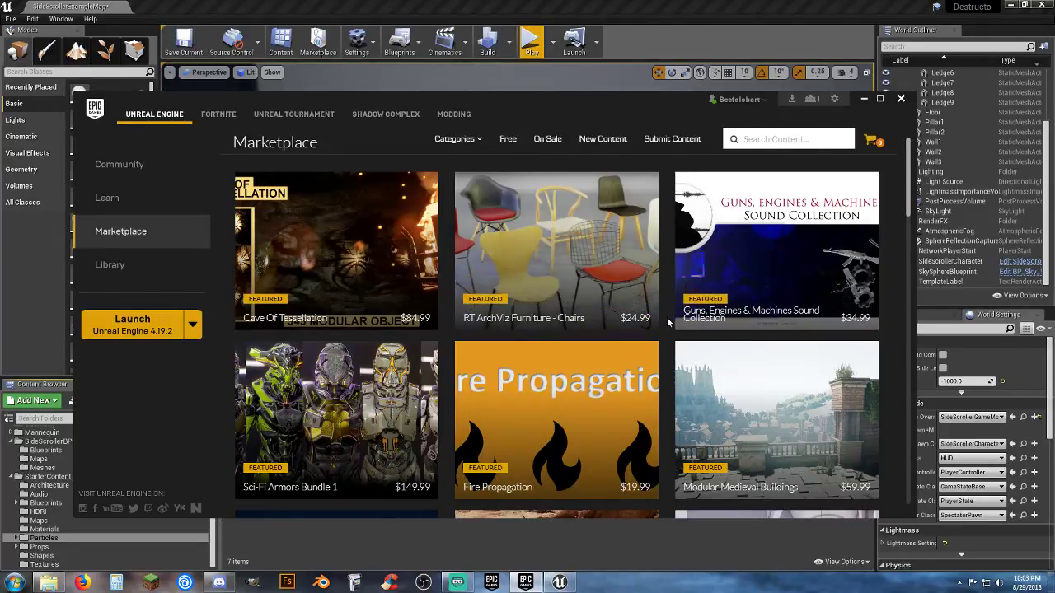
scroll(672, 322, down, 2)
scroll(665, 325, down, 3)
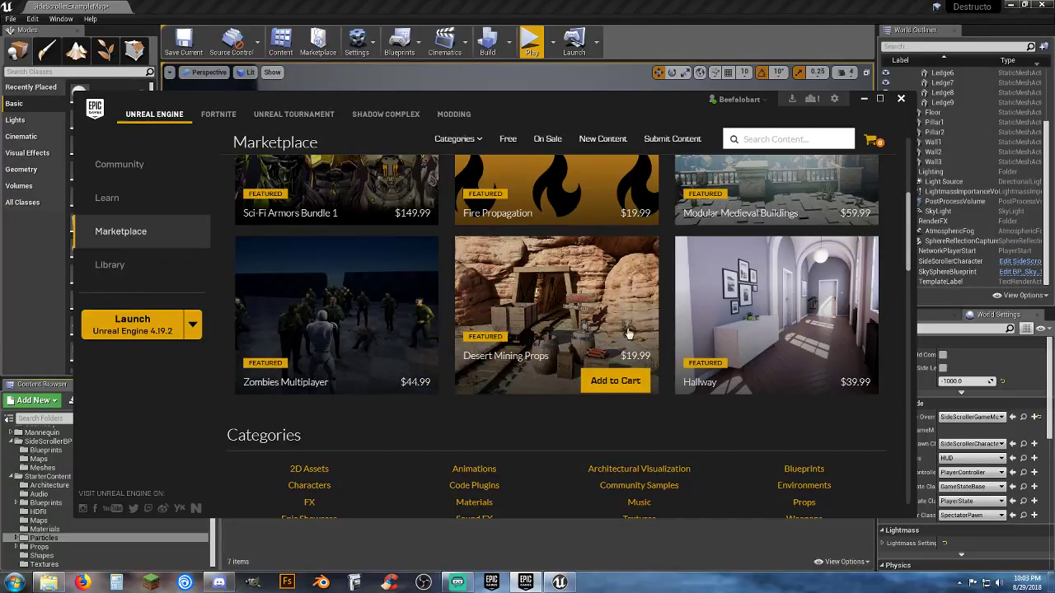
scroll(745, 337, down, 2)
scroll(721, 330, up, 1)
scroll(721, 330, up, 4)
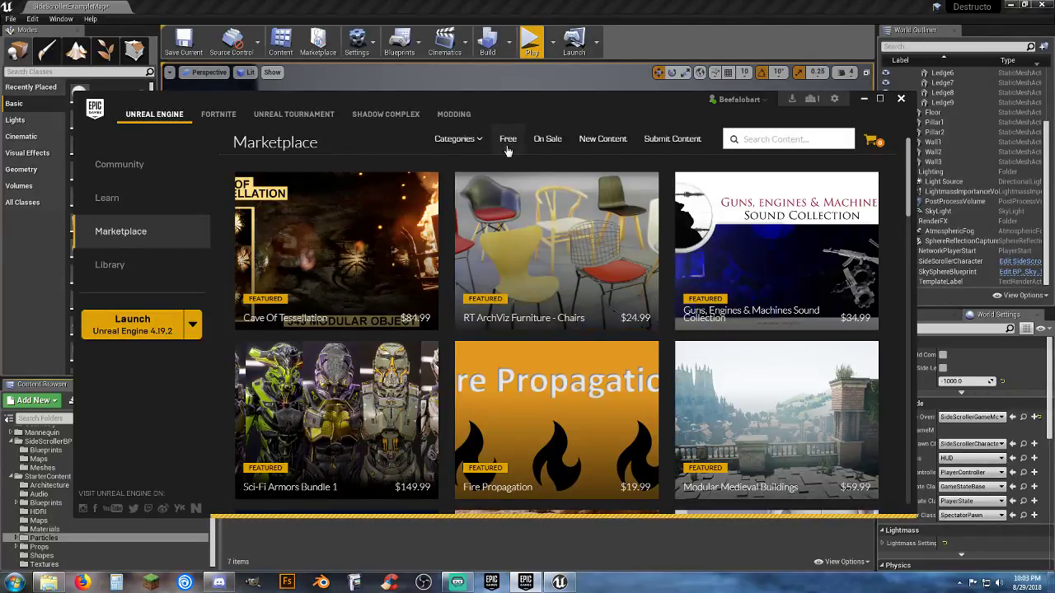
Open the free Marketplace content and examine the Epic Showcase assets from Action RPG through the Paragon packs to Soul: Cave
click(508, 140)
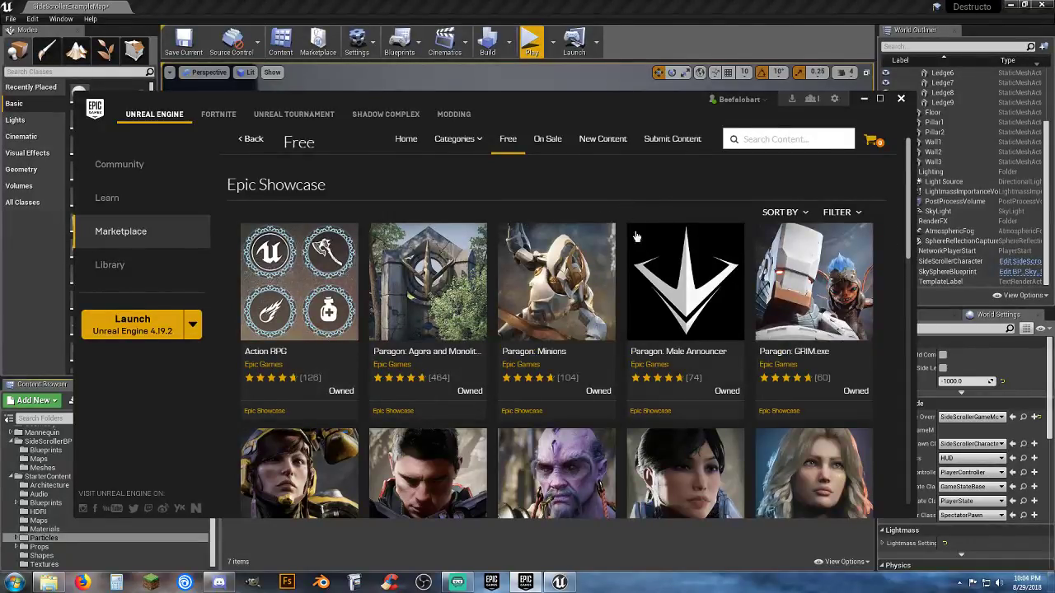
scroll(845, 345, down, 1)
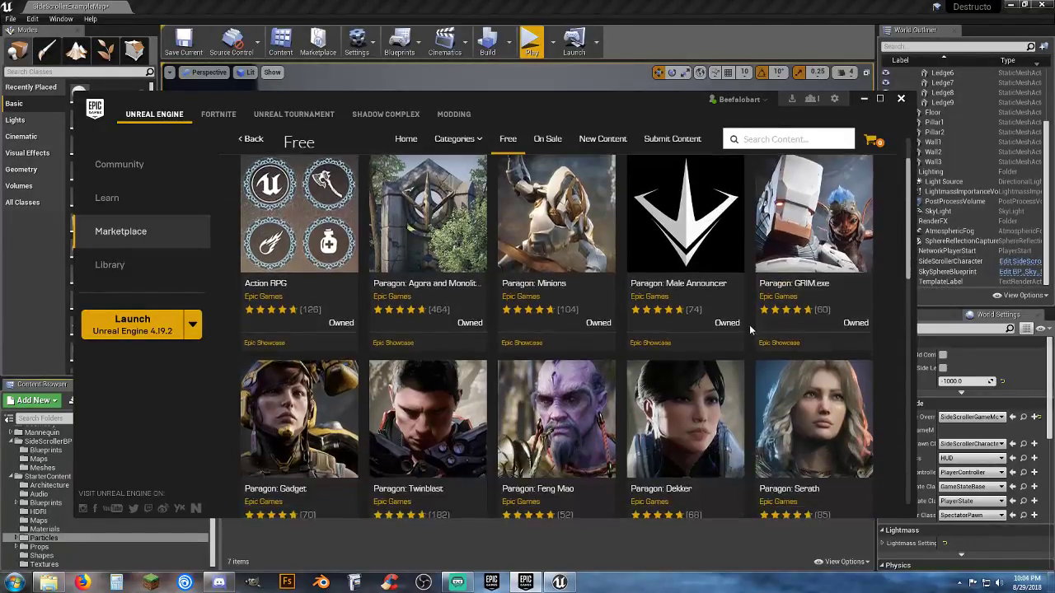
scroll(643, 363, down, 2)
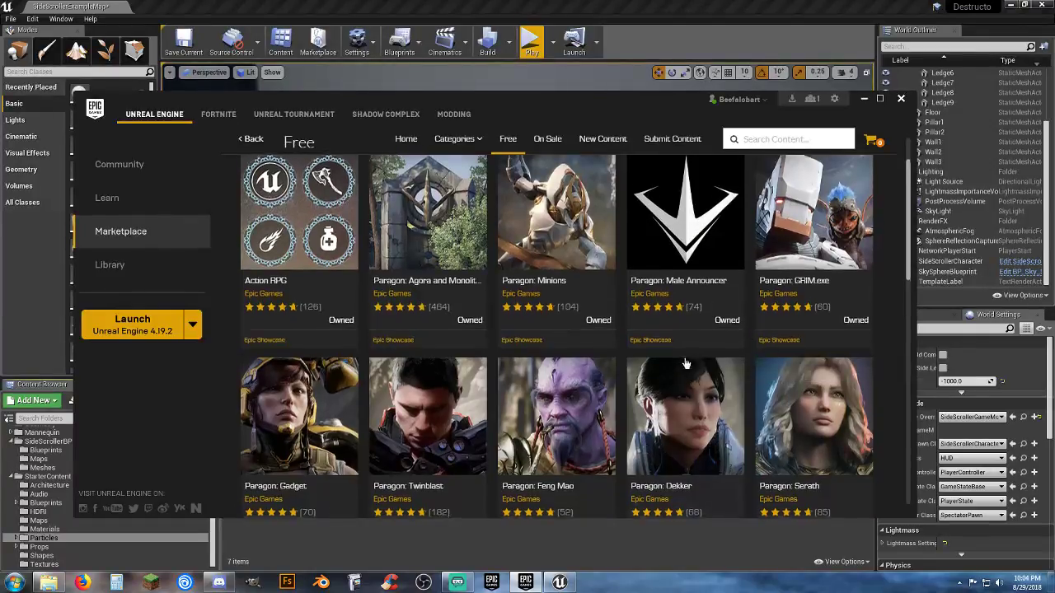
scroll(613, 353, down, 2)
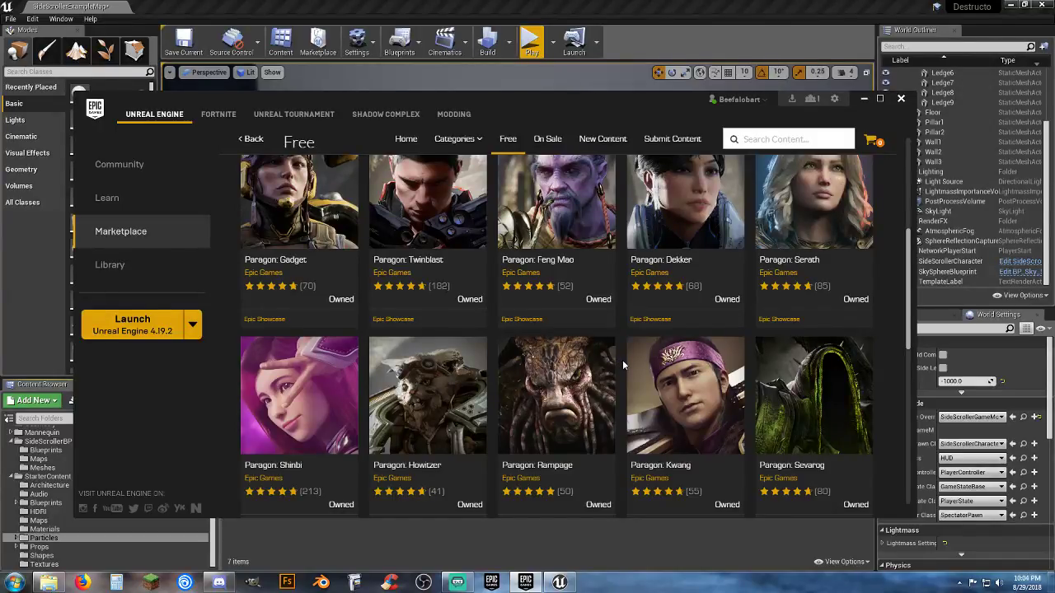
scroll(624, 365, down, 4)
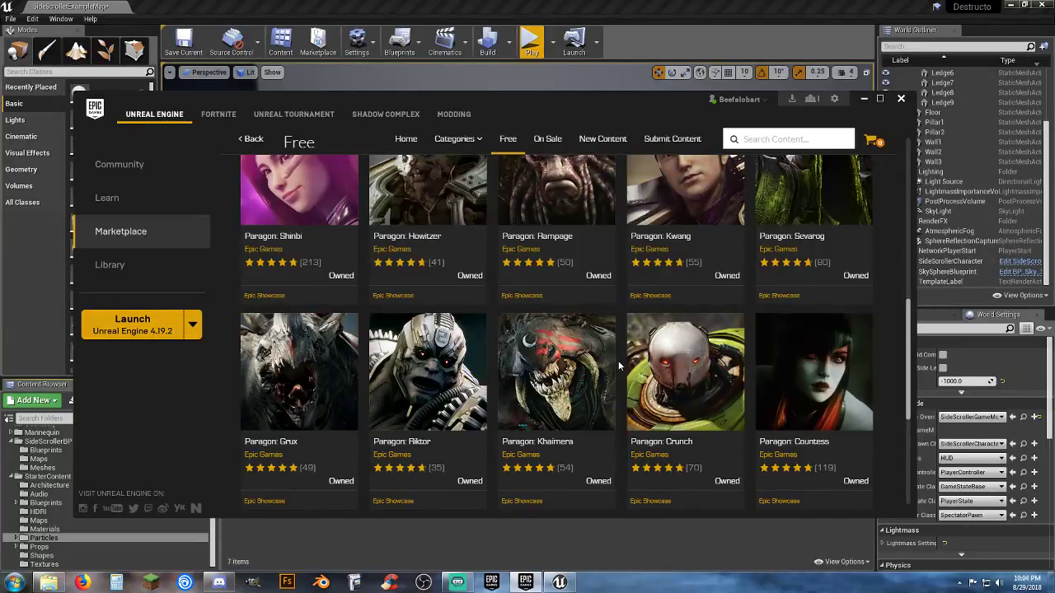
scroll(618, 366, down, 5)
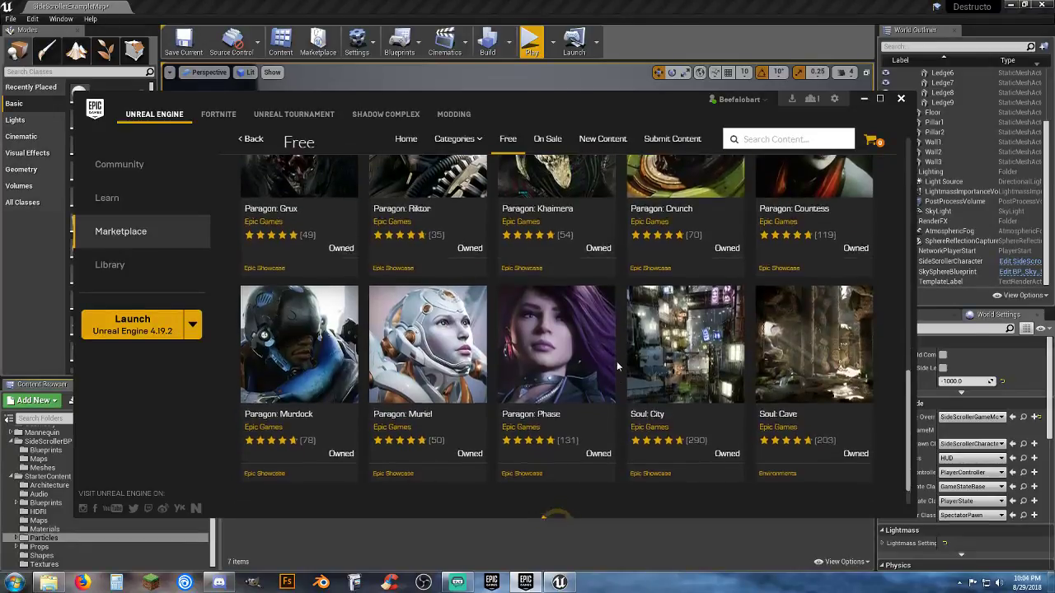
scroll(616, 361, down, 1)
scroll(616, 361, down, 1)
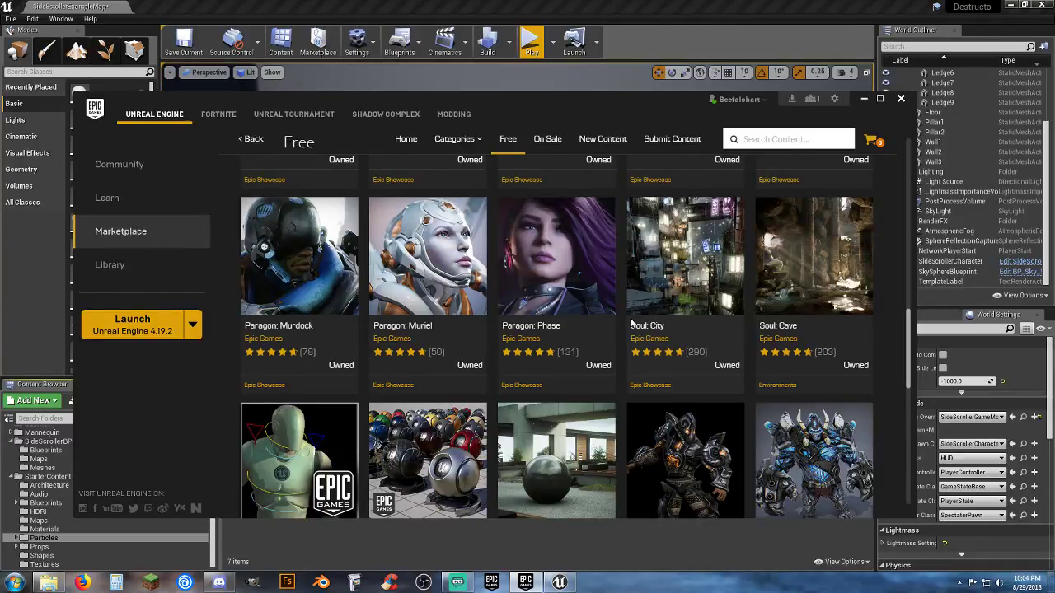
Examine the remaining Epic Showcase assets, from ARTv1 and the Infinity Blade packs down to Scifi Hallway and Animation Starter Pack
scroll(552, 355, down, 3)
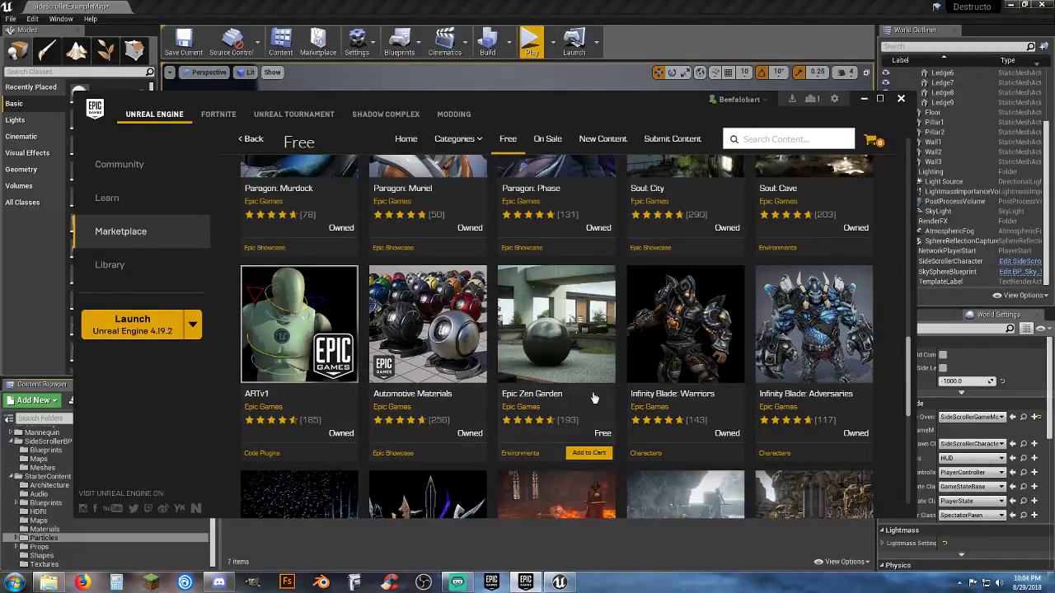
scroll(625, 384, down, 3)
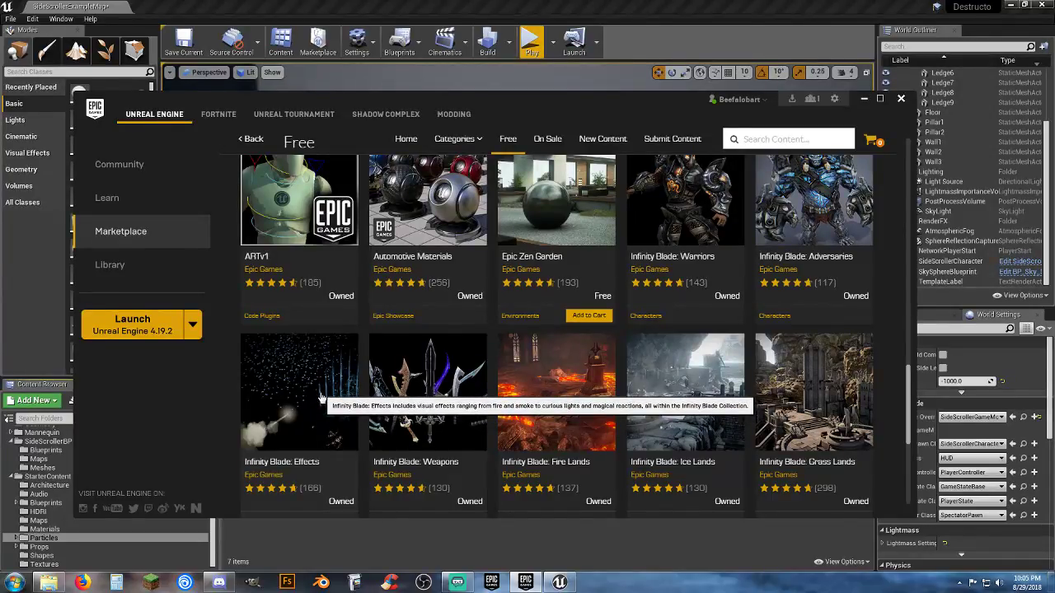
scroll(321, 400, up, 1)
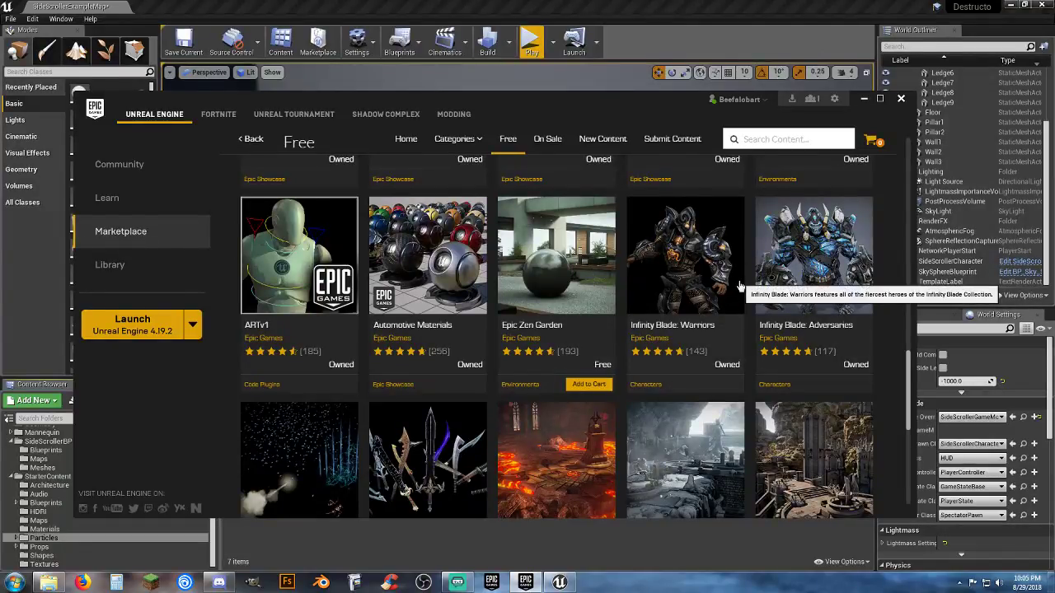
scroll(739, 286, down, 1)
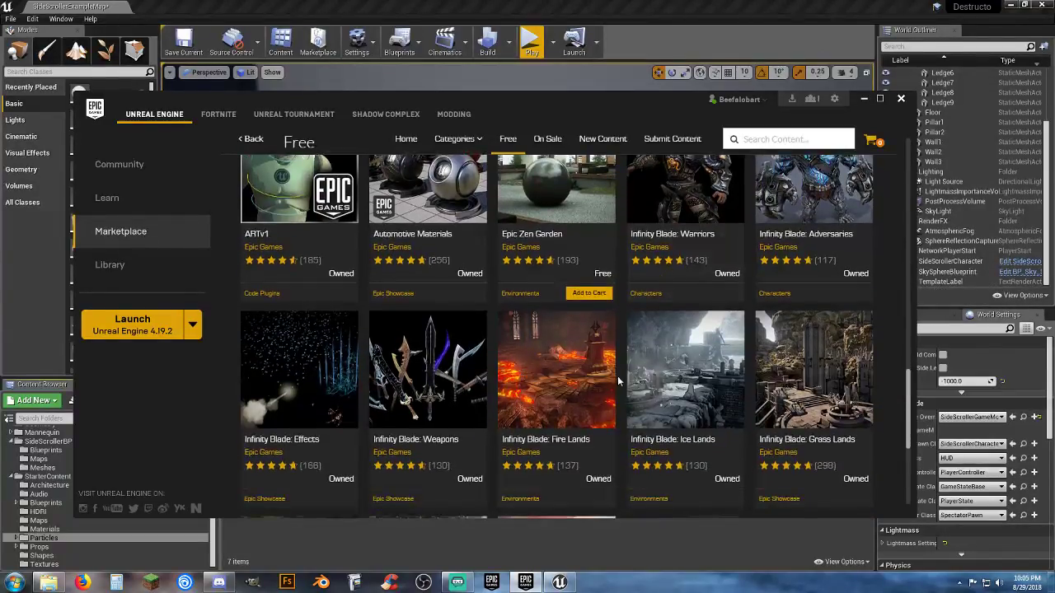
scroll(620, 381, down, 1)
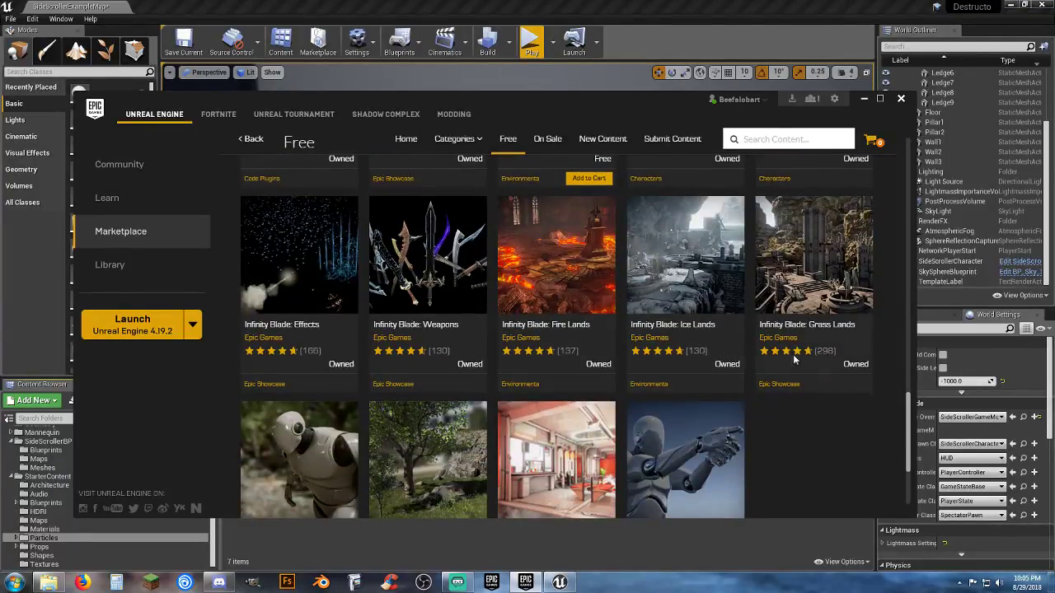
scroll(820, 404, down, 1)
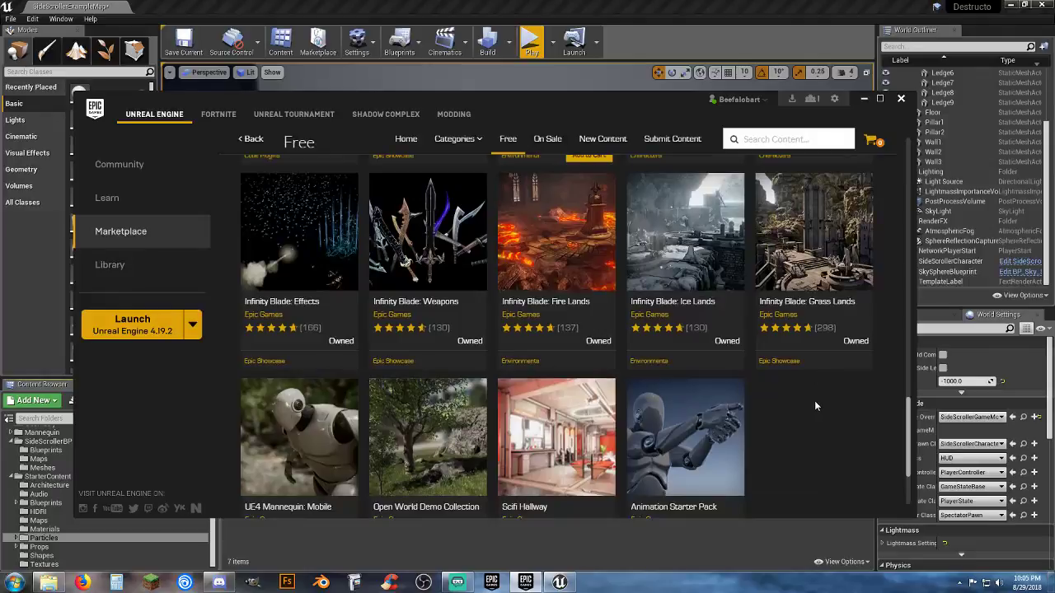
scroll(811, 404, down, 1)
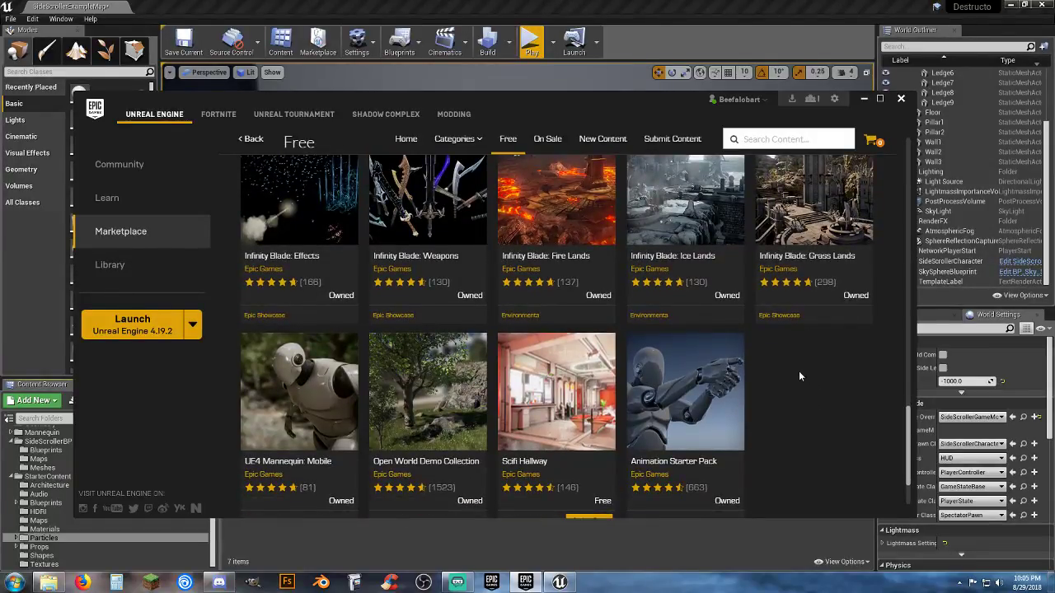
scroll(798, 372, down, 3)
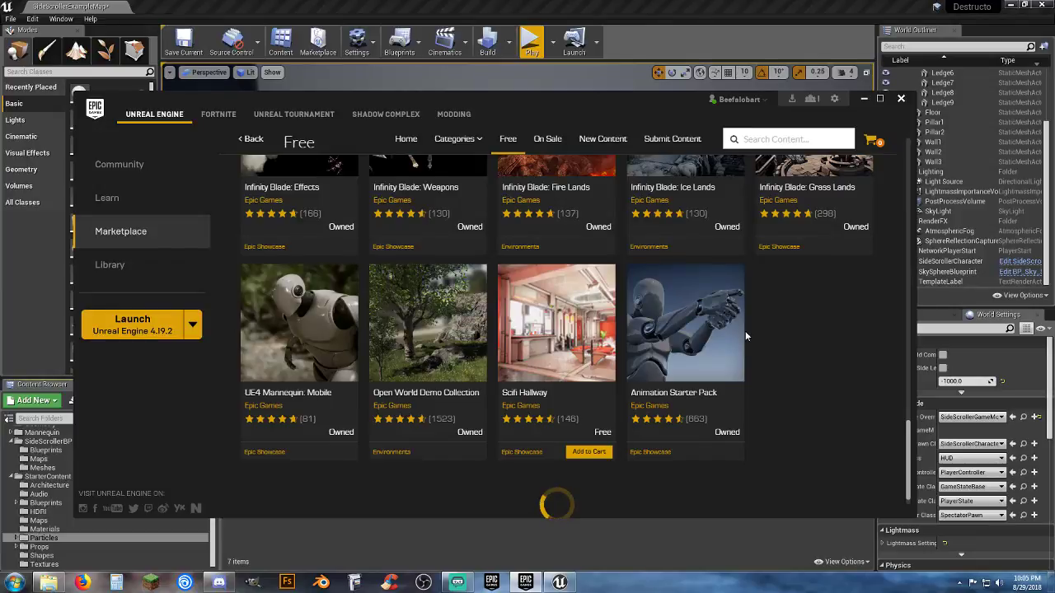
scroll(793, 304, down, 1)
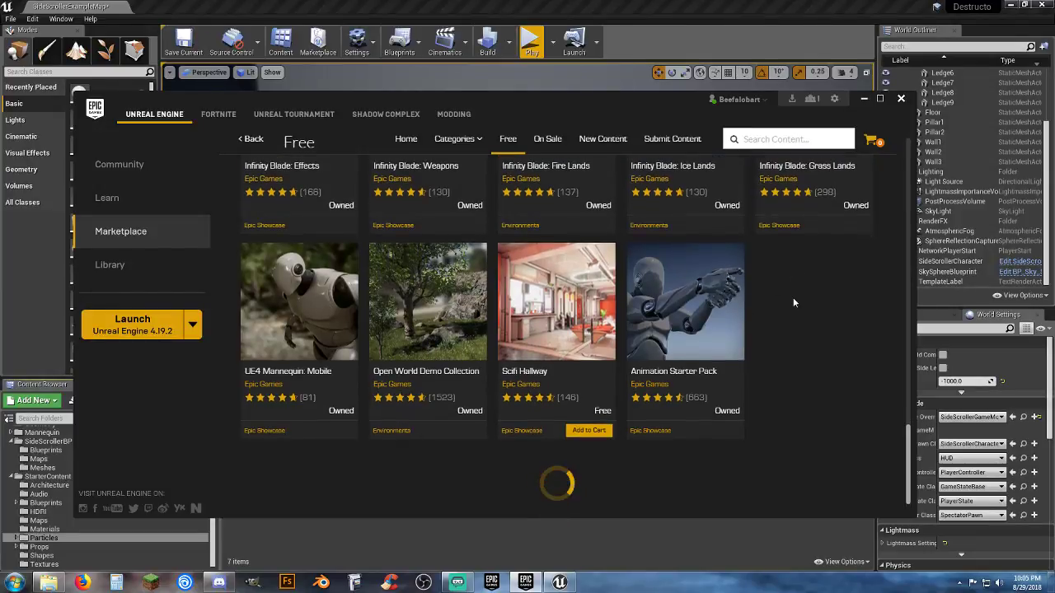
scroll(793, 303, down, 1)
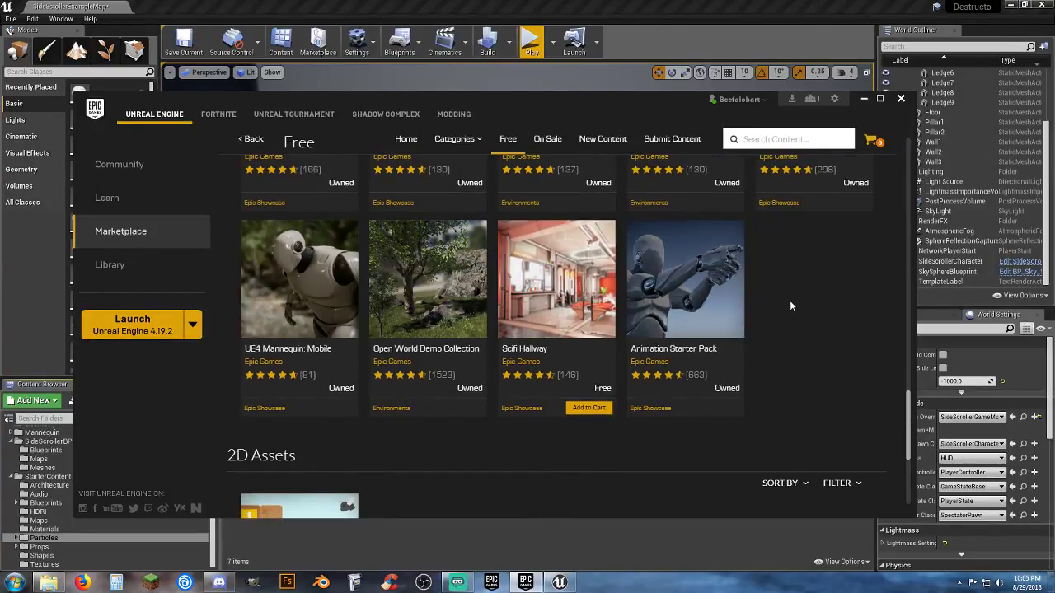
Look through the free 2D Assets, Architectural Visualization and Blueprints sections
scroll(790, 300, down, 5)
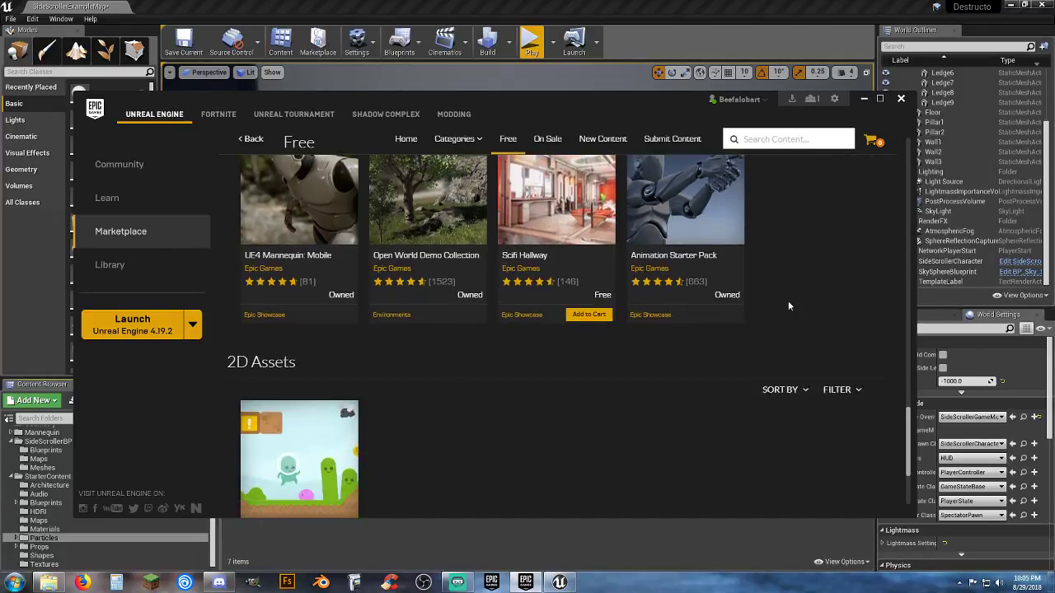
scroll(718, 280, down, 9)
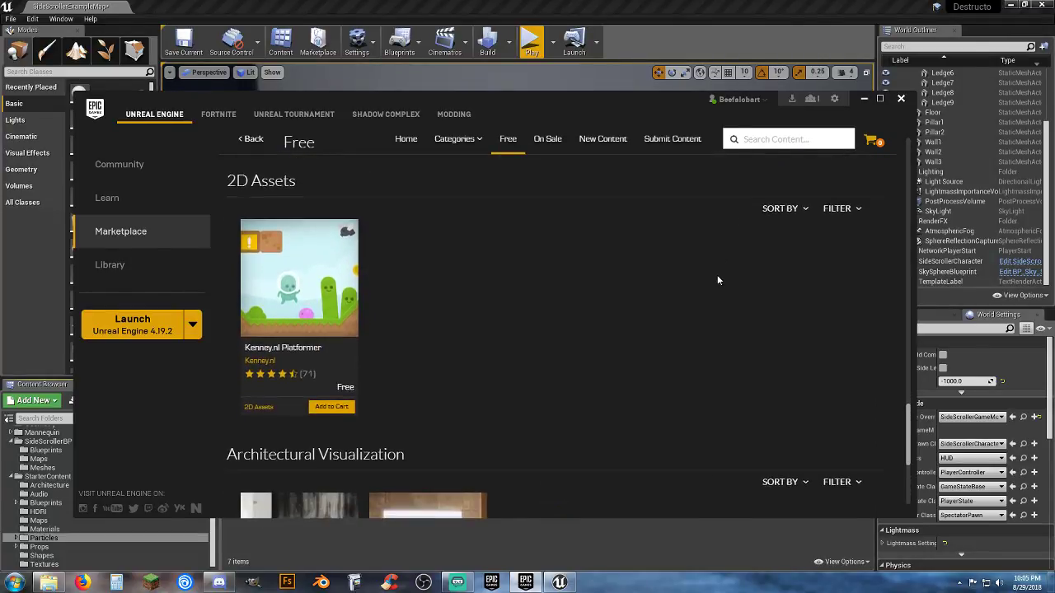
scroll(717, 281, down, 5)
scroll(717, 281, down, 3)
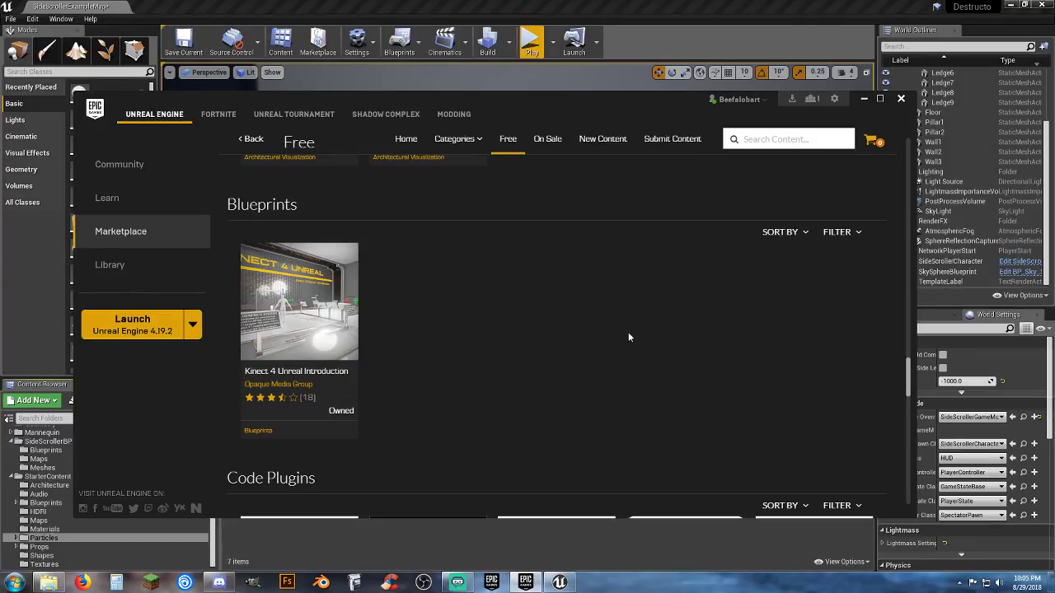
scroll(633, 337, down, 1)
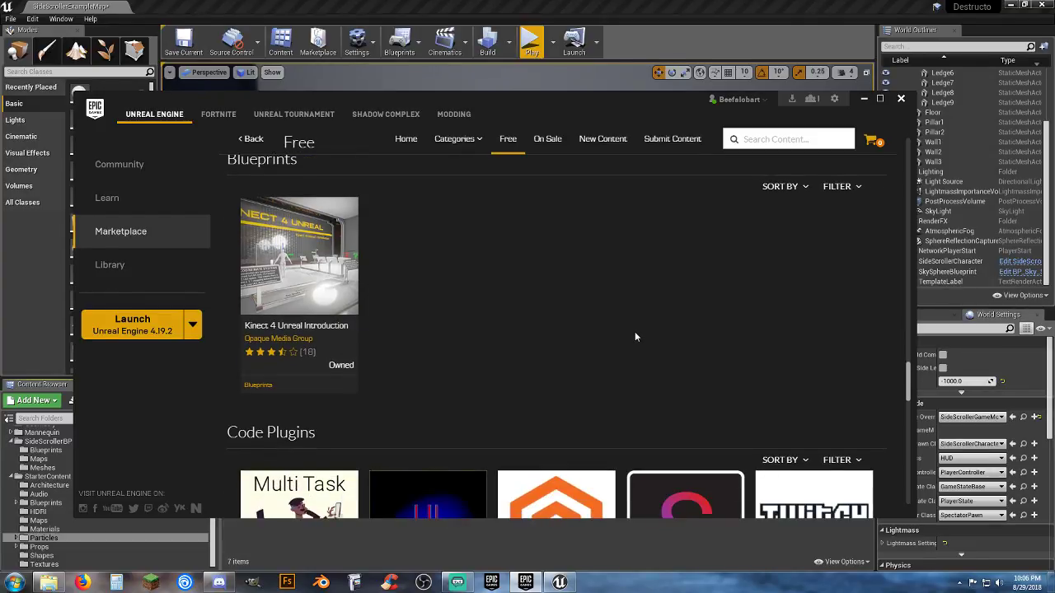
Look through the free Code Plugins, from Multi Task and UI Navigation down to Smartsuit Plugin and MODO Bridge
scroll(635, 337, down, 2)
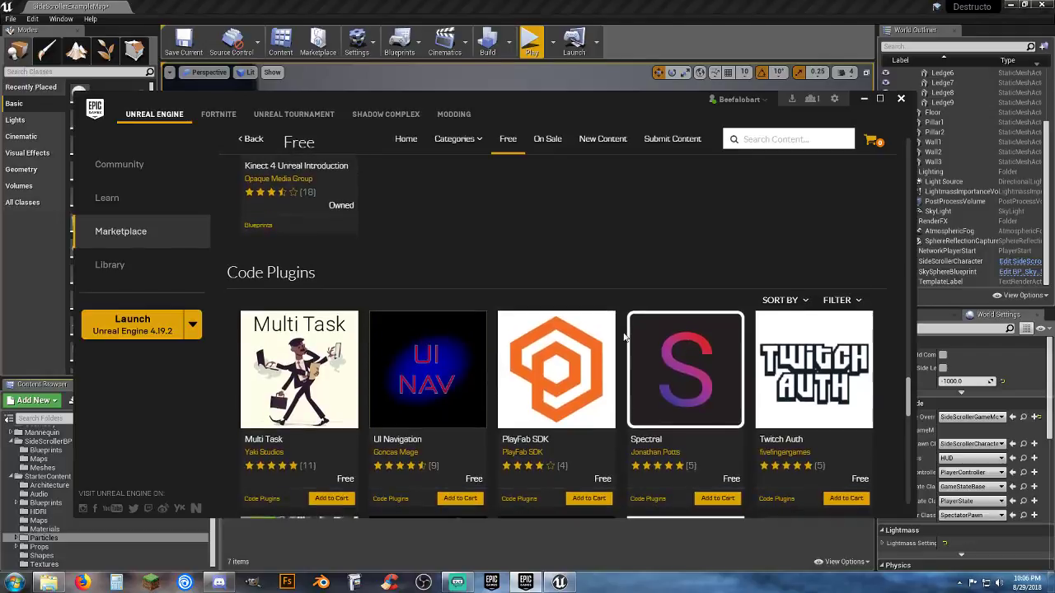
scroll(624, 337, down, 2)
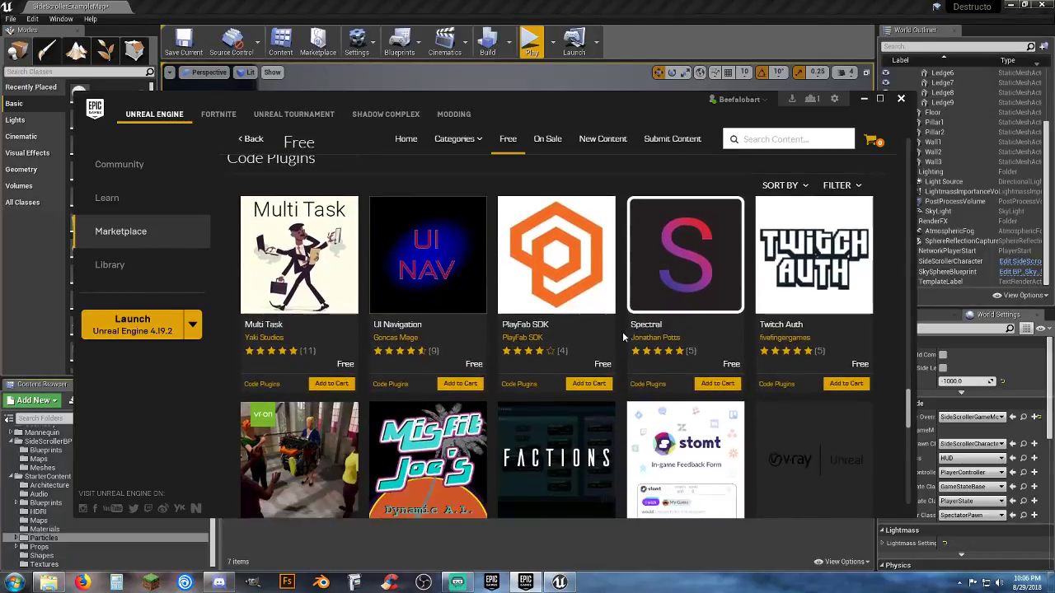
scroll(624, 338, down, 1)
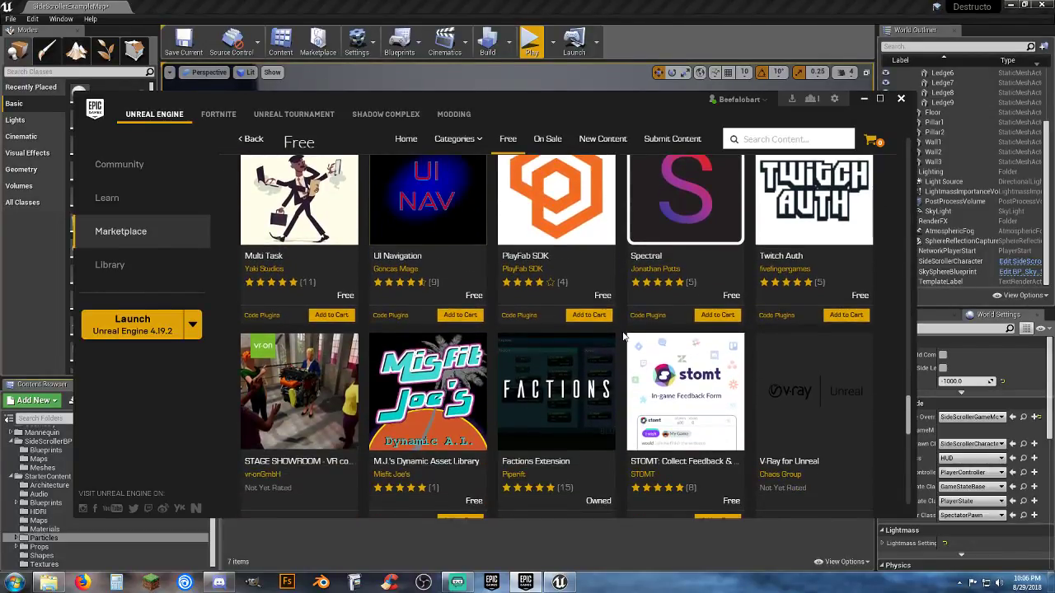
scroll(624, 337, down, 1)
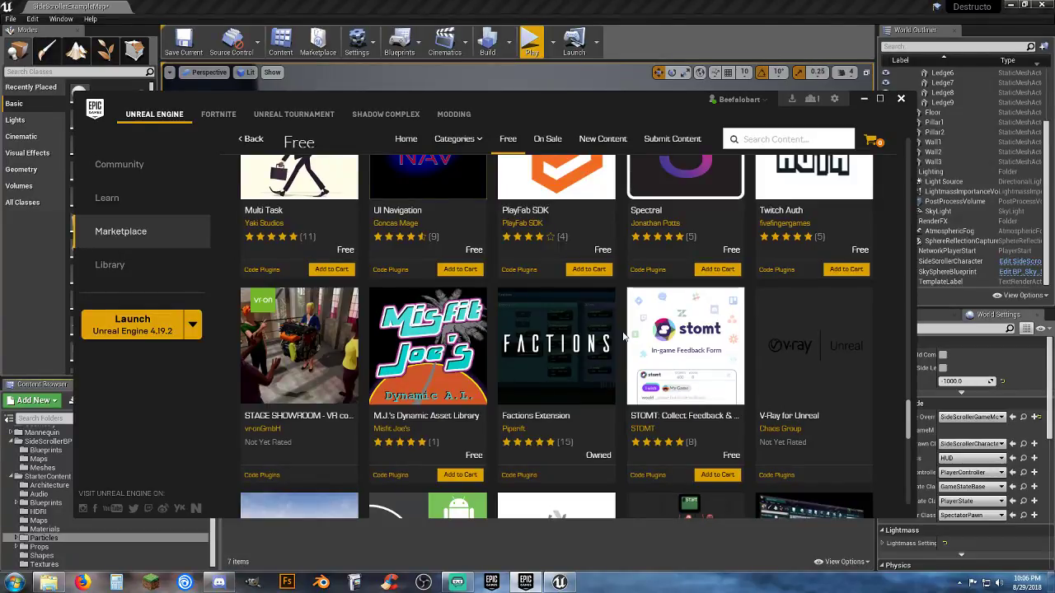
scroll(623, 337, down, 5)
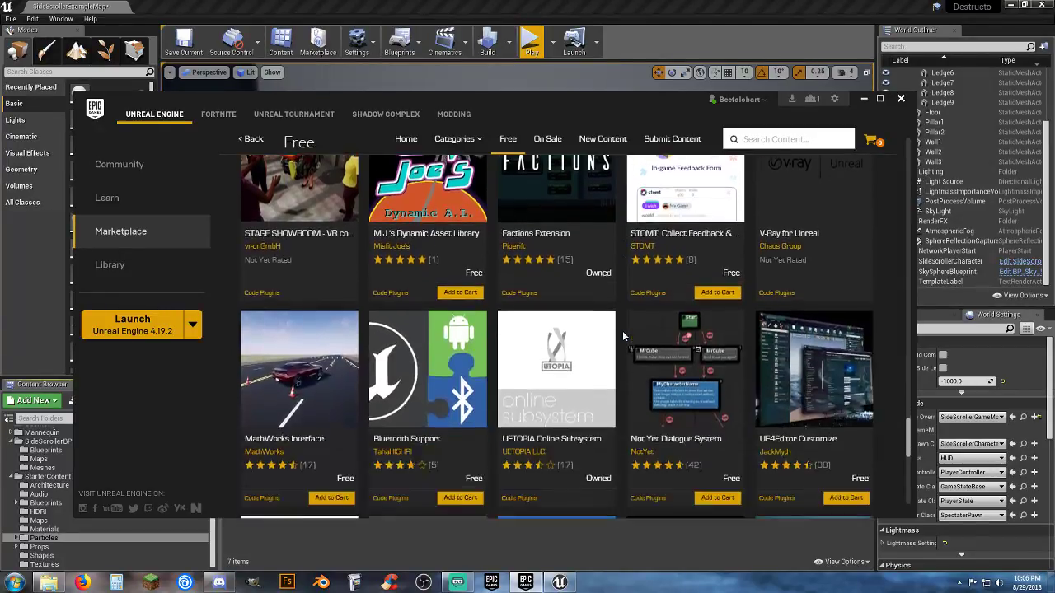
scroll(624, 336, down, 2)
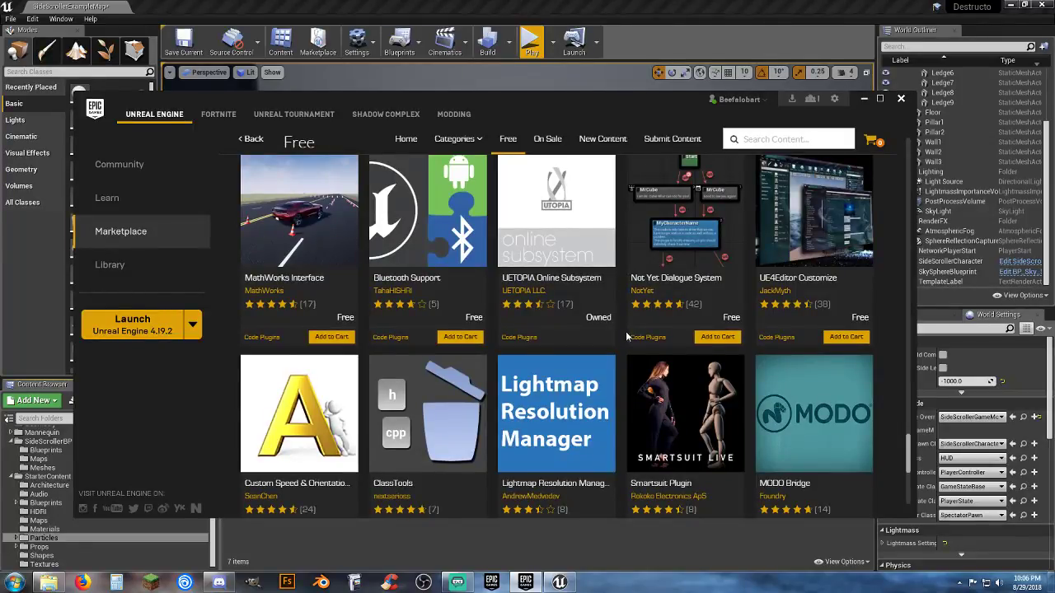
Return to the Epic Showcase section and examine the Infinity Blade effects, weapons, environment and character packs again
scroll(625, 331, up, 5)
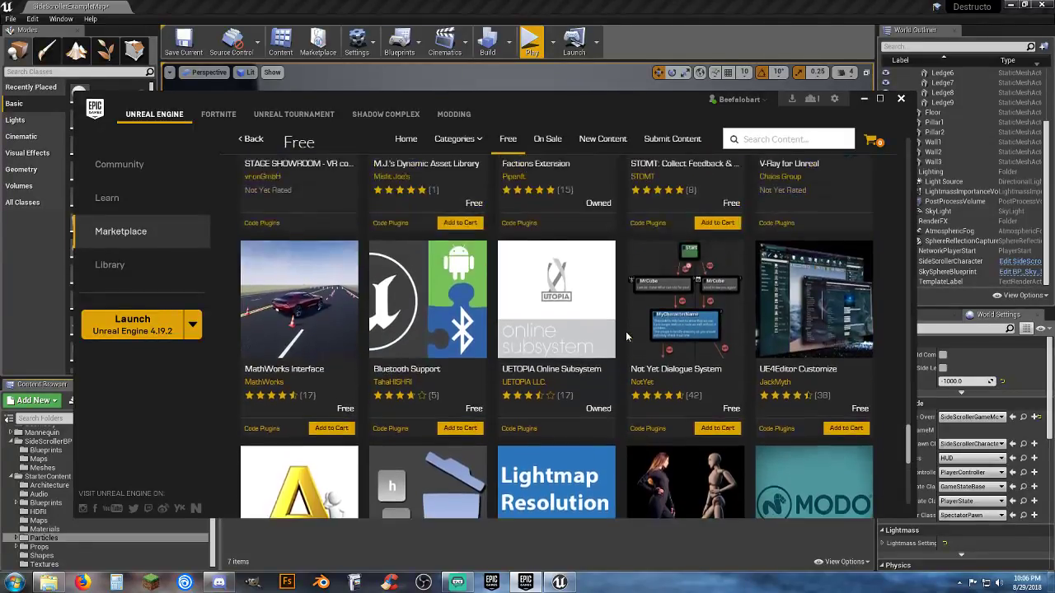
scroll(625, 337, up, 15)
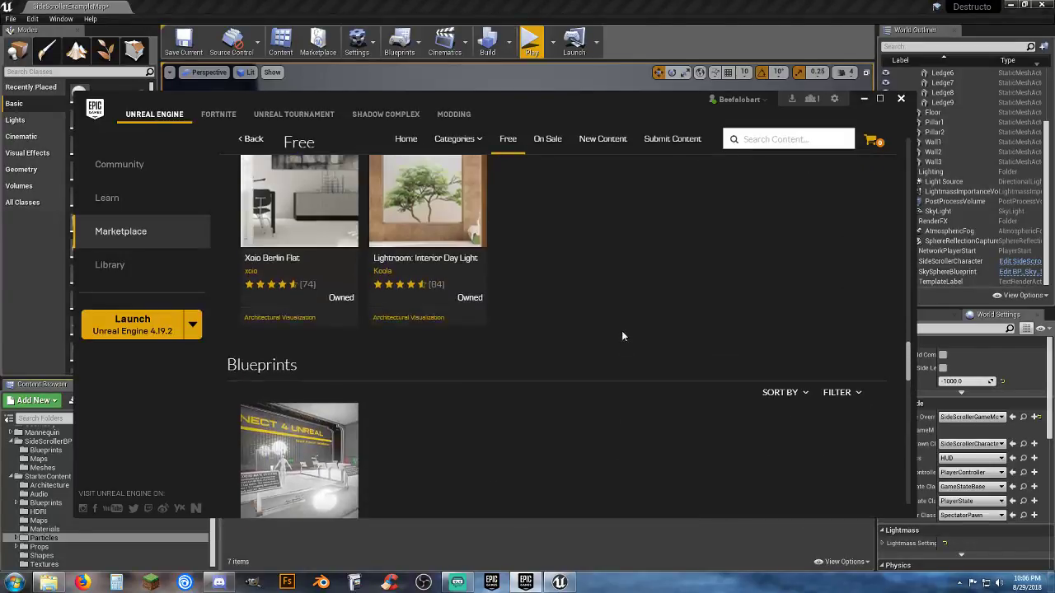
scroll(622, 336, up, 10)
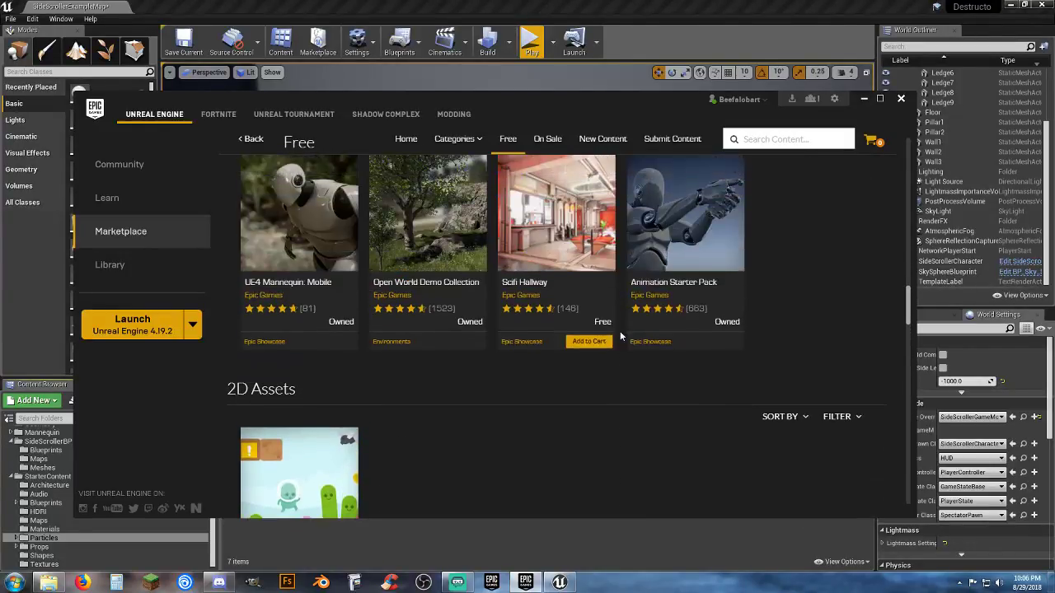
scroll(621, 336, up, 1)
scroll(621, 336, down, 1)
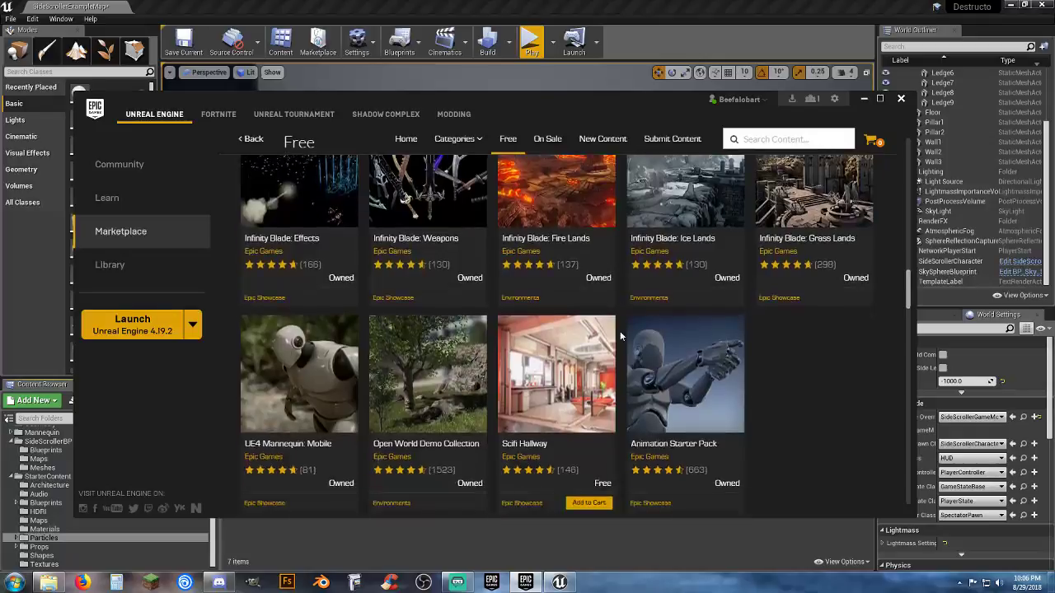
scroll(621, 335, up, 2)
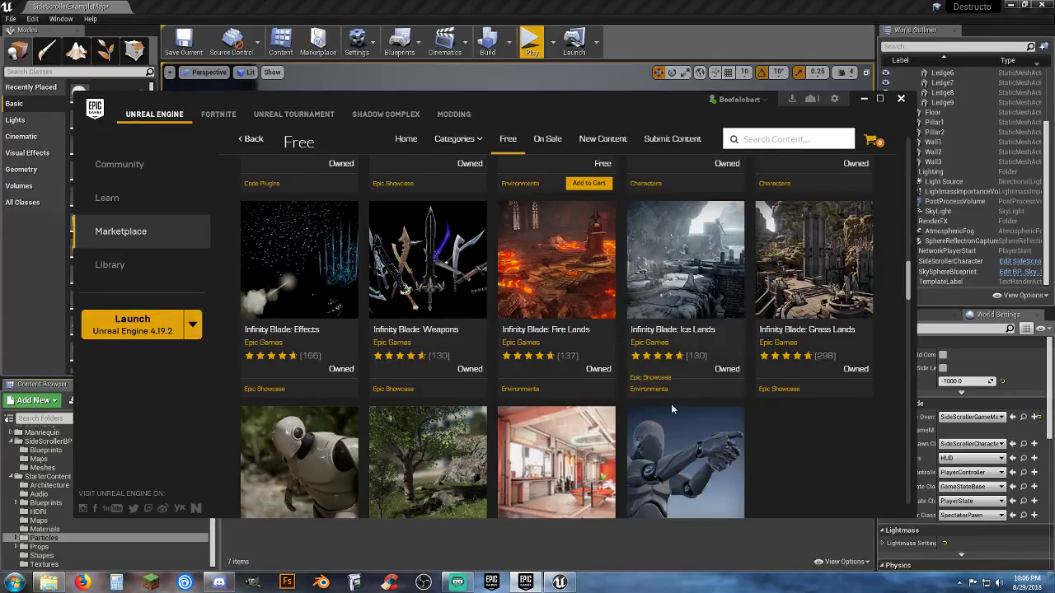
scroll(784, 429, down, 1)
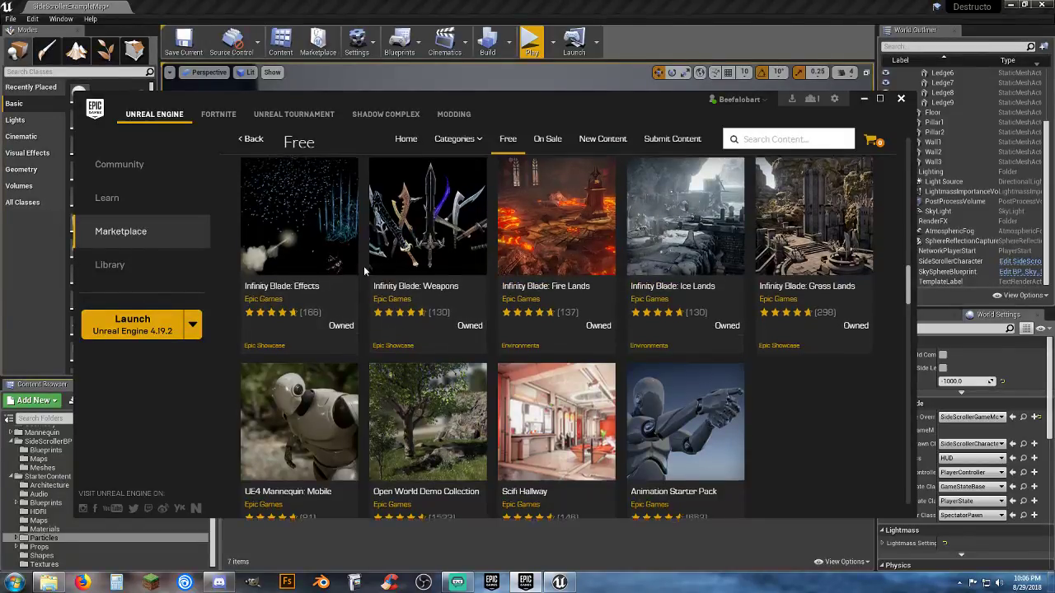
scroll(346, 272, up, 1)
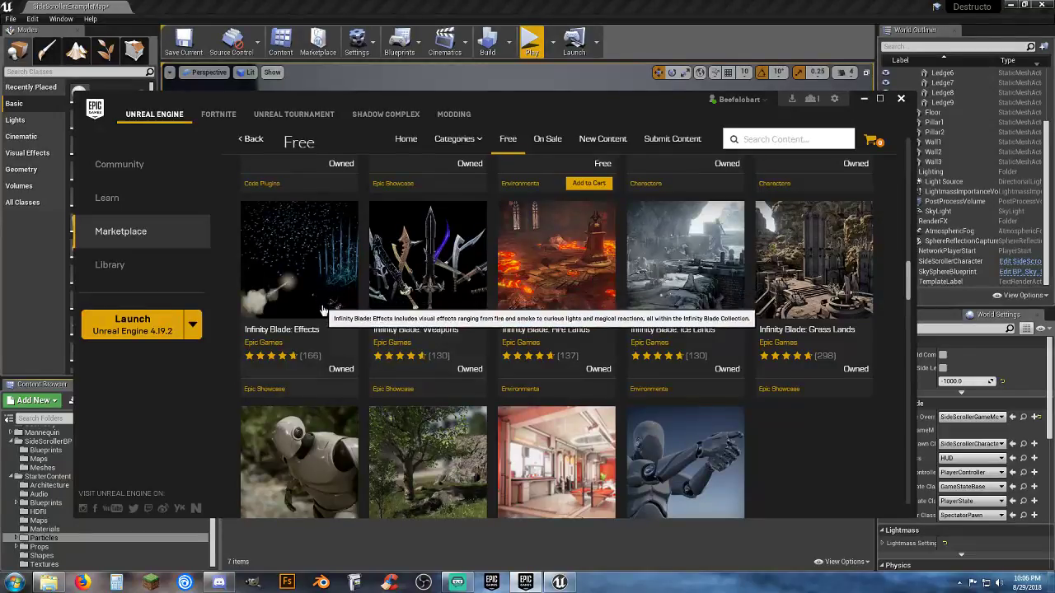
scroll(381, 317, up, 2)
scroll(381, 363, up, 1)
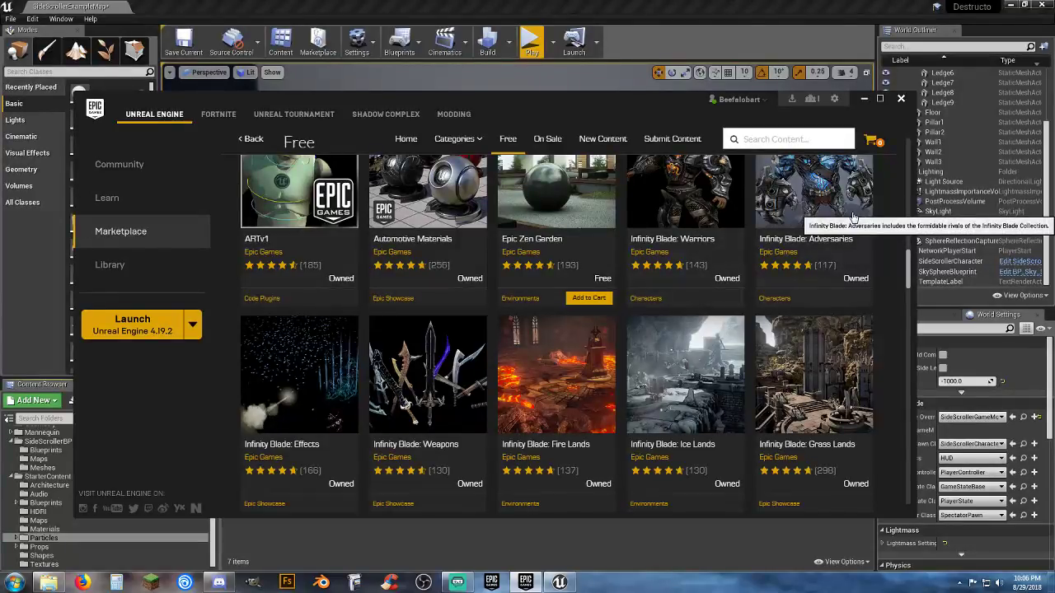
Look through the owned assets in the launcher library's Vault, including the Infinity Blade and Paragon packs, and return to the engine versions
scroll(857, 216, up, 1)
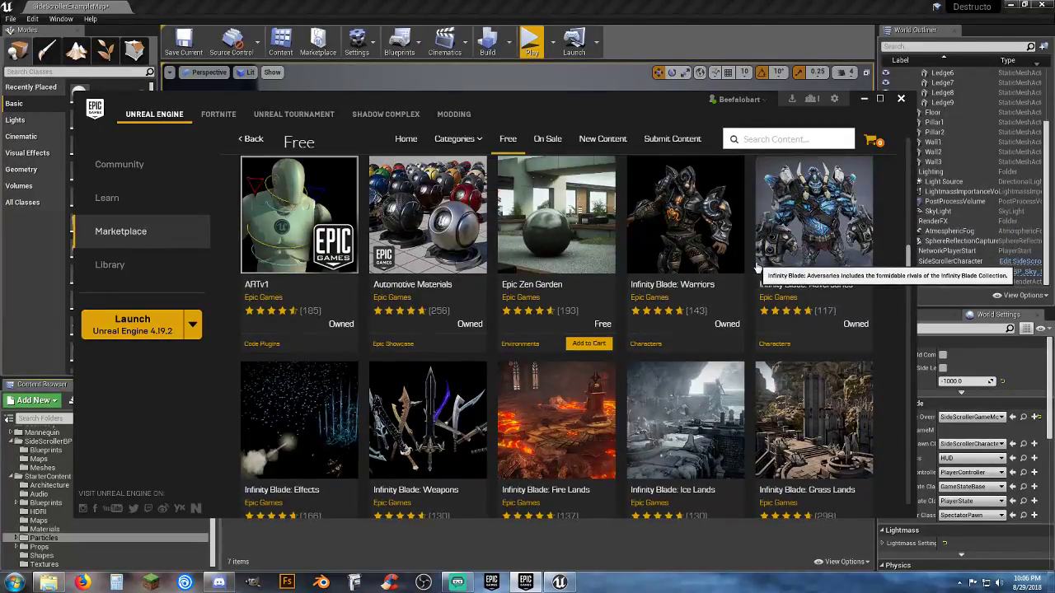
click(130, 265)
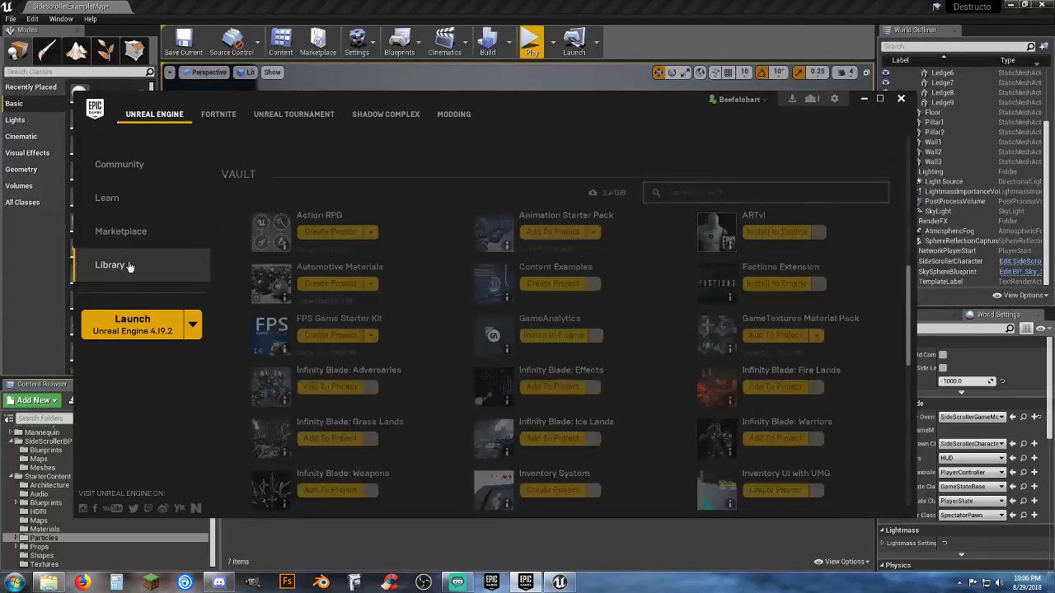
scroll(435, 259, down, 1)
scroll(433, 261, down, 2)
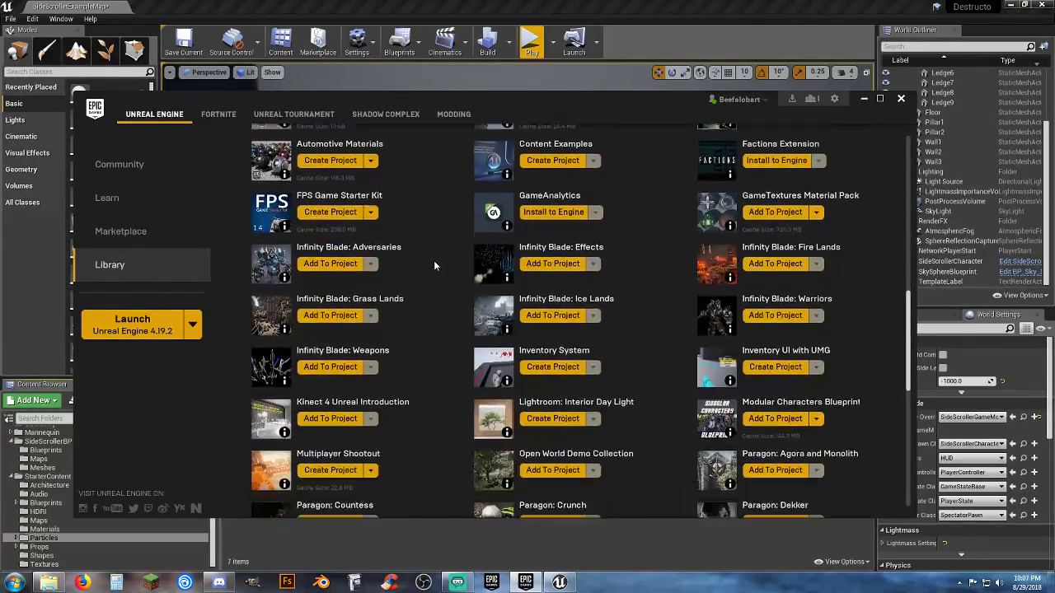
scroll(433, 259, down, 1)
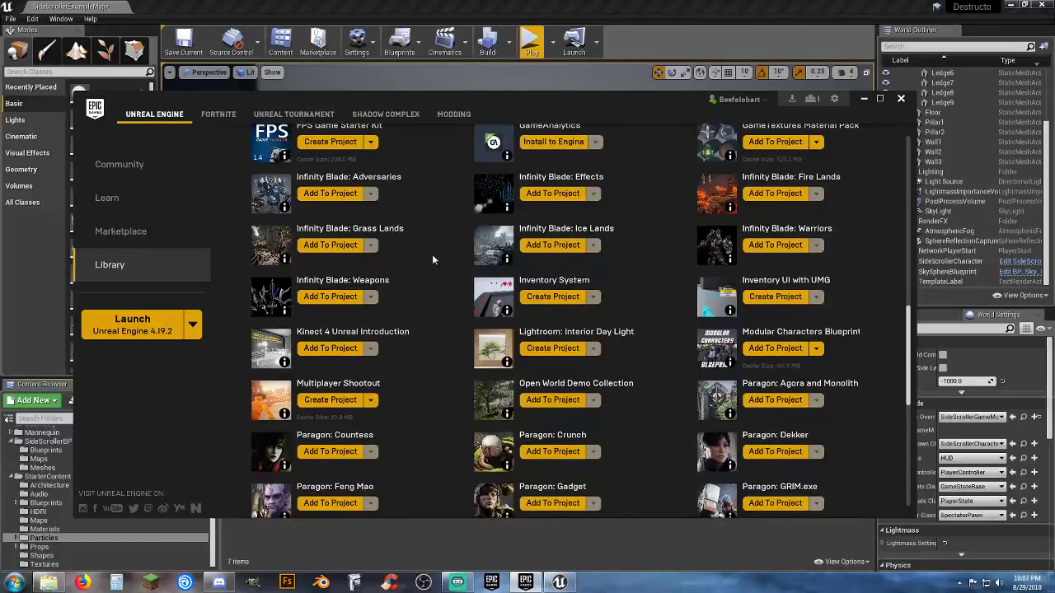
scroll(432, 254, up, 8)
scroll(432, 259, up, 5)
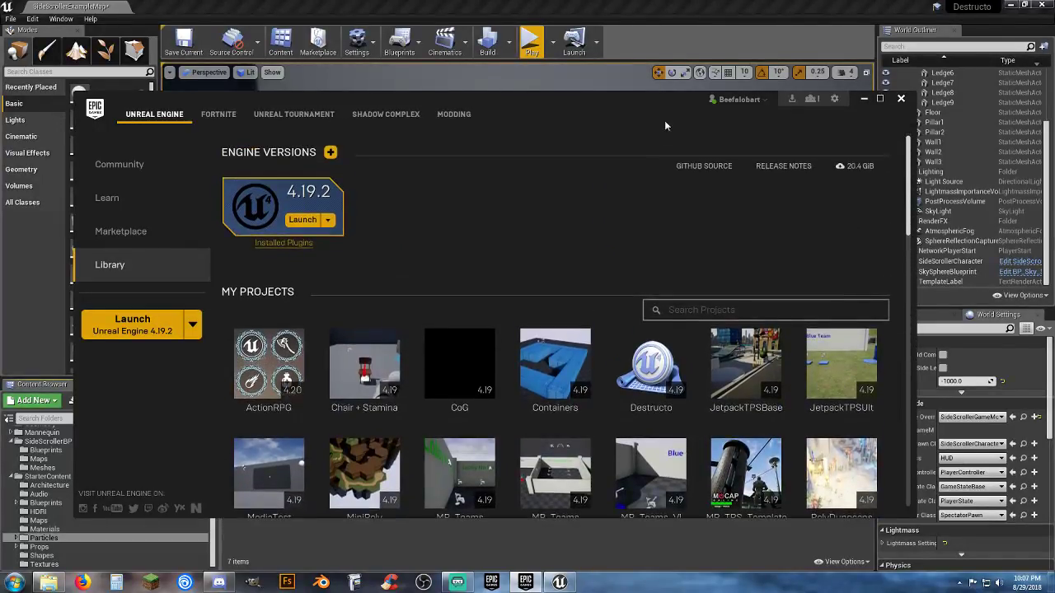
Return to the Unreal Editor and play-test the level, running and jumping the character up the ledges to the upper ramp
drag(632, 114, 2, 201)
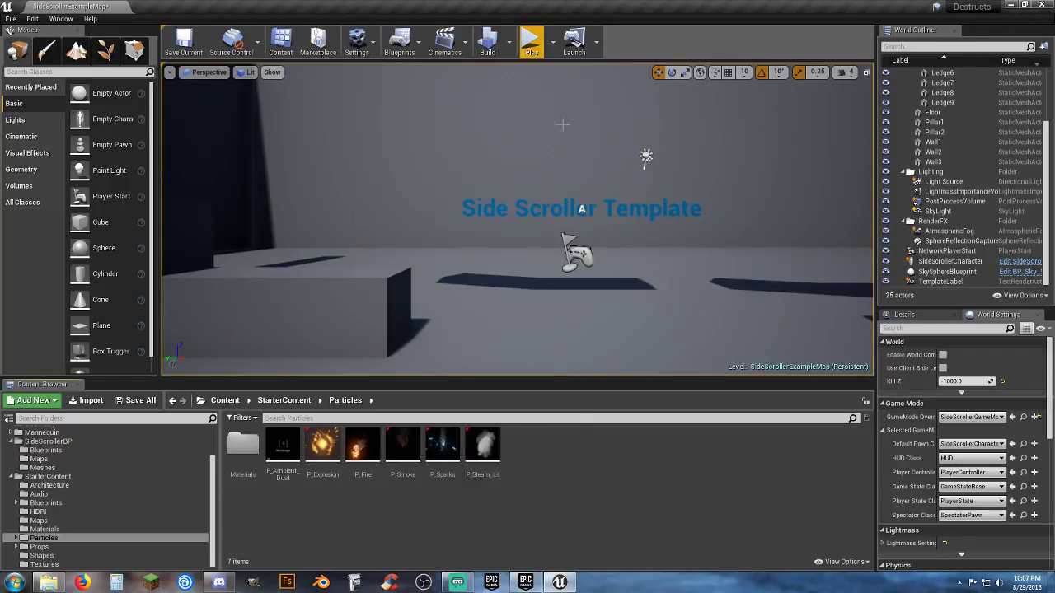
click(531, 41)
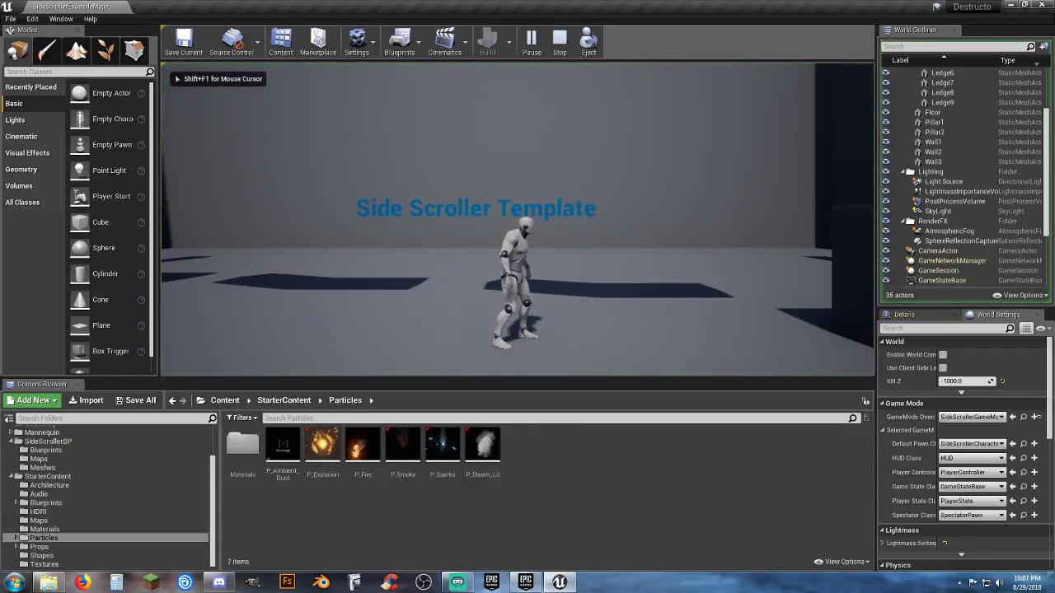
key(d)
key(space)
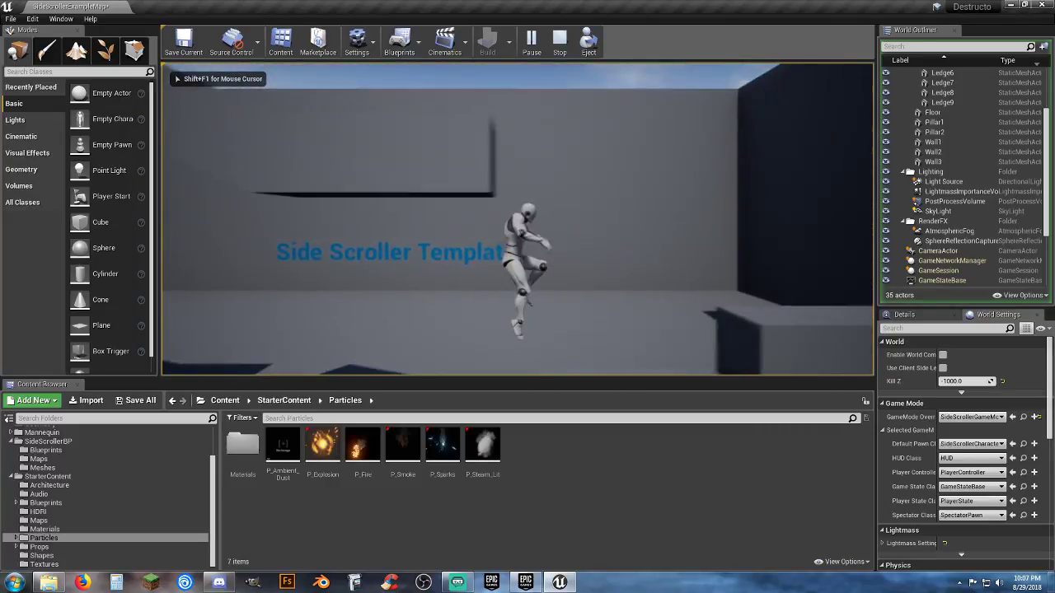
key(d)
key(space)
key(d)
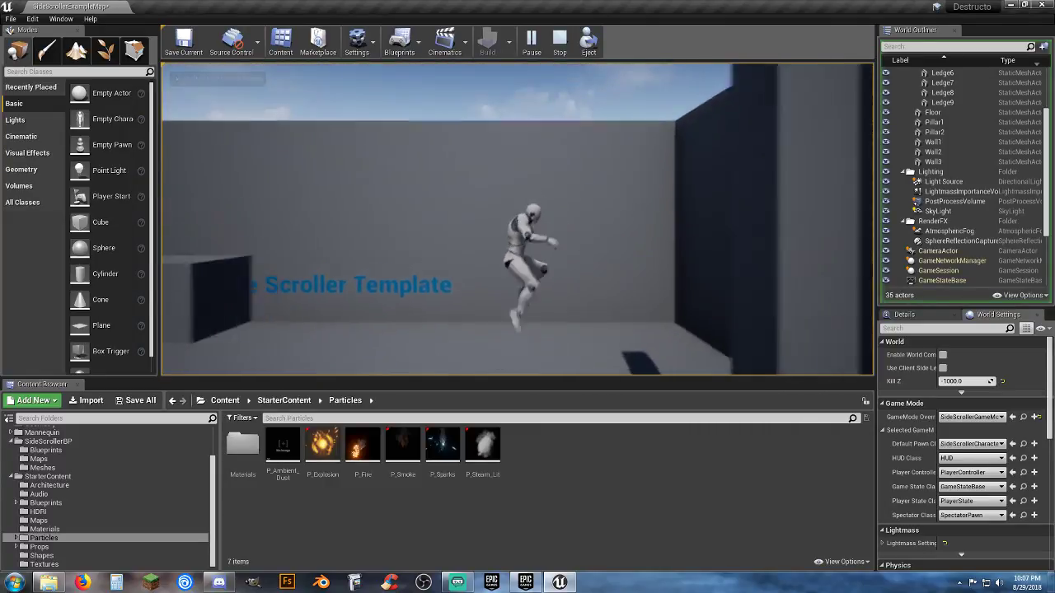
key(a)
key(space)
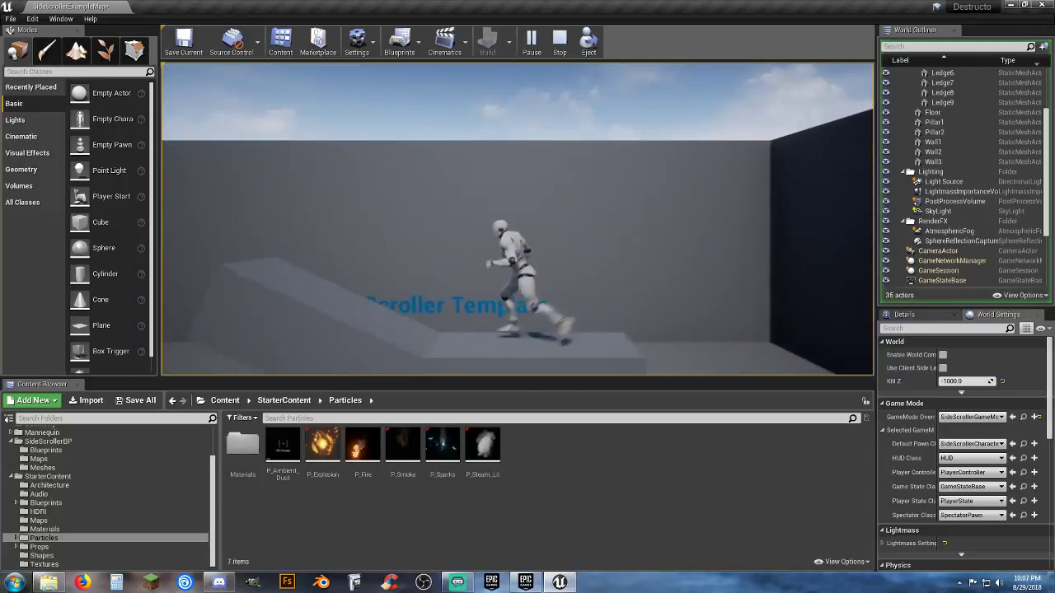
key(space)
key(d)
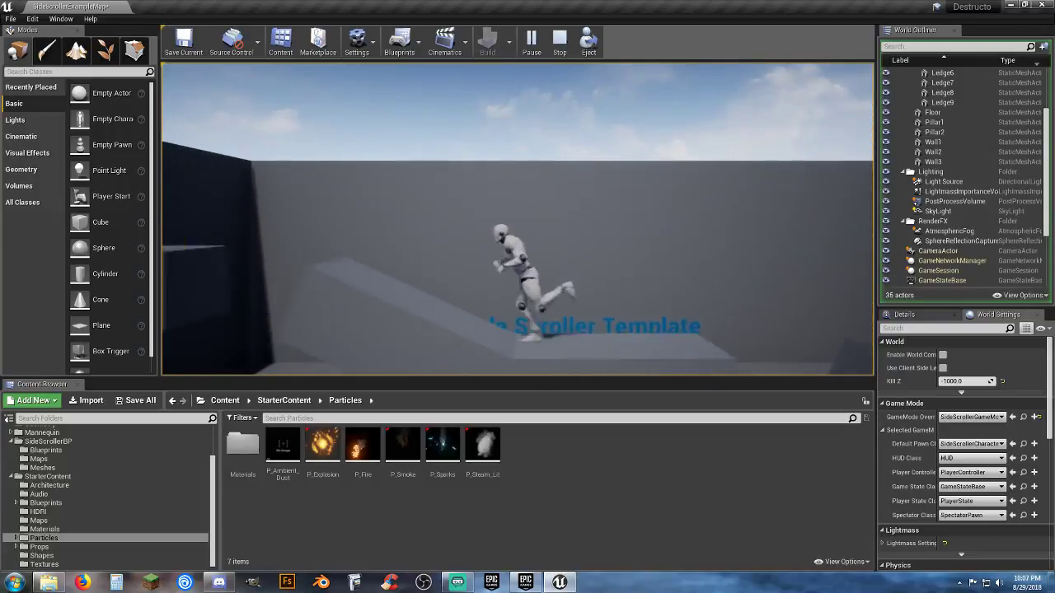
key(space)
key(a)
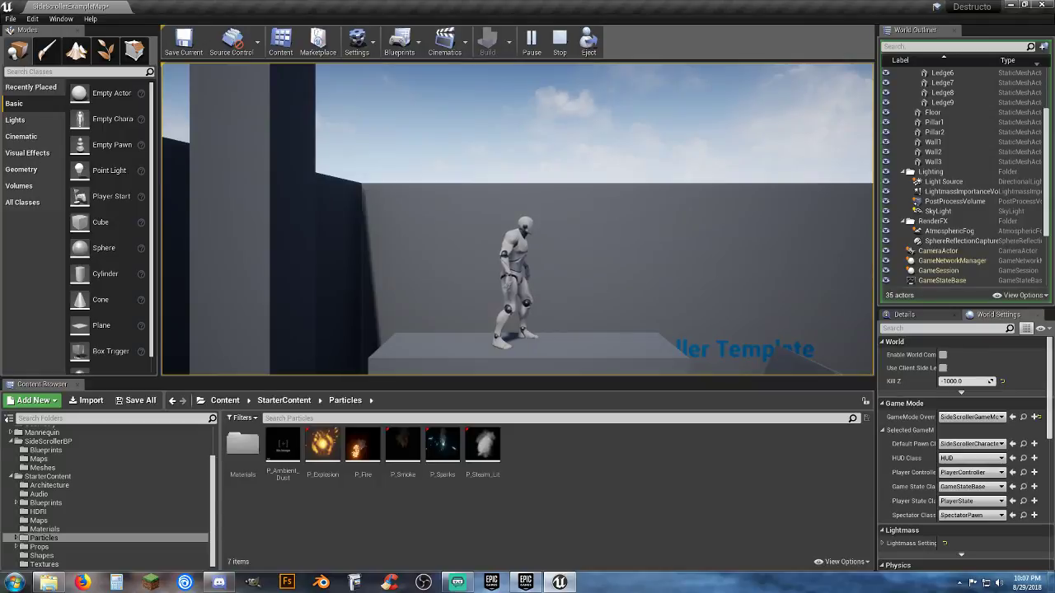
Bring the character down from the high ledge to the floor, reversing direction on the ramp to test the turning animation
key(d)
key(space)
key(a)
key(d)
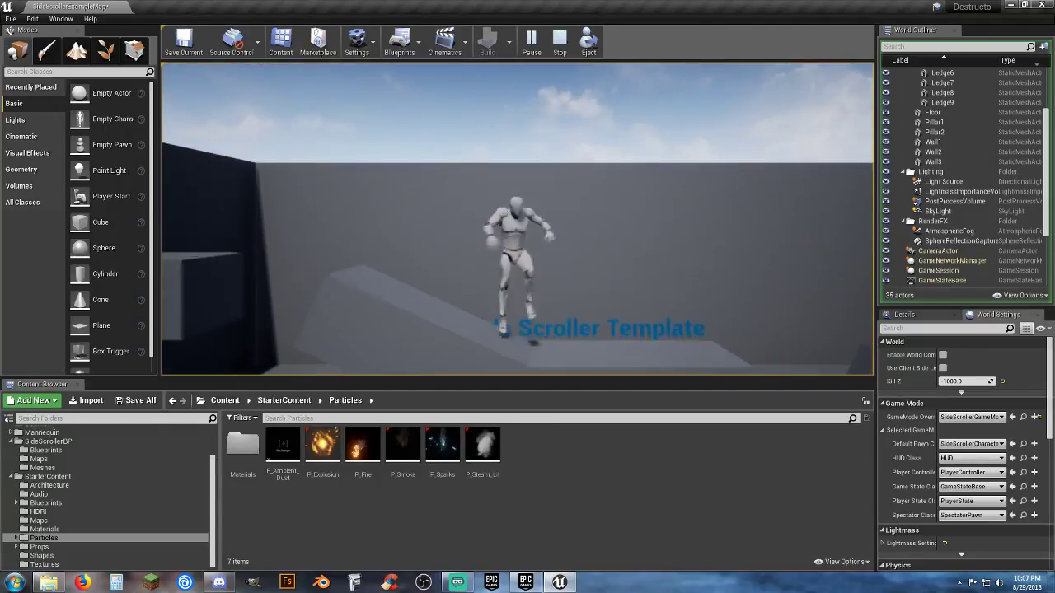
key(a)
key(d)
key(d)
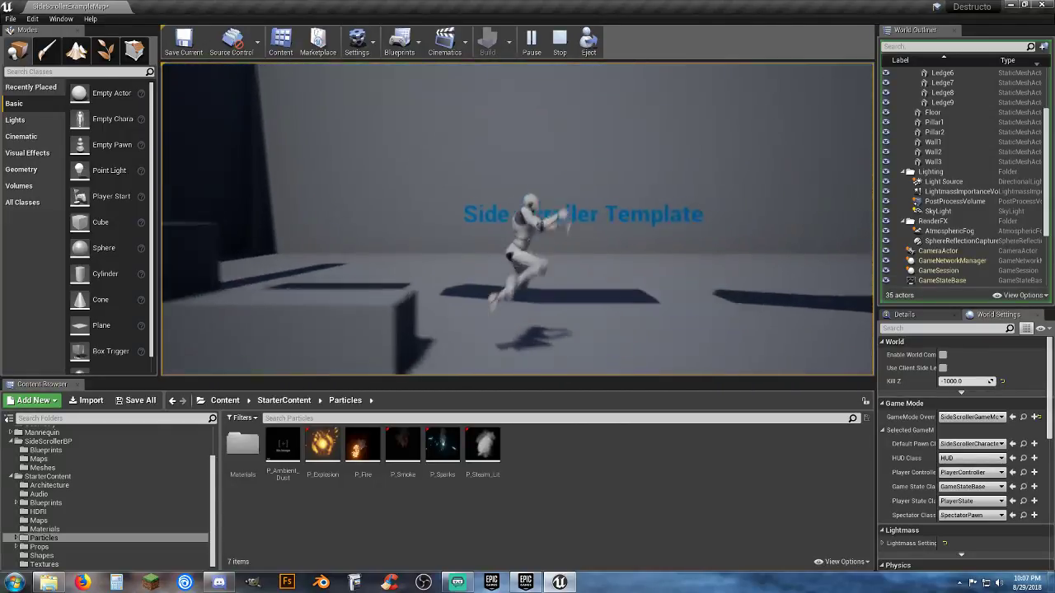
Climb the stepped ledges again with repeated jumps and direction changes, up to the platform beside the upper ramp
key(space)
key(d)
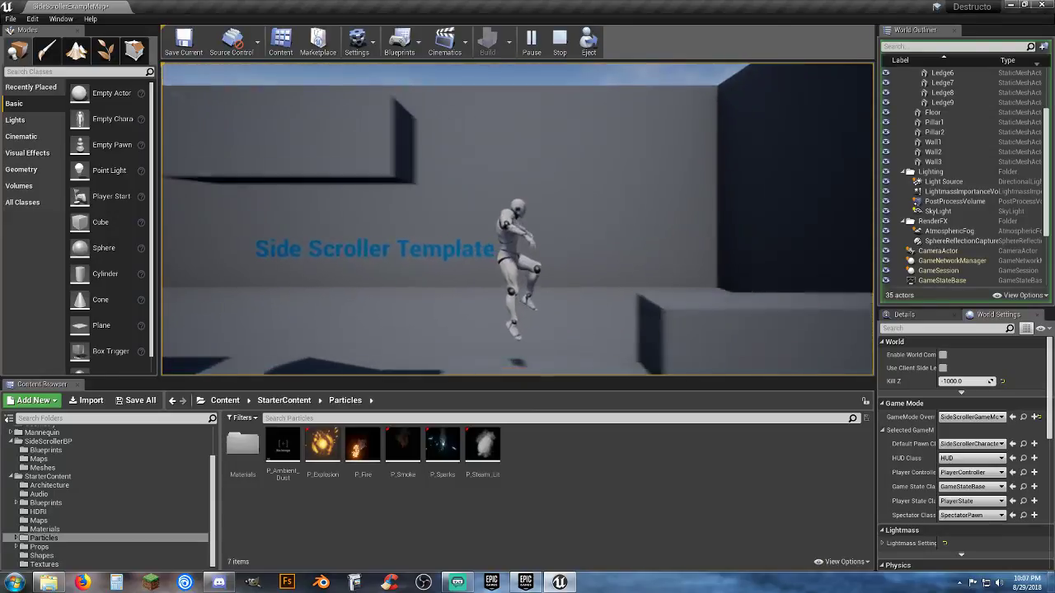
key(space)
key(a)
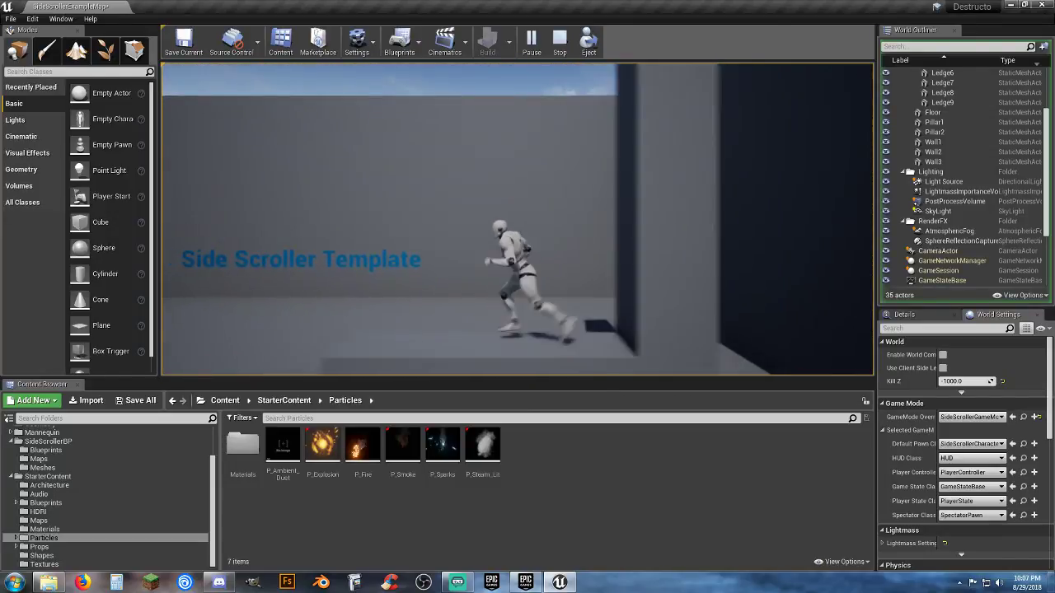
key(space)
key(d)
key(space)
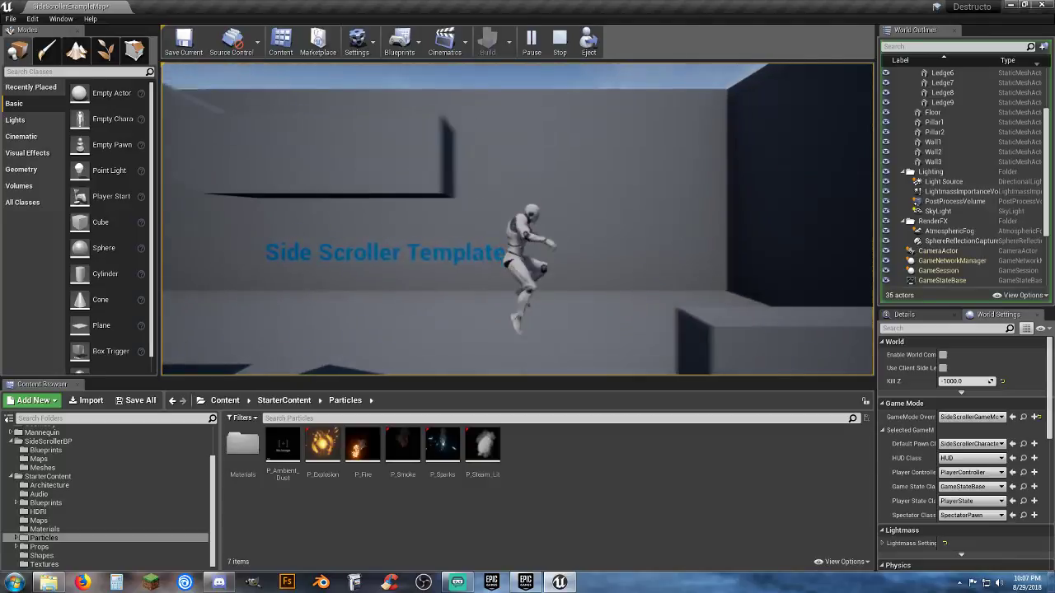
key(space)
key(a)
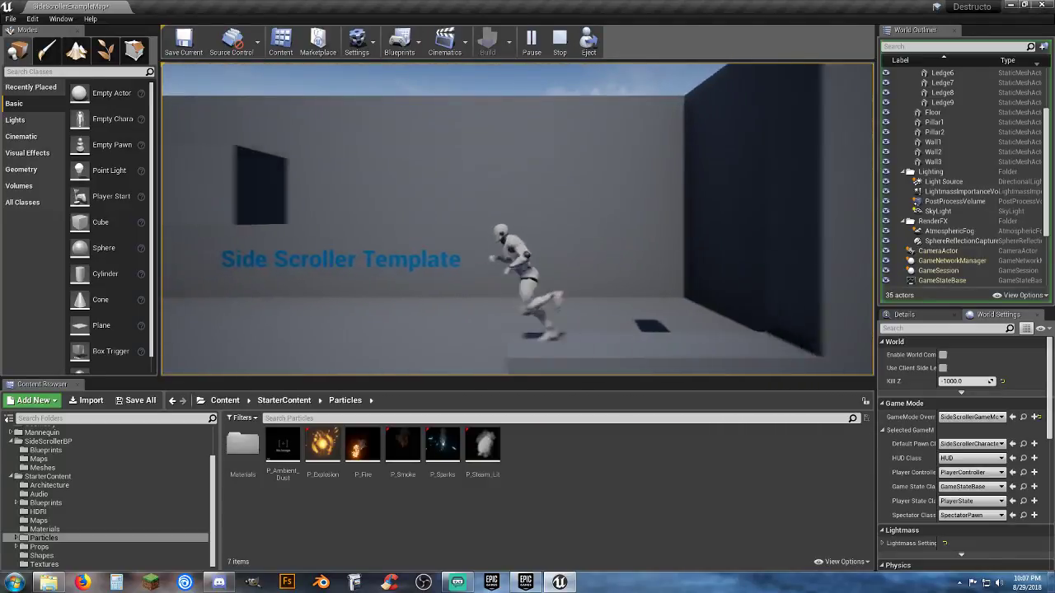
key(space)
key(space)
key(d)
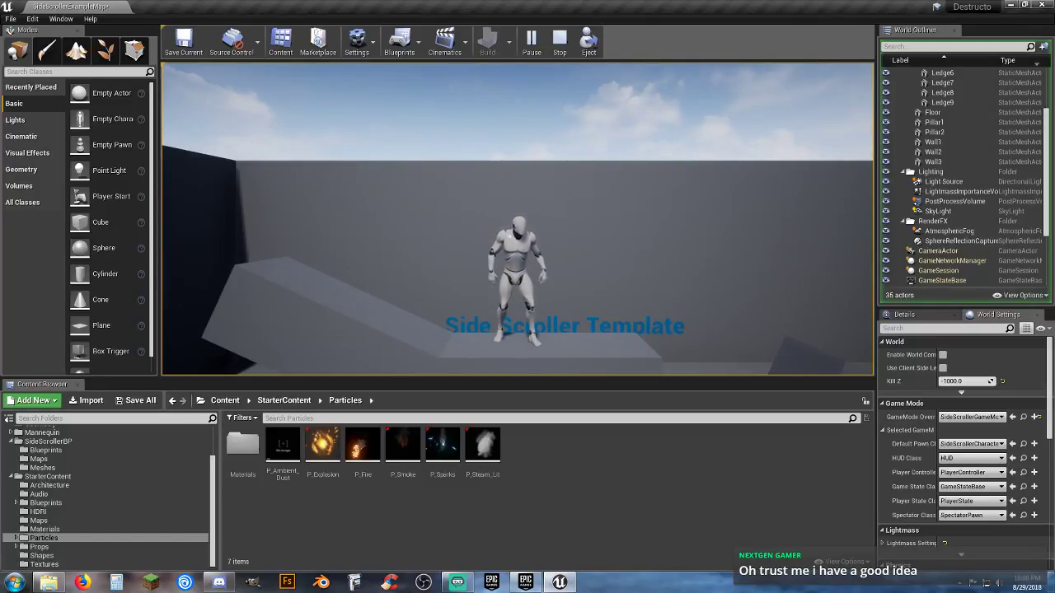
Run the character off the upper platform down to the floor and trigger the punch attack with its explosion effect several times
key(d)
key(space)
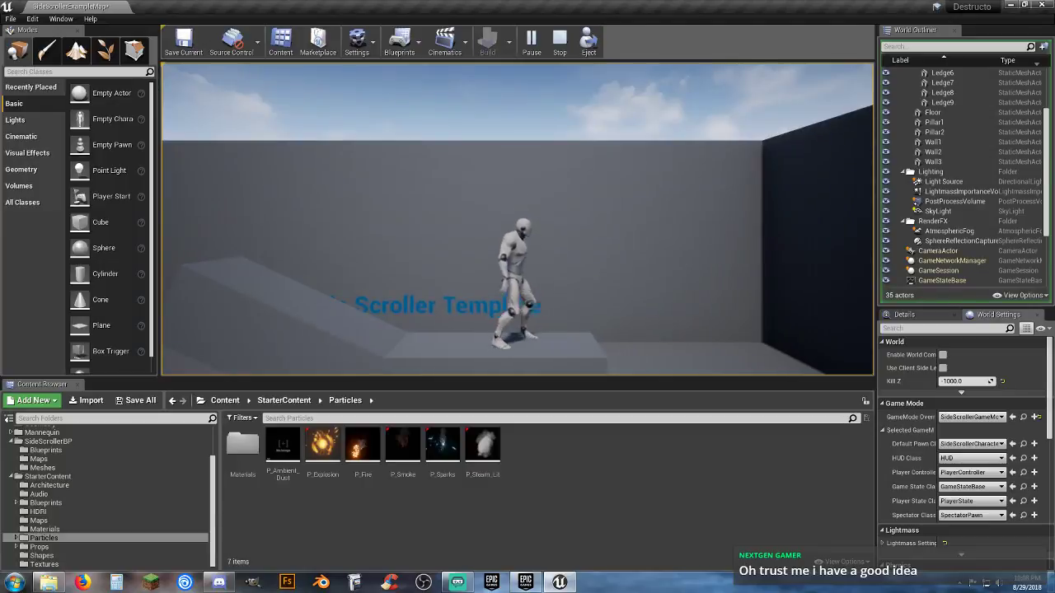
key(d)
key(a)
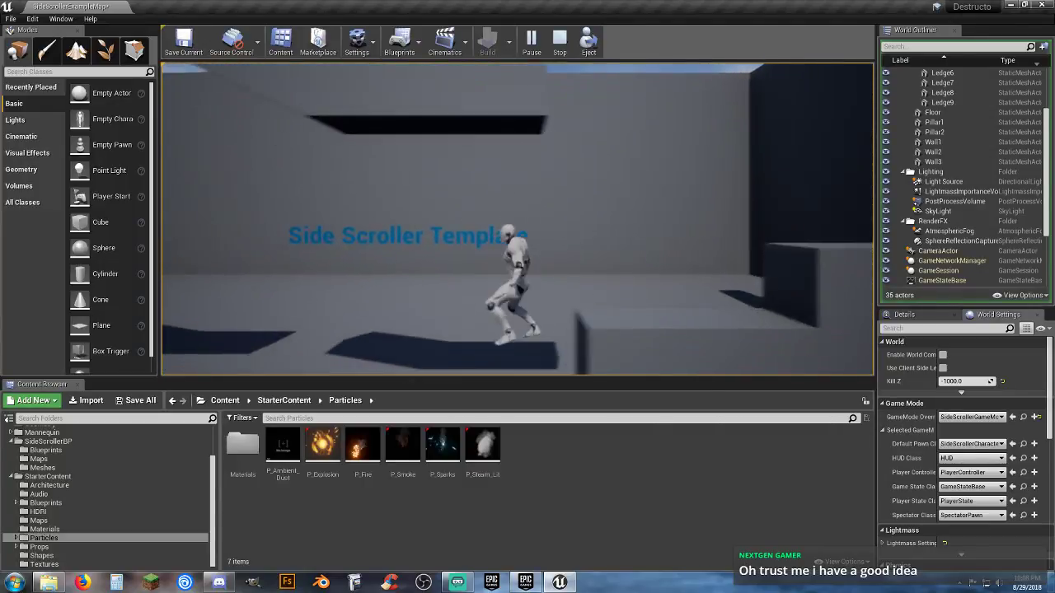
key(d)
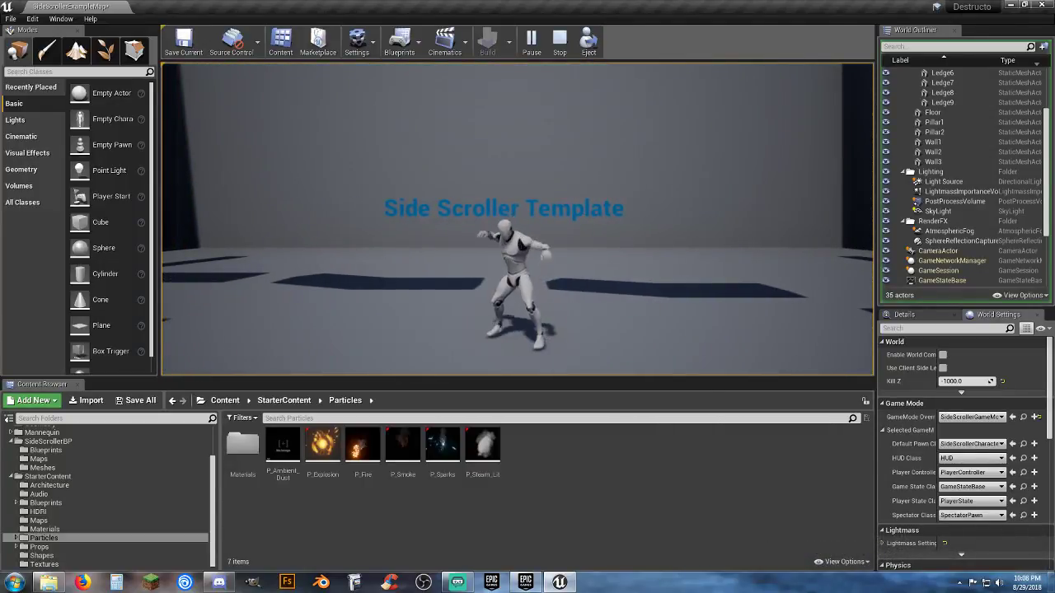
key(f)
key(f)
key(f)
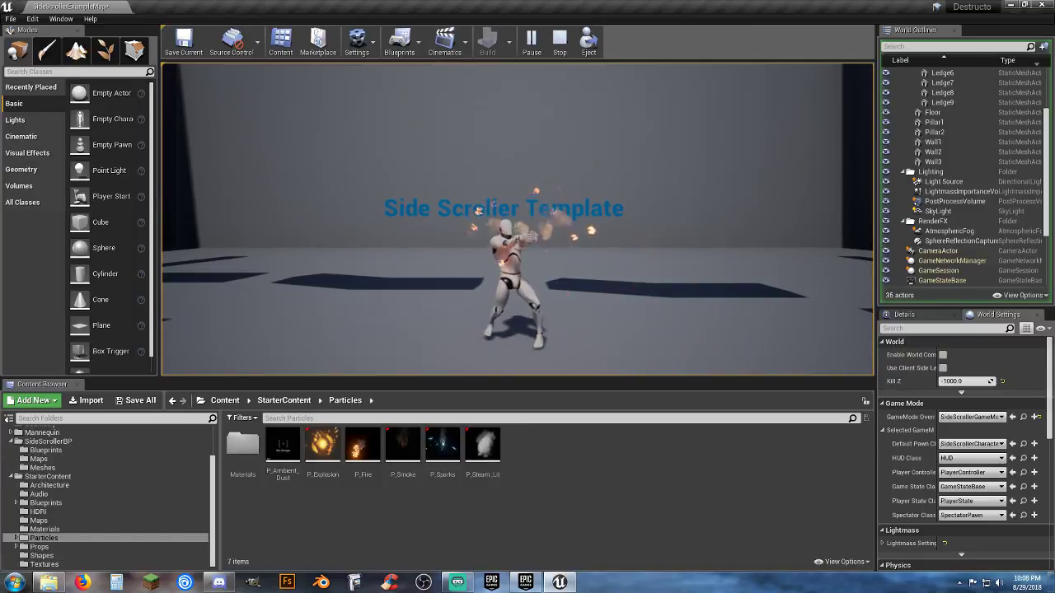
Run and jump the character up the ledges, over the upper ramp and off its far side
key(d)
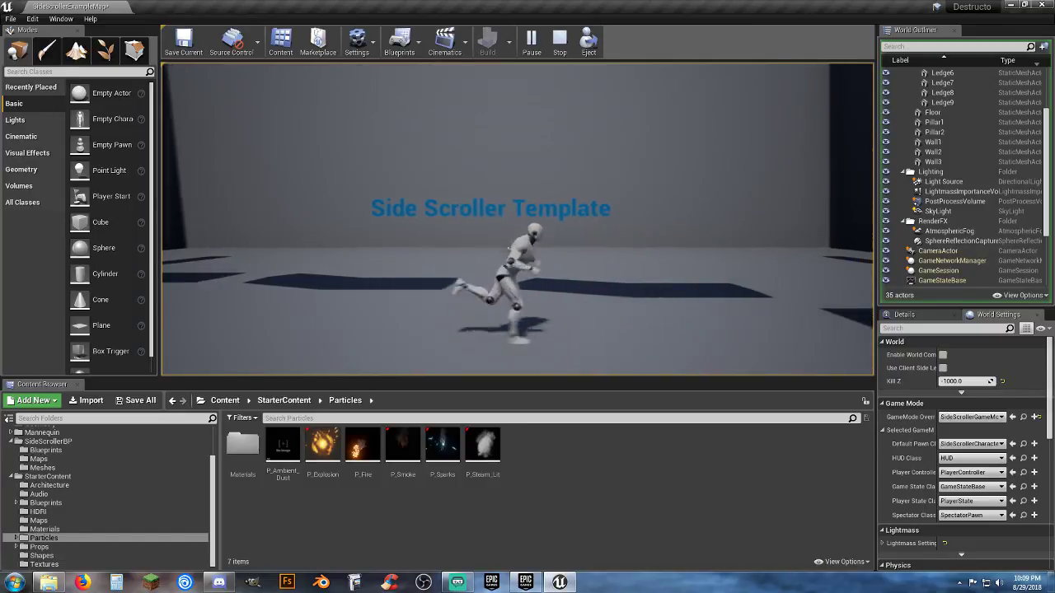
key(space)
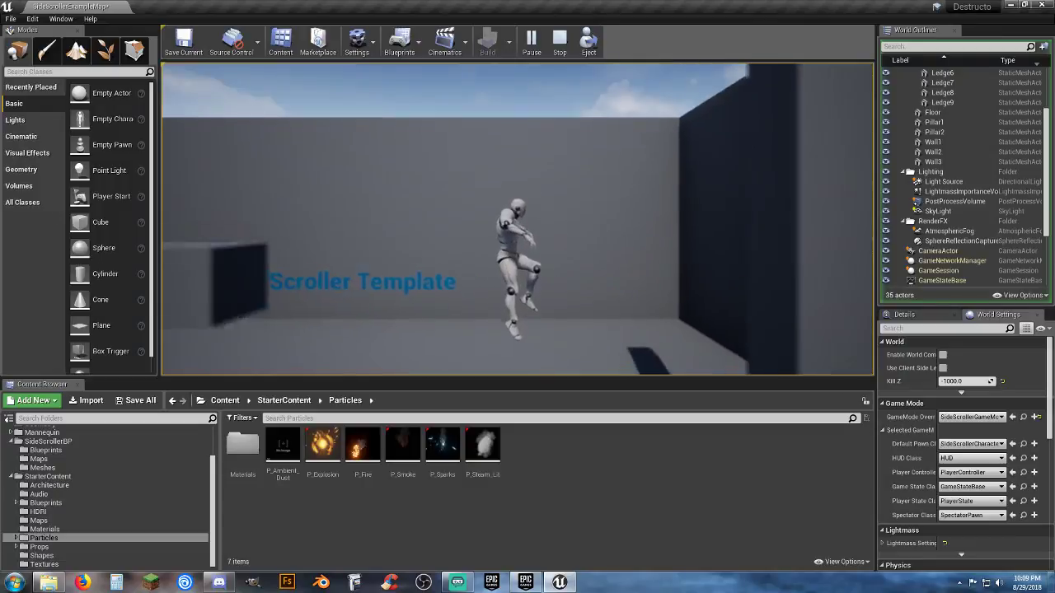
key(a)
key(space)
key(a)
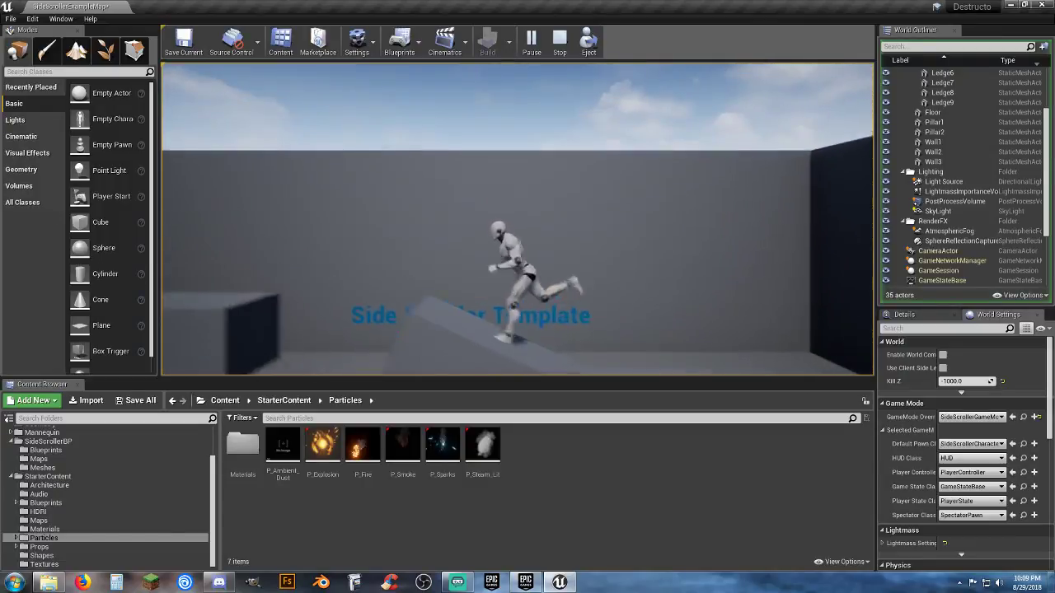
key(space)
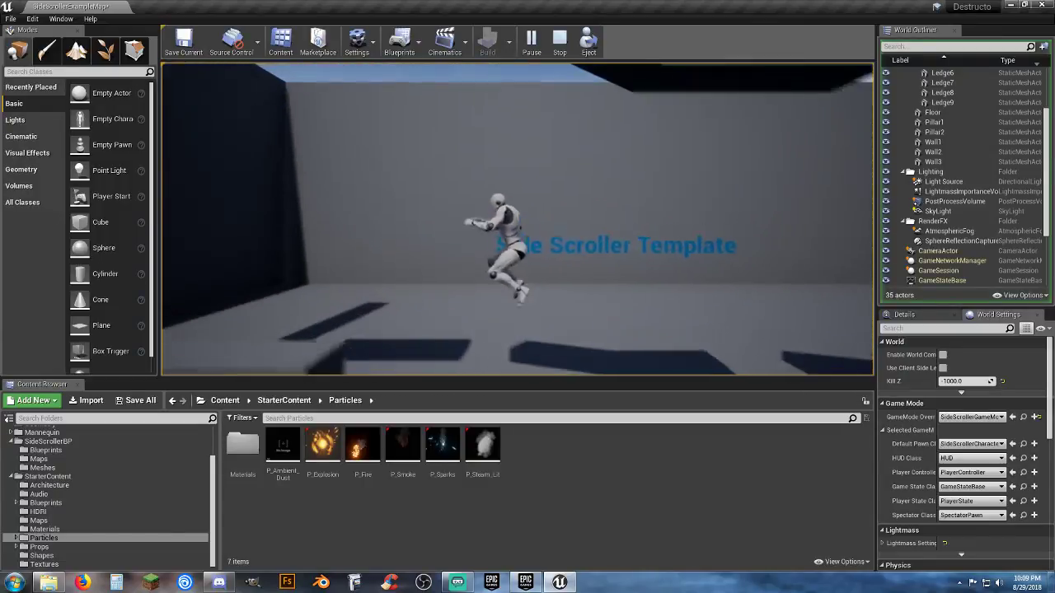
Jump the character against the pillar by the far wall, and run back down to the floor near the low block
key(space)
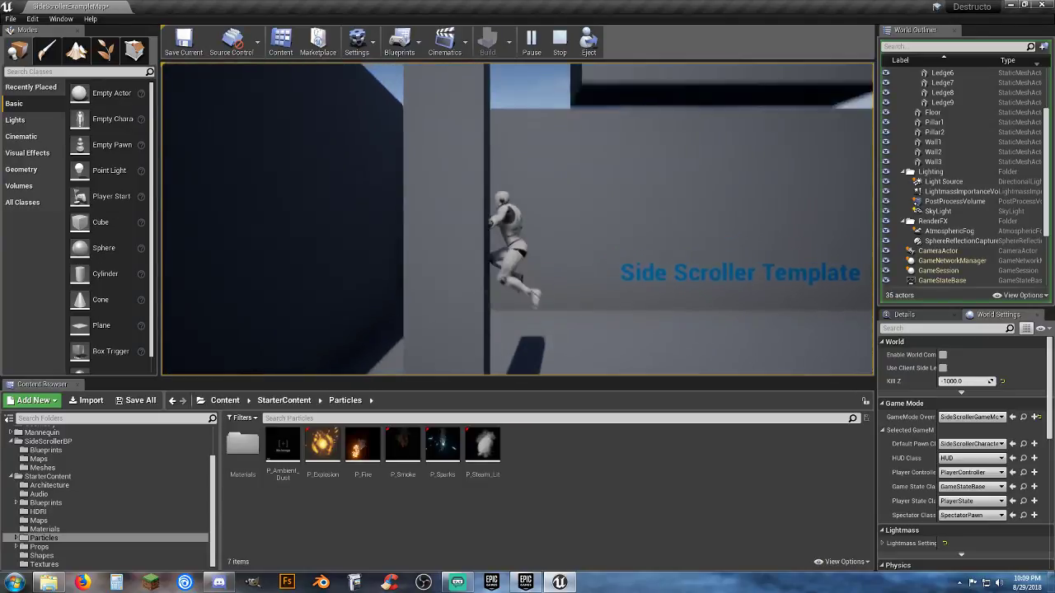
key(d)
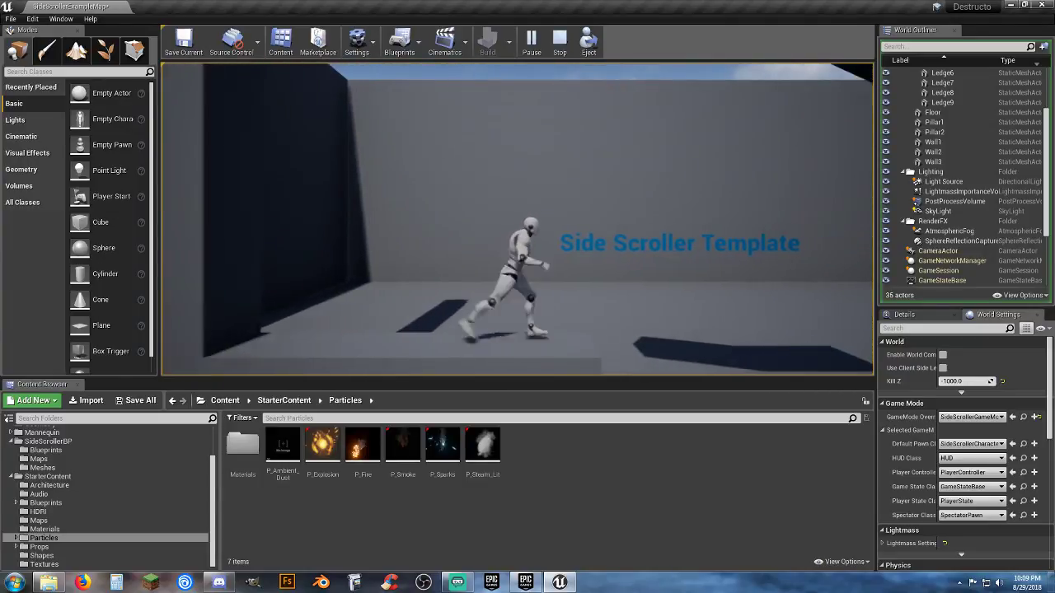
key(space)
key(a)
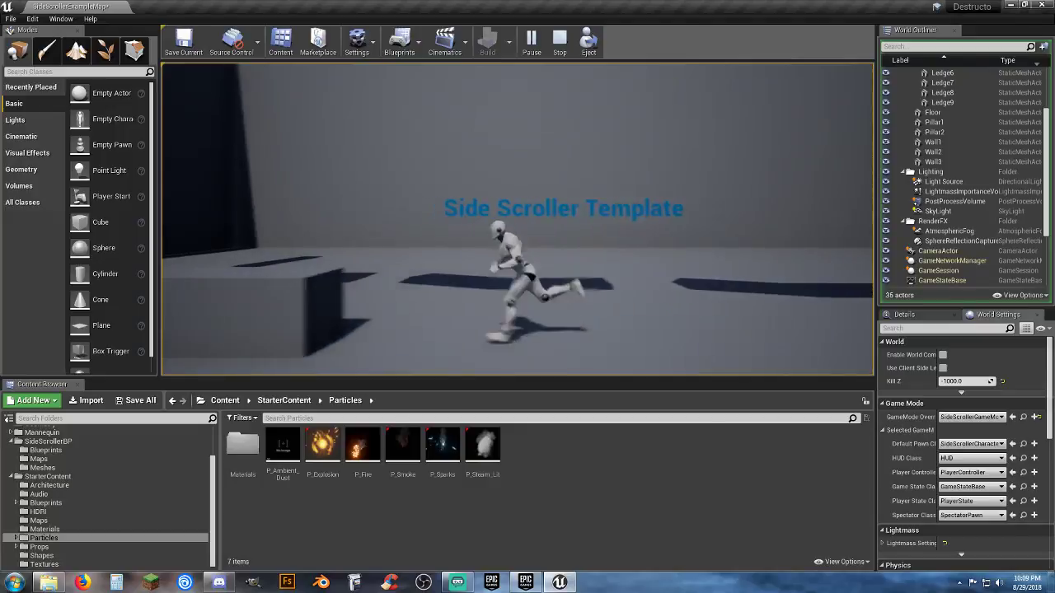
key(d)
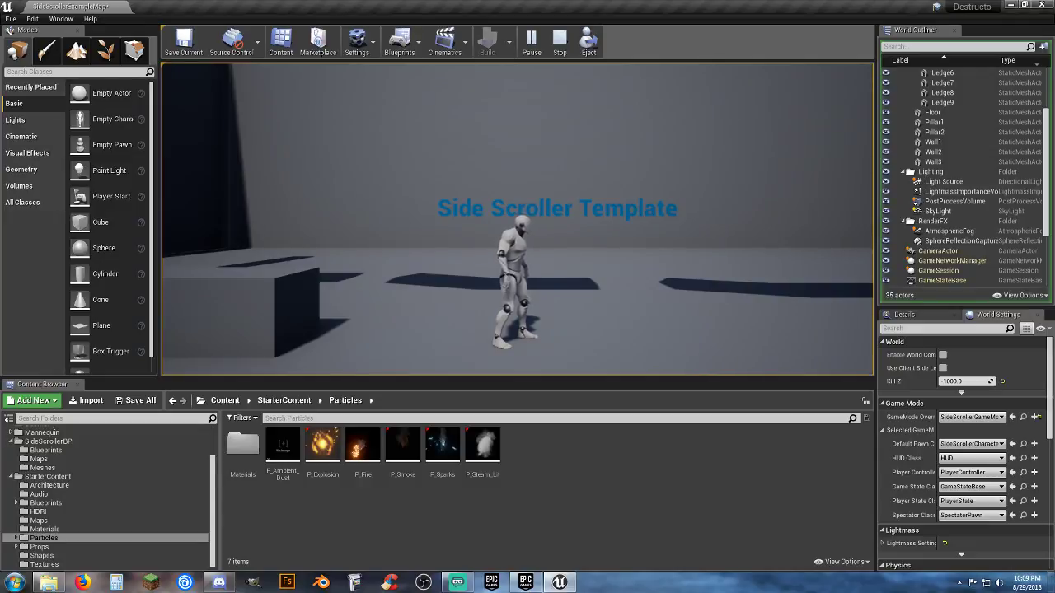
Test the jump animation once more by leaping from the floor across the ledges onto the upper ramp
key(d)
key(space)
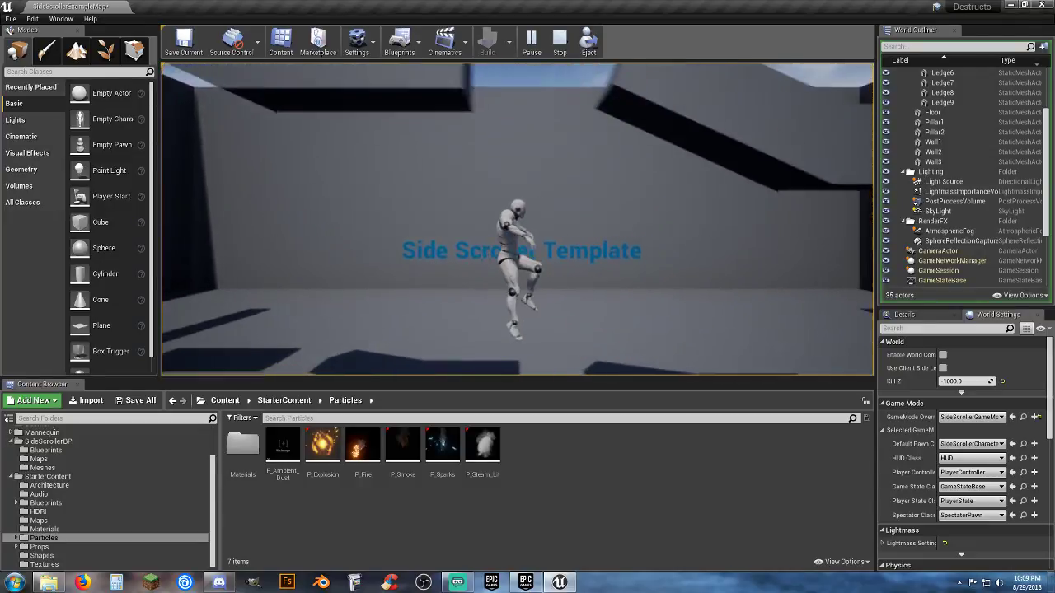
key(space)
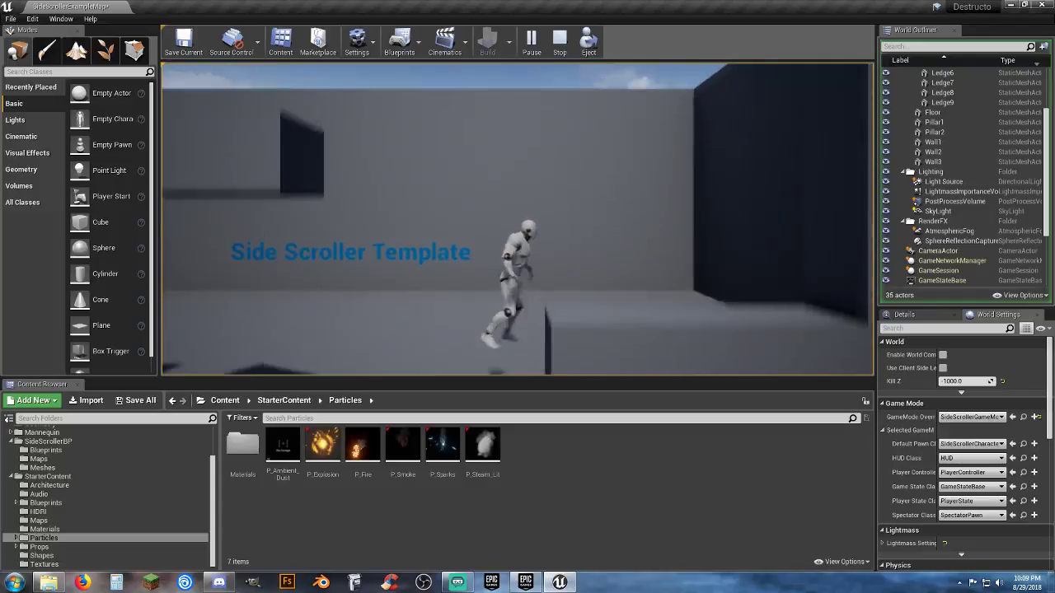
key(space)
key(a)
key(space)
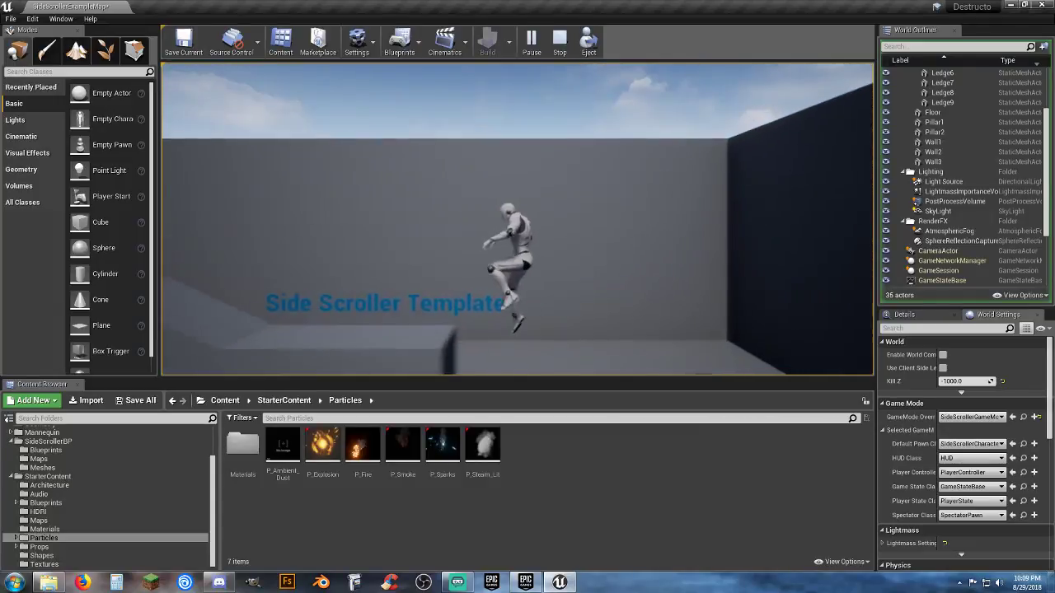
key(space)
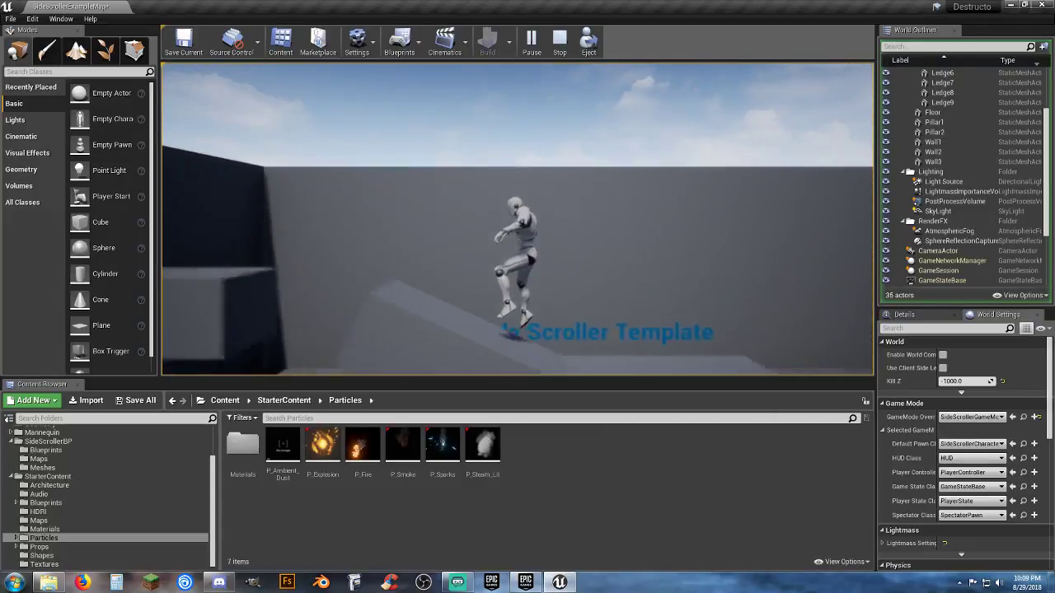
Jump the character off the upper ramp down to the floor, and keep leaping back across the floor to test the jump animation
key(space)
key(space)
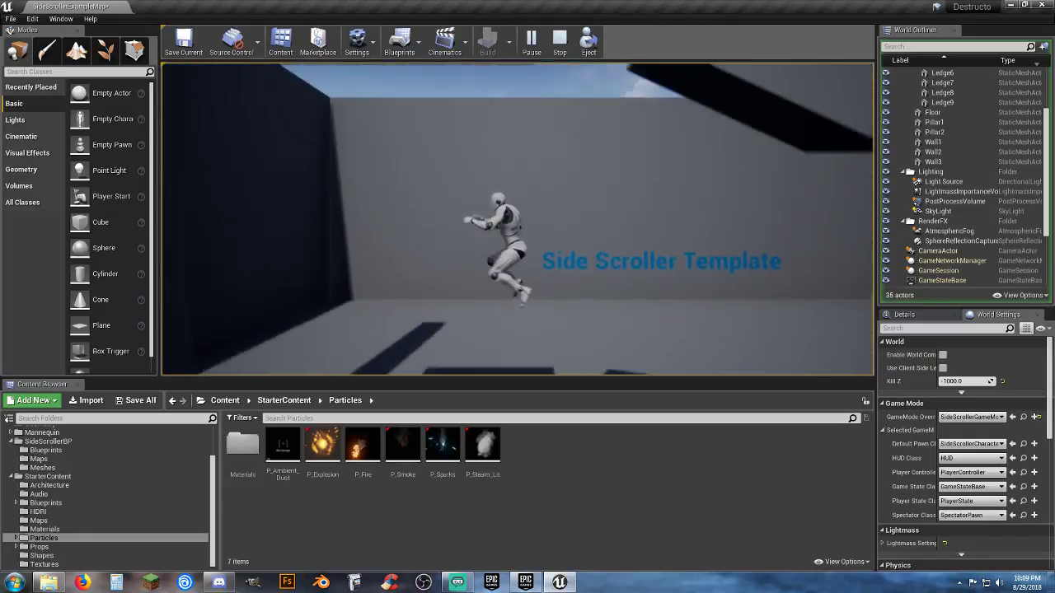
key(space)
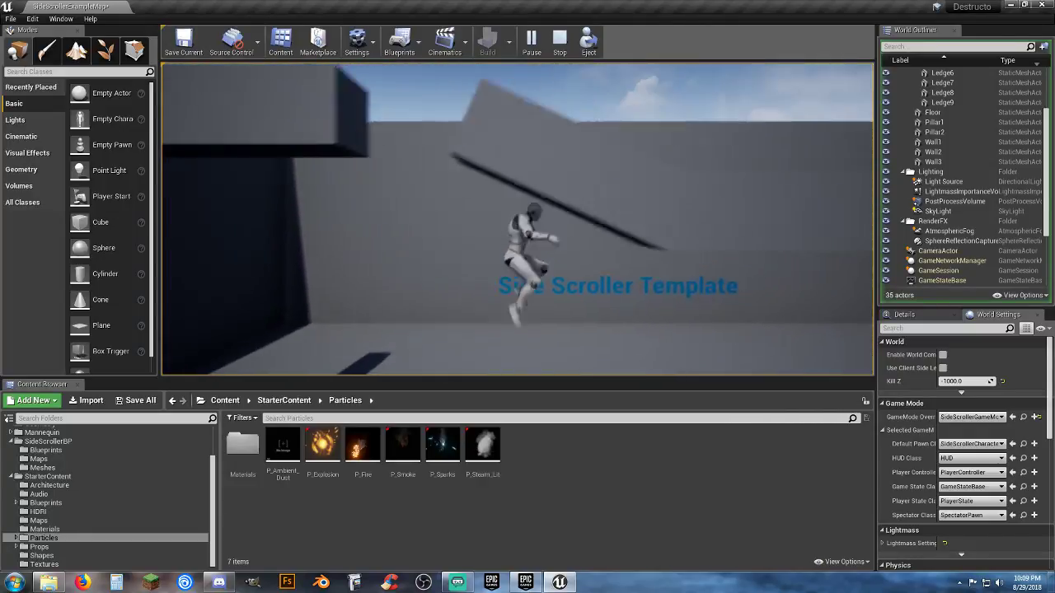
key(space)
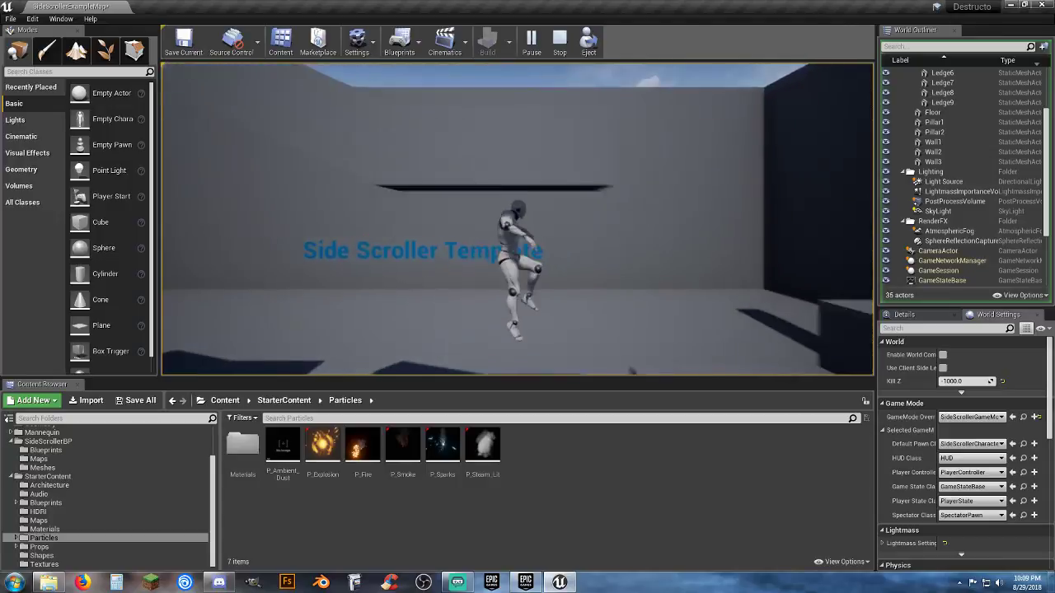
key(space)
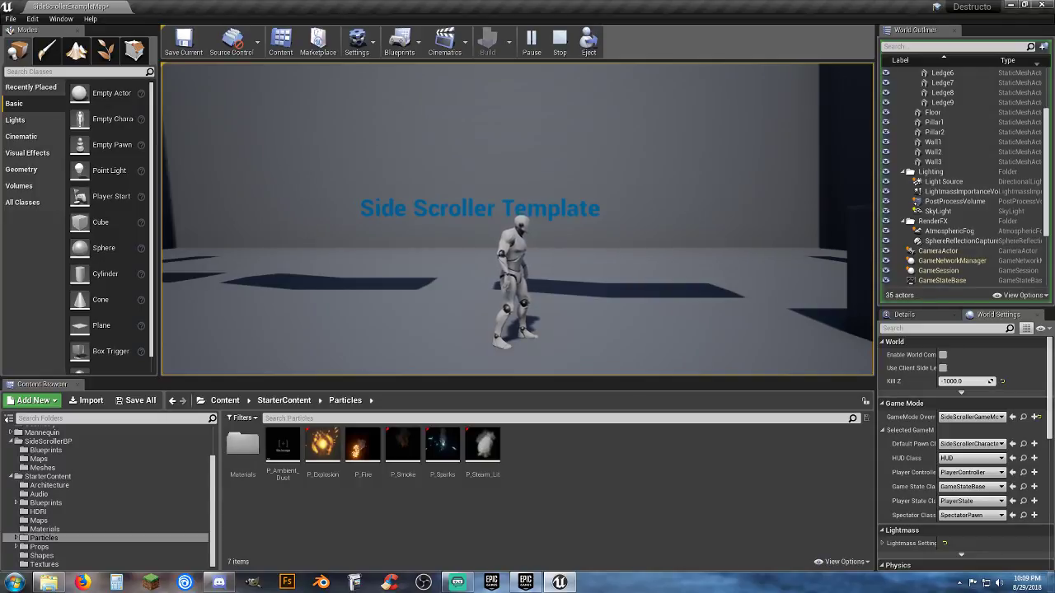
Jump the character from the floor onto the low block by the pillar and back up the ledges to the high ledge
key(d)
key(space)
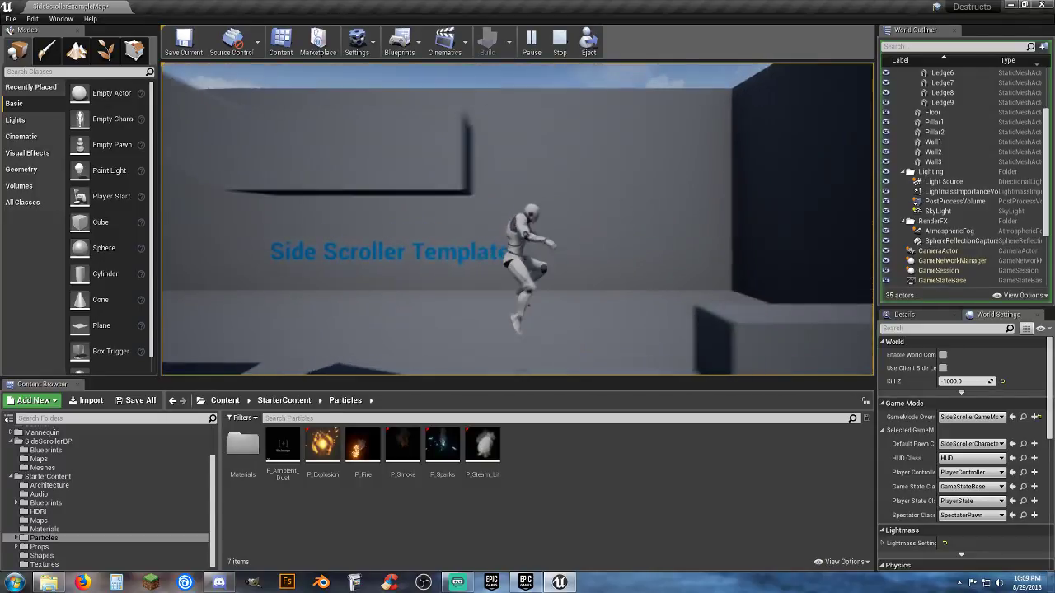
key(space)
key(a)
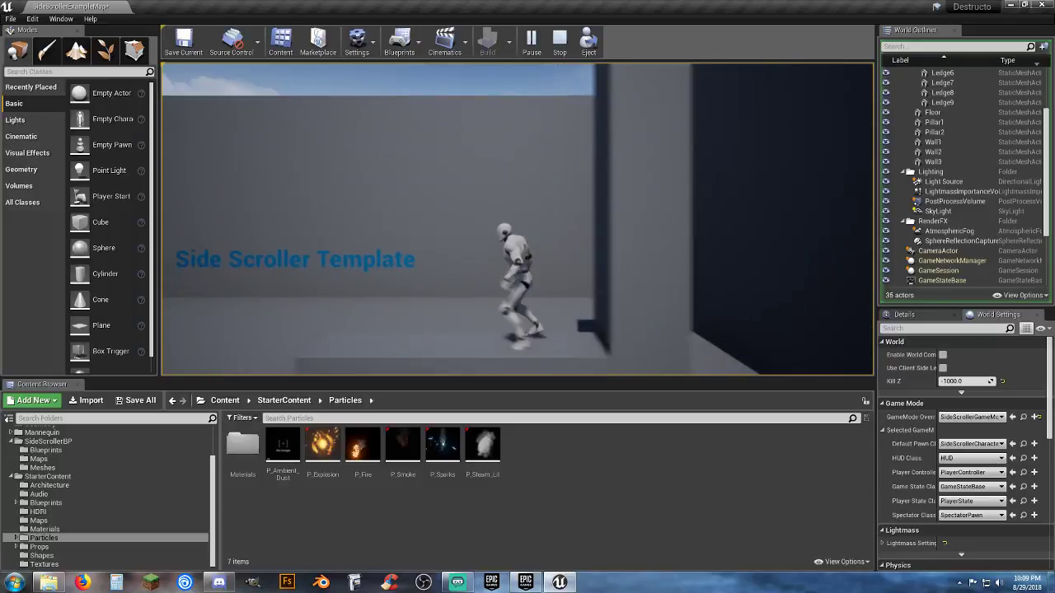
key(space)
key(space)
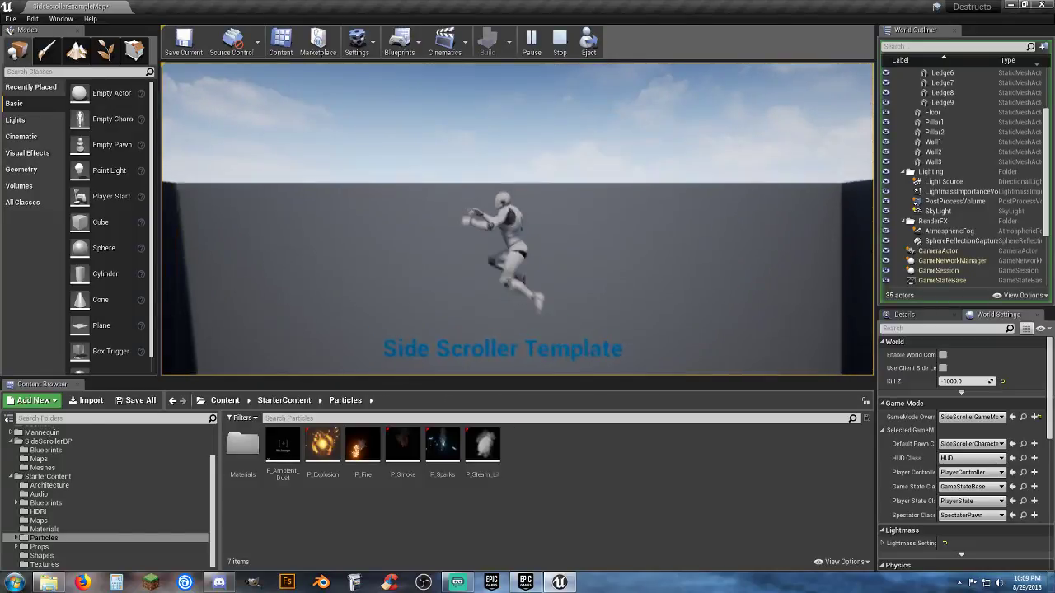
key(space)
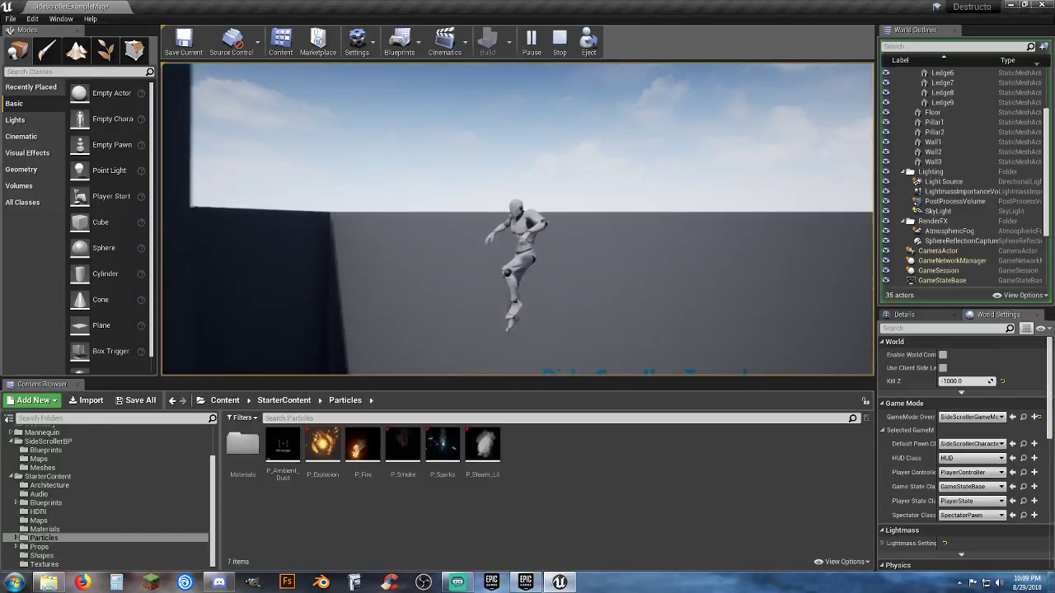
key(d)
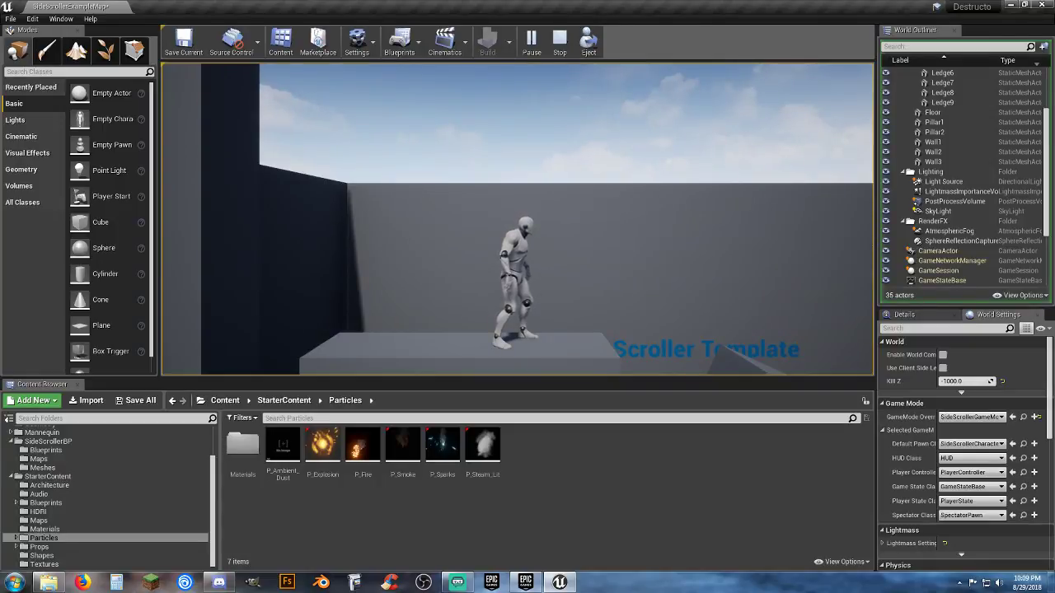
Drop the character from the high ledge to the floor and trigger the punch attack with its explosion effect
key(d)
key(space)
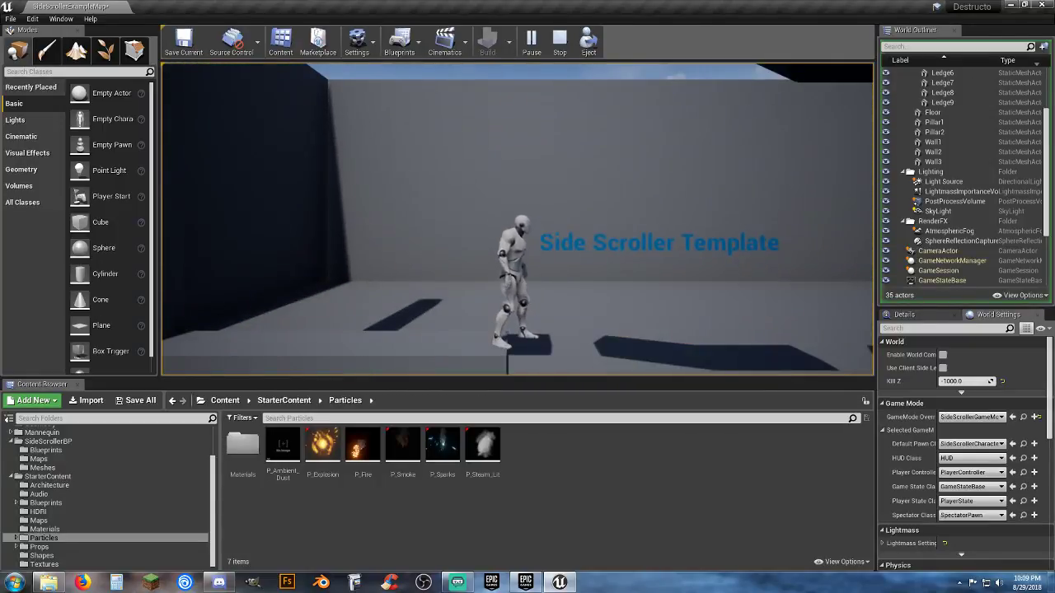
key(d)
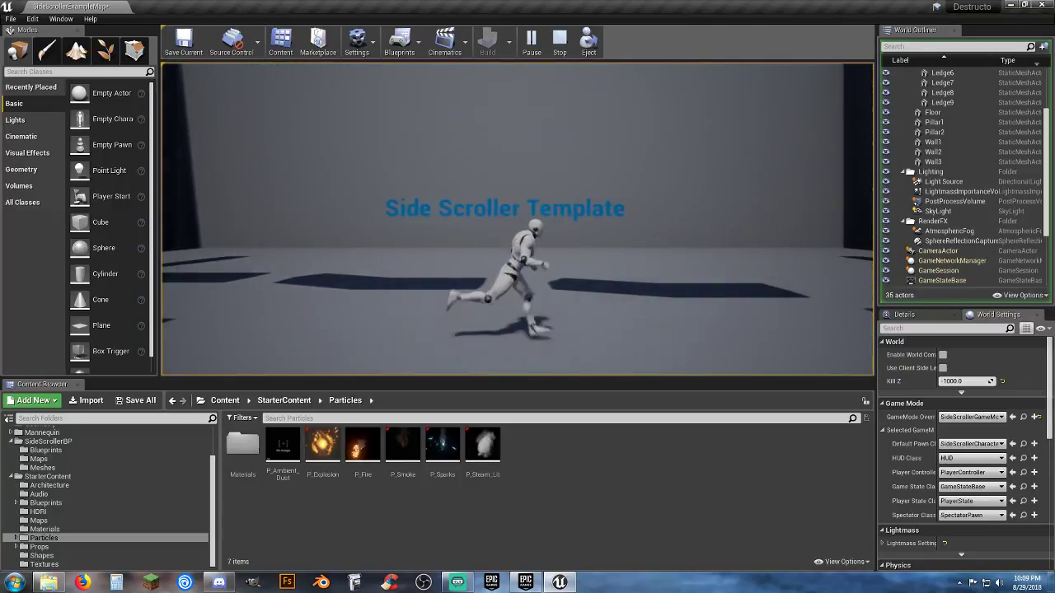
key(f)
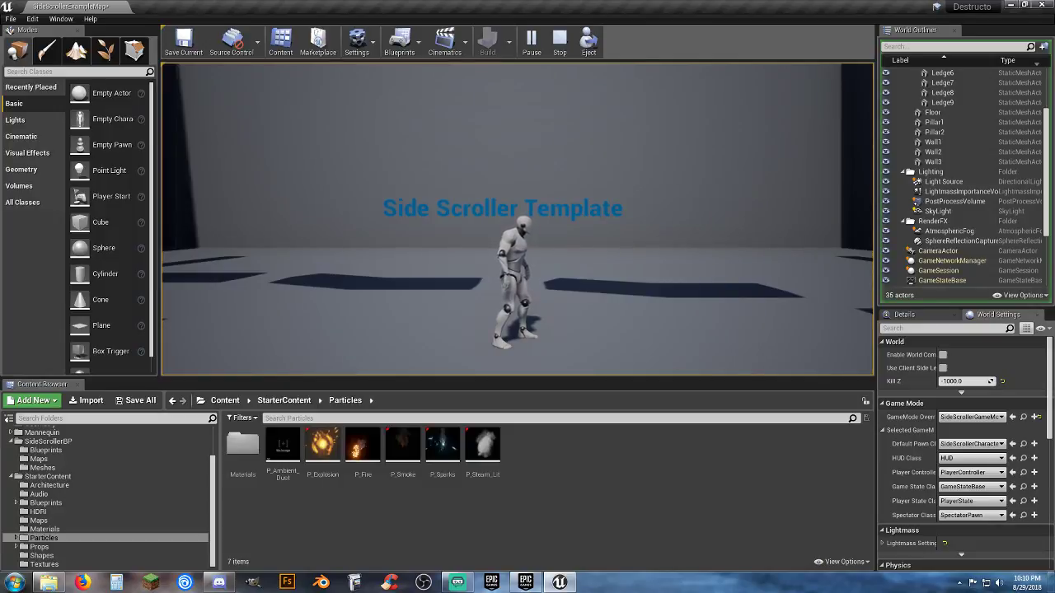
key(f)
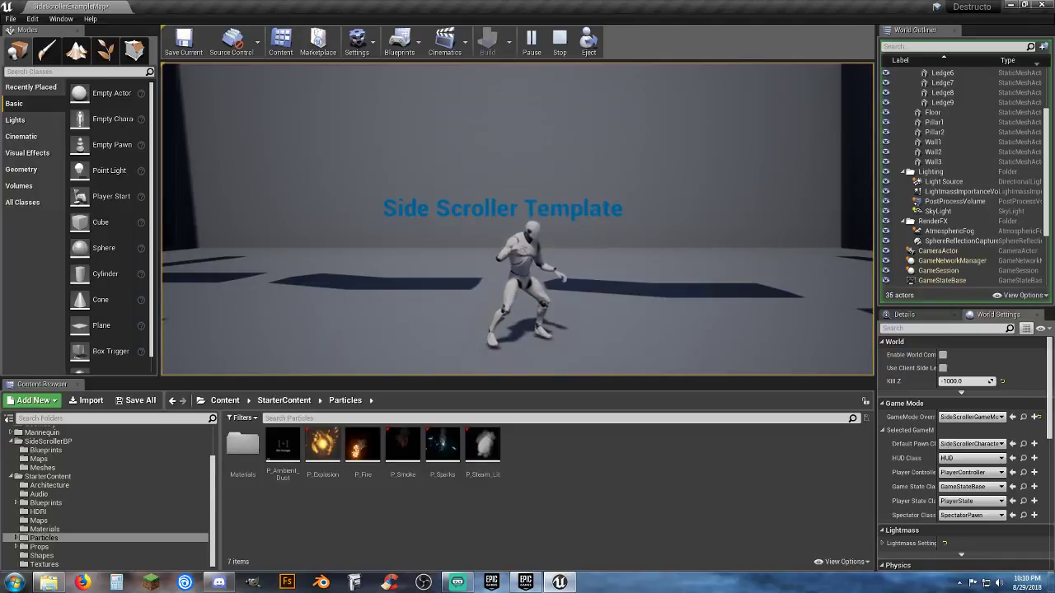
key(a)
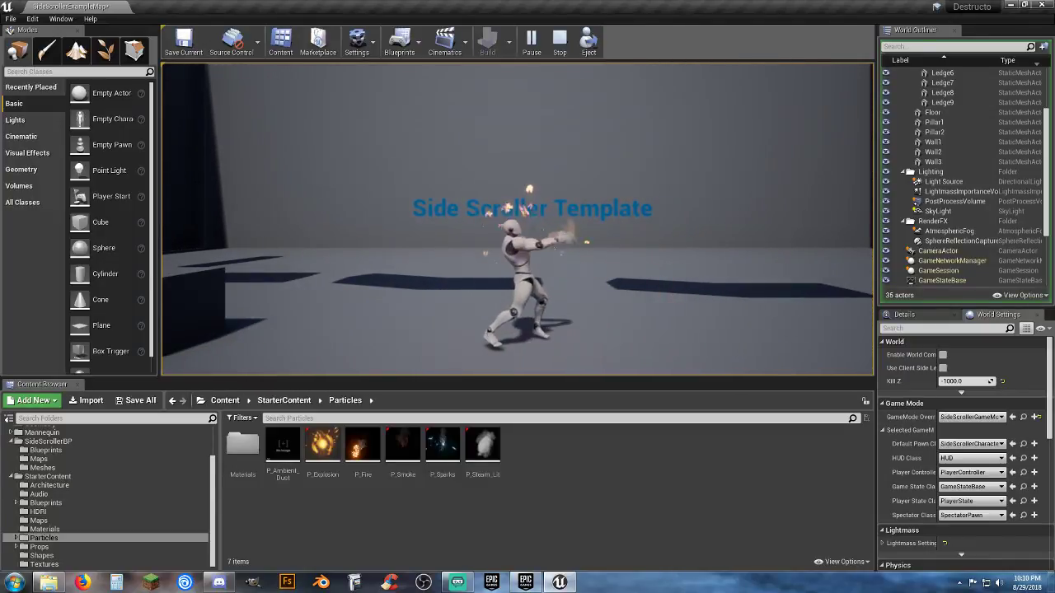
key(d)
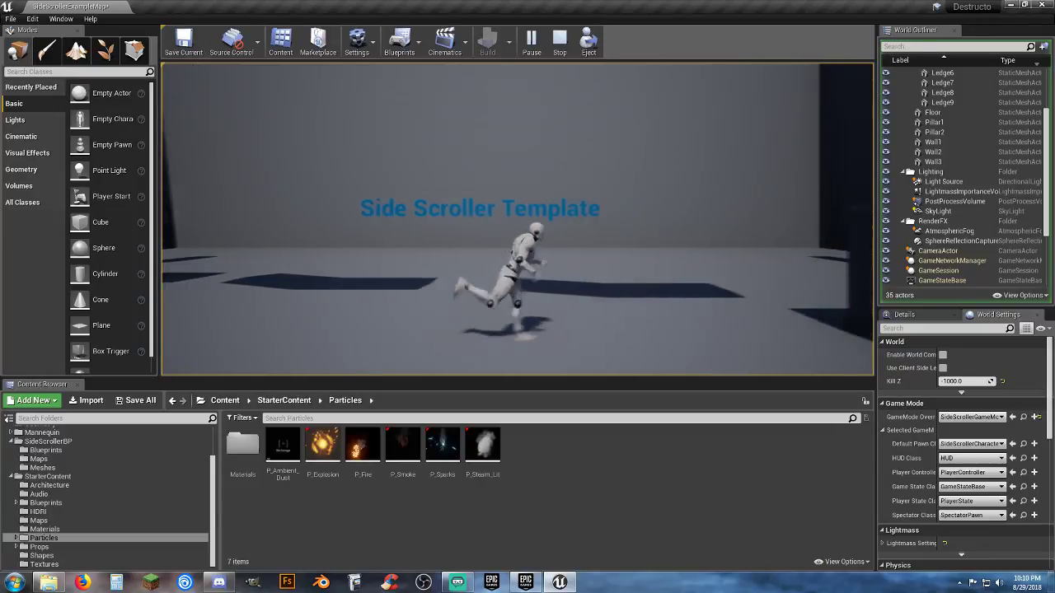
Run the character back and forth across the floor, testing the punch attack in both facing directions
key(a)
key(d)
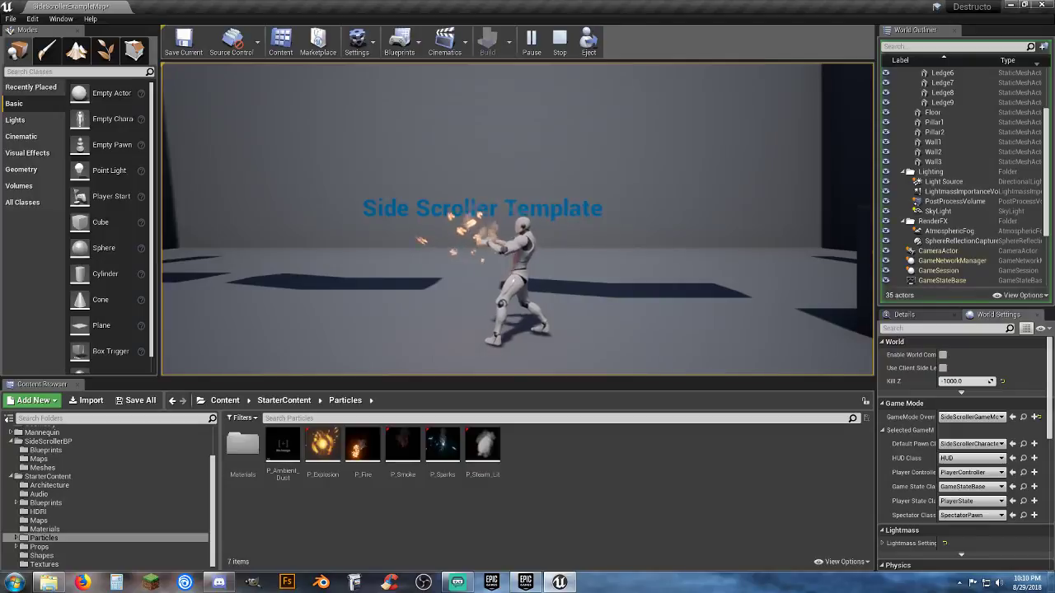
key(a)
key(a)
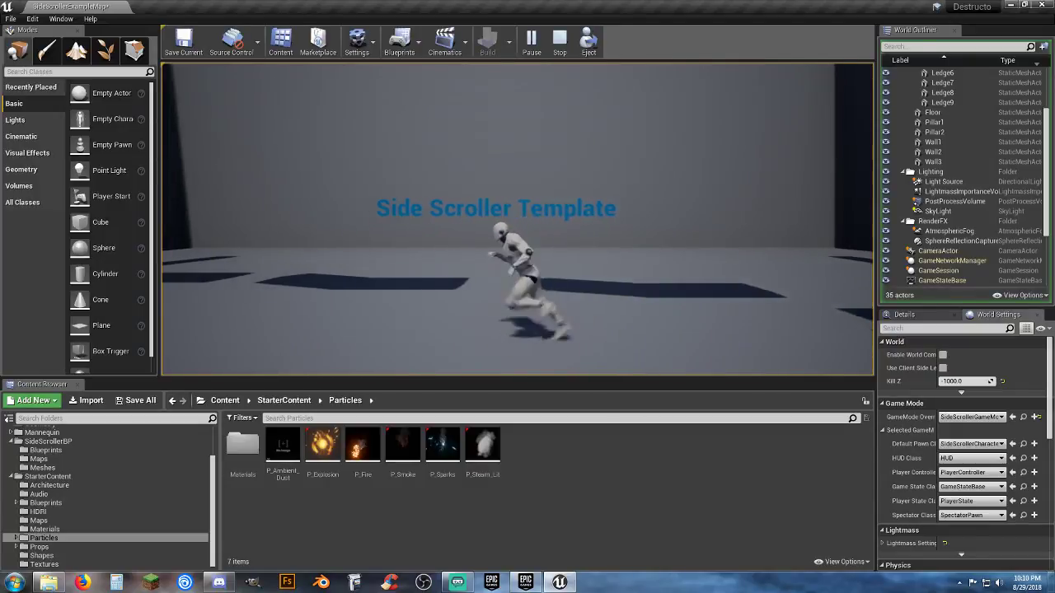
key(d)
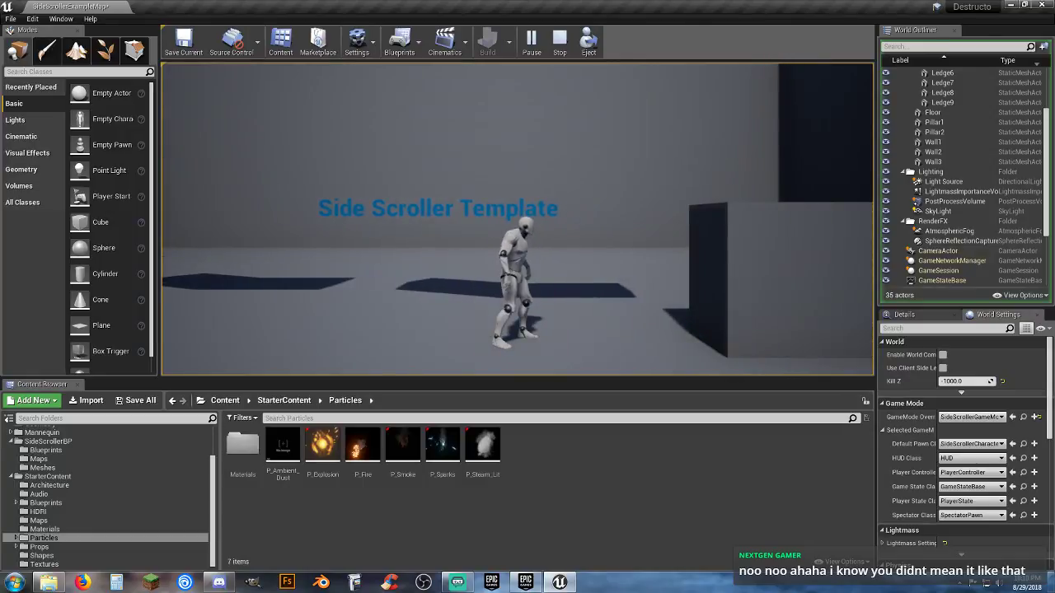
key(a)
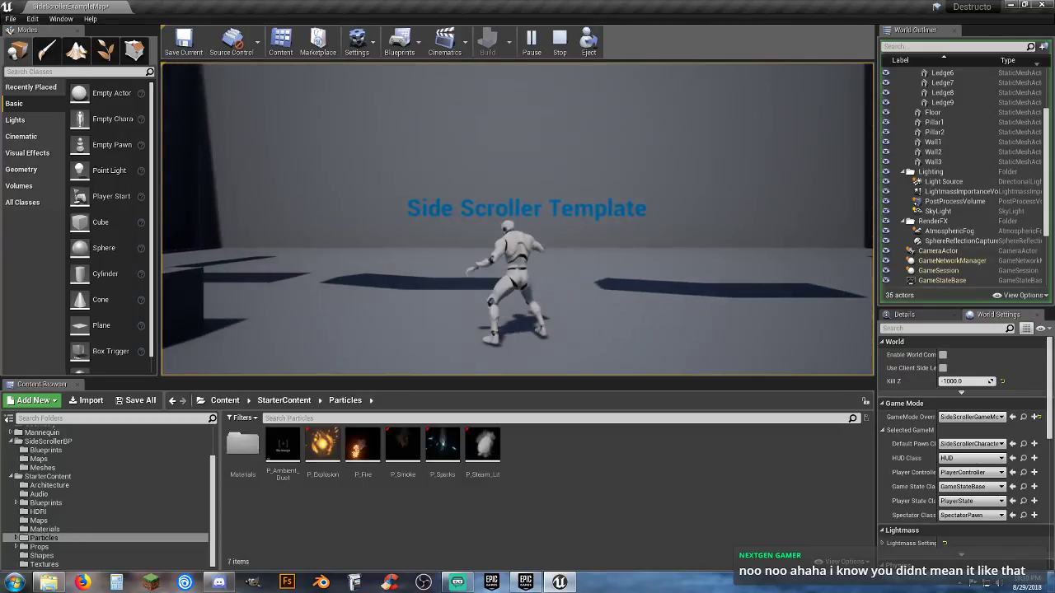
key(e)
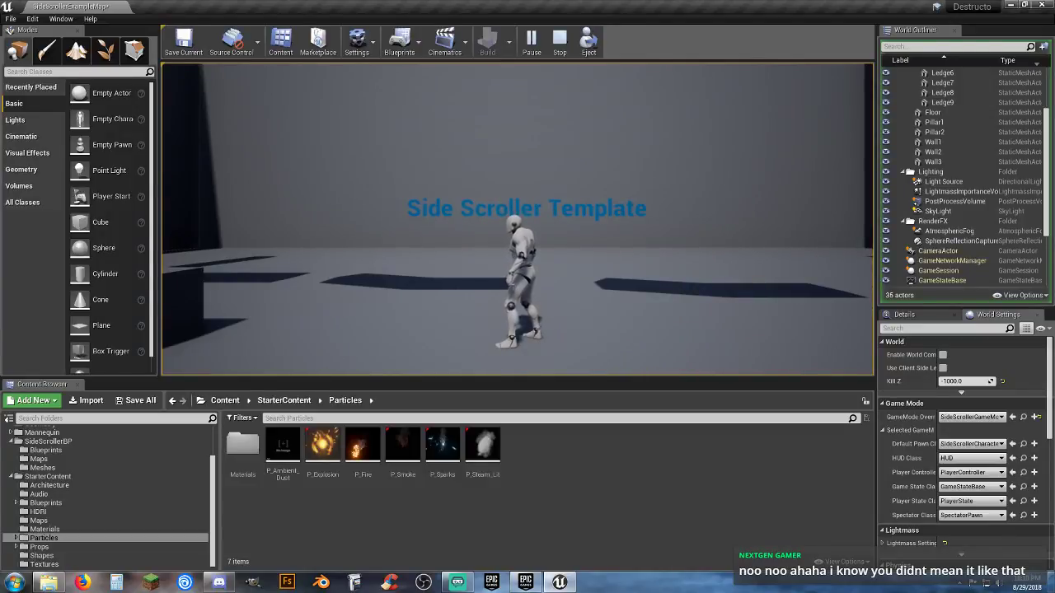
Hop the character onto the block by the near wall, and run back across the floor to jump beside the far pillar
key(a)
key(space)
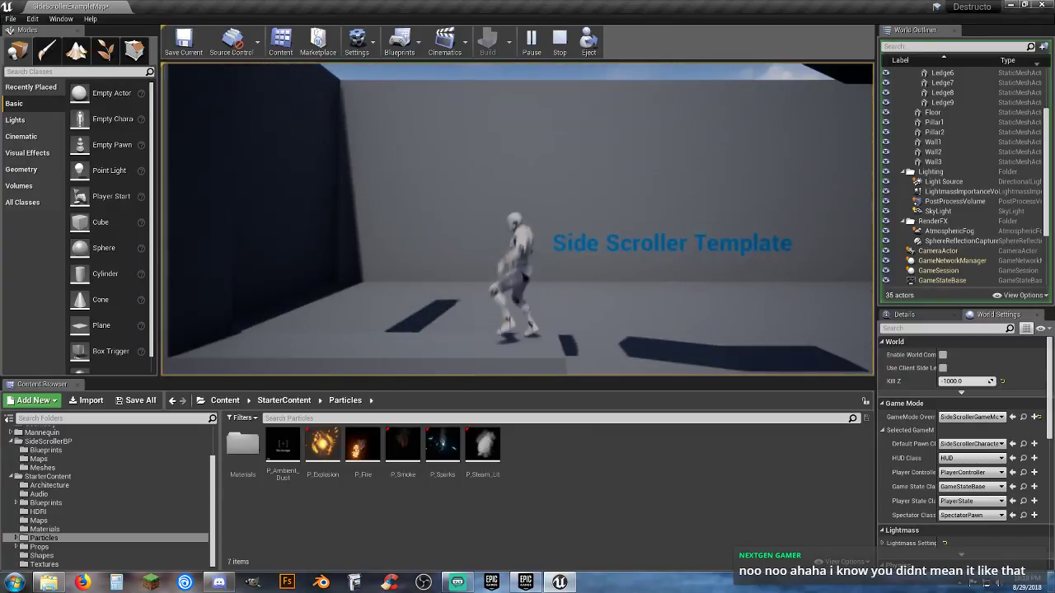
key(d)
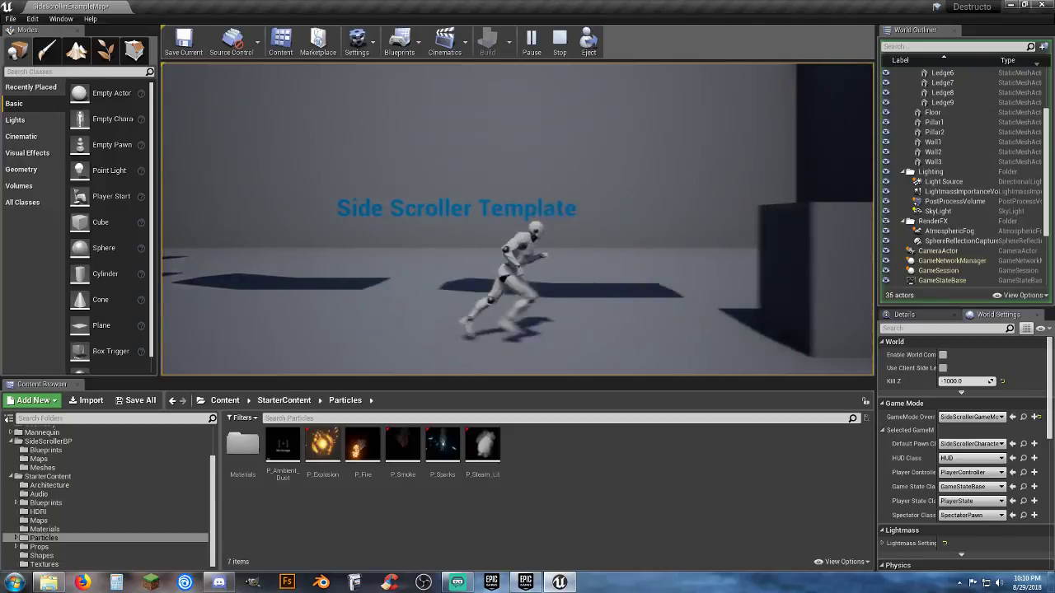
key(space)
key(space)
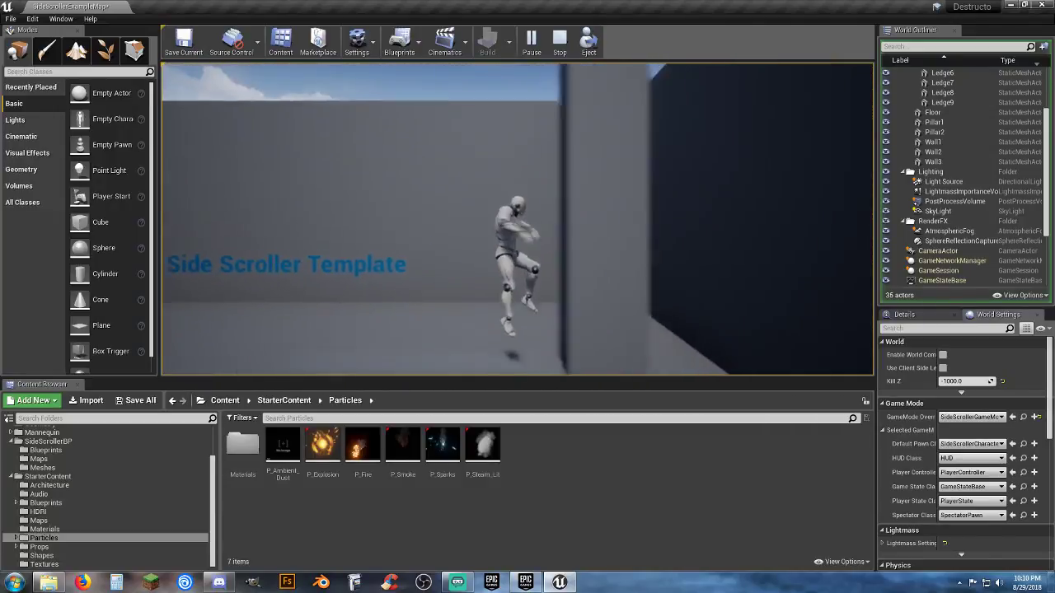
Climb the character past the upper ramp to the high ledge, and leap back to the foot of the ramp
key(a)
key(space)
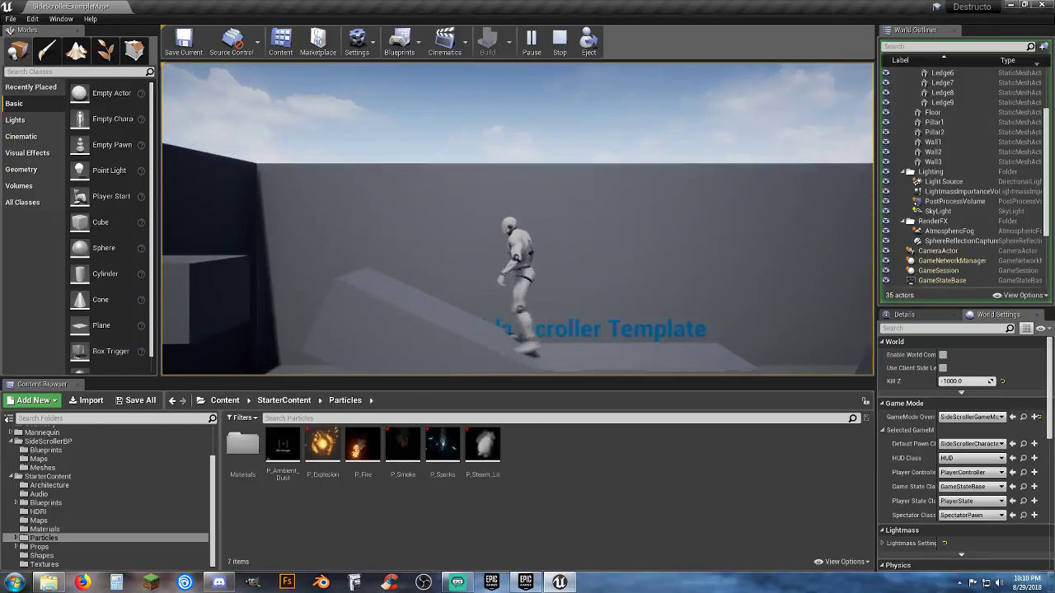
key(space)
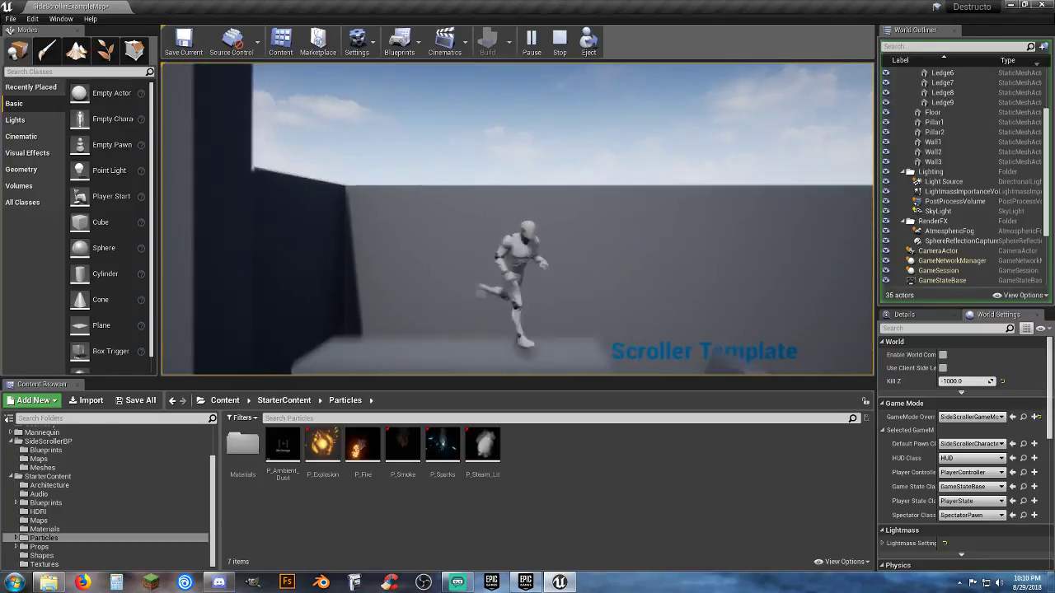
key(space)
key(space)
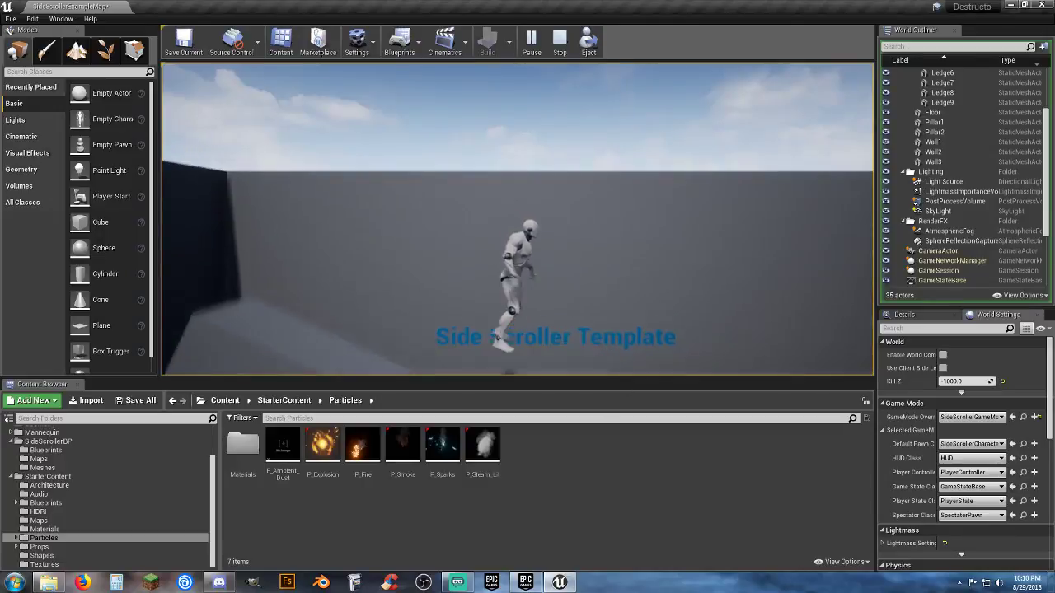
key(d)
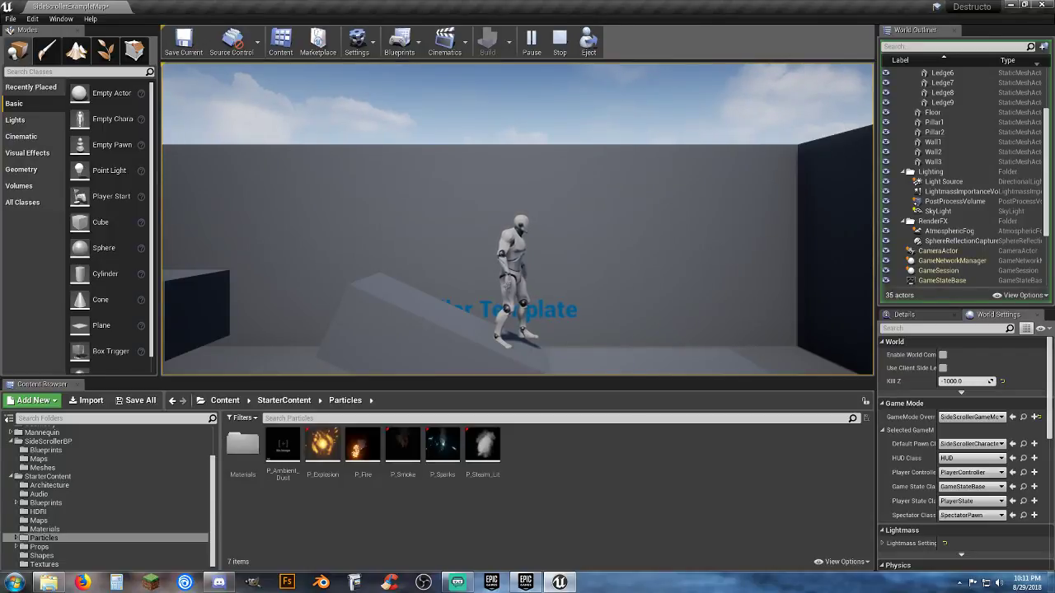
Take the character off the upper ramp's platform down to the floor and run it over to the low block
key(d)
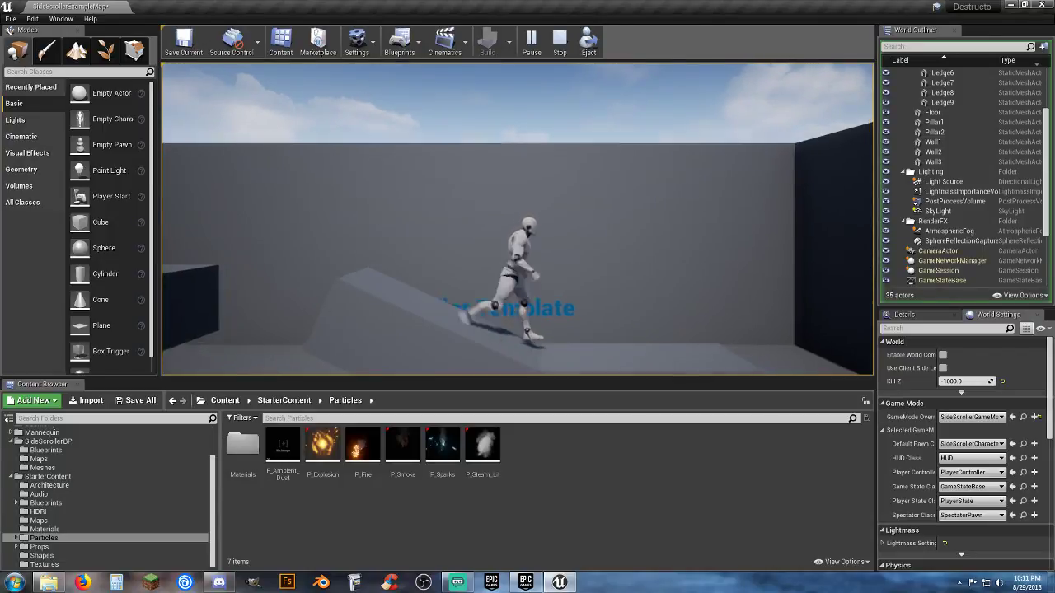
key(space)
key(a)
key(space)
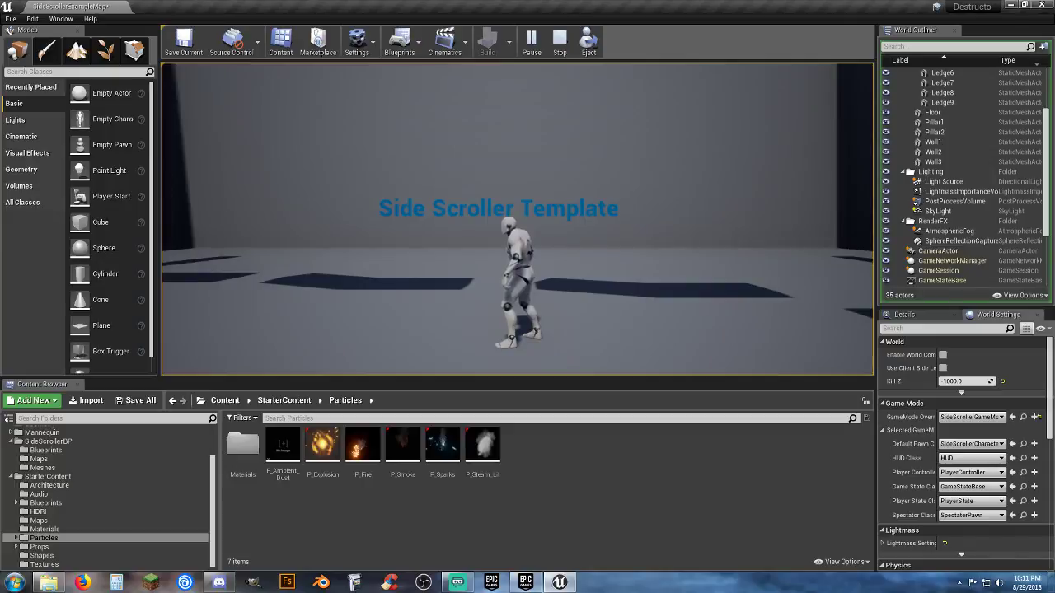
key(a)
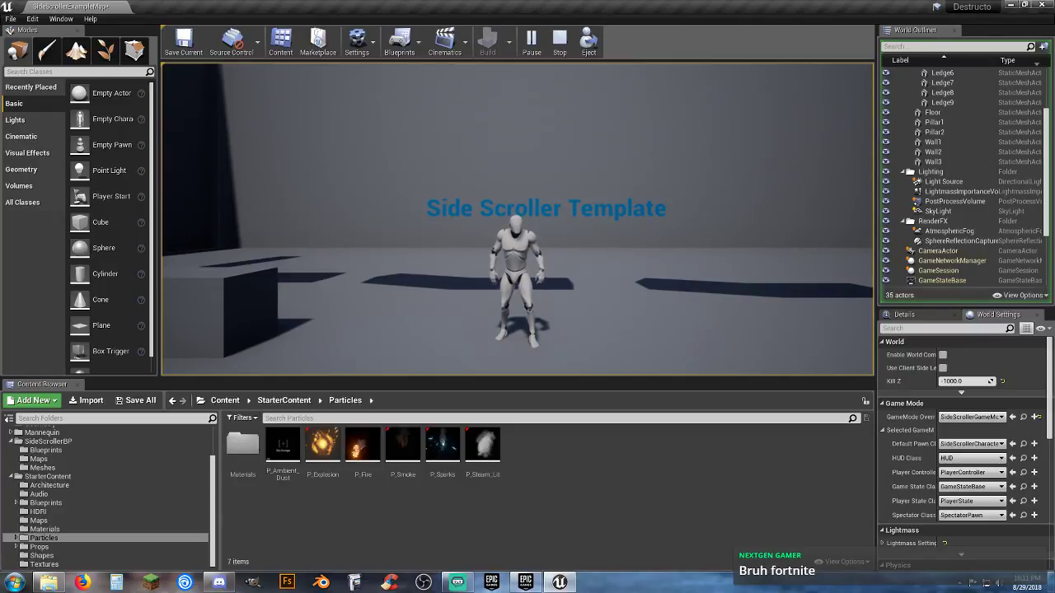
Run the character across the floor and jump it over the far block up onto the upper ramp
key(d)
key(space)
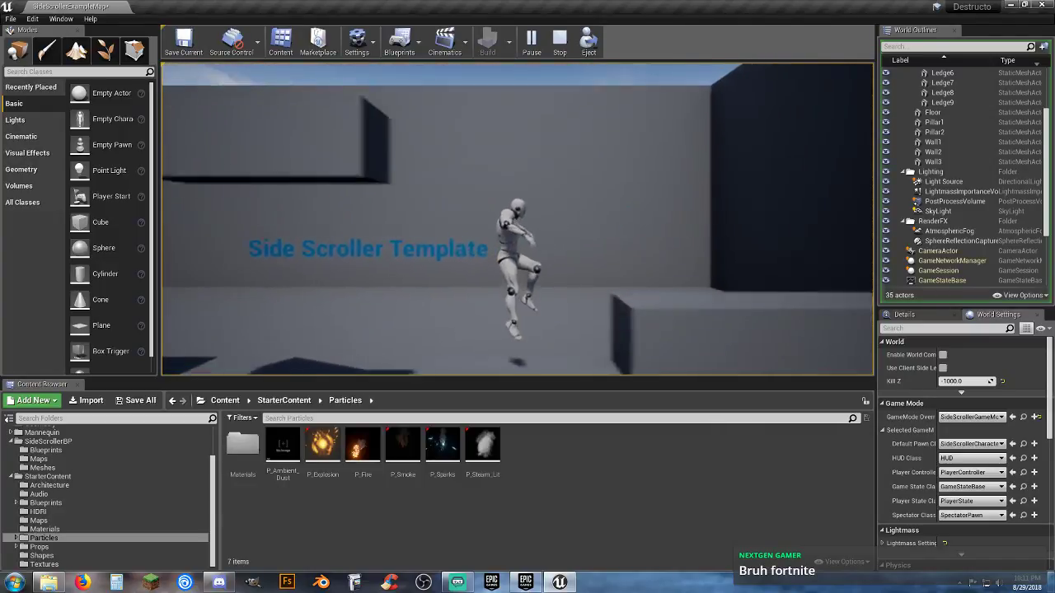
key(space)
key(a)
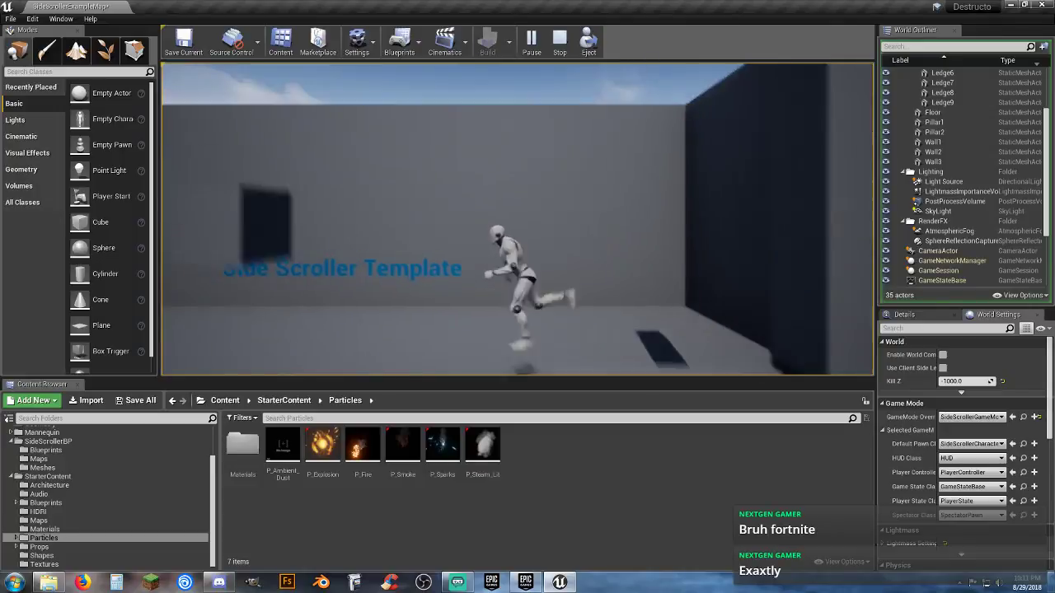
key(space)
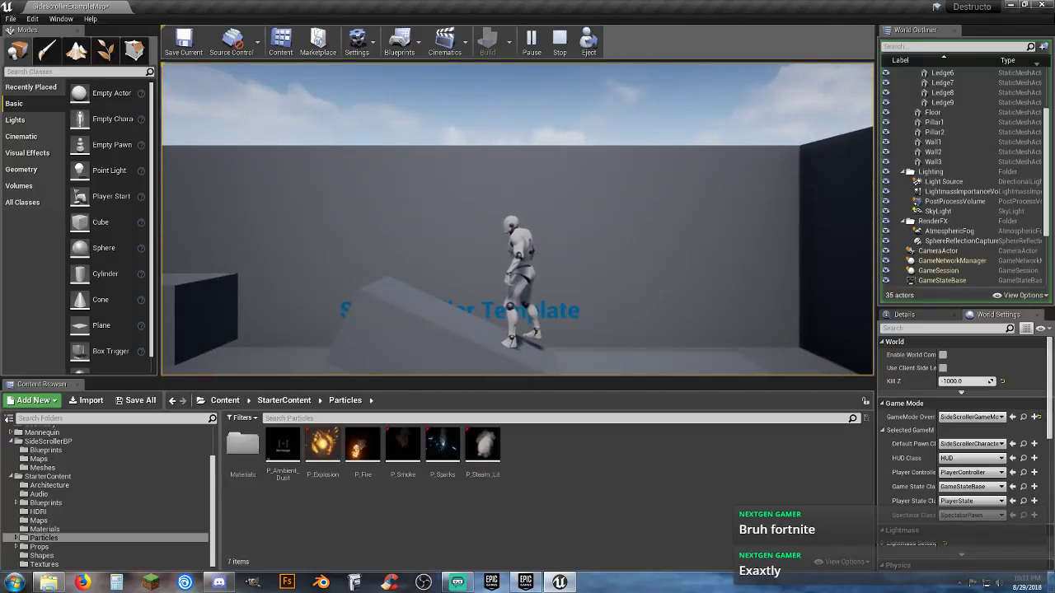
Jump the character off the upper ramp's far side, past the low block's edge, and return it to the middle of the floor
key(d)
key(space)
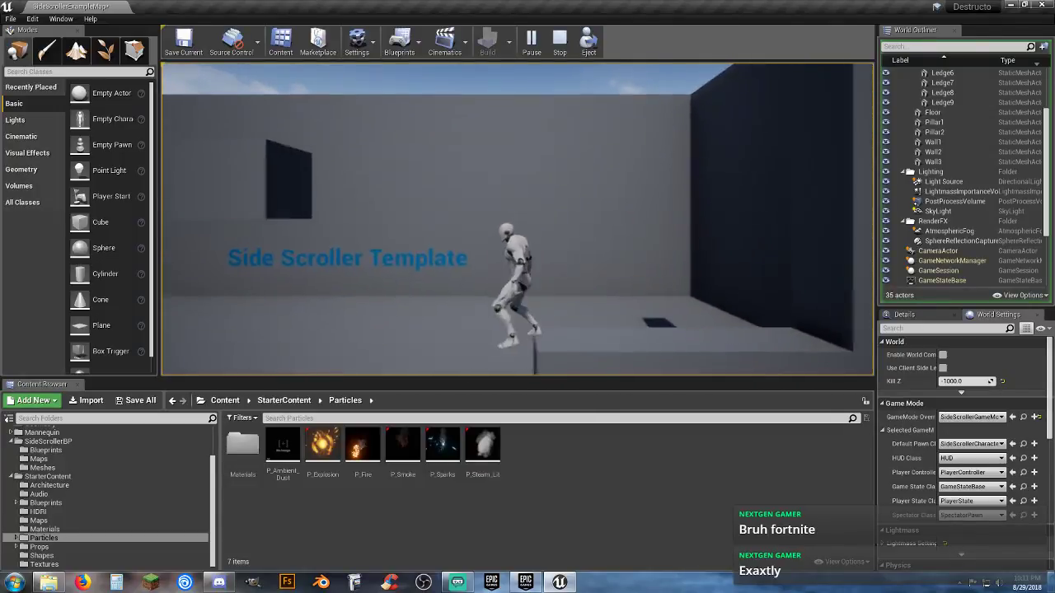
key(a)
key(space)
key(d)
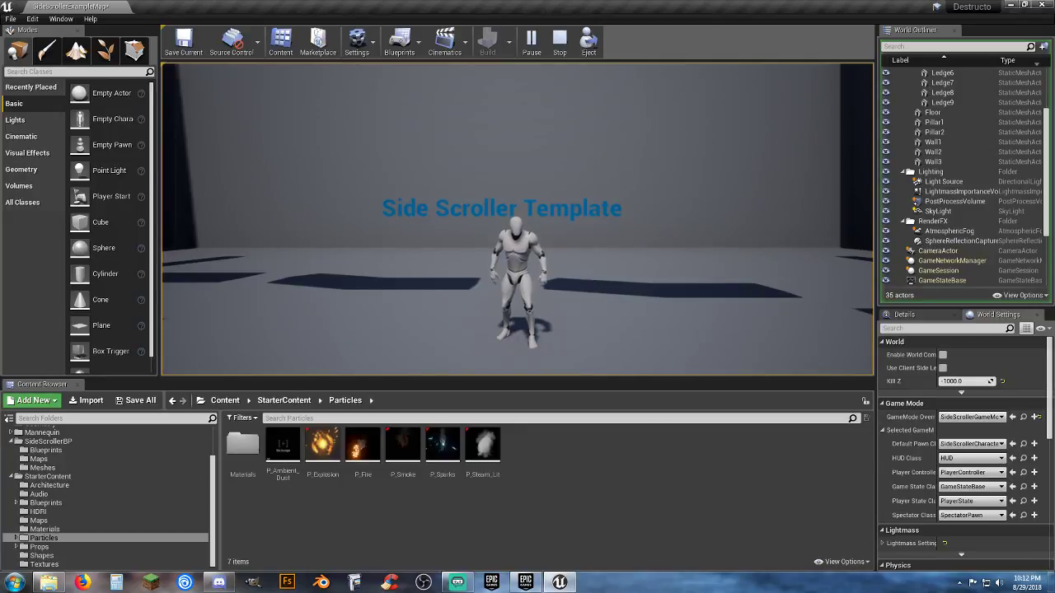
Run the character across the floor, jump it up over the far block and bring it back onto the upper ramp's platform
key(d)
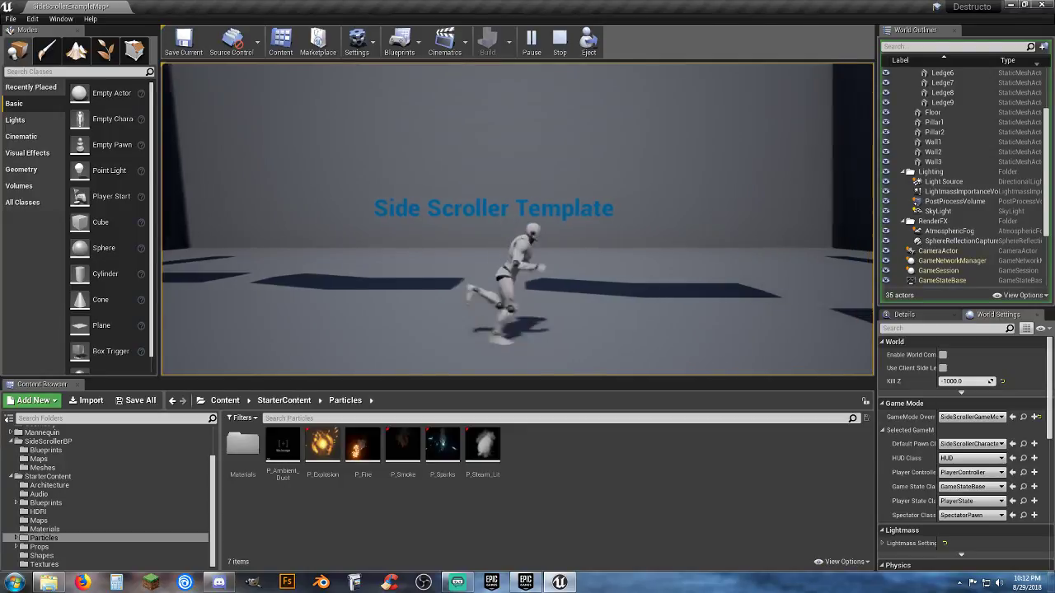
key(space)
key(space)
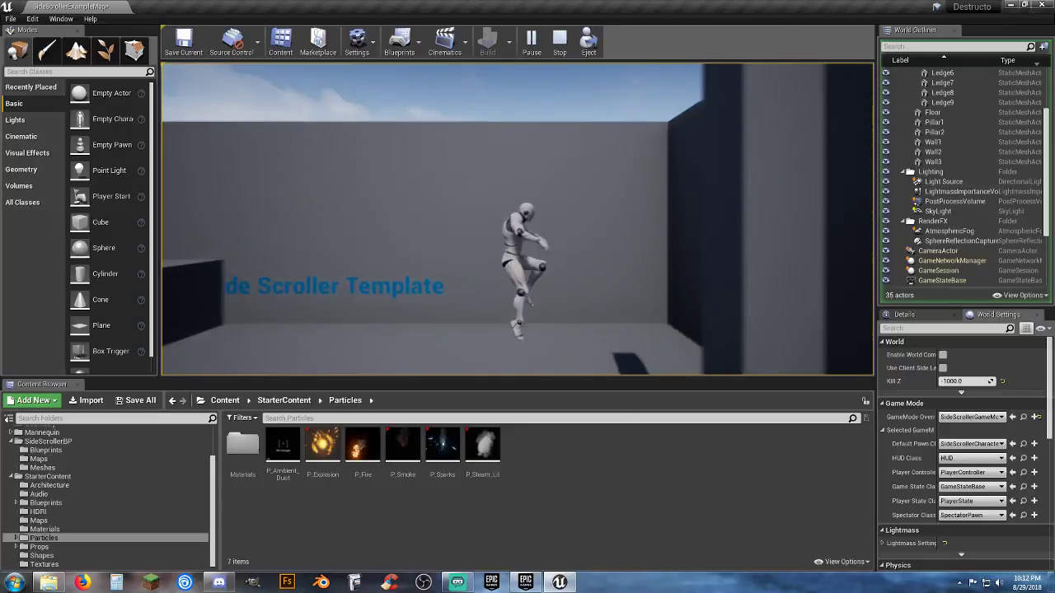
key(a)
key(a)
key(space)
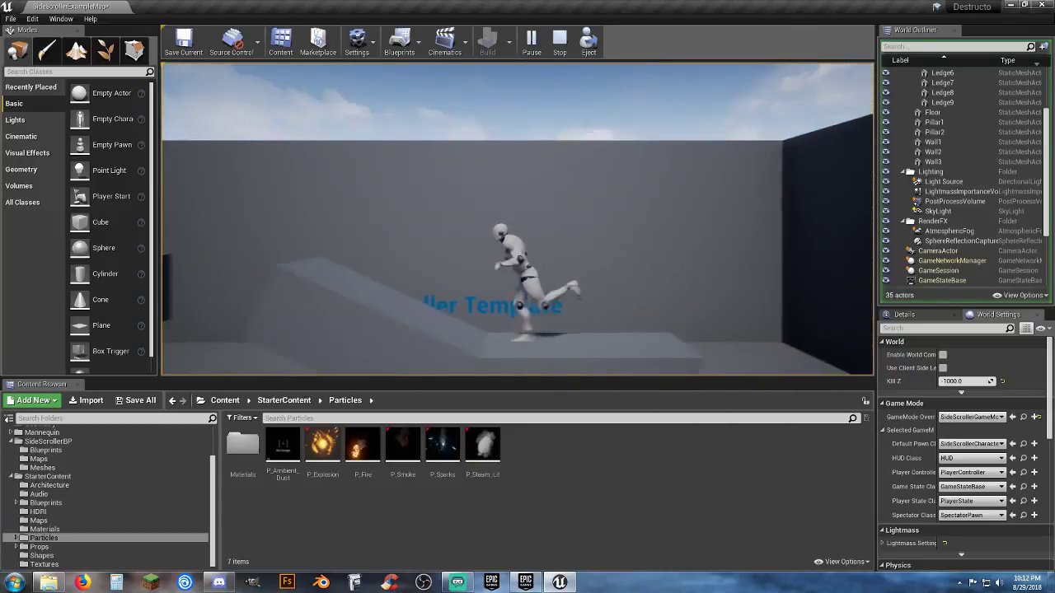
Leap the character off the upper ramp, return it to the ramp's platform and test the punch attack with its explosion effect there
key(d)
key(space)
key(a)
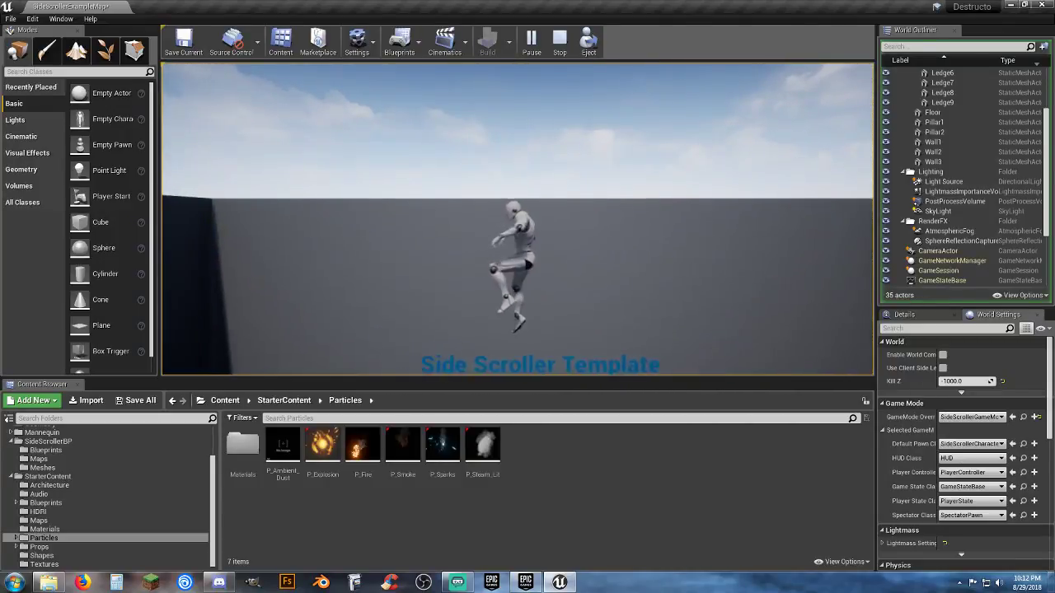
key(d)
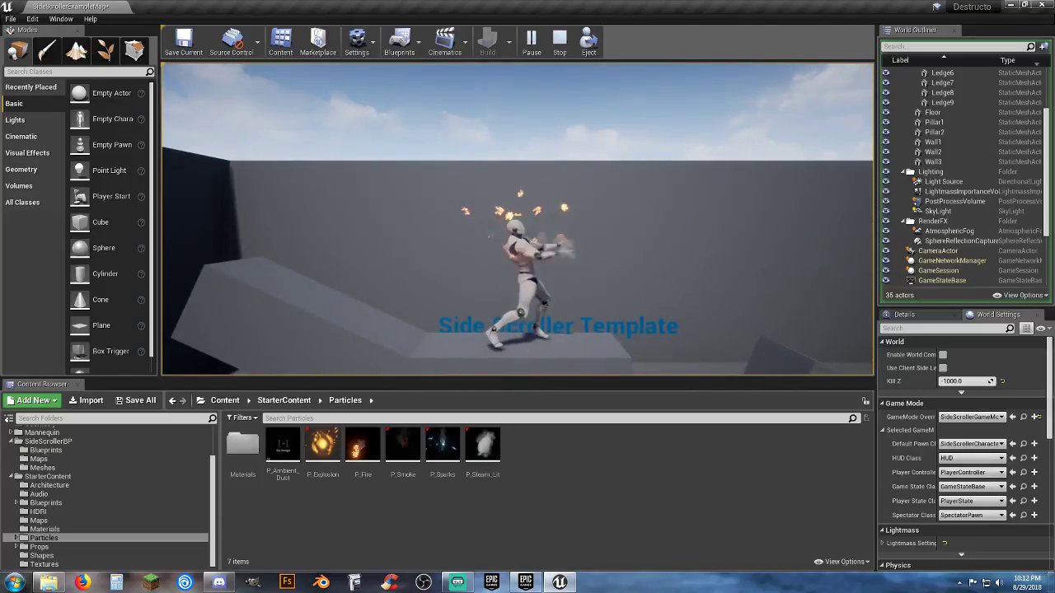
key(d)
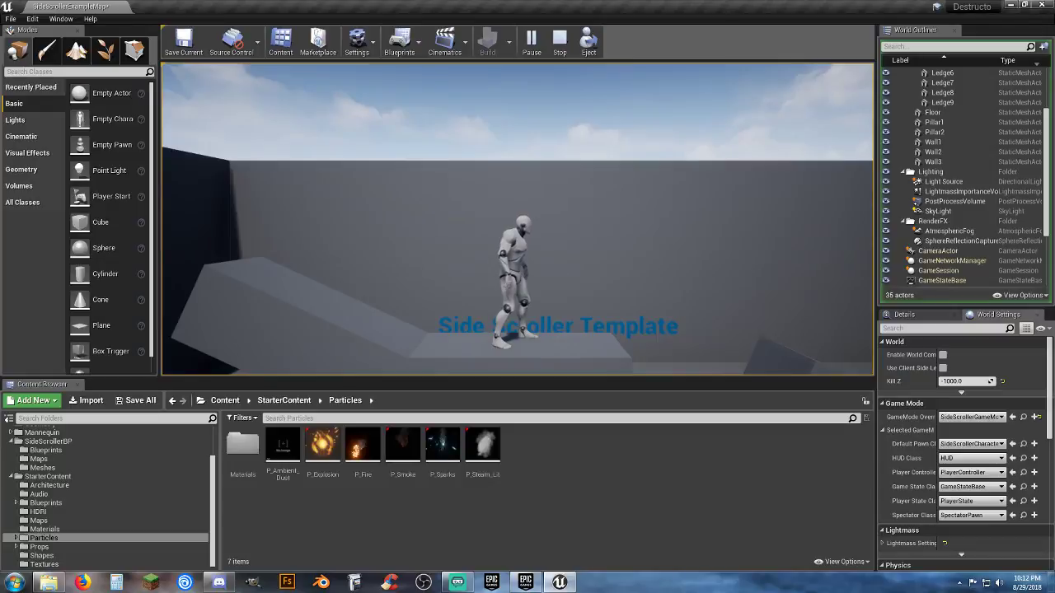
Take the character off the ramp's platform to the floor beside the low block, and bring it back to the middle
key(d)
key(a)
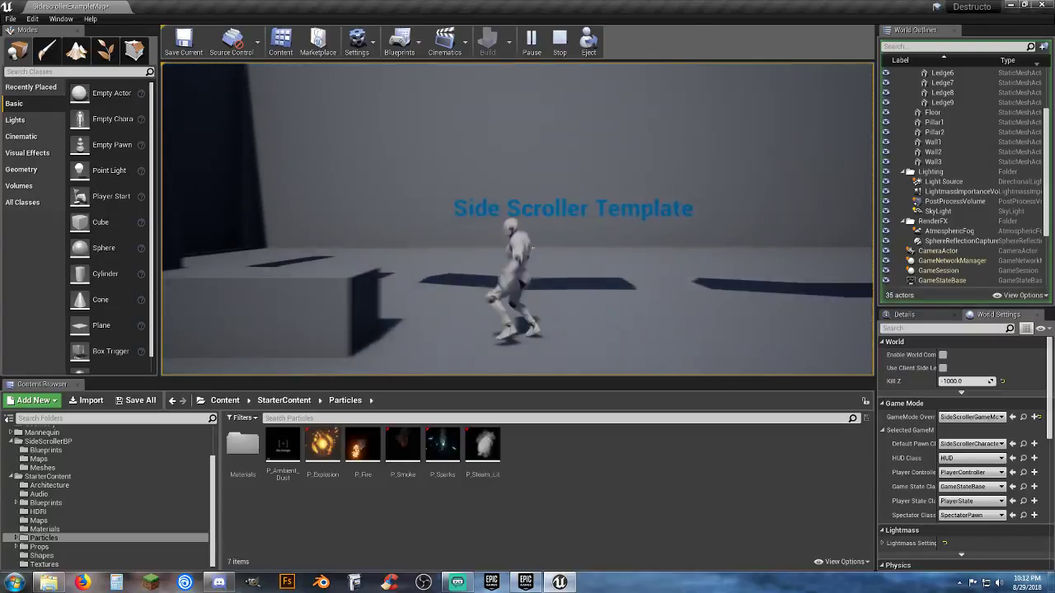
key(d)
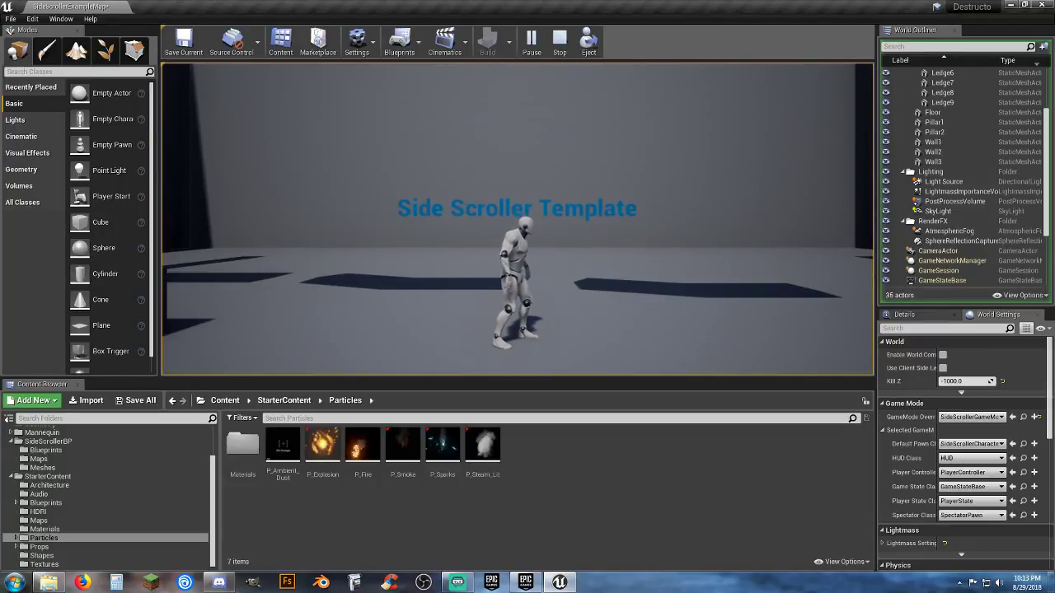
key(d)
key(a)
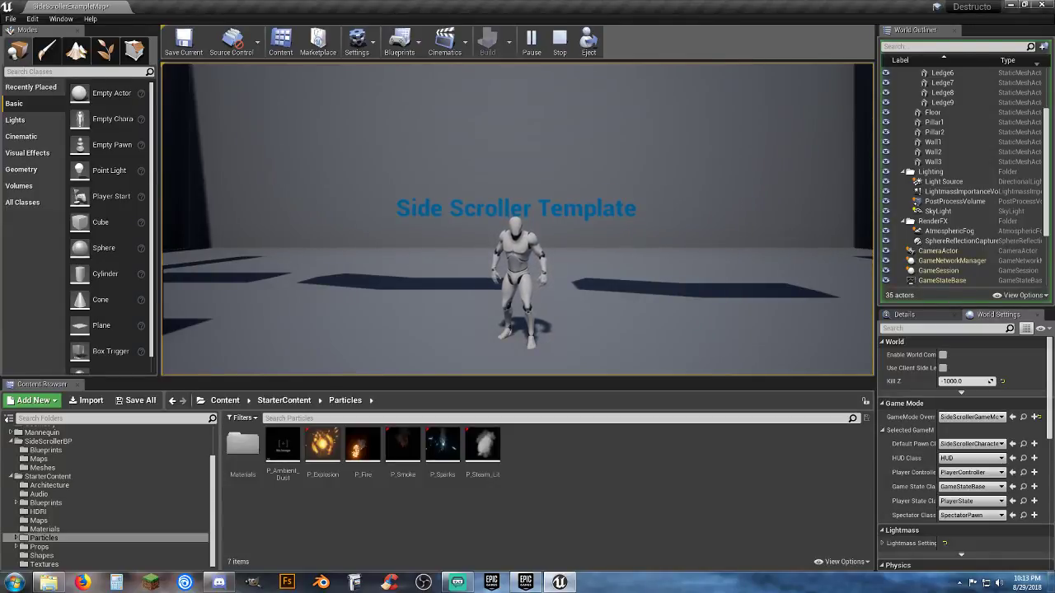
Run the character over the floor, jump it via the far block onto the upper ramp, and stop it on the ramp's platform
key(d)
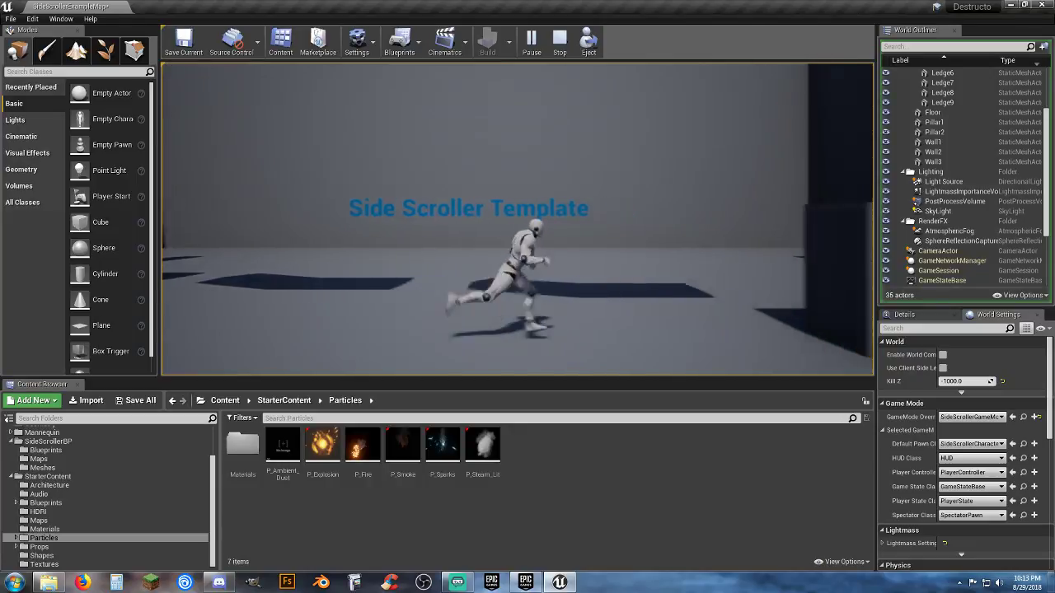
key(space)
key(space)
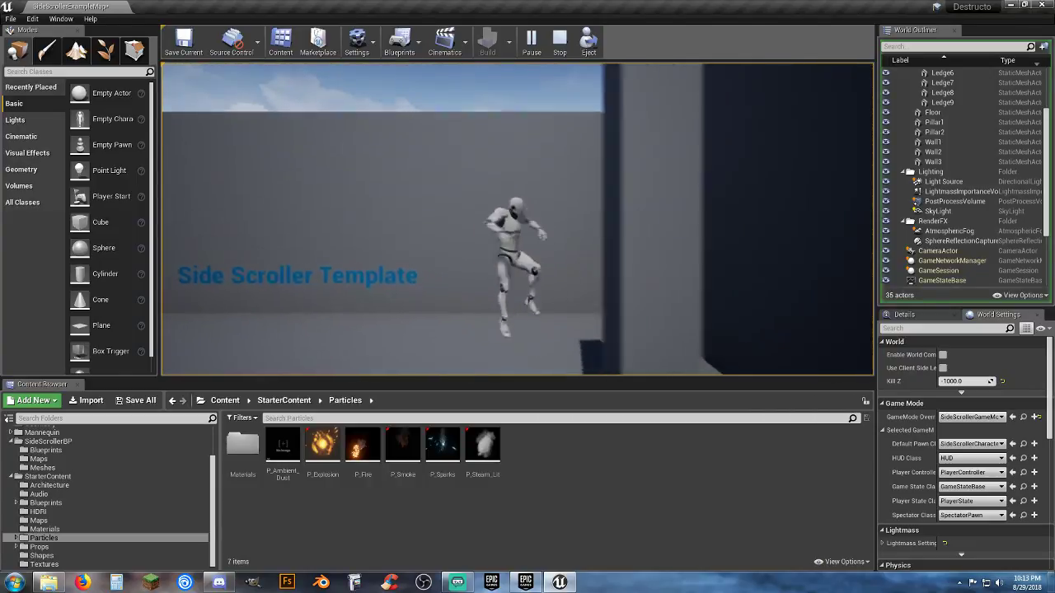
key(a)
key(space)
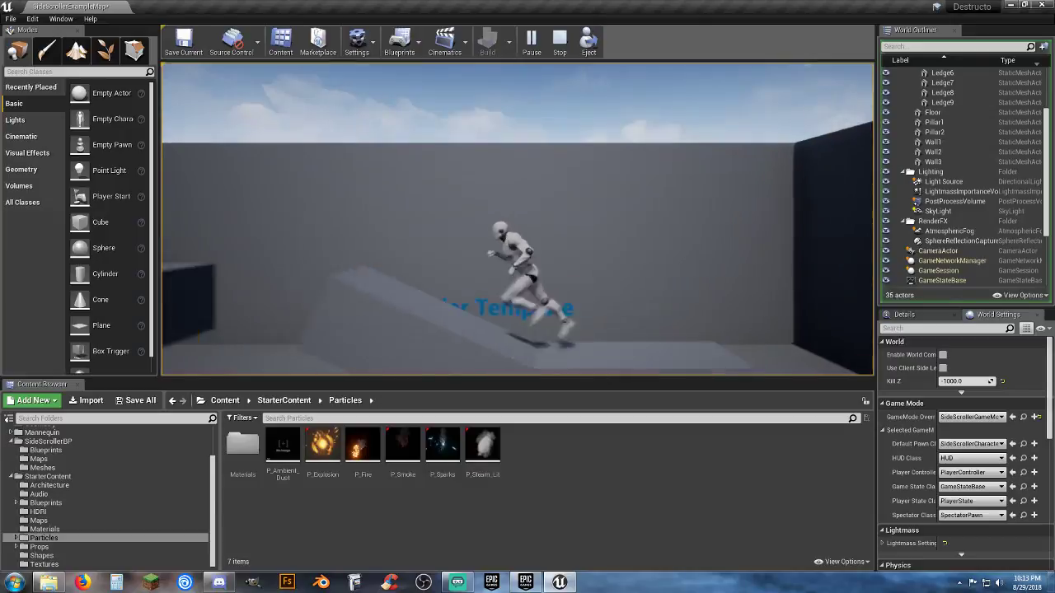
key(space)
key(d)
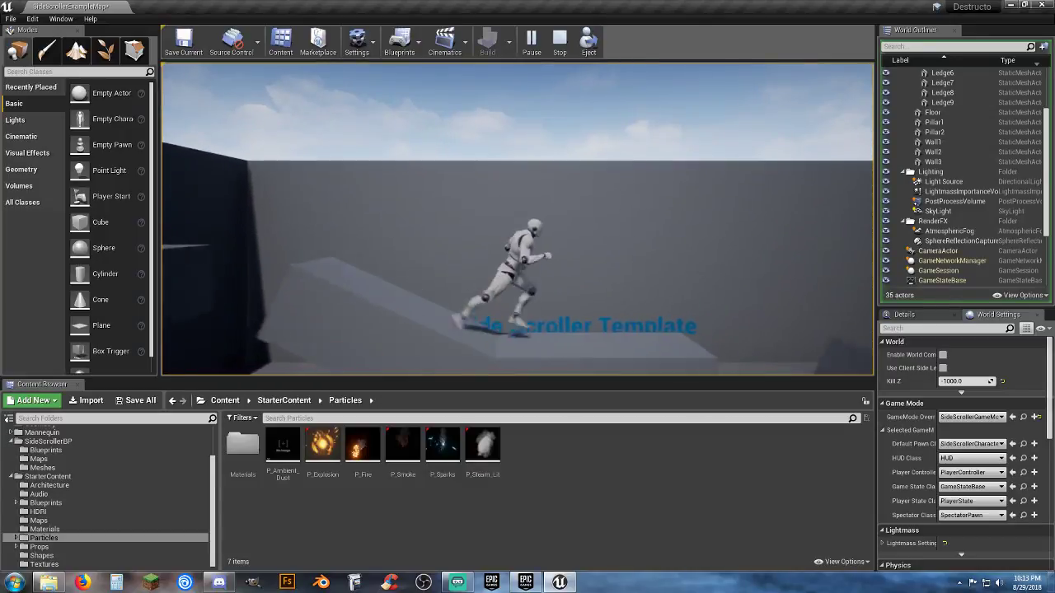
key(a)
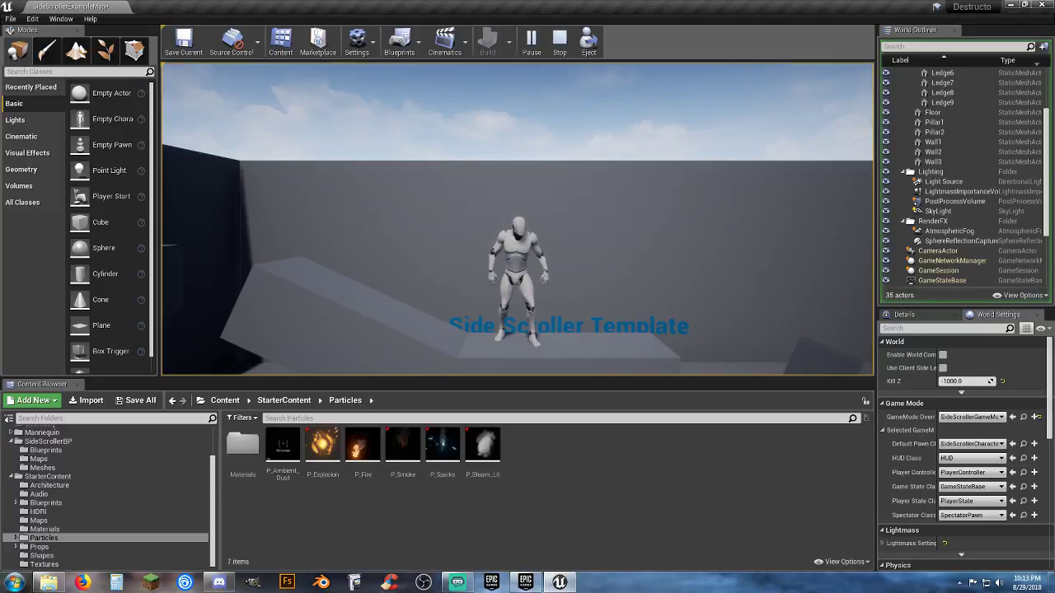
Jump the character off the upper platform's far side and bring it down to the floor beside the low block
key(d)
key(space)
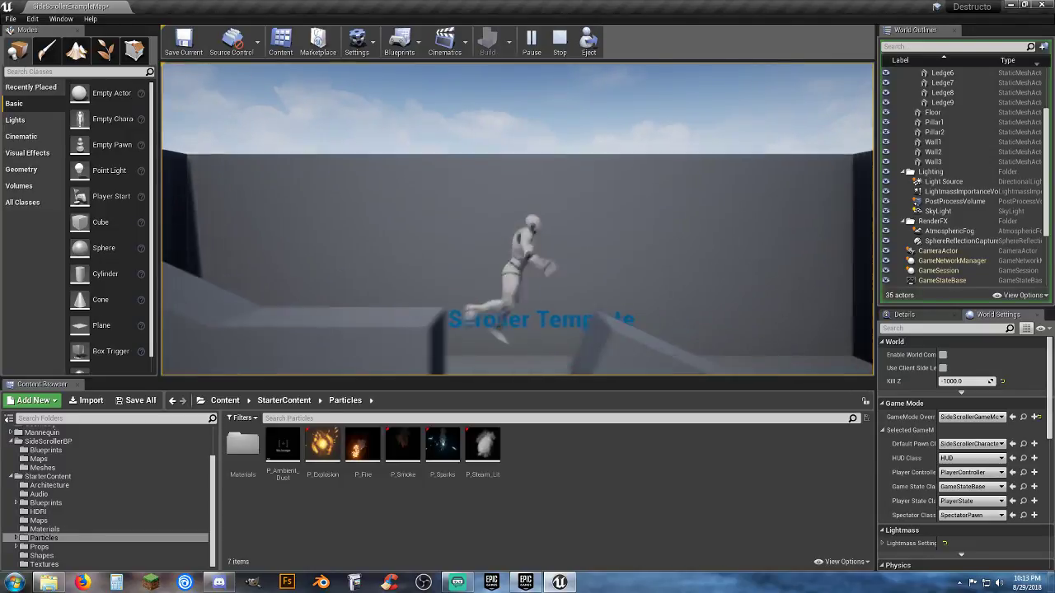
key(a)
key(d)
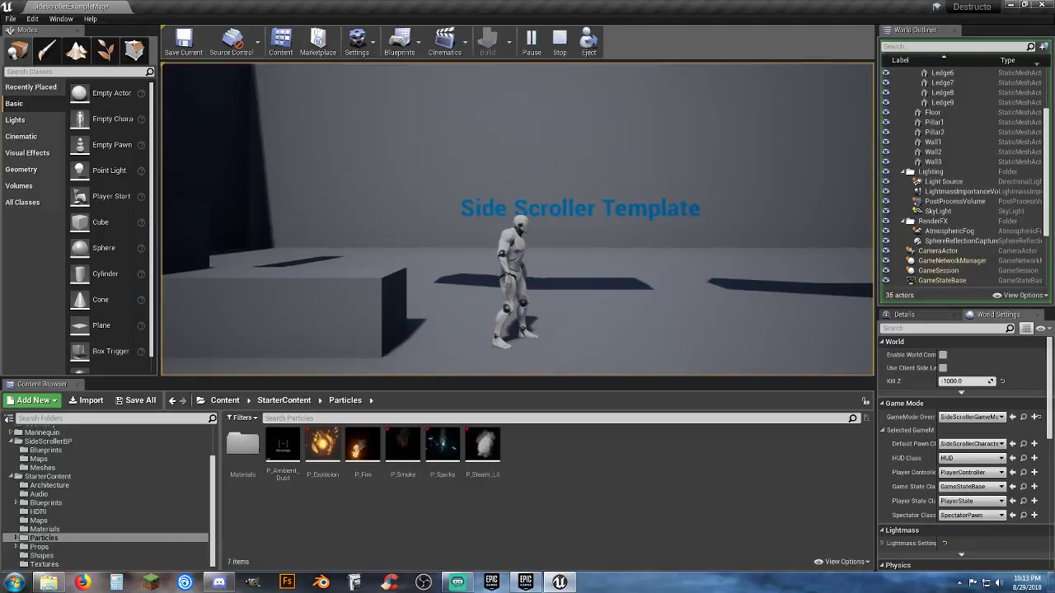
key(a)
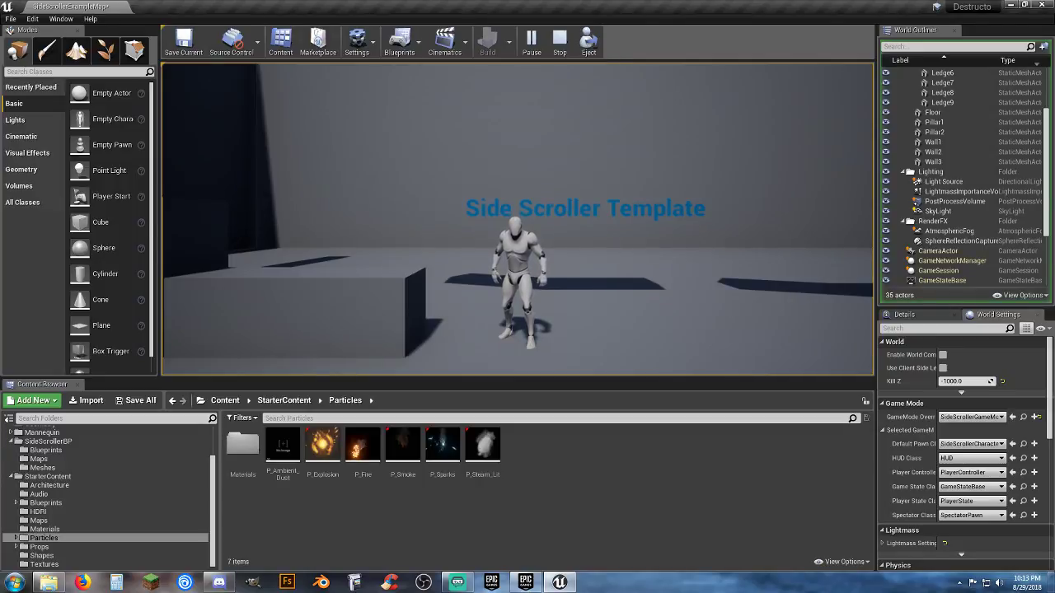
Jump the character from the low block across the floor towards the far block, and stop the play session
key(d)
key(space)
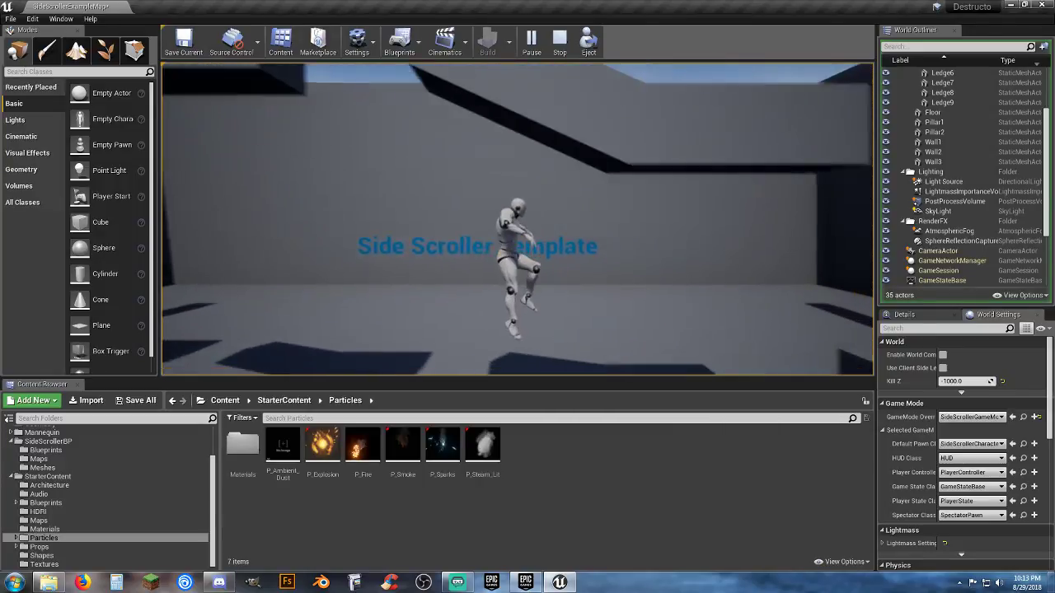
key(space)
key(a)
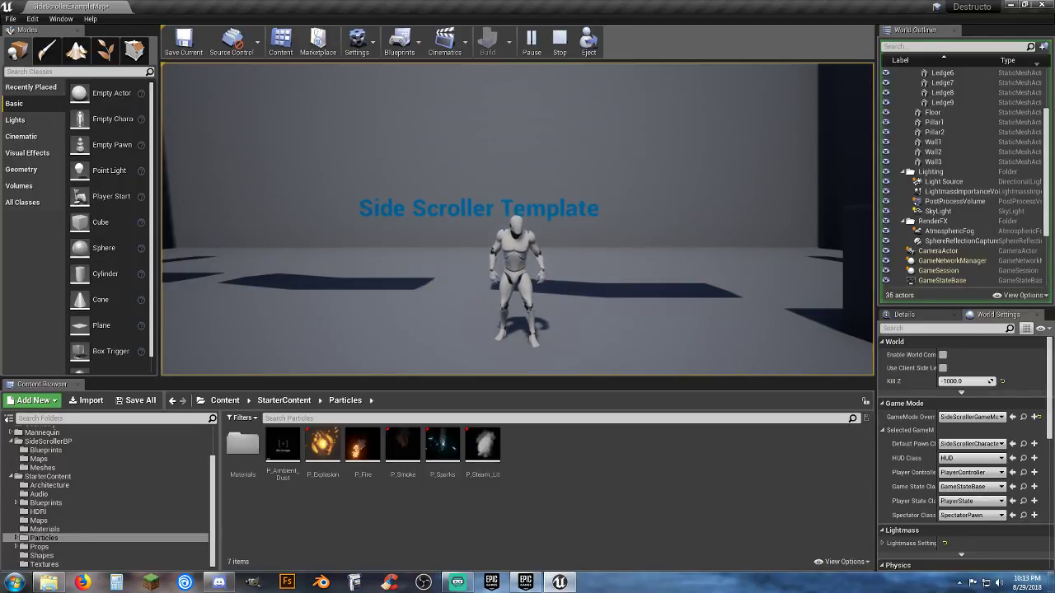
key(Escape)
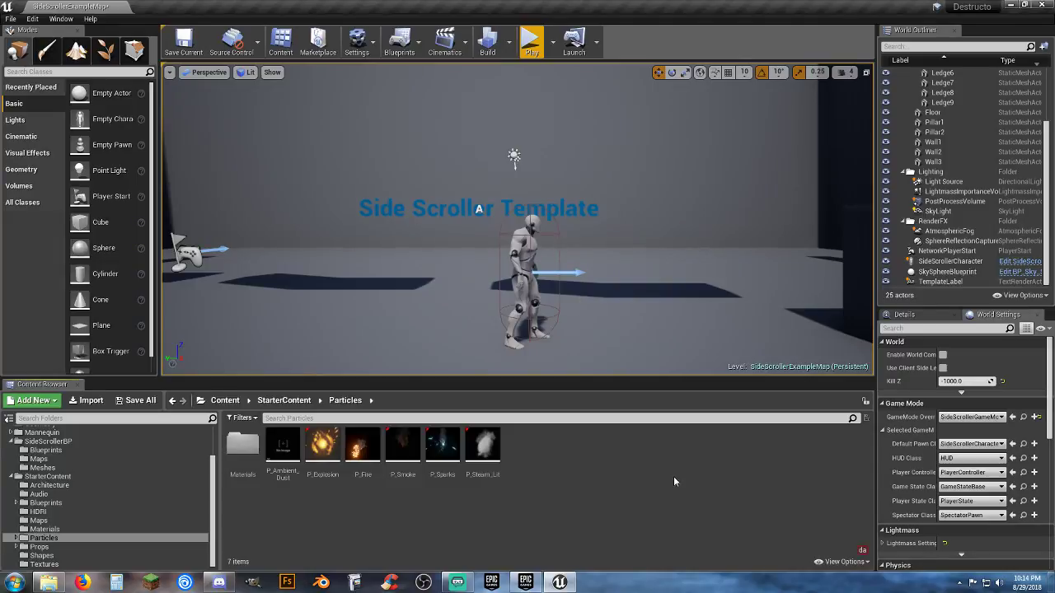
Start a new play session and jump the character over the far block up to the upper ramp
click(530, 46)
key(d)
key(space)
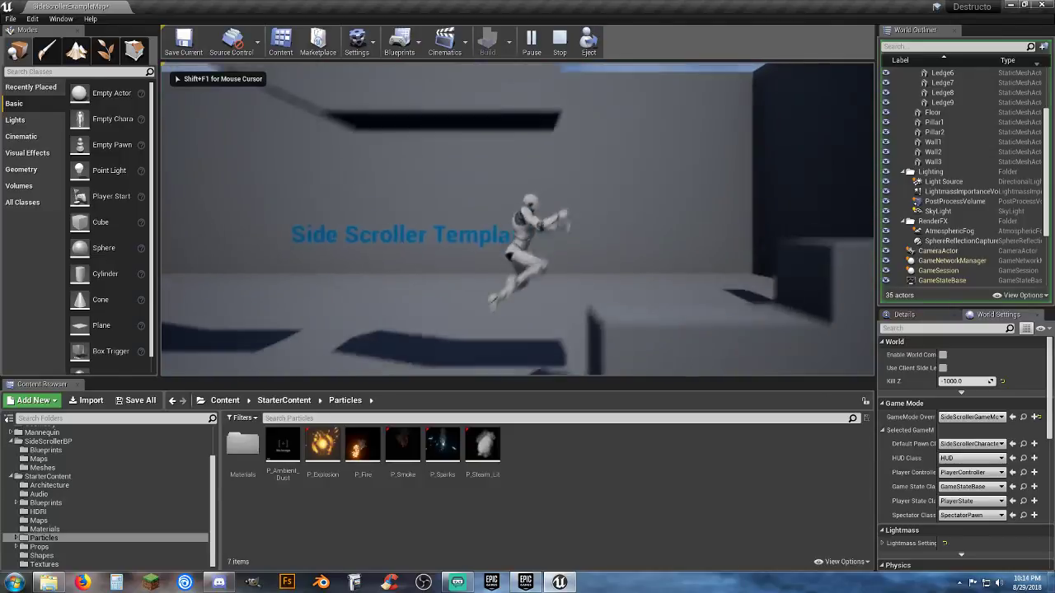
key(a)
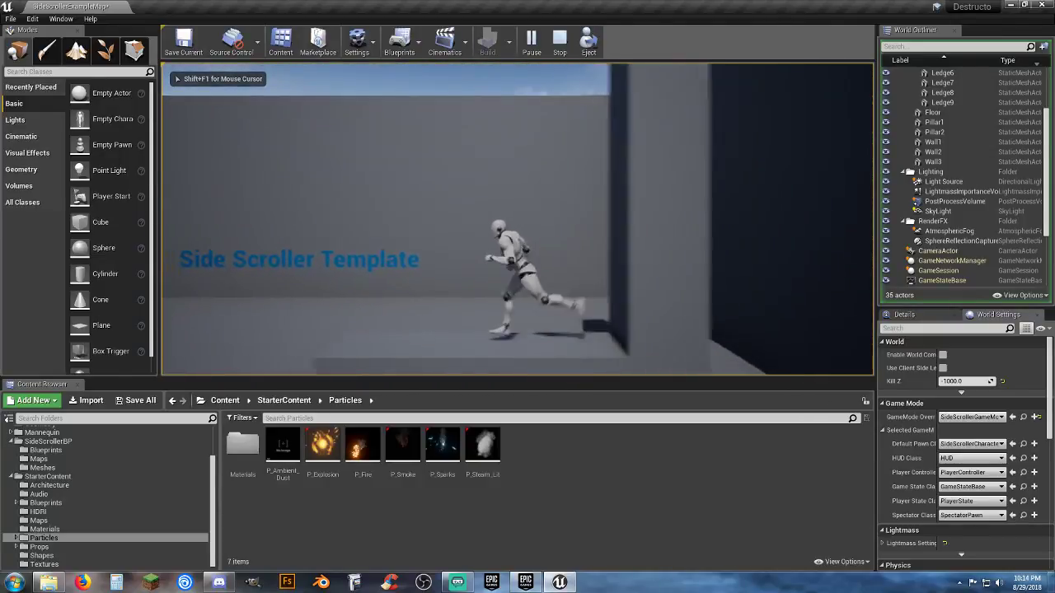
key(space)
key(d)
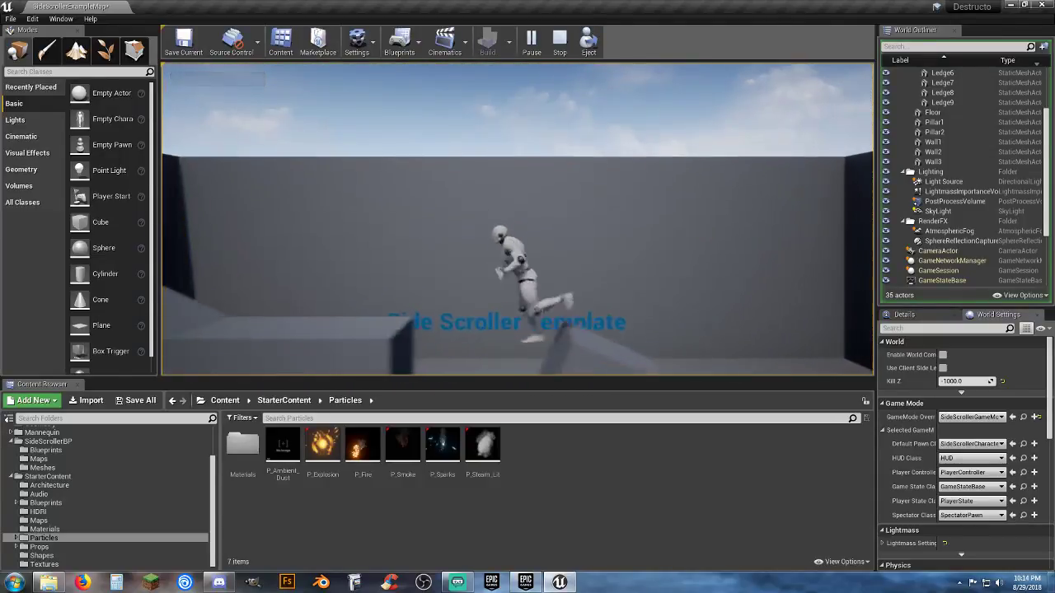
Jump the character down from the upper ramp to the low block by the wall and turn it back towards the floor
key(a)
key(space)
key(a)
key(space)
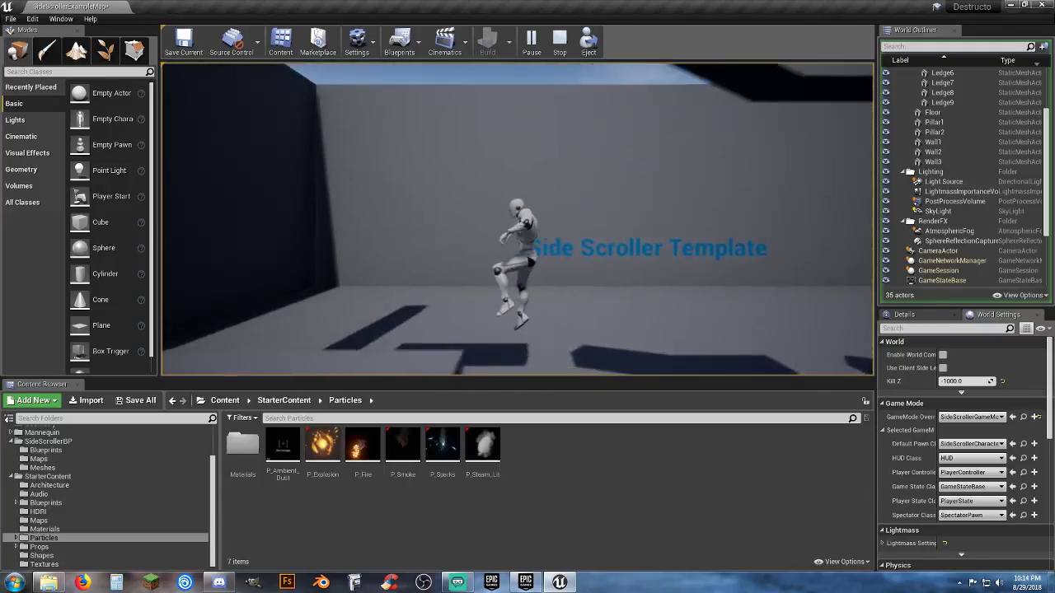
key(space)
key(d)
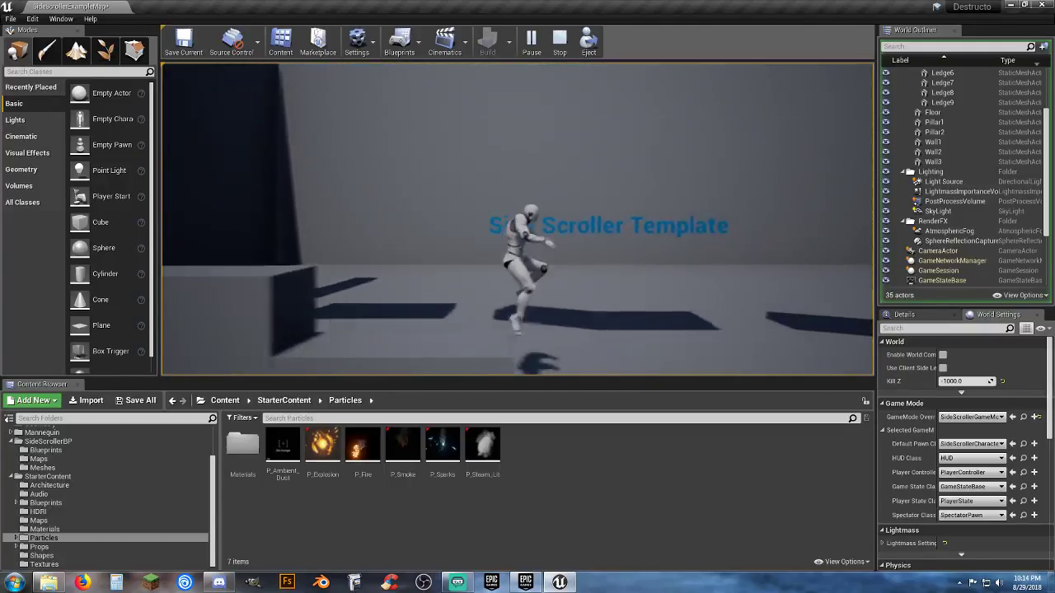
Jump the character to the far block and back across the floor, and halt it on the low step beside the wall block
key(space)
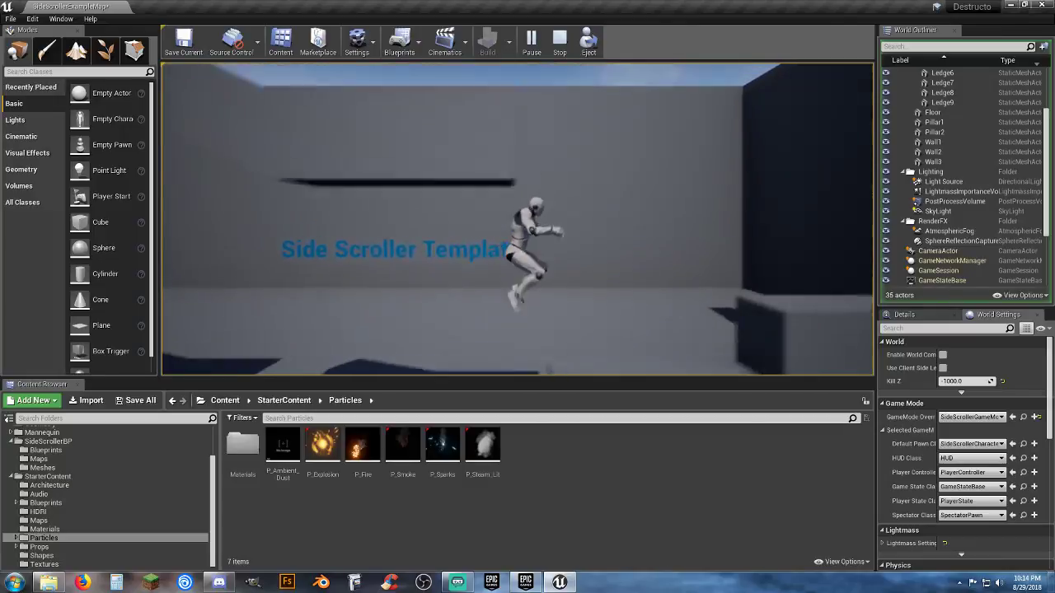
key(a)
key(space)
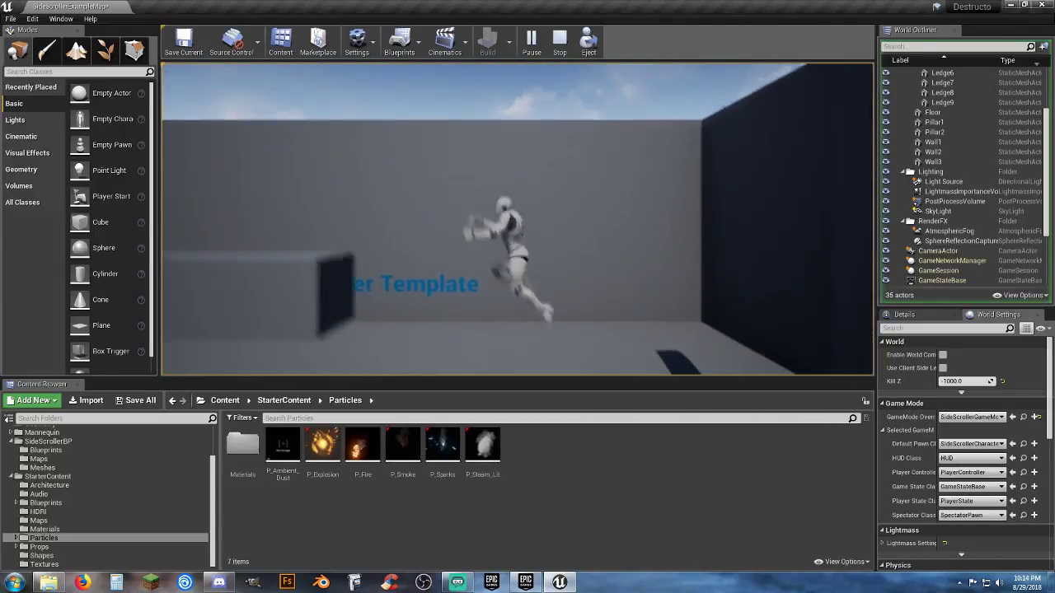
key(space)
key(a)
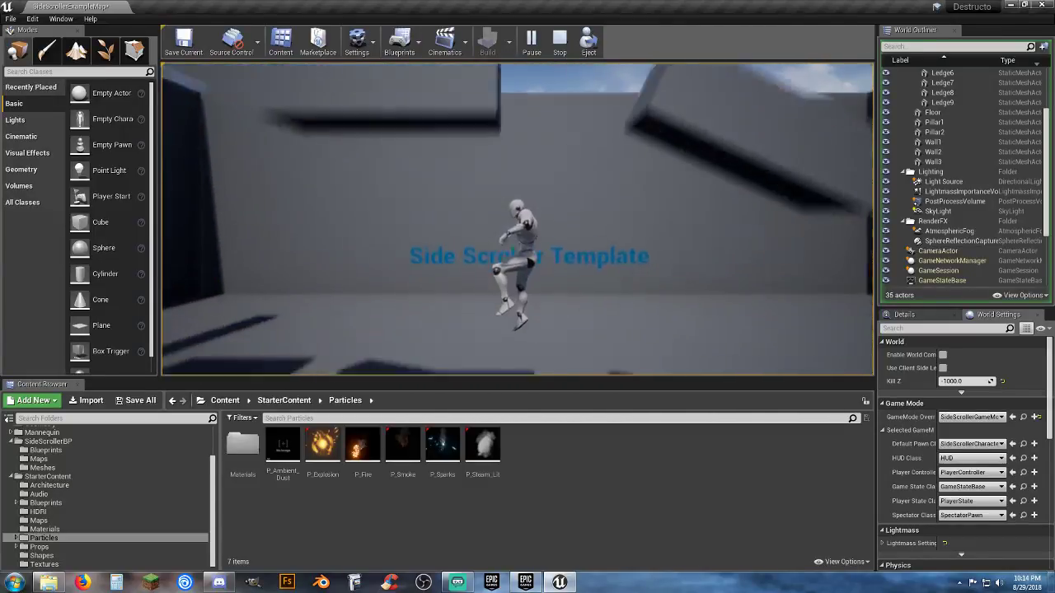
key(space)
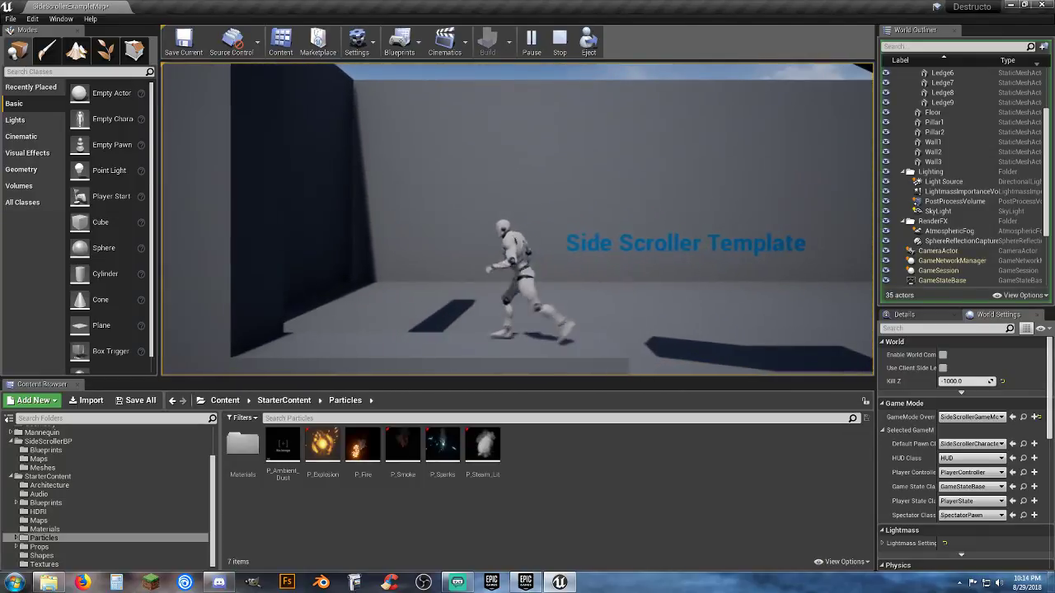
key(d)
key(a)
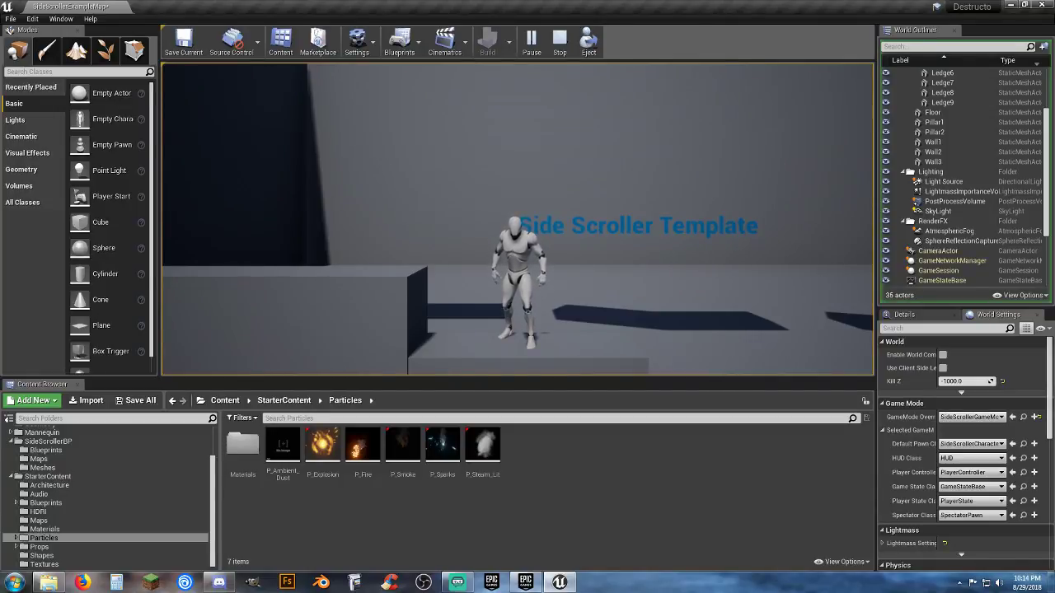
Run the character off the low step to the middle of the floor, and end the play session
key(d)
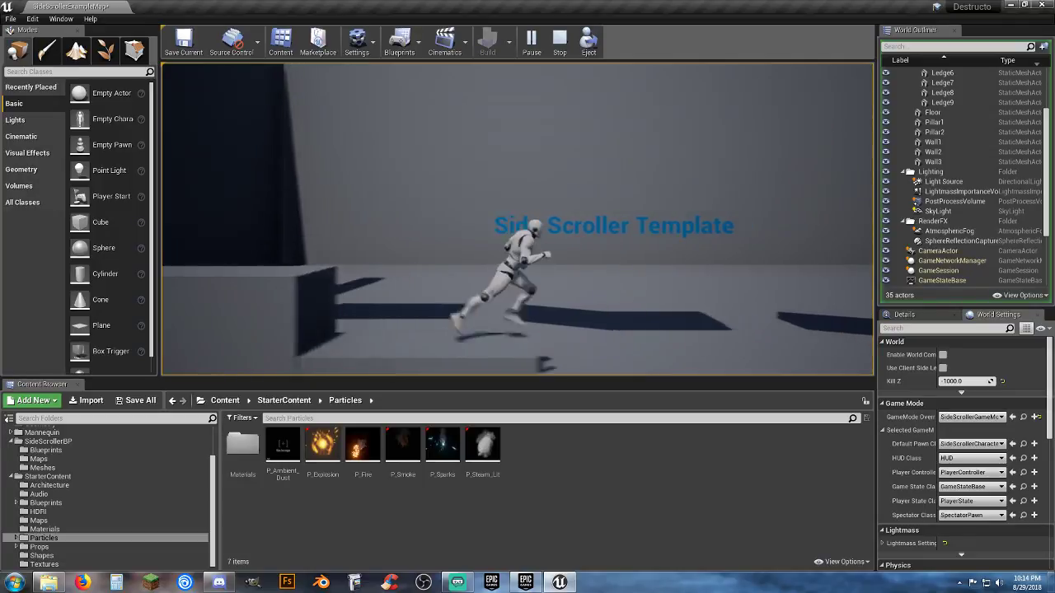
key(space)
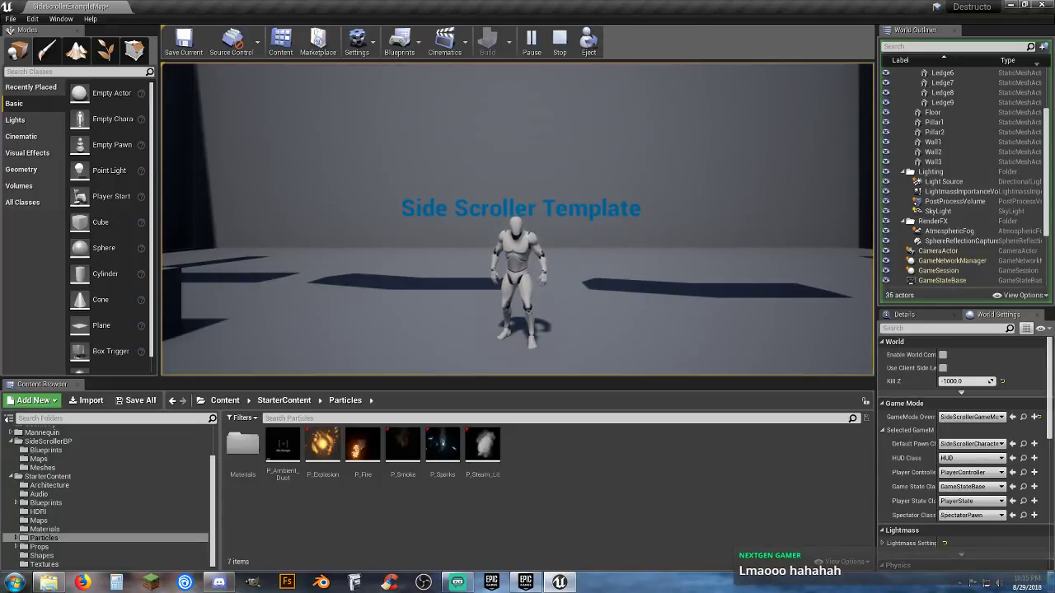
key(Escape)
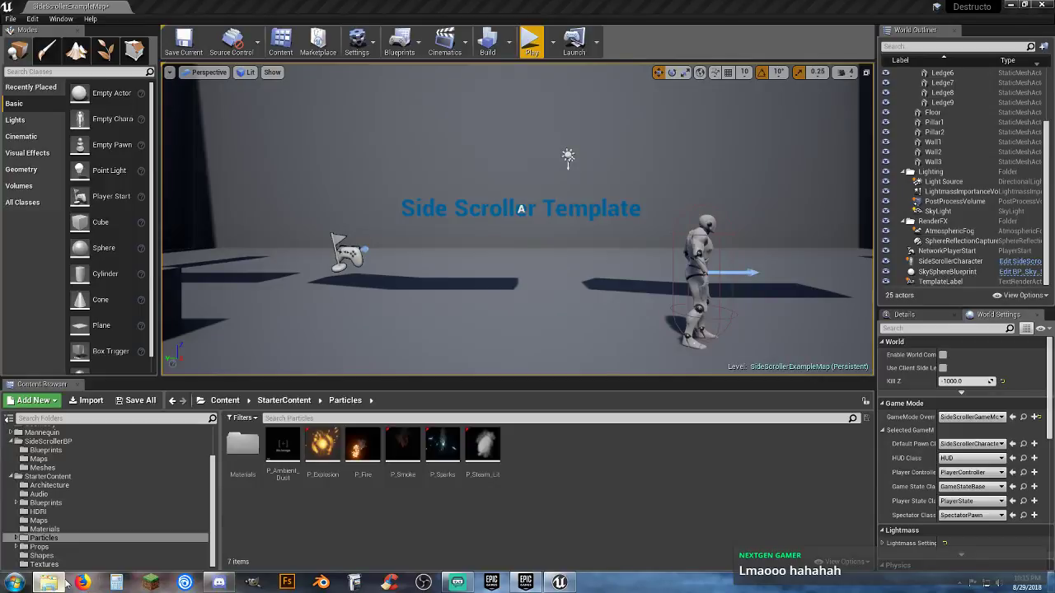
Switch to the File Explorer window showing the Wizzard folder of the retargeted animations
mouse_move(48, 583)
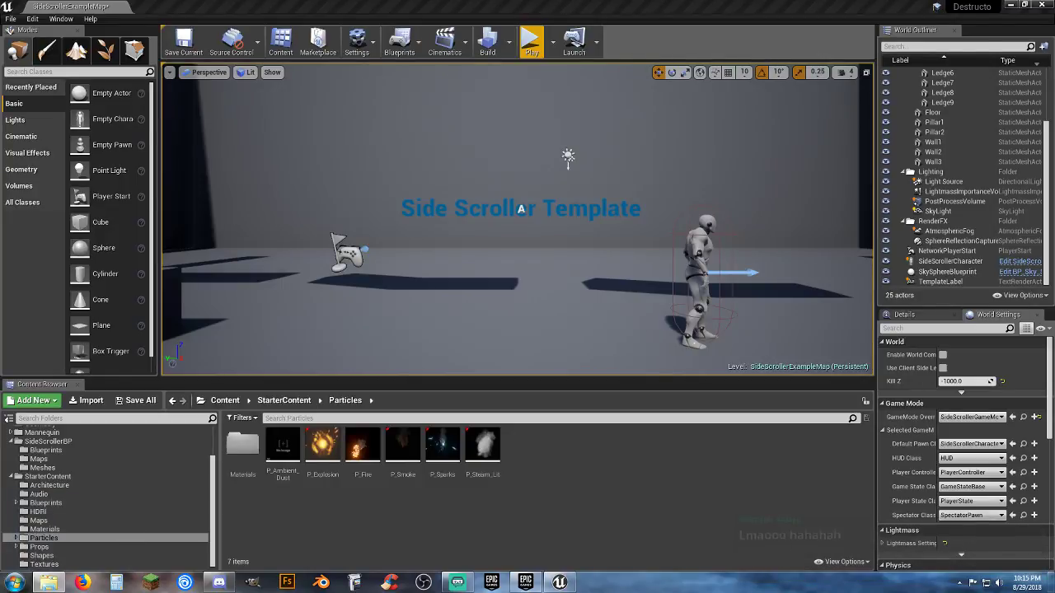
drag(0, 248, 0, 210)
click(48, 583)
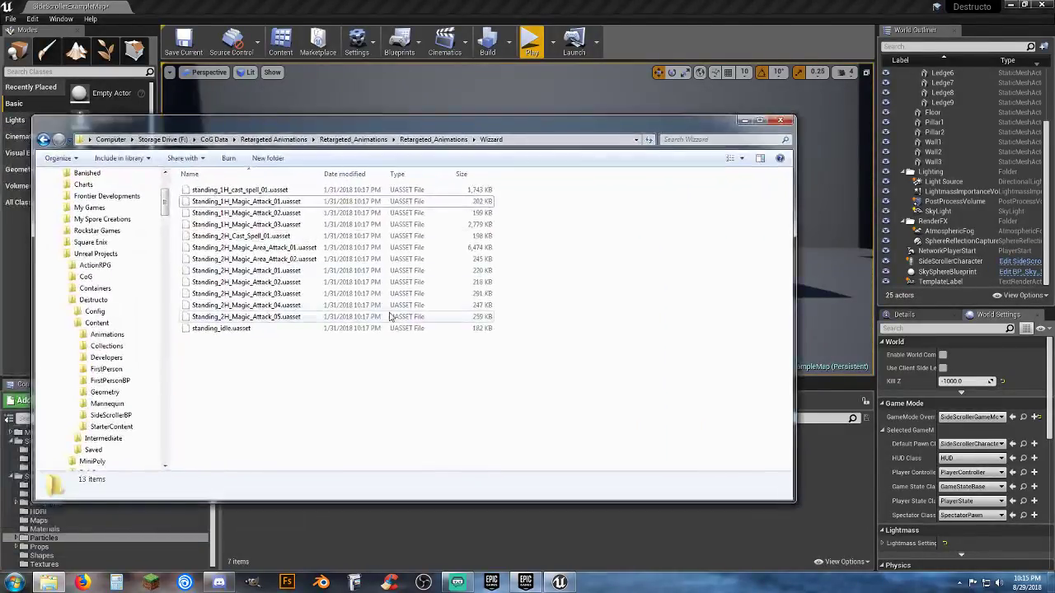
Create a new text document in the Wizzard folder, keeping the default name, and open it
right_click(214, 368)
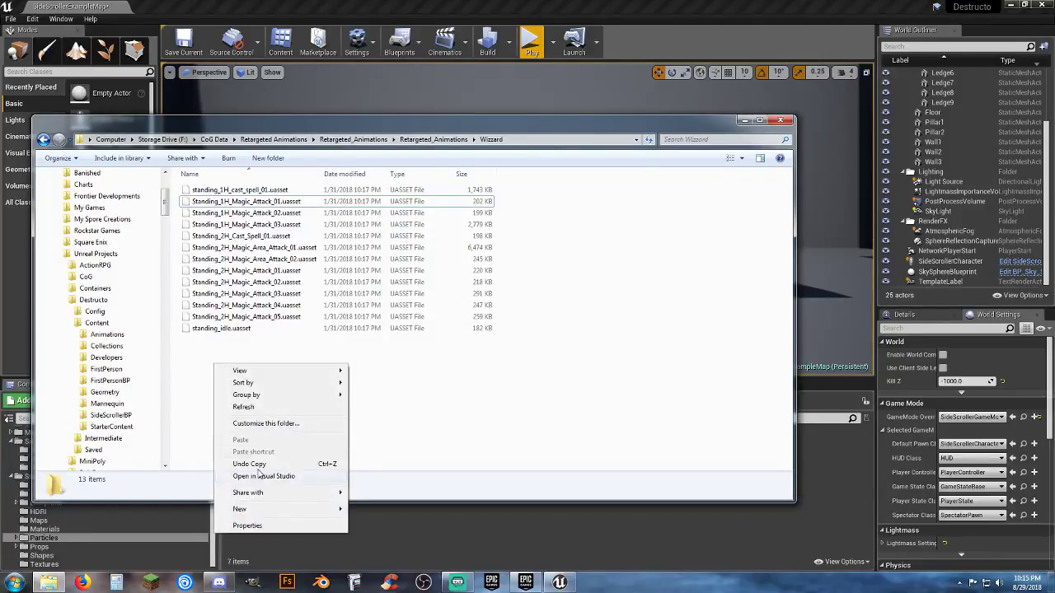
mouse_move(251, 510)
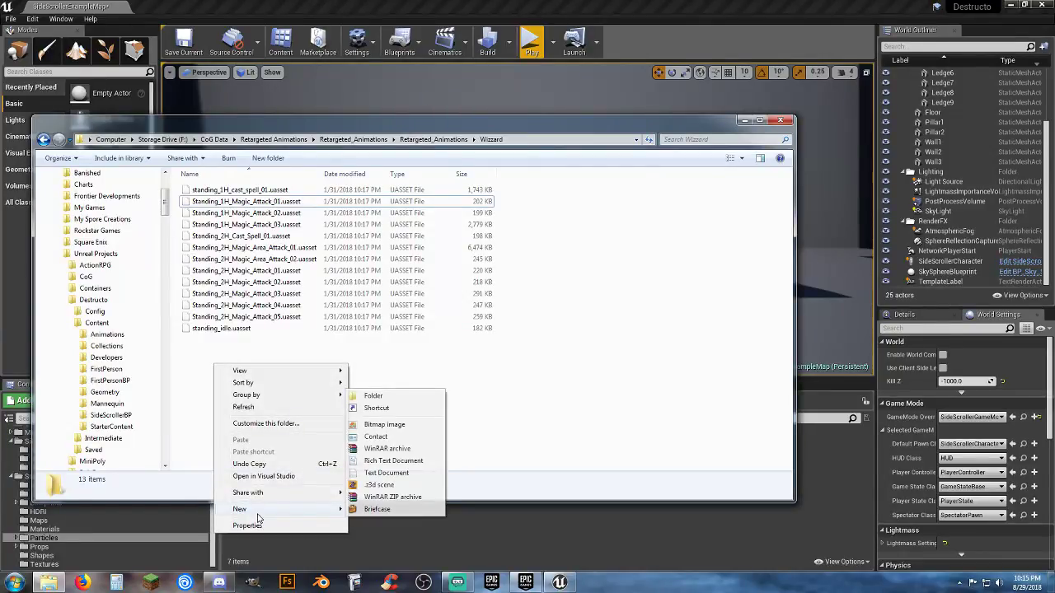
click(398, 474)
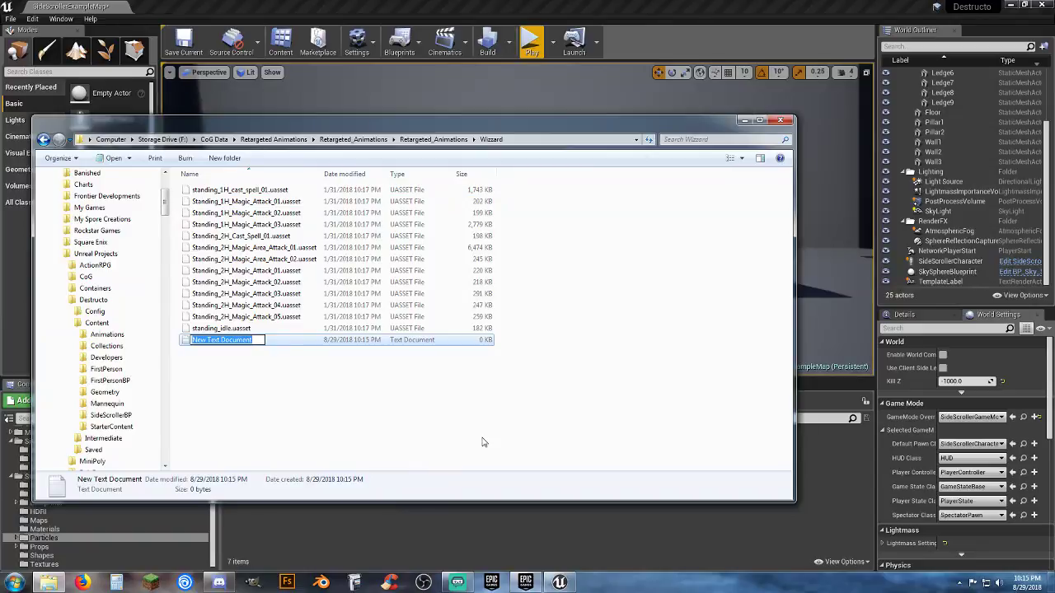
key(Return)
key(Return)
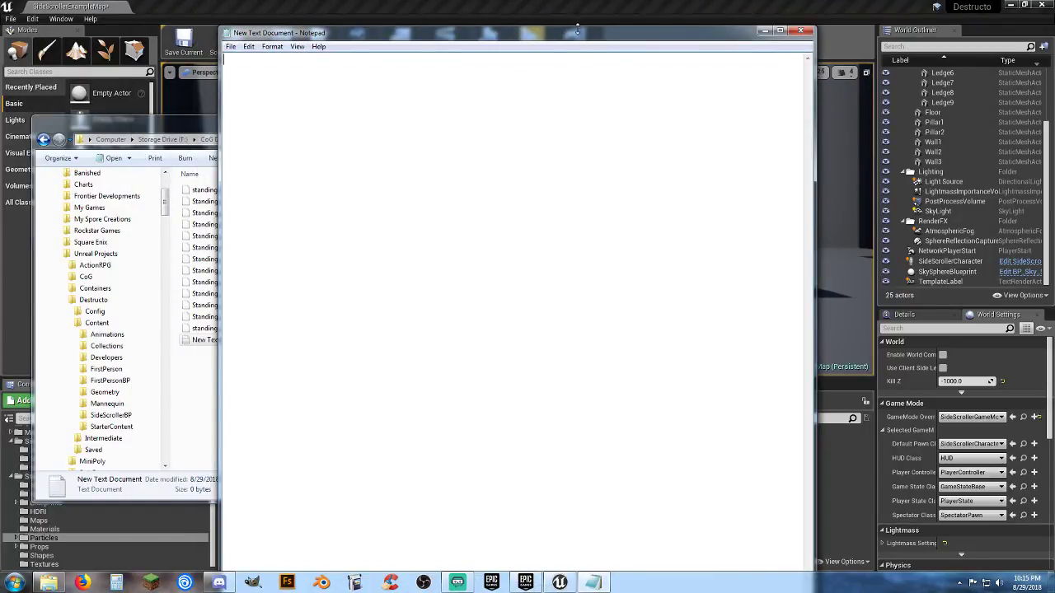
Enter the filler text "adfasdfasdfasdfas" in the new document and close it without saving
drag(577, 27, 559, 107)
drag(555, 116, 563, 68)
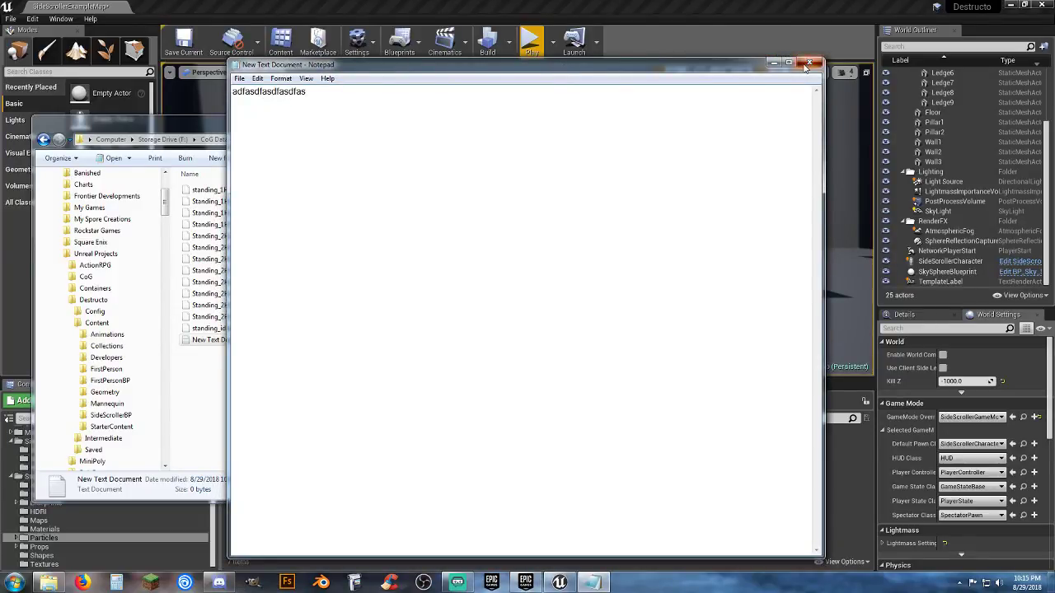
click(809, 63)
click(543, 310)
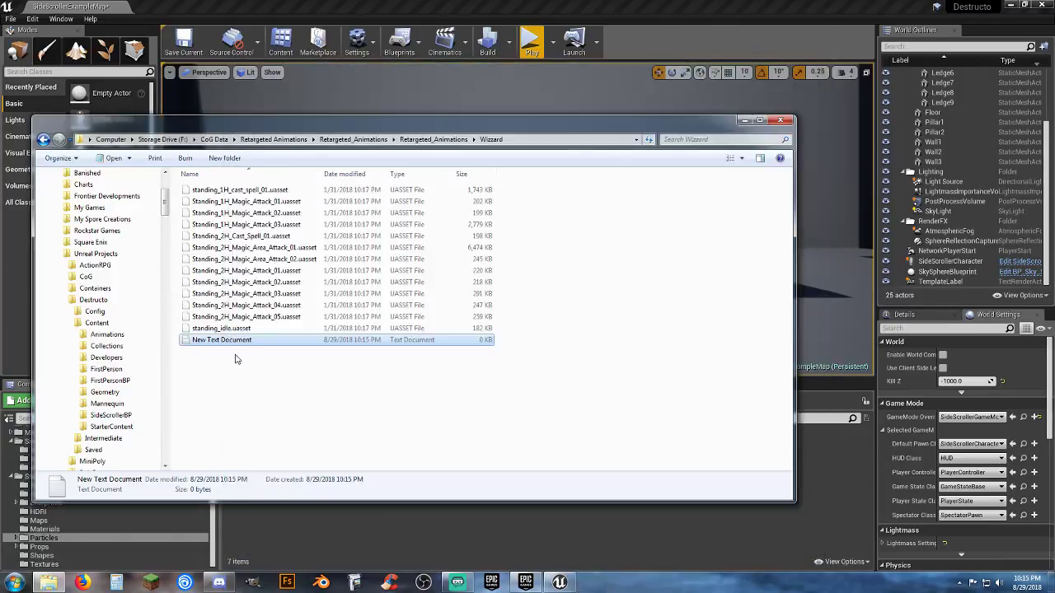
Delete the New Text Document file from the Wizzard folder
click(229, 345)
right_click(230, 346)
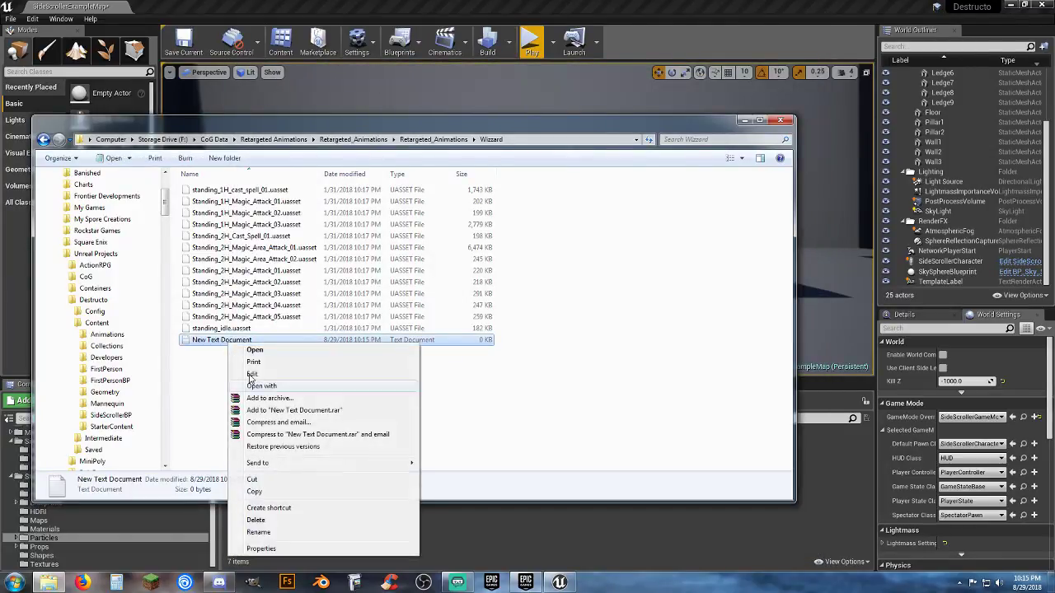
click(257, 520)
click(578, 337)
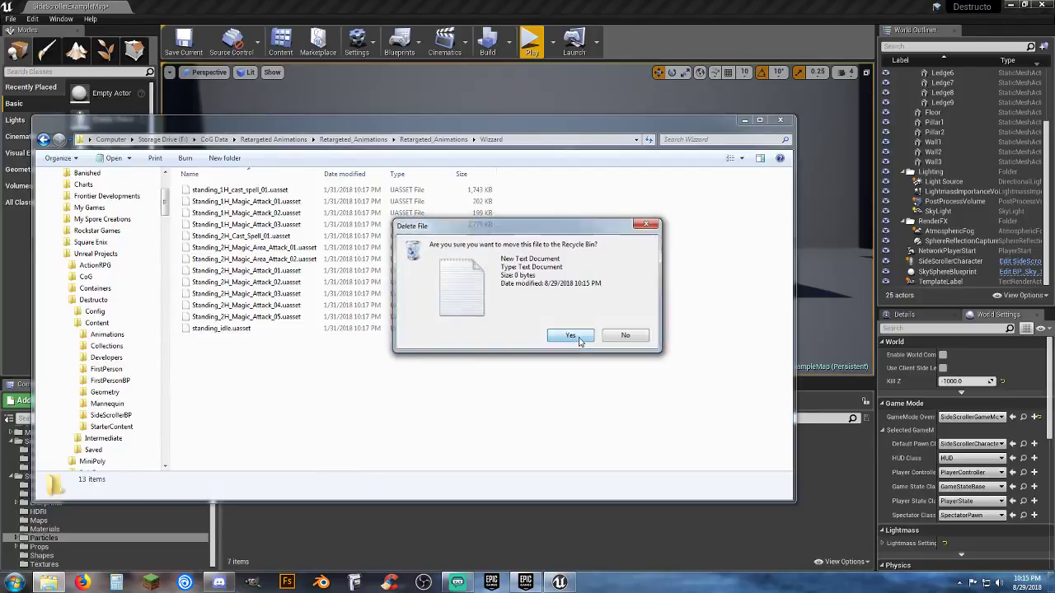
Move the File Explorer window off the Unreal Editor and start a play session of the side-scroller level
drag(688, 121, 0, 169)
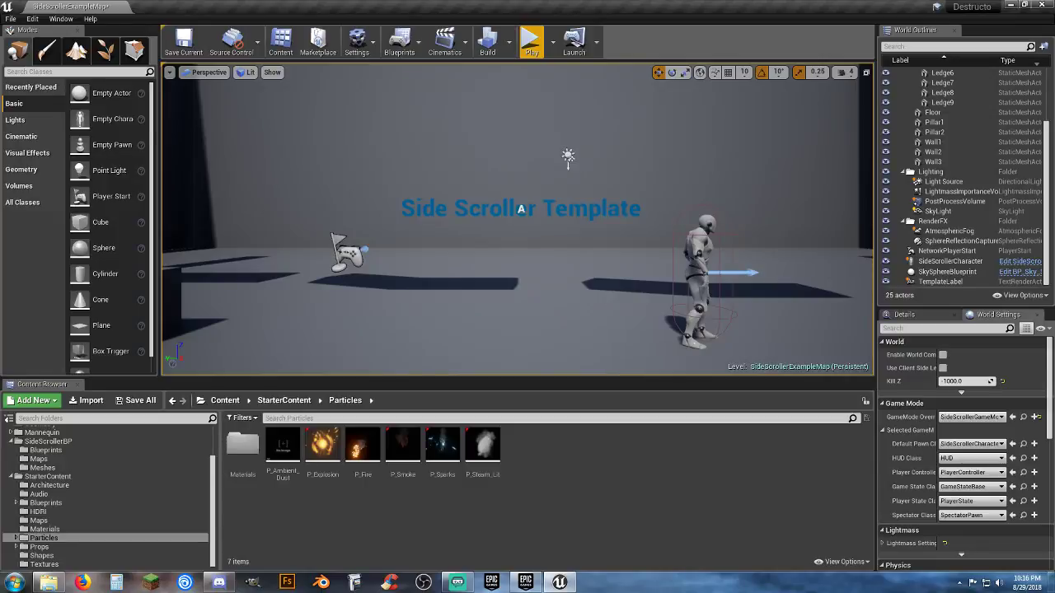
right_drag(548, 235, 461, 301)
key(s)
key(w)
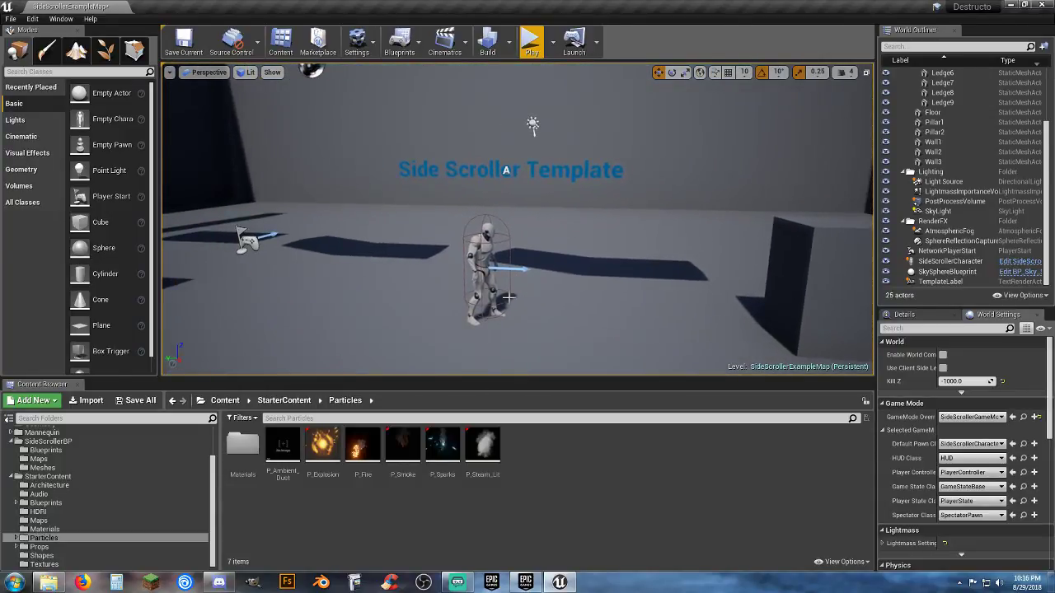
click(527, 43)
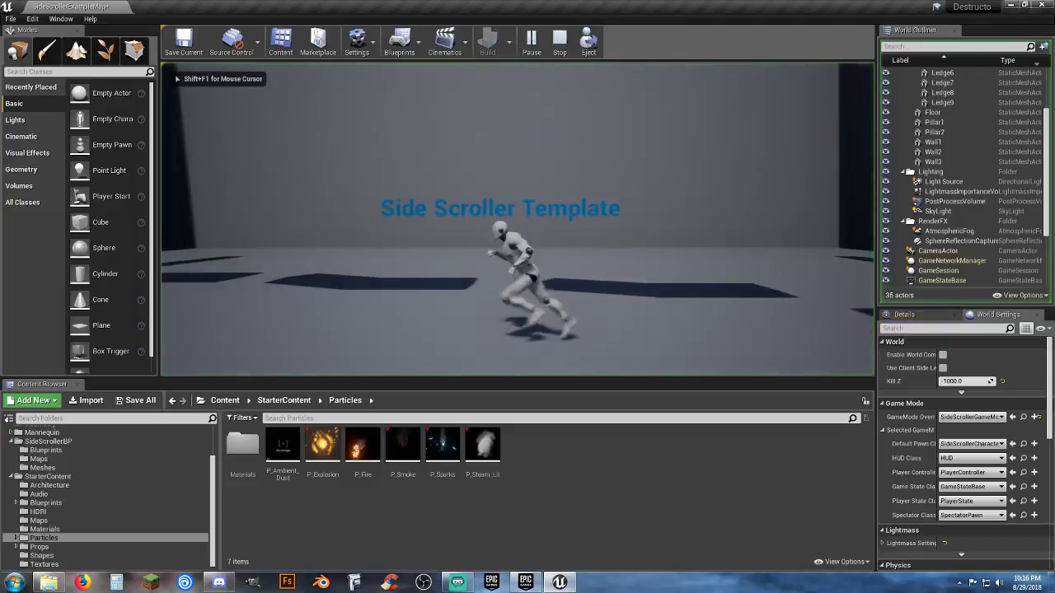
Run the character back and forth across the floor and jump it up onto the step beside the wall
key(space)
key(d)
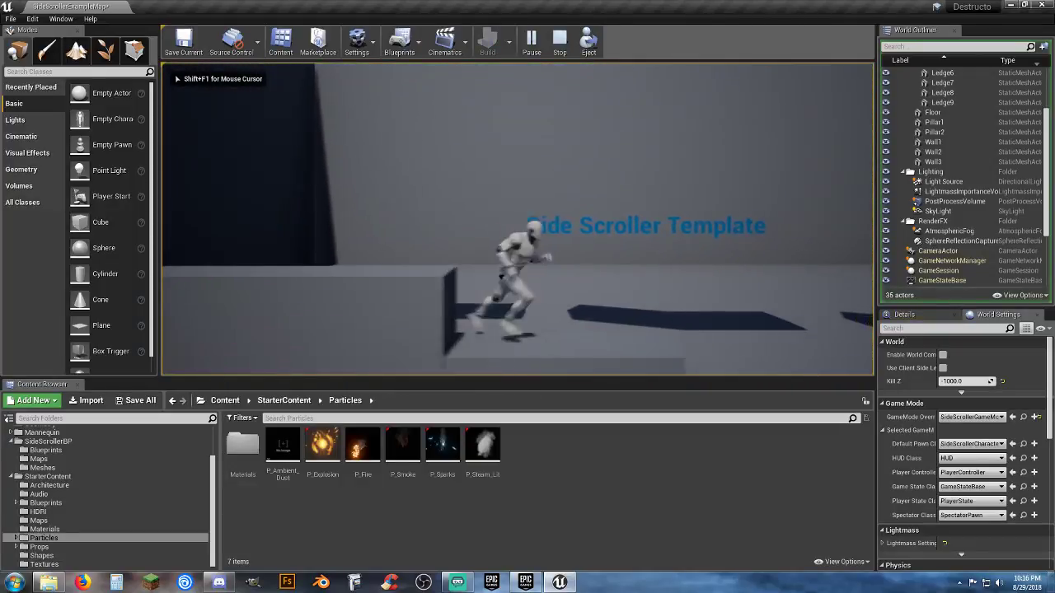
key(space)
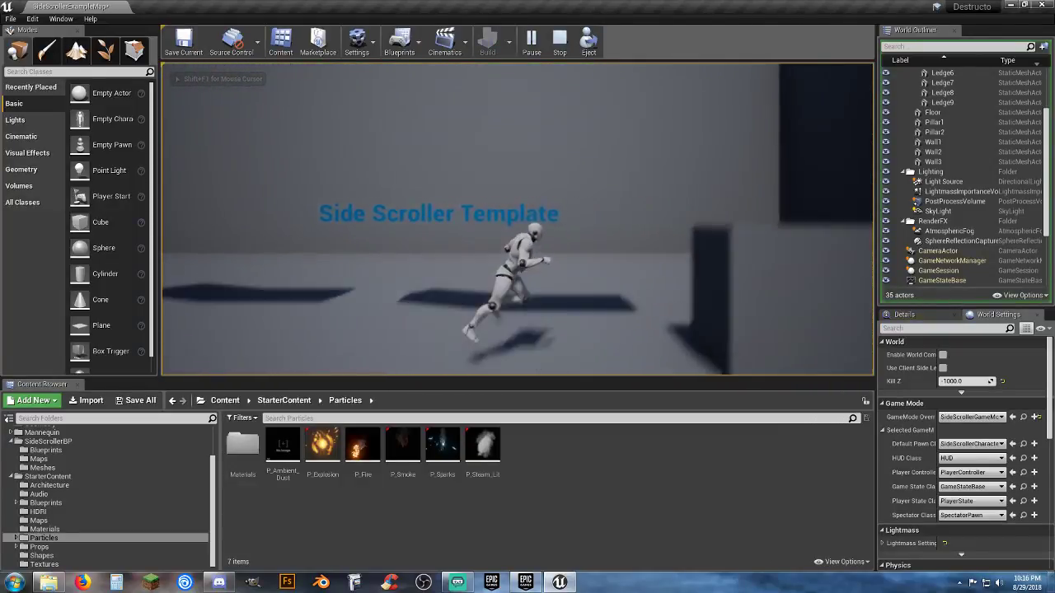
key(space)
key(space)
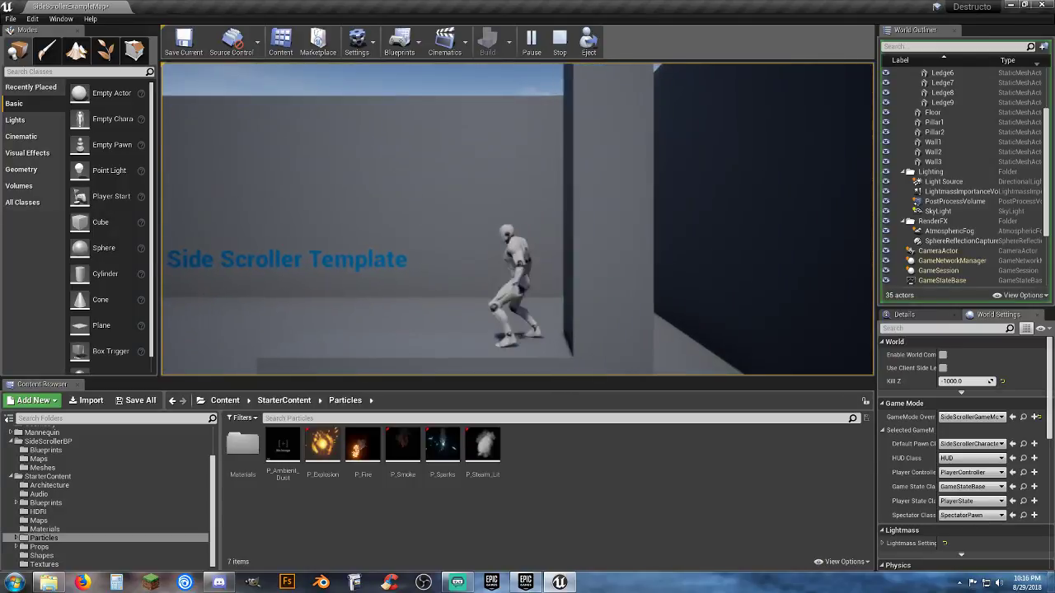
Jump the character up to the upper ramp and perform the punch attack with the explosion effect there
key(a)
key(space)
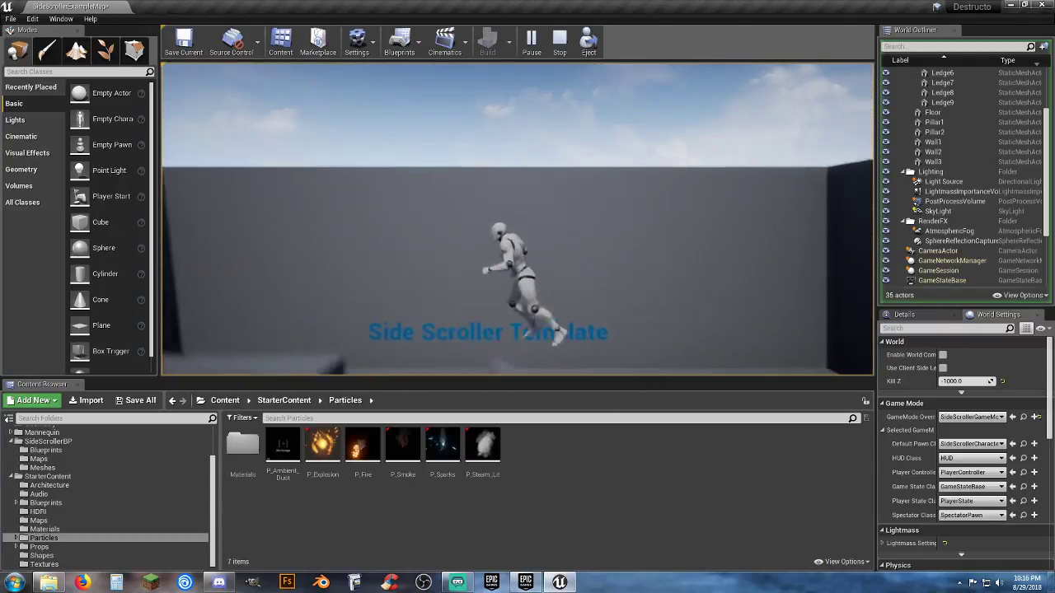
key(space)
key(d)
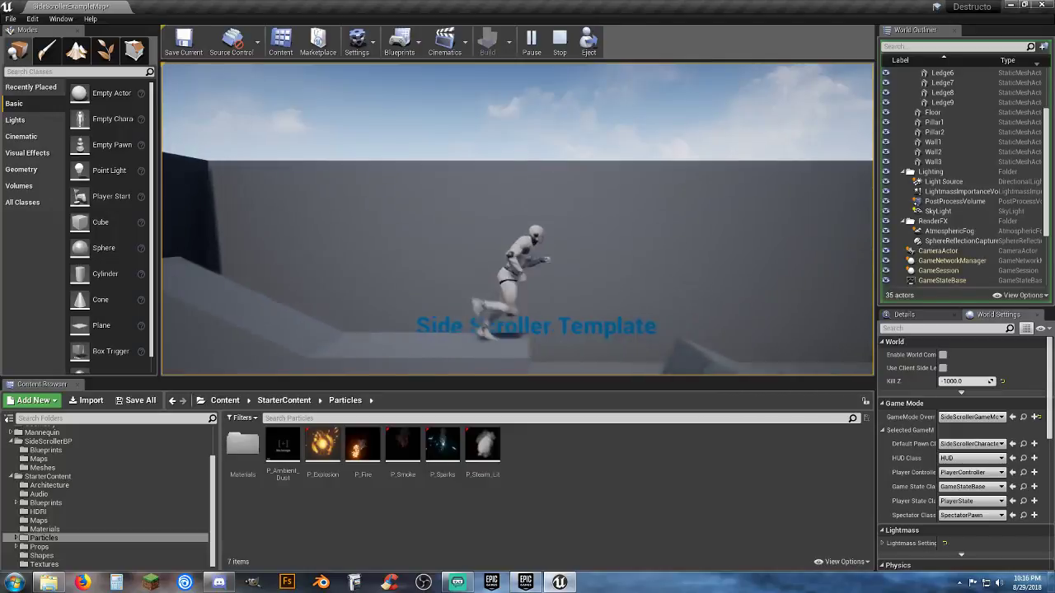
key(space)
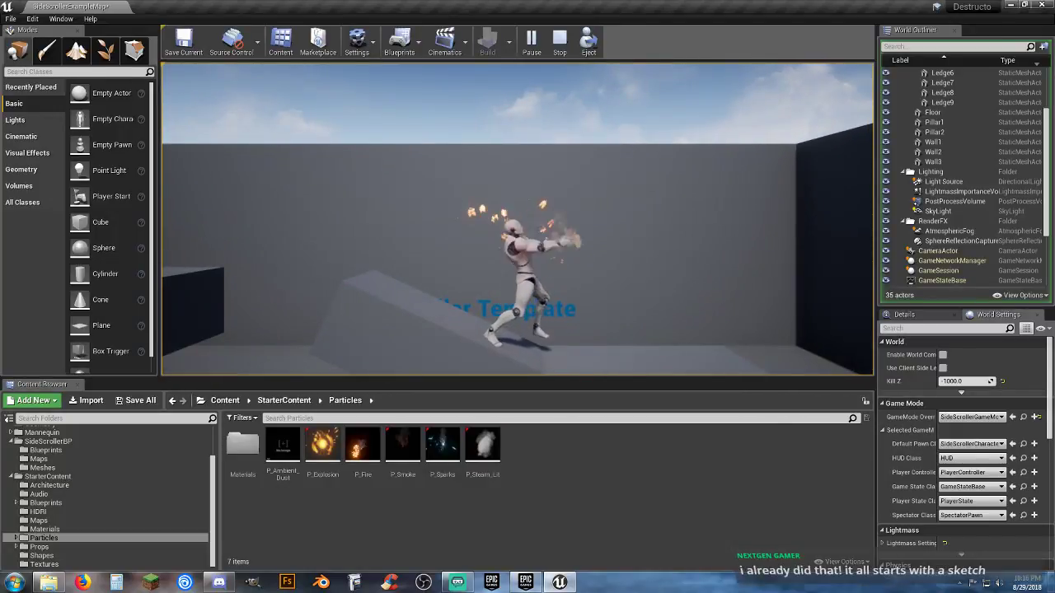
Run the character off the upper ledge and down to the middle of the floor, and end the play session
key(d)
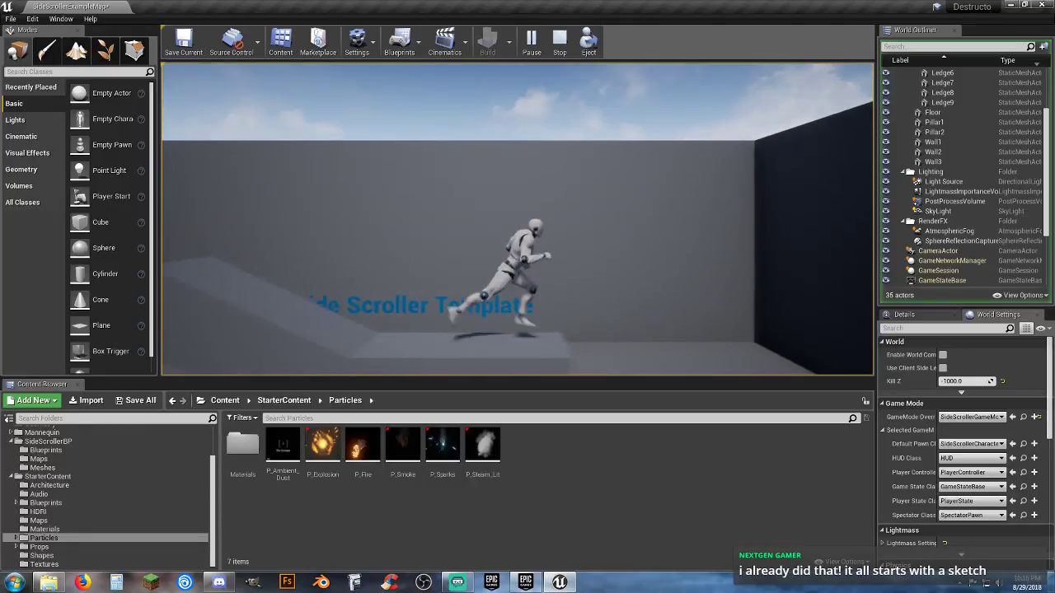
key(a)
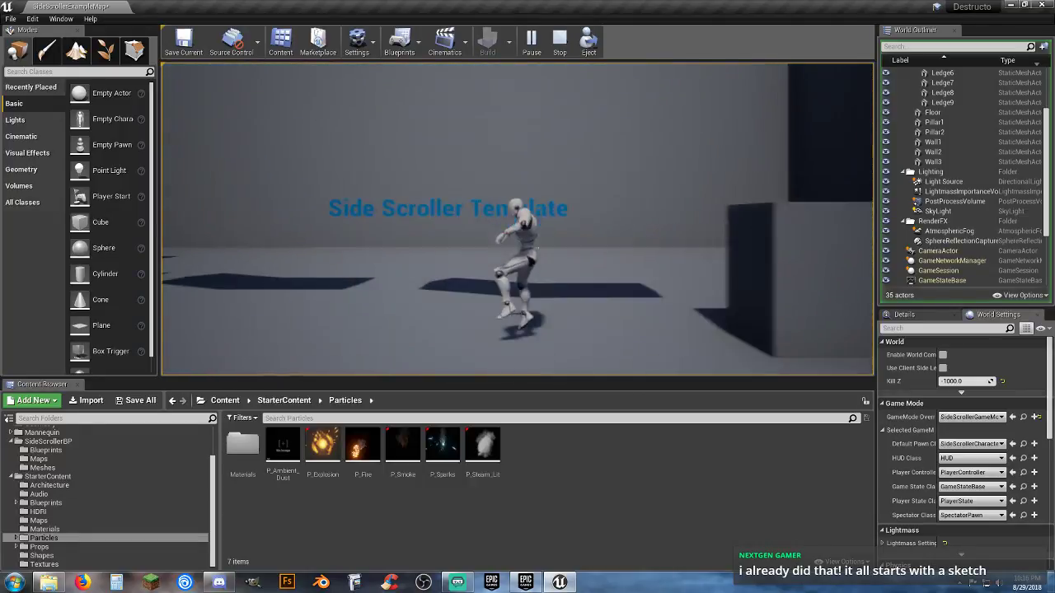
key(d)
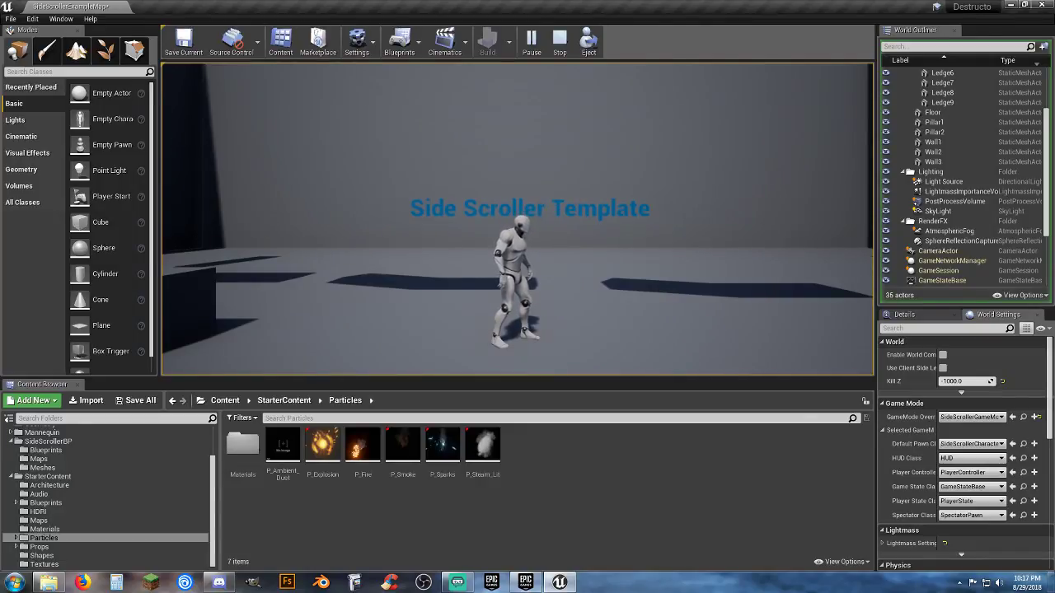
key(Escape)
Place the Wall_500x500_DM destructible wall from the StarterContent Architecture folder on the floor between the character and the far block
right_drag(518, 219, 630, 185)
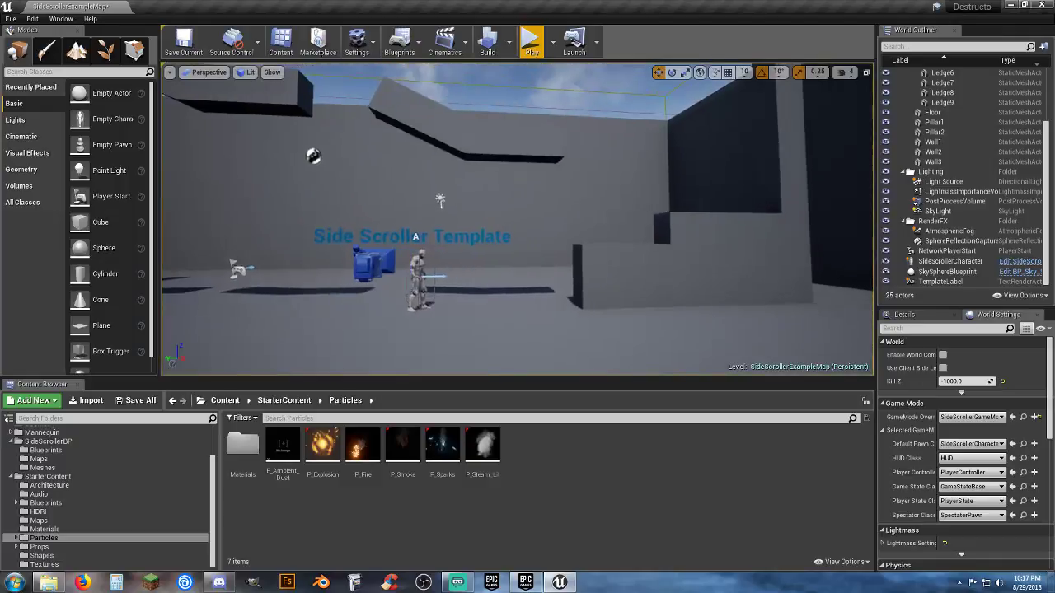
key(w)
mouse_move(586, 239)
right_down()
mouse_move(560, 246)
mouse_move(586, 240)
right_up()
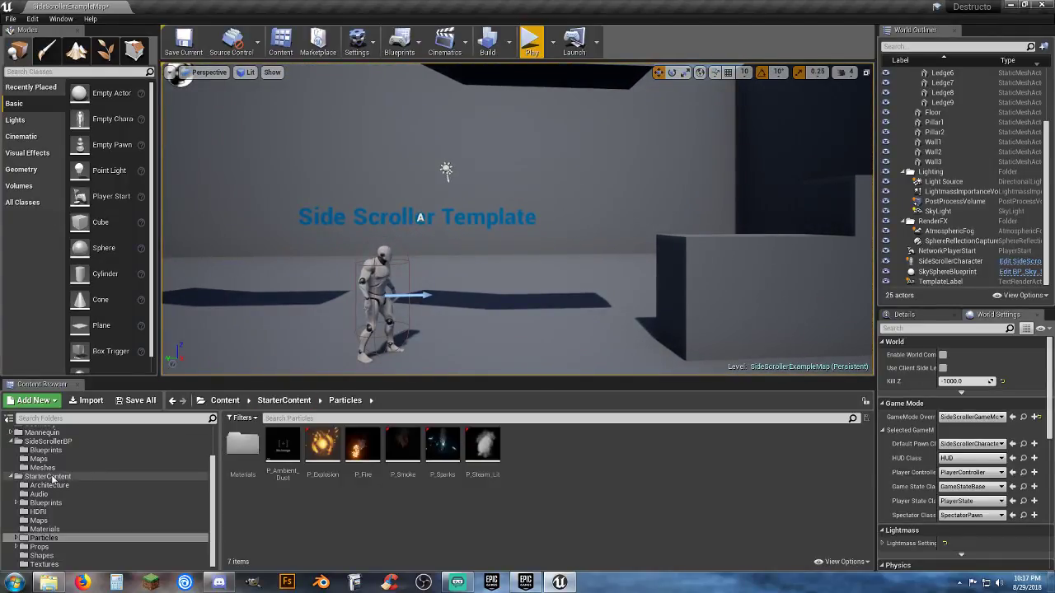
scroll(56, 483, up, 3)
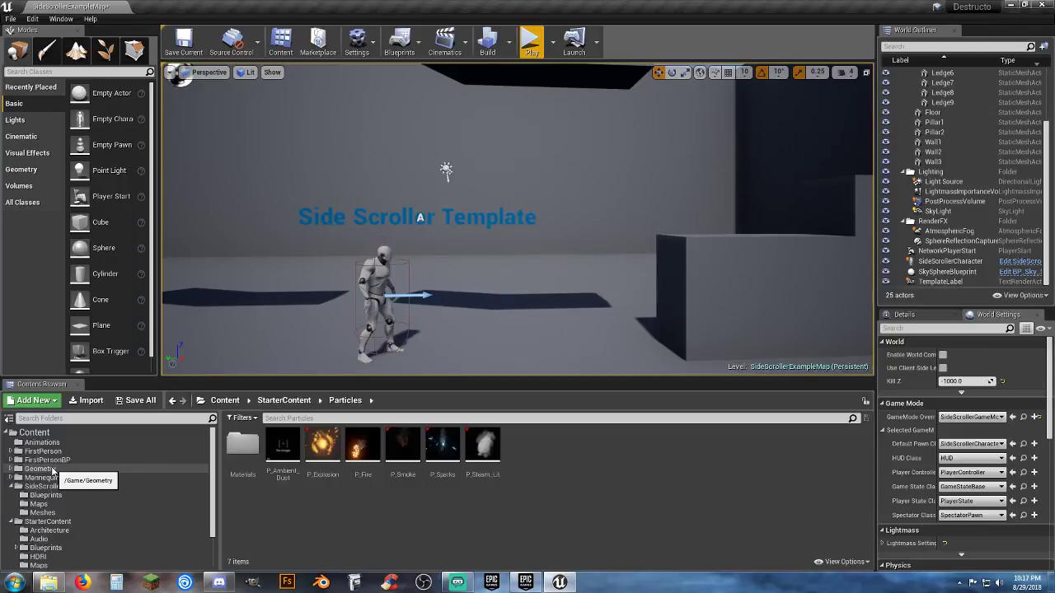
scroll(51, 474, down, 3)
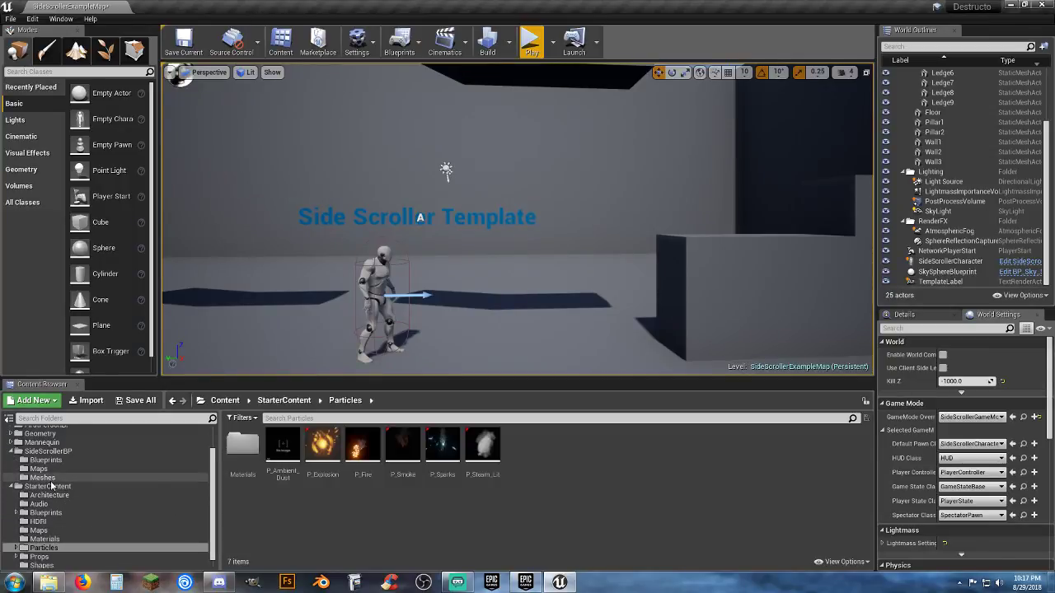
scroll(51, 486, up, 3)
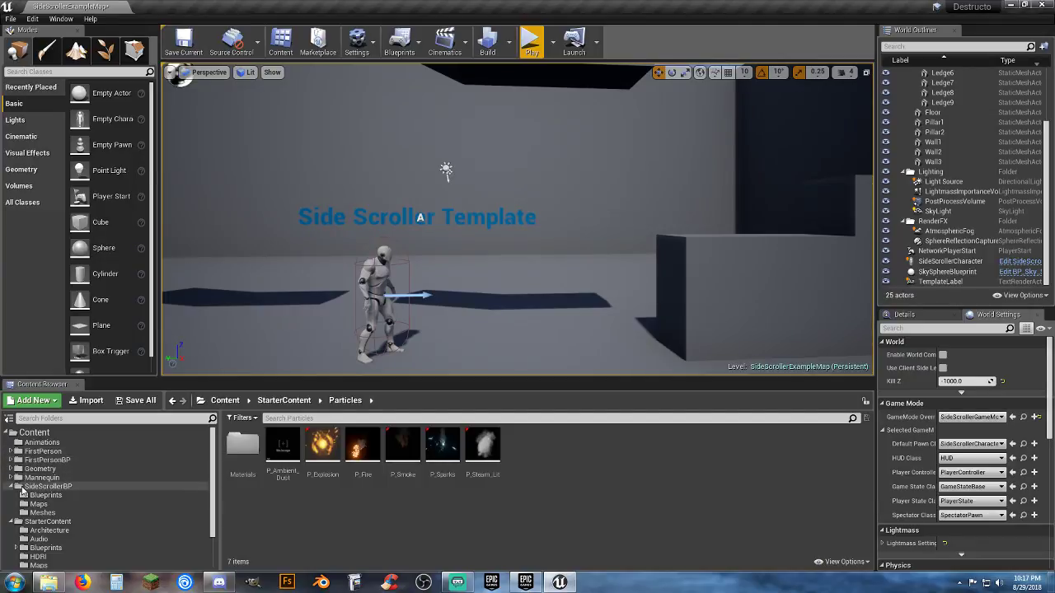
scroll(10, 483, down, 3)
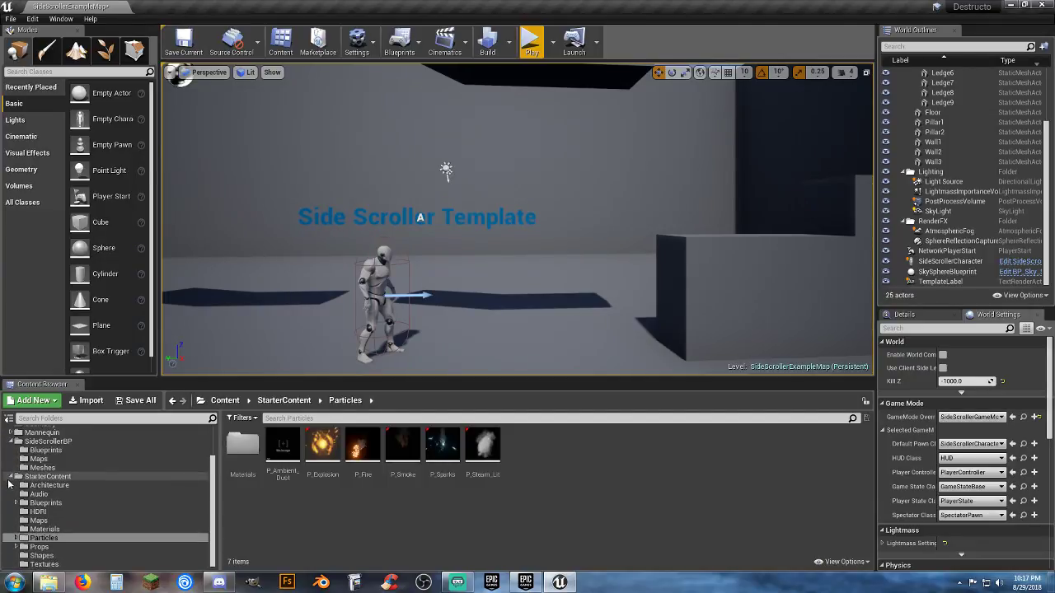
click(45, 486)
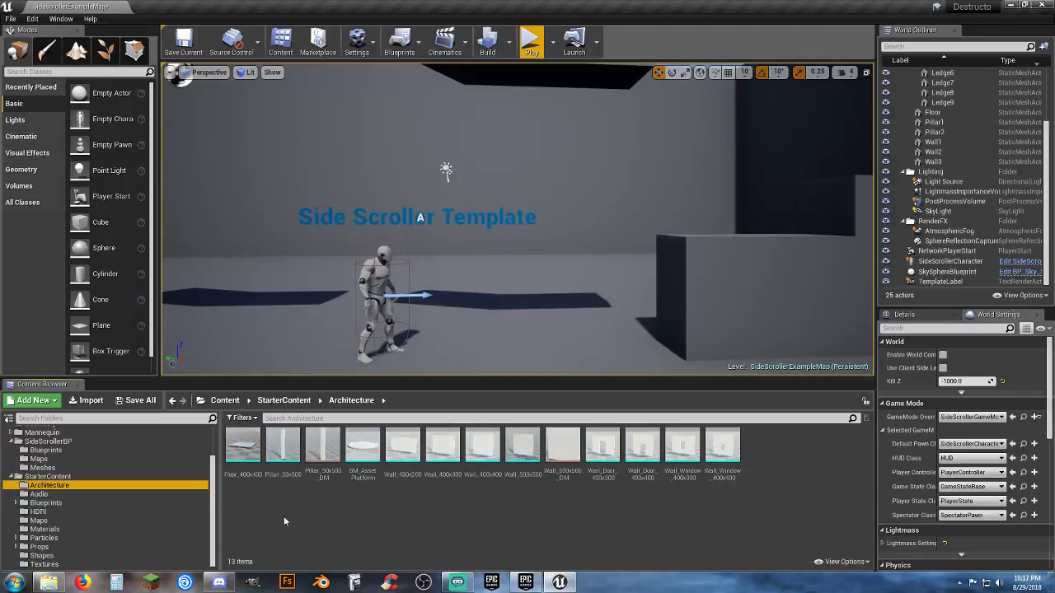
drag(568, 464, 512, 306)
Start a play session and send the character running and jumping at the destructible wall to test breaking it
click(532, 41)
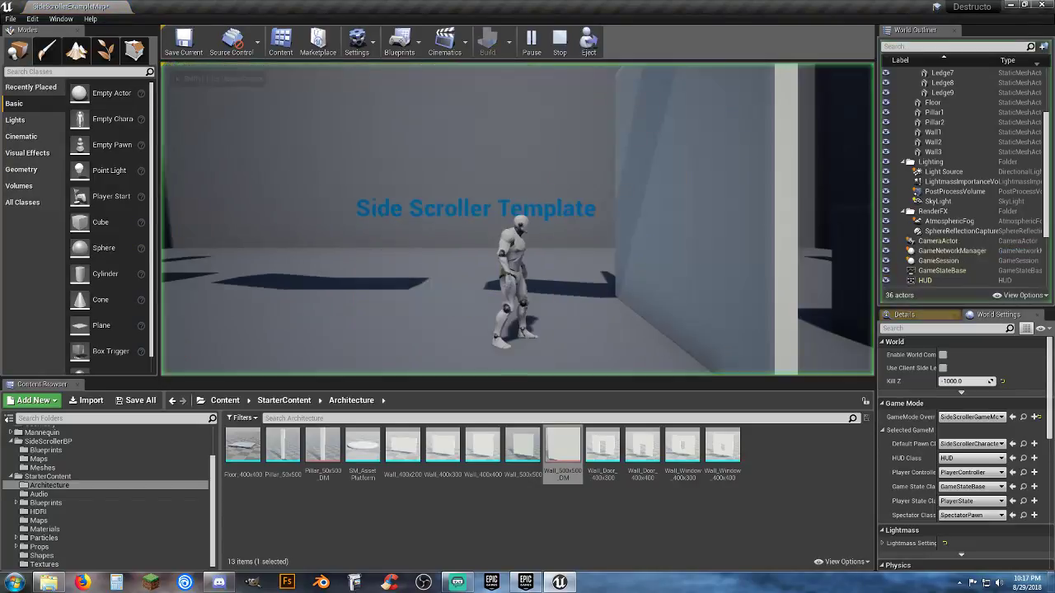
key(d)
key(space)
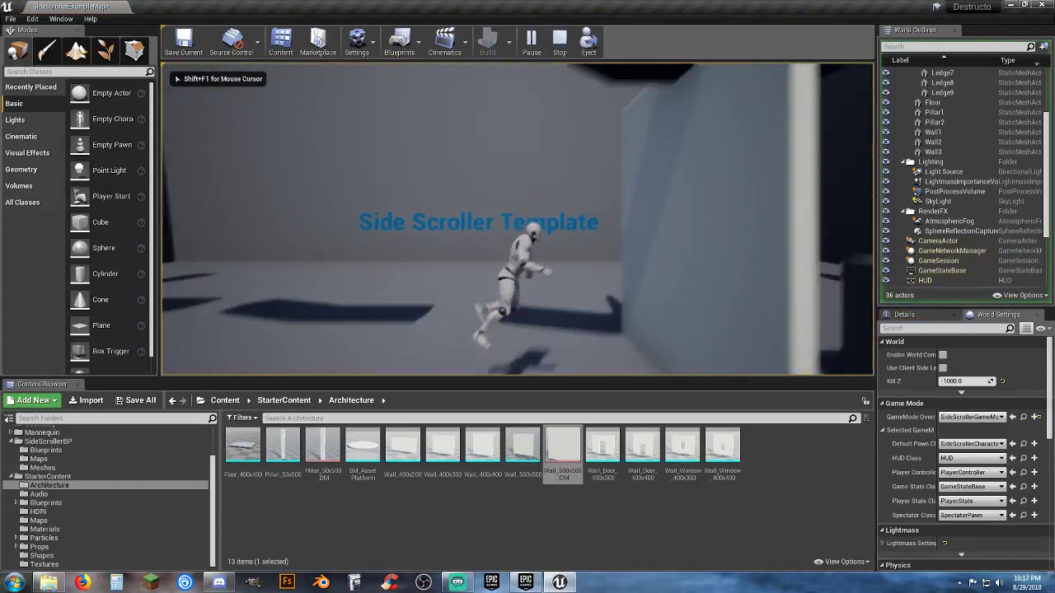
key(d)
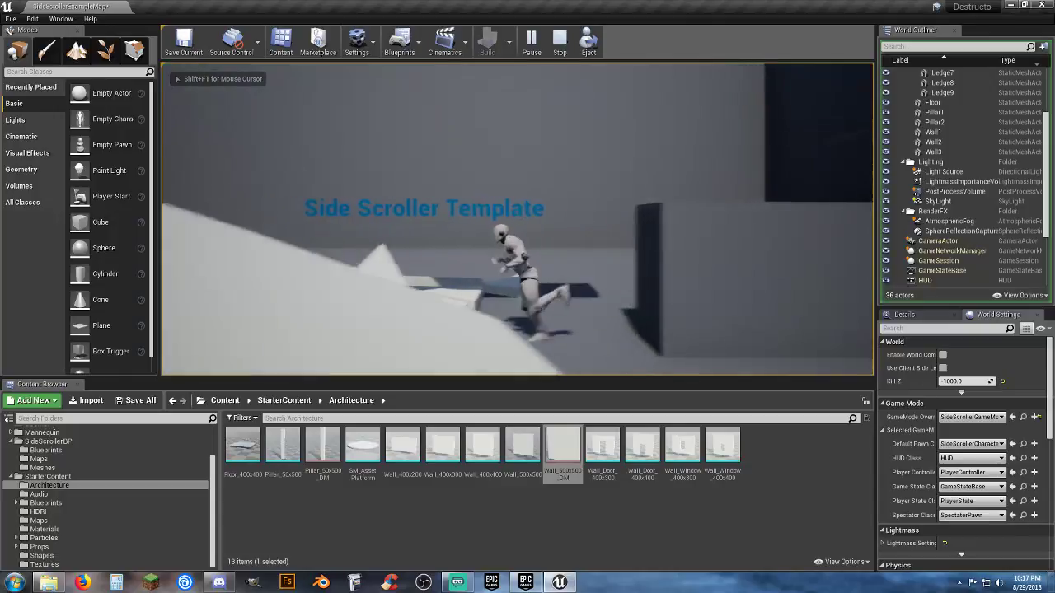
key(a)
key(d)
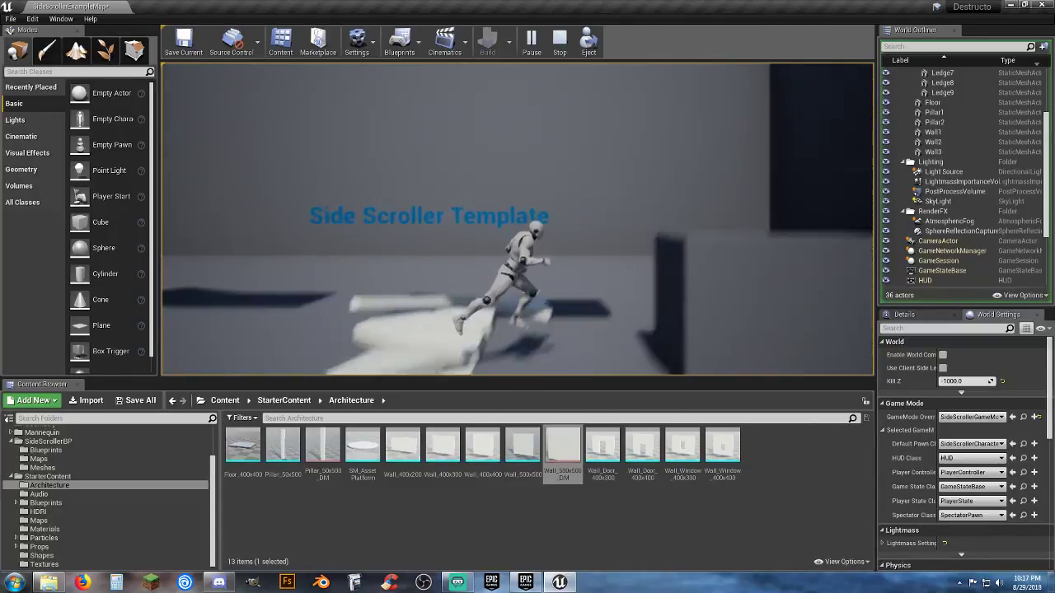
Jump the character over the blocks to the upper ramp and back down to the floor, and end the play session
key(space)
key(space)
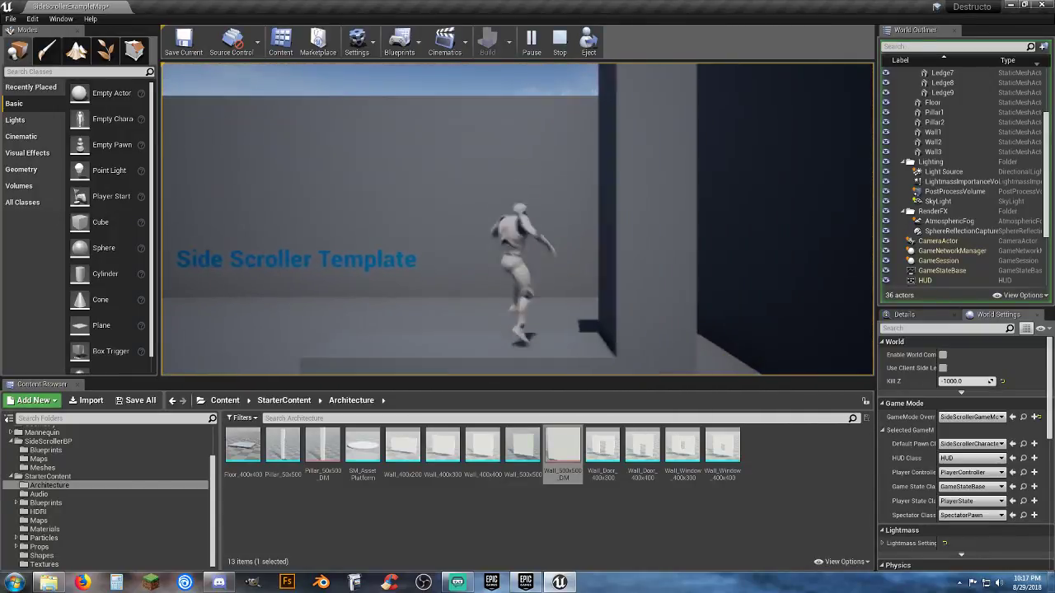
key(a)
key(space)
key(space)
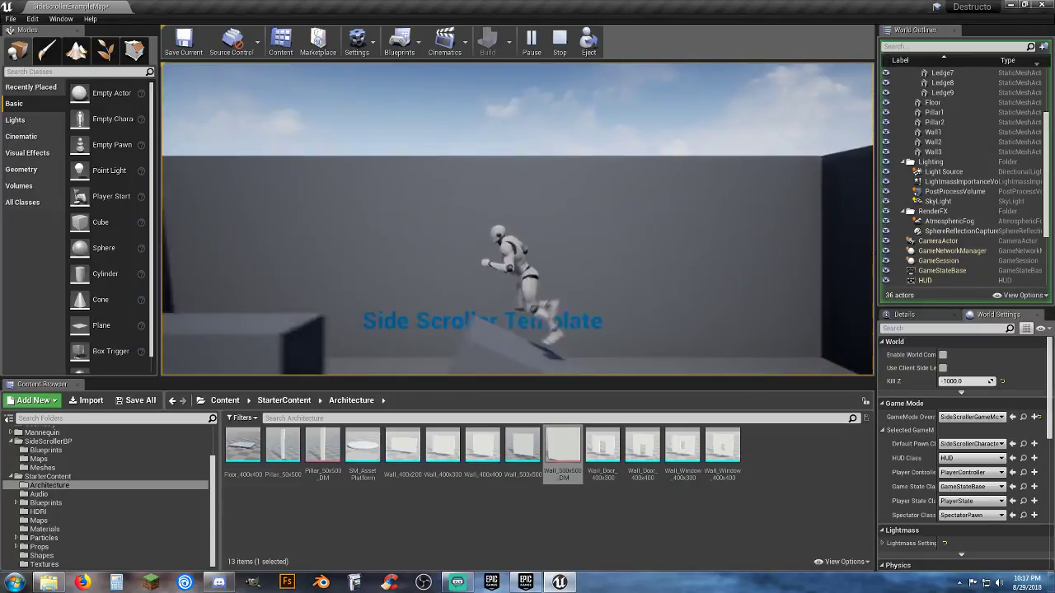
key(d)
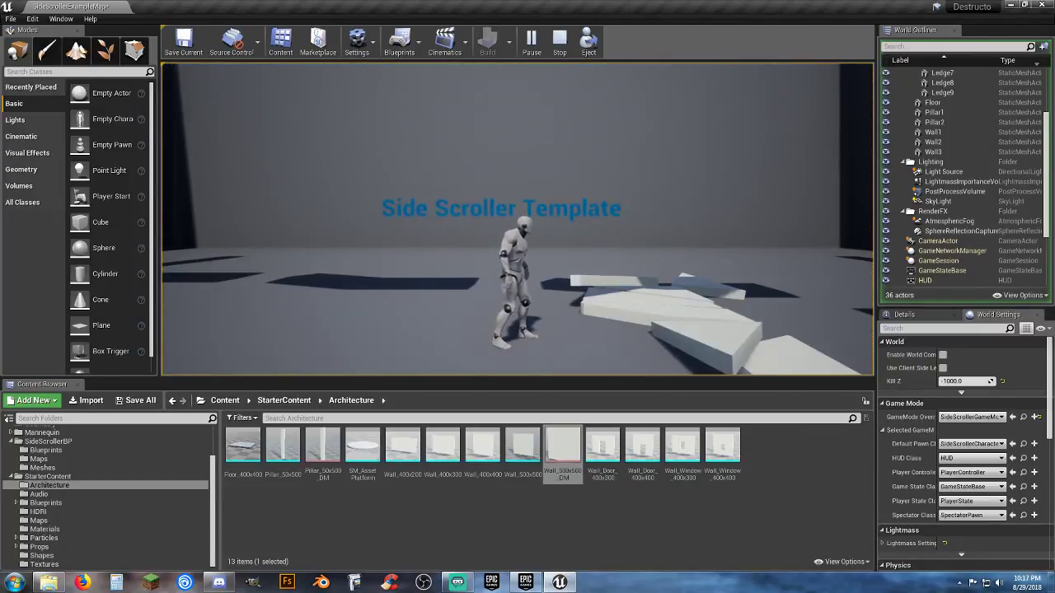
key(Escape)
right_drag(518, 219, 567, 279)
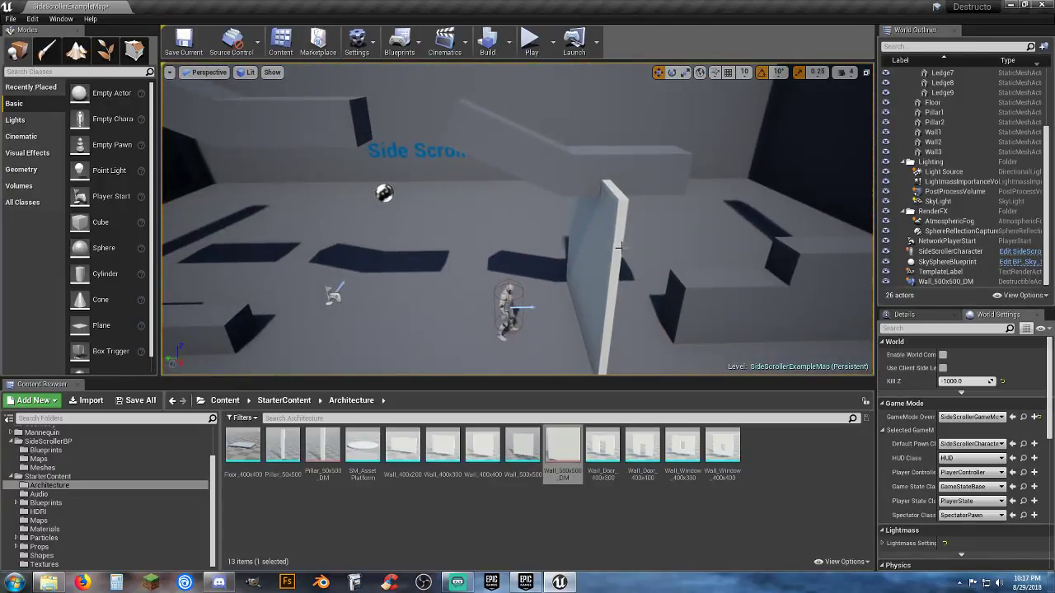
Rotate the destructible wall to lie flat and raise it to the height of the upper ledges
click(567, 279)
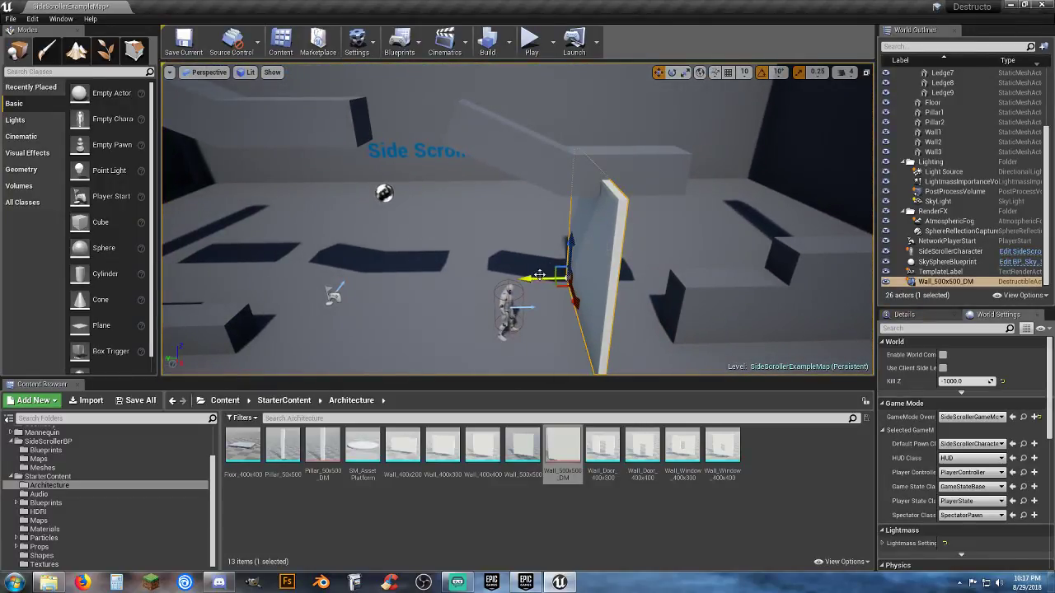
drag(532, 277, 565, 203)
key(e)
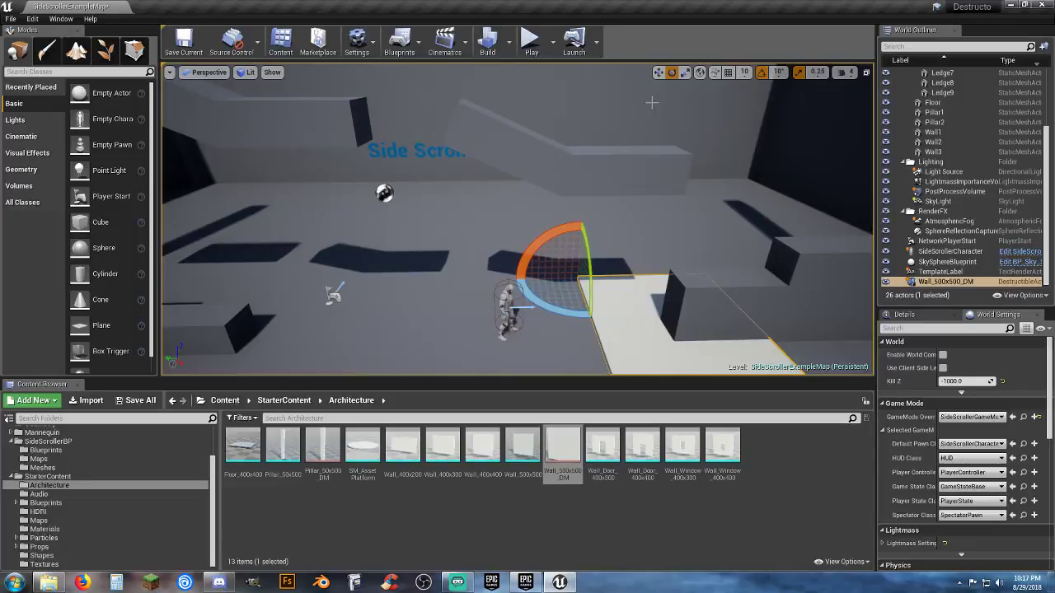
click(657, 72)
drag(578, 244, 575, 67)
drag(553, 112, 289, 135)
drag(310, 84, 308, 66)
Scale down the flat wall's width to a narrow platform and align it with the upper ledge path
right_drag(440, 168, 558, 98)
click(685, 72)
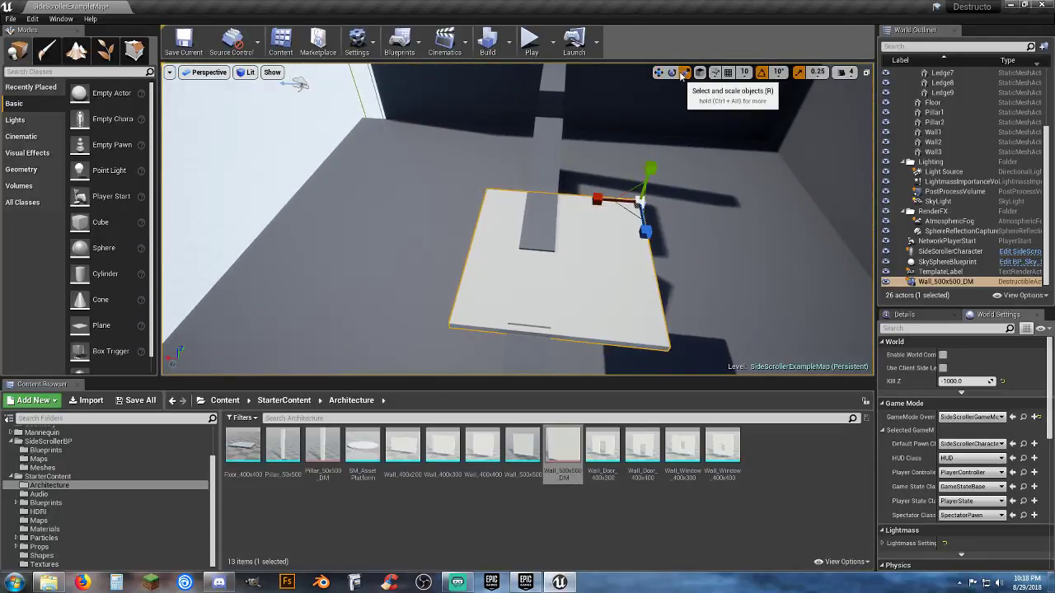
drag(603, 205, 524, 212)
click(659, 73)
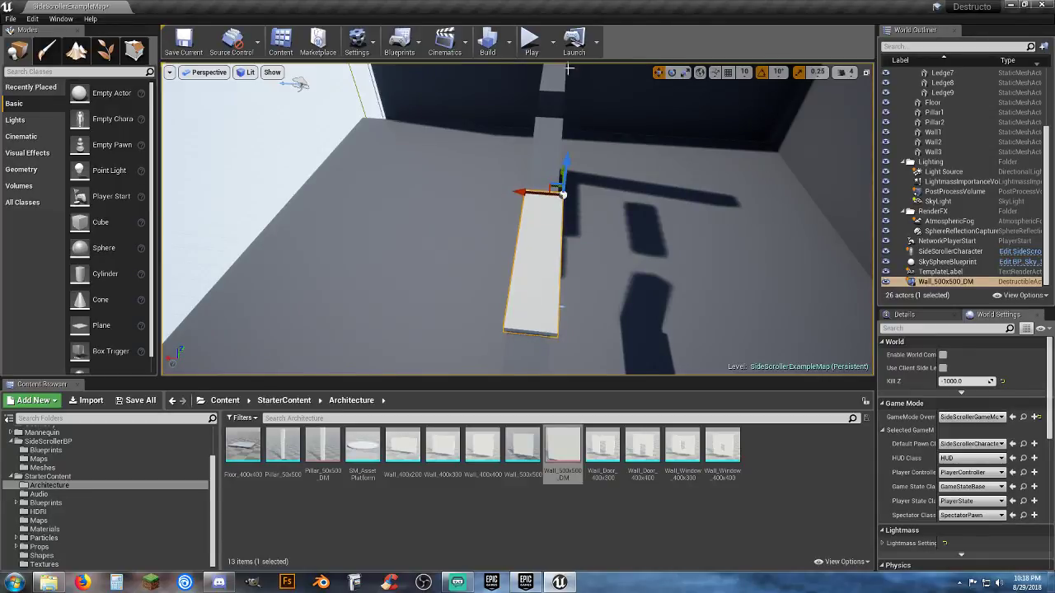
Start a play session and jump the character over the blocks and up the ramp onto the flat destructible wall
click(530, 40)
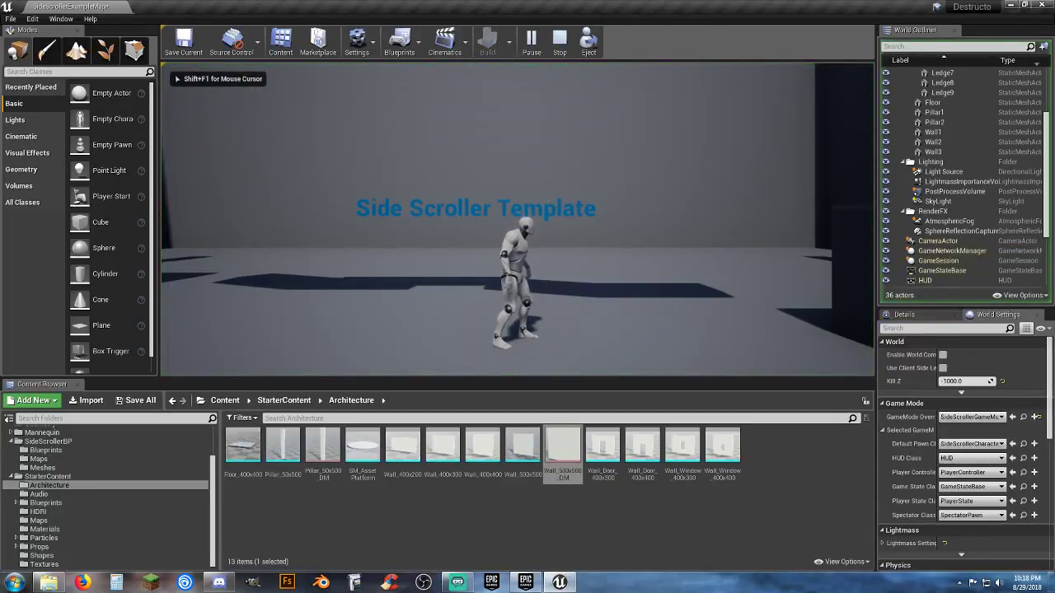
key(d)
key(space)
key(space)
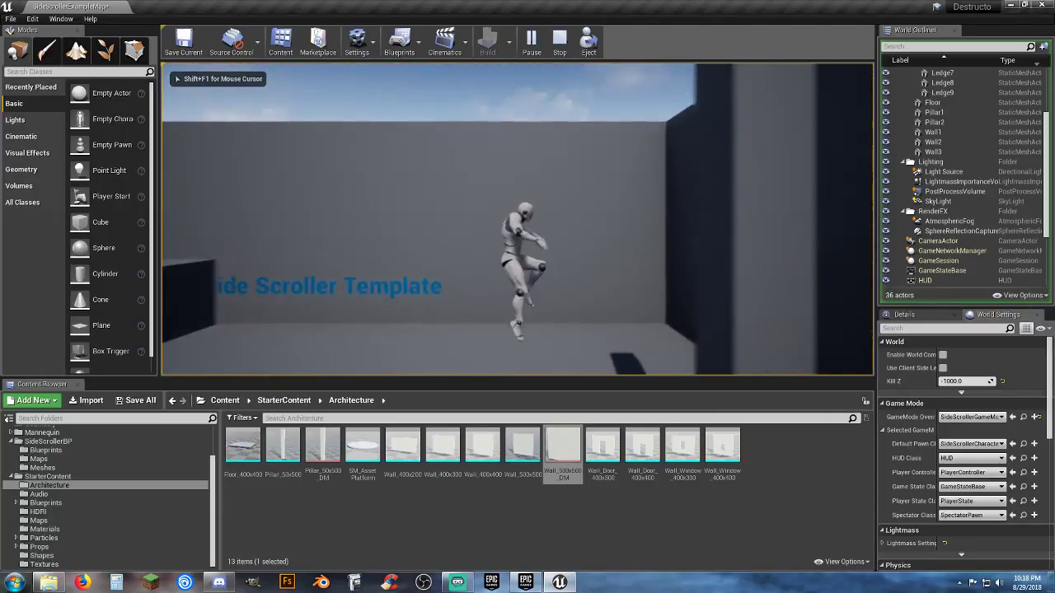
key(a)
key(space)
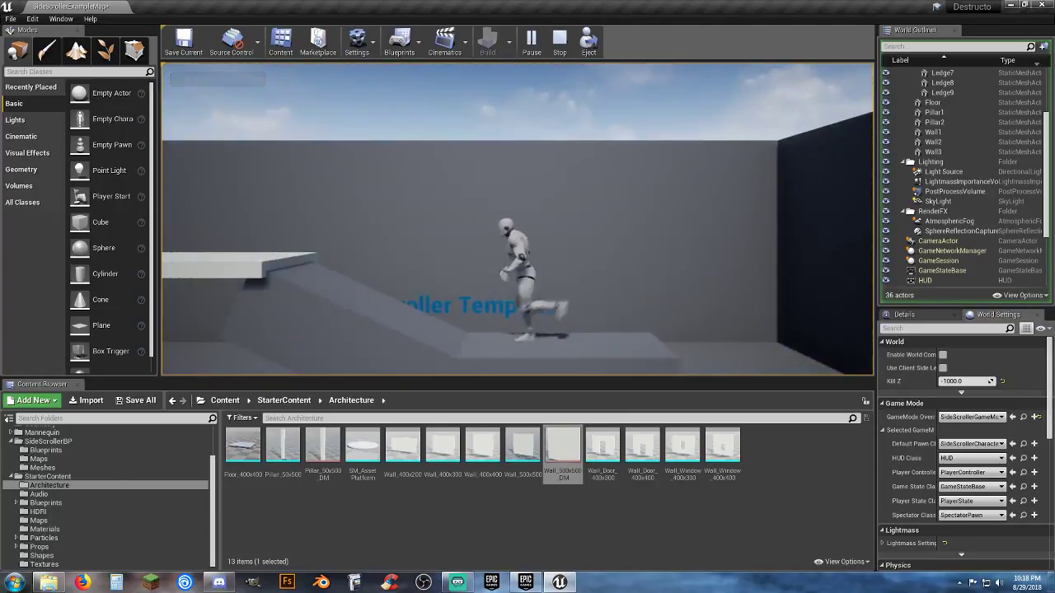
key(space)
key(space)
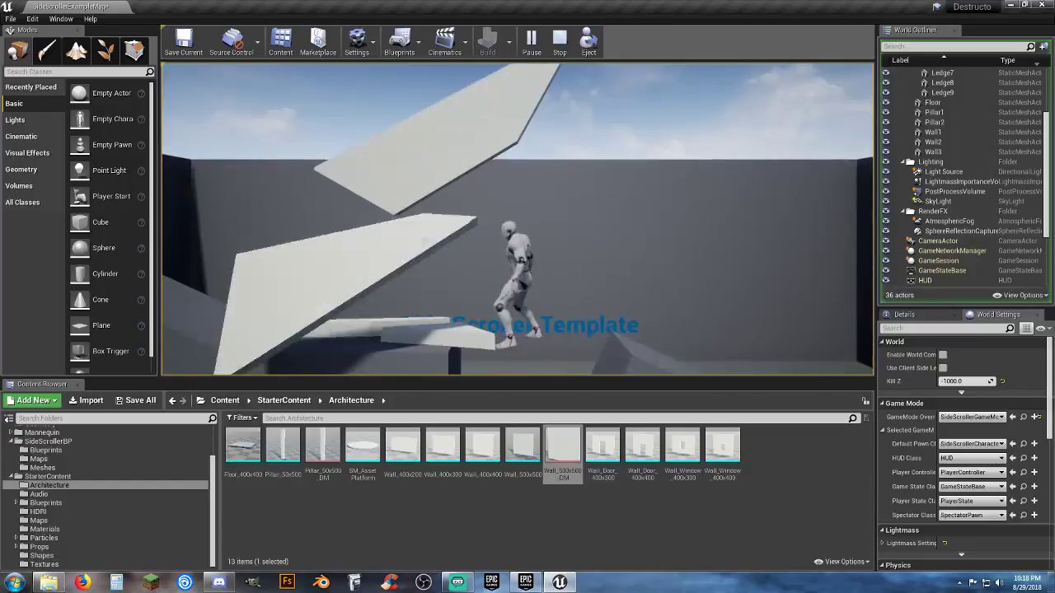
key(d)
key(a)
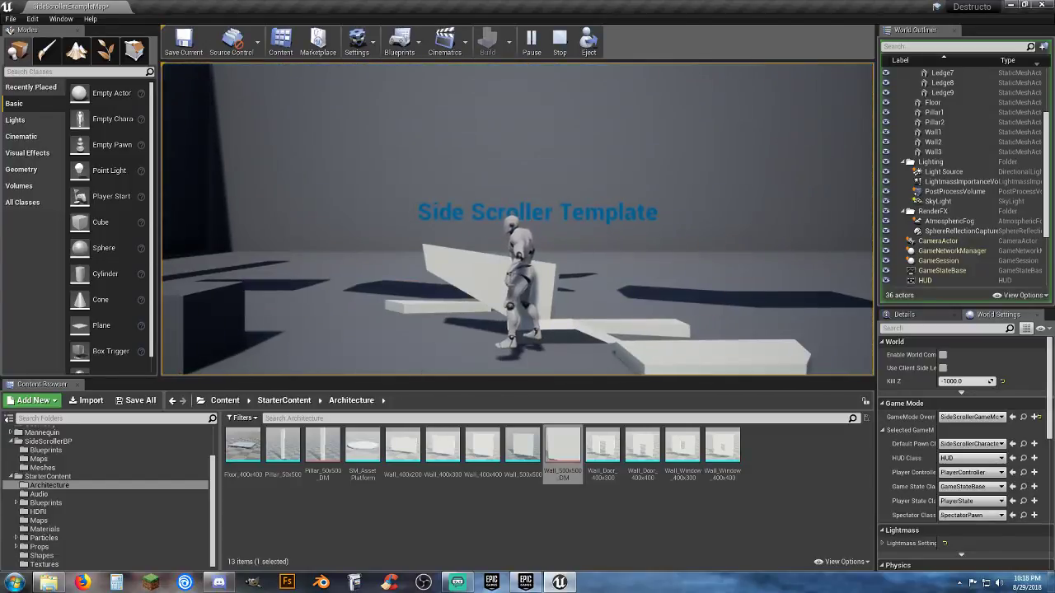
Run the character across the floor and climb the far blocks and ramp again to reach the wall fragments
key(d)
key(space)
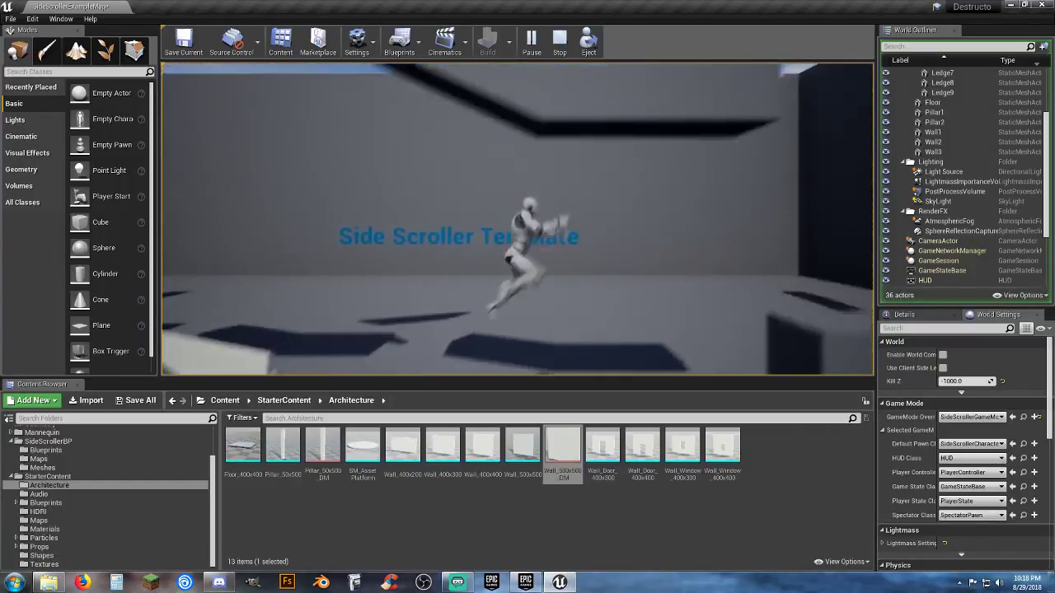
key(a)
key(d)
key(space)
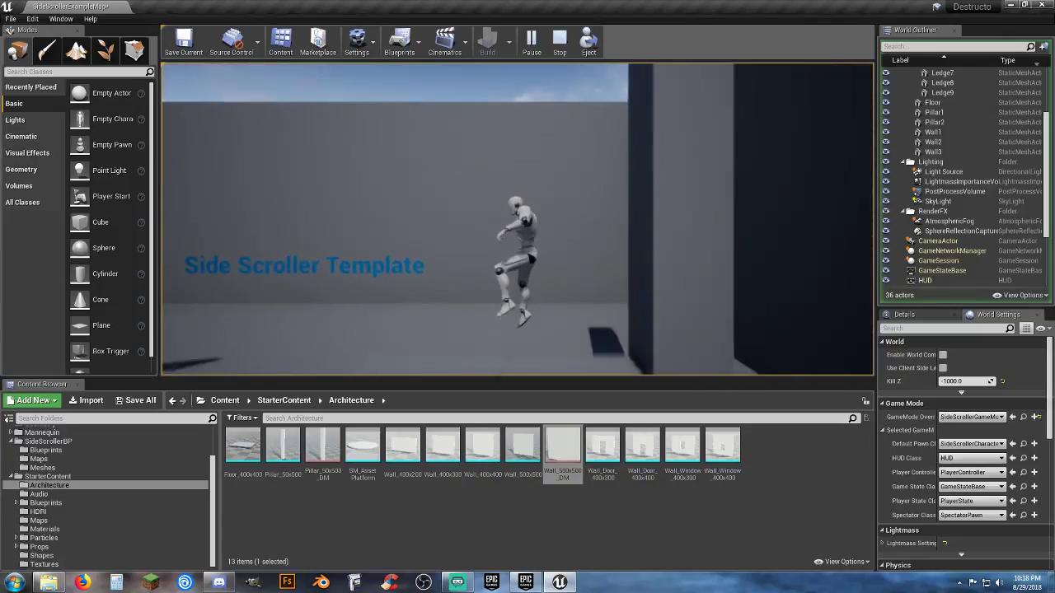
key(a)
key(space)
key(a)
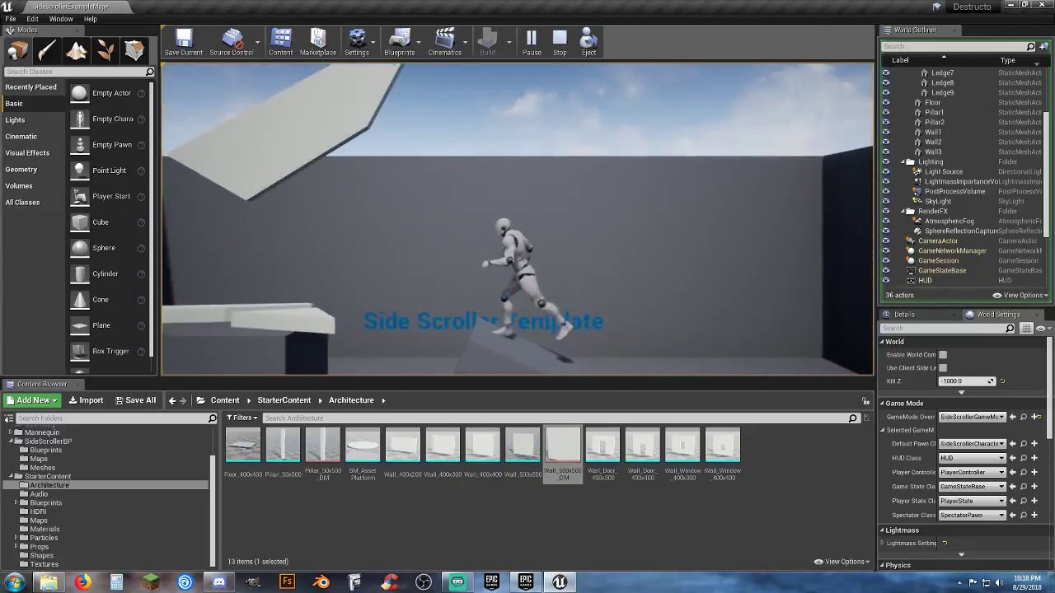
key(a)
key(space)
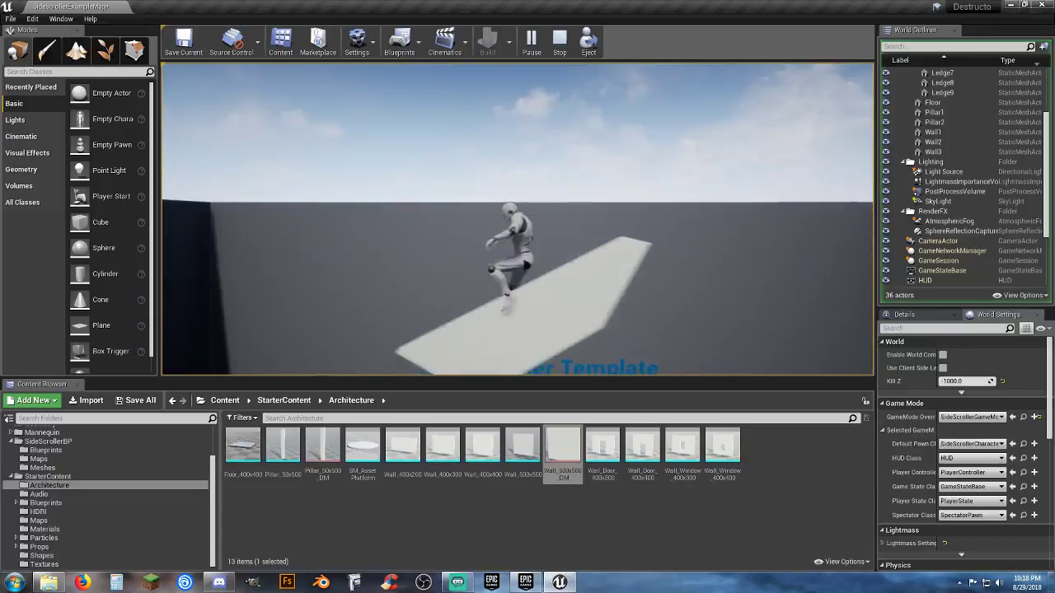
Jump the character off the upper fragments back down to the floor, and end the play session
key(d)
key(space)
key(a)
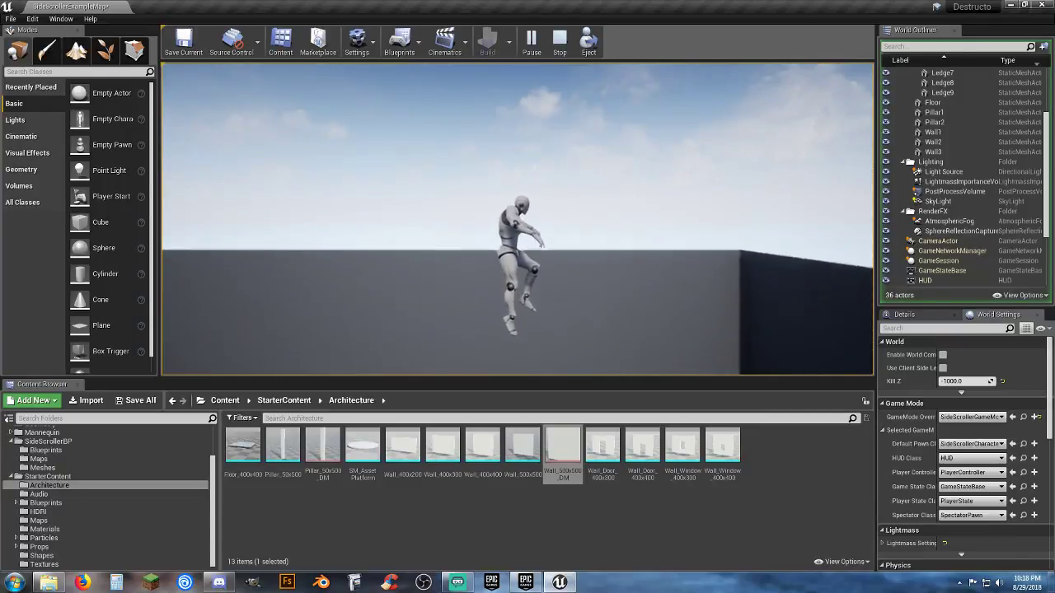
key(space)
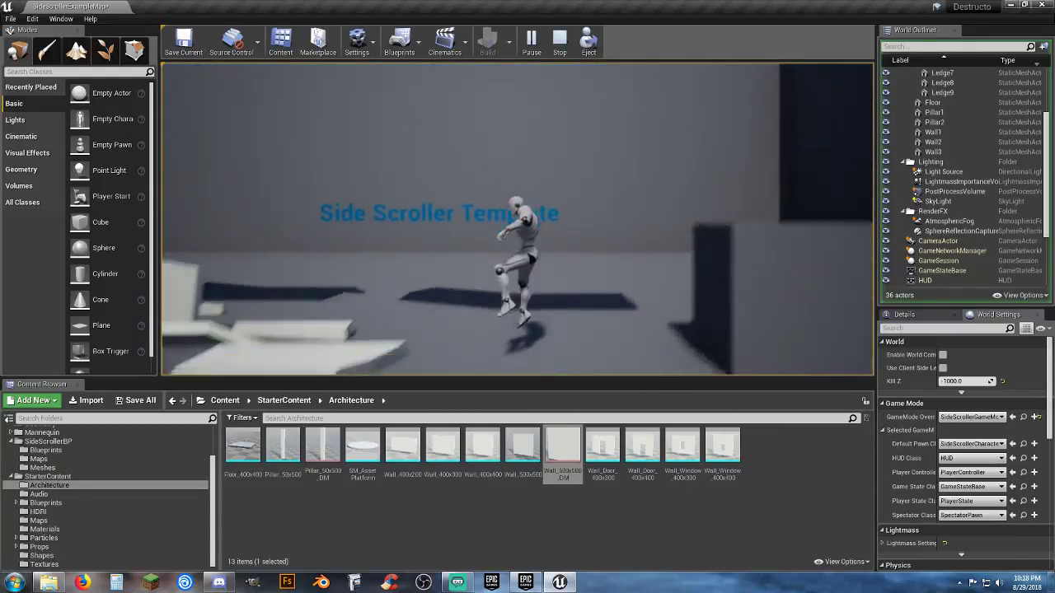
key(Escape)
Shorten the destructible wall platform and move it along the ledge to meet the top of the ramp
key(s)
mouse_move(506, 193)
right_down()
mouse_move(506, 123)
mouse_move(506, 193)
right_up()
click(495, 173)
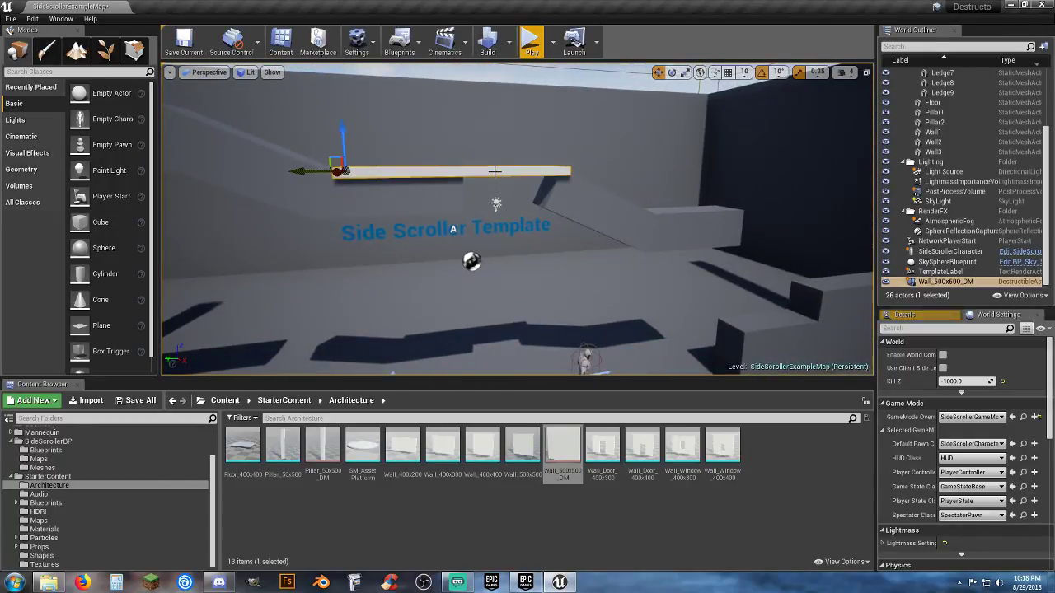
click(684, 73)
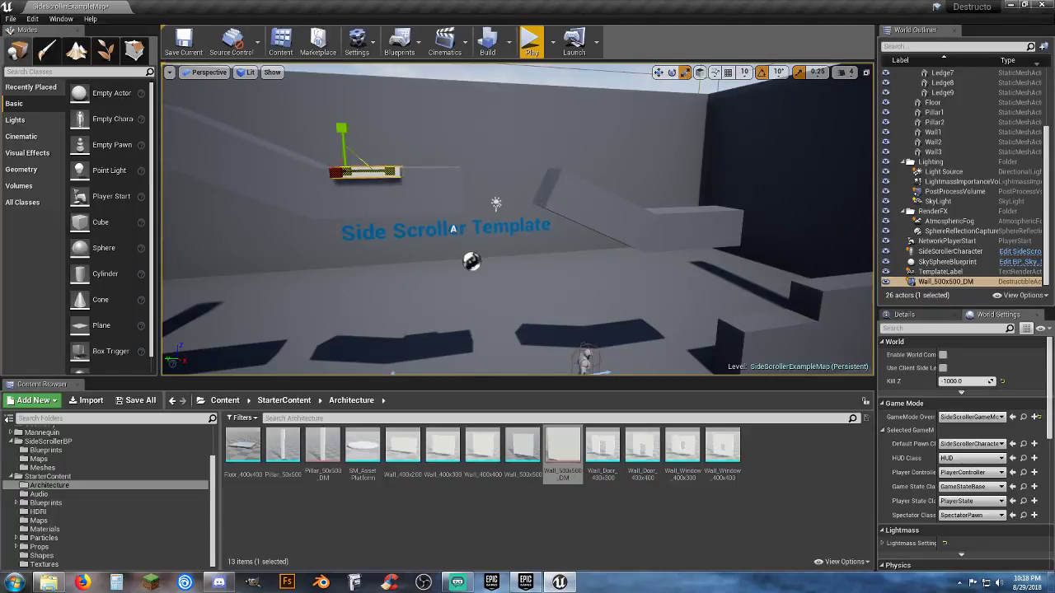
click(657, 72)
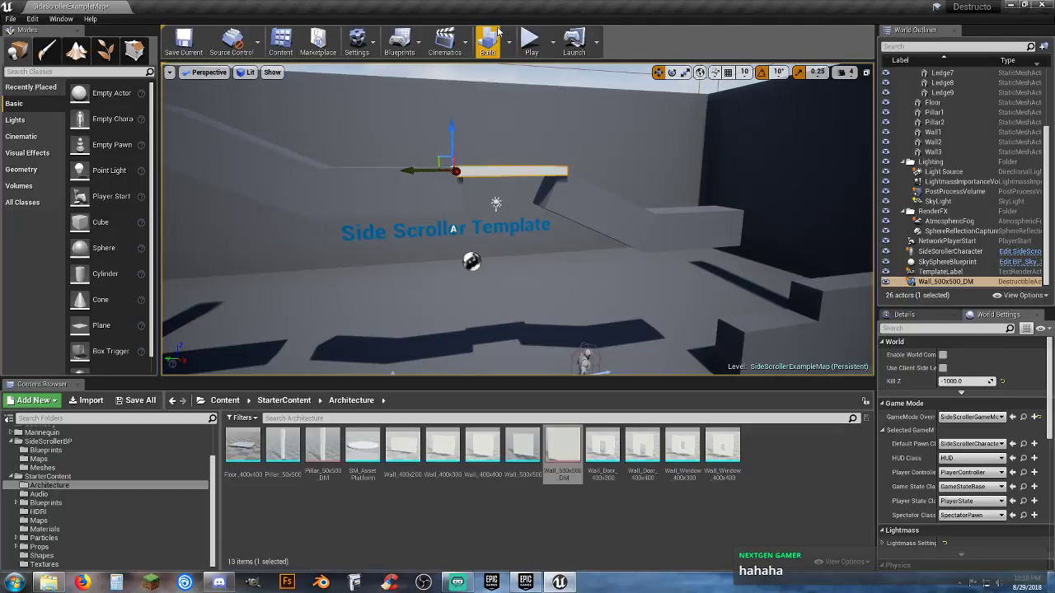
Start a play session and jump the character up the far blocks and ramp to test the shortened wall platform
click(528, 38)
key(d)
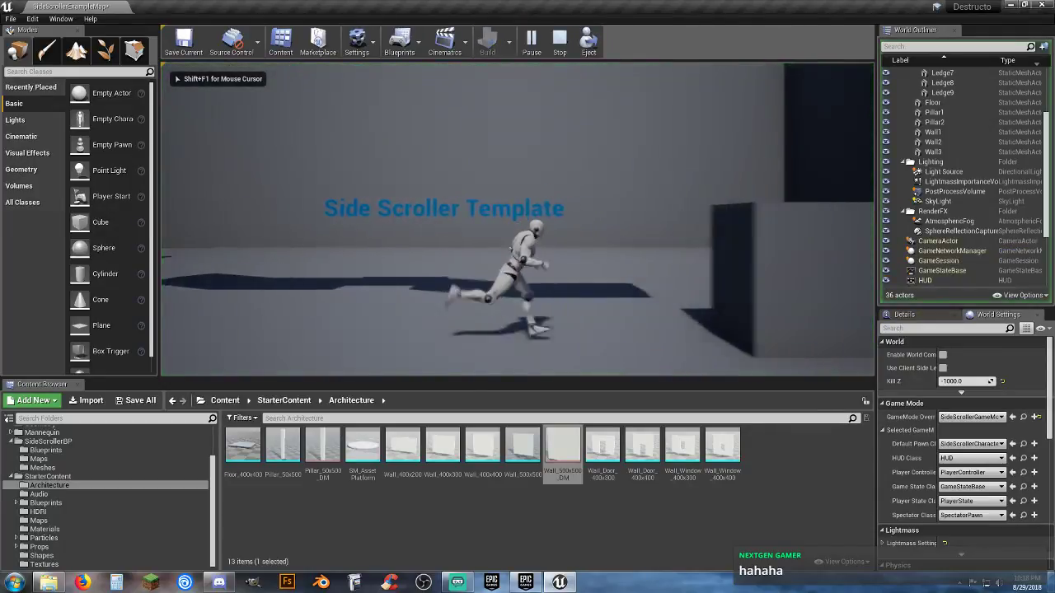
key(space)
key(space)
key(a)
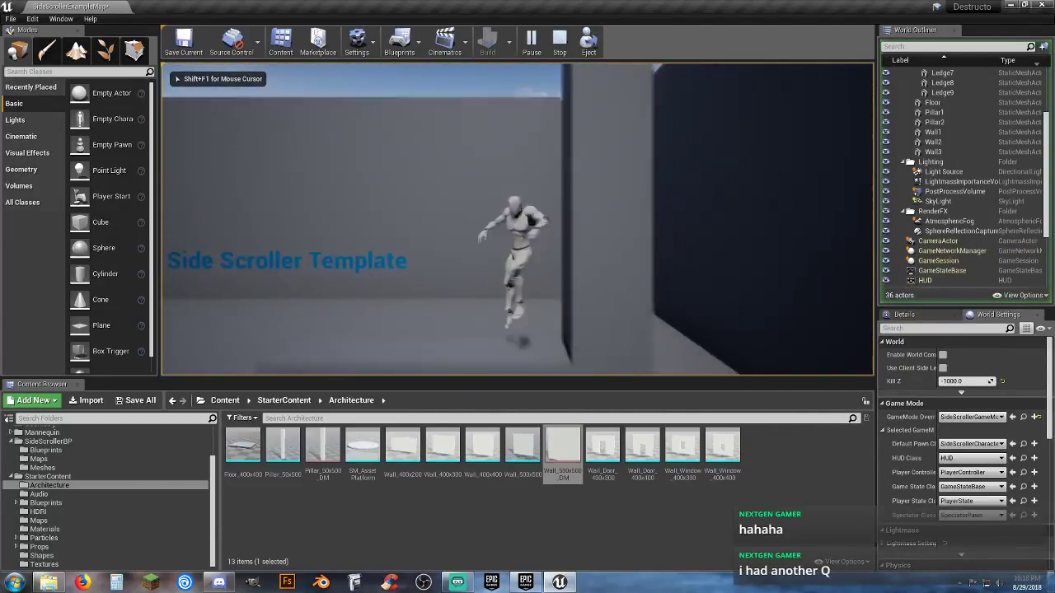
key(space)
key(space)
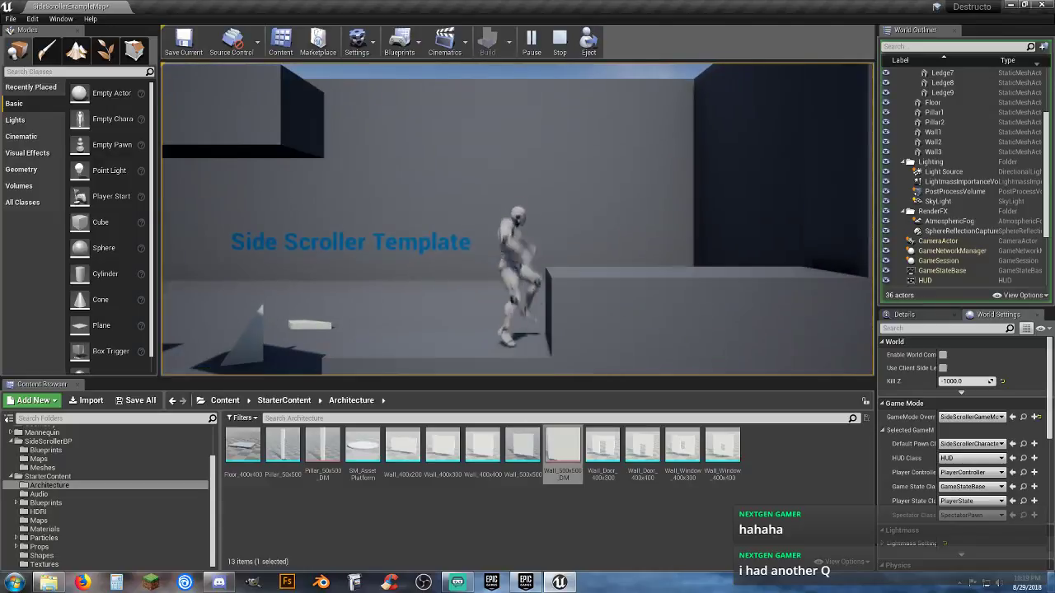
Jump the character around beside the far block and back up to the upper ramp, and end the play session
key(space)
key(d)
key(a)
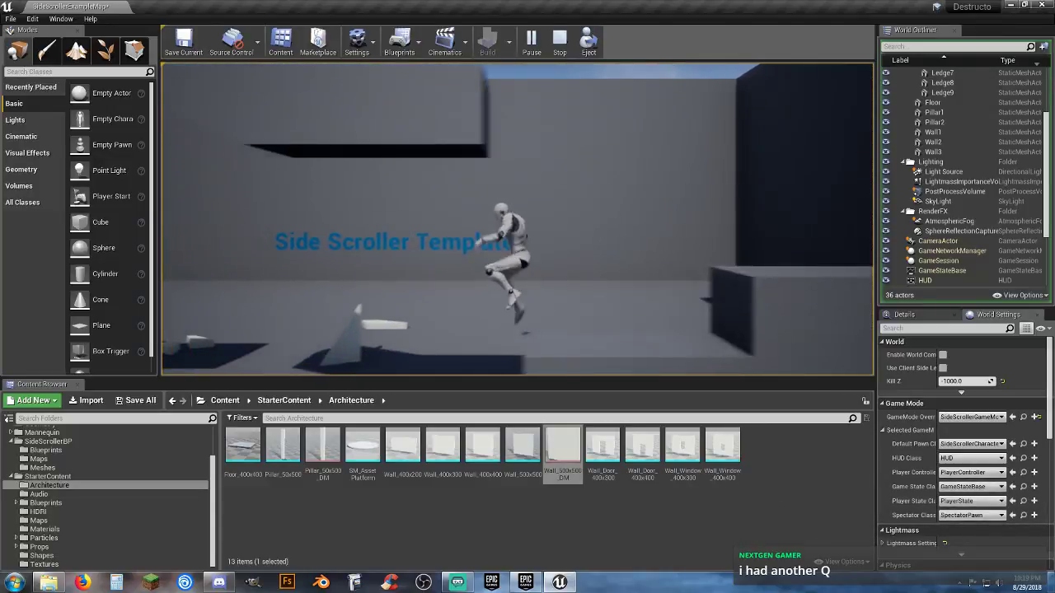
key(d)
key(space)
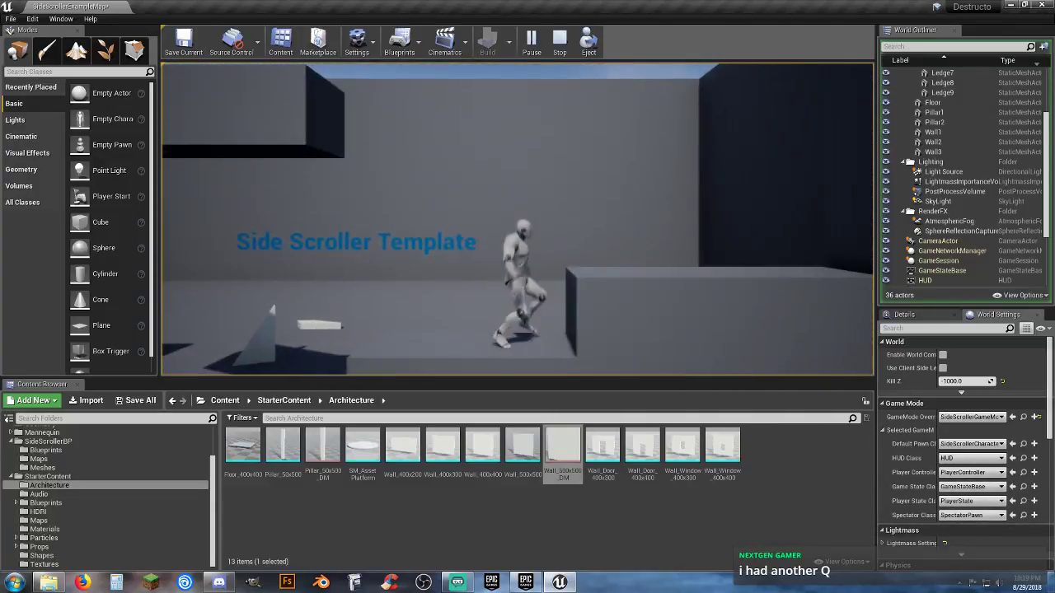
key(space)
key(a)
key(space)
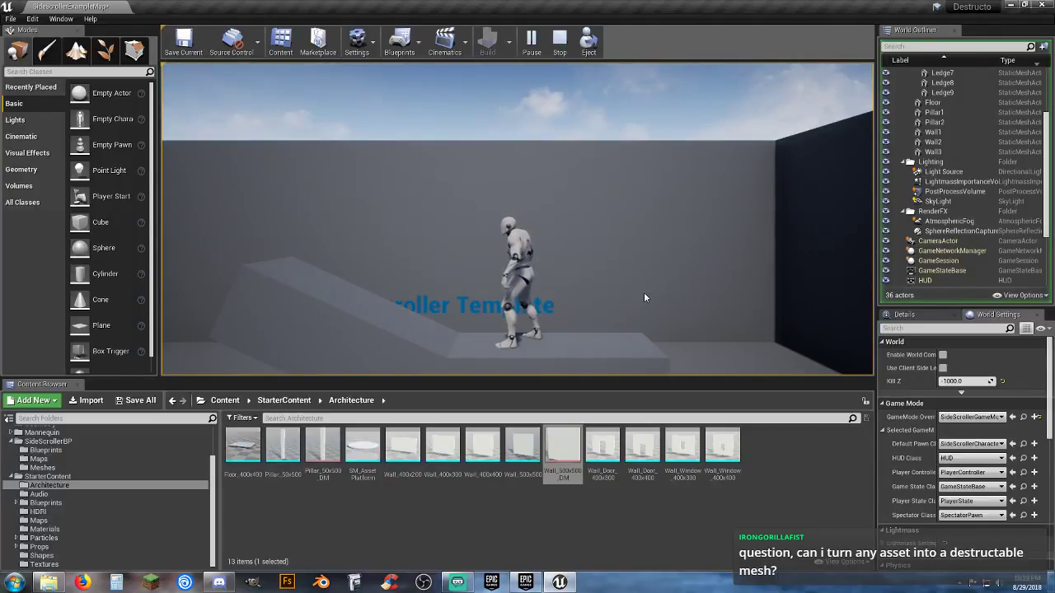
key(Escape)
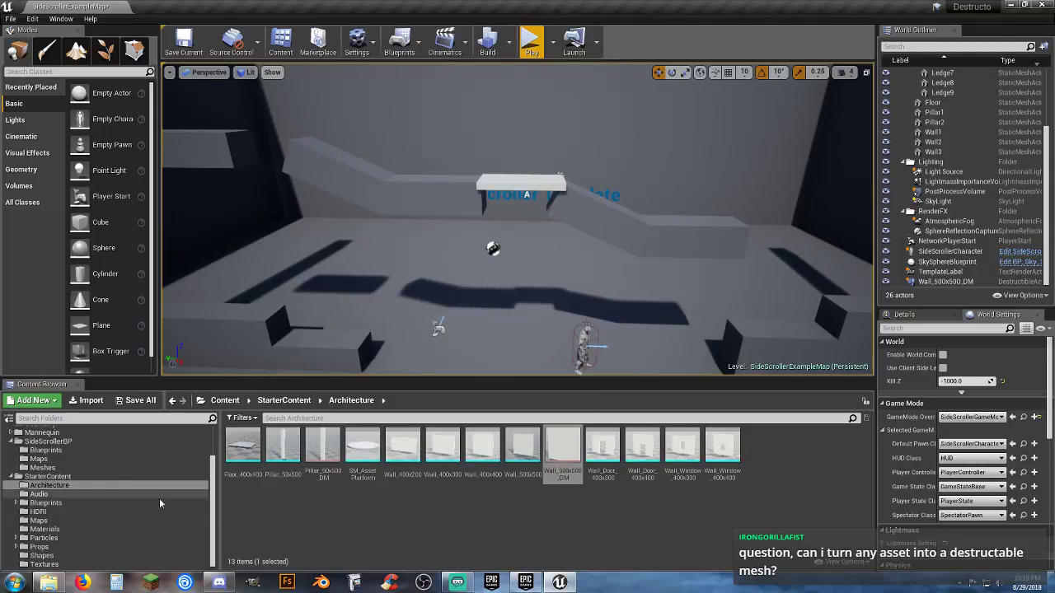
Create a destructible mesh from the SM_Chair static mesh in the StarterContent Props folder
click(39, 548)
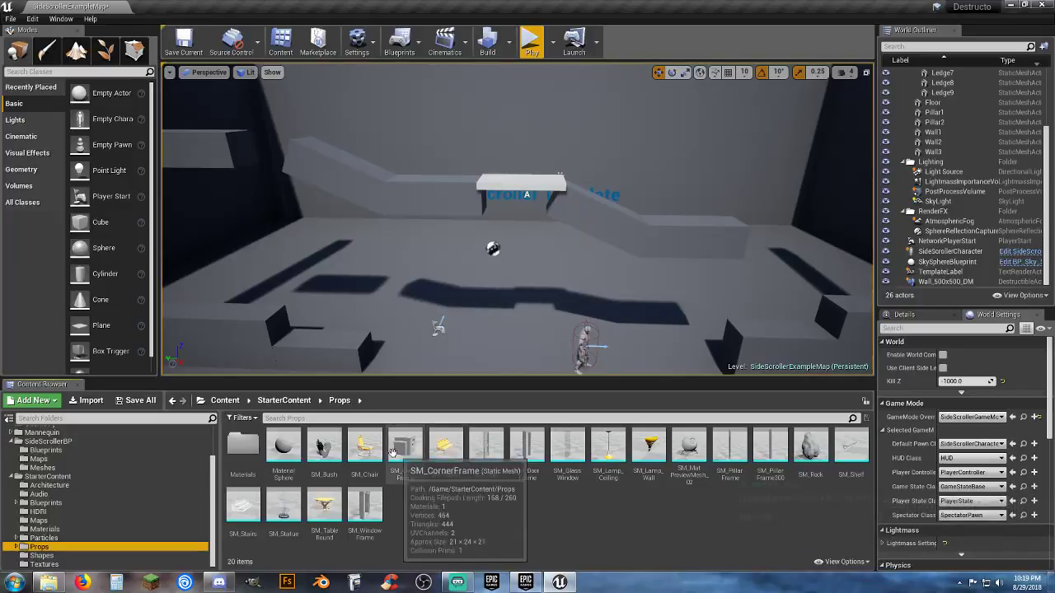
right_drag(427, 293, 426, 355)
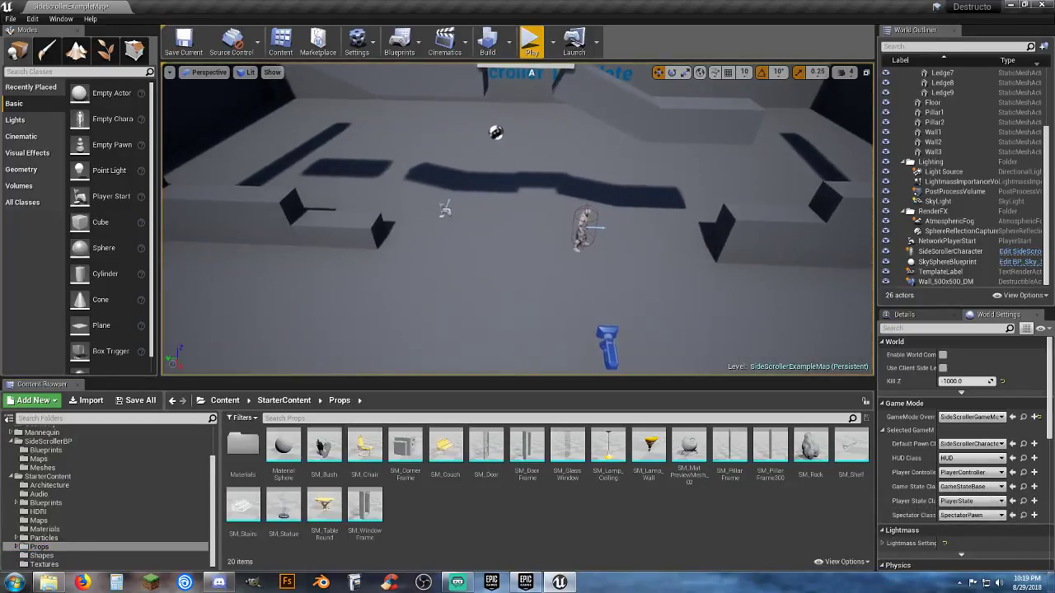
click(368, 472)
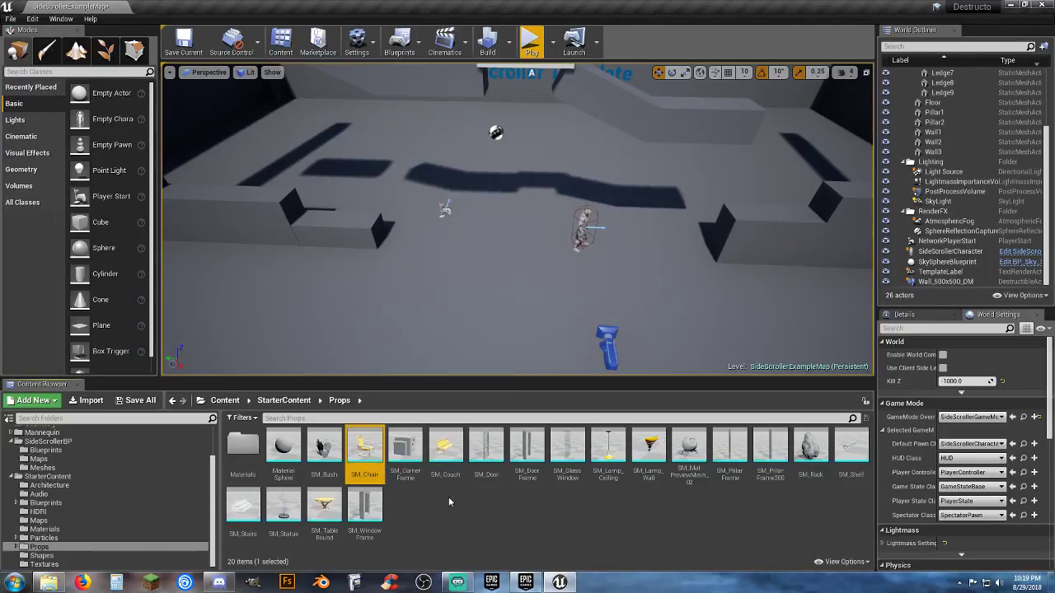
right_click(365, 476)
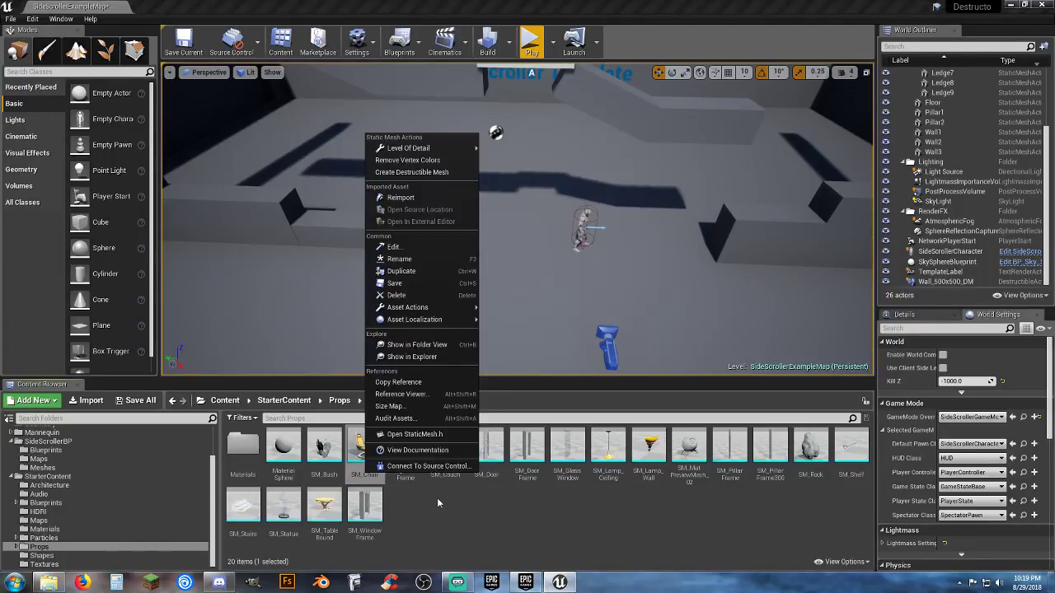
click(426, 172)
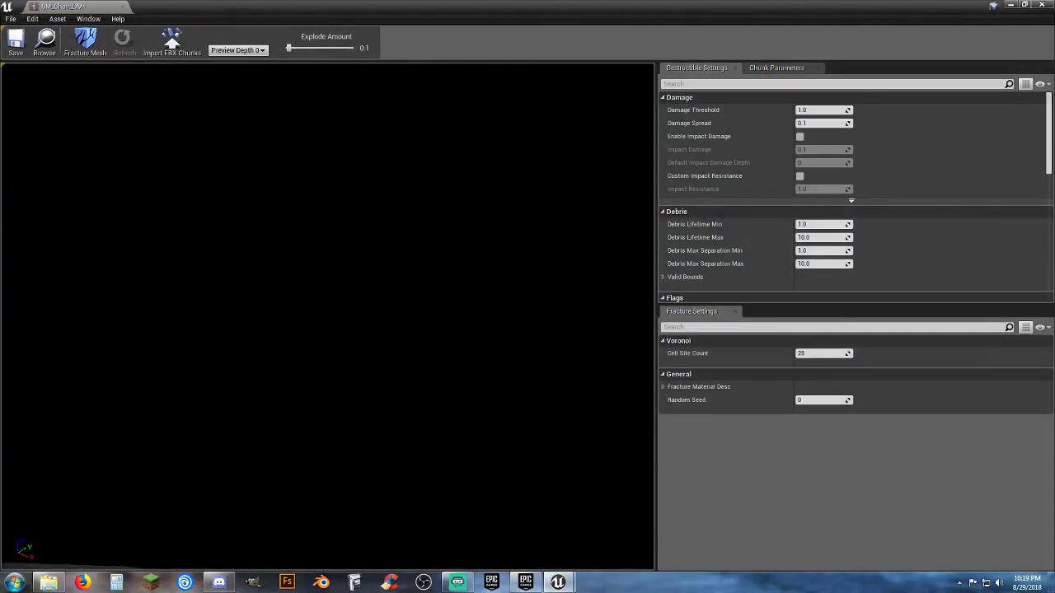
Set the destructible chair's Damage Spread to 1.0
drag(328, 329, 284, 333)
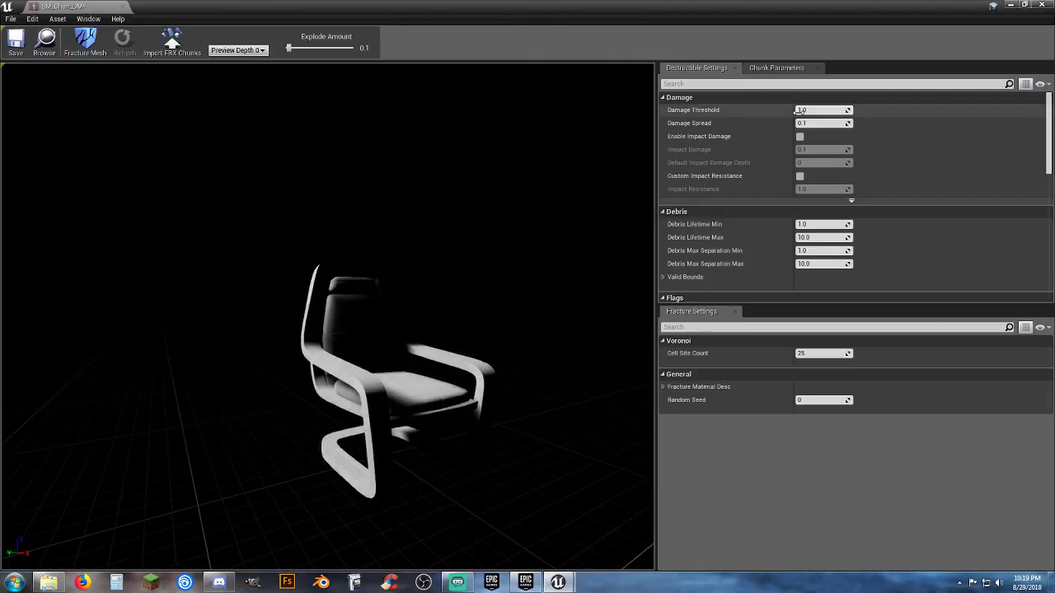
click(819, 123)
text(1)
key(Return)
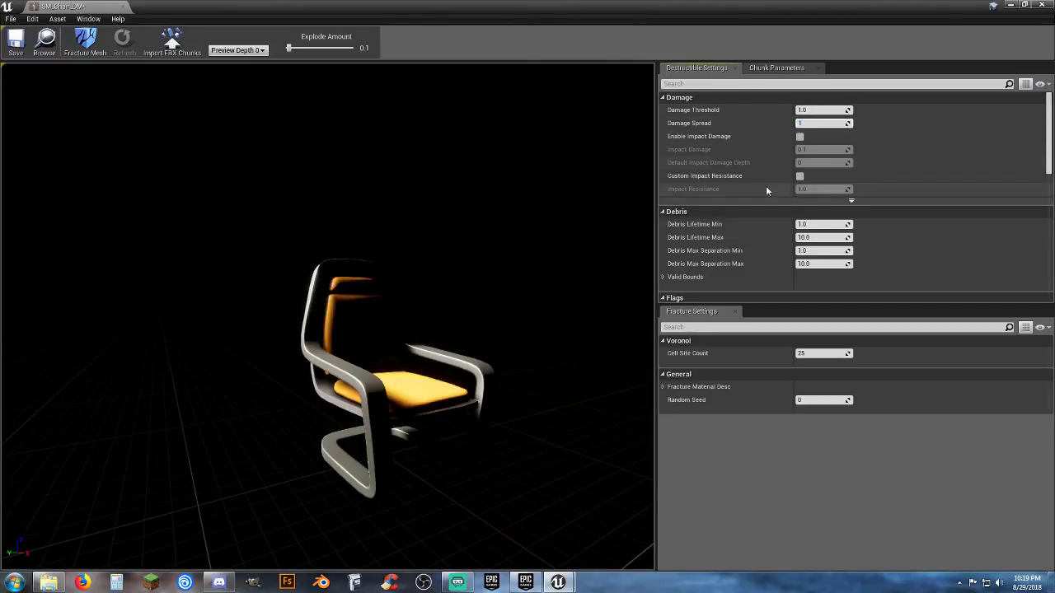
Enable impact damage on the destructible chair and set its Impact Damage to 1.0
click(800, 136)
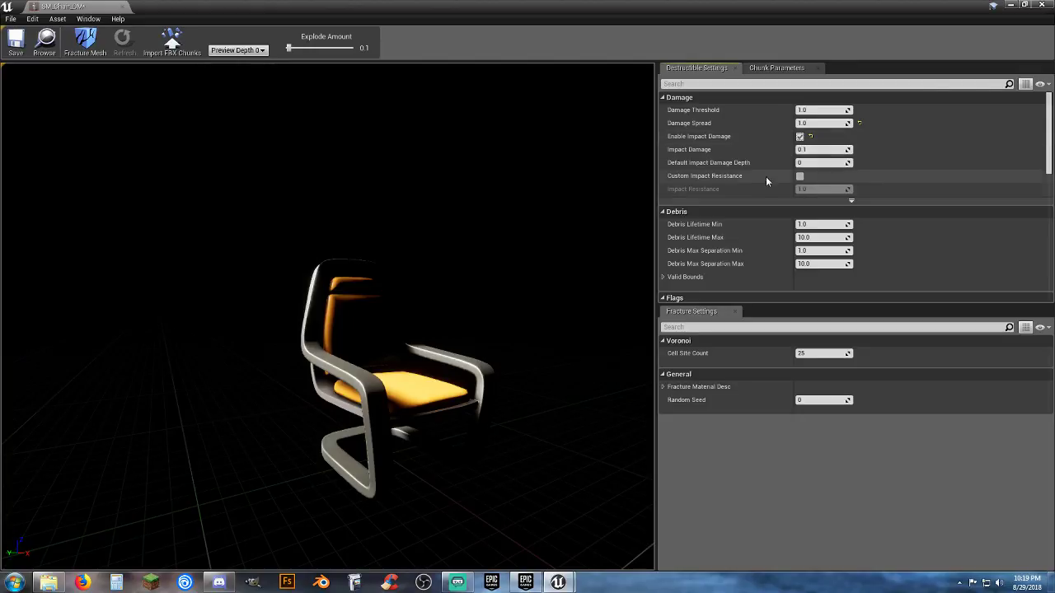
click(816, 149)
text(1)
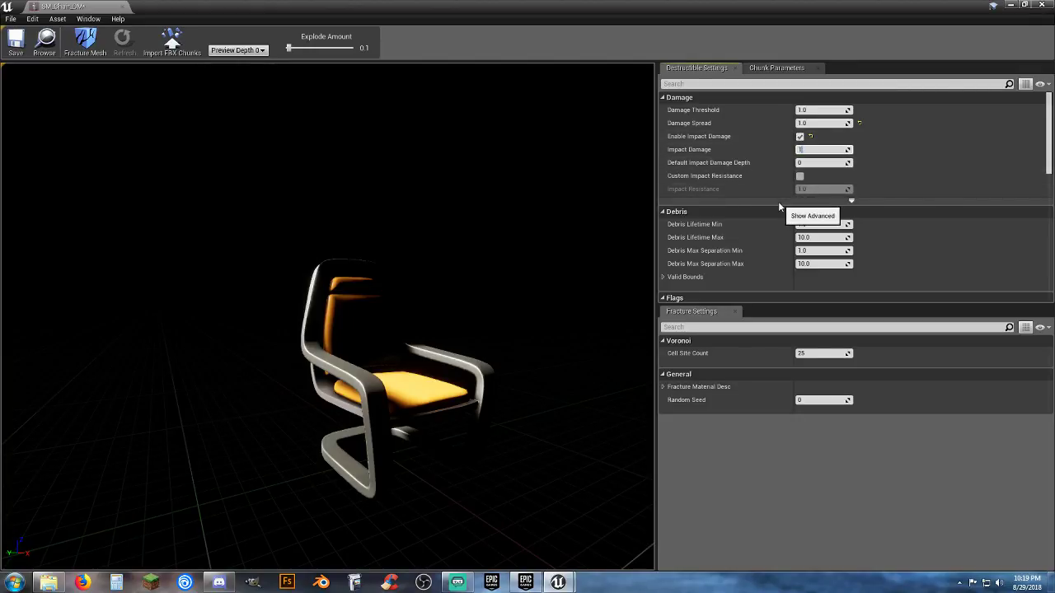
key(Return)
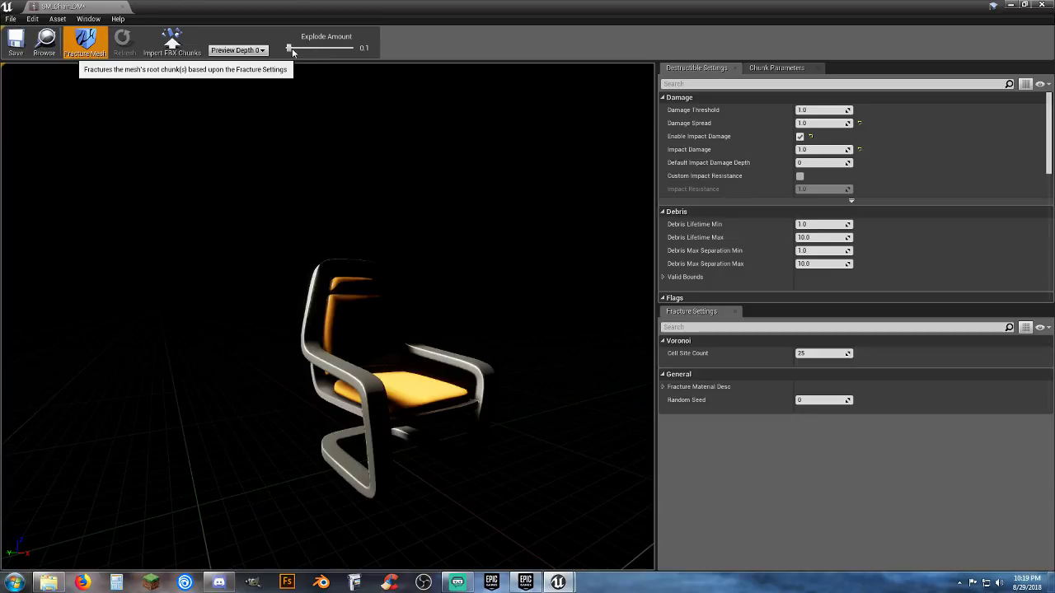
Preview the fractured chair's chunks with the explode amount, and place SM_Chair_DM in the level beside the side-scroller character
drag(291, 47, 260, 60)
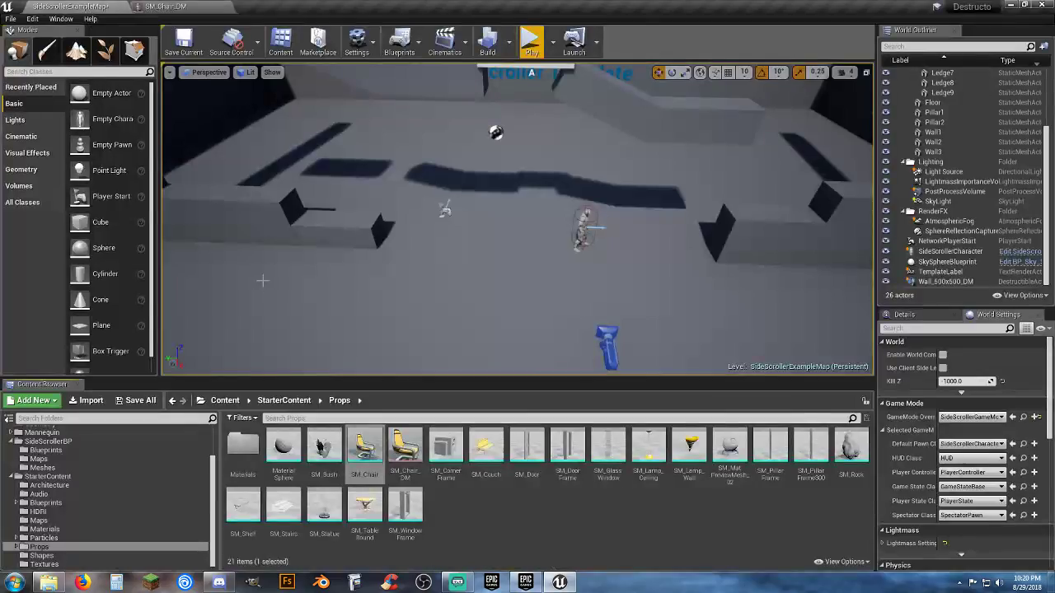
drag(405, 450, 648, 245)
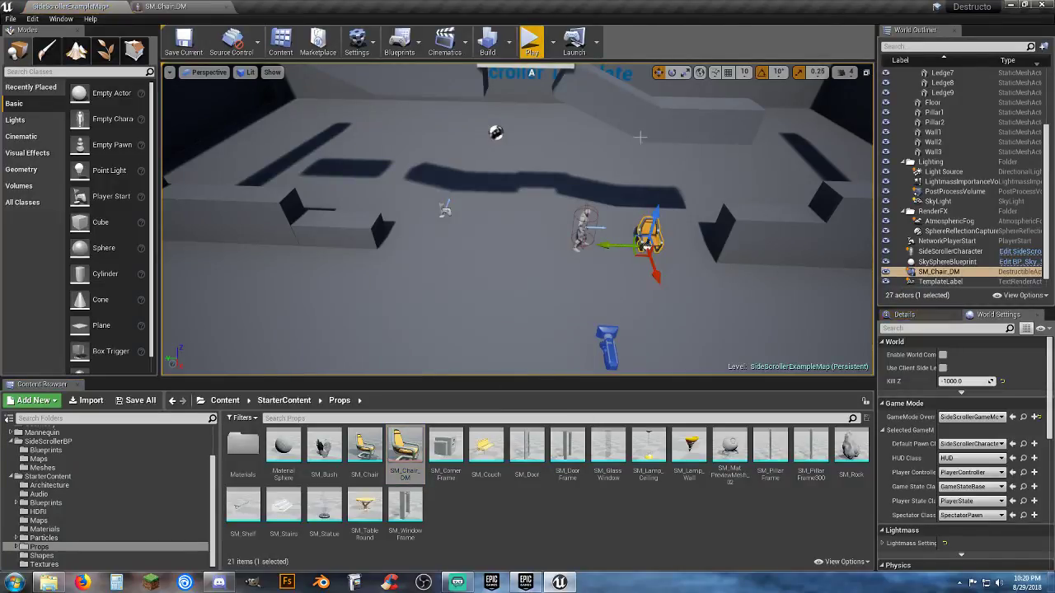
Play the level and run and jump the character into and around the destructible chair to break it
click(532, 41)
key(d)
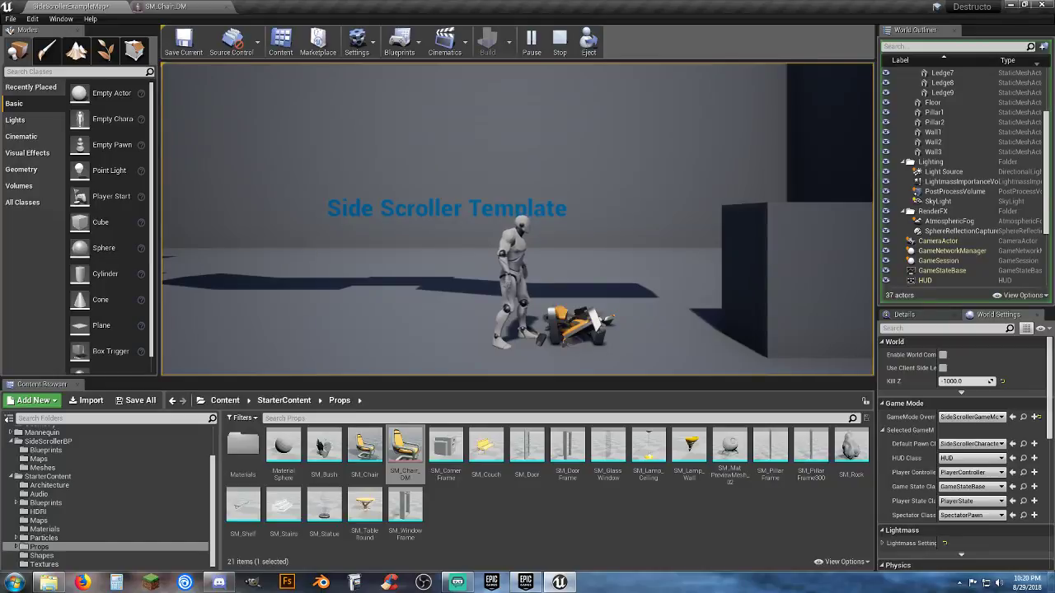
key(d)
key(a)
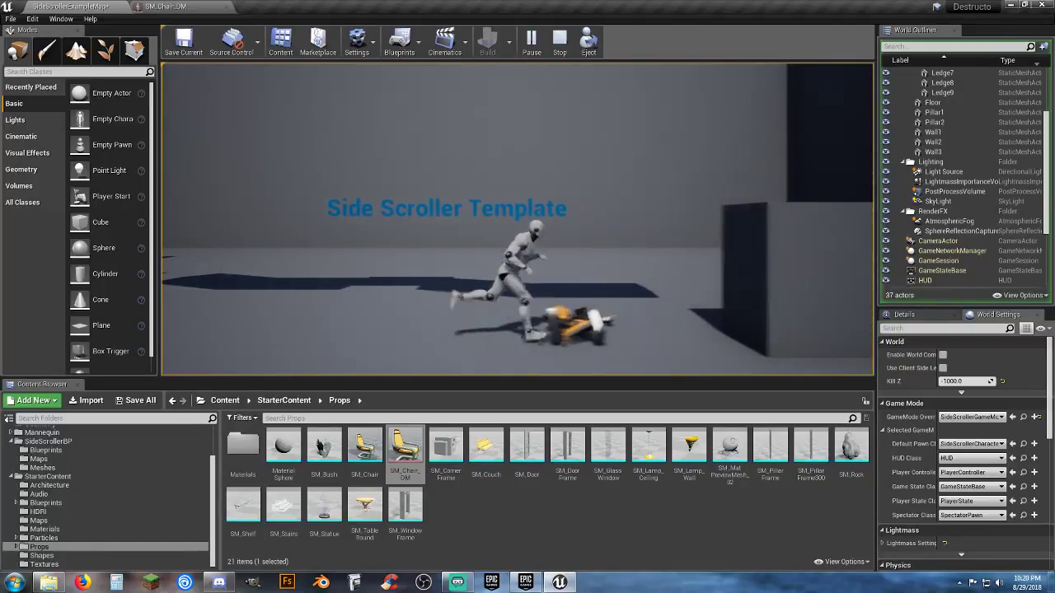
key(space)
key(d)
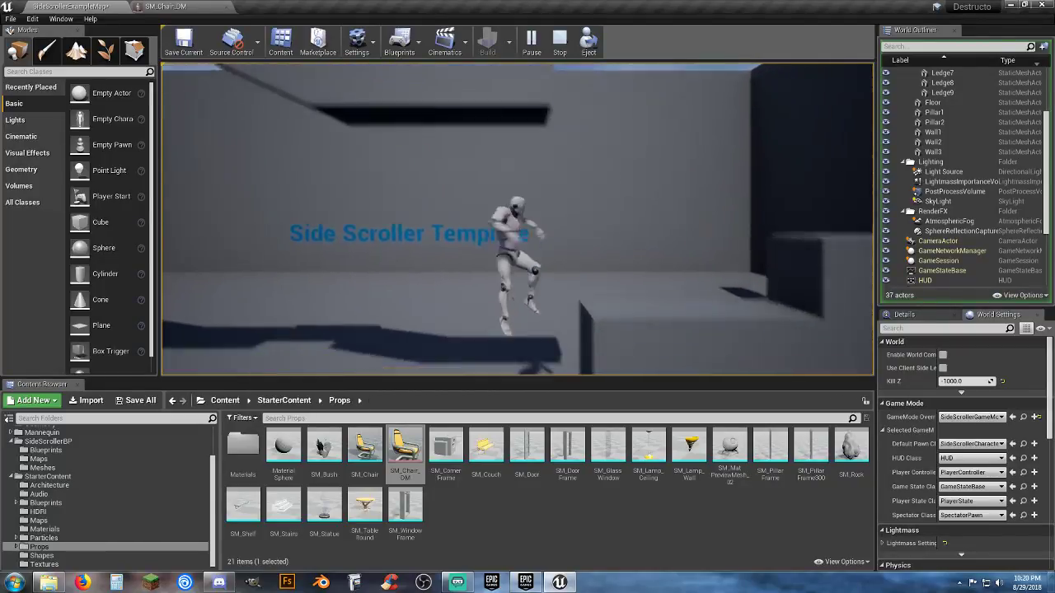
key(a)
key(a)
key(space)
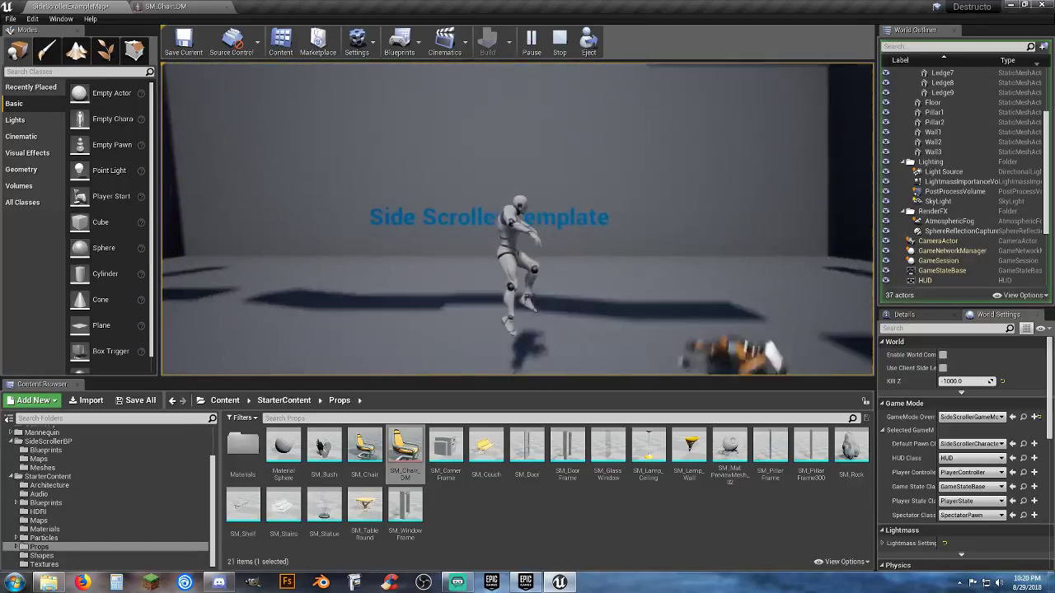
key(d)
key(space)
key(d)
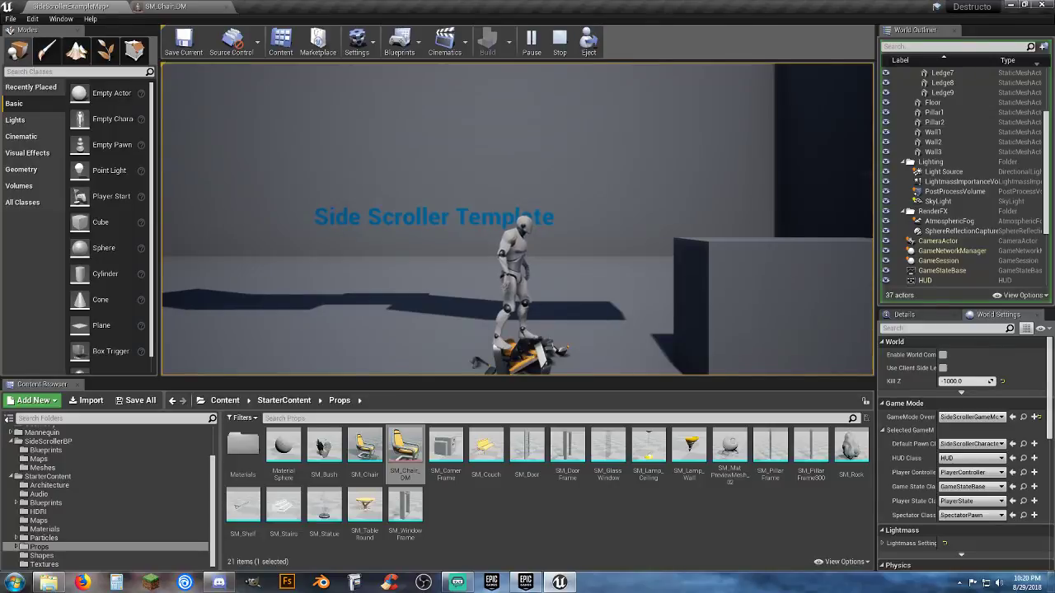
Run the character back and forth between the open floor and the broken chair pieces, and end the play session
key(a)
key(d)
key(d)
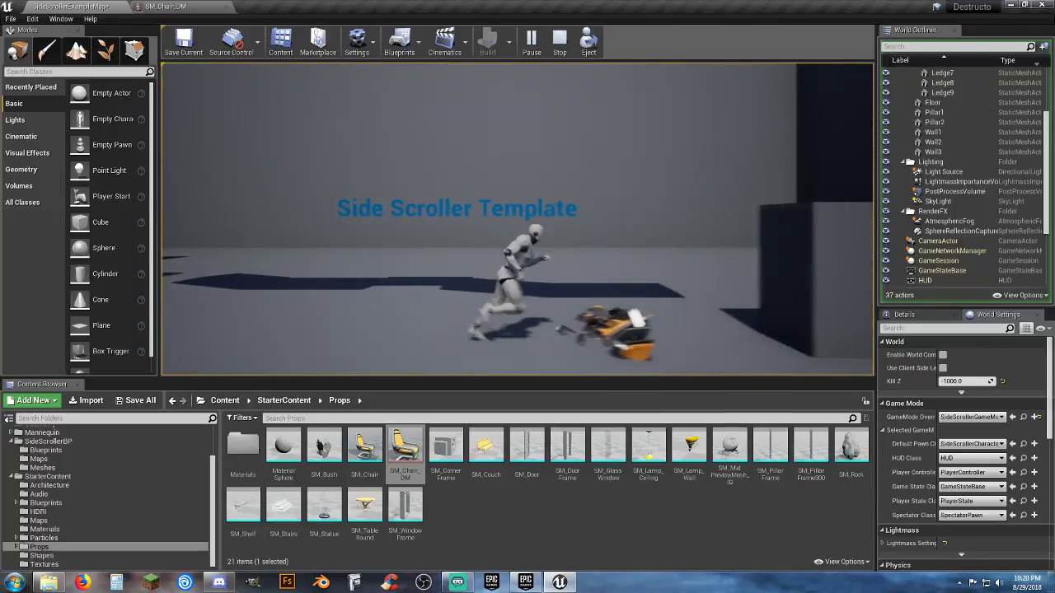
key(a)
key(d)
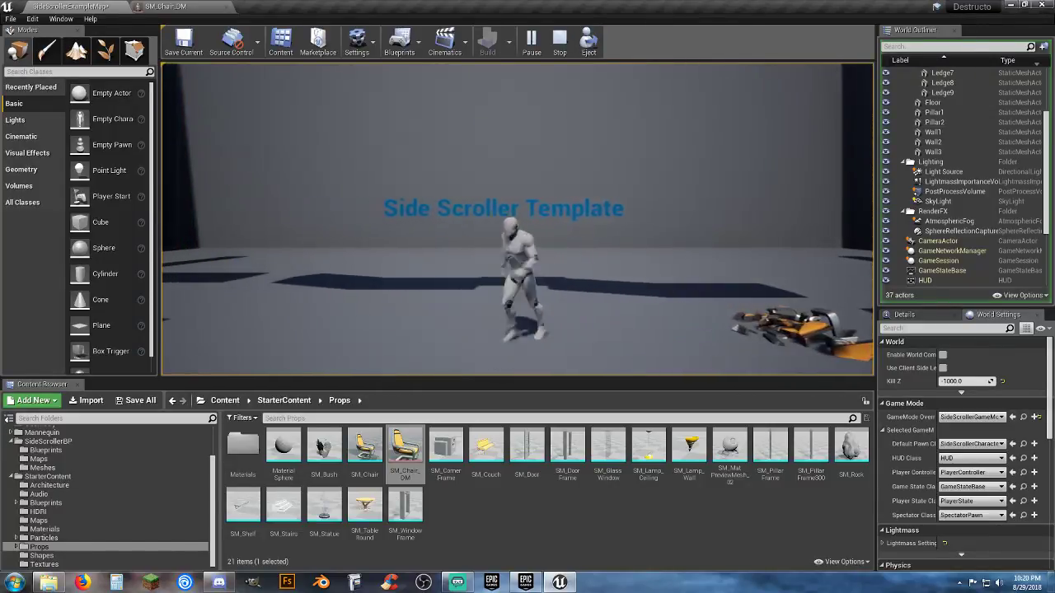
key(d)
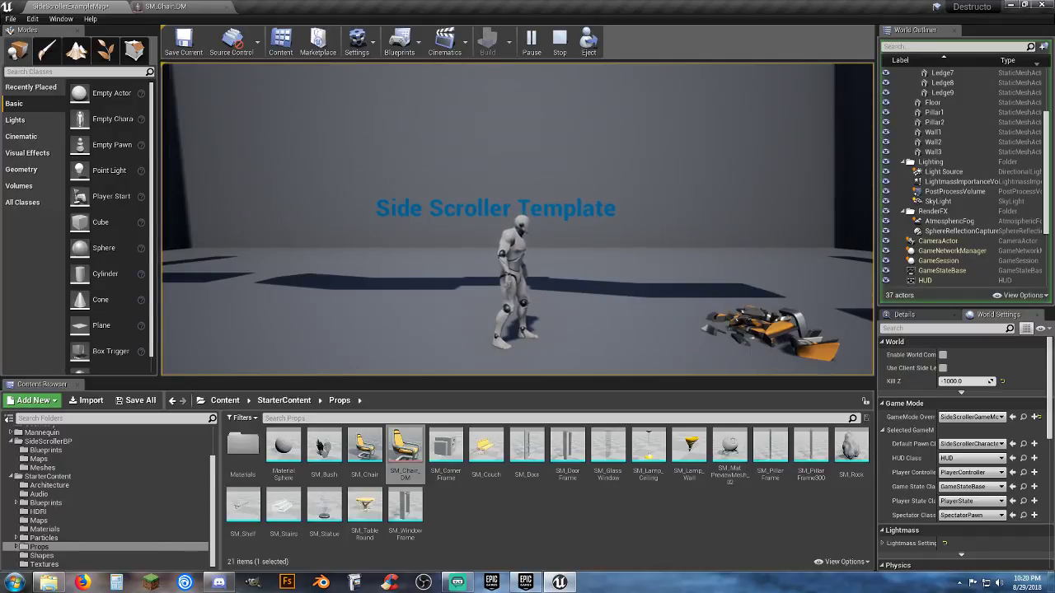
key(d)
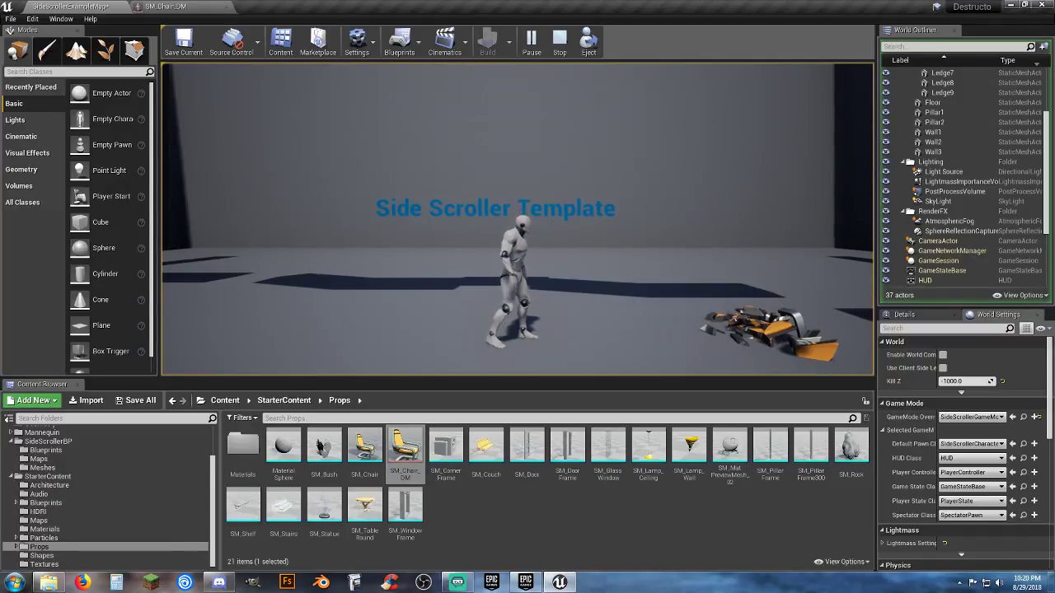
key(d)
key(a)
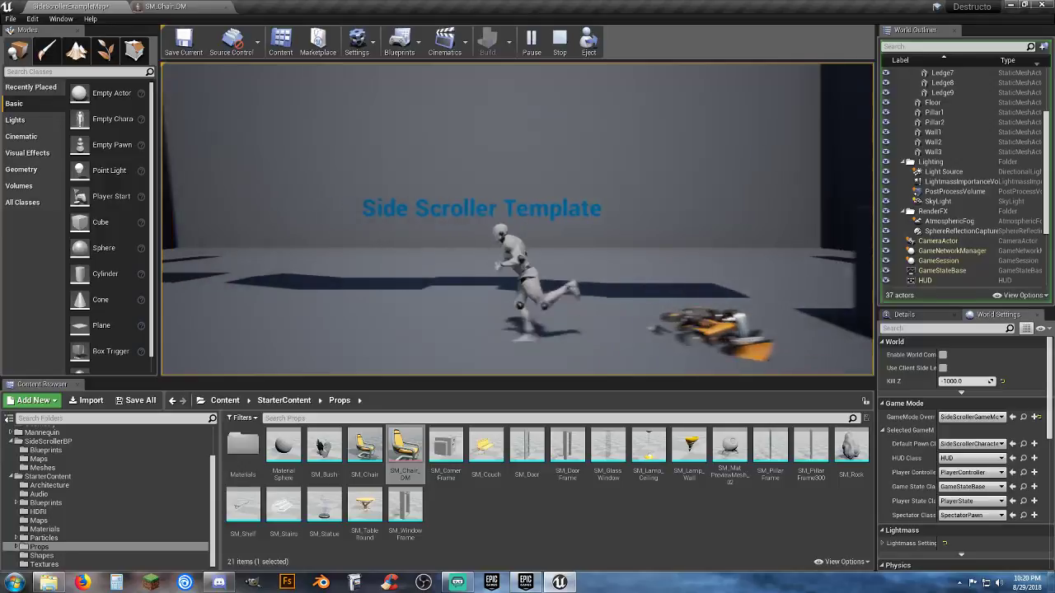
key(d)
key(d)
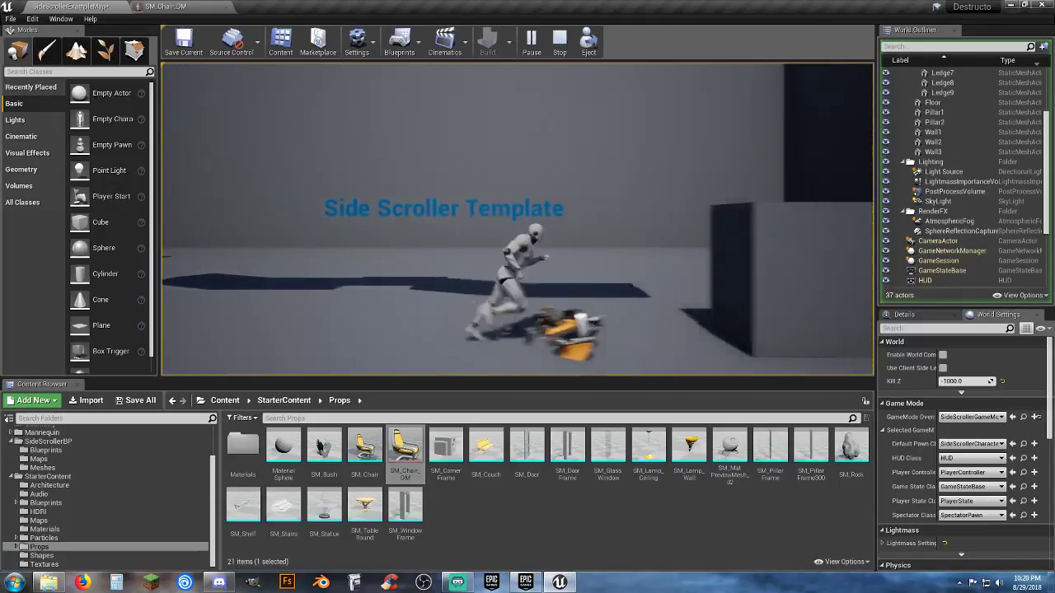
key(a)
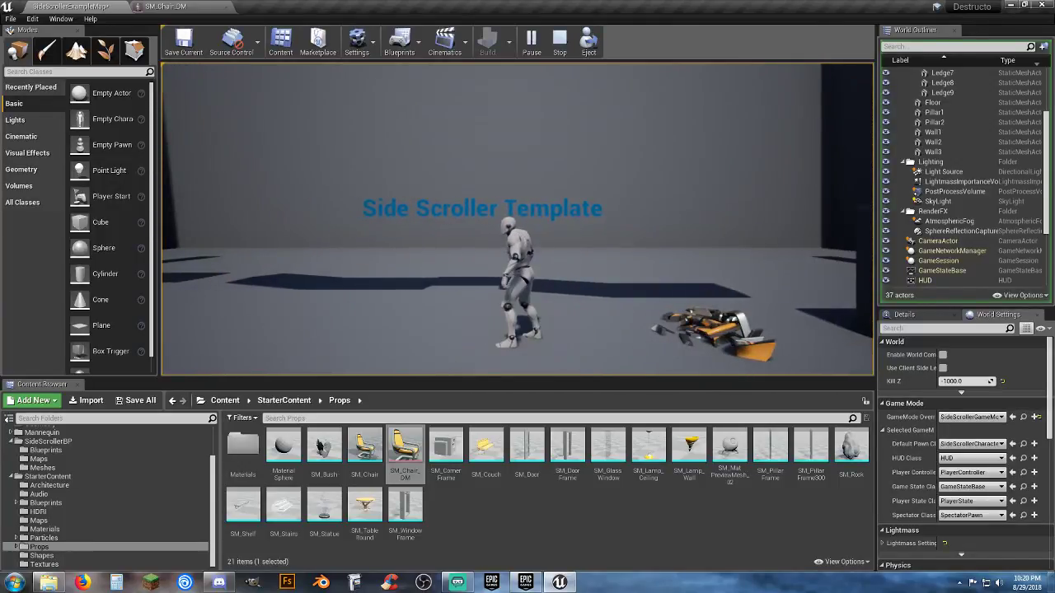
key(Escape)
Enable the Debris Timeout flag in the destructible settings of SM_Chair_DM
click(190, 8)
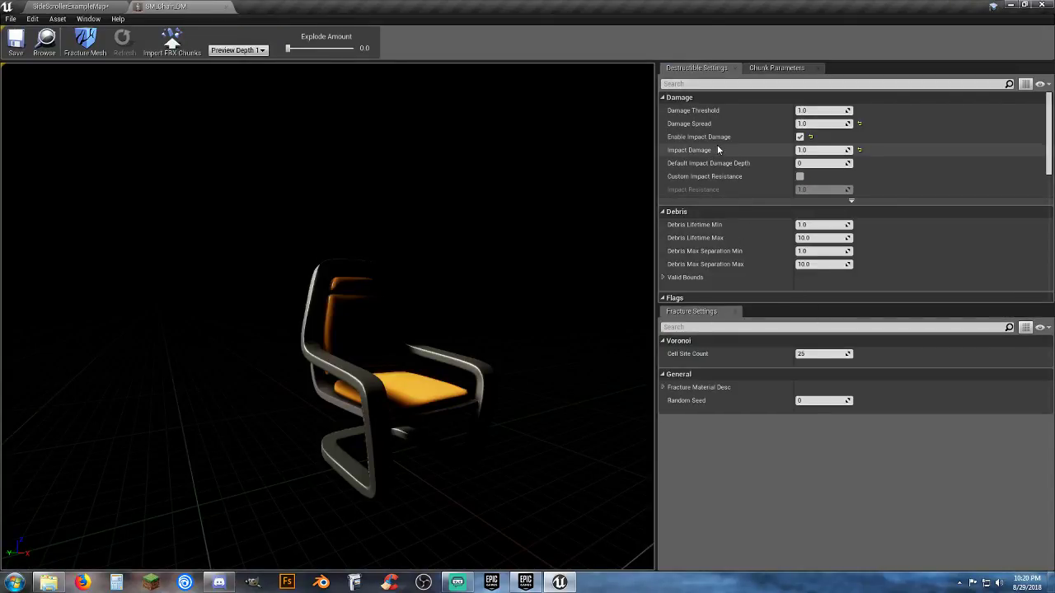
scroll(714, 141, down, 1)
scroll(714, 165, down, 5)
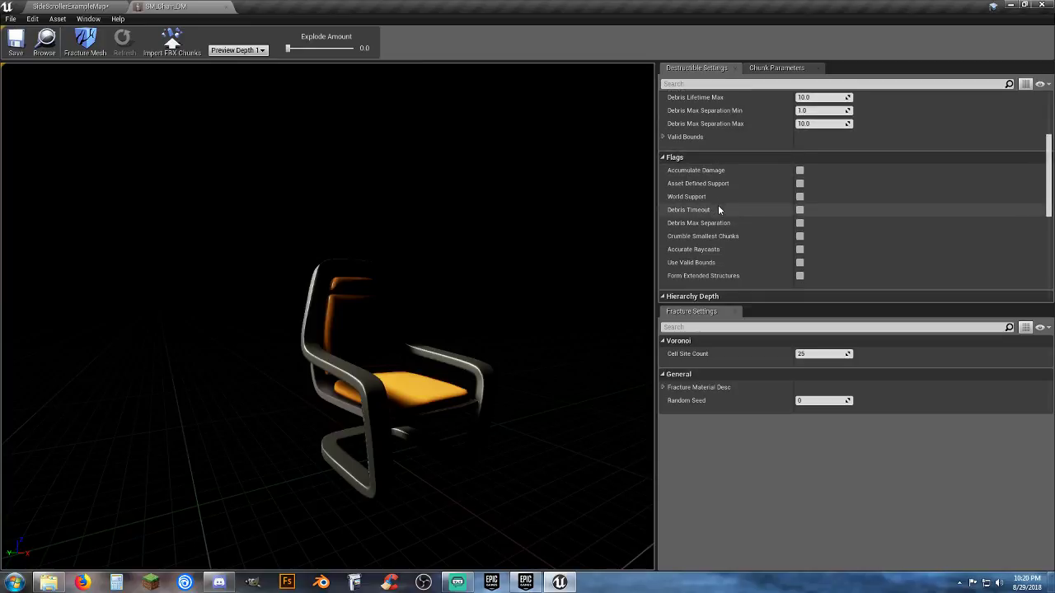
click(800, 210)
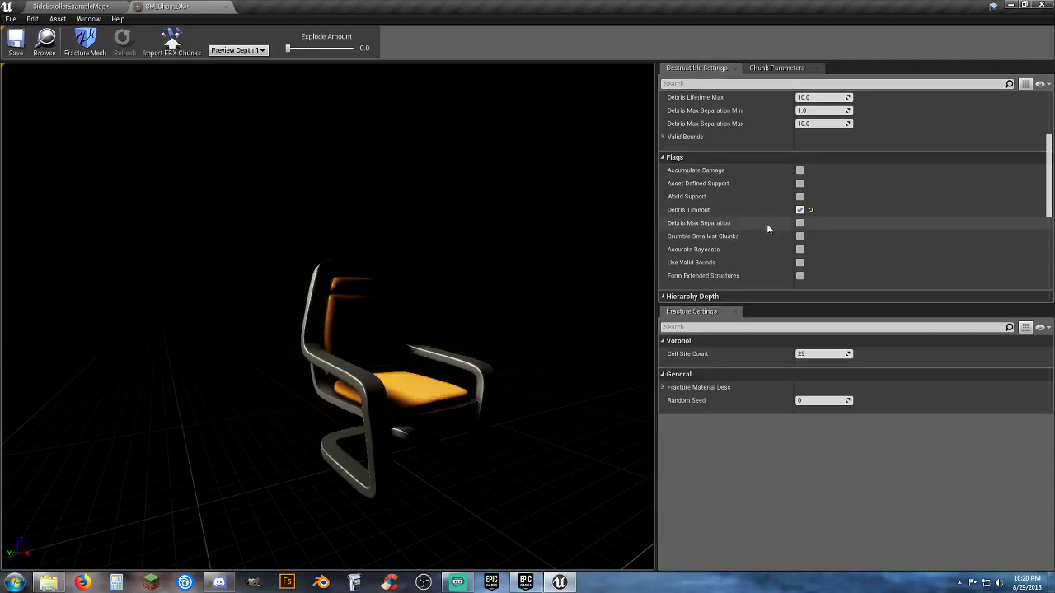
Set the chair's fracture Random Seed to 10, fracture the mesh again with an explode preview, and close its editor
click(823, 400)
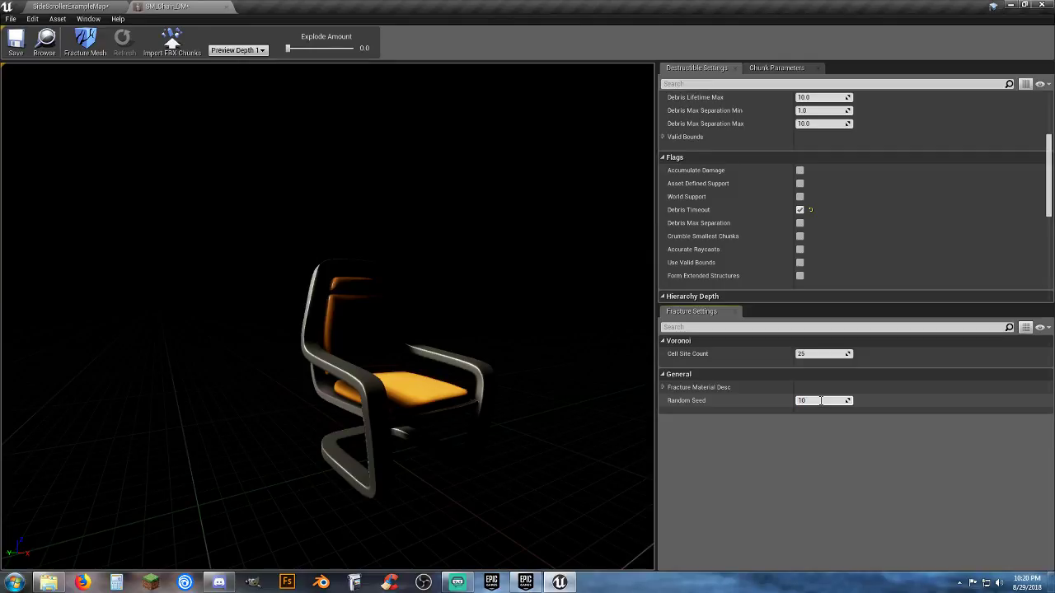
text(10)
key(Return)
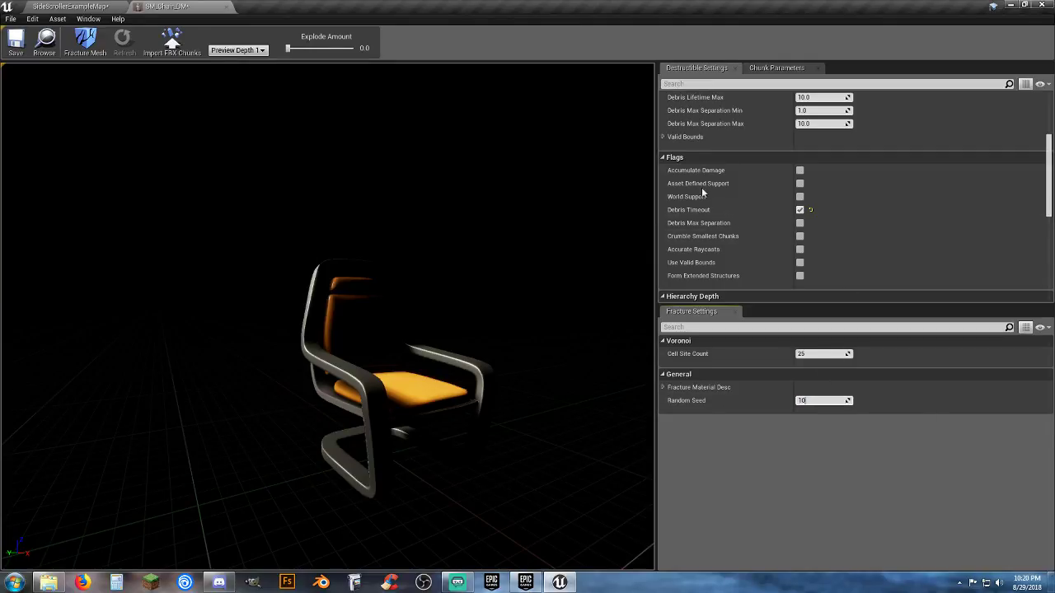
click(83, 41)
drag(291, 50, 257, 77)
click(227, 7)
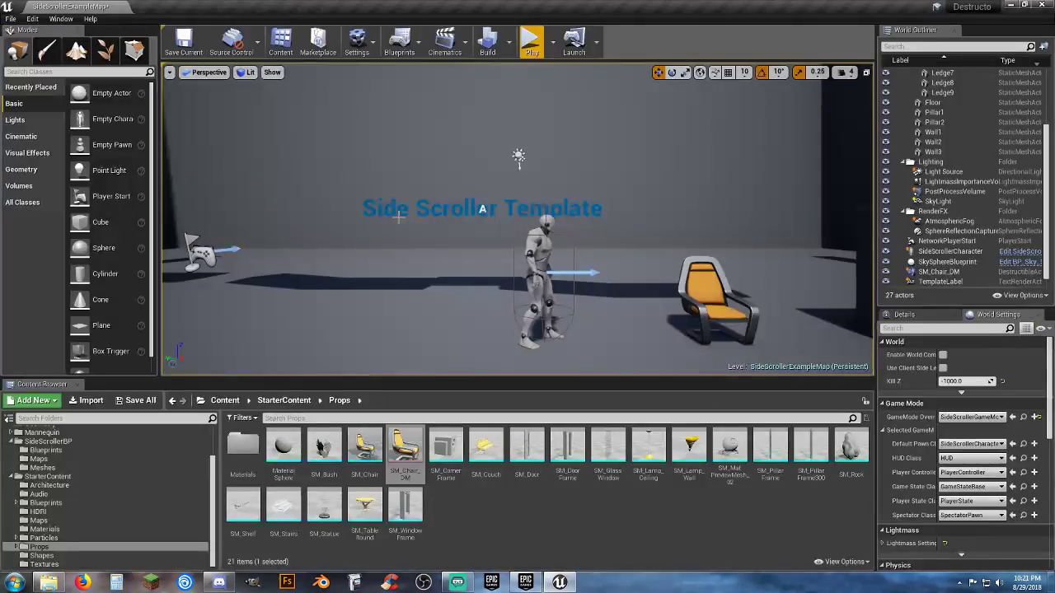
Play the level and test the refractured chair by running the character through it and jumping past it
click(534, 50)
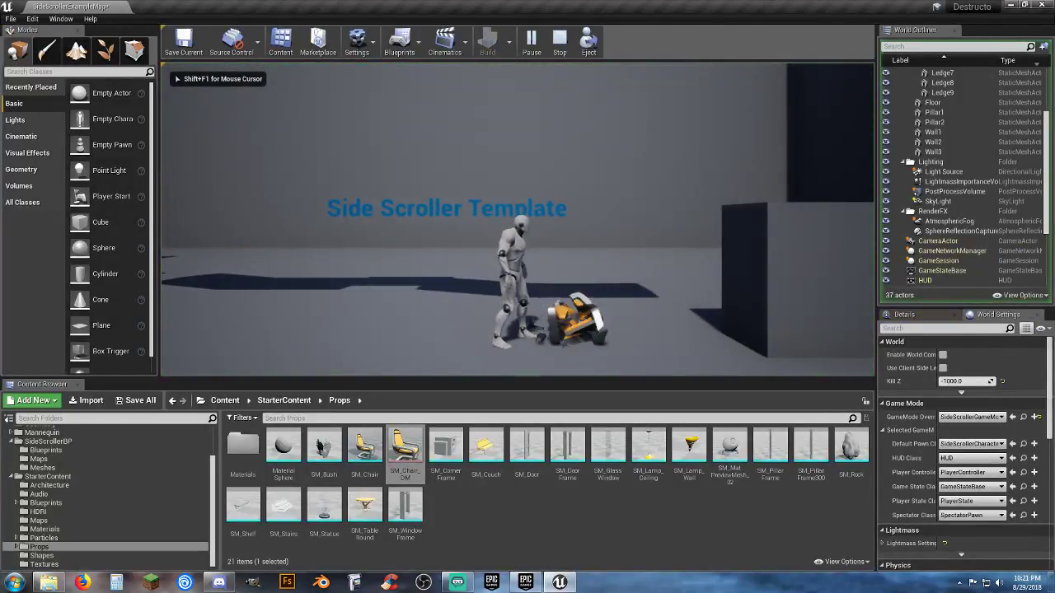
key(a)
key(d)
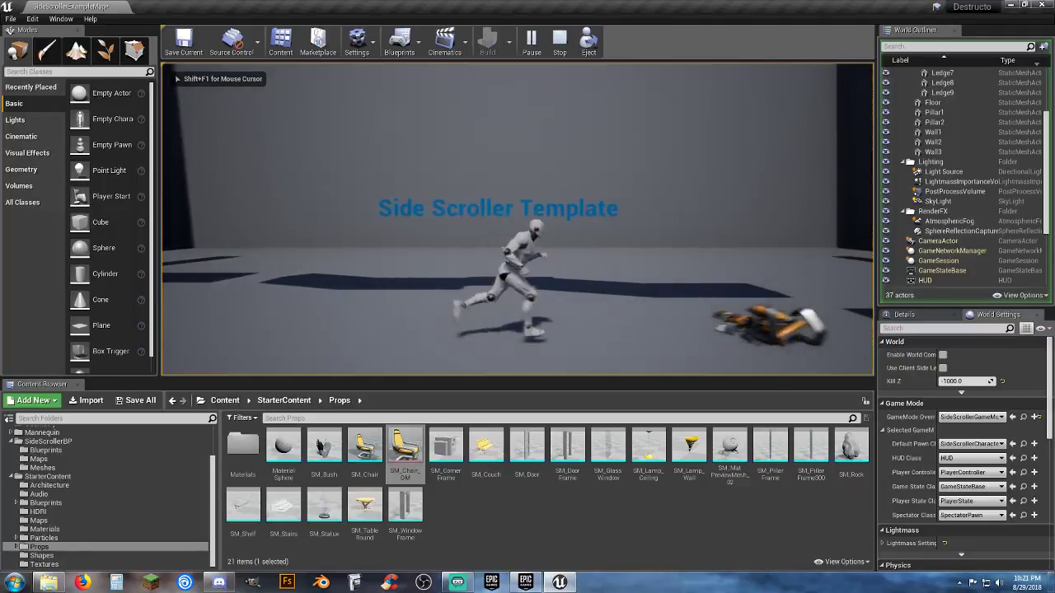
key(space)
key(a)
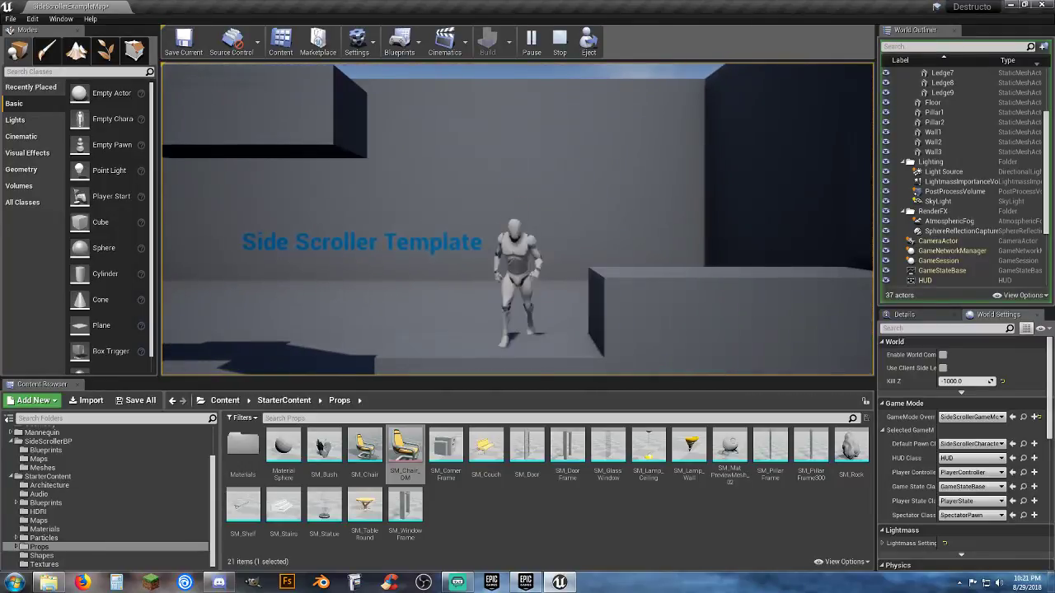
Jump the character up over the blocks and onto the destructible wall platform to break it, and return to the floor
key(d)
key(space)
key(a)
key(space)
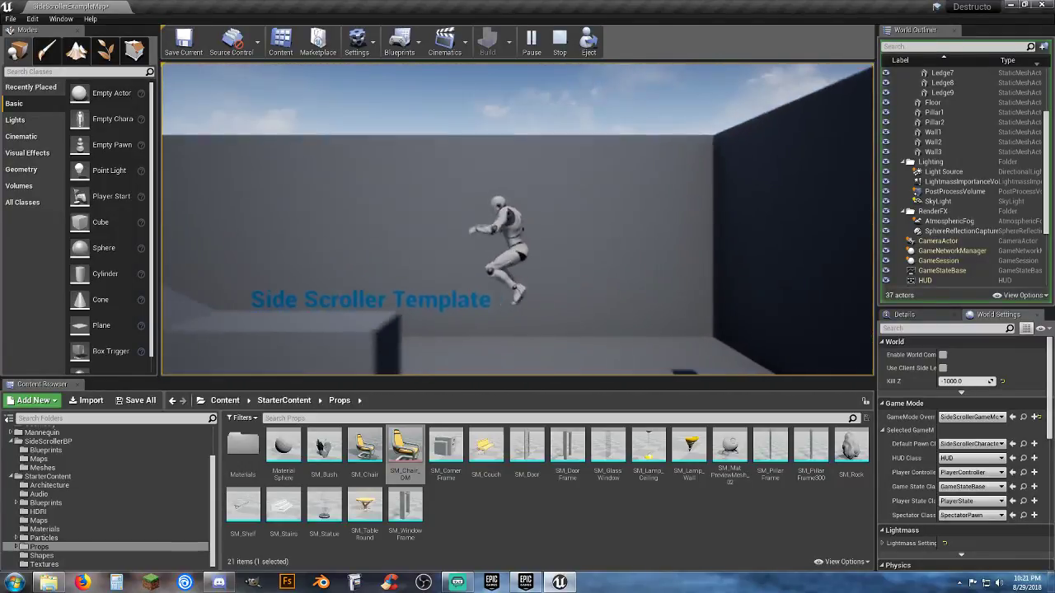
key(a)
key(space)
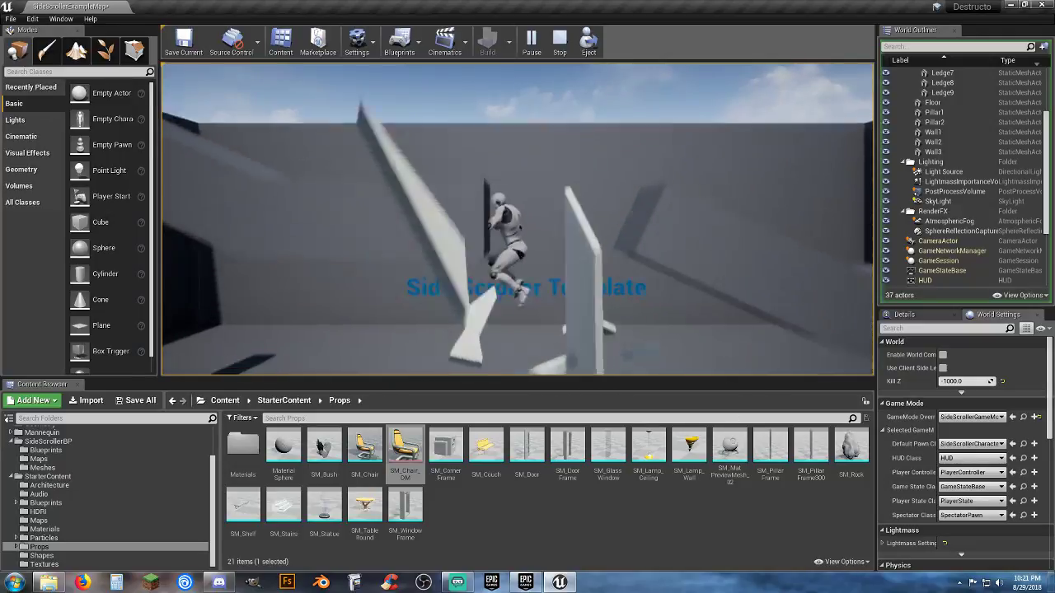
key(d)
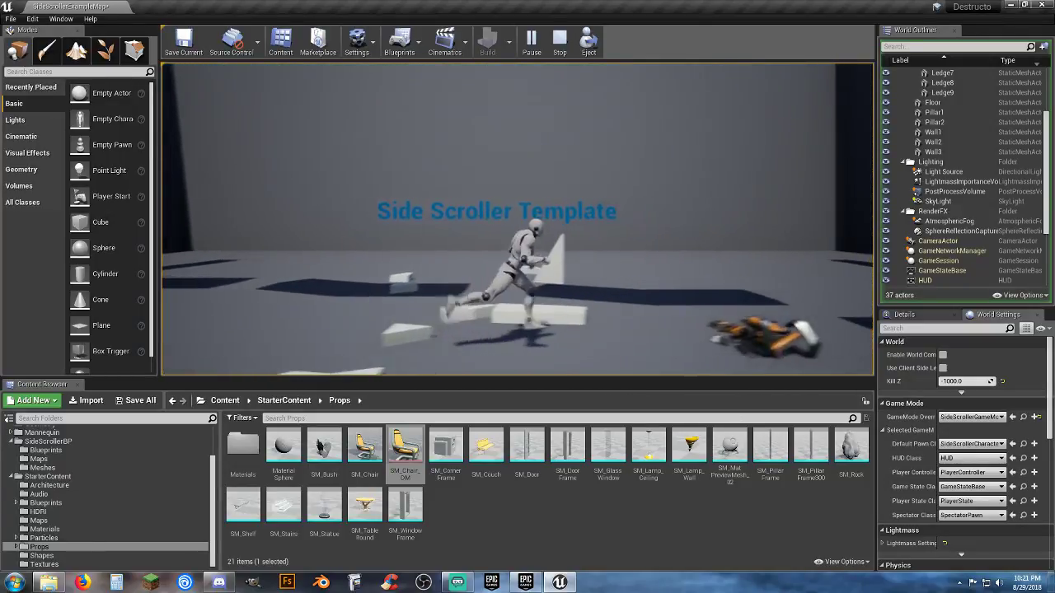
Run the character up to the broken chair and back to inspect its debris, and end the play session
key(d)
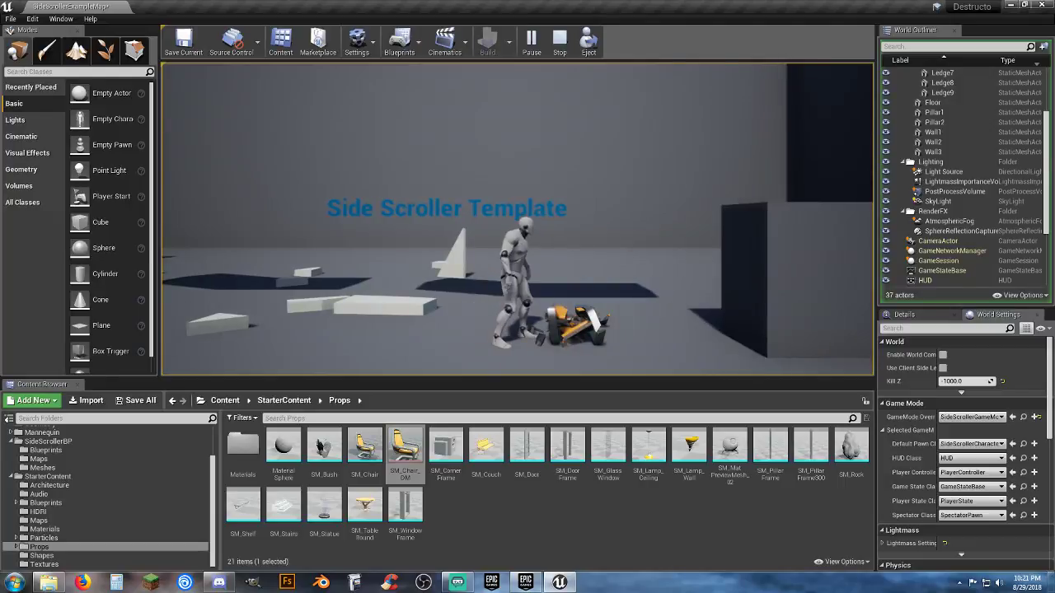
key(a)
key(d)
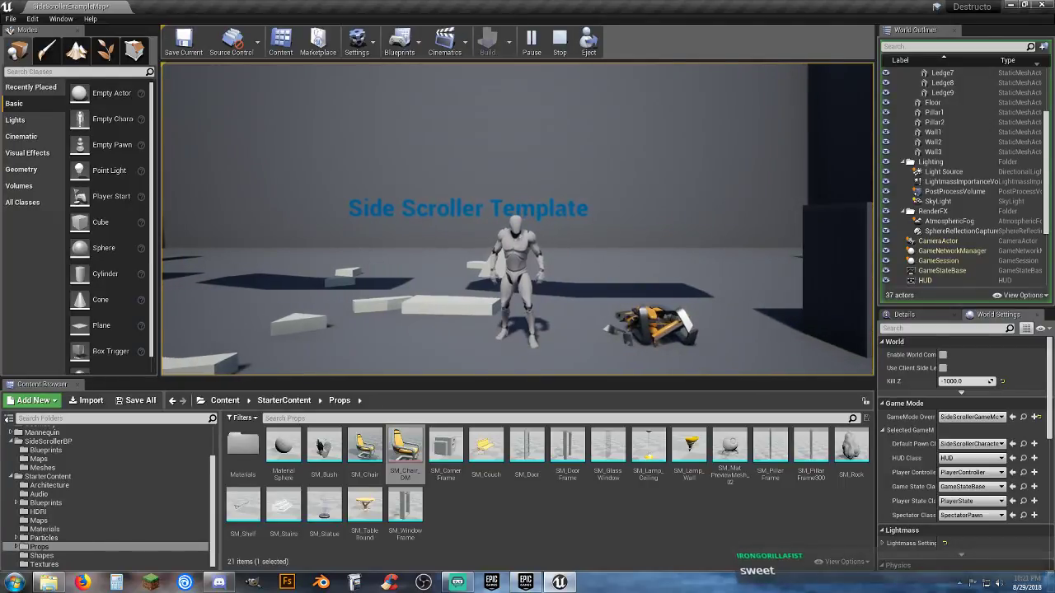
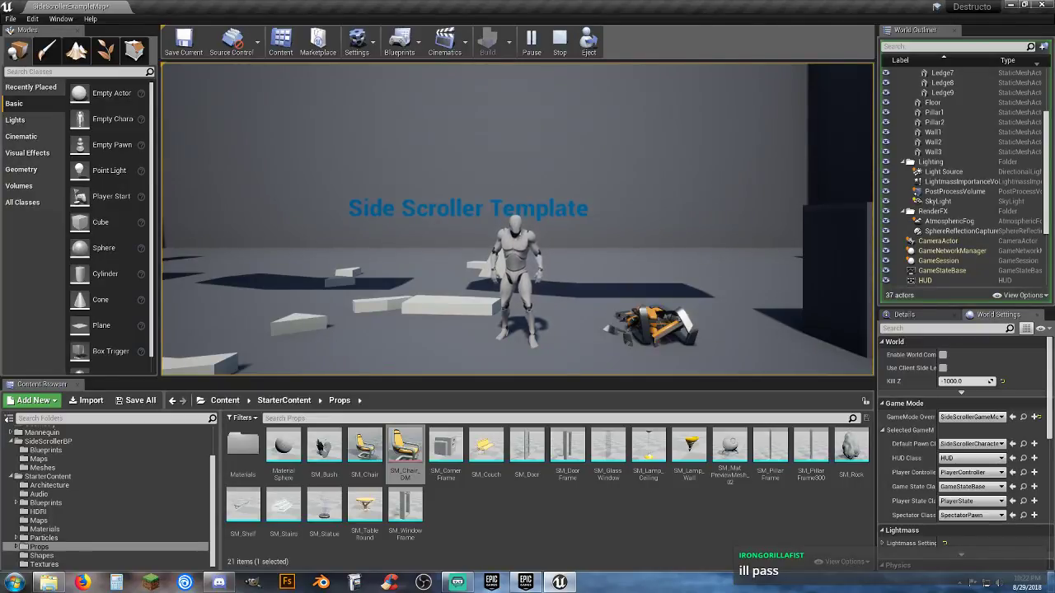
key(Escape)
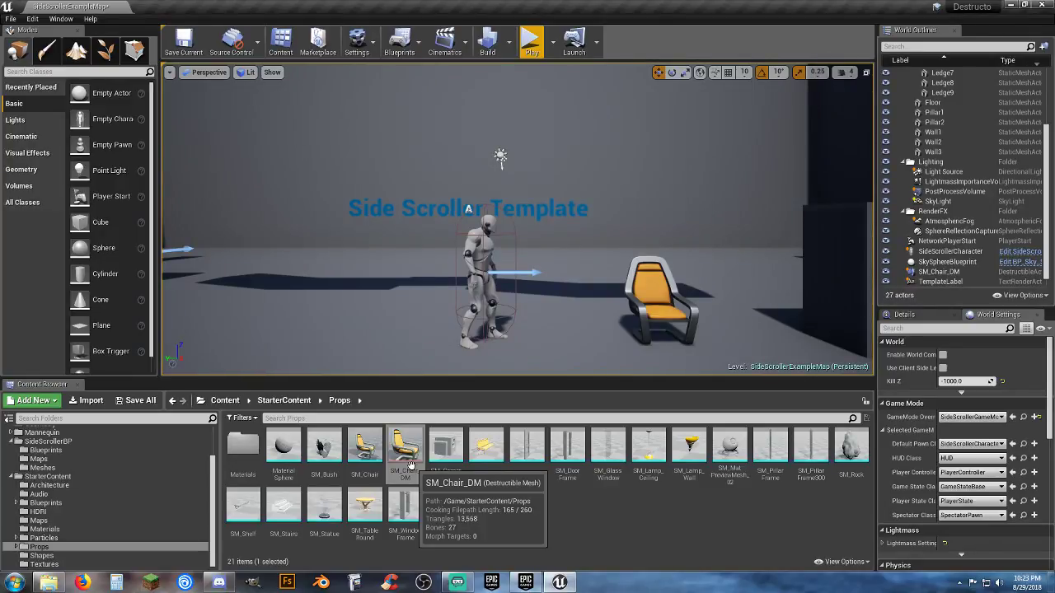
Search the project's plugins for "apex" to check that Apex Destruction is enabled, and close the plugin browser
click(518, 517)
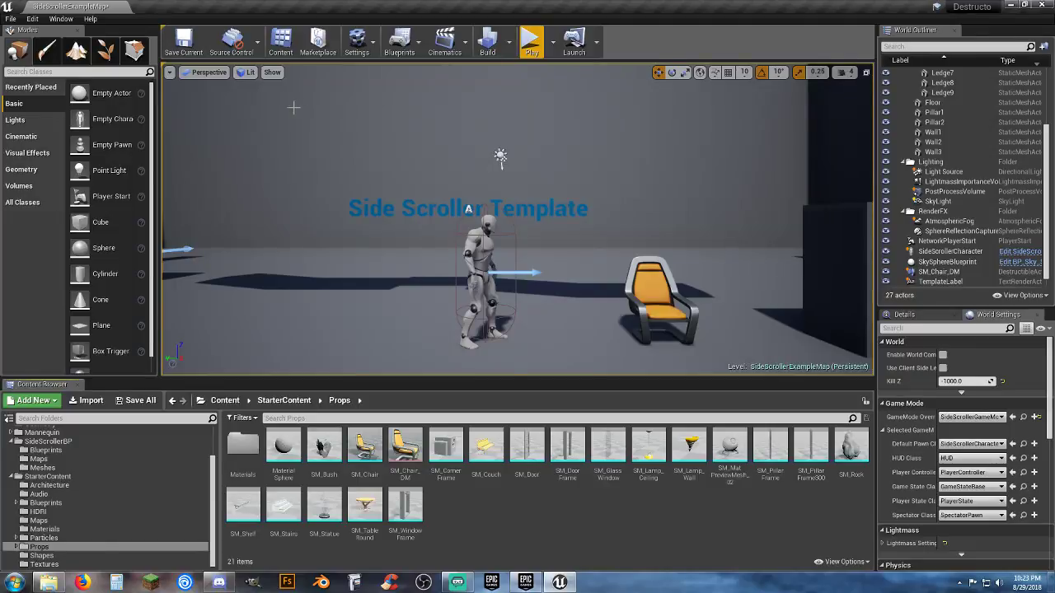
click(38, 19)
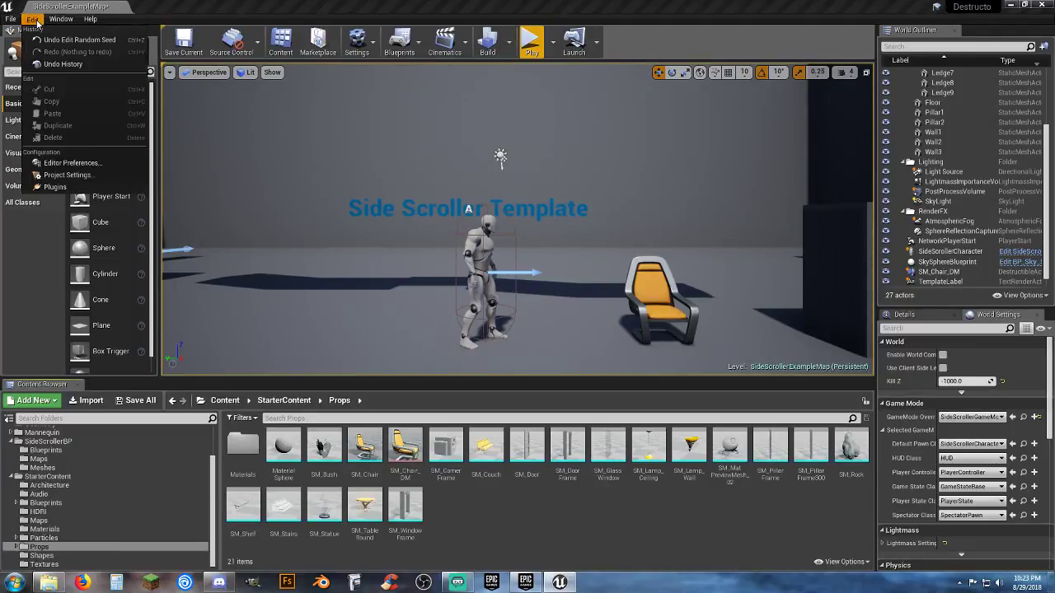
click(54, 187)
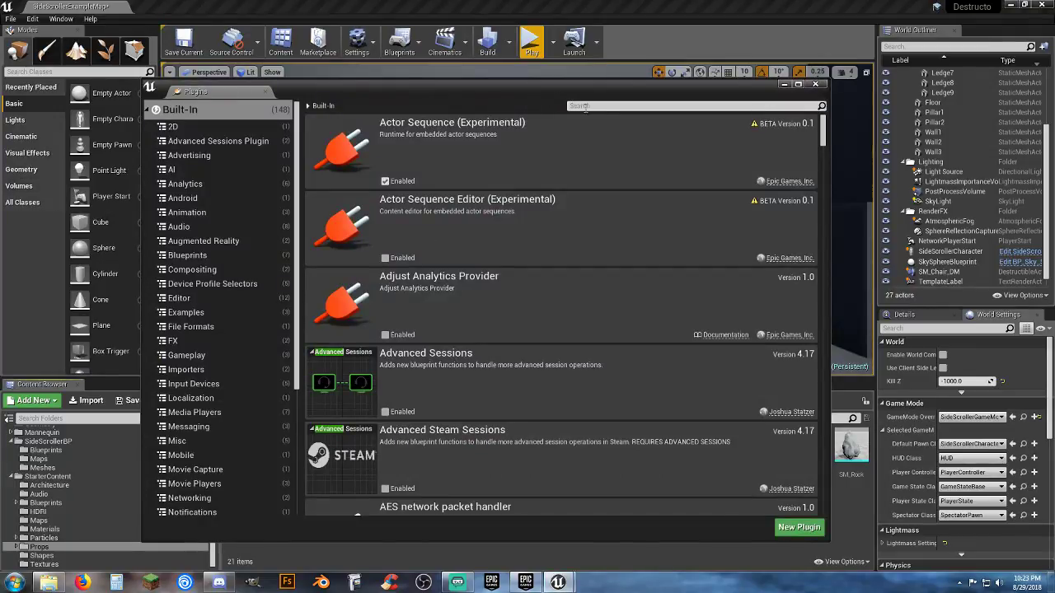
click(587, 107)
text(apex)
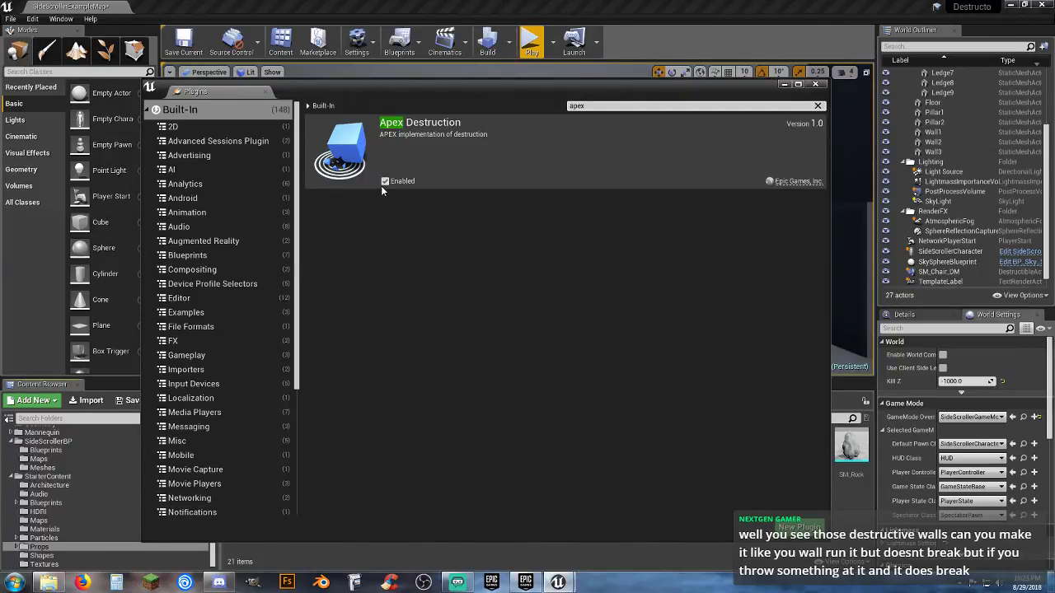
click(816, 84)
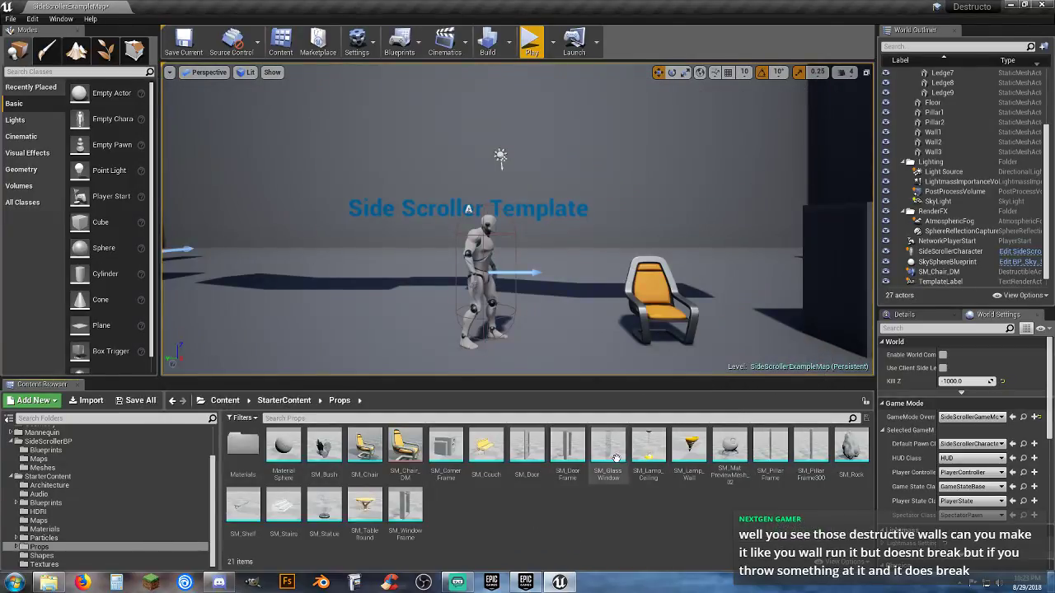
right_drag(662, 322, 659, 322)
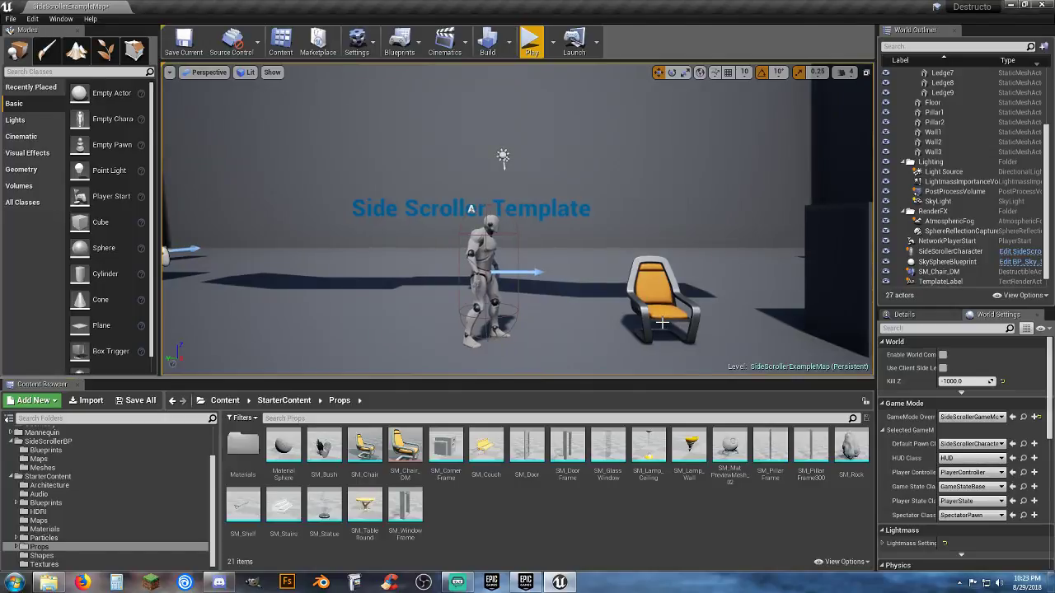
click(656, 309)
right_click(658, 312)
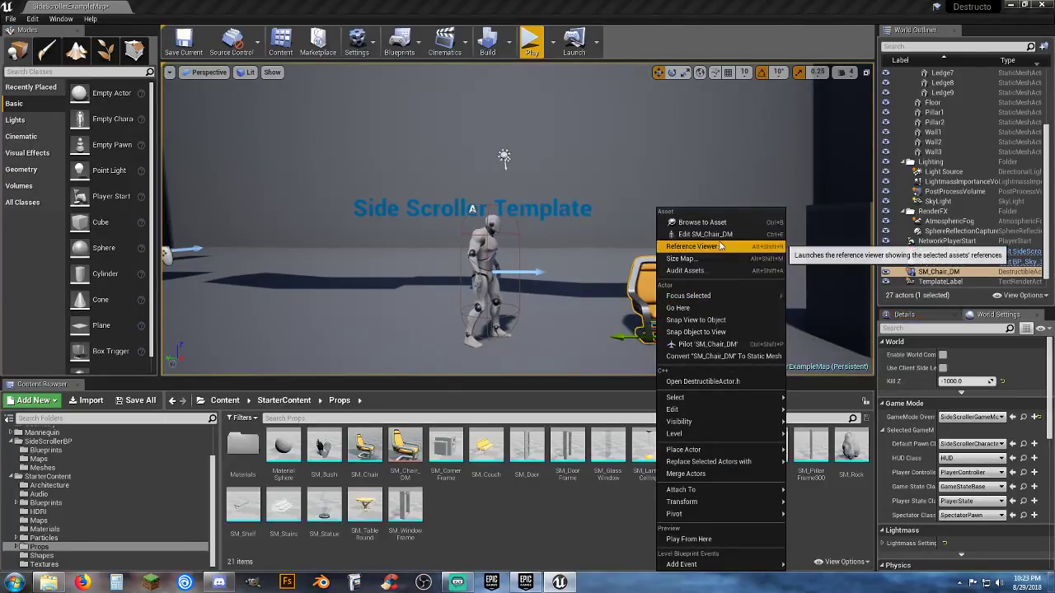
click(575, 509)
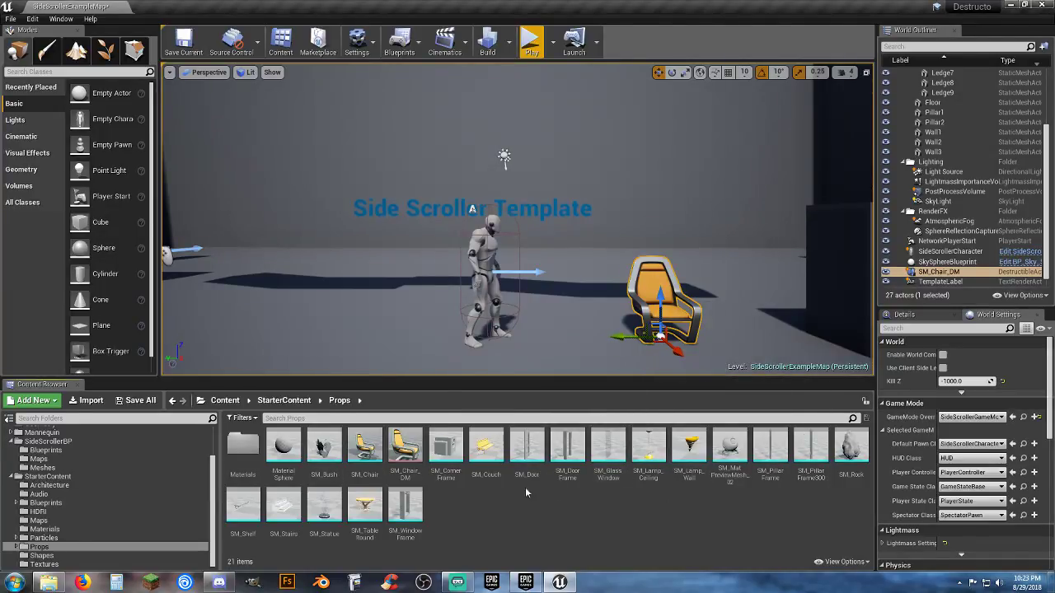
Create a destructible mesh from the SM_Couch static mesh and dock its editor beside the level
click(477, 478)
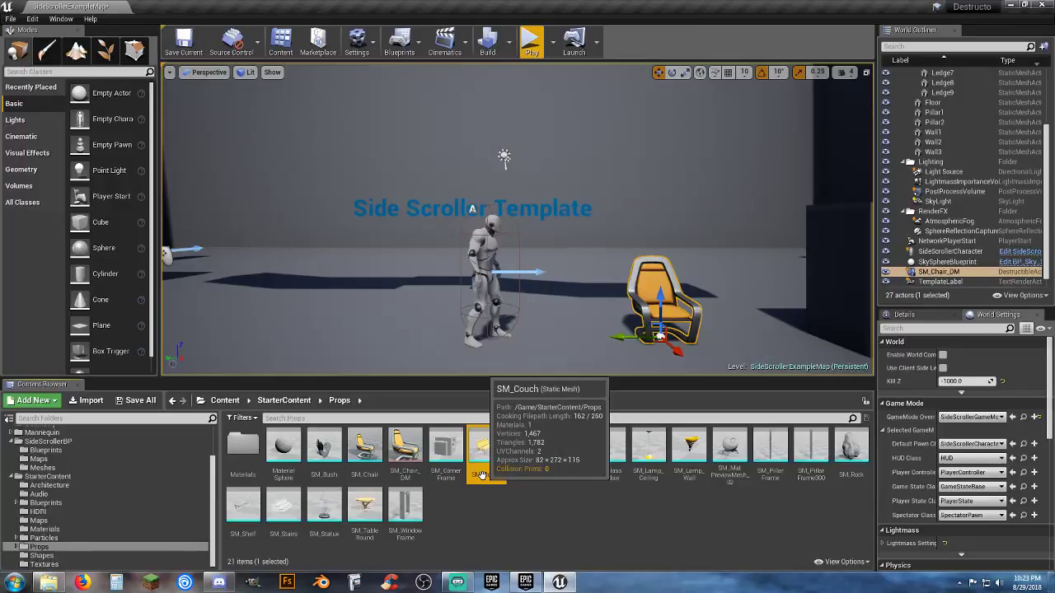
right_click(483, 476)
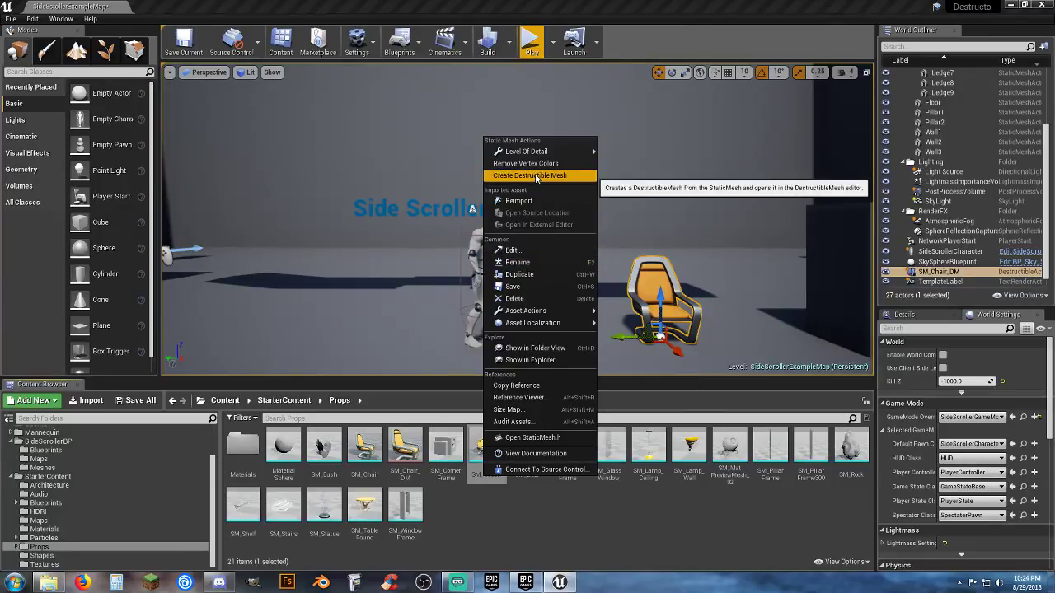
click(561, 177)
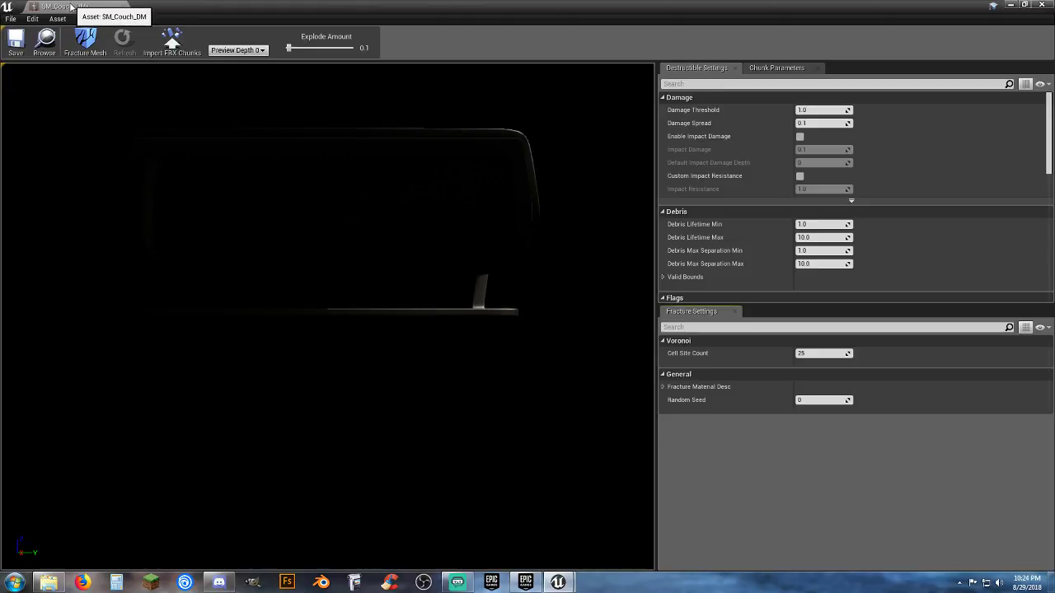
drag(71, 5, 160, 7)
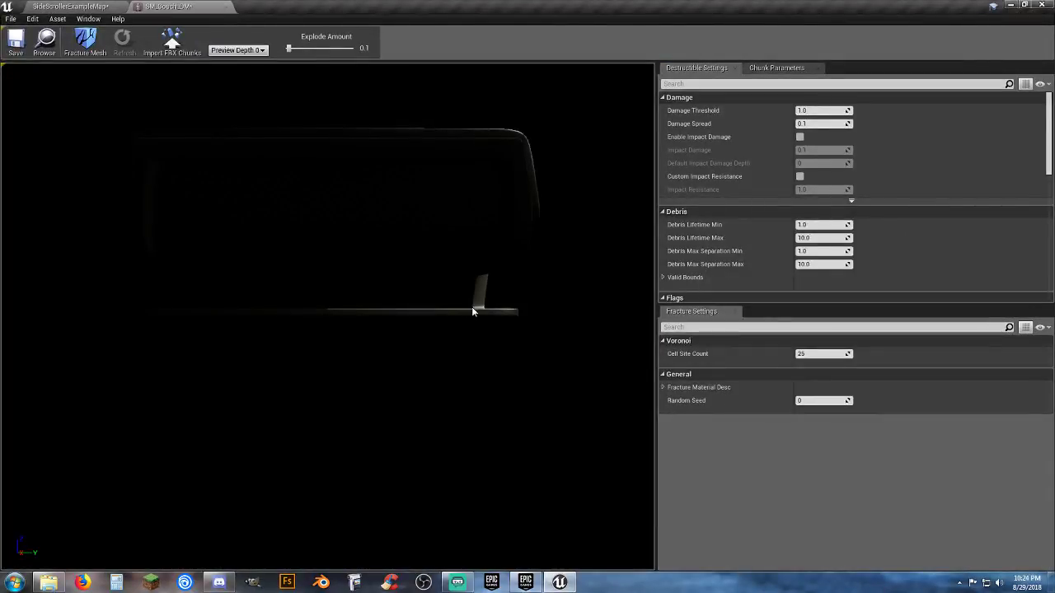
Set the couch's damage spread to 1.0 and enable impact damage
right_drag(509, 305, 259, 330)
key(w)
key(d)
key(w)
key(s)
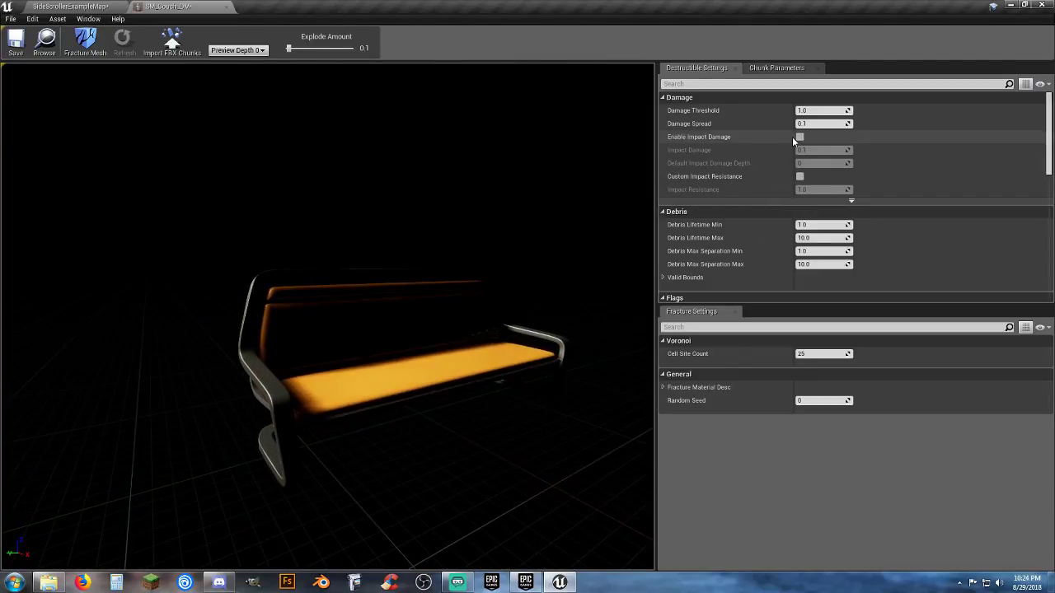
click(812, 124)
text(1)
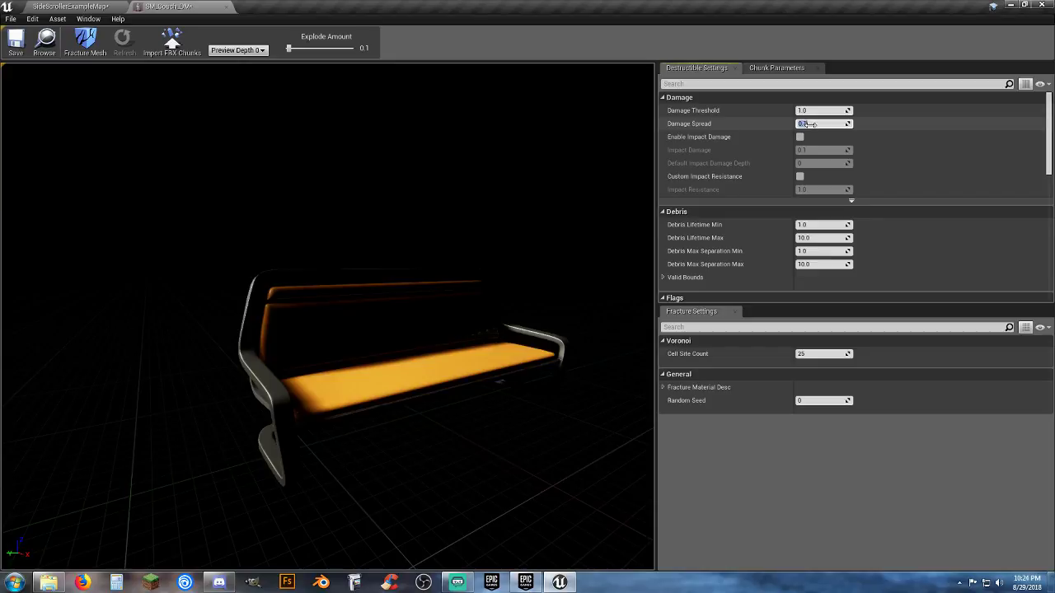
click(798, 137)
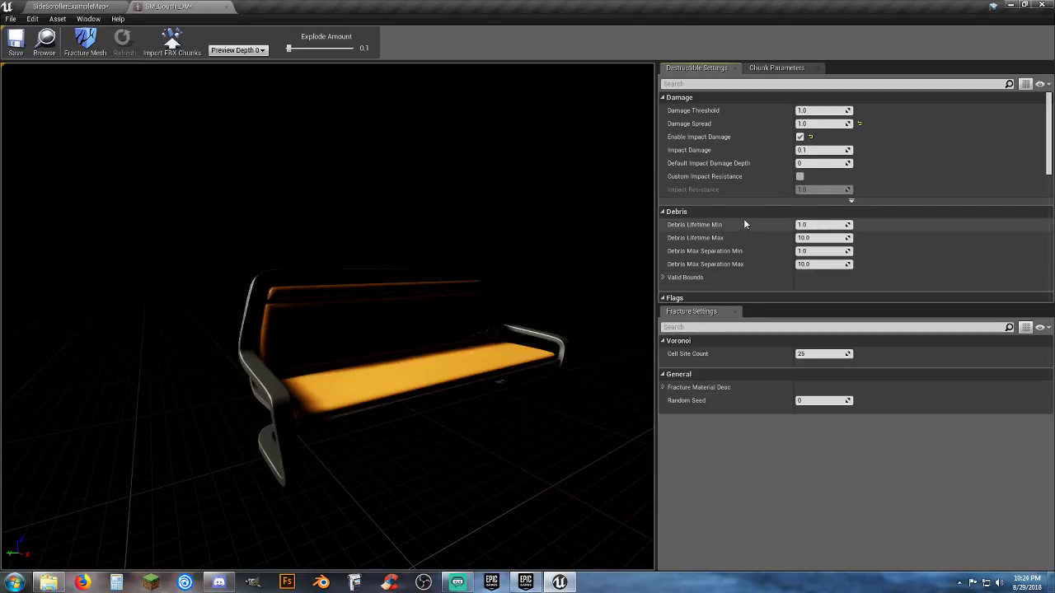
Enable the Accumulate Damage flag for the destructible couch
scroll(765, 211, down, 3)
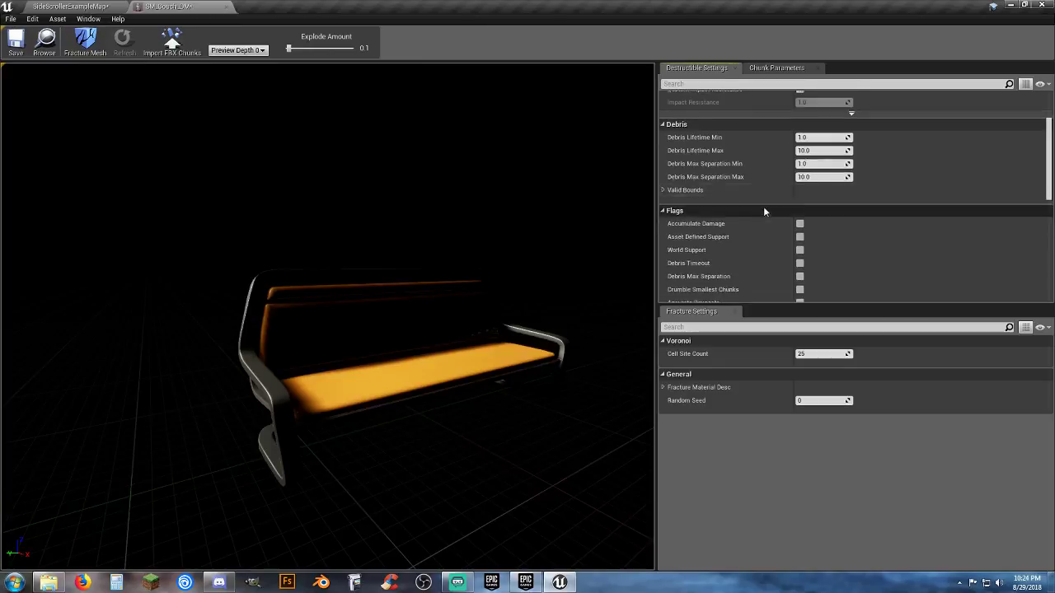
scroll(763, 212, down, 1)
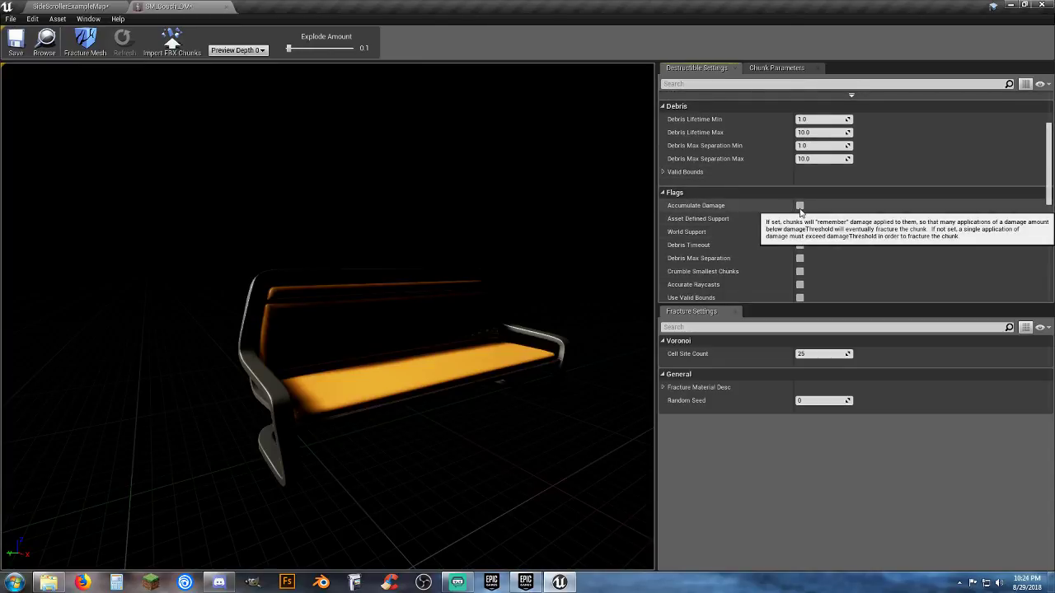
click(799, 206)
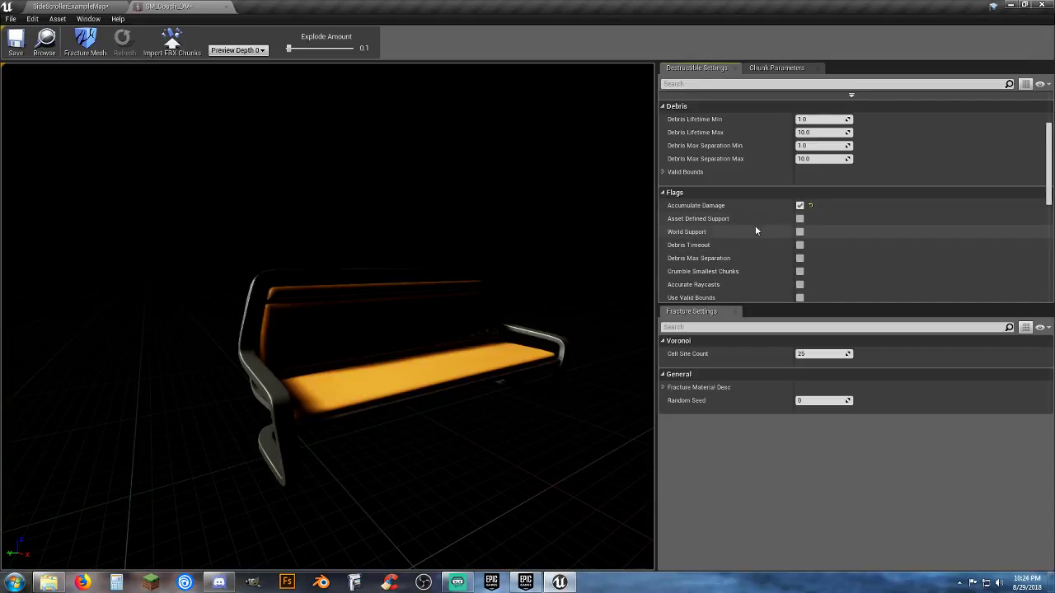
Look through the couch's remaining destructible settings, from damage and debris to flags, hierarchy depth, effects and import settings
scroll(764, 231, down, 5)
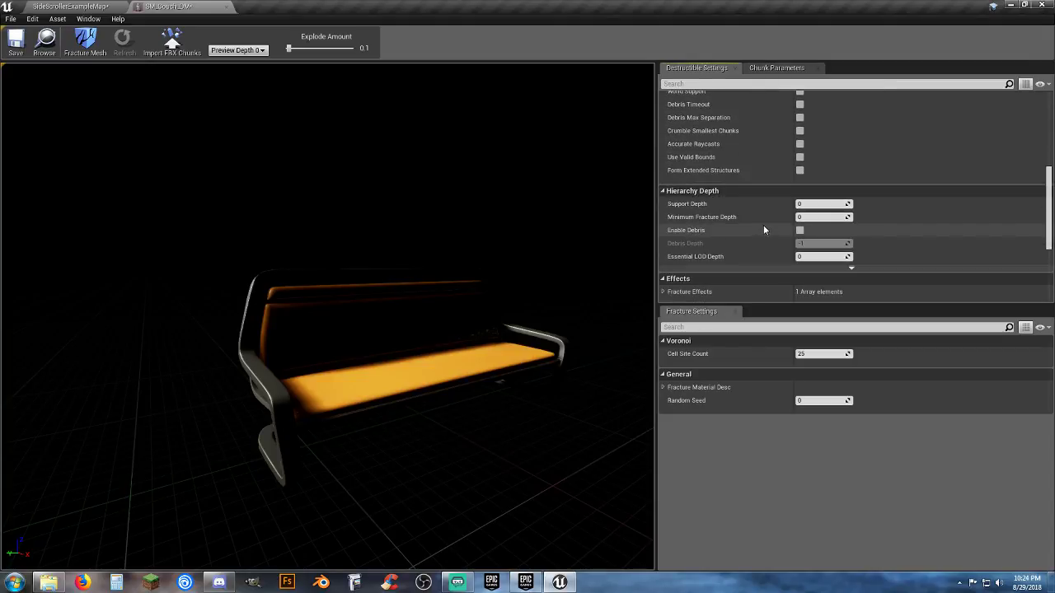
scroll(763, 224, down, 5)
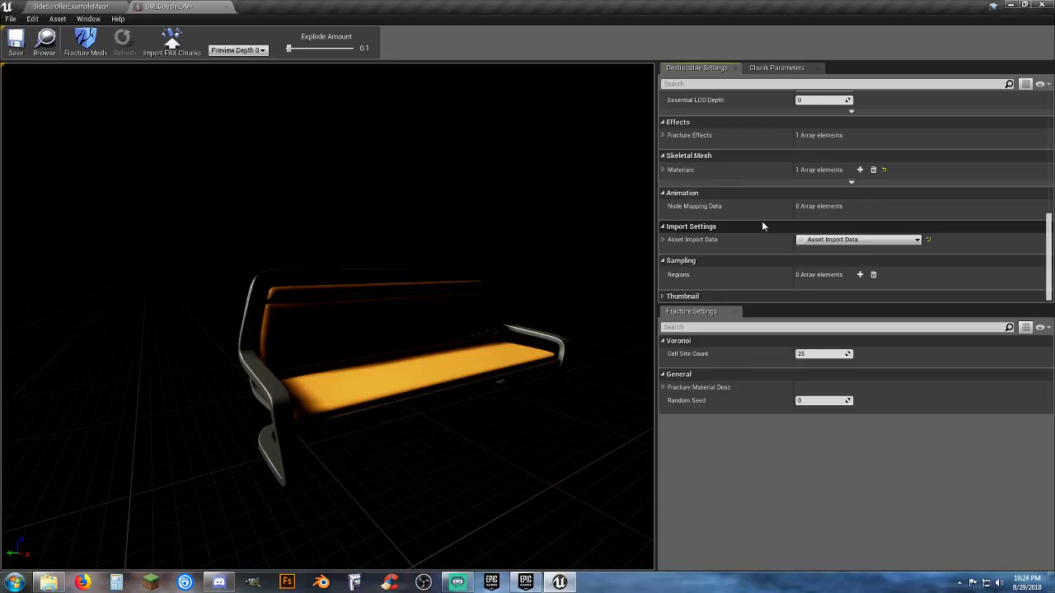
scroll(762, 224, up, 5)
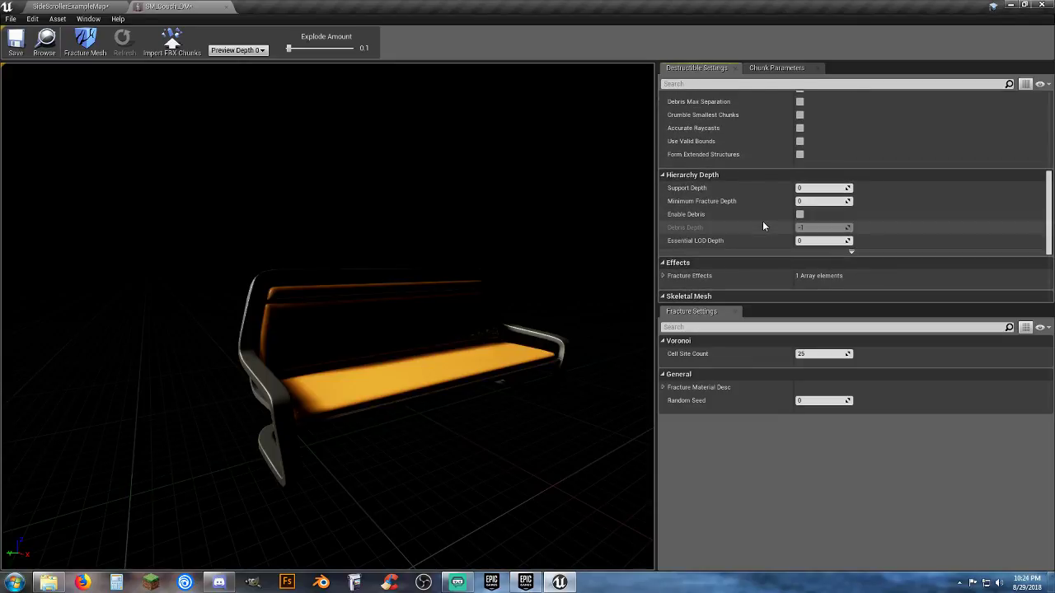
scroll(763, 224, up, 2)
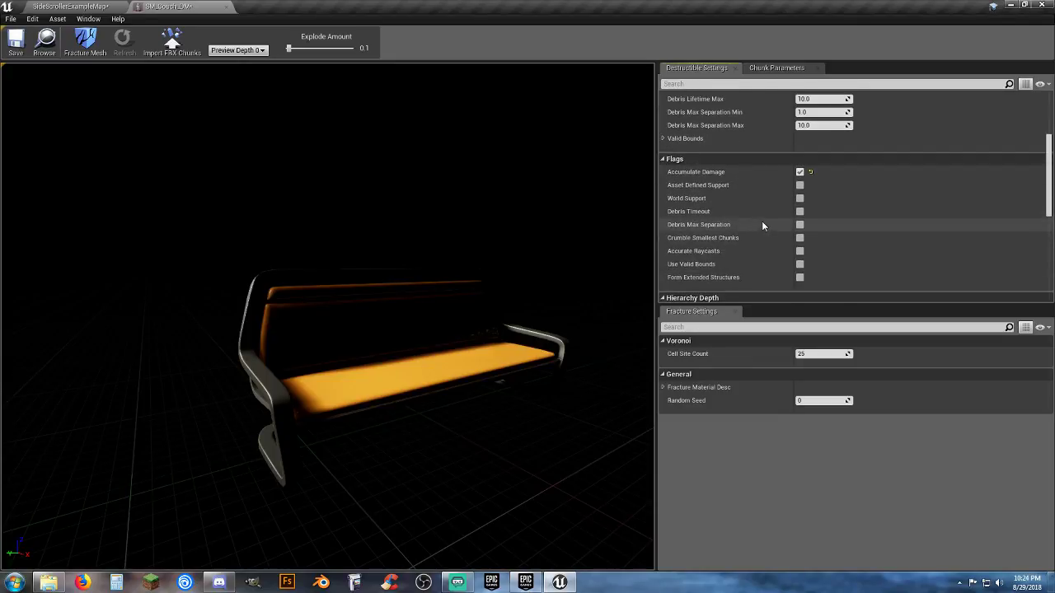
scroll(762, 224, up, 5)
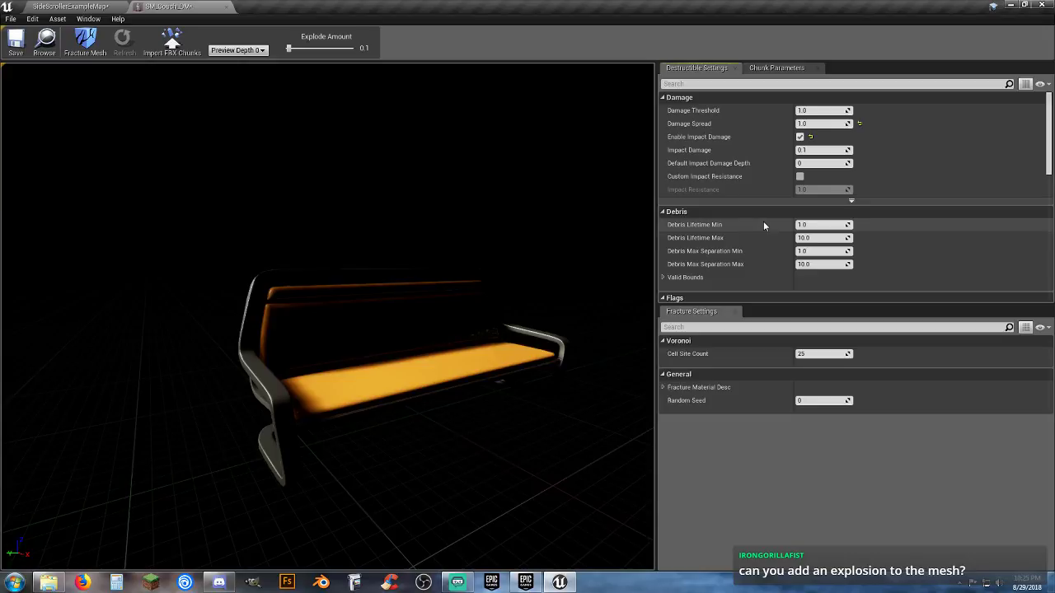
scroll(761, 221, down, 3)
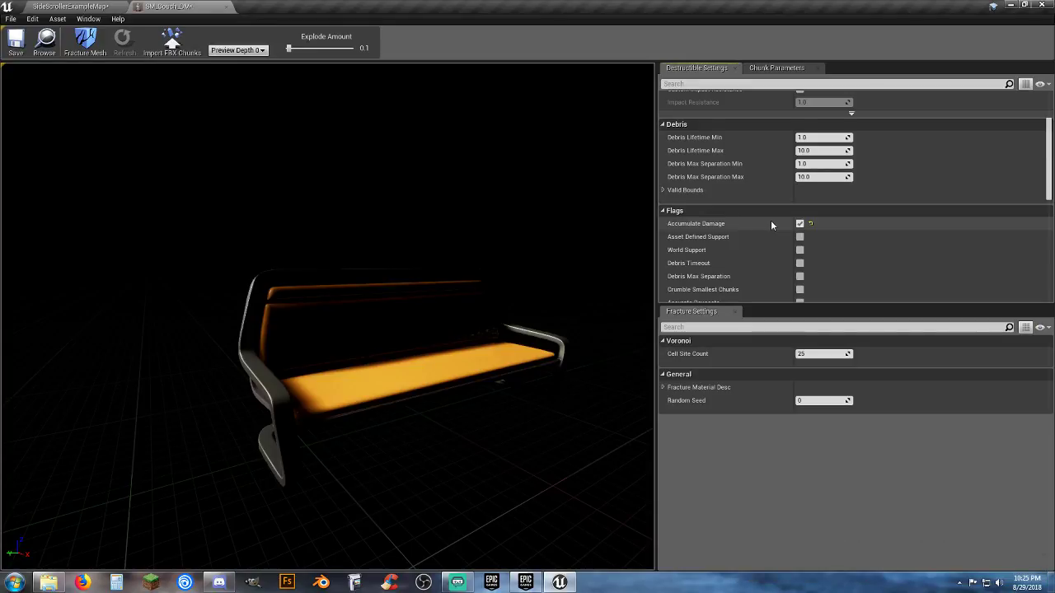
scroll(770, 223, down, 2)
scroll(766, 224, down, 2)
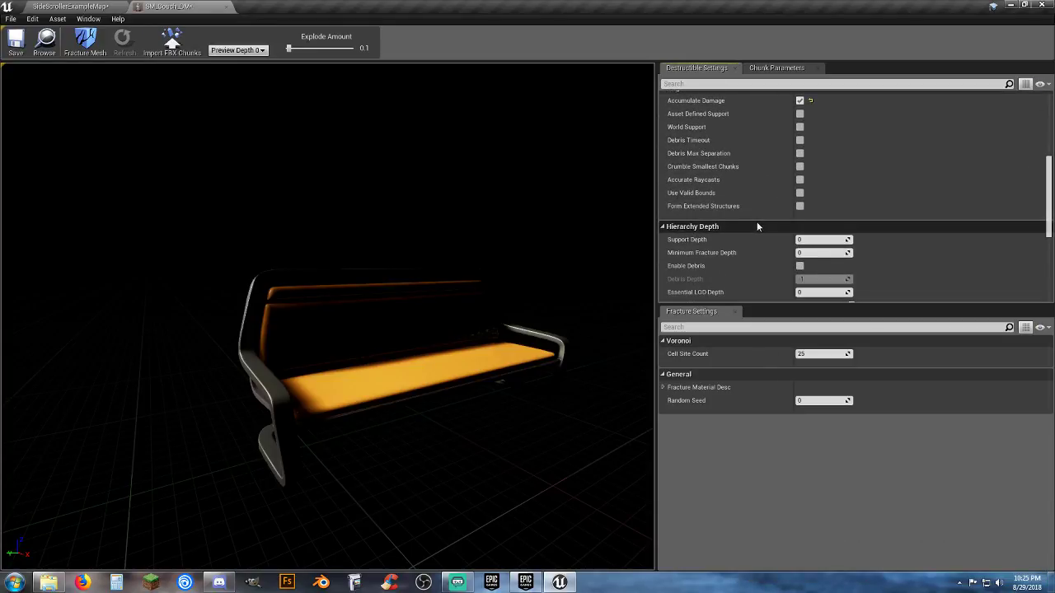
scroll(757, 222, down, 4)
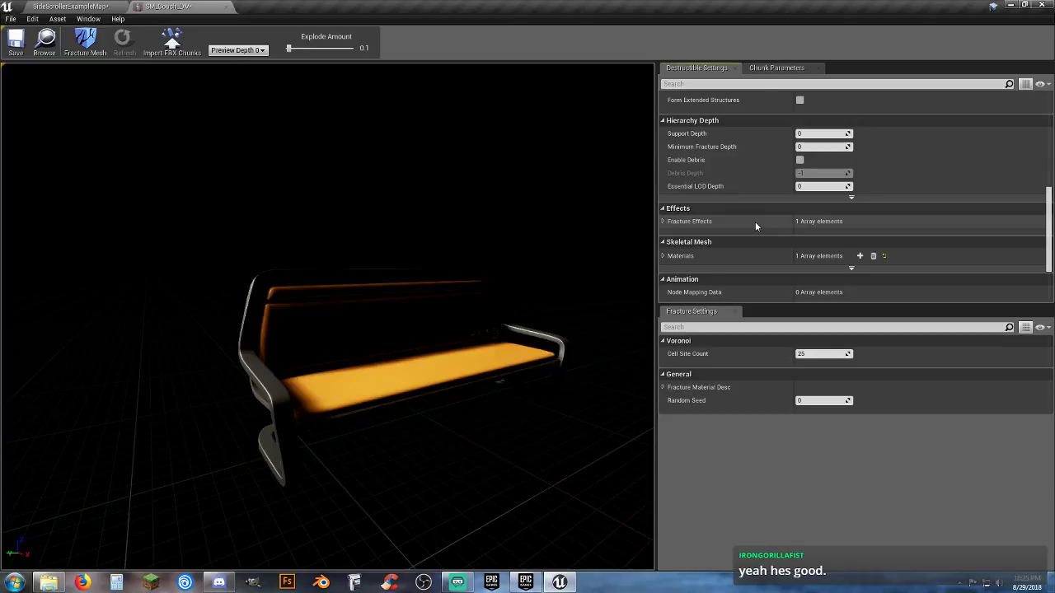
scroll(755, 222, down, 2)
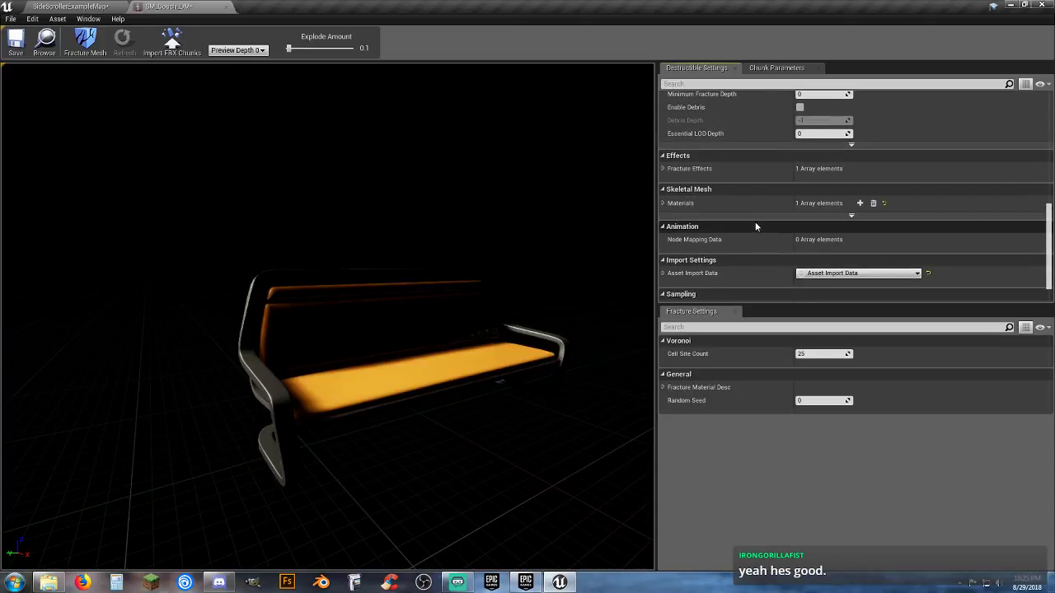
scroll(755, 221, down, 2)
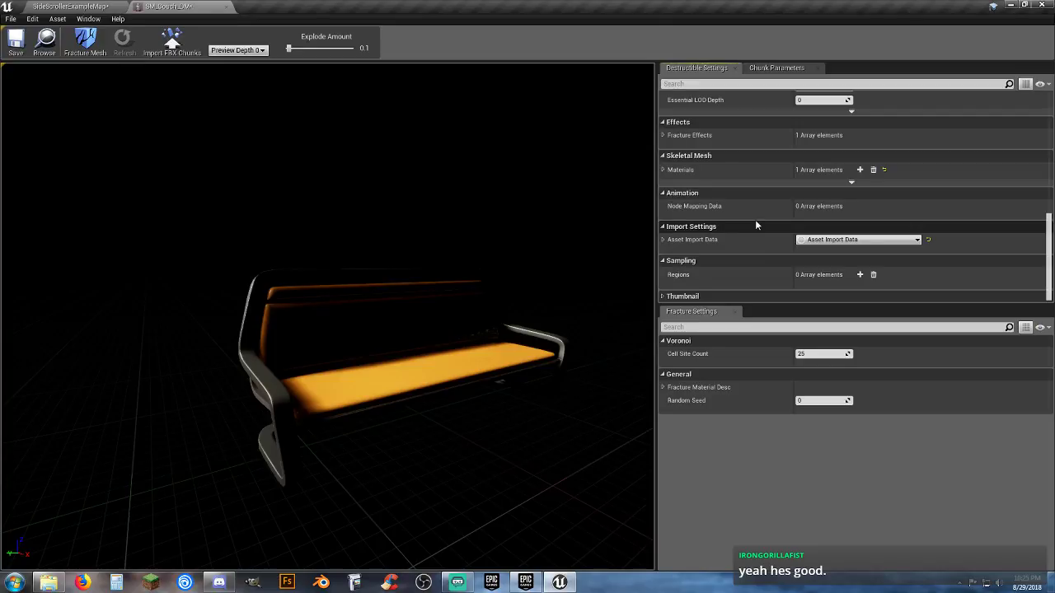
Assign the P_Sparks particle system and the Collapse_Cue sound to the couch's first fracture effect
scroll(755, 220, up, 2)
click(662, 170)
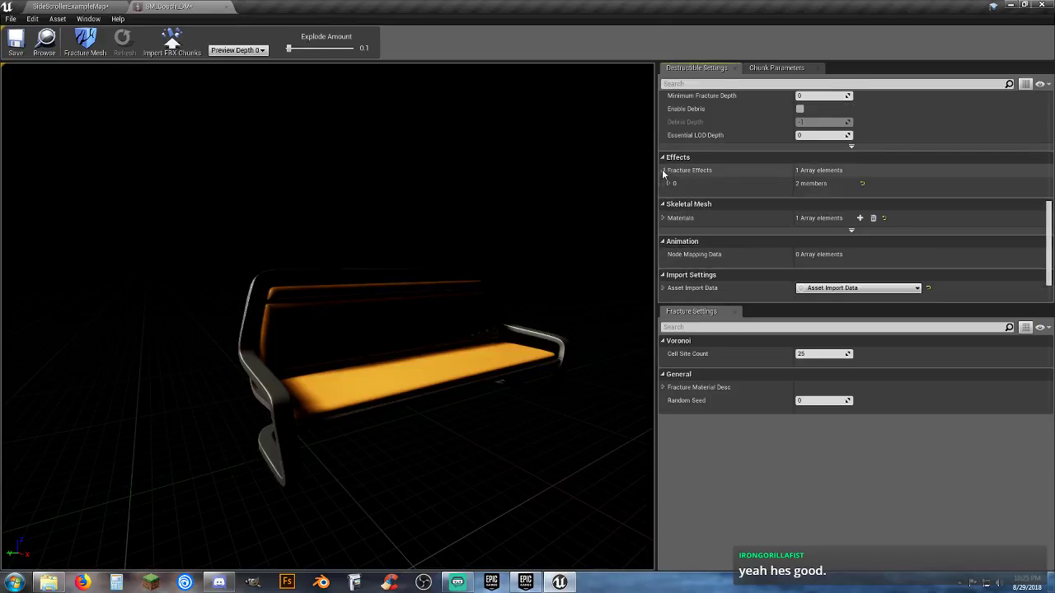
click(670, 184)
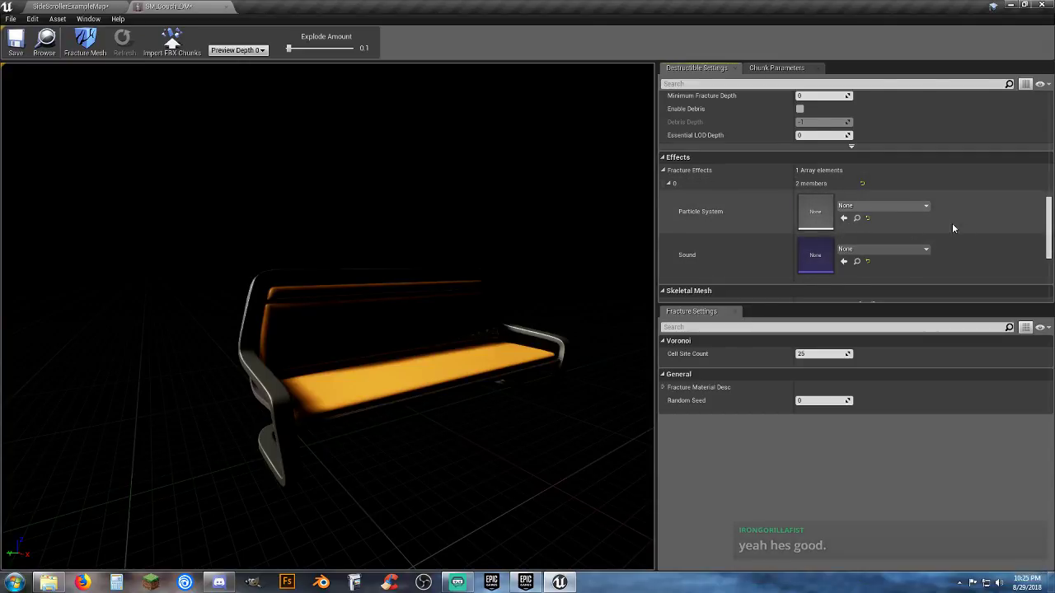
click(925, 208)
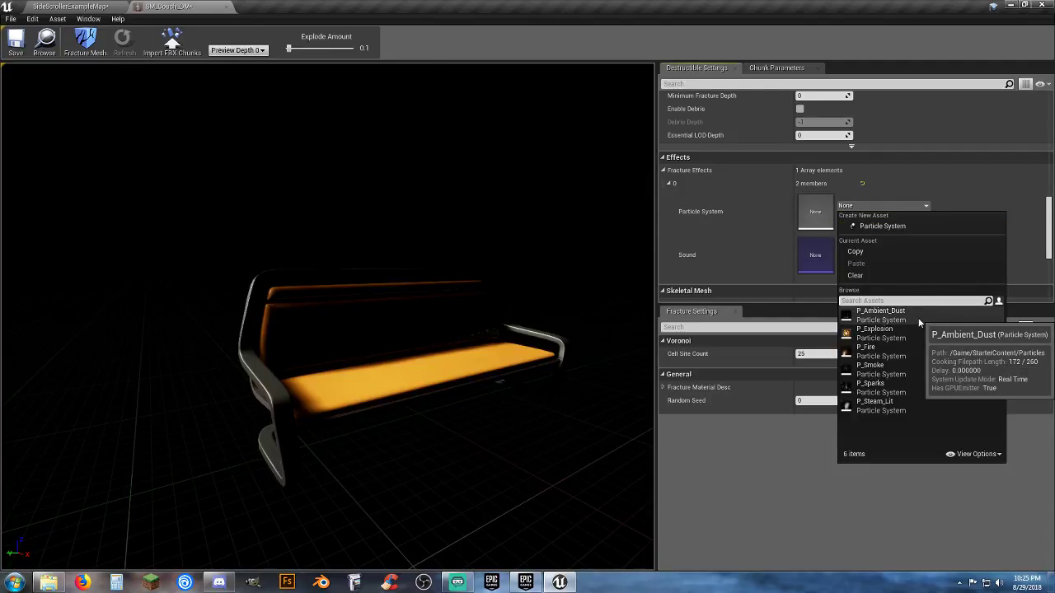
click(898, 387)
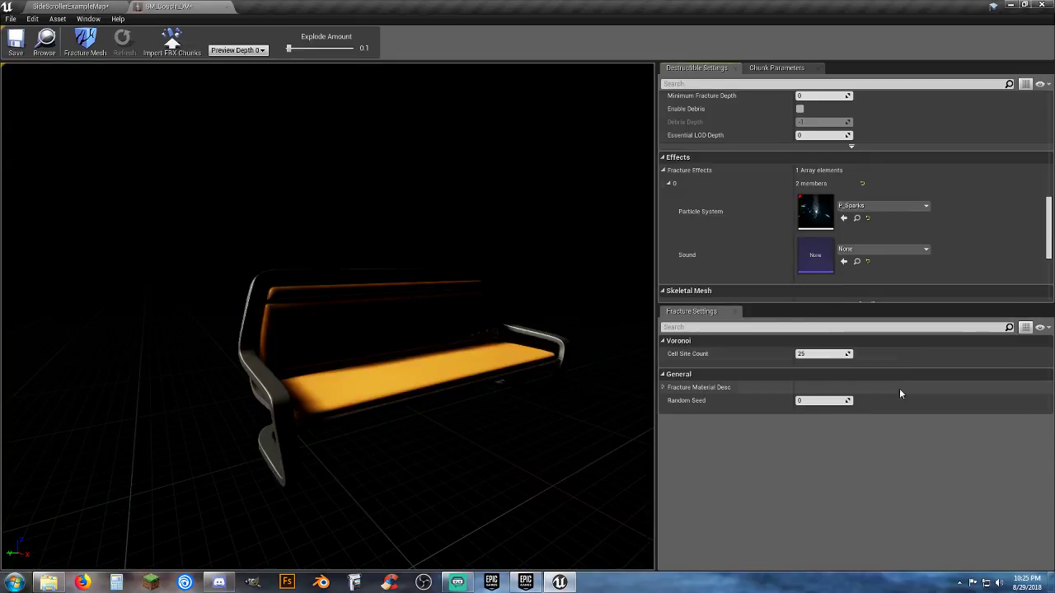
click(909, 250)
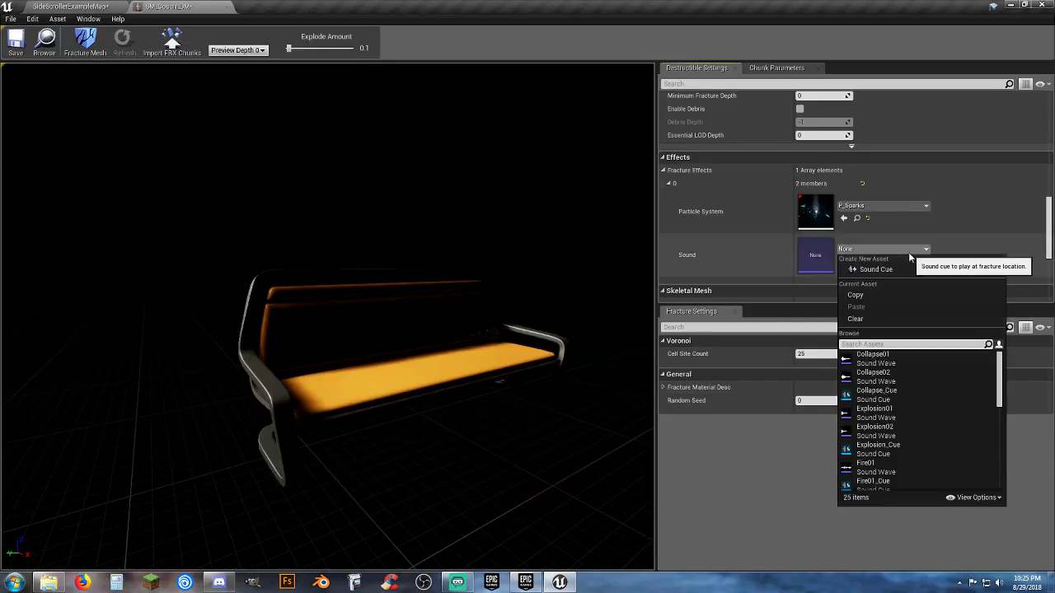
click(912, 396)
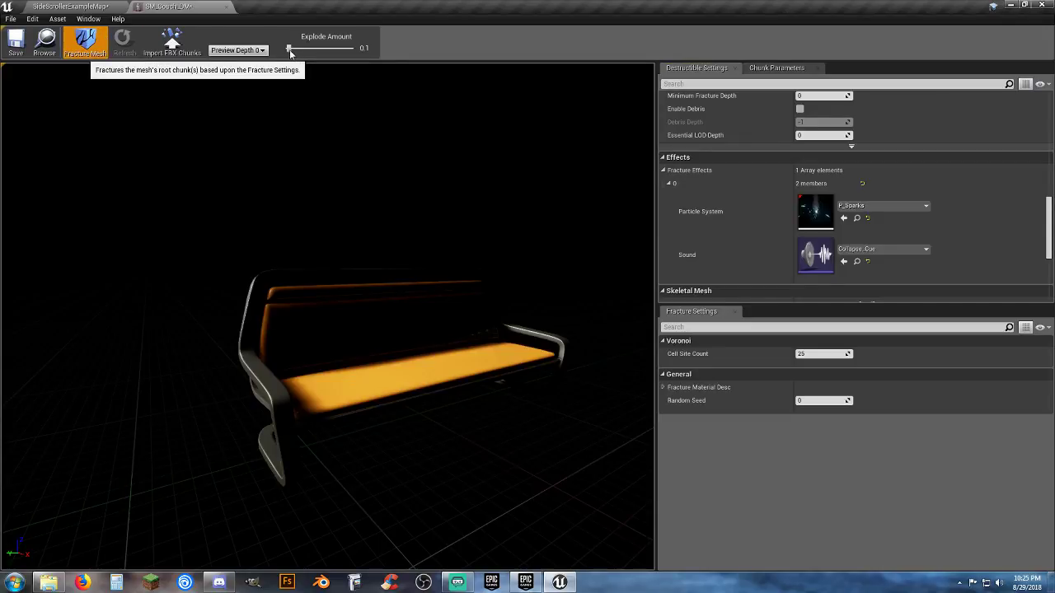
Fracture the couch mesh with the explode amount at 0.0 and save the asset
mouse_move(289, 50)
mouse_down()
mouse_move(307, 49)
mouse_move(280, 52)
mouse_up()
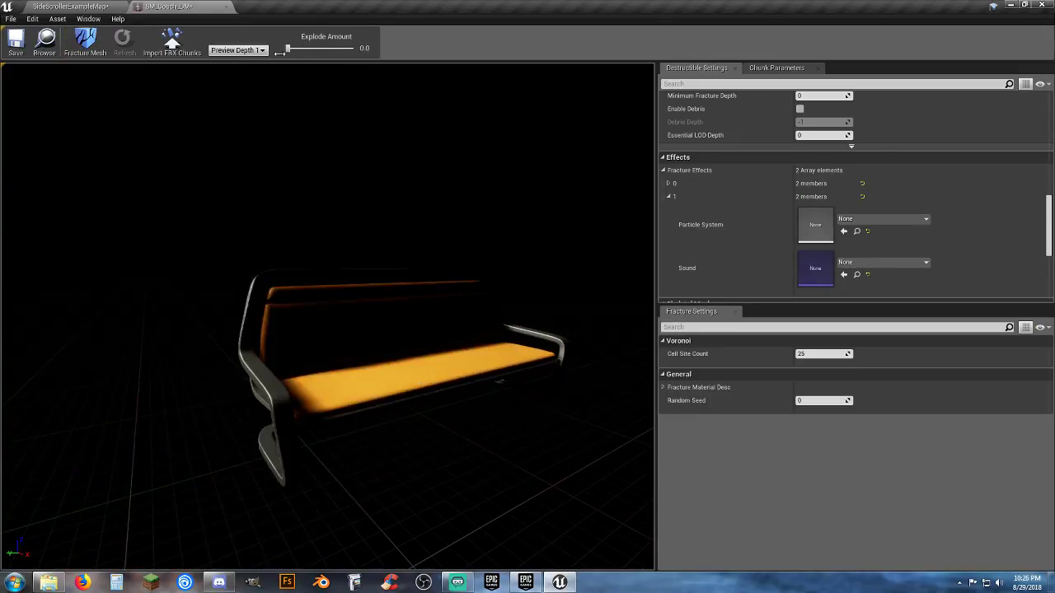
click(16, 41)
Review the couch's damage settings, flags and fracture effects, and expand the first fracture effect's particle and sound entries
scroll(729, 241, up, 2)
scroll(729, 242, up, 8)
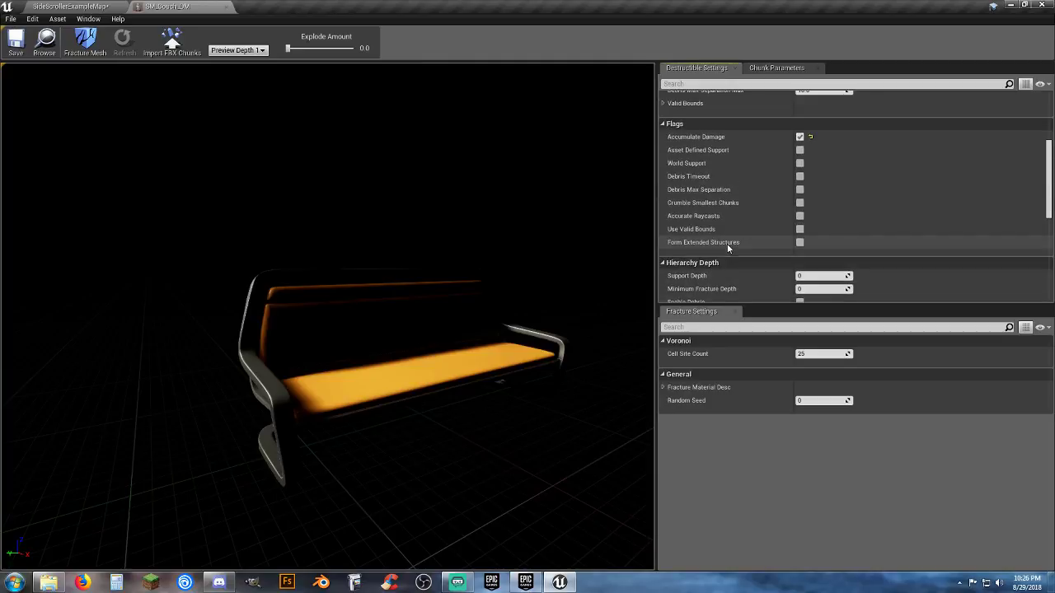
scroll(729, 249, up, 1)
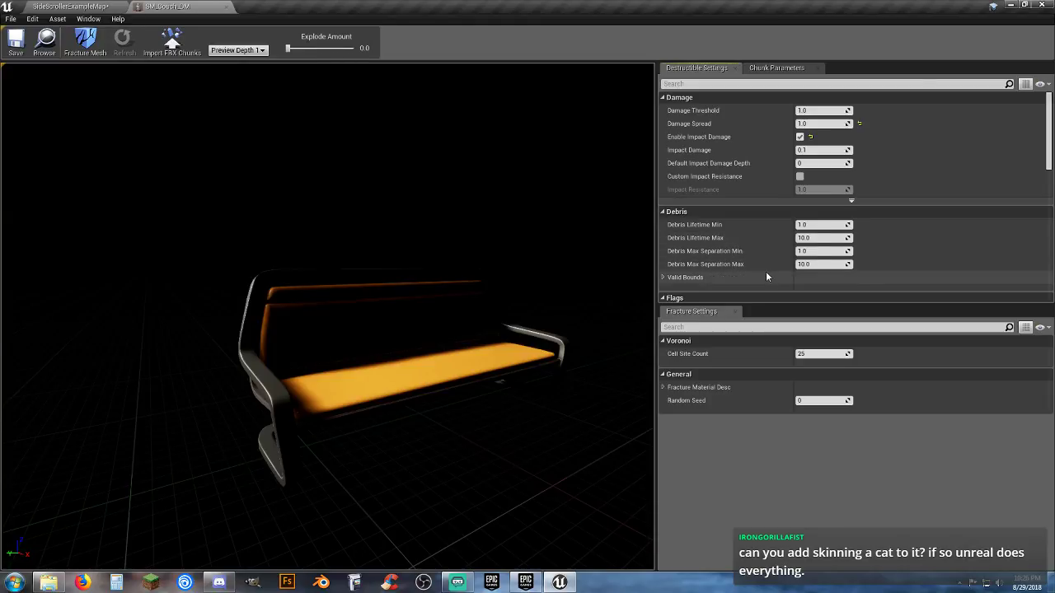
scroll(764, 272, down, 6)
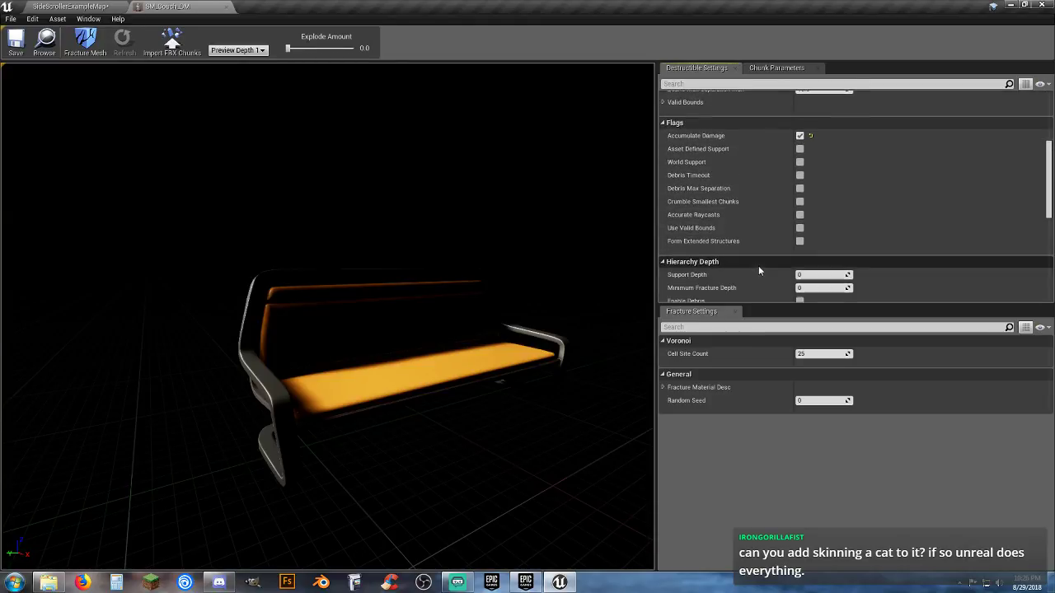
scroll(759, 266, down, 6)
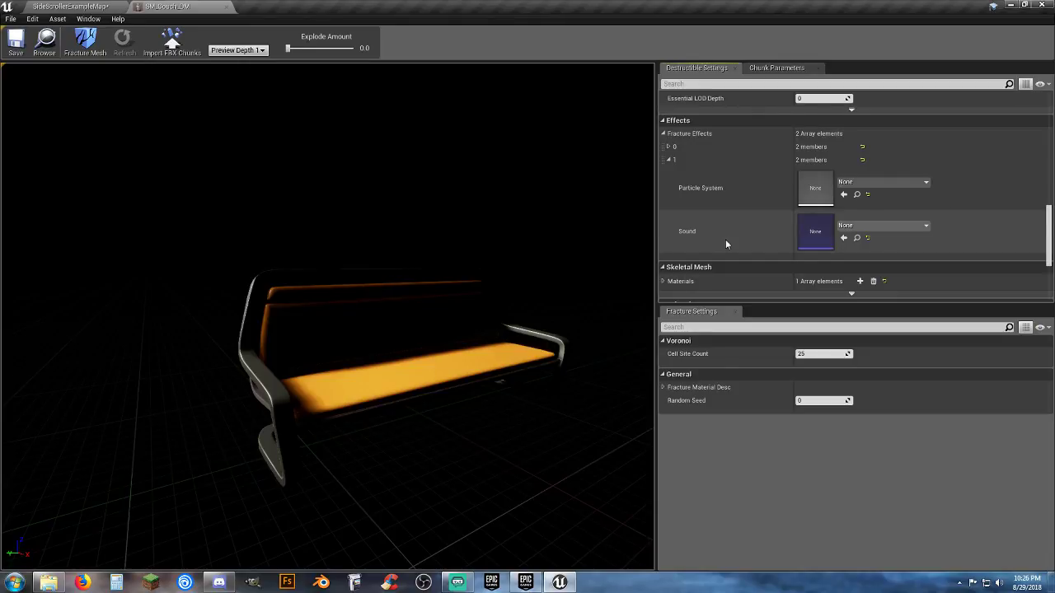
click(669, 147)
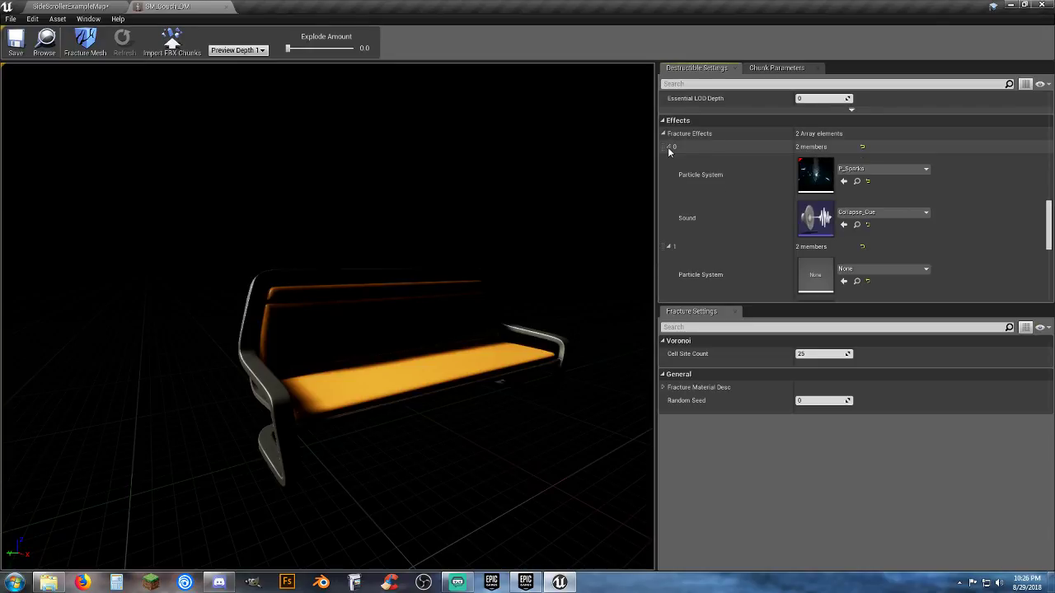
Review the couch's two fracture effects and hierarchy depth settings, collapse the second fracture effect and save the asset
scroll(728, 188, down, 3)
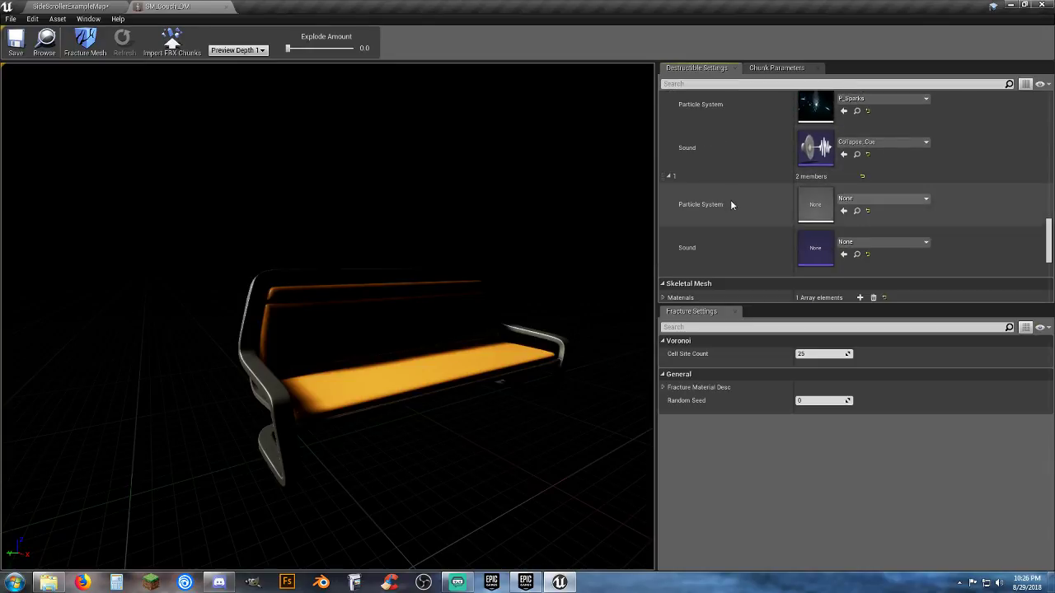
scroll(733, 186, up, 2)
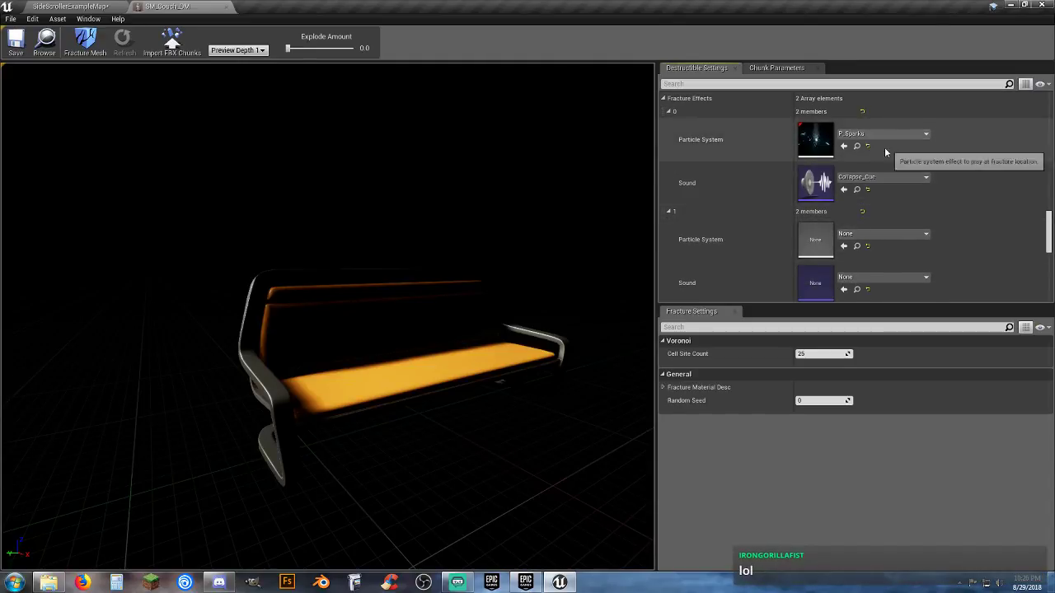
scroll(839, 224, down, 2)
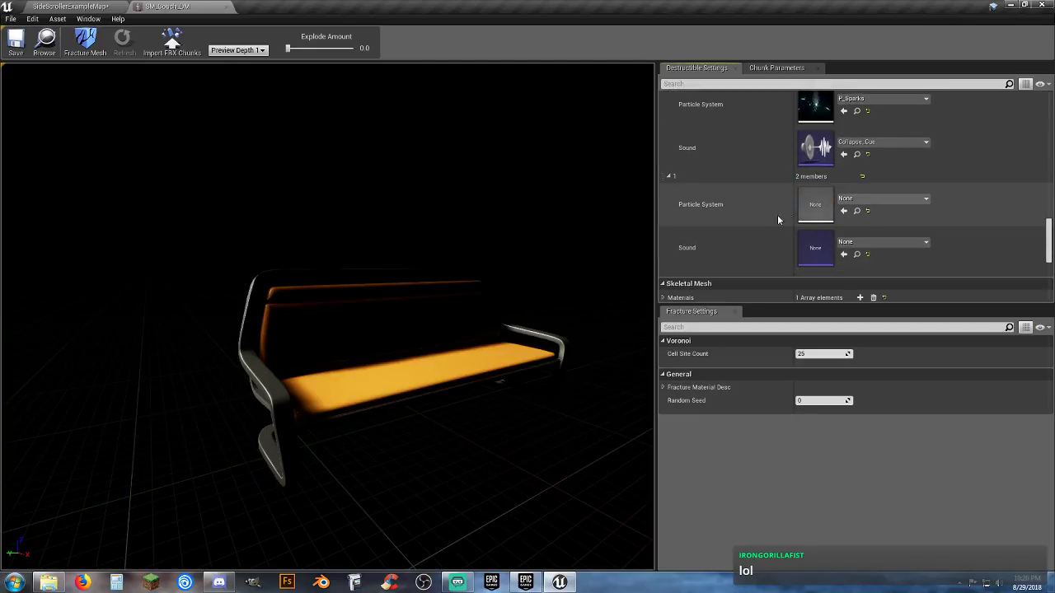
scroll(719, 191, up, 3)
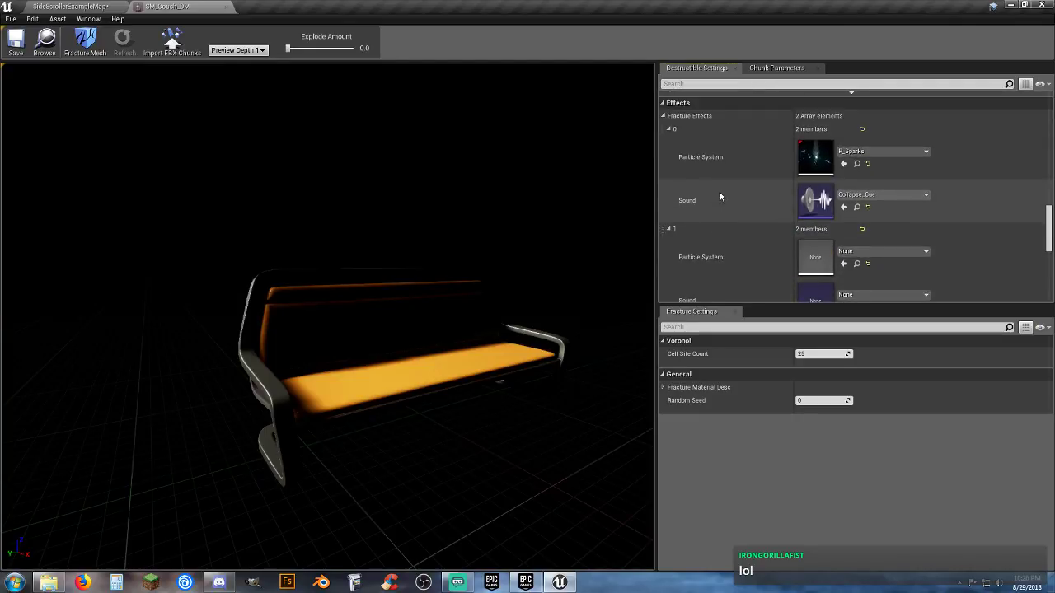
click(670, 230)
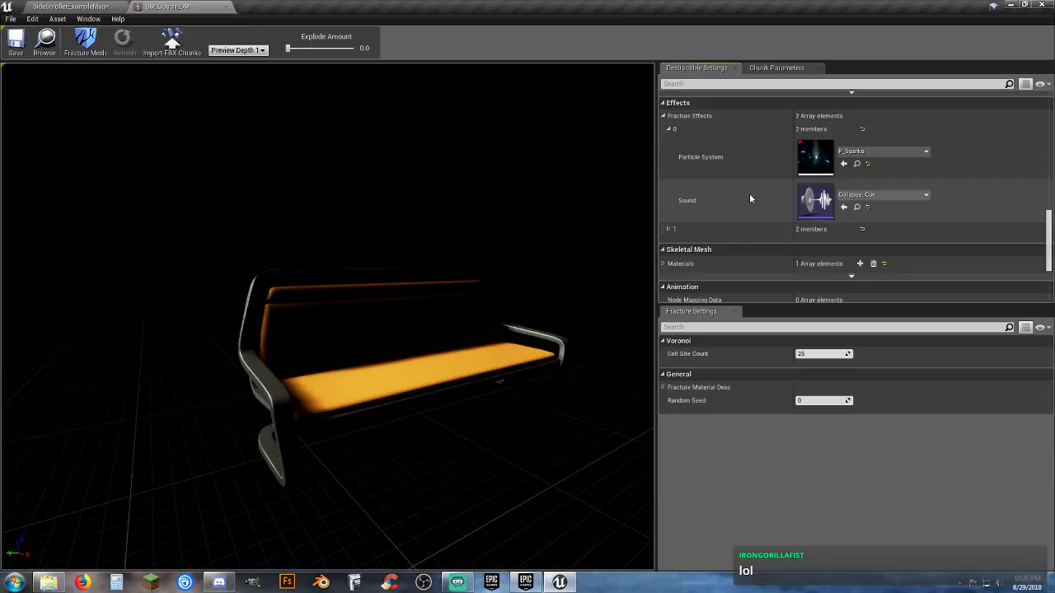
scroll(750, 191, up, 7)
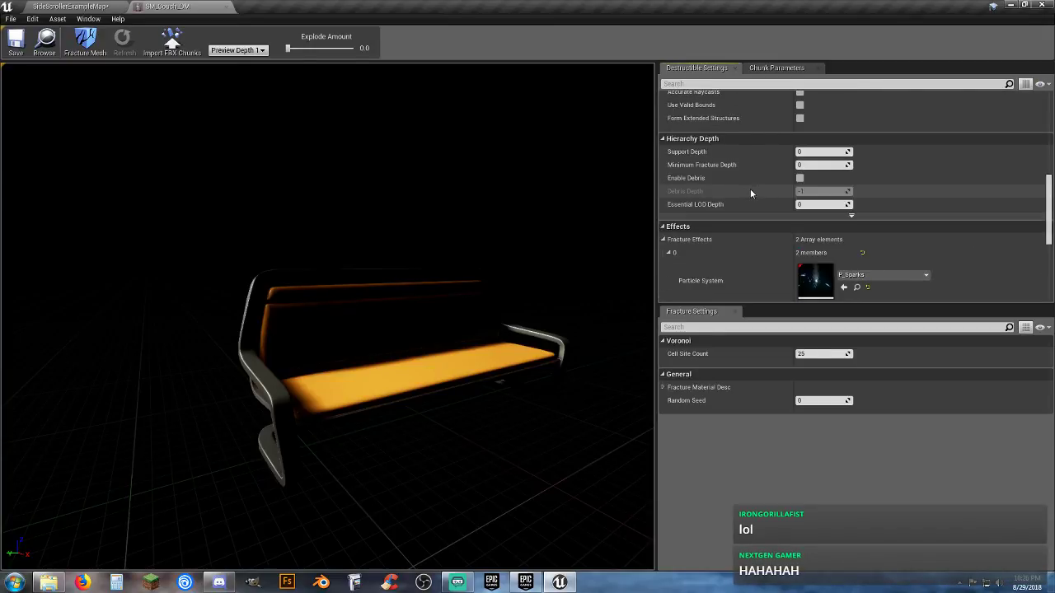
scroll(750, 191, up, 1)
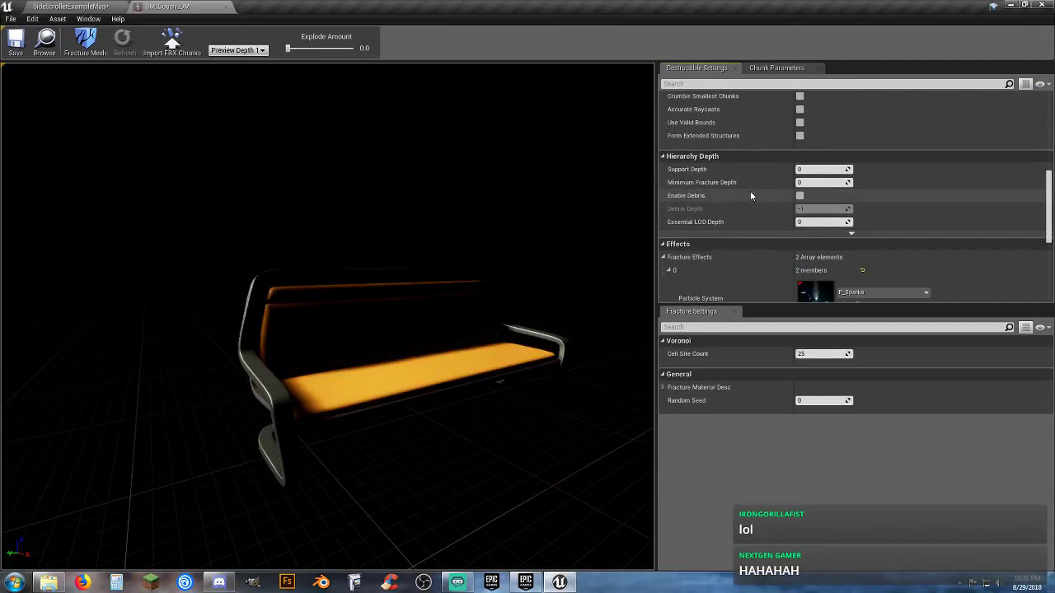
click(15, 41)
In the side-scroller level, move the chair to the opposite side of the character and place SM_Couch_DM in its former spot
click(83, 7)
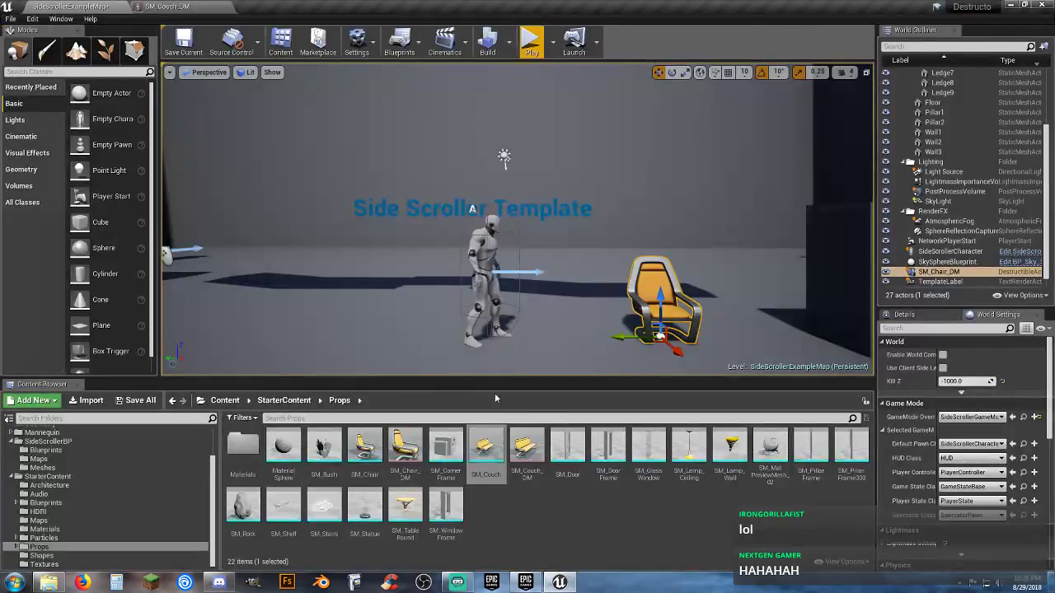
drag(626, 336, 168, 307)
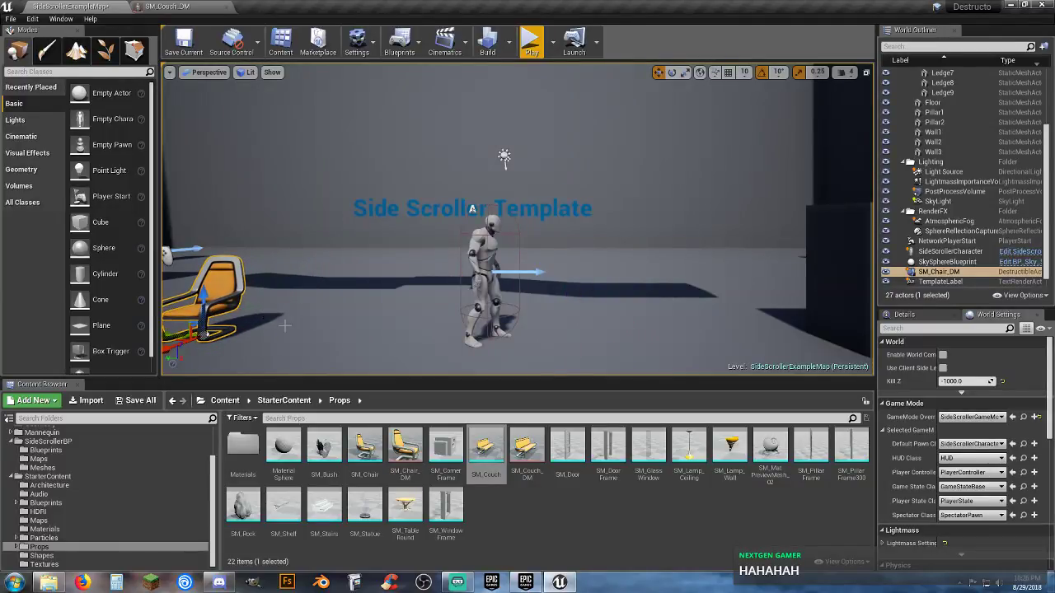
drag(527, 453, 698, 340)
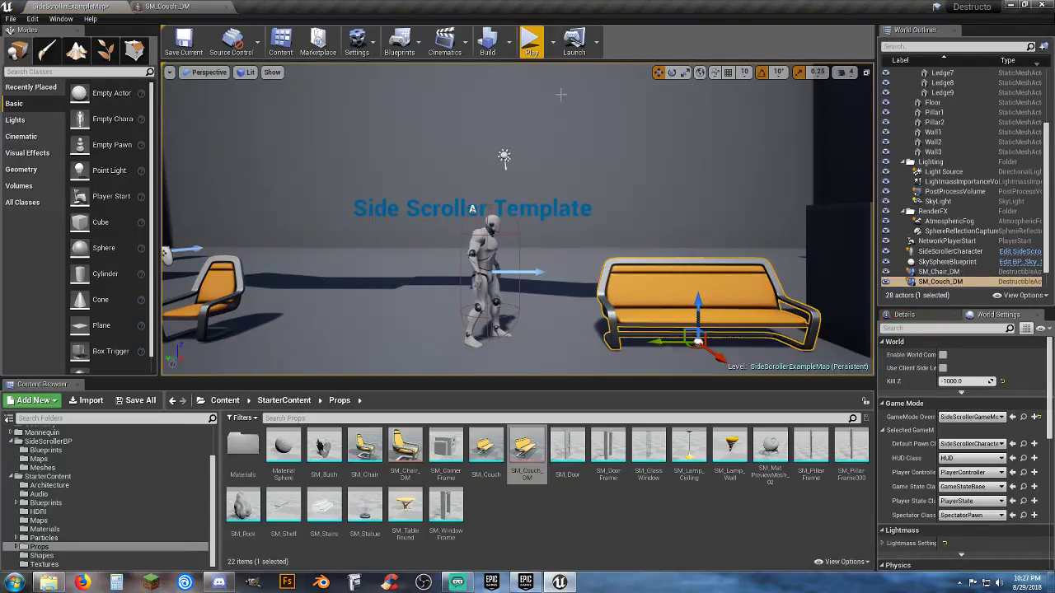
Play the level, run and jump the character into and over the couch to test its breaking and sparks, and stop playing
click(532, 41)
key(d)
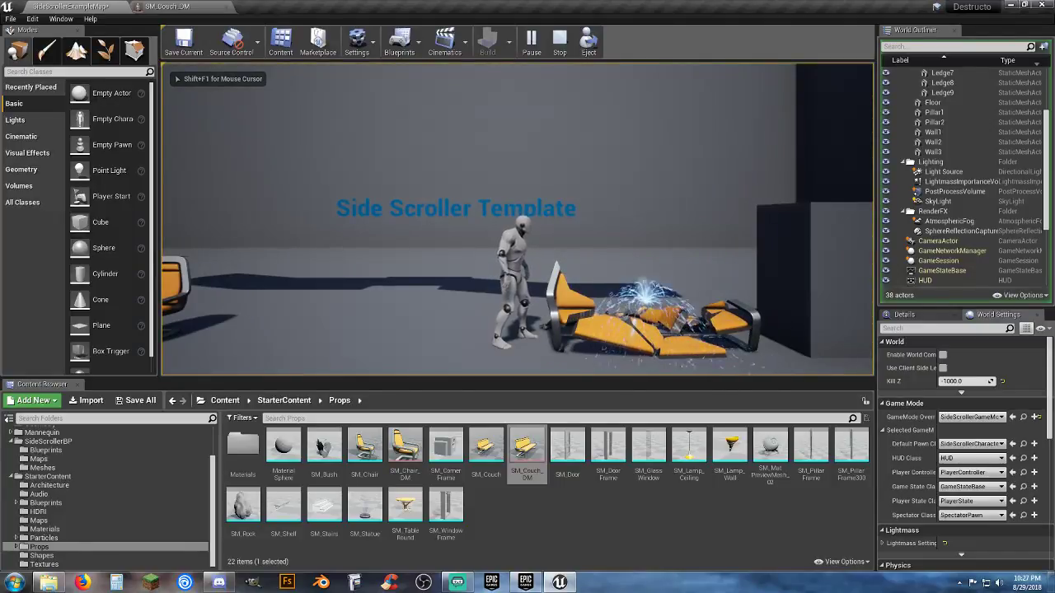
key(a)
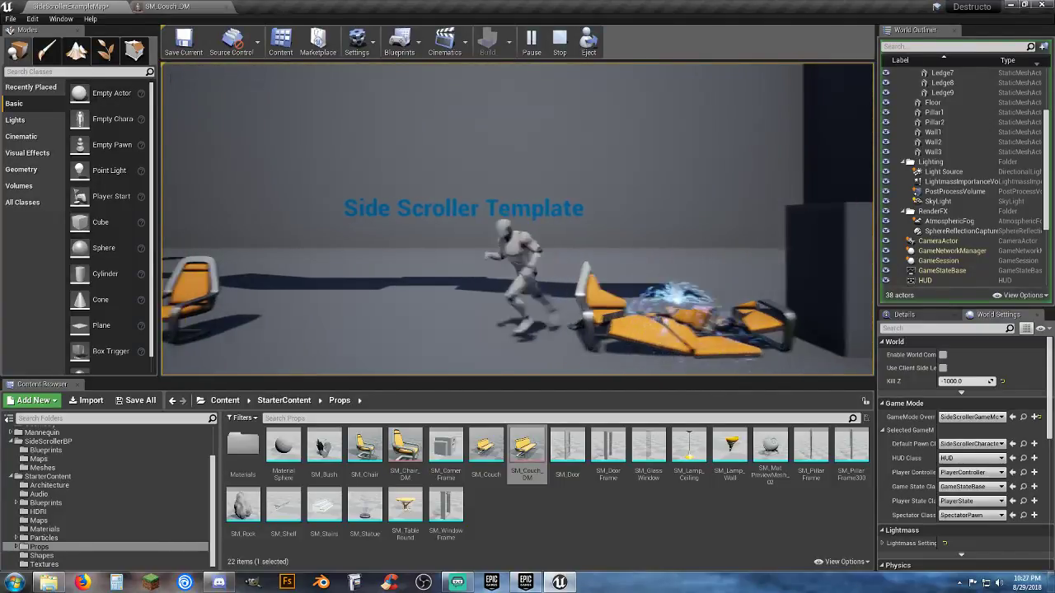
key(d)
key(space)
key(d)
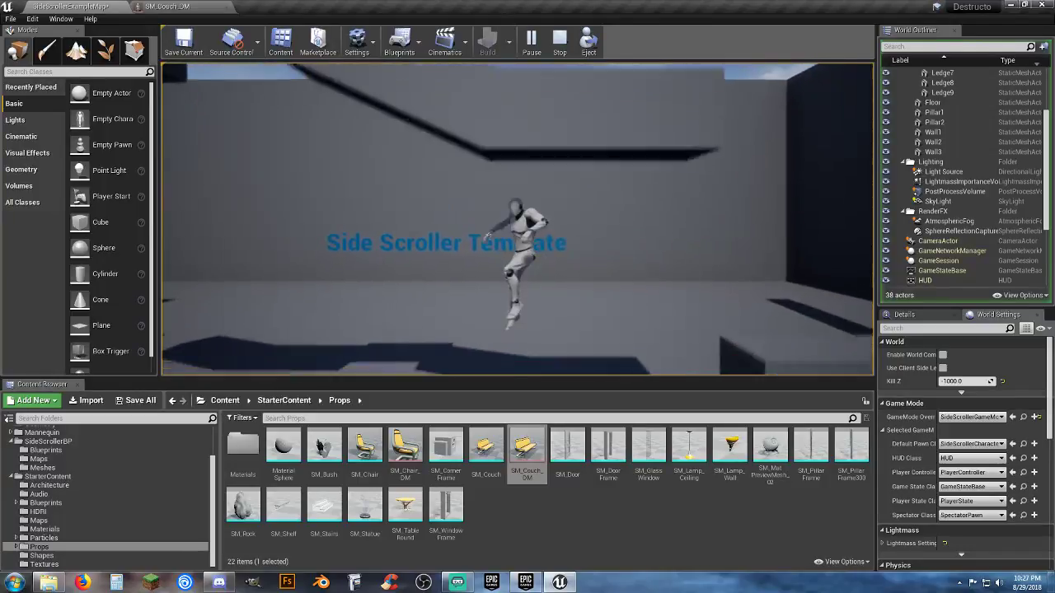
key(a)
key(d)
key(a)
key(a)
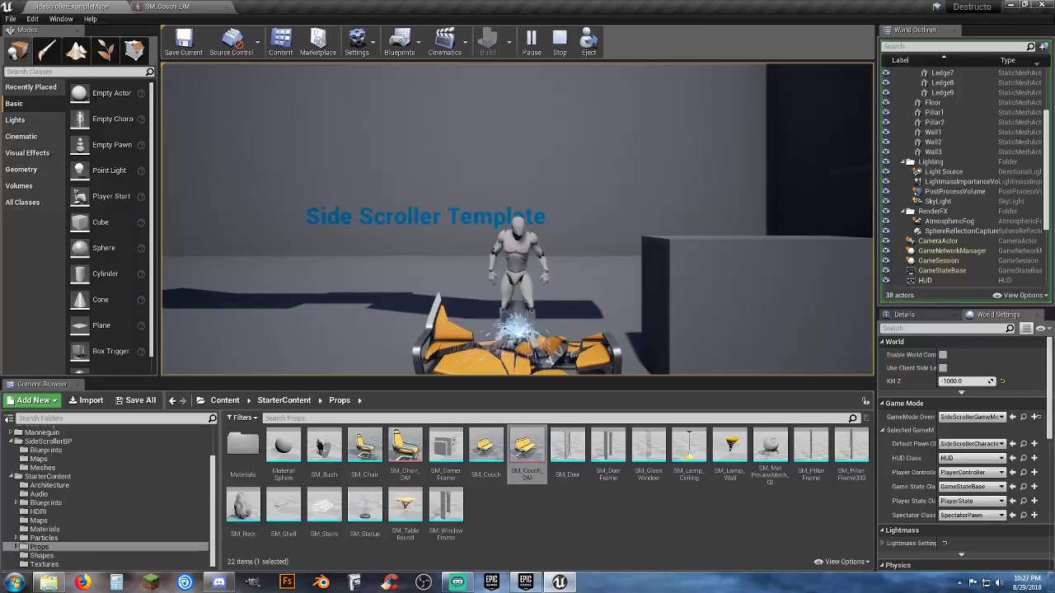
key(a)
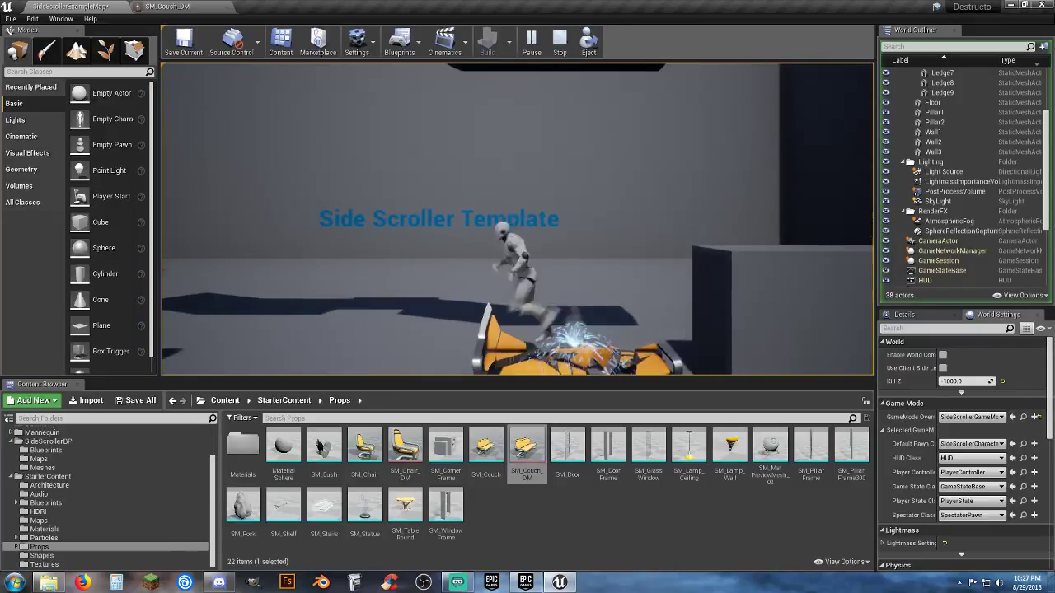
key(d)
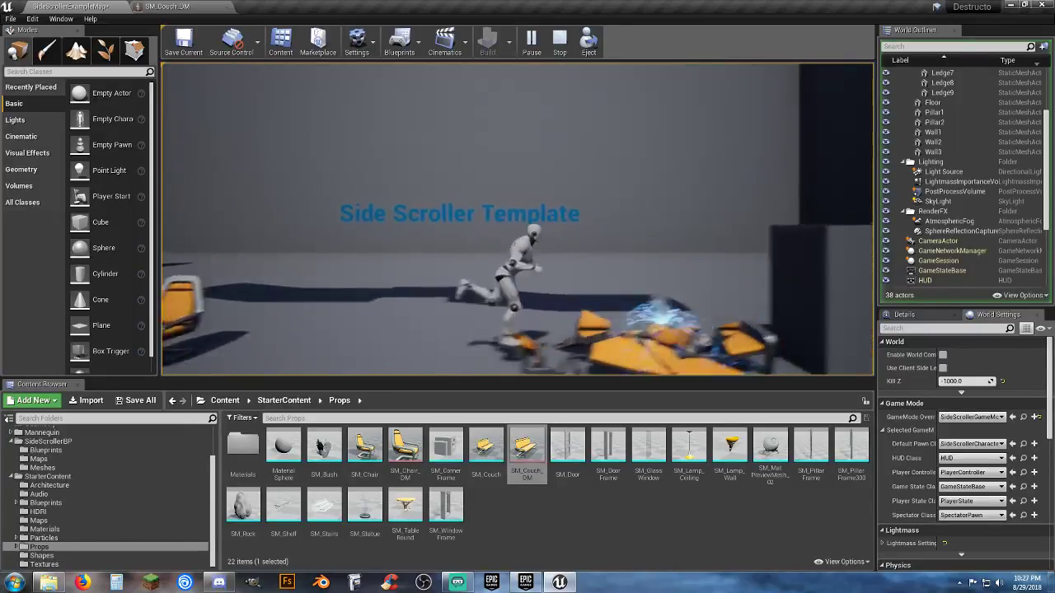
key(a)
key(d)
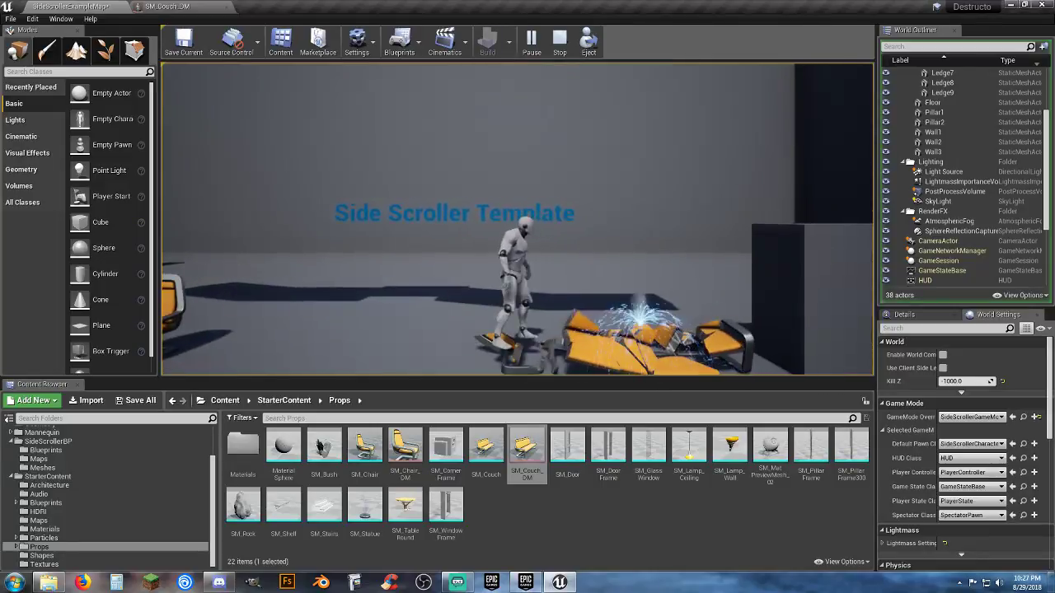
key(Escape)
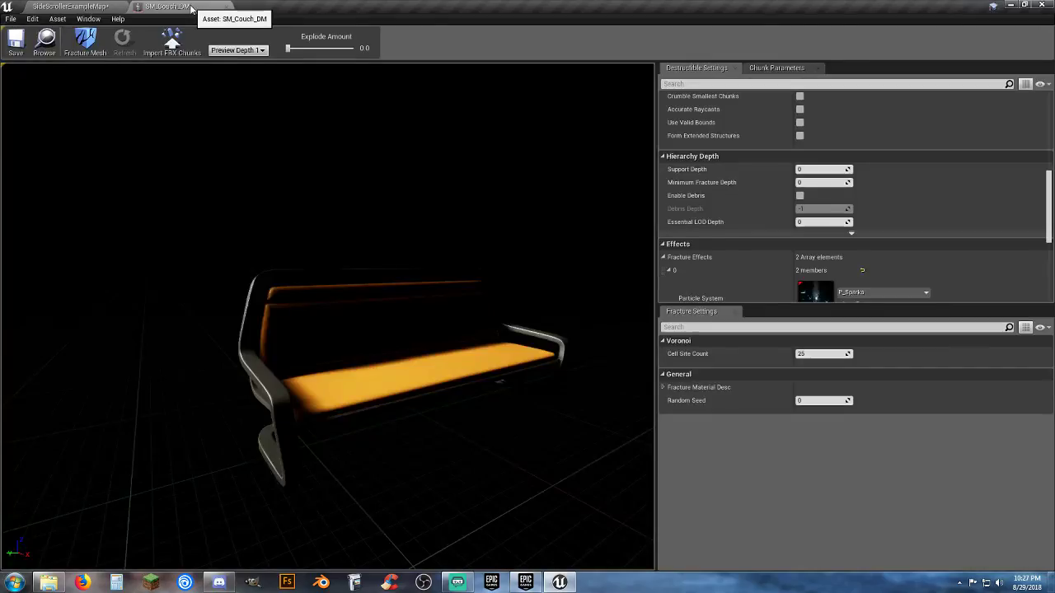
Change the particle system of the couch's first fracture effect to P_Explosion and save the asset
click(169, 6)
scroll(781, 251, down, 3)
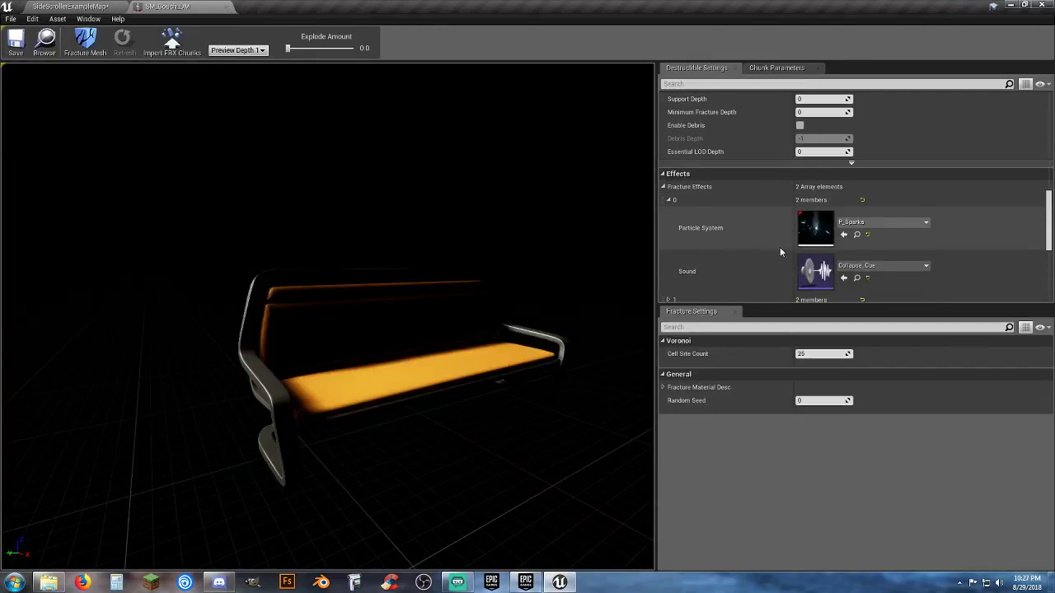
click(927, 224)
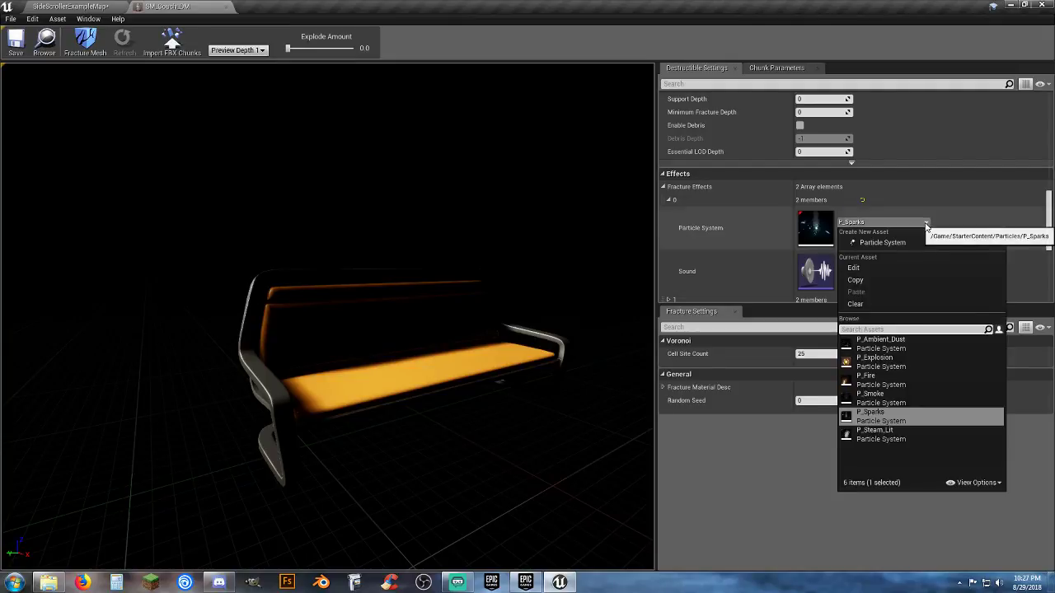
click(901, 367)
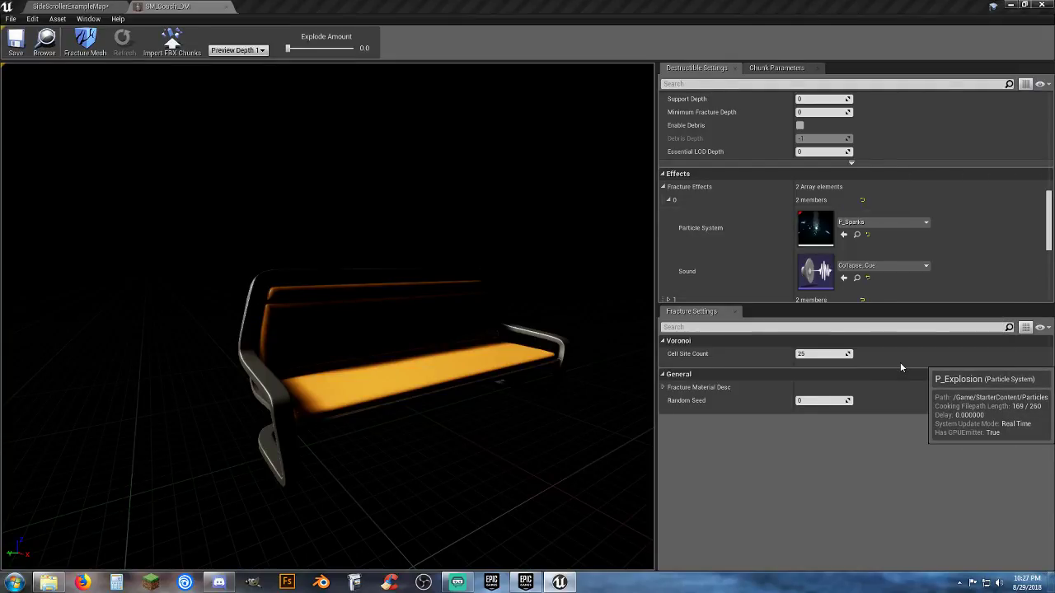
click(15, 41)
Play the level again, break the couch and the chair with the character to test the explosion effect, and stop playing
click(72, 7)
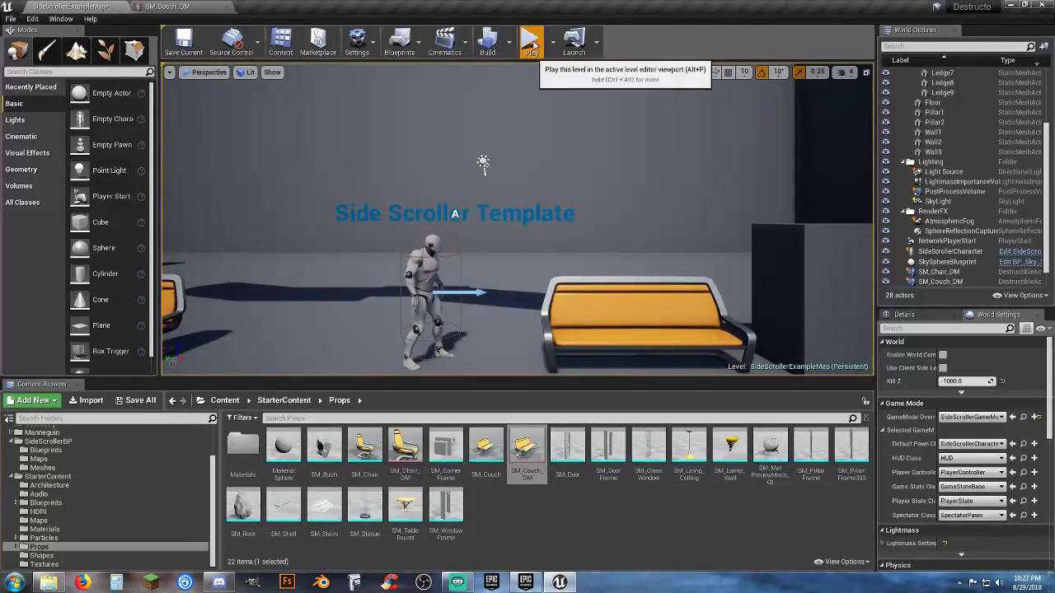
click(531, 42)
key(d)
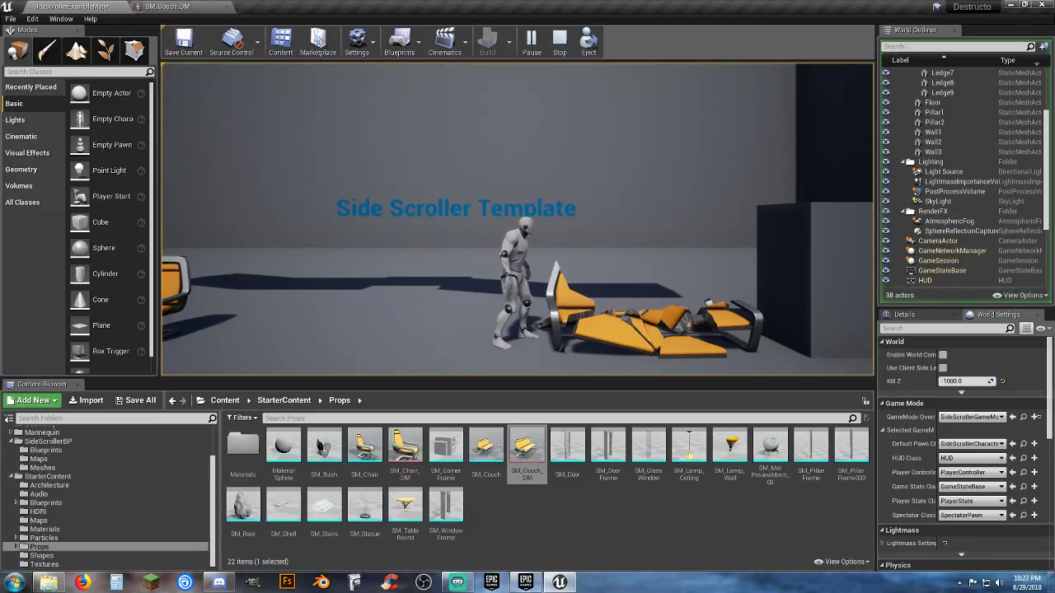
key(a)
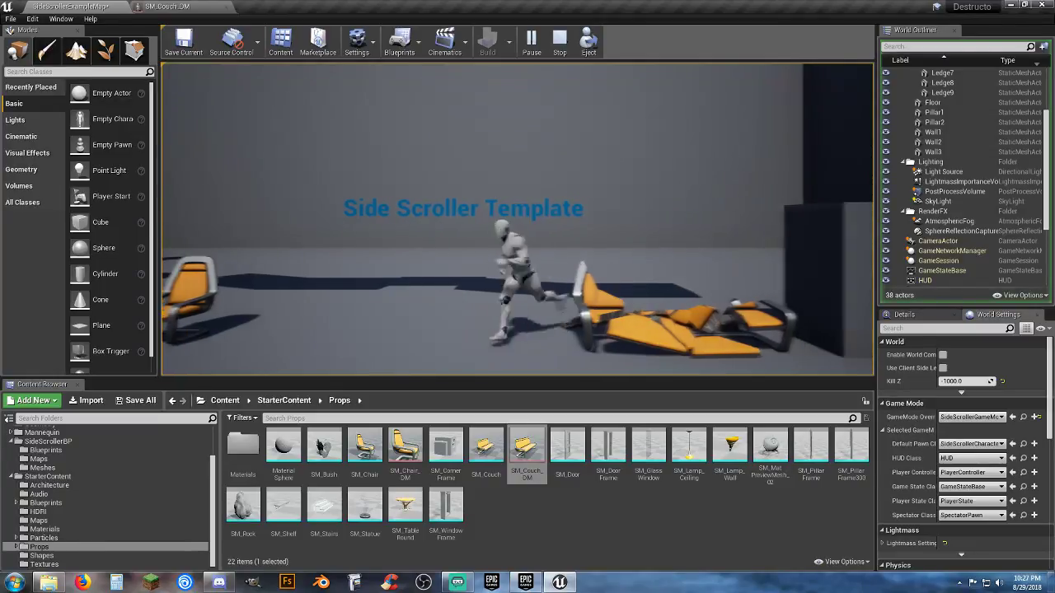
key(d)
key(a)
key(d)
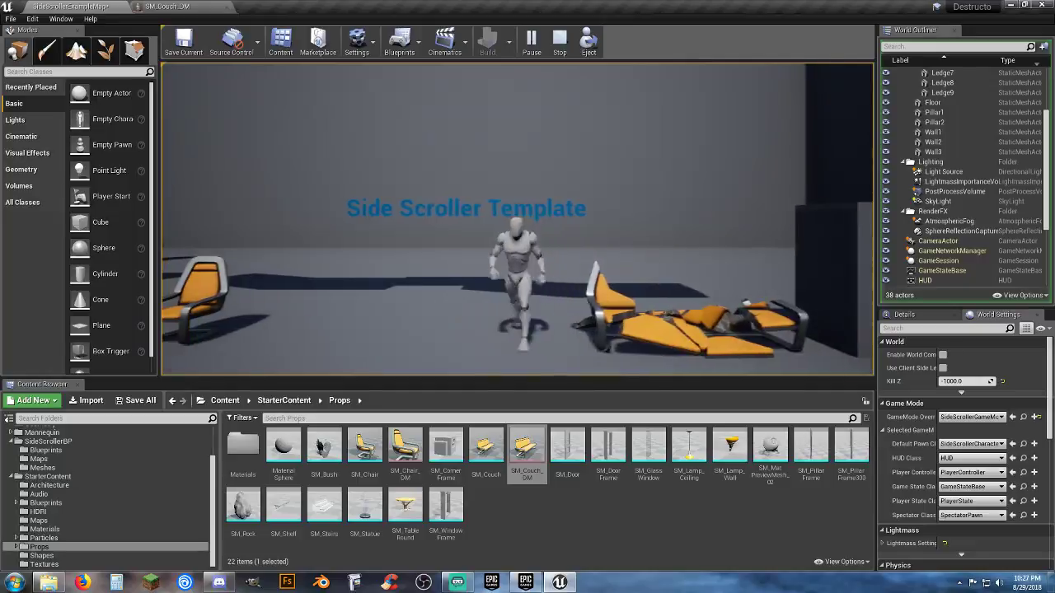
key(space)
key(a)
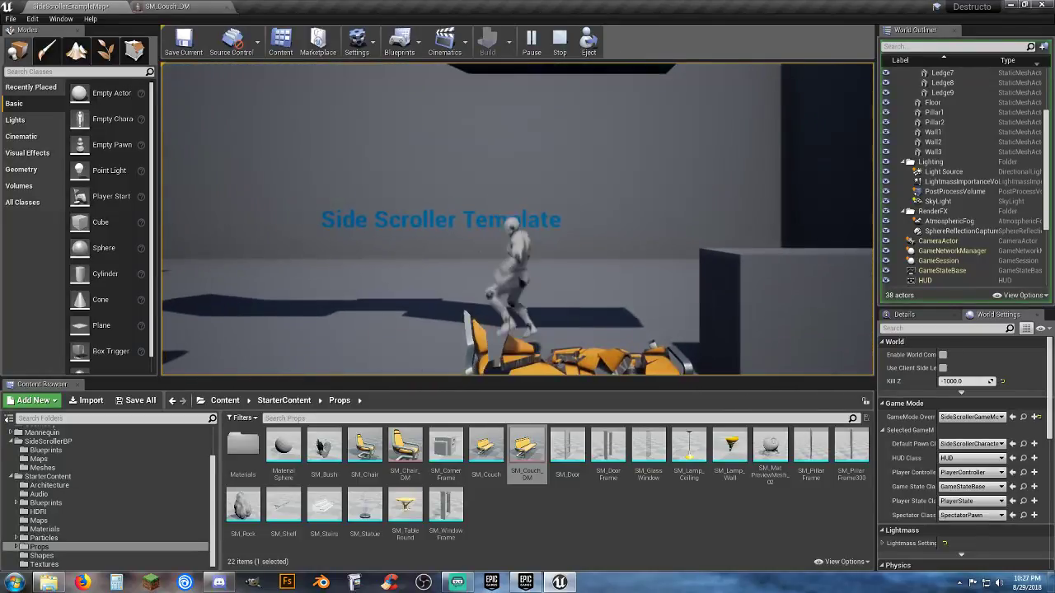
key(a)
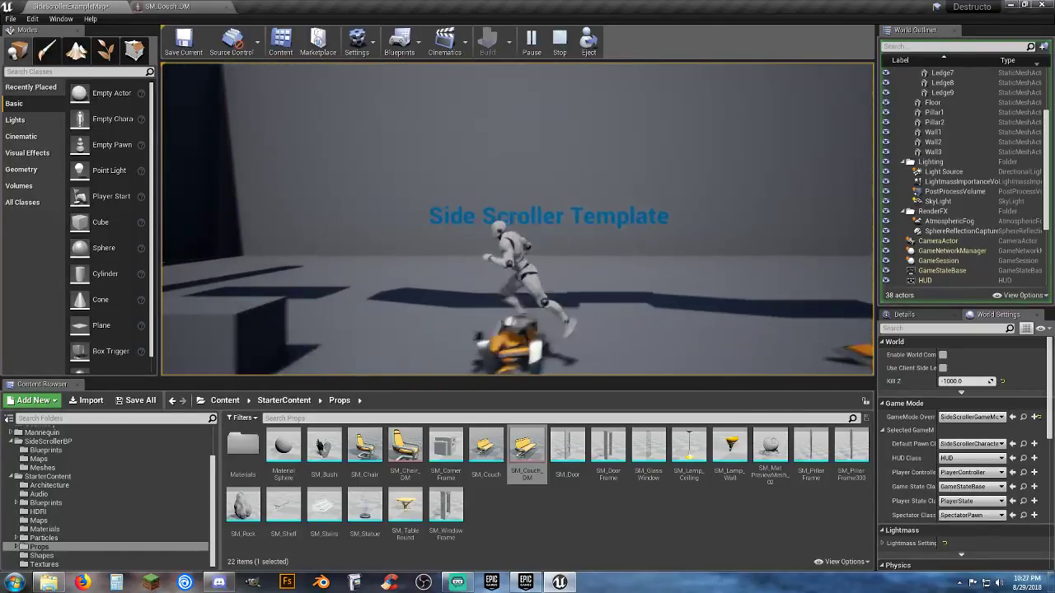
key(d)
key(a)
key(Escape)
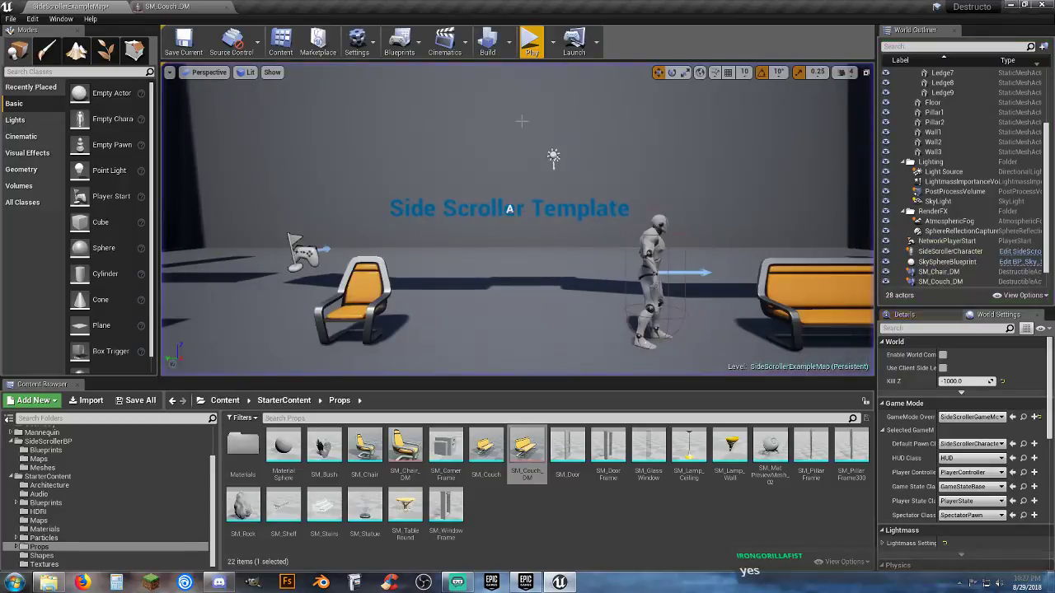
Select the chair in the level, look through its details and locate its destructible mesh SM_Chair_DM in the content browser
click(360, 315)
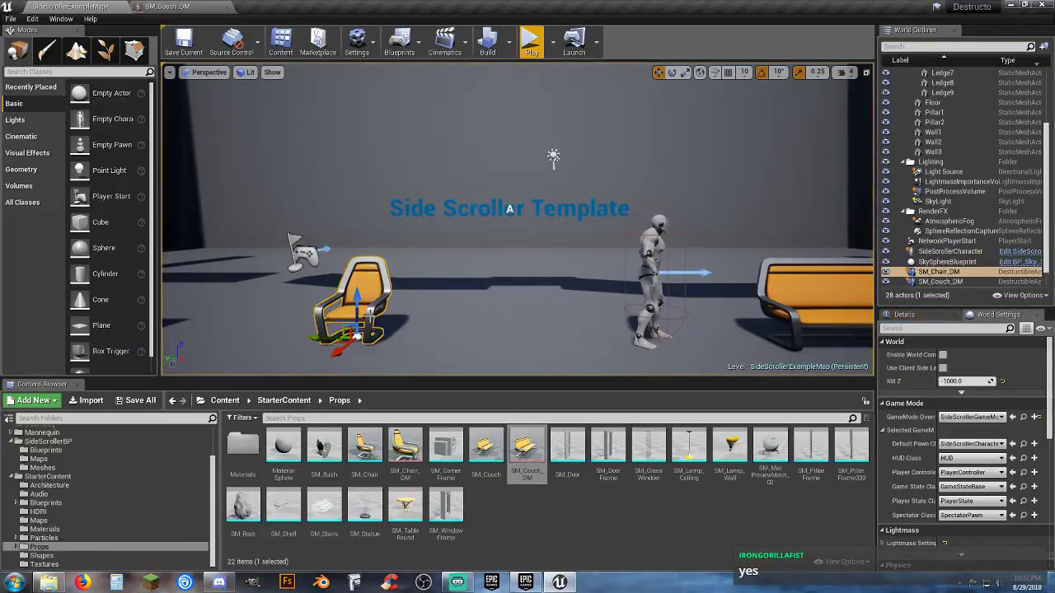
click(904, 314)
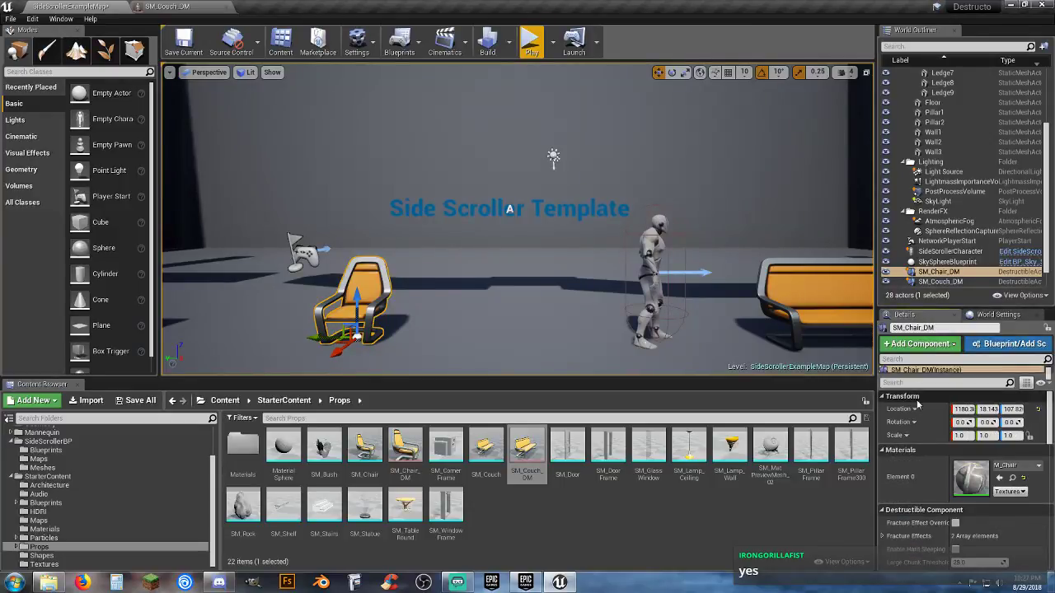
scroll(914, 420, down, 10)
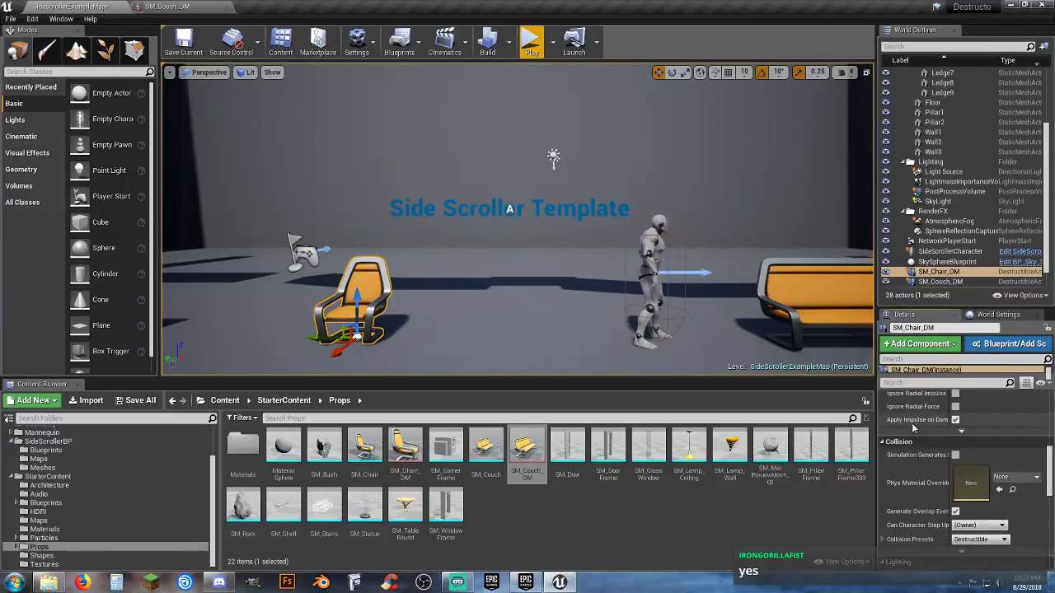
scroll(912, 426, up, 10)
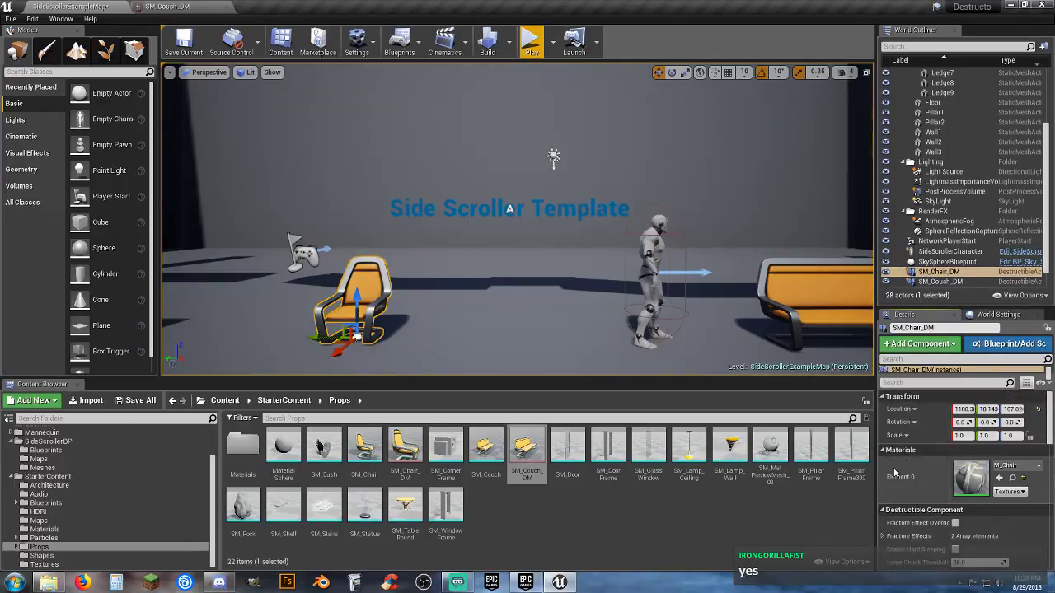
click(1014, 479)
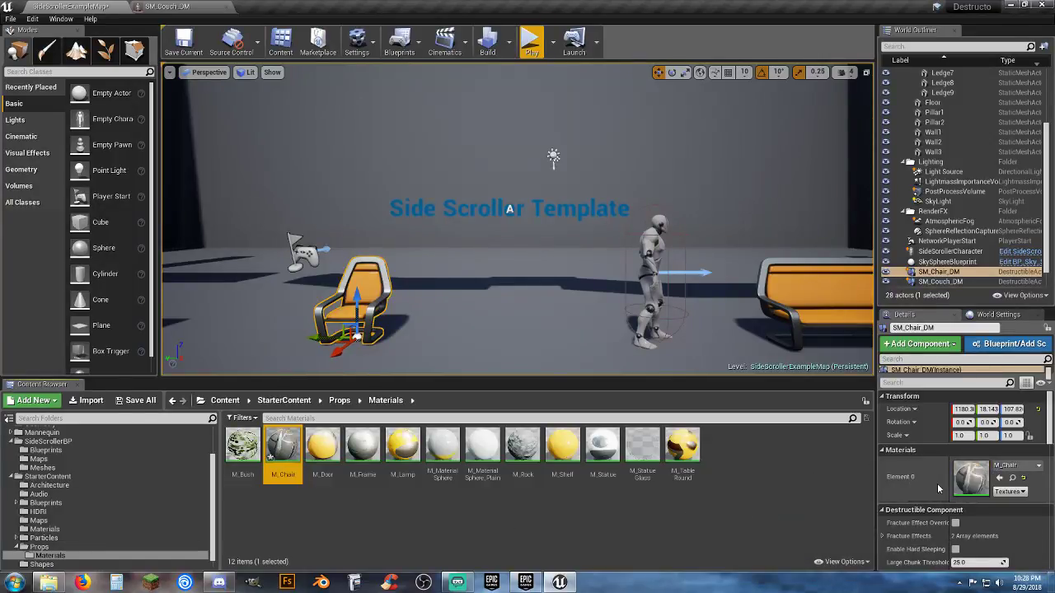
scroll(939, 483, down, 3)
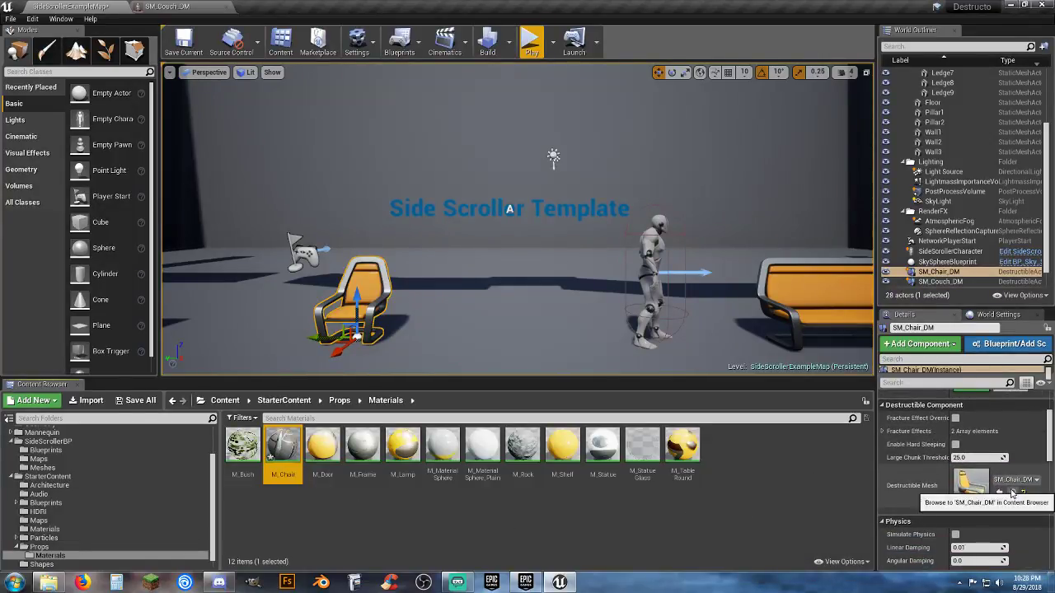
click(1012, 493)
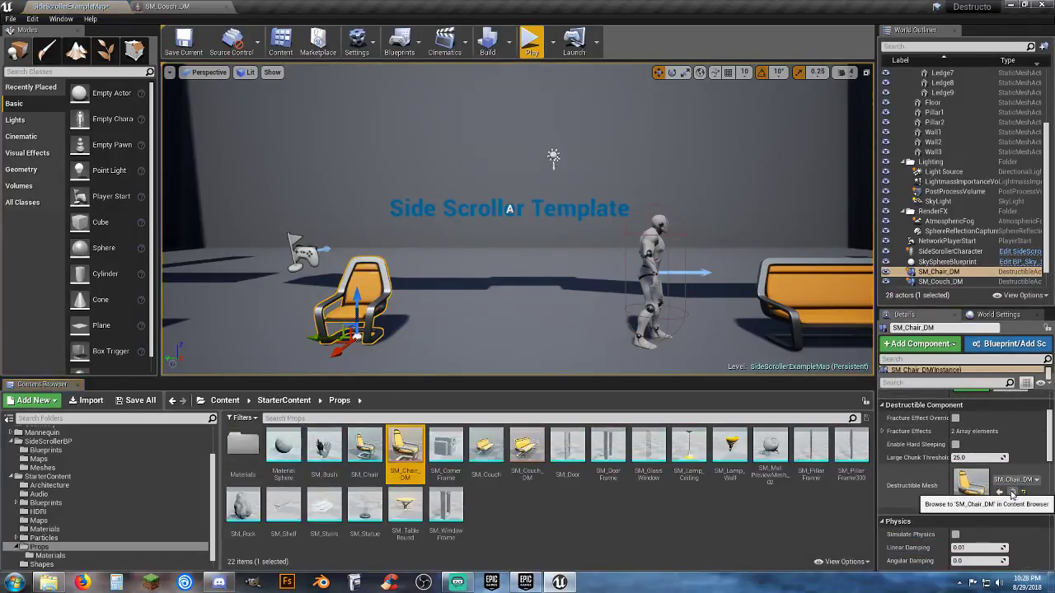
Open SM_Chair_DM for editing, close the couch's editor, and expand the chair's first fracture effect
double_click(405, 445)
click(226, 6)
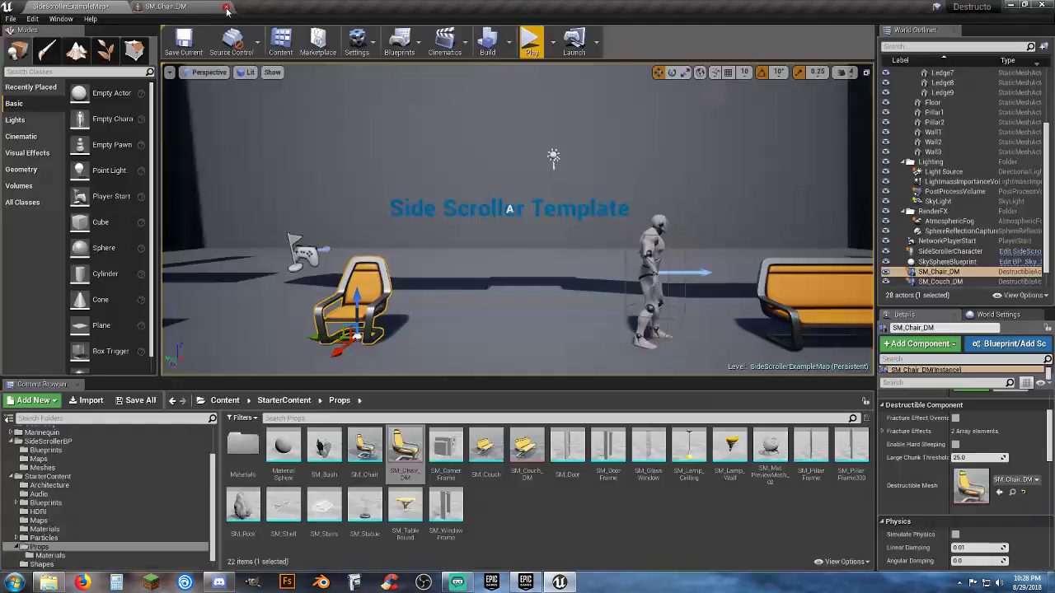
click(122, 7)
click(147, 6)
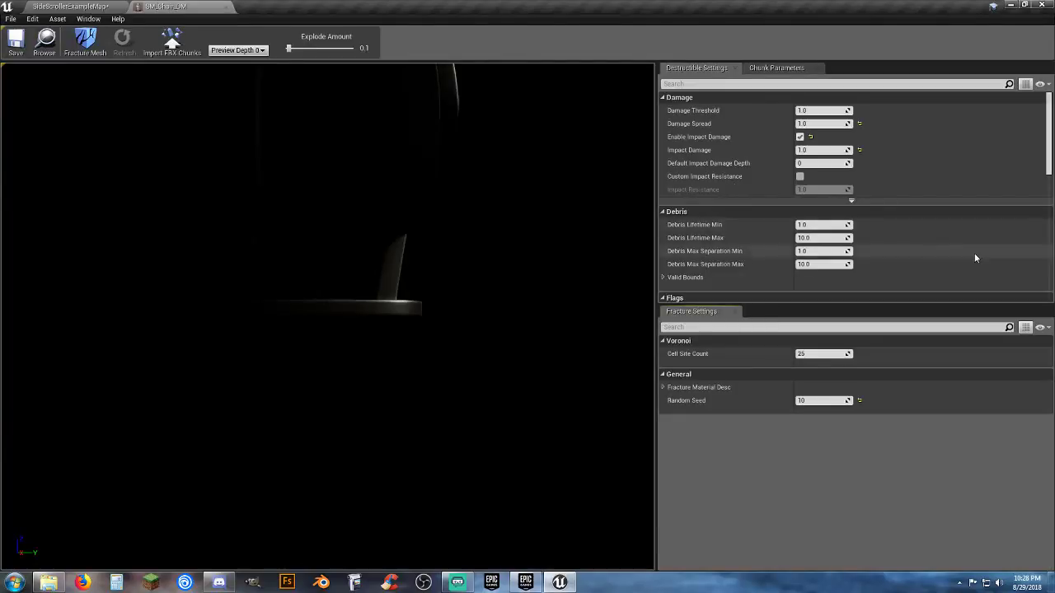
scroll(760, 244, down, 3)
scroll(760, 246, down, 6)
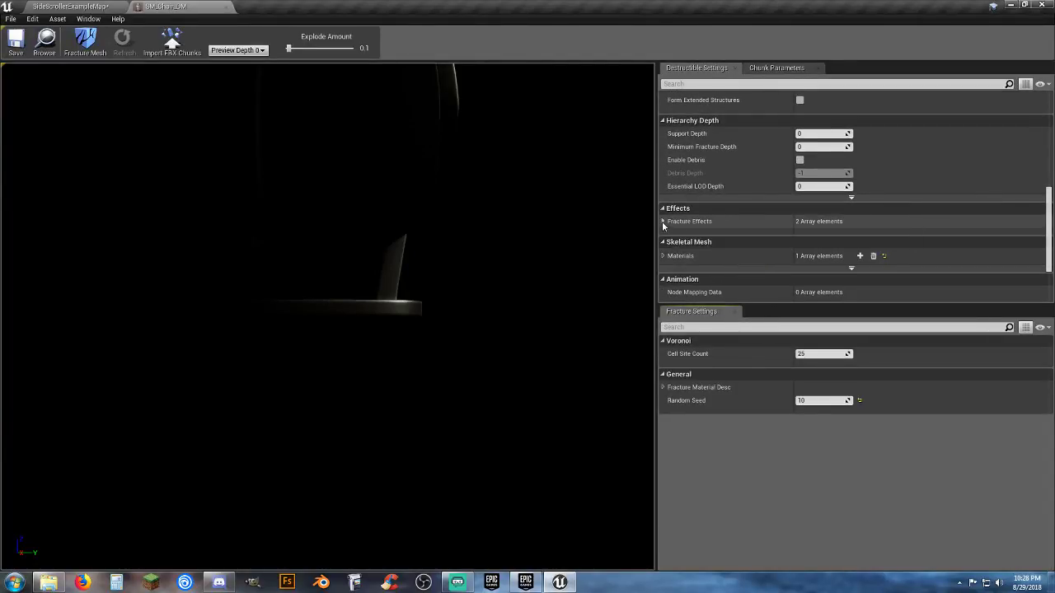
click(661, 221)
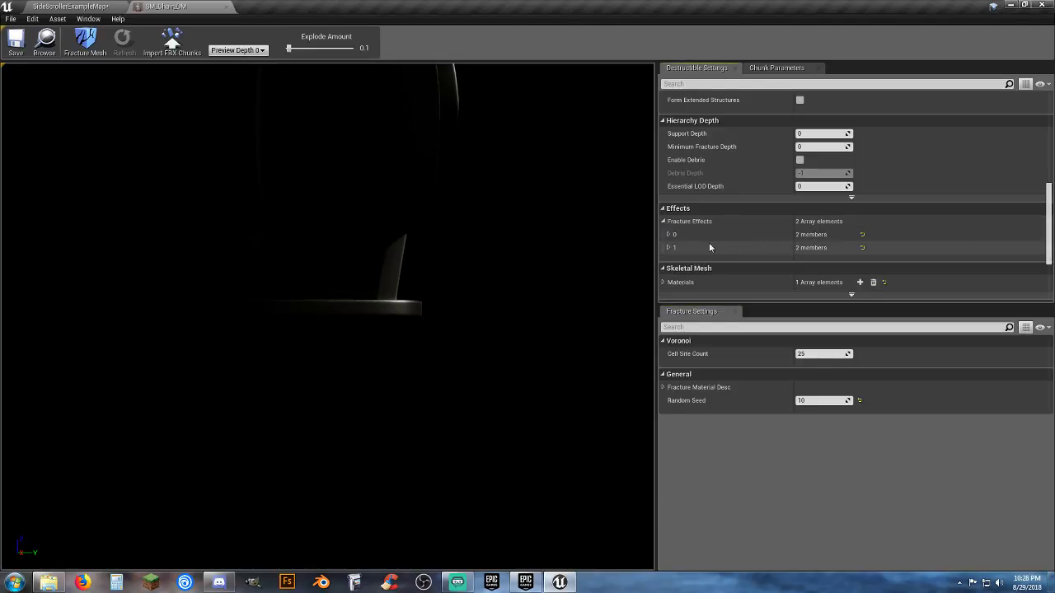
click(668, 235)
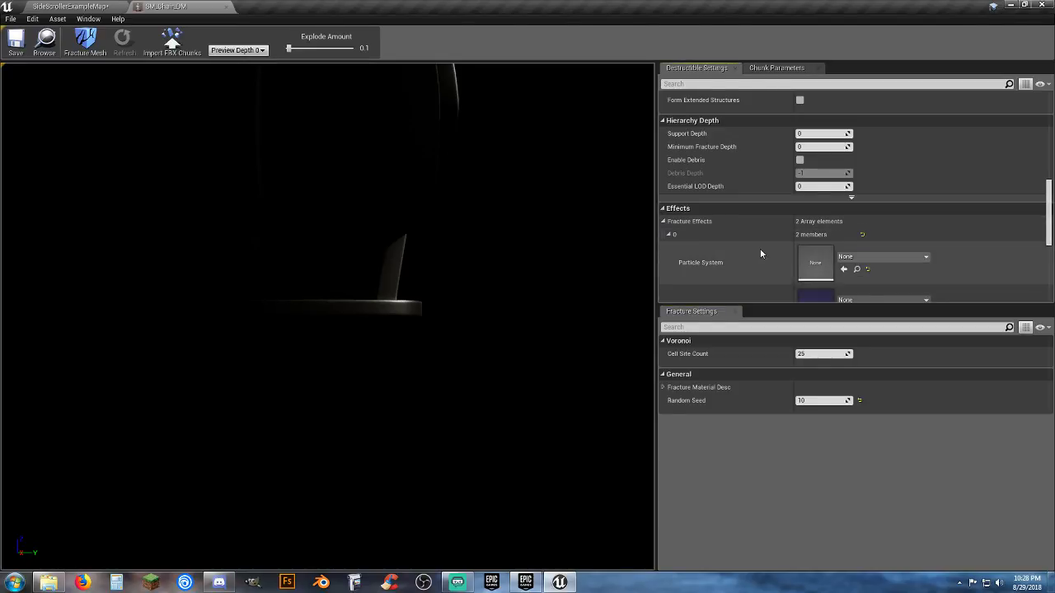
scroll(760, 248, down, 1)
scroll(707, 235, down, 3)
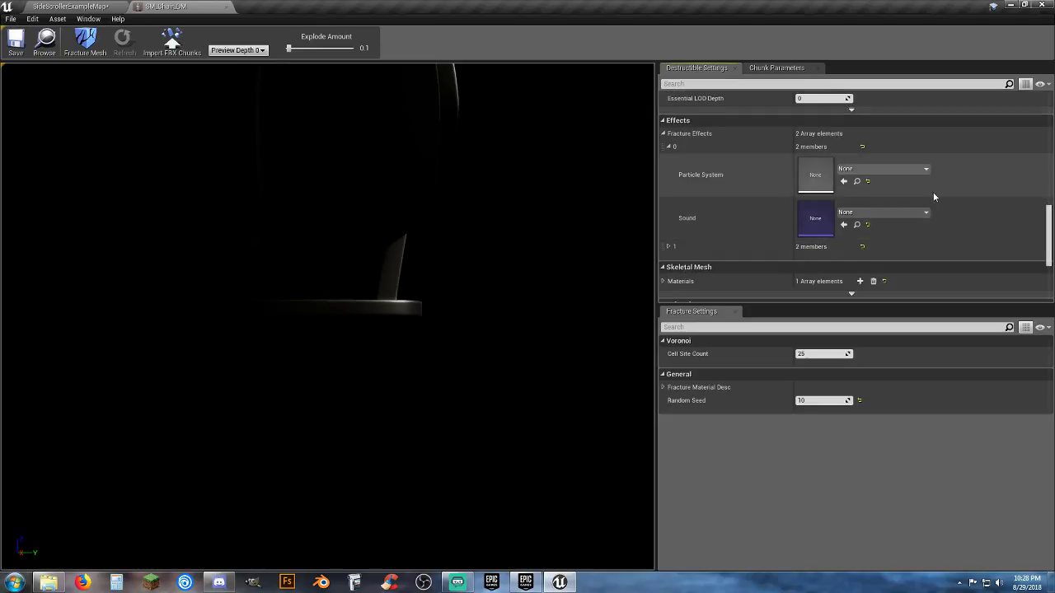
Set the chair's first fracture effect to particle system P_Explosion and sound Explosion_Cue, and save the asset
click(924, 170)
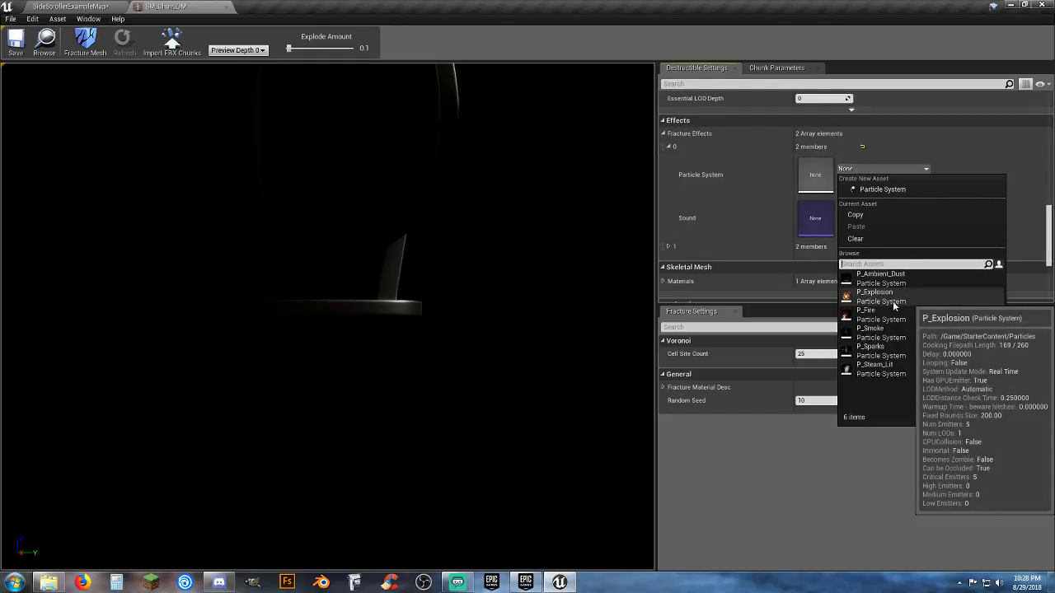
click(893, 302)
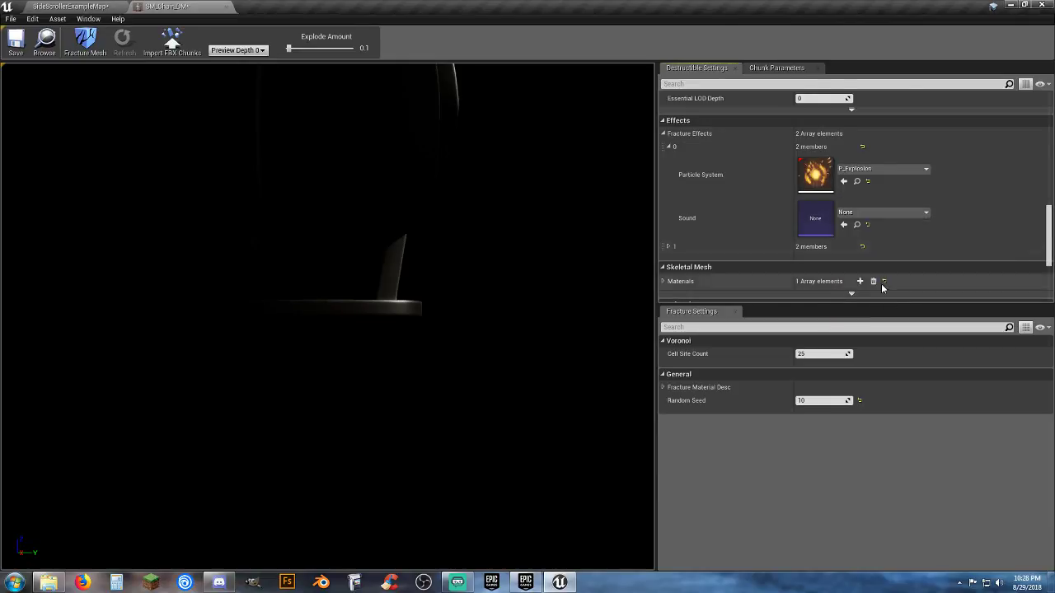
click(926, 212)
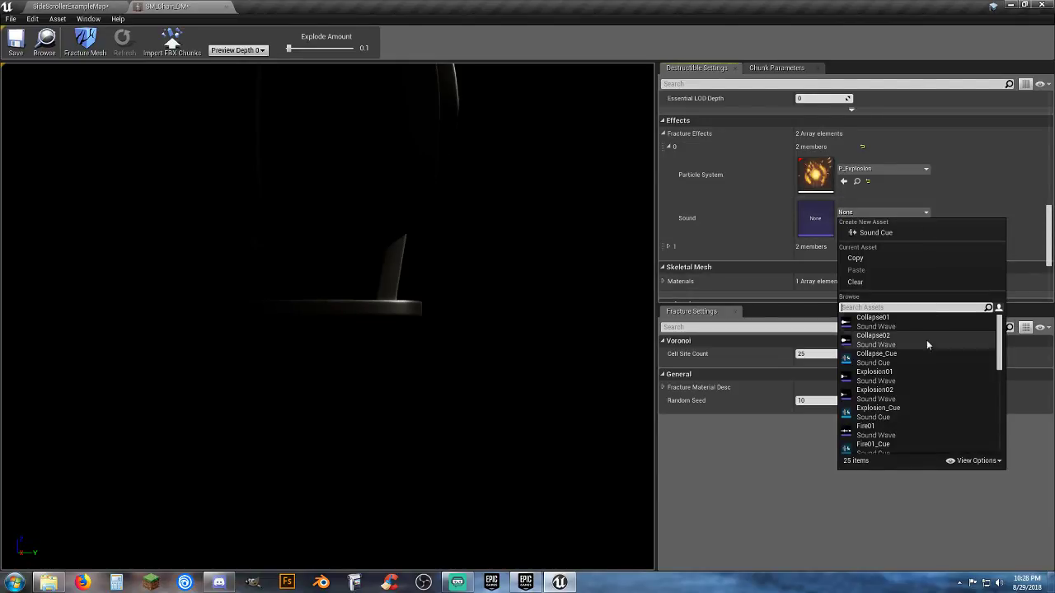
click(900, 416)
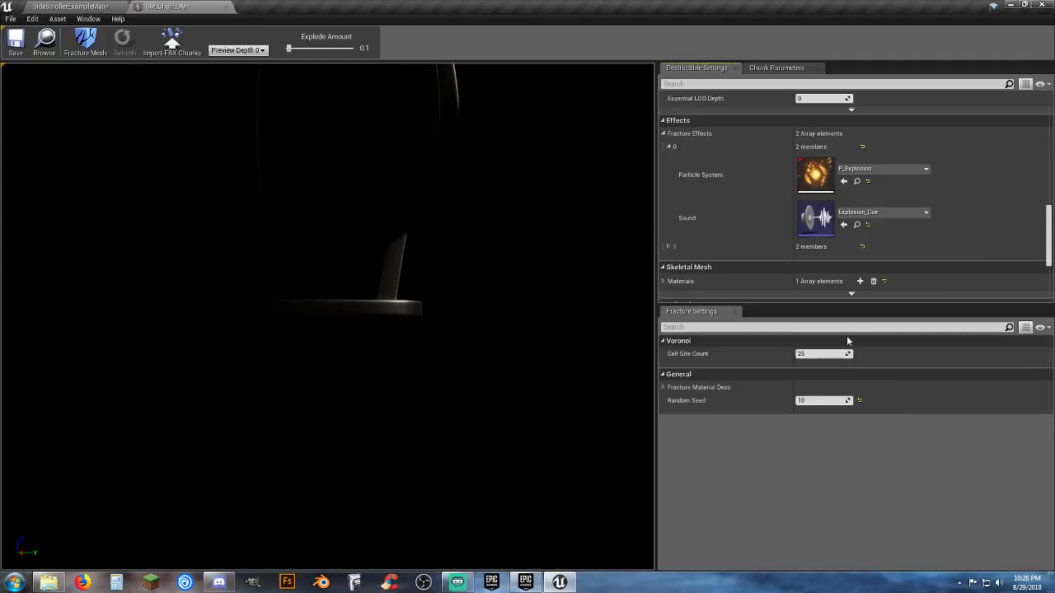
click(16, 43)
Return to the level, play it and run the character into the couch and chair to test their explosions, and stop playing
click(75, 7)
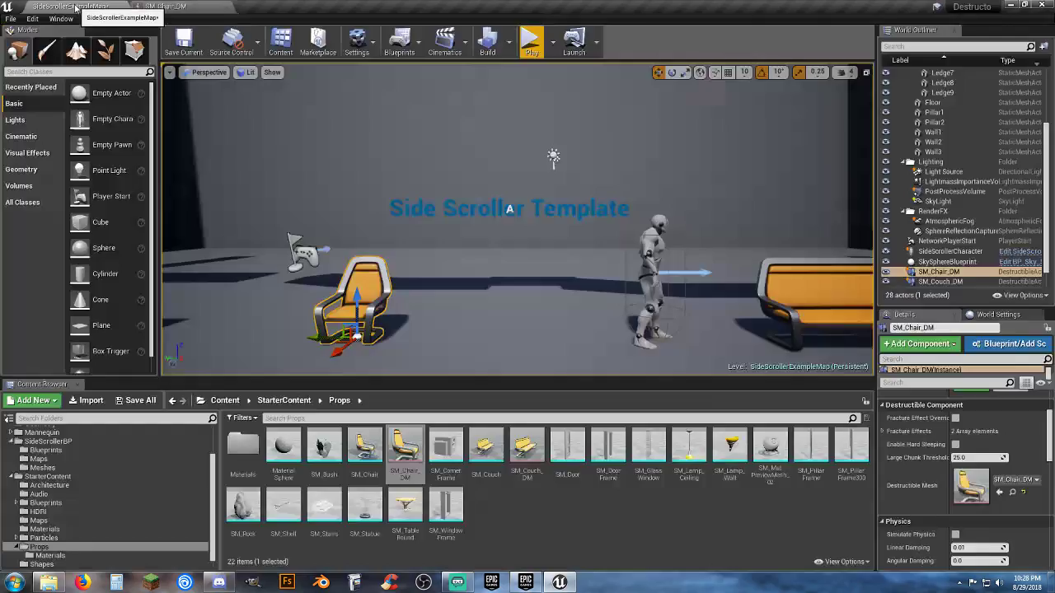
click(542, 41)
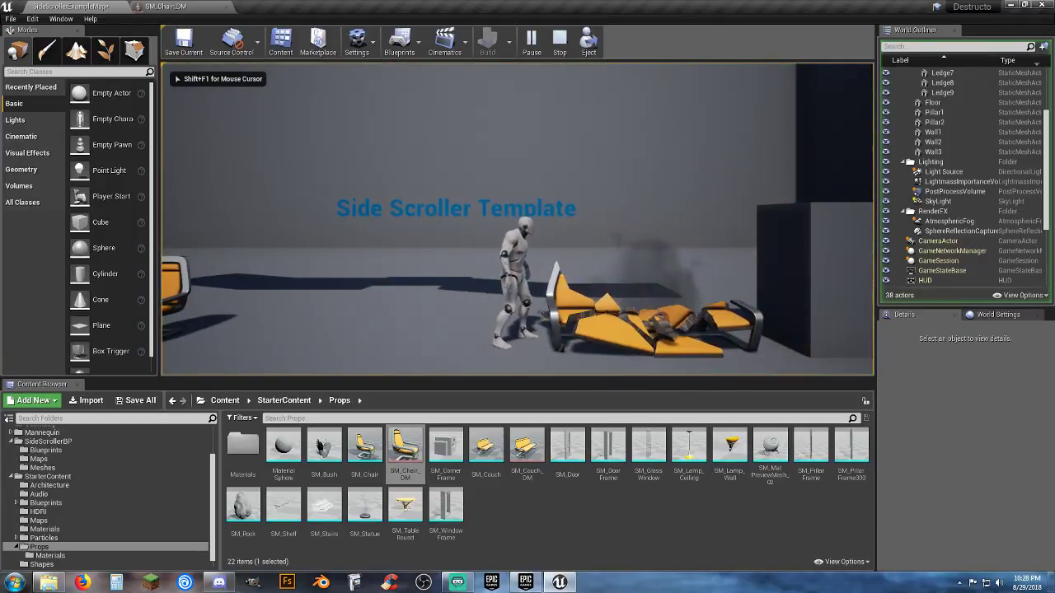
key(a)
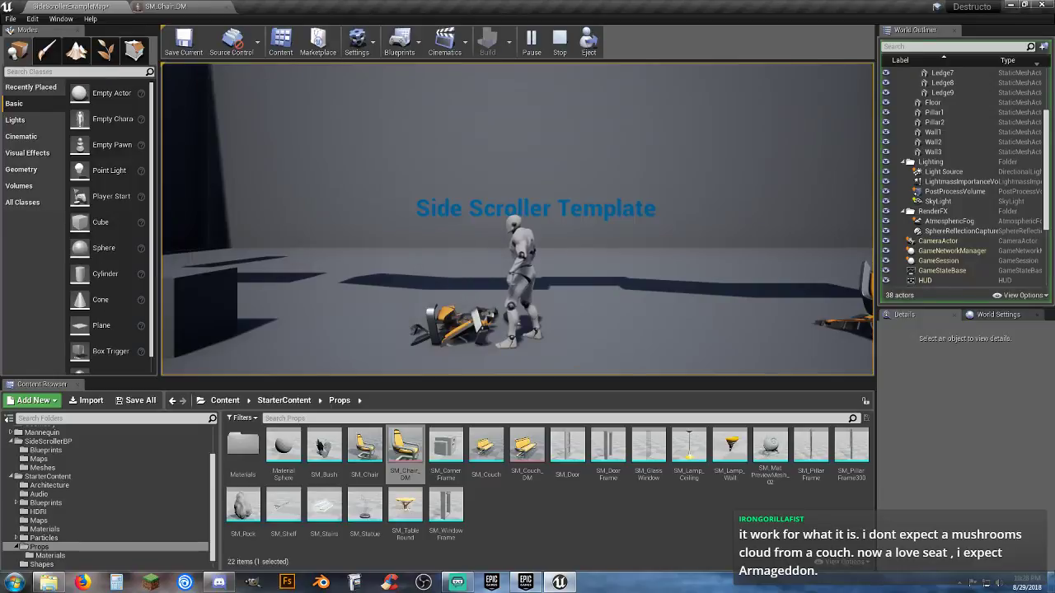
key(d)
key(a)
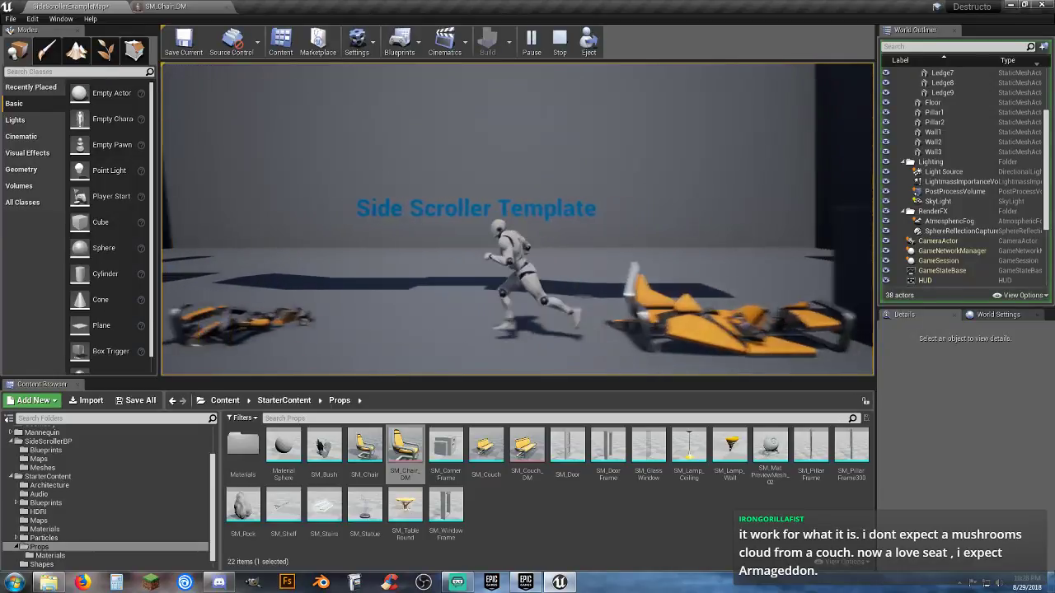
key(d)
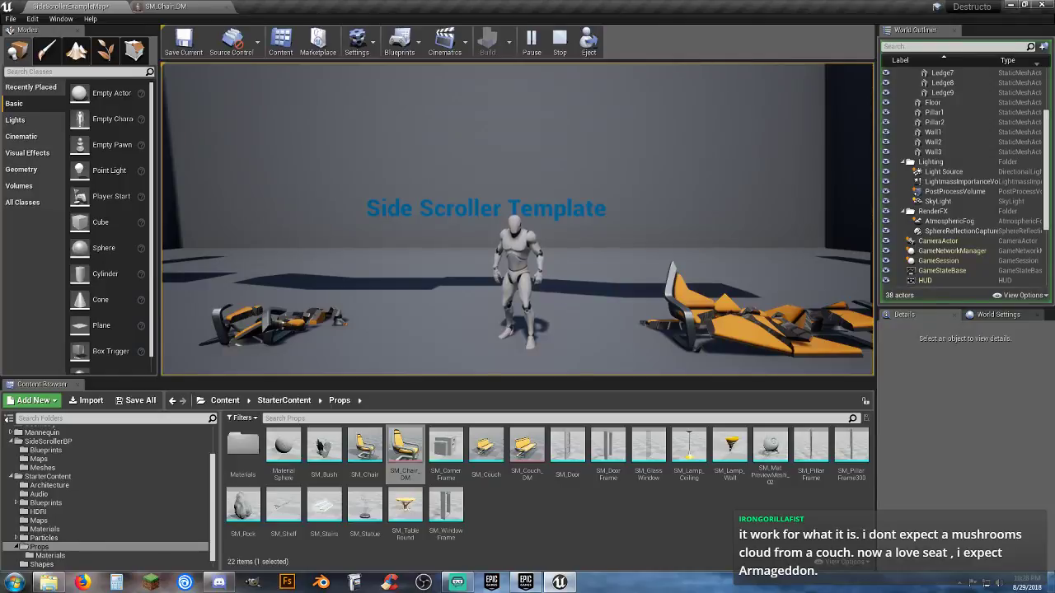
key(d)
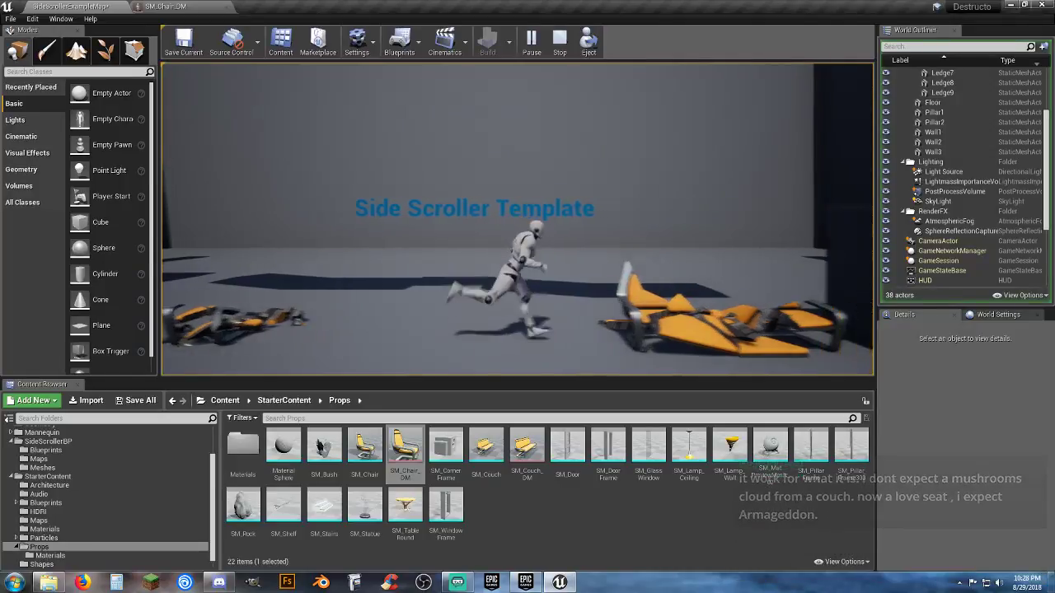
key(Escape)
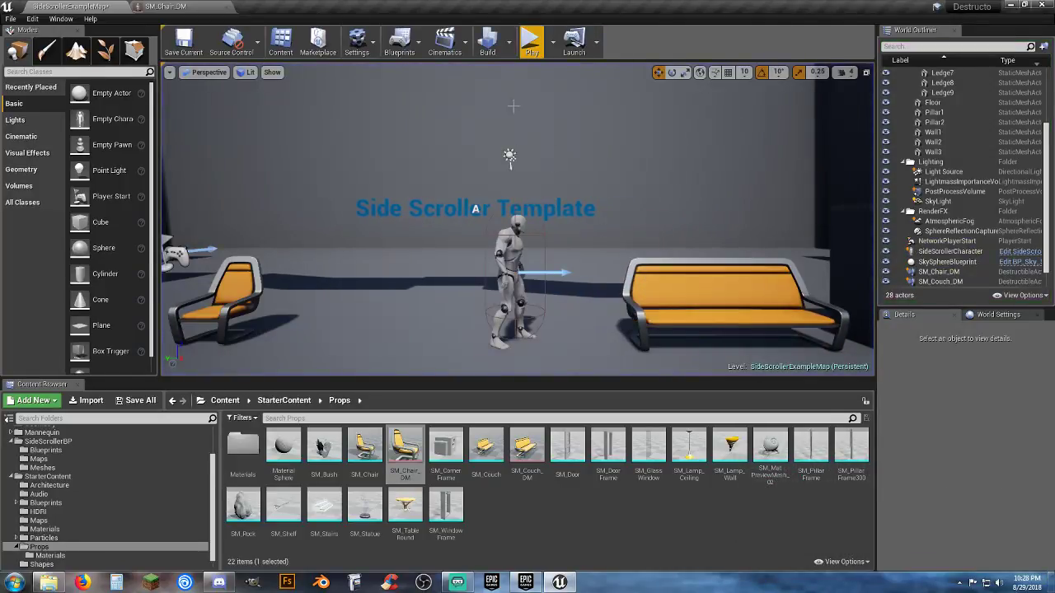
Replay the level, break the couch and chair again, attack and jump around their debris, and stop playing
click(532, 39)
key(d)
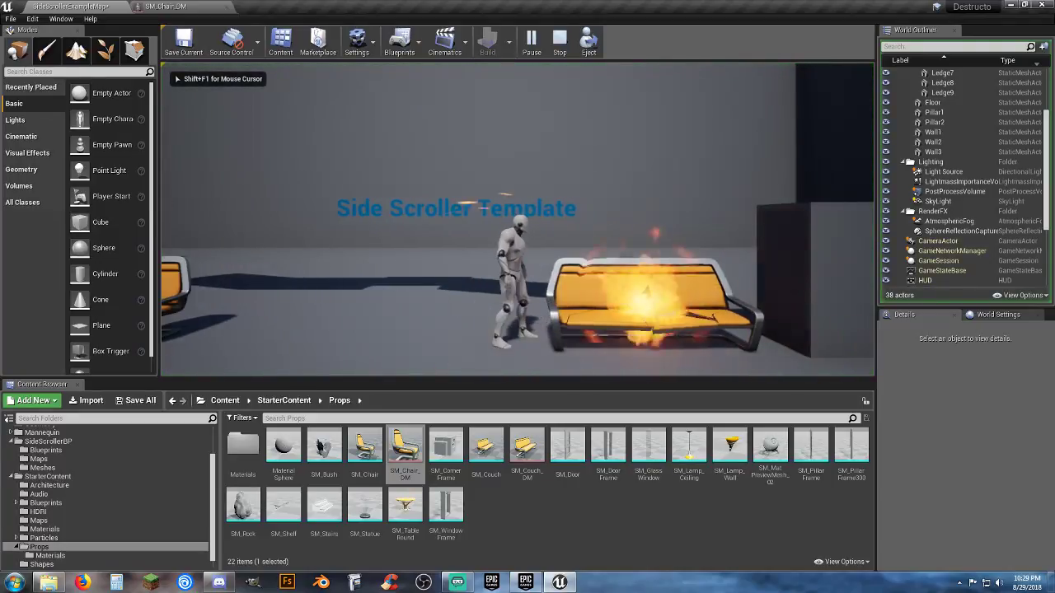
key(a)
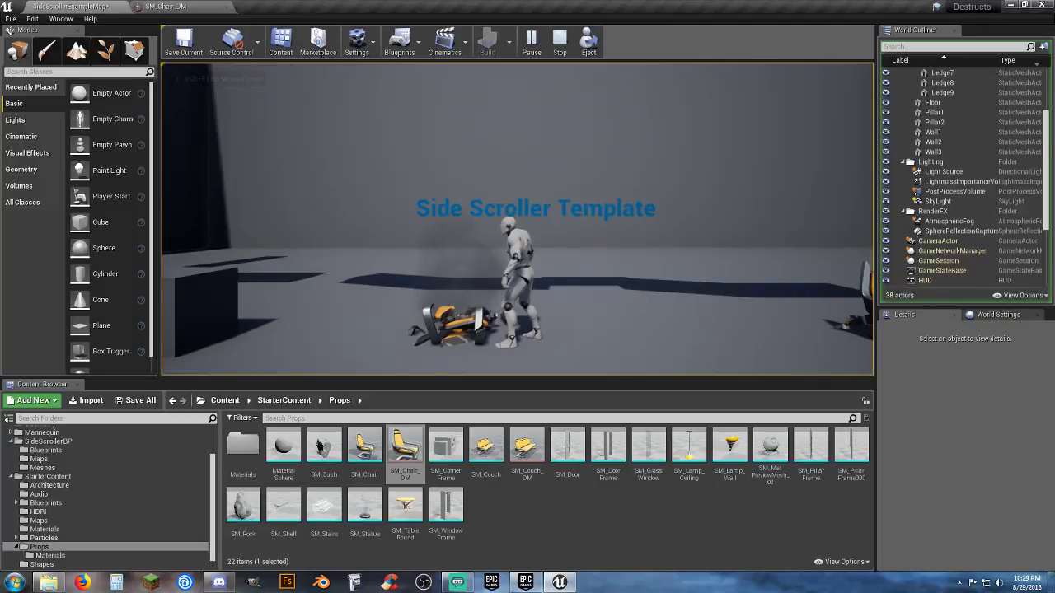
key(d)
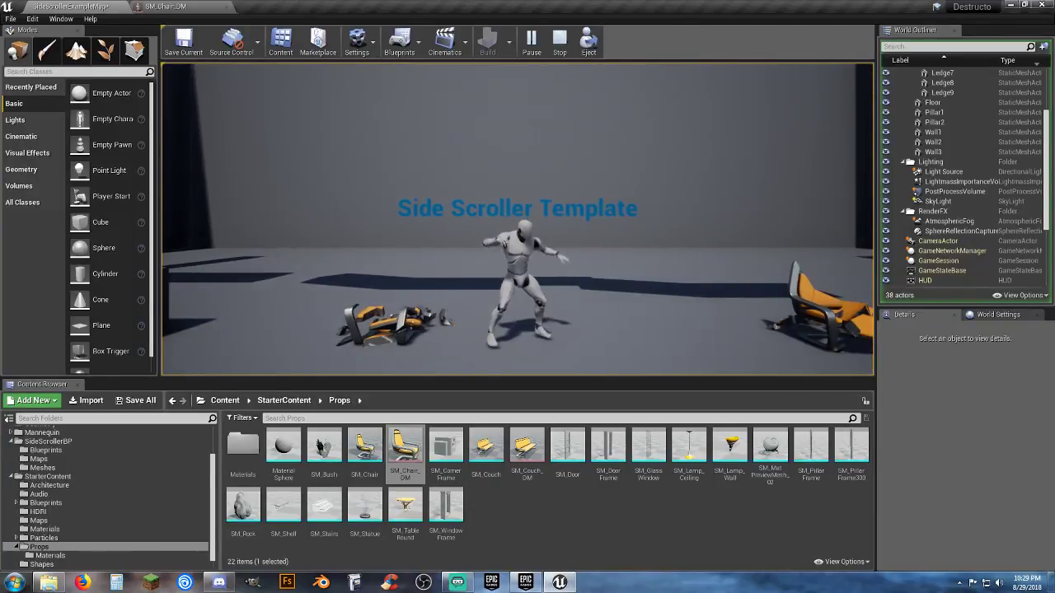
key(f)
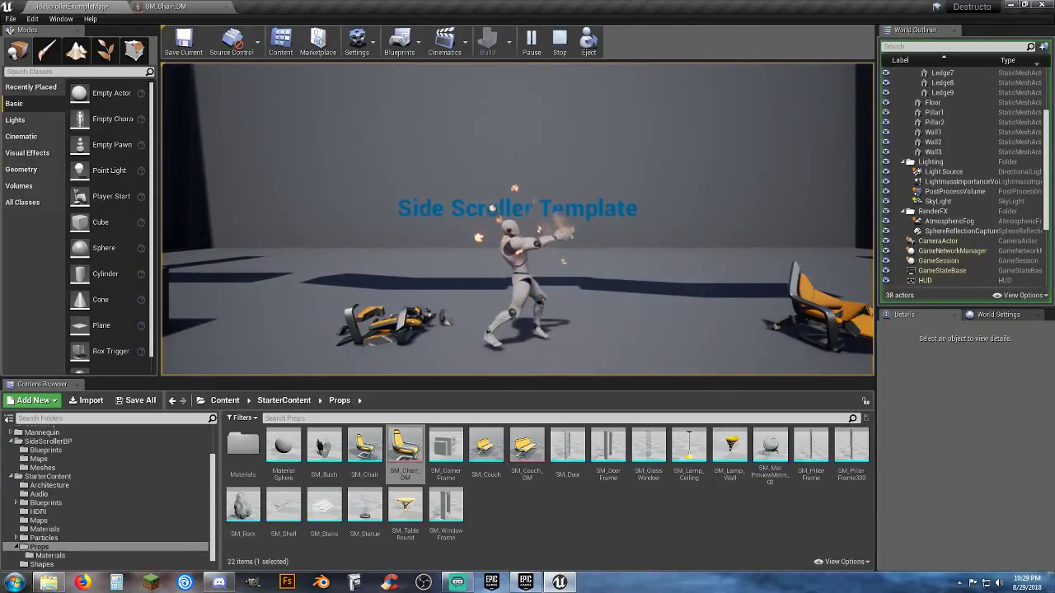
key(d)
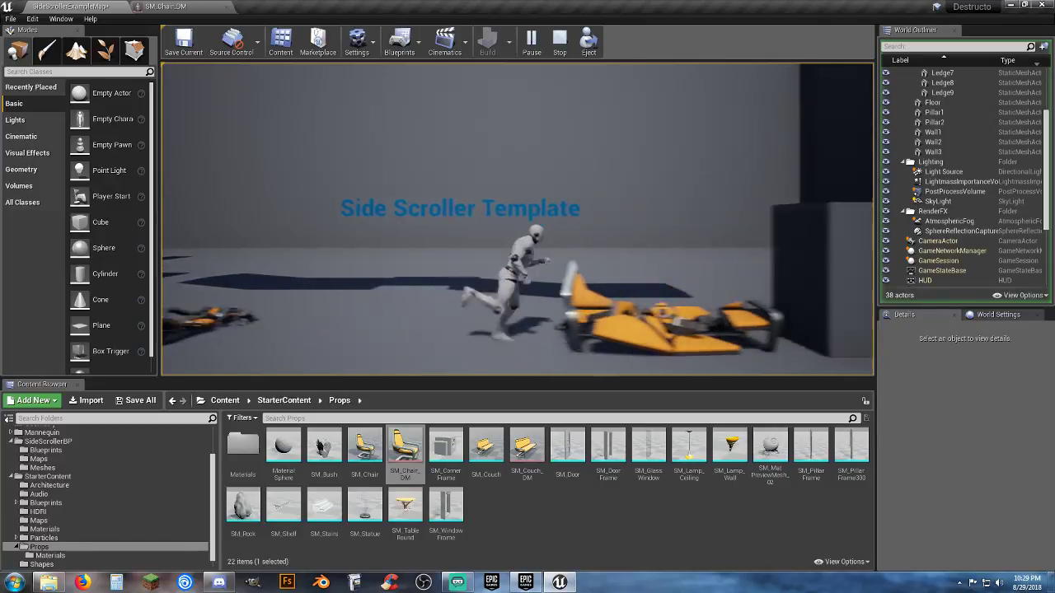
key(space)
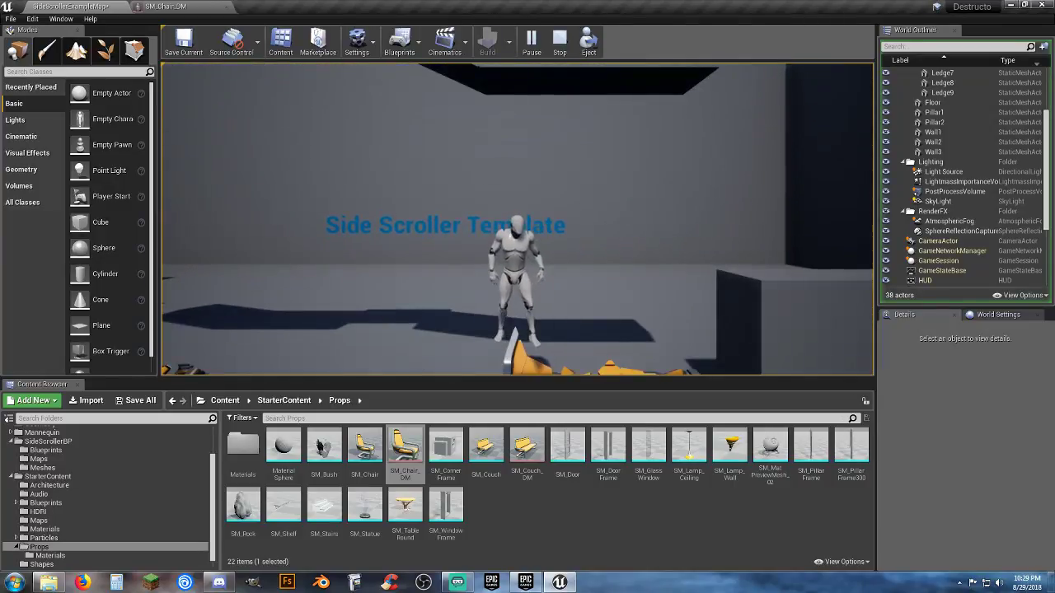
key(d)
key(a)
key(space)
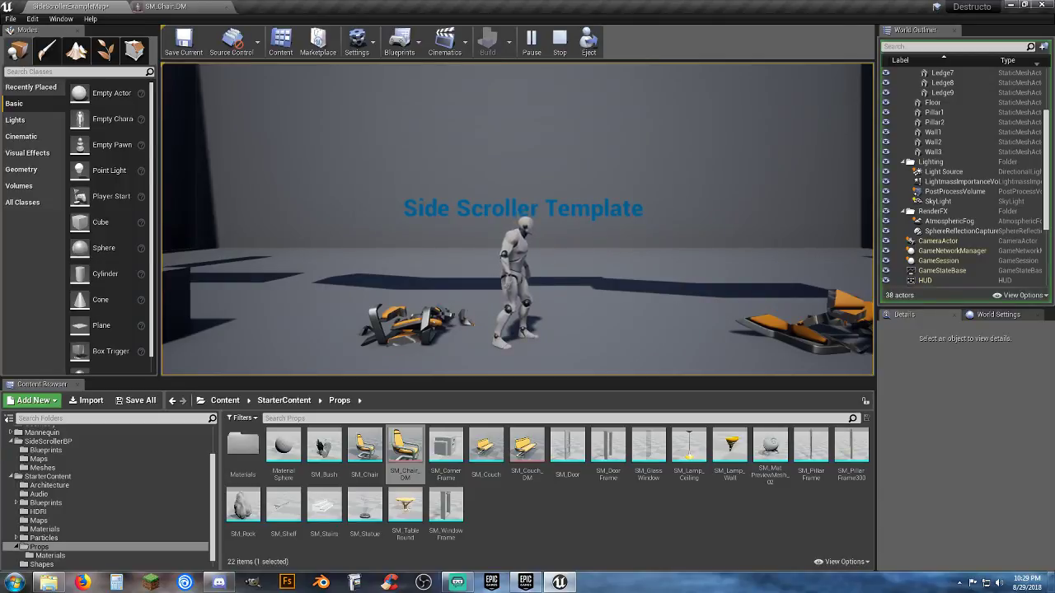
key(d)
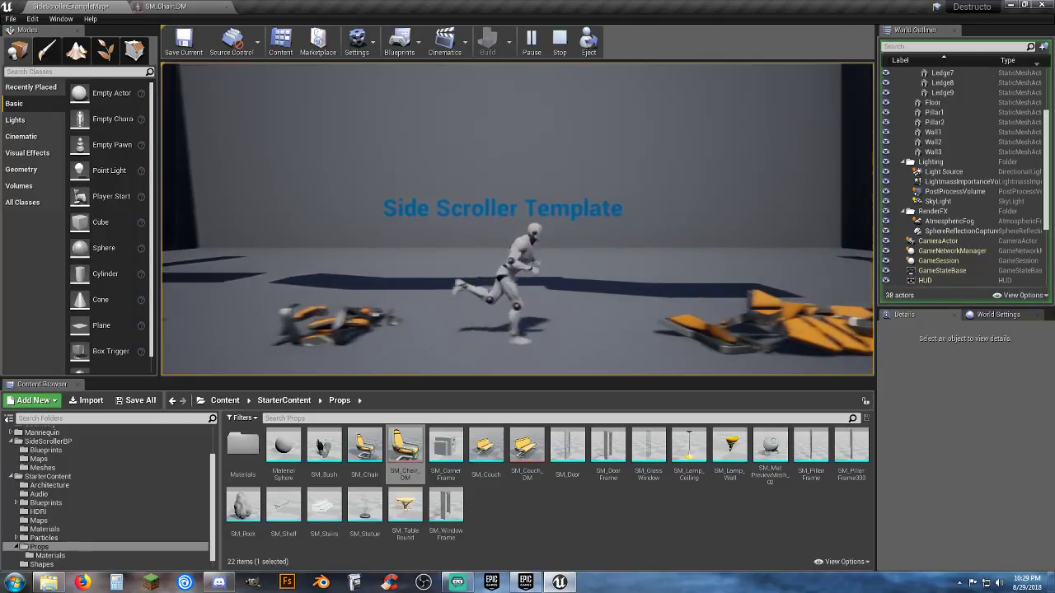
key(a)
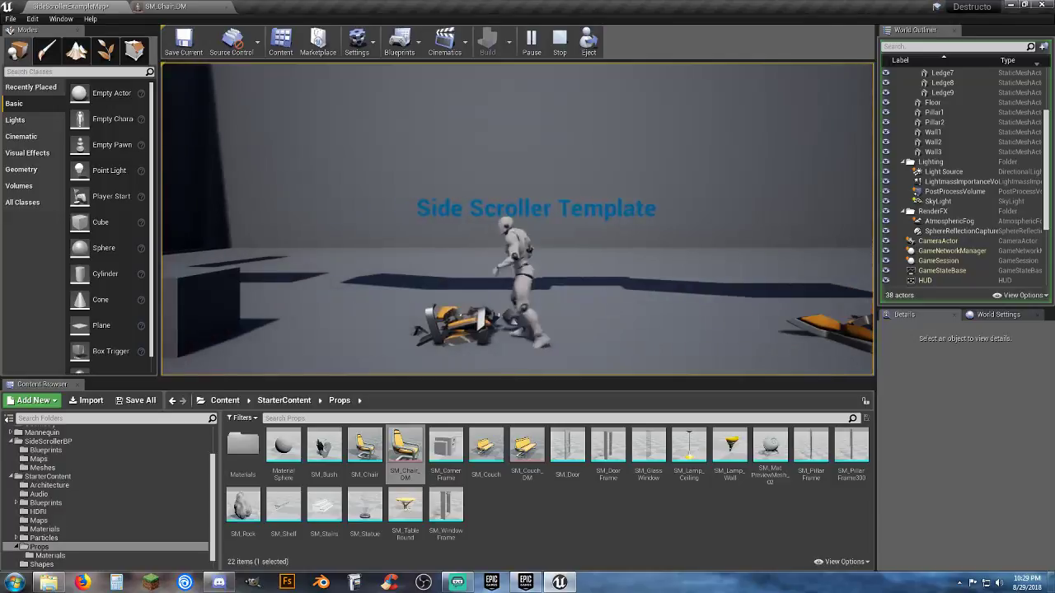
key(Escape)
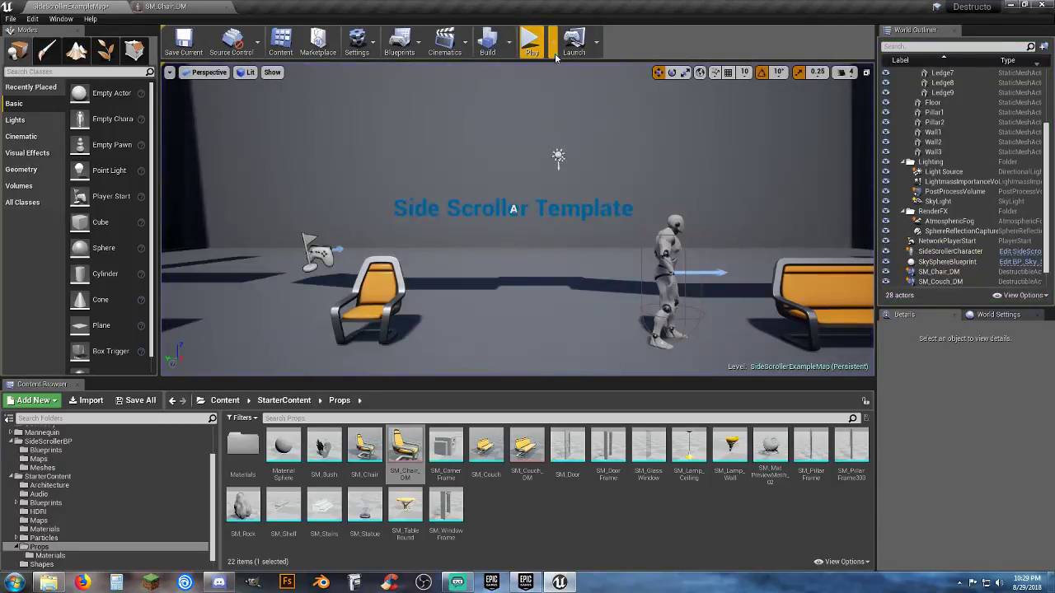
Play-test the level and attack the couch and chair with the character to check their destruction
click(531, 41)
key(d)
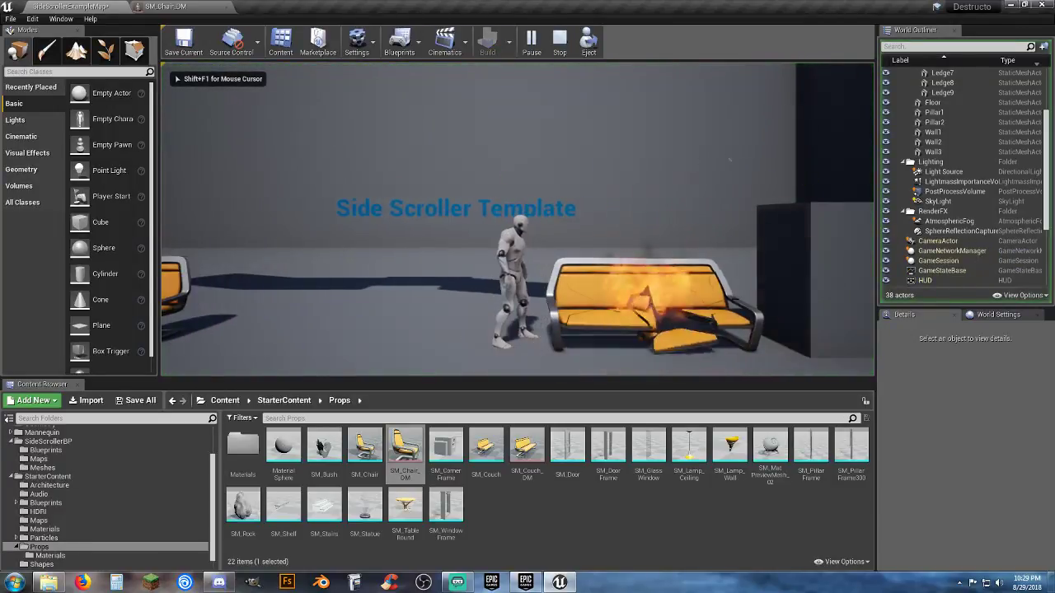
key(a)
key(d)
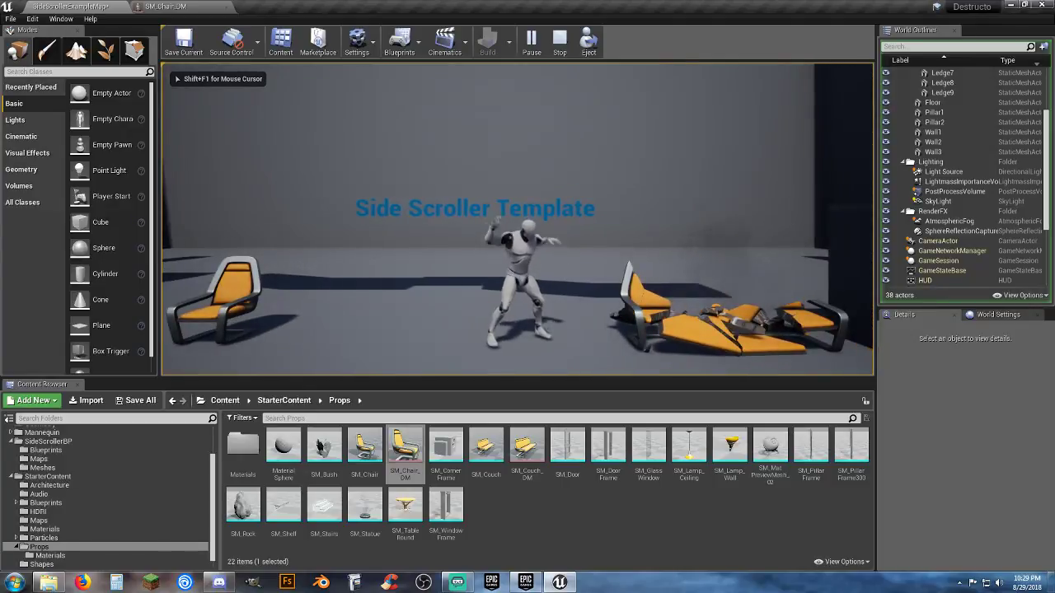
key(f)
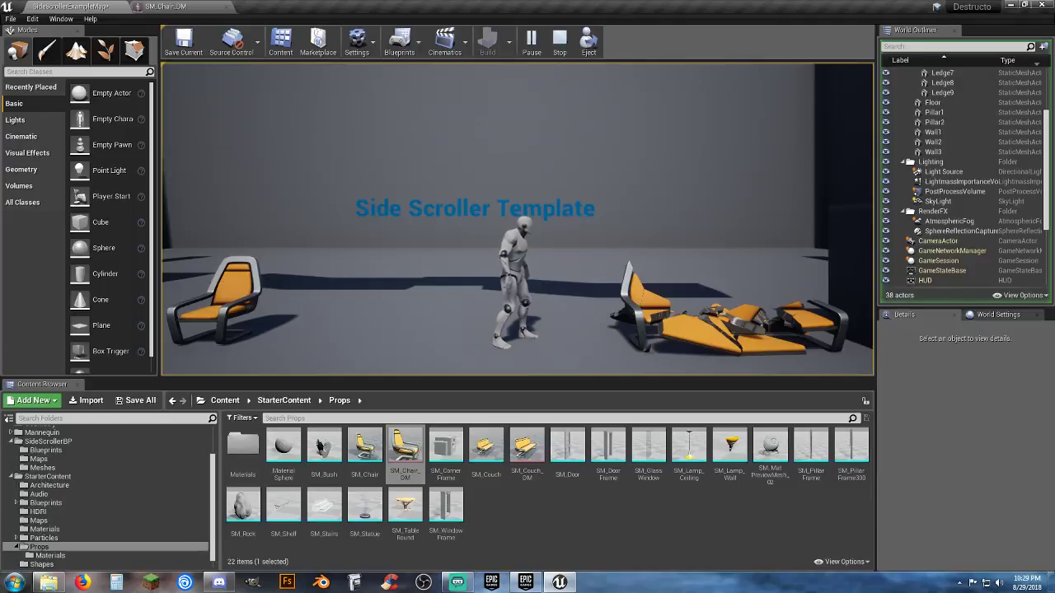
key(a)
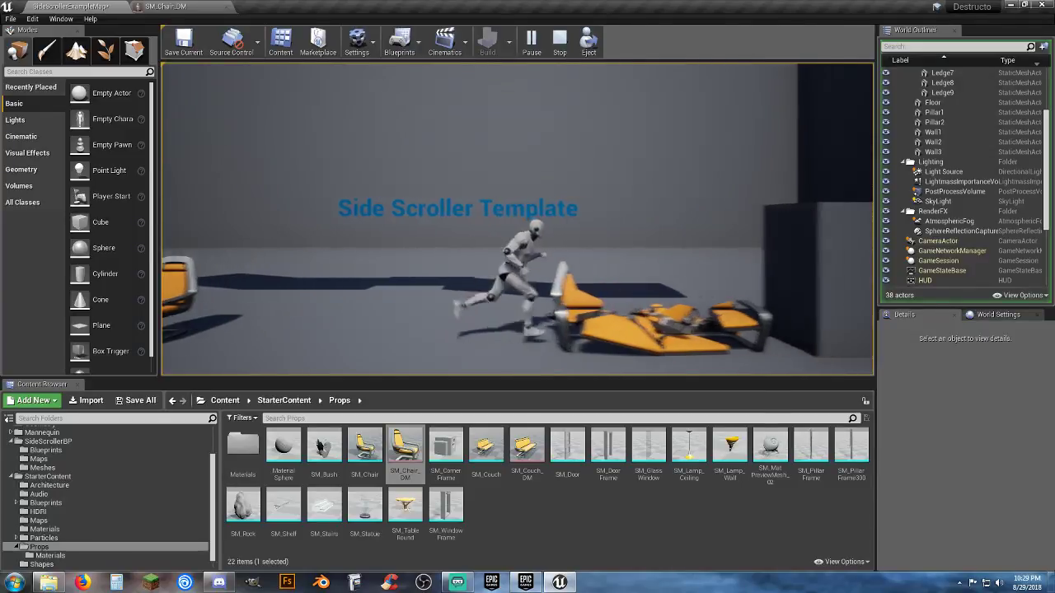
key(f)
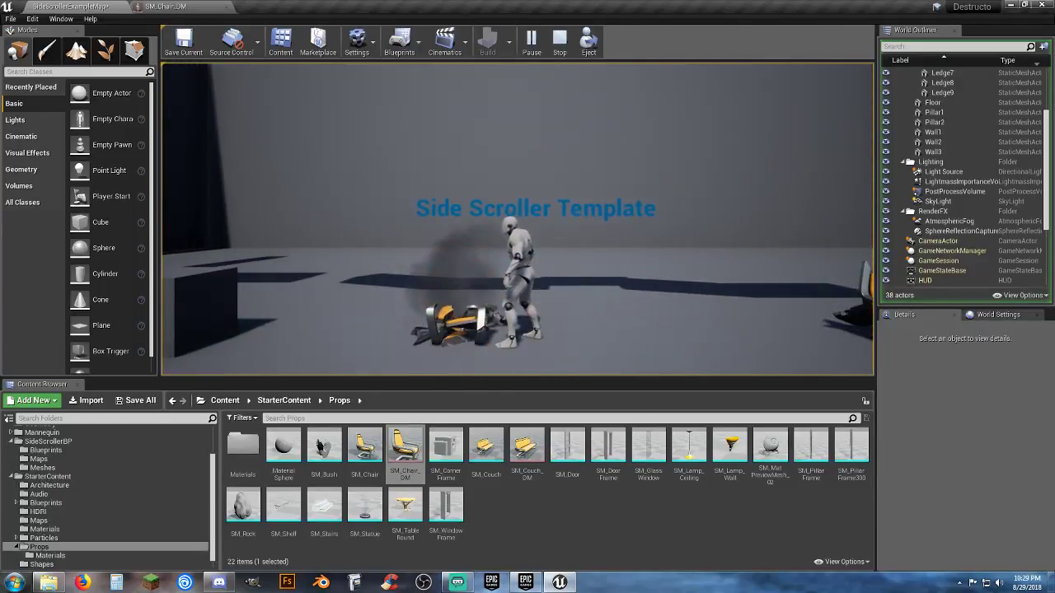
Climb the ledges with the character, drop through the elevated wall slab to test its destruction, and end the play session
key(d)
key(space)
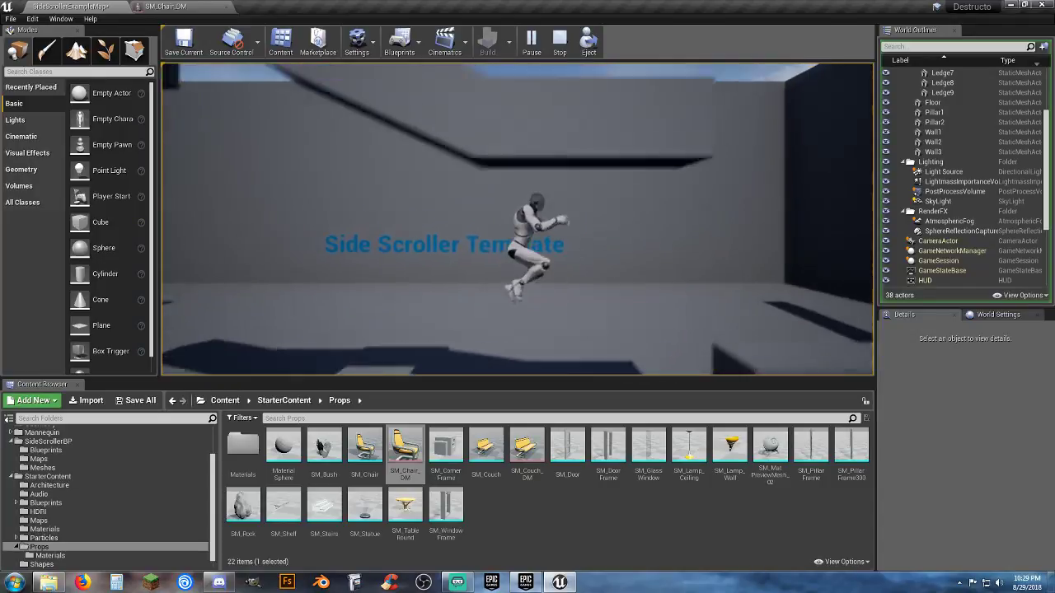
key(a)
key(space)
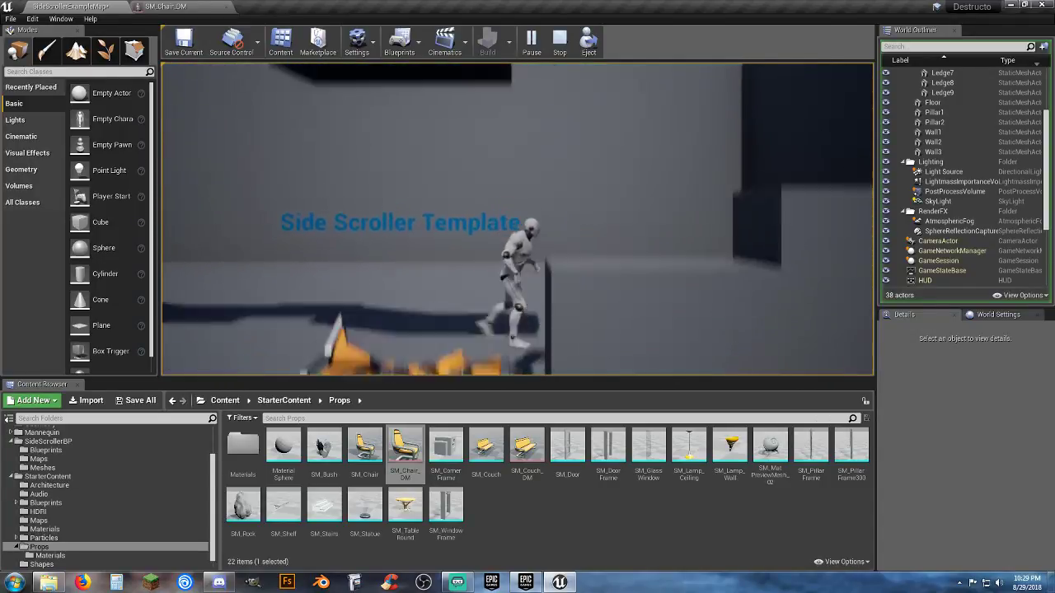
key(space)
key(space)
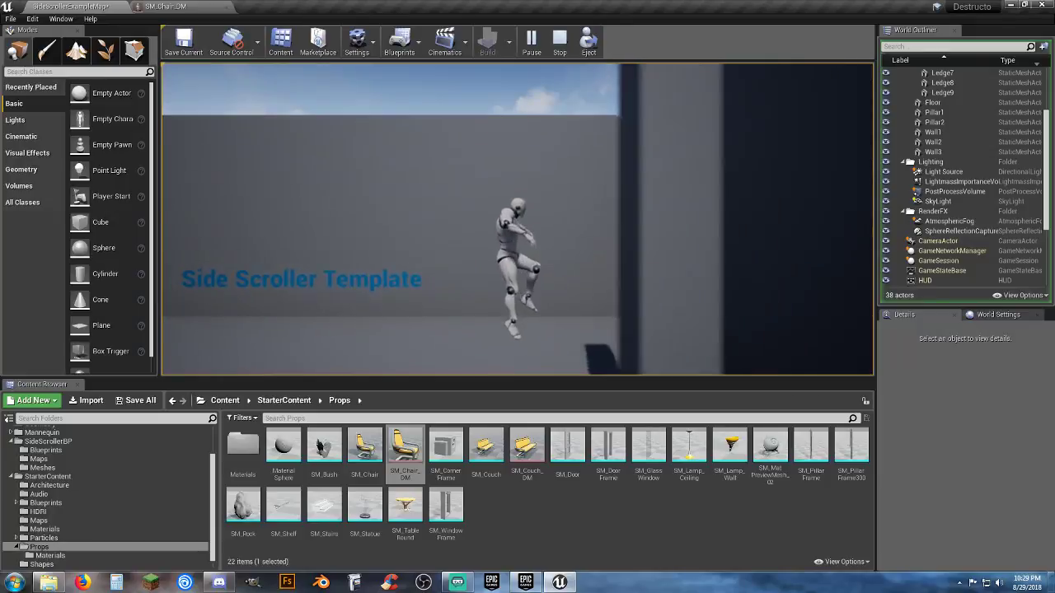
key(a)
key(space)
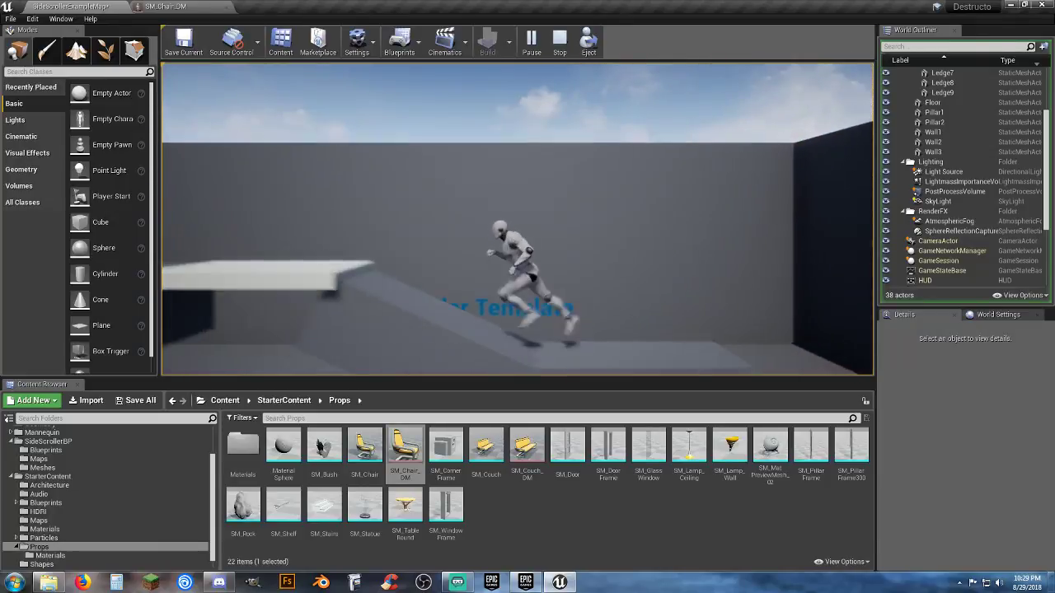
key(space)
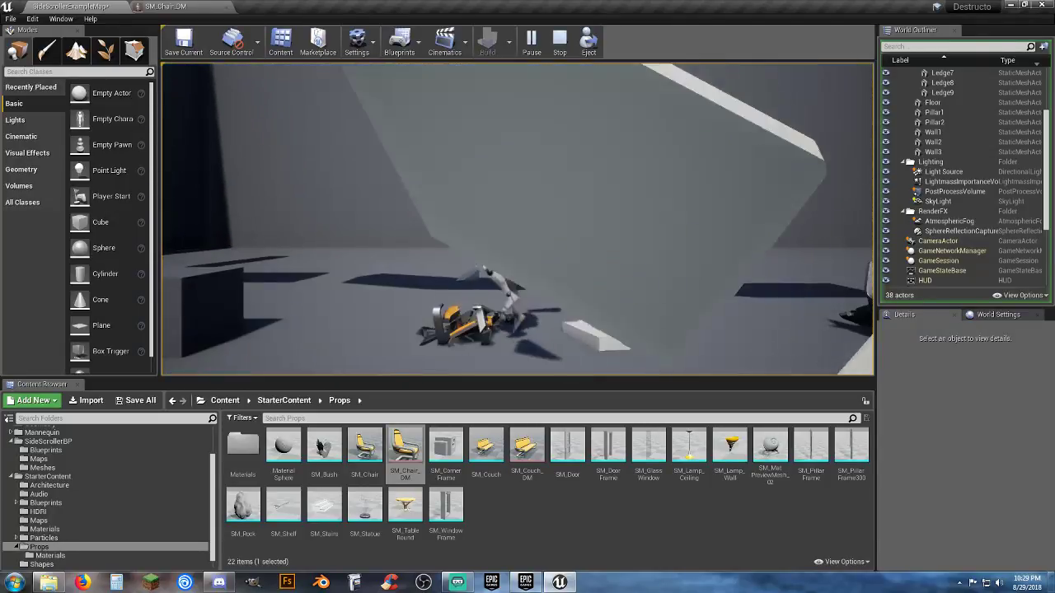
key(Escape)
Find the elevated slab's destructible mesh asset, close the SM_Chair_DM editor, and open Wall_500x500_DM for editing
right_drag(537, 208, 528, 124)
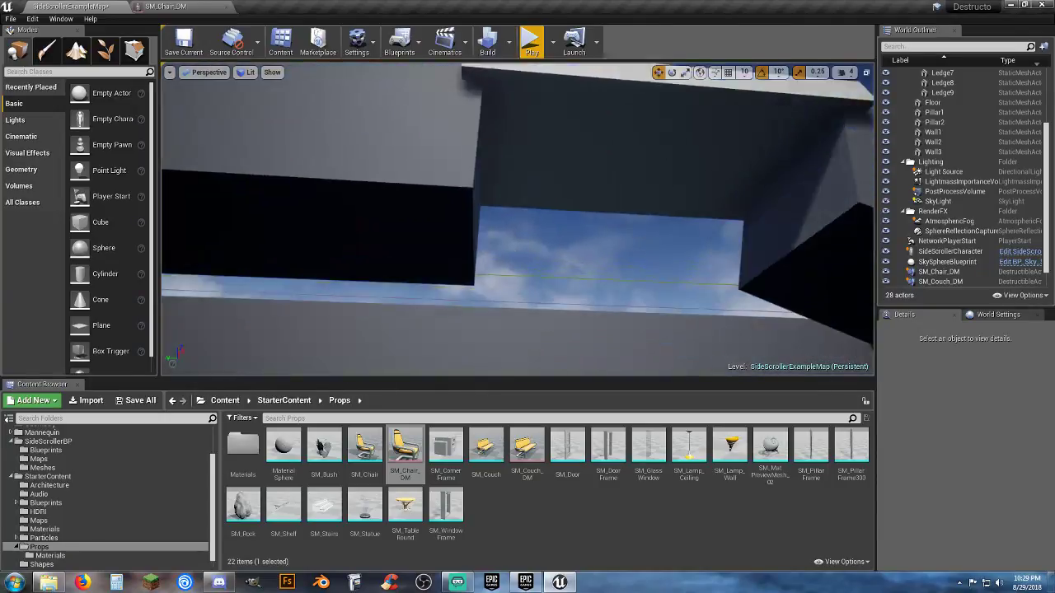
mouse_move(582, 173)
right_down()
mouse_move(582, 239)
mouse_move(582, 173)
right_up()
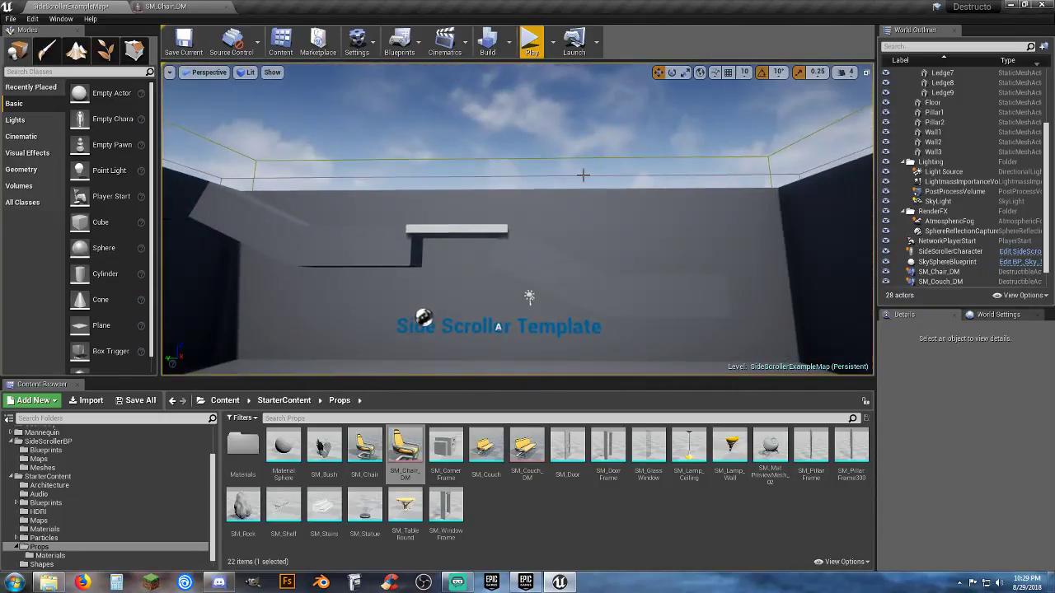
click(468, 227)
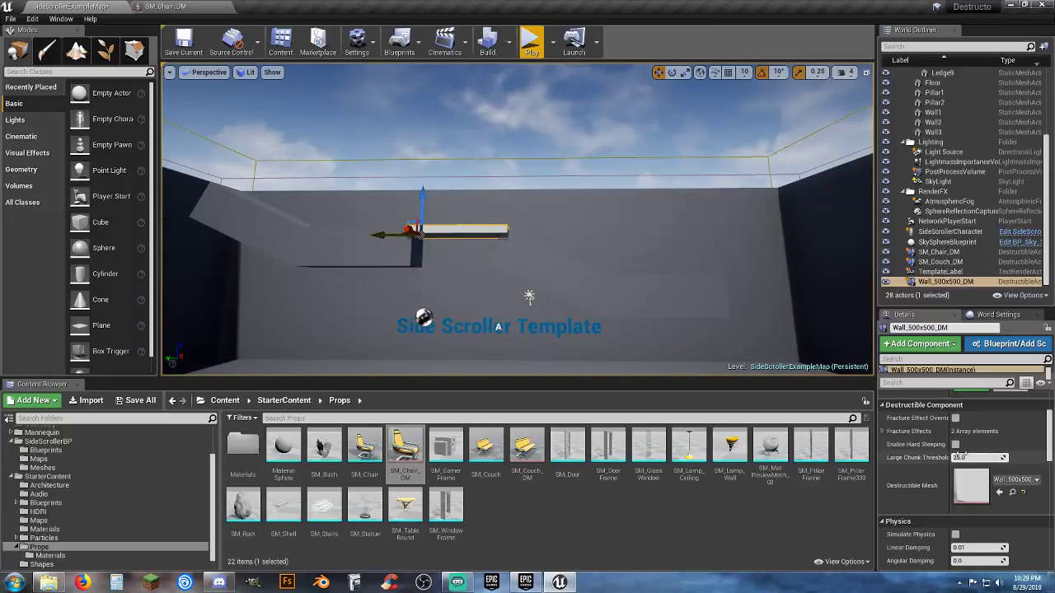
click(1013, 493)
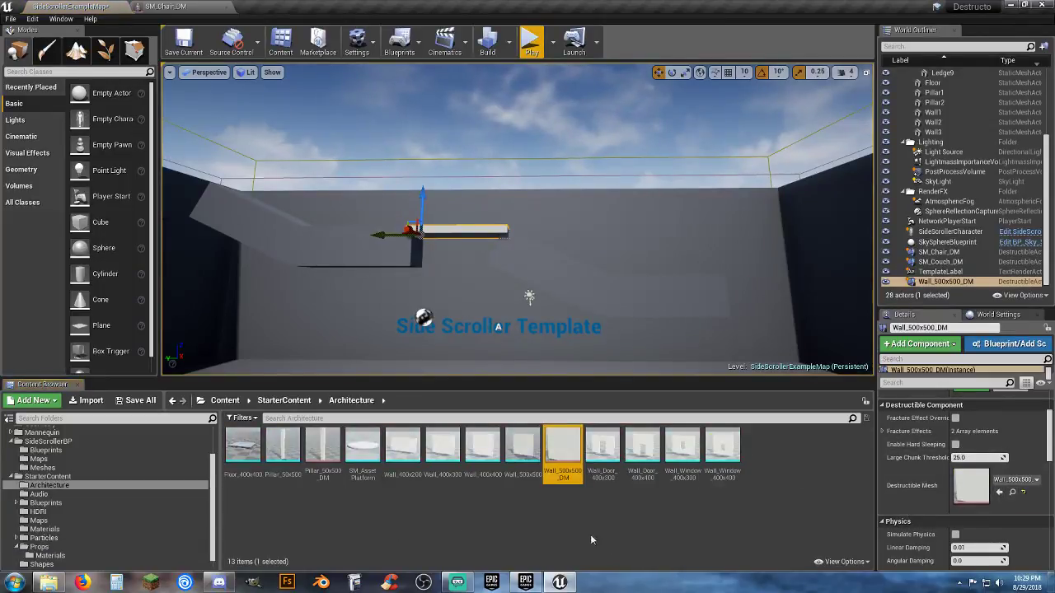
click(221, 6)
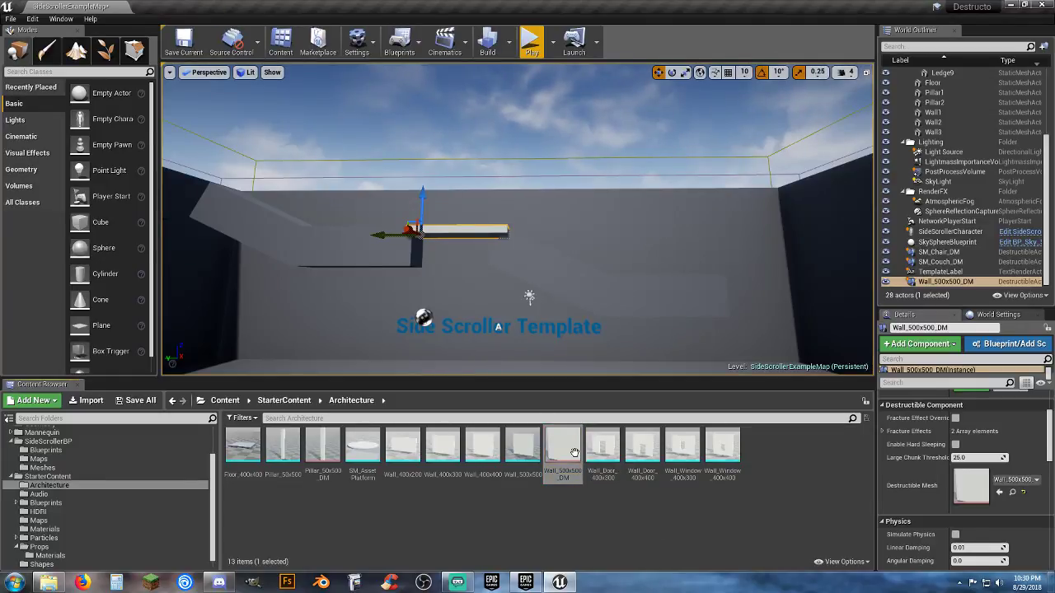
double_click(574, 458)
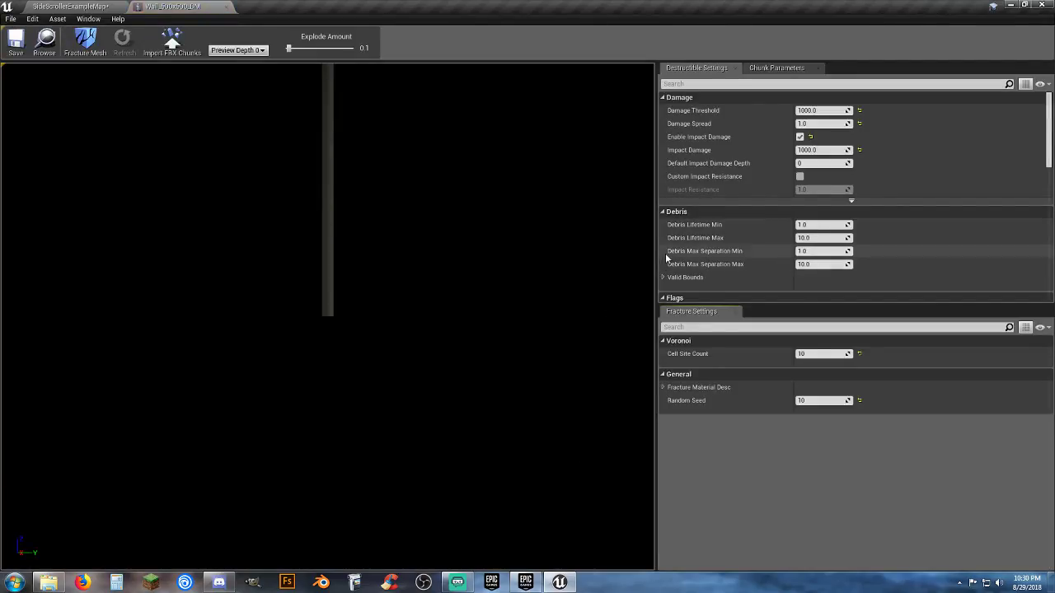
Set the sound of fracture effect 0 on the wall's destructible mesh to Collapse_Cue
scroll(698, 234, down, 5)
scroll(684, 243, down, 5)
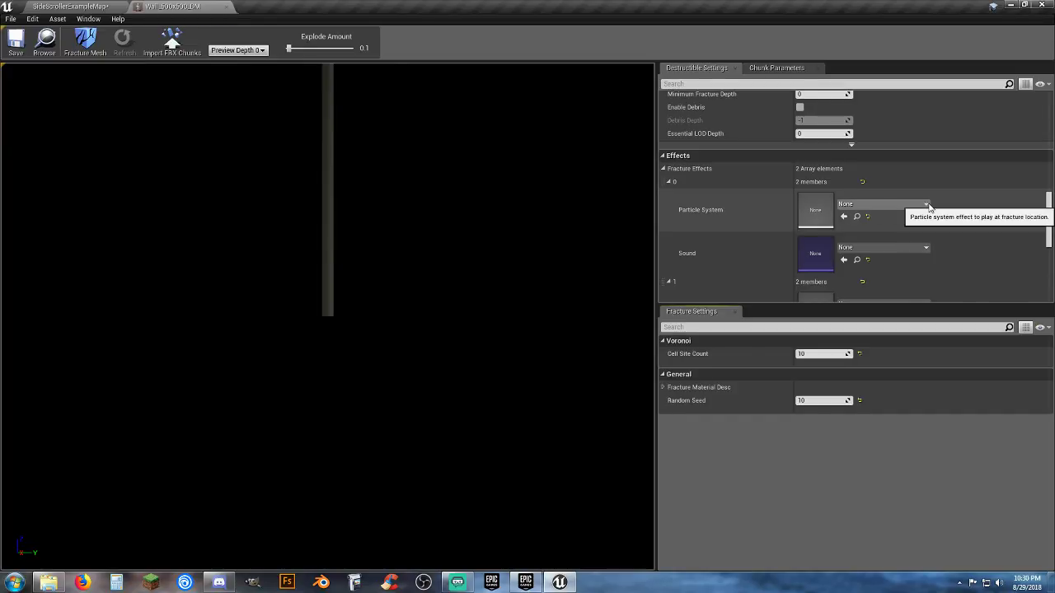
click(926, 248)
scroll(916, 384, down, 3)
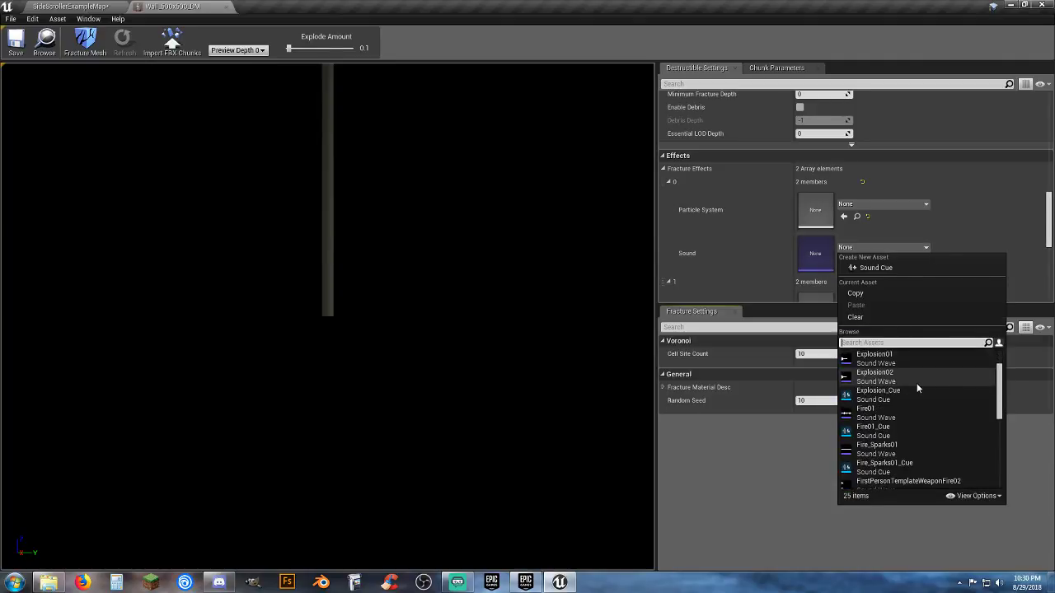
scroll(918, 383, down, 8)
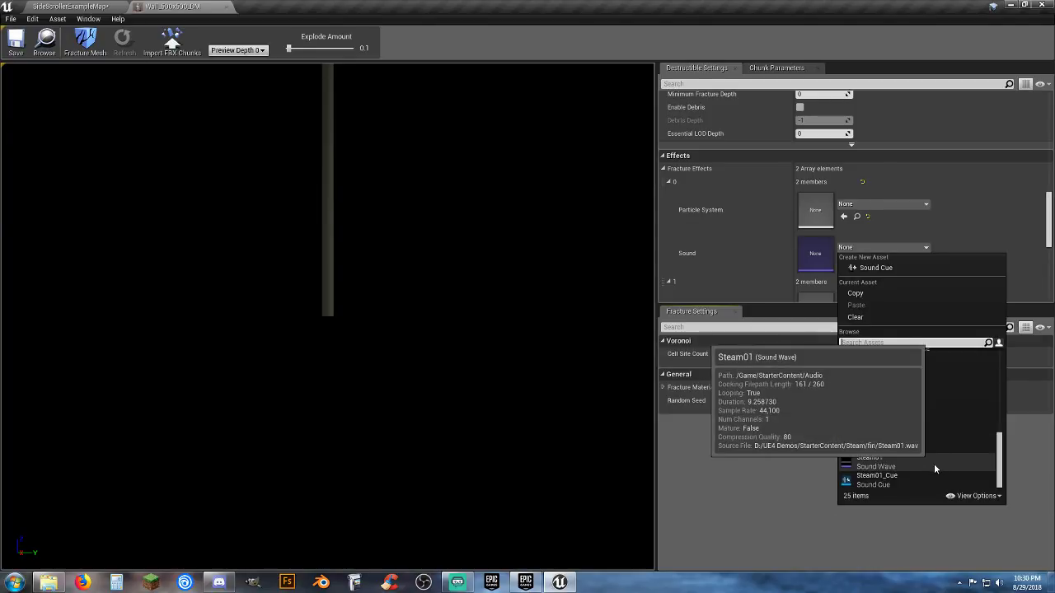
scroll(933, 453, up, 3)
scroll(933, 445, up, 10)
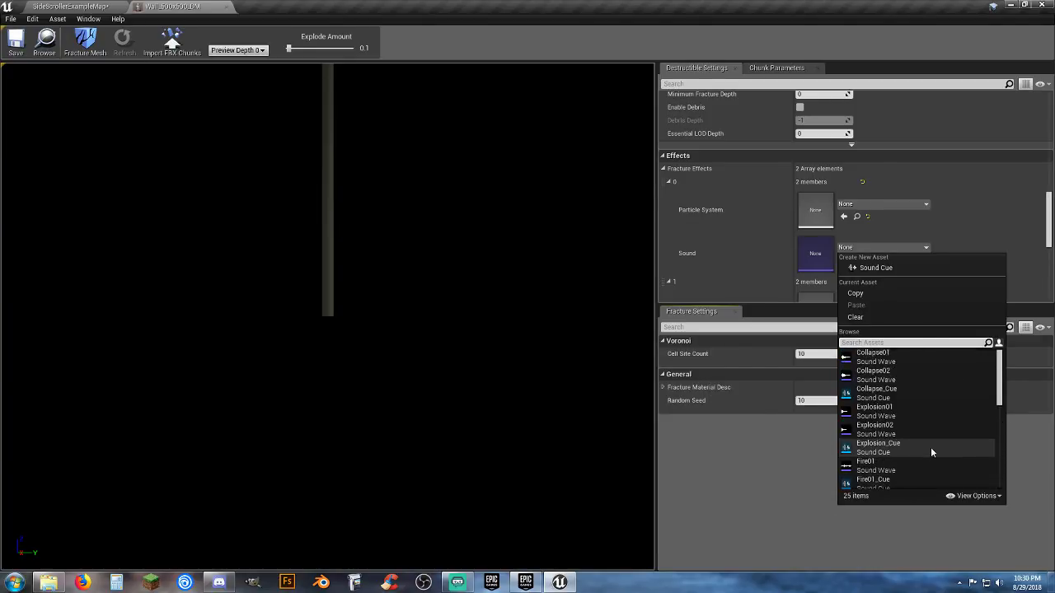
click(924, 393)
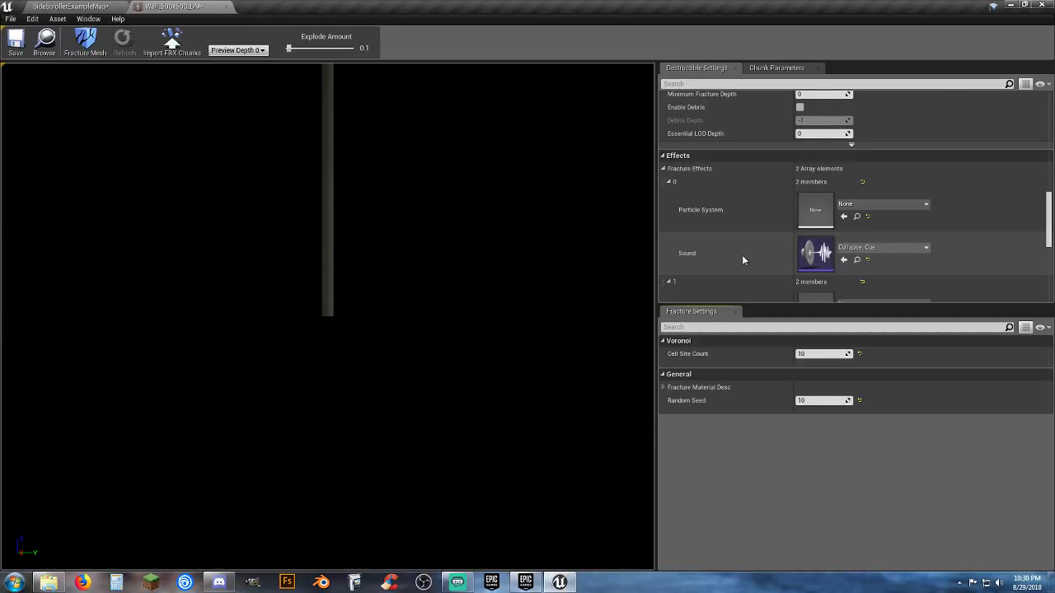
Assign P_Ambient_Dust as the particle system of fracture effect 0 and close the wall's mesh editor
click(927, 206)
click(906, 315)
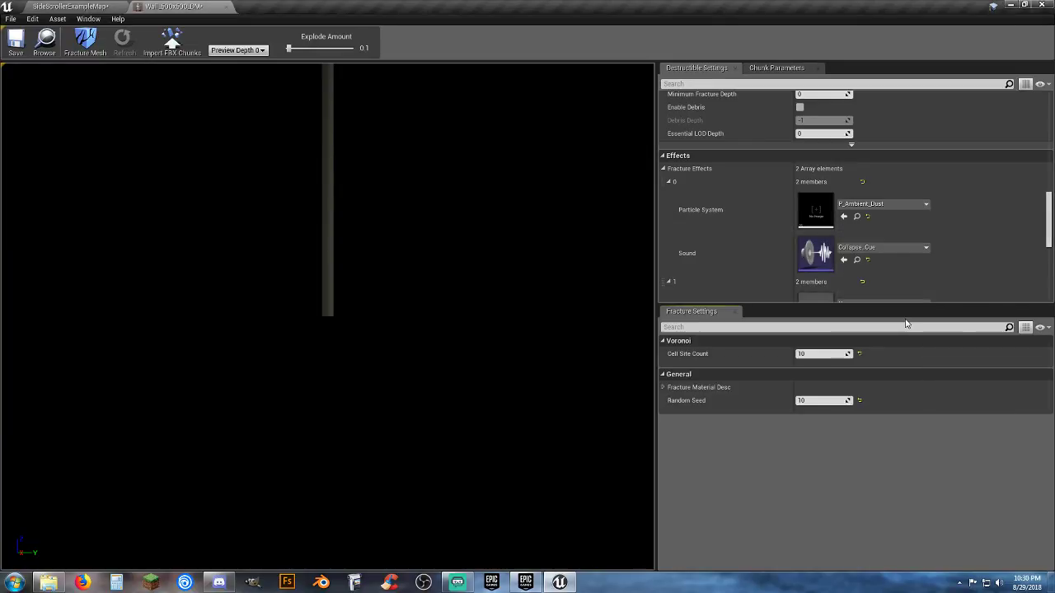
click(226, 6)
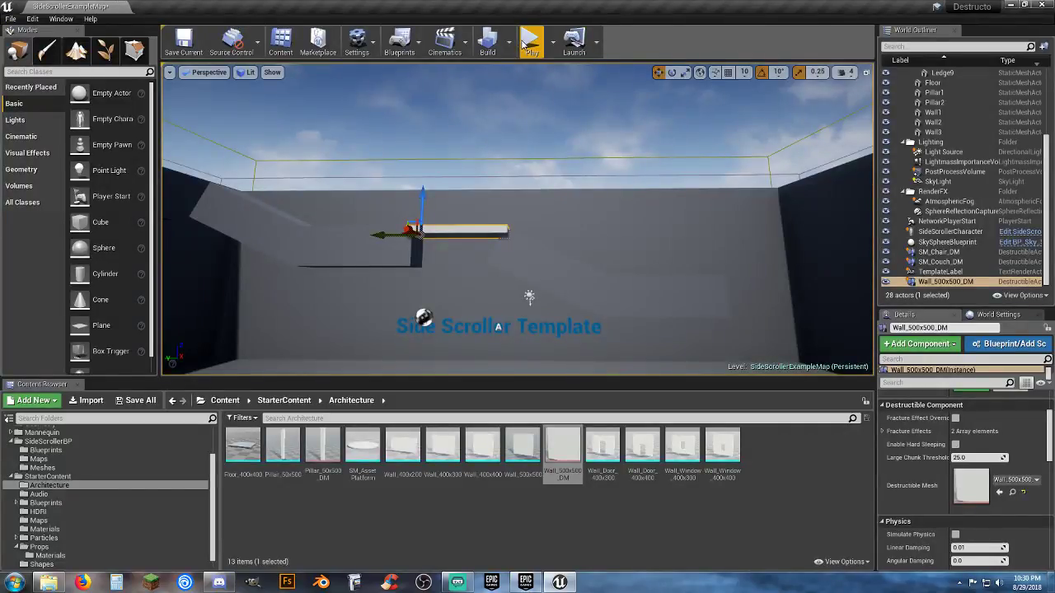
Play-test the level by climbing to the elevated wall slab and breaking it to check its new fracture effects
click(524, 43)
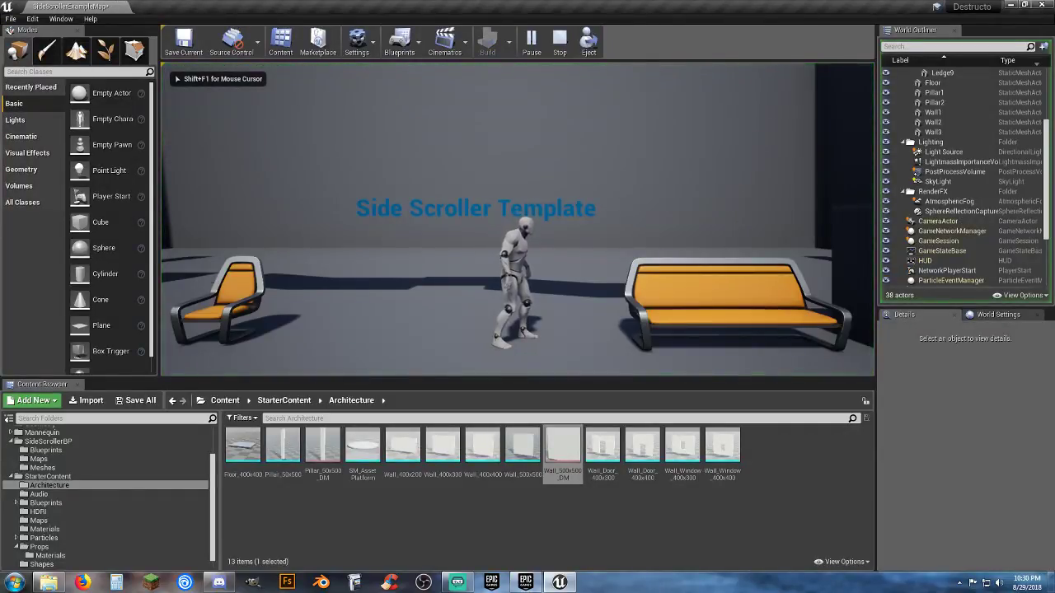
key(d)
key(space)
key(space)
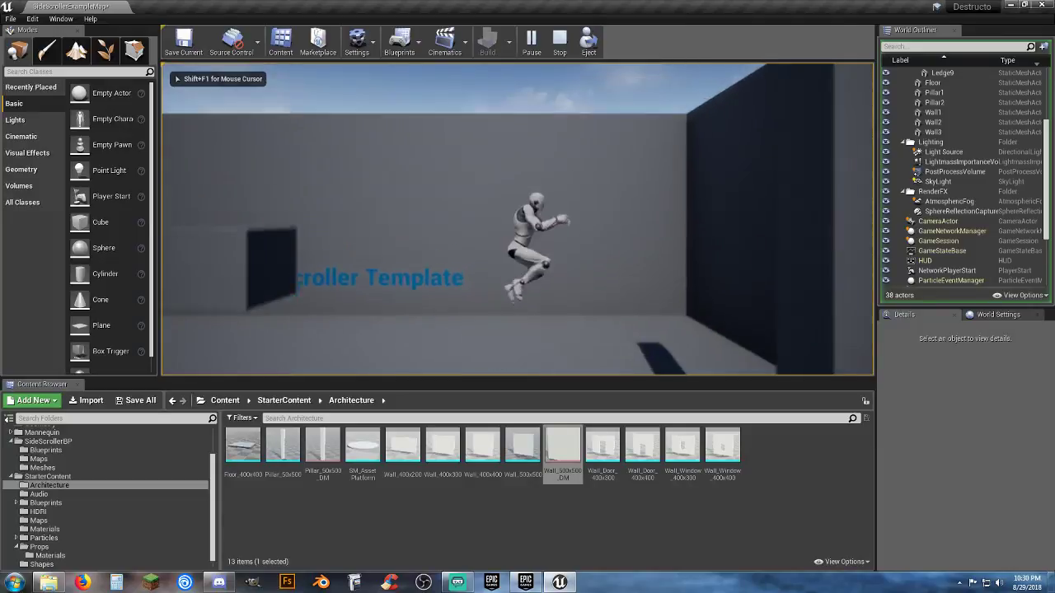
key(a)
key(space)
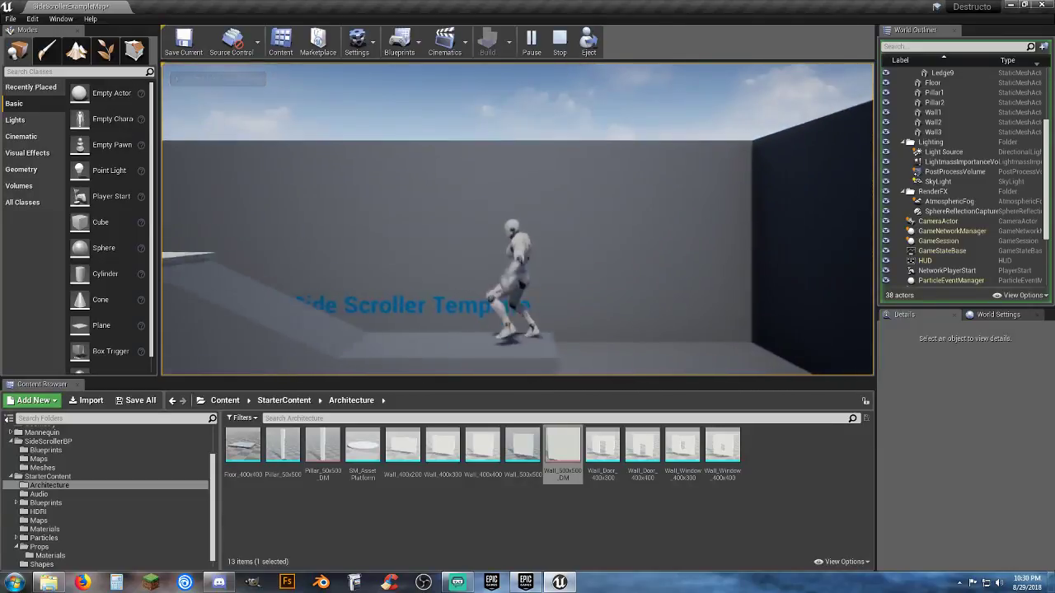
key(a)
key(space)
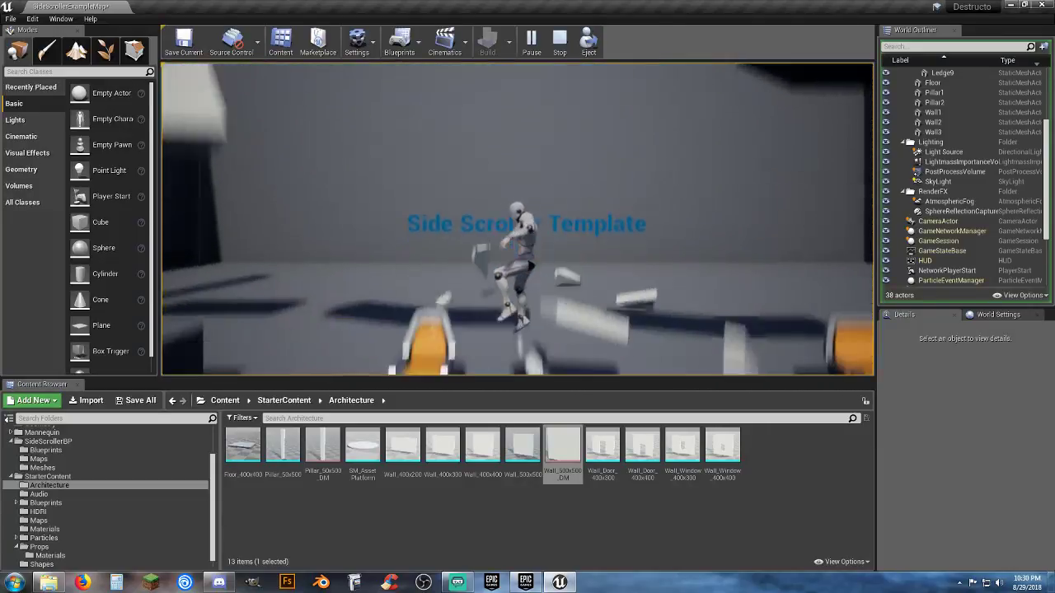
key(d)
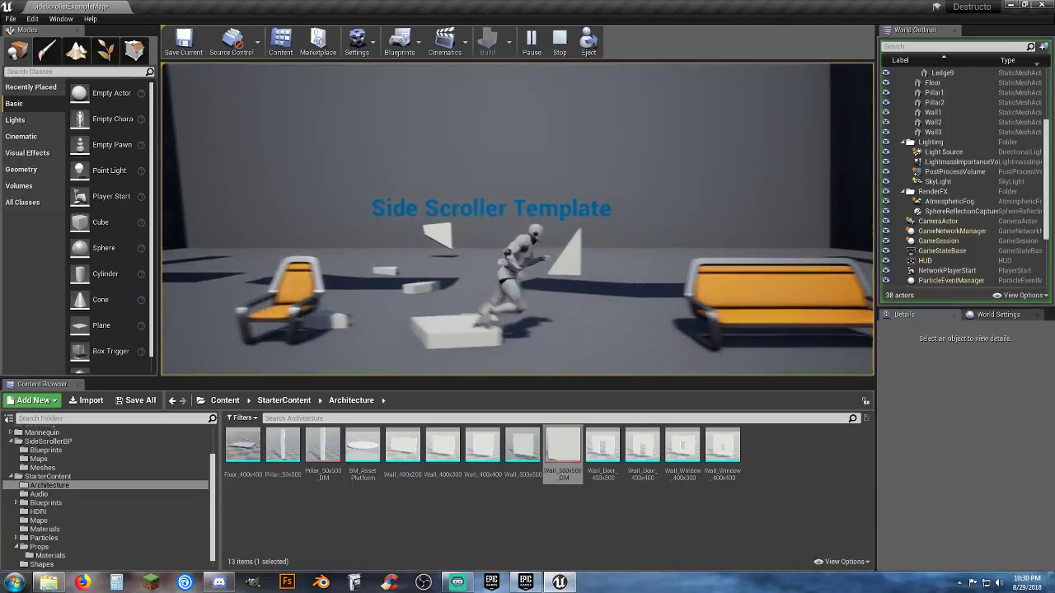
Climb the ledges again, test the destruction of the chair and couch, and stop the play session
key(space)
key(space)
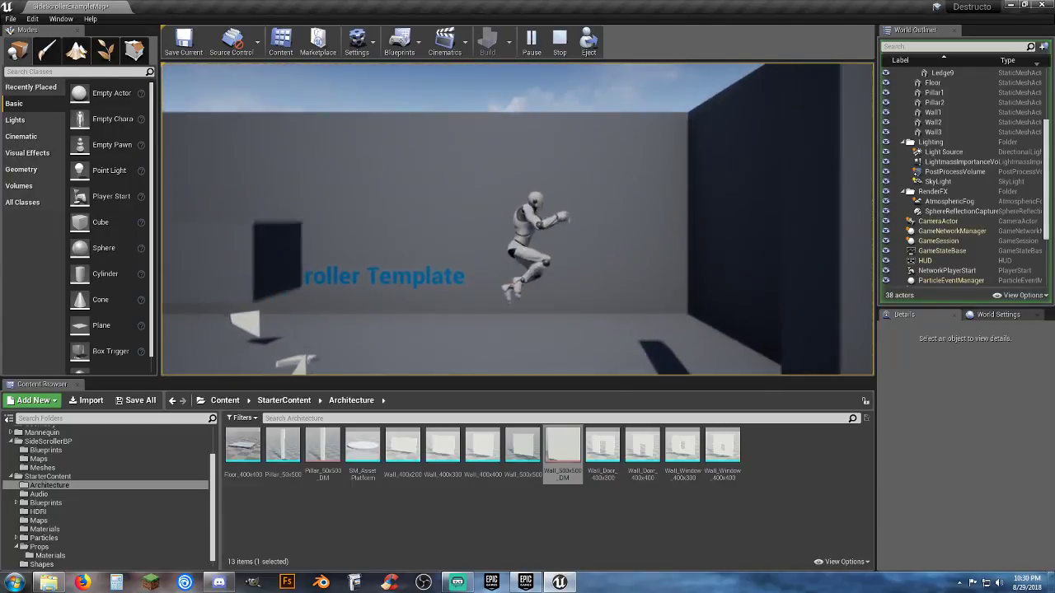
key(a)
key(space)
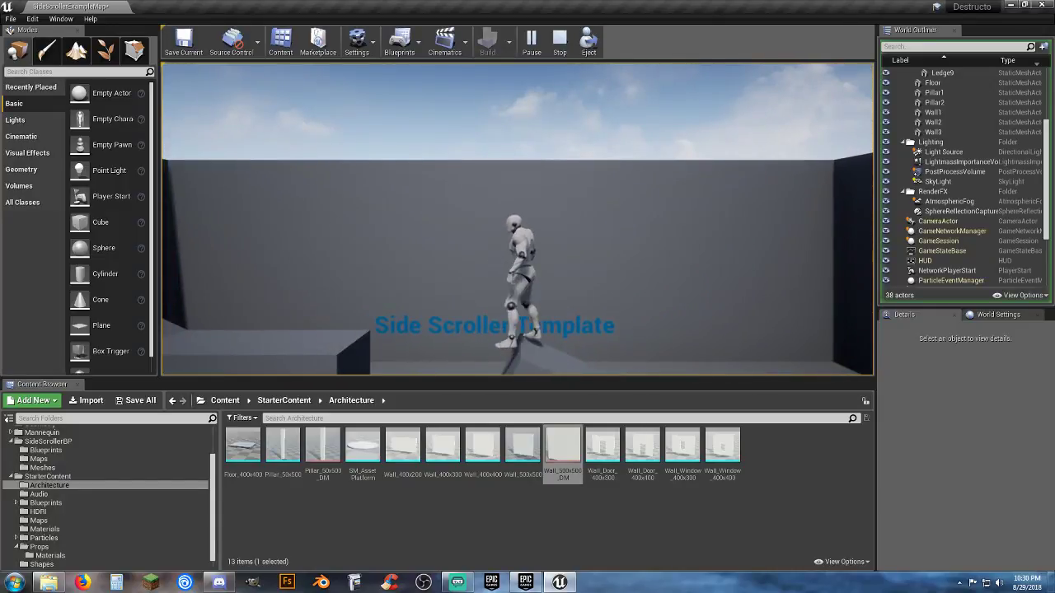
key(space)
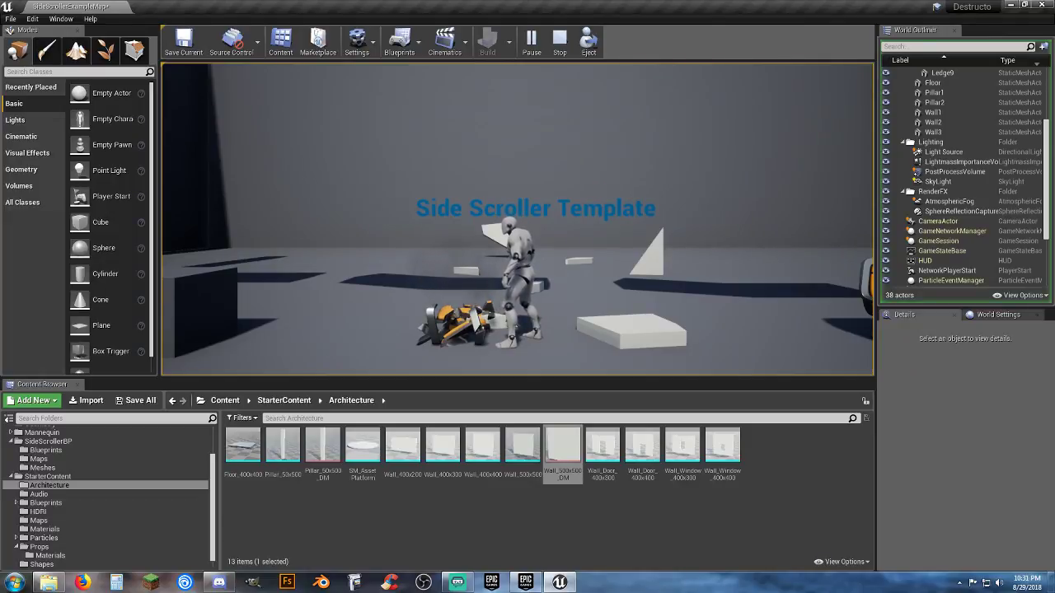
key(d)
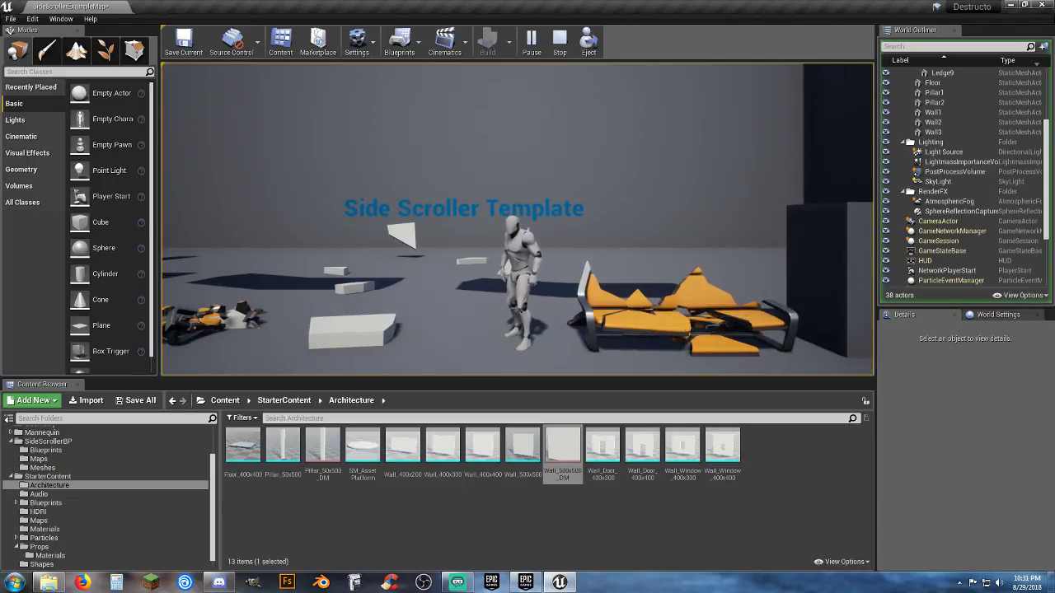
key(Escape)
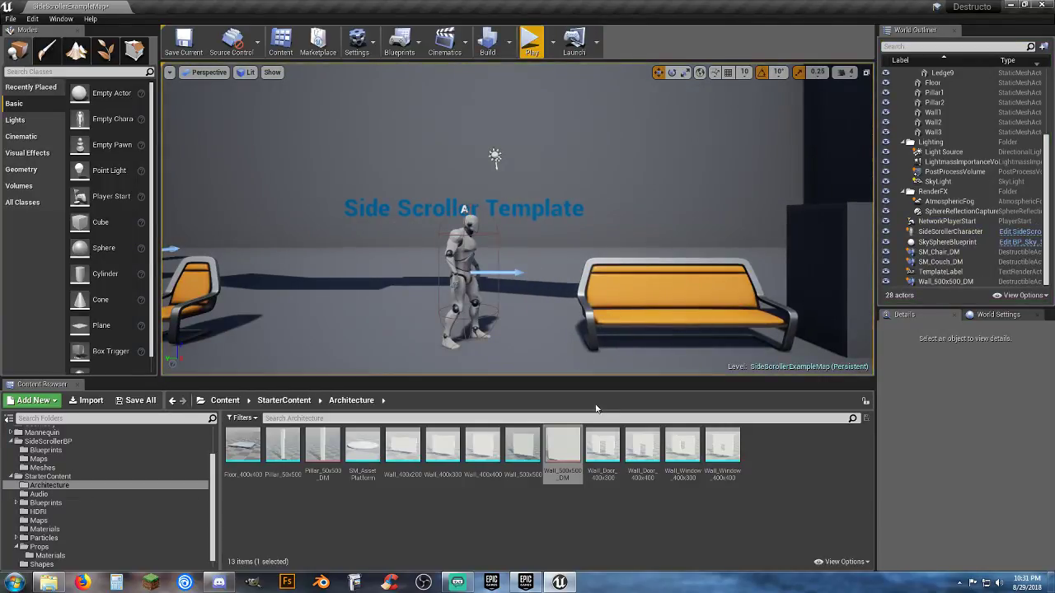
Locate the couch's destructible mesh SM_Couch_DM among the project assets and open it for editing
click(634, 307)
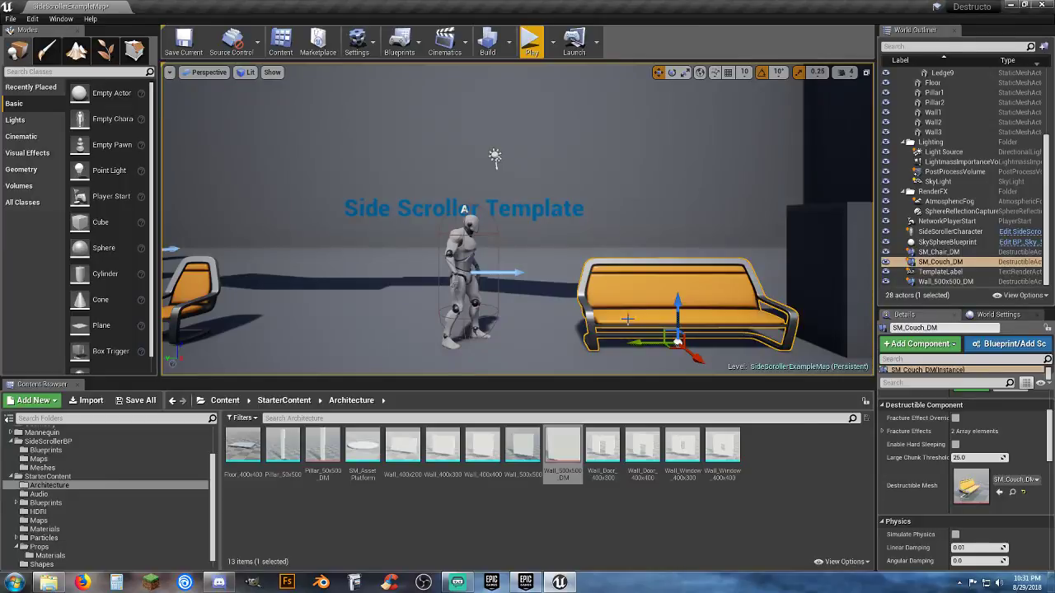
click(1013, 493)
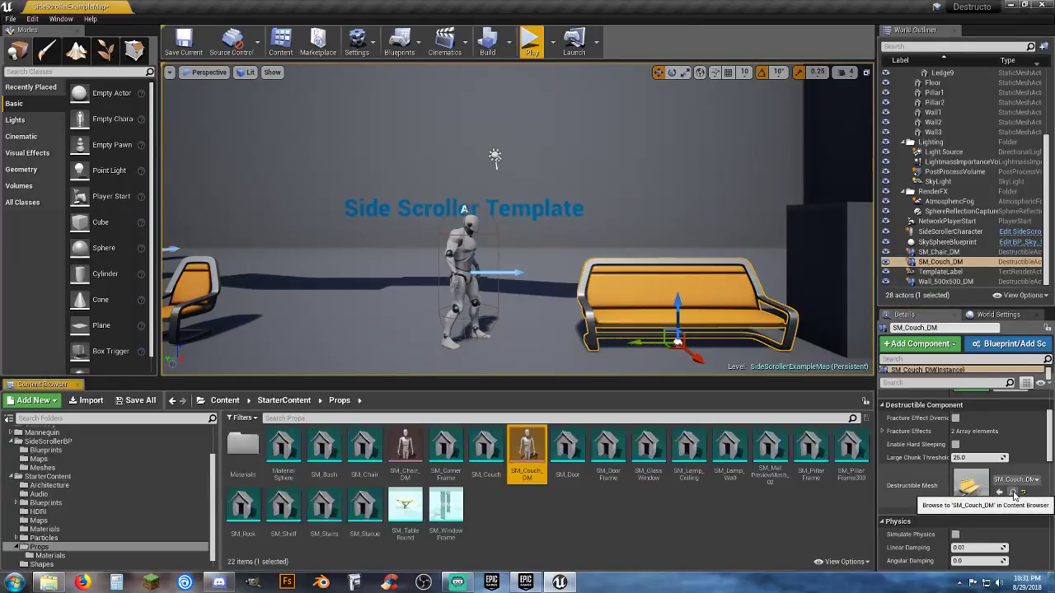
double_click(527, 452)
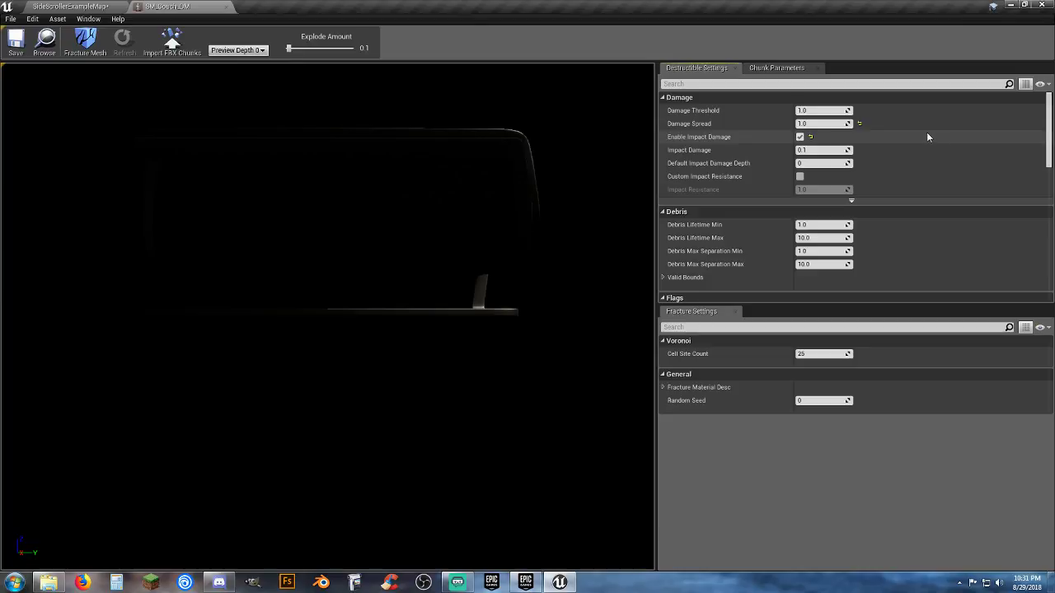
Set the couch's Debris Lifetime Min to 0.1 and Debris Lifetime Max to 0.7
scroll(926, 136, down, 3)
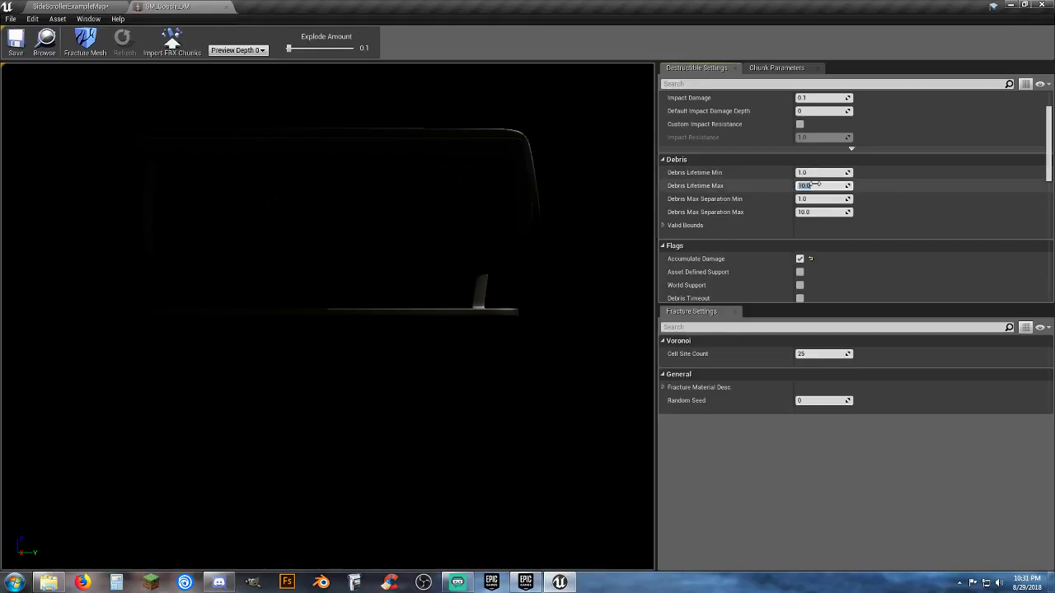
text(1)
click(812, 172)
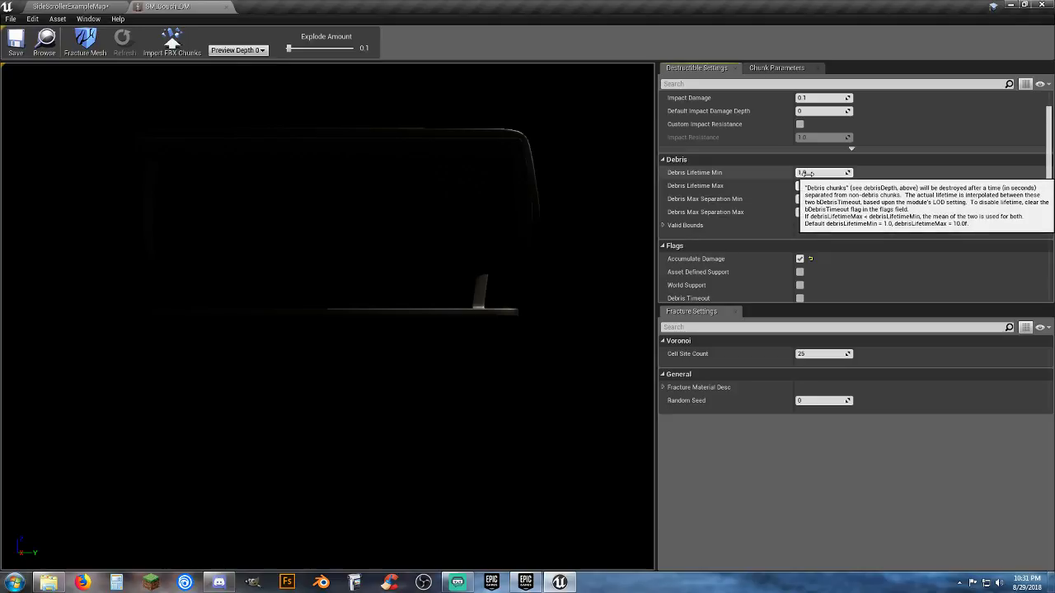
text(0)
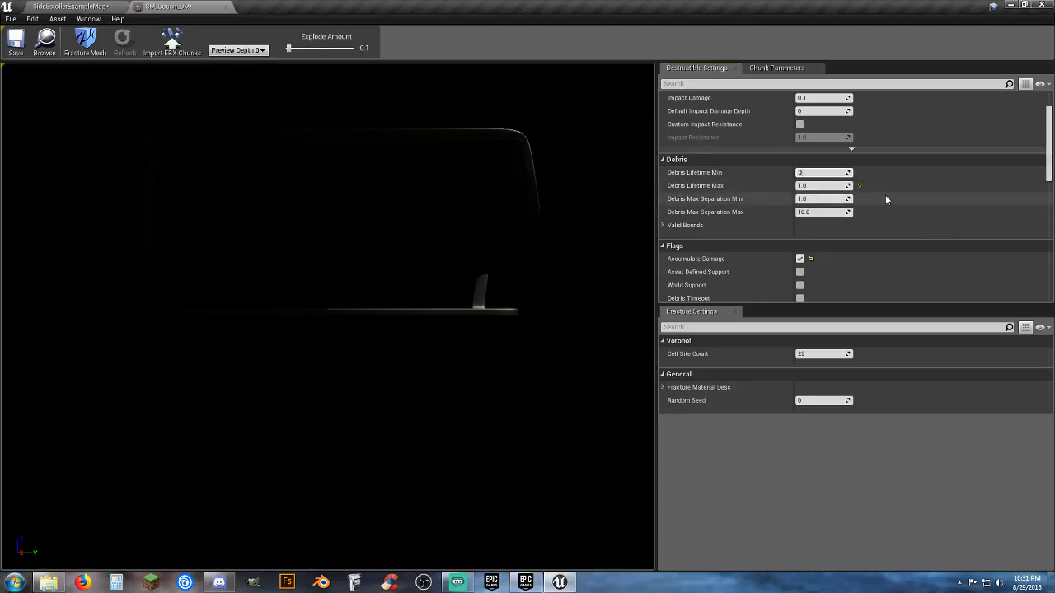
text(.5)
key(BackSpace)
click(817, 185)
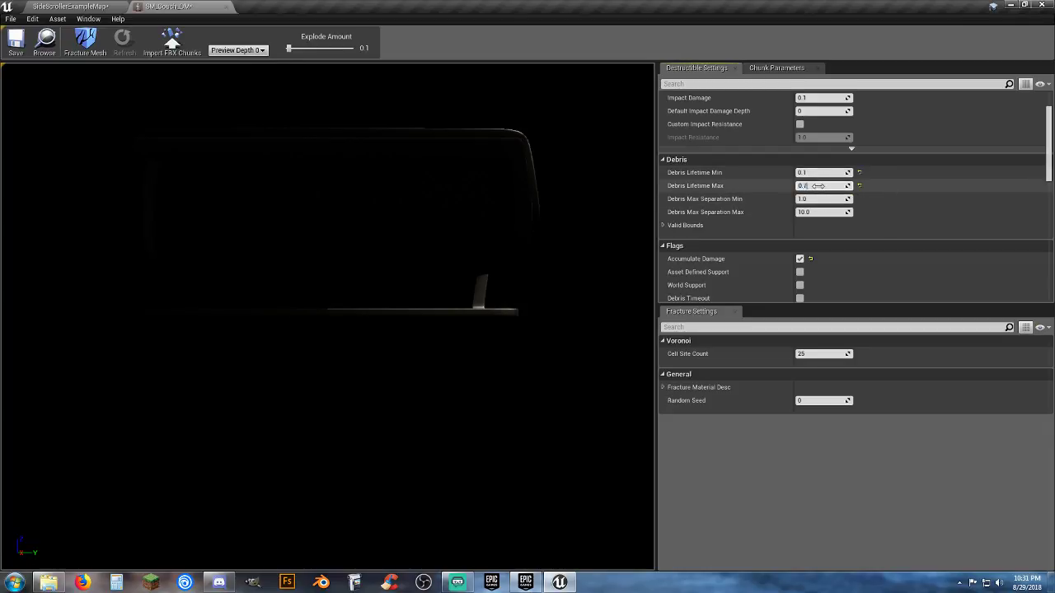
key(Tab)
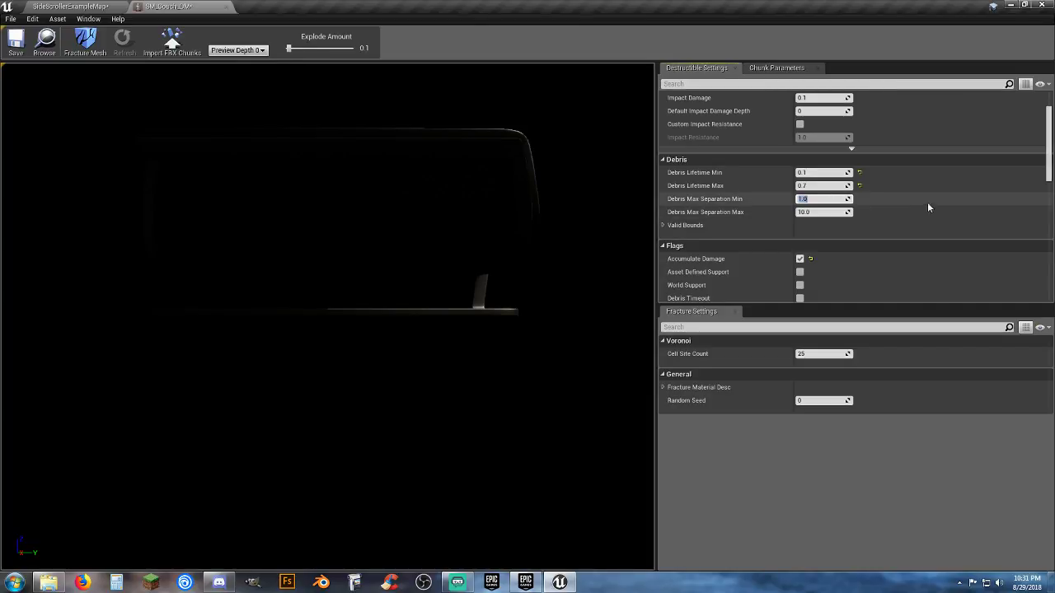
Set the couch's Debris Max Separation Min to 0.1 and Debris Max Separation Max to 0.7
text(0.1)
key(Tab)
key(BackSpace)
text(.7)
key(Return)
Enable the Debris Timeout flag for the couch's destructible mesh
scroll(930, 206, down, 4)
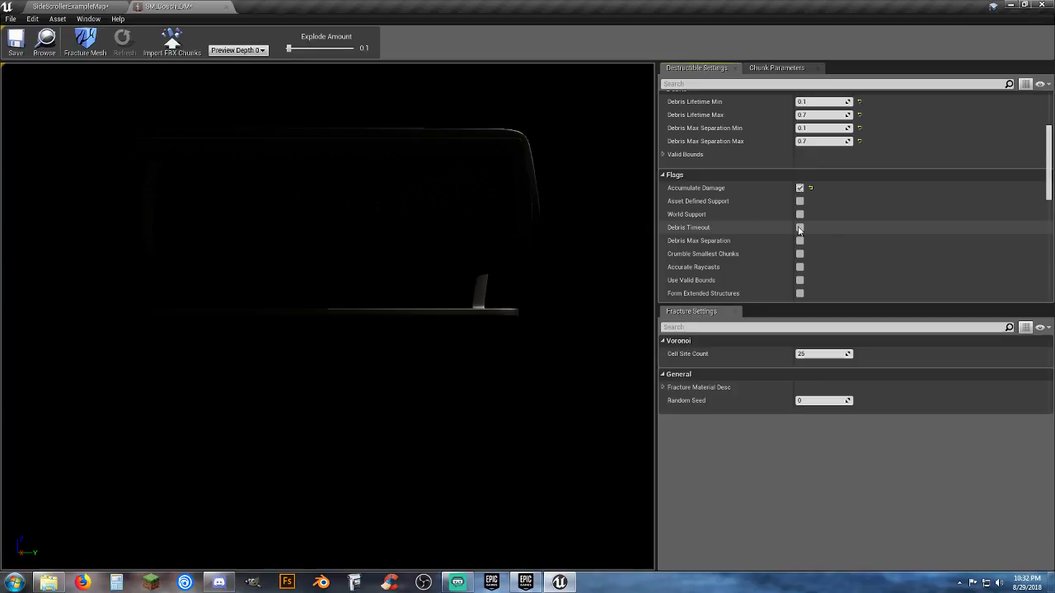
click(799, 227)
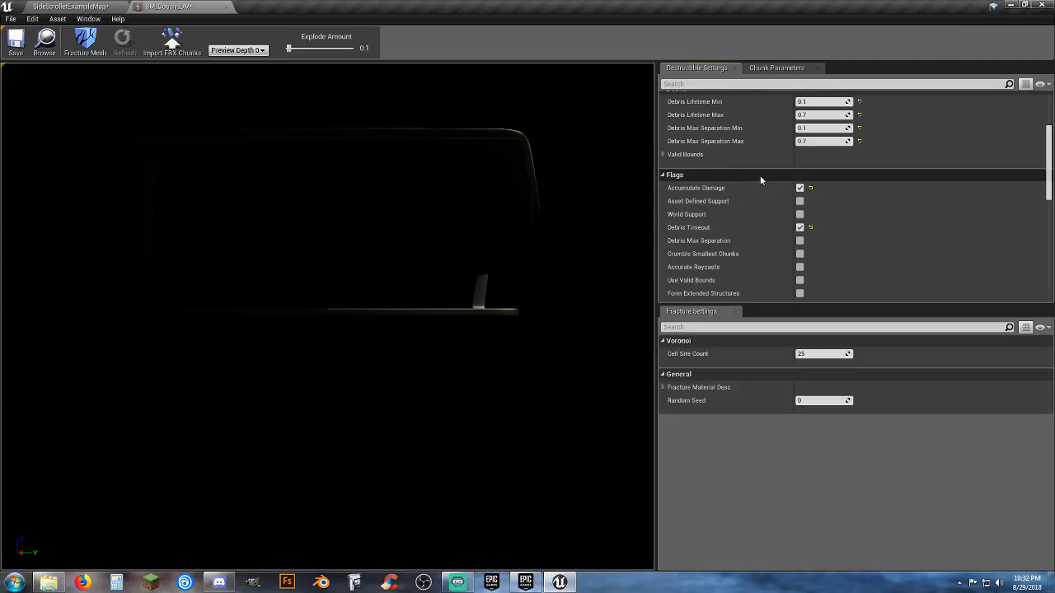
scroll(760, 174, up, 3)
scroll(760, 175, down, 4)
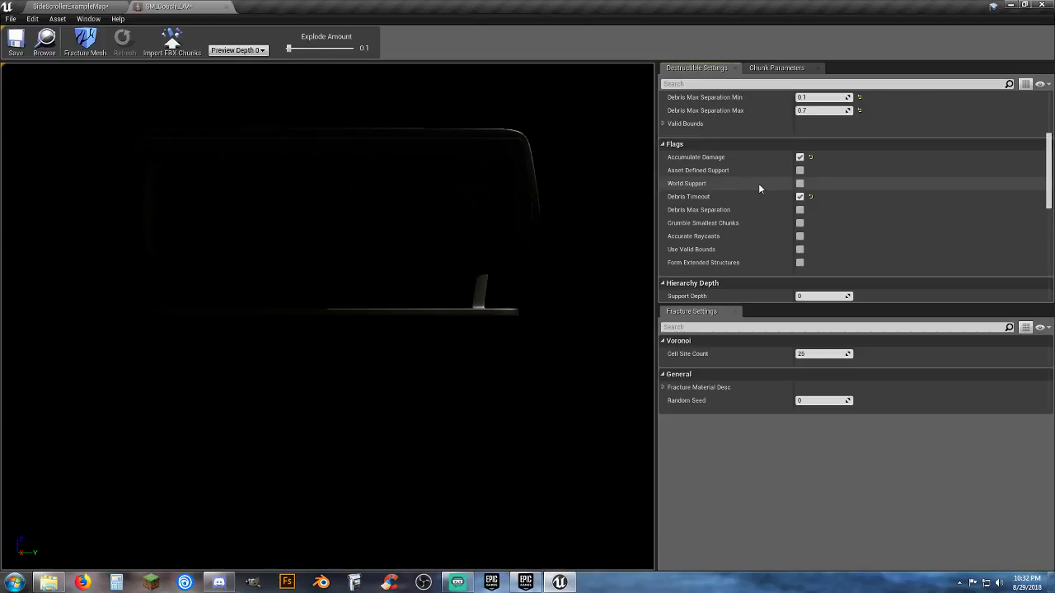
Review the remaining destruction flags and turn on Enable Debris in the couch's Hierarchy Depth settings
scroll(760, 184, down, 1)
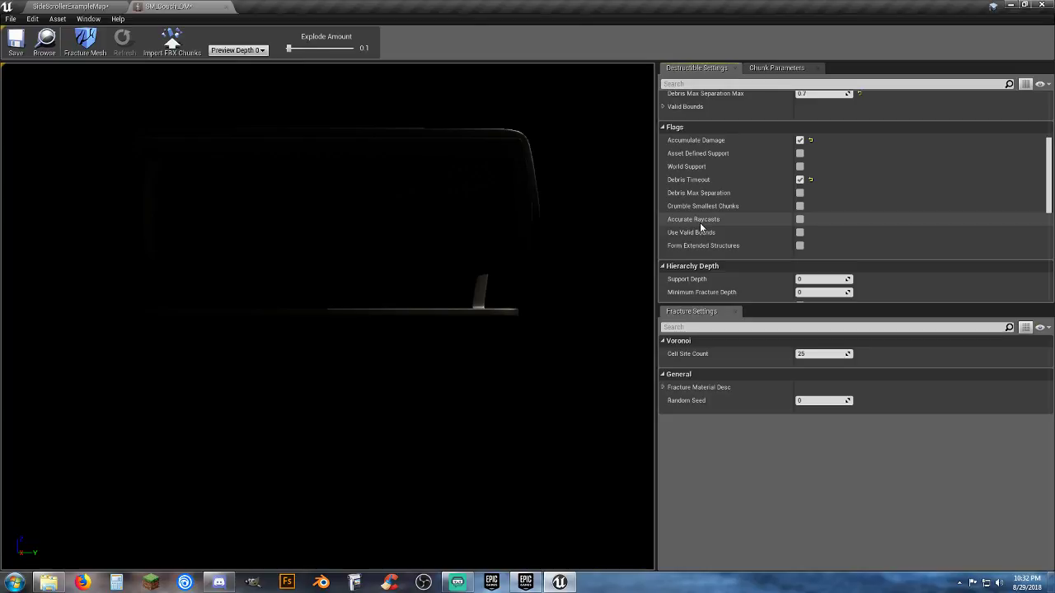
mouse_move(701, 223)
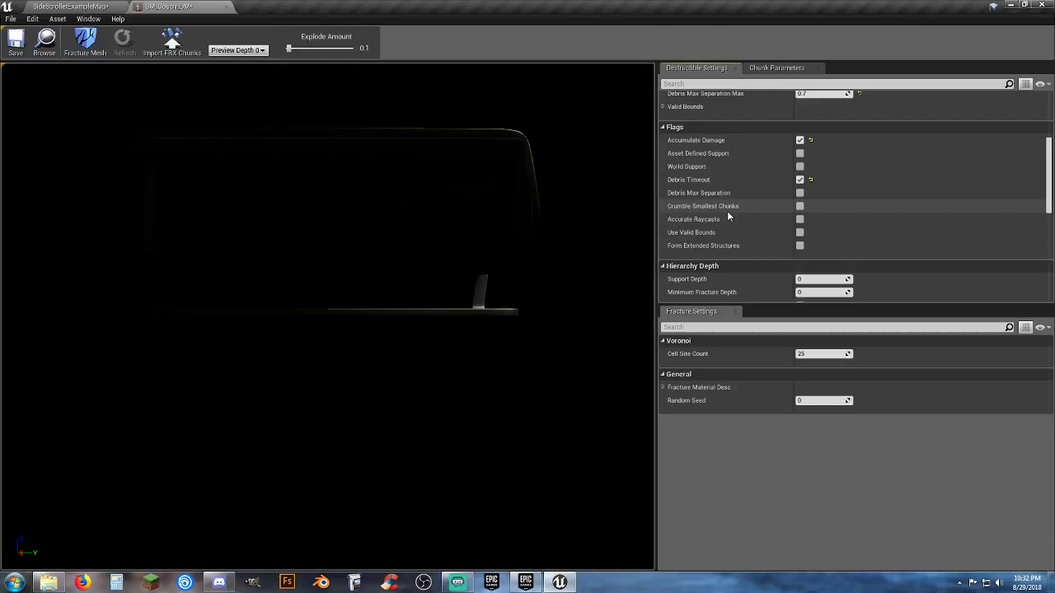
mouse_move(729, 198)
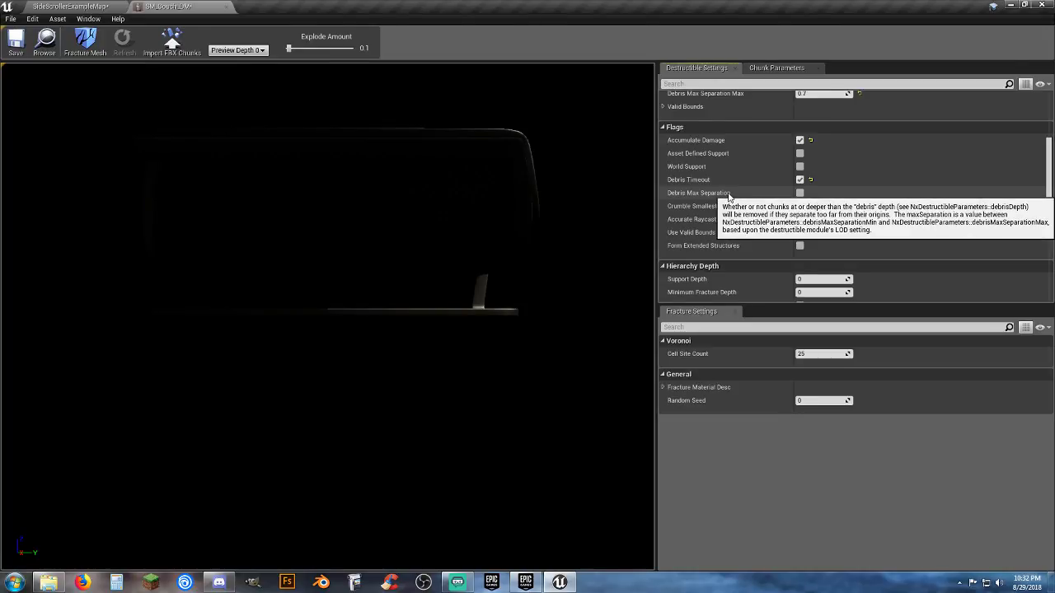
scroll(726, 198, down, 3)
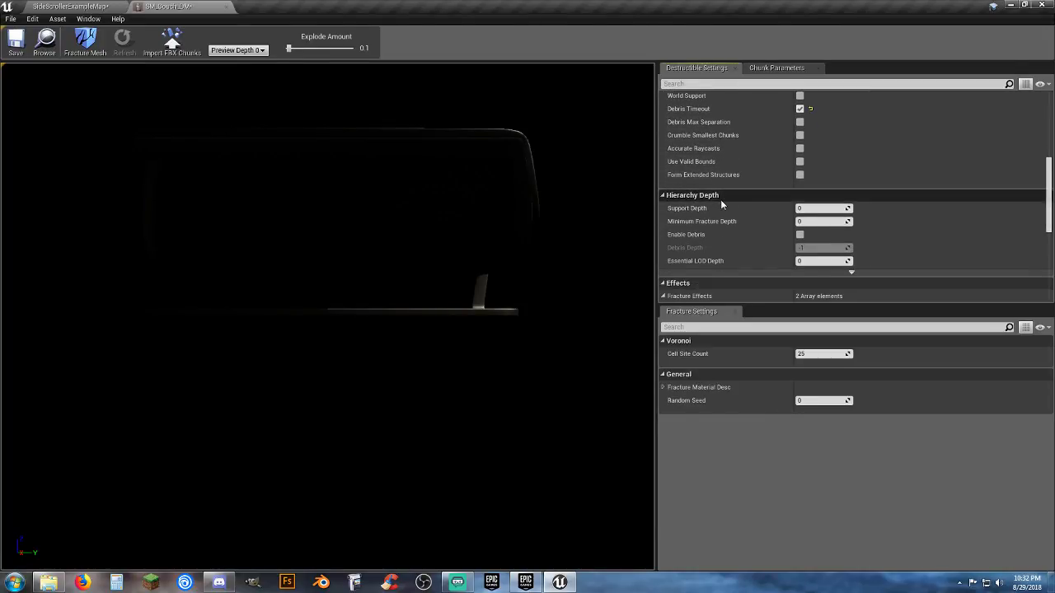
scroll(720, 201, down, 1)
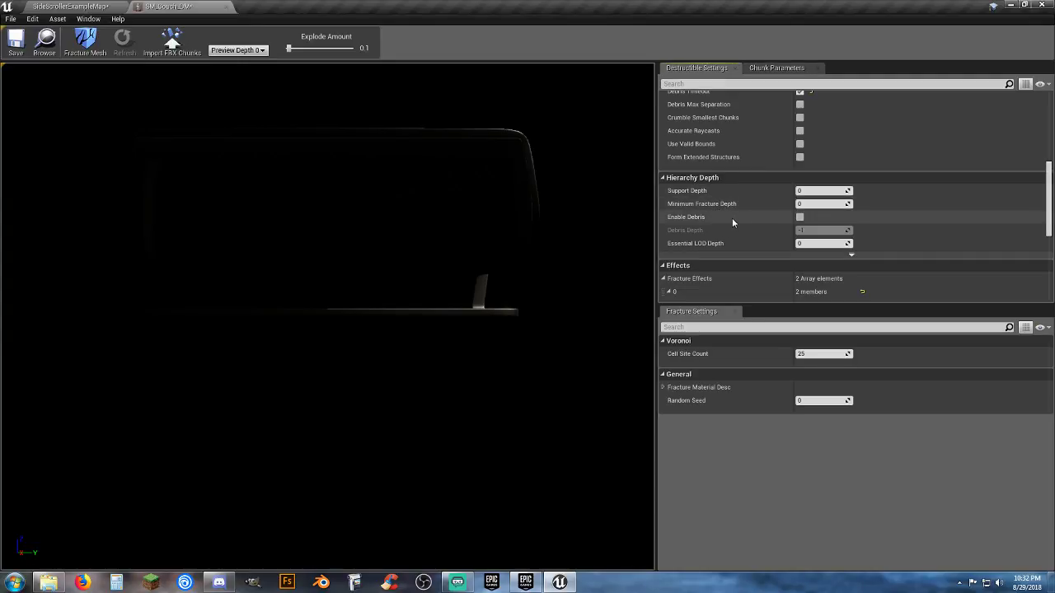
click(800, 217)
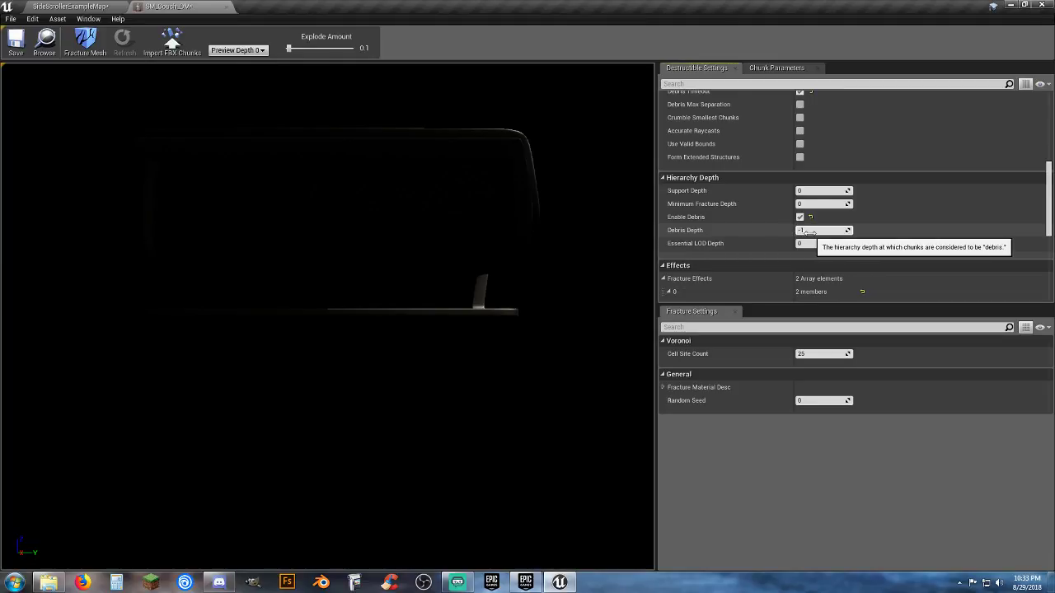
Check the advanced Hierarchy Depth settings and the fracture effects, and close the couch's mesh editor
scroll(721, 228, down, 2)
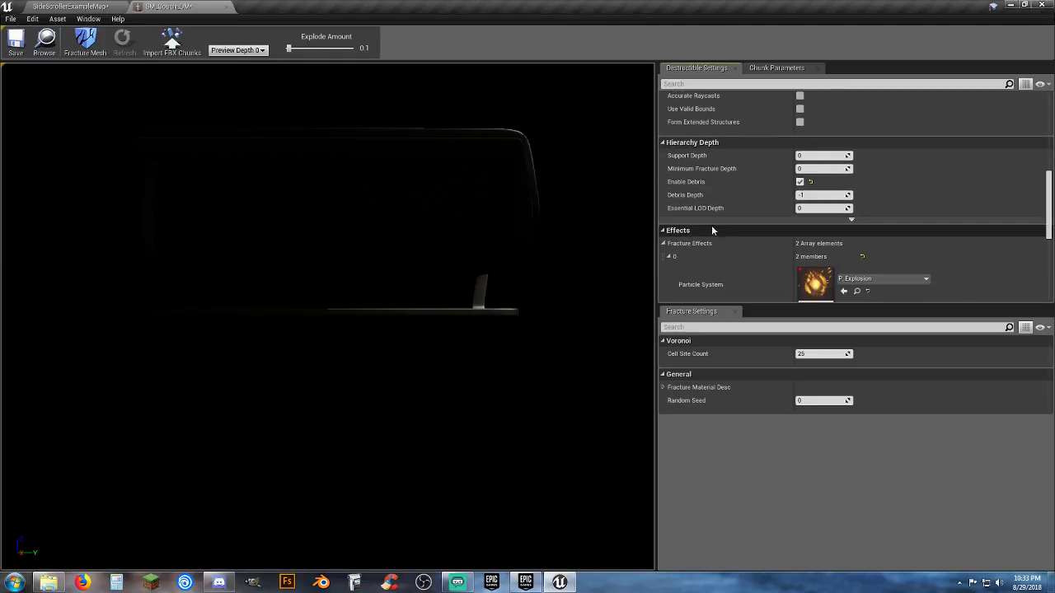
scroll(717, 210, down, 1)
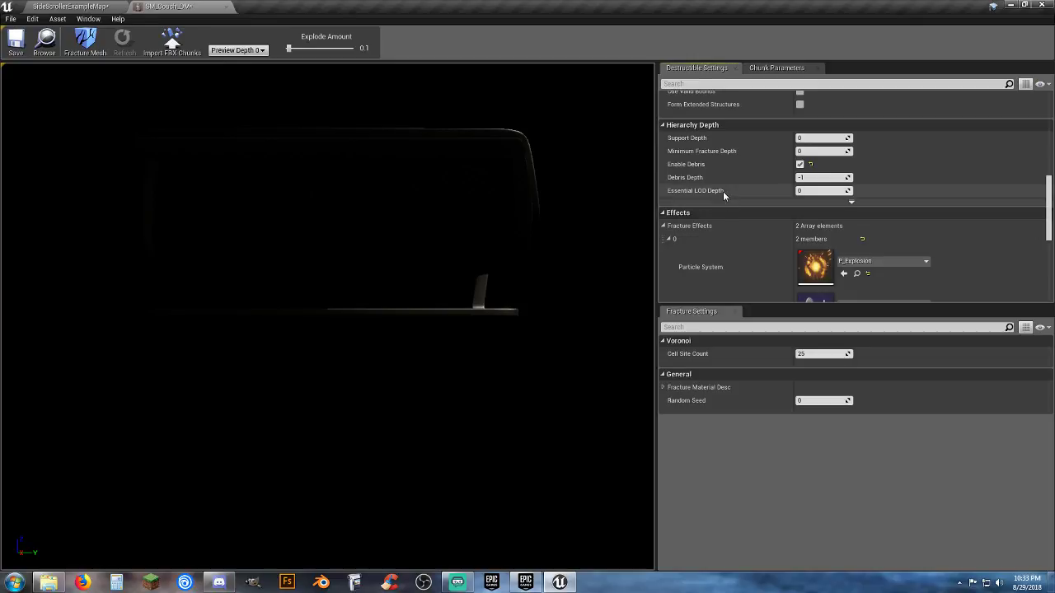
scroll(722, 188, down, 2)
scroll(722, 188, down, 1)
click(796, 149)
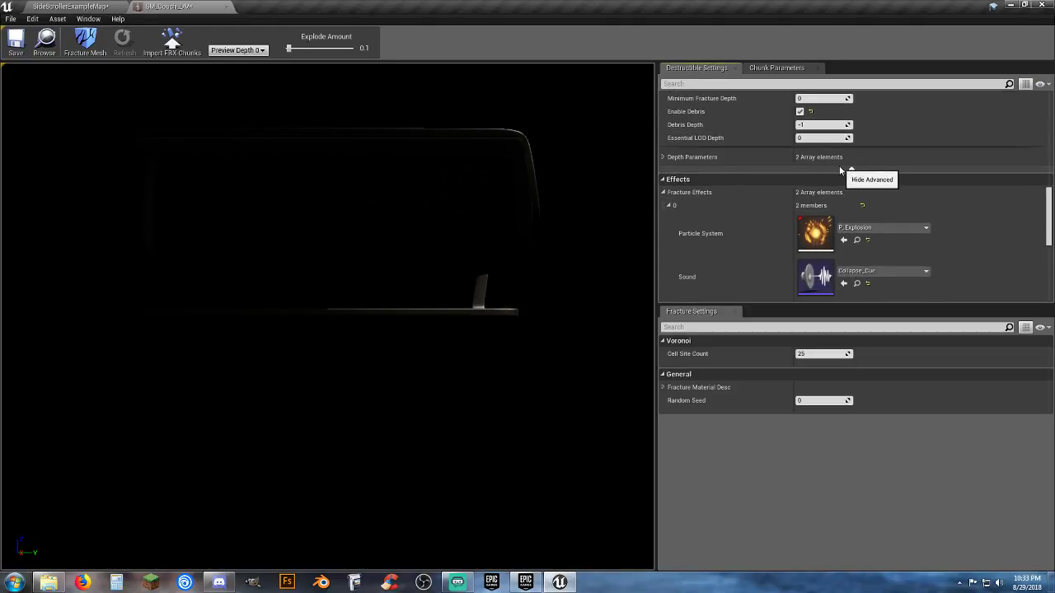
click(847, 168)
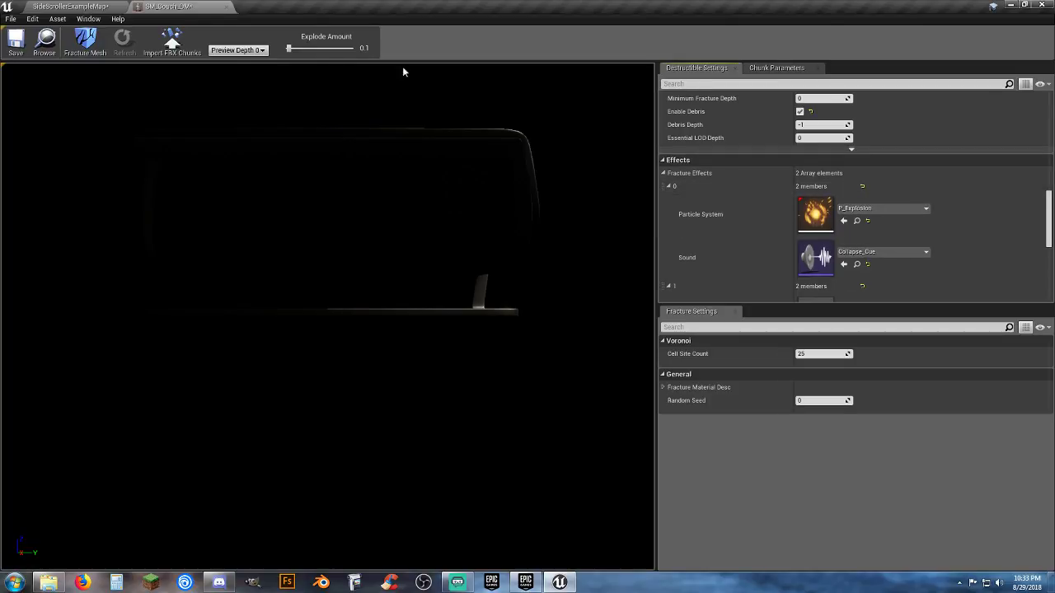
click(227, 9)
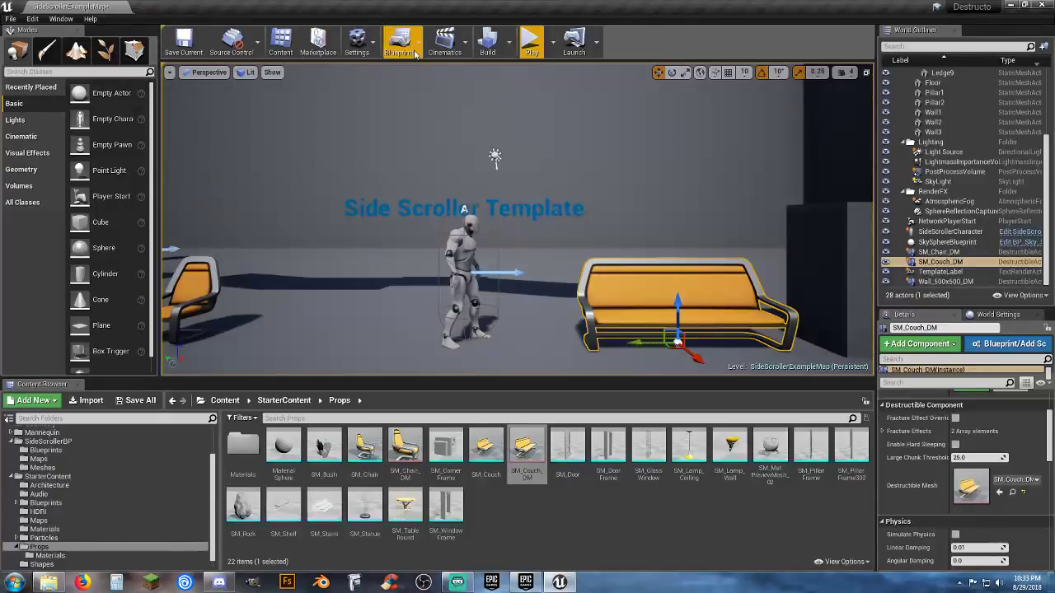
Play-test the level by running into the chair and couch to check their debris, and stop the session
click(542, 41)
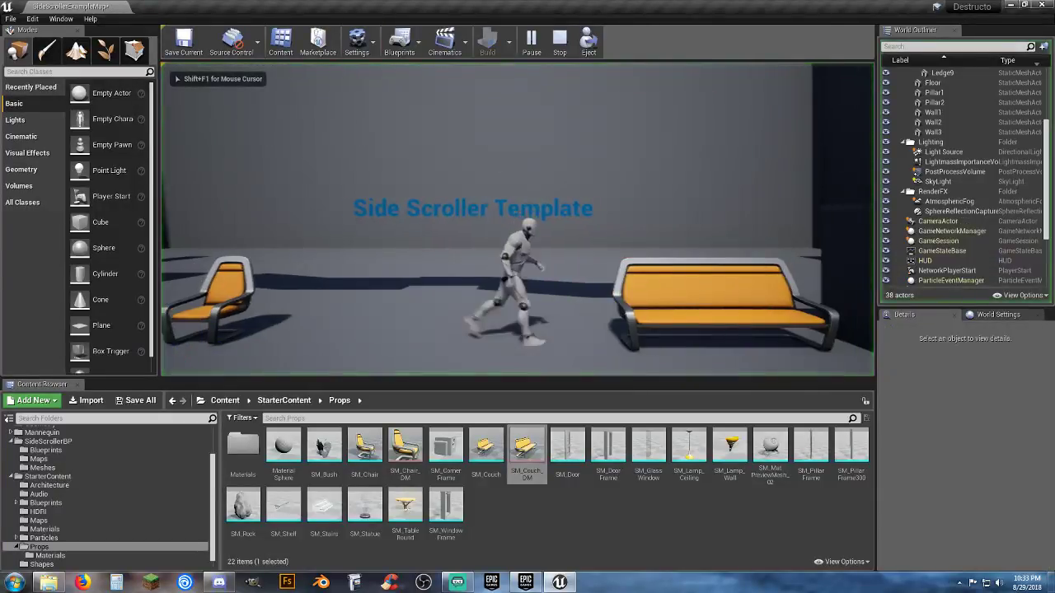
key(a)
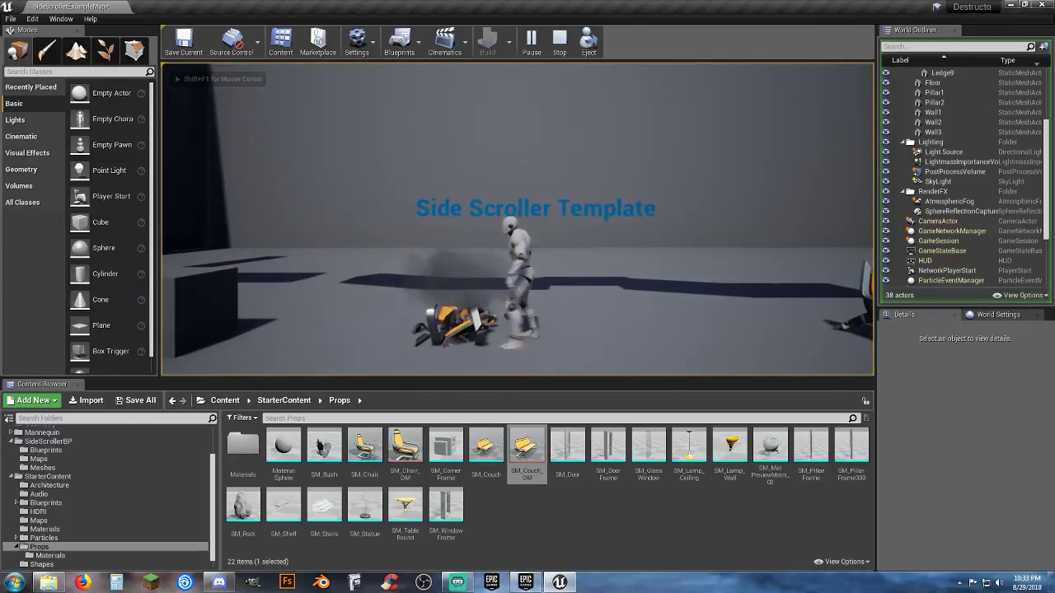
key(d)
key(a)
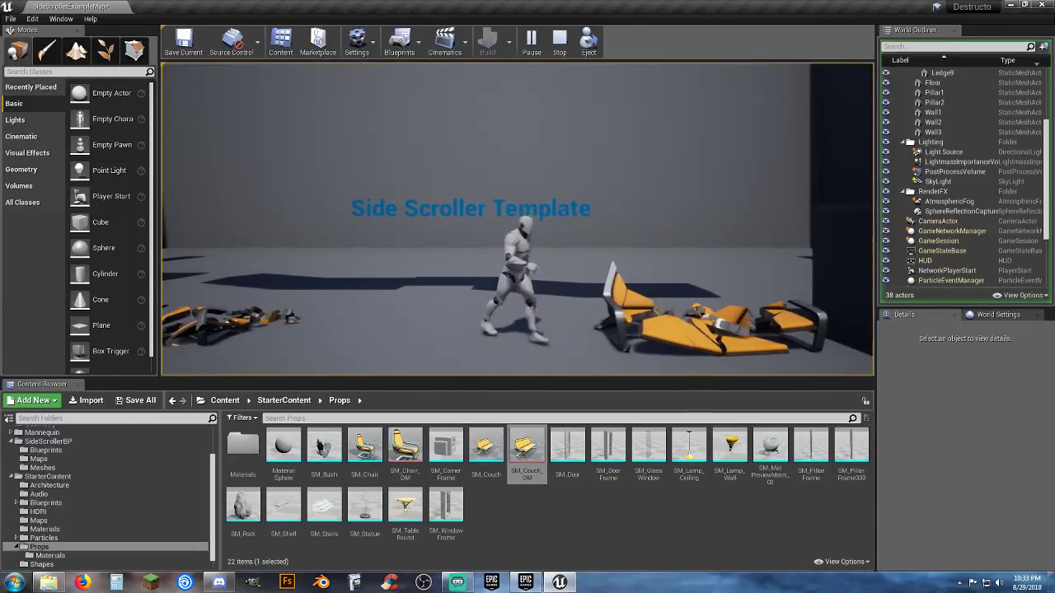
key(shift+F1)
key(Escape)
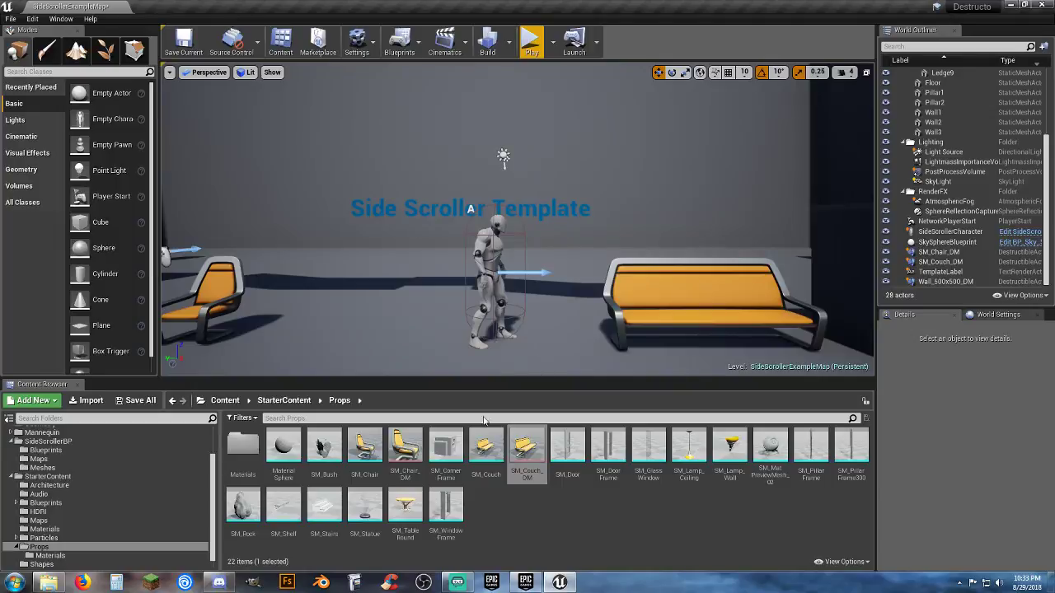
Reopen SM_Couch_DM and set the Random Seed in its fracture settings to 10
double_click(531, 460)
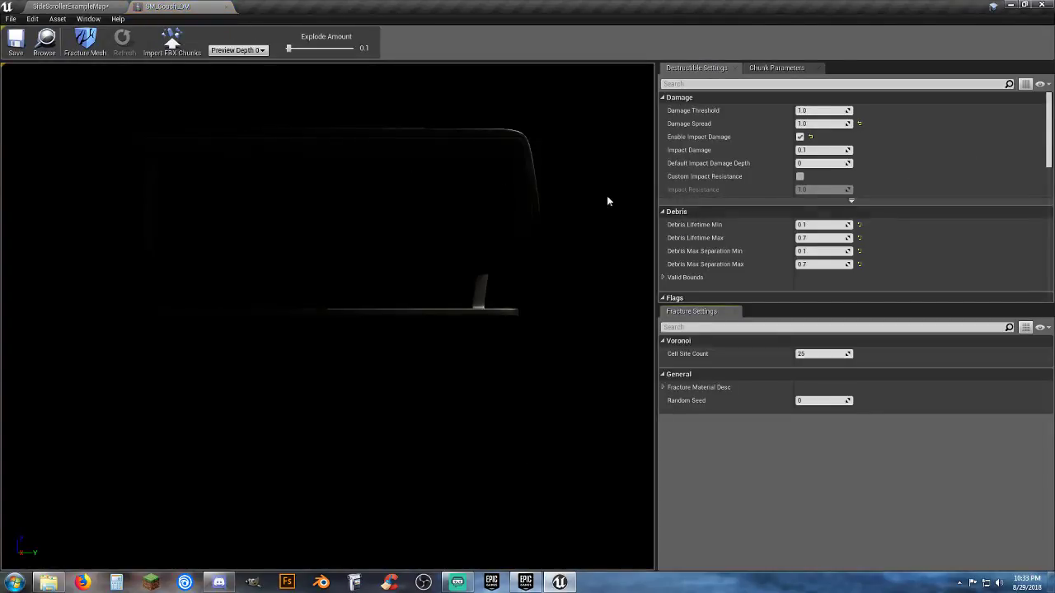
click(663, 387)
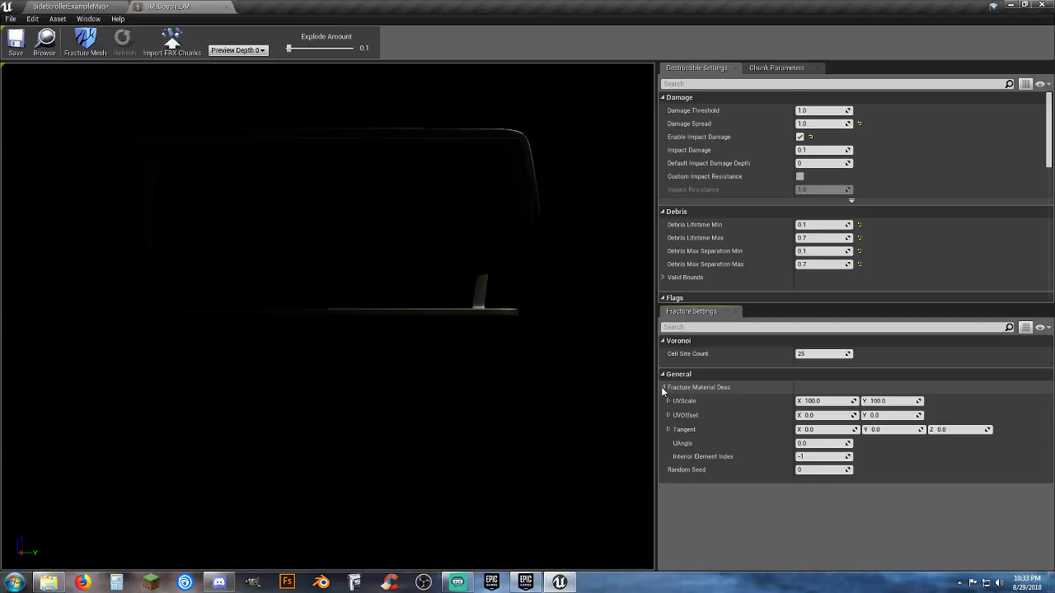
click(663, 388)
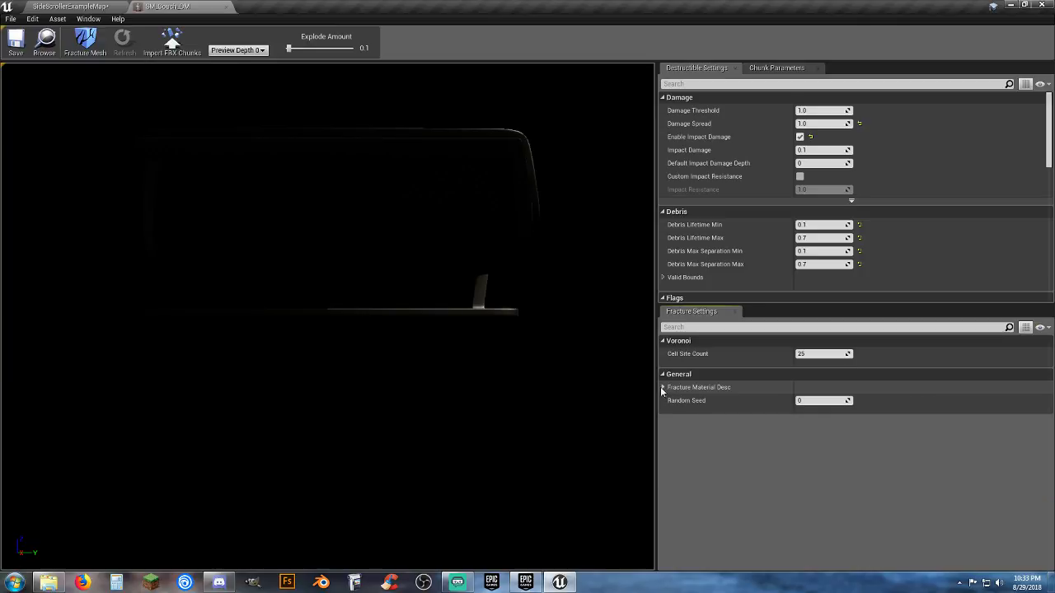
click(807, 401)
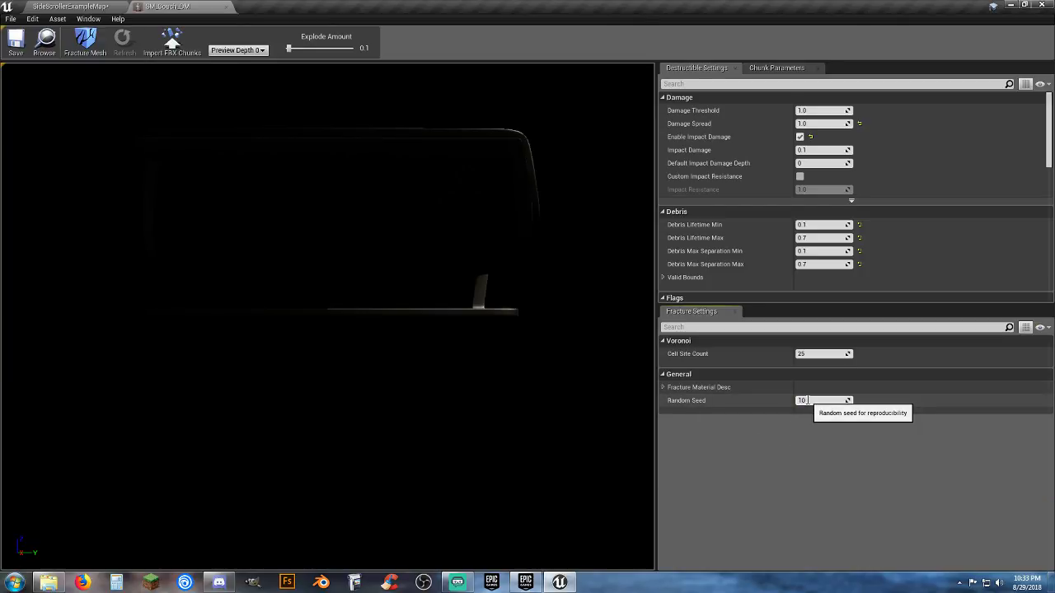
key(Return)
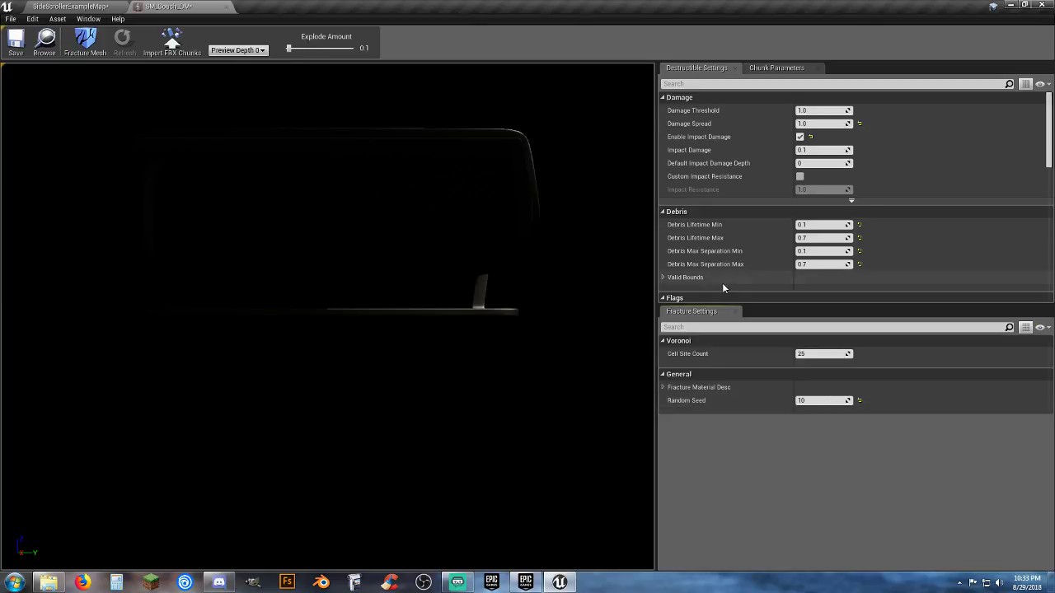
Review the couch's debris, Valid Bounds, Flags, Hierarchy Depth and damage settings in the destructible mesh editor
click(664, 279)
scroll(698, 279, down, 2)
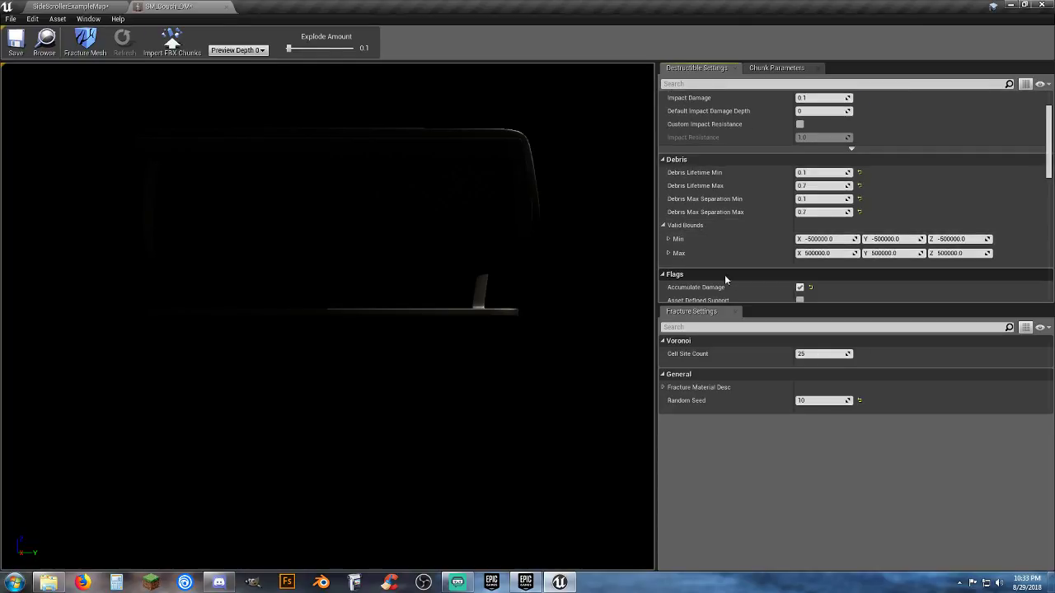
scroll(704, 232, down, 2)
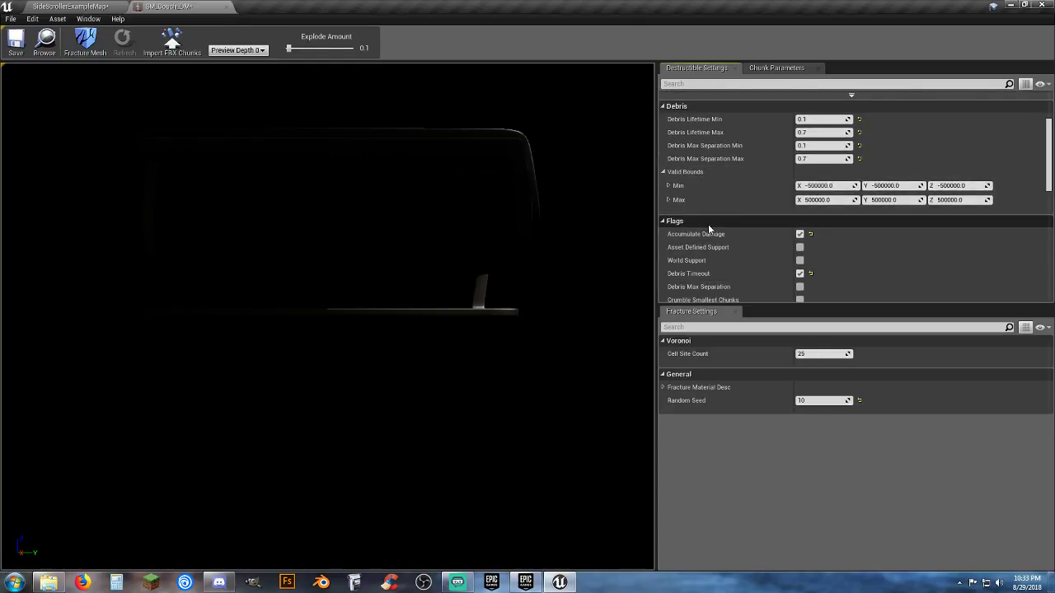
scroll(713, 230, down, 1)
scroll(713, 233, down, 1)
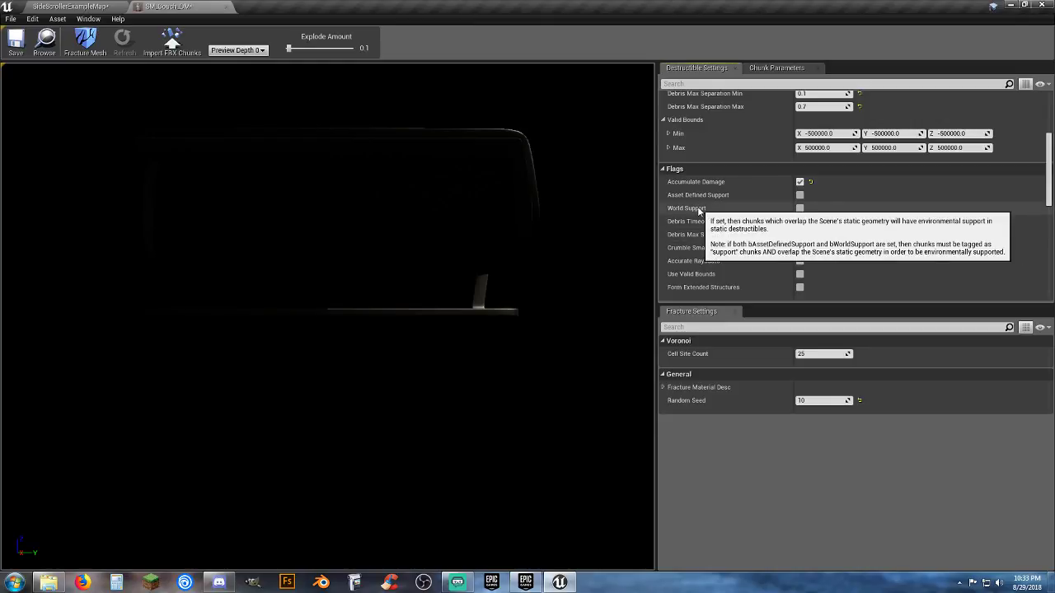
scroll(708, 211, down, 3)
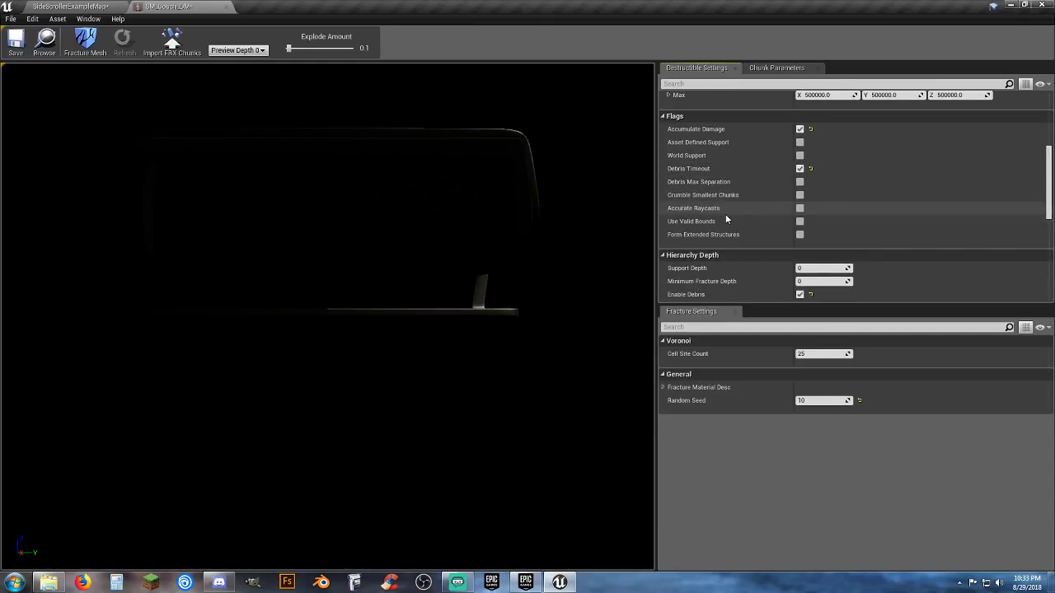
scroll(726, 219, up, 2)
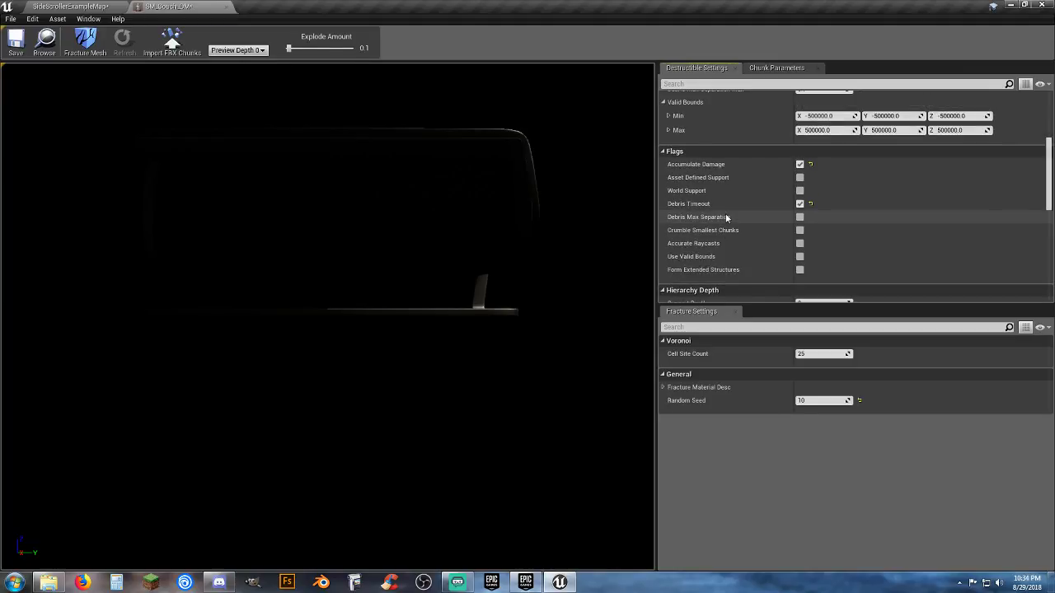
scroll(726, 217, up, 4)
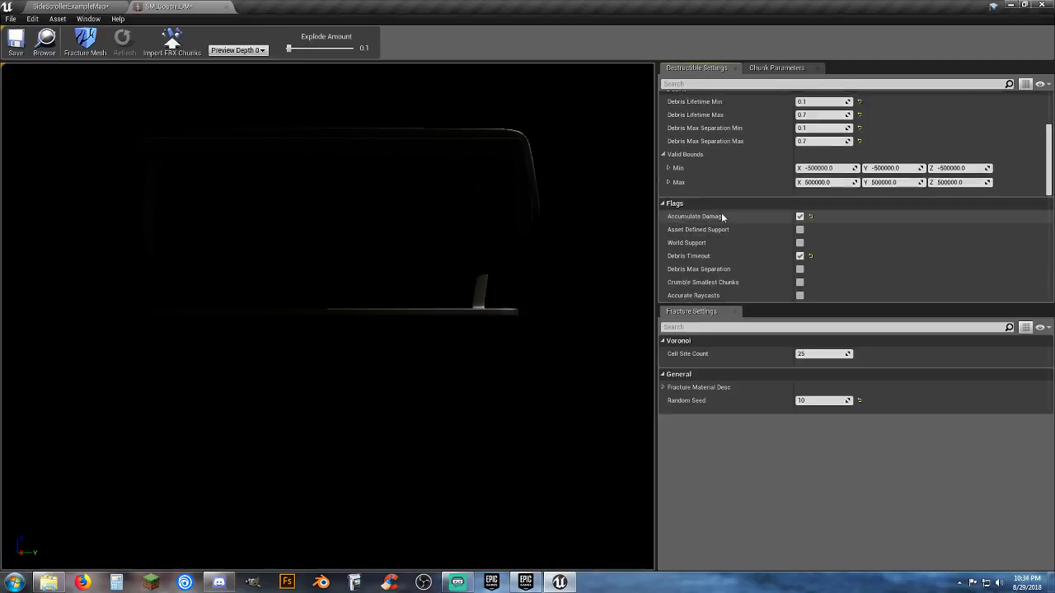
click(662, 221)
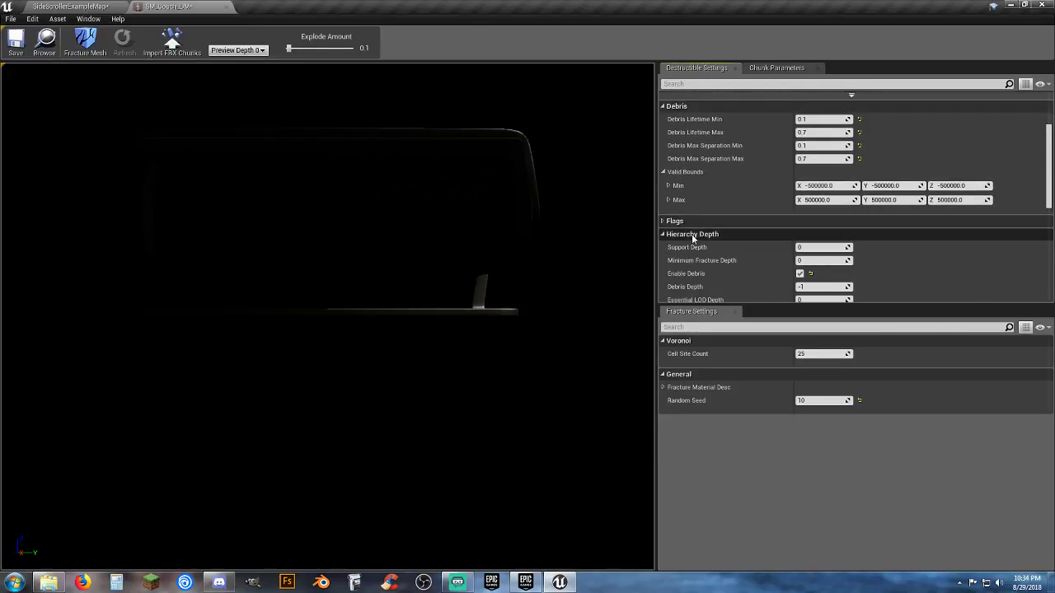
scroll(692, 234, up, 4)
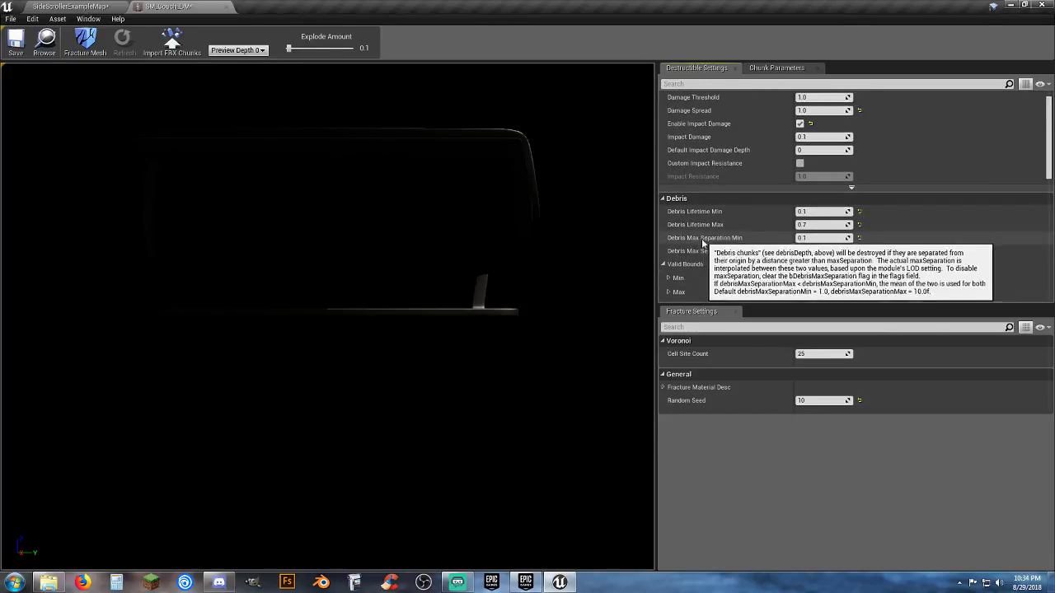
scroll(716, 235, up, 2)
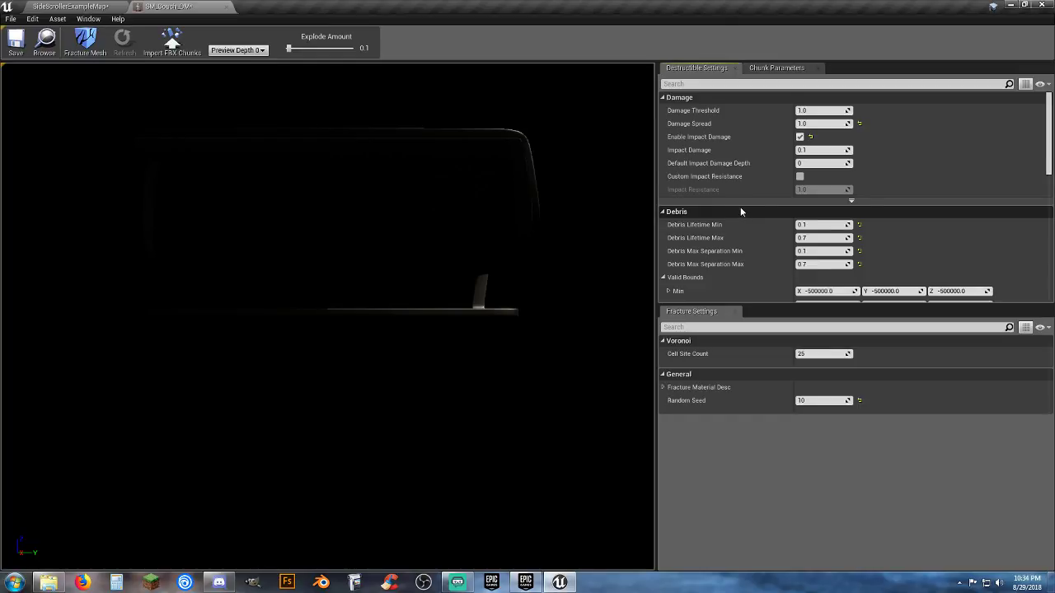
scroll(741, 207, down, 2)
scroll(740, 207, up, 2)
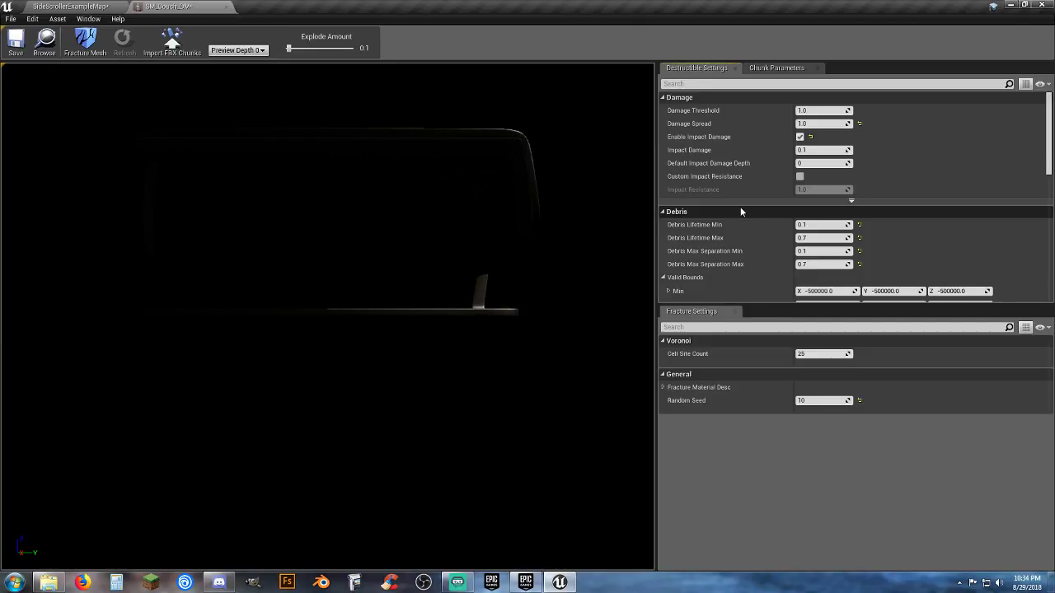
Set the couch's Impact Damage to 5.0 and recheck its destruction flags
click(814, 149)
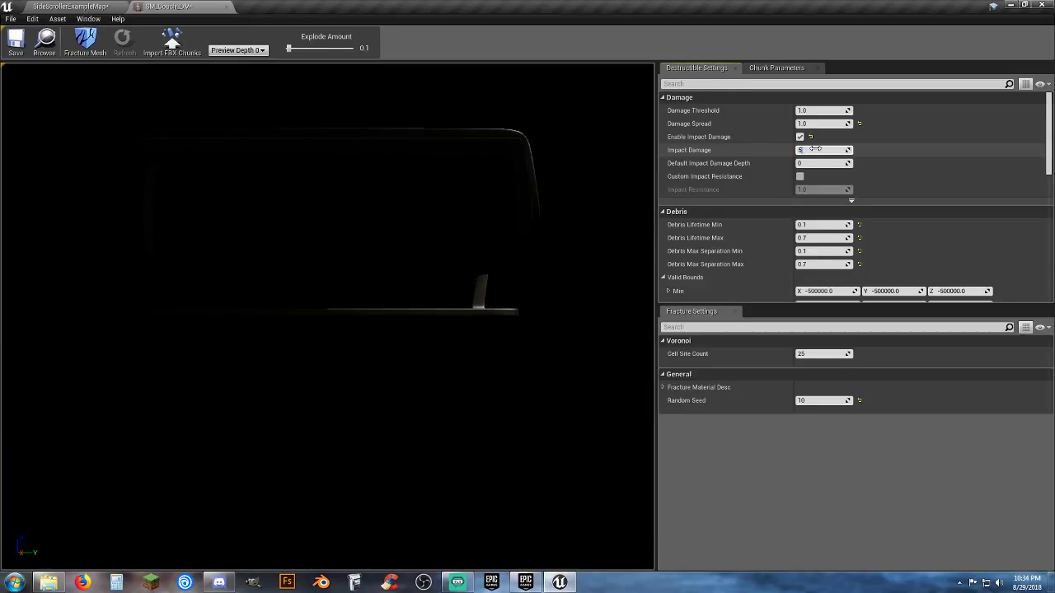
click(904, 148)
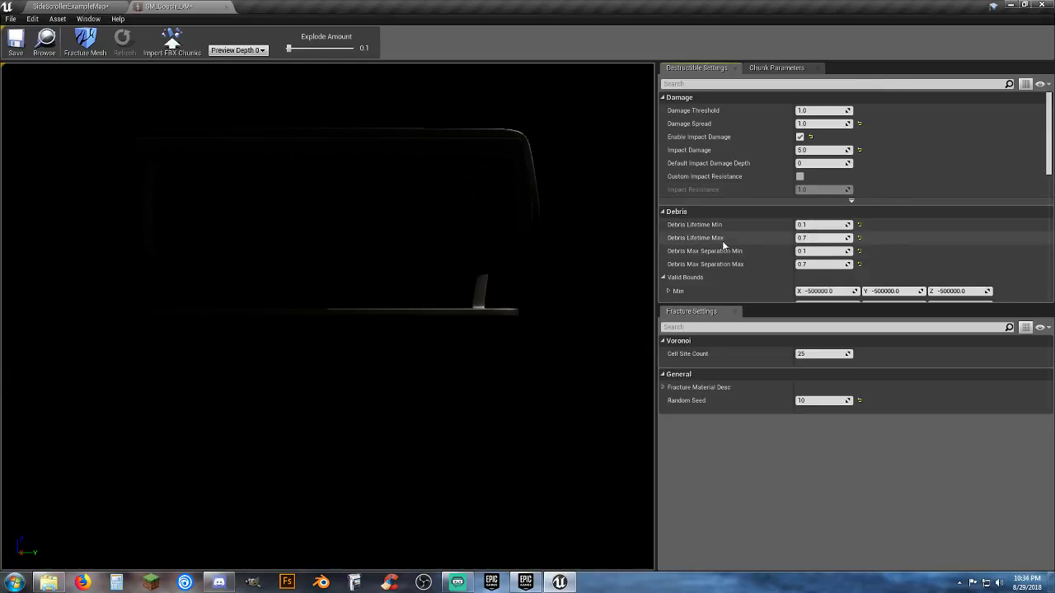
scroll(757, 216, down, 2)
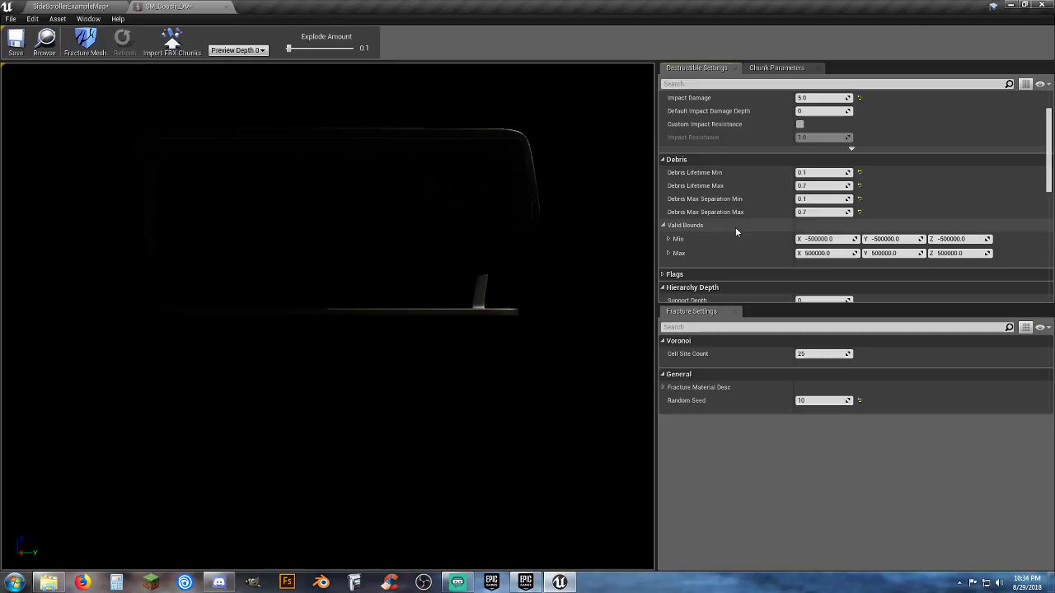
scroll(736, 228, down, 3)
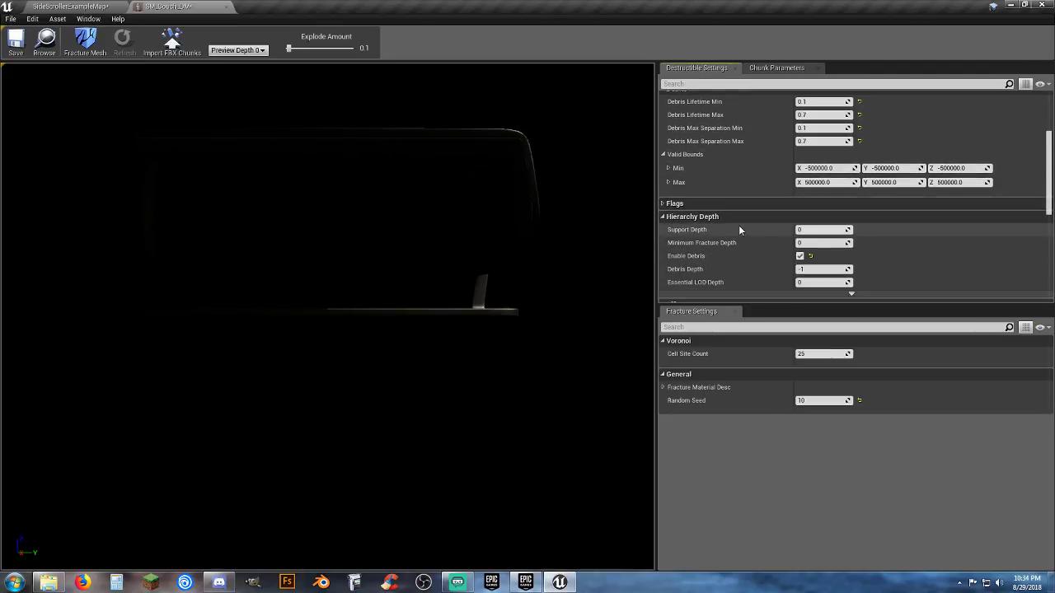
click(664, 203)
scroll(699, 210, down, 1)
scroll(699, 210, down, 3)
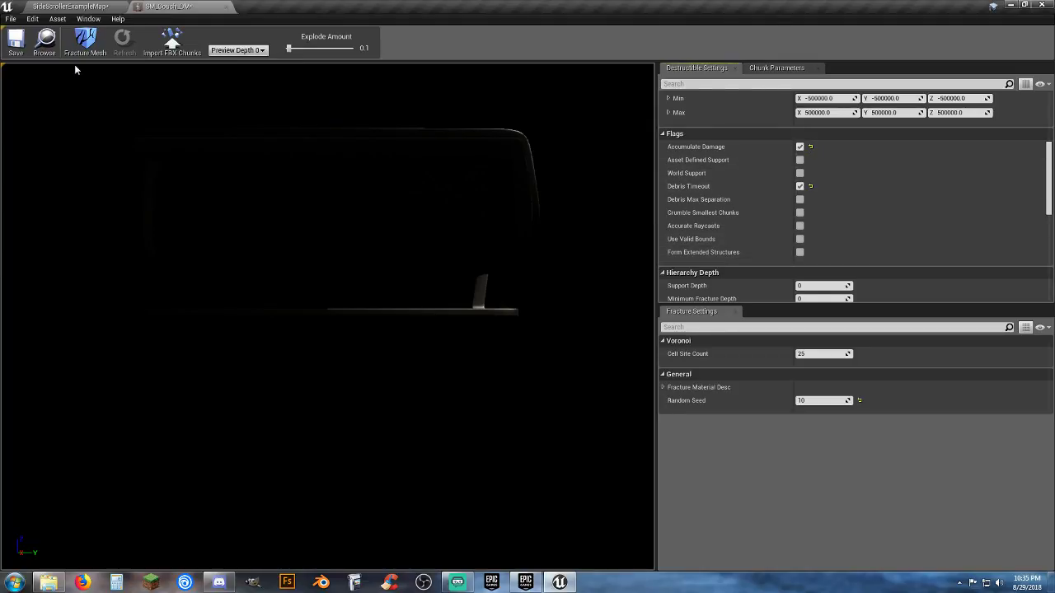
Play-test the level by running into the couch and chair and jumping up the ledges to the destructible wall, and stop the session
click(58, 6)
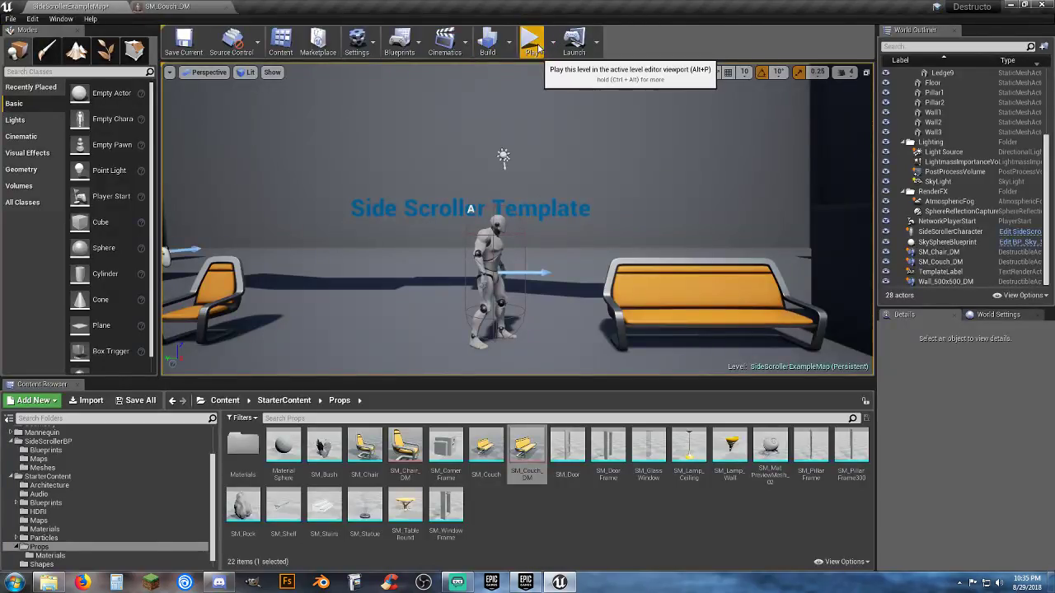
click(532, 41)
key(d)
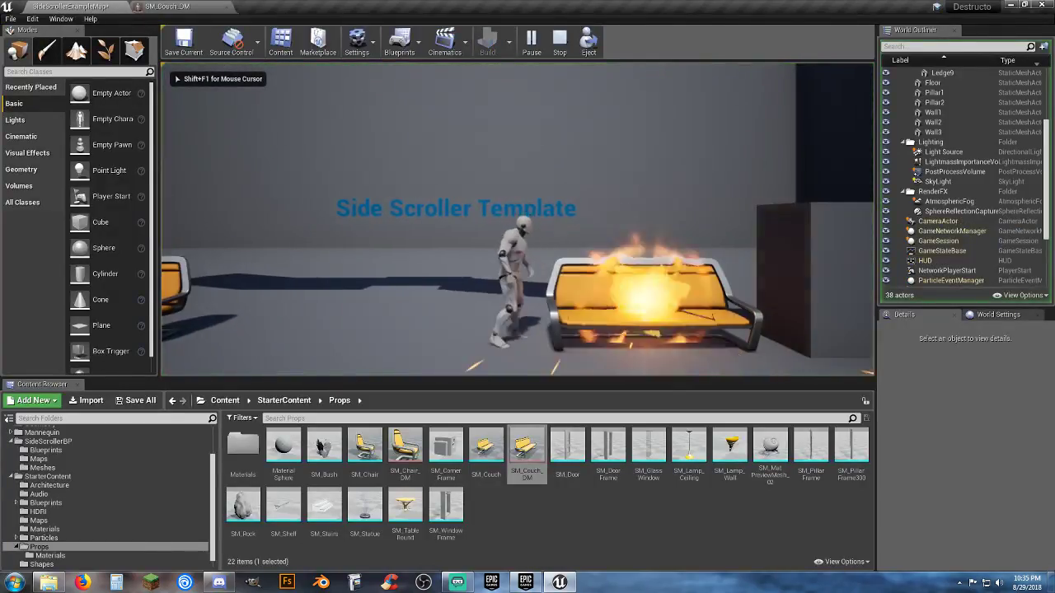
key(a)
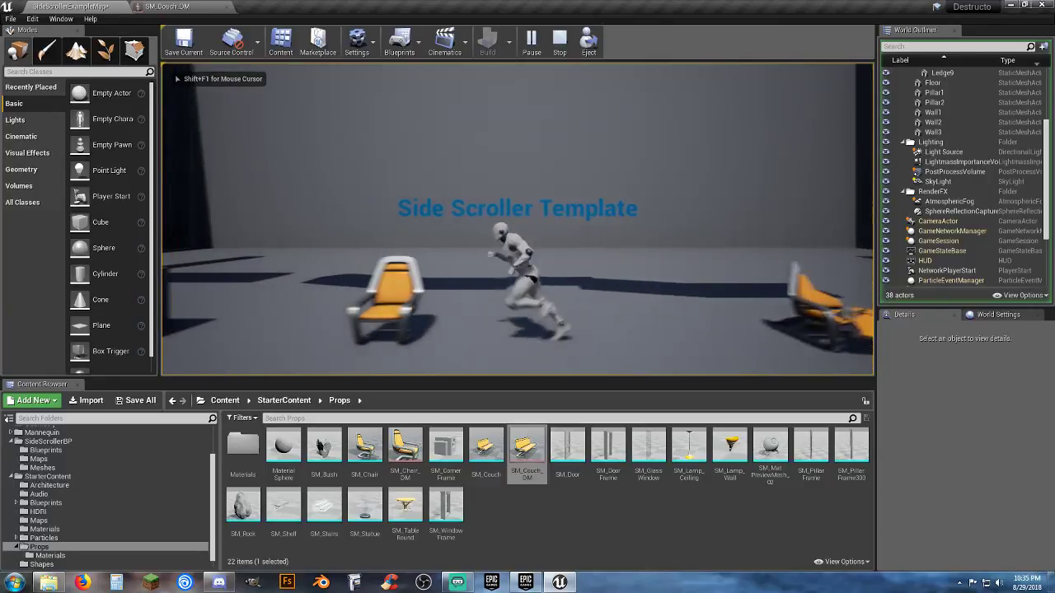
key(d)
key(space)
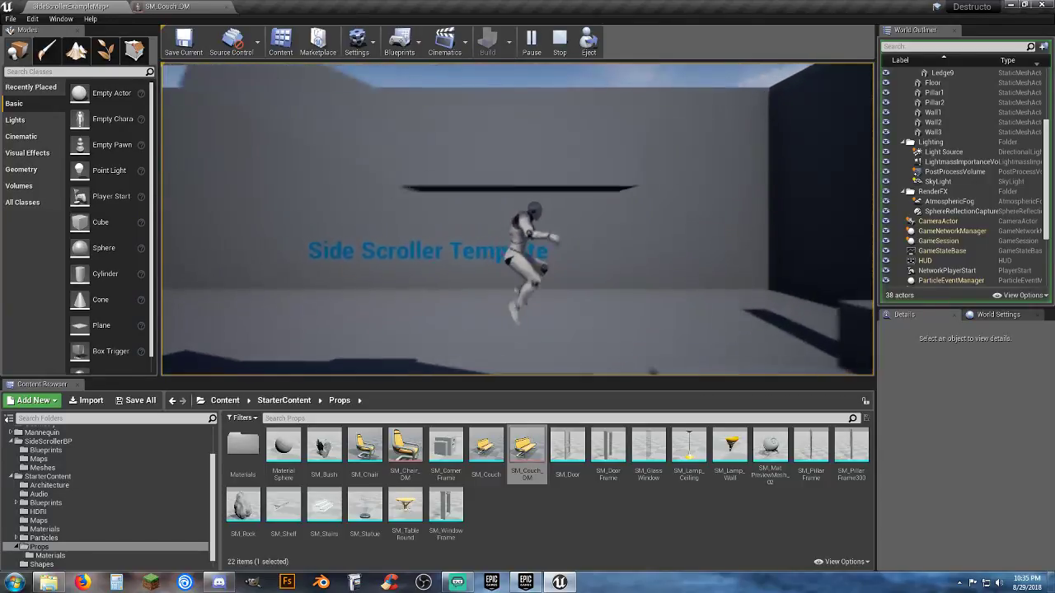
key(space)
key(a)
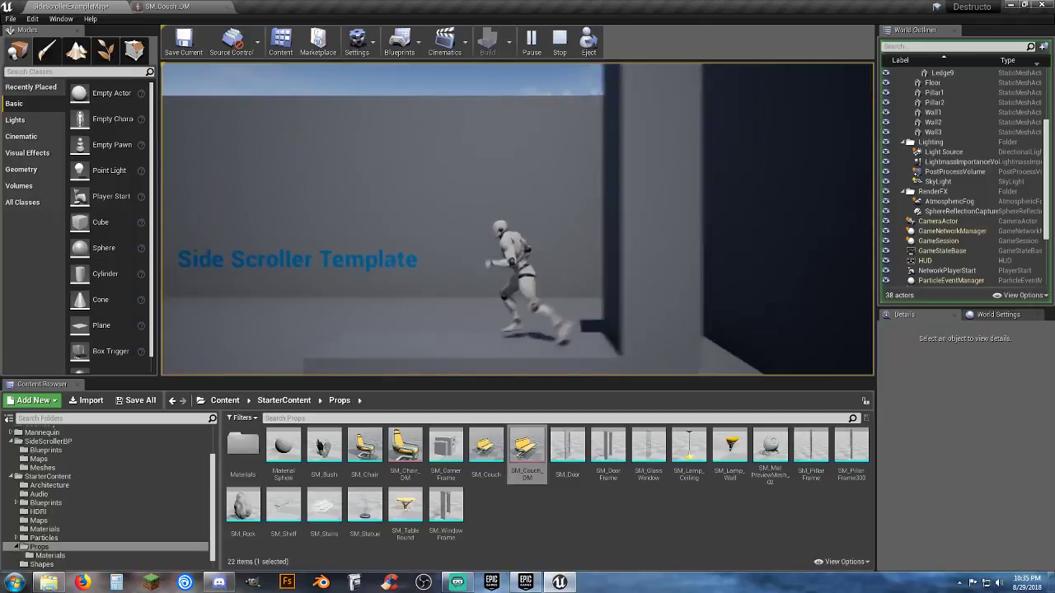
key(space)
key(a)
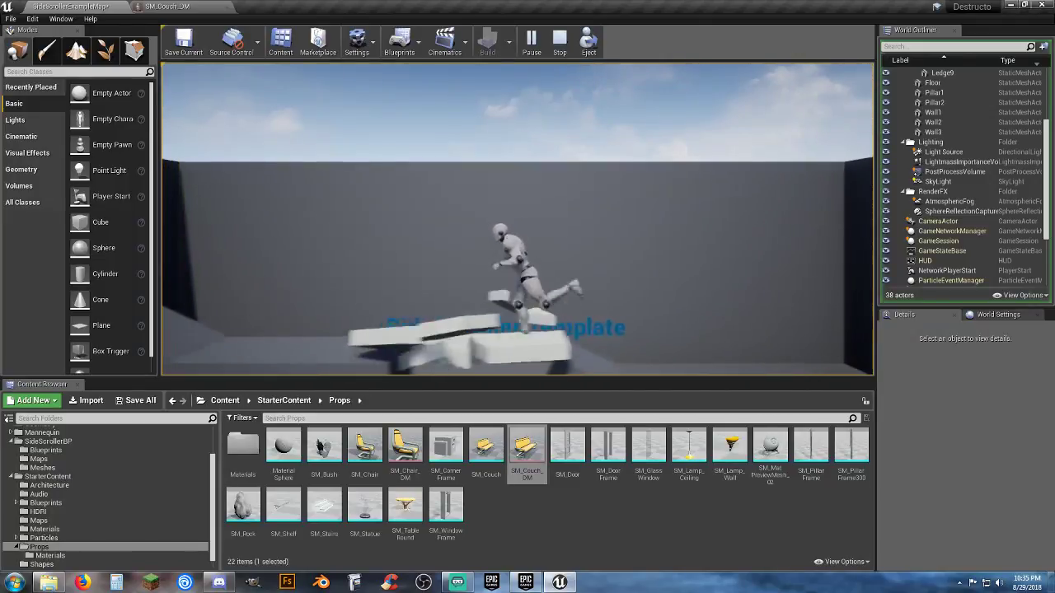
key(d)
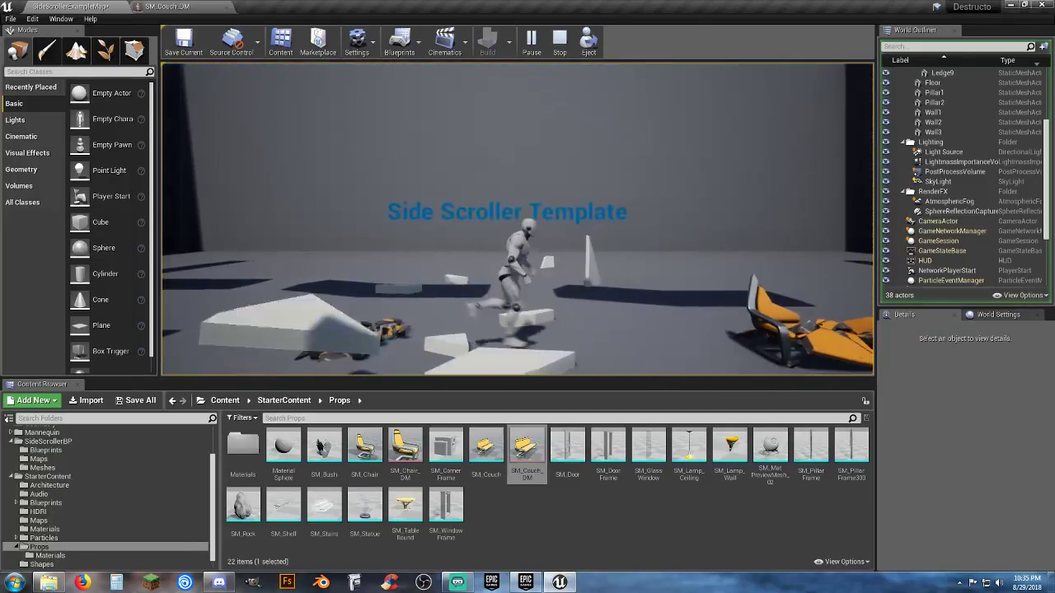
key(Escape)
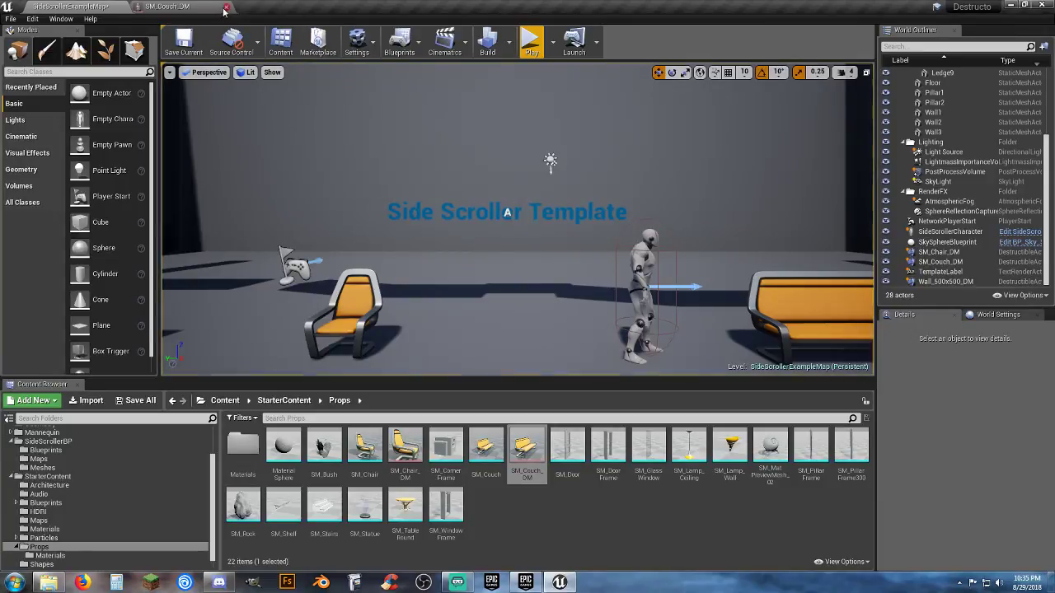
Close the couch's mesh editor, and open the destructible mesh Wall_500x500_DM used by the wall placed among the ledges
click(225, 7)
click(519, 503)
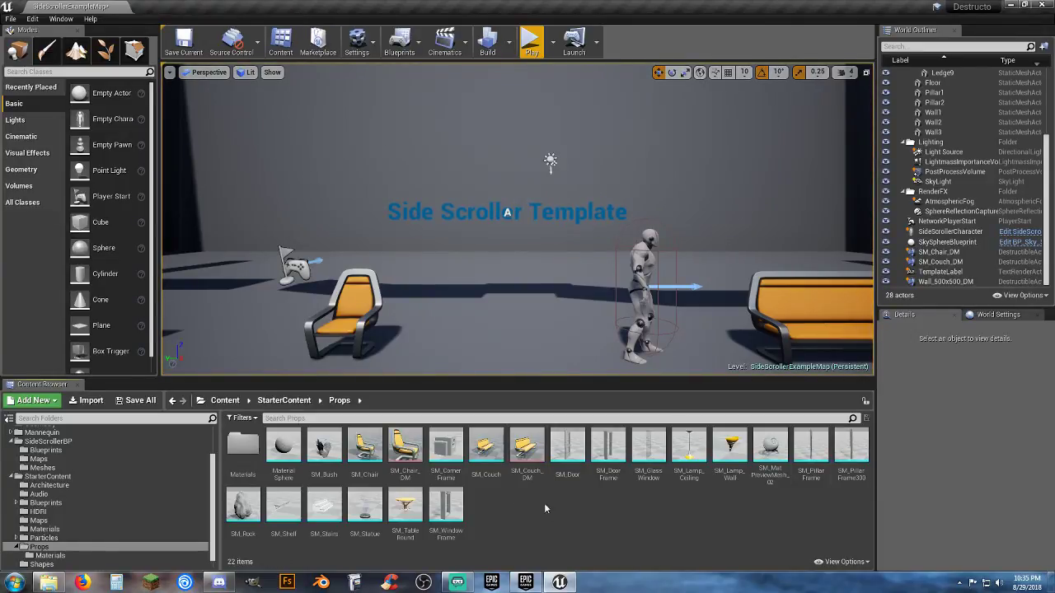
right_drag(356, 212, 276, 132)
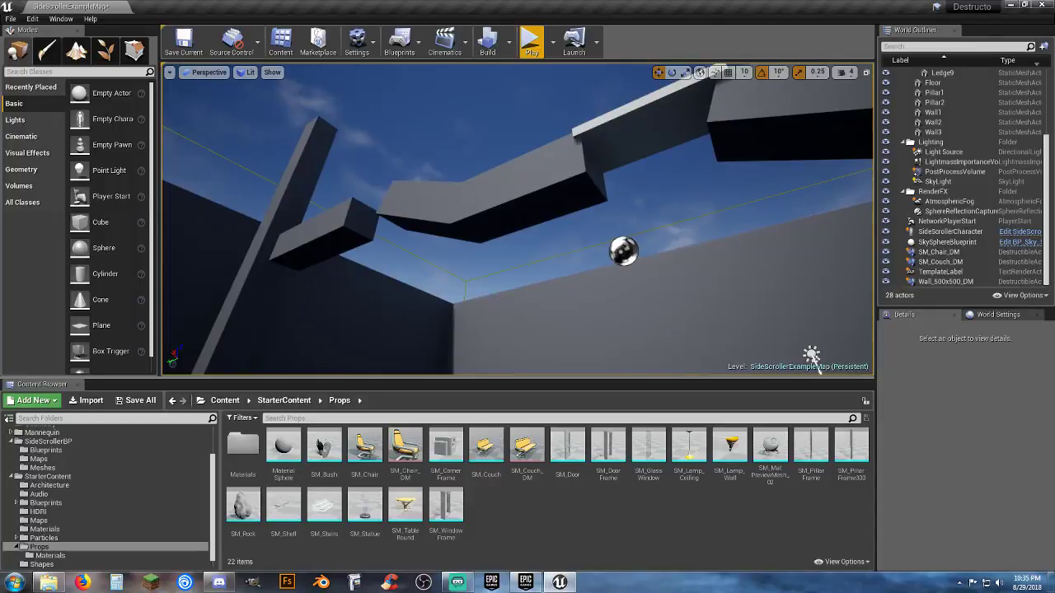
click(629, 138)
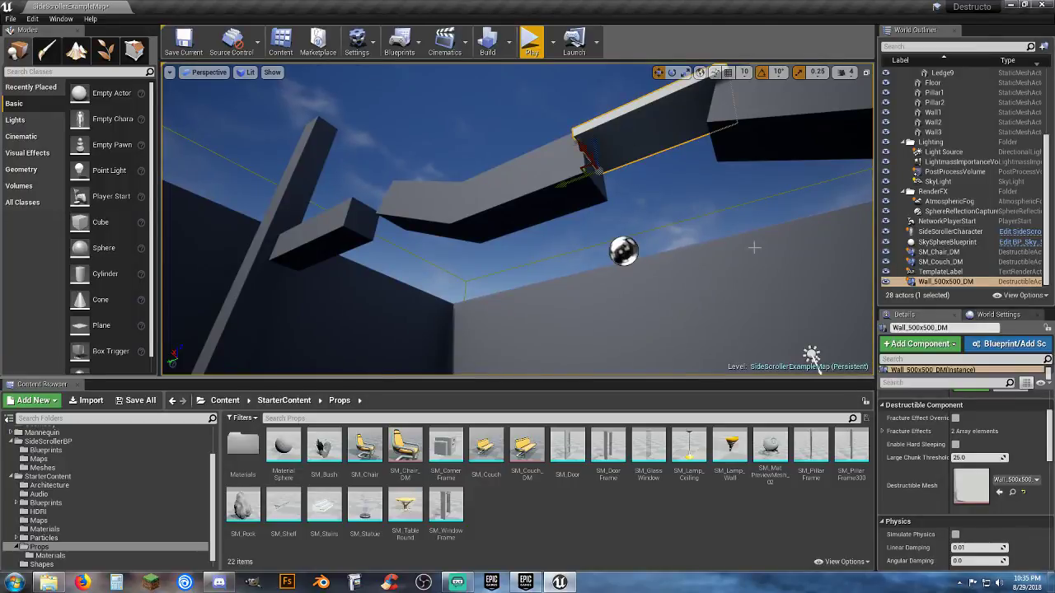
click(1012, 493)
double_click(566, 449)
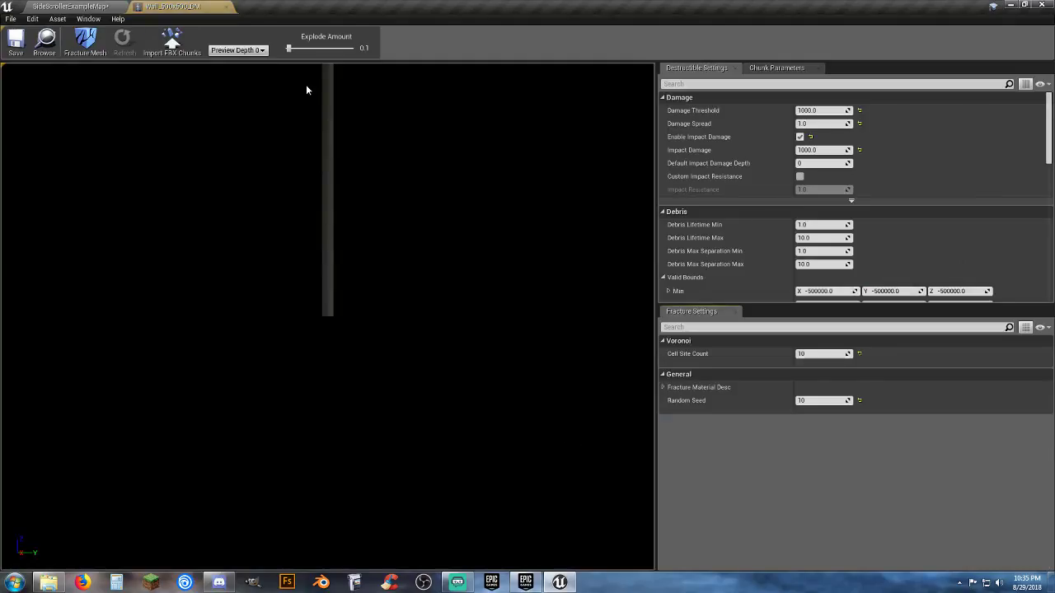
Change the particle system of the wall's first fracture effect to P_Smoke
scroll(747, 236, down, 10)
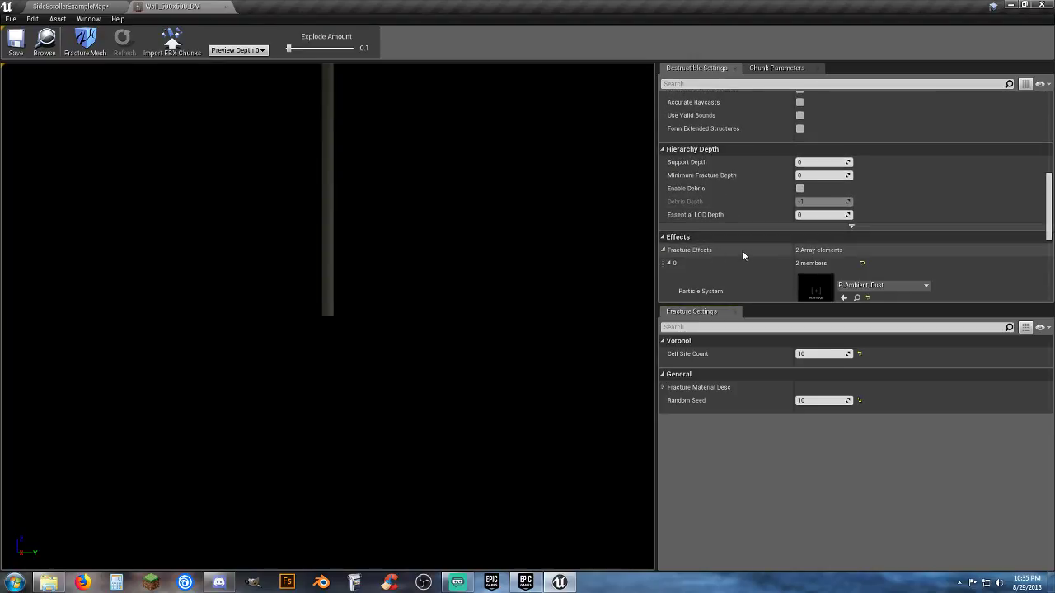
scroll(744, 249, down, 3)
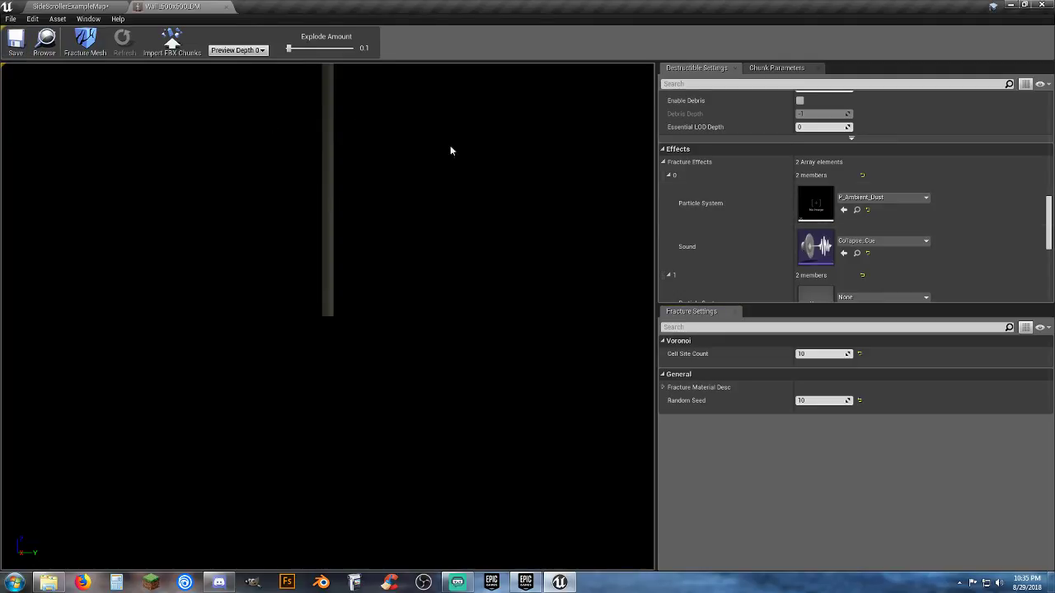
click(877, 203)
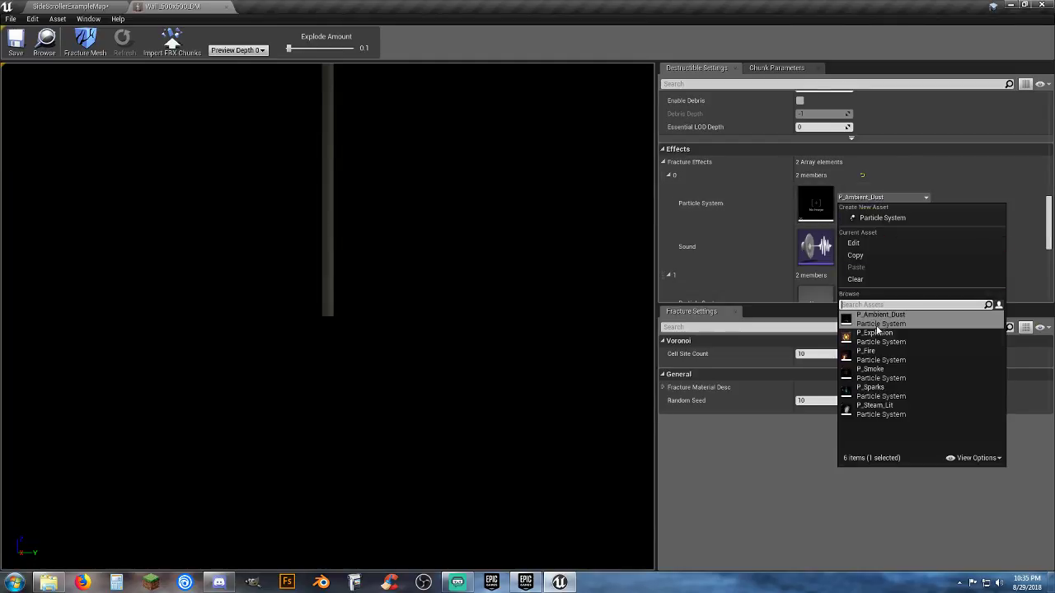
click(891, 375)
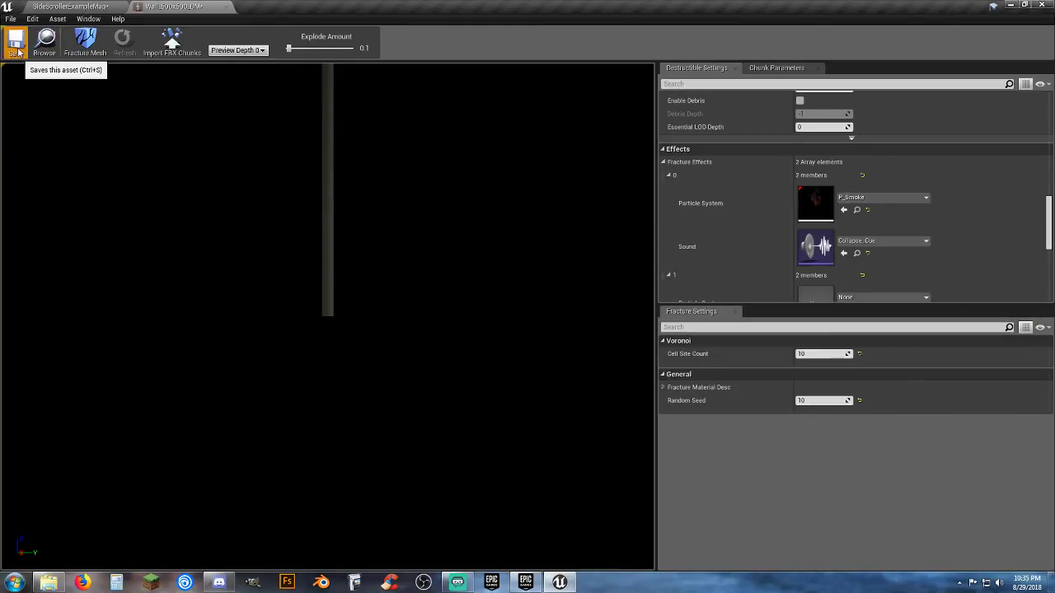
Play-test the level by running and jumping up the ledges toward the wall to check its smoke effect, and stop the session
click(68, 8)
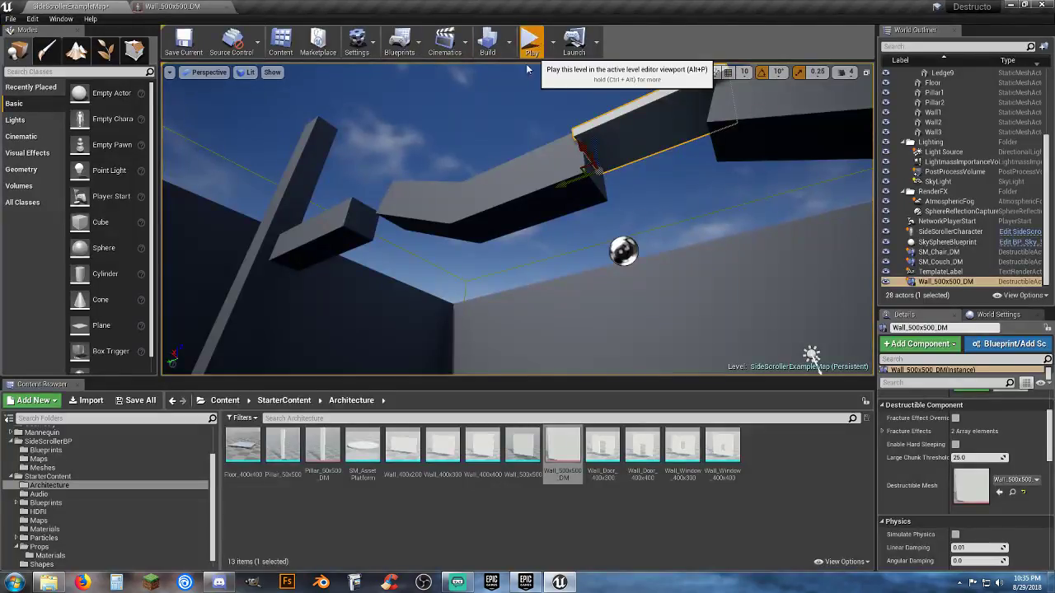
click(532, 42)
key(d)
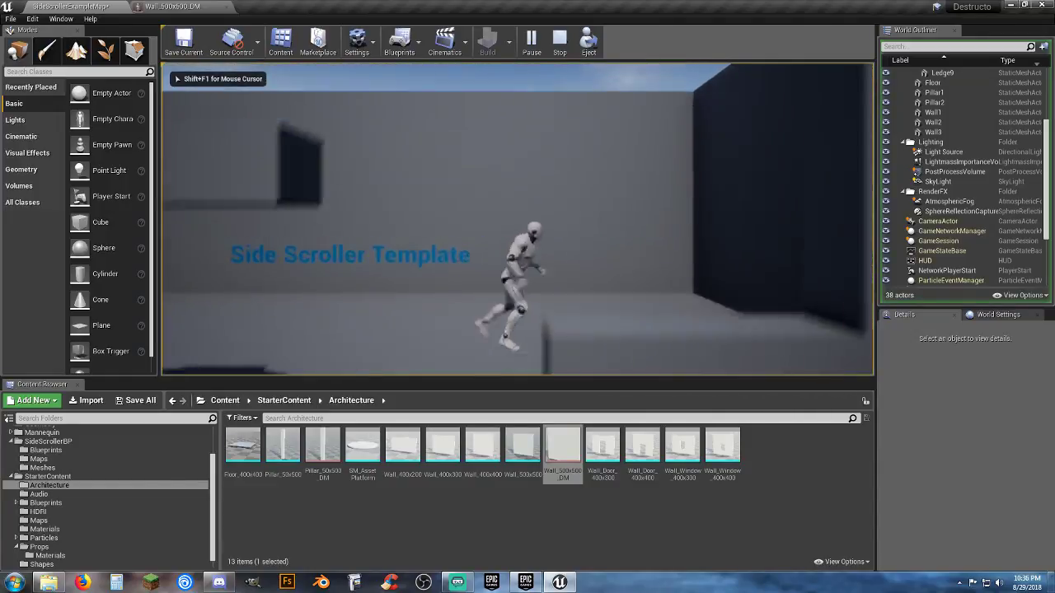
key(space)
key(a)
key(a)
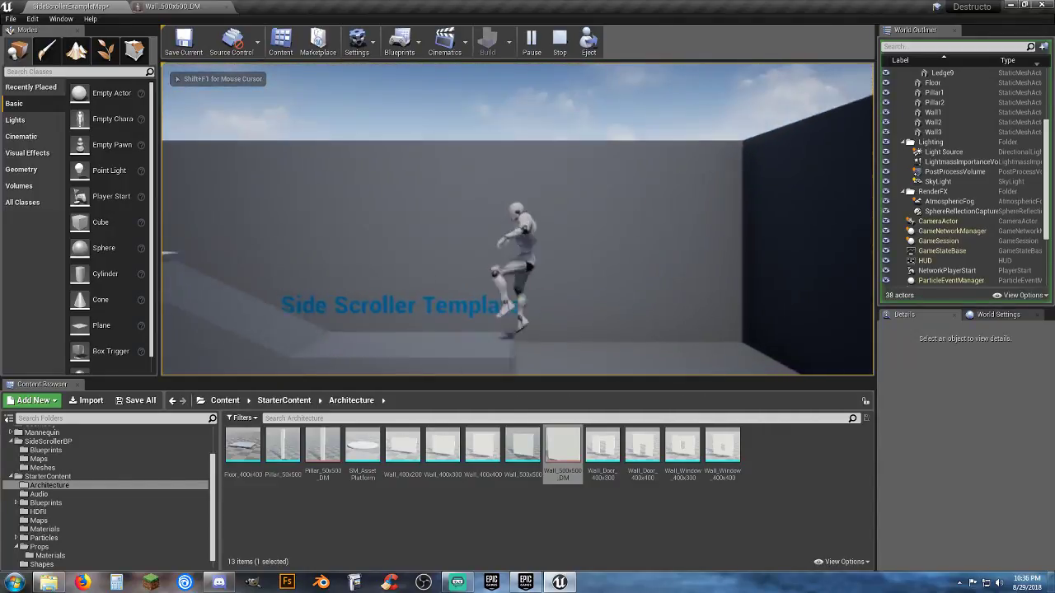
key(space)
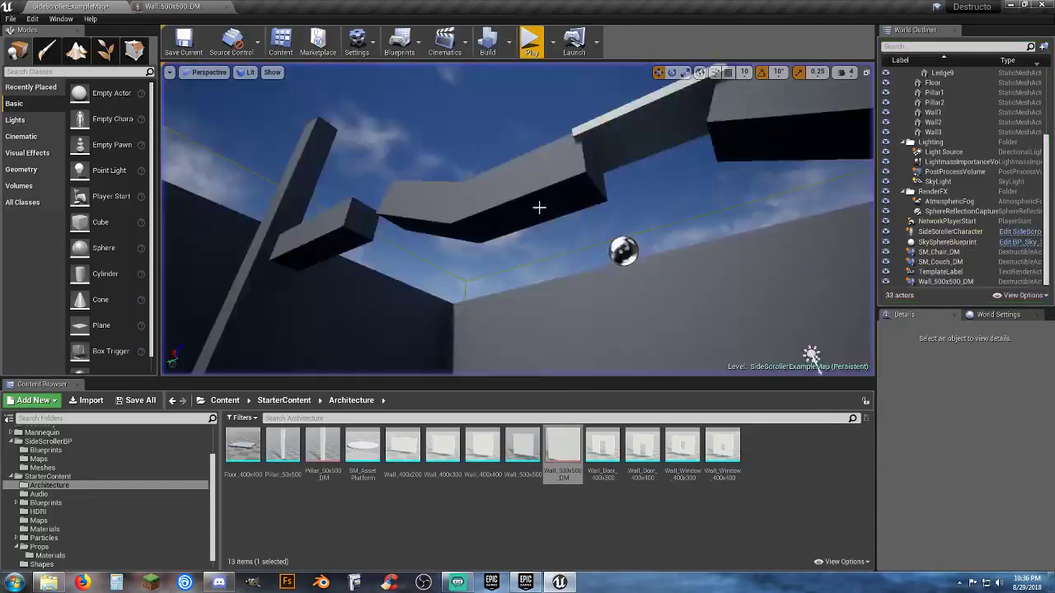
Move the destructible wall between the ledges slightly upward and along the ledge direction
key(Escape)
mouse_move(528, 215)
right_down()
mouse_move(529, 148)
mouse_move(529, 214)
right_up()
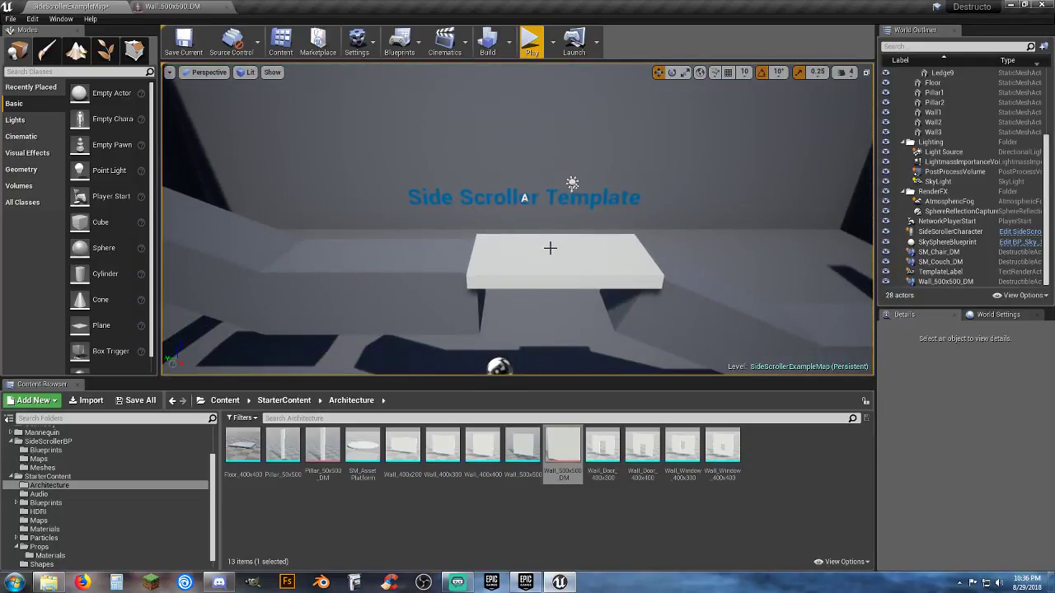
click(544, 278)
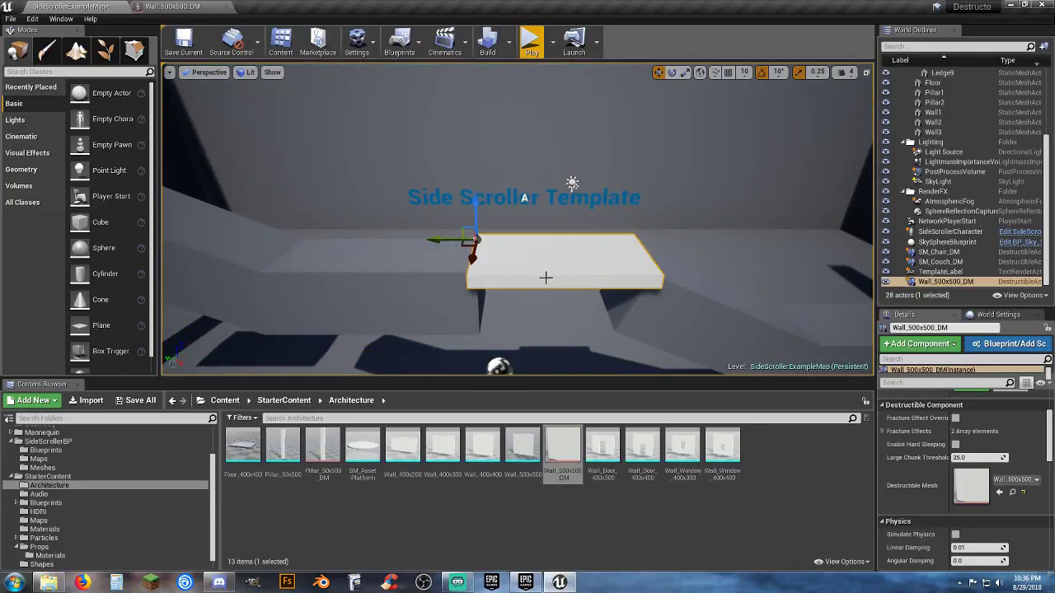
drag(479, 205, 479, 199)
drag(445, 230, 439, 231)
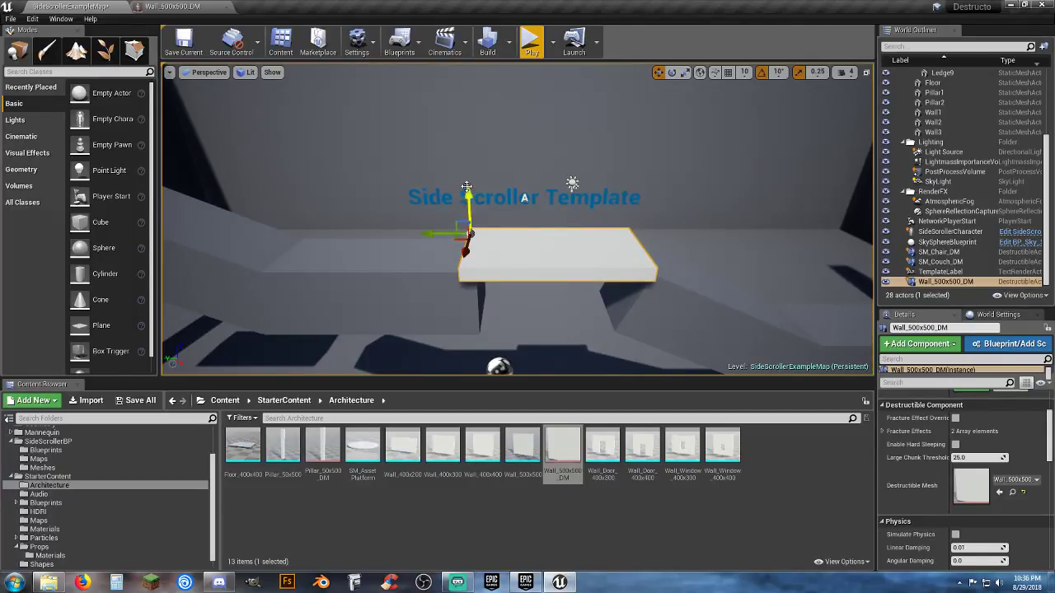
Play-test the level by running and jumping up the ledges to break the repositioned destructible wall, and stop the session
click(532, 41)
key(d)
key(space)
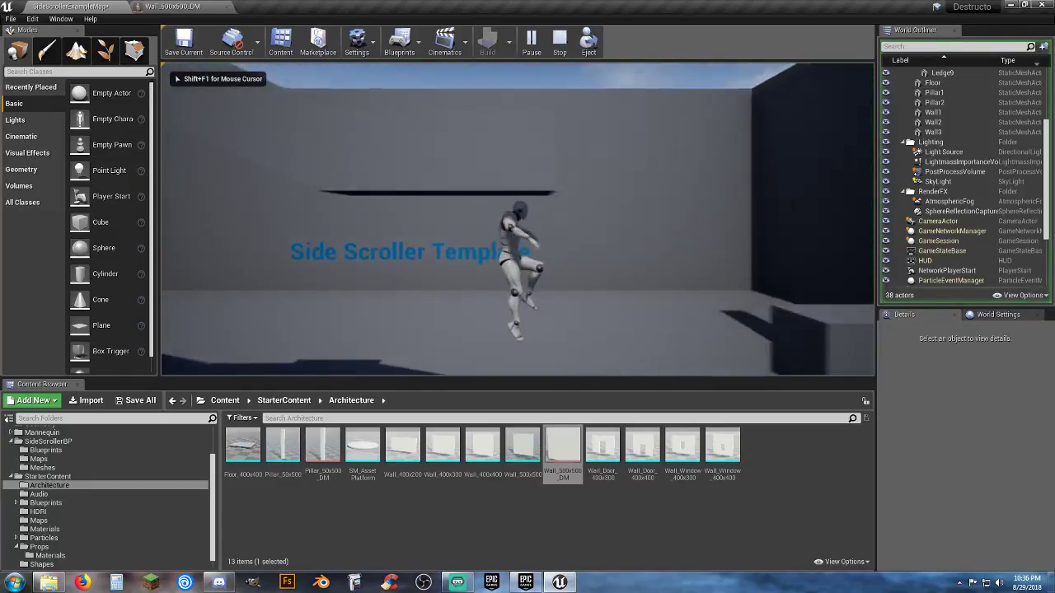
key(space)
key(a)
key(a)
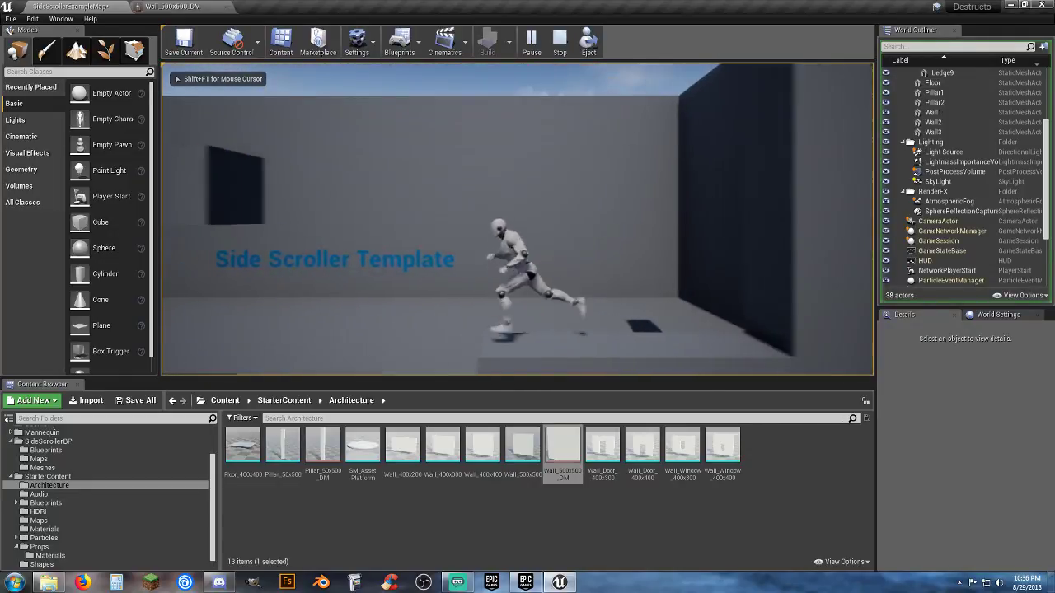
key(space)
key(a)
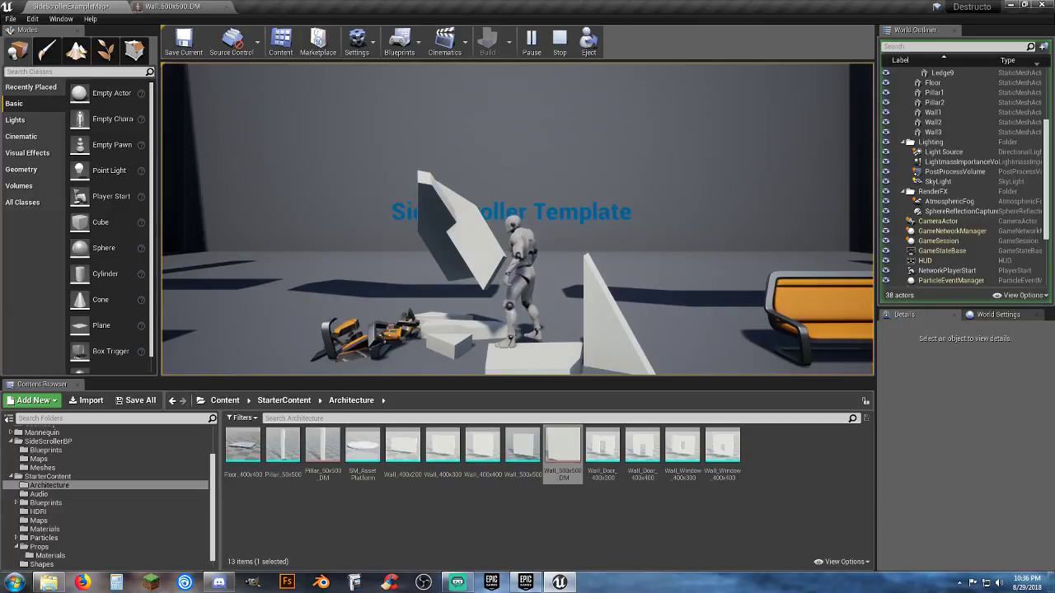
key(d)
key(space)
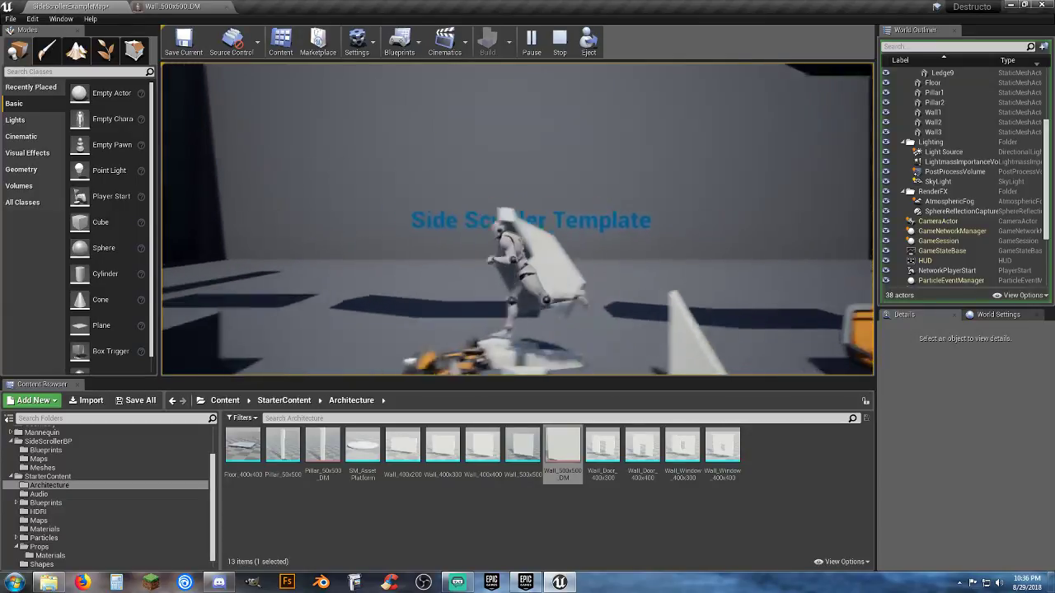
key(d)
key(space)
key(d)
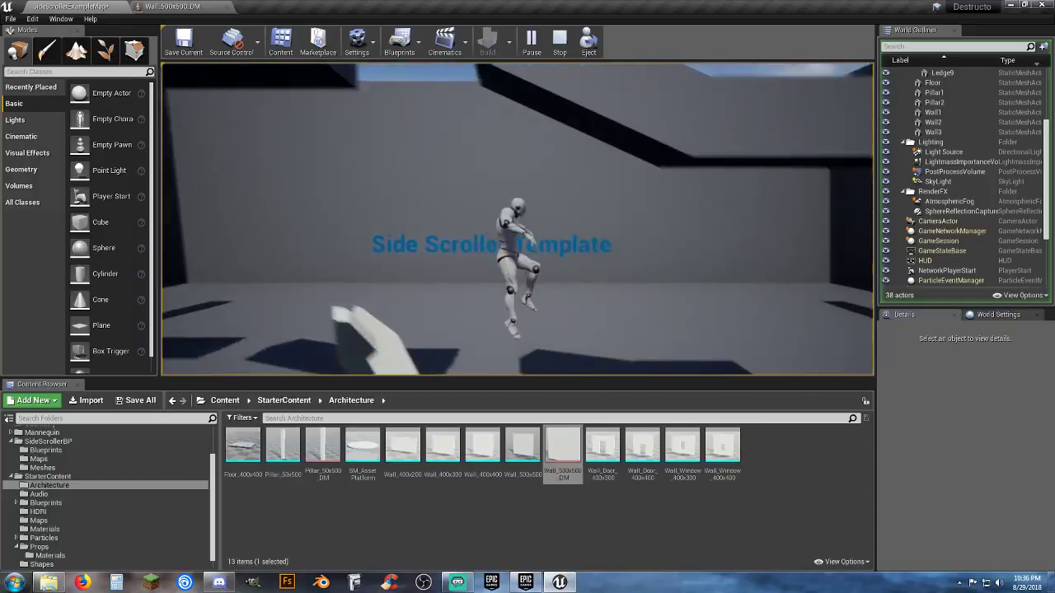
key(space)
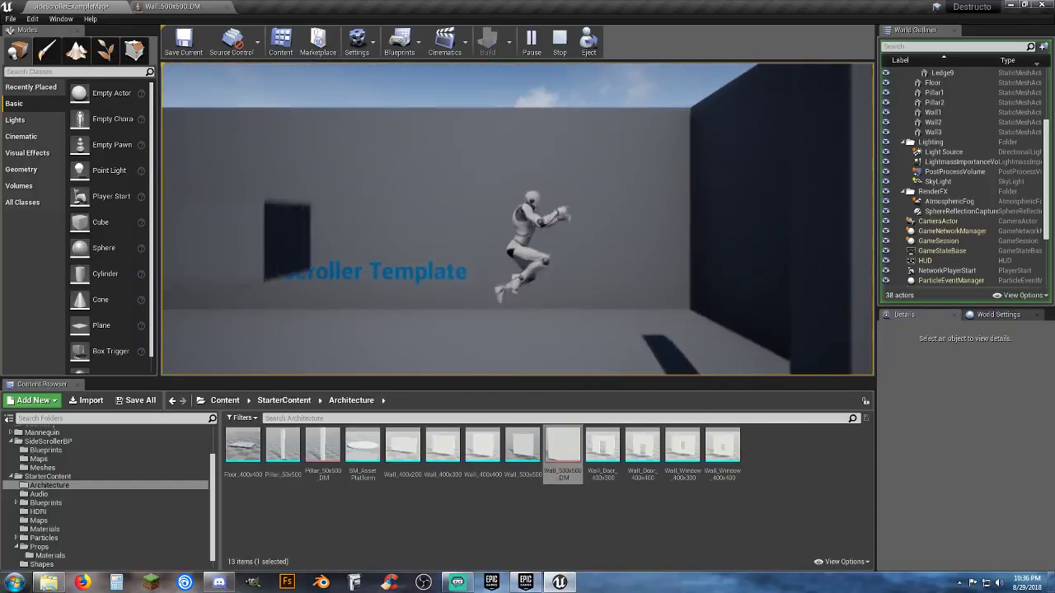
key(a)
key(space)
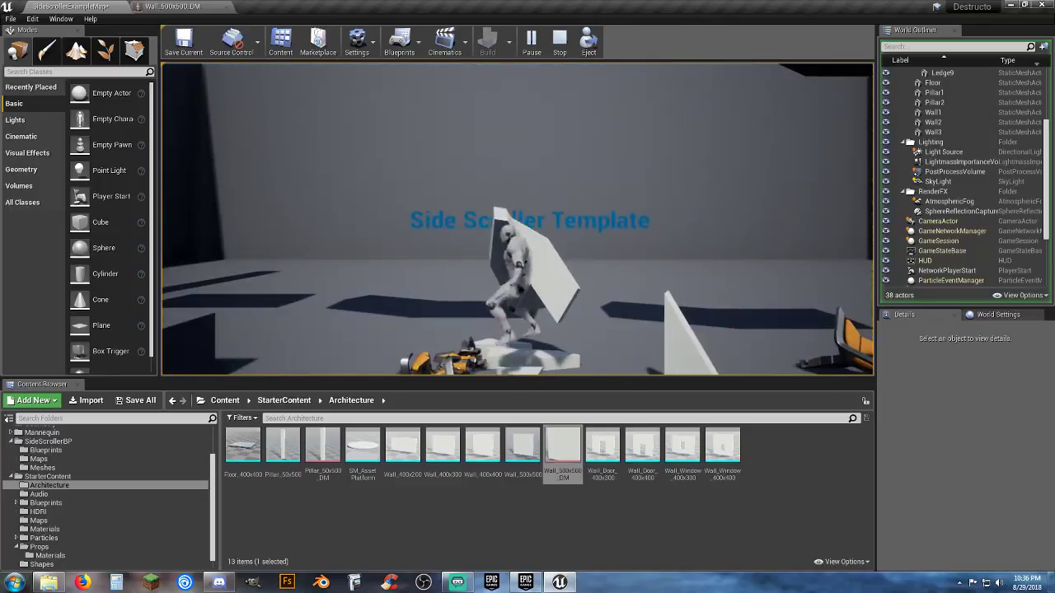
key(Escape)
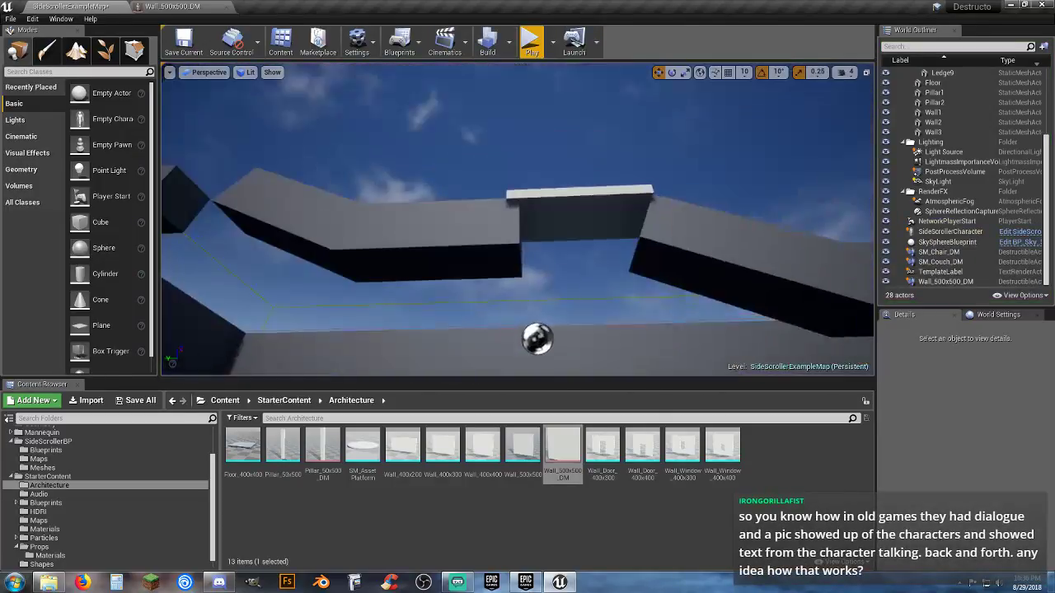
Inspect the destructible wall between the ledges, and briefly start and stop a play session at the player start
mouse_move(553, 221)
right_down()
mouse_move(554, 181)
mouse_move(554, 221)
right_up()
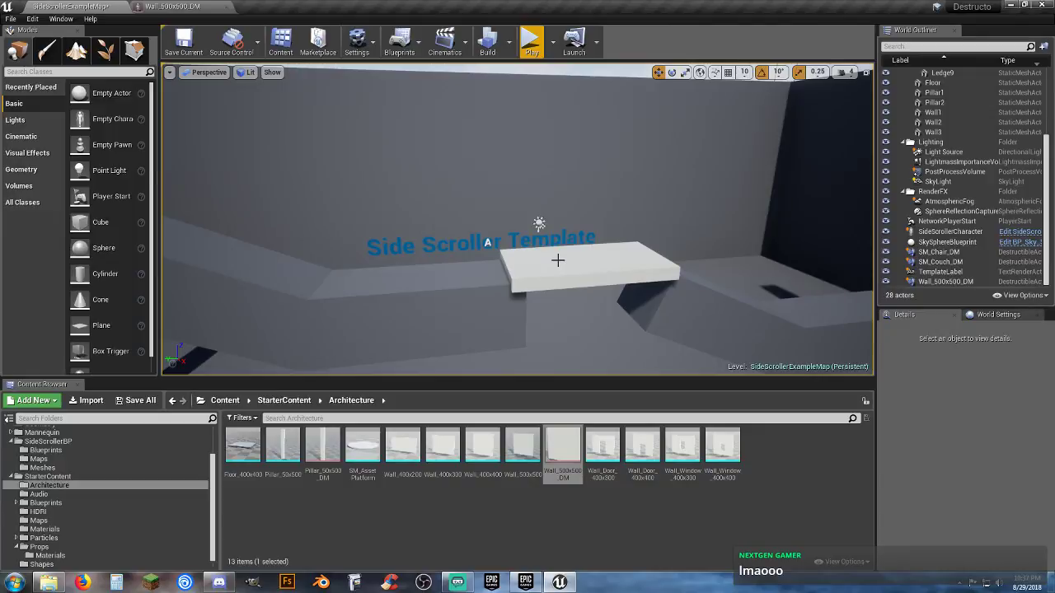
click(558, 260)
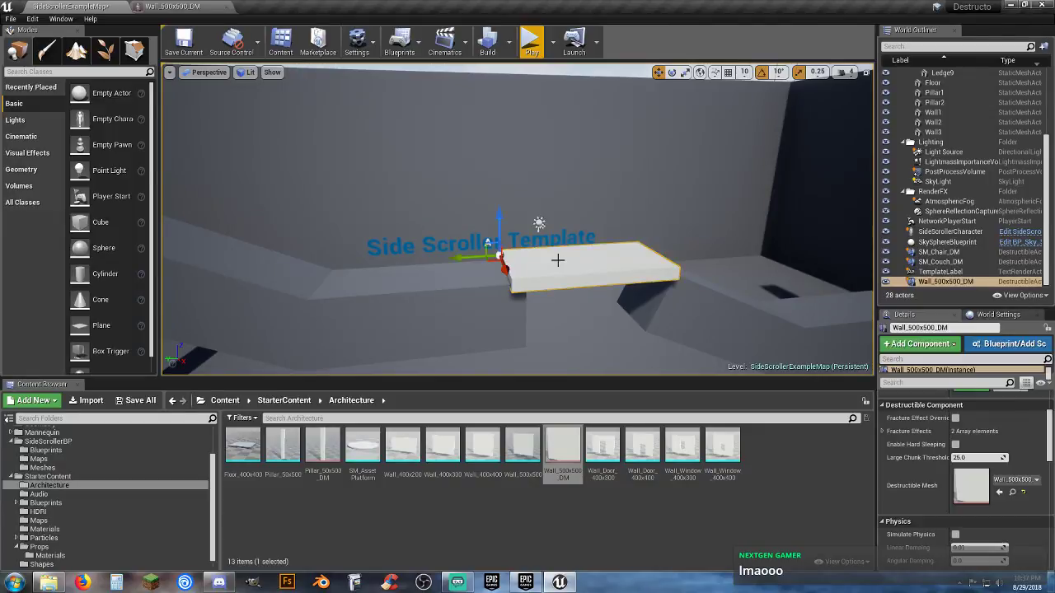
right_drag(558, 260, 530, 302)
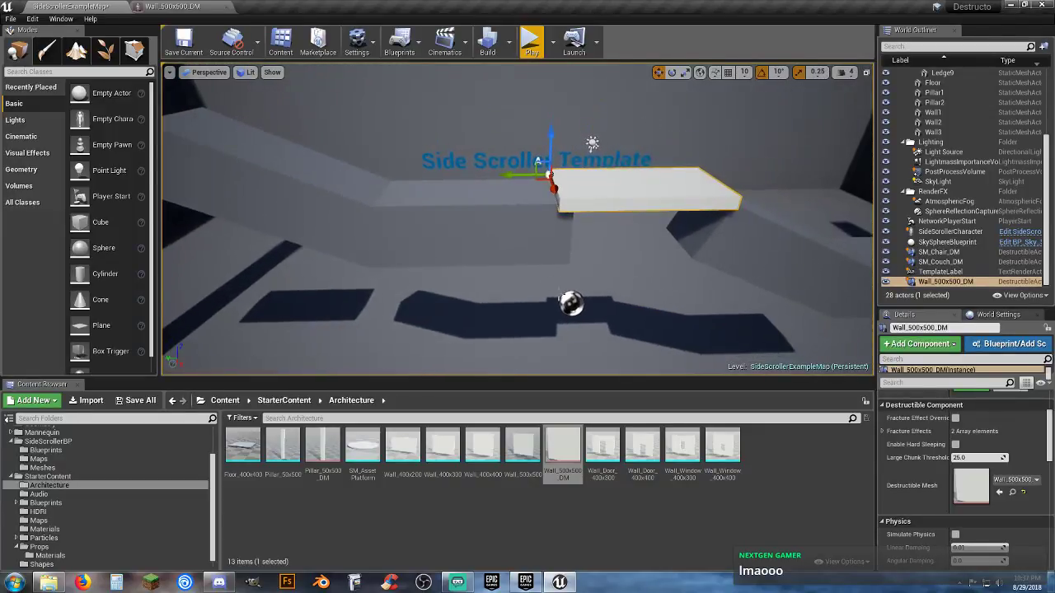
click(531, 39)
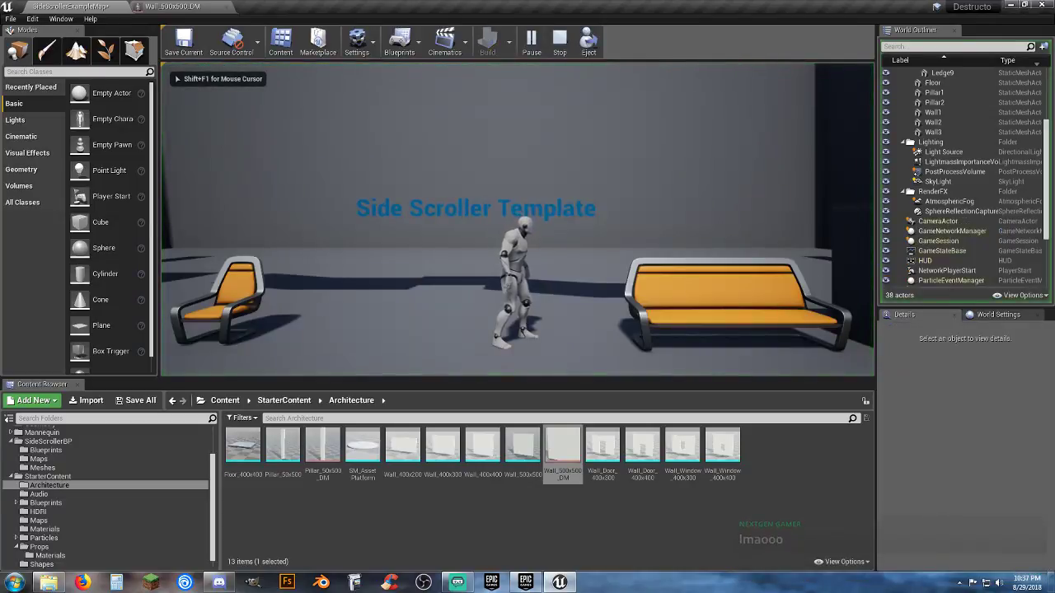
key(Escape)
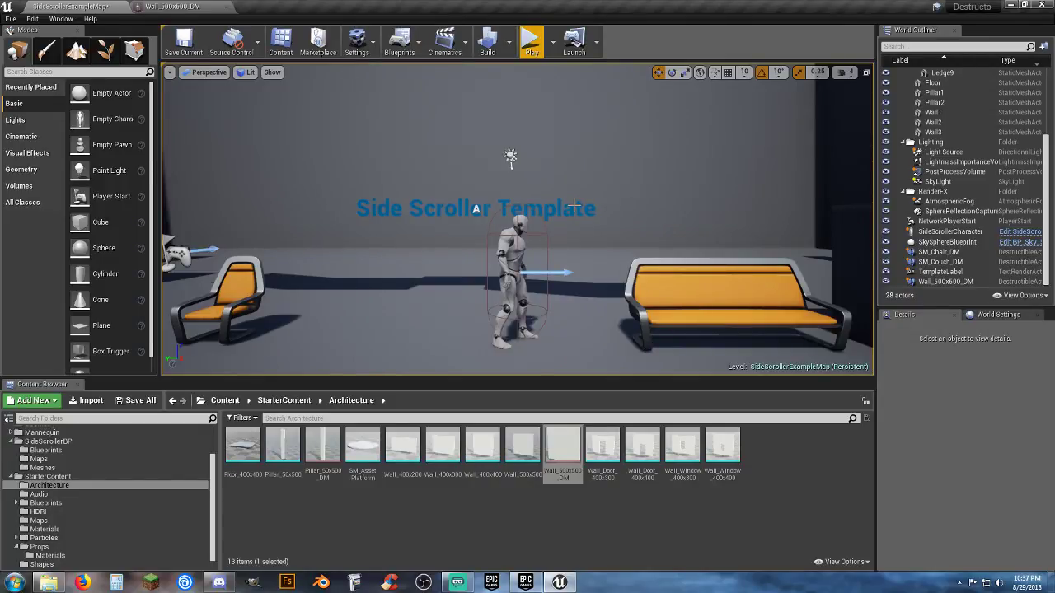
right_drag(574, 205, 576, 194)
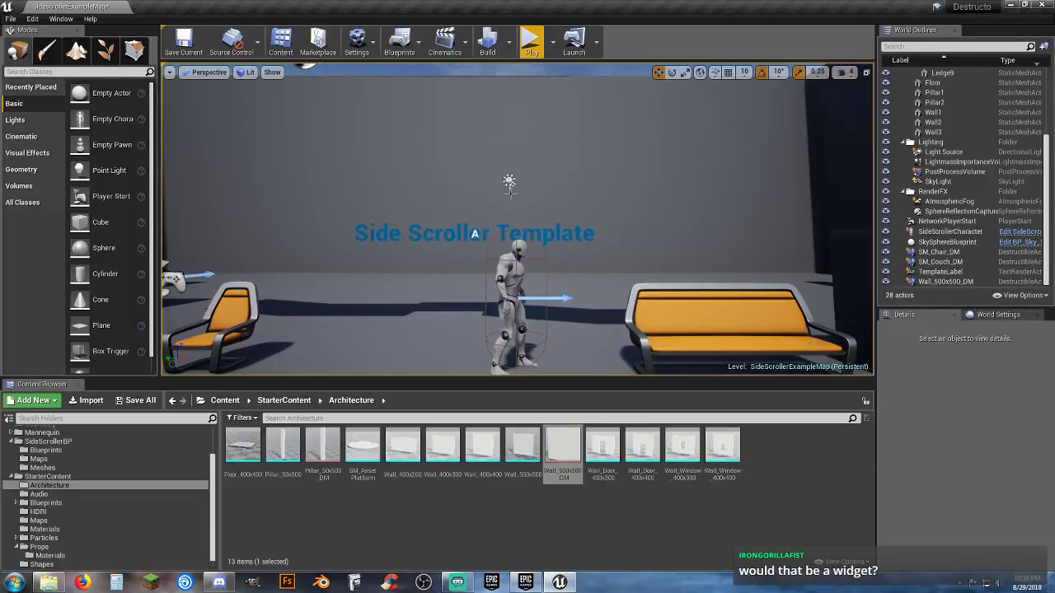
Create a folder named widgets in the root Content folder and open it
scroll(143, 507, down, 1)
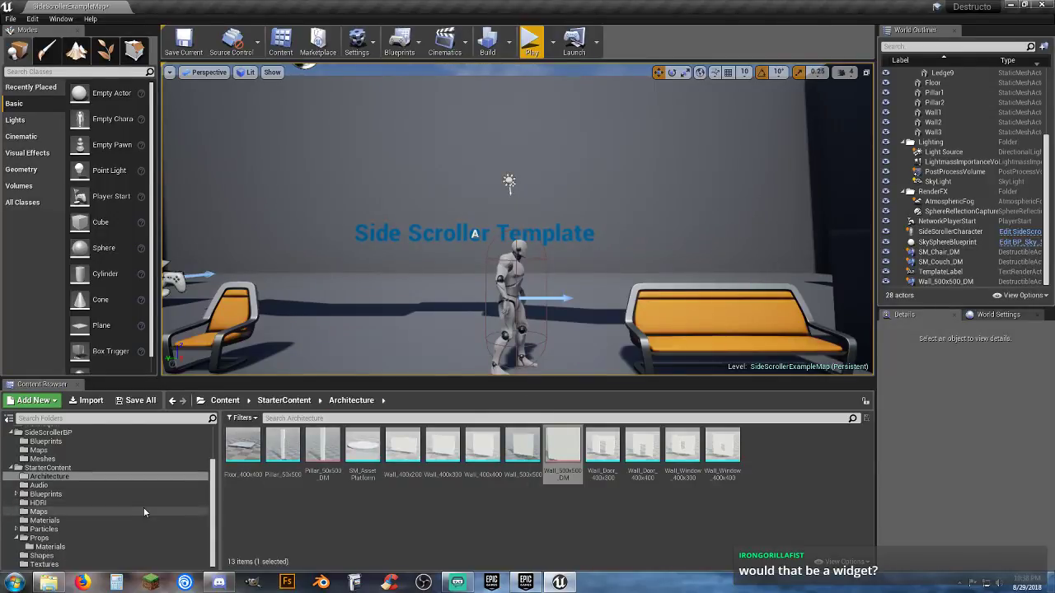
scroll(87, 503, up, 5)
click(49, 433)
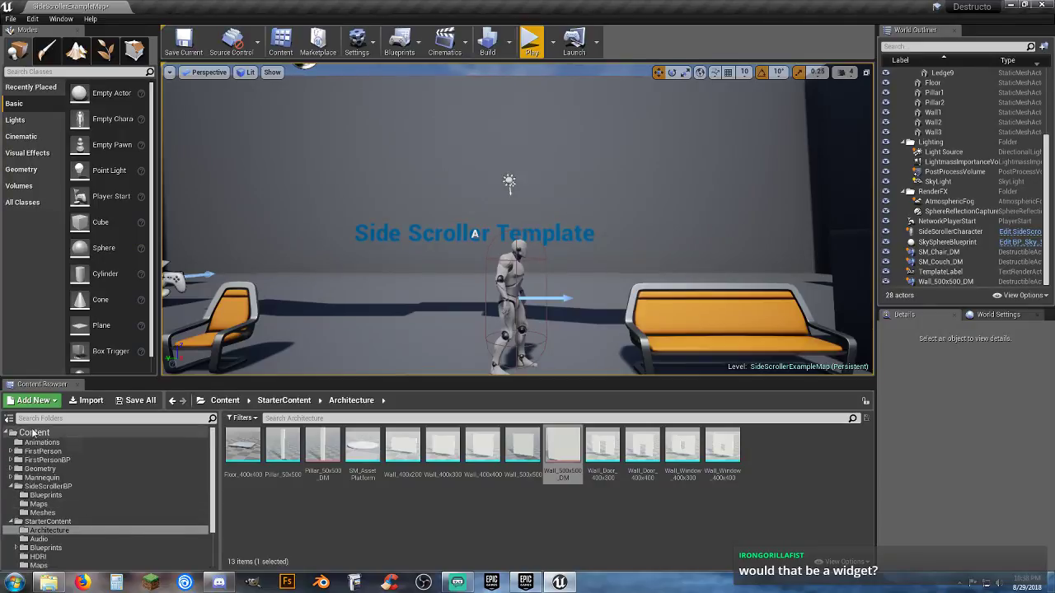
right_click(513, 442)
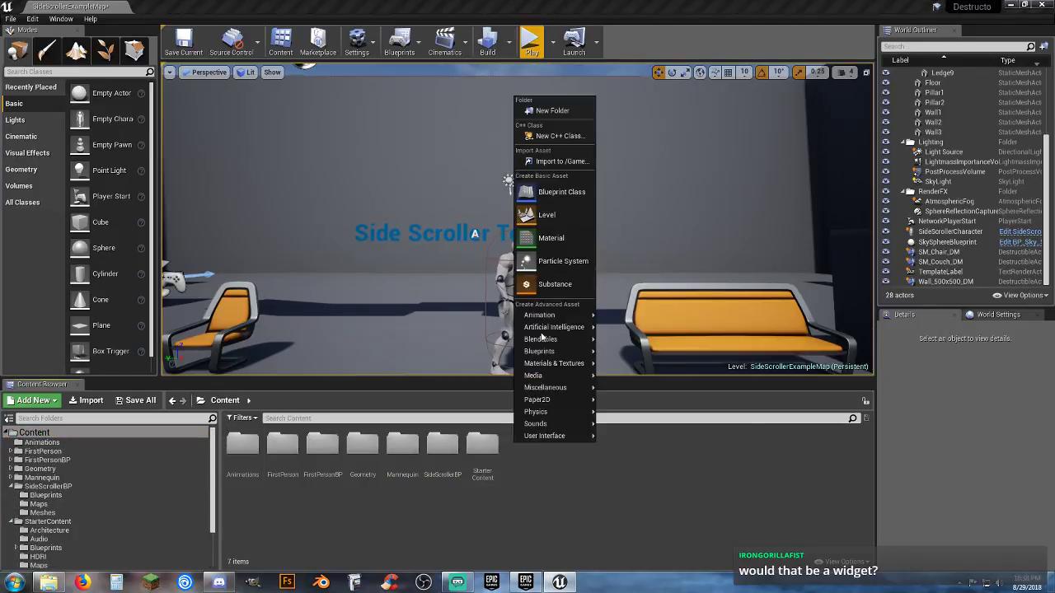
click(548, 111)
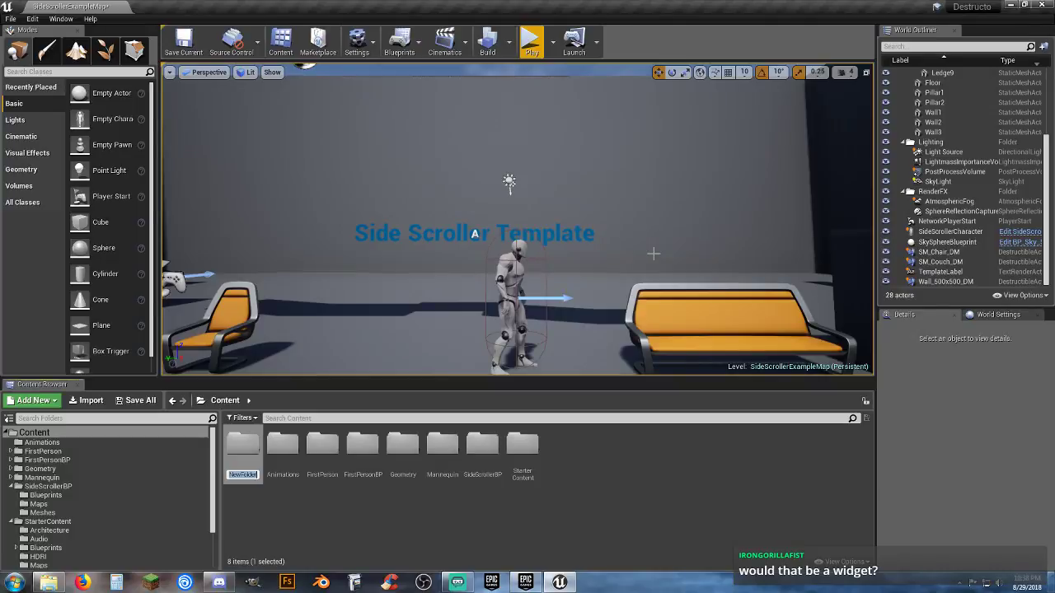
text(widgets)
key(Return)
double_click(519, 445)
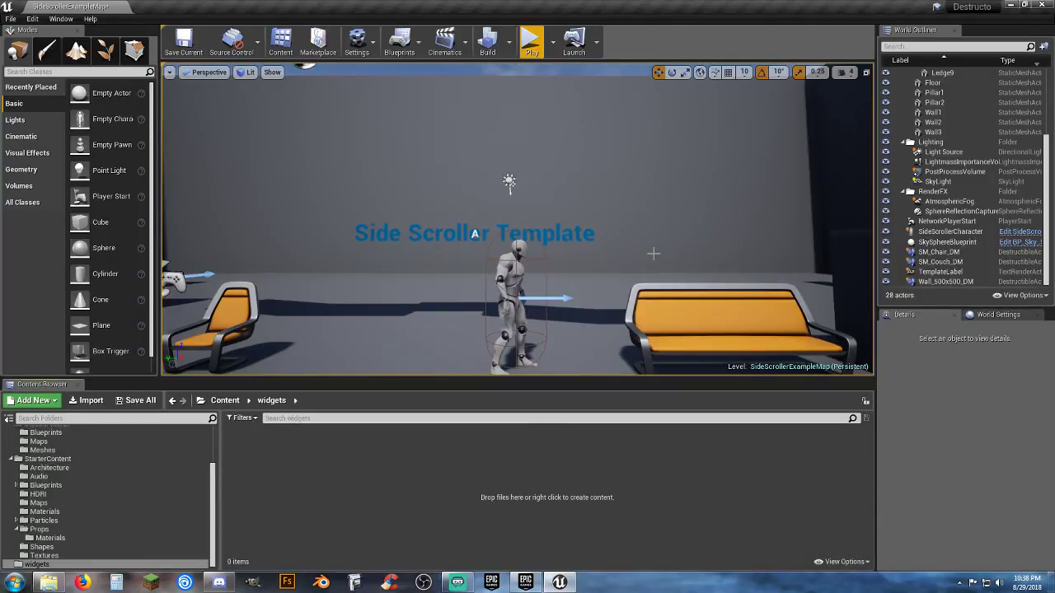
Create a Widget Blueprint named Test_Sample in the widgets folder
right_click(357, 463)
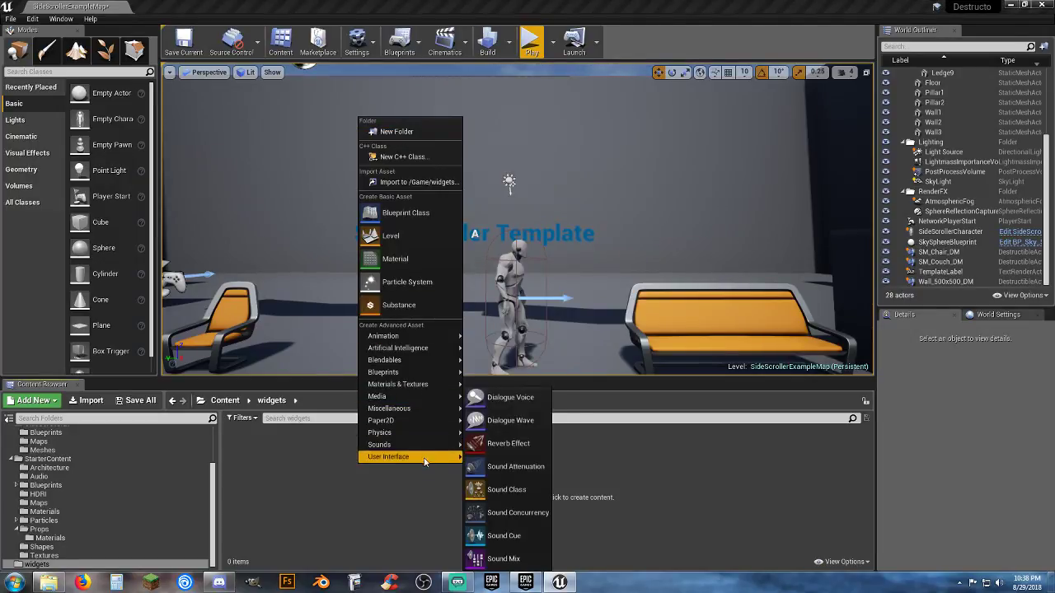
mouse_move(439, 460)
click(512, 531)
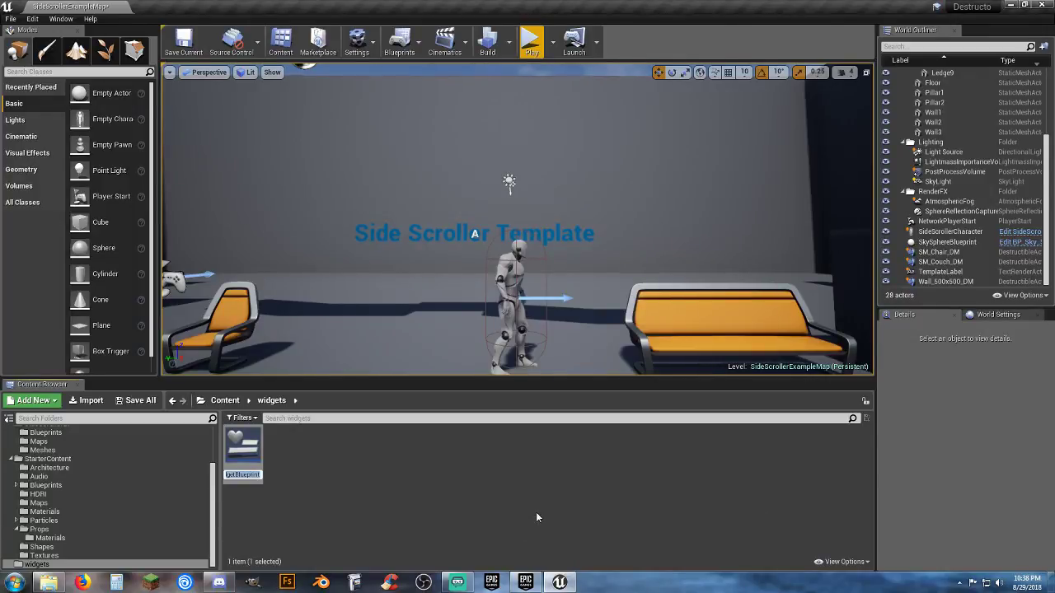
text(Test)
text(_Sample)
key(Return)
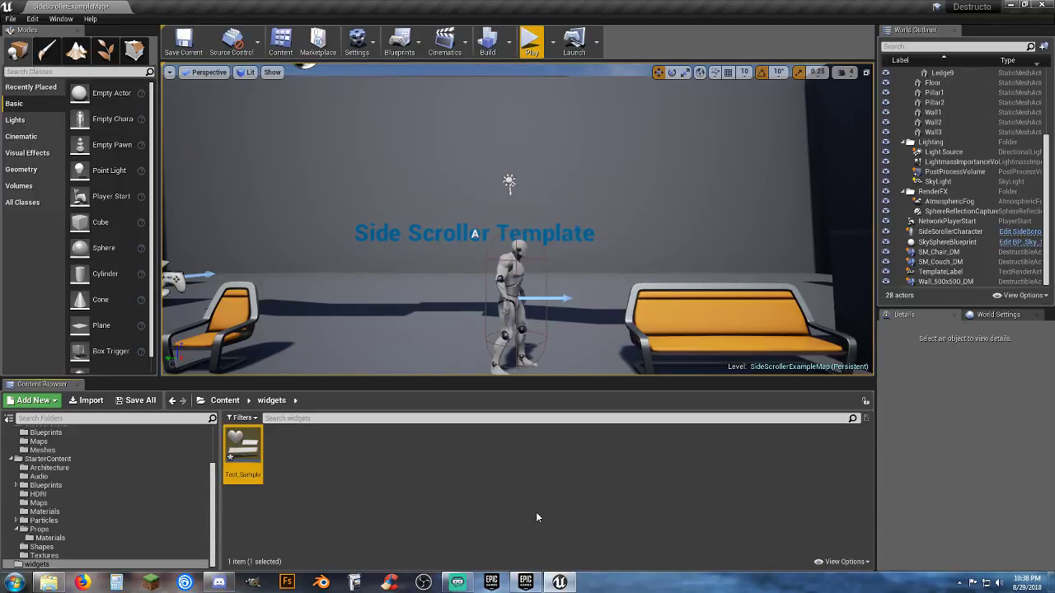
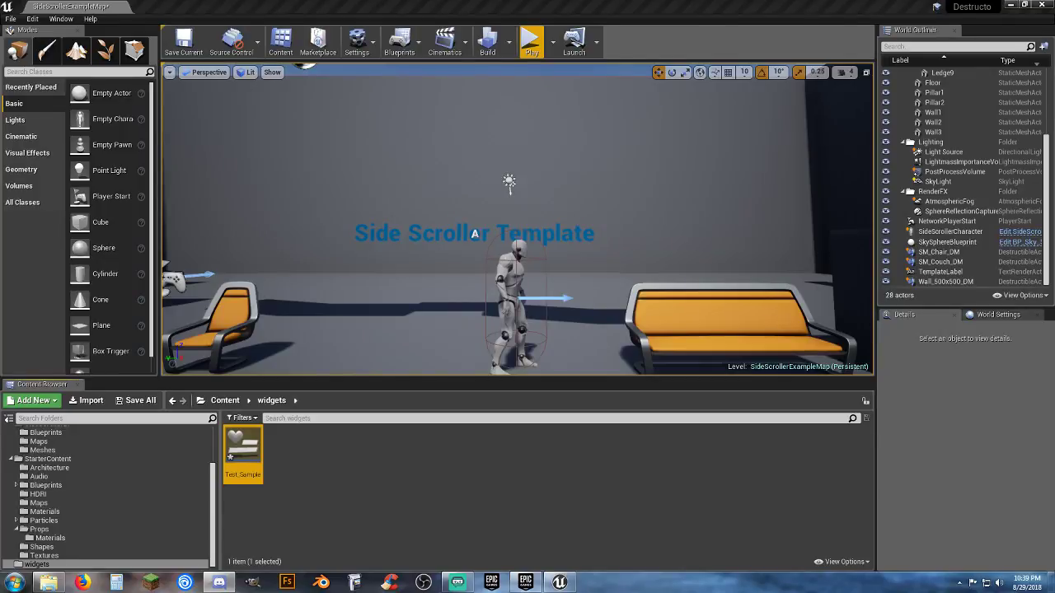
Open the Test_Sample widget and place a Text element about 593 by 96 at position 640, 316 on the canvas
click(587, 492)
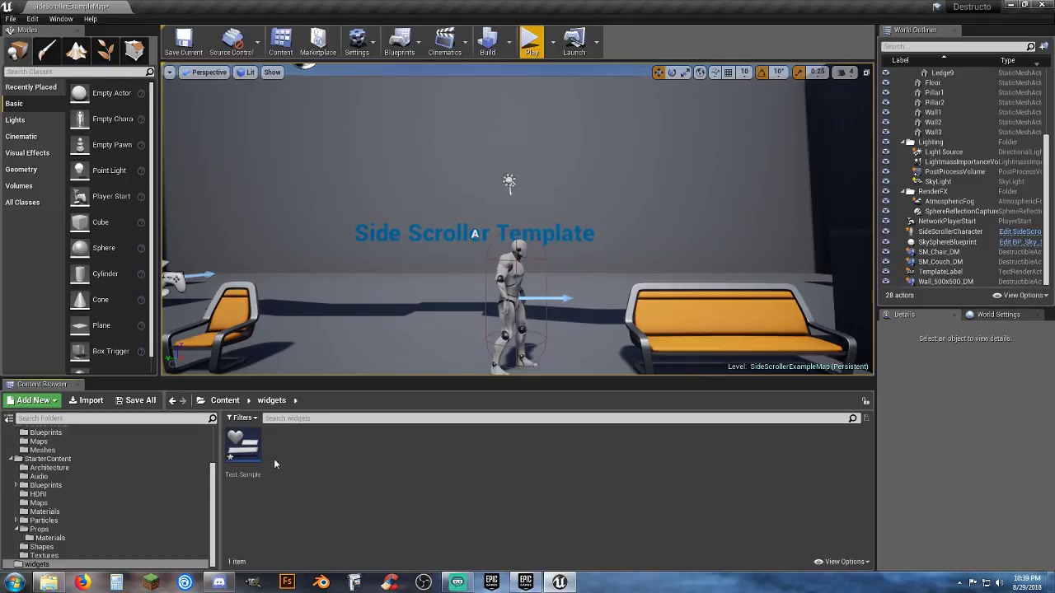
click(251, 443)
double_click(247, 445)
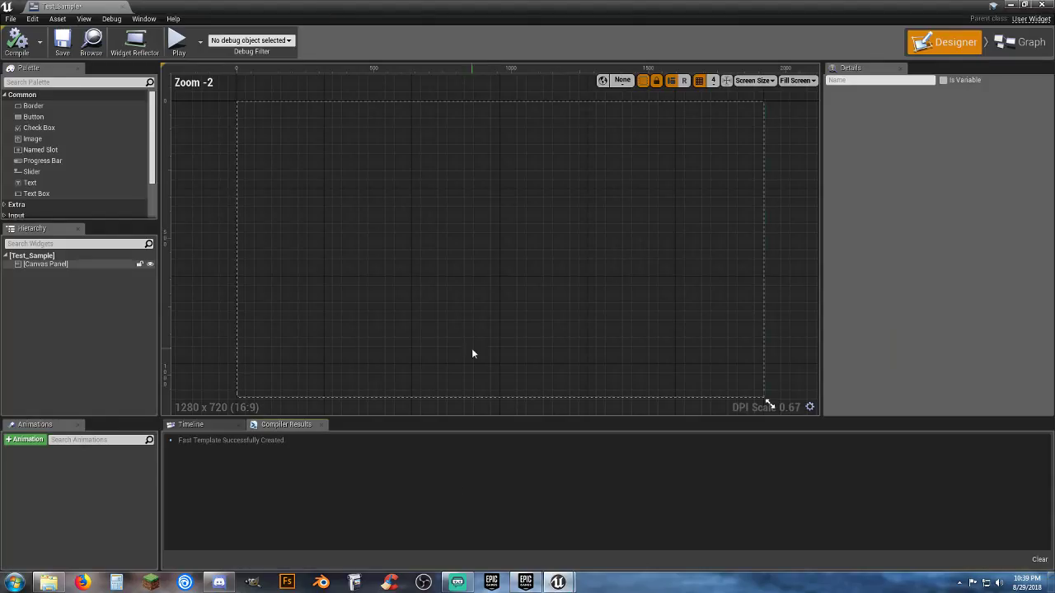
click(62, 183)
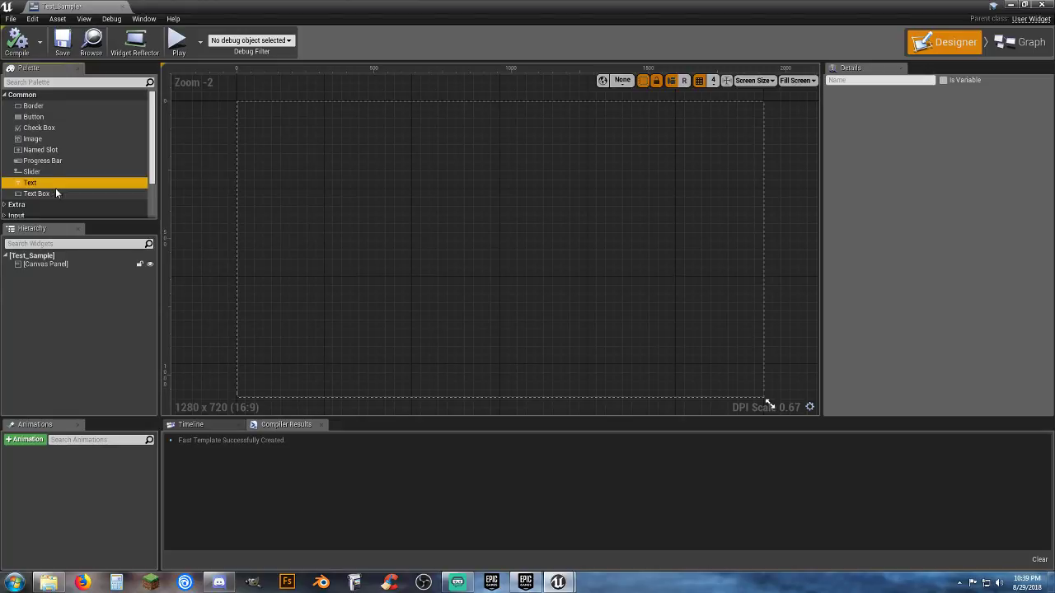
drag(33, 190, 576, 216)
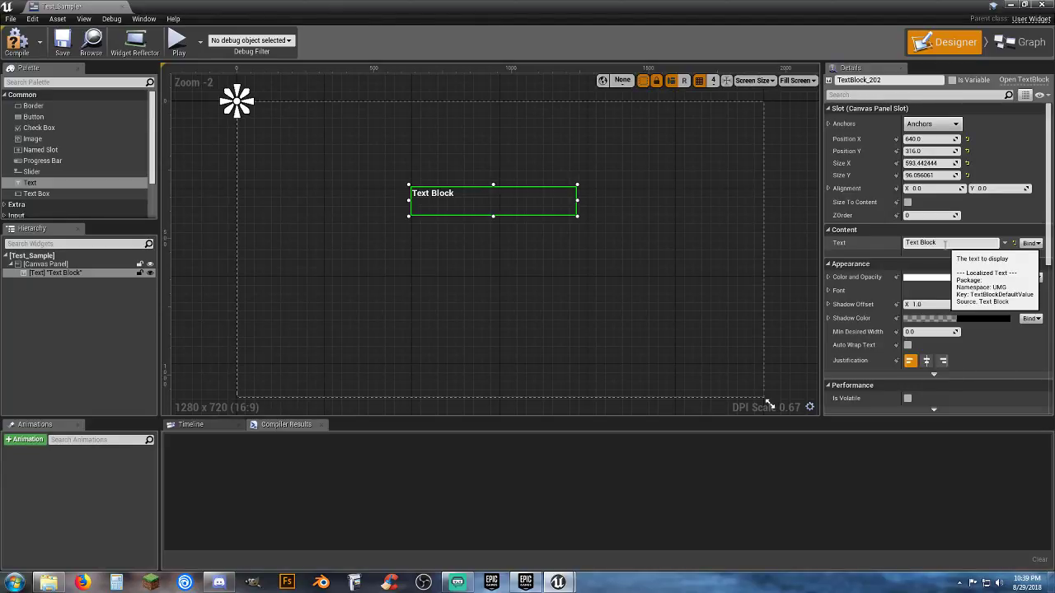
Set the text block's text to "Hello This is a stupid and simple text thing" and resize the block to about 309 wide
click(905, 243)
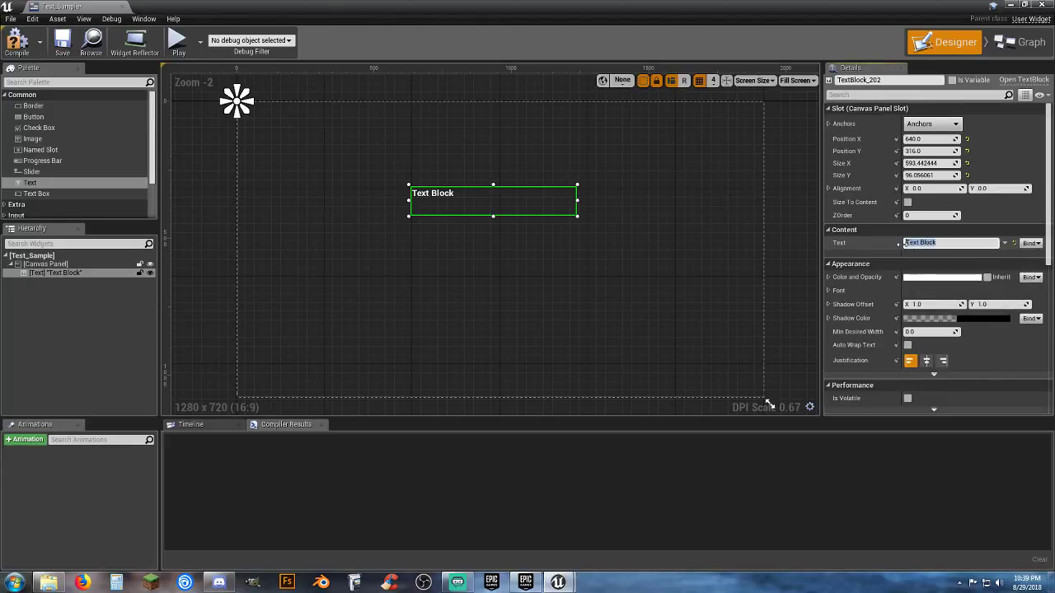
text(Hello This is a stupid and simple t)
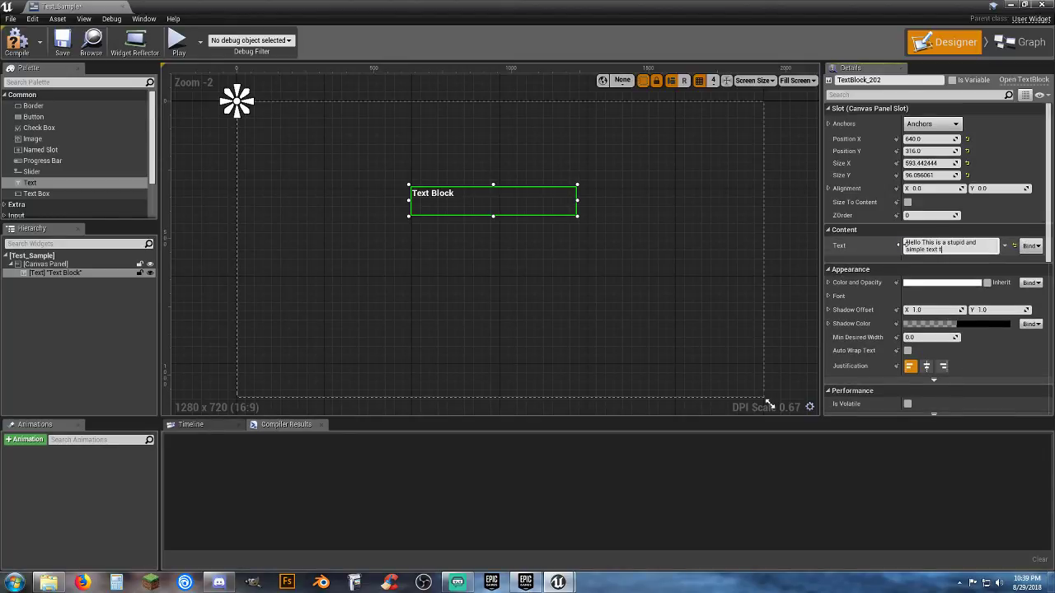
key(Return)
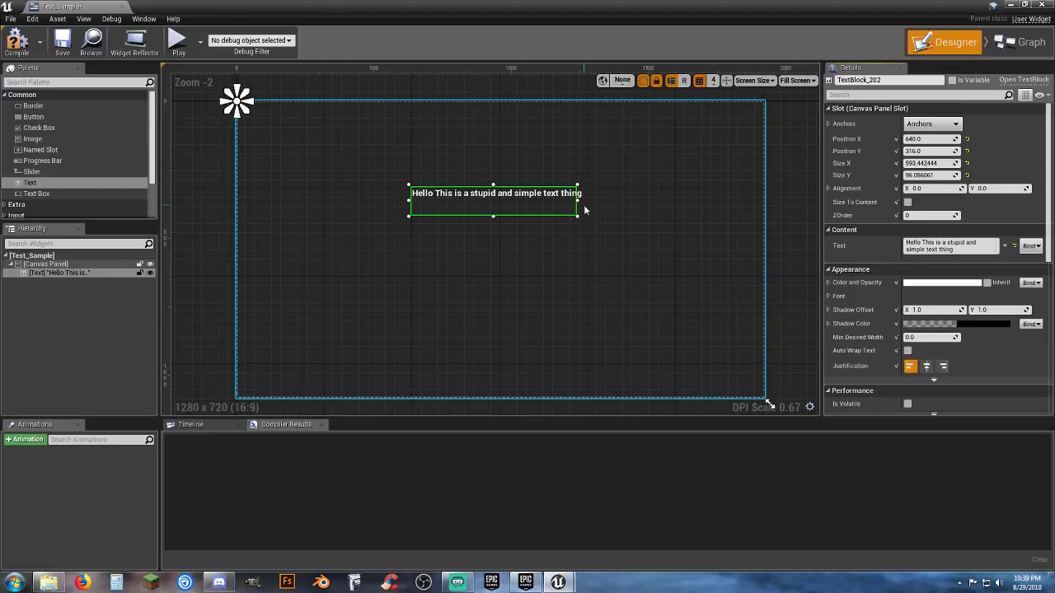
drag(578, 201, 587, 200)
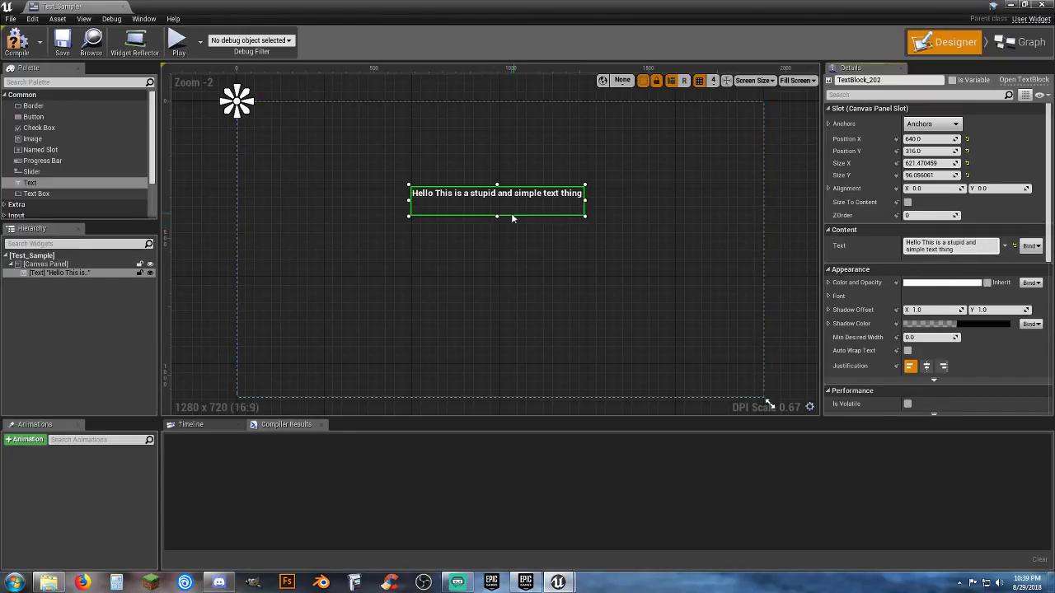
drag(582, 205, 499, 205)
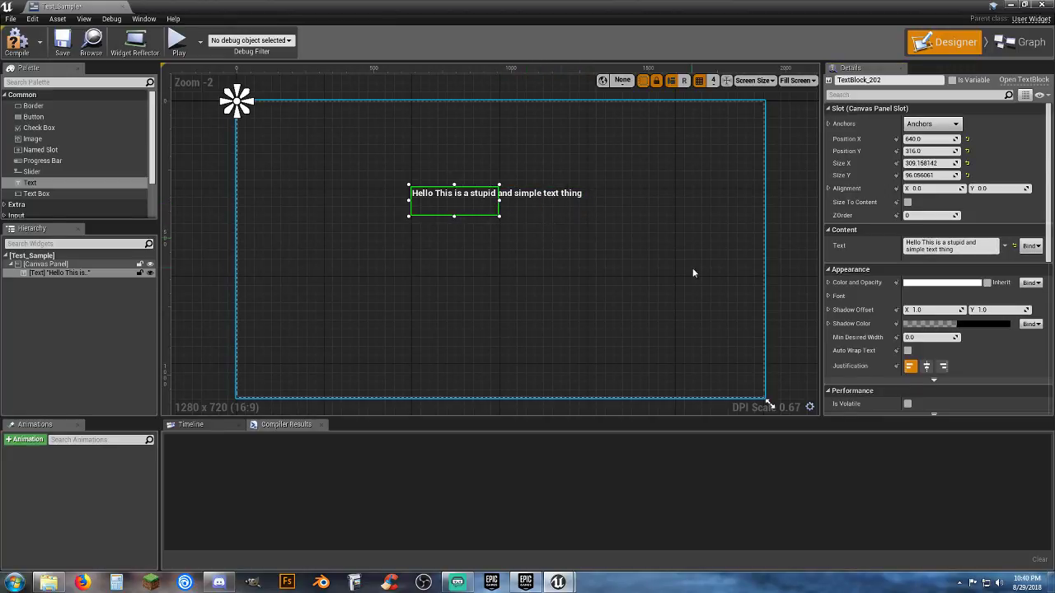
Try automatic text wrapping on the text block, and widen the block to about 623
click(908, 352)
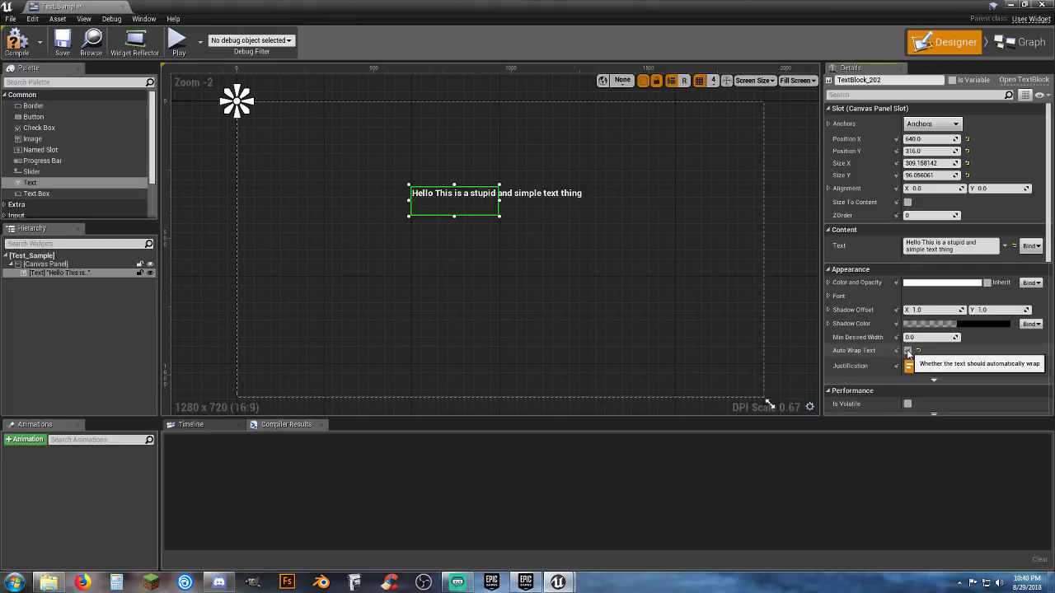
click(643, 301)
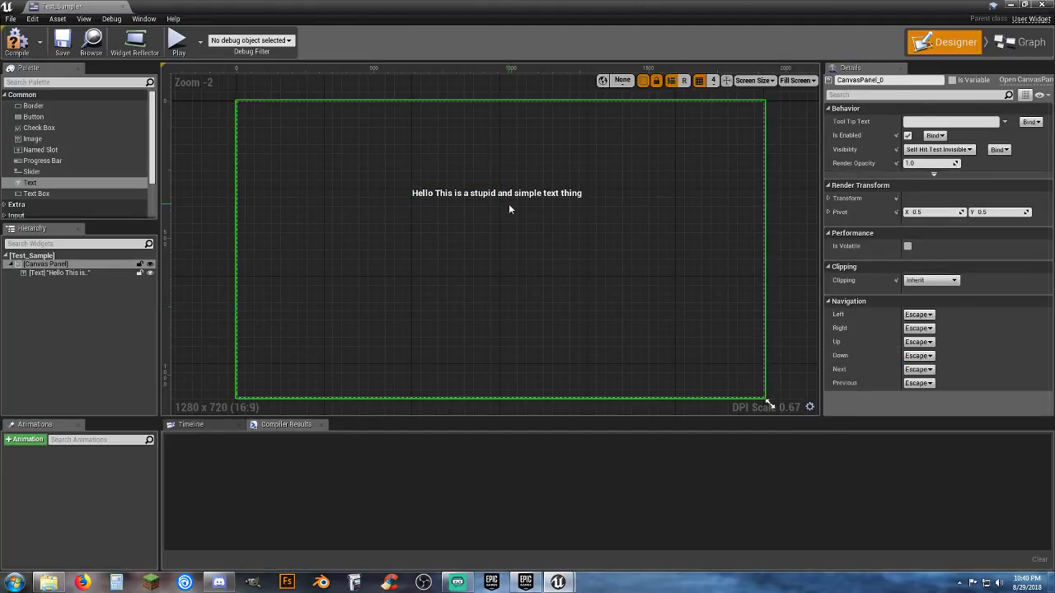
click(478, 197)
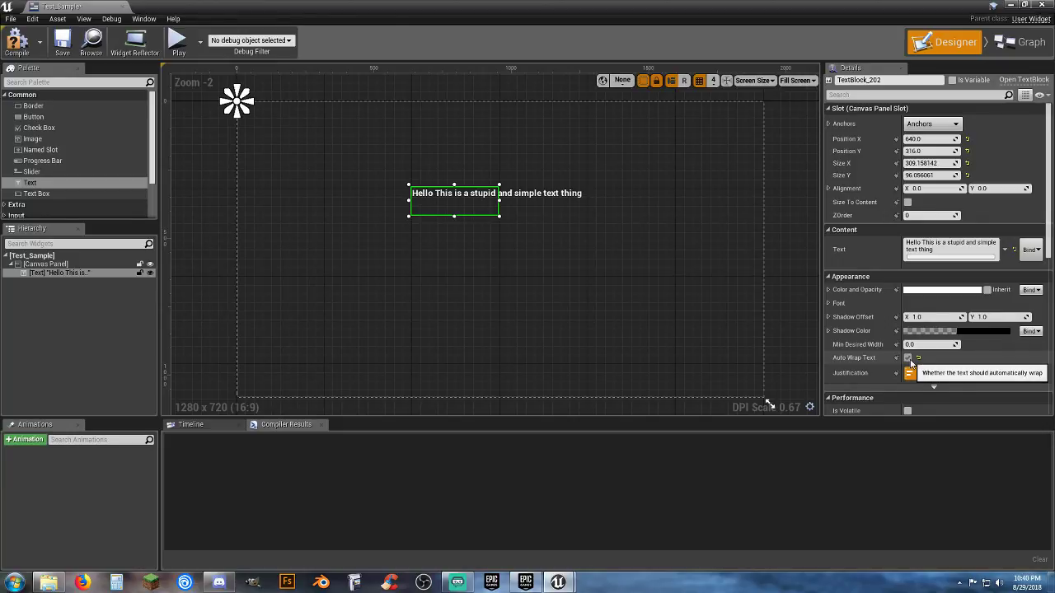
drag(500, 201, 585, 208)
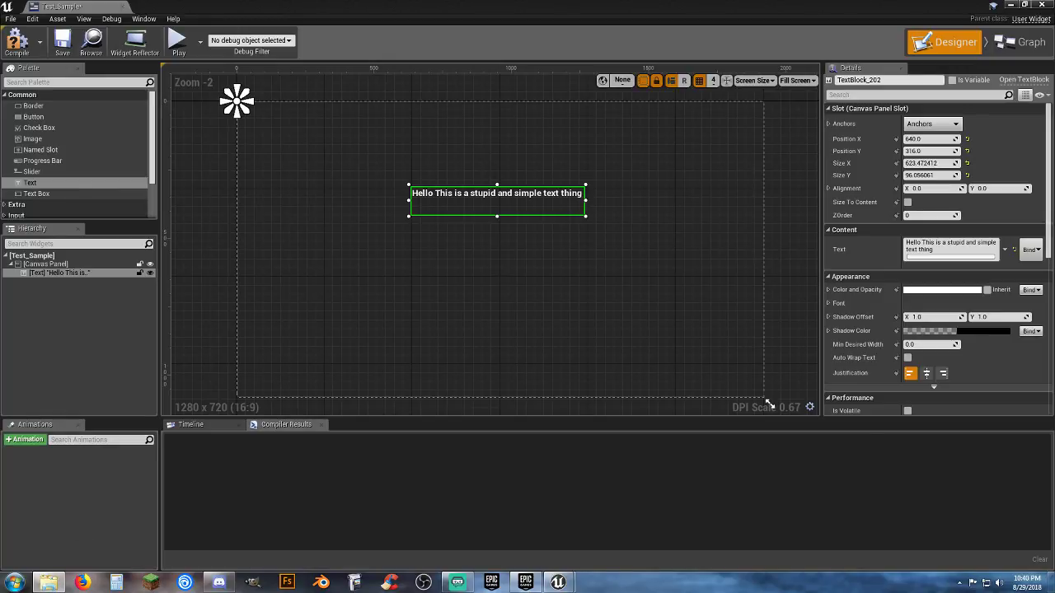
Switch to the Wizzard folder in Windows Explorer, and create and open a new text document there
drag(0, 188, 309, 157)
right_click(227, 410)
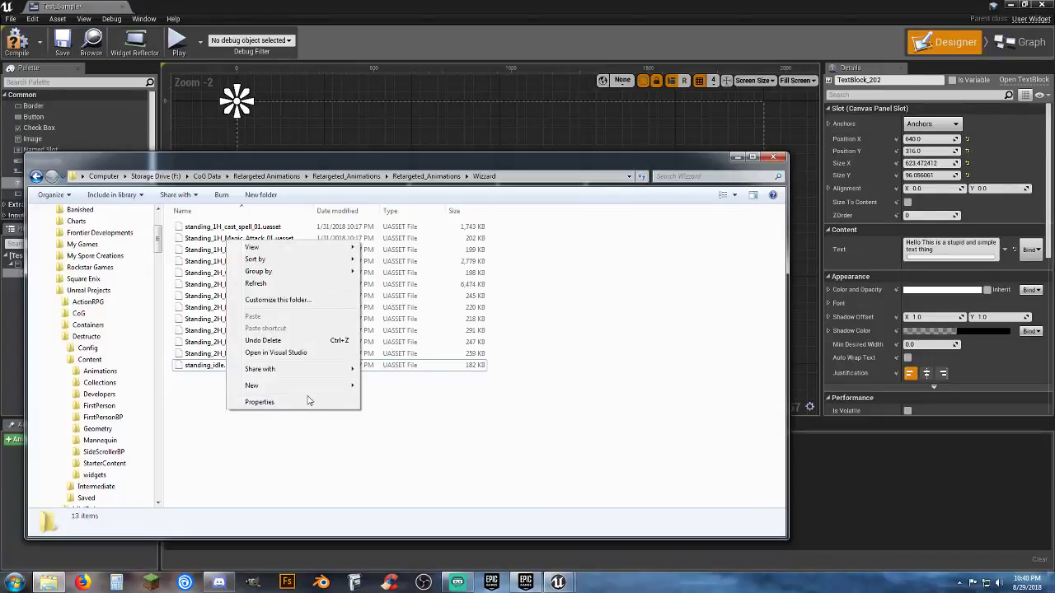
mouse_move(314, 391)
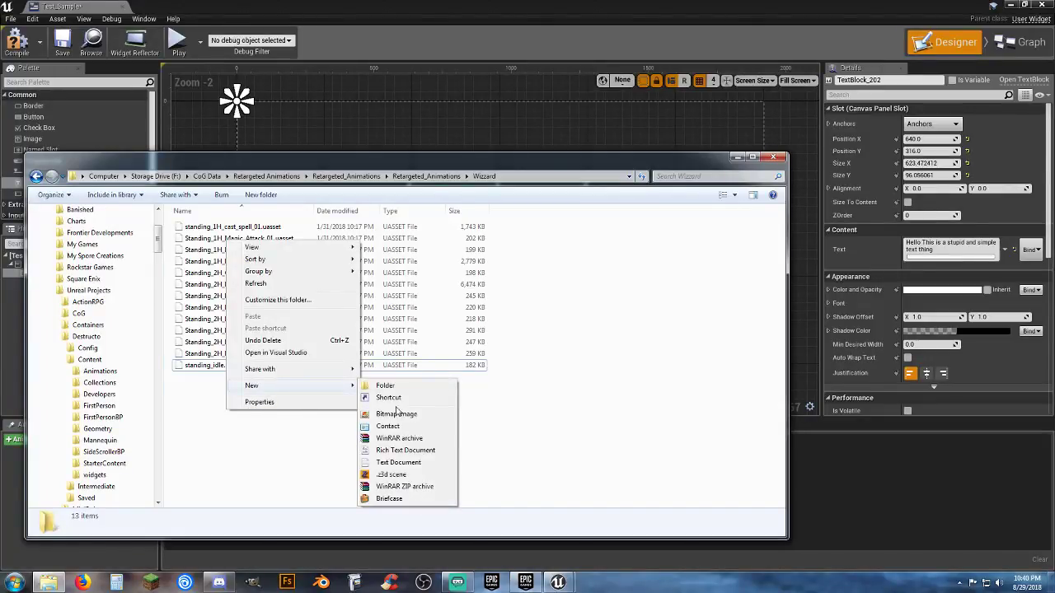
click(411, 464)
key(Return)
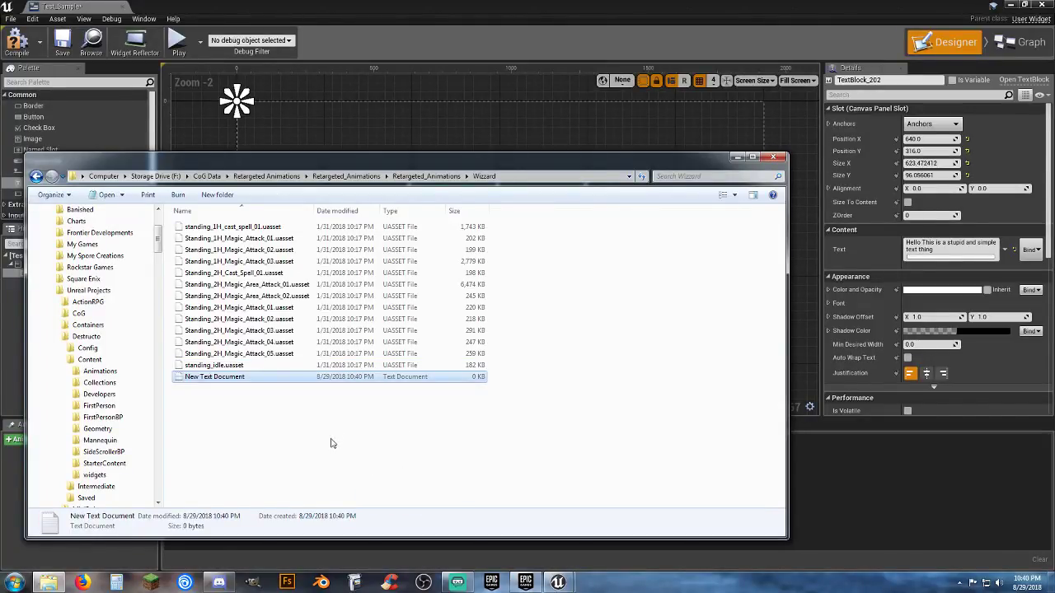
key(Return)
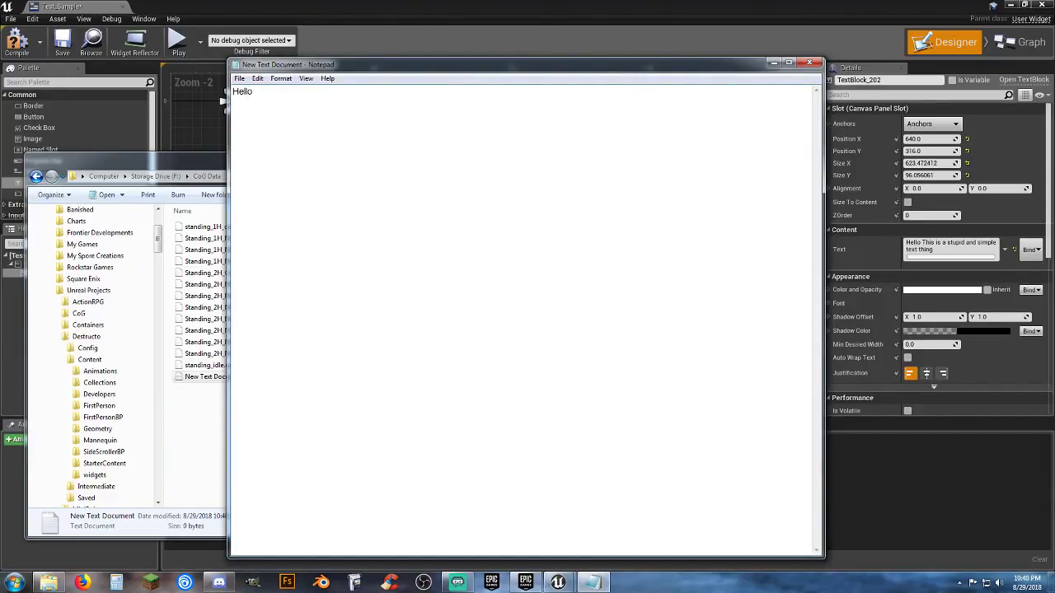
Write "Hello", "I am a stupid", "And Simple" and "Person" on four separate lines in the text document and copy them
text(Hello I am a stupid And Simp)
drag(264, 125, 234, 91)
key(ctrl+c)
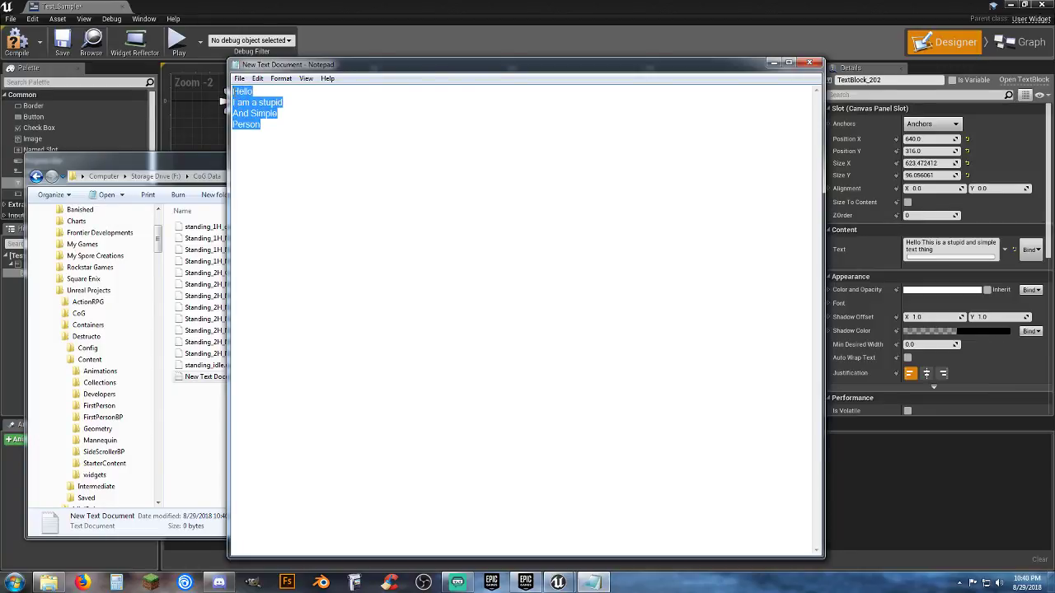
Close the text document without saving it and move the folder window away from the widget editor
click(810, 64)
click(552, 311)
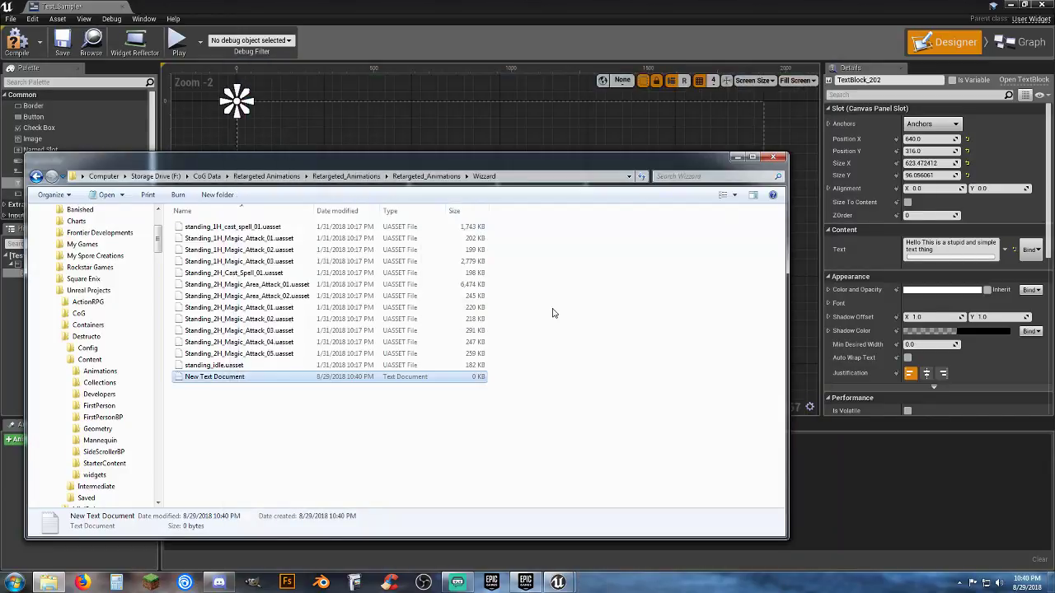
drag(568, 157, 0, 176)
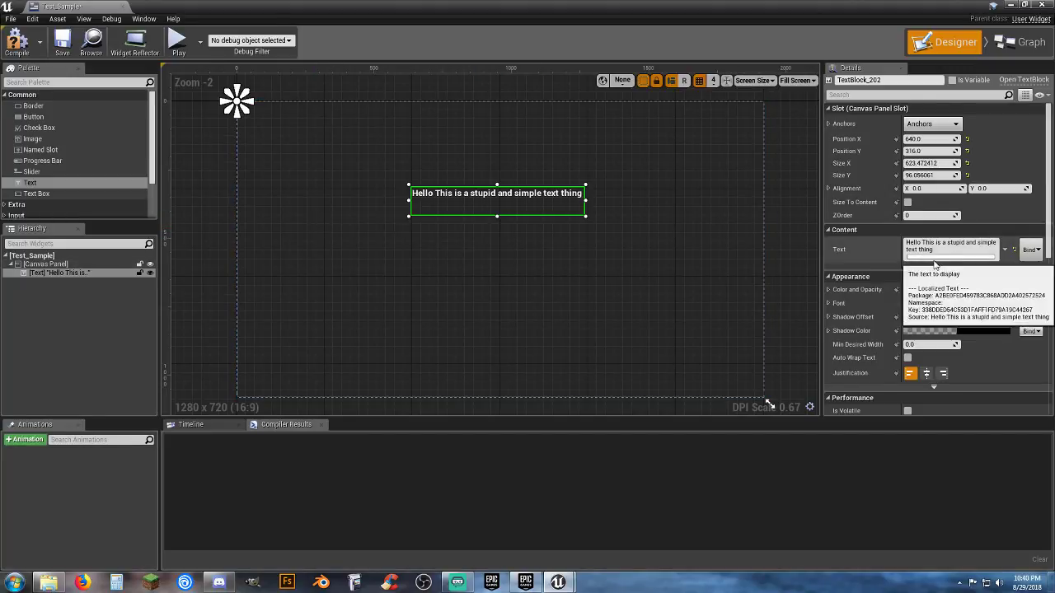
Replace the text block's text with the copied four lines and centre its justification
drag(937, 250, 903, 241)
key(BackSpace)
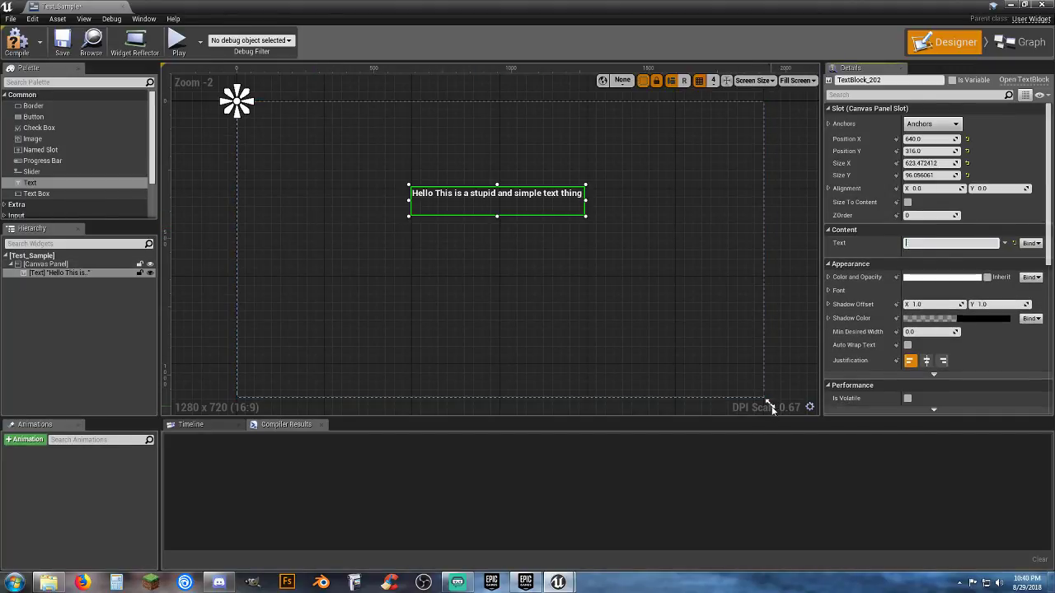
key(ctrl+v)
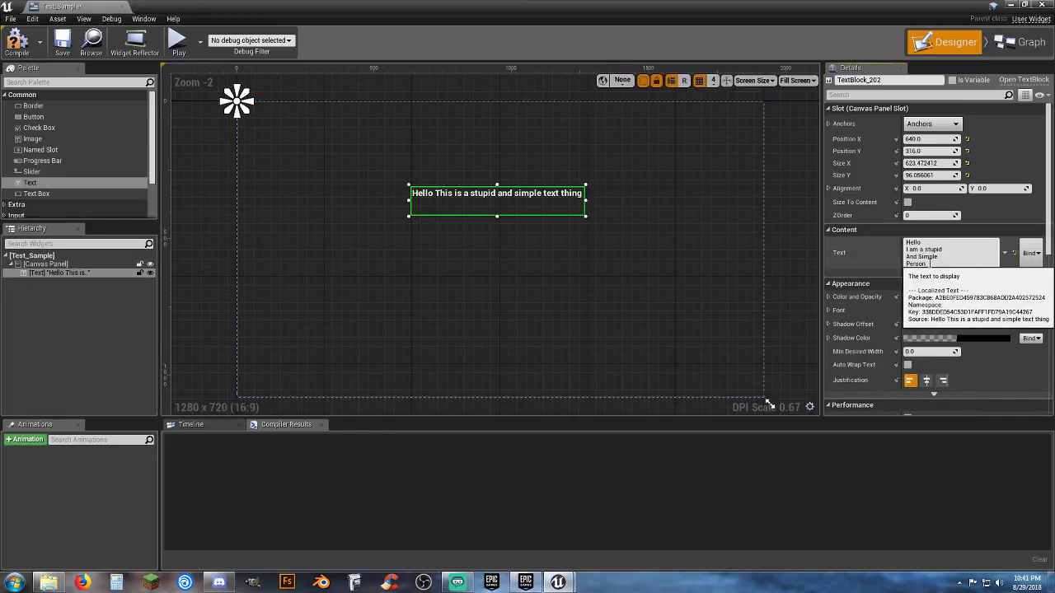
click(927, 380)
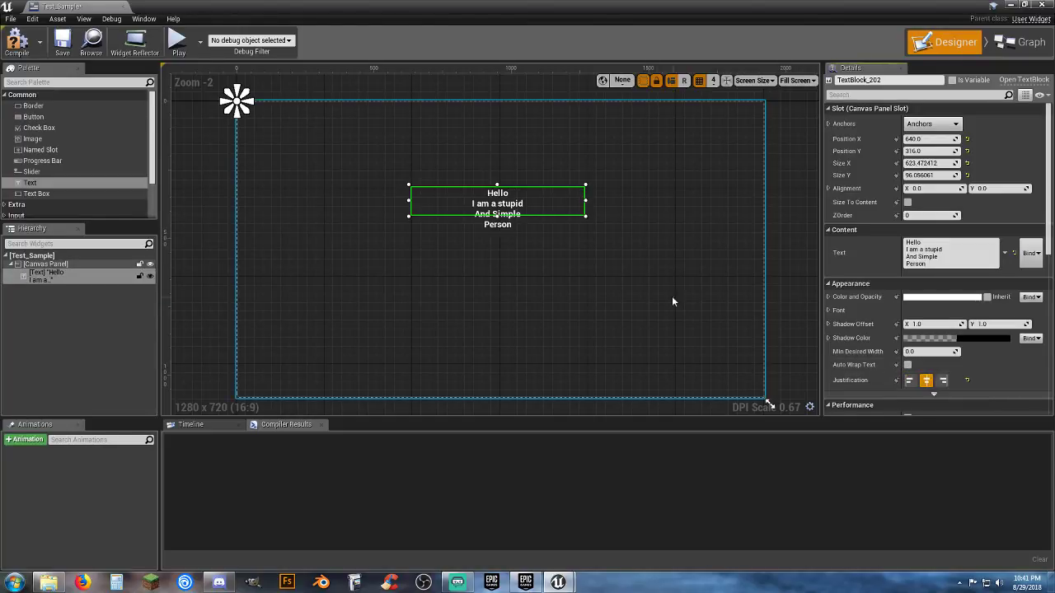
Resize the text block to about 243 by 178 and move it to position 848, 540 on the canvas
click(531, 247)
click(518, 229)
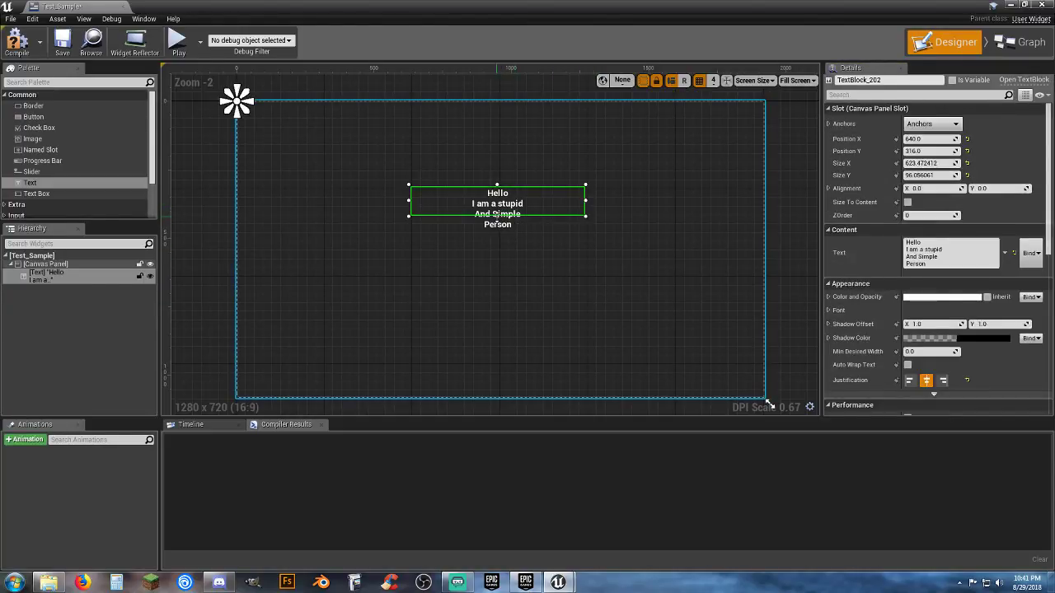
drag(497, 216, 497, 239)
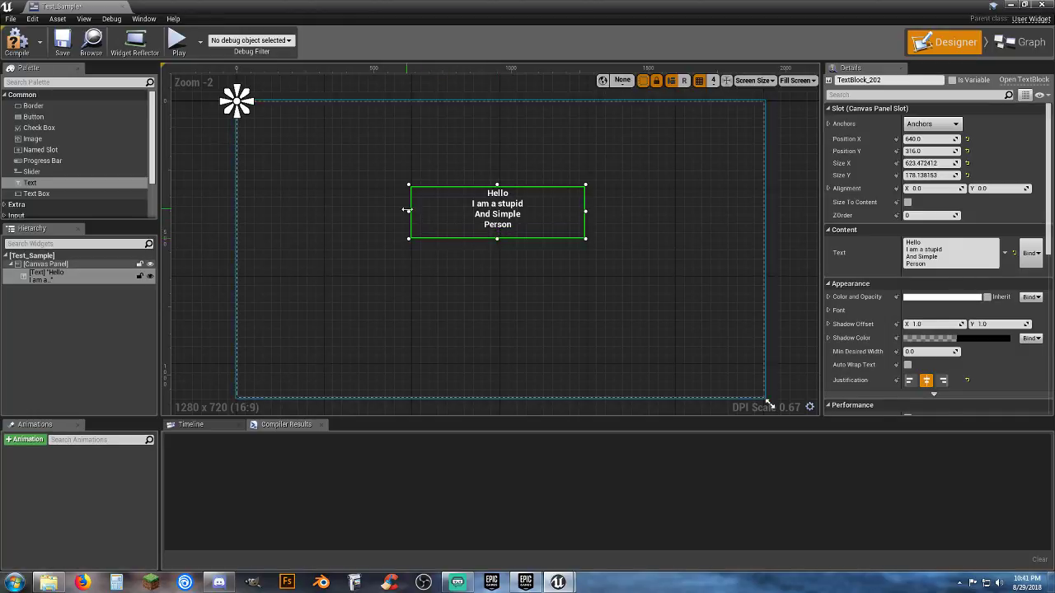
drag(410, 212, 512, 212)
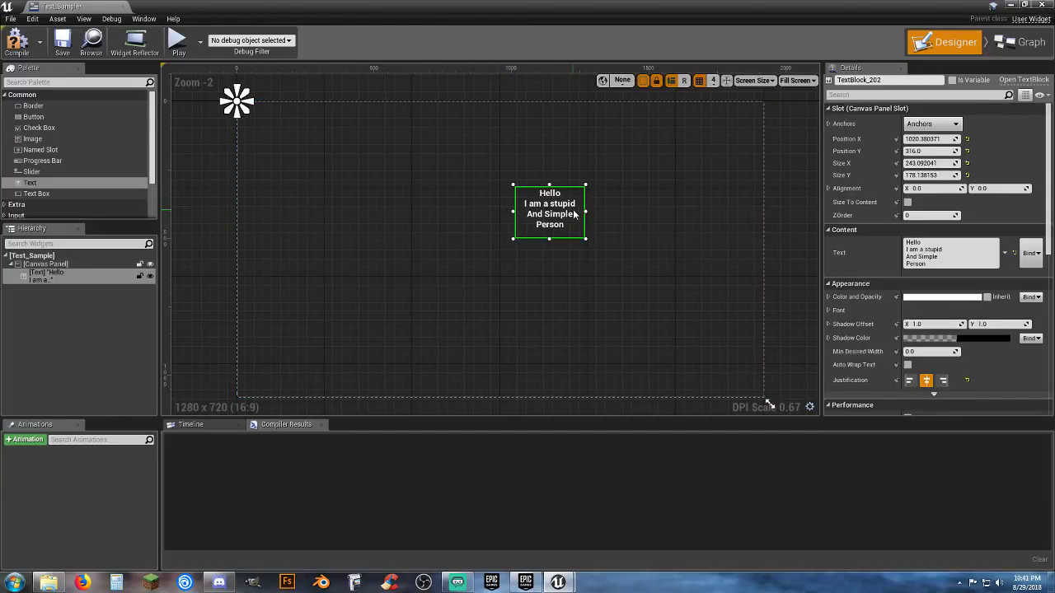
drag(580, 213, 531, 272)
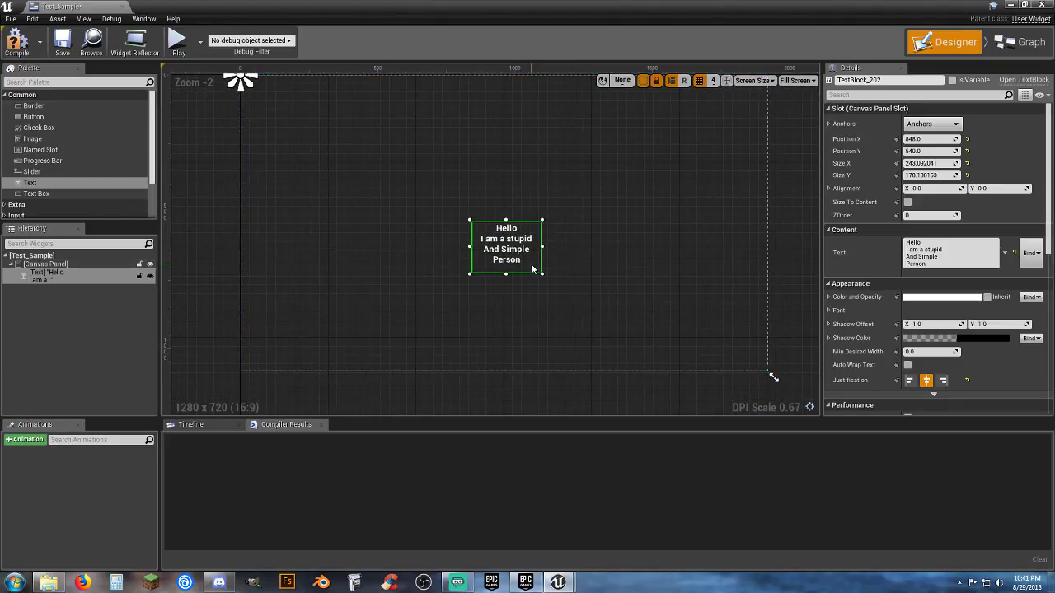
Set the text block's size to 250 by 200
click(934, 164)
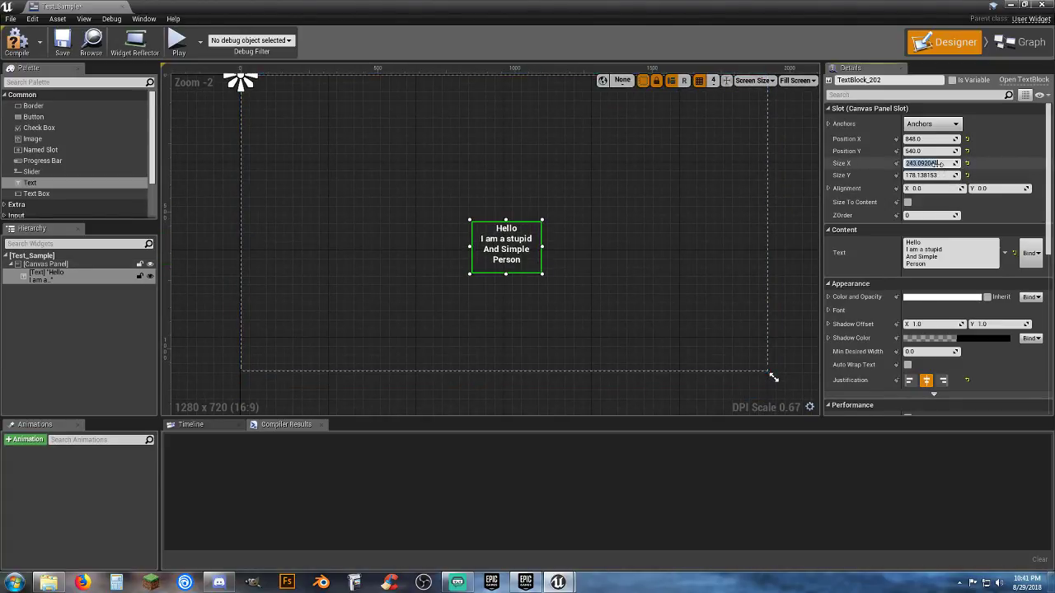
text(250)
key(Tab)
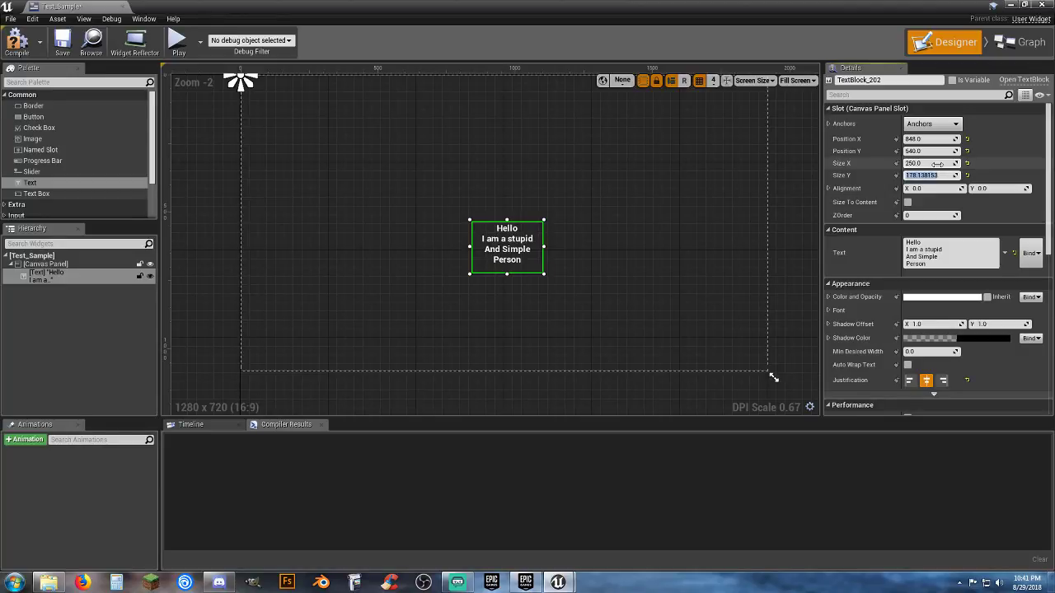
text(200)
key(Tab)
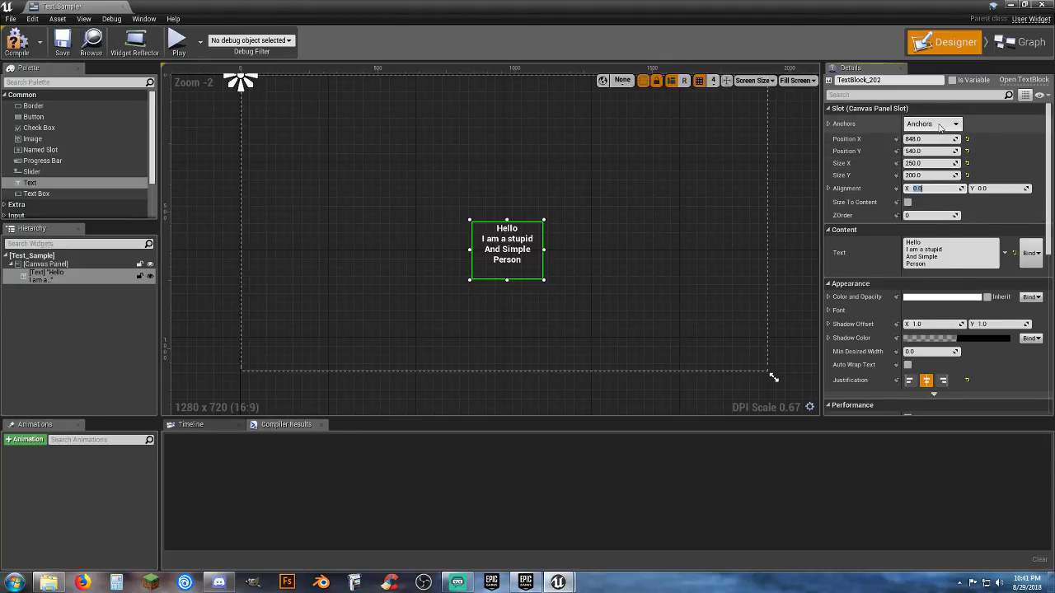
Anchor the text block to the centre of the canvas and set its position to X -125, Y -100
click(940, 125)
click(948, 190)
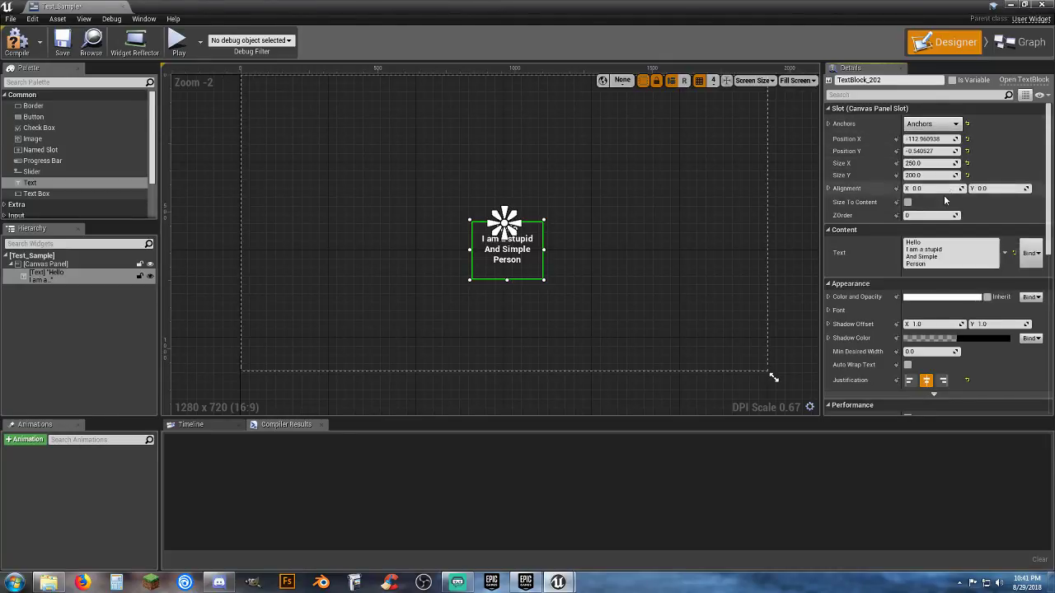
click(940, 139)
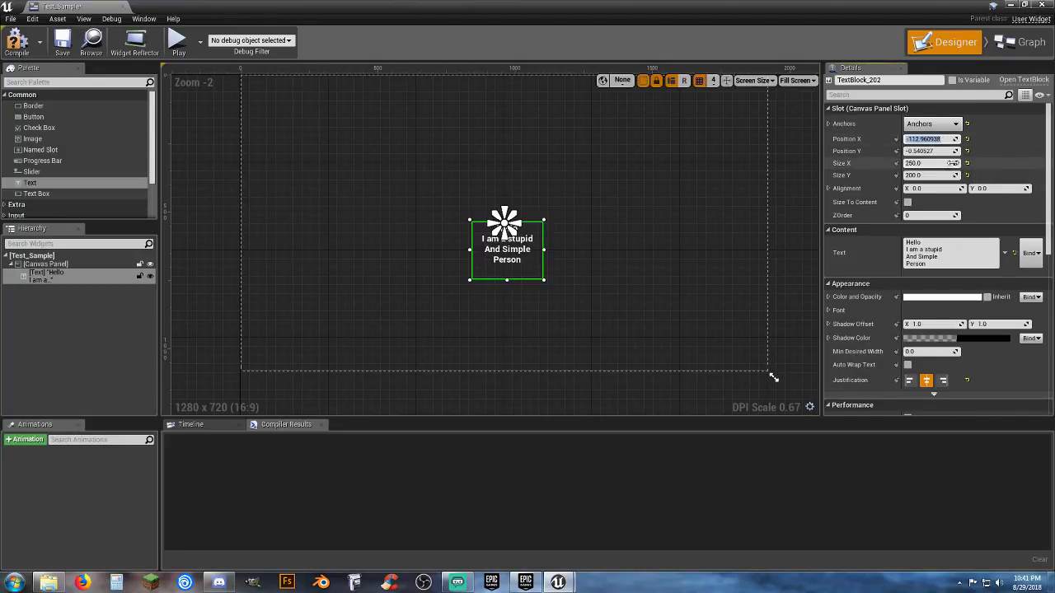
text(-125)
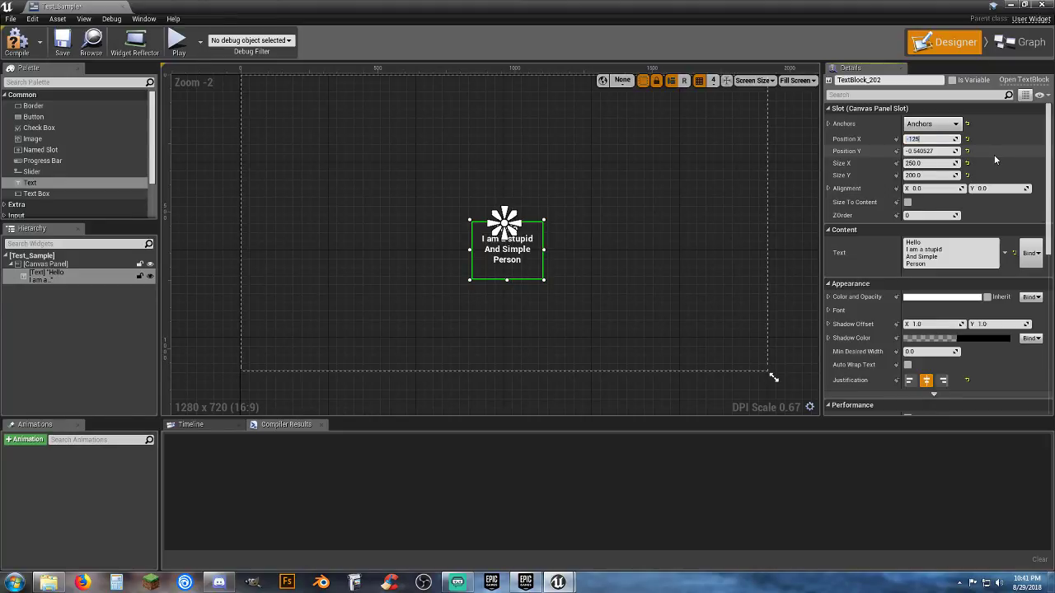
key(Tab)
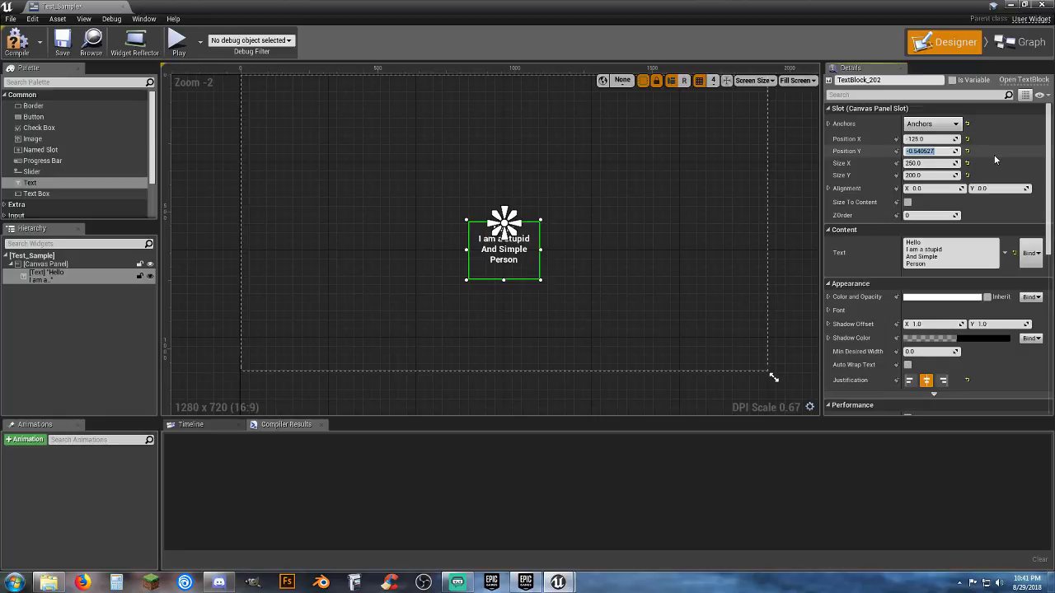
text(-100)
key(Tab)
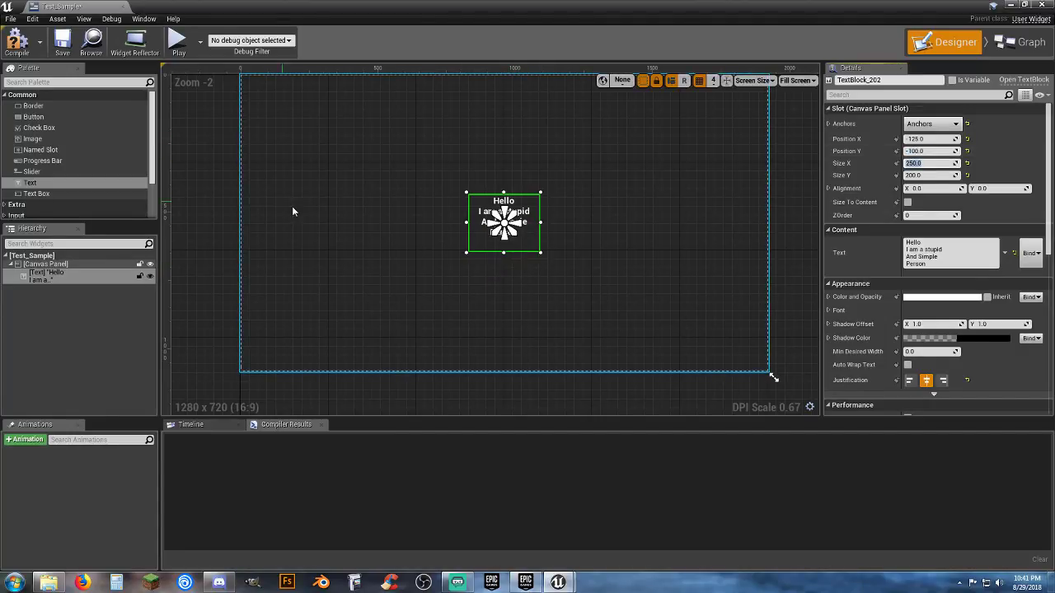
Compile and save the Test_Sample widget
click(15, 51)
click(41, 46)
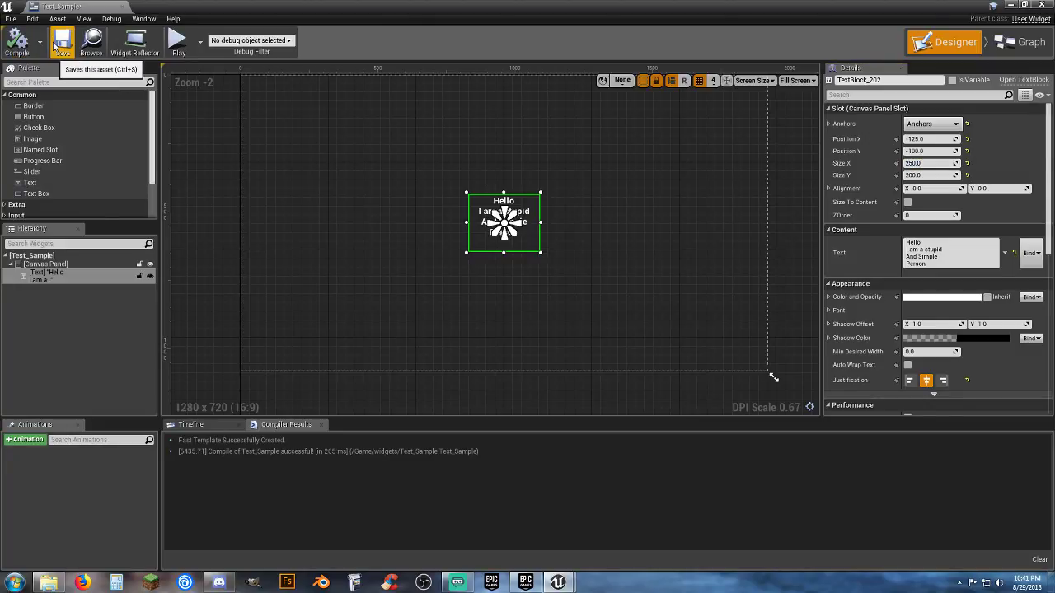
click(62, 42)
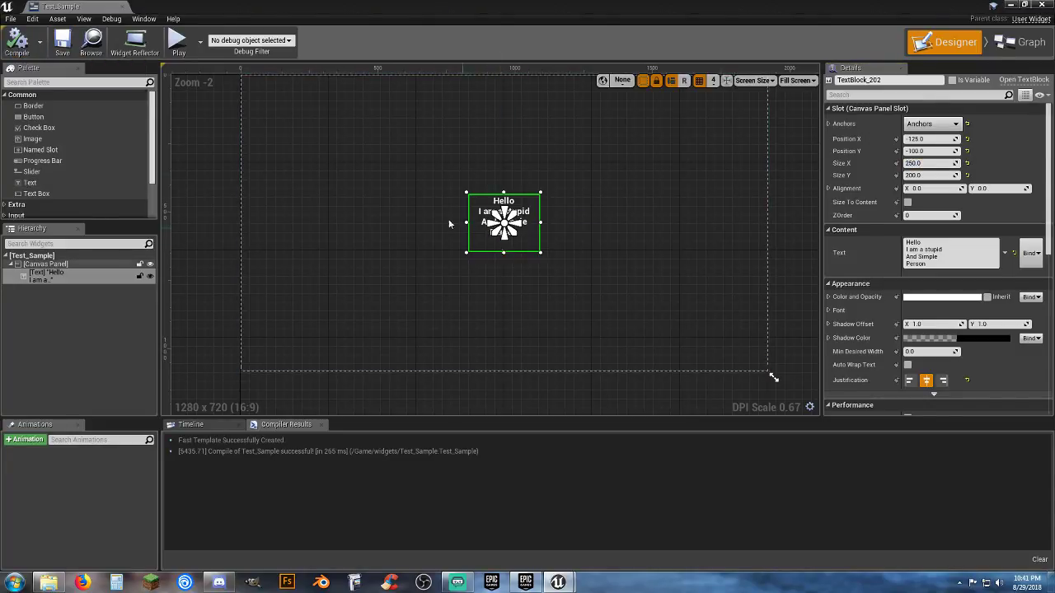
Reduce the text block's height to about 158, and compile and save the widget again
click(495, 270)
click(511, 235)
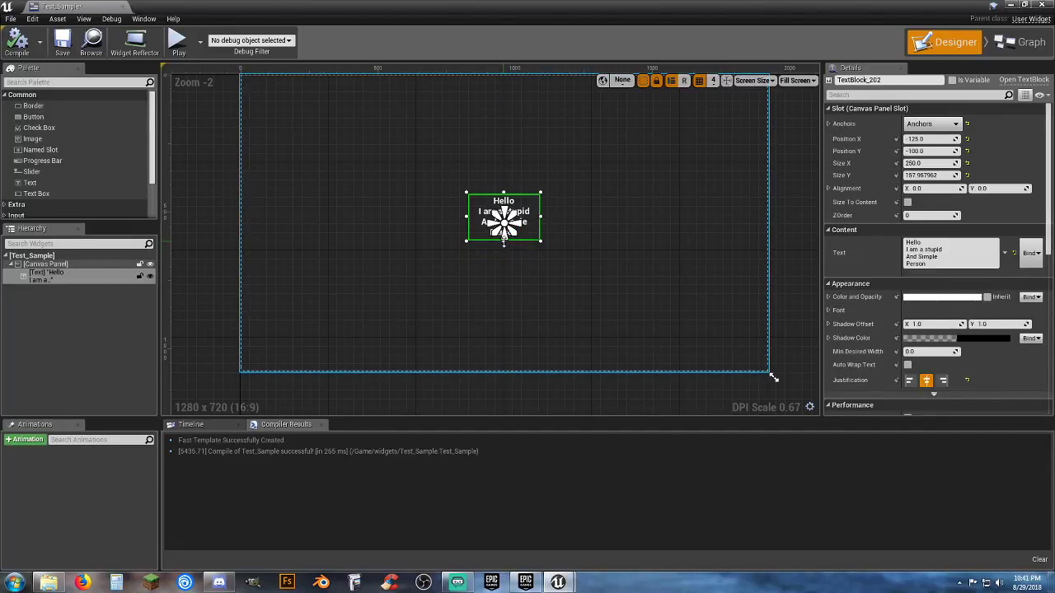
click(489, 285)
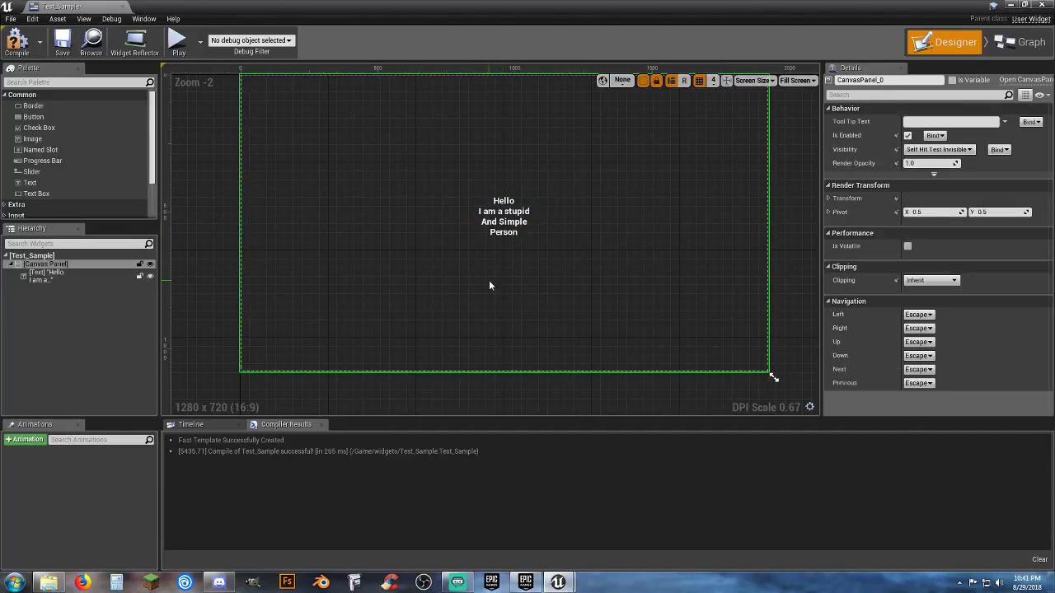
click(17, 41)
click(61, 41)
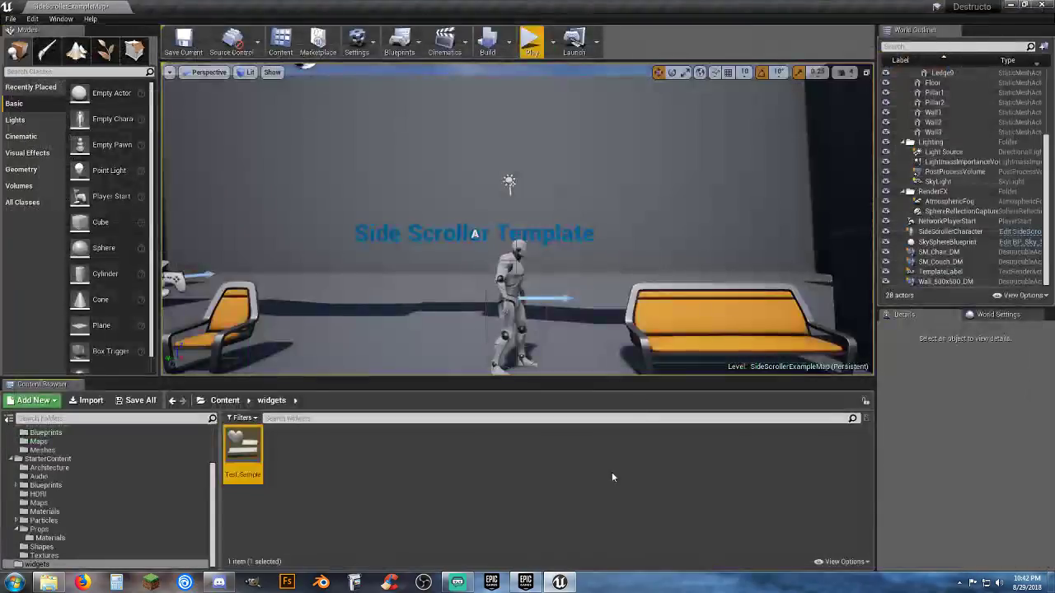
Play-test the level by walking the character into the couch and back, and end the play session
click(613, 477)
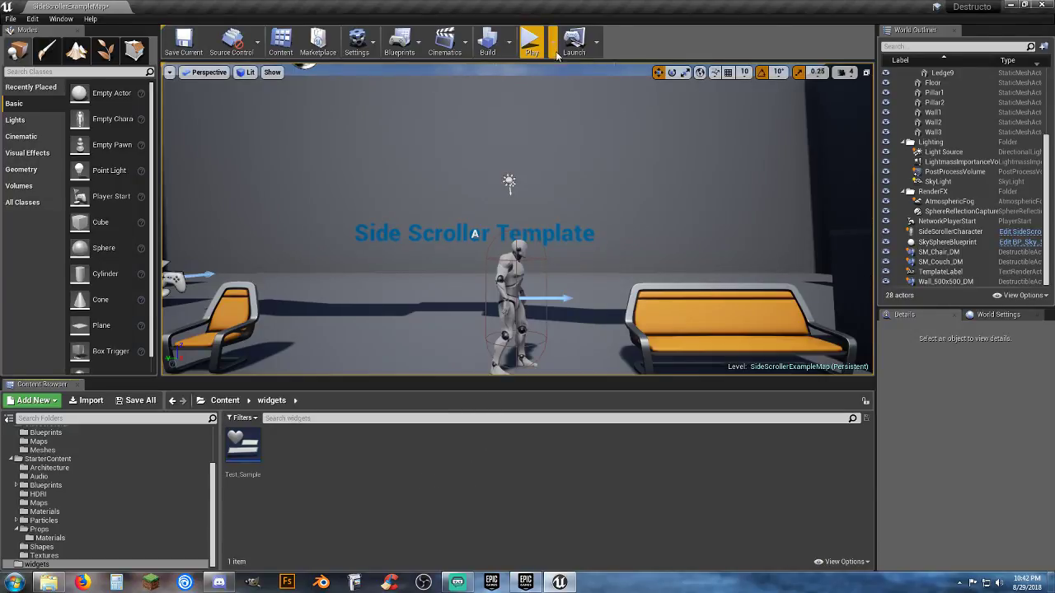
click(530, 41)
key(d)
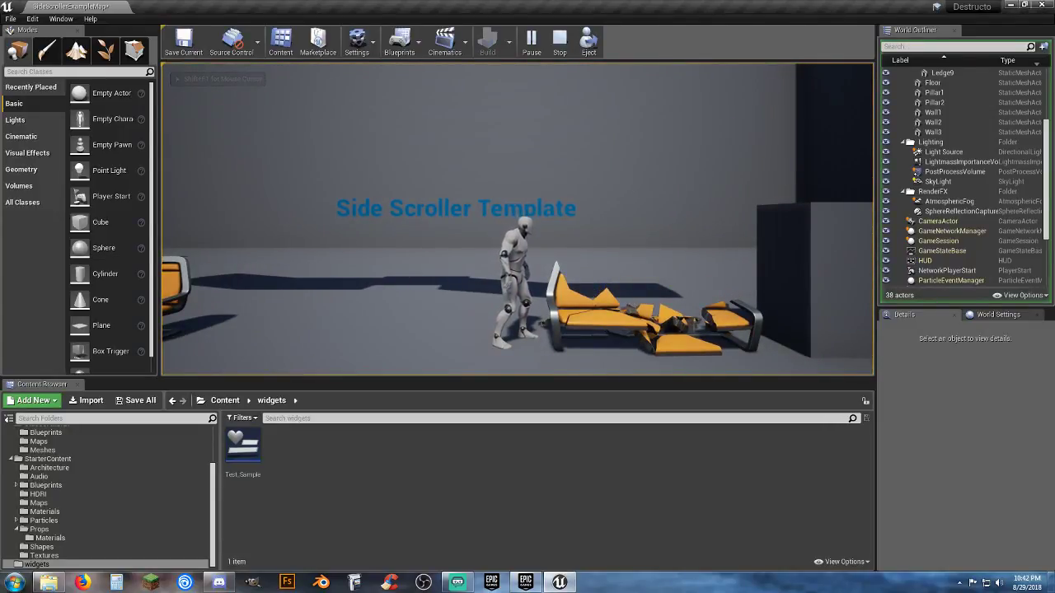
key(a)
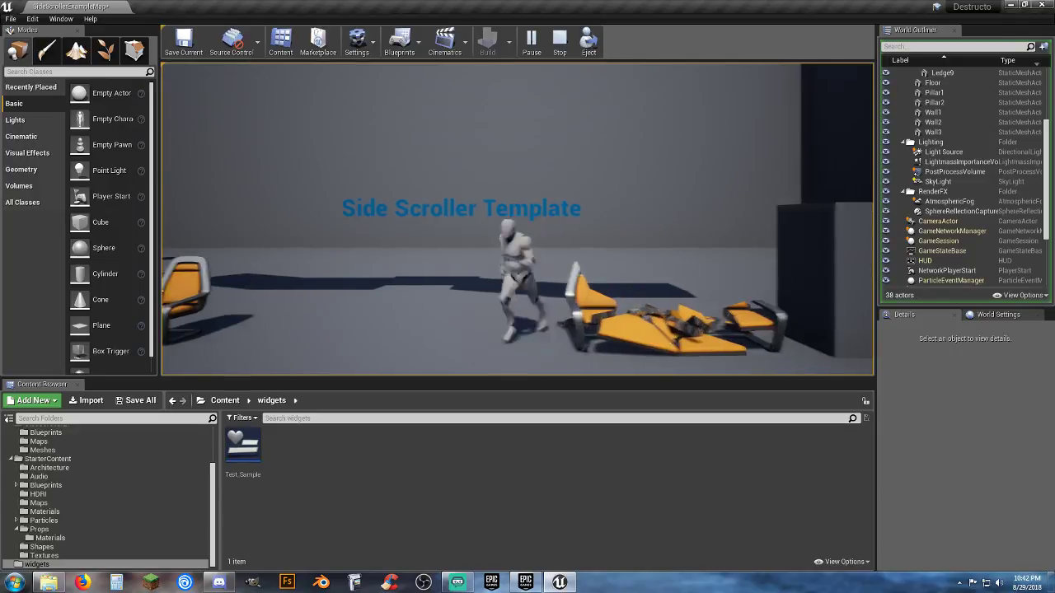
key(a)
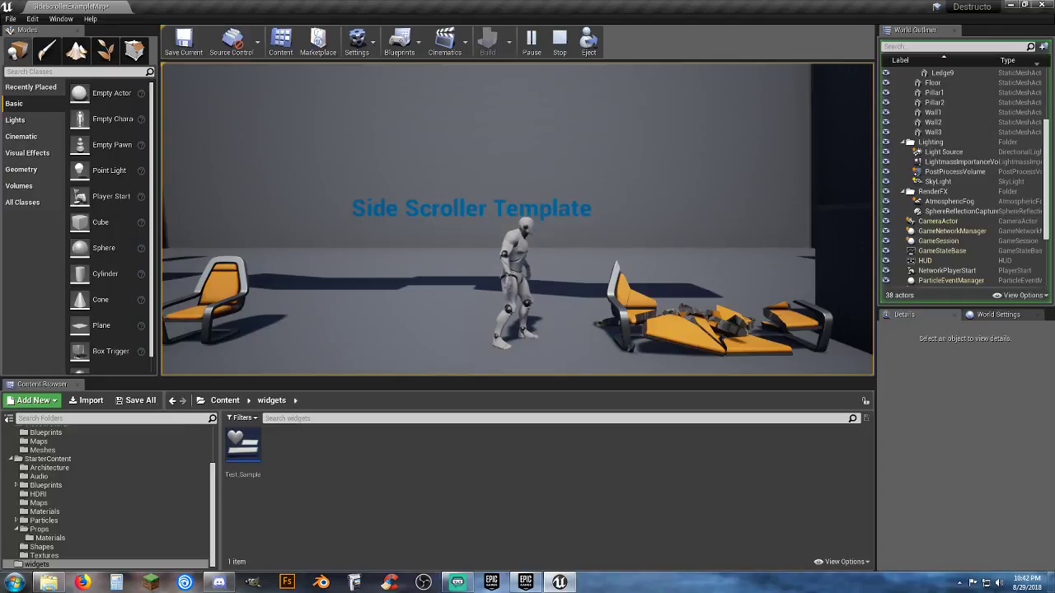
key(Escape)
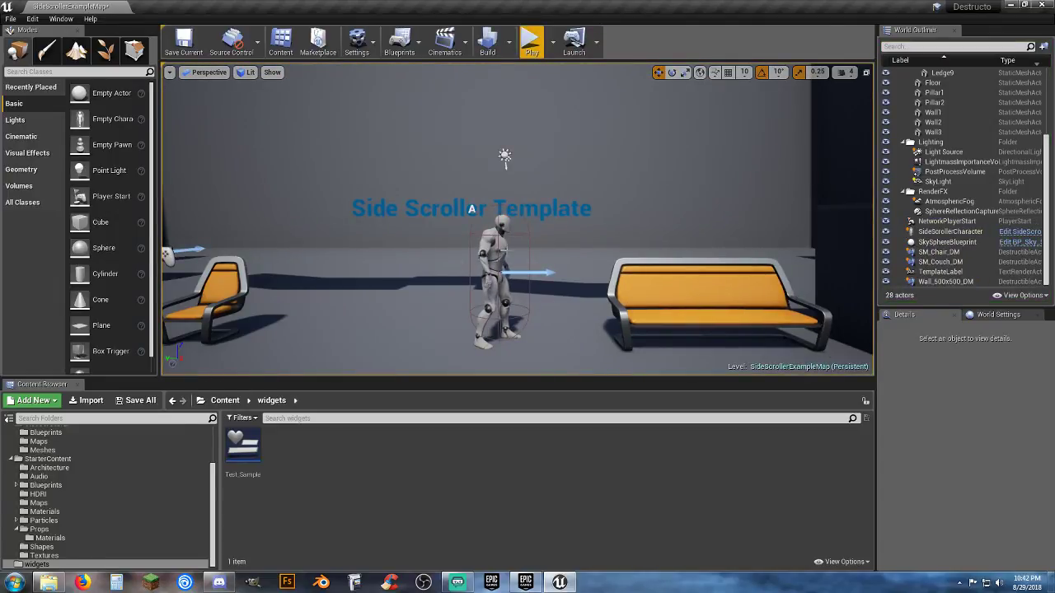
Open the blueprint of the side-scroller character placed in the level for editing
click(503, 251)
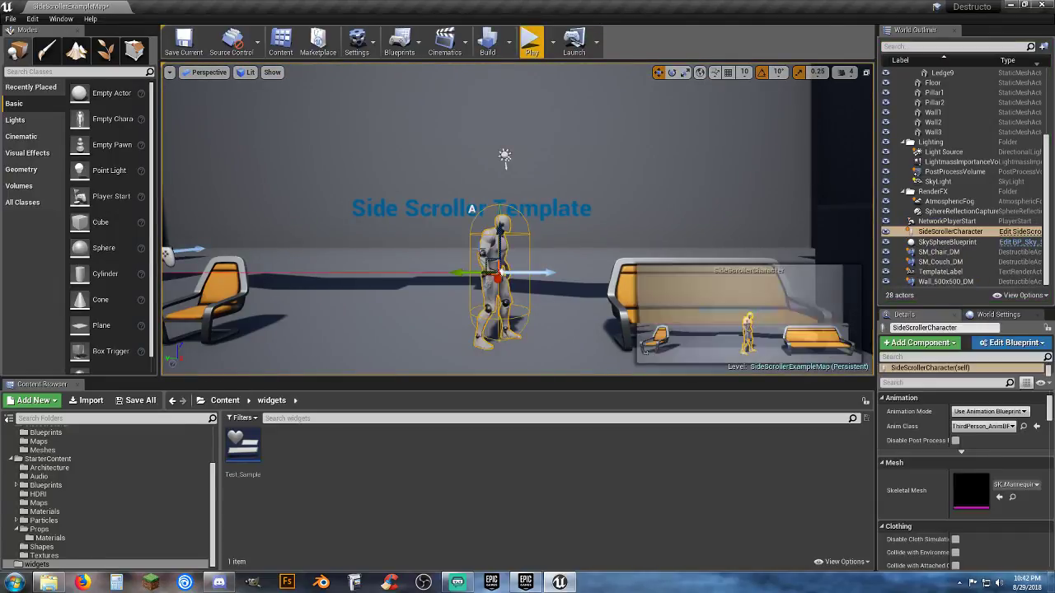
click(1019, 233)
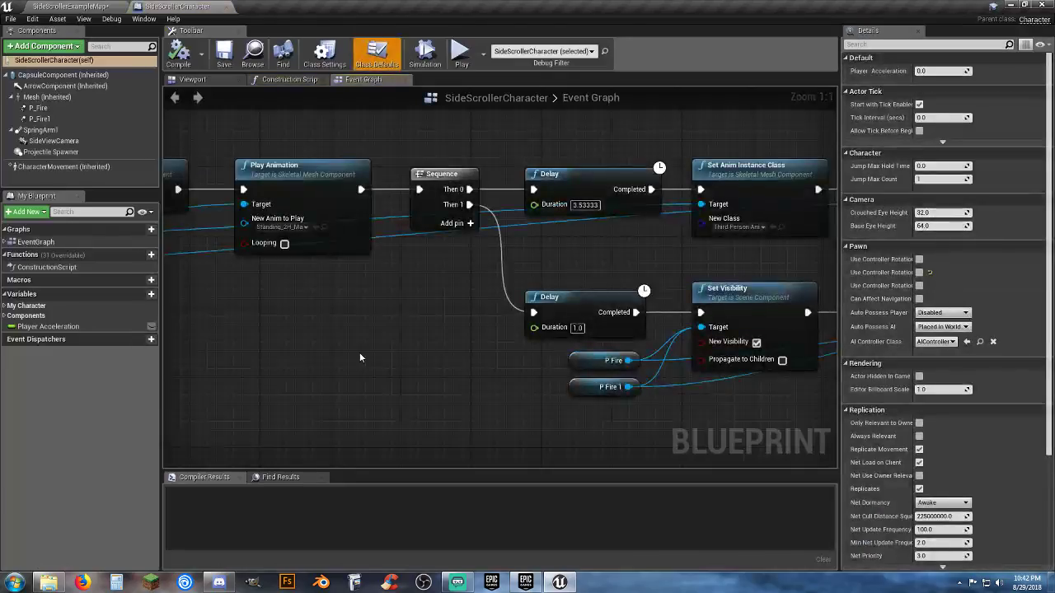
scroll(360, 357, down, 5)
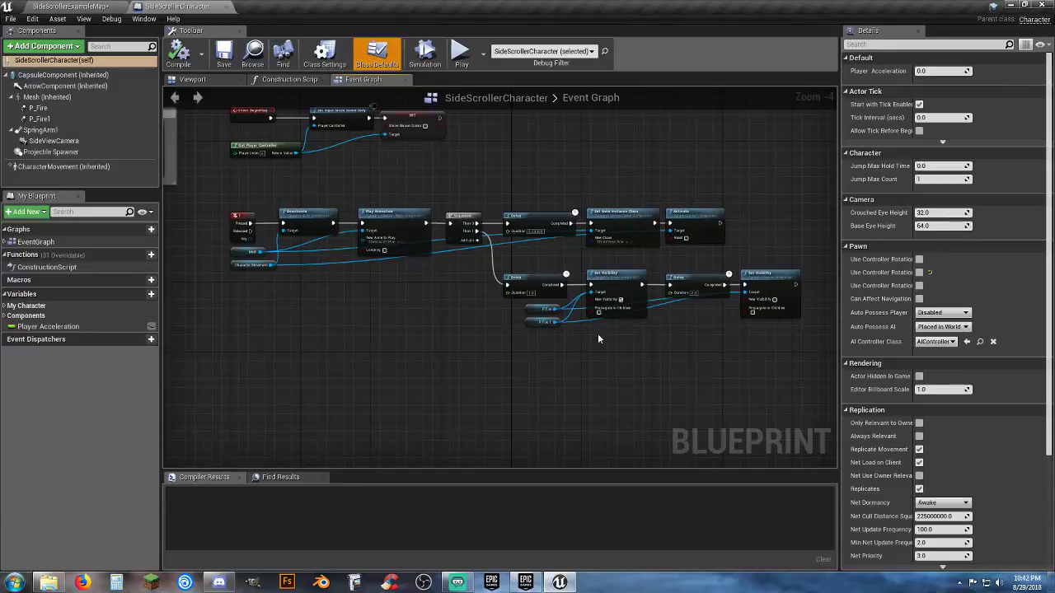
right_drag(365, 365, 417, 258)
scroll(352, 302, up, 4)
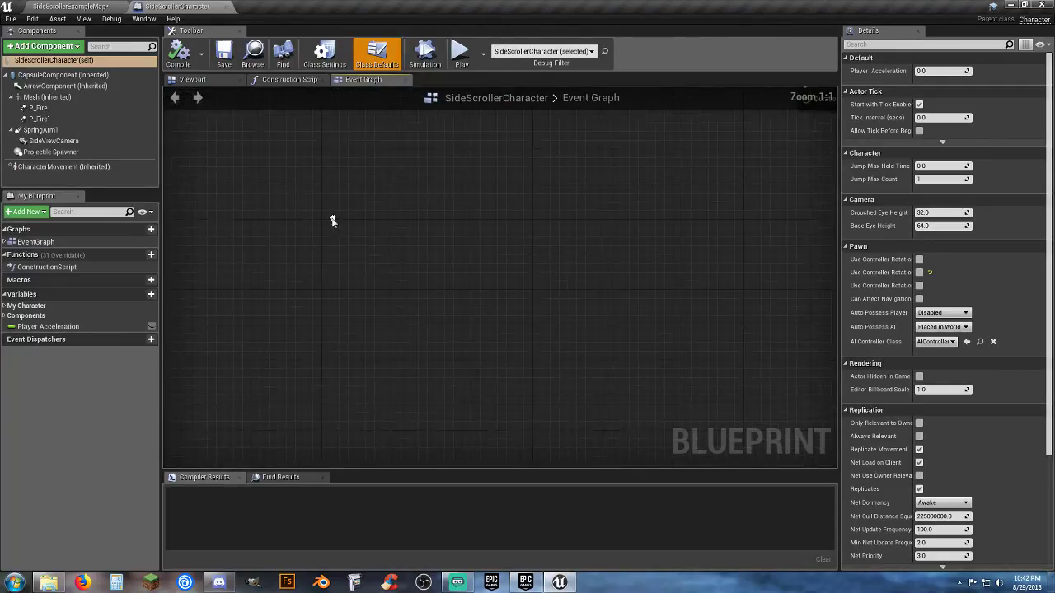
right_drag(330, 223, 330, 308)
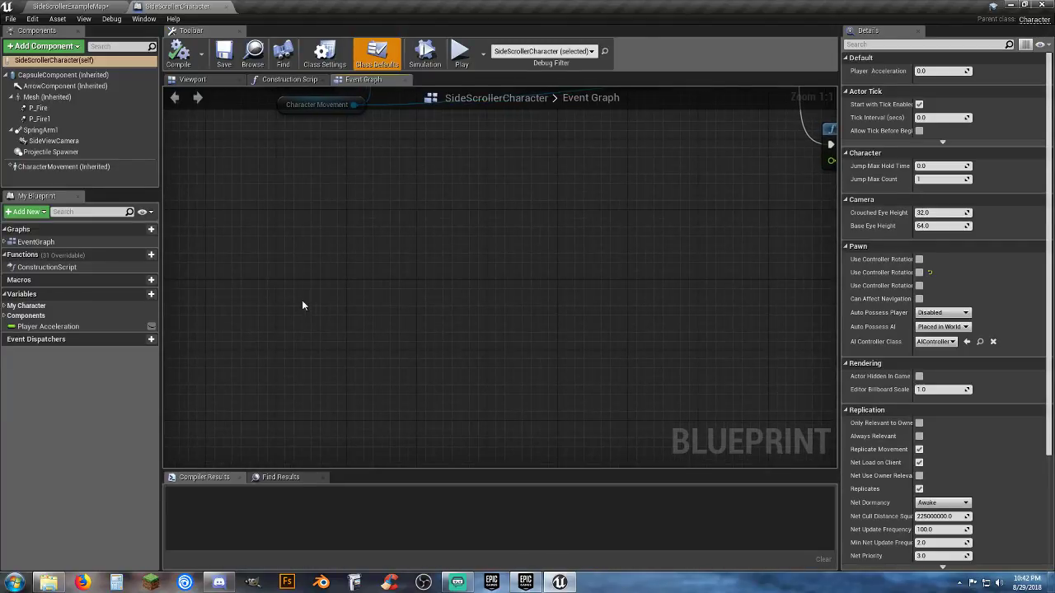
Add a Q keyboard event in the empty area below the existing nodes of the Event Graph
right_click(300, 306)
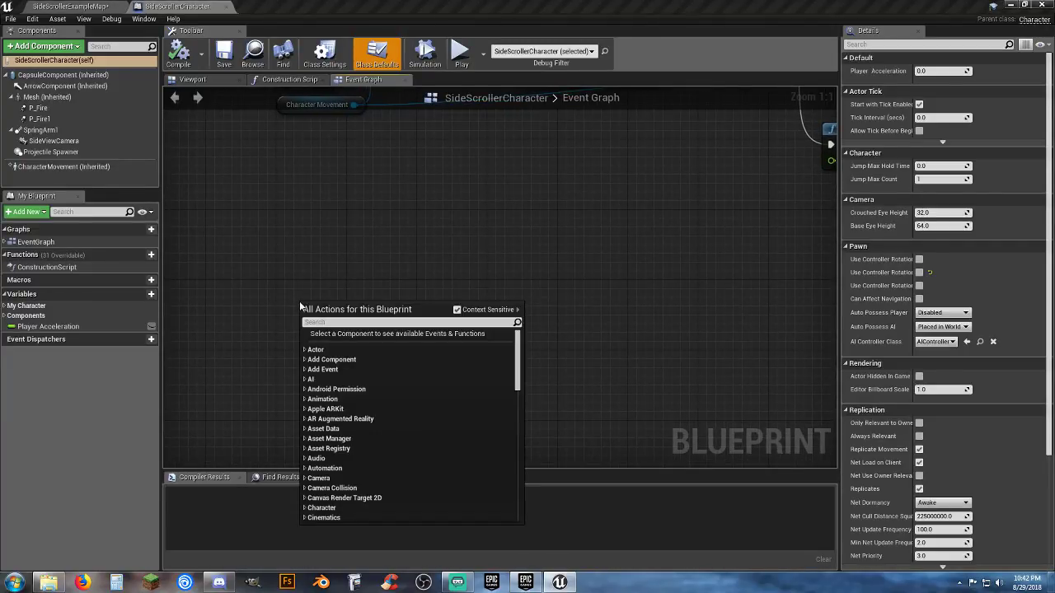
text(keyboard)
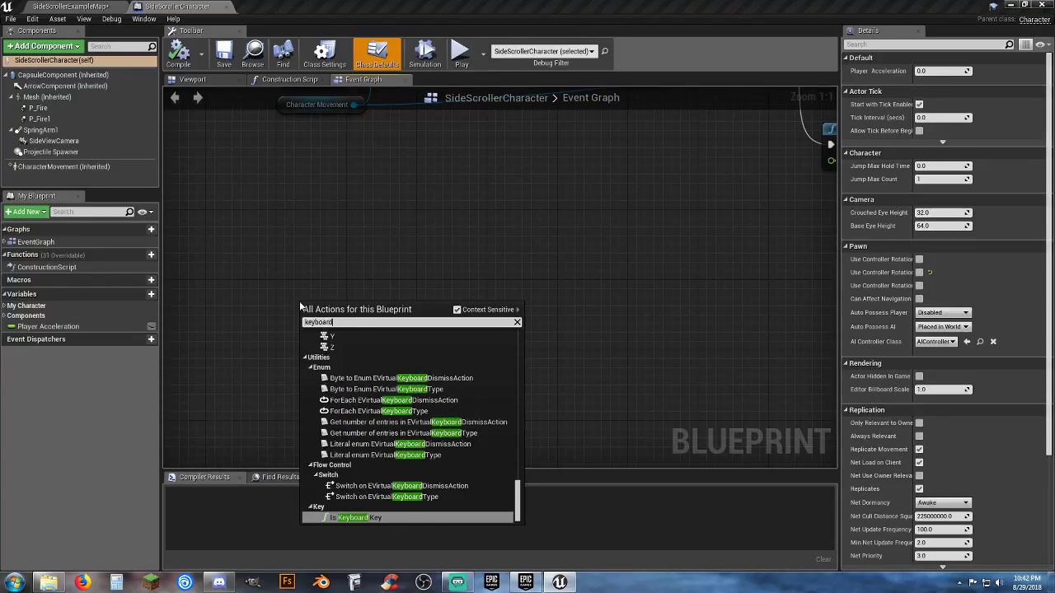
scroll(375, 417, up, 3)
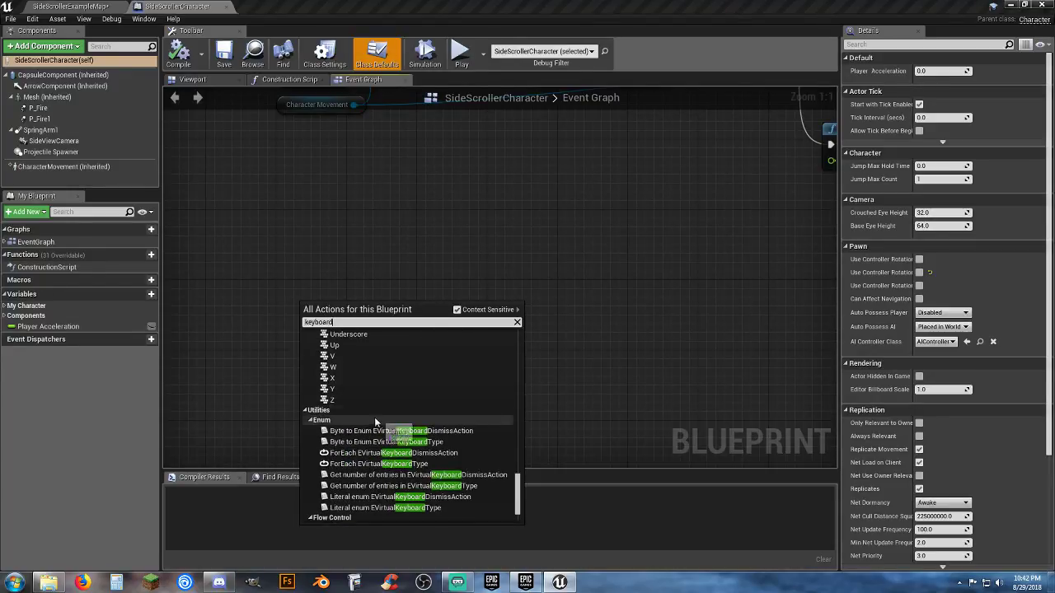
scroll(379, 418, up, 3)
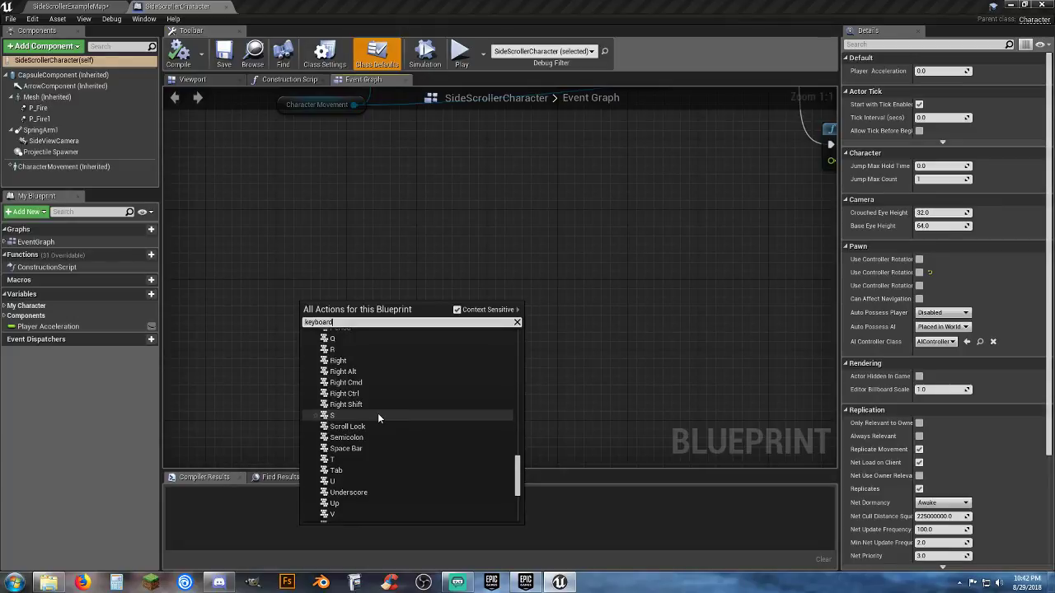
scroll(378, 418, up, 3)
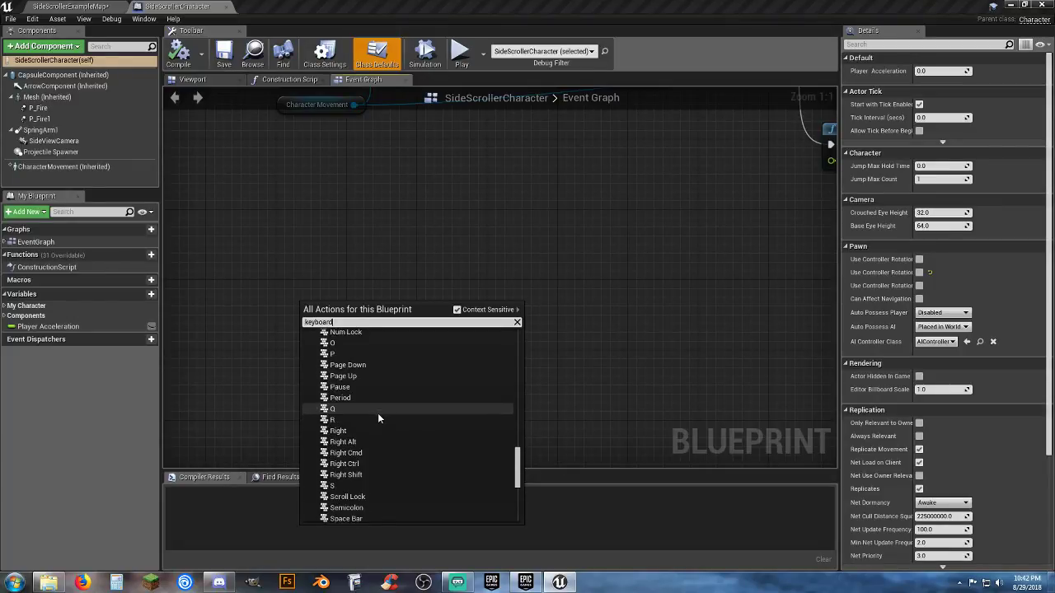
click(378, 418)
click(358, 400)
right_drag(388, 380, 422, 348)
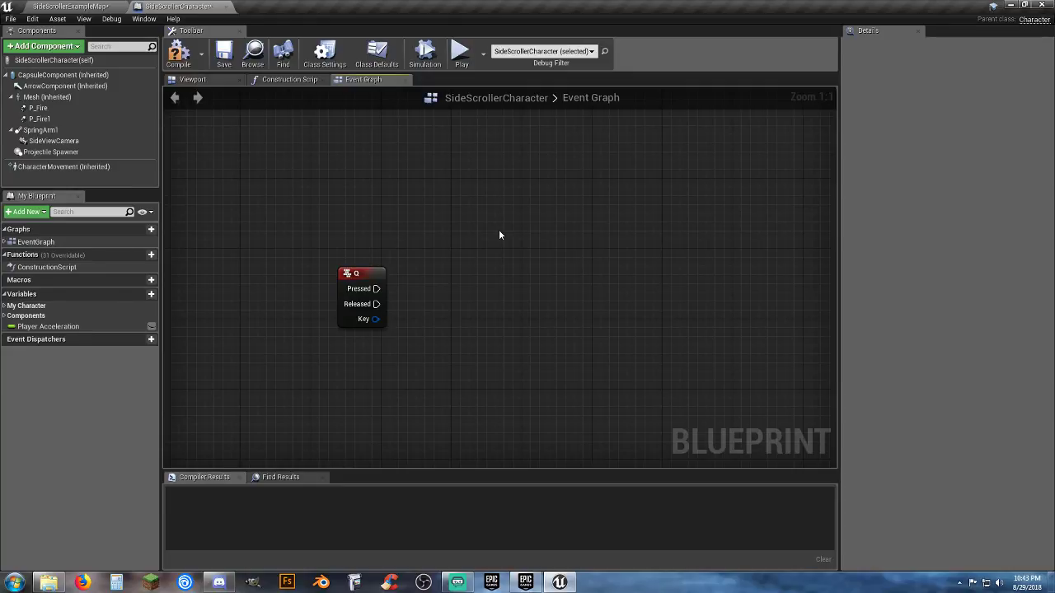
Add a Widget component to the character in the blueprint's viewport, keeping its default name
click(195, 80)
right_drag(500, 277, 488, 295)
scroll(542, 238, down, 3)
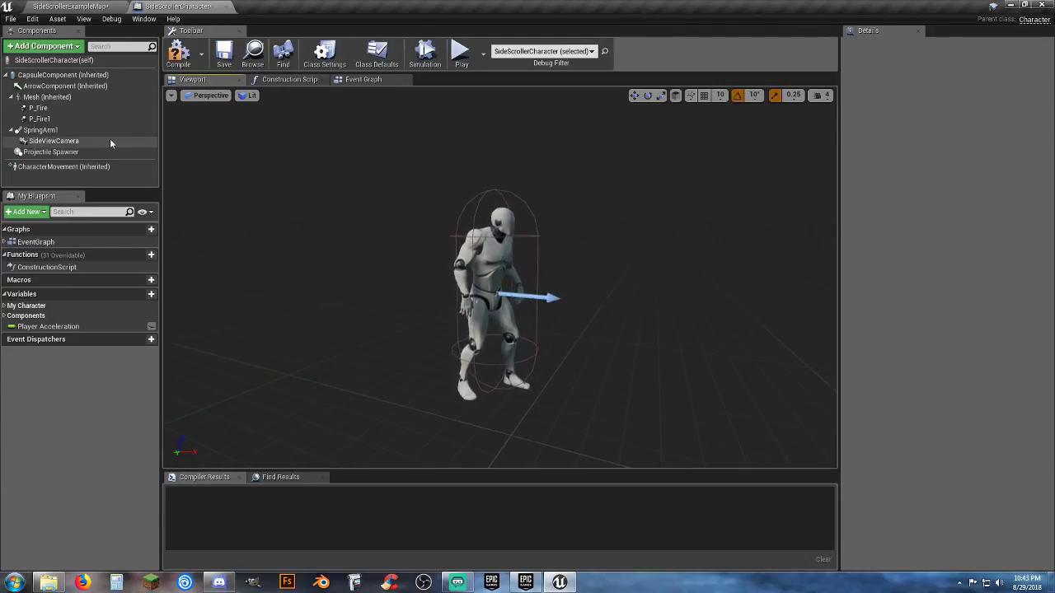
click(43, 48)
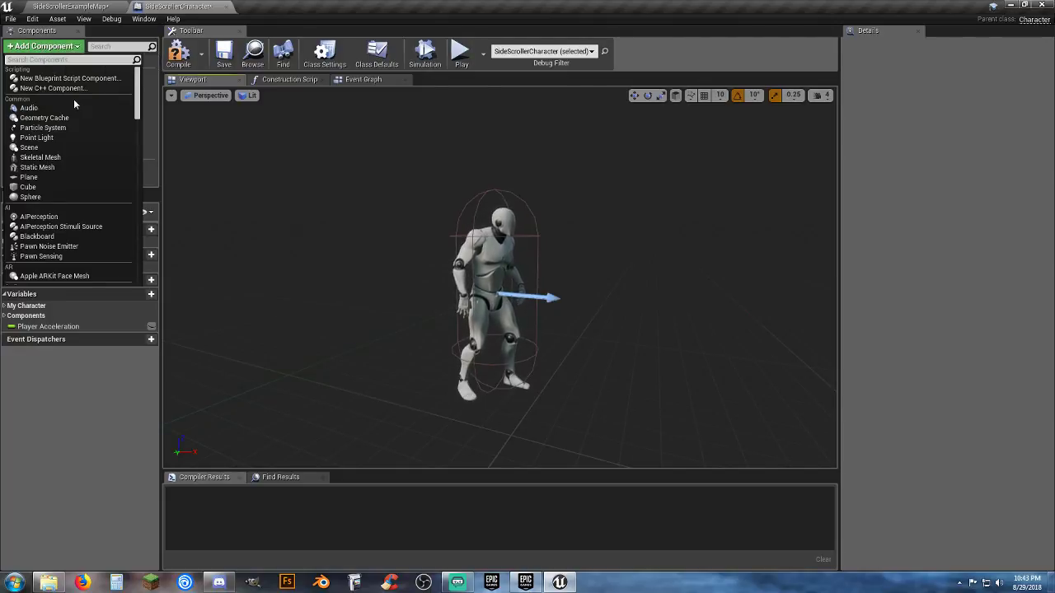
scroll(103, 147, down, 10)
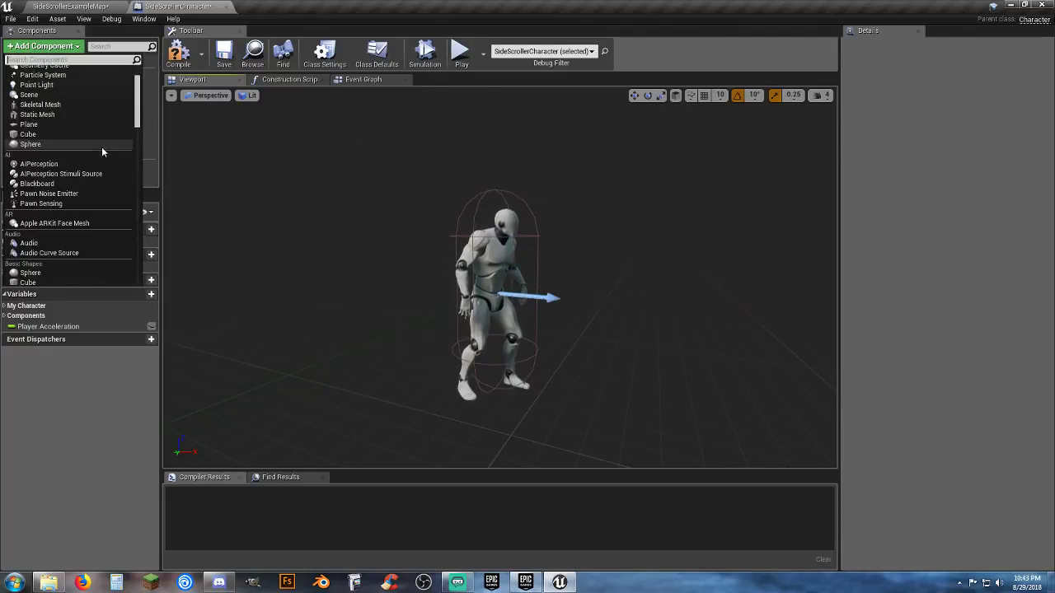
scroll(107, 146, down, 10)
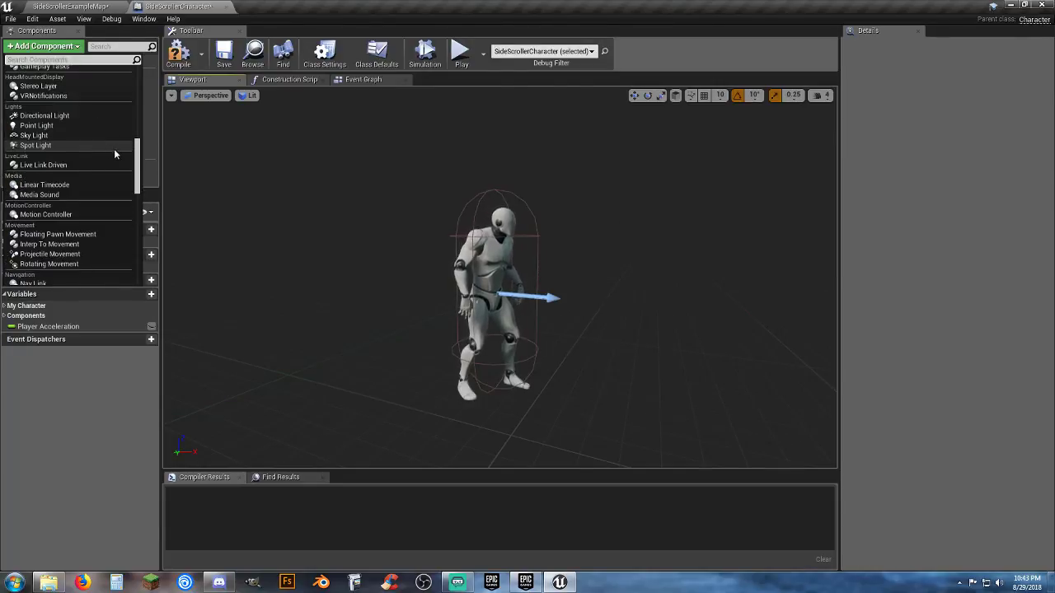
scroll(120, 156, down, 3)
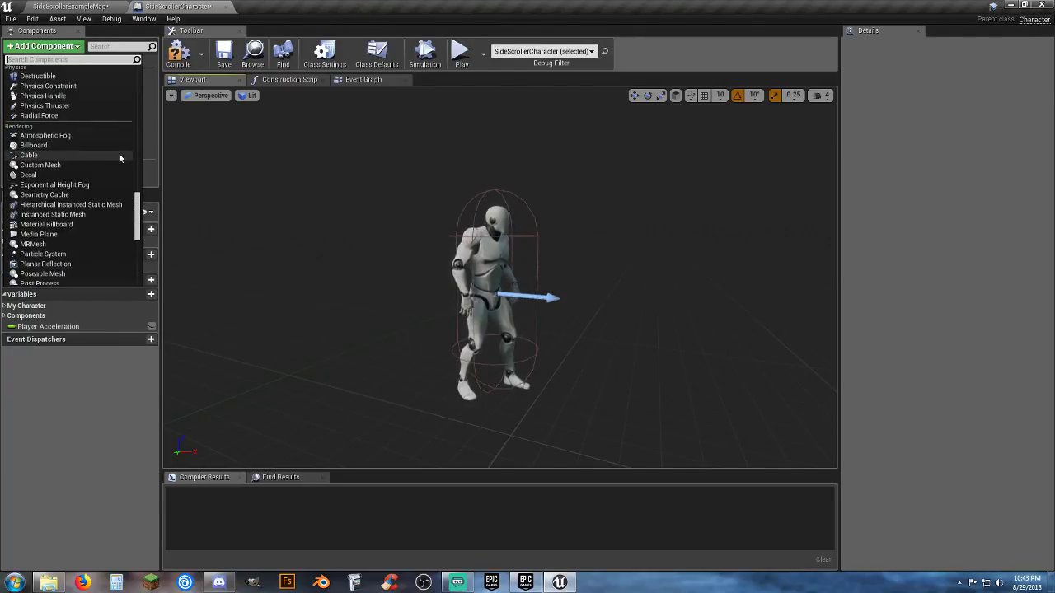
scroll(119, 153, down, 3)
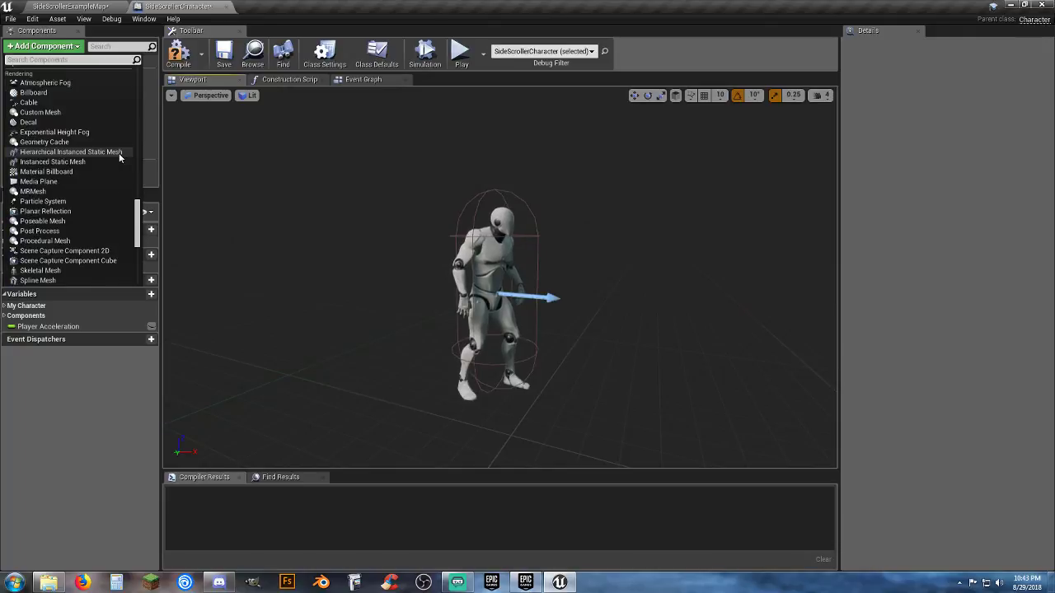
scroll(114, 171, down, 5)
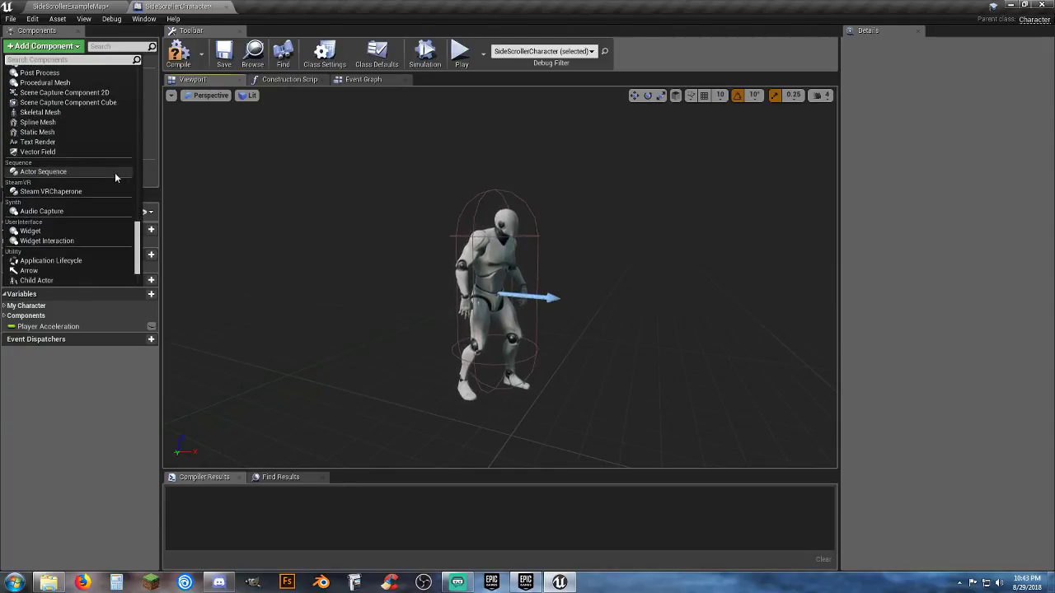
click(49, 232)
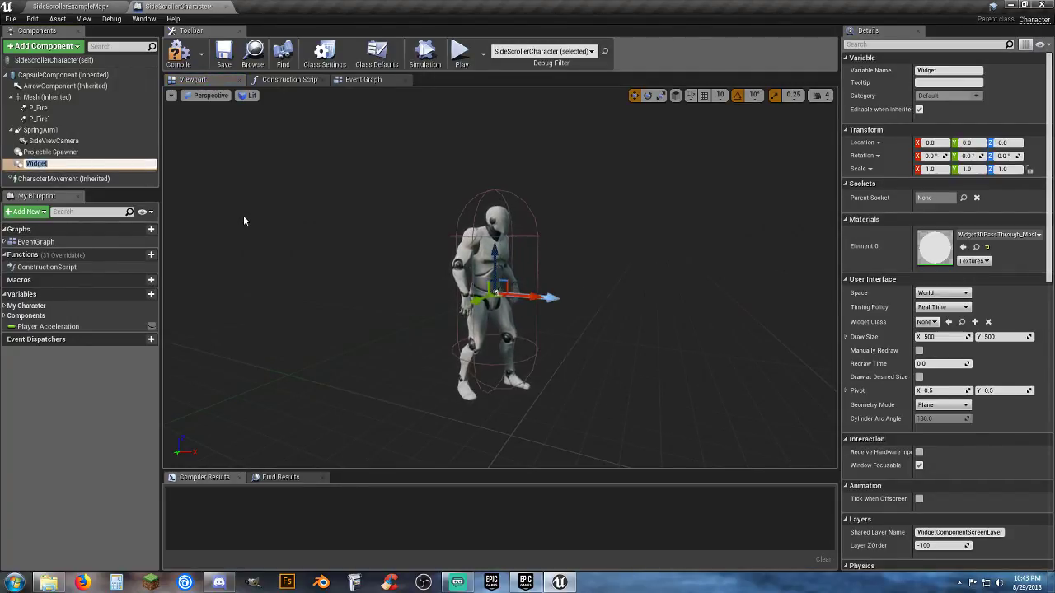
key(Return)
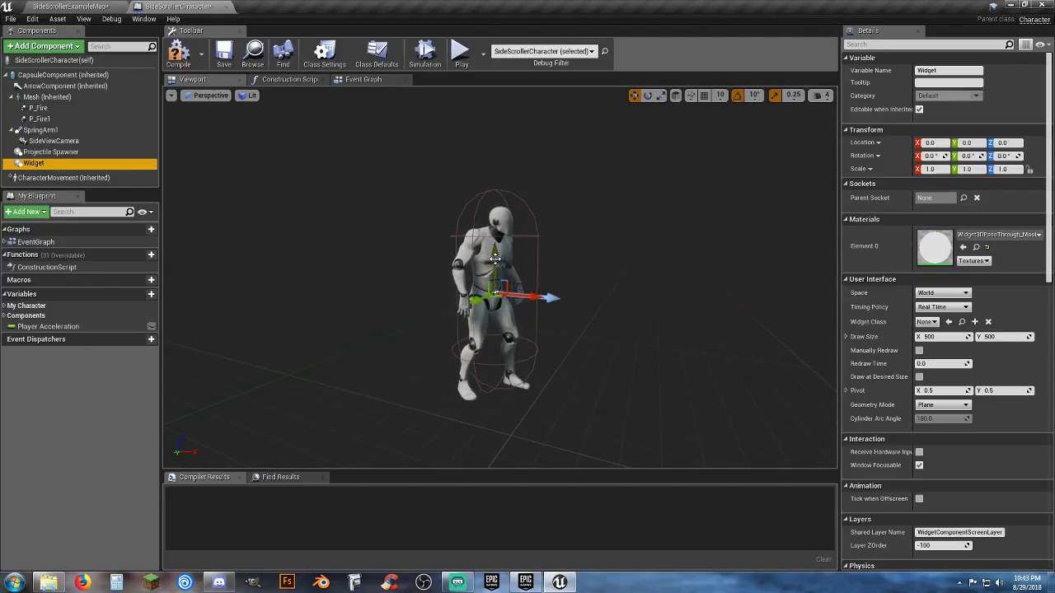
Raise the widget component above the character's head to about Z 102 and set its widget class to Test_Sample
drag(495, 259, 495, 237)
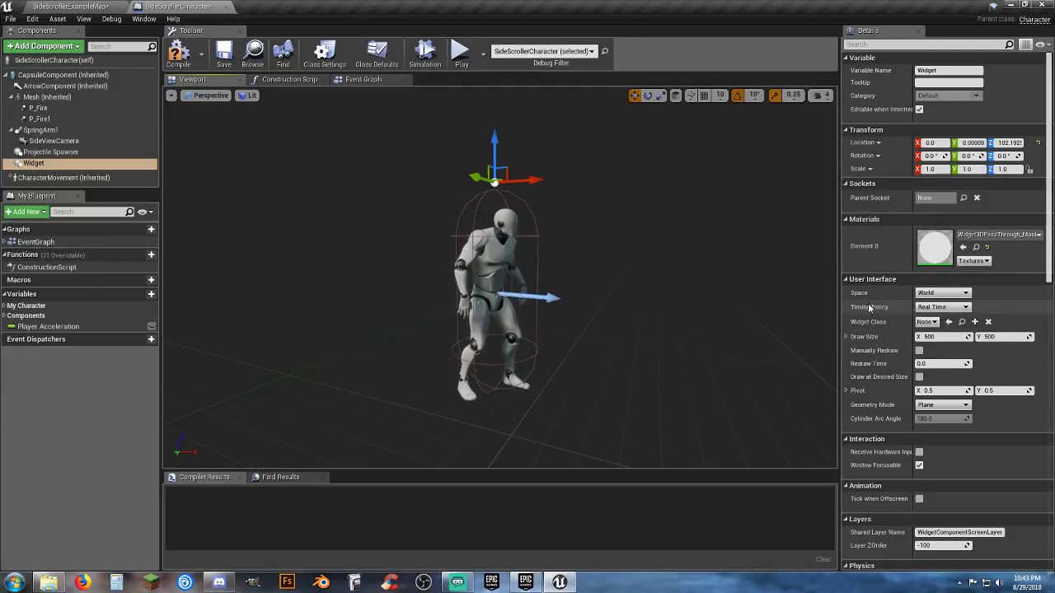
click(930, 324)
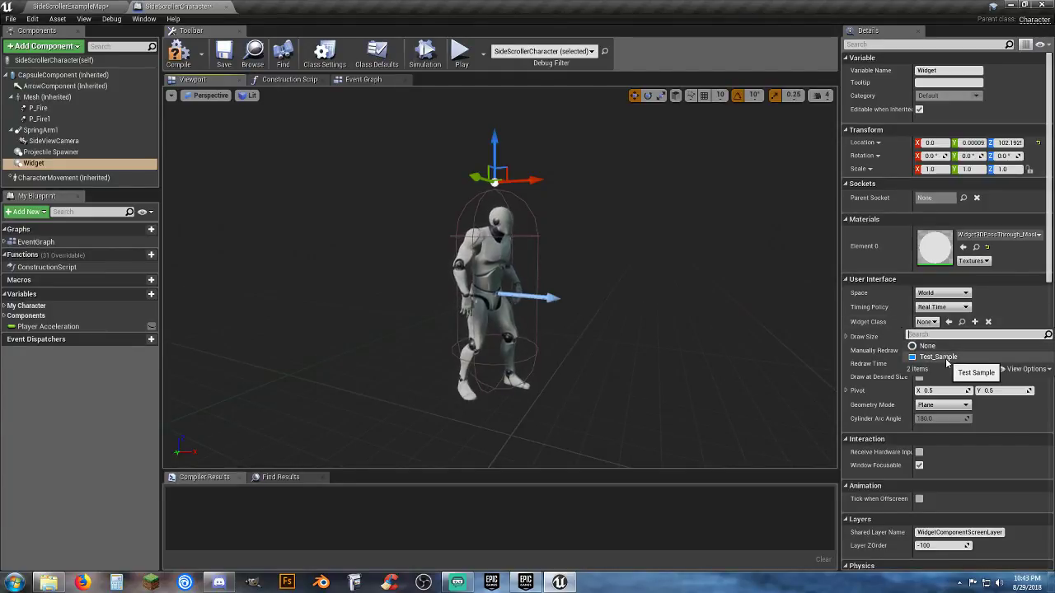
click(939, 357)
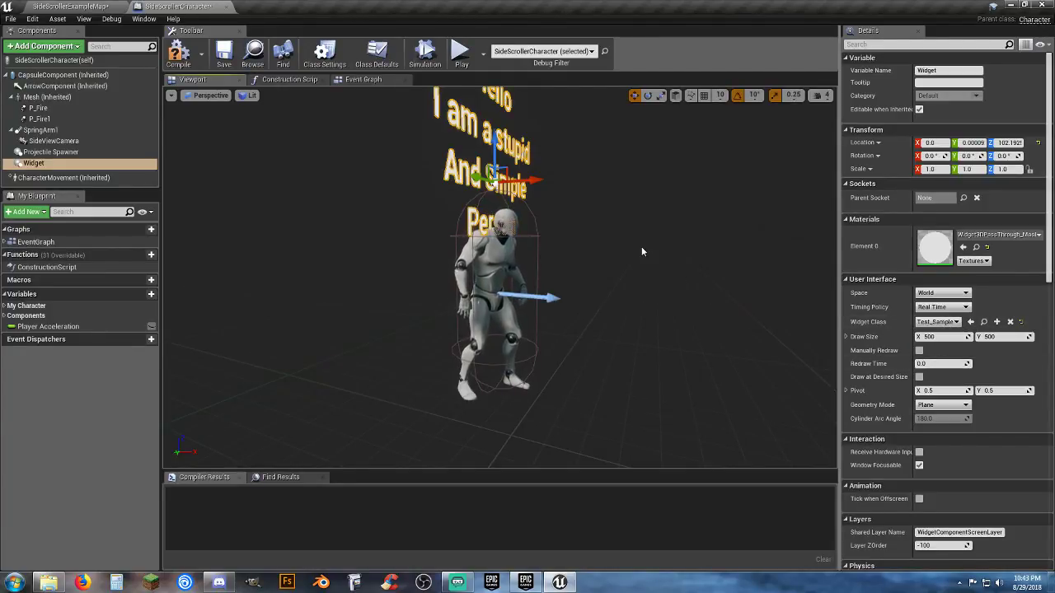
Raise the widget component to about Z 137 and rotate it 90° about Z so the text faces the side view
right_drag(643, 251, 587, 241)
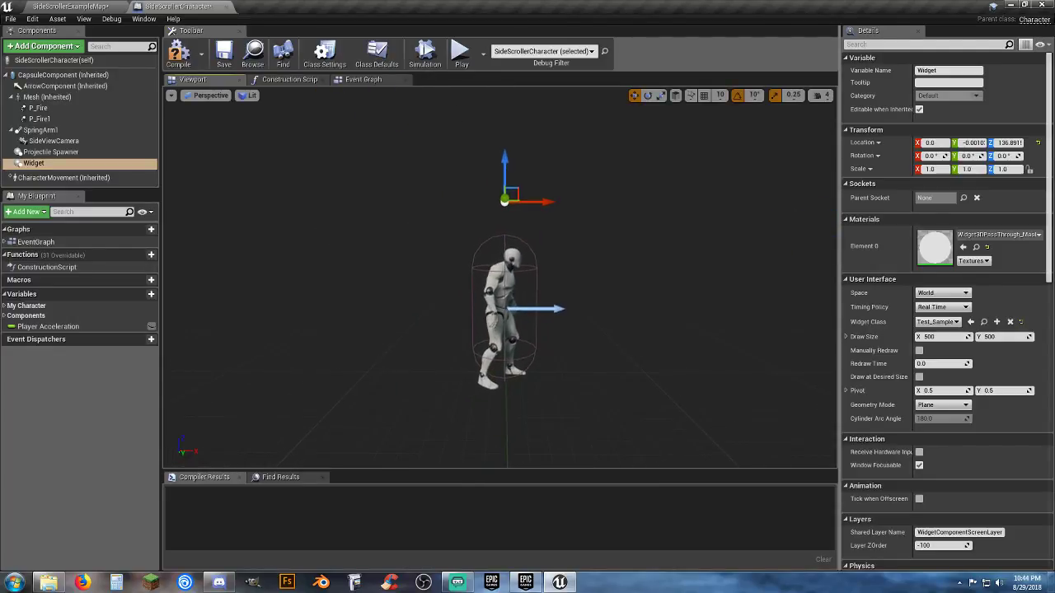
click(648, 96)
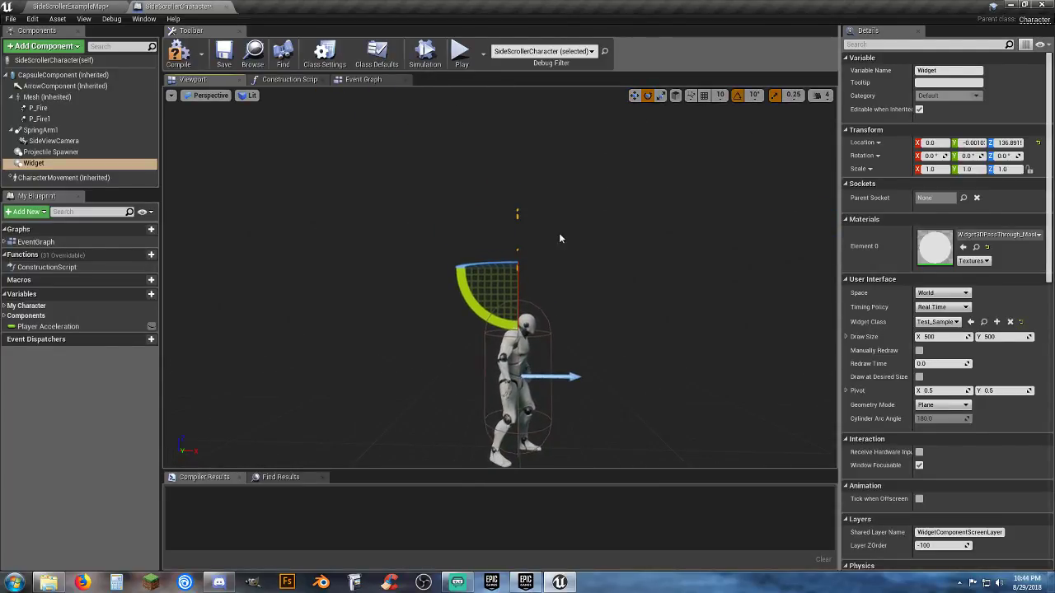
drag(497, 265, 523, 269)
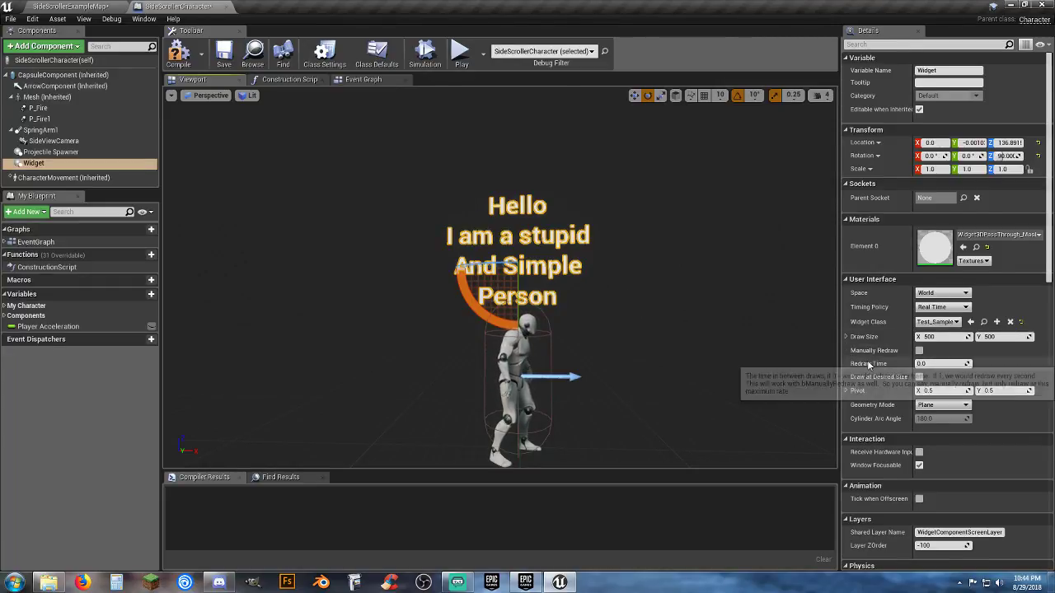
Turn off the widget component's Visible option, compile and save the character blueprint, and return to the Event Graph
scroll(869, 370, down, 4)
scroll(869, 370, down, 8)
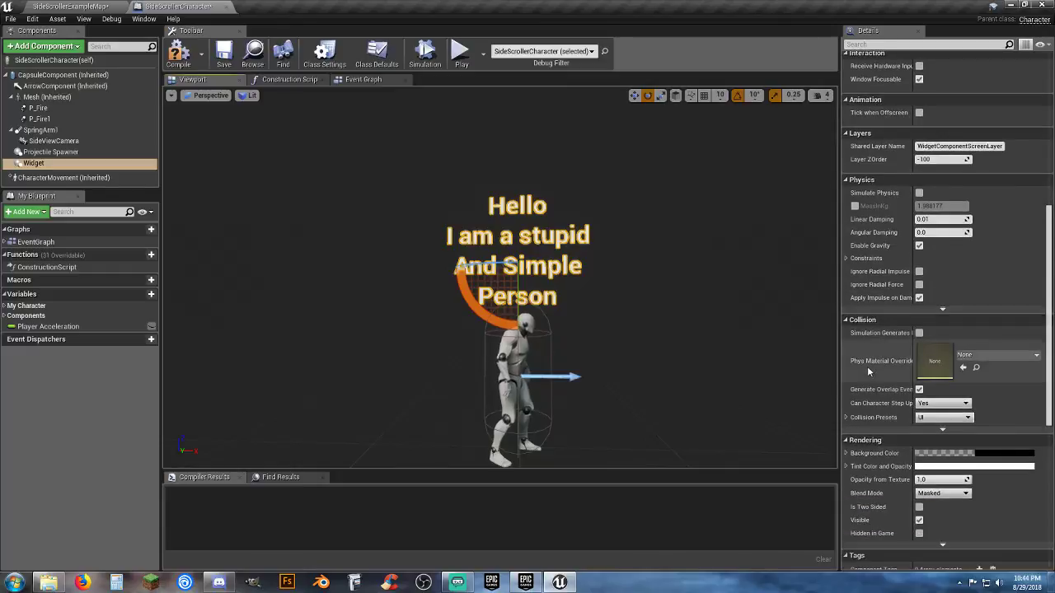
scroll(870, 371, down, 5)
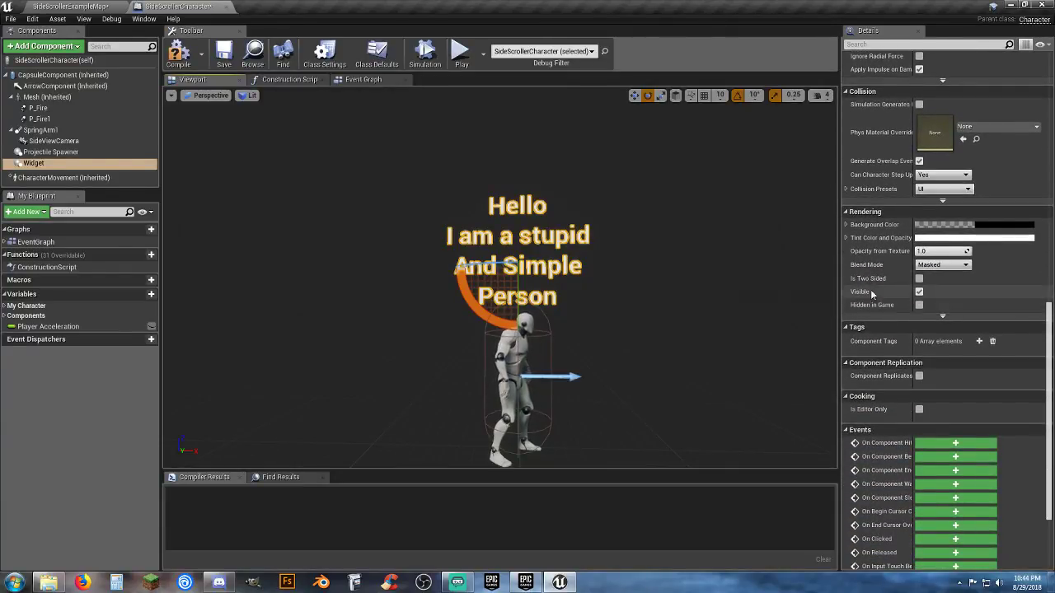
click(920, 292)
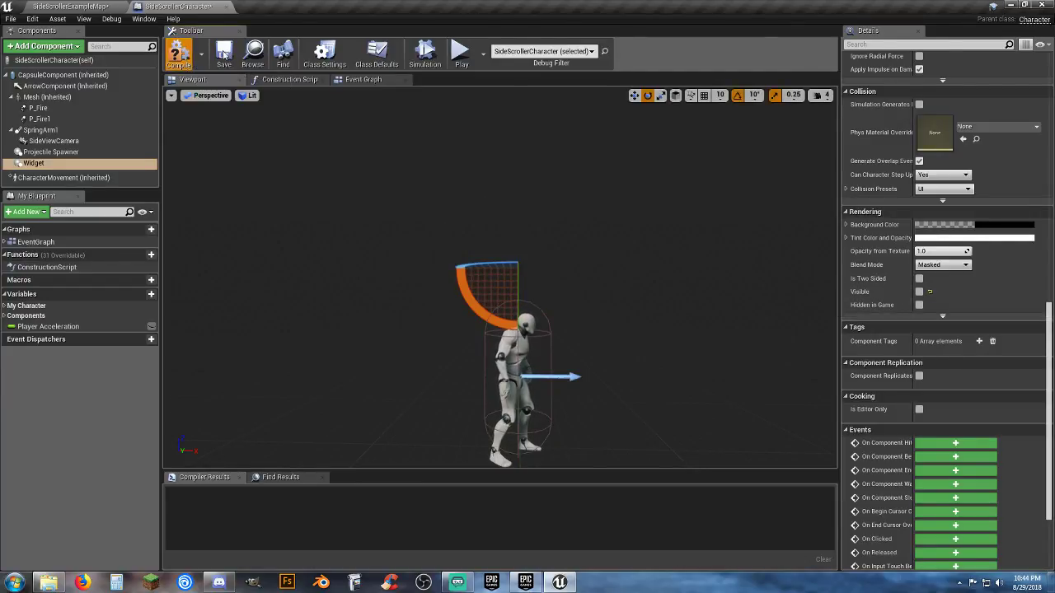
click(178, 54)
click(357, 81)
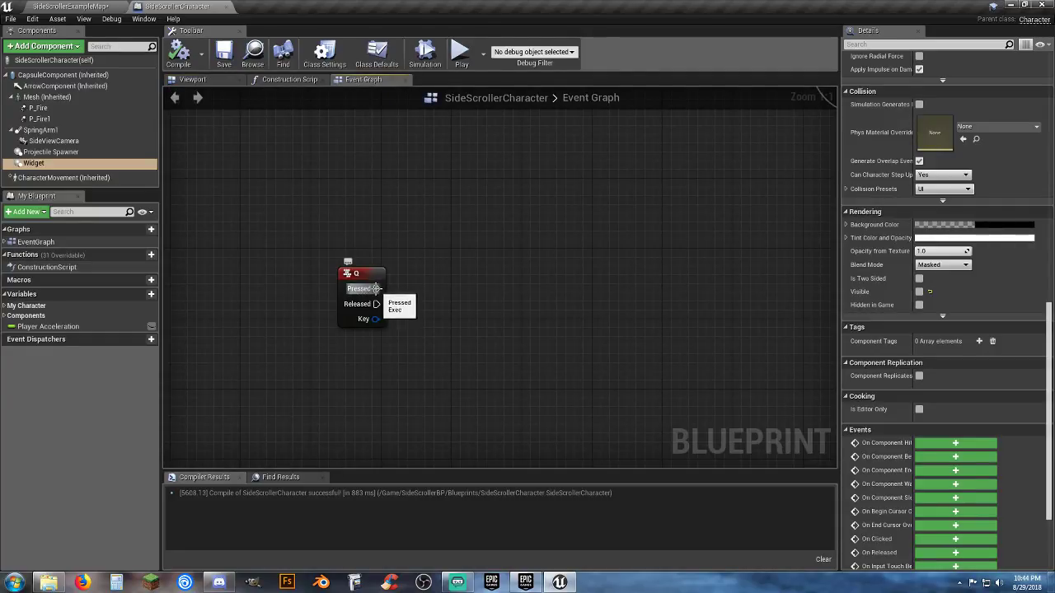
Place a Widget component reference below the Q key event and create a Set Visibility node targeting it
drag(49, 162, 351, 367)
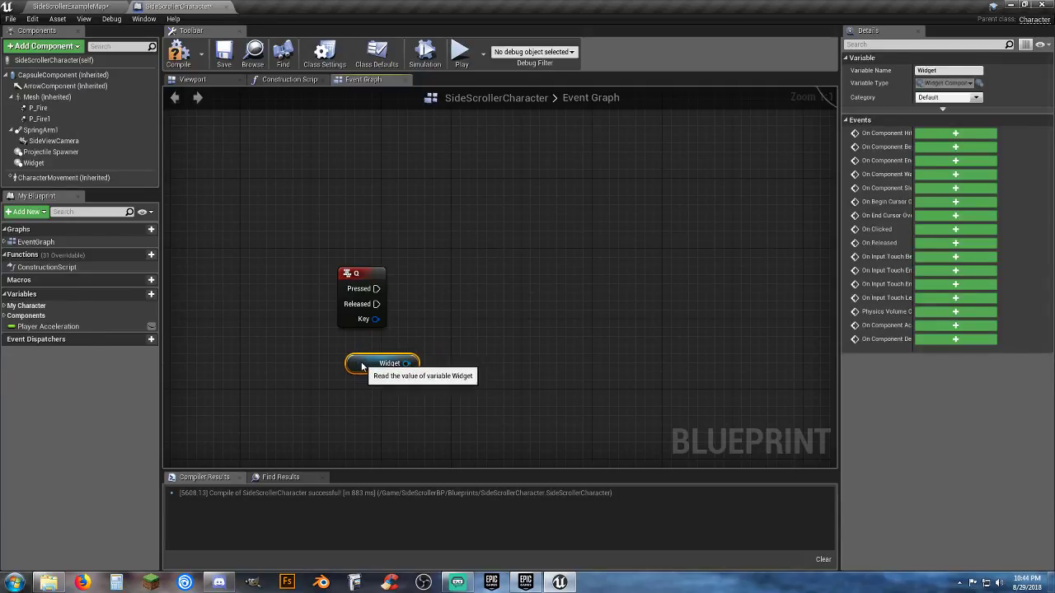
drag(350, 273, 321, 253)
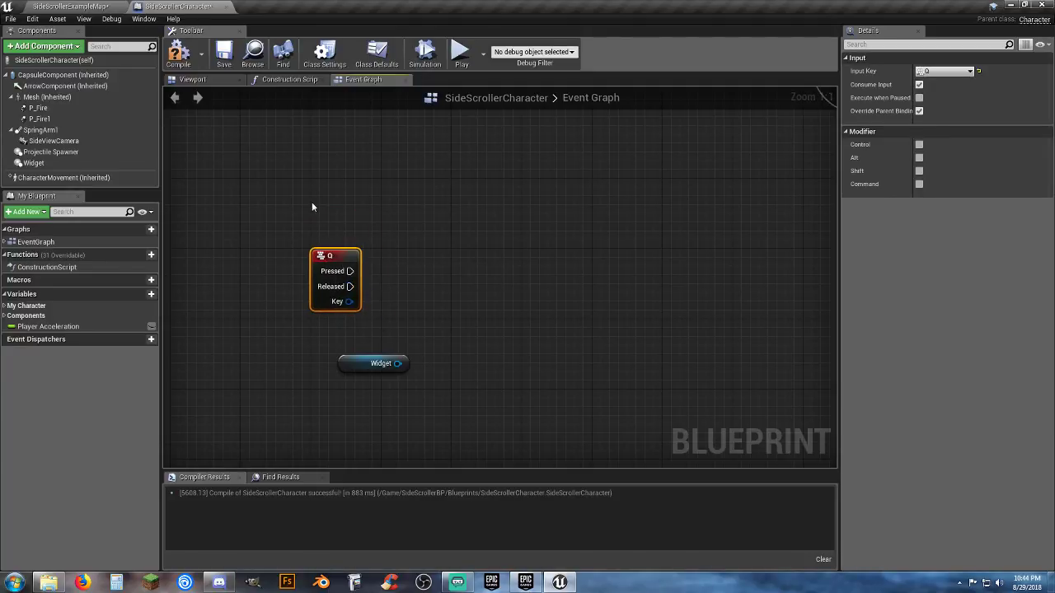
drag(357, 366, 447, 314)
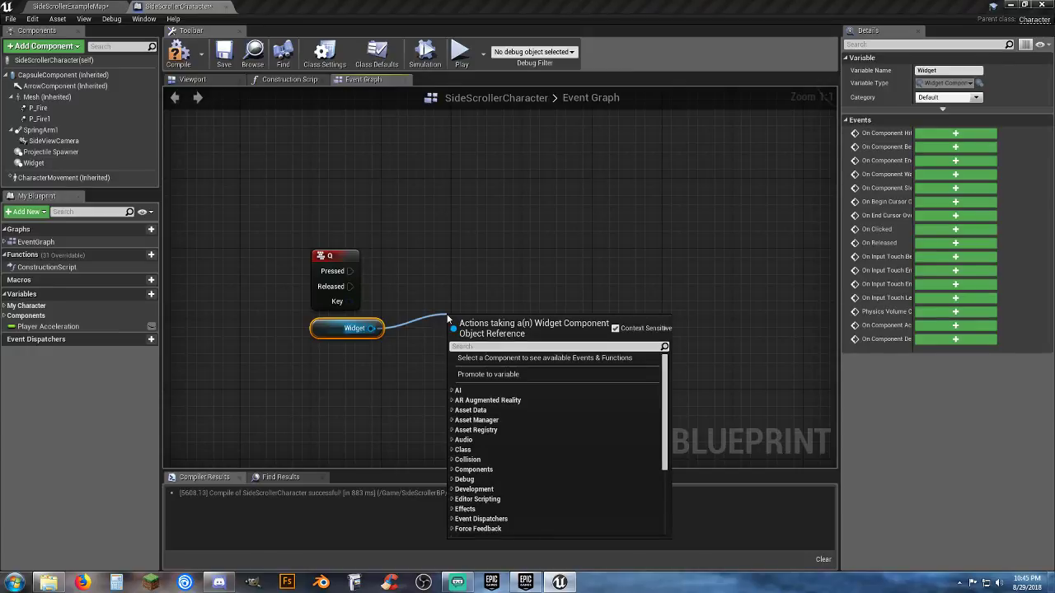
text(setvis)
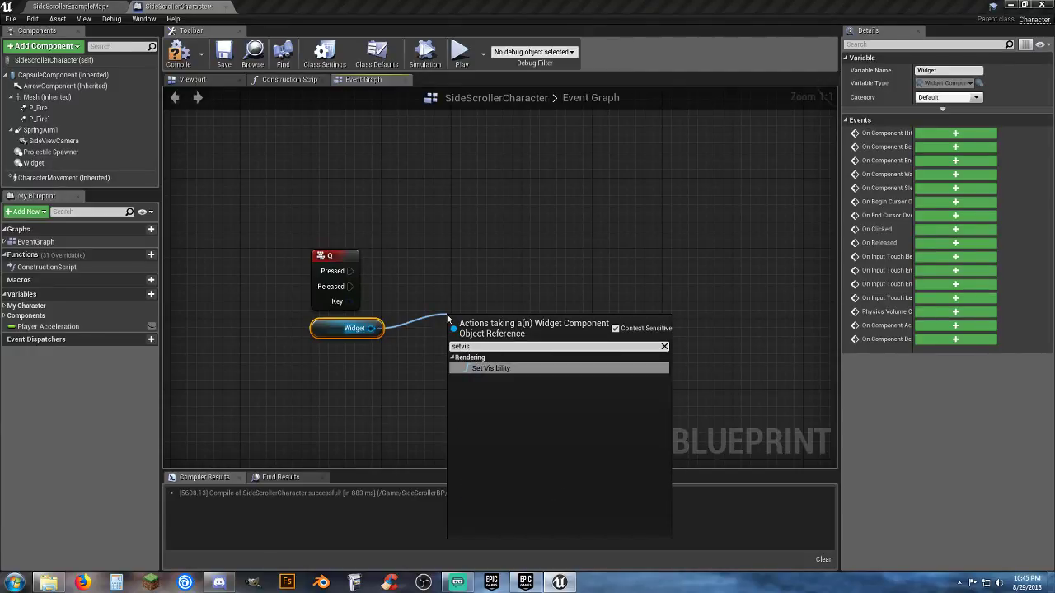
click(476, 367)
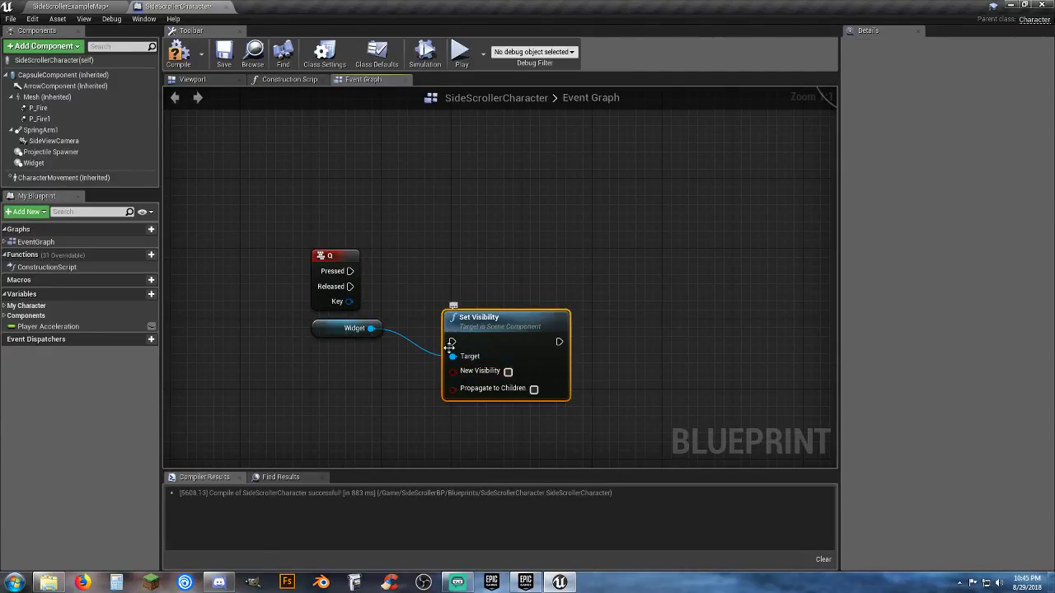
Connect the Q event's Pressed output to Set Visibility, line the nodes up, and enable New Visibility
drag(454, 342, 351, 271)
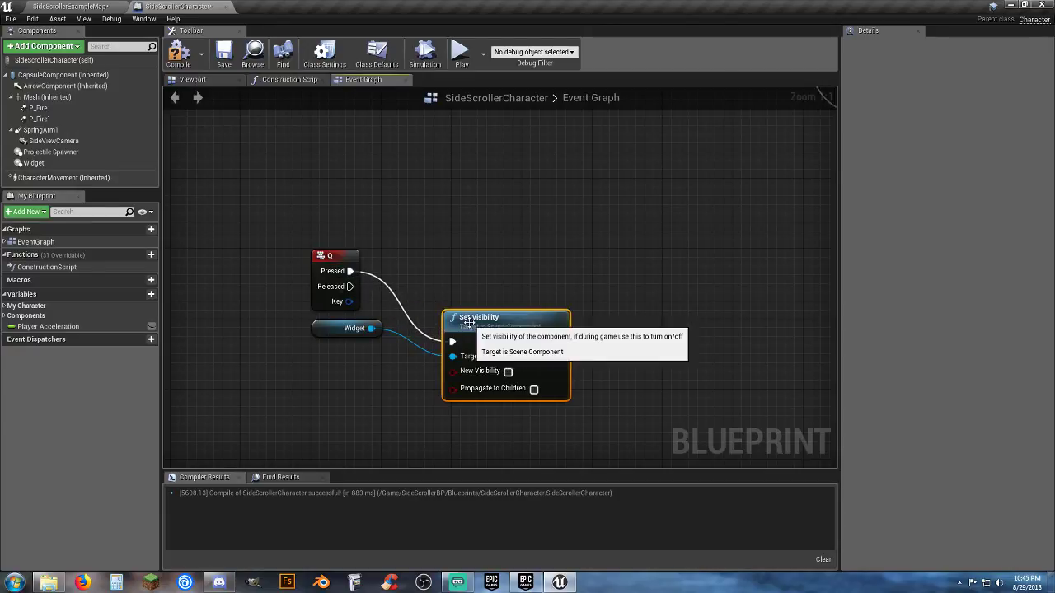
drag(467, 328, 476, 258)
right_drag(486, 350, 449, 341)
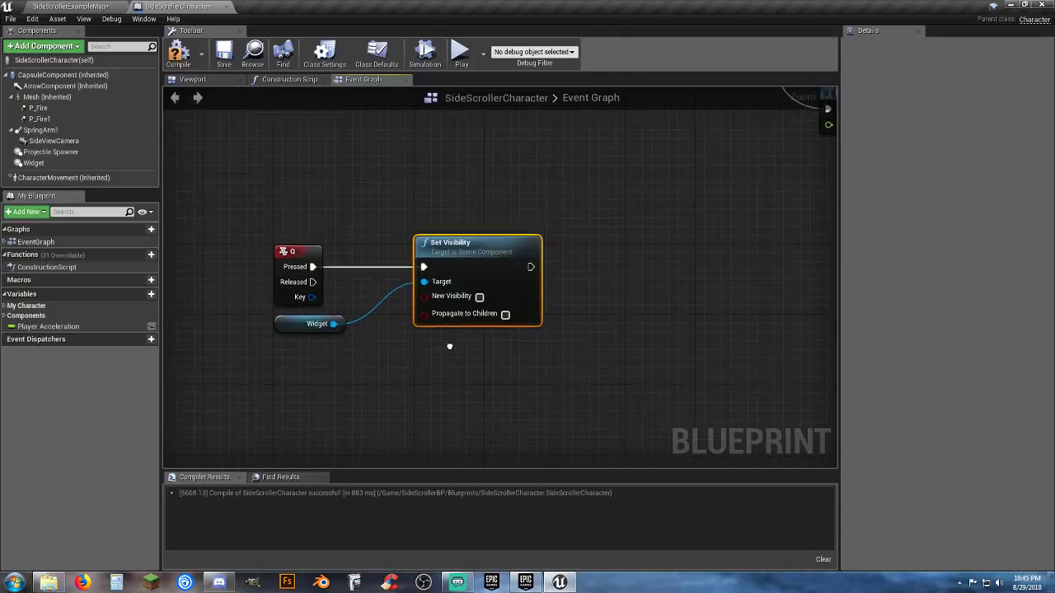
drag(443, 246, 410, 240)
click(462, 329)
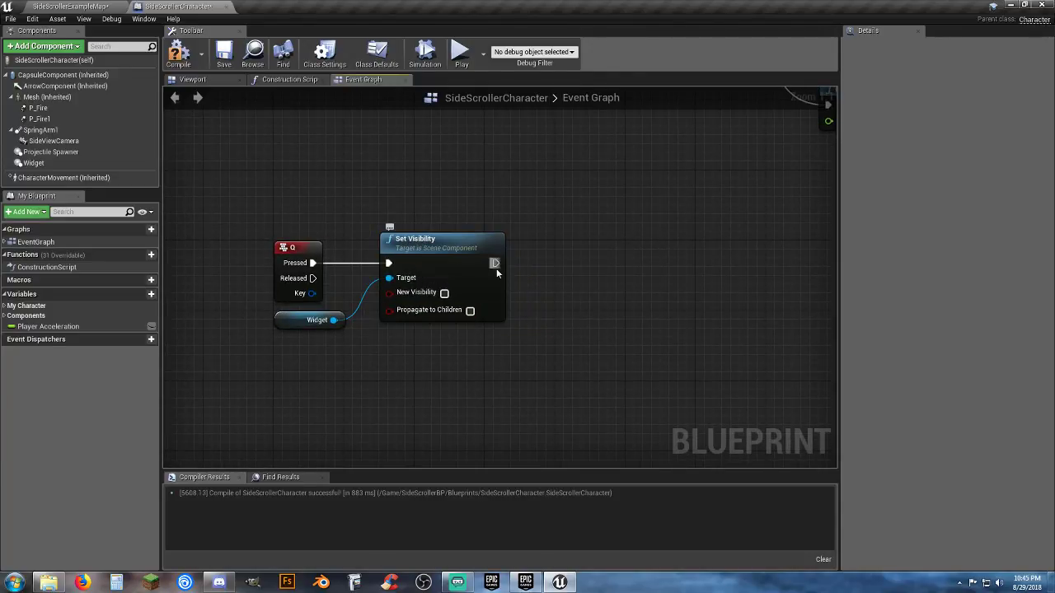
click(445, 293)
Add a Delay node with a duration of 3 seconds after Set Visibility and align it in the row
drag(494, 264, 556, 264)
text(dela)
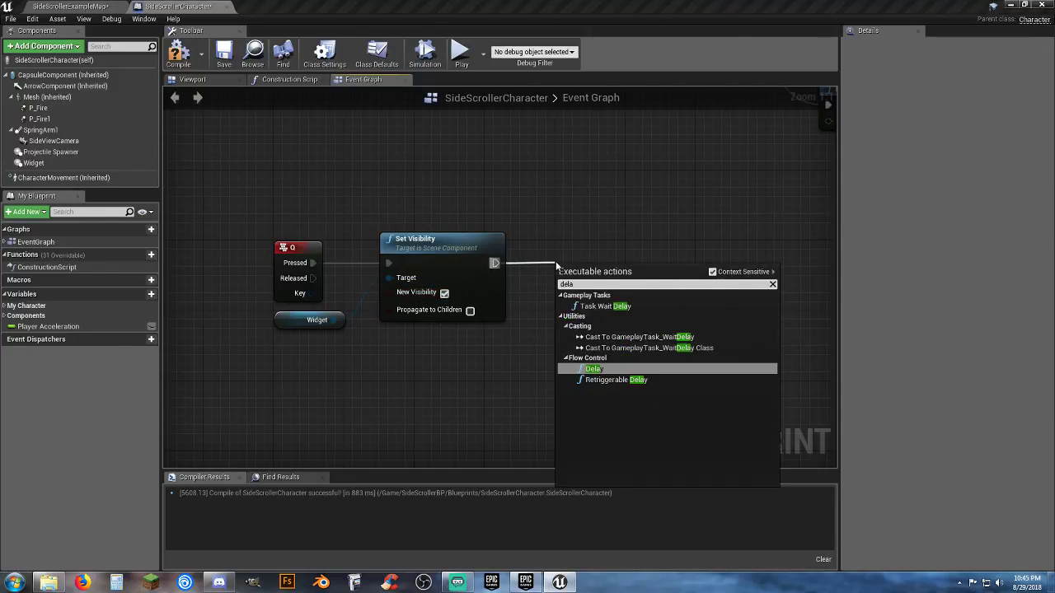
click(608, 369)
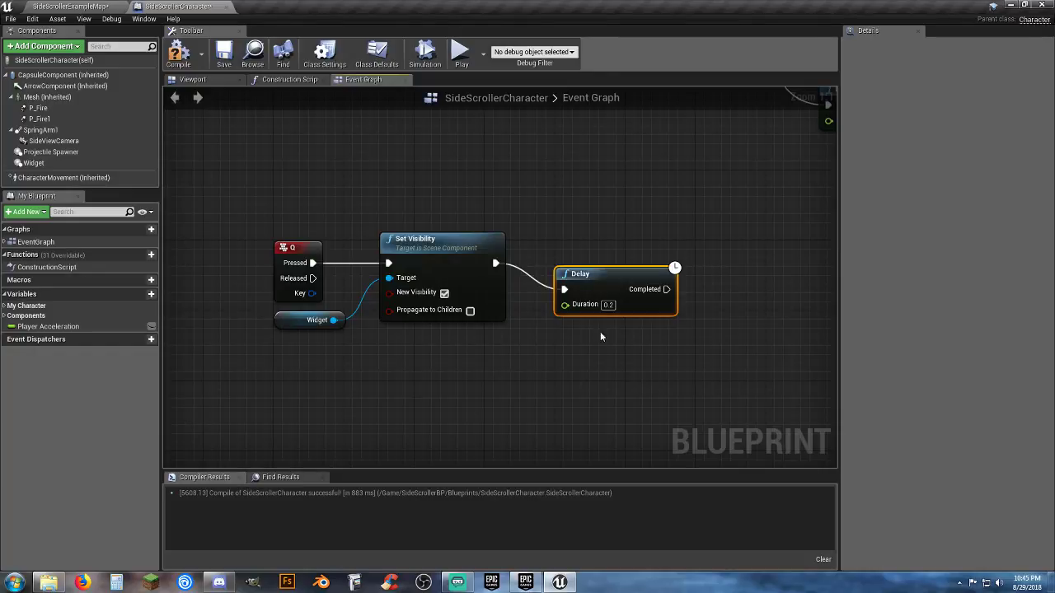
click(608, 305)
text(3)
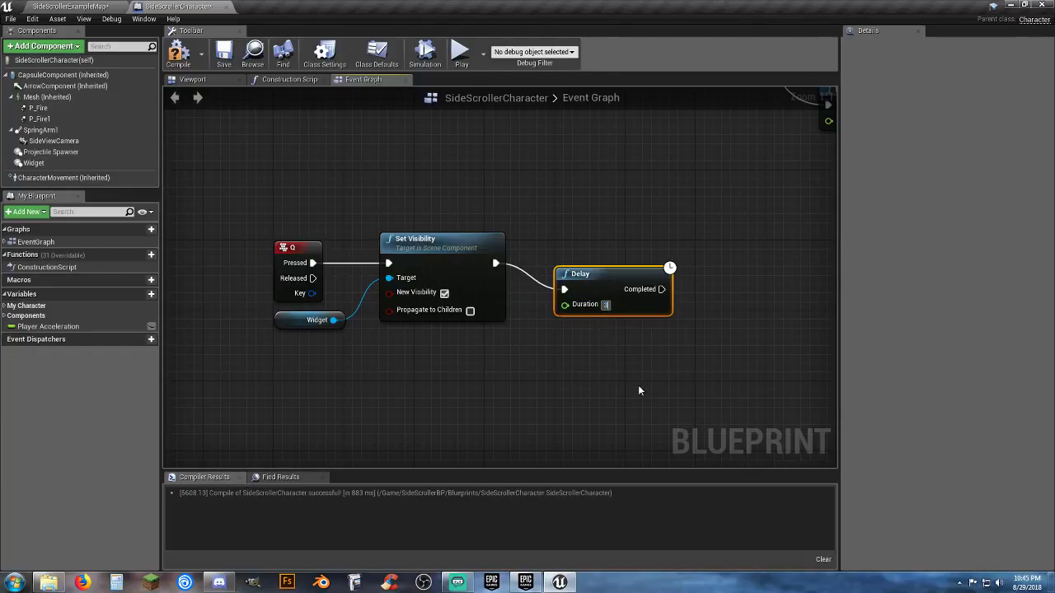
drag(613, 276, 595, 249)
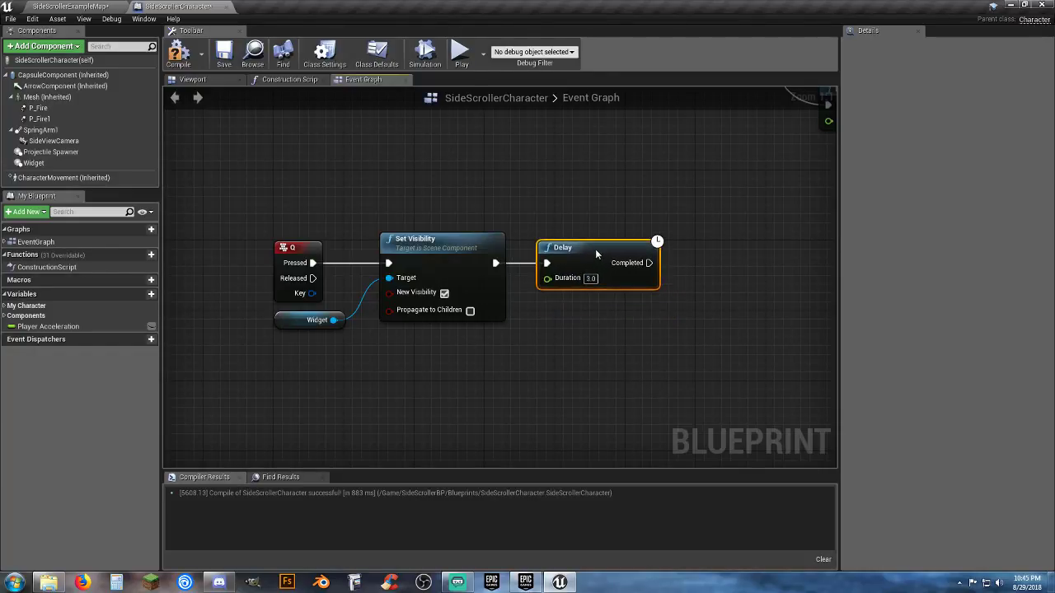
click(591, 335)
right_drag(627, 320, 581, 306)
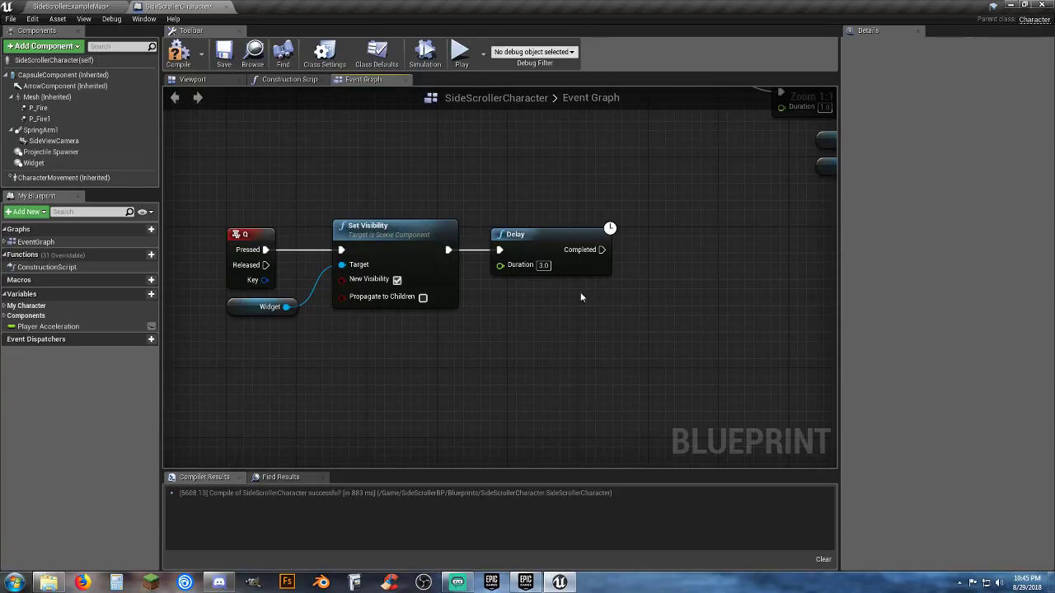
Copy Set Visibility after the Delay's Completed output, with New Visibility off and the Widget reference as its target
click(355, 247)
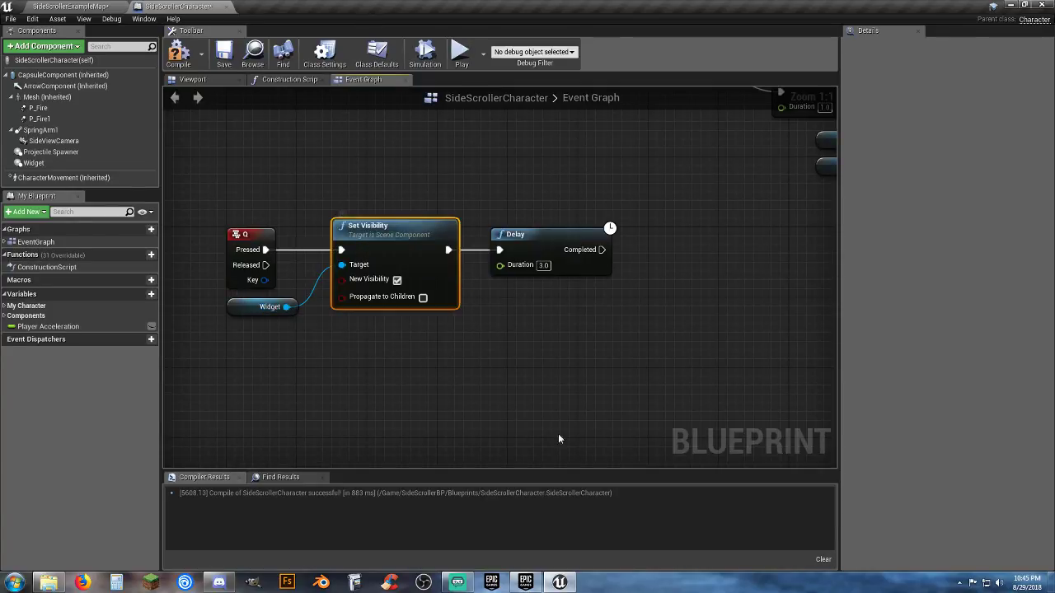
key(ctrl+v)
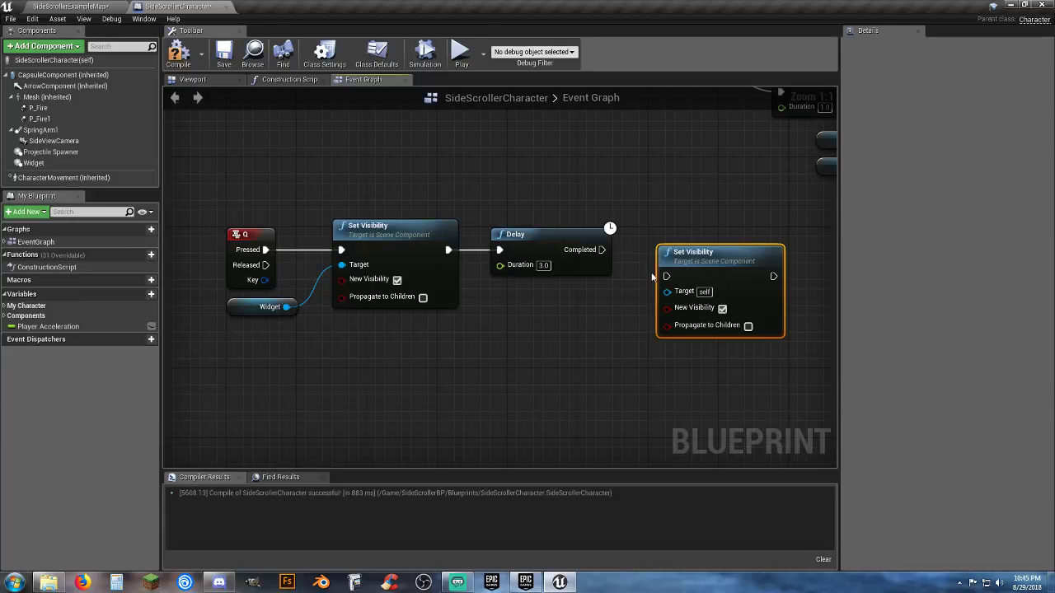
drag(666, 277, 602, 250)
click(722, 308)
drag(714, 263, 706, 236)
drag(286, 307, 659, 267)
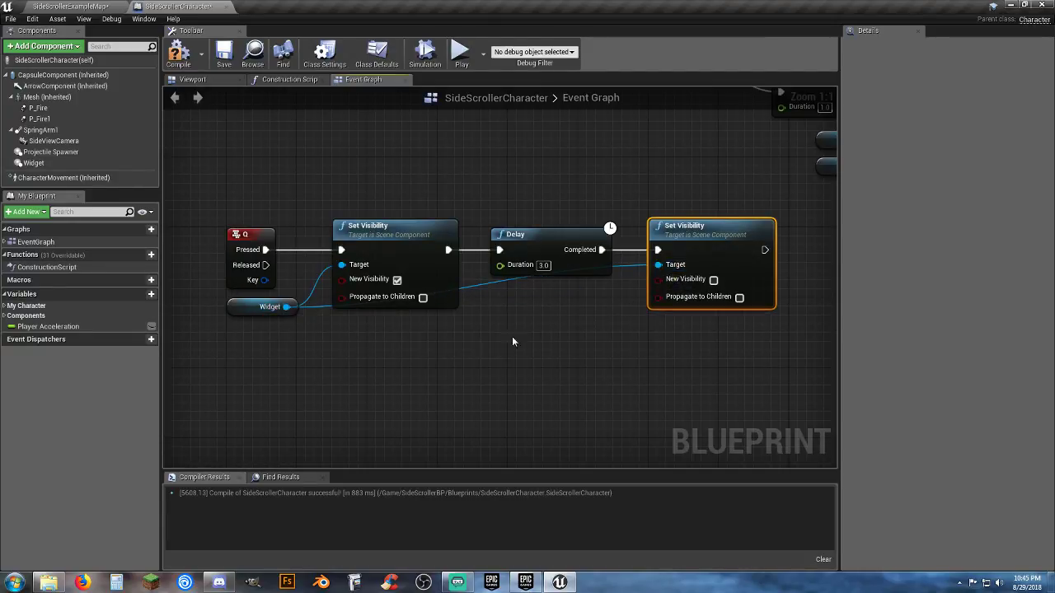
click(447, 372)
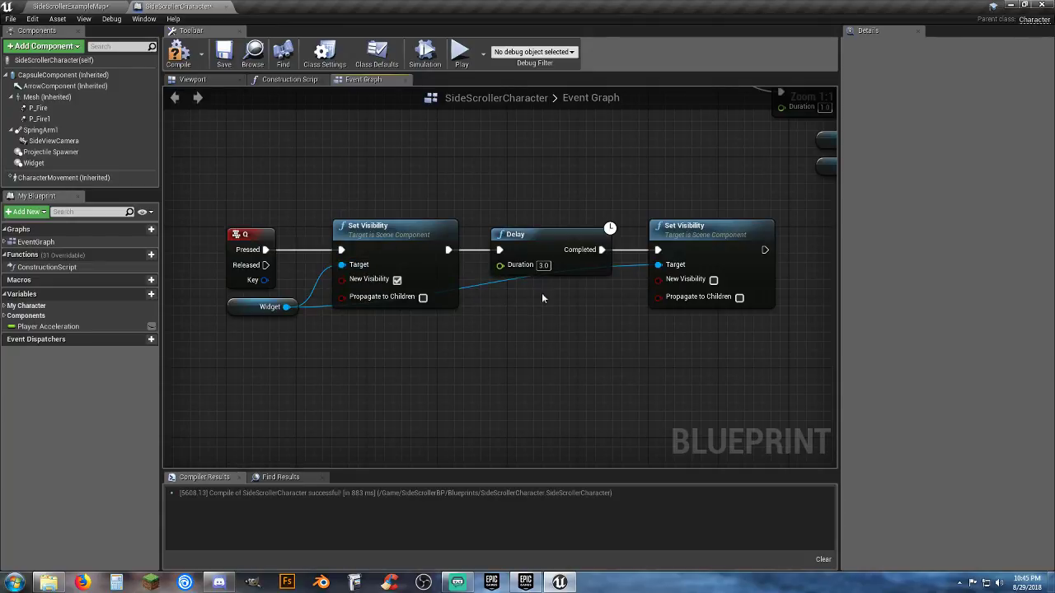
Compile the character blueprint, return to the SideScrollerExampleMap level and play it to test the dialogue text above the character
click(177, 51)
click(70, 7)
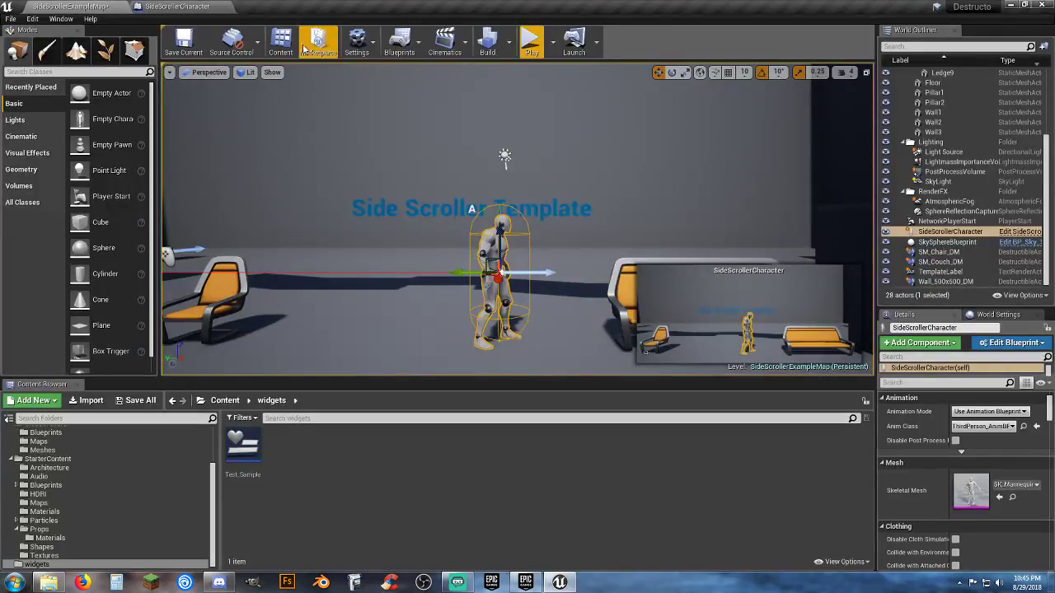
click(530, 40)
key(a)
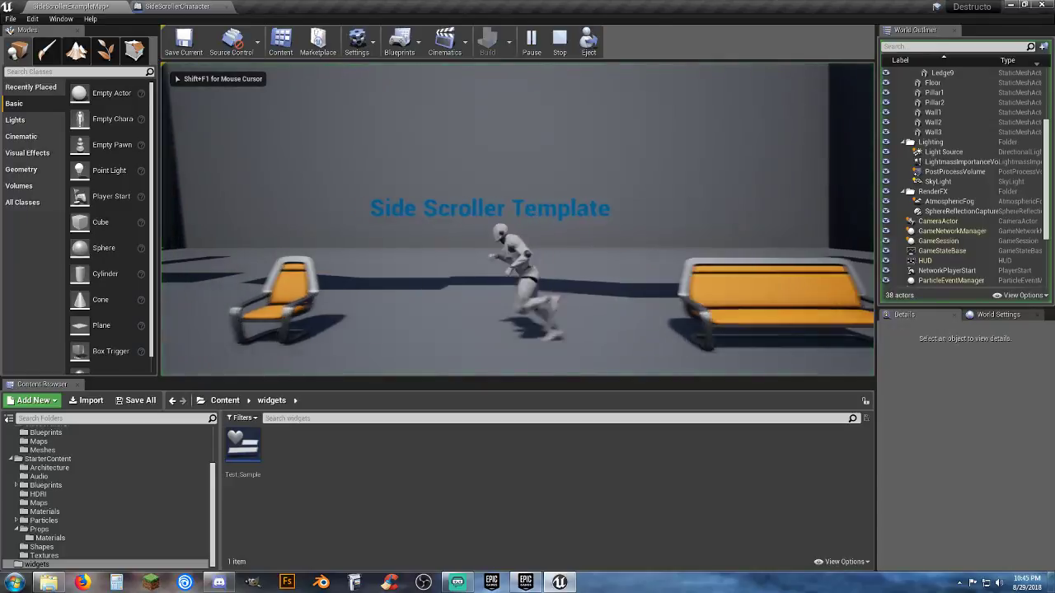
key(d)
key(e)
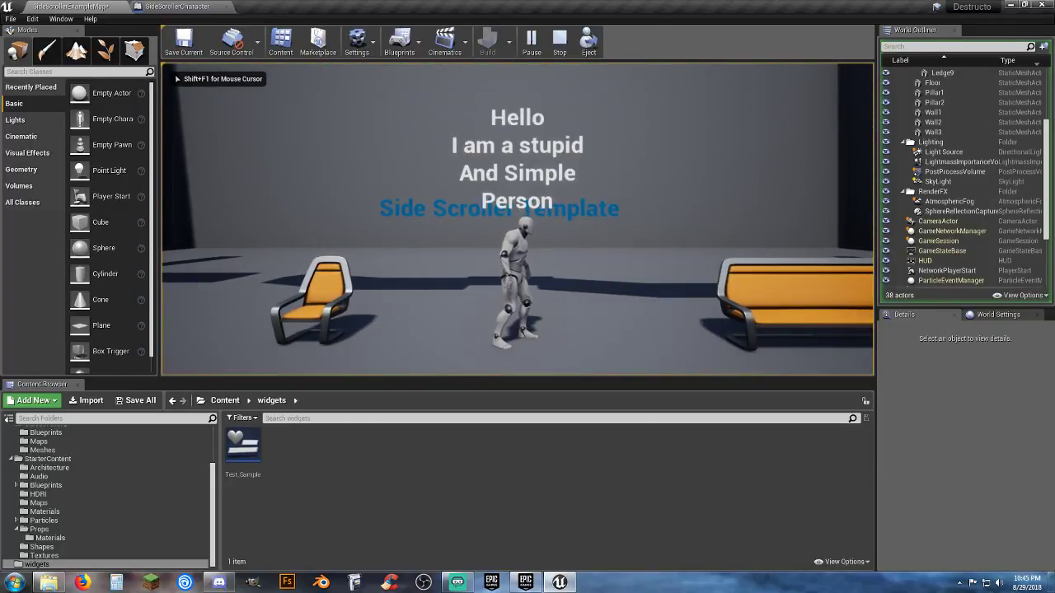
Run the character back and forth in the play session and test its attacks around the chair and couch
key(d)
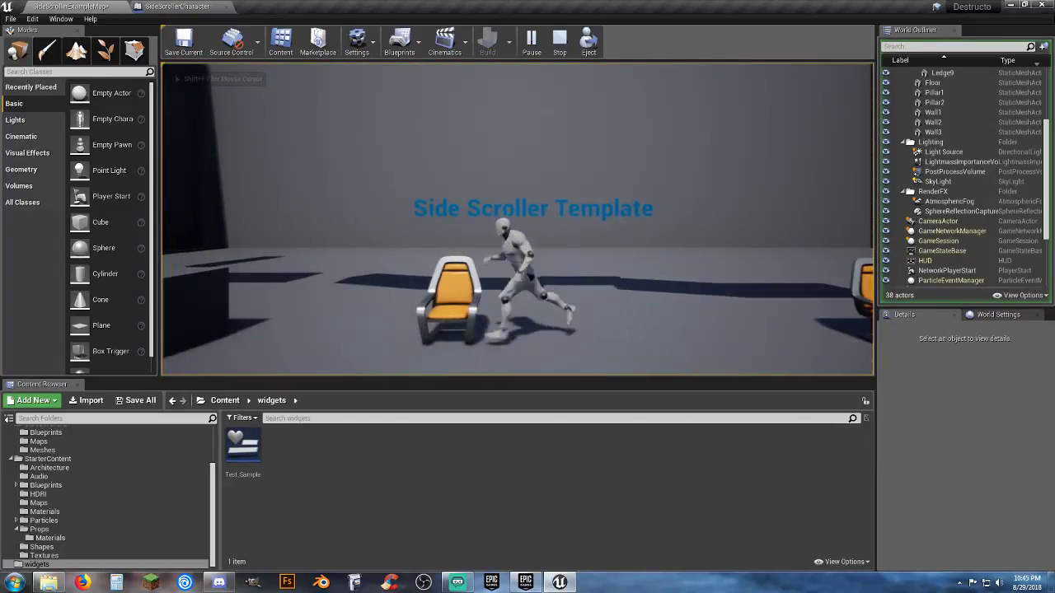
key(d)
key(a)
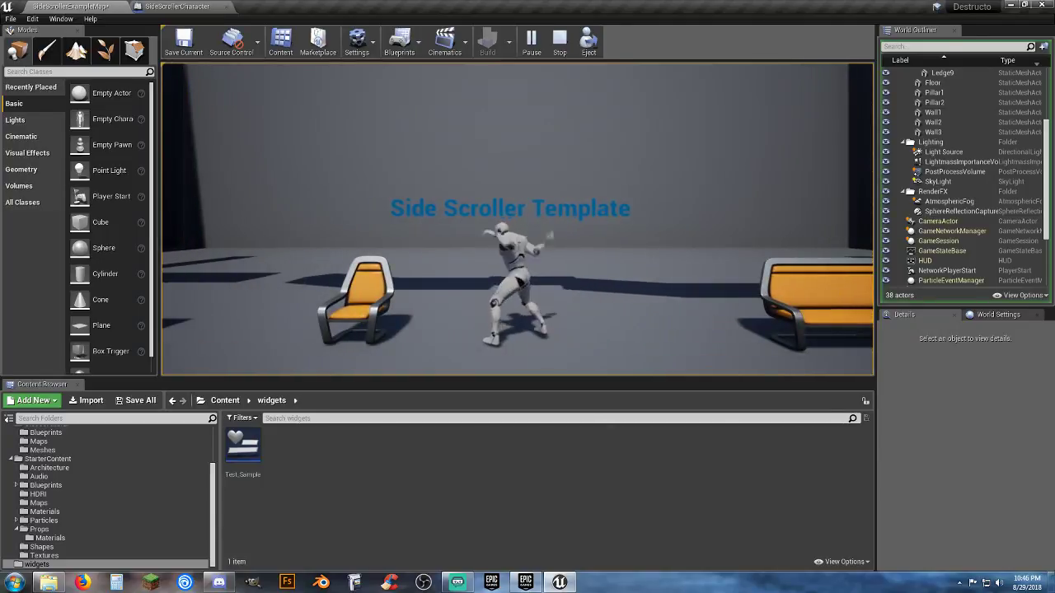
key(e)
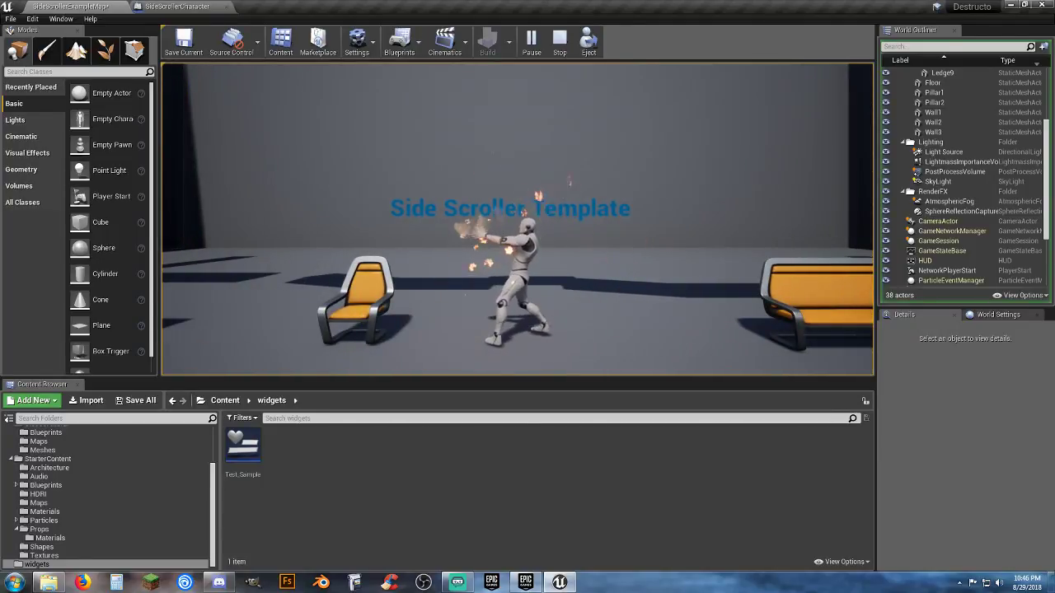
key(d)
key(a)
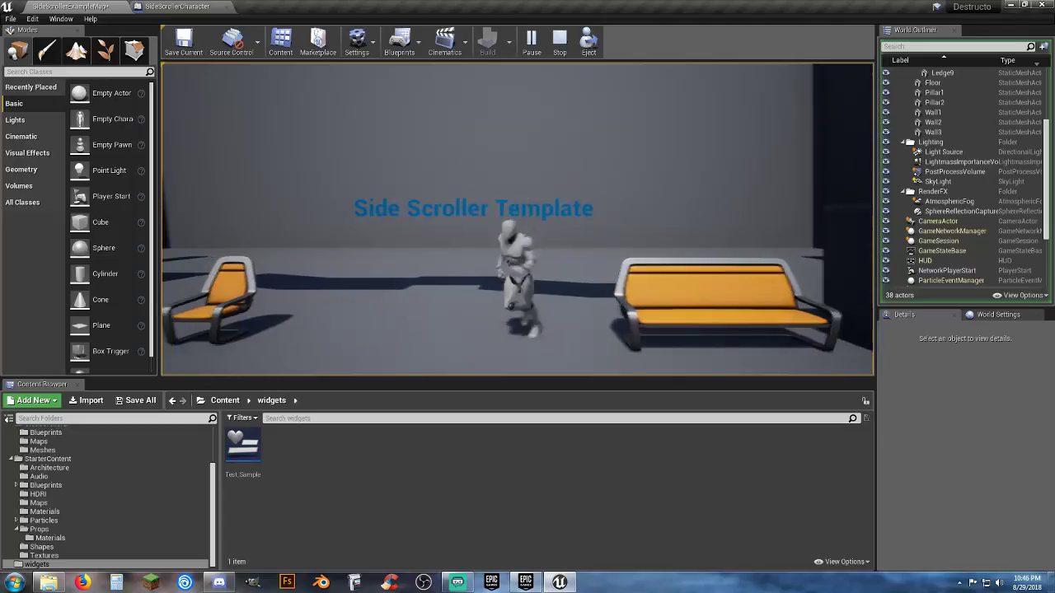
key(d)
key(a)
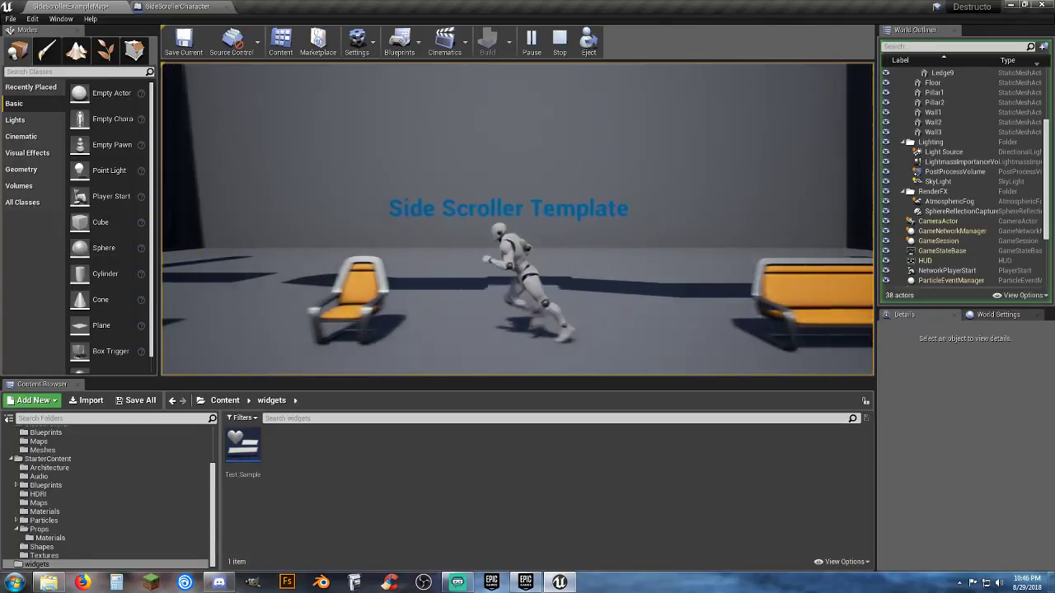
key(d)
key(a)
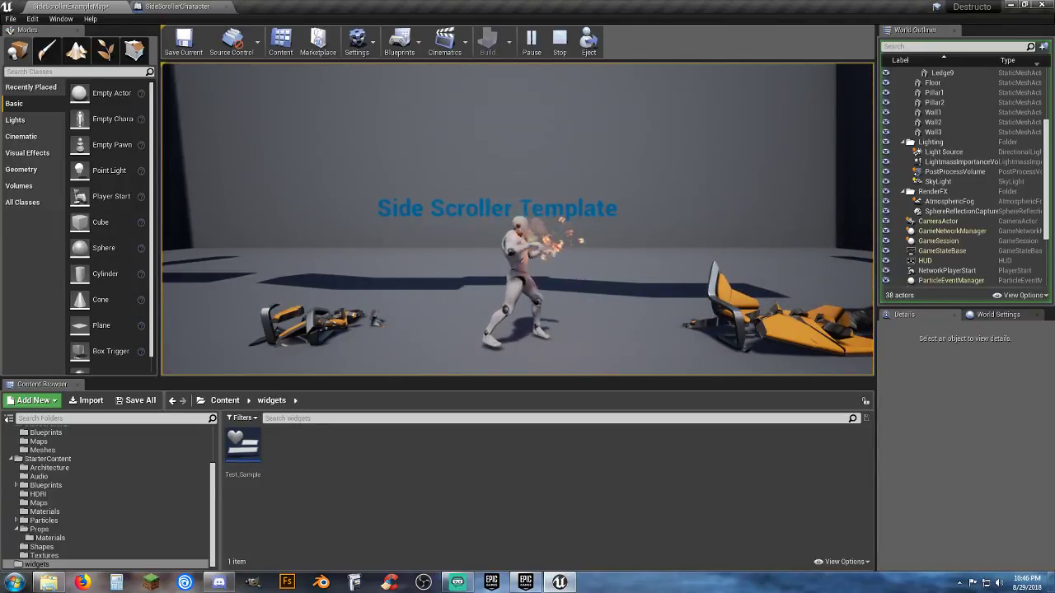
key(a)
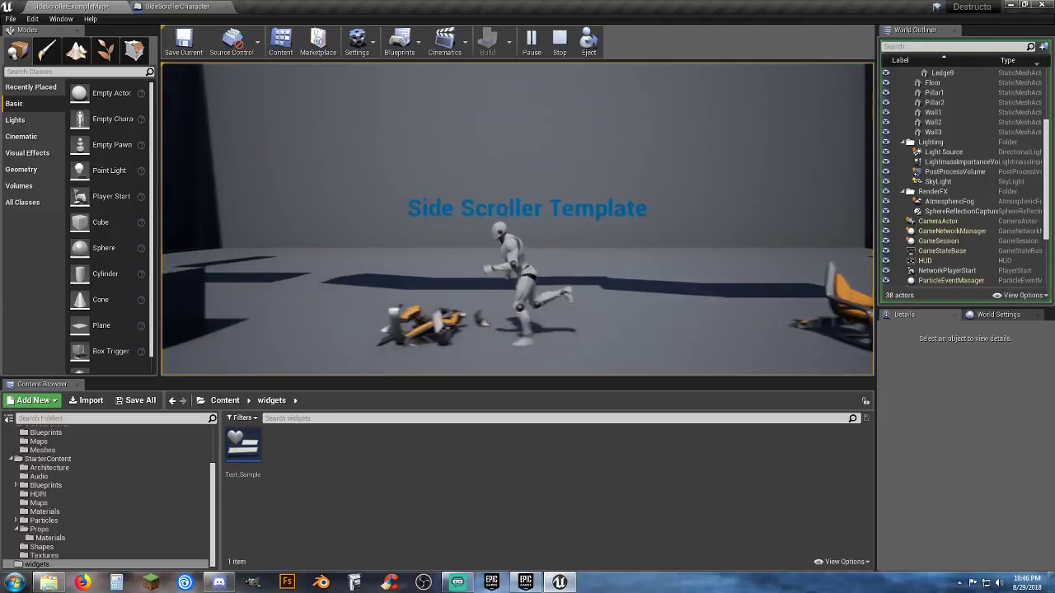
key(space)
key(a)
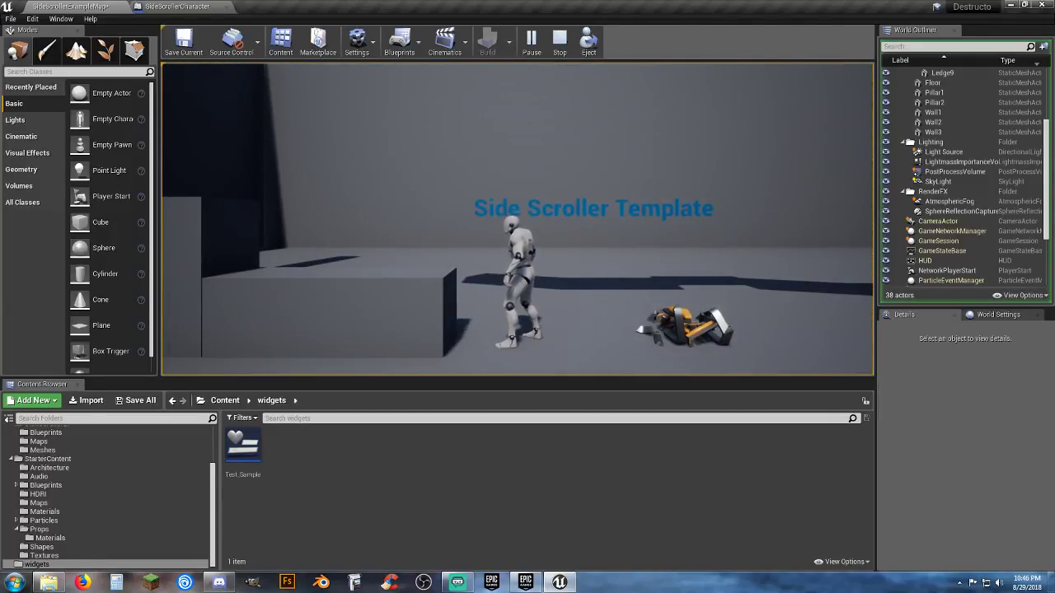
Trigger the dialogue text again while turning and running the character to check how it shows and hides
key(d)
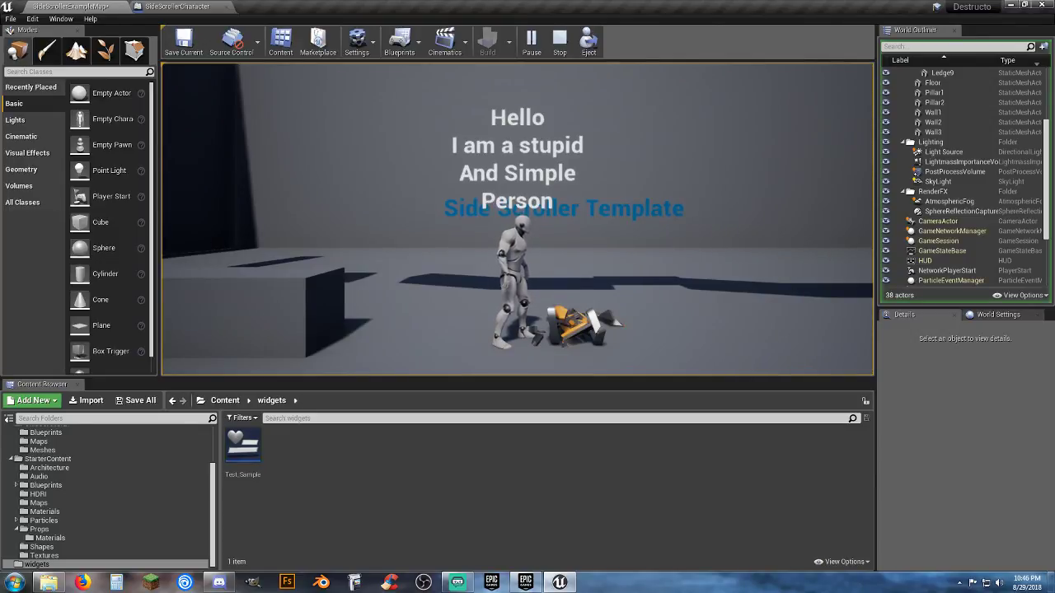
key(a)
key(d)
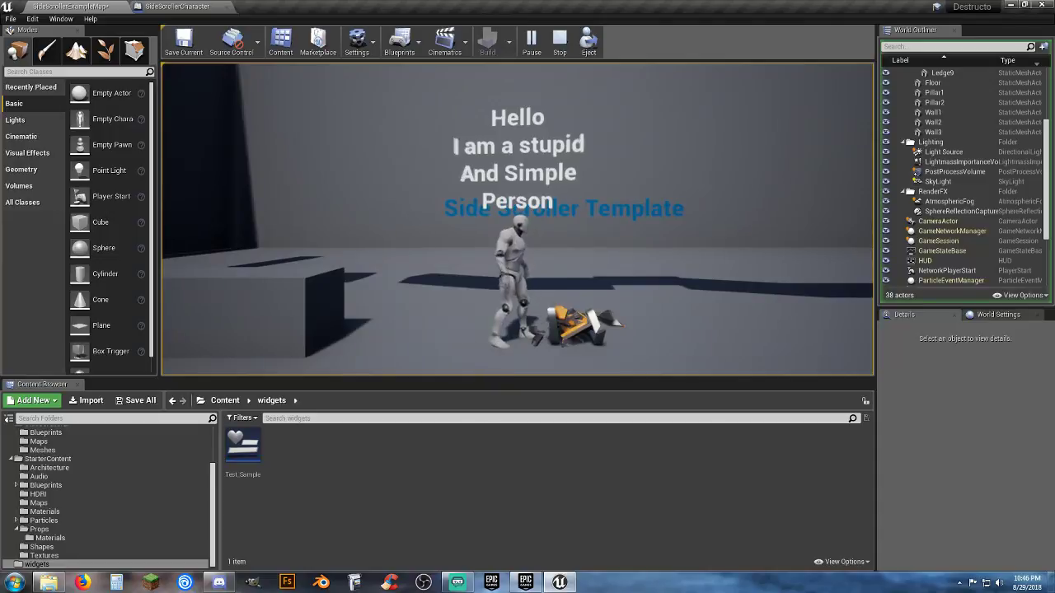
key(a)
key(d)
key(a)
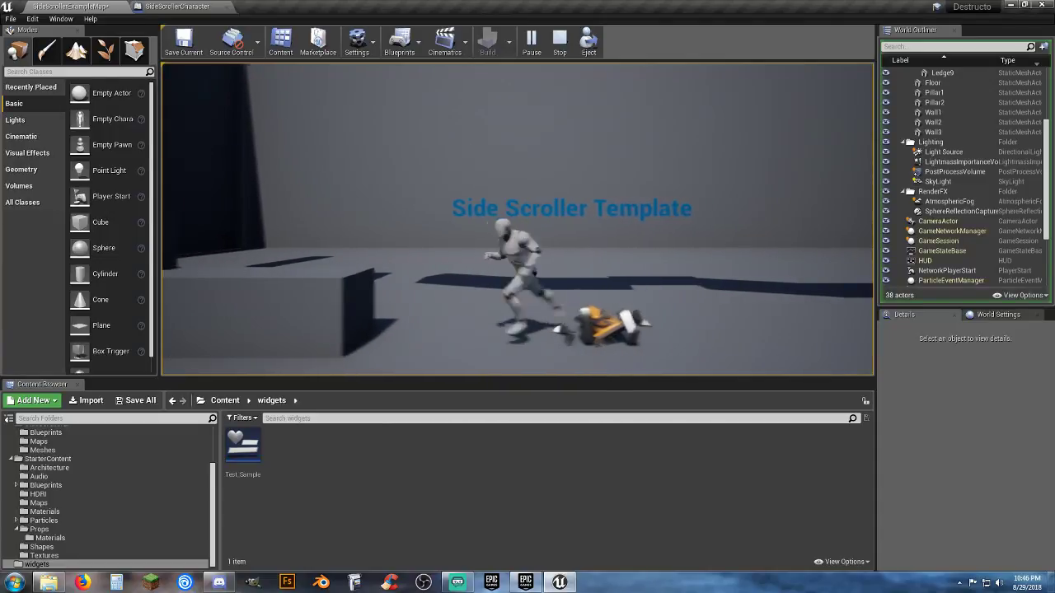
key(d)
key(a)
key(d)
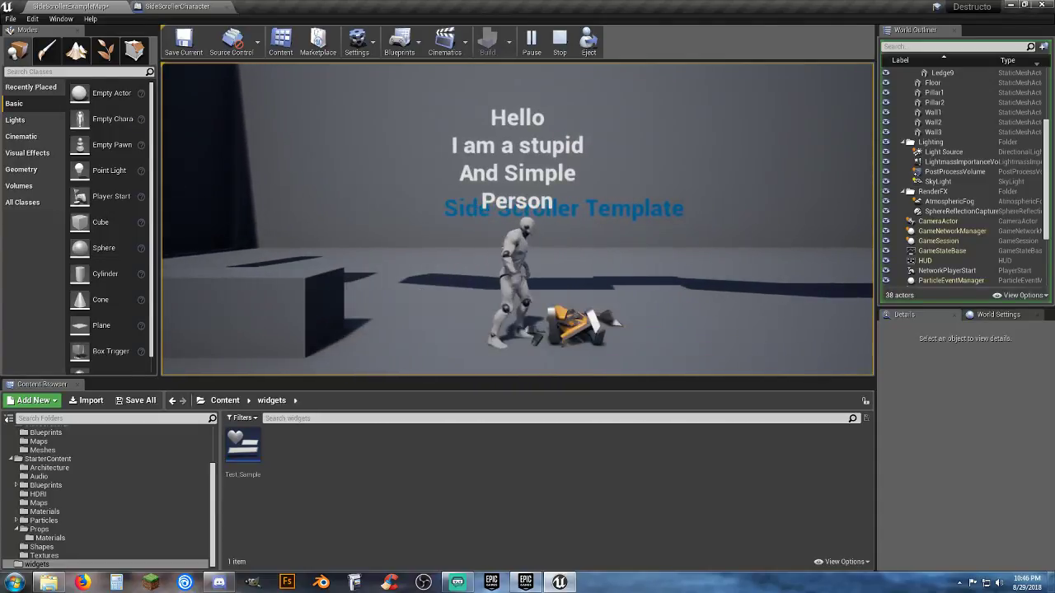
key(space)
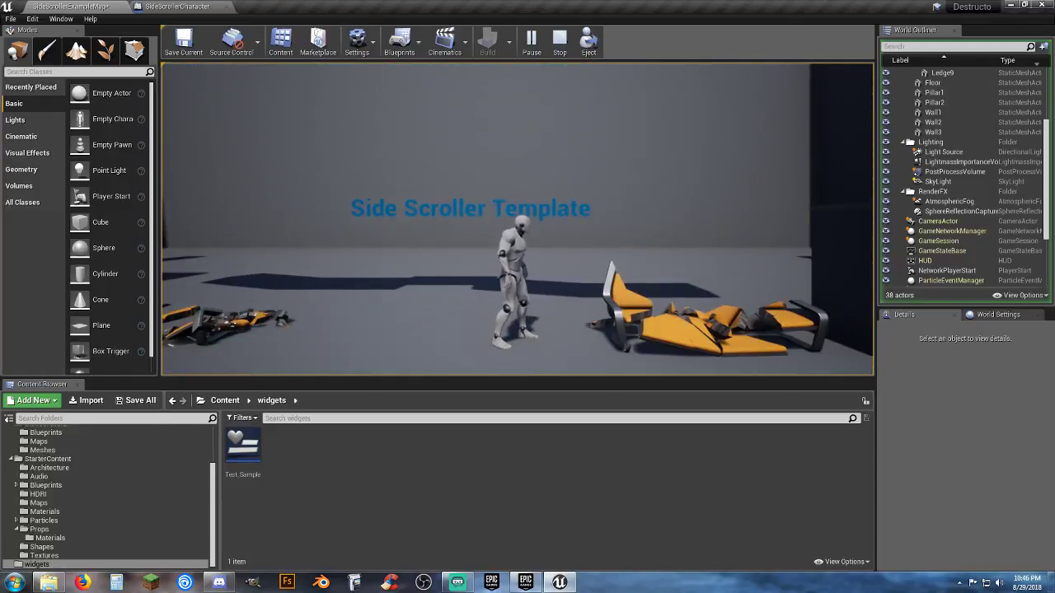
key(d)
key(a)
key(a)
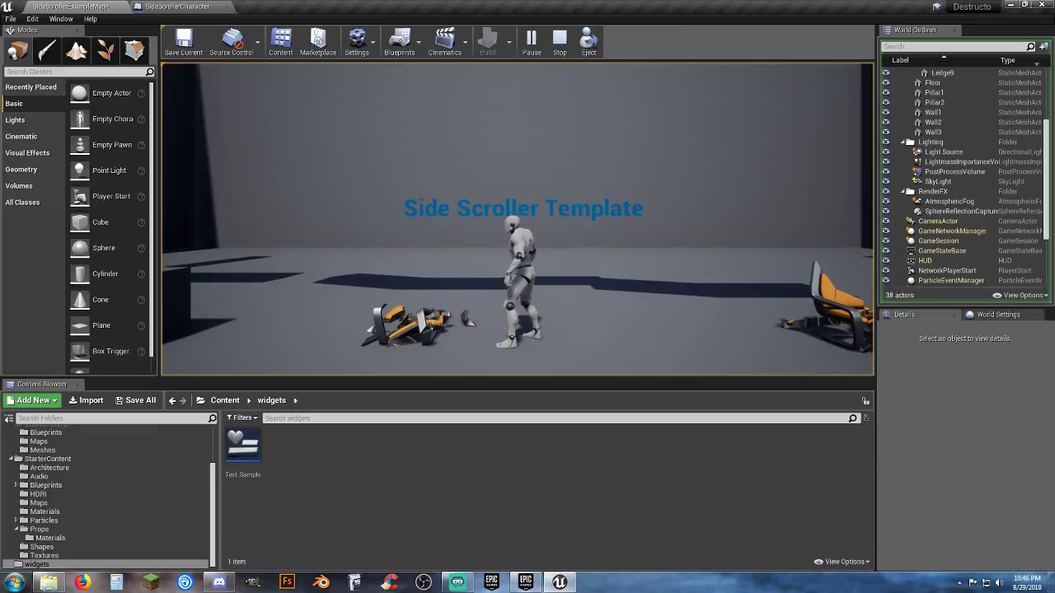
key(d)
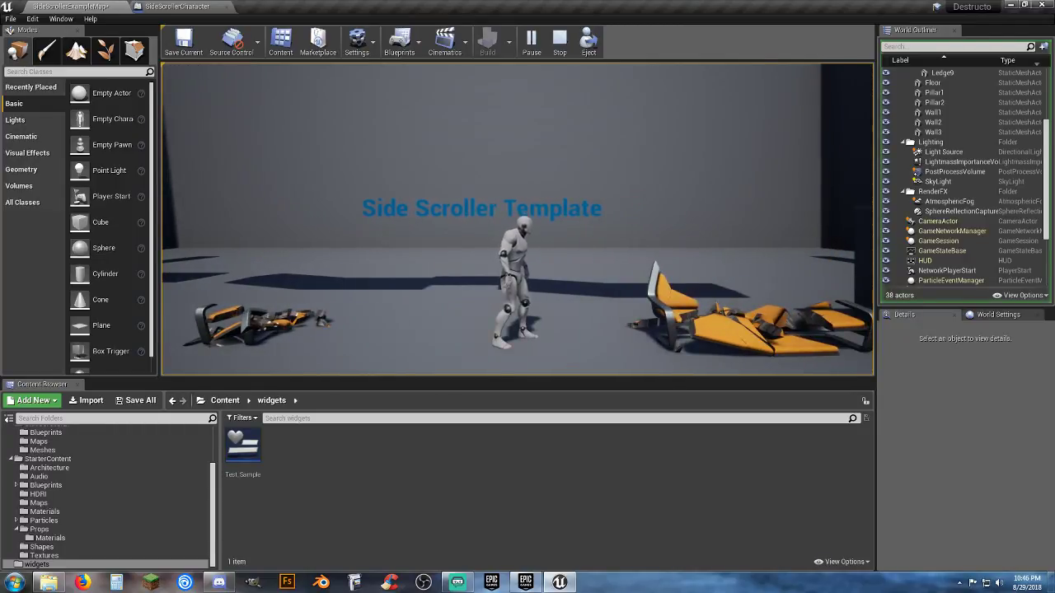
Run, turn and jump the character in the play session, trigger the dialogue text again, and stop playing
key(a)
key(space)
key(d)
key(space)
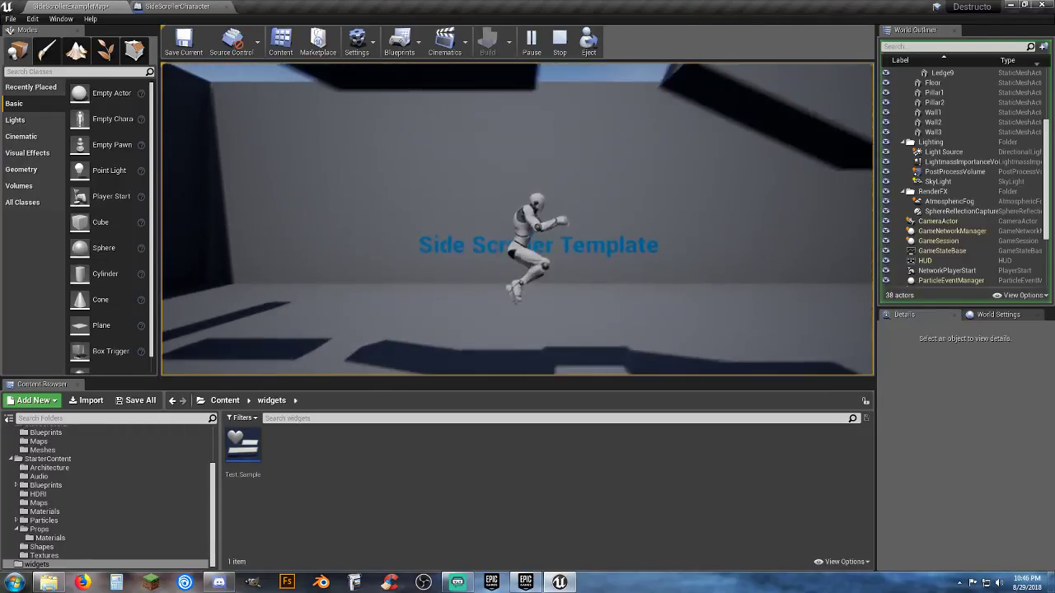
key(d)
key(a)
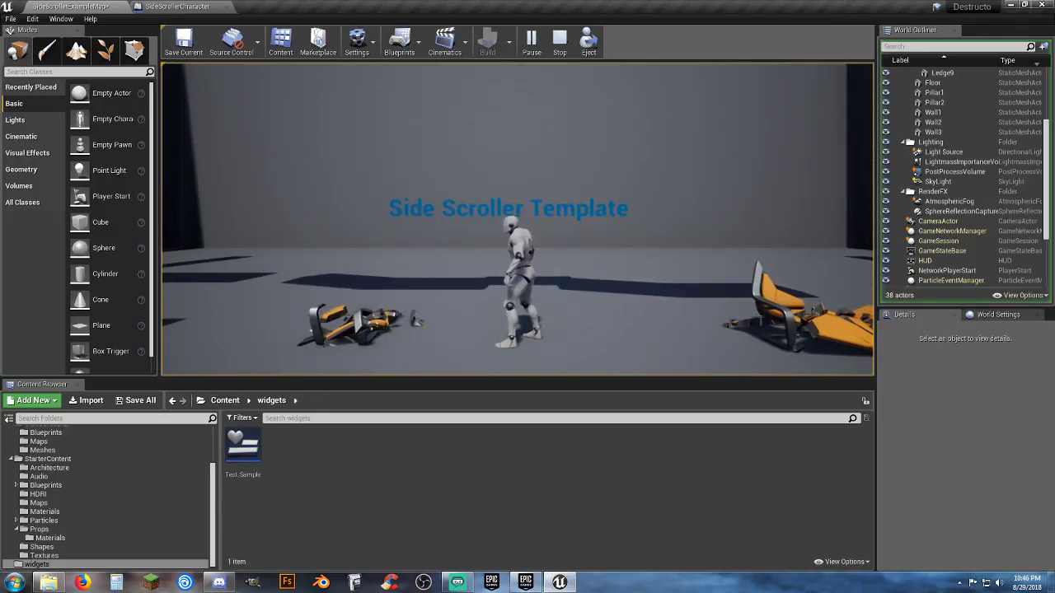
key(a)
key(d)
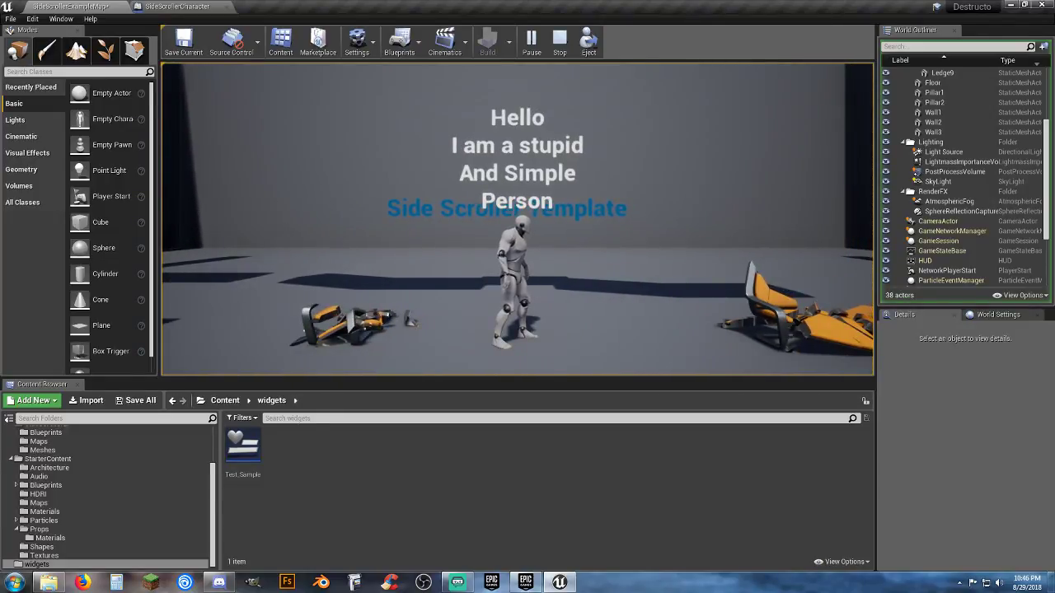
key(d)
key(a)
key(d)
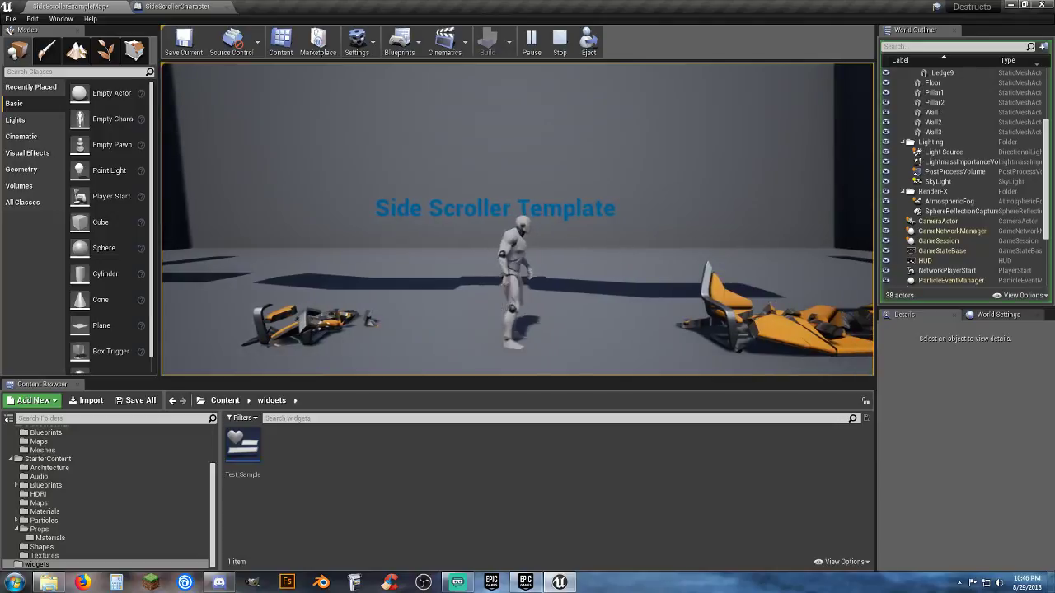
key(Escape)
Select the Widget component in the character blueprint's viewport and turn on its Visible rendering option
click(196, 7)
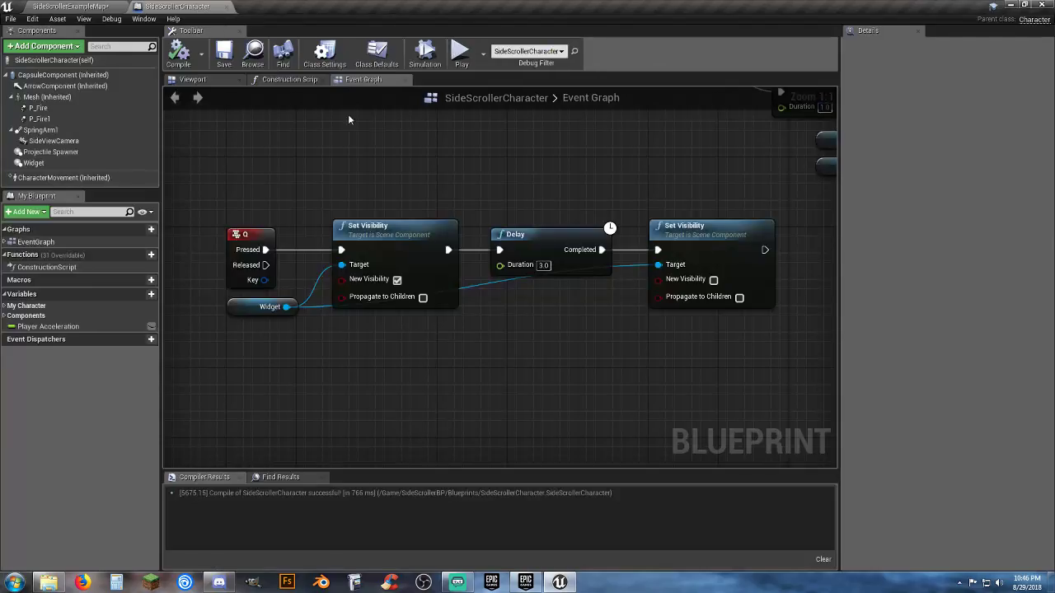
click(209, 82)
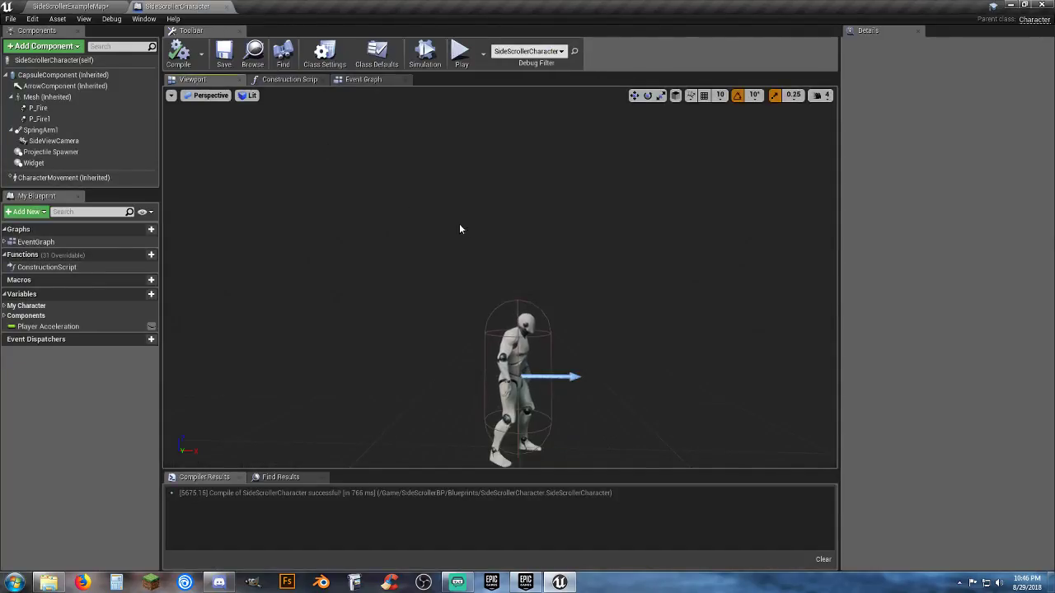
click(34, 164)
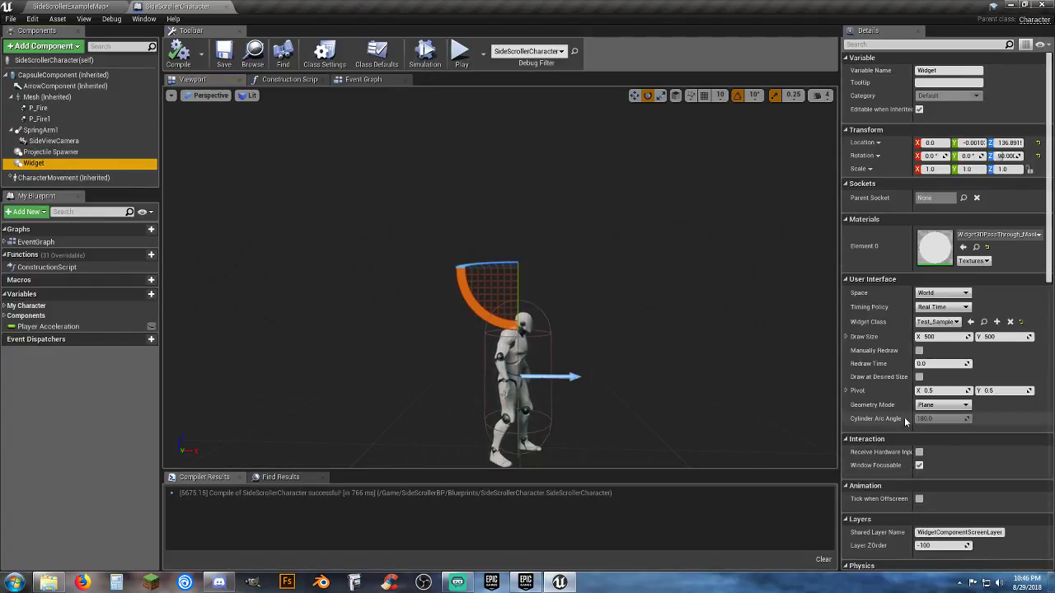
scroll(897, 414, down, 1)
scroll(897, 415, down, 10)
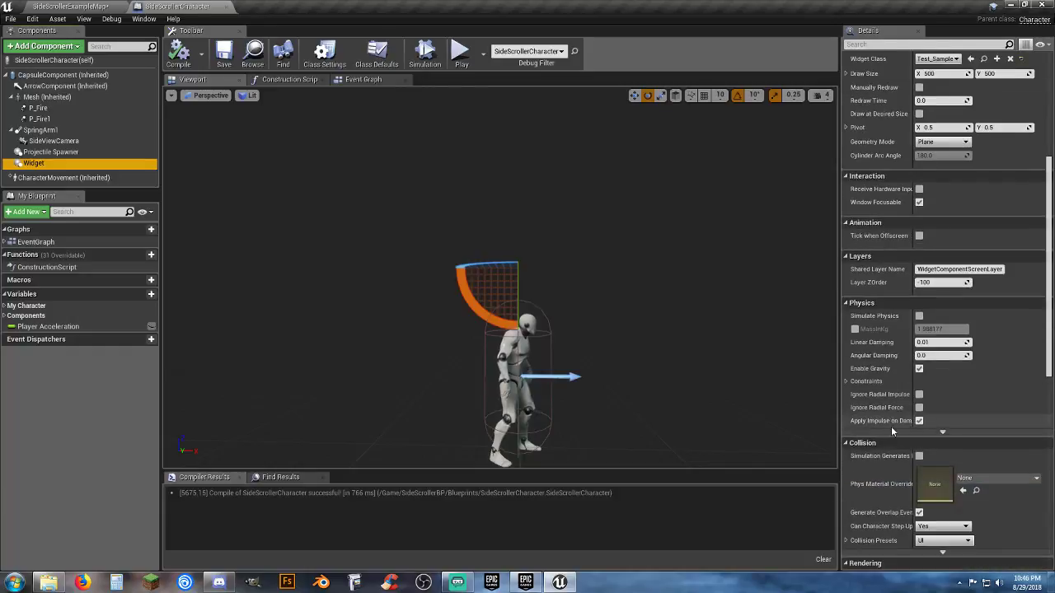
scroll(893, 431, down, 2)
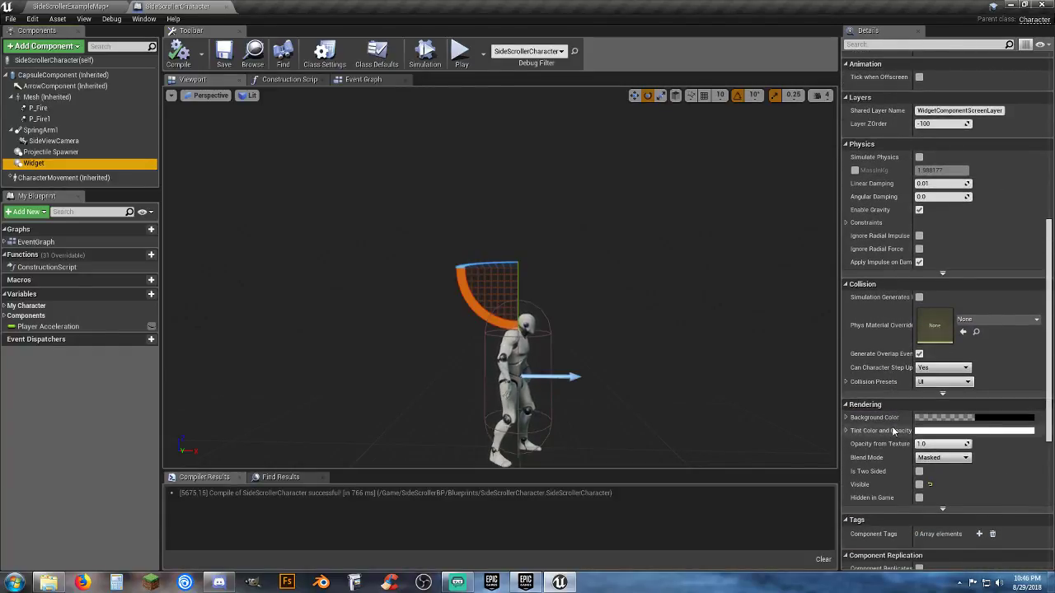
scroll(897, 439, down, 2)
scroll(896, 439, down, 5)
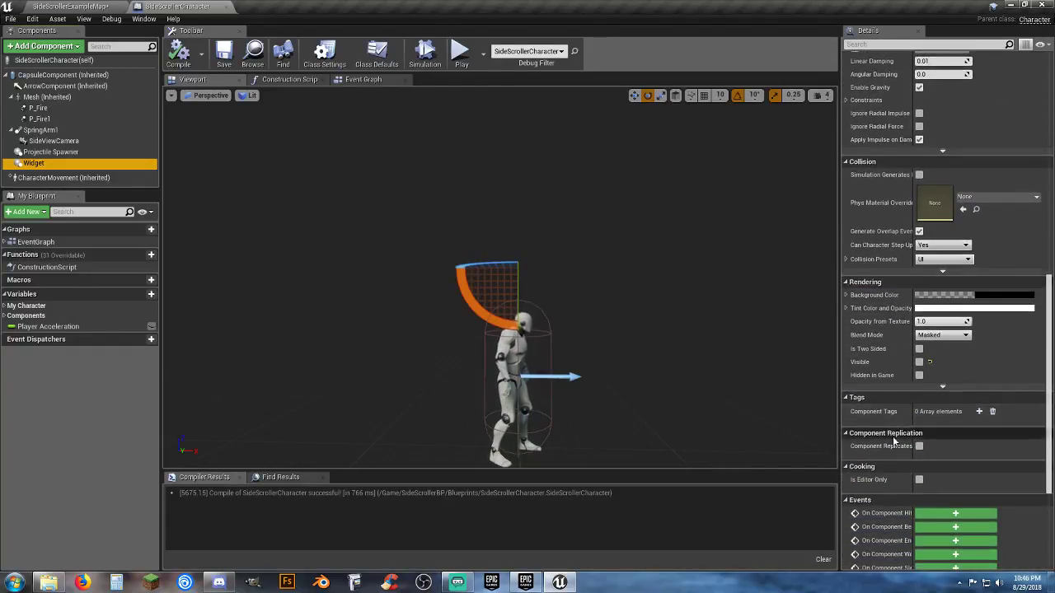
scroll(897, 412, up, 4)
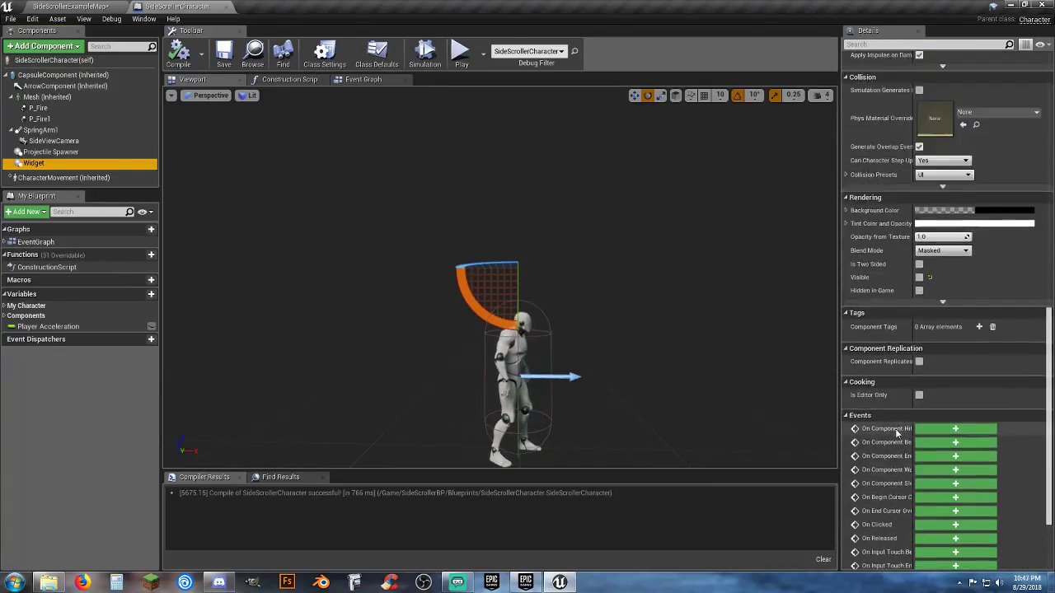
click(920, 348)
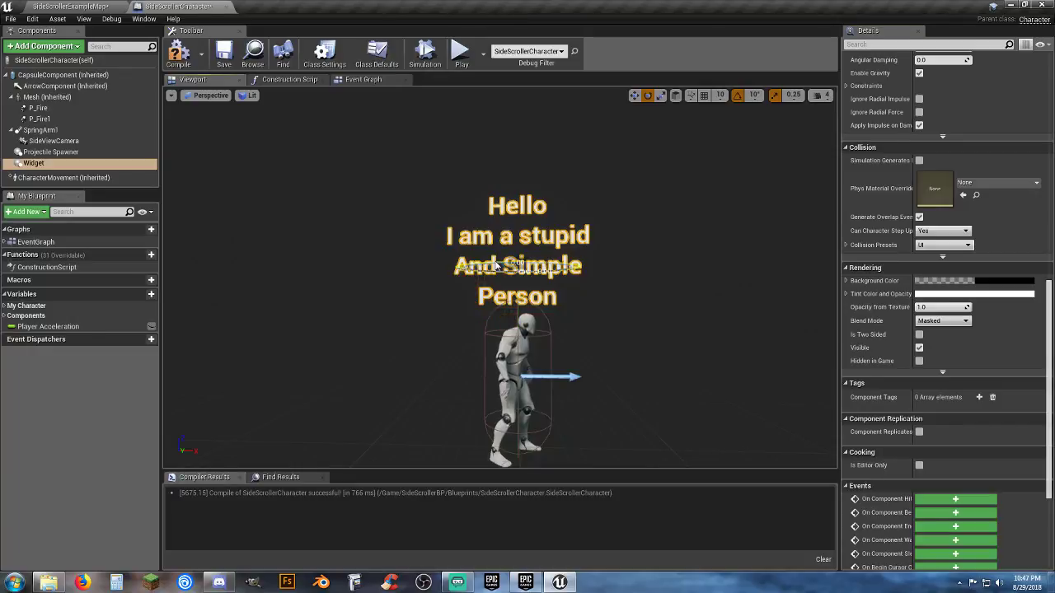
Rotate the dialogue Widget 180° about its vertical axis, and compile and save the character blueprint
drag(497, 265, 354, 267)
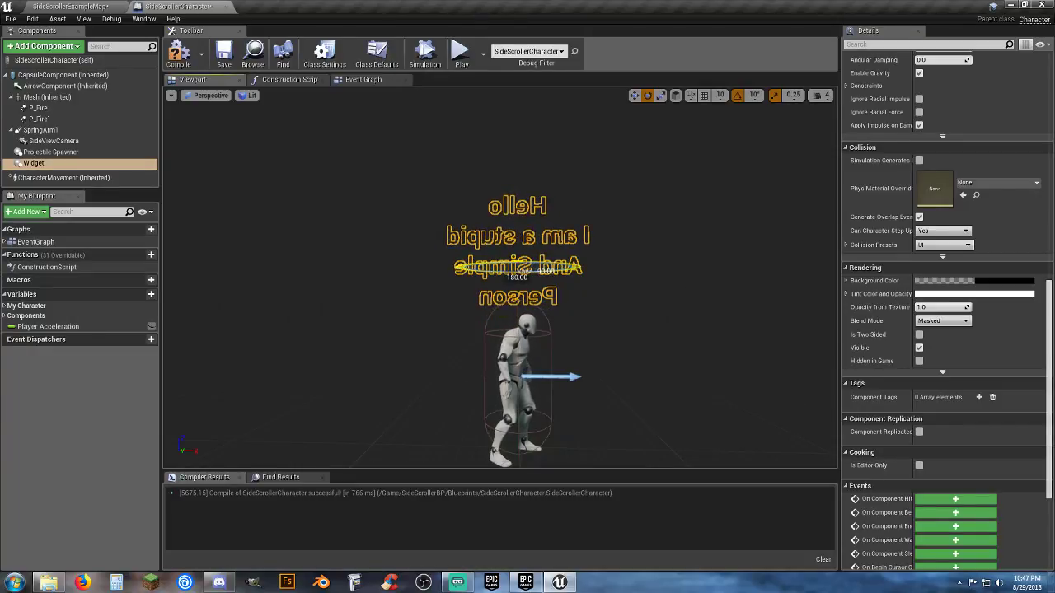
drag(565, 265, 566, 265)
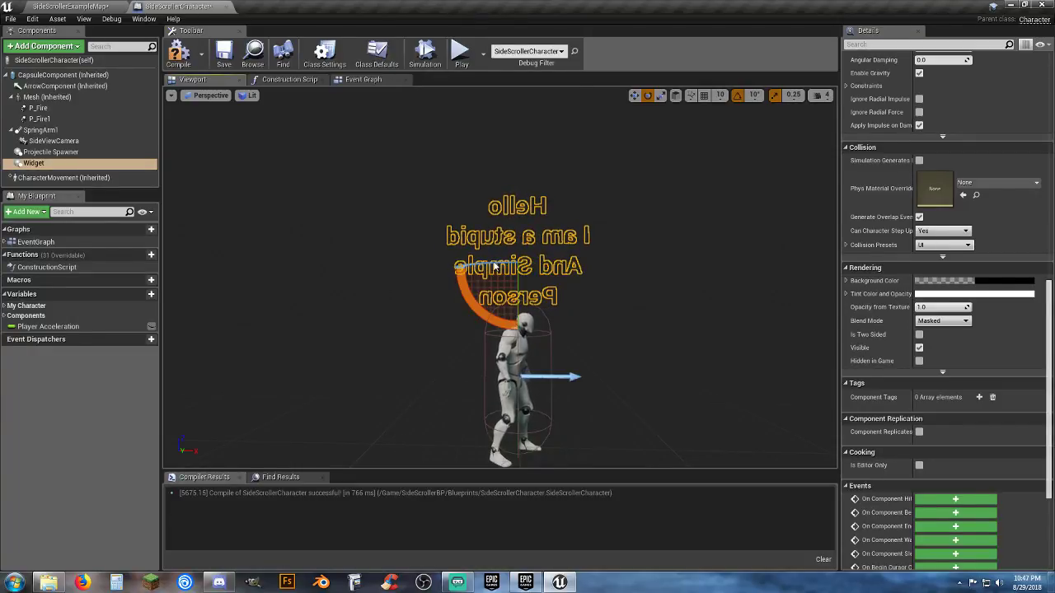
click(222, 55)
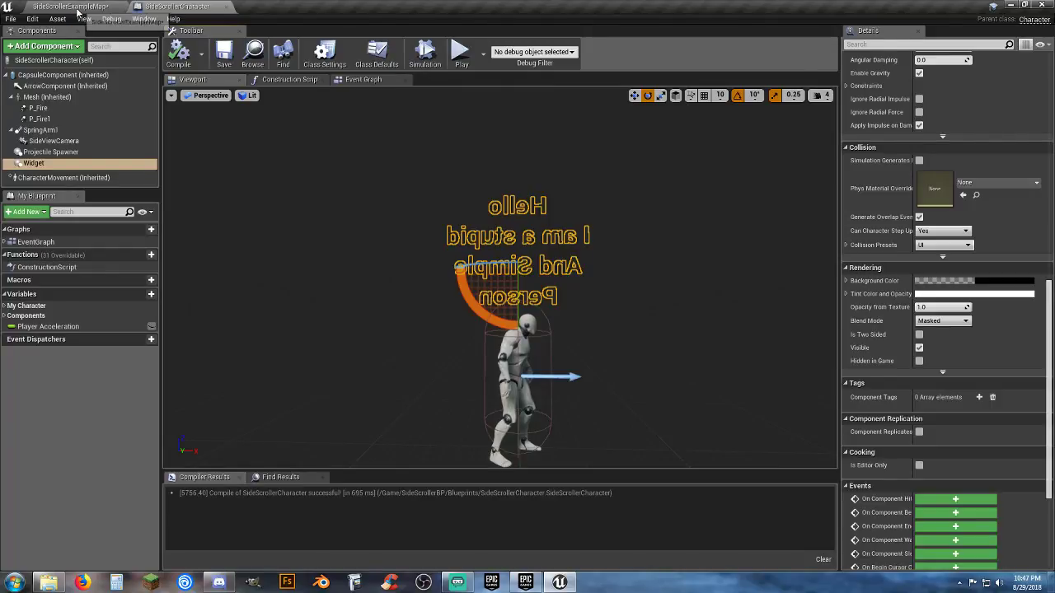
Play the SideScrollerExampleMap level, test the rotated dialogue text while running the character both ways, and stop playing
click(79, 8)
click(531, 45)
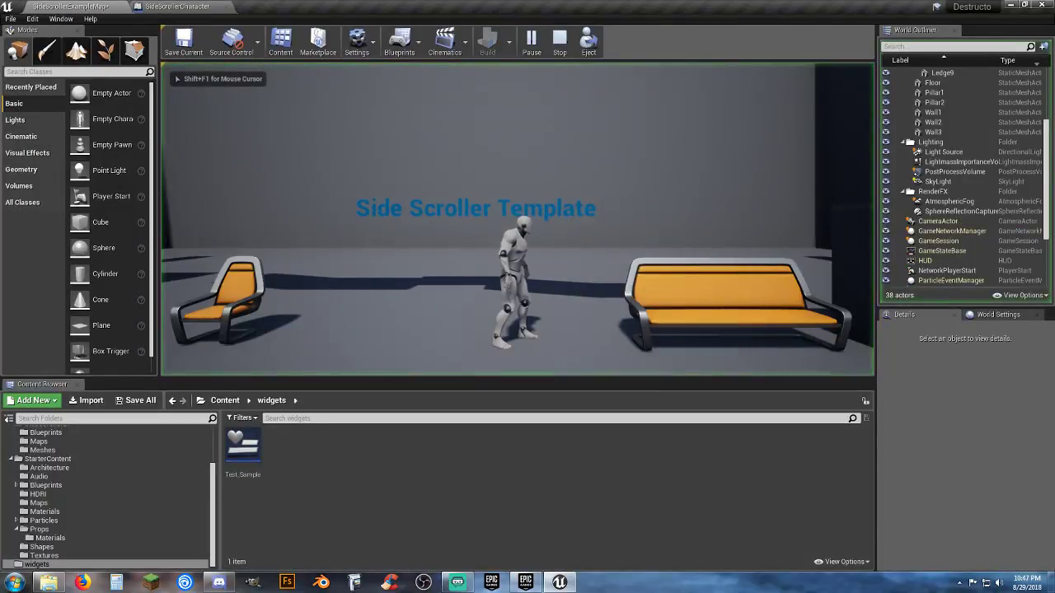
key(a)
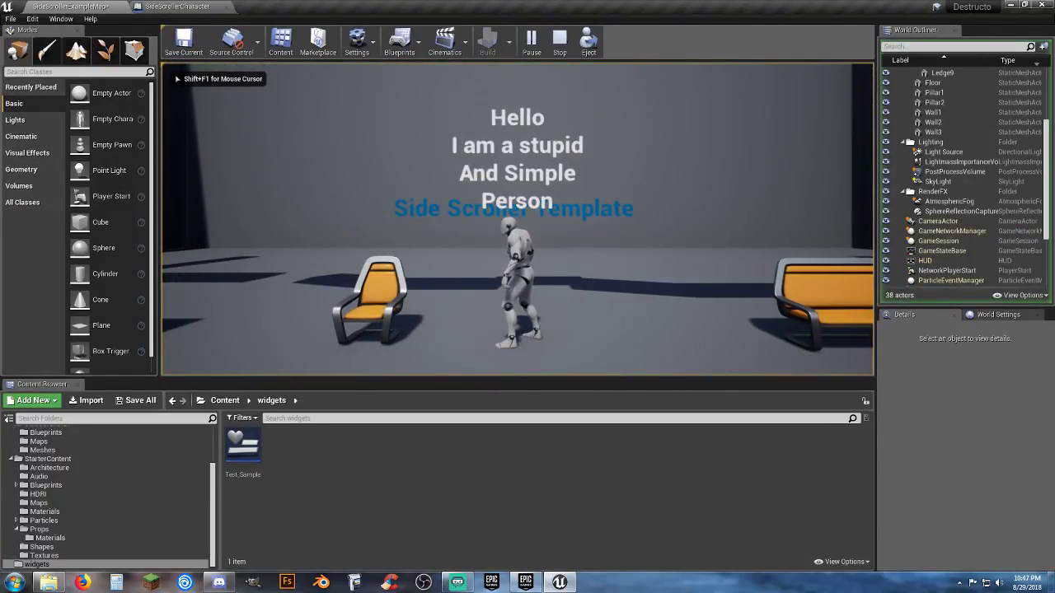
key(a)
key(d)
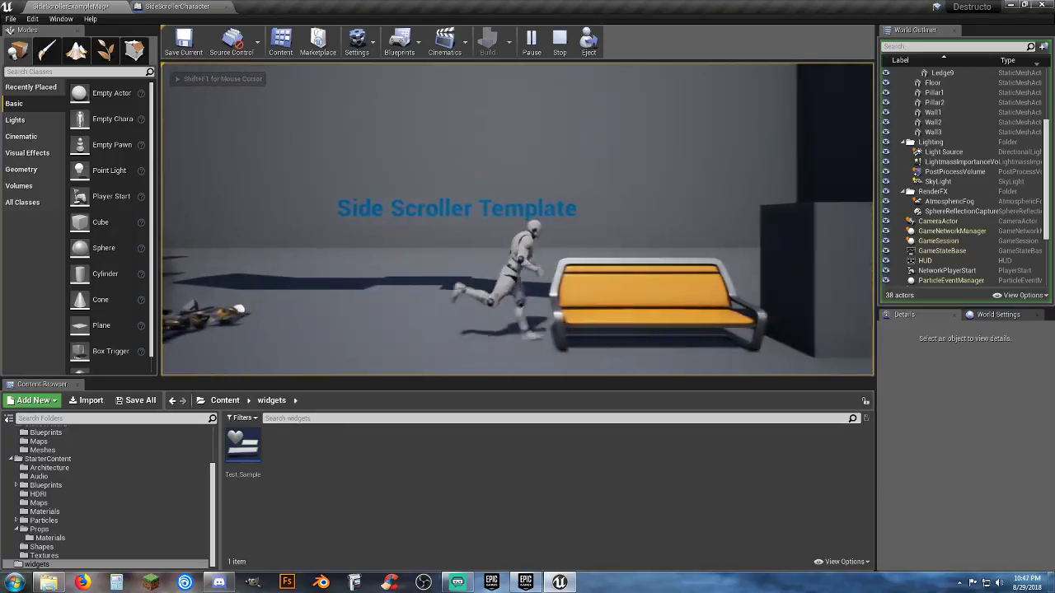
key(a)
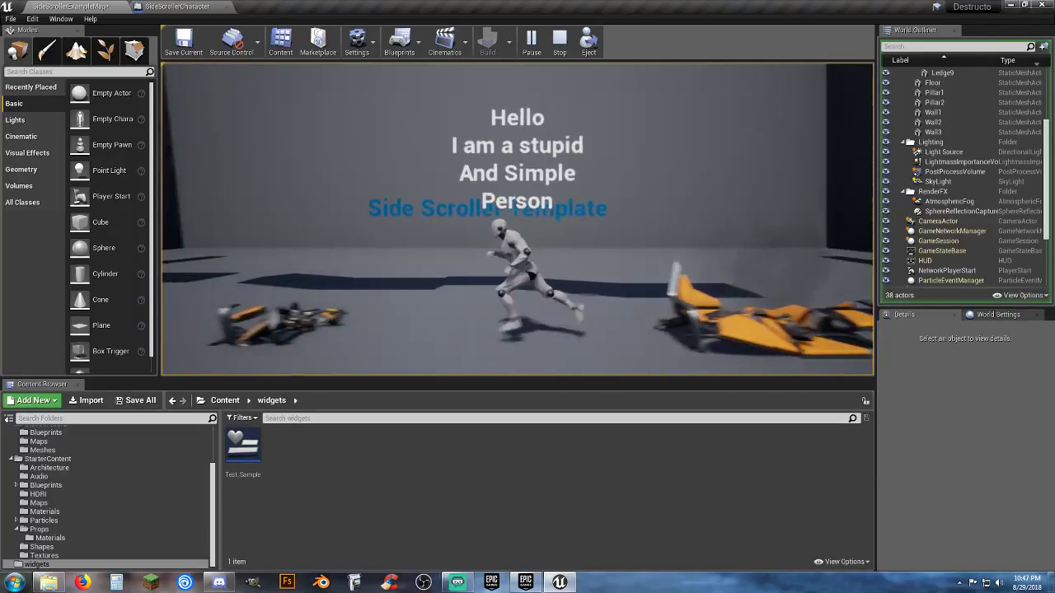
key(a)
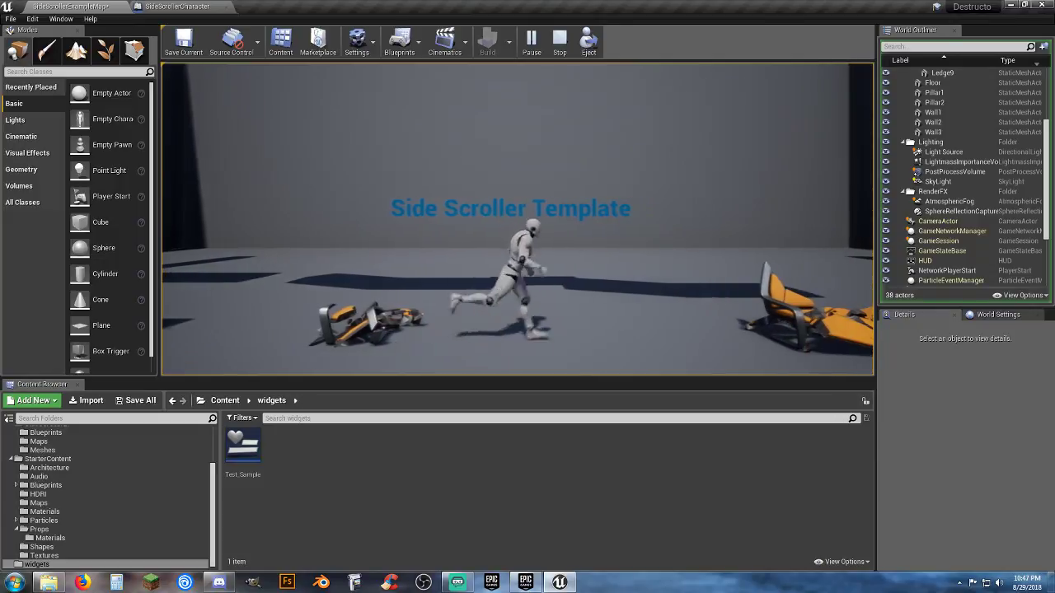
key(Escape)
Turn off the Widget component's Visible option in the character blueprint, and compile and save it
click(195, 8)
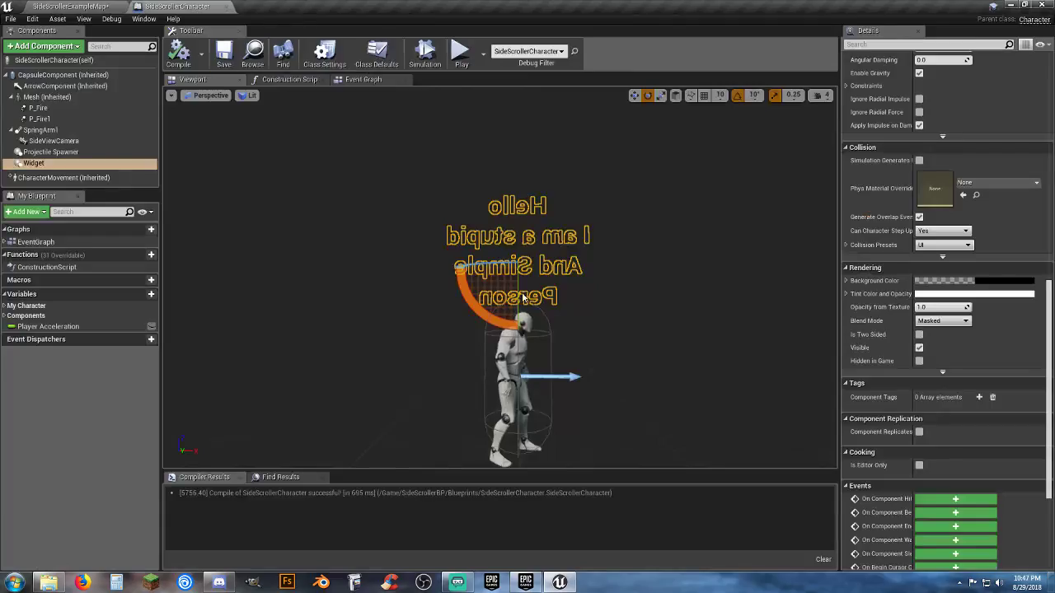
click(919, 348)
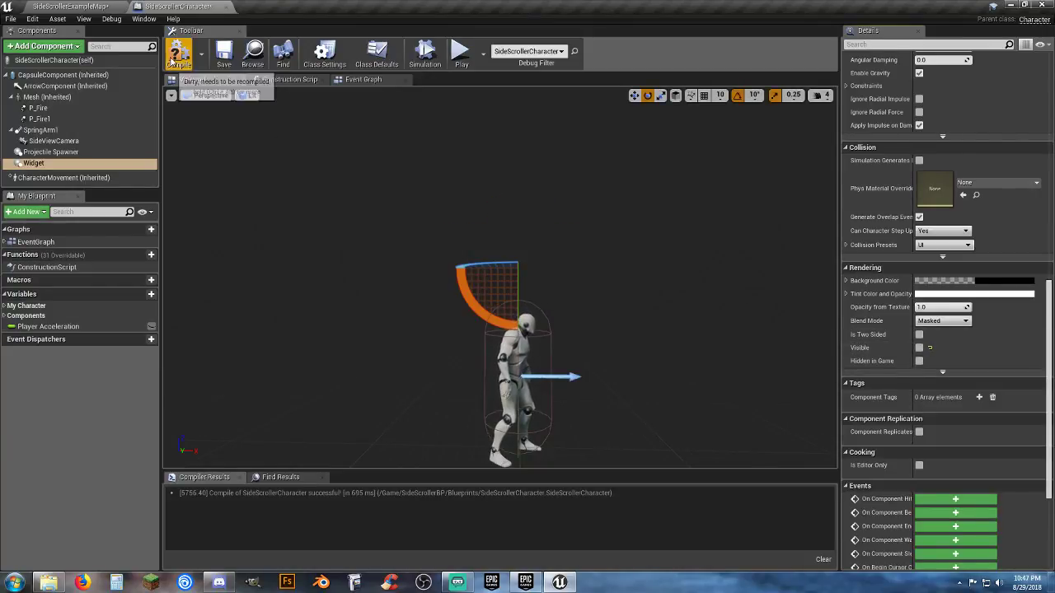
click(225, 56)
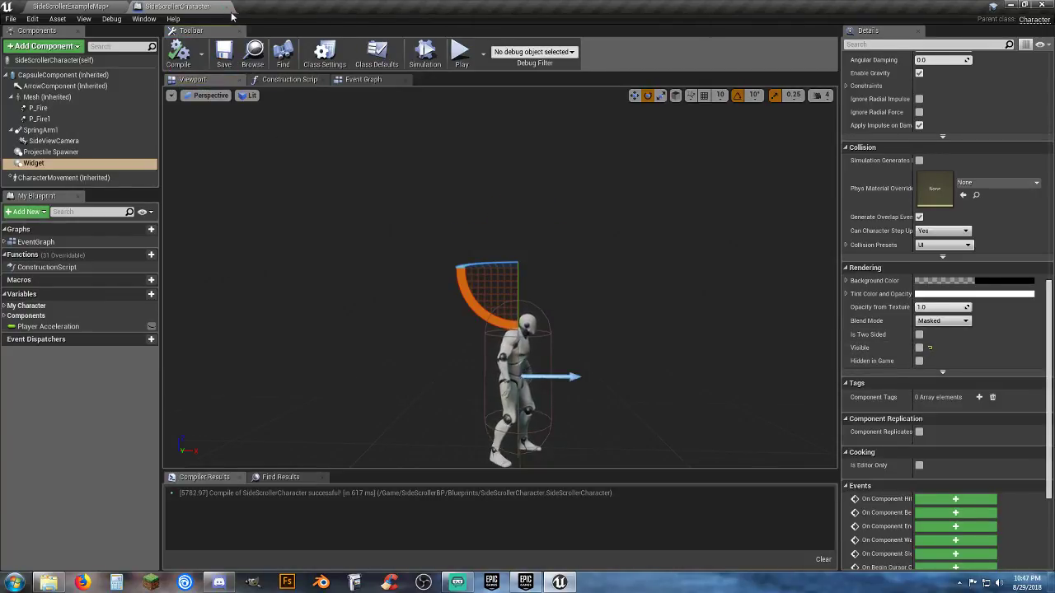
Play the SideScrollerExampleMap level, move the character past the chair, jump onto the low ledge and trigger the dialogue text
click(82, 7)
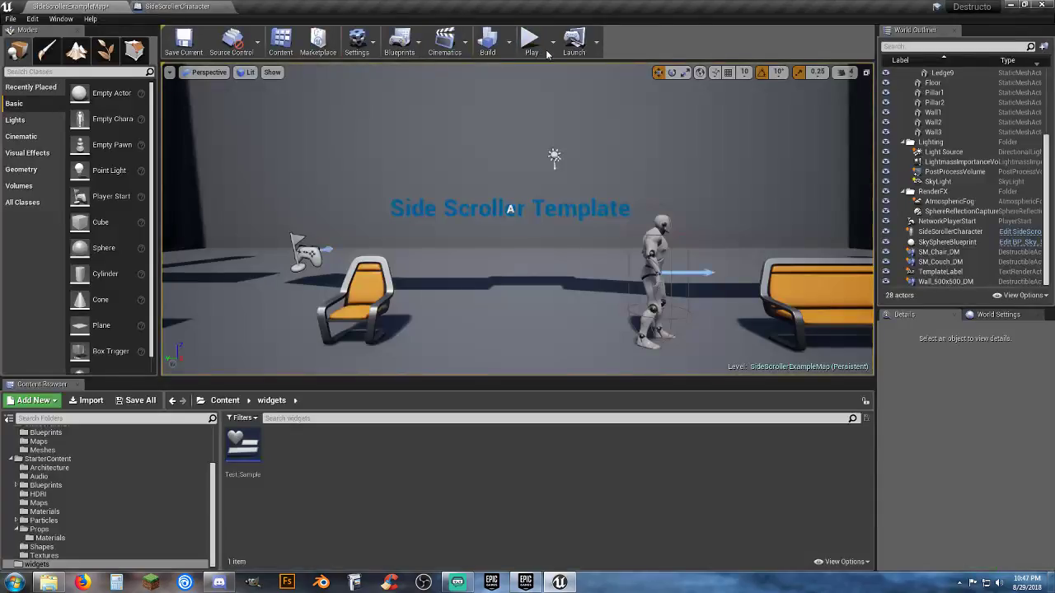
click(532, 42)
key(d)
key(a)
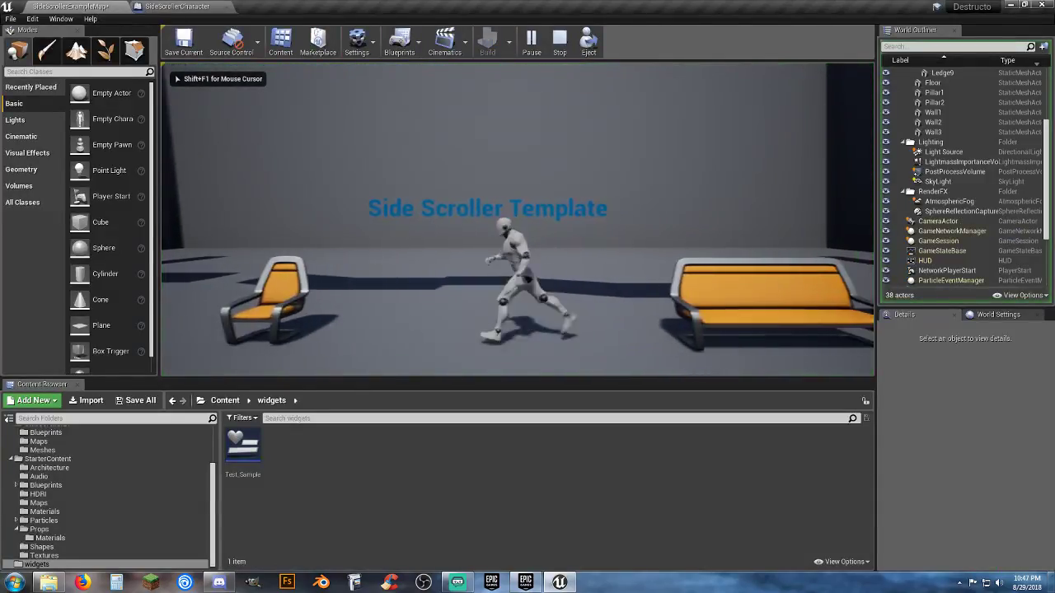
key(d)
key(d)
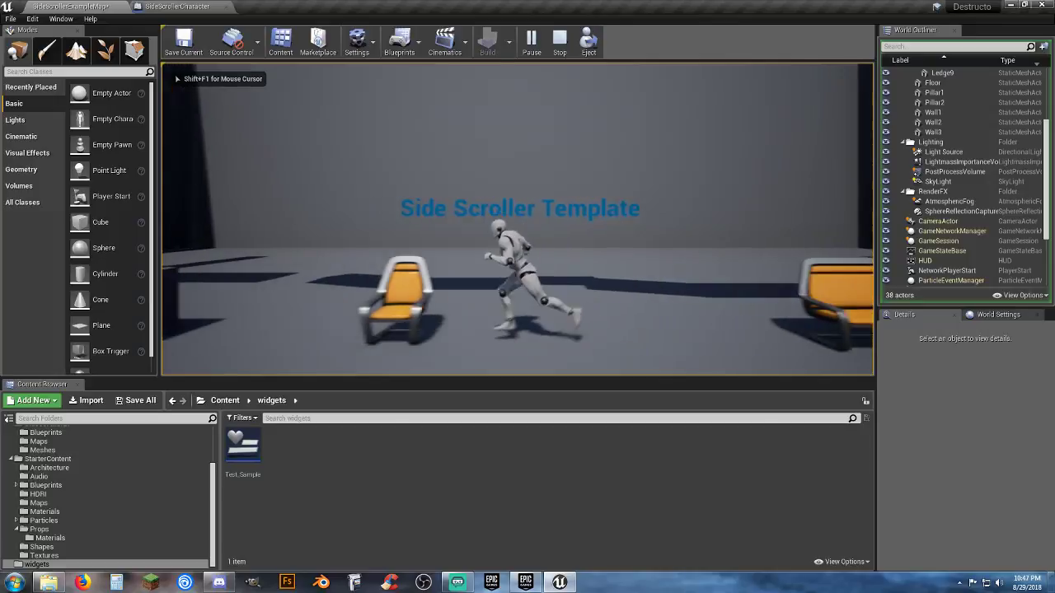
key(space)
key(a)
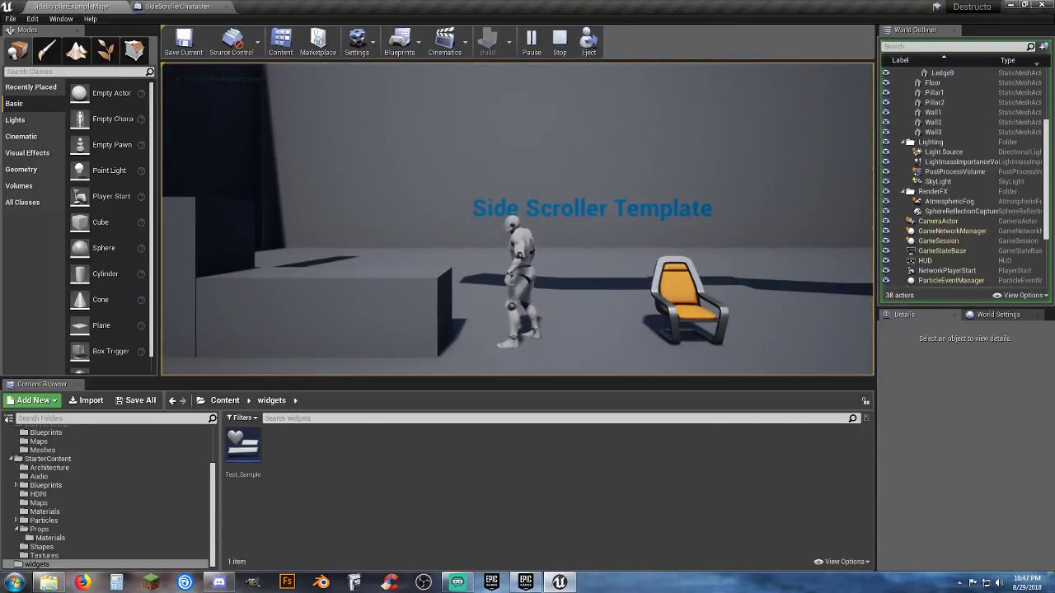
key(space)
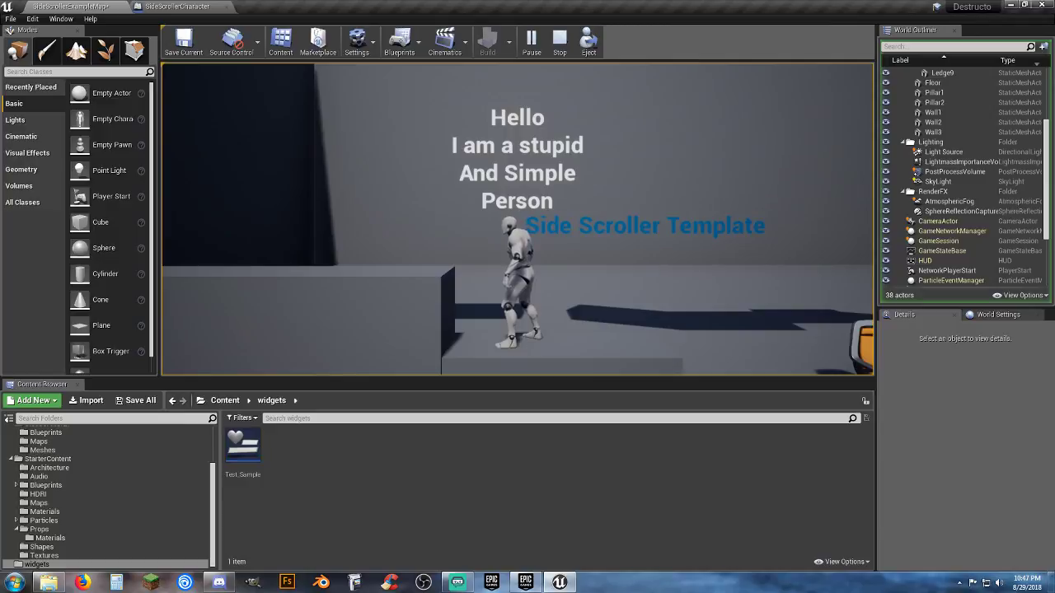
Run and jump the character between the floor and the ledges, triggering the dialogue text beside the pillar
key(d)
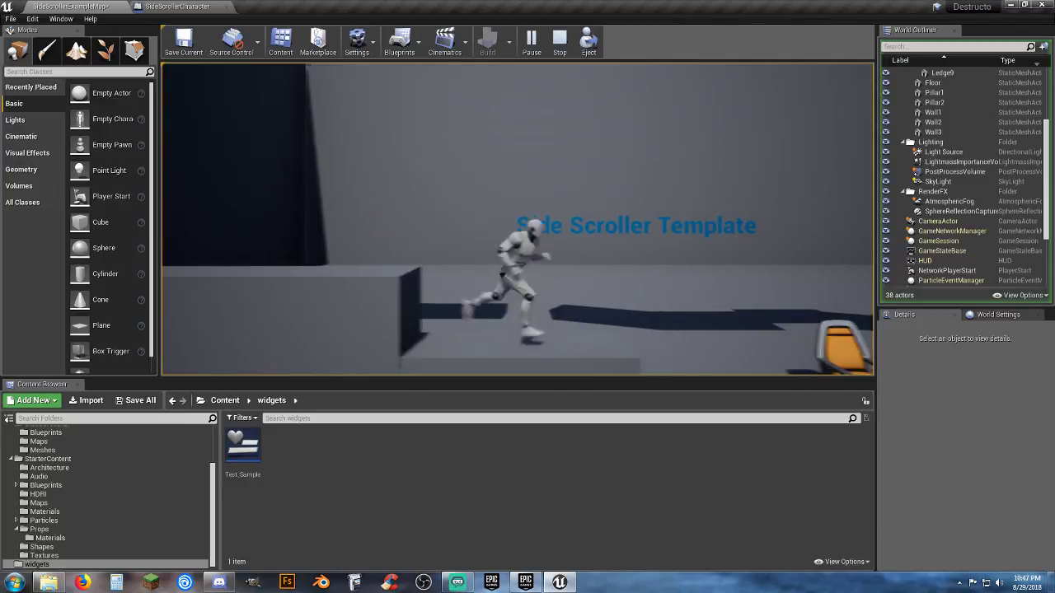
key(d)
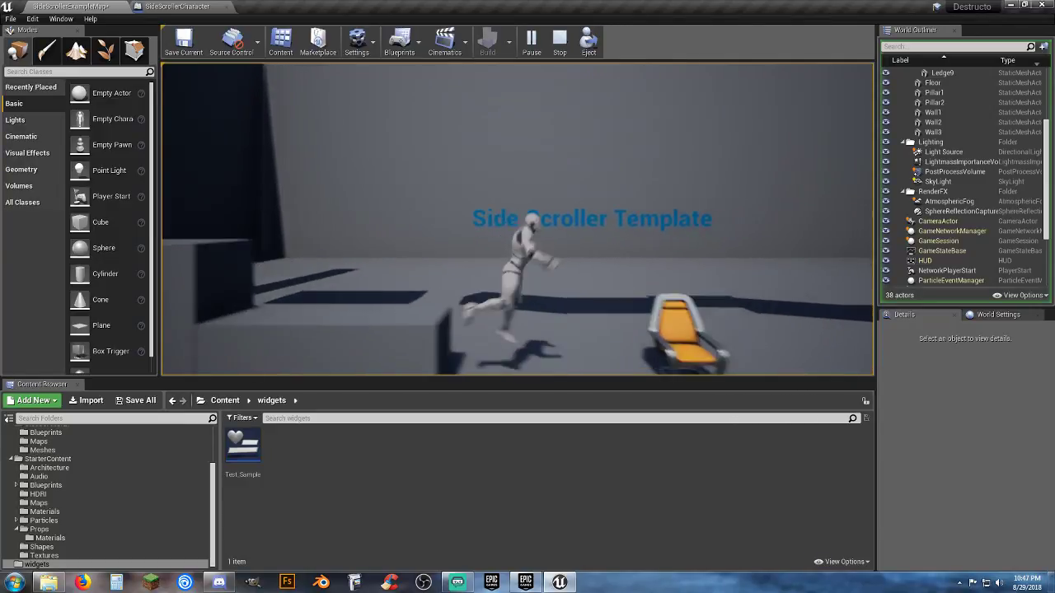
key(a)
key(a)
key(space)
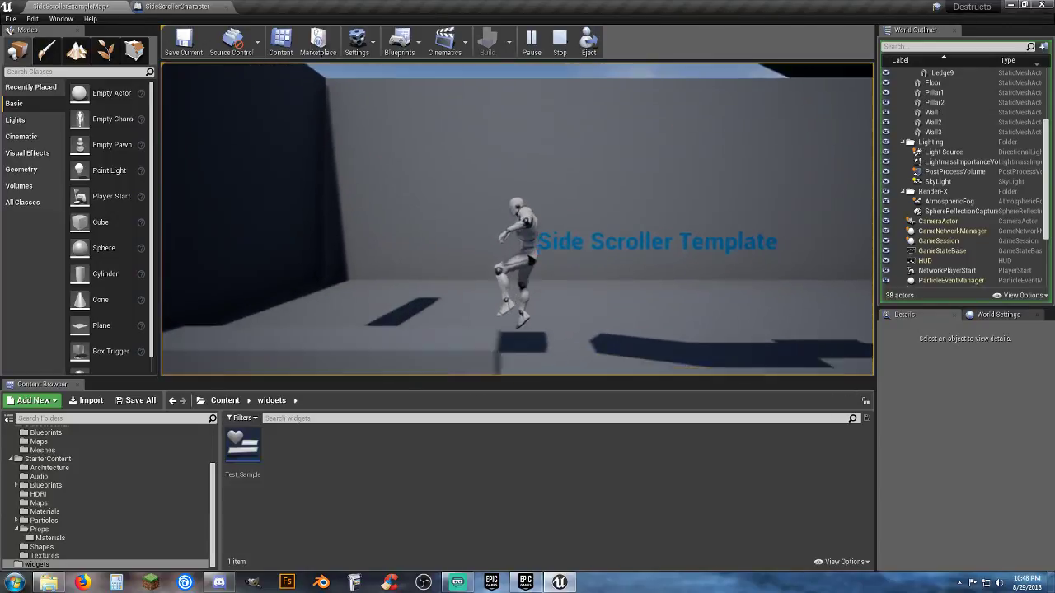
key(a)
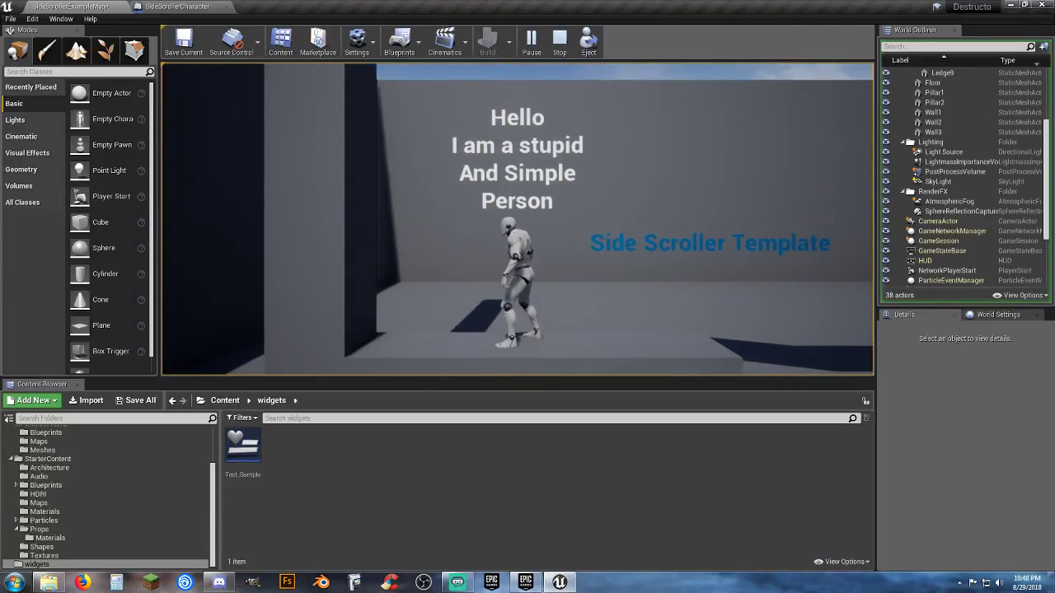
key(d)
key(space)
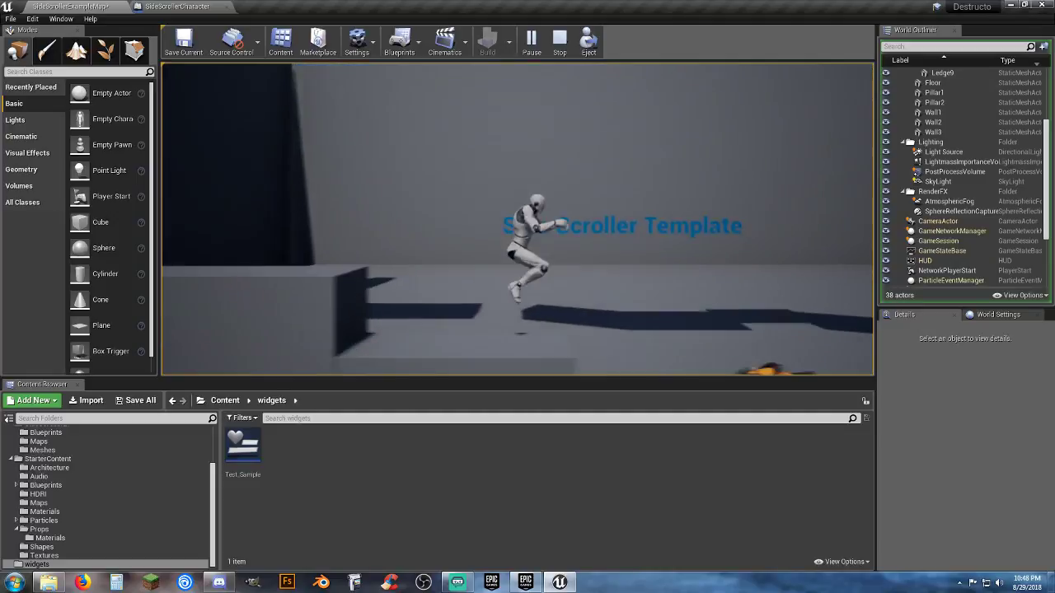
Turn the character rapidly from side to side near the broken chair with the dialogue showing to check how the text follows
key(a)
key(d)
key(a)
key(d)
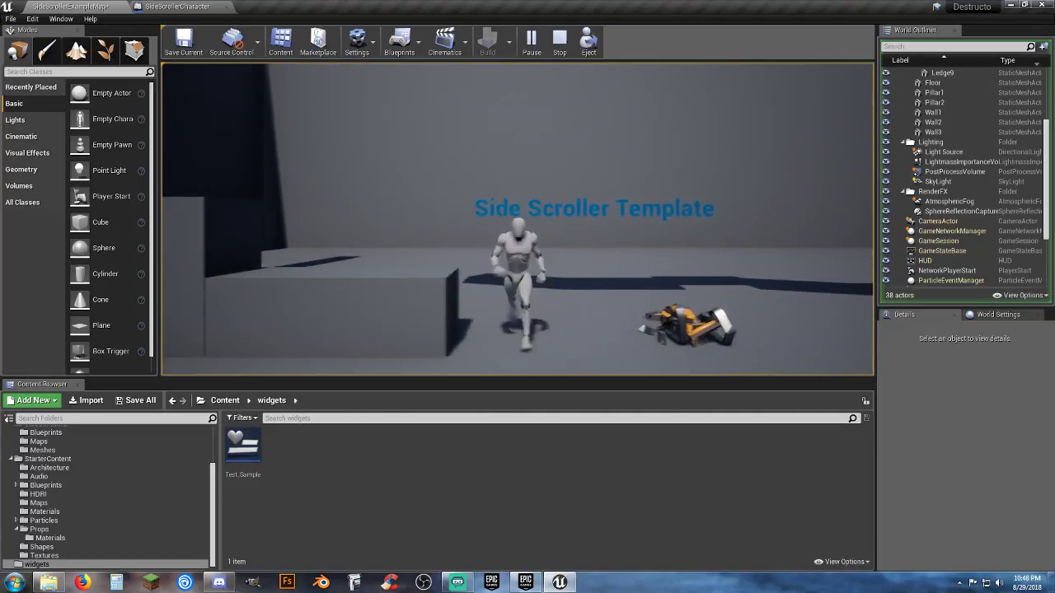
key(a)
key(d)
key(a)
key(d)
key(a)
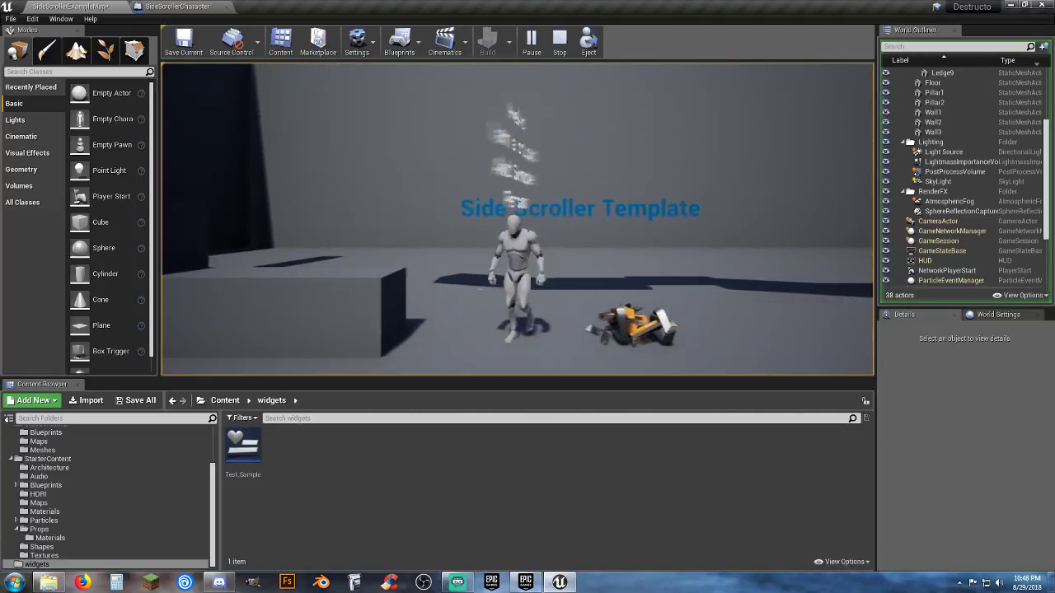
Run and jump the character past the broken chair, trigger the dialogue text near the couch, and end the play session
key(d)
key(d)
key(space)
key(d)
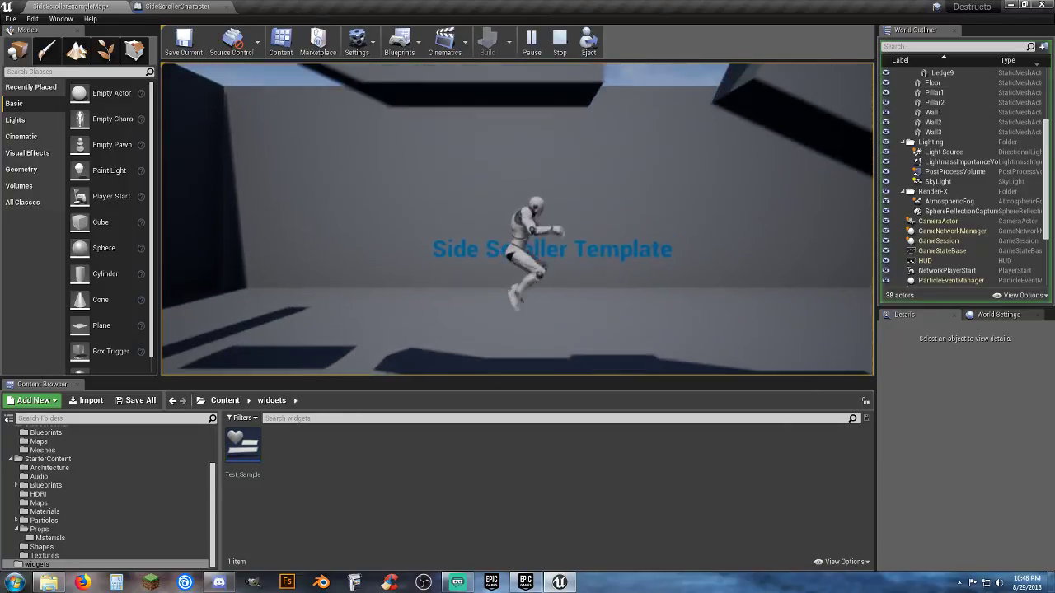
key(d)
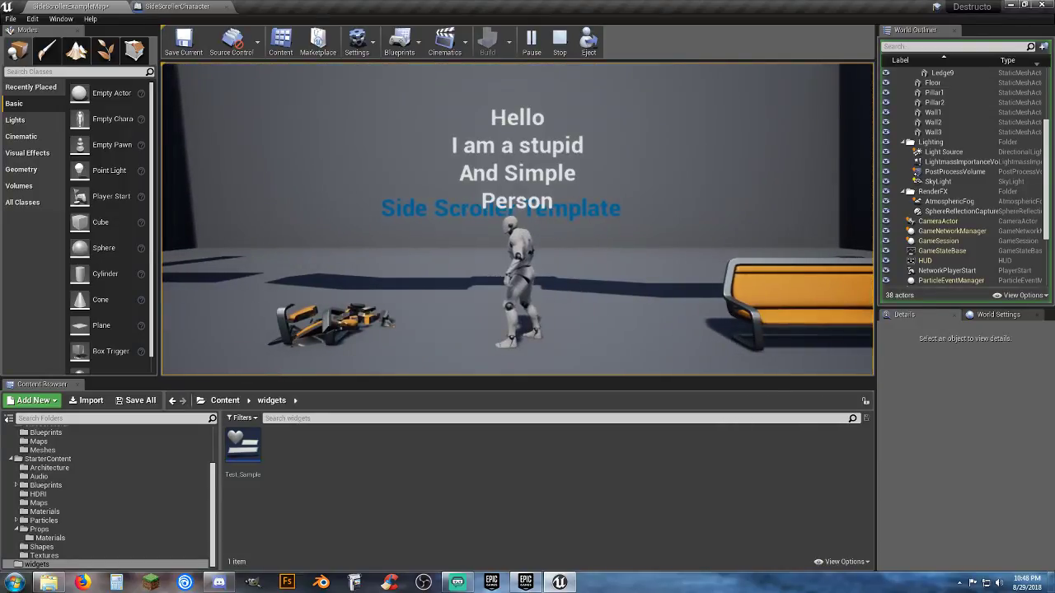
key(Escape)
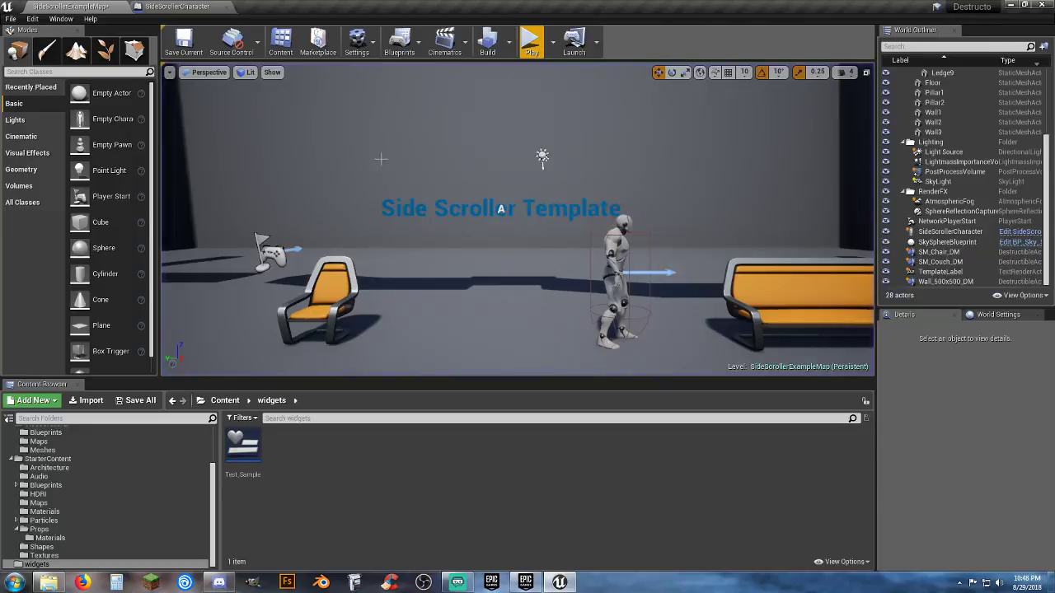
Close the character blueprint, open the Test_Sample widget and add an Image to its canvas beside the dialogue text
click(226, 10)
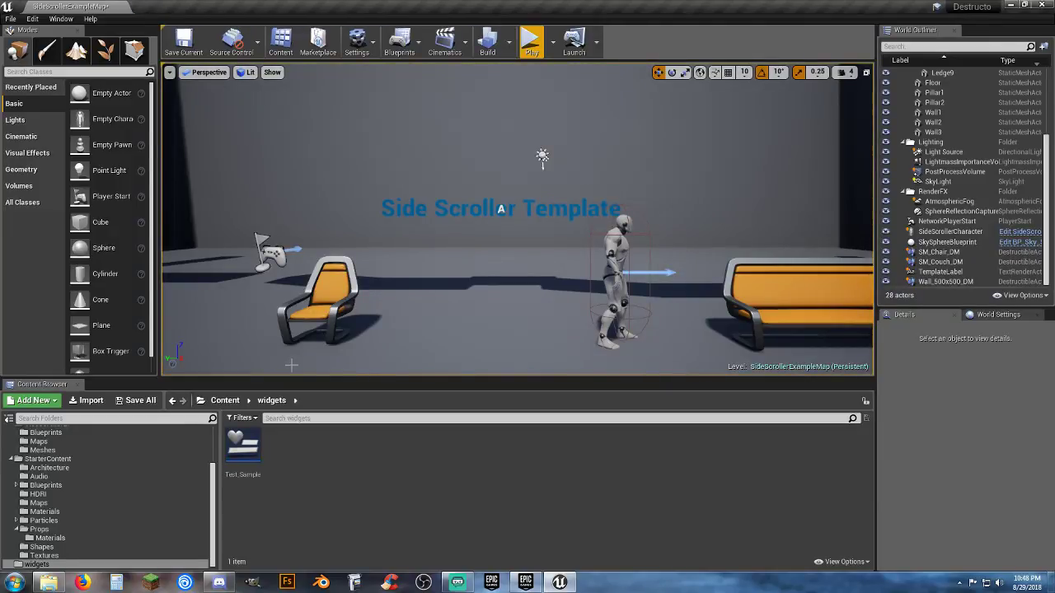
double_click(243, 446)
scroll(512, 310, up, 4)
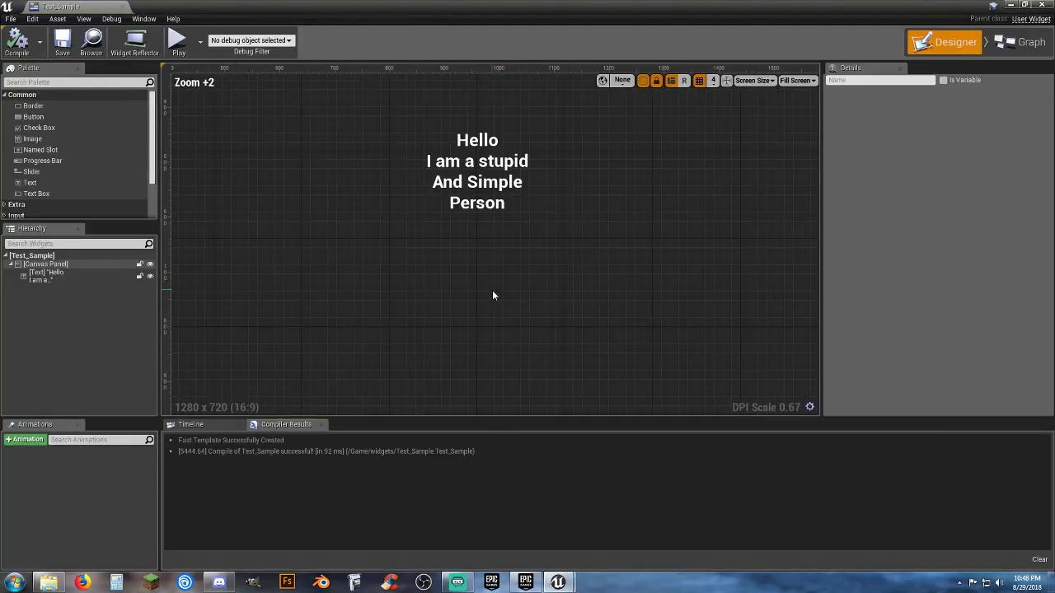
right_drag(448, 275, 477, 323)
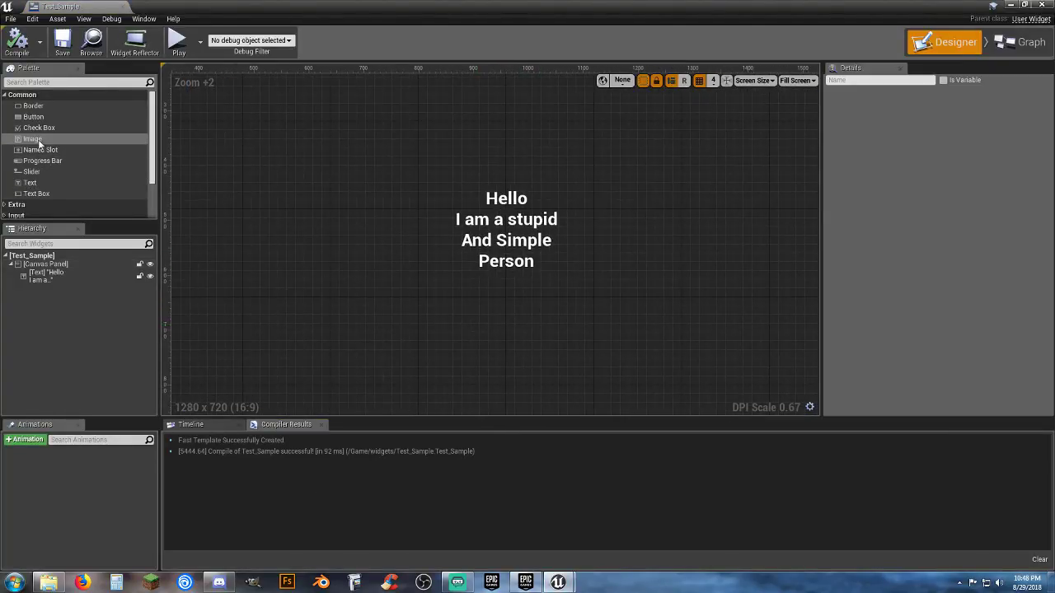
drag(33, 139, 363, 183)
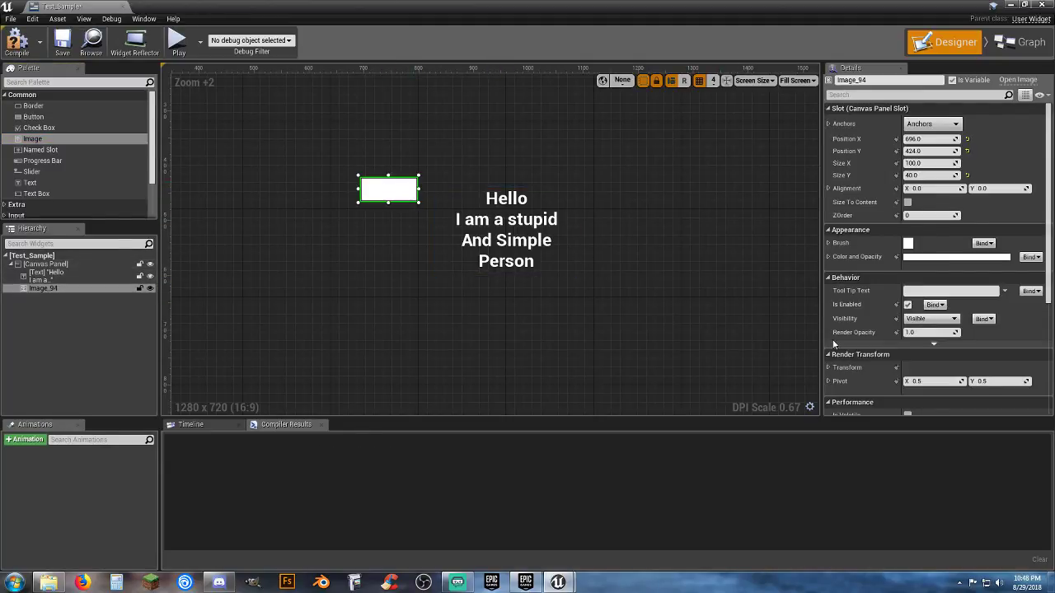
Set the image's Color and Opacity to dark blue, linear hex 04005D, with an alpha of 0.3
click(923, 257)
click(848, 401)
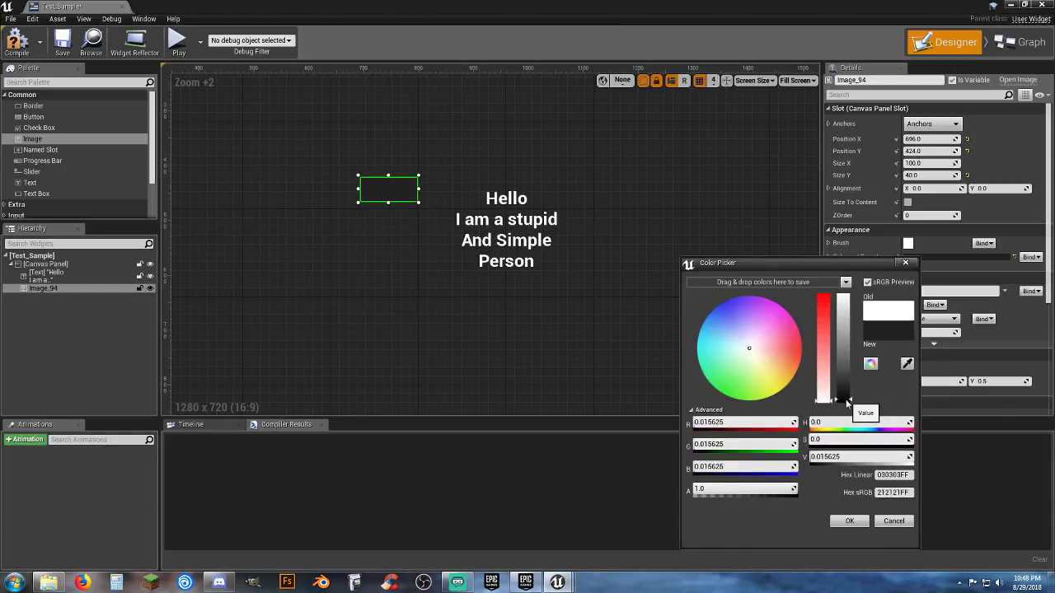
click(742, 306)
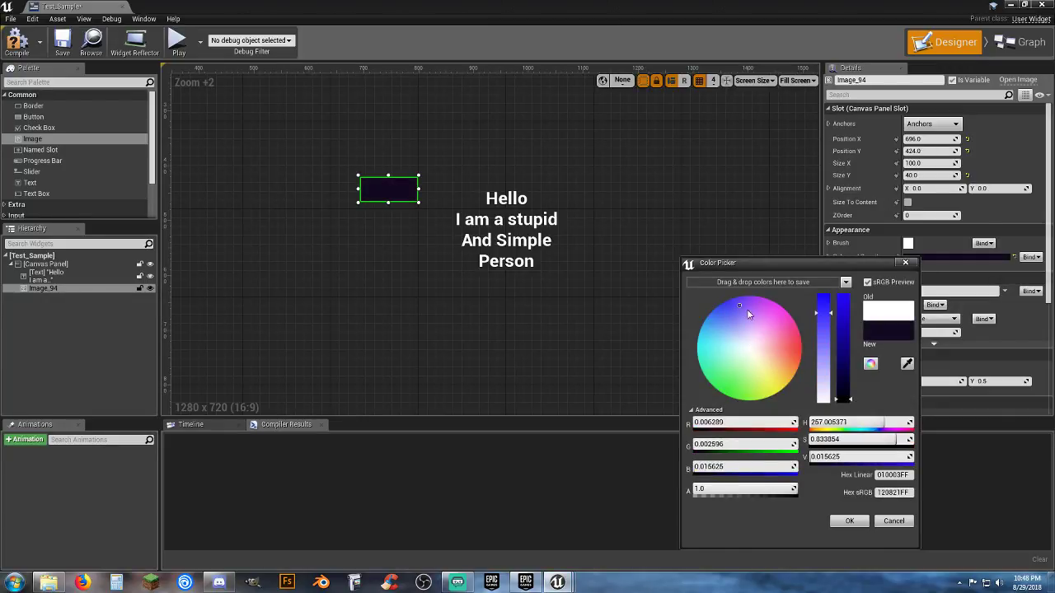
drag(742, 305, 724, 293)
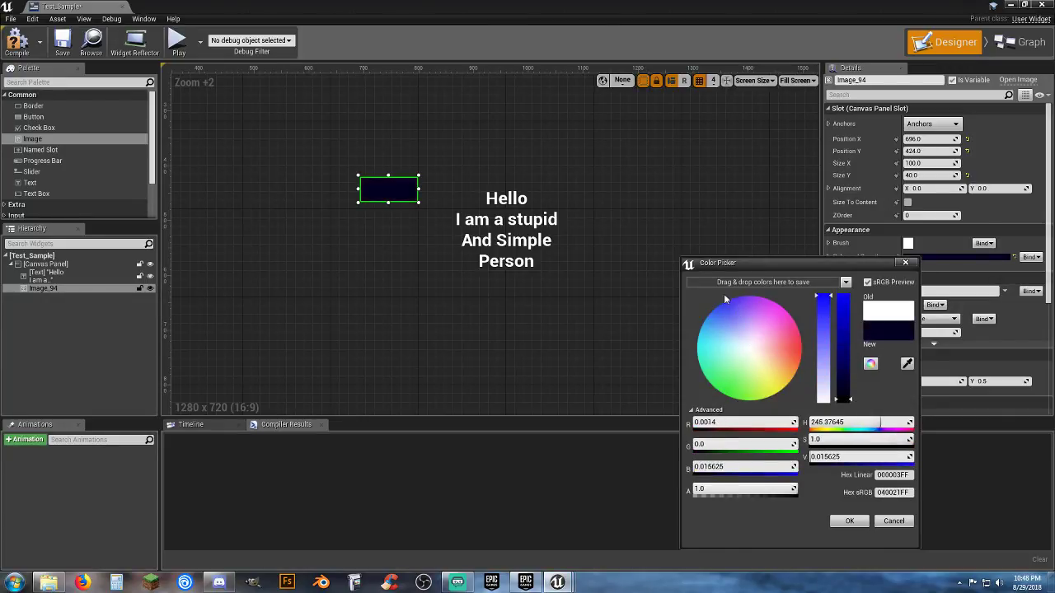
click(843, 368)
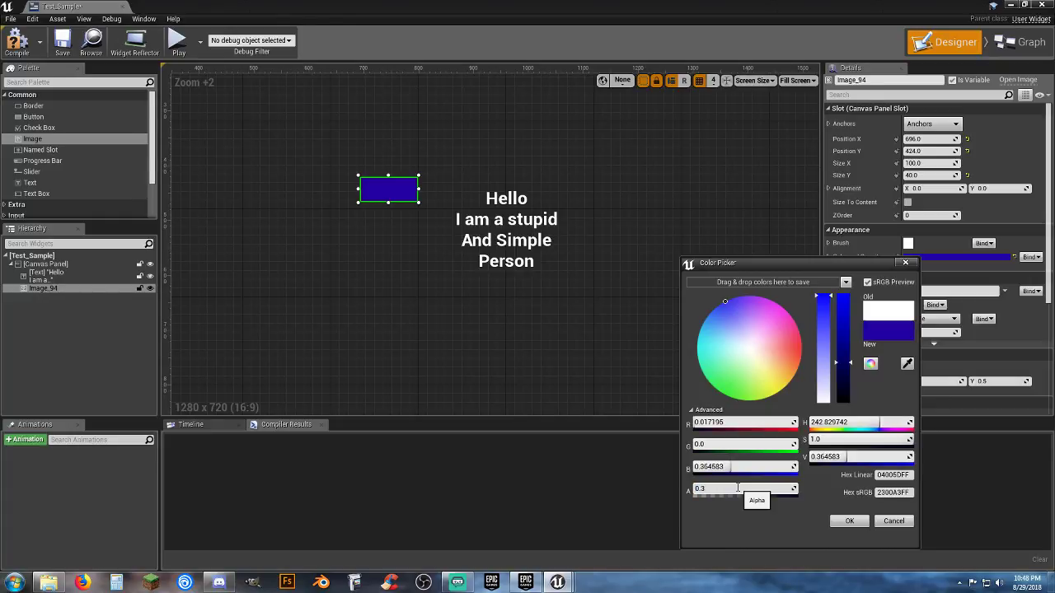
click(850, 521)
Move the image to the text's upper-left corner, anchor it to the canvas centre, and resize it to about 273 by 183 to cover the text
drag(400, 191, 469, 192)
click(931, 124)
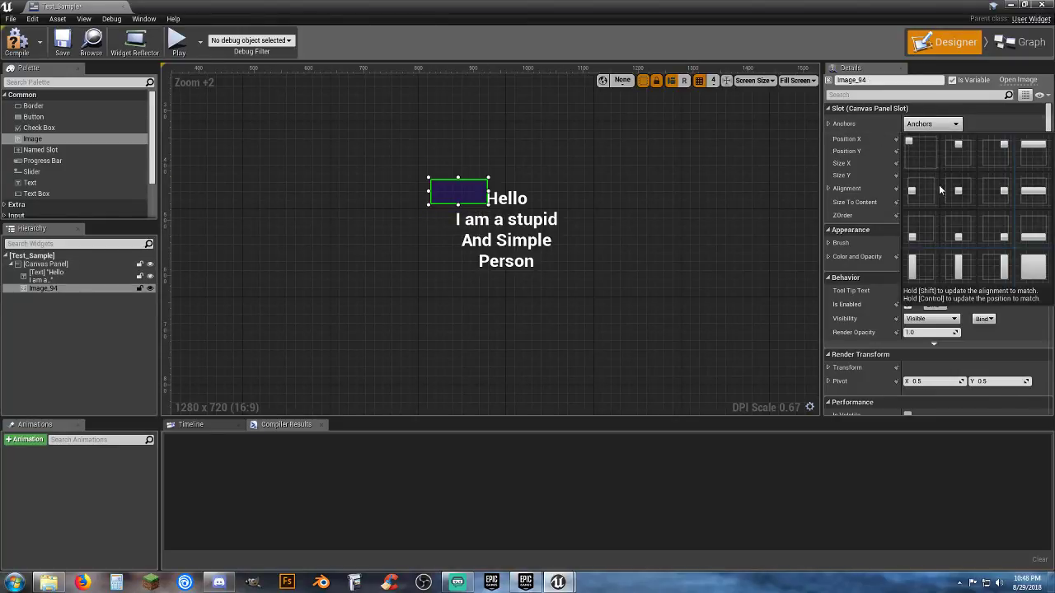
click(954, 201)
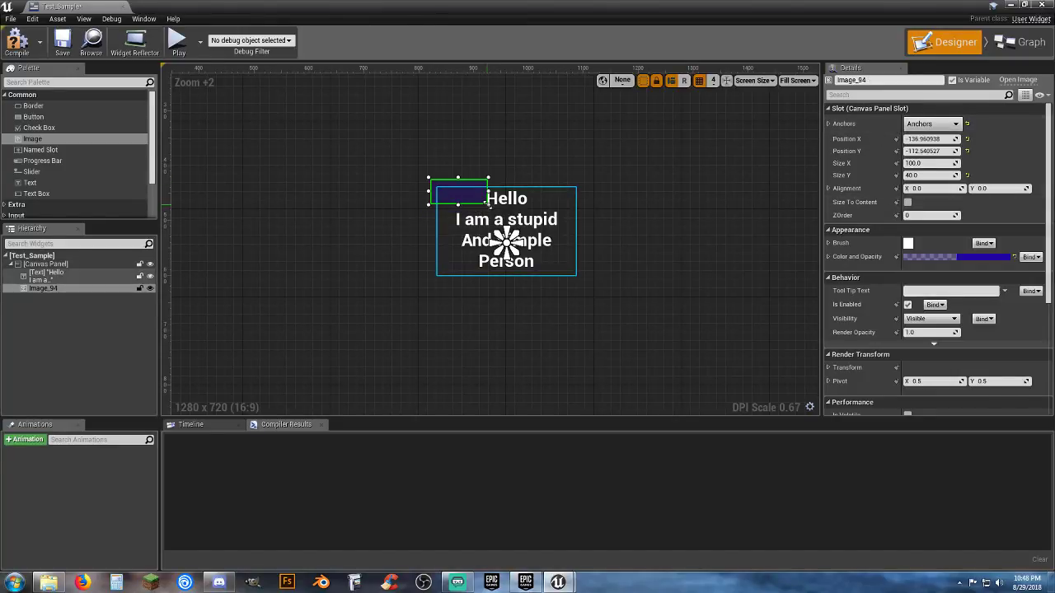
drag(536, 246, 576, 278)
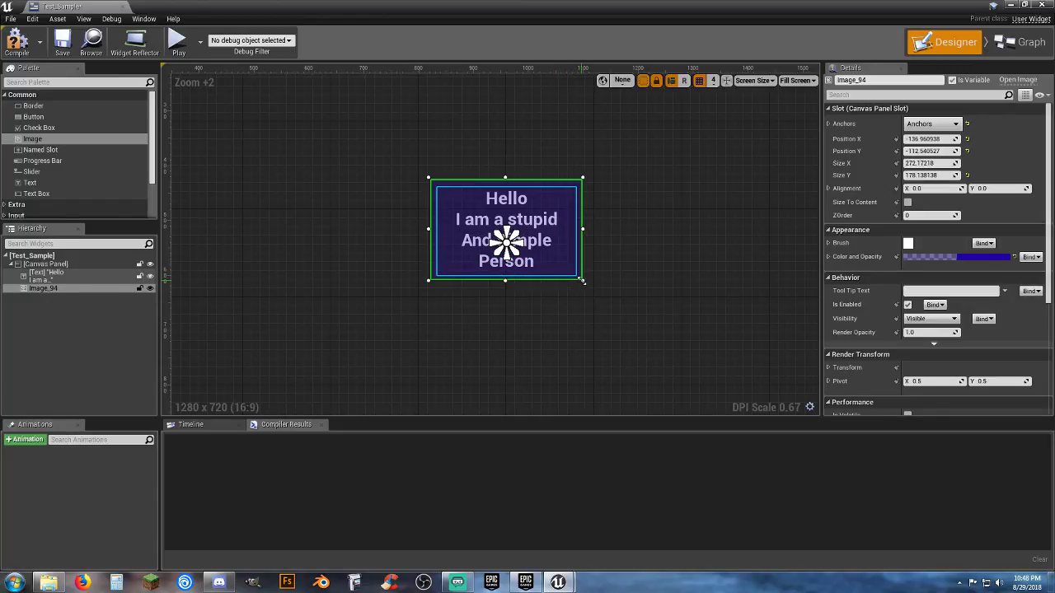
click(428, 177)
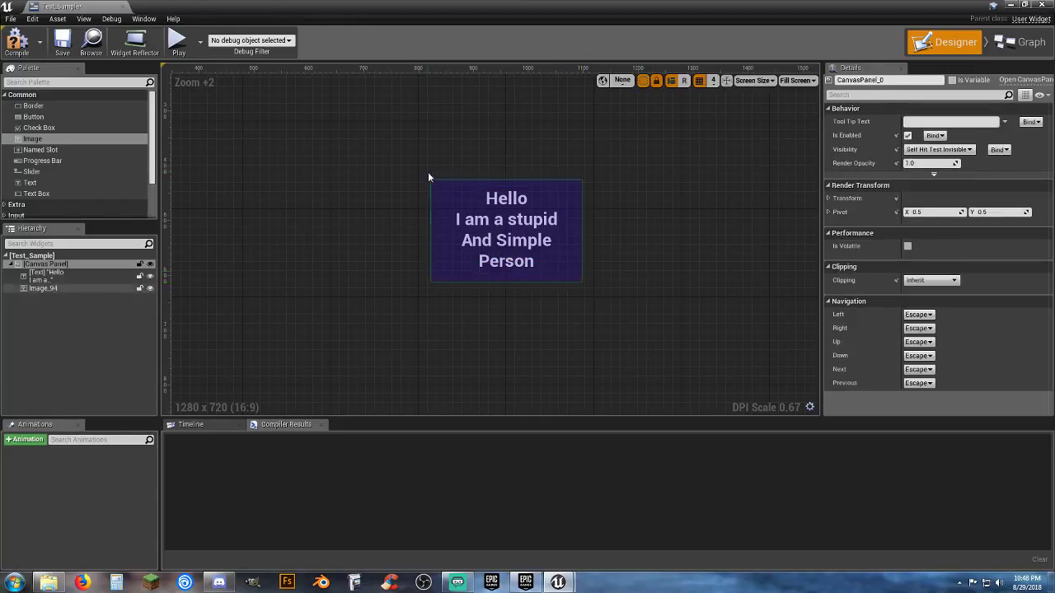
Compile and close the Test_Sample widget, and play the level, running the character back and forth to check the dialogue's background
click(18, 40)
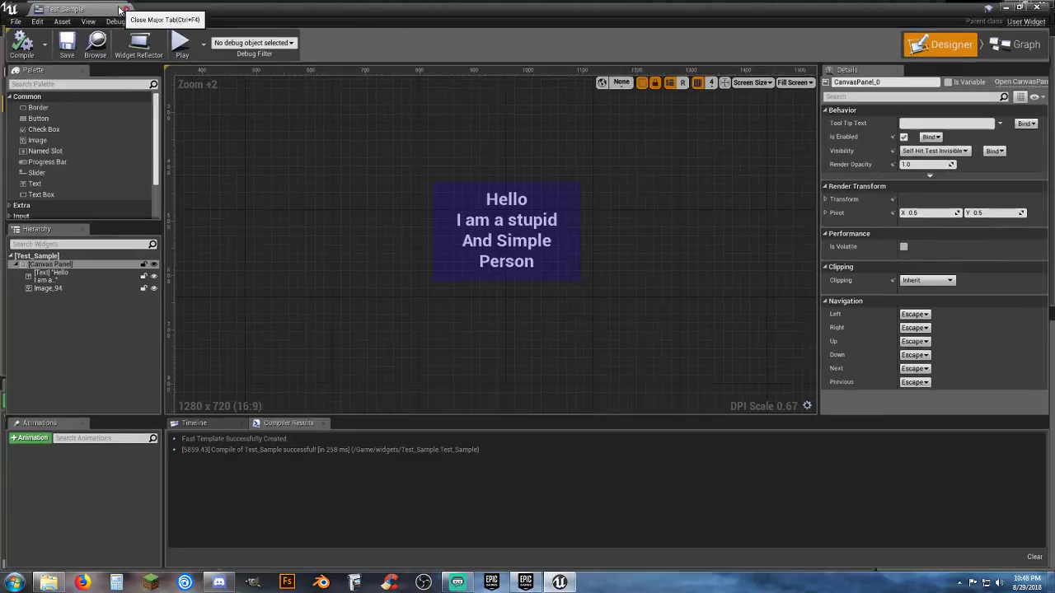
click(120, 10)
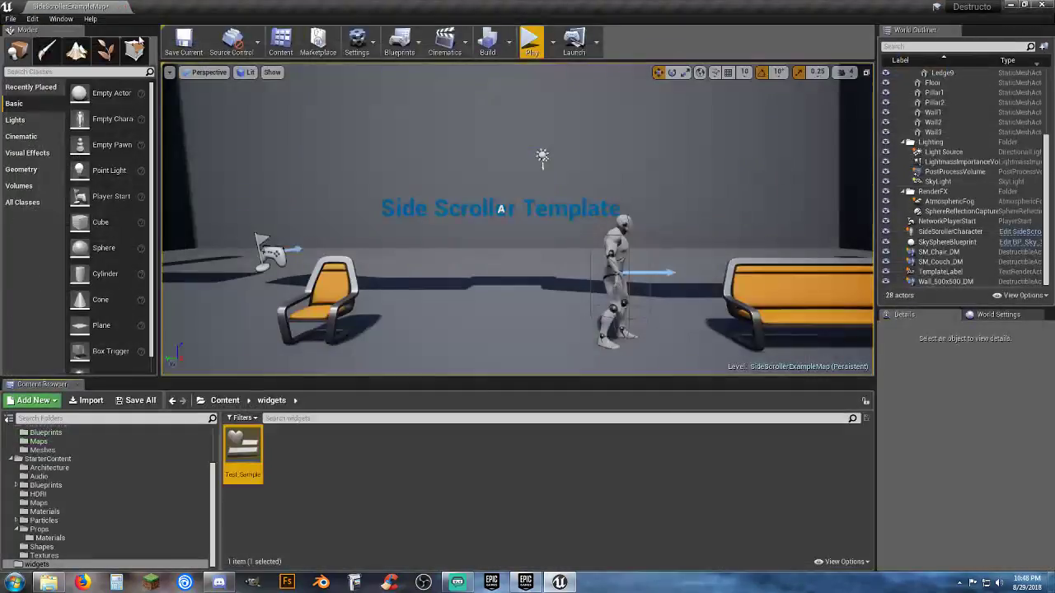
click(527, 54)
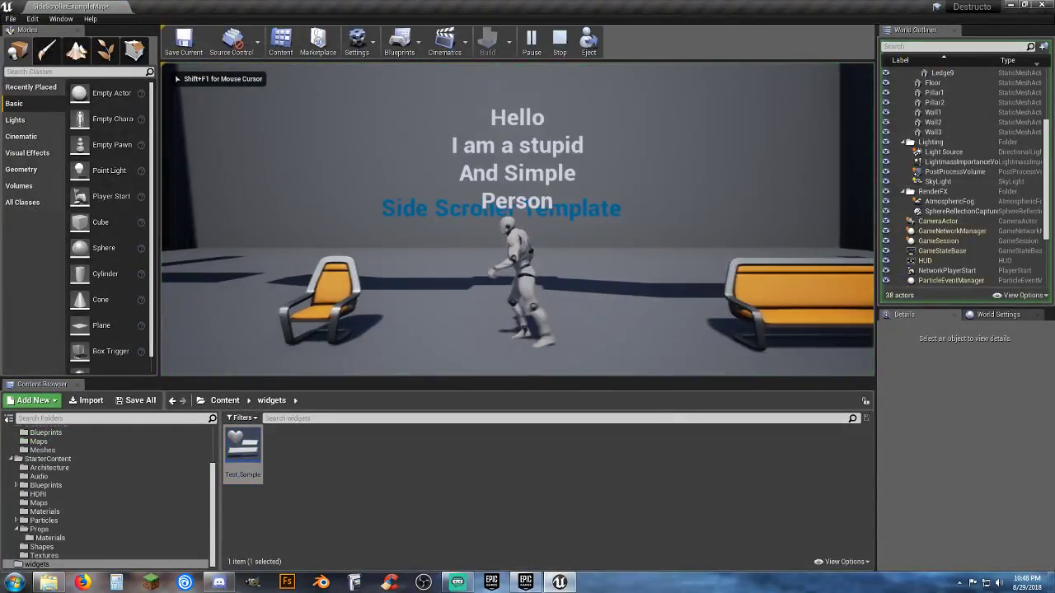
key(d)
key(a)
key(d)
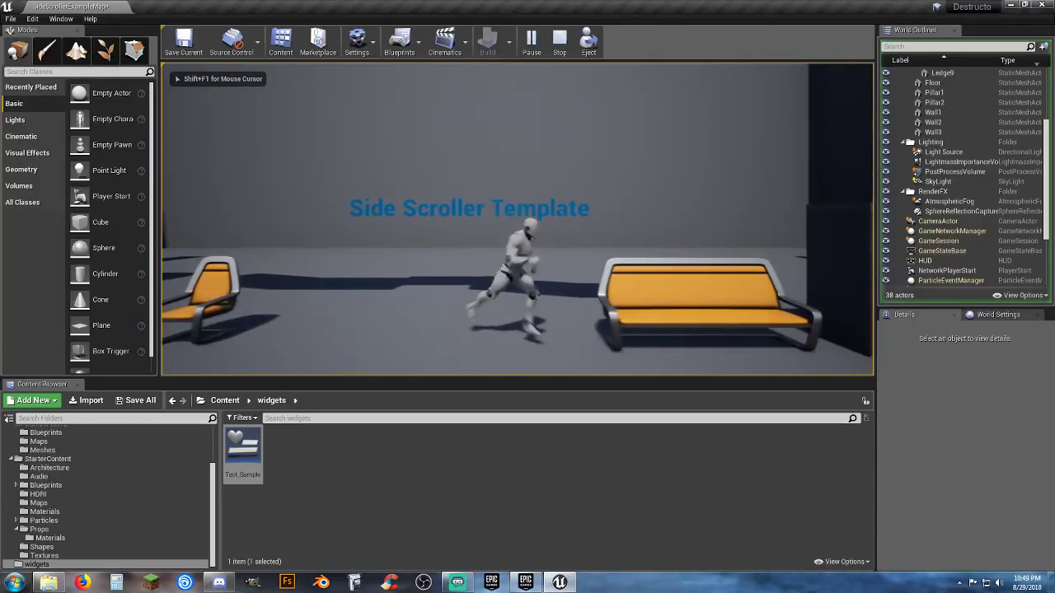
key(Escape)
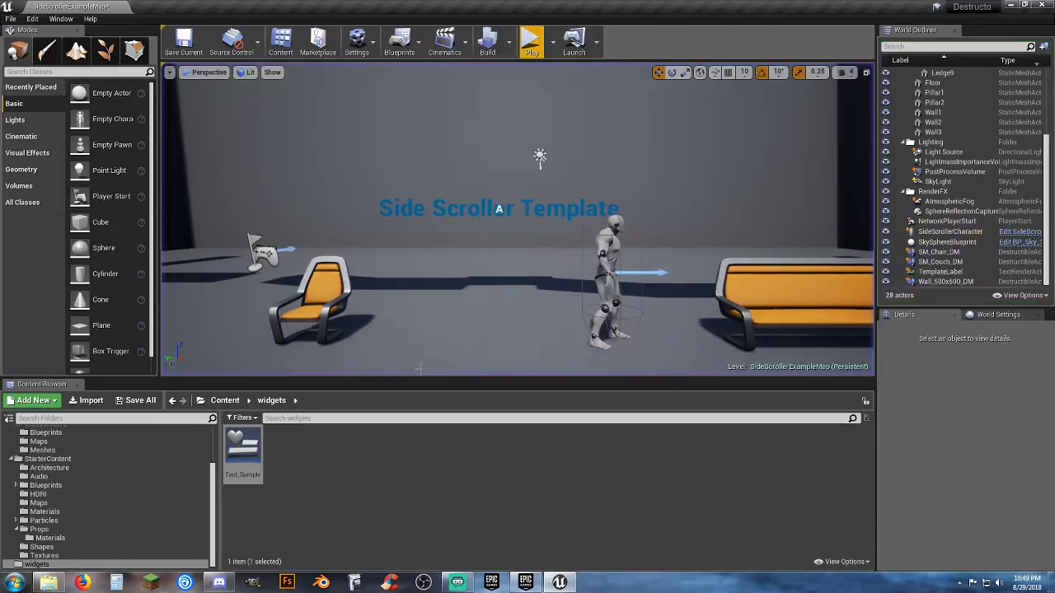
Reopen the Test_Sample widget to check the image and canvas panel in the designer, and save and close it
double_click(236, 467)
click(473, 265)
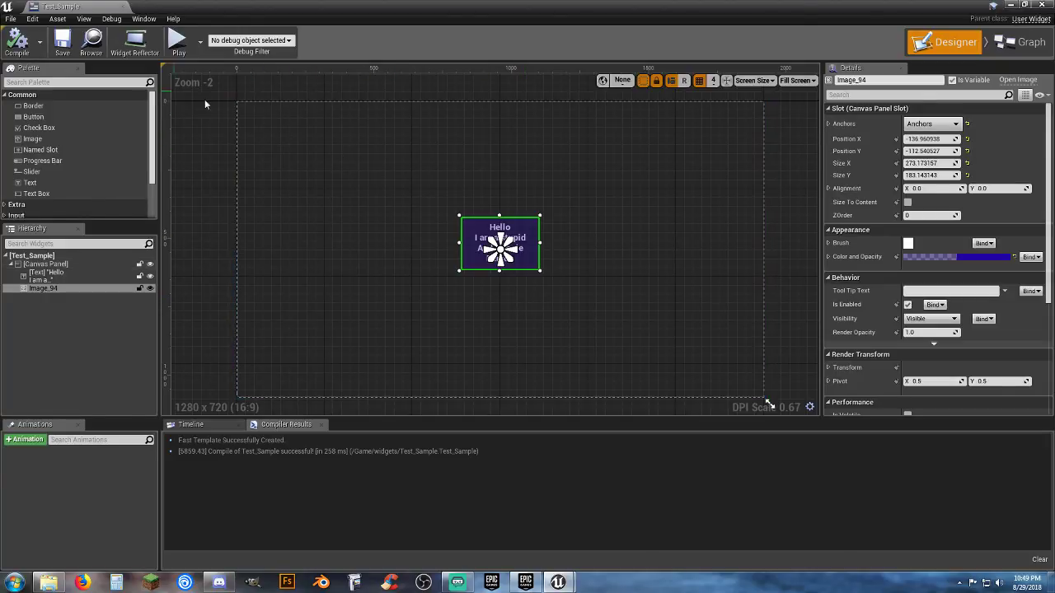
click(482, 337)
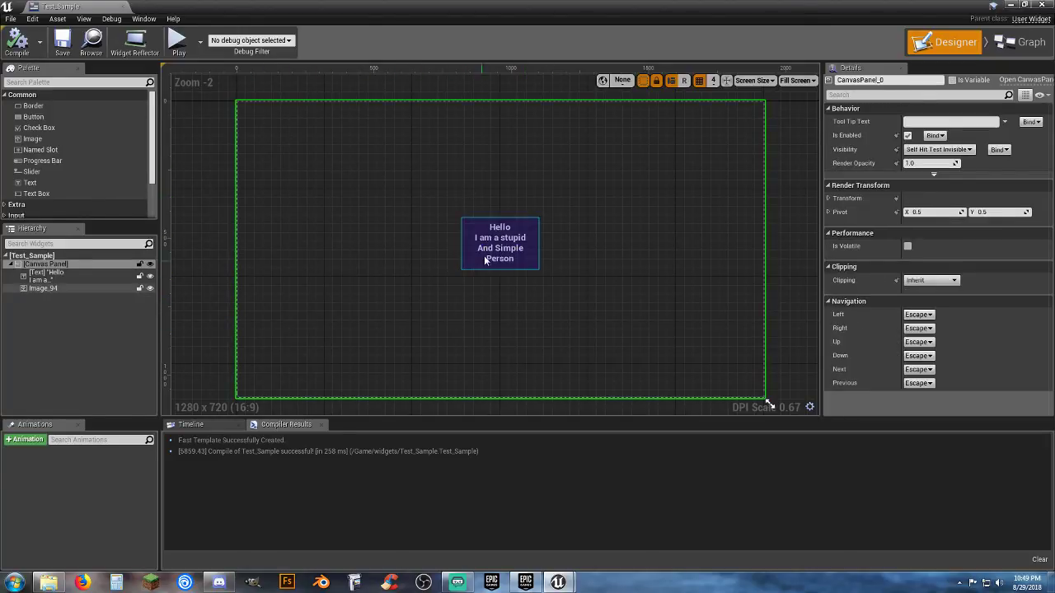
click(64, 41)
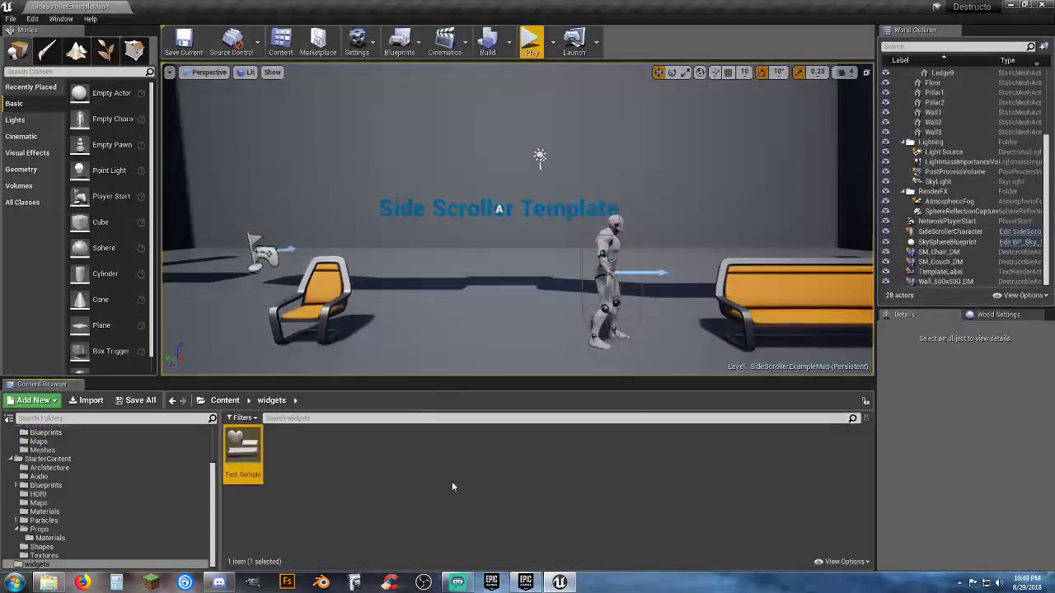
click(452, 486)
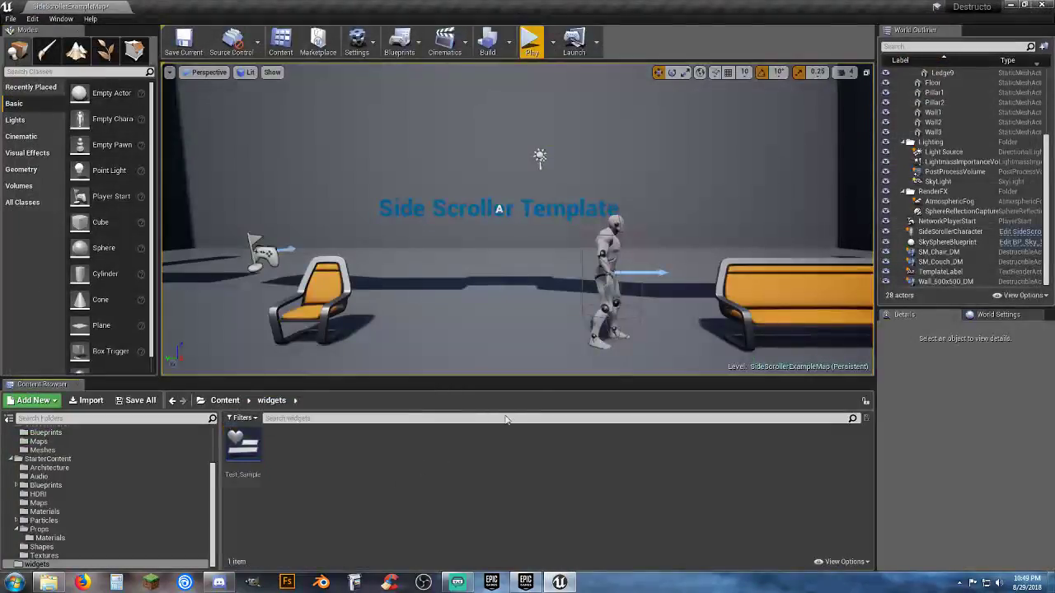
Open the SideScrollerCharacter blueprint from the level, view the character in its 3D viewport and look through its class default properties
click(603, 277)
click(1010, 232)
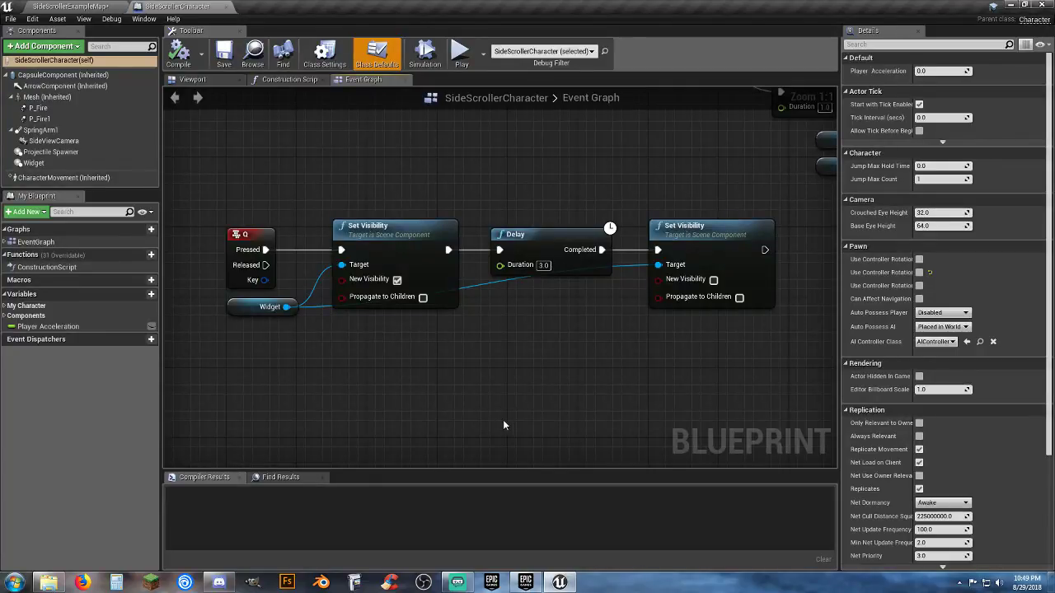
click(194, 79)
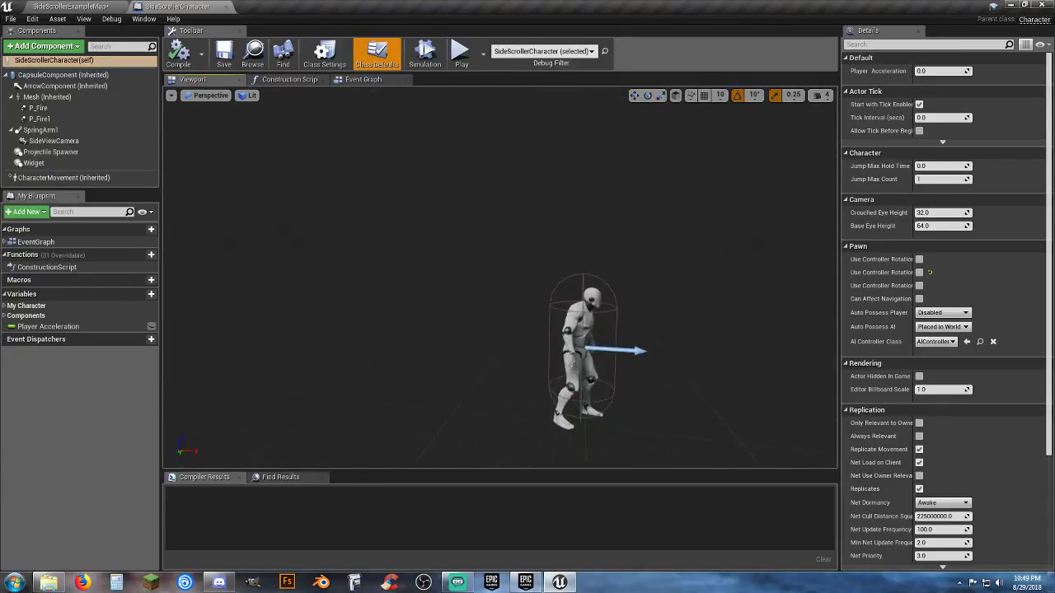
right_drag(501, 277, 527, 284)
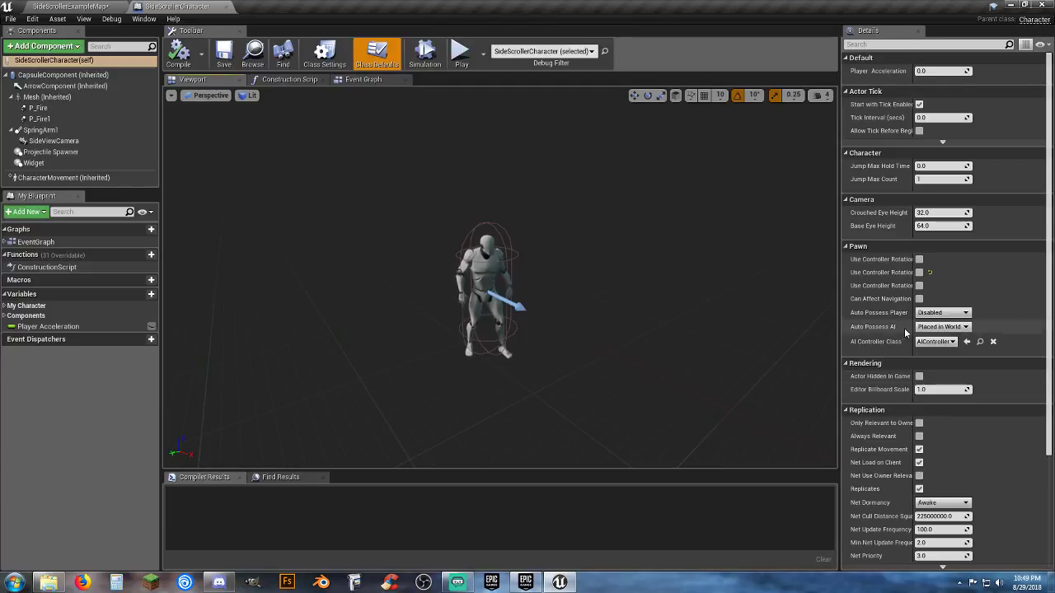
scroll(927, 402, down, 5)
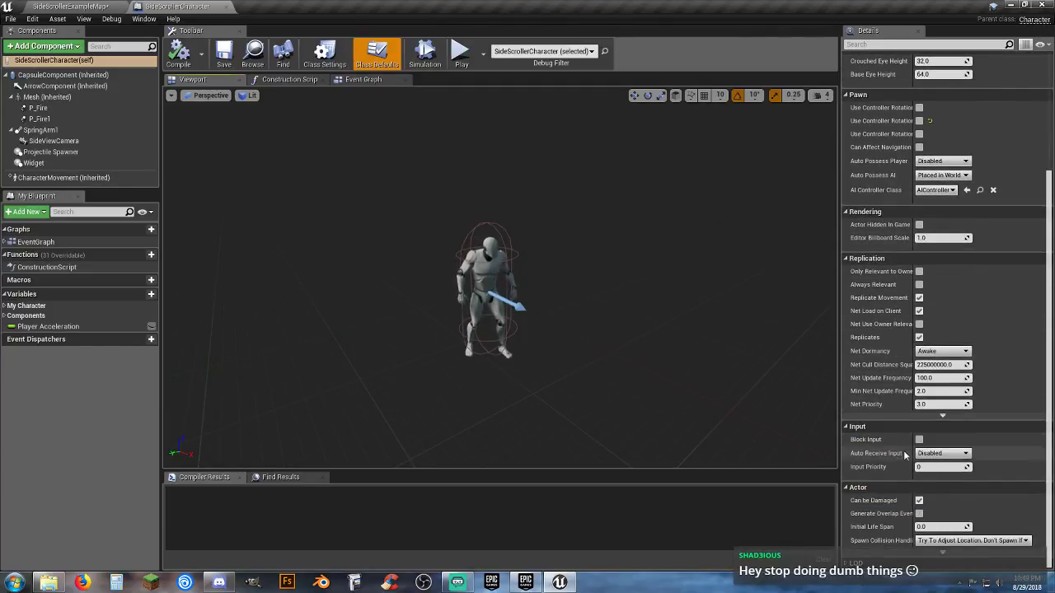
scroll(907, 302, up, 4)
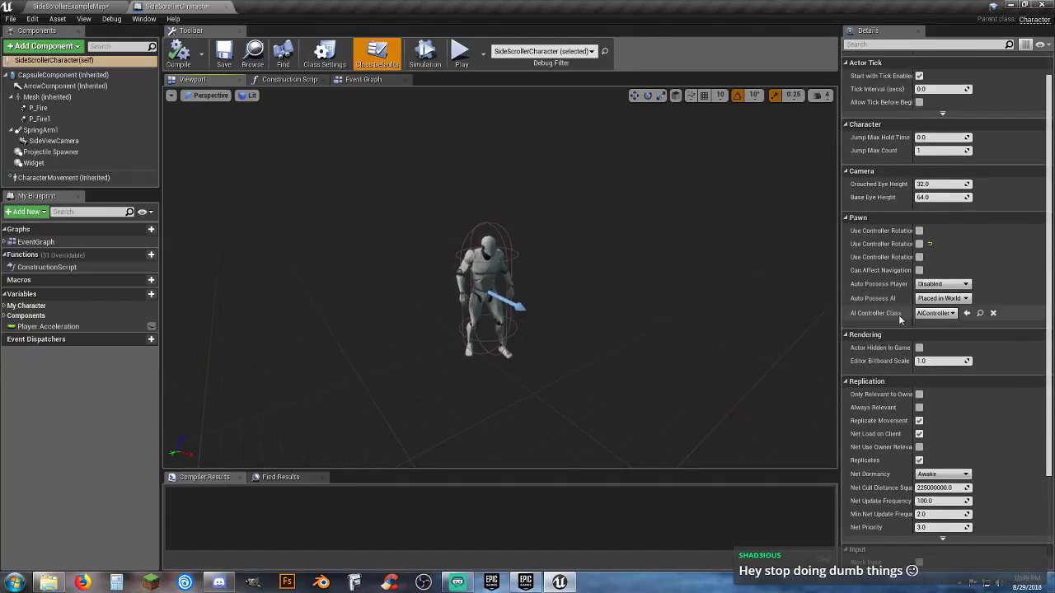
scroll(897, 318, down, 4)
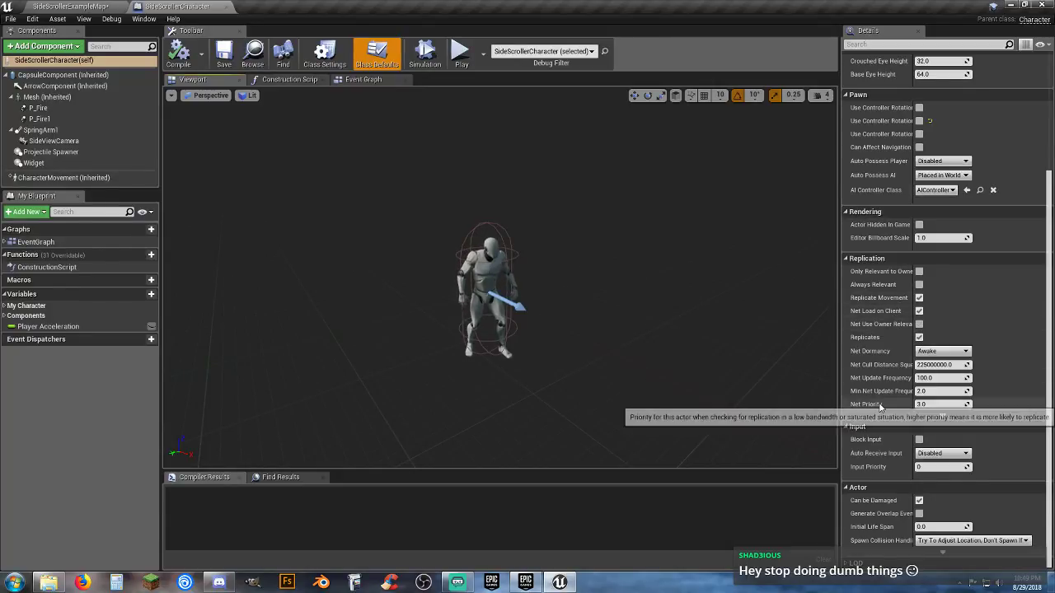
scroll(880, 402, up, 4)
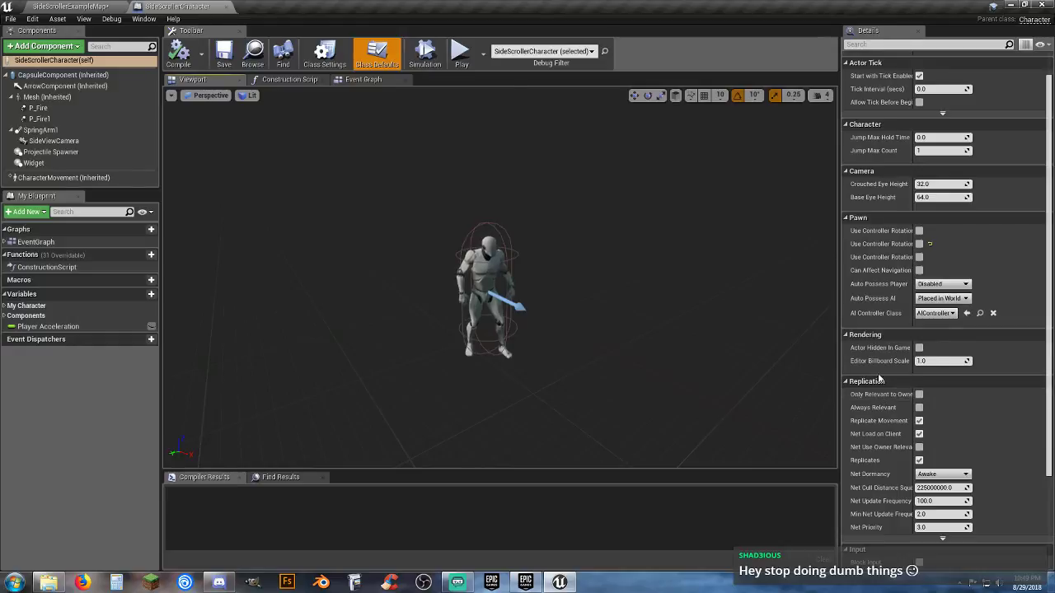
scroll(878, 346, up, 1)
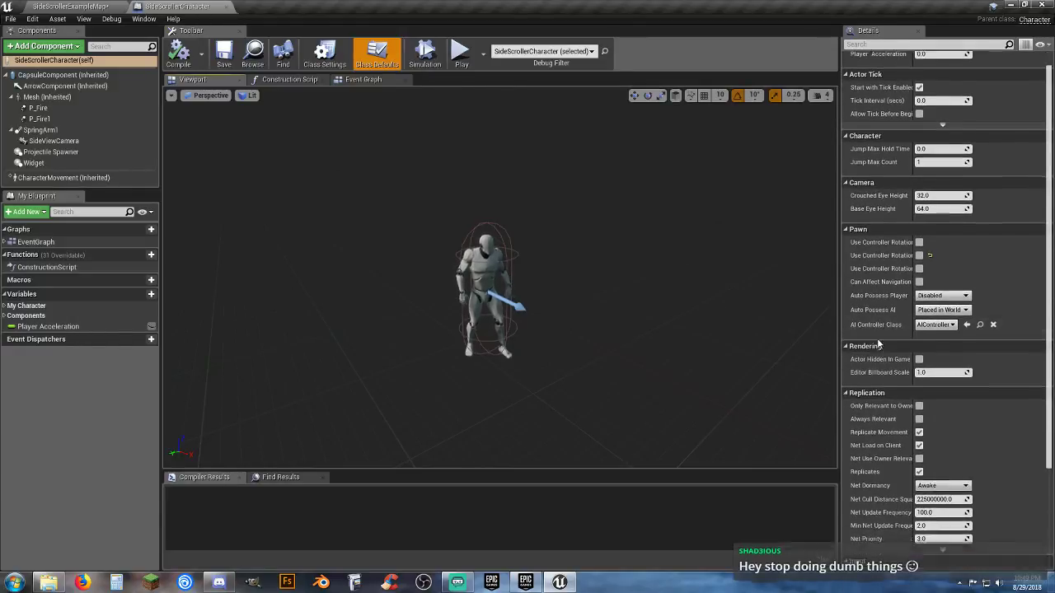
Make the character's Widget component visible, turn the view to face its text, and compile the SideScrollerCharacter blueprint
click(34, 164)
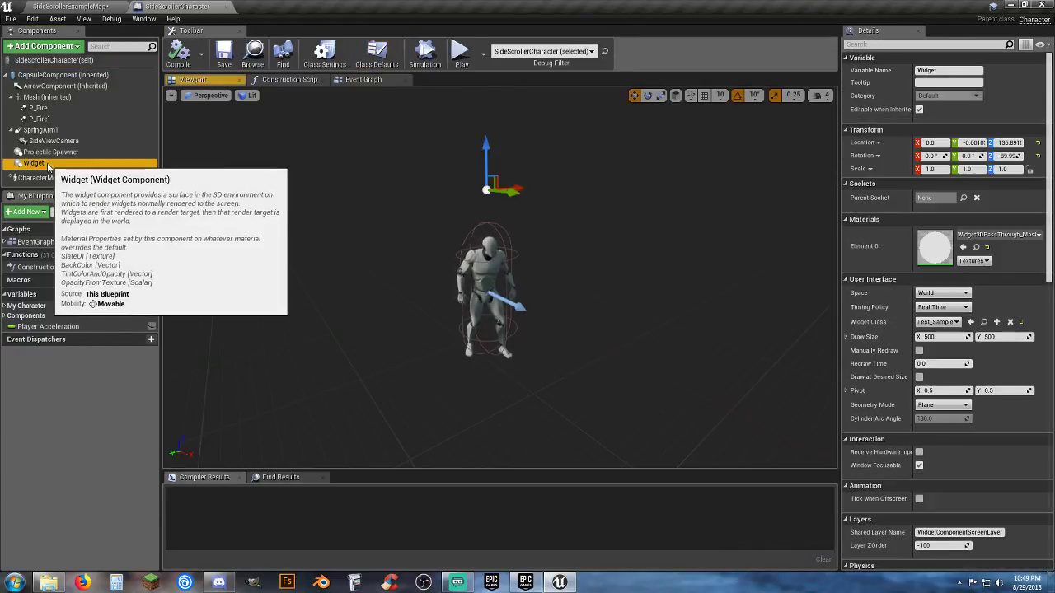
scroll(881, 317, down, 5)
scroll(880, 316, down, 7)
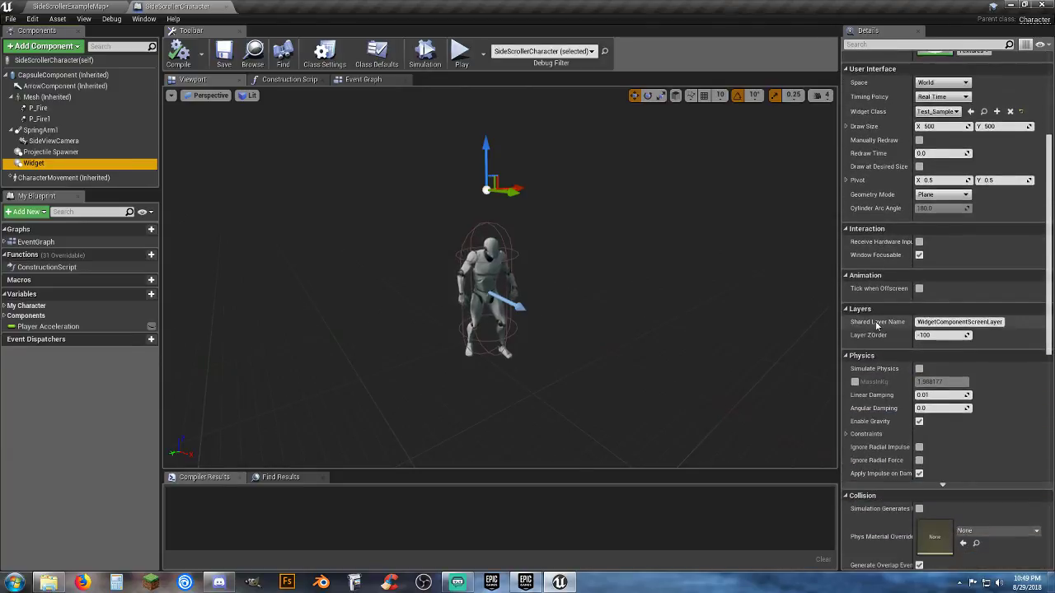
scroll(875, 352, down, 2)
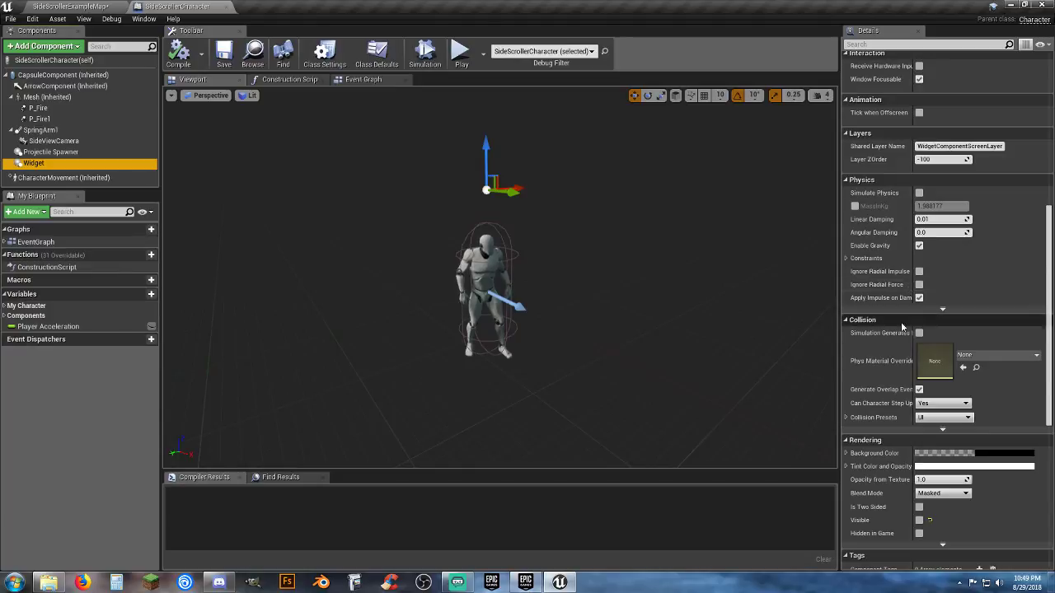
scroll(887, 375, down, 1)
scroll(890, 387, down, 2)
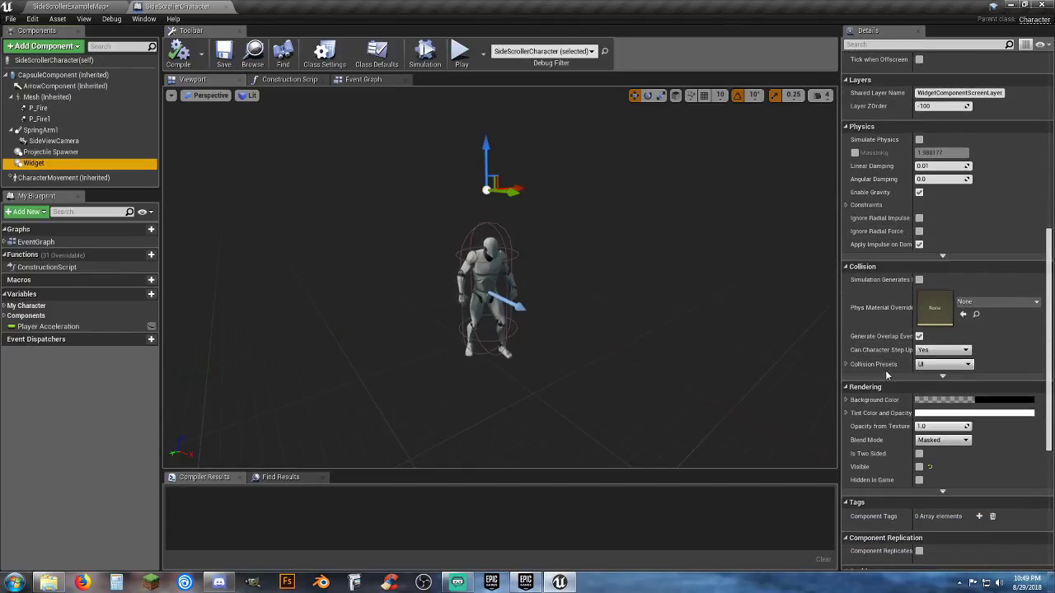
click(919, 466)
drag(688, 283, 635, 251)
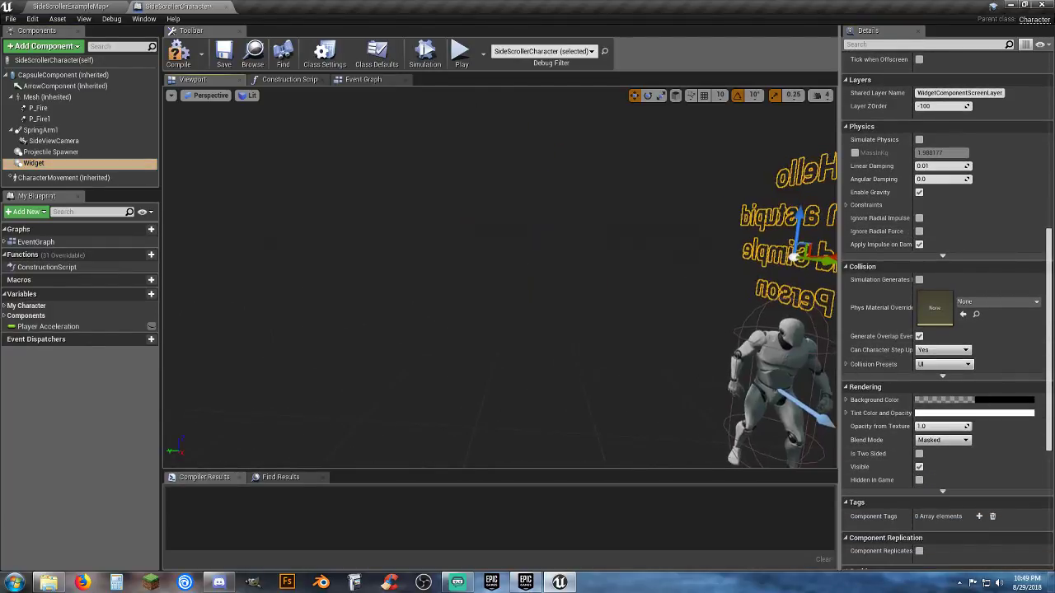
right_drag(529, 218, 659, 226)
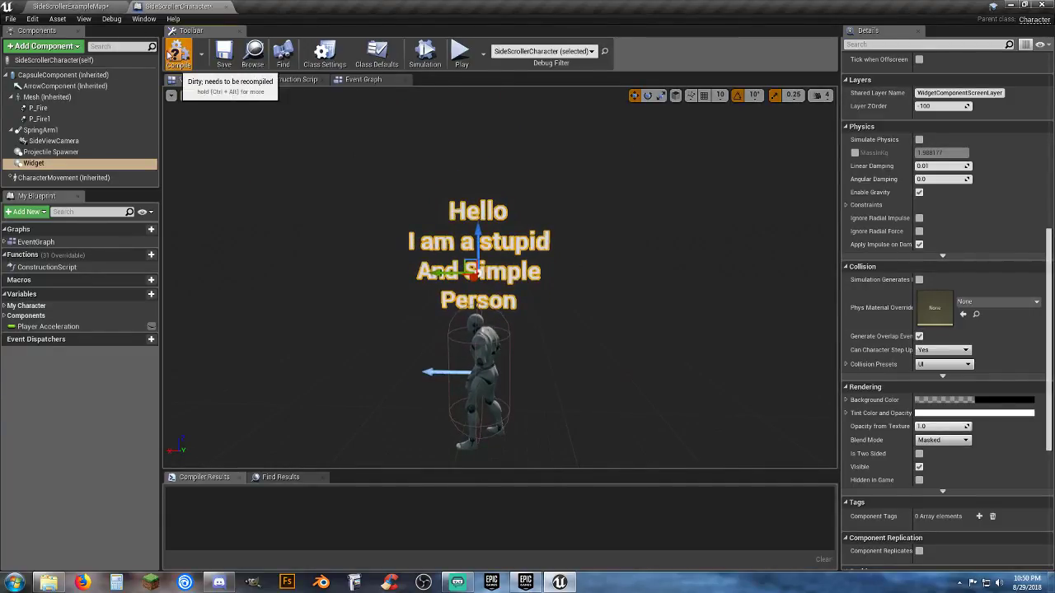
Open the Test_Sample widget from the level and inspect the background image, canvas panel and text block in the designer
click(70, 6)
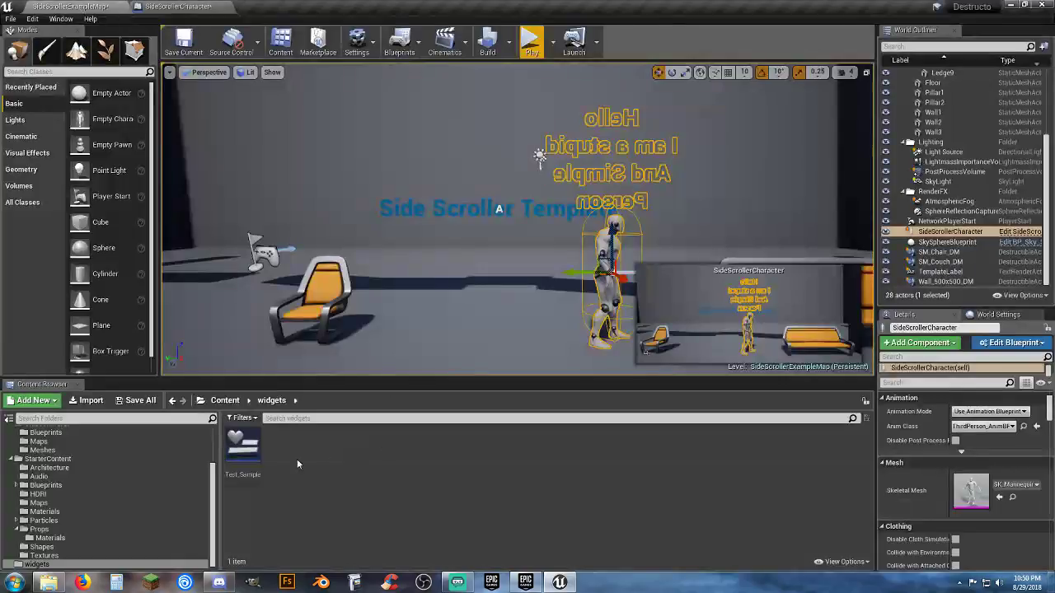
double_click(242, 449)
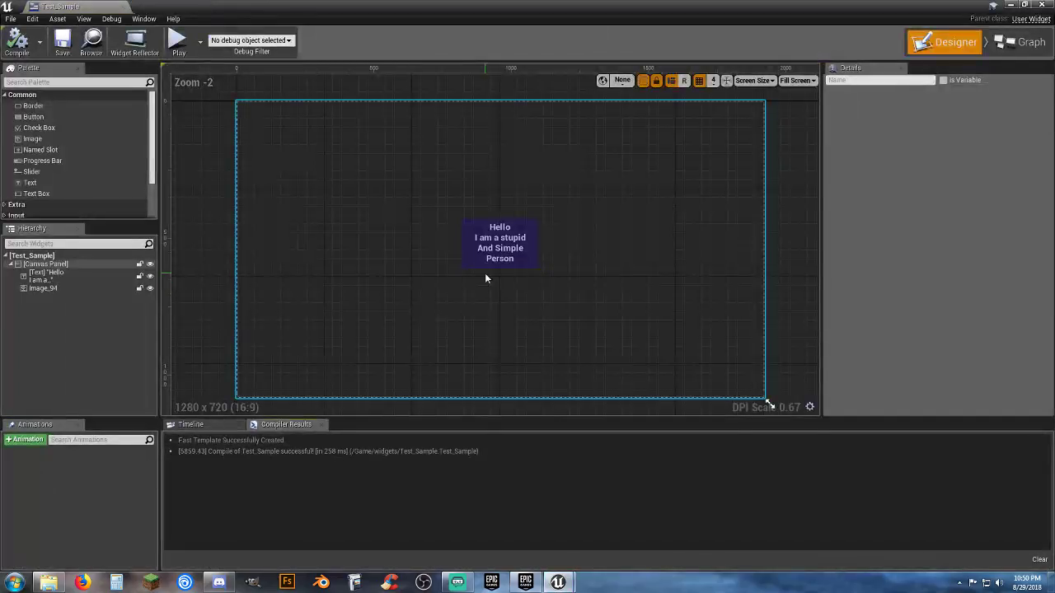
click(480, 259)
click(477, 259)
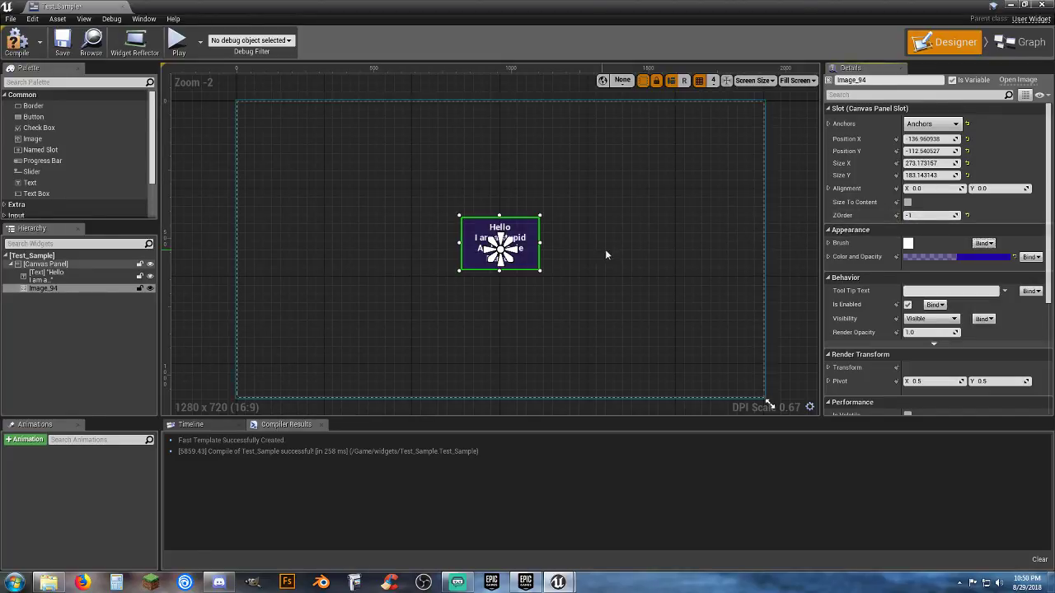
click(572, 268)
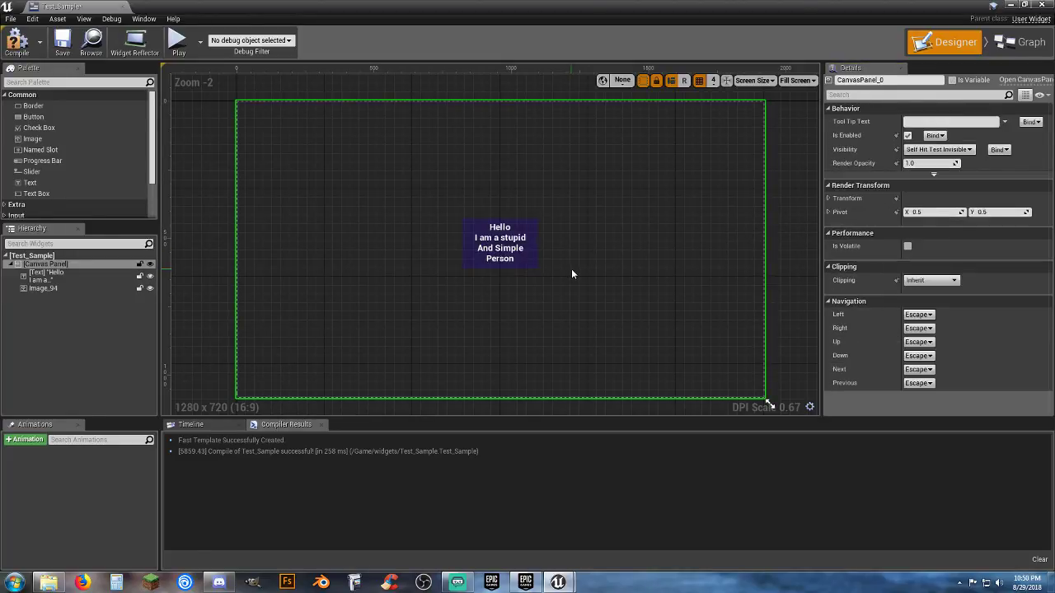
click(503, 249)
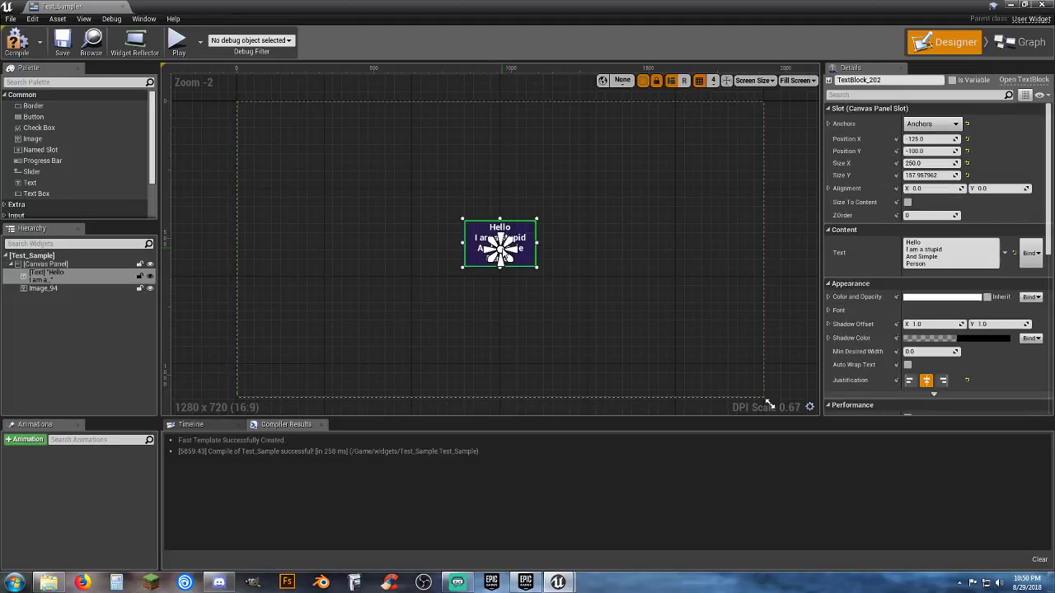
click(563, 279)
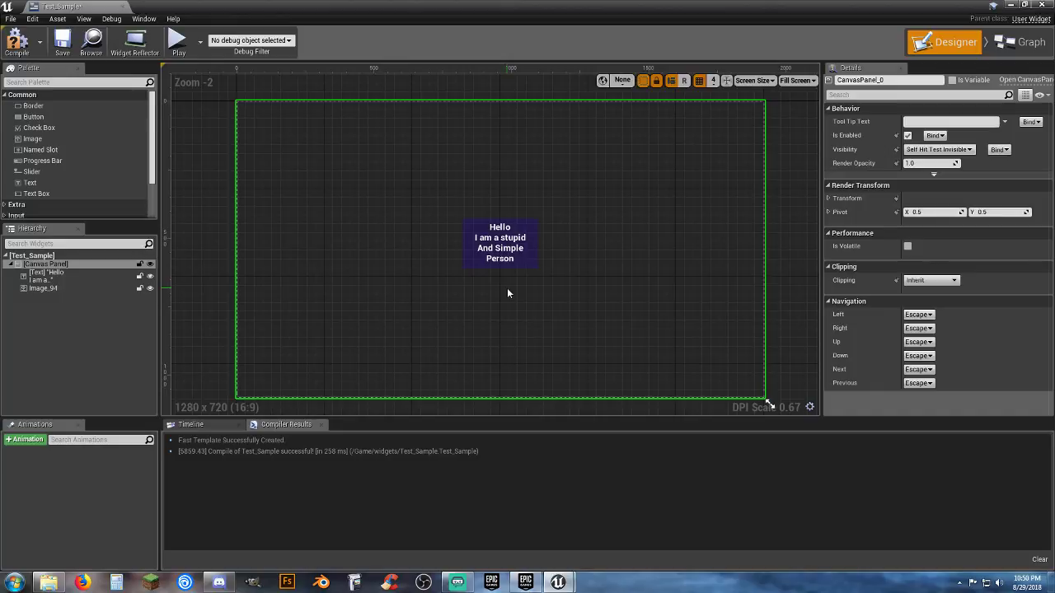
Compile and save Test_Sample, dock its editor beside the SideScrollerCharacter blueprint, and compare the dialogue in both
click(27, 52)
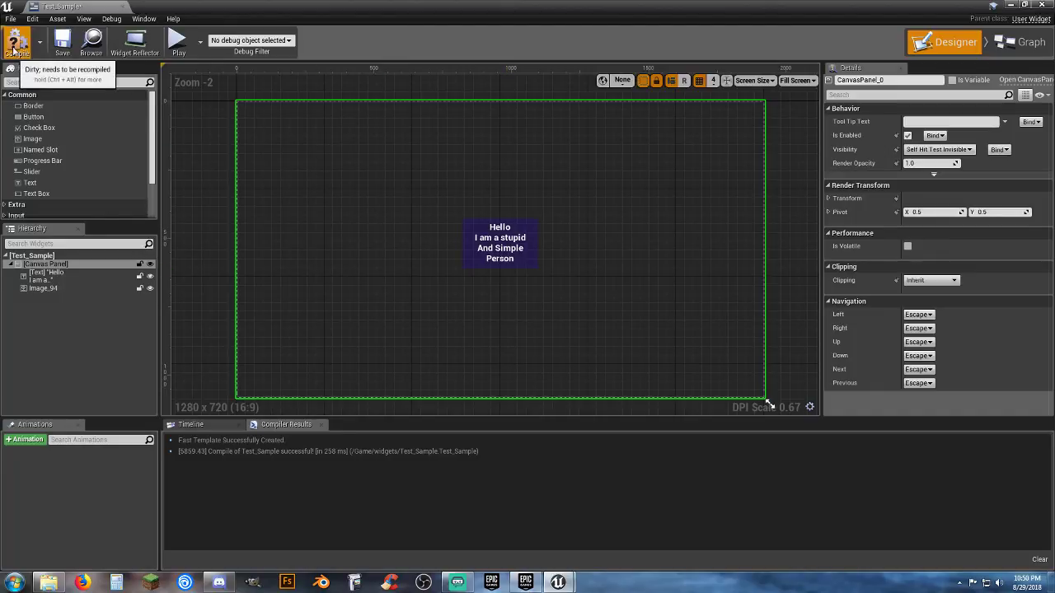
click(63, 39)
drag(93, 9, 306, 7)
click(177, 7)
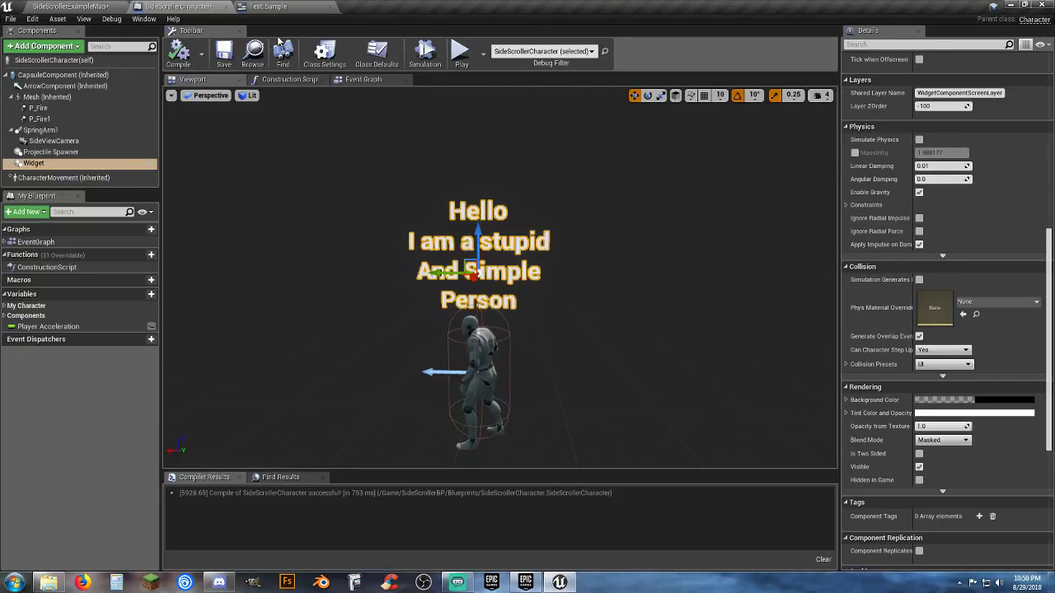
click(269, 7)
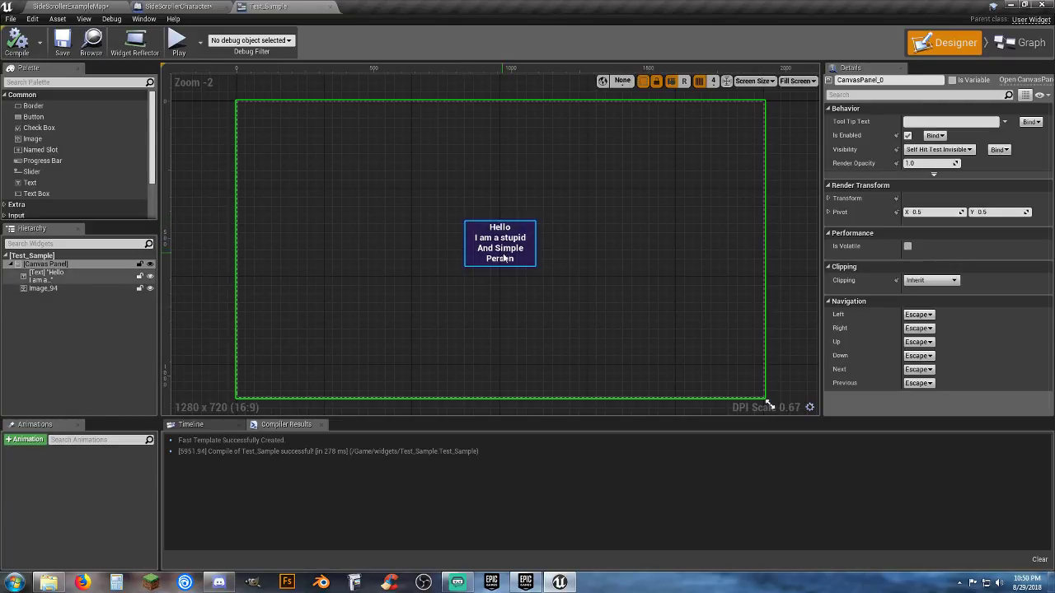
Play the level, run the character back and forth to check the dialogue's background, and stop the session
click(80, 7)
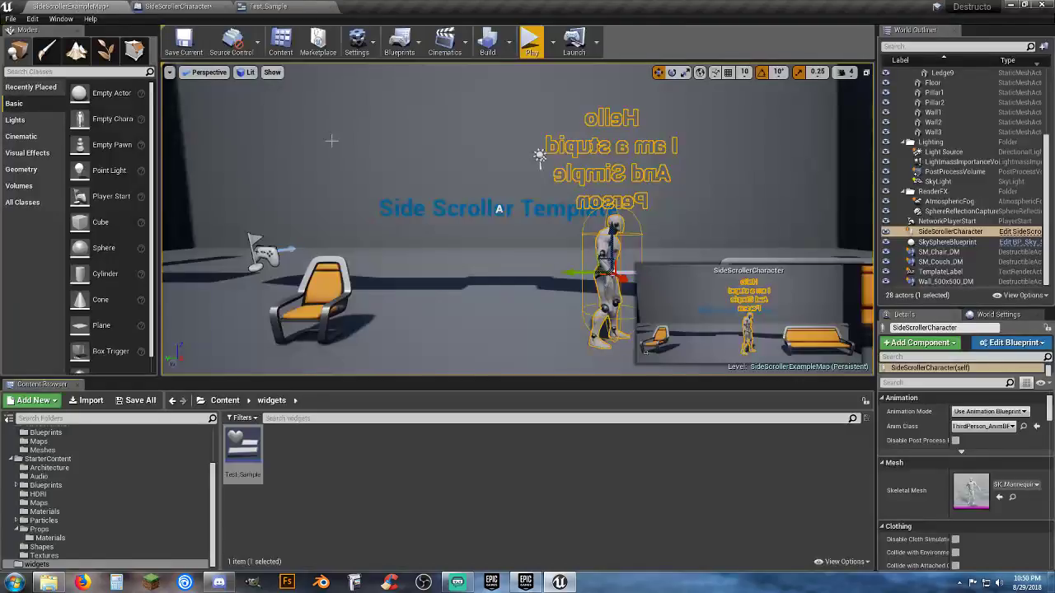
click(531, 43)
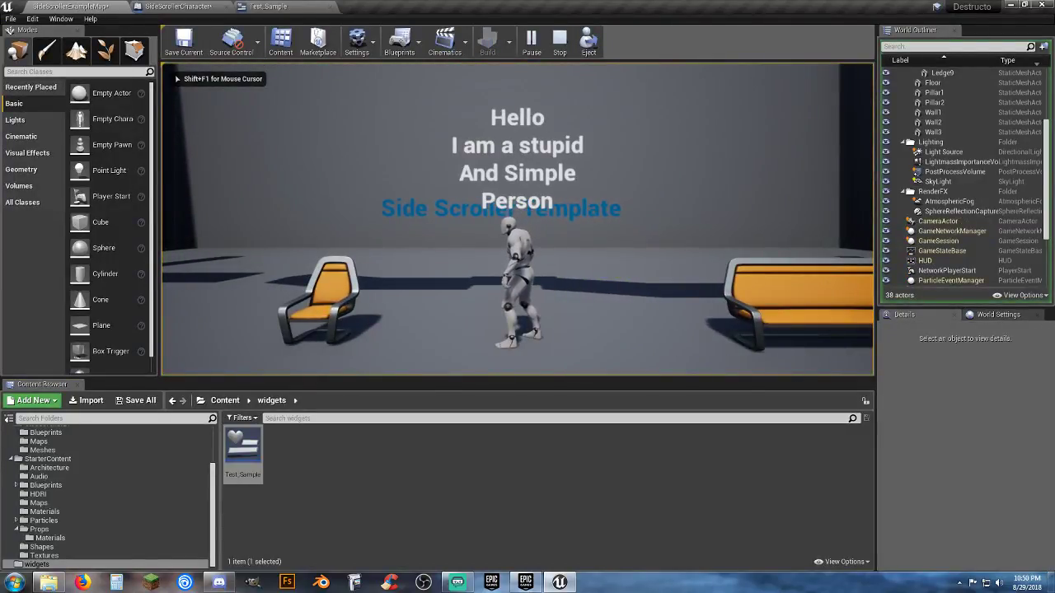
key(a)
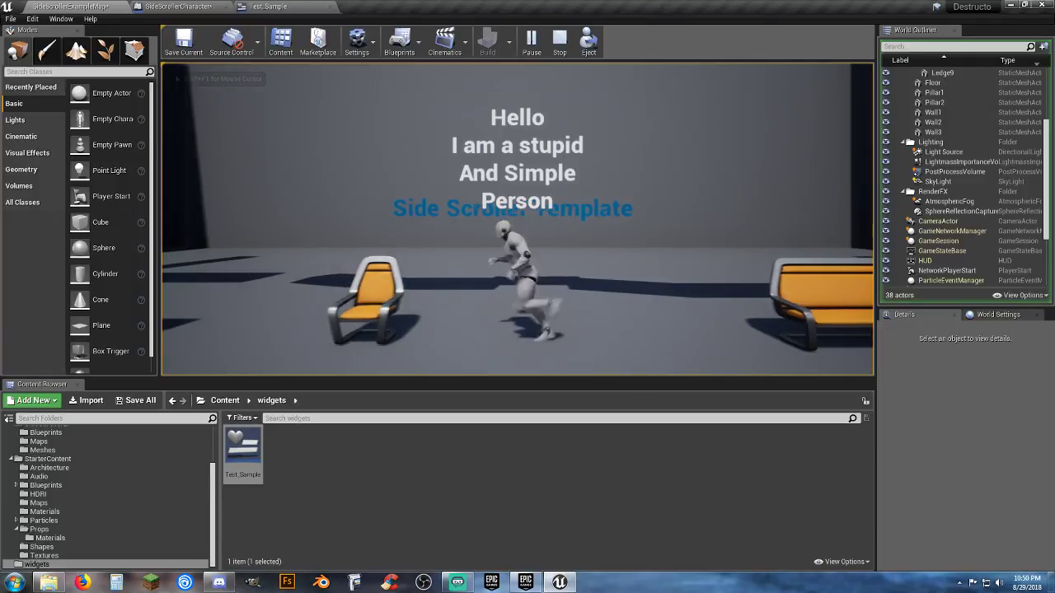
key(d)
key(a)
key(a)
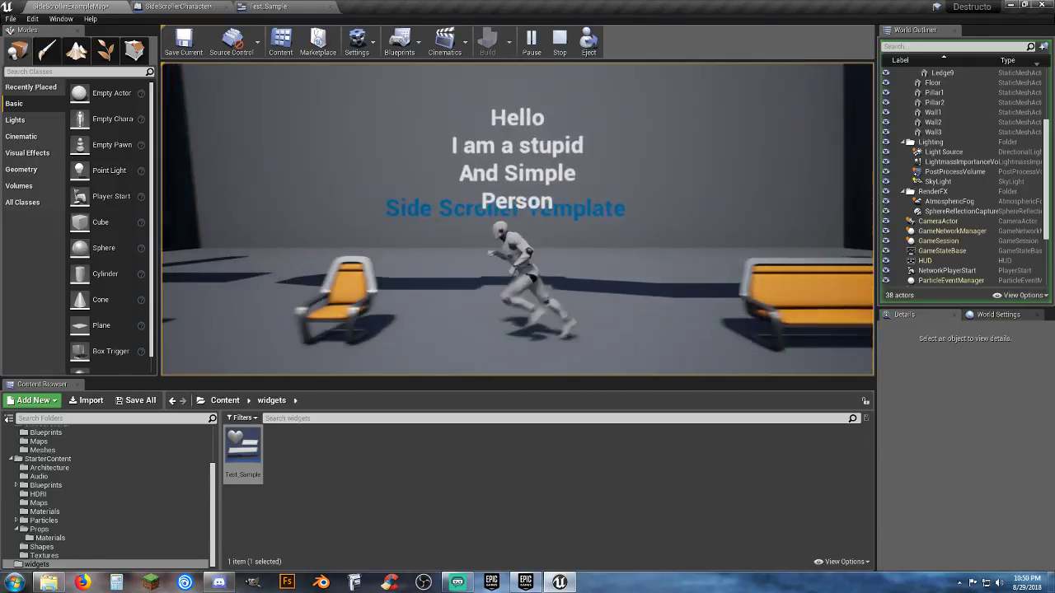
key(Escape)
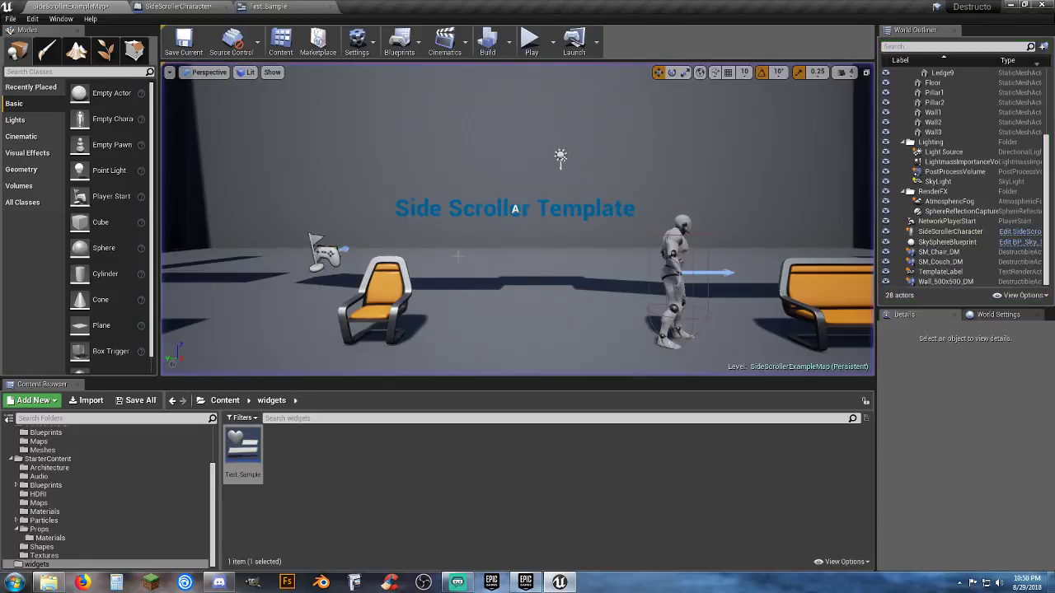
Set the Test_Sample background image's colour alpha to 0.65, and compile and save the widget
click(258, 7)
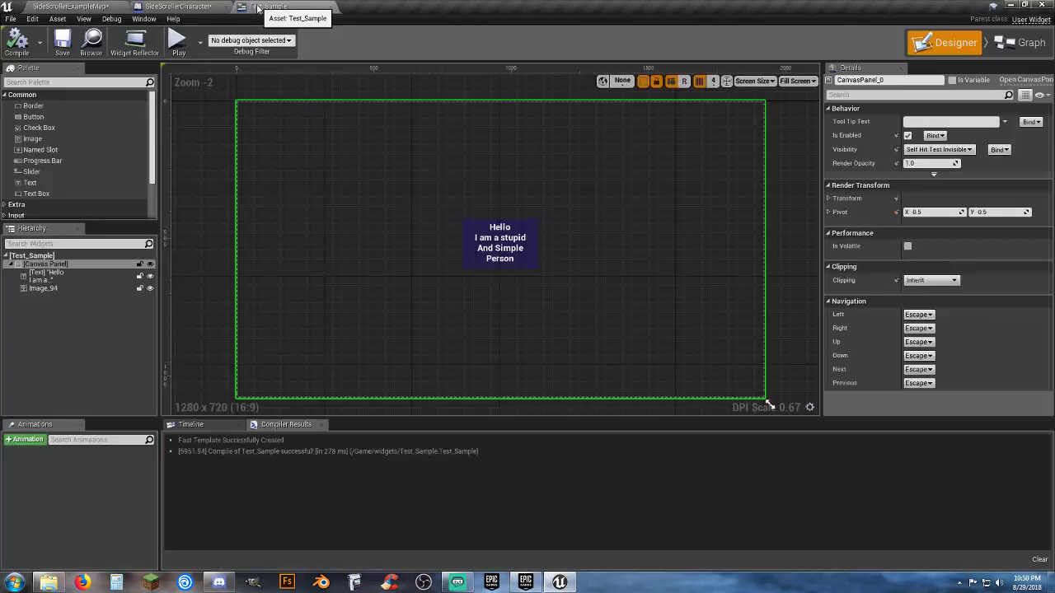
click(476, 257)
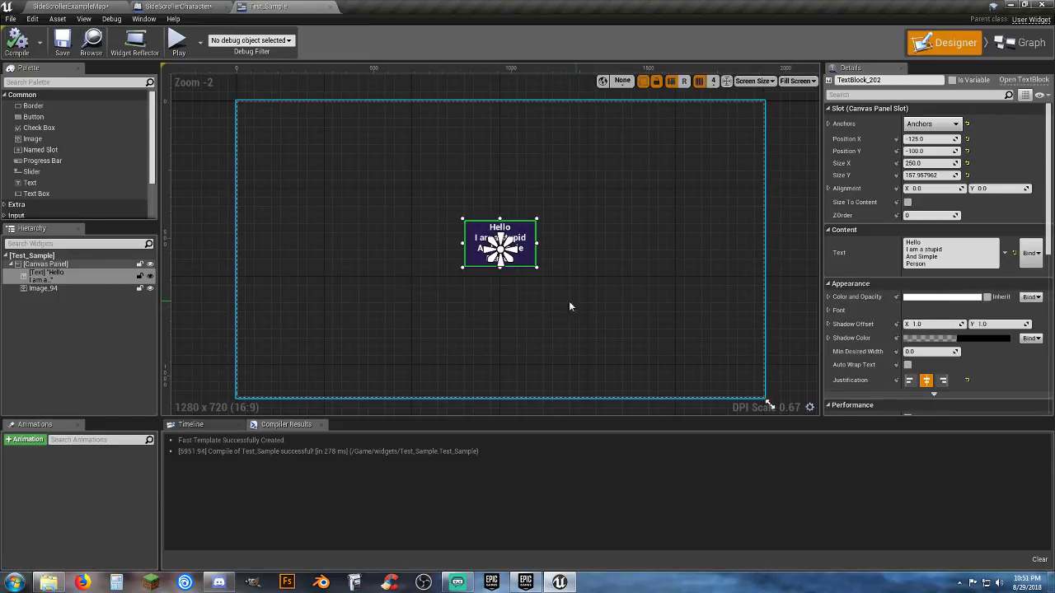
click(59, 290)
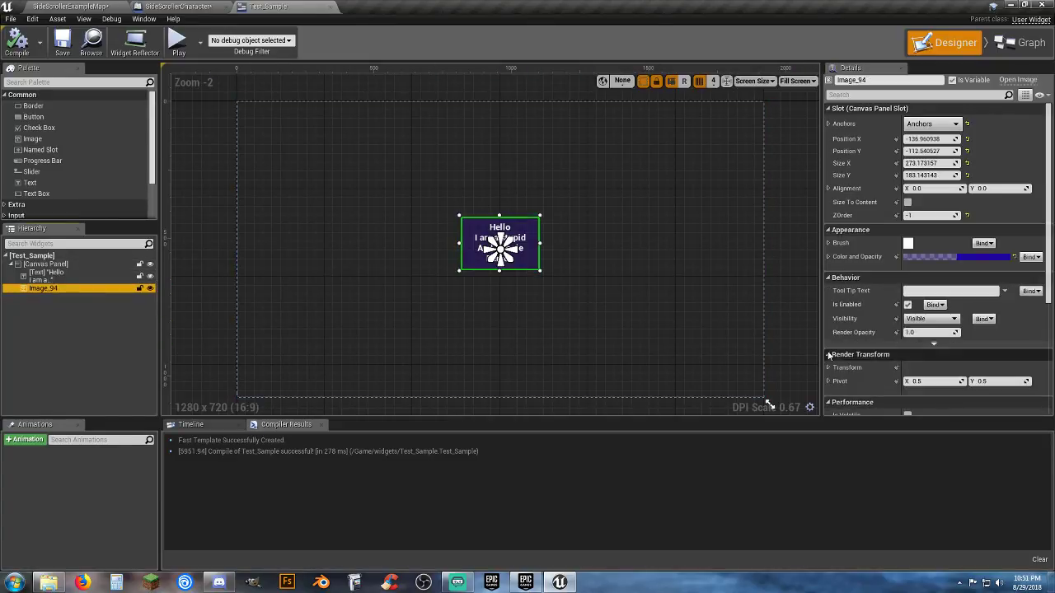
click(948, 258)
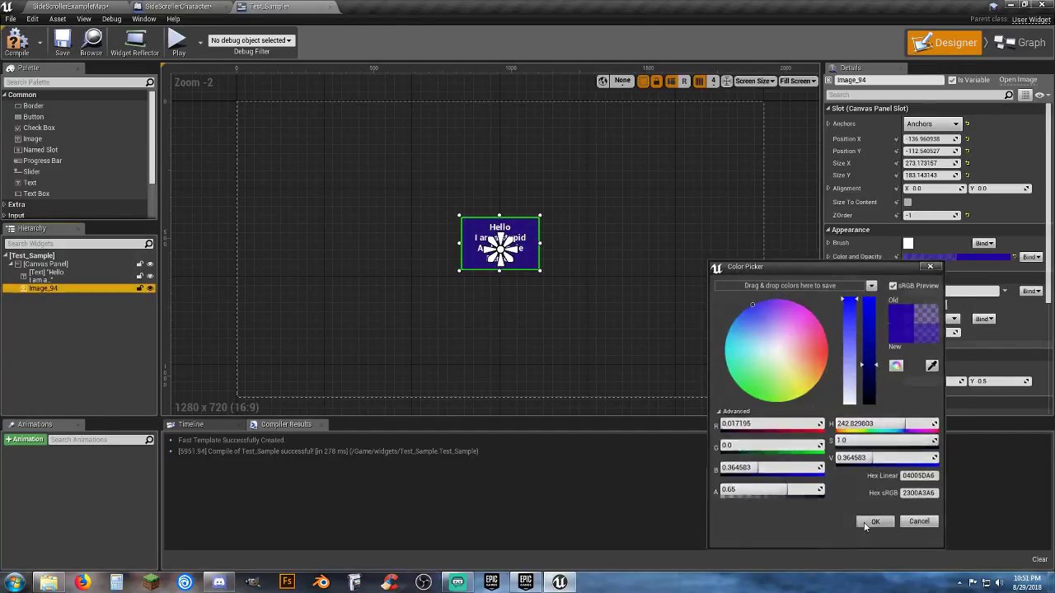
click(875, 523)
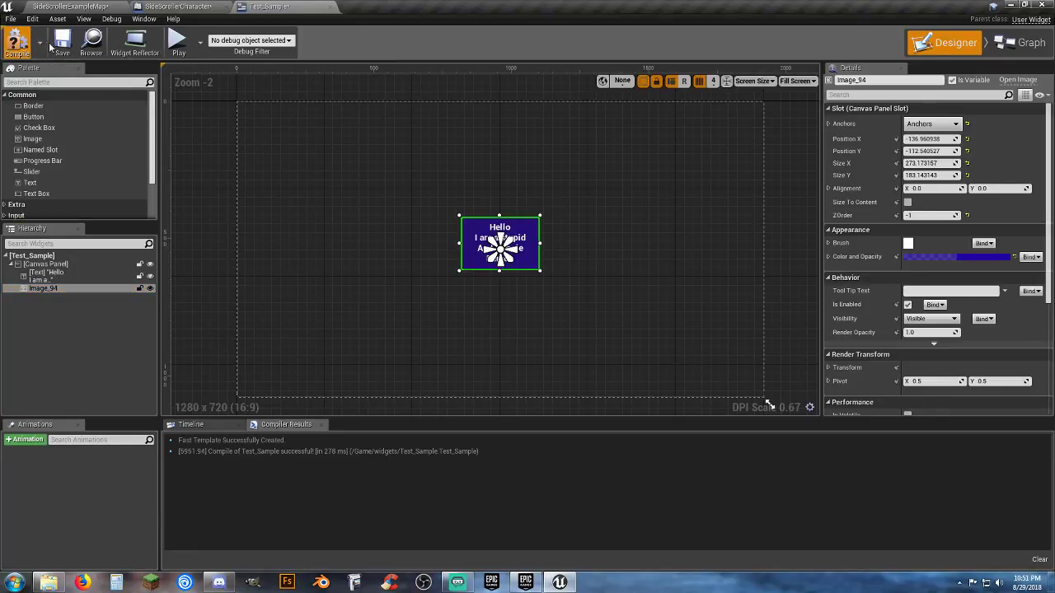
Play the level, running and jumping the character back and forth with the dialogue shown to check its blue background
click(71, 8)
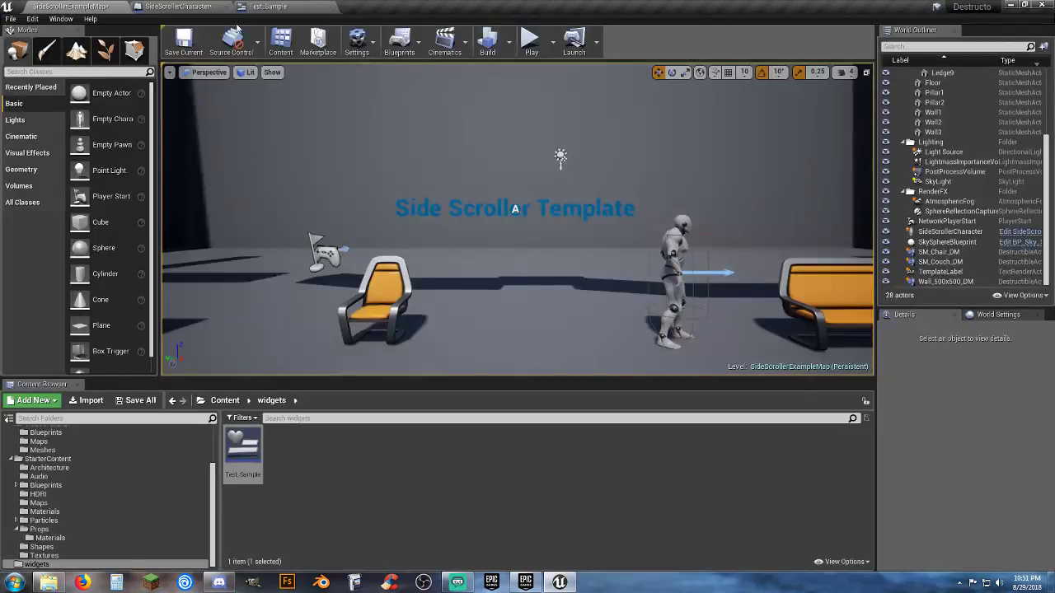
click(533, 53)
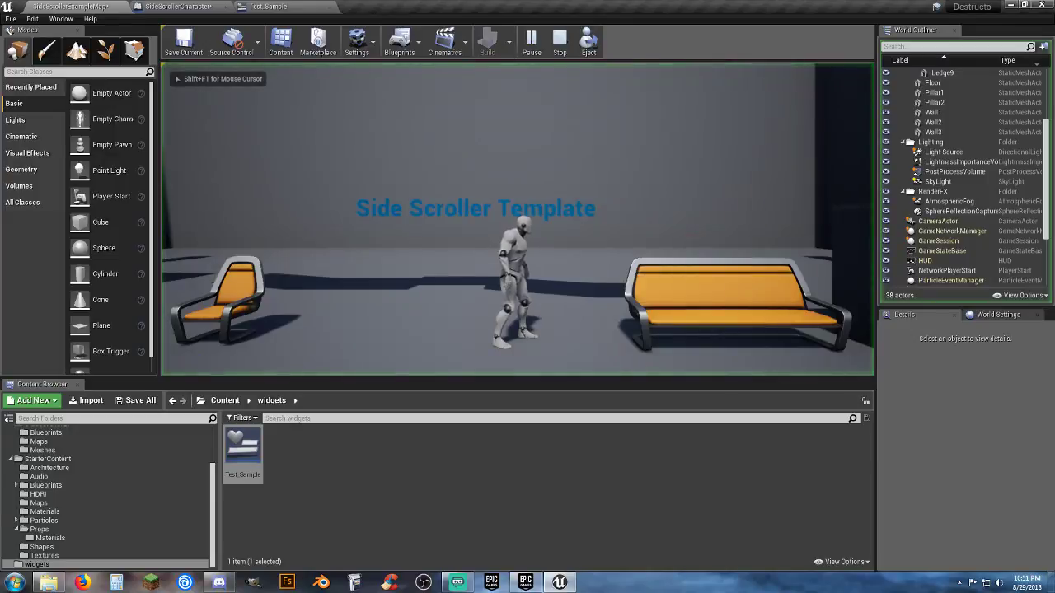
key(d)
key(a)
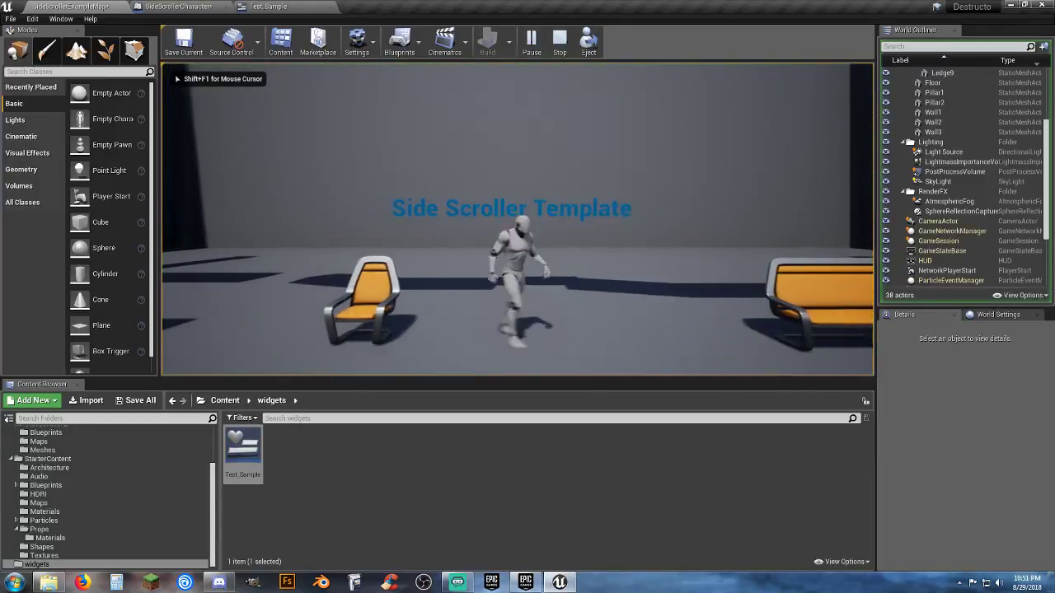
key(d)
key(a)
key(space)
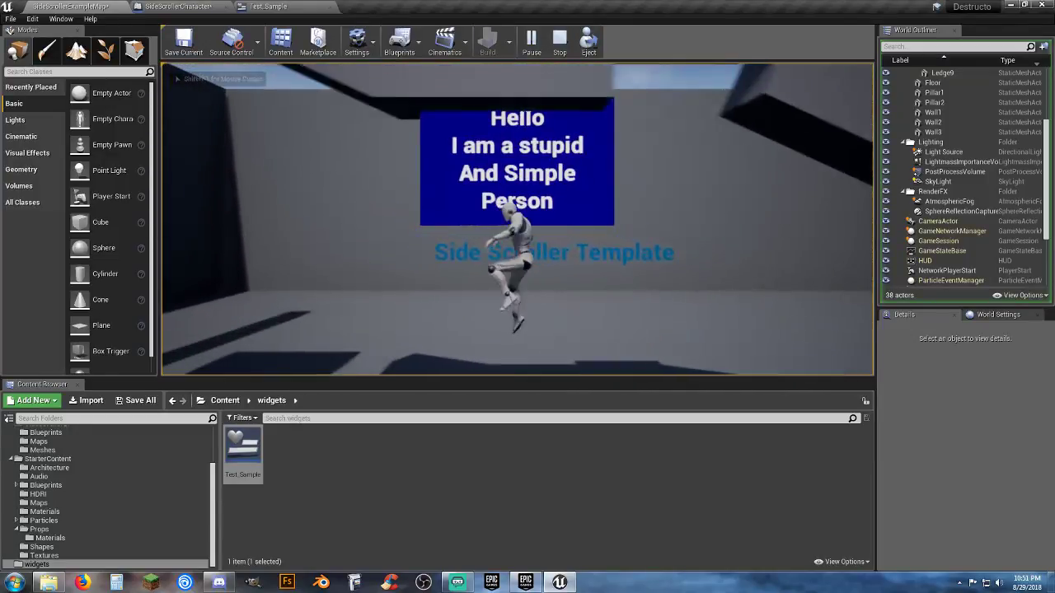
key(space)
key(d)
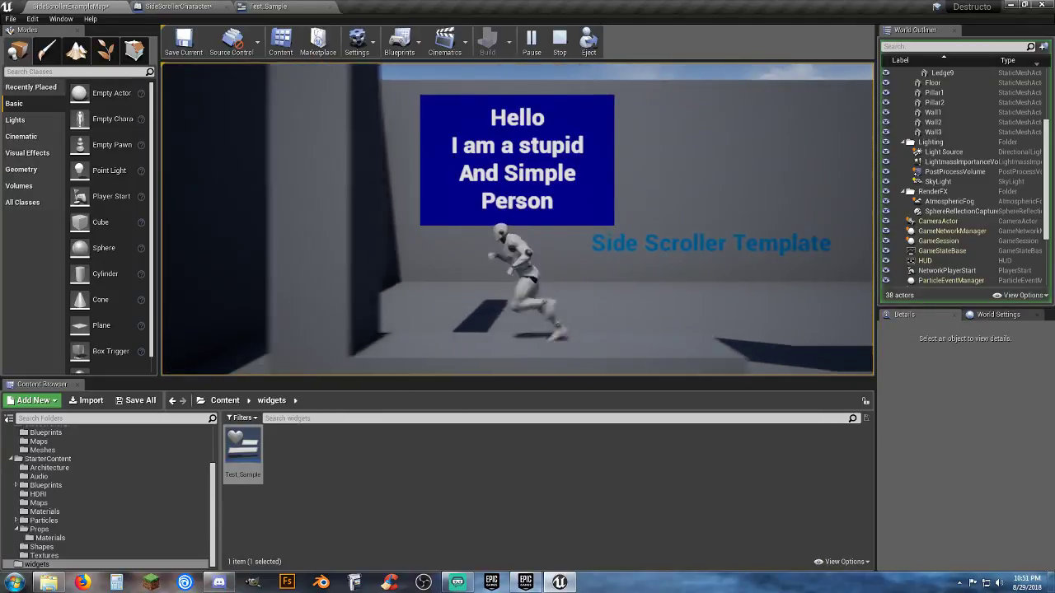
key(d)
key(a)
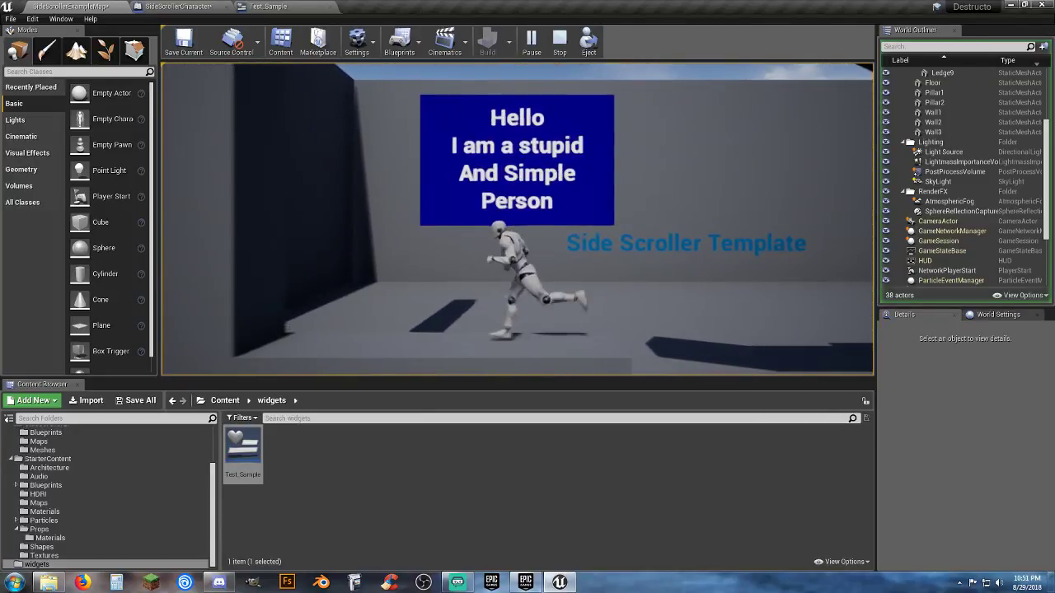
key(d)
key(a)
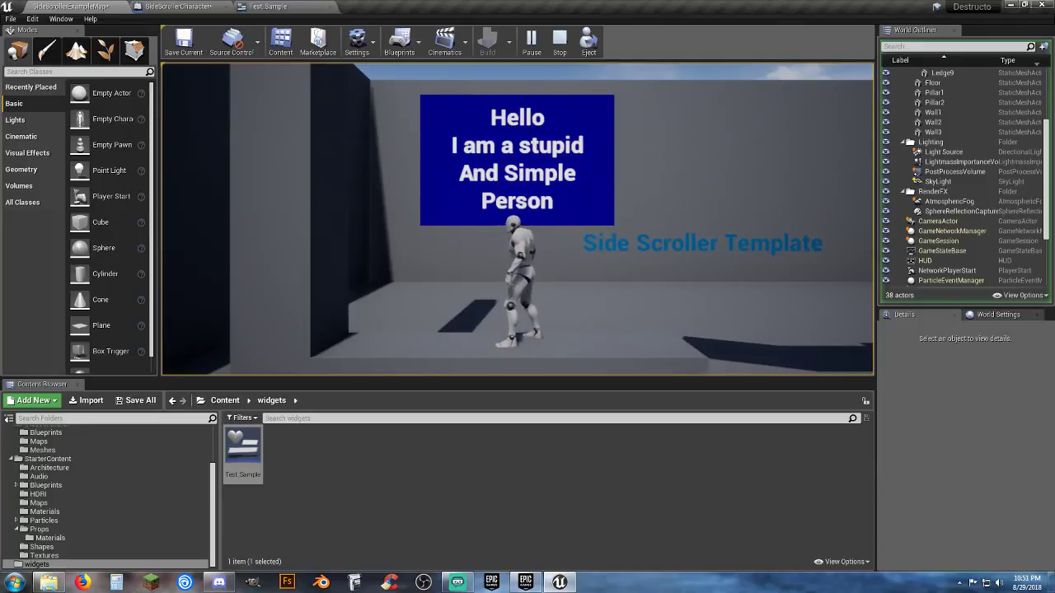
key(d)
key(space)
key(a)
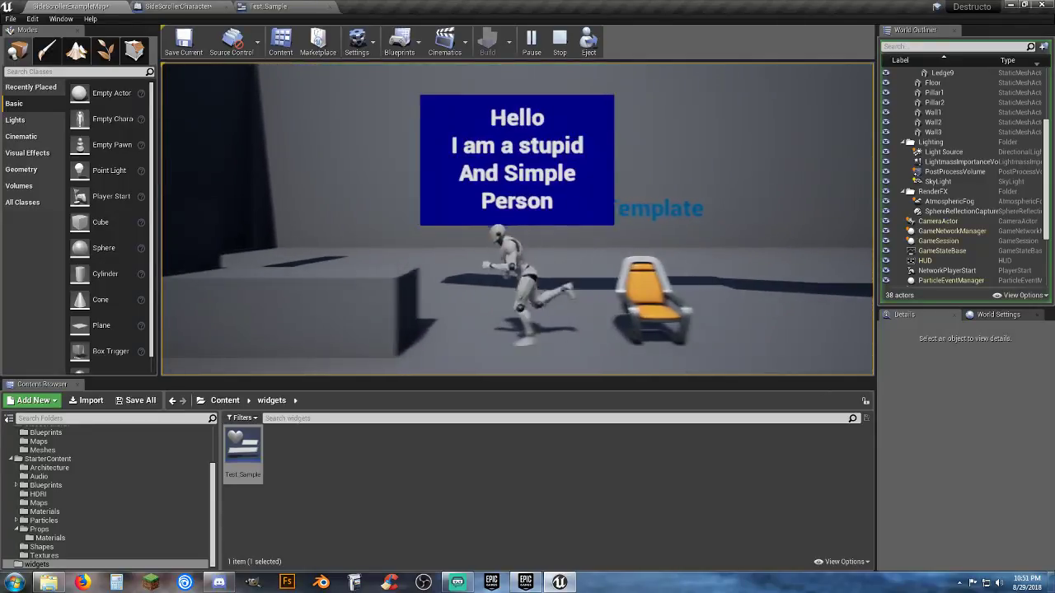
key(d)
key(space)
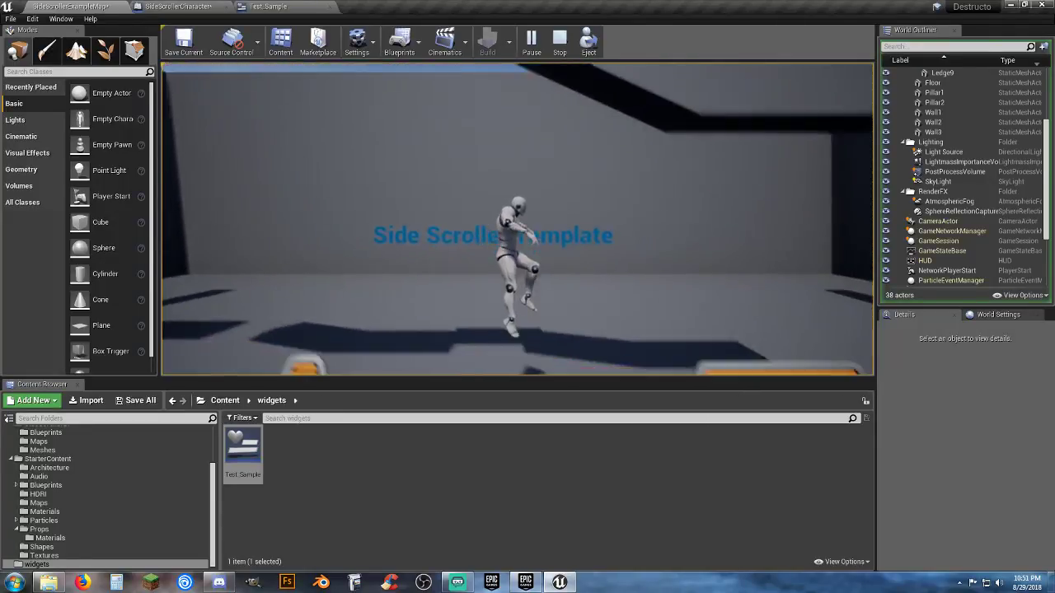
key(a)
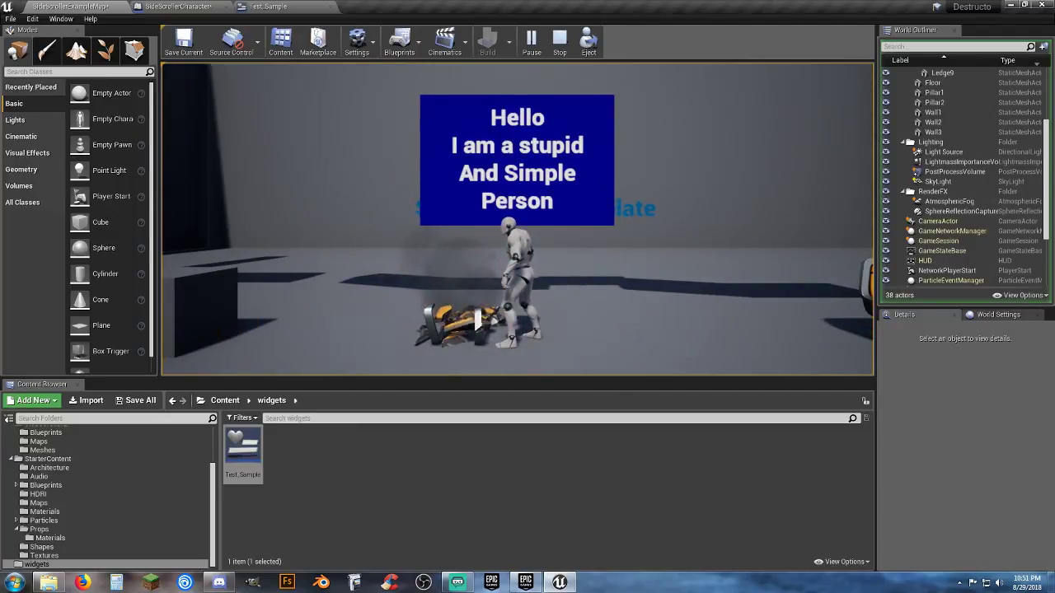
Run and jump the character around the furniture and ledges to check the dialogue from different spots, and stop the play session
key(d)
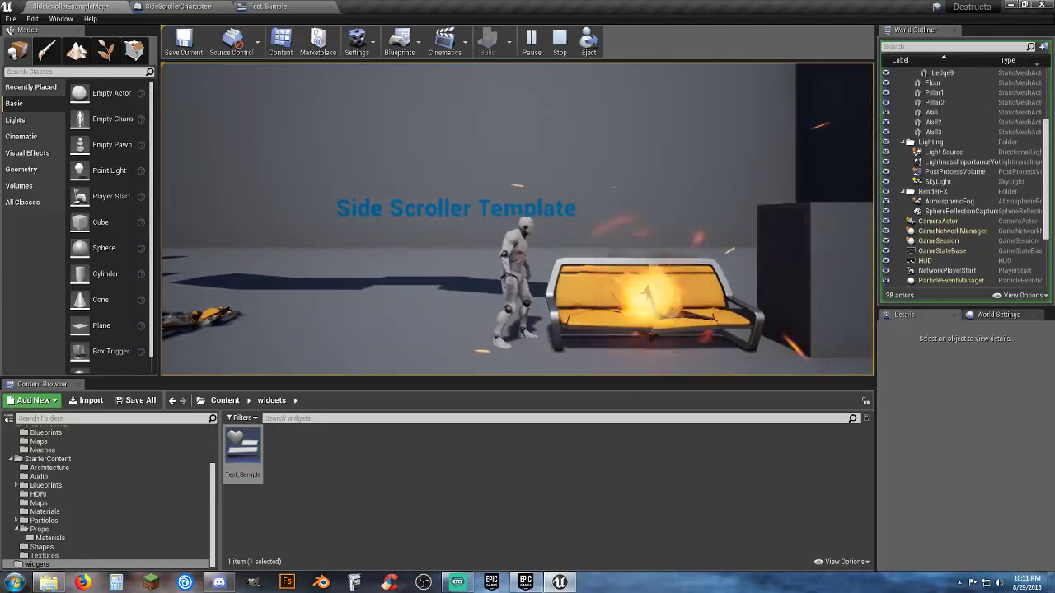
key(a)
key(a)
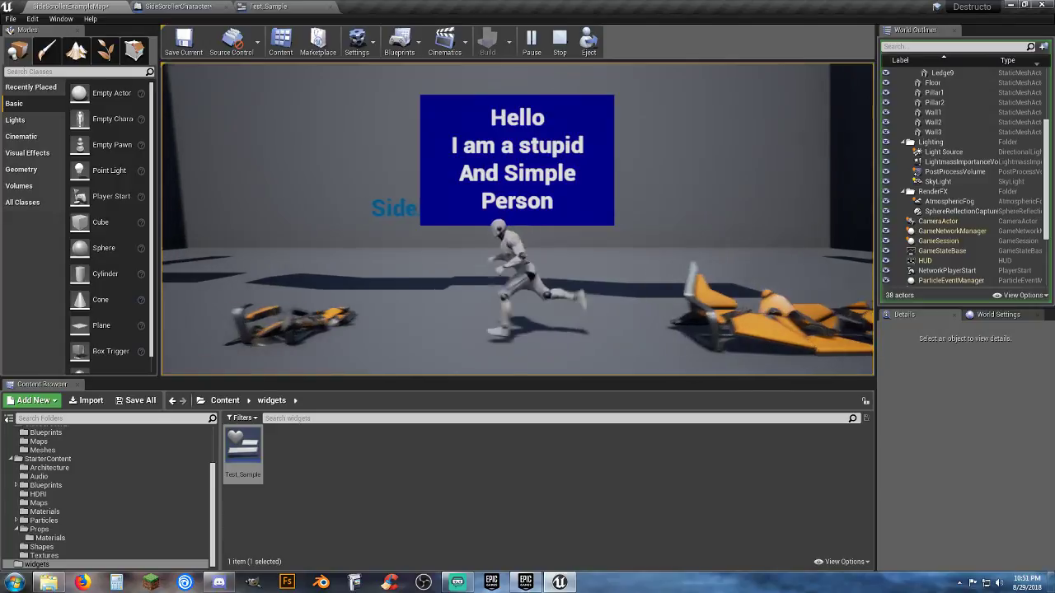
key(d)
key(space)
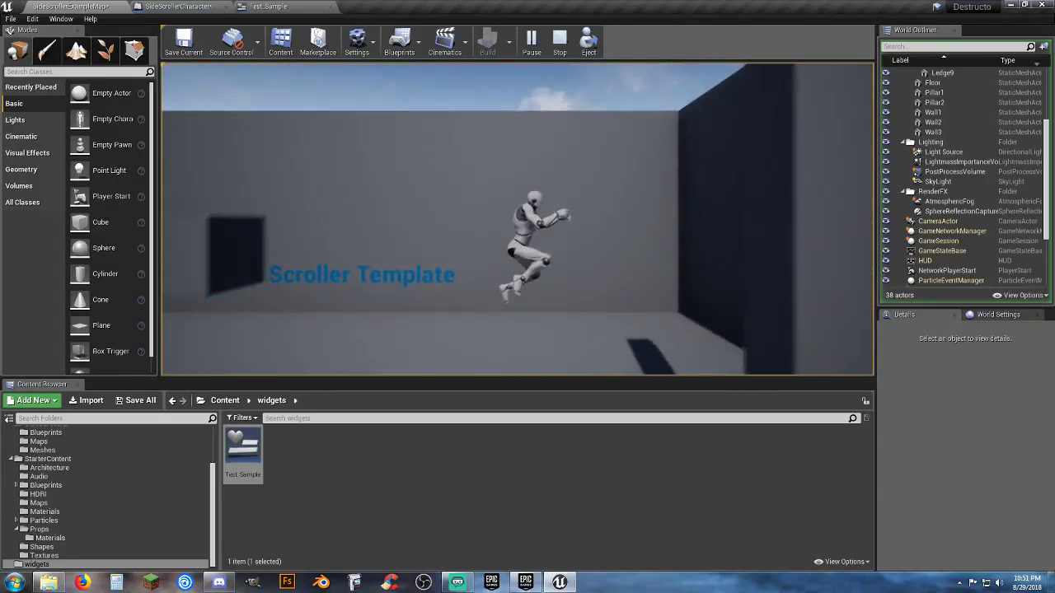
key(a)
key(space)
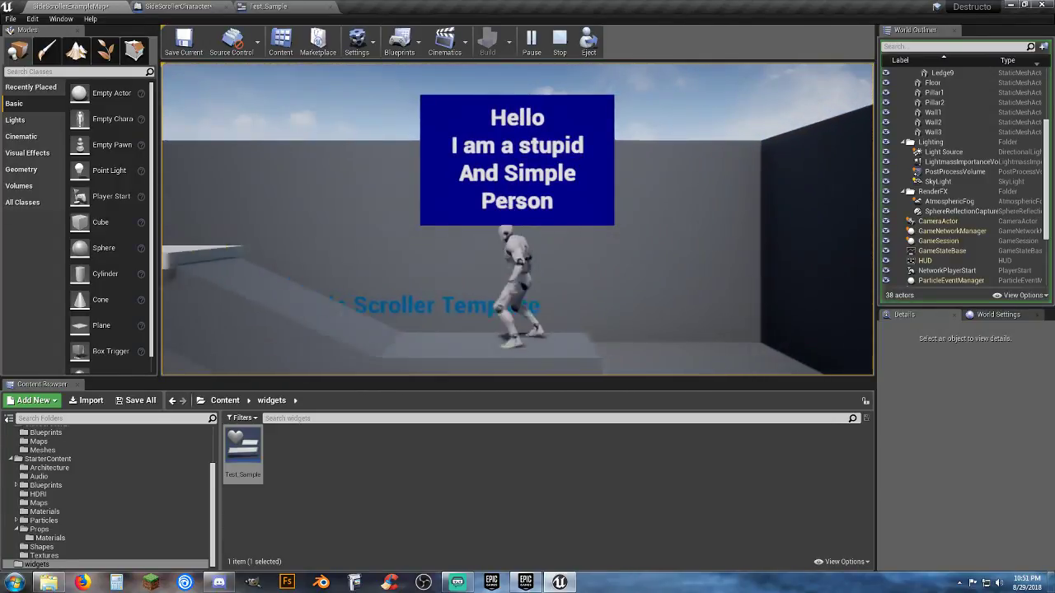
key(space)
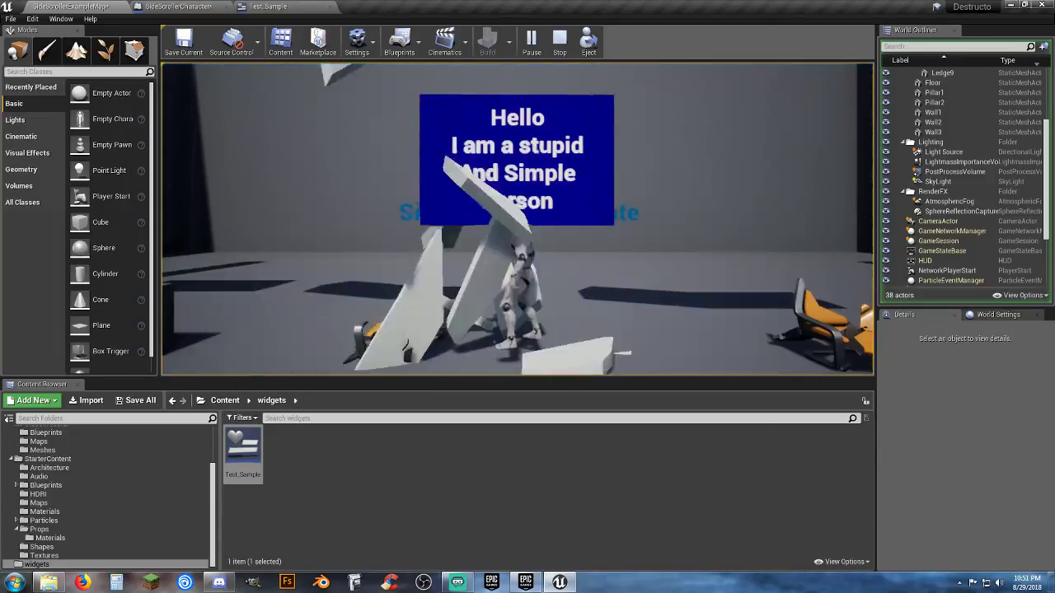
key(Escape)
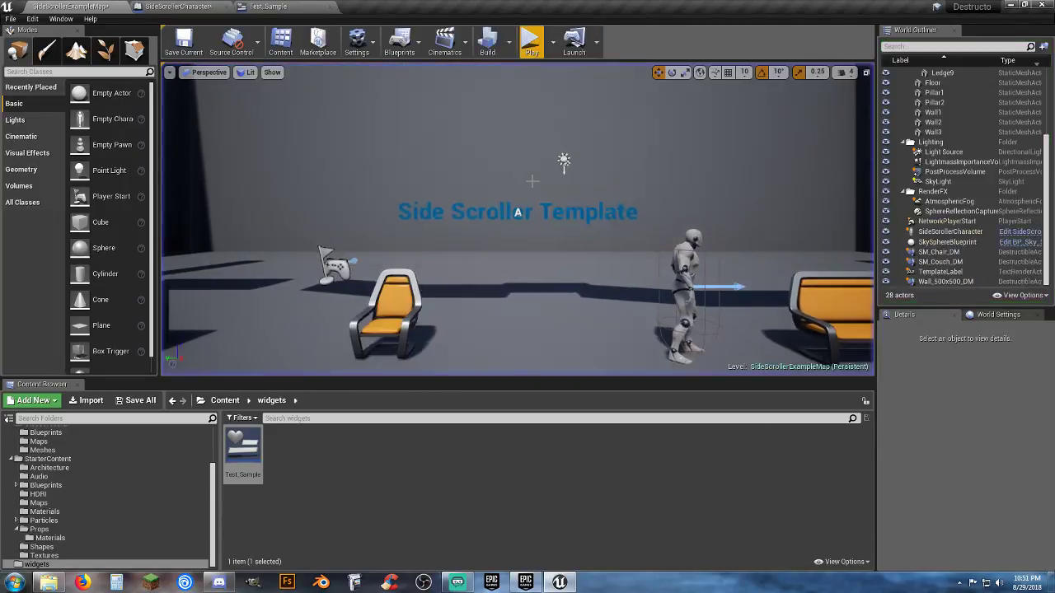
Turn off Visible for the Widget component in the SideScrollerCharacter blueprint, compile and save it, and close its editor
click(178, 6)
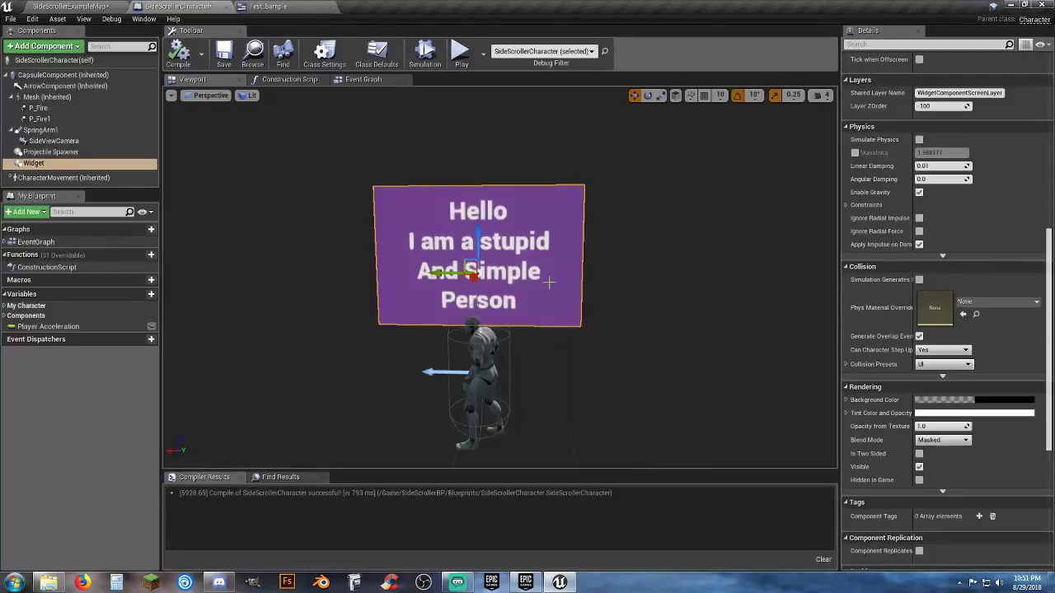
click(919, 468)
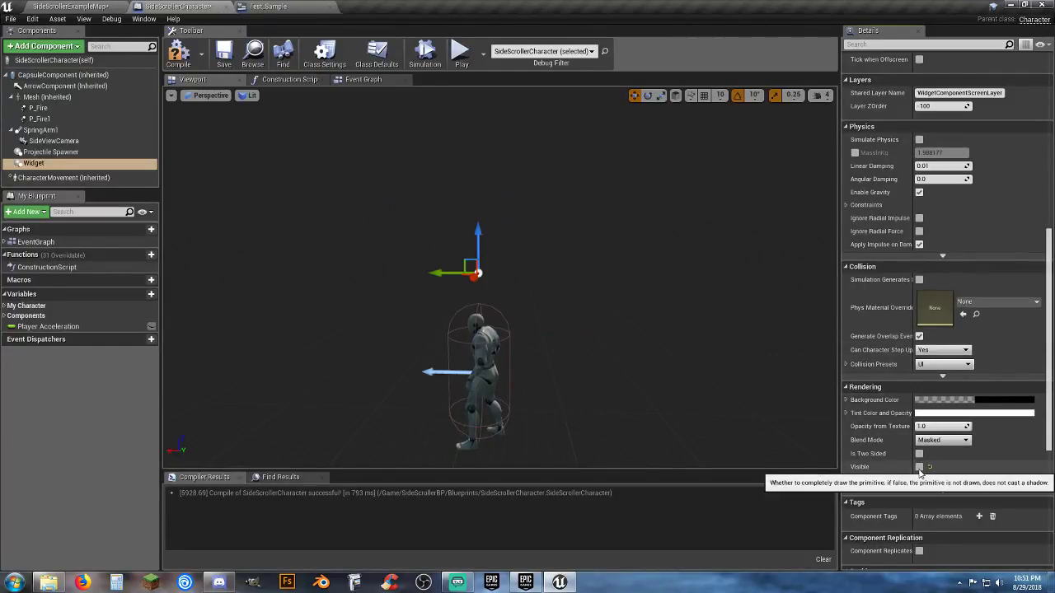
click(180, 49)
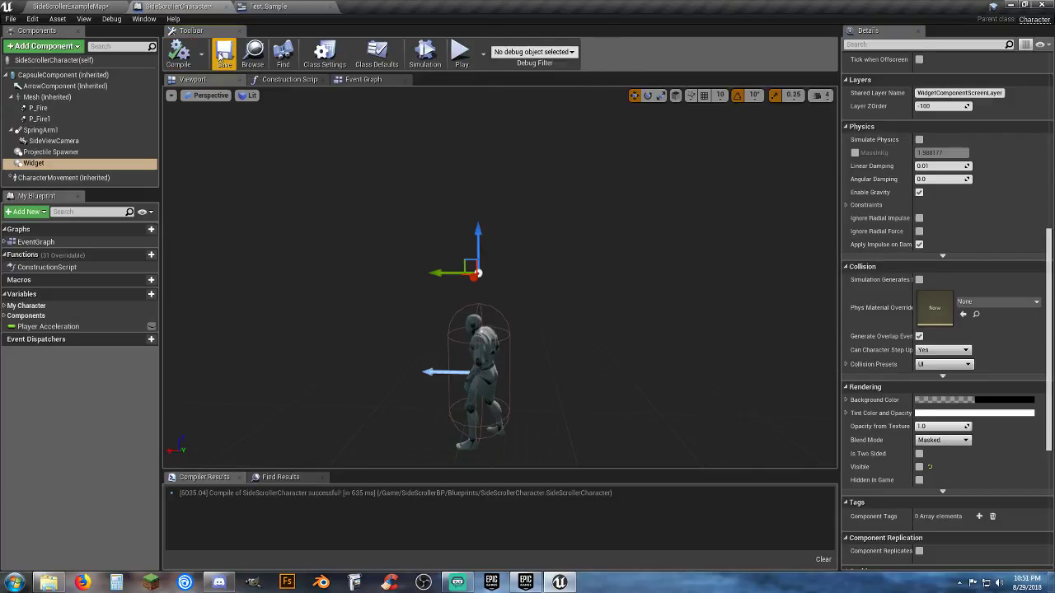
click(220, 7)
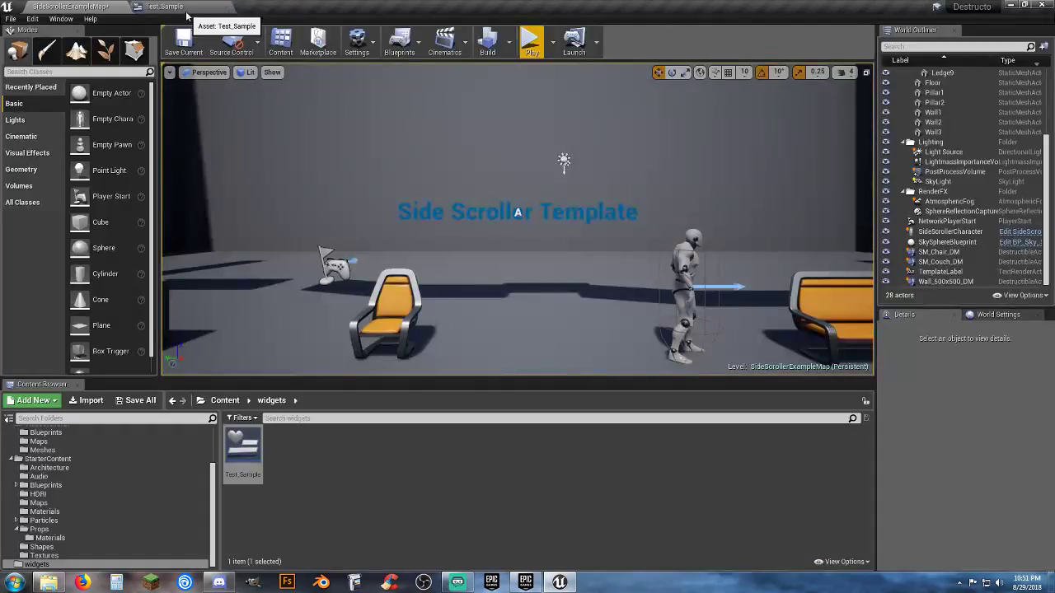
Review the Test_Sample layout in the widget designer and close its editor
click(185, 8)
click(554, 304)
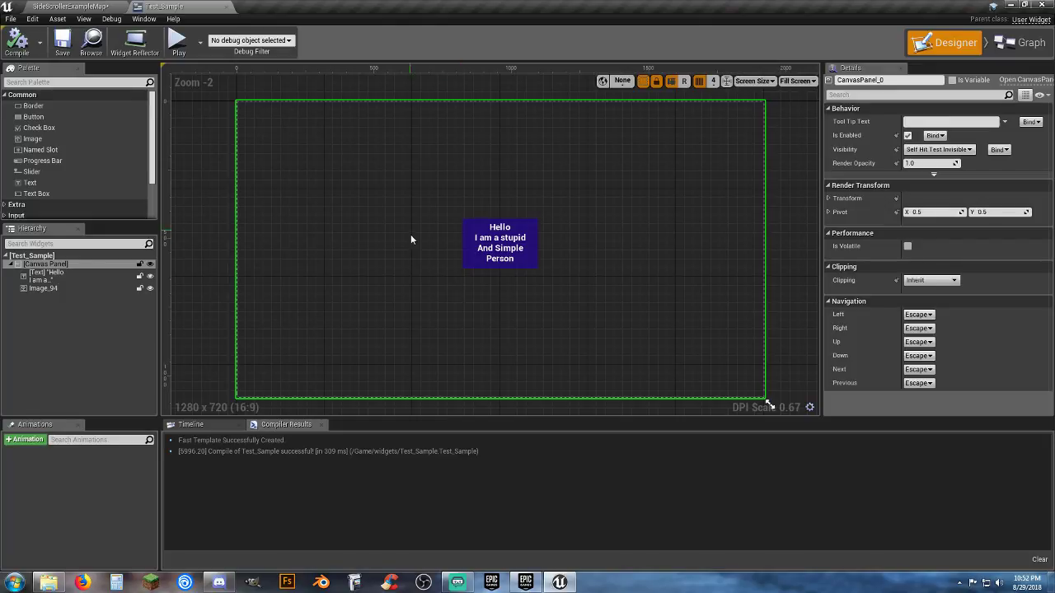
click(227, 8)
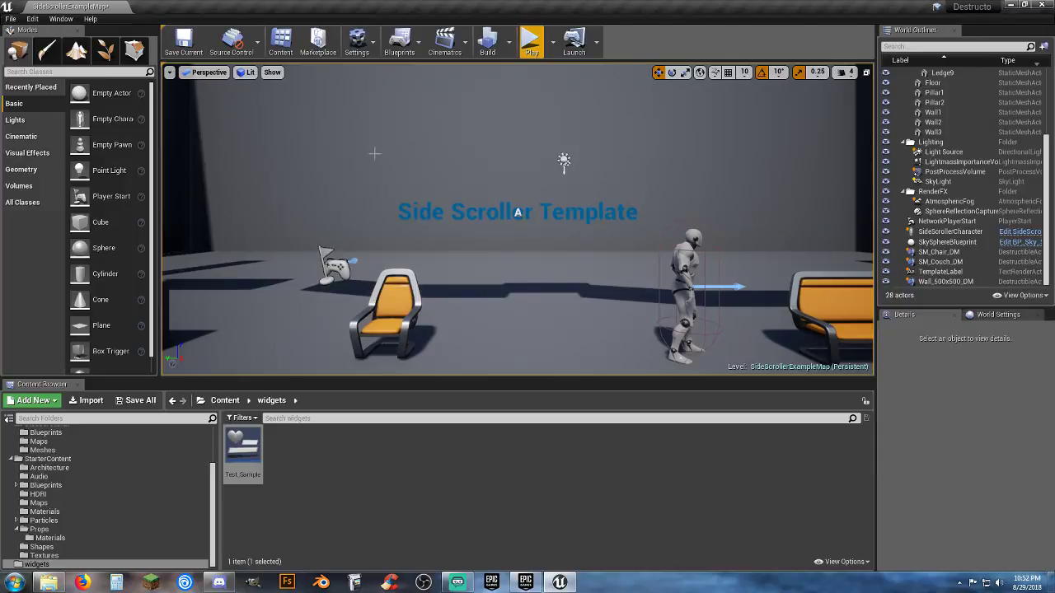
Play the level, move the character back and forth, trigger the dialogue to check that it starts hidden, and stop the session
click(531, 42)
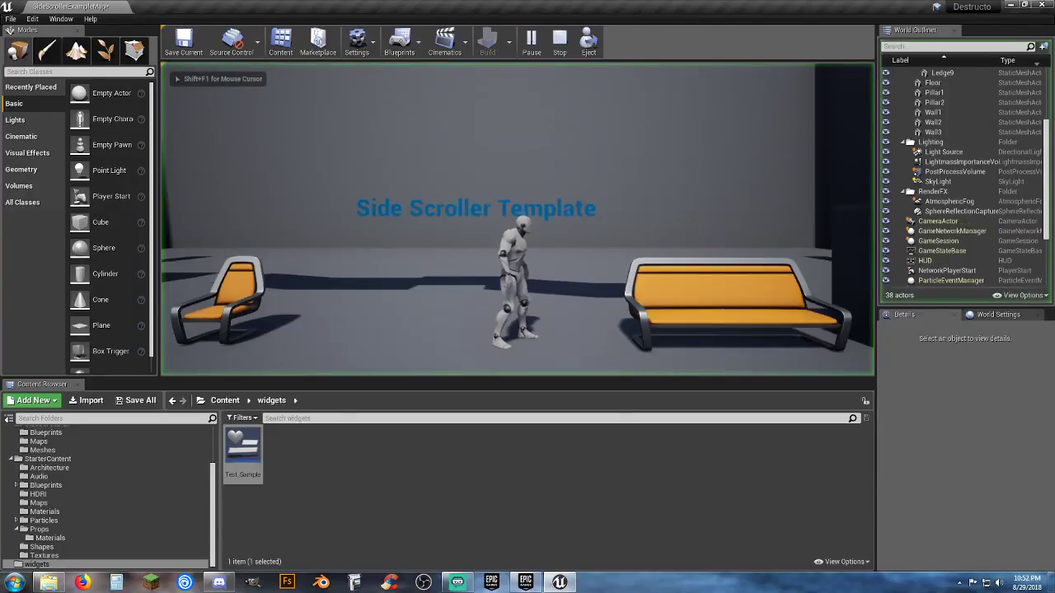
key(d)
key(a)
key(d)
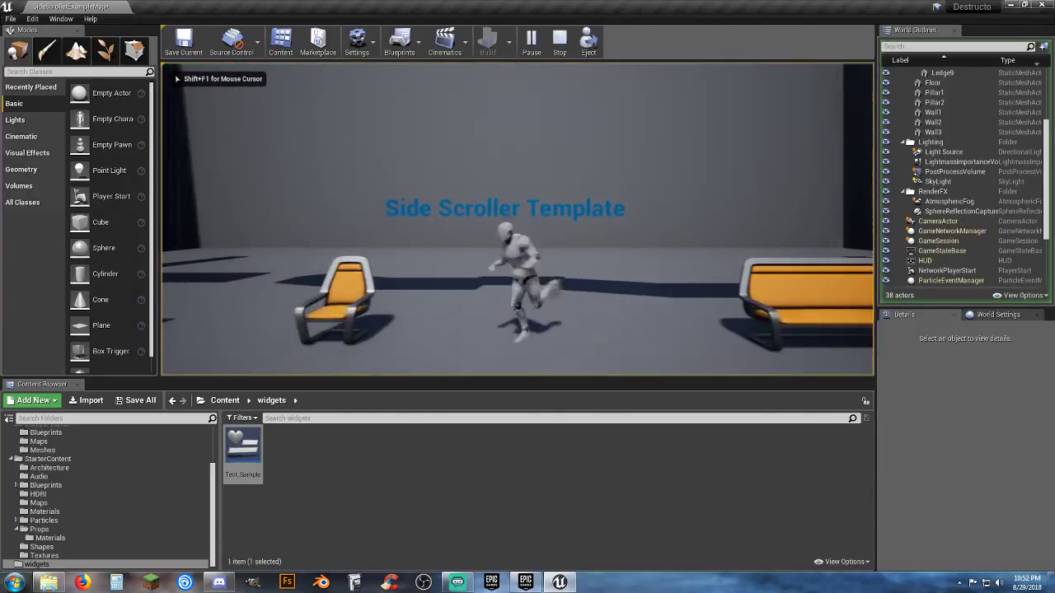
key(a)
key(e)
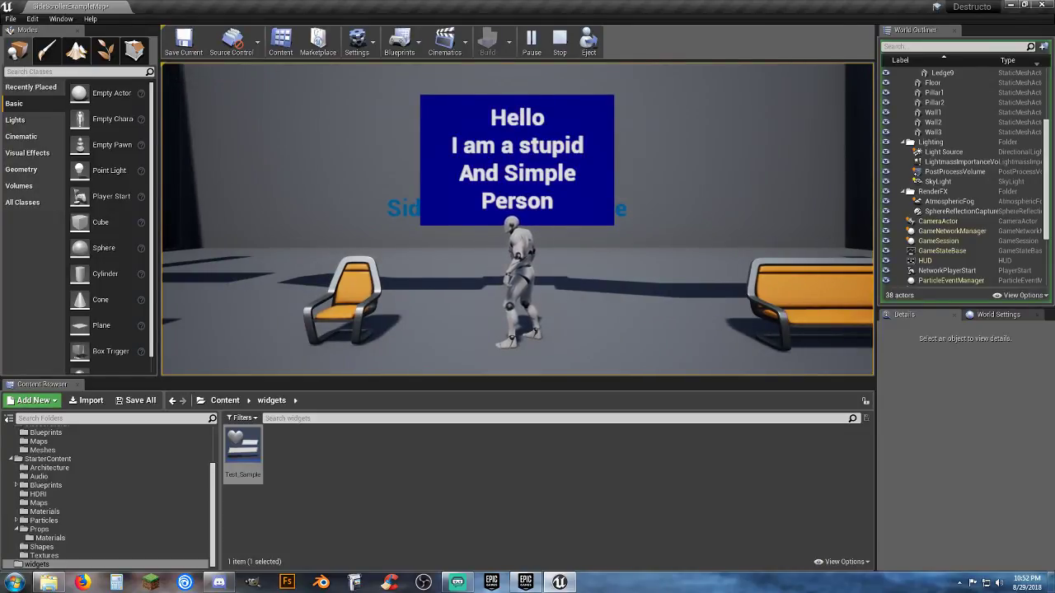
key(e)
key(d)
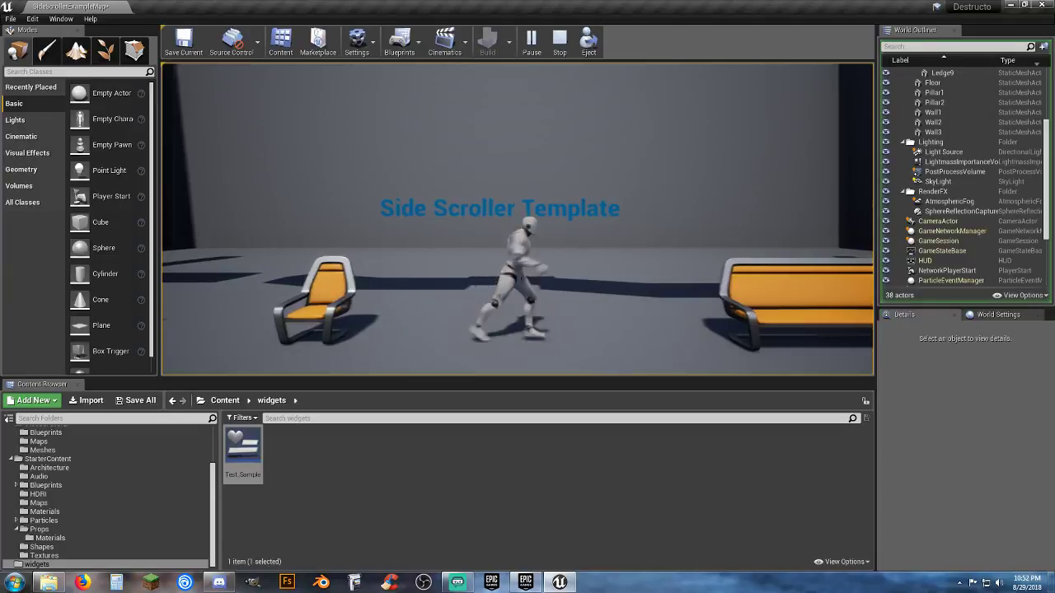
key(f)
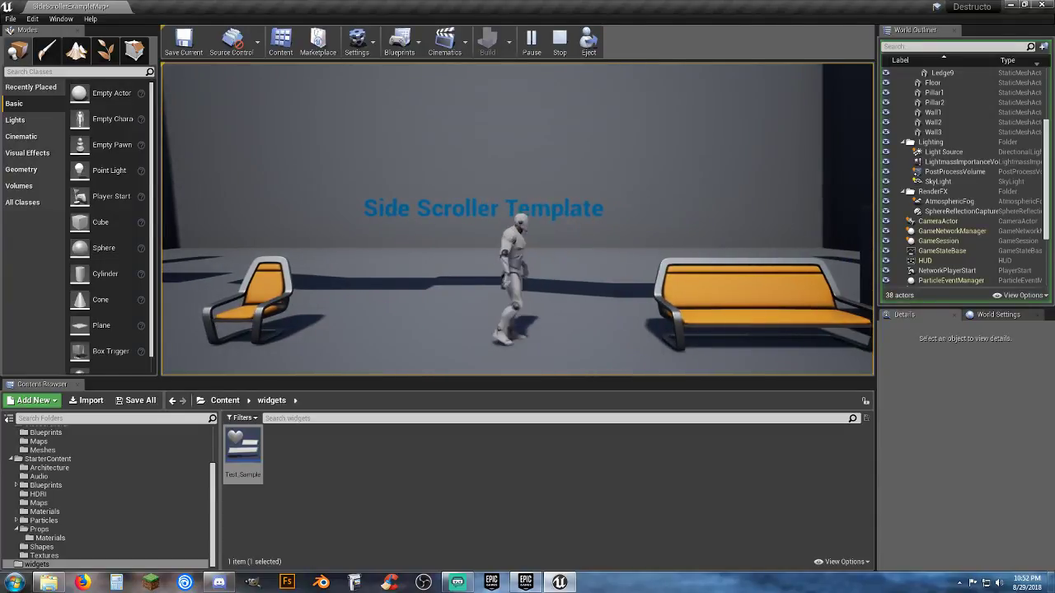
key(Escape)
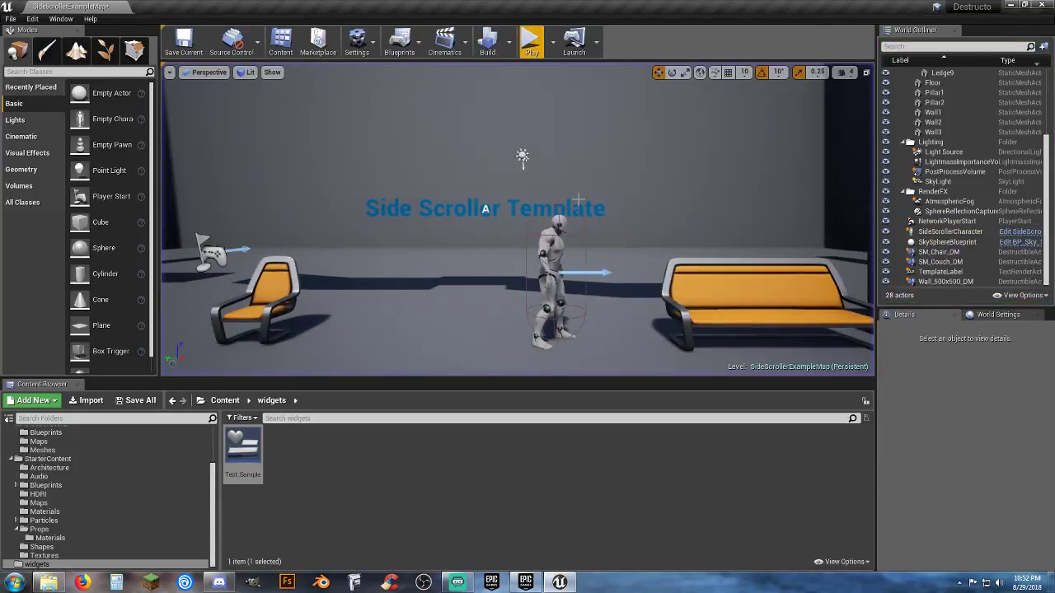
click(349, 509)
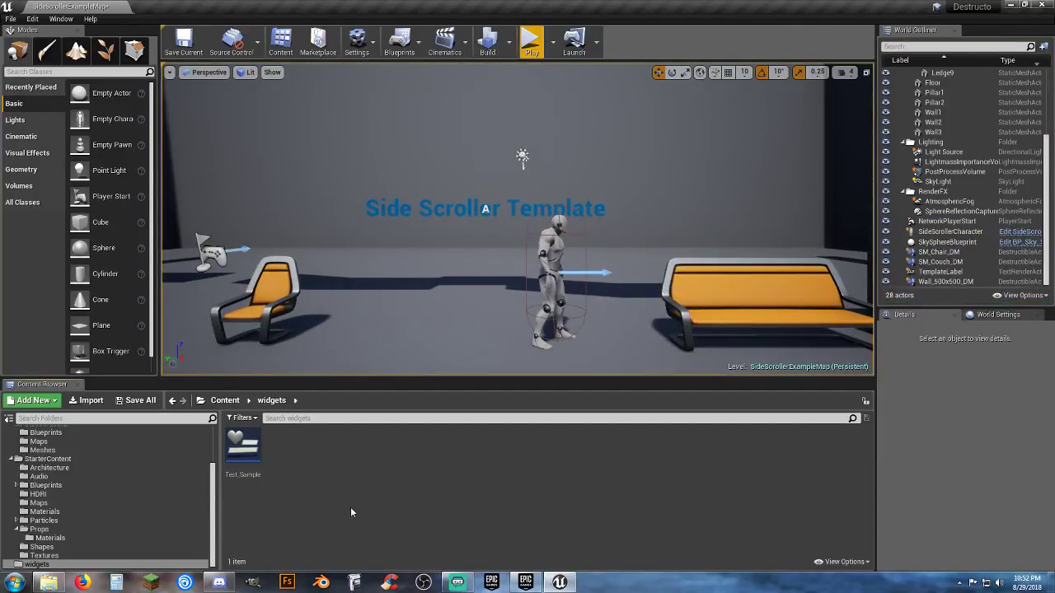
right_click(329, 445)
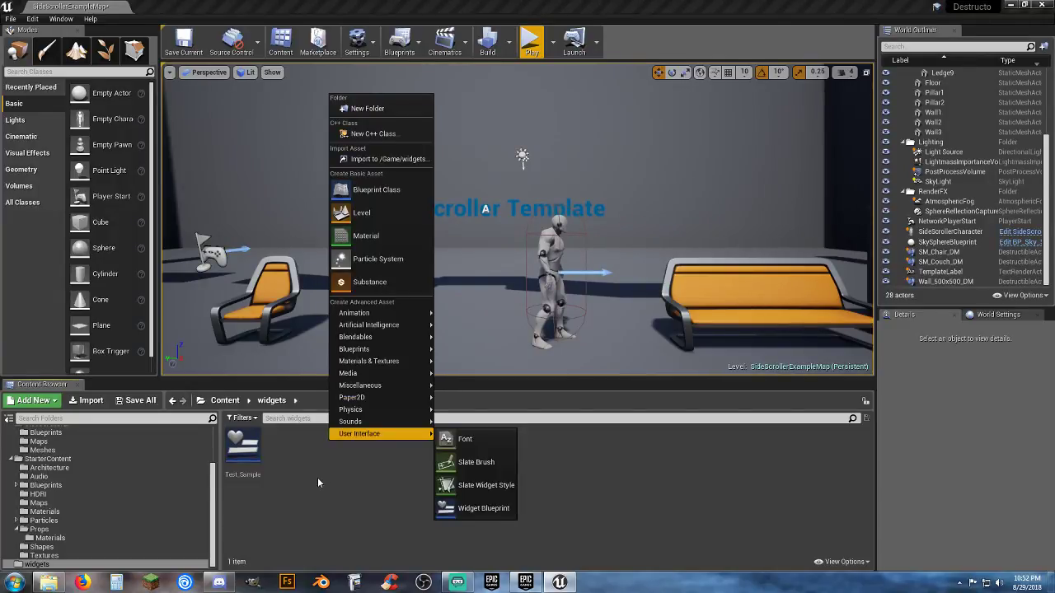
click(317, 478)
Open the SideScrollerCharacter blueprint from the level and examine the Q-key visibility nodes in its event graph
click(560, 255)
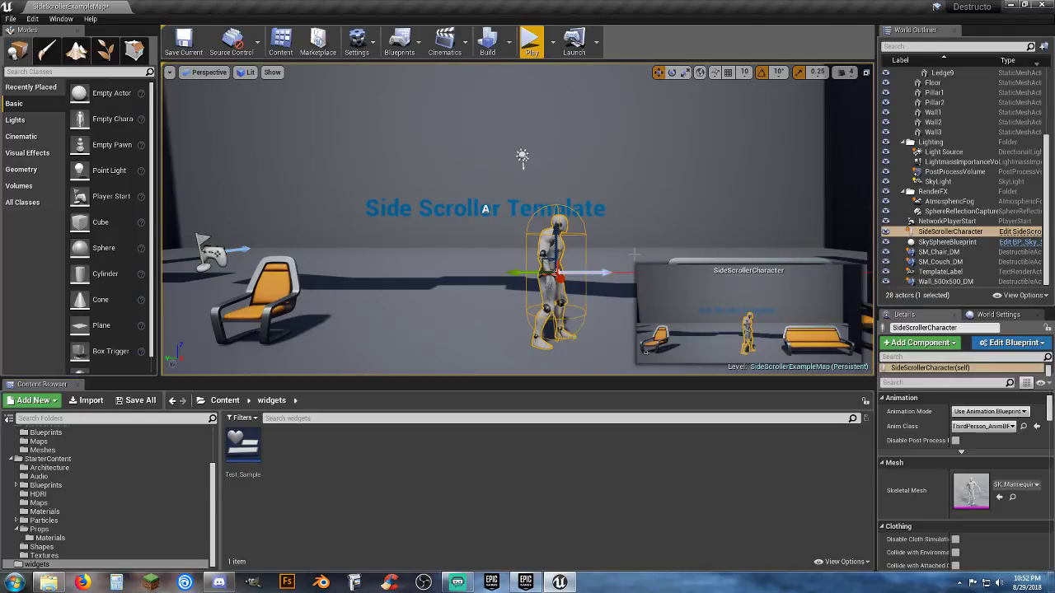
click(1019, 232)
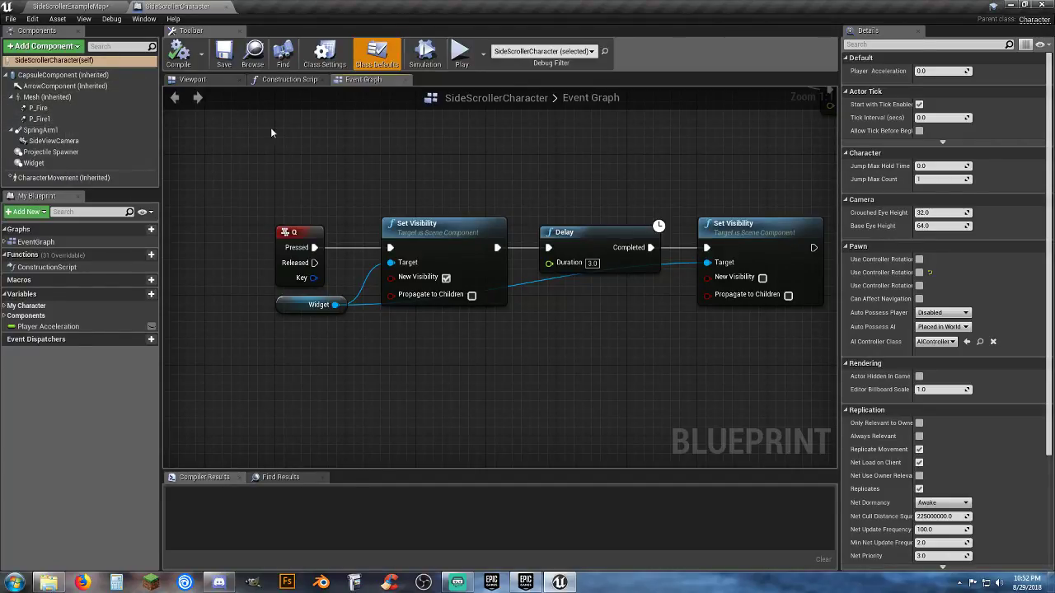
scroll(279, 133, down, 3)
right_drag(280, 133, 410, 271)
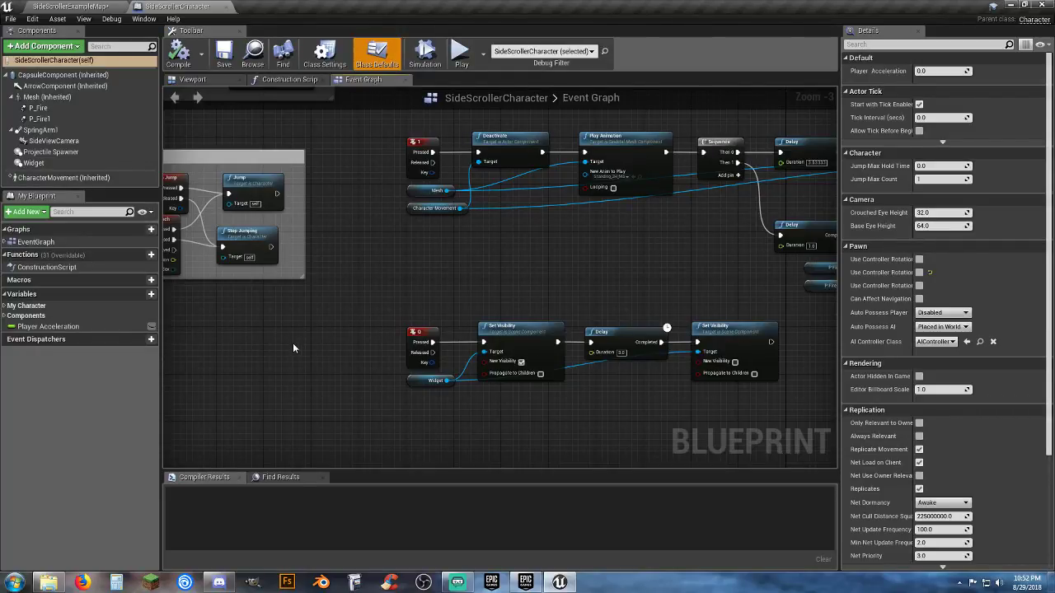
right_drag(292, 348, 437, 271)
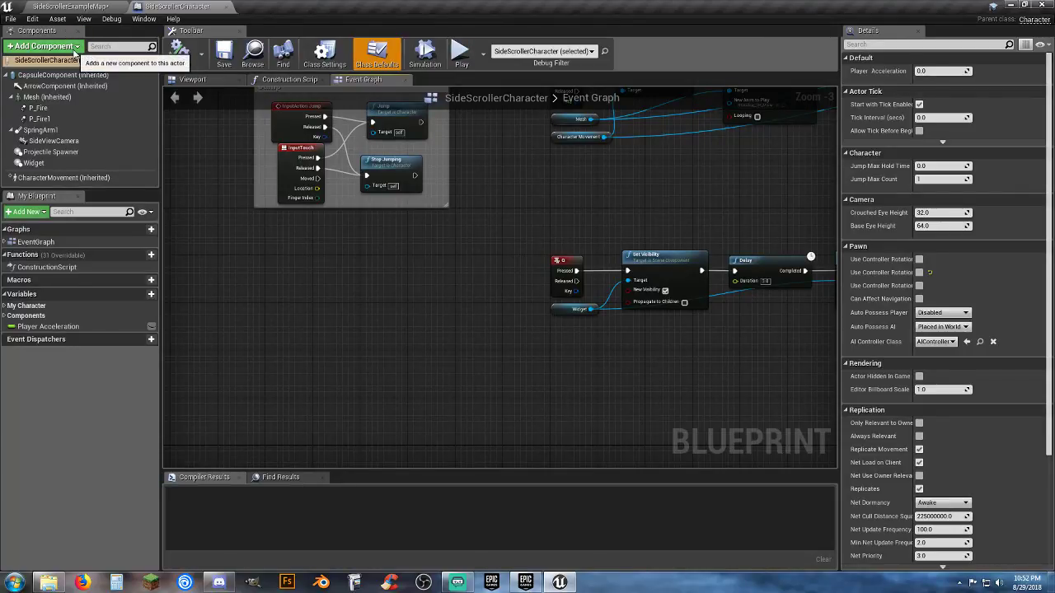
click(76, 46)
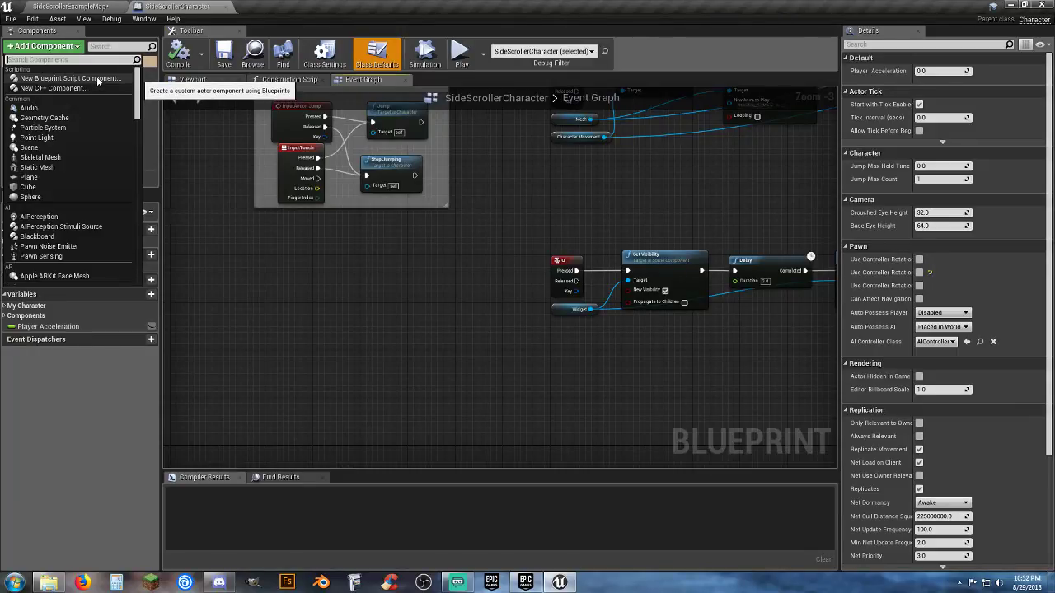
click(98, 79)
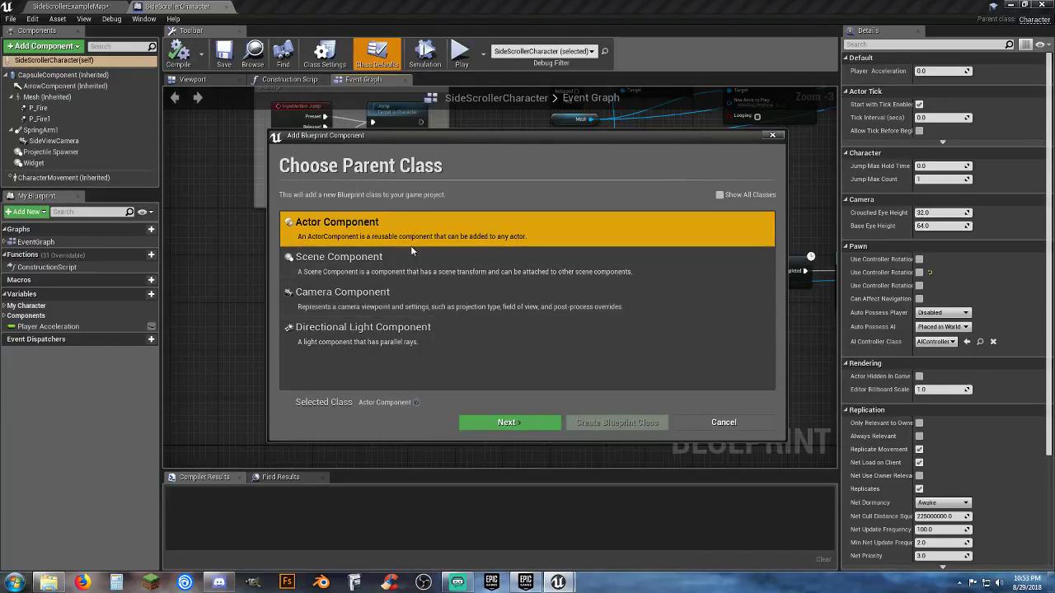
click(724, 422)
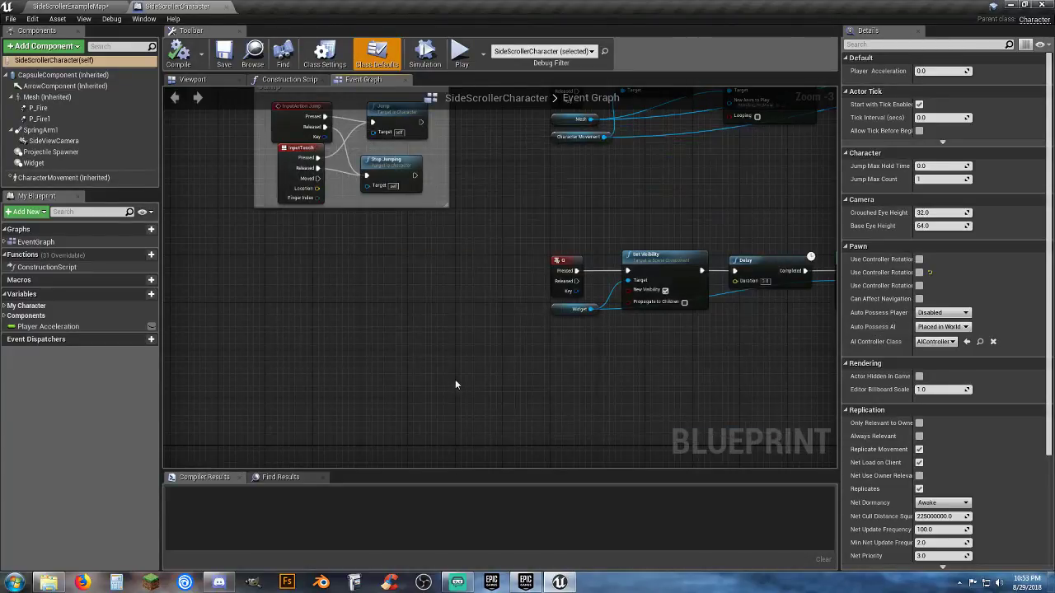
click(82, 7)
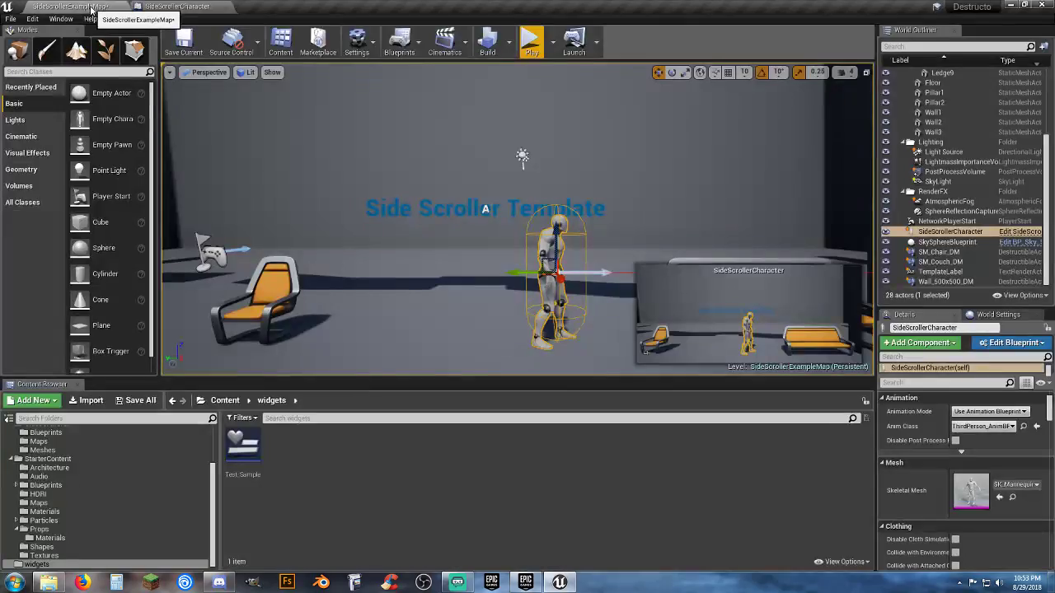
right_click(317, 447)
mouse_move(323, 443)
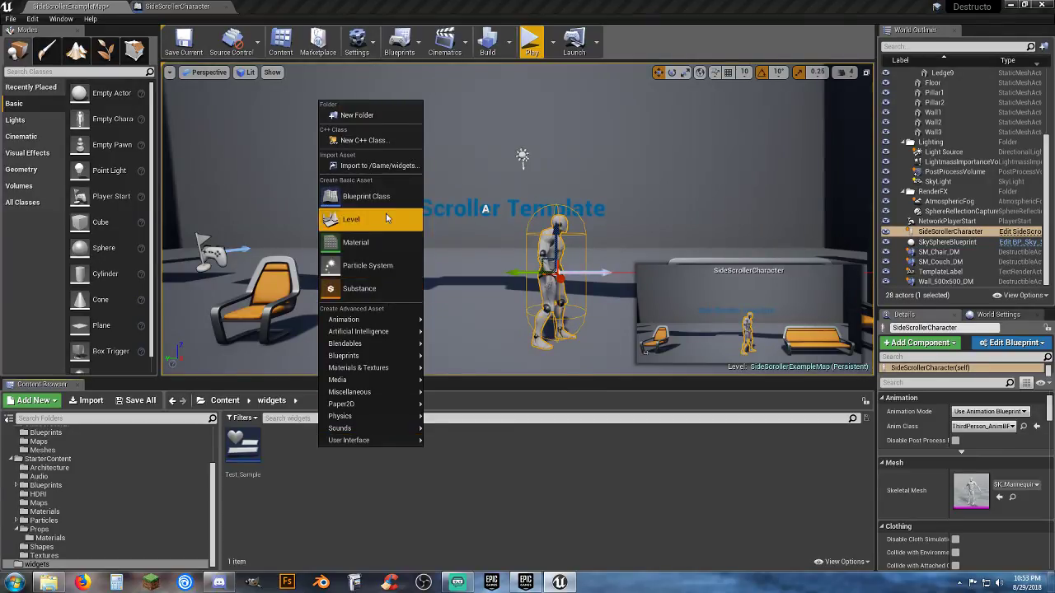
mouse_move(369, 326)
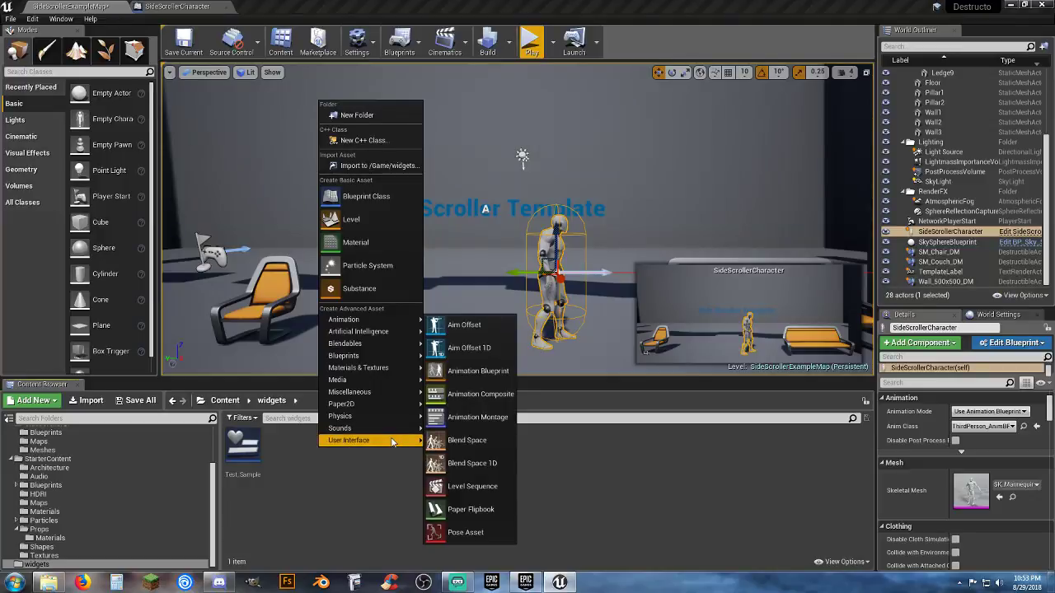
mouse_move(393, 442)
mouse_move(387, 384)
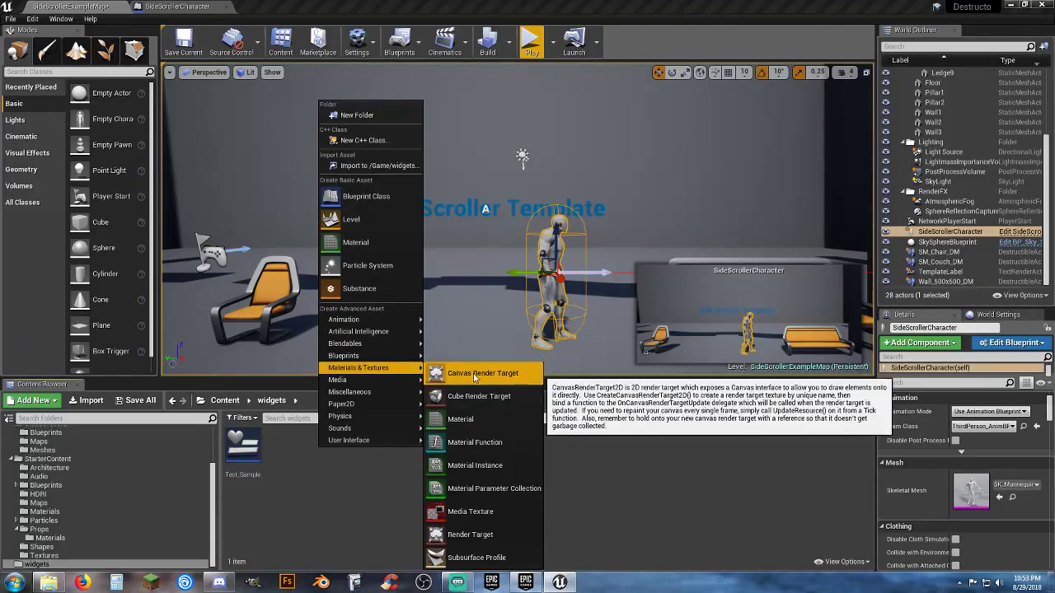
click(648, 478)
Examine the wall and floor around the Side Scroller Template text in the level from several viewpoints
mouse_move(643, 205)
right_down()
mouse_move(624, 152)
mouse_move(623, 165)
mouse_move(656, 161)
mouse_move(637, 199)
mouse_move(633, 186)
mouse_move(637, 199)
right_up()
key(a)
key(d)
key(w)
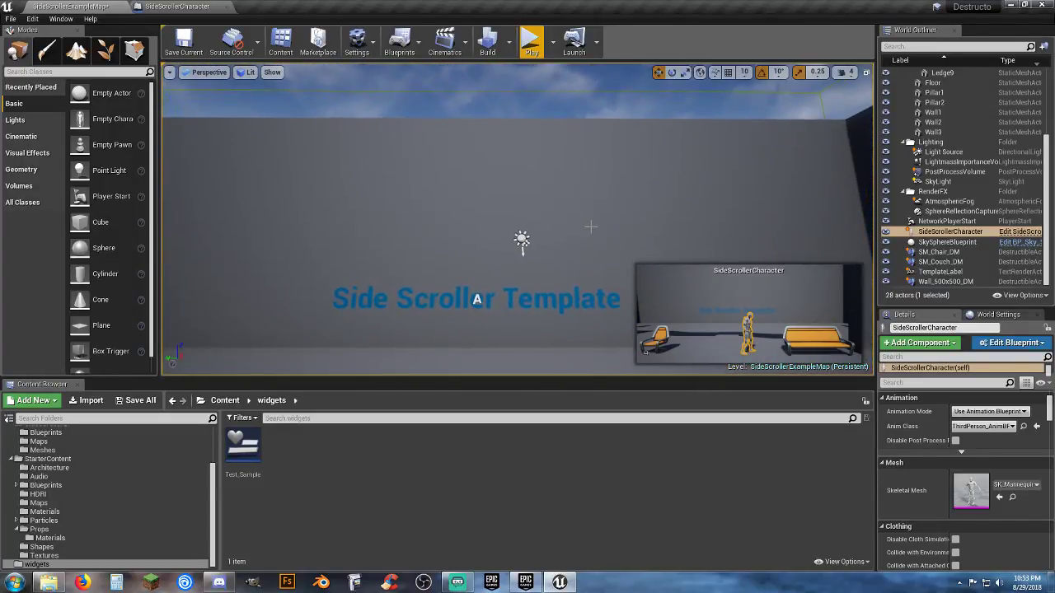
key(s)
right_drag(480, 186, 460, 211)
key(w)
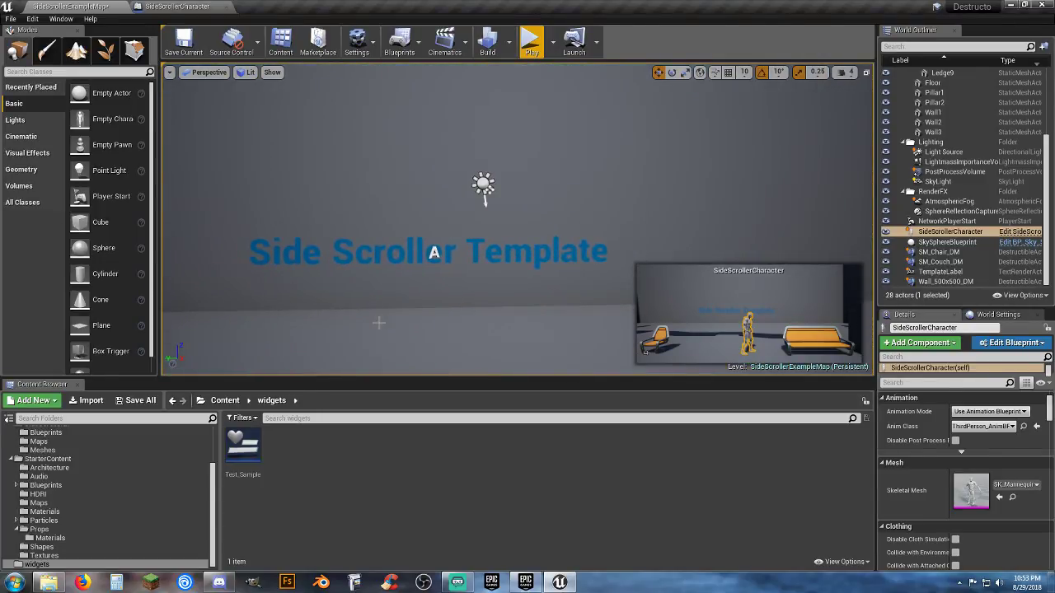
right_drag(393, 330, 373, 349)
key(s)
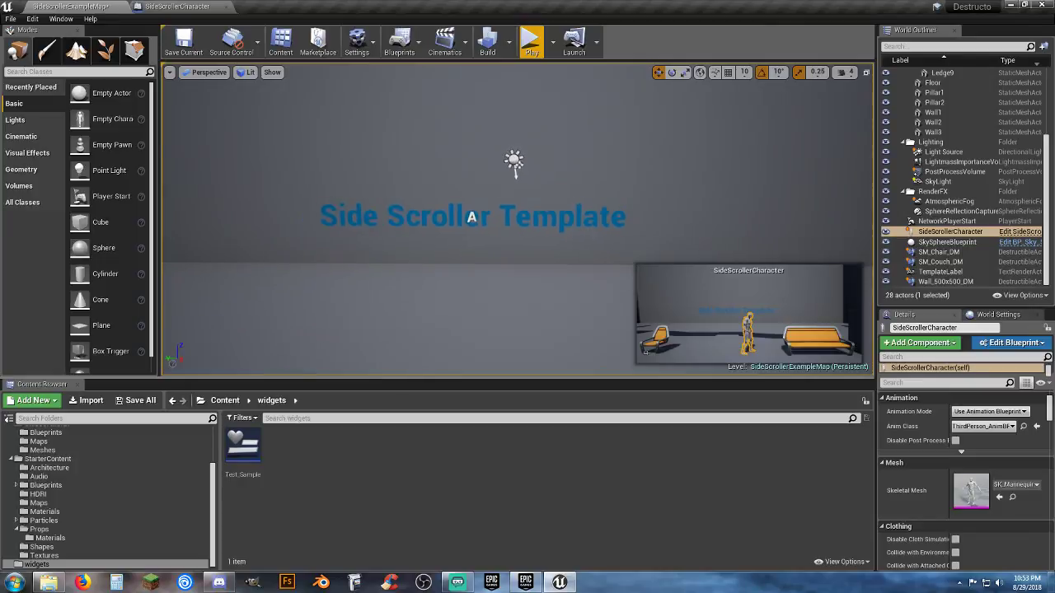
right_drag(406, 309, 413, 308)
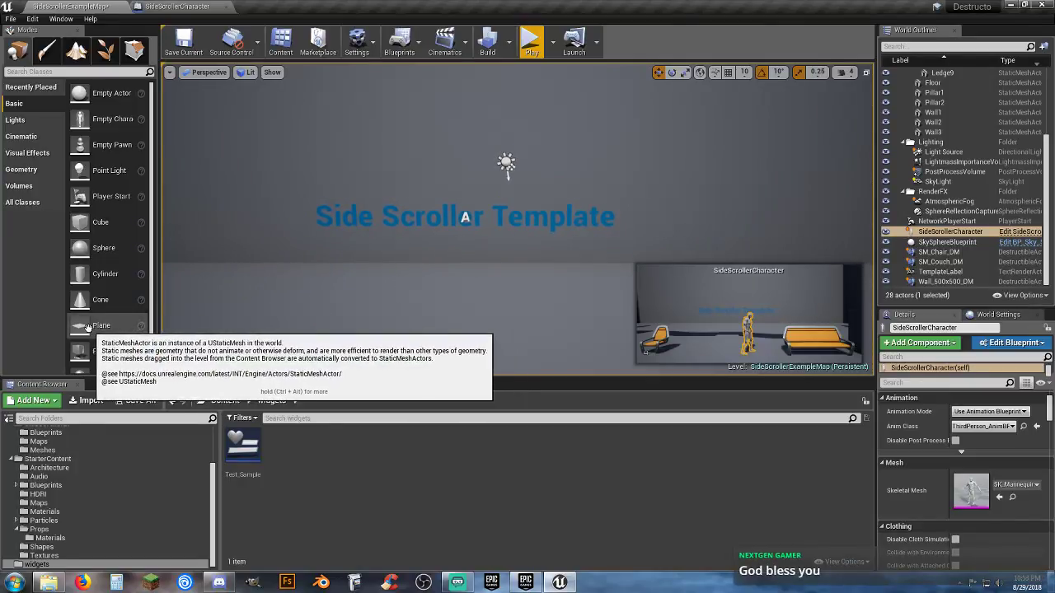
Place a Plane on the floor below the Side Scroller Template text and raise it slightly above the floor
drag(88, 328, 429, 302)
mouse_move(429, 302)
right_down()
mouse_move(412, 299)
mouse_move(420, 307)
right_up()
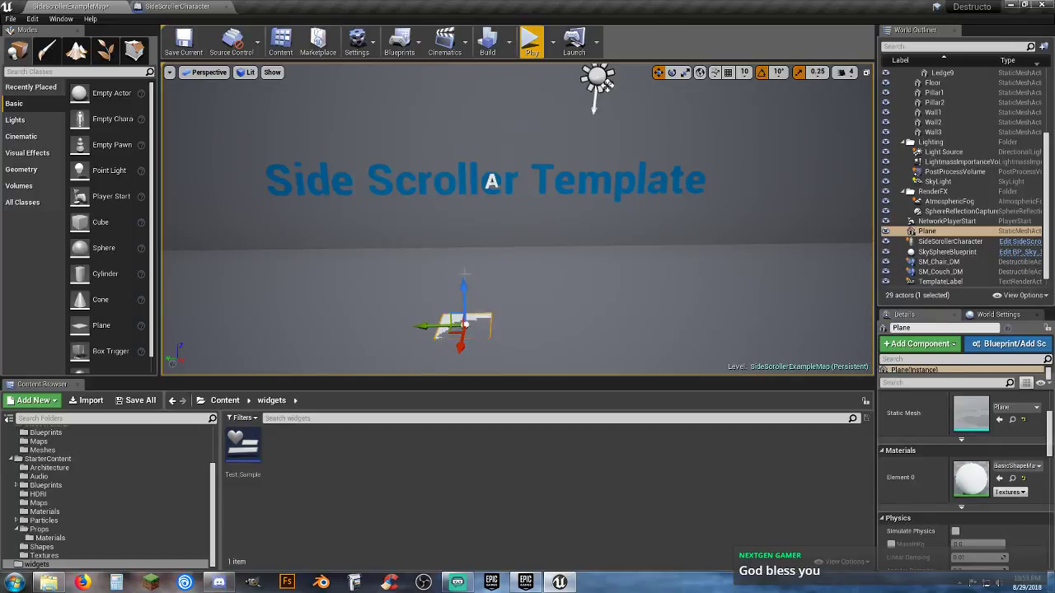
drag(465, 273, 501, 206)
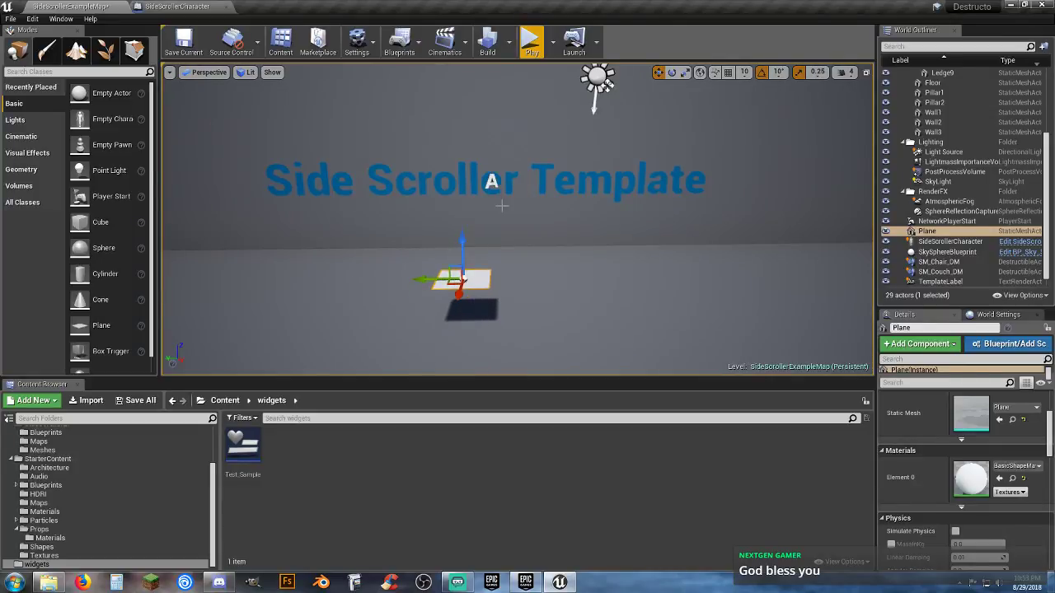
Rotate the plane upright to face the viewer and raise it in front of the Side Scroller Template text
click(672, 72)
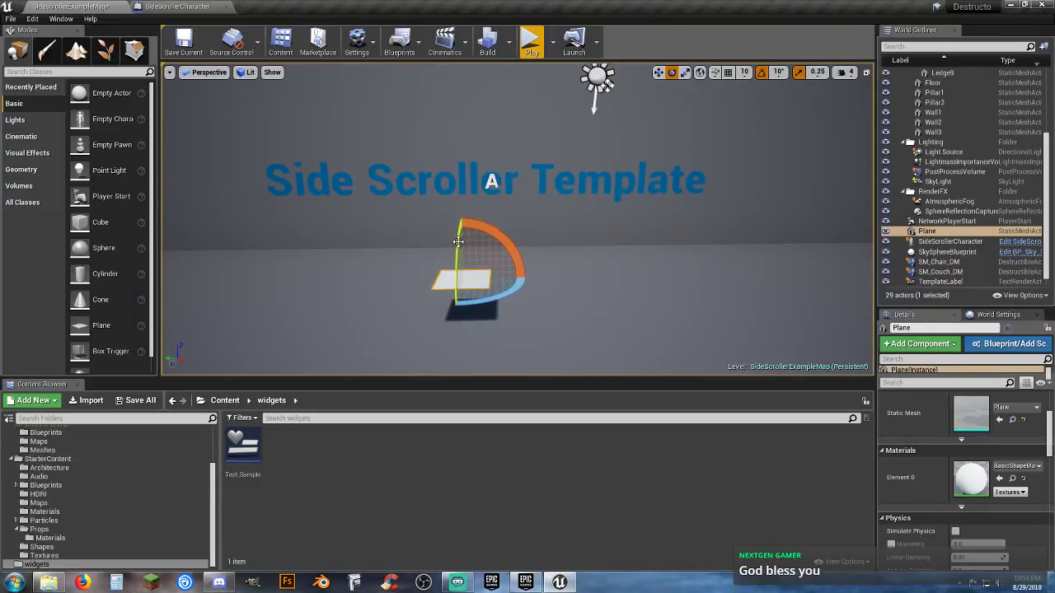
drag(458, 241, 459, 293)
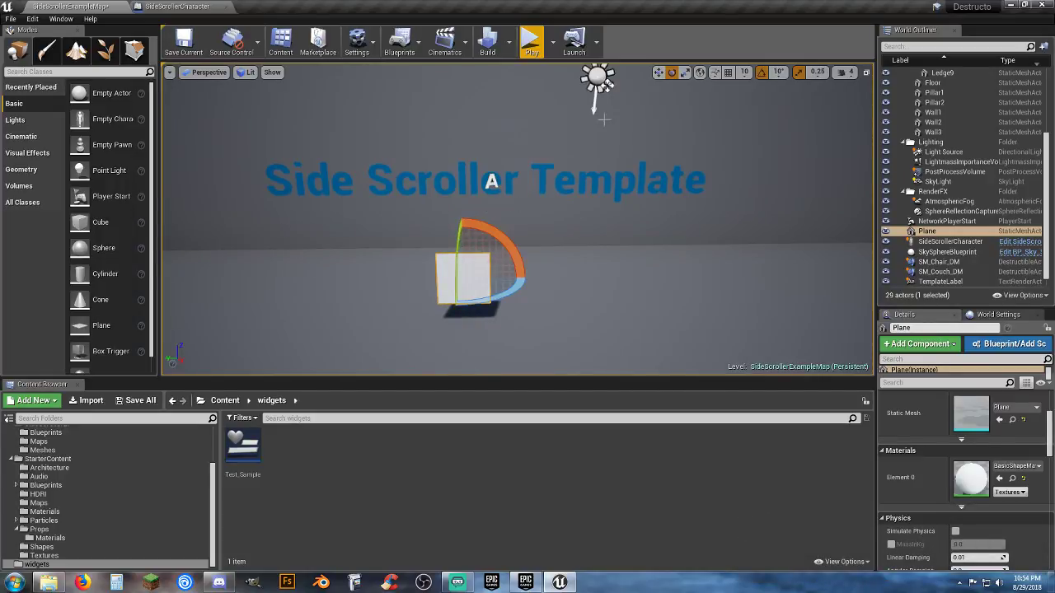
click(659, 72)
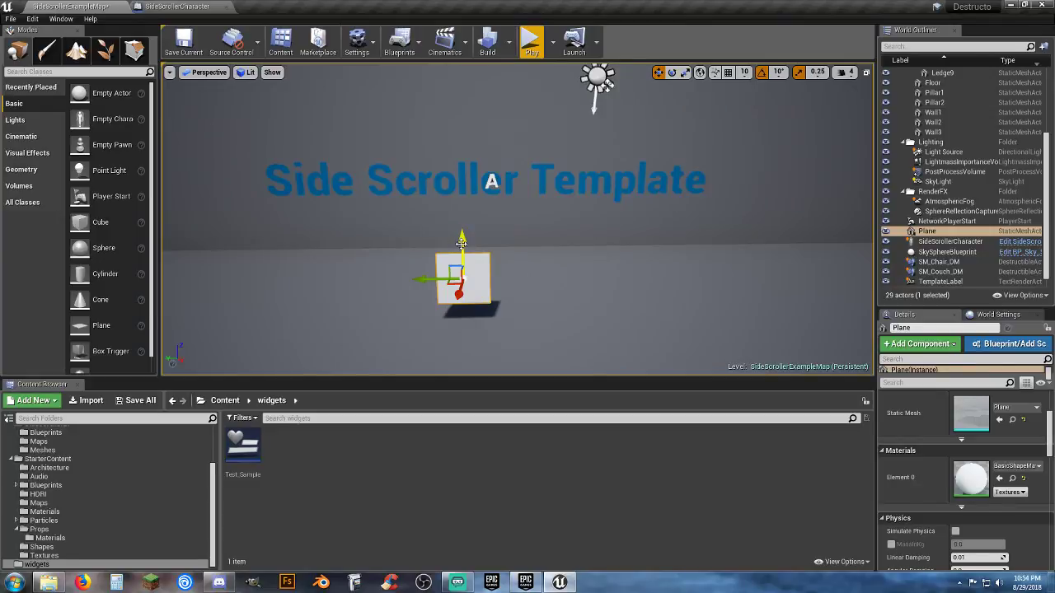
drag(461, 242, 460, 140)
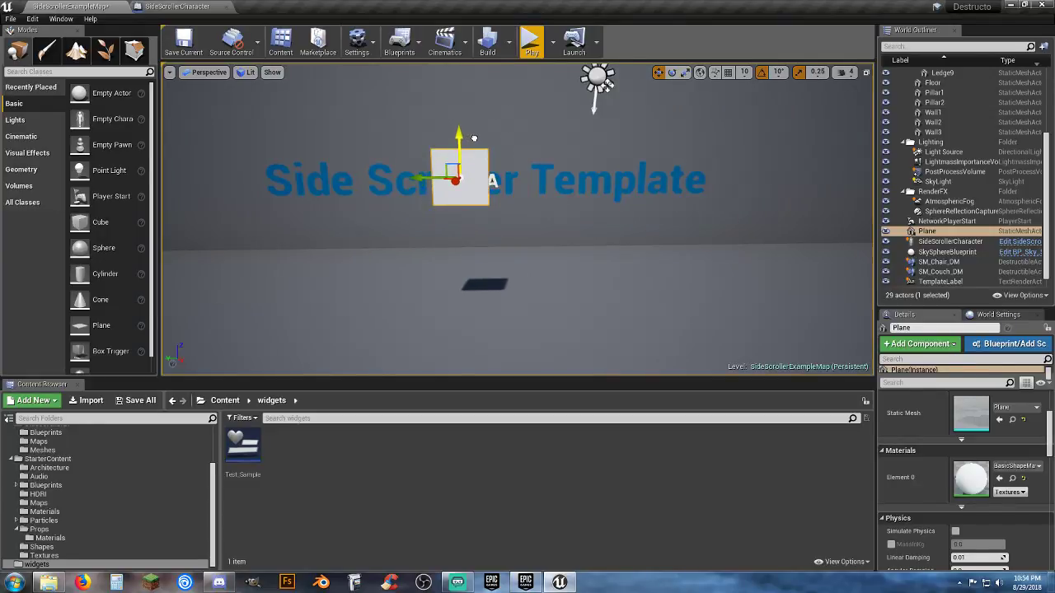
Delete the "Side Scroller Template" text label from the level
click(493, 181)
key(Delete)
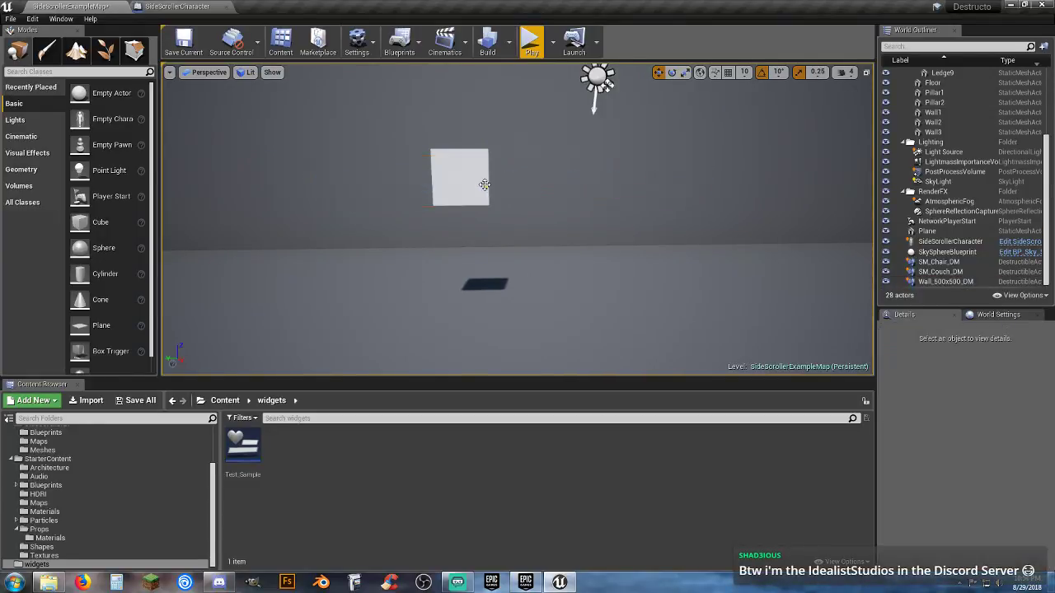
Stretch the plane vertically to about two and a half times its height and raise it higher above the floor
click(472, 191)
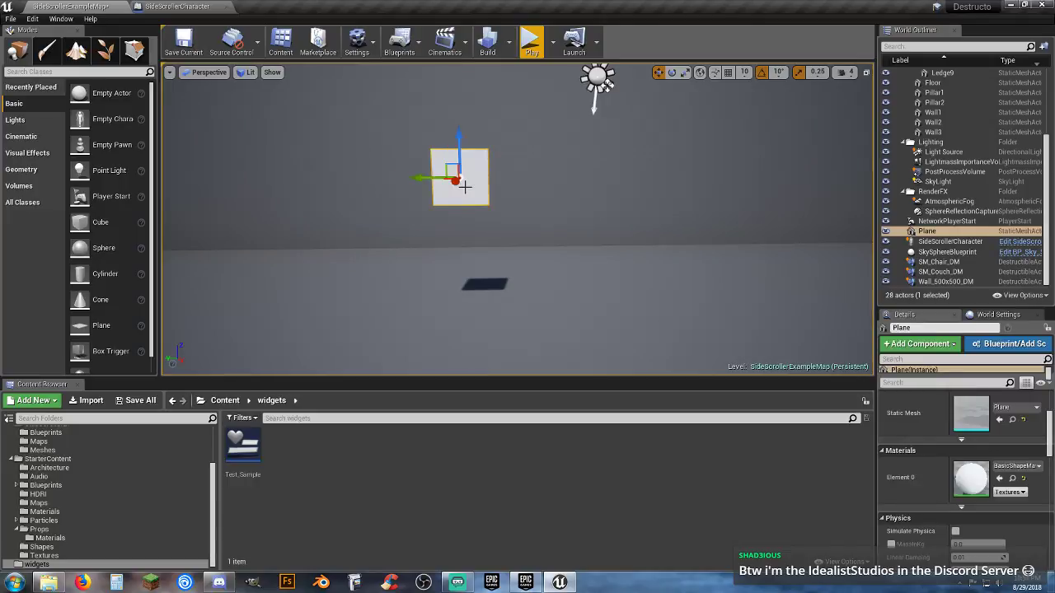
click(685, 72)
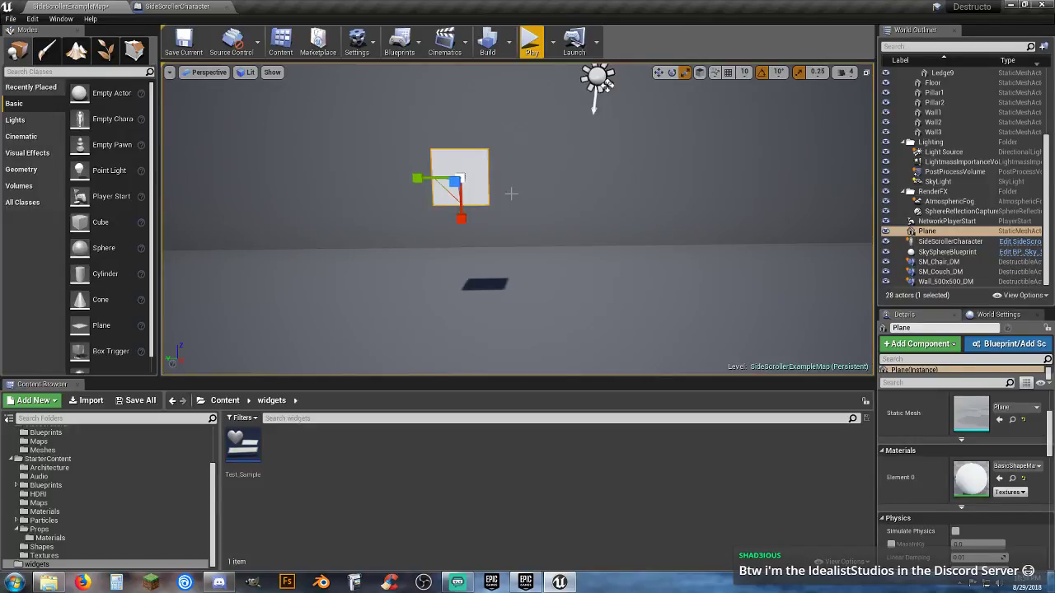
mouse_move(509, 218)
right_down()
mouse_move(519, 200)
mouse_move(495, 204)
right_up()
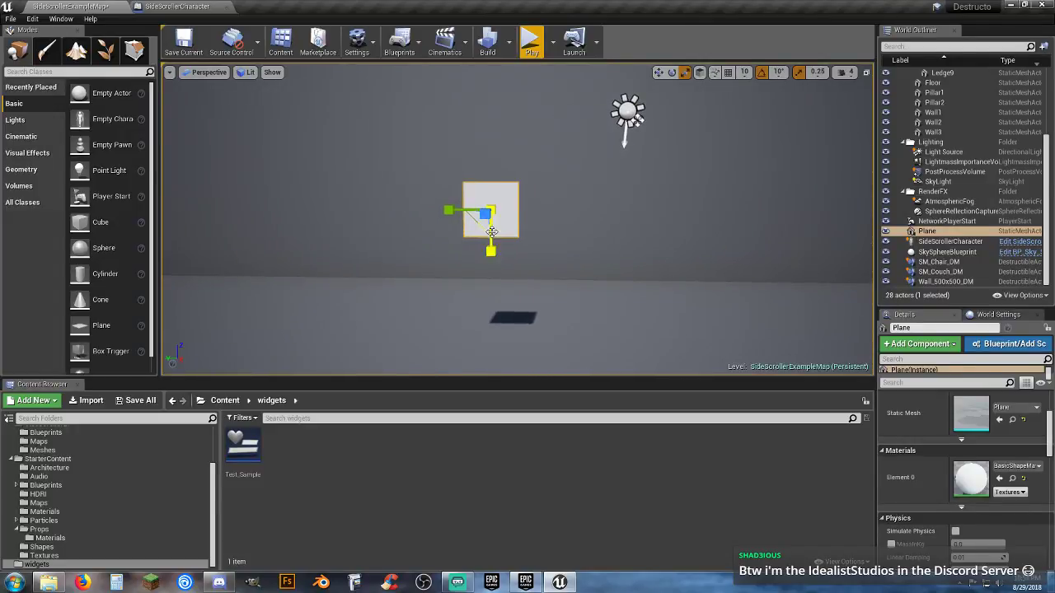
drag(491, 231, 526, 214)
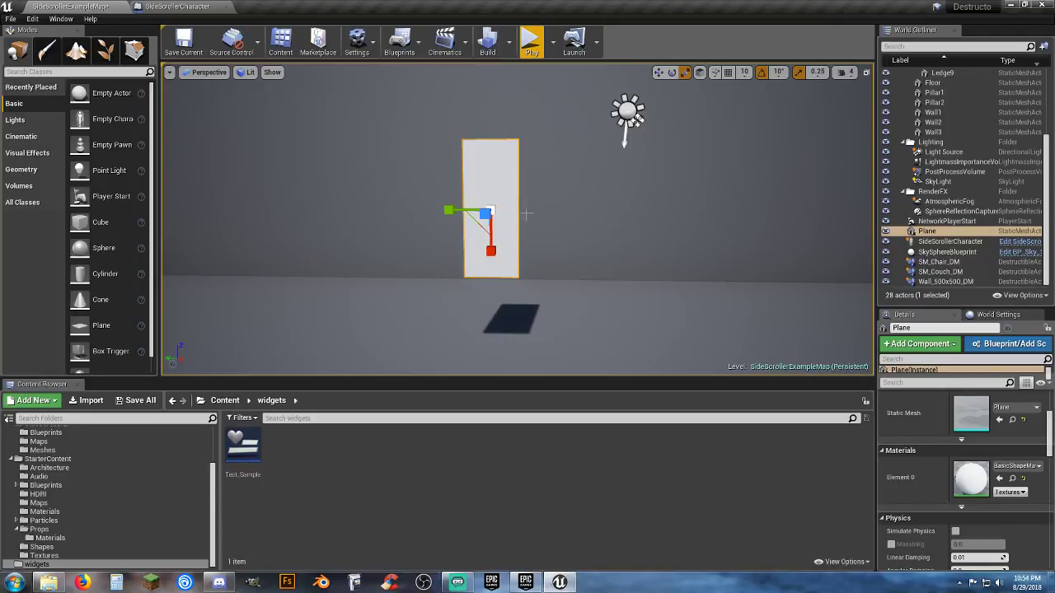
click(658, 72)
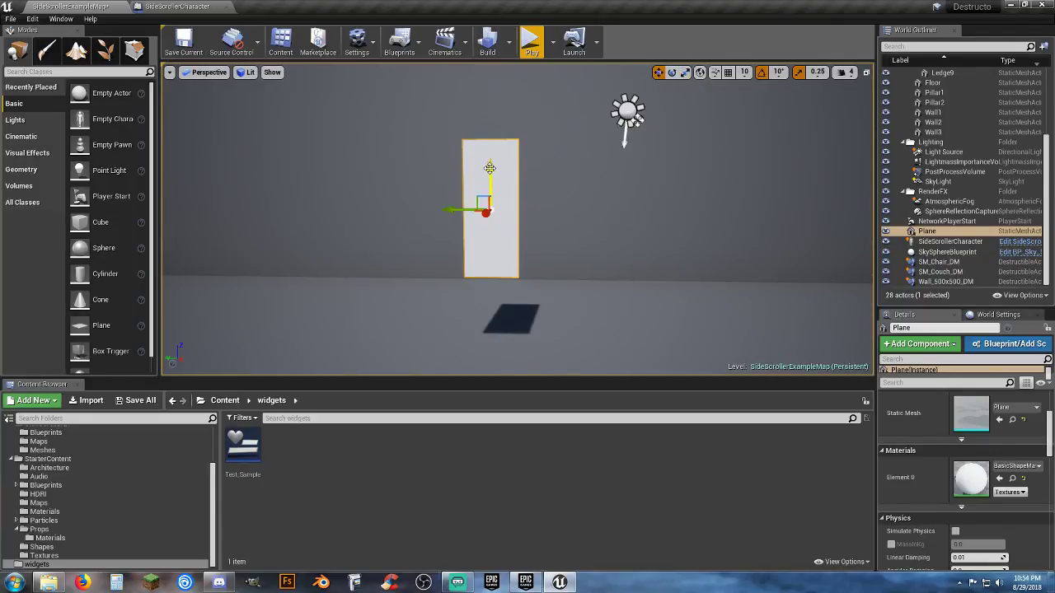
drag(490, 168, 490, 115)
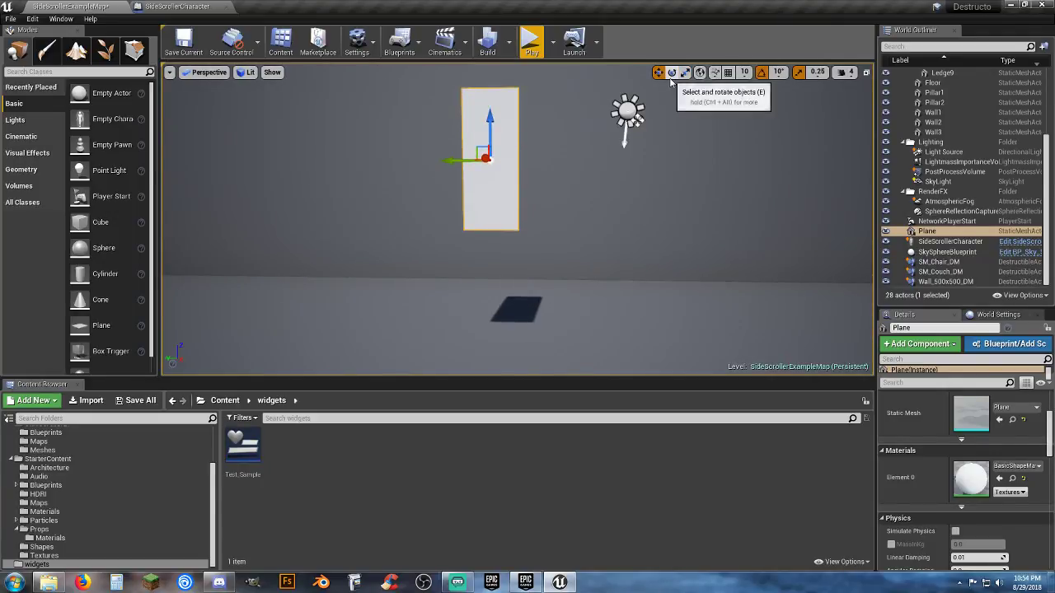
Widen the plane to about four times its width so it forms a wide rectangular screen
key(f)
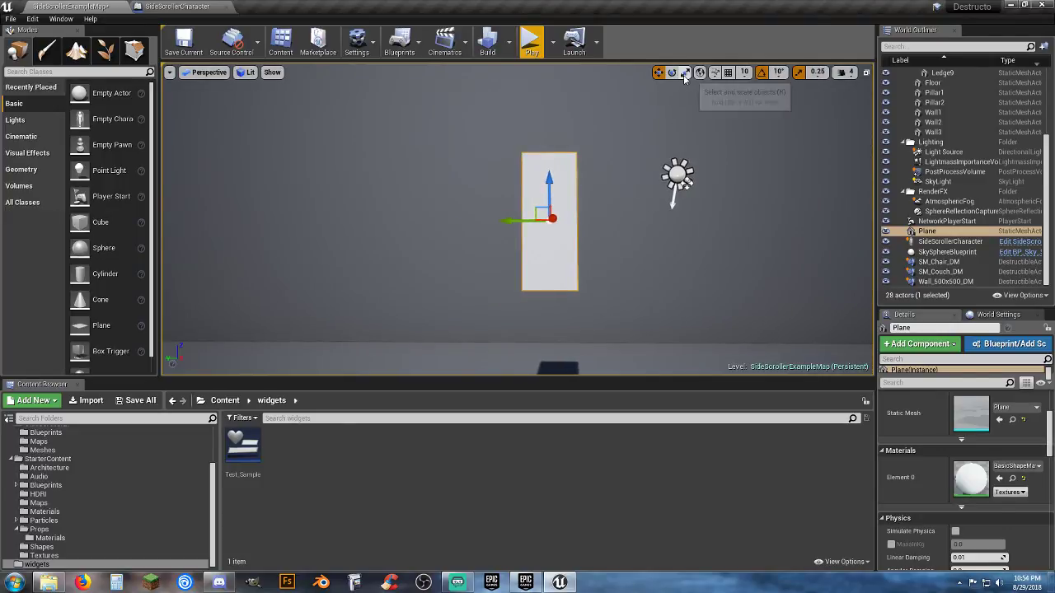
click(685, 73)
drag(507, 220, 536, 221)
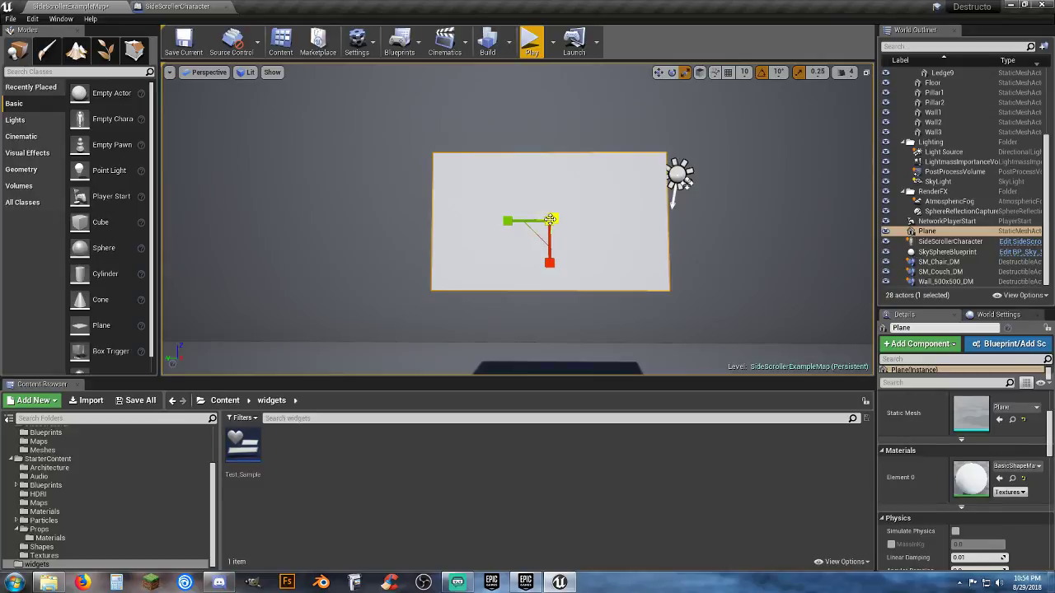
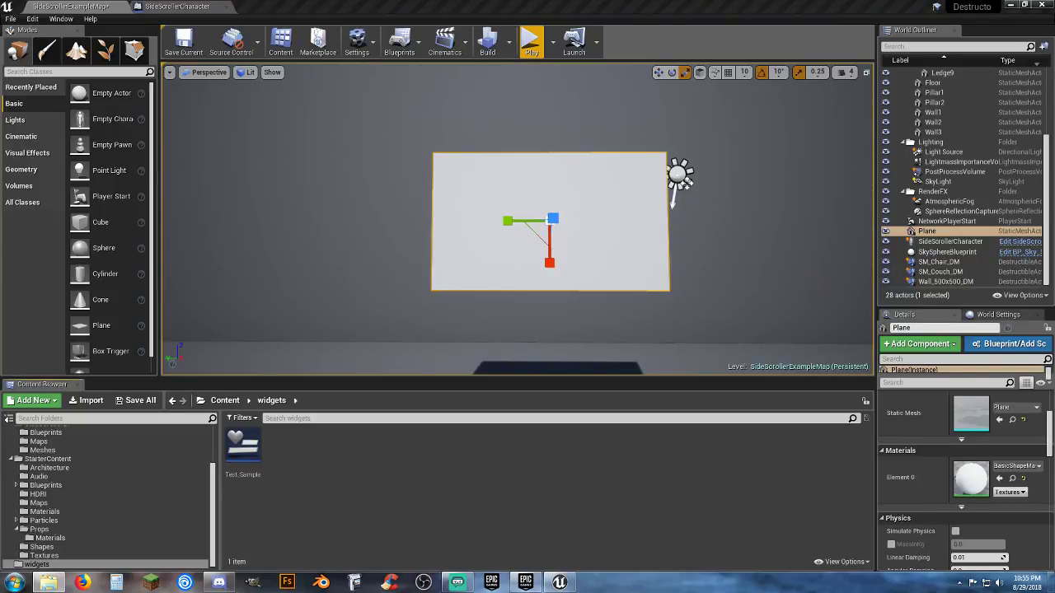
In Windows Explorer, copy the Uzi video from the phone vids folder into the Destructo project's Content/Animations folder
drag(0, 206, 585, 158)
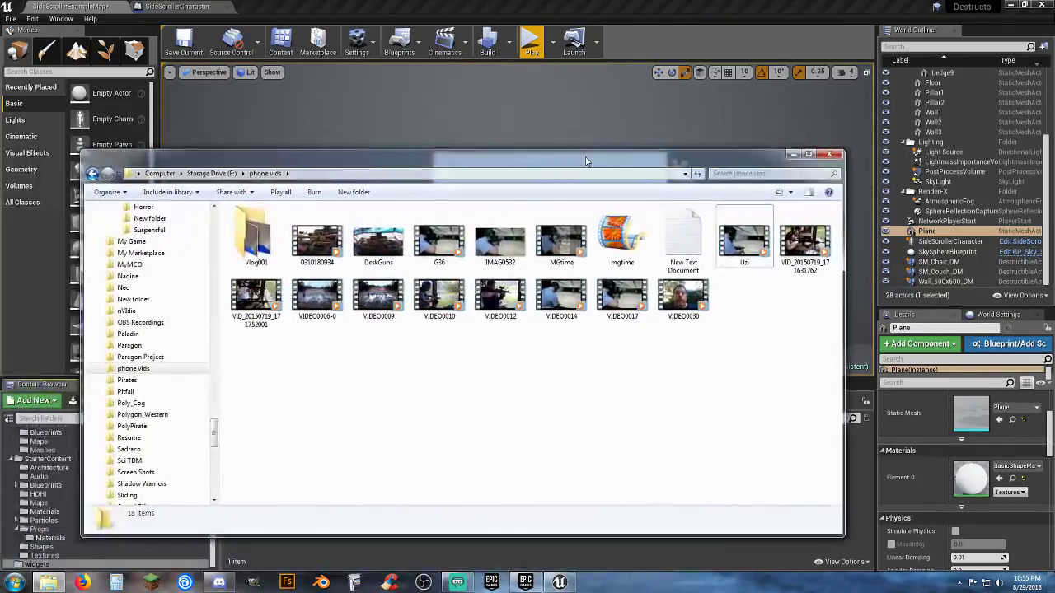
drag(213, 441, 221, 276)
scroll(216, 262, up, 3)
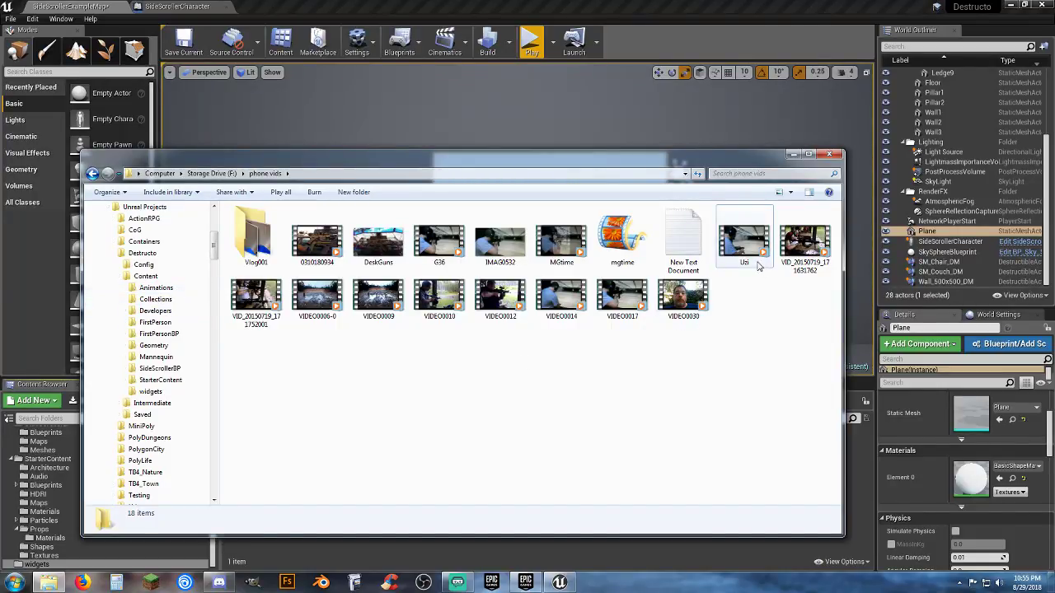
click(737, 248)
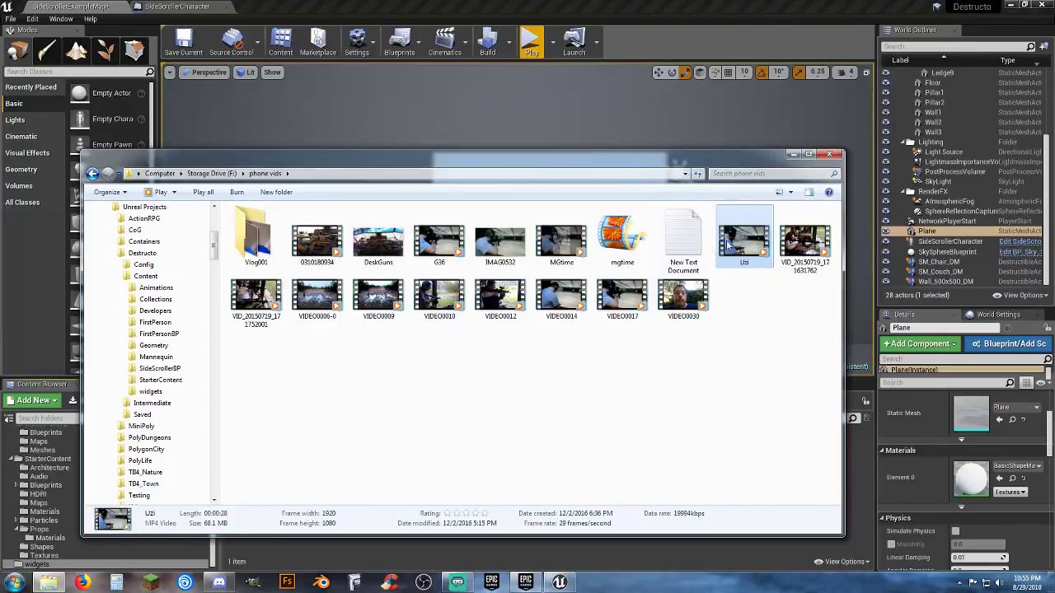
drag(738, 247, 226, 260)
right_drag(226, 260, 194, 293)
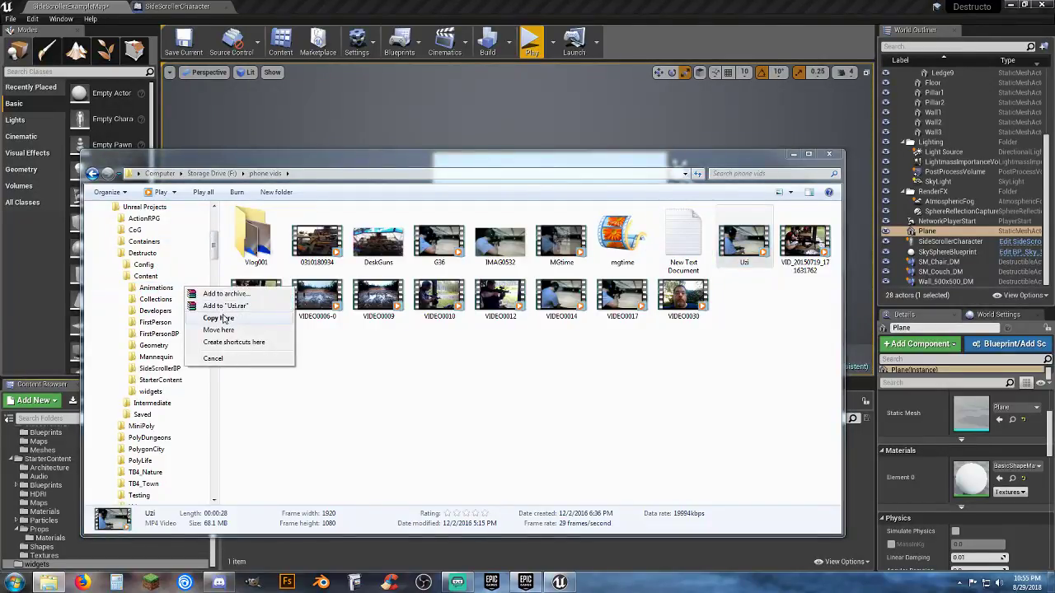
click(220, 318)
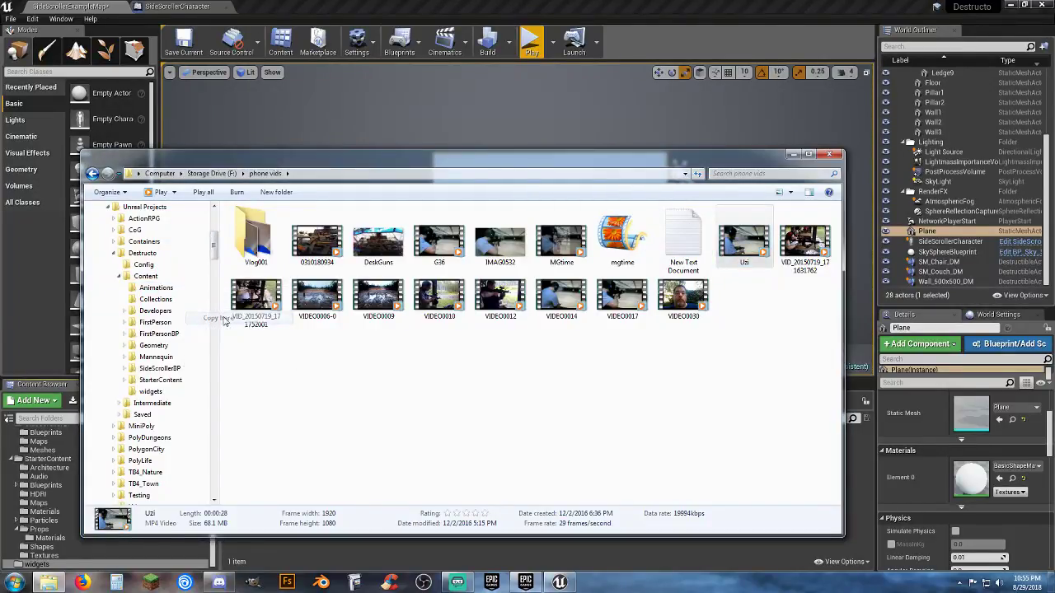
Check the Animations folder in Windows Explorer and in the Unreal project for the copied Uzi video
click(168, 293)
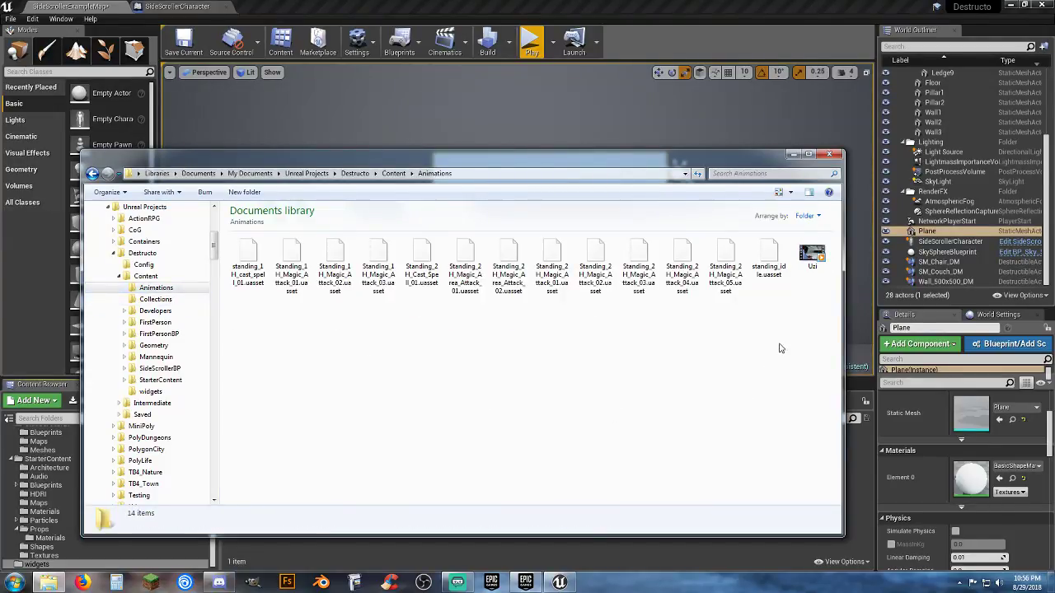
drag(726, 162, 0, 223)
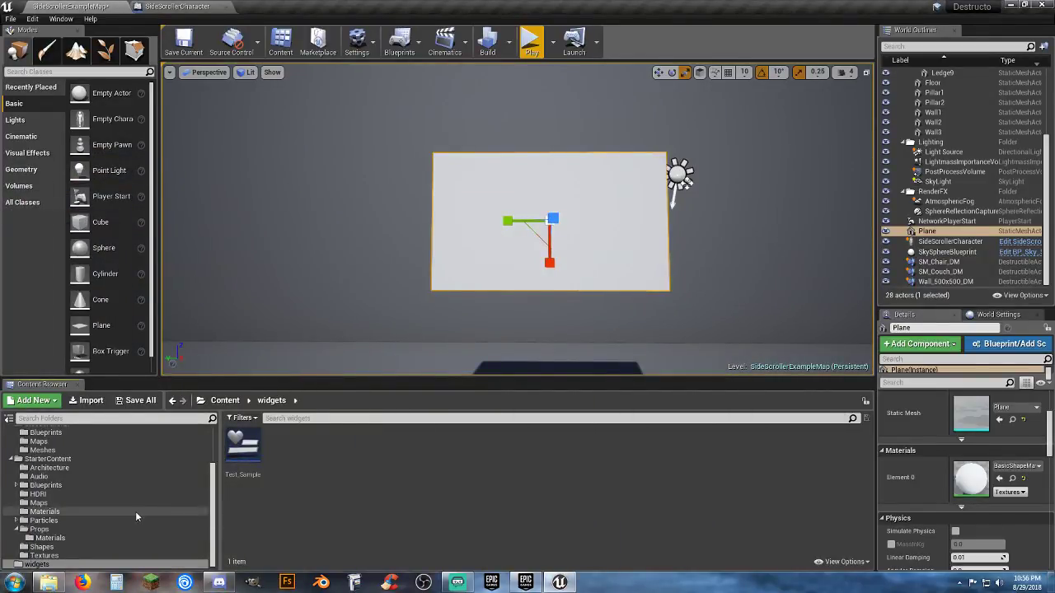
scroll(132, 511, up, 3)
click(58, 444)
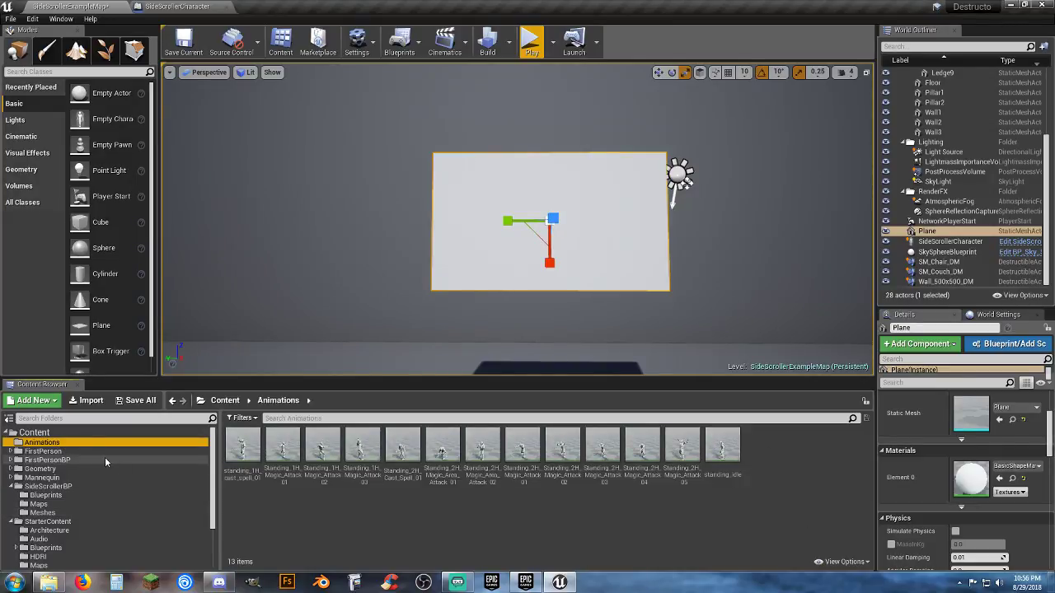
click(50, 583)
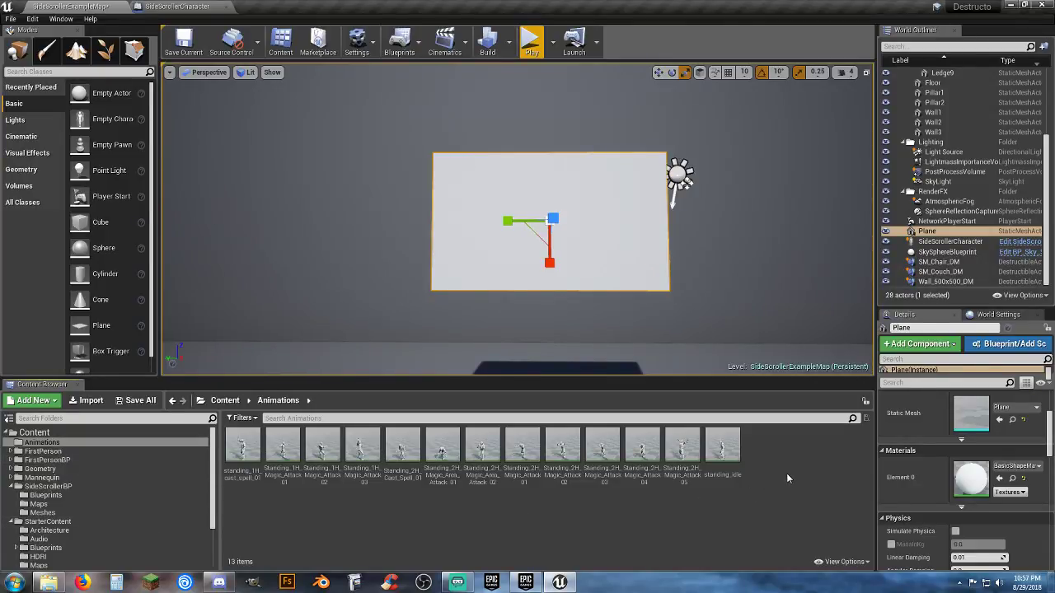
Create a File Media Source asset named Uzi_FMS in the project's widgets folder
scroll(201, 522, down, 3)
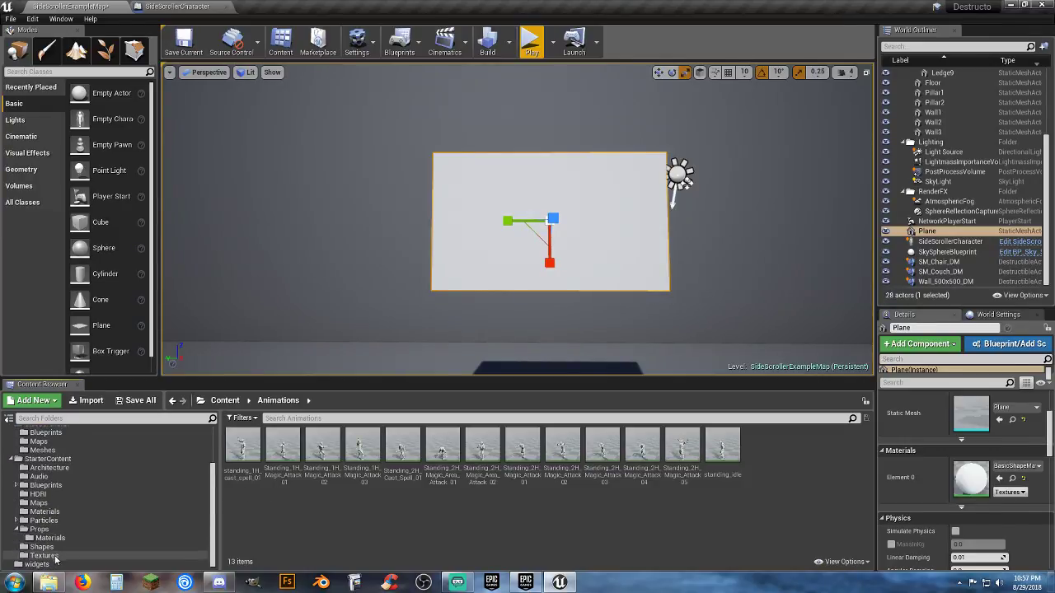
click(37, 564)
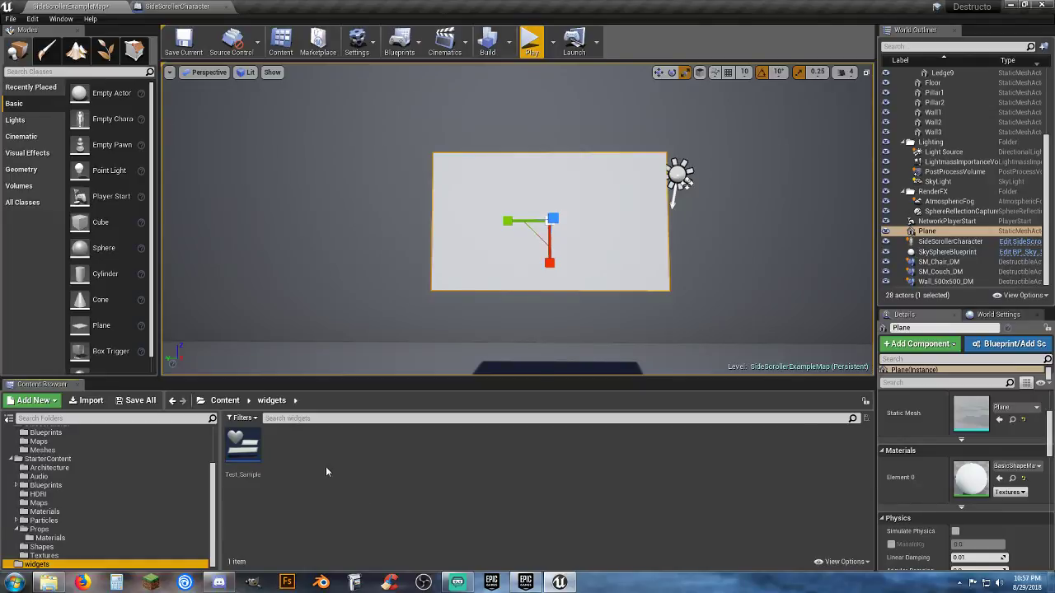
click(11, 460)
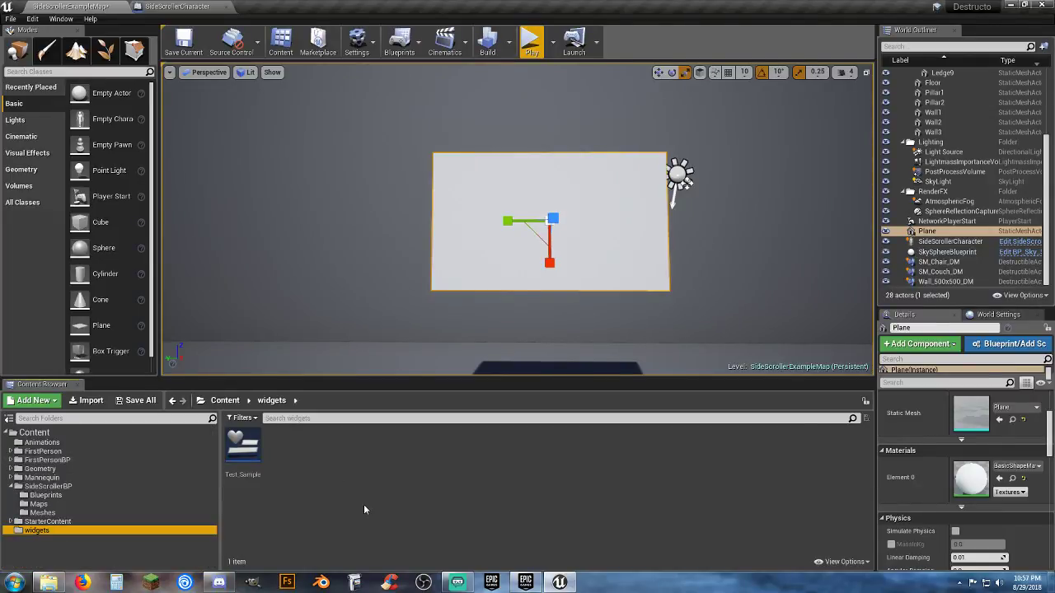
right_click(345, 467)
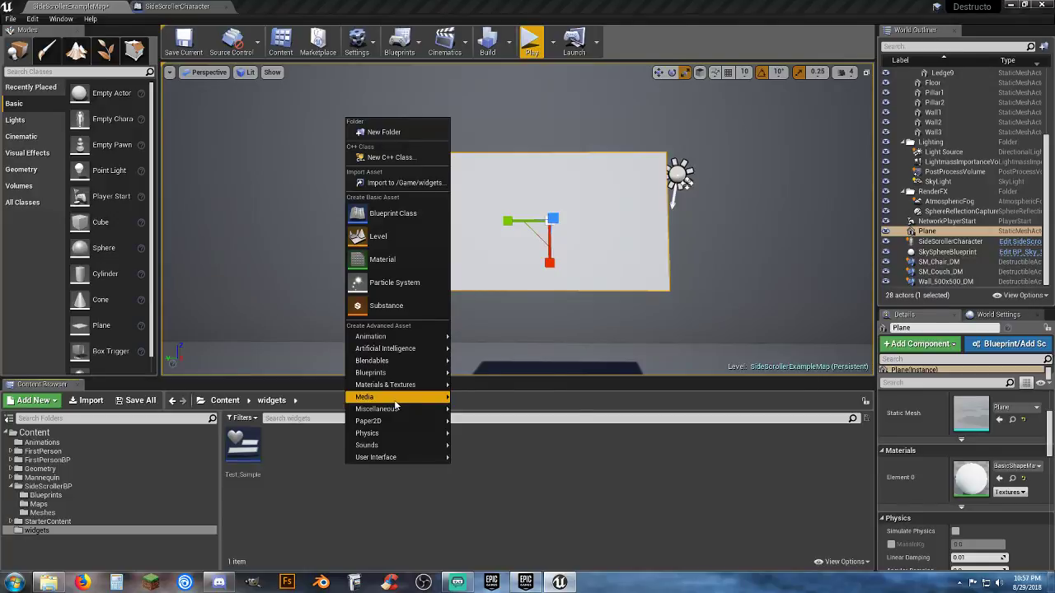
mouse_move(421, 403)
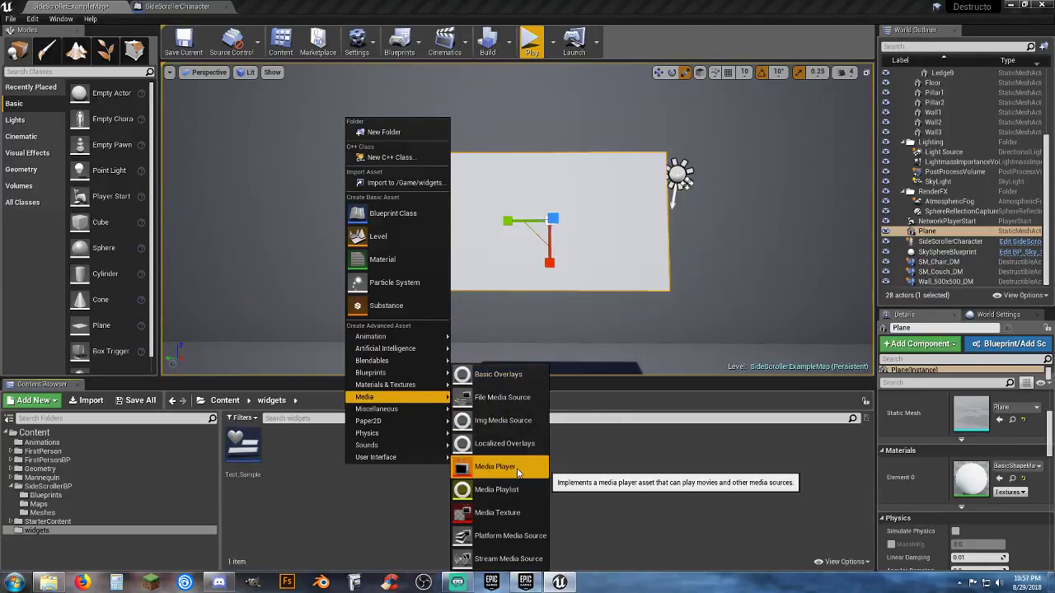
click(543, 405)
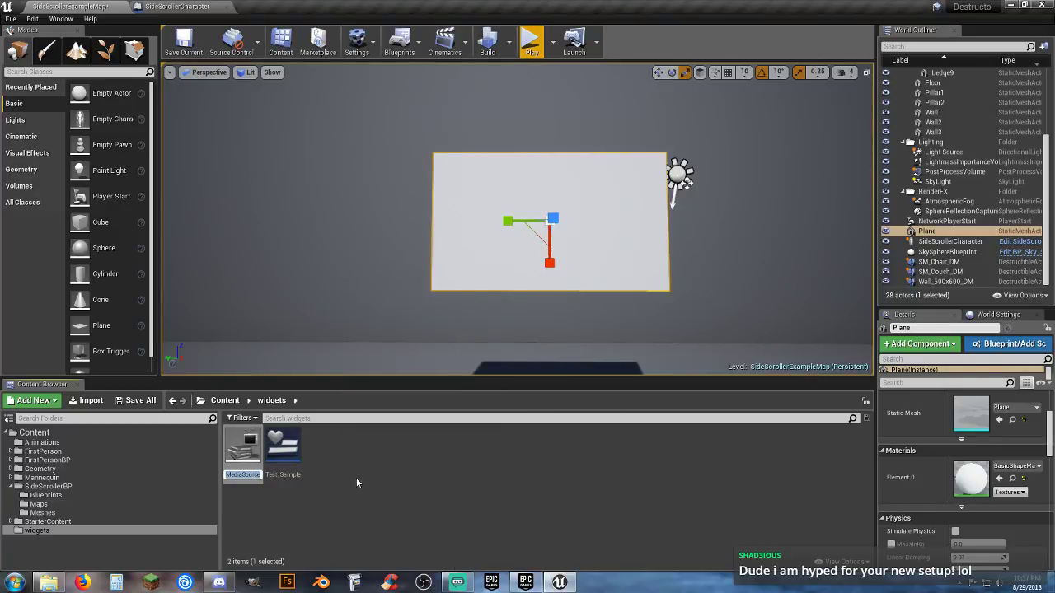
text(Uzi_FMS)
key(Return)
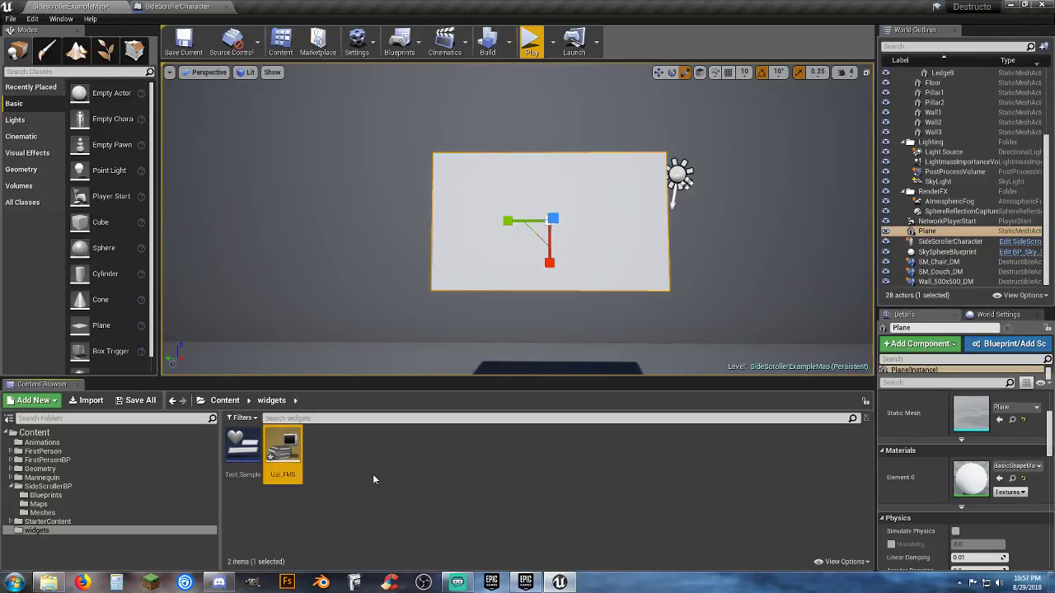
click(373, 474)
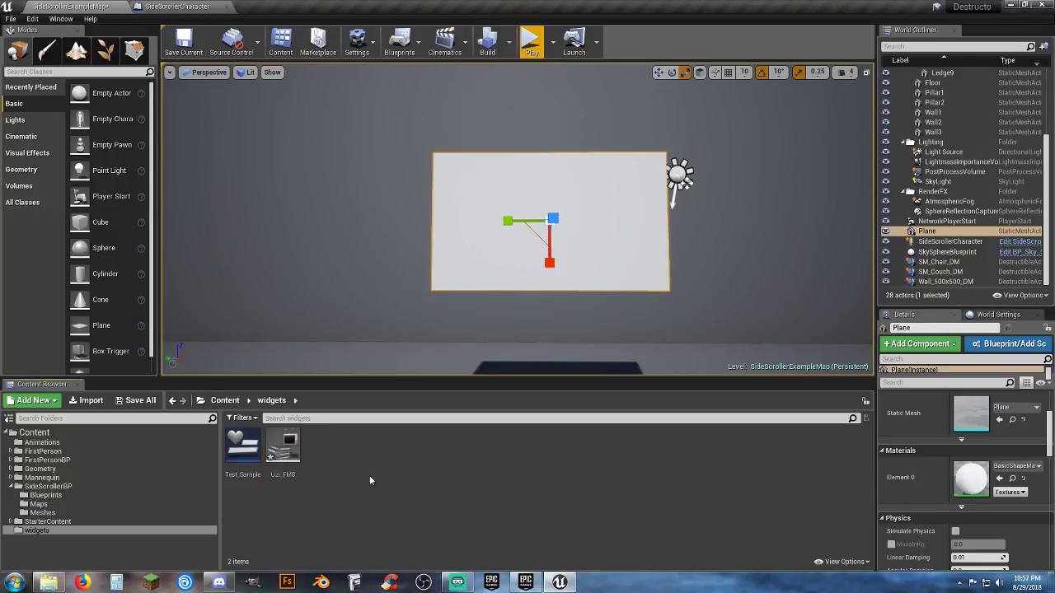
Set the Uzi_FMS media source's file path to the Uzi video in the Destructo project's Content/Animations folder
double_click(285, 450)
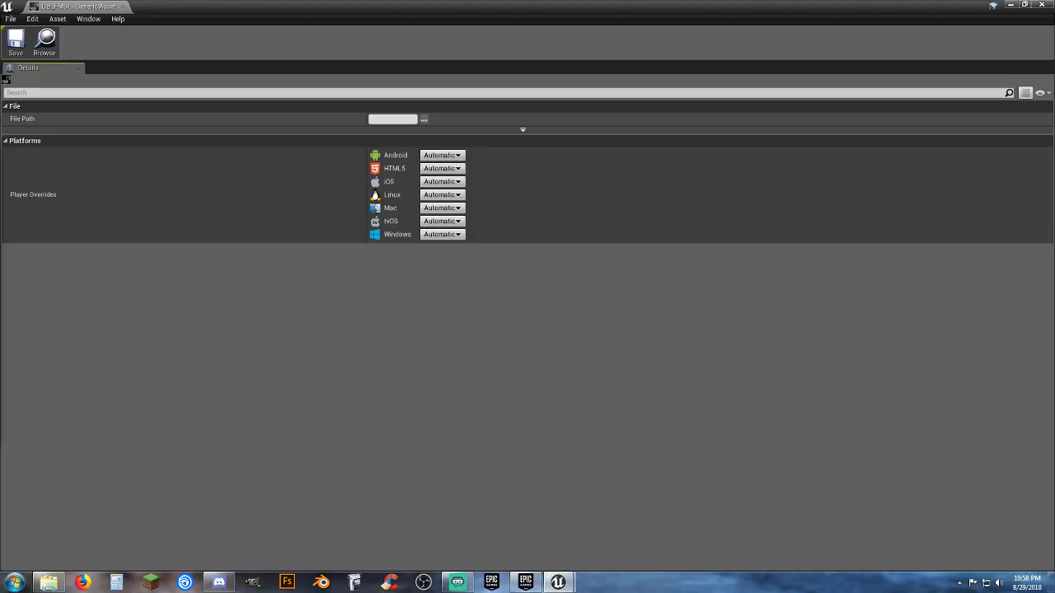
drag(0, 203, 247, 212)
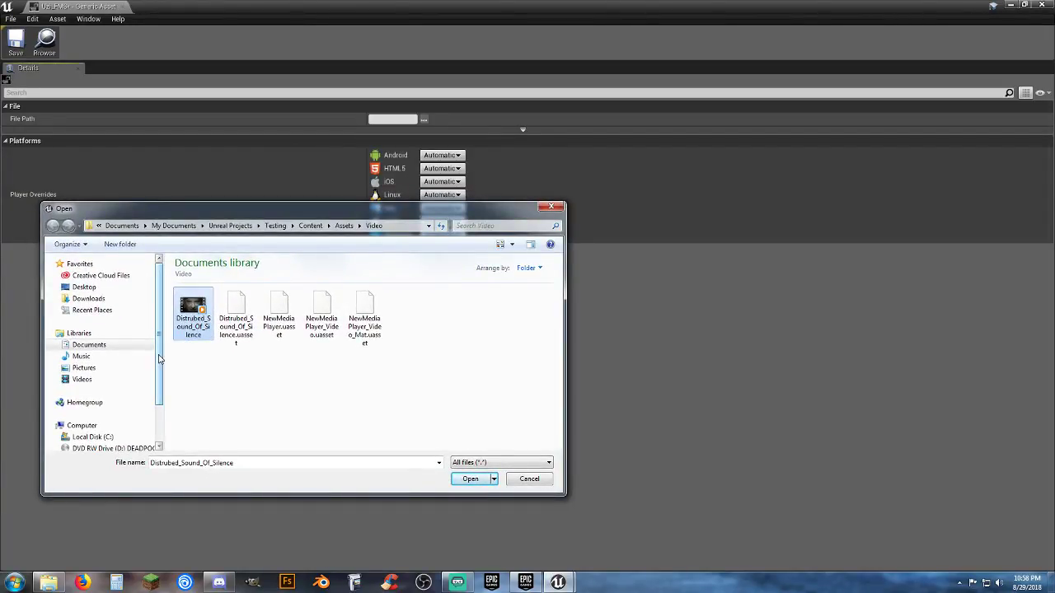
scroll(160, 360, down, 1)
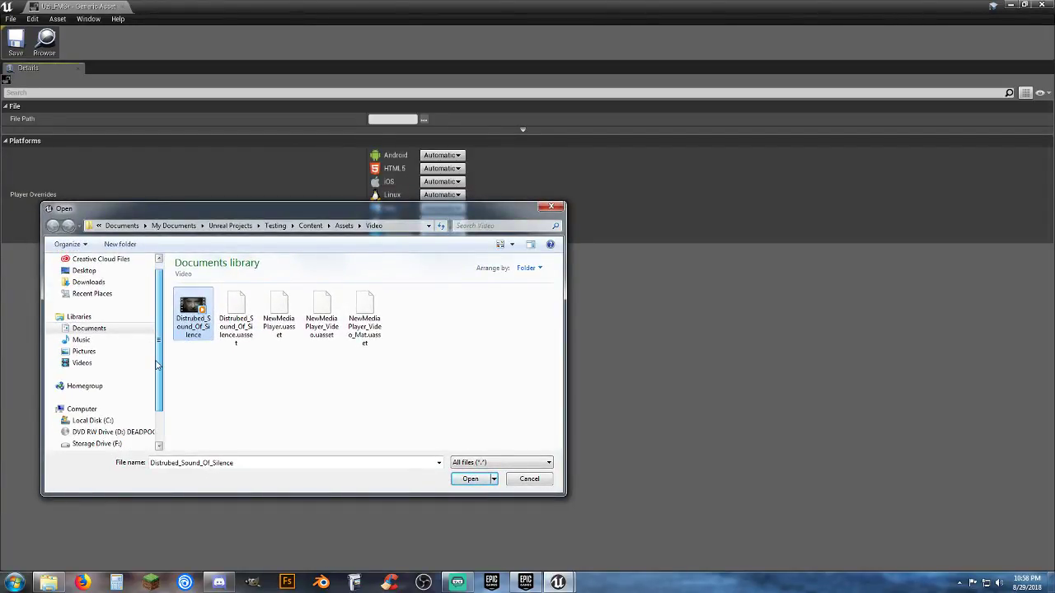
click(58, 329)
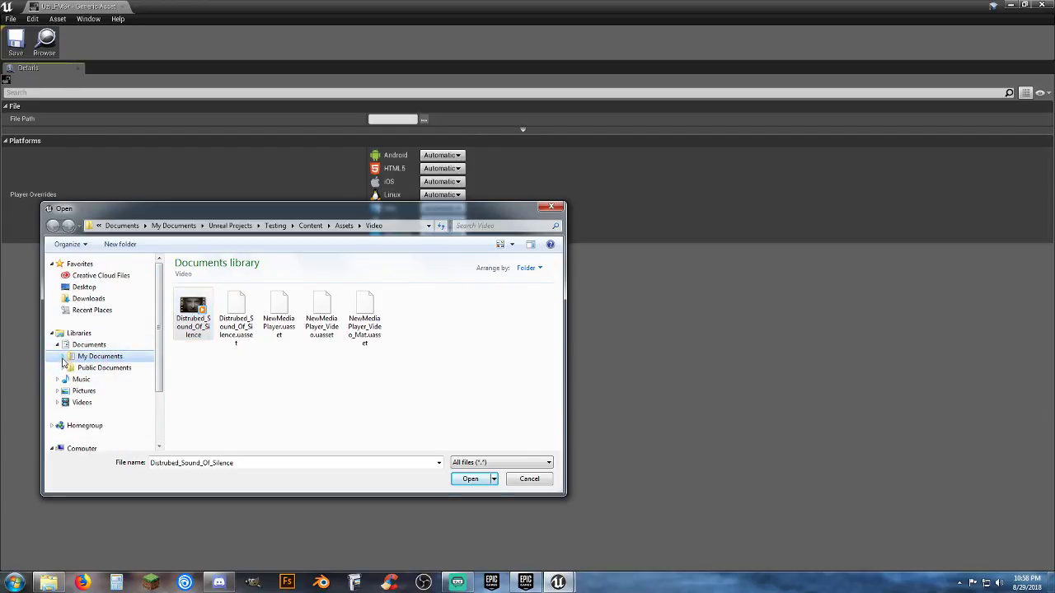
click(63, 357)
scroll(86, 393, down, 2)
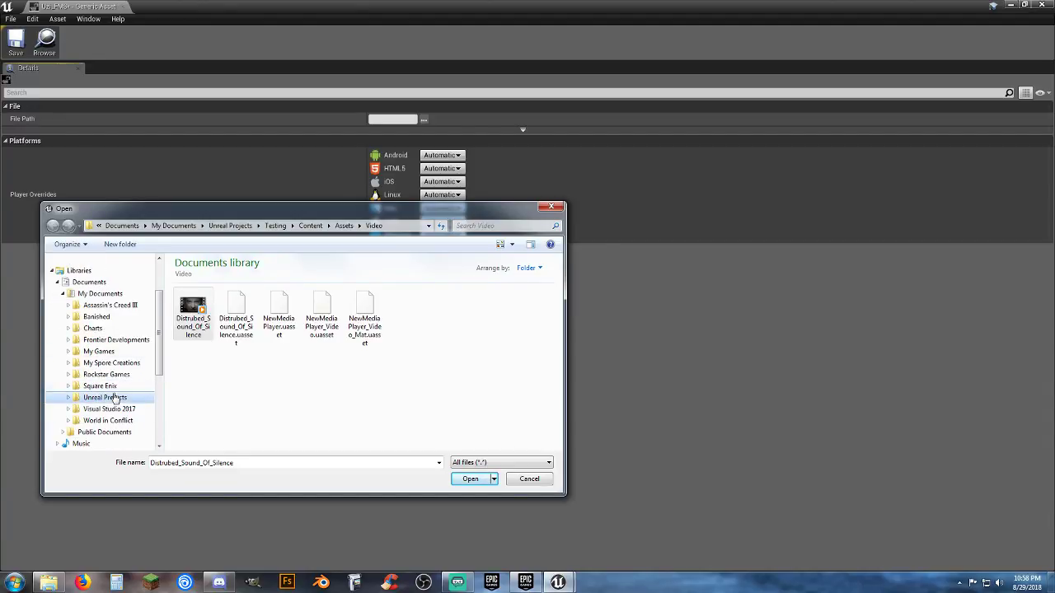
click(68, 397)
scroll(97, 389, down, 1)
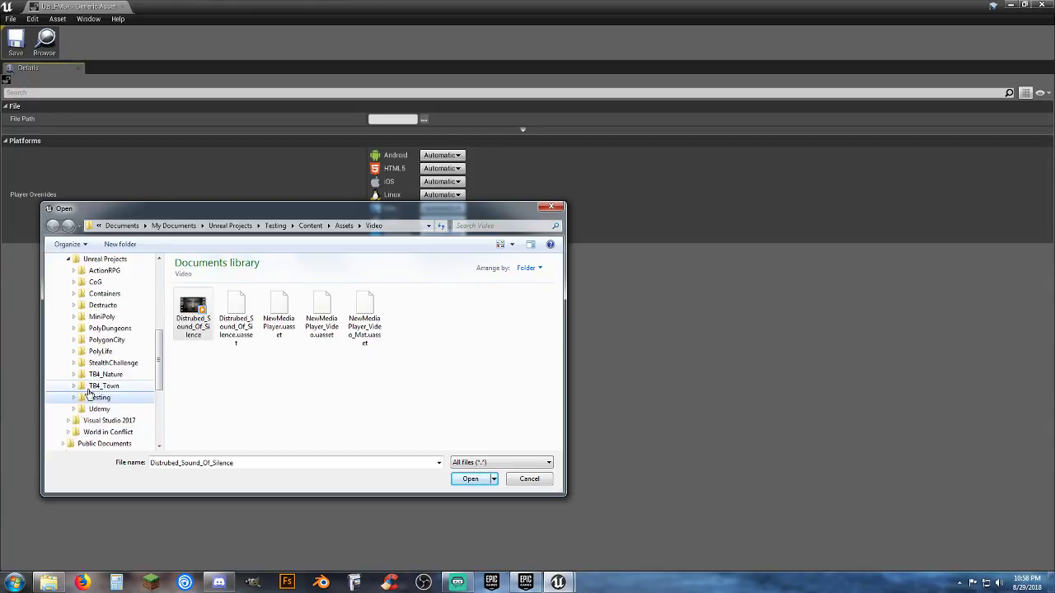
click(73, 305)
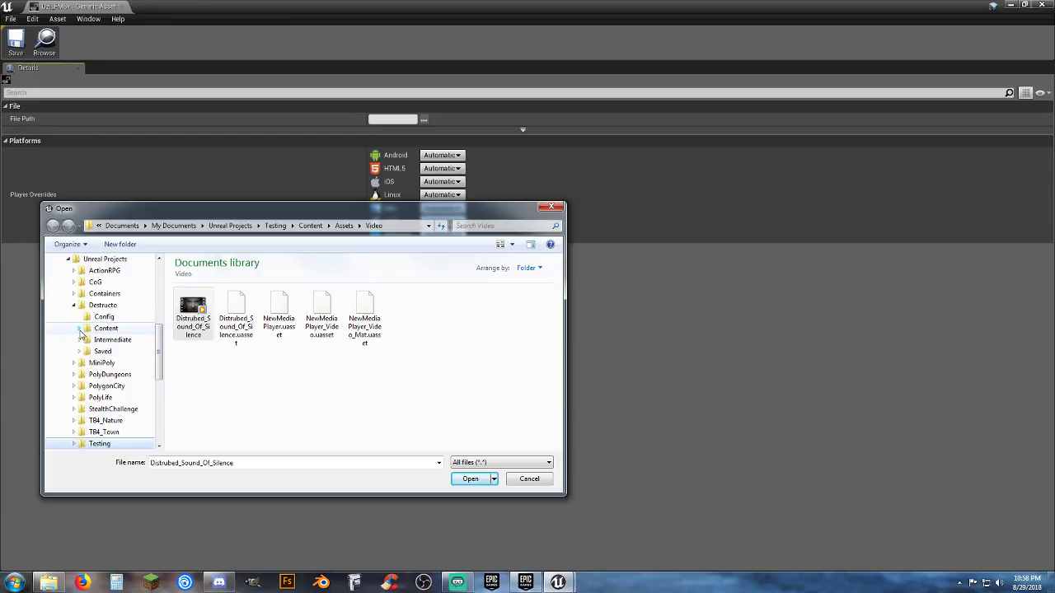
click(79, 329)
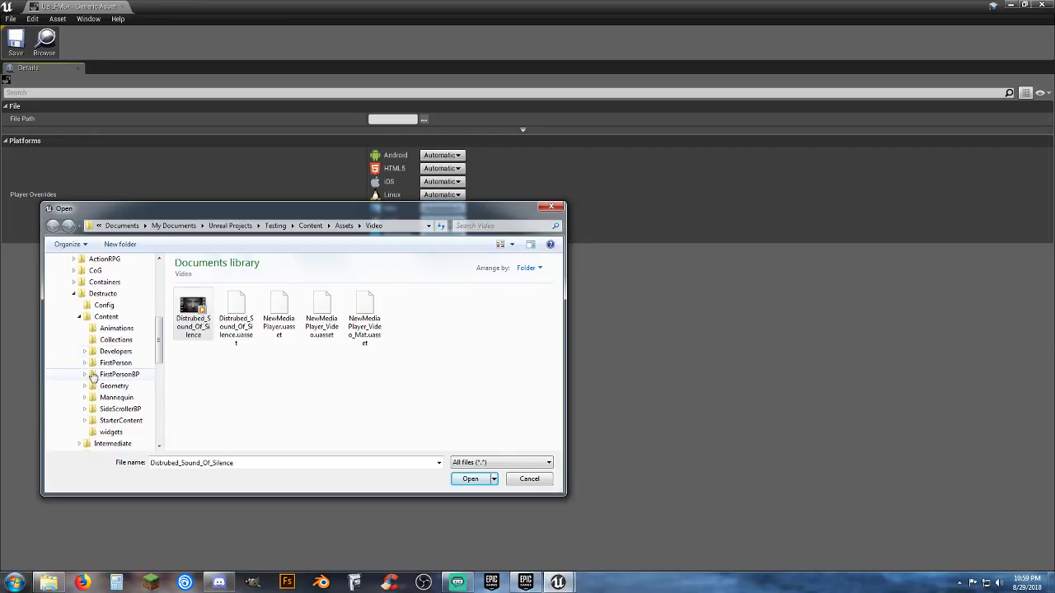
click(115, 328)
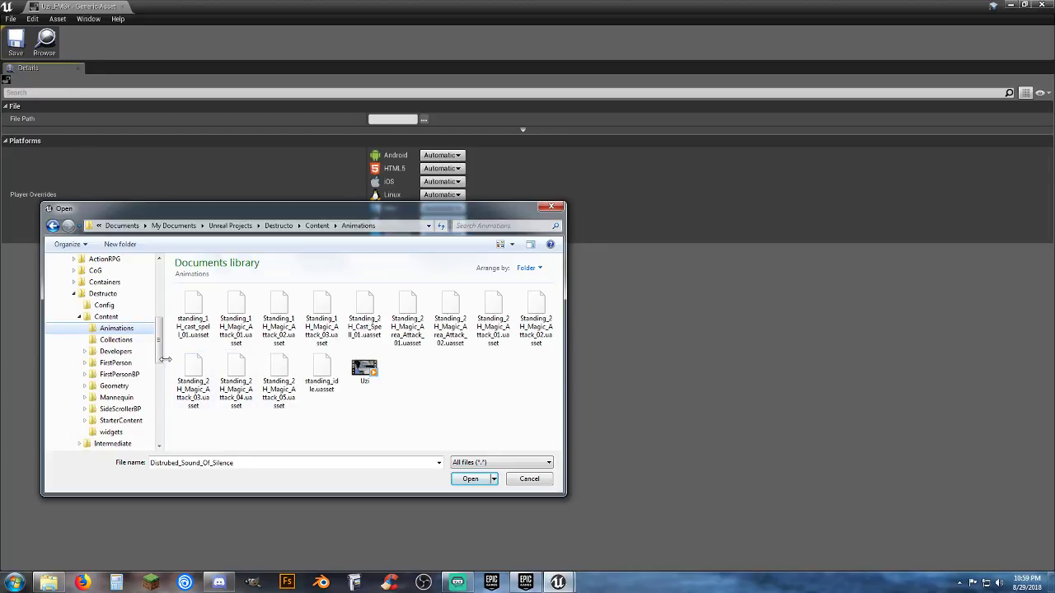
click(364, 373)
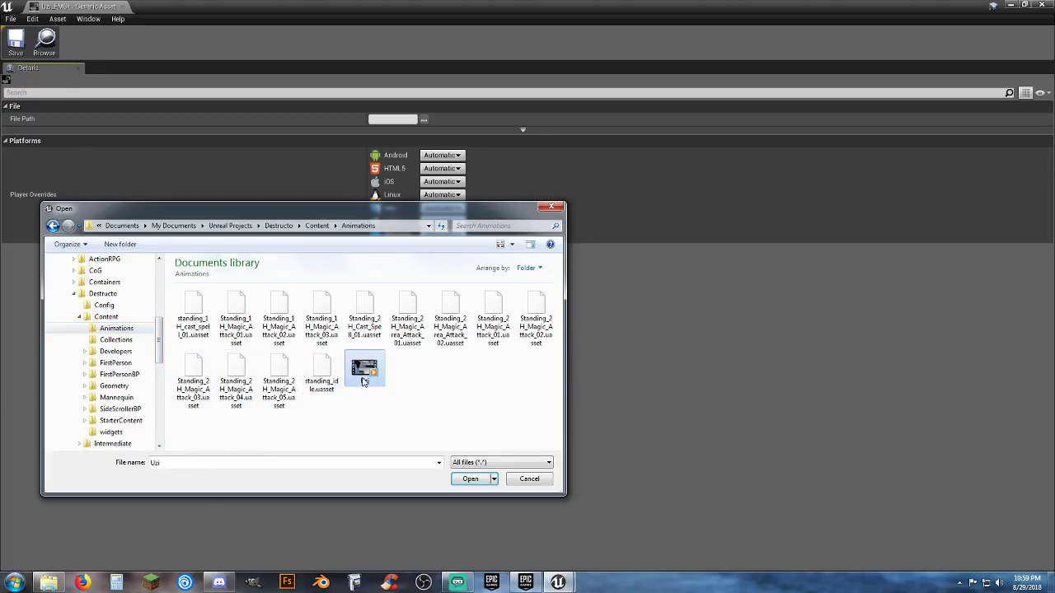
click(468, 480)
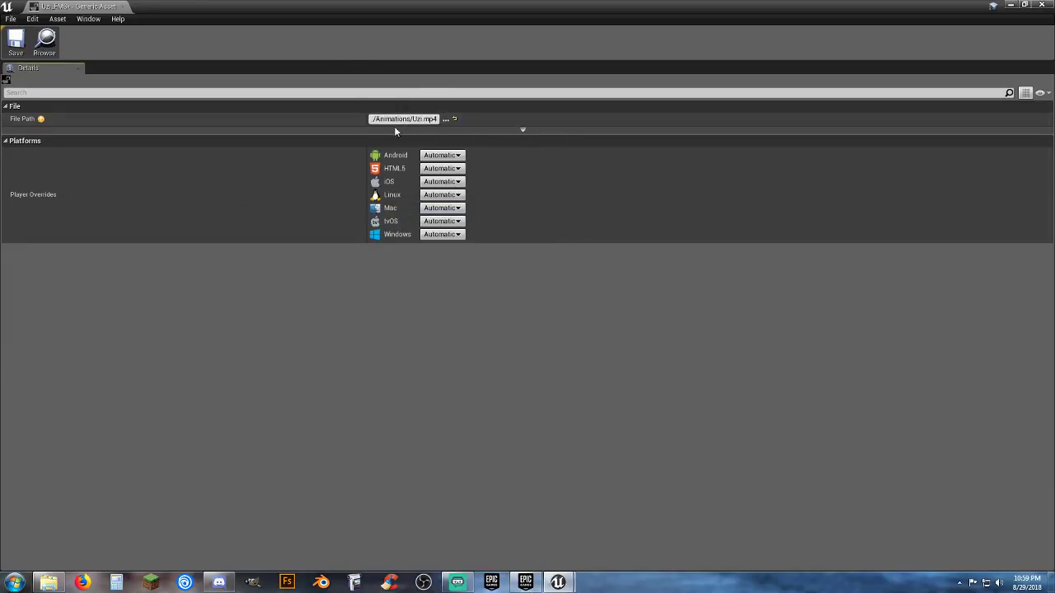
Close the Uzi_FMS asset editor and save the unsaved project content
click(122, 5)
click(387, 489)
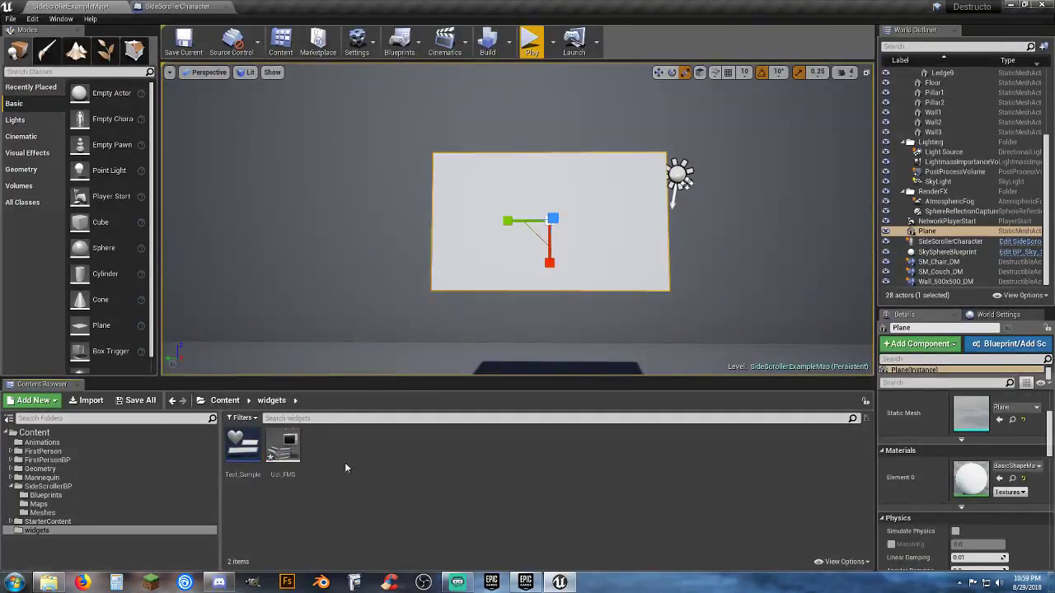
click(136, 401)
click(620, 388)
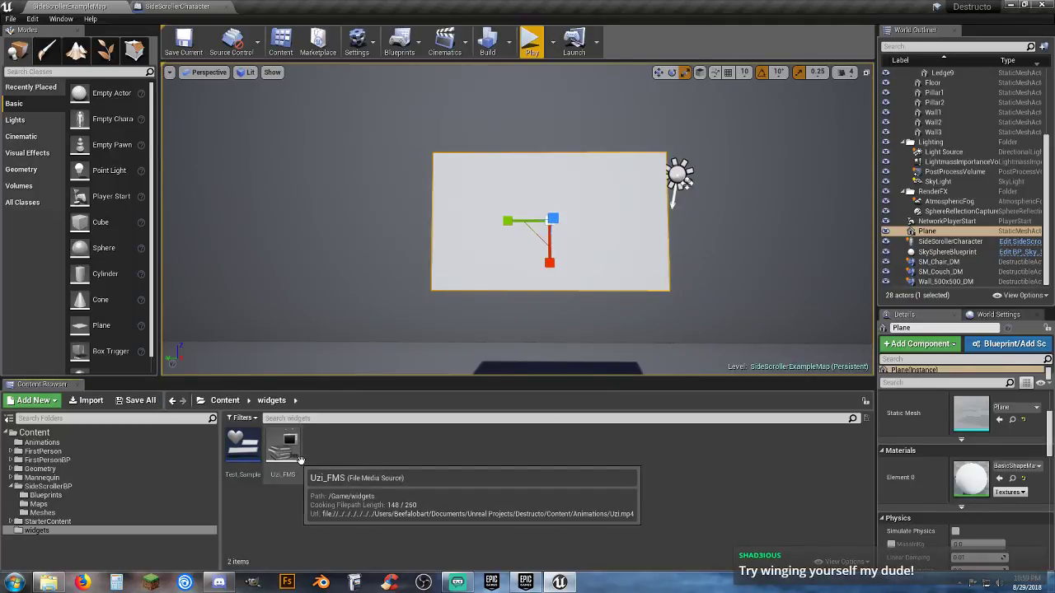
right_click(343, 454)
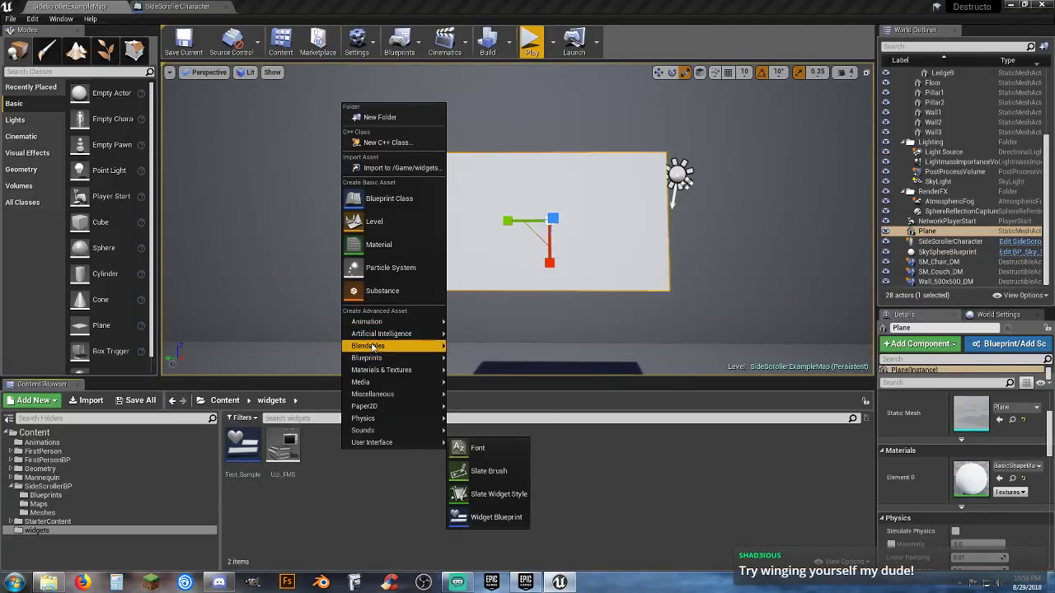
click(306, 459)
right_click(287, 448)
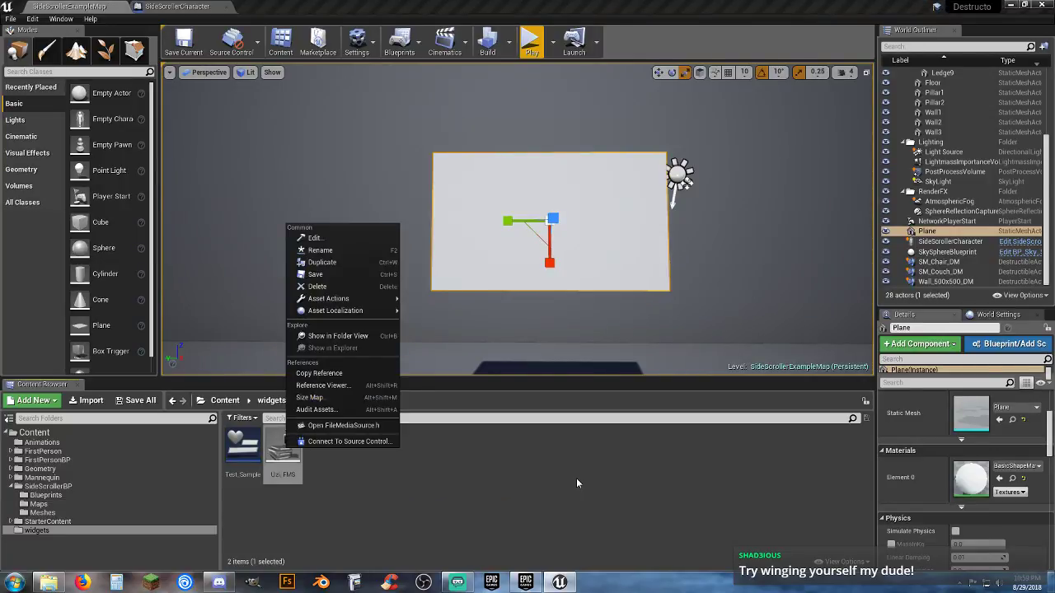
click(577, 484)
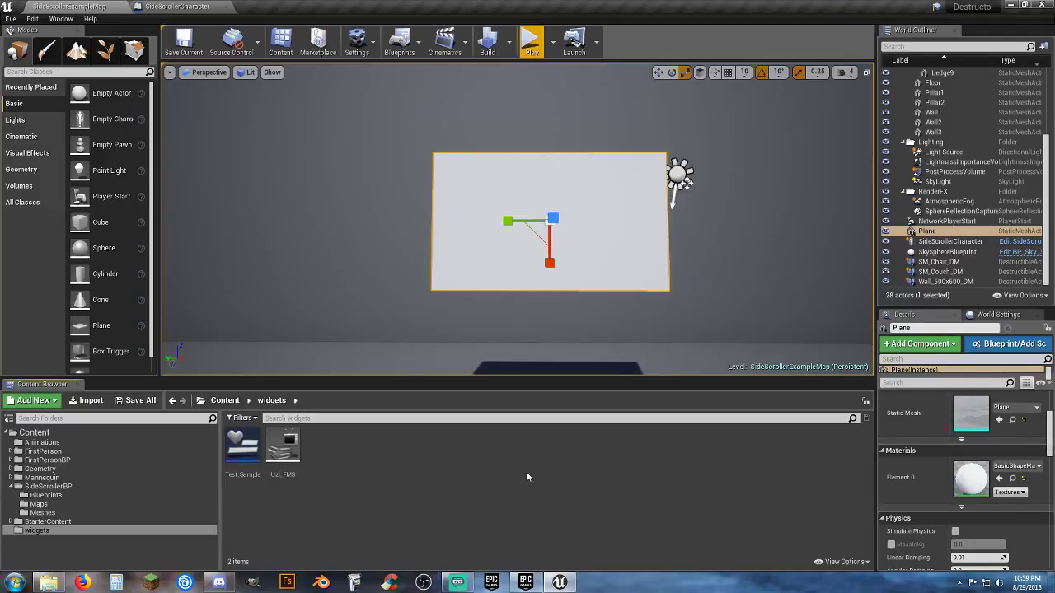
Create a Media Player named BBG_MediaPlayer with a linked video output MediaTexture in the widgets folder, and save both assets
right_click(352, 450)
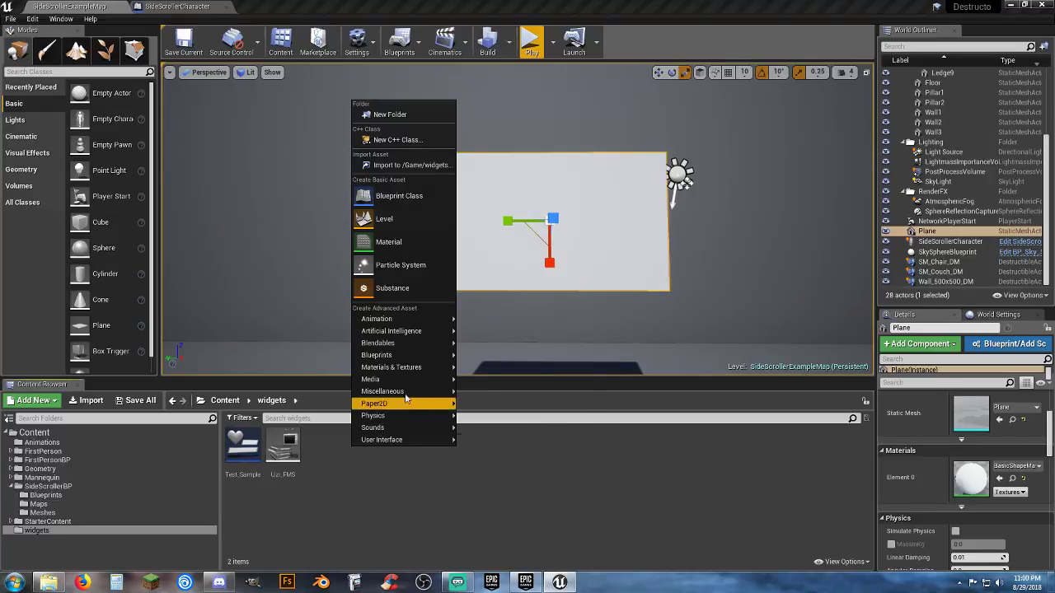
mouse_move(412, 382)
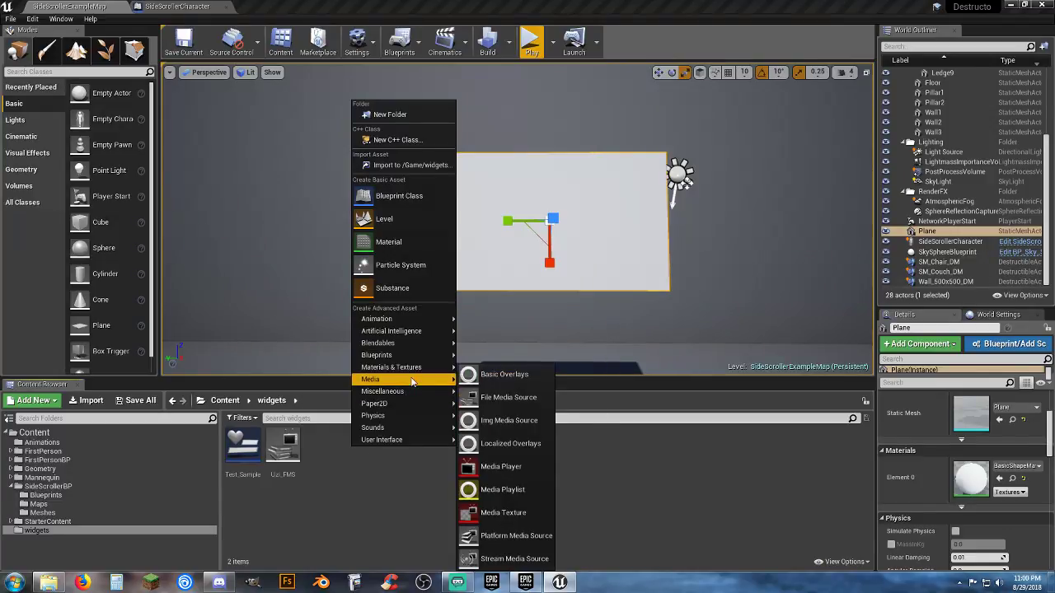
click(520, 467)
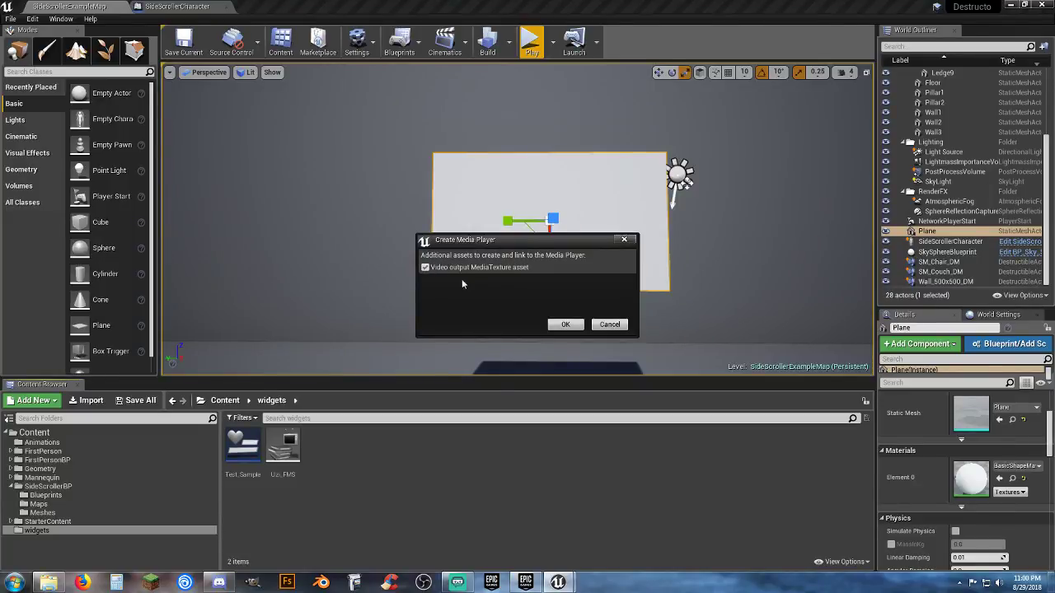
click(565, 325)
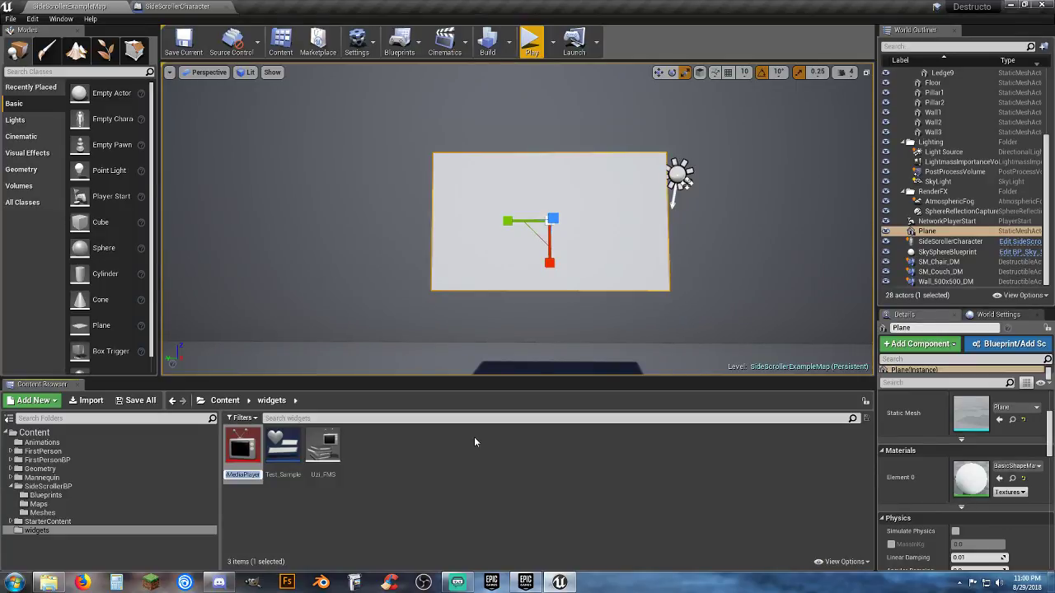
text(BB)
text(G_Med)
text(ia)
text(Player)
key(Return)
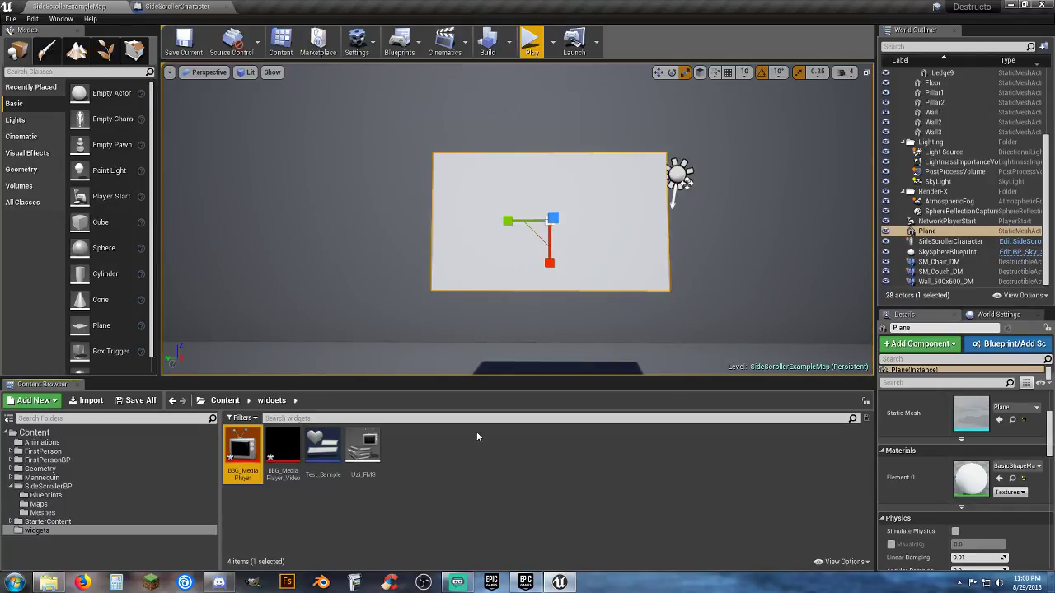
click(461, 469)
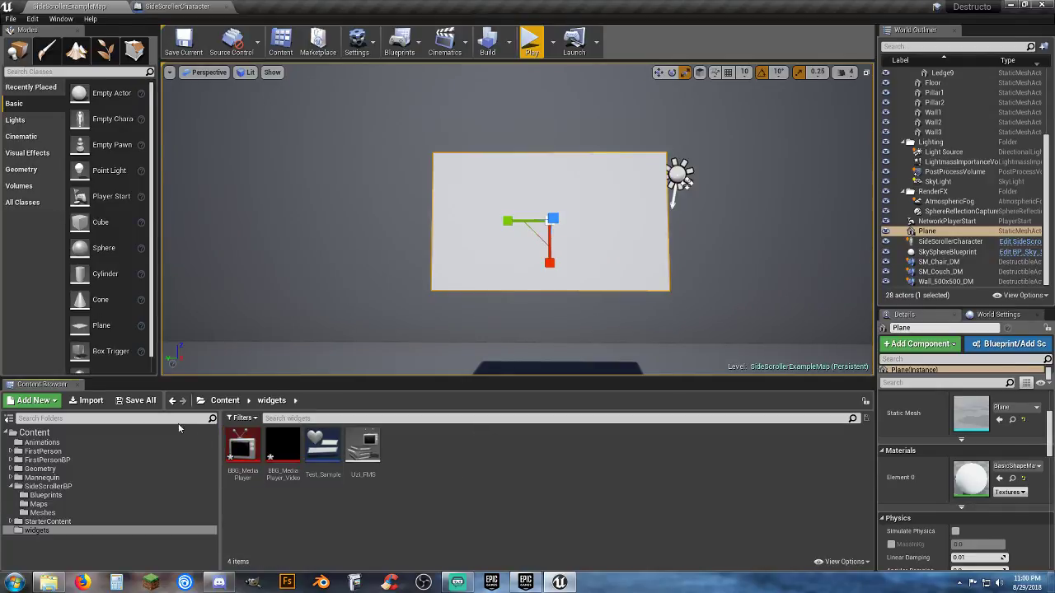
click(149, 406)
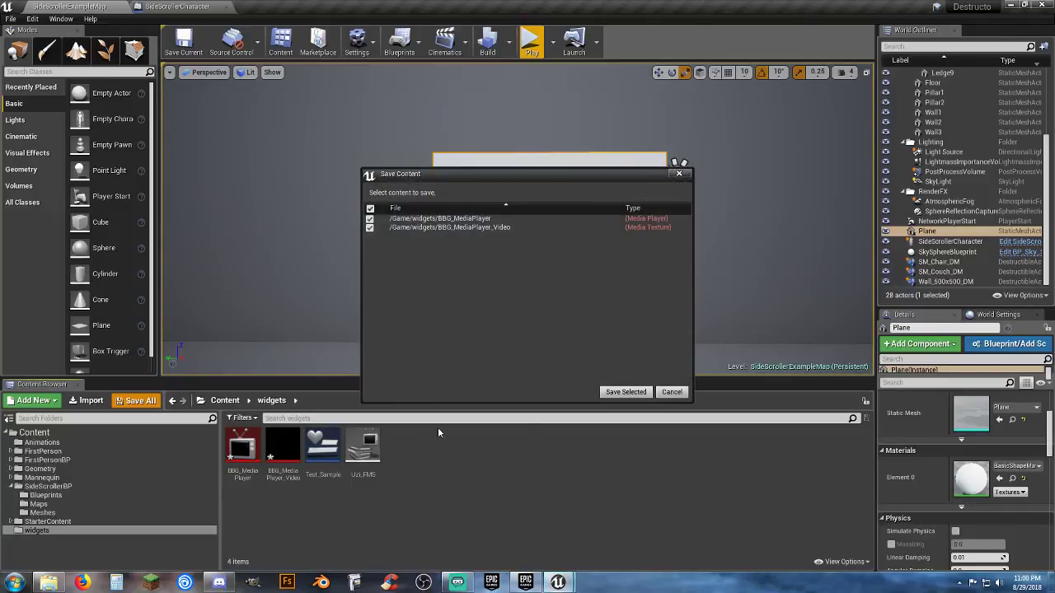
click(625, 392)
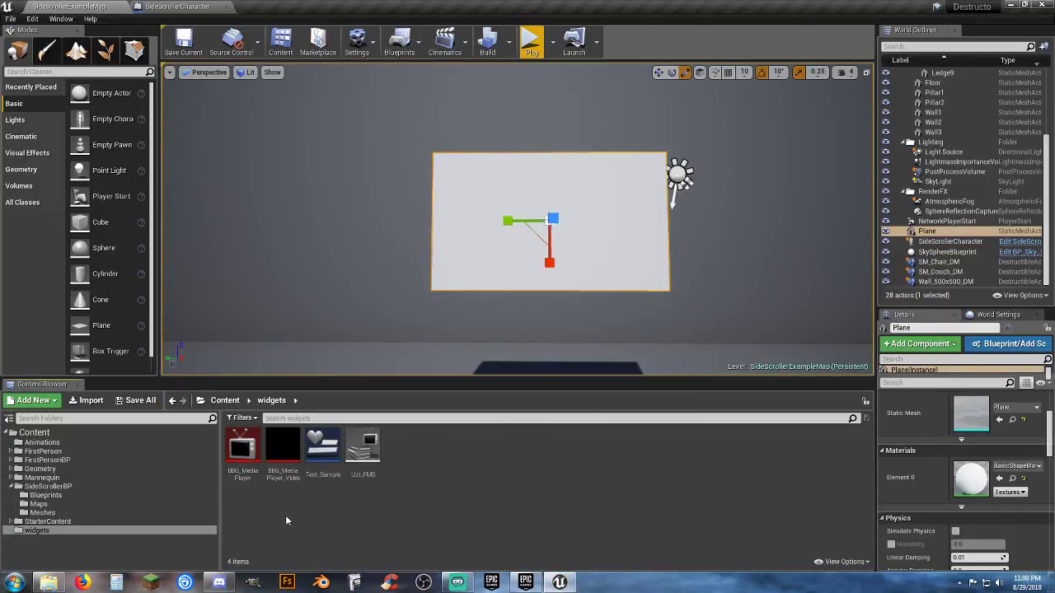
Play Uzi_FMS in the BBG_MediaPlayer asset's editor, and save and close the media player
double_click(238, 477)
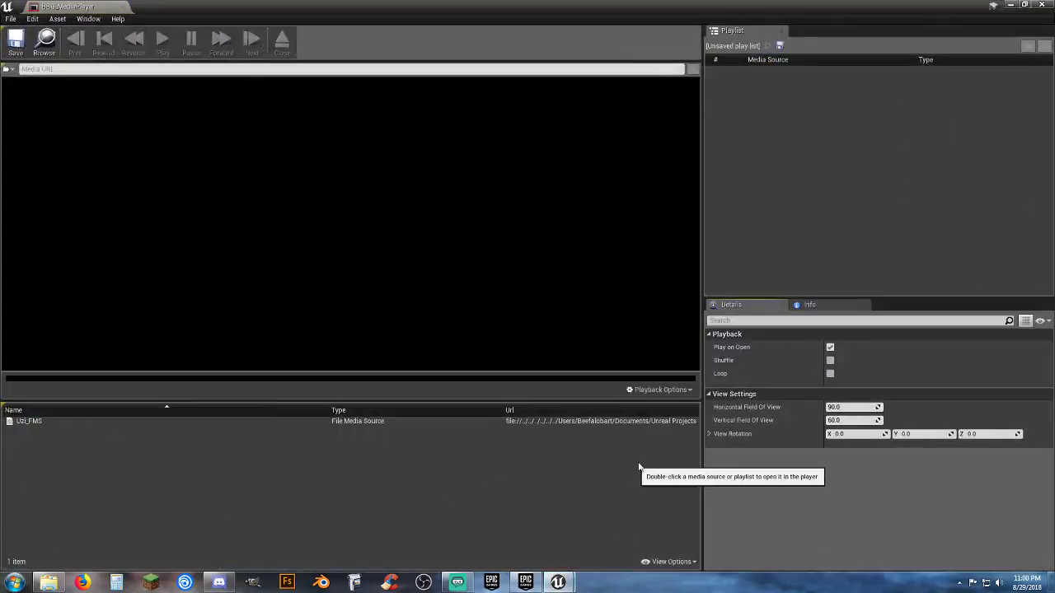
click(61, 421)
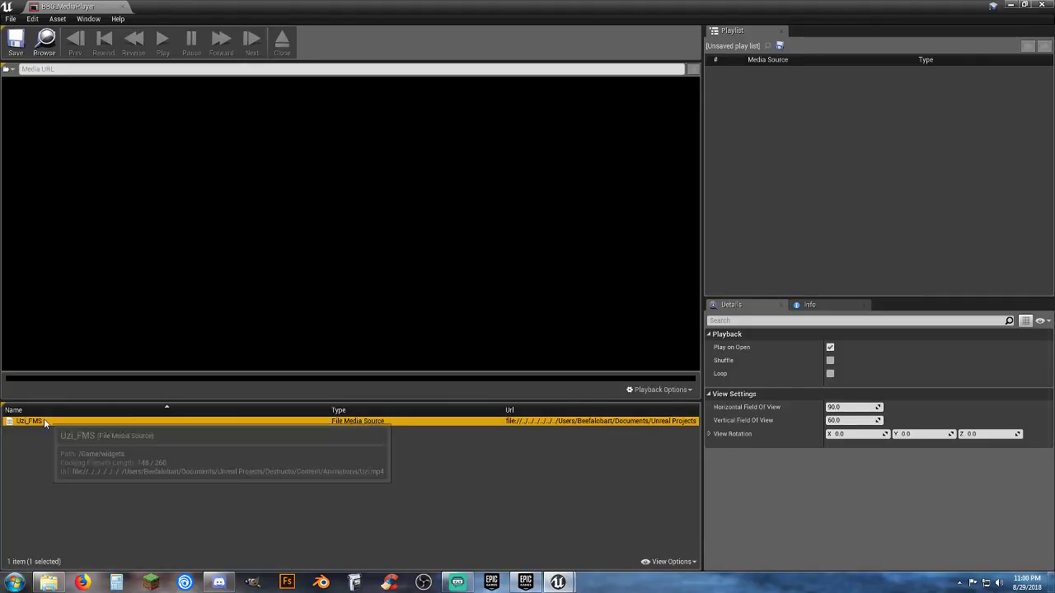
double_click(36, 422)
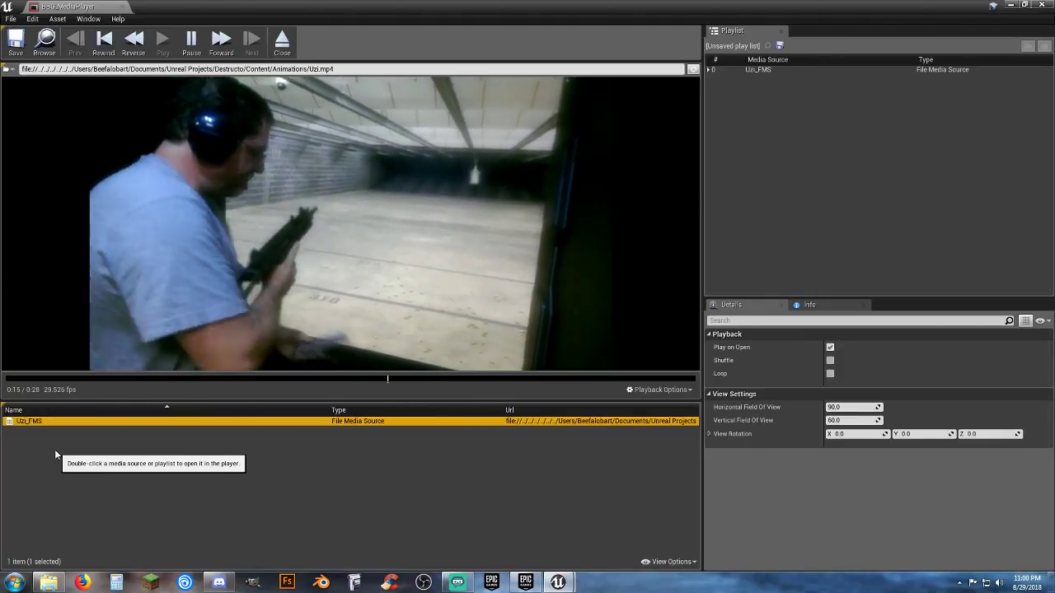
mouse_move(146, 224)
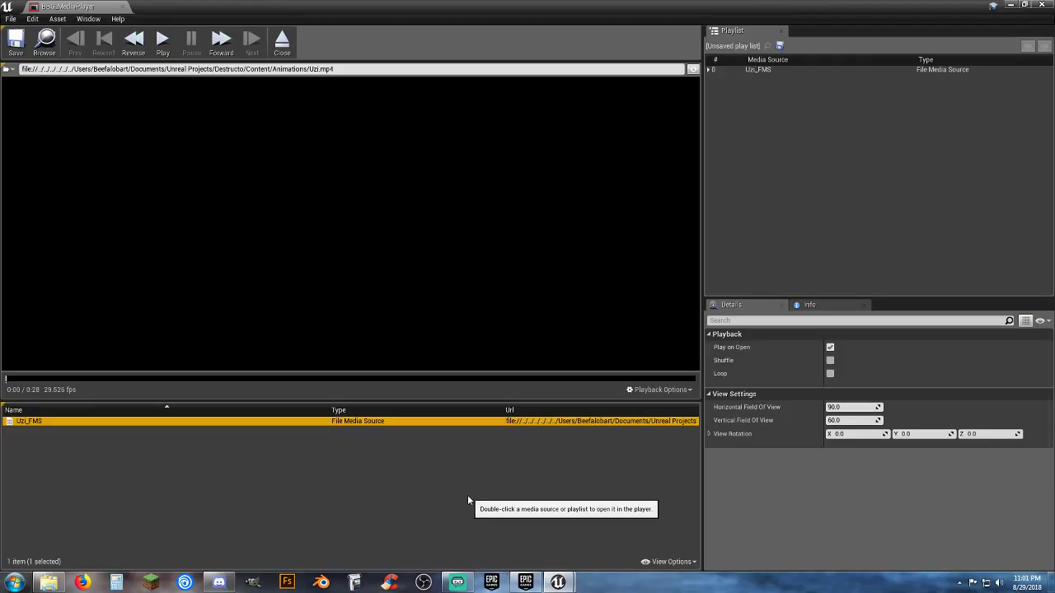
click(16, 41)
click(121, 7)
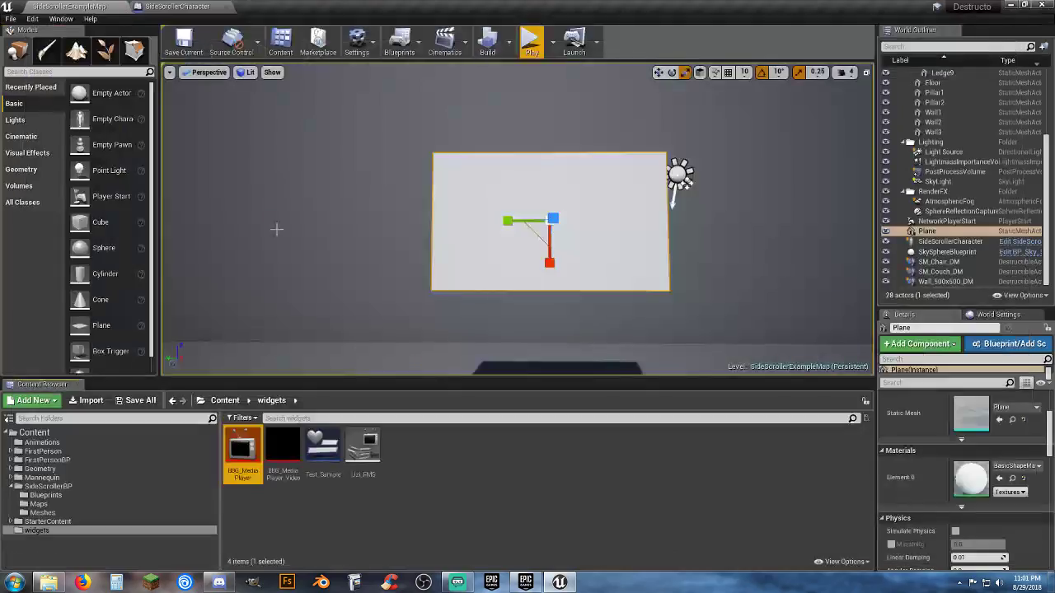
click(329, 511)
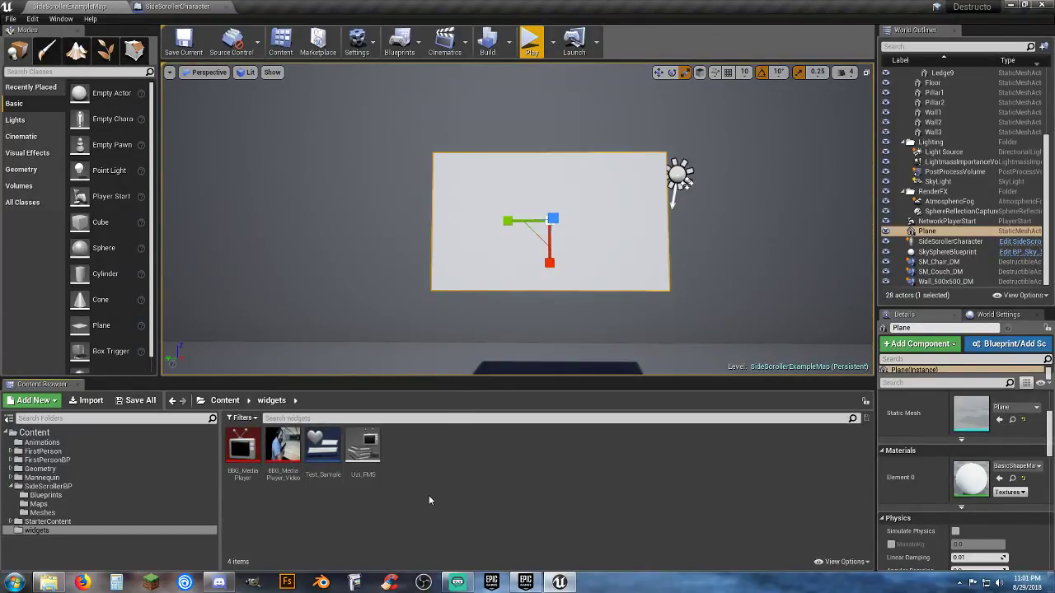
Create a material from the BBG_MediaPlayer_Video media texture, keeping the default name
click(282, 476)
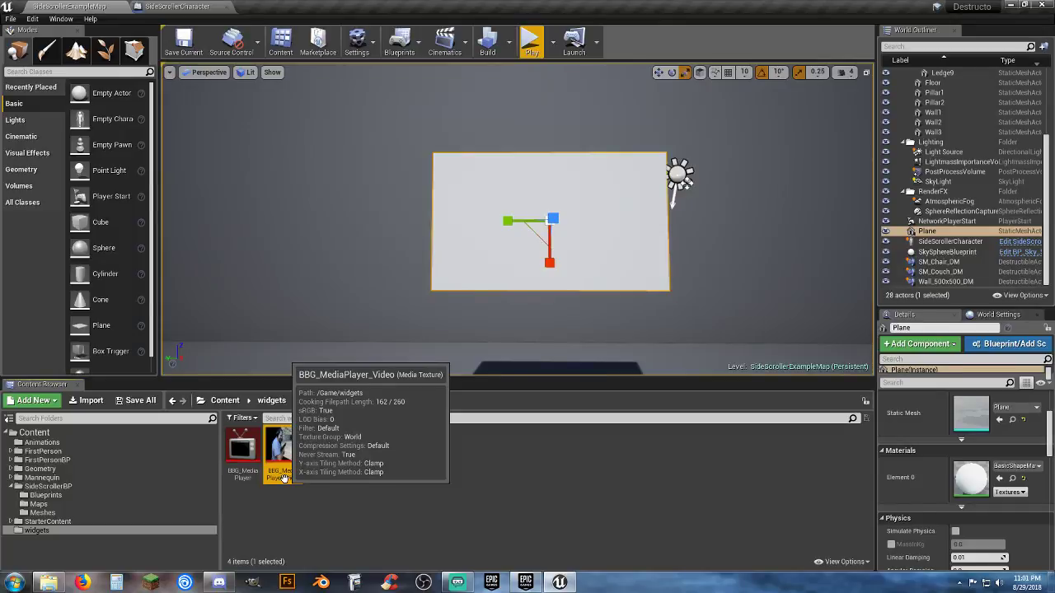
right_click(283, 478)
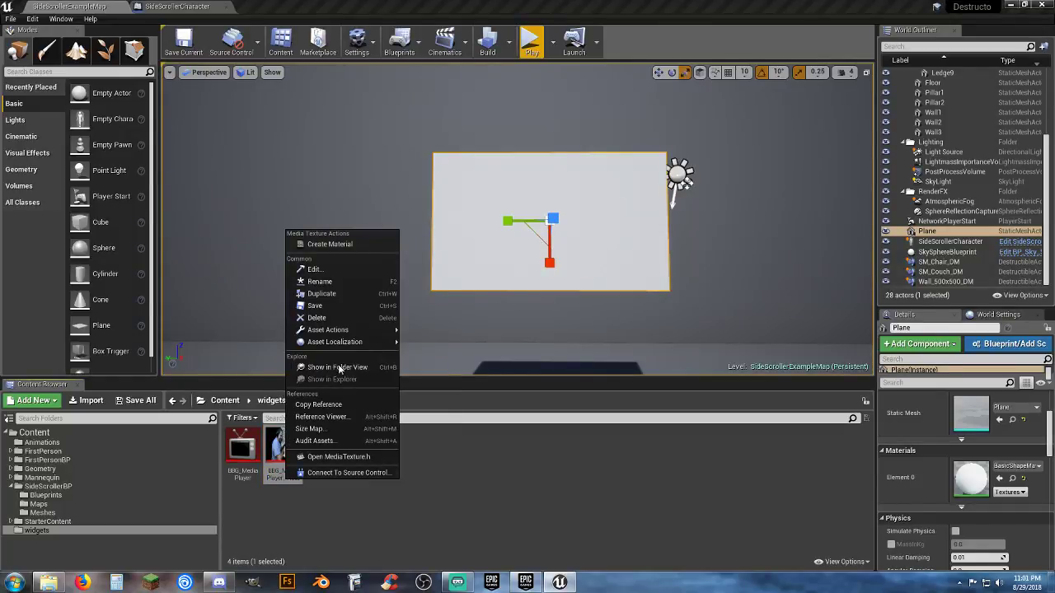
click(328, 245)
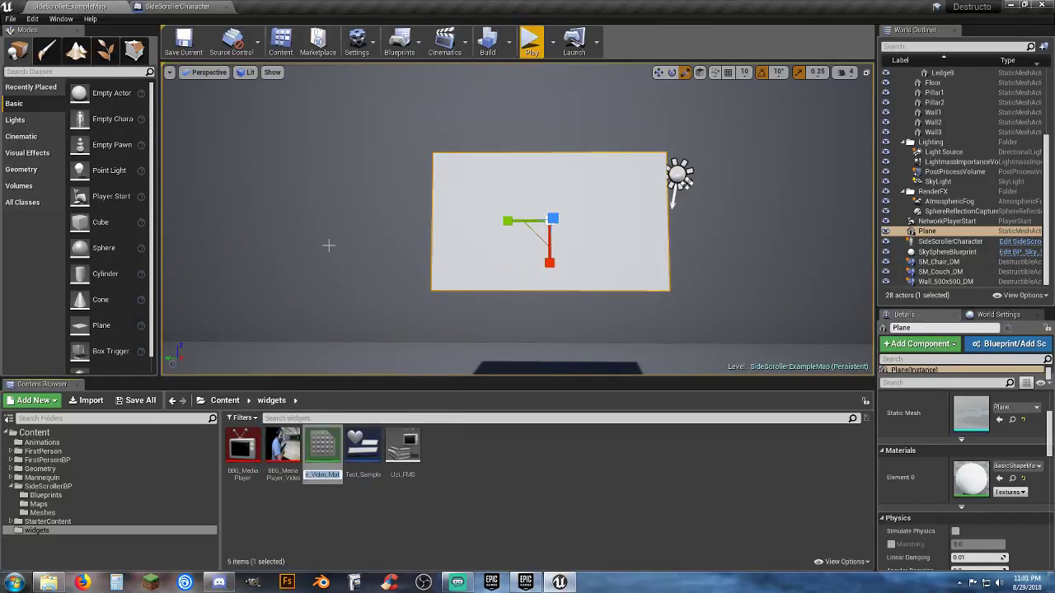
key(Return)
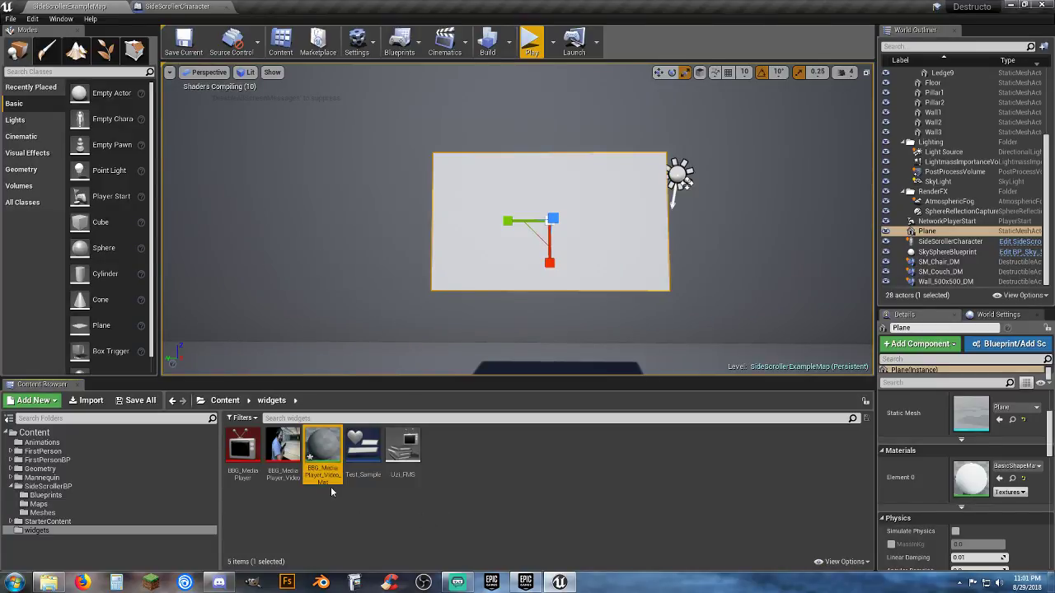
click(324, 504)
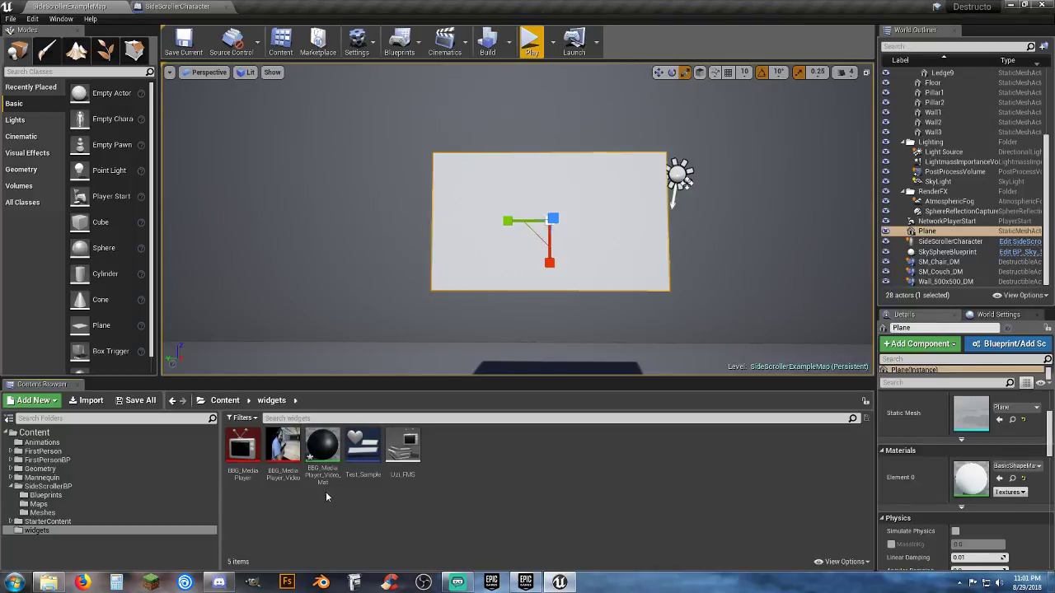
Inspect the Texture Sample node in the BBG_MediaPlayer_Video_Mat material graph, and close the material editor
double_click(322, 447)
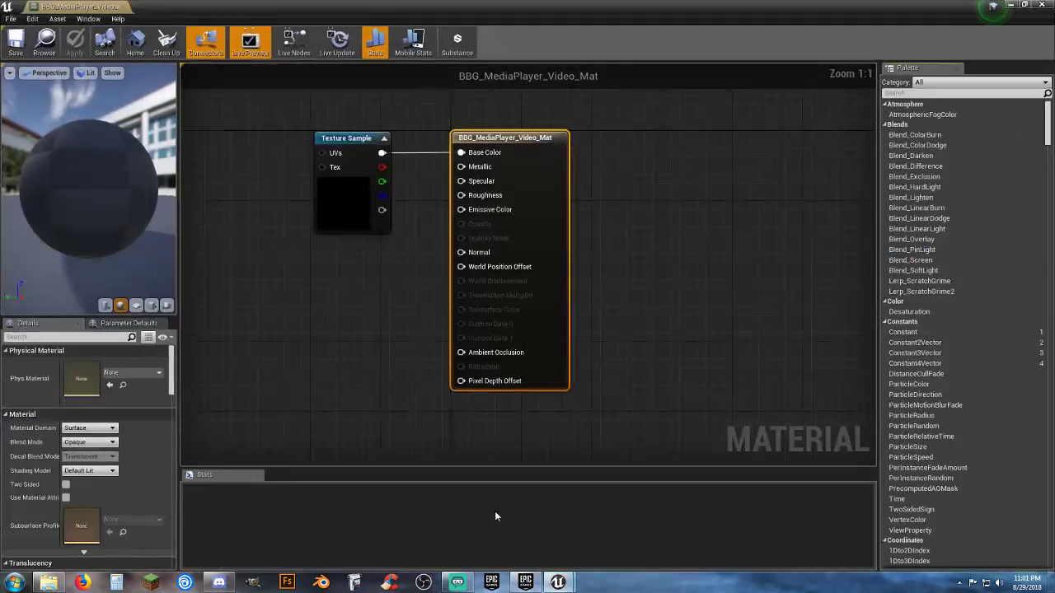
click(360, 145)
right_drag(290, 312, 340, 313)
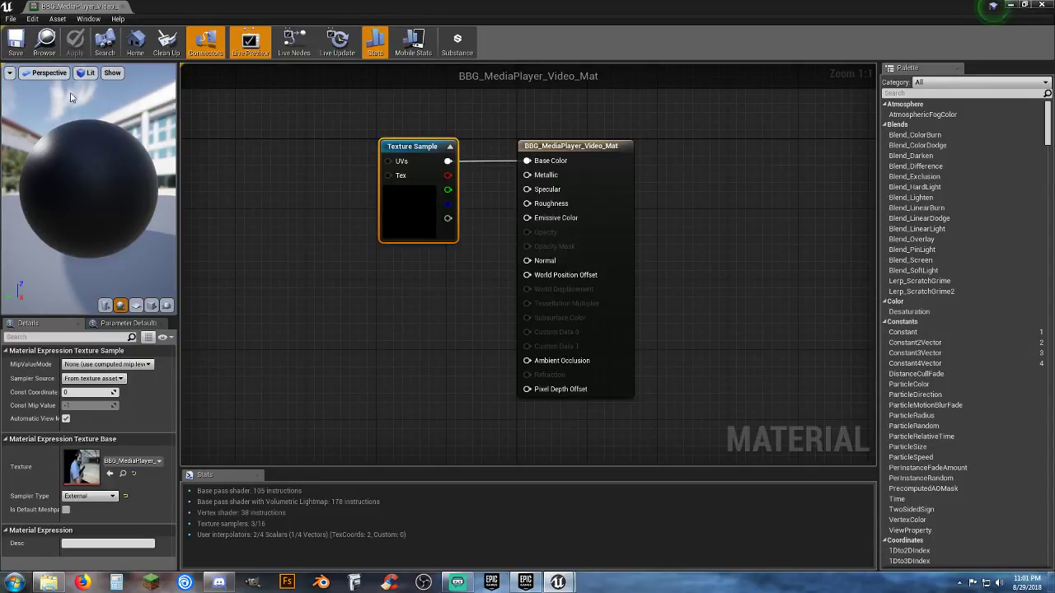
click(123, 8)
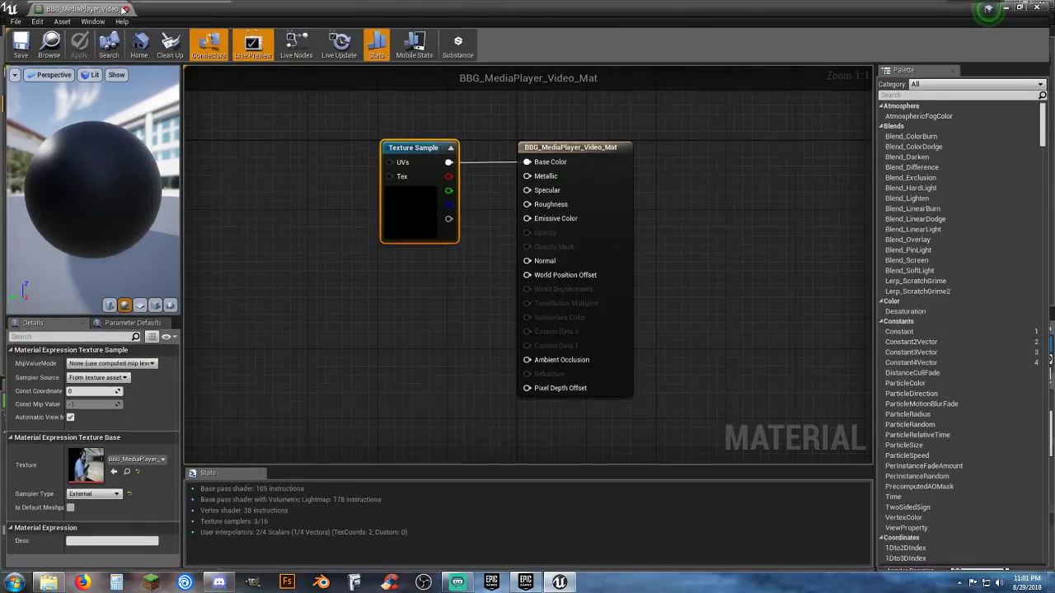
click(123, 10)
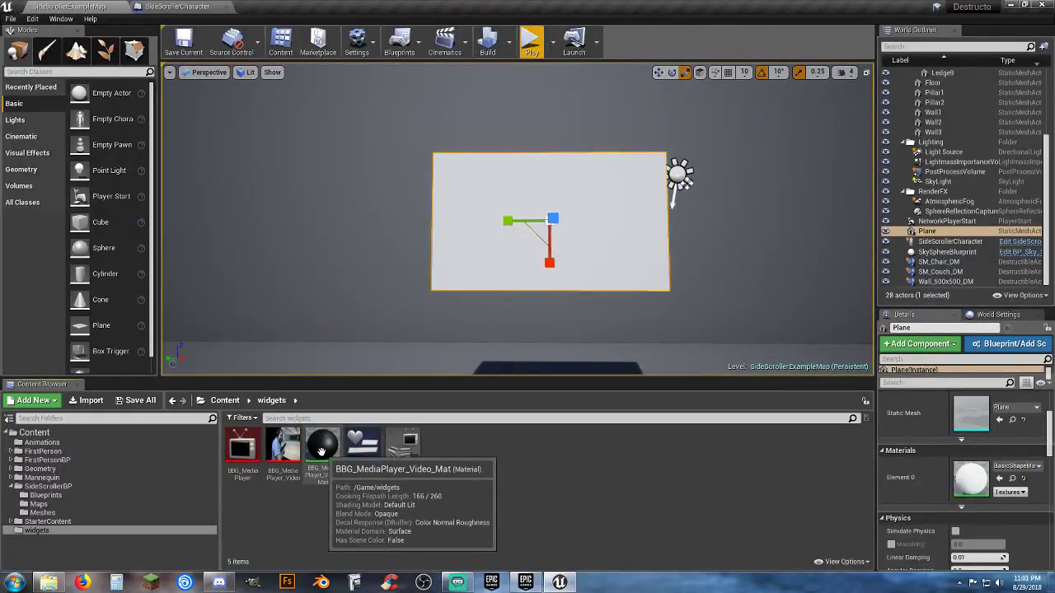
Apply the BBG_MediaPlayer_Video_Mat material to the large plane on the level's back wall
drag(322, 449, 465, 222)
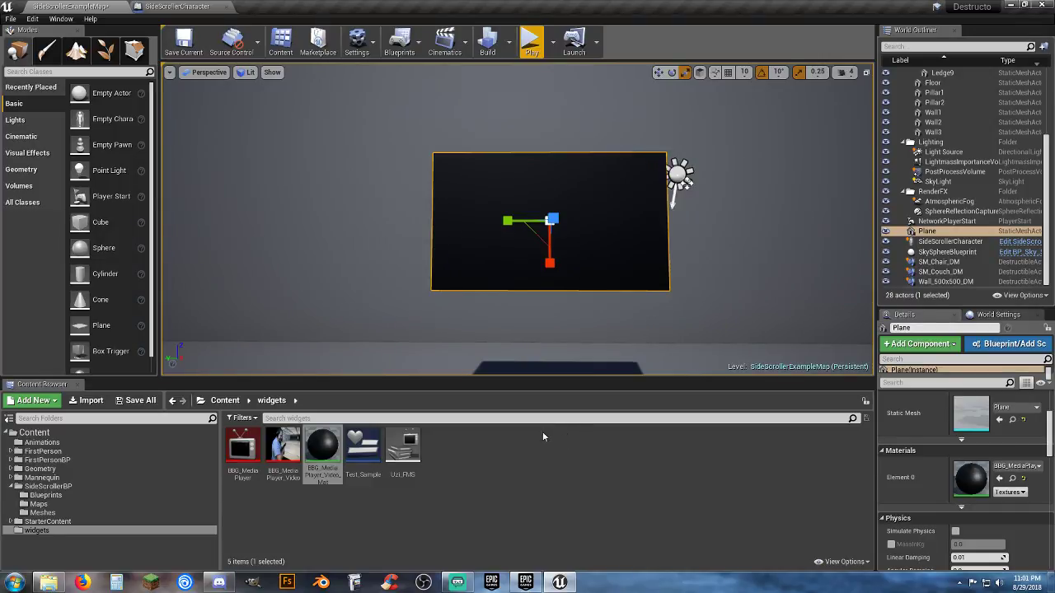
click(529, 452)
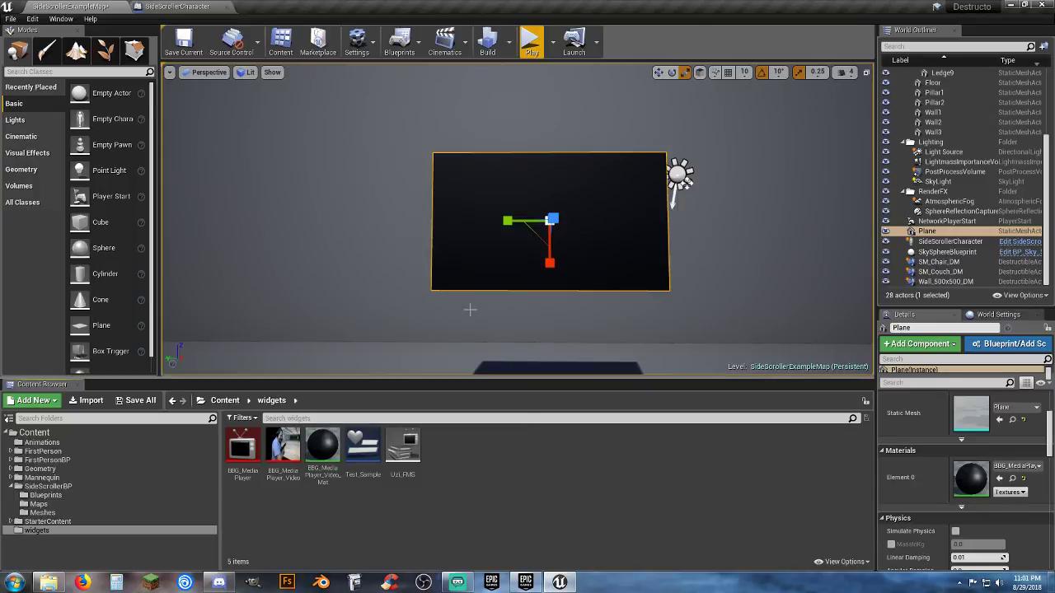
mouse_move(489, 304)
right_down()
mouse_move(594, 307)
mouse_move(651, 355)
mouse_move(527, 326)
mouse_move(489, 303)
mouse_move(493, 276)
mouse_move(469, 285)
mouse_move(495, 297)
right_up()
key(s)
key(w)
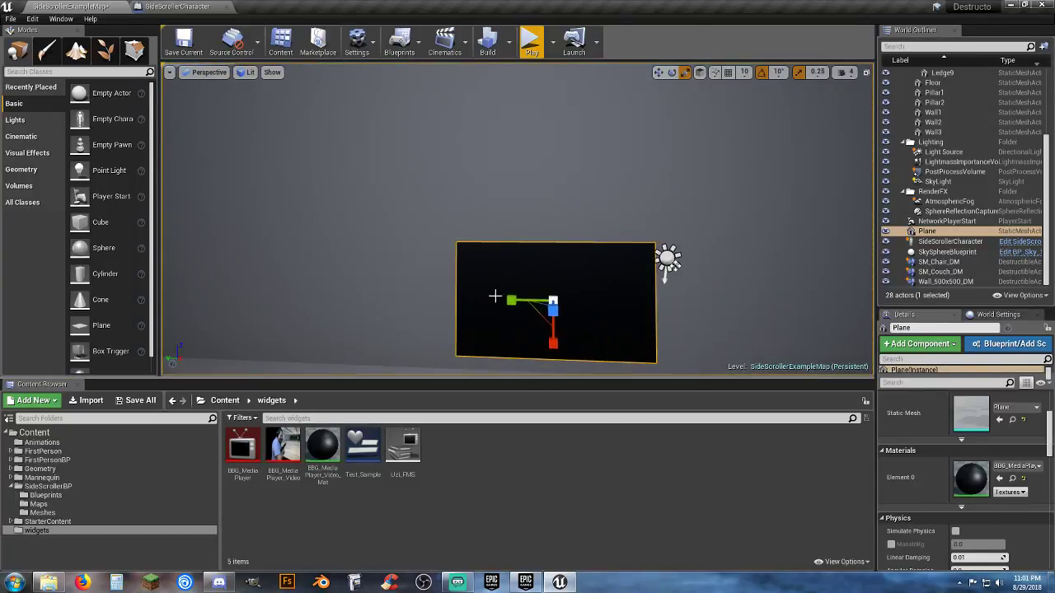
Play-test the level by running the character back and forth in front of the screen plane, and end the session
click(531, 46)
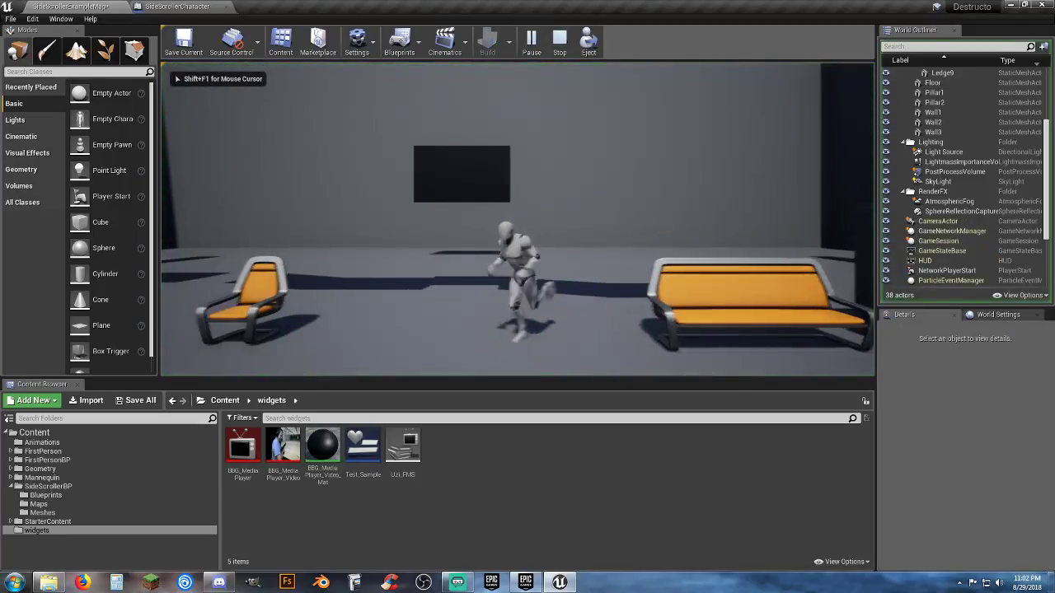
key(d)
key(a)
key(d)
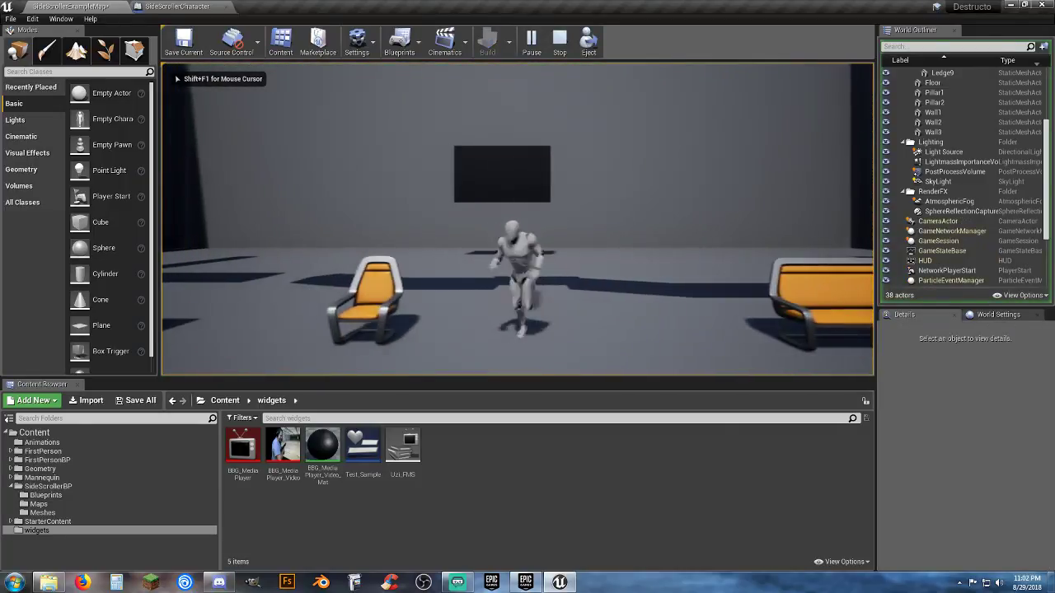
key(Escape)
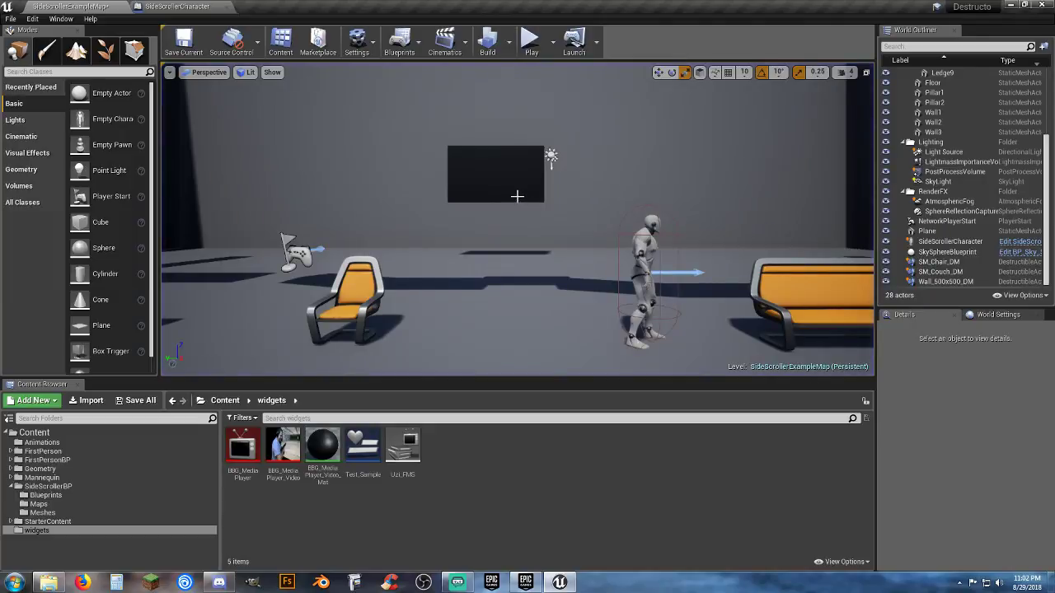
Select the screen plane in the level and open the Level Blueprint of SideScrollerExampleMap
click(516, 195)
key(f)
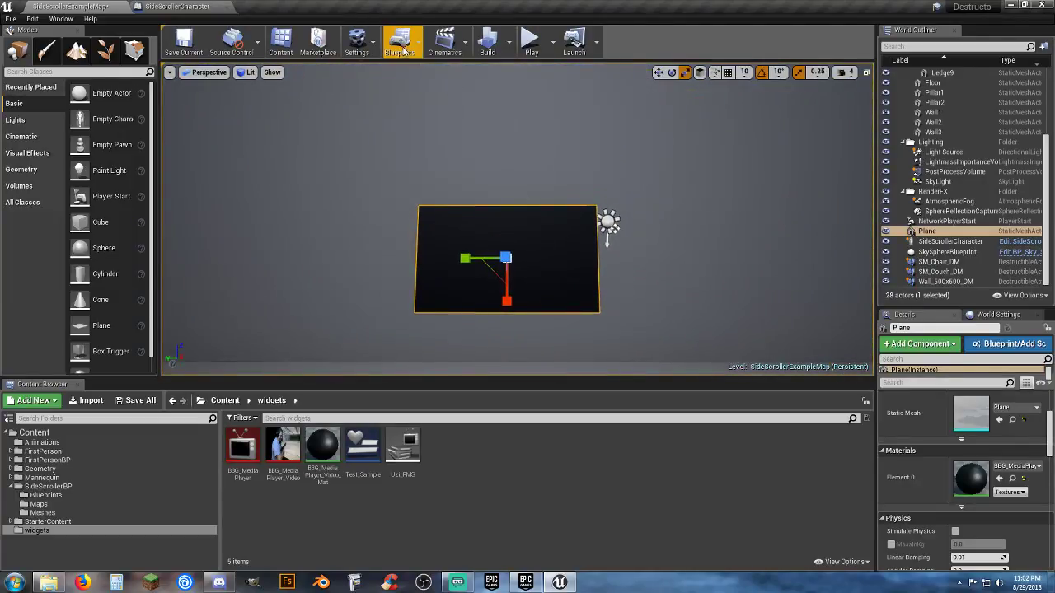
click(400, 47)
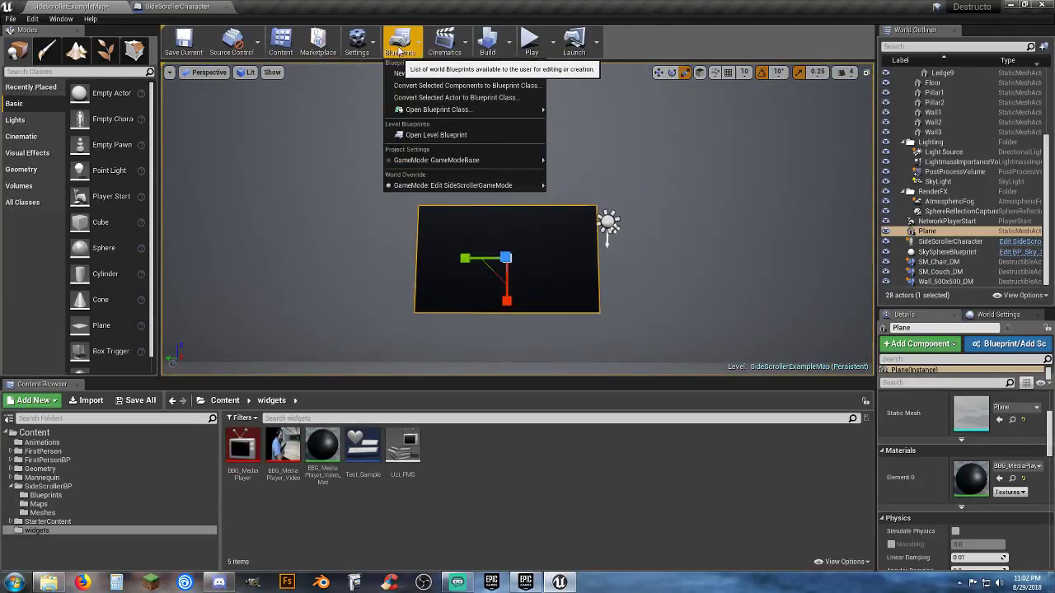
click(444, 138)
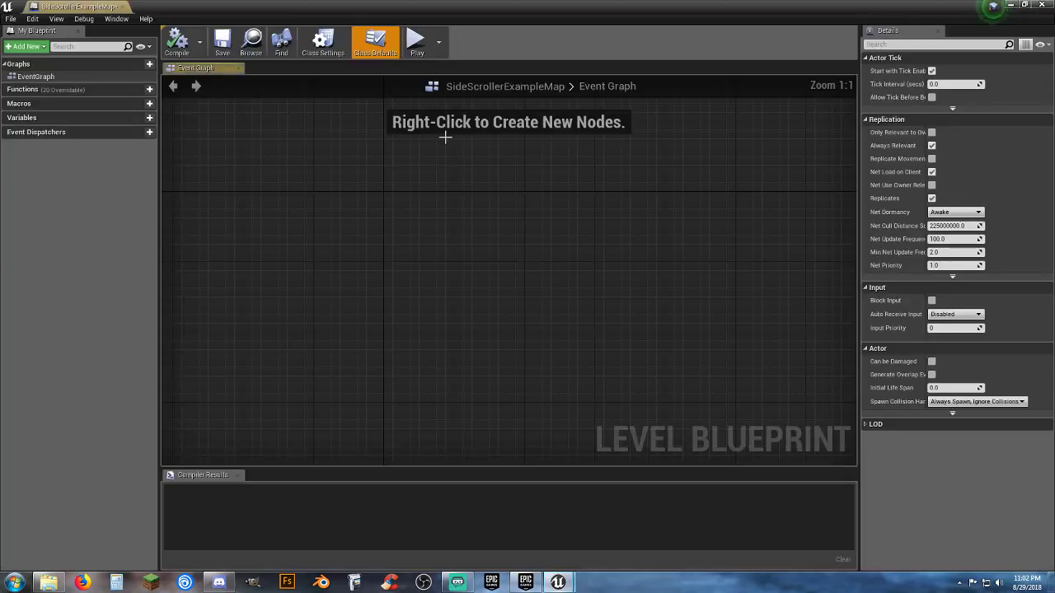
Add an Event BeginPlay node to the empty event graph and shift it slightly up and to the left
right_click(405, 215)
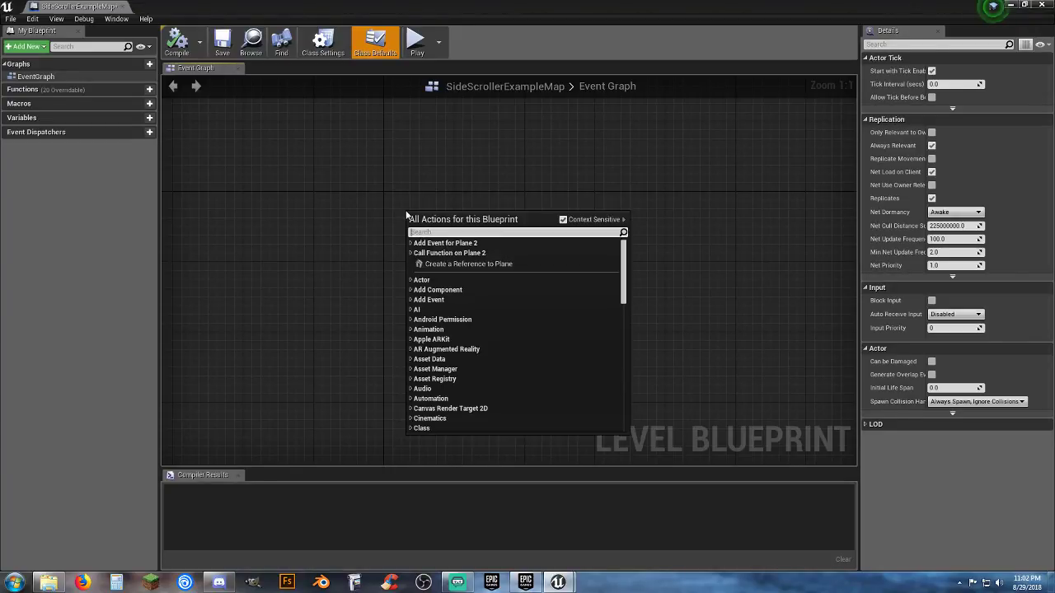
text(begin play)
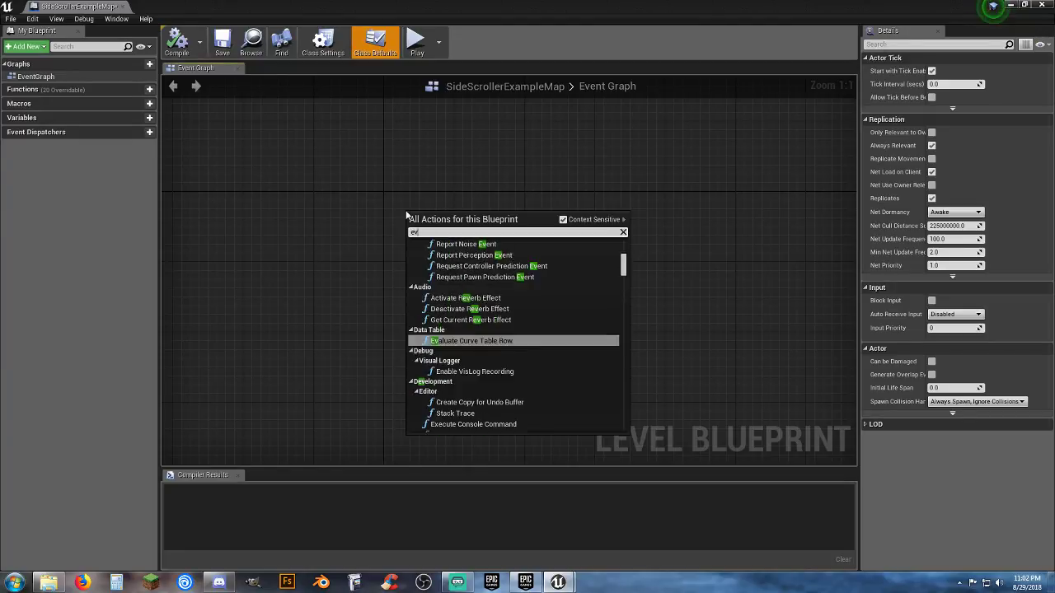
key(Return)
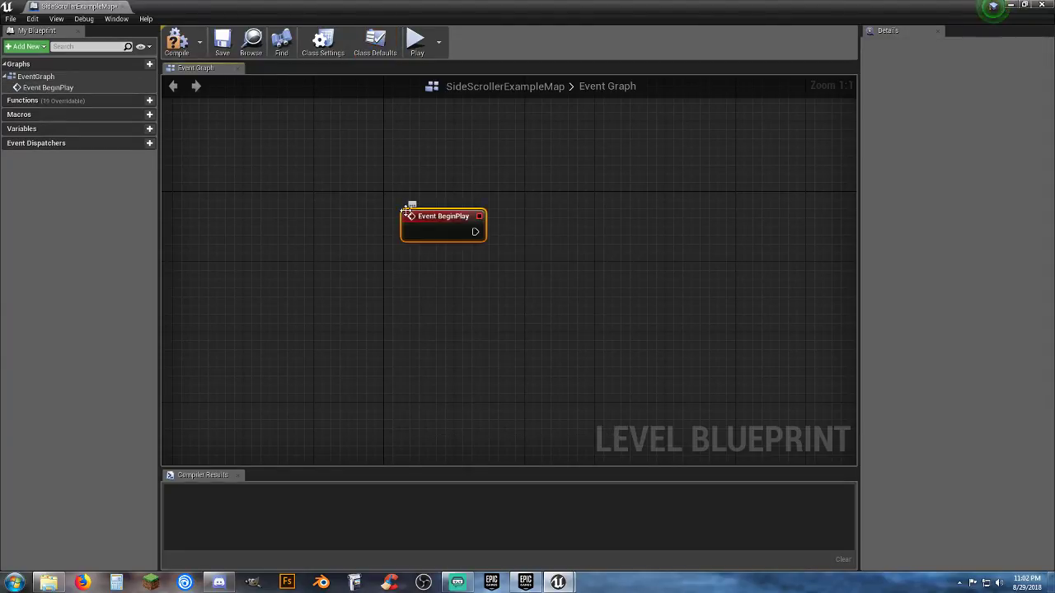
drag(419, 228, 402, 211)
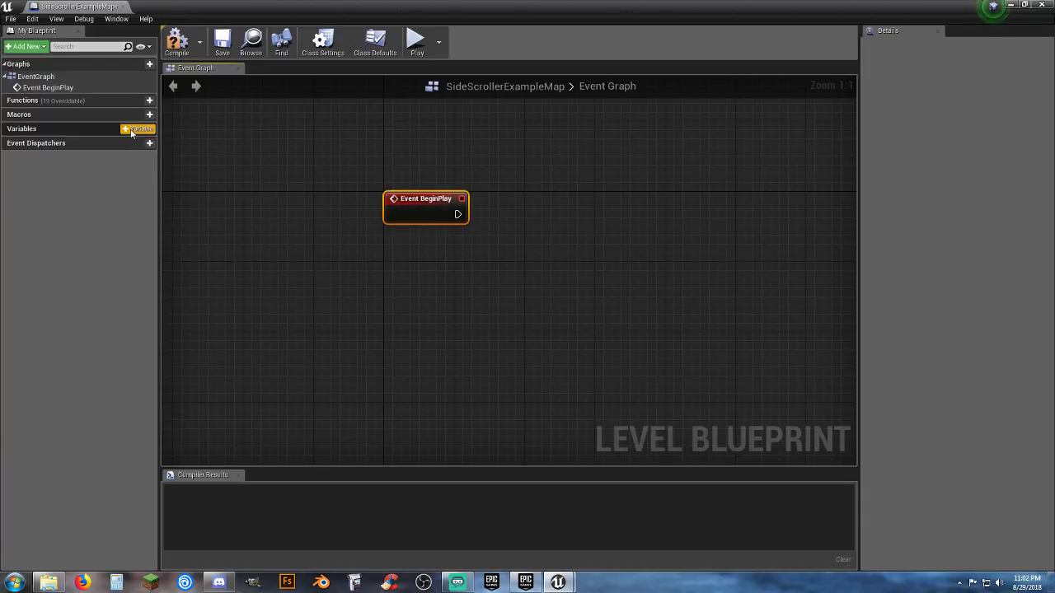
Create a variable named Media Player with the Media Player object type, and compile and save the Level Blueprint
click(137, 129)
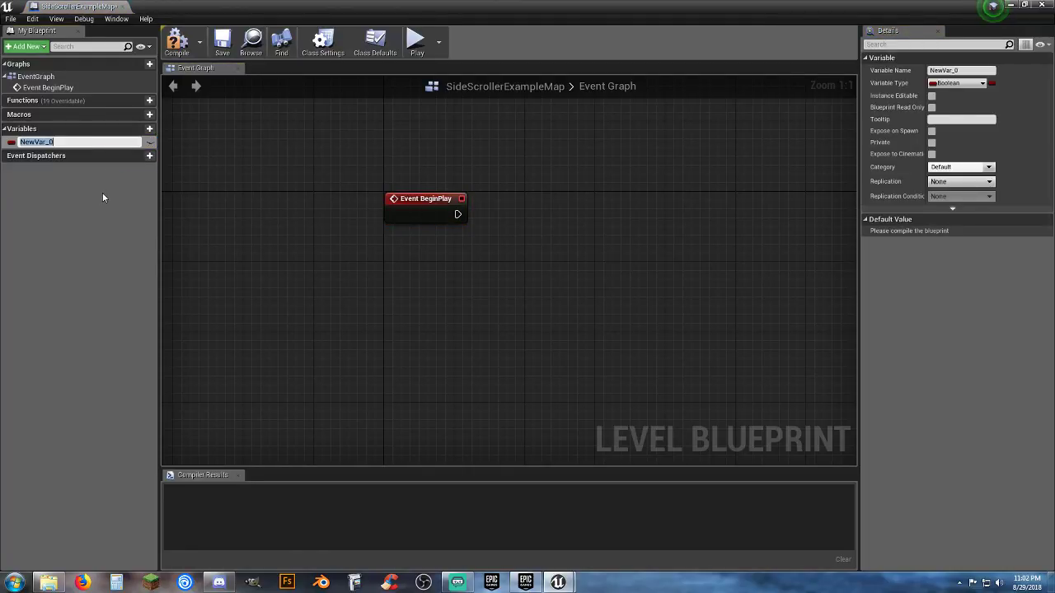
text(Media Player)
key(Return)
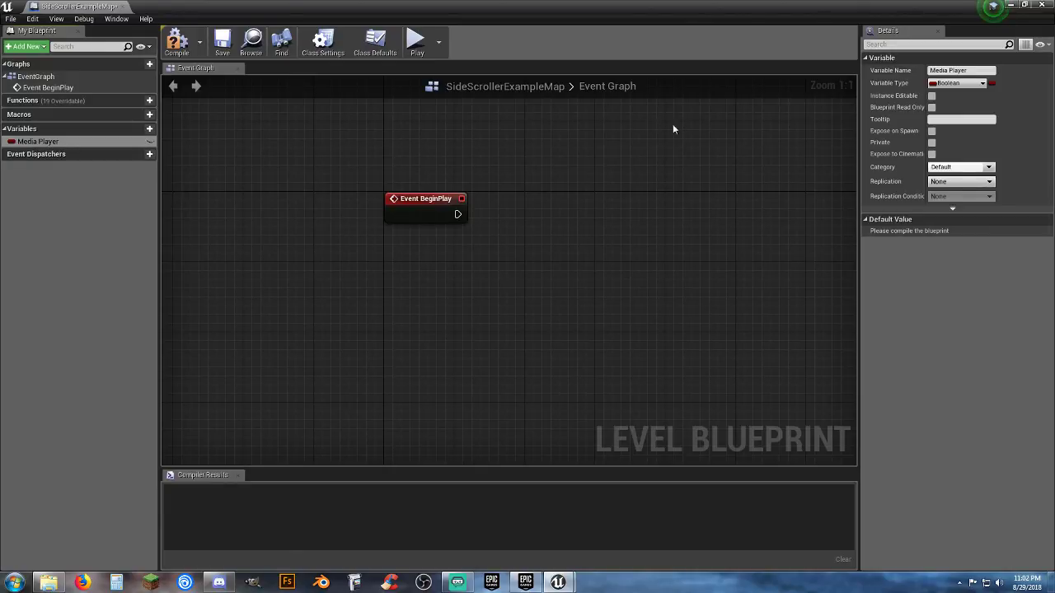
click(964, 83)
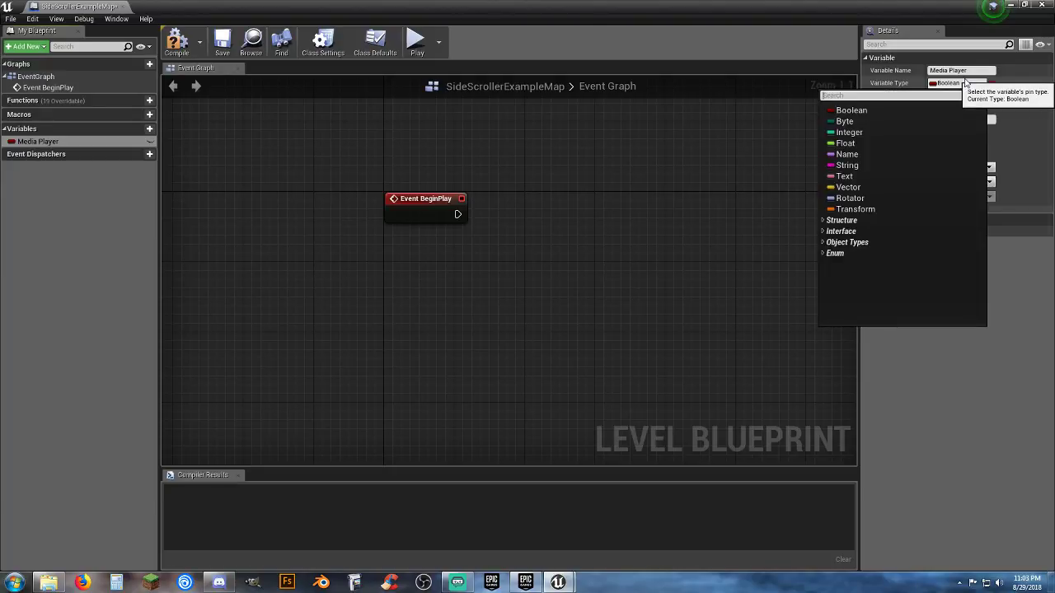
text(mediaplayer)
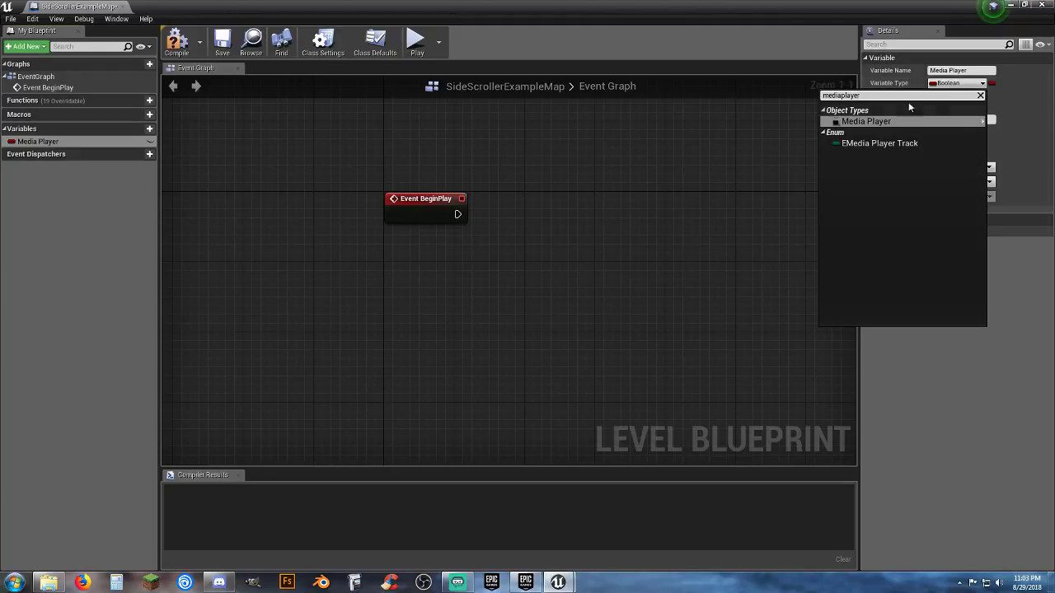
click(886, 125)
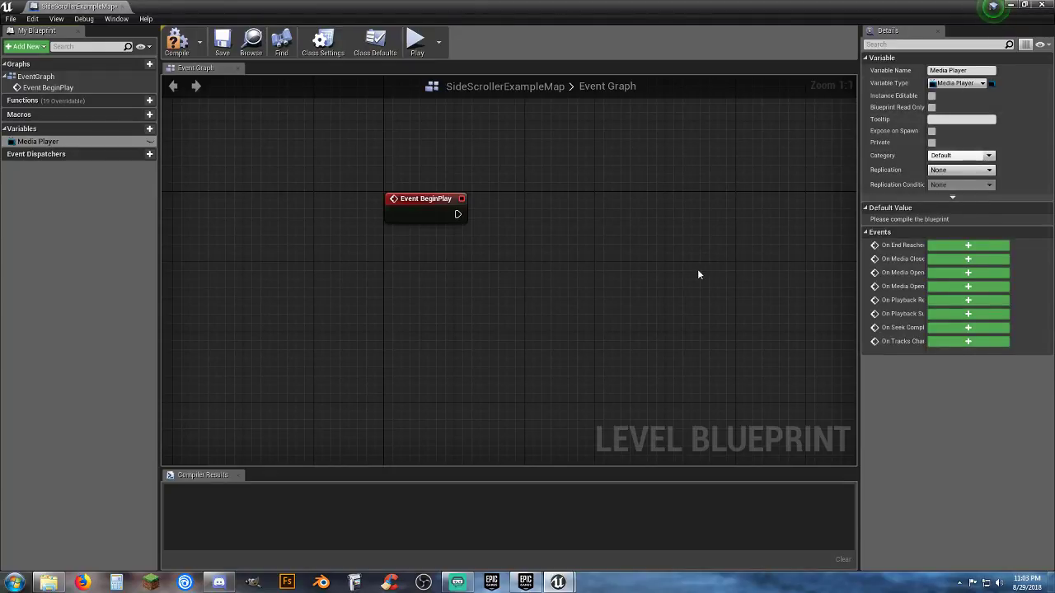
click(176, 41)
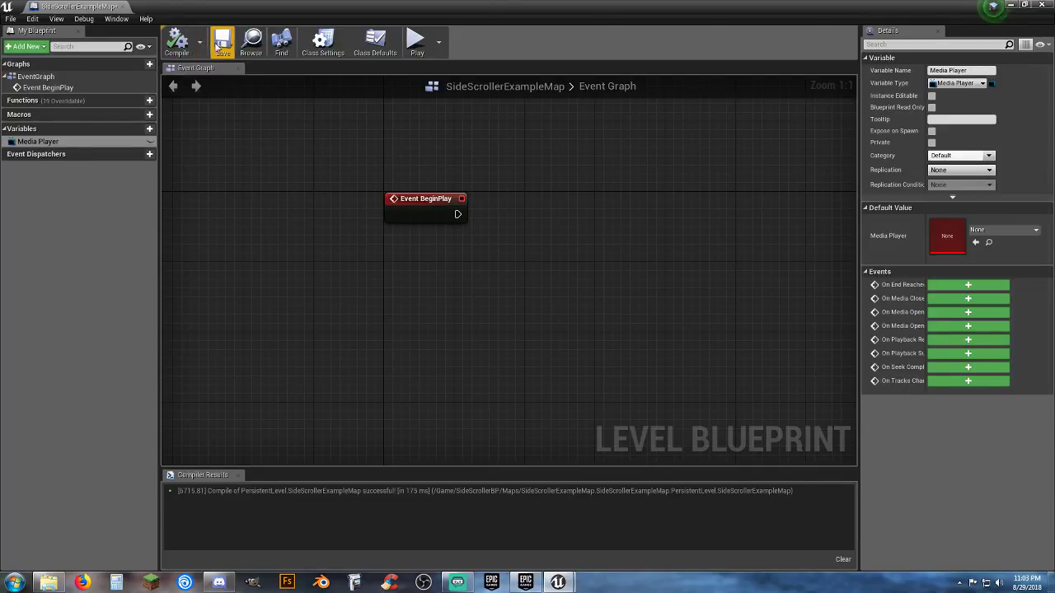
click(223, 43)
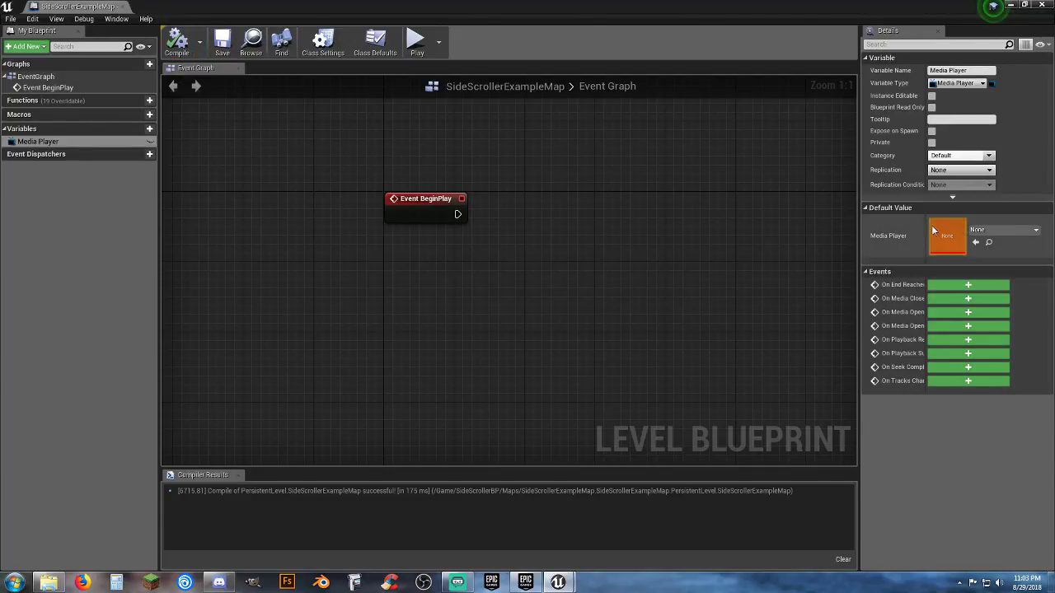
Set the Media Player variable's default value to BBG_MediaPlayer, and compile and save the blueprint
click(1038, 232)
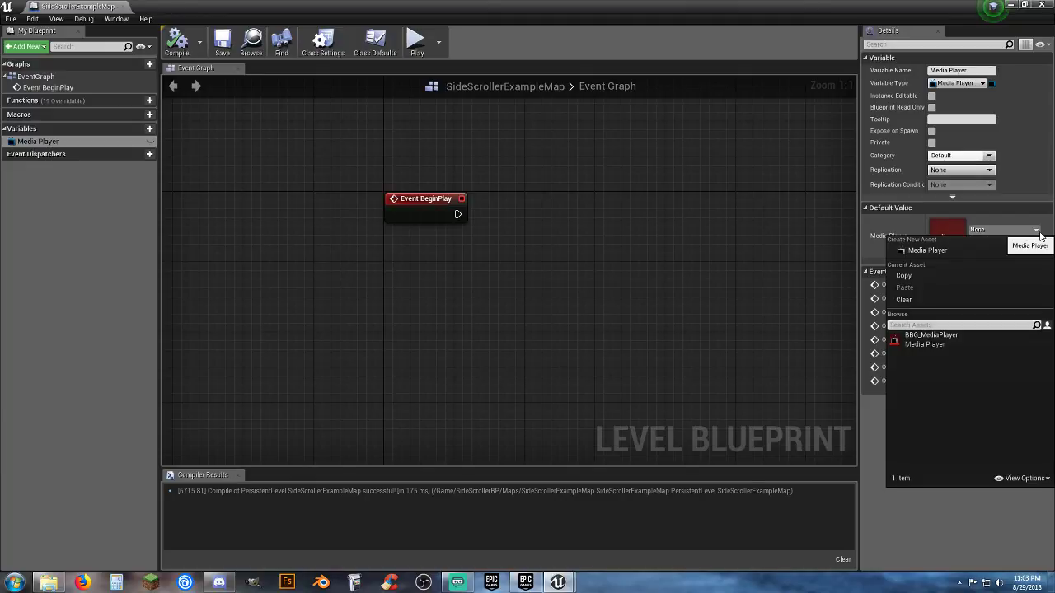
click(936, 339)
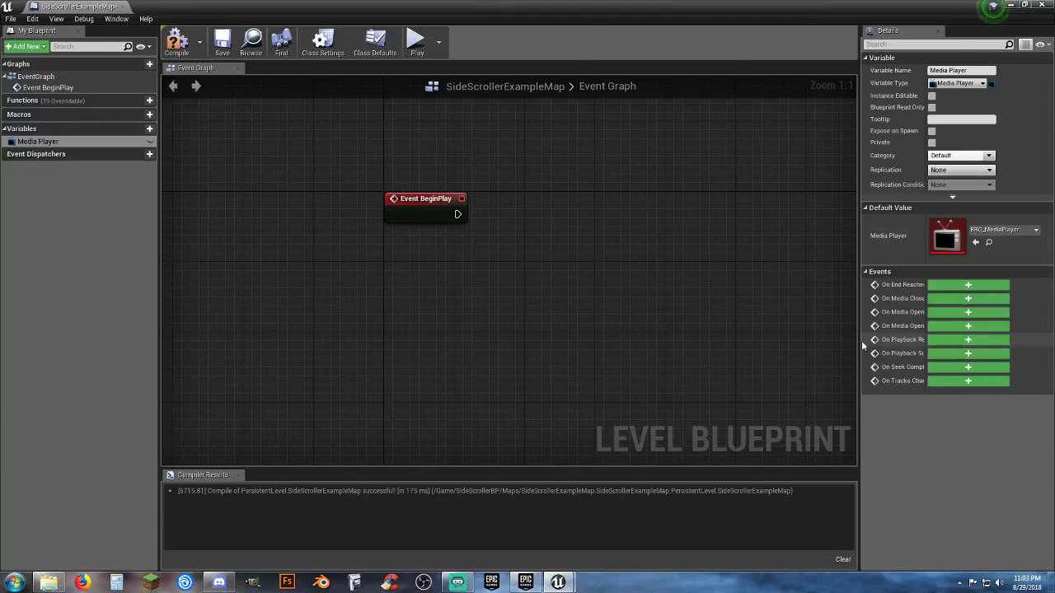
click(176, 41)
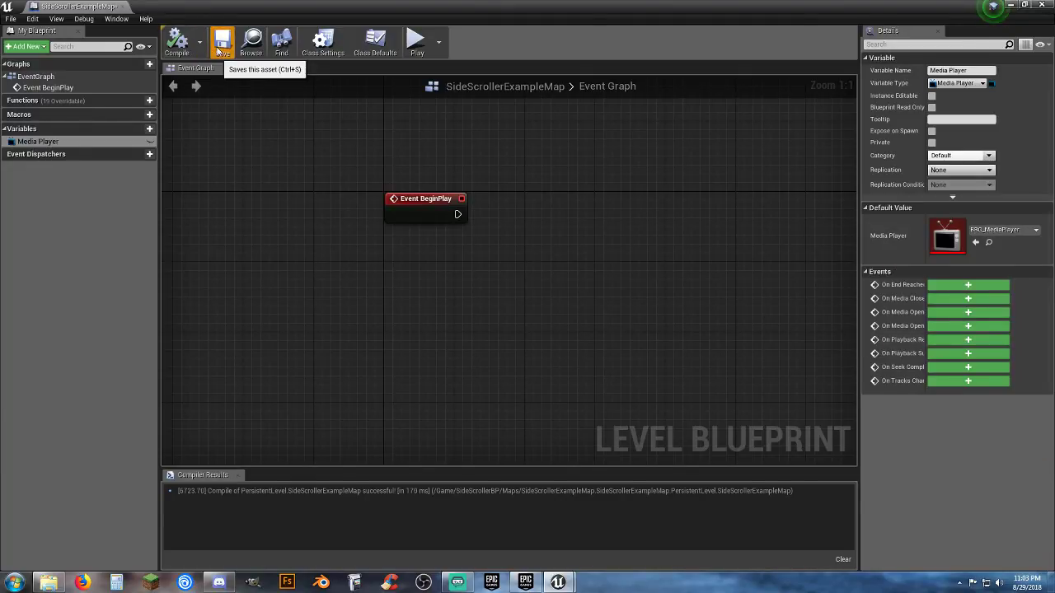
click(221, 45)
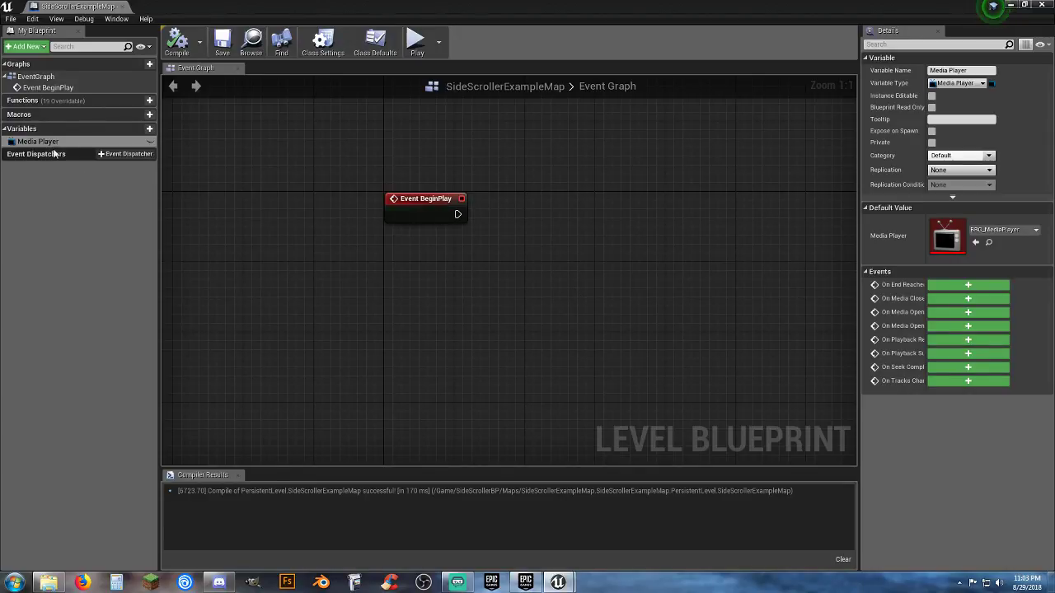
Add a Media Player getter targeting a new Open Source node, and wire Event BeginPlay to that node, aligned beside the event
drag(38, 141, 401, 249)
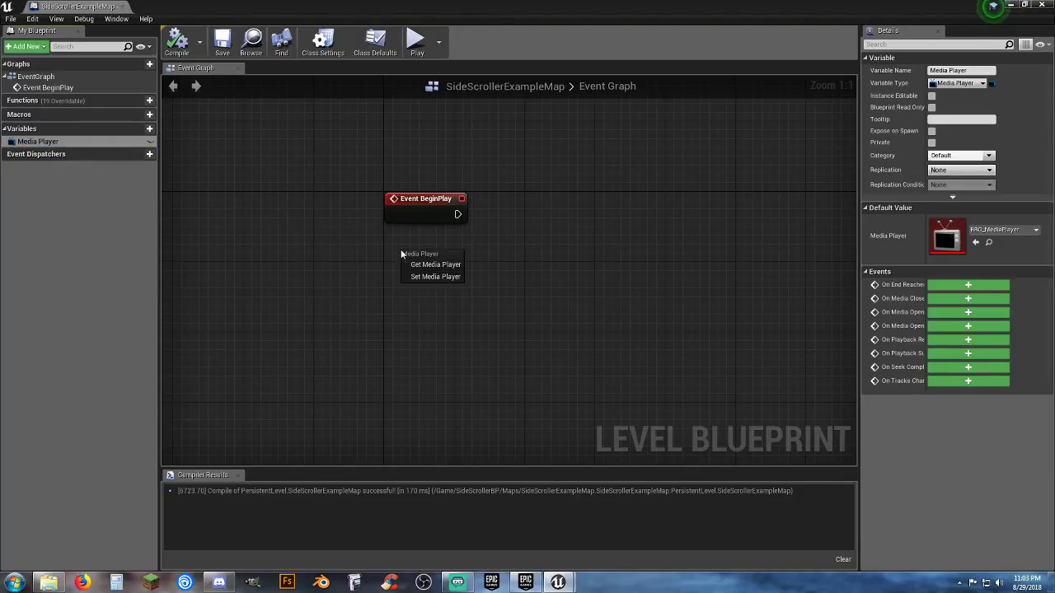
click(449, 264)
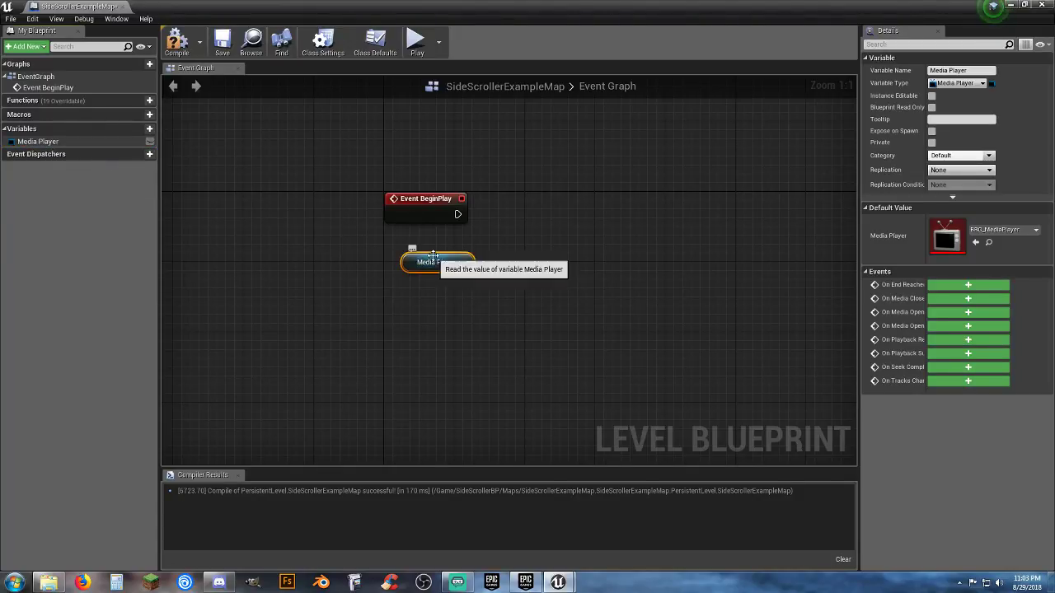
drag(445, 254, 537, 252)
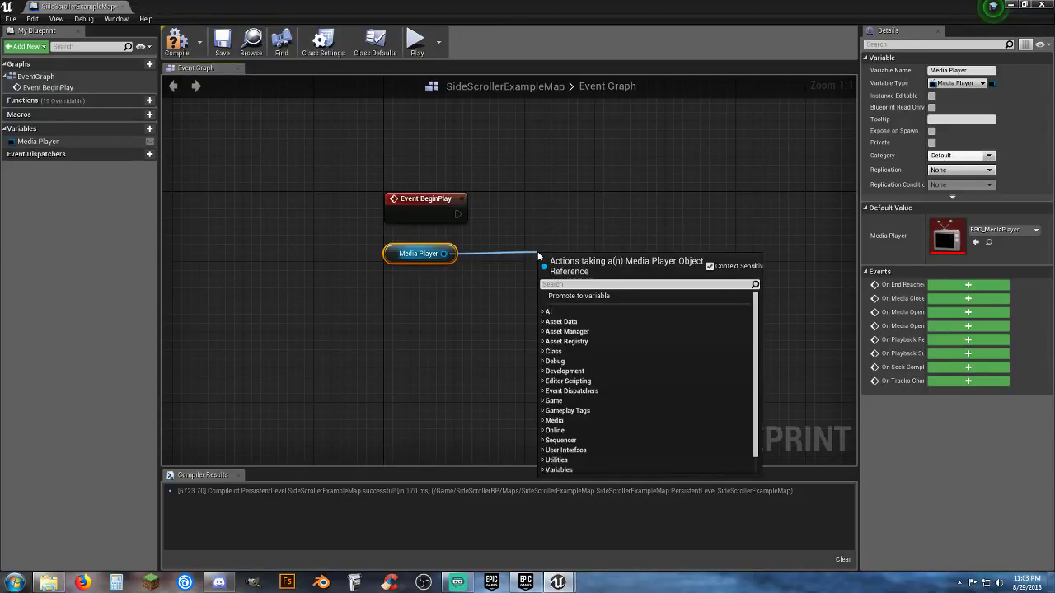
text(open)
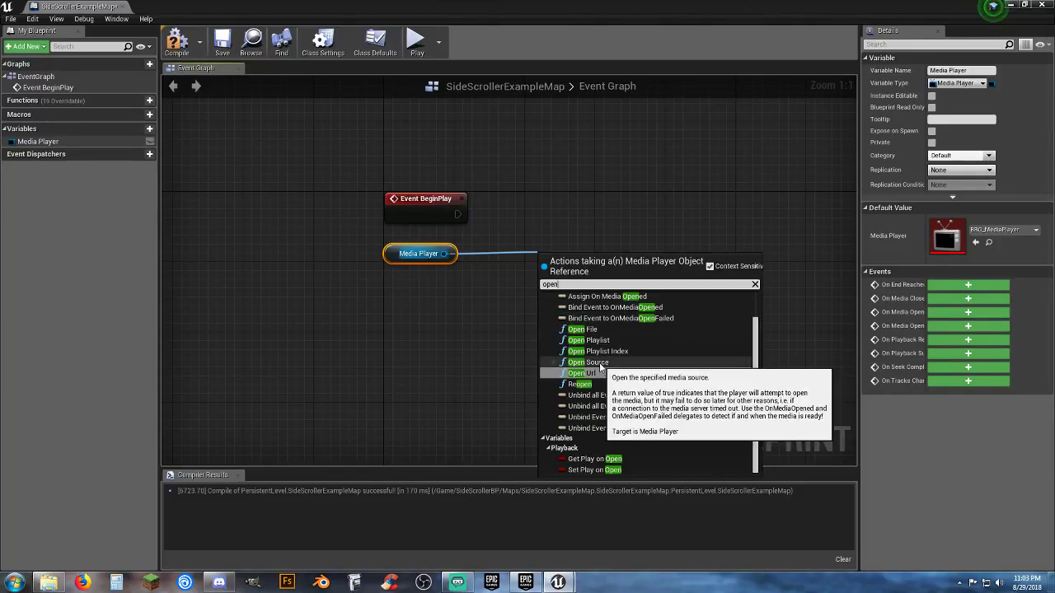
click(599, 362)
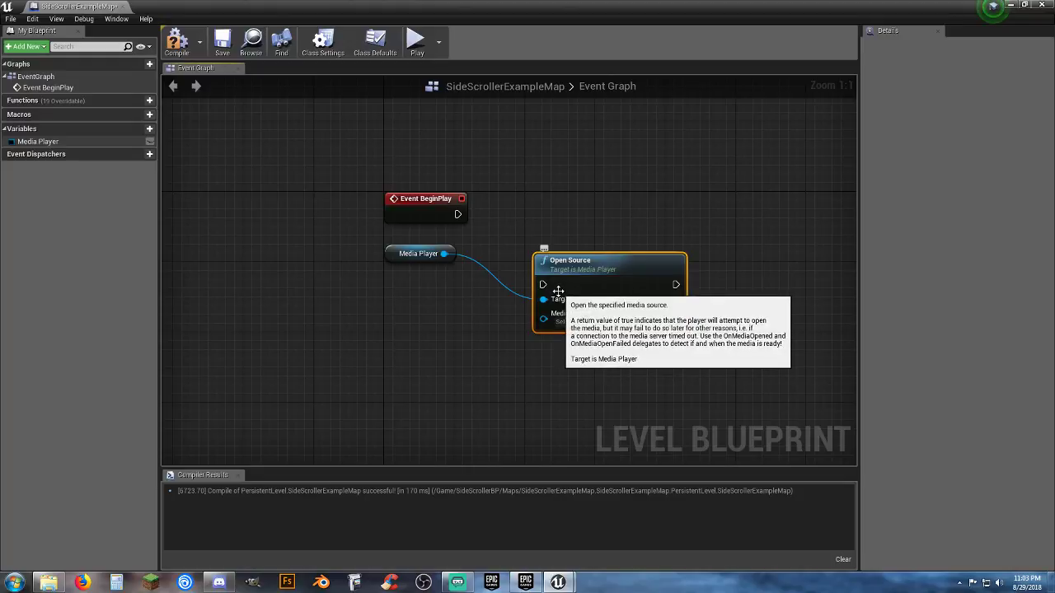
drag(544, 285, 460, 213)
drag(576, 266, 567, 197)
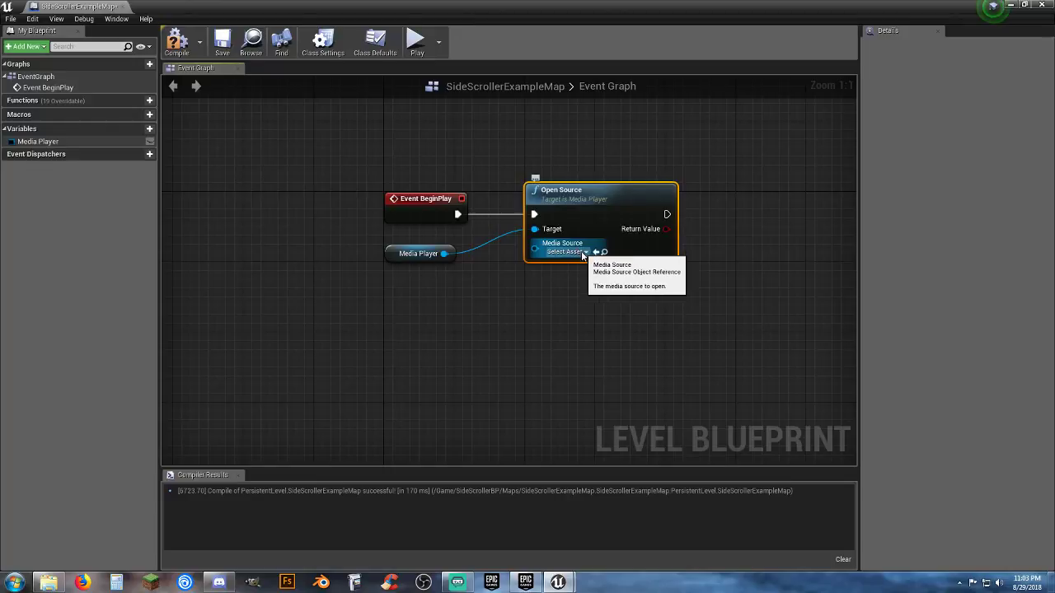
Set the Open Source node's Media Source to Uzi_FMS, and compile and save the Level Blueprint
click(577, 252)
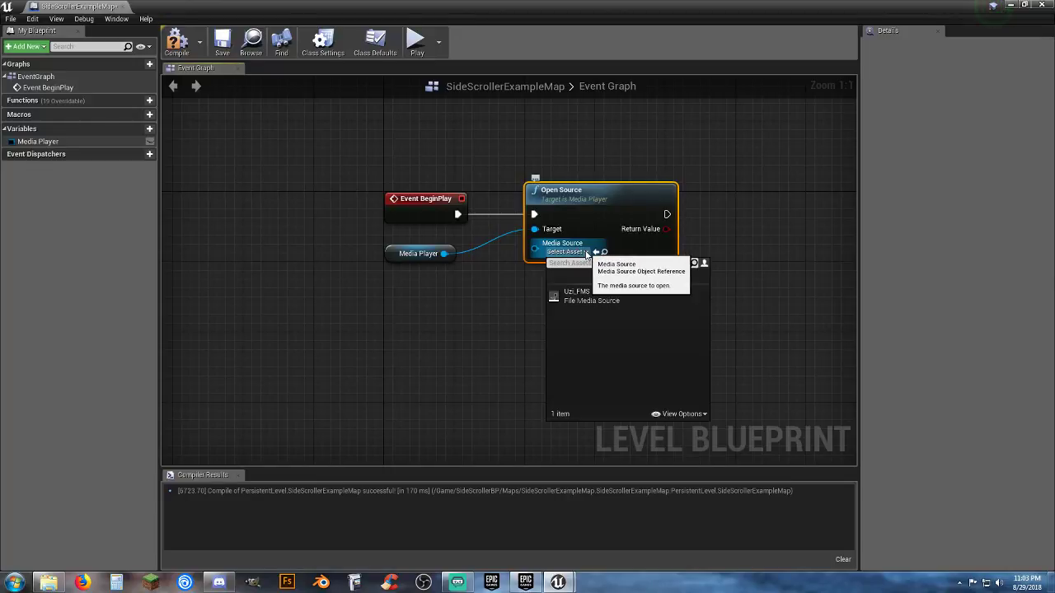
click(603, 299)
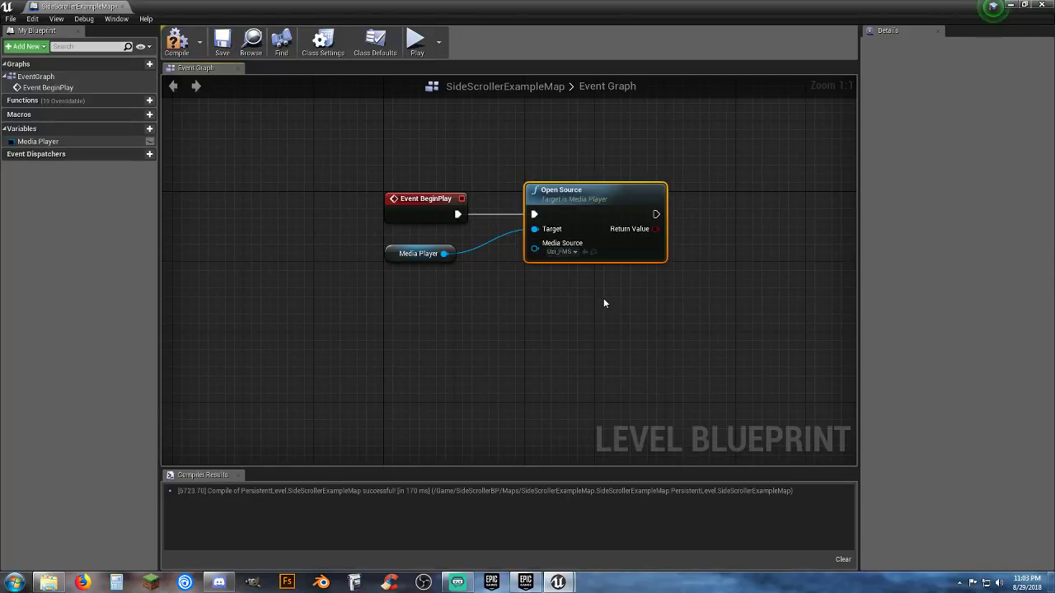
click(604, 304)
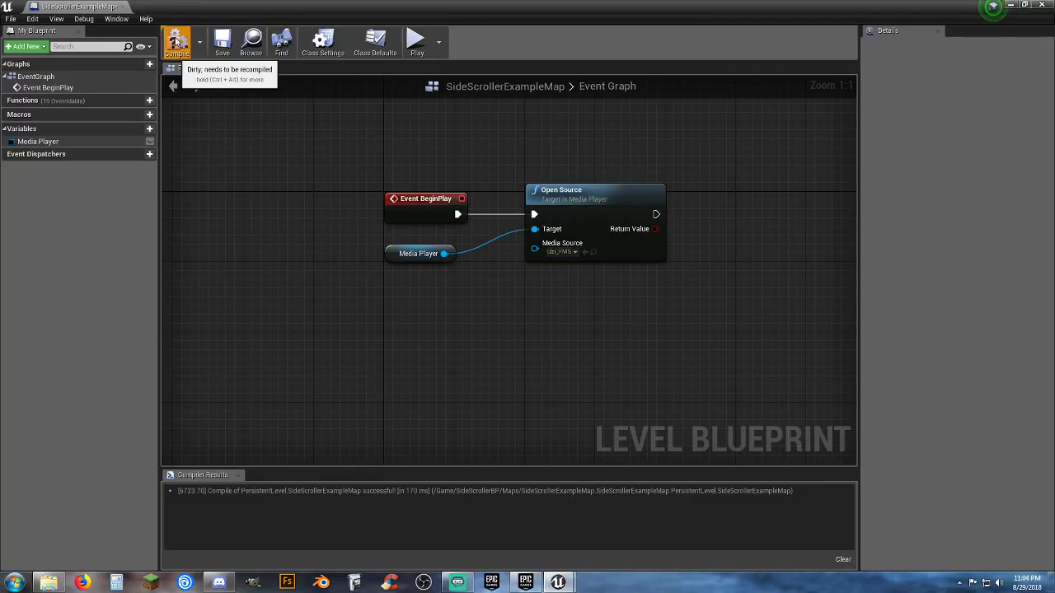
click(222, 43)
Dock the Level Blueprint in the main editor window, and close it and the SideScrollerCharacter blueprint to return to the level
drag(81, 8, 206, 10)
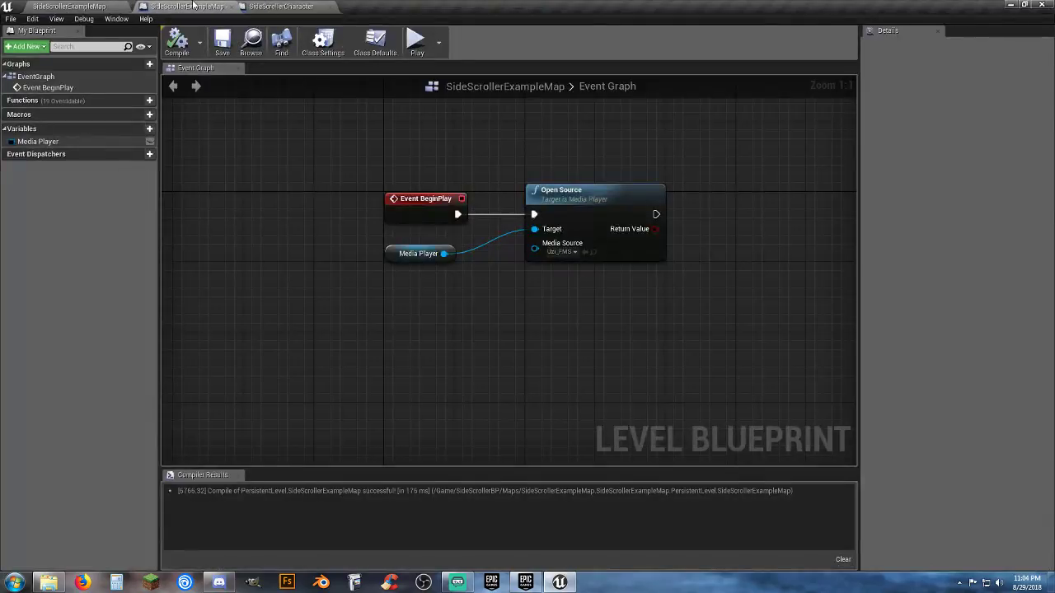
click(320, 6)
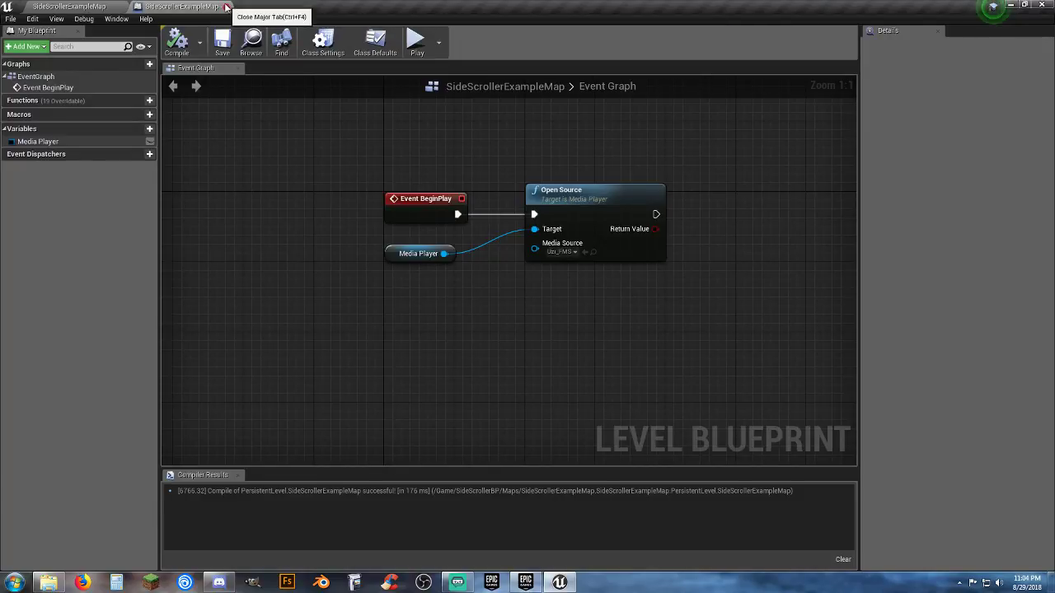
click(103, 6)
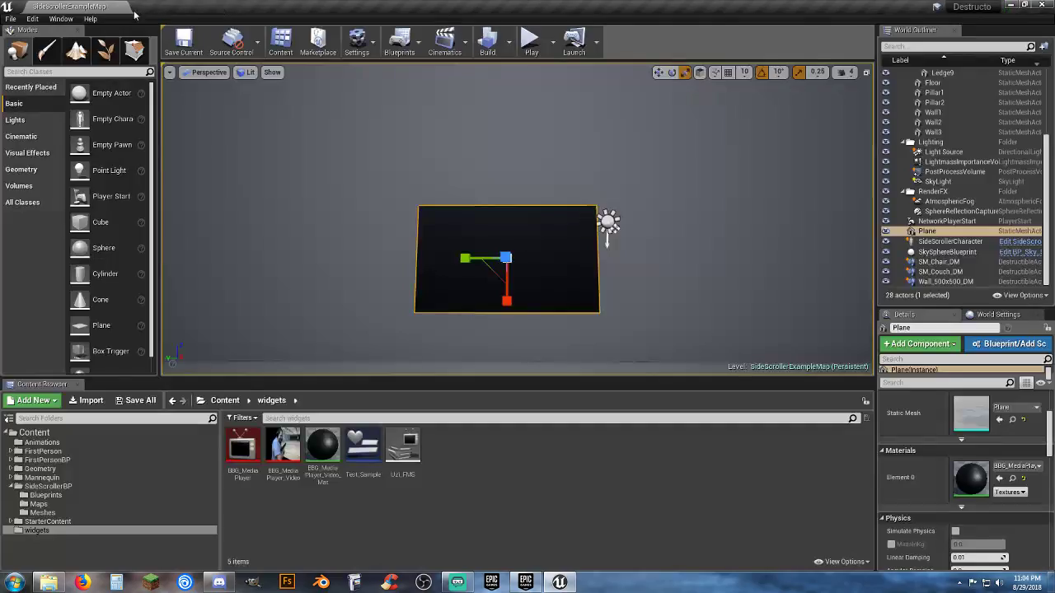
Play-test the level, run the character in front of the video plane to check the picture's orientation, and stop the session
click(530, 42)
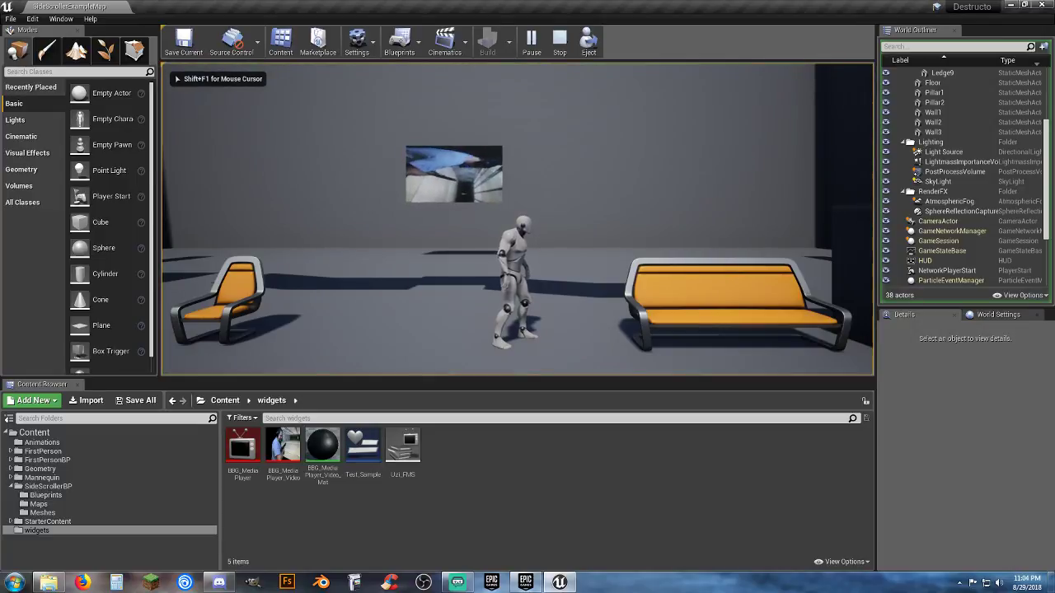
key(a)
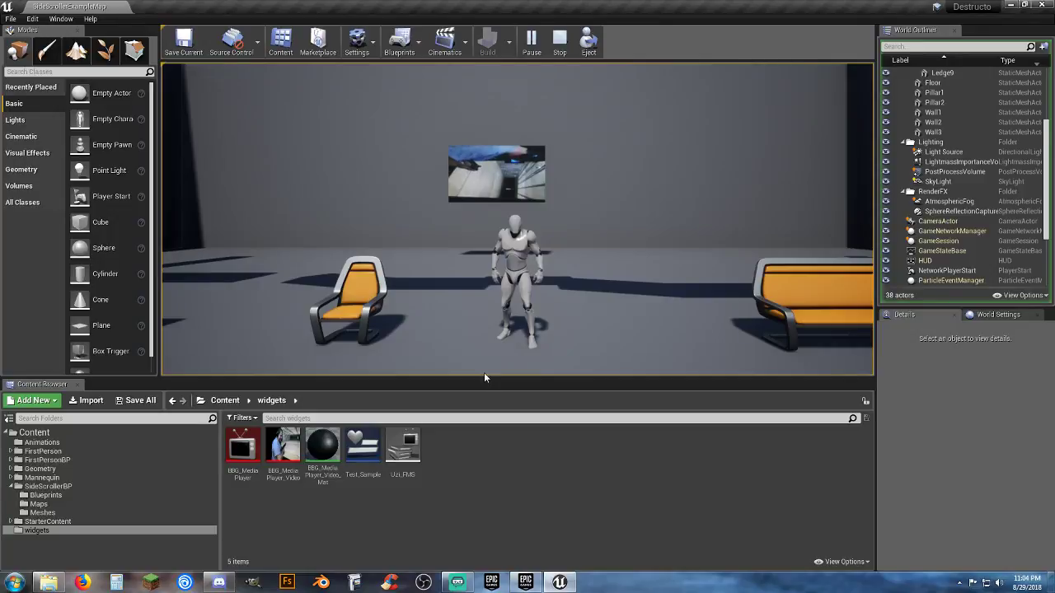
key(Escape)
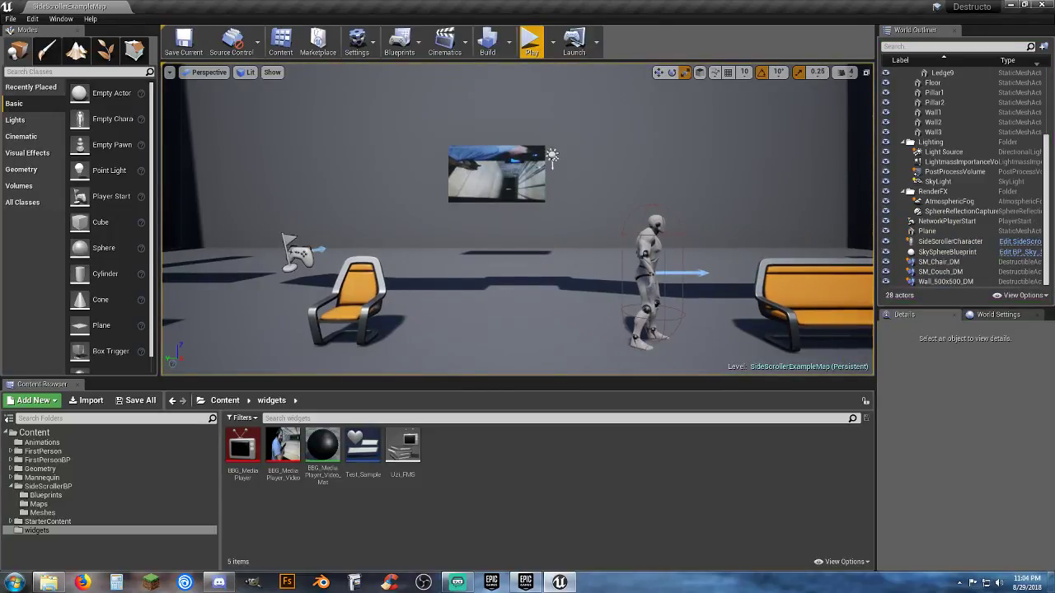
Rotate the video plane about 90 degrees so the picture stands upright, and enlarge it to a scale of about 14.25 by 7
click(510, 185)
click(671, 72)
drag(535, 202, 438, 236)
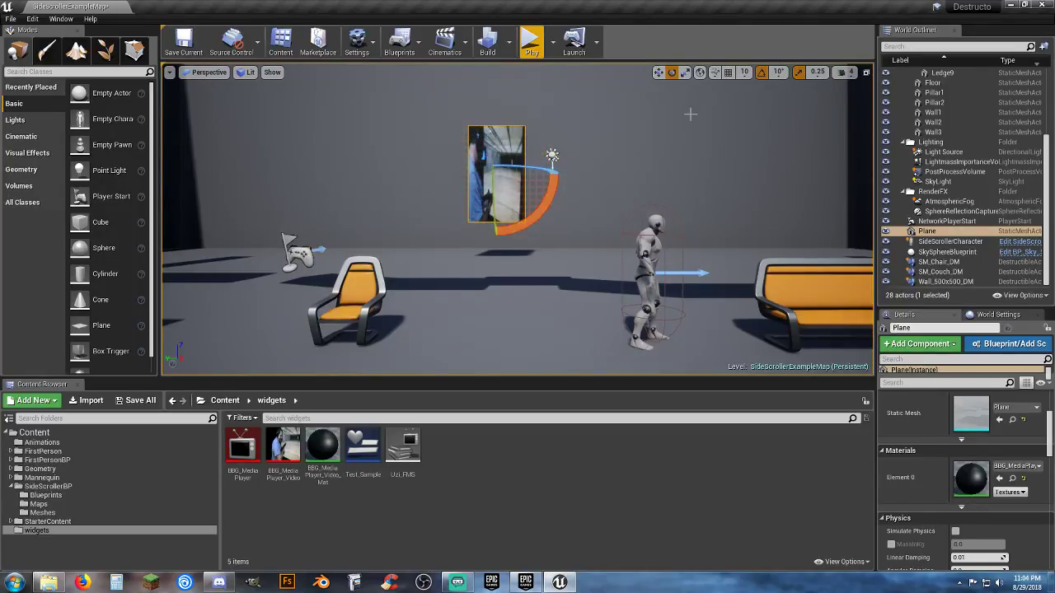
click(685, 72)
drag(538, 174, 652, 175)
drag(496, 216, 496, 190)
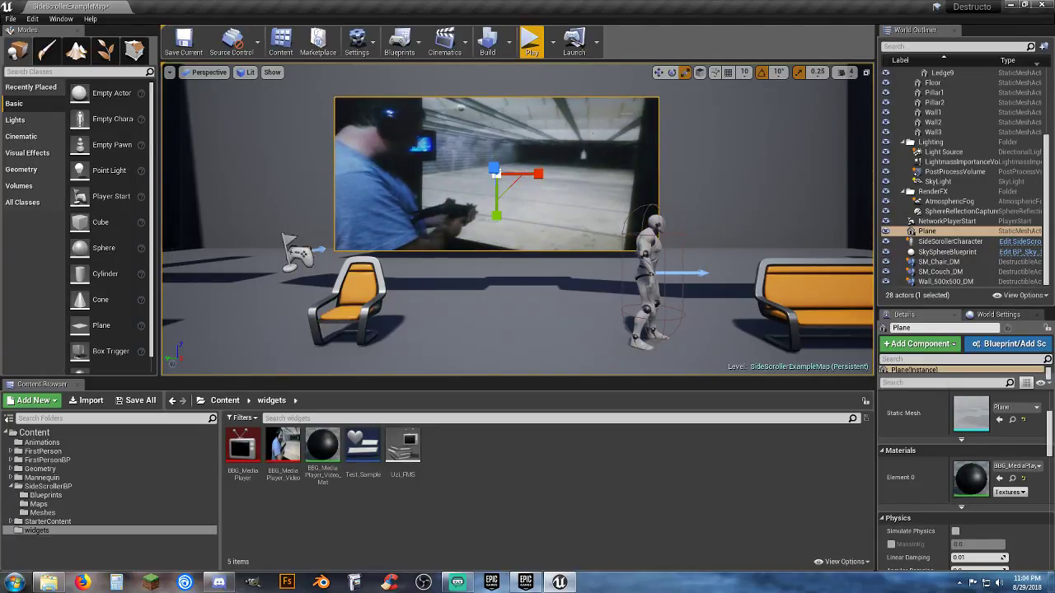
Move the enlarged video plane back along its depth axis to the rear wall
right_drag(497, 198, 399, 229)
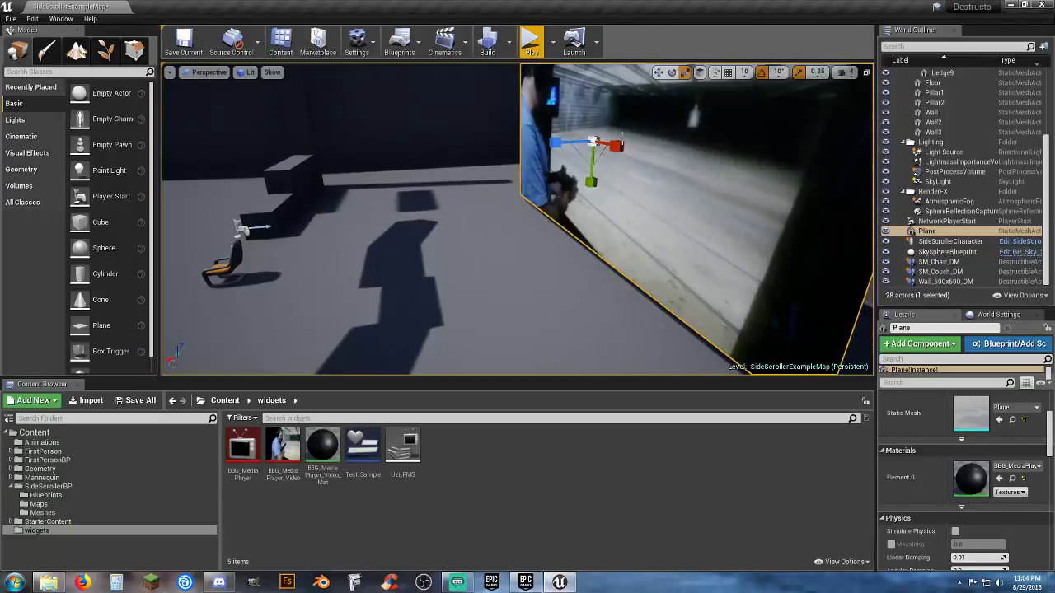
right_drag(590, 186, 513, 171)
click(659, 72)
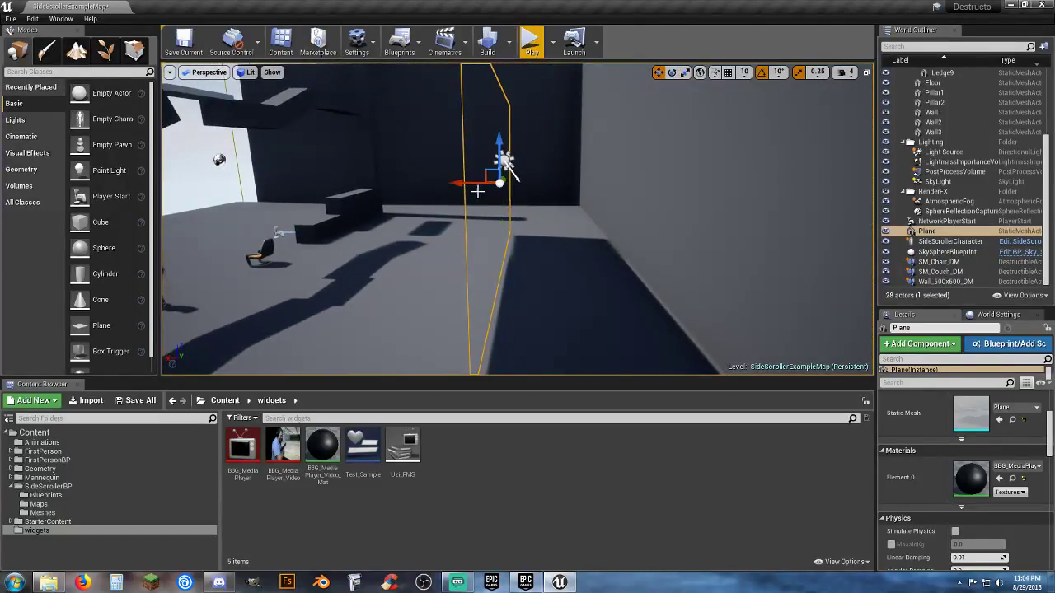
drag(459, 183, 612, 184)
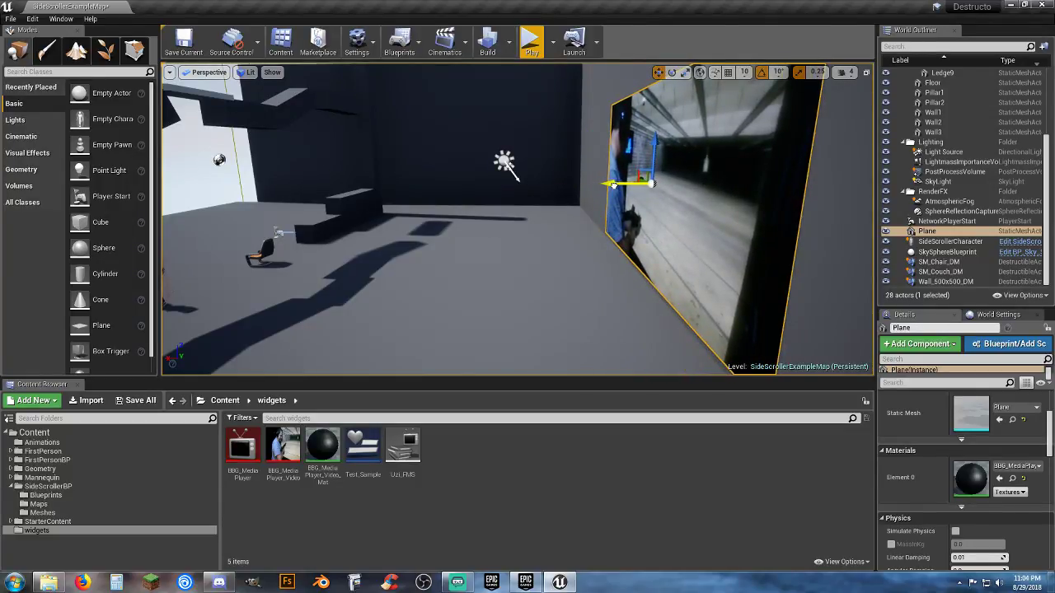
key(f)
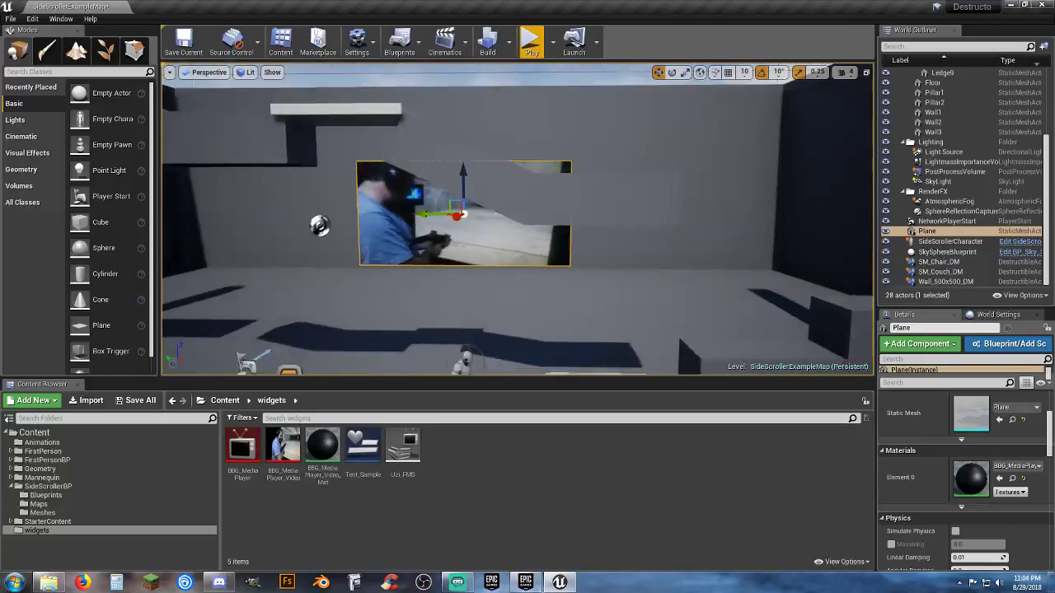
Play-test the level with the enlarged video plane, run the character both ways in front of it, and stop the session
click(531, 39)
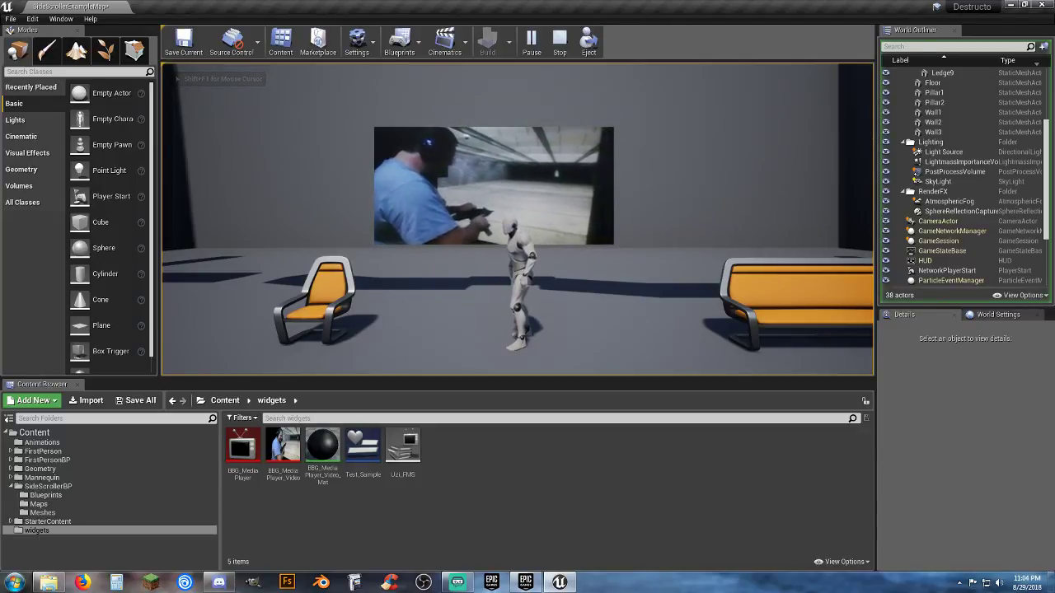
key(a)
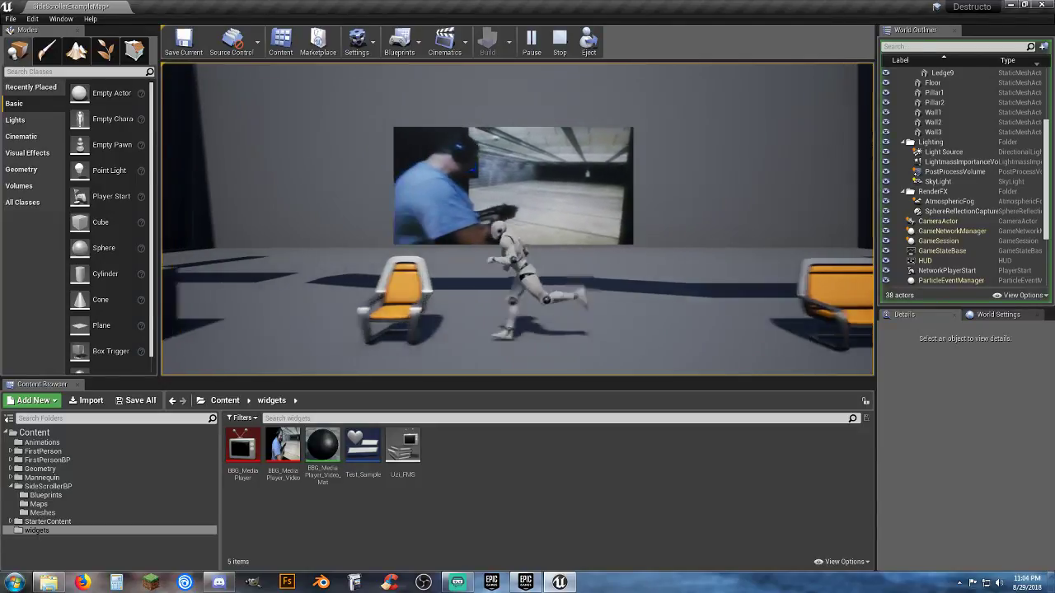
key(d)
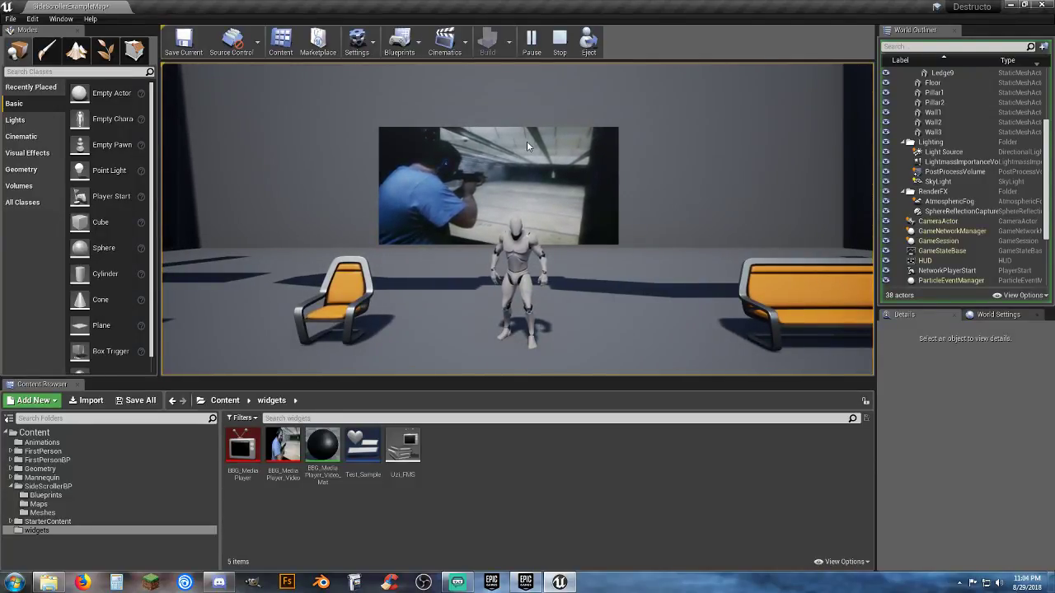
key(Escape)
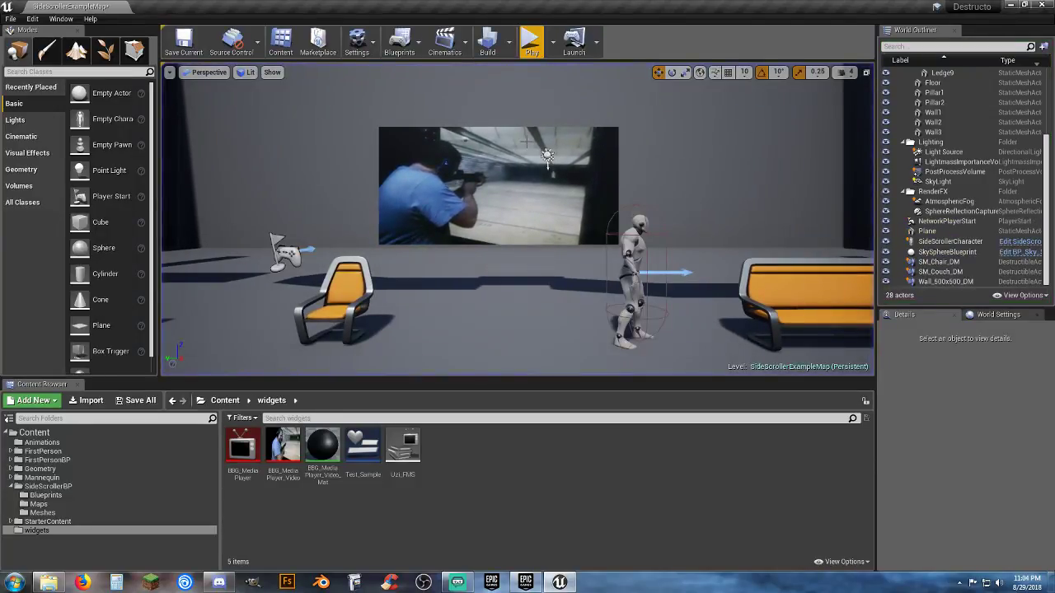
Add a Media Sound component to the video plane and set its Media Player to BBG_MediaPlayer
click(513, 198)
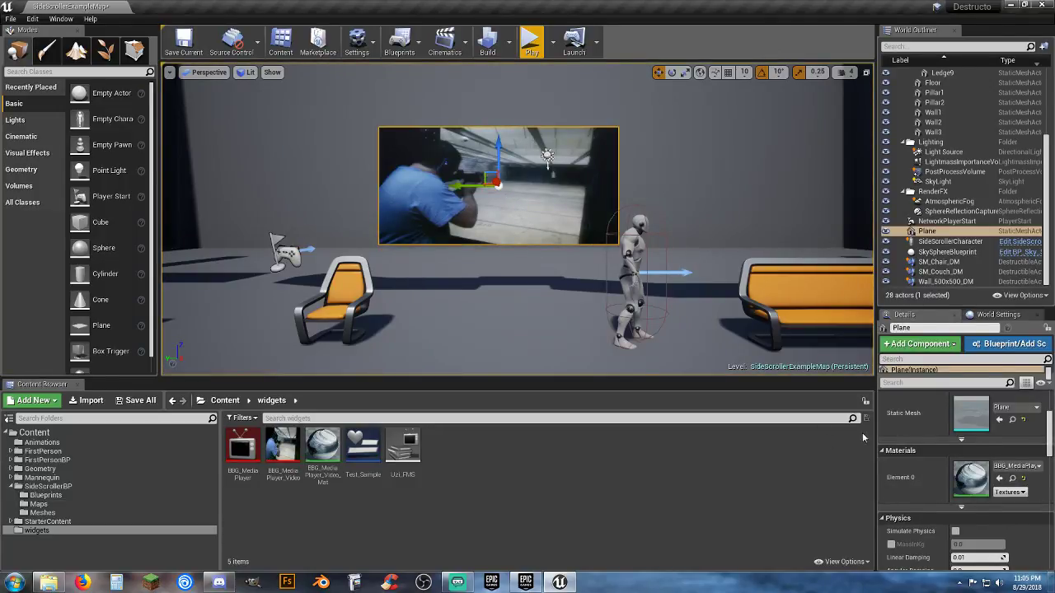
click(922, 343)
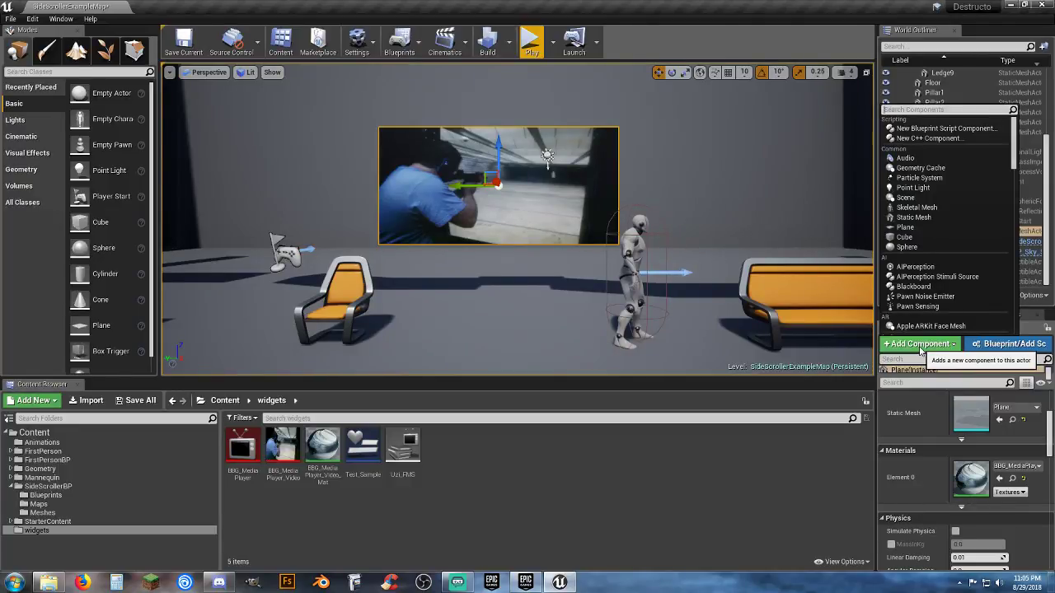
text(med)
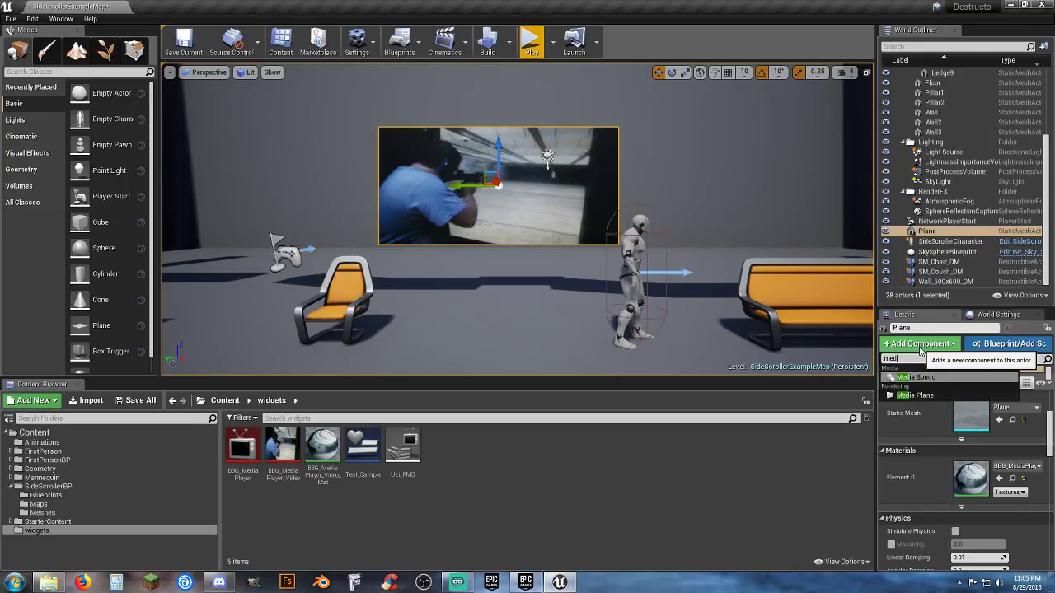
key(Return)
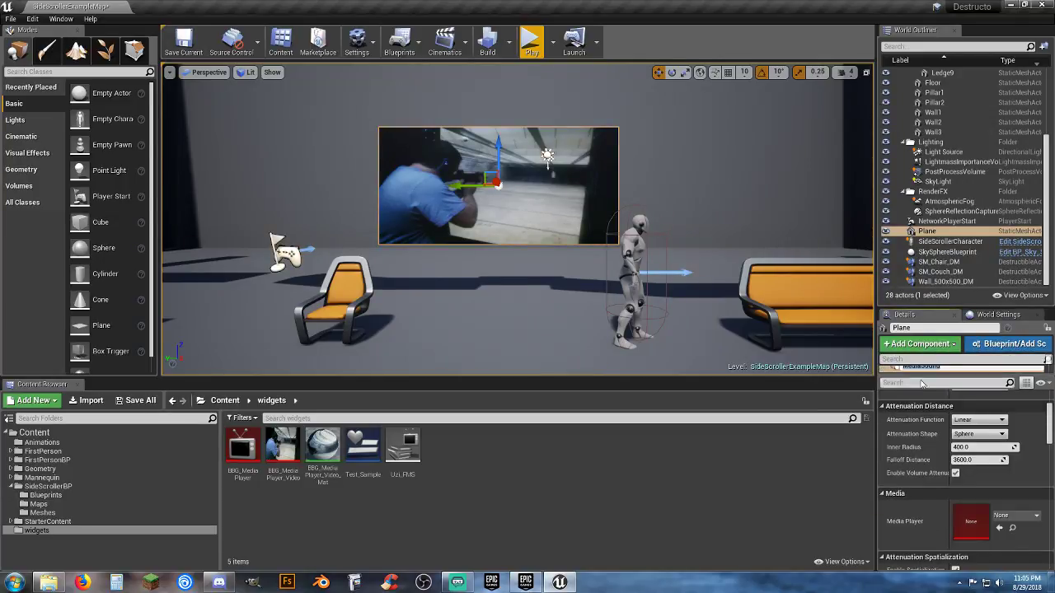
click(1015, 515)
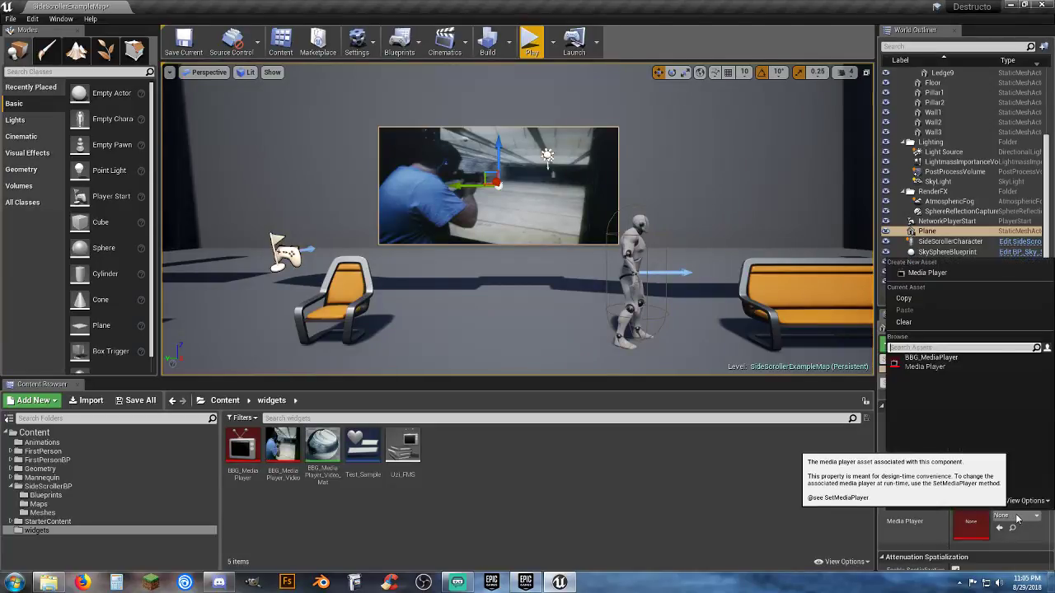
click(929, 364)
scroll(907, 504, down, 2)
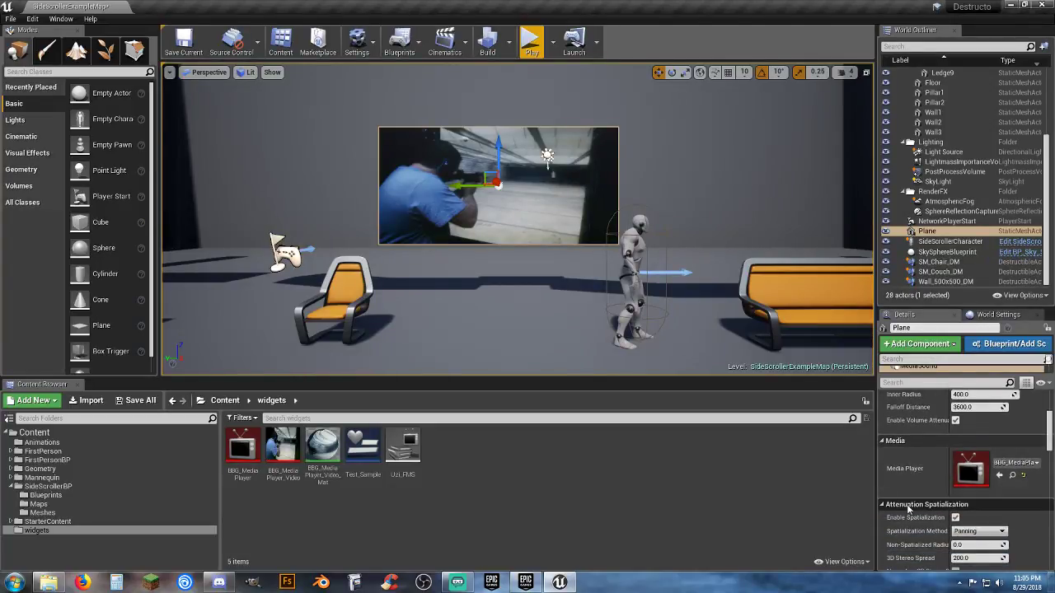
Save the modified SideScrollerExampleMap, and play-test it briefly to check the video's sound
click(136, 401)
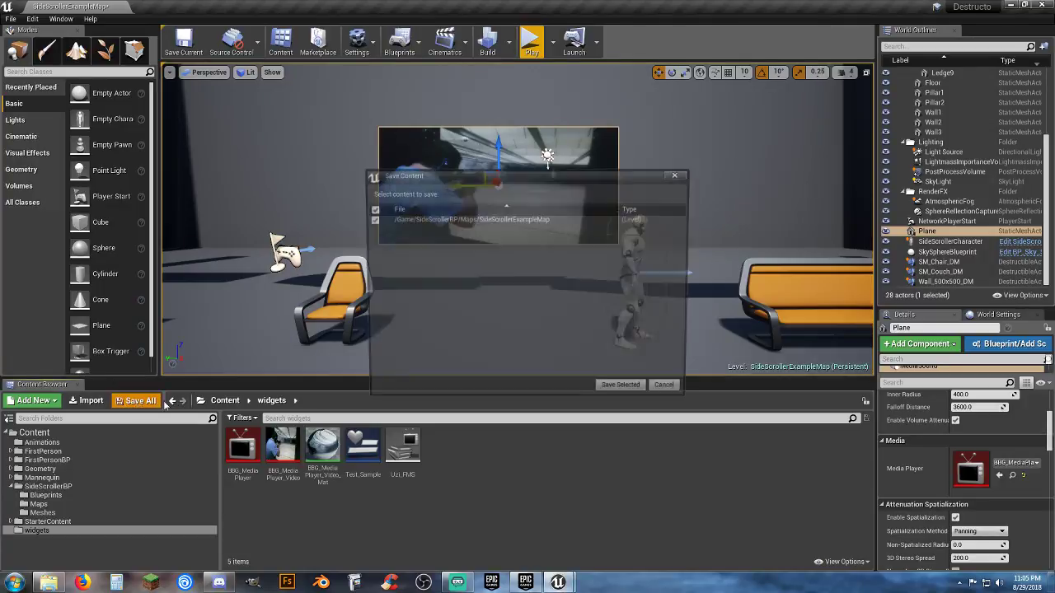
click(626, 392)
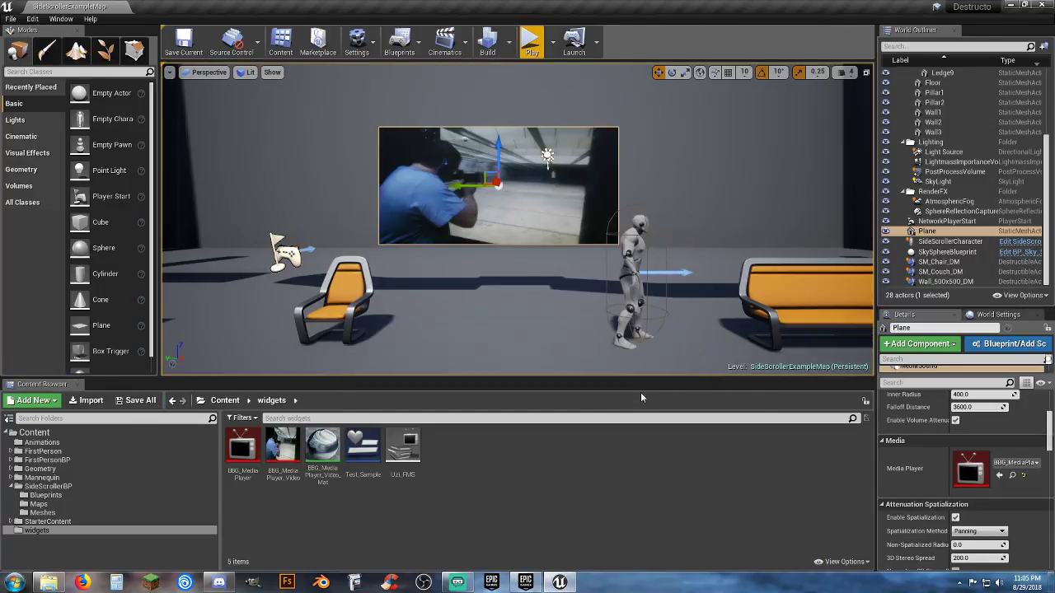
click(532, 48)
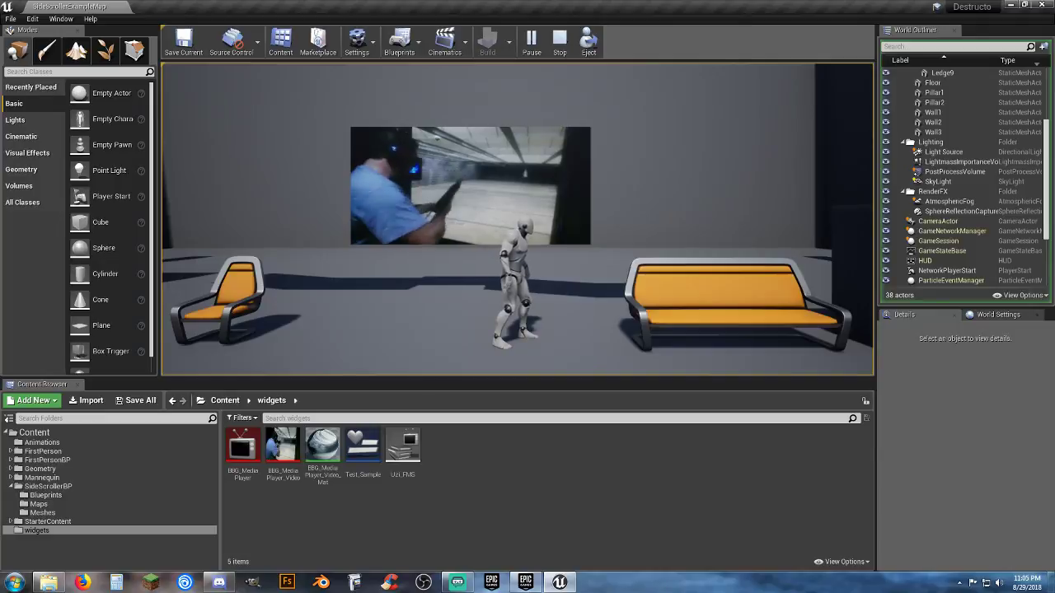
key(Escape)
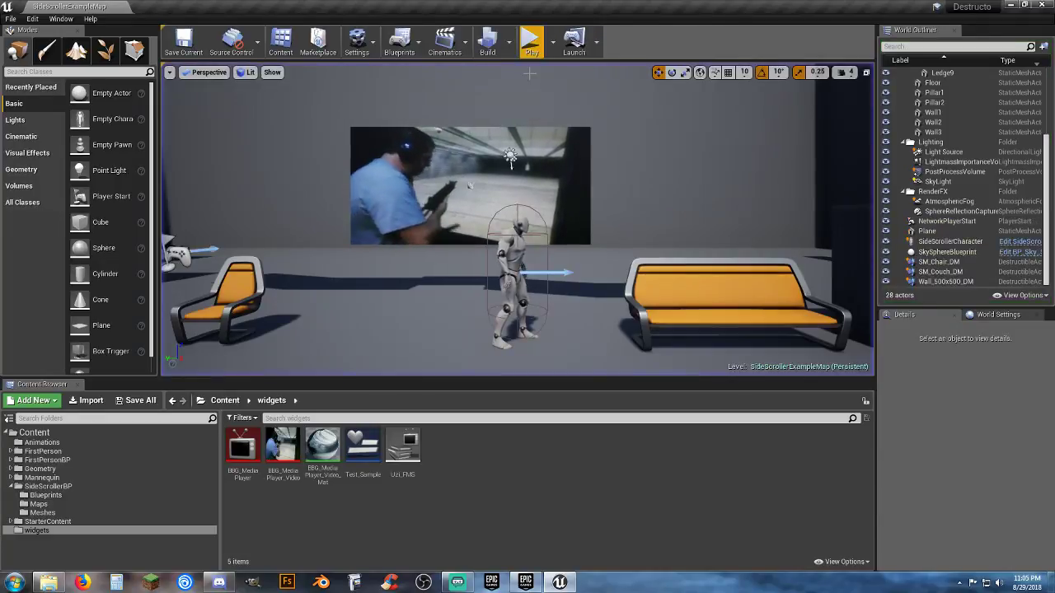
Select the video plane and review its physics, collision and transform properties
click(548, 154)
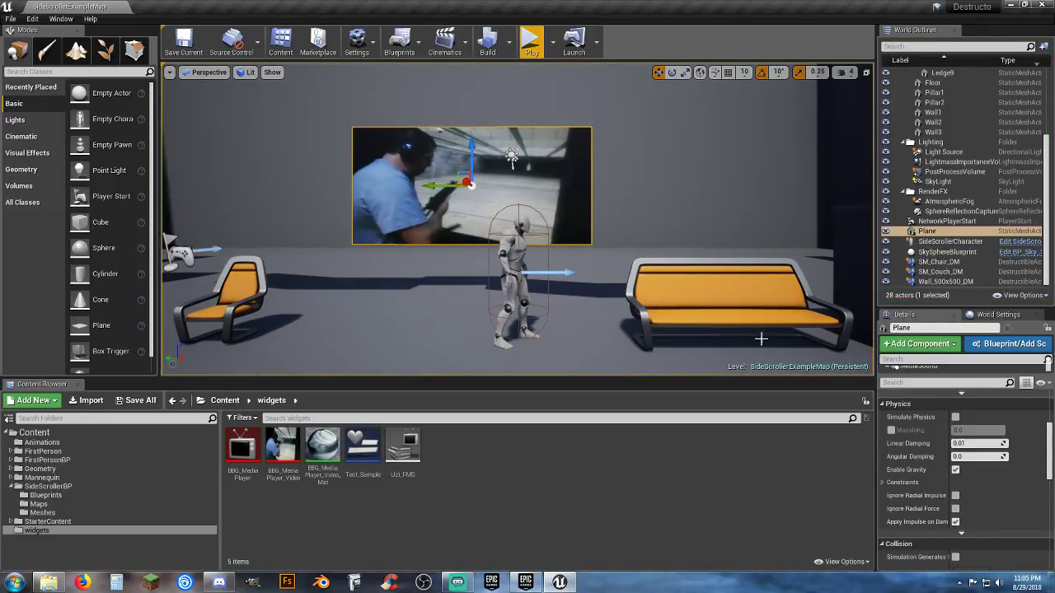
scroll(928, 442, down, 2)
scroll(928, 442, down, 1)
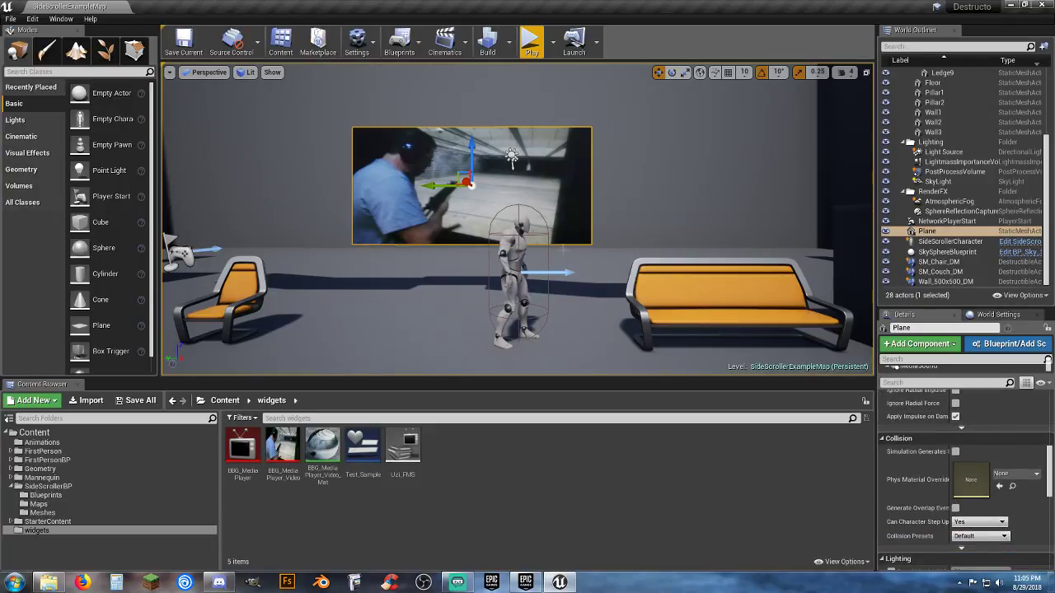
scroll(938, 422, up, 6)
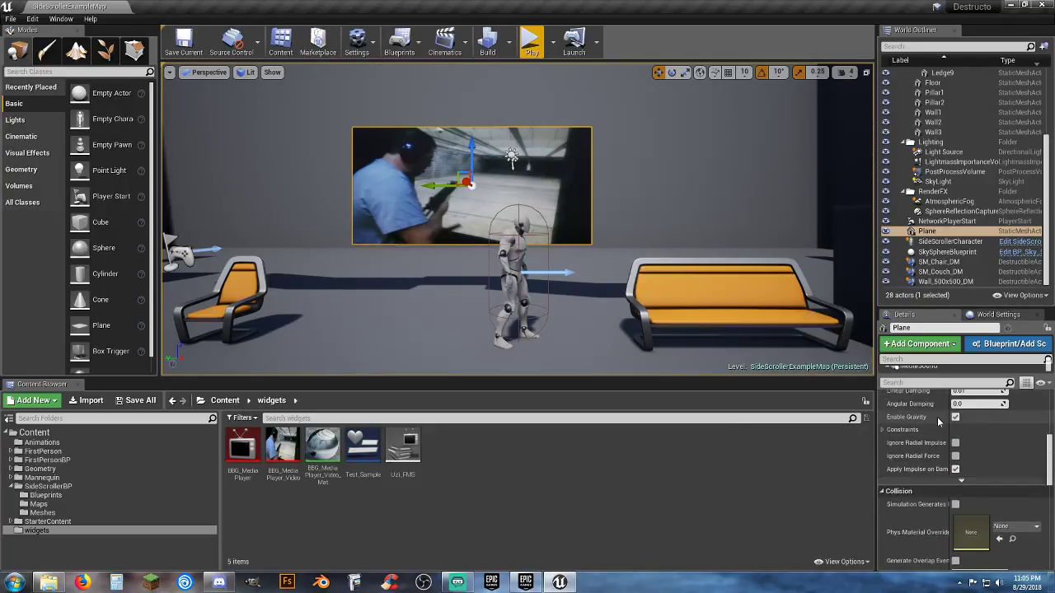
scroll(938, 422, up, 1)
scroll(938, 418, up, 7)
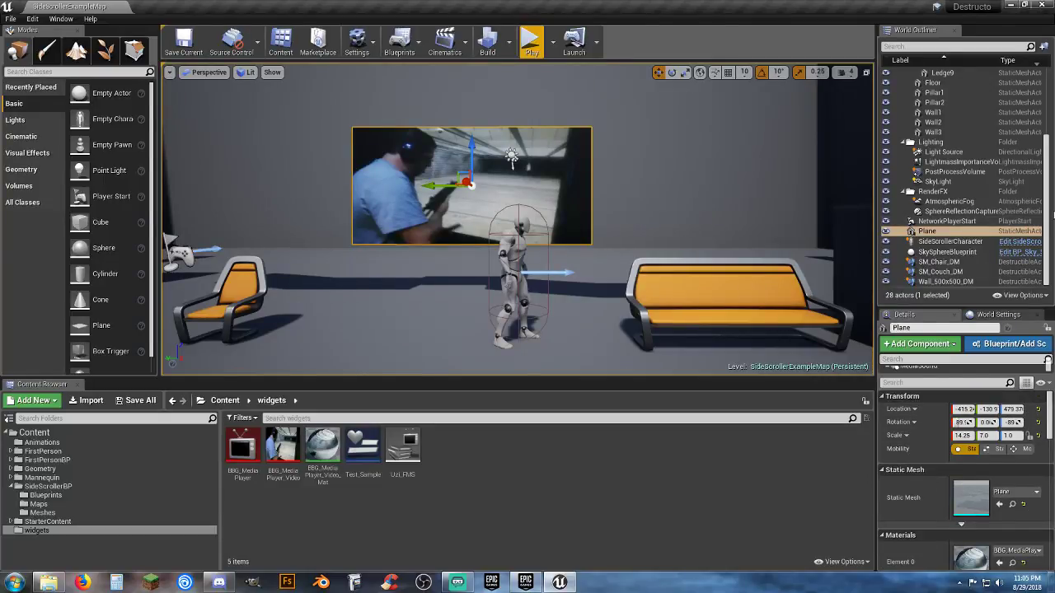
Collapse the Ledges and ArenaGeometry folders in the World Outliner
scroll(1041, 224, up, 5)
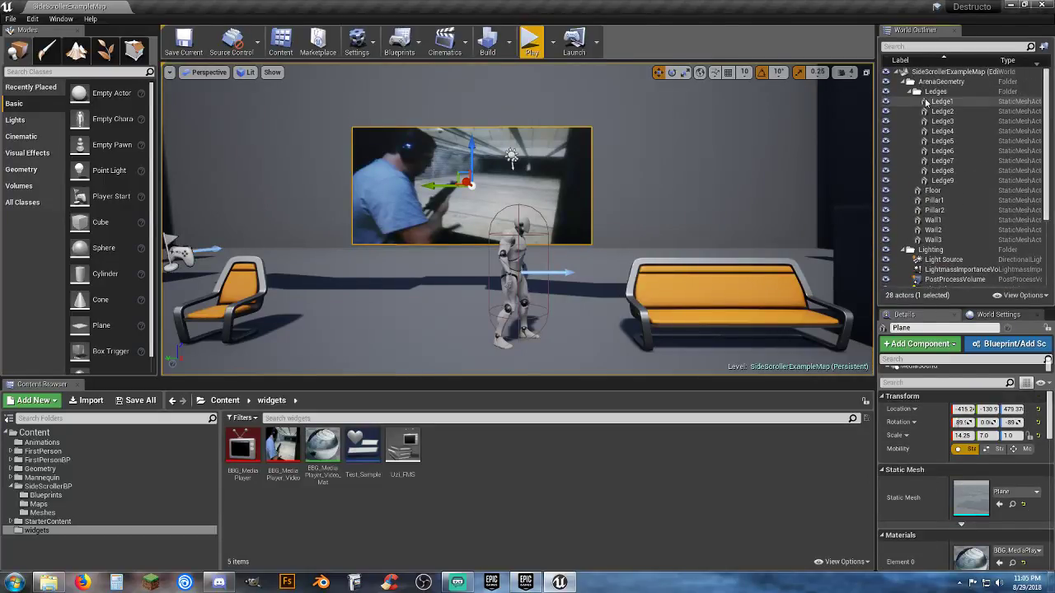
click(909, 91)
click(909, 82)
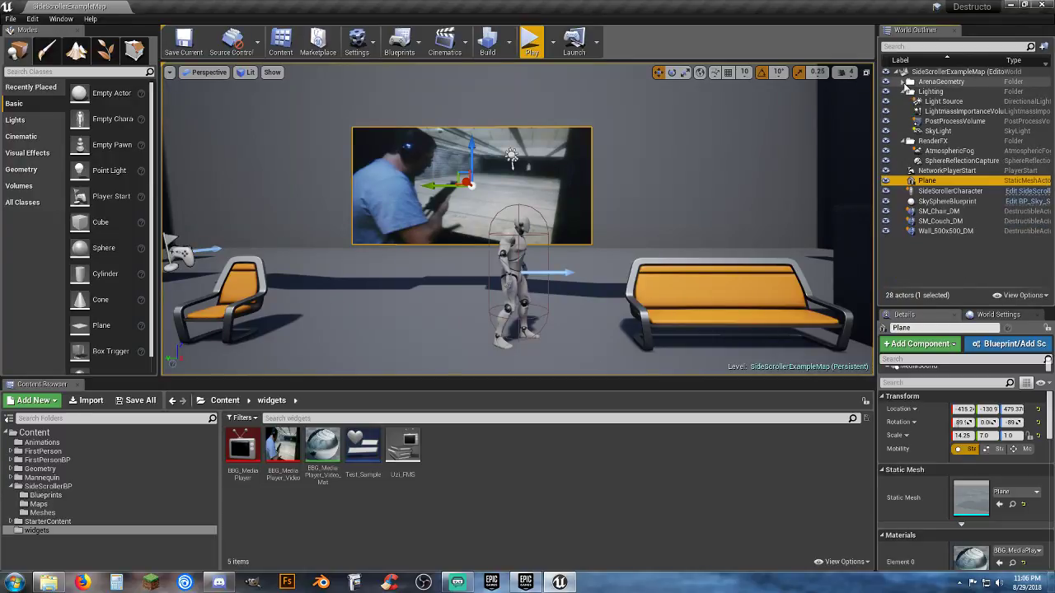
Collapse the Lighting and RenderFX folders in the World Outliner
click(909, 91)
click(904, 101)
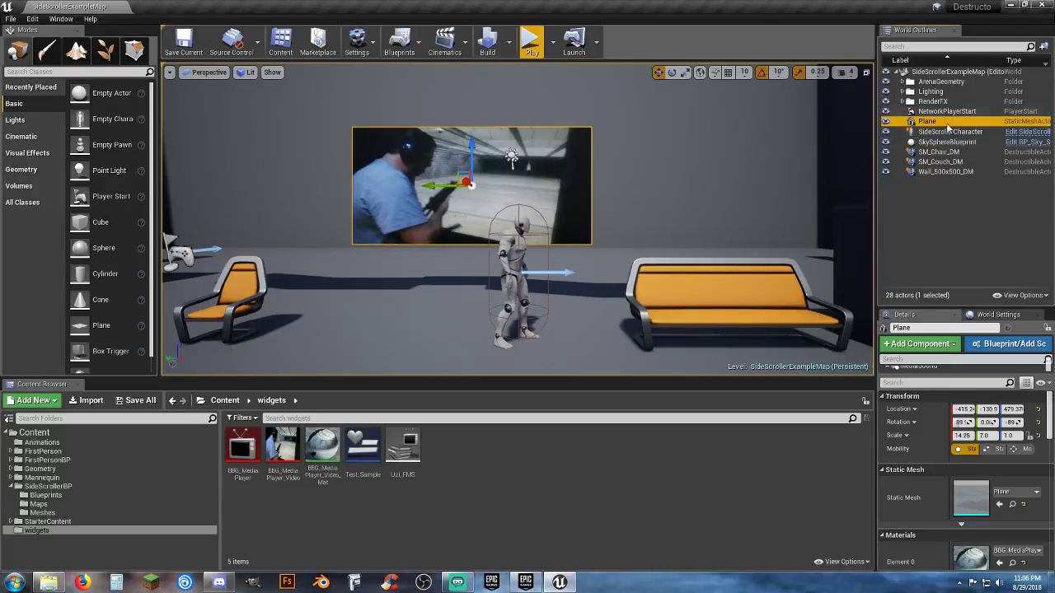
Review the video plane's collision, lighting, rendering, actor, physics and material properties
scroll(969, 438, down, 2)
scroll(970, 438, down, 4)
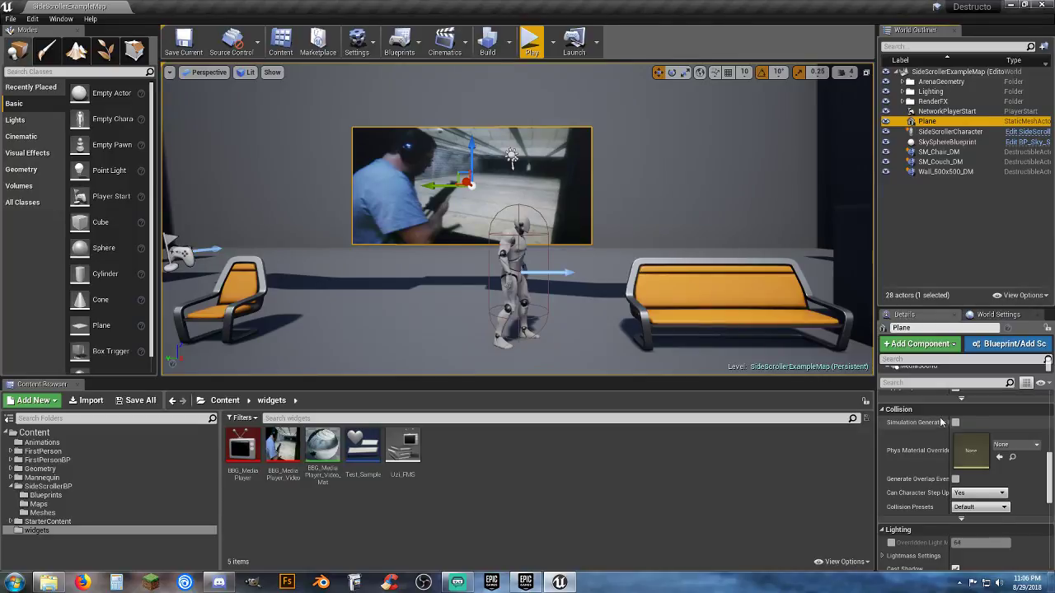
scroll(941, 422, down, 6)
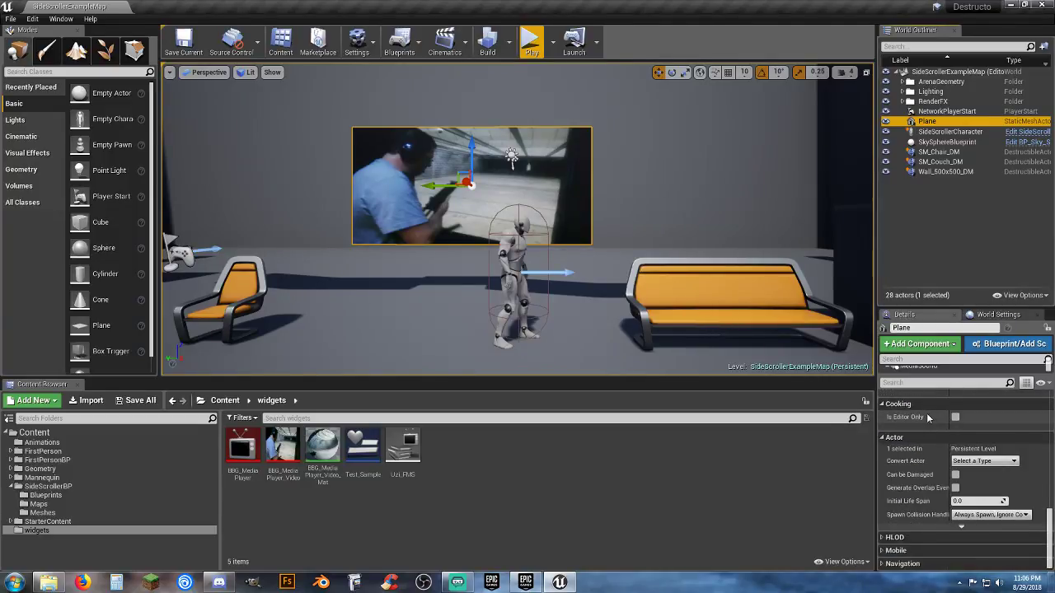
scroll(915, 429, up, 4)
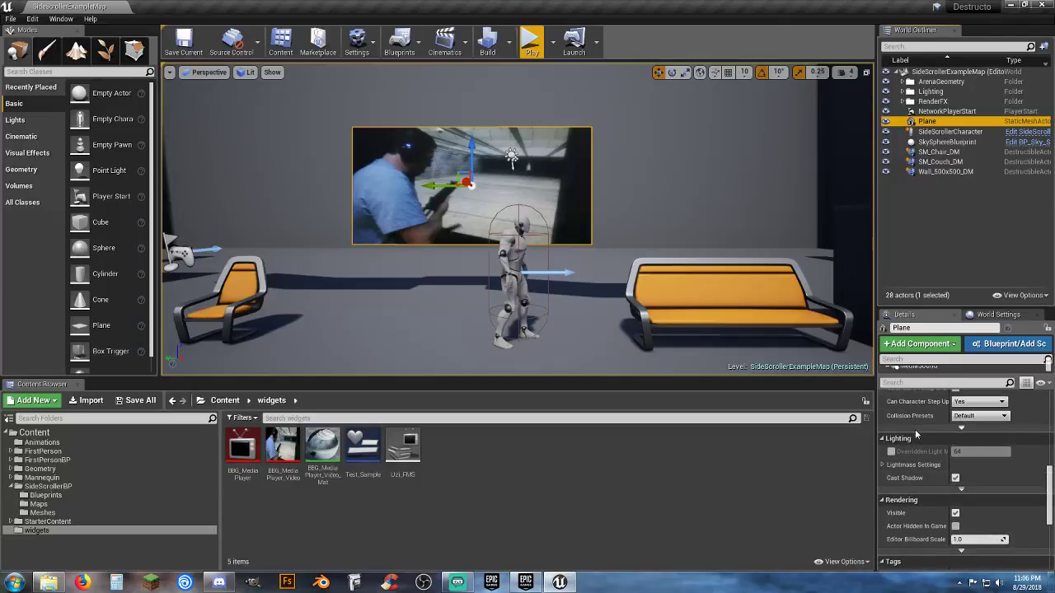
scroll(915, 429, up, 3)
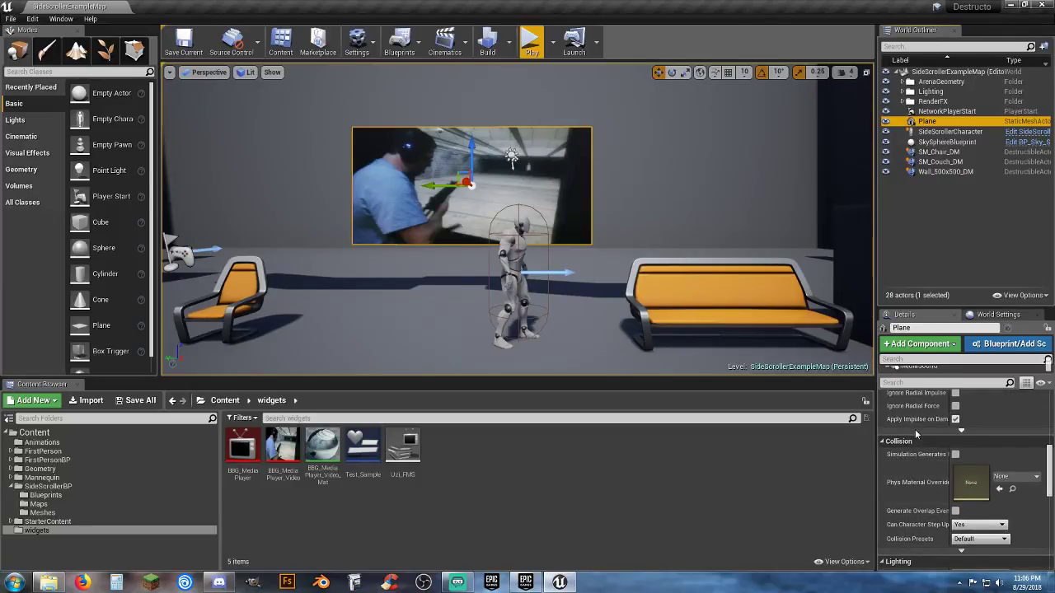
scroll(914, 430, up, 3)
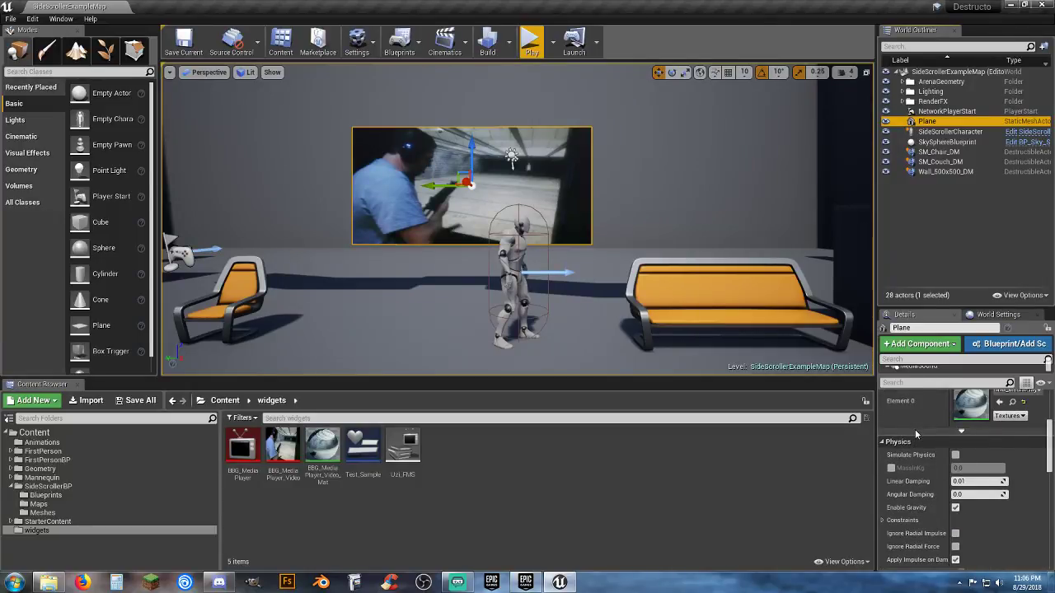
scroll(915, 430, up, 4)
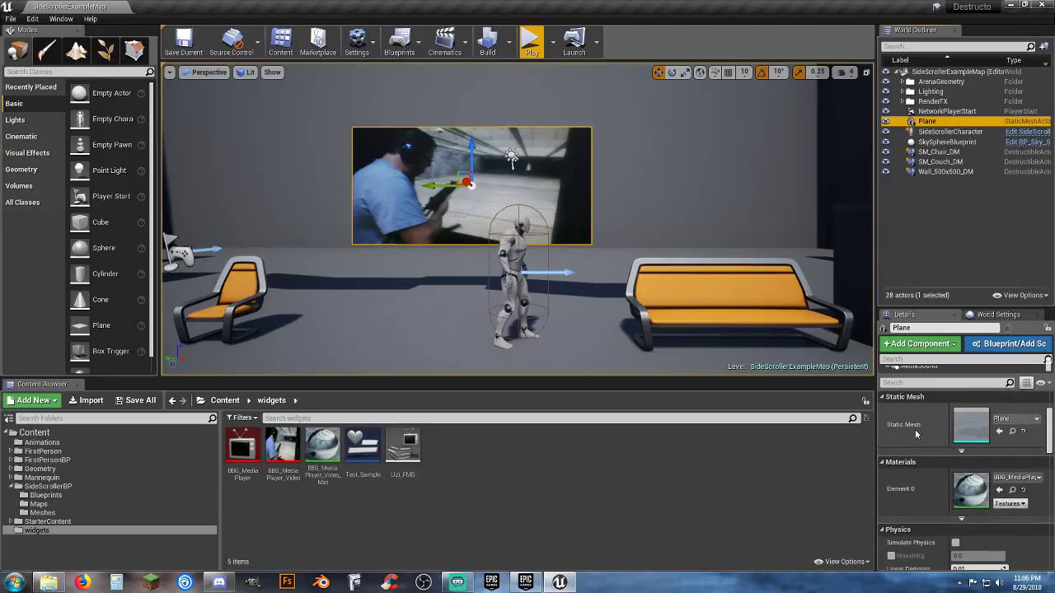
scroll(915, 429, up, 2)
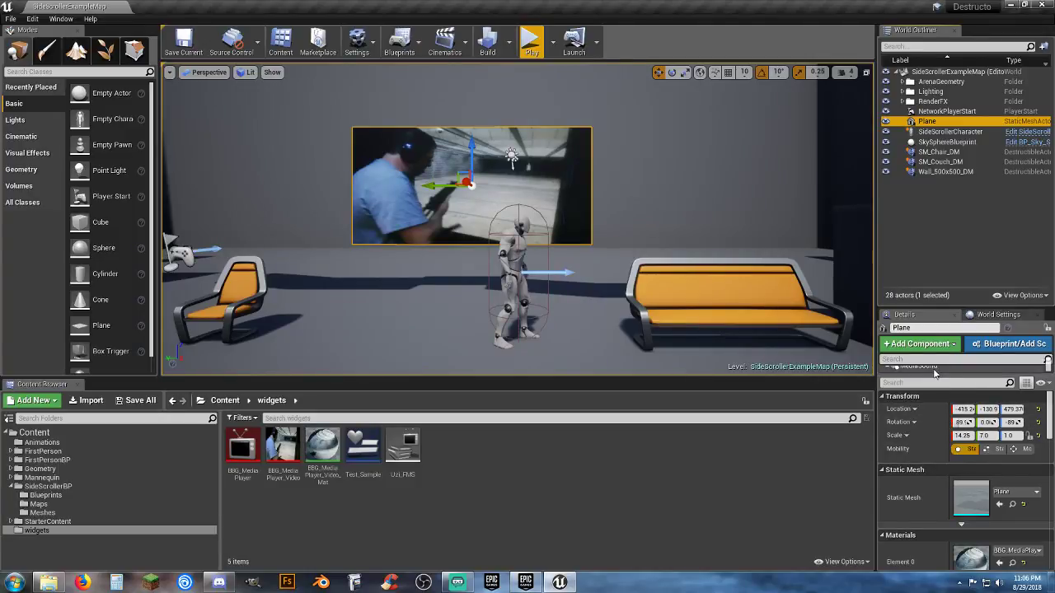
Enlarge the component list and Details area, and examine the sound settings of MediaSound's inherited audio component
drag(936, 377, 937, 385)
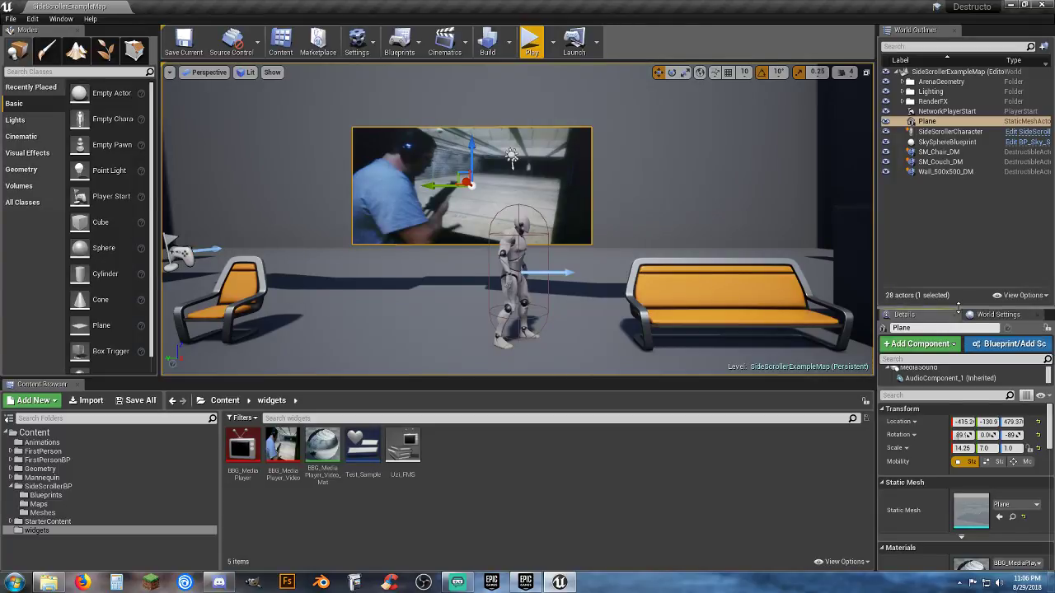
drag(957, 308, 958, 276)
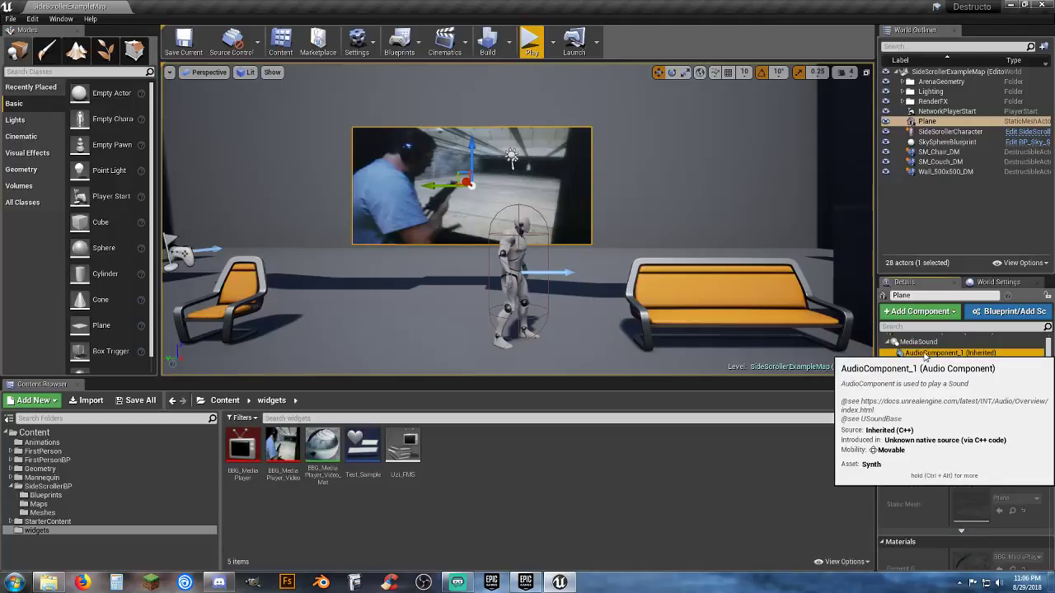
click(925, 354)
scroll(927, 484, down, 5)
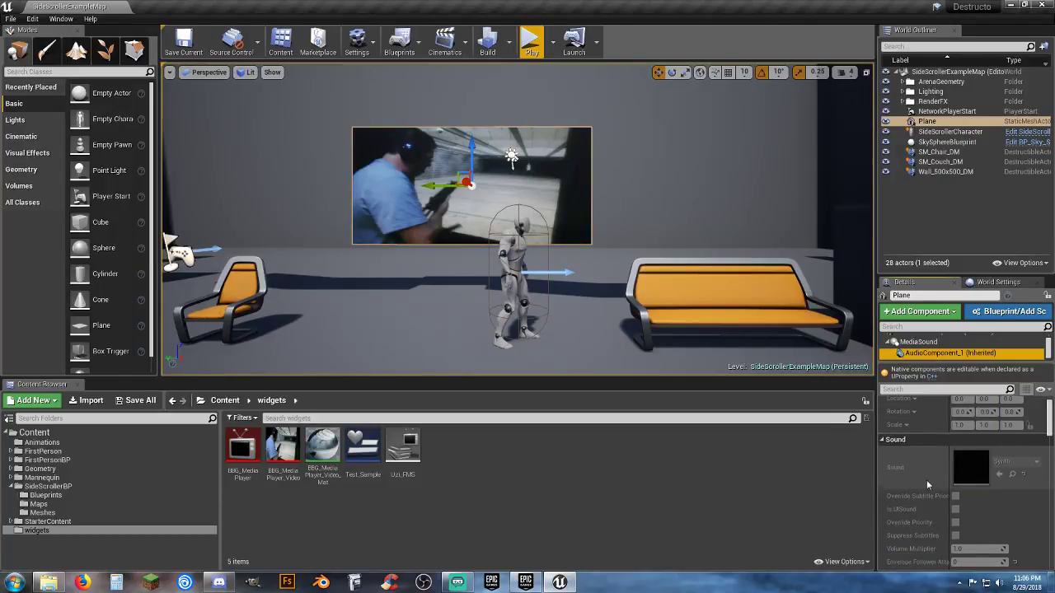
scroll(940, 491, up, 5)
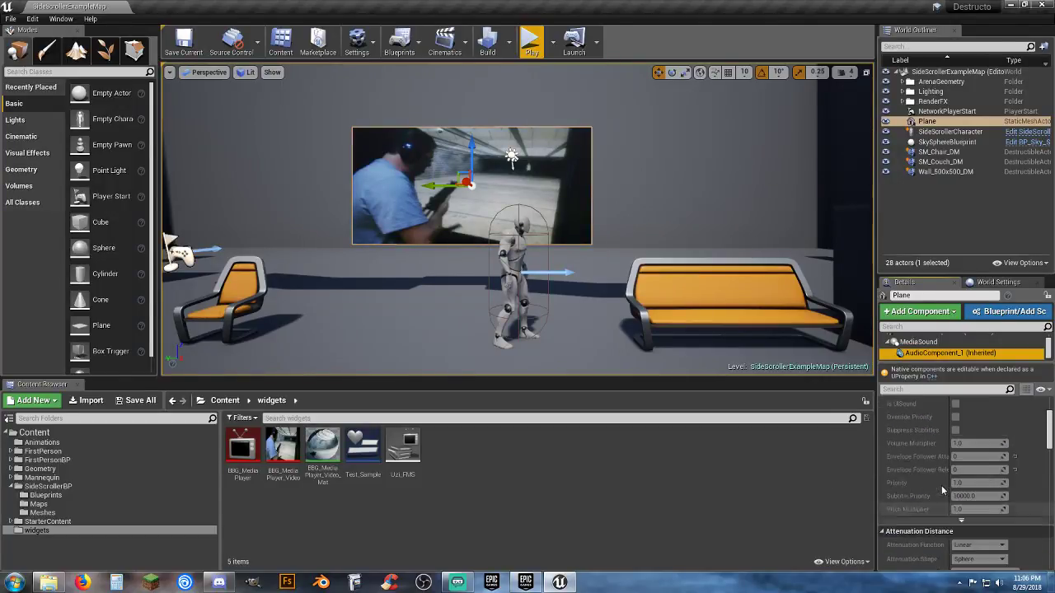
scroll(955, 453, up, 3)
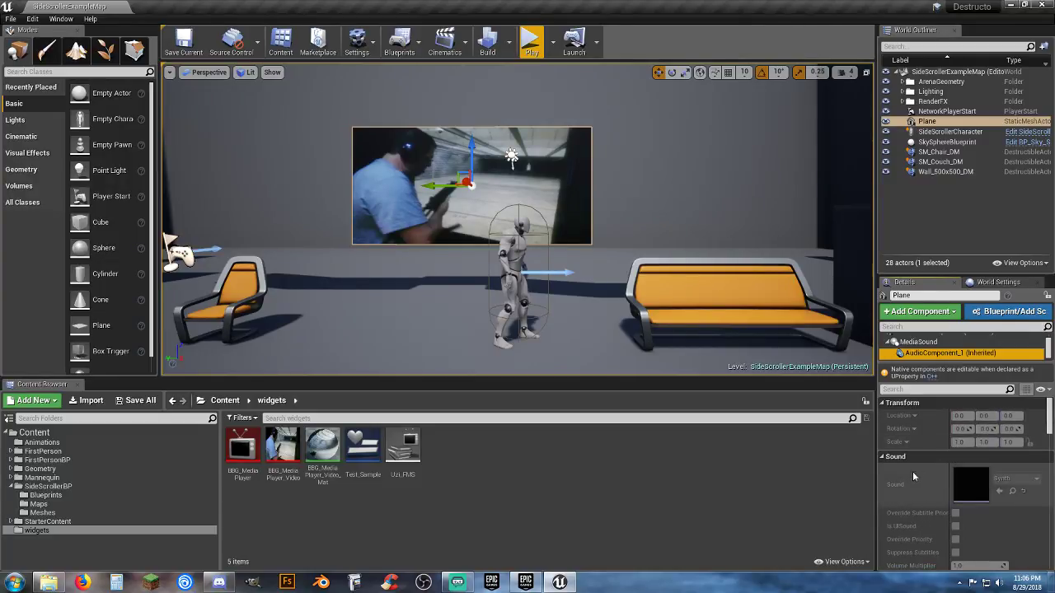
click(918, 341)
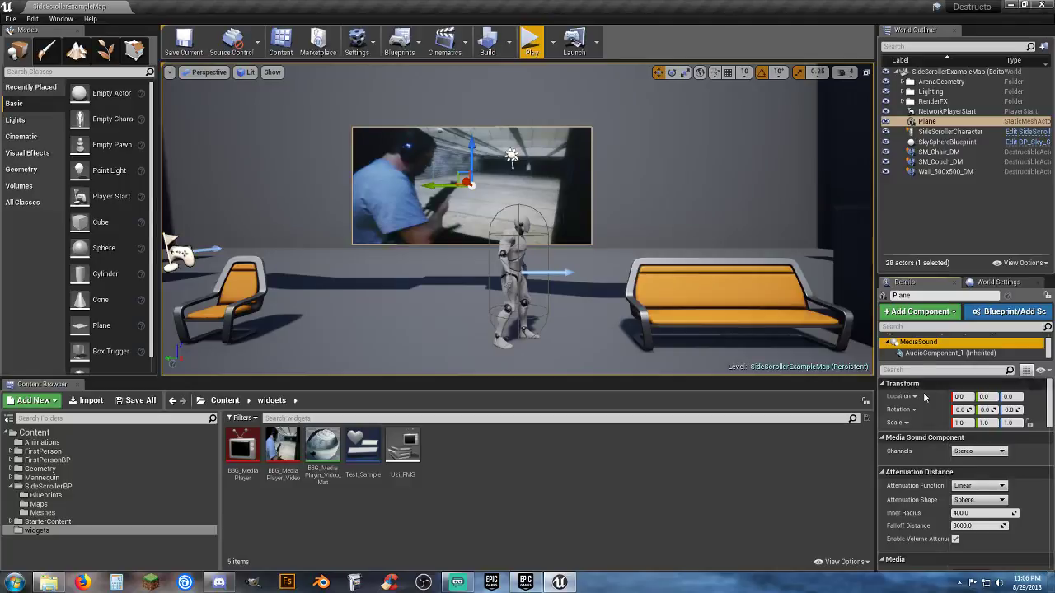
click(940, 352)
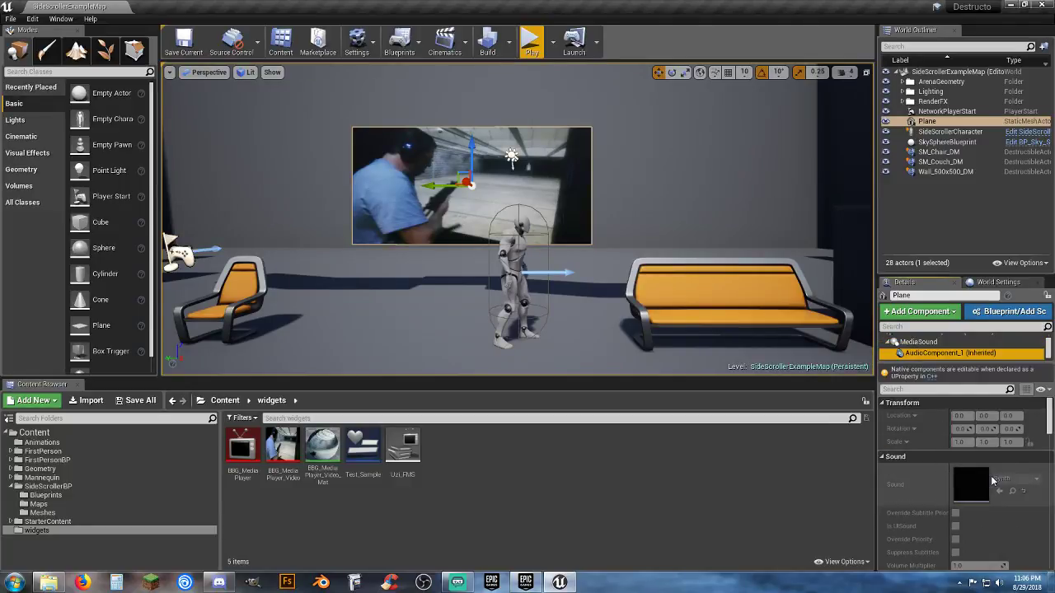
Examine the MediaSound component's attenuation distance, media player, spatialization, air absorption and attenuation settings
click(922, 343)
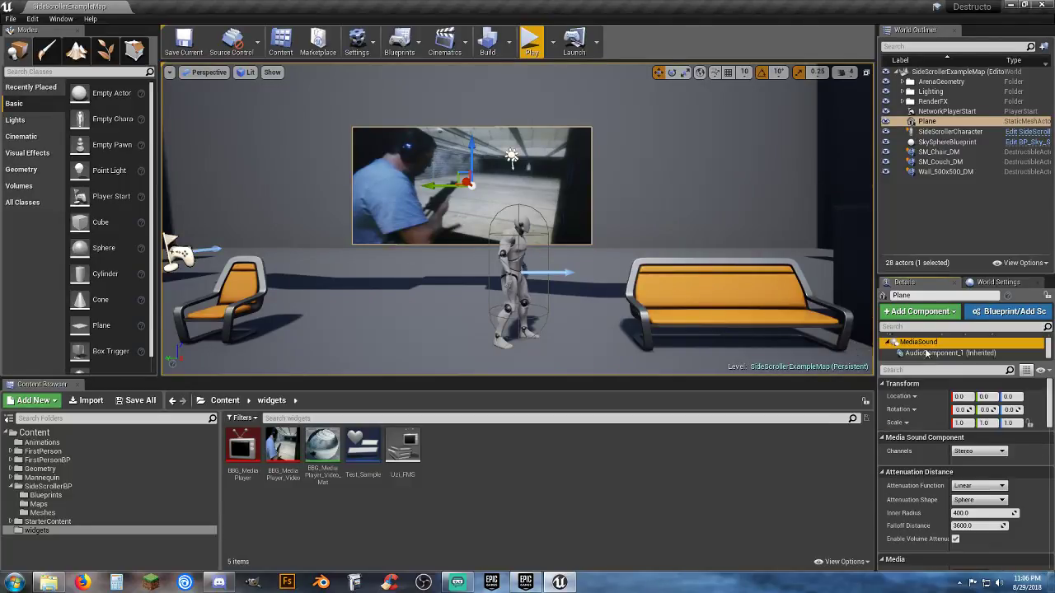
scroll(945, 439, down, 1)
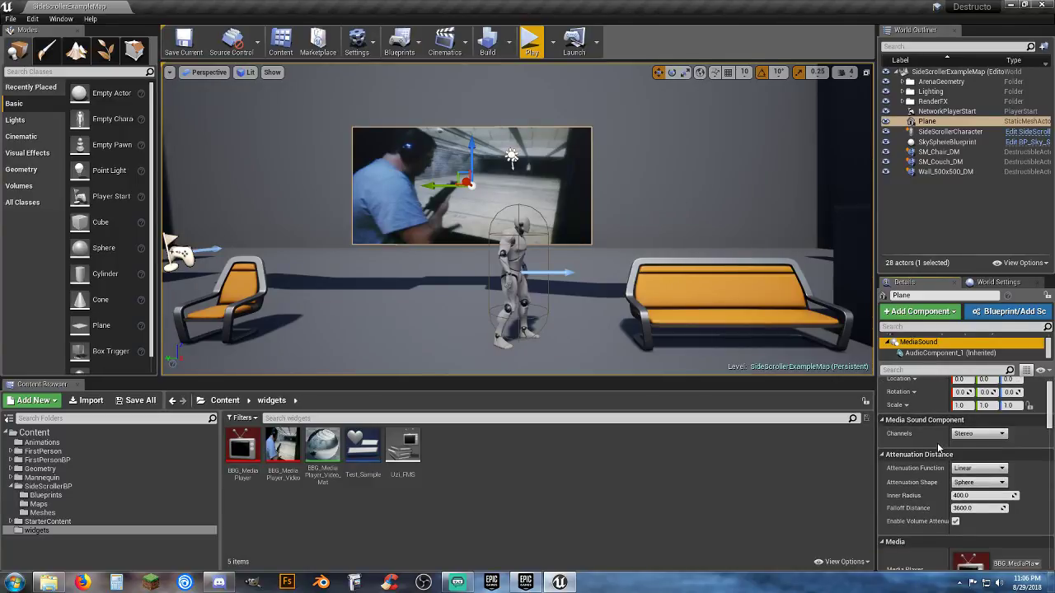
scroll(921, 464, down, 4)
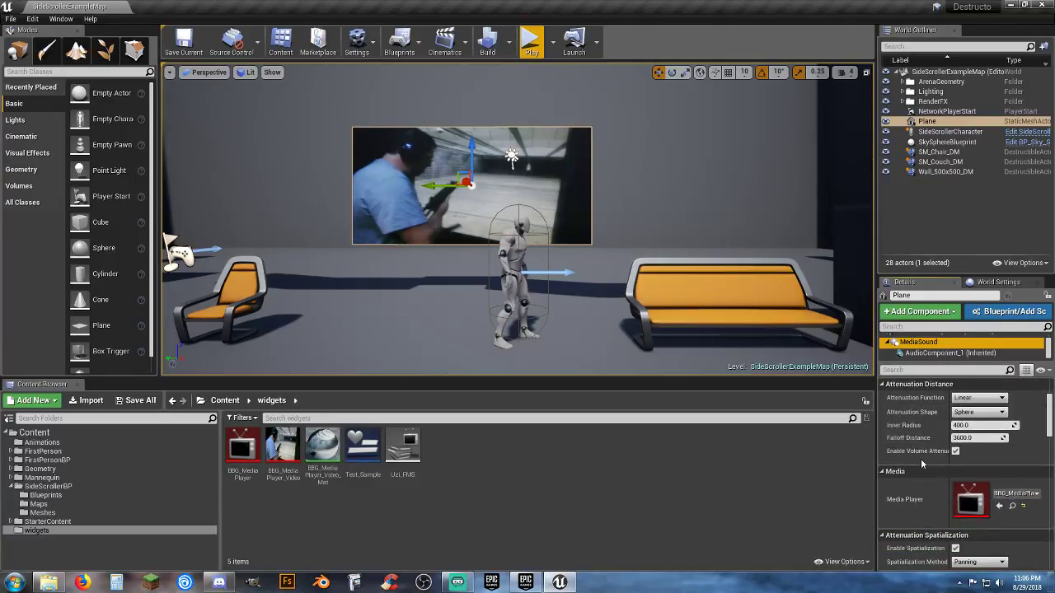
scroll(925, 465, up, 2)
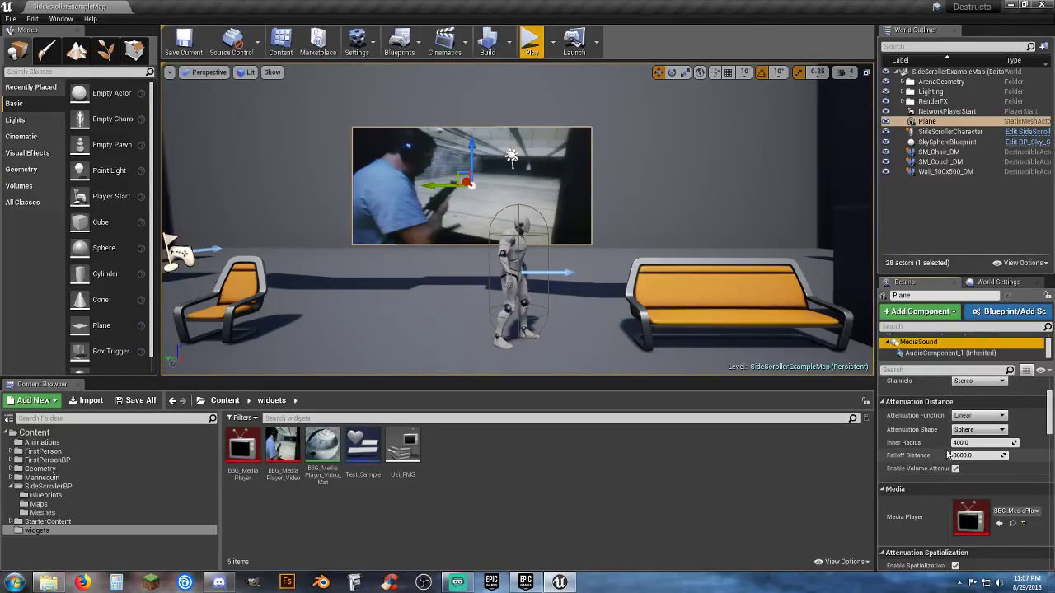
scroll(1021, 466, down, 1)
scroll(921, 445, down, 1)
scroll(917, 437, down, 3)
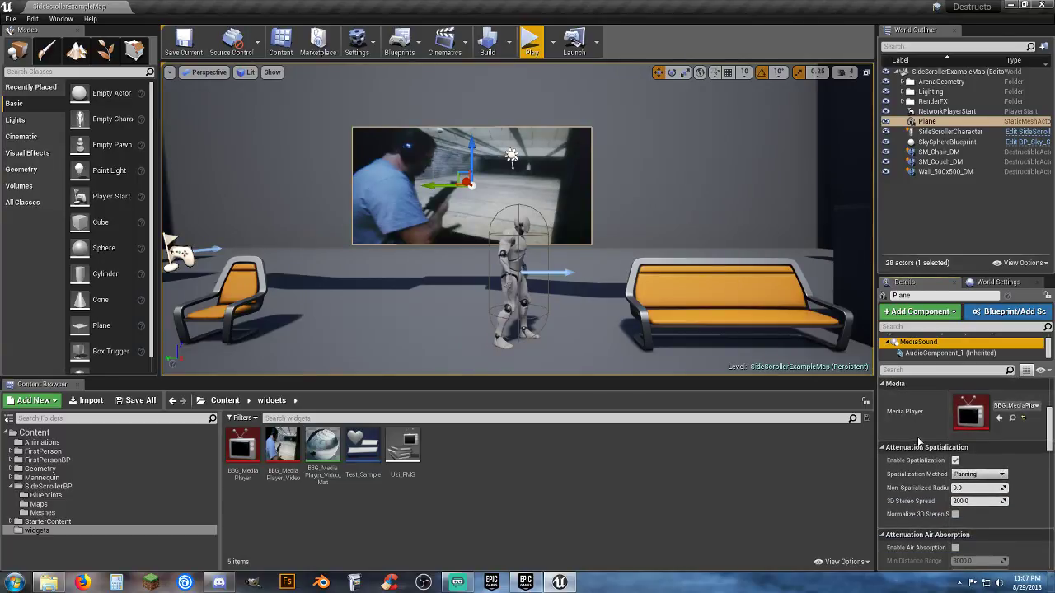
scroll(910, 427, down, 1)
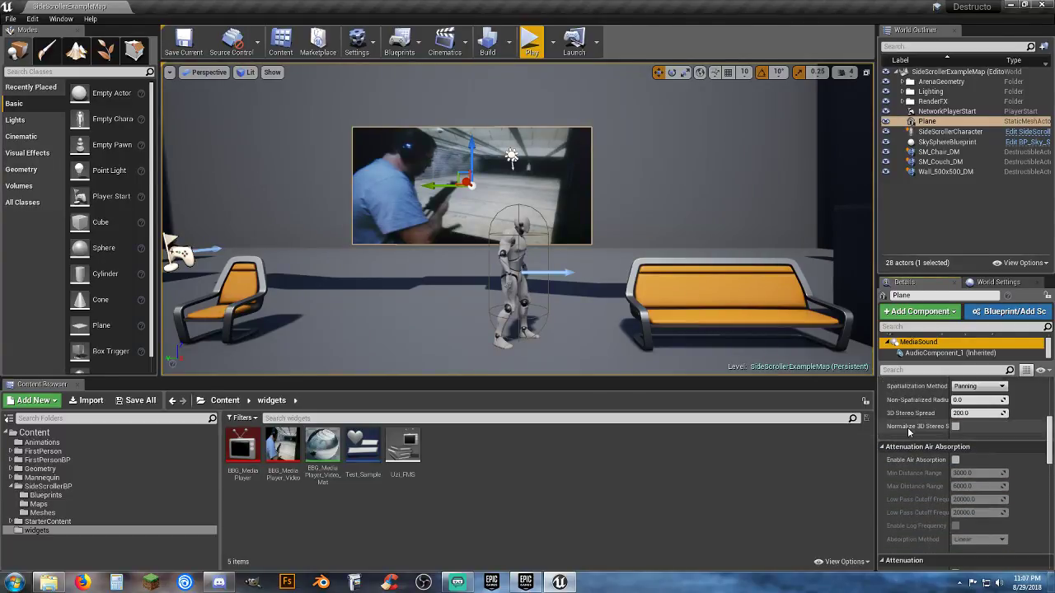
scroll(909, 427, down, 1)
scroll(910, 427, down, 1)
scroll(909, 427, down, 2)
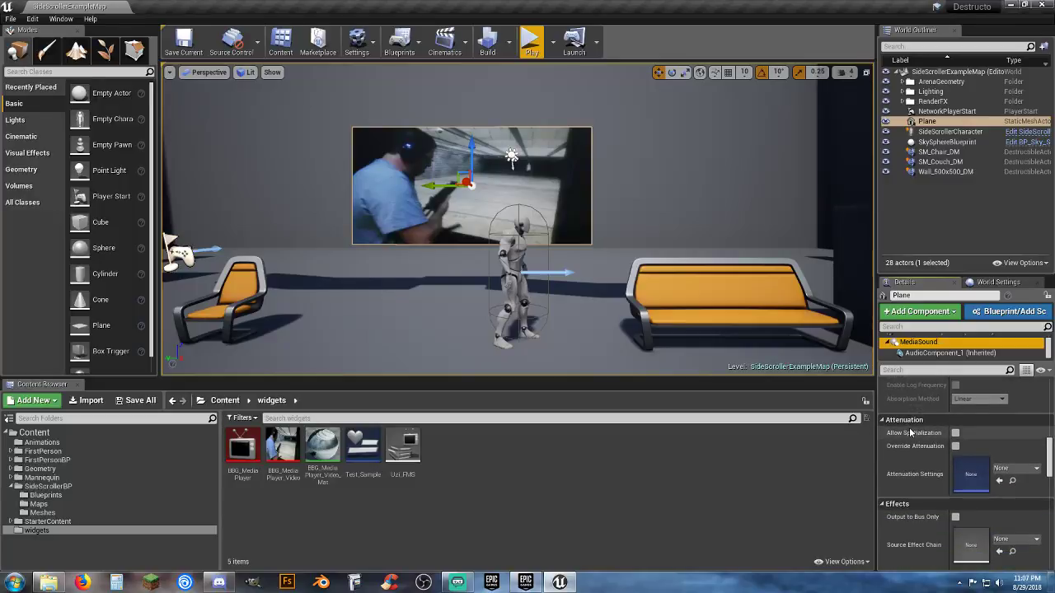
Create a Sound Attenuation asset named NewSoundAttenuation in the widgets folder as MediaSound's Attenuation Settings, leaving Override Attenuation off
click(955, 447)
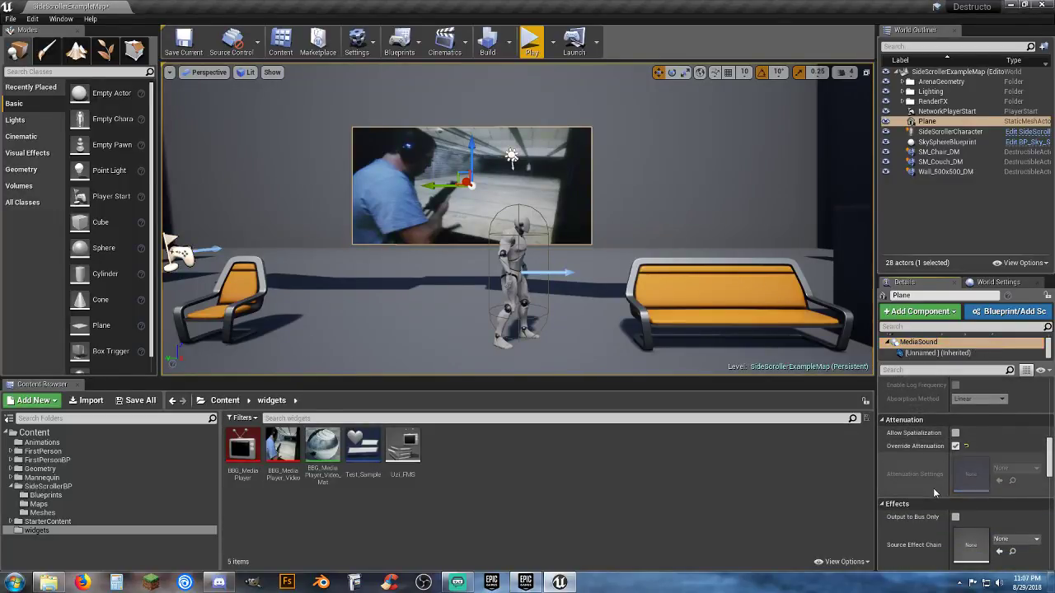
click(955, 446)
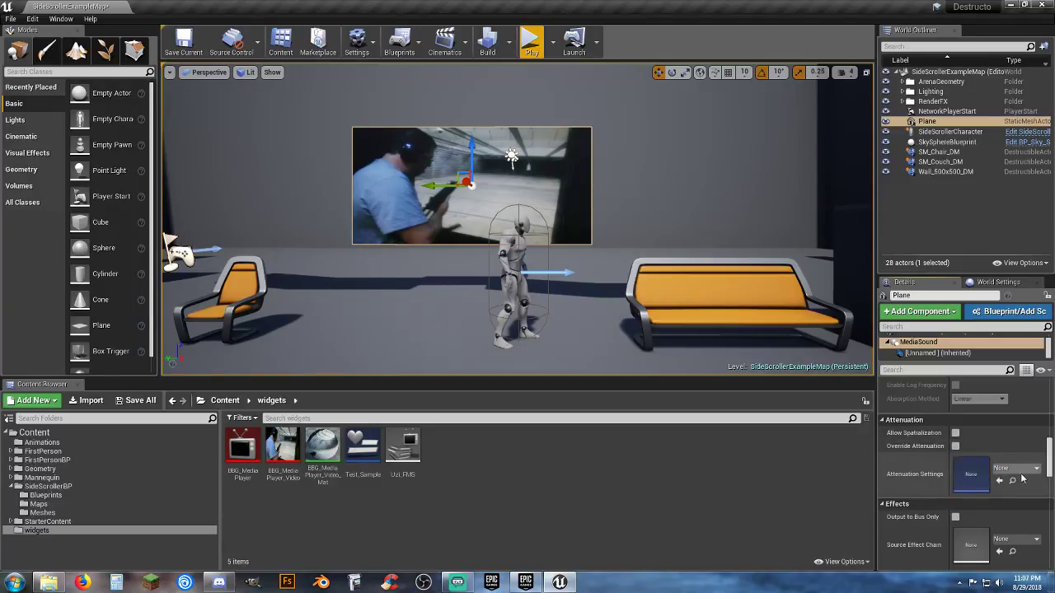
click(1033, 469)
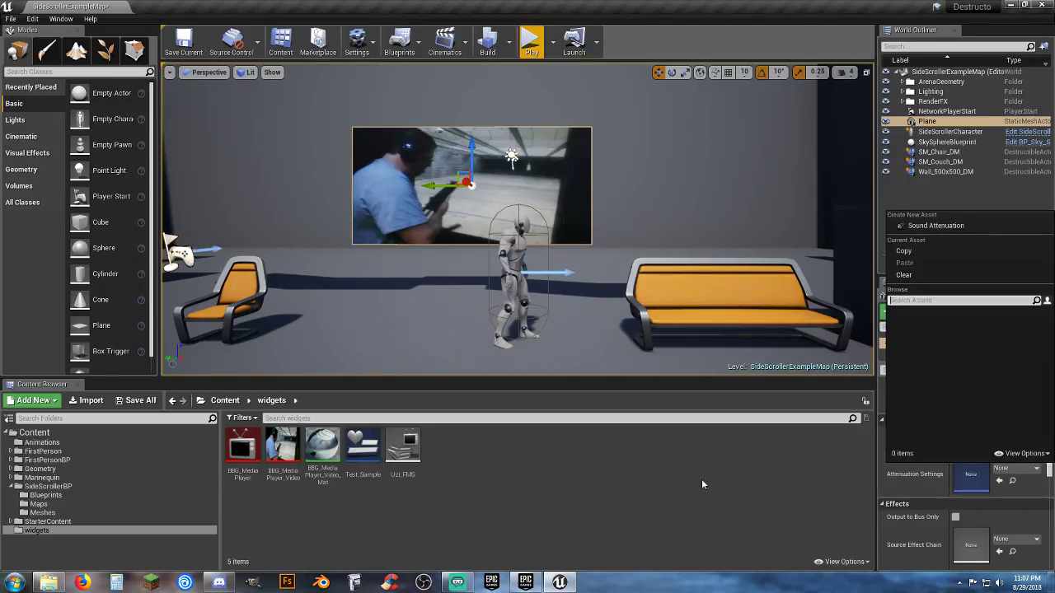
click(936, 226)
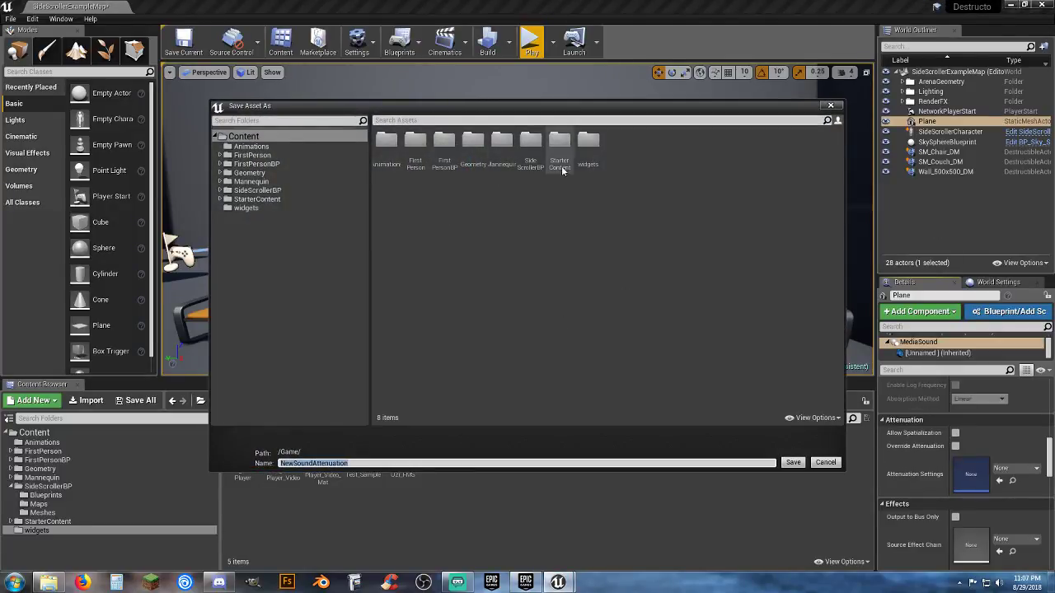
double_click(585, 145)
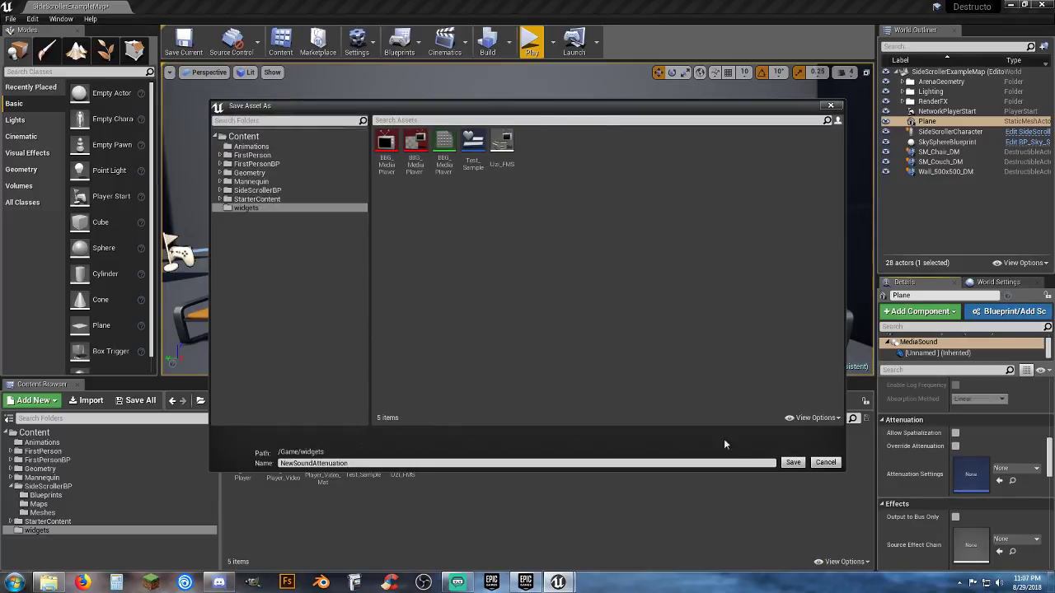
click(785, 462)
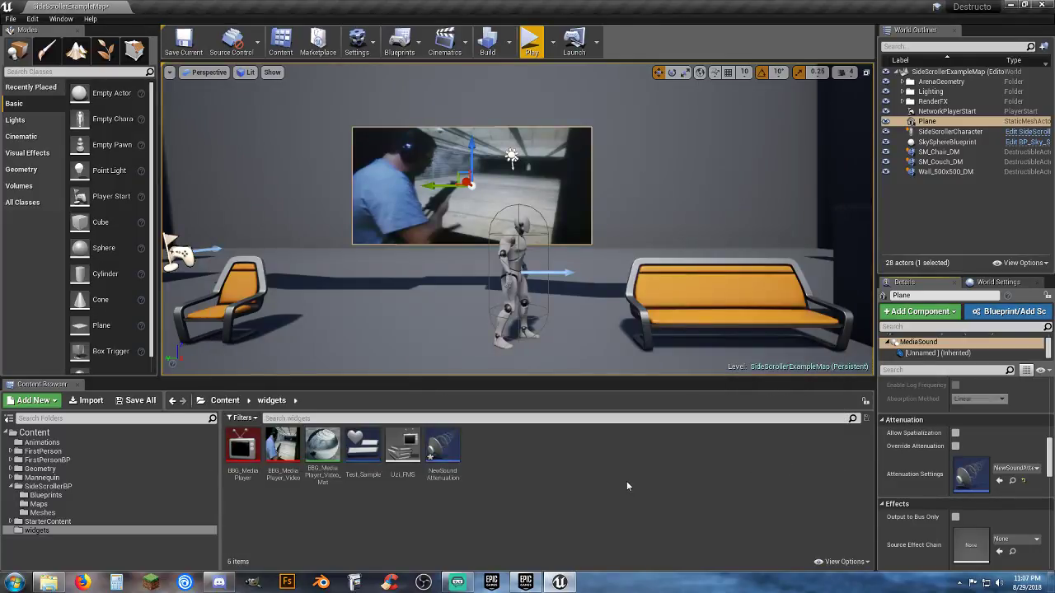
Open the NewSoundAttenuation asset, review its attenuation function and shape choices and remaining settings, and close it
double_click(442, 446)
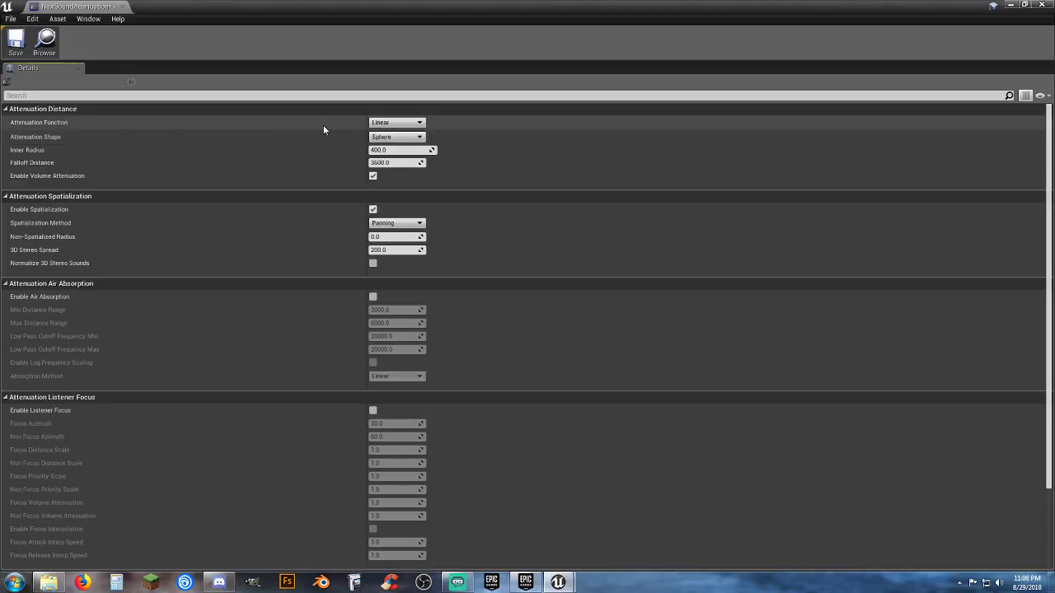
click(422, 123)
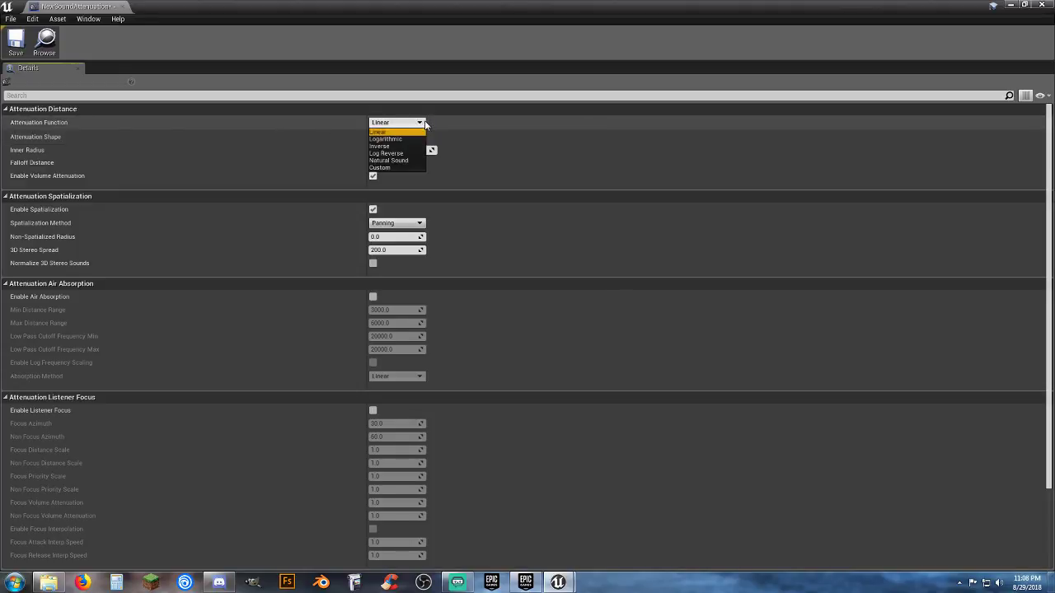
click(423, 123)
click(419, 138)
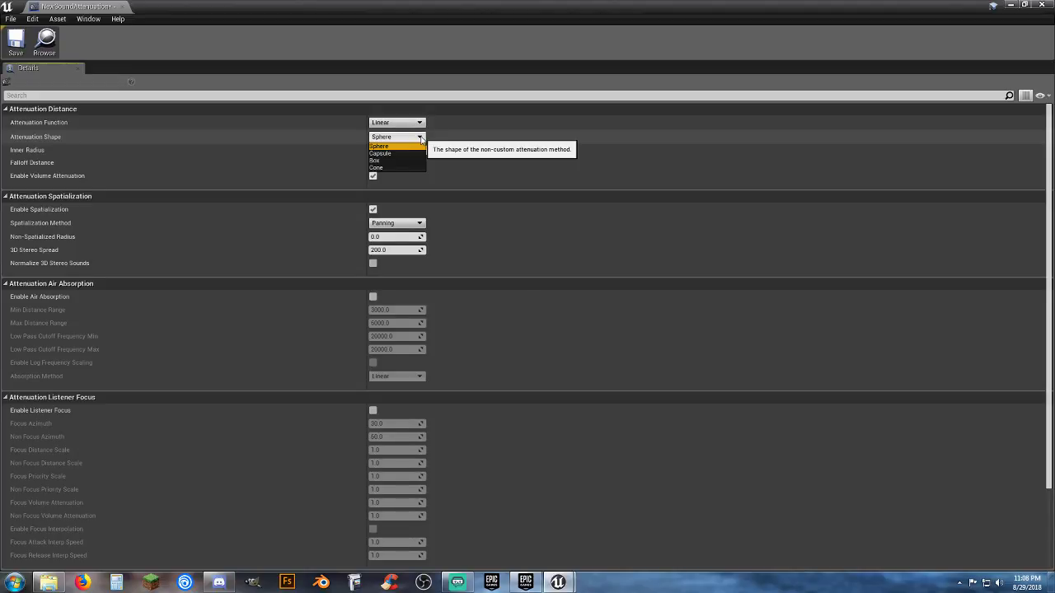
click(450, 132)
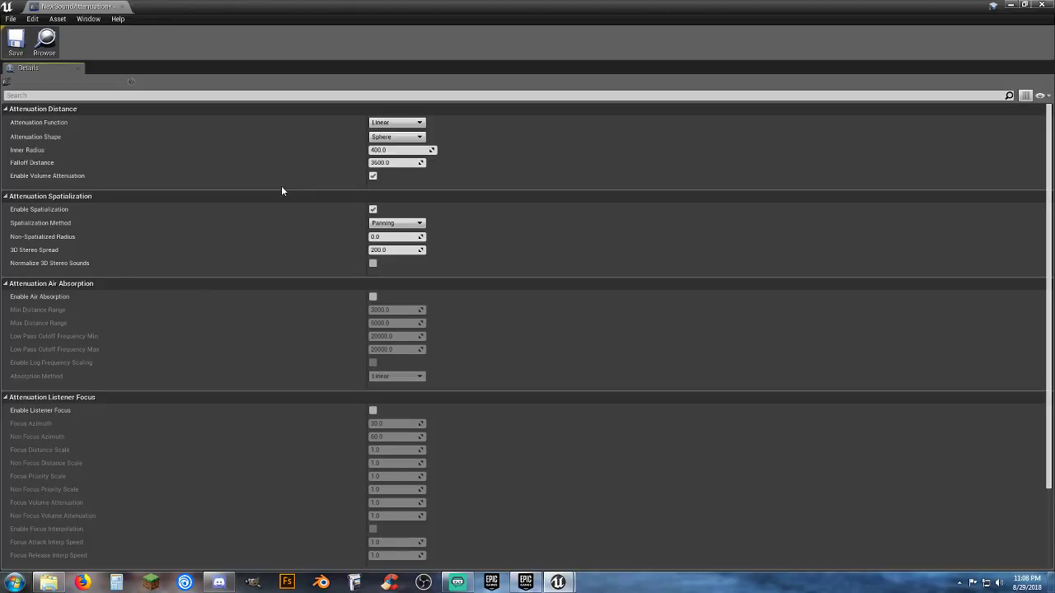
scroll(277, 192, down, 3)
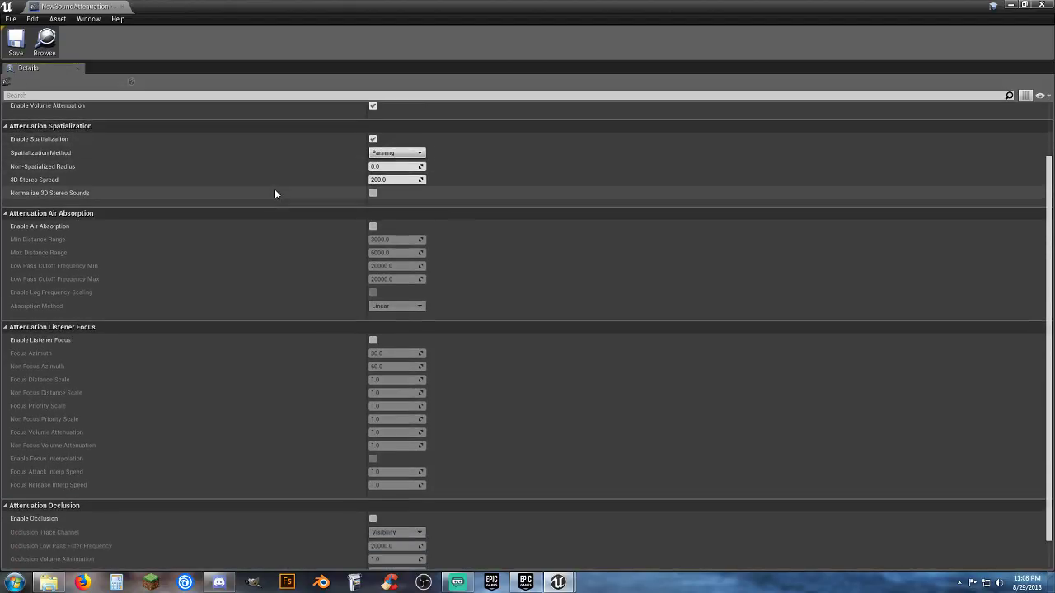
click(122, 7)
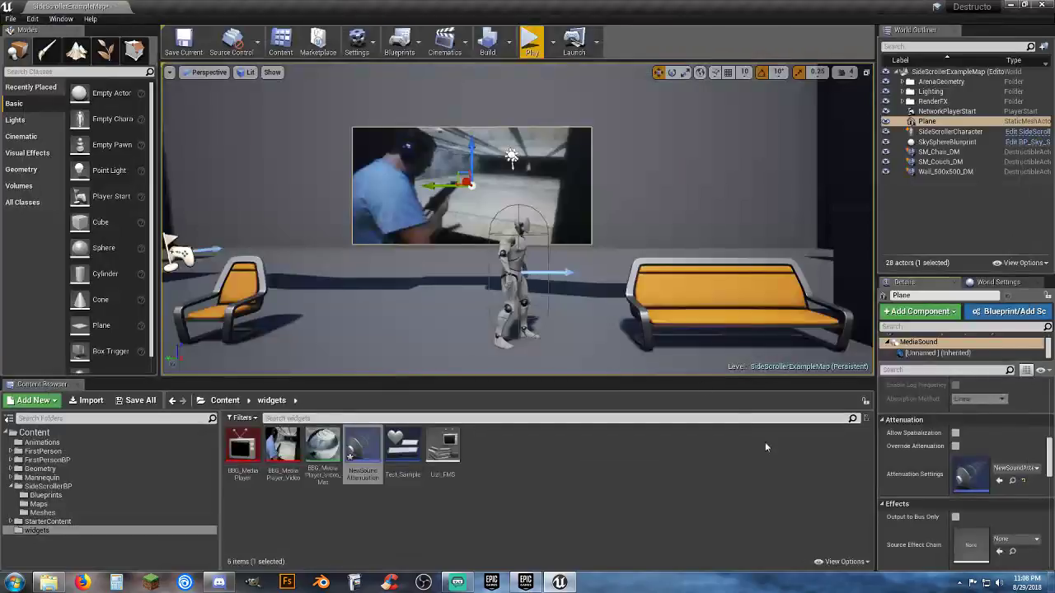
Examine MediaSound's effects, listener focus, occlusion, concurrency and sound class settings, and review its spatialization and attenuation distance settings again
scroll(975, 442, down, 10)
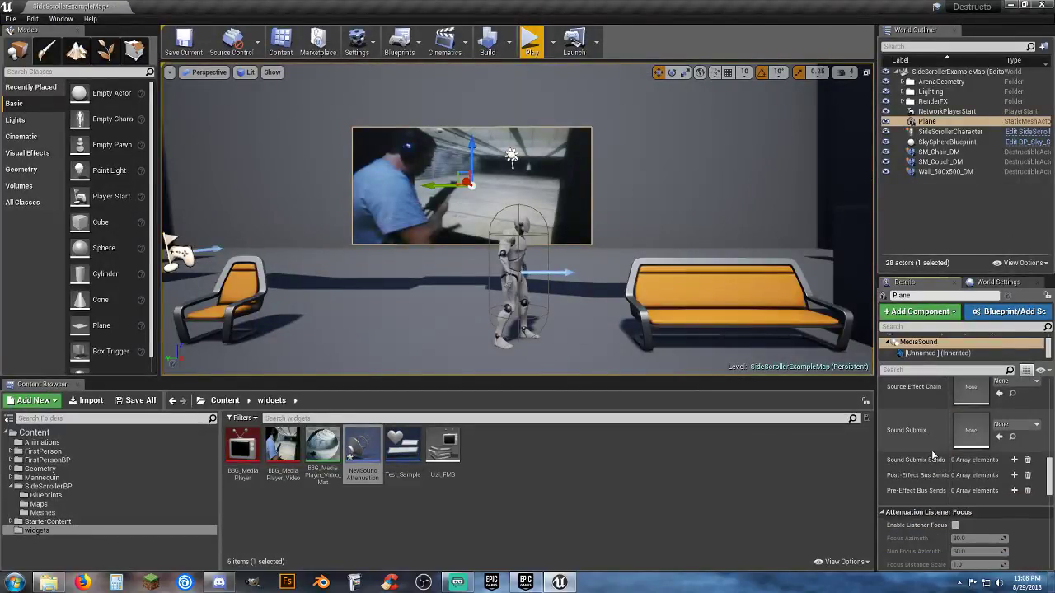
scroll(932, 454, down, 3)
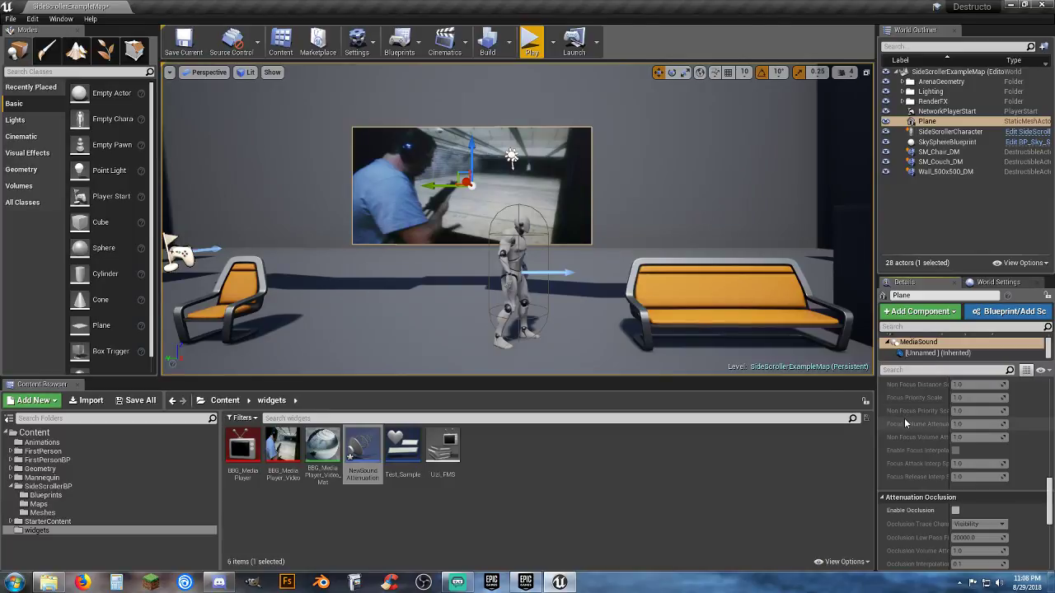
scroll(905, 418, down, 3)
scroll(906, 425, down, 3)
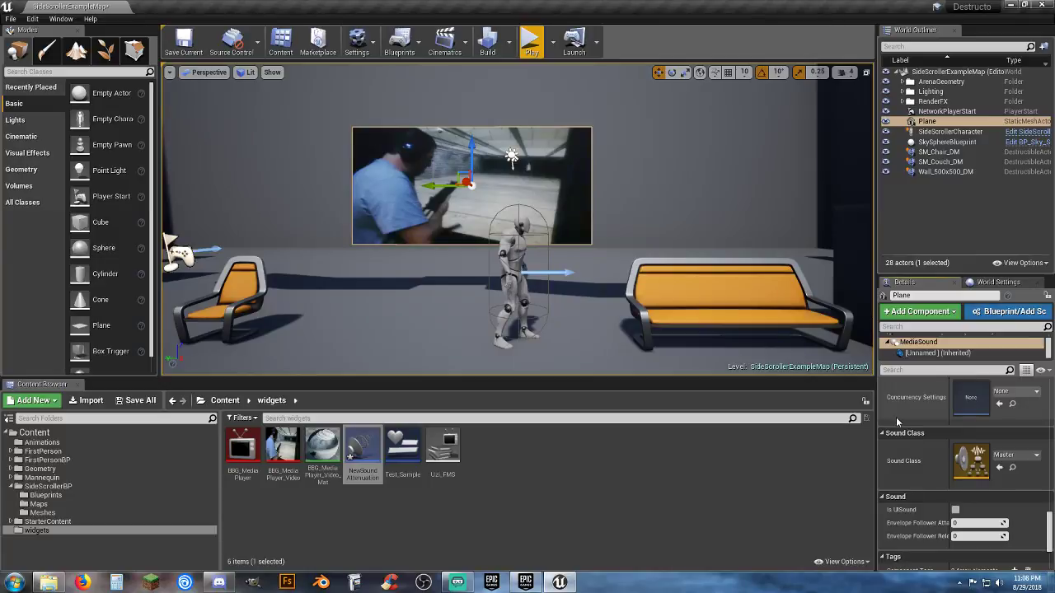
scroll(897, 422, down, 1)
scroll(901, 423, down, 2)
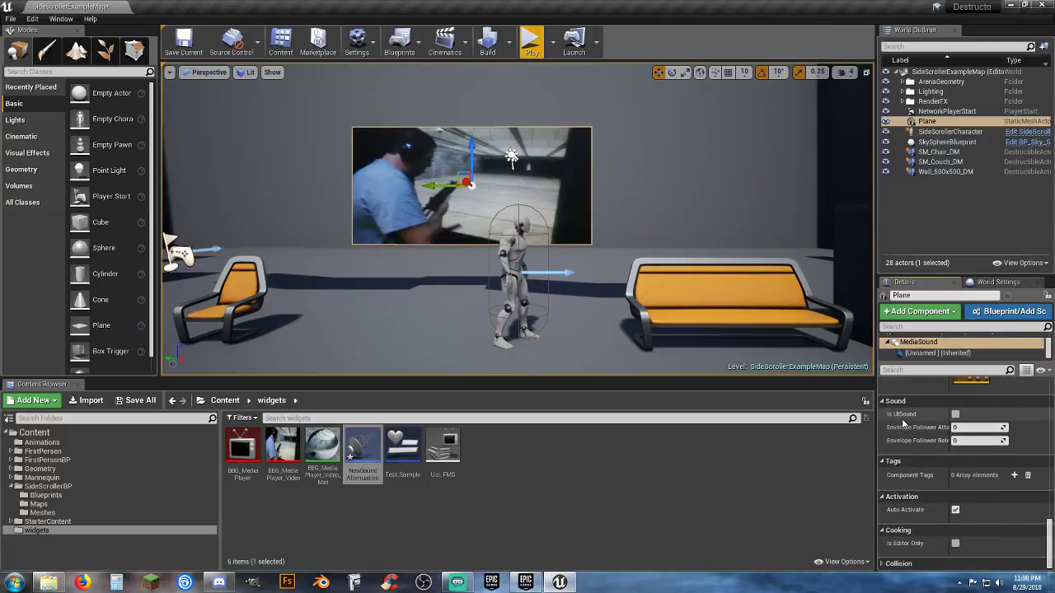
scroll(916, 442, up, 1)
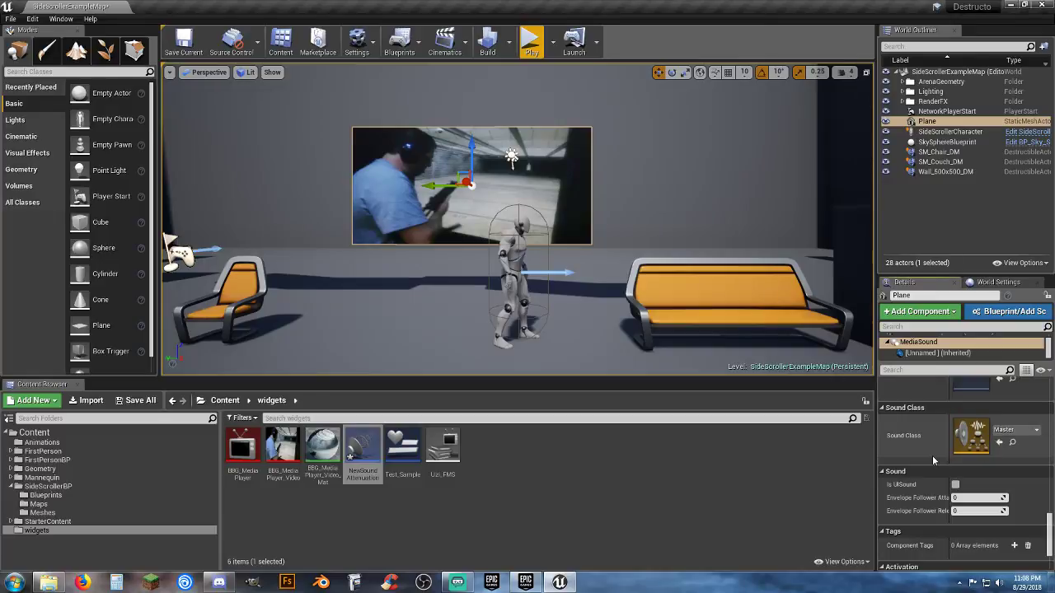
scroll(932, 455, up, 2)
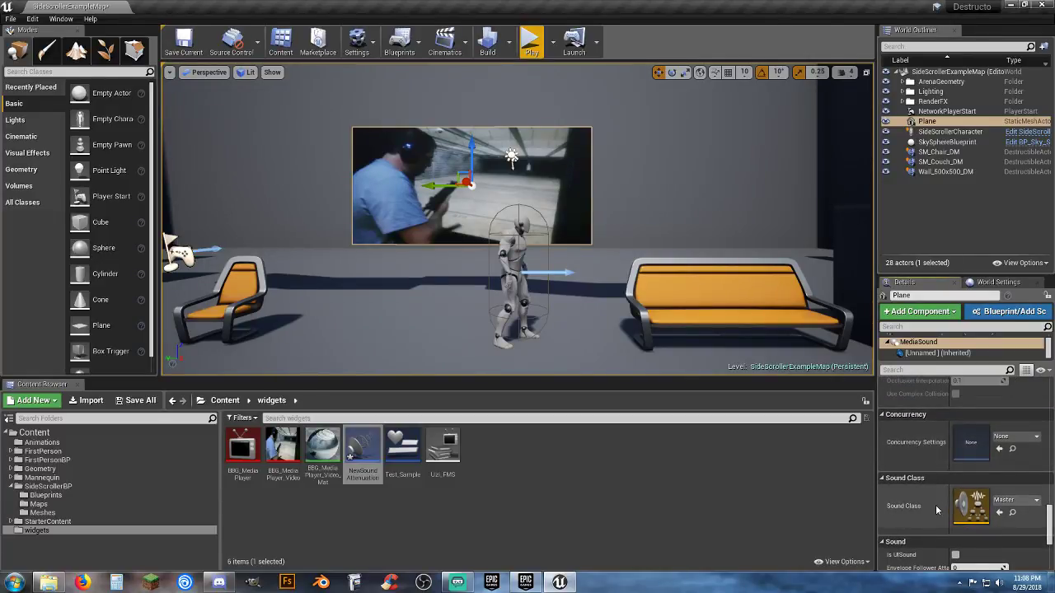
scroll(937, 510, up, 3)
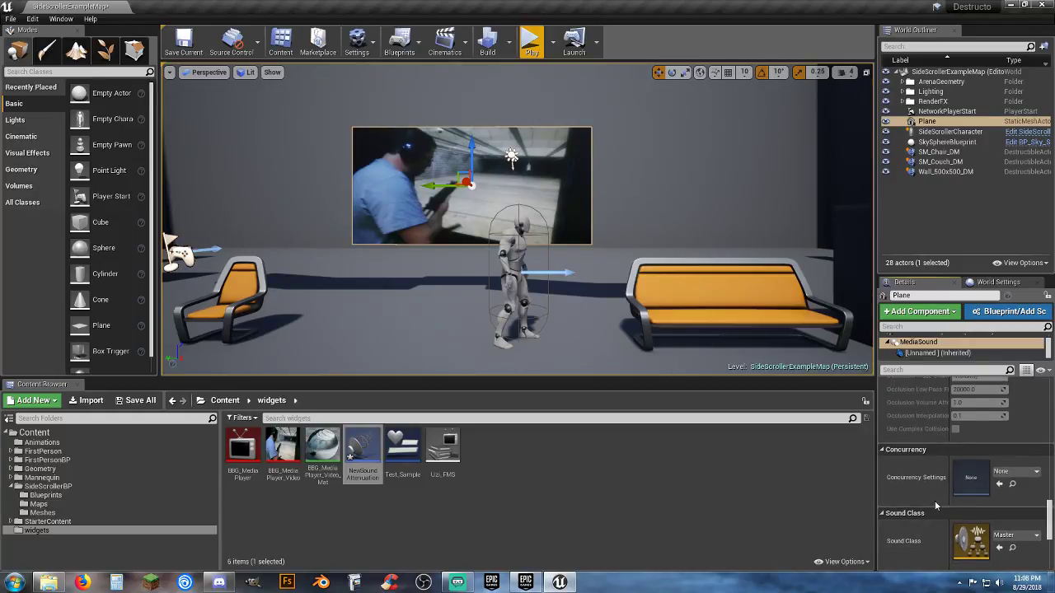
scroll(923, 475, up, 4)
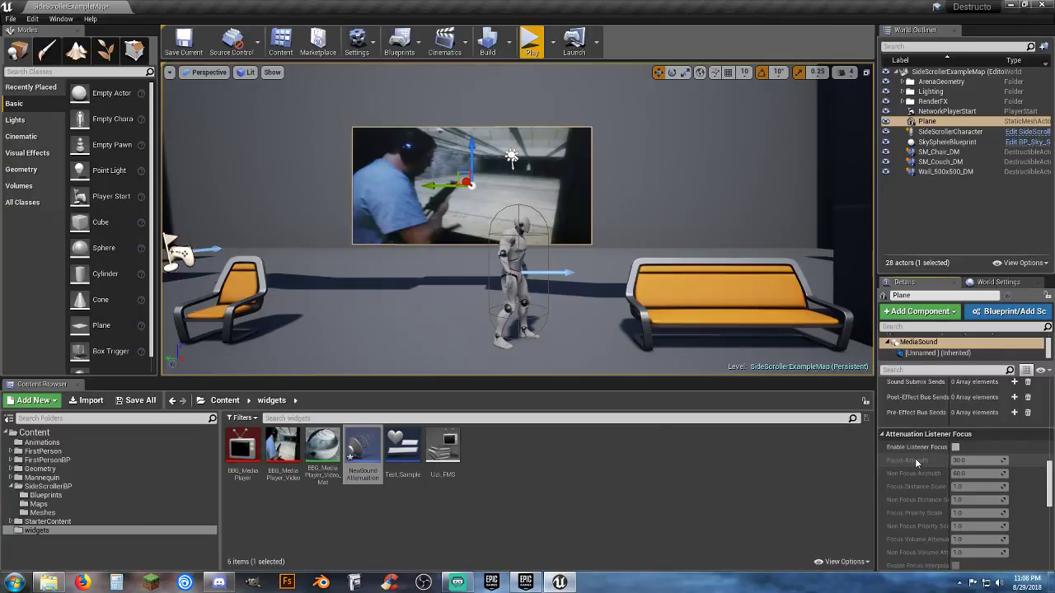
scroll(915, 458, up, 2)
scroll(920, 454, up, 1)
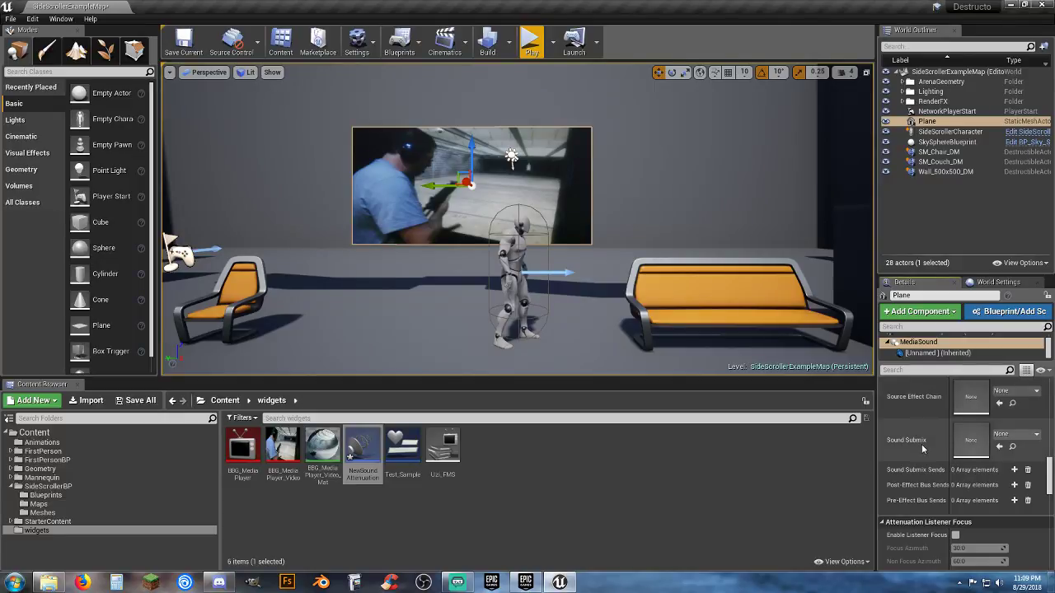
scroll(922, 445, up, 4)
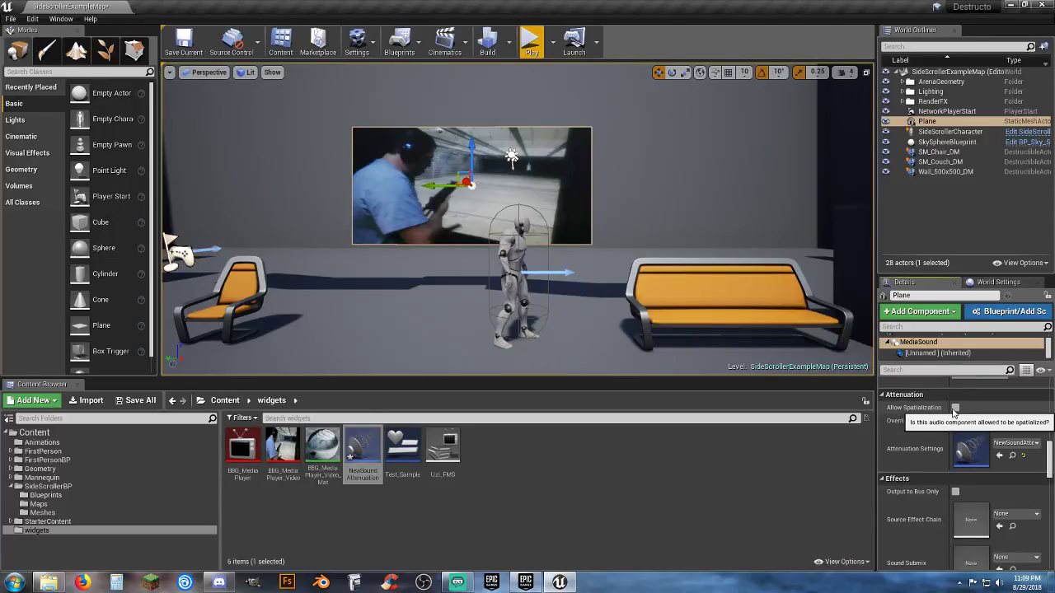
scroll(921, 446, up, 1)
scroll(922, 446, up, 3)
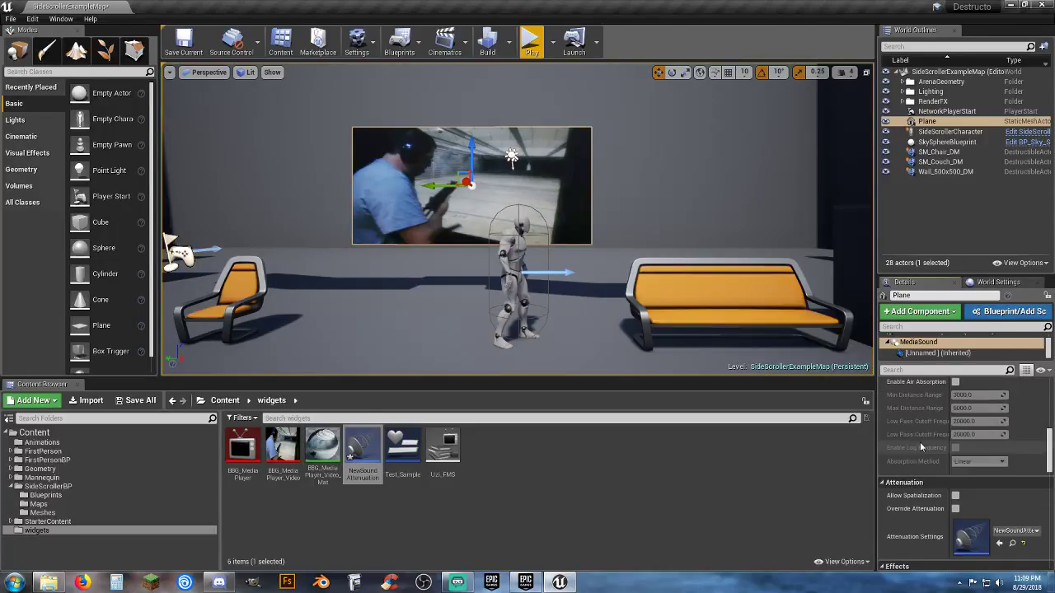
scroll(919, 441, up, 3)
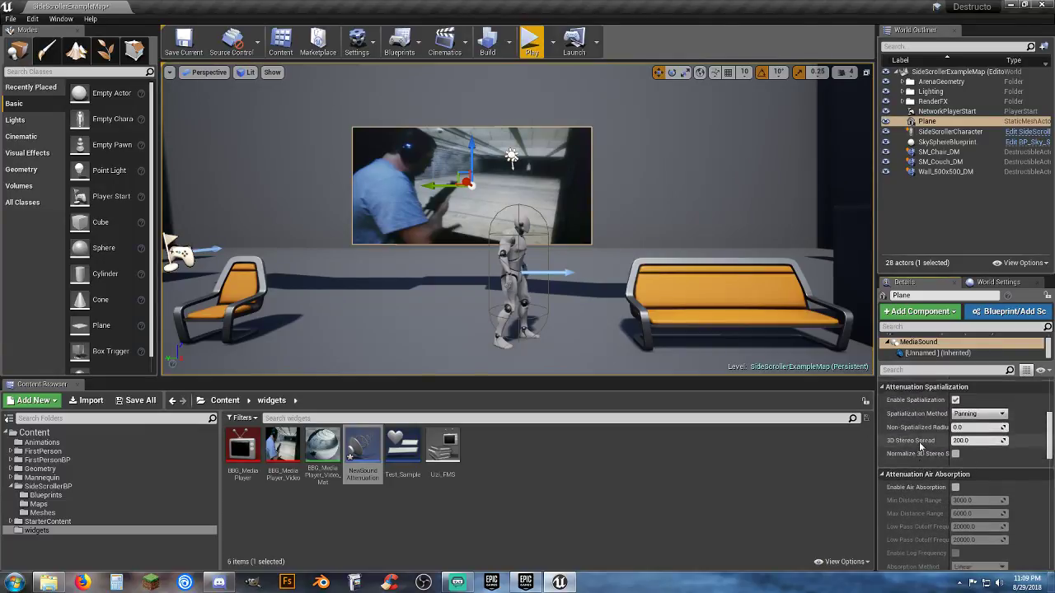
scroll(919, 442, up, 3)
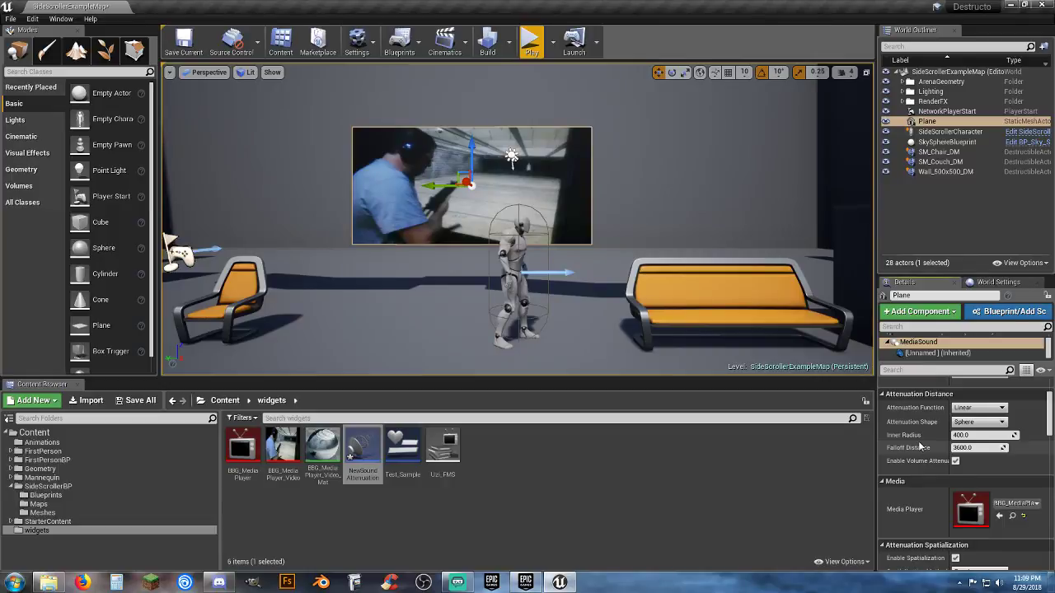
scroll(920, 446, up, 1)
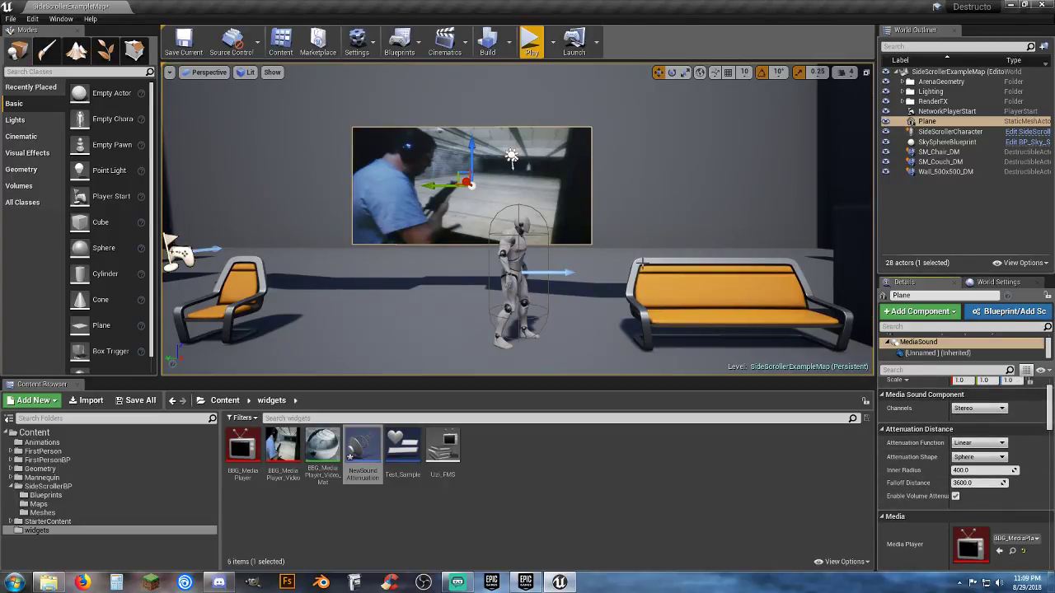
Scale the video plane taller, setting its Y scale to 11.75
click(488, 157)
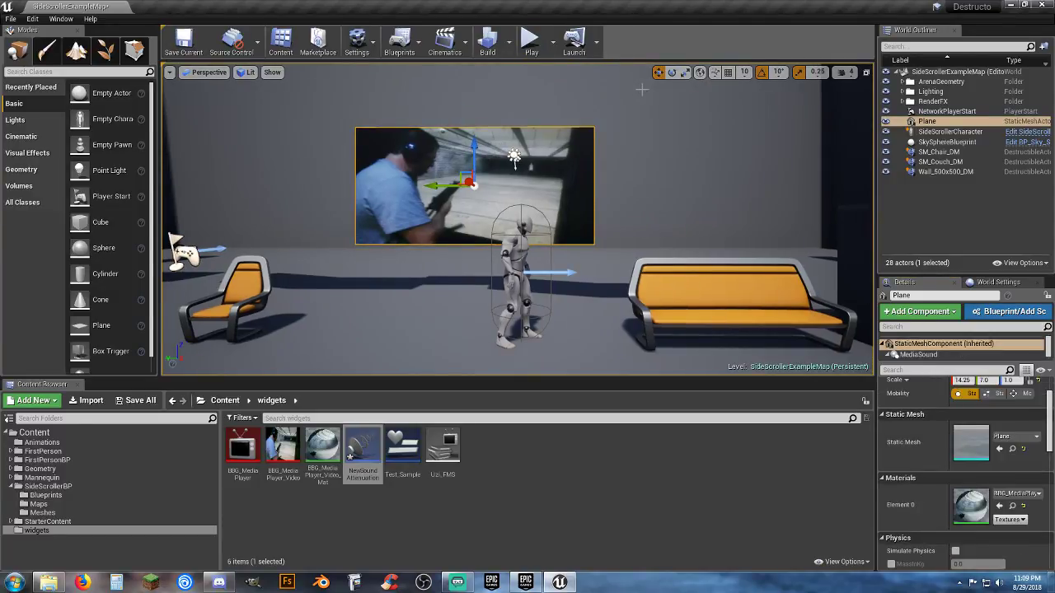
click(685, 73)
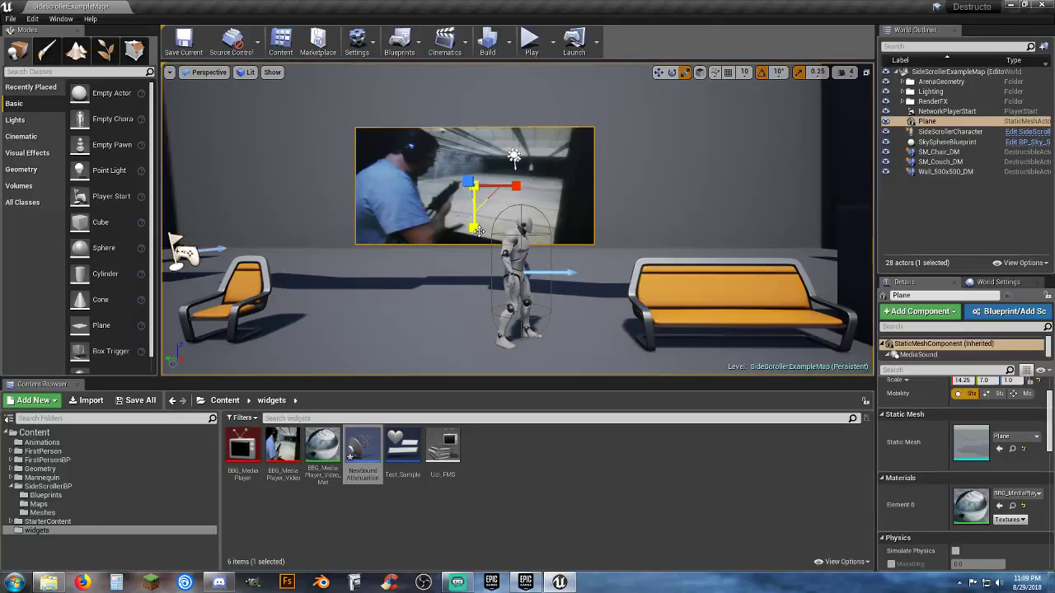
drag(479, 231, 479, 193)
mouse_move(479, 227)
right_down()
mouse_move(477, 196)
mouse_move(476, 212)
right_up()
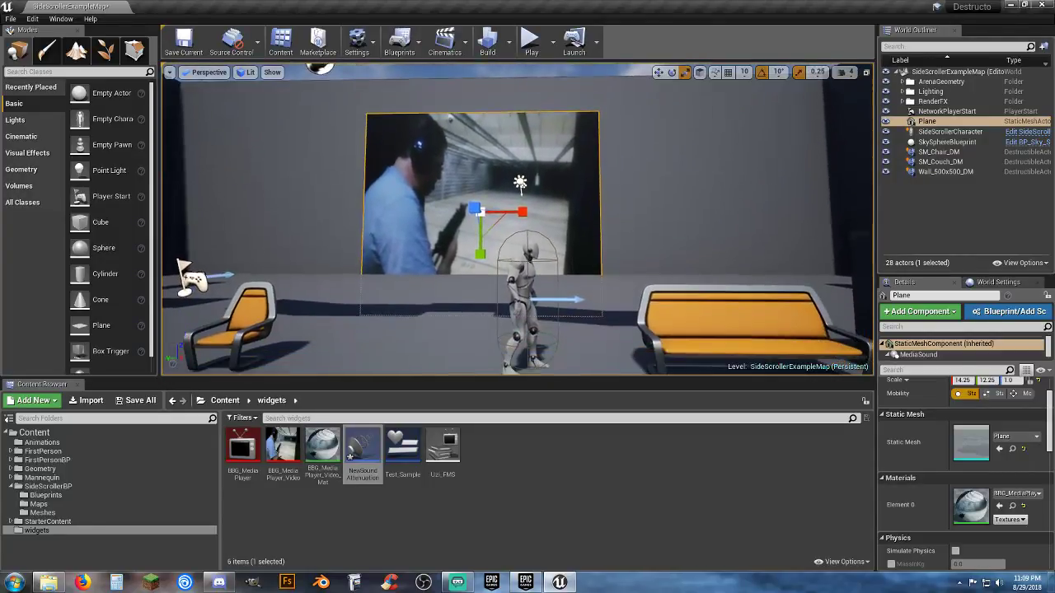
drag(481, 255, 479, 257)
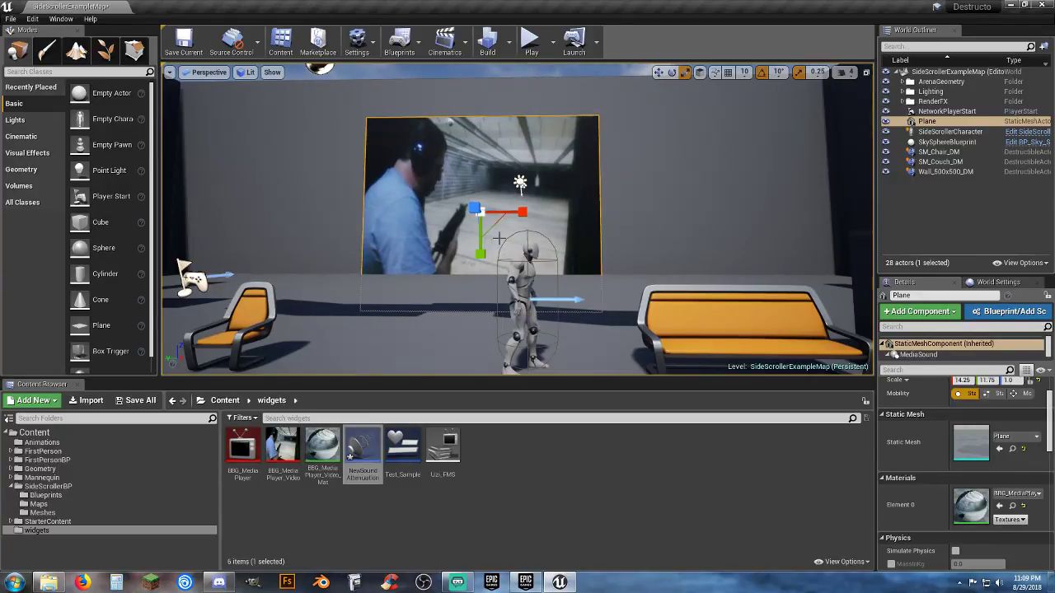
Raise the video plane until its lower edge clears the floor, and widen it to an X scale of 23.5
click(659, 73)
drag(481, 188, 486, 146)
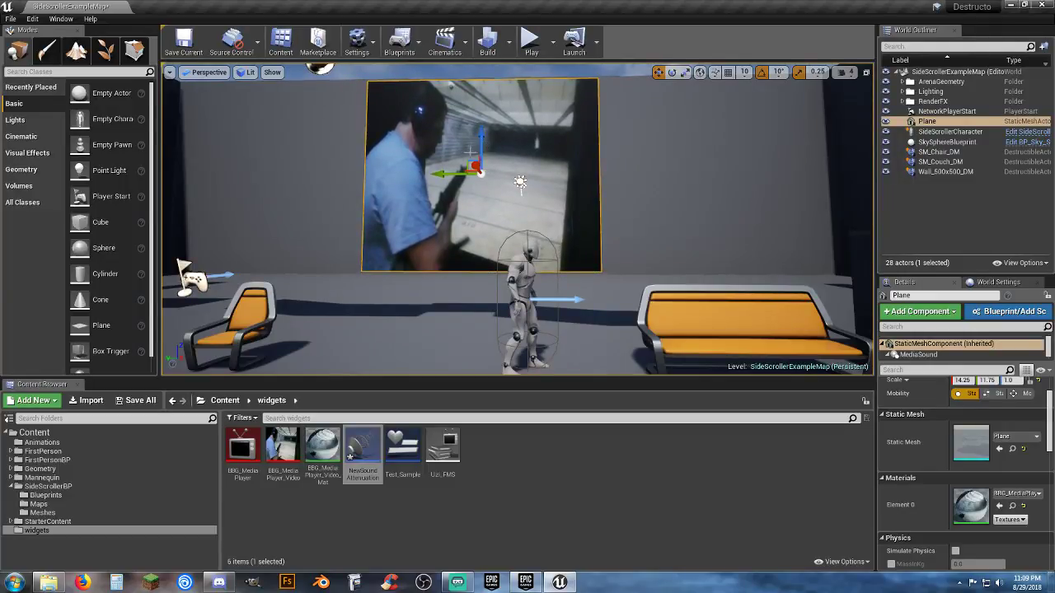
click(685, 72)
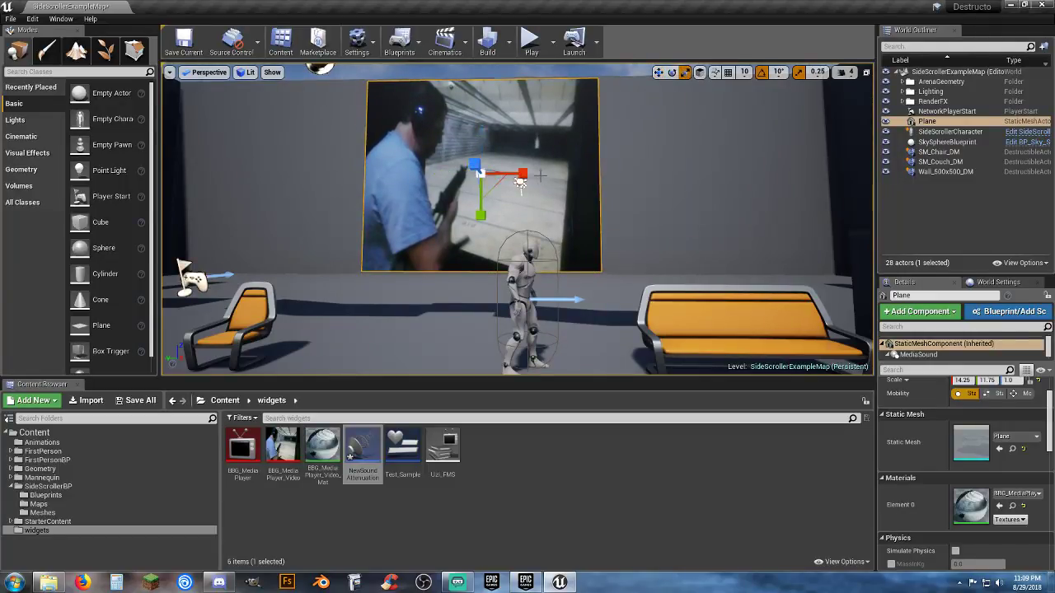
drag(521, 182, 527, 178)
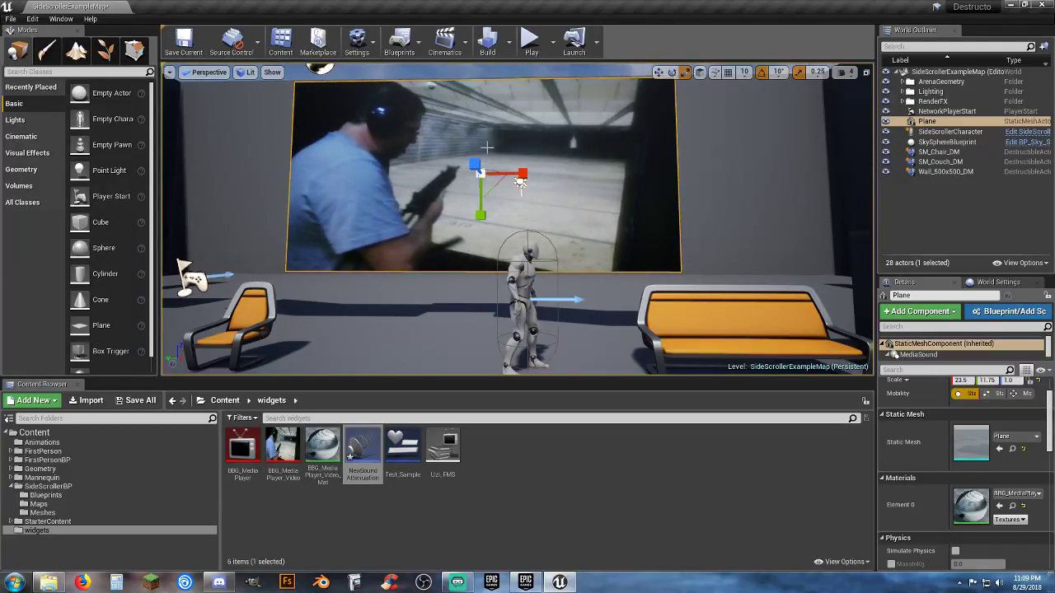
Play-test the level, running and jumping the character both ways past the enlarged video screen, and end the play session
click(530, 40)
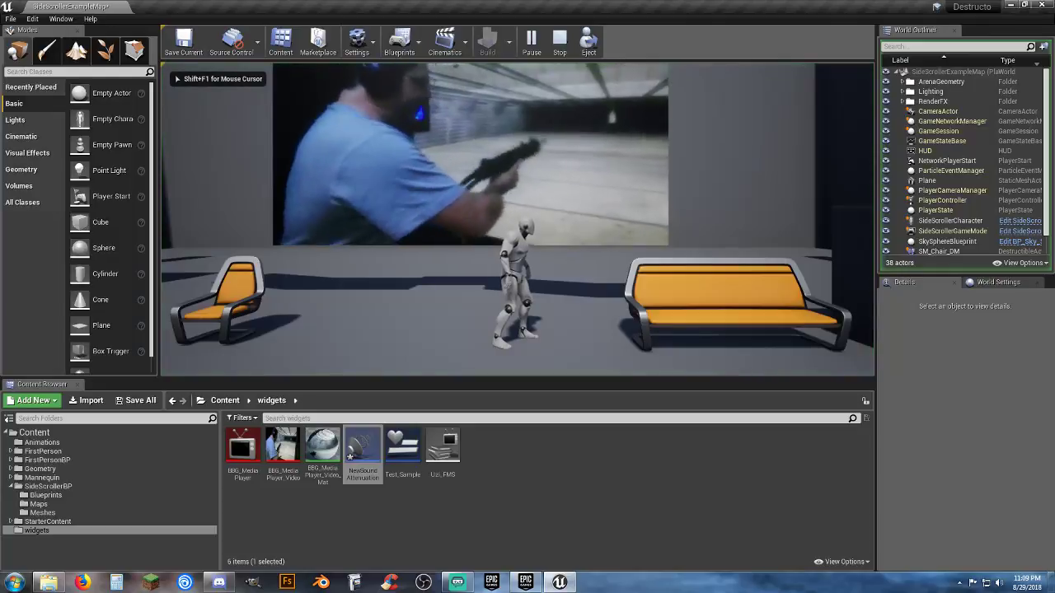
key(a)
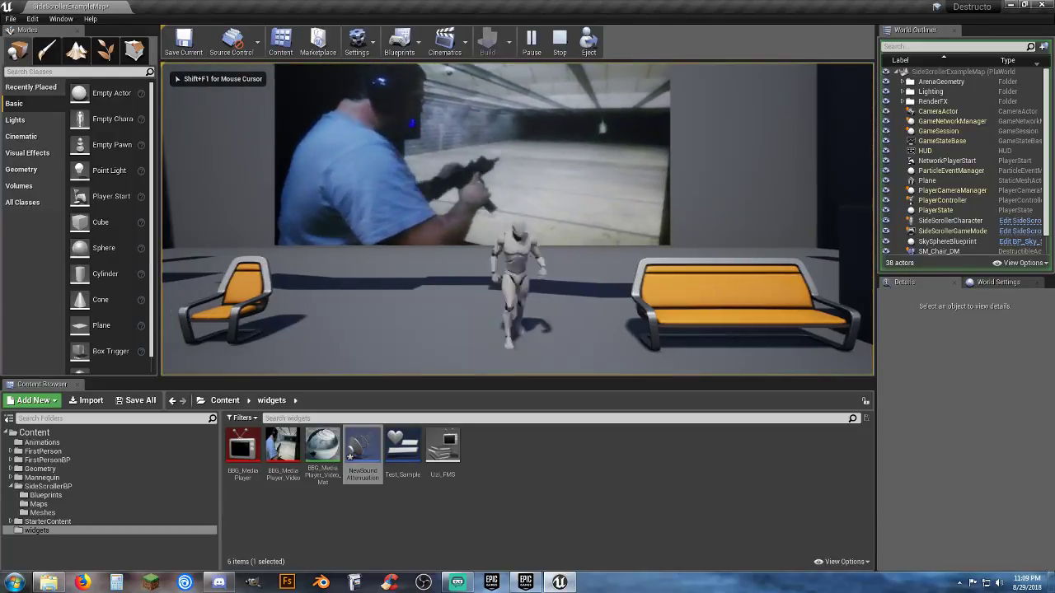
key(a)
key(d)
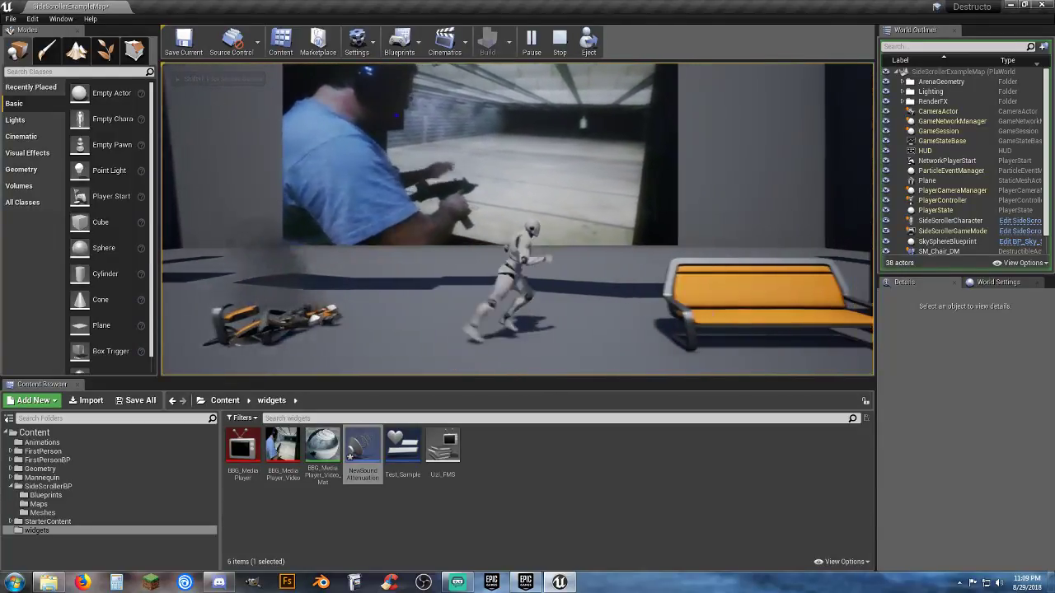
key(a)
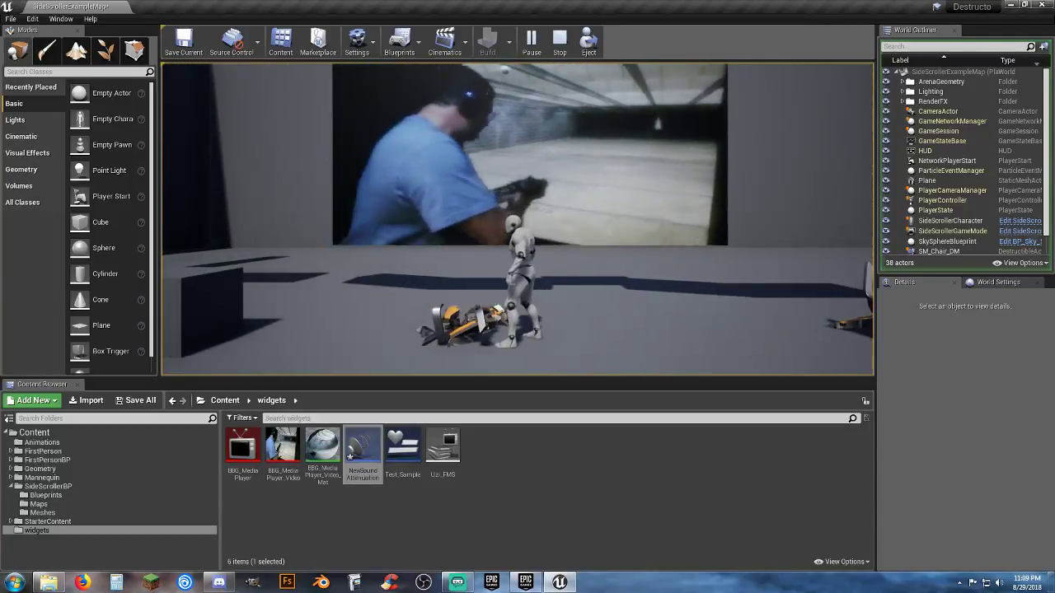
key(a)
key(space)
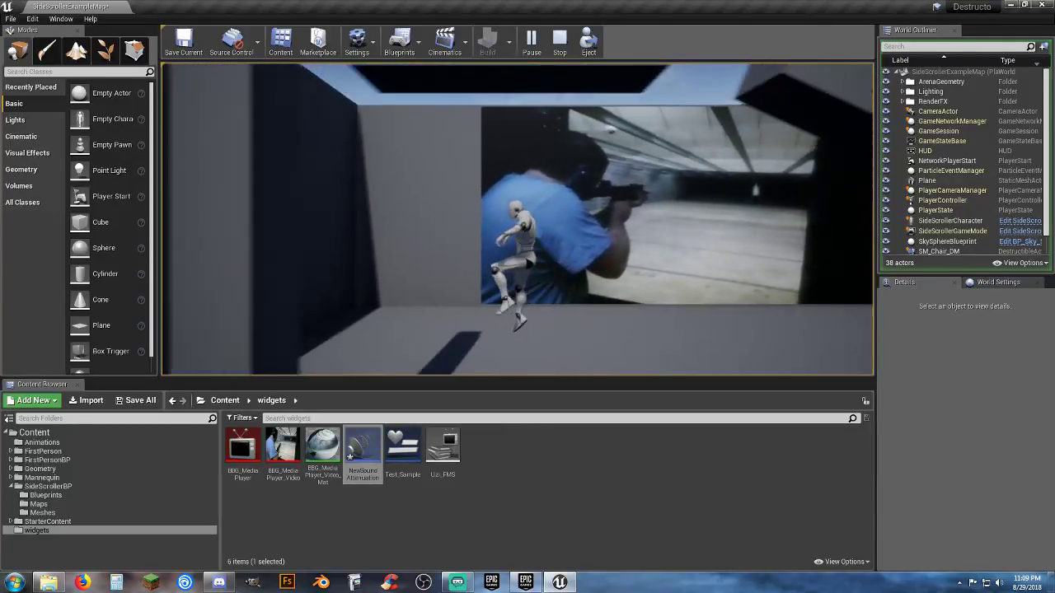
key(d)
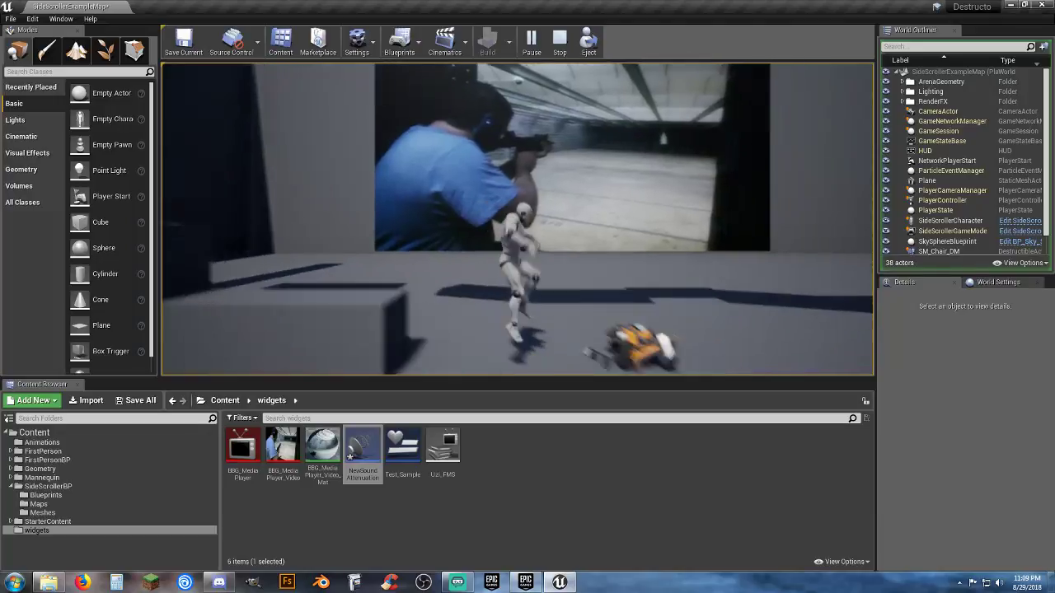
key(space)
key(space)
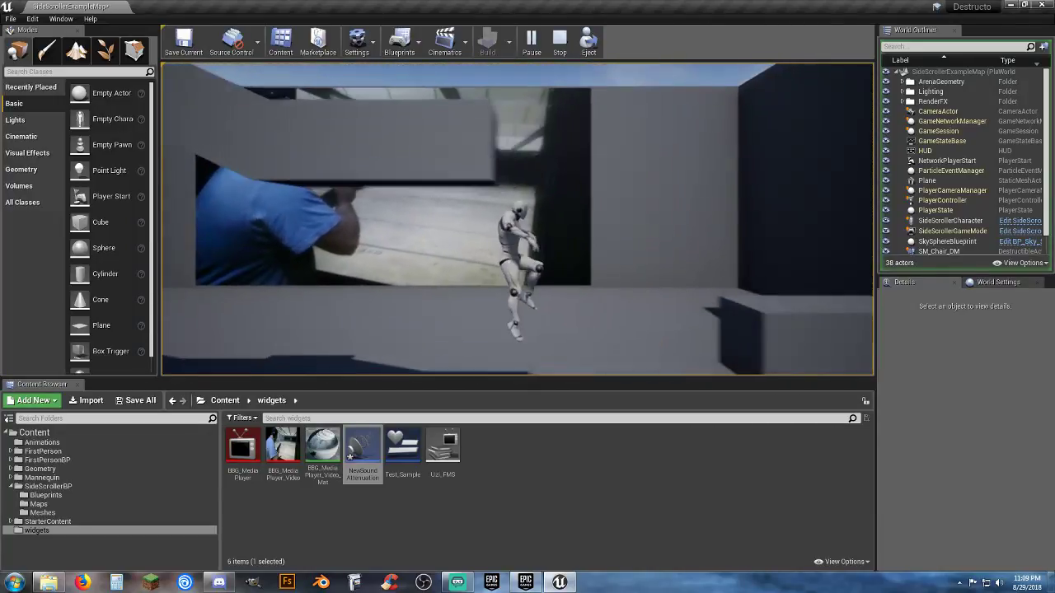
key(a)
key(space)
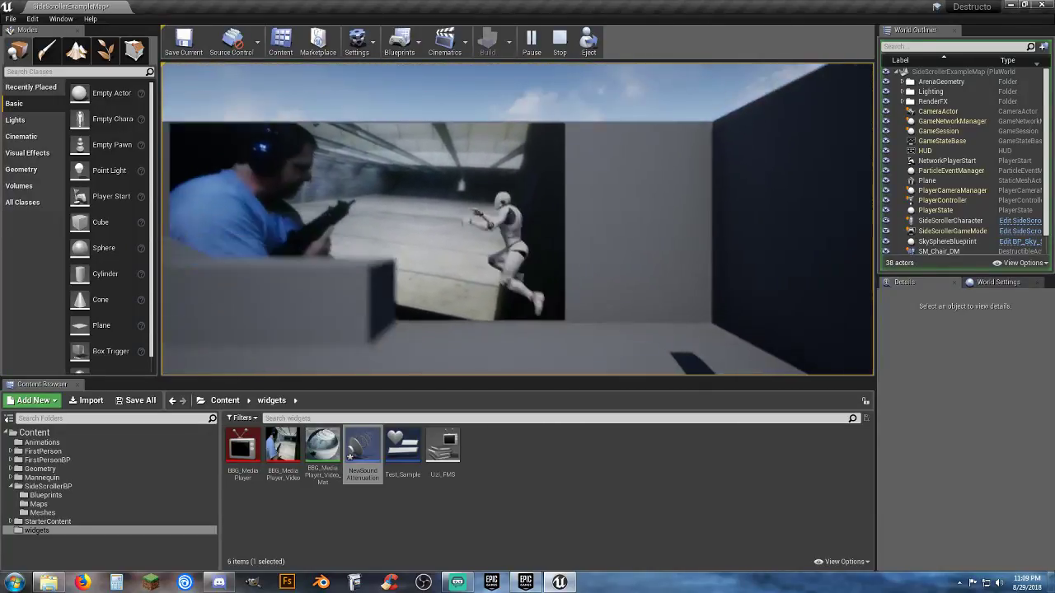
key(a)
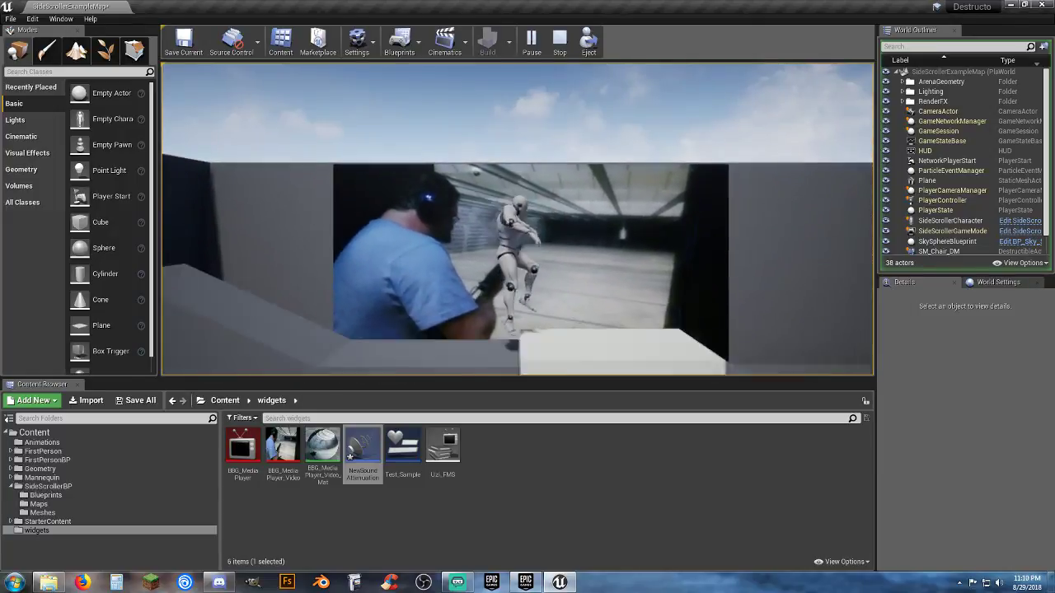
key(d)
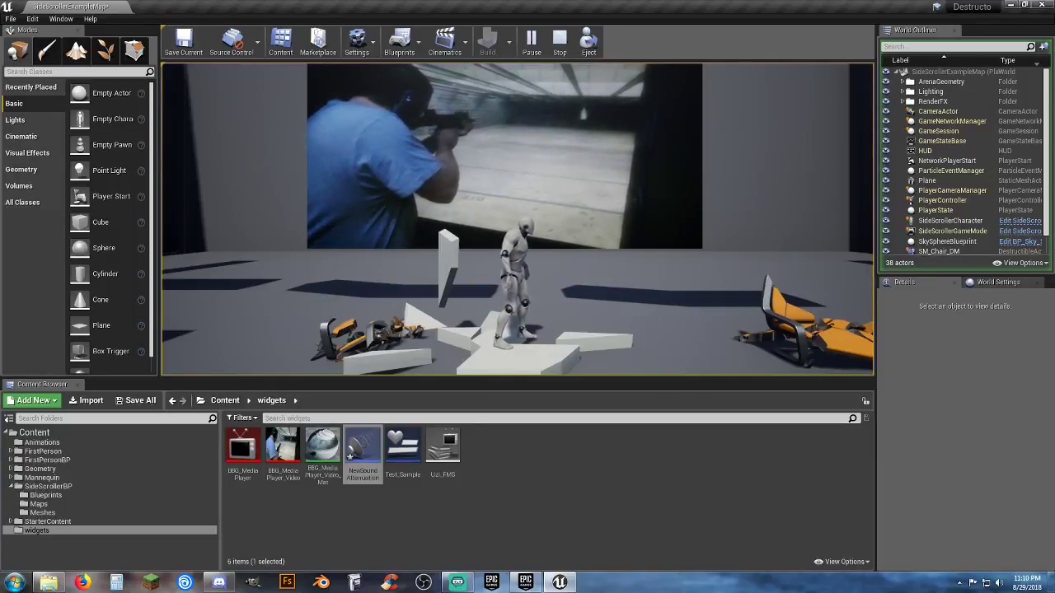
key(Escape)
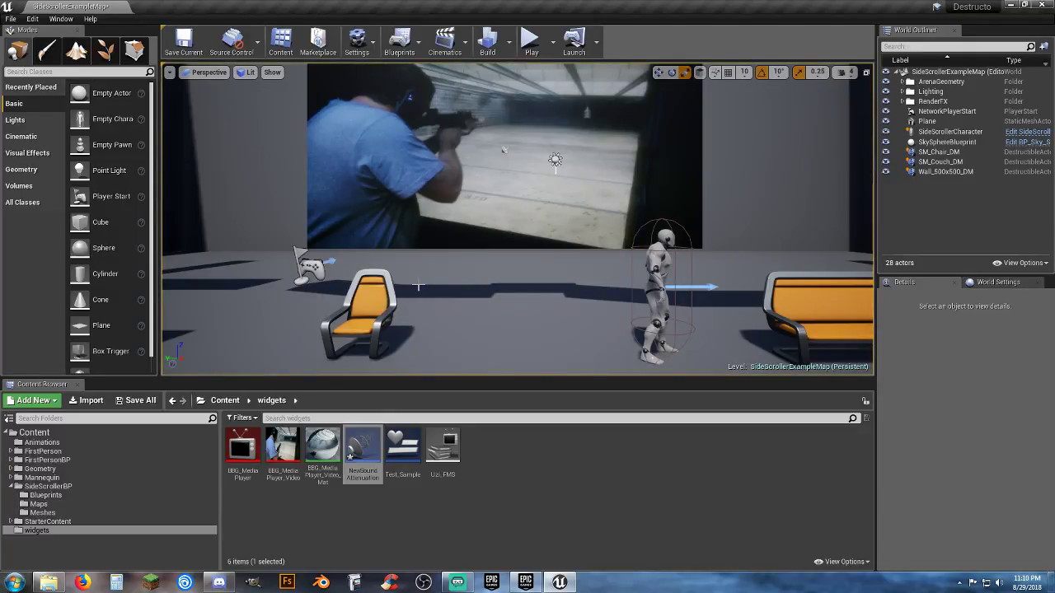
Deselect the sound attenuation asset and open the Level Blueprint to view its Event Graph
click(529, 476)
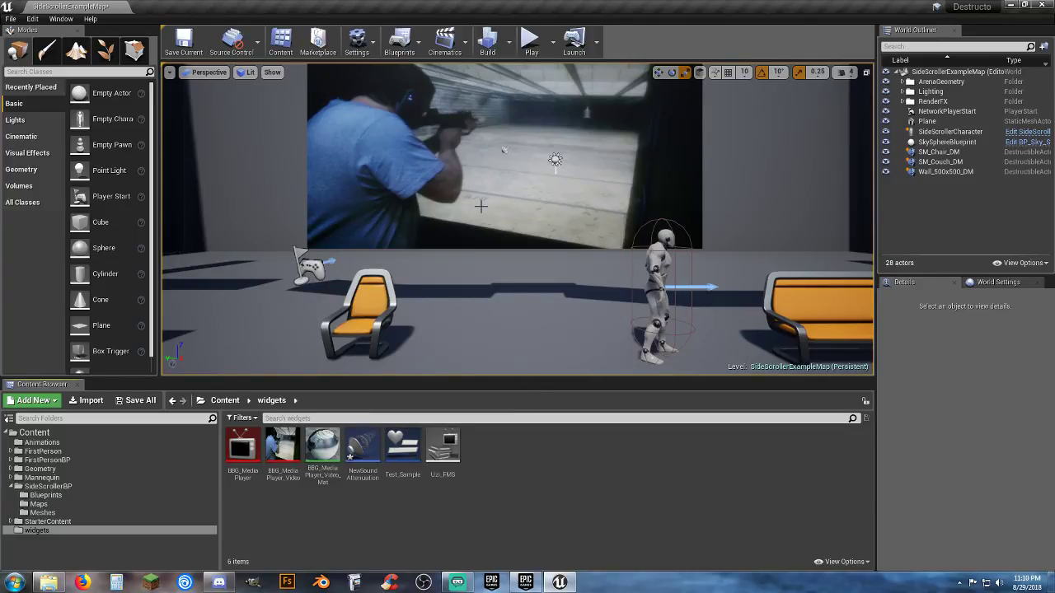
click(392, 60)
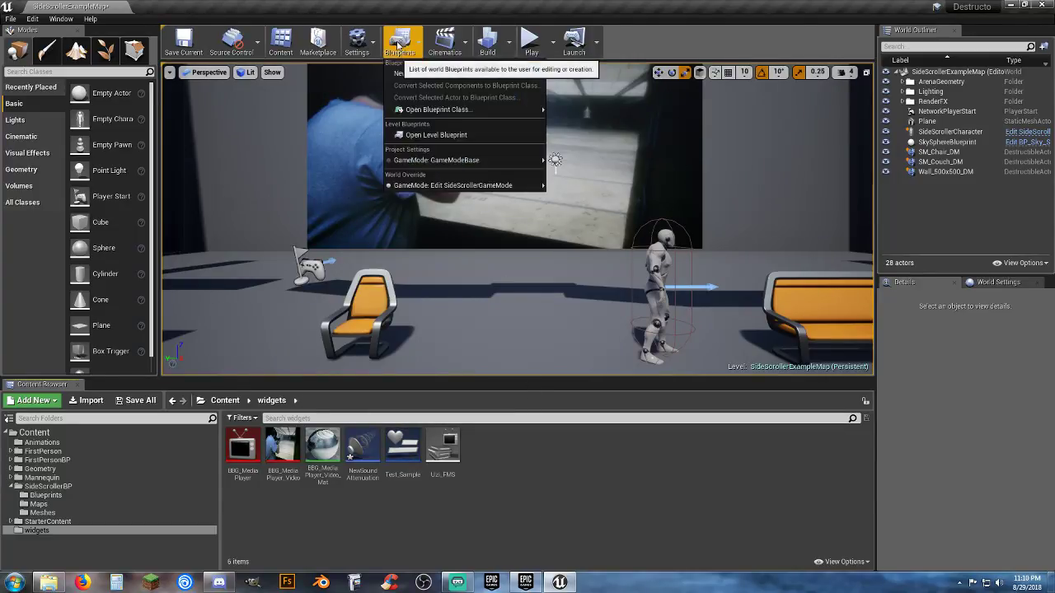
click(443, 137)
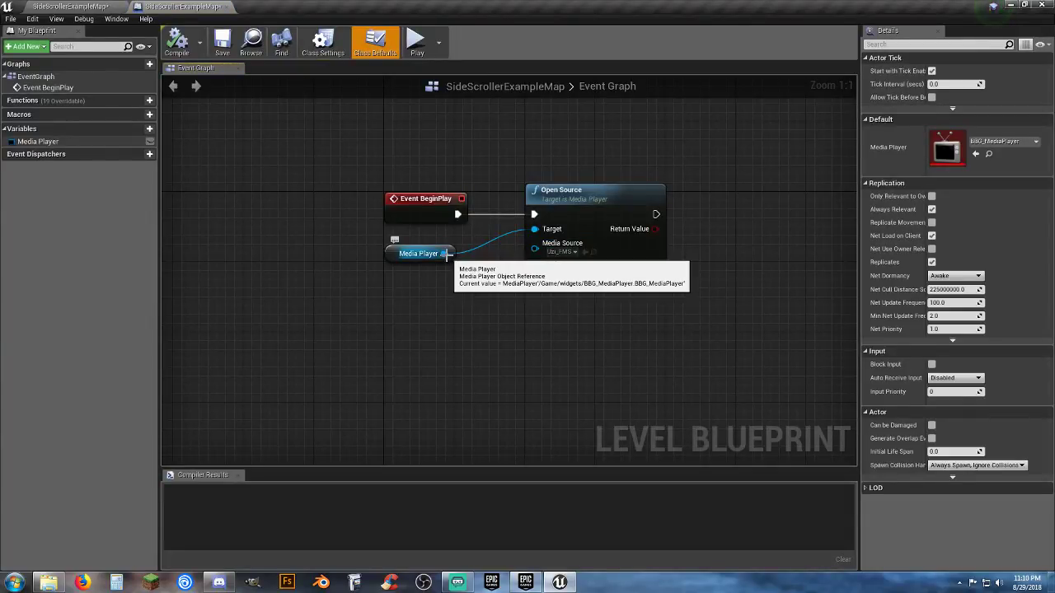
Add an Open Url node fed by the Media Player reference and place it below the Open Source node
drag(449, 256, 521, 313)
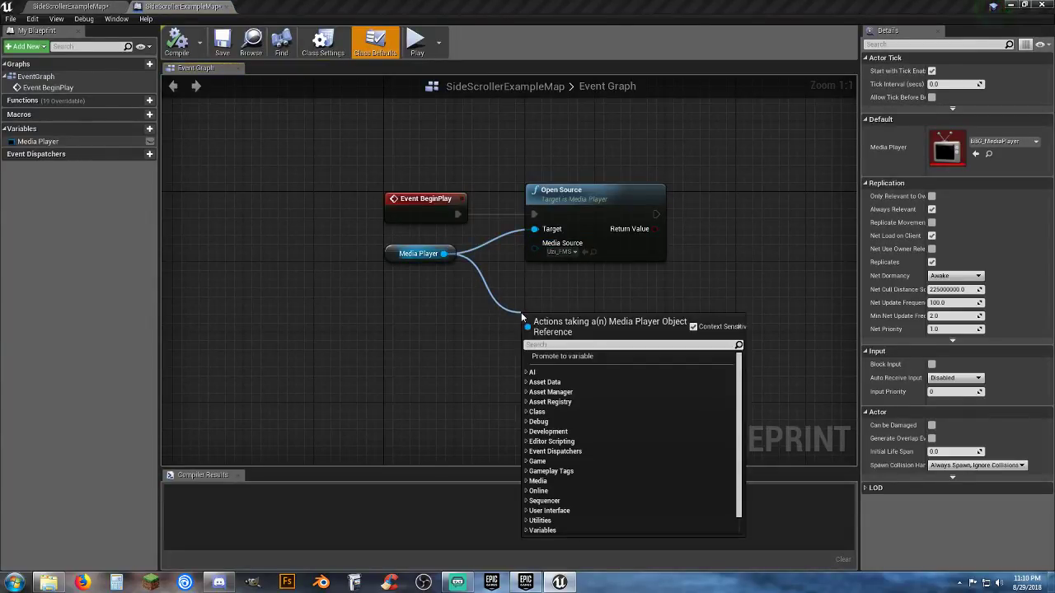
text(open)
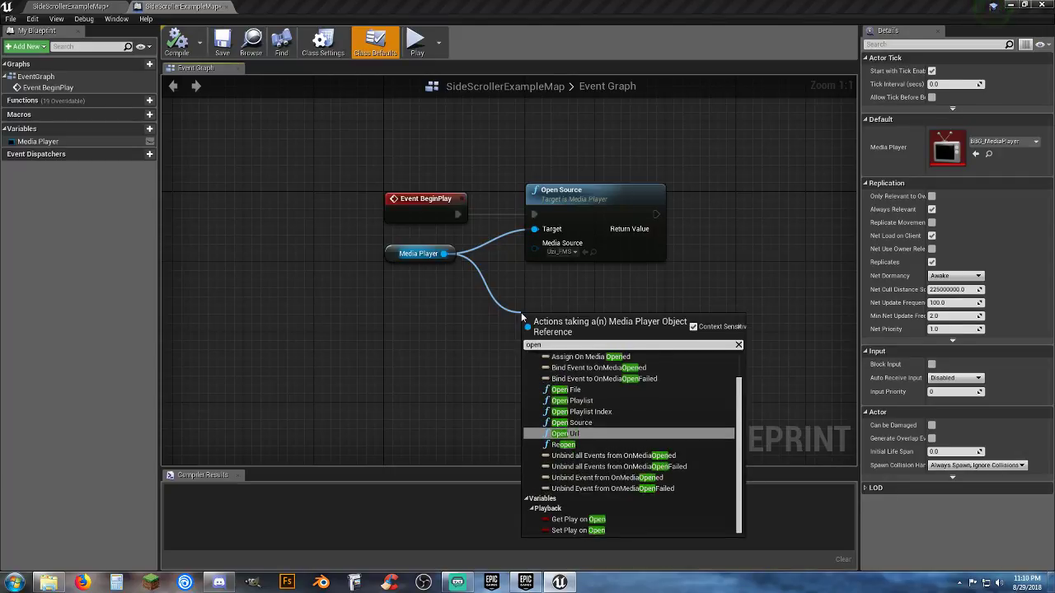
click(596, 434)
drag(579, 335, 580, 309)
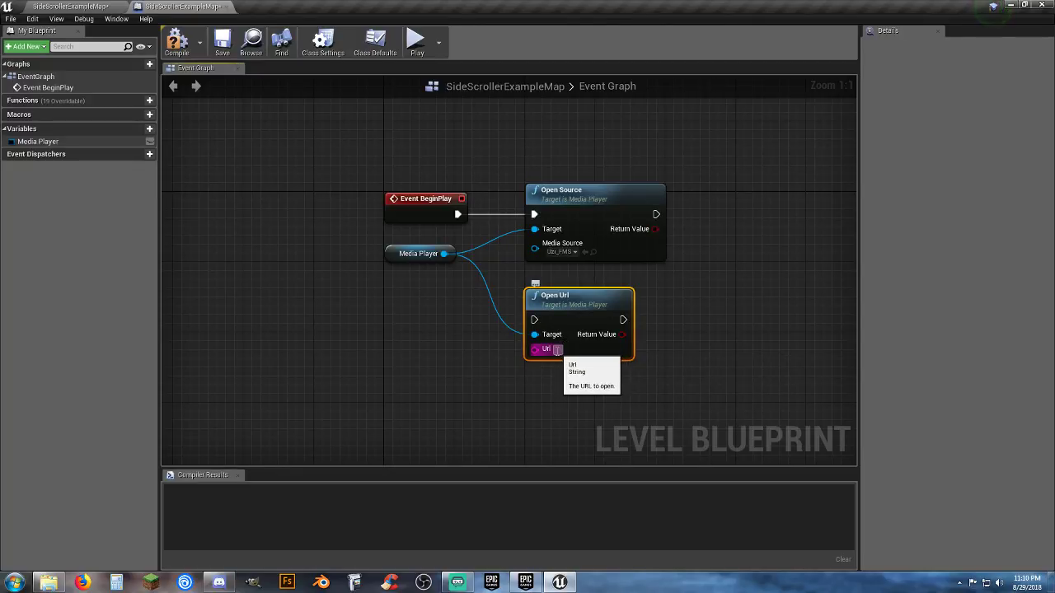
click(437, 369)
click(47, 584)
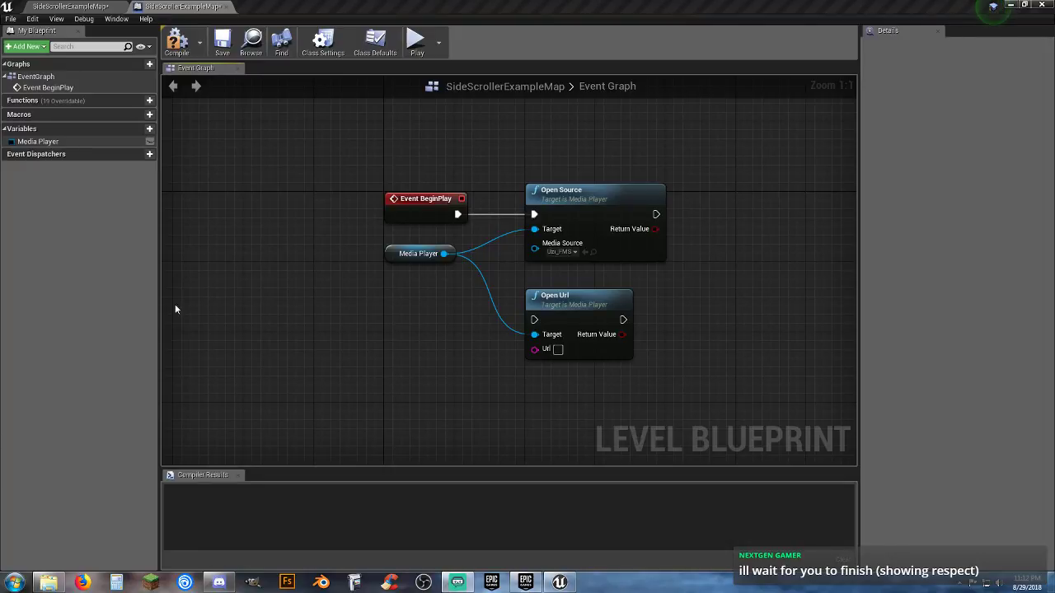
Delete the Open Url node, then compile, save and close the Level Blueprint
drag(686, 401, 506, 285)
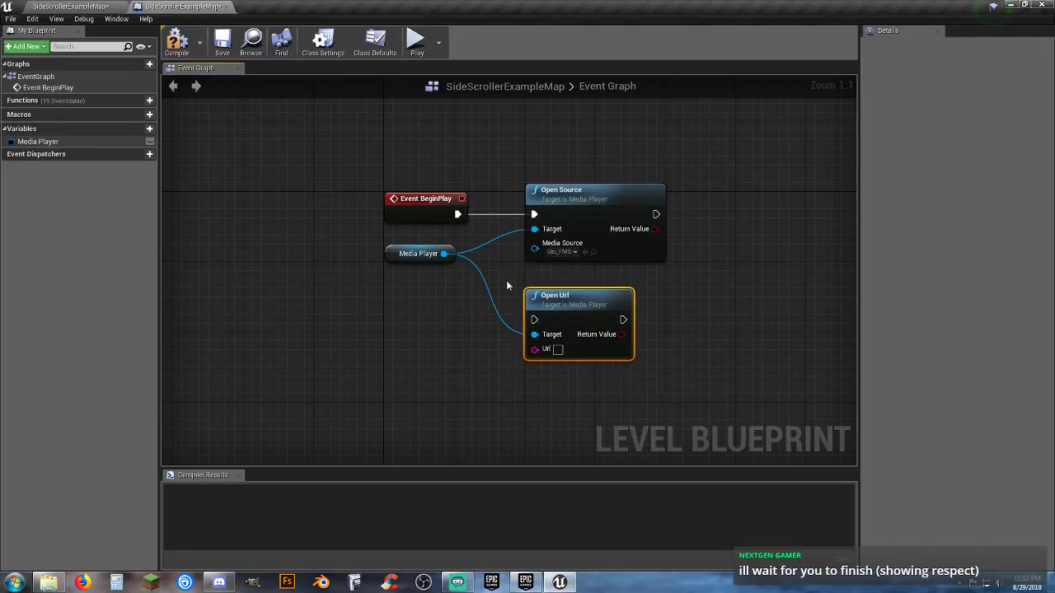
key(Delete)
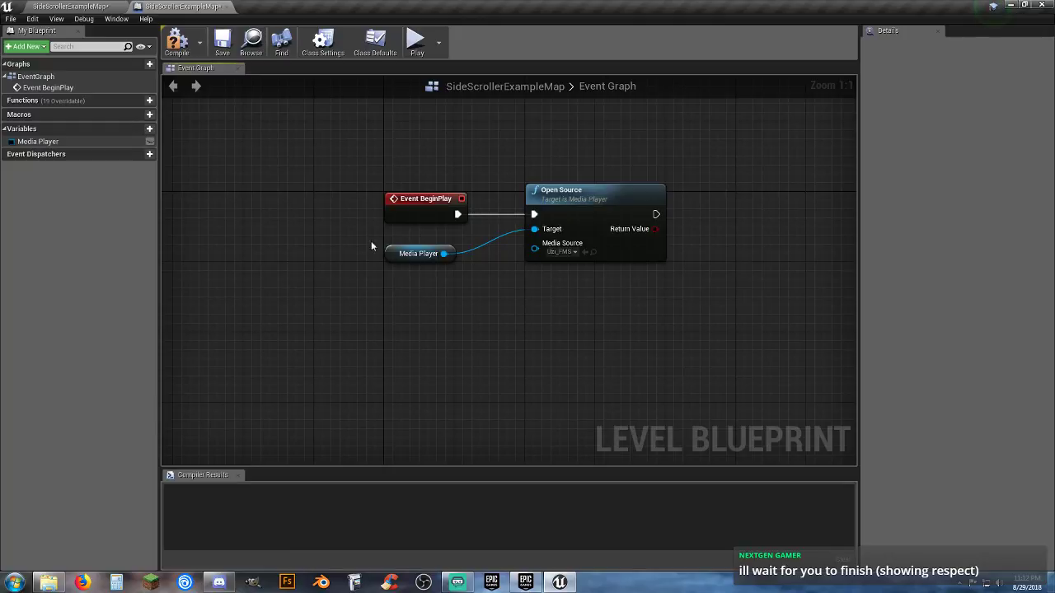
click(176, 43)
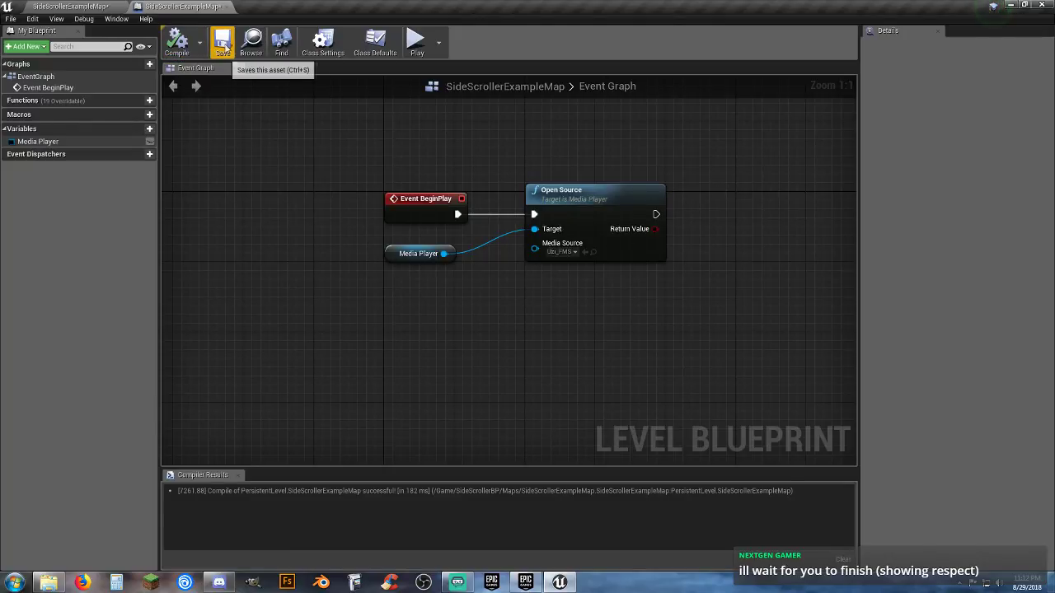
click(223, 43)
click(225, 7)
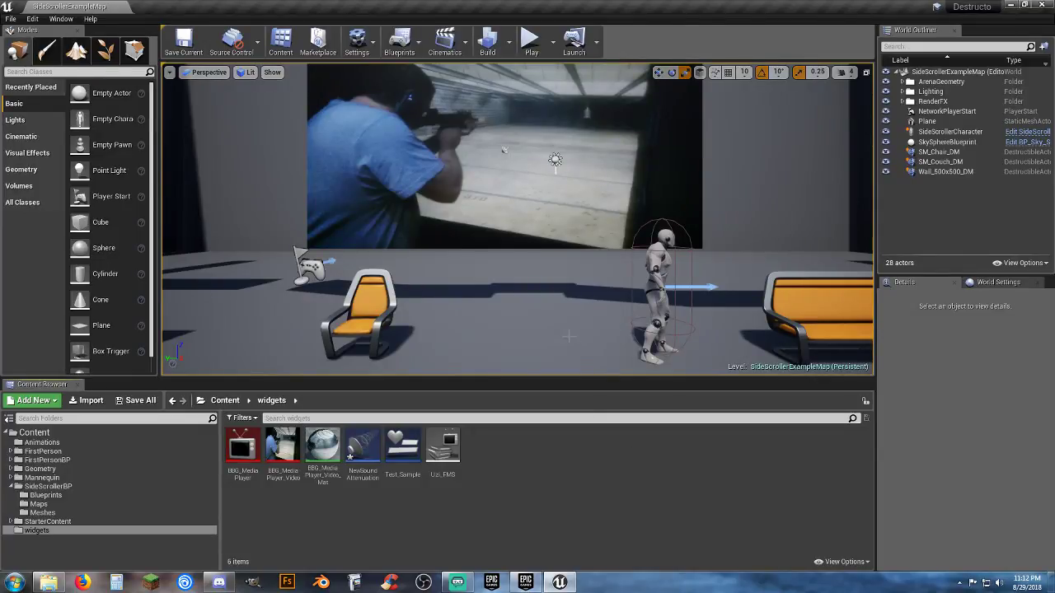
Examine the side-scroller level's video screen, platforms and furniture from several viewpoints
right_drag(569, 336, 612, 326)
key(s)
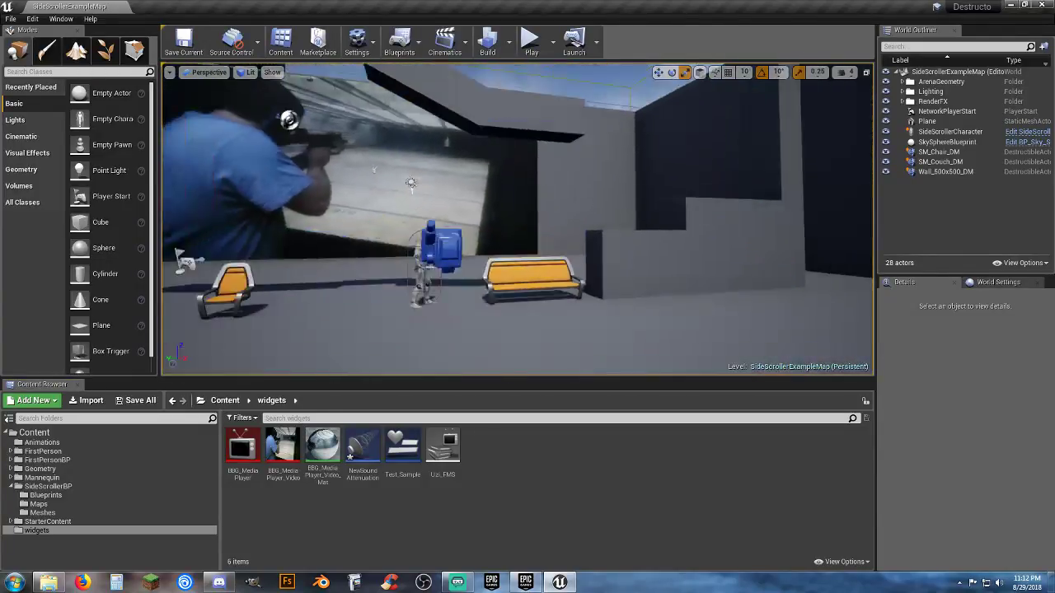
right_drag(374, 170, 445, 189)
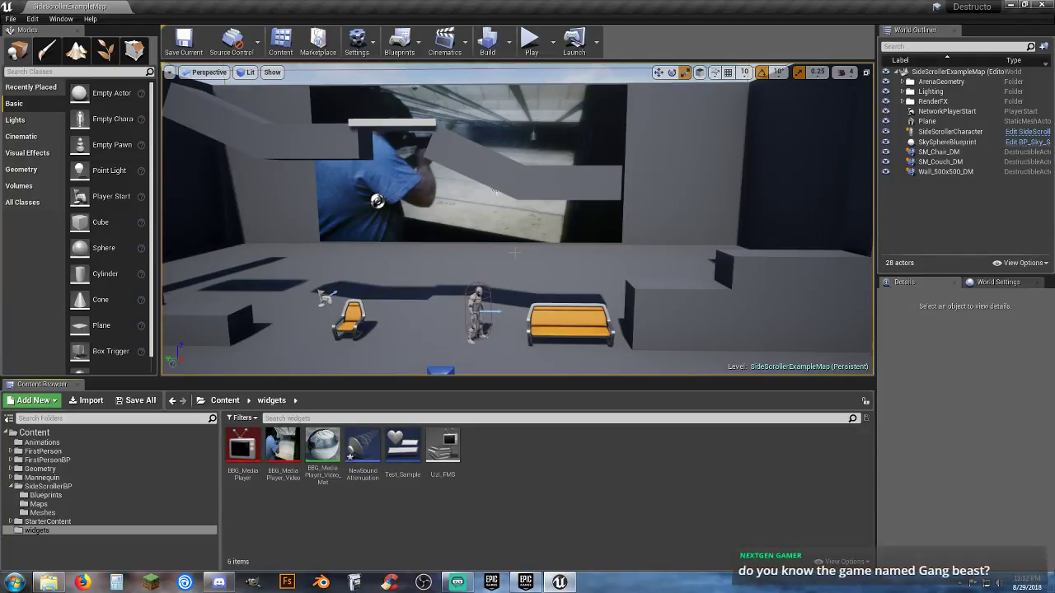
right_drag(502, 241, 497, 263)
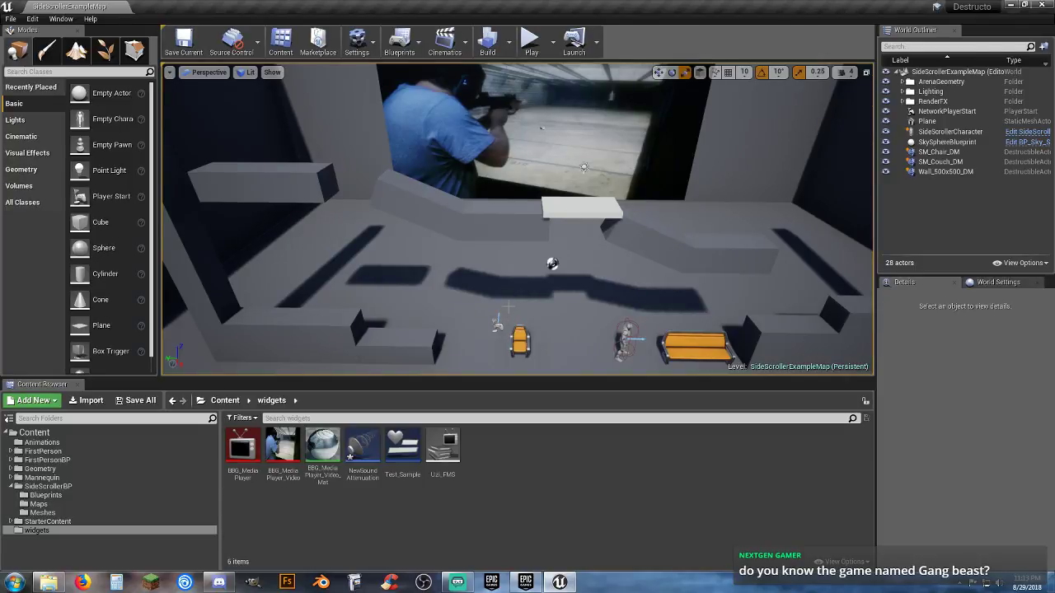
right_drag(509, 308, 486, 312)
key(w)
key(d)
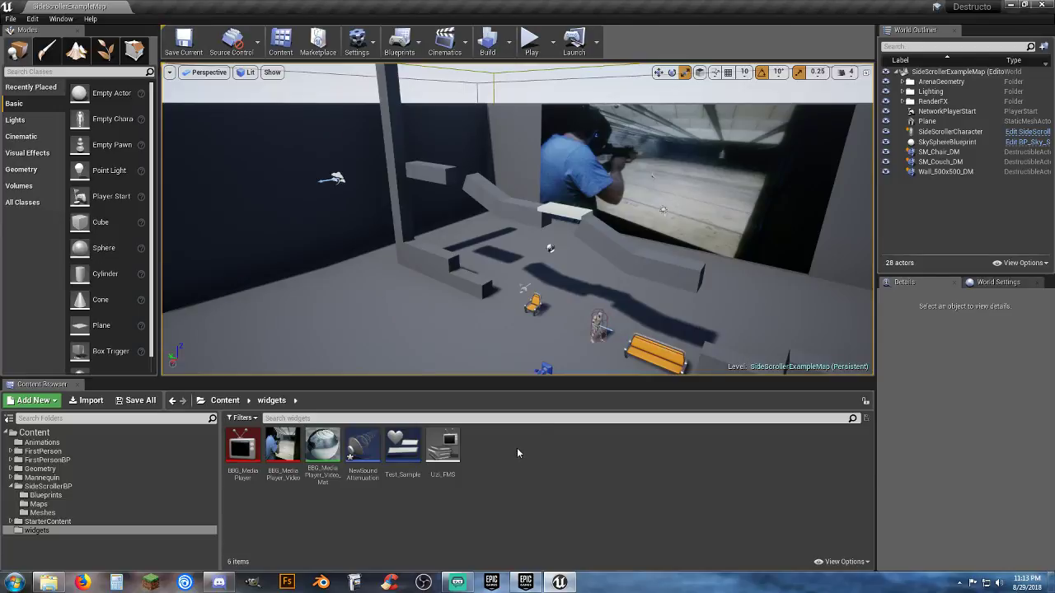
right_drag(539, 323, 487, 288)
key(w)
key(a)
key(d)
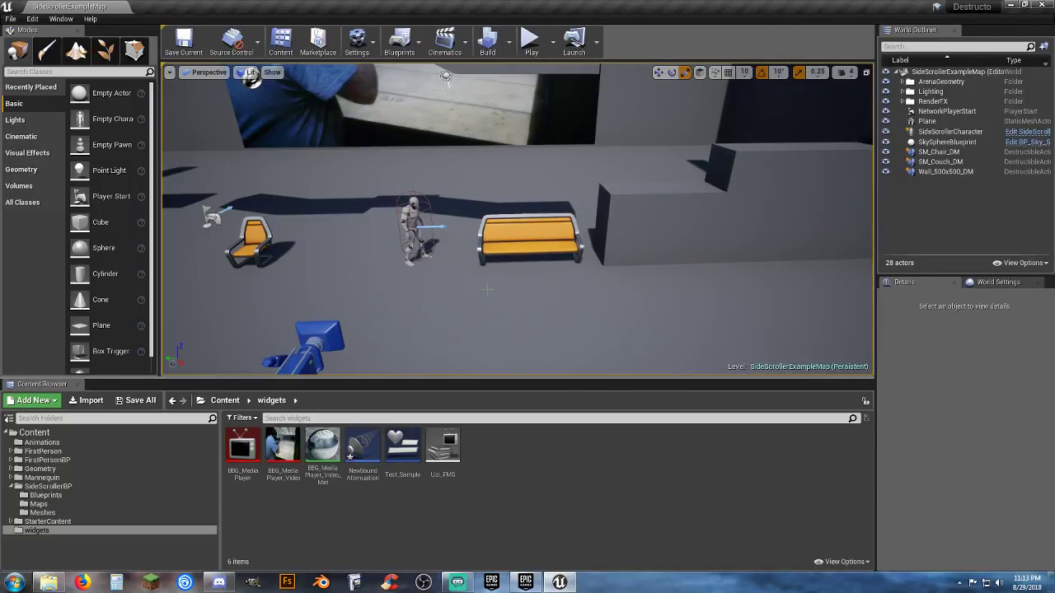
mouse_move(487, 289)
right_down()
mouse_move(497, 284)
mouse_move(487, 289)
right_up()
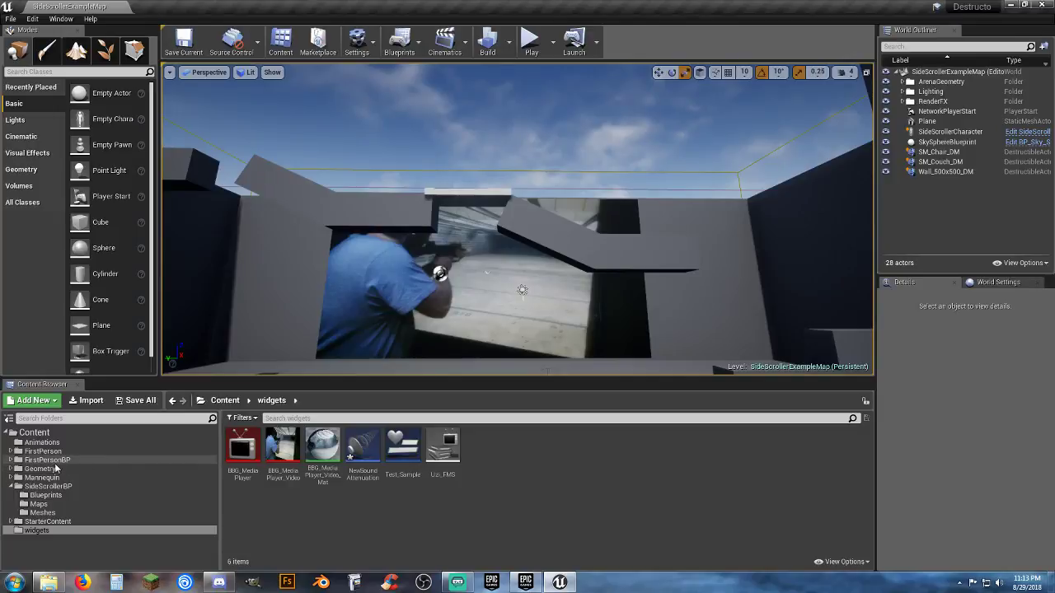
Save the modified sound attenuation asset and open FirstPersonExampleMap from the FirstPersonBP Maps folder
click(136, 401)
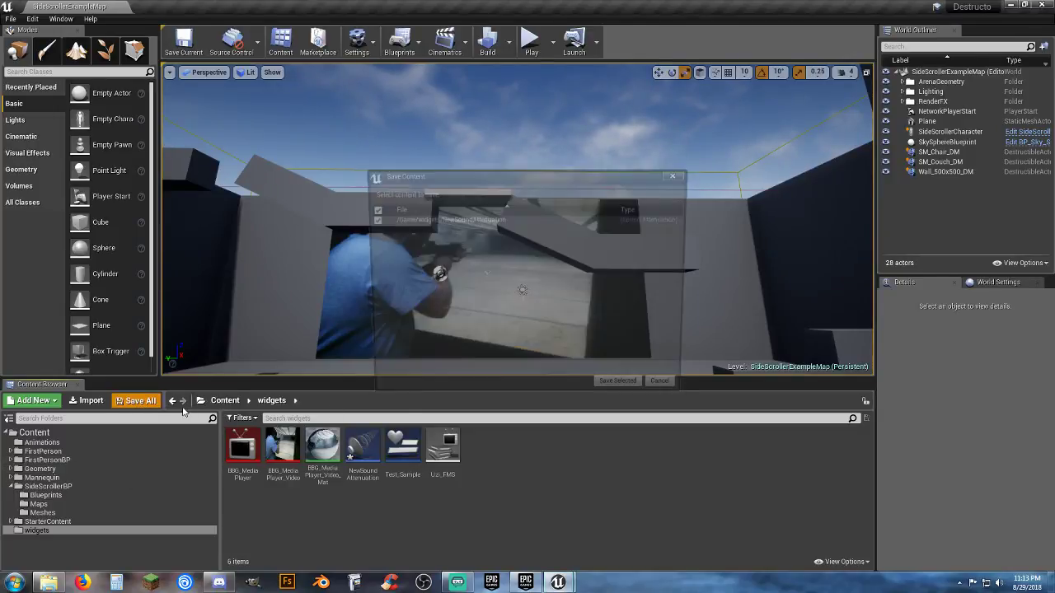
click(624, 393)
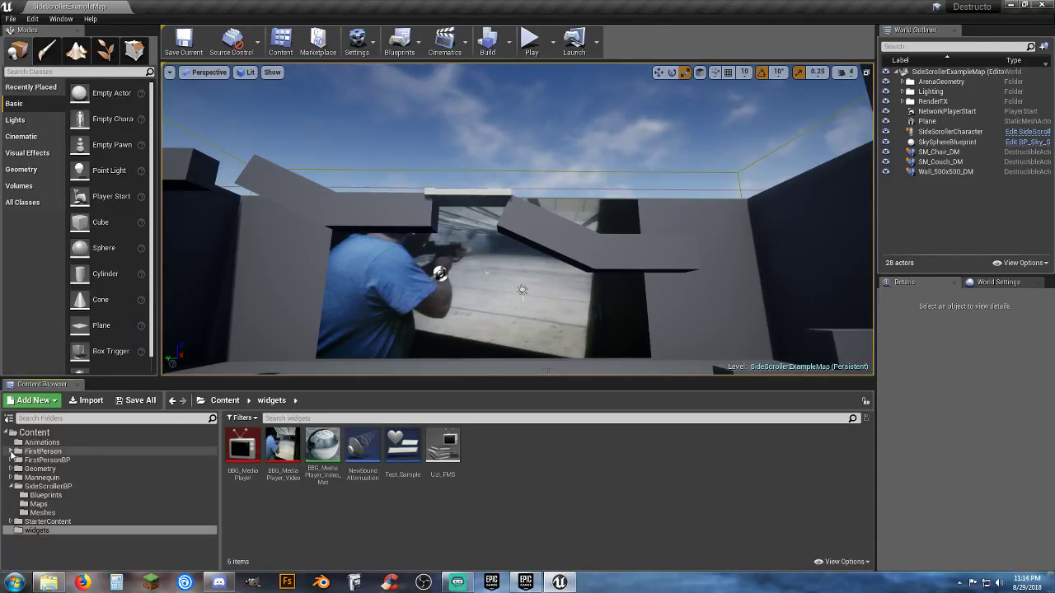
click(11, 460)
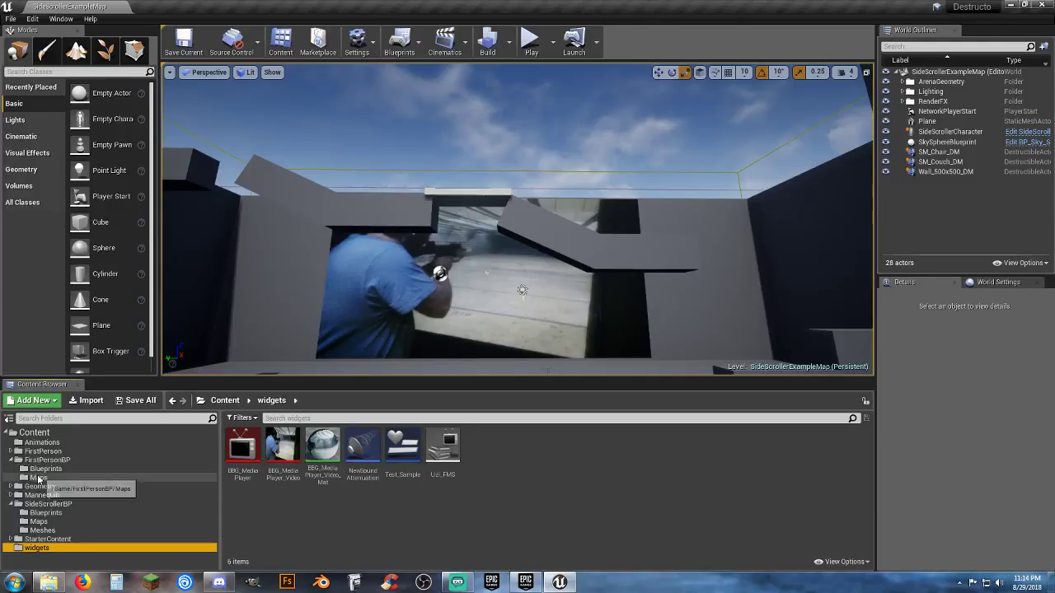
click(38, 478)
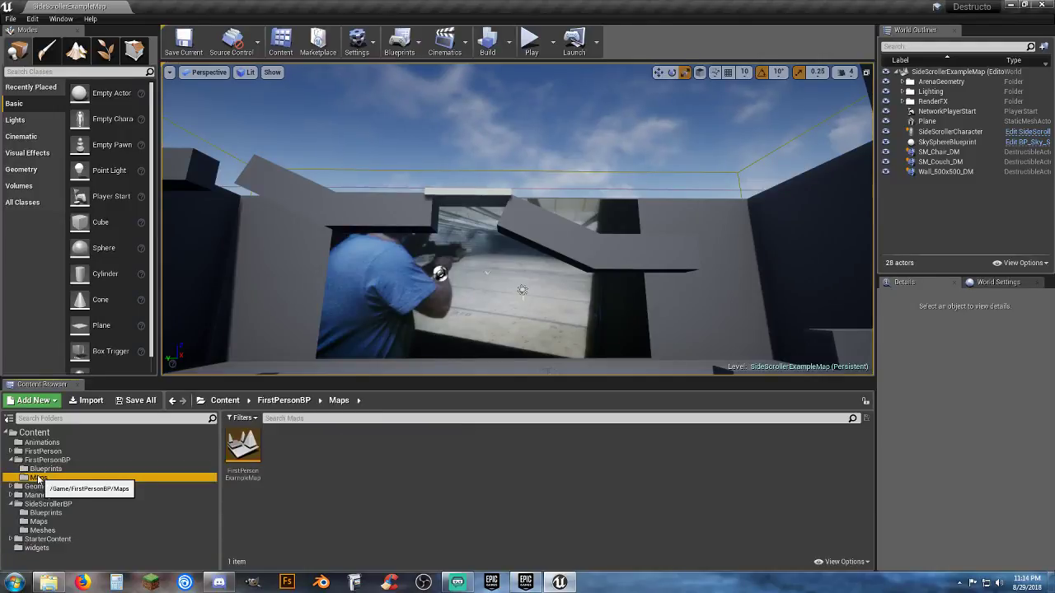
double_click(248, 449)
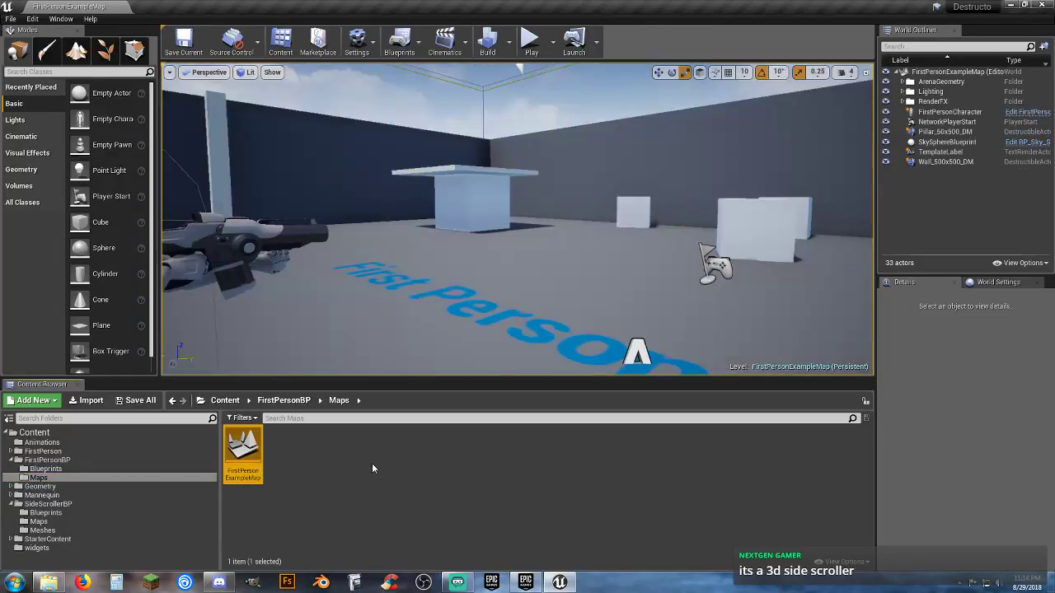
Play-test the first-person level, shooting at its destructible objects, and end the play session
click(531, 40)
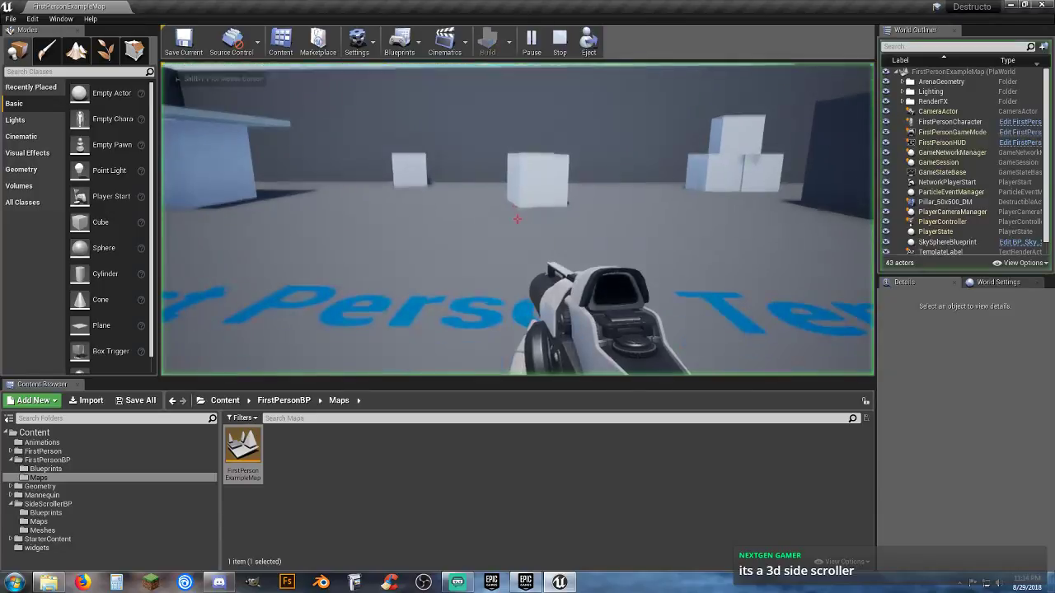
key(s)
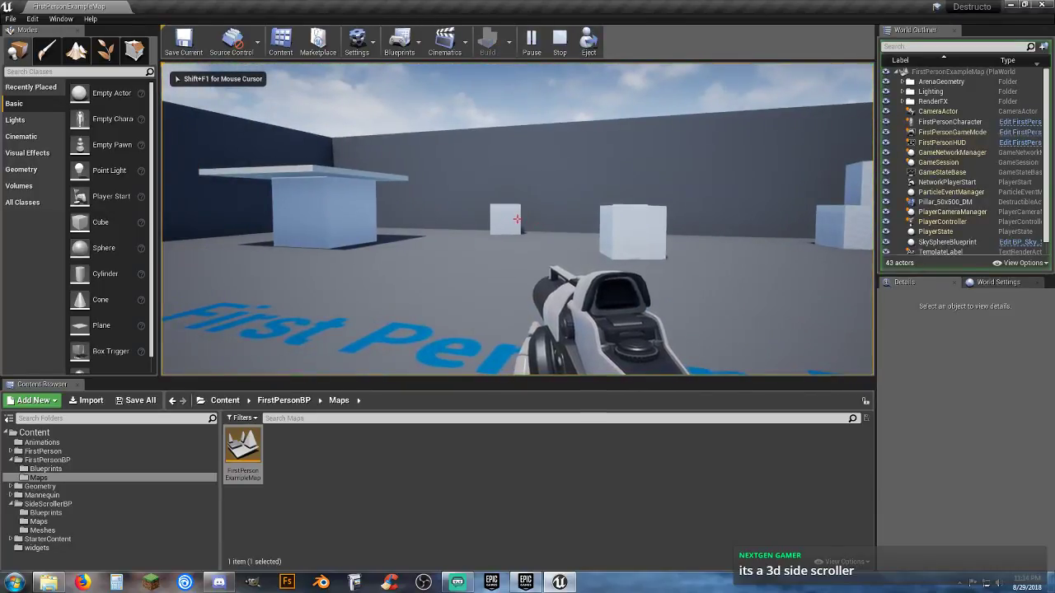
click(518, 219)
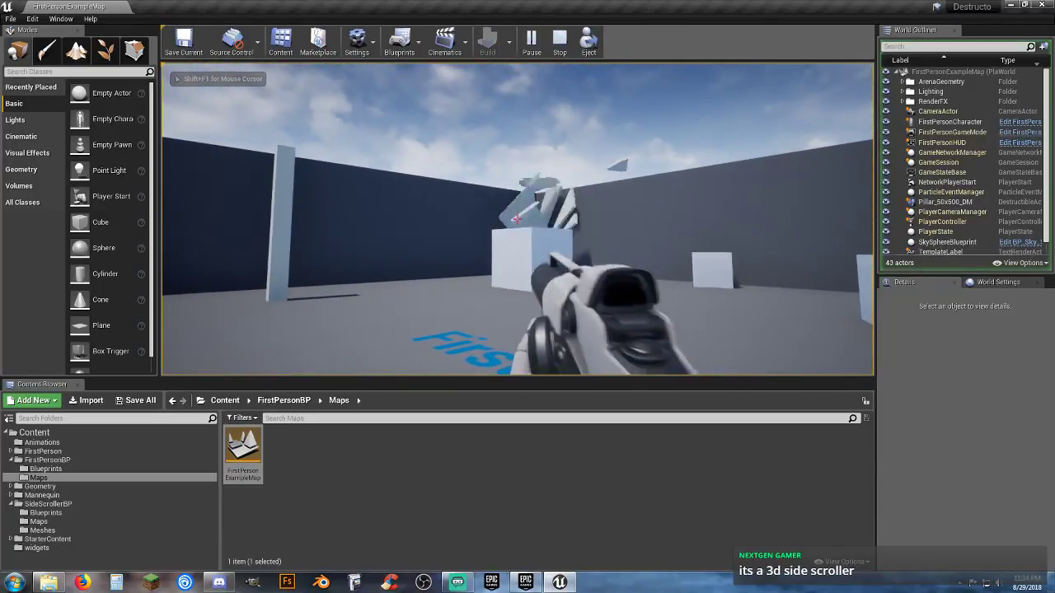
click(518, 219)
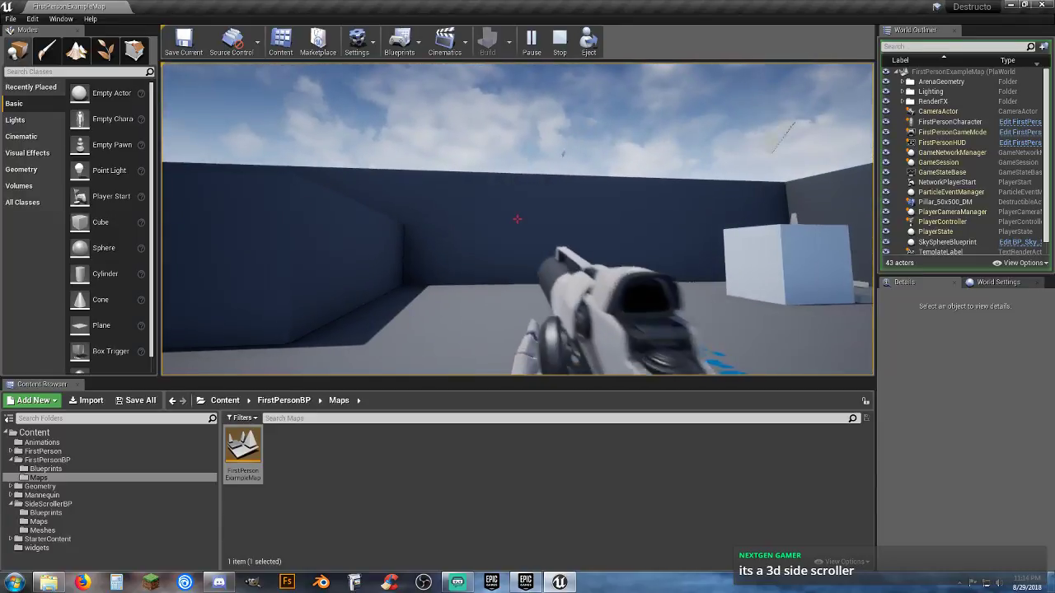
key(w)
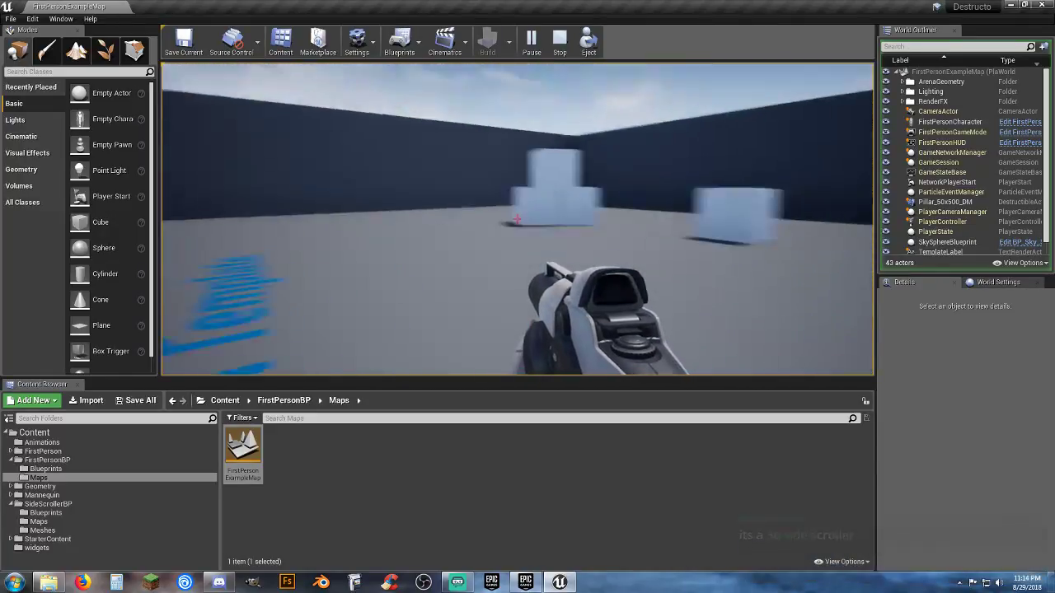
key(Escape)
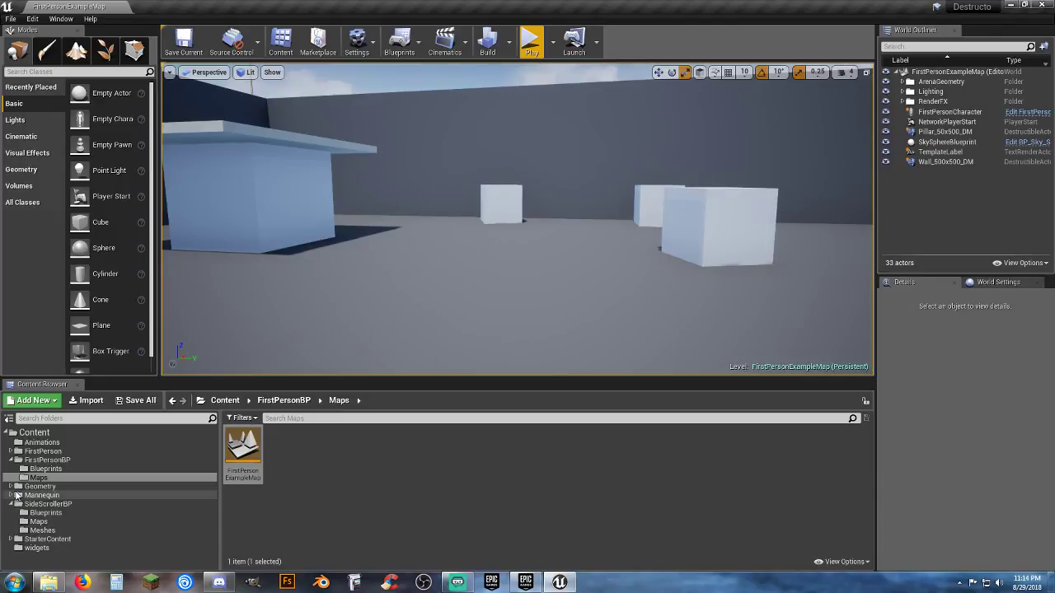
Place the destructible SM_Couch_DM and SM_Chair_DM from the StarterContent Props side by side on the level floor
click(10, 539)
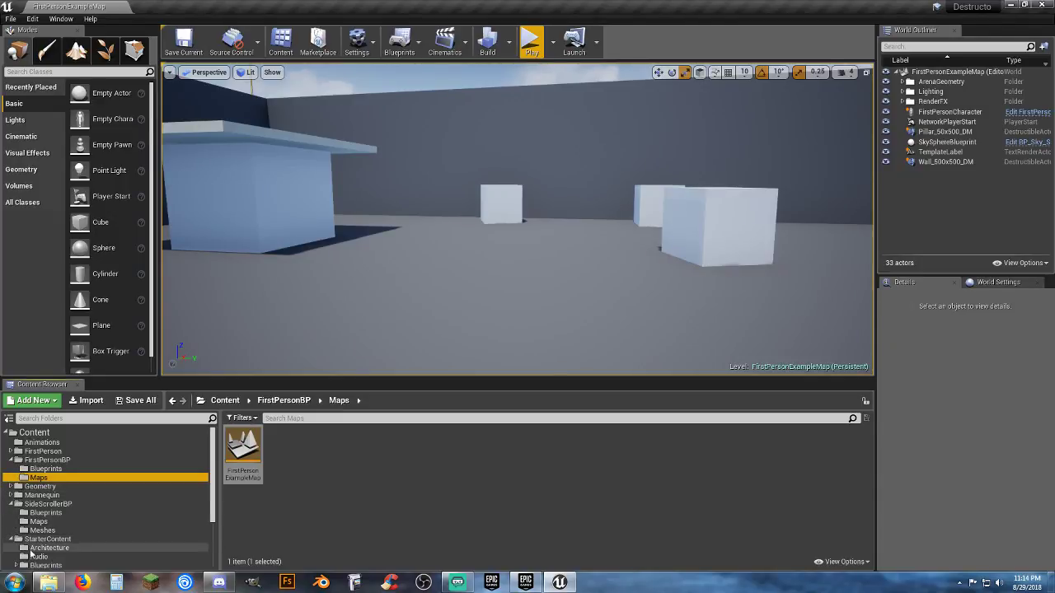
click(41, 548)
scroll(116, 524, down, 3)
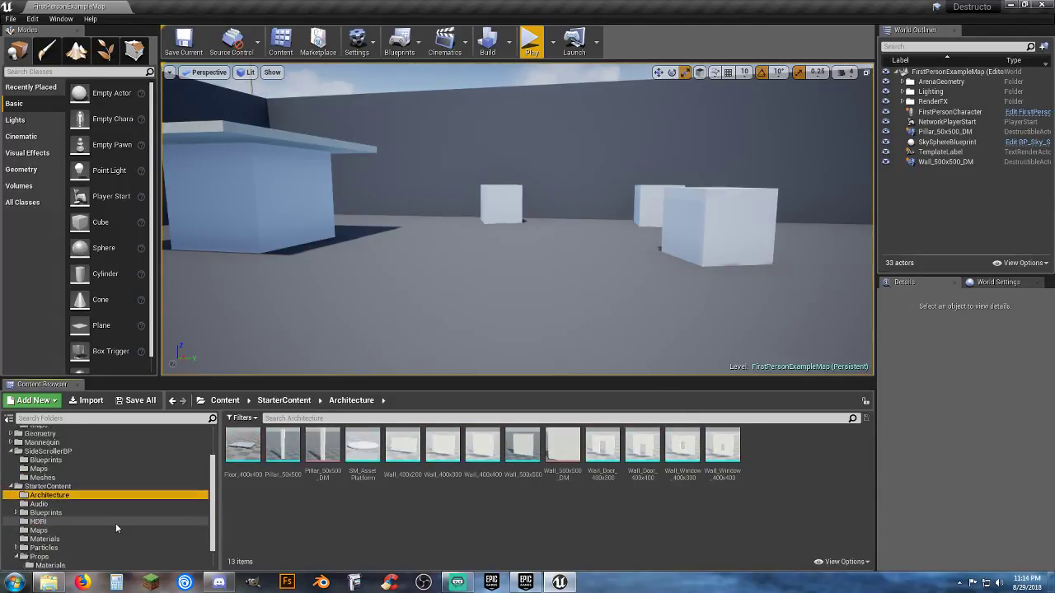
click(51, 529)
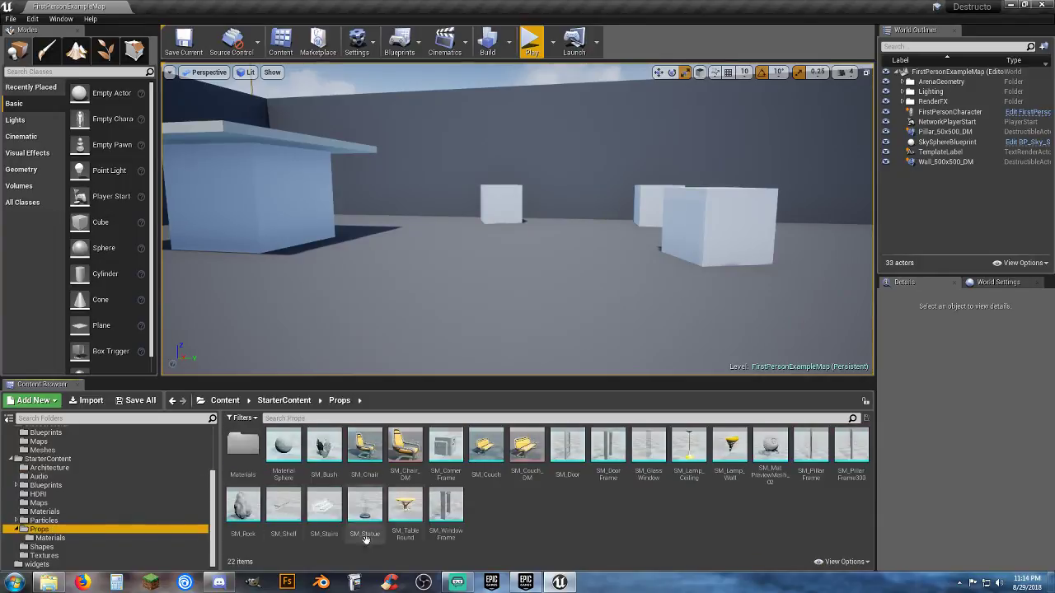
drag(528, 452, 549, 275)
click(672, 72)
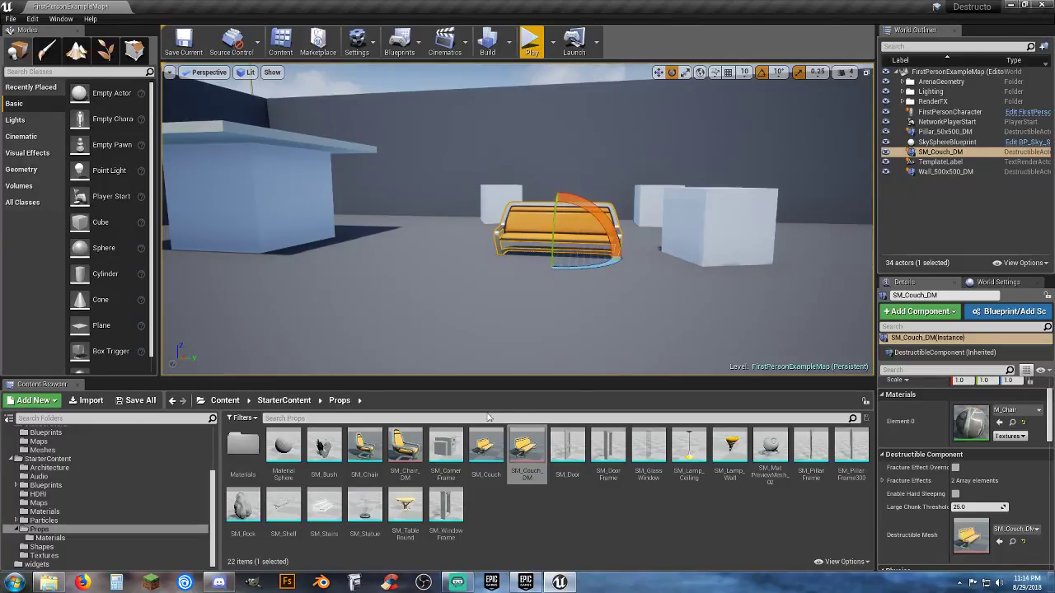
drag(405, 448, 422, 291)
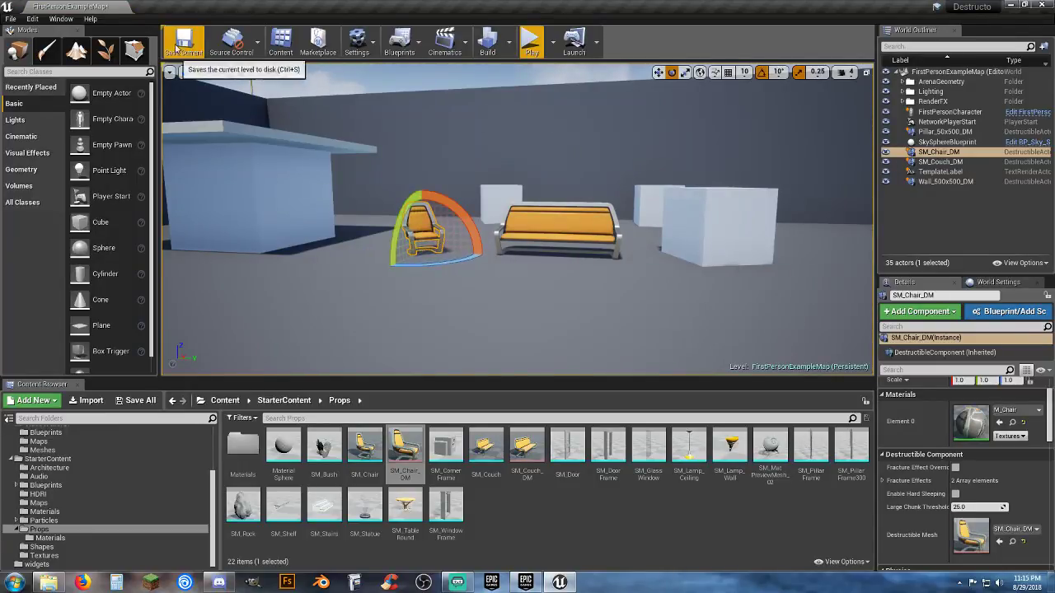
Play-test the first-person level, shooting the destructible pillar, wall structure, chair and couch
click(531, 40)
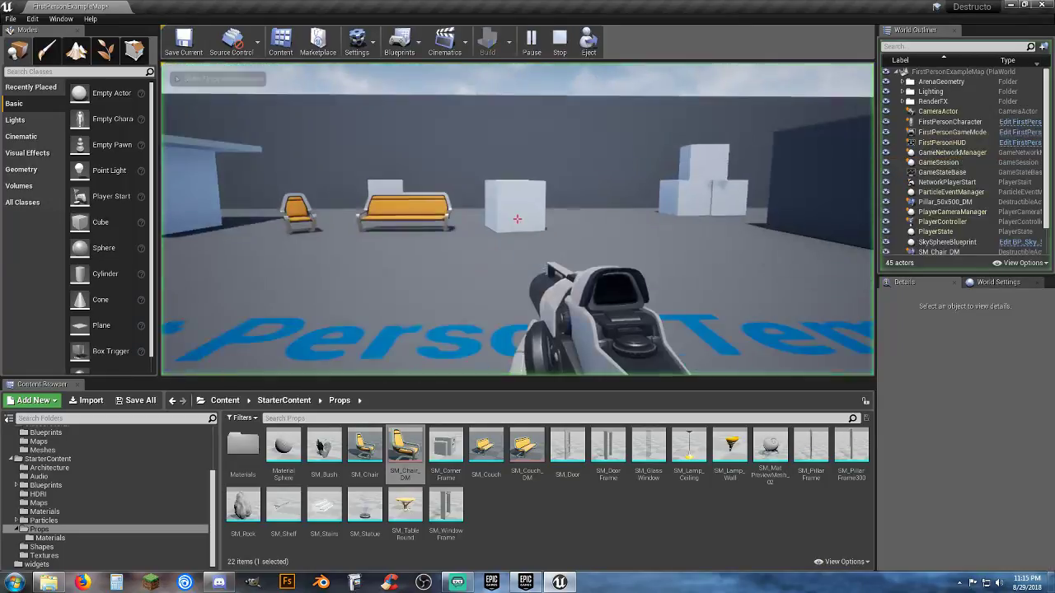
click(518, 219)
click(517, 219)
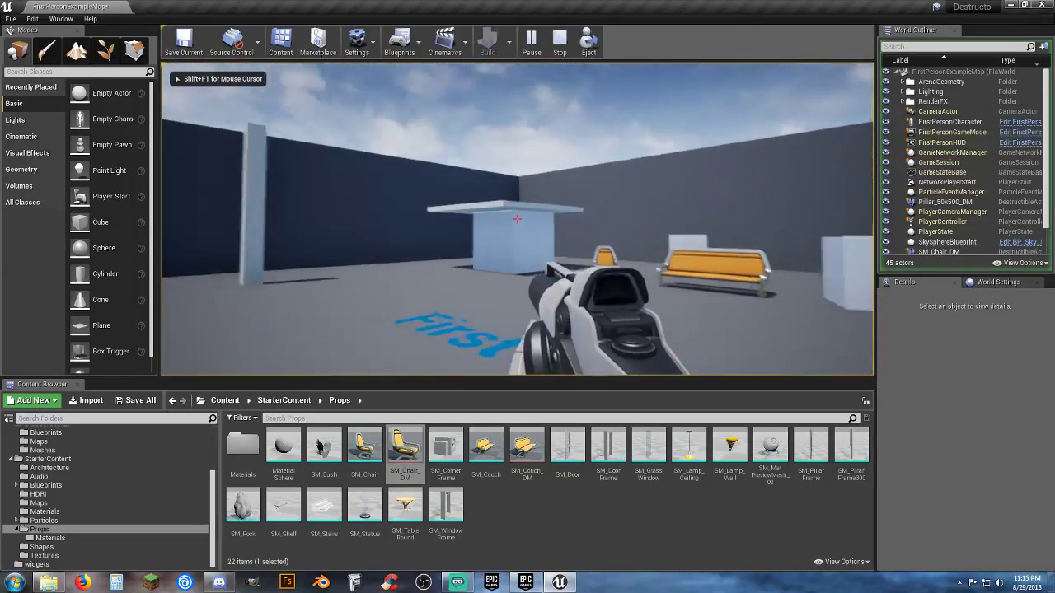
click(518, 220)
click(518, 220)
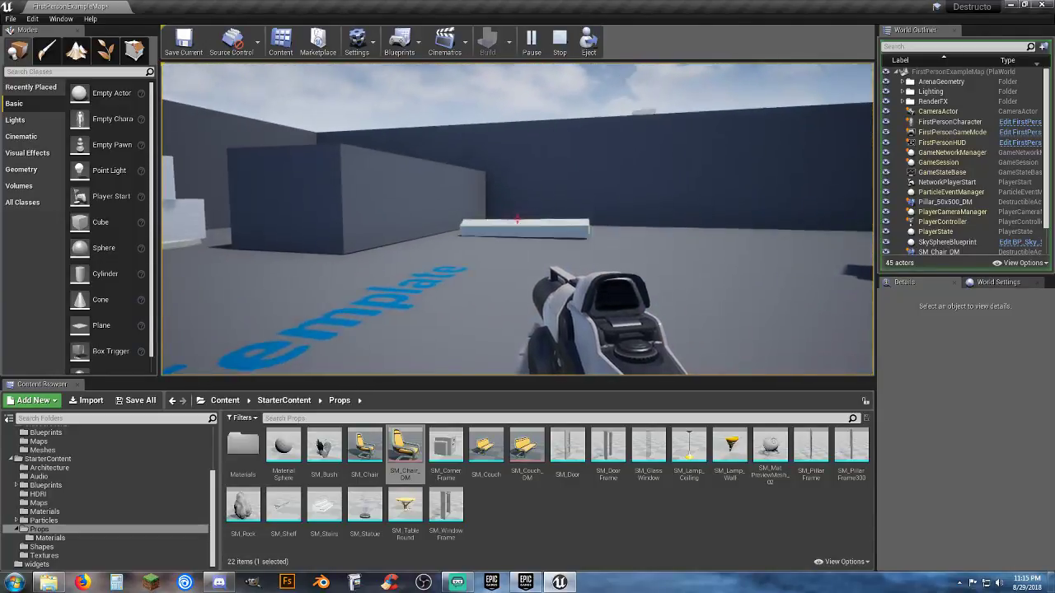
click(518, 219)
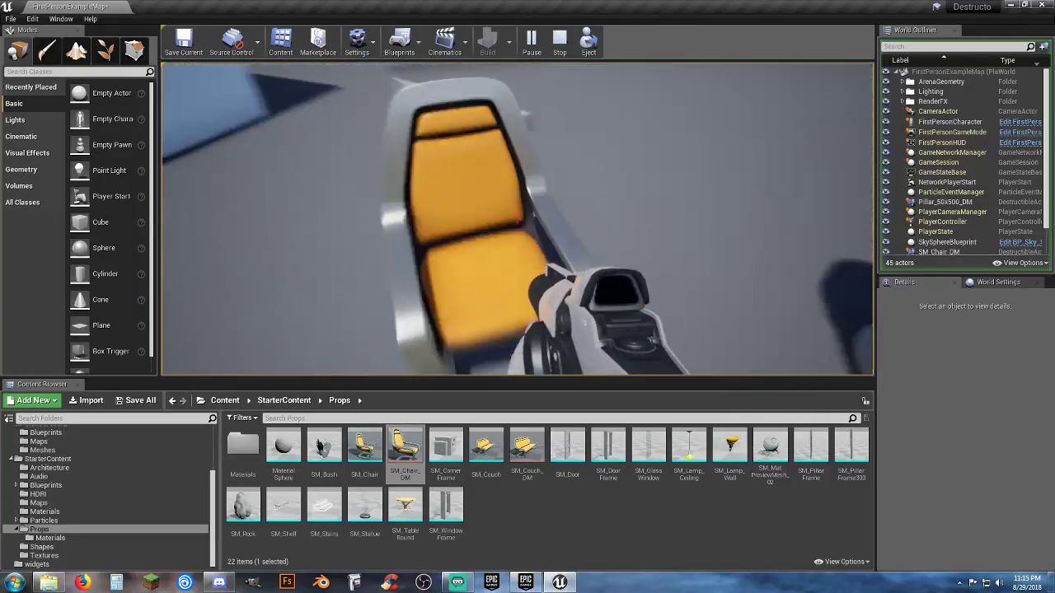
click(517, 218)
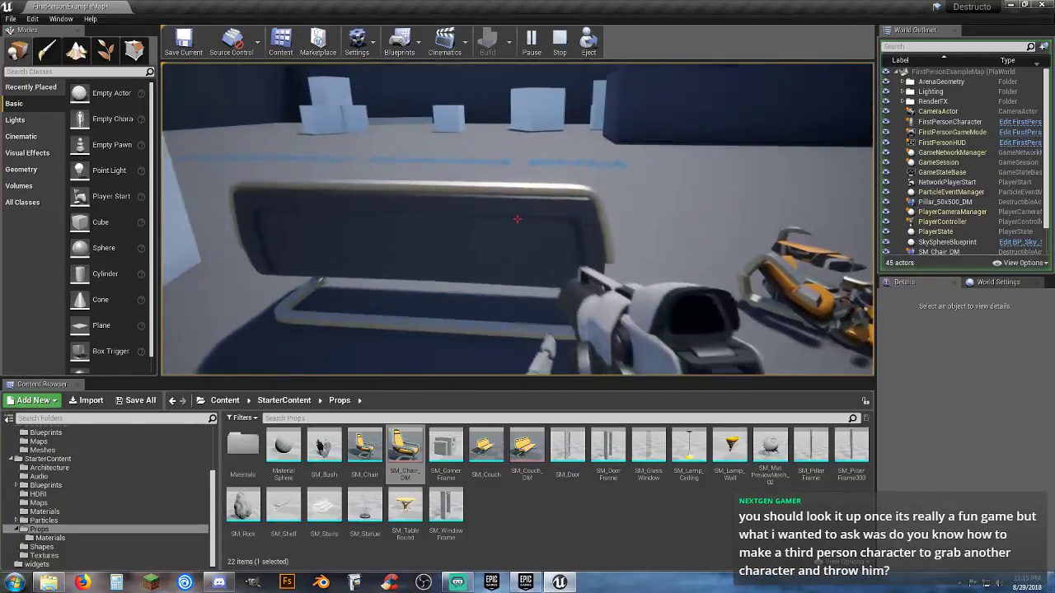
click(518, 218)
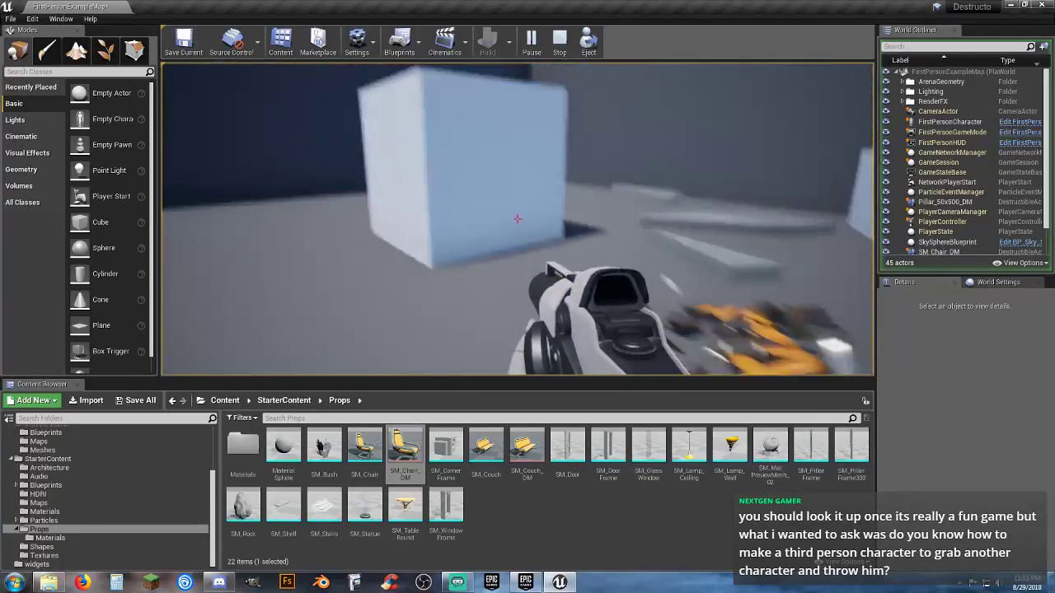
Walk around the arena to inspect the broken furniture and wall debris among the cubes, and end the play session
key(w)
key(w)
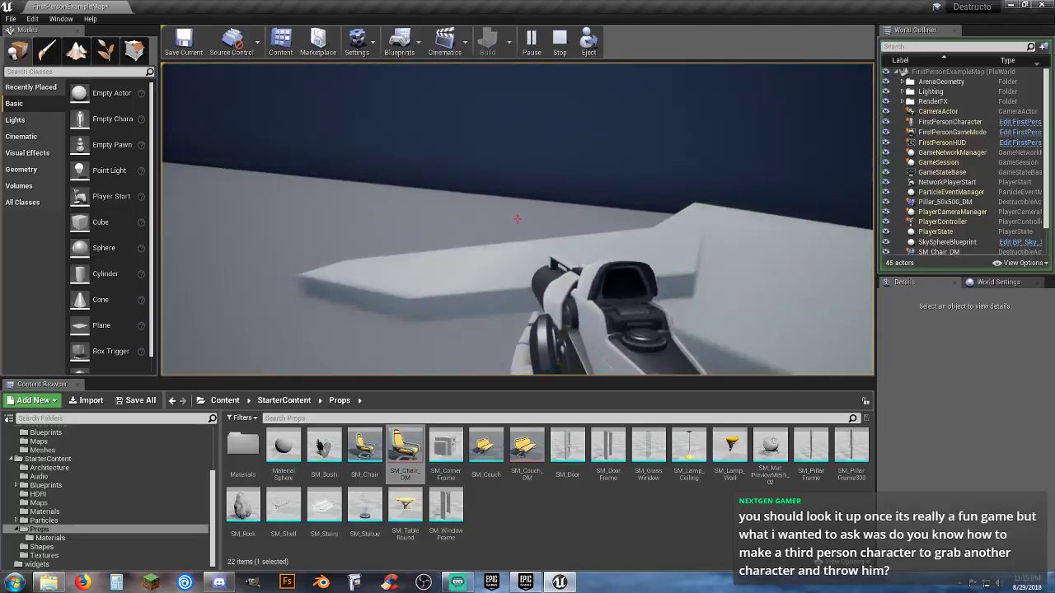
key(d)
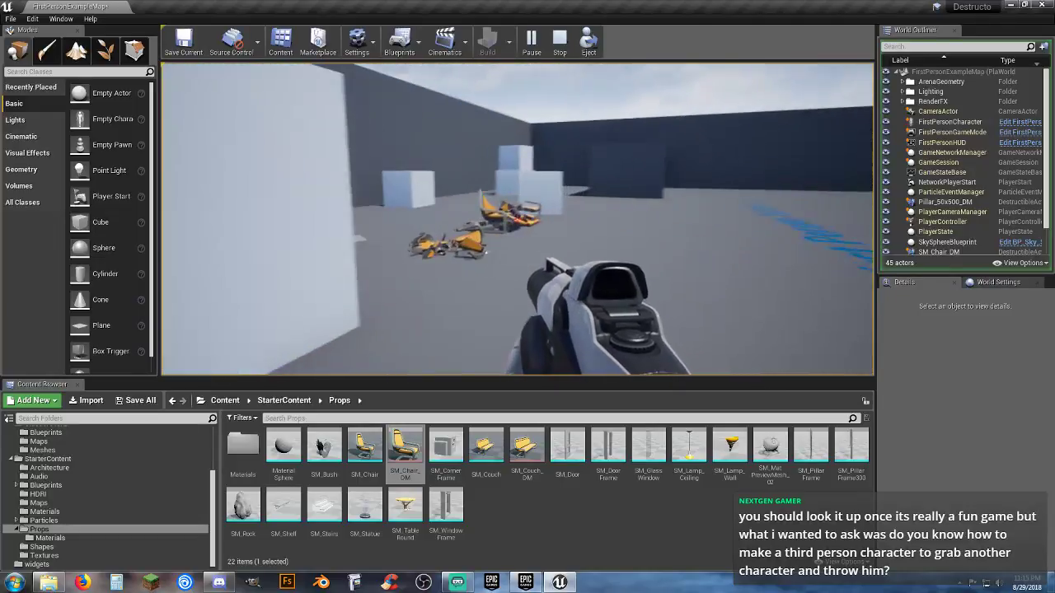
key(w)
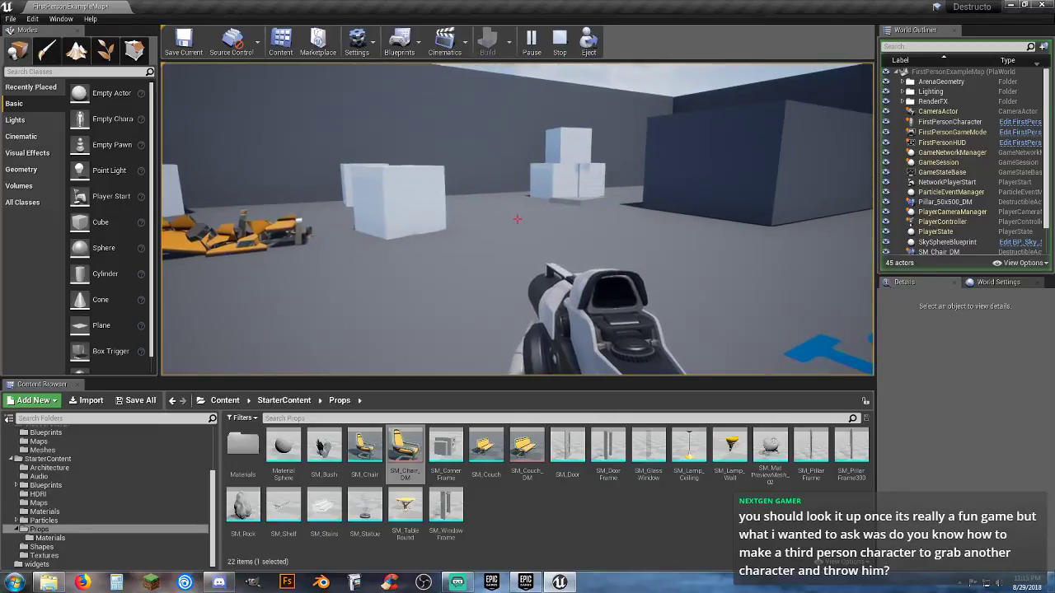
key(d)
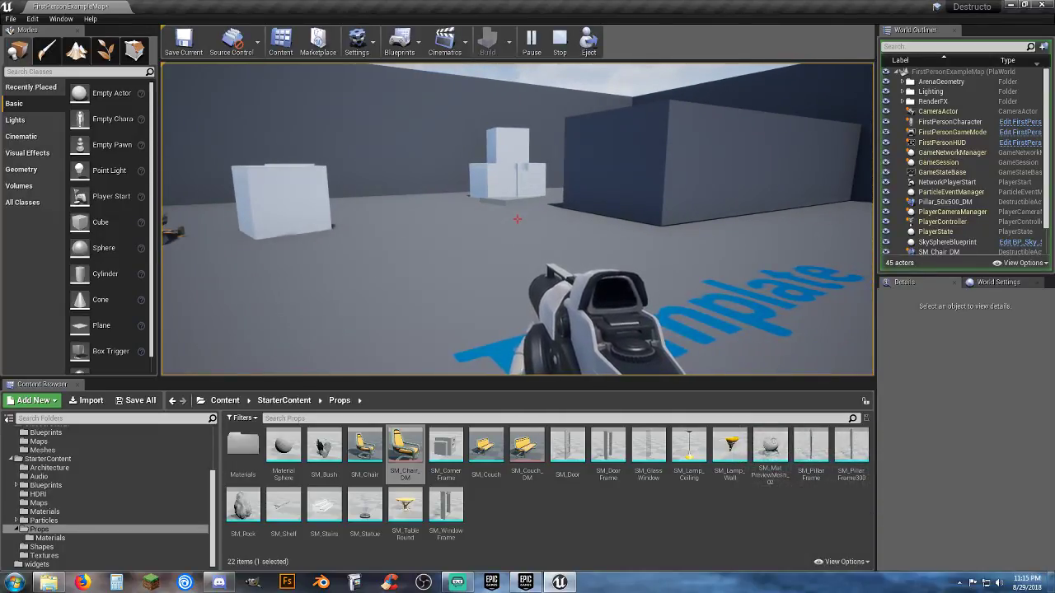
key(w)
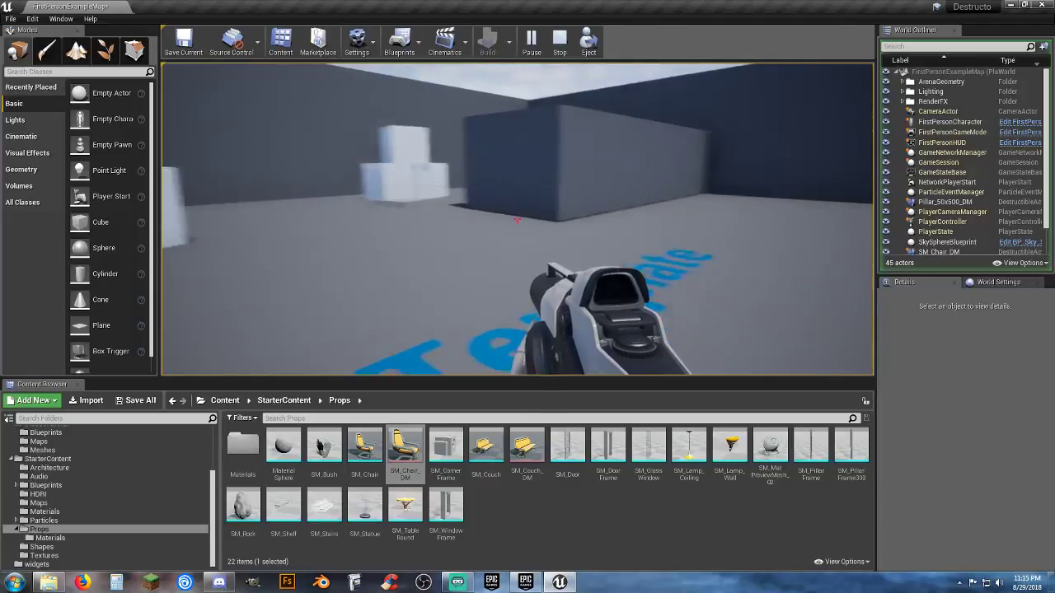
key(w)
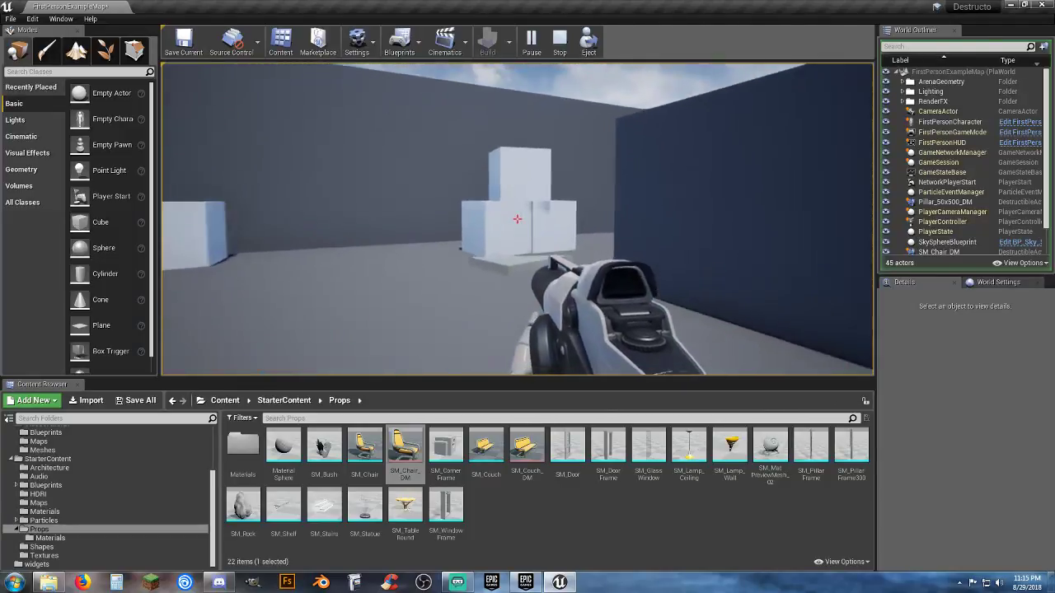
key(w)
key(space)
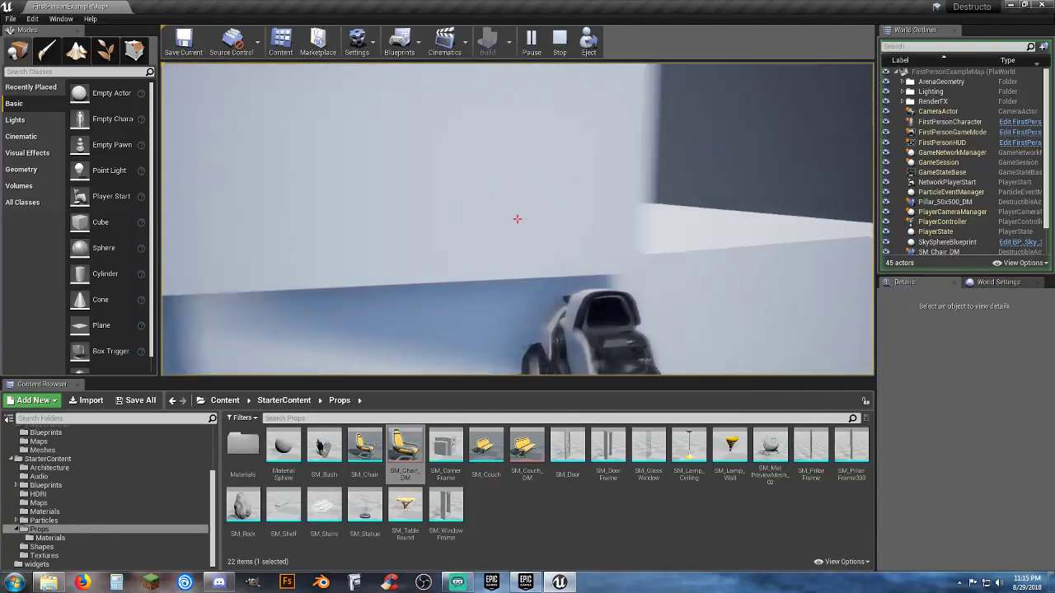
key(w)
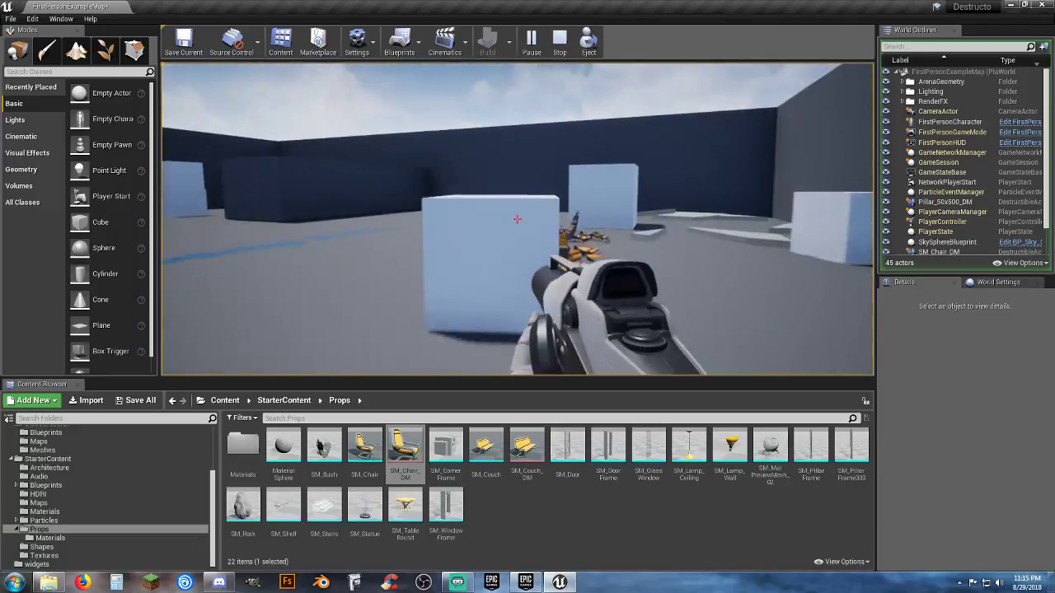
key(space)
key(w)
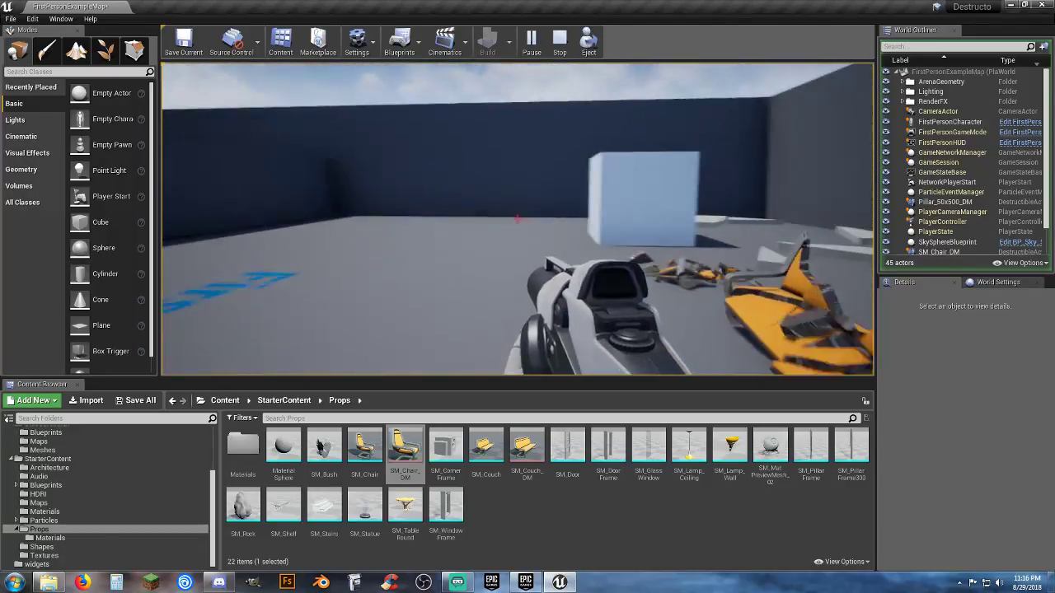
key(w)
key(Escape)
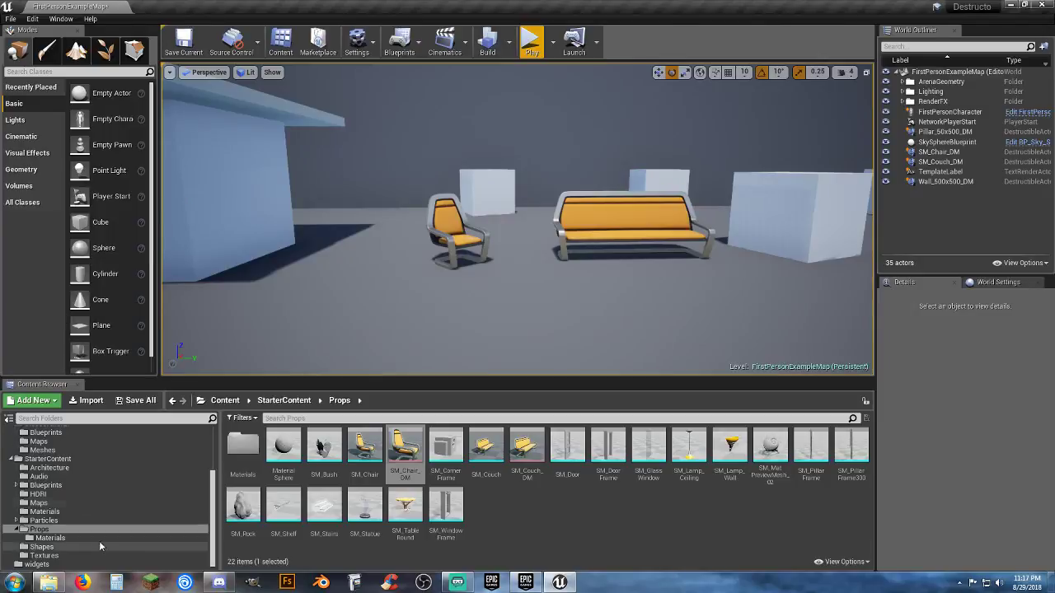
scroll(211, 503, up, 5)
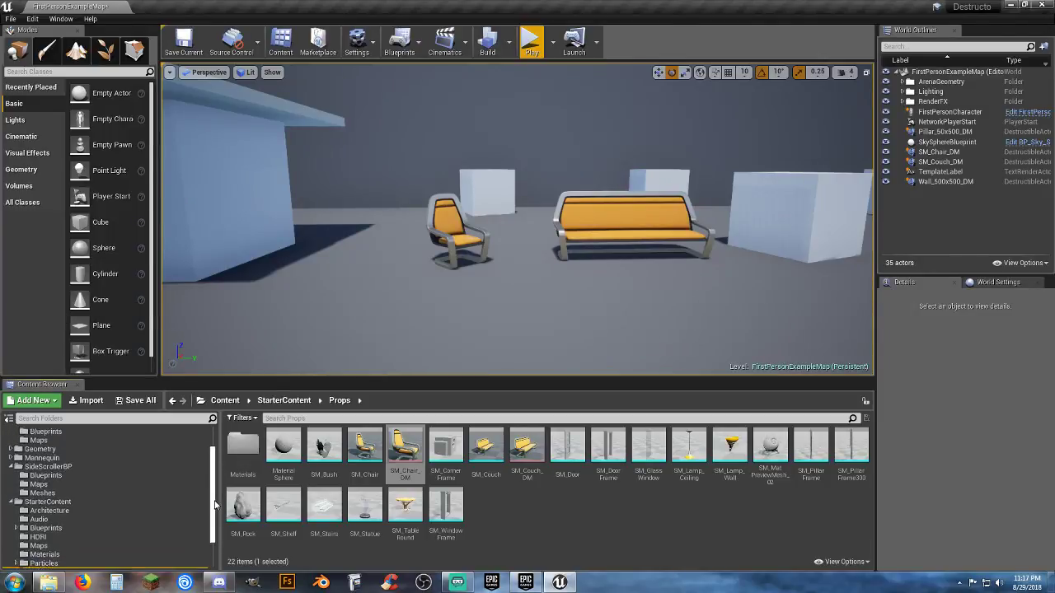
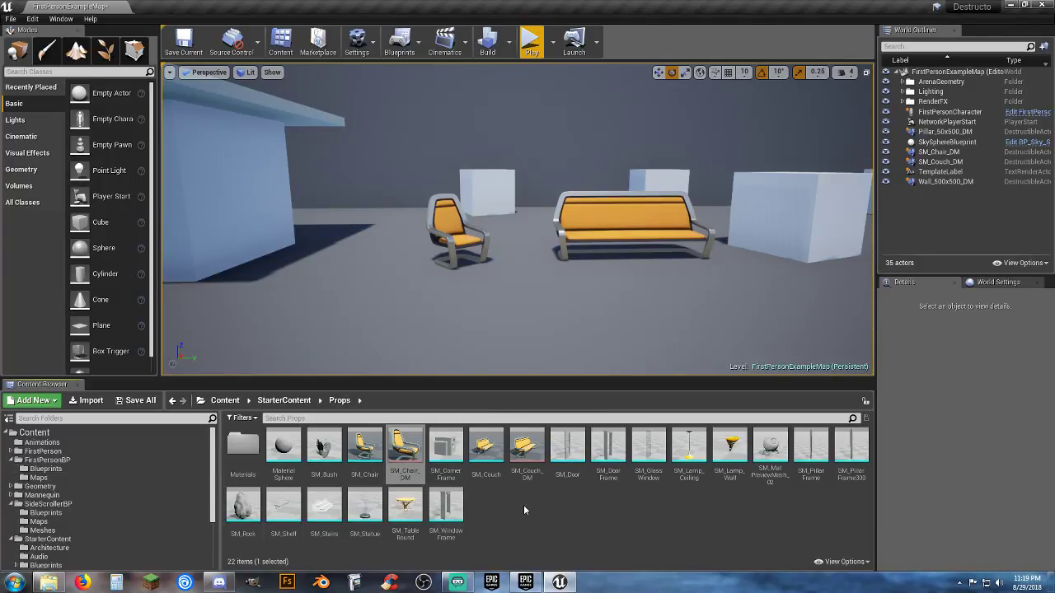
click(45, 443)
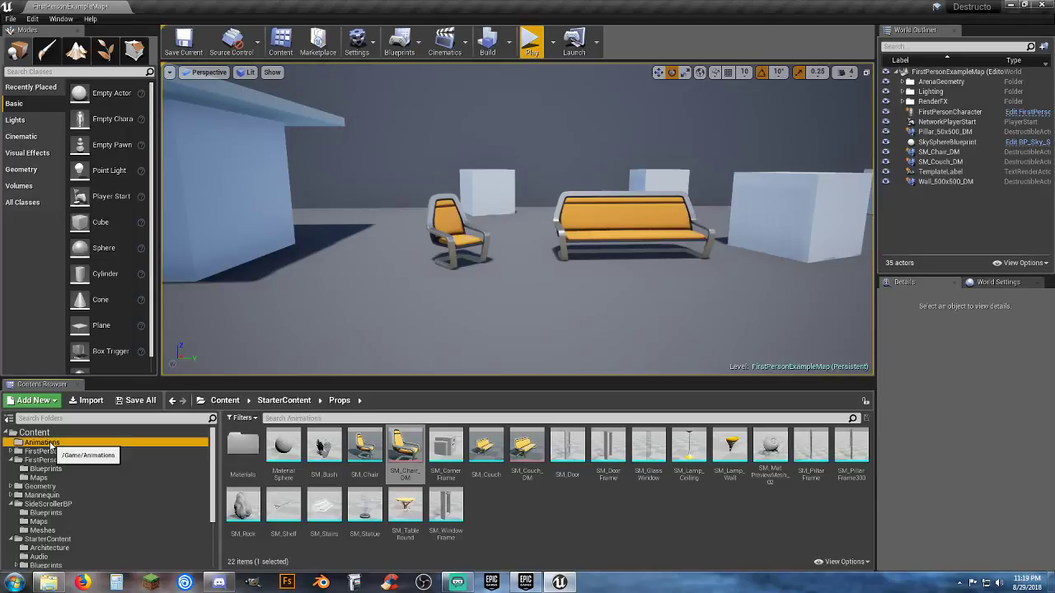
right_click(443, 524)
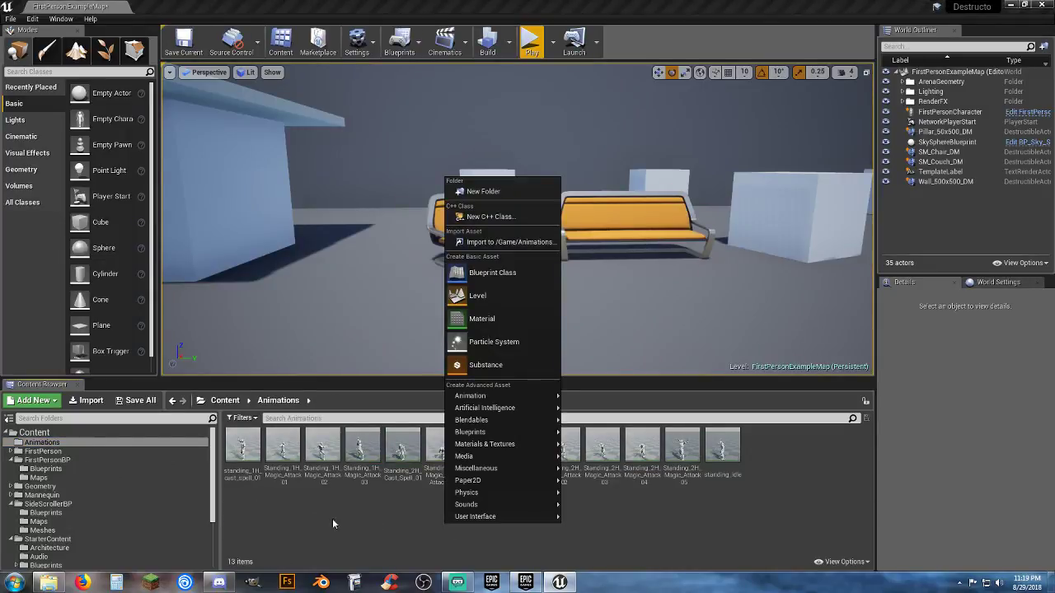
click(116, 513)
Create an Actor Blueprint class in the widgets folder, keep its default name, and open it for editing
scroll(116, 515, down, 3)
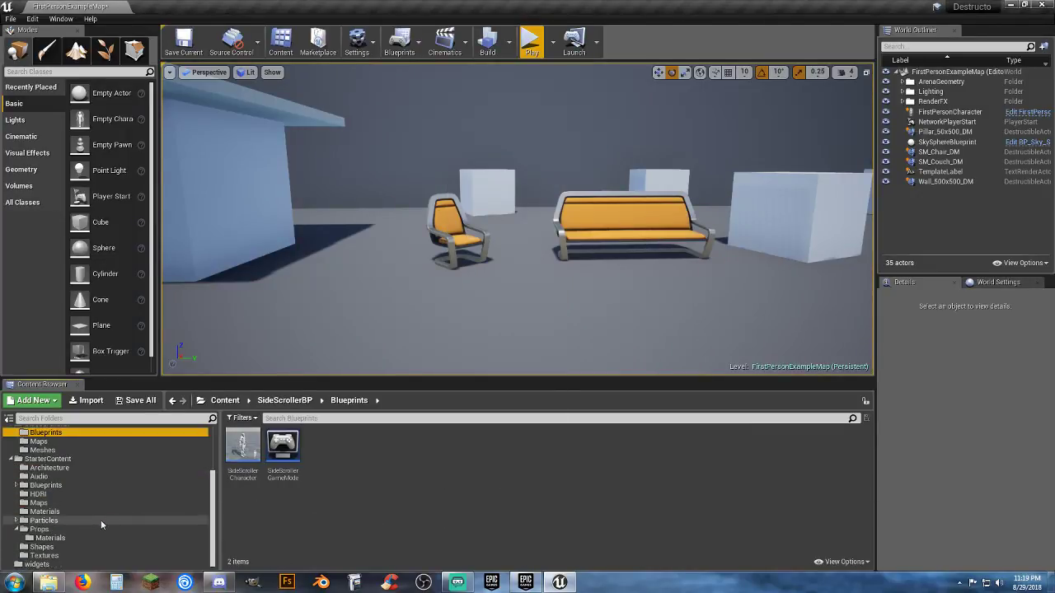
click(46, 563)
right_click(554, 463)
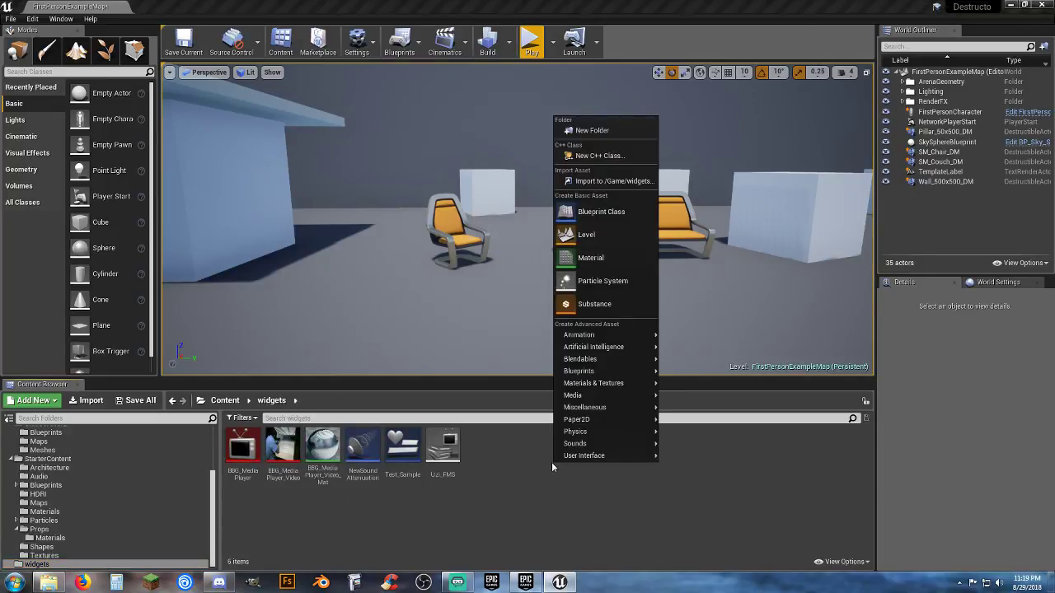
click(613, 214)
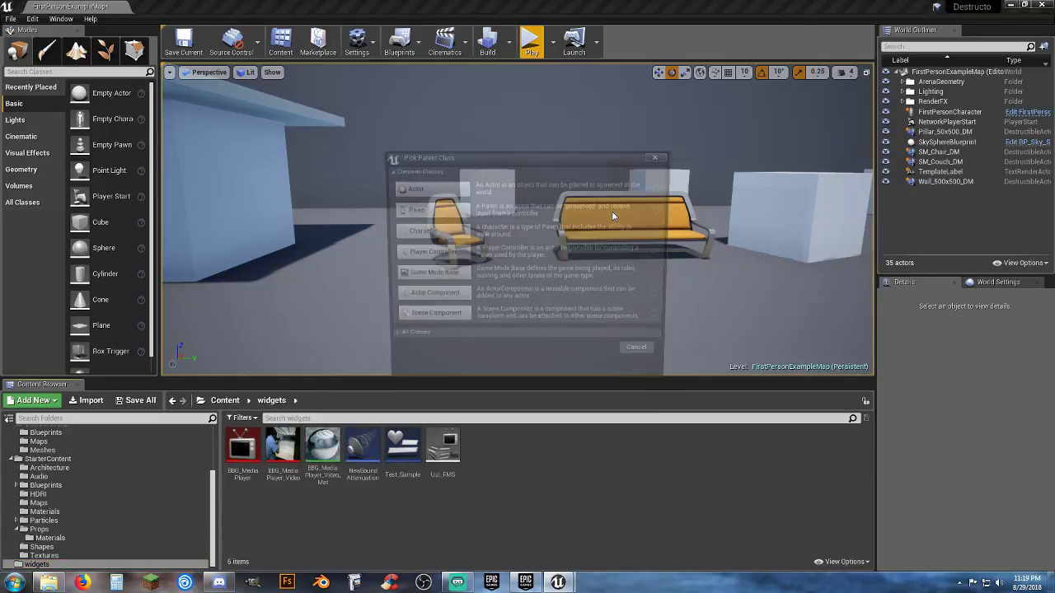
click(446, 192)
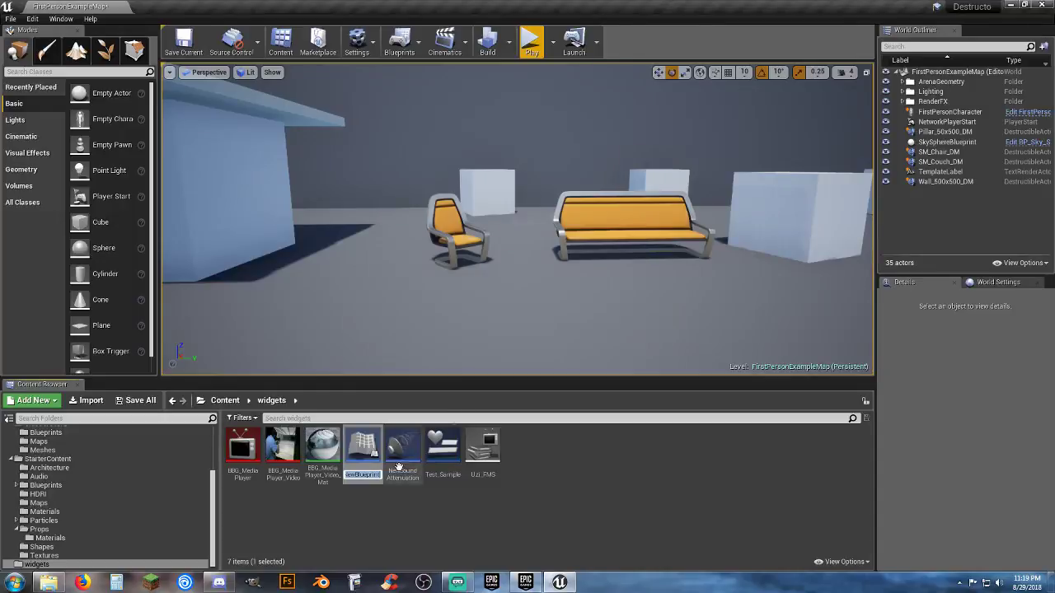
key(Return)
double_click(363, 449)
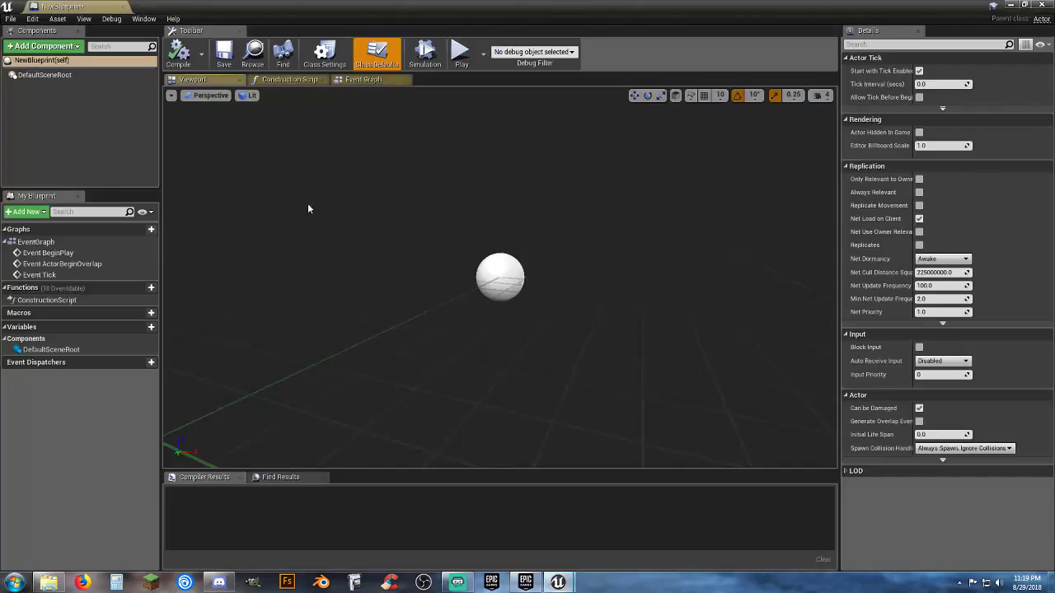
Add a Skeletal Mesh component to the Blueprint and assign SK_Mannequin as its mesh
click(43, 46)
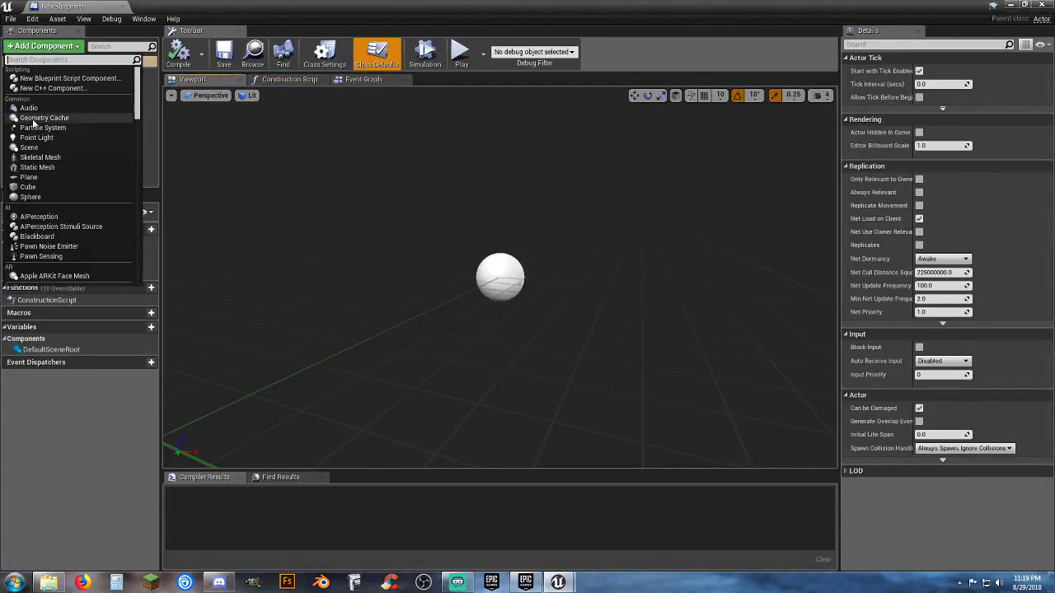
click(40, 156)
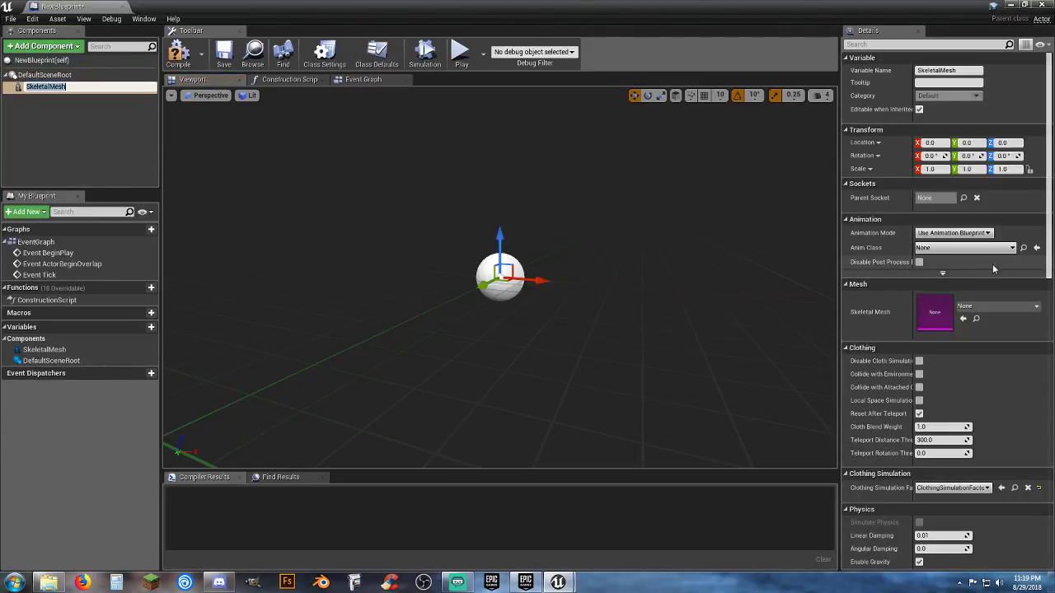
click(998, 306)
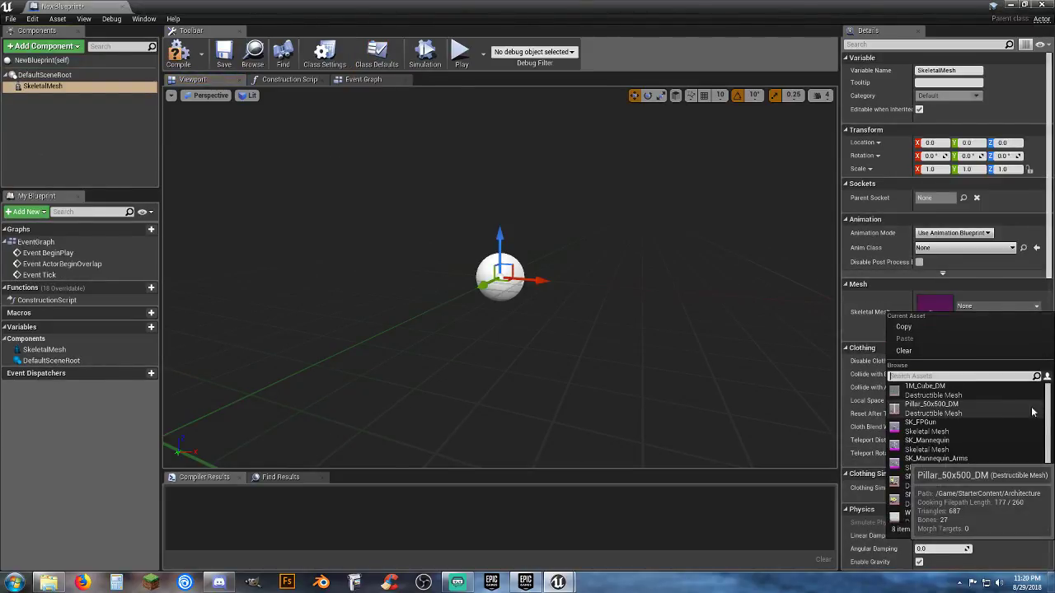
click(959, 446)
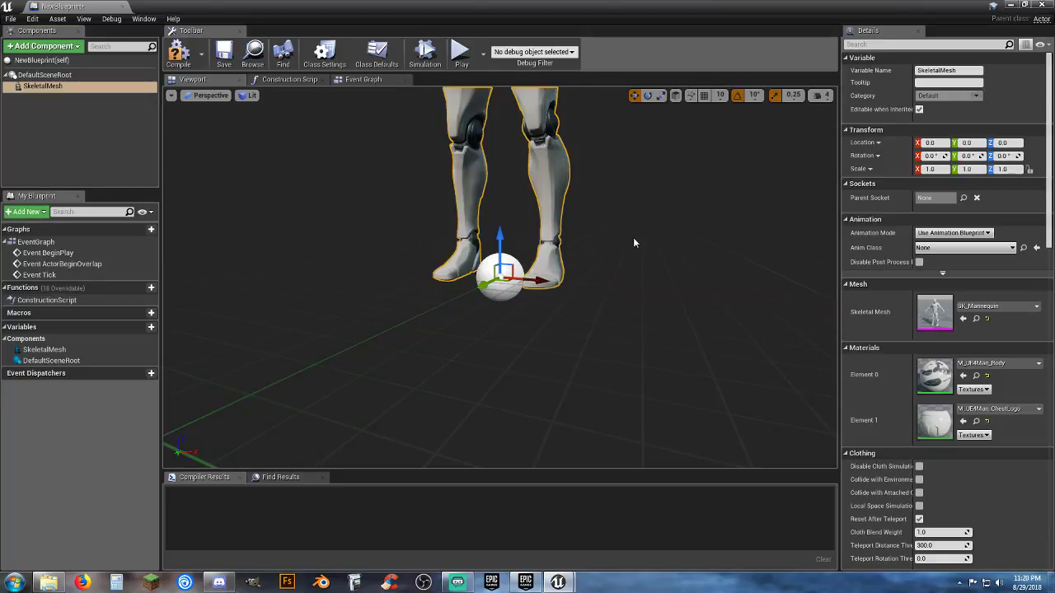
right_drag(634, 243, 601, 256)
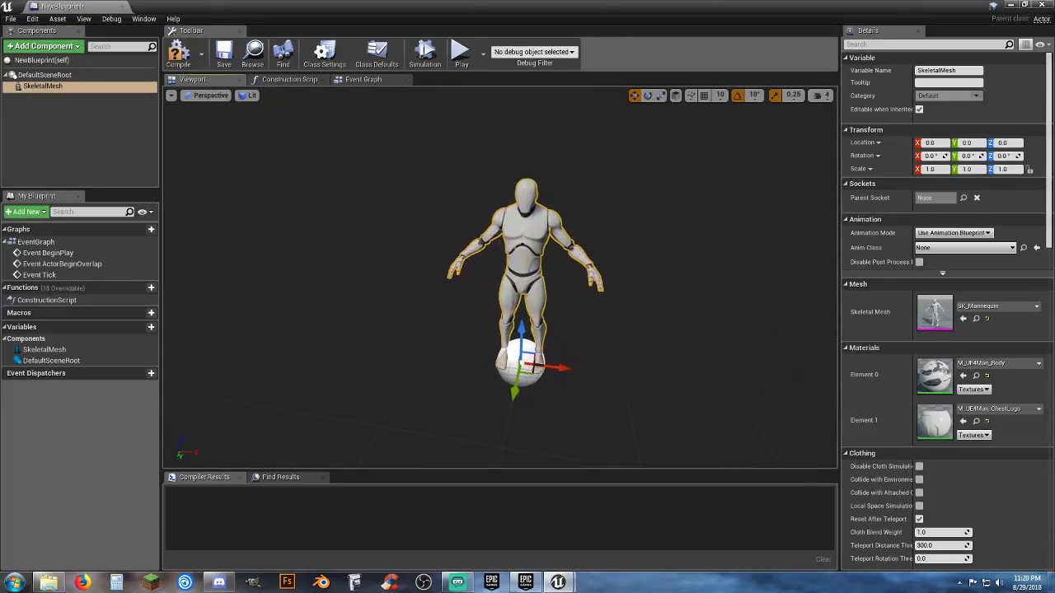
mouse_move(633, 255)
mouse_down()
mouse_move(633, 214)
mouse_move(633, 272)
mouse_move(634, 242)
mouse_up()
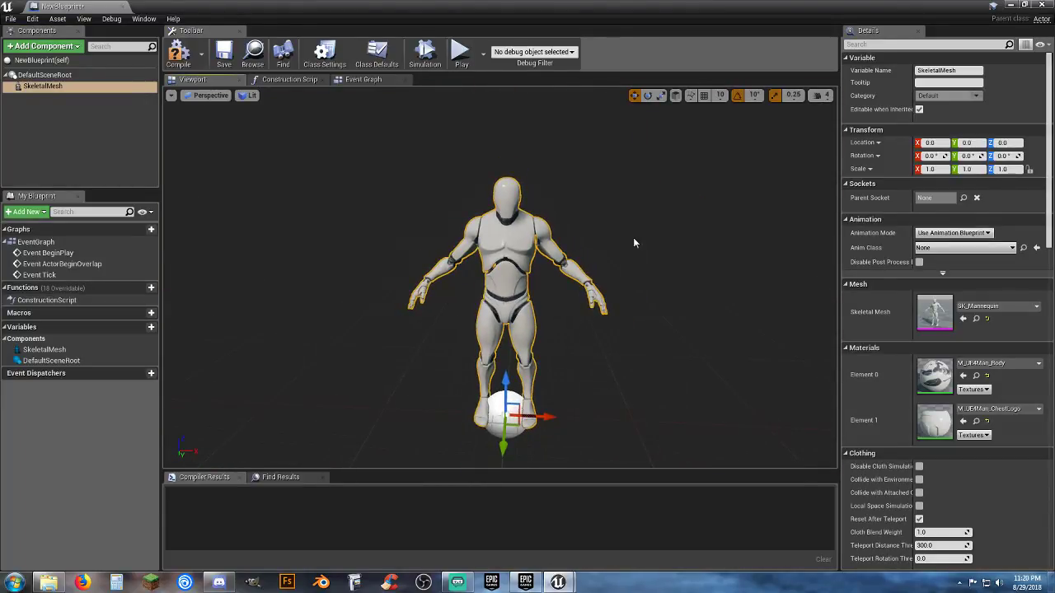
Set the skeletal mesh's animation mode to Use Animation Asset, assign standing_idle as the animation, and compile and save the Blueprint
click(970, 248)
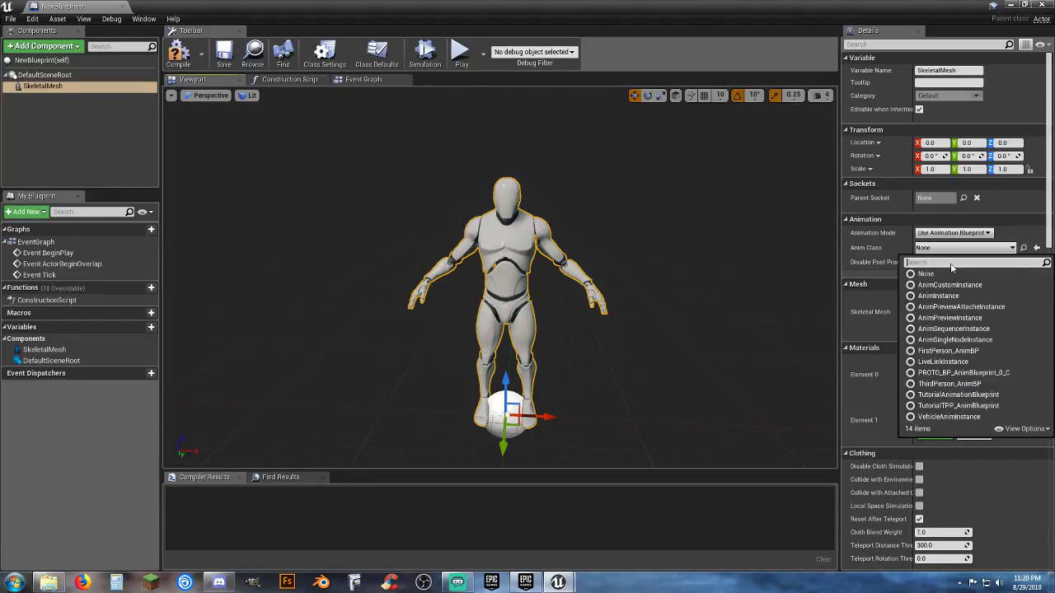
click(968, 234)
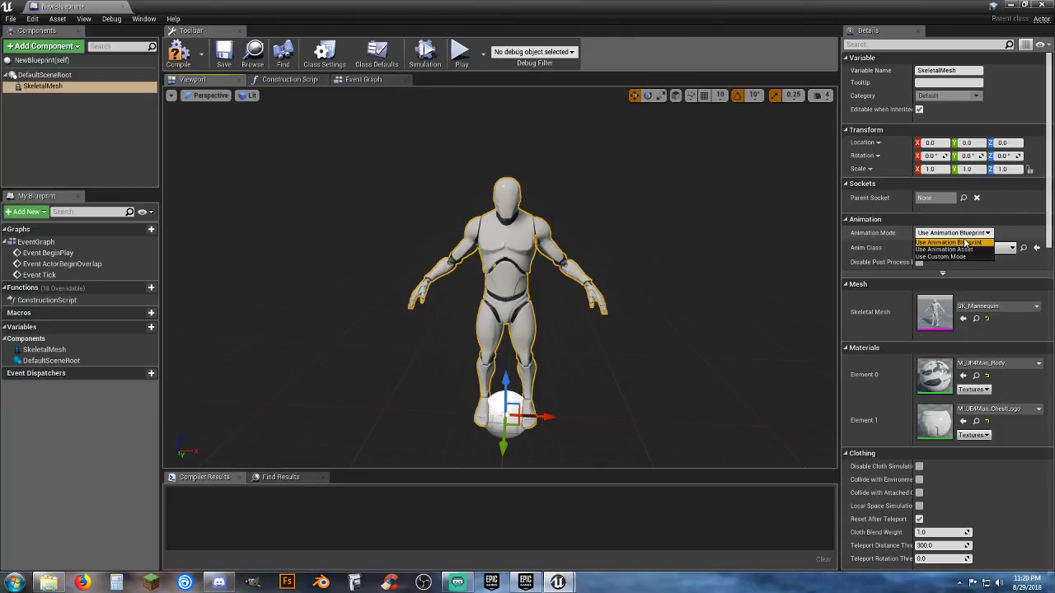
click(966, 242)
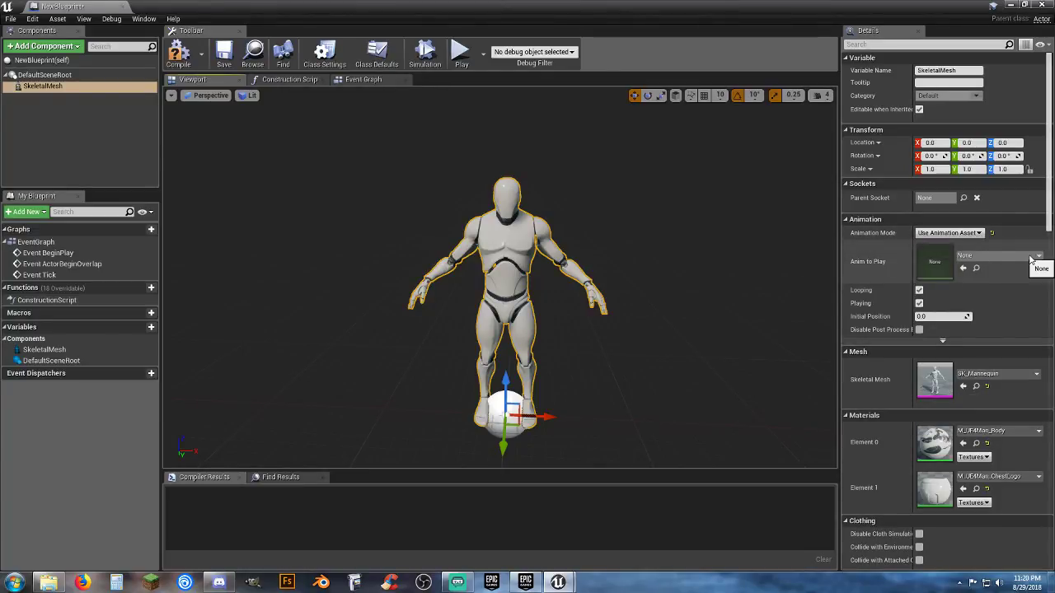
click(1038, 257)
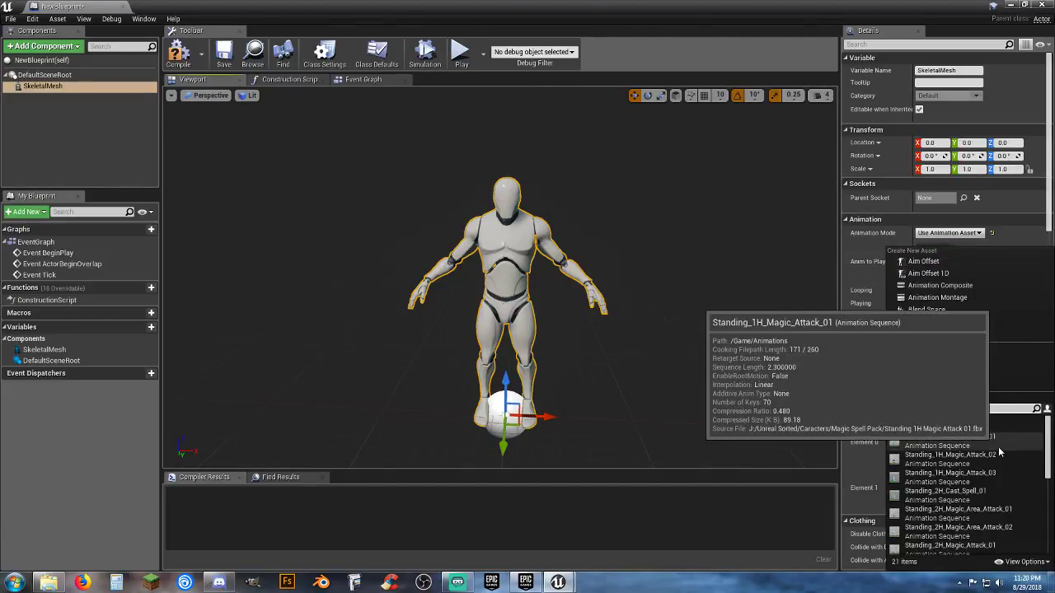
scroll(979, 427, down, 5)
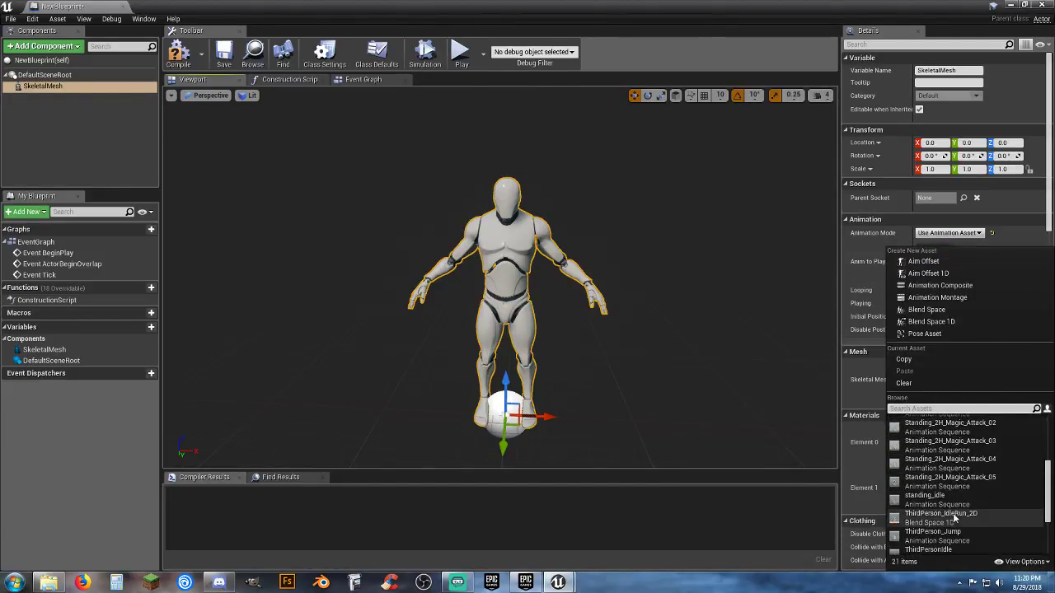
click(930, 496)
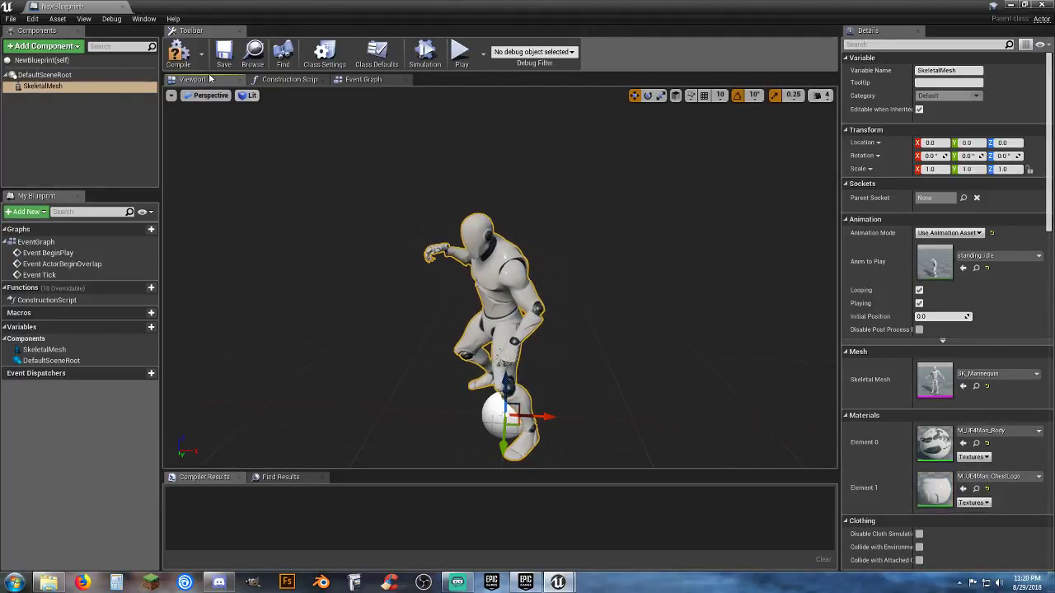
click(178, 54)
click(219, 59)
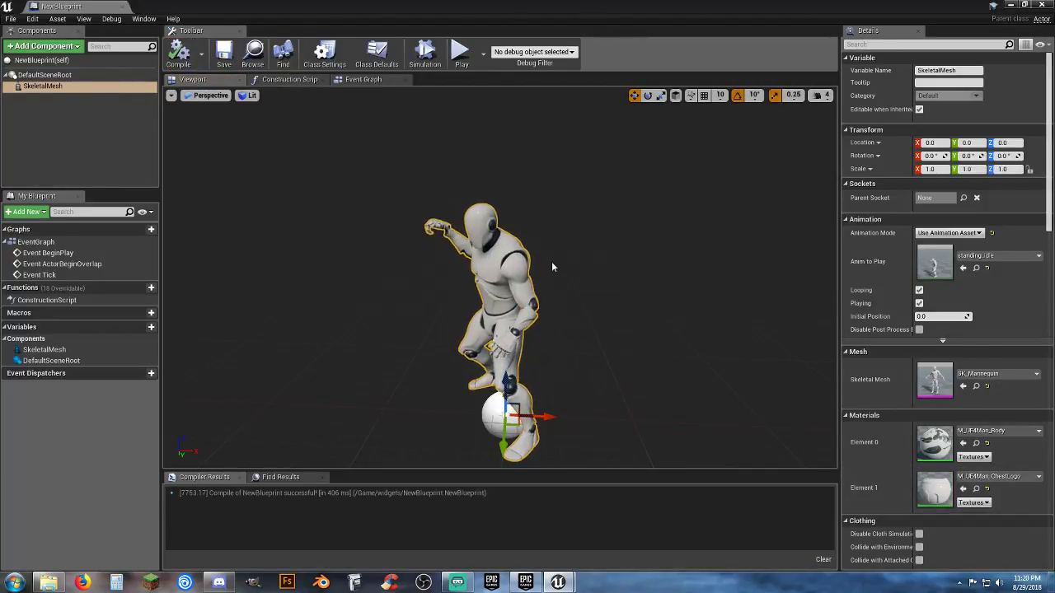
Inspect the animated mannequin in the Blueprint preview, and place NewBlueprint in the level beside the orange chair
right_drag(553, 266, 661, 277)
key(a)
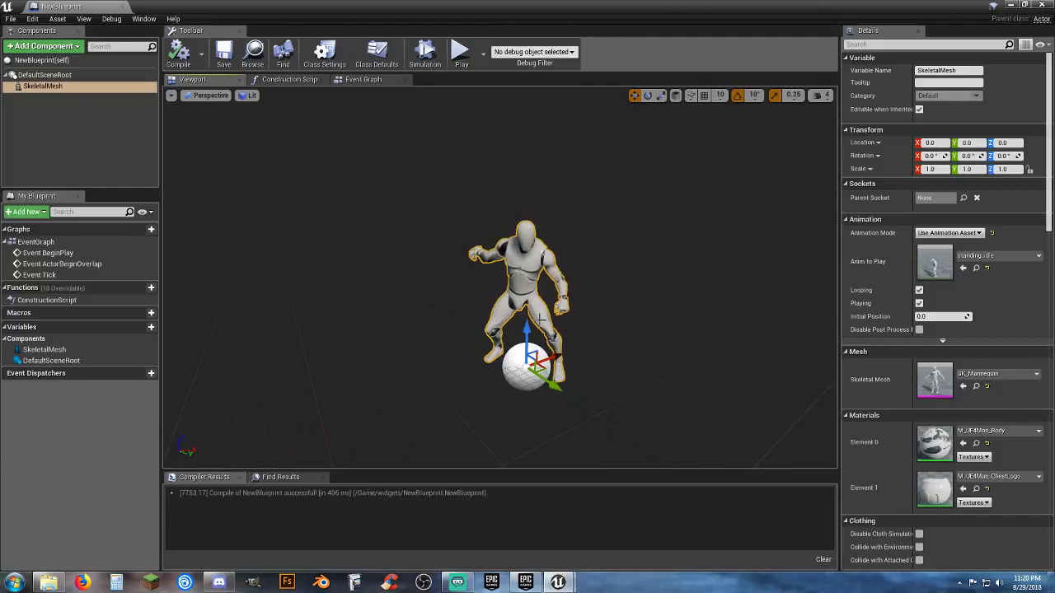
scroll(580, 343, up, 10)
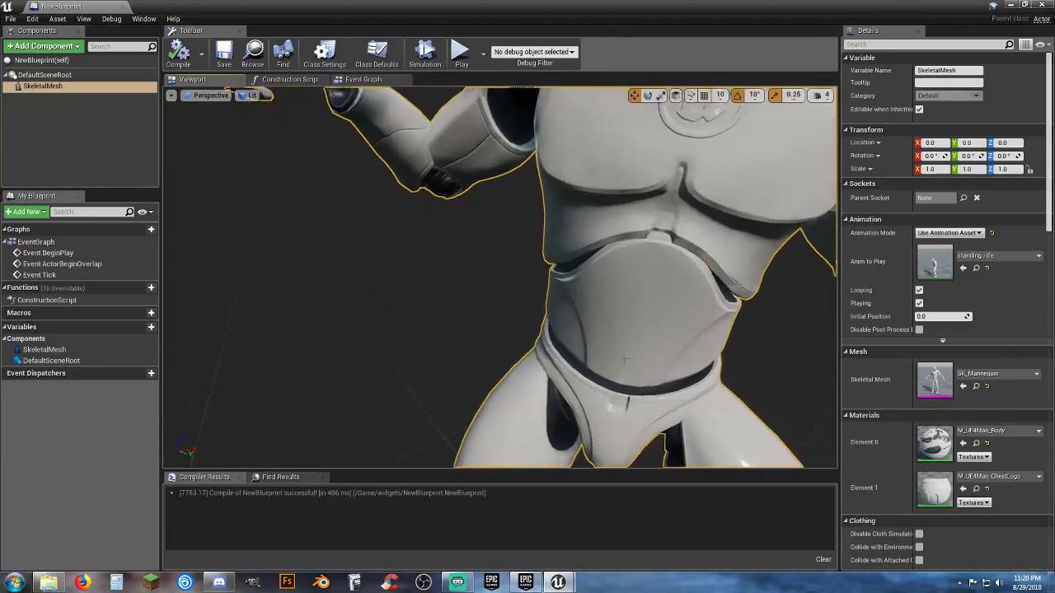
scroll(579, 323, down, 10)
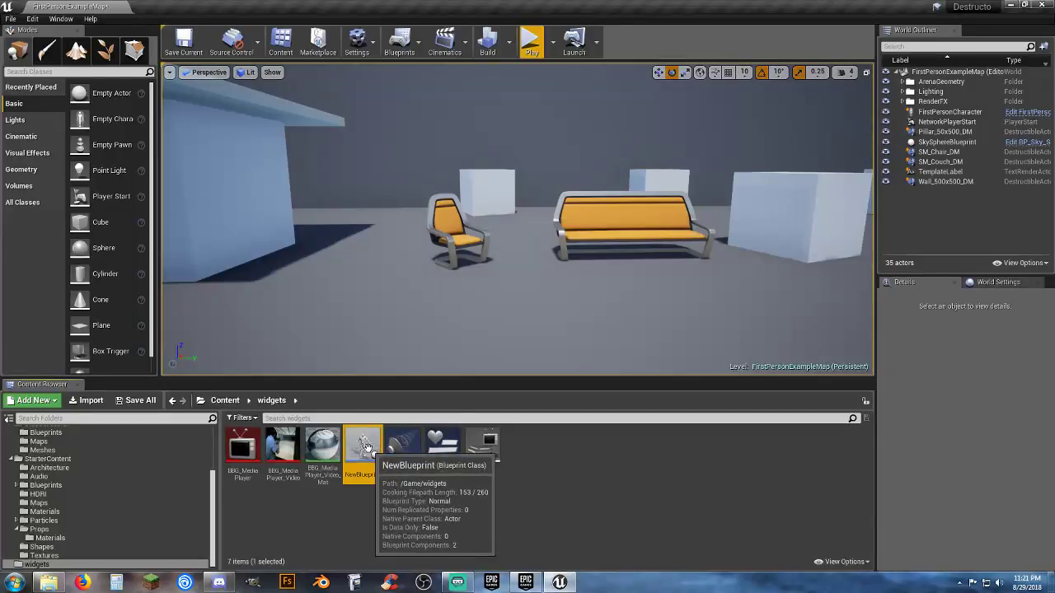
drag(362, 449, 356, 284)
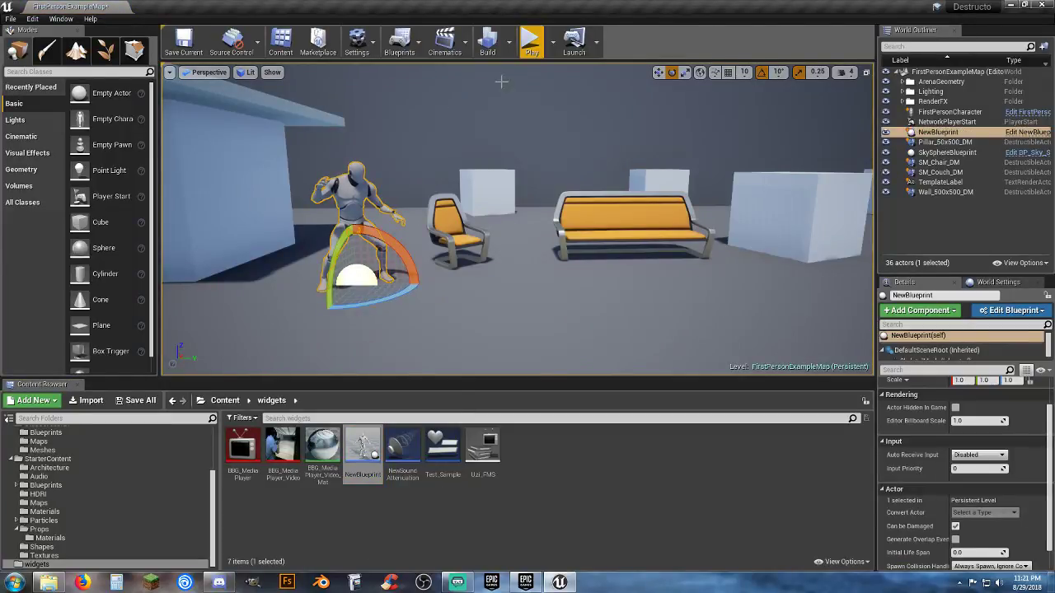
Play-test the level by walking up to and around the mannequin, and end the session
click(532, 41)
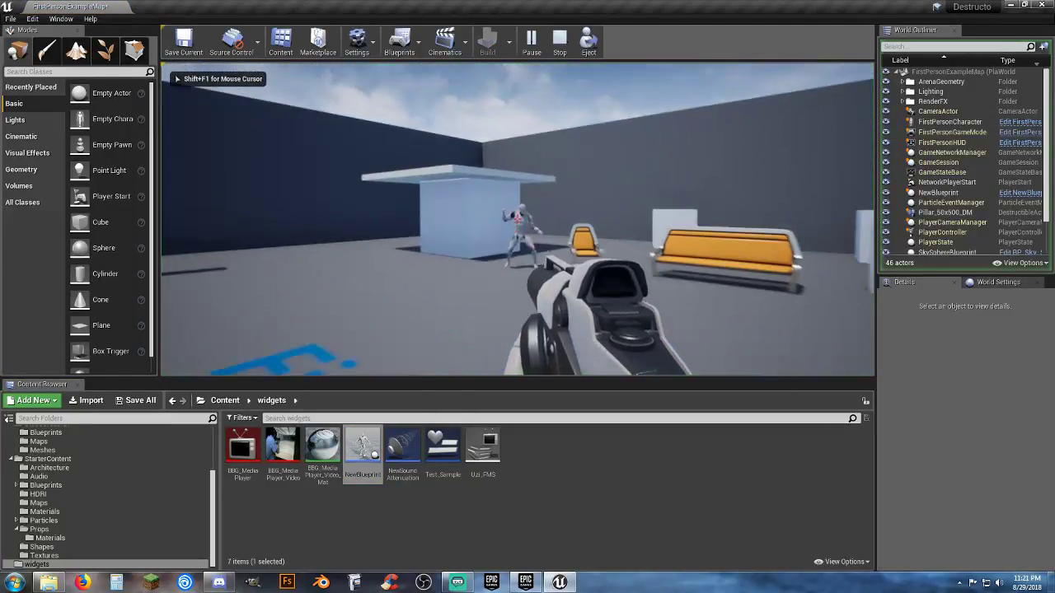
key(w)
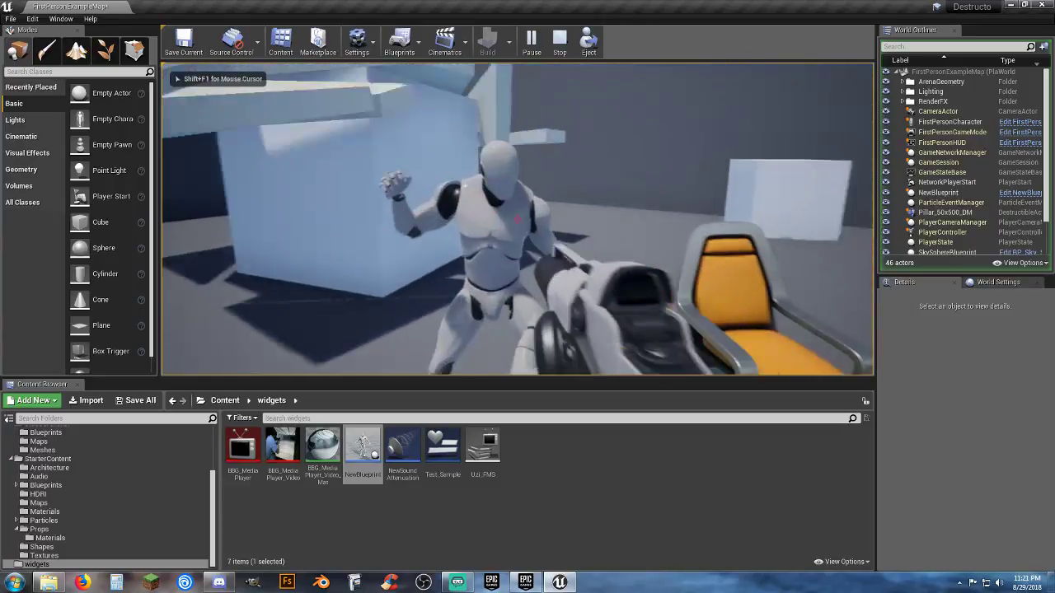
key(s)
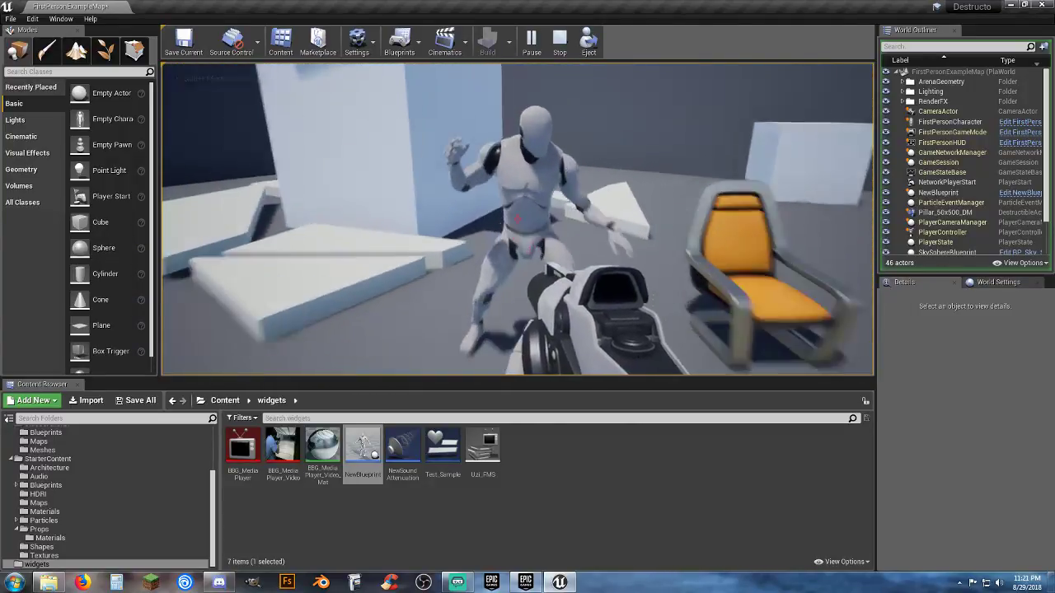
key(w)
key(s)
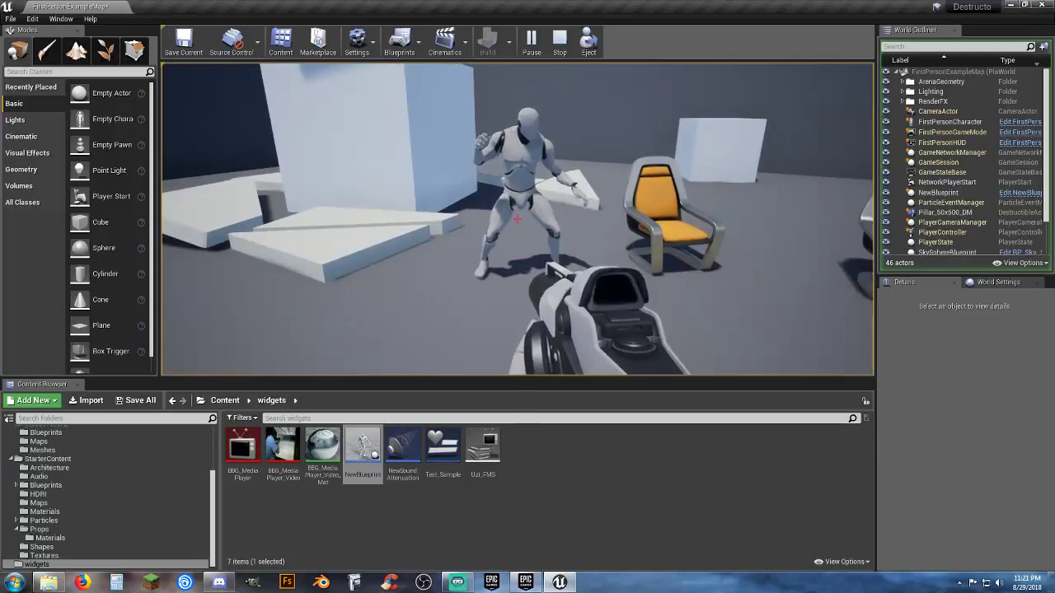
key(Escape)
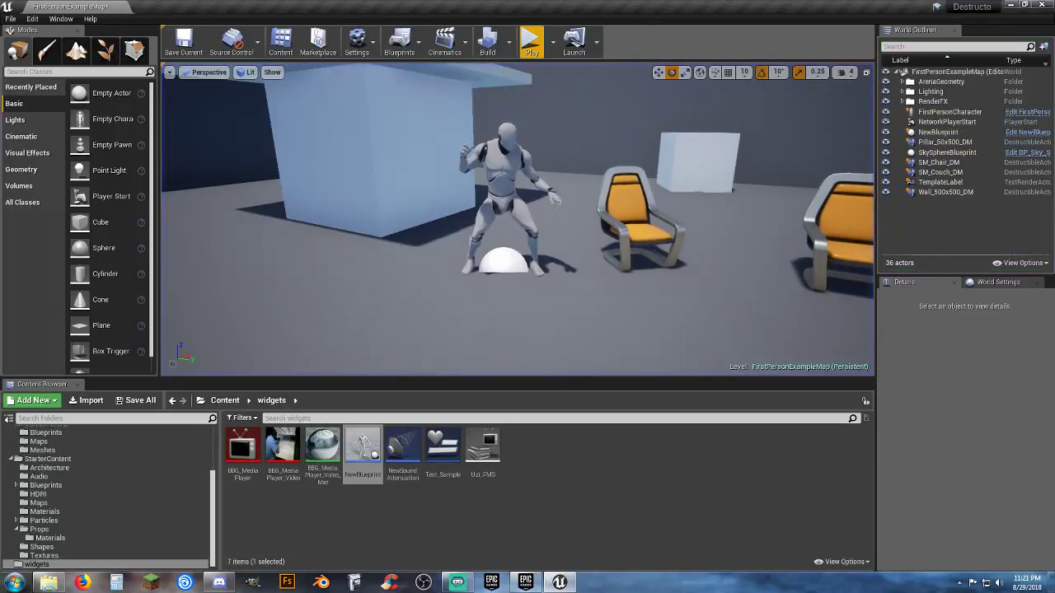
Reopen NewBlueprint, set the SkeletalMesh component's collision preset to BlockAll, and compile
double_click(362, 449)
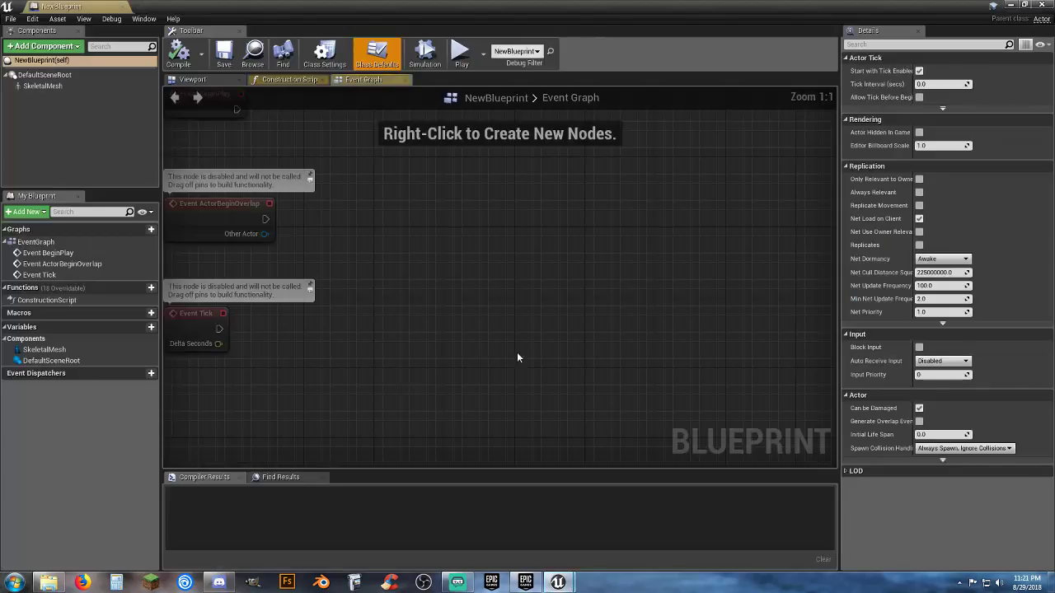
click(42, 86)
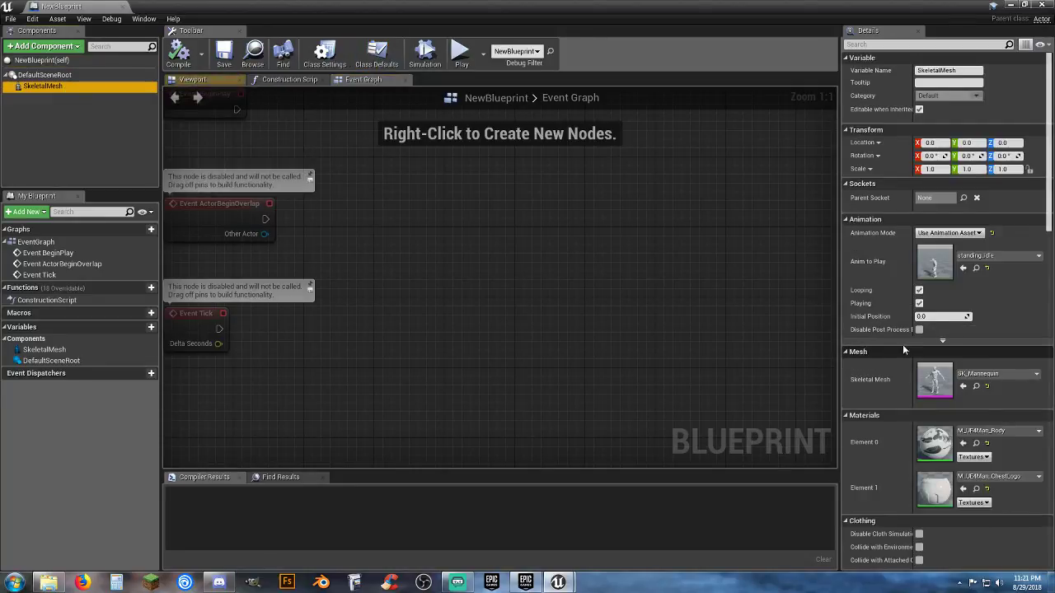
scroll(900, 354, down, 3)
scroll(897, 375, down, 10)
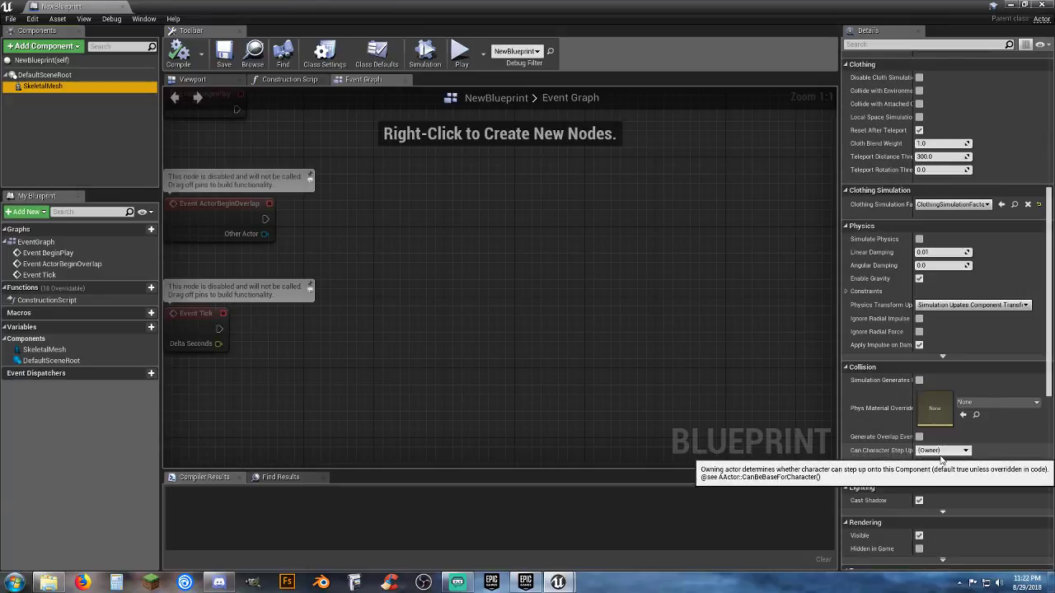
click(938, 467)
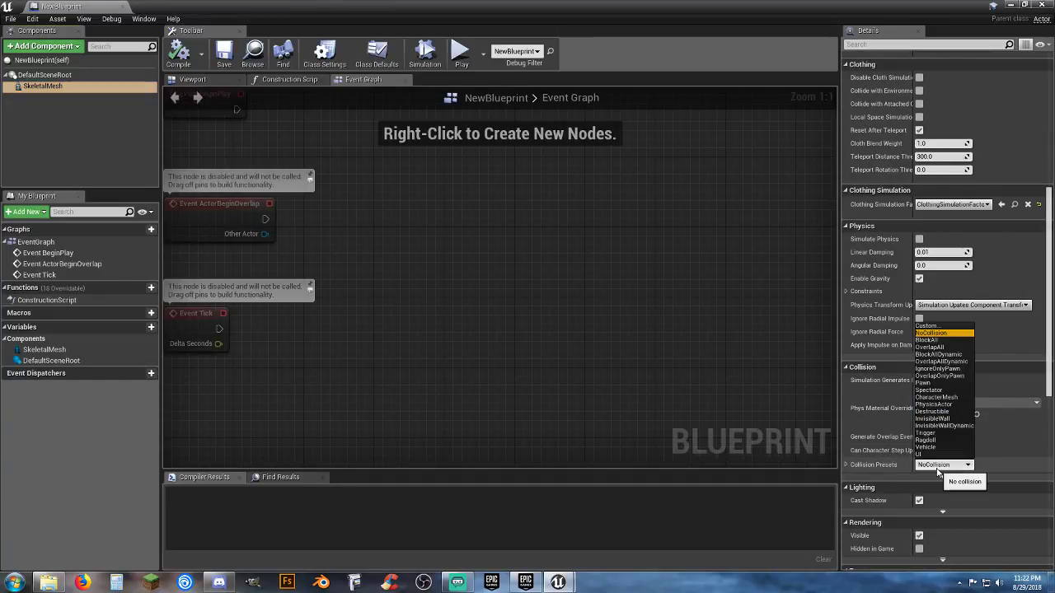
click(938, 339)
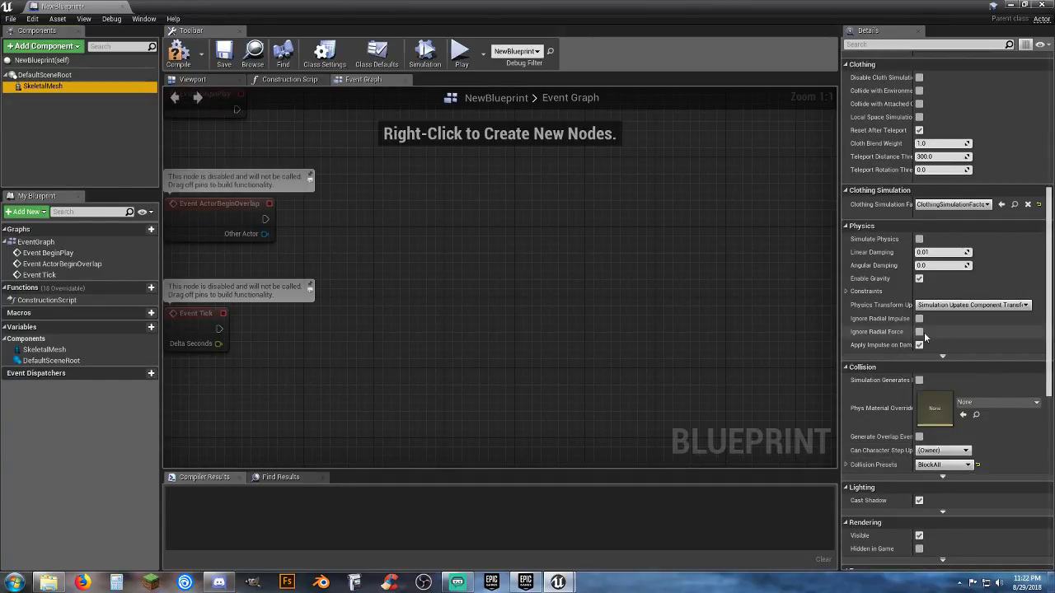
click(177, 58)
Dock the NewBlueprint editor beside the level's tab and look over the mesh component's settings and the event graph
drag(107, 15, 165, 8)
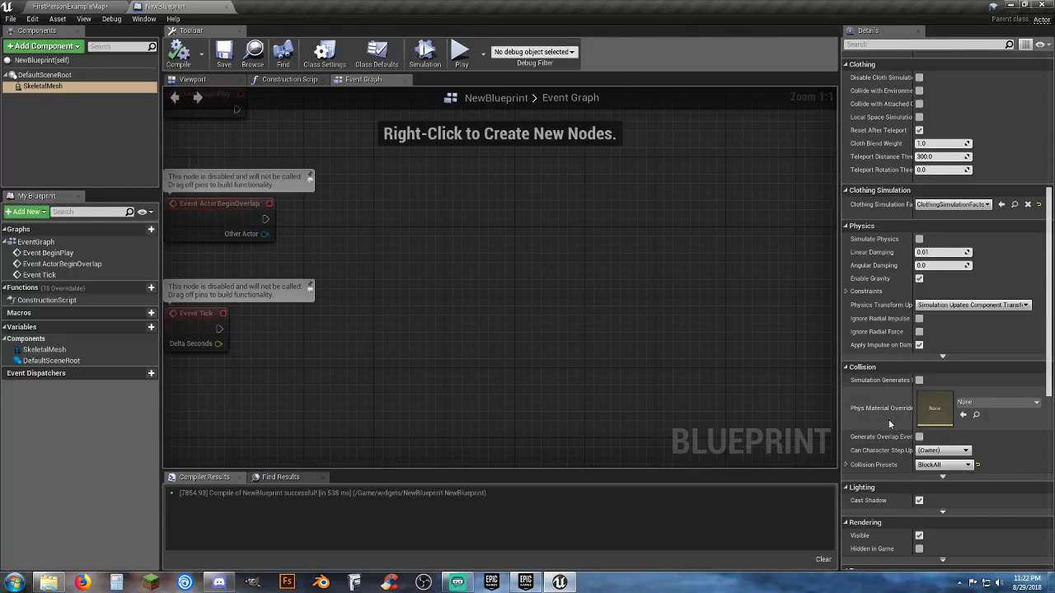
scroll(888, 419, down, 5)
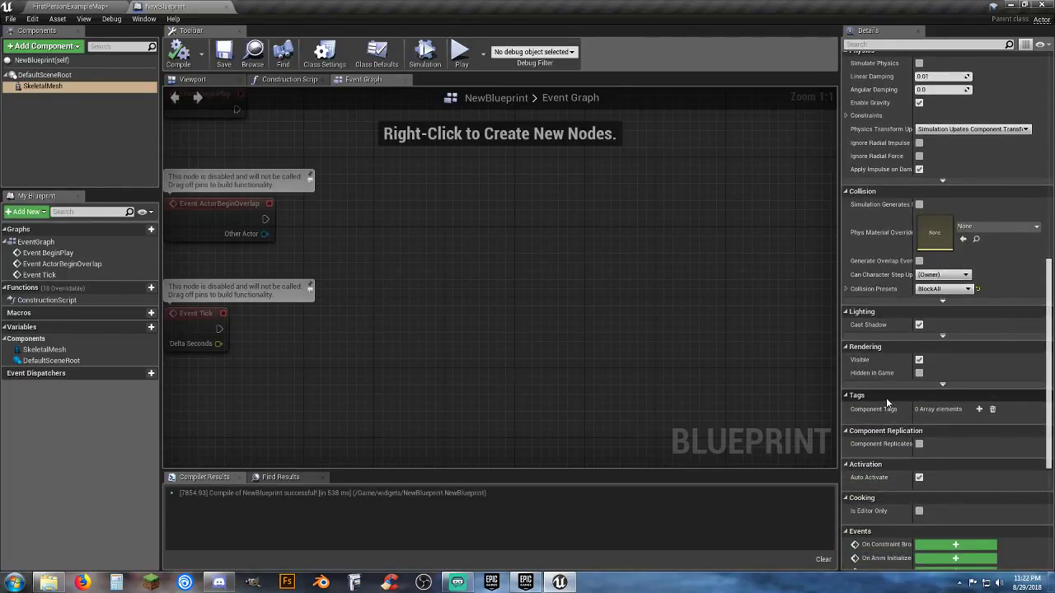
scroll(886, 397, up, 8)
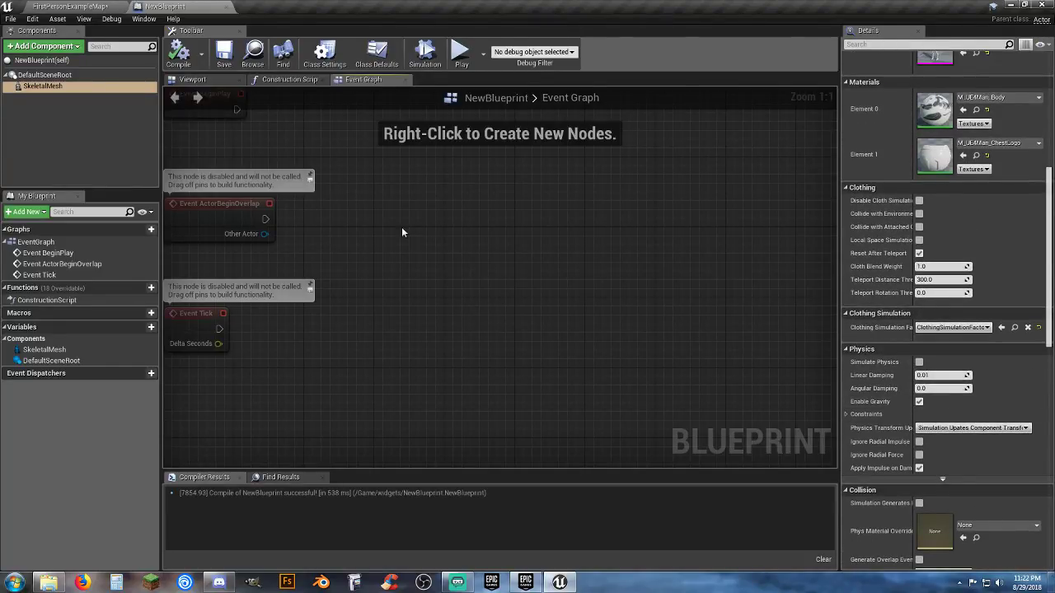
right_drag(402, 233, 472, 308)
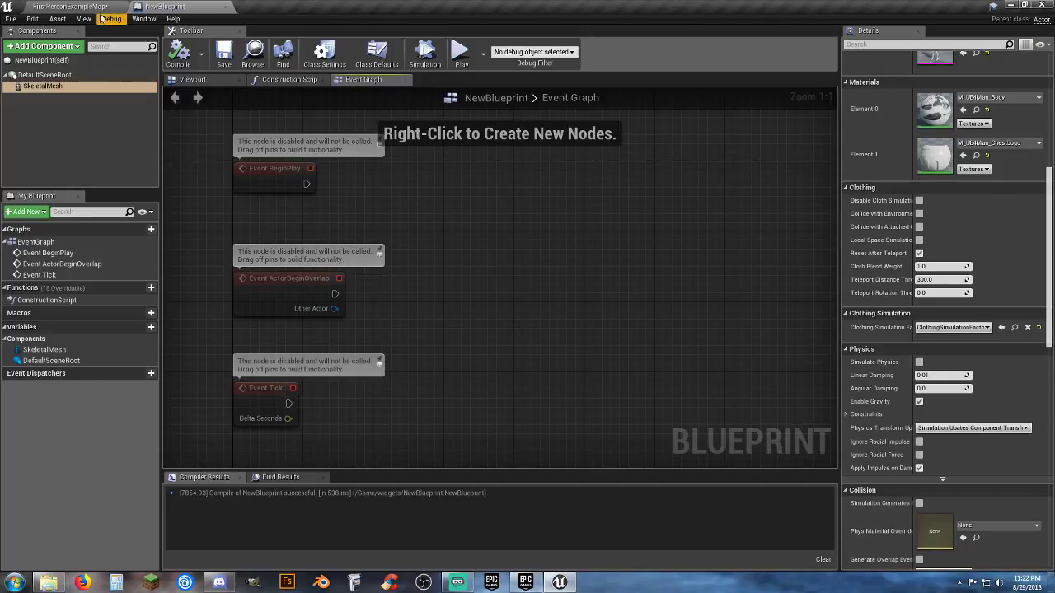
Play the first-person level again and walk repeatedly into the mannequin to test its collision
click(73, 7)
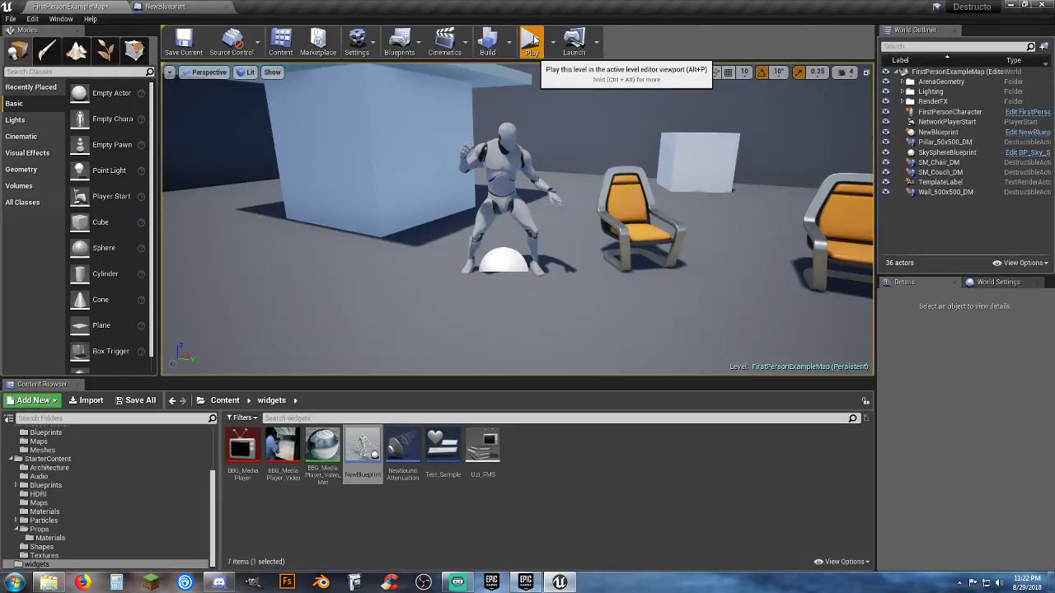
click(533, 39)
key(w)
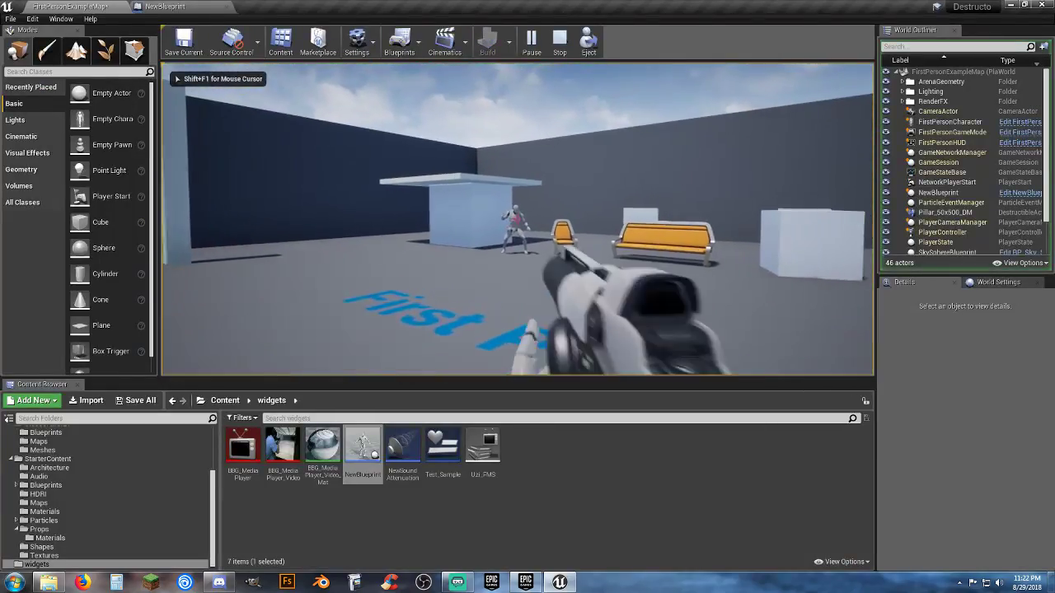
key(w)
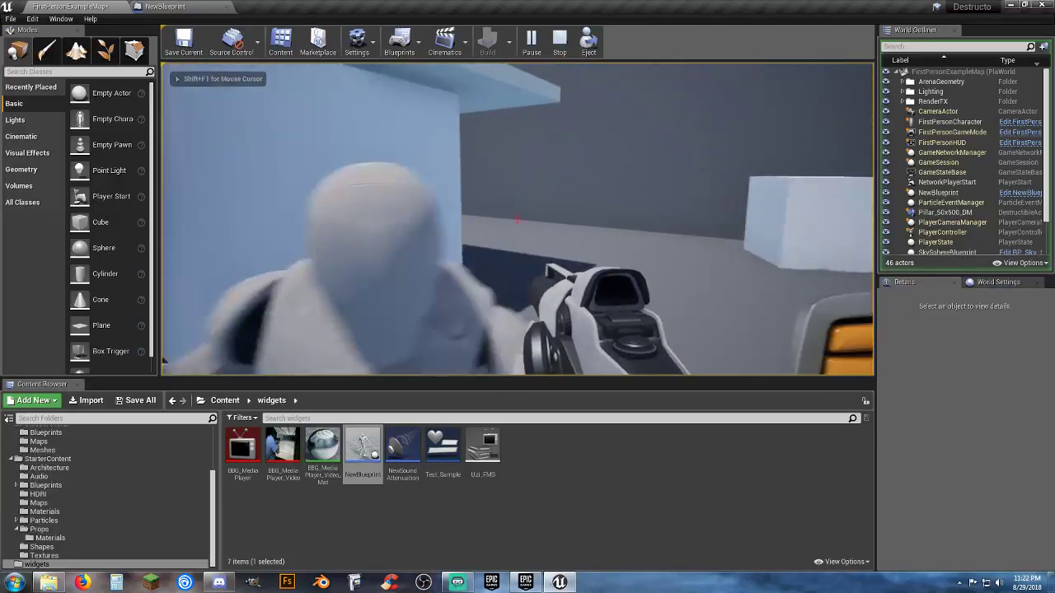
key(s)
key(w)
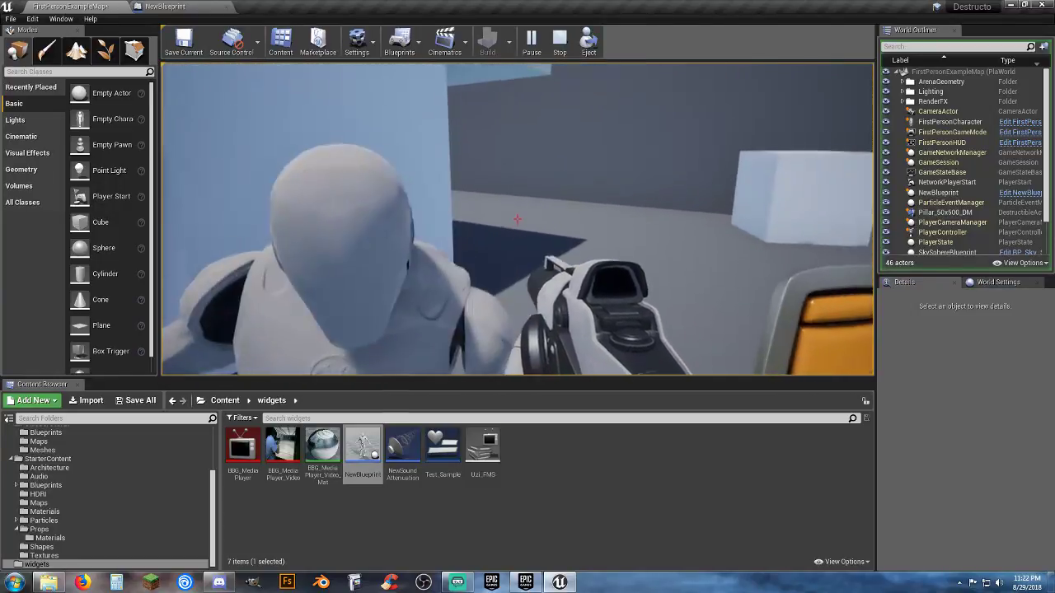
key(s)
key(w)
key(s)
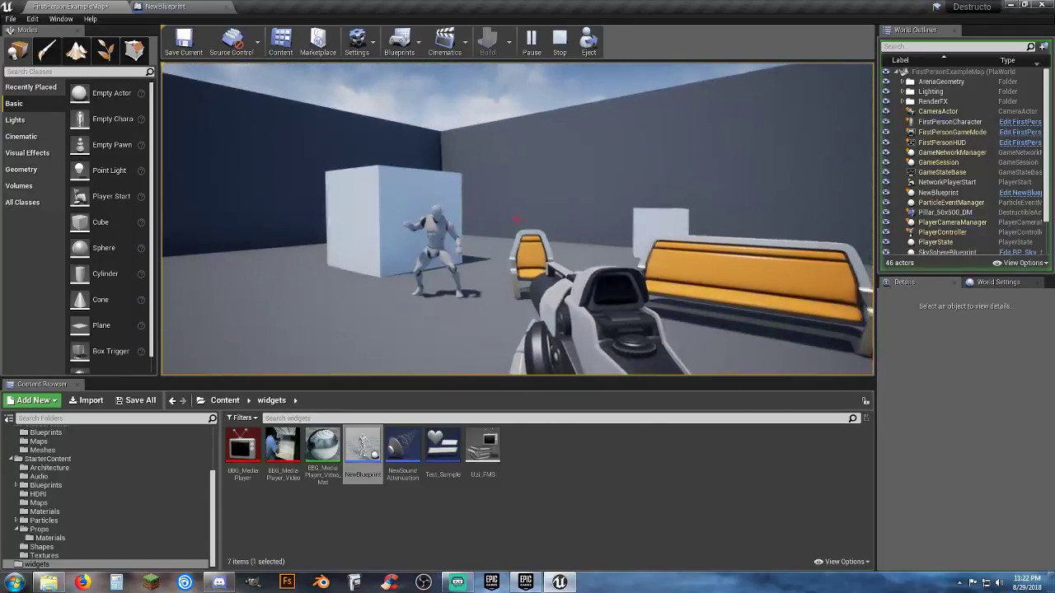
Fire at the orange chair next to the mannequin, back away to view the result, and end the play session
key(w)
click(518, 219)
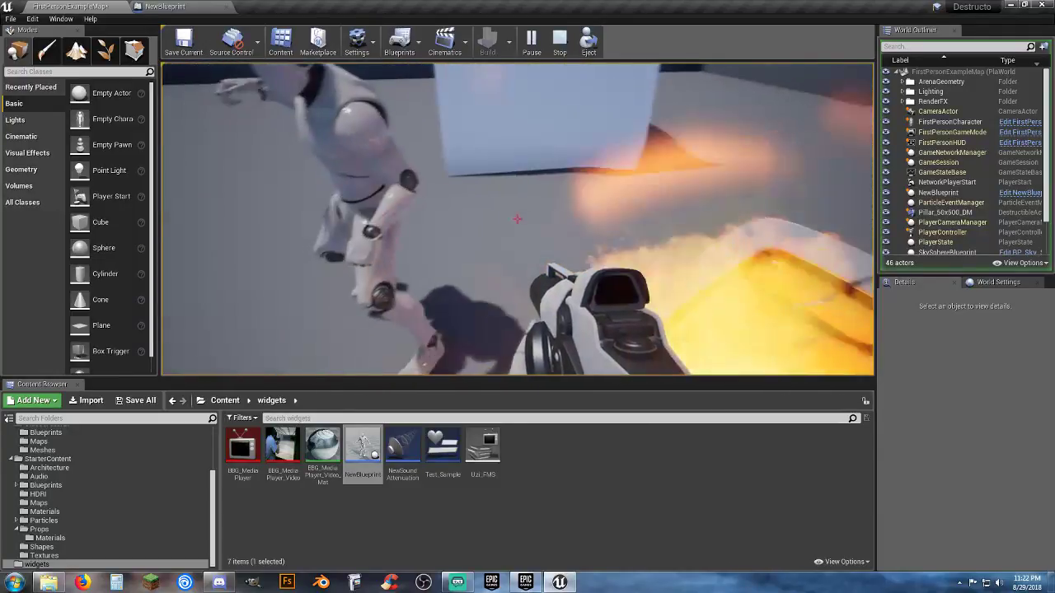
key(s)
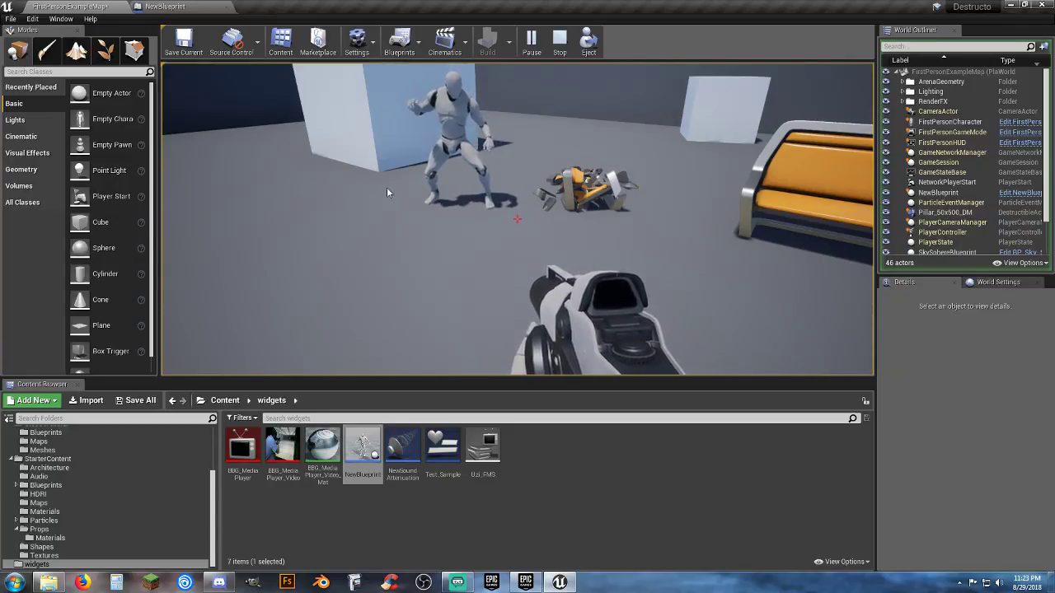
key(Escape)
Examine the placed mannequin in the level and return to the NewBlueprint event graph
mouse_move(518, 219)
right_down()
mouse_move(516, 177)
mouse_move(504, 211)
right_up()
key(w)
key(s)
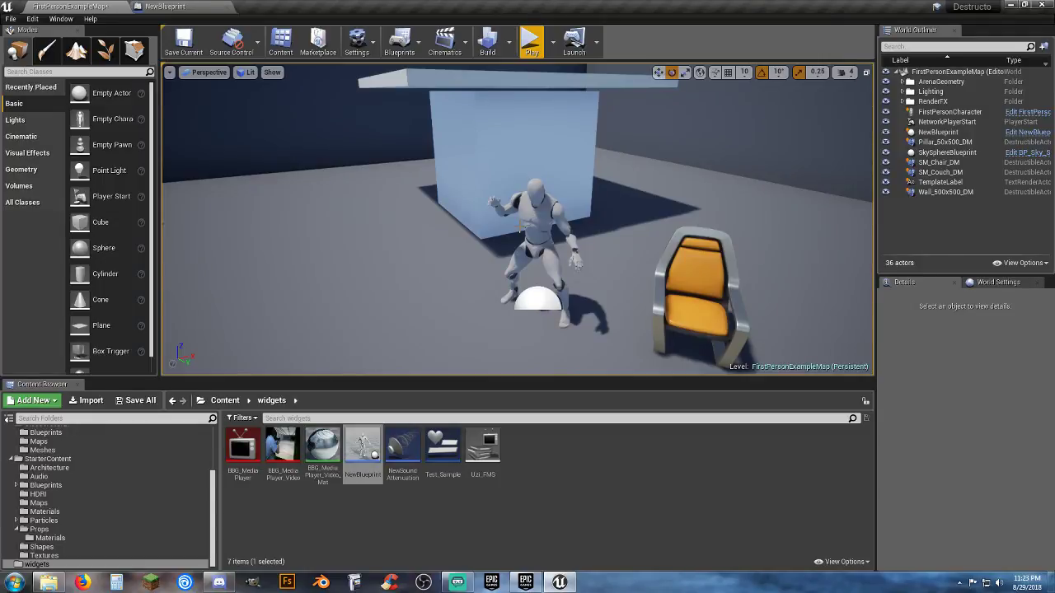
click(165, 7)
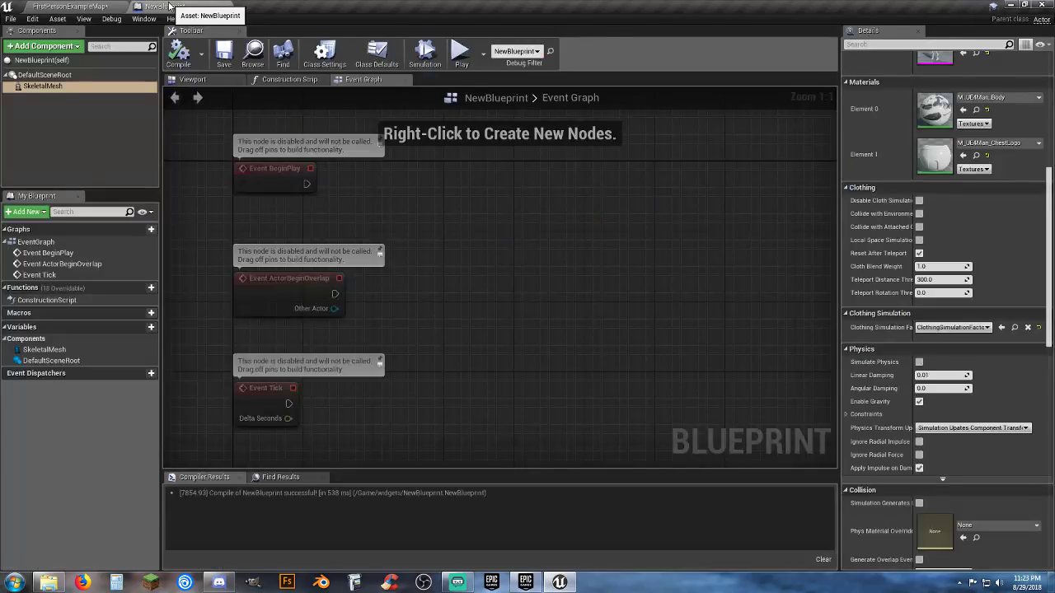
right_drag(422, 319, 469, 290)
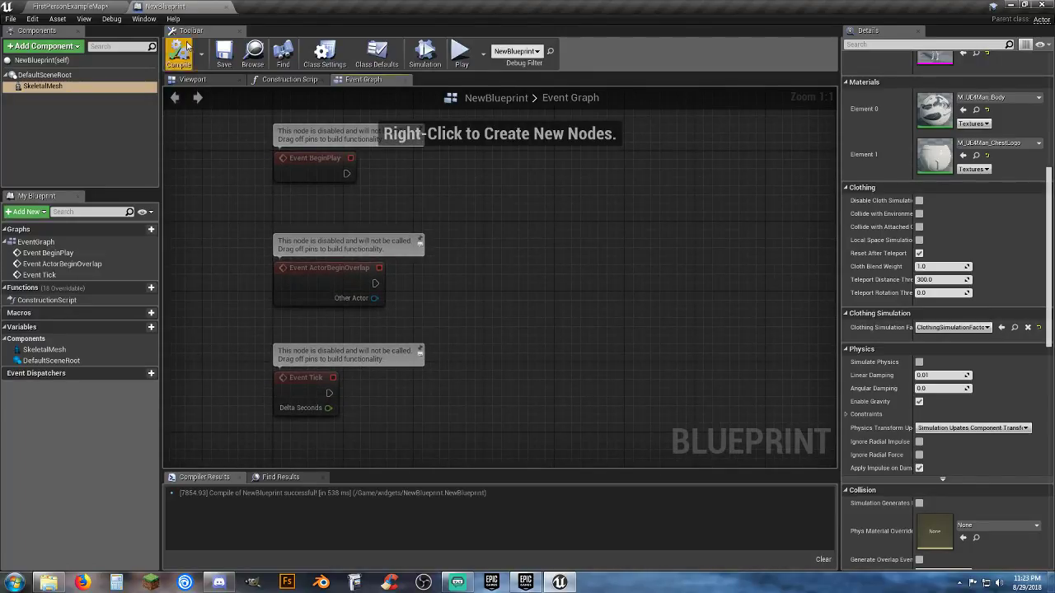
Close the NewBlueprint editor and open the SideScrollerCharacter Blueprint from the SideScrollerBP Blueprints folder
click(226, 8)
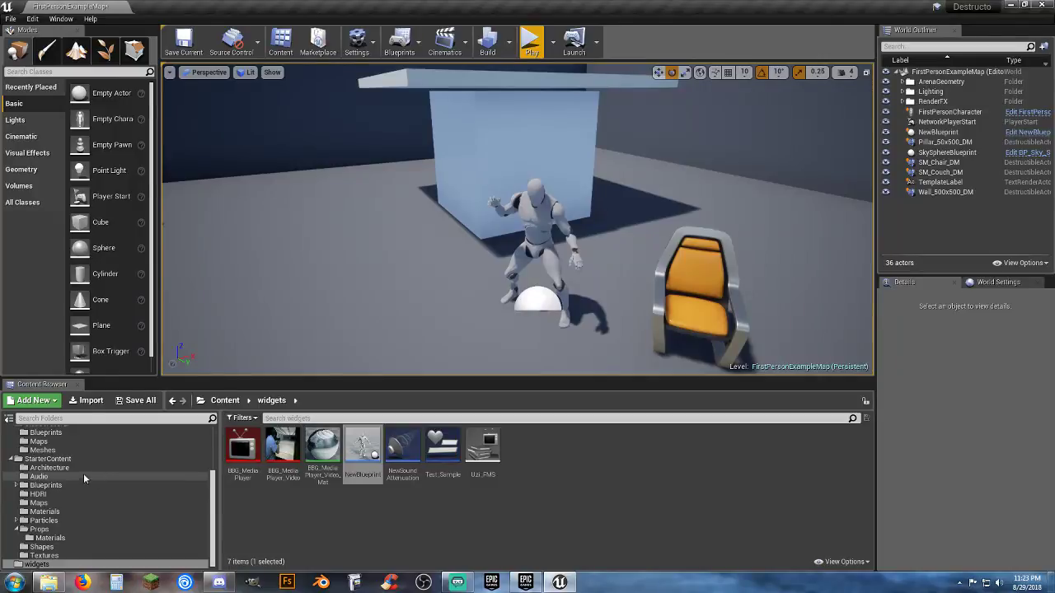
scroll(77, 494, up, 2)
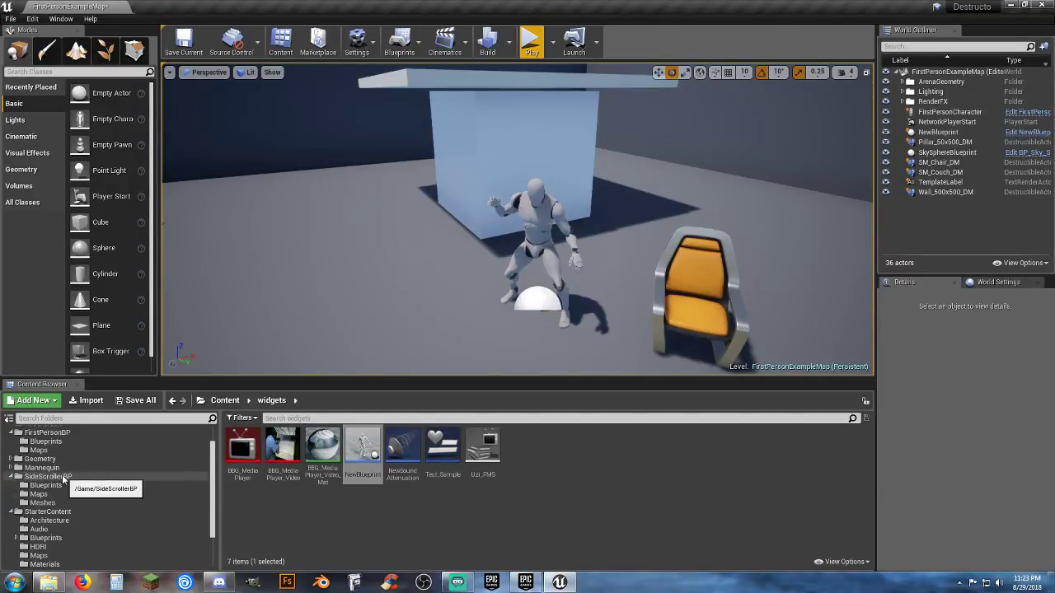
click(46, 485)
double_click(243, 462)
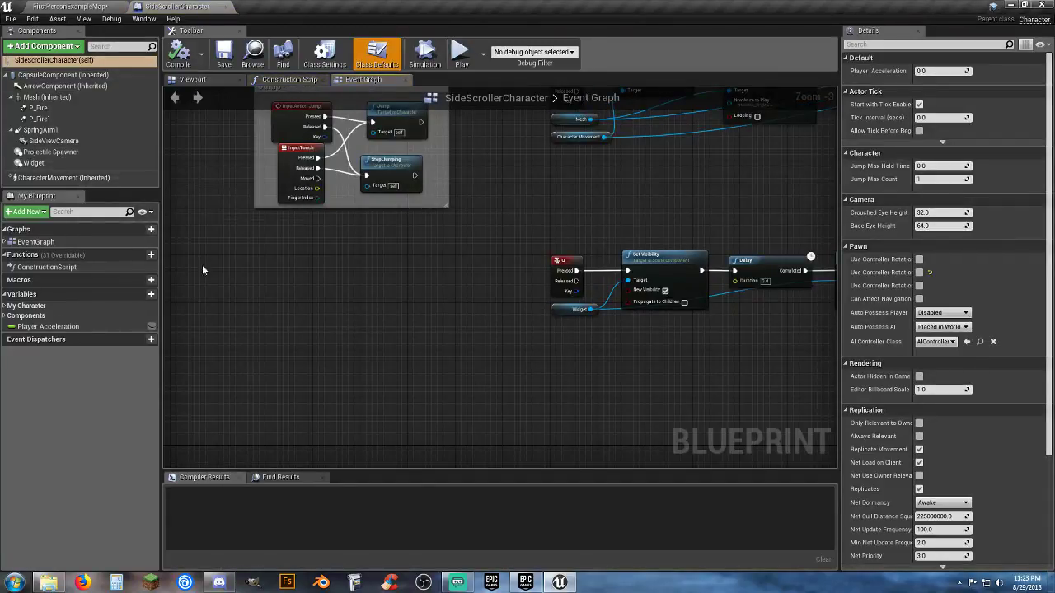
right_drag(220, 269, 258, 196)
drag(116, 179, 272, 276)
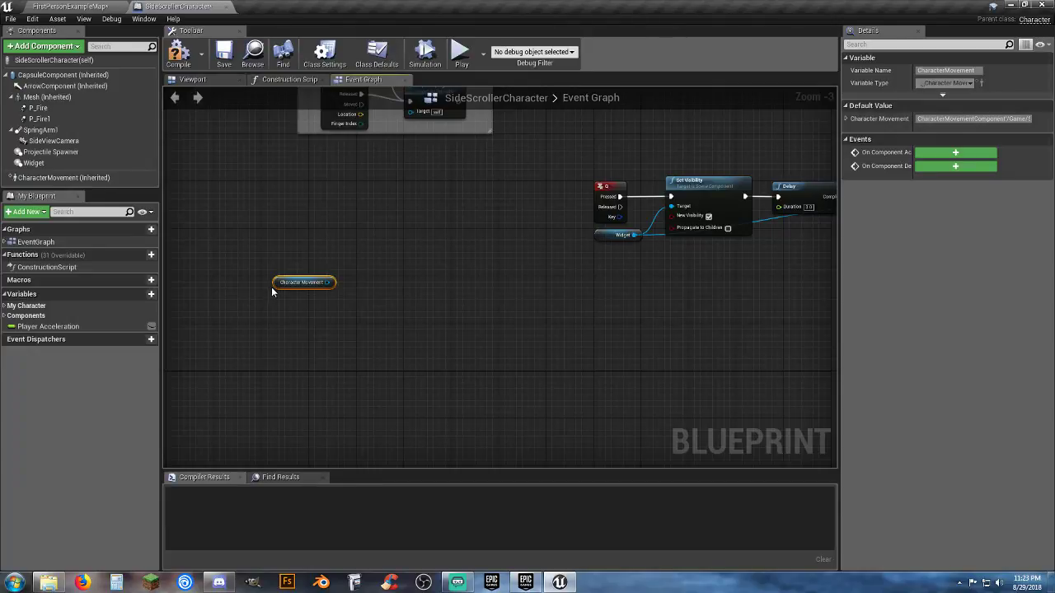
key(Delete)
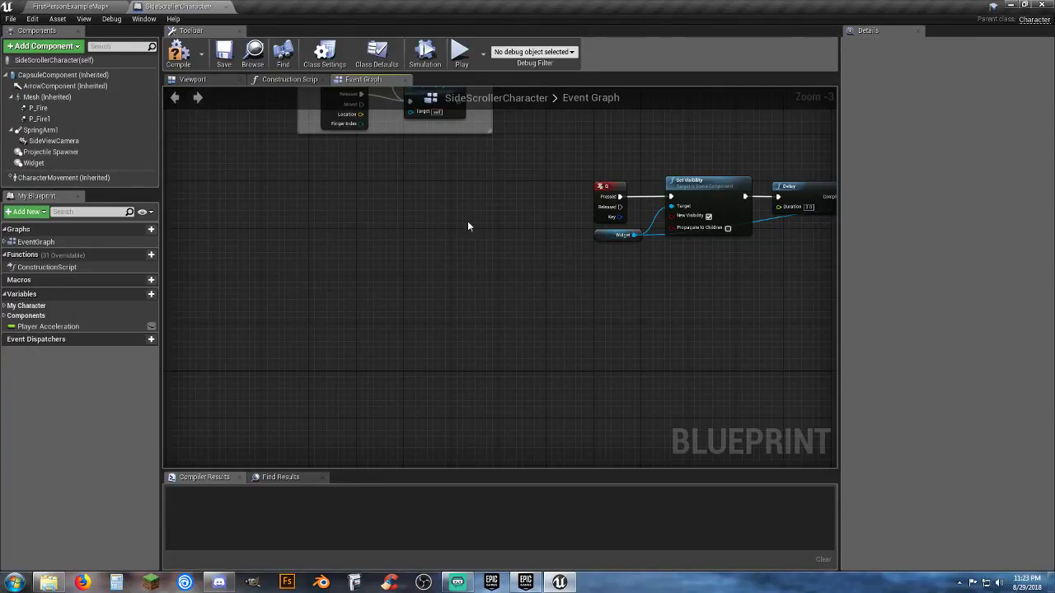
Examine the event graph's key 1 chain with its Deactivate, Play Animation and Sequence nodes
right_drag(524, 170, 356, 315)
right_drag(605, 233, 525, 274)
scroll(524, 278, up, 3)
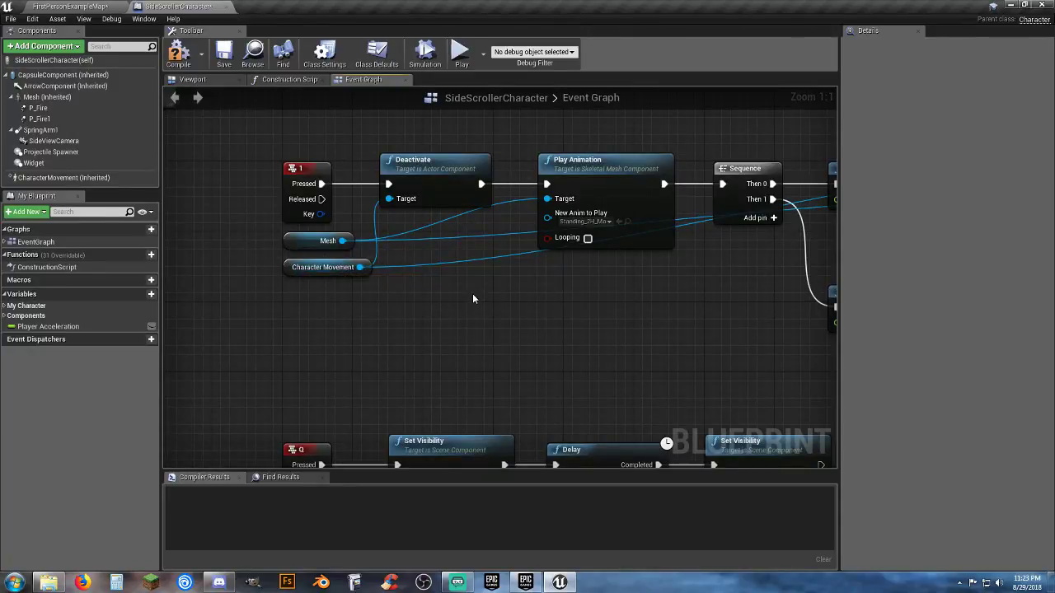
right_drag(547, 260, 481, 266)
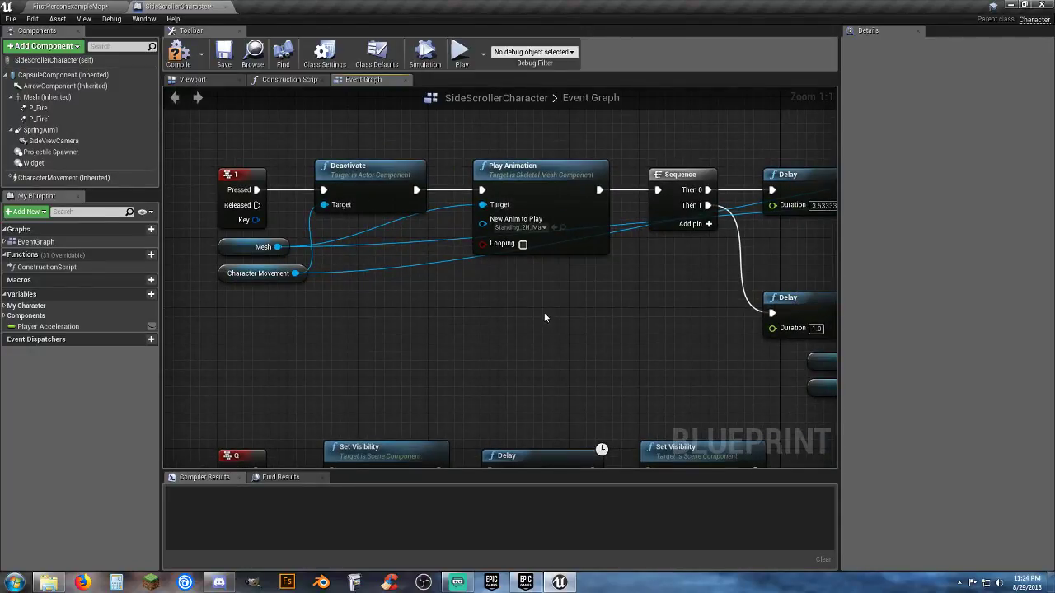
mouse_move(544, 312)
right_down()
mouse_move(480, 302)
mouse_move(558, 308)
right_up()
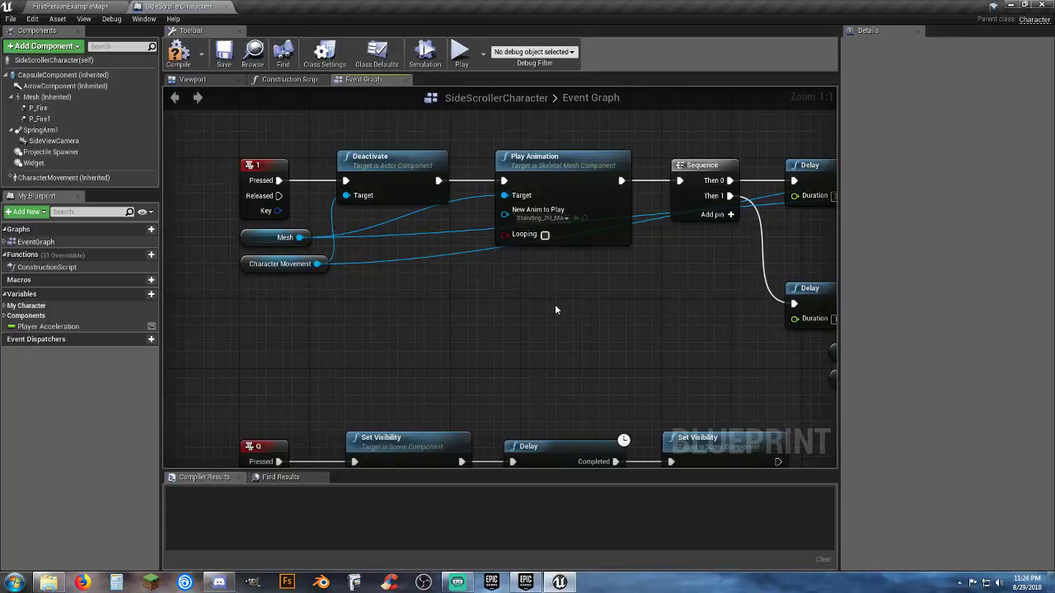
right_drag(380, 299, 349, 285)
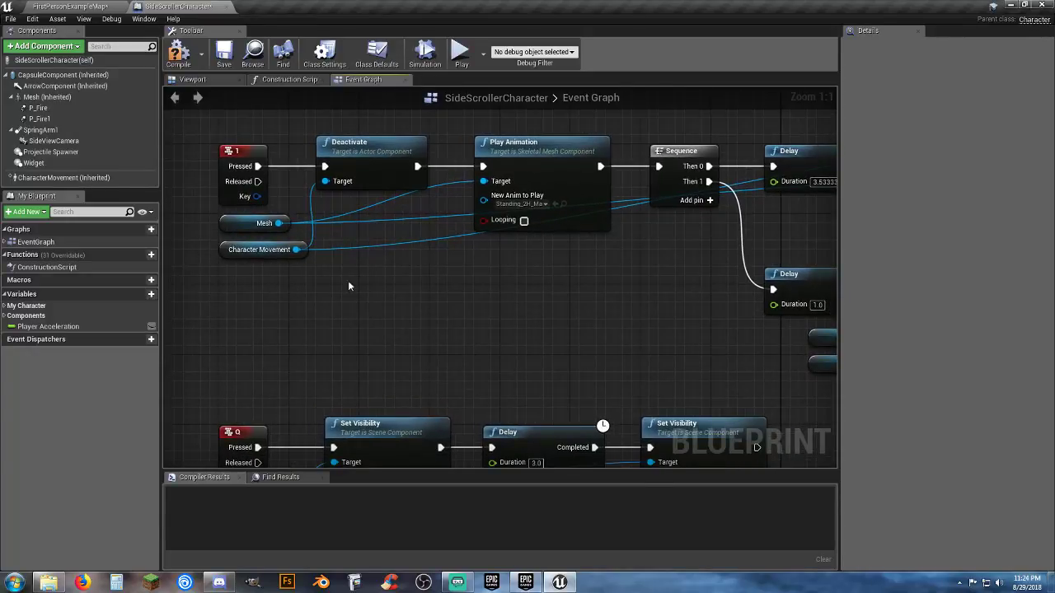
Review the inherited Mesh component's settings, including physics, collision presets, rendering and animation
click(45, 97)
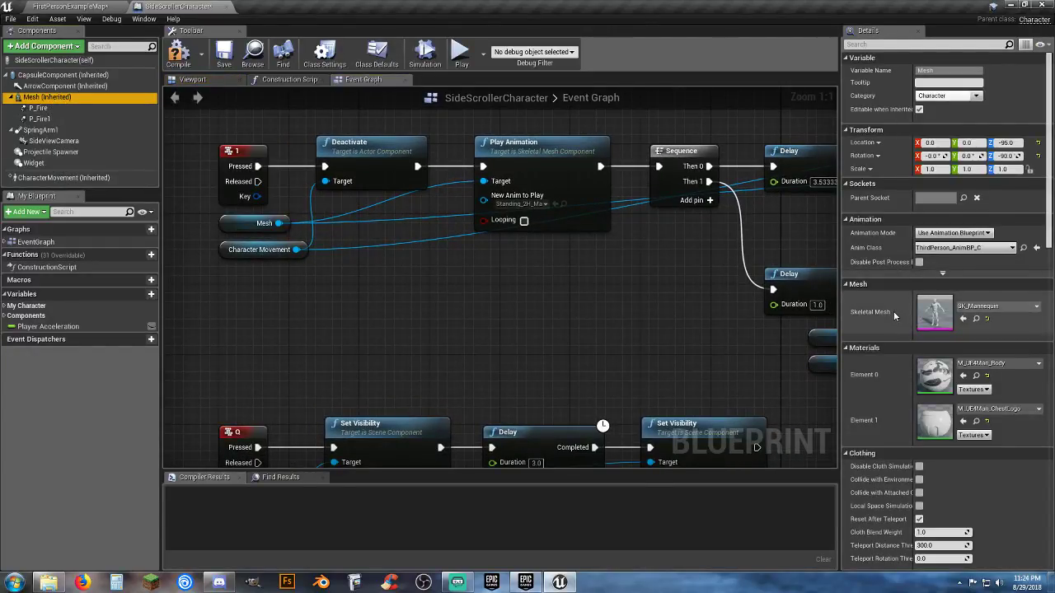
scroll(893, 311, down, 6)
scroll(874, 338, down, 4)
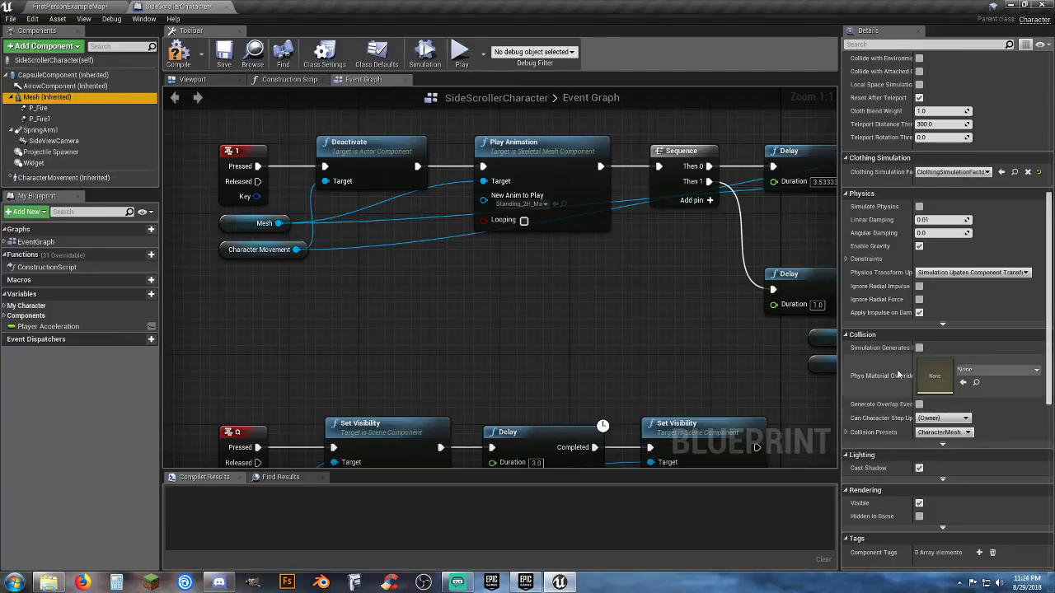
mouse_move(914, 354)
mouse_down()
mouse_move(942, 358)
mouse_move(908, 361)
mouse_up()
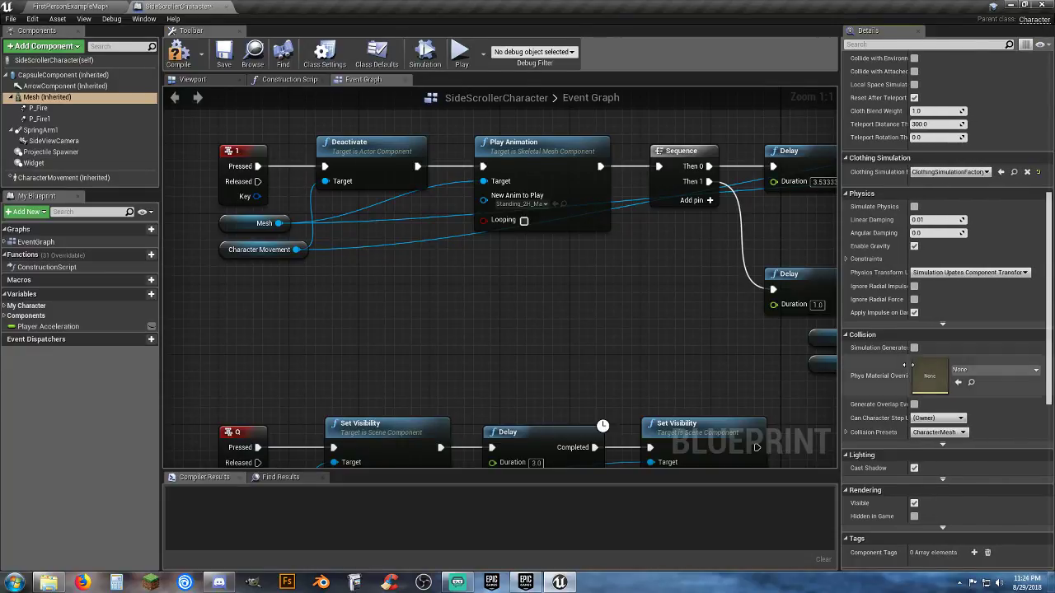
click(846, 432)
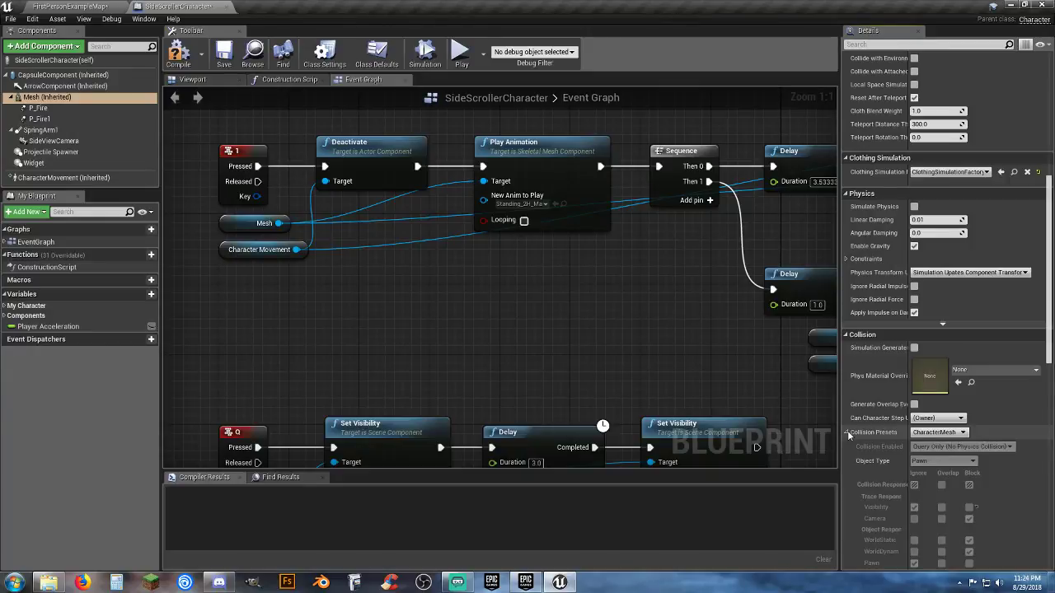
click(847, 430)
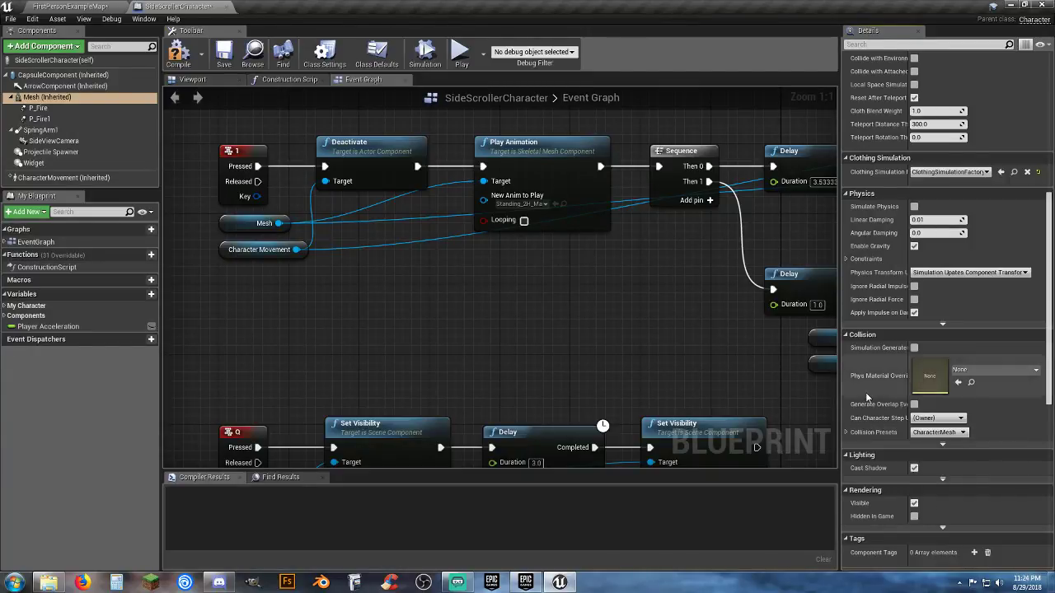
scroll(869, 396, down, 3)
scroll(870, 397, down, 4)
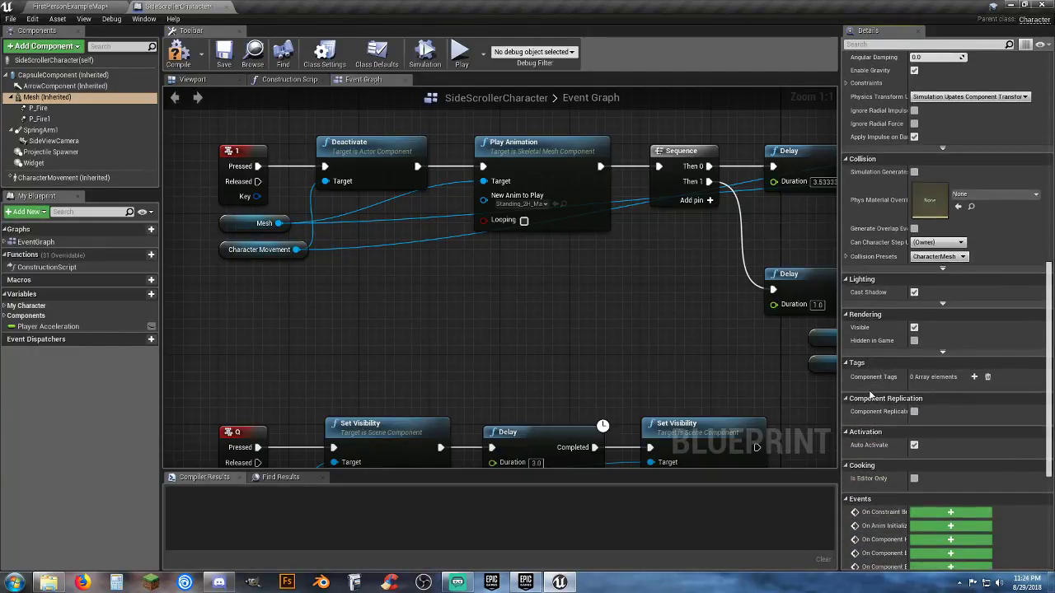
scroll(872, 394, up, 4)
scroll(870, 389, up, 14)
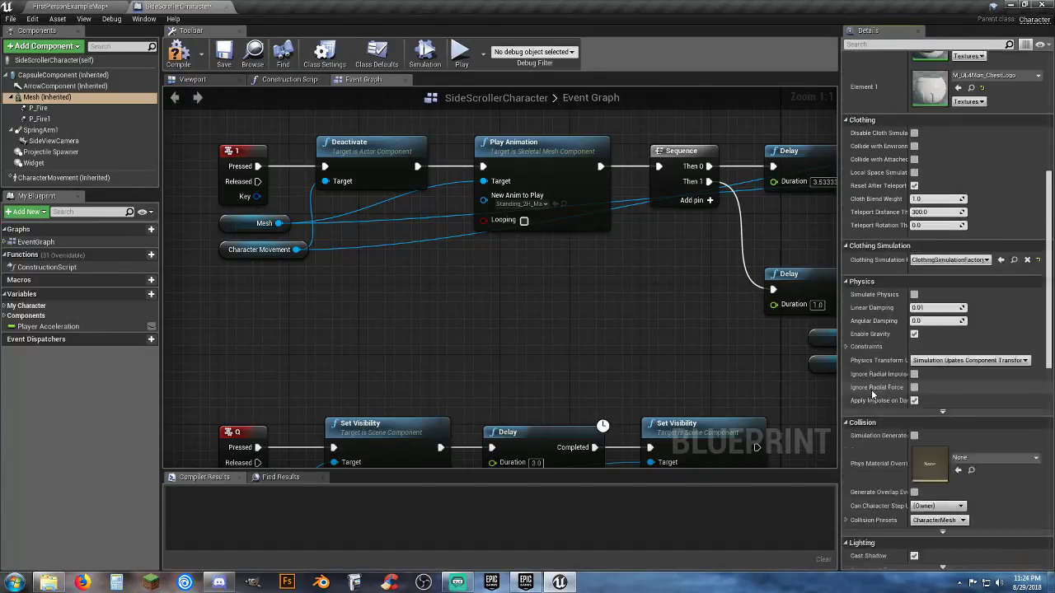
scroll(864, 403, up, 1)
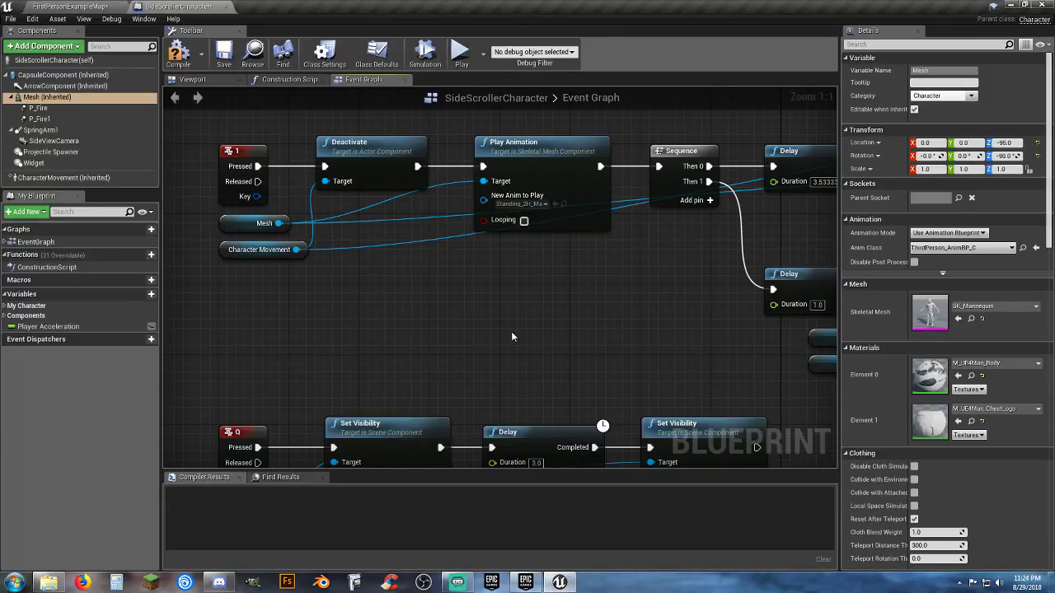
Inspect the character and its P_Fire component in the 3D view, and compile and close the SideScrollerCharacter Blueprint
click(192, 79)
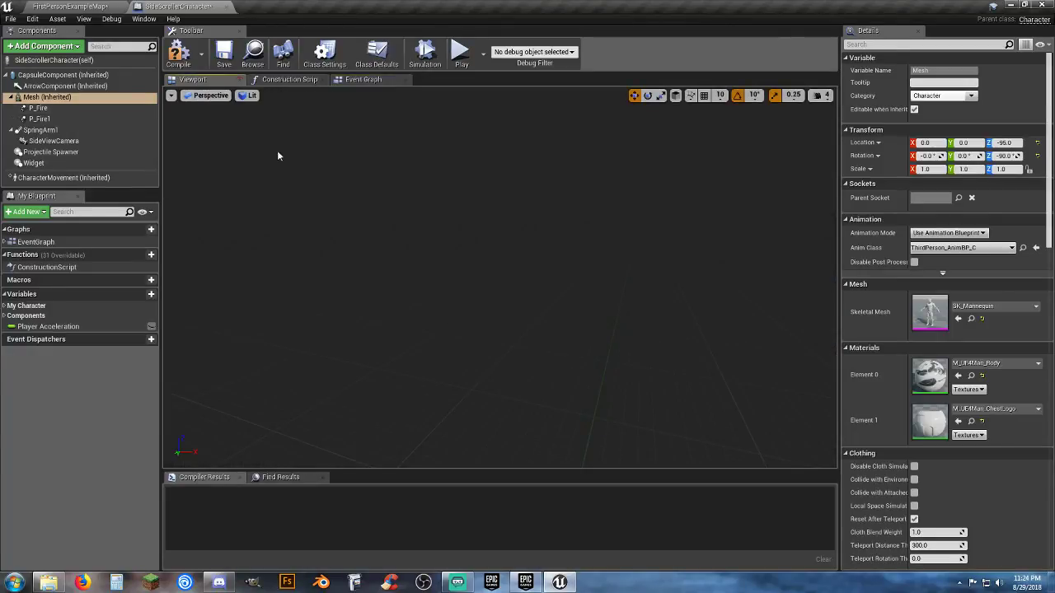
right_drag(495, 264, 371, 301)
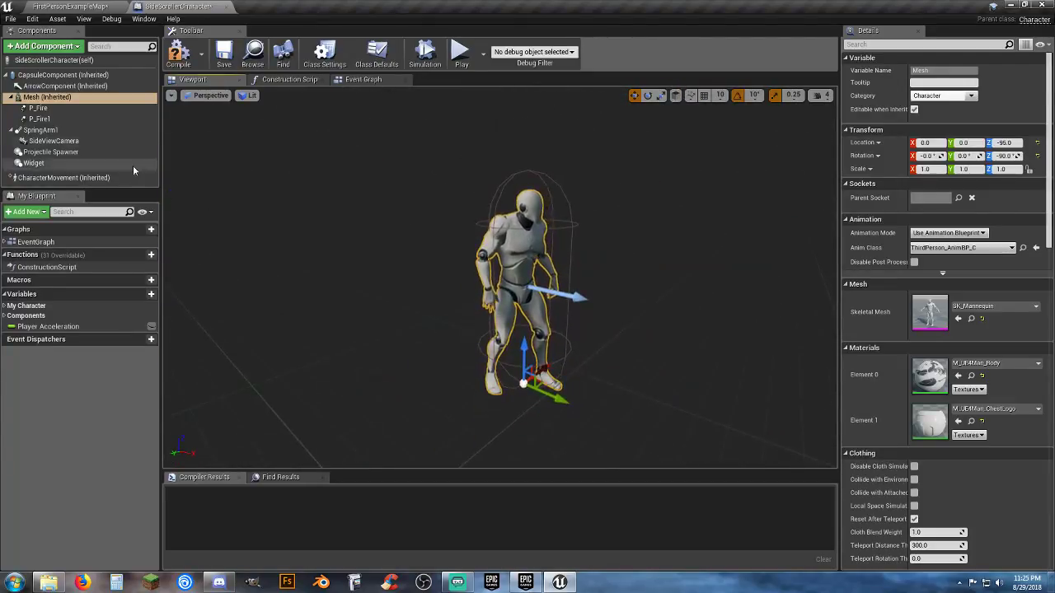
click(39, 108)
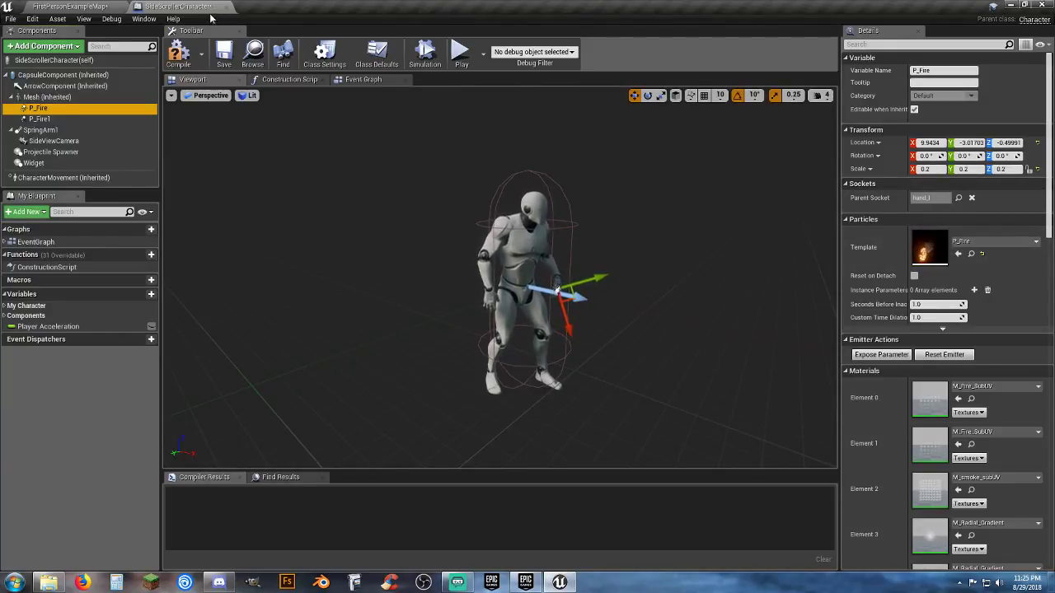
click(180, 57)
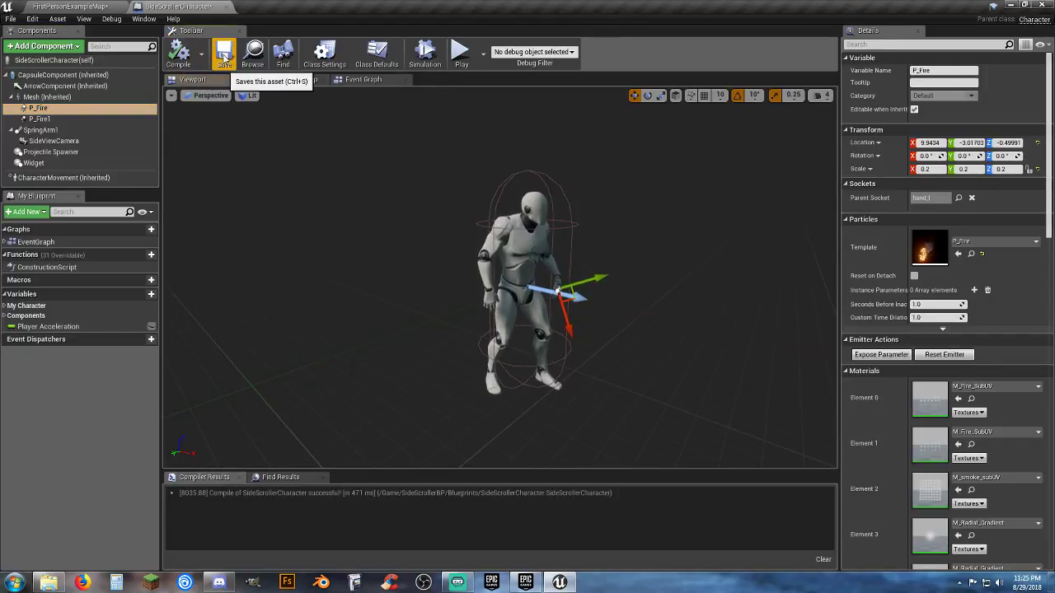
click(227, 7)
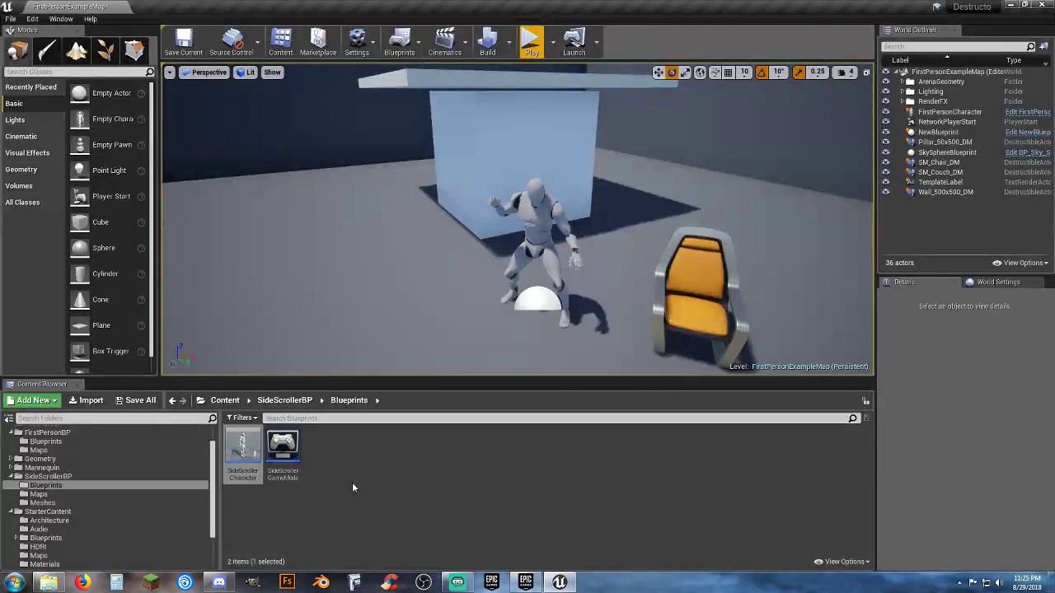
Open the UE4 mannequin's skeleton asset from the Mesh folder under Mannequin's Character folder
click(47, 502)
scroll(47, 502, up, 2)
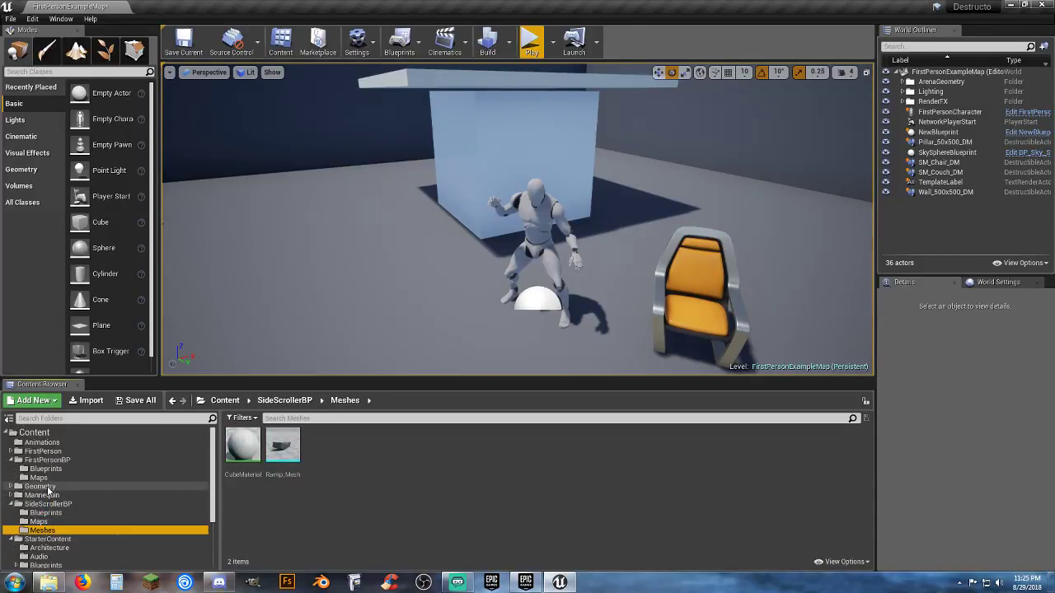
click(11, 496)
click(14, 512)
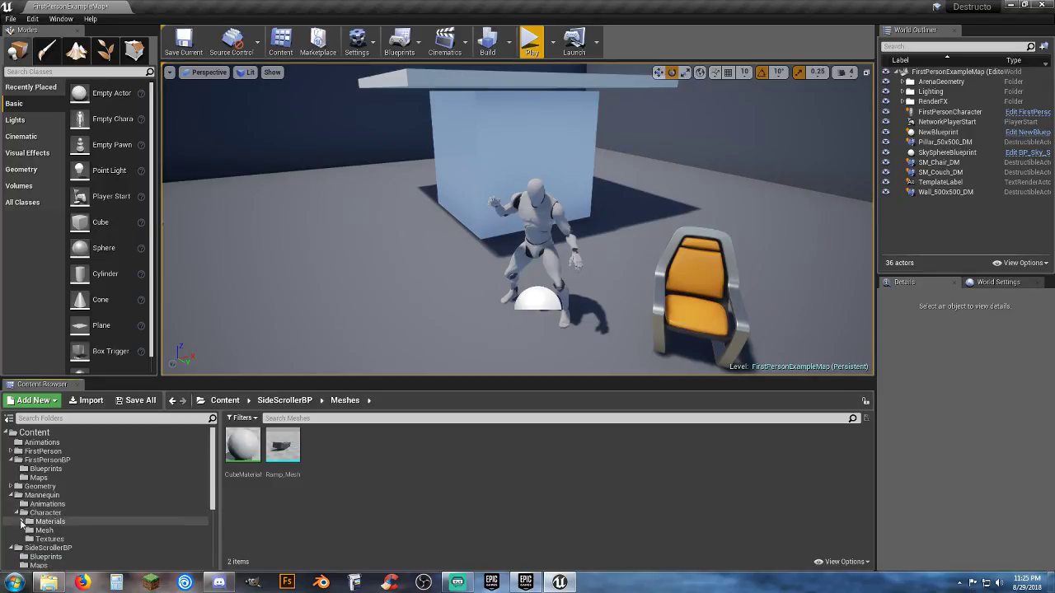
click(45, 530)
double_click(322, 452)
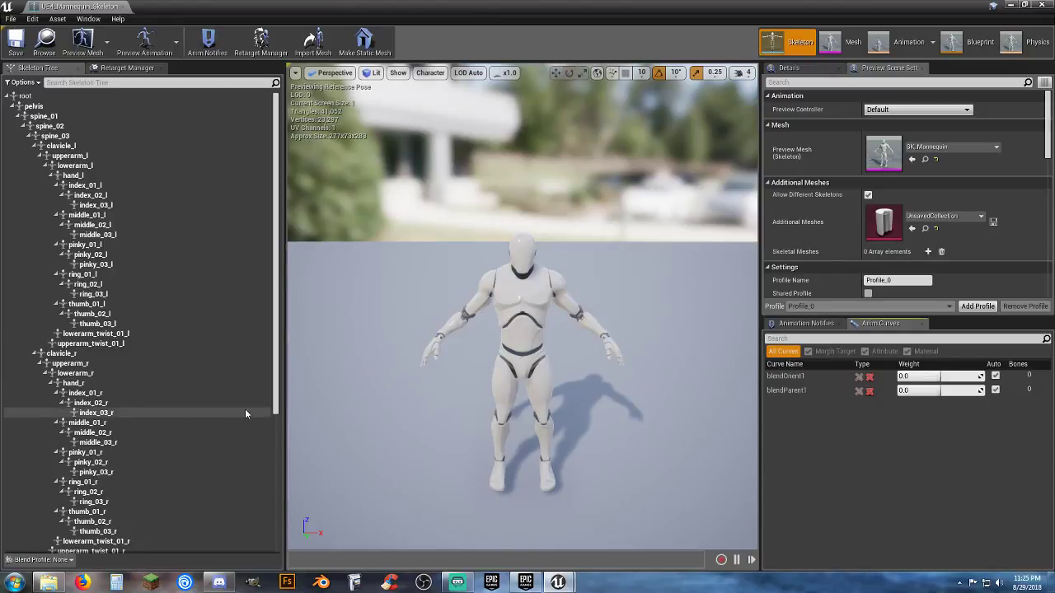
Add a socket named Grabber to the hand_r bone in the skeleton tree
scroll(218, 419, down, 2)
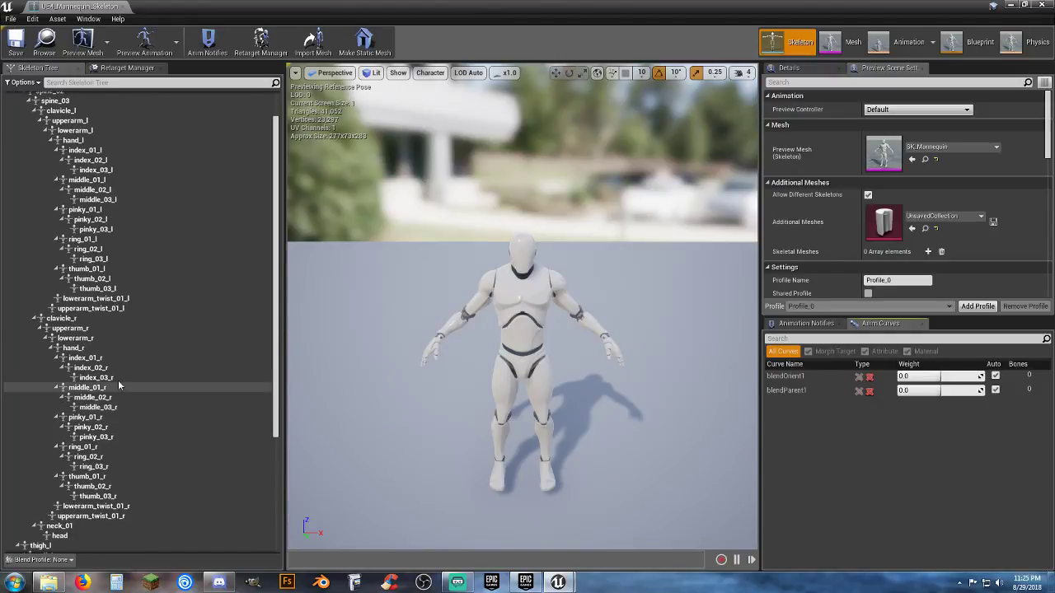
click(83, 349)
right_click(82, 351)
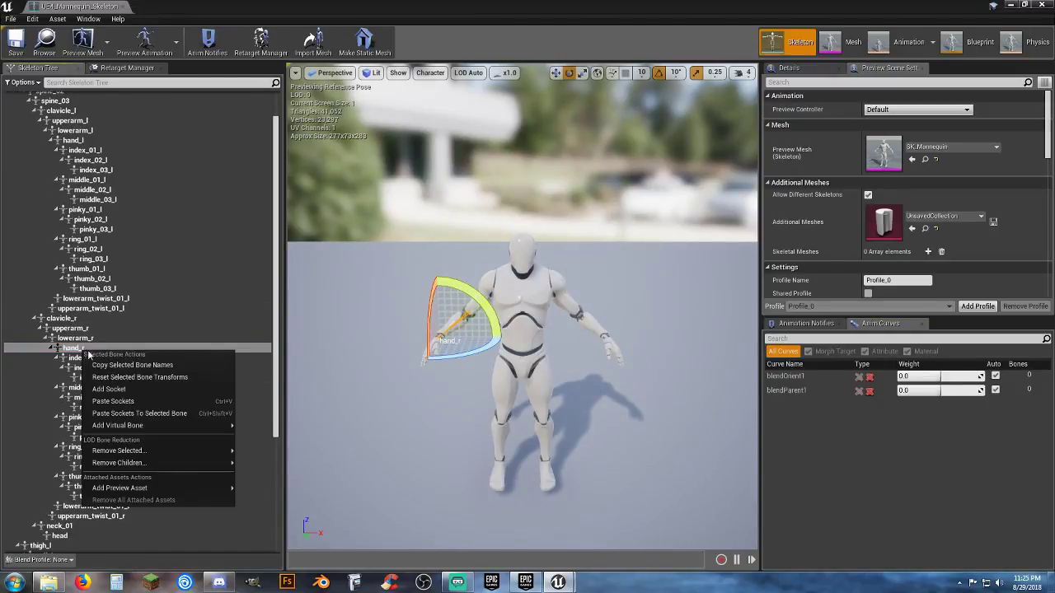
click(131, 390)
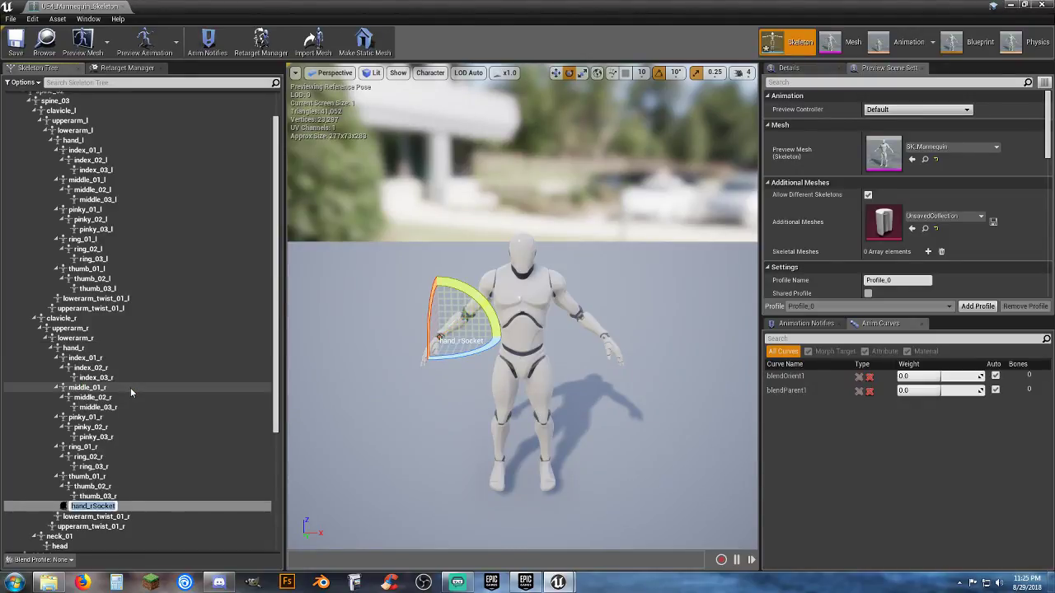
text(Grabb)
text(er)
key(Return)
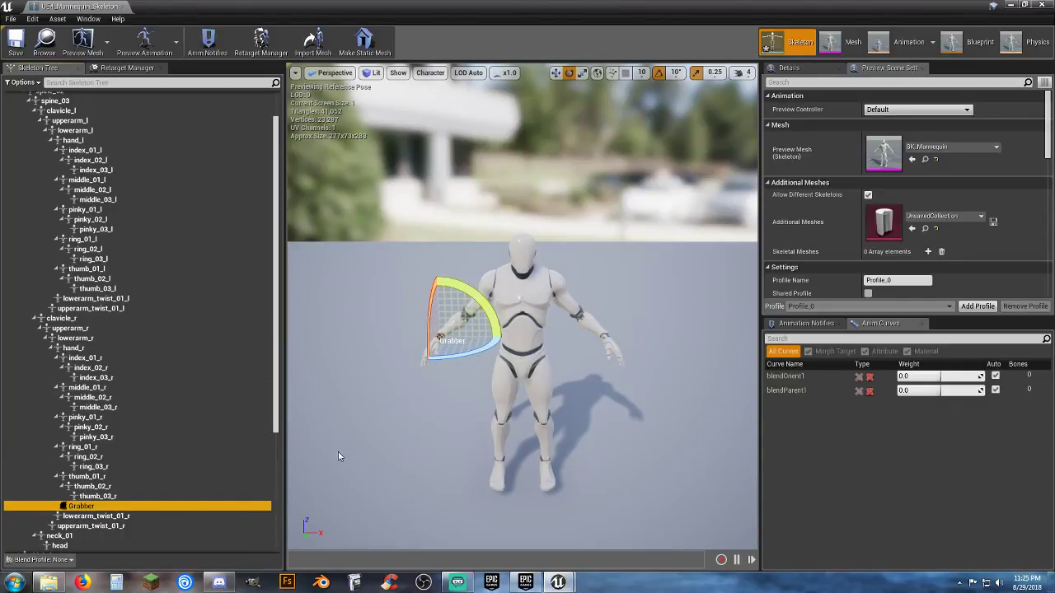
Move the Grabber socket down from the mannequin's right wrist to beside the fingers
right_drag(338, 454, 427, 483)
key(w)
key(a)
key(w)
mouse_move(445, 295)
right_down()
mouse_move(458, 302)
mouse_move(447, 295)
right_up()
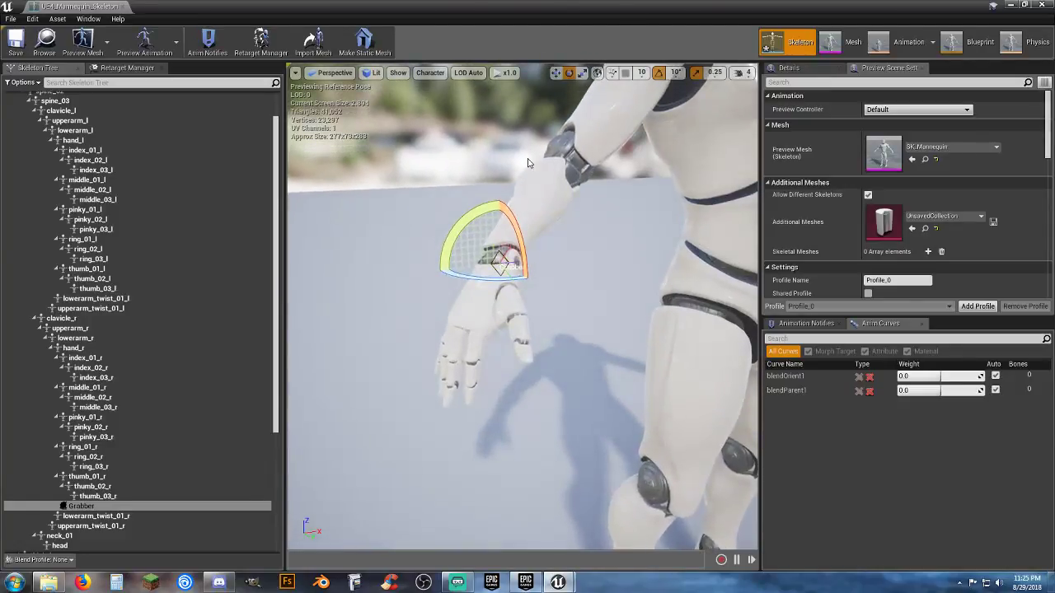
click(556, 73)
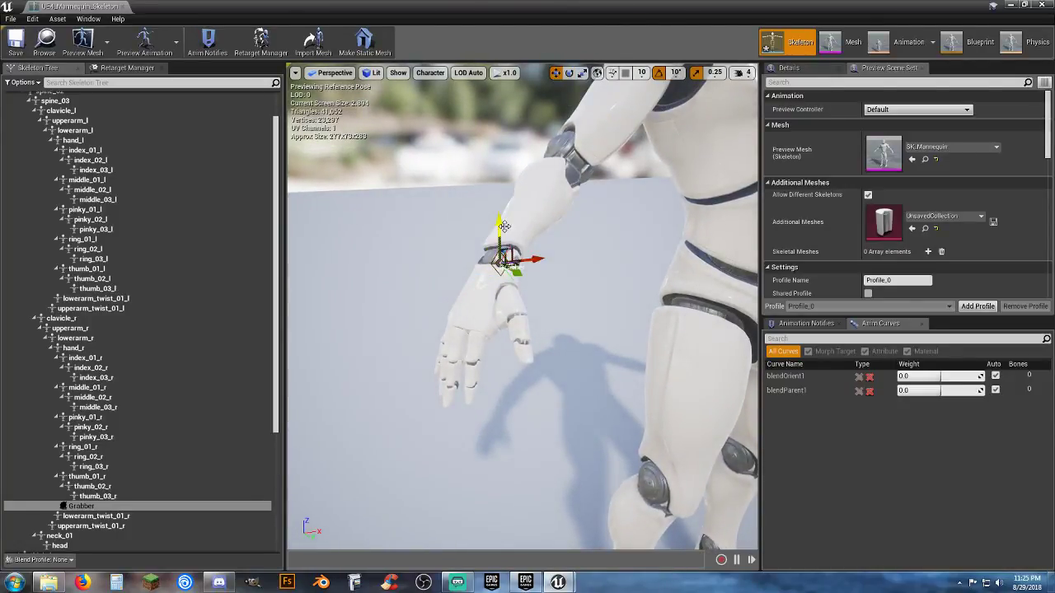
drag(501, 237, 501, 301)
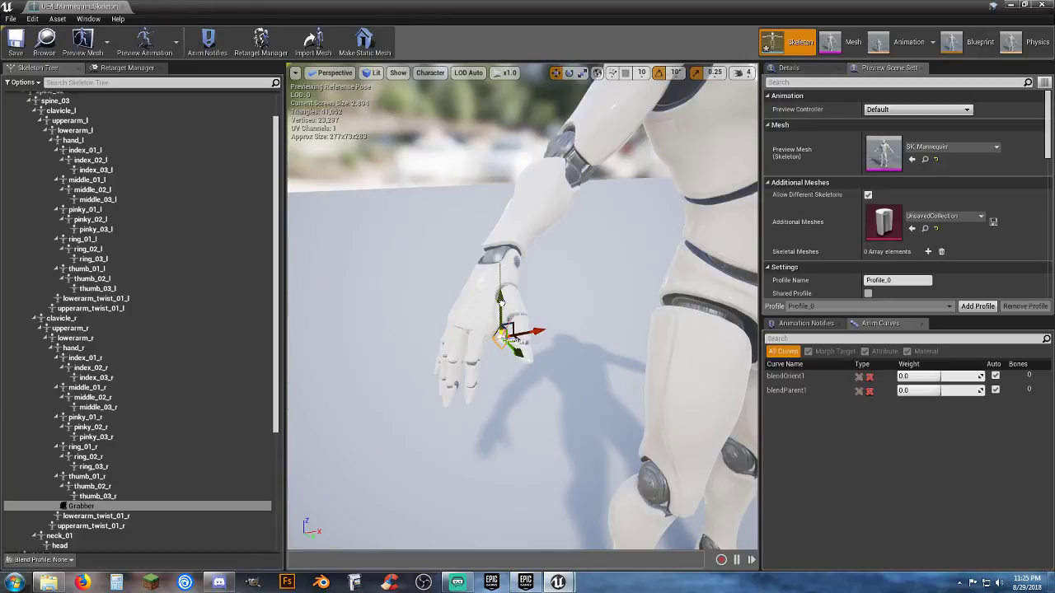
Shift the Grabber socket slightly sideways toward the right palm and save the skeleton
key(a)
right_drag(501, 301, 557, 360)
key(s)
key(d)
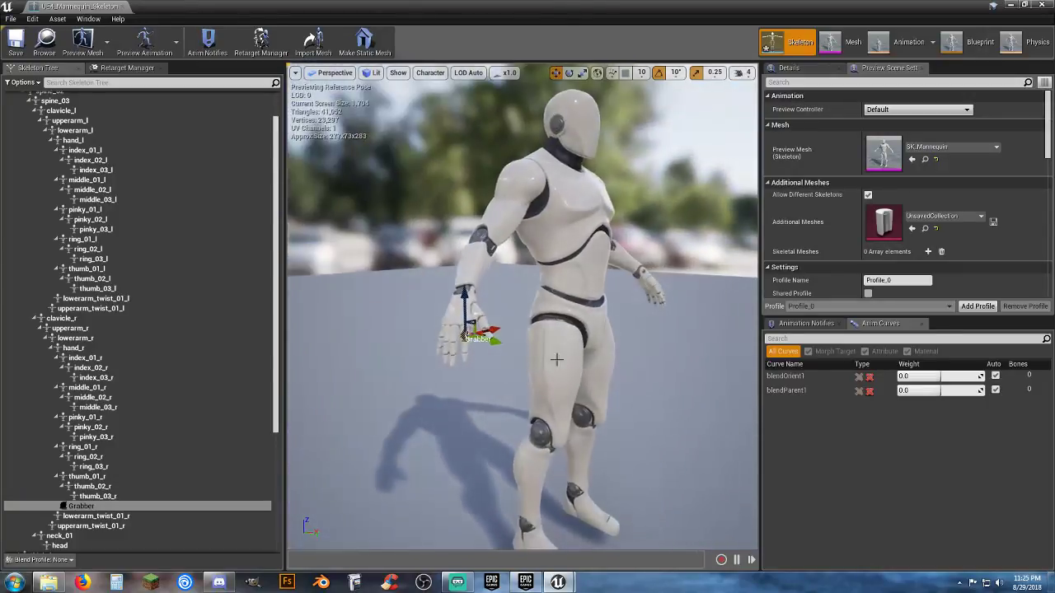
drag(498, 344, 490, 345)
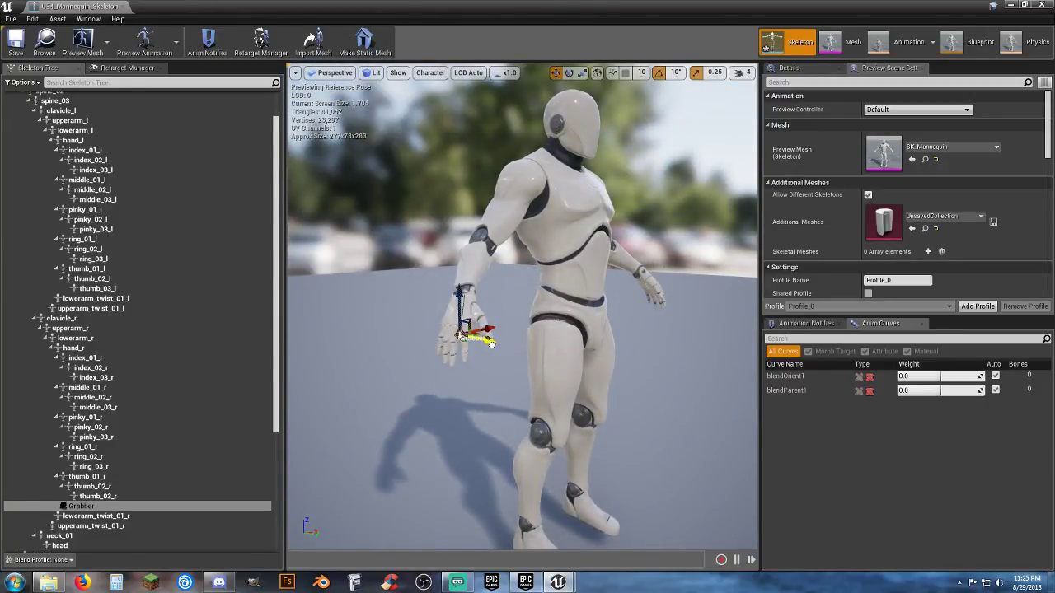
click(15, 42)
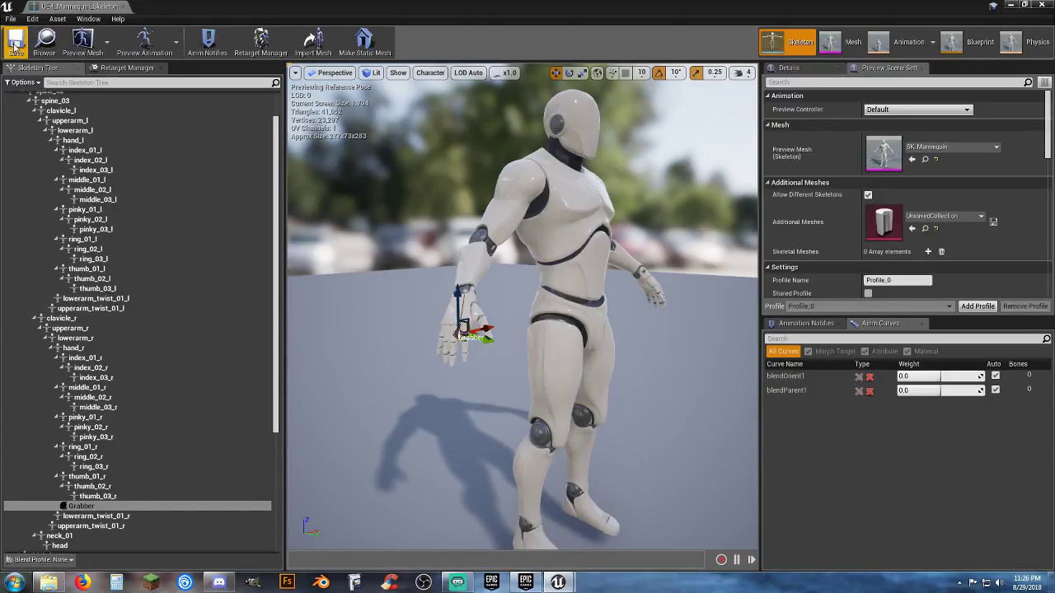
Close the mannequin skeleton editor and look over the first-person level around the mannequin, chair and couch
click(123, 7)
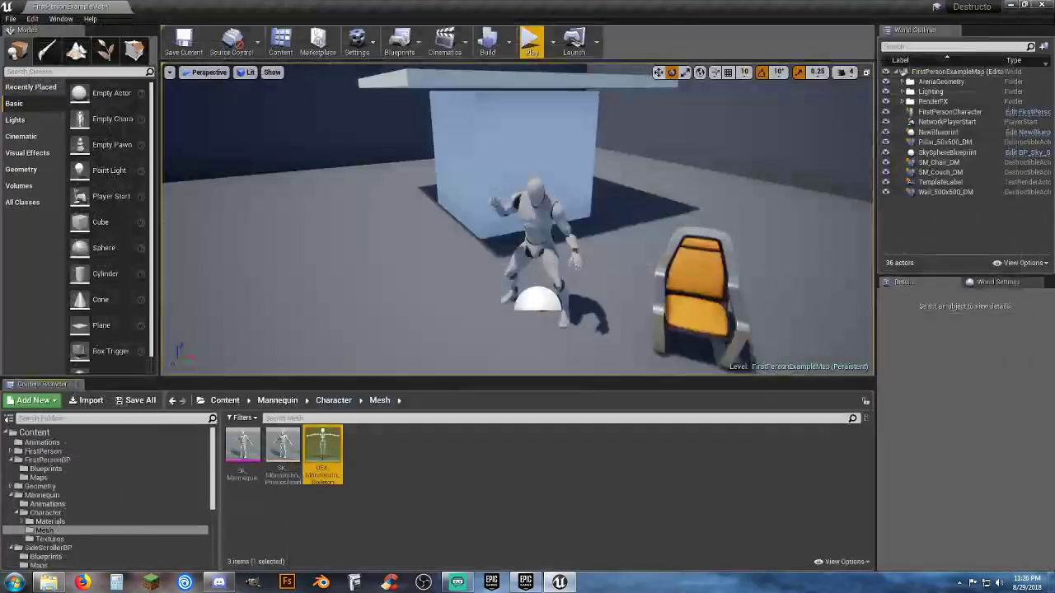
click(482, 457)
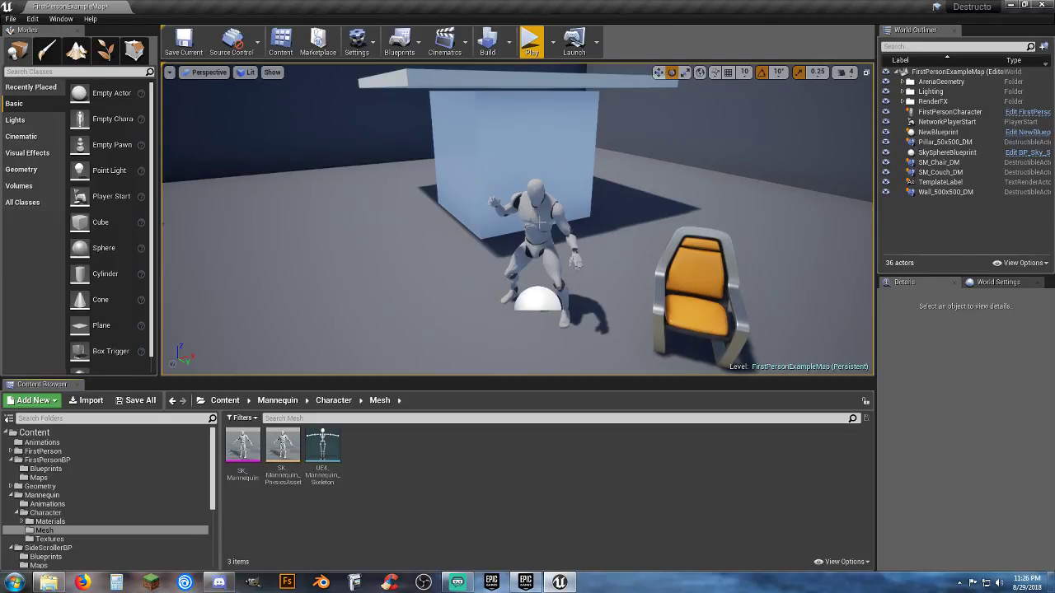
key(s)
right_drag(497, 281, 552, 268)
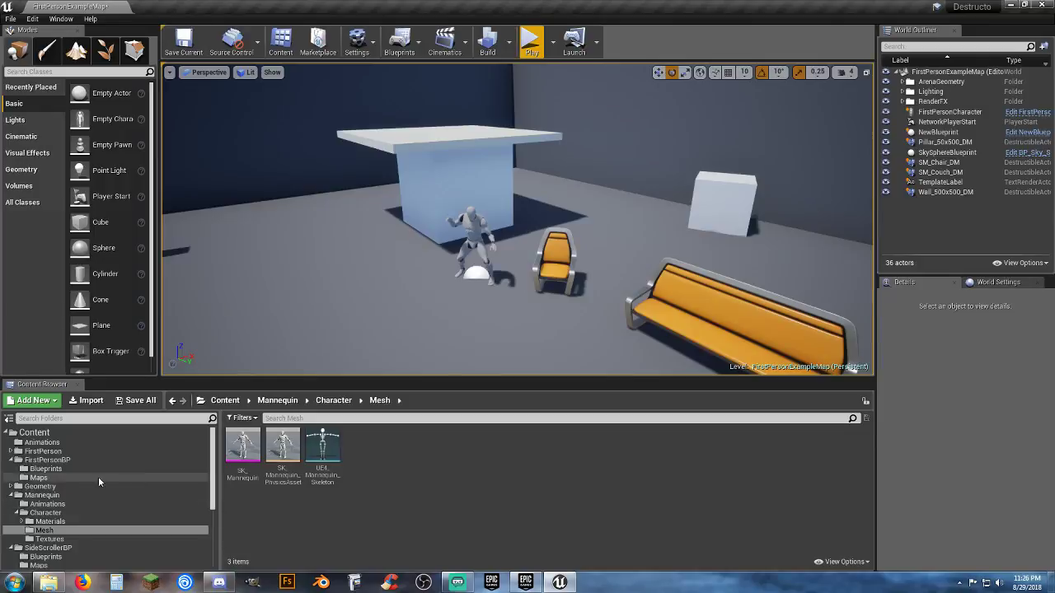
right_drag(570, 265, 600, 317)
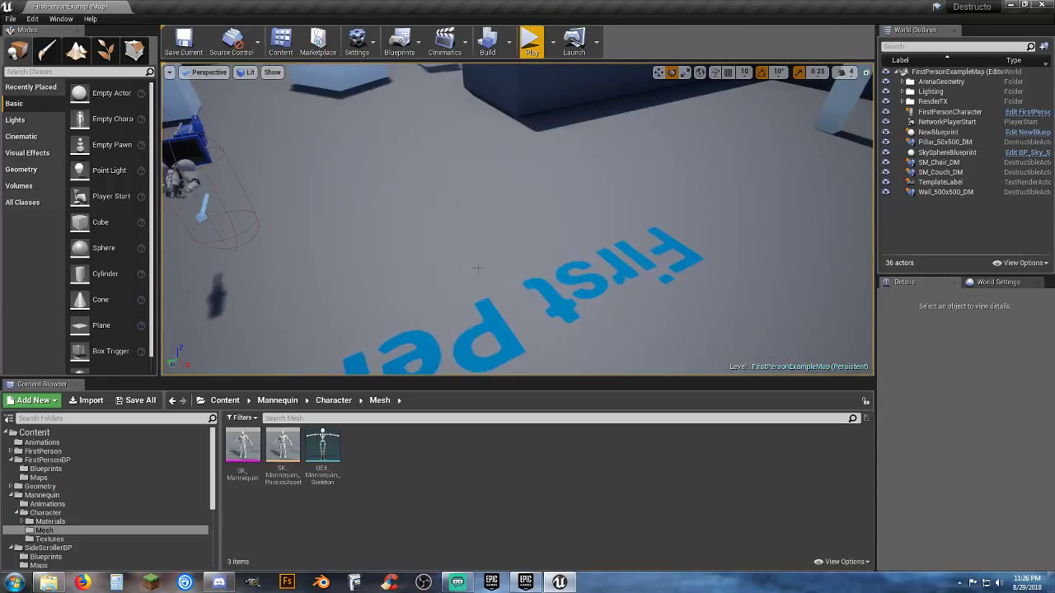
right_drag(478, 268, 412, 221)
right_drag(742, 264, 708, 272)
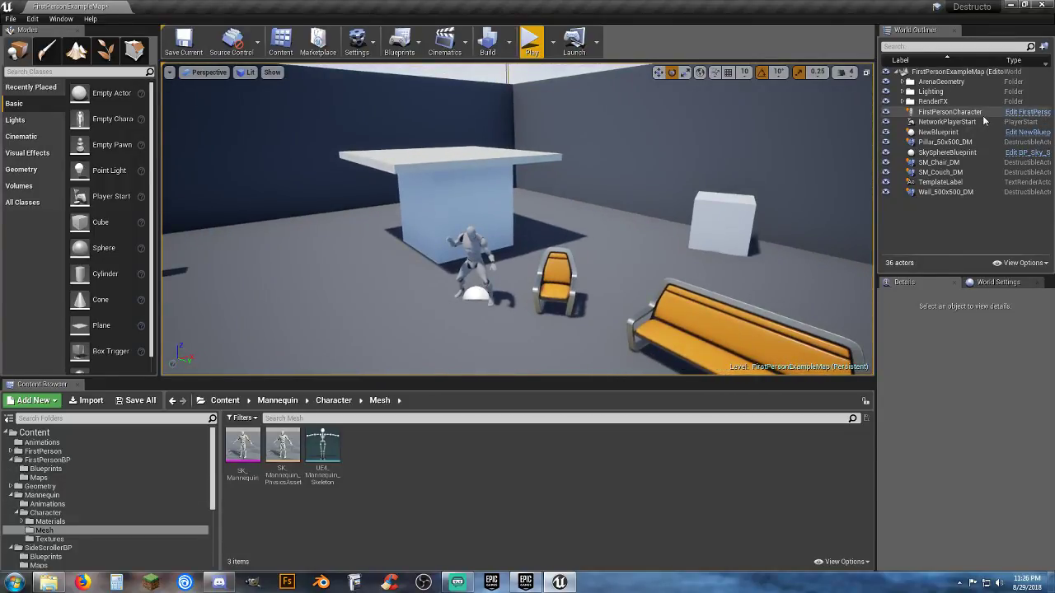
Open the FirstPersonCharacter Blueprint, examine its event graph from the shooting logic to the BeginPlay input-mode nodes, and close it
click(956, 112)
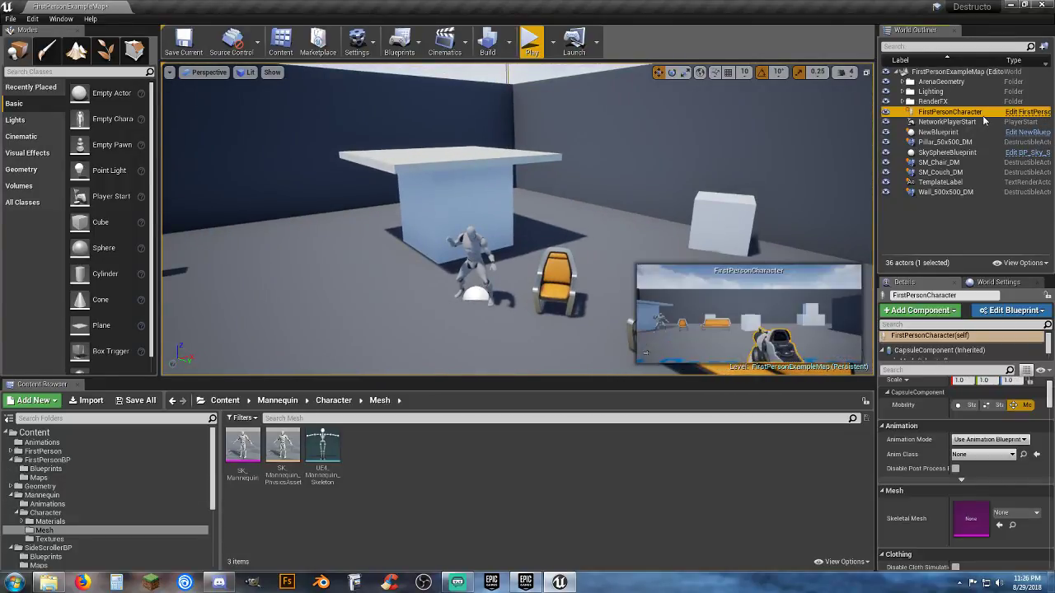
click(1026, 112)
right_drag(558, 386, 426, 268)
scroll(429, 279, down, 4)
right_drag(638, 264, 261, 378)
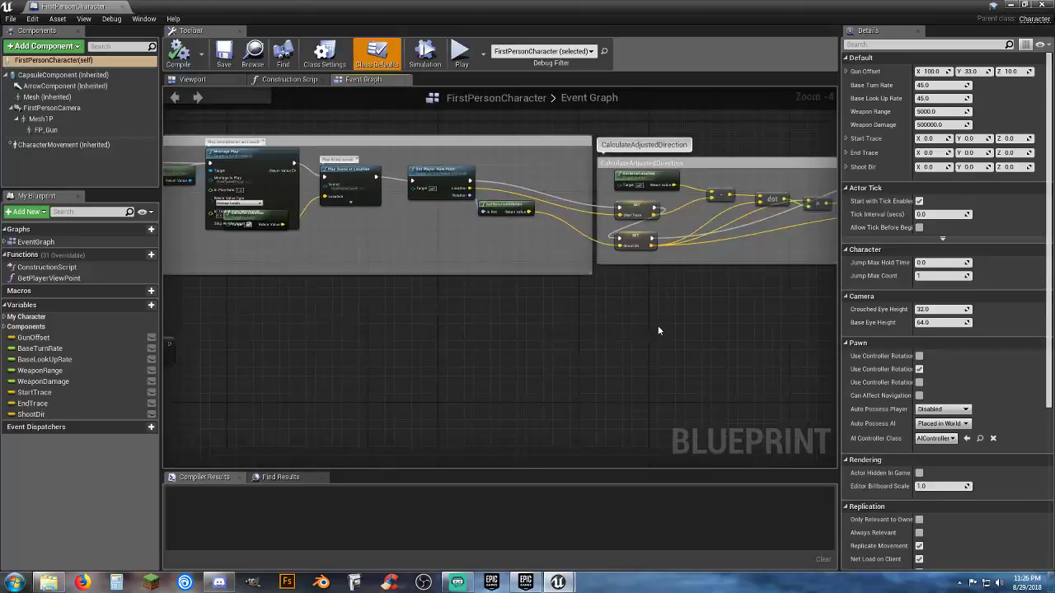
right_drag(659, 327, 164, 399)
scroll(308, 372, down, 5)
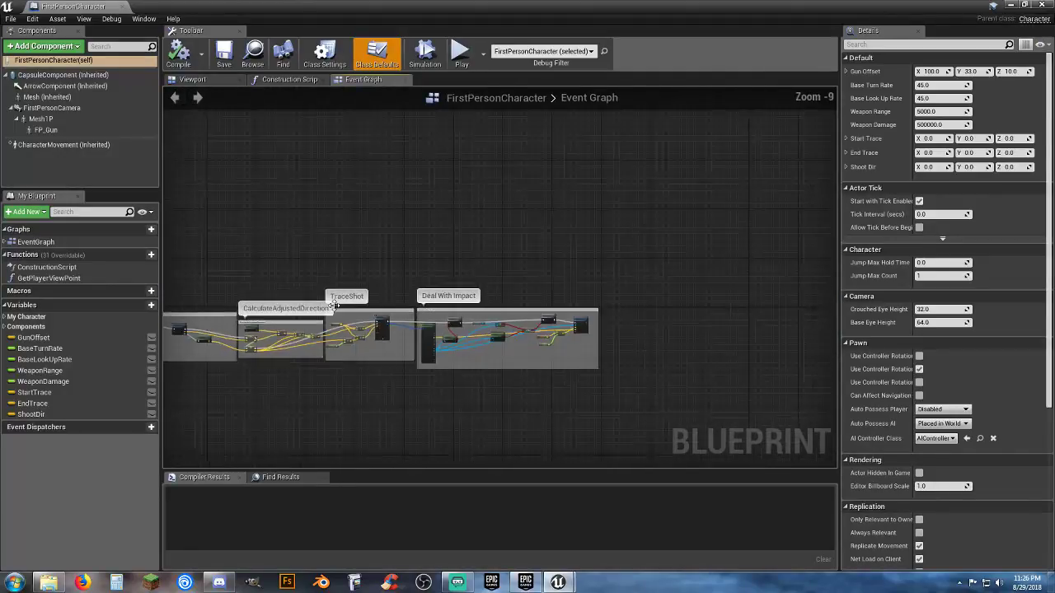
right_drag(312, 272, 730, 273)
scroll(474, 432, up, 4)
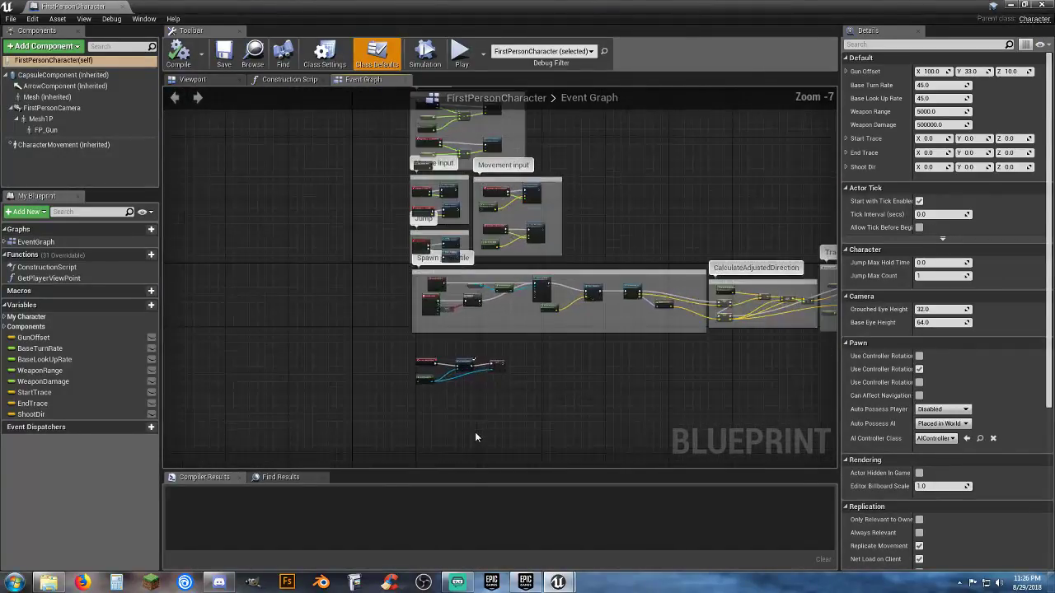
scroll(472, 394, up, 4)
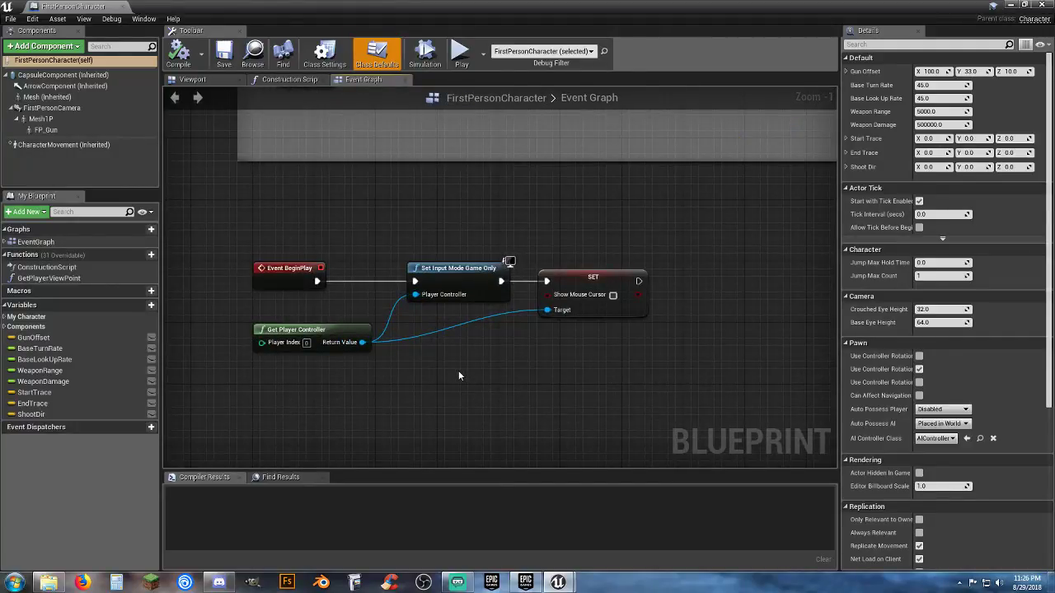
right_drag(429, 381, 463, 589)
right_drag(490, 529, 515, 257)
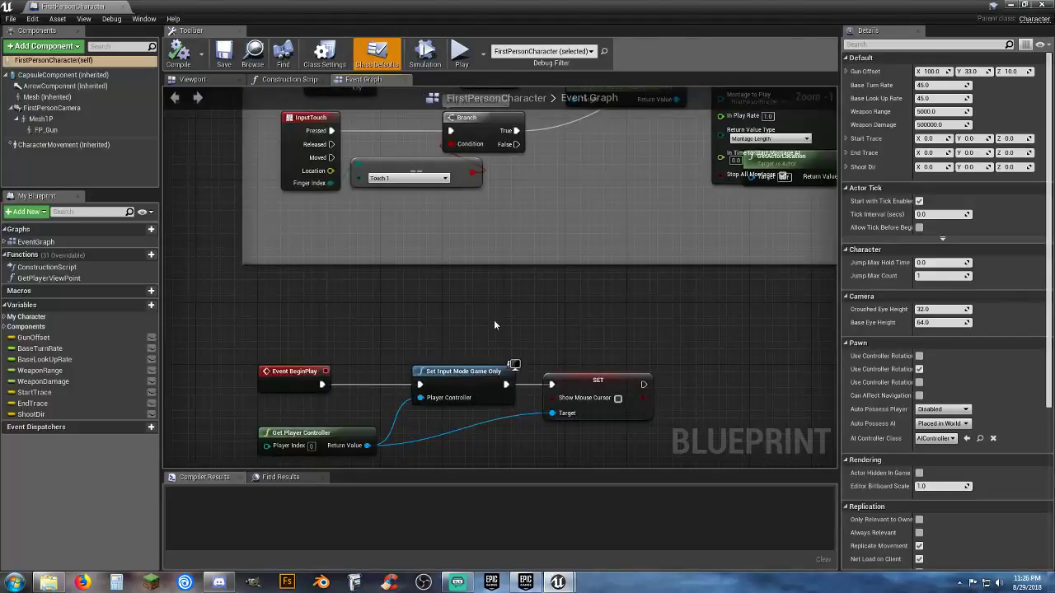
right_drag(493, 318, 504, 240)
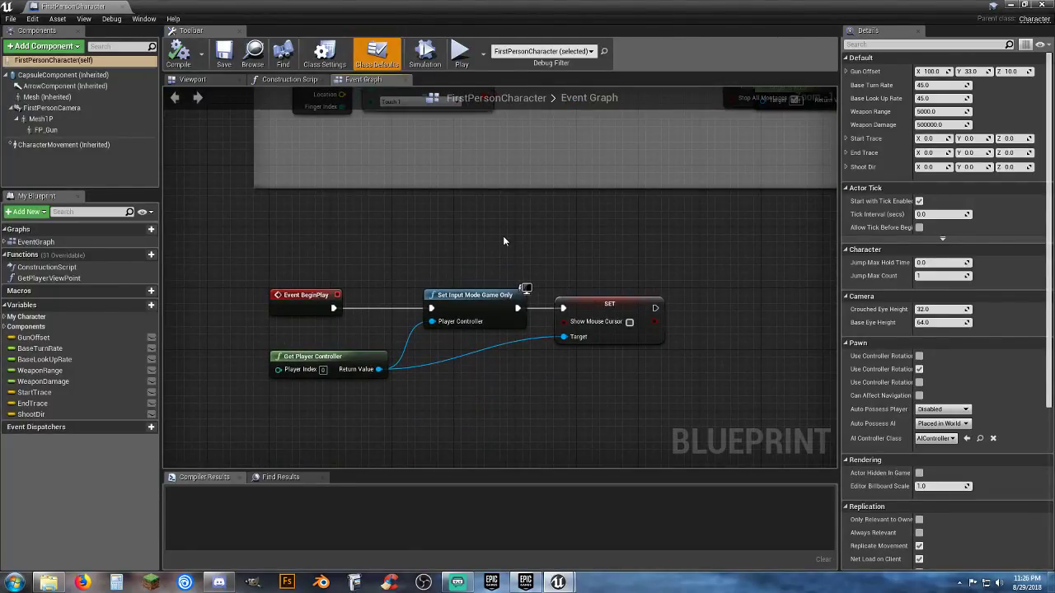
right_drag(505, 241, 246, 222)
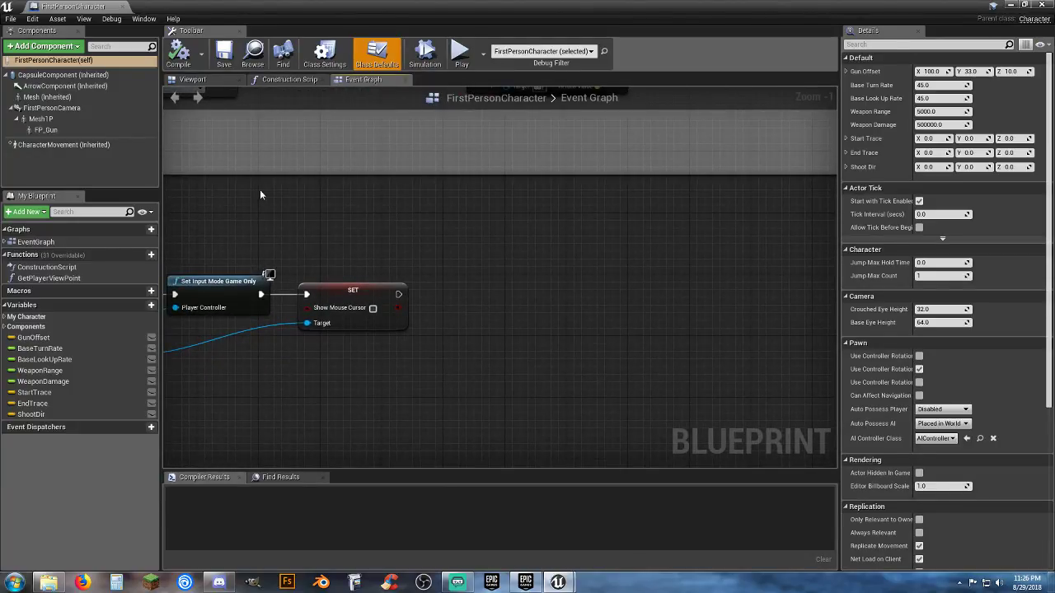
click(123, 8)
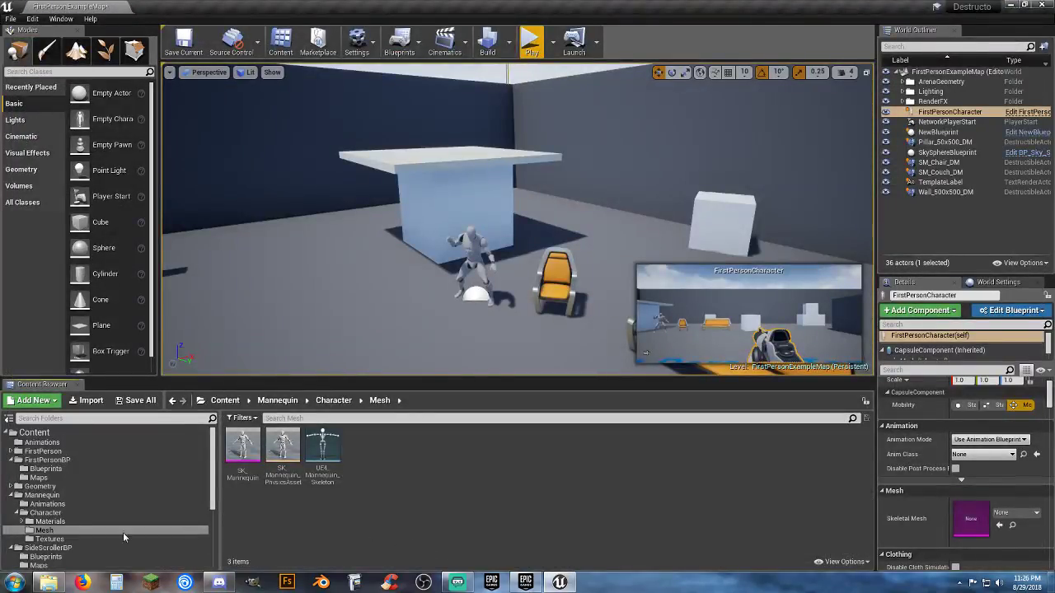
Open SideScrollerExampleMap from the SideScrollerBP Maps folder, saving the changes to FirstPersonExampleMap
click(116, 556)
scroll(117, 541, down, 1)
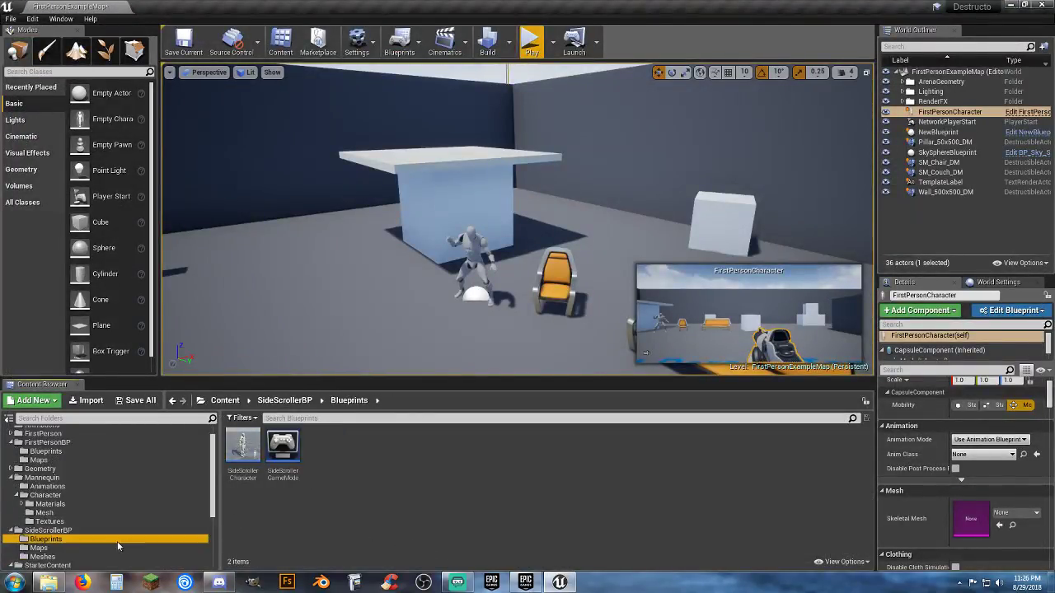
scroll(117, 542, down, 1)
click(79, 531)
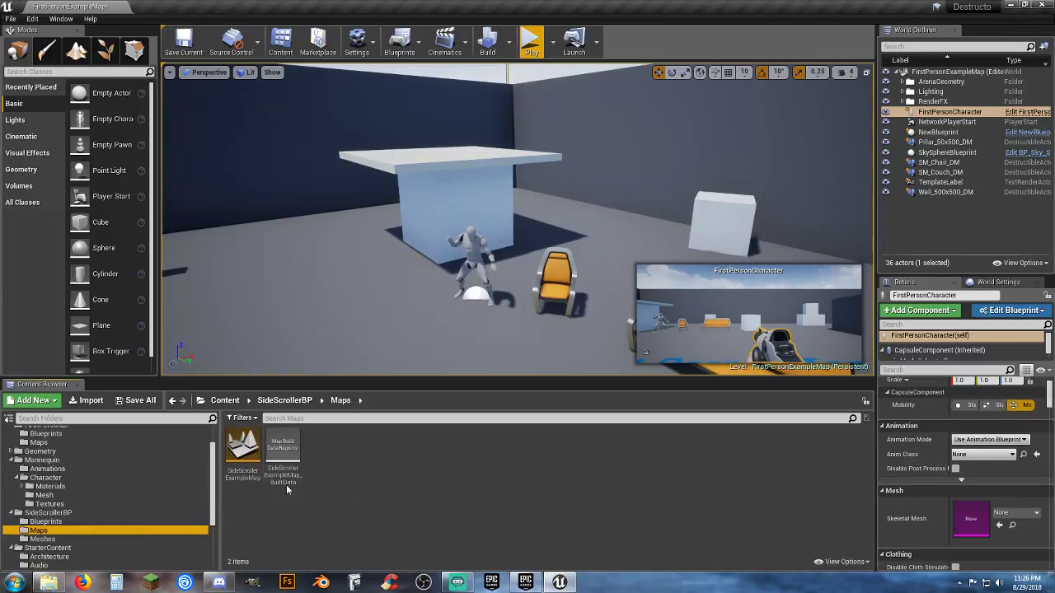
double_click(242, 453)
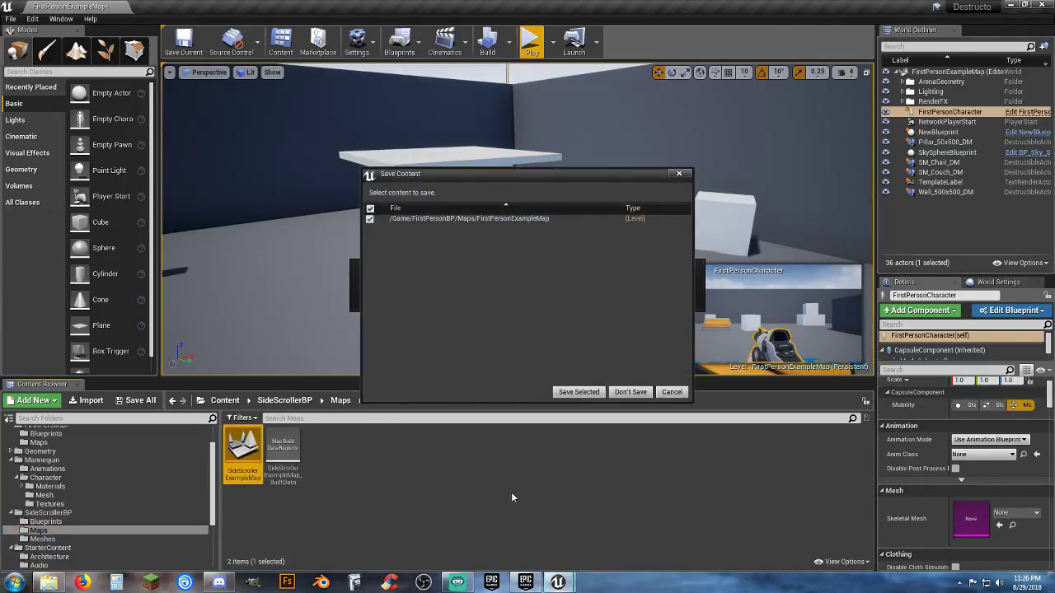
click(586, 394)
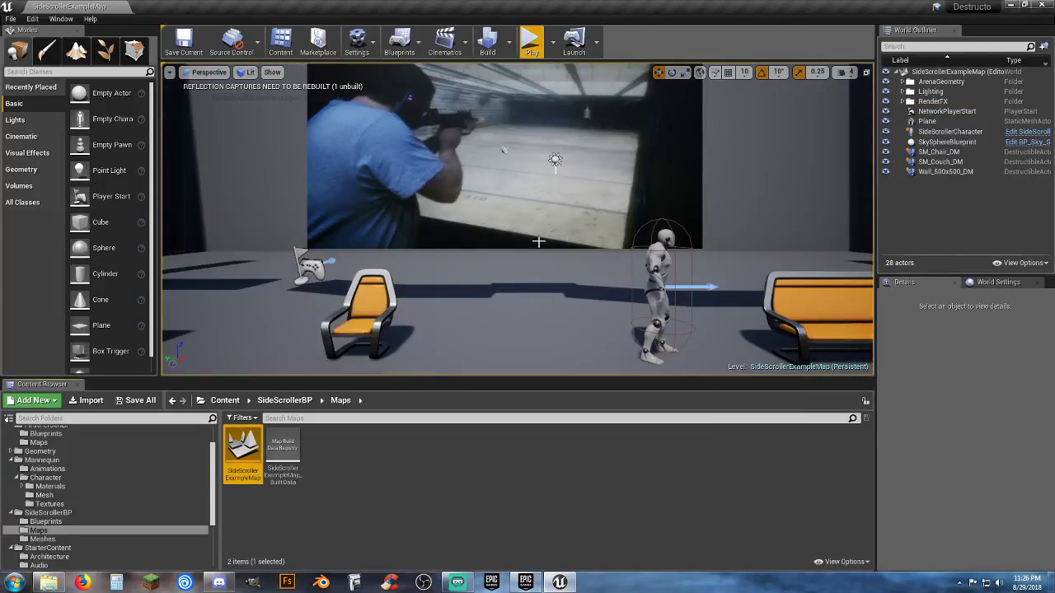
Delete the video-screen plane on the back wall of the side-scroller level and save the map
click(518, 206)
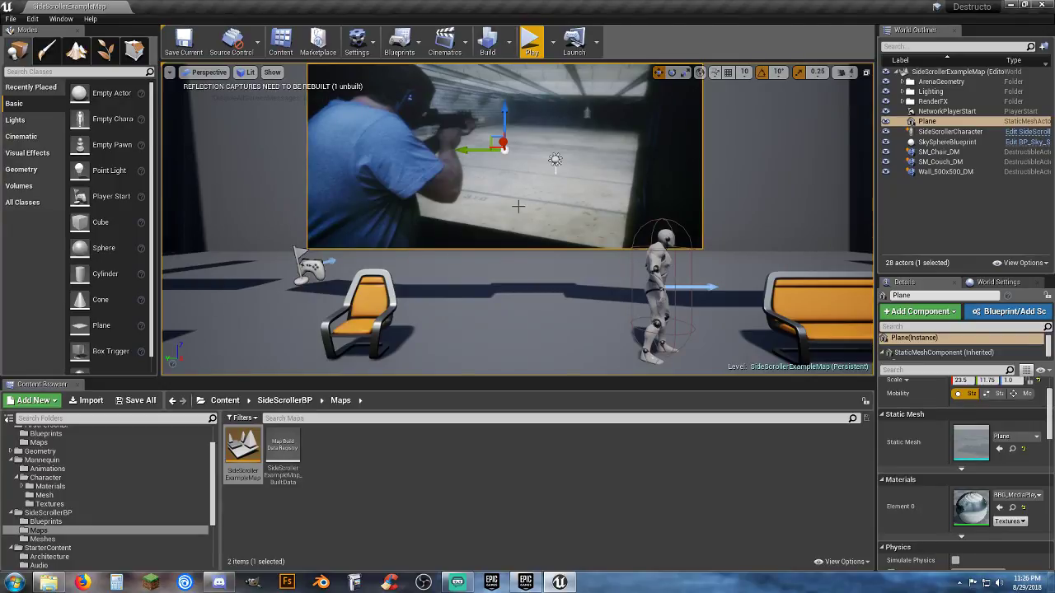
key(Delete)
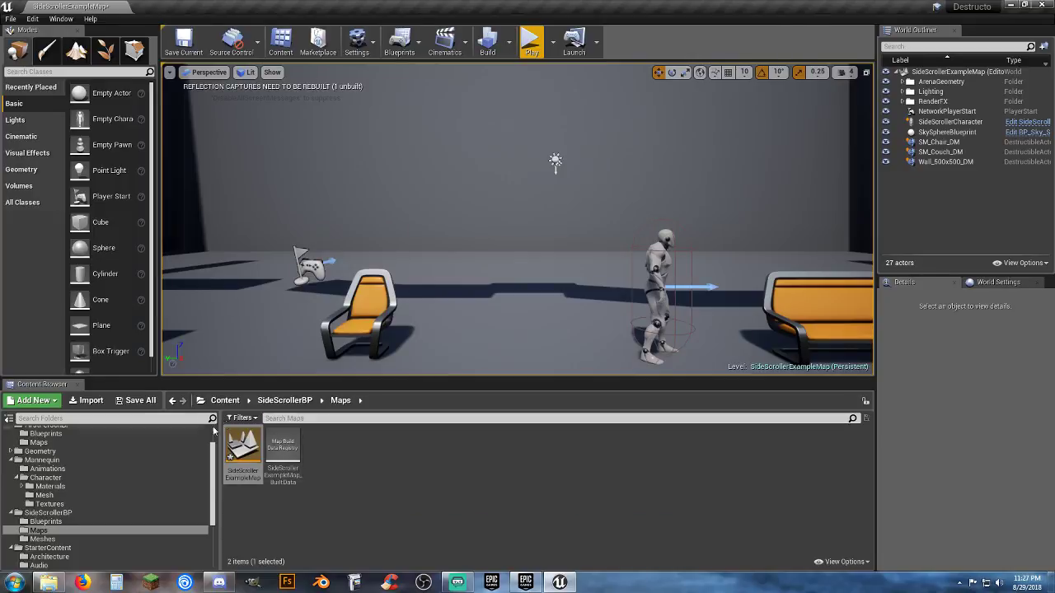
click(136, 401)
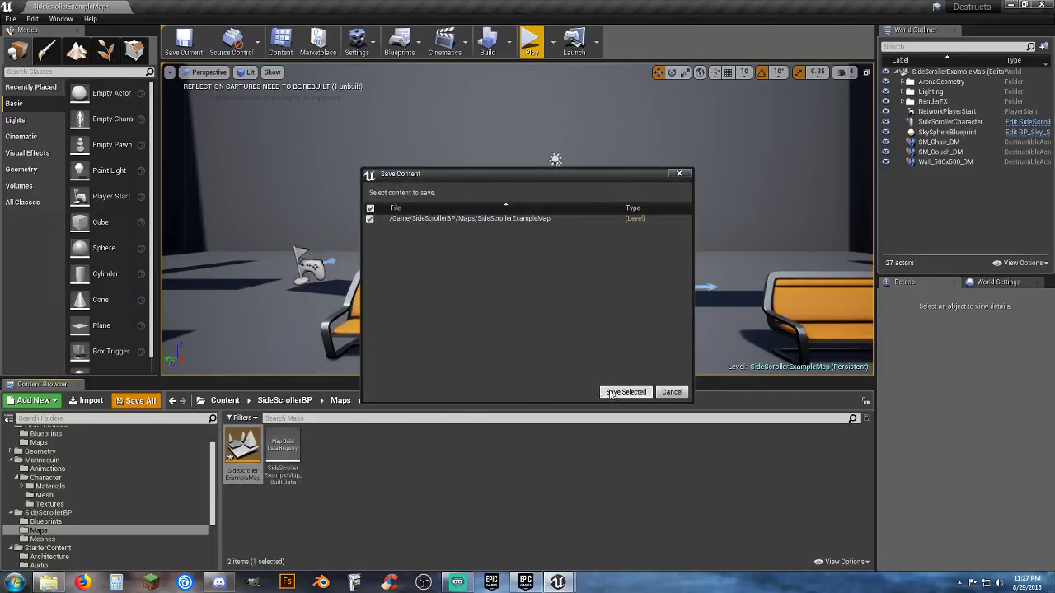
click(625, 392)
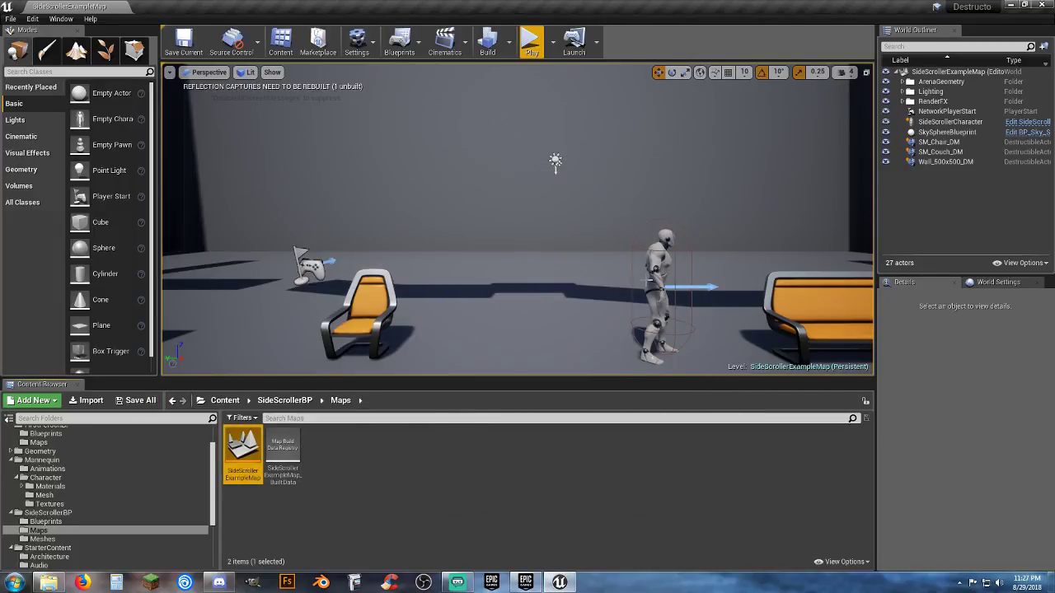
Open the SideScrollerCharacter Blueprint from the character in the level and go to the empty area below its Widget visibility nodes
click(652, 280)
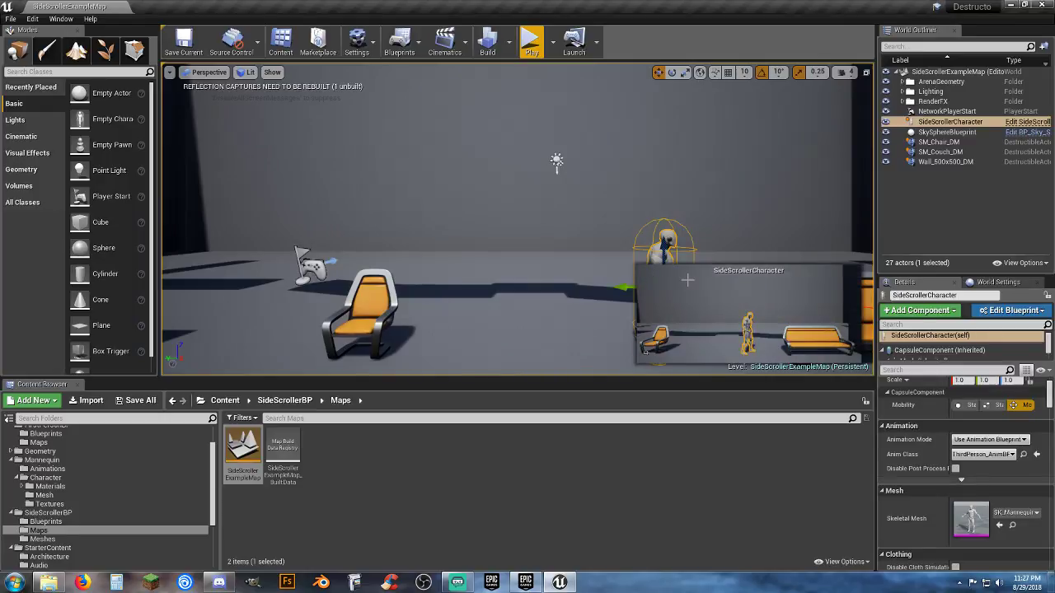
click(1041, 134)
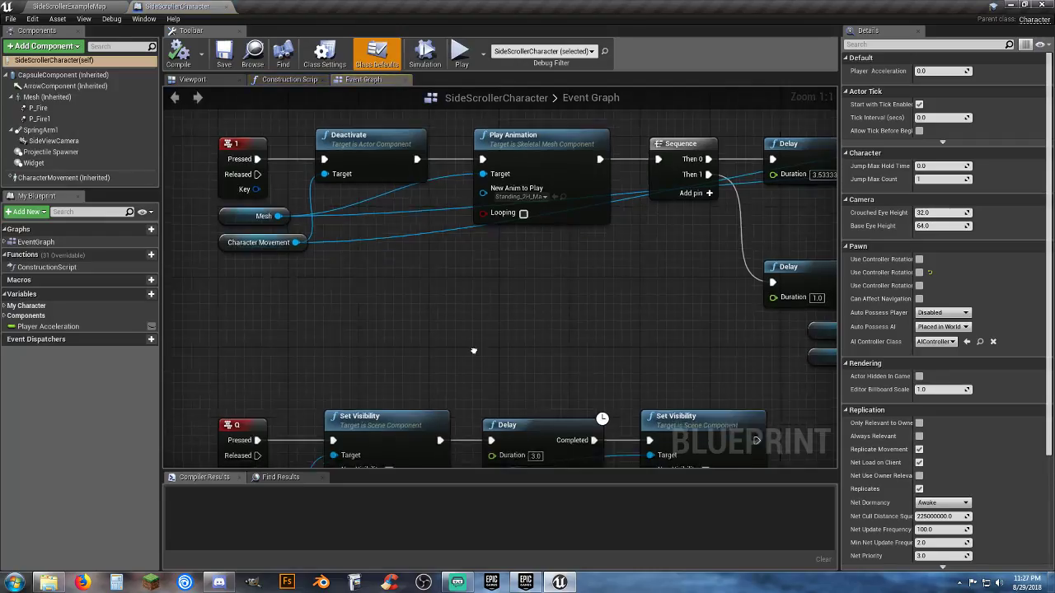
right_drag(474, 351, 567, 393)
right_drag(519, 294, 121, 235)
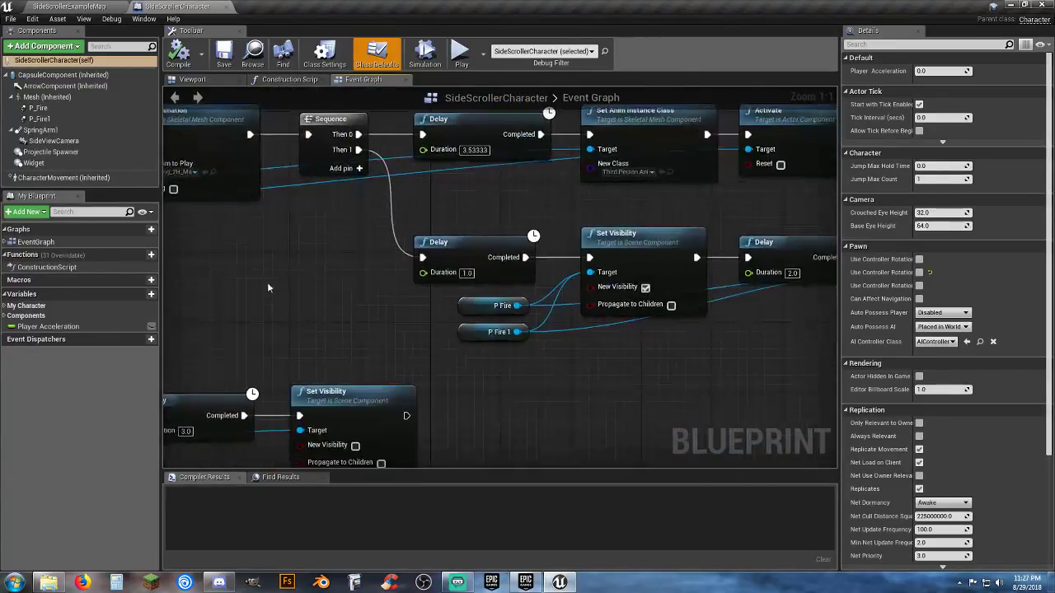
right_drag(568, 397, 743, 88)
right_drag(403, 295, 629, 259)
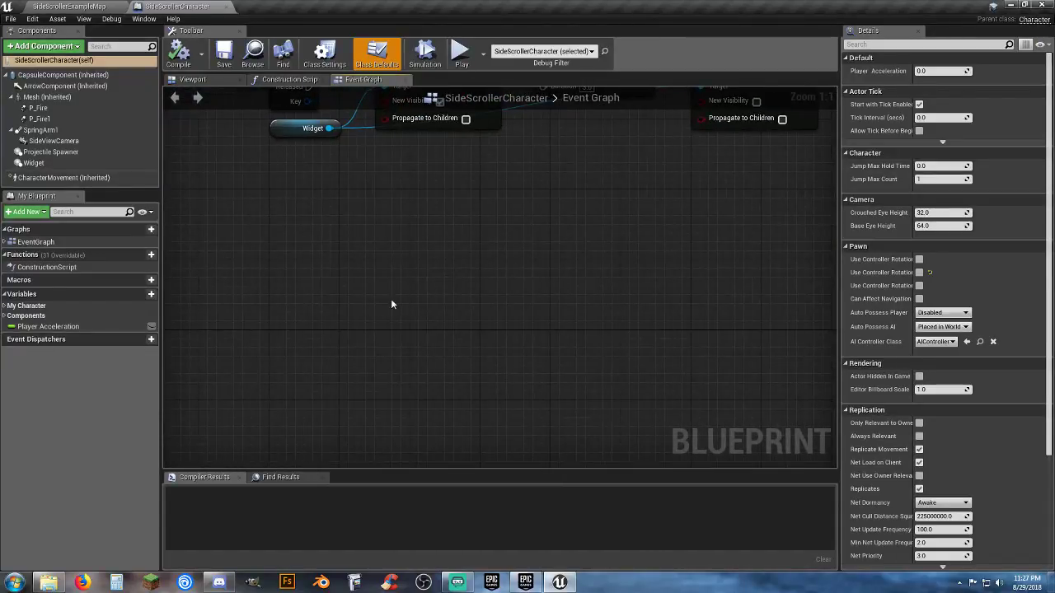
Add a keyboard event for the 2 key in the empty graph area and align it under the Widget node
right_click(324, 264)
text(keyboard)
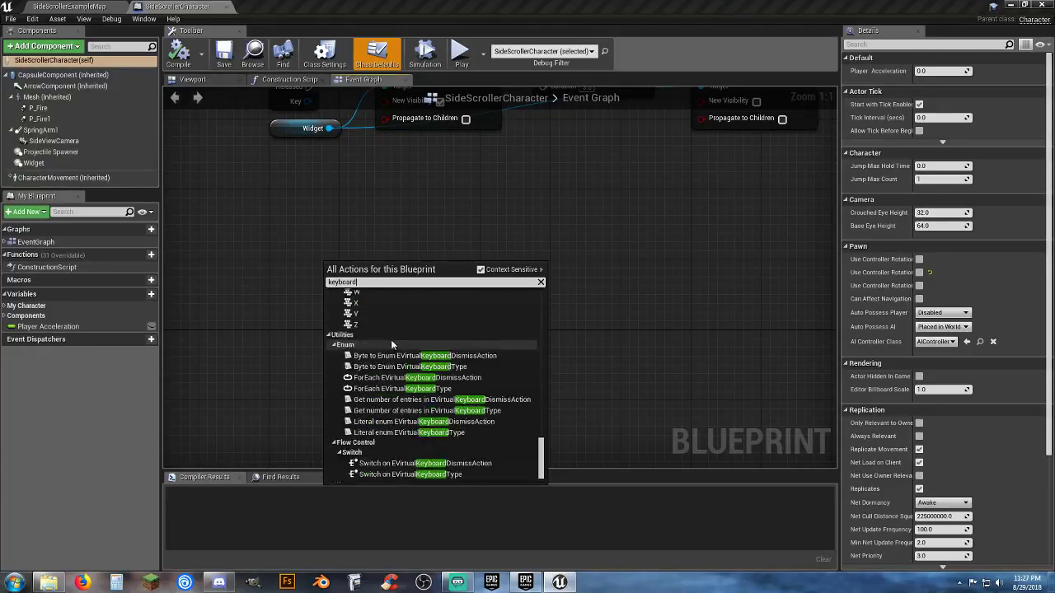
scroll(394, 340, up, 10)
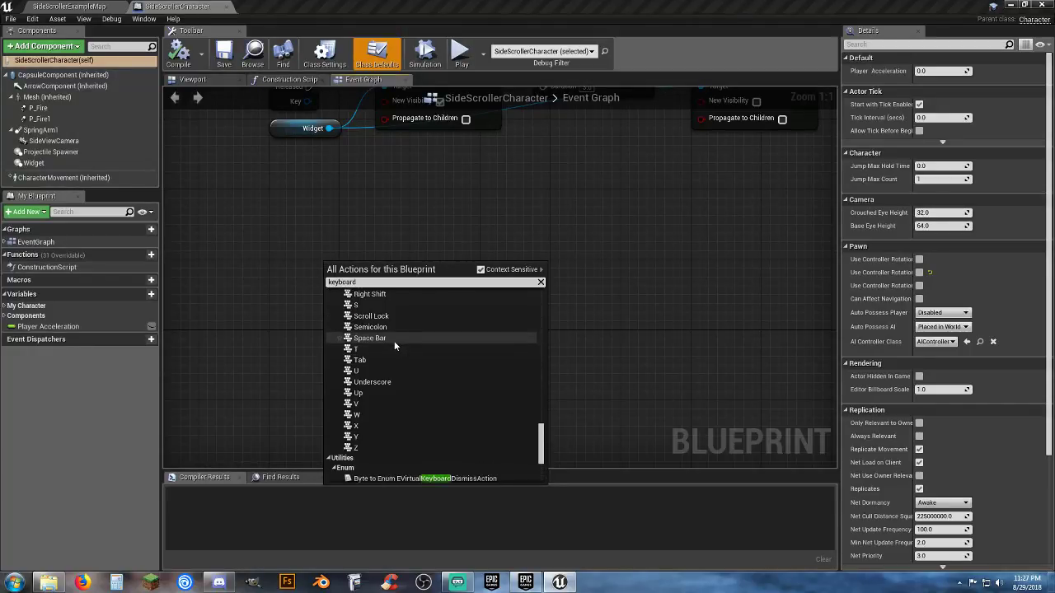
scroll(394, 340, up, 12)
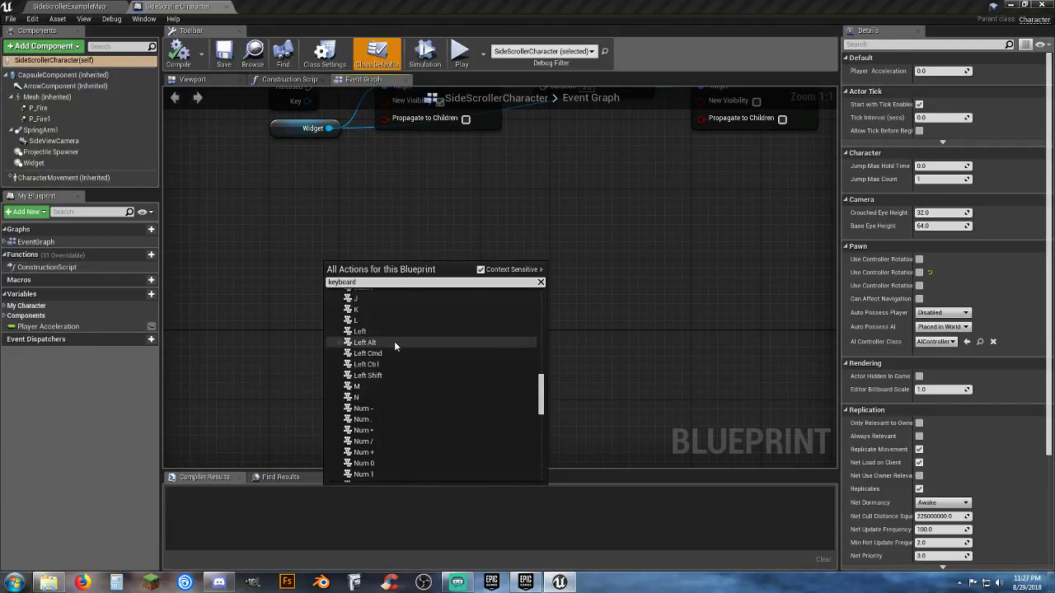
scroll(394, 344, up, 10)
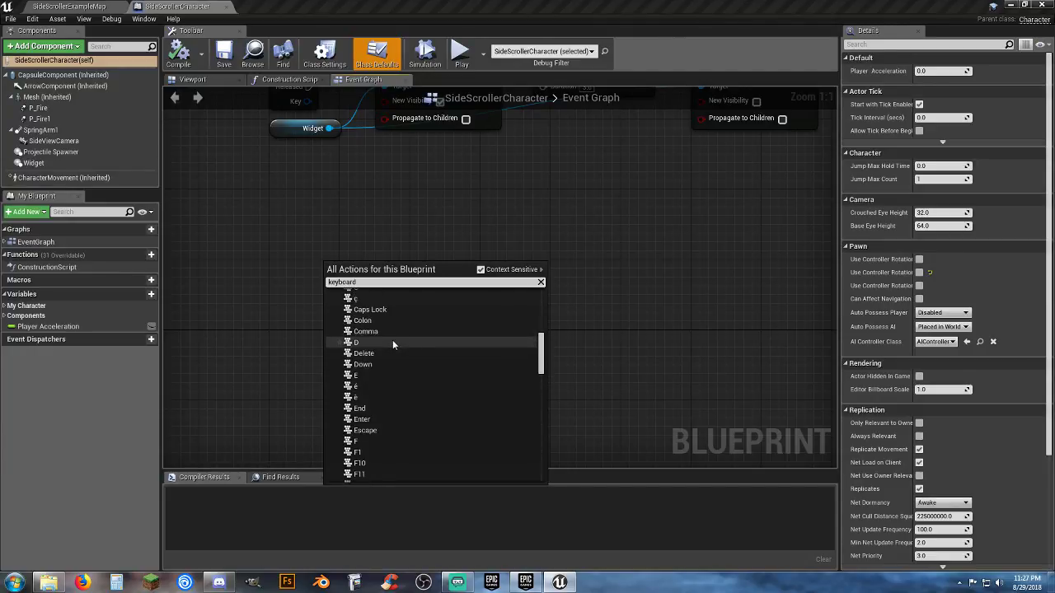
scroll(393, 345, up, 1)
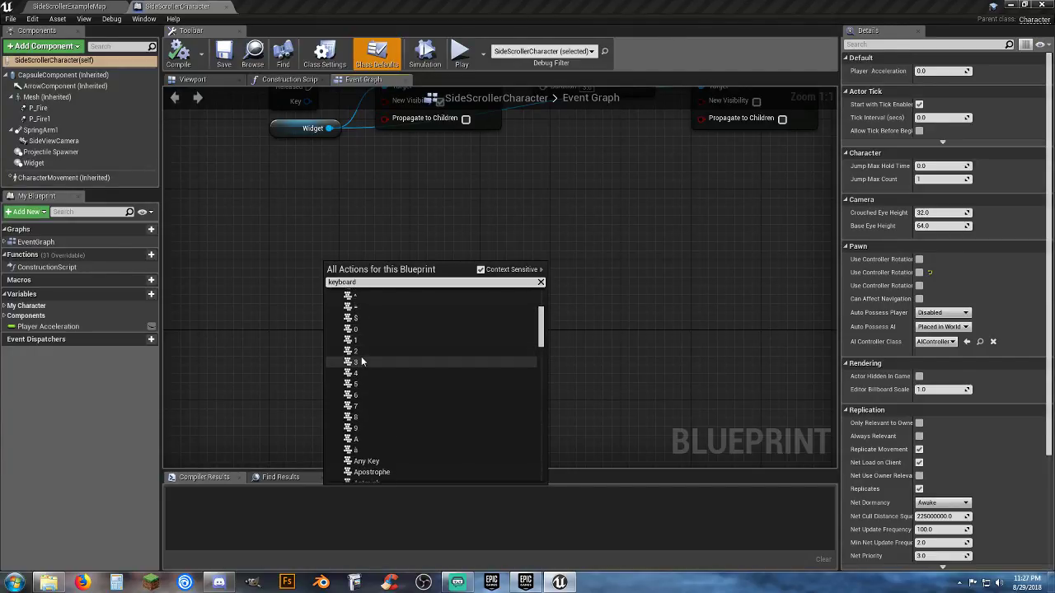
click(363, 352)
drag(354, 271, 302, 272)
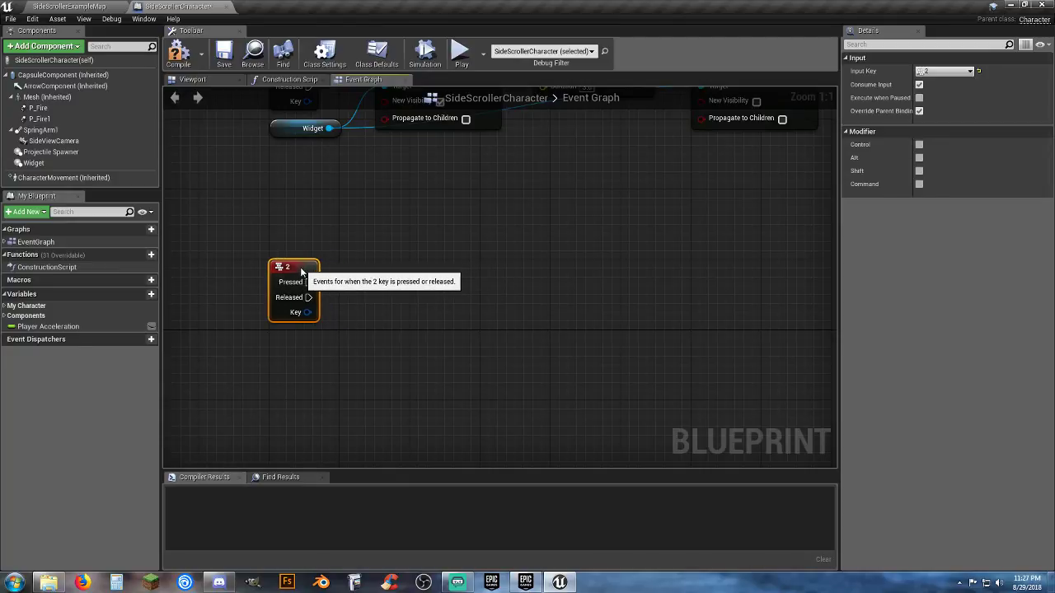
click(428, 325)
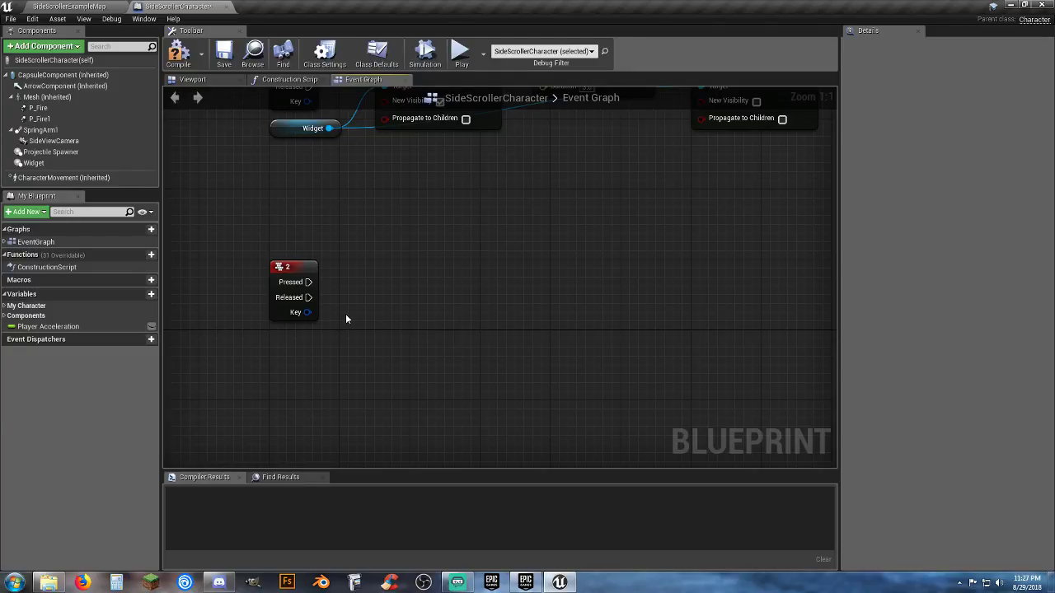
right_drag(346, 313, 378, 292)
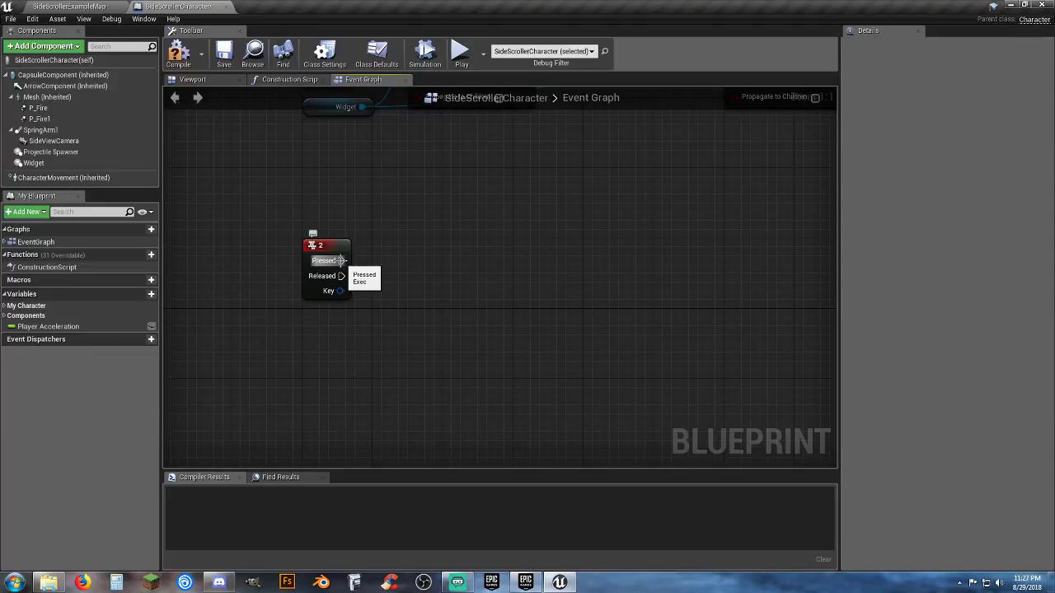
drag(340, 261, 453, 259)
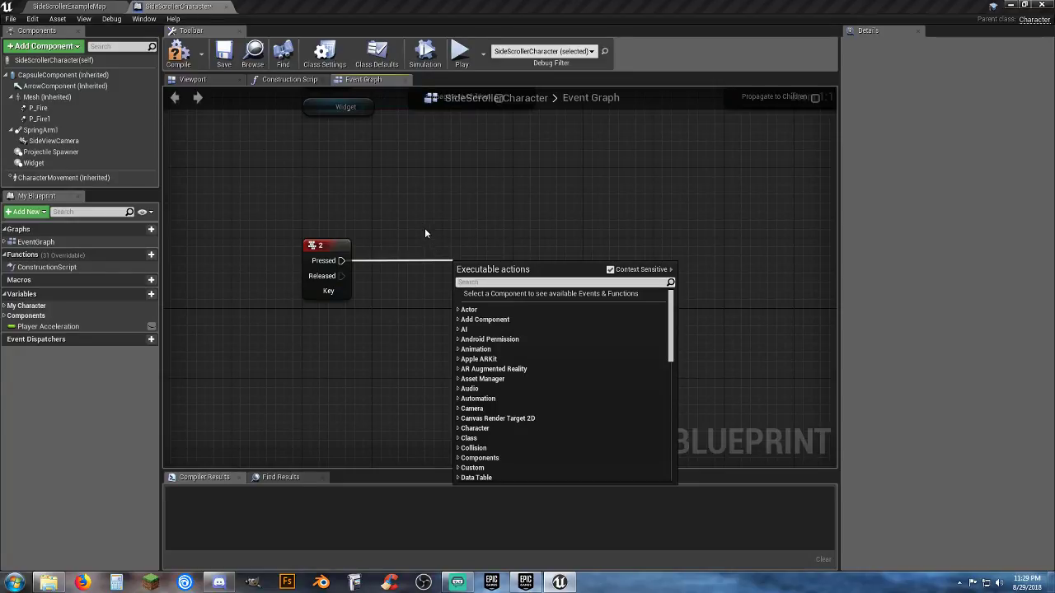
click(426, 235)
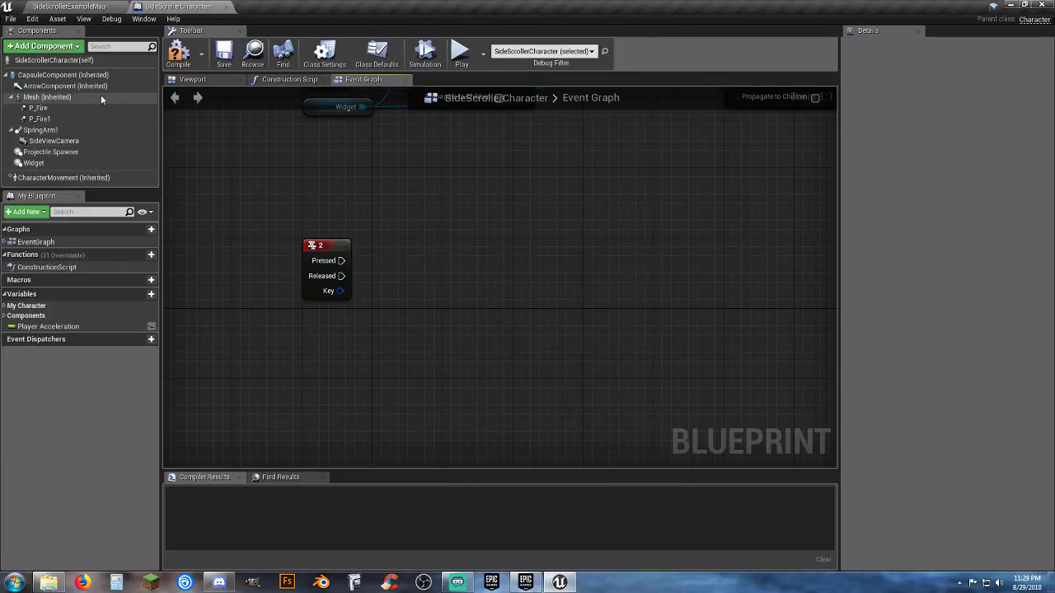
Add a Skeletal Mesh component under the character's inherited Mesh in the viewport and assign SK_Mannequin as its mesh
click(187, 80)
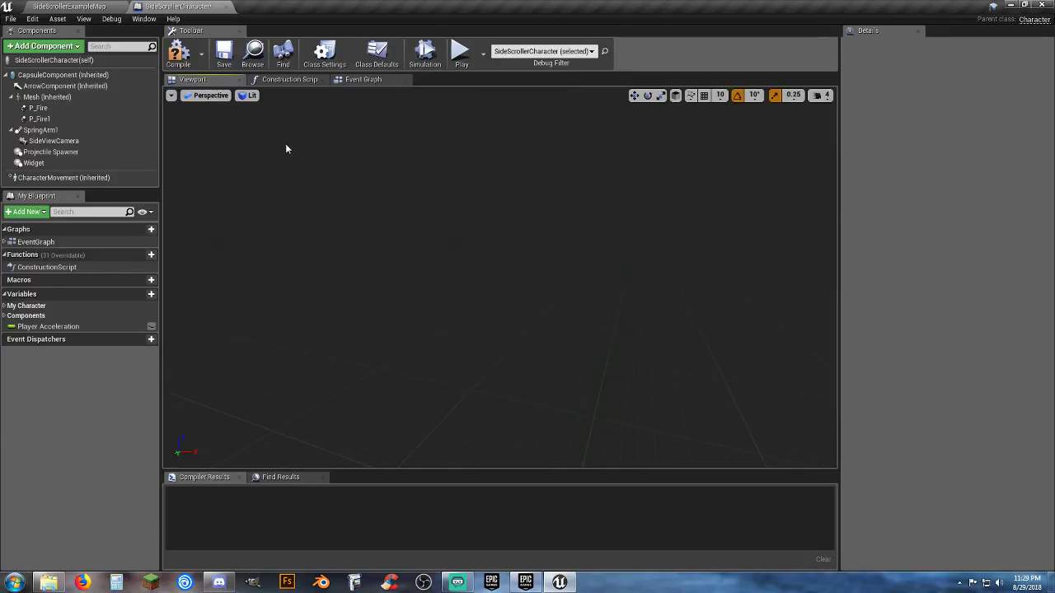
mouse_move(375, 221)
right_down()
mouse_move(329, 280)
mouse_move(314, 330)
mouse_move(330, 338)
mouse_move(382, 230)
right_up()
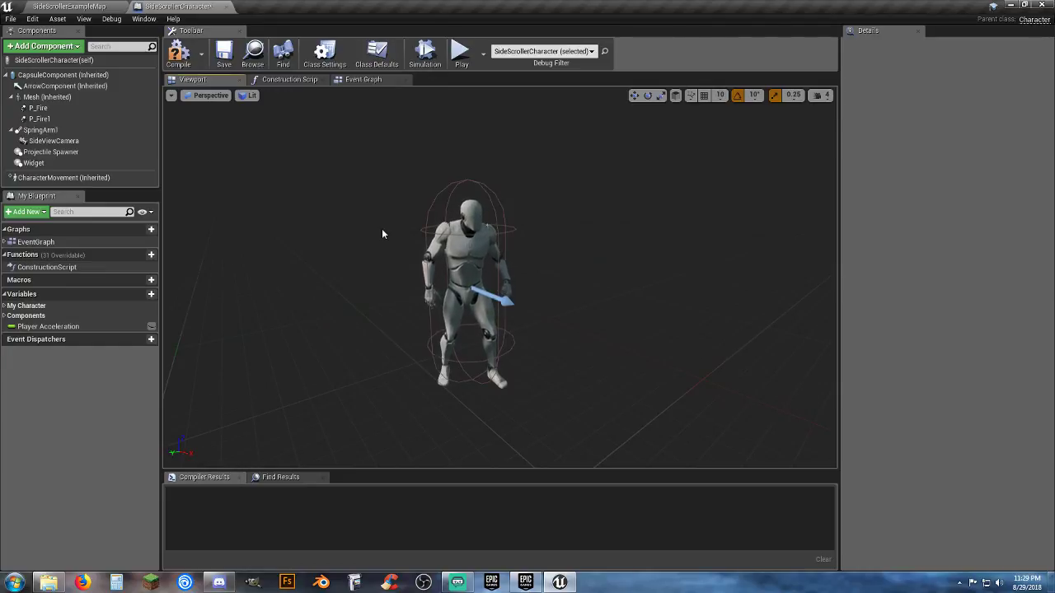
click(62, 99)
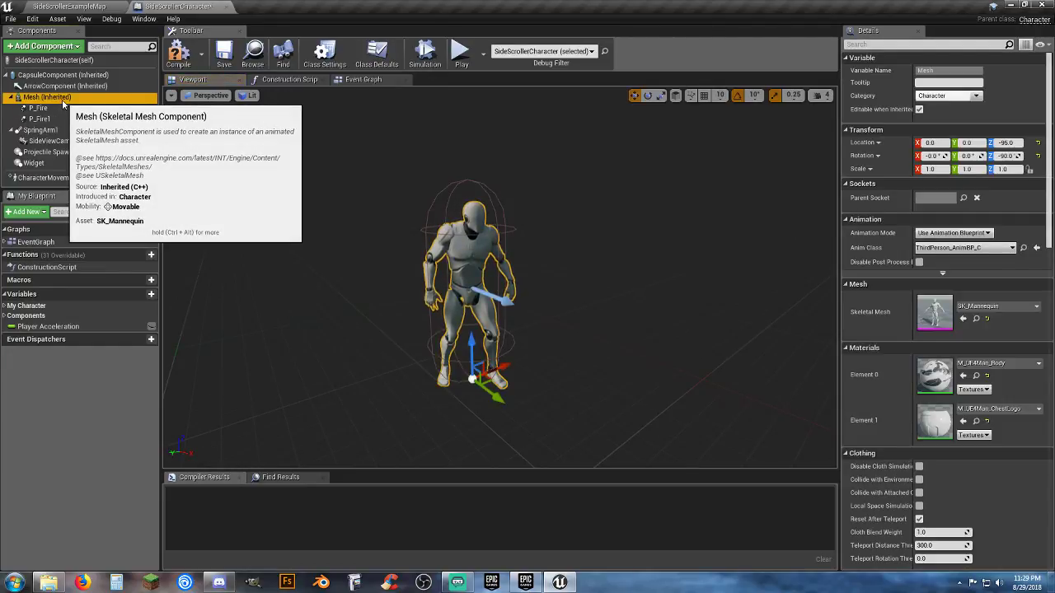
click(48, 46)
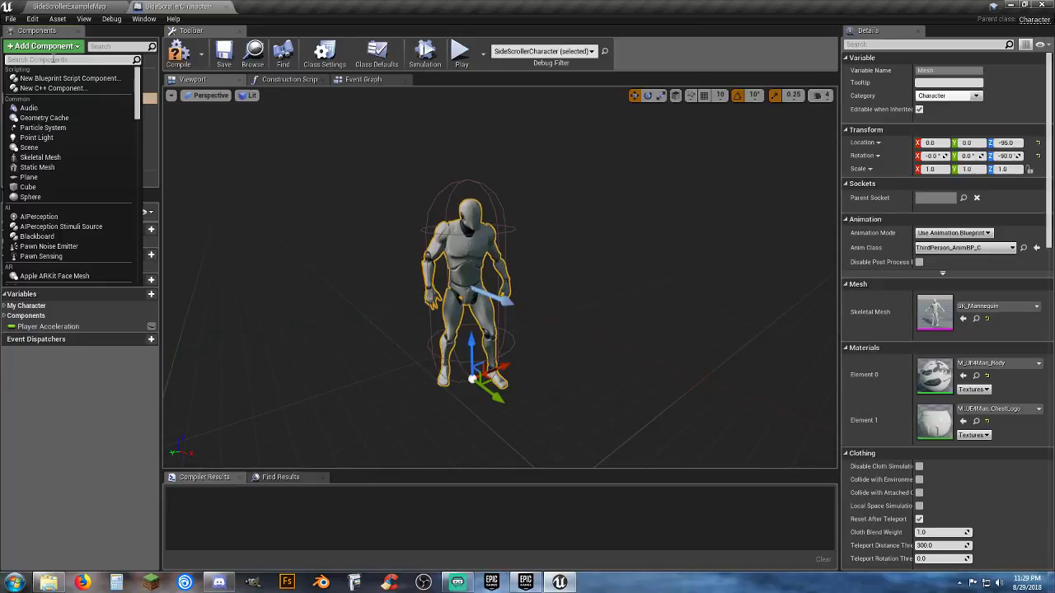
click(60, 157)
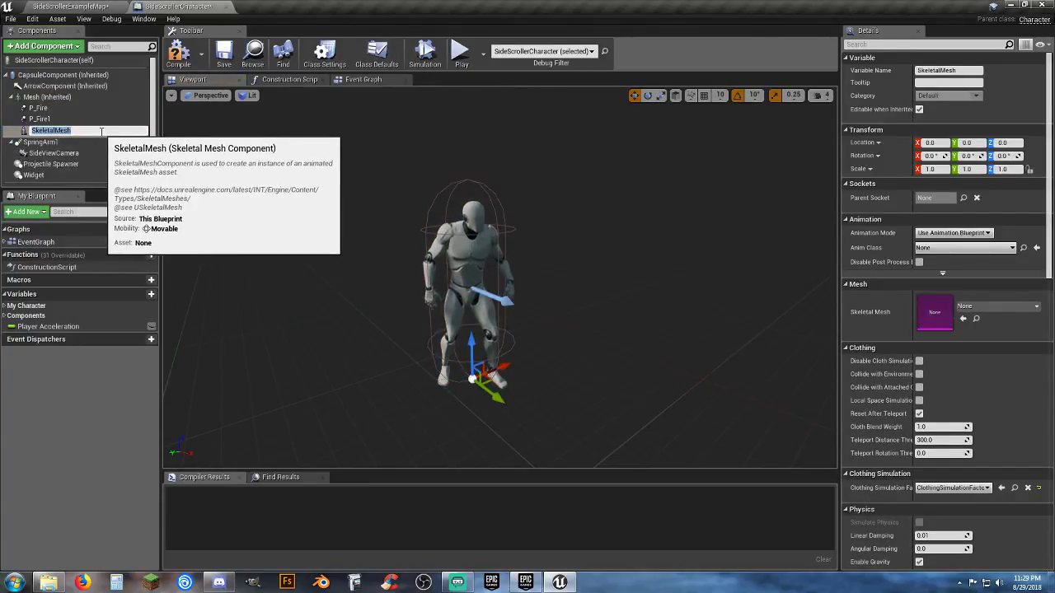
click(1011, 308)
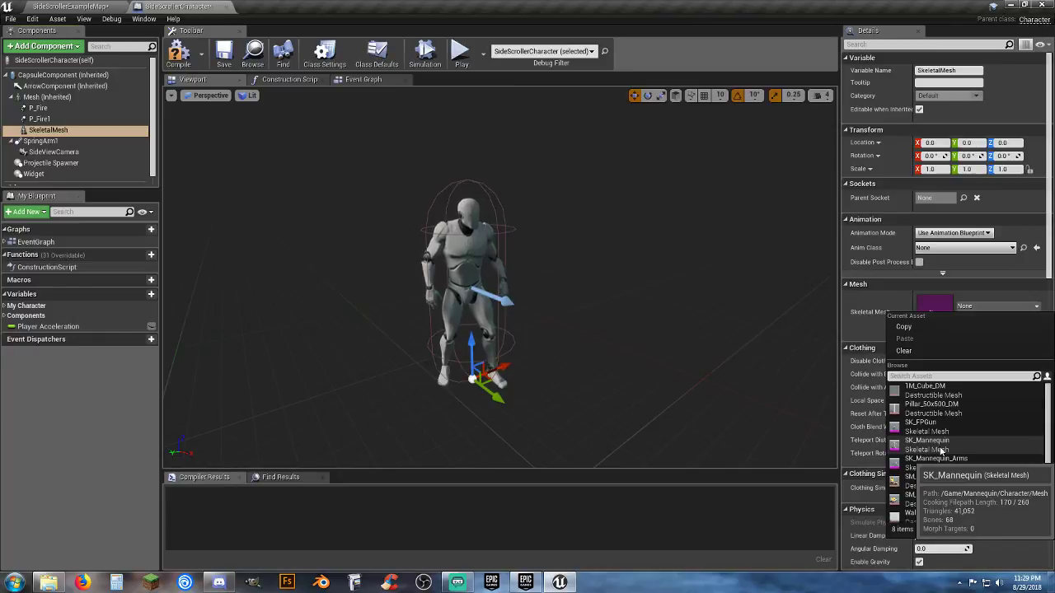
click(940, 450)
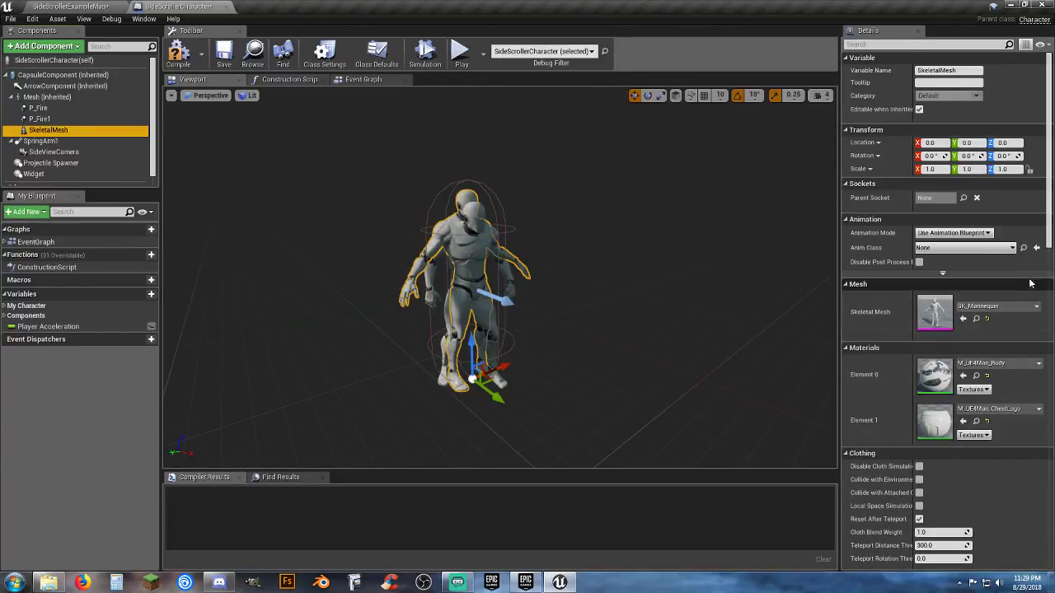
Set the new SkeletalMesh component's Animation Mode to Use Animation Asset and return to the SideScrollerExampleMap level
click(955, 233)
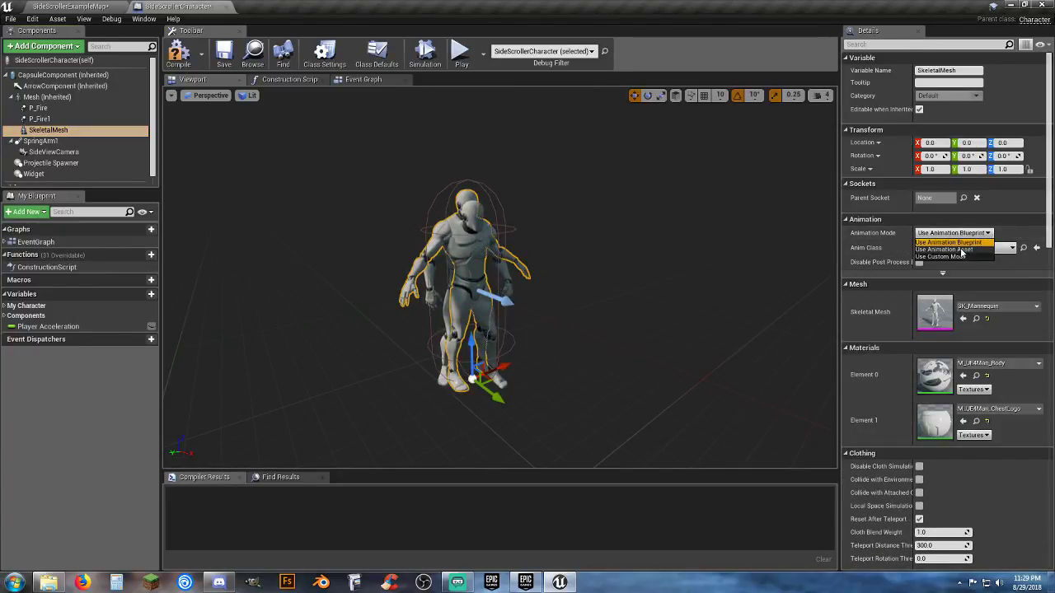
click(965, 250)
click(1036, 259)
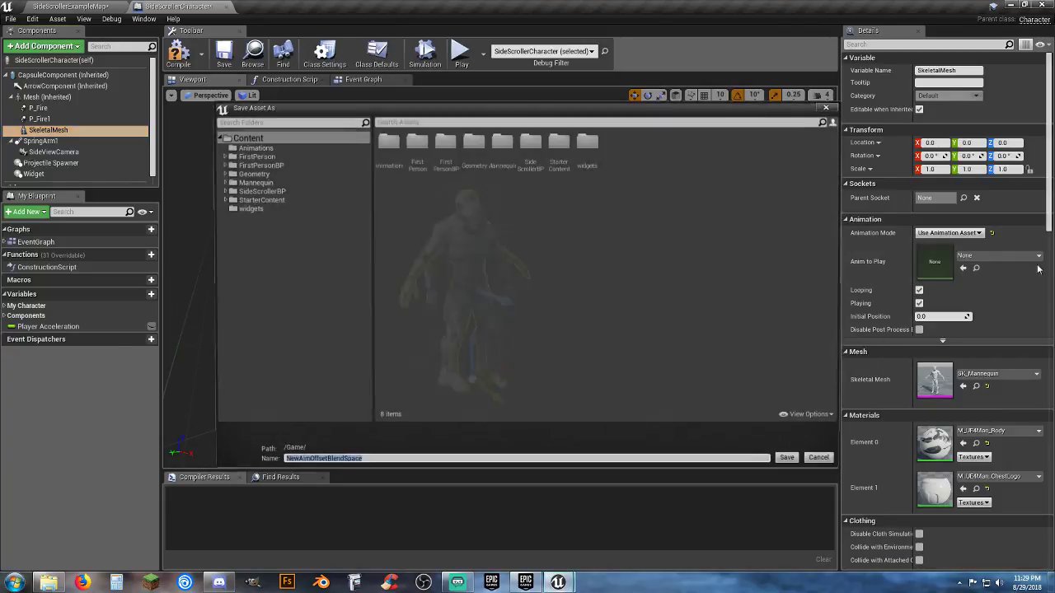
click(825, 462)
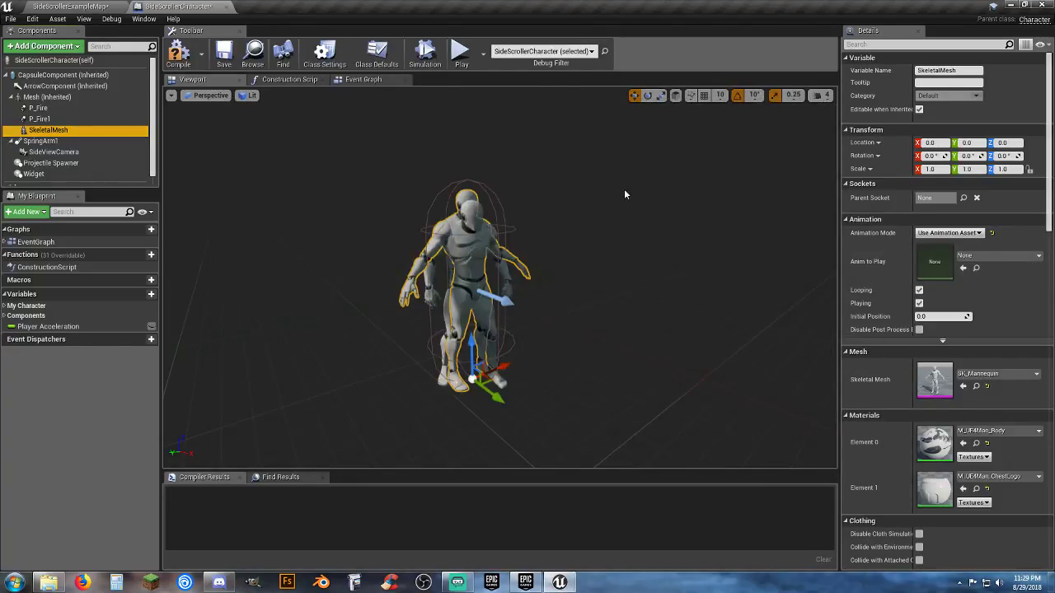
click(82, 8)
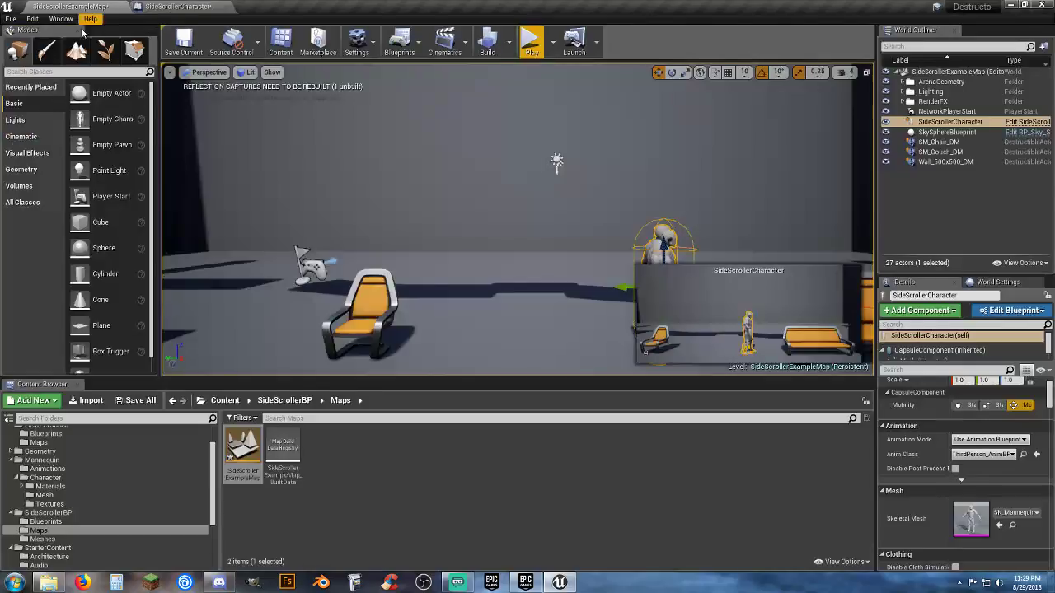
Assign the standing_idle animation from the Animations folder as the Anim to Play of the character blueprint's SkeletalMesh component
scroll(117, 482, up, 2)
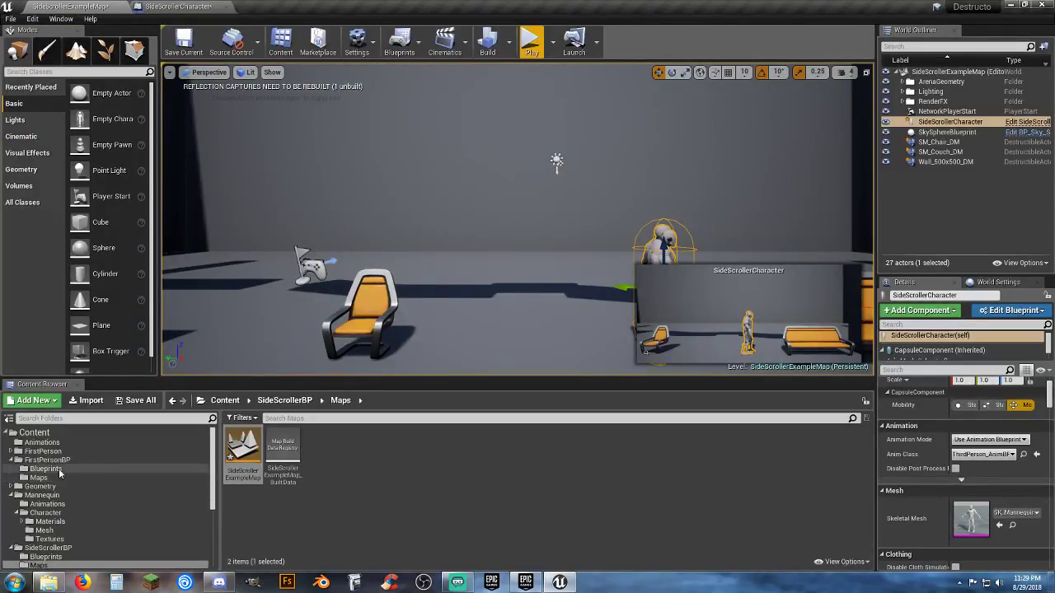
click(43, 443)
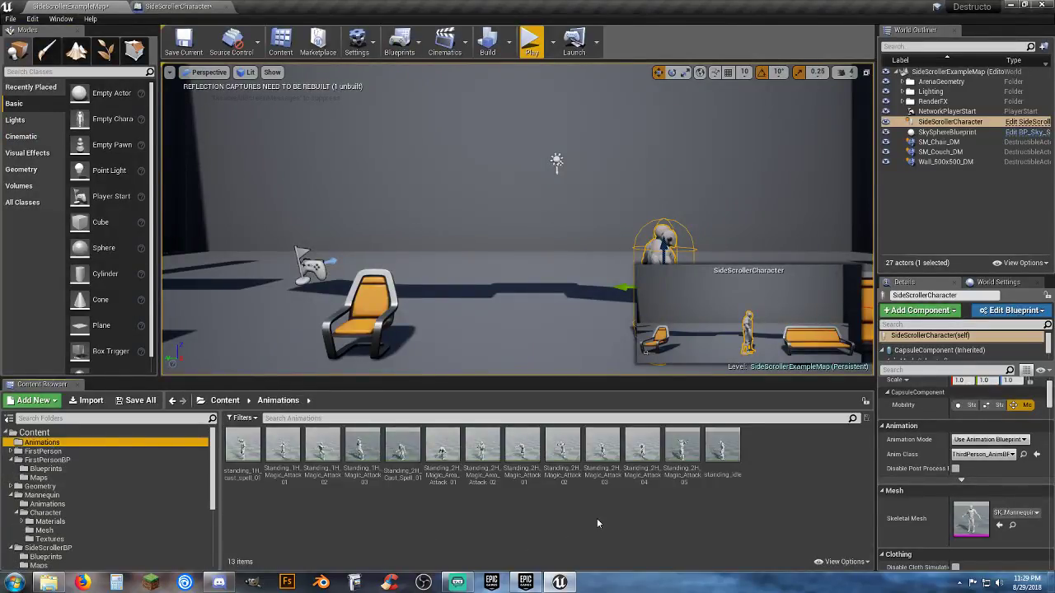
click(723, 474)
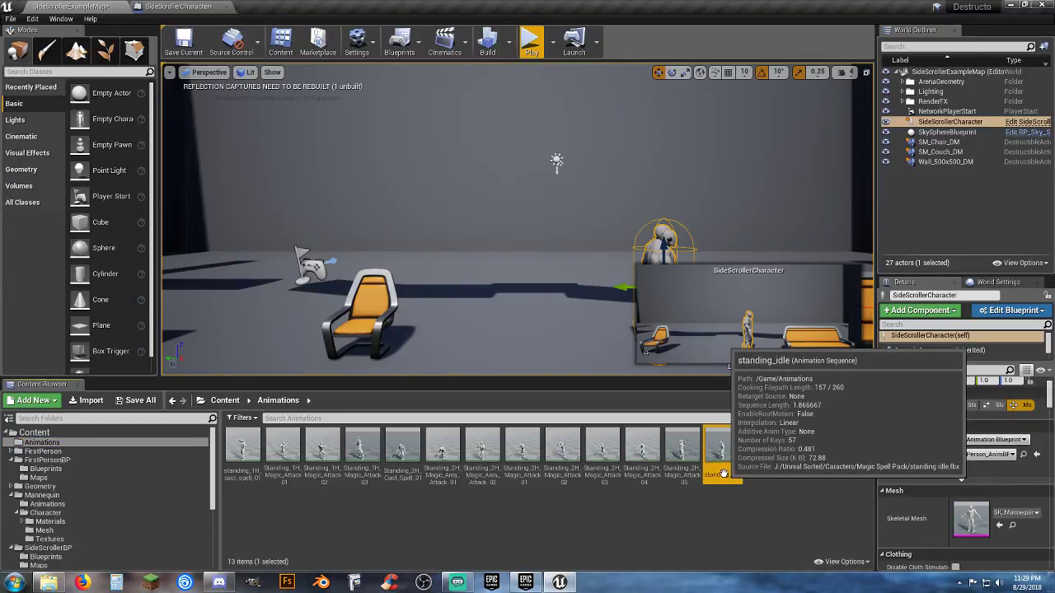
click(198, 7)
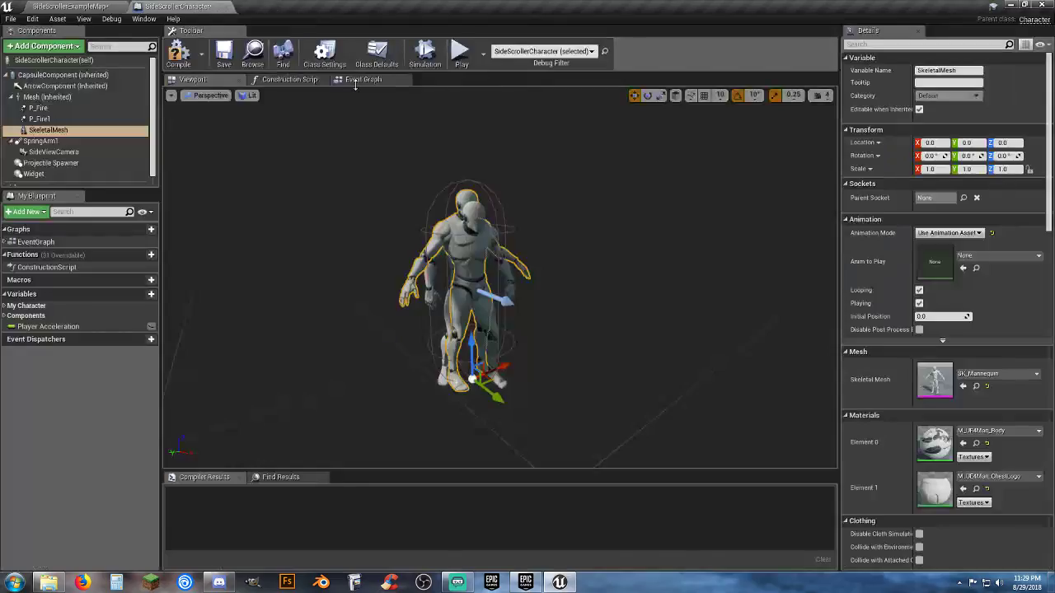
click(963, 269)
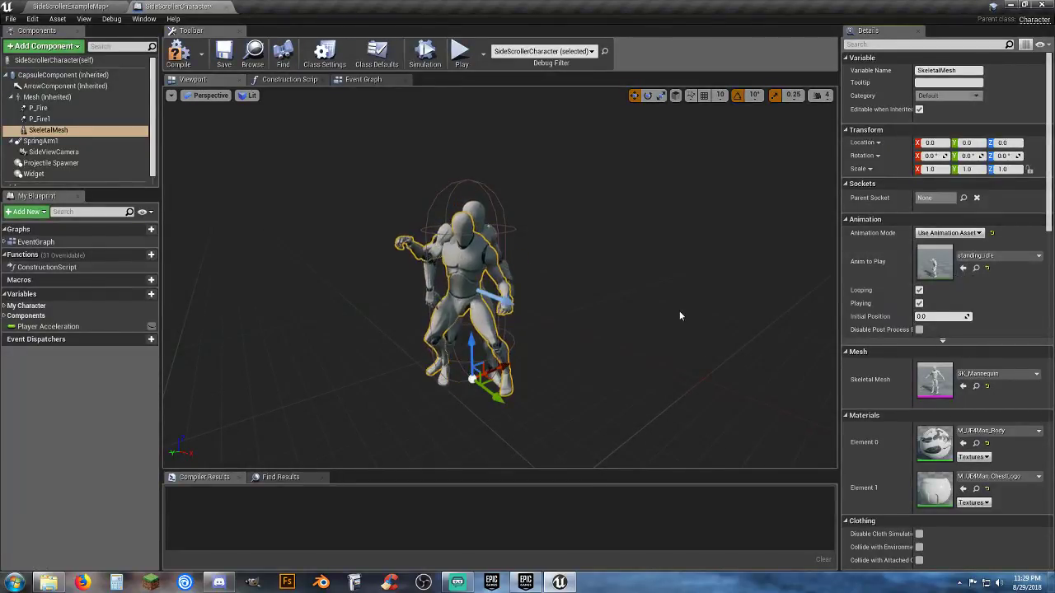
Set the SkeletalMesh component's parent socket to Grabber
click(963, 199)
click(945, 239)
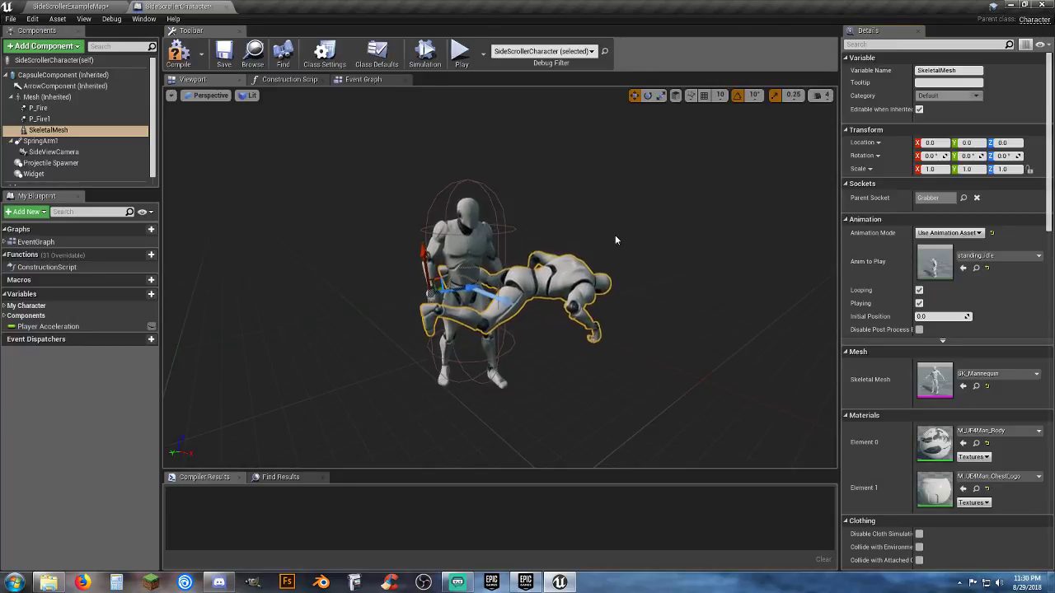
drag(612, 240, 581, 245)
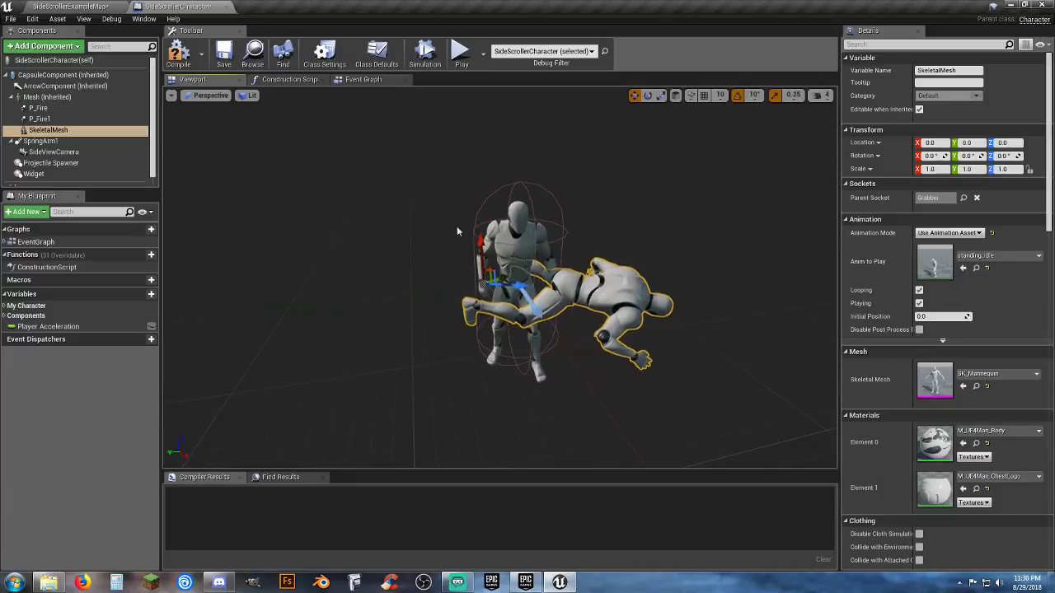
Turn off realtime rendering in the preview and move the SkeletalMesh to about Y -46.4, Z -23.4 to bring its leg near the character's hand
click(170, 95)
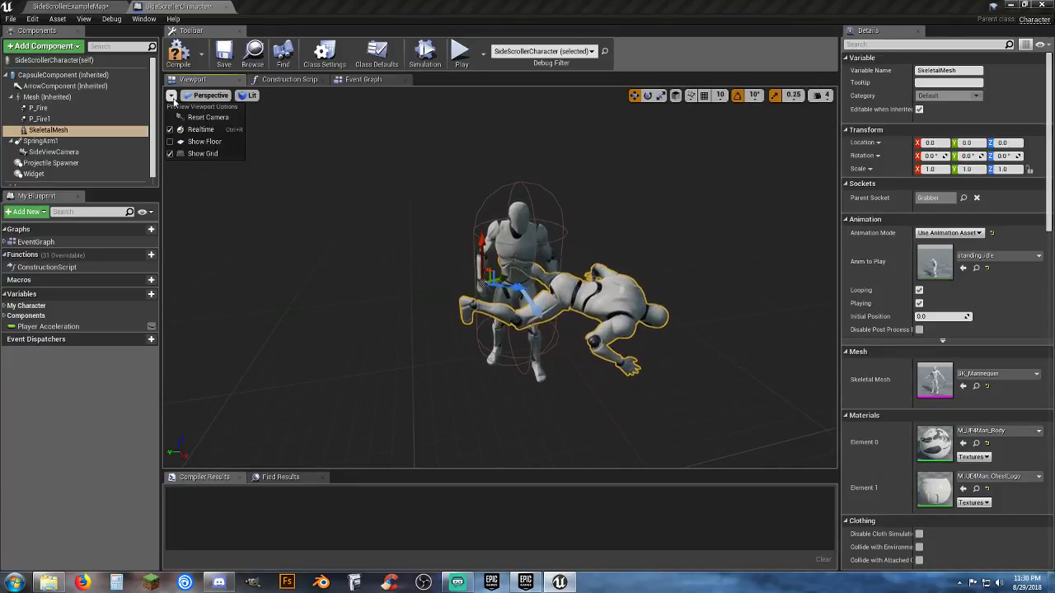
click(170, 131)
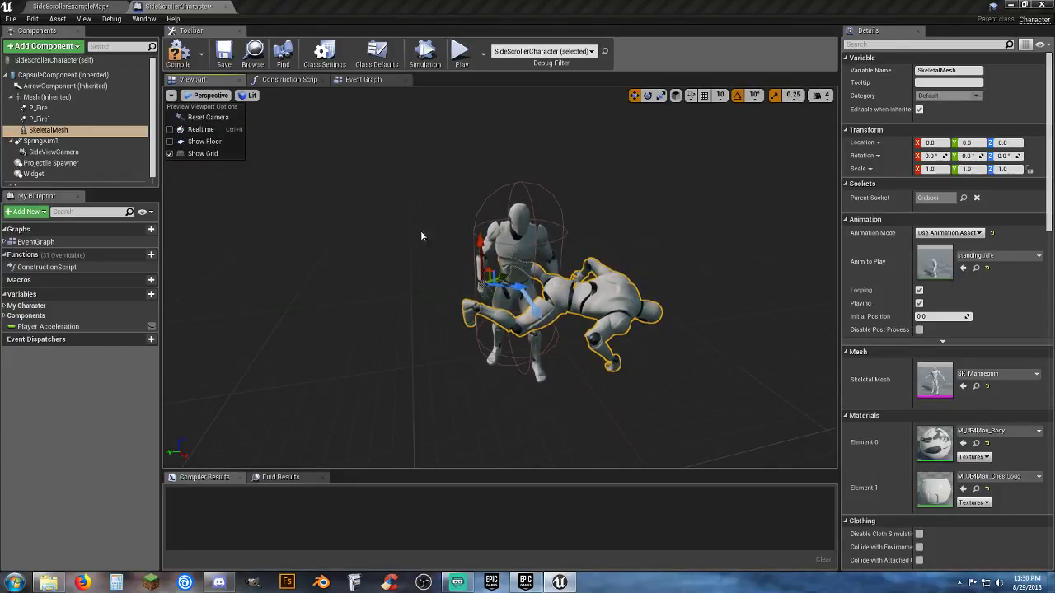
click(497, 280)
drag(497, 280, 467, 295)
right_drag(476, 300, 577, 297)
alt+drag(429, 303, 422, 305)
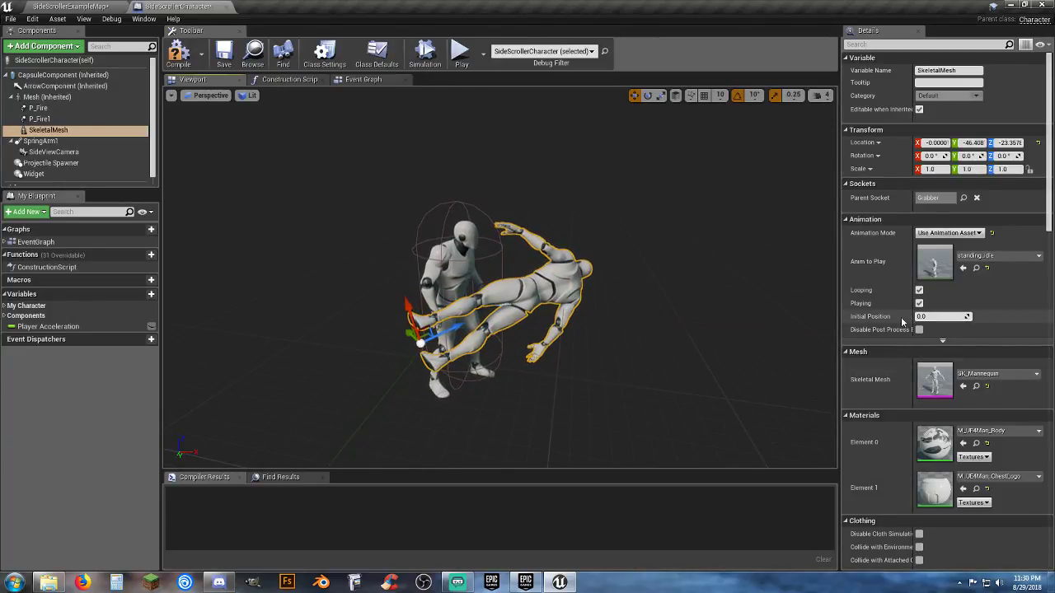
Disable the Visible option in the SkeletalMesh component's rendering settings
scroll(901, 325, down, 8)
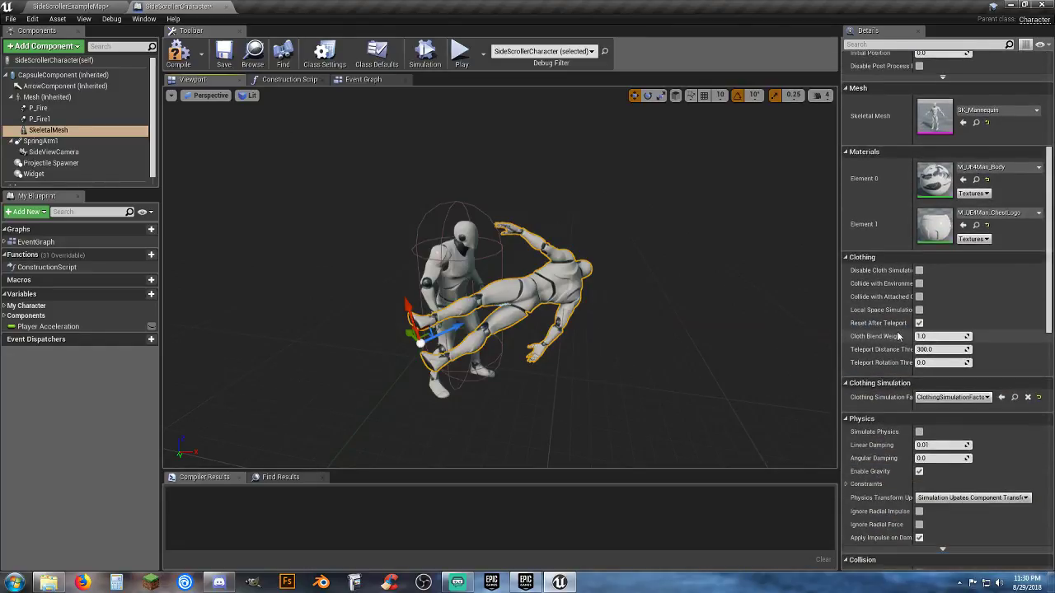
scroll(898, 336, down, 3)
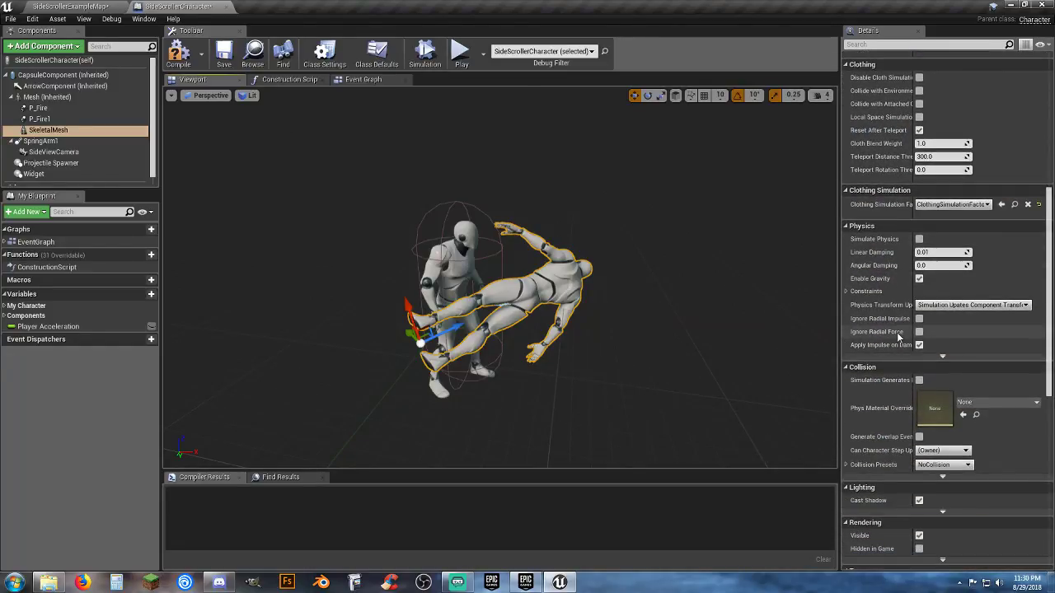
click(919, 535)
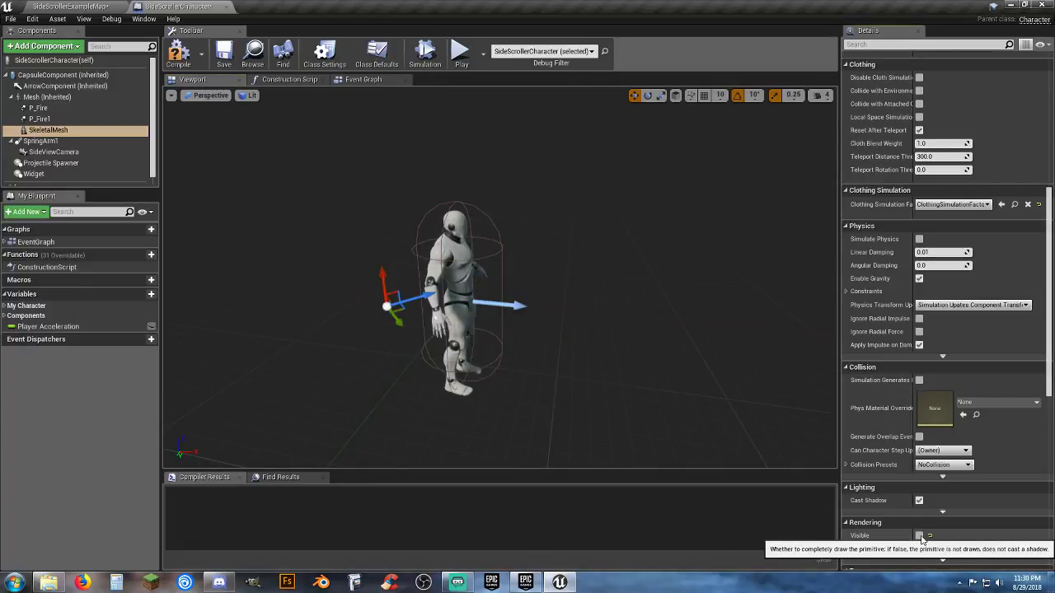
Turn realtime rendering back on in the preview and compile the SideScrollerCharacter blueprint
click(171, 96)
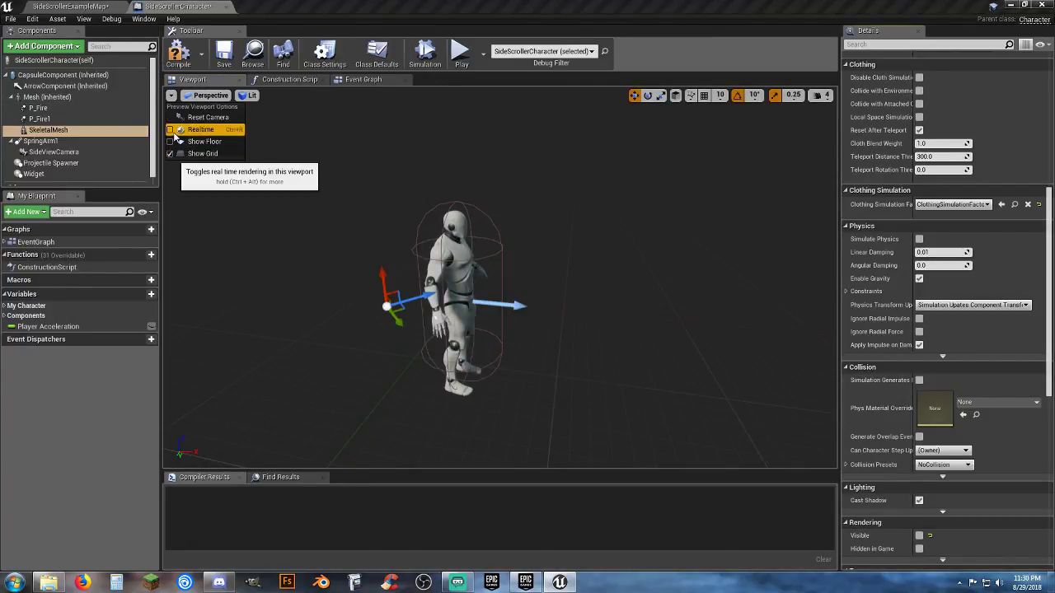
click(175, 131)
click(178, 63)
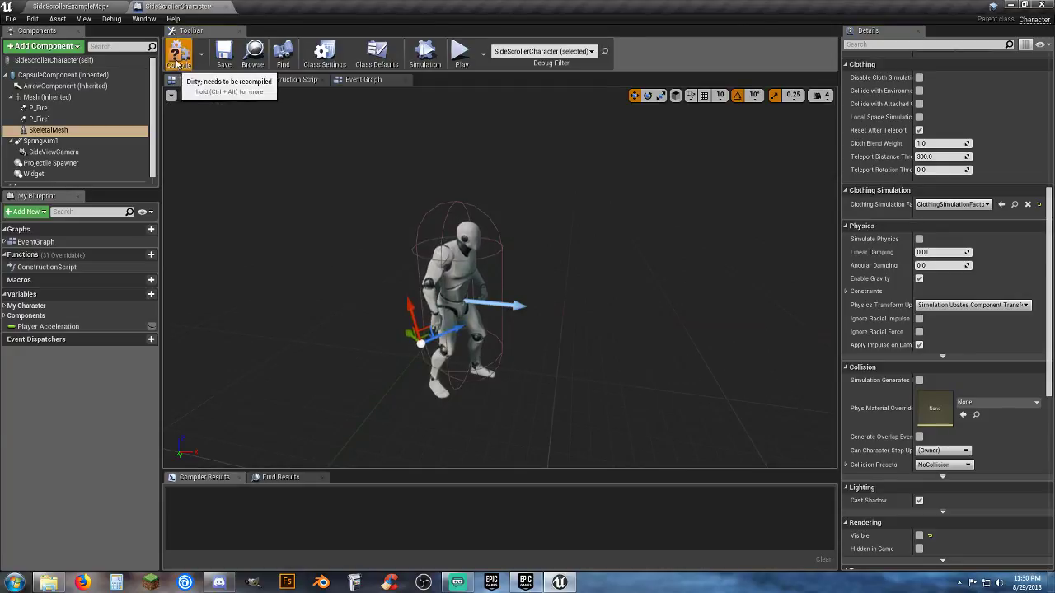
key(F7)
Move the Q key visibility chain and the 2 key event node together, clear of the 1 key chain in the event graph
click(362, 79)
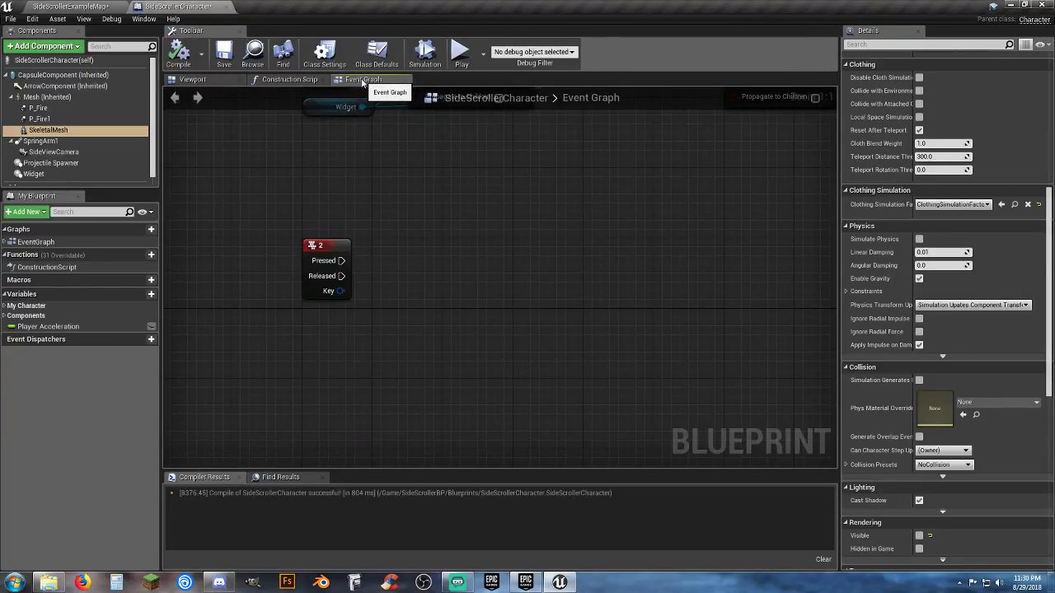
right_drag(428, 192, 416, 353)
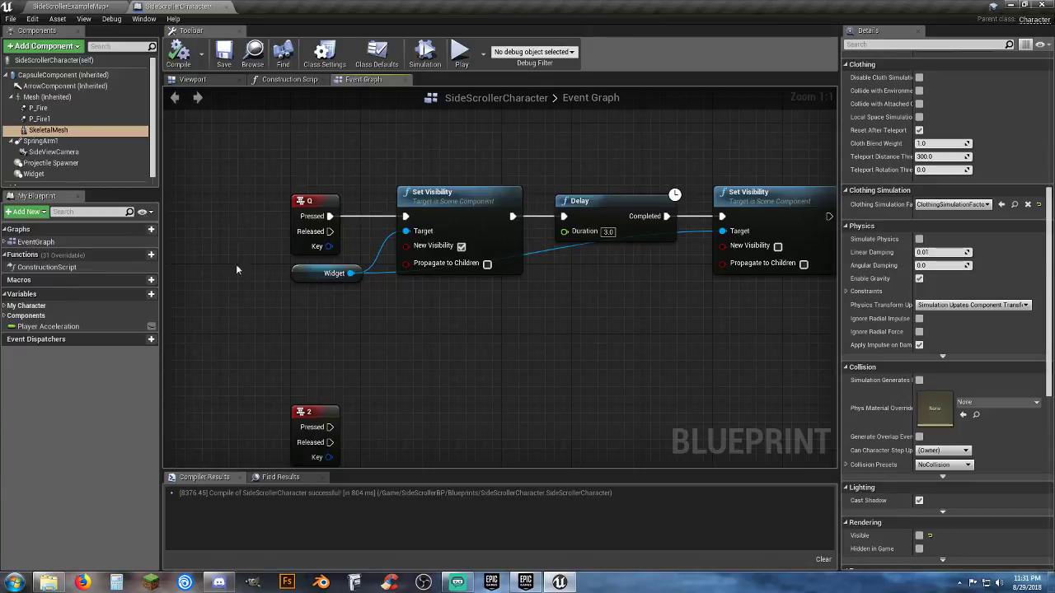
right_drag(578, 333, 275, 309)
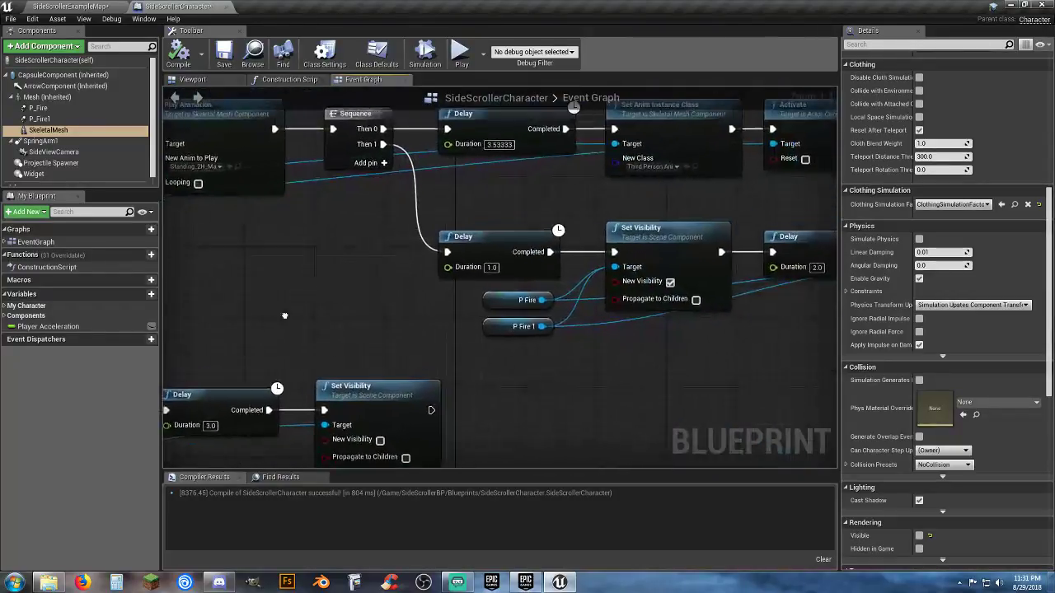
scroll(343, 272, down, 7)
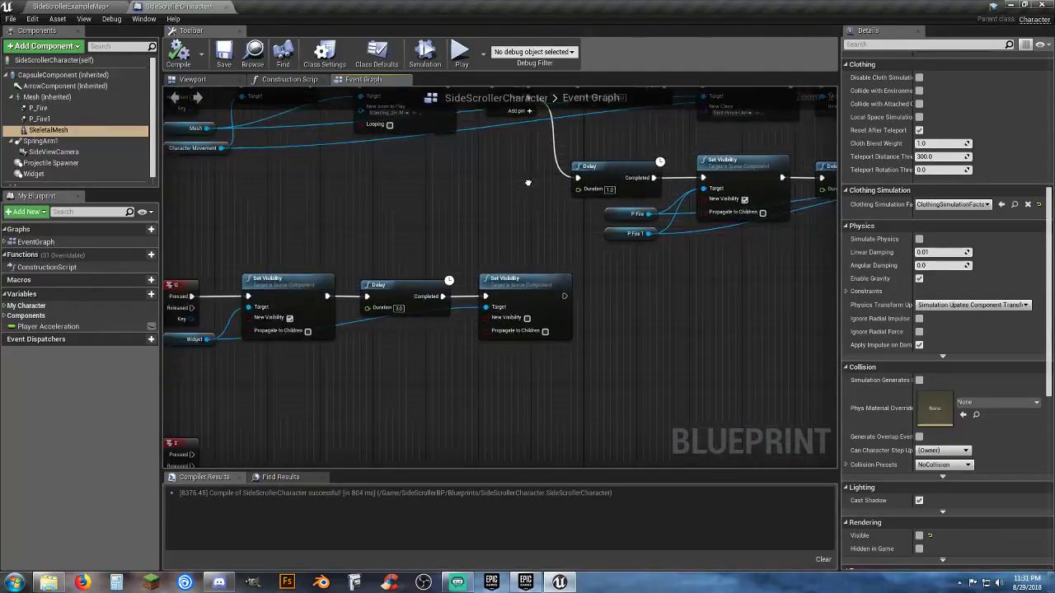
right_drag(515, 278, 553, 274)
drag(577, 335, 431, 230)
drag(558, 238, 376, 242)
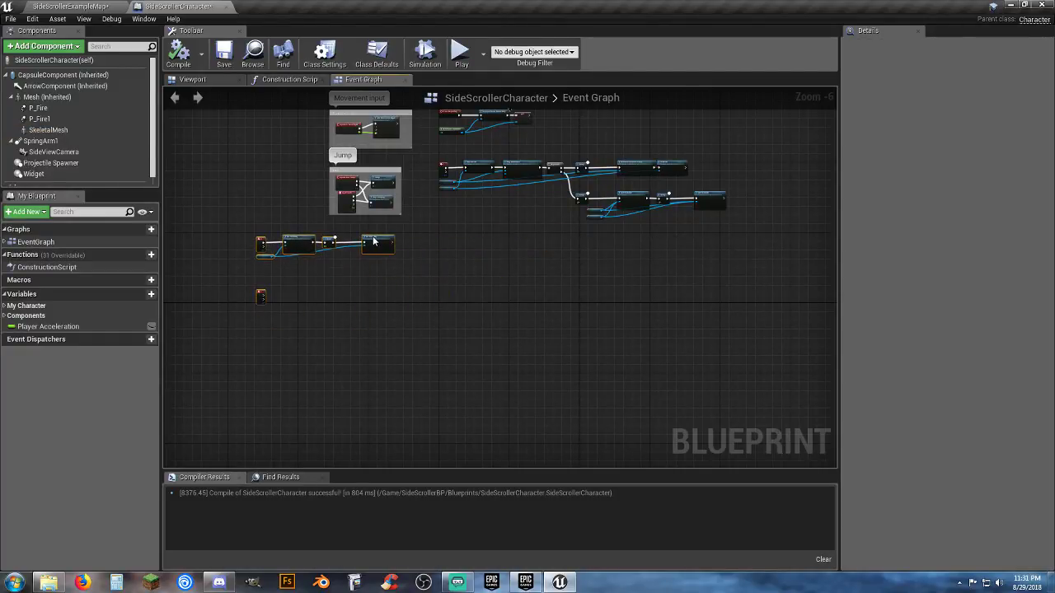
click(555, 245)
Add a third output to the 1 key chain's Sequence node and connect a new Delay node to Then 2
scroll(499, 319, up, 4)
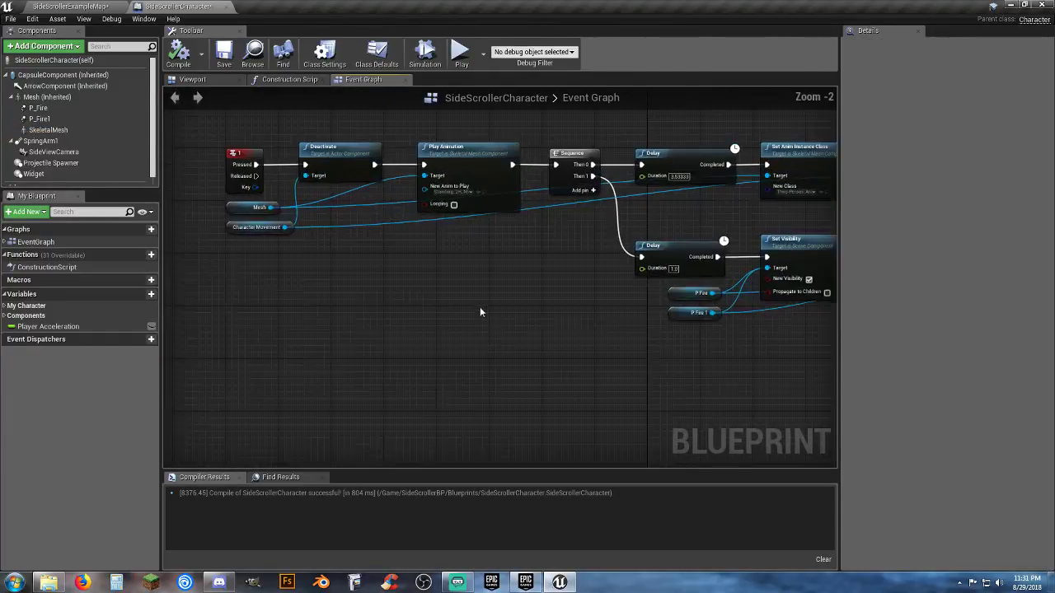
right_drag(483, 311, 444, 310)
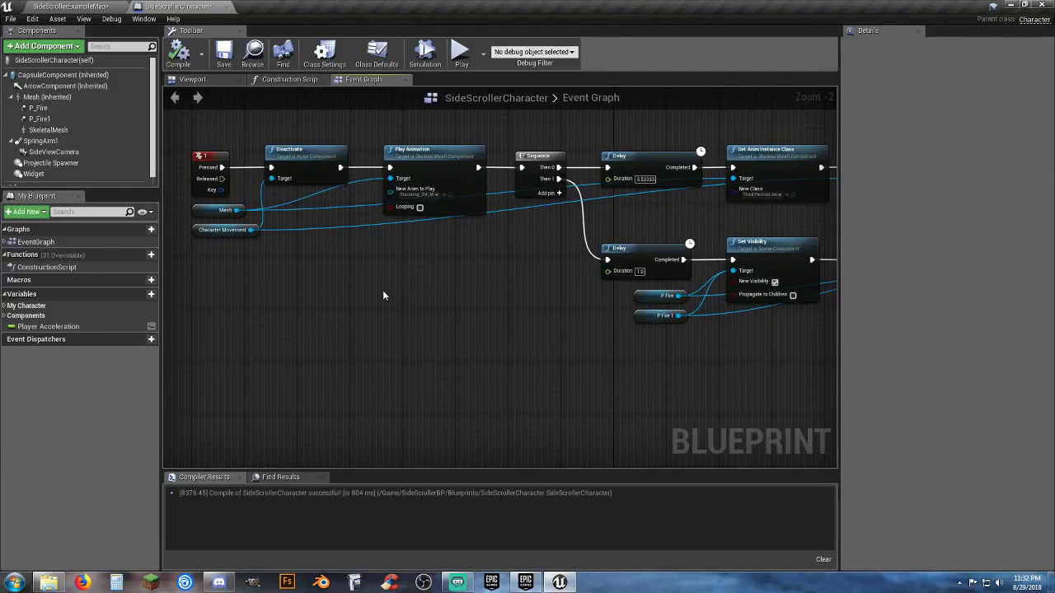
right_drag(366, 292, 368, 300)
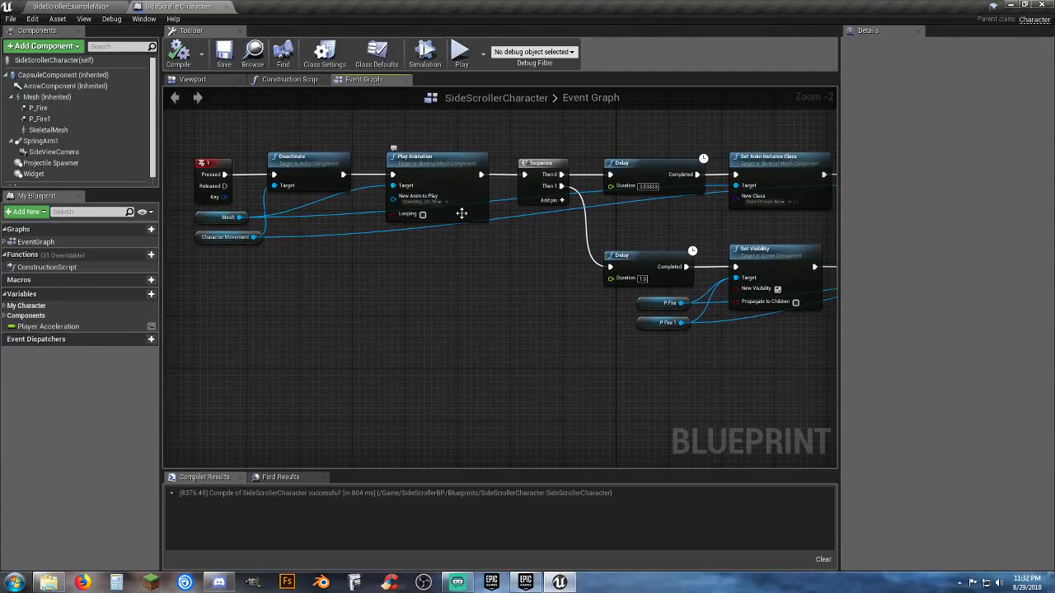
right_drag(546, 287, 437, 269)
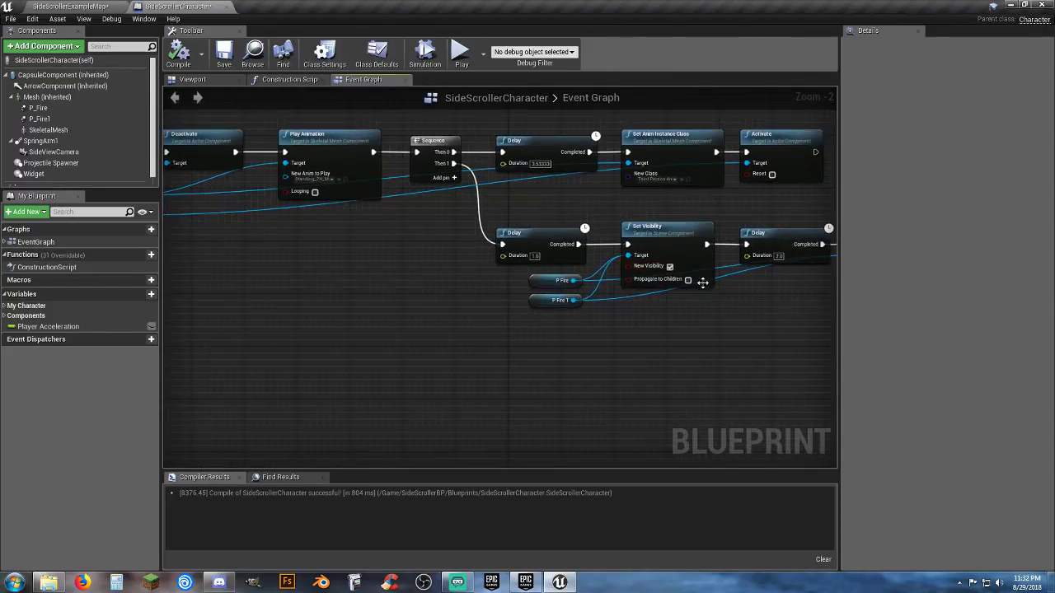
right_drag(702, 281, 564, 300)
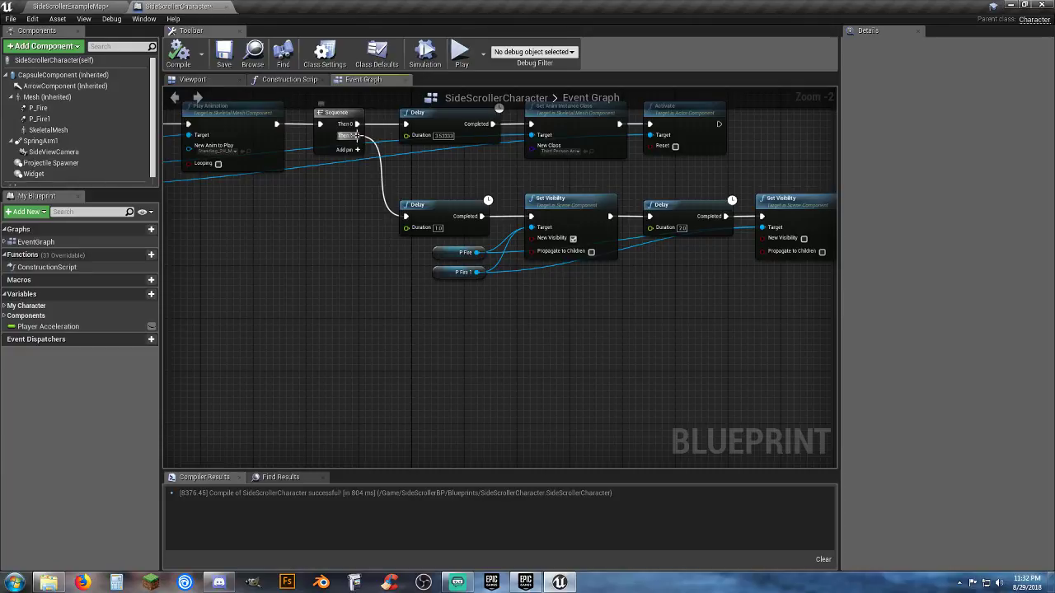
click(357, 150)
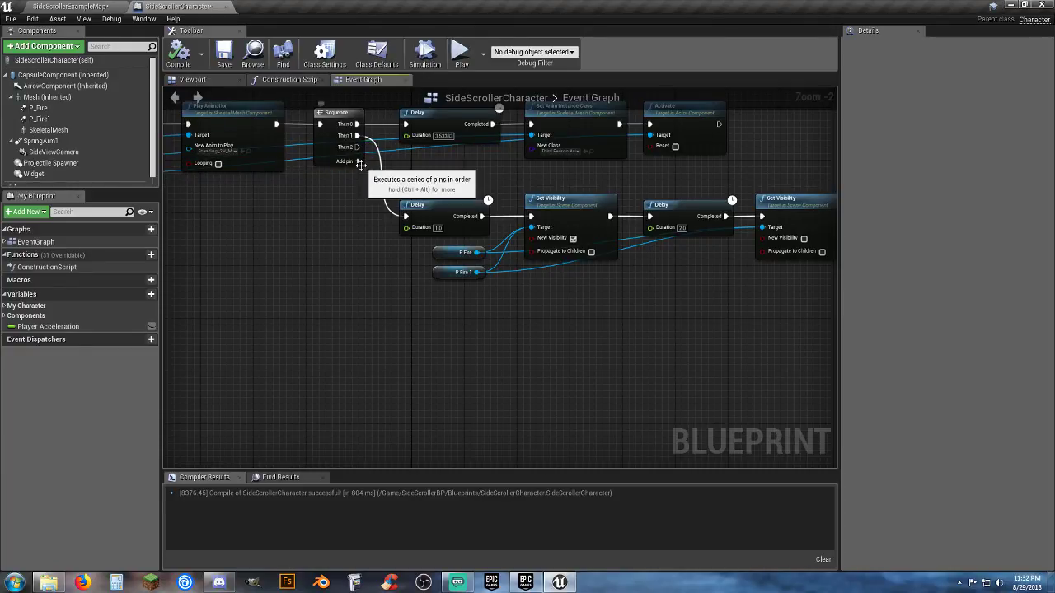
drag(357, 147, 414, 338)
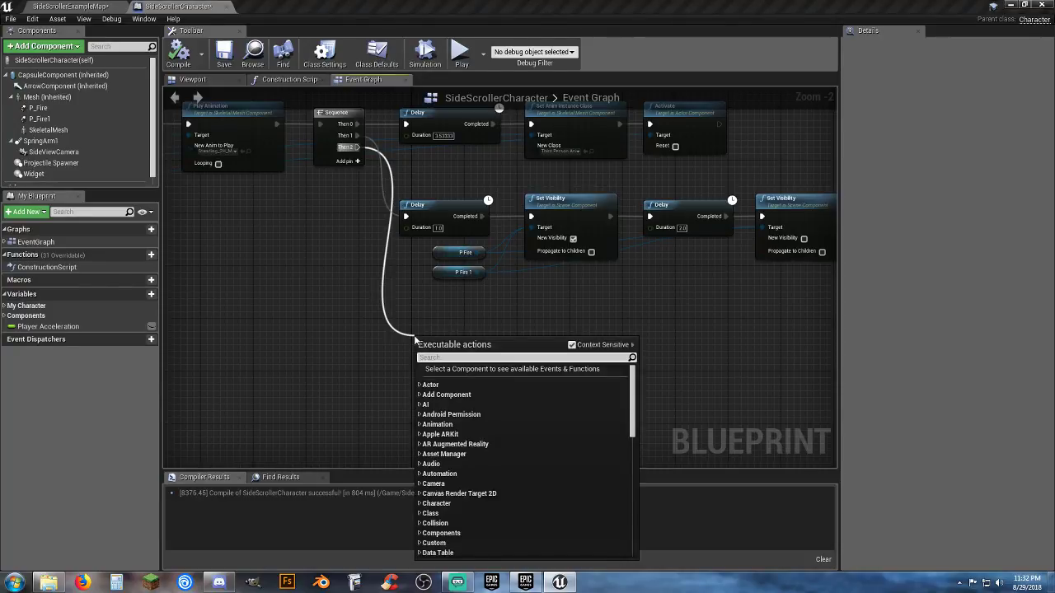
text(delay)
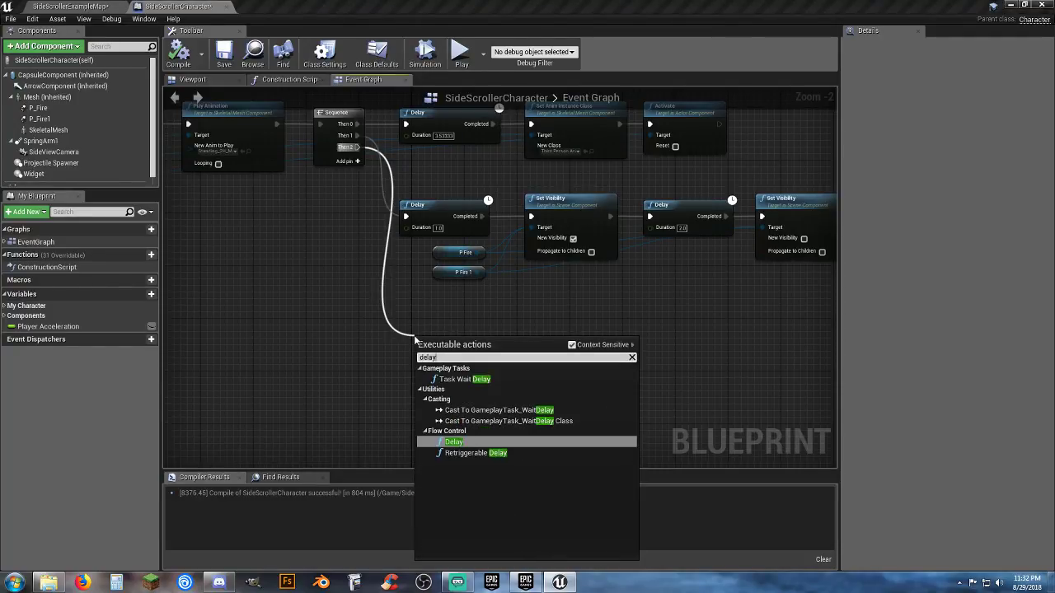
key(Return)
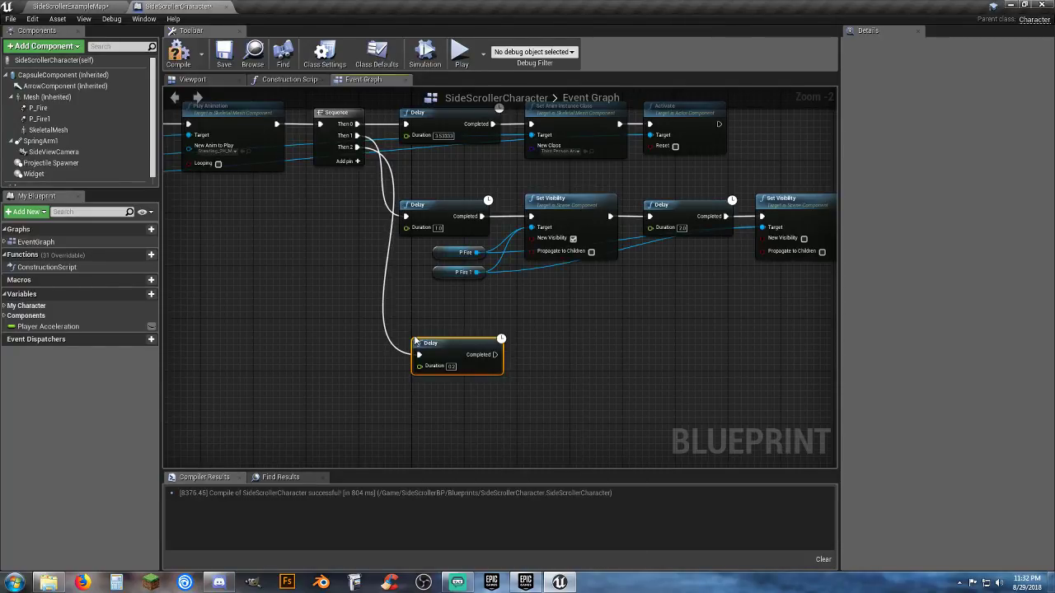
Set the duration of the Delay on Then 2 to 1.1
click(451, 366)
text(1.1)
click(542, 380)
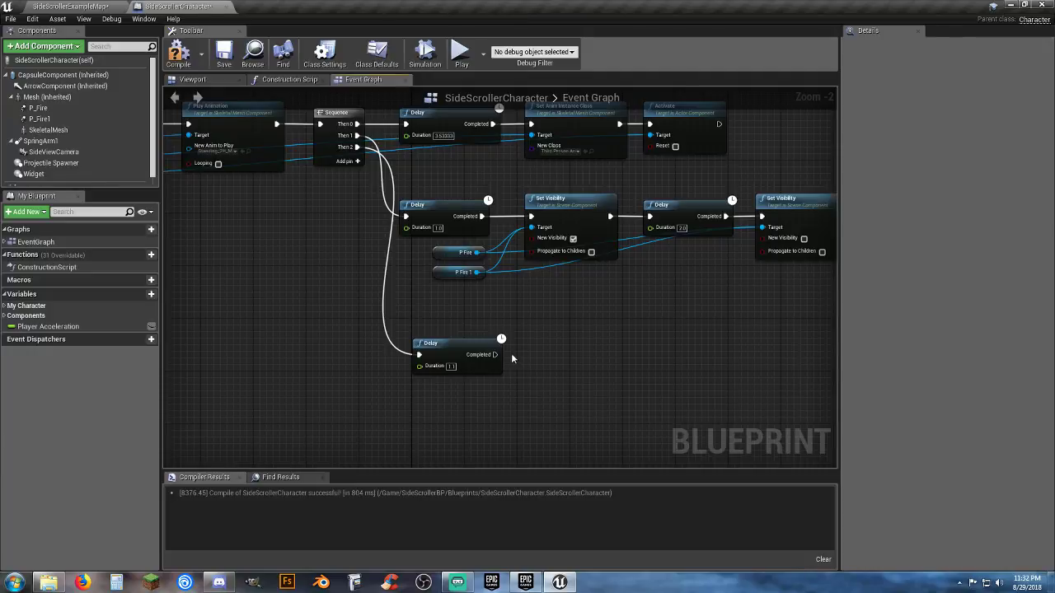
Rename the SkeletalMesh component to Body and return to the event graph
scroll(59, 156, down, 1)
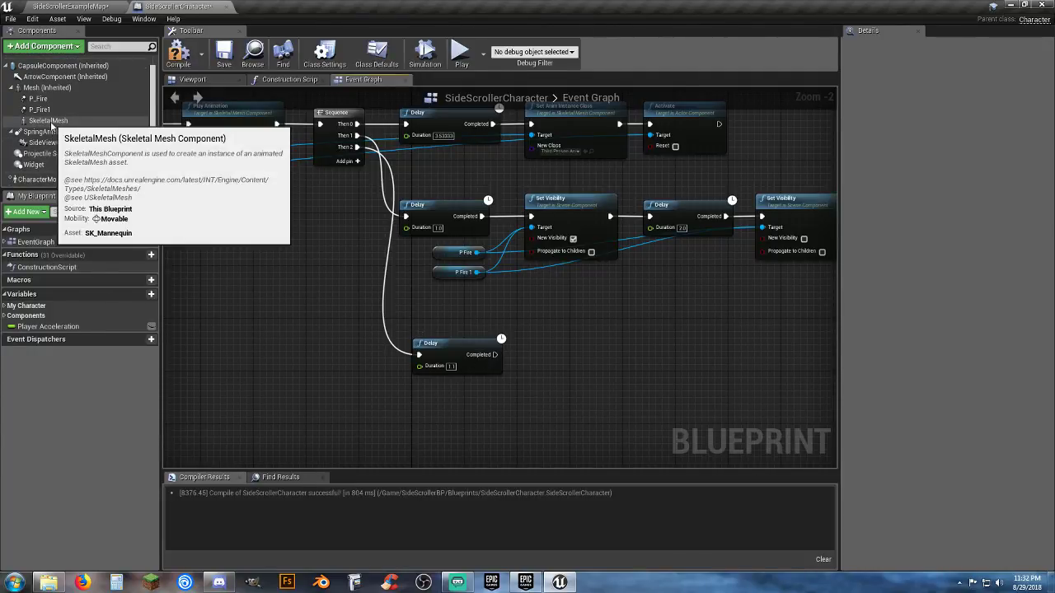
click(49, 122)
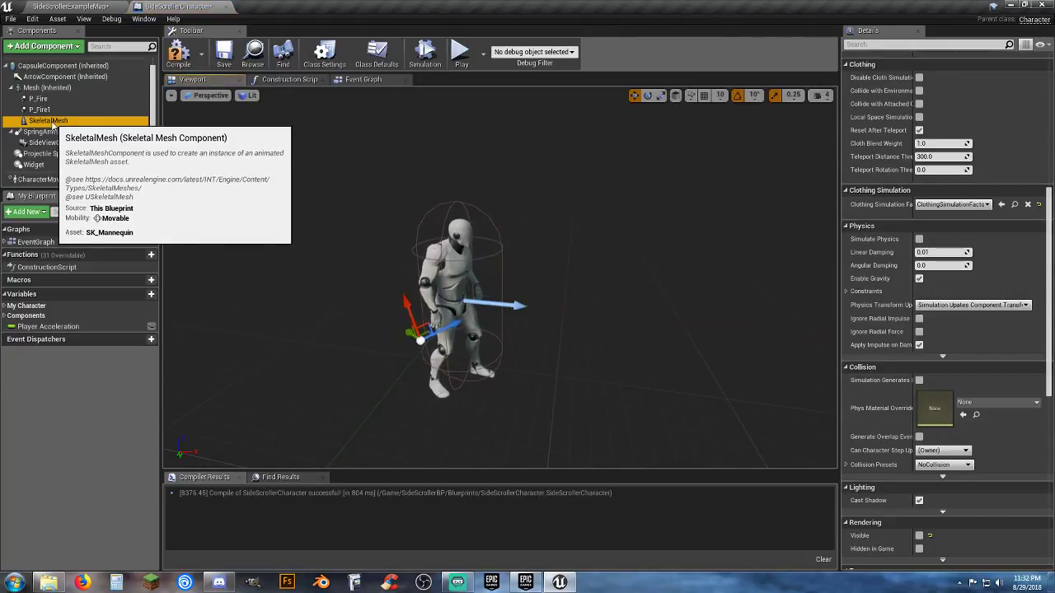
click(55, 121)
text(B)
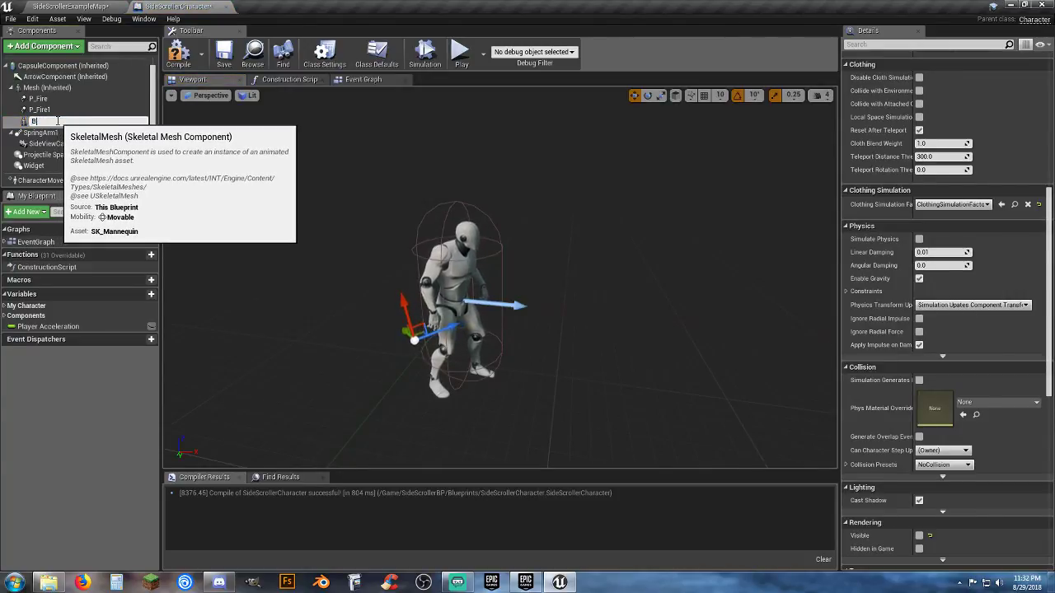
text(ody)
key(Return)
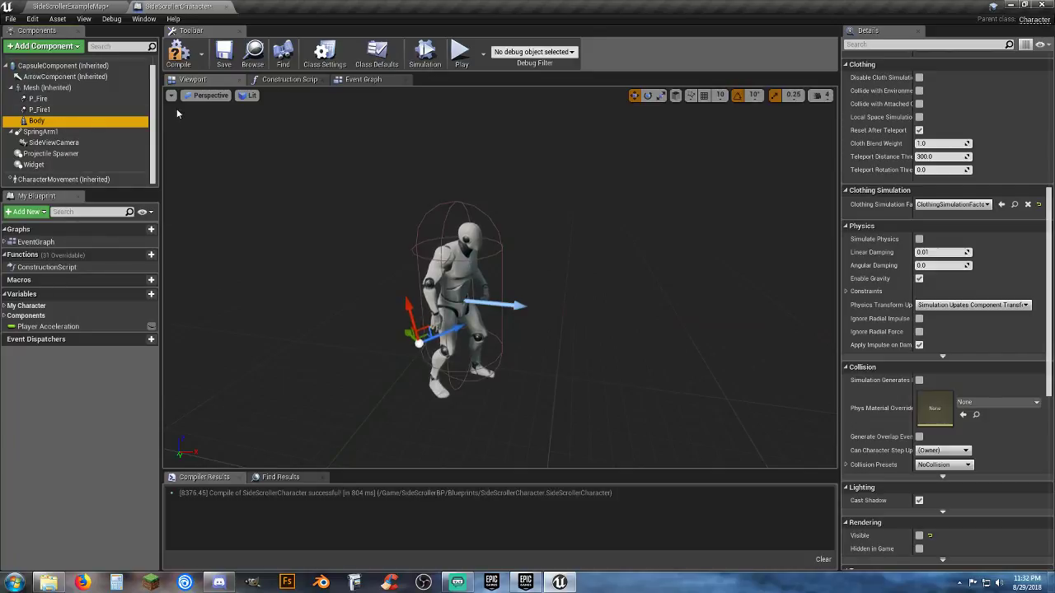
click(365, 80)
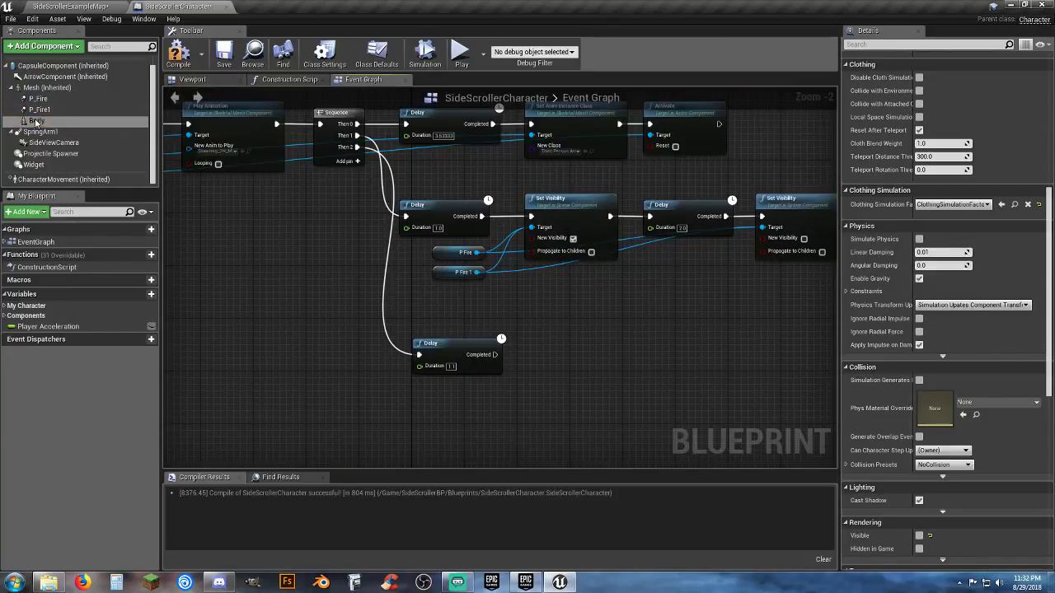
Add a Body reference with a Set Visibility node targeting it, placed beside the Delay on Then 2
drag(37, 121, 242, 251)
drag(440, 397, 594, 374)
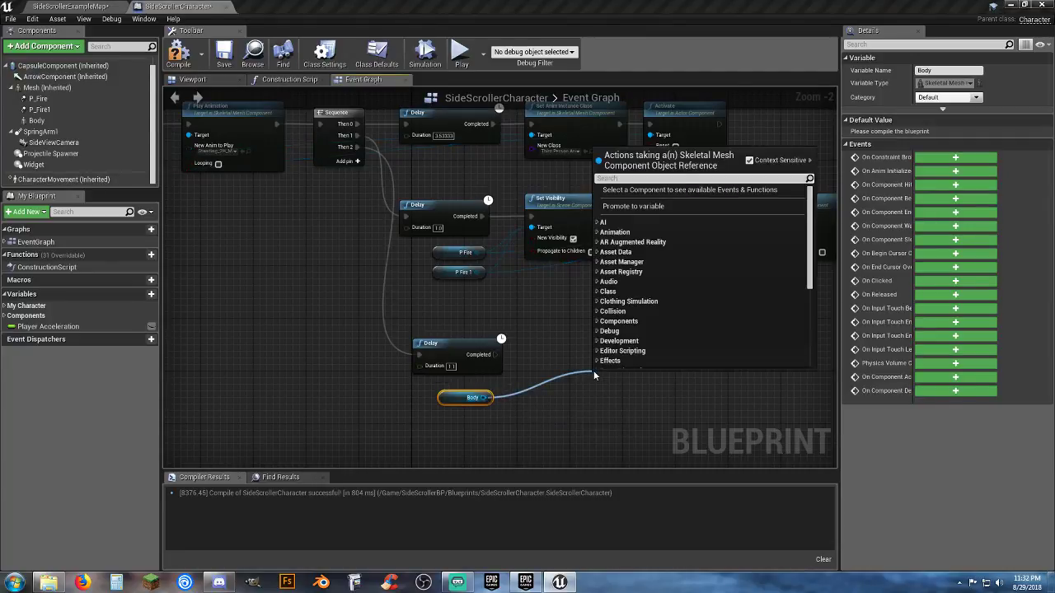
text(setvi)
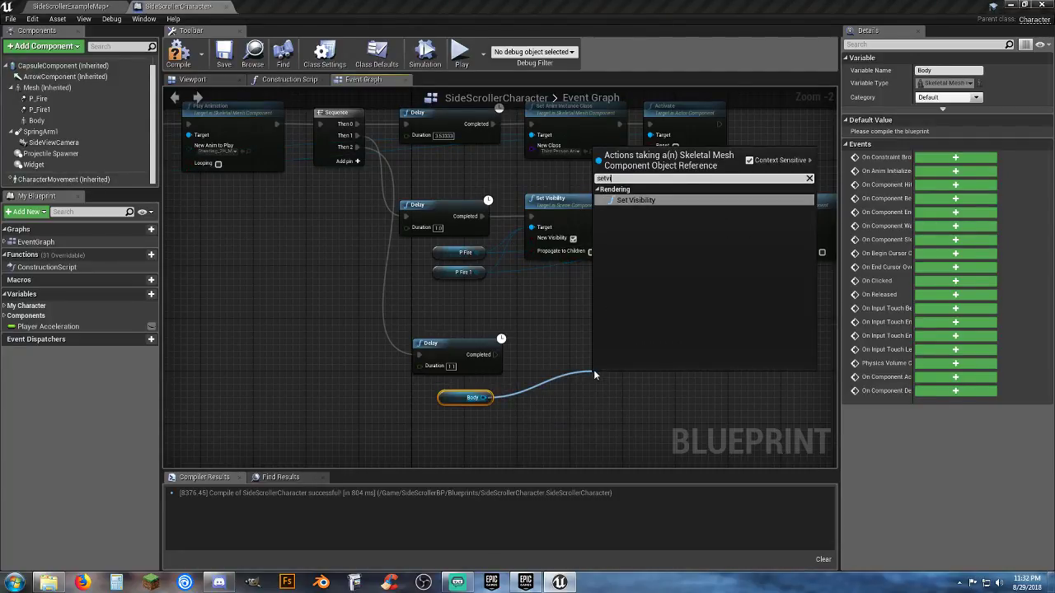
click(649, 201)
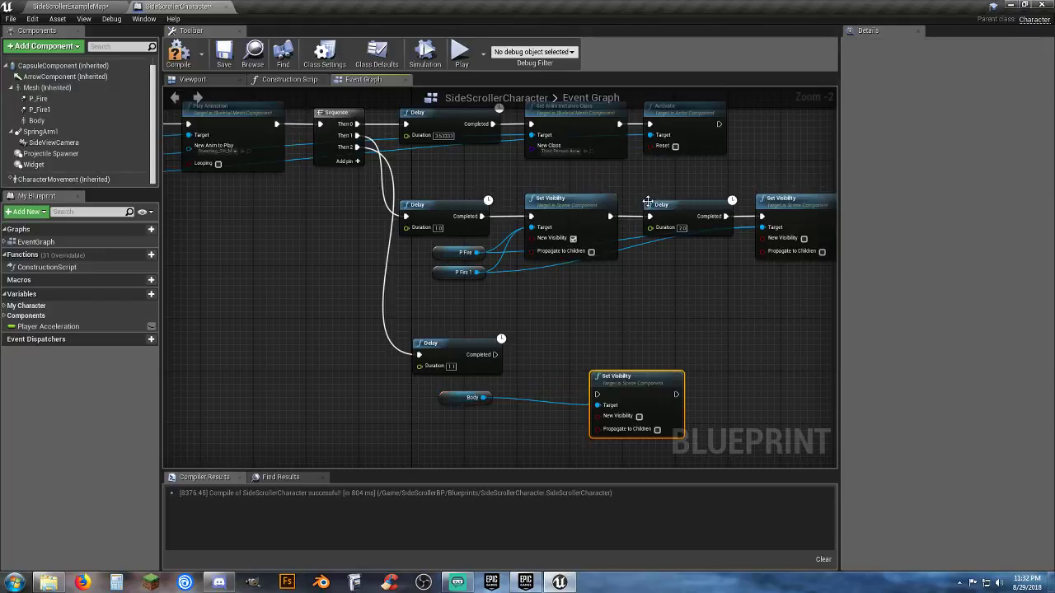
drag(640, 396, 607, 363)
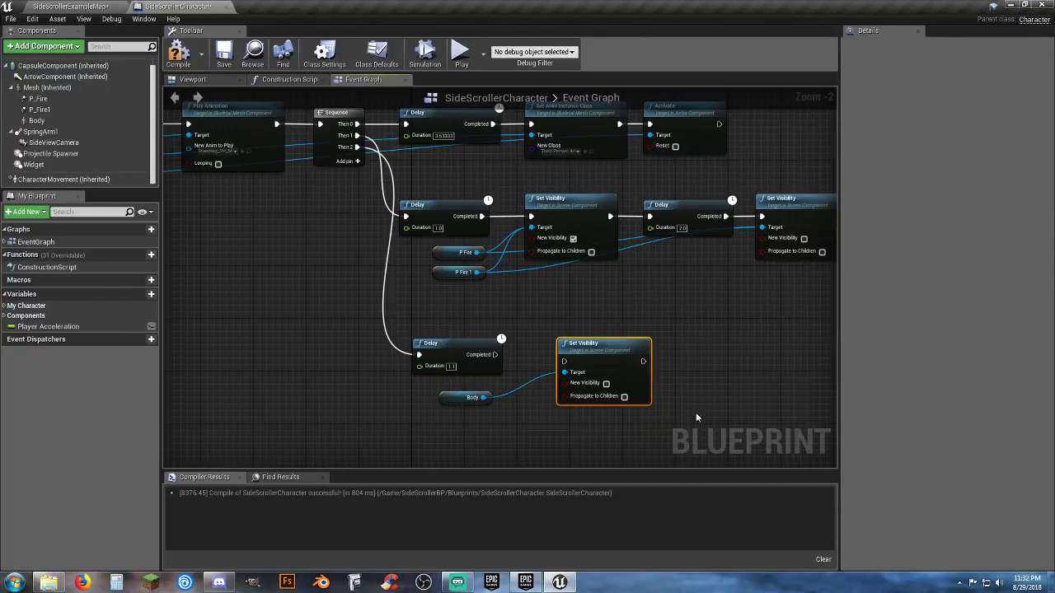
Paste a second Set Visibility node and align it in the same row as the Body's Set Visibility node
key(ctrl+v)
right_drag(717, 356, 652, 330)
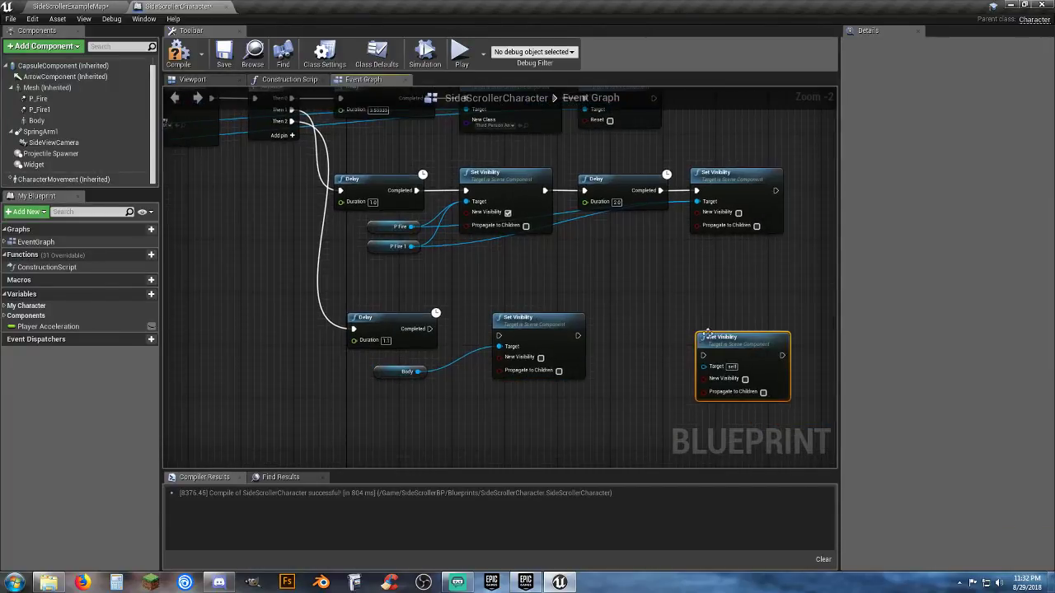
drag(709, 341, 709, 321)
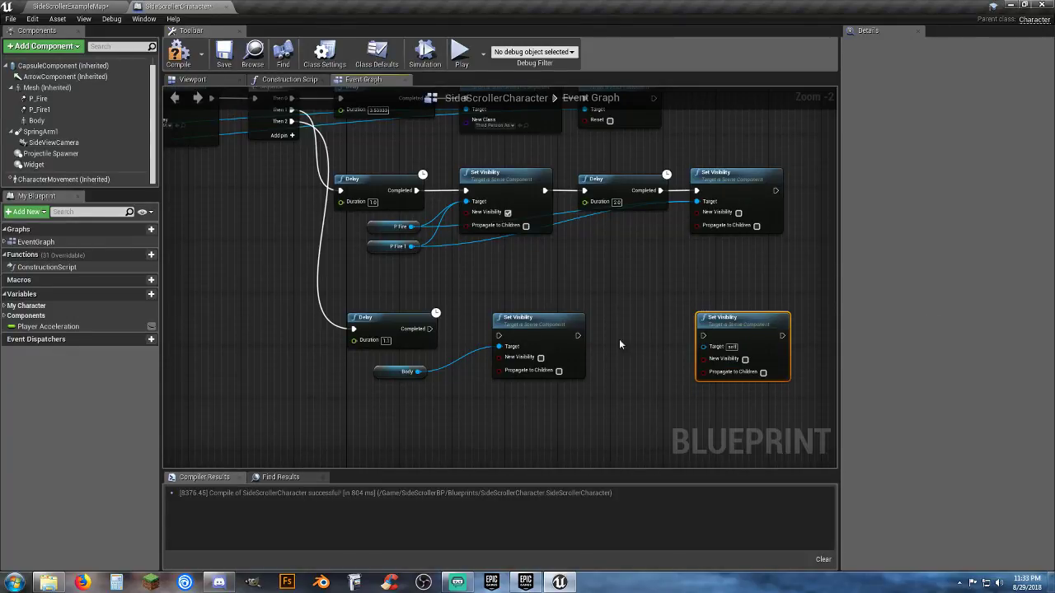
Insert a Delay node between the two lower Set Visibility nodes, linking all three in sequence
drag(581, 337, 617, 338)
text(delay)
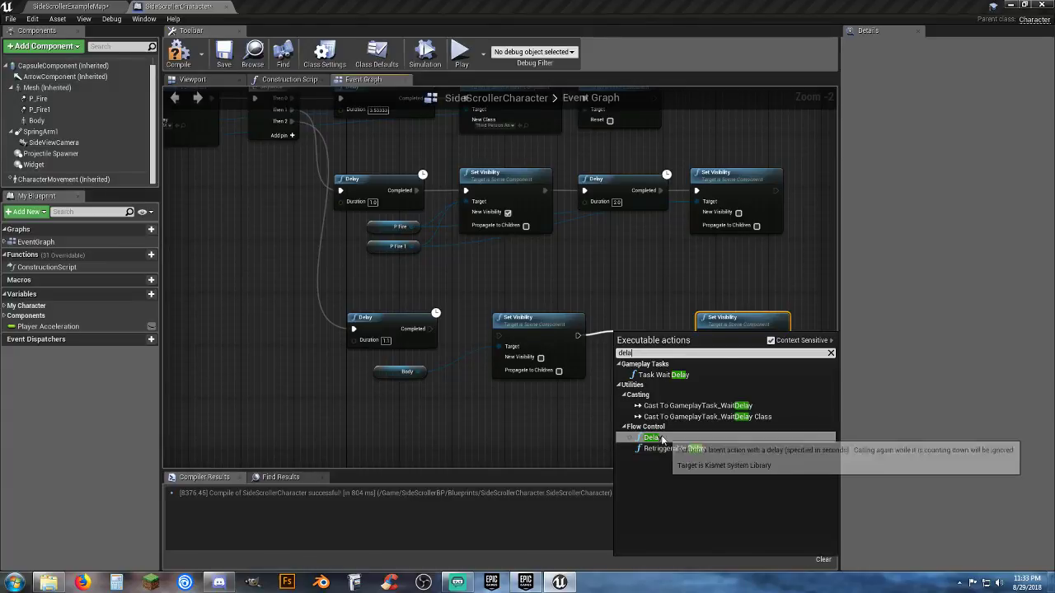
click(659, 435)
drag(648, 347, 638, 333)
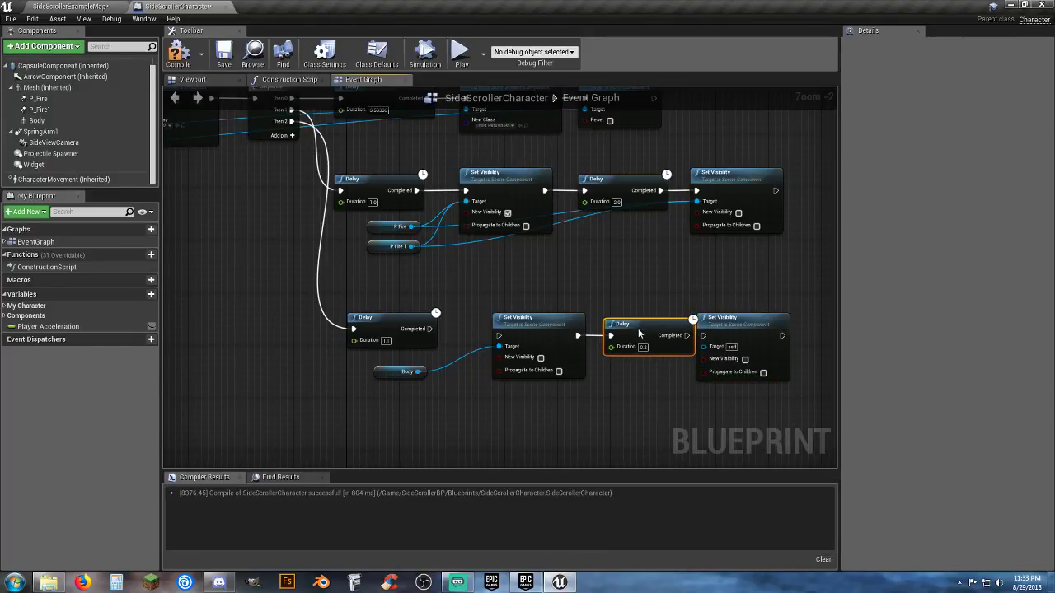
drag(573, 329, 546, 329)
drag(646, 331, 703, 336)
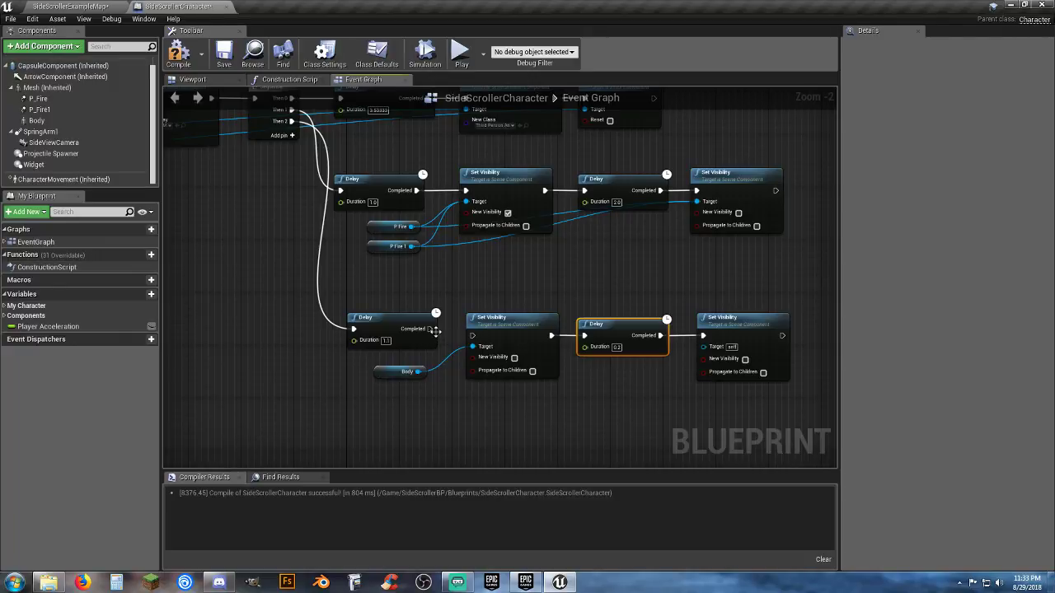
Align the new visibility nodes with the Then 2 Delay and connect its Completed output to the first Set Visibility
drag(435, 330, 456, 338)
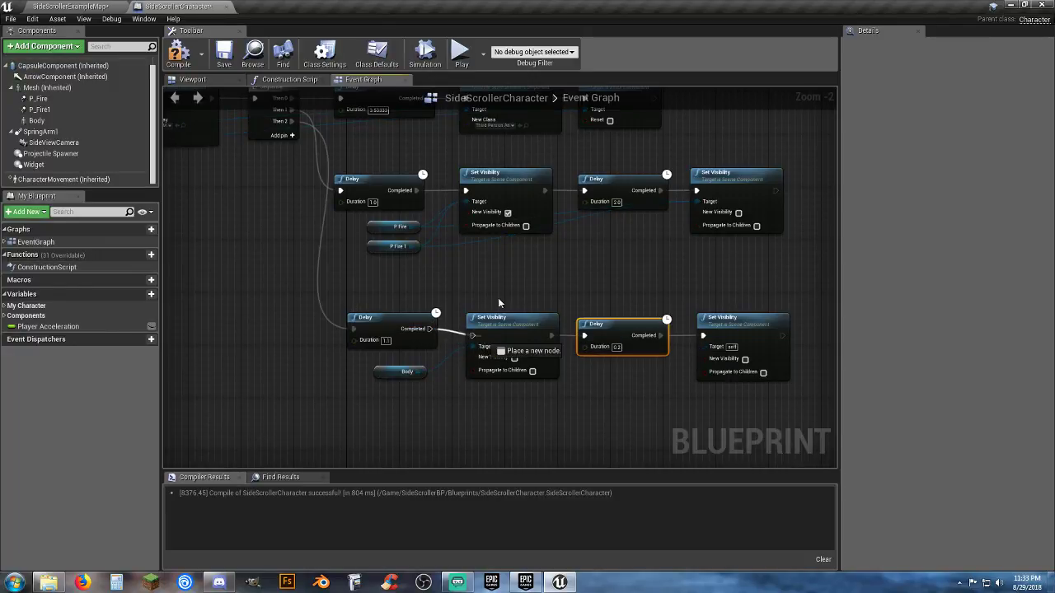
drag(519, 292, 763, 388)
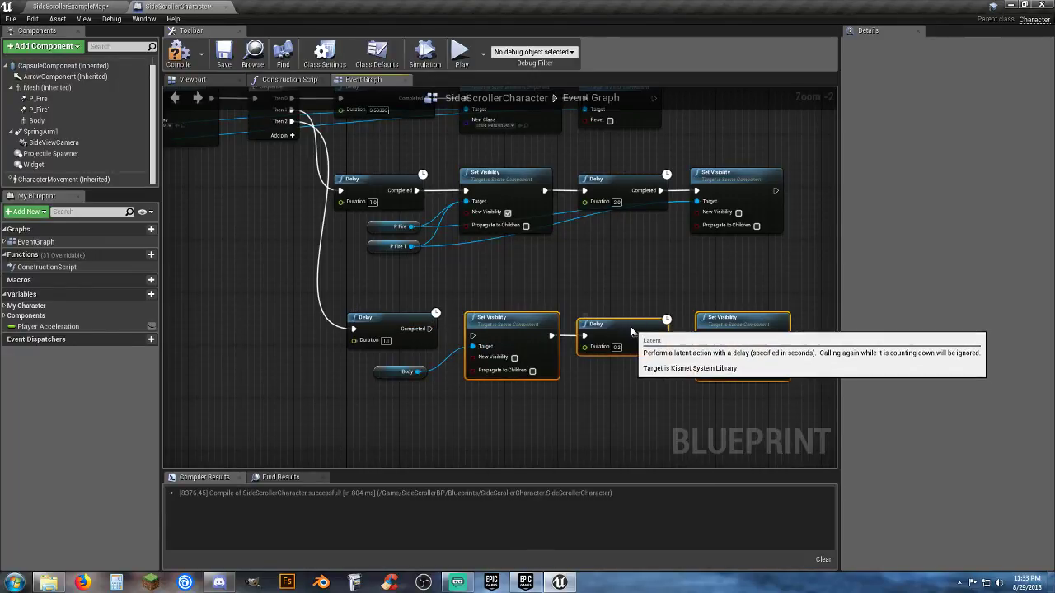
drag(633, 333, 632, 326)
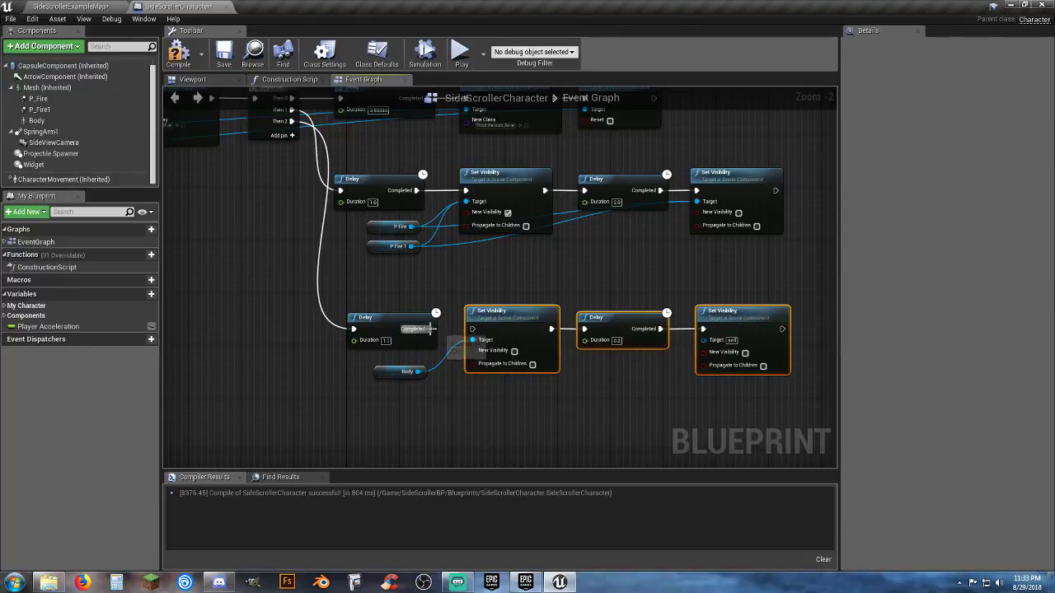
drag(428, 328, 475, 330)
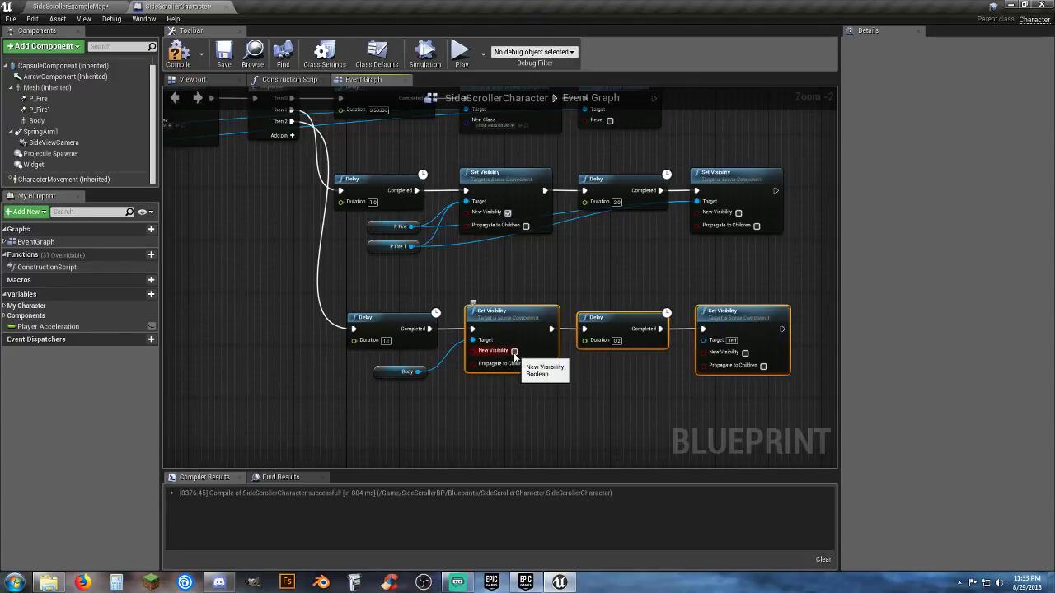
Enable New Visibility on the Body's first Set Visibility node and set the following Delay's duration to 2.0
click(514, 351)
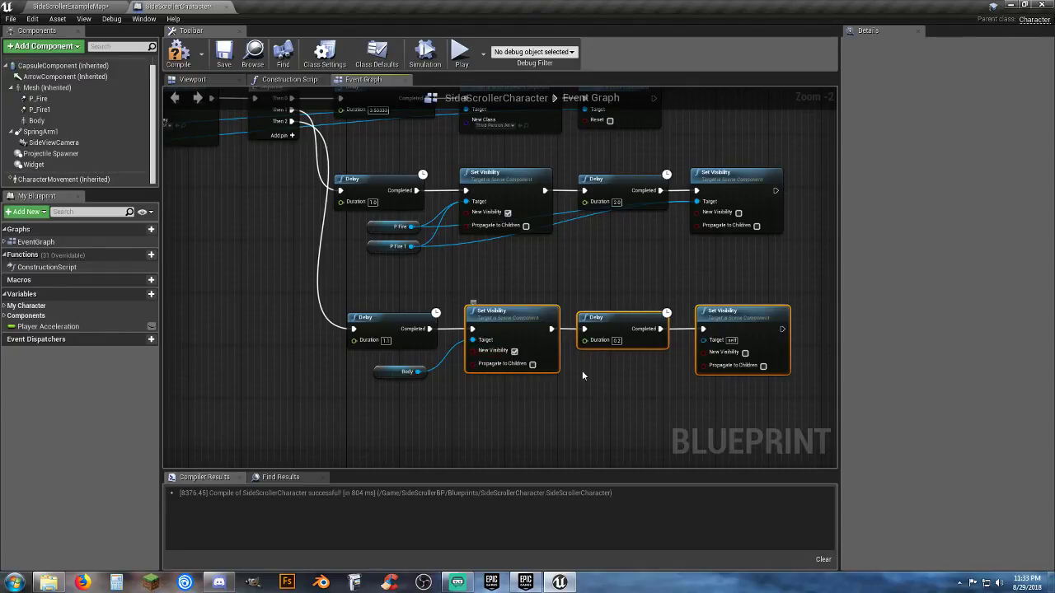
click(617, 341)
text(3)
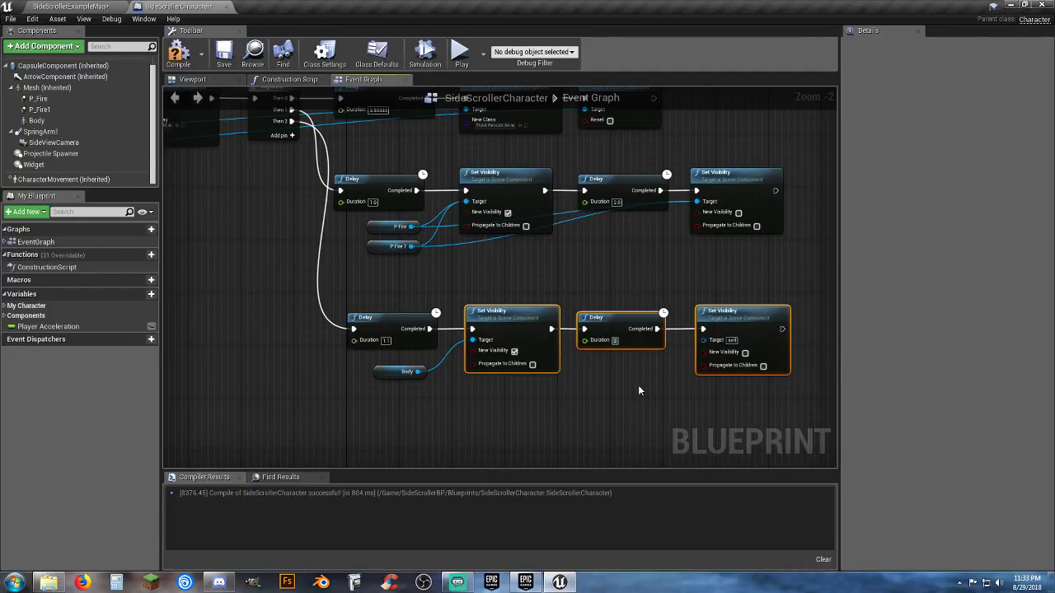
click(638, 390)
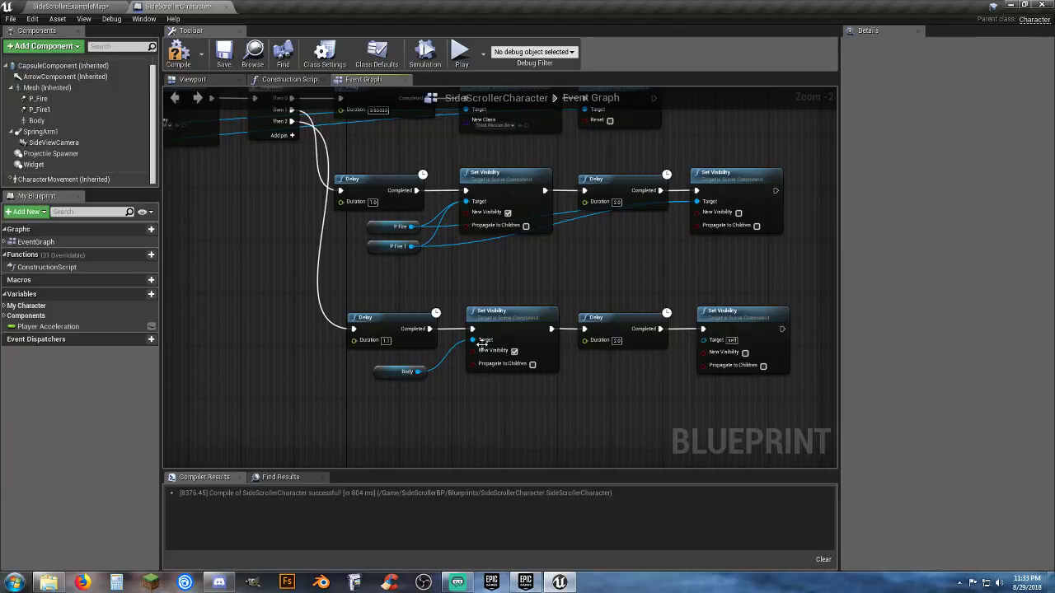
Connect the Body reference to the second Set Visibility node's Target and compile the blueprint
right_drag(307, 266, 458, 329)
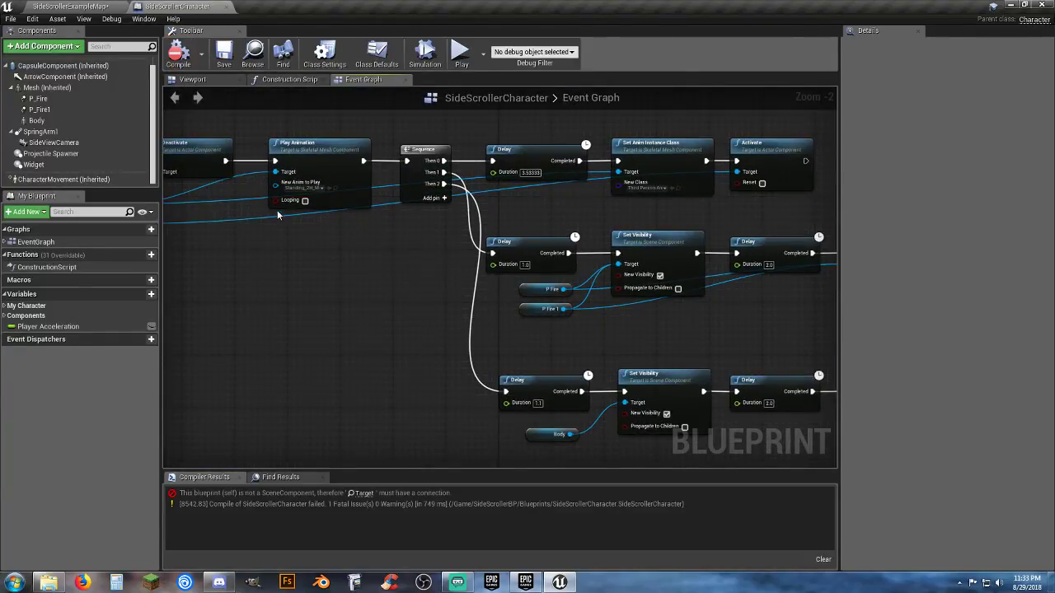
right_drag(336, 294, 127, 160)
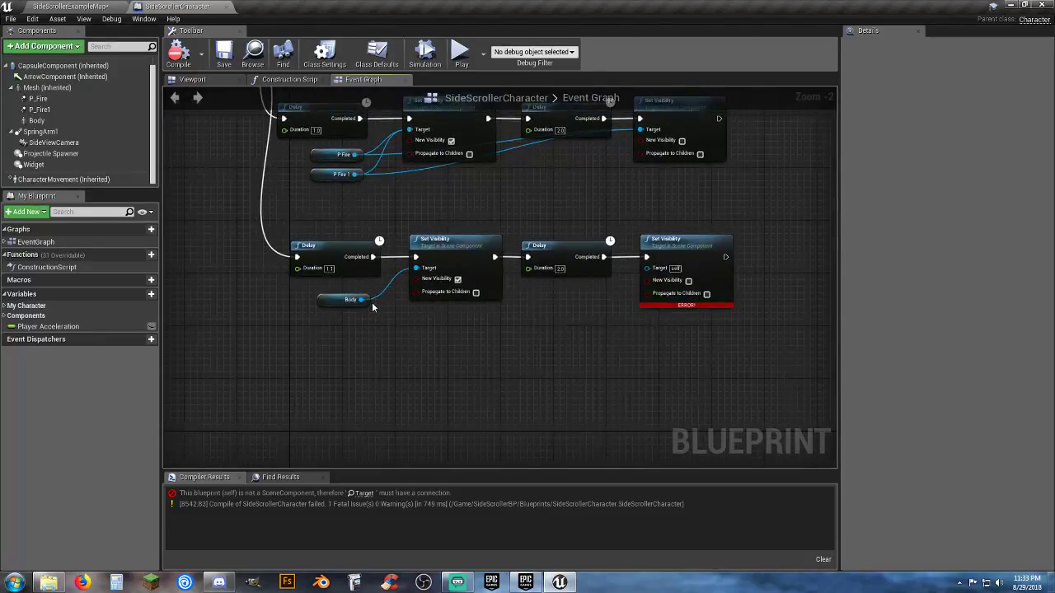
drag(361, 300, 651, 269)
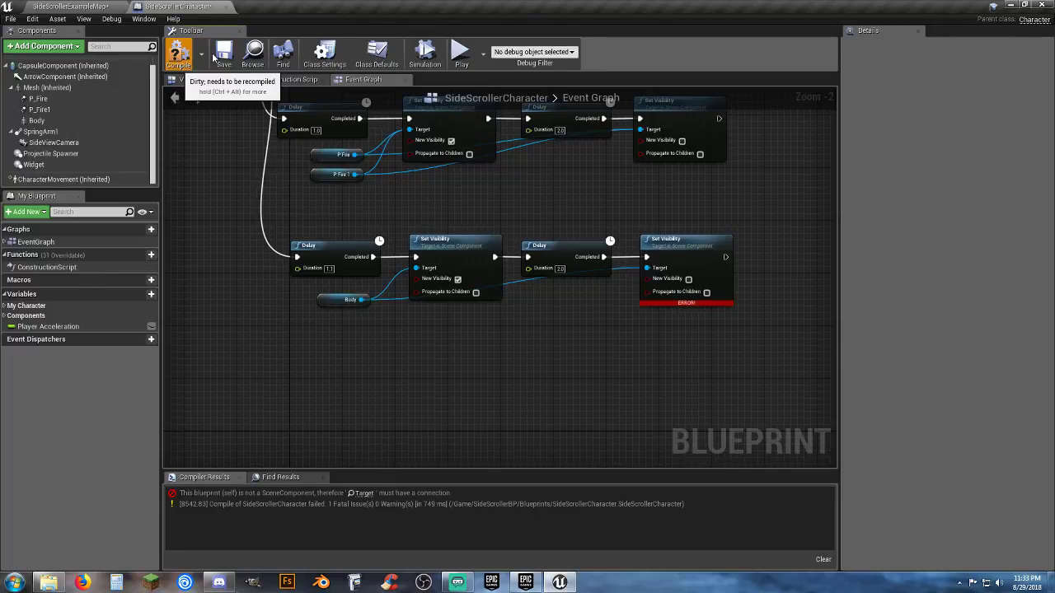
click(191, 54)
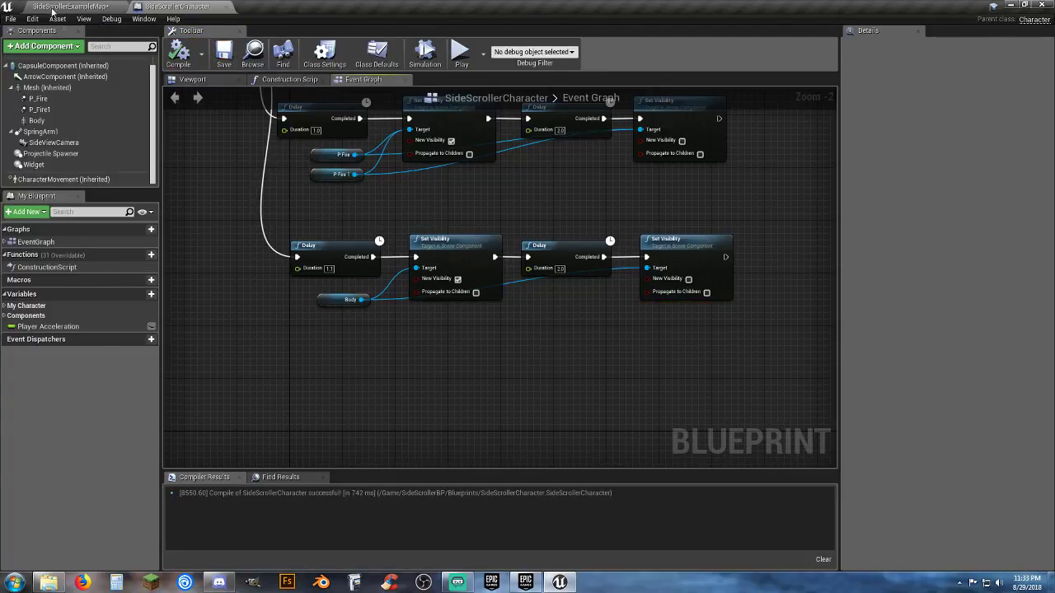
Play the SideScrollerExampleMap level to check the Body's visibility timing during the attack, and end the play session
click(54, 7)
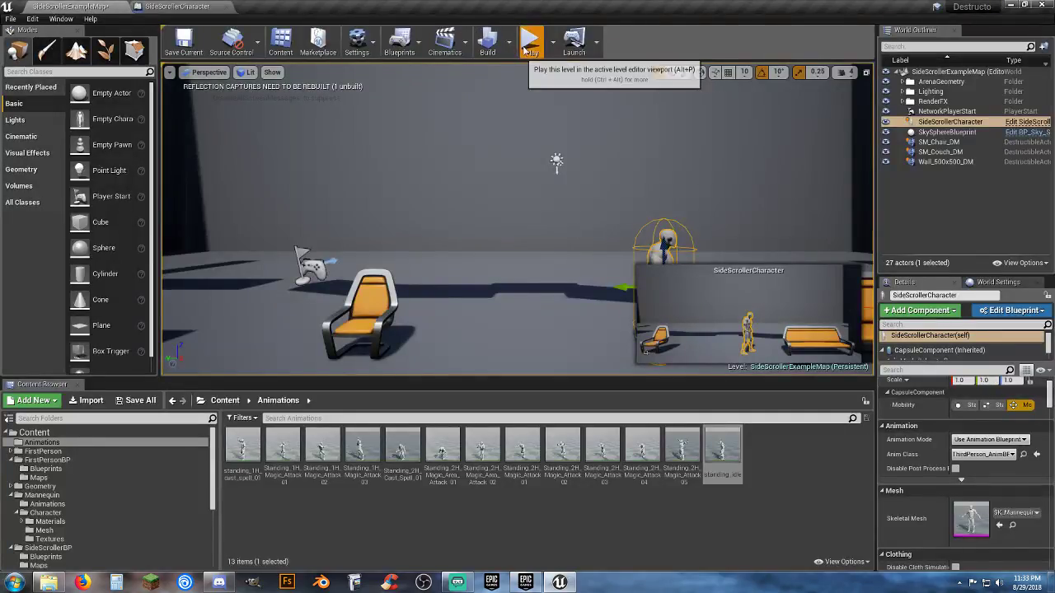
click(521, 43)
key(a)
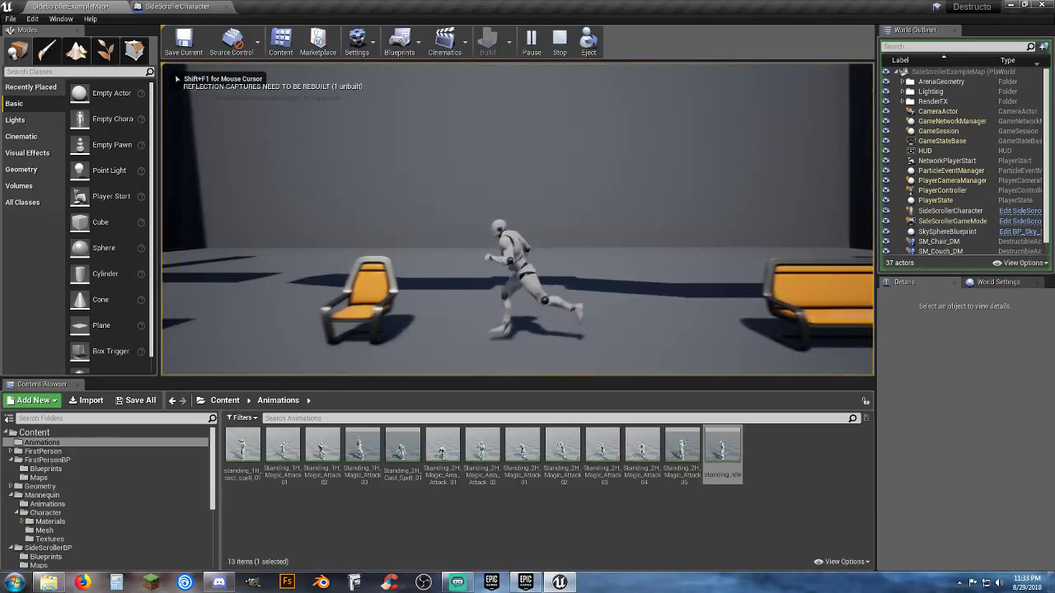
key(e)
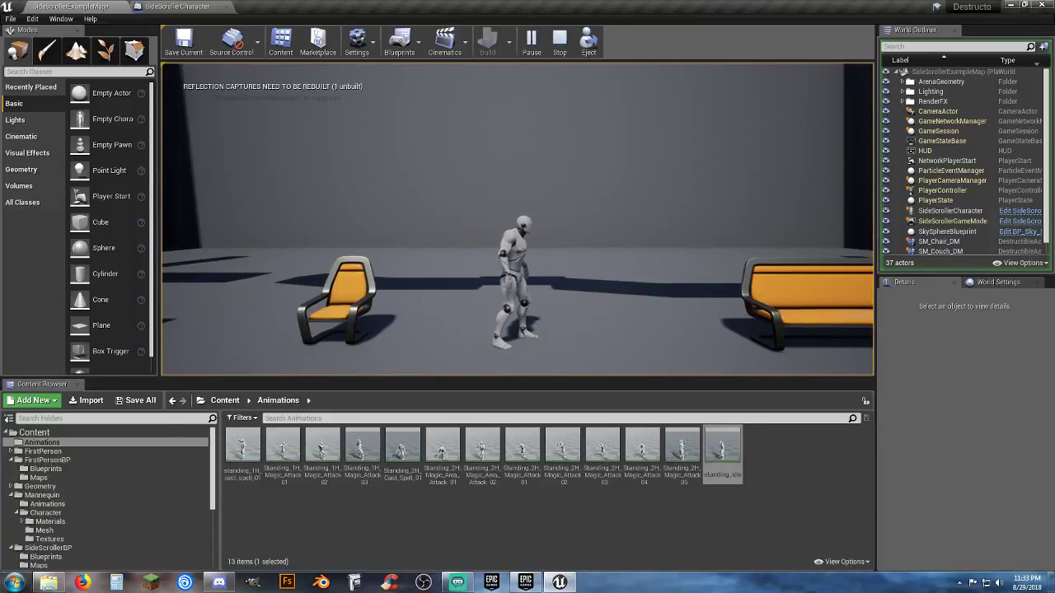
key(shift+F1)
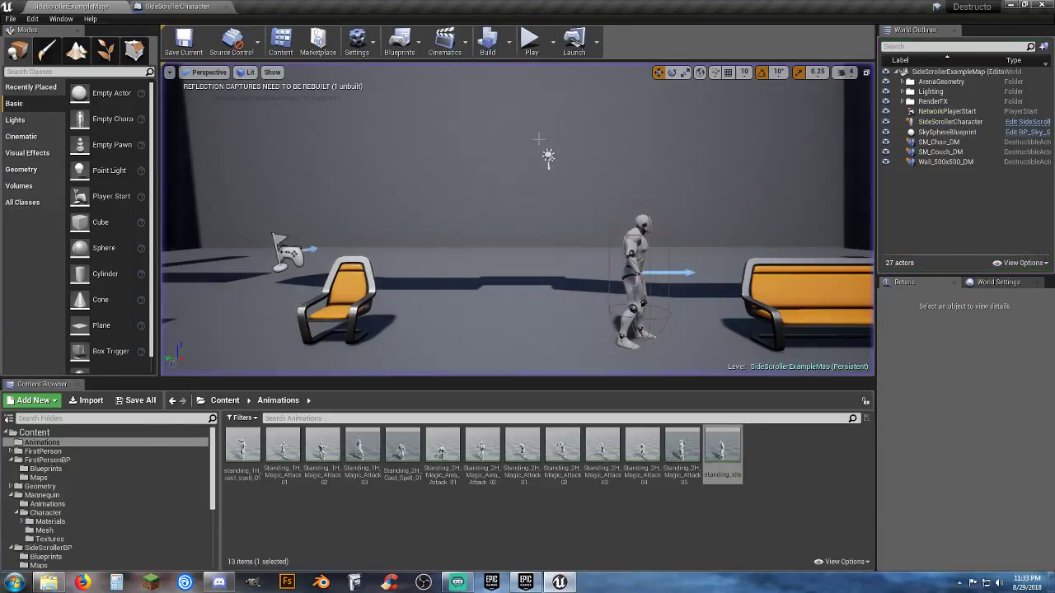
Set the duration of the Delay between the Body's Set Visibility nodes to 1.6 and recompile the SideScrollerCharacter blueprint
click(177, 6)
click(559, 268)
text(1.1)
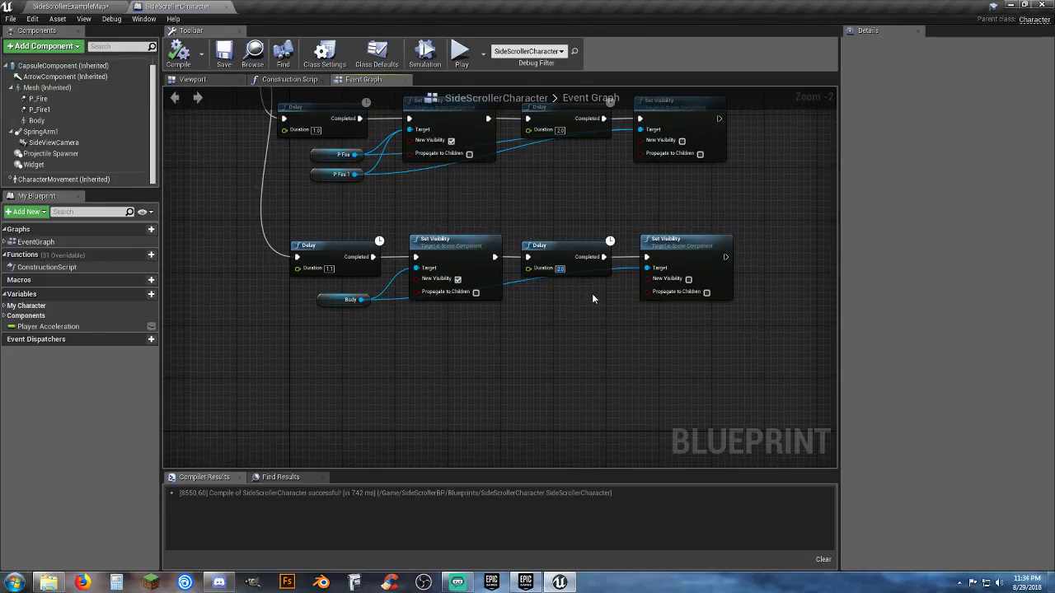
key(Return)
text(.5)
key(Return)
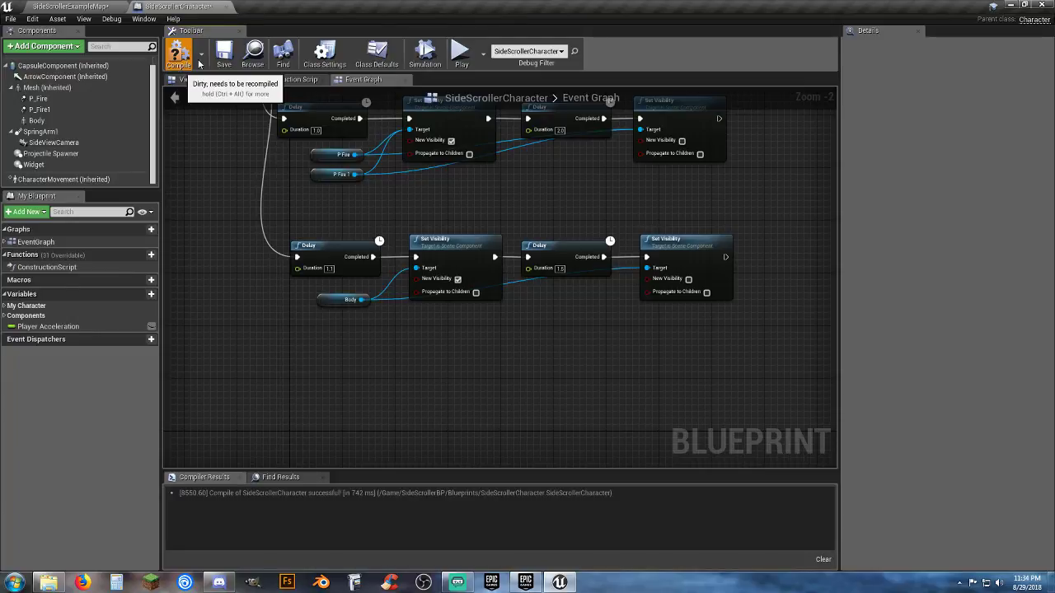
click(179, 50)
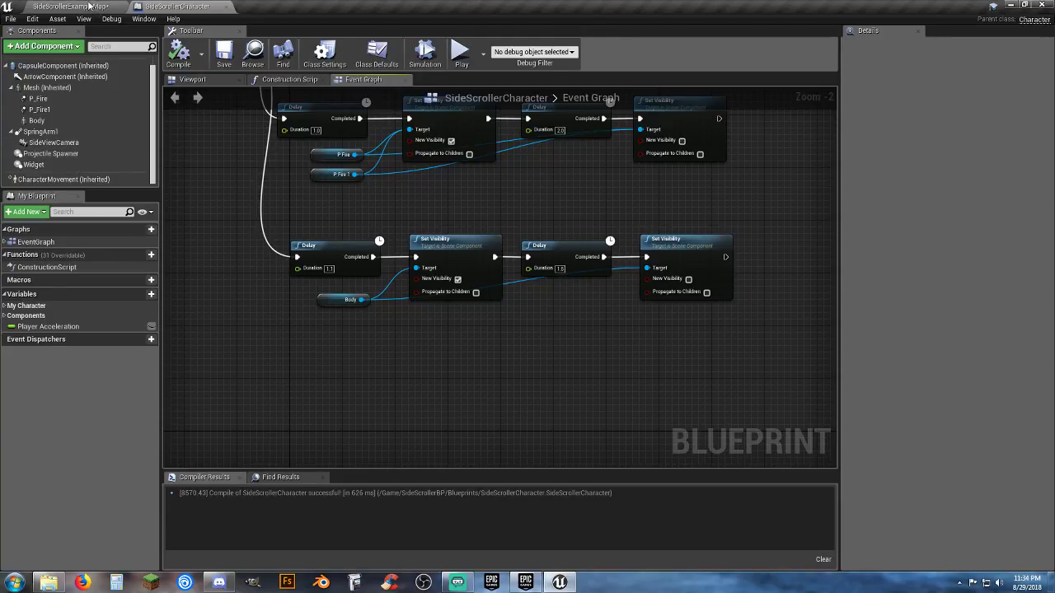
Play-test the level again with the shortened Body visibility delay, and stop the session
click(89, 6)
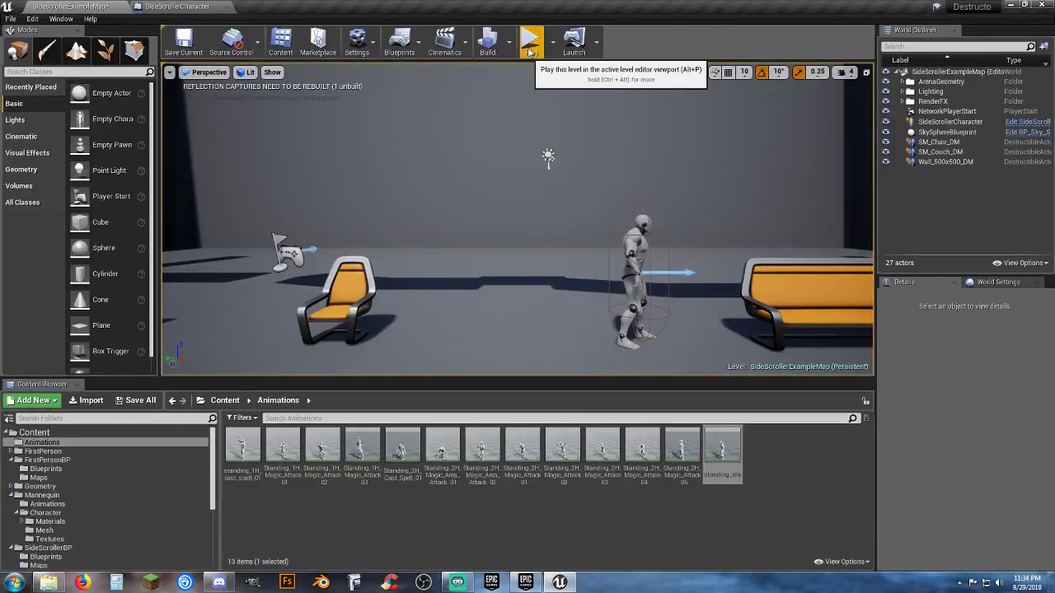
click(530, 46)
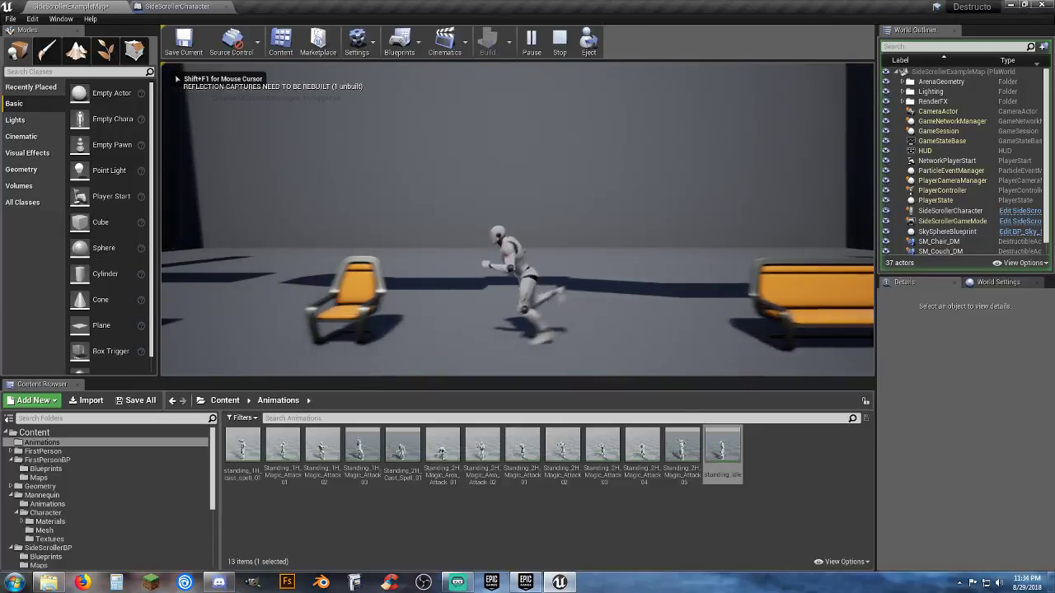
key(f)
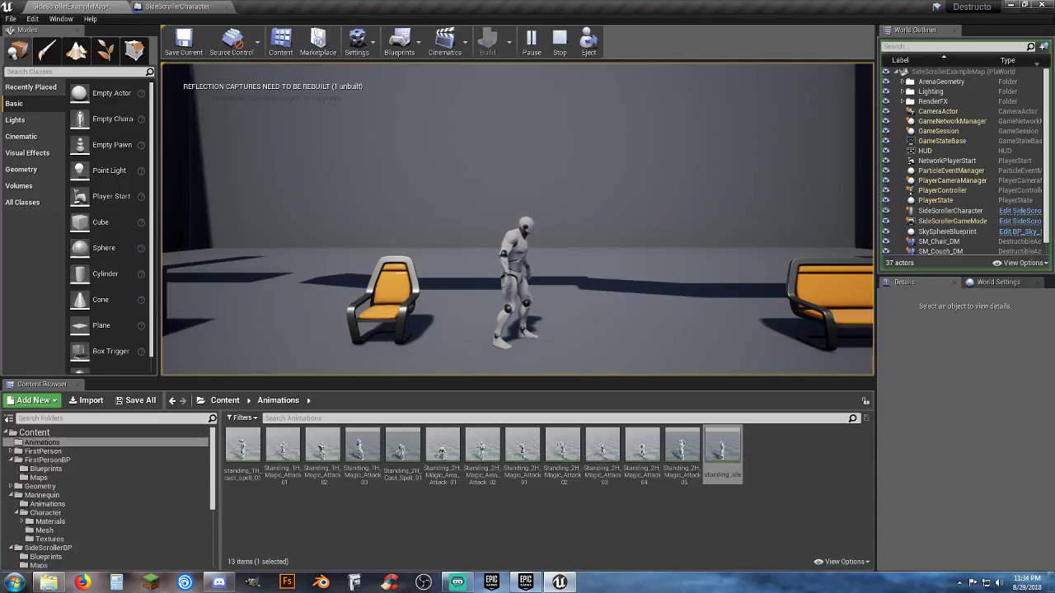
key(Escape)
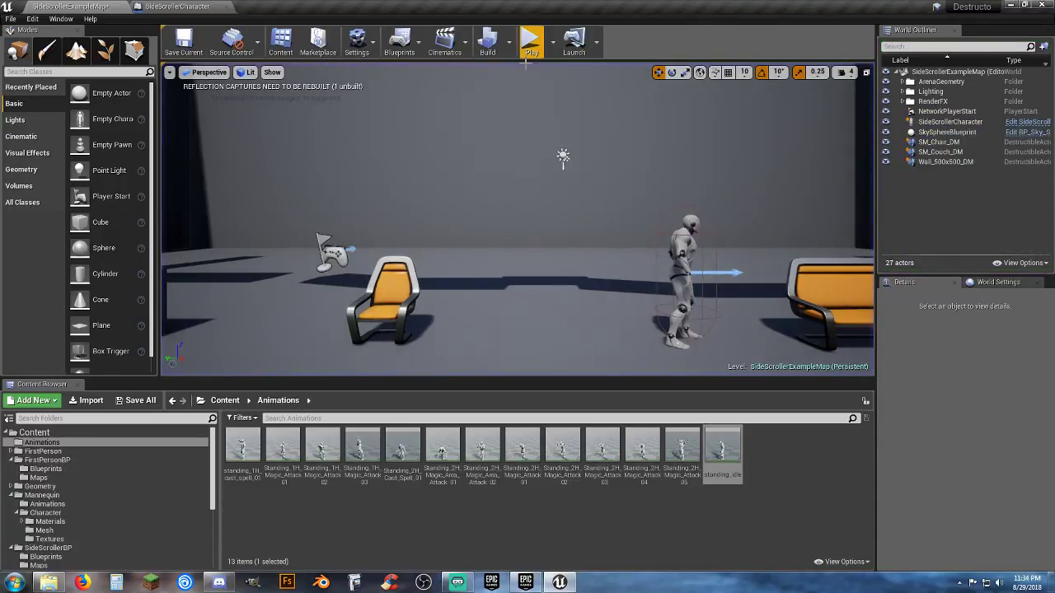
Create an Actor blueprint class named bodybullet in the widgets folder and open it for editing
scroll(136, 511, down, 5)
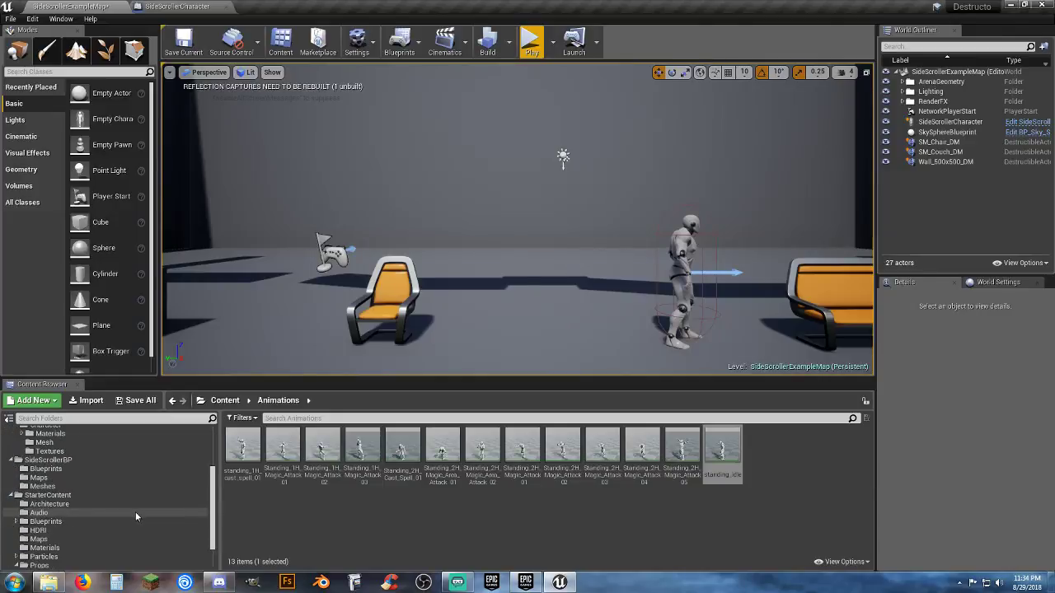
click(36, 564)
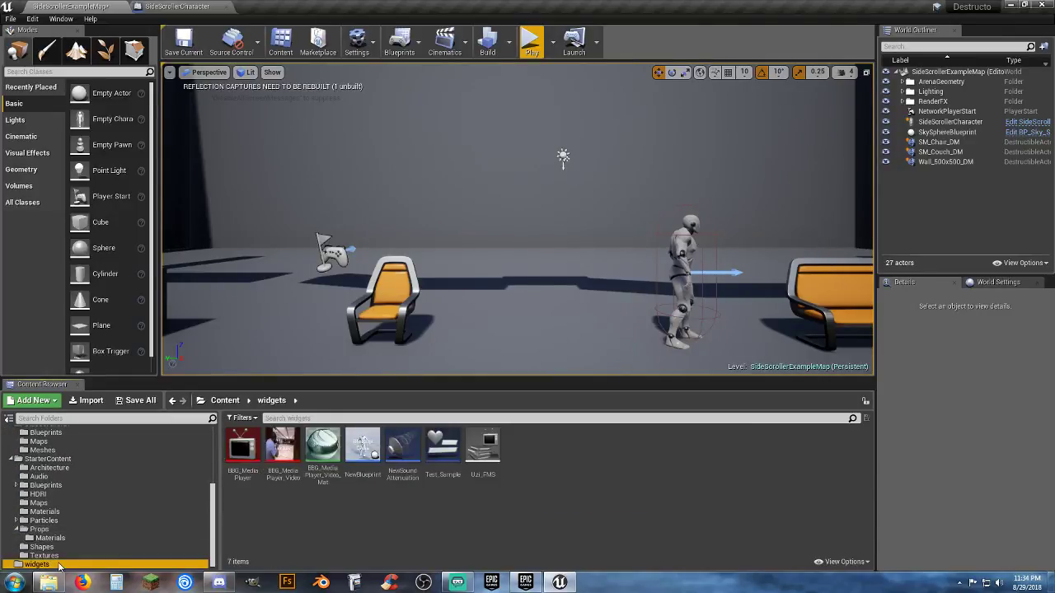
right_click(540, 448)
mouse_move(598, 439)
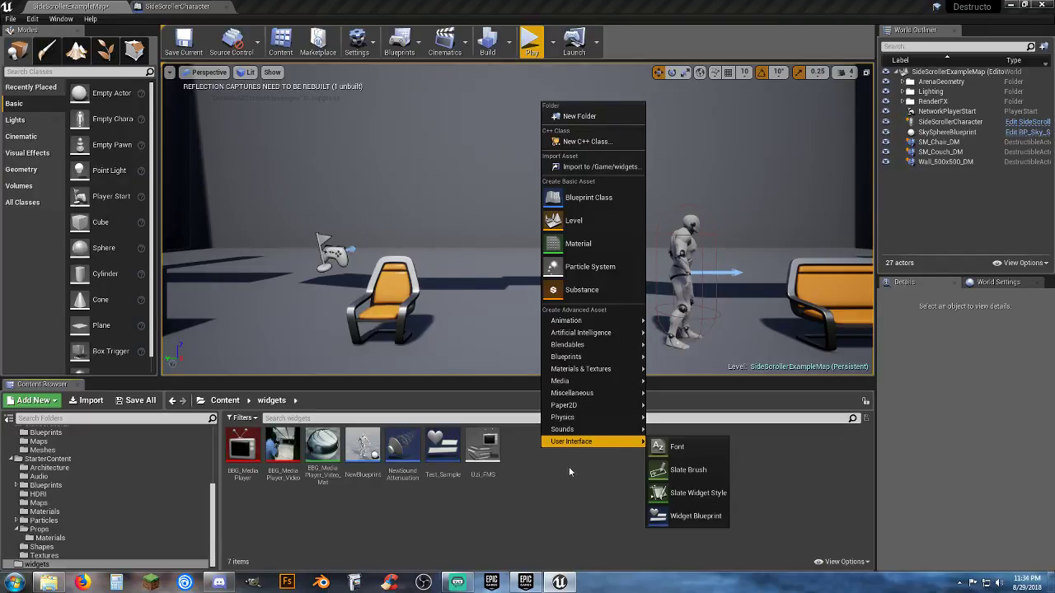
click(583, 199)
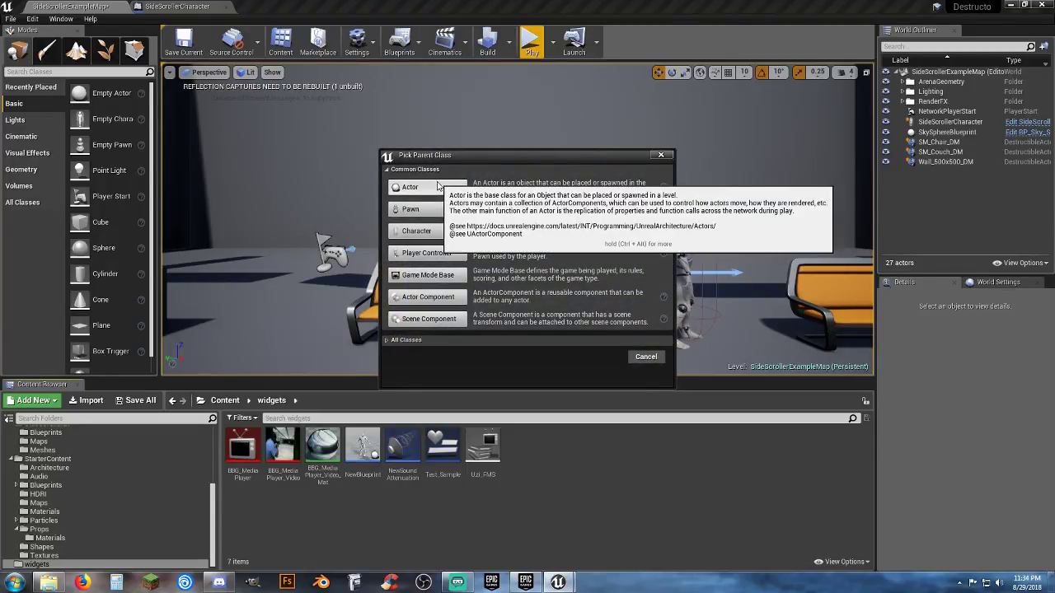
click(409, 187)
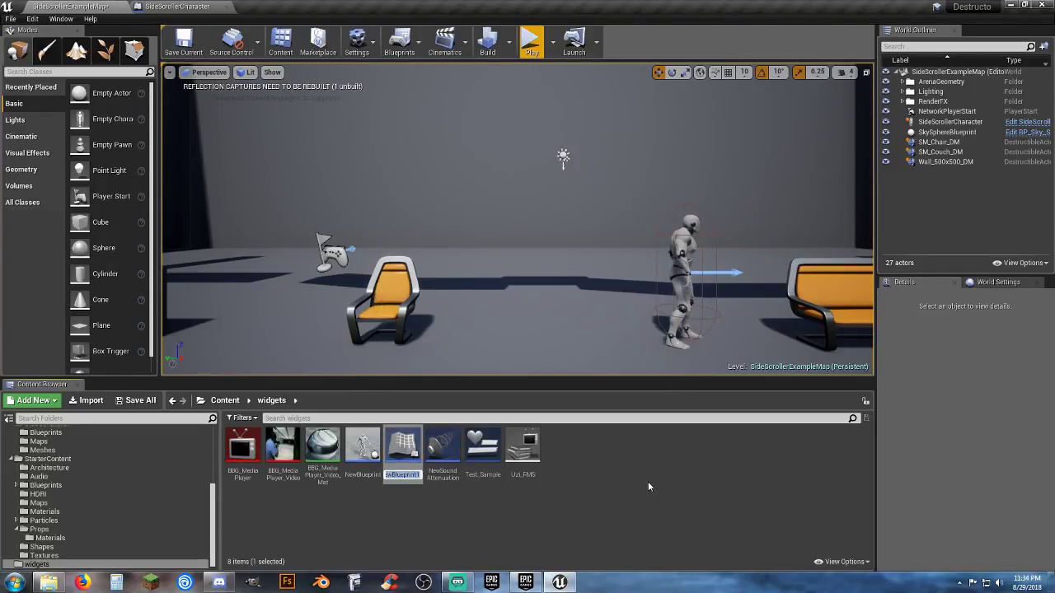
text(body)
key(BackSpace)
text(bullet)
key(Return)
key(Return)
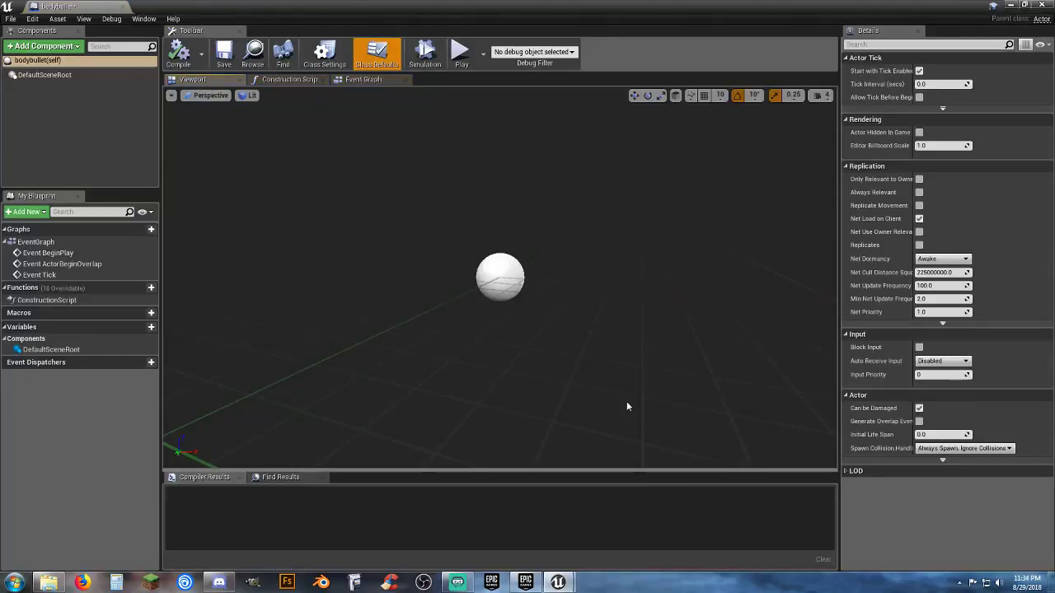
Add a Skeletal Mesh component using the SK_Mannequin mesh and set its animation mode to Use Animation Asset
click(28, 49)
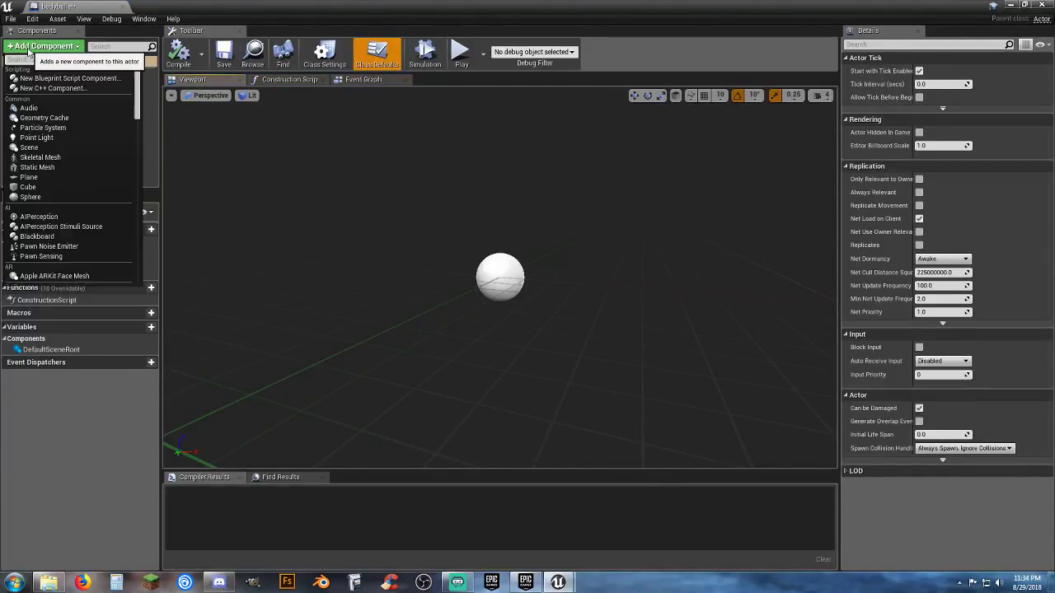
click(76, 157)
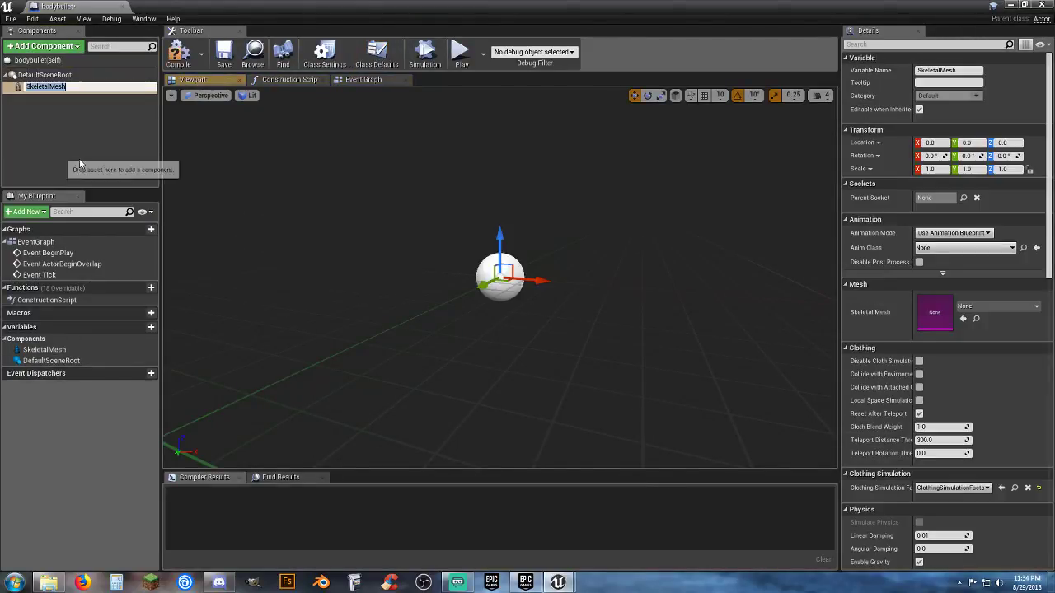
click(998, 305)
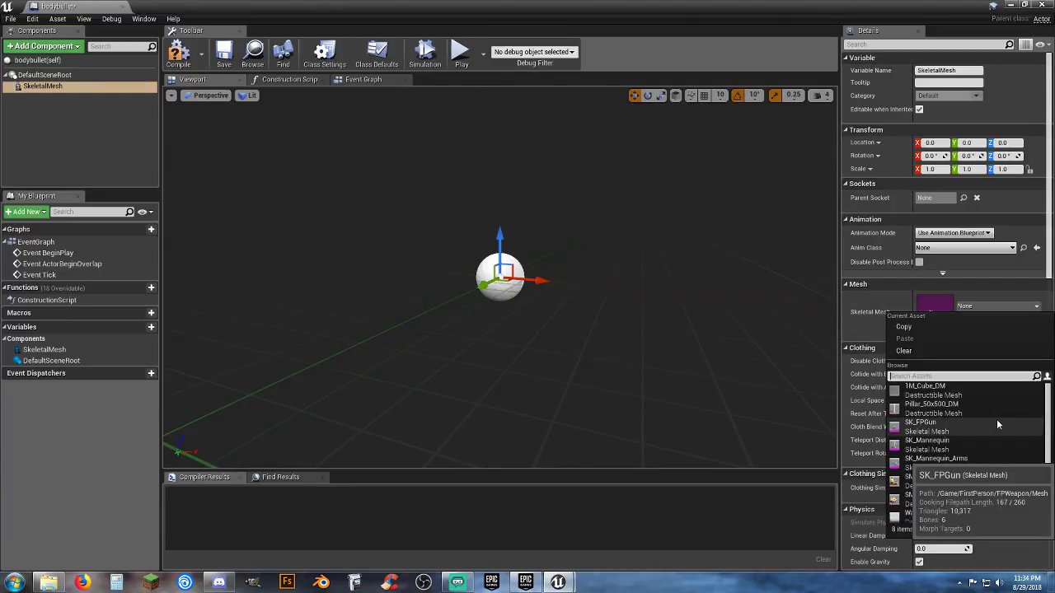
scroll(957, 433, down, 1)
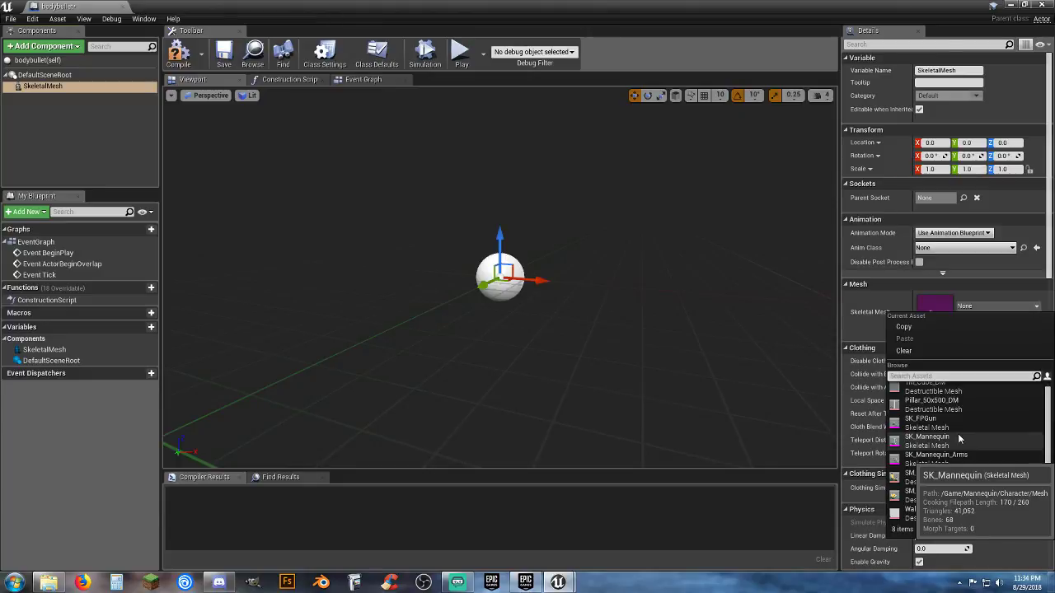
click(957, 433)
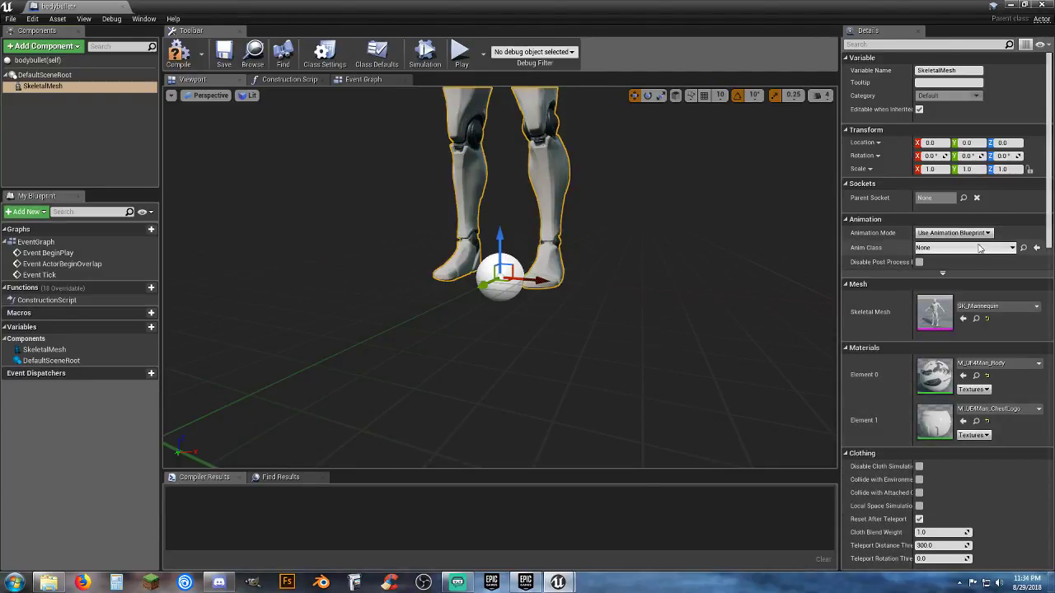
click(950, 233)
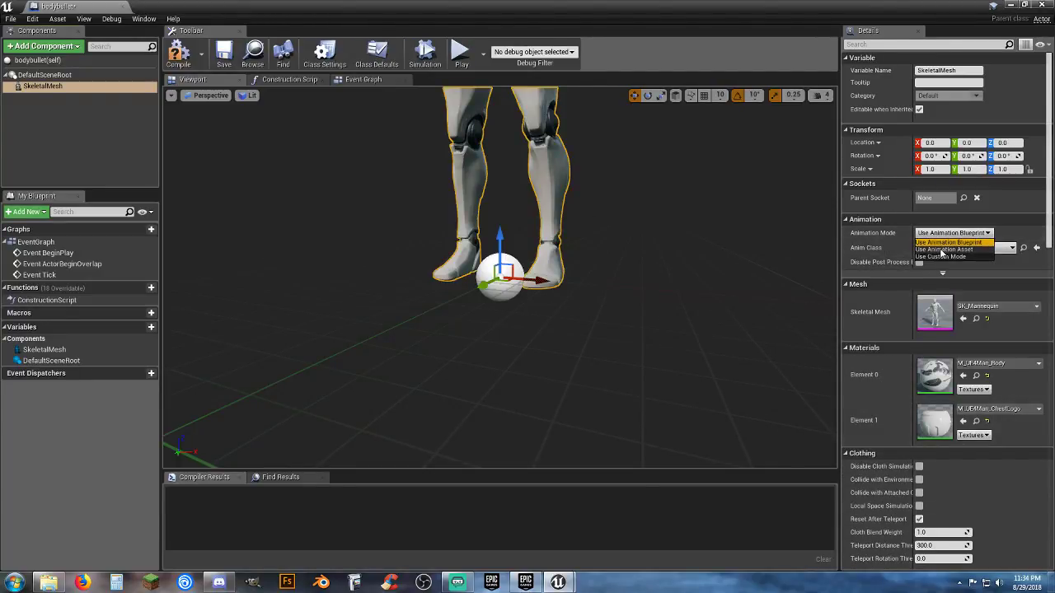
click(944, 250)
click(1040, 258)
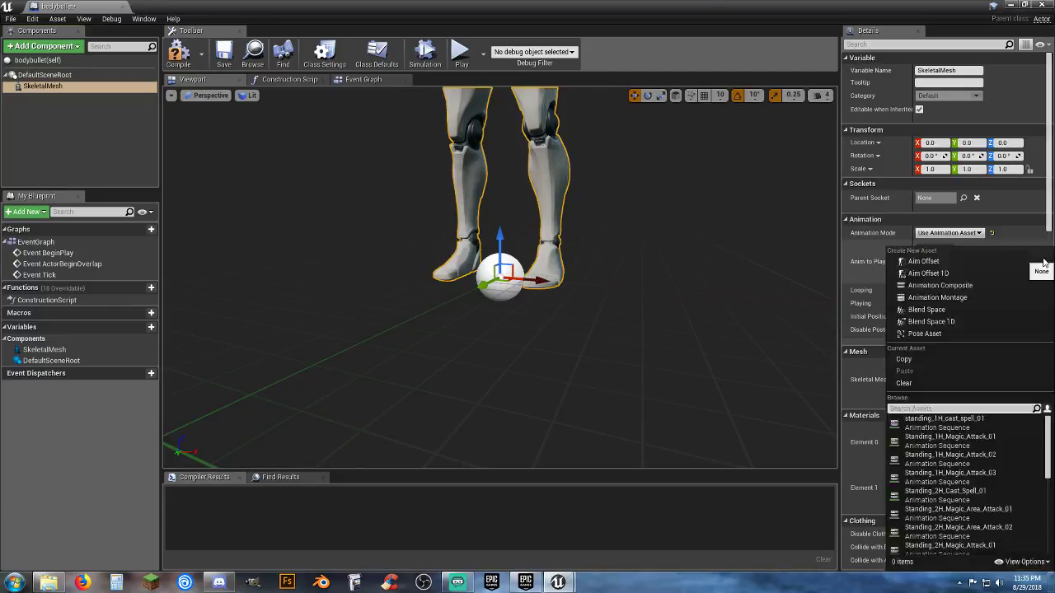
click(1043, 260)
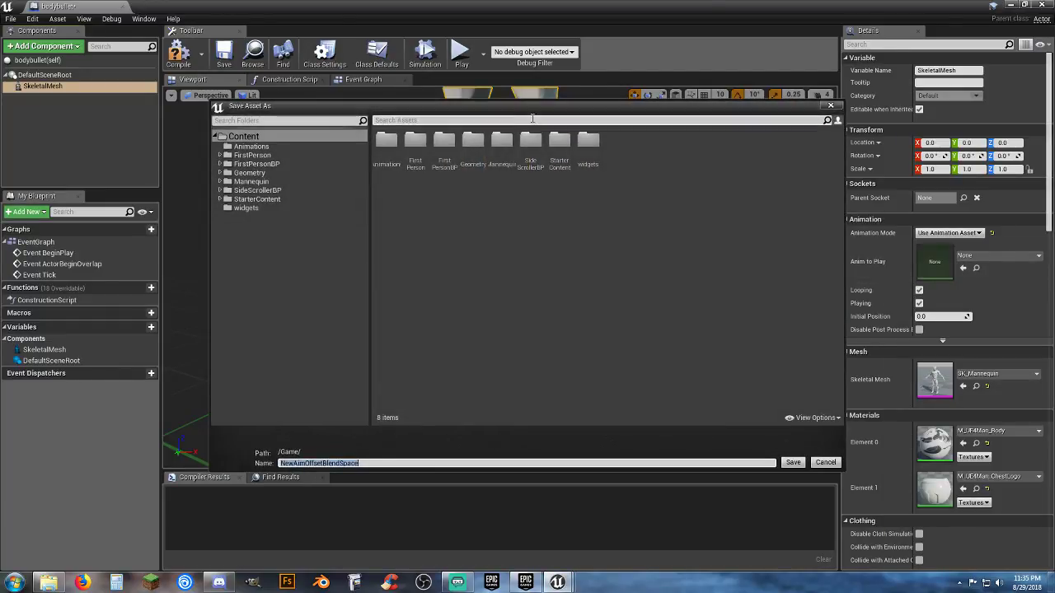
click(247, 146)
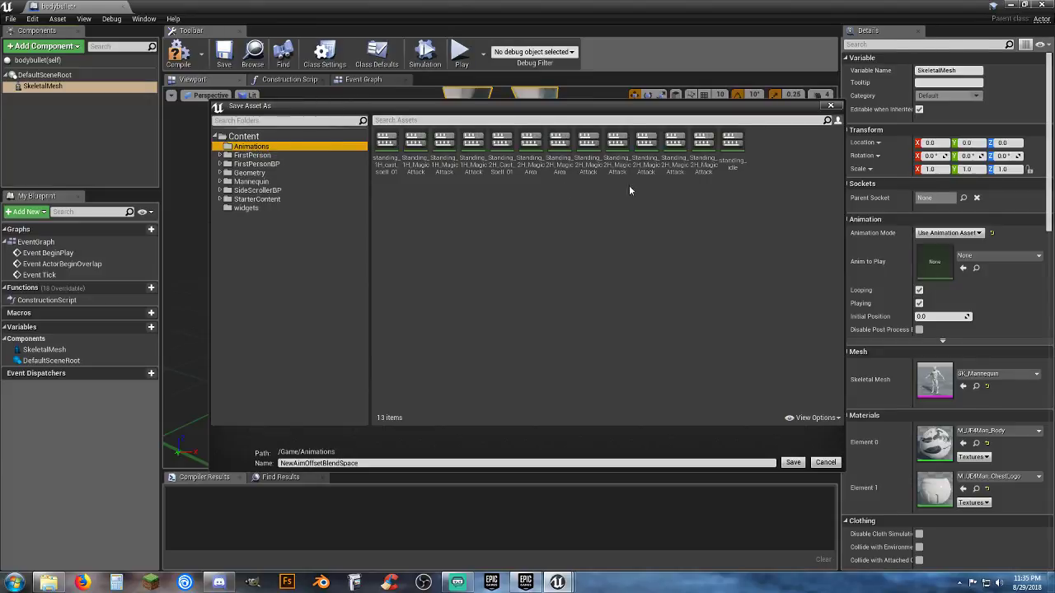
click(737, 169)
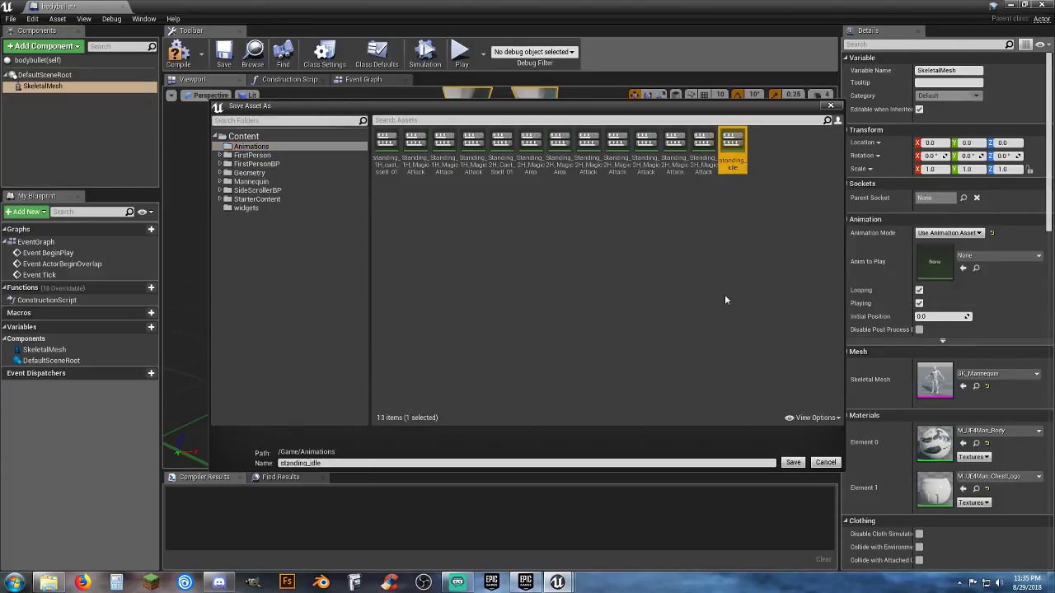
click(793, 463)
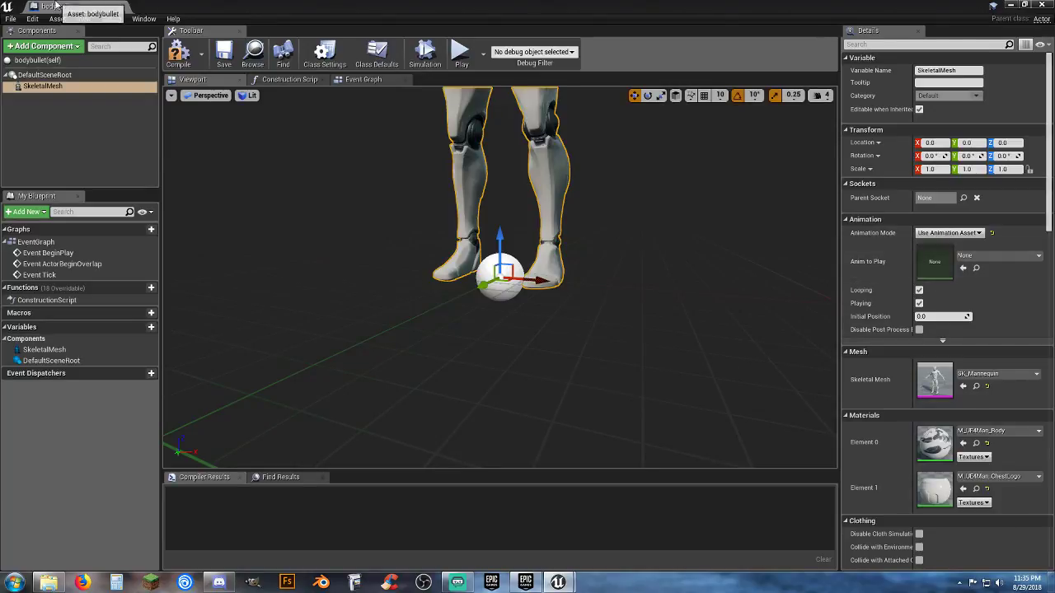
Dock the bodybullet editor beside the other open editors and assign standing_idle from Content/Animations as the skeletal mesh's Anim to Play
drag(71, 9, 258, 10)
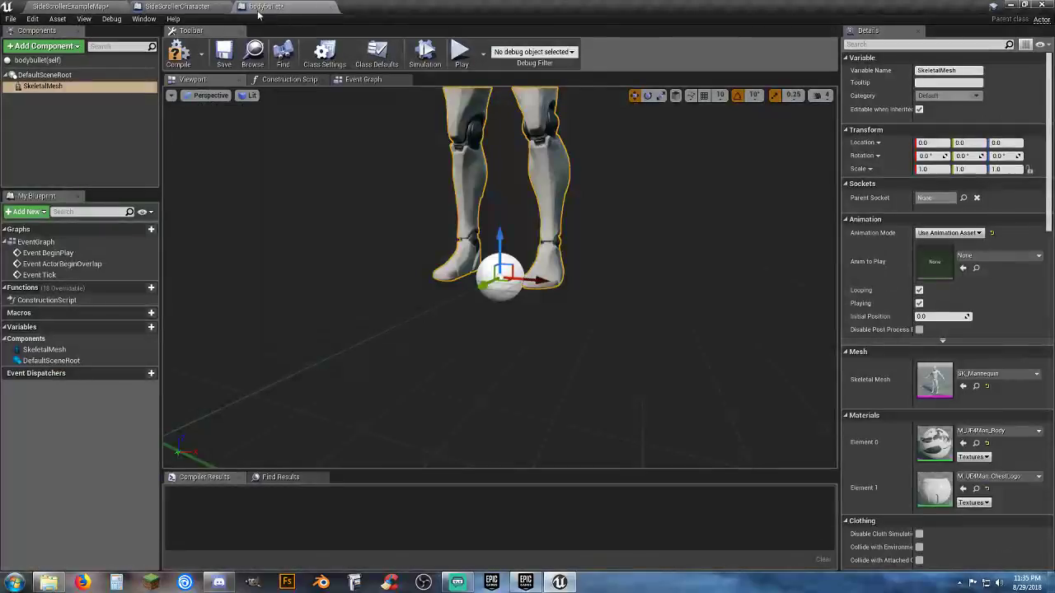
click(82, 6)
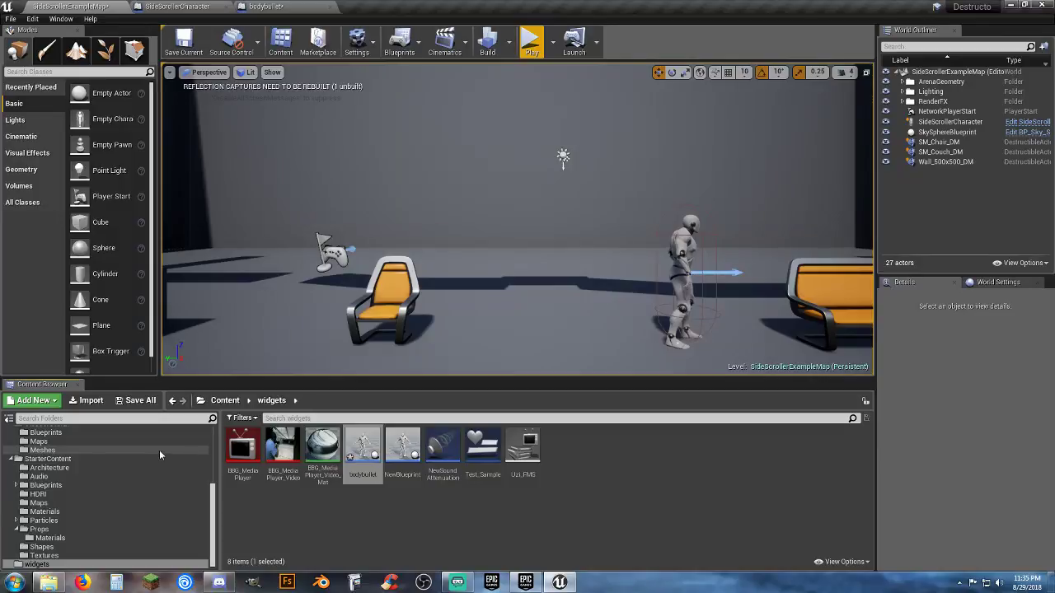
click(81, 451)
scroll(90, 453, up, 2)
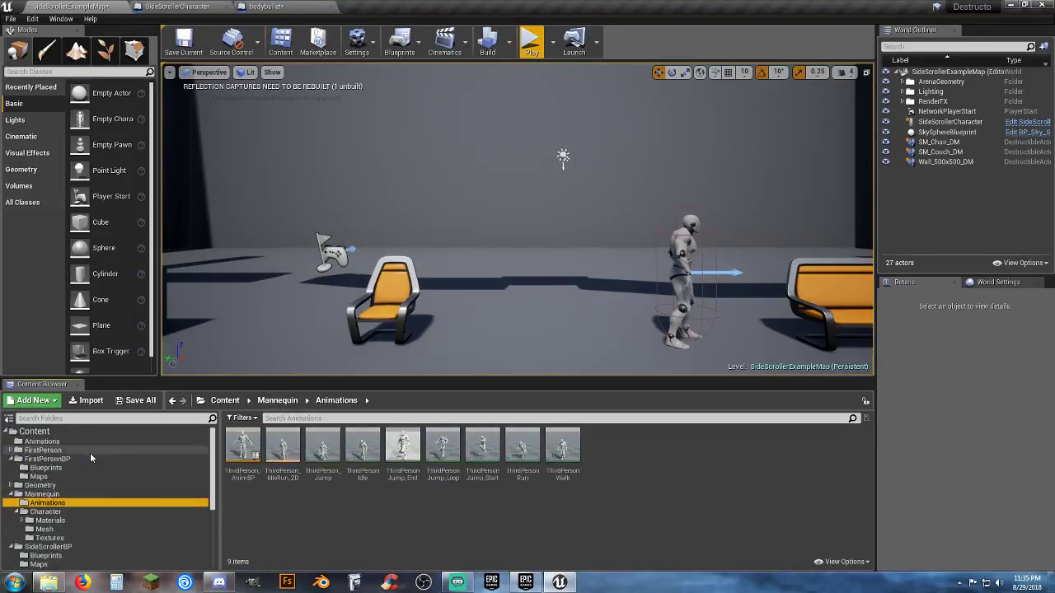
click(43, 443)
click(722, 449)
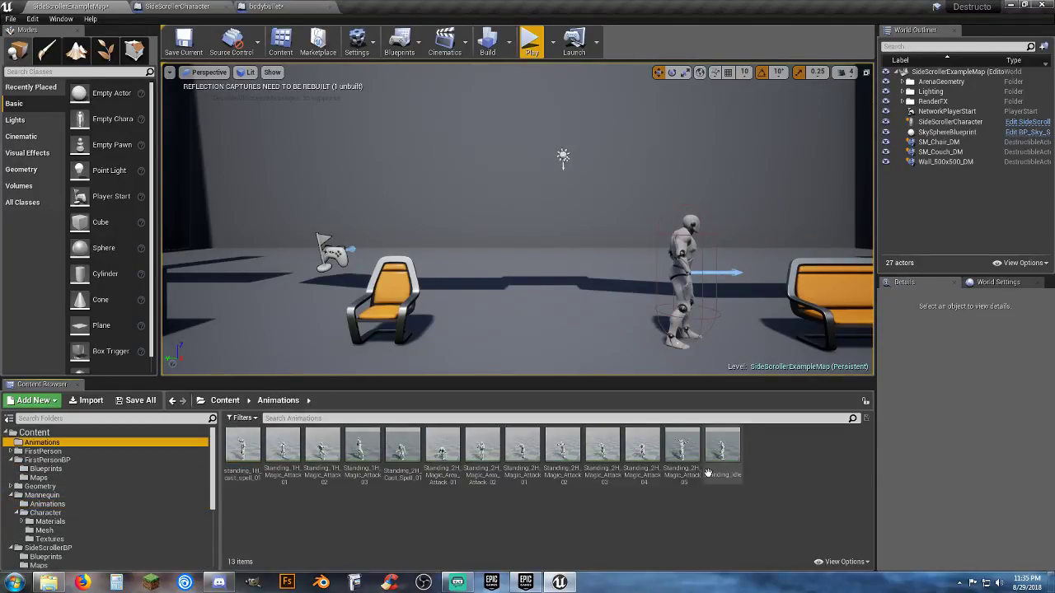
click(276, 7)
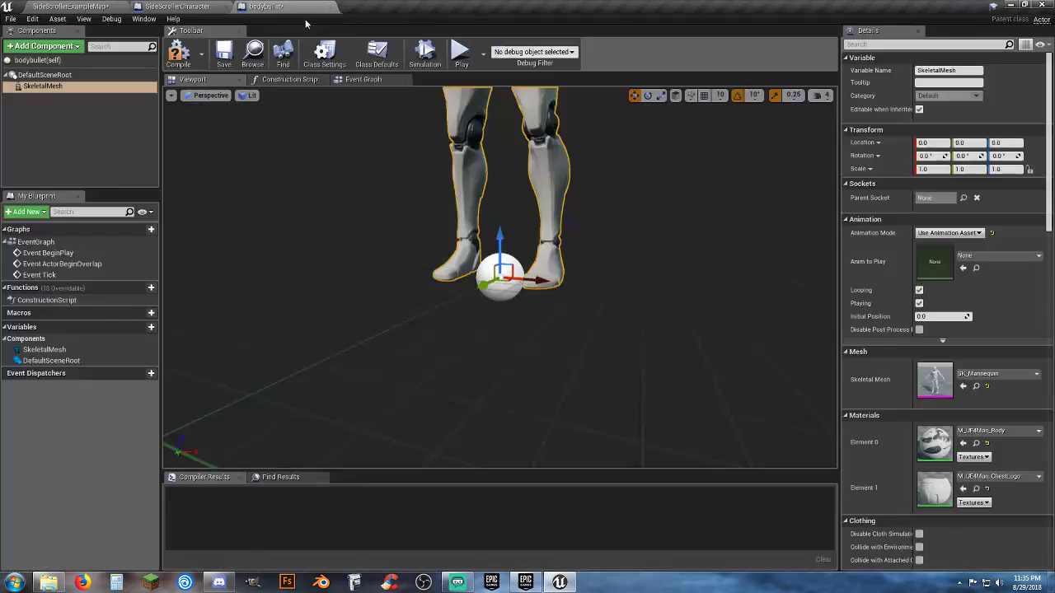
click(963, 269)
right_drag(659, 289, 670, 165)
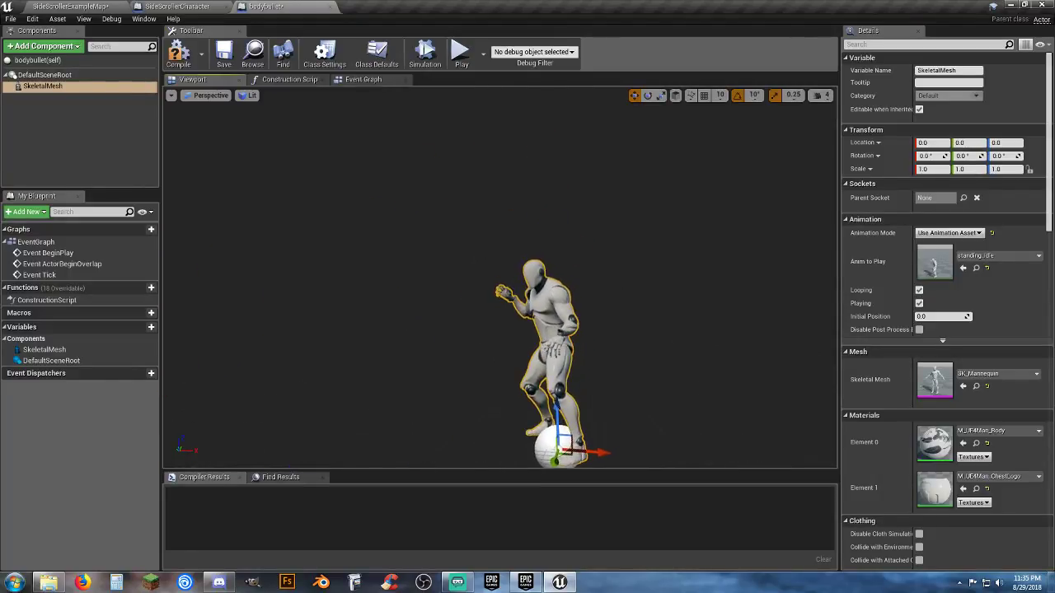
Add a Projectile Movement component to the bodybullet blueprint
click(61, 46)
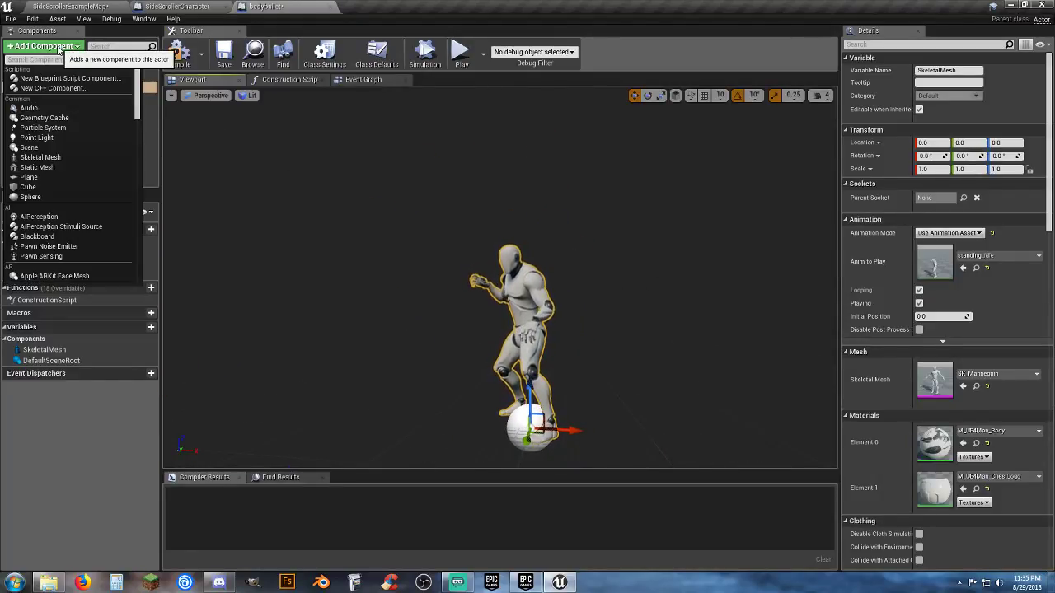
text(po)
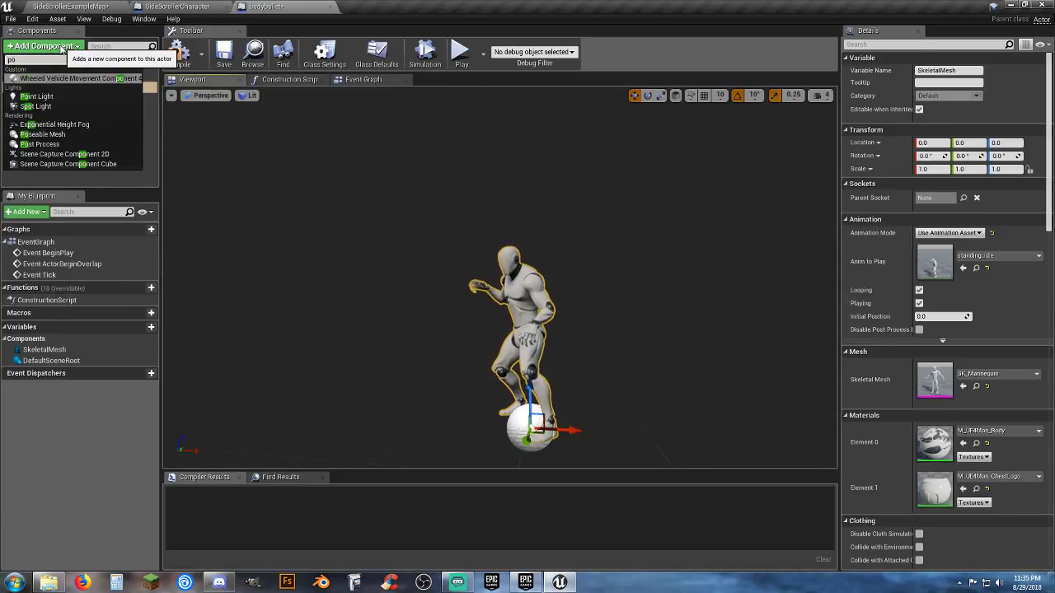
key(BackSpace)
text(rop)
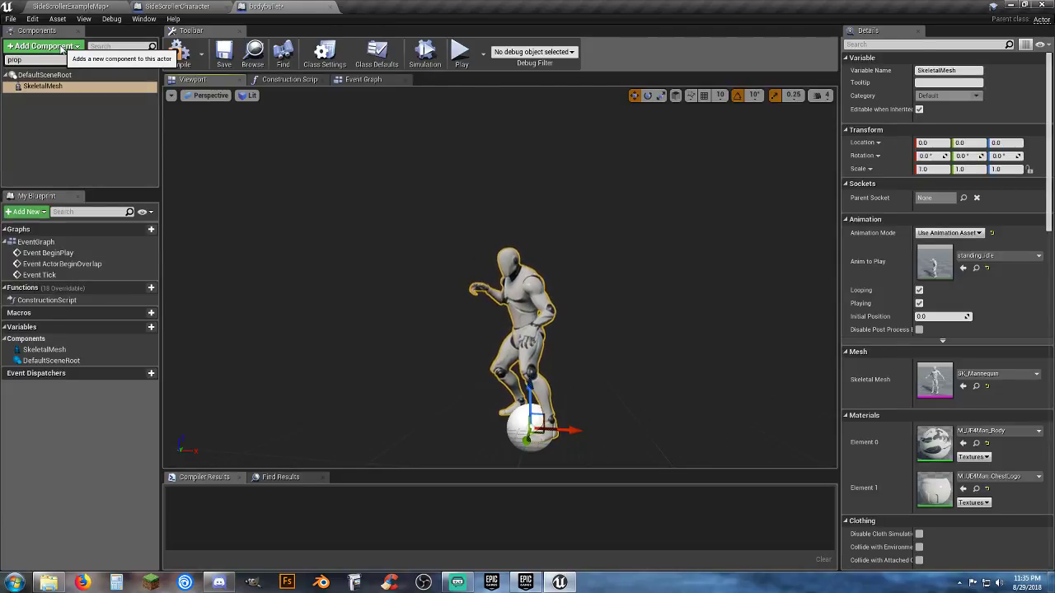
click(59, 80)
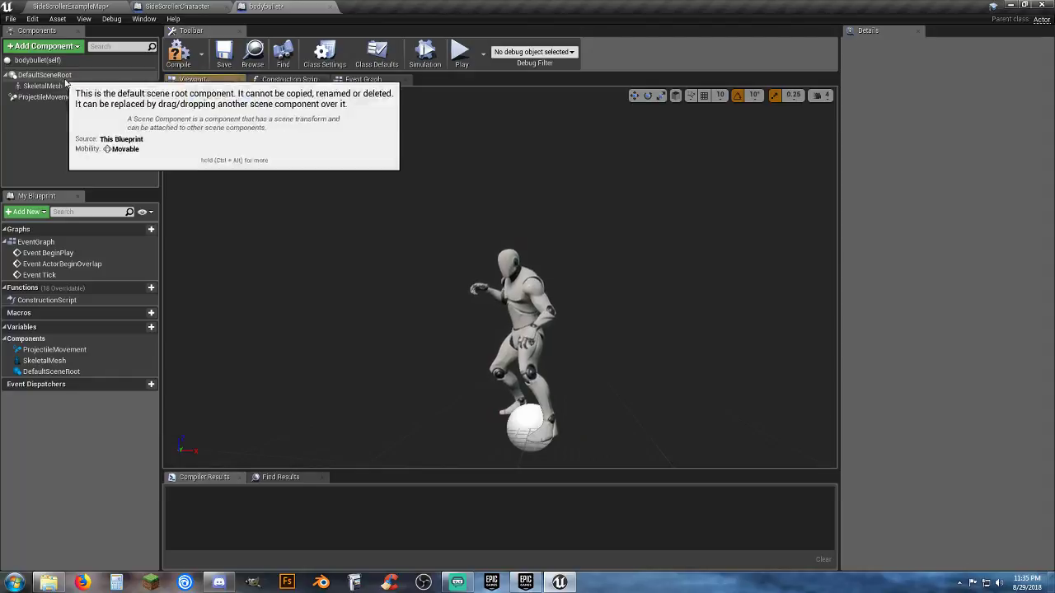
Set the ProjectileMovement component's initial and max speed to 300, enable Should Bounce, and compile the bodybullet blueprint
click(51, 97)
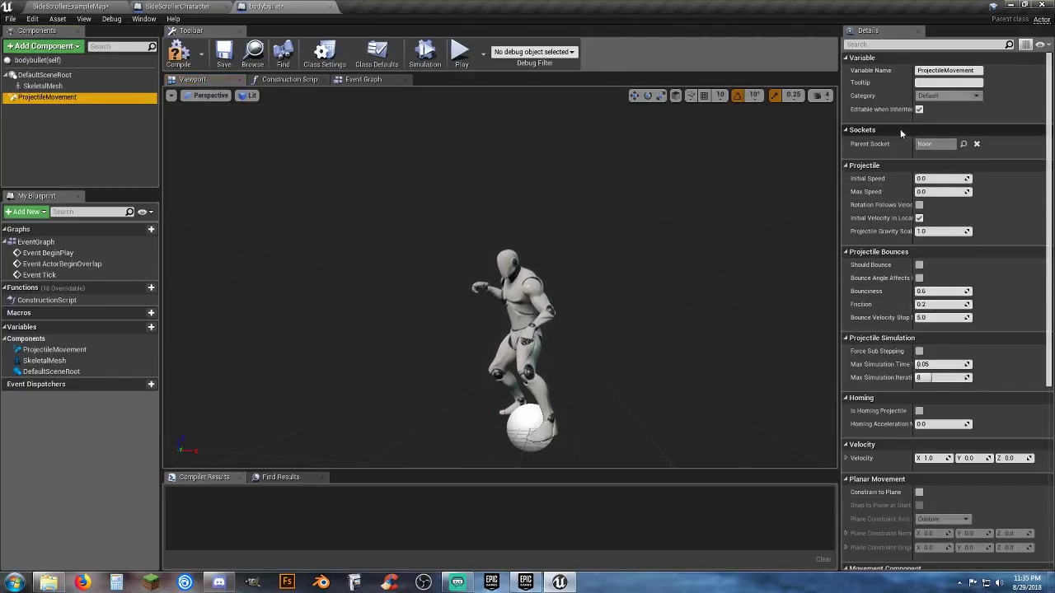
click(952, 179)
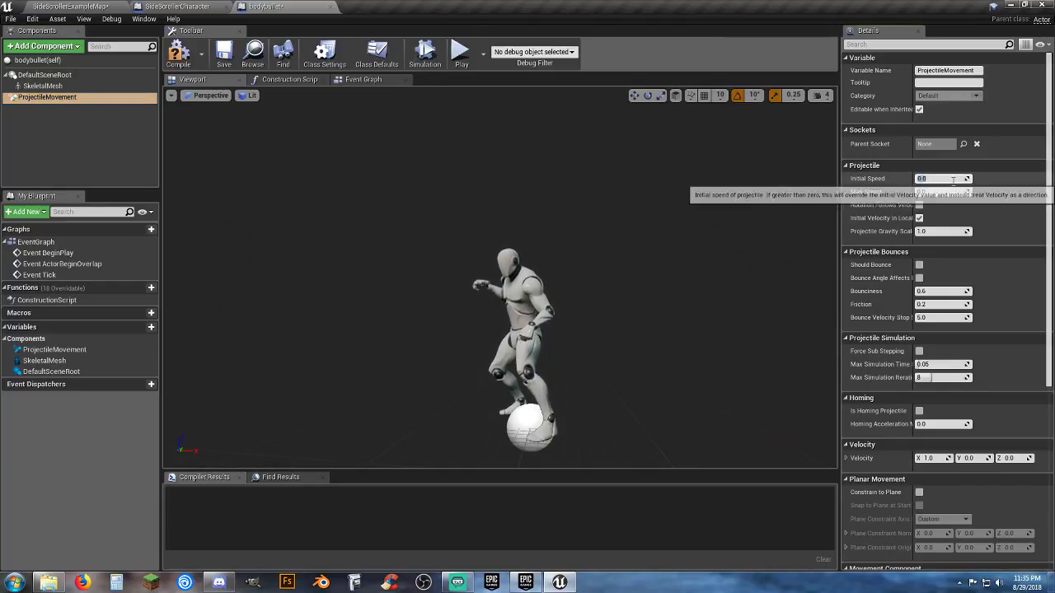
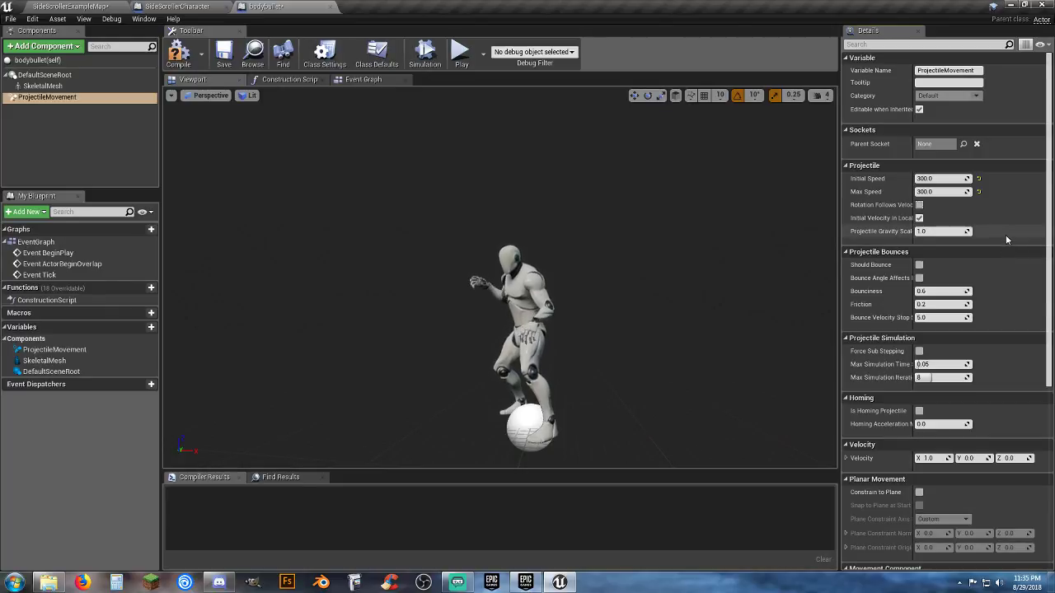
click(919, 266)
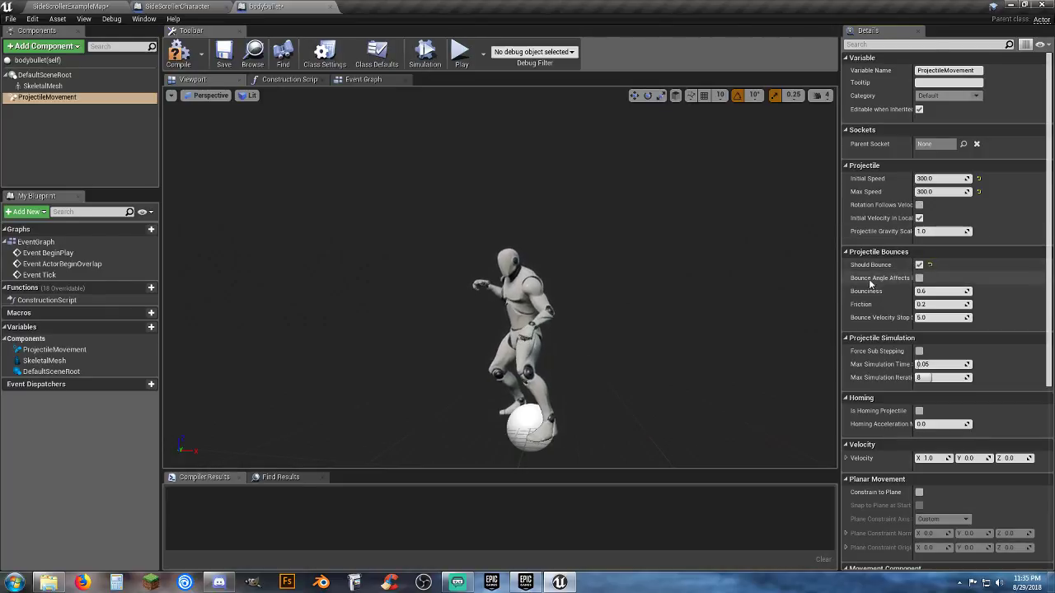
scroll(872, 284, down, 4)
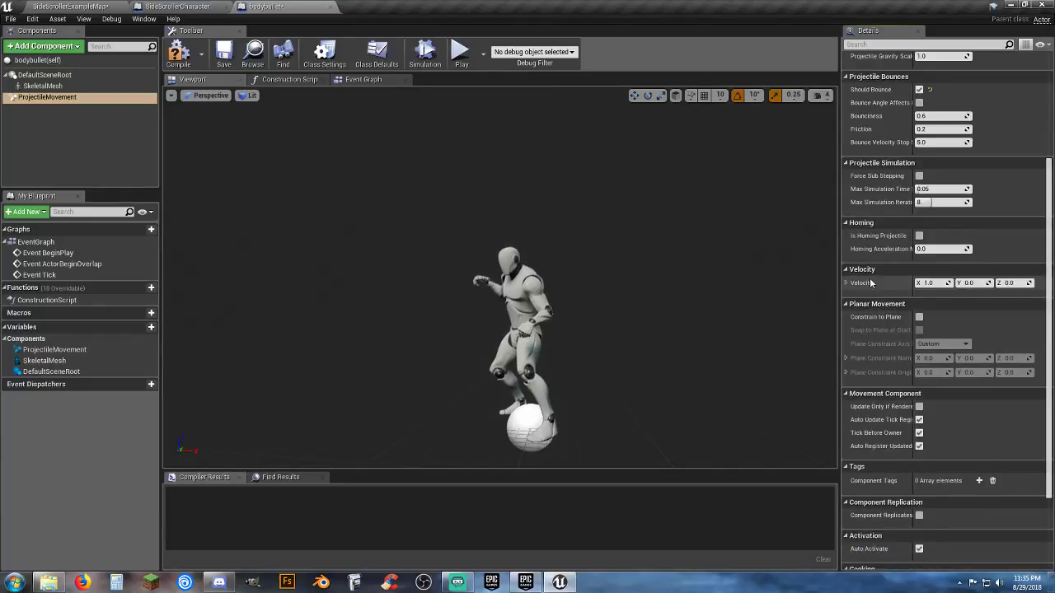
scroll(871, 283, down, 3)
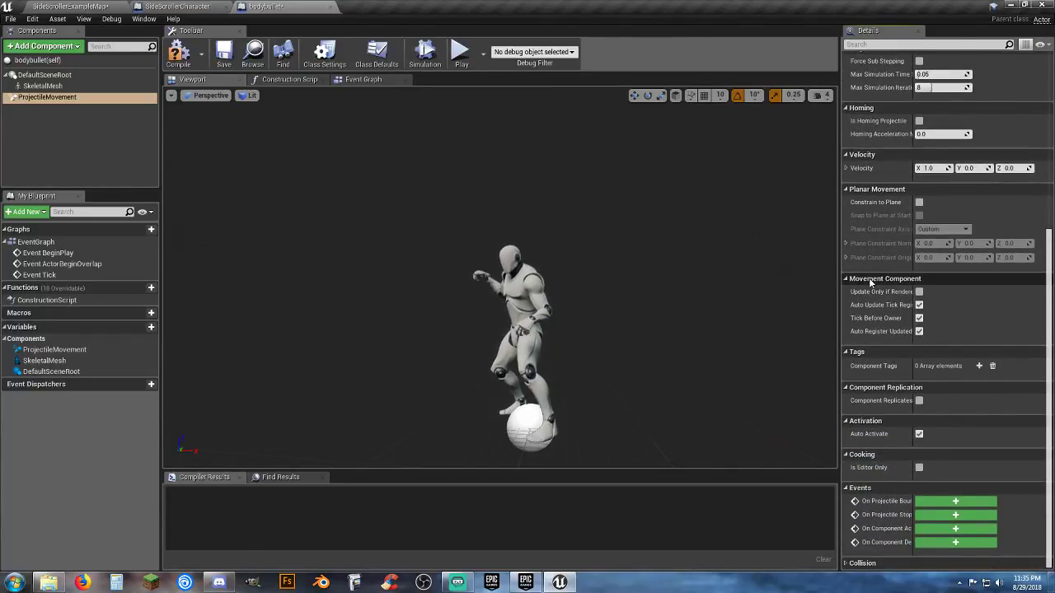
scroll(872, 283, up, 6)
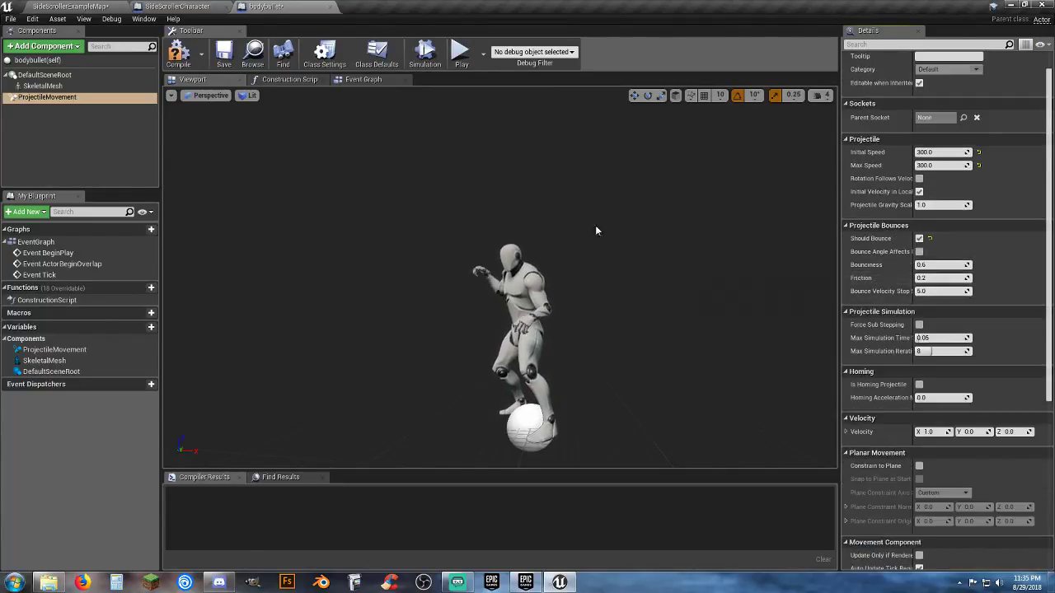
click(184, 61)
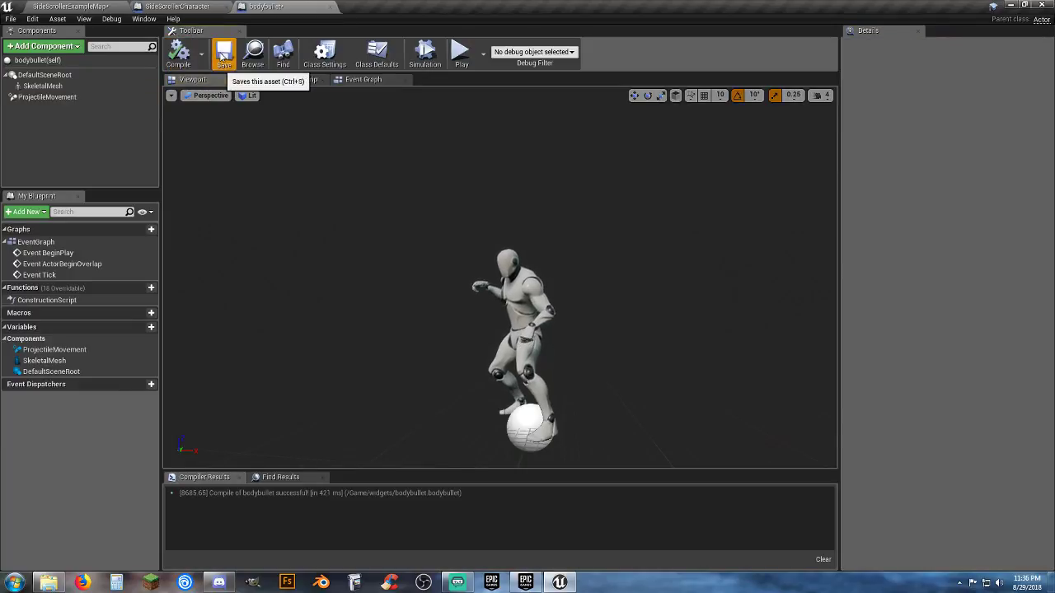
Save the bodybullet blueprint and place an instance of it from Content/widgets into SideScrollerExampleMap, between the chair and the character
click(224, 53)
click(80, 6)
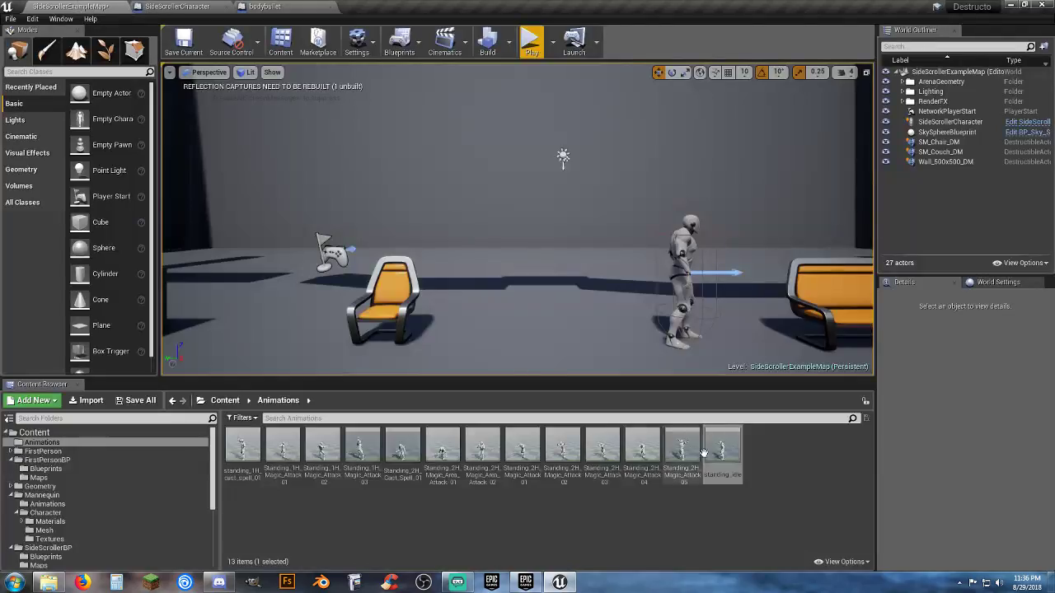
scroll(112, 517, down, 2)
scroll(115, 516, down, 3)
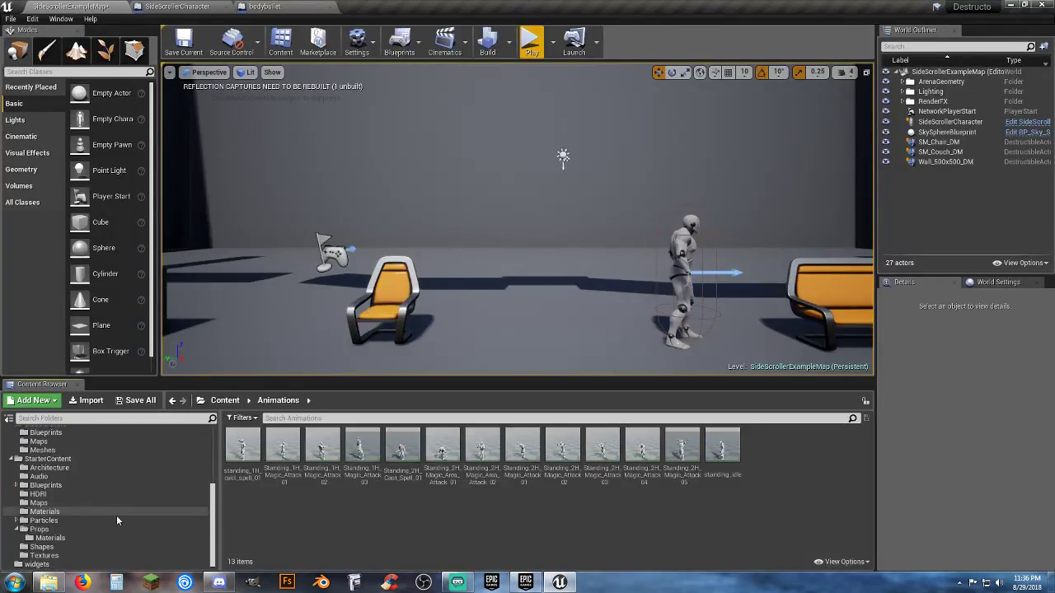
click(62, 565)
click(495, 505)
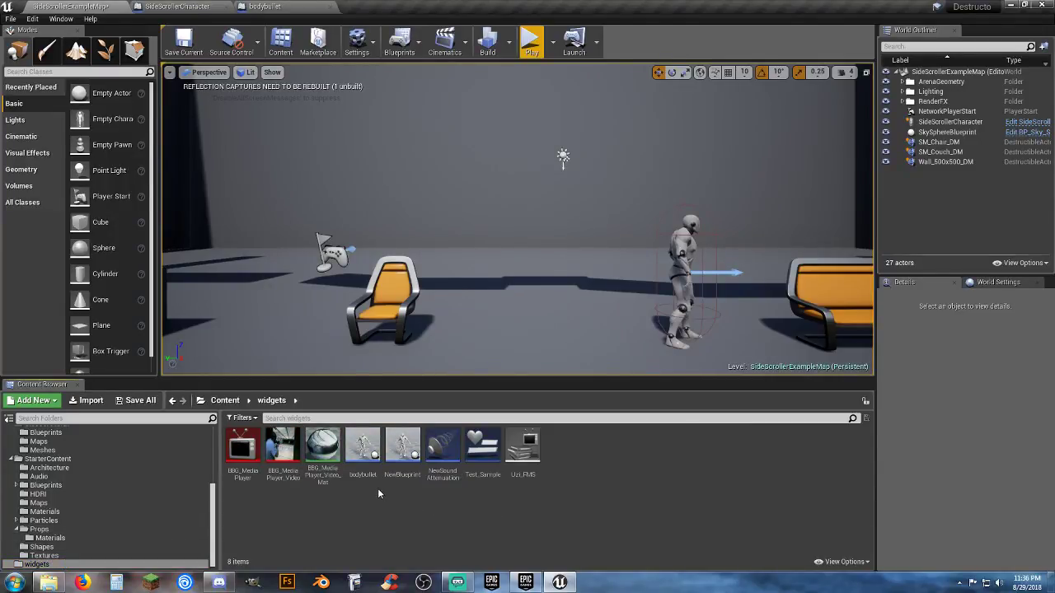
drag(363, 450, 518, 275)
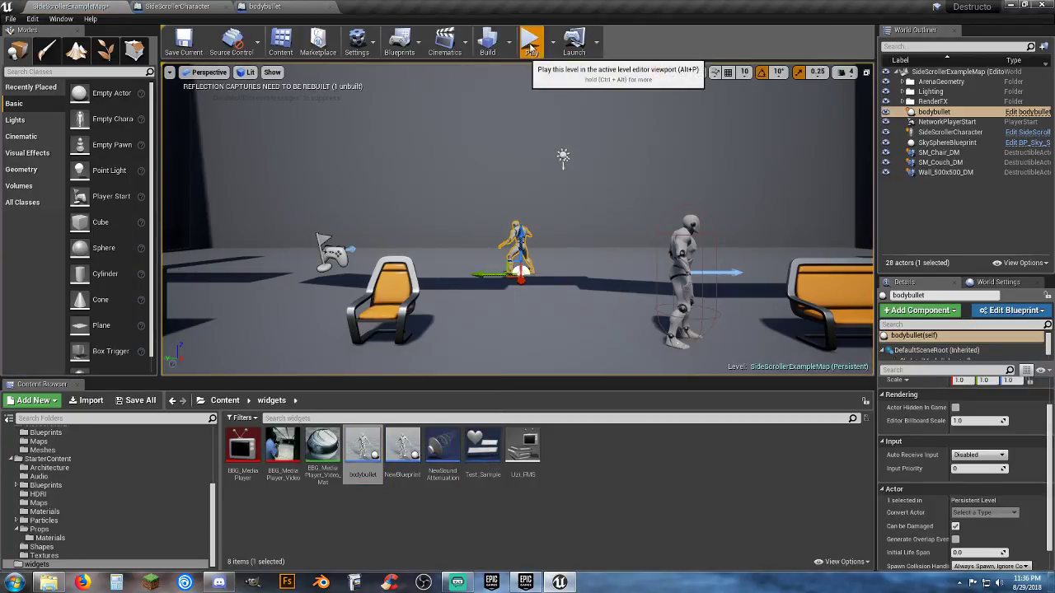
Raise the placed bodybullet actor well above the floor, play-testing the level before and after the move
click(530, 41)
key(Escape)
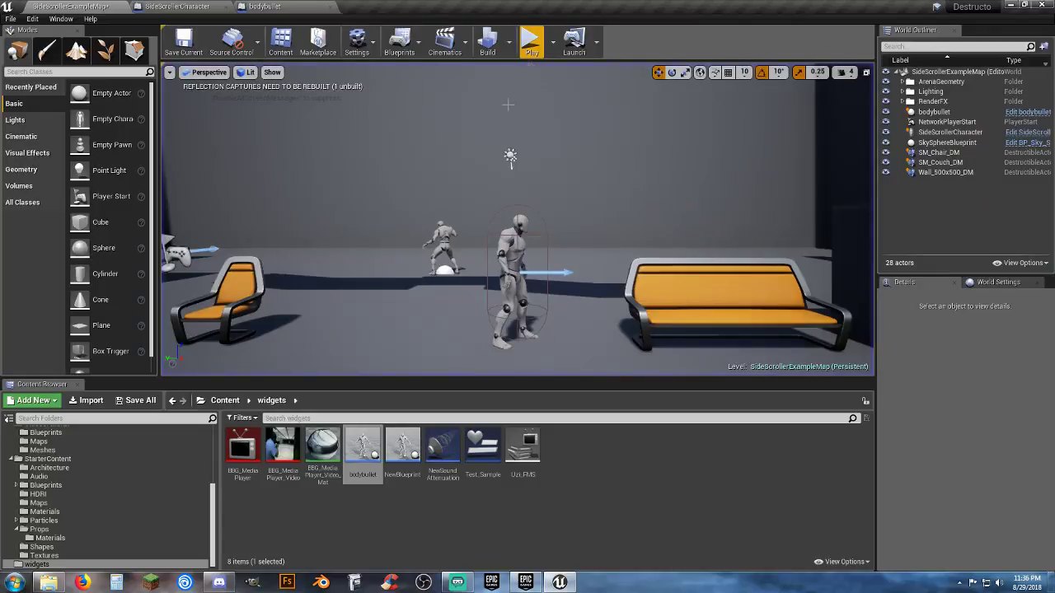
click(444, 232)
drag(444, 238, 445, 194)
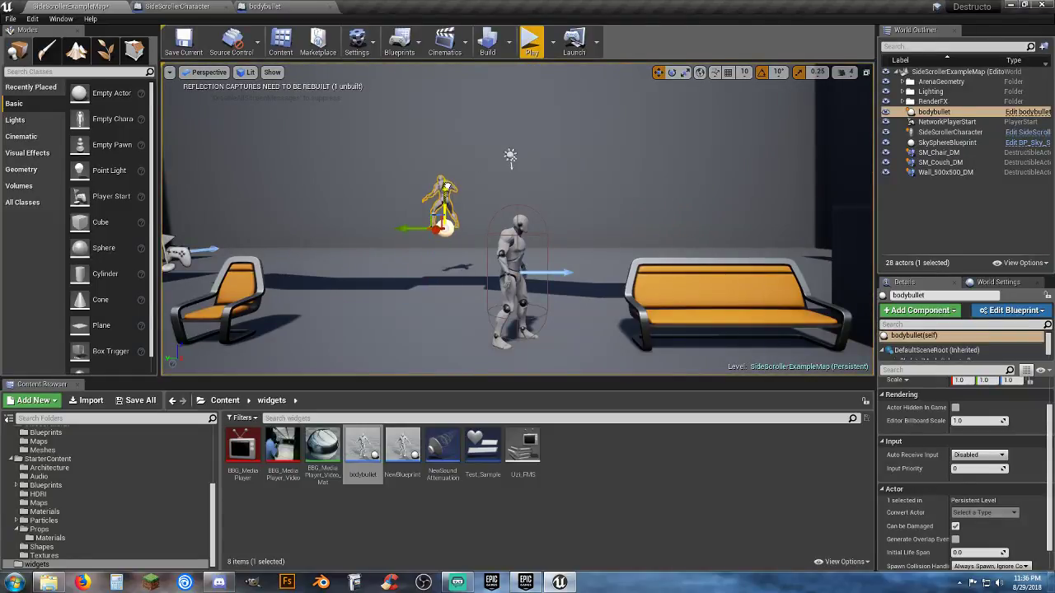
click(527, 41)
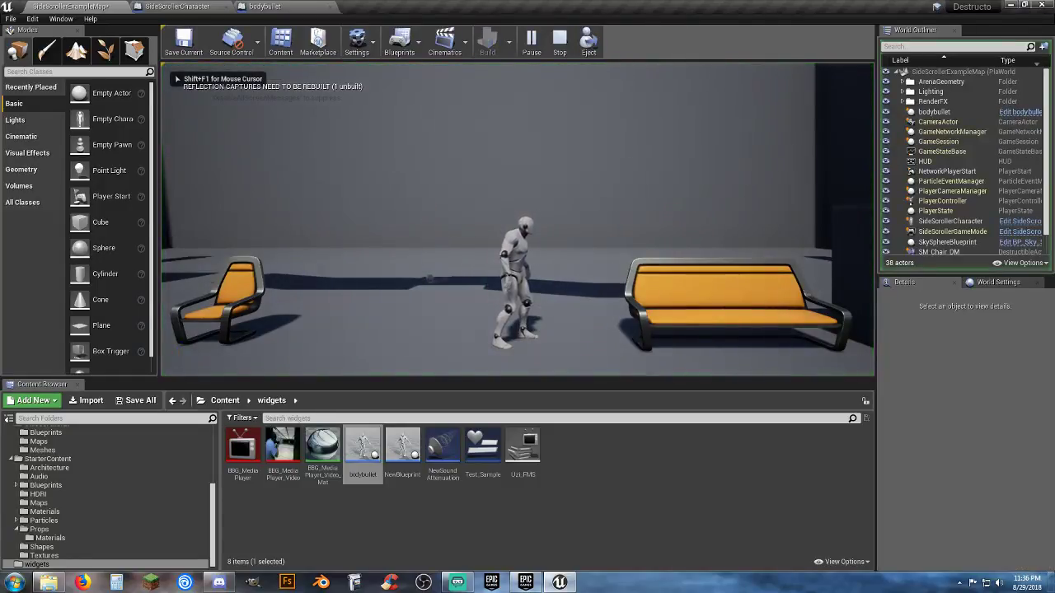
key(Escape)
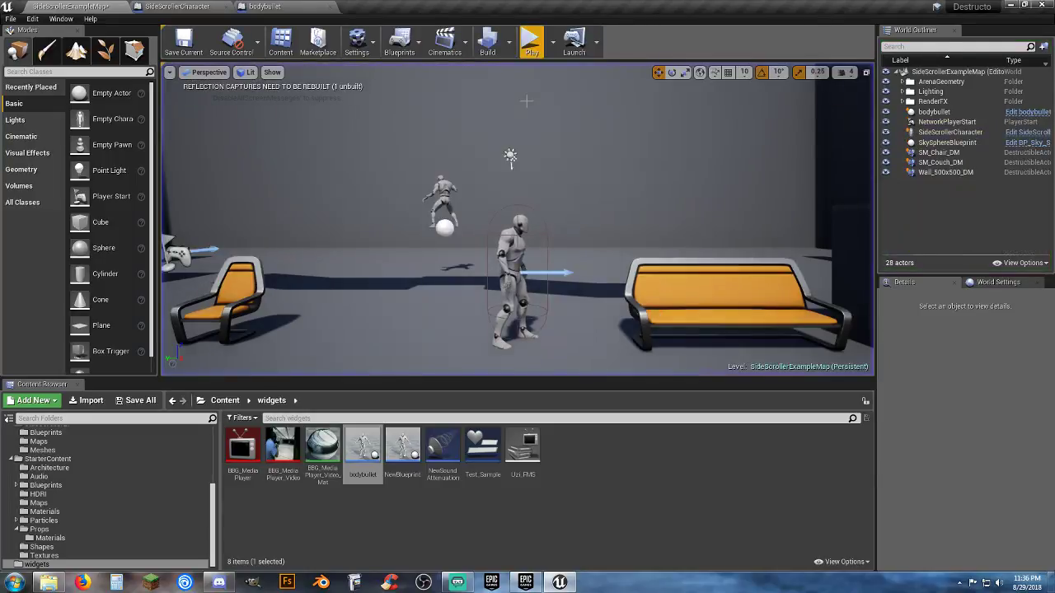
Set the collision preset of bodybullet's SkeletalMesh component to BlockAll, then compile and save the blueprint
click(264, 6)
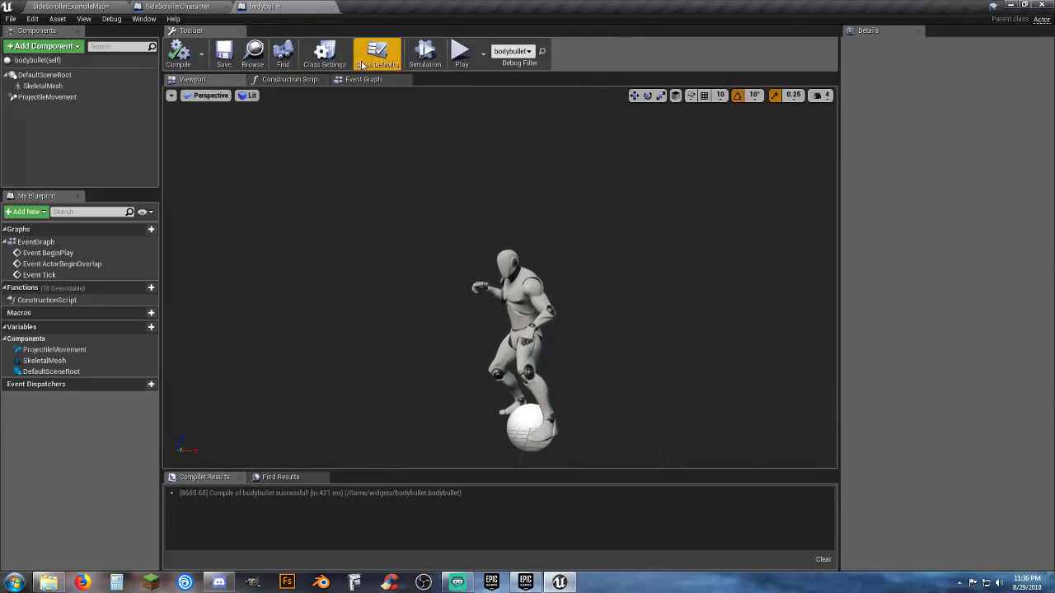
click(50, 96)
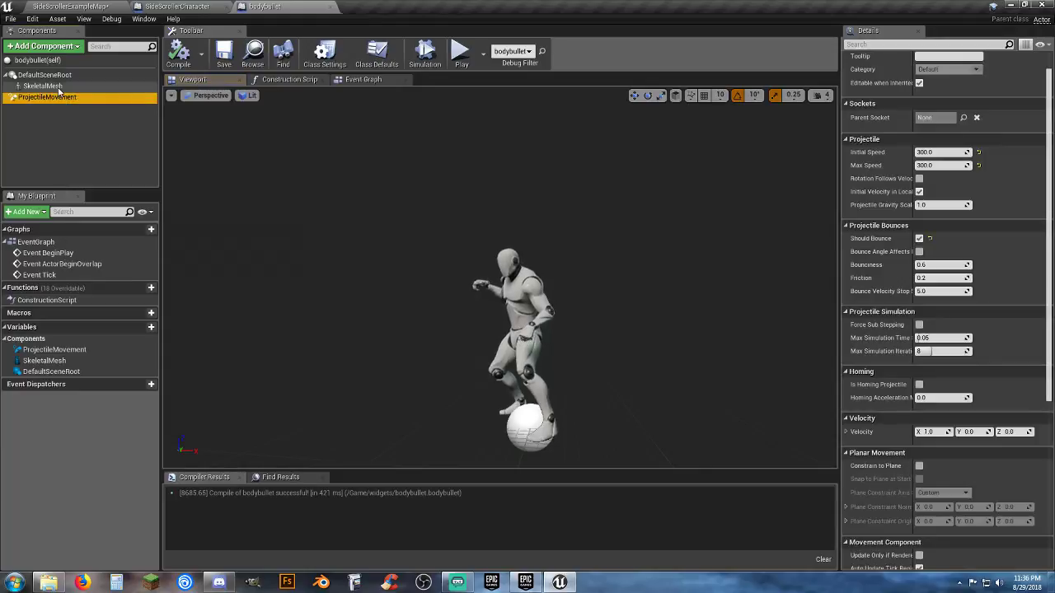
click(61, 87)
scroll(905, 346, down, 10)
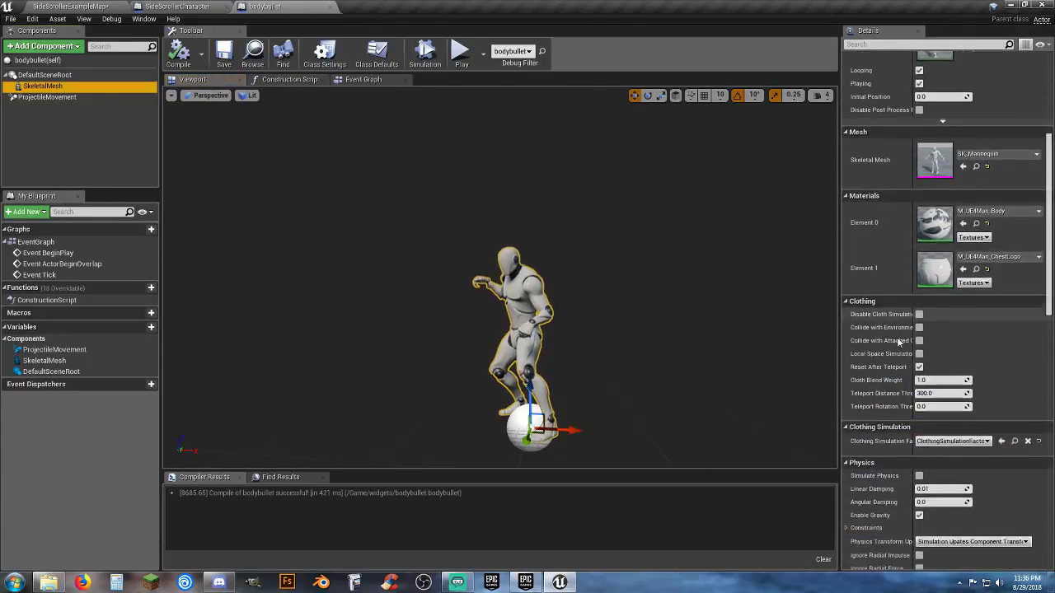
scroll(905, 346, down, 3)
click(954, 421)
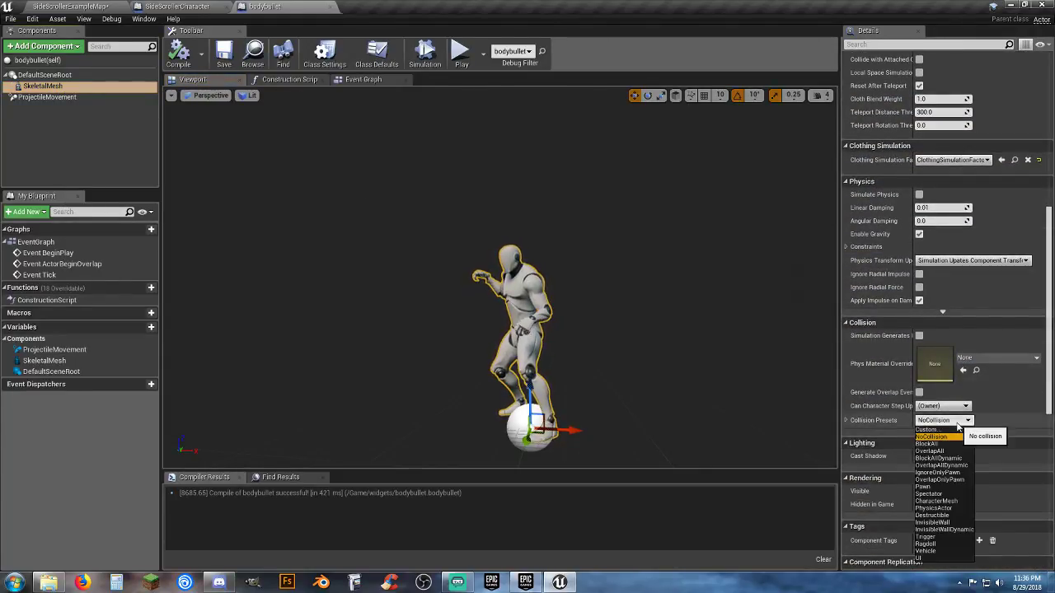
click(930, 444)
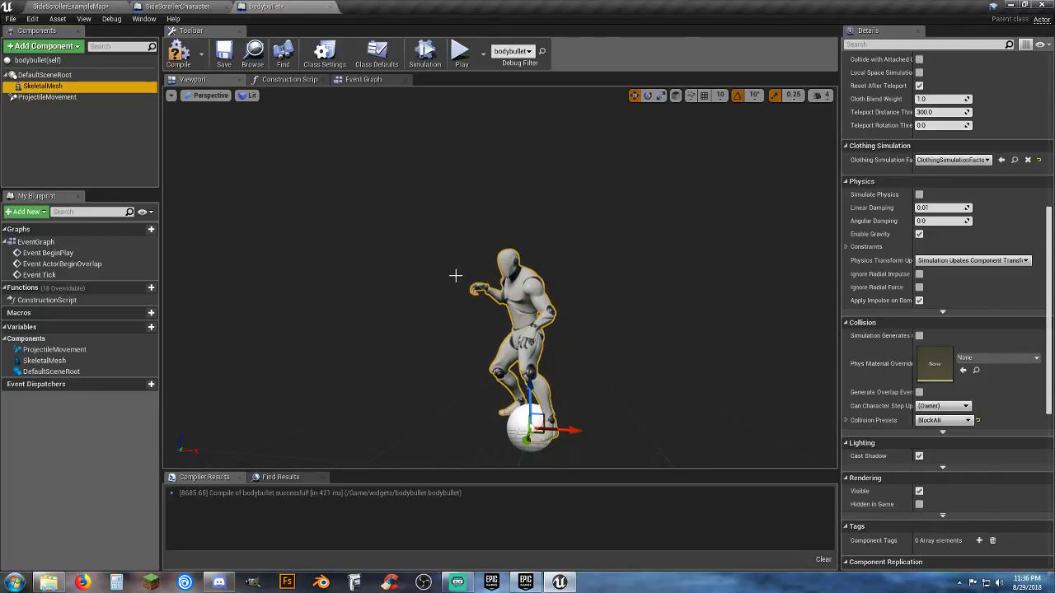
click(178, 58)
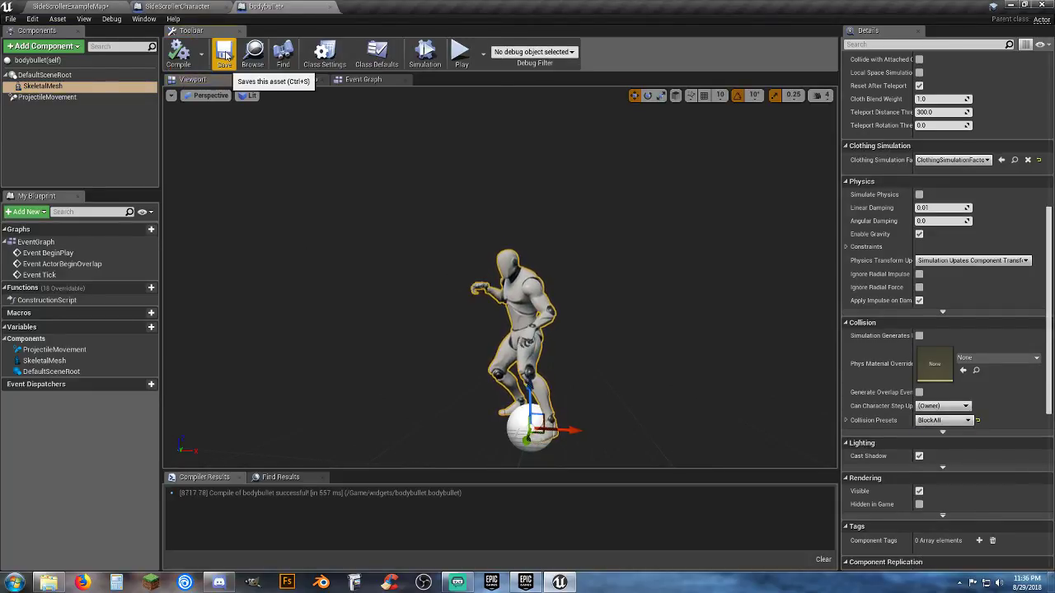
Set the initial and max speed of bodybullet's ProjectileMovement component to 1000, then compile and save the blueprint
click(48, 97)
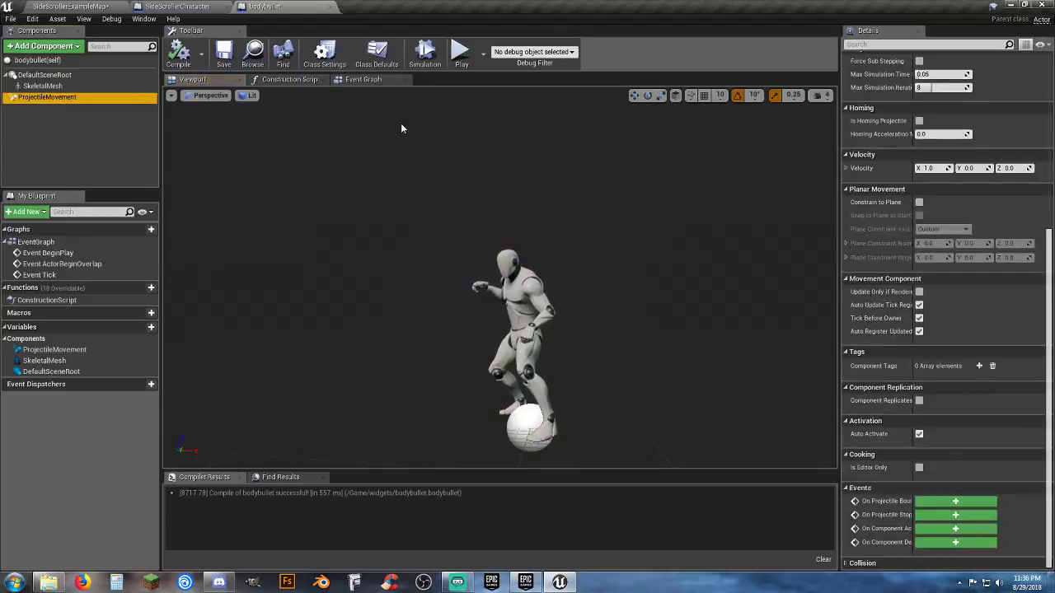
scroll(909, 216, up, 3)
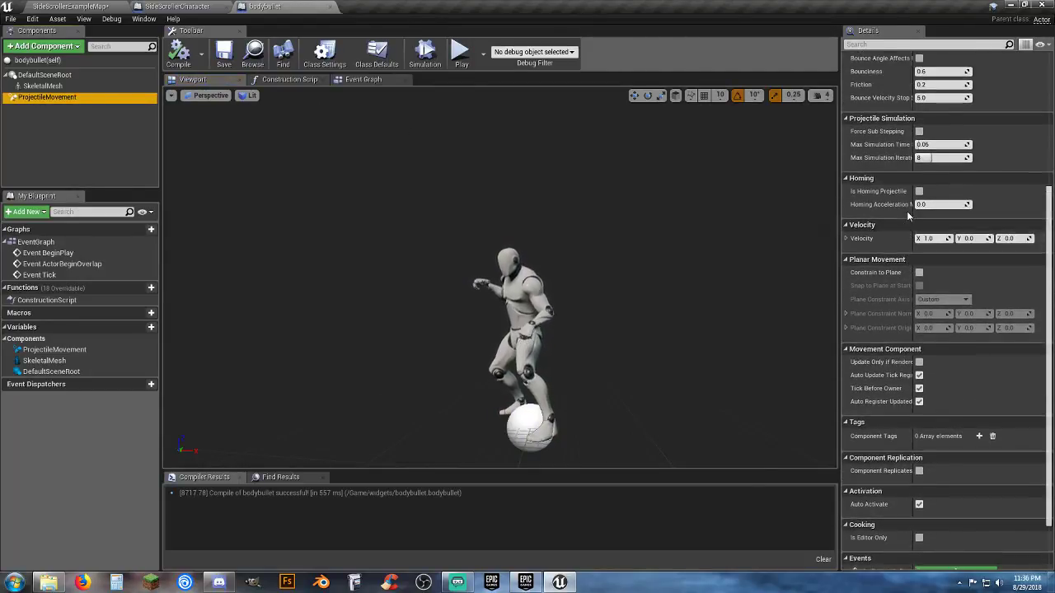
scroll(909, 216, up, 5)
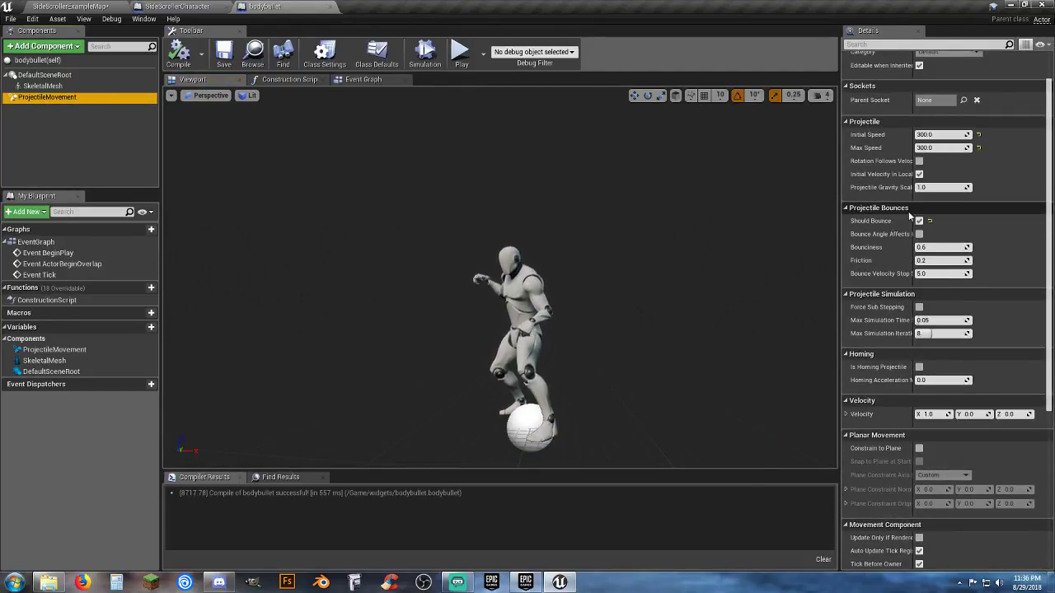
scroll(909, 216, up, 1)
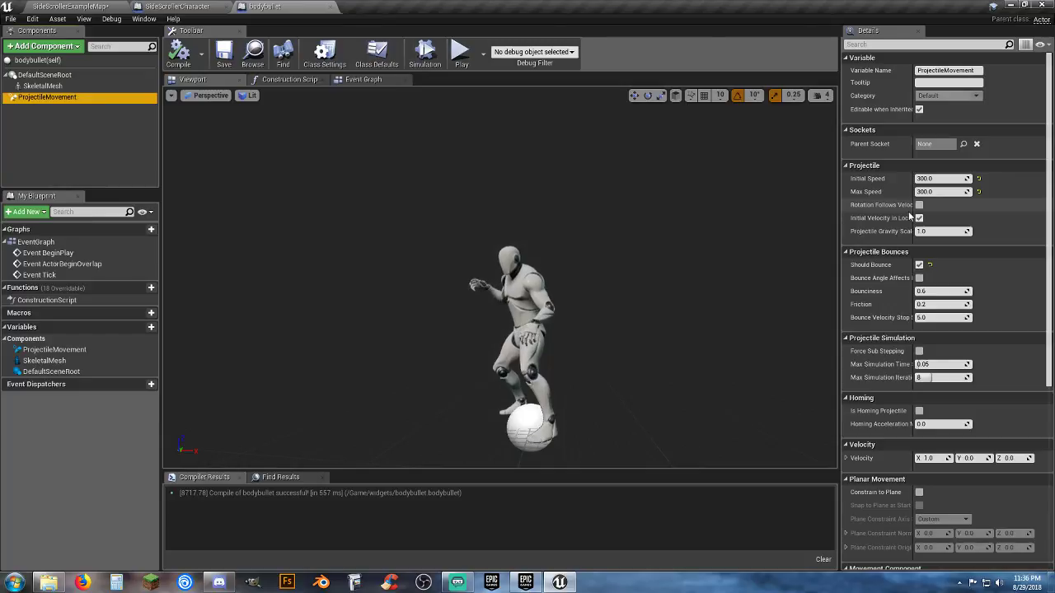
click(928, 179)
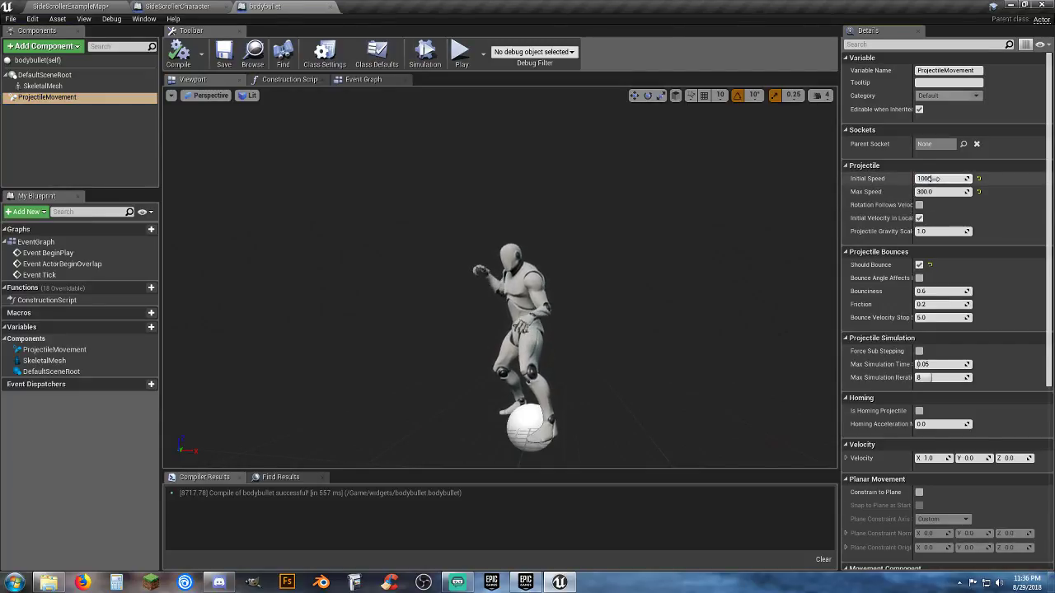
text(1000)
click(945, 191)
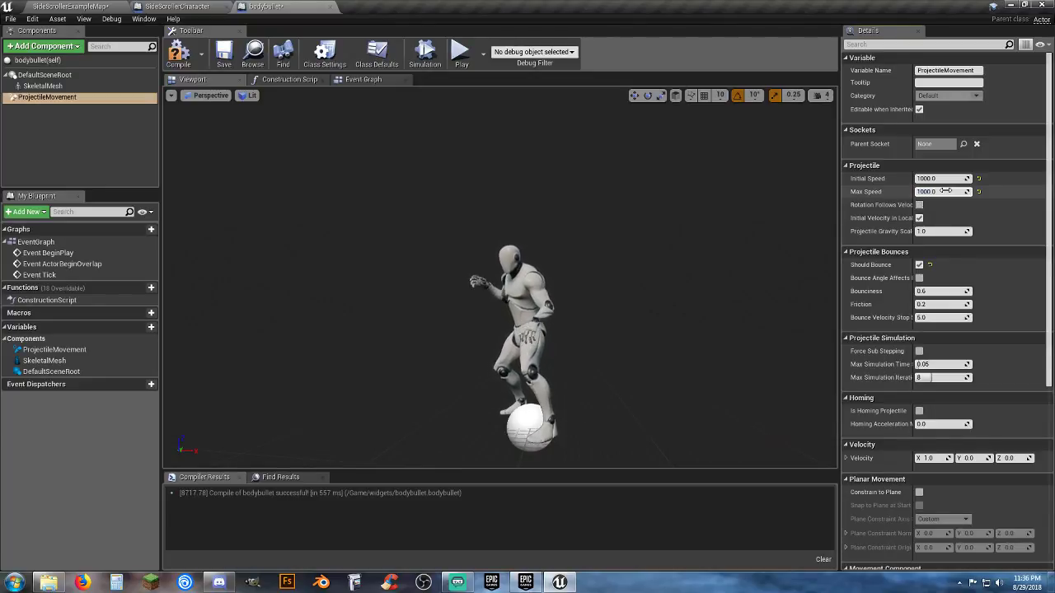
text(1000)
key(Return)
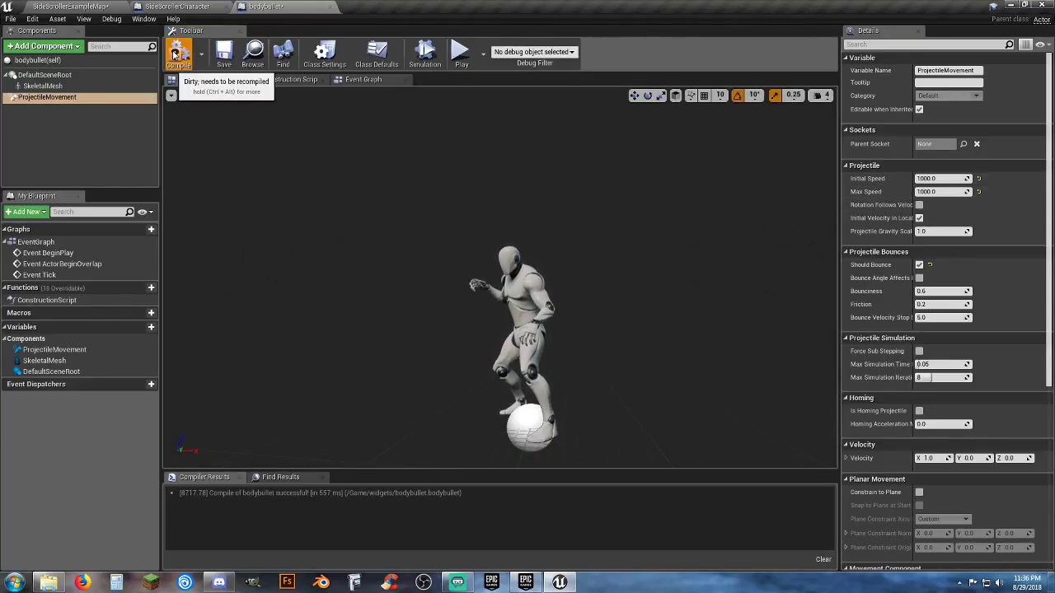
click(227, 59)
Play-test SideScrollerExampleMap to check the faster bodybullet's flight, and stop the session
click(95, 6)
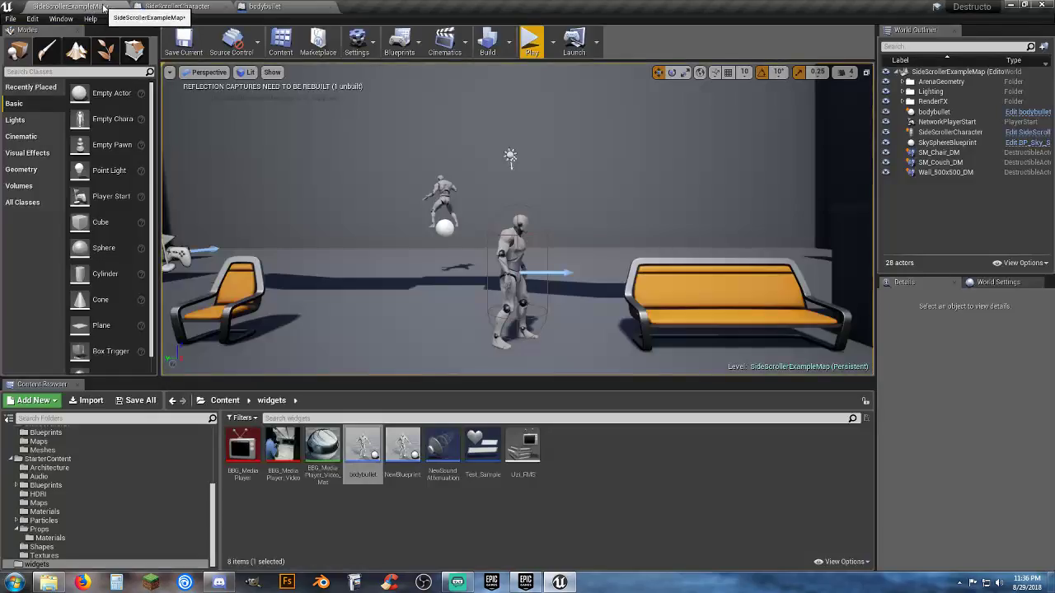
click(531, 42)
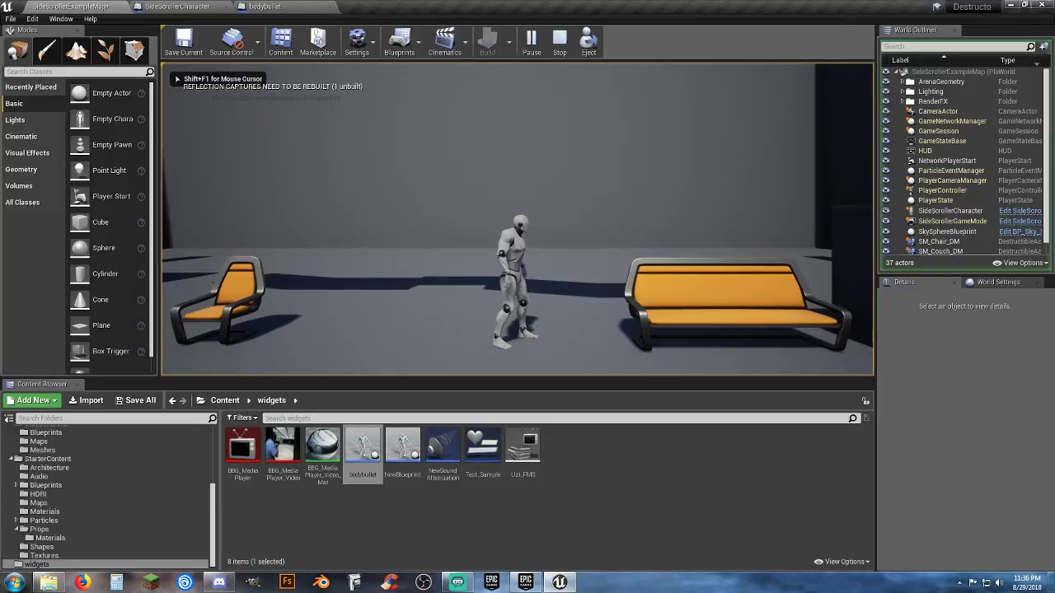
key(Escape)
Rotate the bodybullet actor in the level by -90 degrees about its vertical axis
right_drag(579, 192, 558, 183)
click(538, 180)
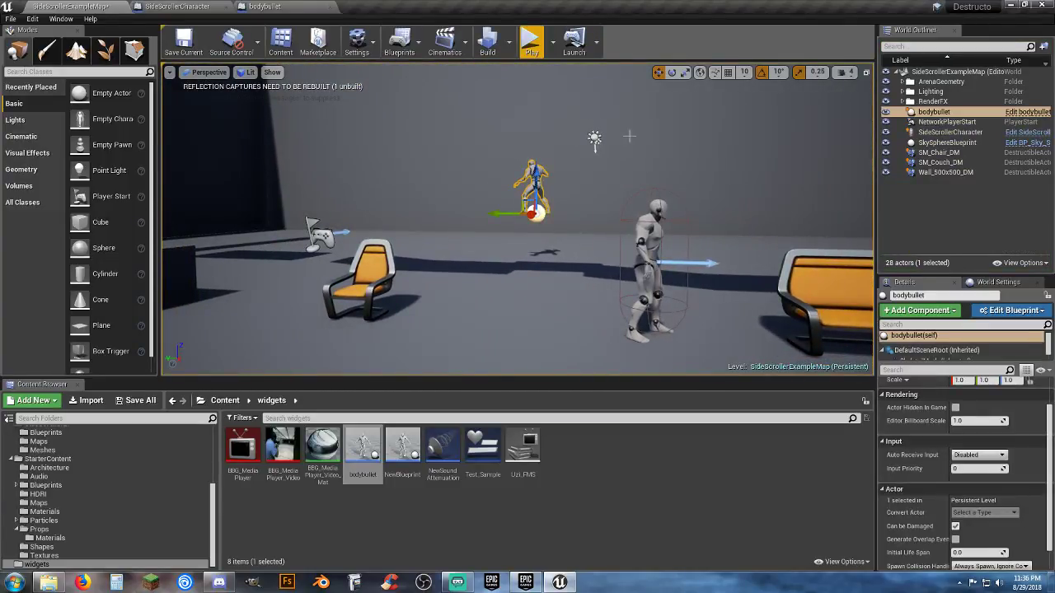
key(e)
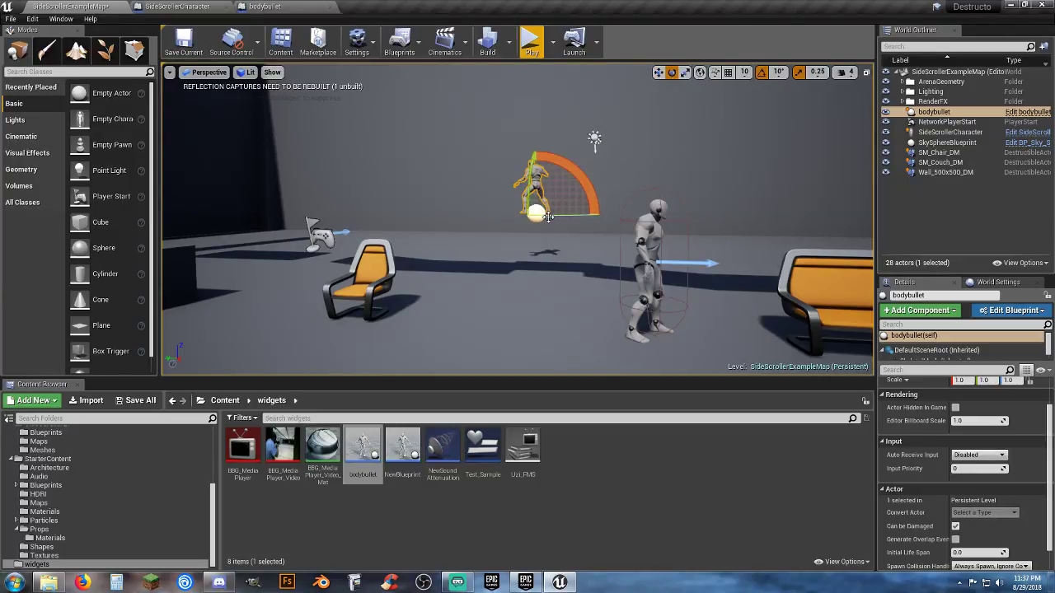
drag(576, 215, 625, 215)
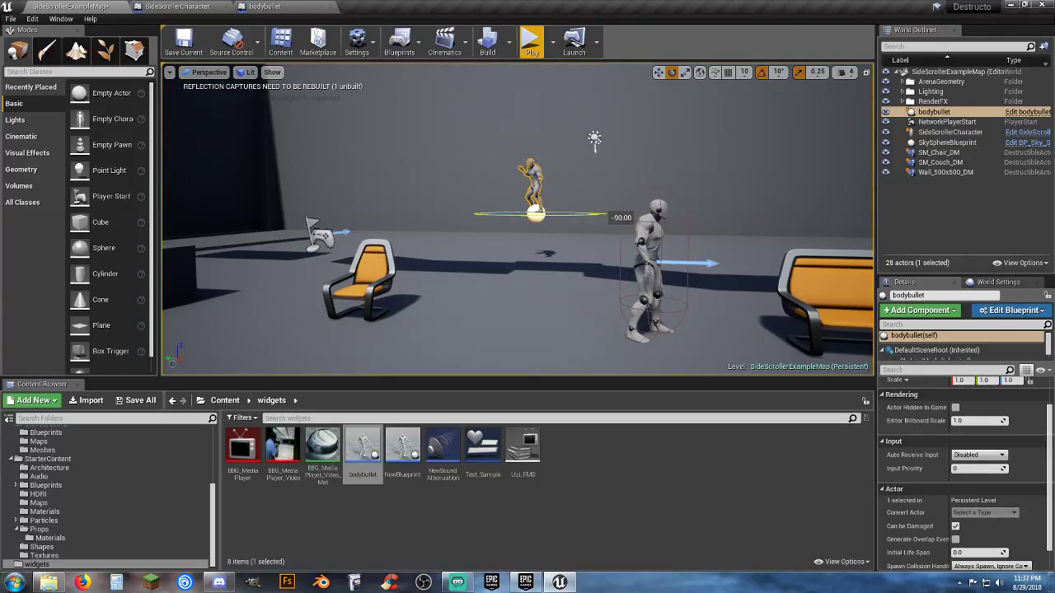
Play-test the rotated bodybullet's flight while running the character back and forth, and stop the session
click(532, 41)
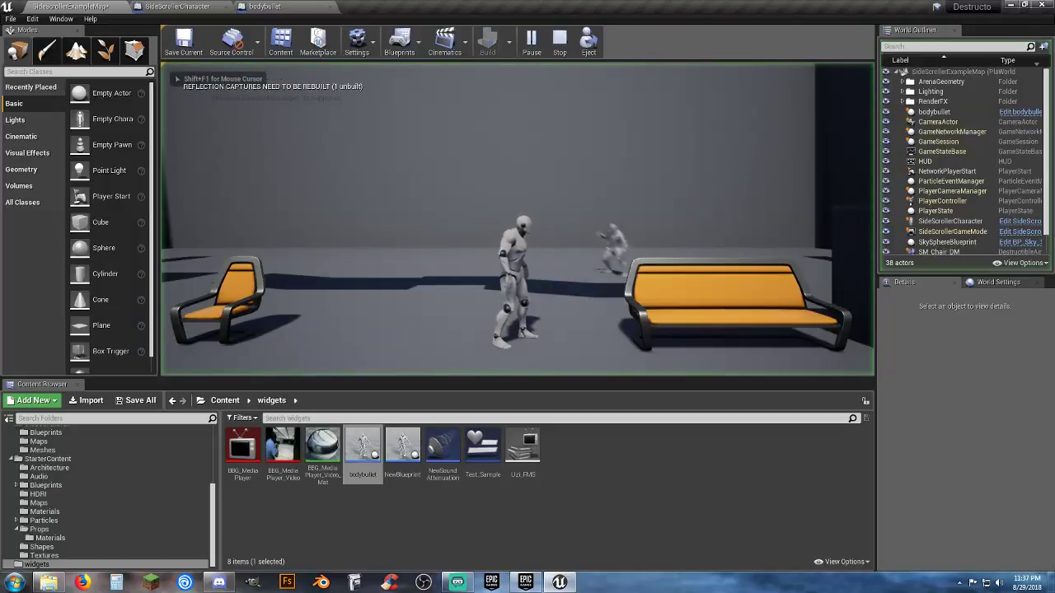
key(a)
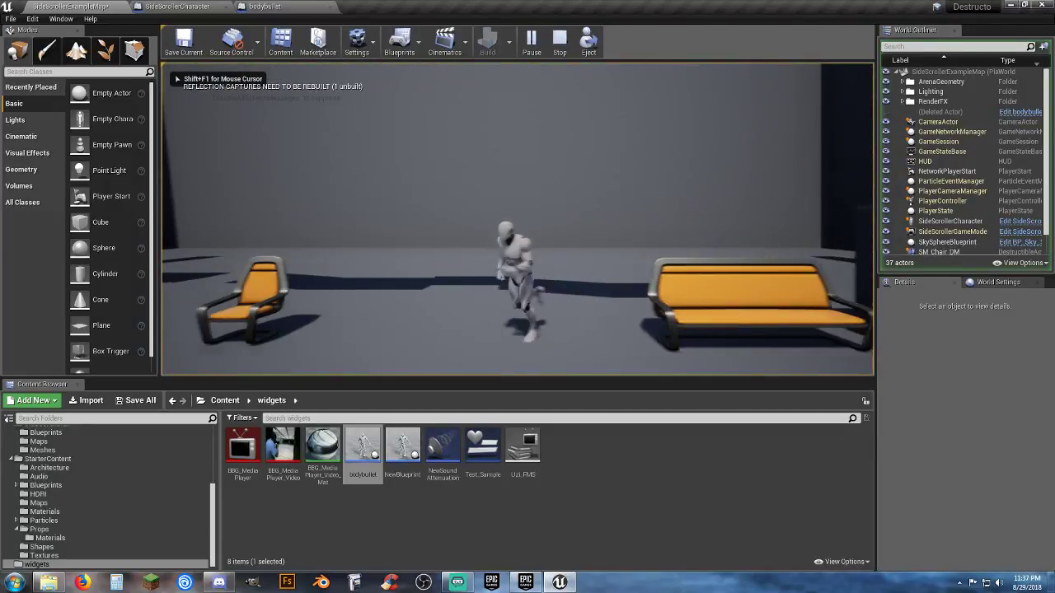
key(d)
key(a)
key(d)
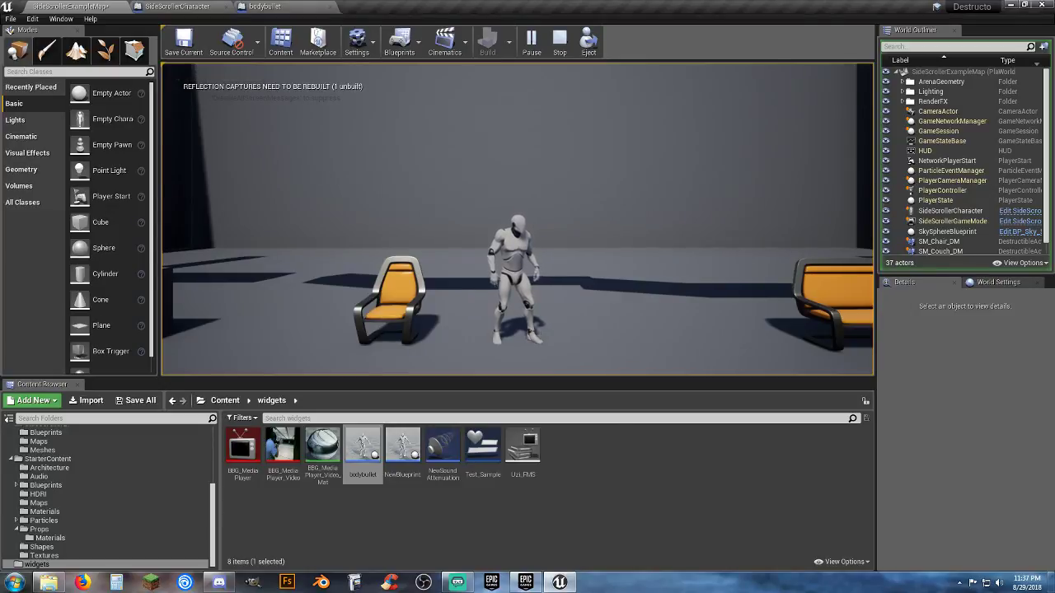
key(Escape)
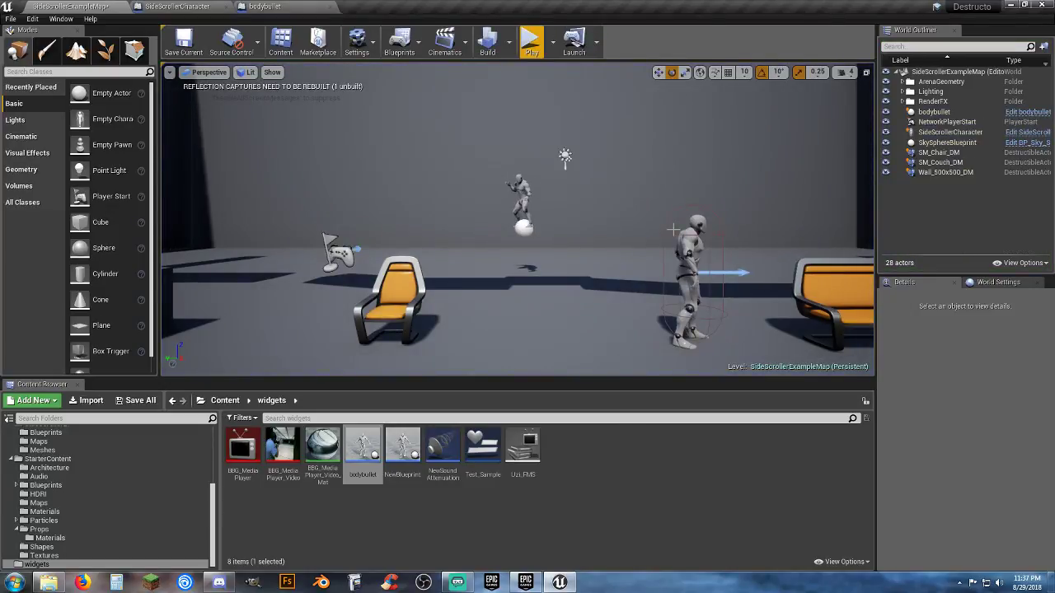
Close the bodybullet blueprint and add a Spawn Actor from Class node to SideScrollerCharacter's event graph
click(322, 7)
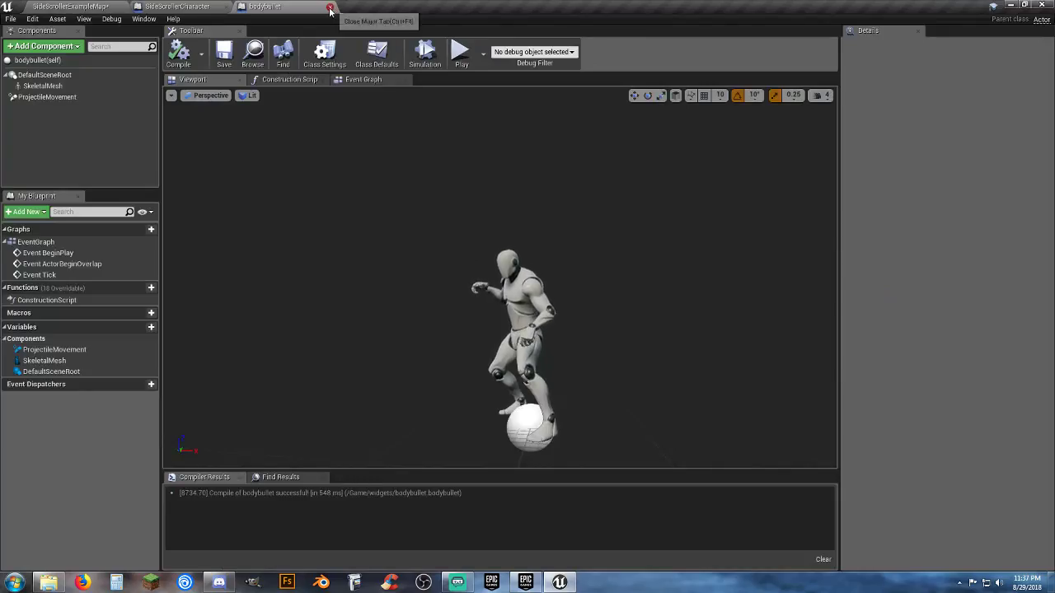
click(329, 8)
right_drag(678, 167, 607, 286)
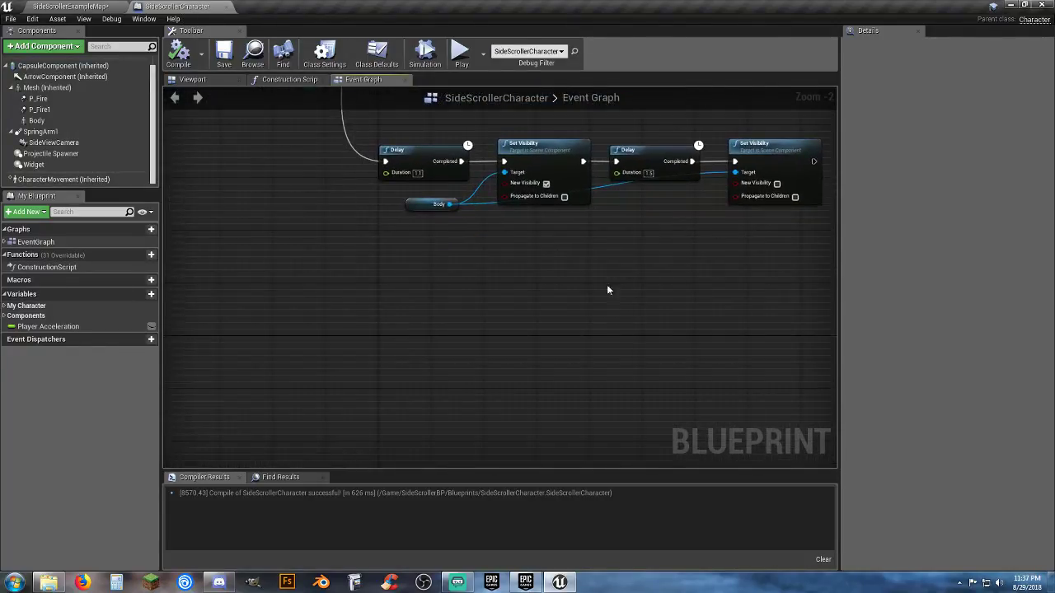
right_click(478, 315)
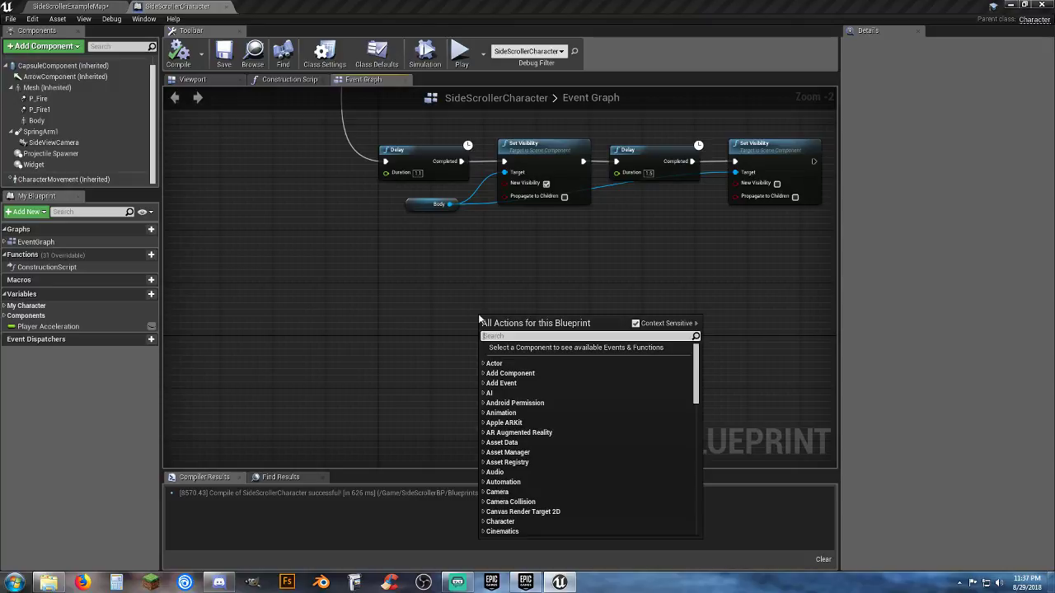
text(spawnactor)
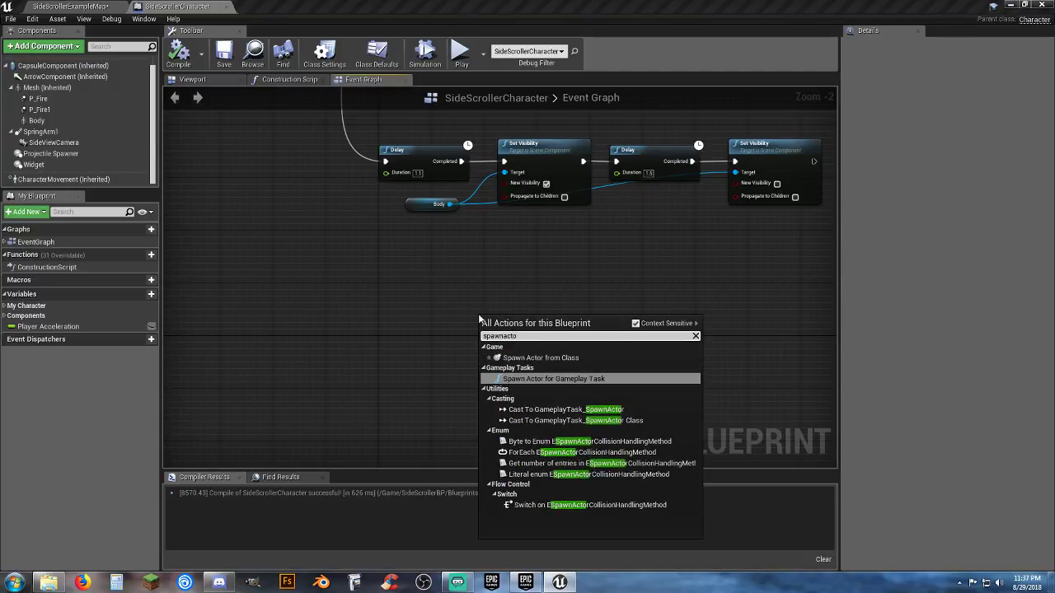
key(Up)
key(Up)
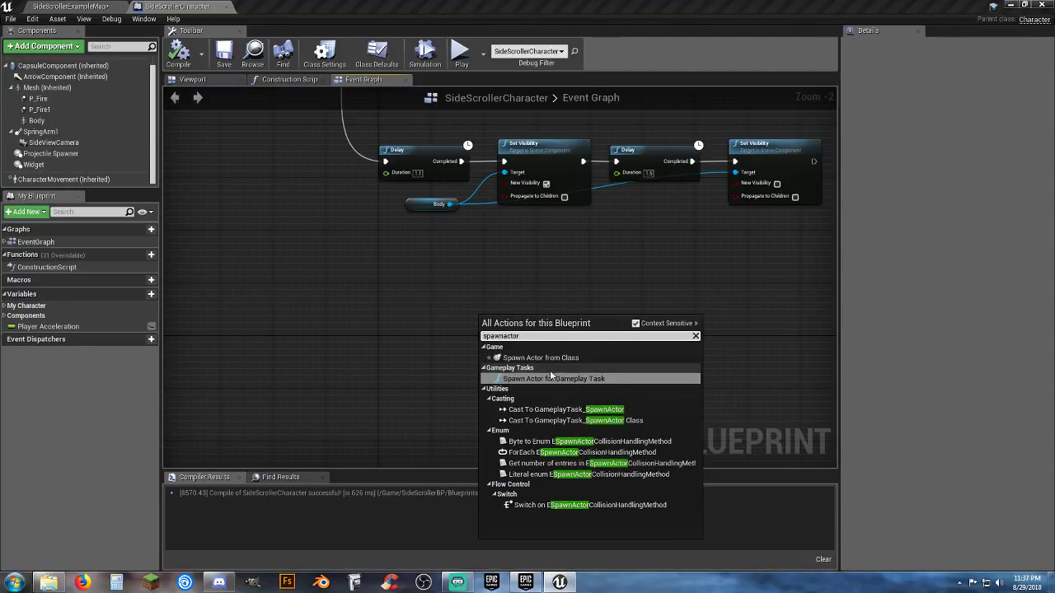
key(Return)
drag(525, 314, 517, 266)
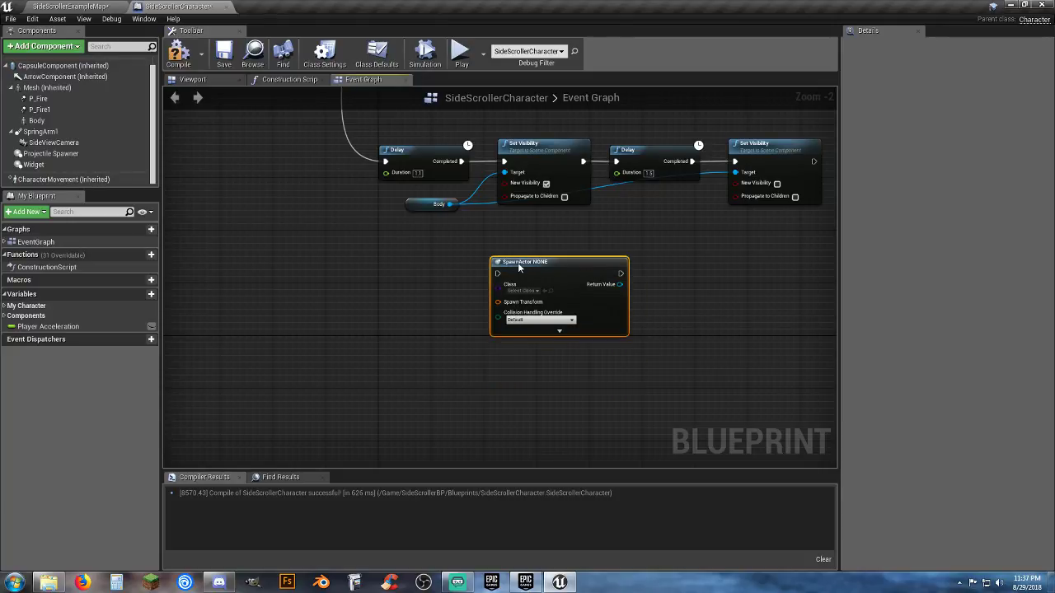
Place the SpawnActor node after the last Set Visibility node and connect that node's execution output to it
scroll(523, 351, up, 2)
right_drag(525, 354, 321, 447)
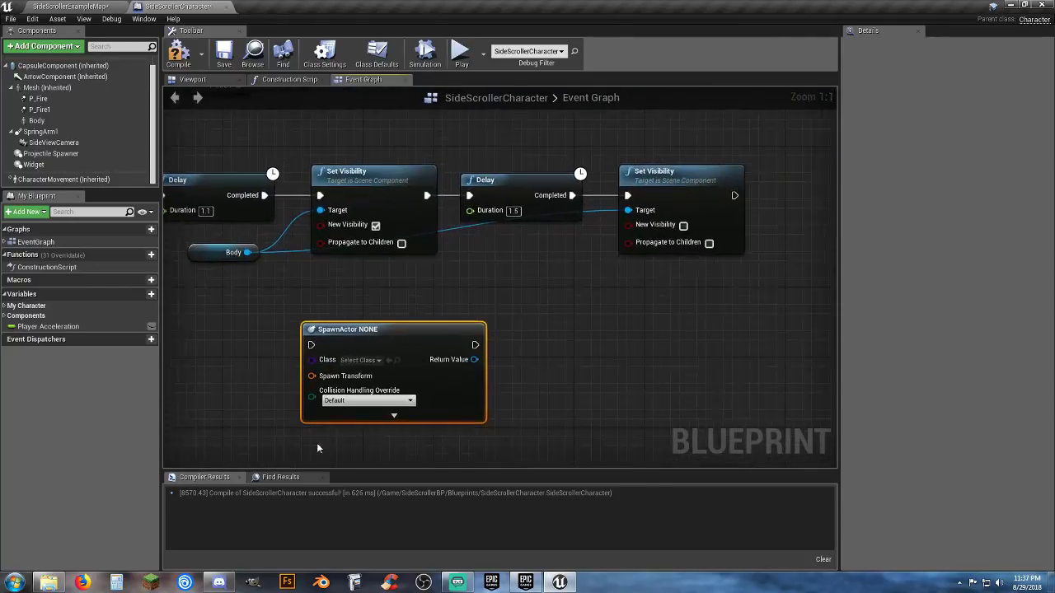
drag(385, 342, 613, 333)
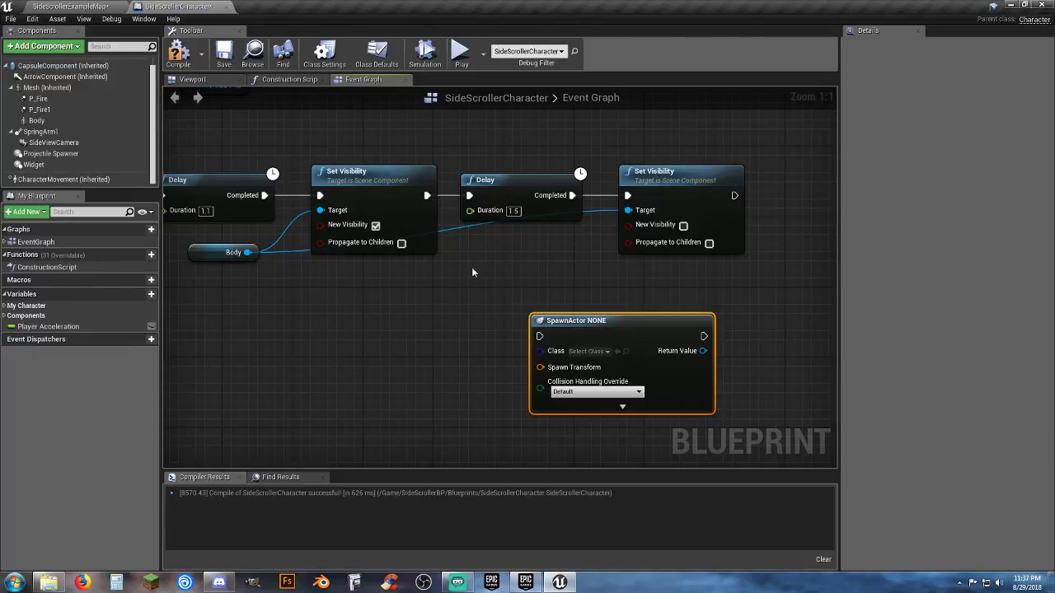
right_drag(472, 272, 383, 278)
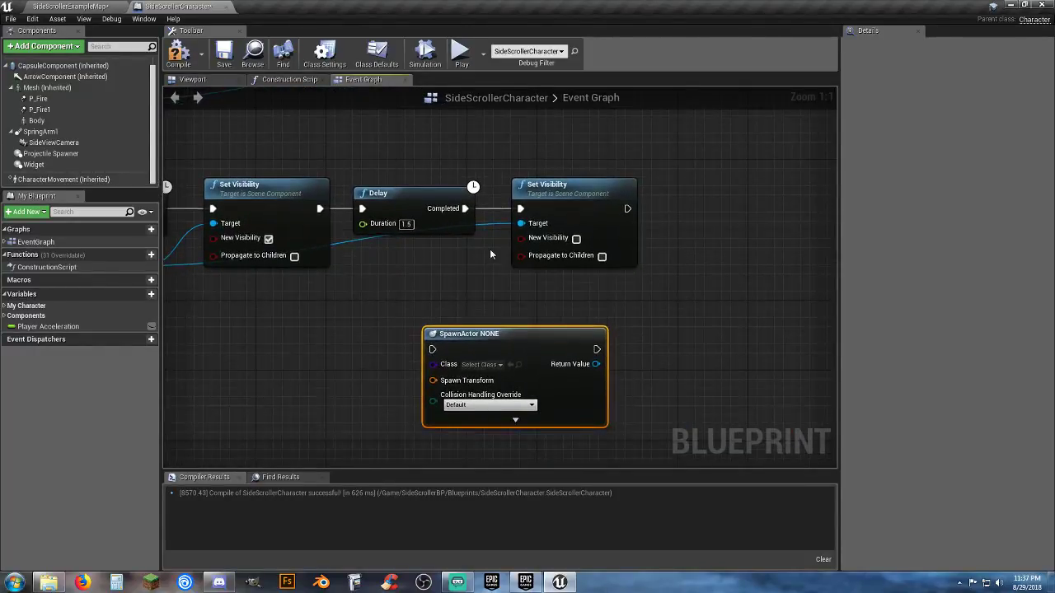
right_drag(515, 295, 497, 292)
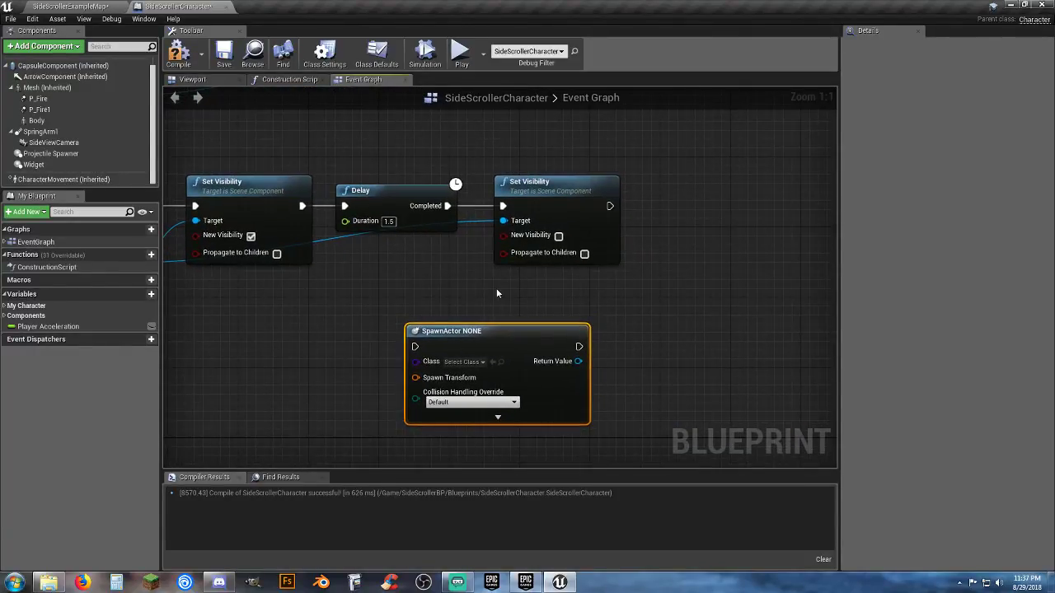
drag(467, 335, 746, 196)
right_drag(687, 343, 494, 364)
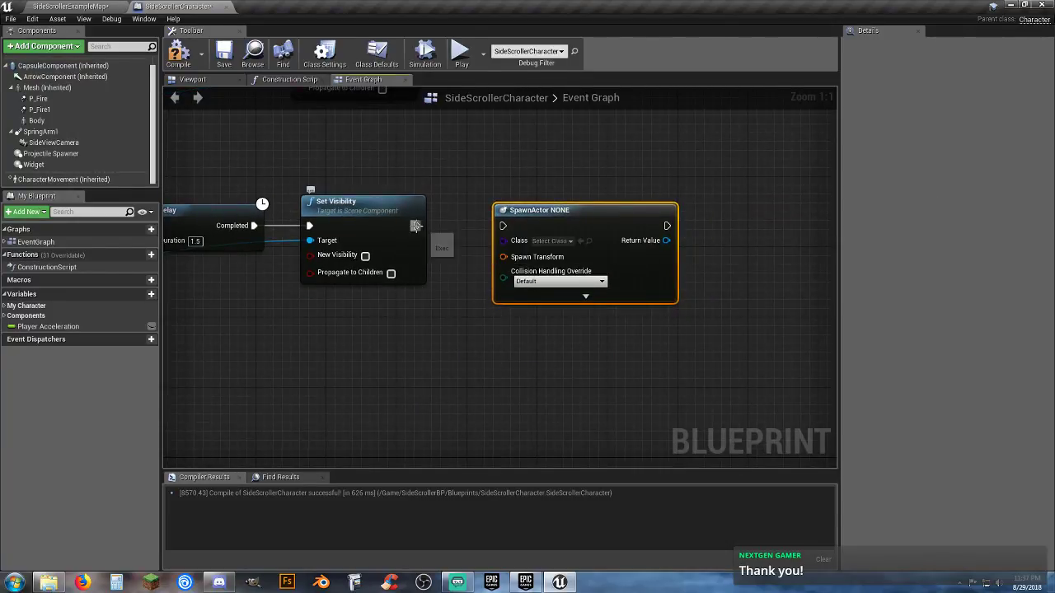
drag(417, 226, 625, 214)
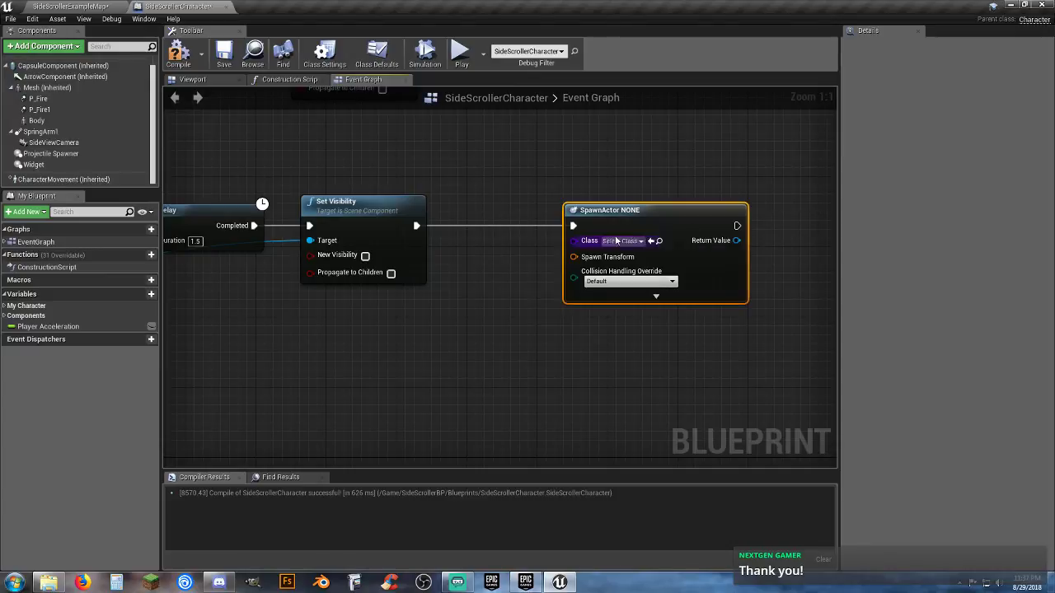
click(539, 354)
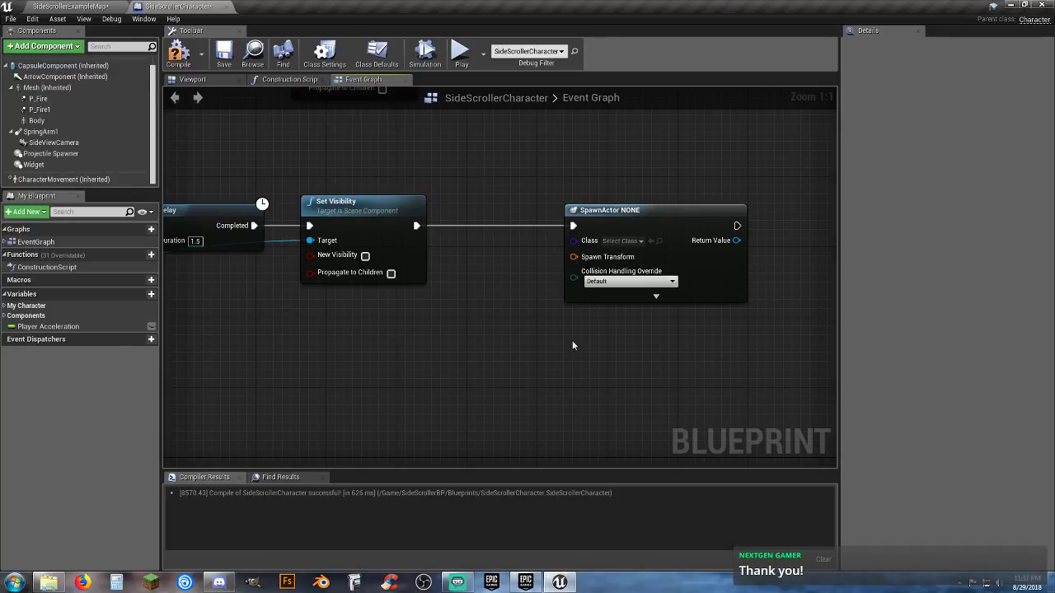
Feed the SpawnActor node's Spawn Transform from a new Make Transform node and set its class to bodybullet
right_drag(572, 343, 661, 308)
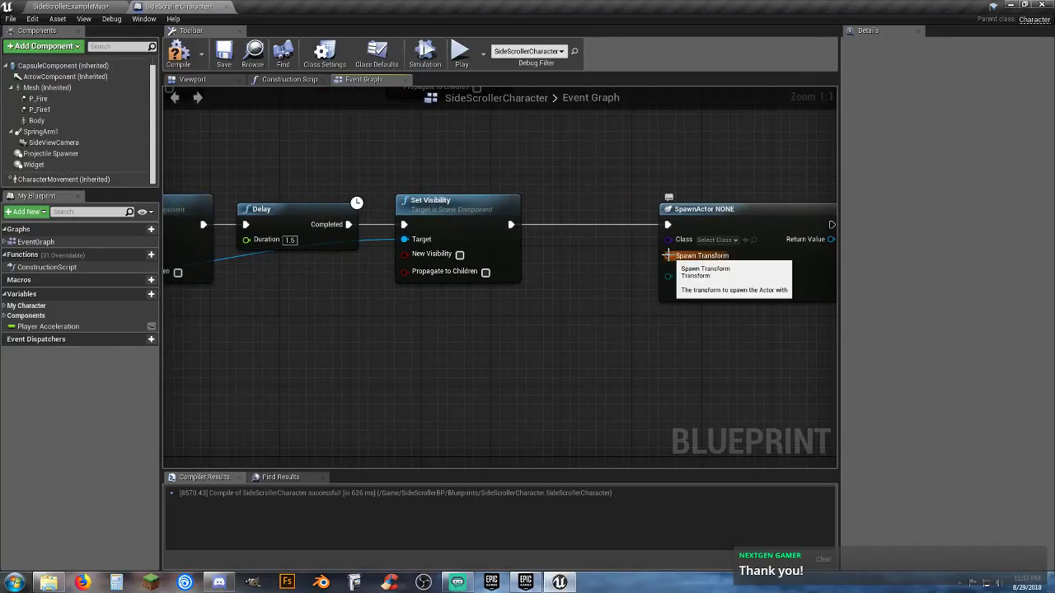
drag(667, 256, 600, 318)
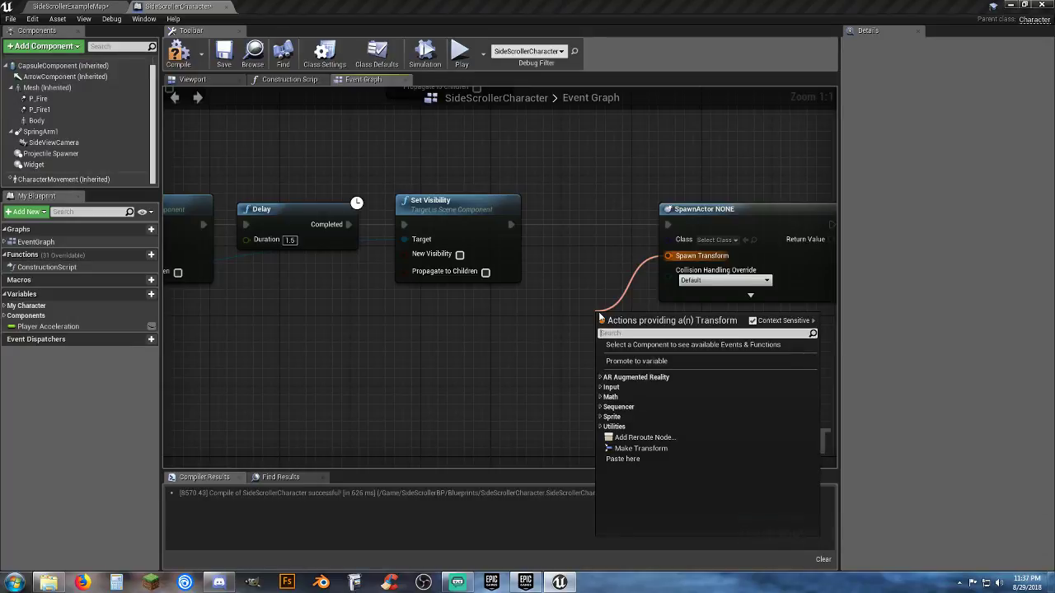
click(643, 449)
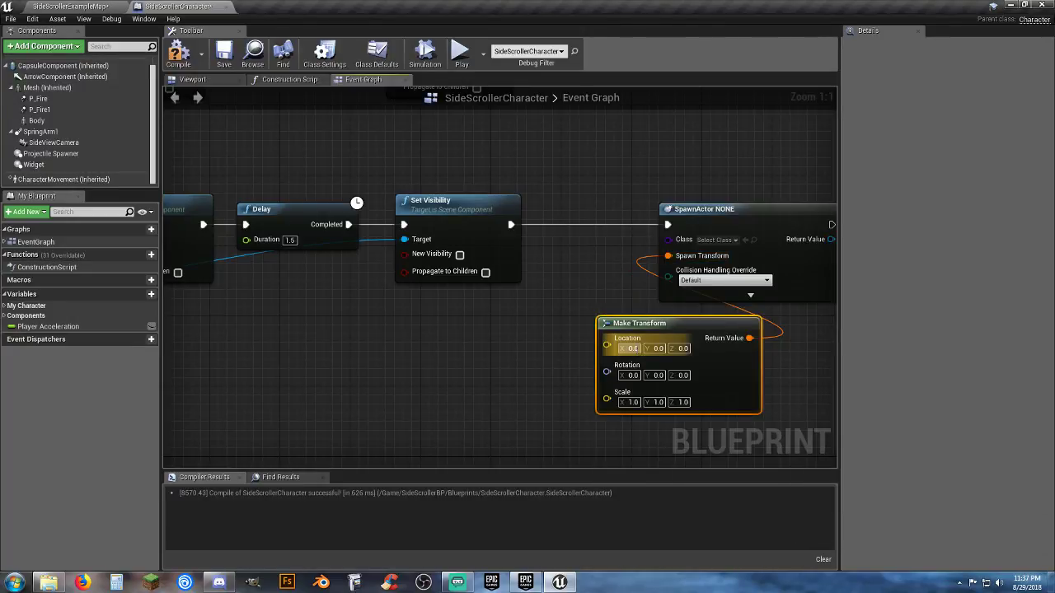
drag(641, 324, 437, 298)
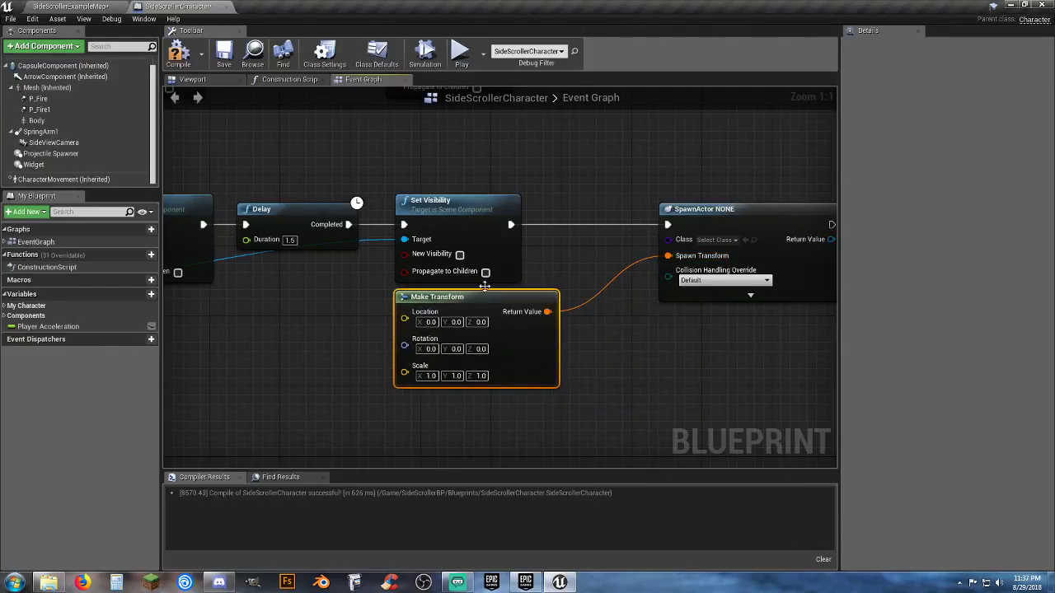
drag(749, 224, 721, 224)
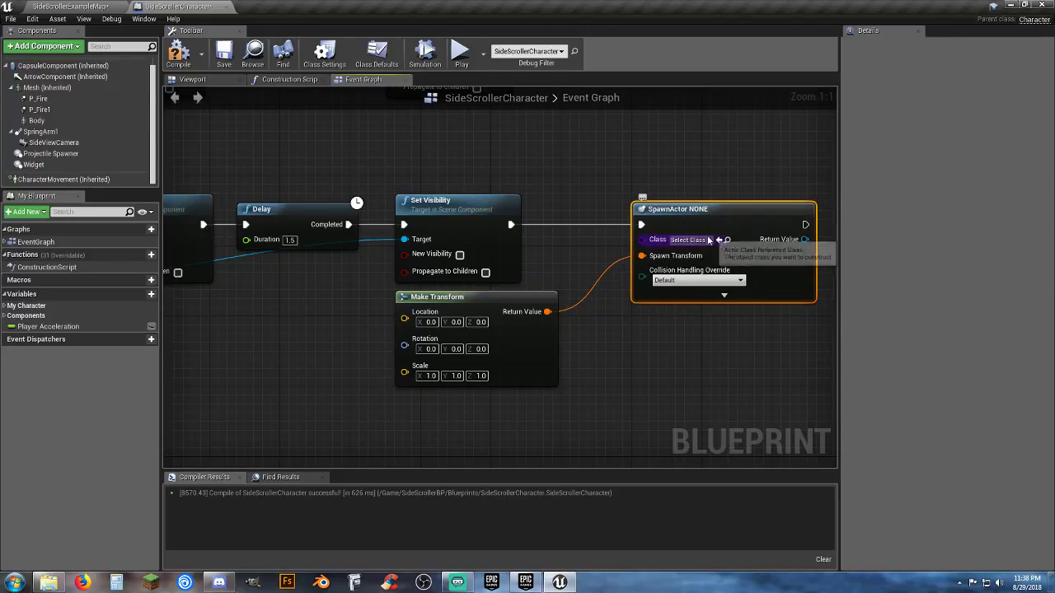
click(691, 240)
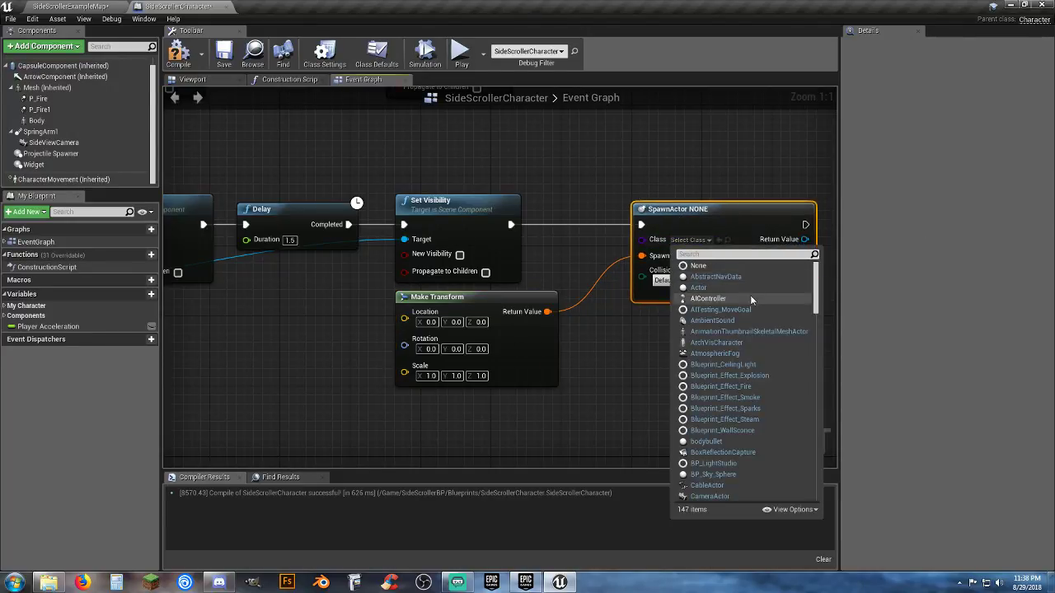
click(707, 442)
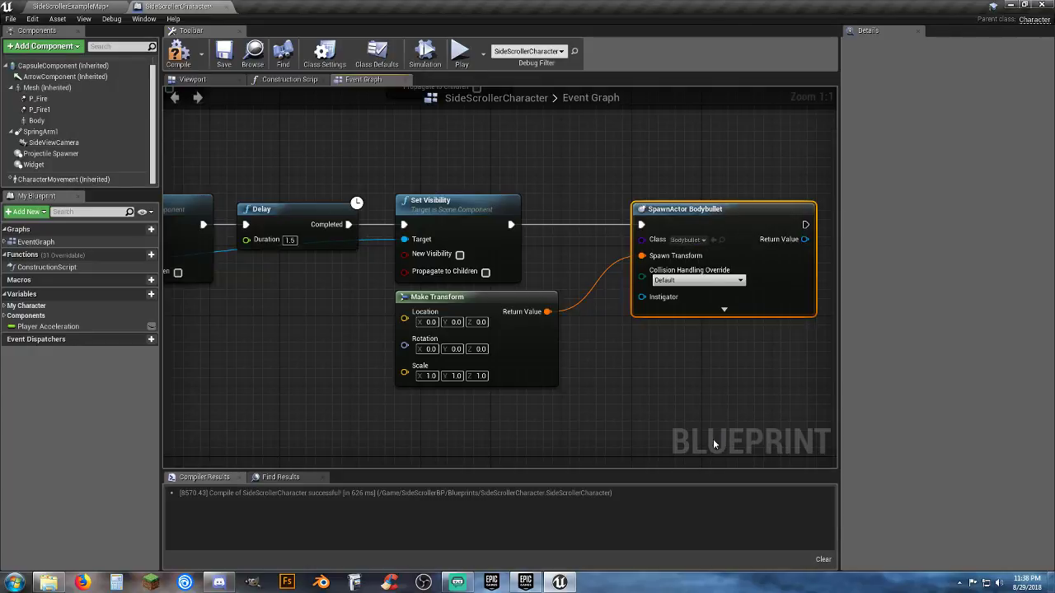
right_drag(630, 379, 616, 338)
Add a Projectile Spawner component reference to the graph and attach a GetWorldLocation node to it
right_drag(480, 287, 530, 297)
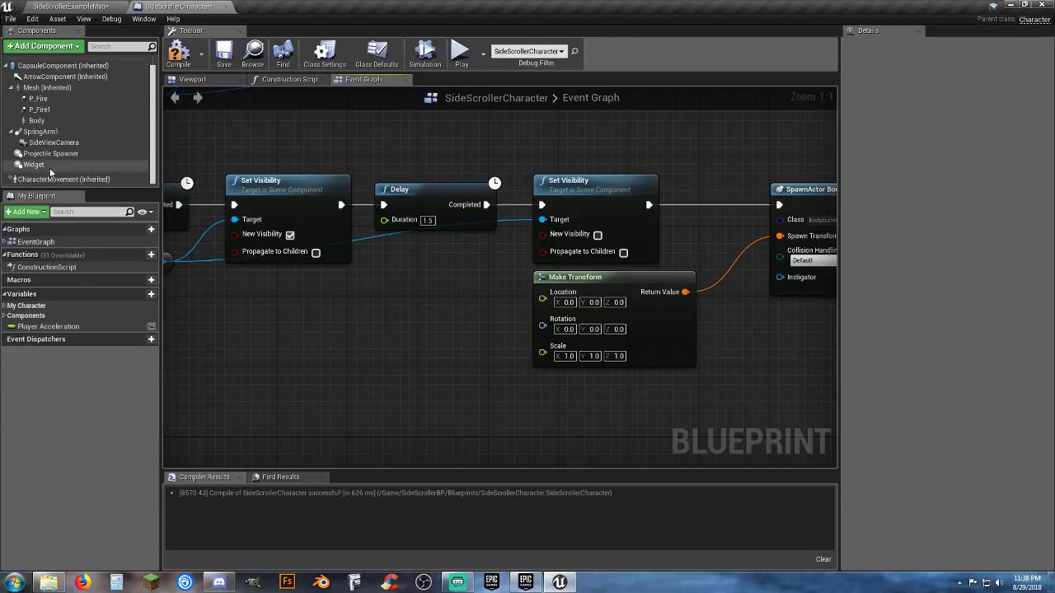
drag(49, 155, 225, 304)
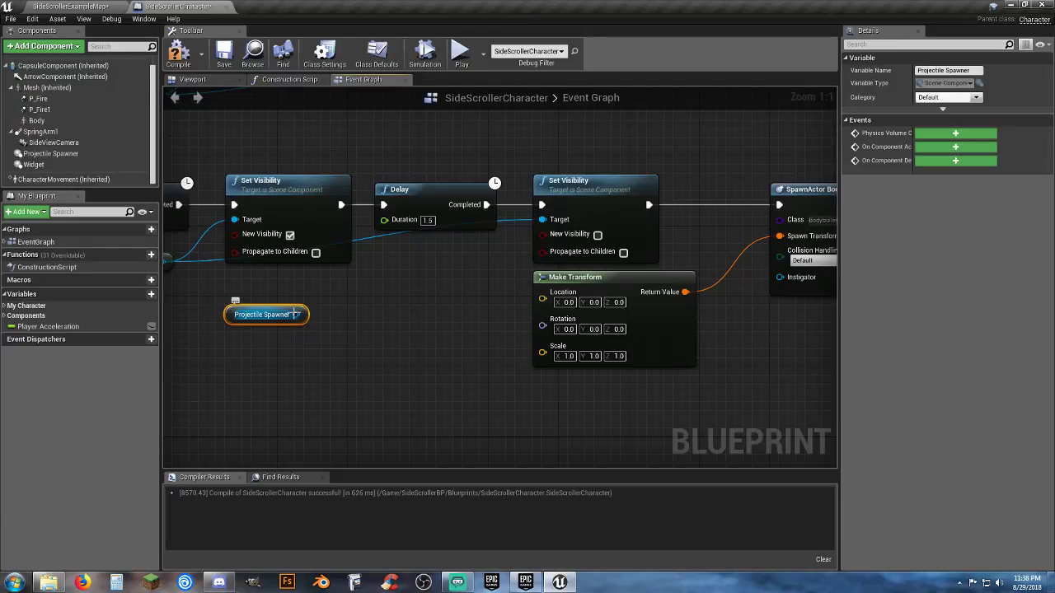
drag(295, 314, 331, 321)
text(getw)
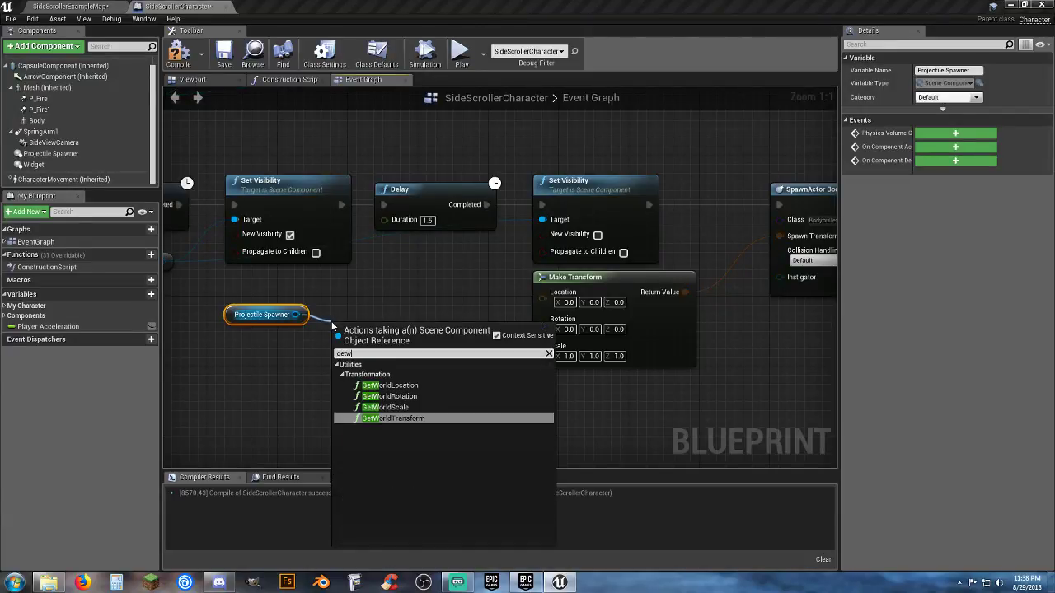
text(orld)
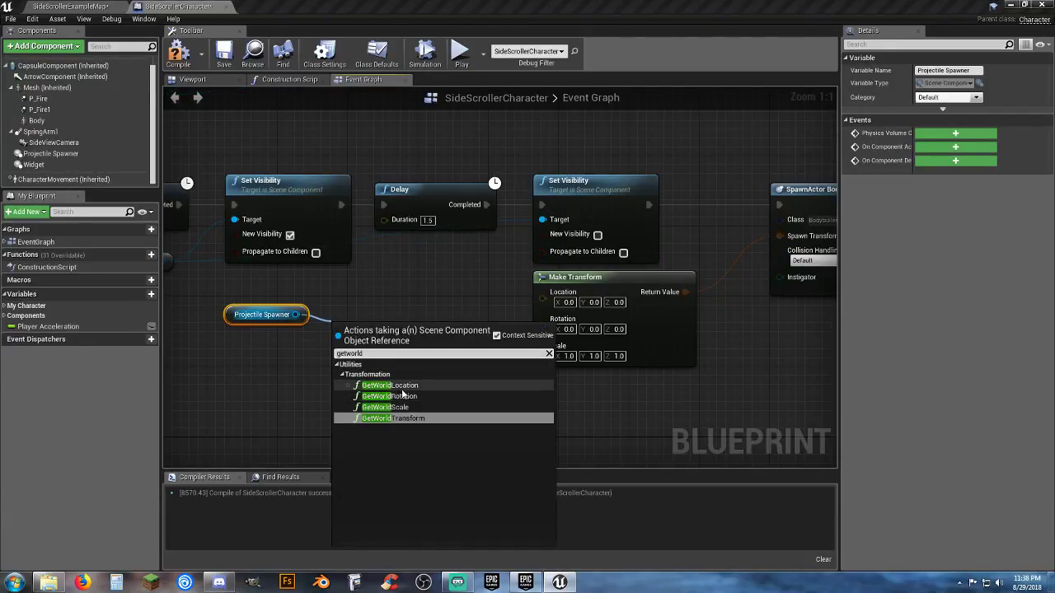
click(401, 386)
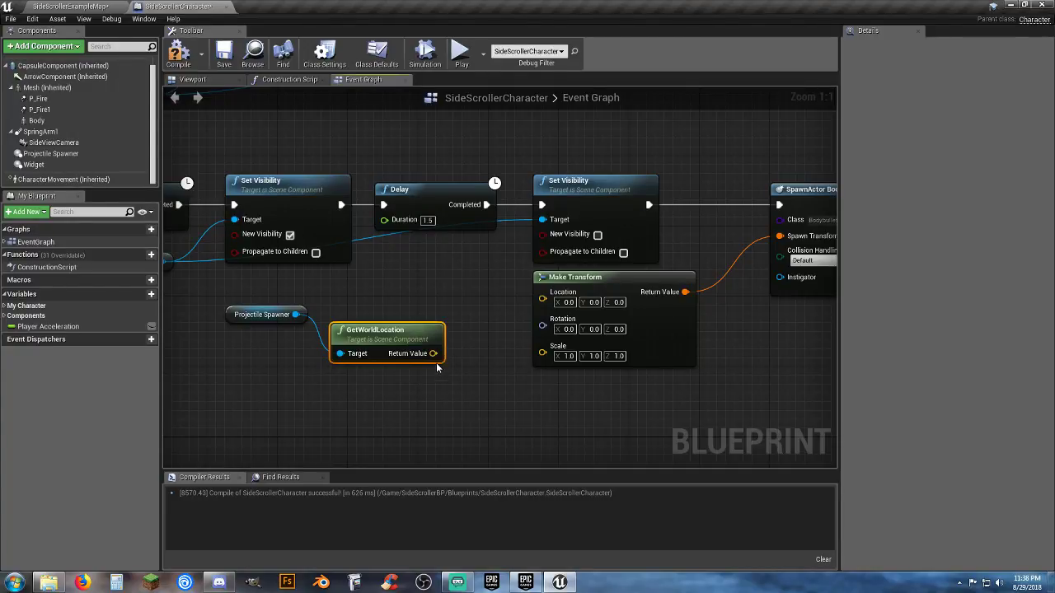
Connect GetWorldLocation's return value to the Make Transform node's Location and line the node up beside it
drag(432, 353, 542, 293)
drag(404, 337, 457, 284)
right_drag(416, 348, 310, 346)
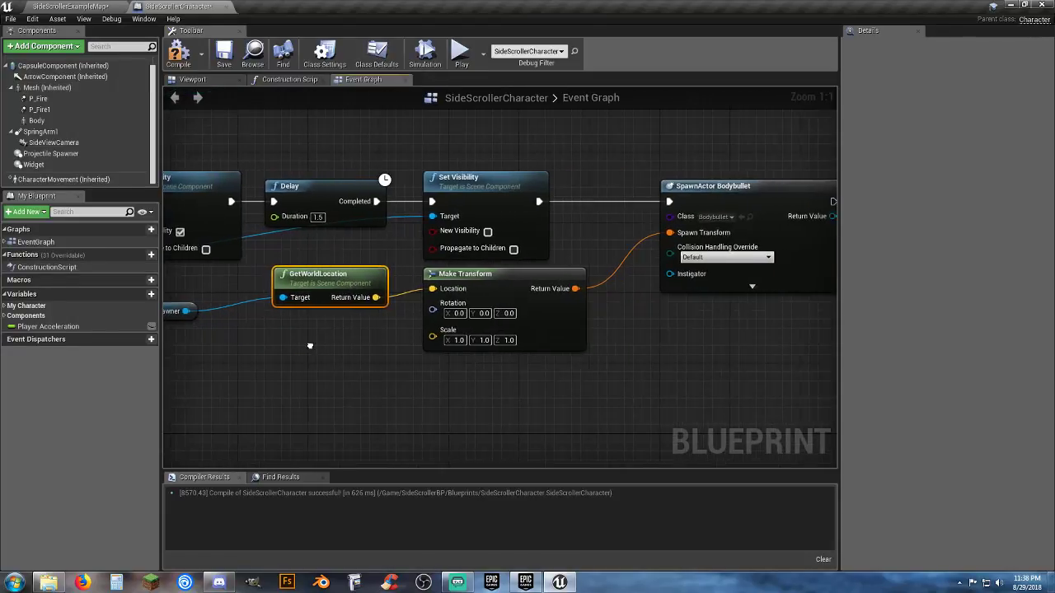
click(463, 377)
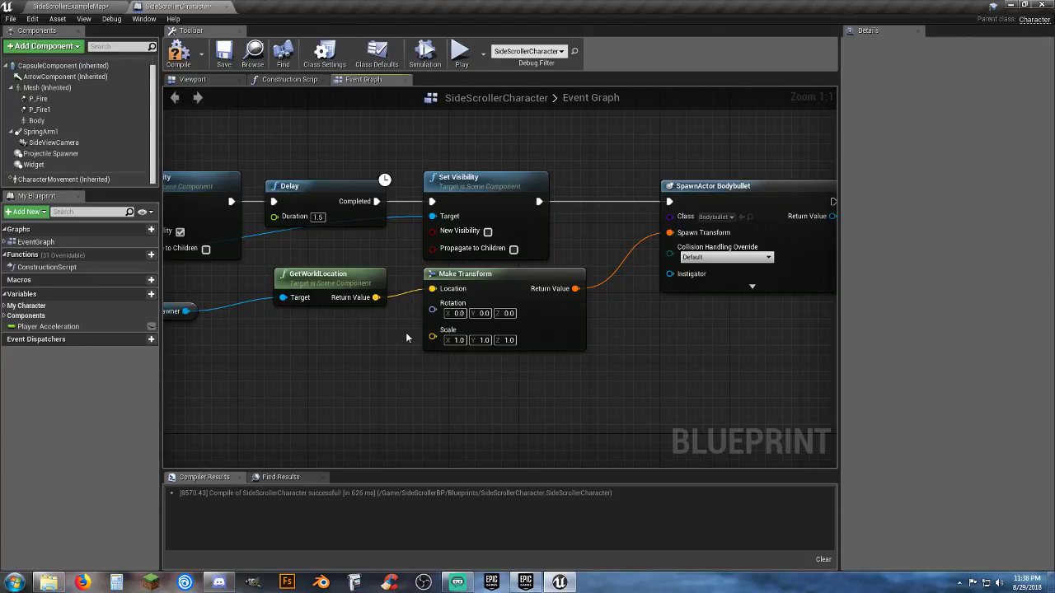
right_drag(600, 382, 347, 415)
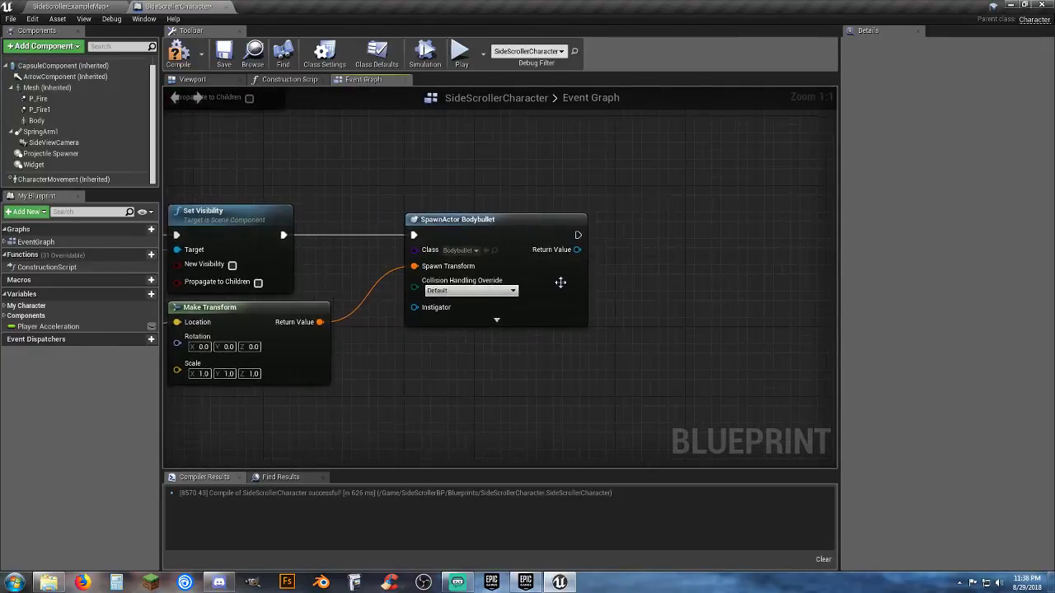
drag(580, 249, 658, 249)
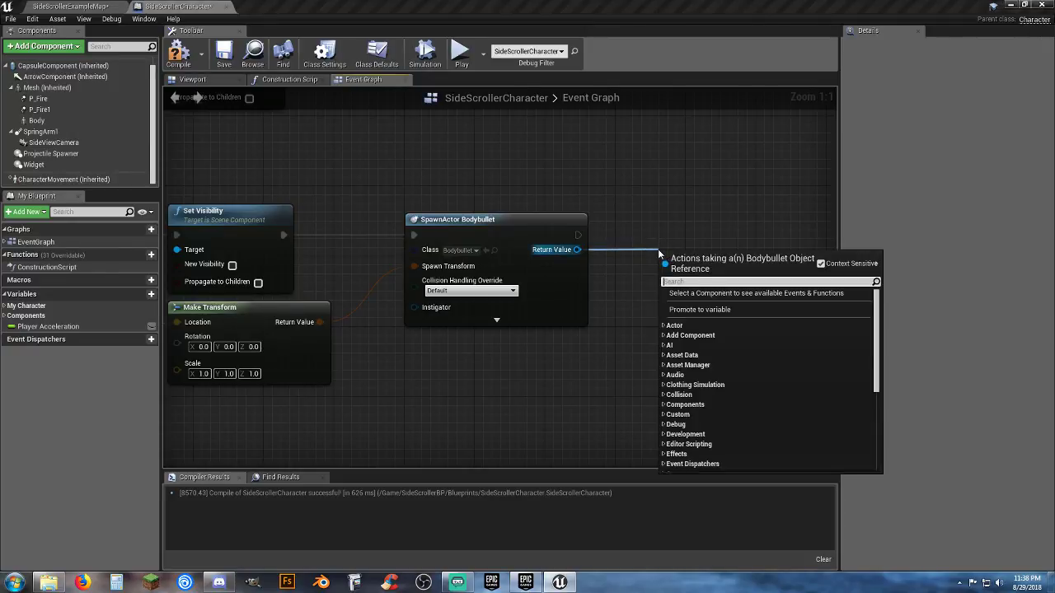
text(socket)
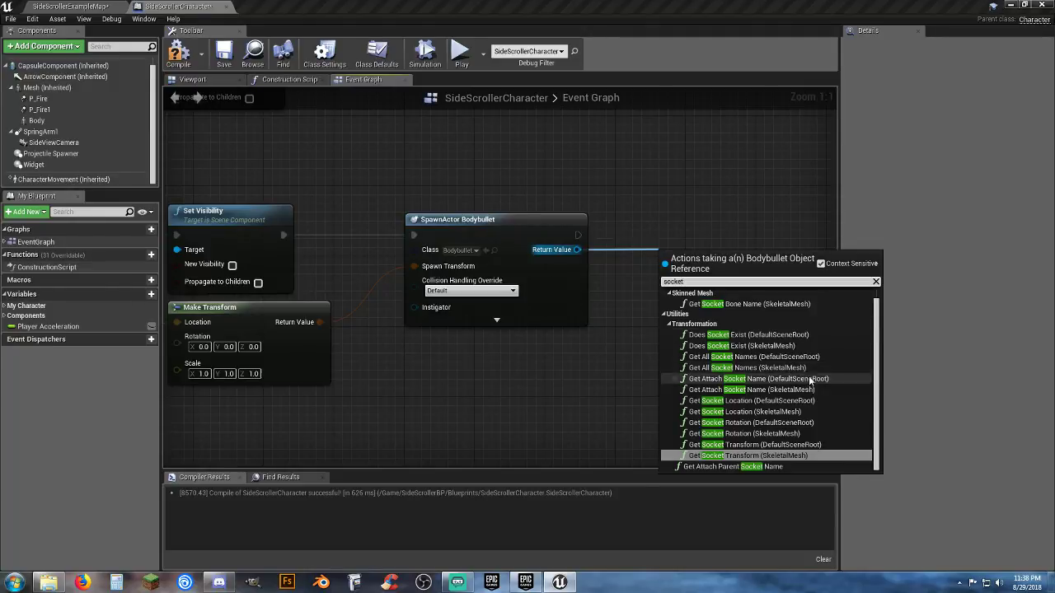
click(804, 455)
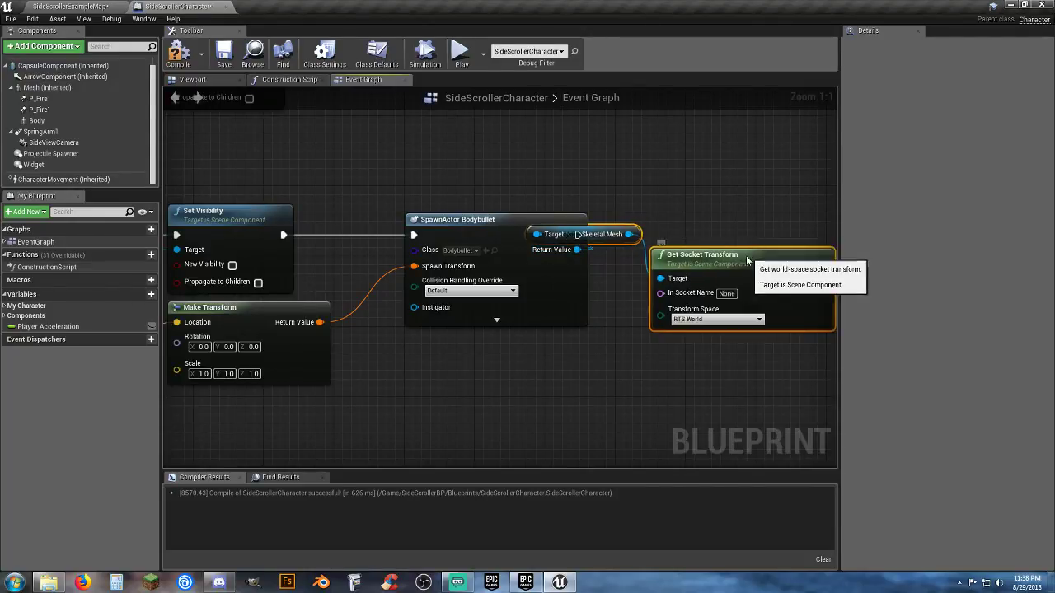
drag(752, 256, 739, 277)
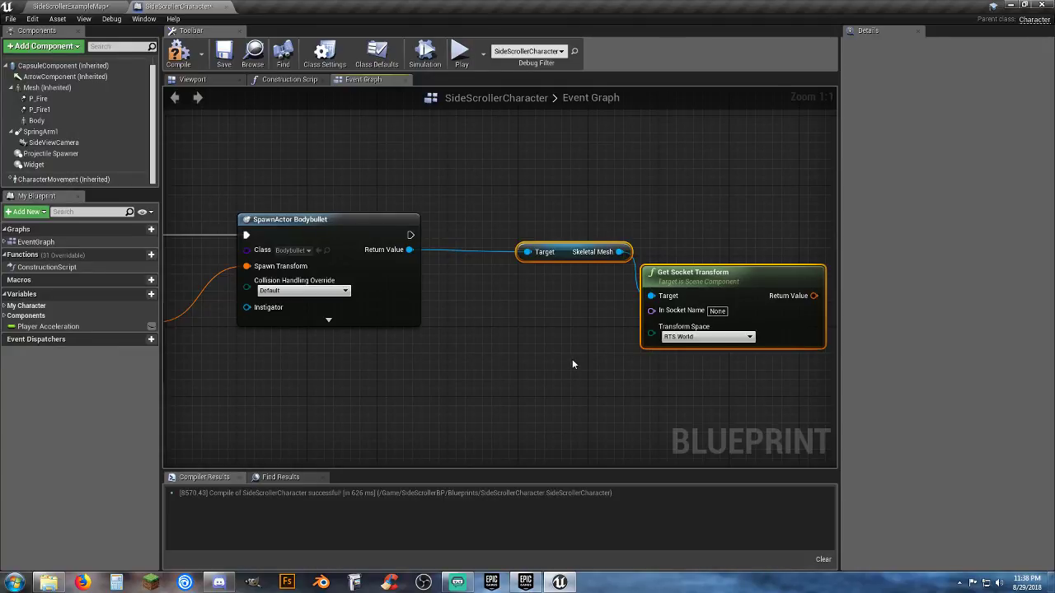
key(Delete)
Compile and save the SideScrollerCharacter blueprint
right_drag(570, 363, 560, 422)
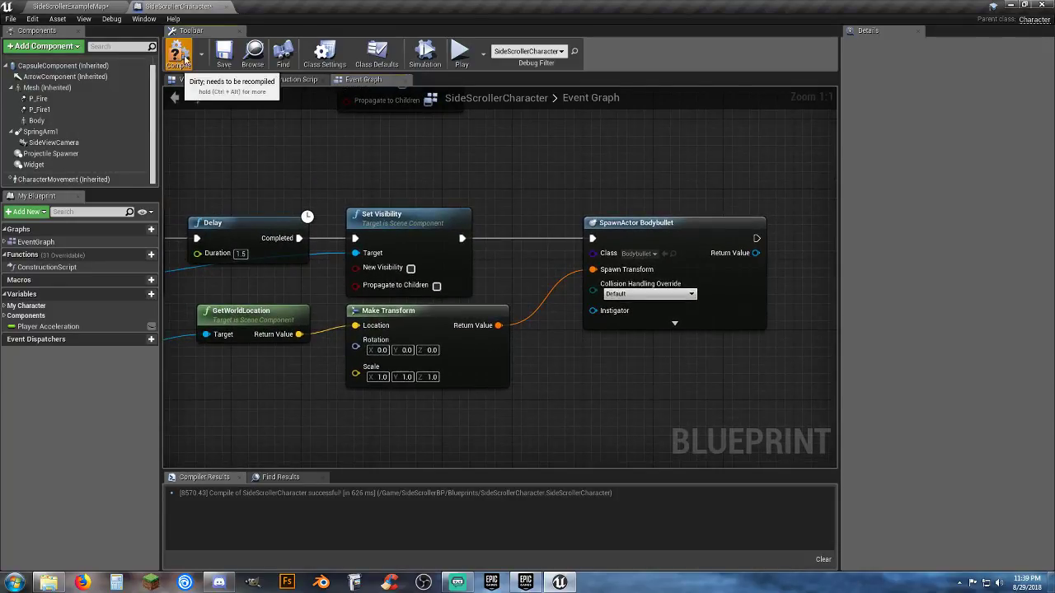
click(224, 52)
Play the example level, run the character to the right and trigger the attack, and stop the session
click(71, 6)
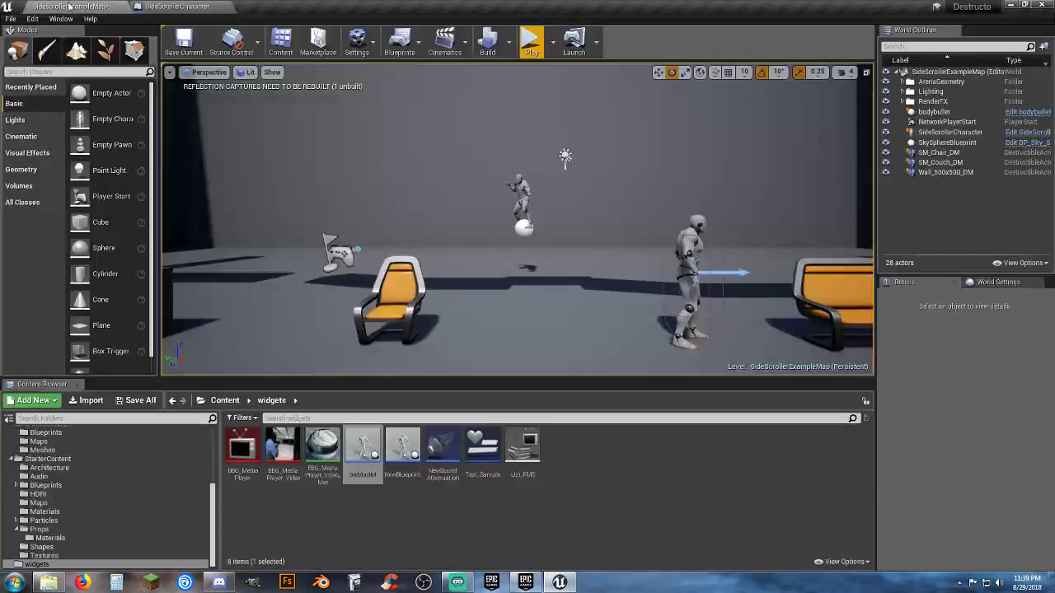
click(521, 43)
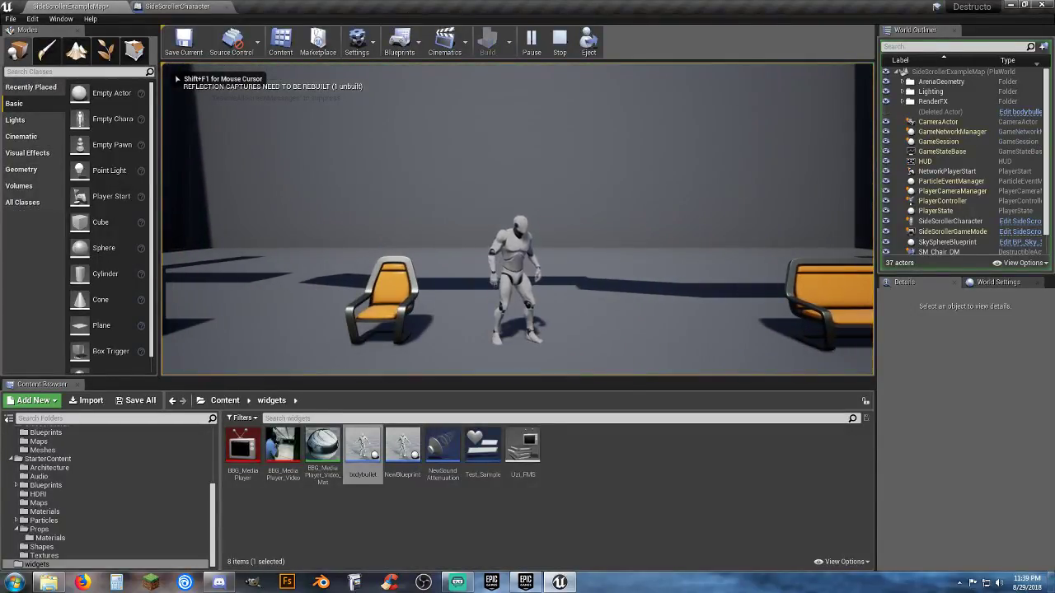
key(d)
key(f)
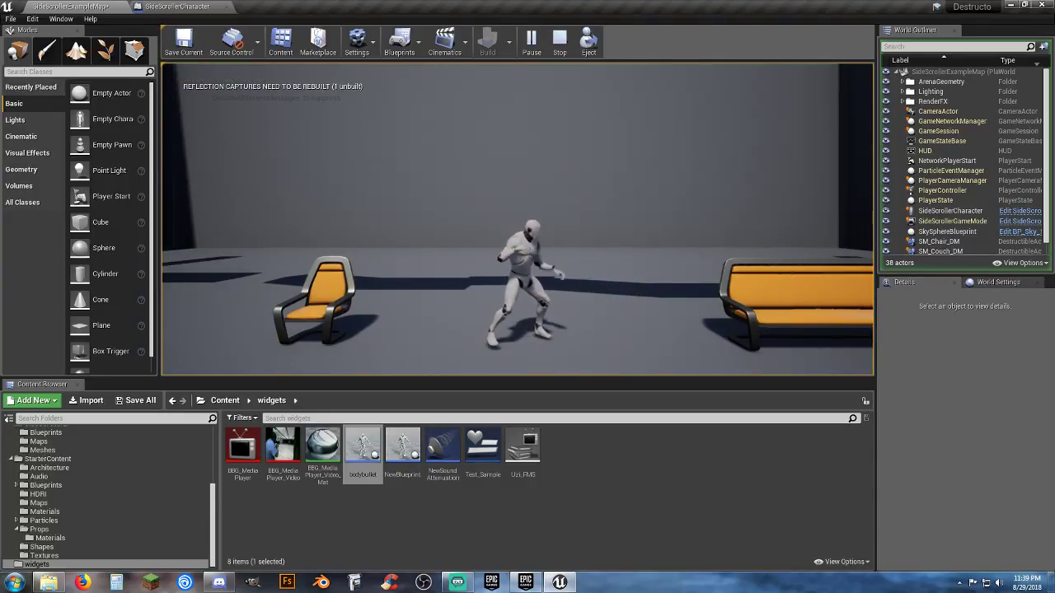
key(Escape)
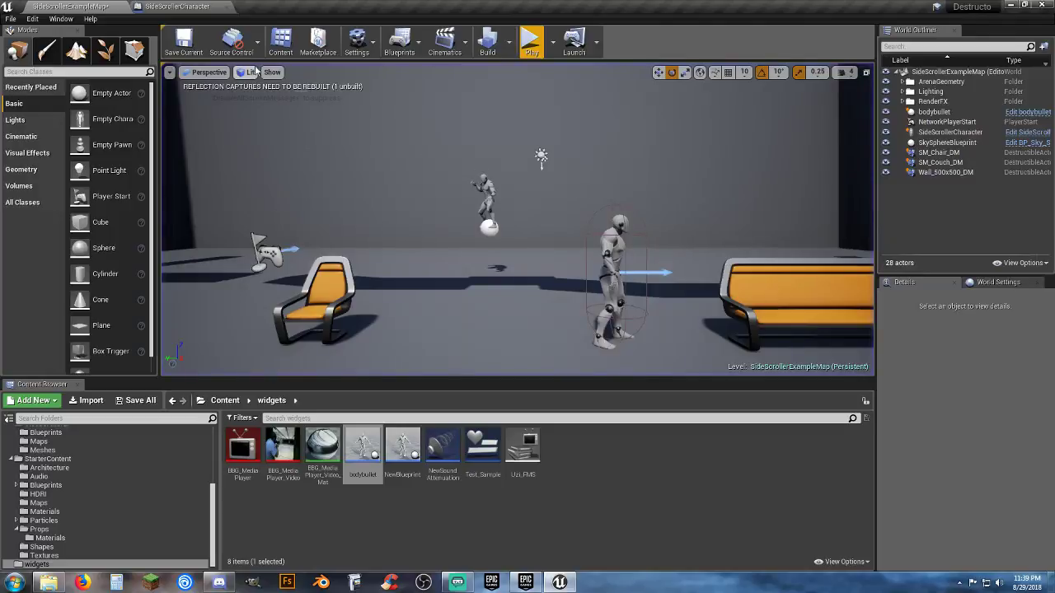
Set the Duration of the Delay node before the last Set Visibility node to 1.0 in the SideScrollerCharacter event graph
click(180, 7)
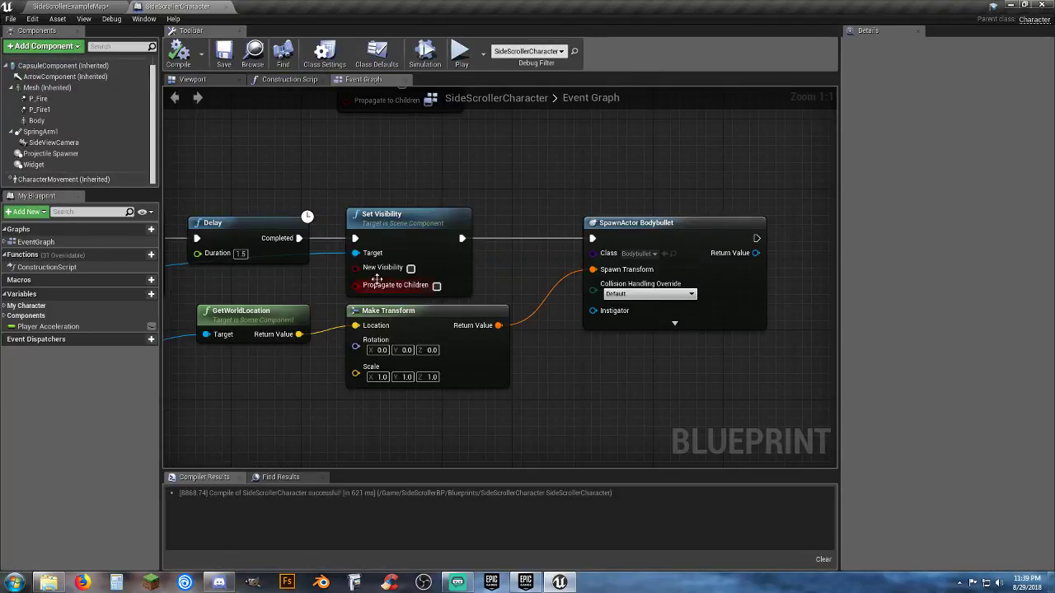
right_drag(304, 396, 508, 414)
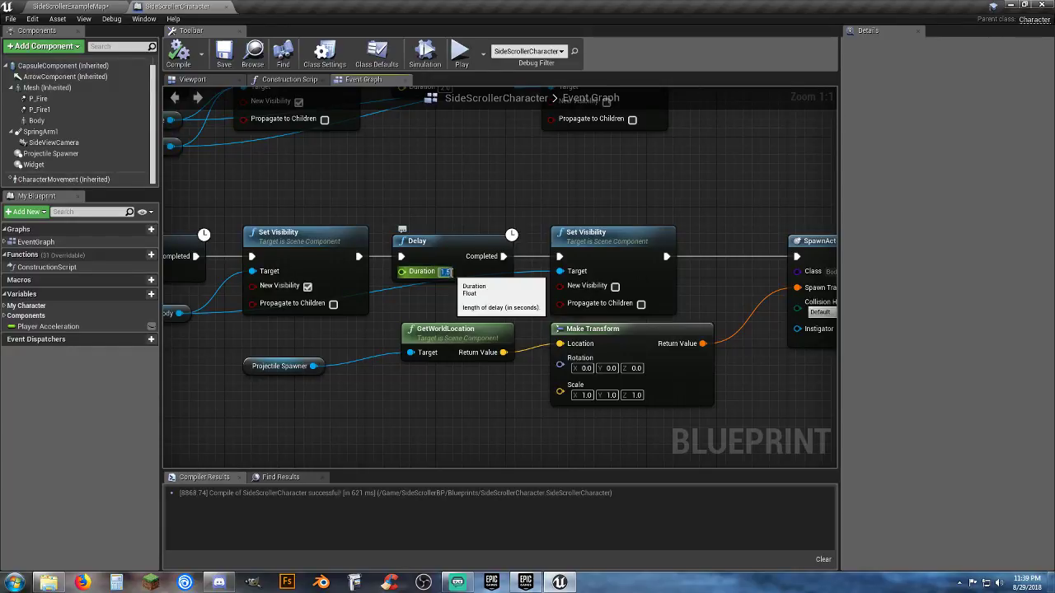
Rotate the Projectile Spawner component to a yaw of -90 degrees in the viewport and compile and save the blueprint
click(50, 153)
click(190, 80)
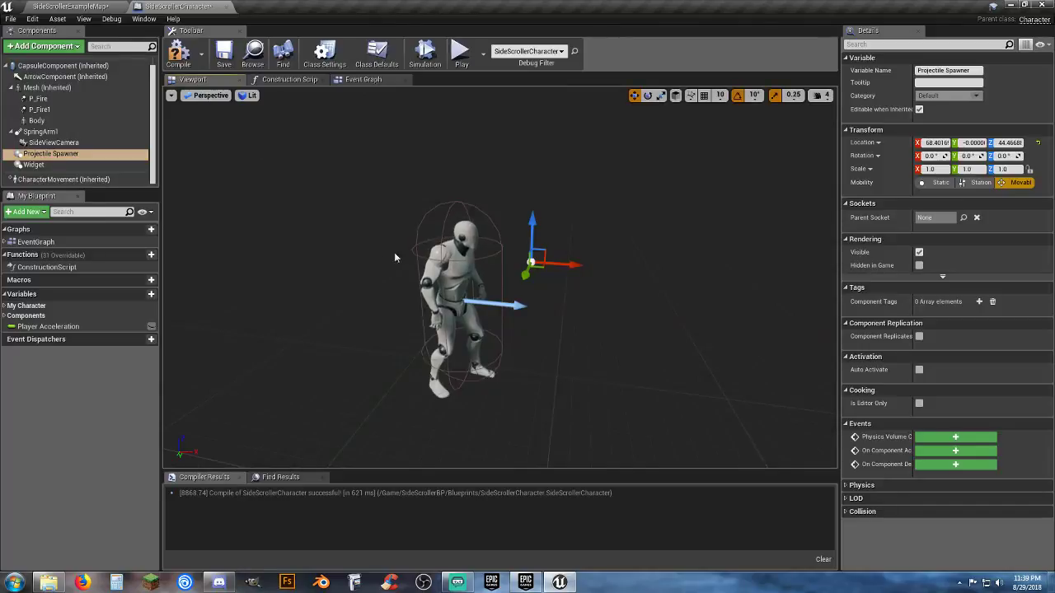
click(648, 95)
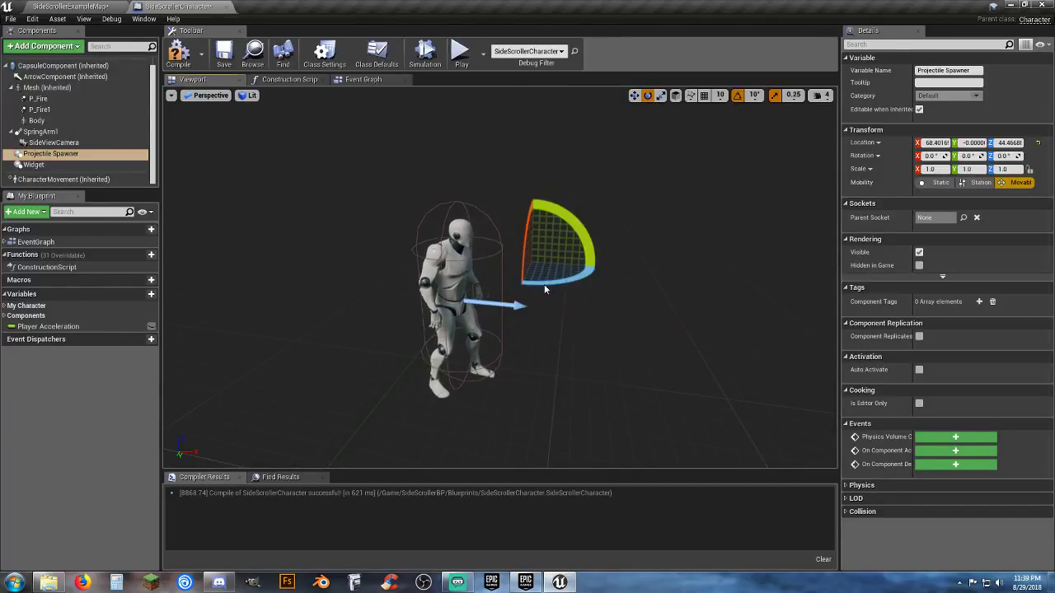
middle_drag(544, 289, 565, 281)
drag(558, 261, 558, 260)
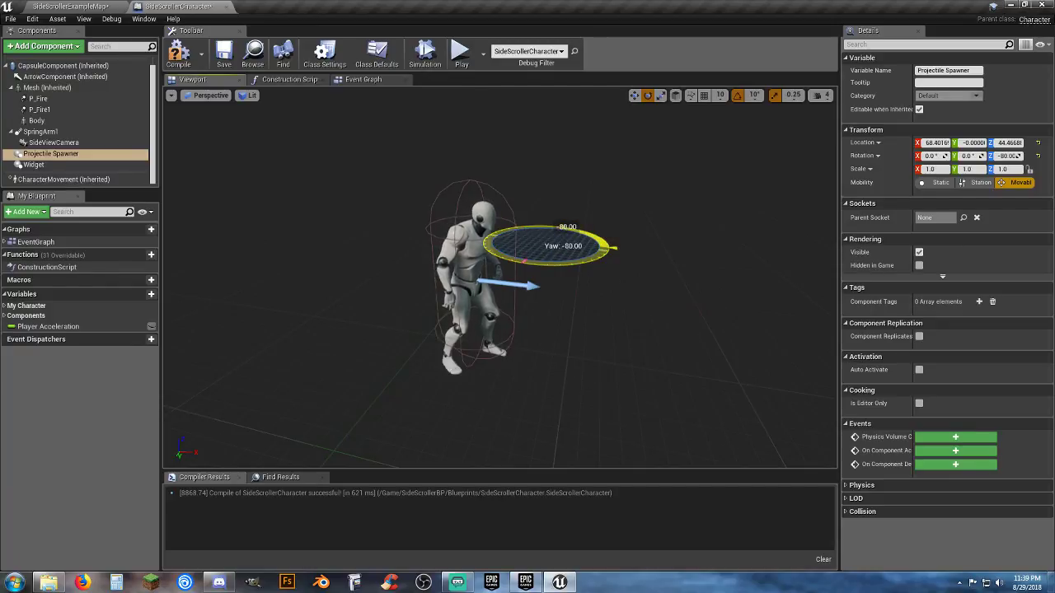
drag(558, 261, 558, 260)
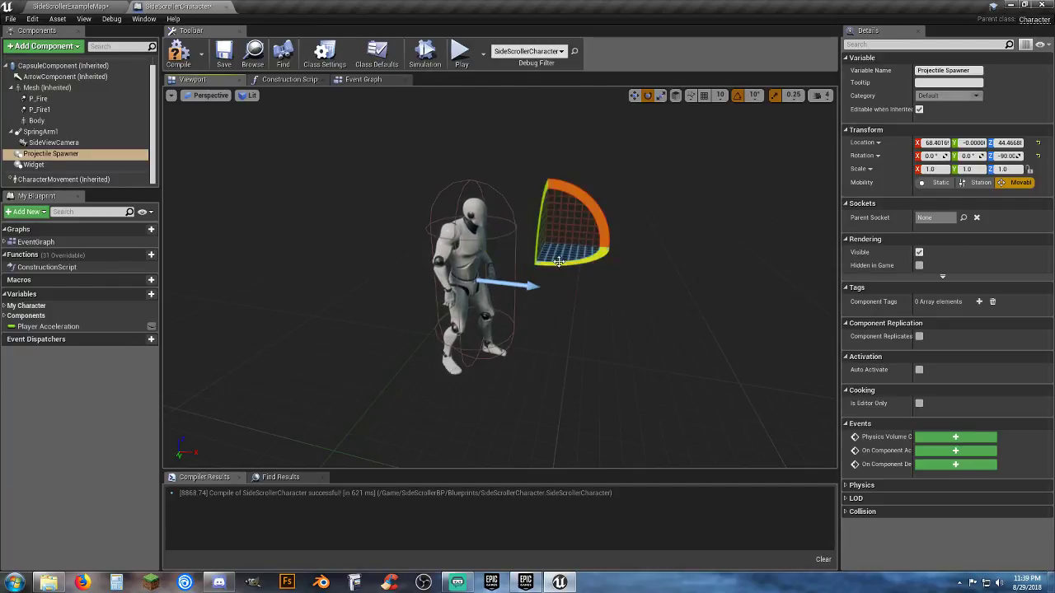
click(224, 56)
Play the example level with the rotated spawner, attack repeatedly while facing left, and stop the session
click(103, 6)
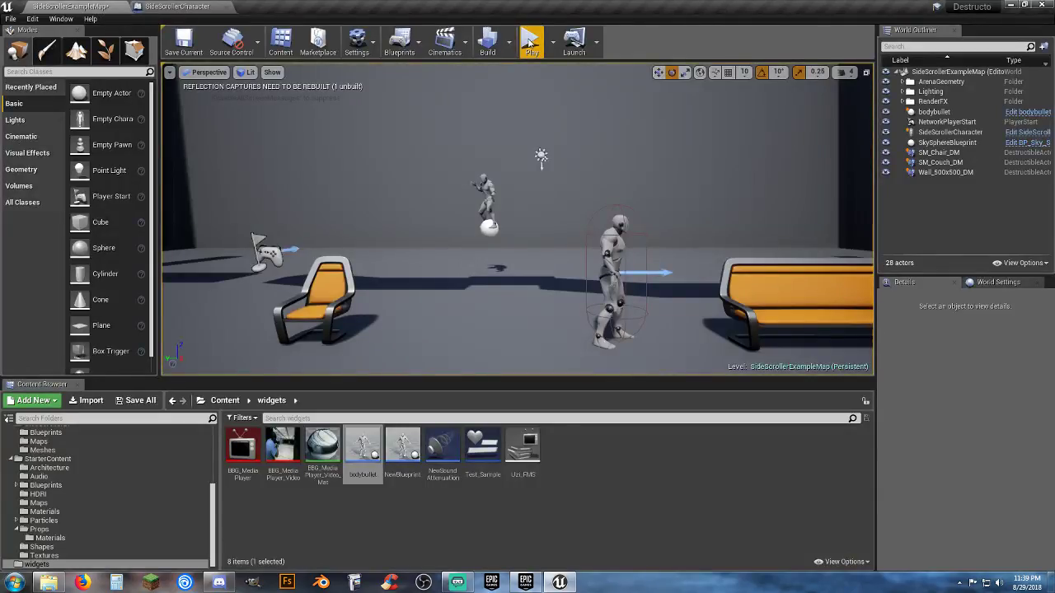
click(530, 42)
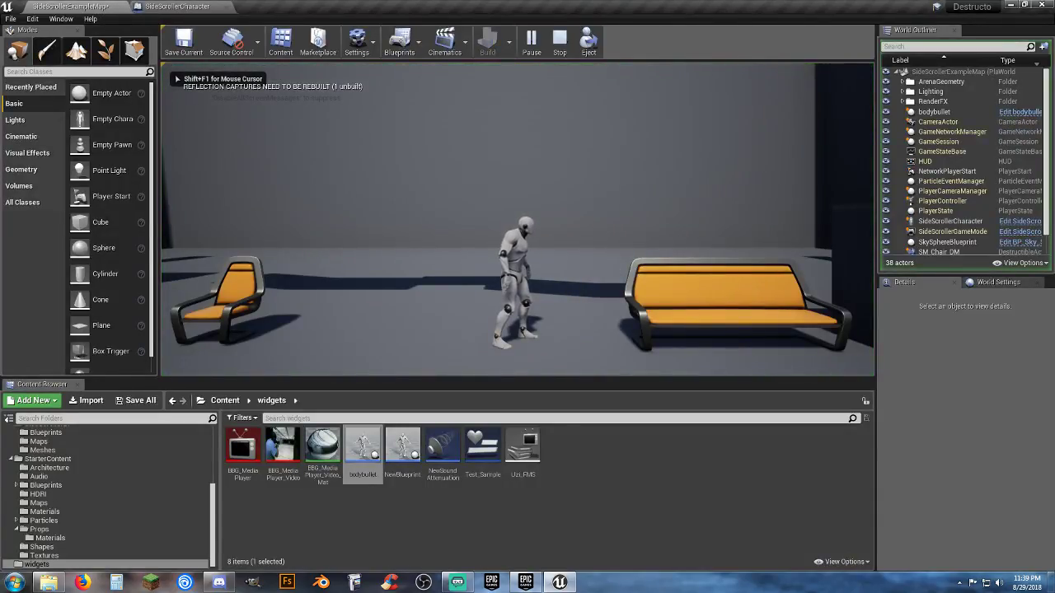
key(a)
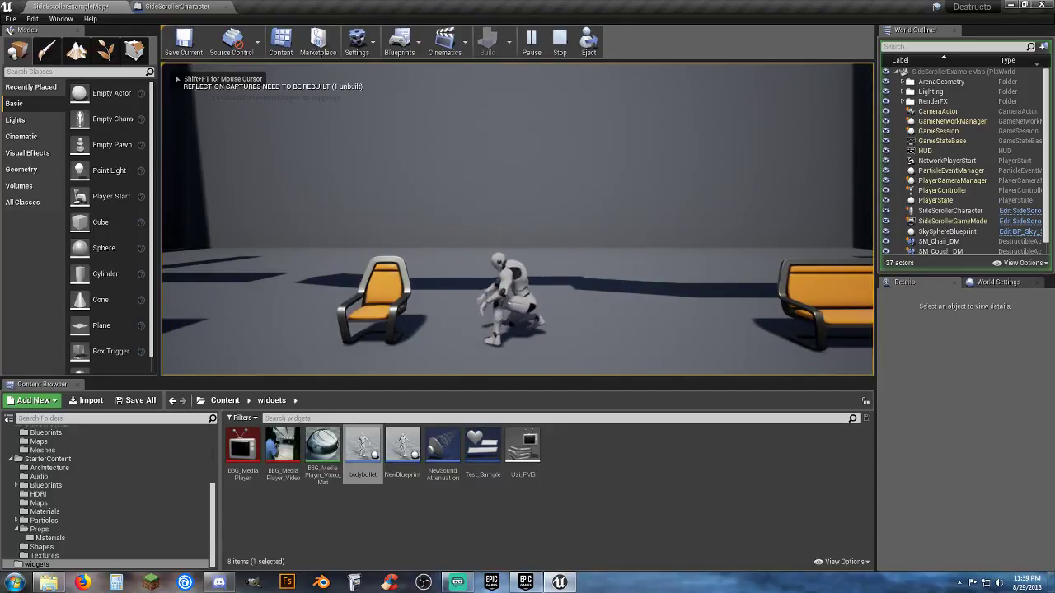
key(f)
key(f)
key(f)
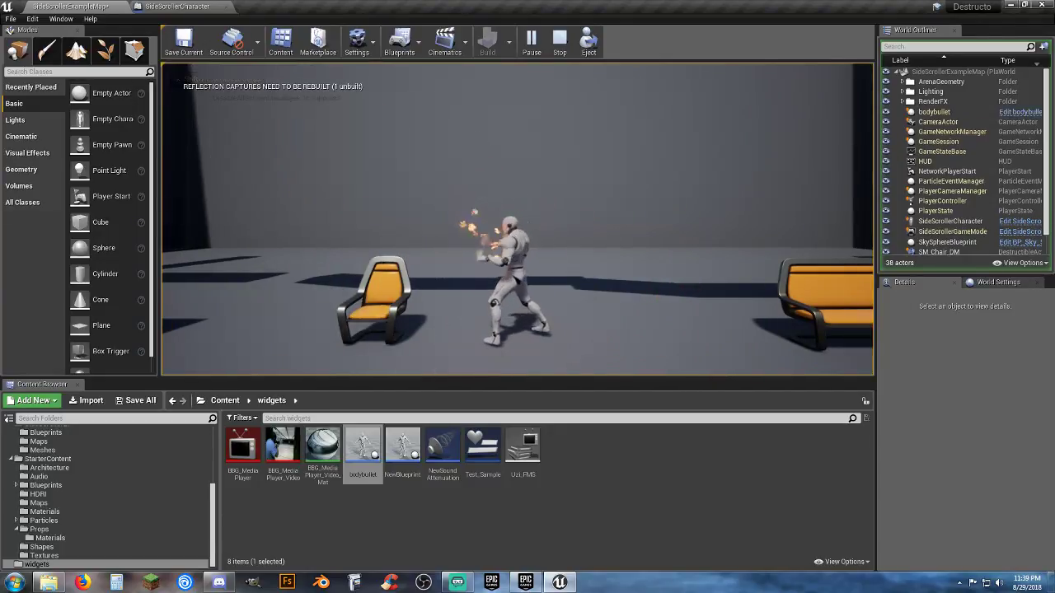
key(Escape)
Return to the SideScrollerCharacter event graph at the Projectile Spawner and Make Transform nodes
click(177, 7)
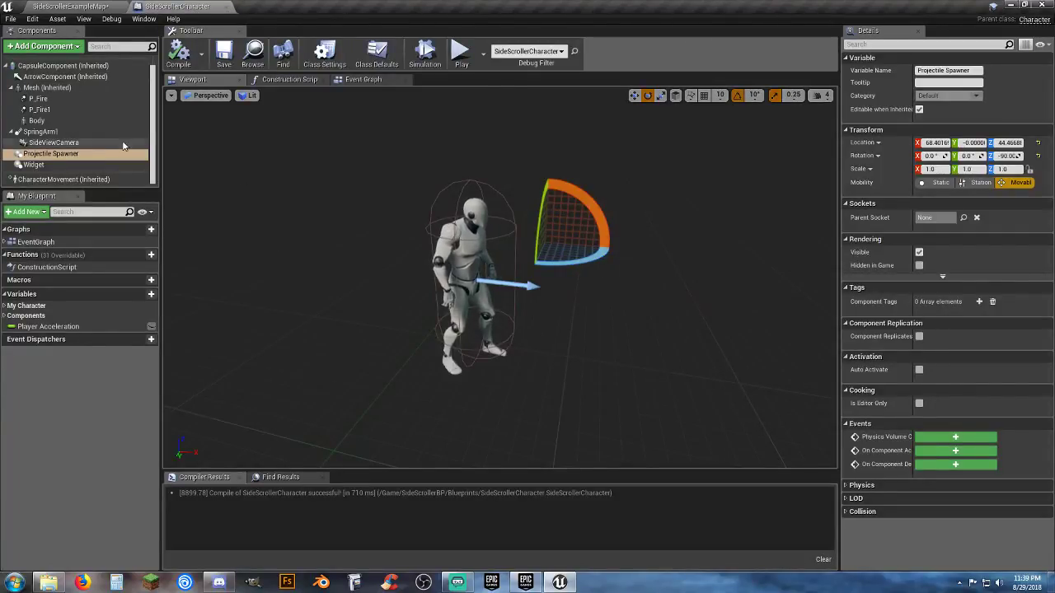
click(362, 81)
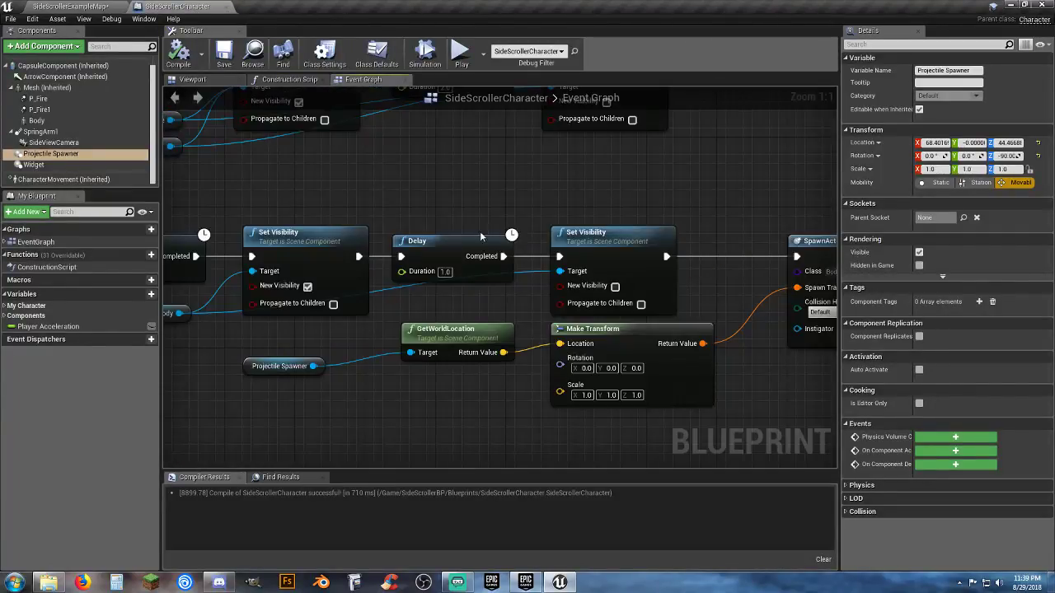
right_drag(715, 248, 643, 201)
right_drag(429, 346, 487, 302)
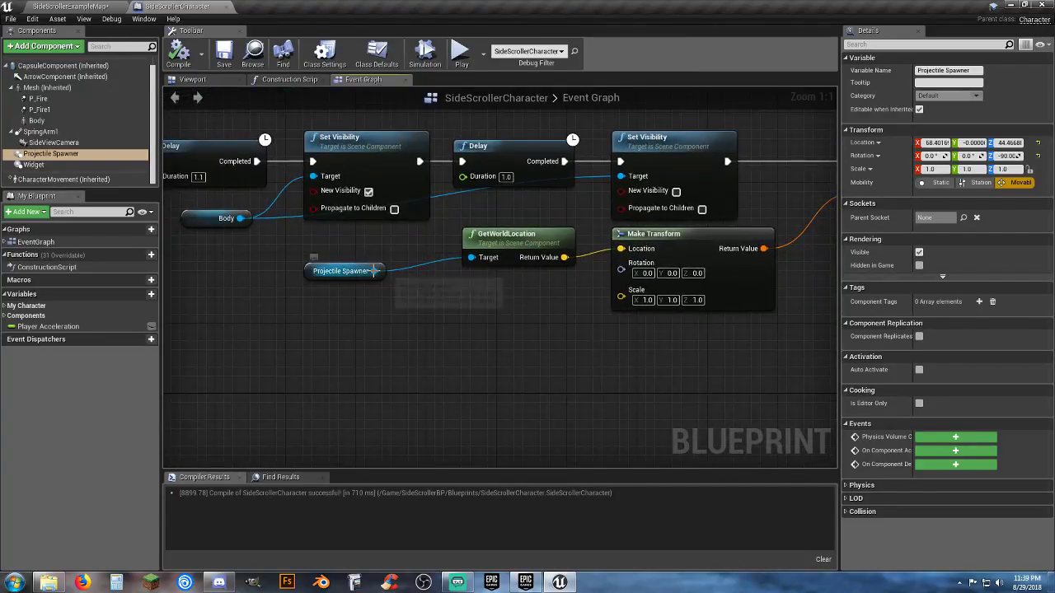
drag(373, 271, 409, 307)
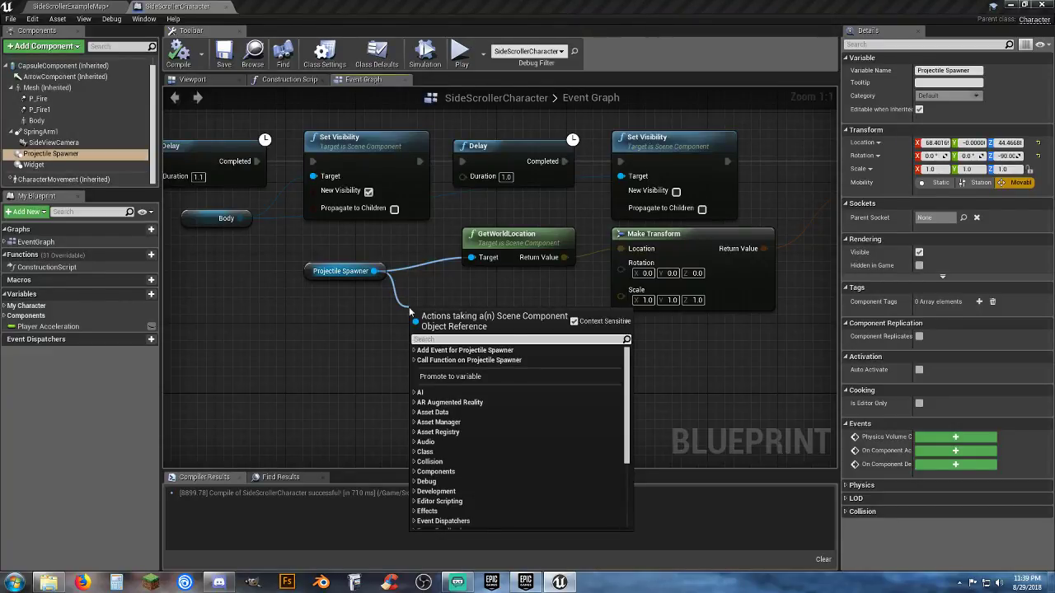
text(g)
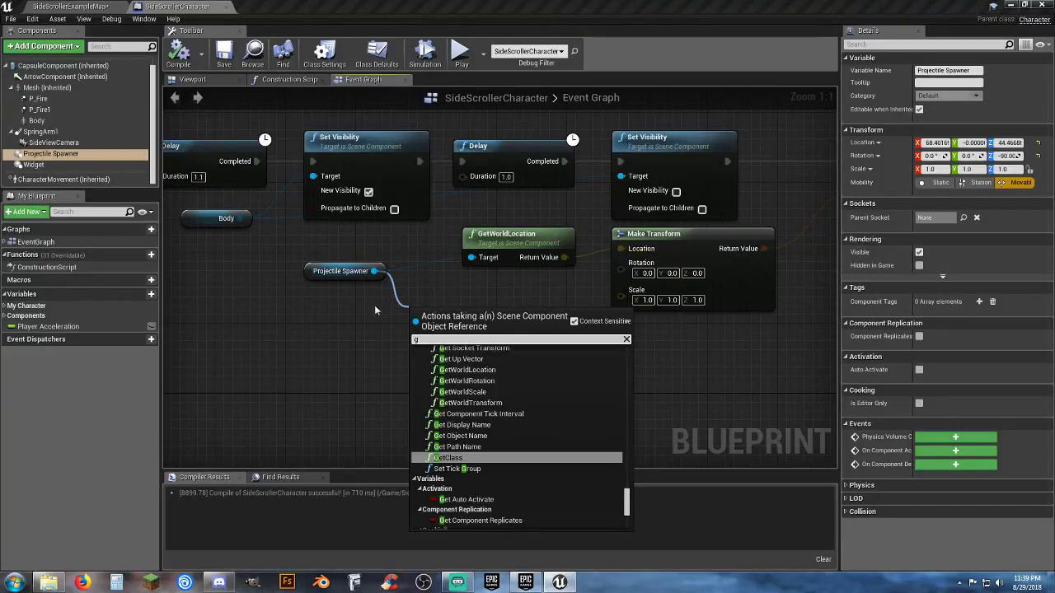
click(374, 305)
Feed Make Transform's Rotation from a new GetWorldRotation node targeting a Mesh reference, and line it up below GetWorldLocation
drag(35, 89, 235, 261)
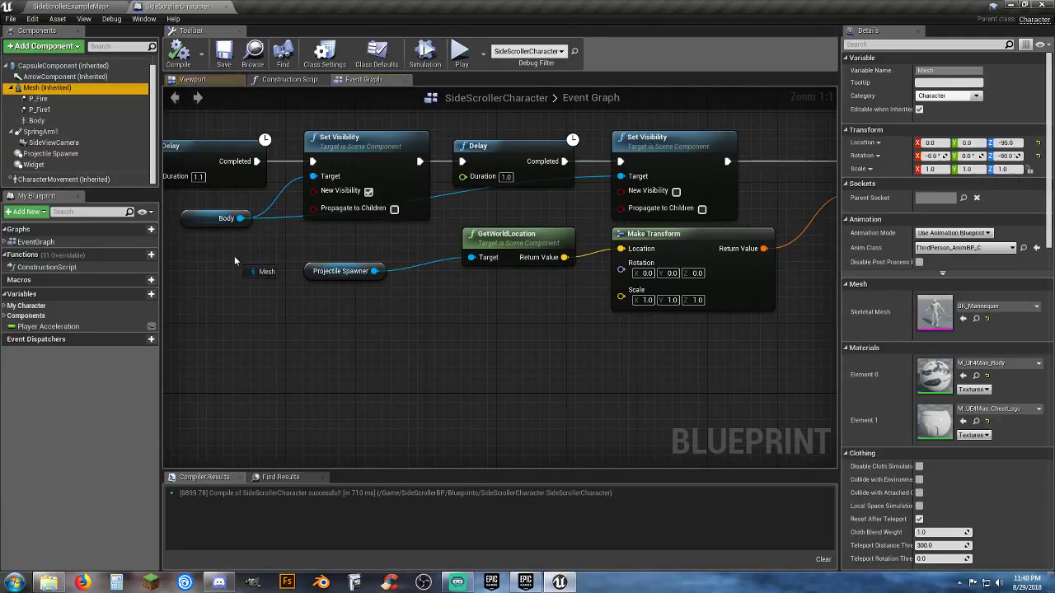
drag(317, 303, 411, 308)
text(getworld)
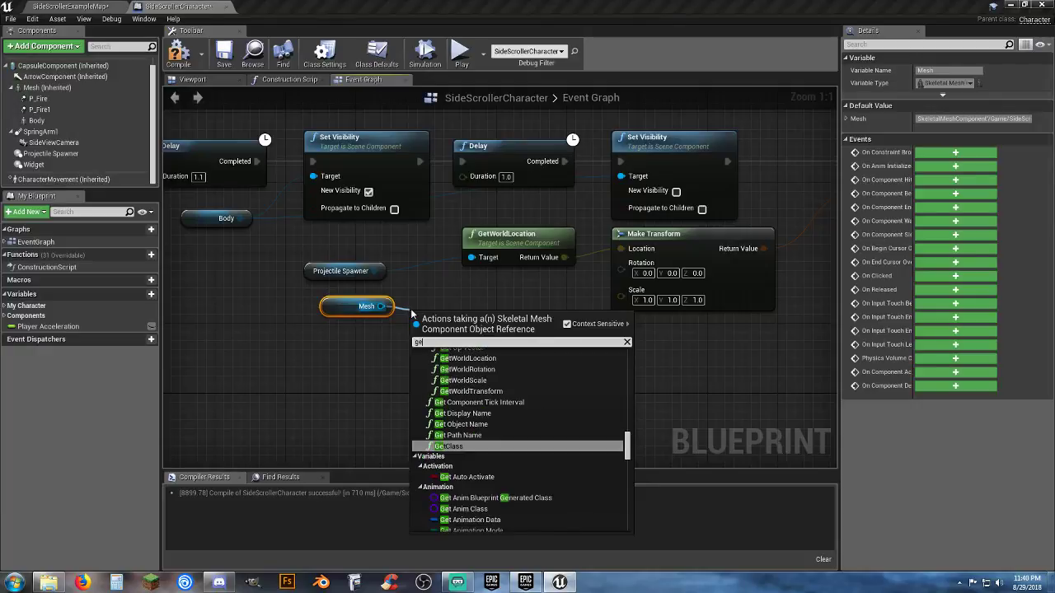
key(Up)
key(Up)
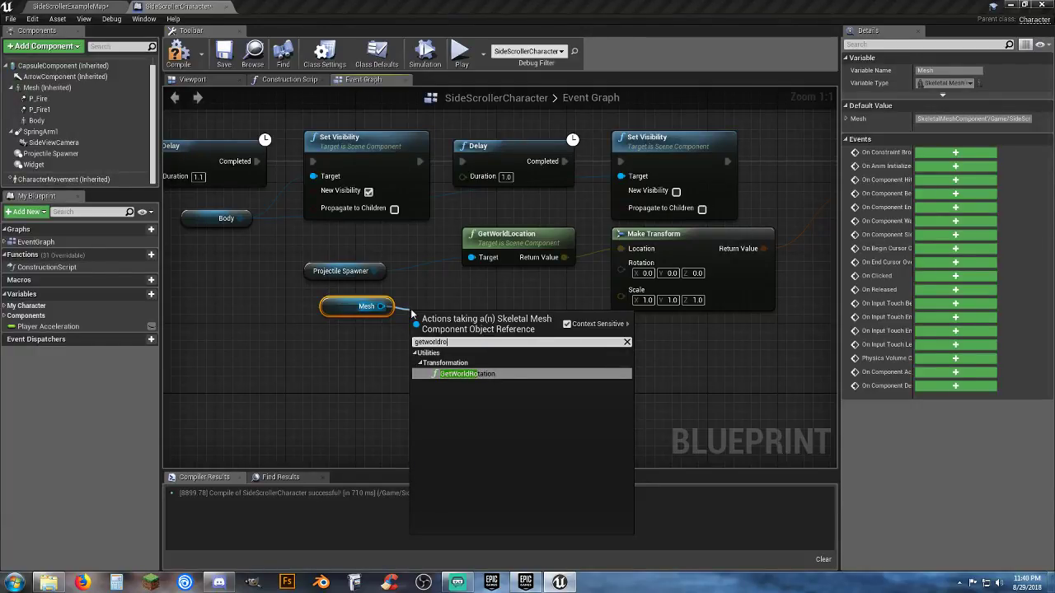
click(499, 382)
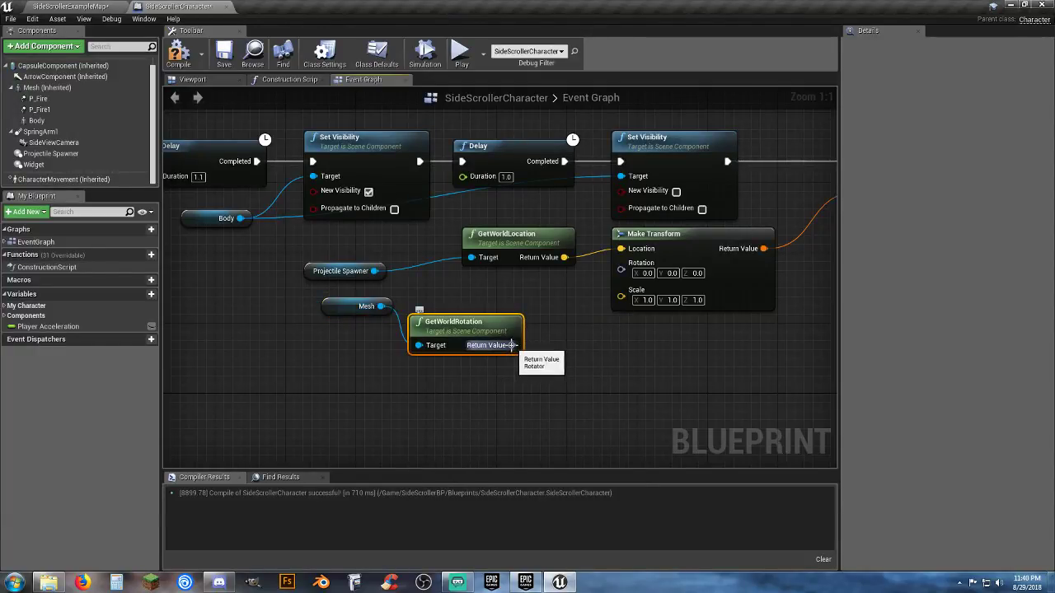
drag(511, 346, 622, 269)
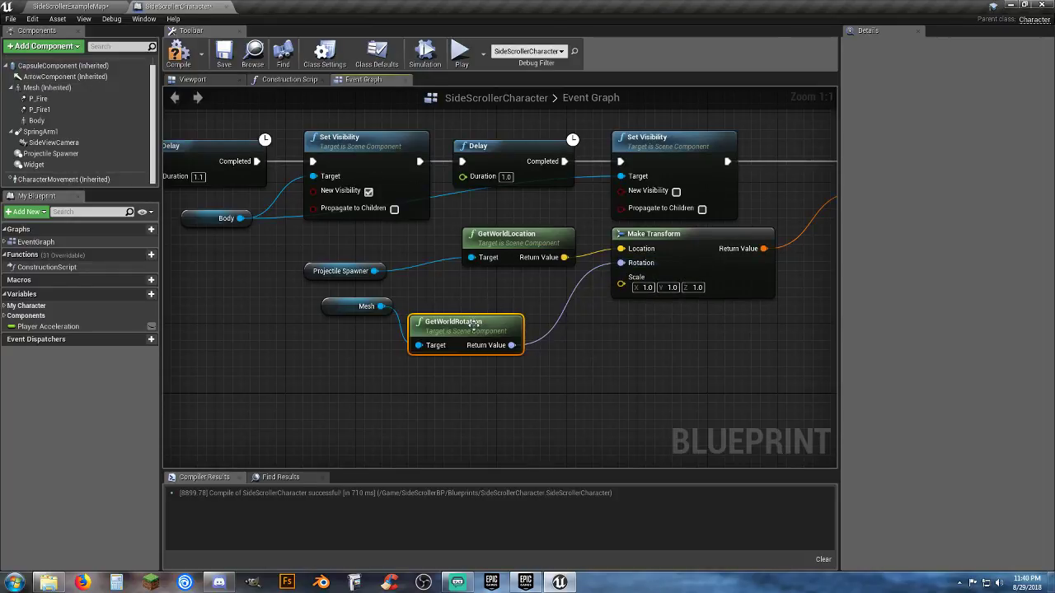
drag(476, 323, 529, 288)
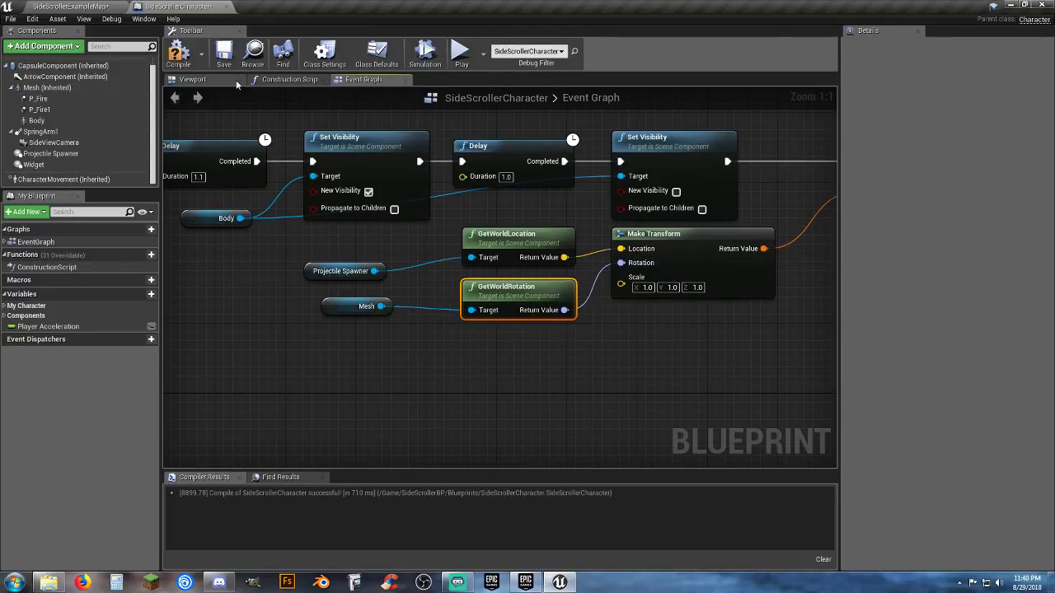
Play the example level to test the mesh-based projectile rotation facing left and right, and stop the session
click(82, 8)
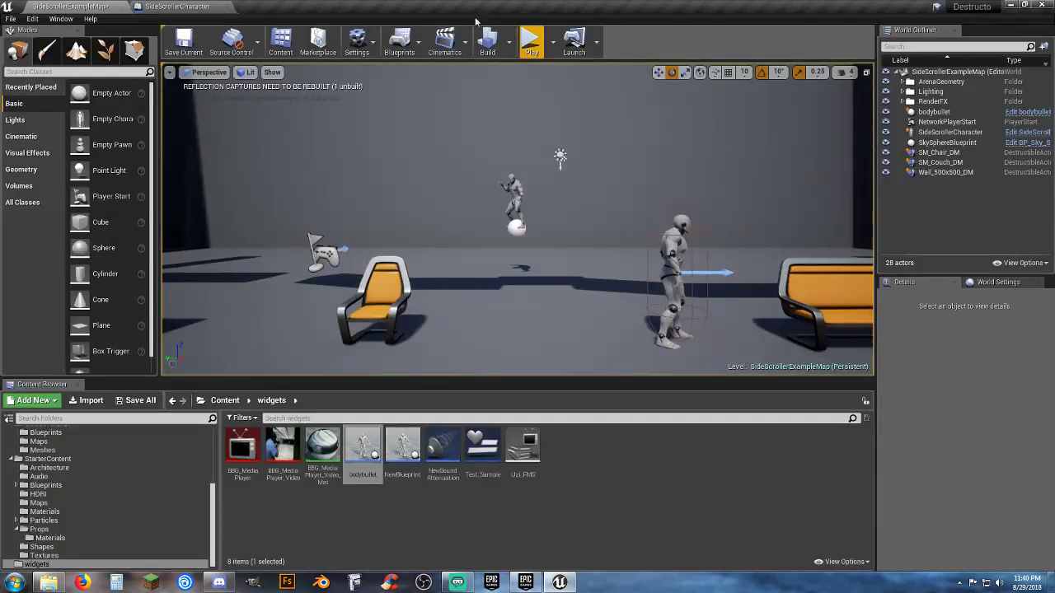
click(532, 42)
key(a)
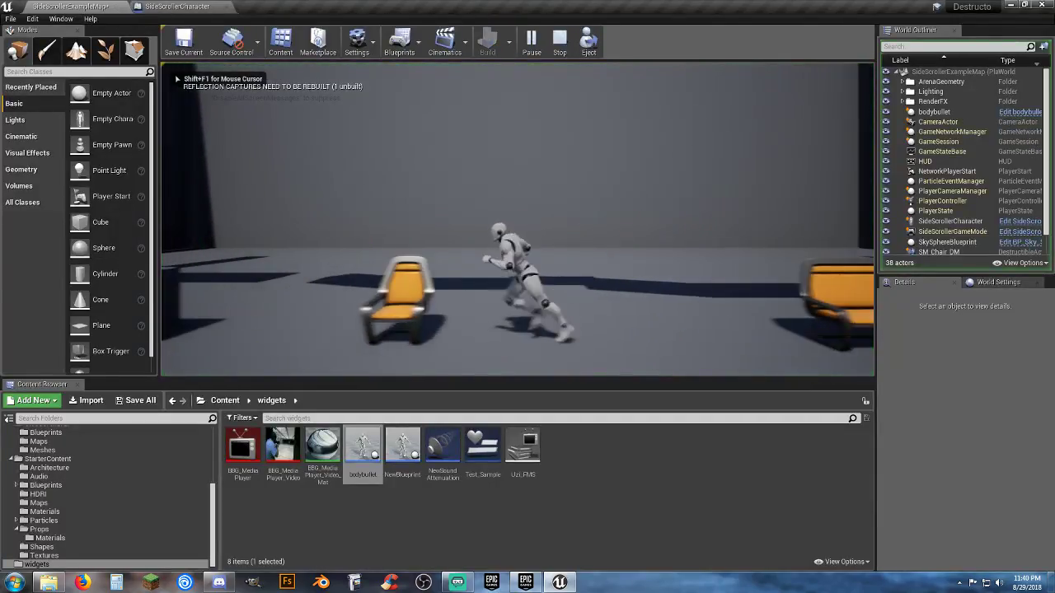
key(d)
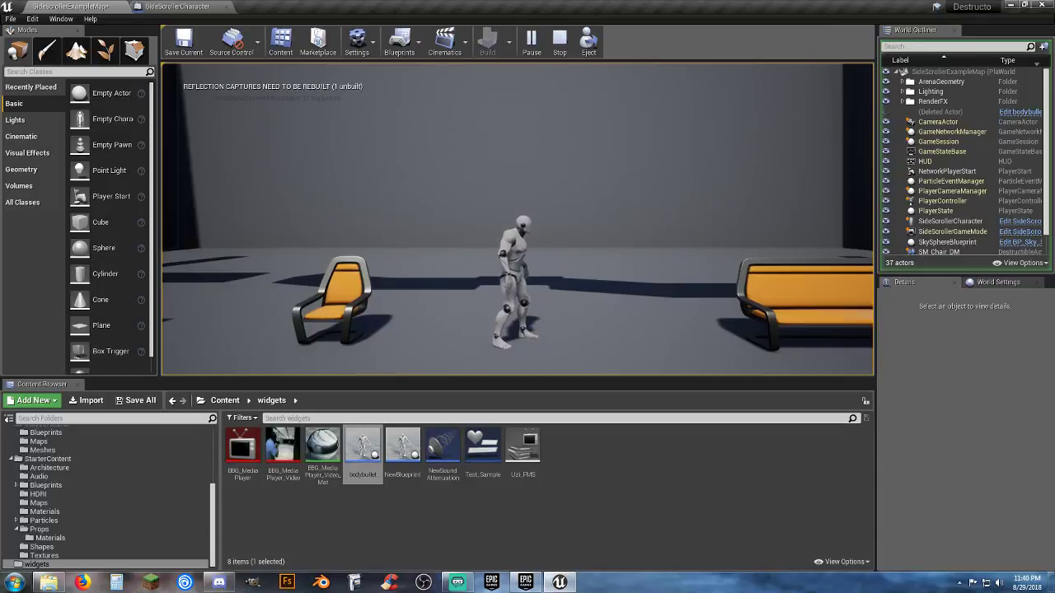
key(Escape)
Rotate the Projectile Spawner component back to a yaw of 0 degrees in the blueprint viewport
click(177, 6)
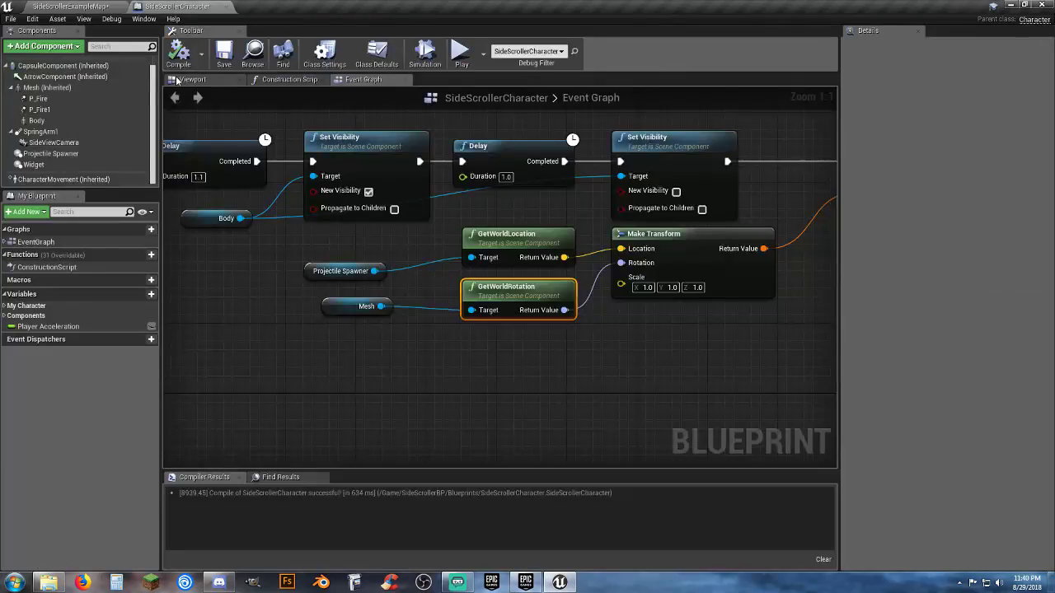
click(176, 80)
click(80, 155)
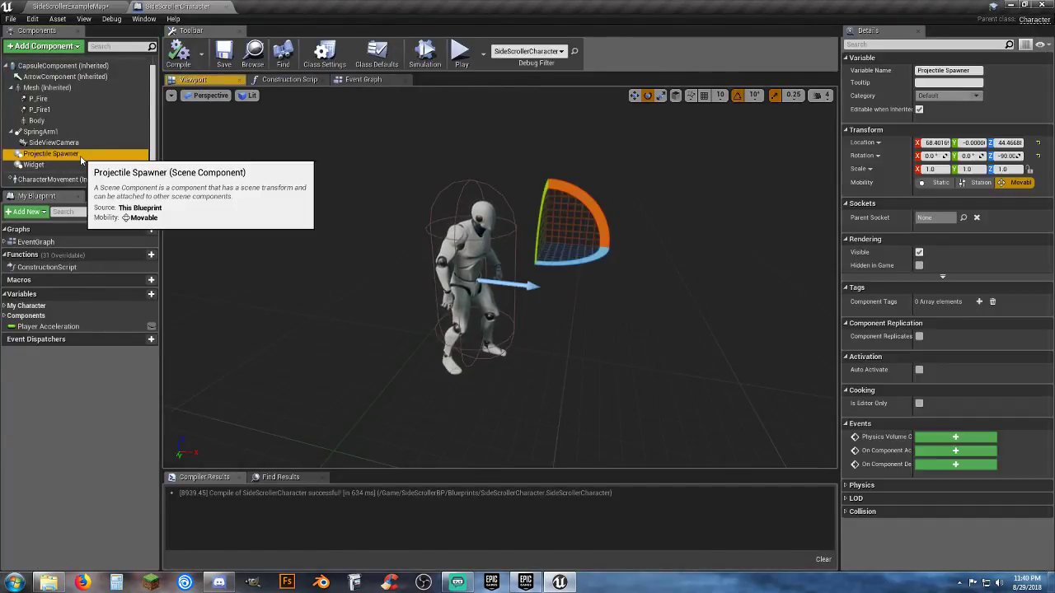
drag(587, 261, 586, 261)
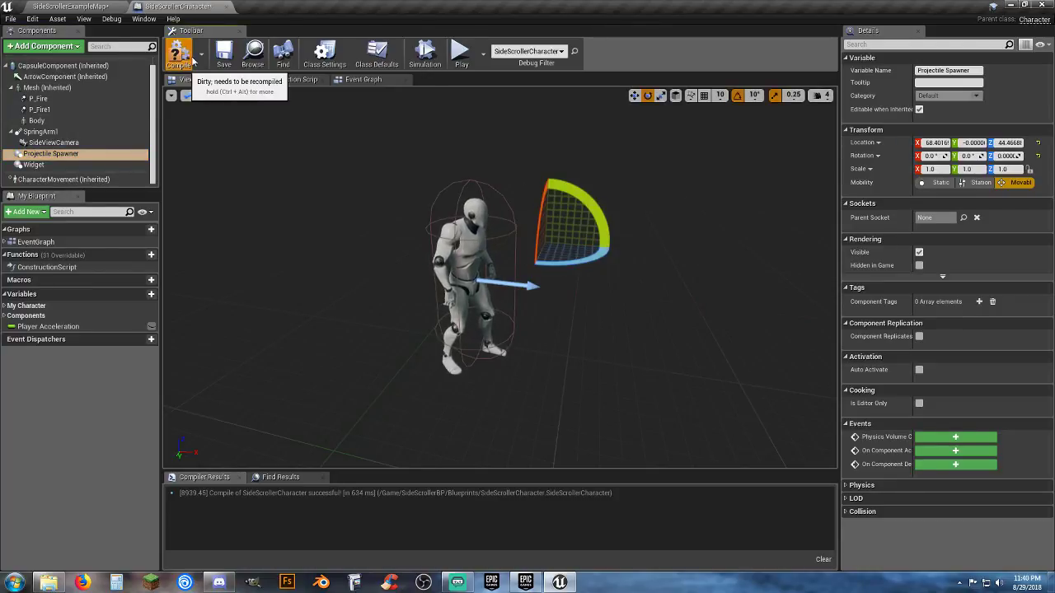
Play the example level with the spawner's yaw reset, trigger the attack, and stop the session
click(73, 6)
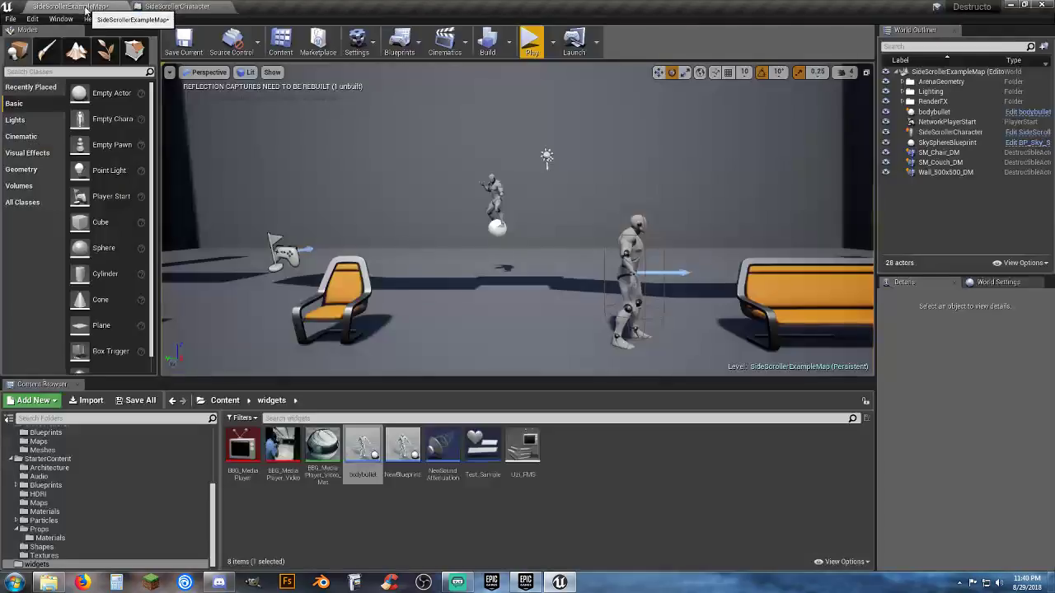
click(540, 49)
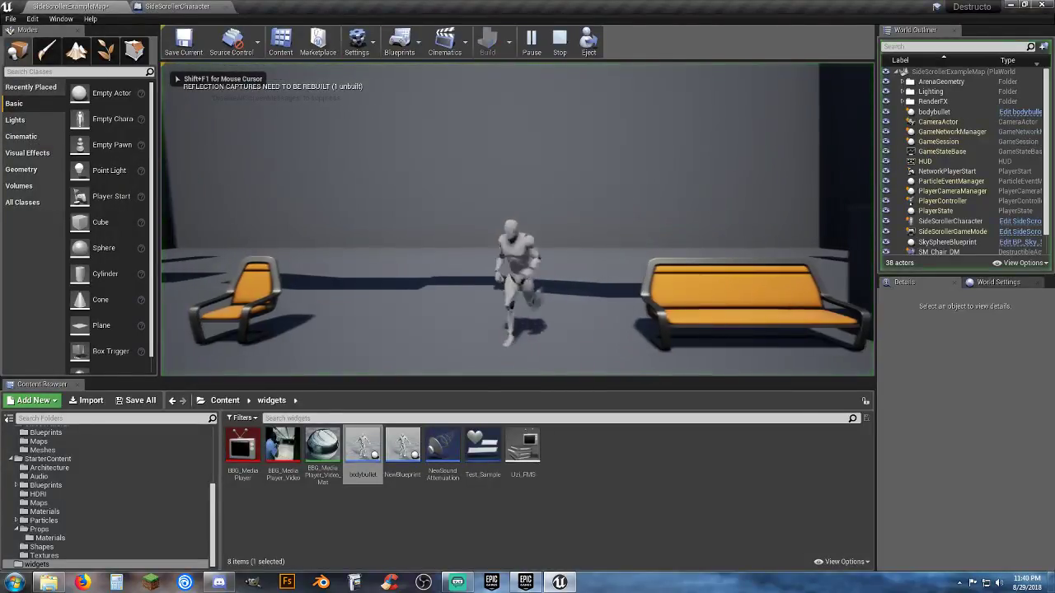
key(f)
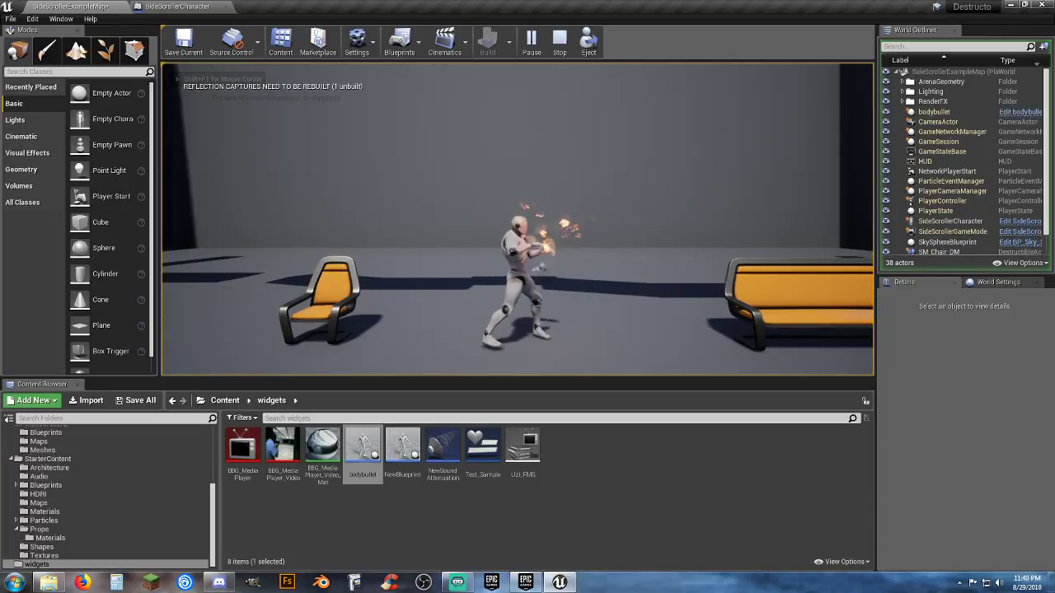
key(Escape)
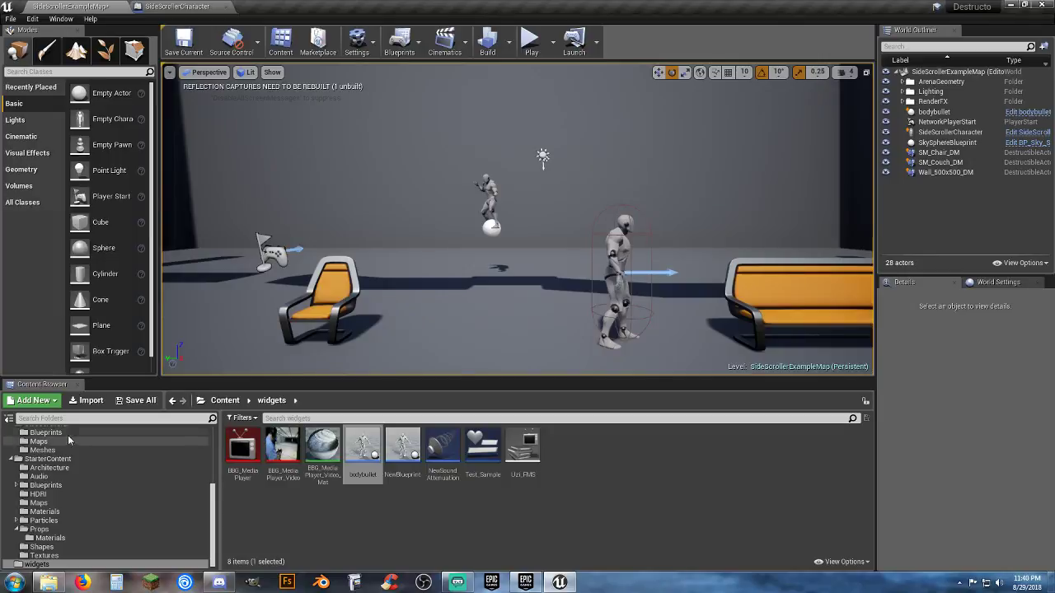
Open the UE4_Mannequin_Skeleton asset from the Mannequin/Character/Mesh folder
scroll(93, 484, up, 2)
scroll(97, 487, down, 2)
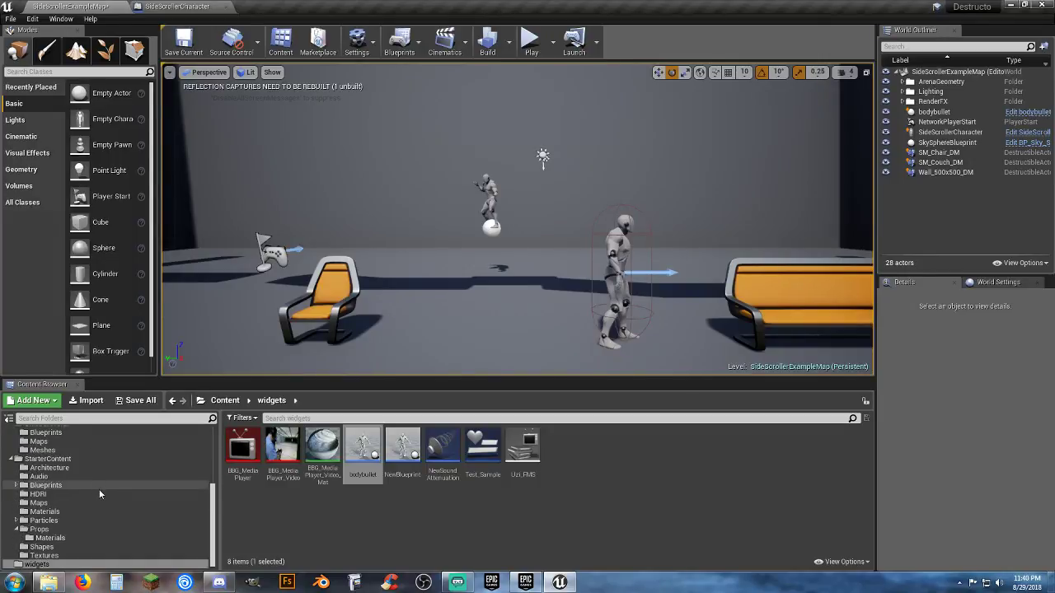
scroll(100, 491, up, 3)
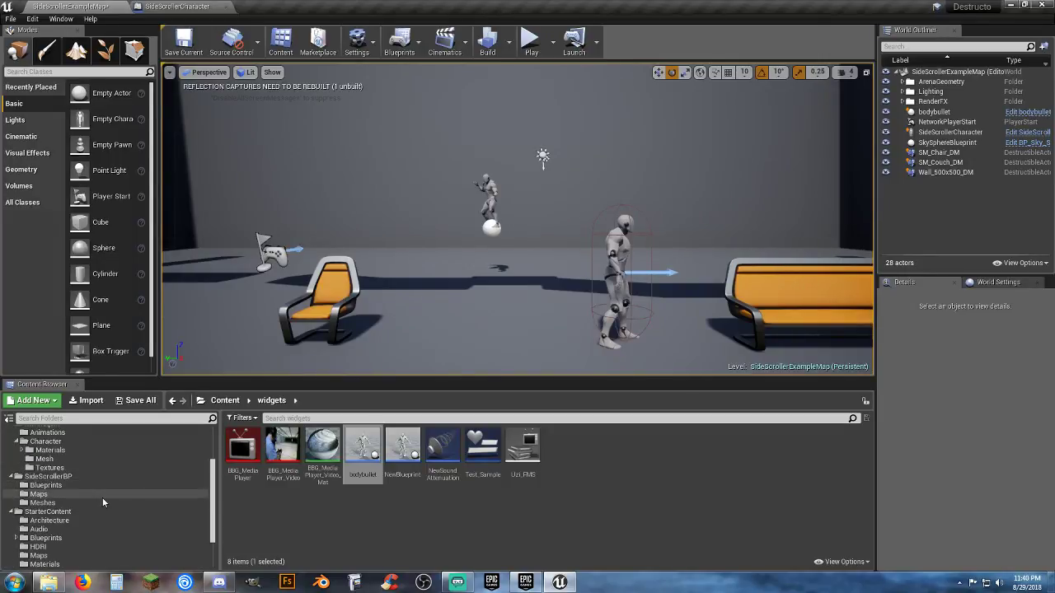
scroll(103, 497, up, 3)
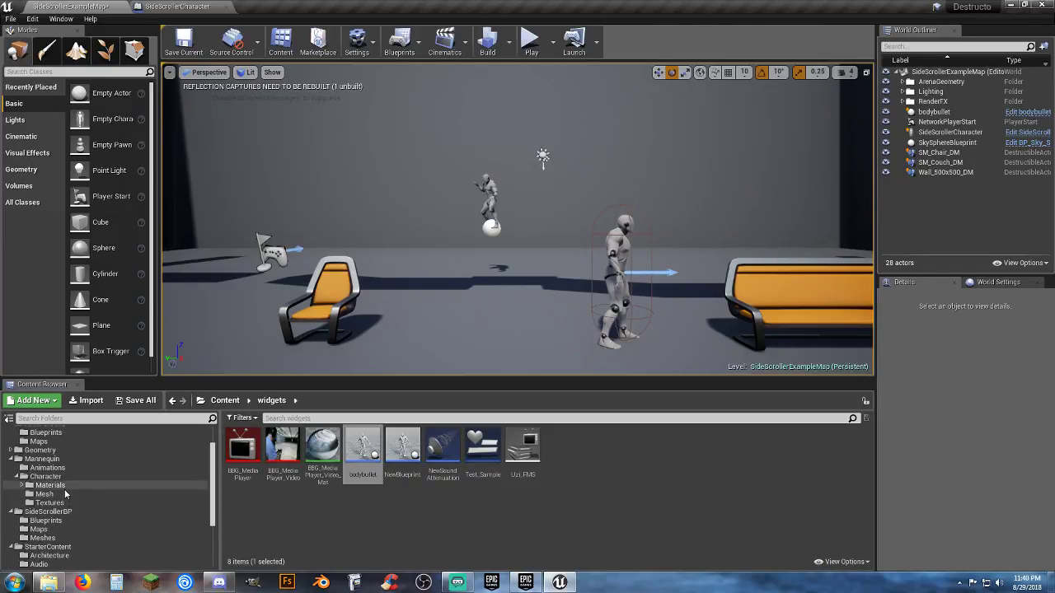
click(65, 493)
click(317, 484)
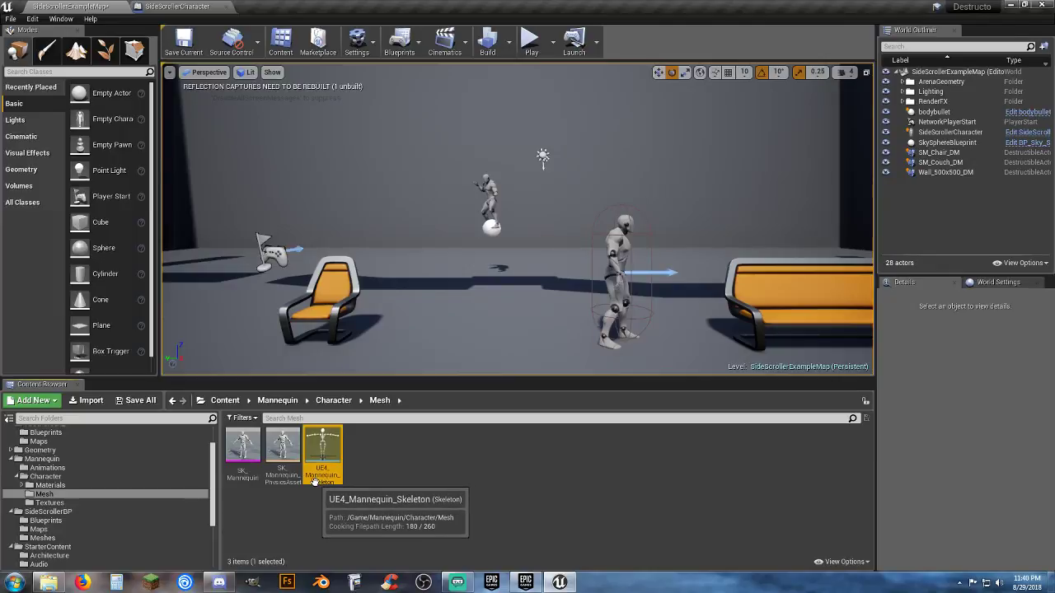
double_click(324, 454)
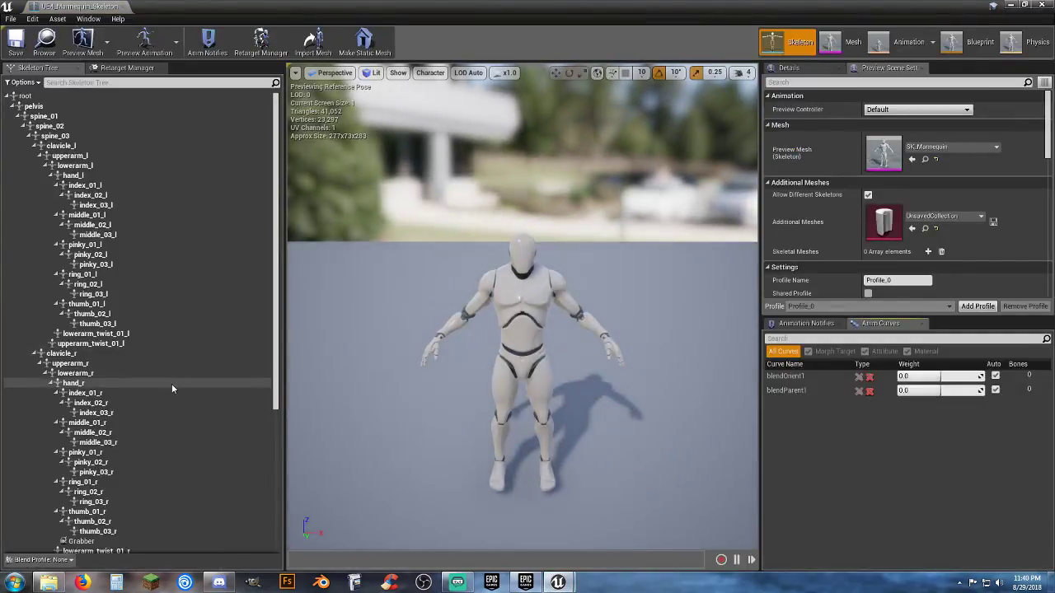
Select the Grabber socket in the skeleton and preview the mannequin with the specific animation Standing_2H_Magic_Attack_05
scroll(171, 386, down, 3)
click(107, 488)
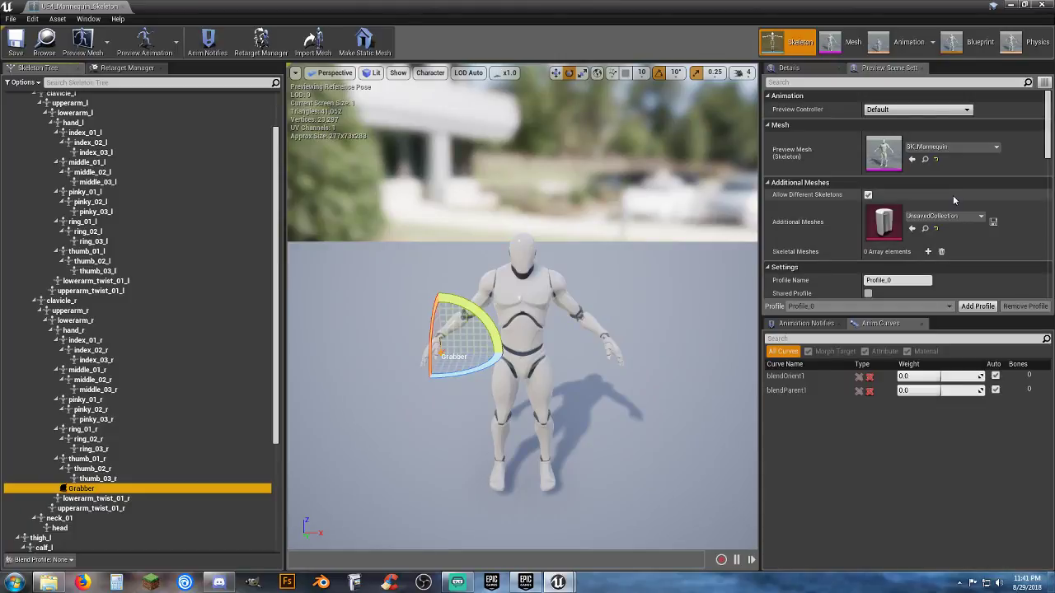
click(967, 110)
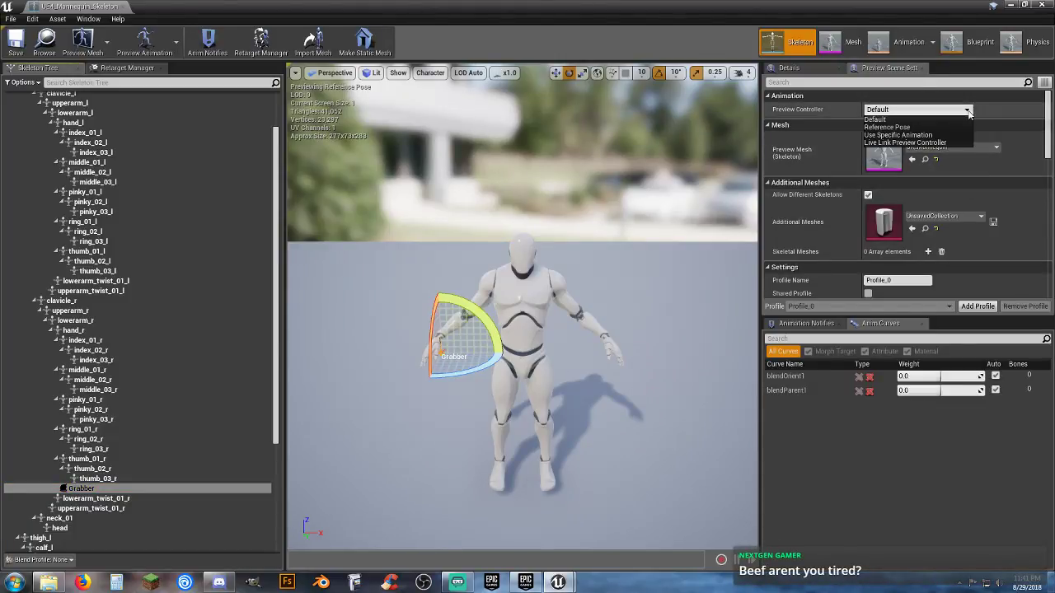
click(935, 135)
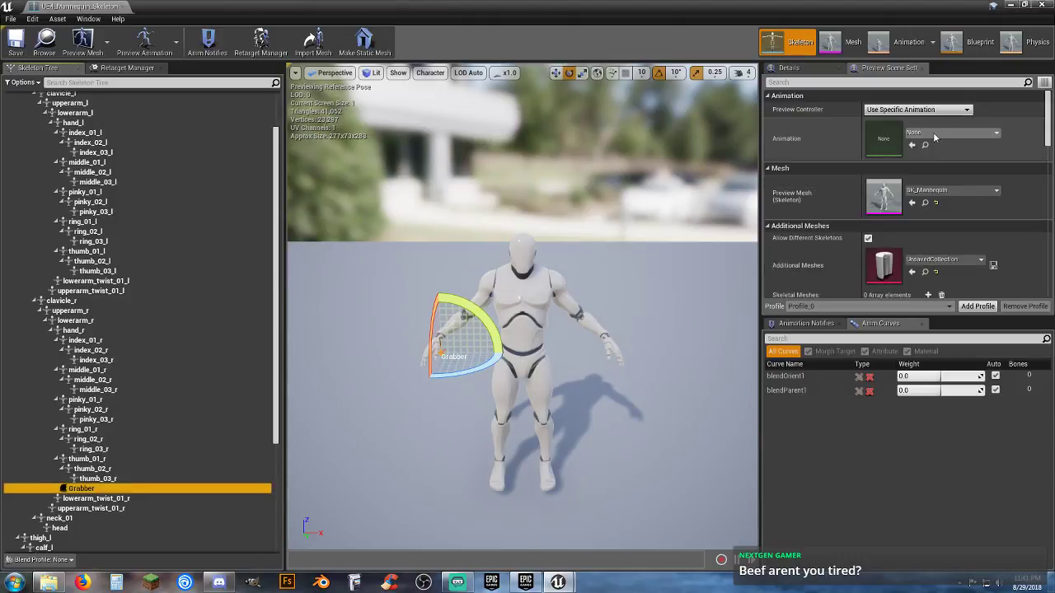
click(994, 134)
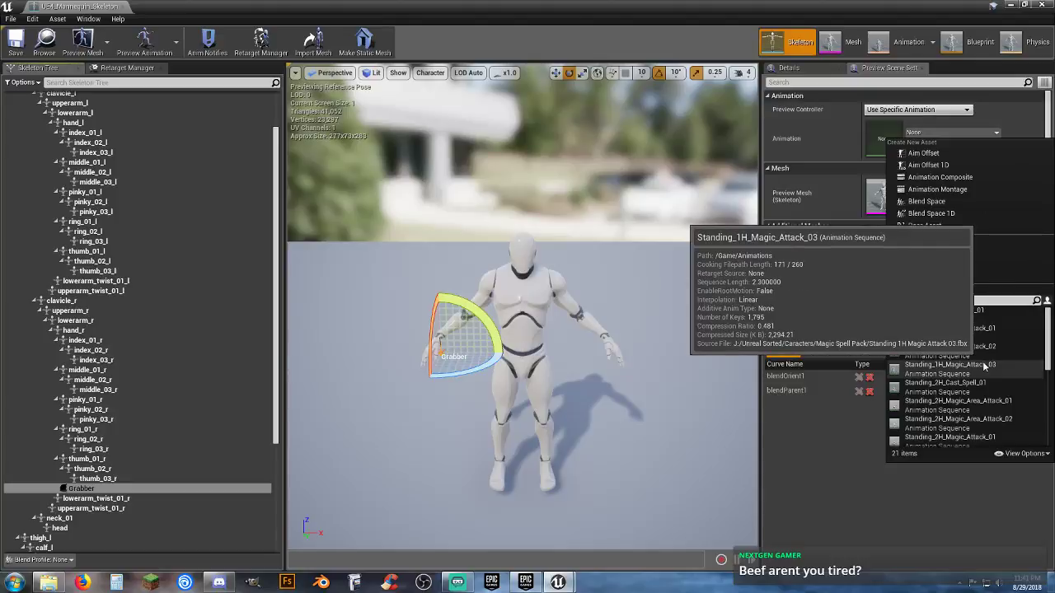
scroll(976, 386, down, 2)
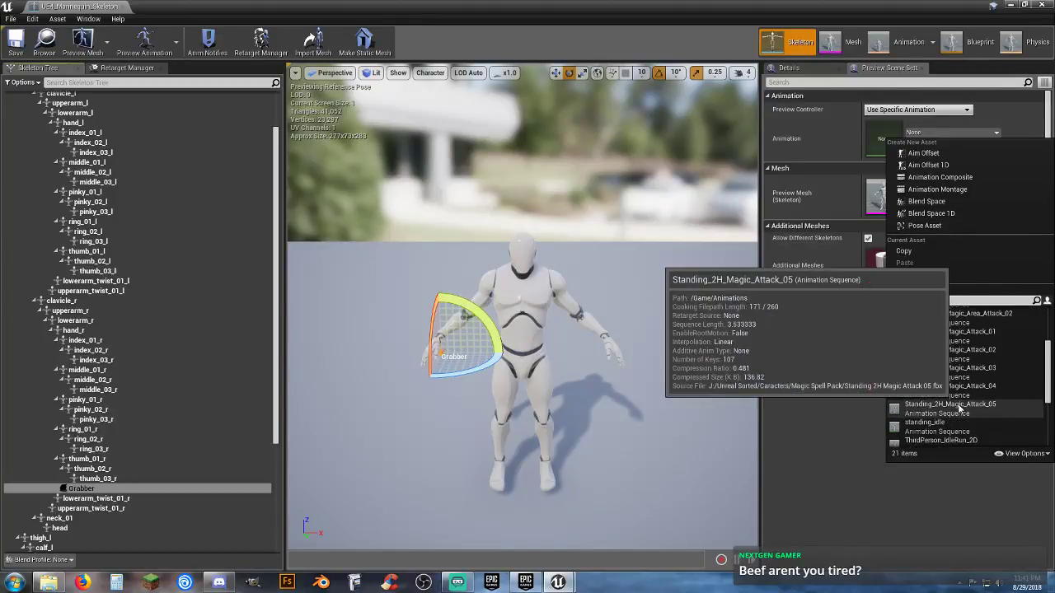
click(961, 403)
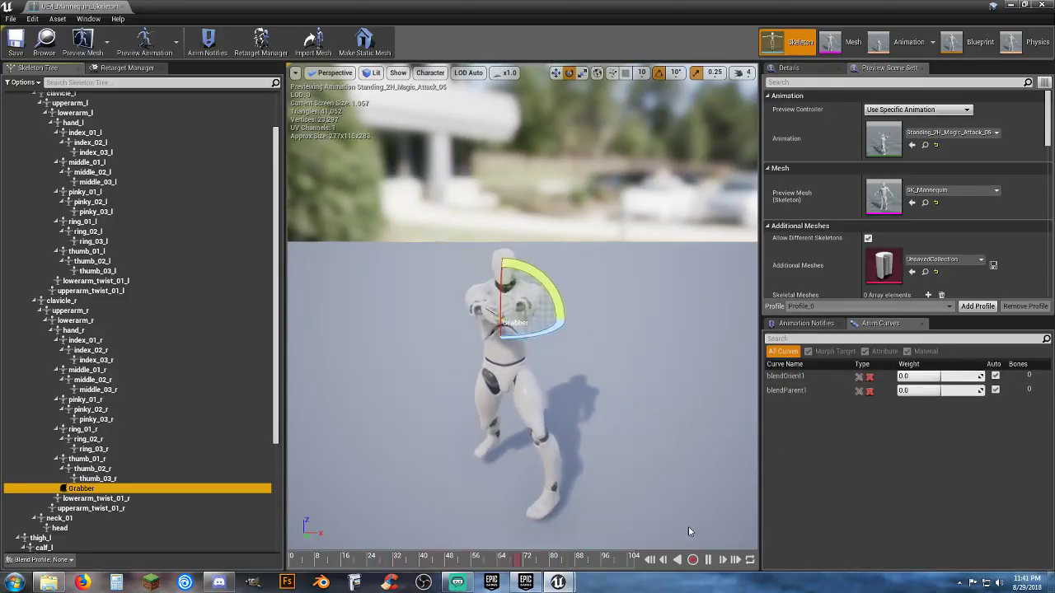
Pause the attack animation, orbit to the mannequin's side, and scrub back to about frame 74 where the arms extend
click(720, 561)
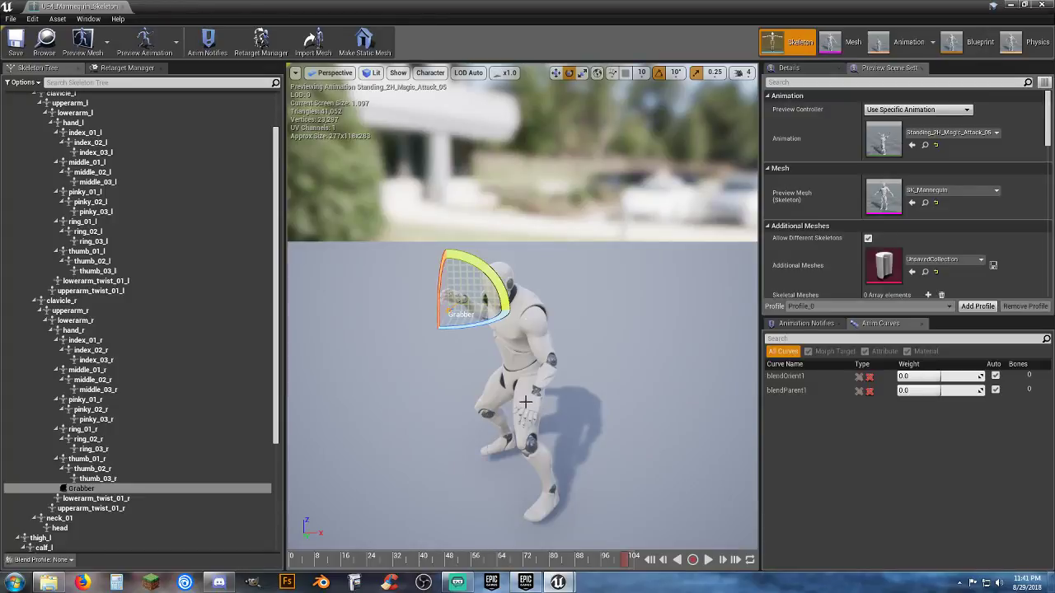
right_drag(526, 402, 636, 415)
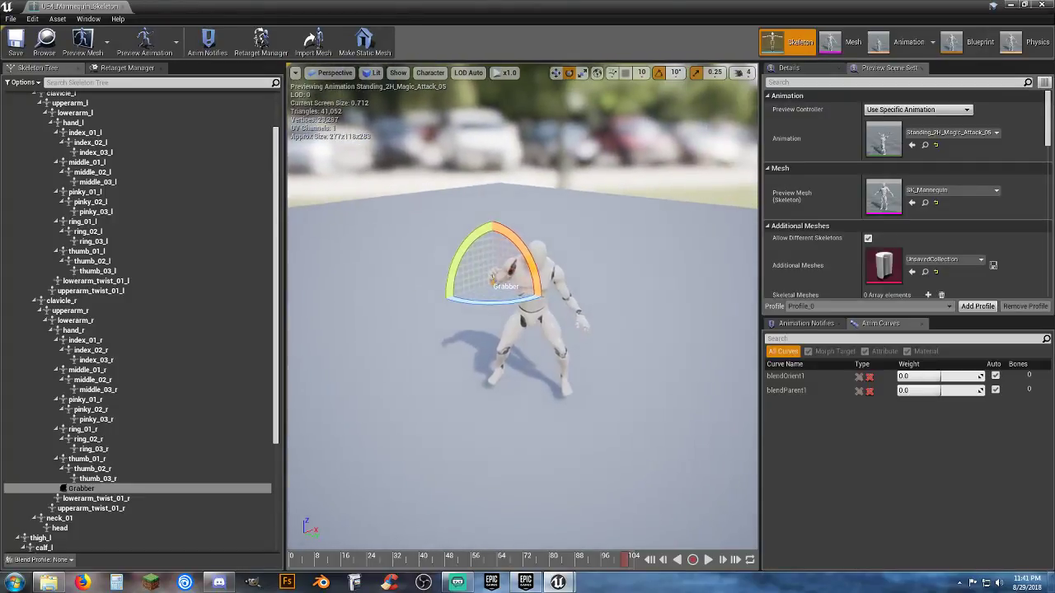
drag(625, 560, 534, 560)
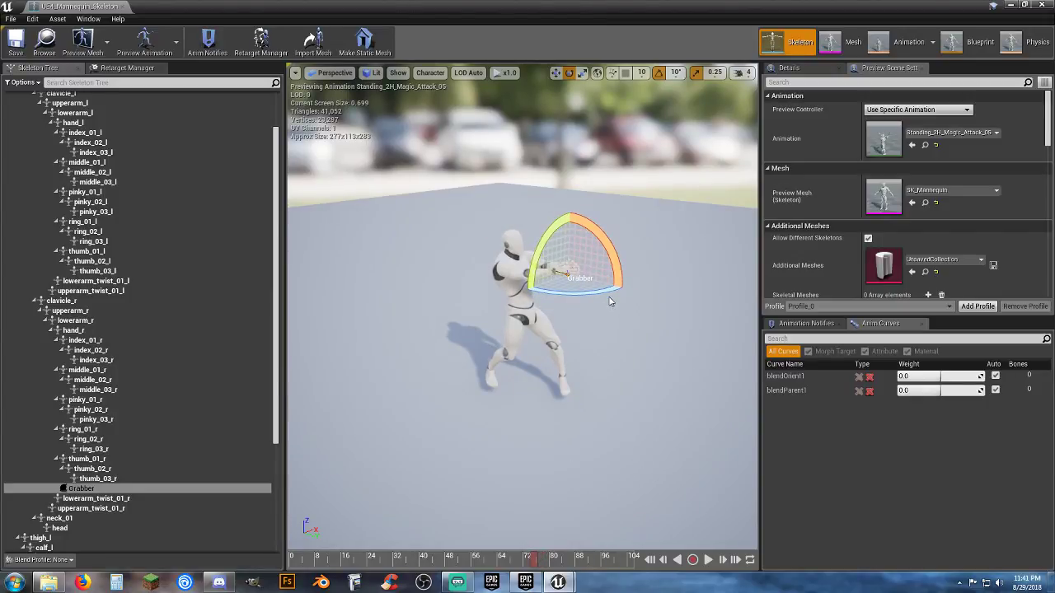
Rotate the Grabber socket 90 degrees around the vertical axis and return to the example level
drag(607, 288, 607, 288)
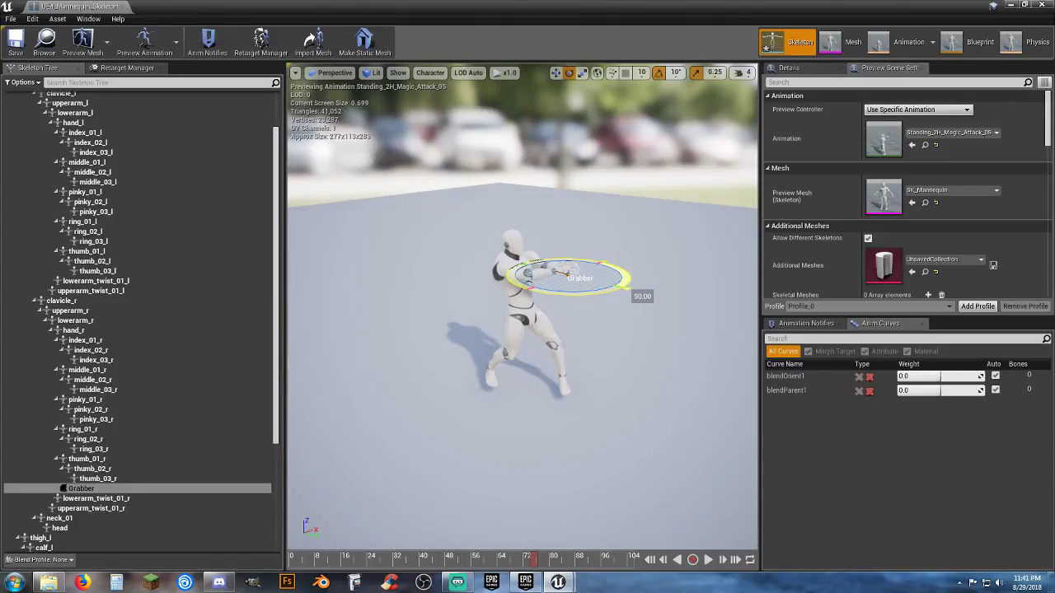
drag(607, 288, 608, 288)
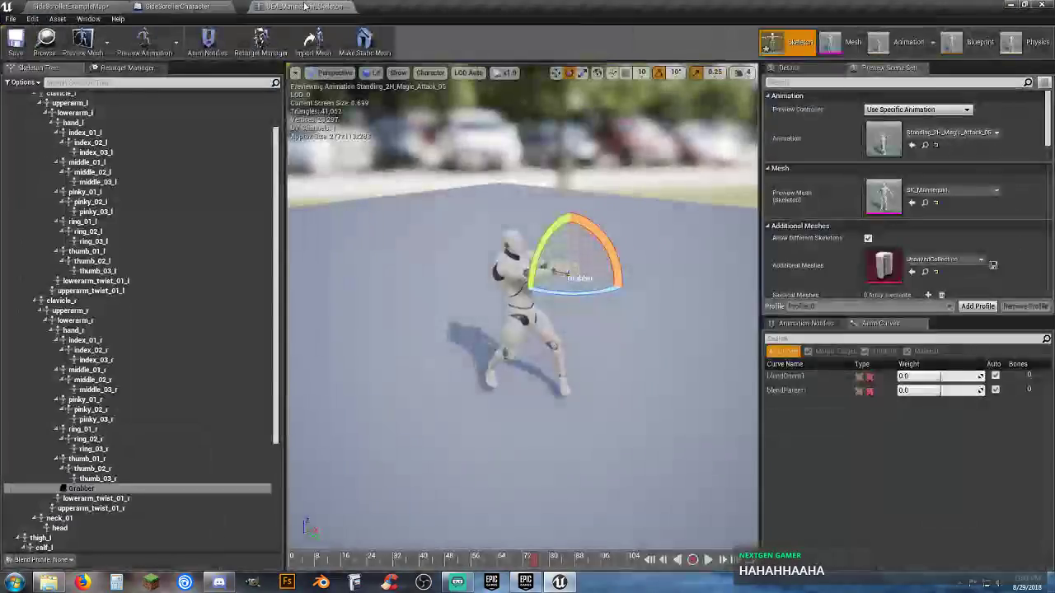
click(87, 7)
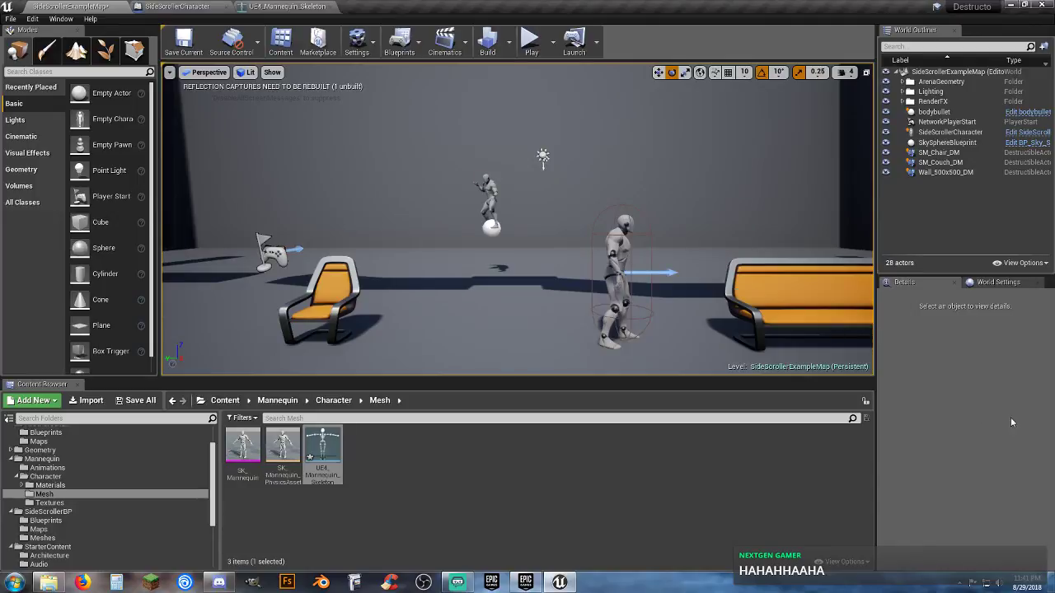
click(1029, 585)
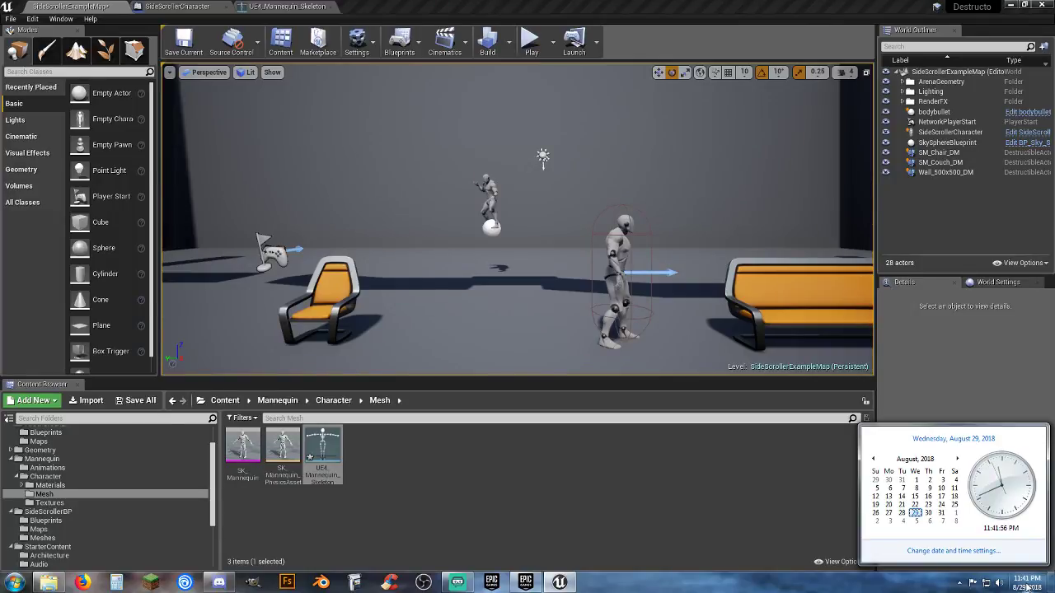
click(686, 485)
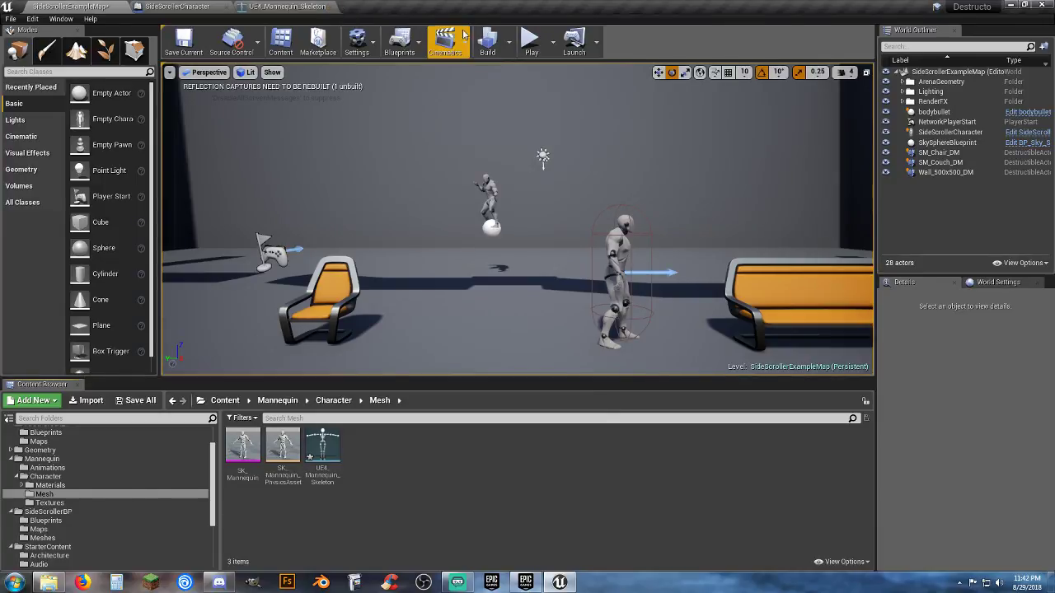
Play the example level twice to test the attack facing left and right with the rotated Grabber socket, stopping each session
click(530, 38)
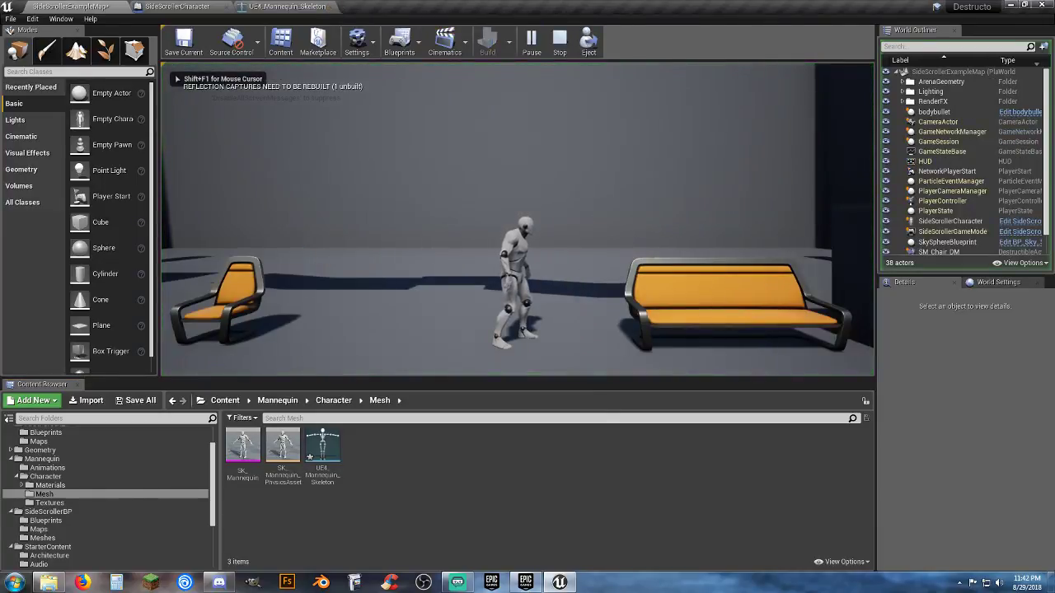
key(a)
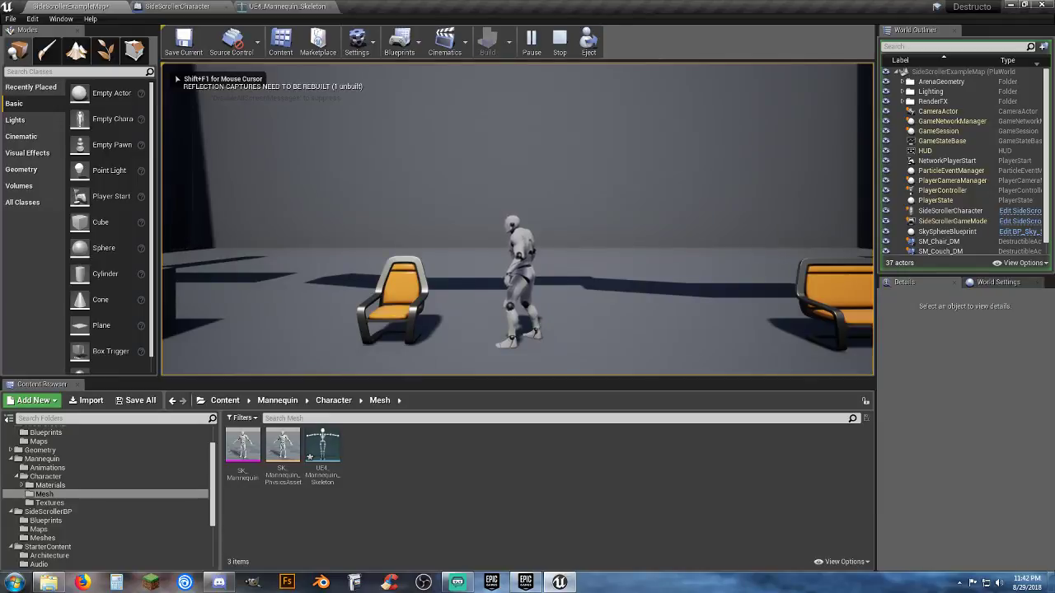
key(e)
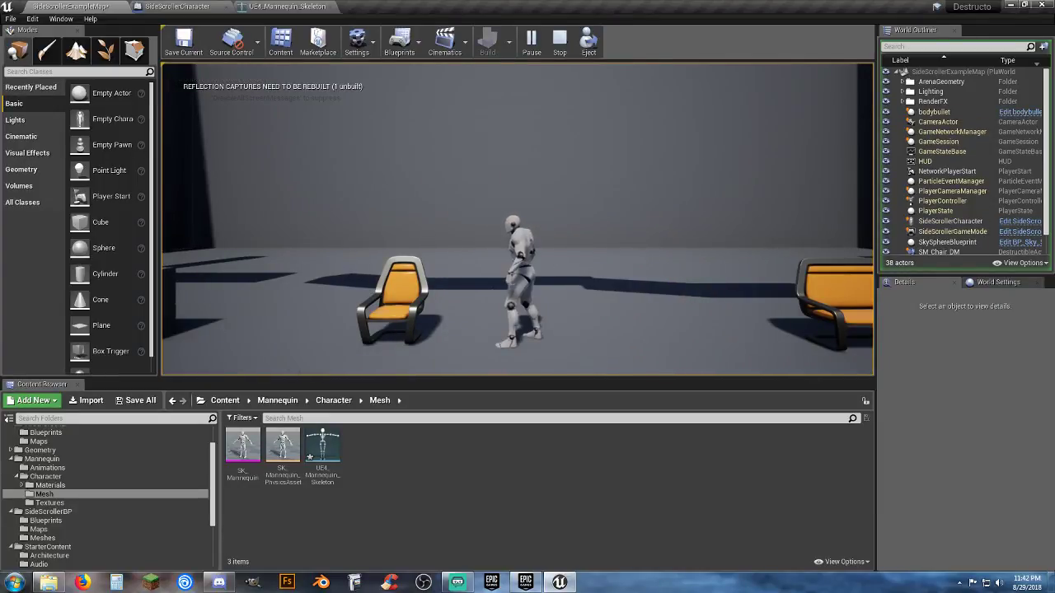
key(Escape)
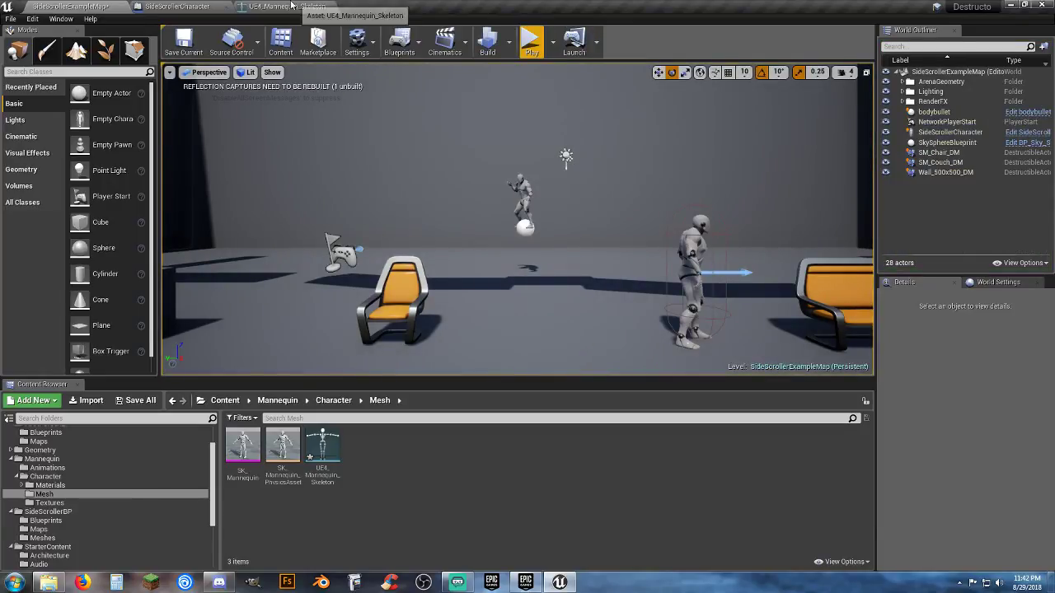
click(531, 39)
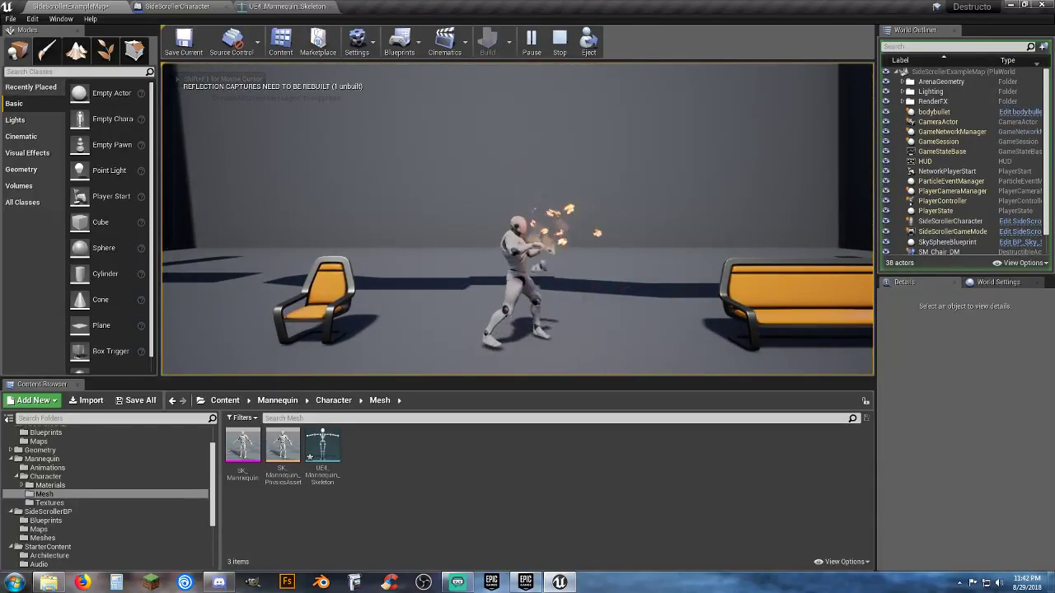
key(Escape)
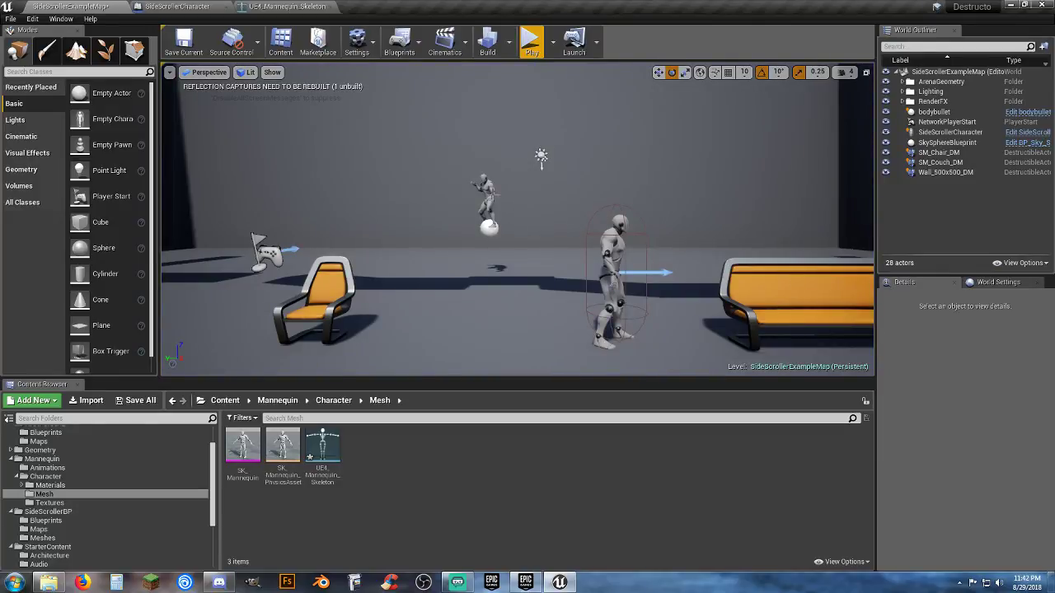
Delete the bodybullet actor floating in the example level
click(486, 186)
key(Delete)
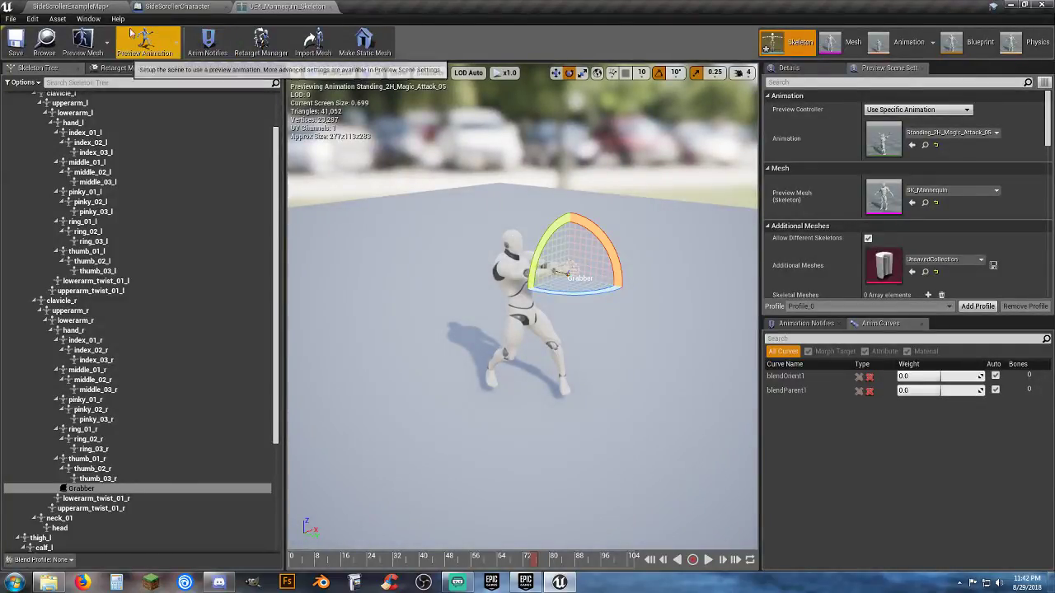
Rotate the Projectile Spawner component to a yaw of 90 degrees in the SideScrollerCharacter blueprint, then compile and save it
click(175, 6)
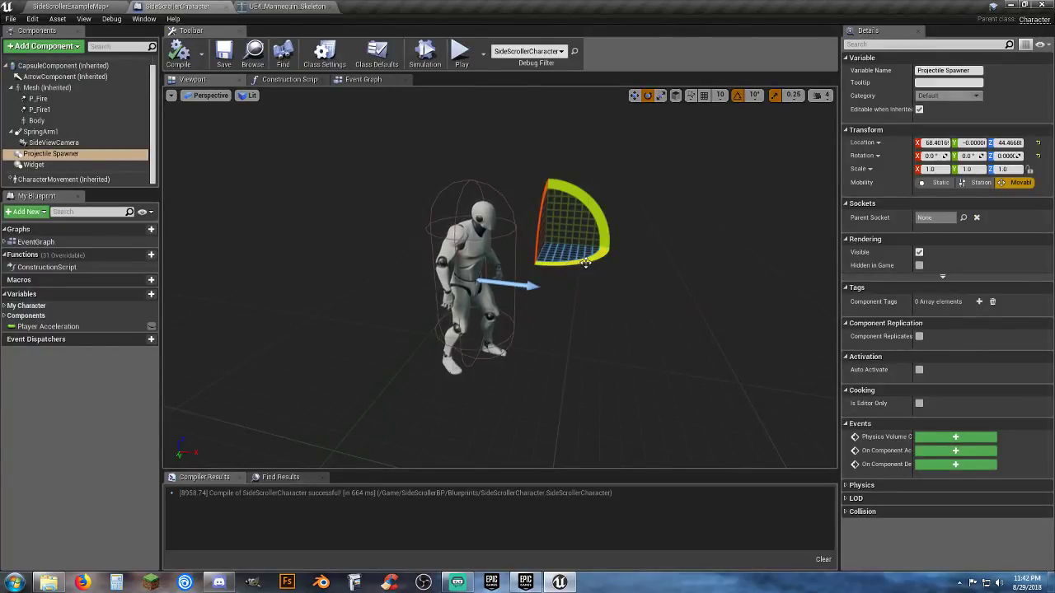
drag(585, 266, 534, 263)
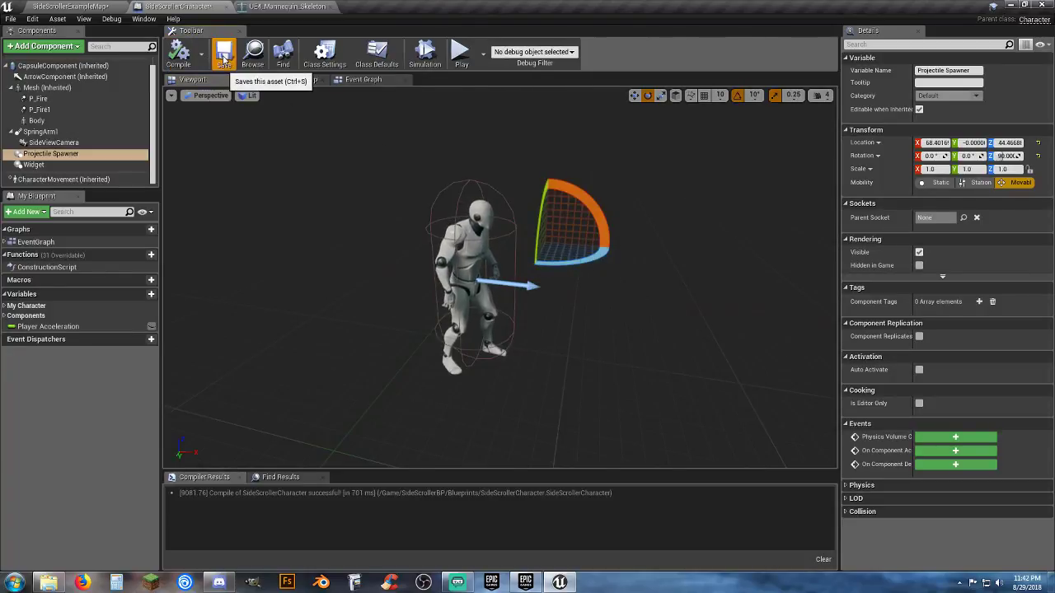
Play the example level with the spawner's 90-degree yaw, move the character, trigger the attack, and stop the session
click(79, 7)
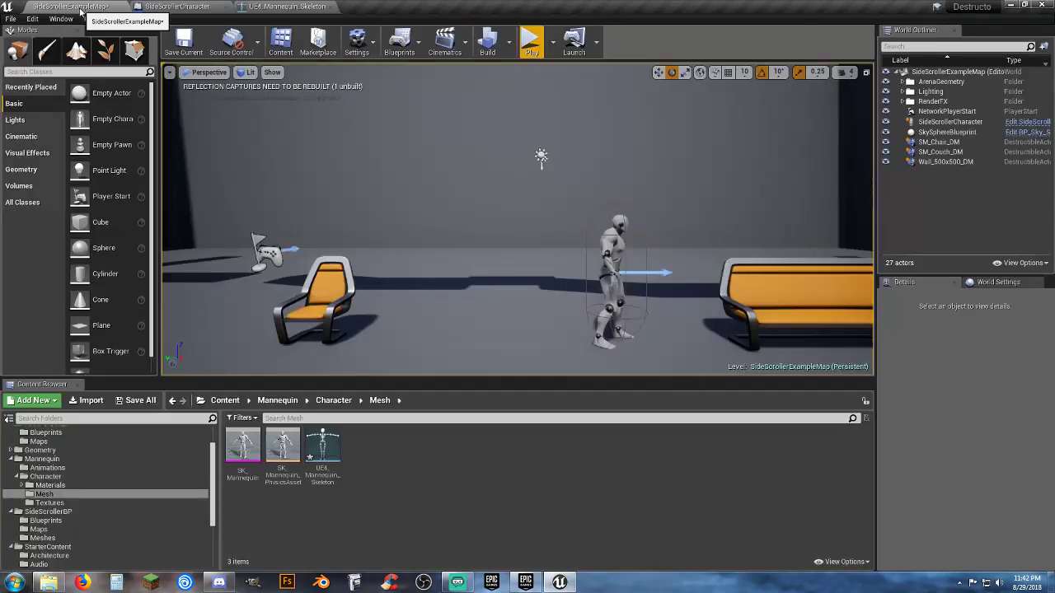
click(541, 54)
key(a)
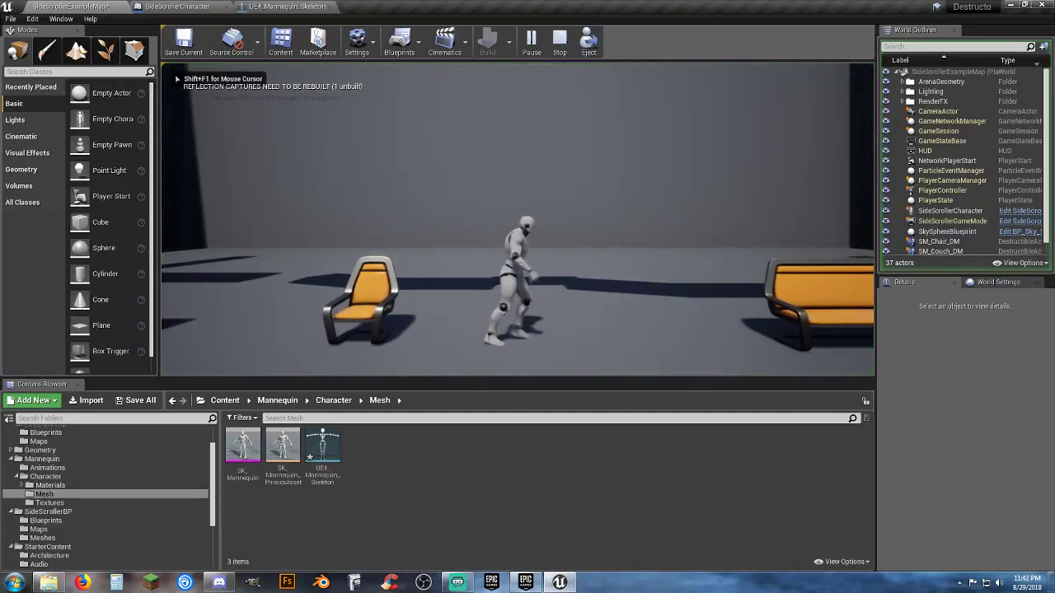
key(space)
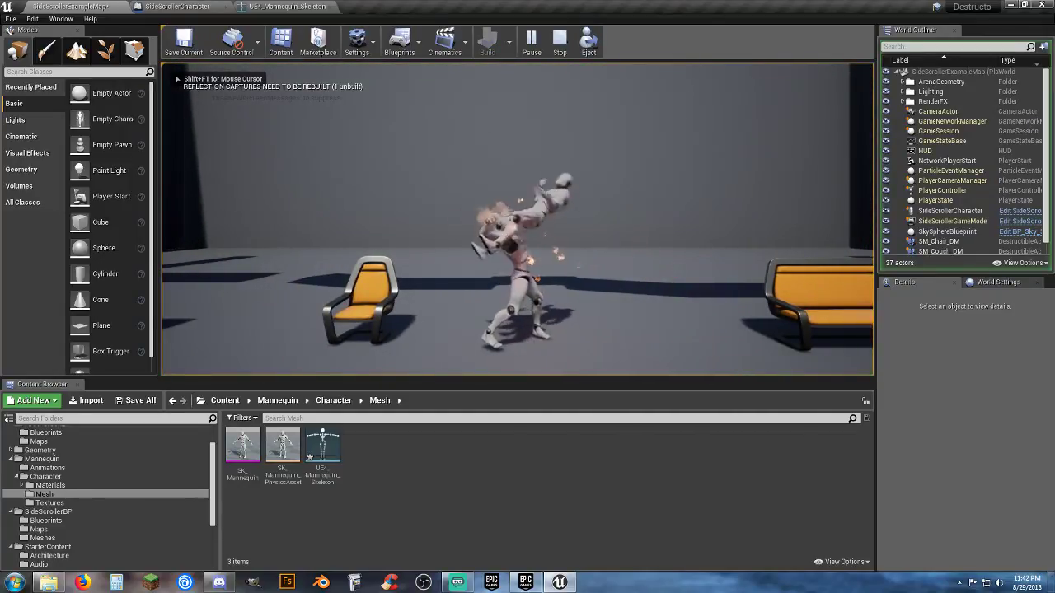
key(Escape)
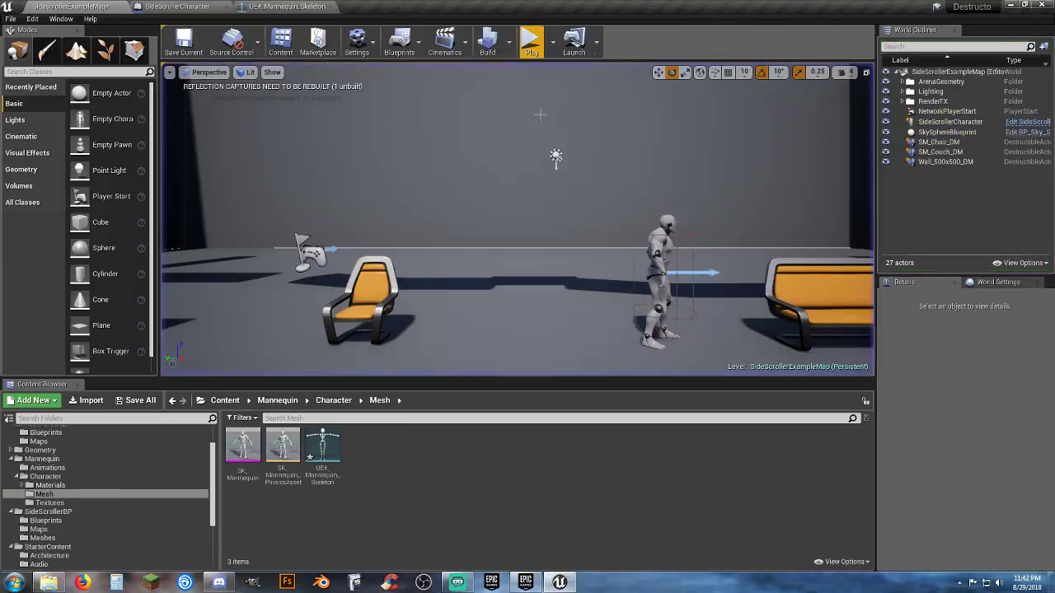
Delete the Mesh and GetWorldRotation nodes feeding Make Transform's Rotation in the SideScrollerCharacter event graph, then compile the blueprint
click(301, 6)
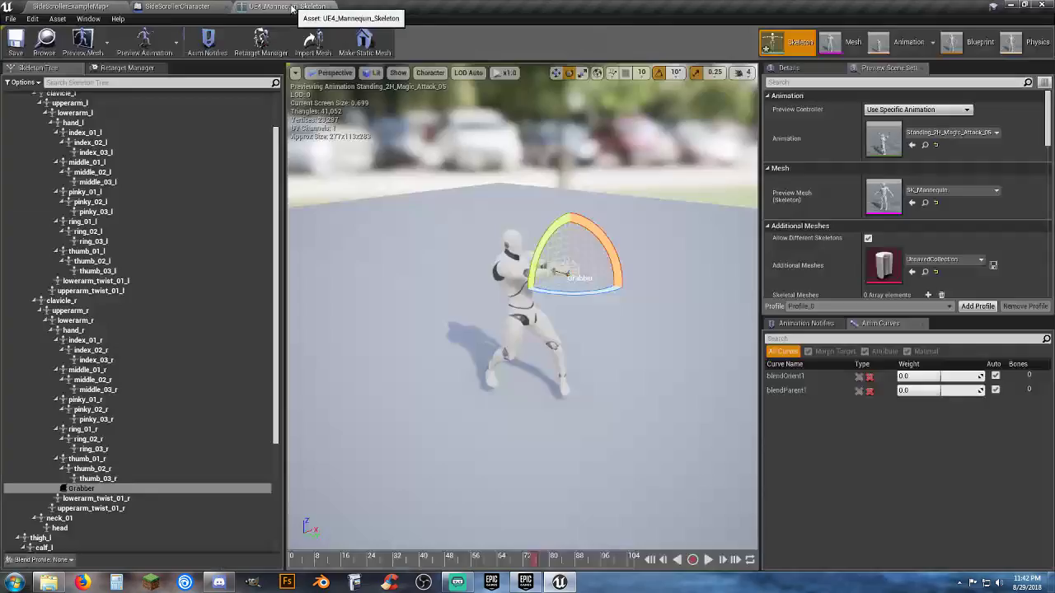
click(178, 5)
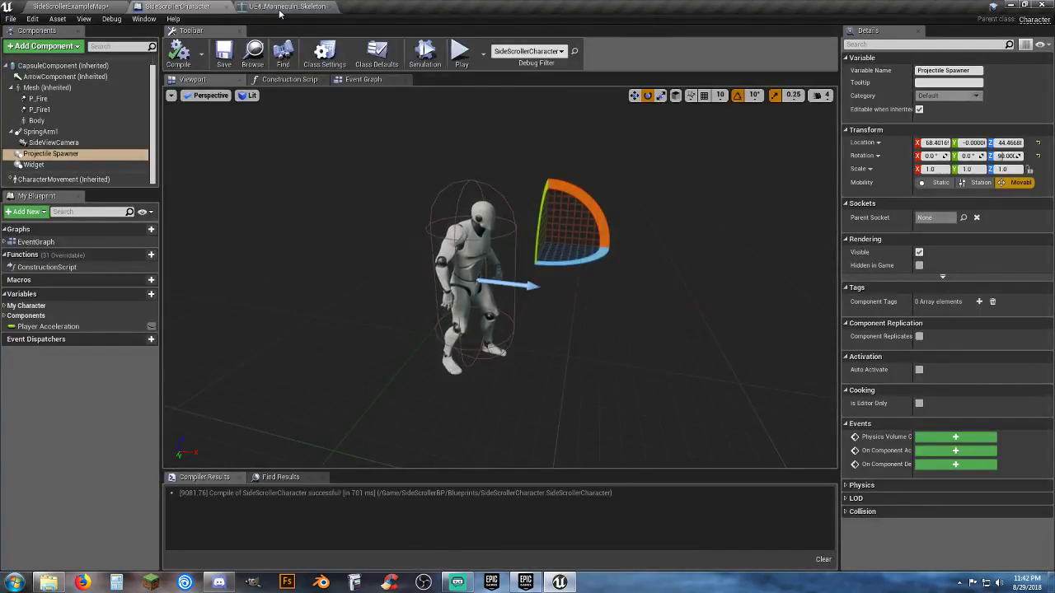
click(302, 80)
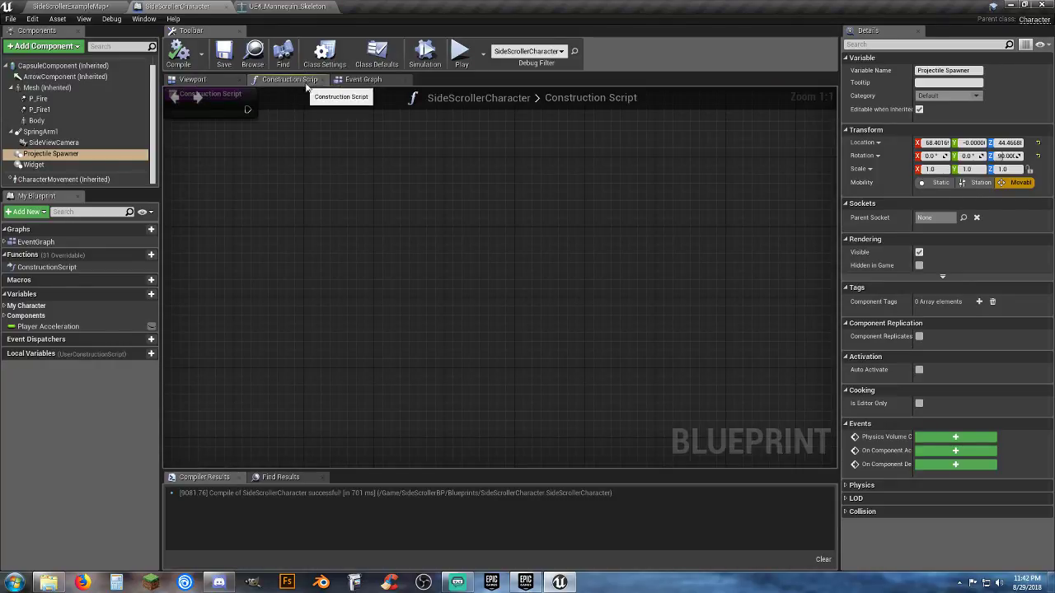
click(356, 80)
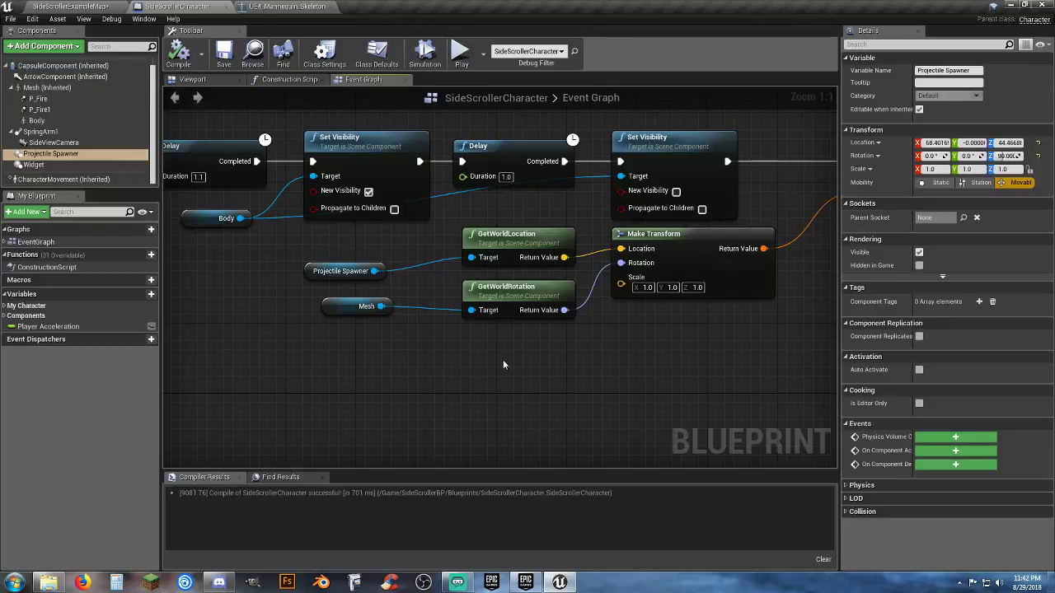
drag(351, 304, 361, 312)
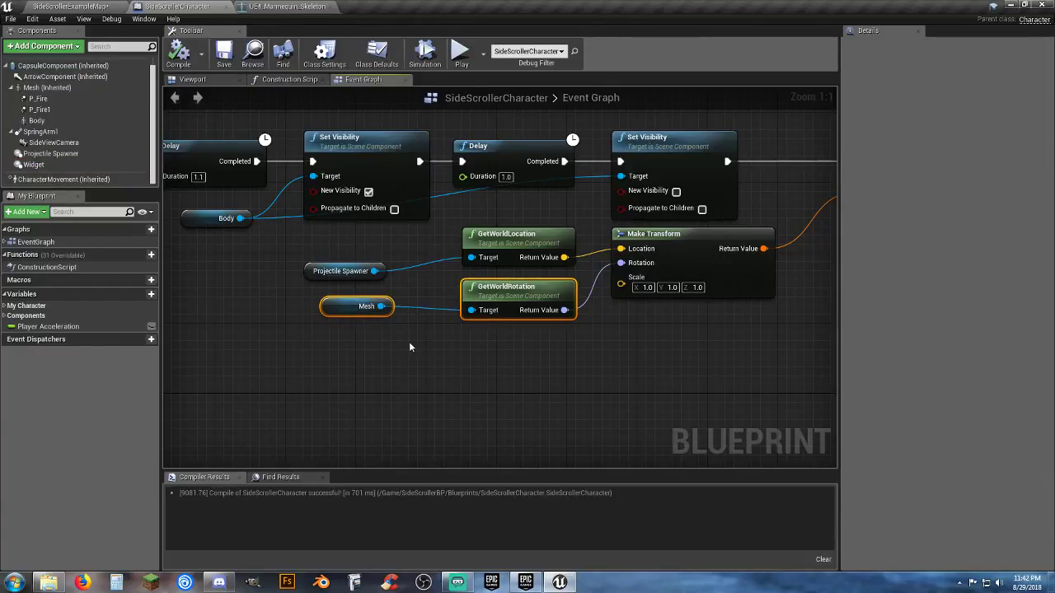
key(Delete)
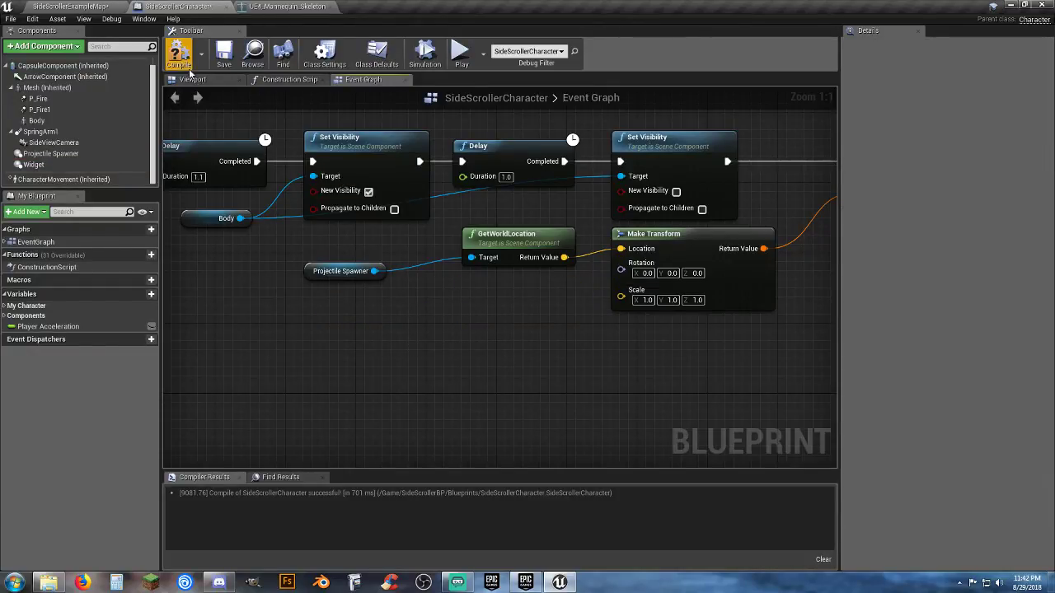
click(178, 54)
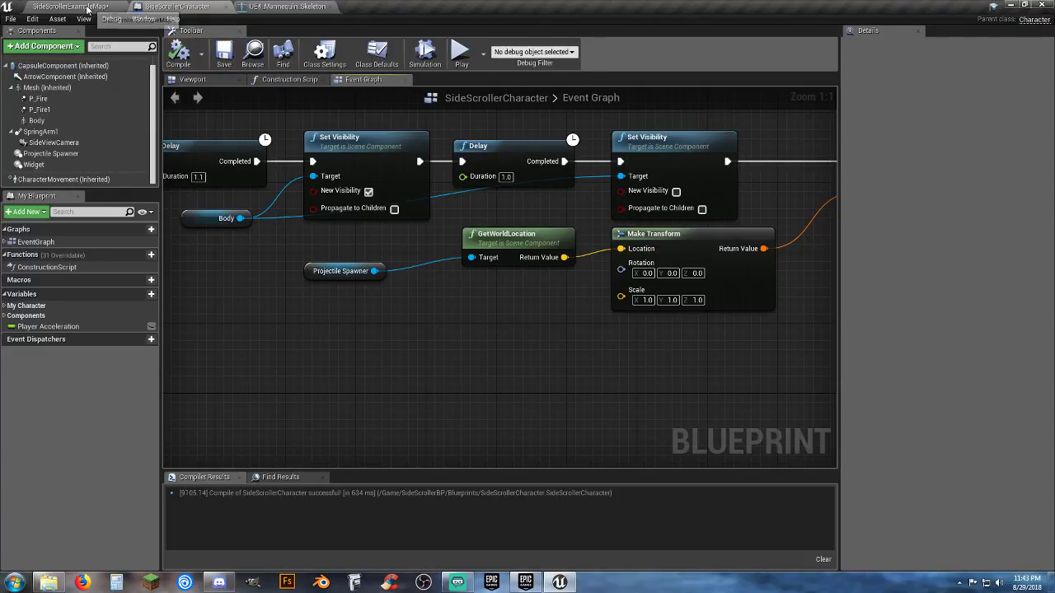
Play the example level without a rotation input on Make Transform, test the attack facing left and right, and stop the session
click(87, 8)
click(527, 38)
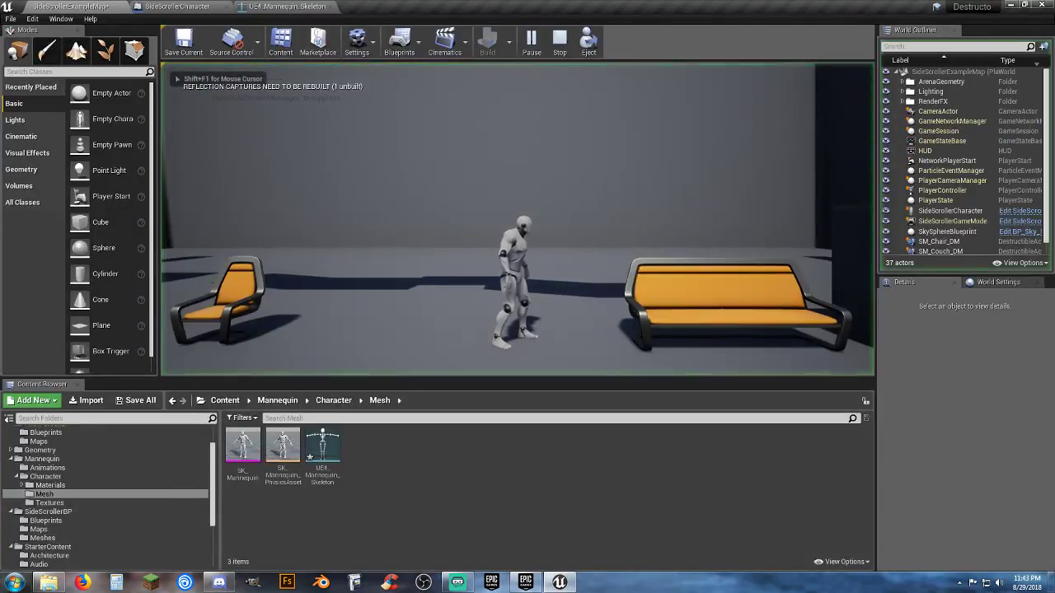
key(a)
key(f)
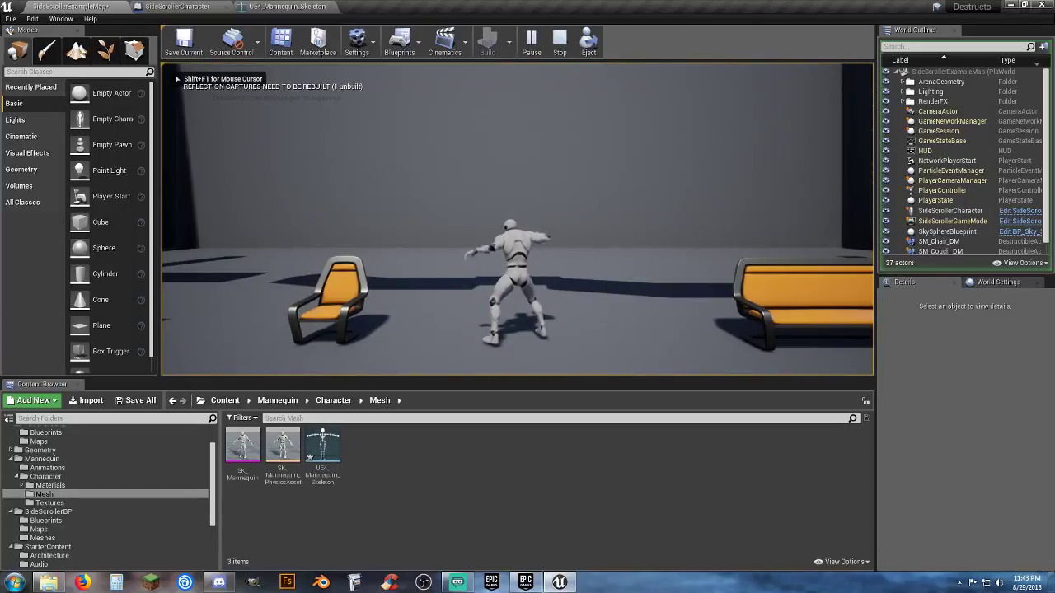
key(f)
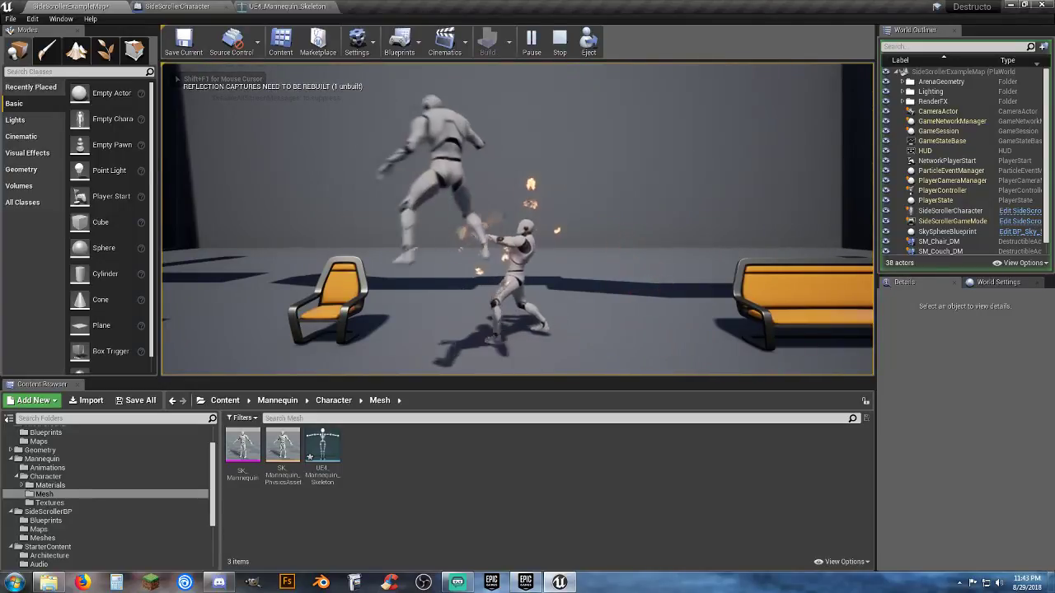
key(d)
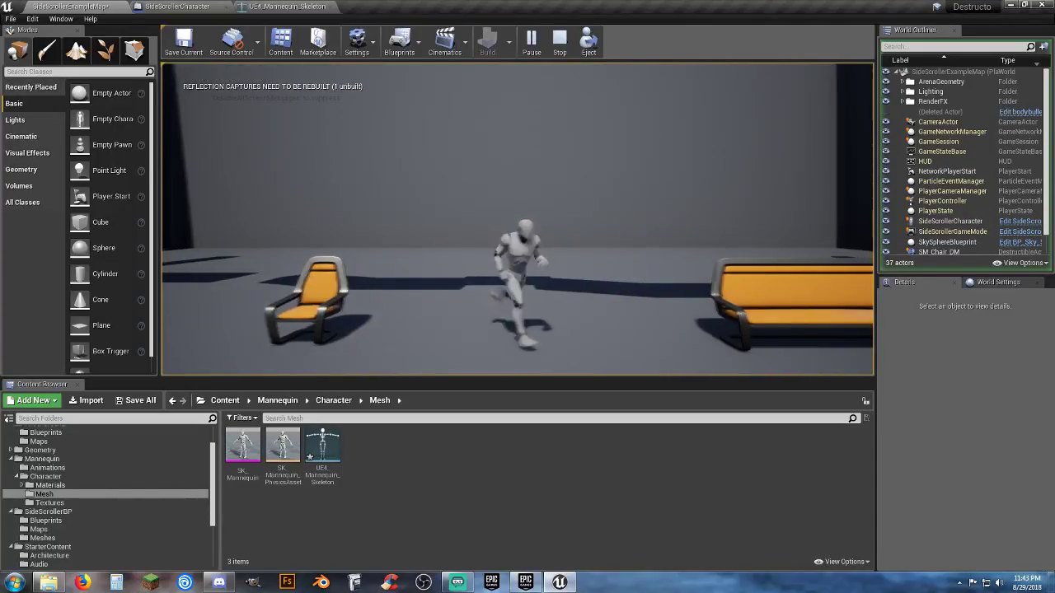
key(f)
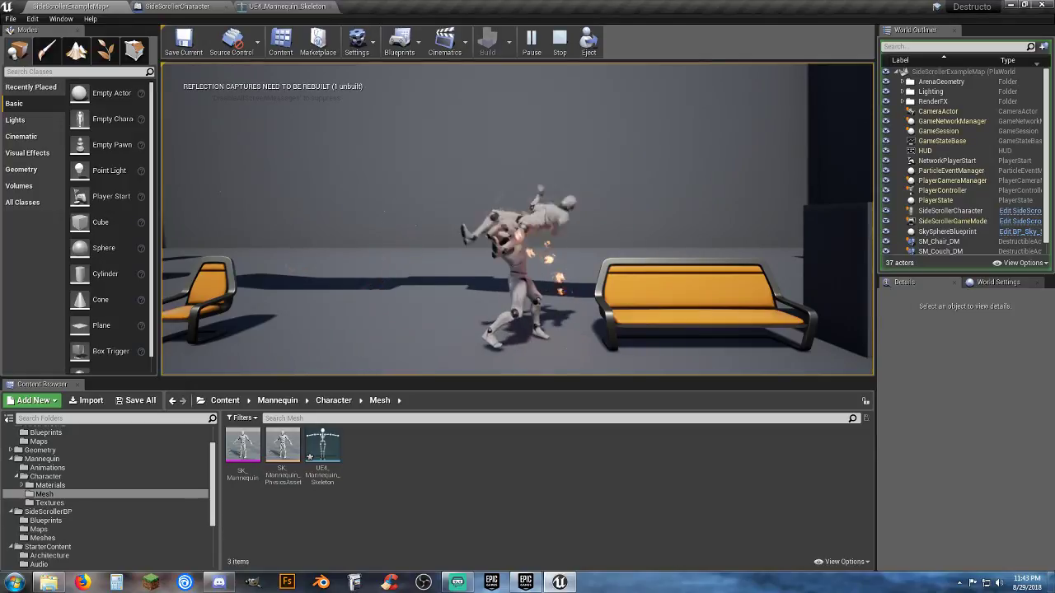
key(a)
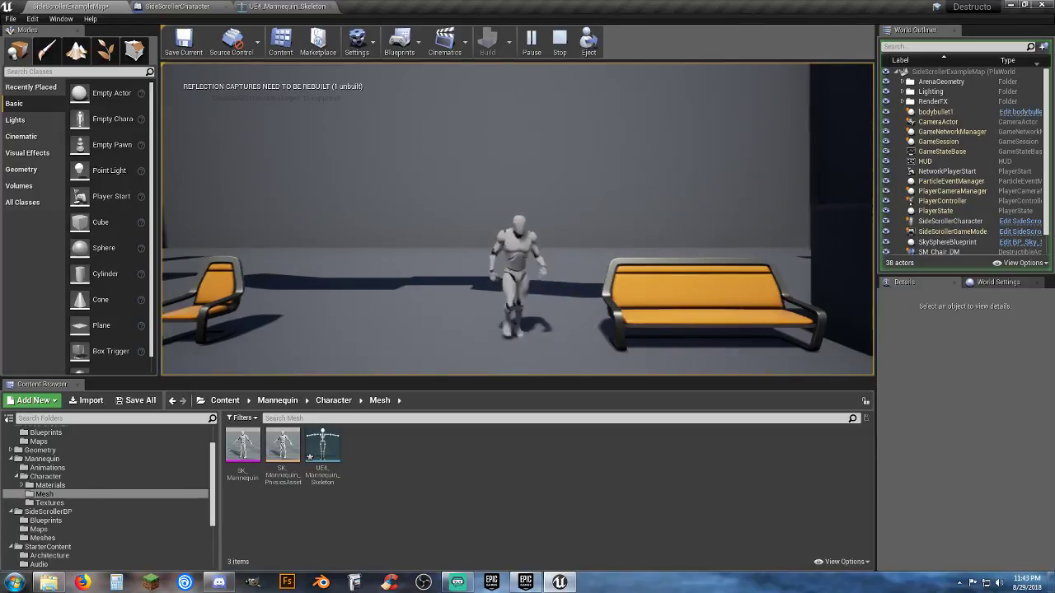
key(Escape)
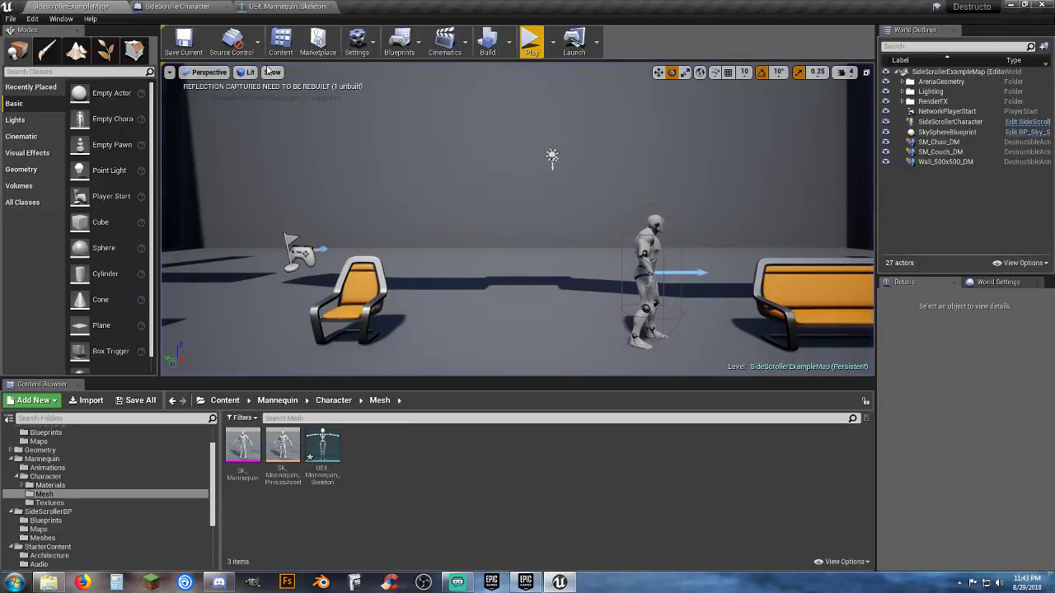
Add a GetWorldRotation node from Projectile Spawner, connect it to Make Transform's Rotation, then compile and save the SideScrollerCharacter blueprint
click(216, 8)
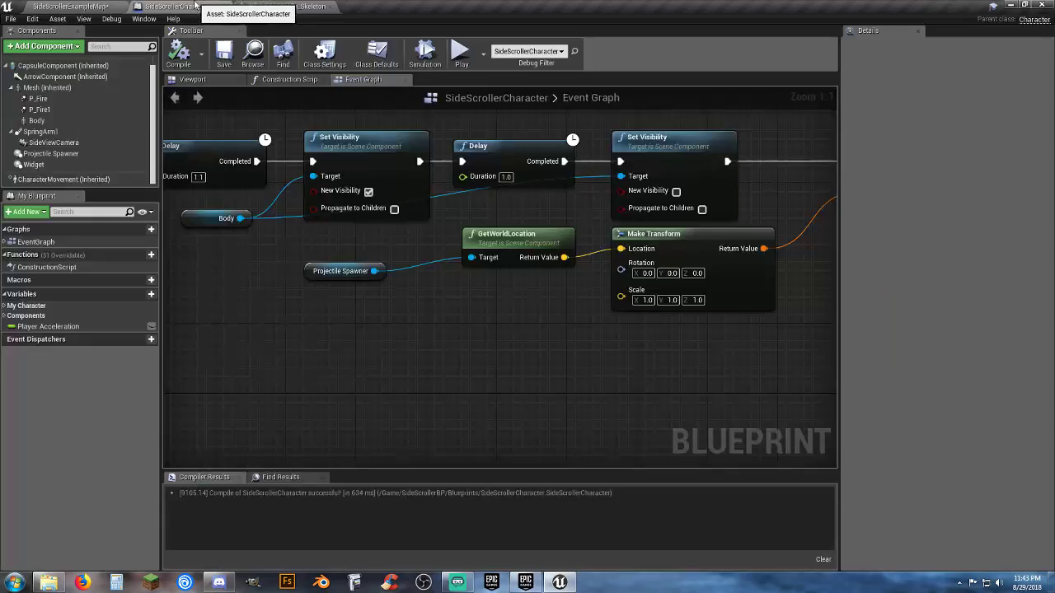
click(306, 273)
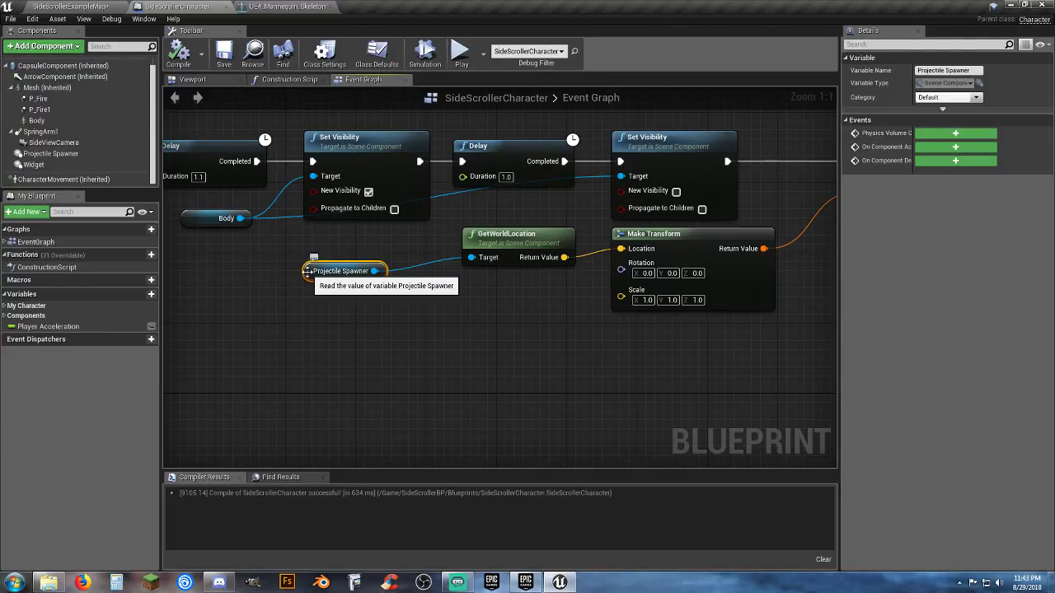
drag(306, 272, 435, 296)
text(getwo)
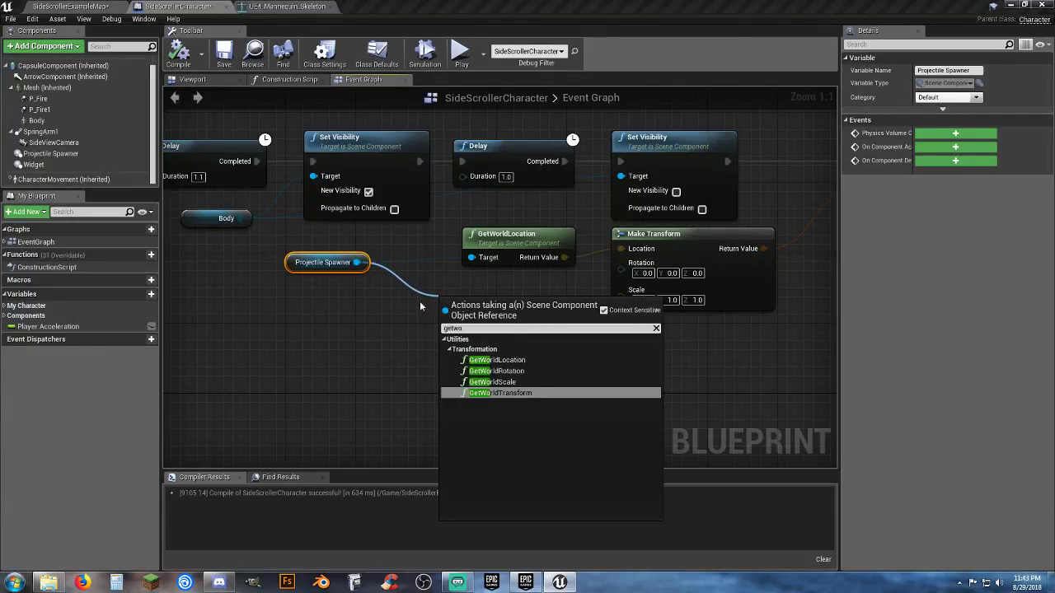
click(496, 371)
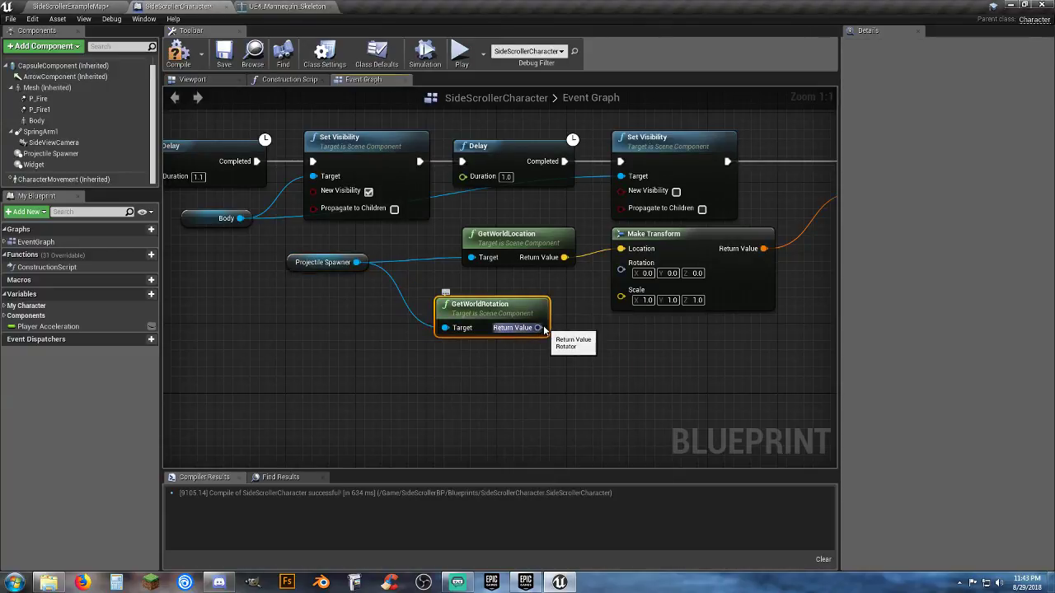
drag(541, 329, 607, 263)
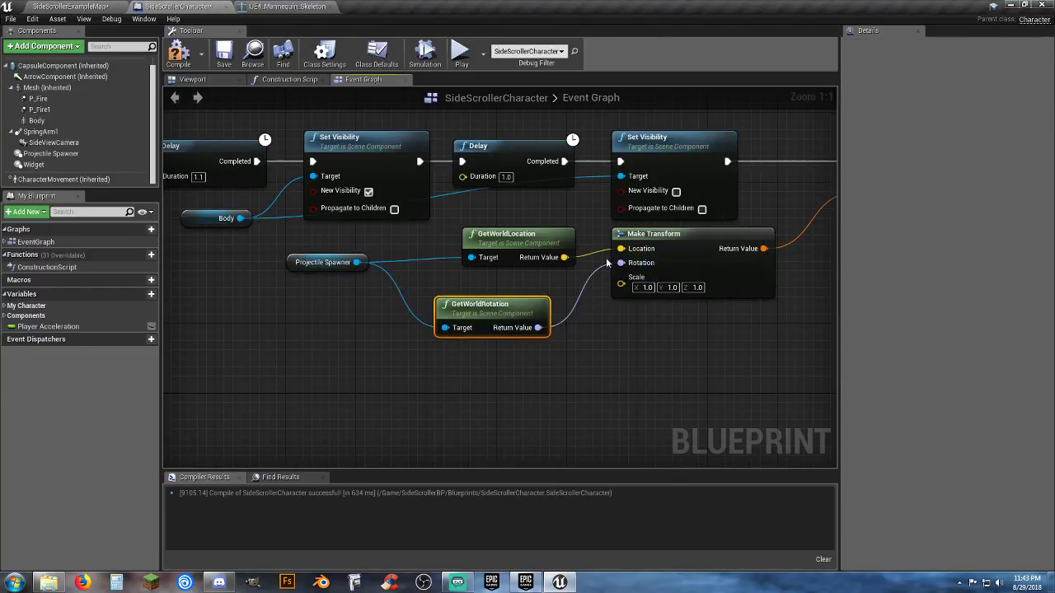
click(224, 57)
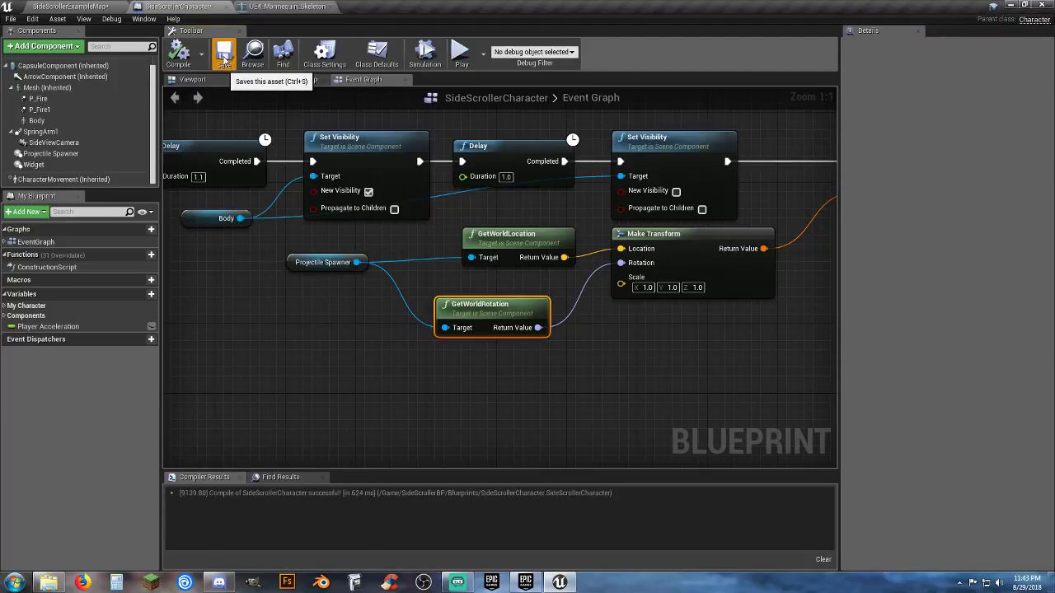
Play the example level using the Projectile Spawner's world rotation, attack in both directions, and stop the session
click(98, 6)
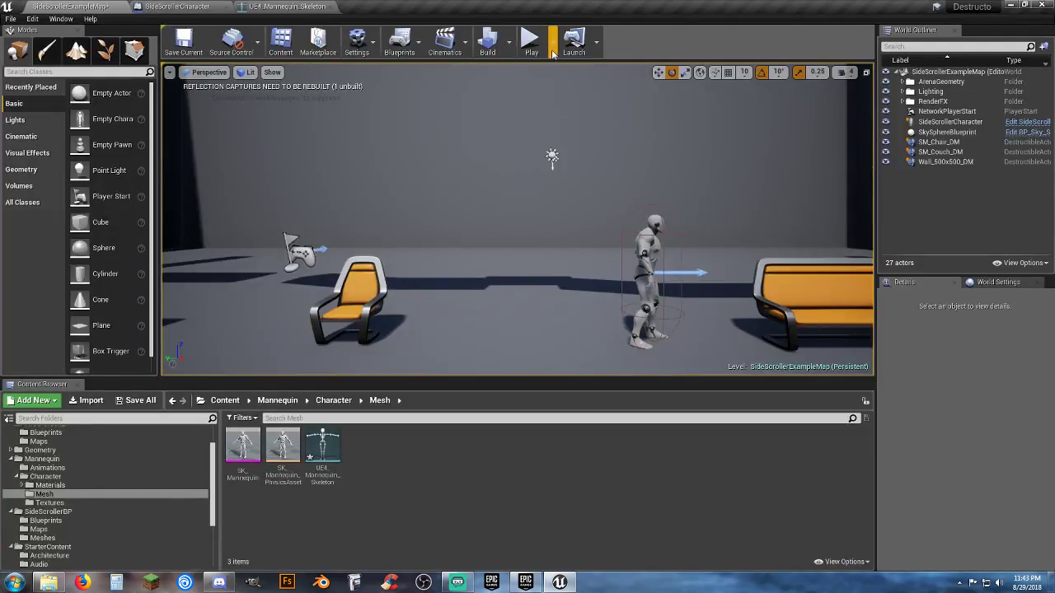
click(531, 39)
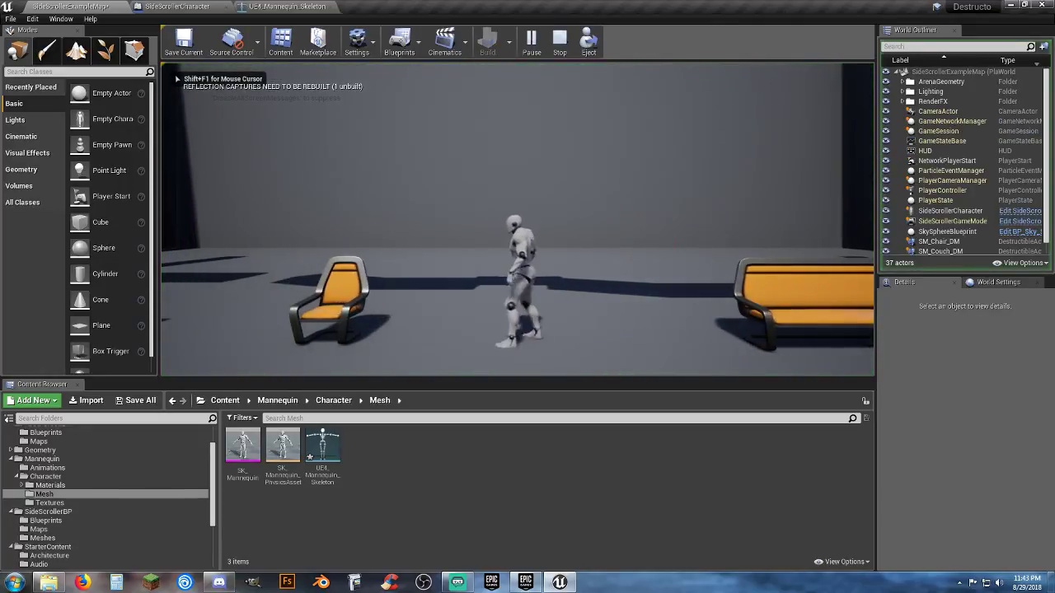
key(e)
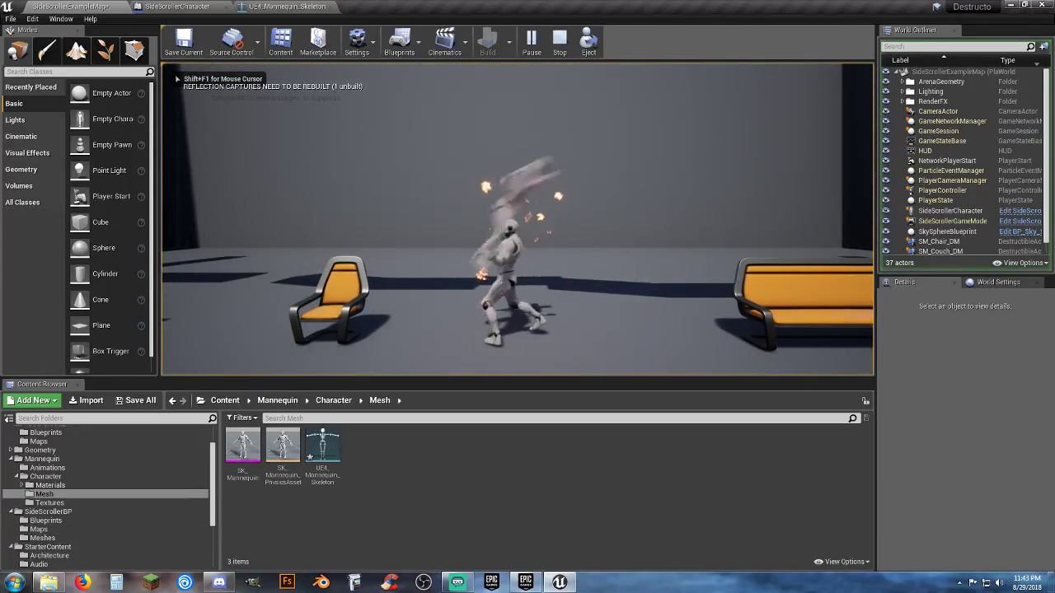
key(a)
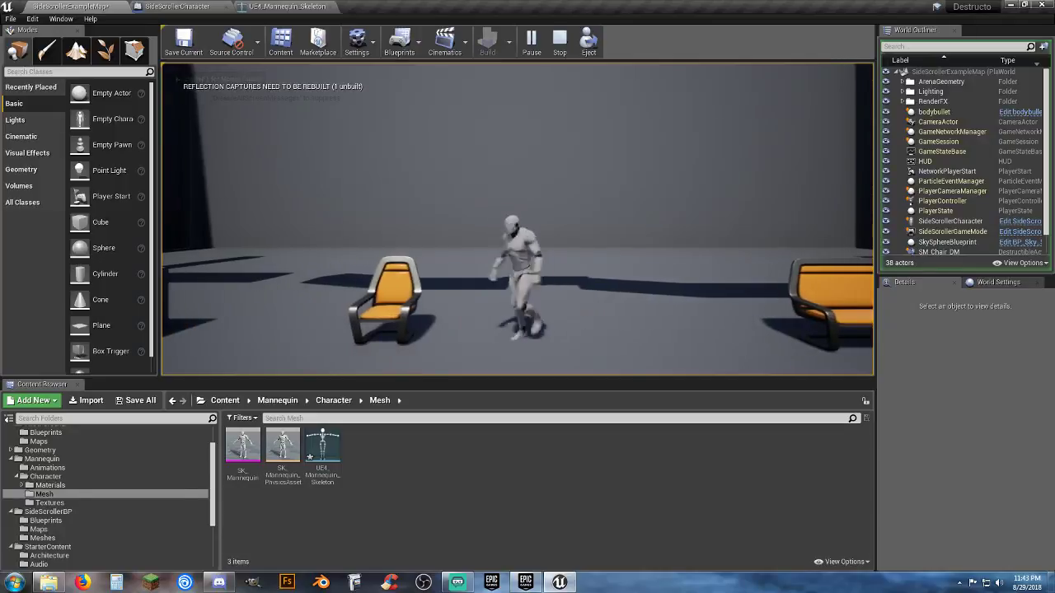
key(e)
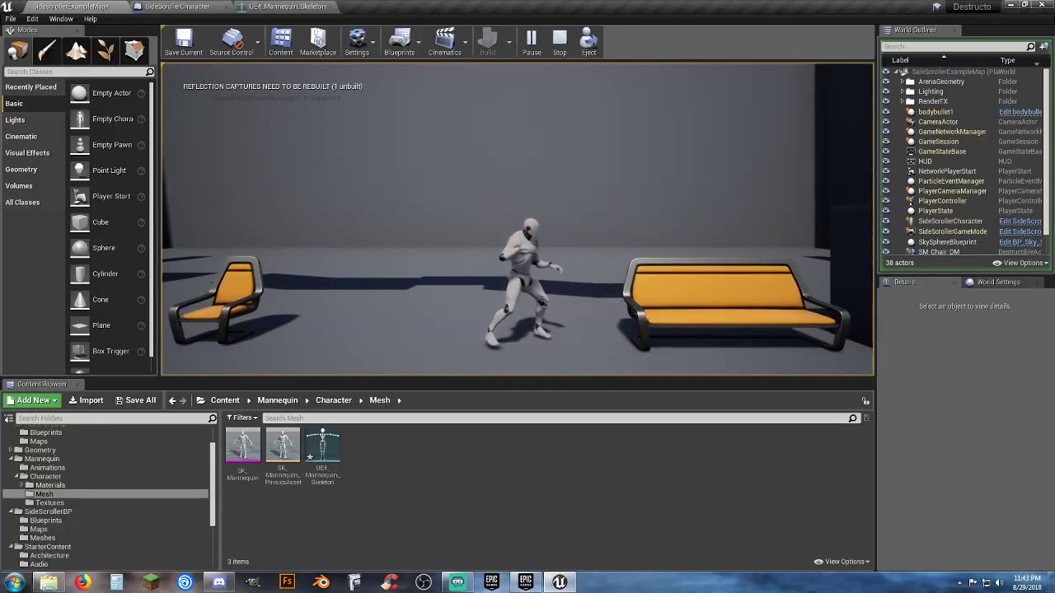
key(Escape)
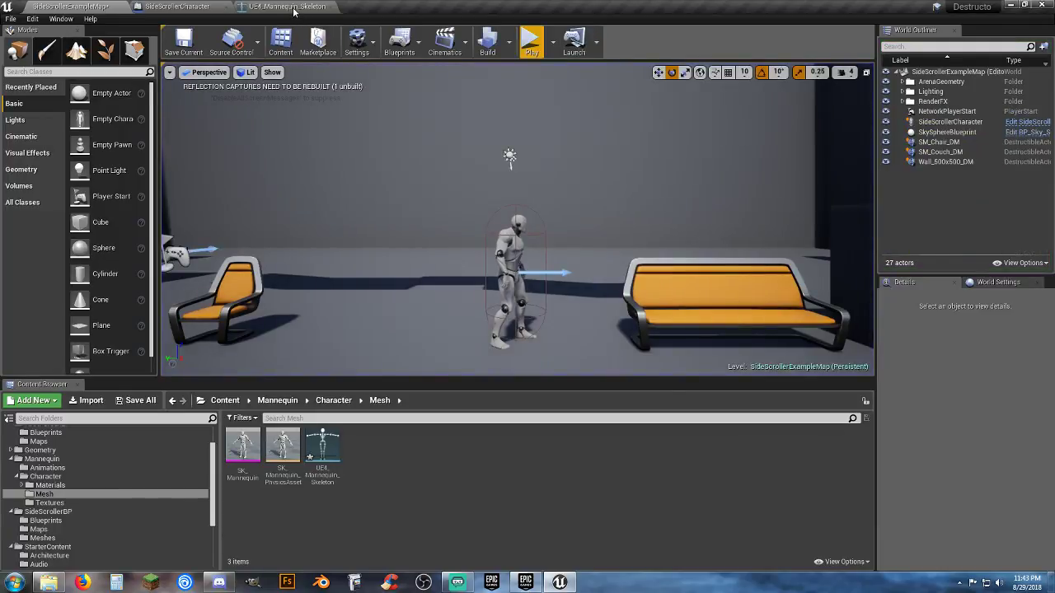
Rotate the Grabber socket about its vertical axis in UE4_Mannequin_Skeleton and return to the example level
click(290, 6)
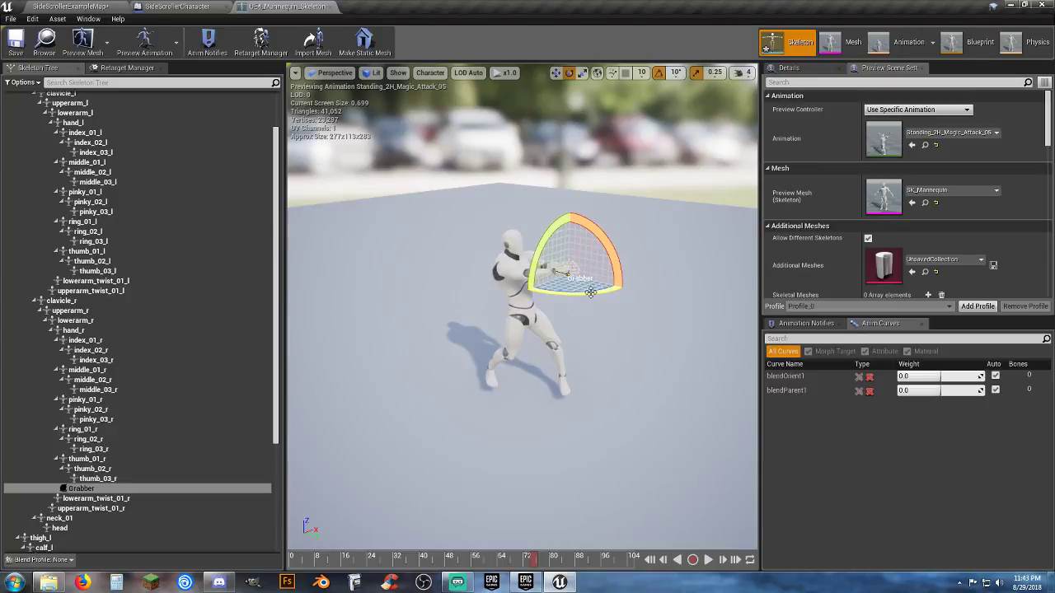
drag(595, 292, 626, 281)
click(87, 7)
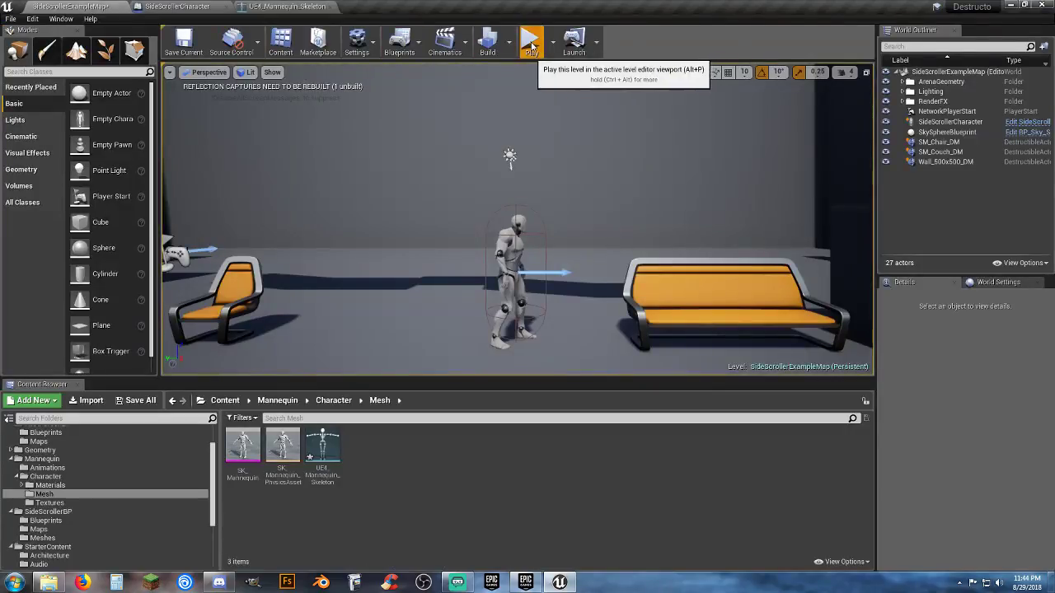
Play the example level with the adjusted Grabber socket, move the character, trigger the attack, and stop the session
click(532, 42)
key(a)
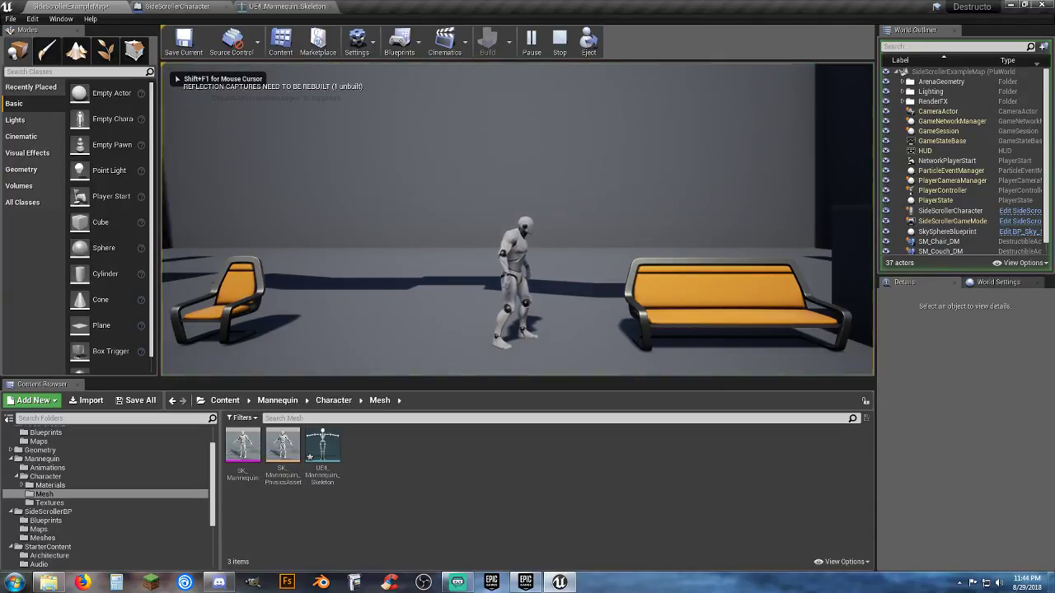
key(f)
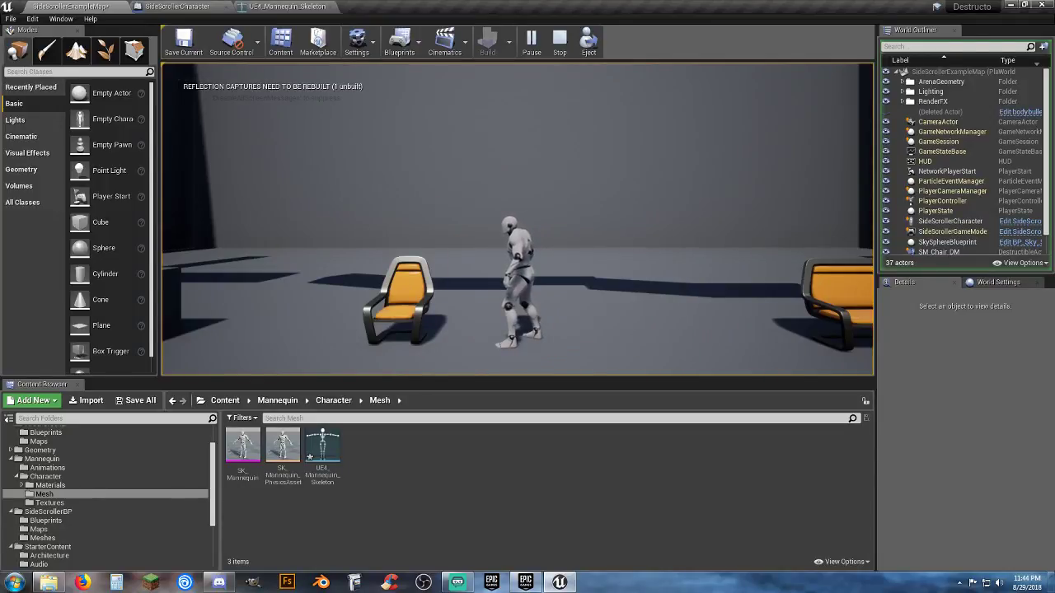
key(Escape)
Rotate the Grabber socket by -90 degrees about its vertical axis in UE4_Mannequin_Skeleton, then switch back to the example level
click(290, 8)
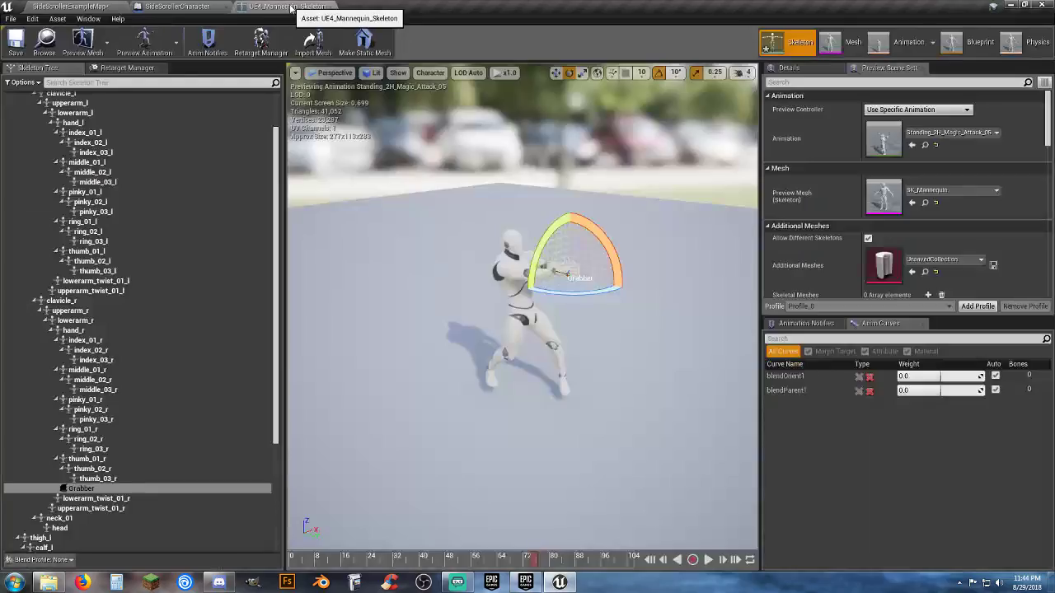
right_drag(574, 327, 746, 336)
drag(651, 280, 575, 330)
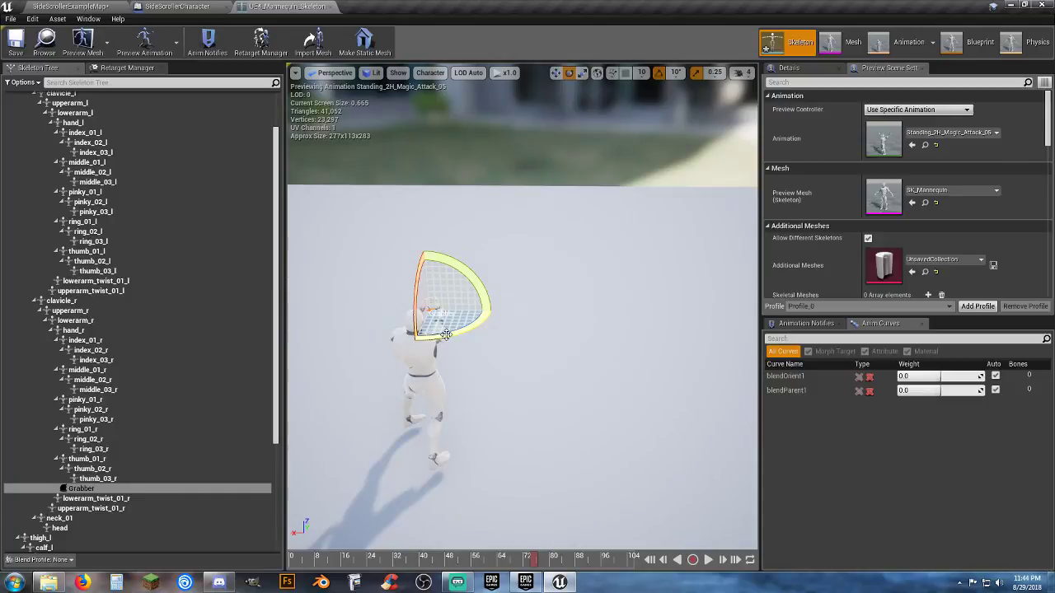
drag(445, 335, 445, 335)
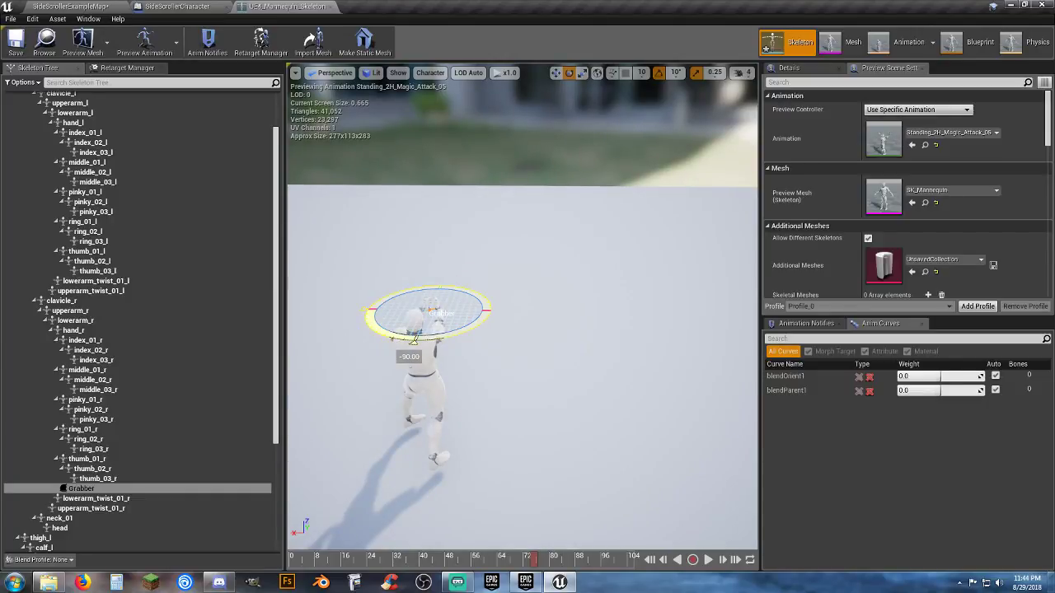
drag(445, 335, 445, 334)
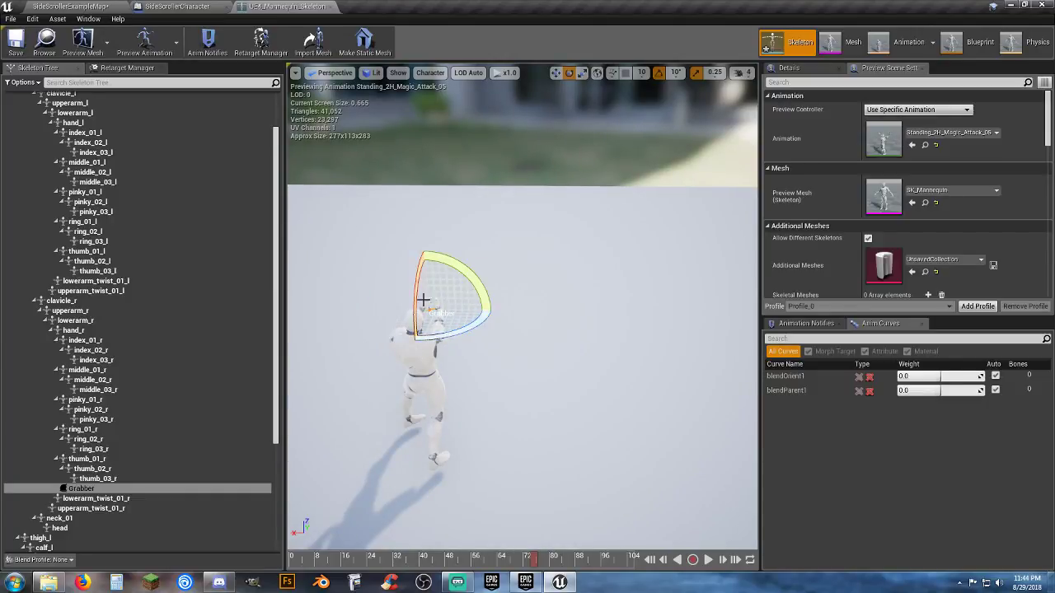
click(95, 7)
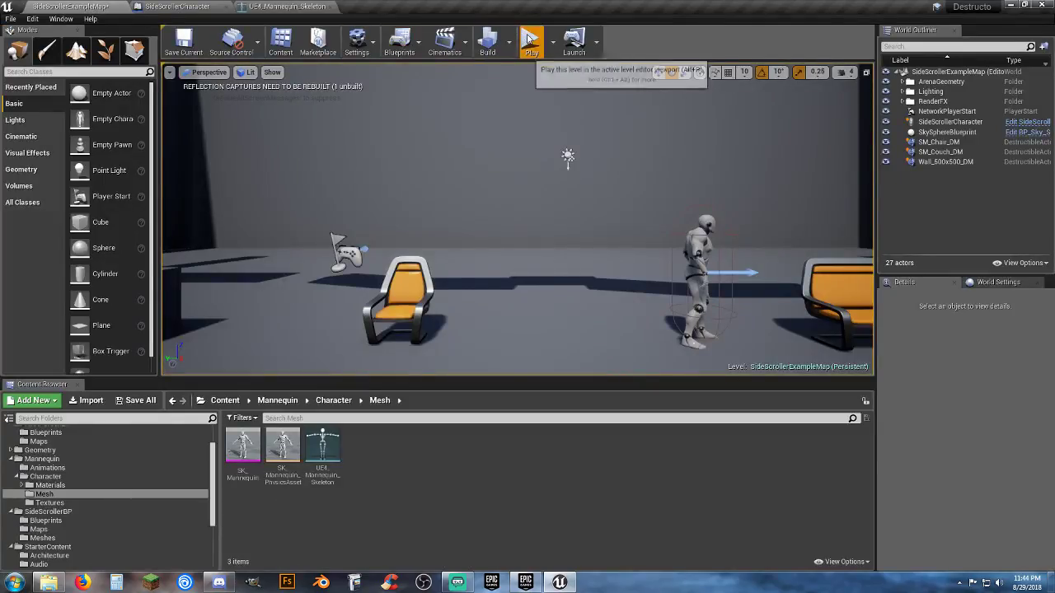
Play the example level with the rotated Grabber socket, attack facing both directions, and stop the session
click(530, 40)
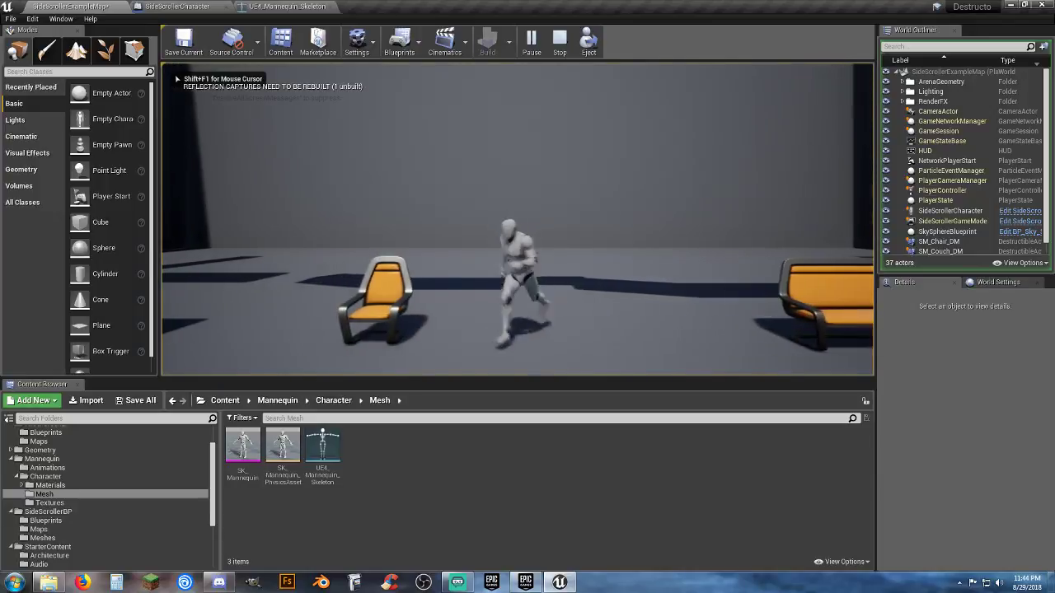
key(d)
key(e)
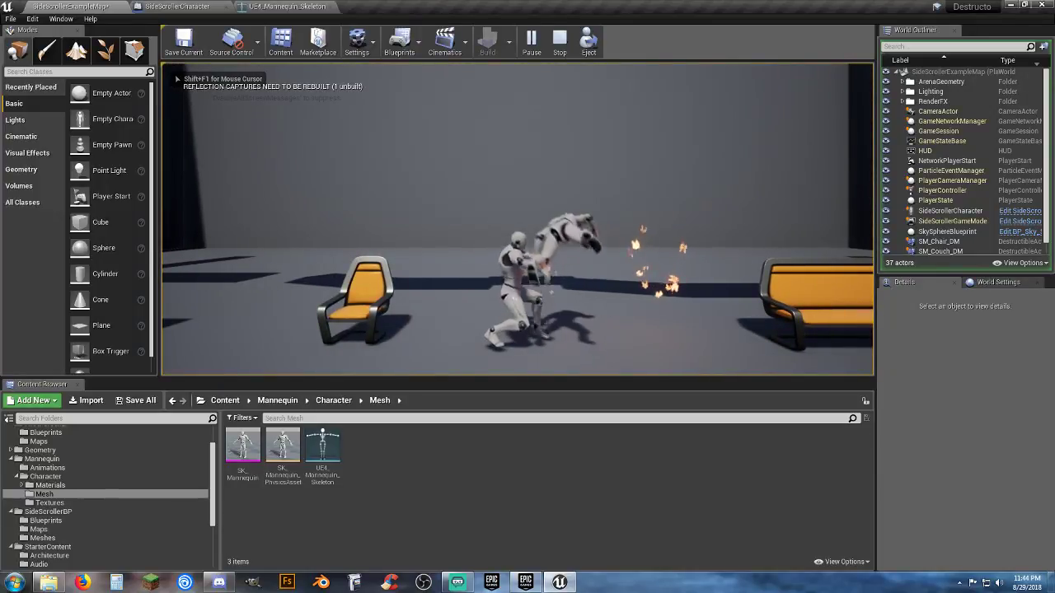
key(f)
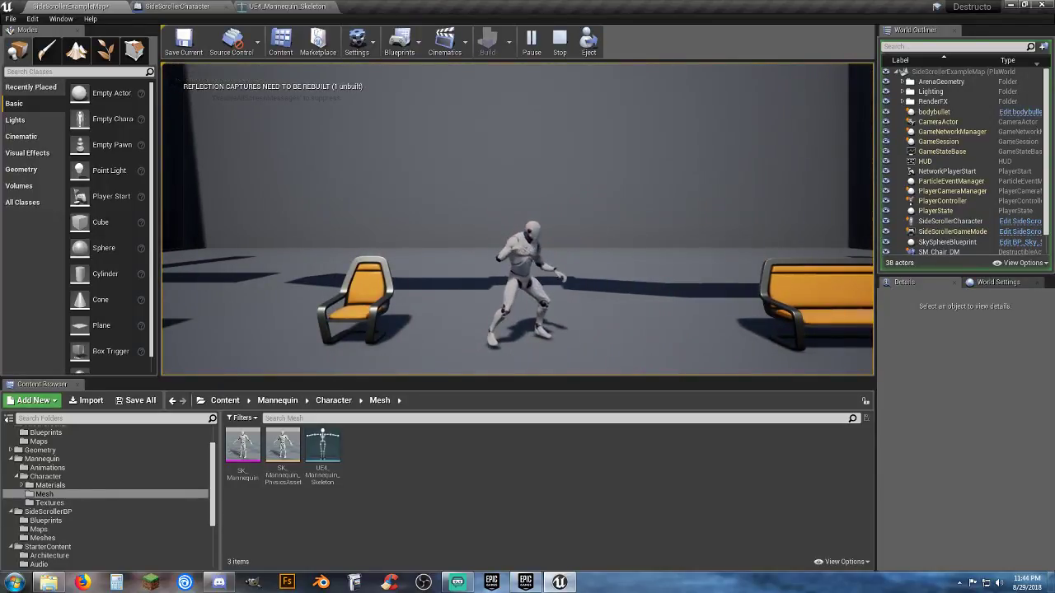
key(d)
key(a)
key(e)
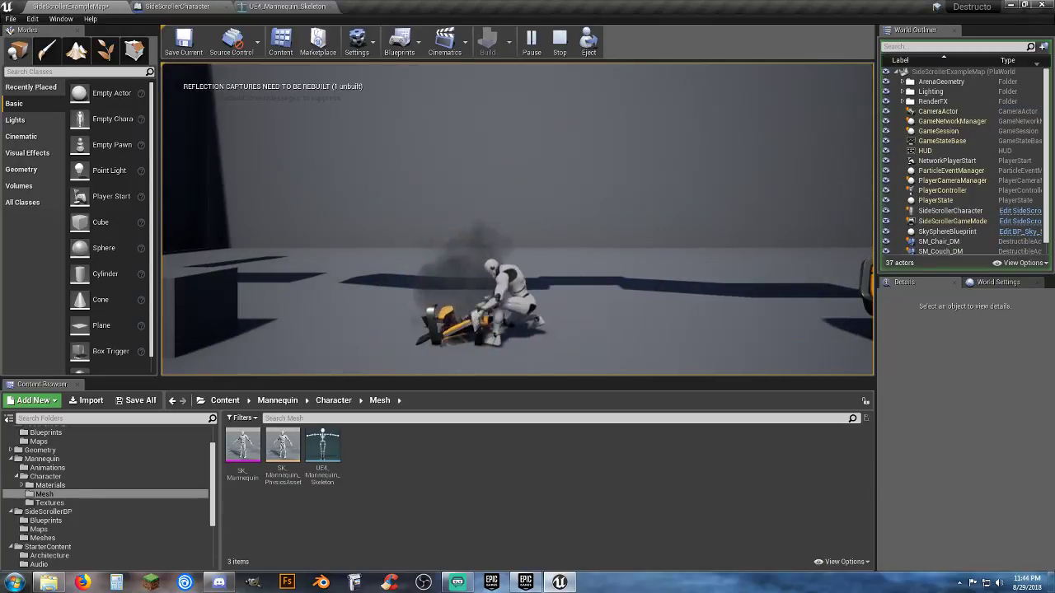
key(f)
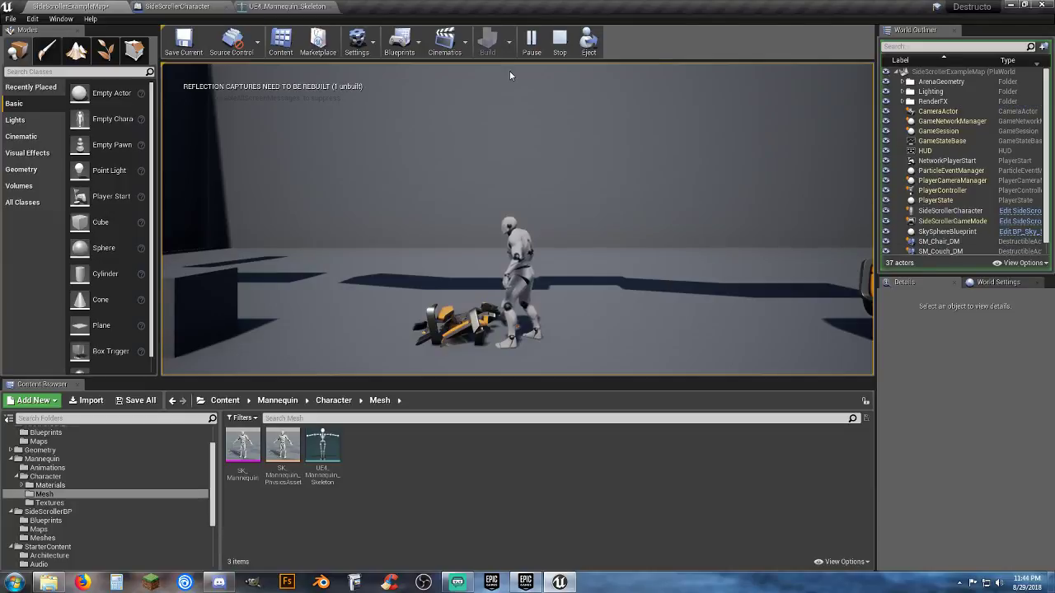
key(Escape)
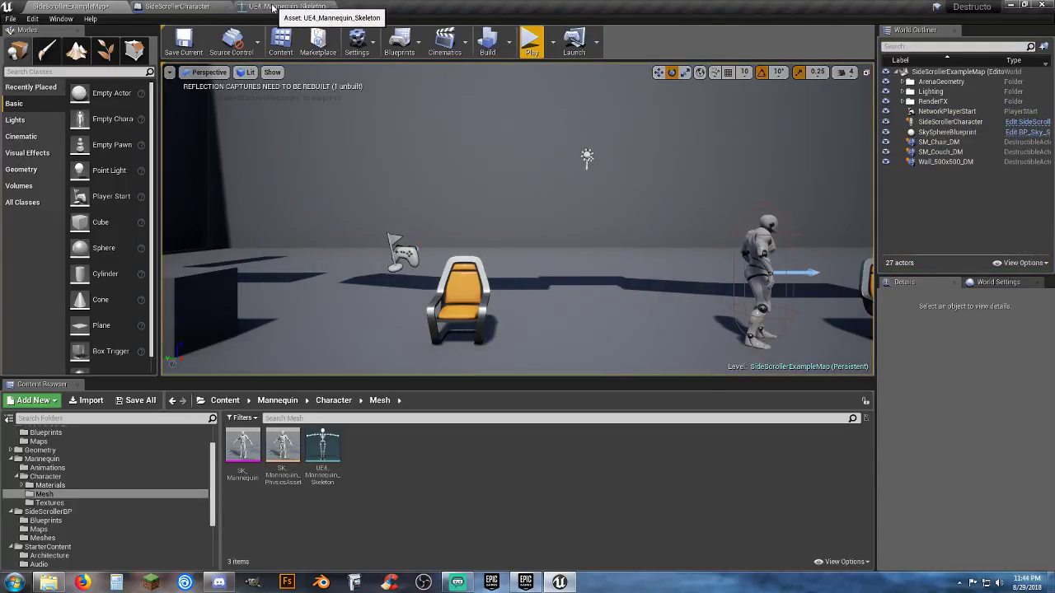
Close the UE4_Mannequin_Skeleton editor and disconnect Projectile Spawner from the GetWorldRotation target in the SideScrollerCharacter event graph
click(317, 9)
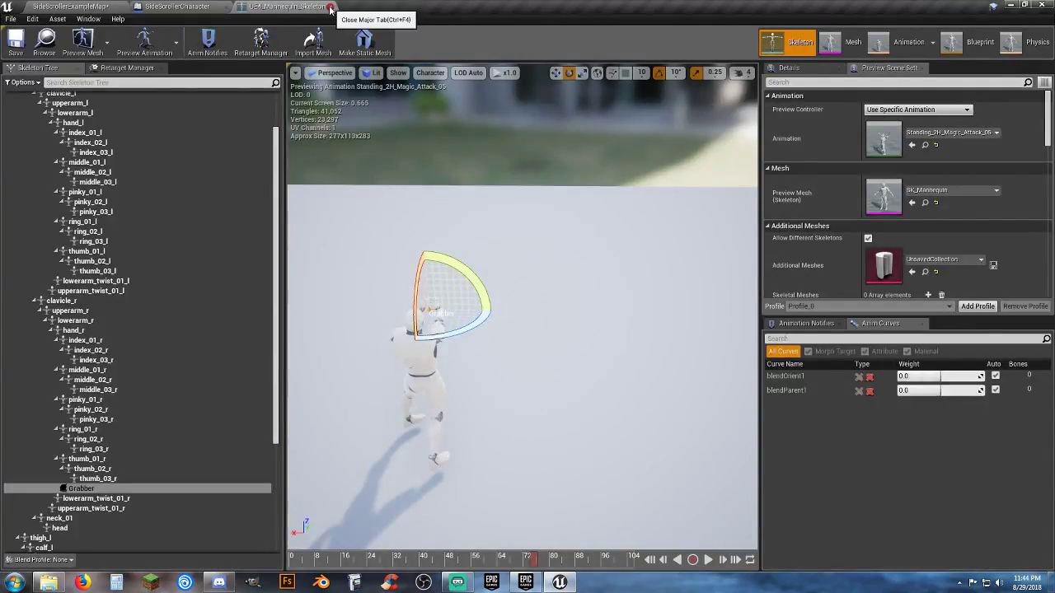
click(330, 7)
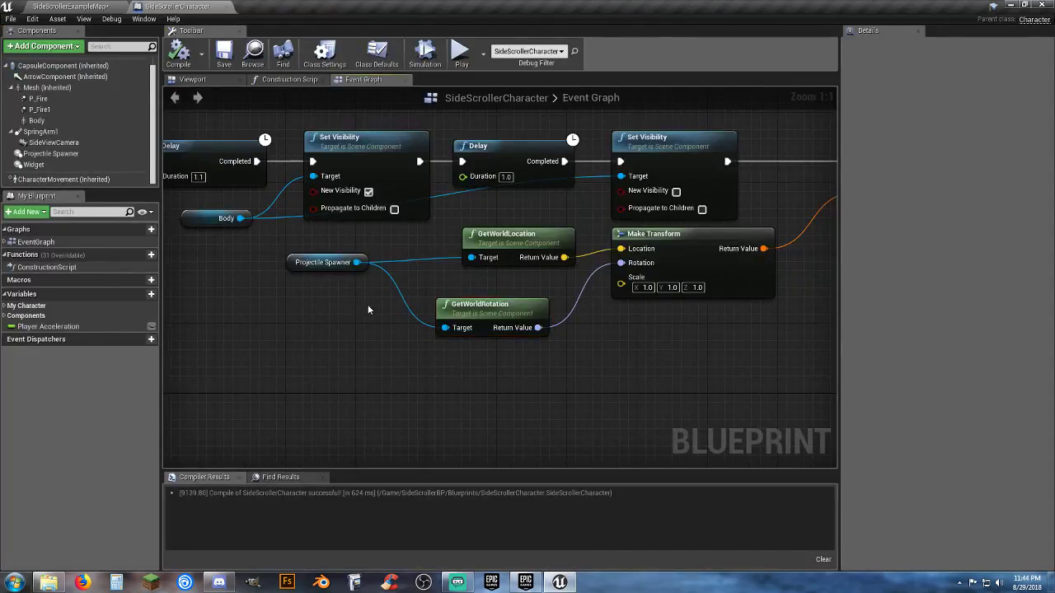
ctrl+drag(446, 328, 396, 279)
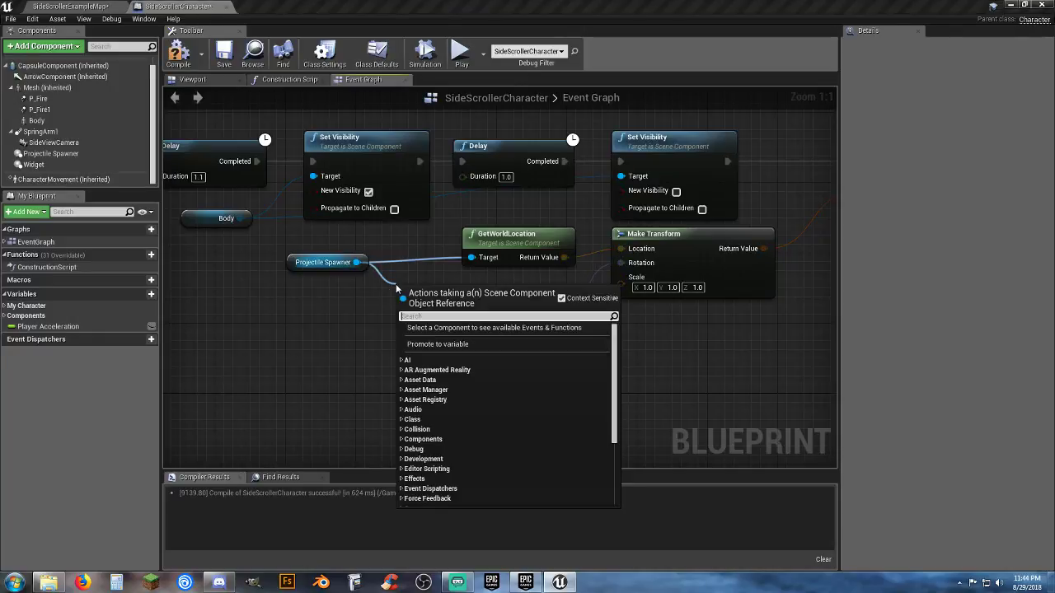
click(324, 342)
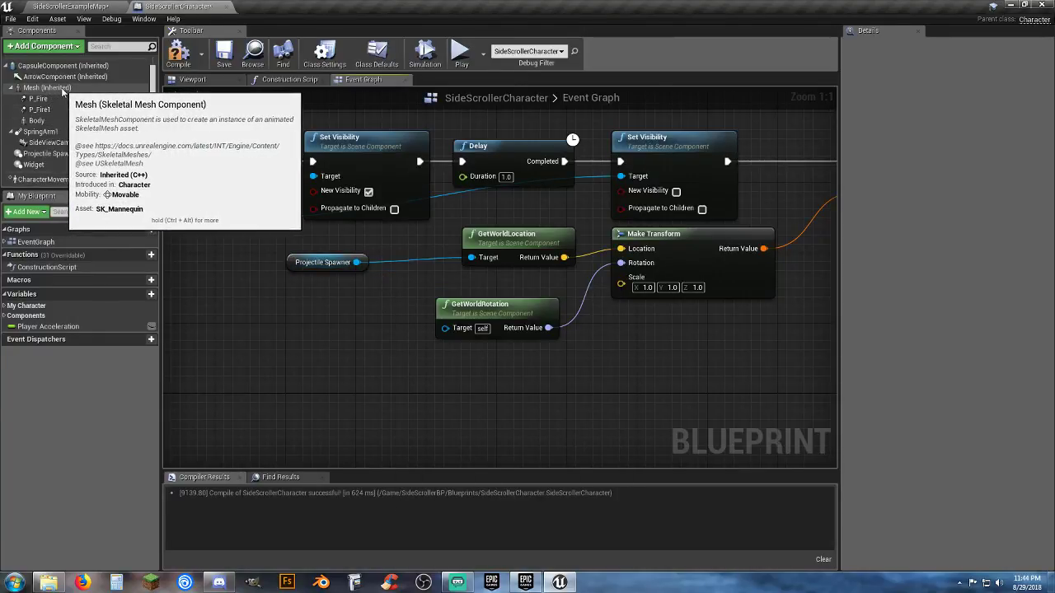
Try the Arrow Component as the GetWorldRotation target, compile the blueprint, and delete the Arrow Component node
drag(60, 78, 446, 330)
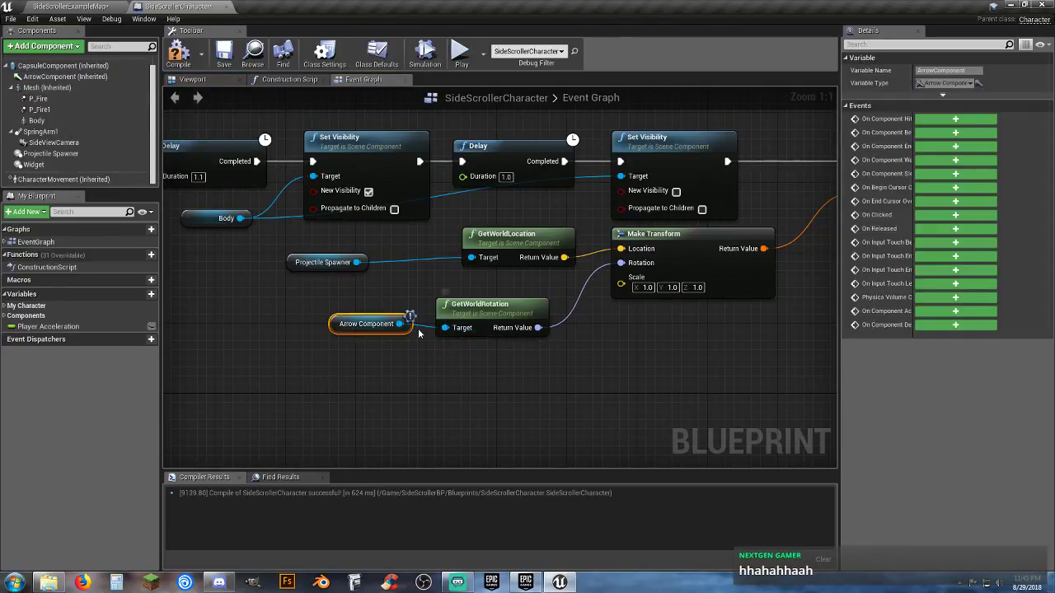
drag(338, 330, 294, 311)
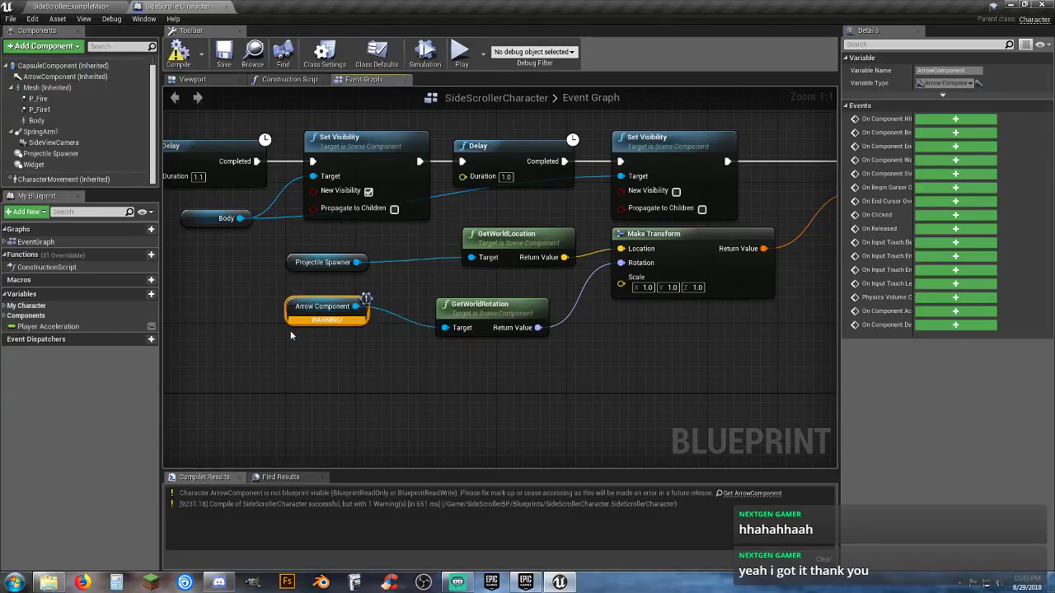
key(Delete)
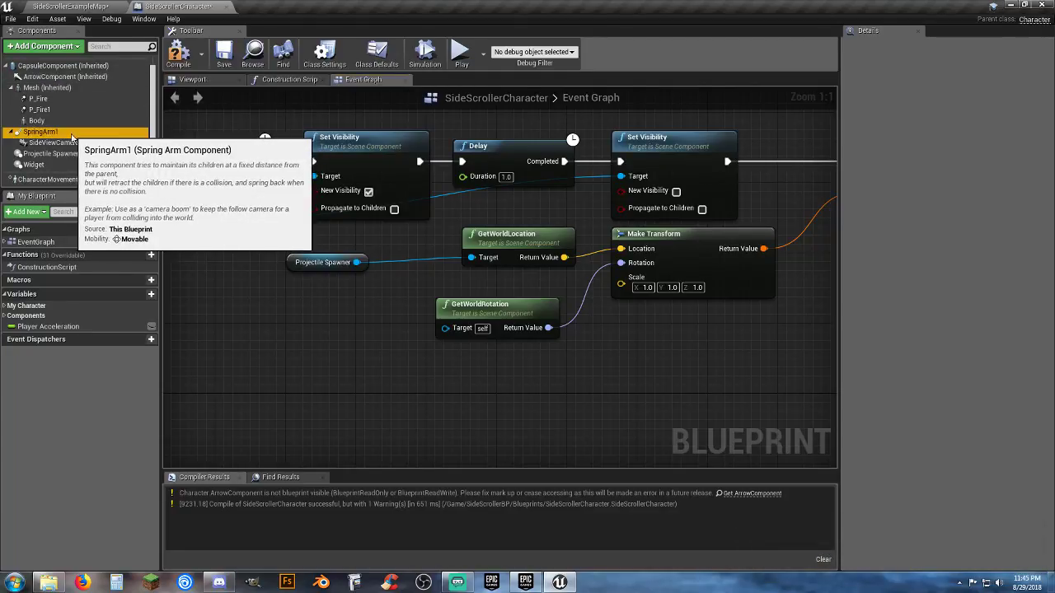
Connect SpringArm1 to the GetWorldRotation target, compile SideScrollerCharacter, and return to the example level
drag(49, 132, 446, 331)
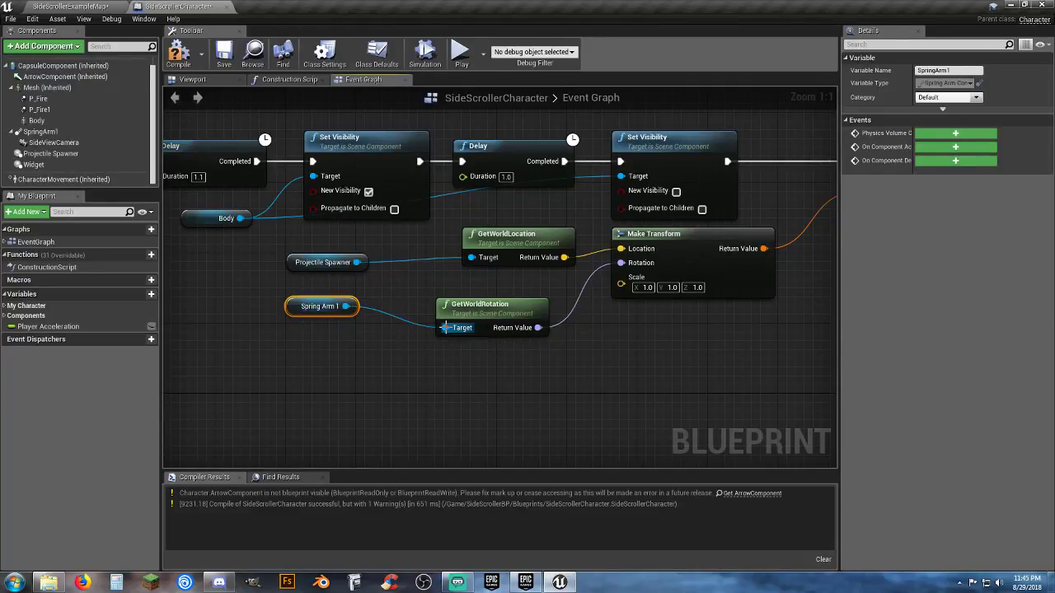
click(177, 58)
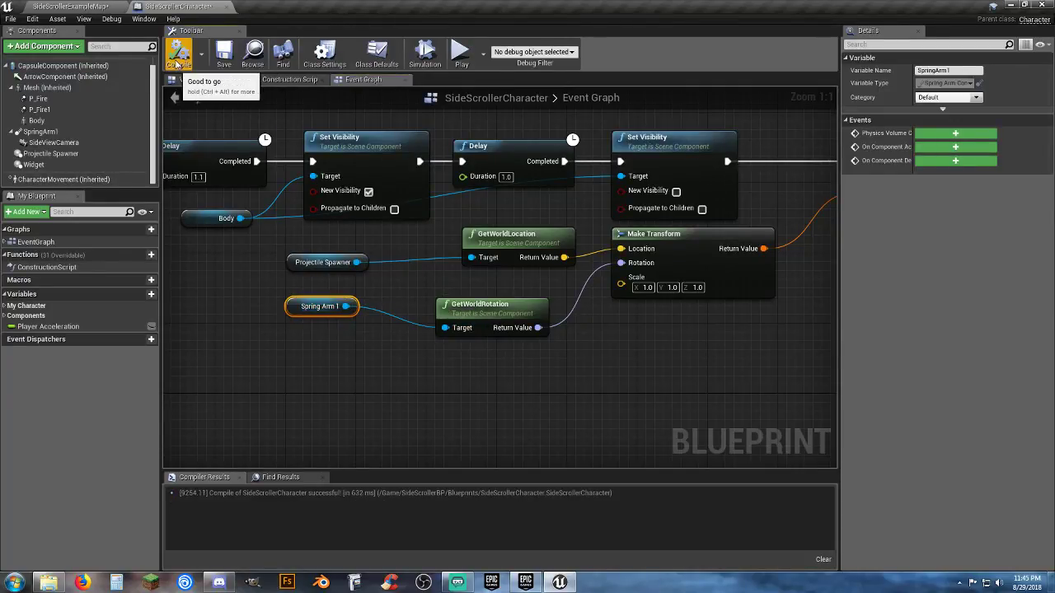
click(99, 7)
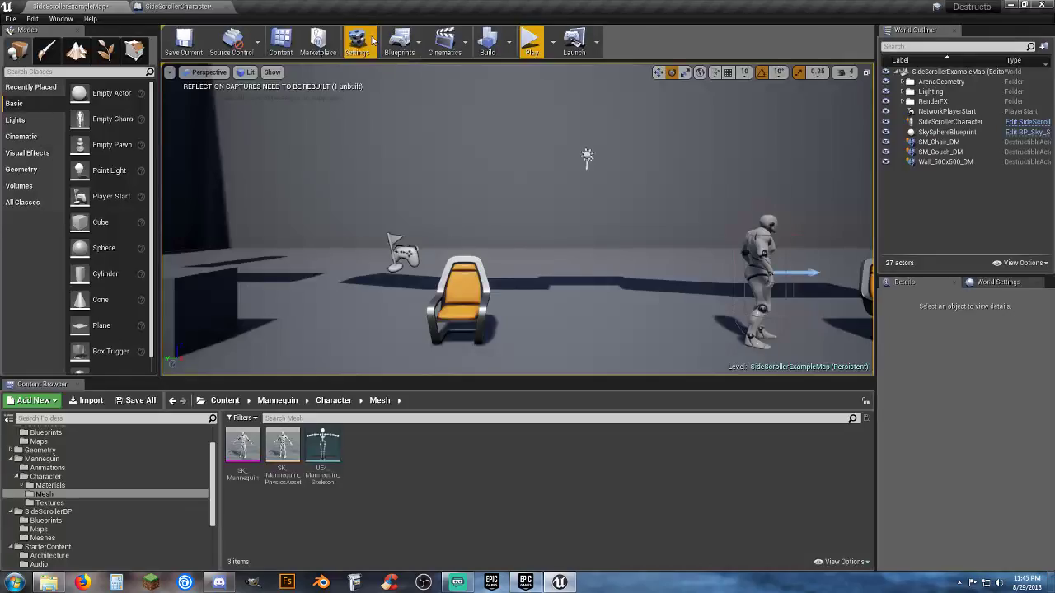
Play the example level using SpringArm1's rotation and test the attack in both directions against the chair and couch
click(522, 31)
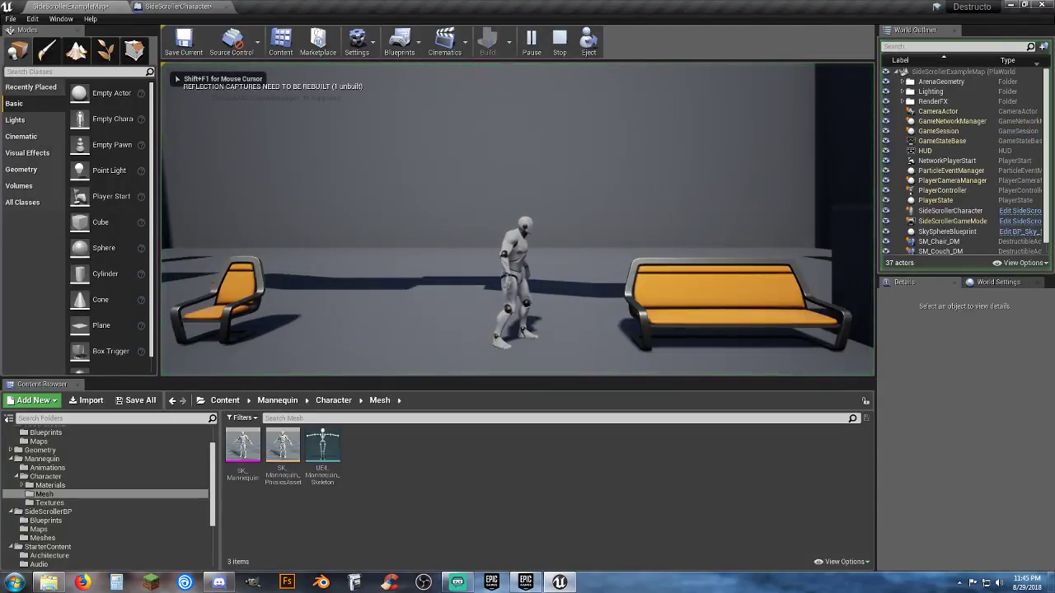
key(space)
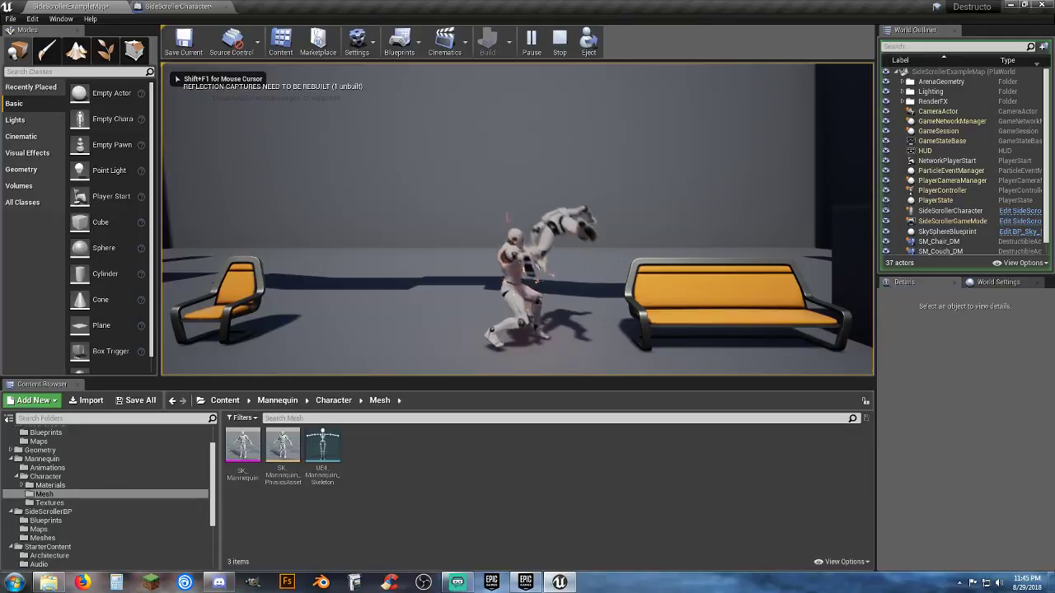
click(517, 219)
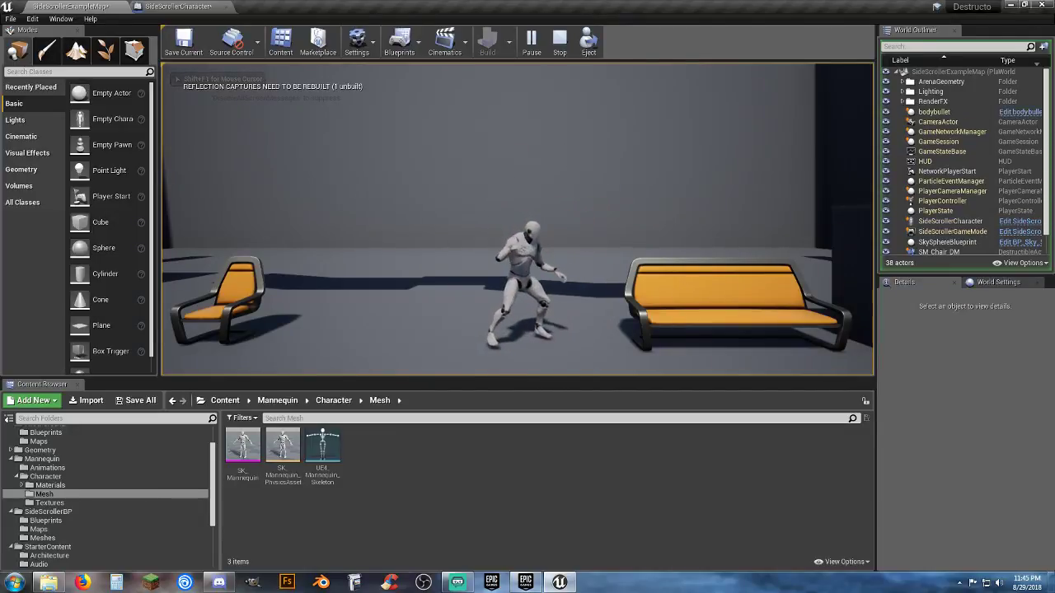
key(a)
key(f)
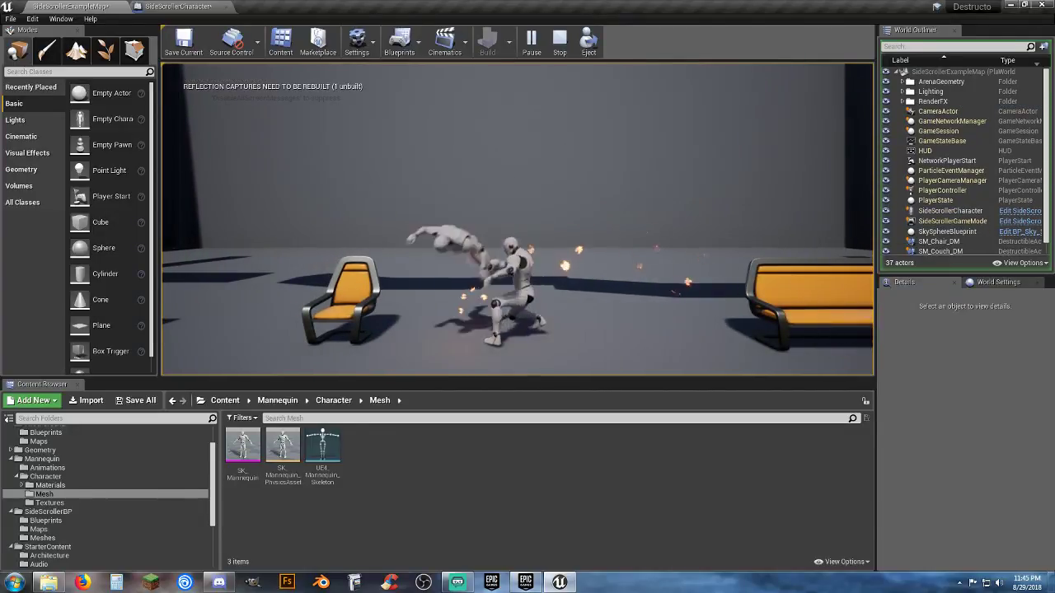
key(f)
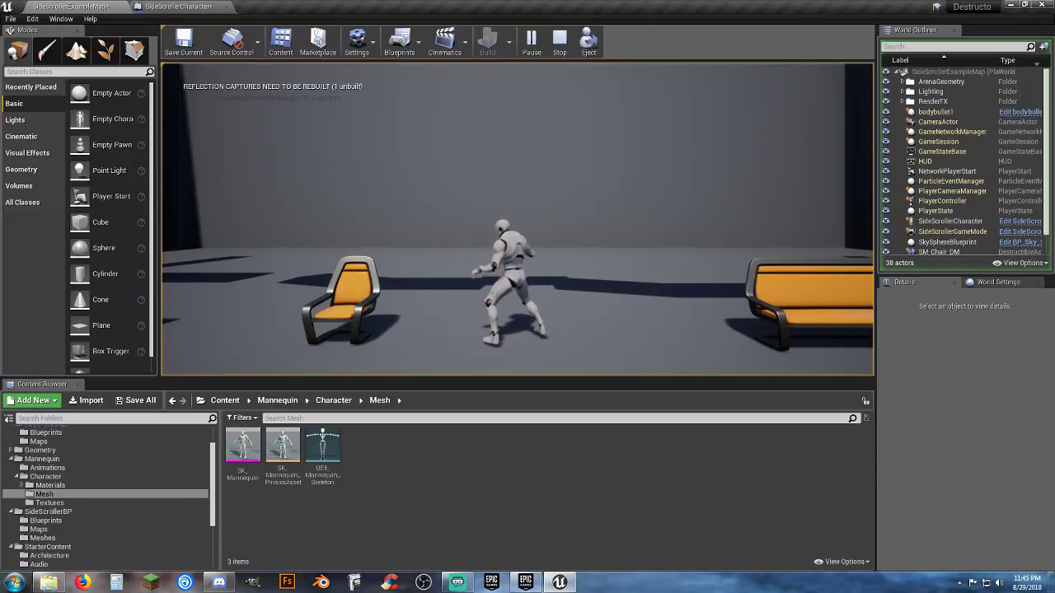
key(d)
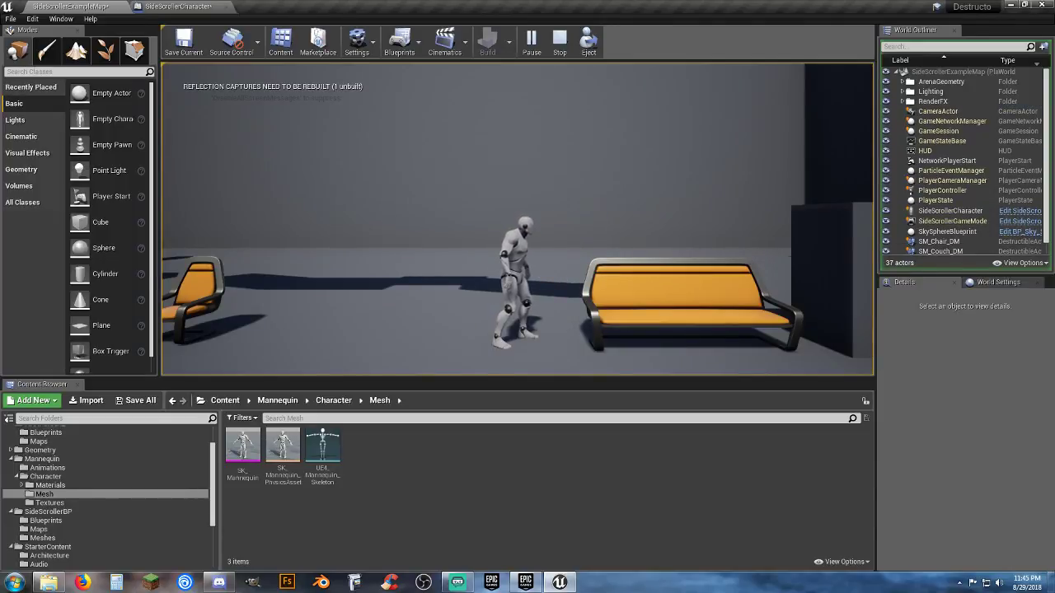
key(a)
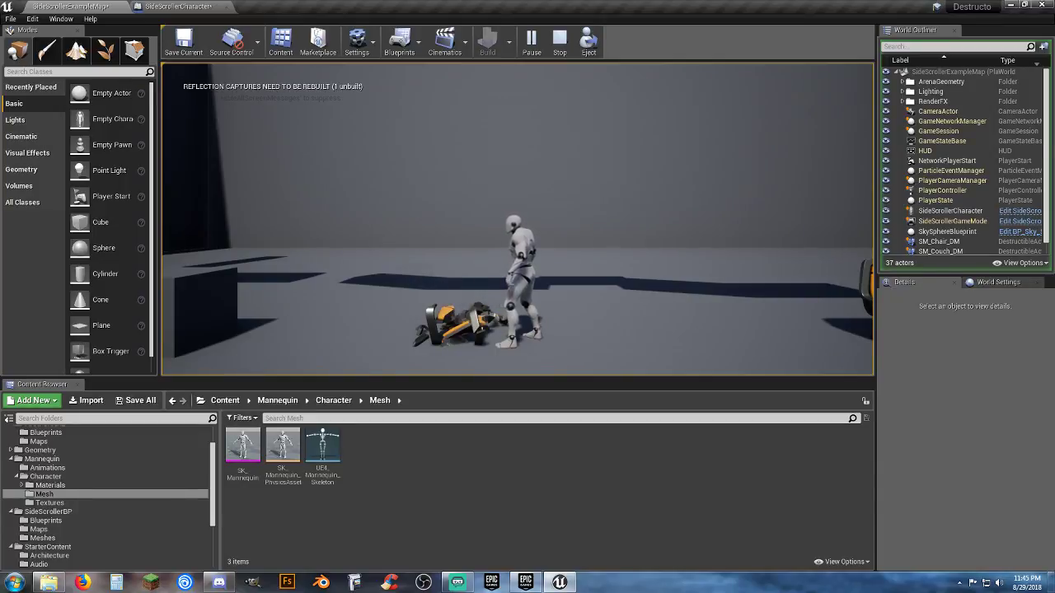
key(d)
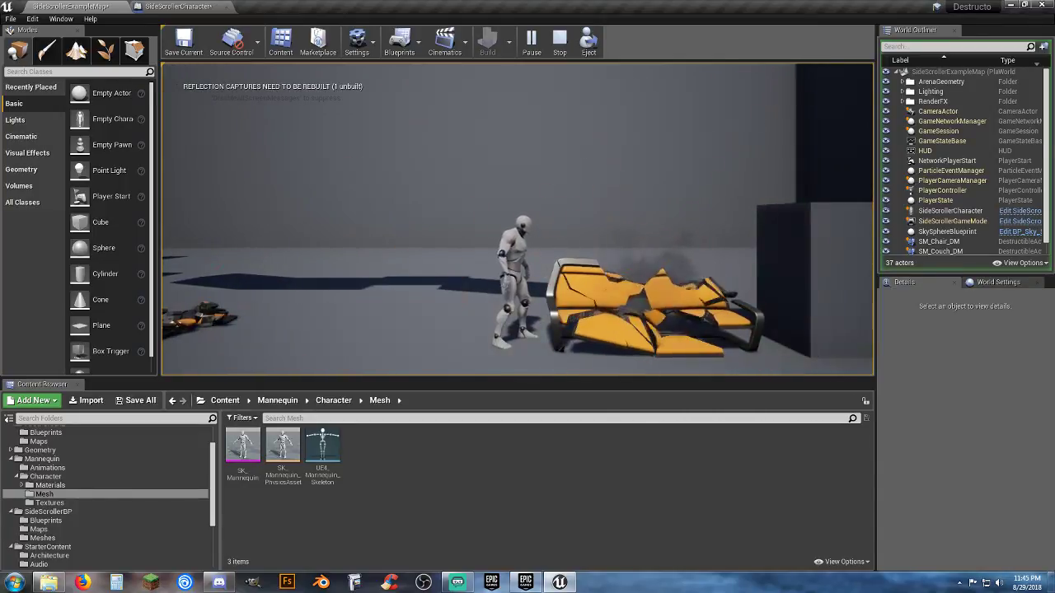
Run and jump the character across the level's platforms, return to the destroyed furniture, and stop the session
key(d)
key(space)
key(space)
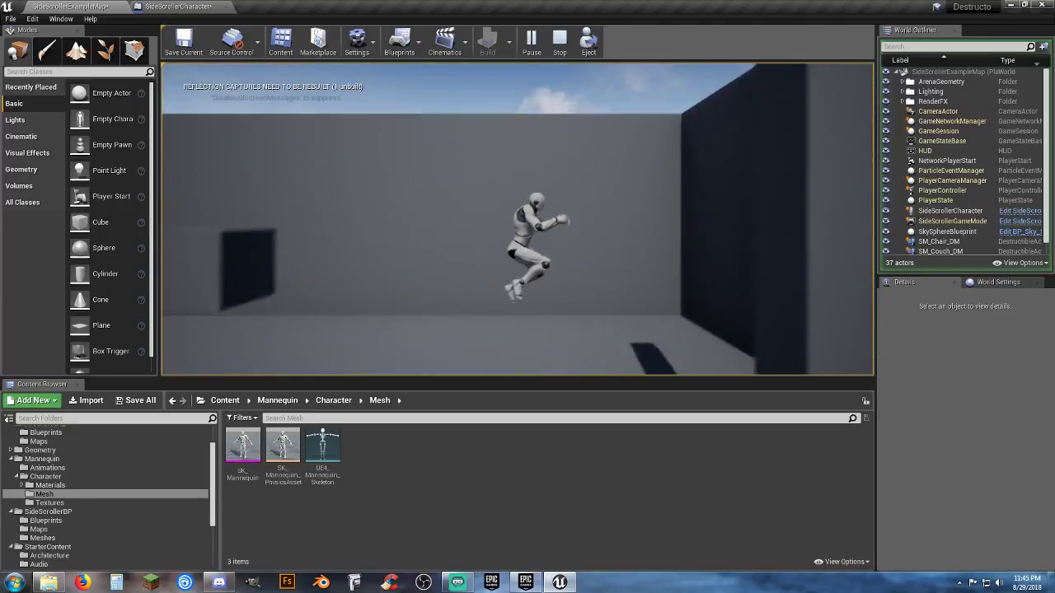
key(d)
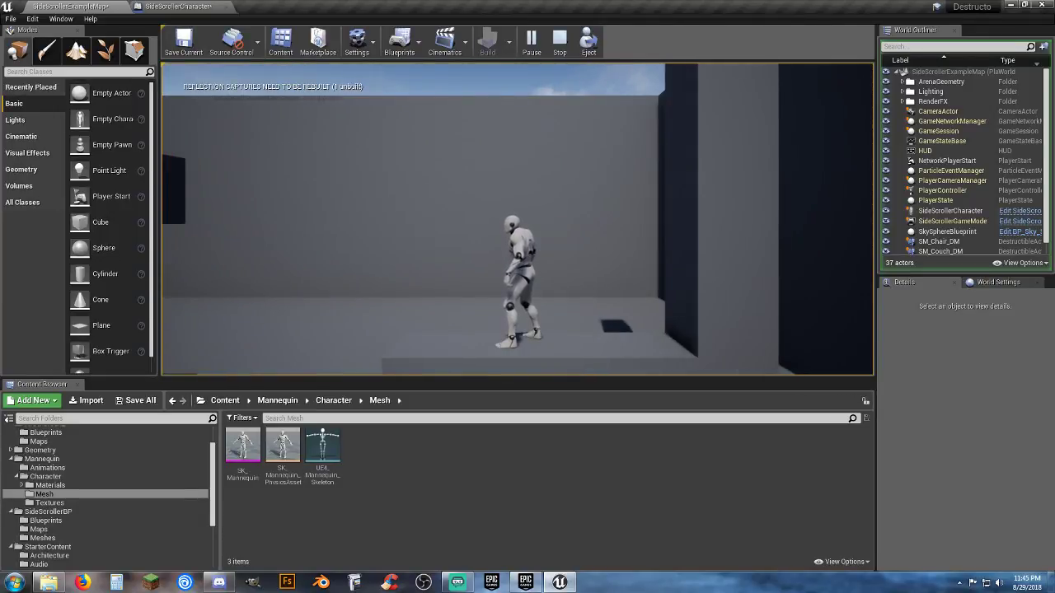
key(d)
key(space)
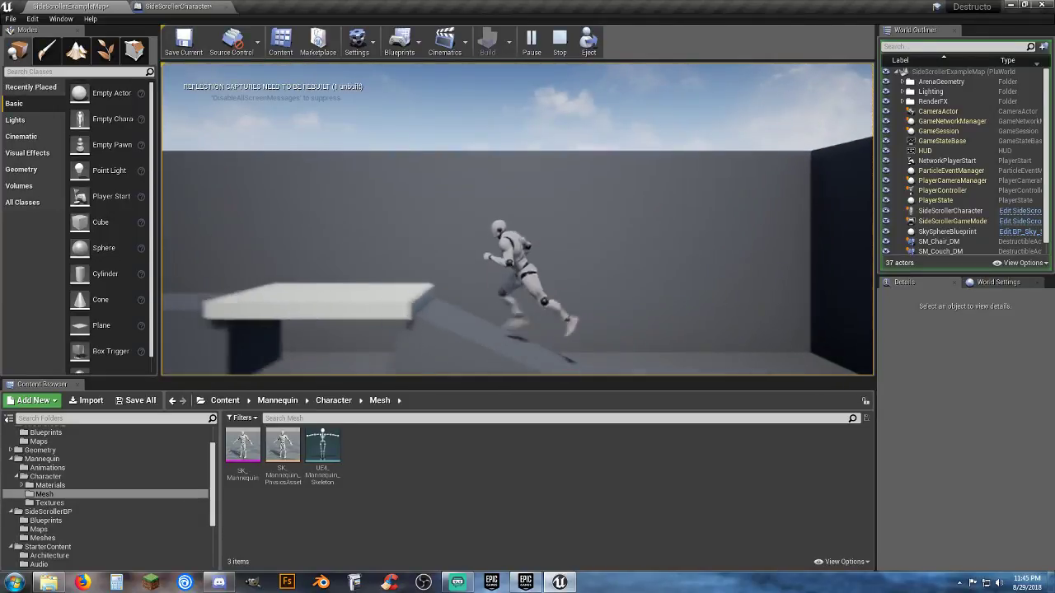
key(a)
key(space)
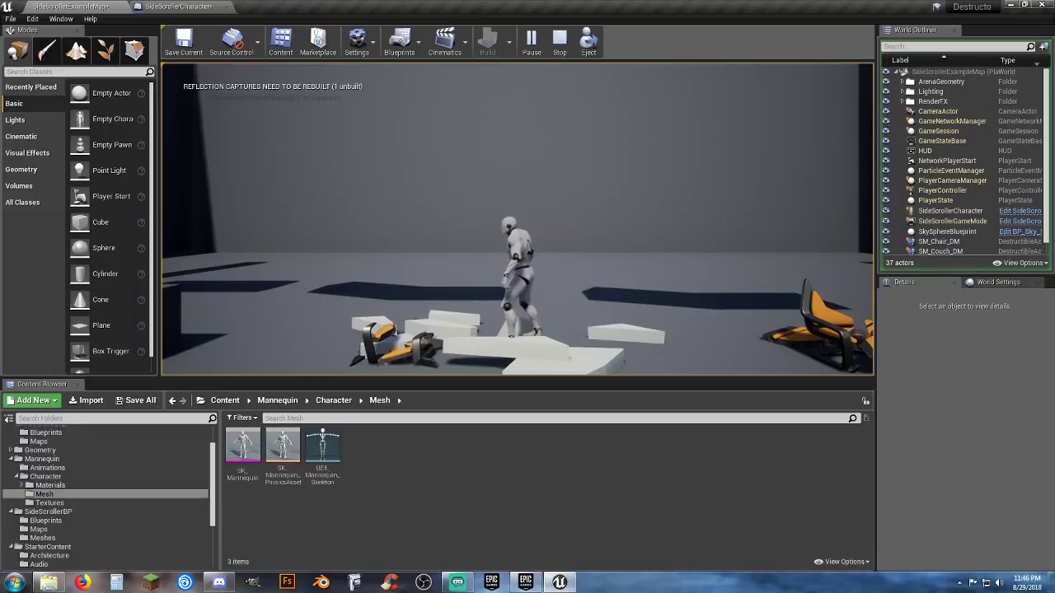
key(Escape)
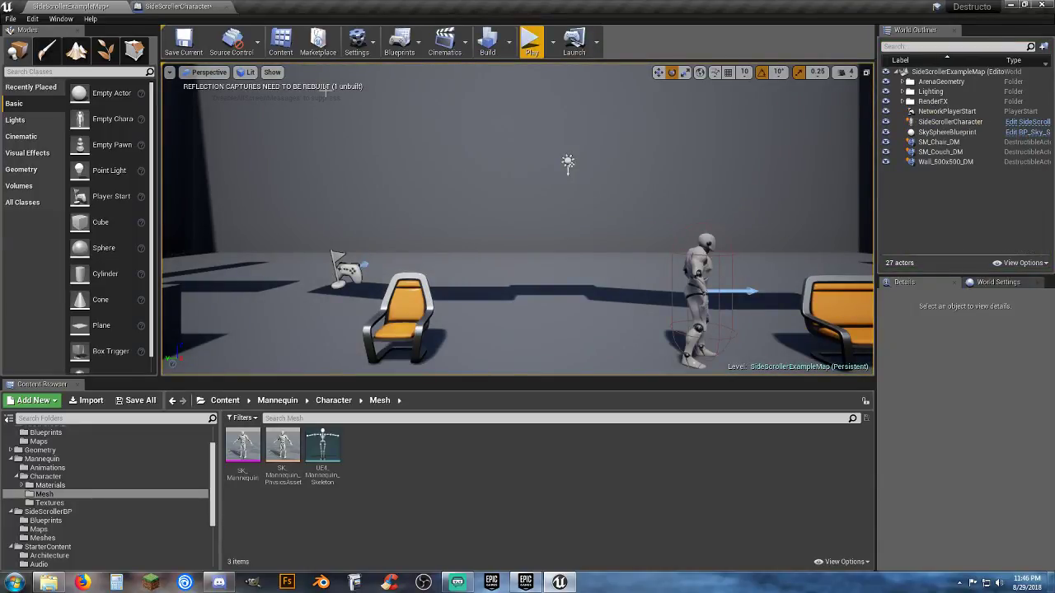
Save the SideScrollerCharacter blueprint and SideScrollerExampleMap level, and close the Destructo project
click(142, 401)
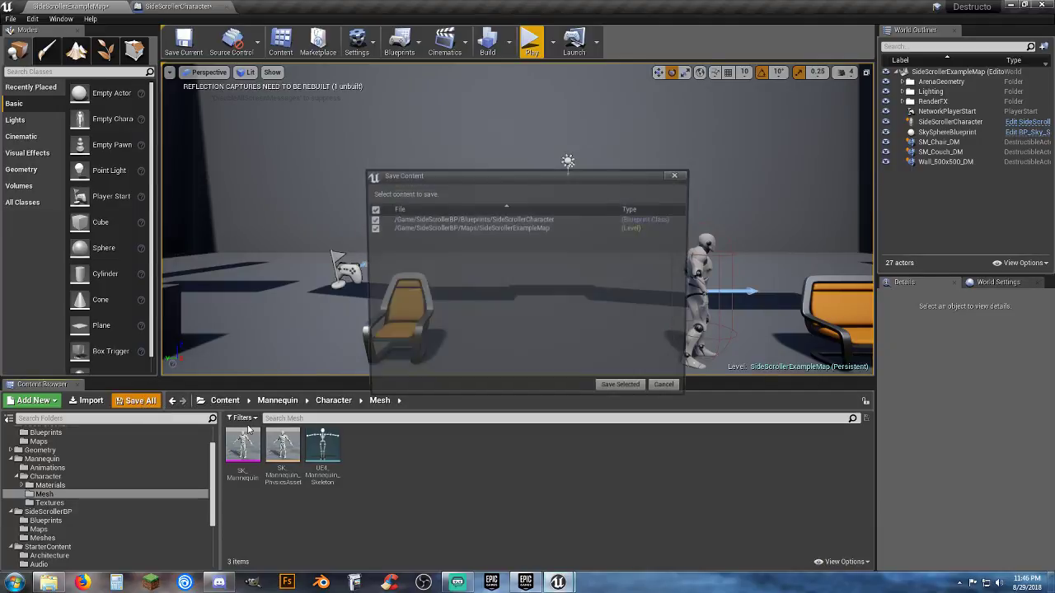
click(624, 392)
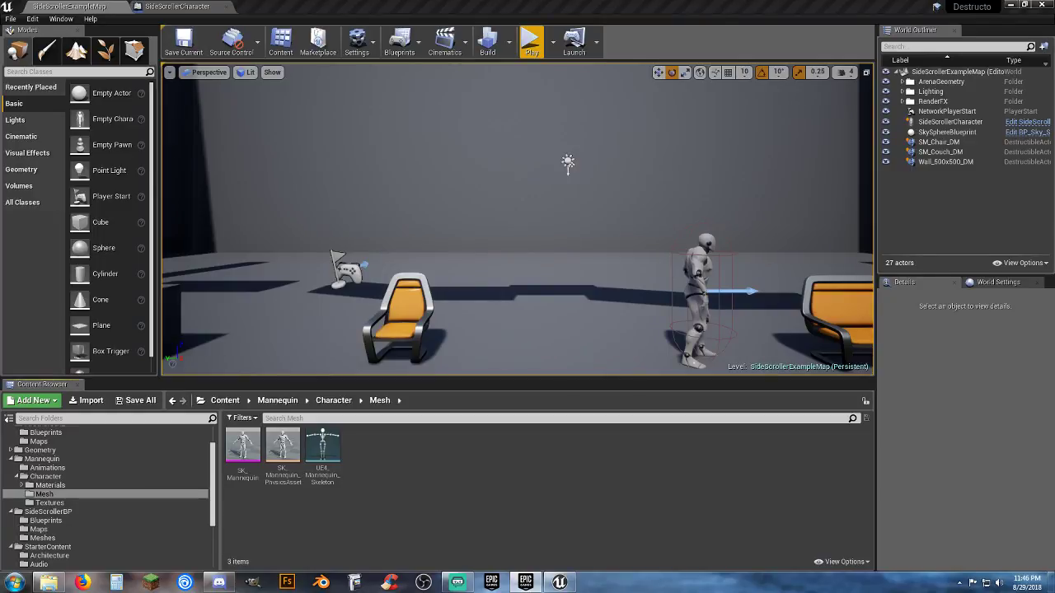
click(1042, 6)
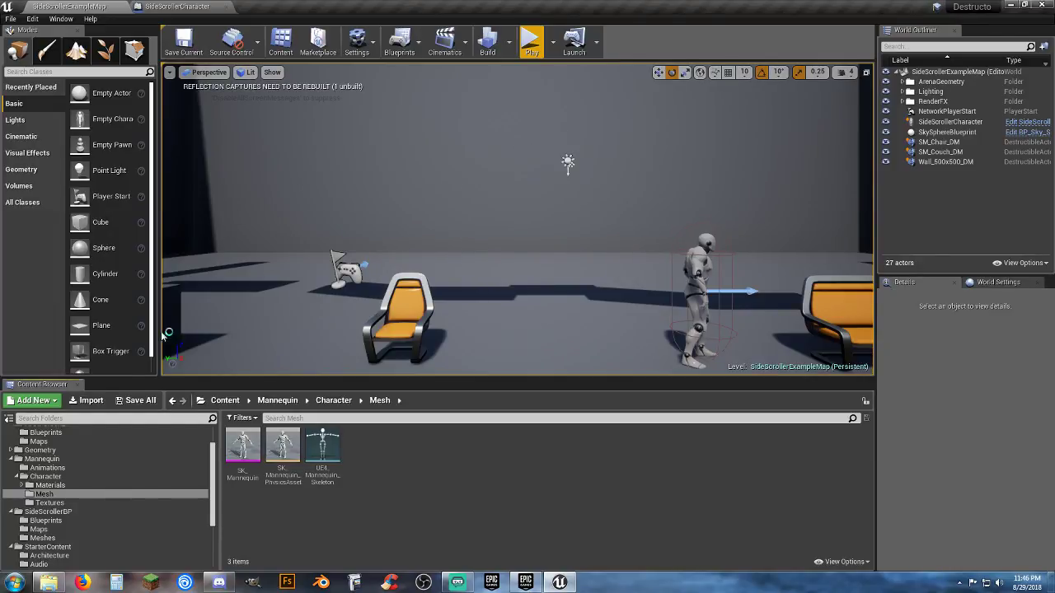
click(1043, 5)
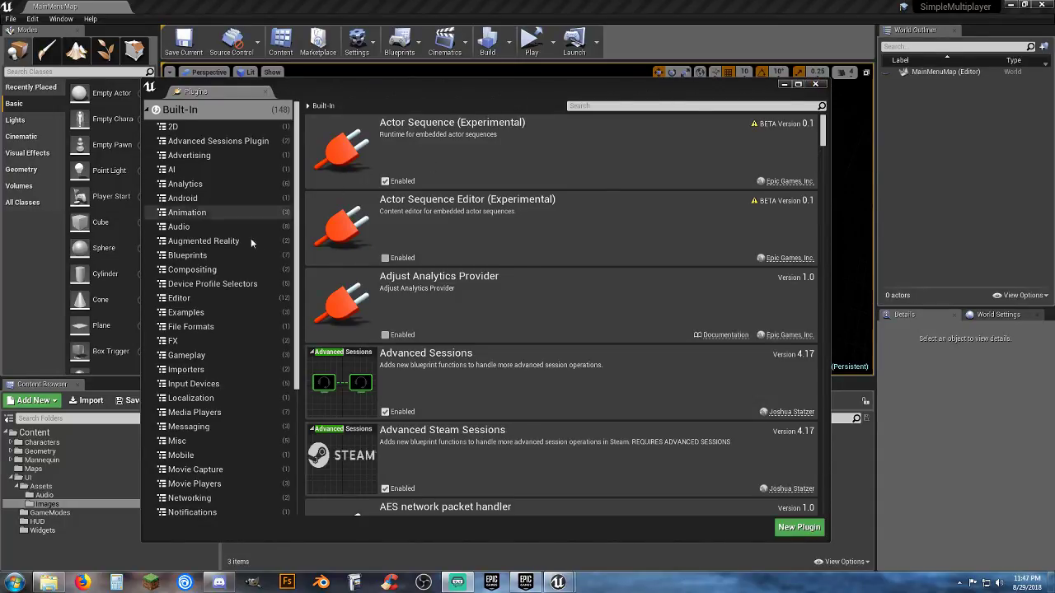
Search the built-in plugins of the SimpleMultiplayer project for "steam"
click(594, 106)
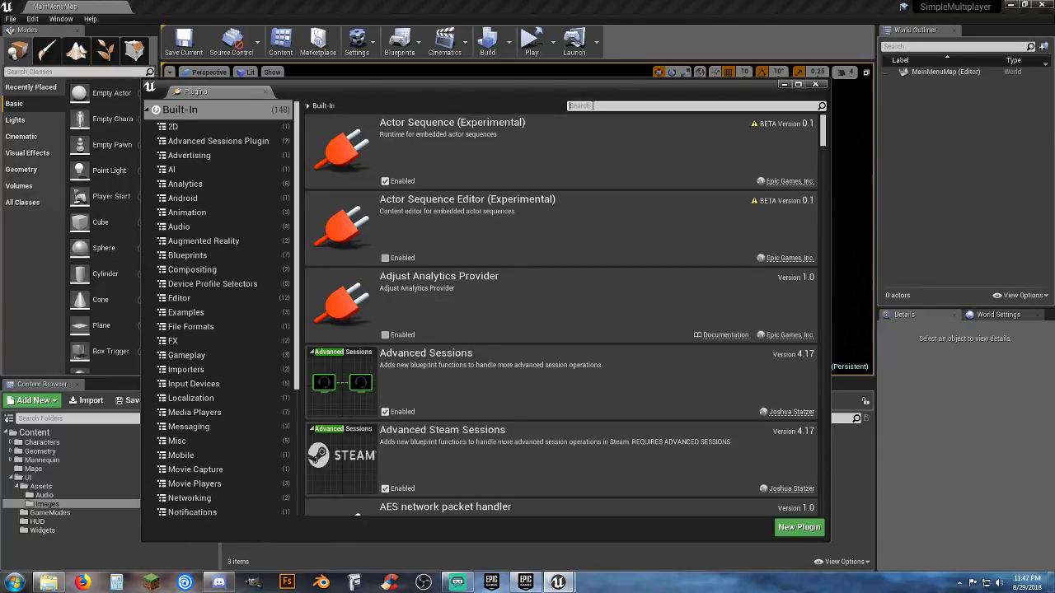
text(steam)
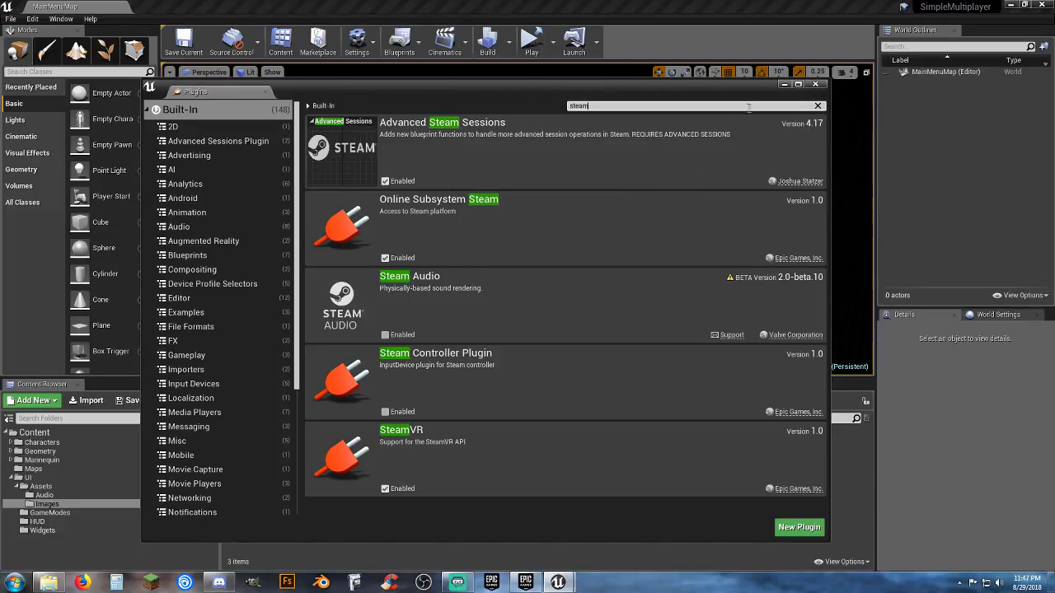
Close the Plugins window and collapse the Assets and UI folders in the project's folder tree
click(816, 85)
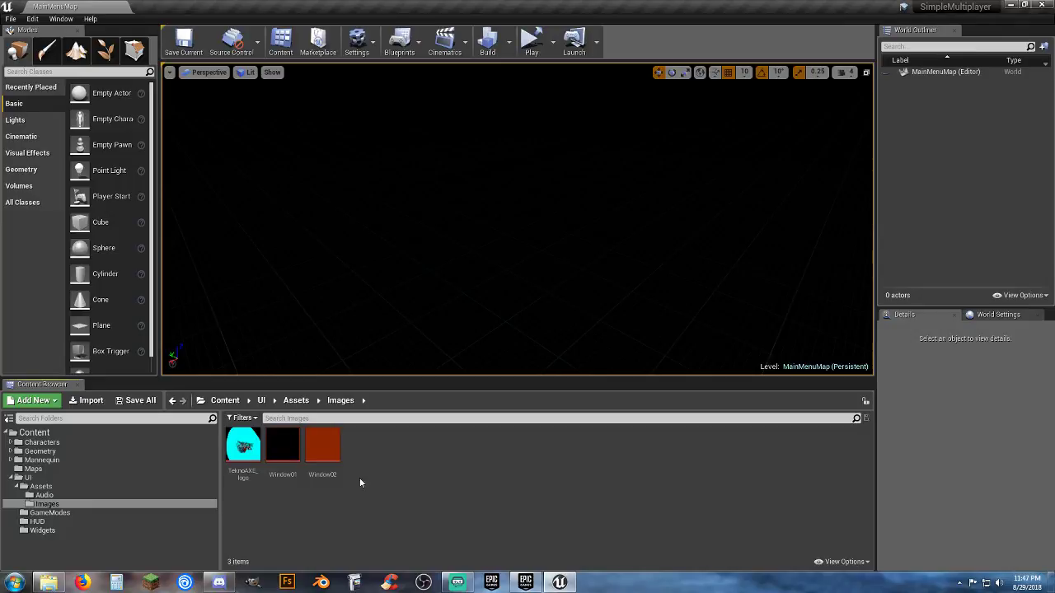
click(16, 487)
click(13, 478)
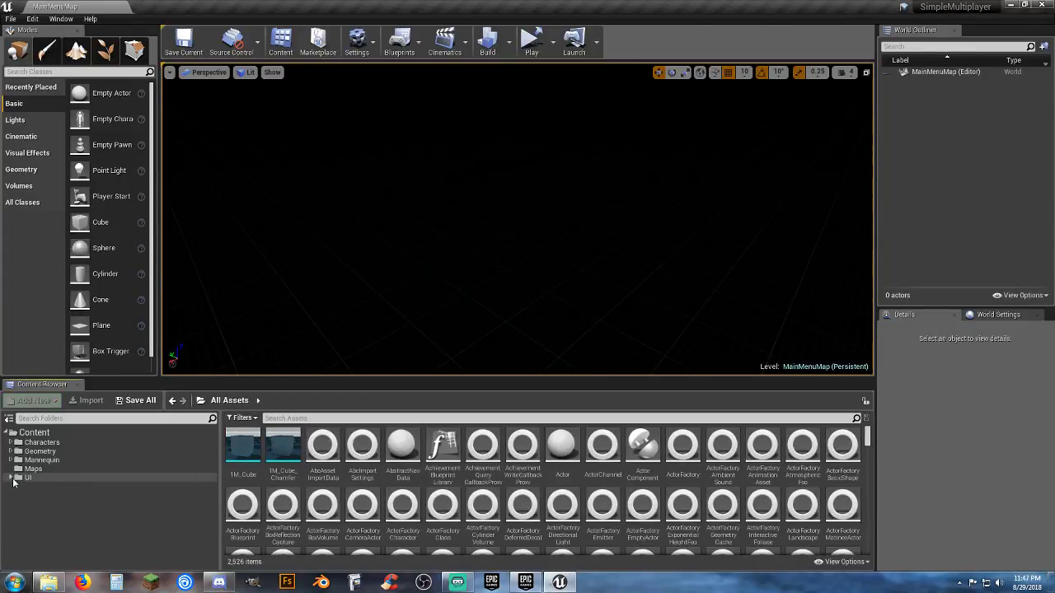
Play the main menu map and search for a lobby through the multiplayer FIND option
click(532, 38)
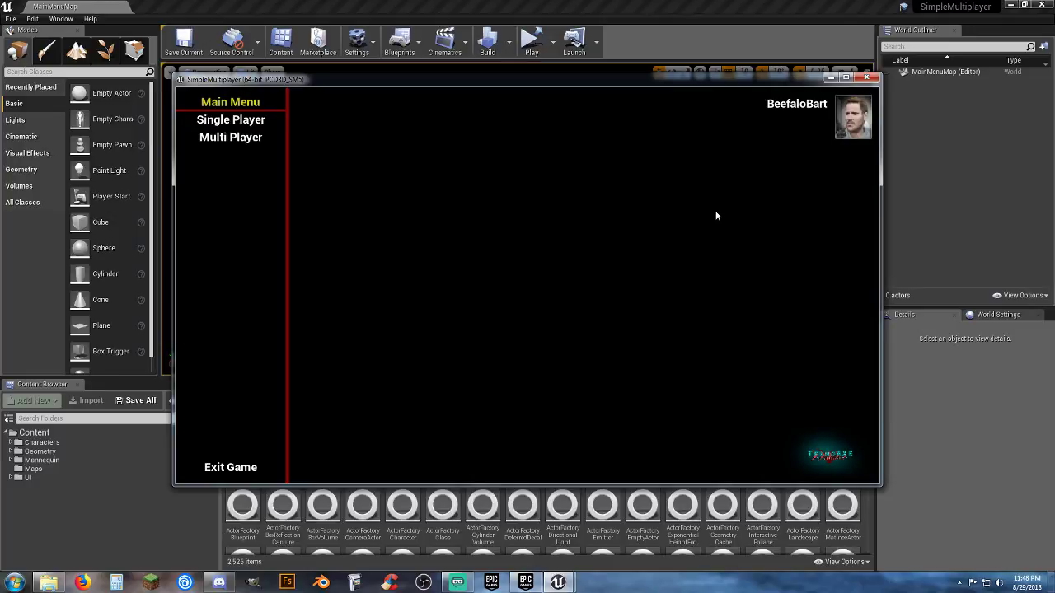
click(244, 138)
click(254, 174)
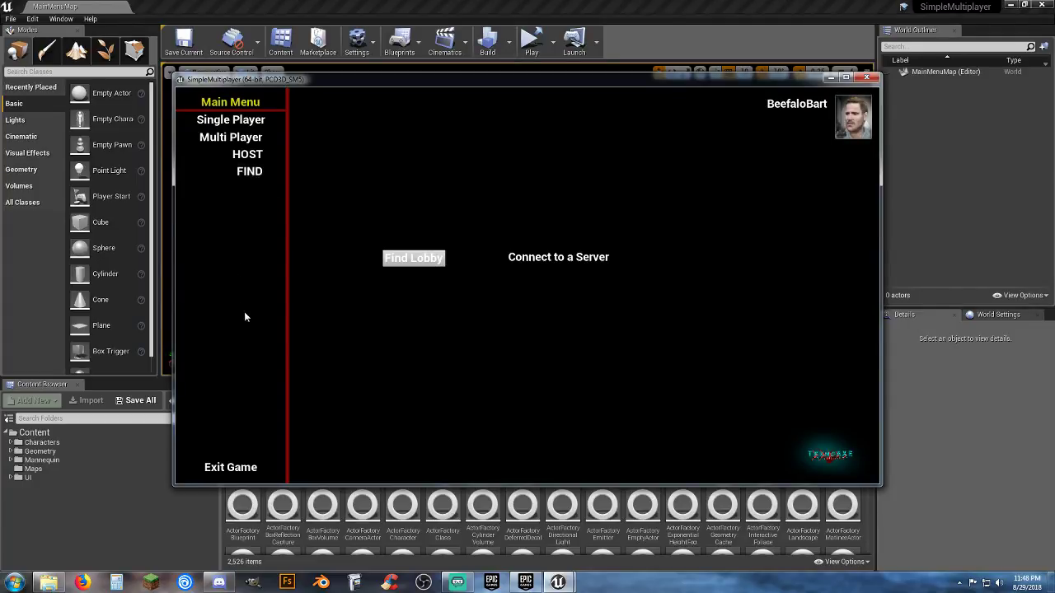
click(422, 262)
Host a multiplayer server named "whatever" from the game's main menu
click(245, 155)
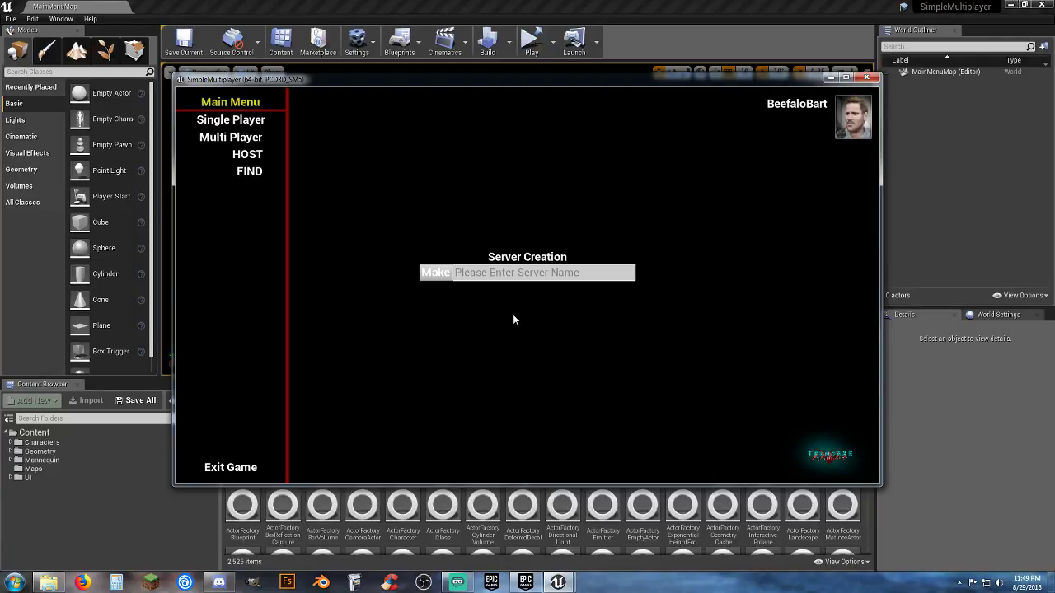
text(whate)
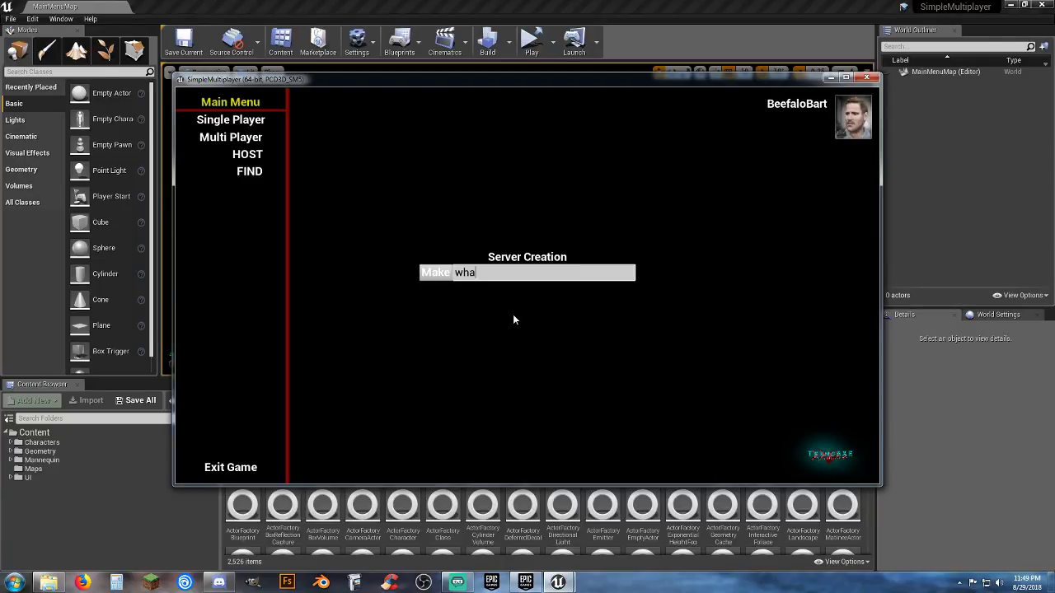
text(ver)
click(438, 274)
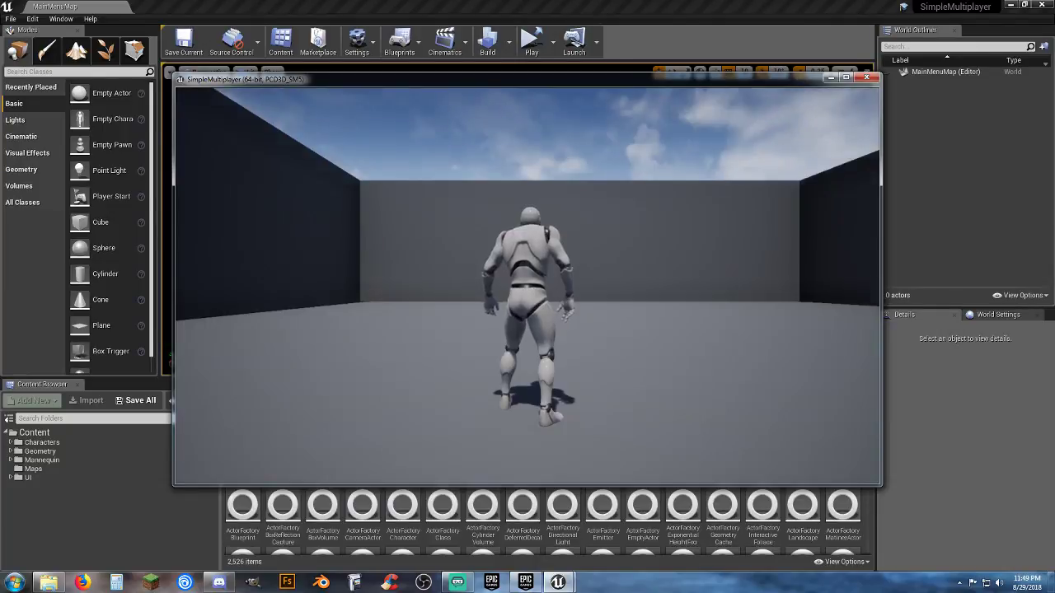
Test the mannequin's movement by running and jumping around the walled level in different directions while turning the camera
key(w)
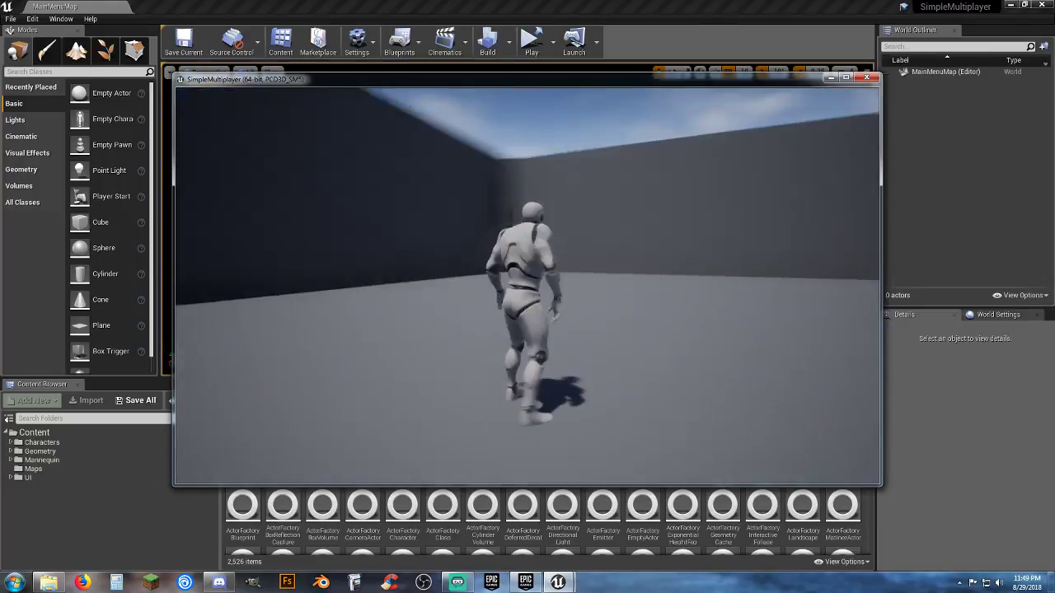
key(a)
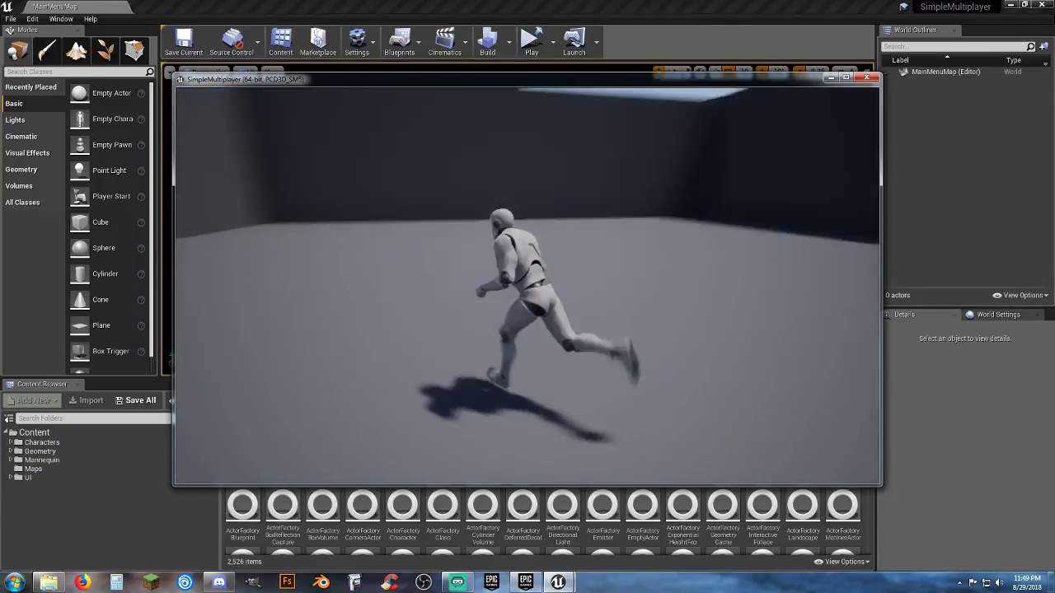
key(space)
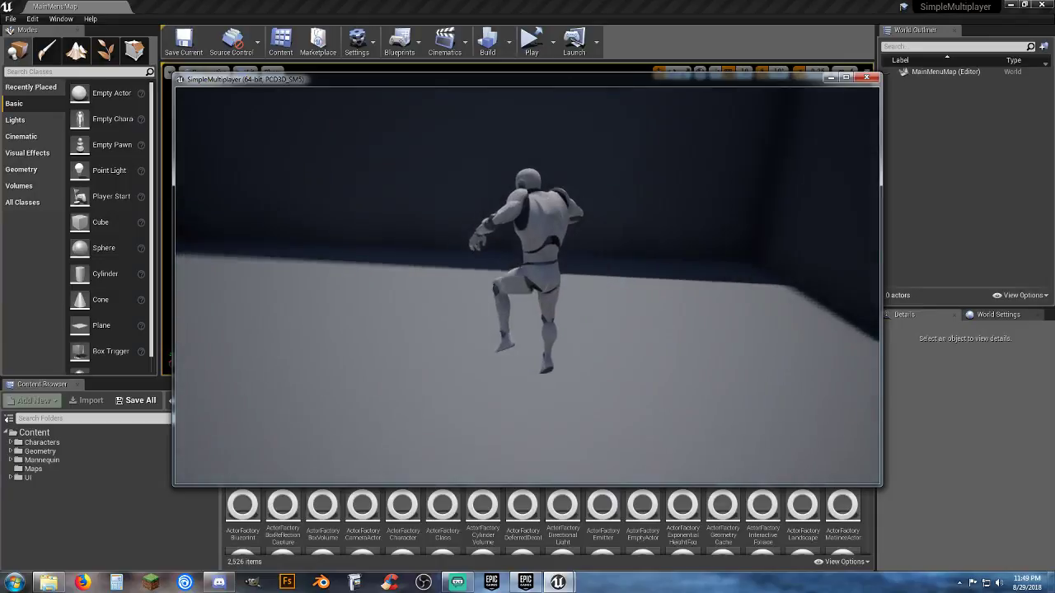
key(w)
key(space)
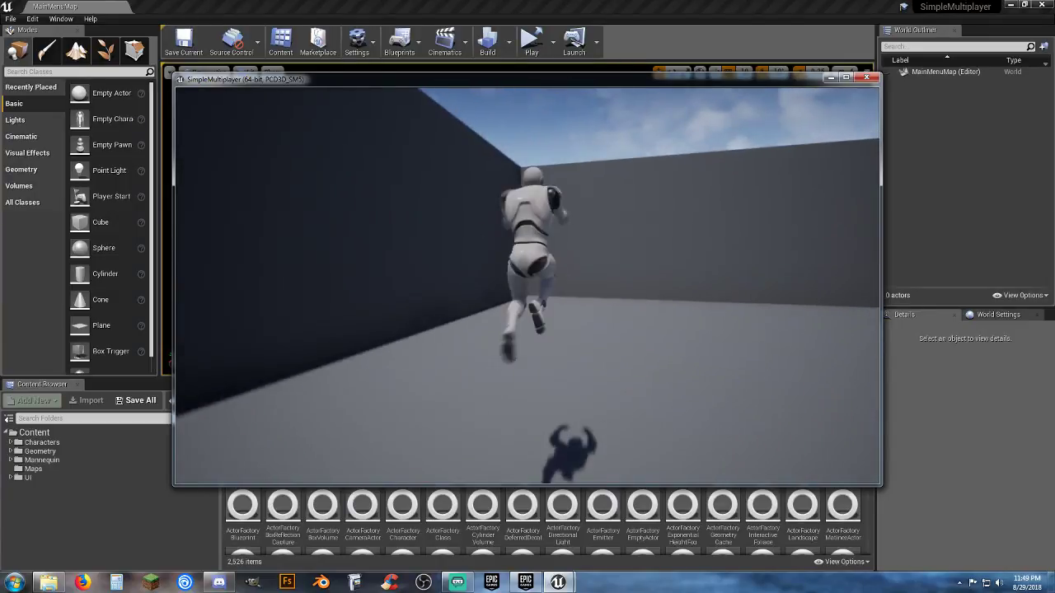
key(space)
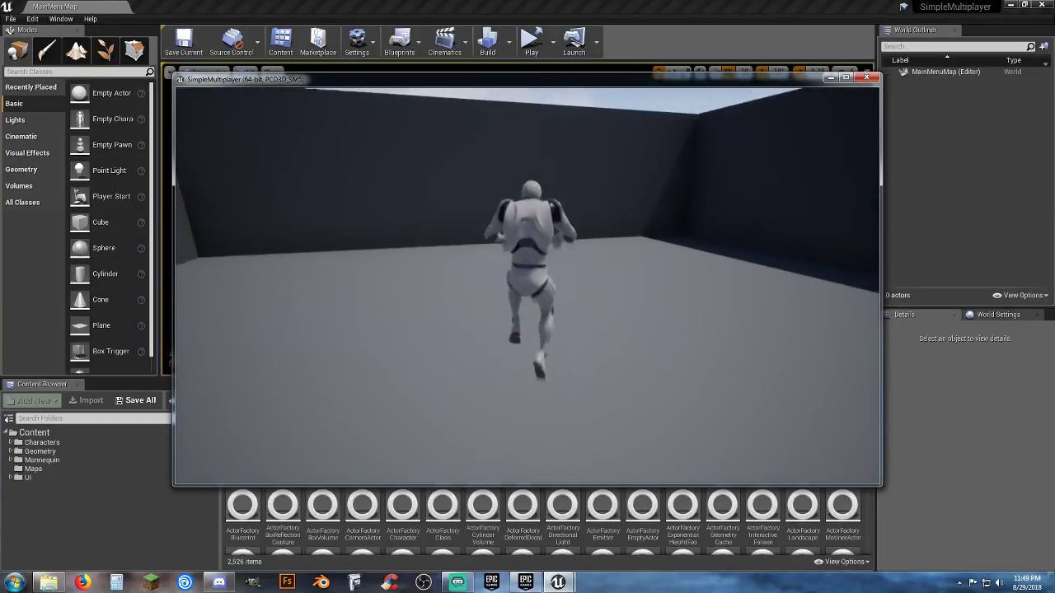
key(space)
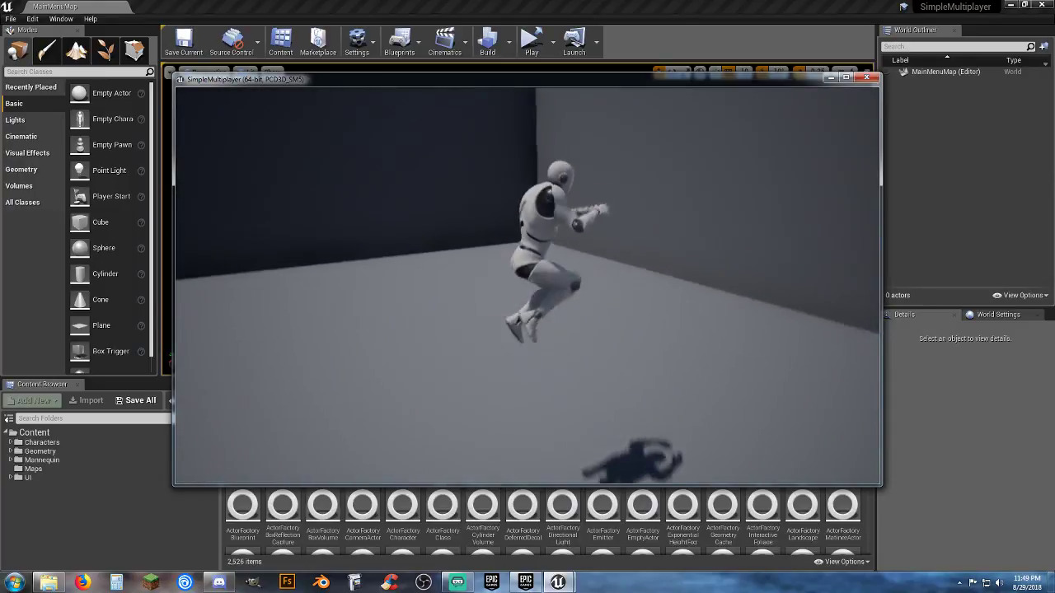
key(w)
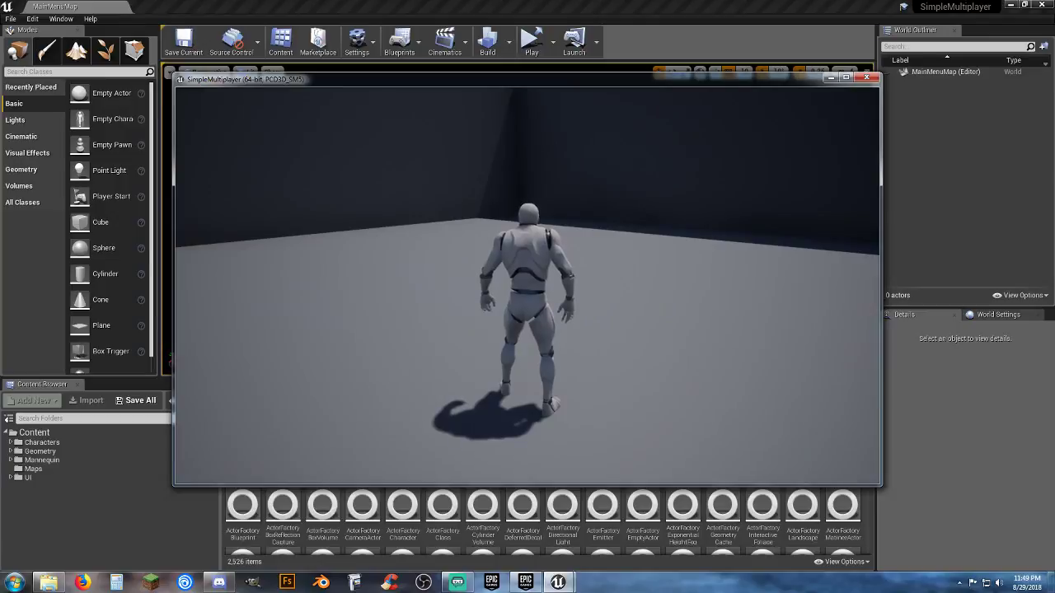
key(s)
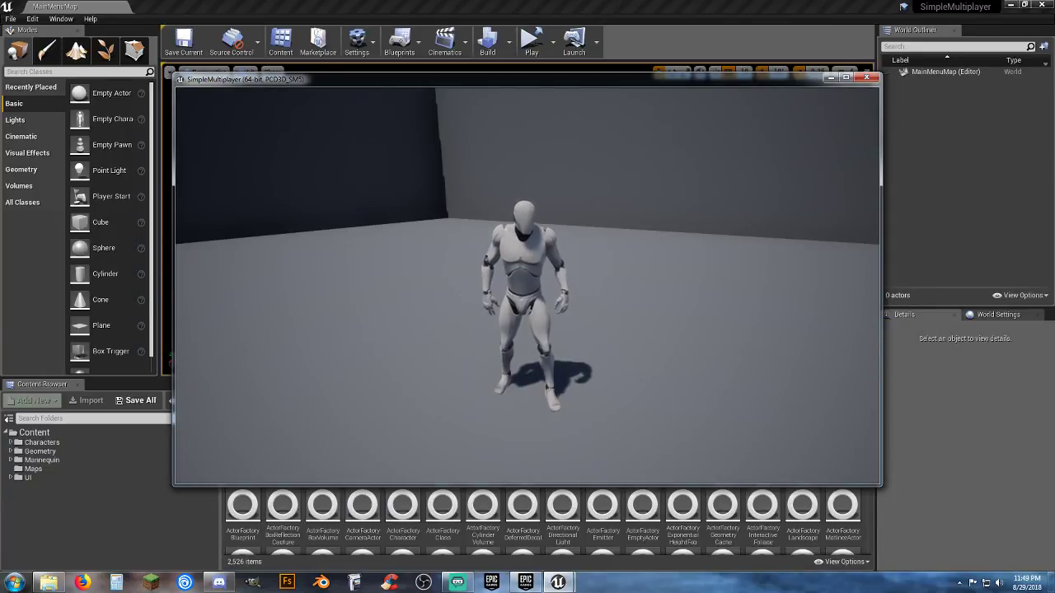
key(w)
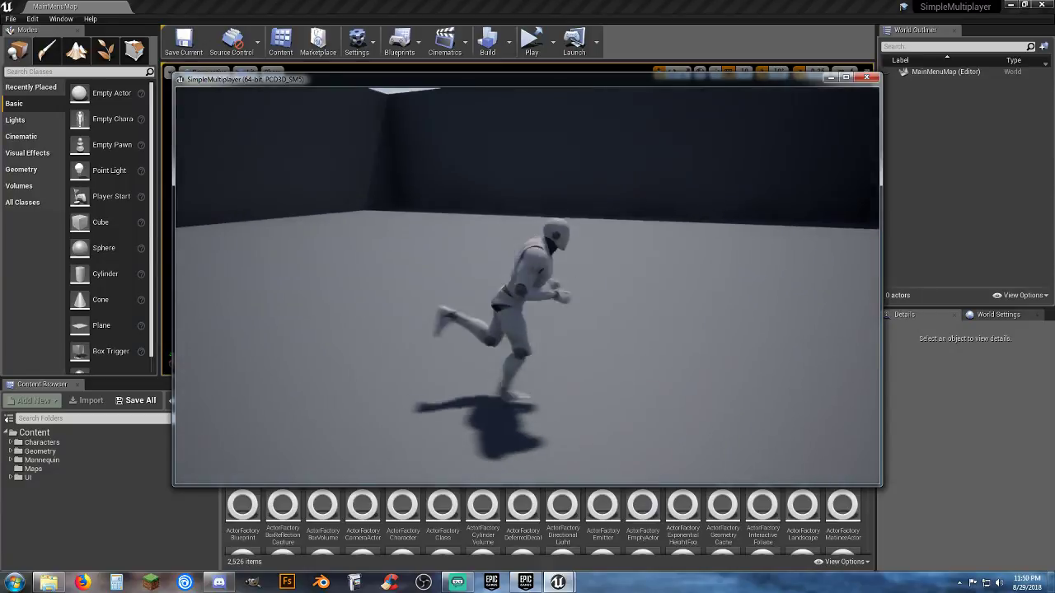
key(d)
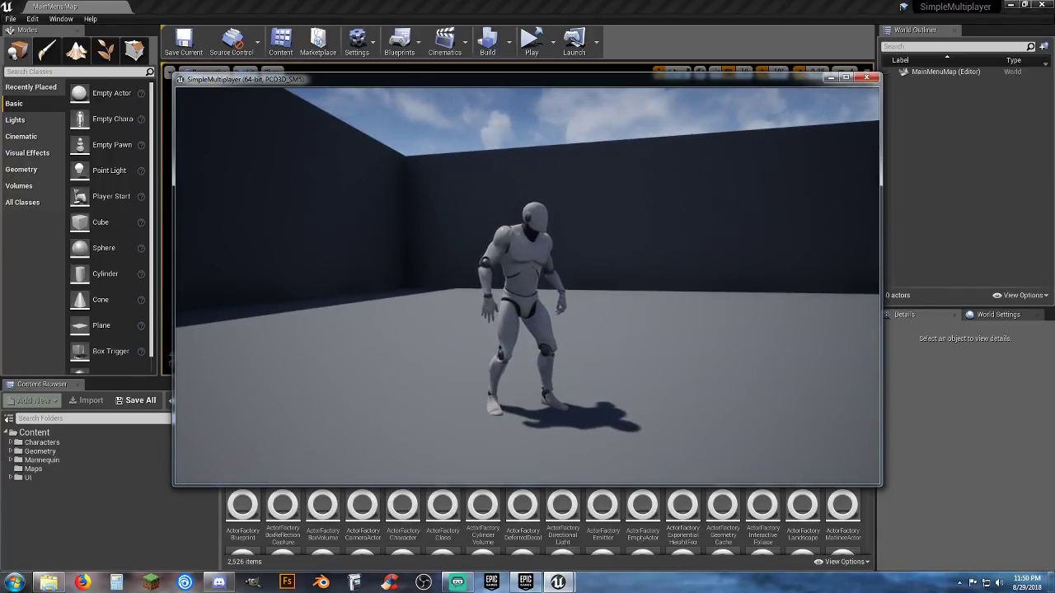
key(w)
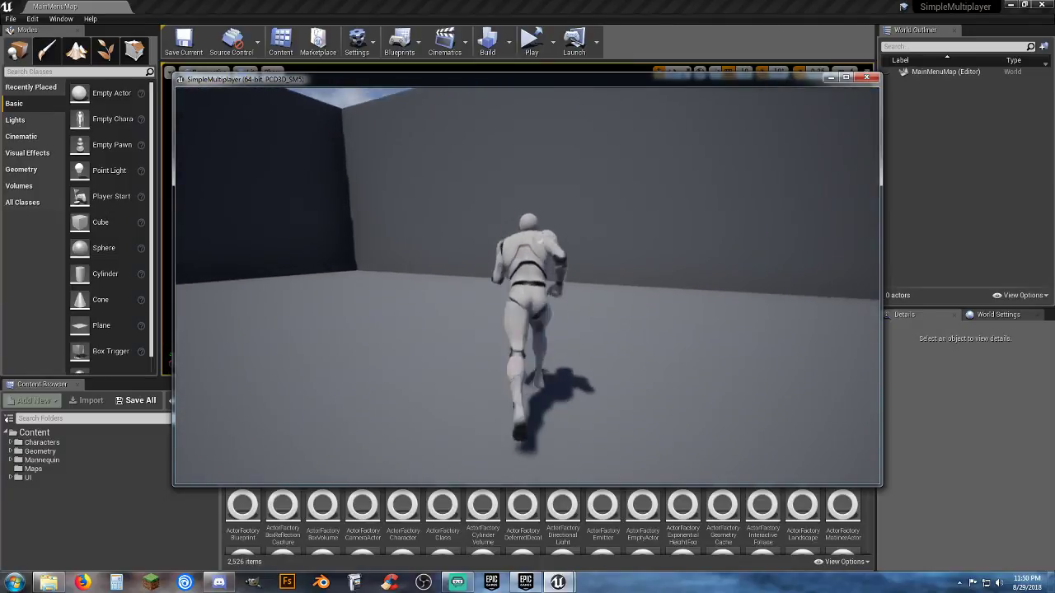
key(d)
key(s)
key(w)
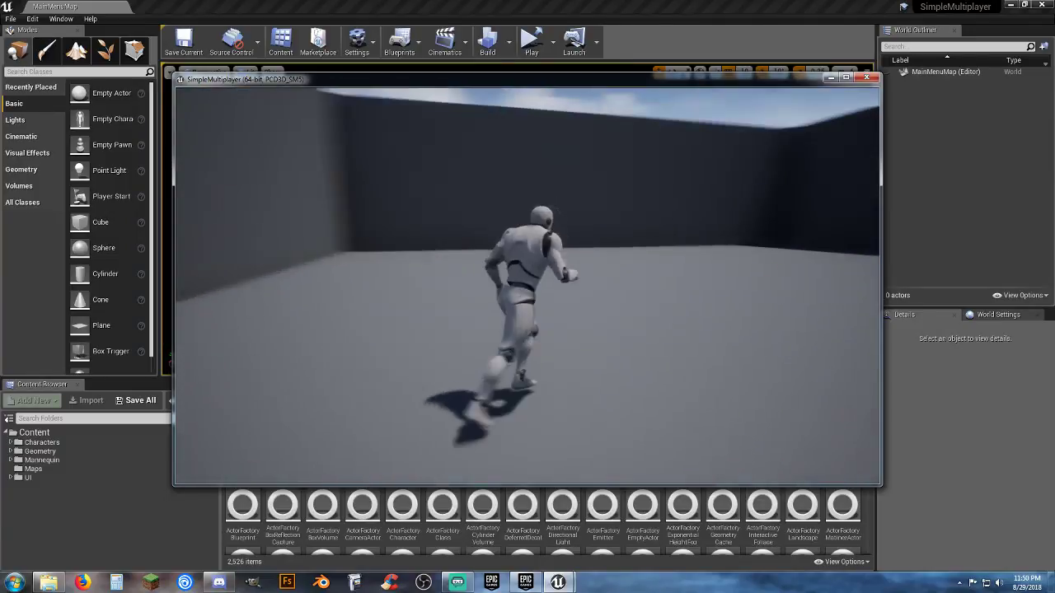
key(a)
key(s)
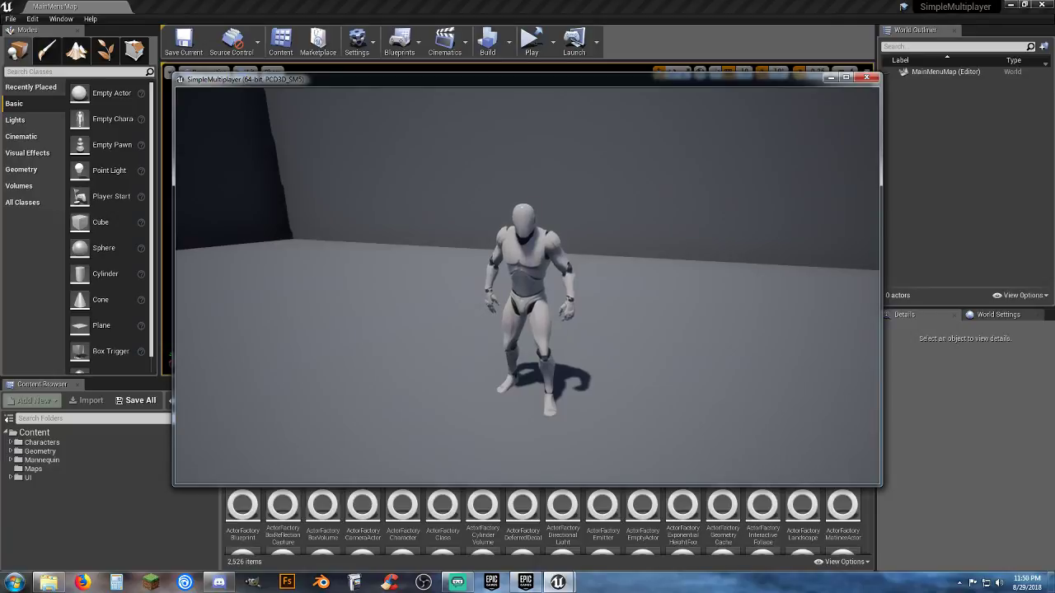
Test the in-game pause menu by resuming the game once, then pausing again and returning to the main menu
key(Escape)
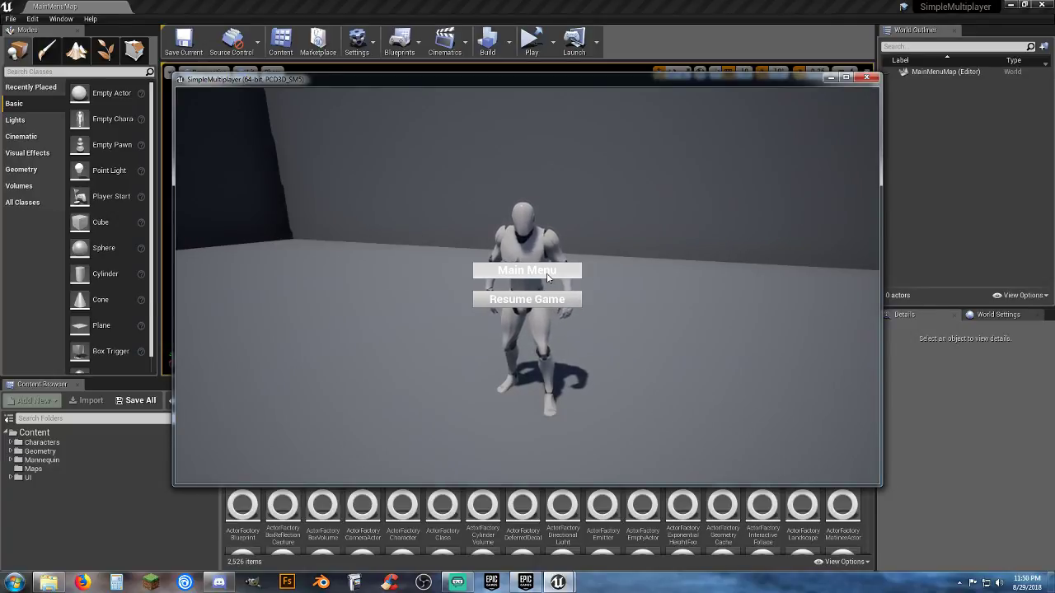
click(536, 302)
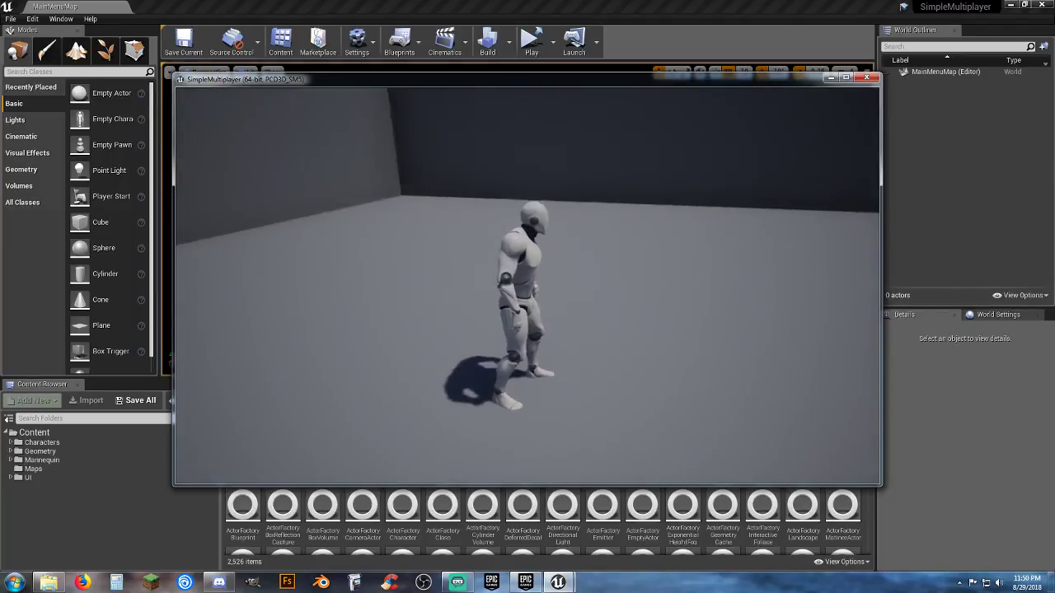
key(Escape)
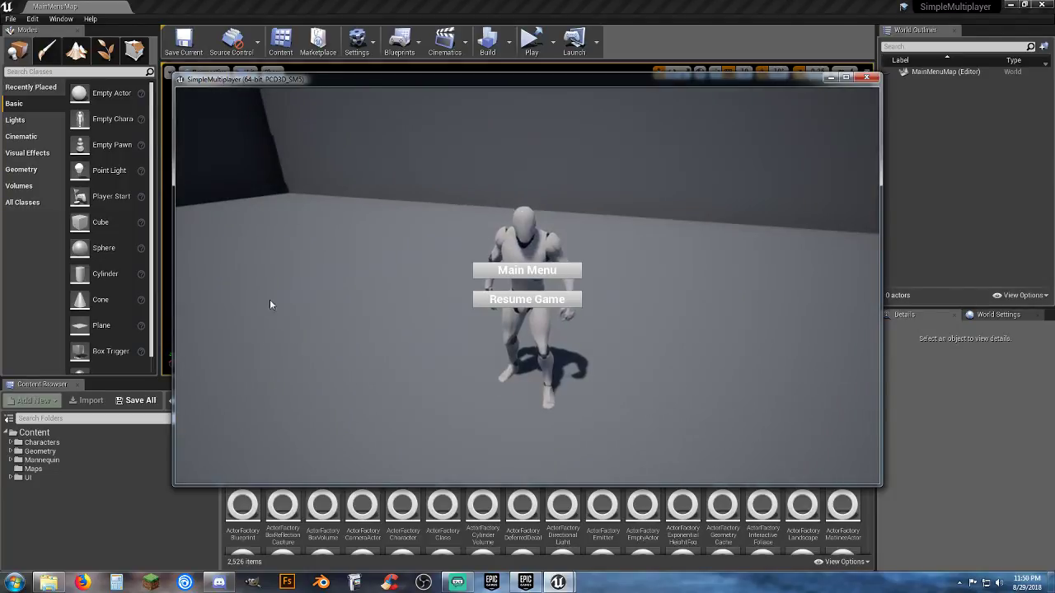
click(534, 274)
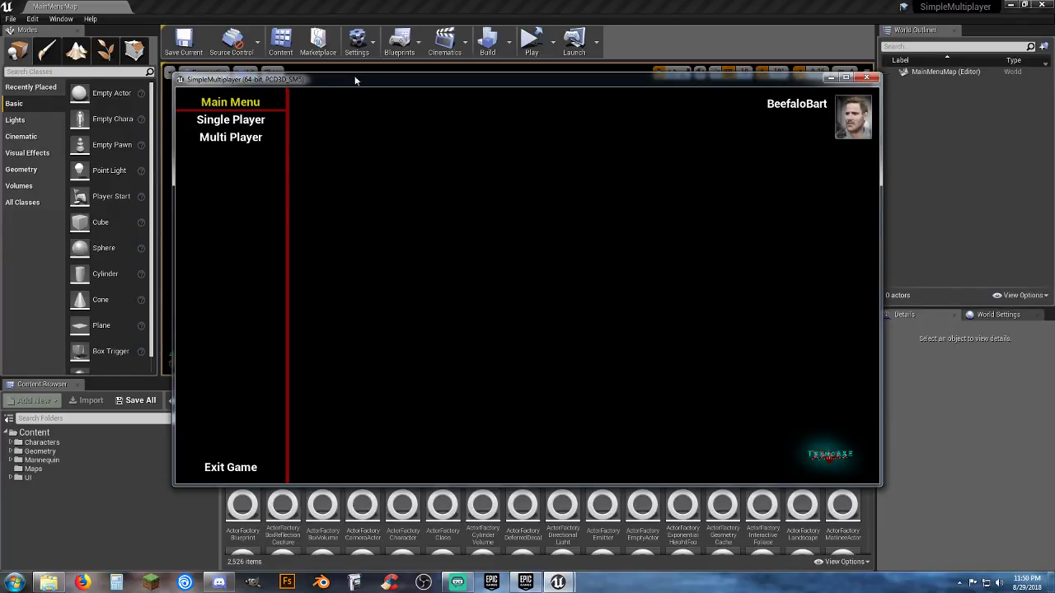
Move the game window slightly down to uncover the toolbar and end the play session
drag(356, 80, 368, 102)
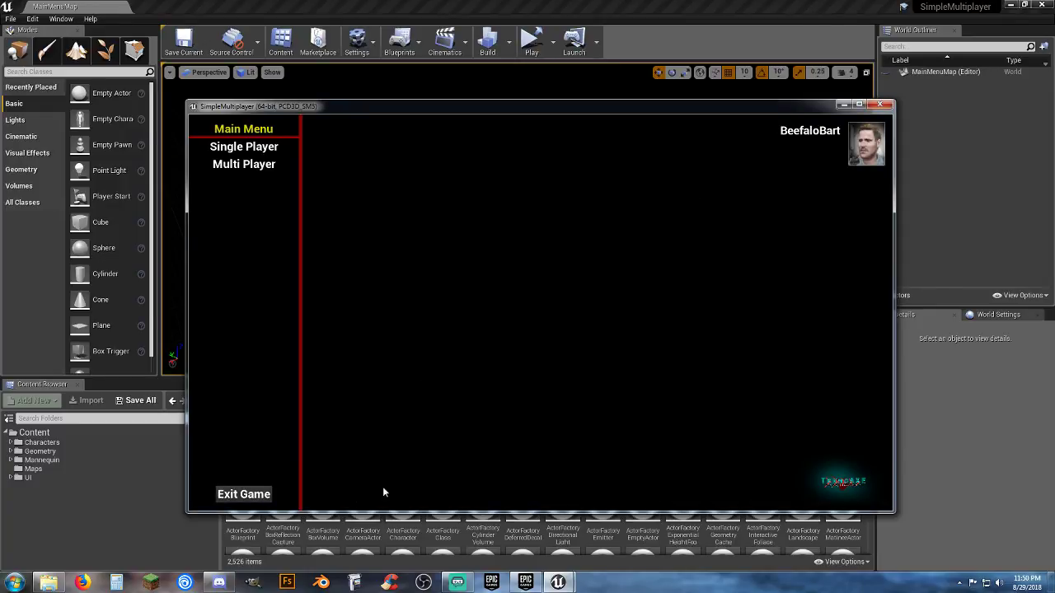
key(Escape)
click(94, 509)
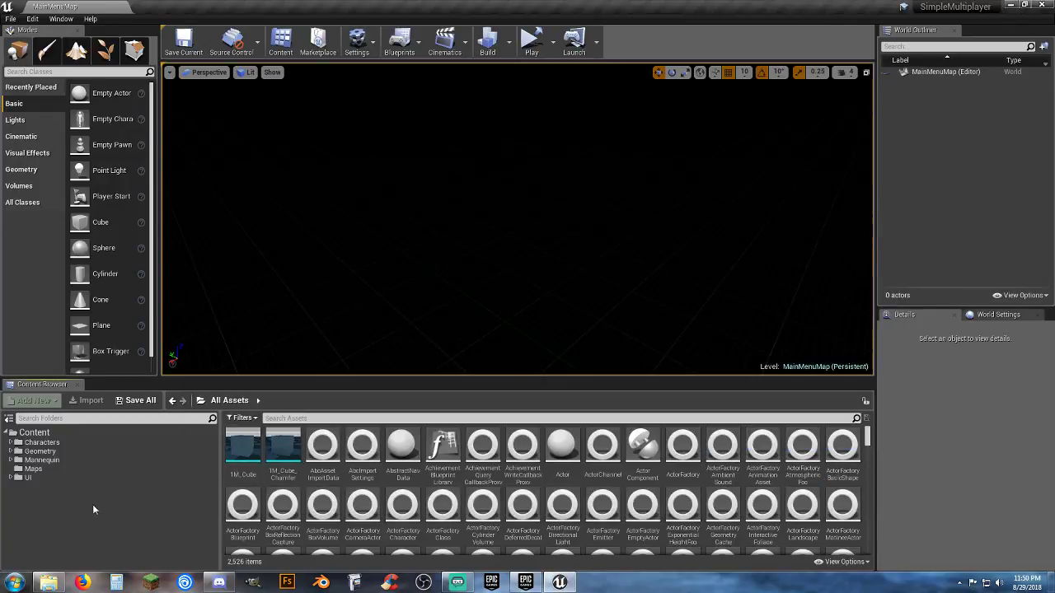
Look at the RedMan assets inside the Characters folder, and collapse the Characters folder tree
click(42, 442)
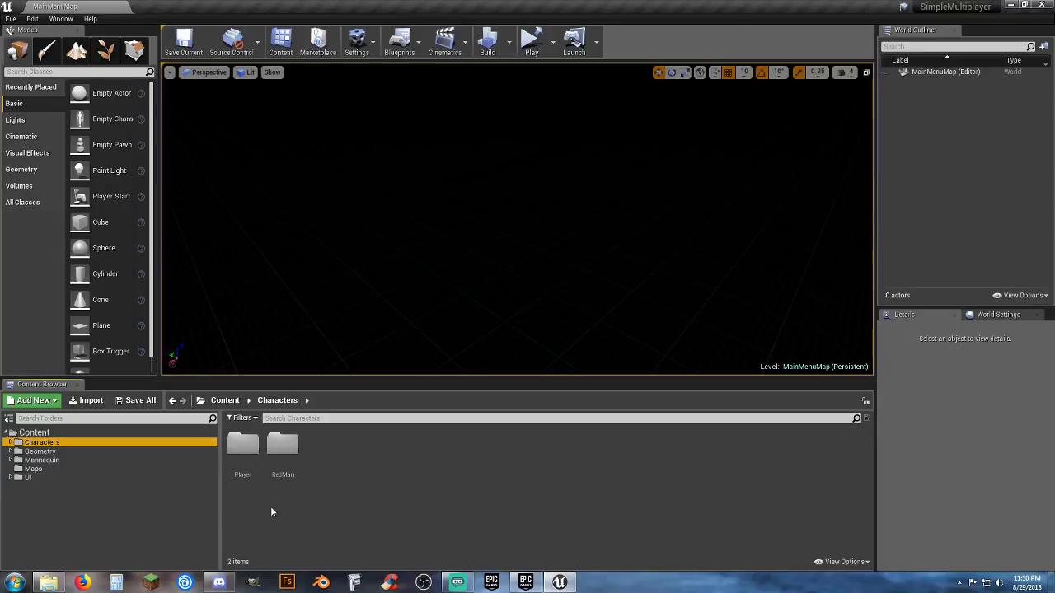
click(280, 466)
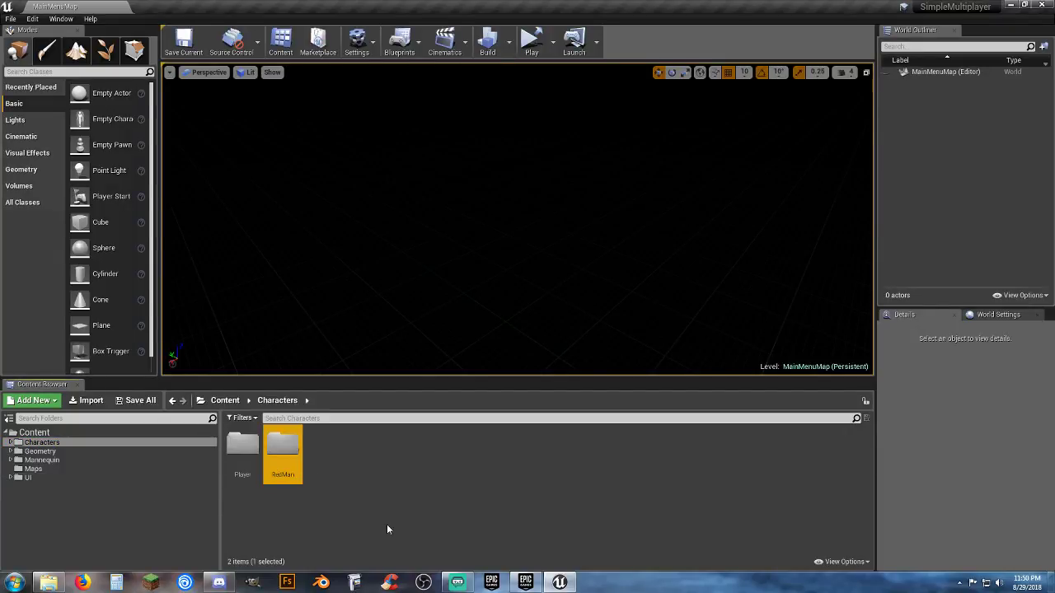
double_click(283, 453)
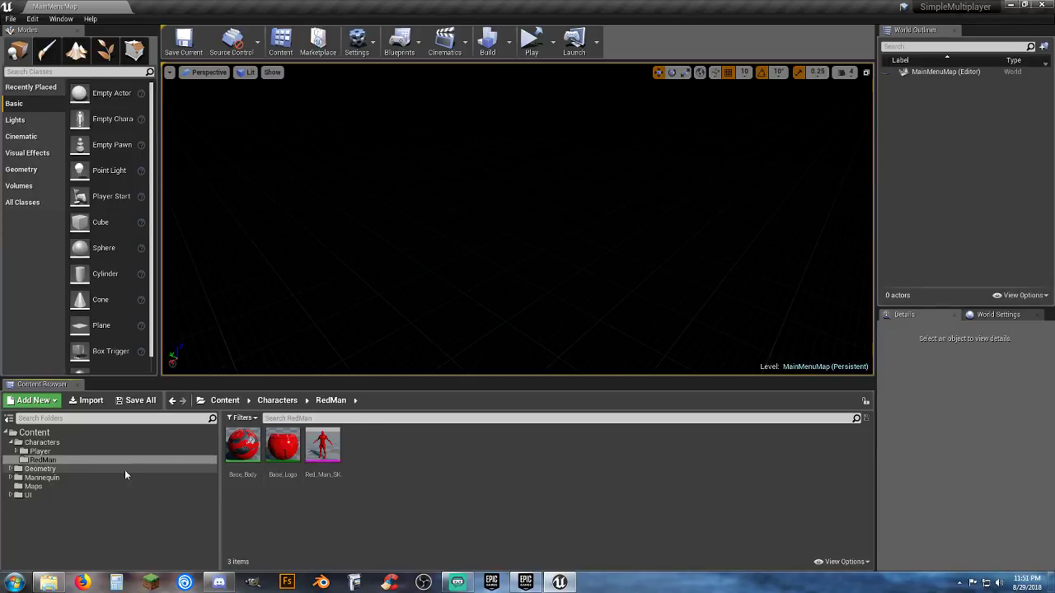
click(11, 444)
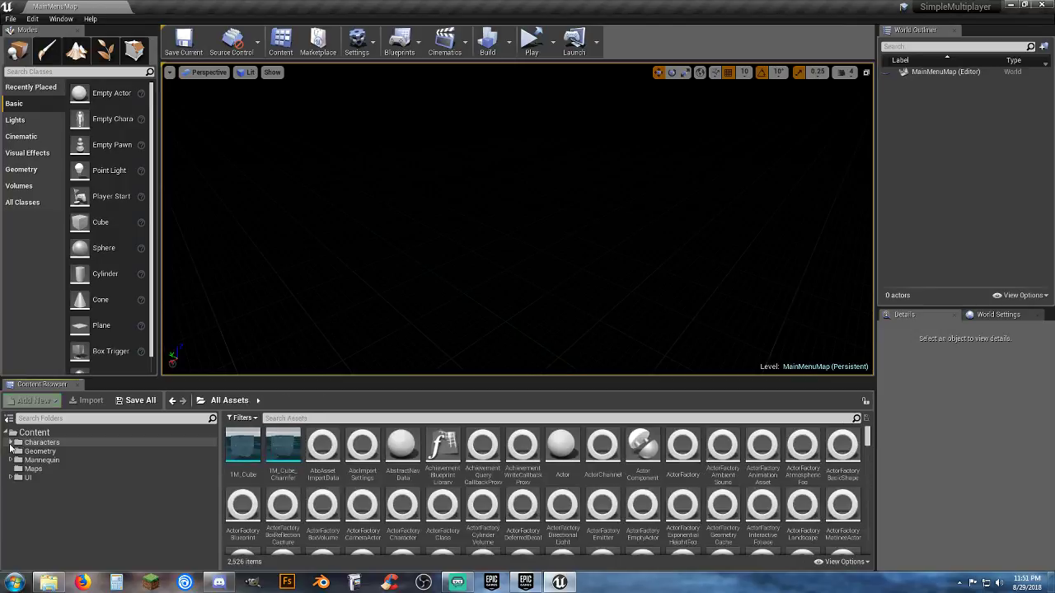
Look through the contents of the UI, Maps and Mannequin folders
click(40, 475)
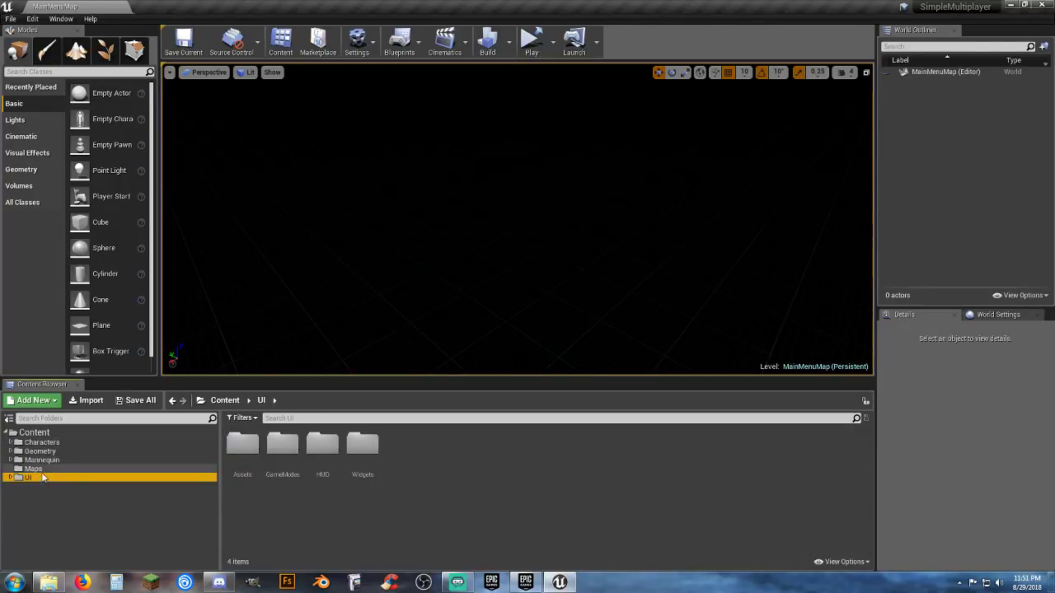
click(41, 469)
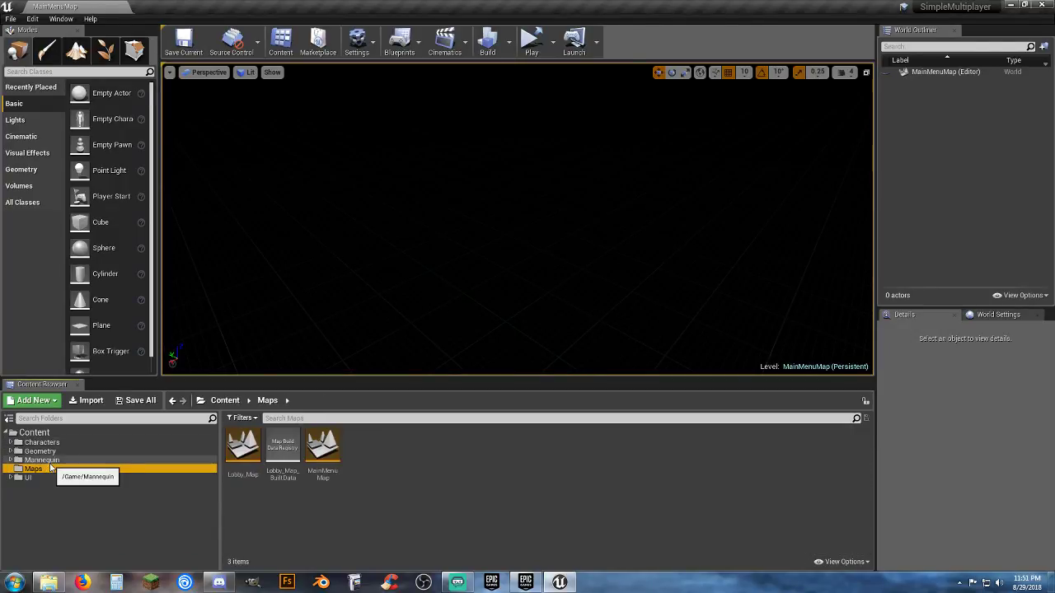
click(49, 462)
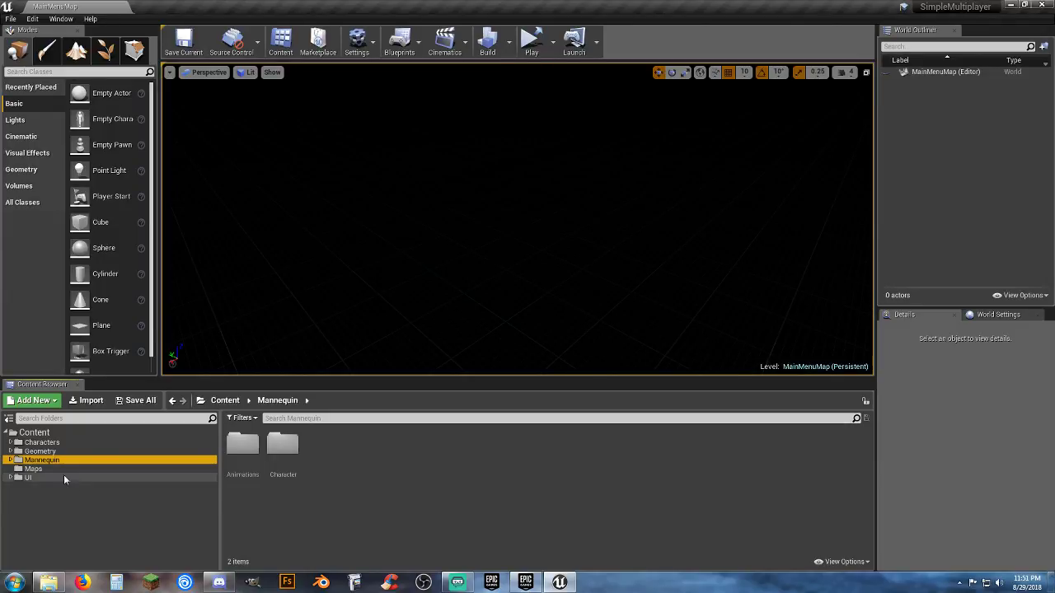
Return to the Maps folder and check its Lobby_Map, Lobby_Map_BuiltData and MainMenuMap assets
click(57, 471)
click(275, 500)
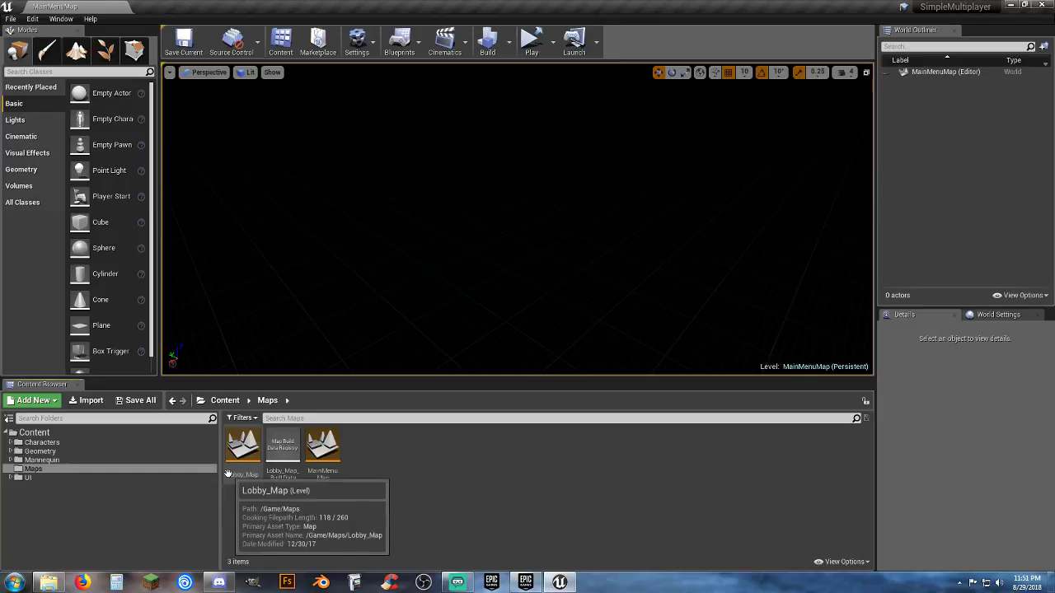
click(233, 469)
click(289, 475)
click(317, 478)
click(404, 497)
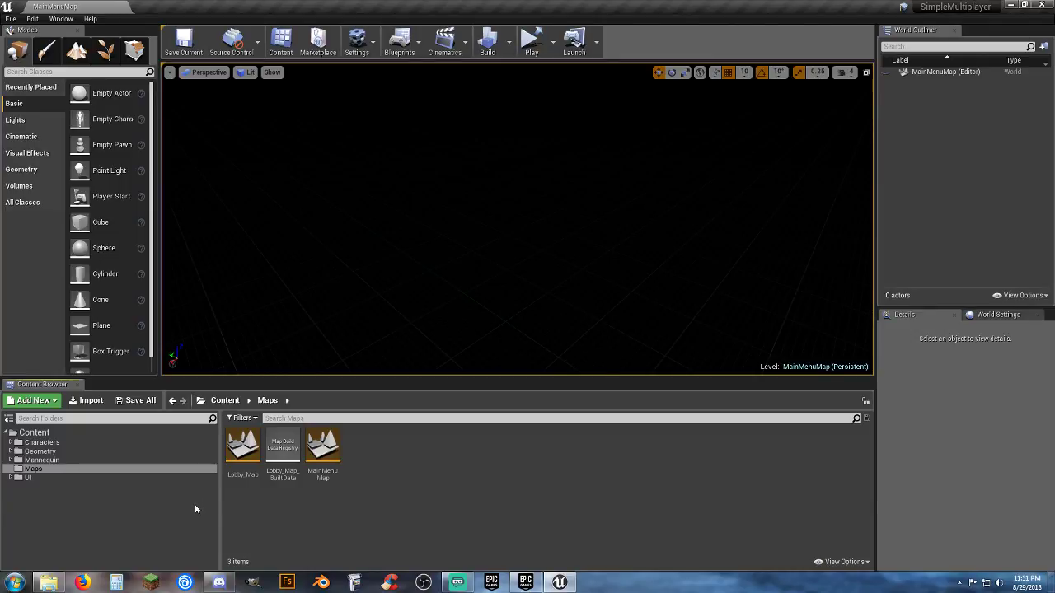
Check the project's Packaging settings, expanding the advanced options to examine the list of maps to include in a packaged build
click(33, 18)
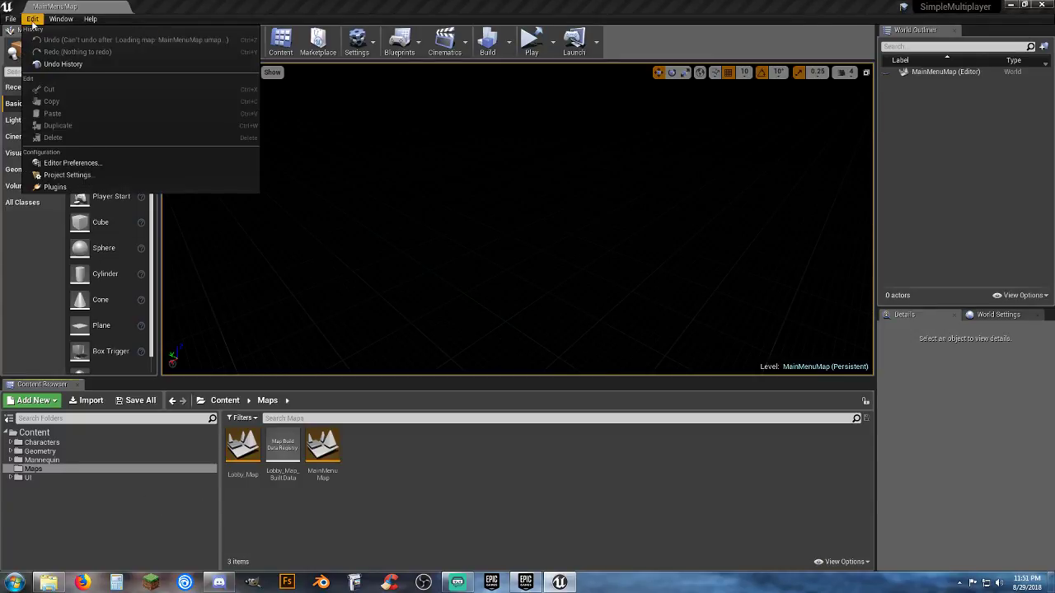
click(60, 175)
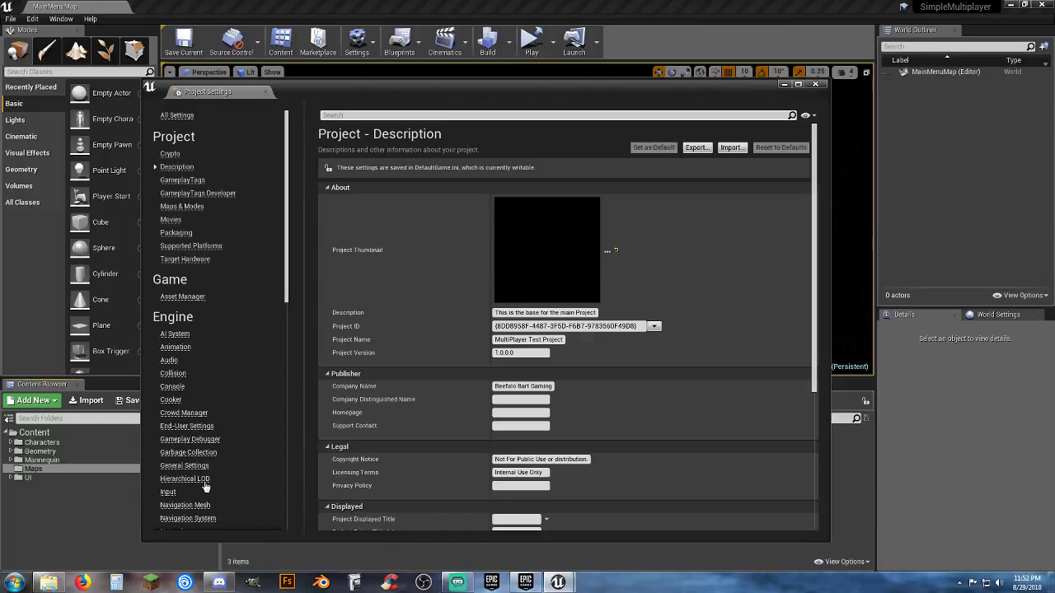
click(176, 233)
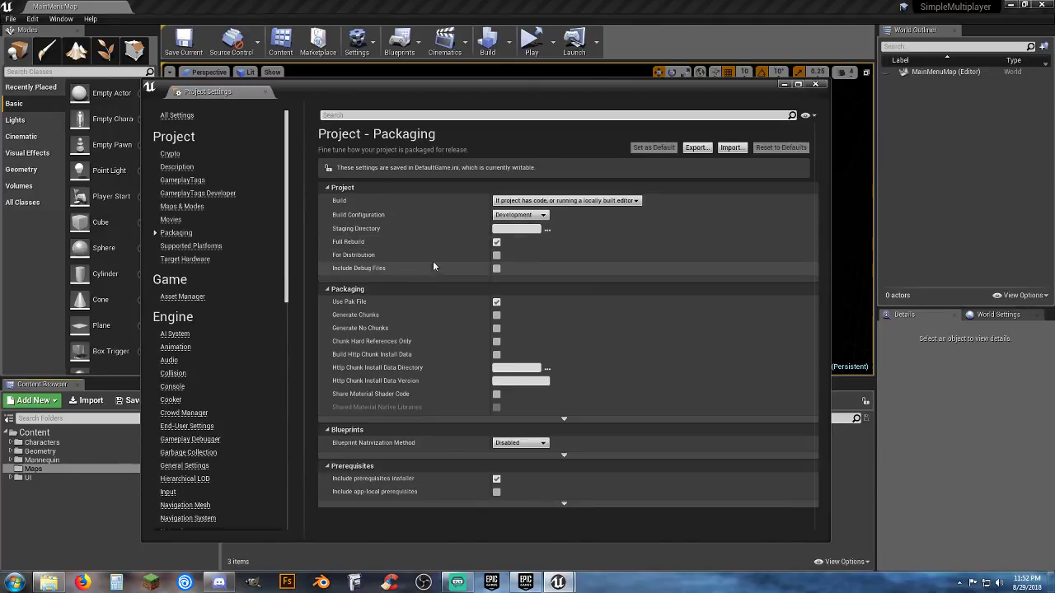
click(414, 290)
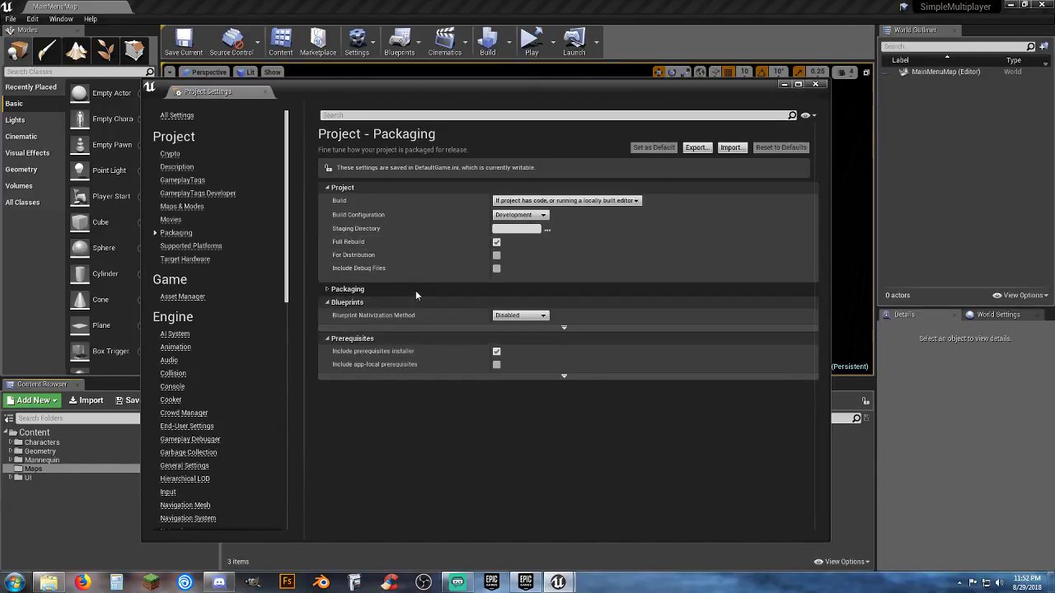
click(415, 290)
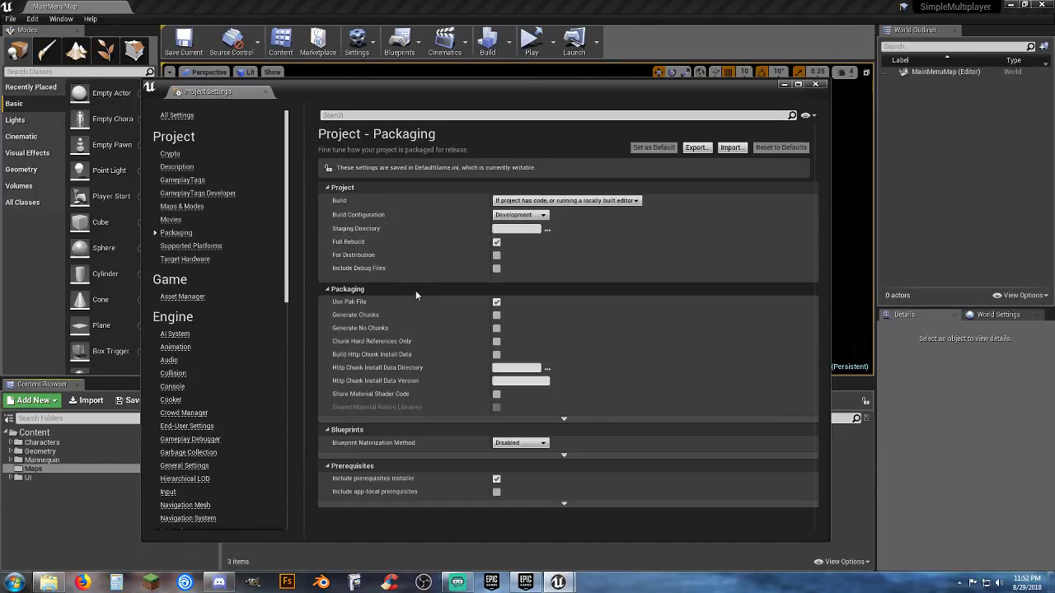
click(564, 419)
scroll(440, 379, down, 1)
scroll(438, 378, down, 5)
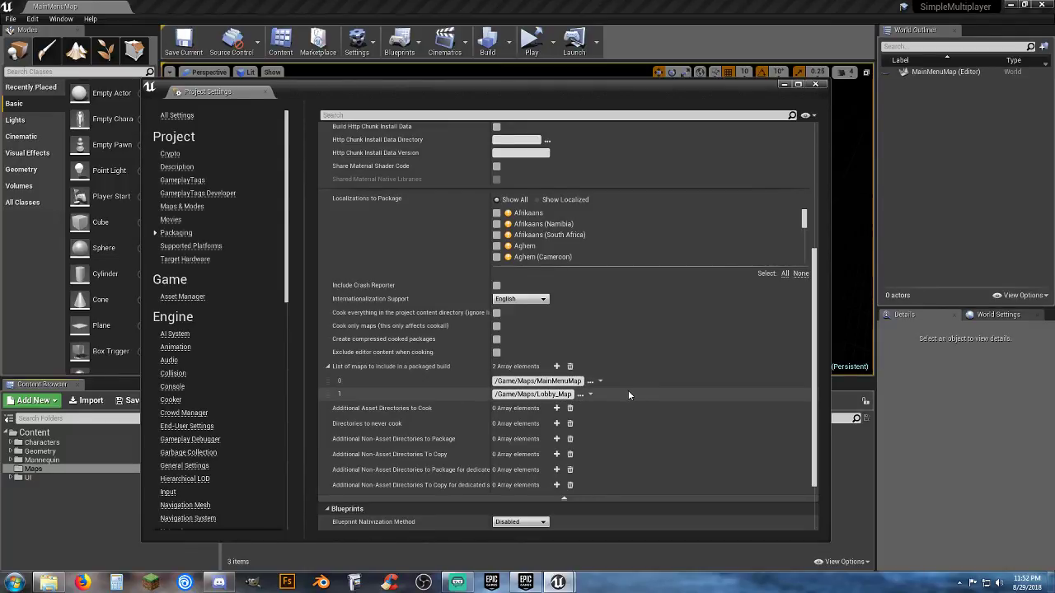
Browse for the Lobby_Map entry's file through Documents, Unreal Projects and Destructo to its Content folder, and cancel the file picker
click(580, 396)
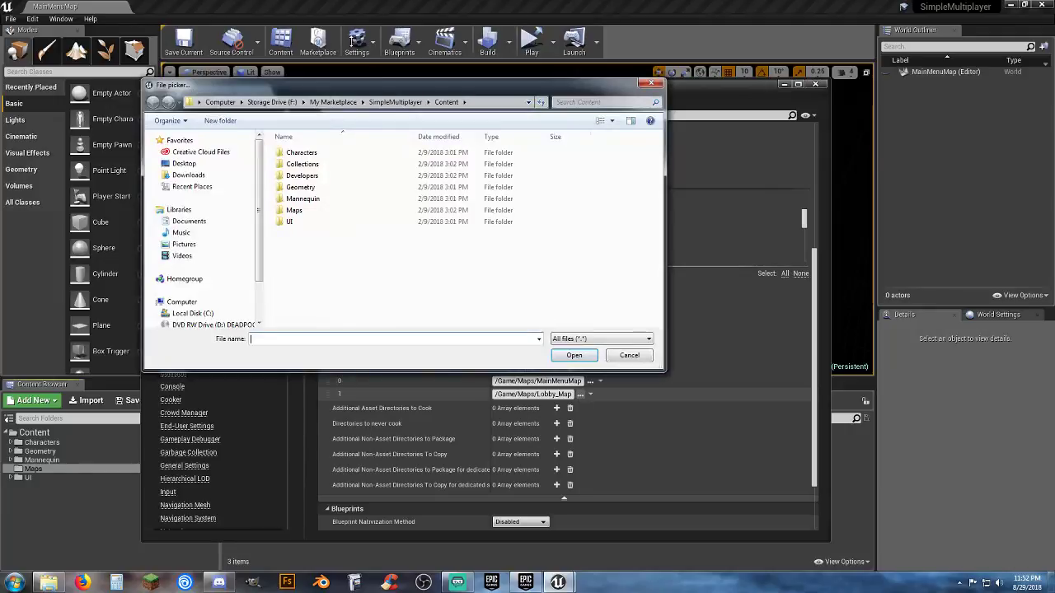
click(175, 223)
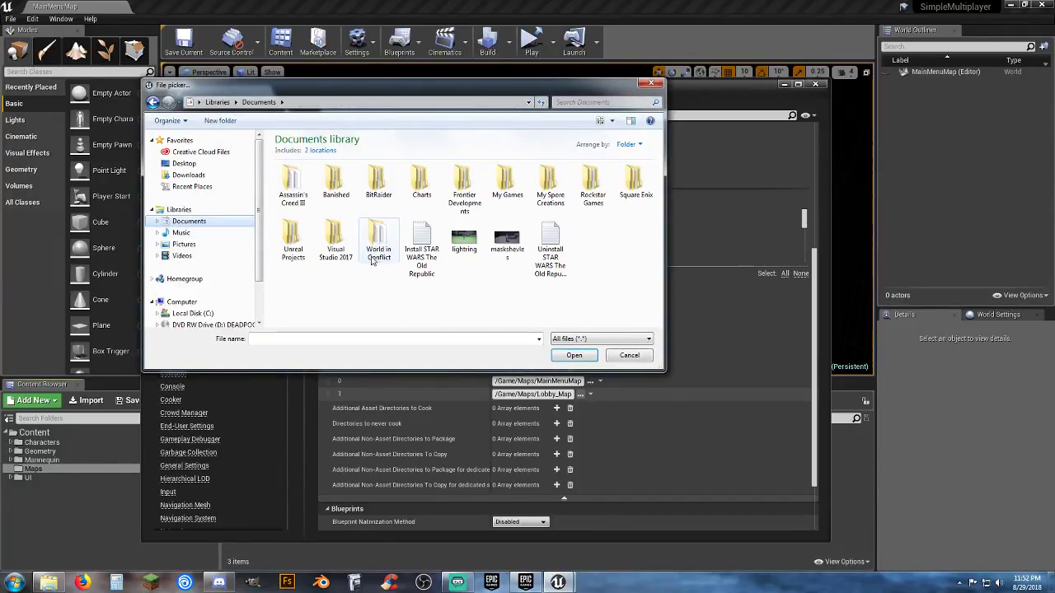
double_click(293, 239)
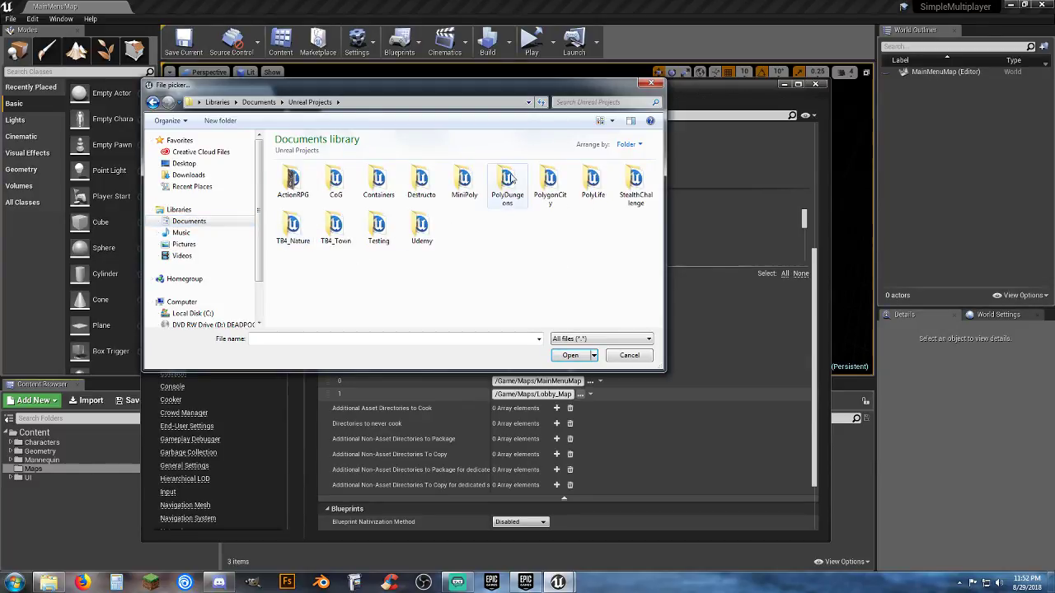
double_click(423, 196)
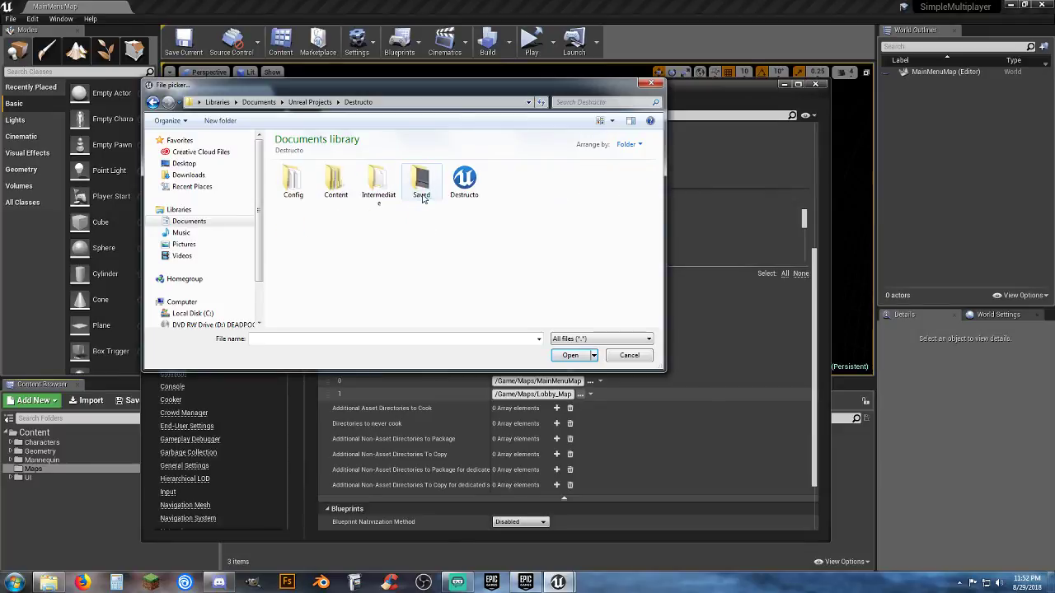
double_click(334, 185)
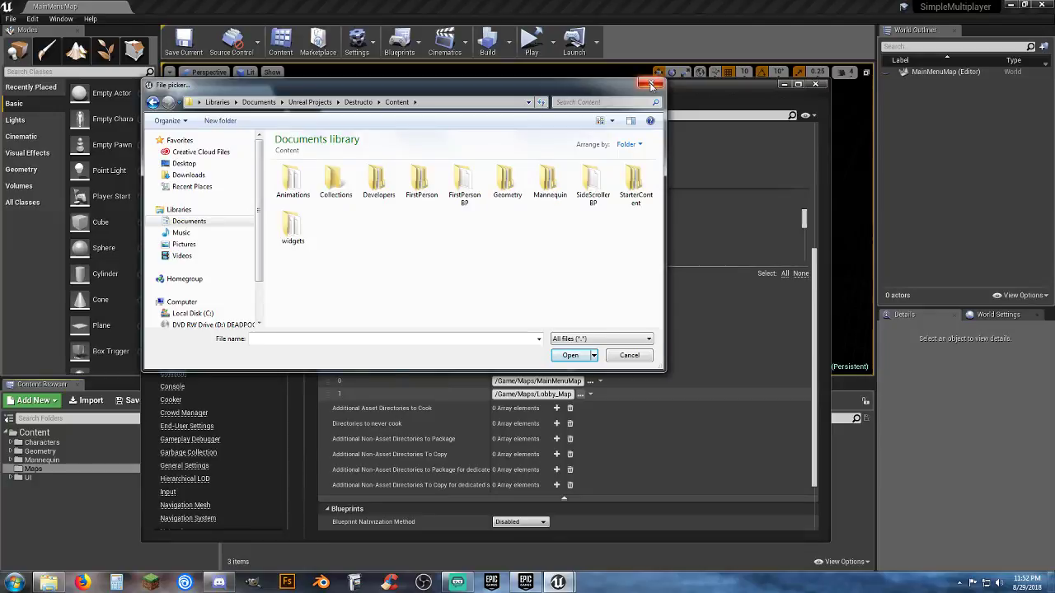
click(629, 355)
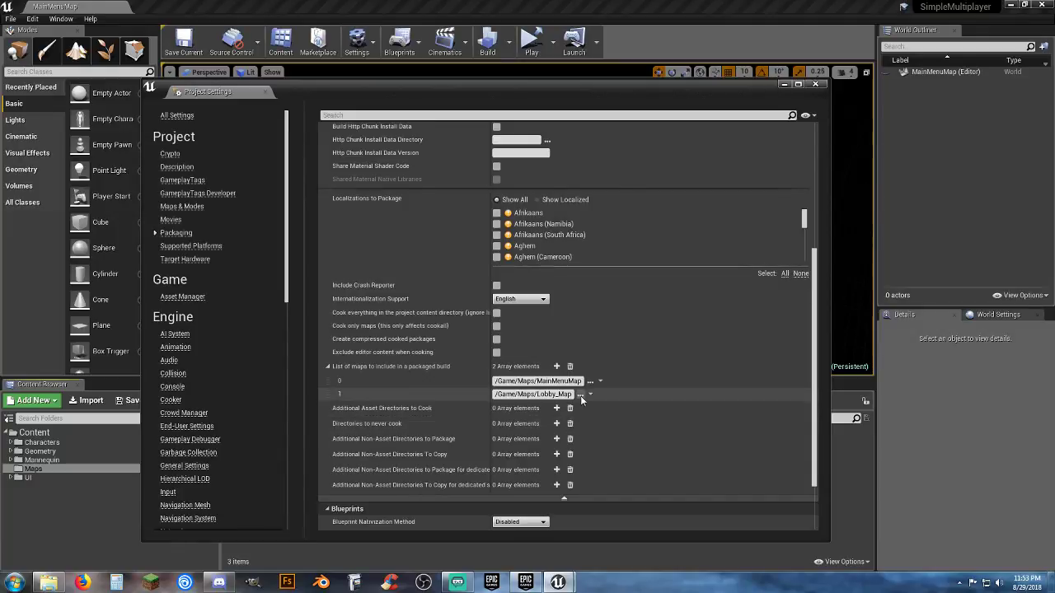
Review the remaining packaging options, including the cooking options and map list, and close the Project Settings
scroll(580, 395, up, 5)
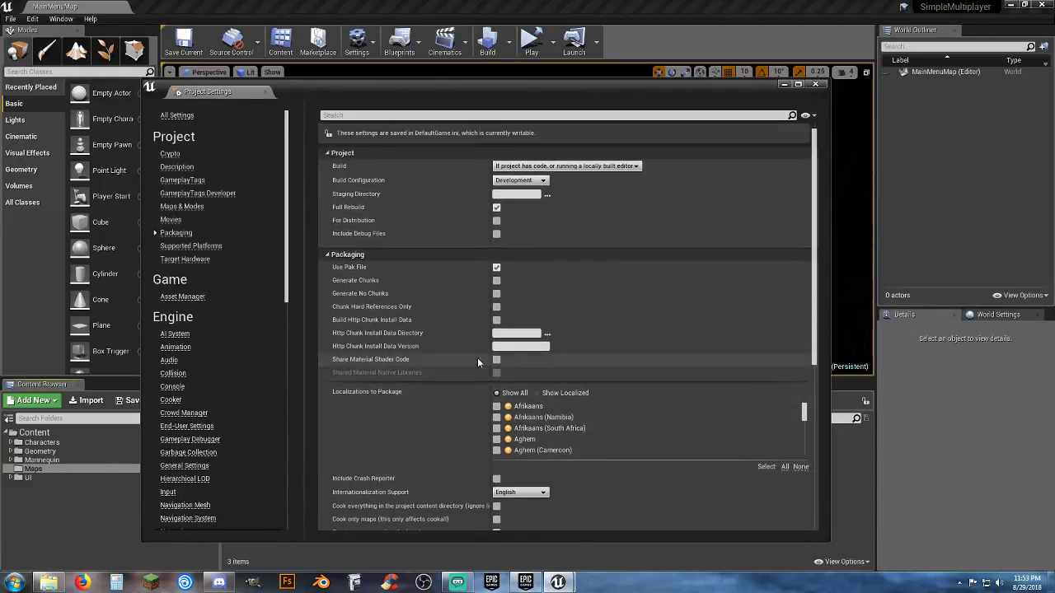
scroll(434, 392, down, 4)
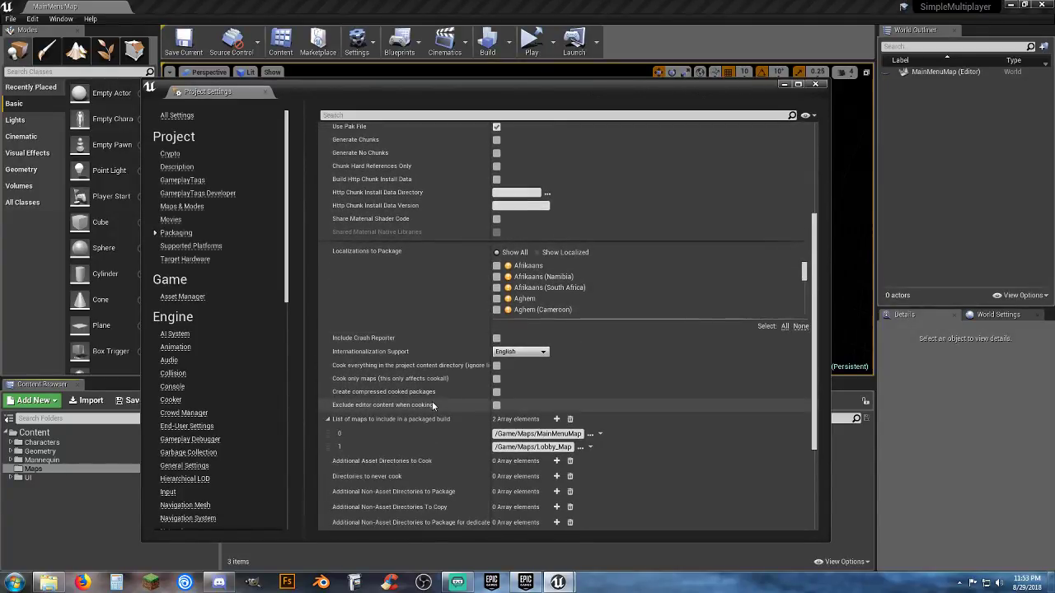
scroll(432, 404, down, 2)
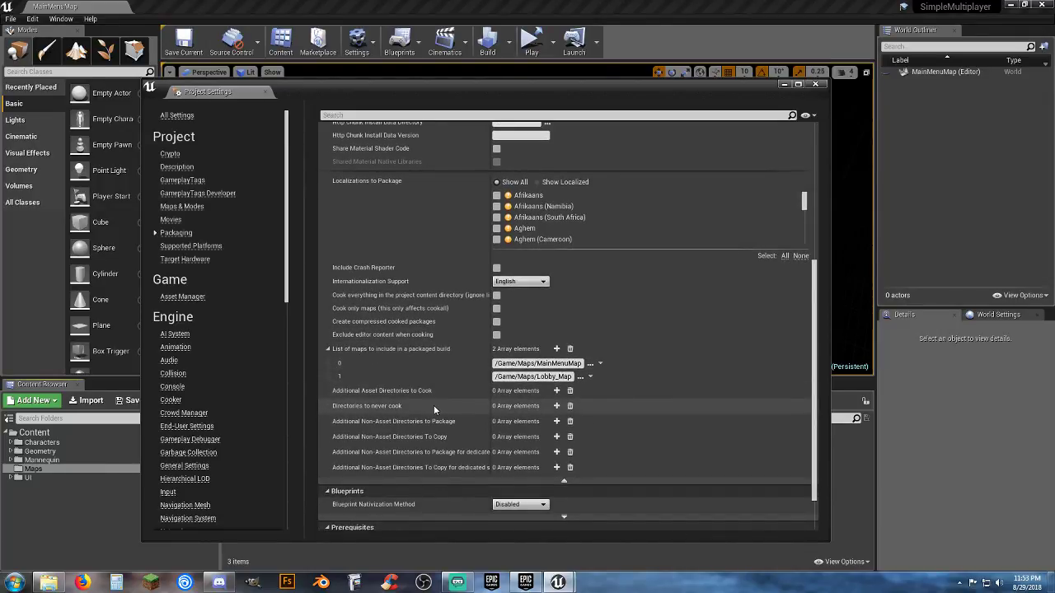
scroll(432, 406, up, 2)
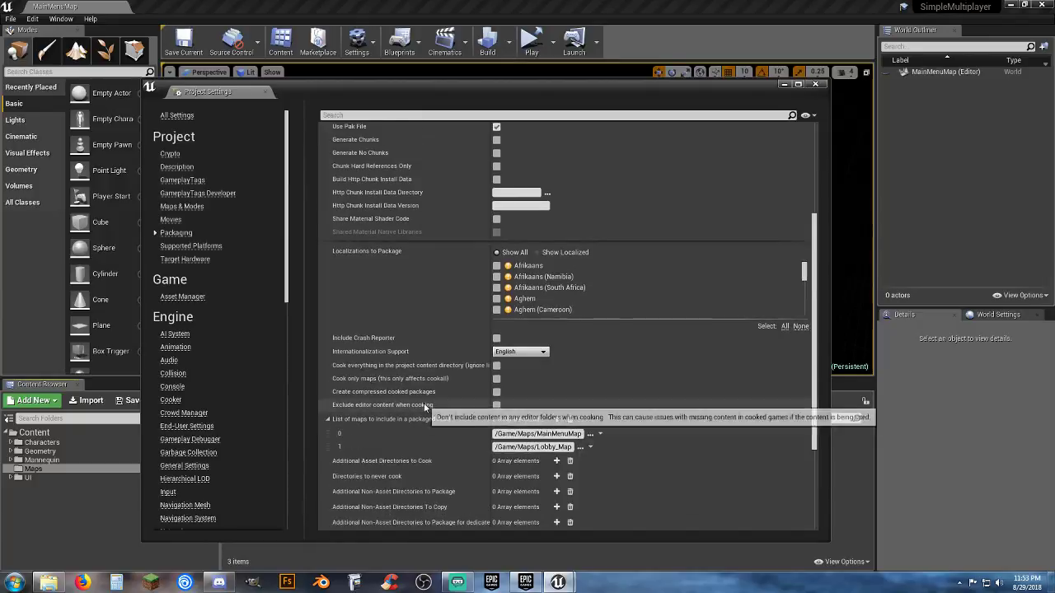
scroll(425, 406, up, 5)
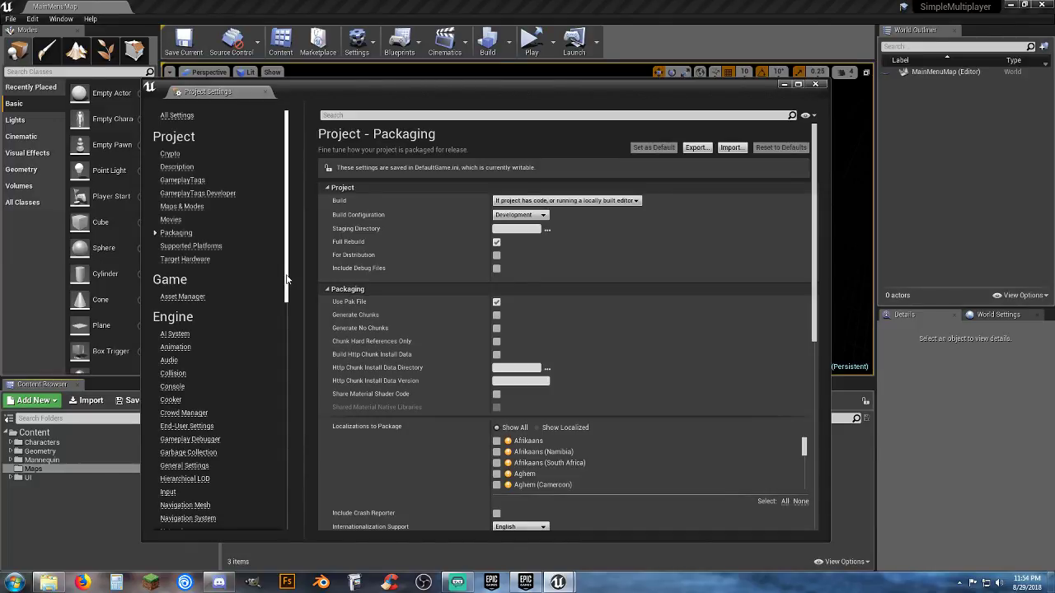
drag(287, 280, 283, 344)
scroll(284, 345, up, 5)
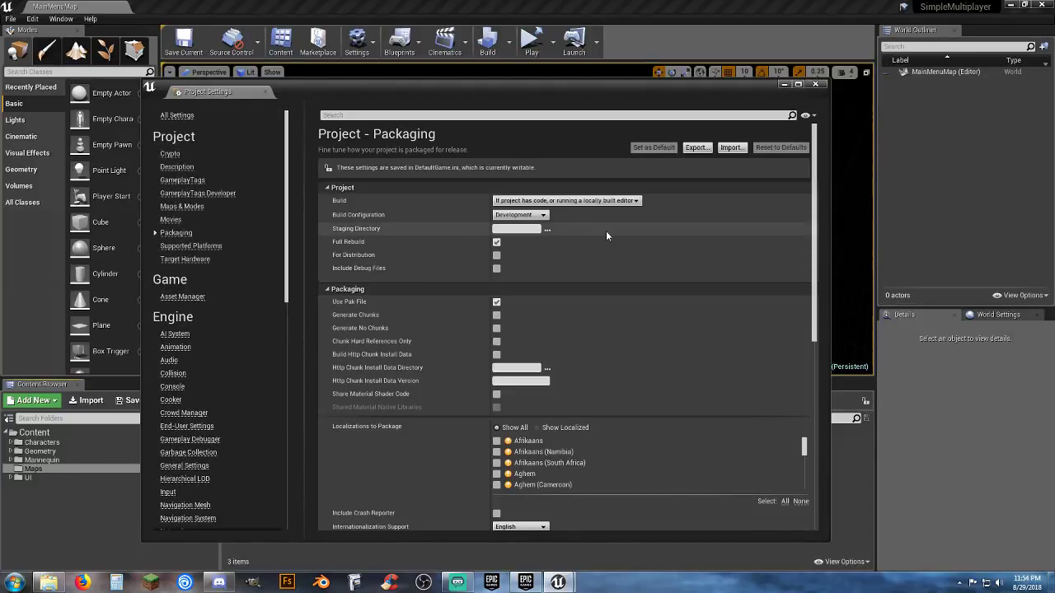
click(815, 84)
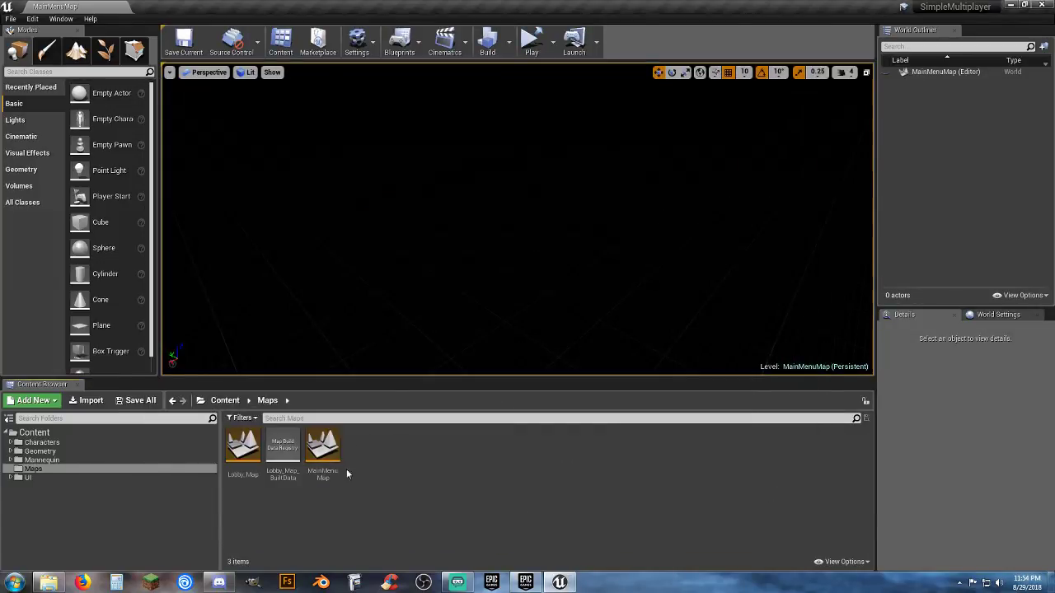
Look at the Package Project platform options down to Windows (64-bit) and leave without packaging
click(11, 18)
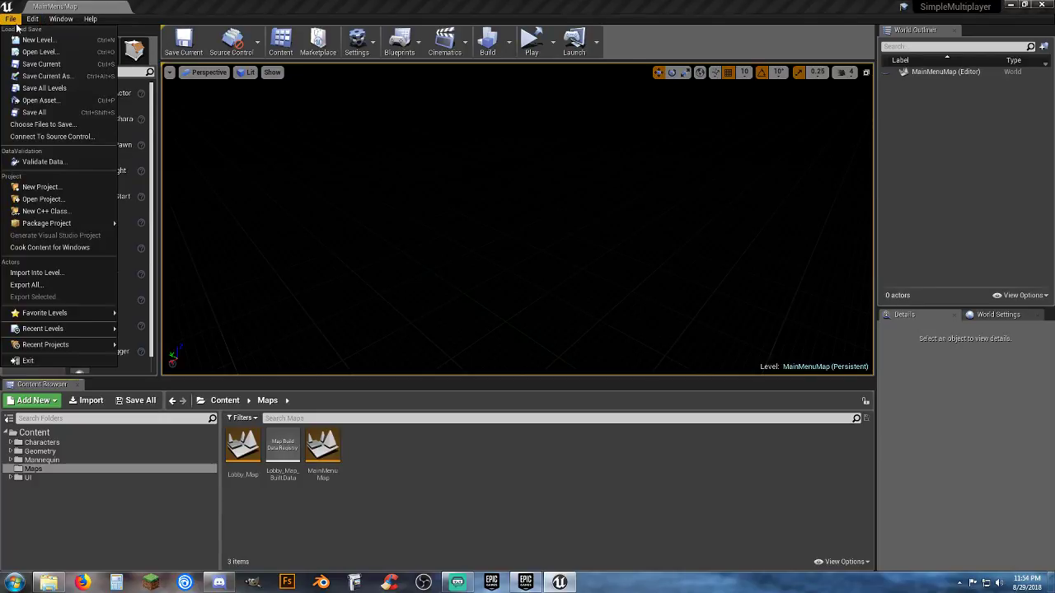
mouse_move(99, 223)
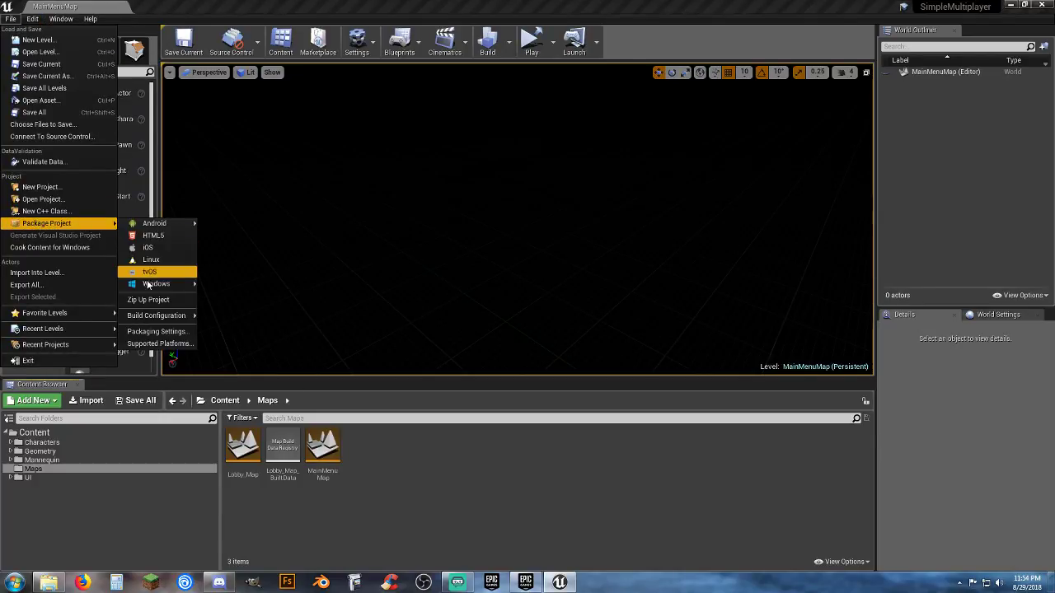
mouse_move(157, 284)
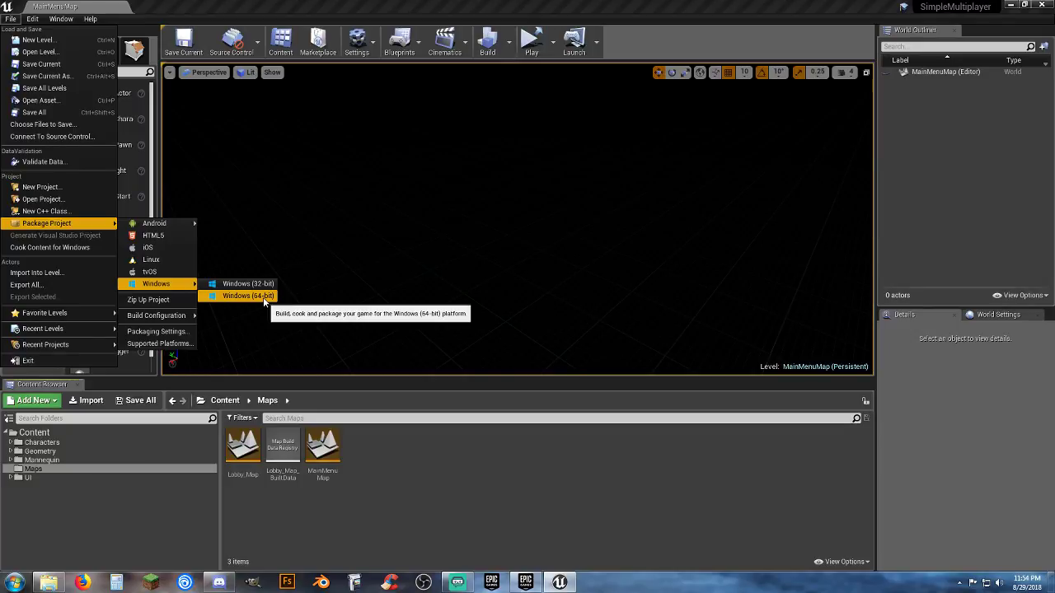
mouse_move(188, 320)
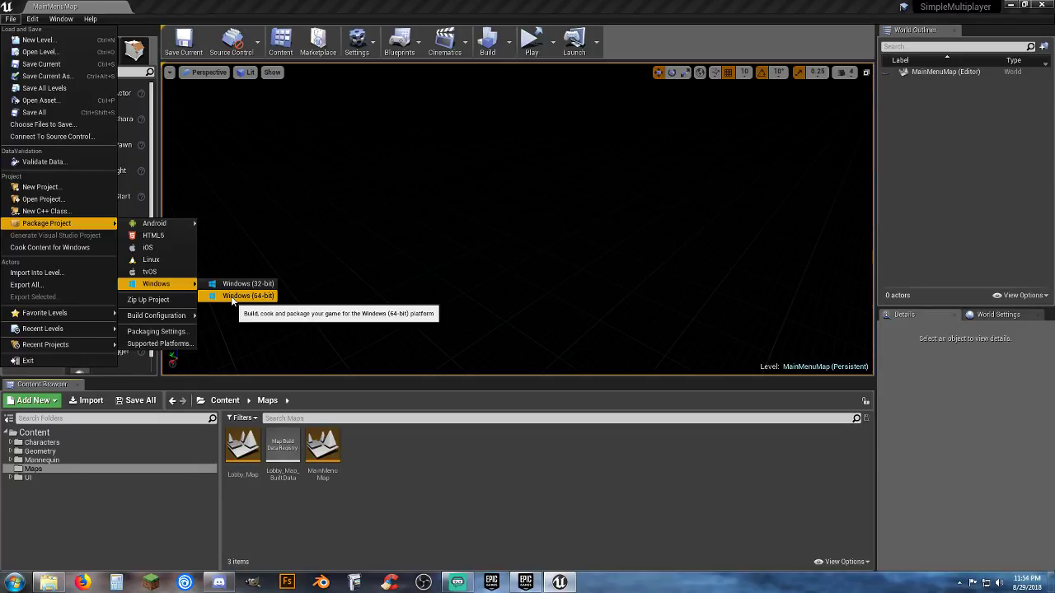
click(431, 444)
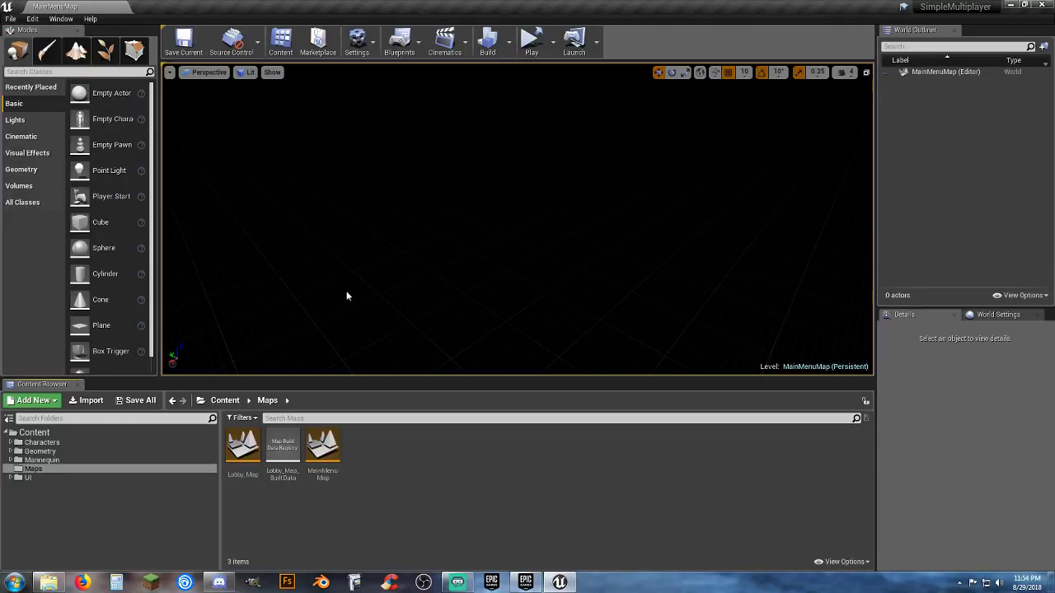
Inspect the project's Supported Platforms, switching All Platforms off and back on, and close the Project Settings
click(32, 18)
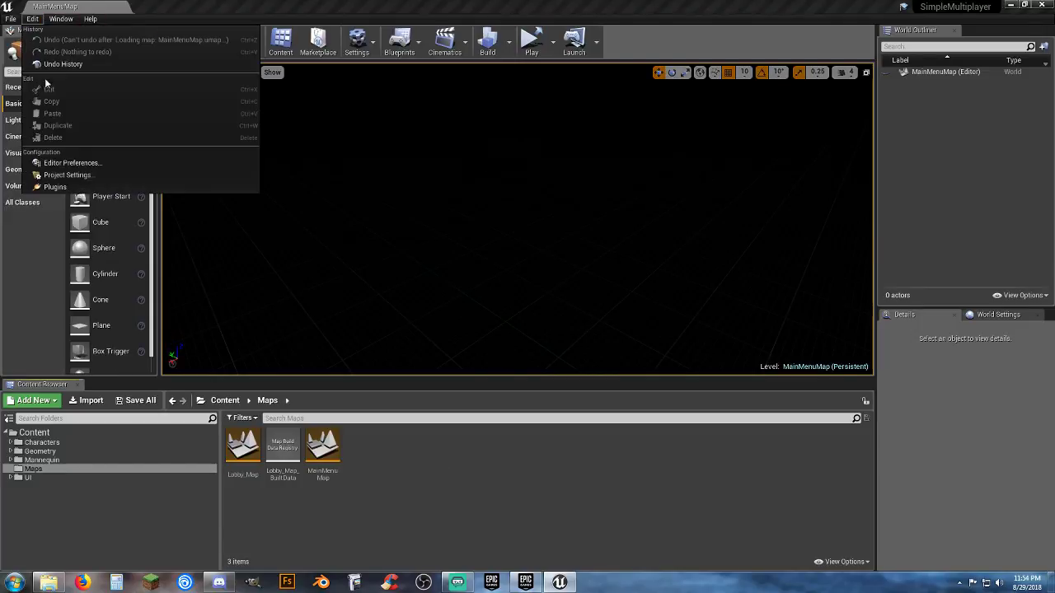
click(82, 176)
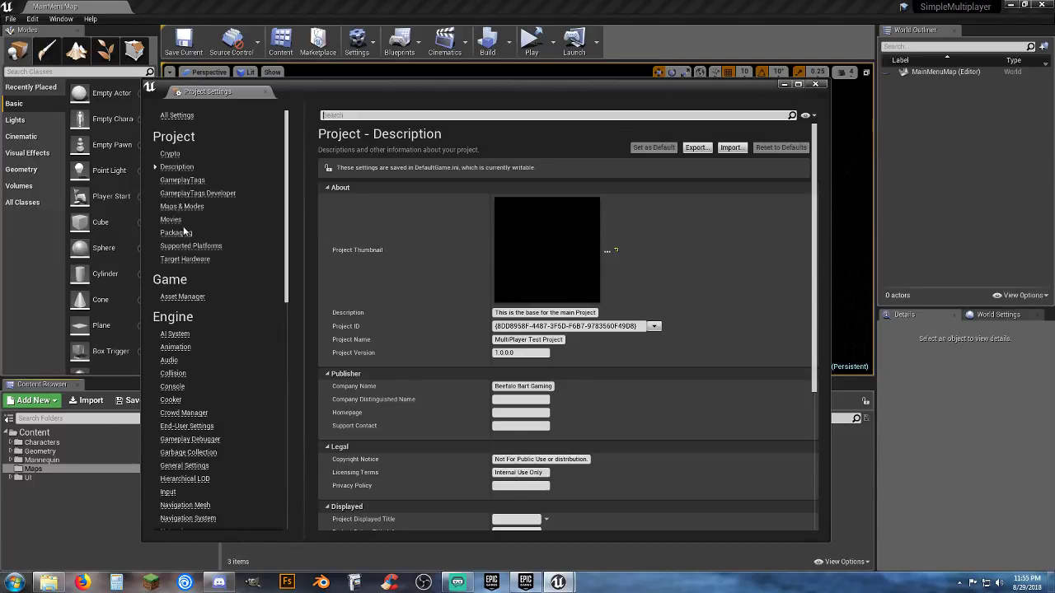
click(185, 247)
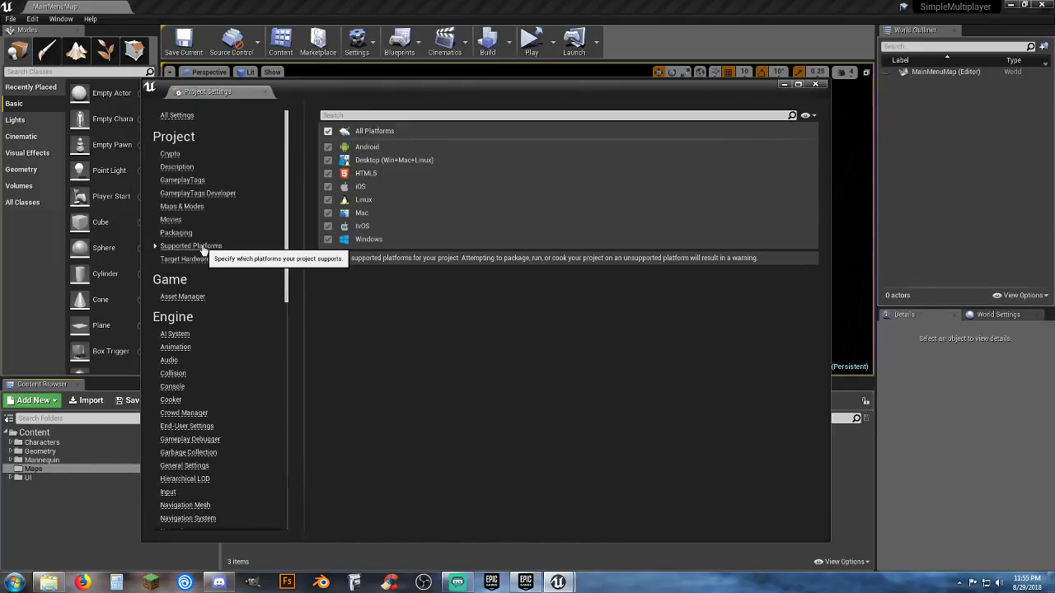
click(328, 130)
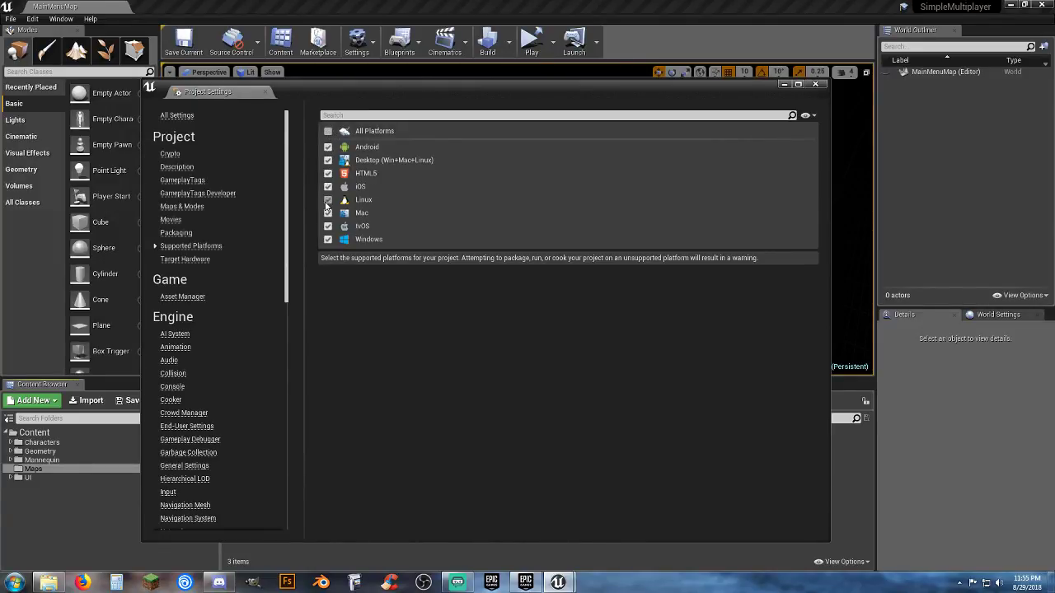
click(328, 130)
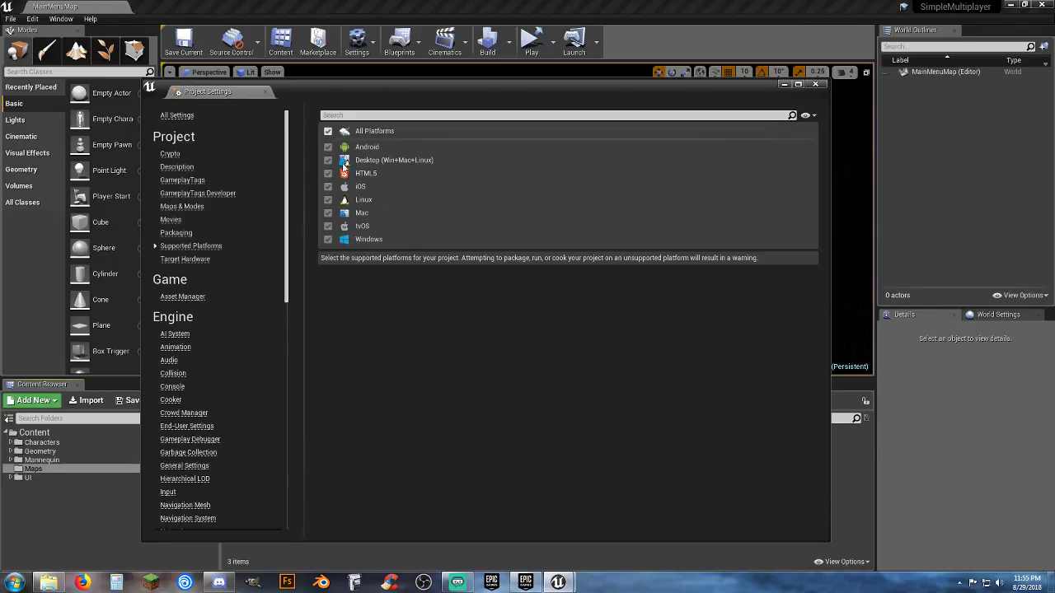
click(816, 83)
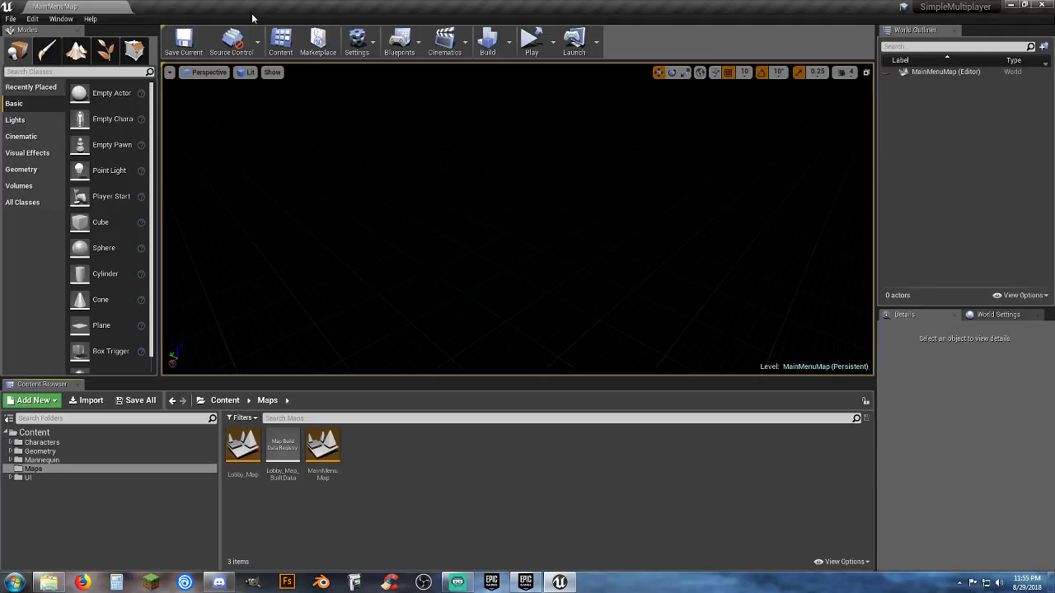
Close the SimpleMultiplayer editor and switch to the project library in the Epic Games Launcher
click(1042, 5)
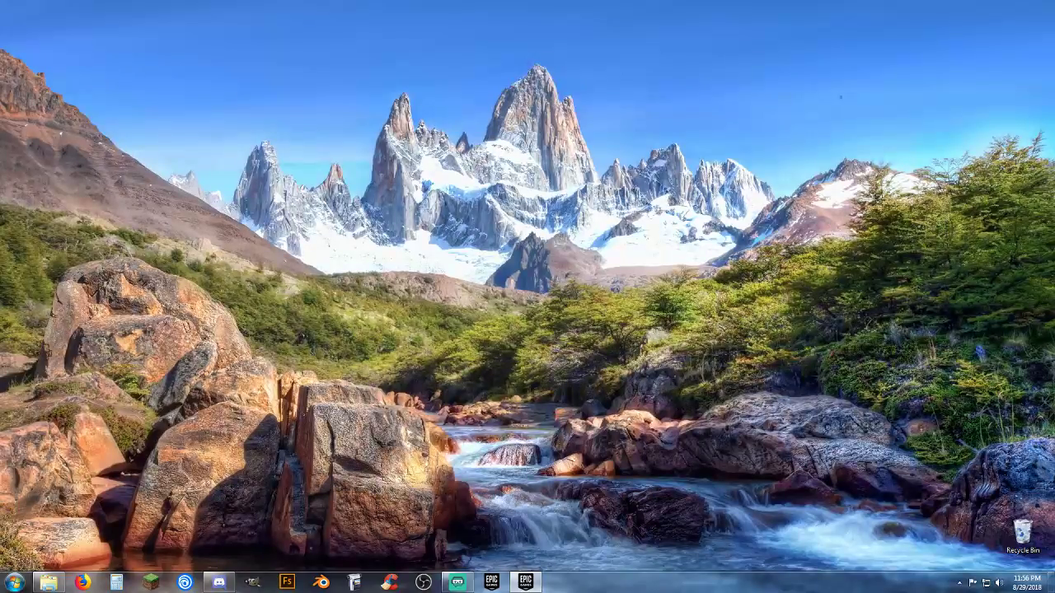
drag(0, 222, 587, 155)
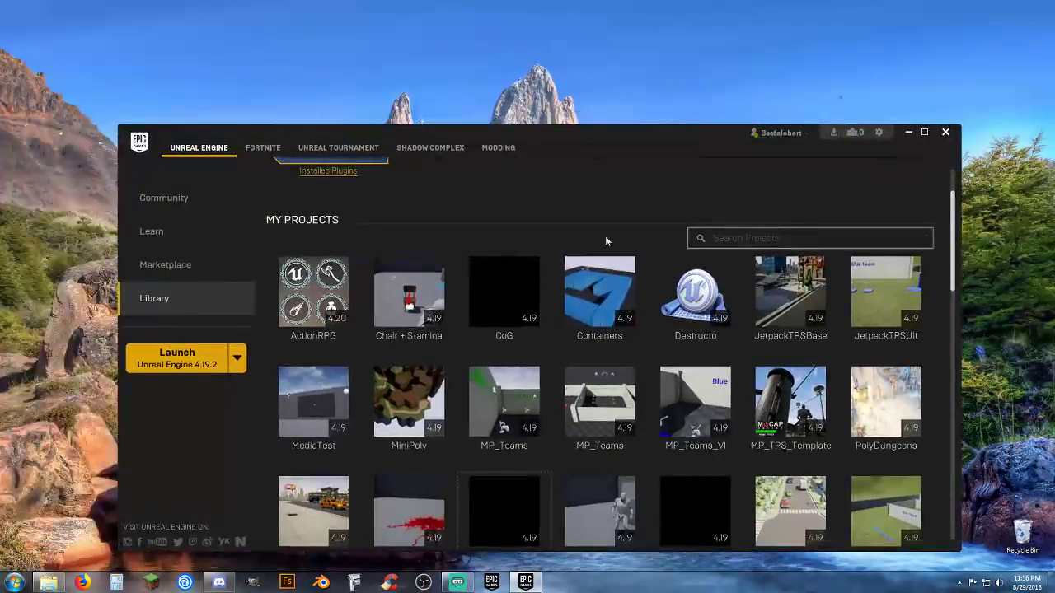
Delete the Destructo project and all its files from the project library
click(692, 309)
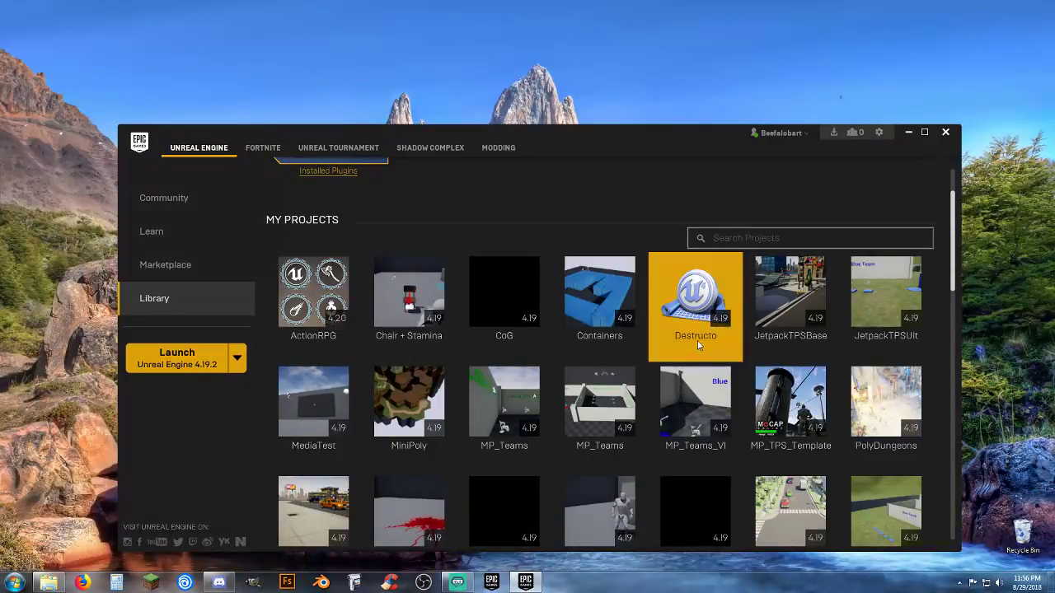
right_click(689, 299)
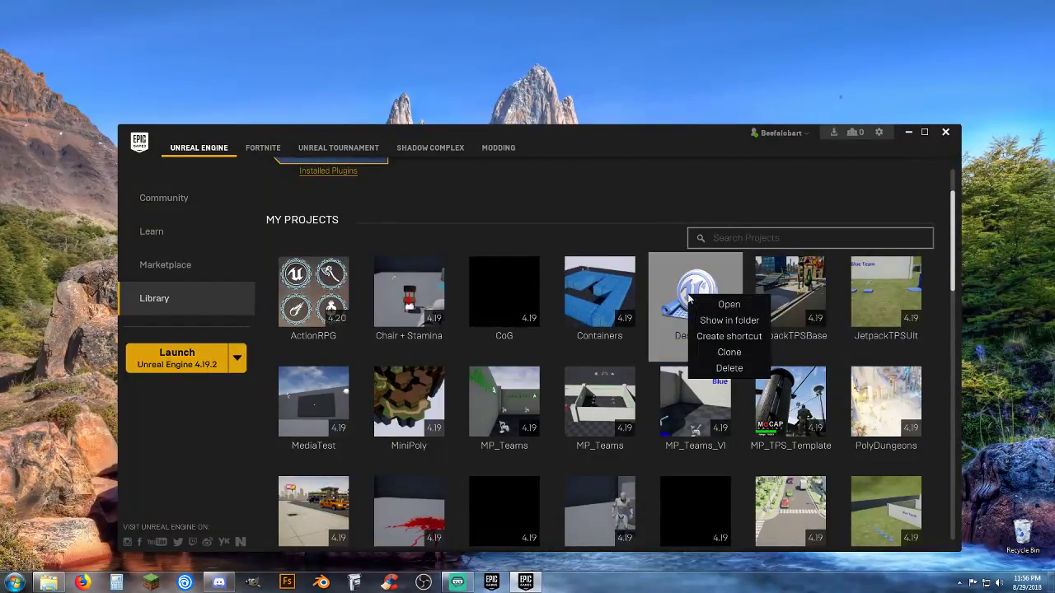
click(725, 368)
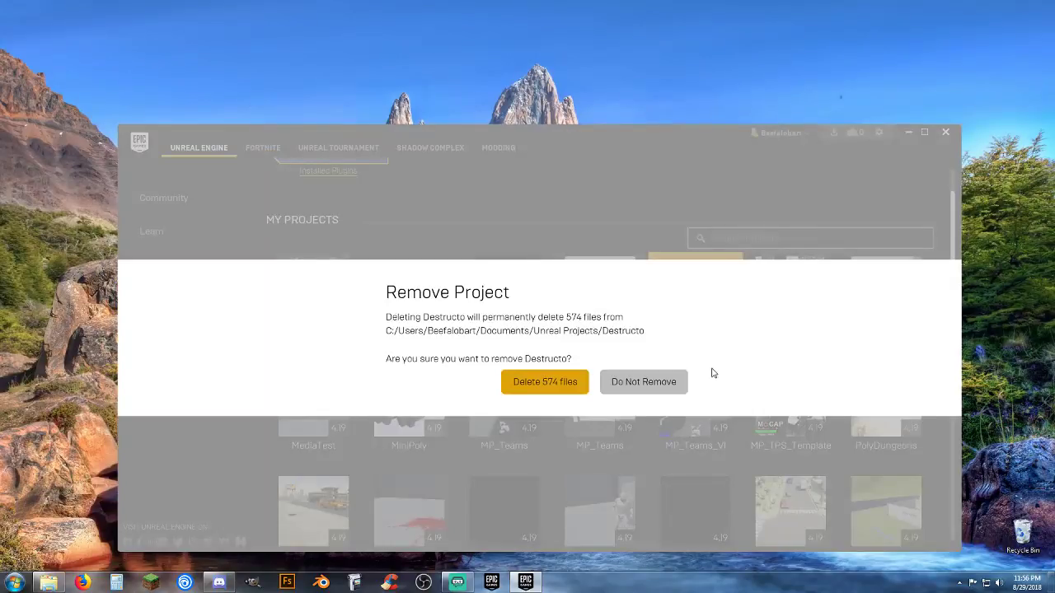
click(554, 387)
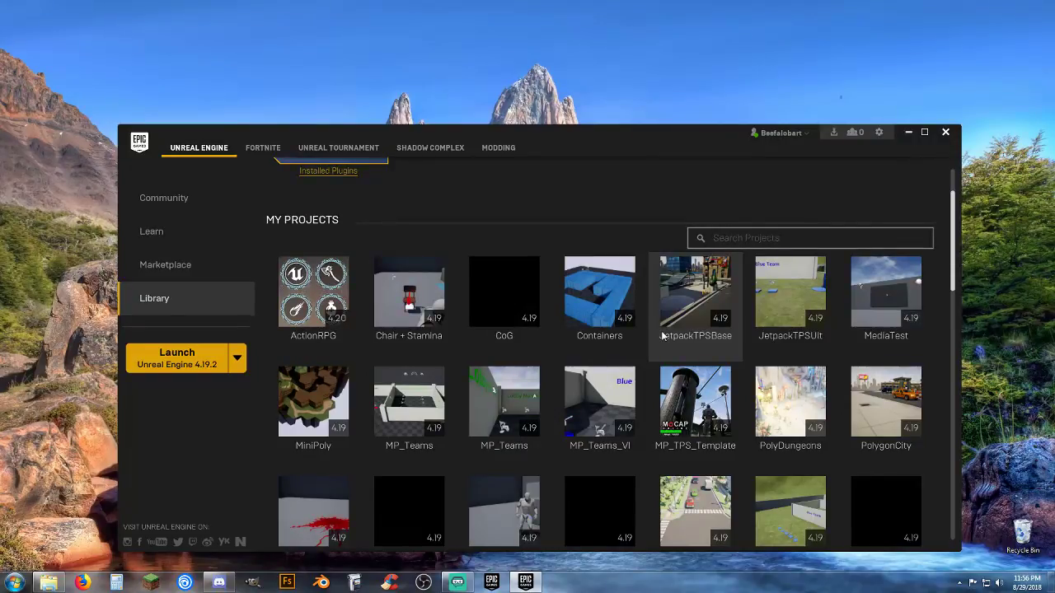
scroll(837, 414, down, 1)
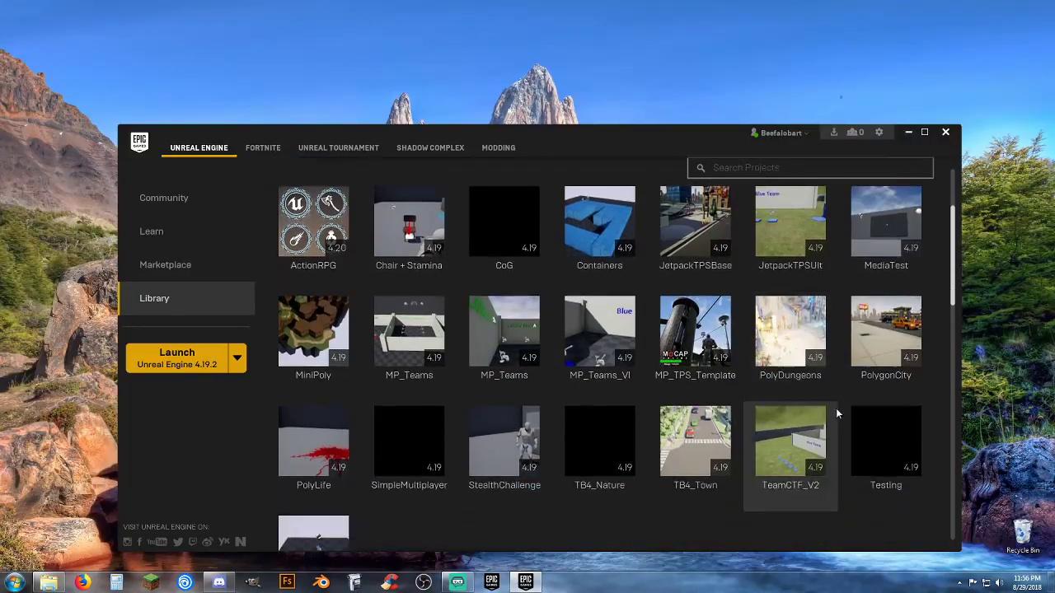
scroll(816, 503, down, 1)
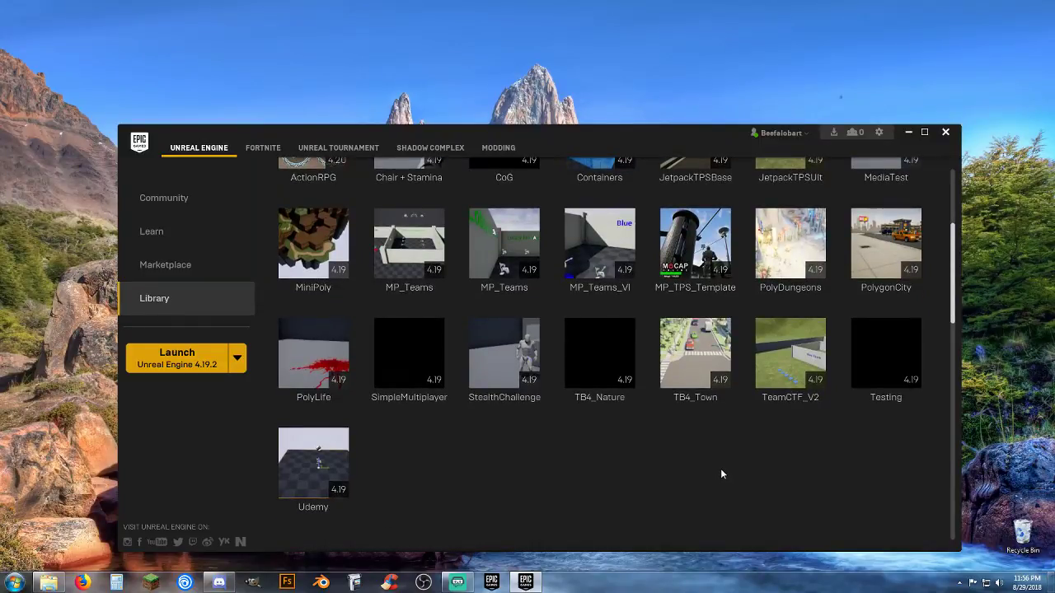
scroll(742, 465, down, 1)
mouse_move(877, 348)
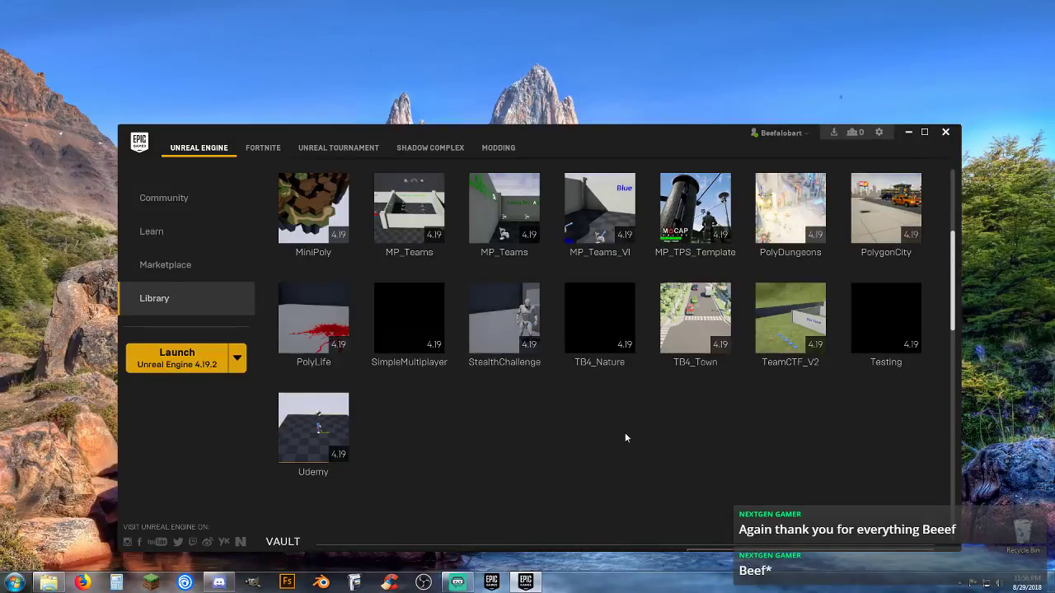
Empty the desktop Recycle Bin, permanently deleting the New Text Document file in it
right_click(1023, 525)
click(997, 446)
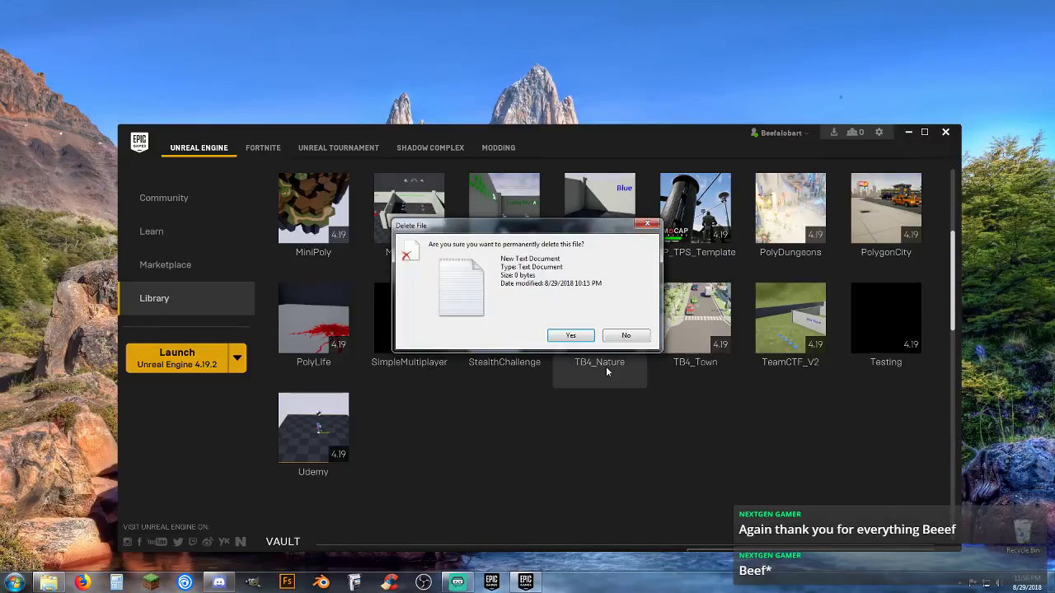
click(572, 336)
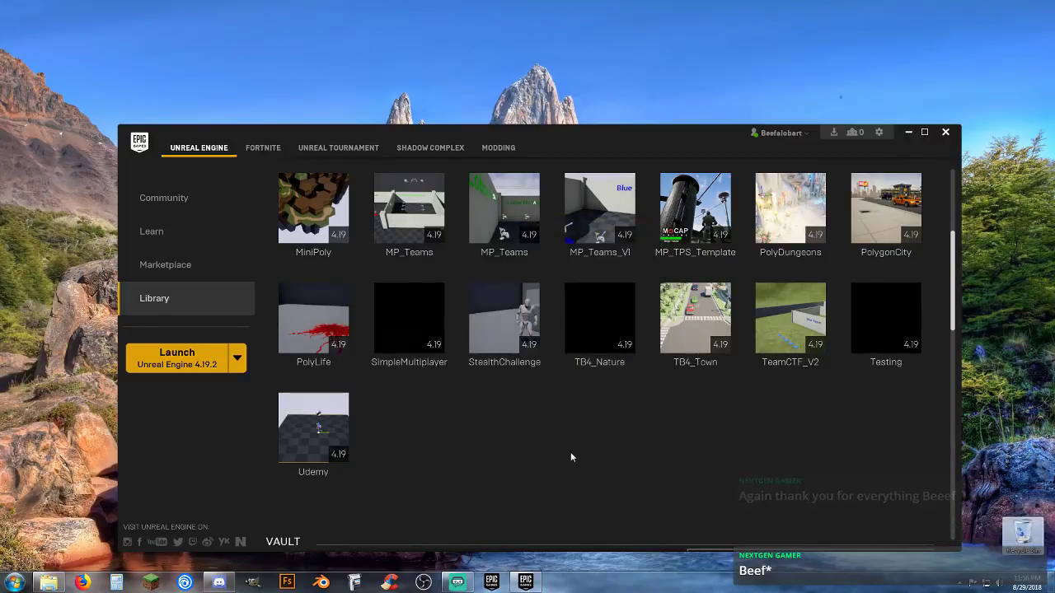